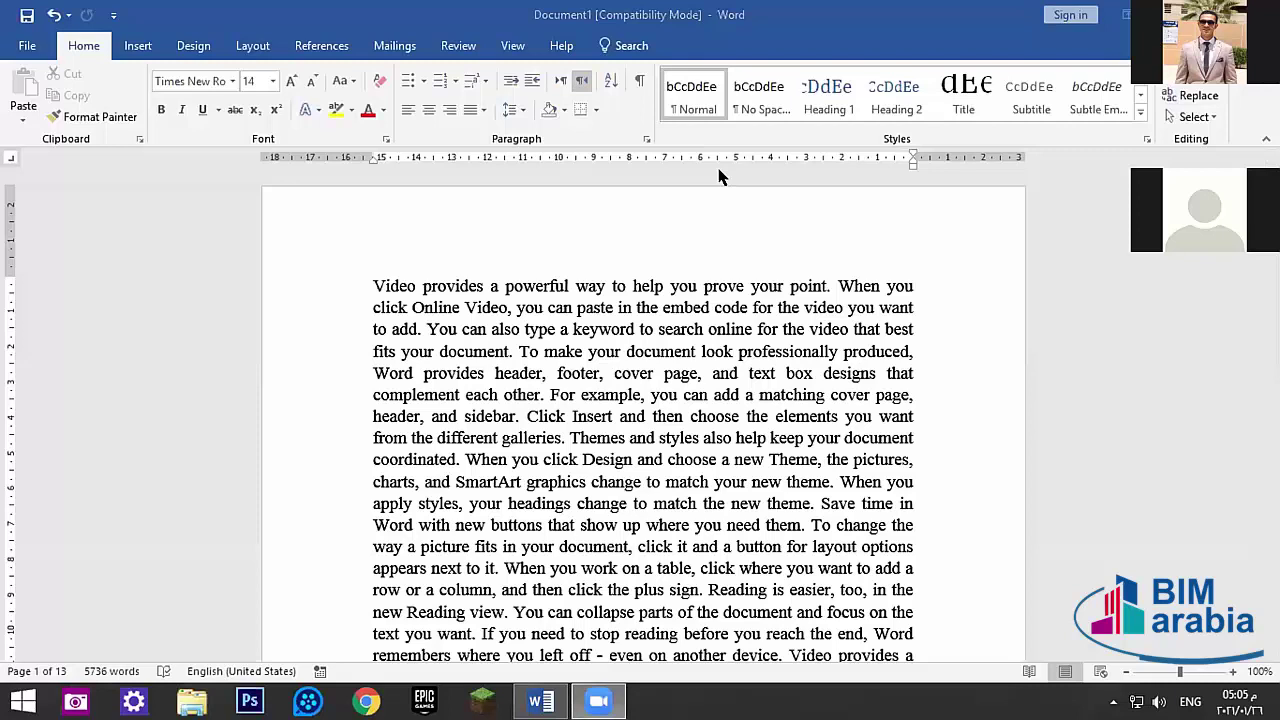
- Browse the Review, View, Mailings and References tabs
left_click(372, 285)
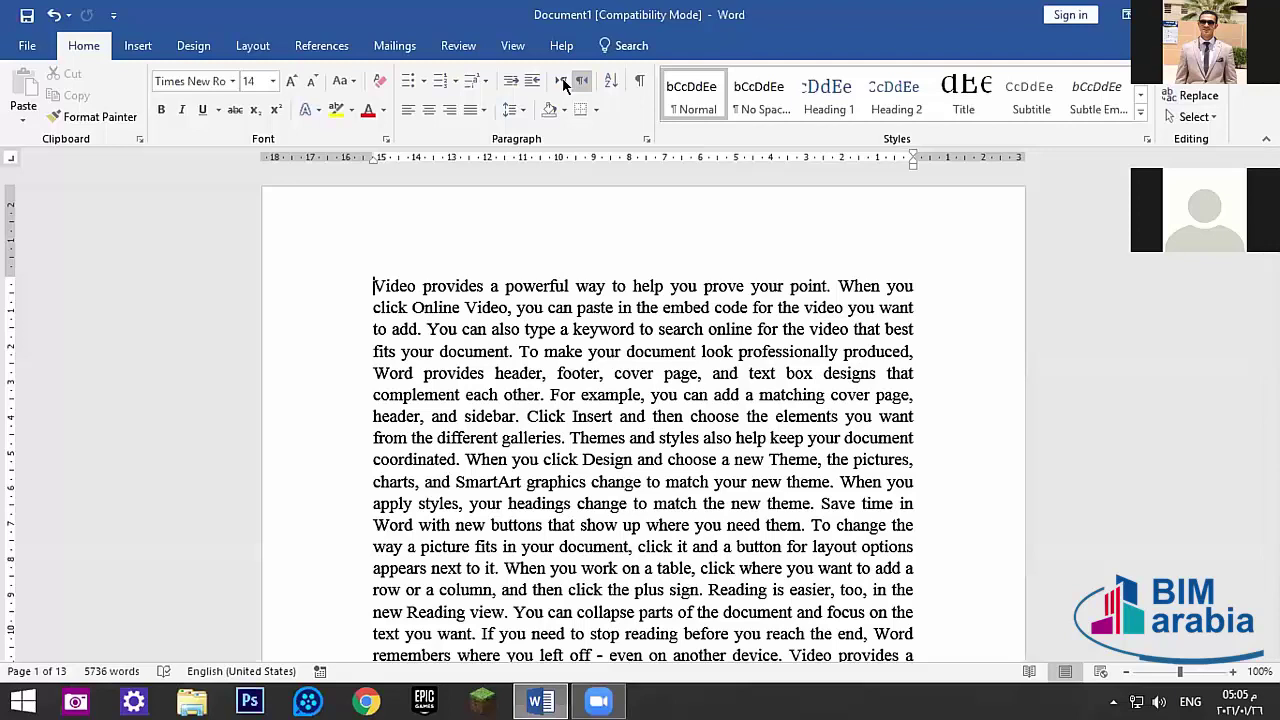
left_click(456, 50)
left_click(510, 45)
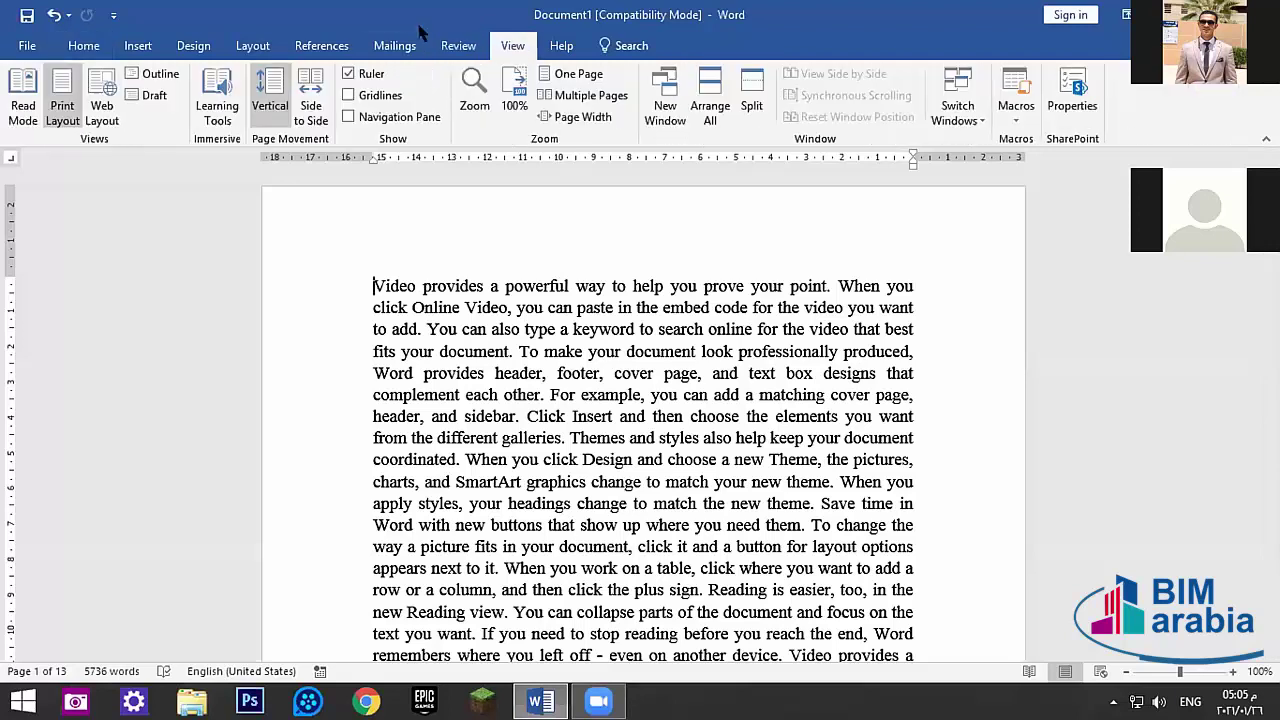
left_click(392, 46)
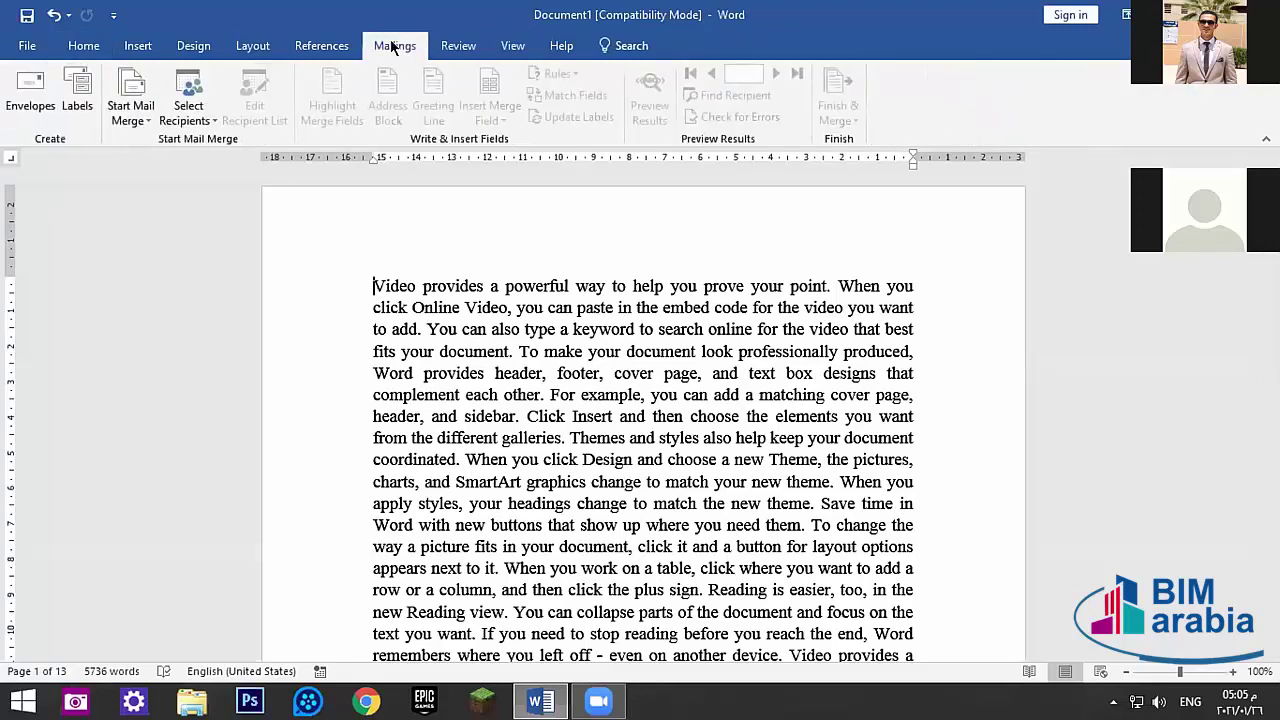
left_click(322, 46)
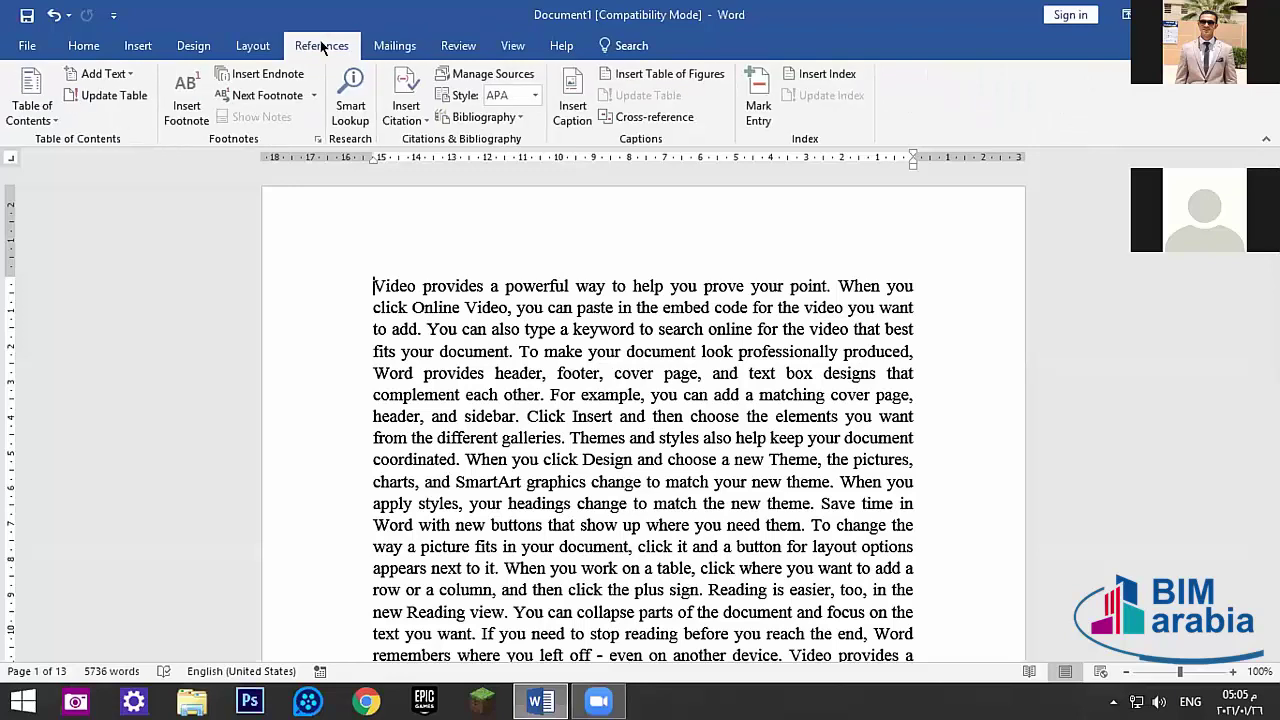
left_click(390, 46)
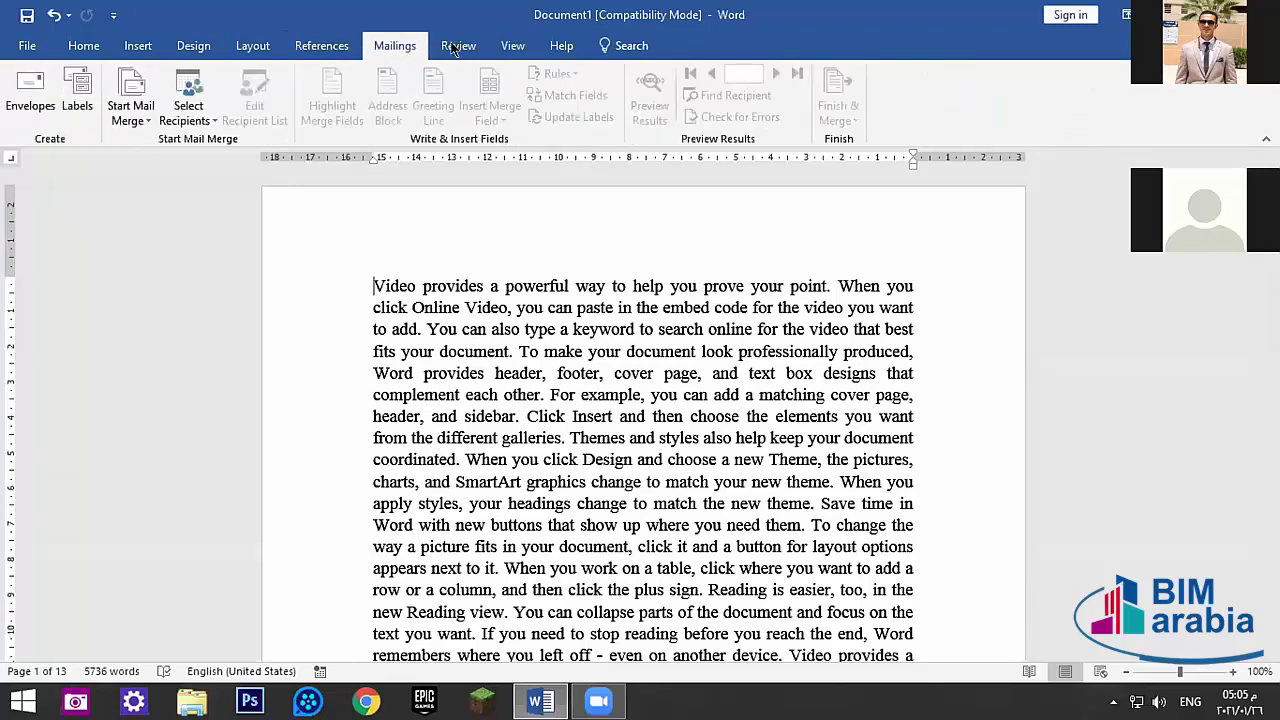
- Insert an empty line above the paragraph starting 'Video' and switch input to Arabic
left_click(337, 289)
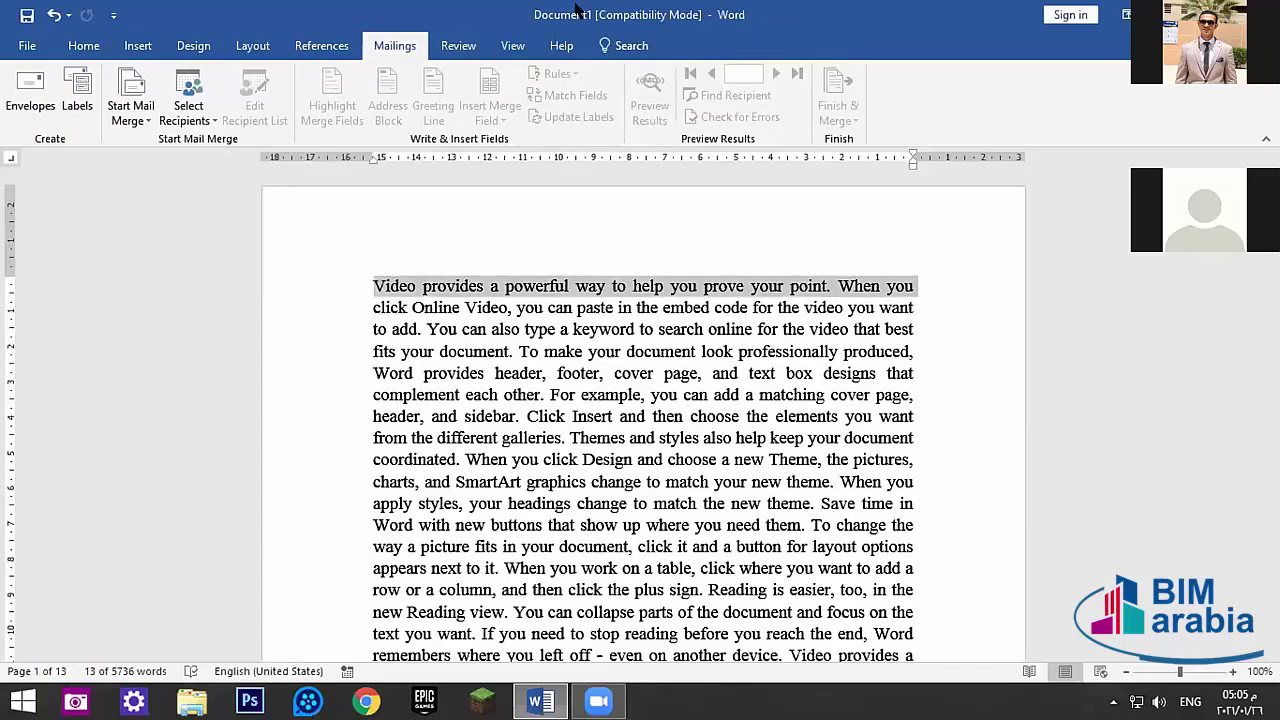
left_click(378, 289)
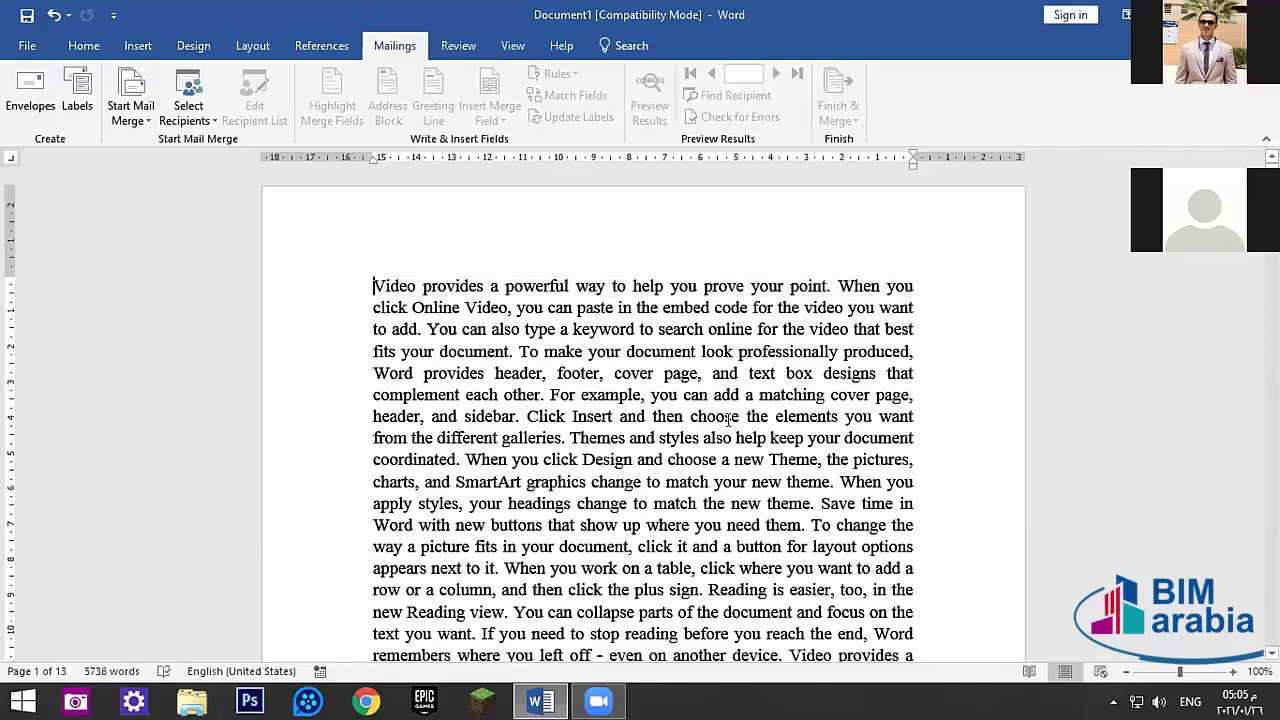
key("Return")
left_click(566, 271)
key("alt+shift")
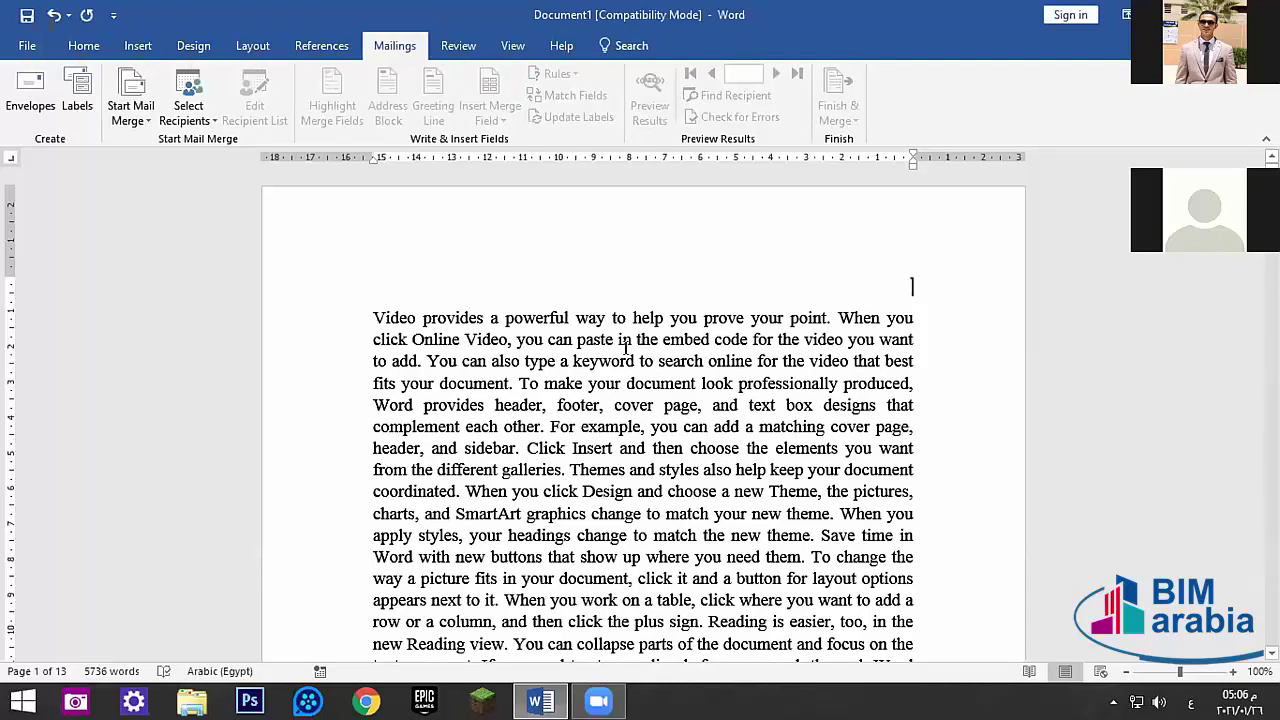
- Insert today's date with Alt+Shift+D, delete it, then reinsert it as ٢٠٢١/٠١/٢٦
key("alt+shift+d")
left_click(834, 284)
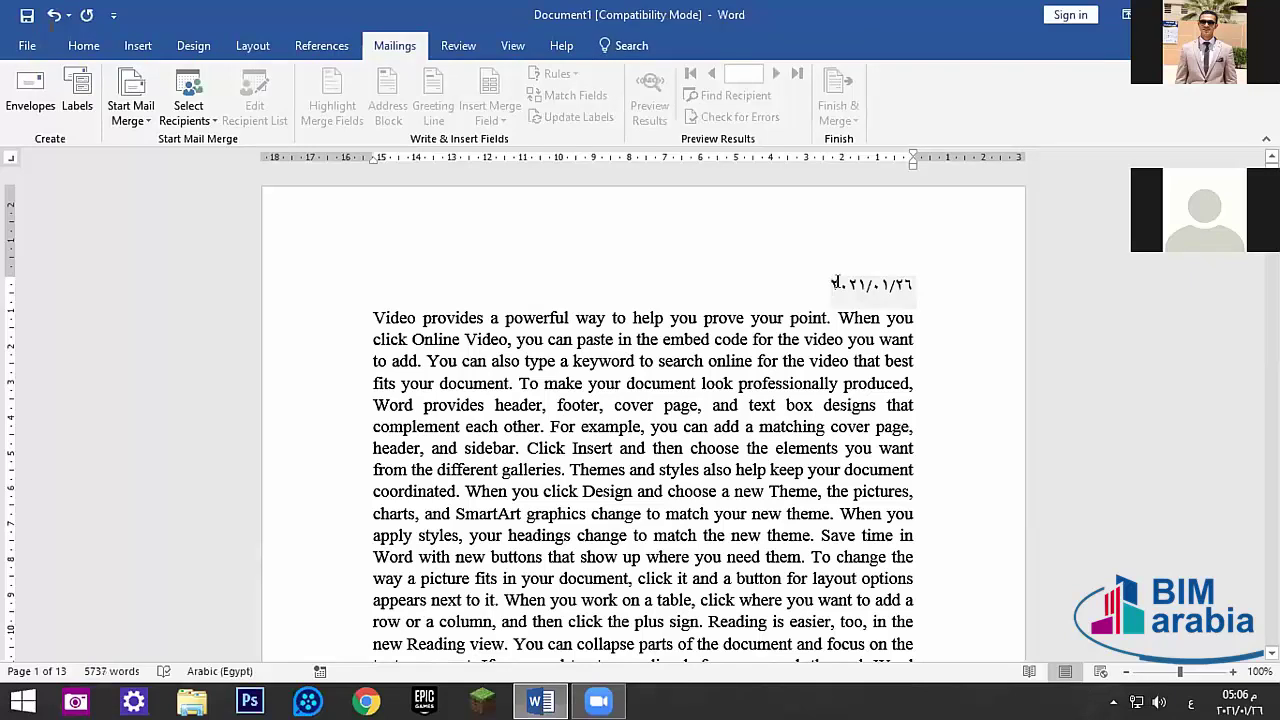
double_click(834, 284)
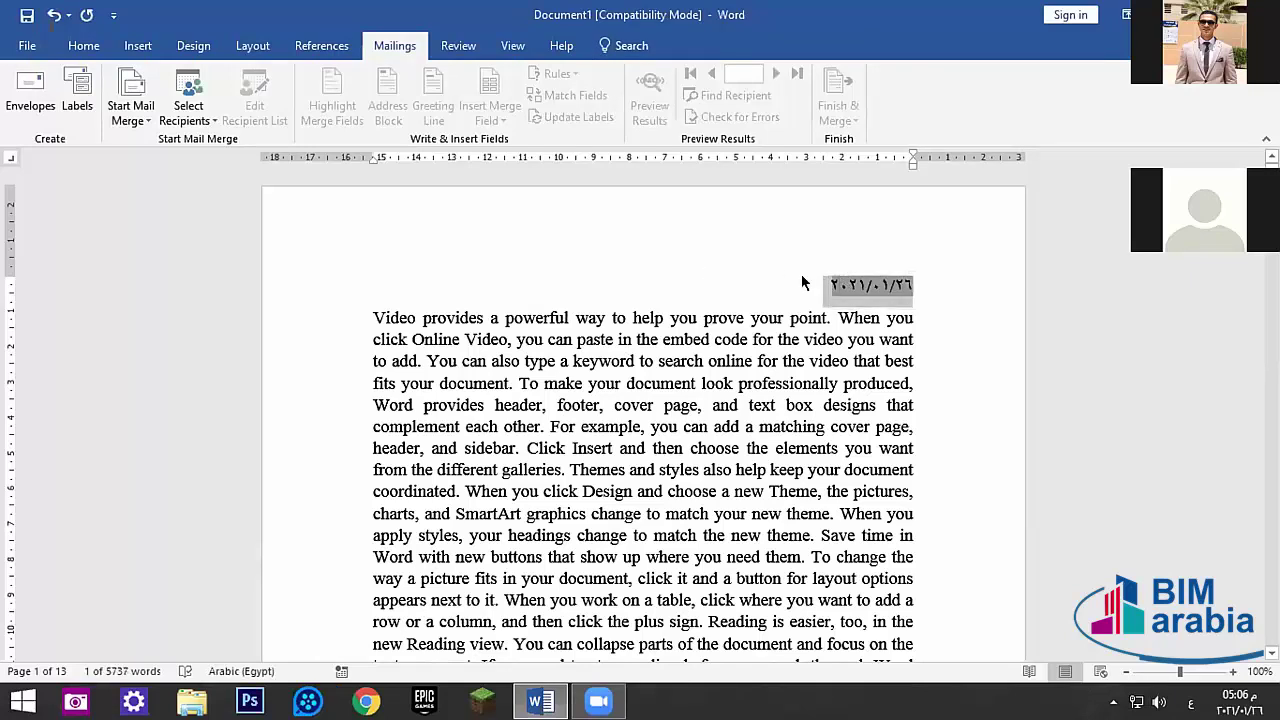
key("Delete")
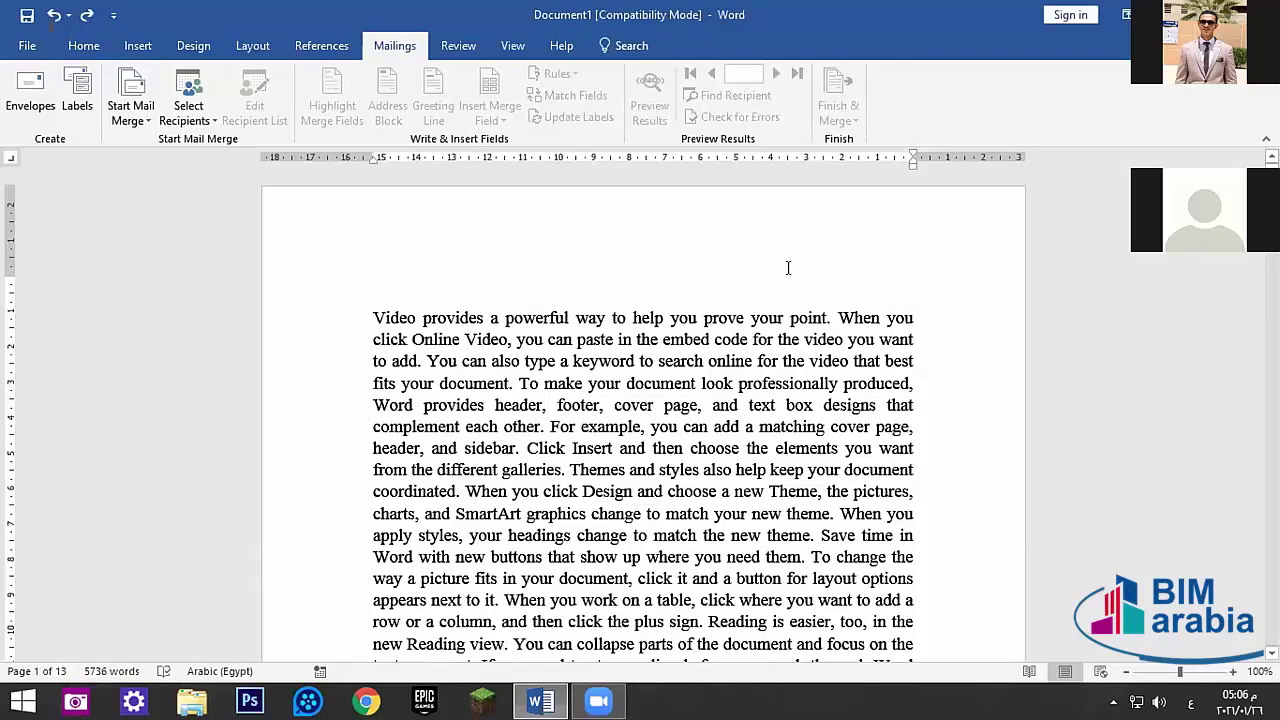
key("alt+shift+d")
double_click(876, 290)
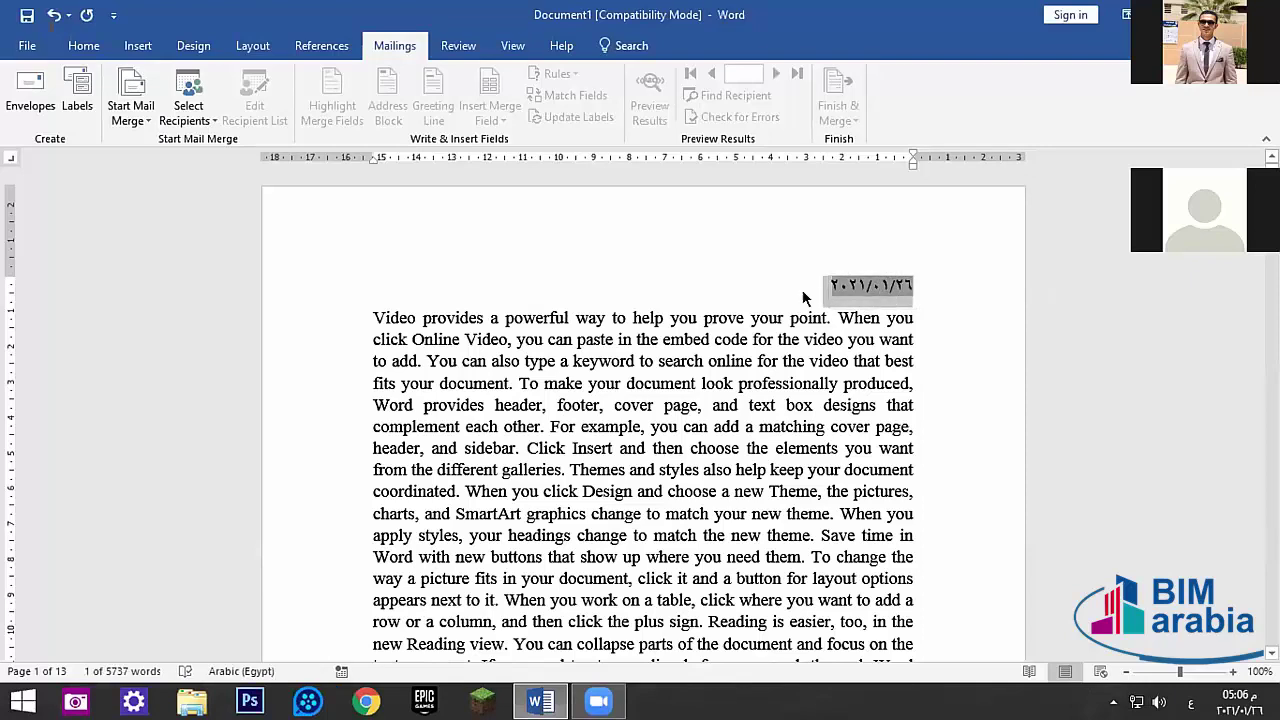
left_click(717, 284)
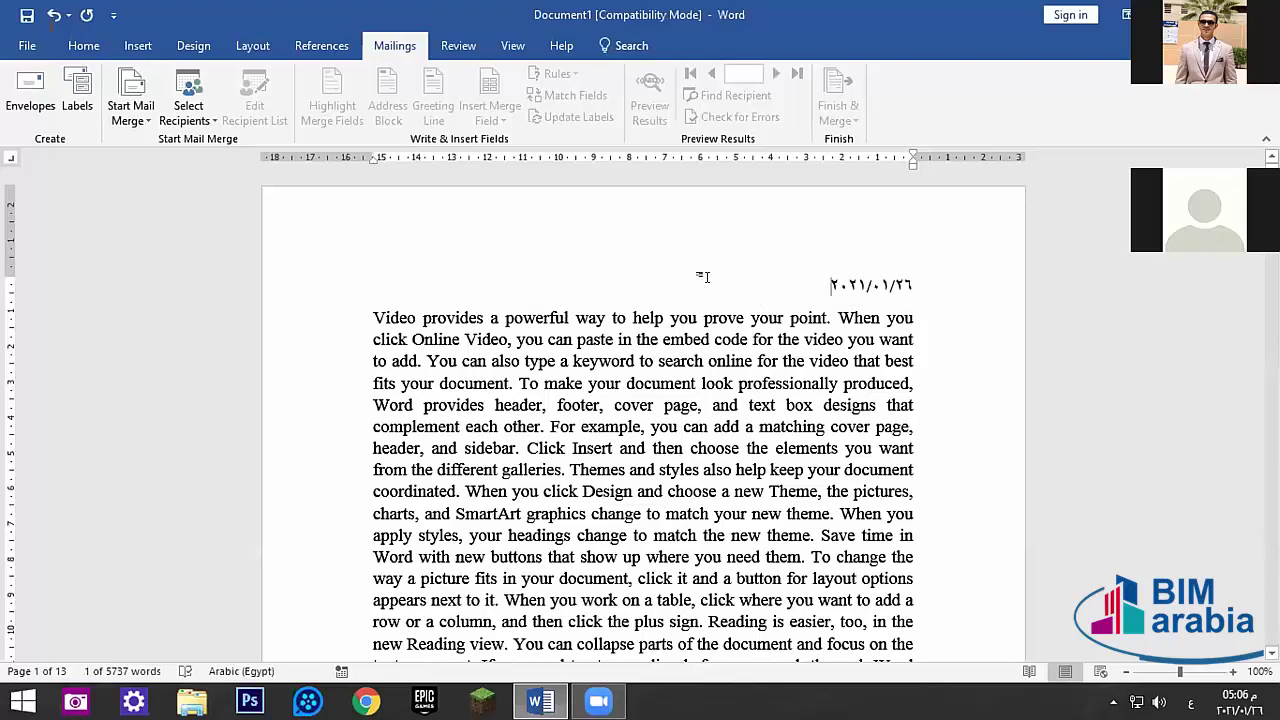
left_click(362, 316)
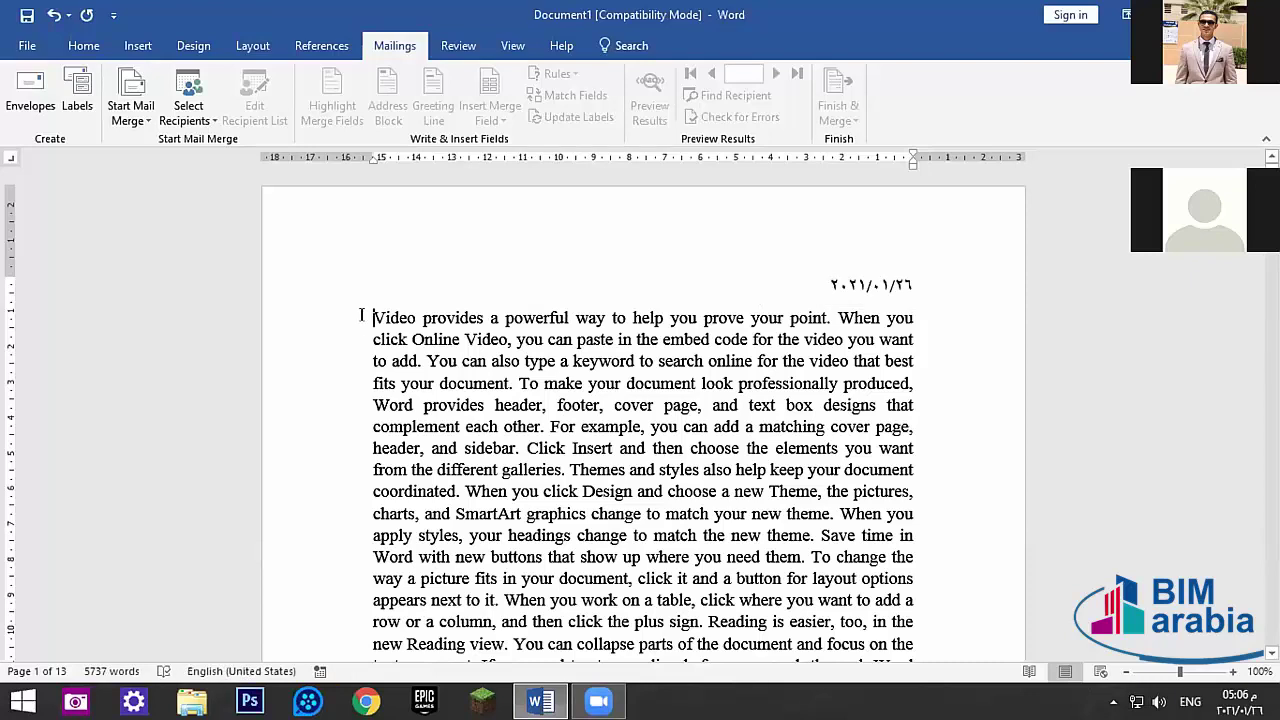
- Add a line below the date reading 'Alt + shift + D = Date of Day' and select it
key("Return")
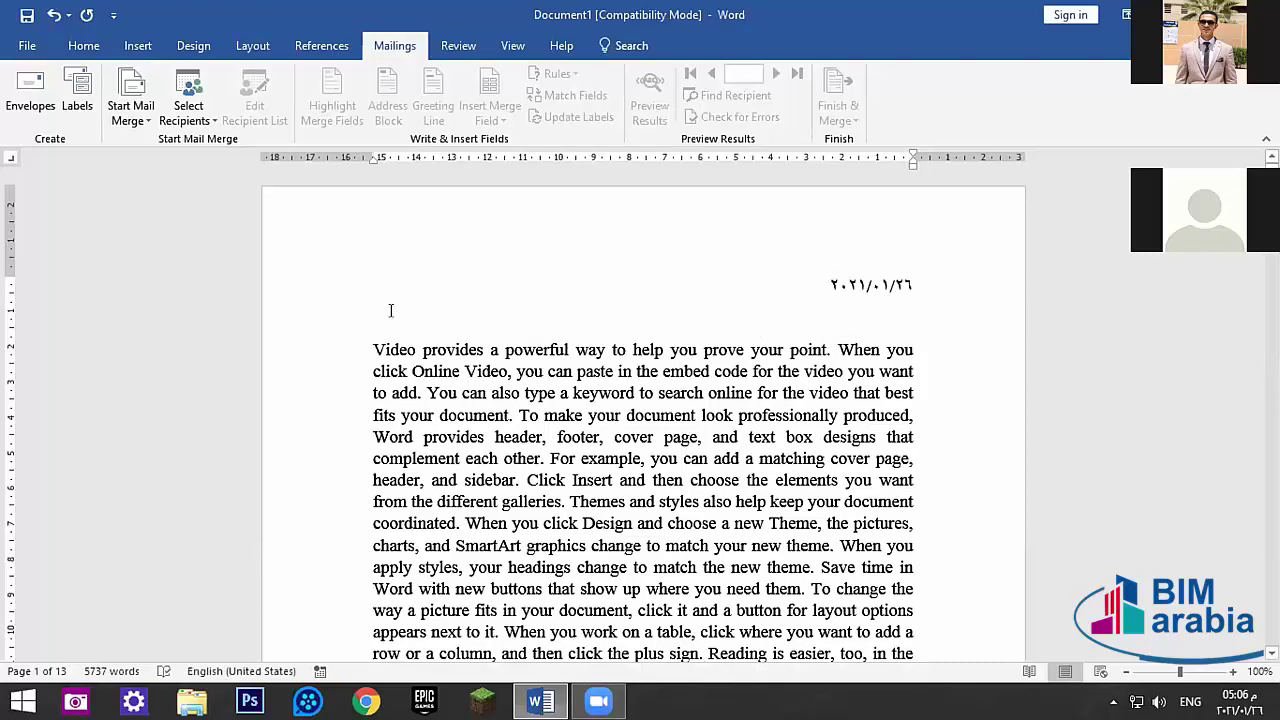
left_click(391, 315)
type("شرا")
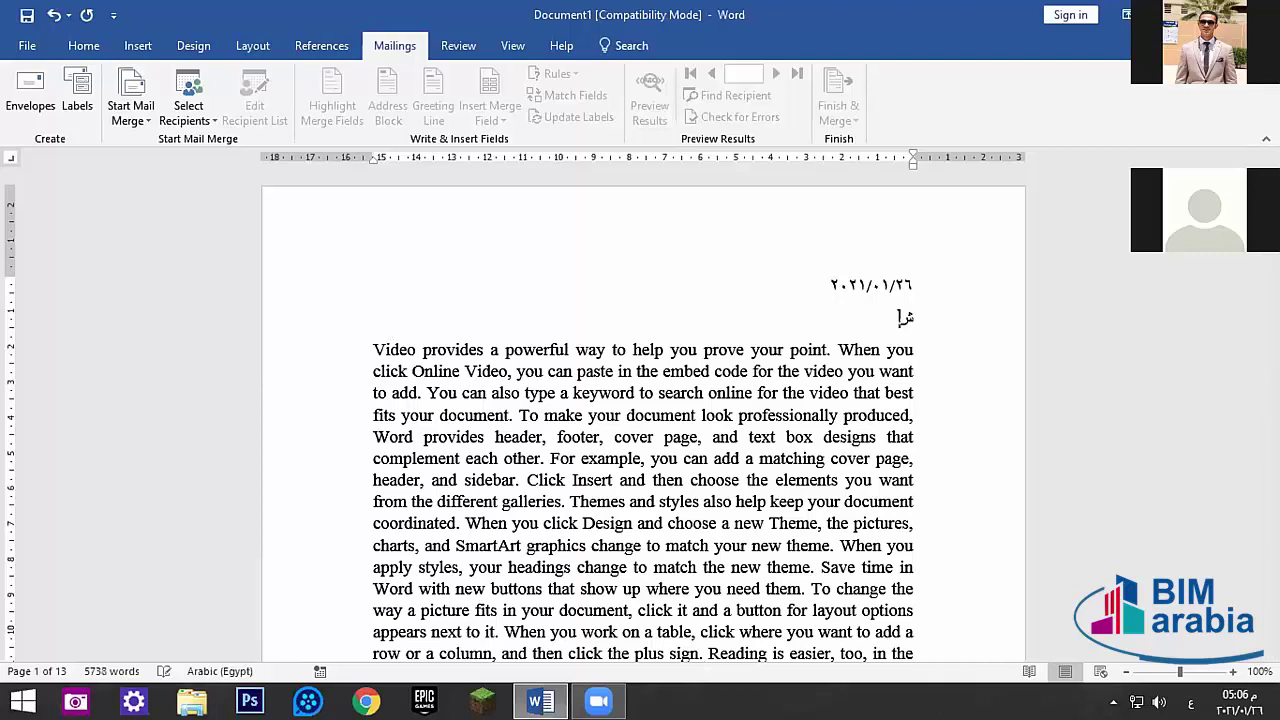
key("BackSpace")
key("BackSpace")
key("BackSpace")
key("alt+shift")
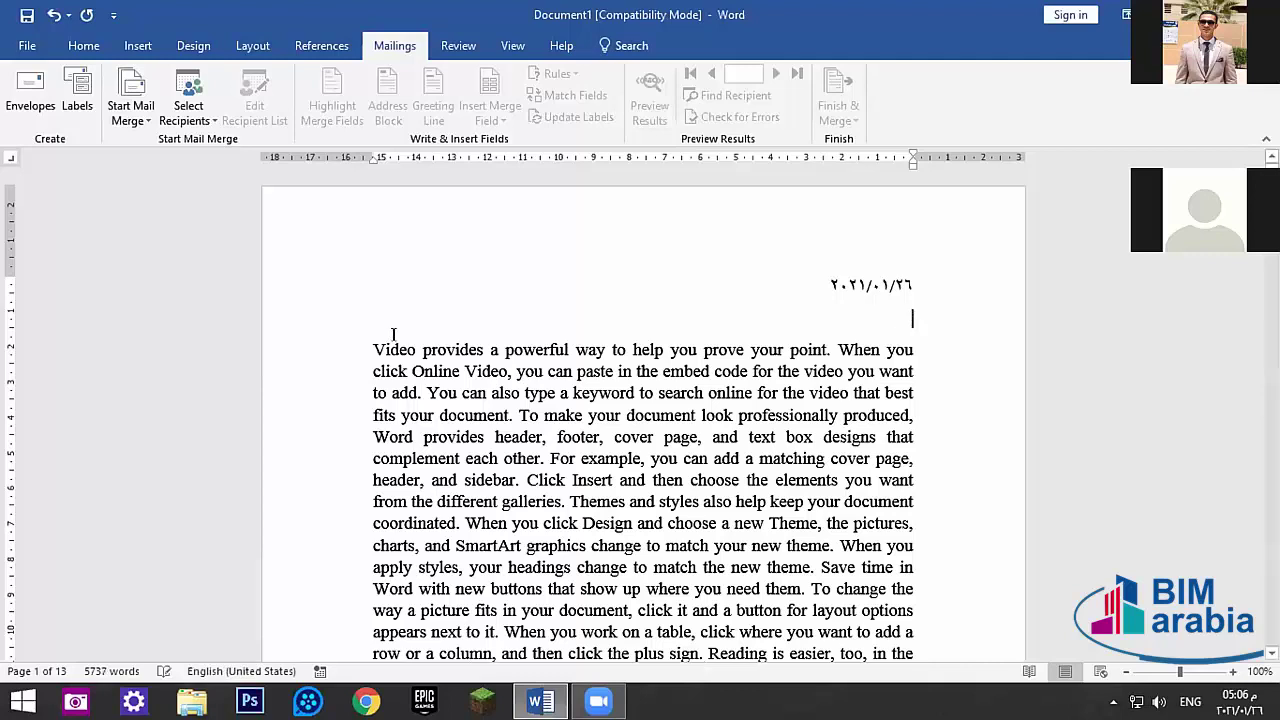
type("a")
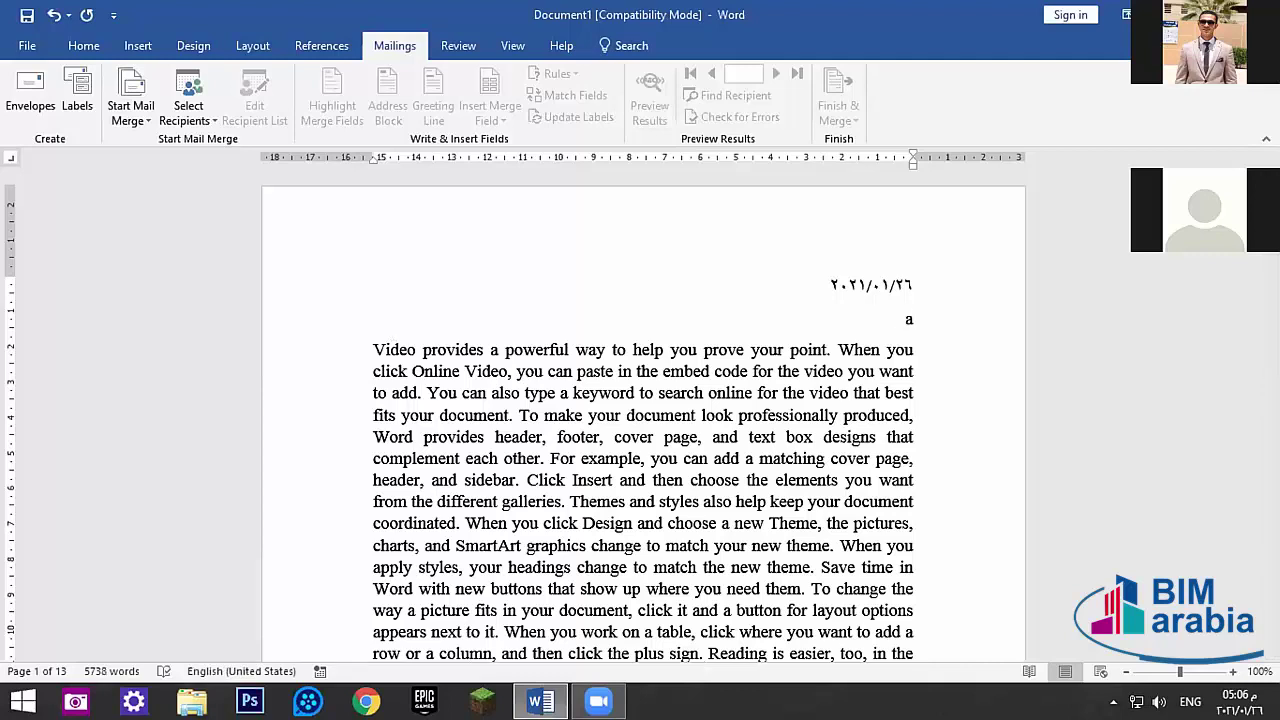
type("lt + shift +")
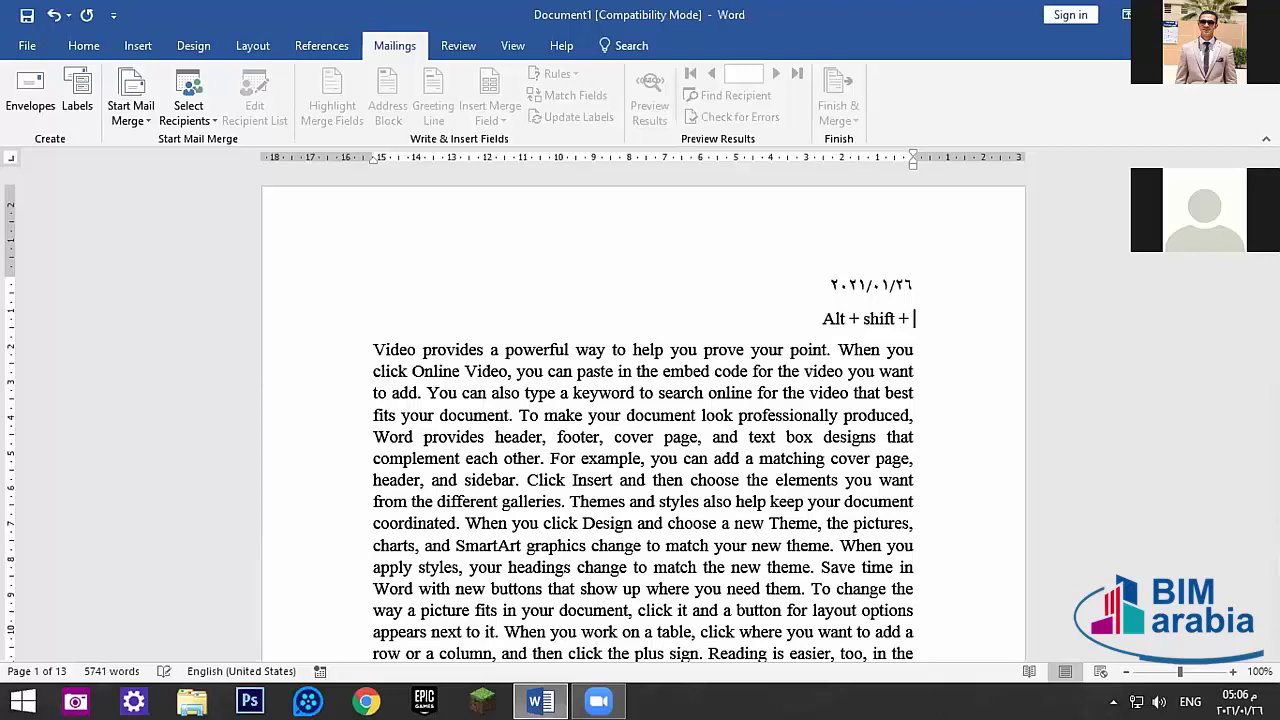
type(" D =")
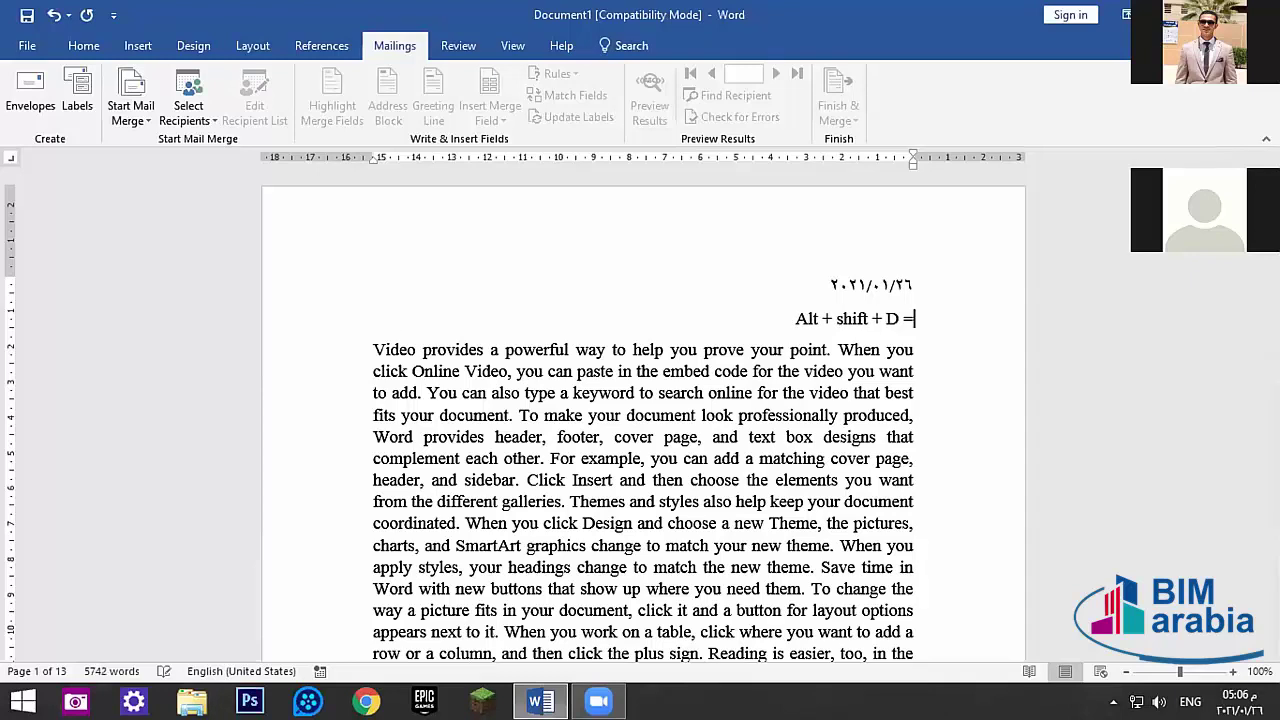
key("alt+shift")
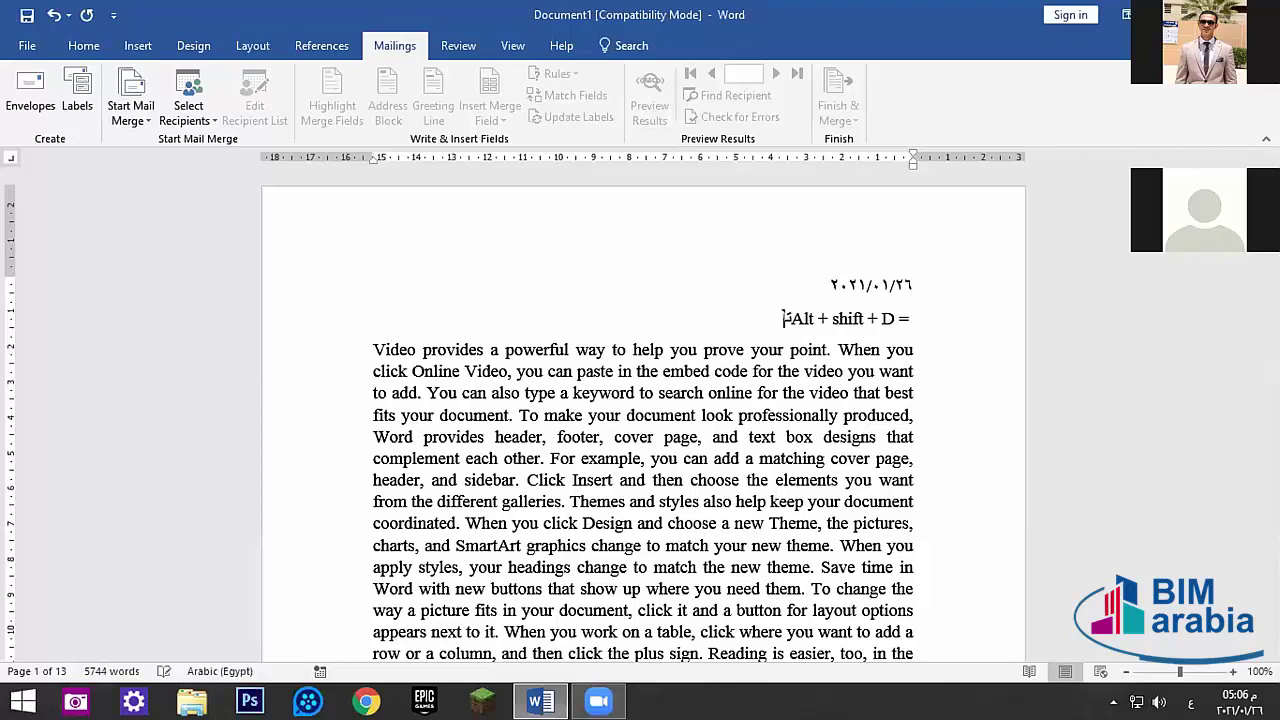
key("alt+shift")
key("BackSpace")
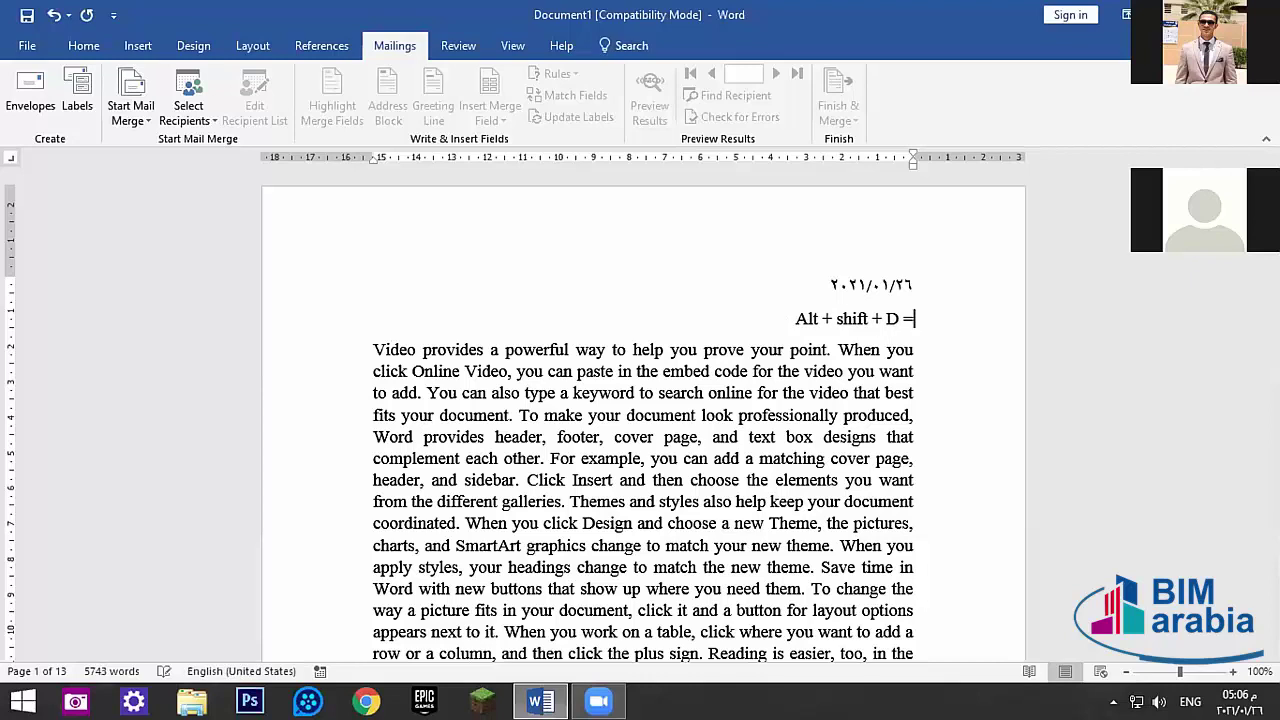
type("D")
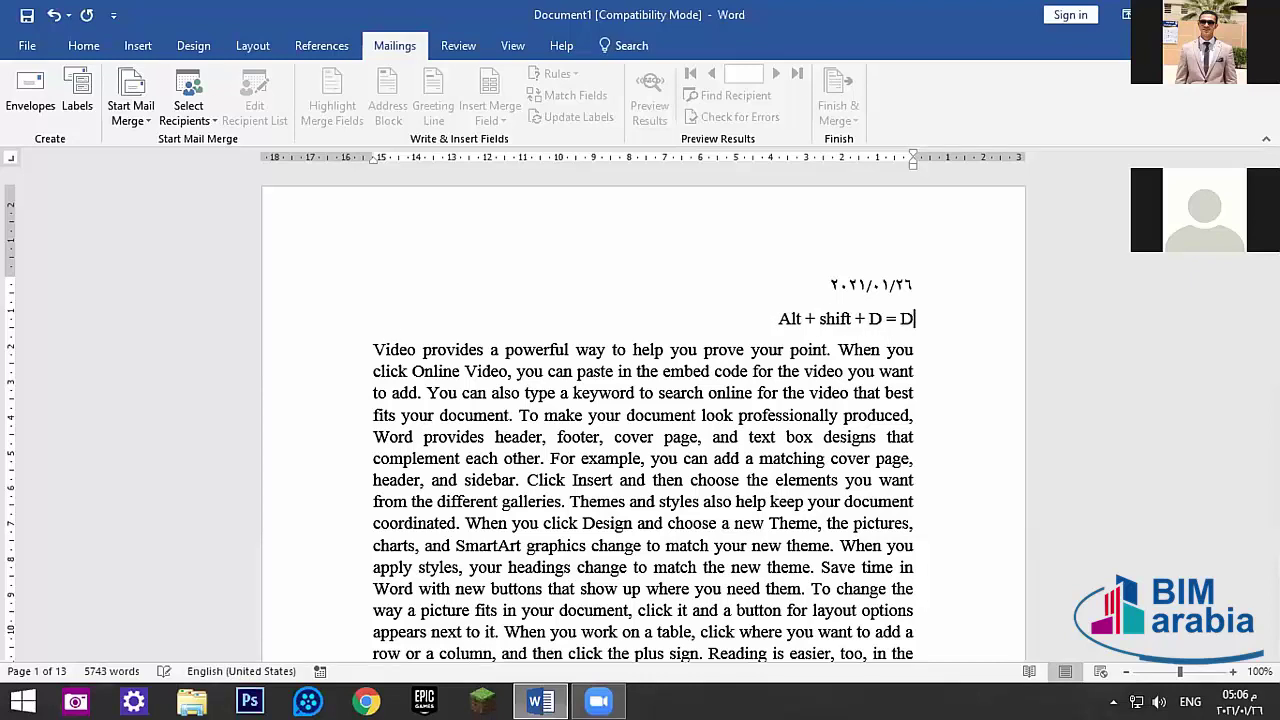
type("ate ")
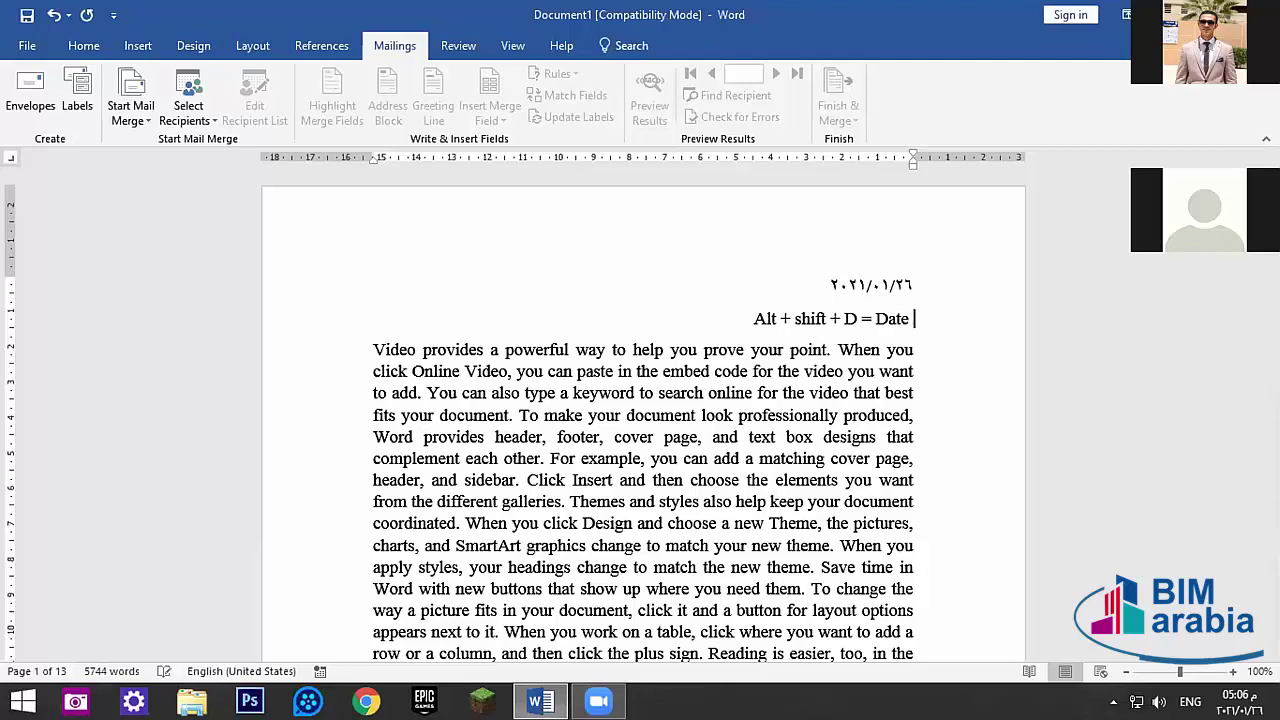
type("o")
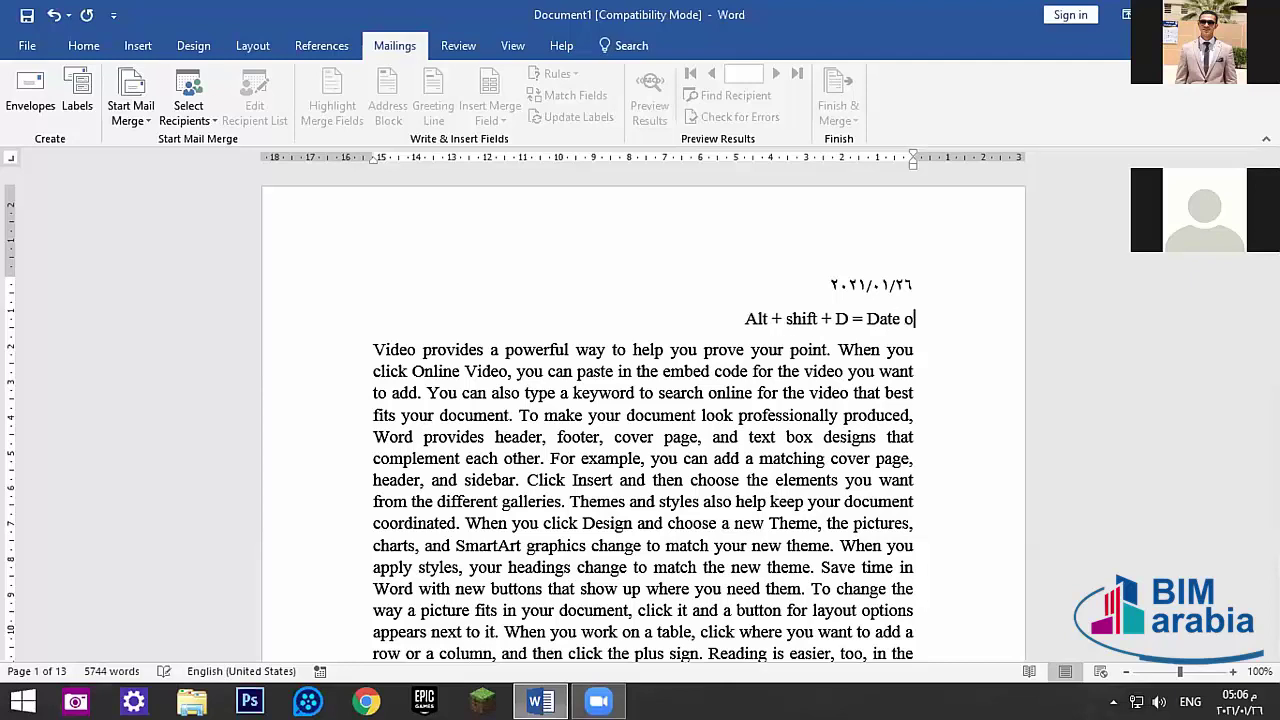
type("f Day")
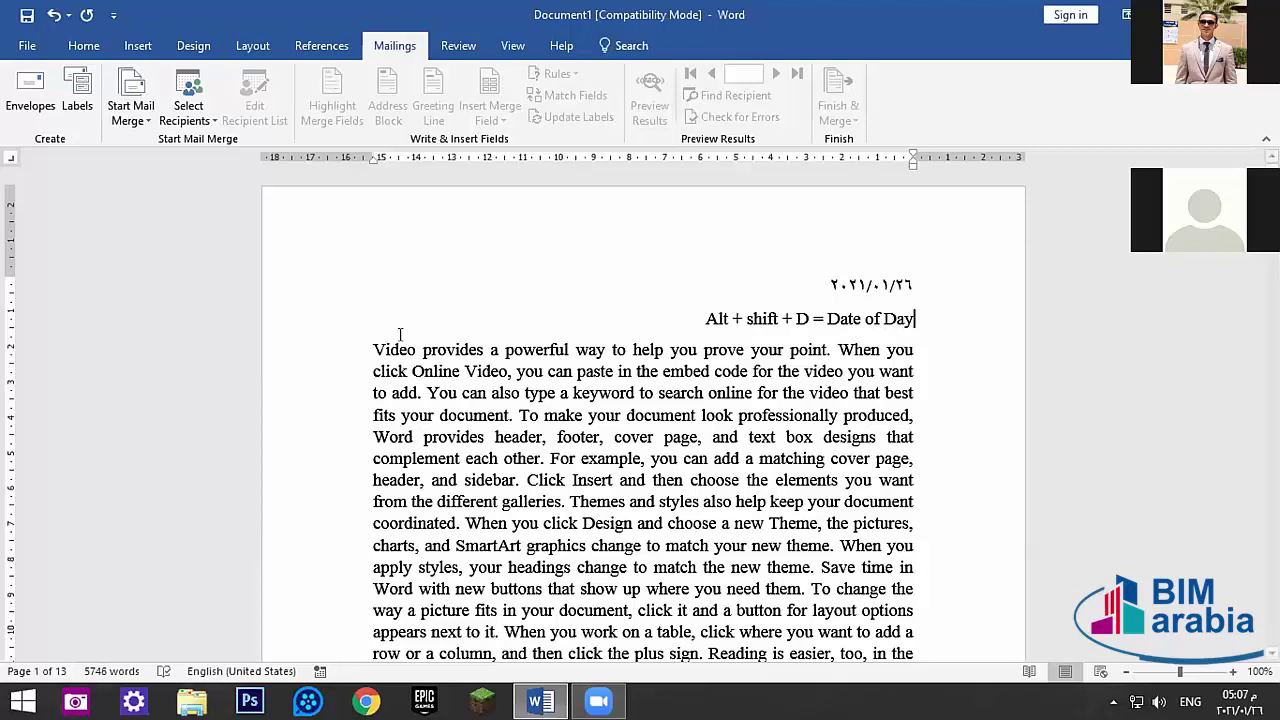
double_click(760, 320)
triple_click(760, 320)
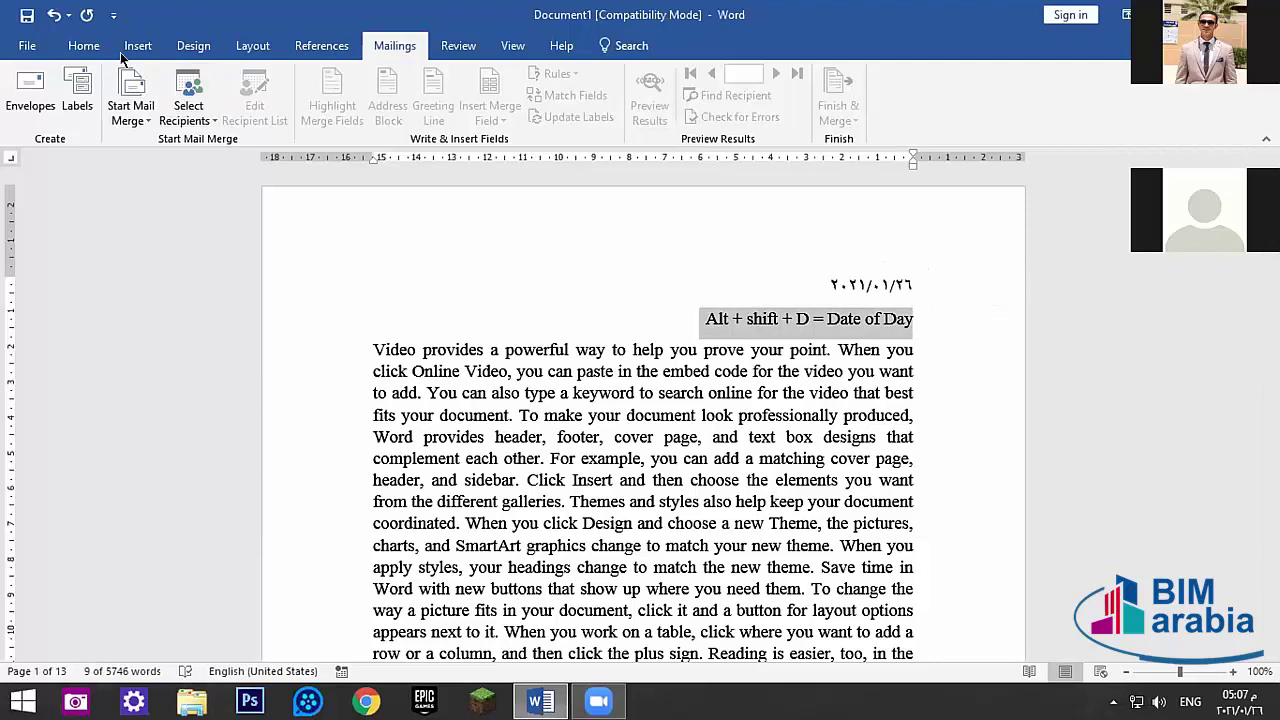
- Centre the shortcut note line and add an empty line after it
left_click(84, 46)
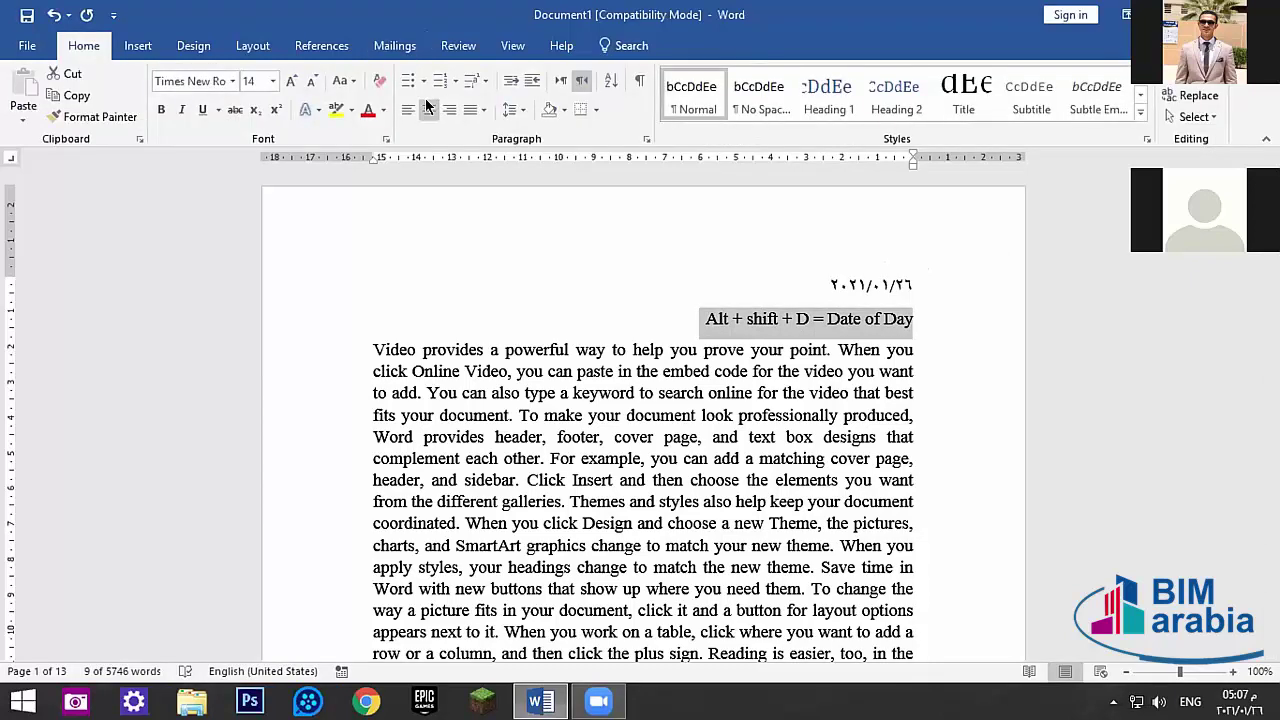
key("ctrl+e")
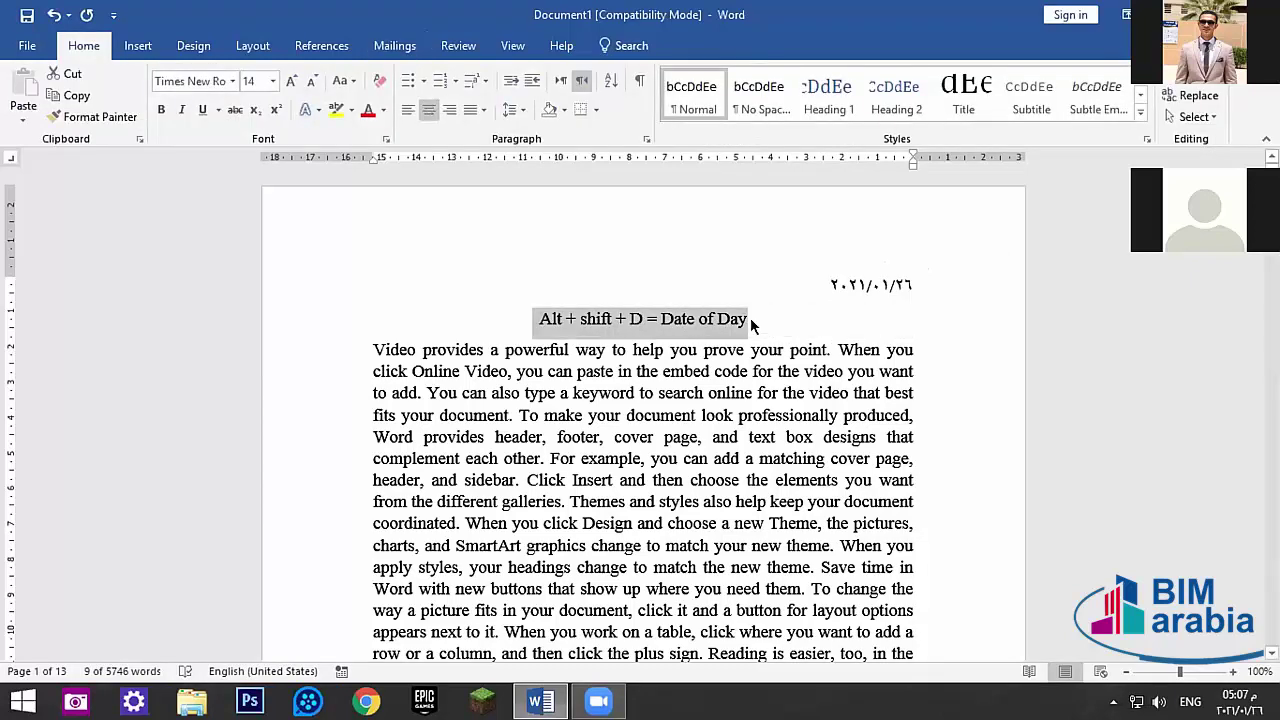
left_click(770, 308)
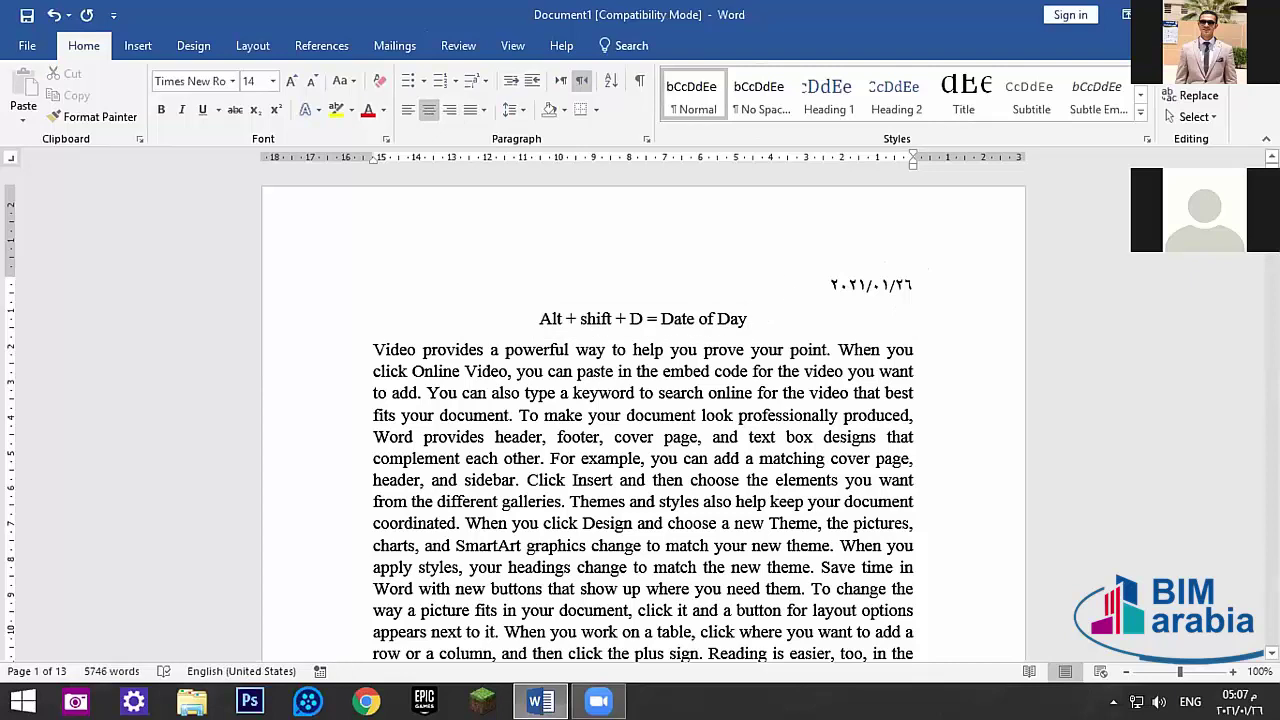
key("Return")
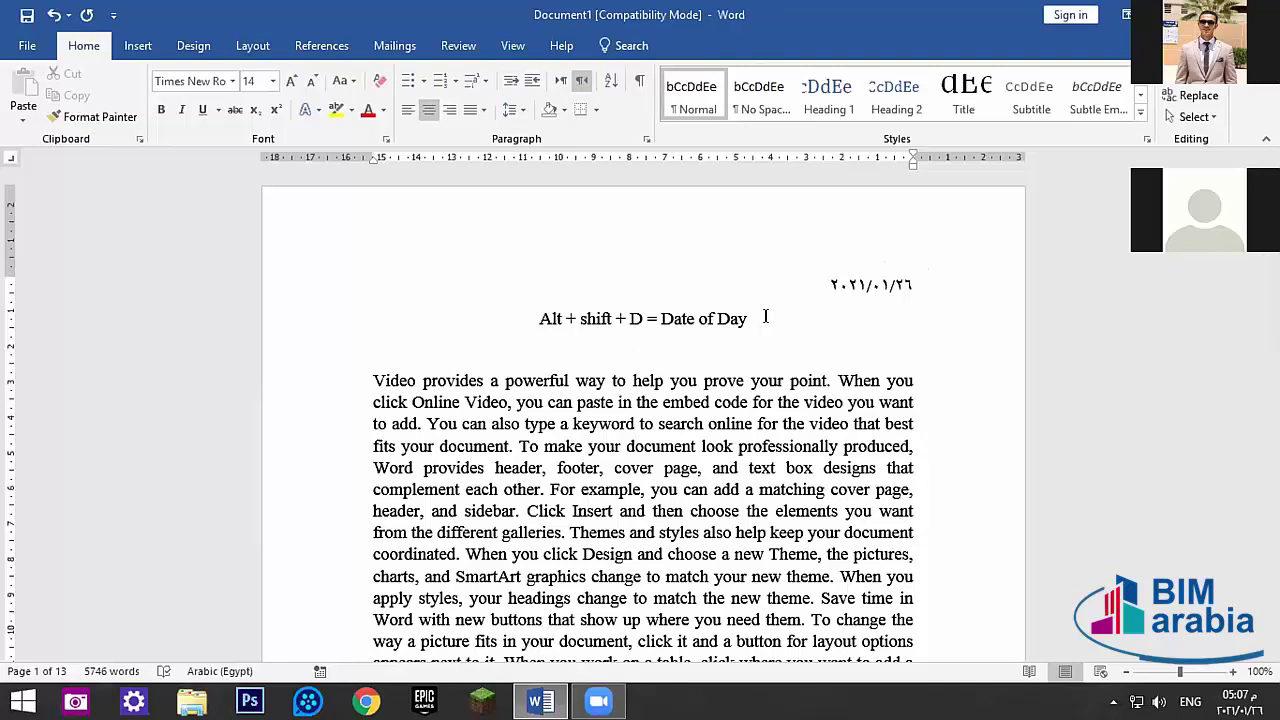
- Select the date field, then the empty line below the note, to inspect them
left_click(855, 270)
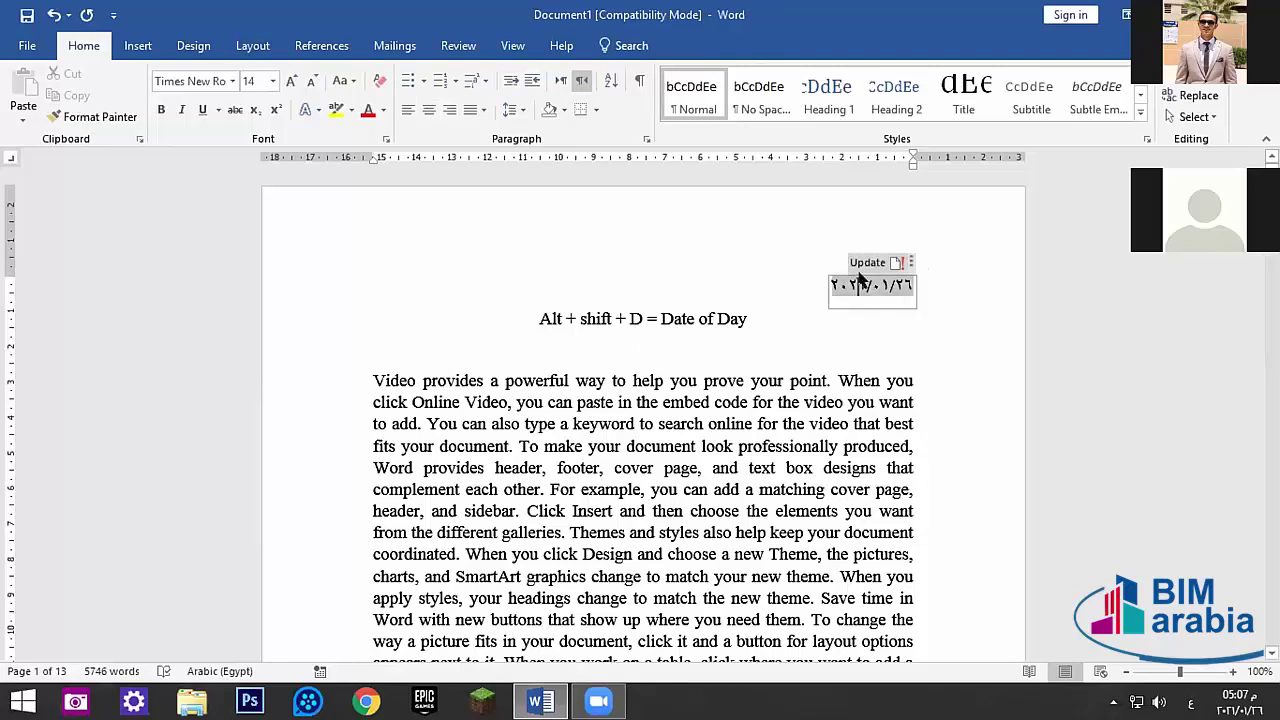
double_click(855, 270)
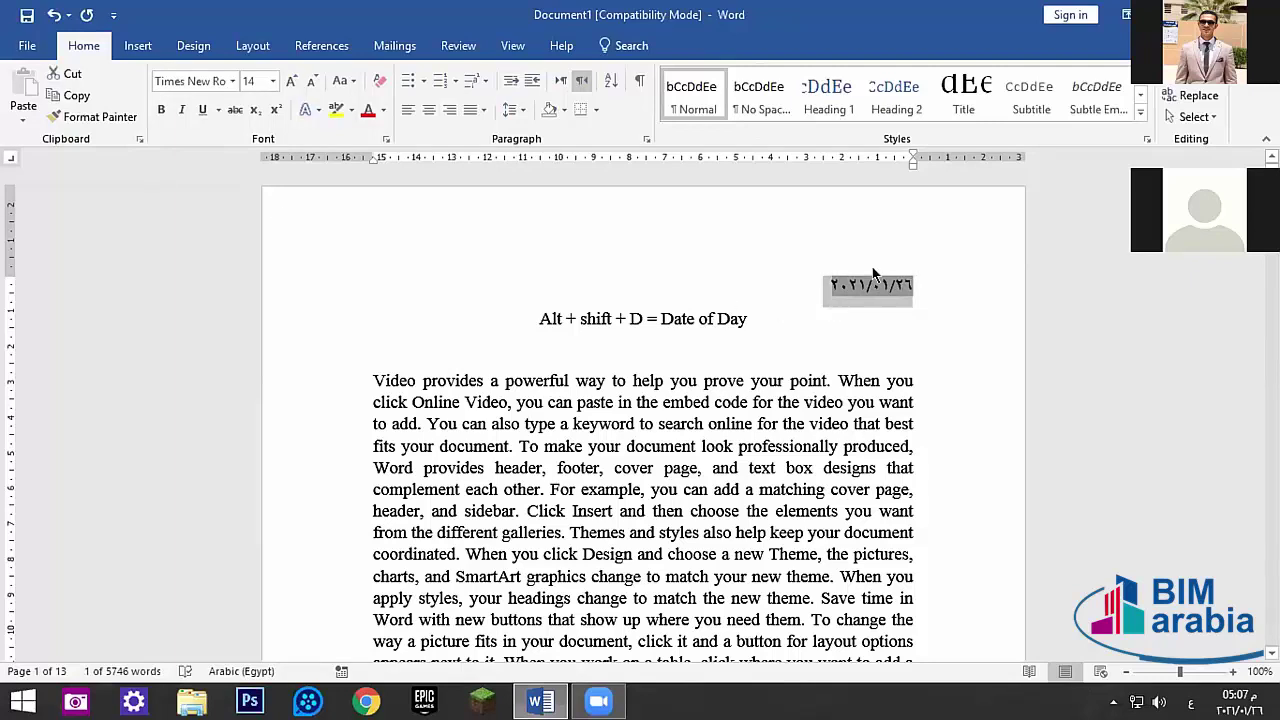
left_click(746, 318)
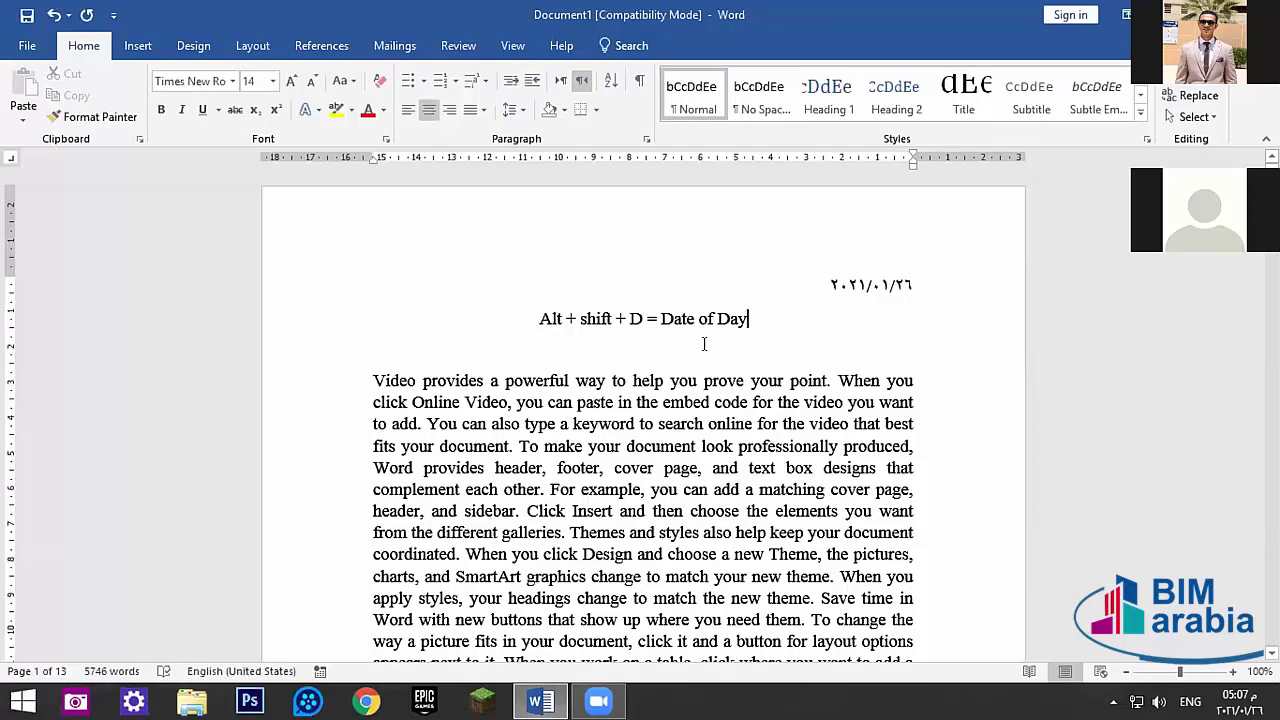
double_click(637, 358)
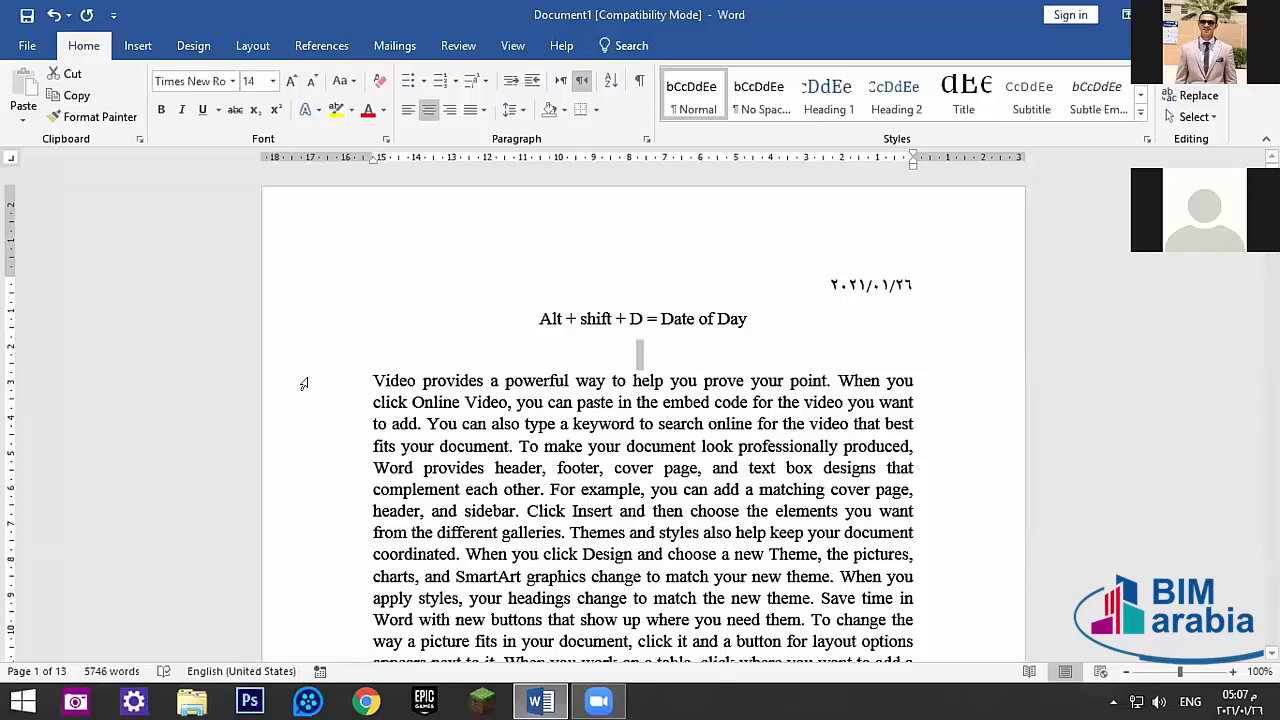
- Add more blank lines below the note in Arabic input, then return to the top
left_click(638, 352)
key("alt+shift")
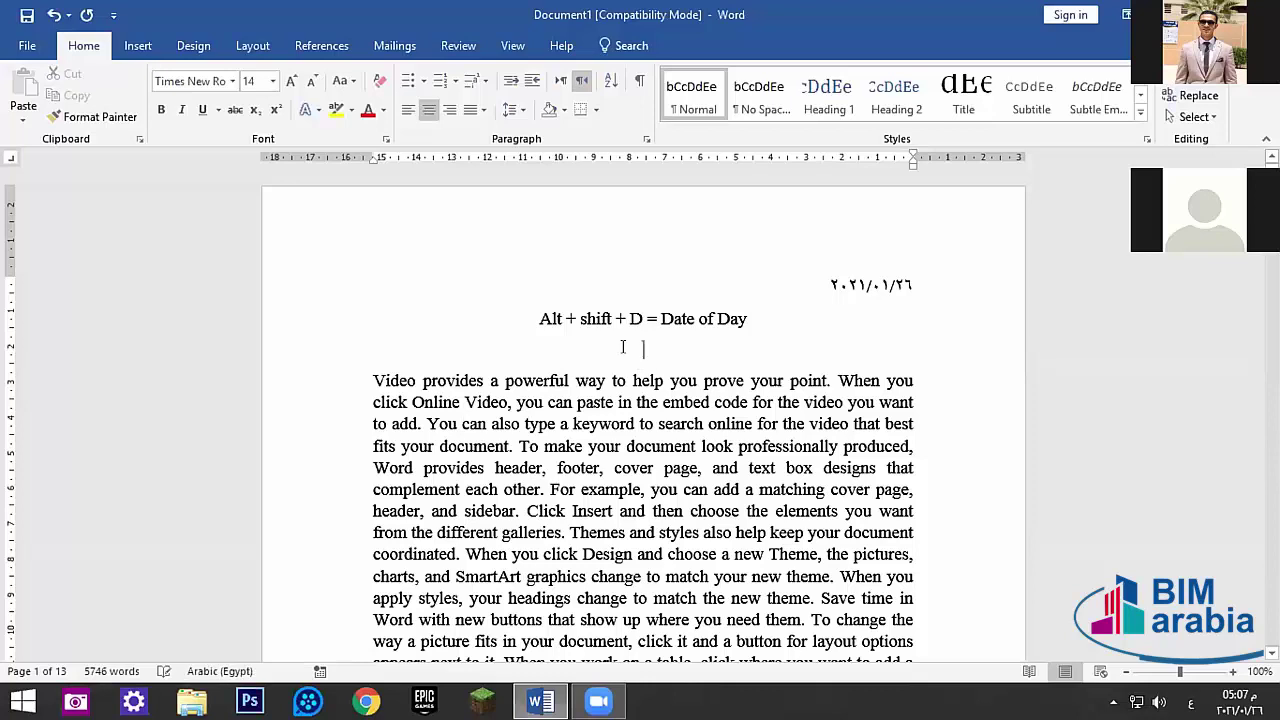
key("Return")
key("Return")
key("Return")
key("Return")
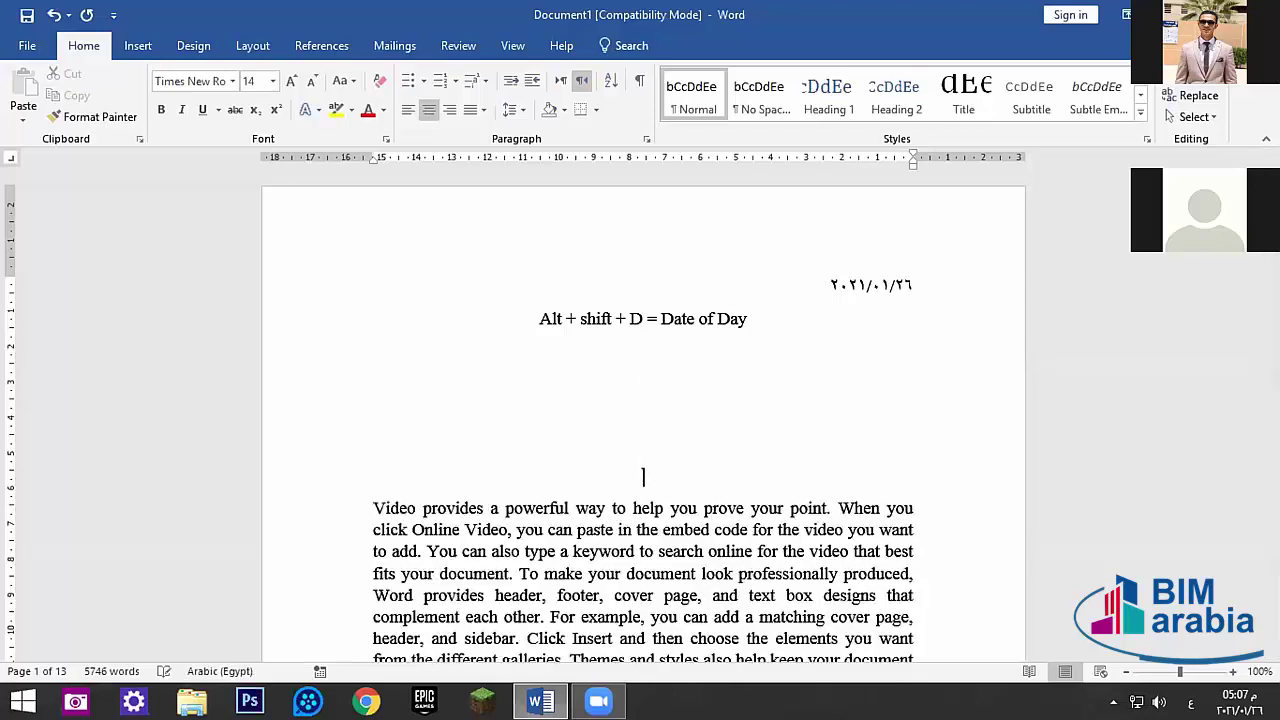
scroll(650, 400, "down", 1)
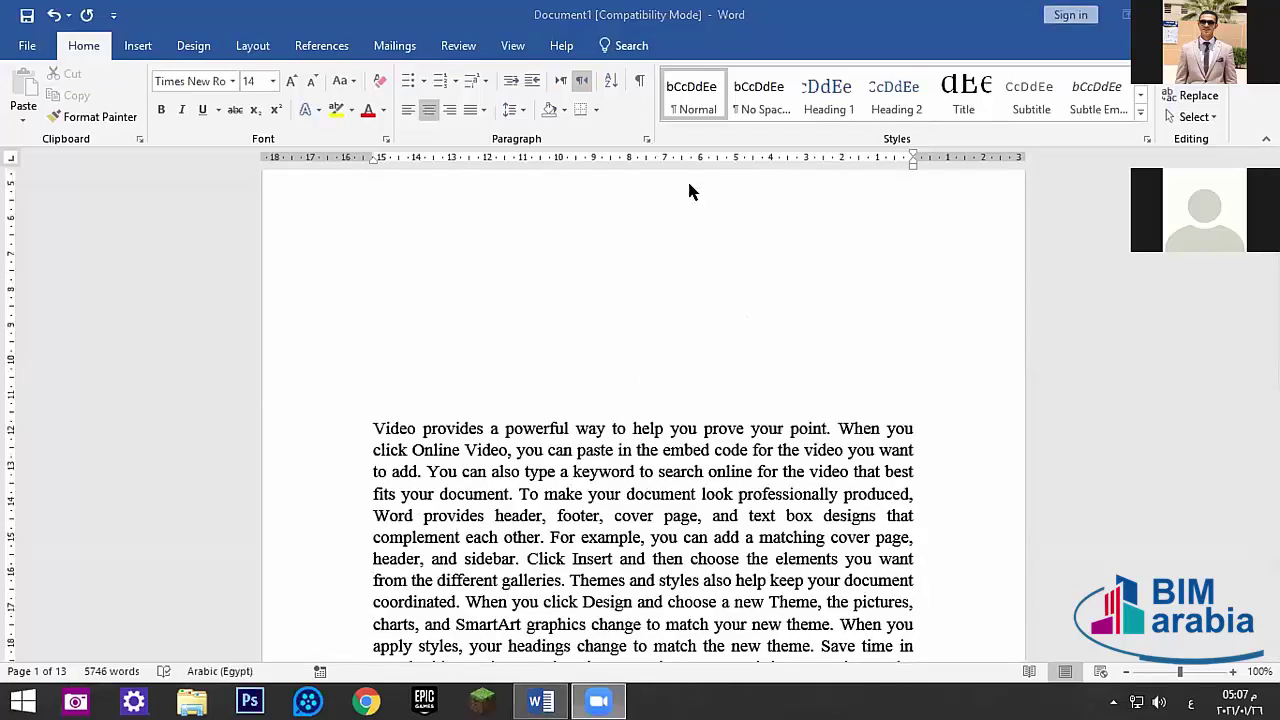
left_click(640, 392)
key("alt+shift")
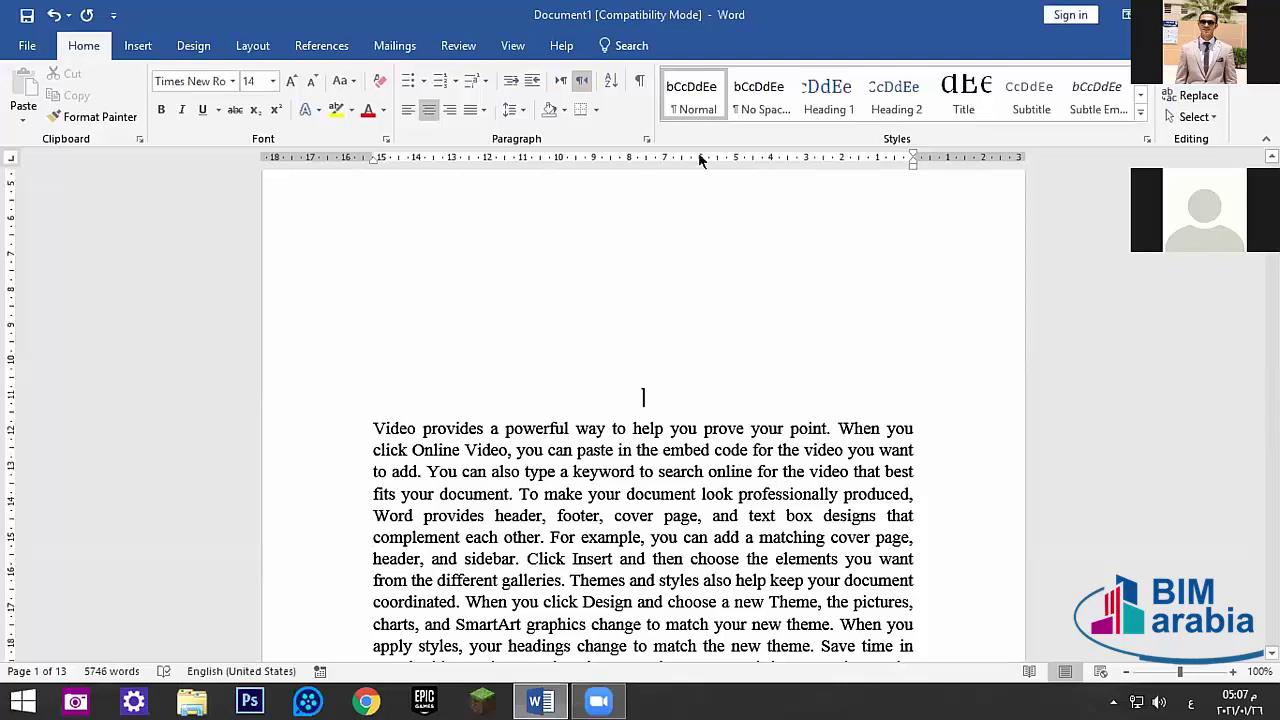
key("alt+shift")
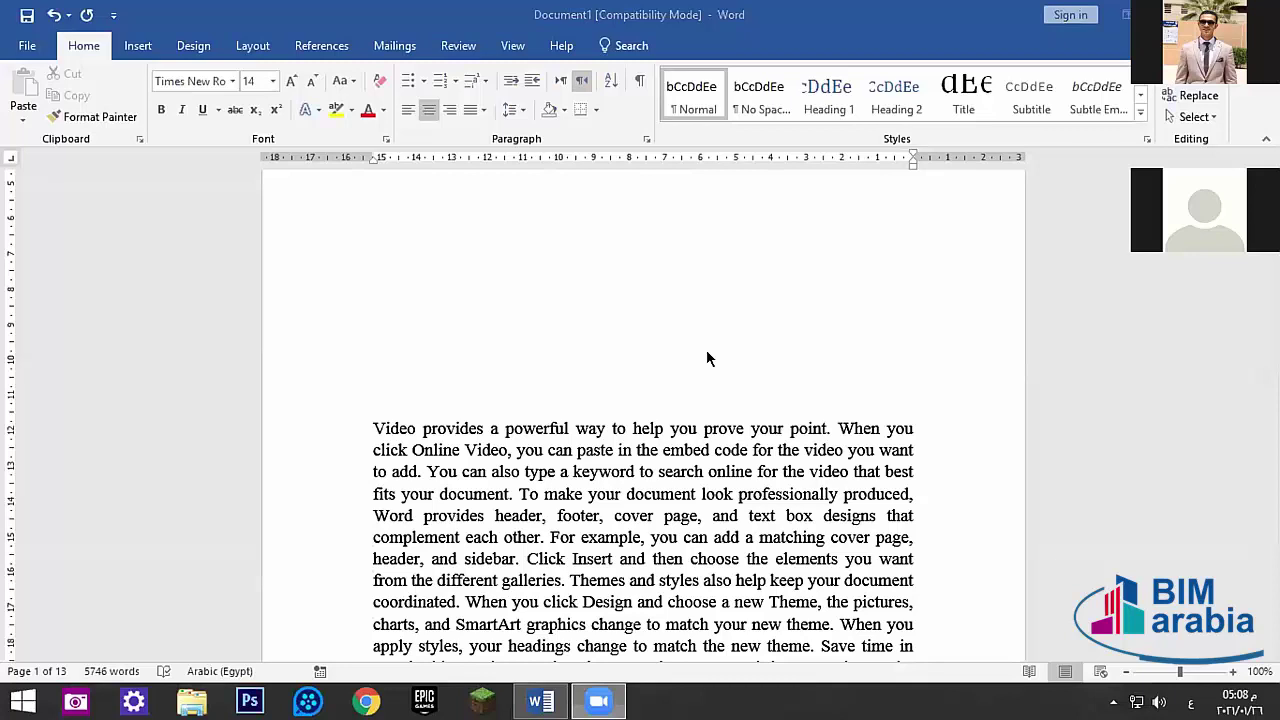
scroll(594, 420, "up", 1)
scroll(600, 409, "down", 5)
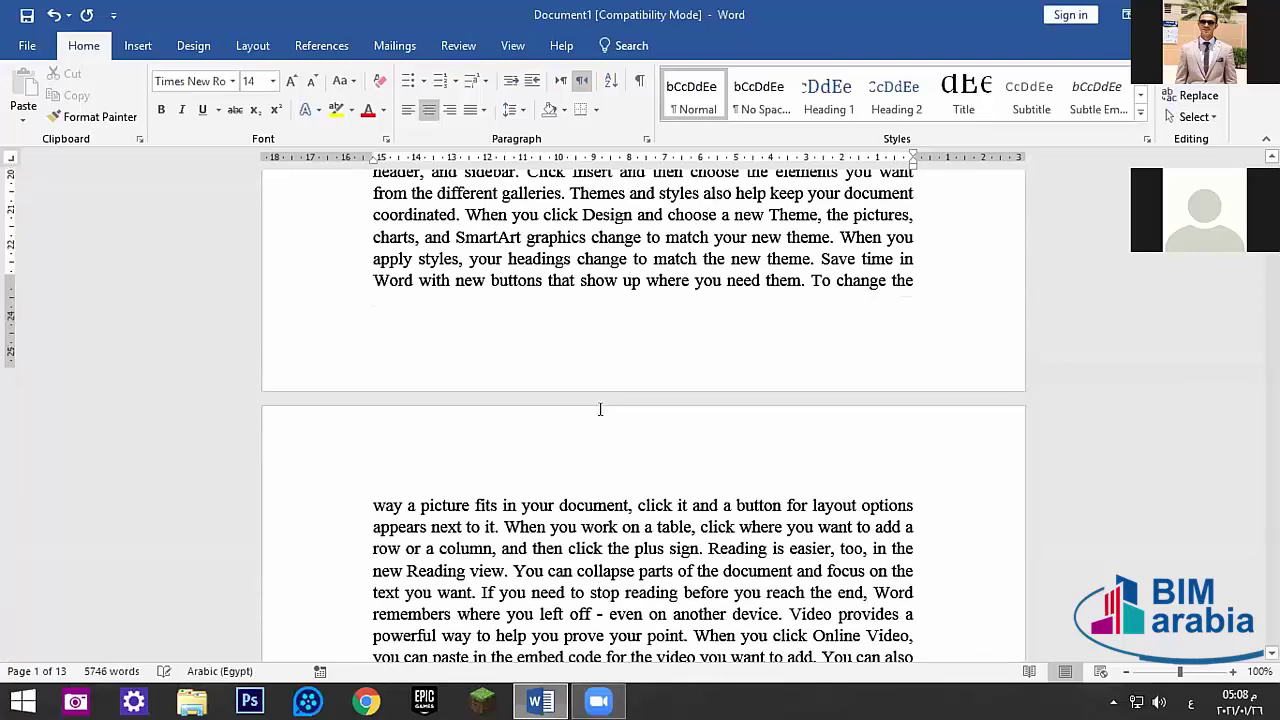
scroll(600, 409, "up", 10)
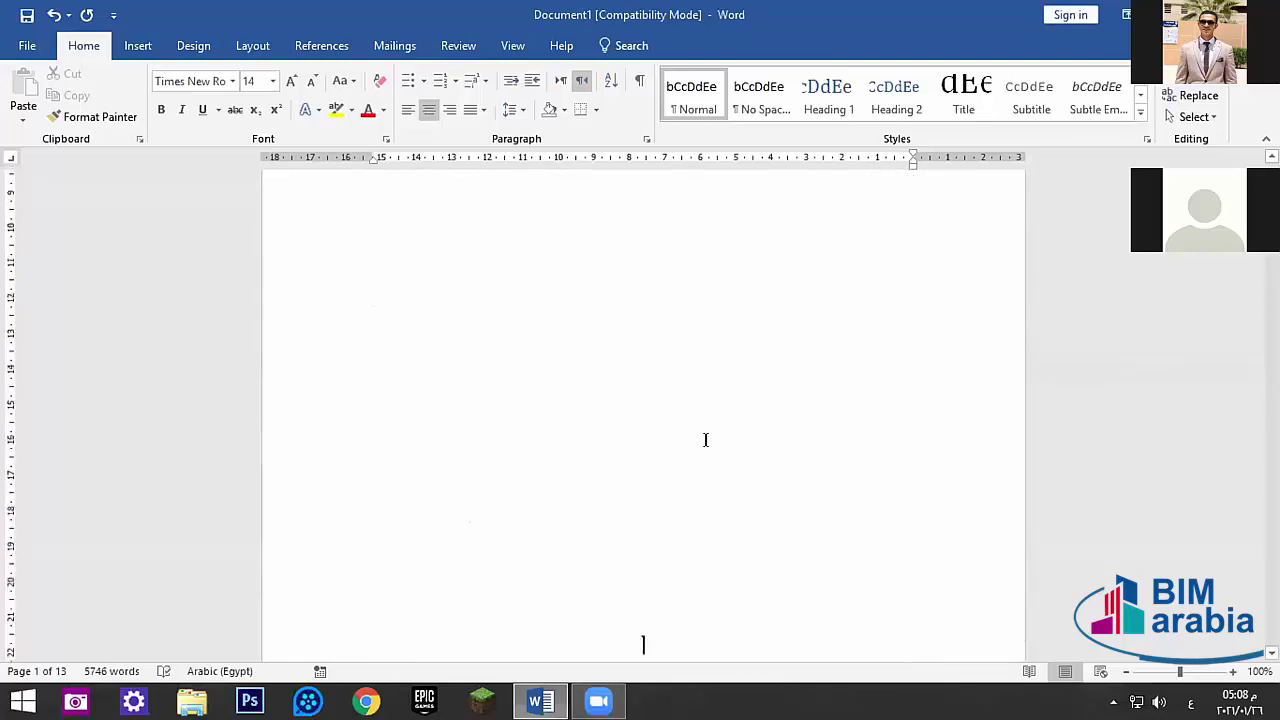
- Insert a 3-column by 4-row table from the Insert tab's table grid
left_click(136, 45)
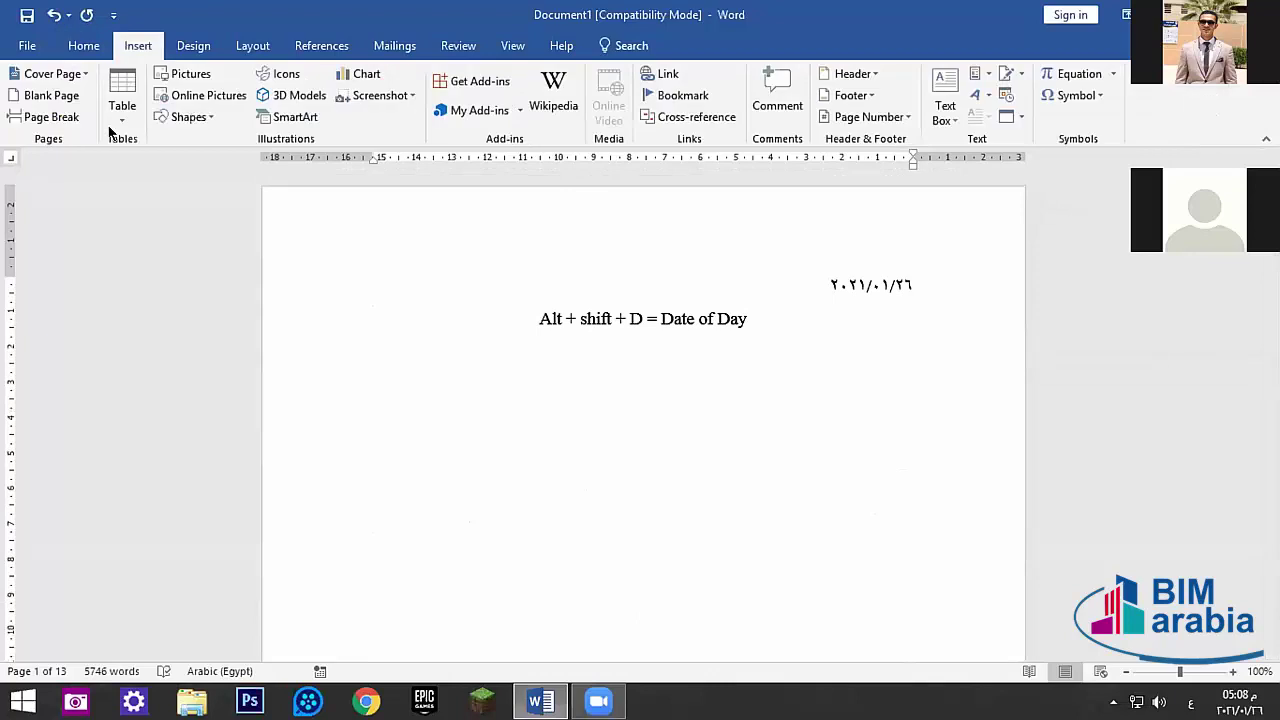
left_click(122, 105)
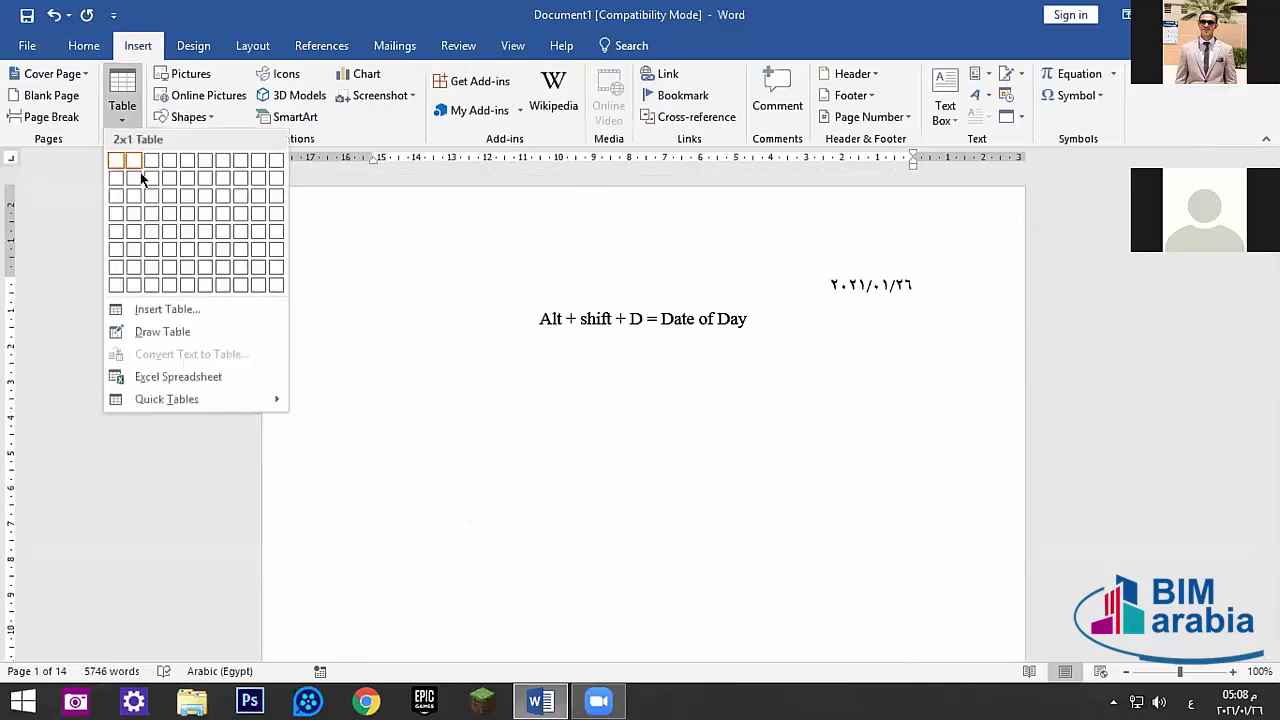
left_click(675, 380)
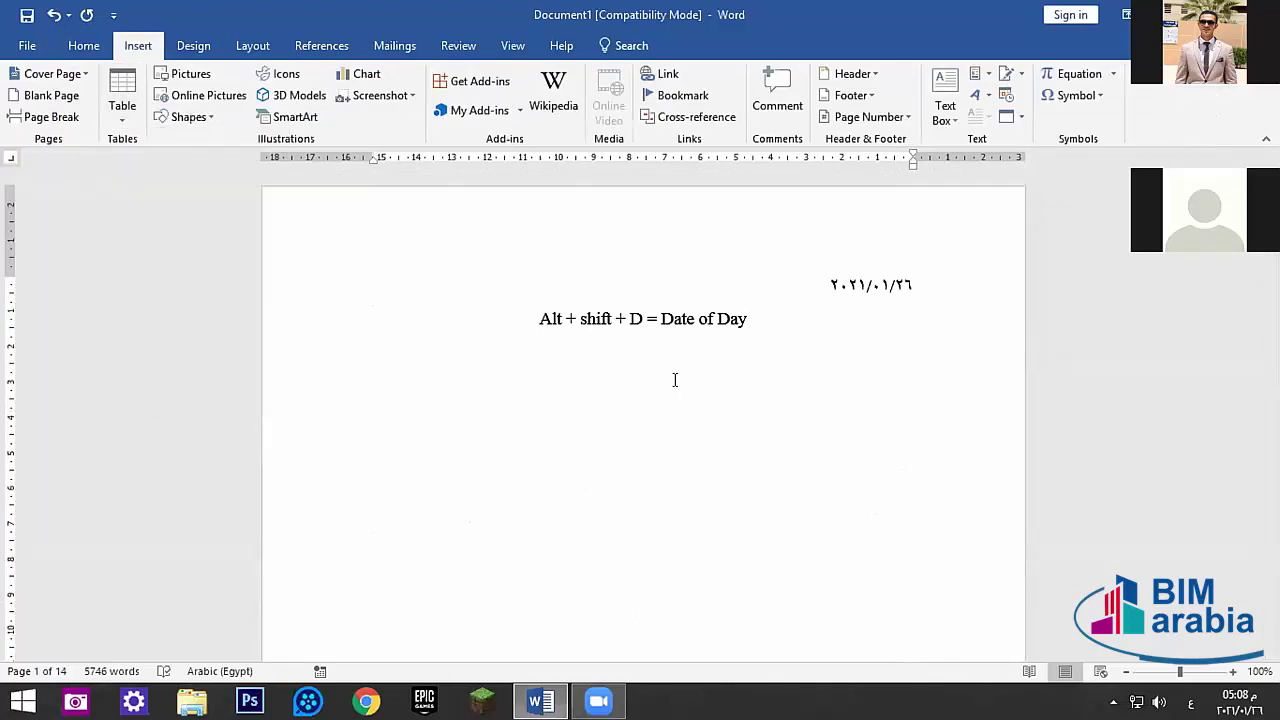
left_click(124, 110)
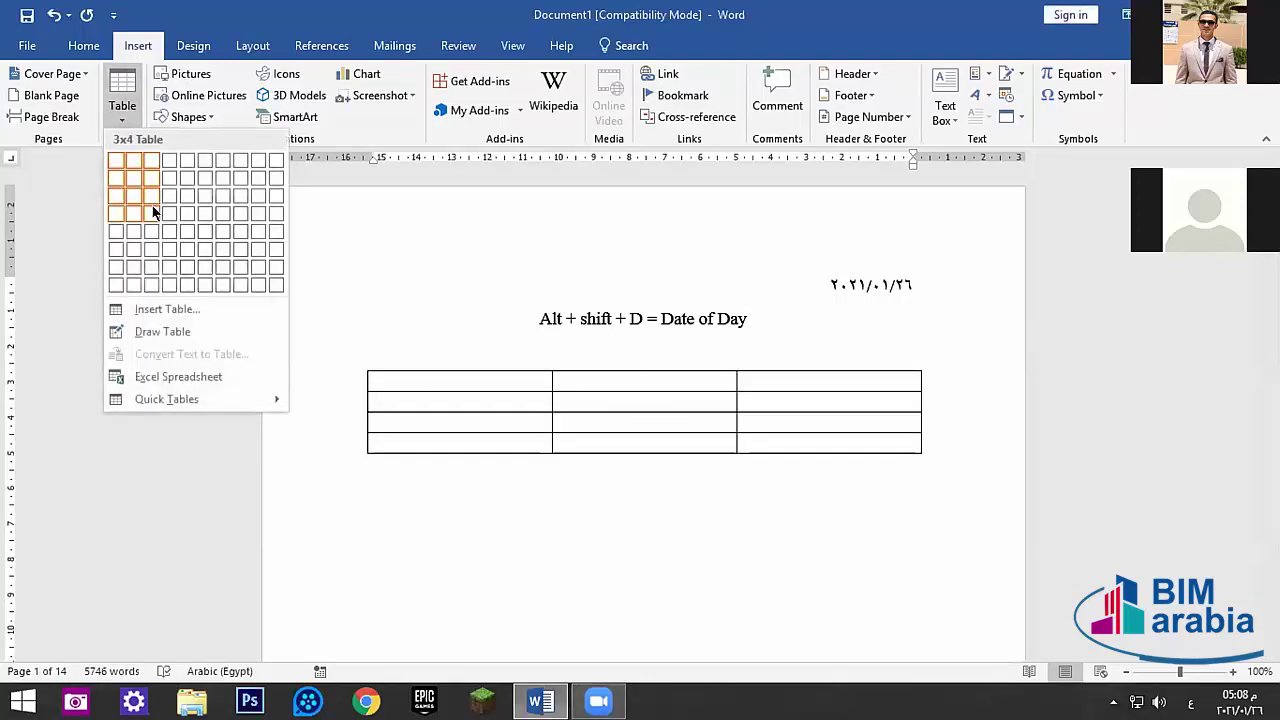
left_click(152, 216)
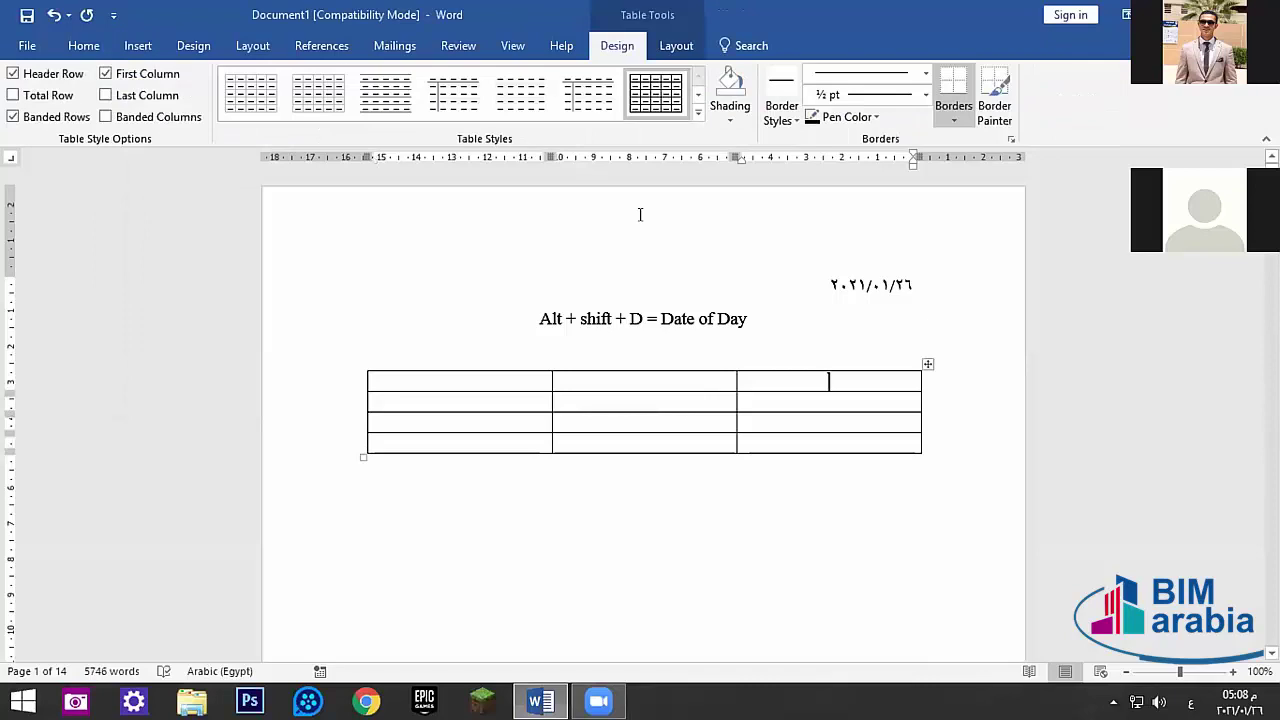
left_click(676, 47)
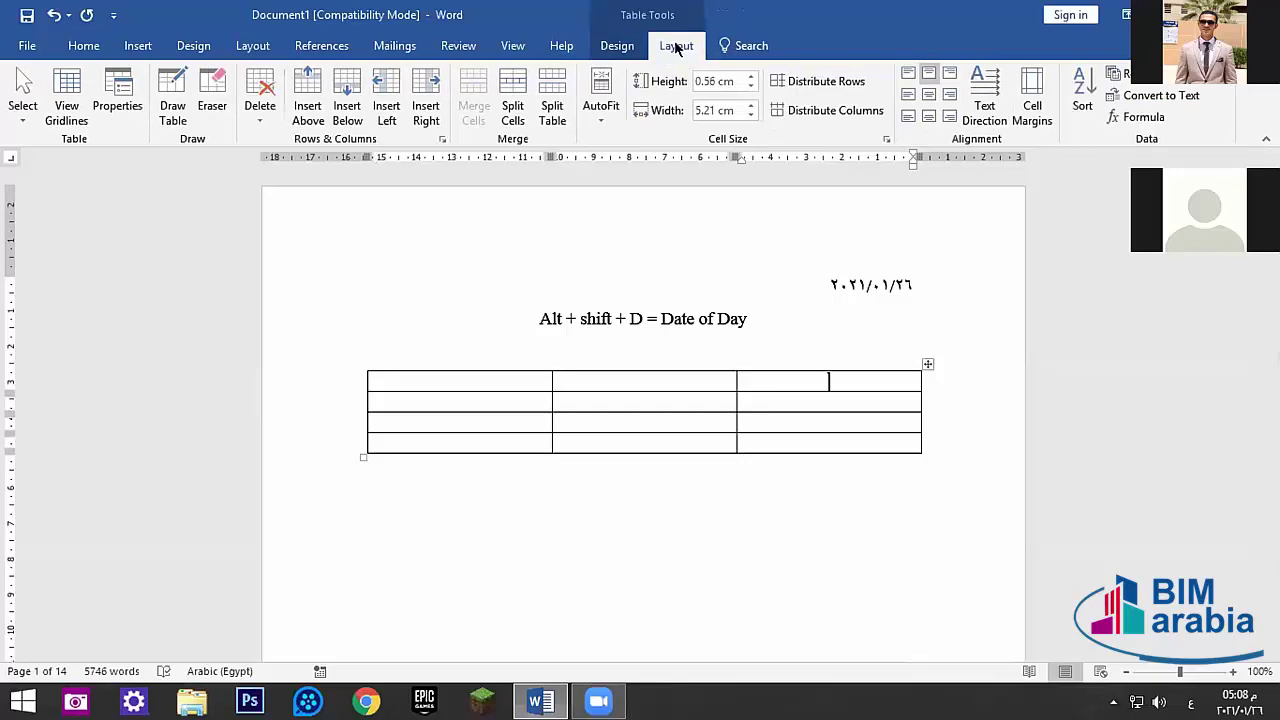
- Open the table's AutoFit choices several times without applying any
left_click(591, 118)
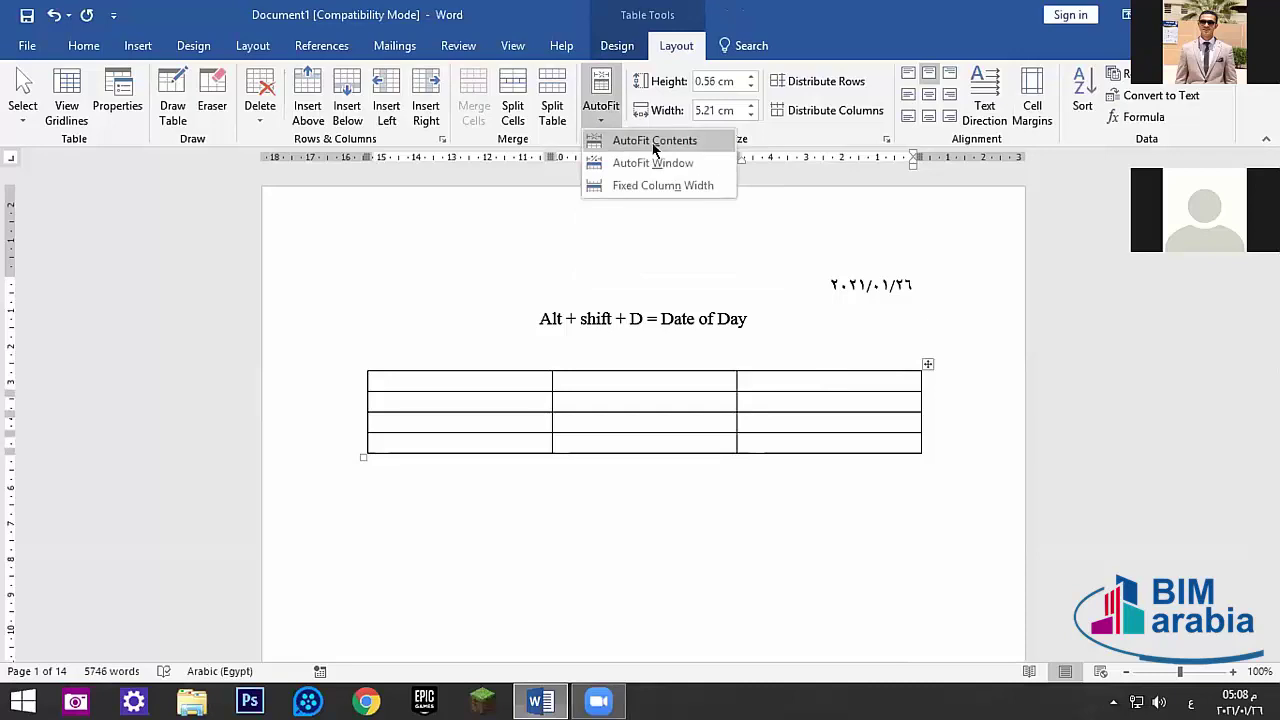
left_click(816, 380)
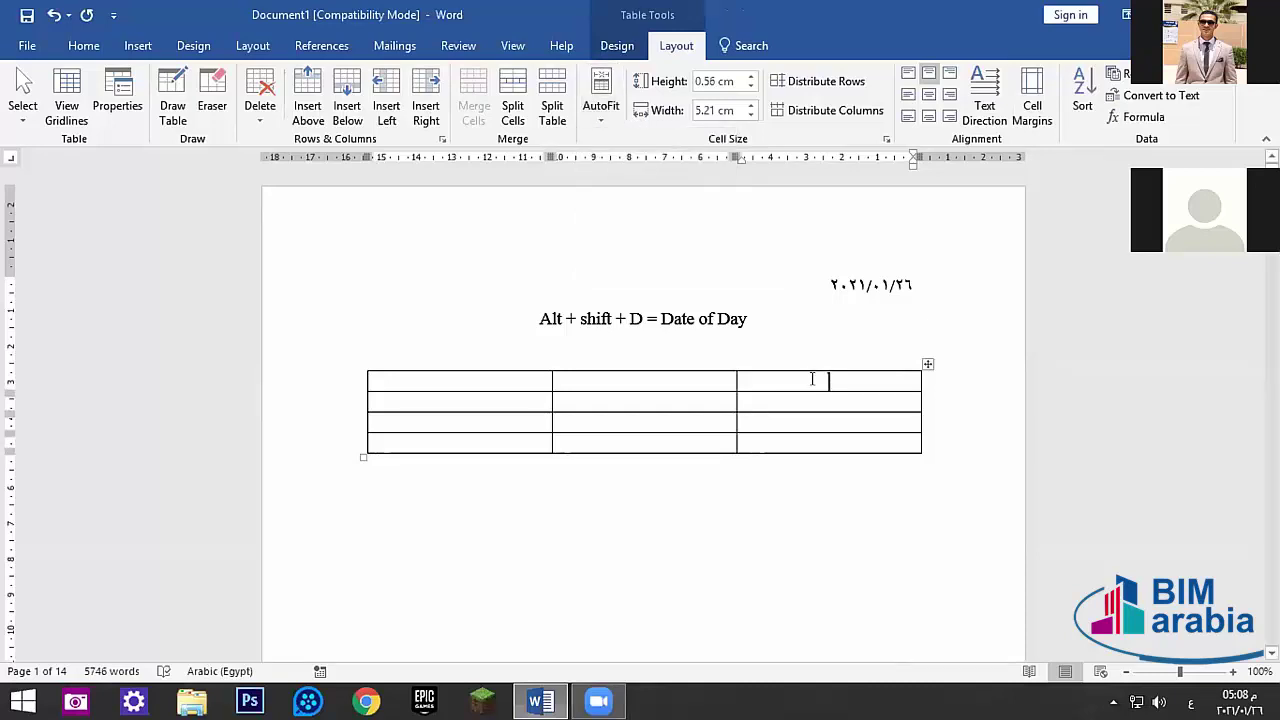
left_click(586, 120)
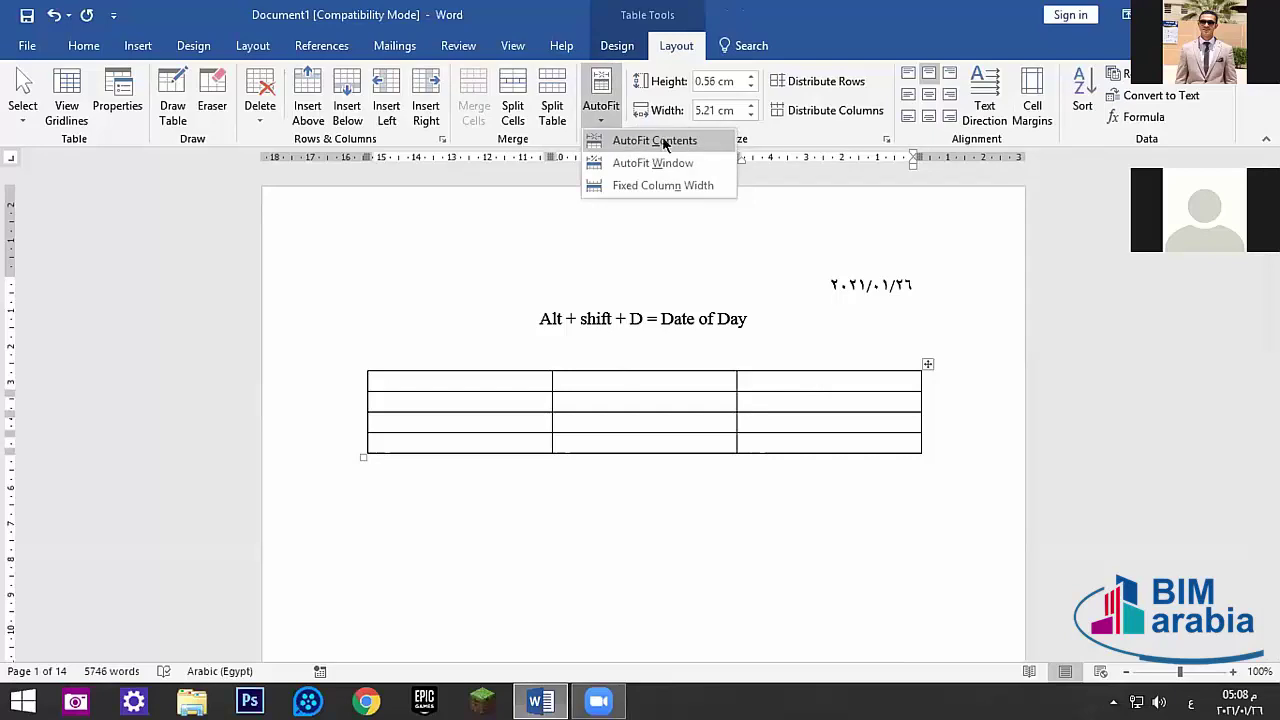
left_click(800, 383)
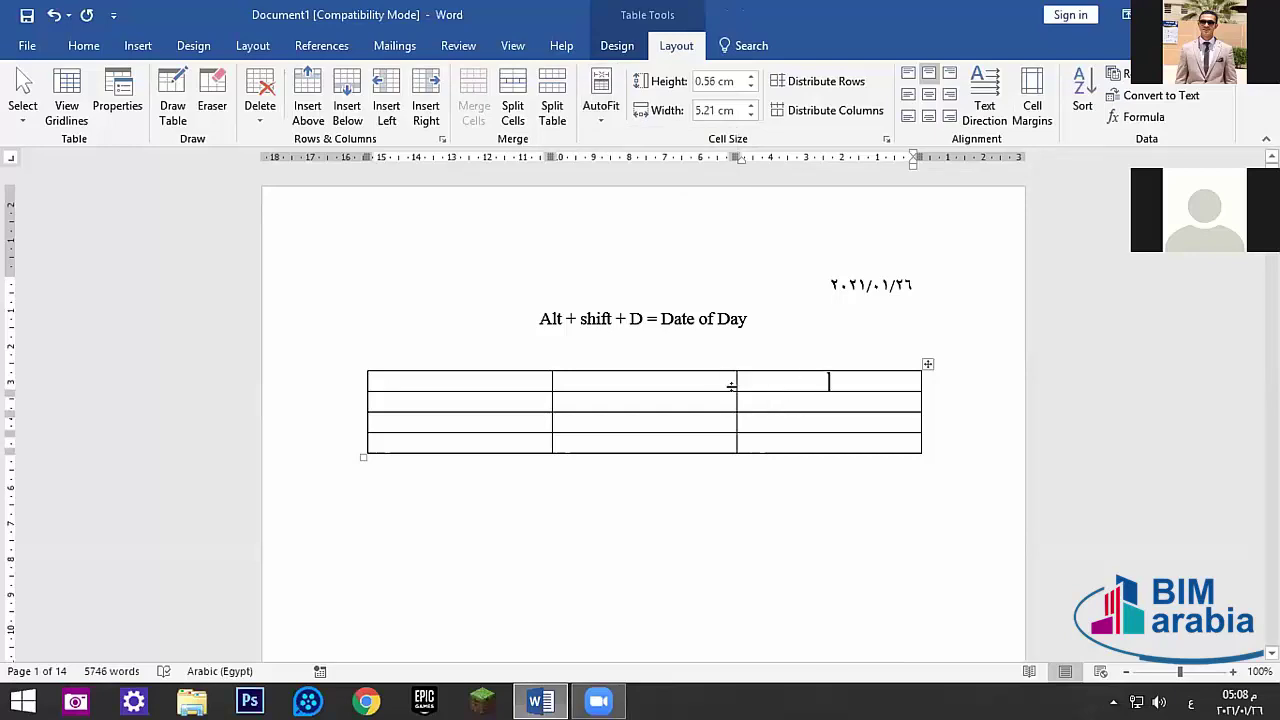
left_click(600, 108)
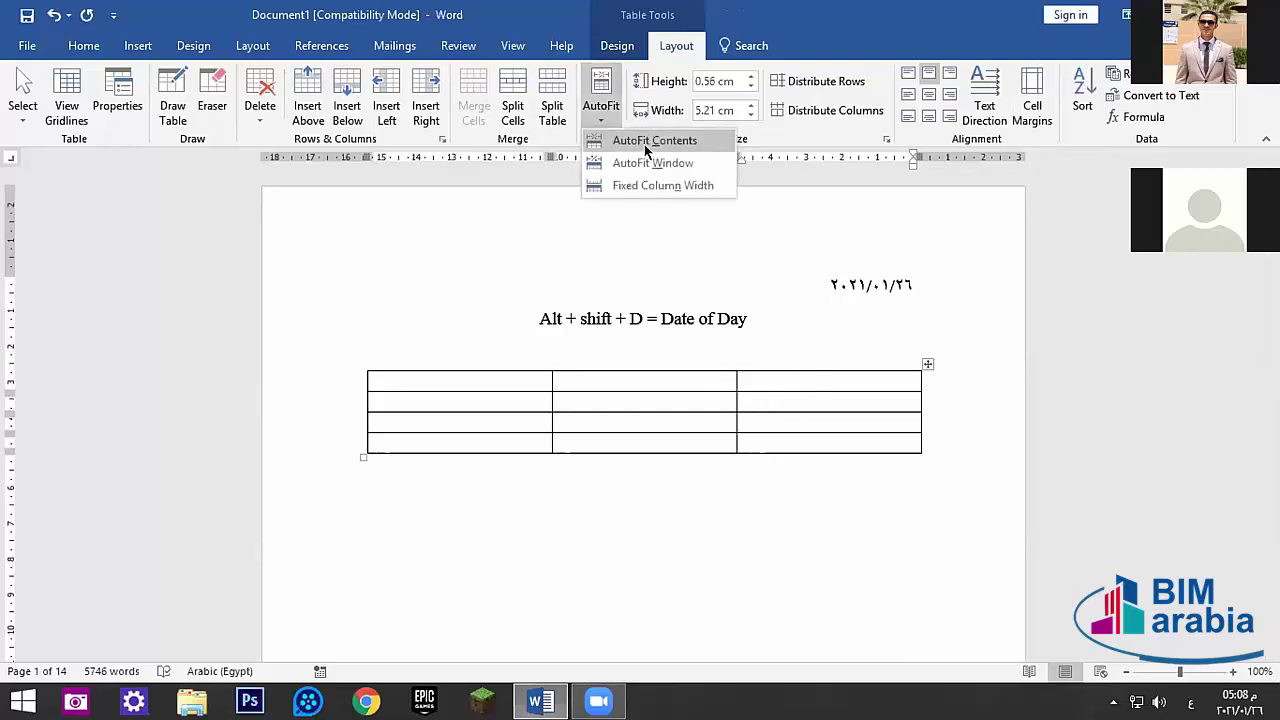
- AutoFit the table to contents and type 'مايكروسوفت أوفيس دبلومة' in the first cell
left_click(645, 142)
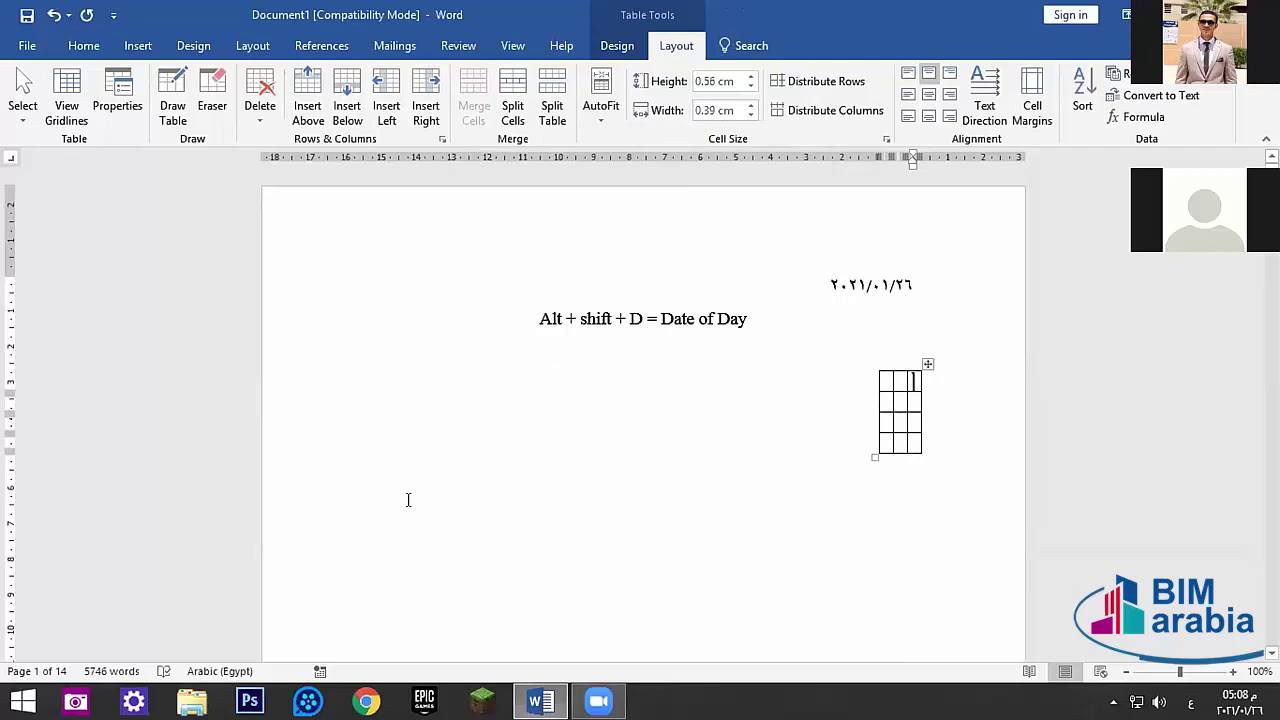
type("ماي")
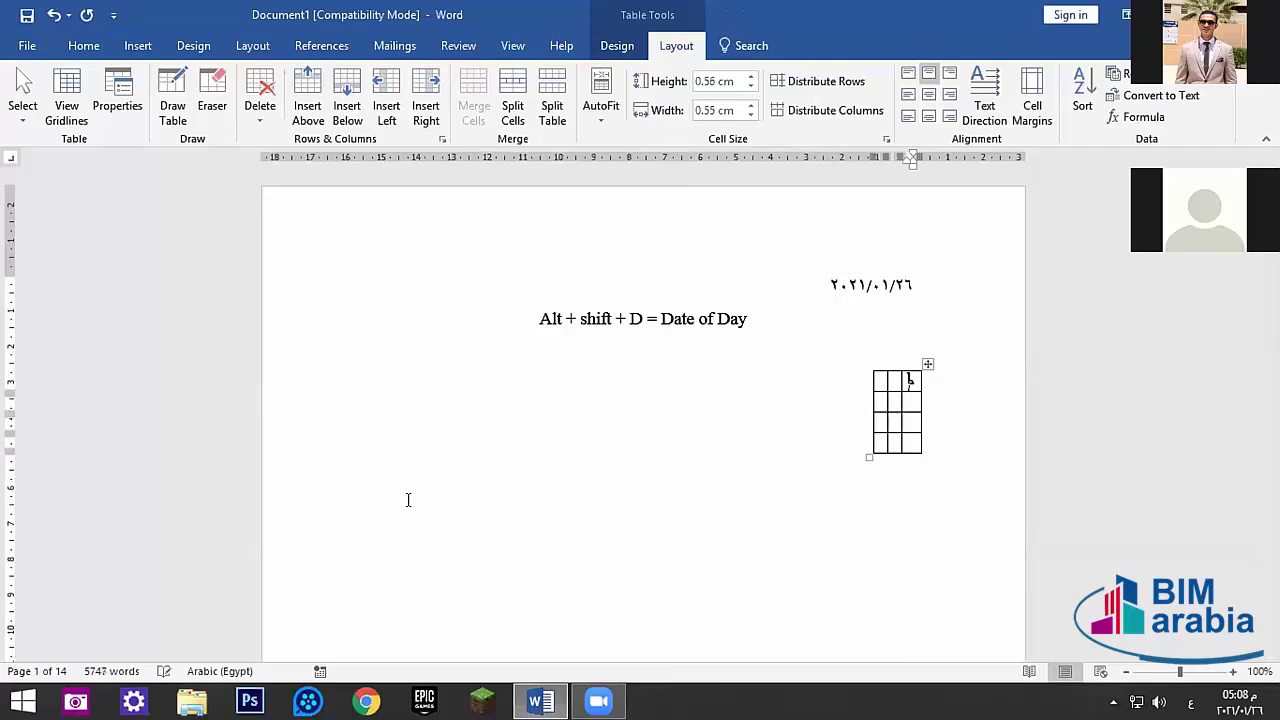
type("كروس")
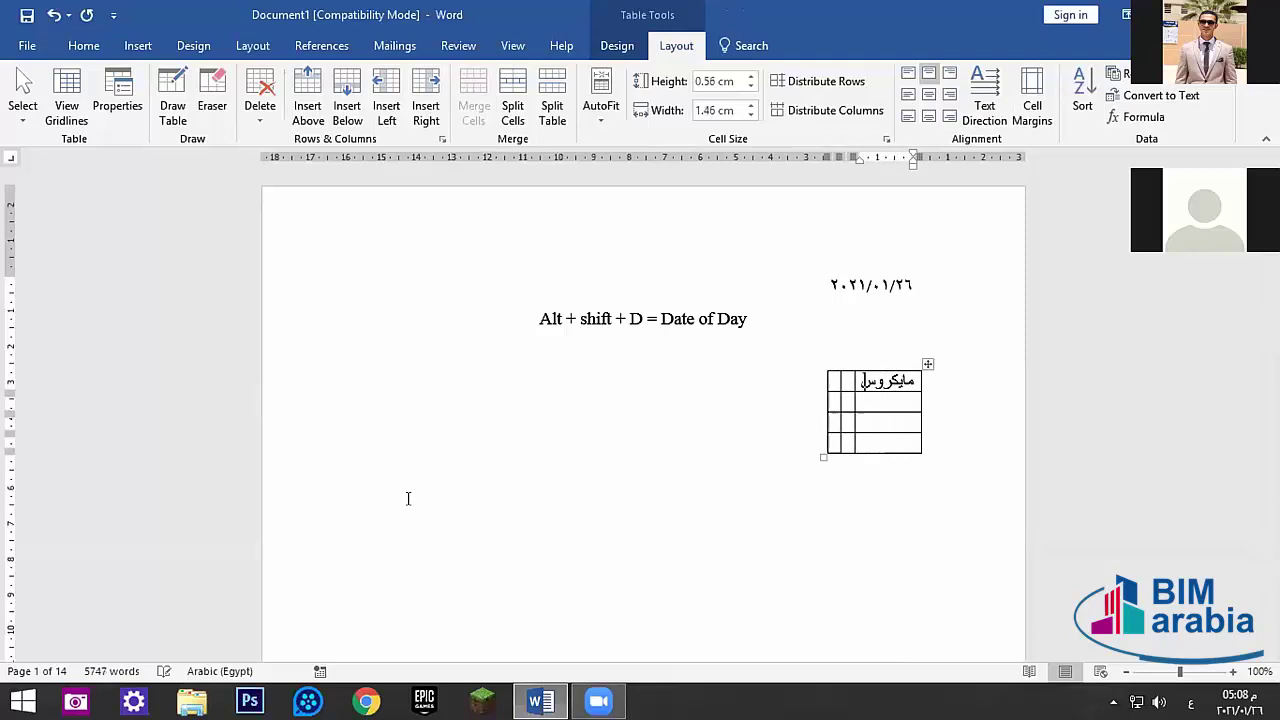
type("وفت أوفيس")
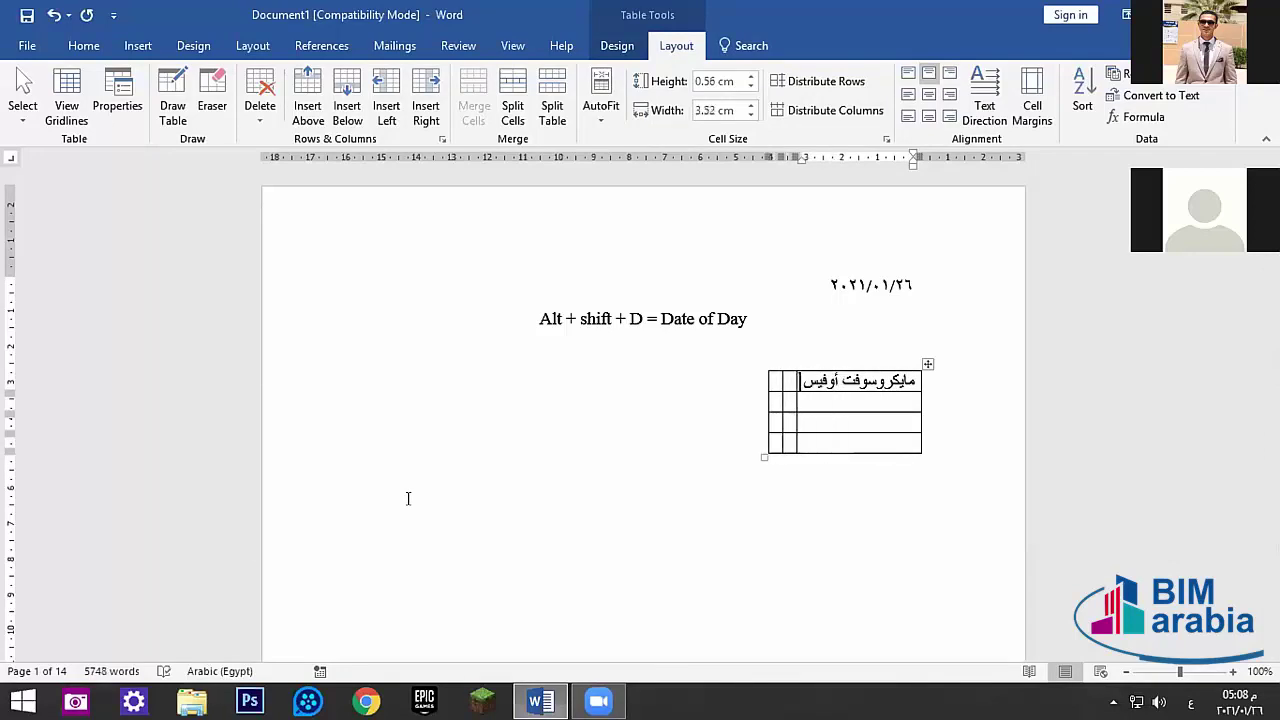
type(" دبلومة")
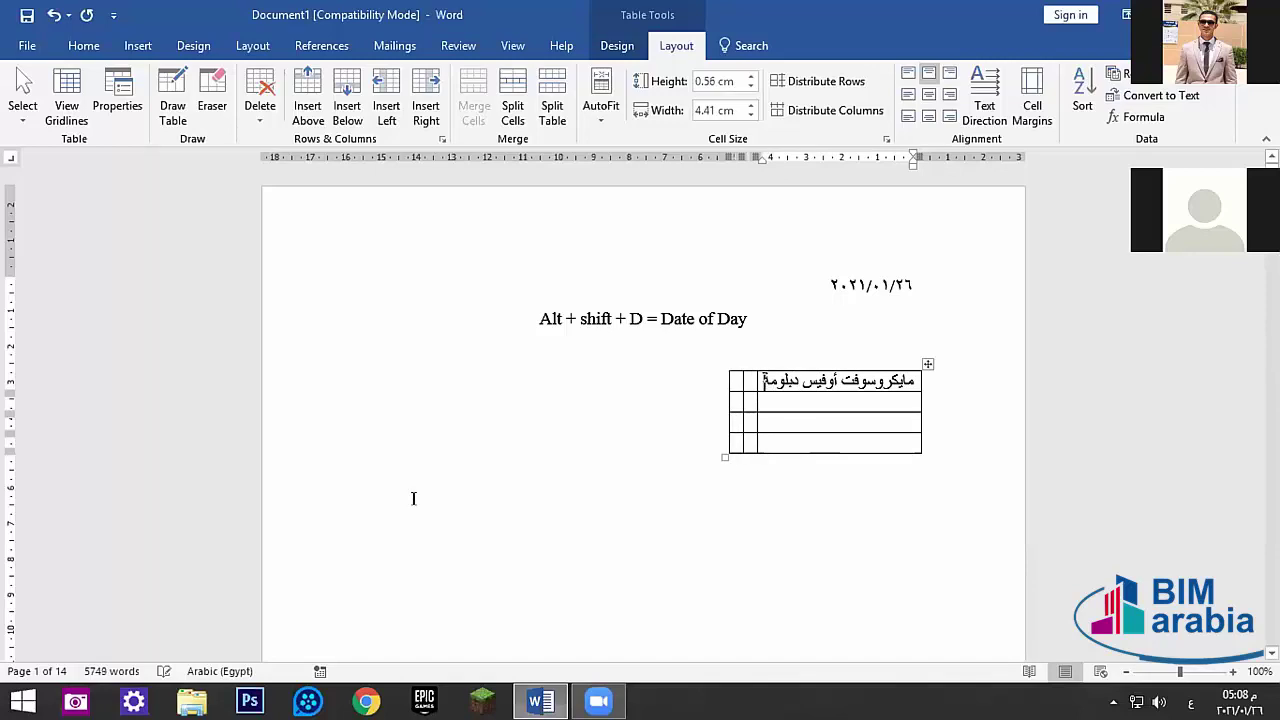
key("Tab")
- Enter ال in the narrow next cell, replacing the stray letters
type("أ")
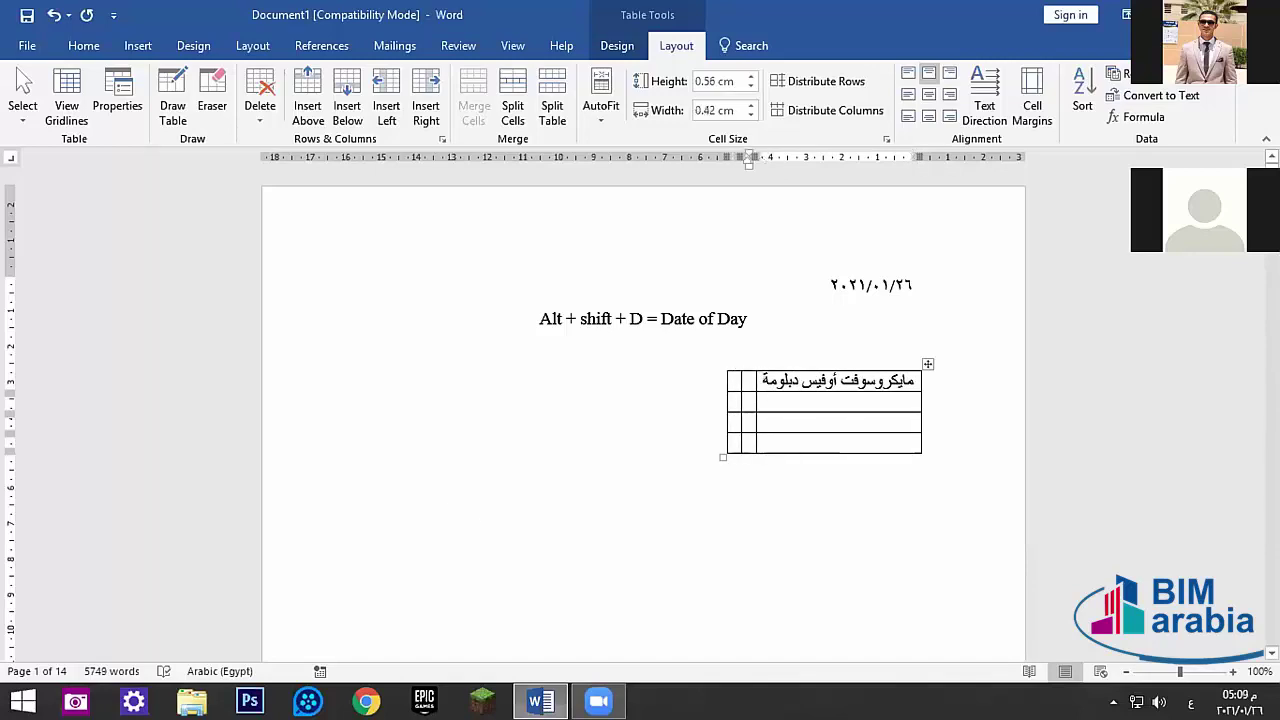
type("دو")
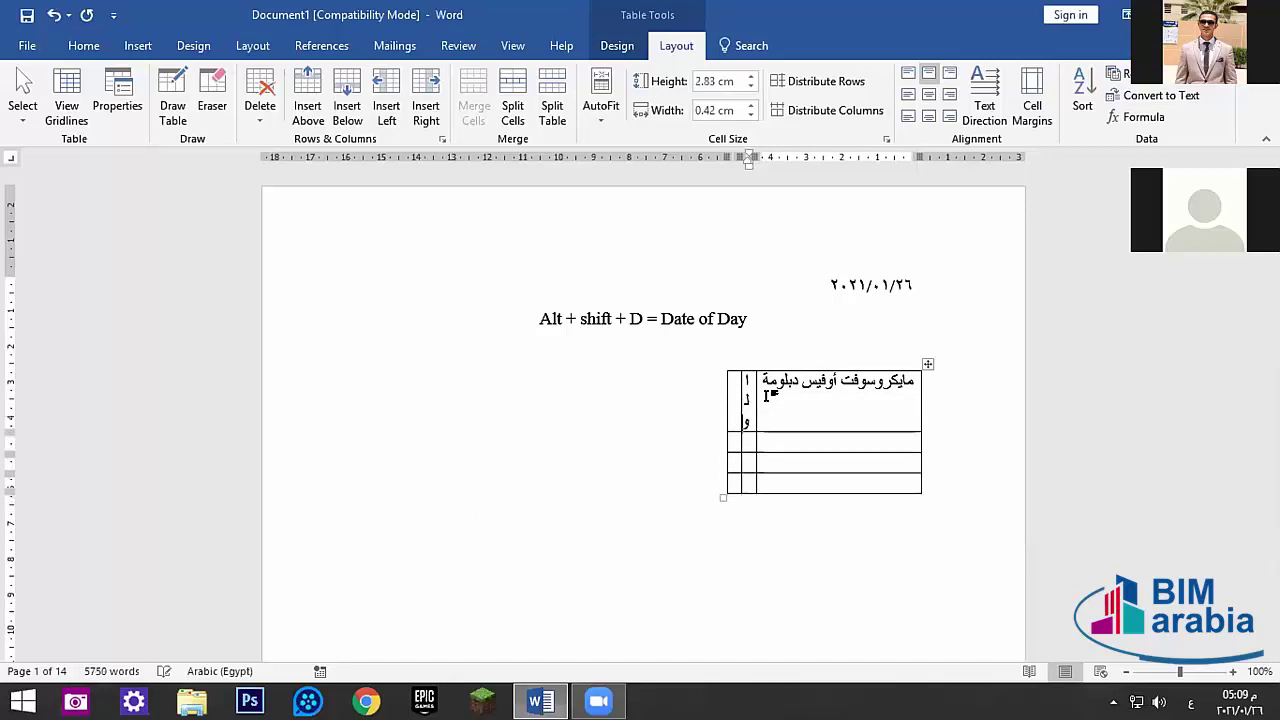
key("BackSpace")
key("BackSpace")
key("BackSpace")
type("ل")
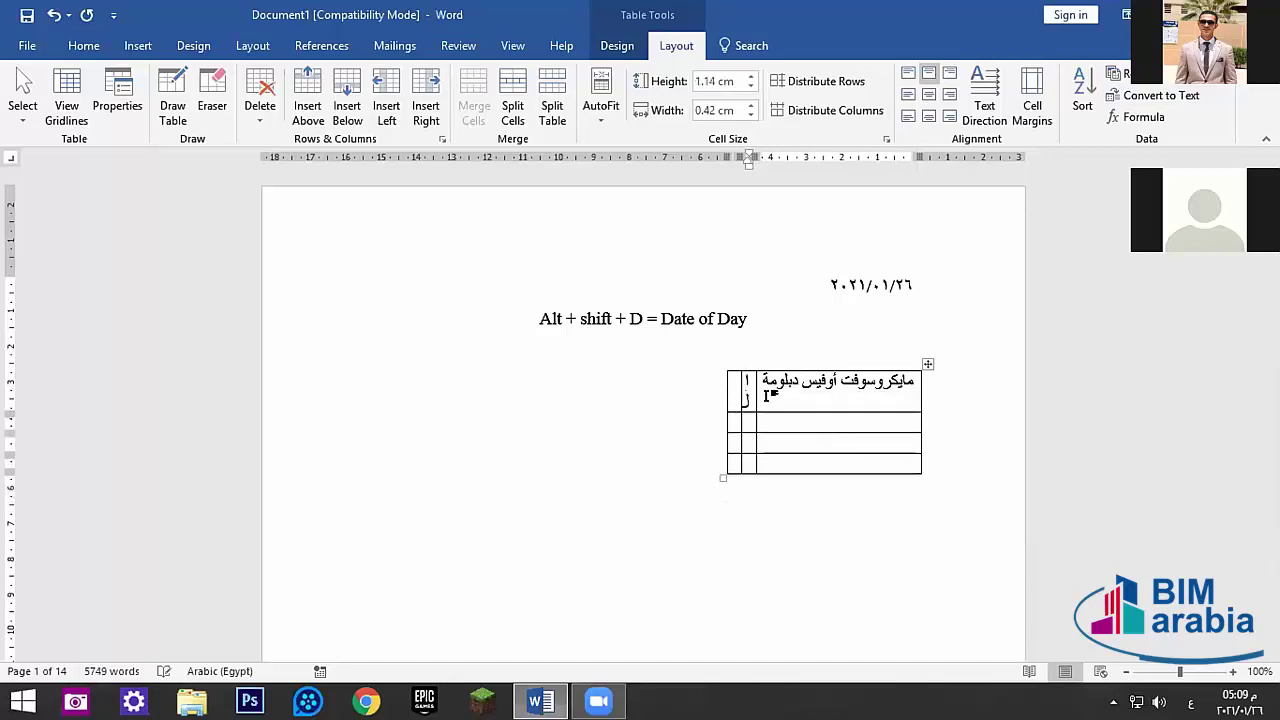
key("BackSpace")
key("BackSpace")
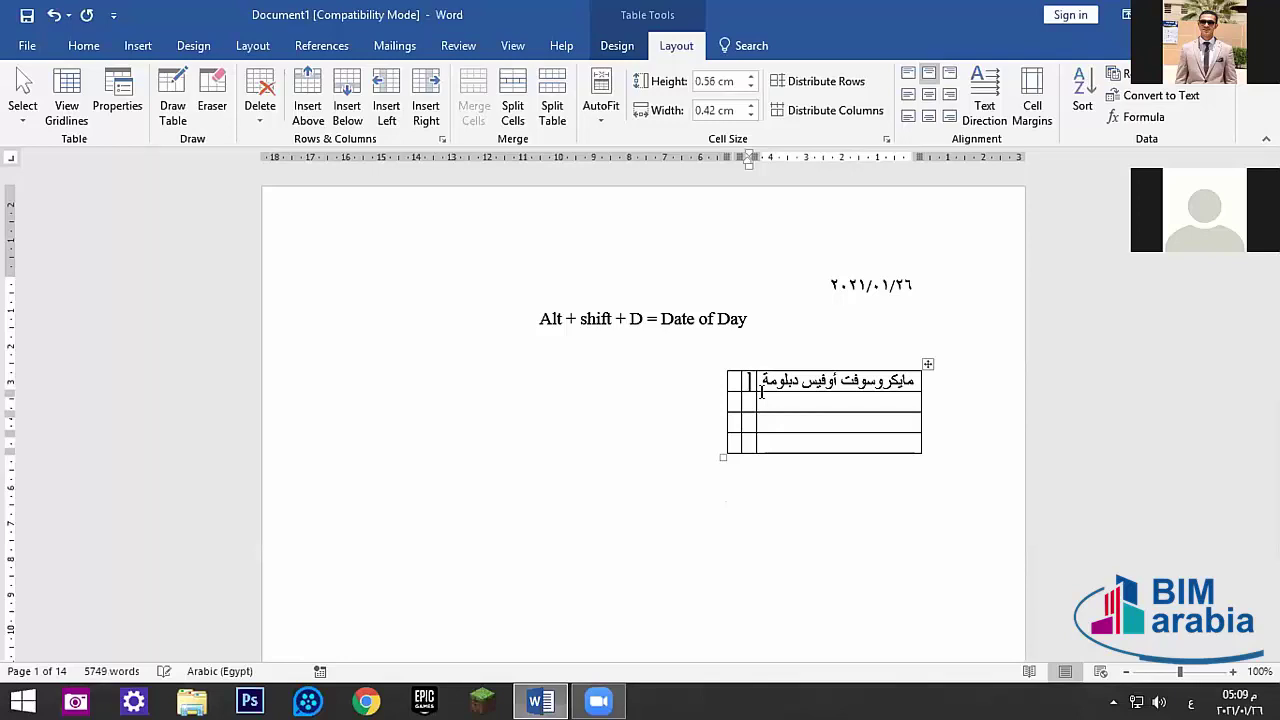
type("ال")
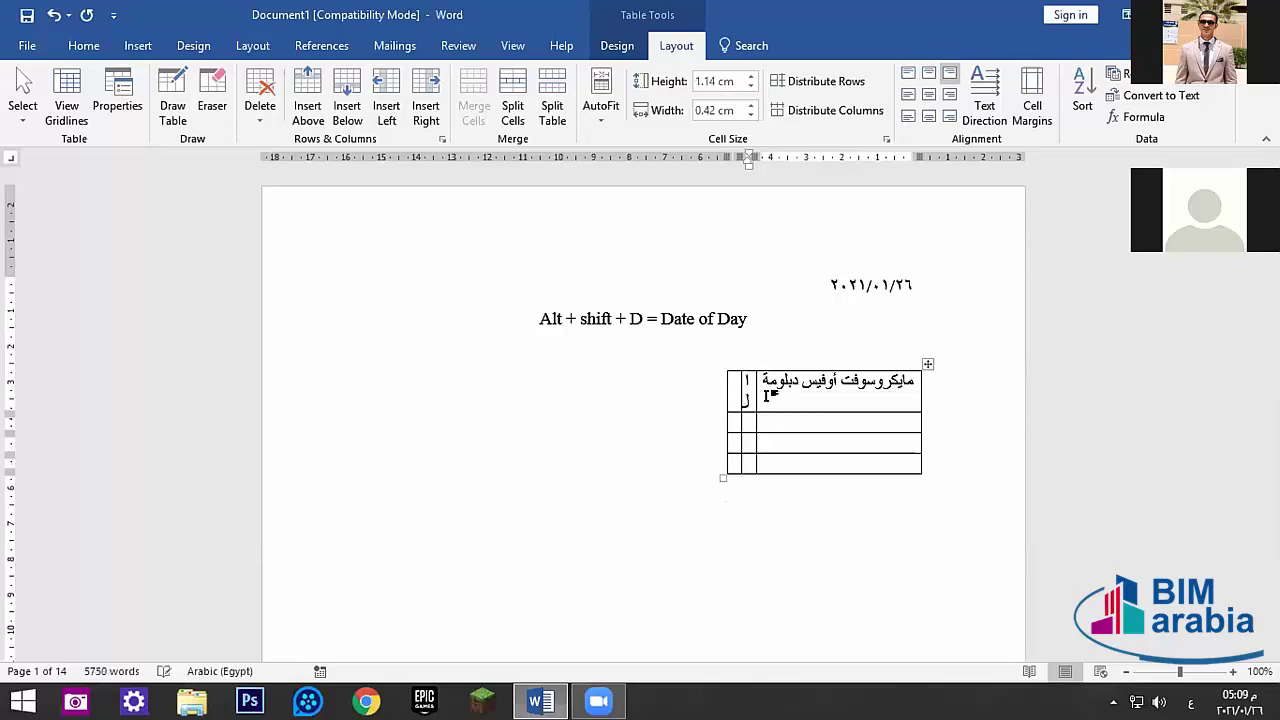
- Try the cell-deletion choices, browse the Home and Table Design tabs, and test row distribution
left_click(744, 380)
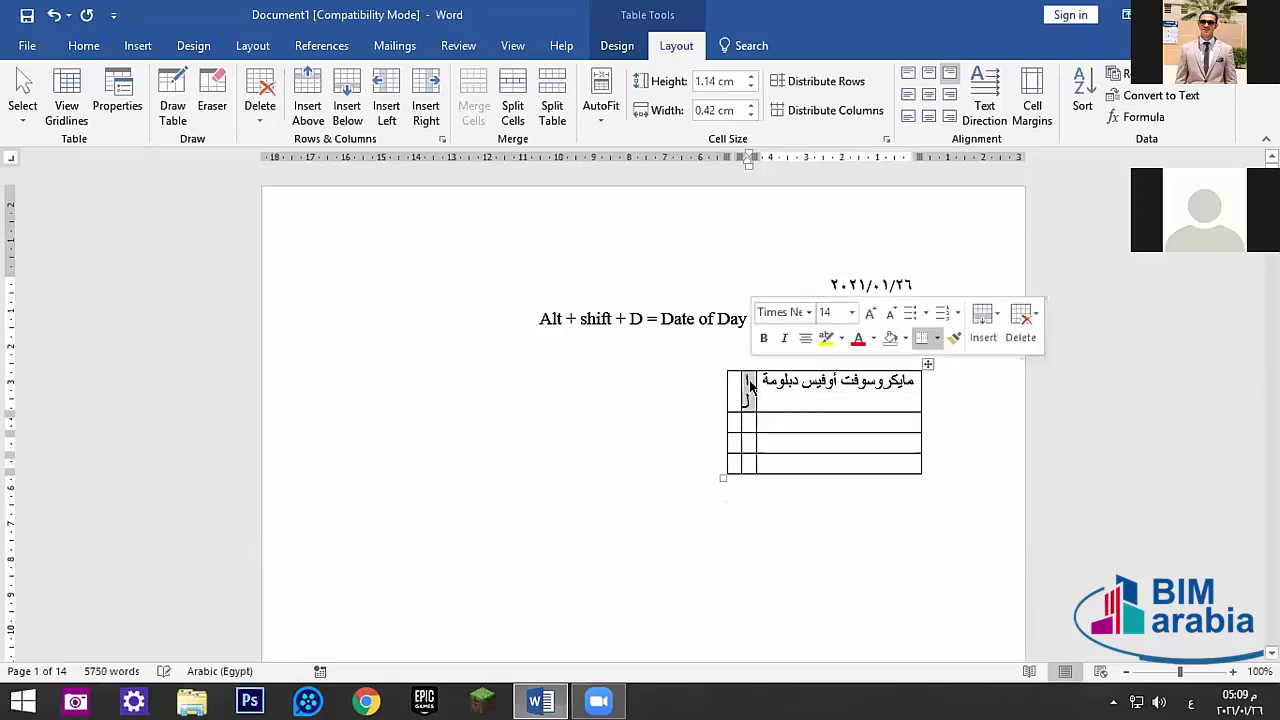
key("BackSpace")
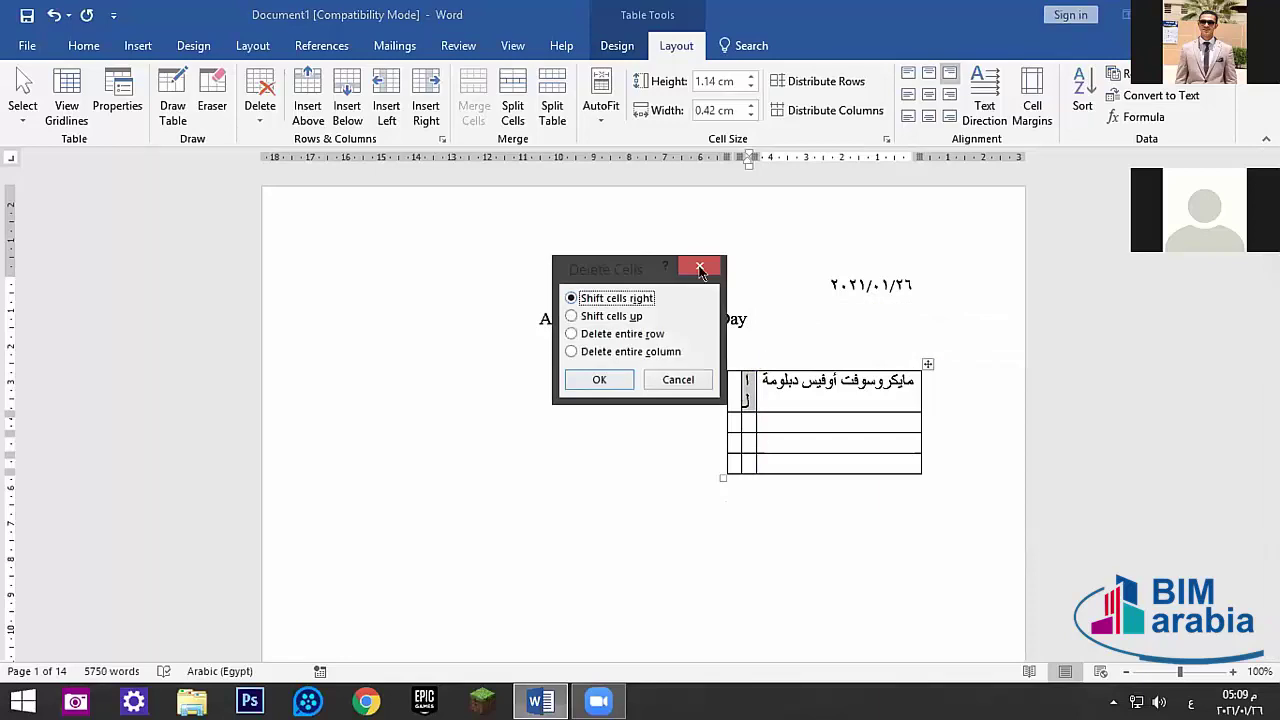
left_click(699, 266)
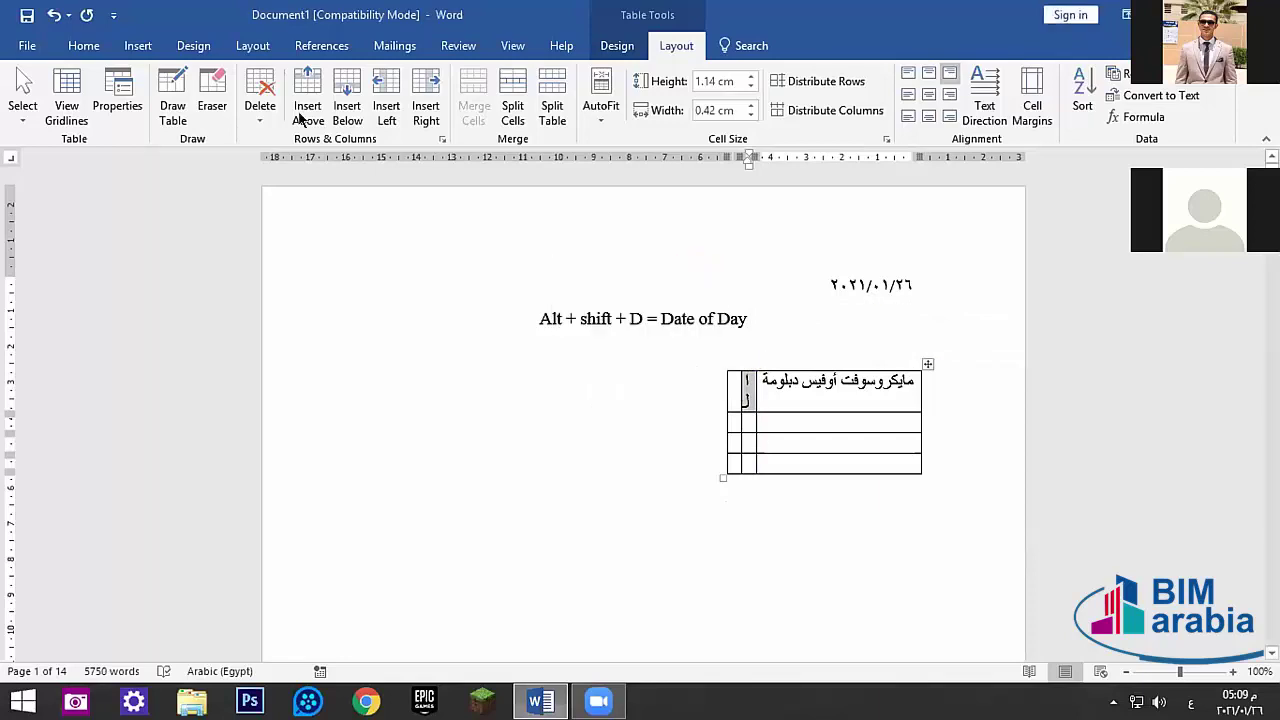
left_click(83, 45)
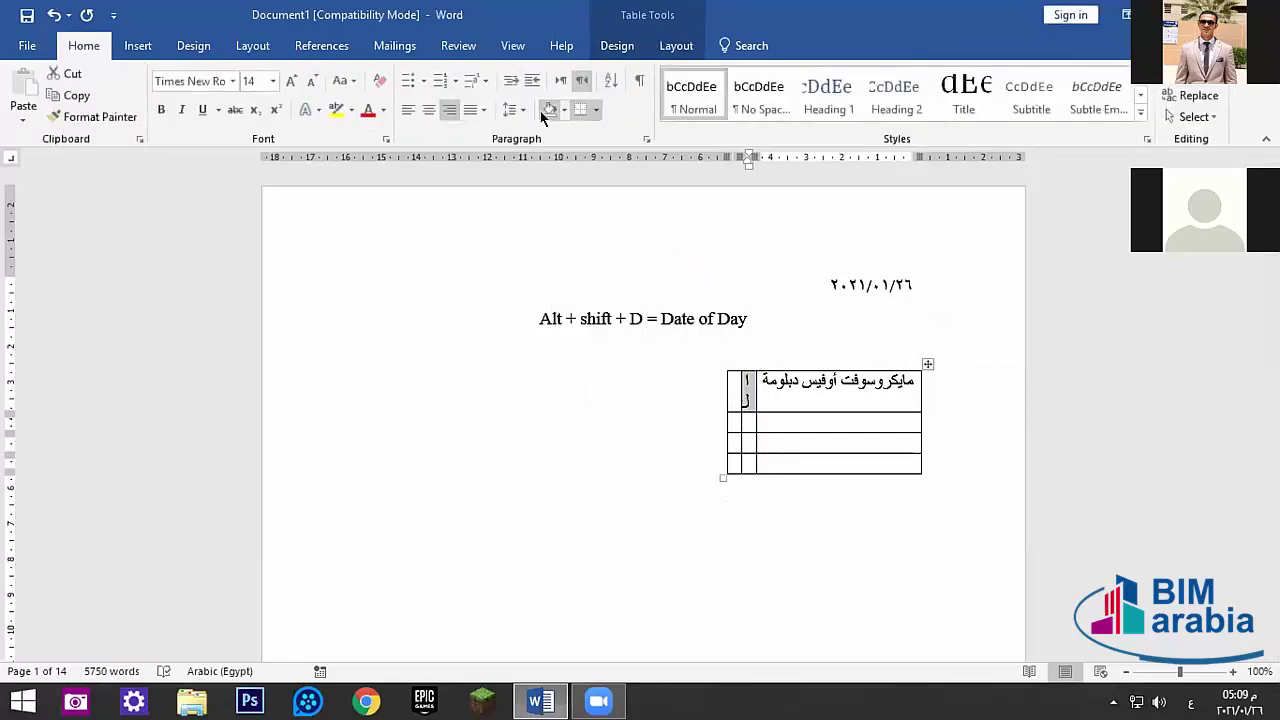
left_click(632, 45)
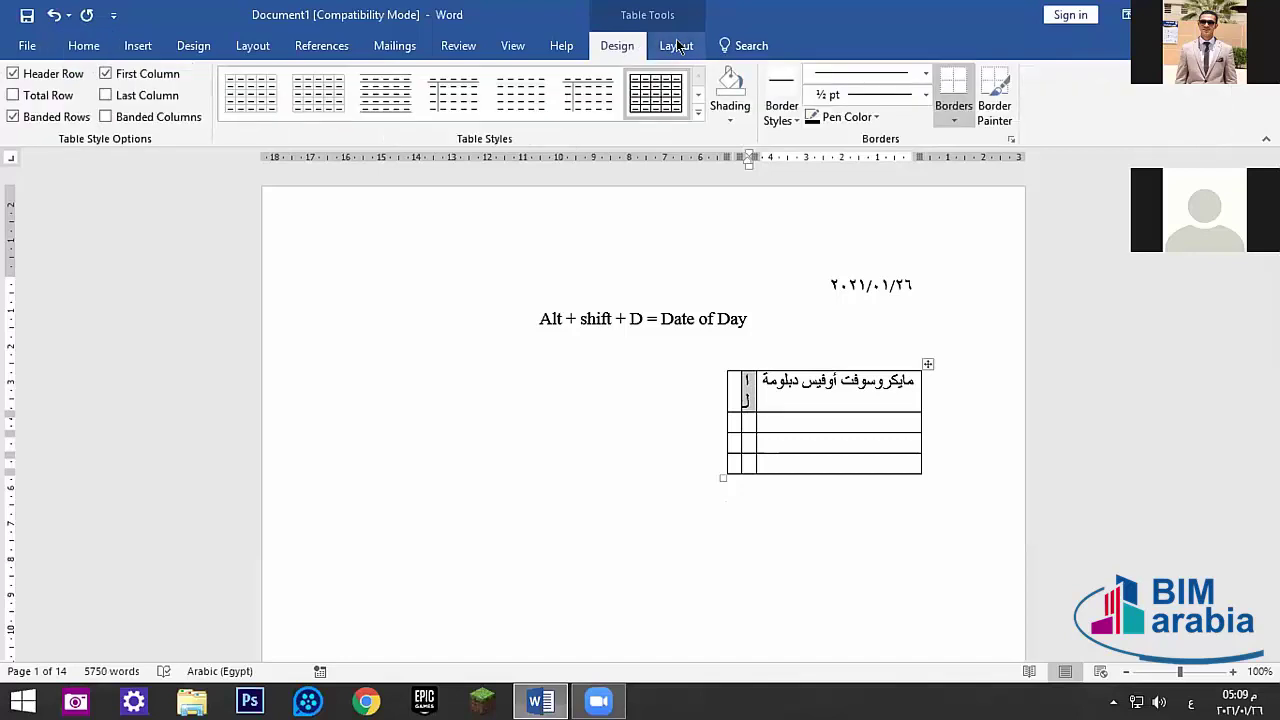
left_click(676, 45)
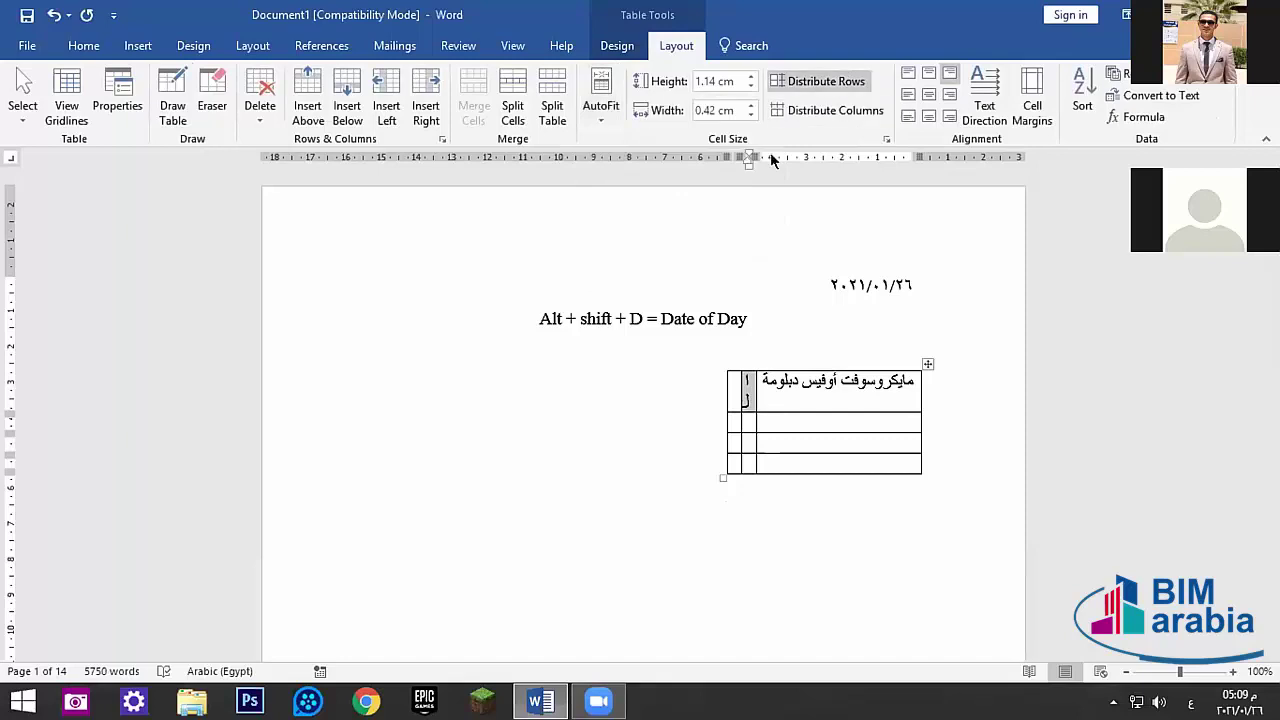
left_click(648, 400)
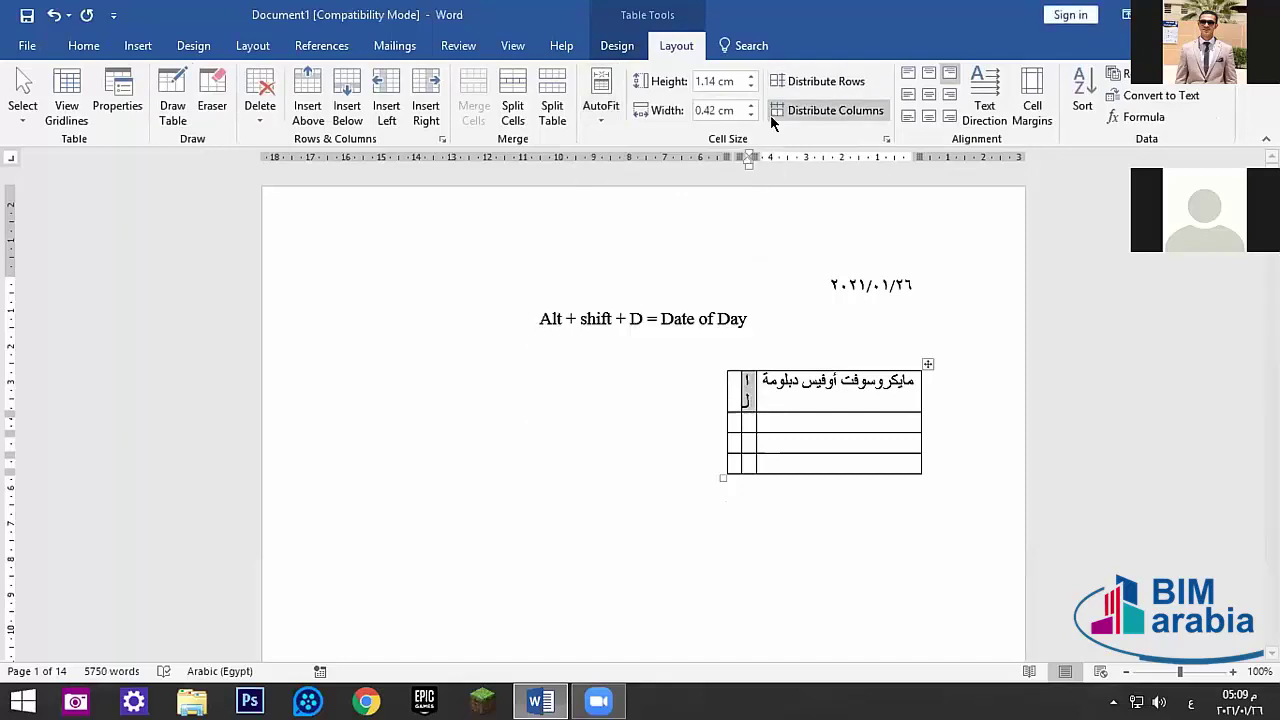
- Delete the table's entire first row through the right-click Delete Cells option
right_click(751, 395)
left_click(640, 360)
left_click(582, 334)
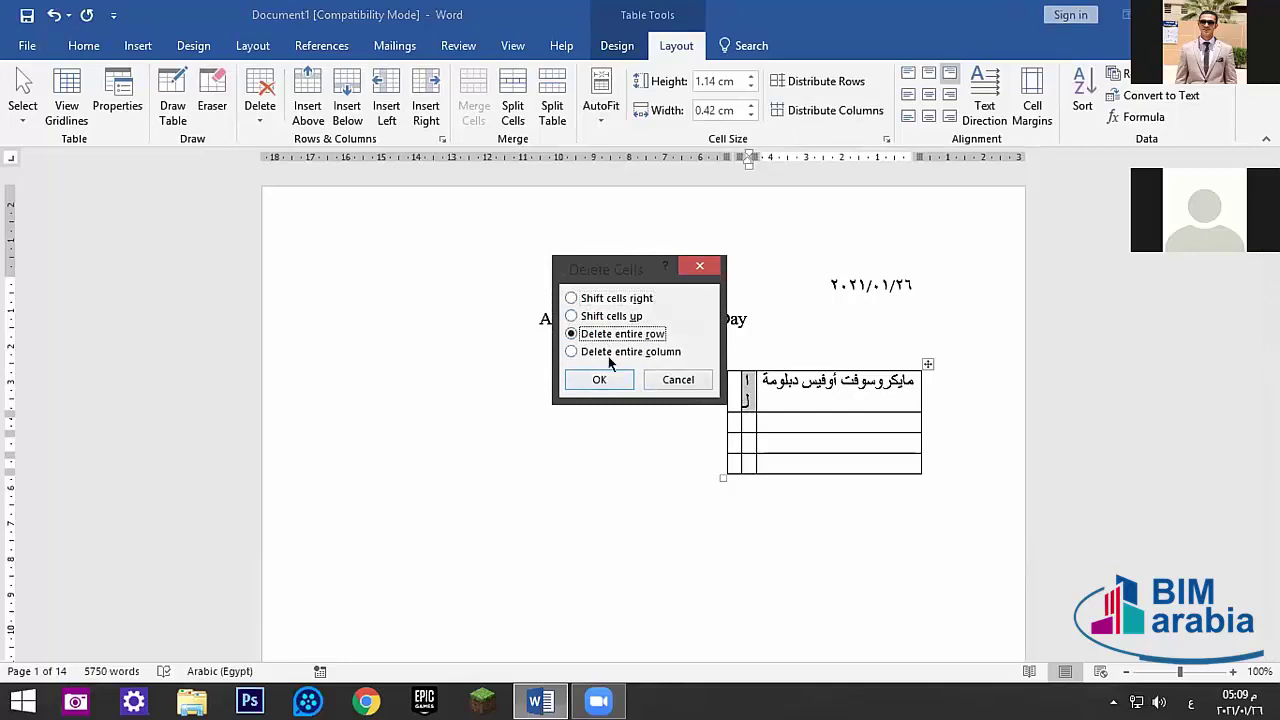
left_click(603, 380)
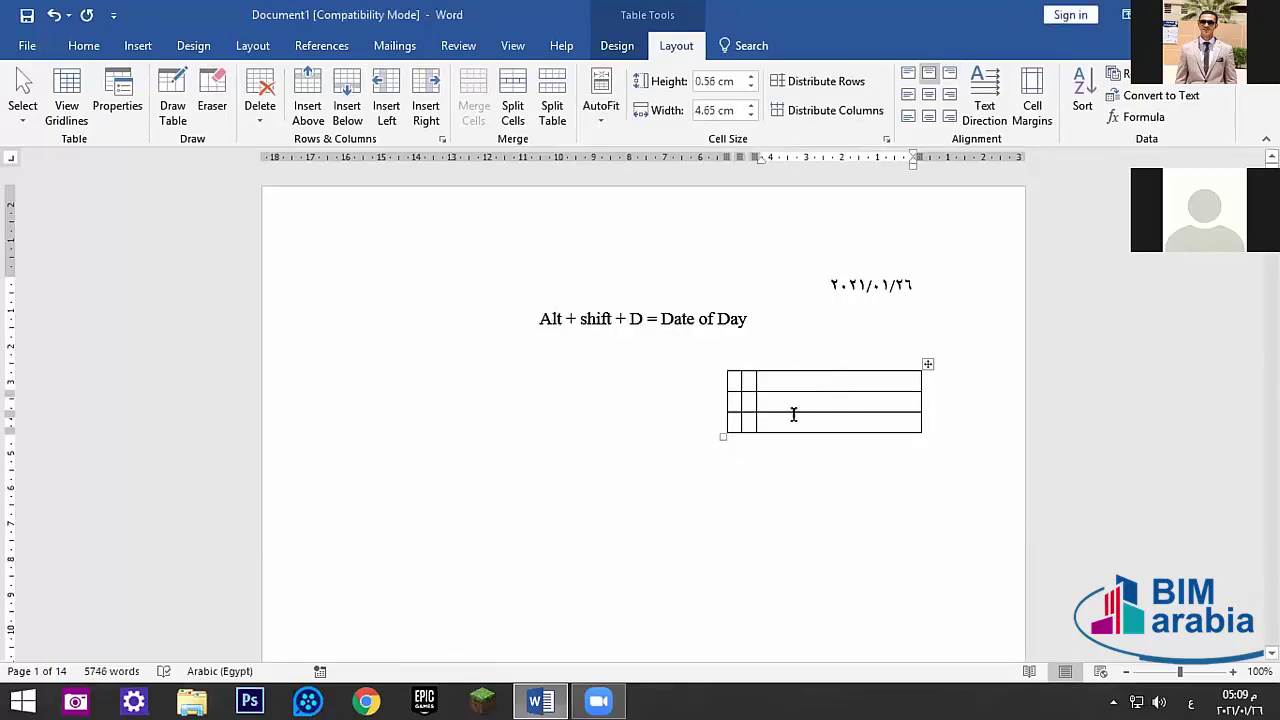
- Type the trial word 'تجربة' in the narrow cell, undo it, and select the wide cell
left_click(742, 380)
type("تجربة")
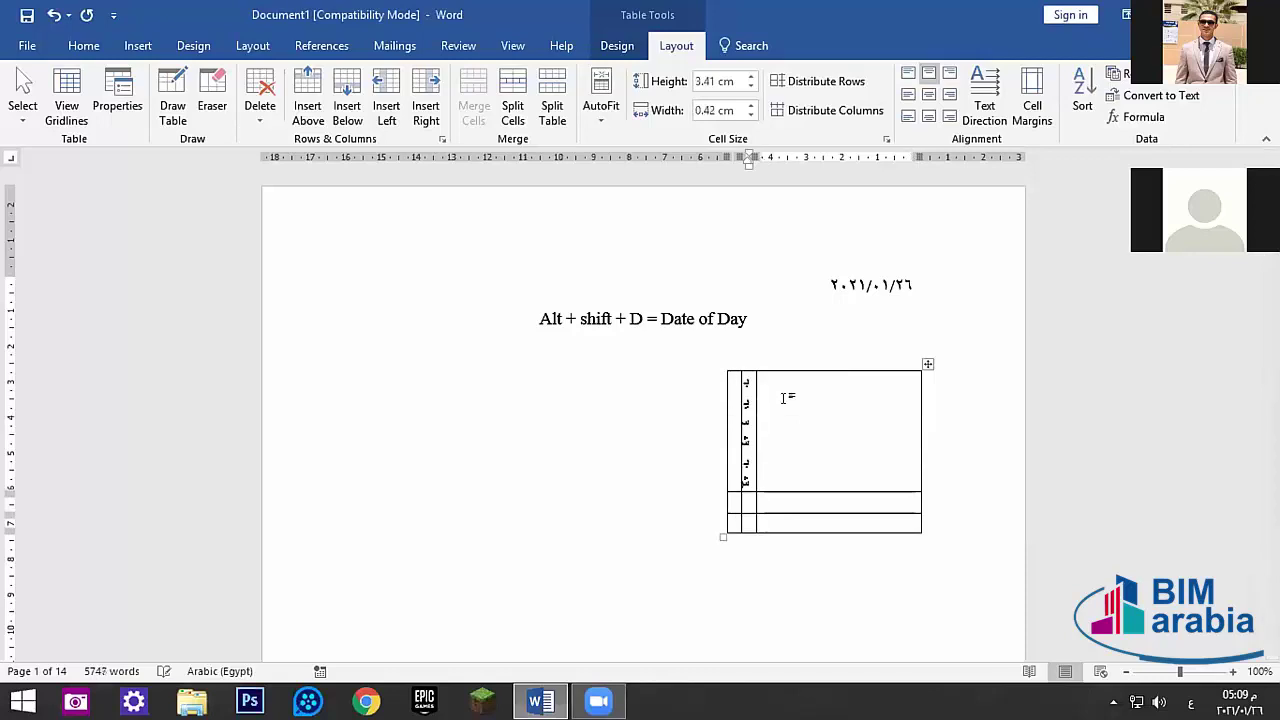
key("ctrl+z")
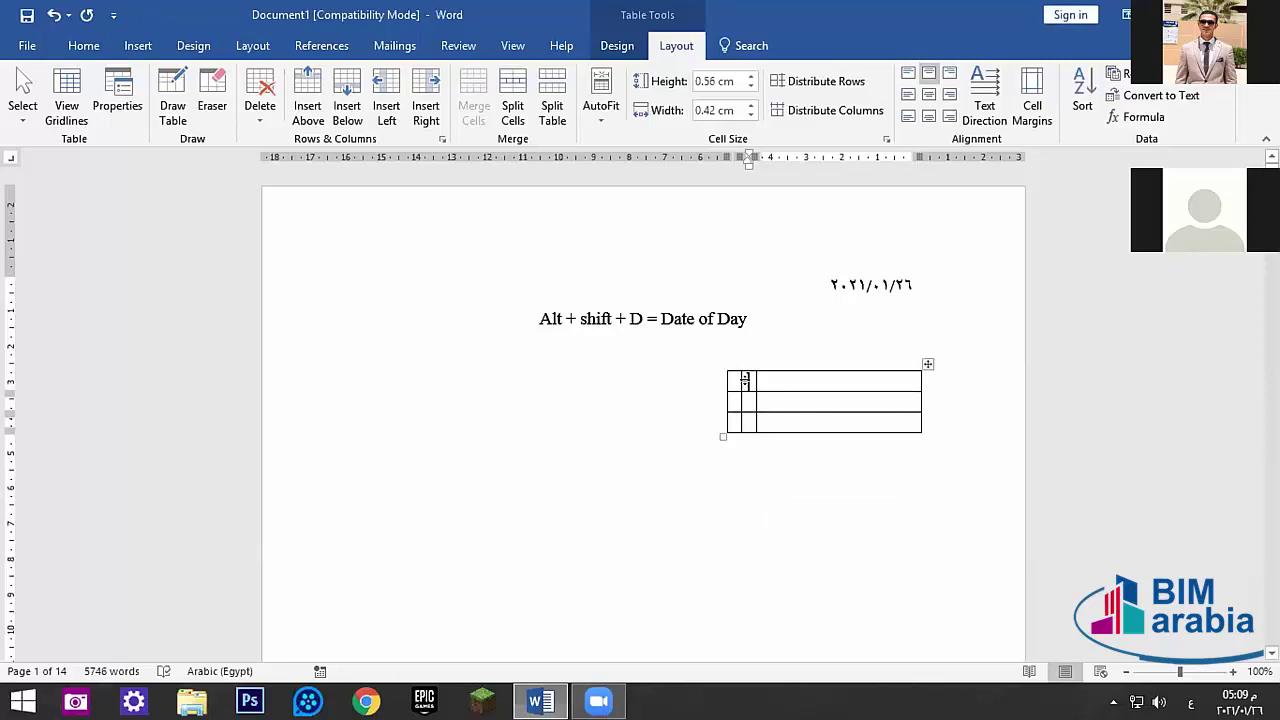
left_click(862, 372)
- Open the AutoFit choices, close them, and reopen them
left_click(601, 100)
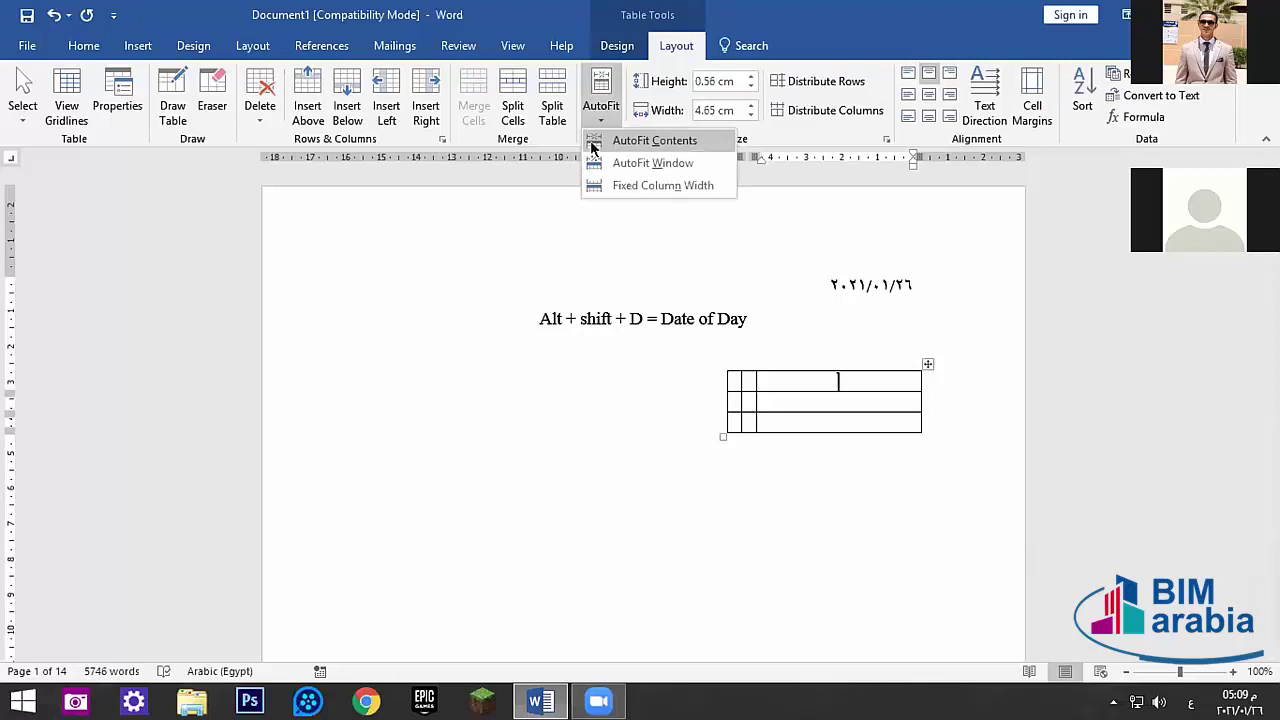
left_click(806, 403)
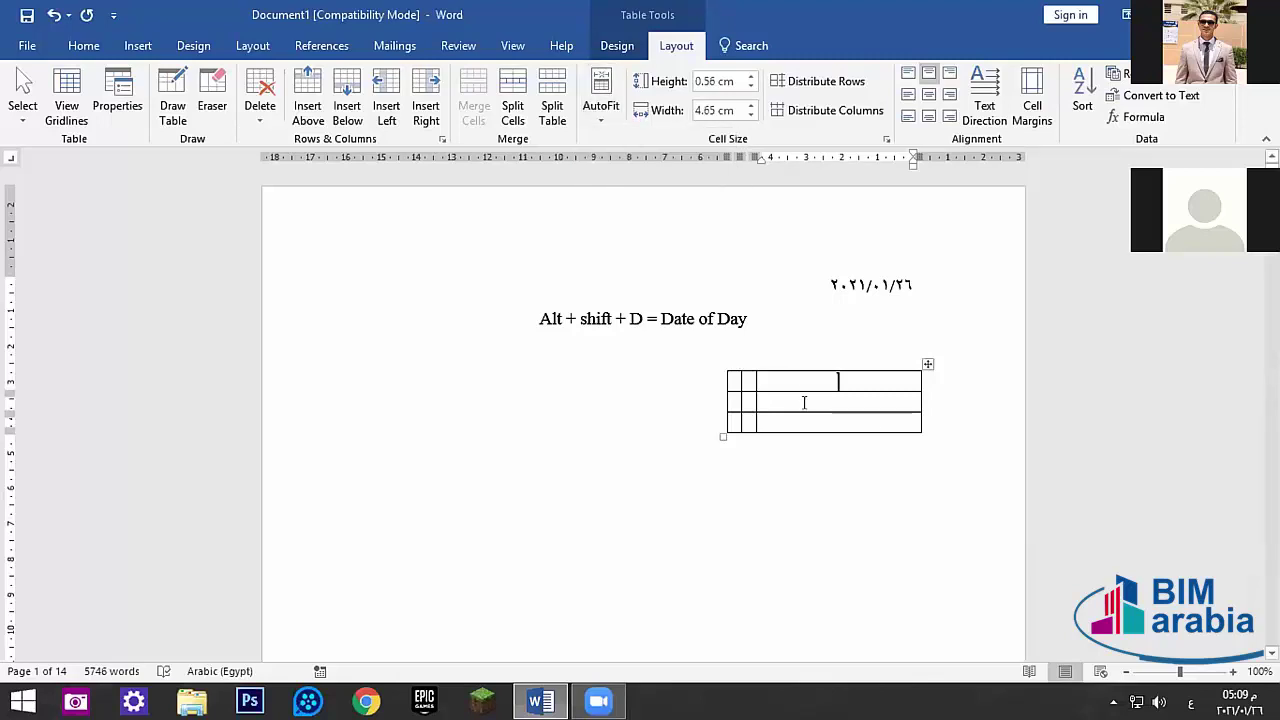
left_click(601, 100)
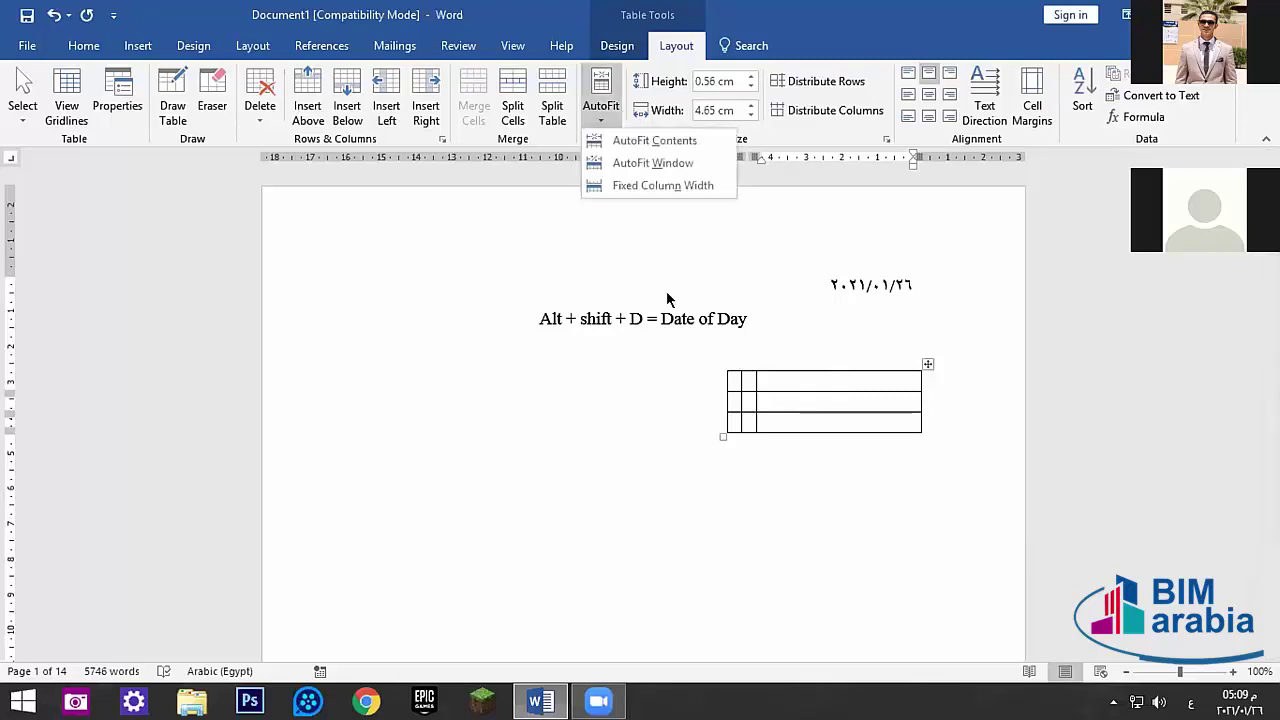
- Try AutoFit Window and then Fixed Column Width sizing on the table
left_click(640, 163)
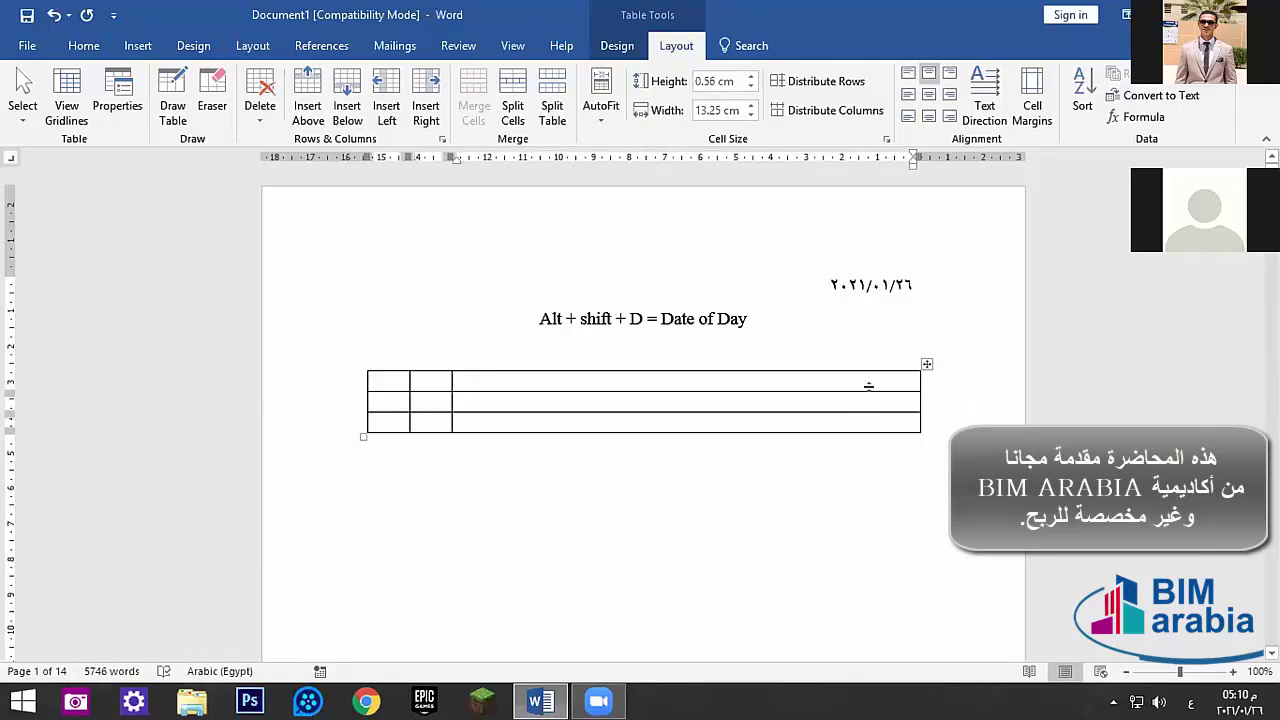
left_click(601, 105)
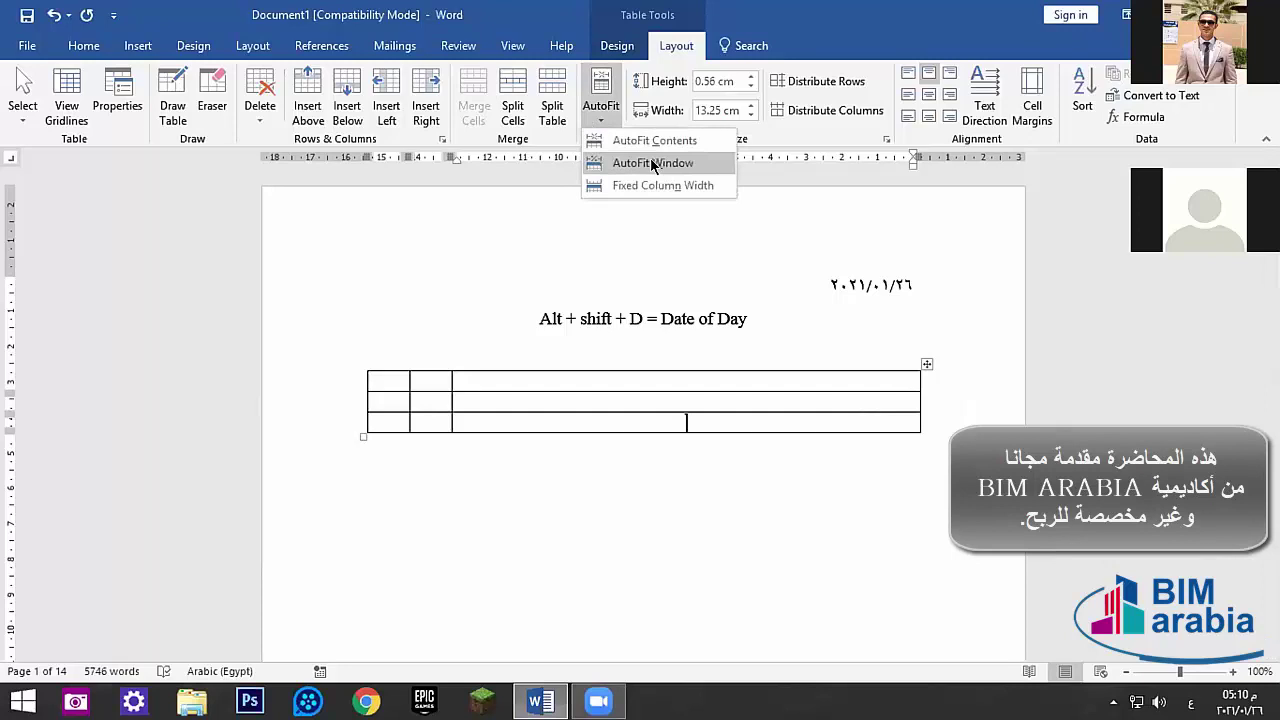
left_click(557, 240)
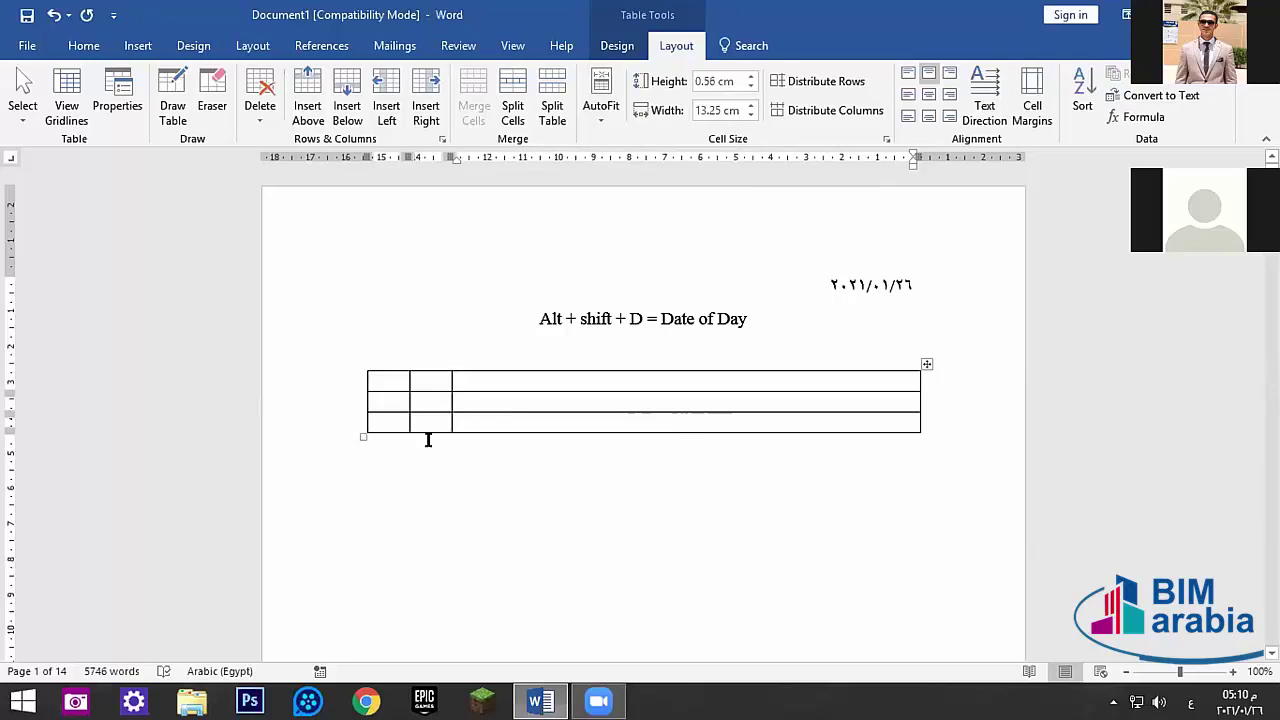
left_click(596, 110)
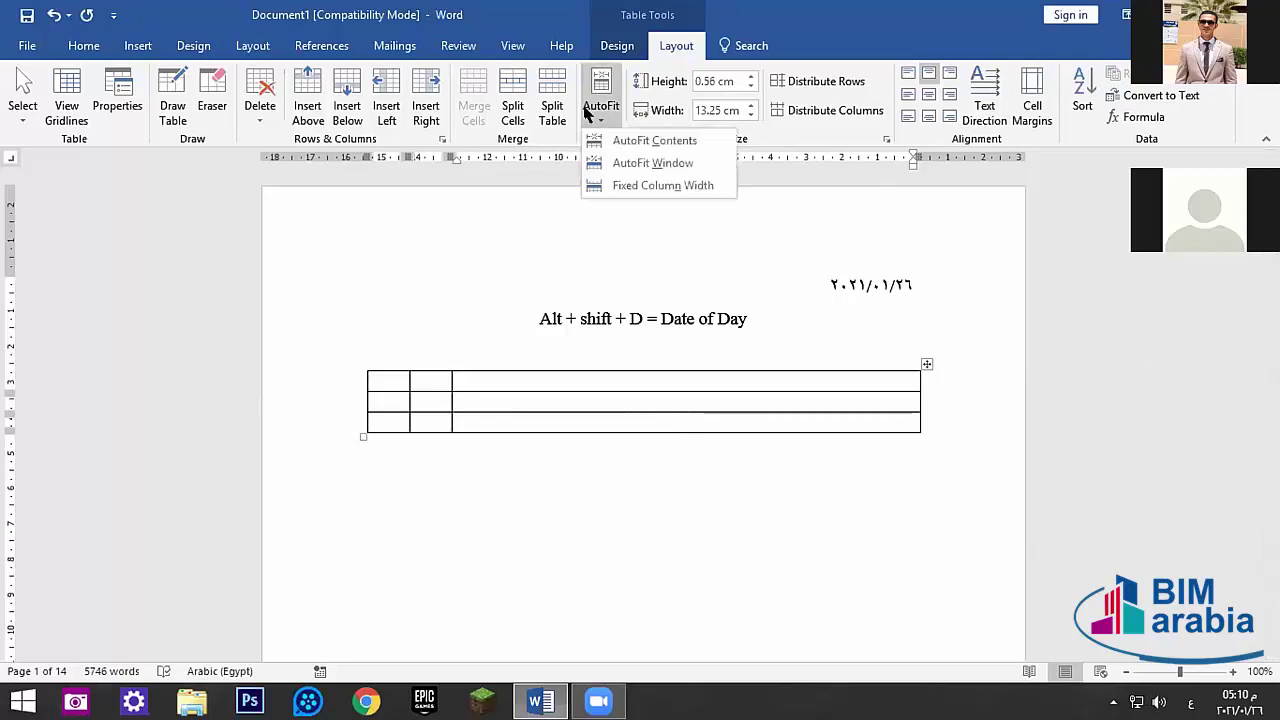
left_click(678, 188)
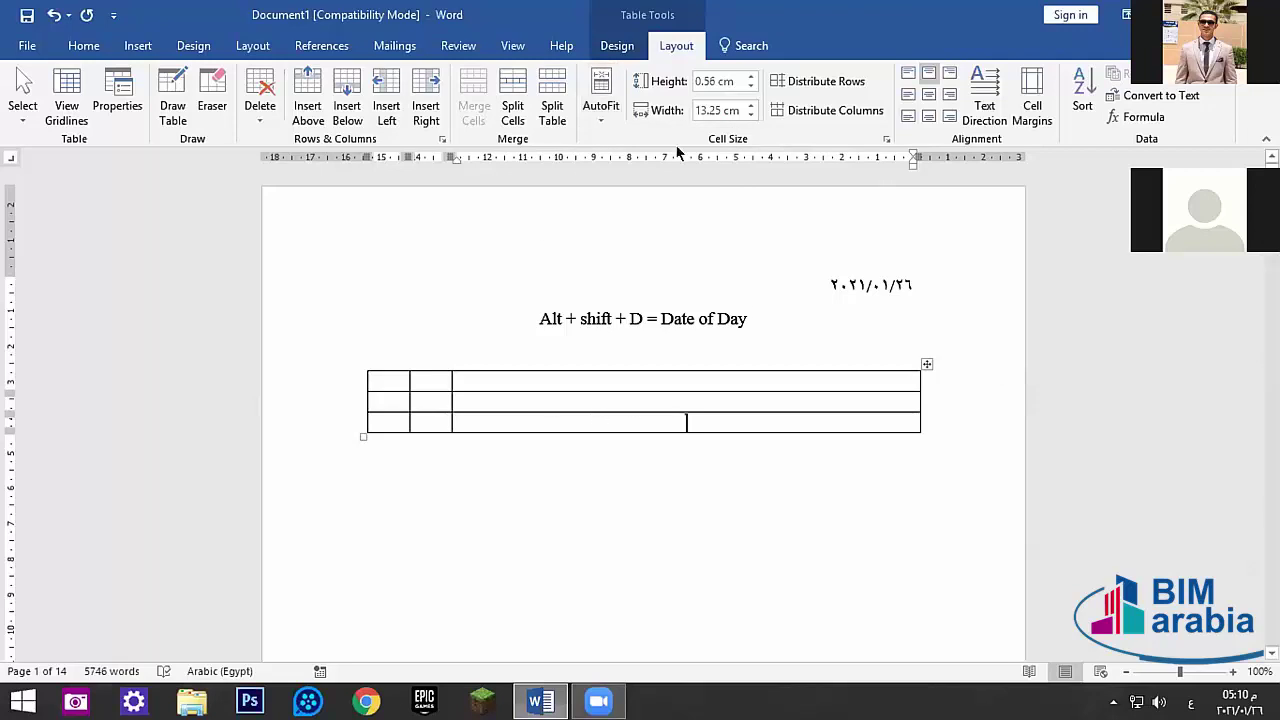
left_click(602, 115)
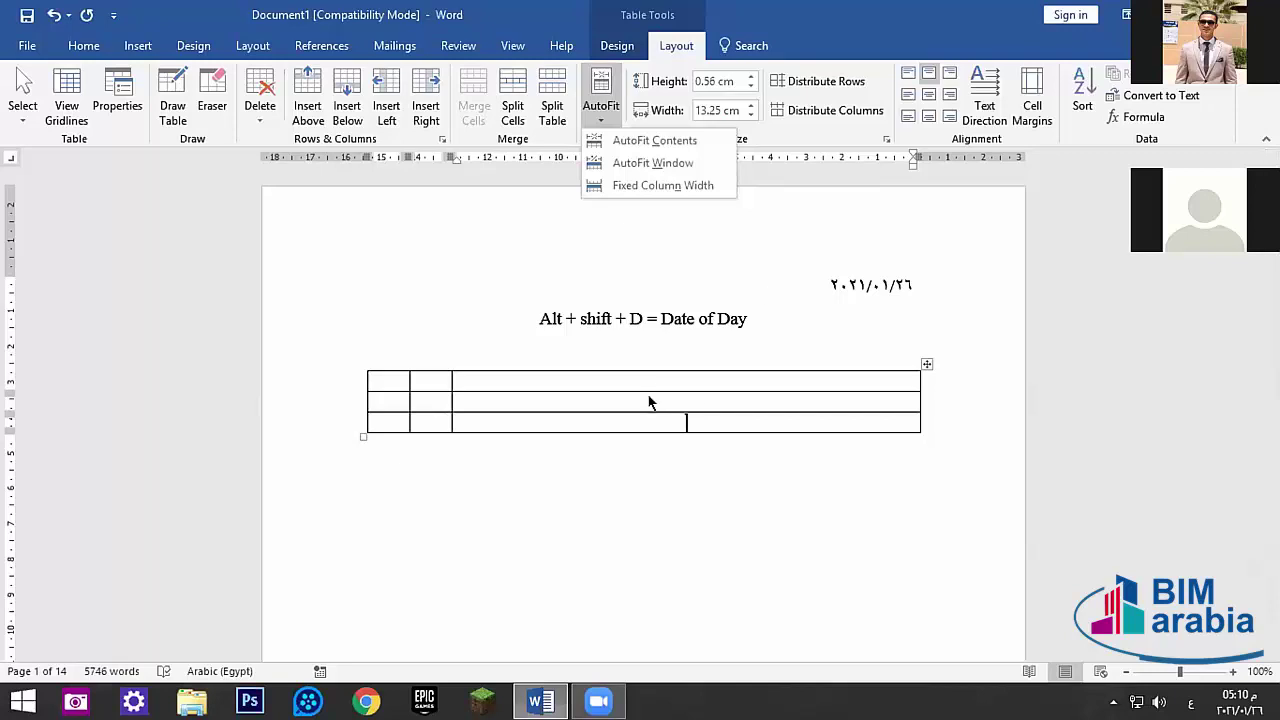
left_click(704, 414)
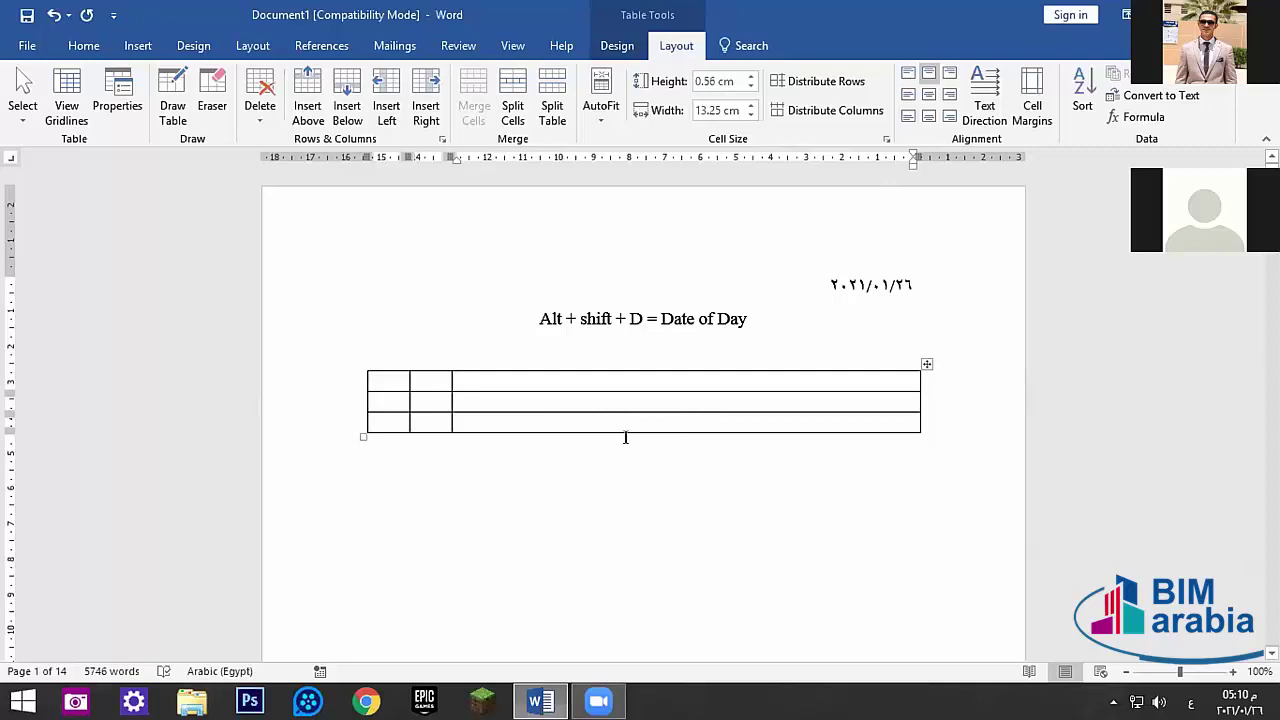
- Undo the table edits until the table is removed
key("alt+shift+d")
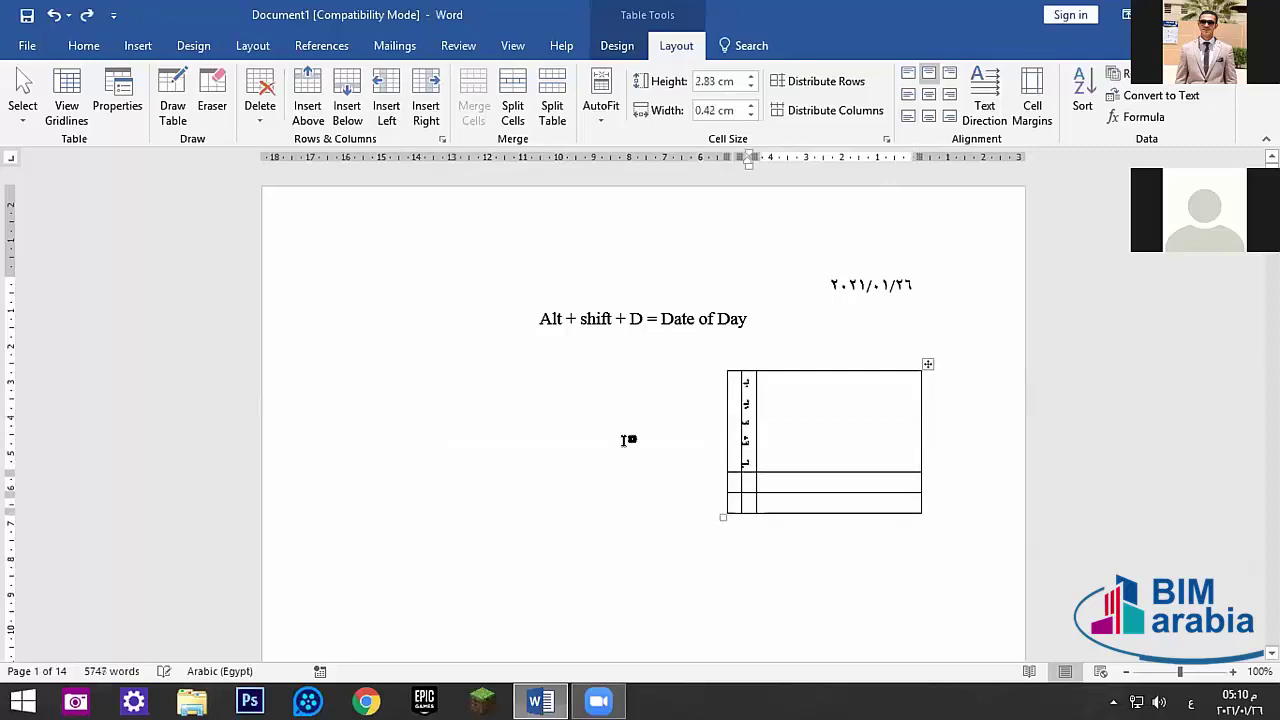
key("ctrl+z")
key("ctrl+z")
key("ctrl+z")
key("ctrl+z")
key("ctrl+z")
key("ctrl+z")
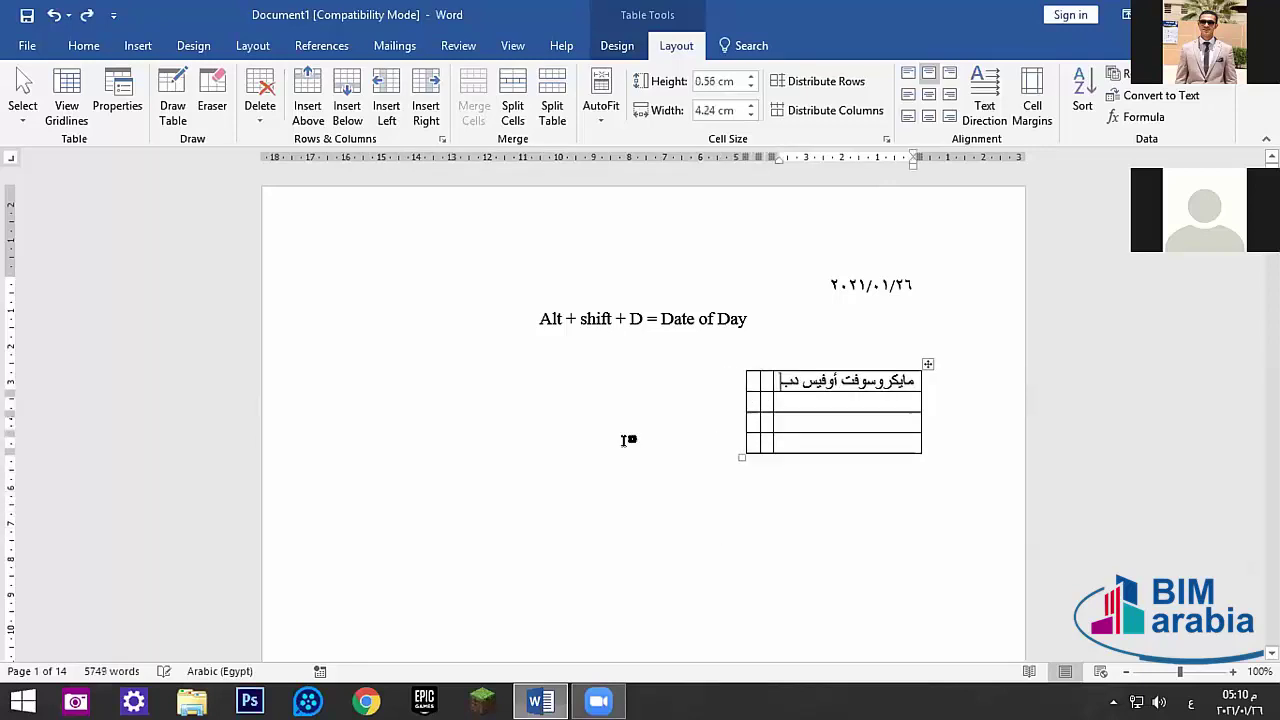
key("ctrl+z")
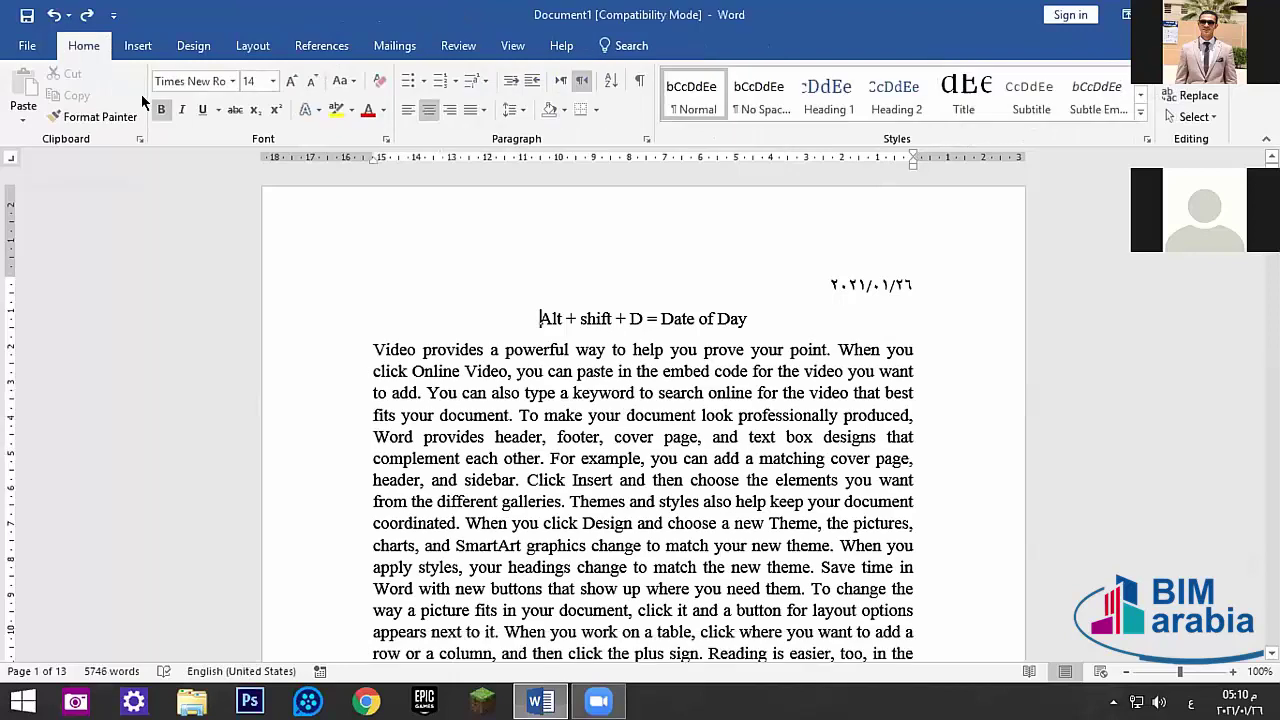
- Try a 2x2 table with sample Arabic text, undo it, and add an empty line
left_click(138, 45)
left_click(125, 95)
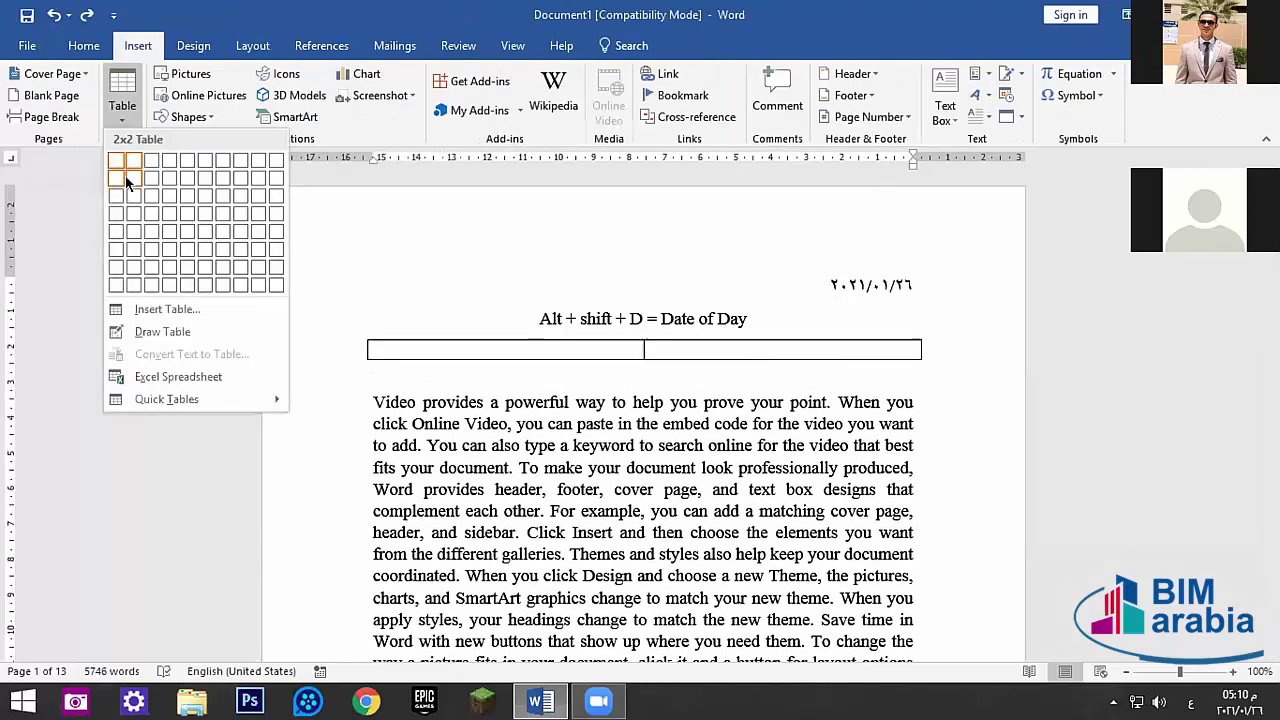
left_click(134, 180)
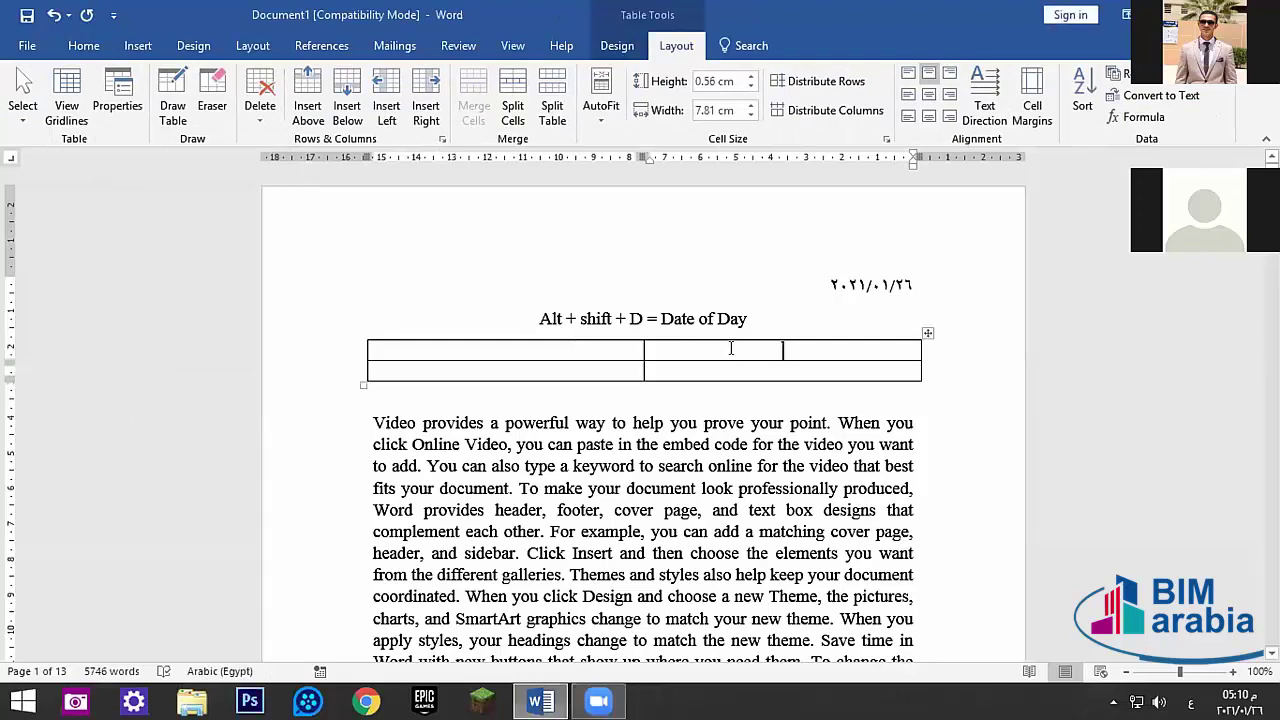
type("لبيليبيل")
left_click(500, 366)
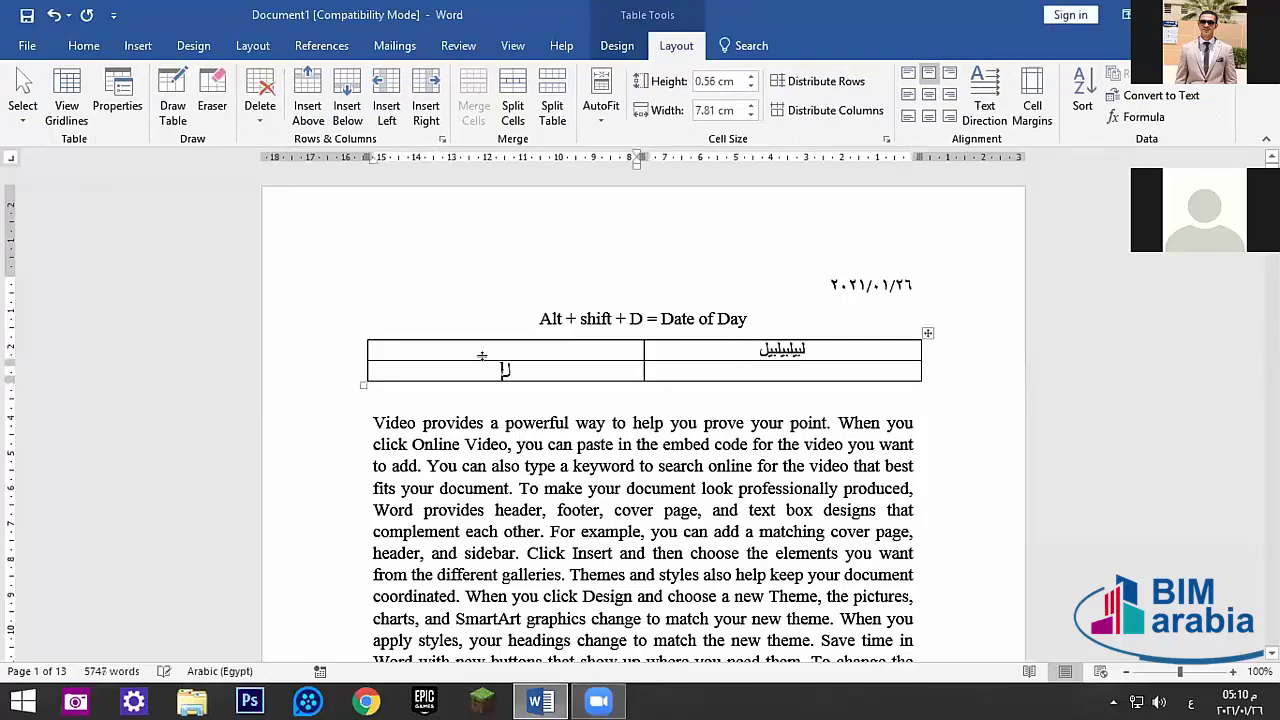
type("لبيليبيسل")
left_click(505, 349)
type("يبيليبسل")
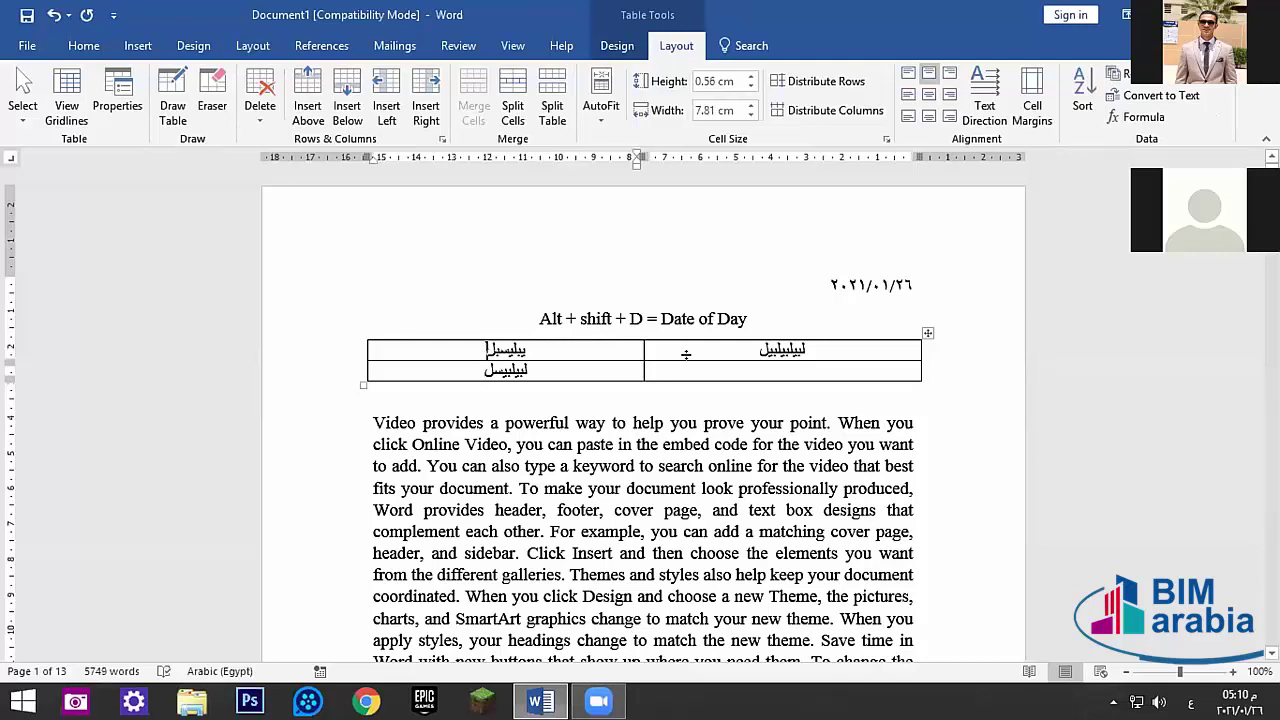
key("ctrl+z")
key("ctrl+z")
key("ctrl+z")
key("ctrl+z")
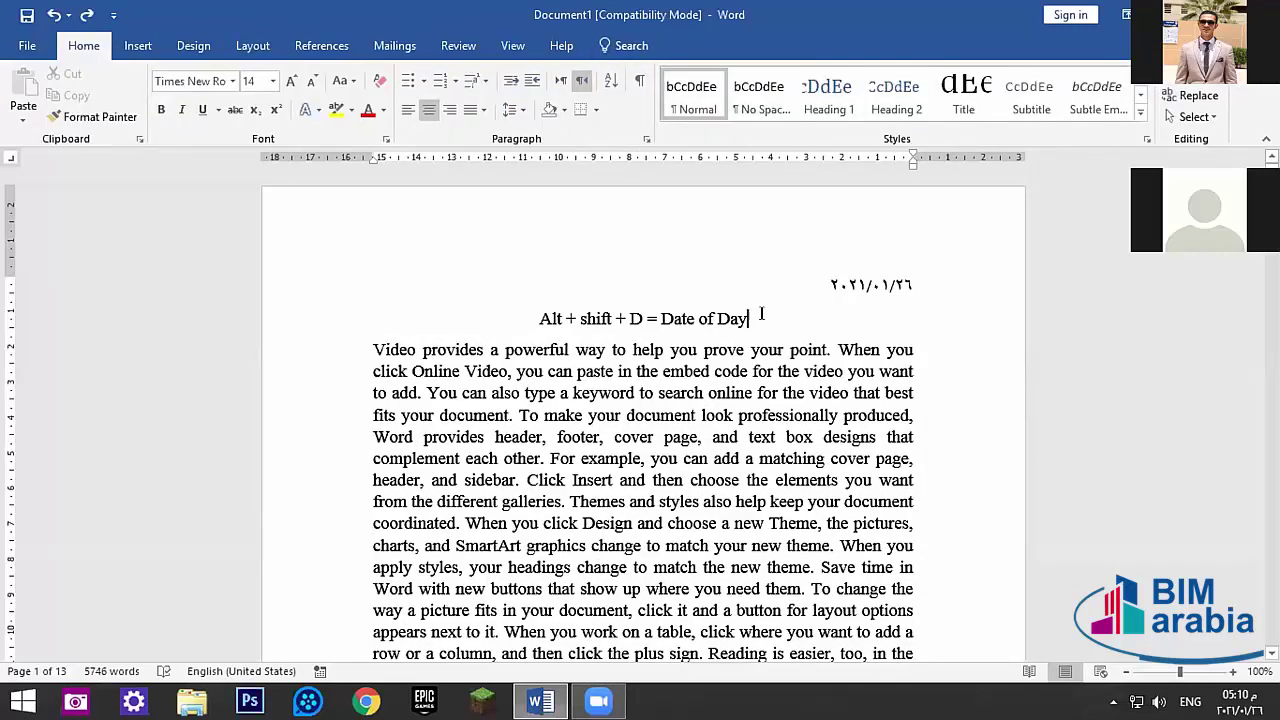
key("Return")
- Insert dawn-landscape-mountains-nature.jpg and set its height to 10 cm (15 cm wide)
left_click(138, 45)
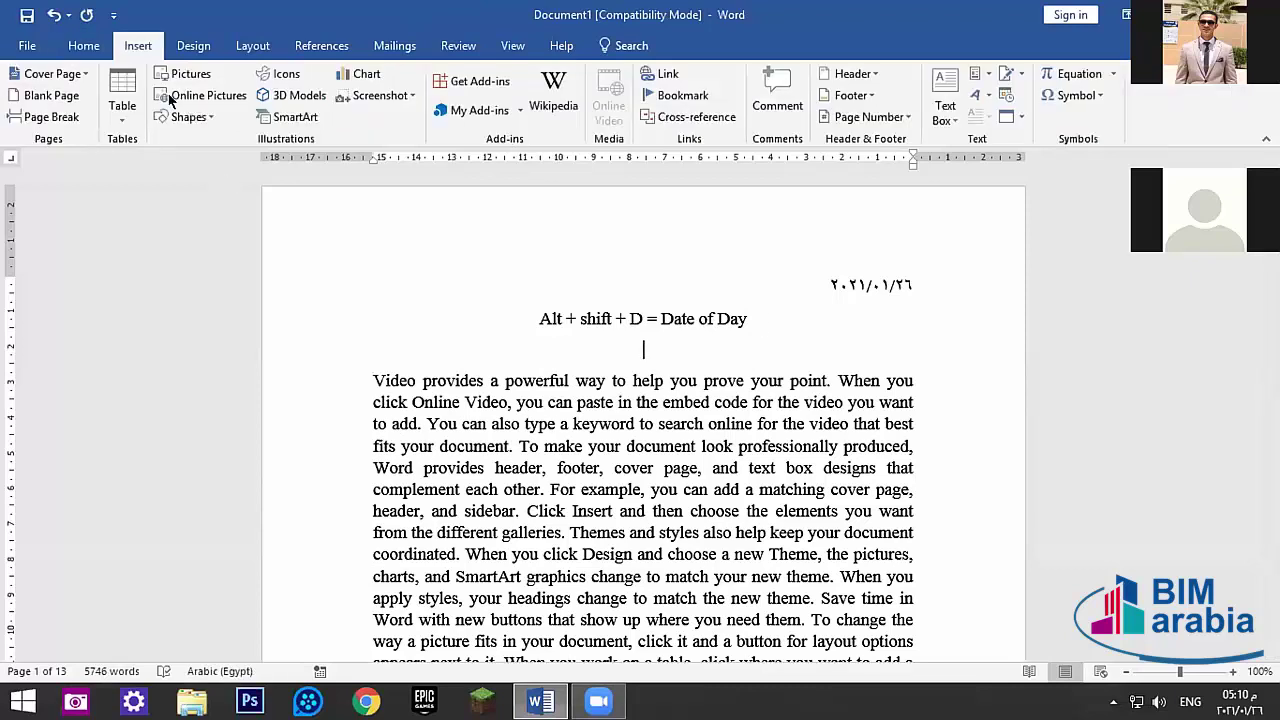
left_click(183, 75)
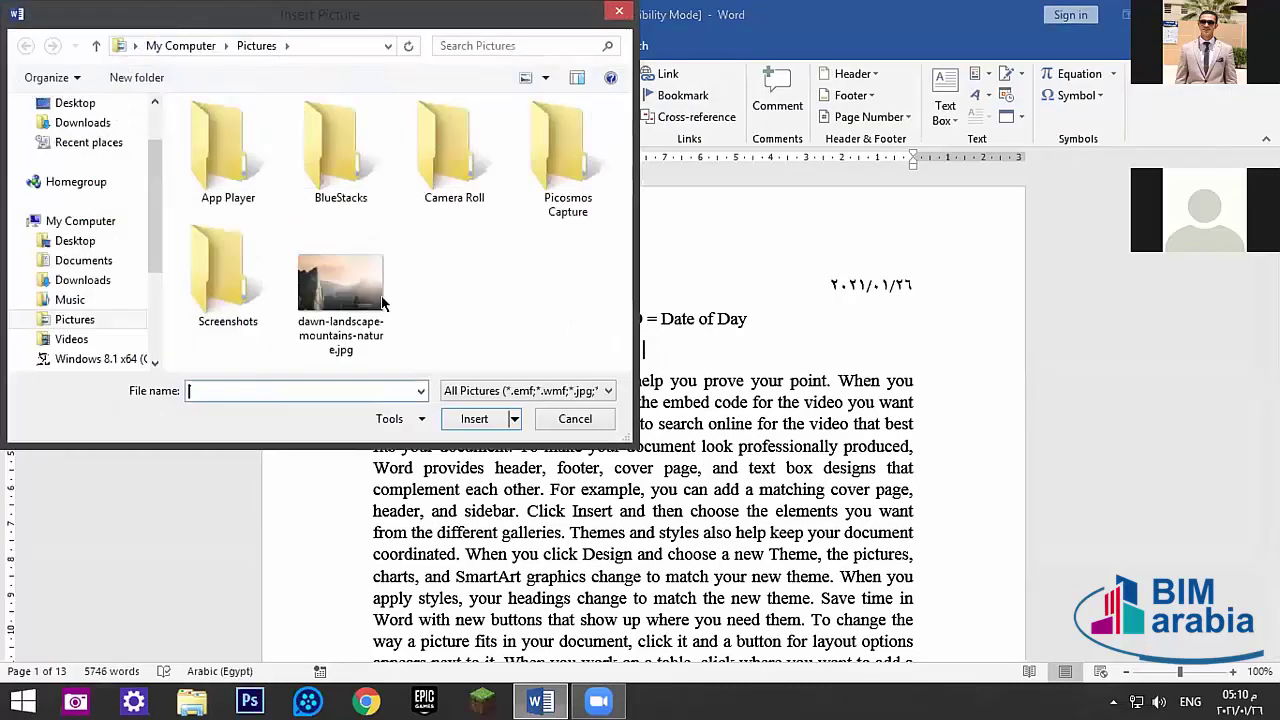
left_click(380, 300)
left_click(472, 418)
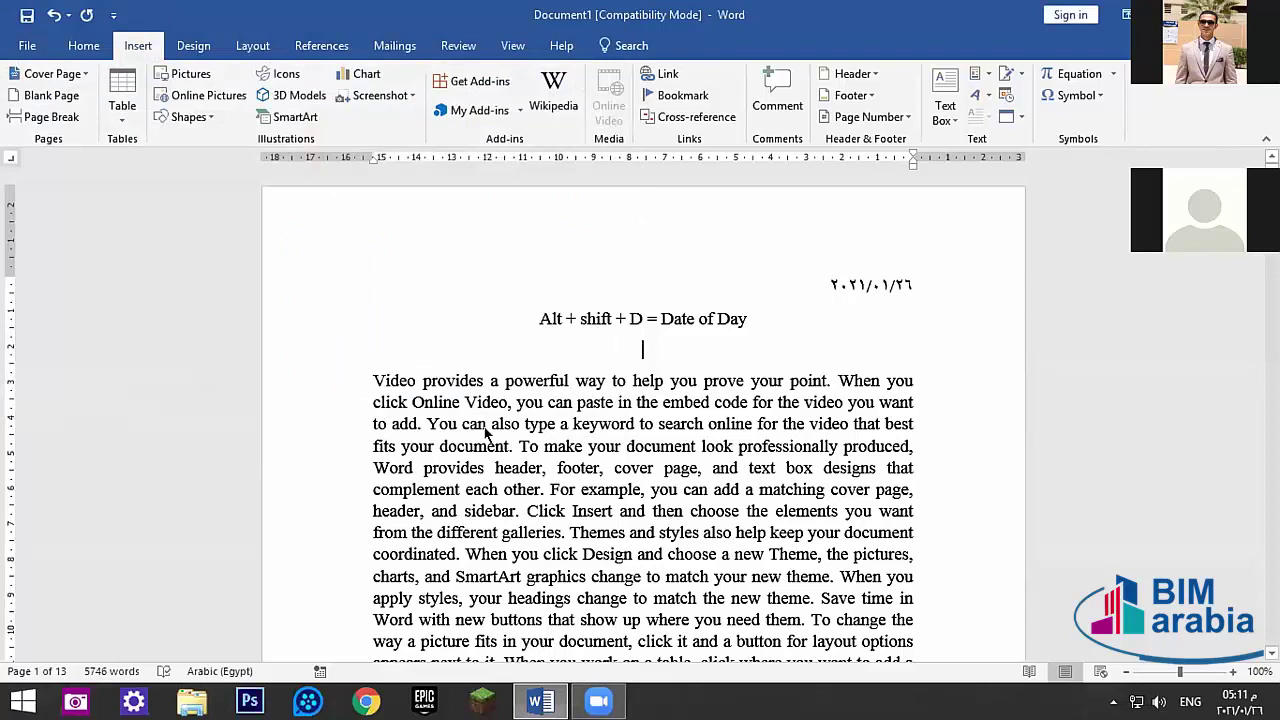
left_click(1115, 83)
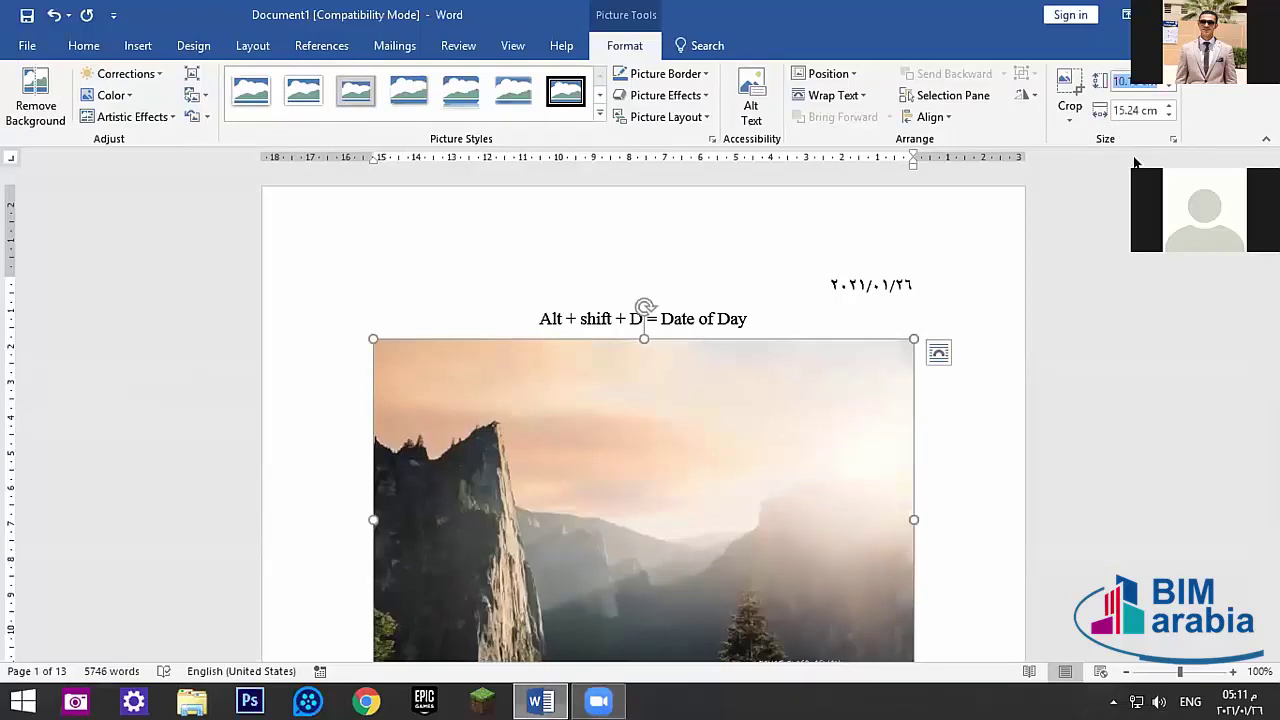
type("10")
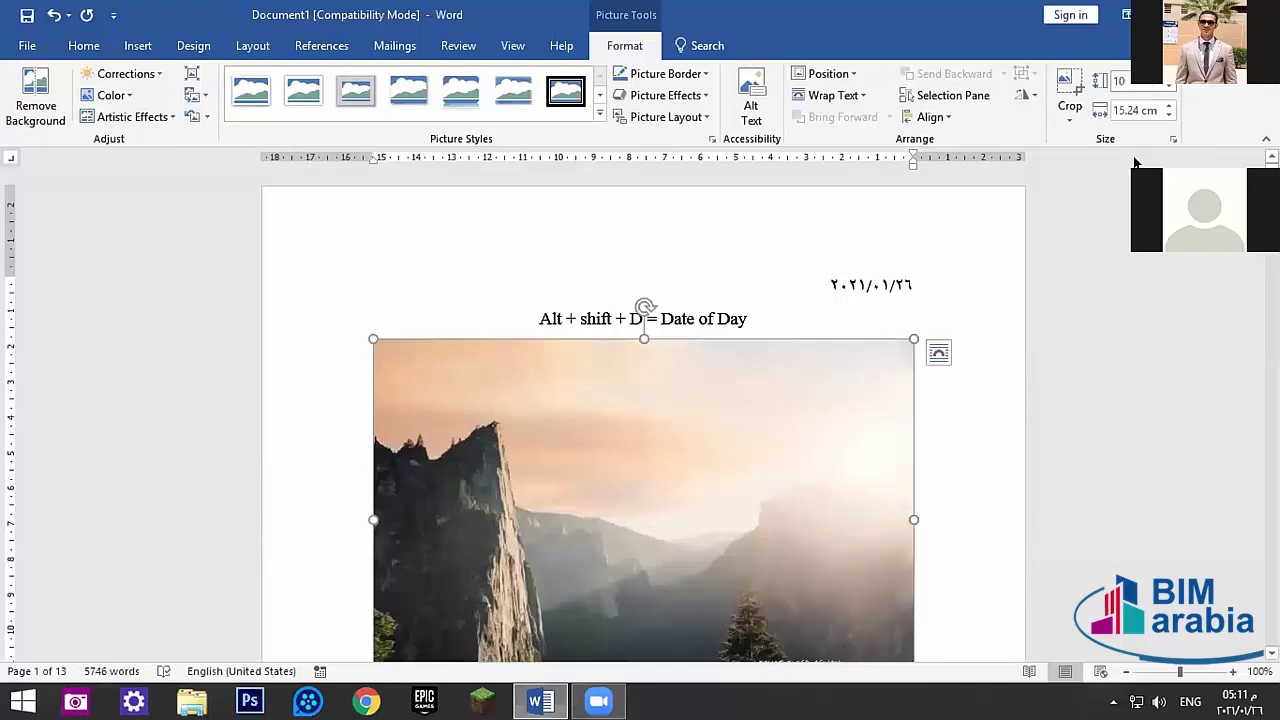
key("Return")
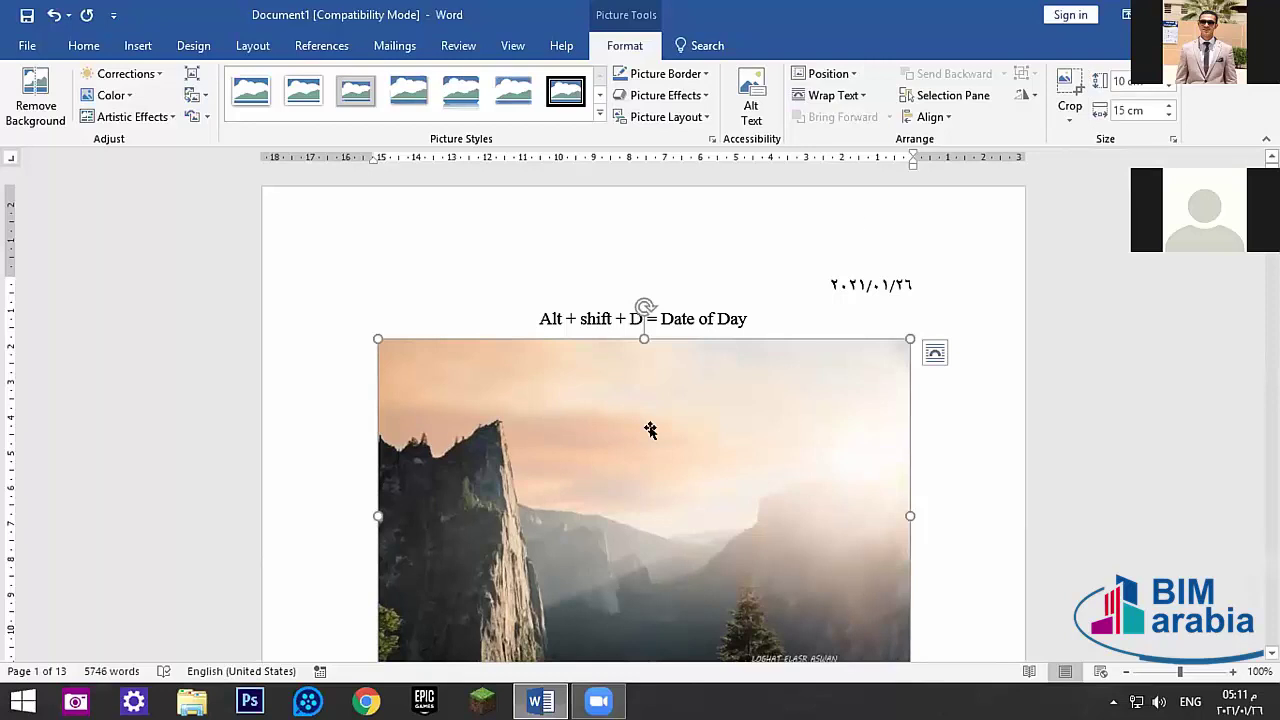
- Unlock the picture's aspect ratio and stretch it to 20 cm tall, keeping 15 cm wide
right_click(632, 512)
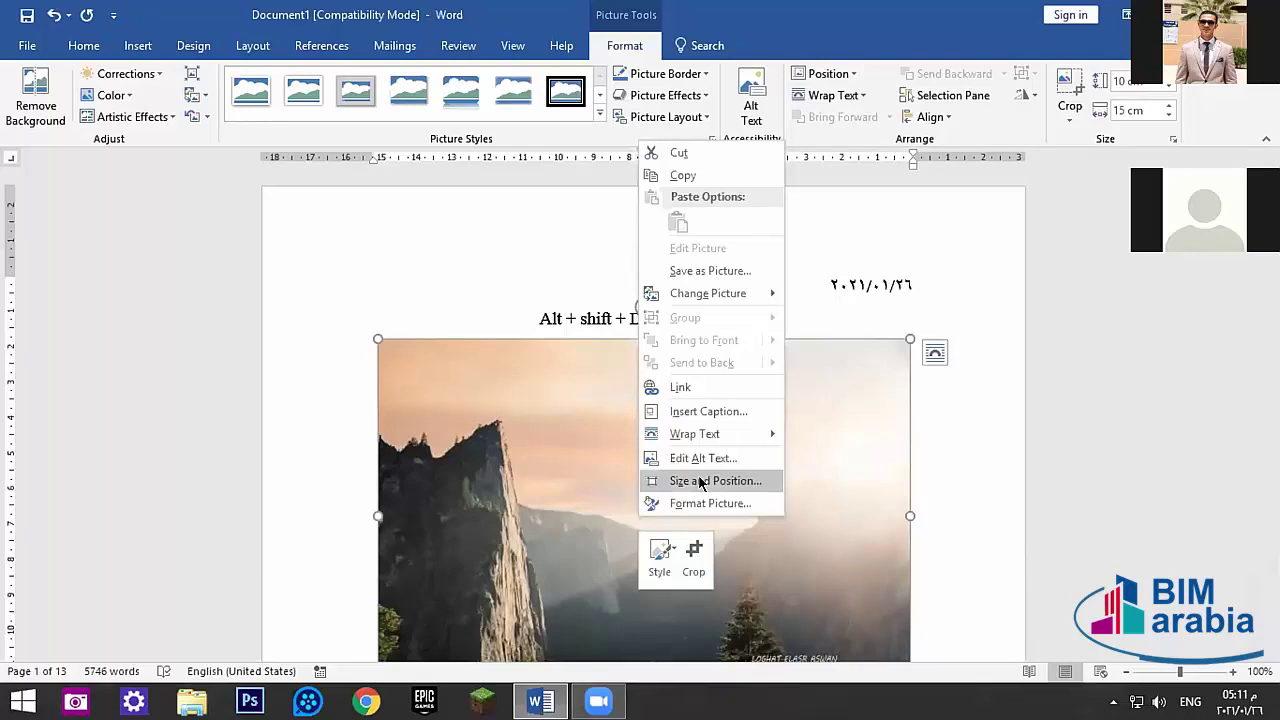
key("Escape")
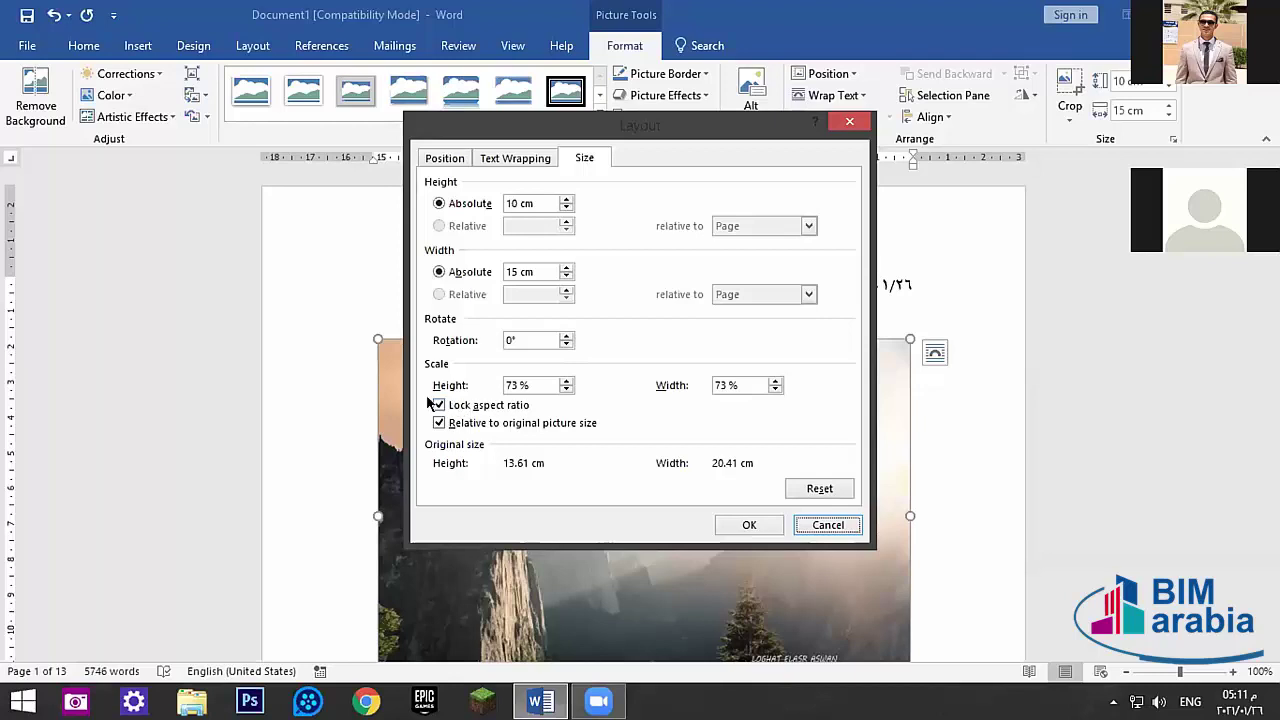
left_click(438, 404)
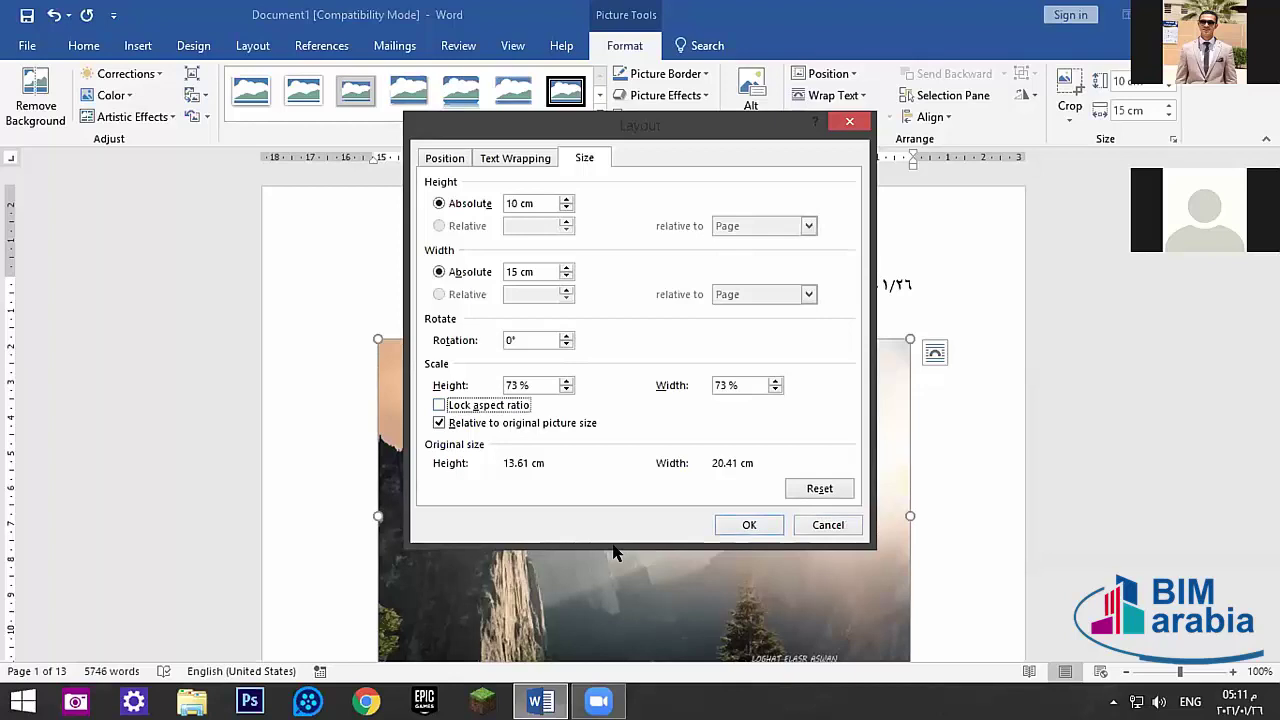
left_click(755, 527)
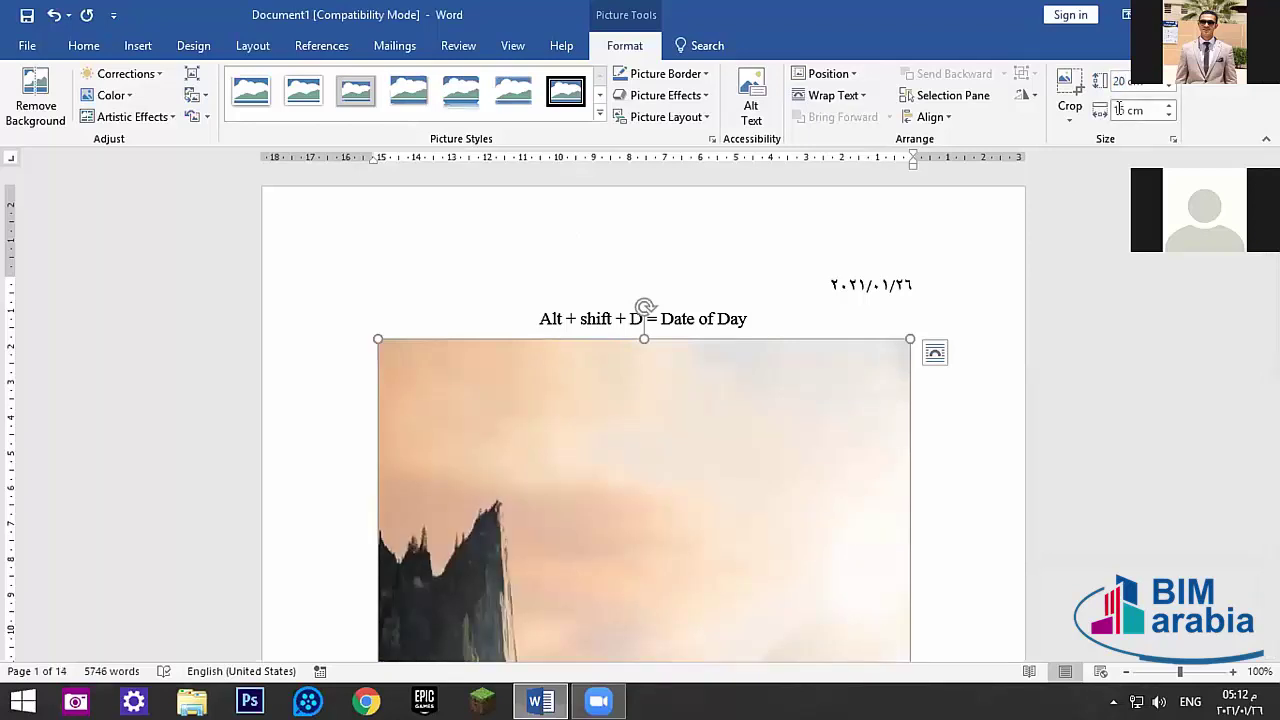
- Set the picture width to 10 cm and bring up its Size and Position settings
left_click(1120, 110)
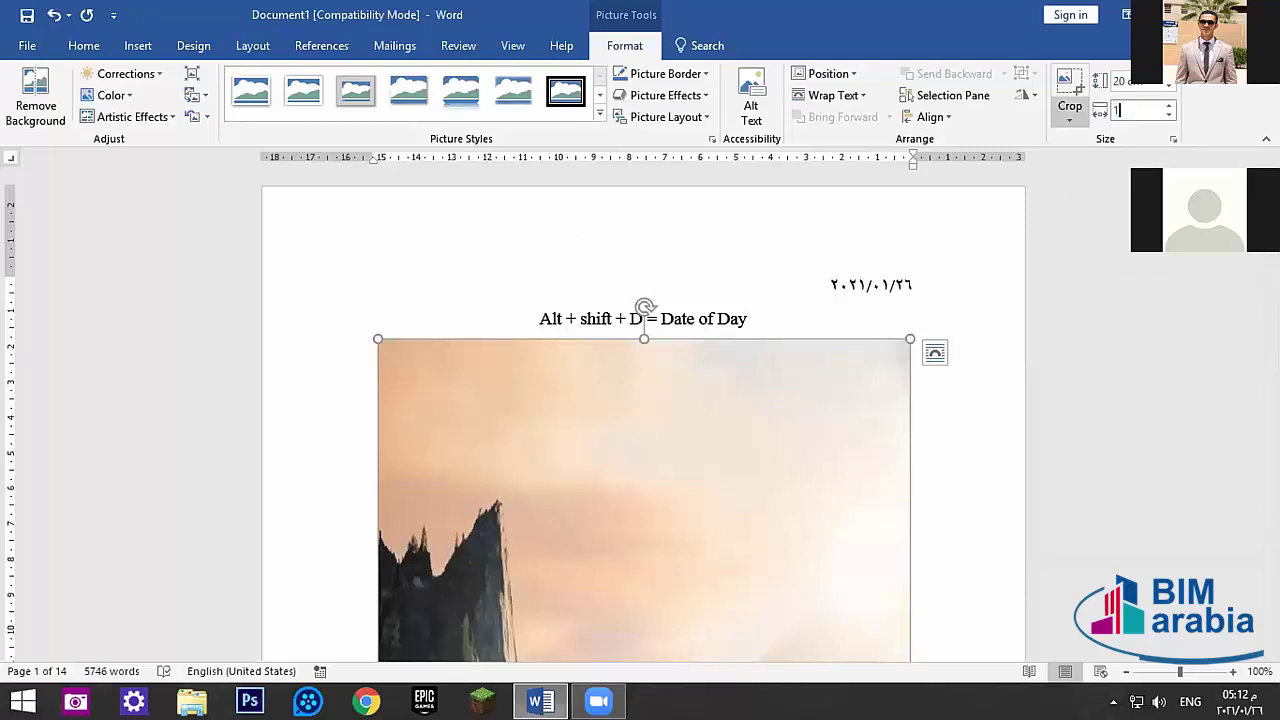
type("10")
key("Return")
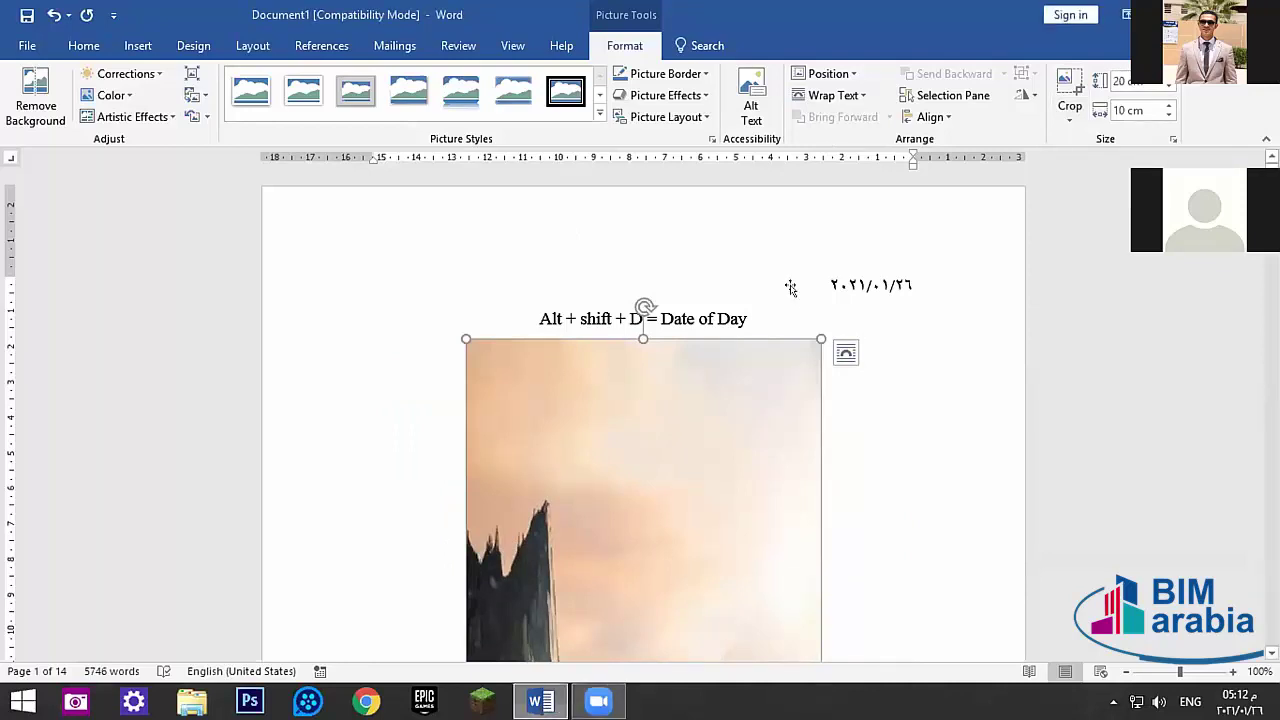
right_click(734, 425)
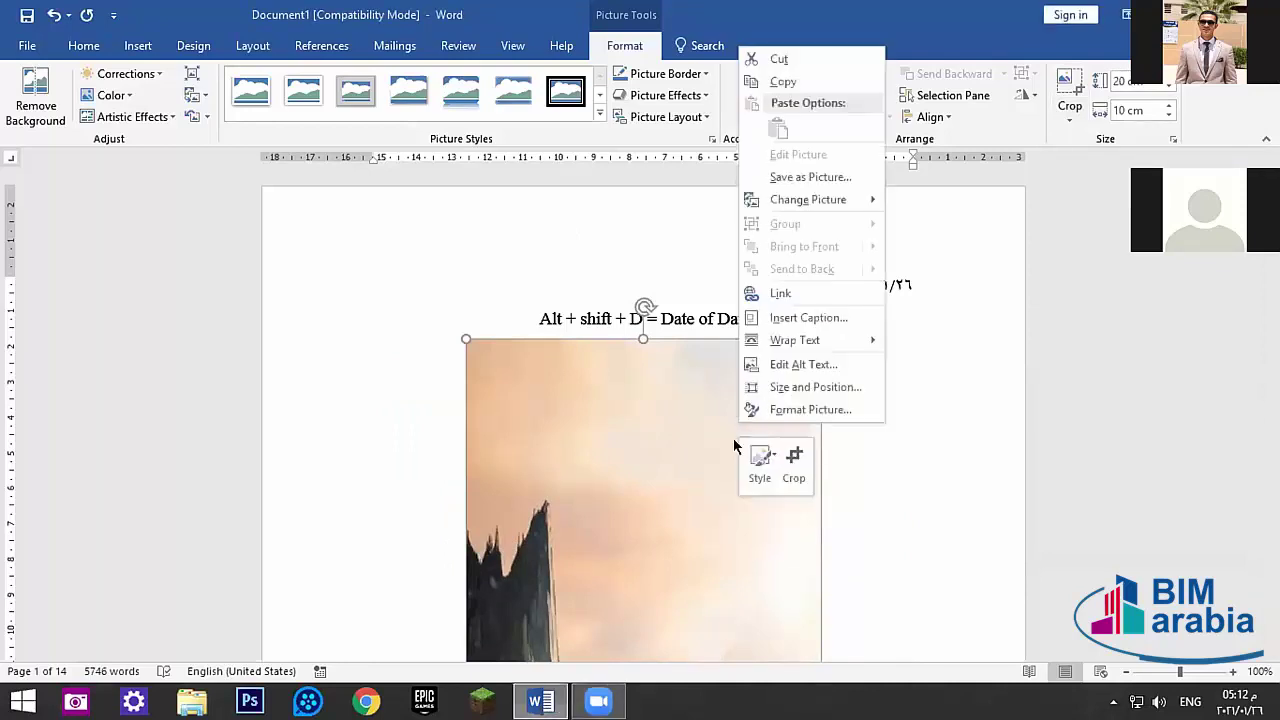
left_click(771, 386)
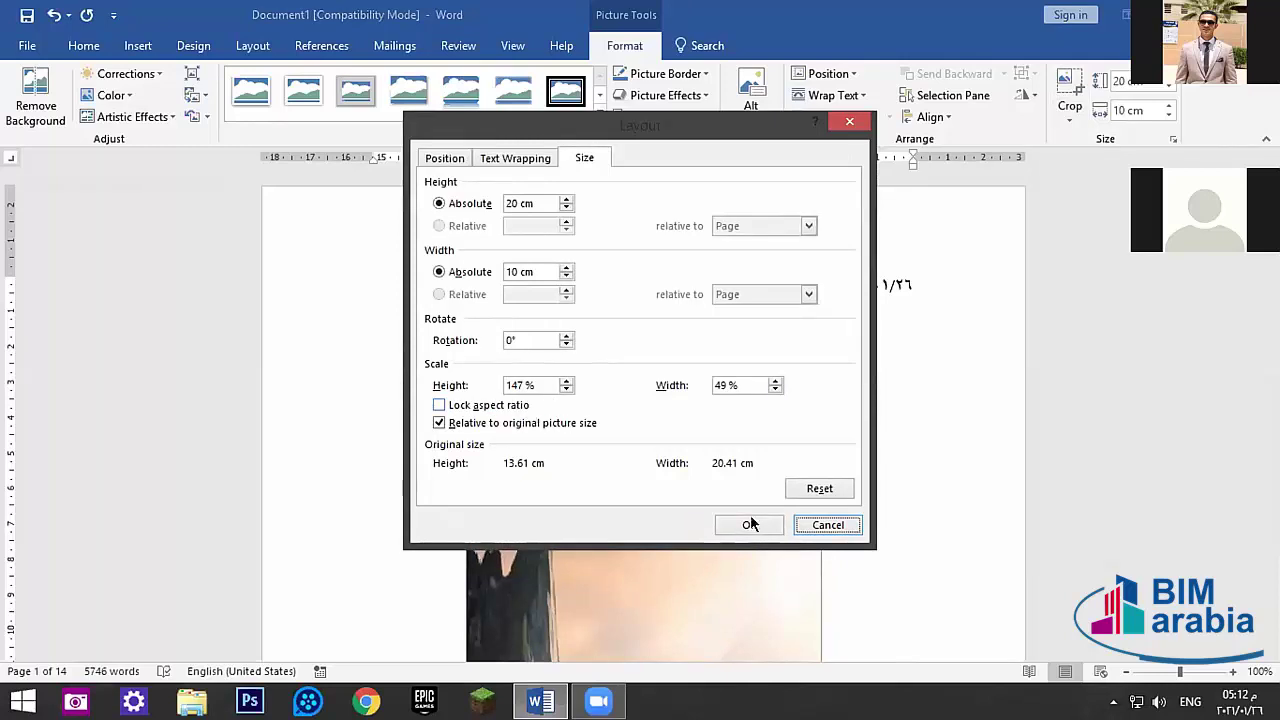
- Close the Layout dialog and restore the picture height to 11.3 cm
left_click(796, 526)
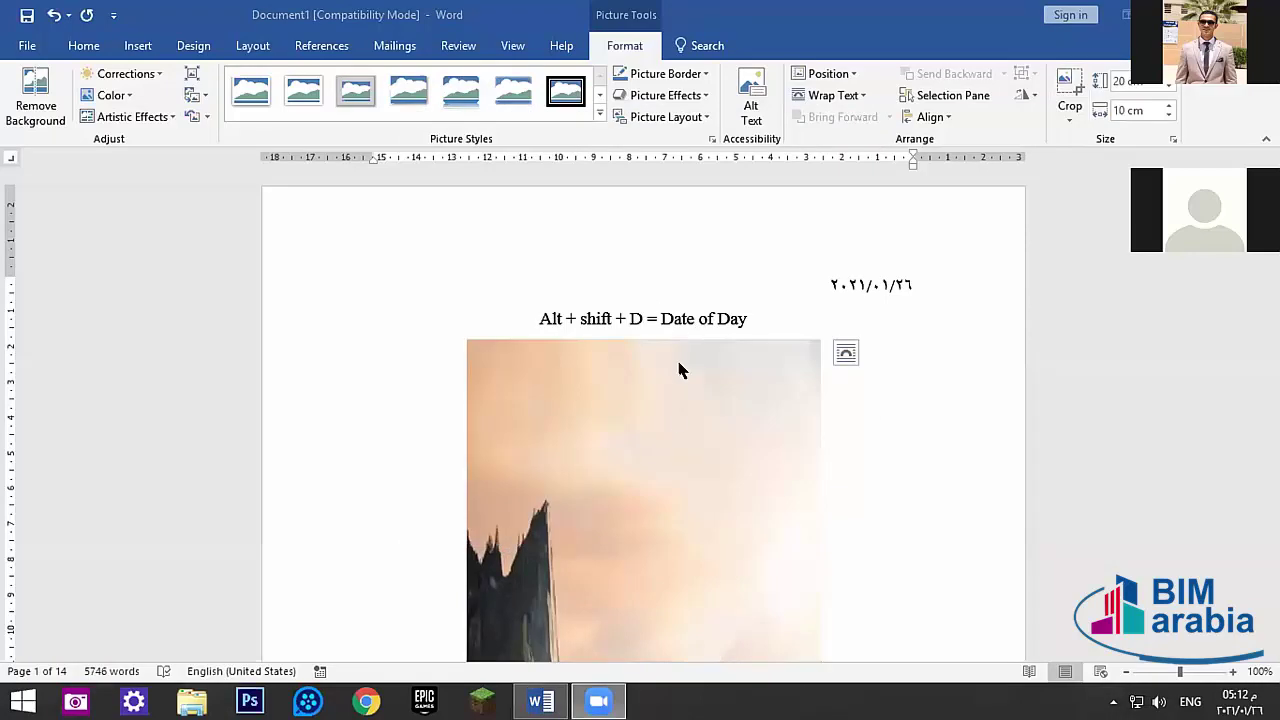
left_click(666, 430)
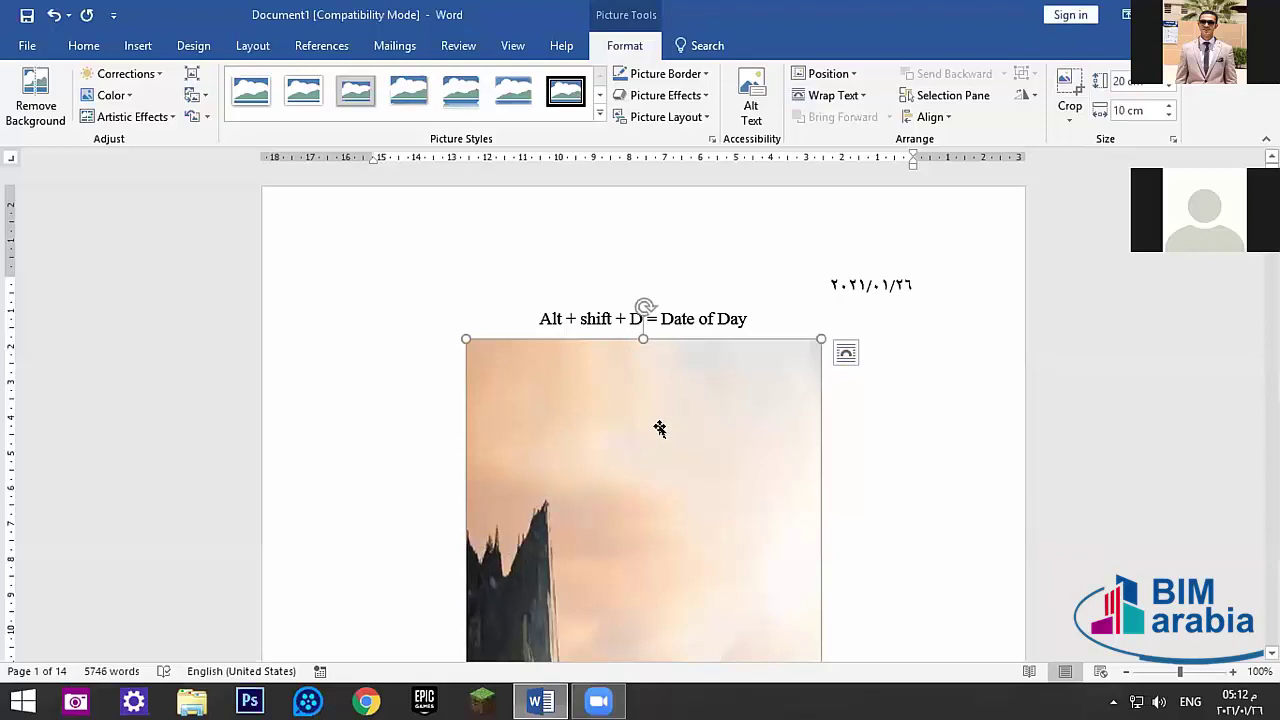
scroll(660, 428, "down", 3)
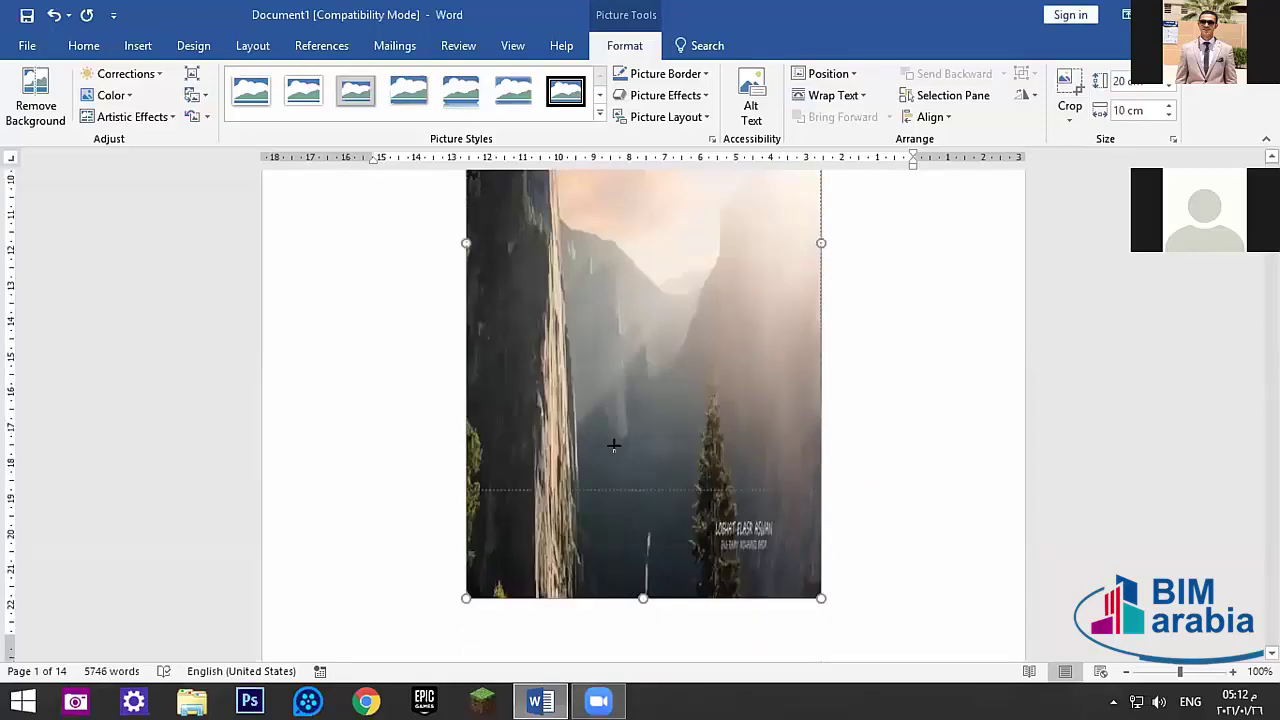
key("ctrl+z")
scroll(608, 330, "down", 2)
scroll(609, 337, "up", 5)
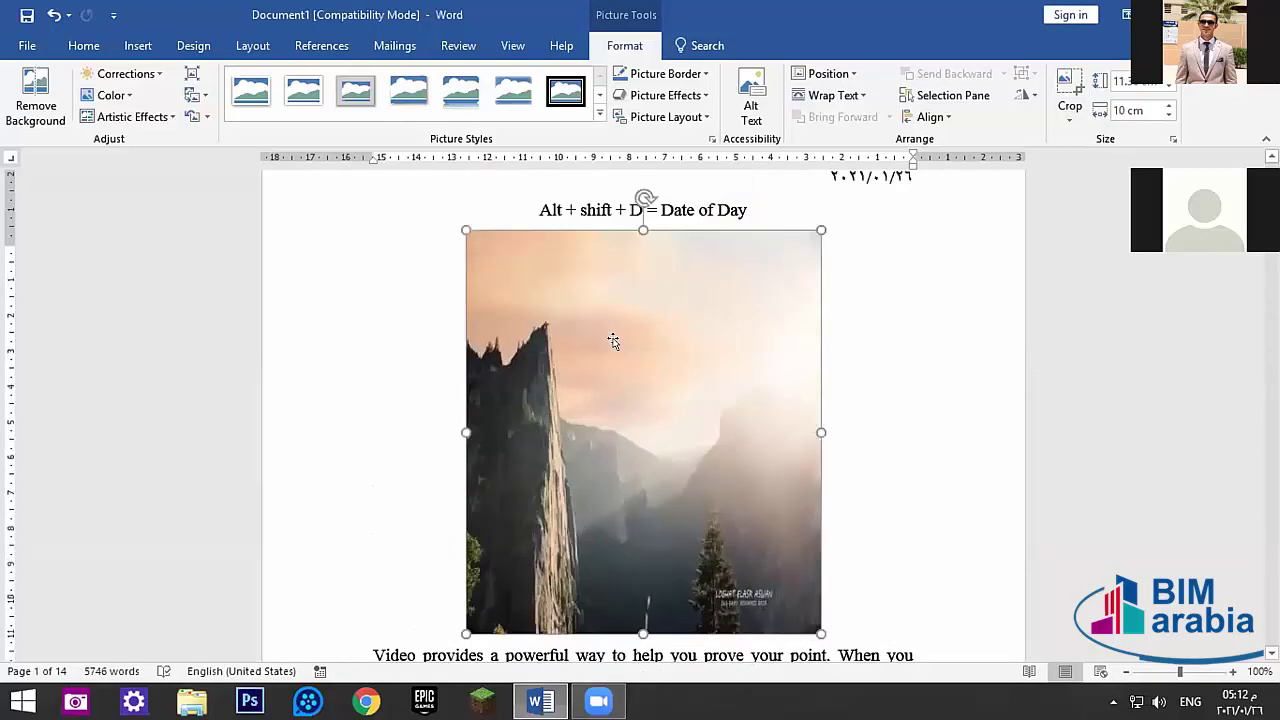
- Set the picture's text wrapping to Tight
left_click(826, 97)
left_click(856, 183)
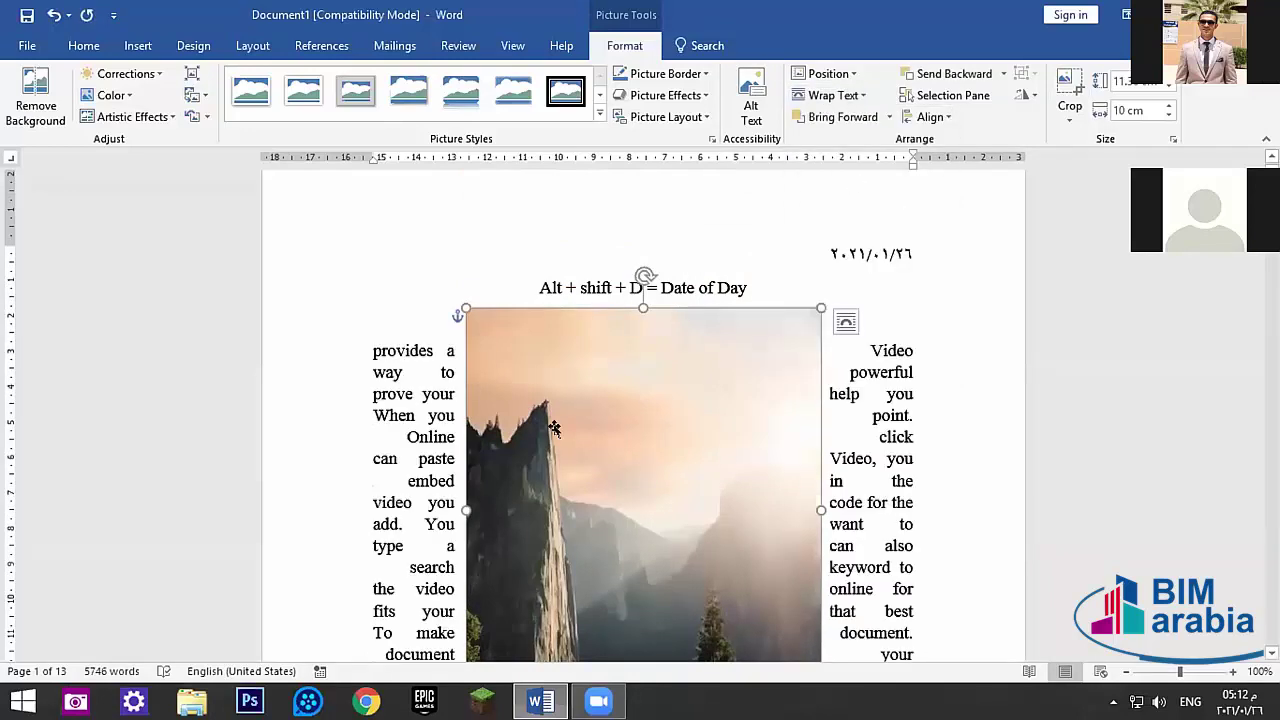
left_click(27, 45)
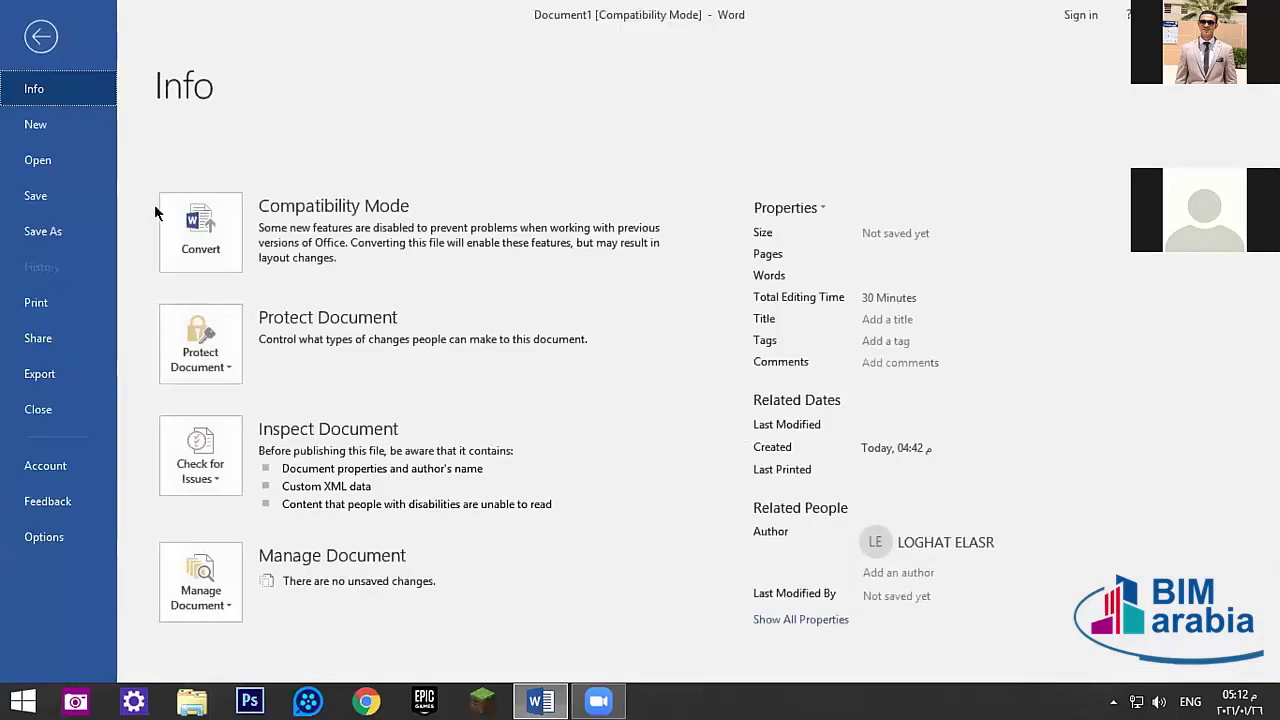
- Browse the Save As file types, then cancel and return to the document unsaved
left_click(43, 231)
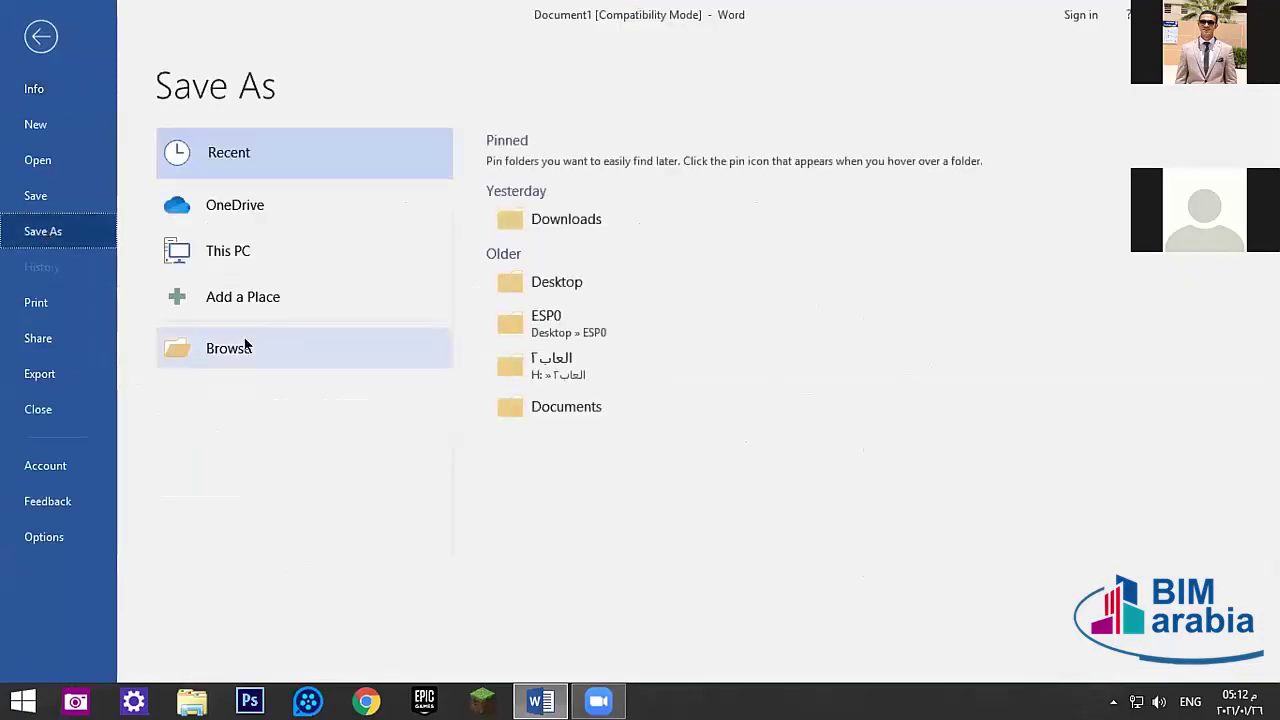
left_click(246, 345)
left_click(232, 343)
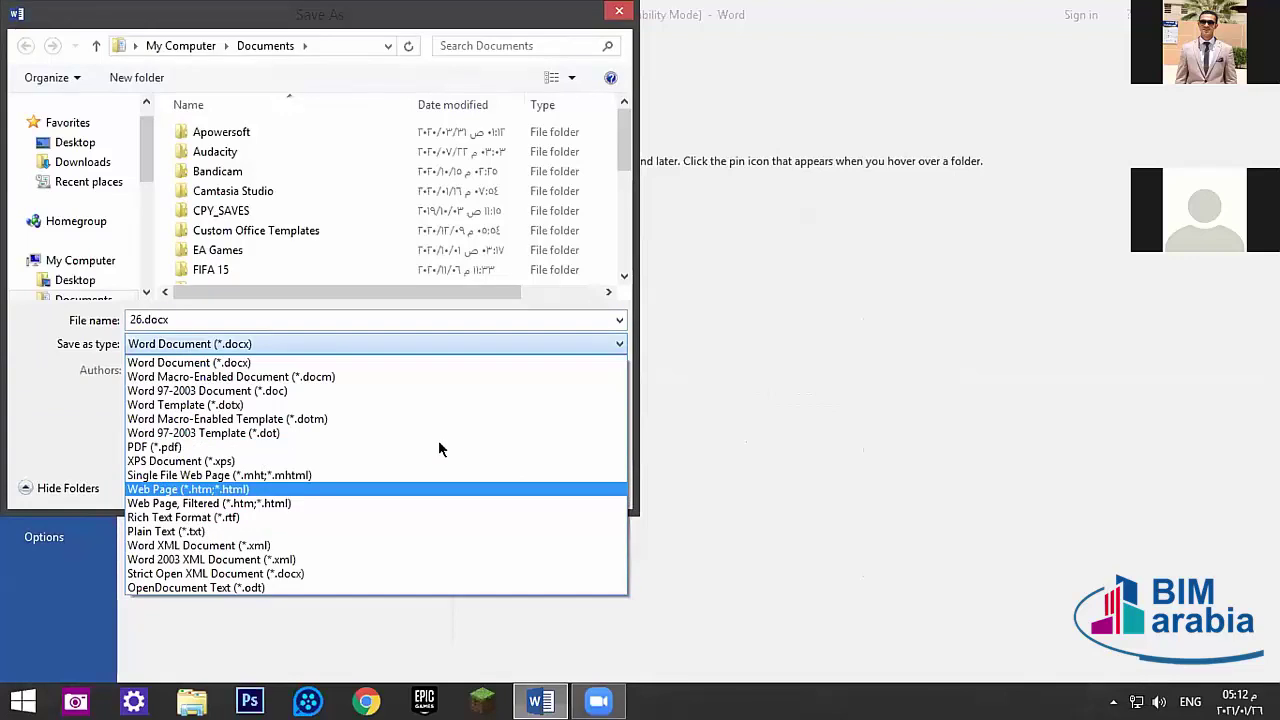
key("Escape")
left_click(606, 11)
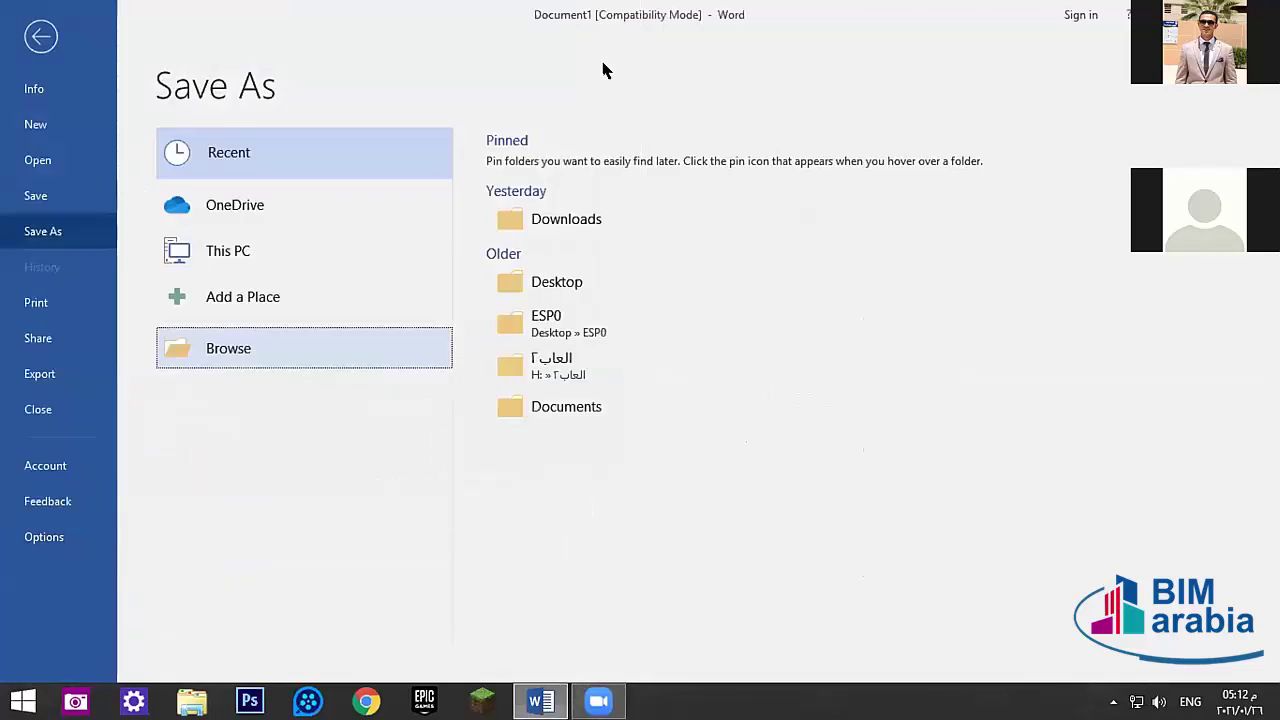
key("Escape")
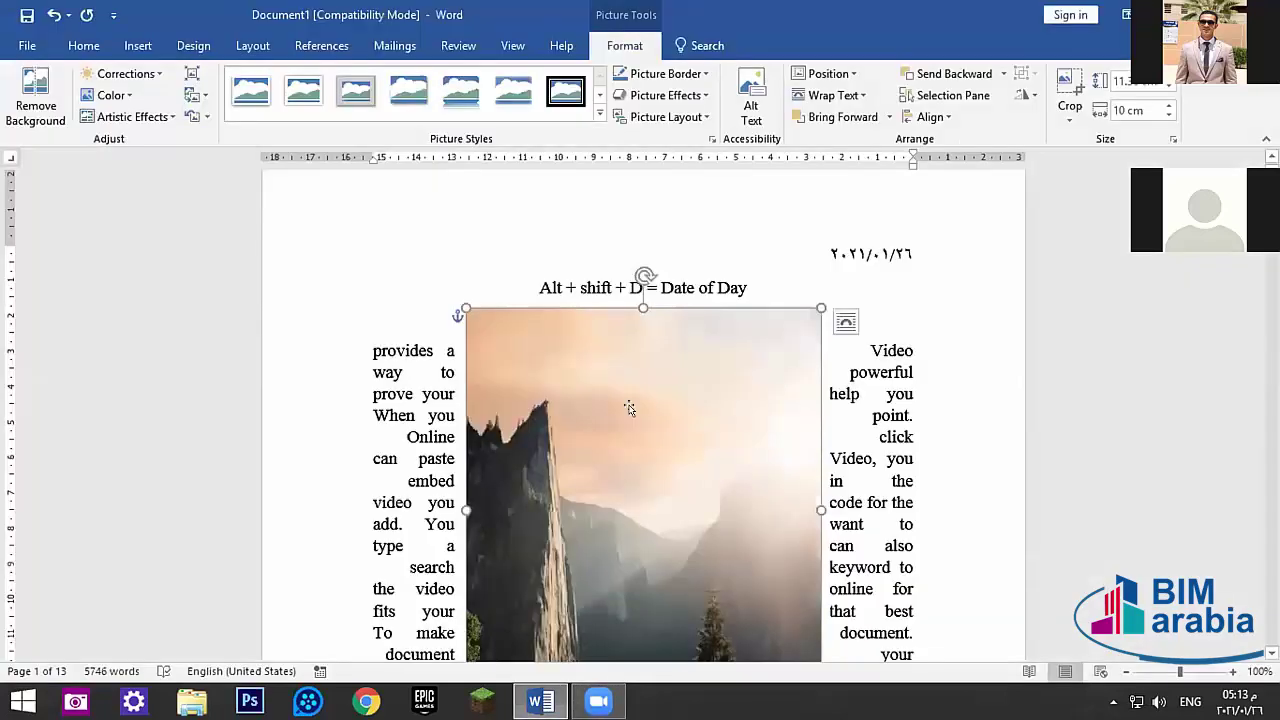
- Browse Save as Picture to the Desktop without saving, then start Remove Background
scroll(629, 414, "down", 3)
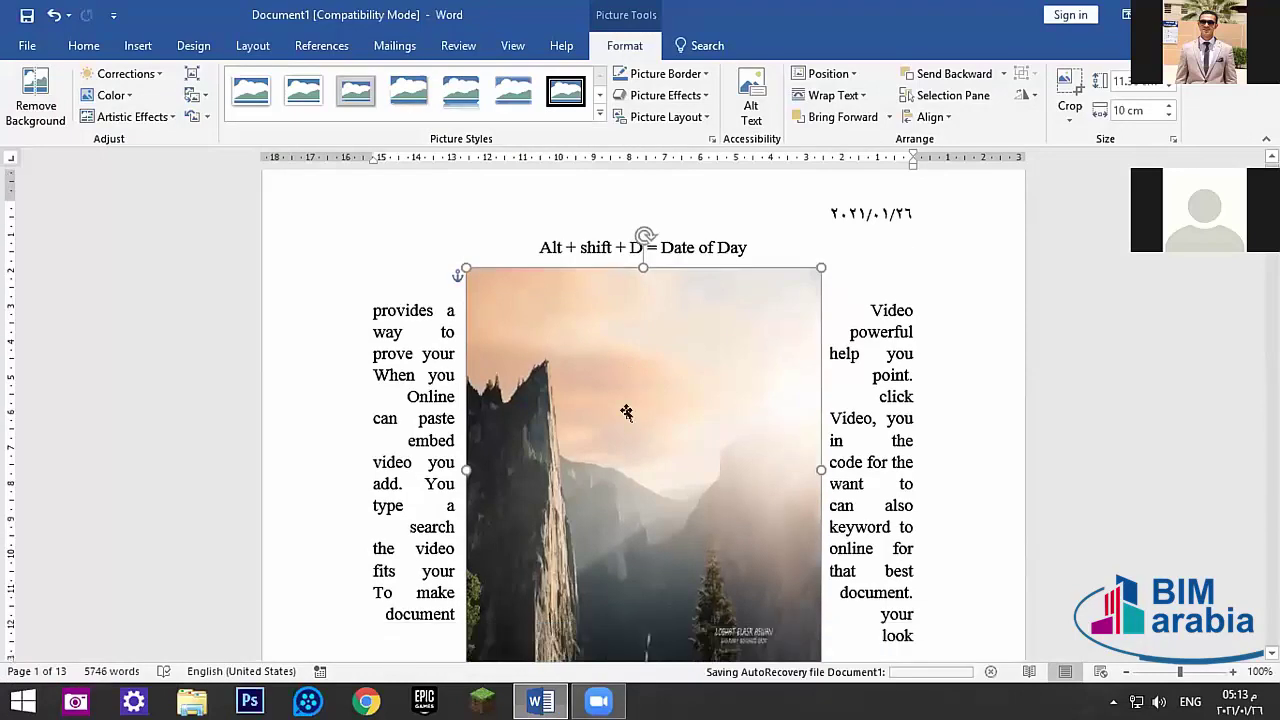
scroll(625, 414, "up", 2)
right_click(622, 414)
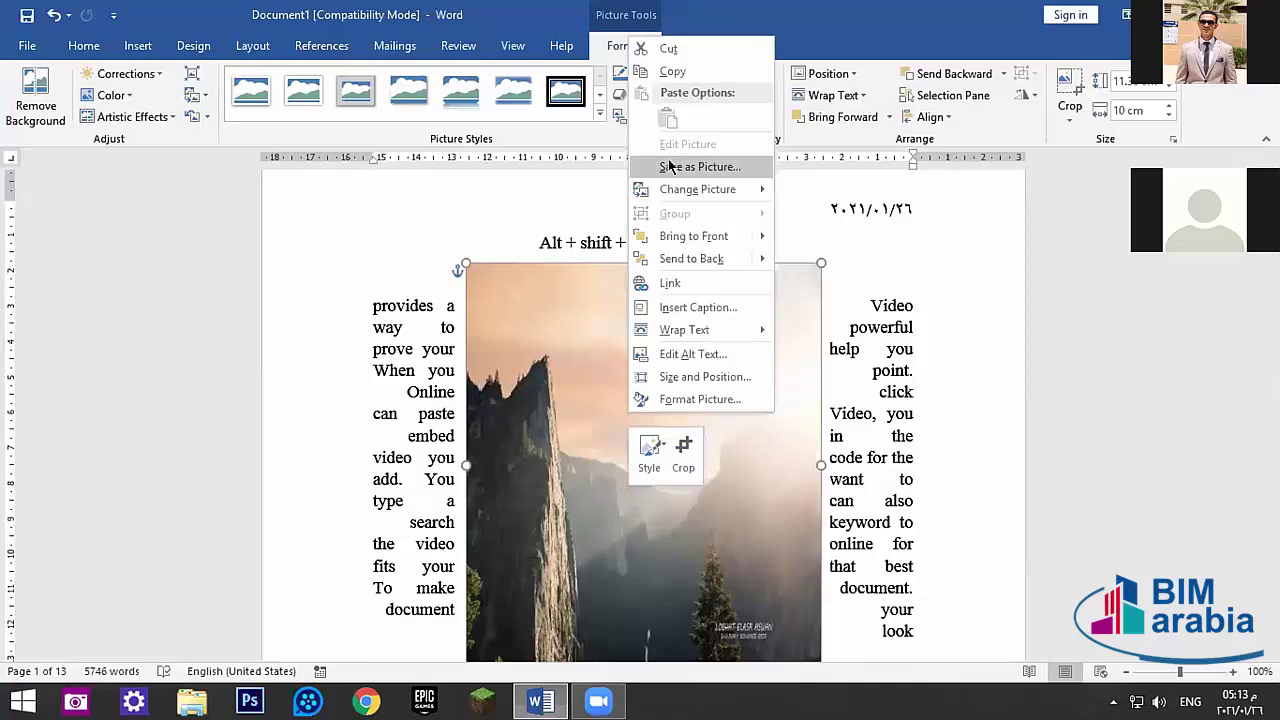
left_click(709, 414)
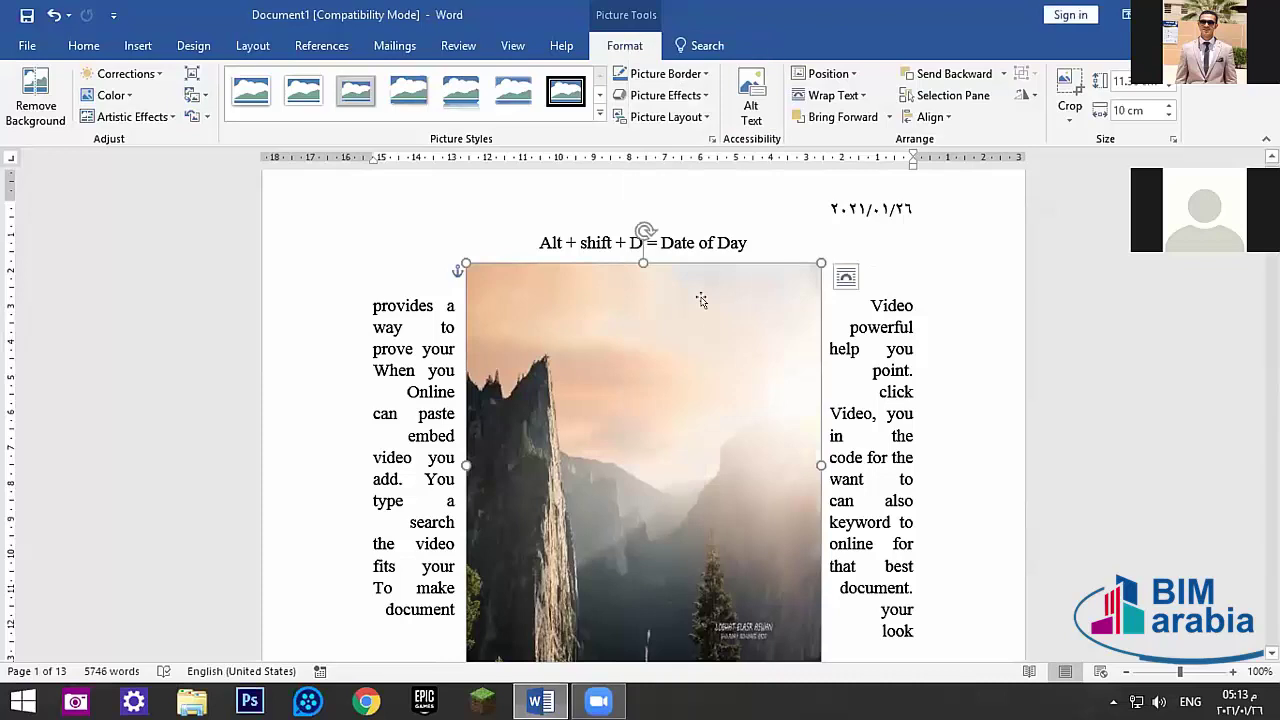
right_click(700, 304)
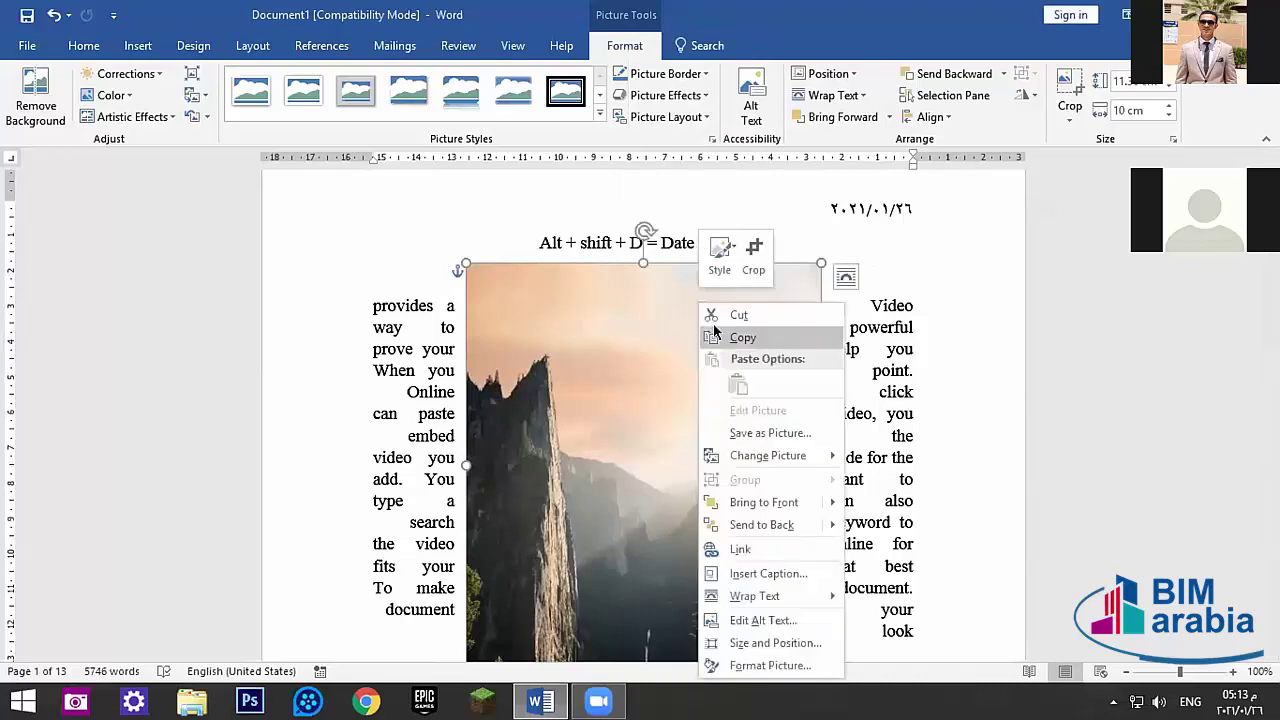
left_click(765, 433)
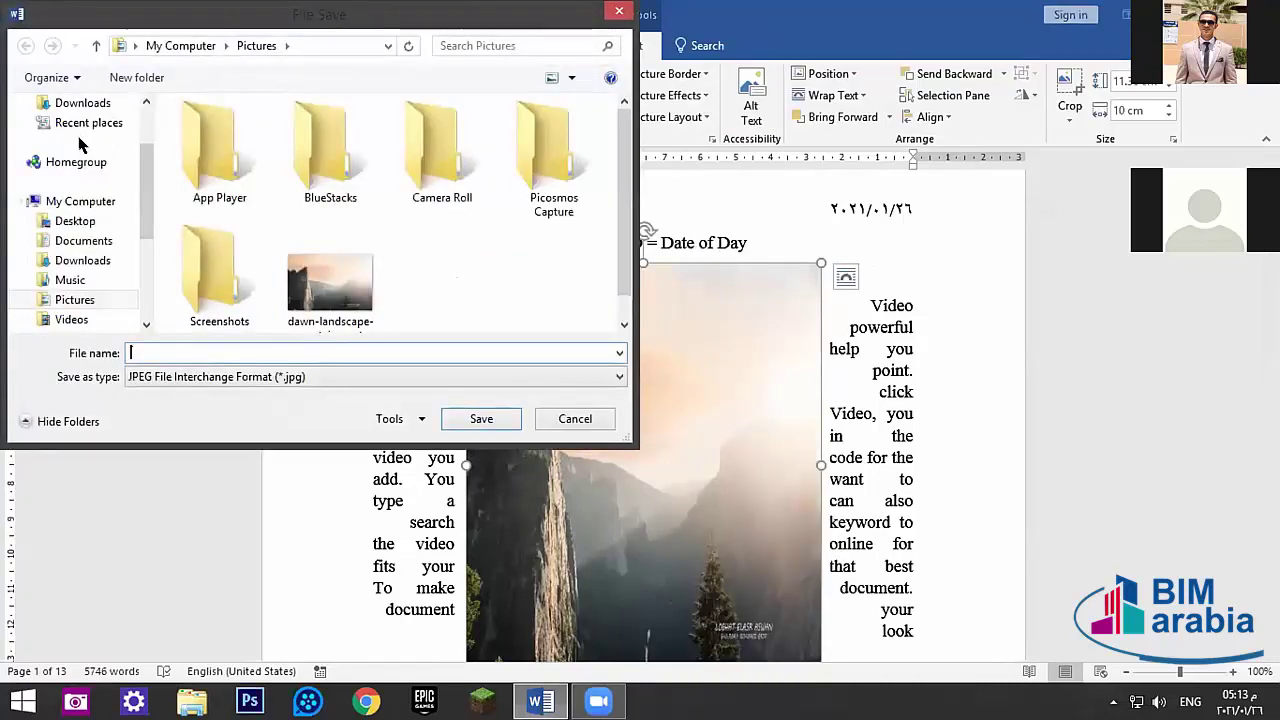
left_click(75, 221)
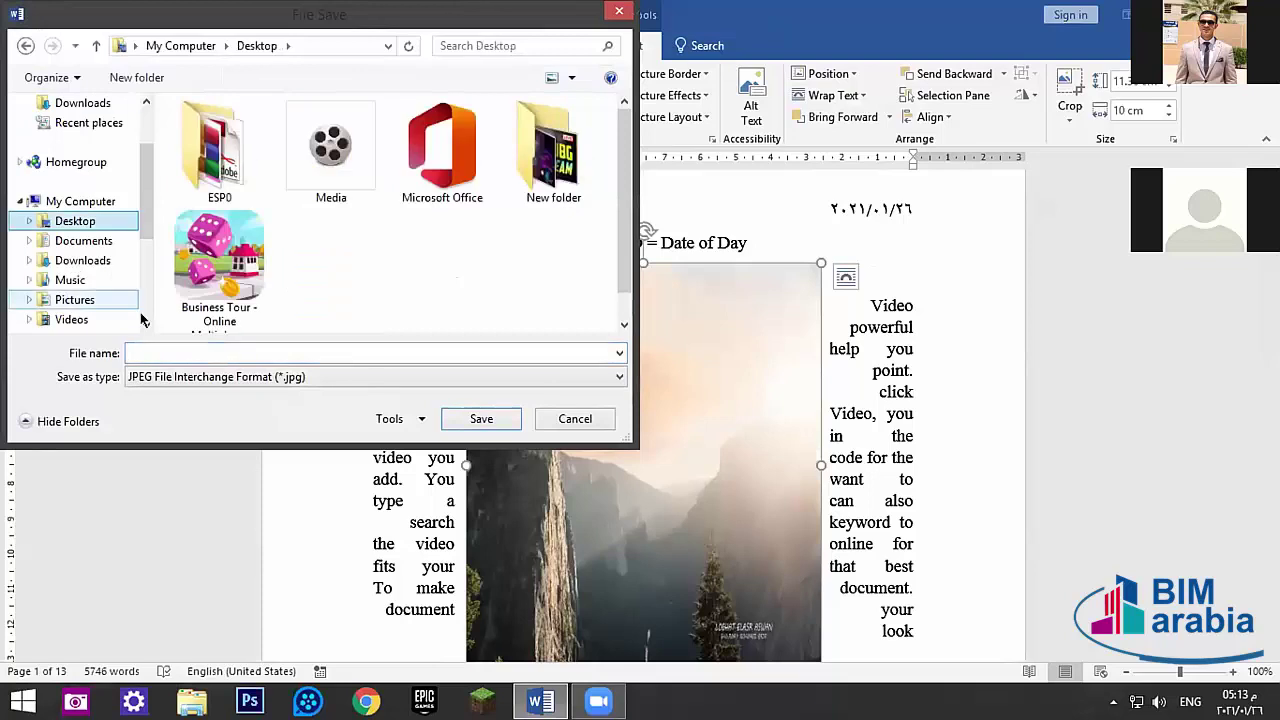
scroll(127, 226, "down", 3)
scroll(140, 240, "up", 5)
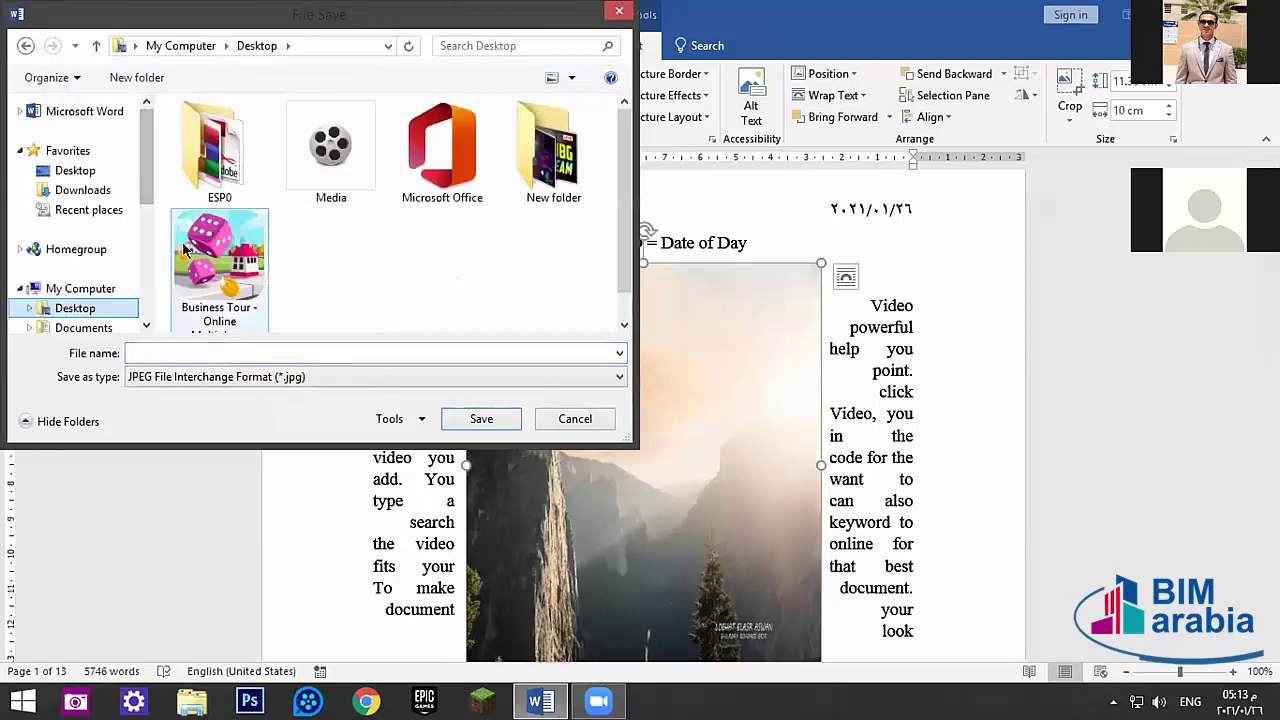
scroll(172, 252, "down", 5)
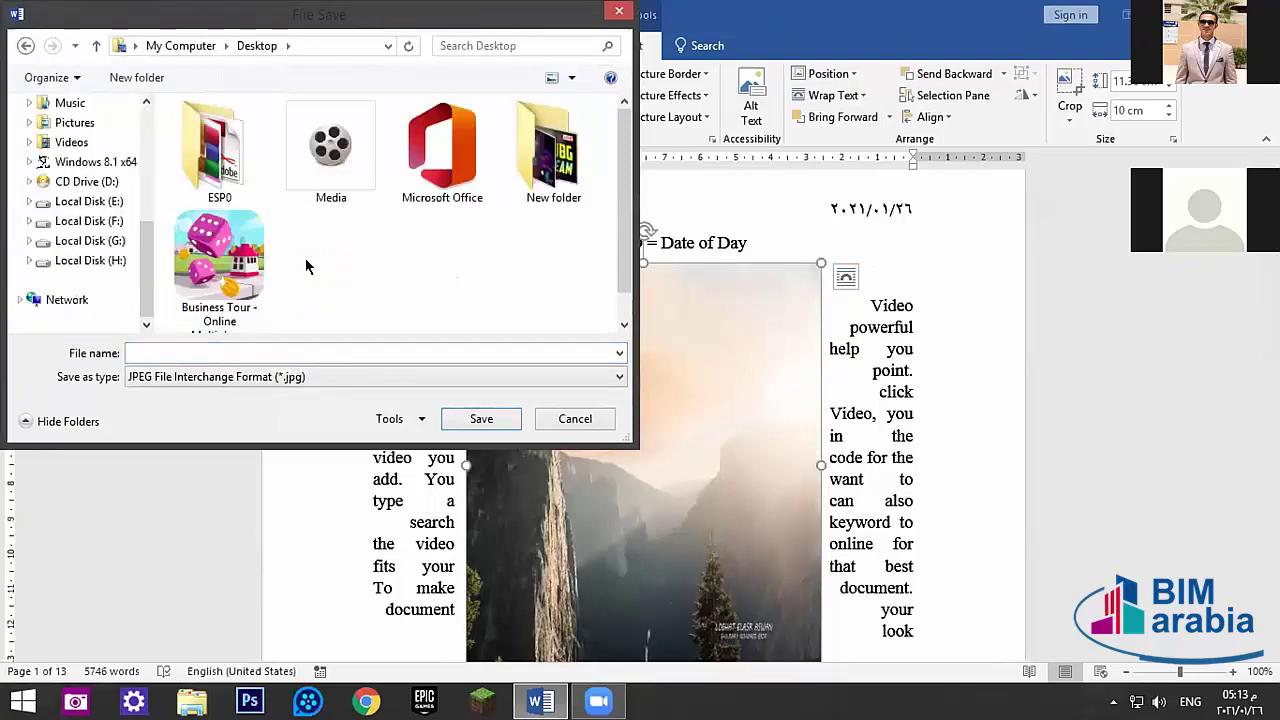
left_click(618, 11)
left_click(30, 100)
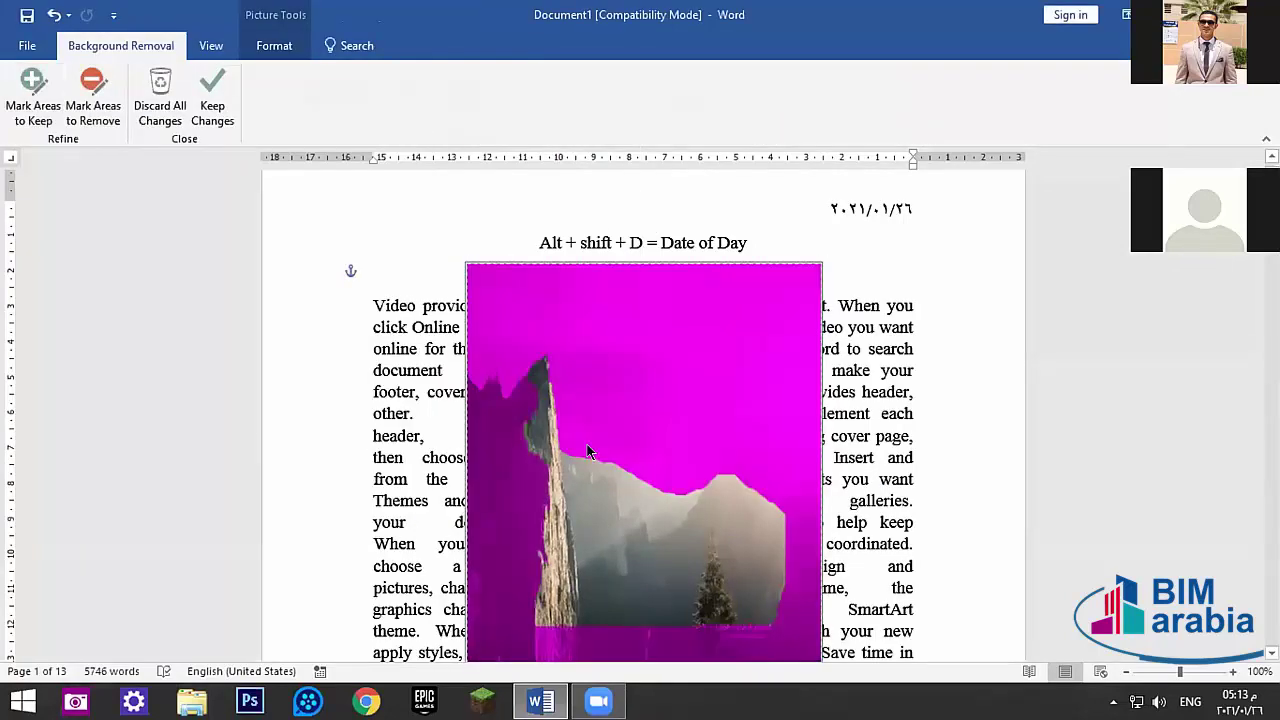
- Mark the sky and the picture's left side as areas to keep
scroll(528, 499, "down", 2)
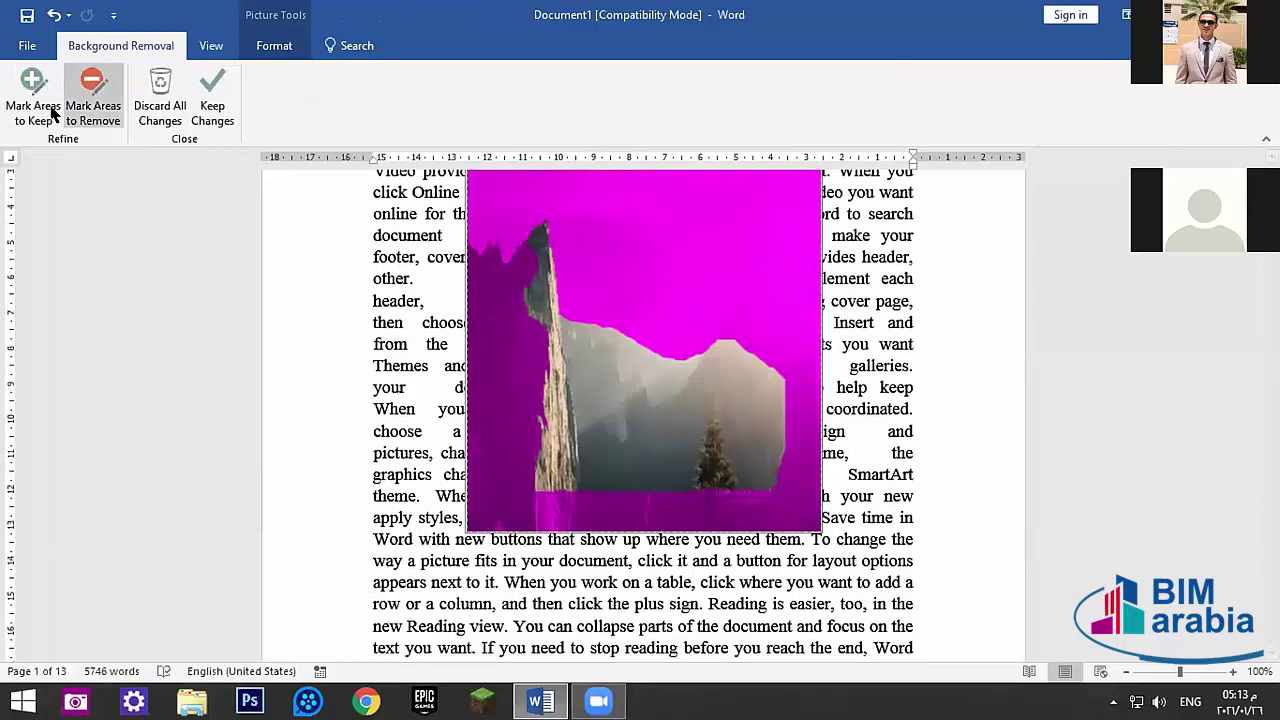
left_click(36, 105)
mouse_move(638, 205)
left_mouse_down()
mouse_move(677, 297)
mouse_move(576, 199)
mouse_move(612, 300)
mouse_move(549, 235)
left_mouse_up()
mouse_move(510, 275)
left_mouse_down()
mouse_move(520, 455)
mouse_move(500, 262)
left_mouse_up()
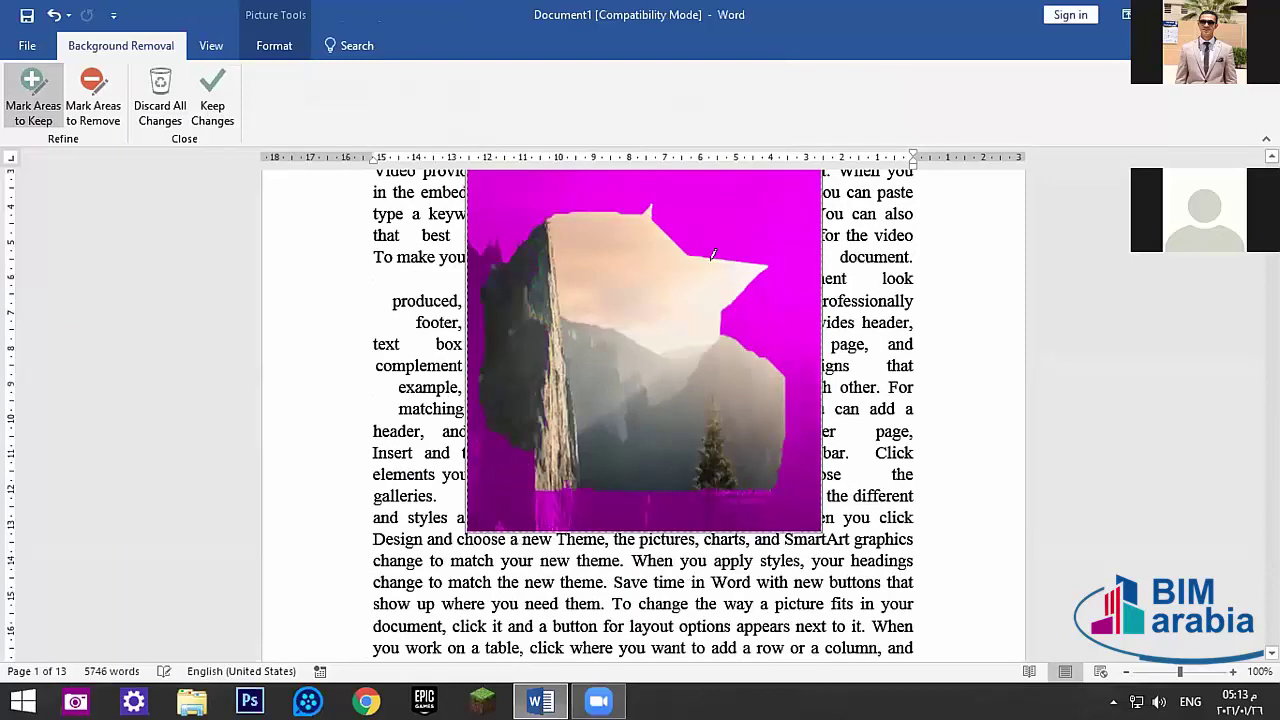
- Browse the Corrections choices without applying one, and collapse then restore the ribbon
left_click(298, 45)
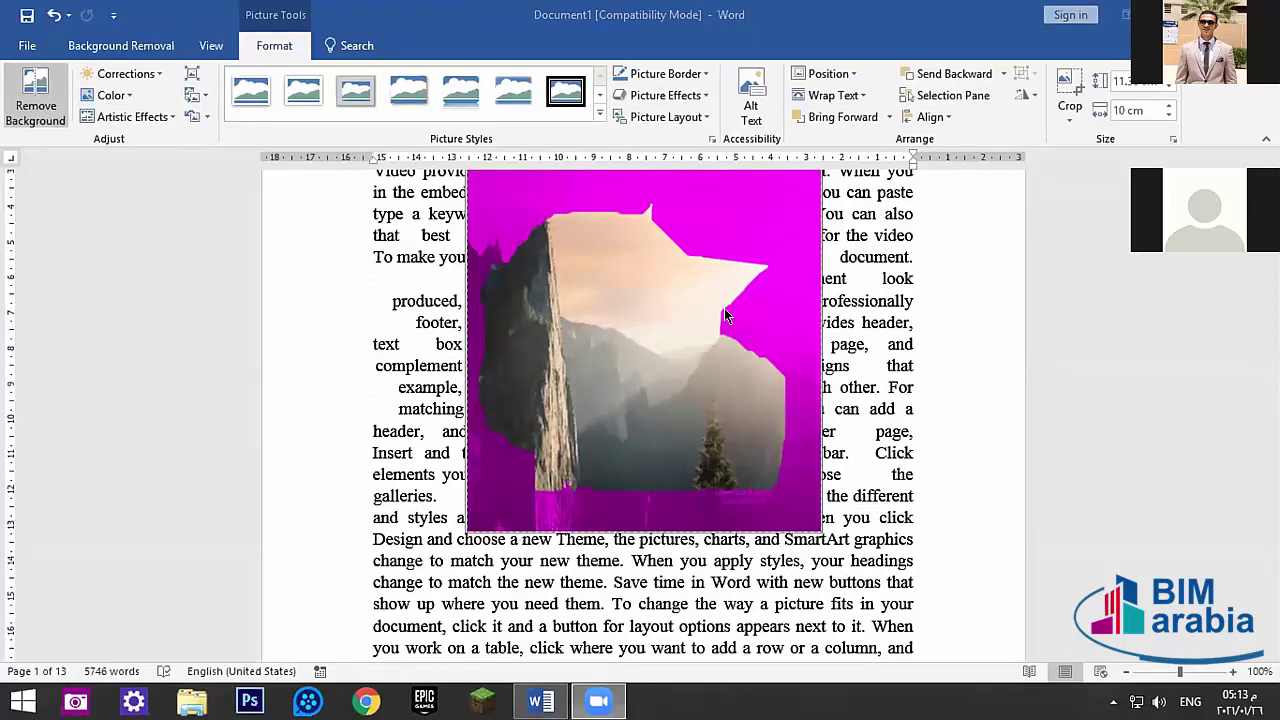
left_click(155, 74)
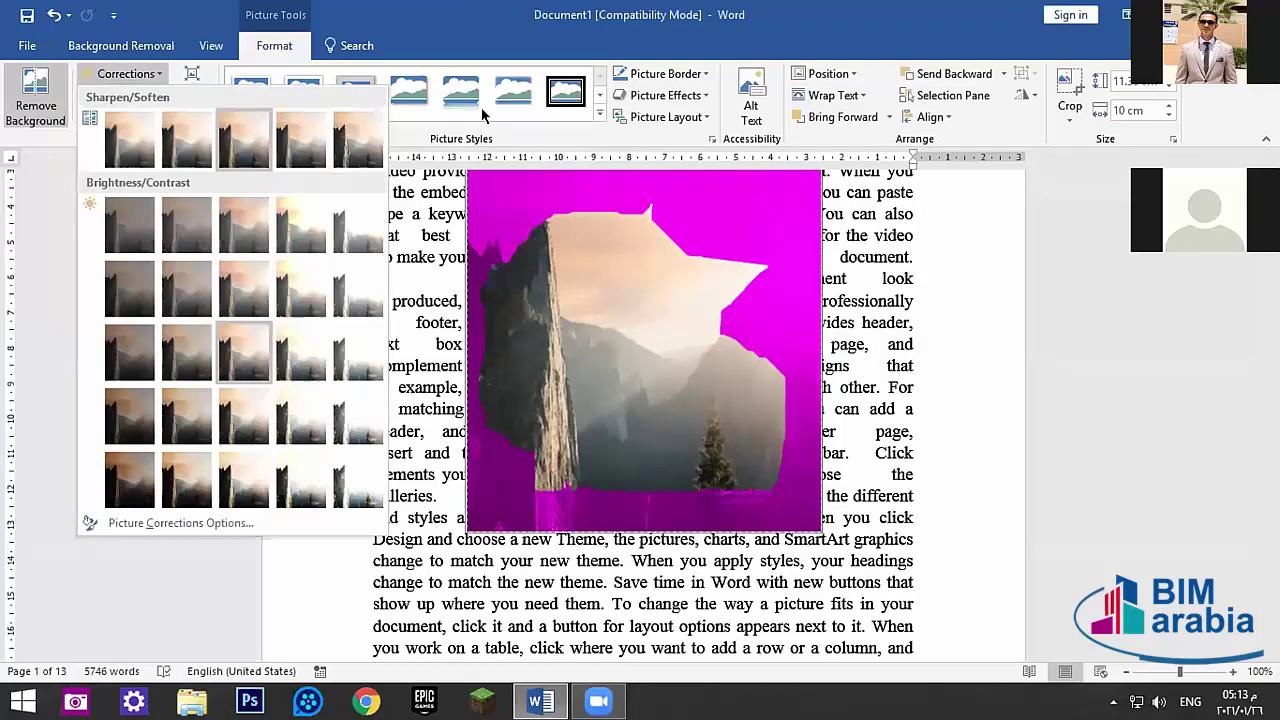
left_click(290, 46)
key("ctrl+F1")
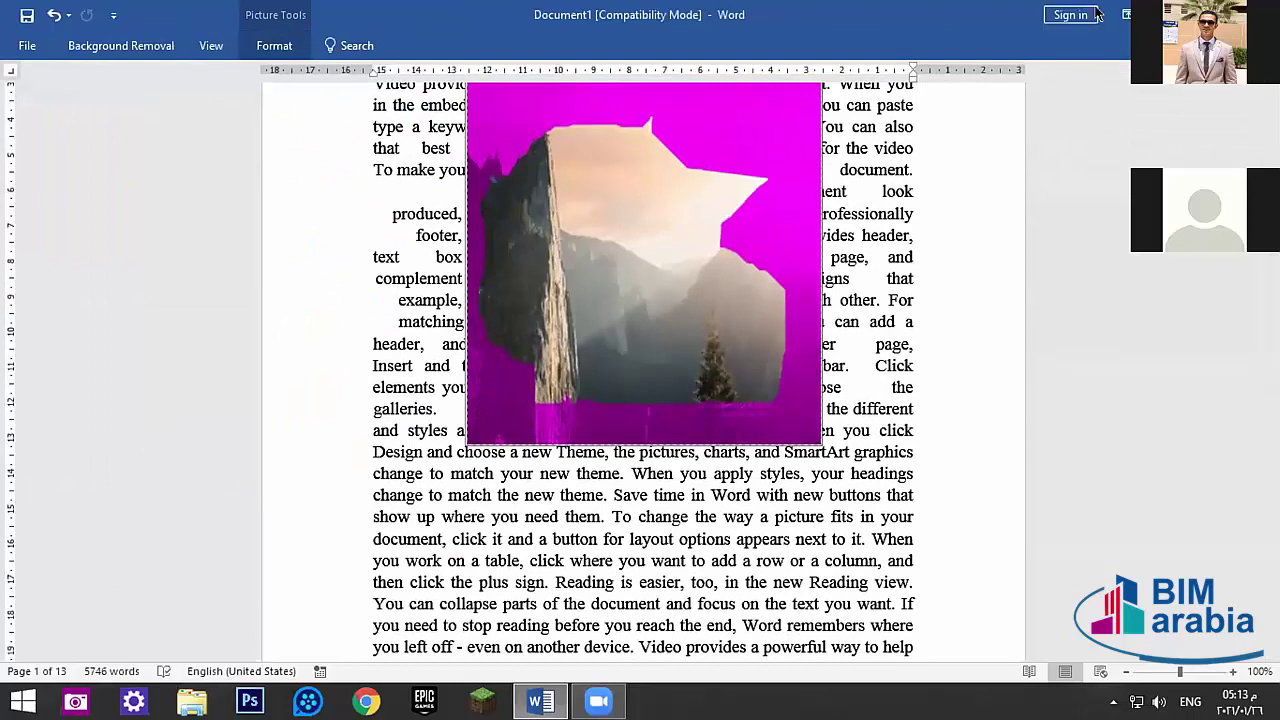
left_click(1126, 14)
left_click(1130, 168)
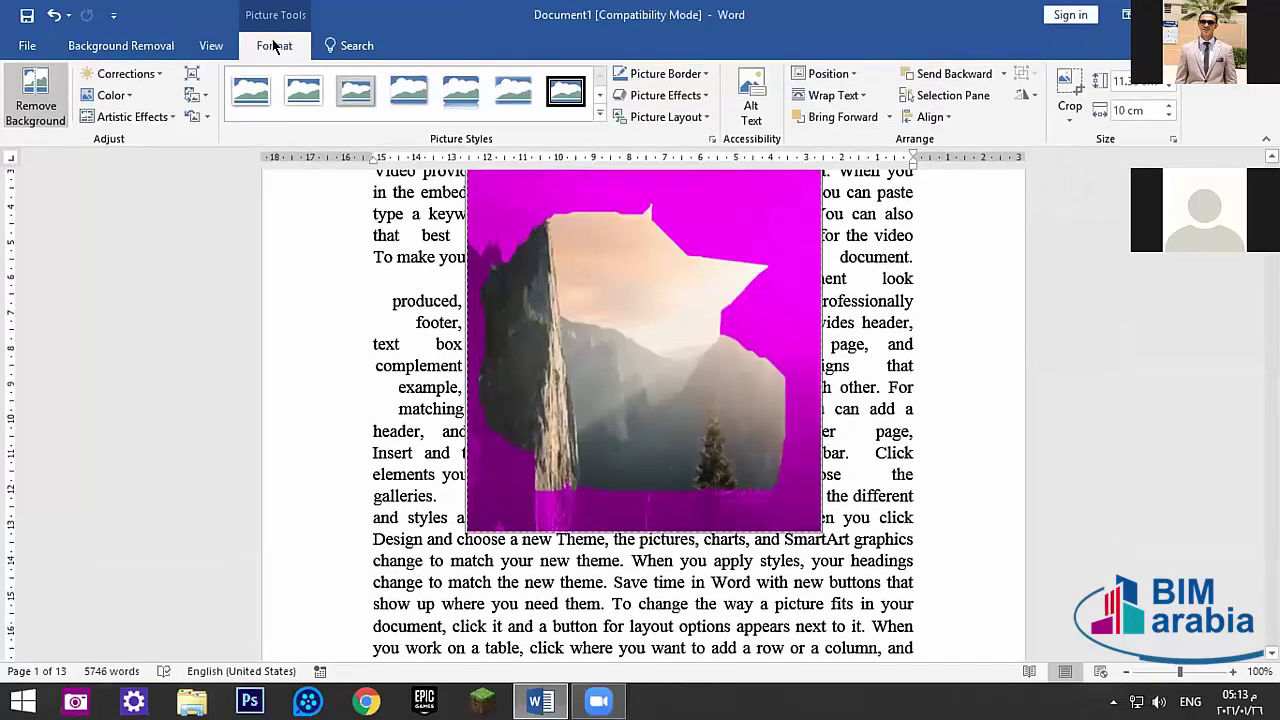
- Apply the background removal and reselect the cut-out picture
left_click(323, 325)
left_click(585, 308)
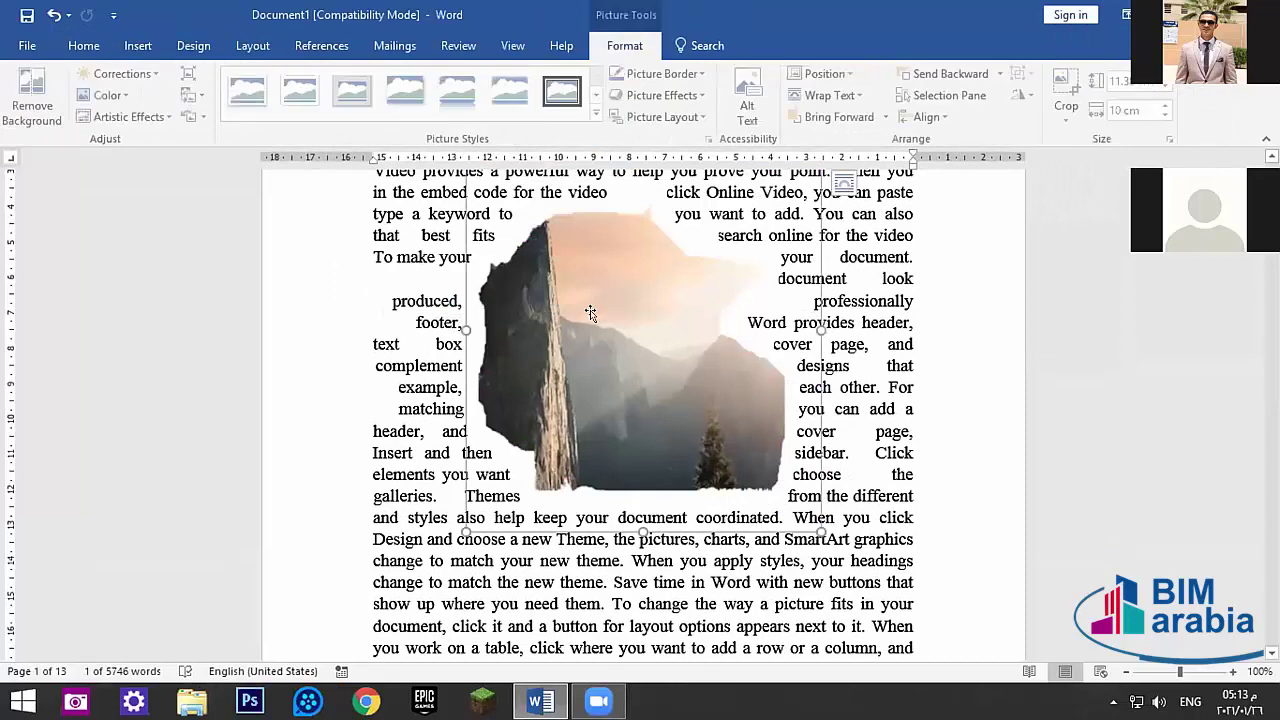
left_click(125, 73)
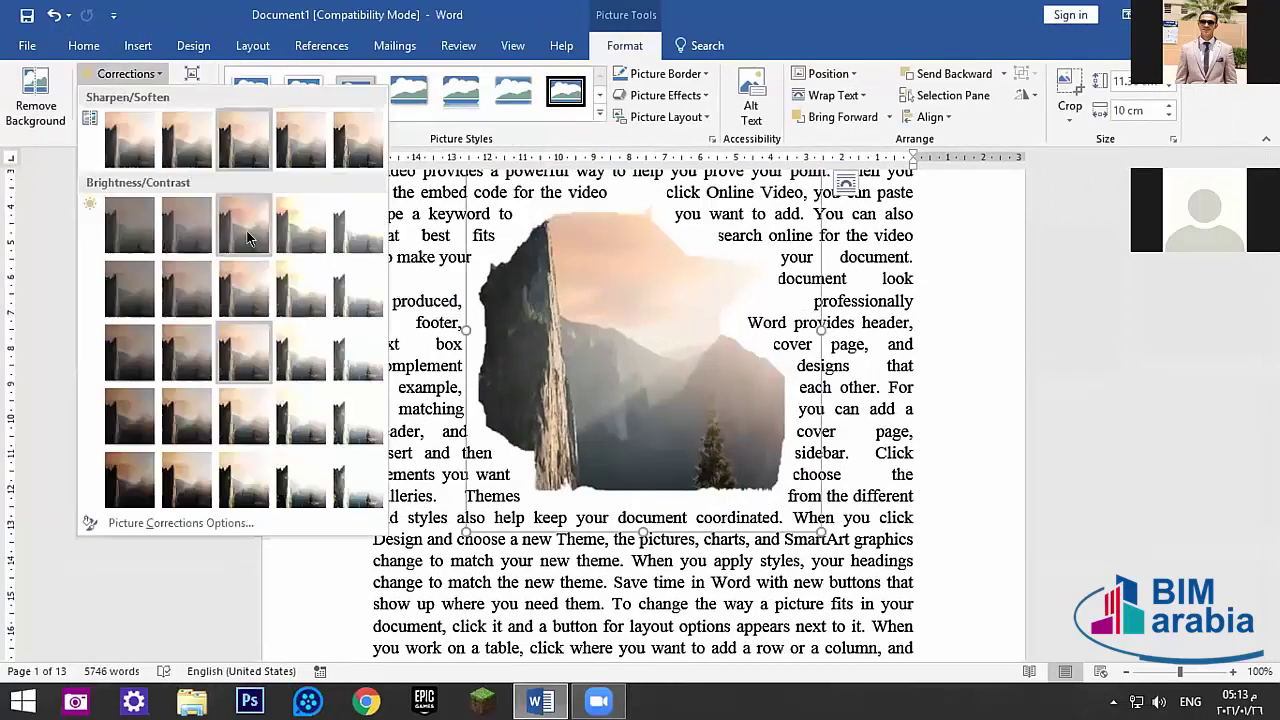
left_click(128, 70)
- Recolour the picture to grayscale and apply a sketch-like artistic effect
left_click(110, 95)
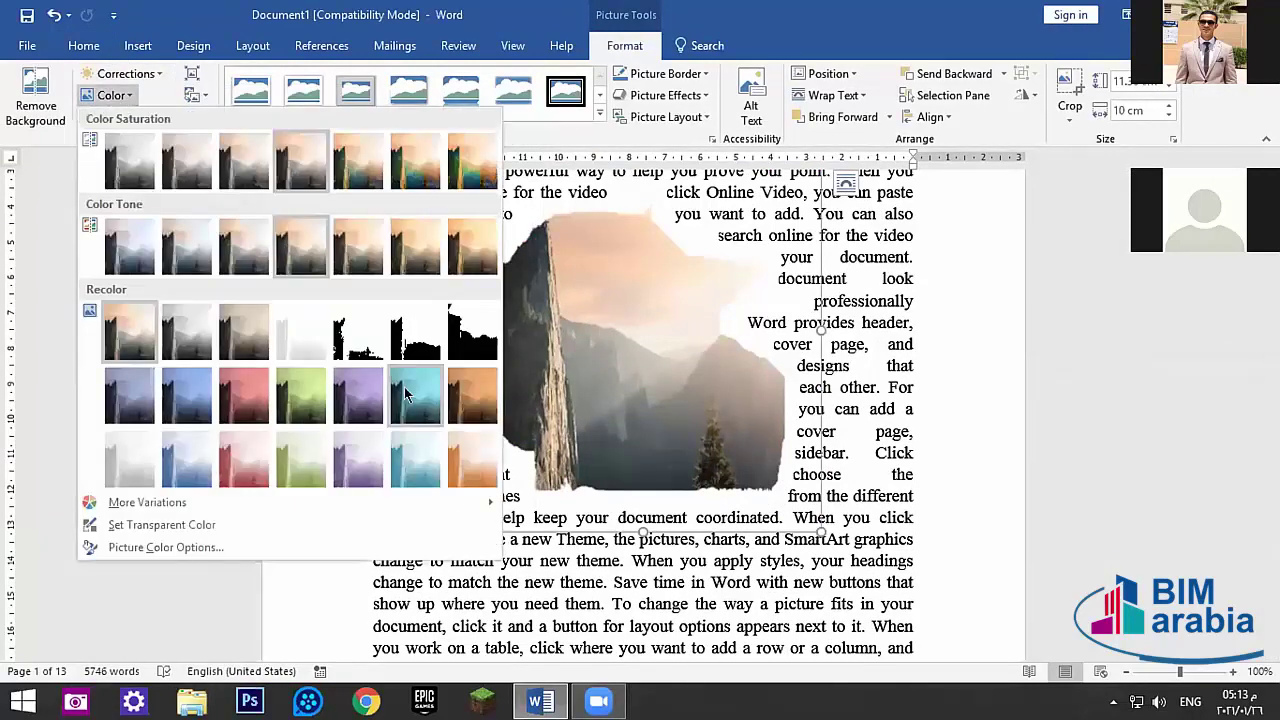
left_click(200, 341)
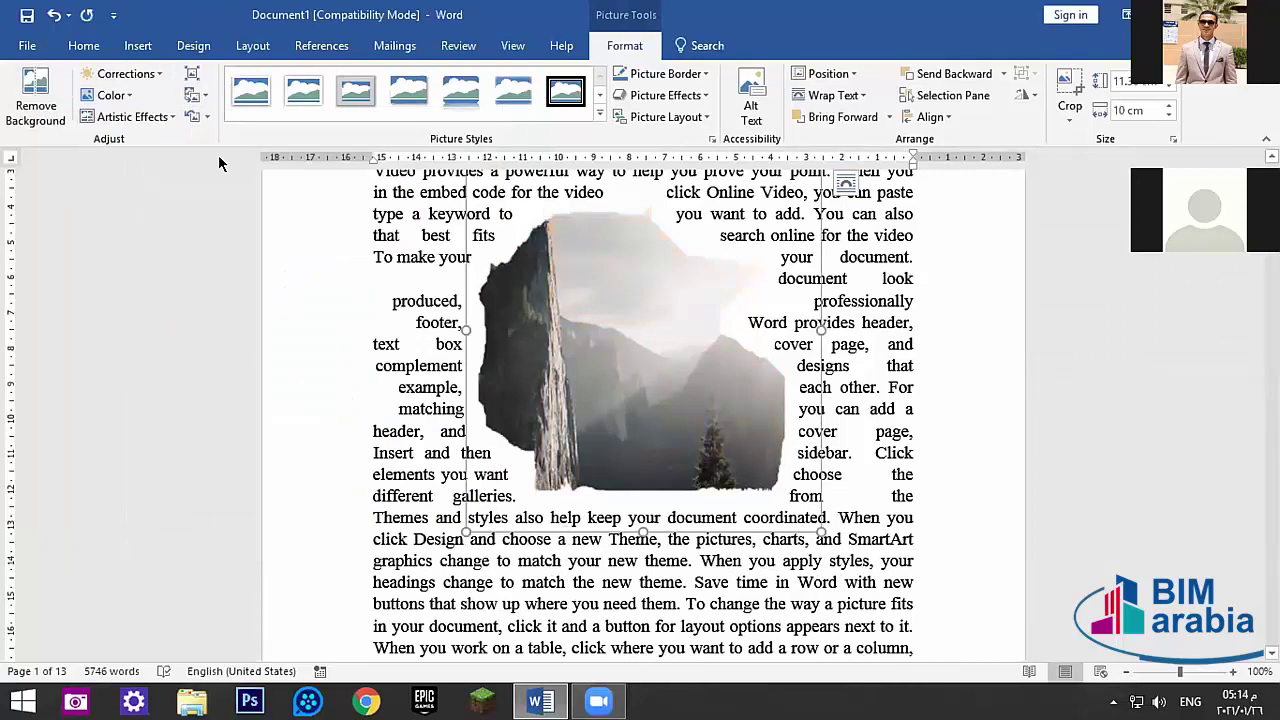
left_click(130, 116)
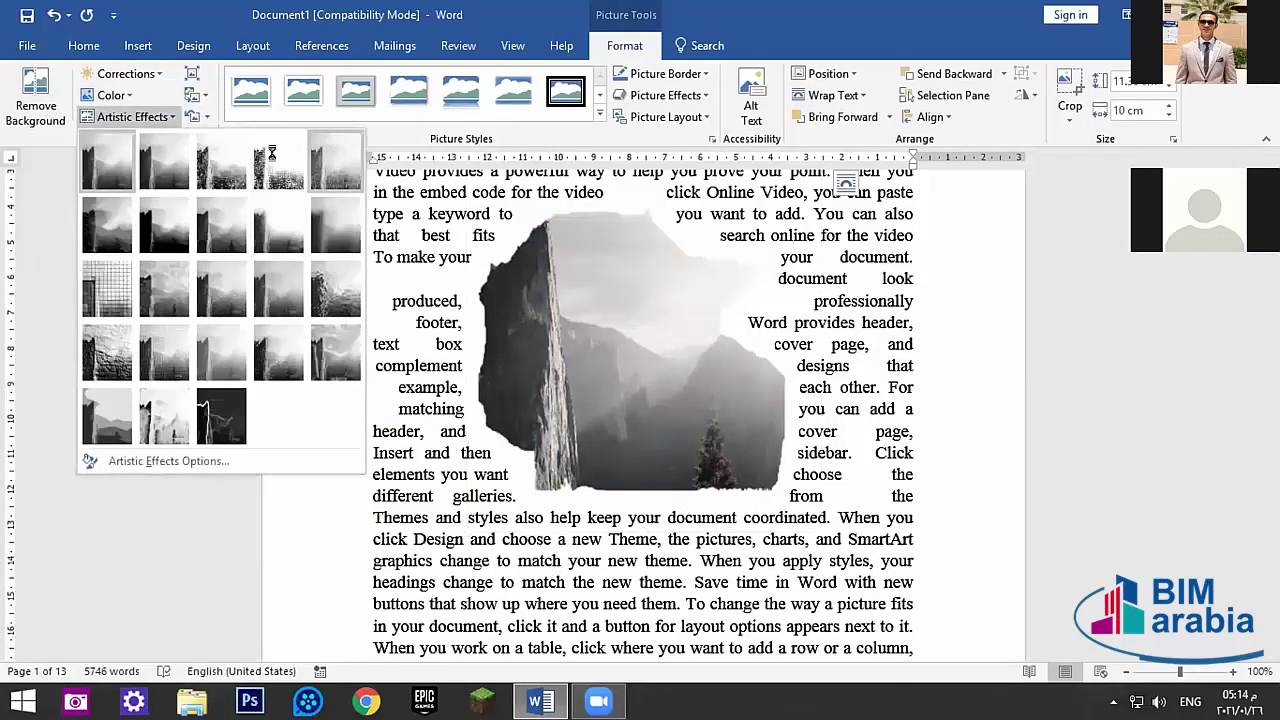
left_click(271, 152)
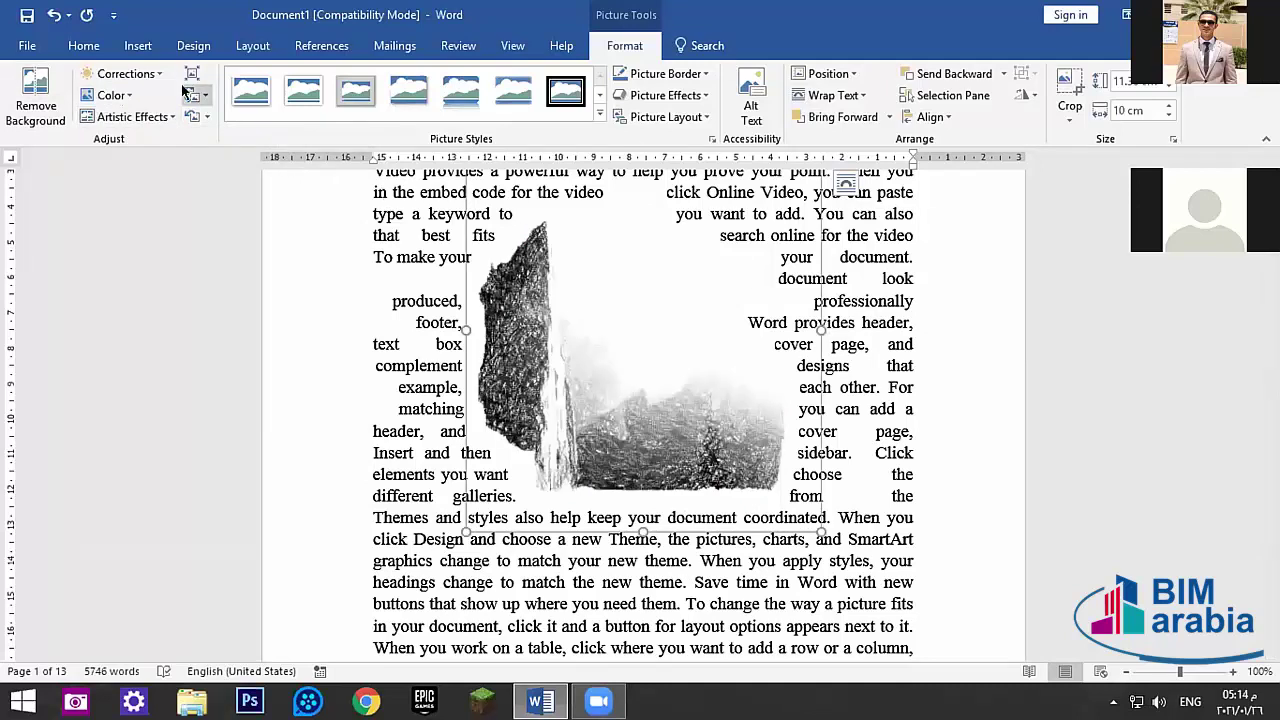
right_click(699, 368)
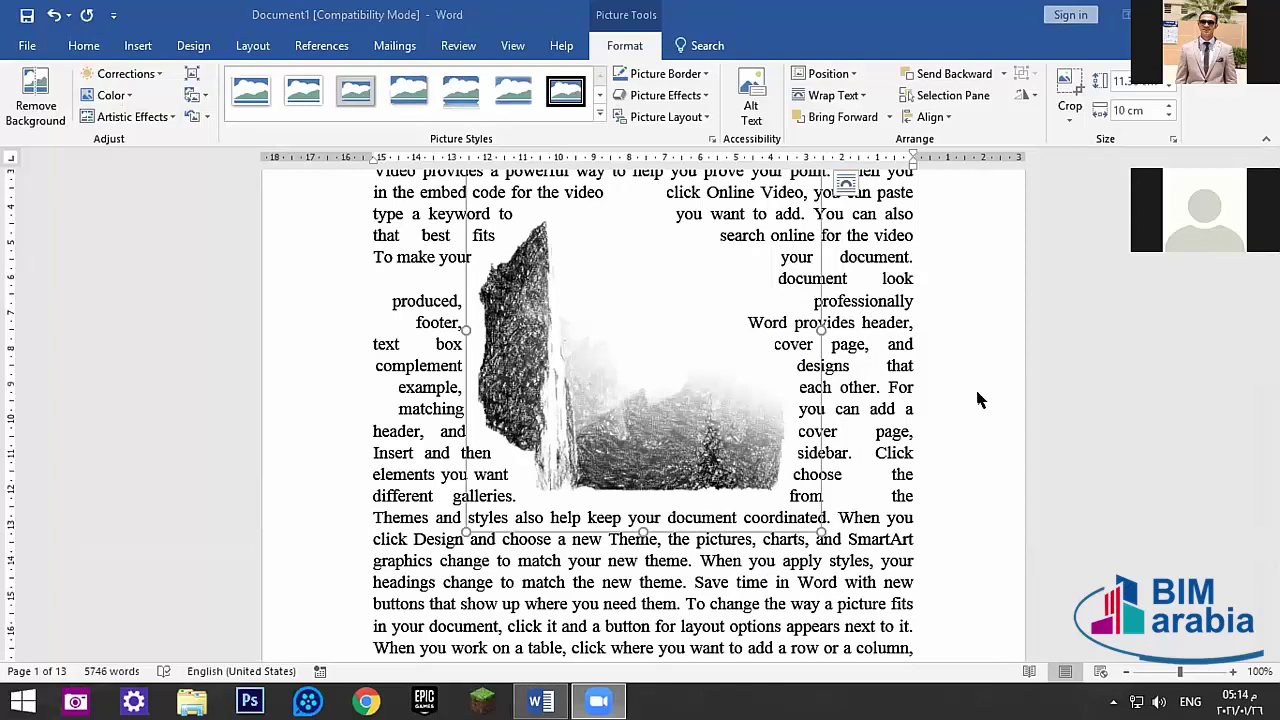
- Deselect the picture and draw a trial oval shape beside the paragraph
left_click(412, 300)
scroll(613, 414, "down", 4)
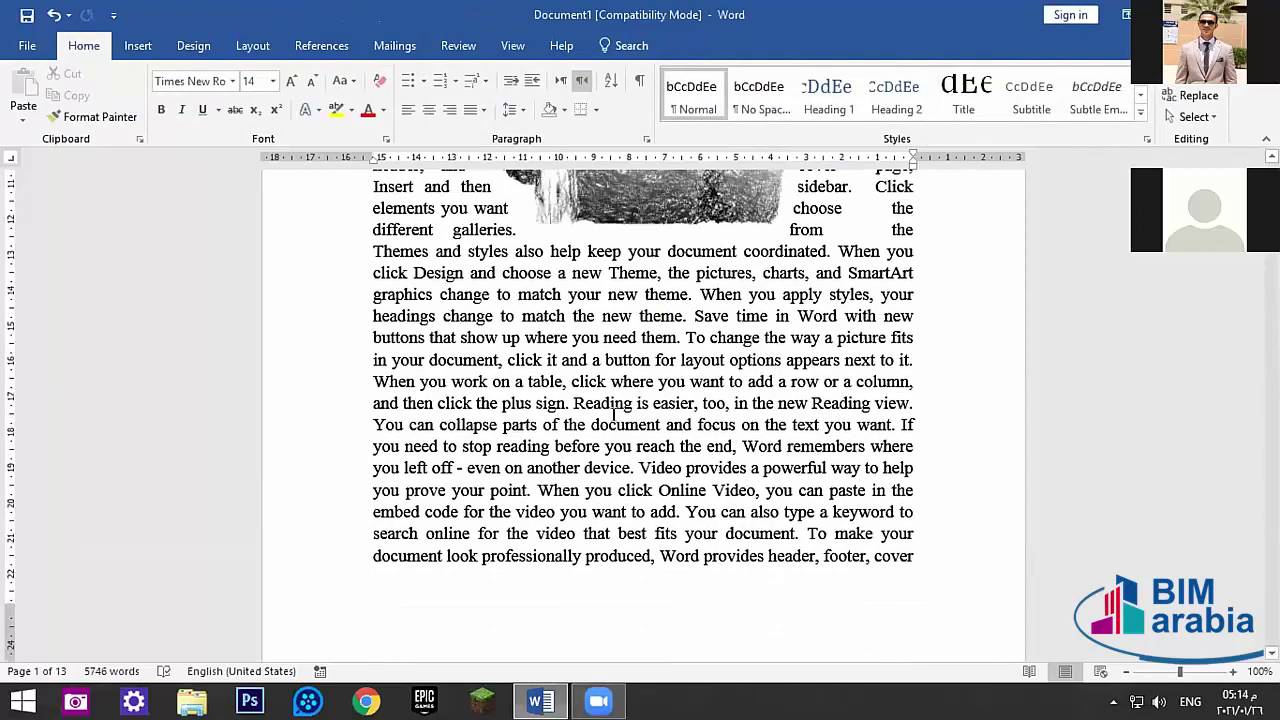
scroll(613, 414, "down", 3)
scroll(675, 283, "up", 5)
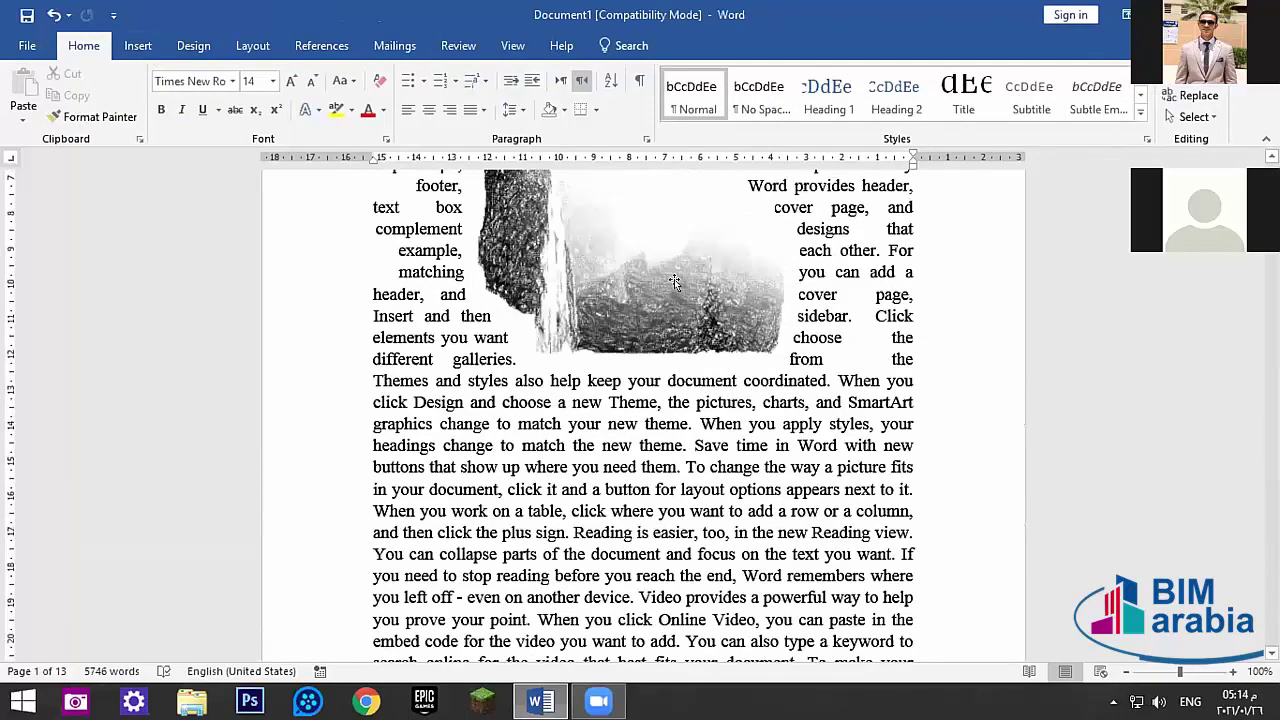
scroll(675, 283, "up", 3)
scroll(300, 100, "down", 3)
scroll(300, 100, "up", 2)
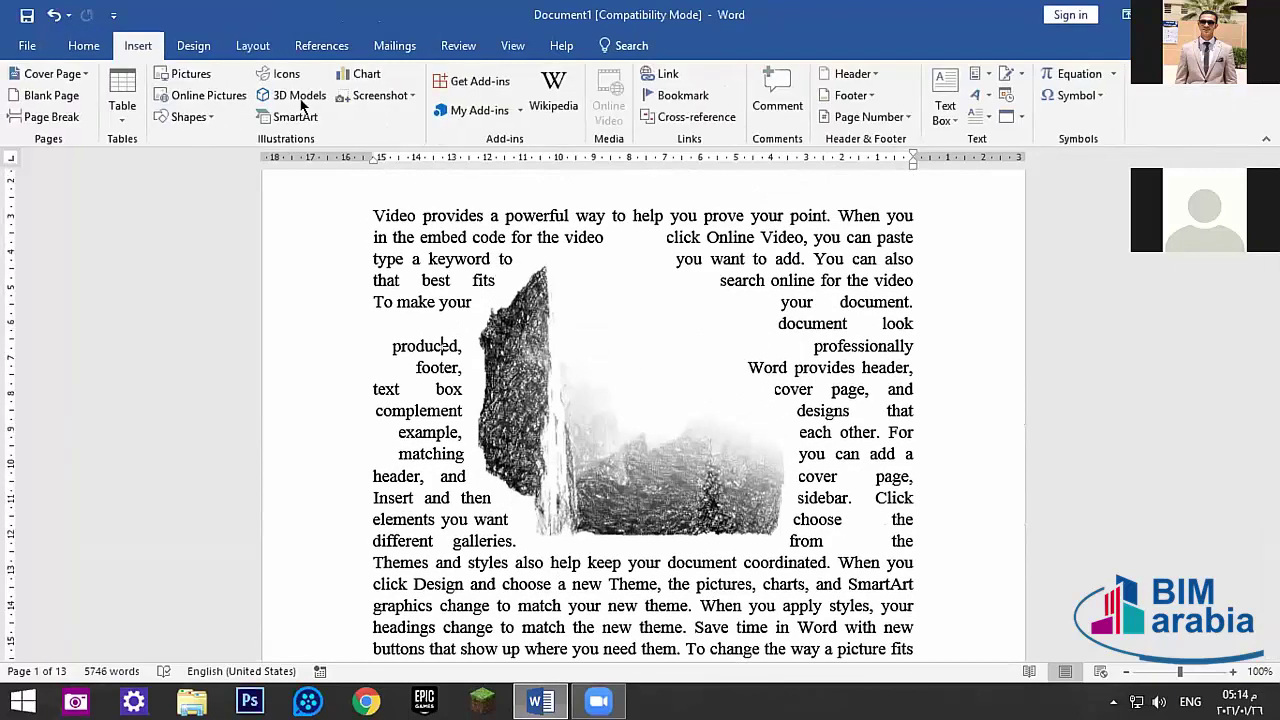
left_click(206, 118)
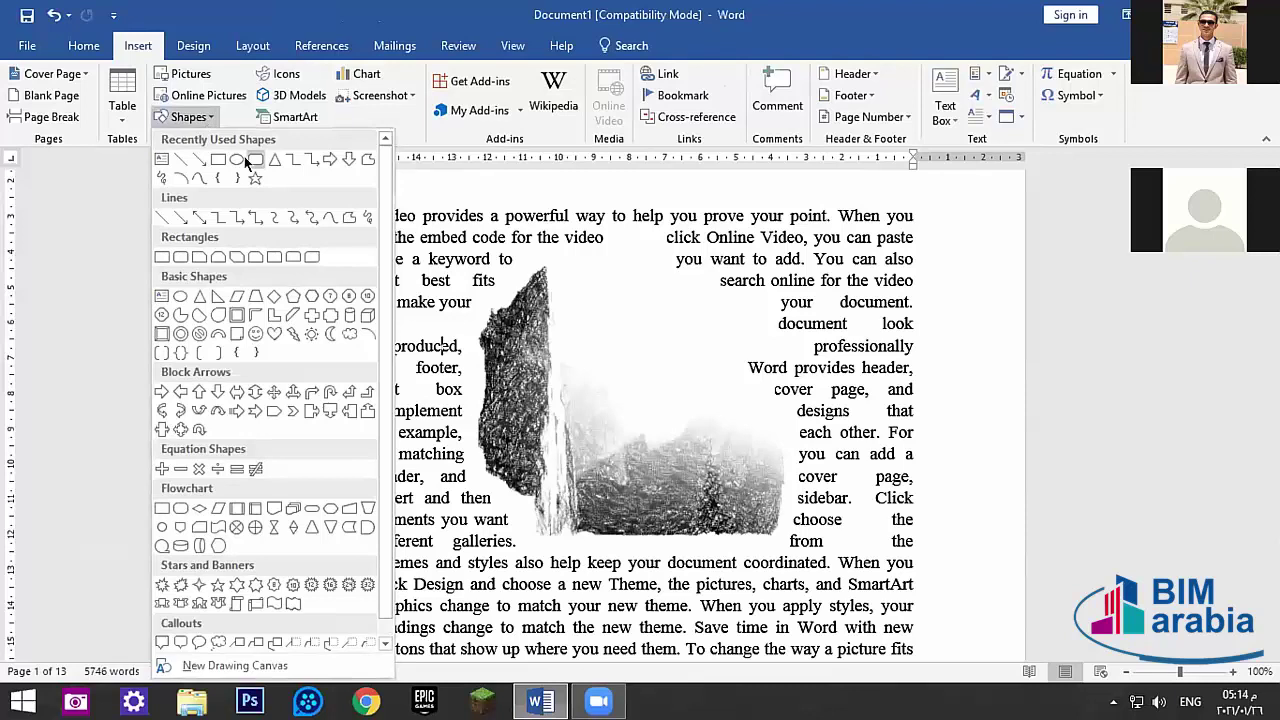
left_click(230, 158)
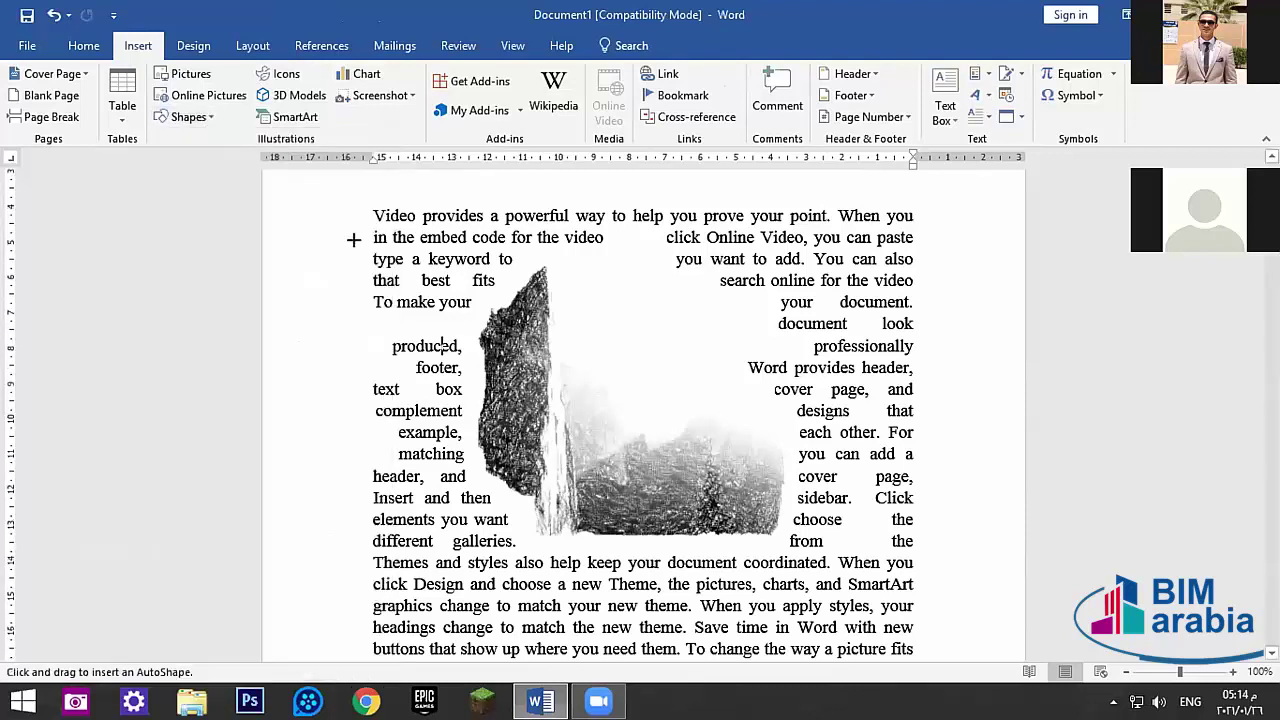
scroll(413, 287, "down", 4)
scroll(413, 287, "down", 2)
mouse_move(508, 278)
left_mouse_down()
mouse_move(674, 402)
mouse_move(722, 486)
left_mouse_up()
- Move the trial circle up over the paragraph text, checking its shortcut options
right_click(604, 356)
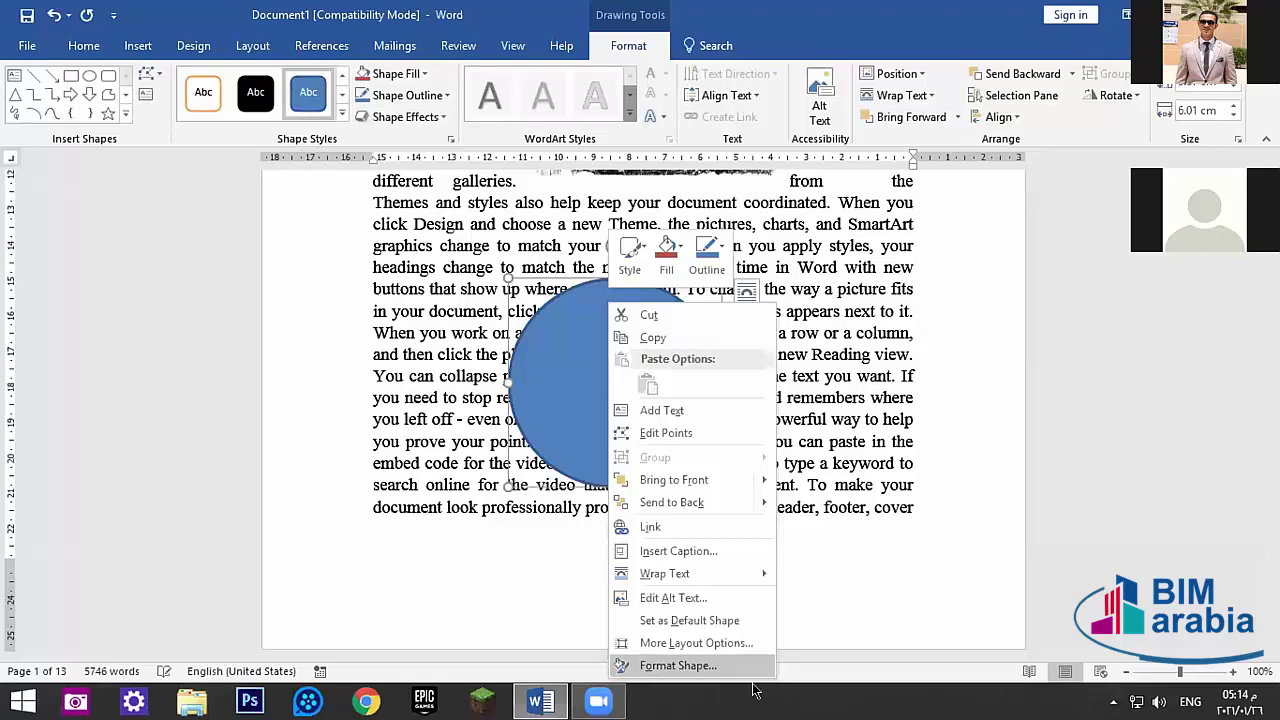
left_click(583, 354)
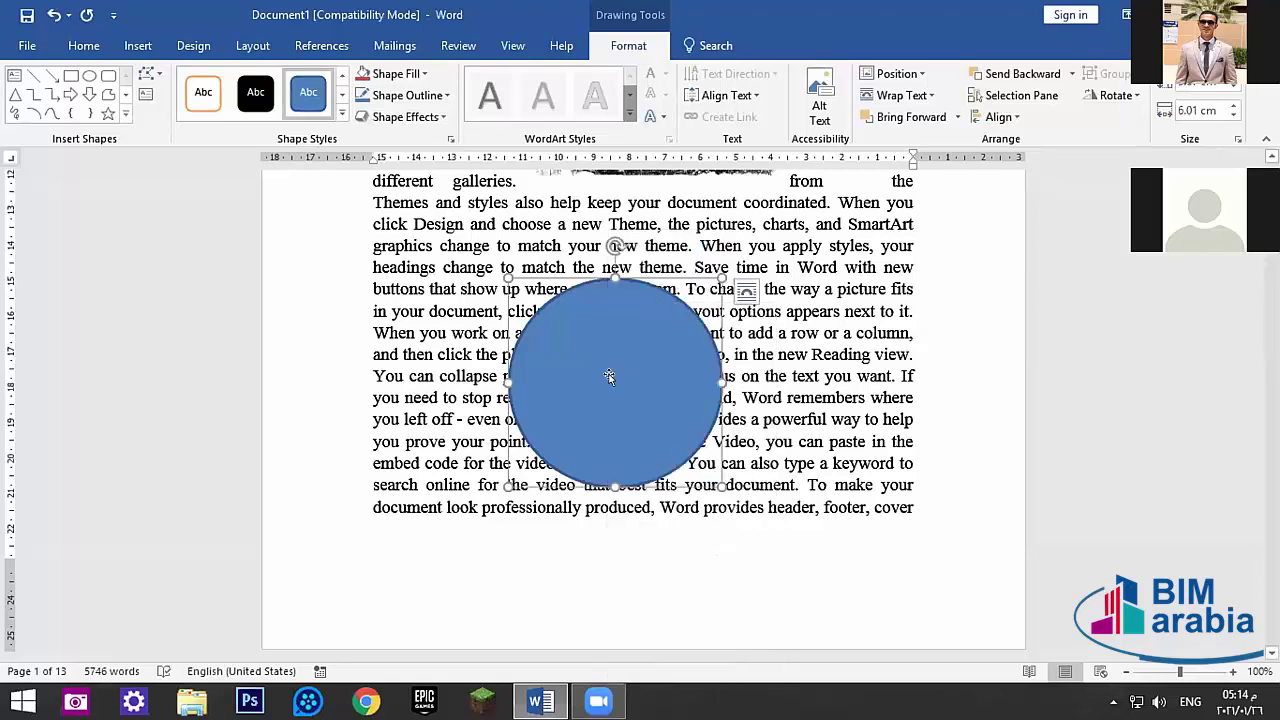
left_click_drag(608, 374, 585, 220)
right_click(588, 222)
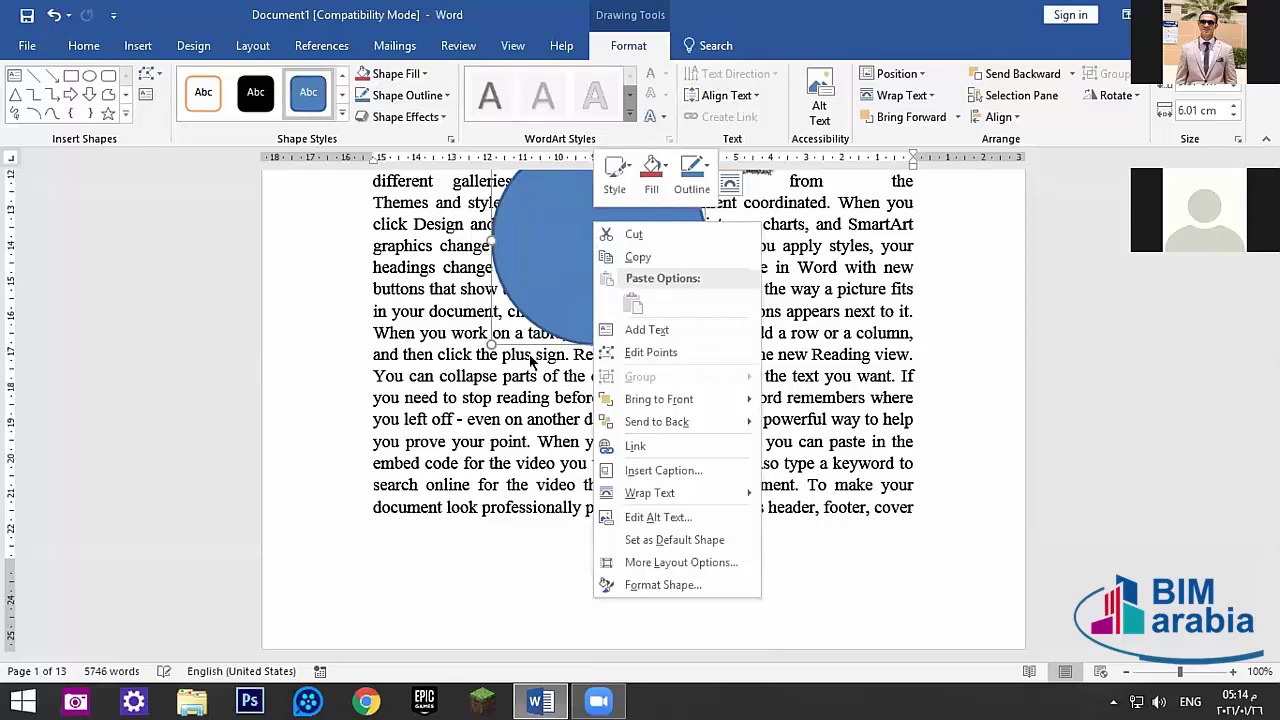
key("Escape")
scroll(583, 283, "up", 2)
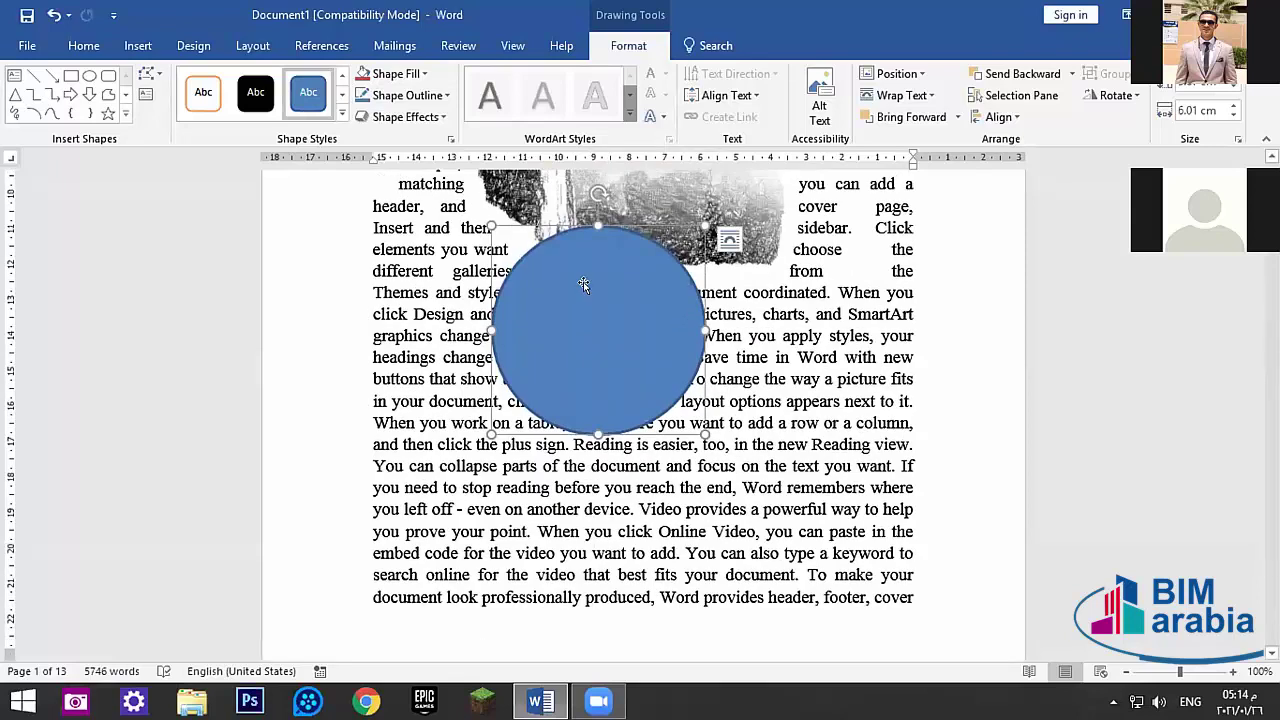
scroll(583, 285, "down", 1)
right_click(572, 254)
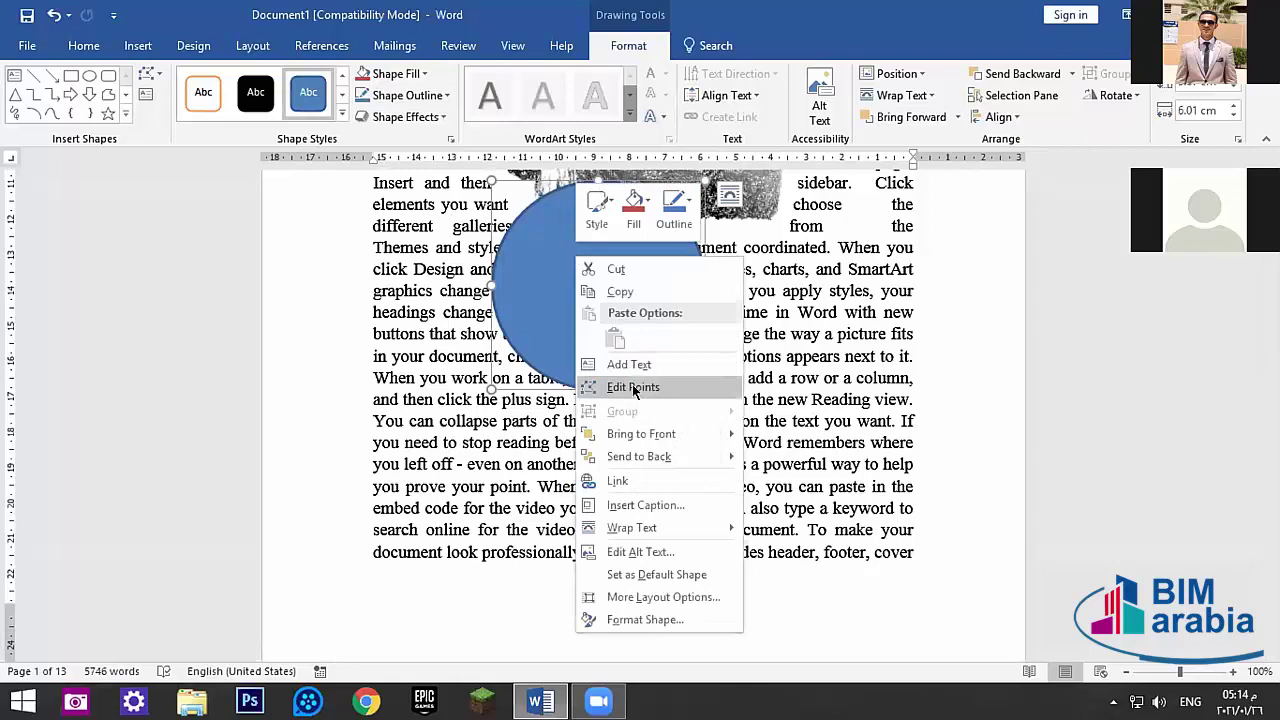
key("Escape")
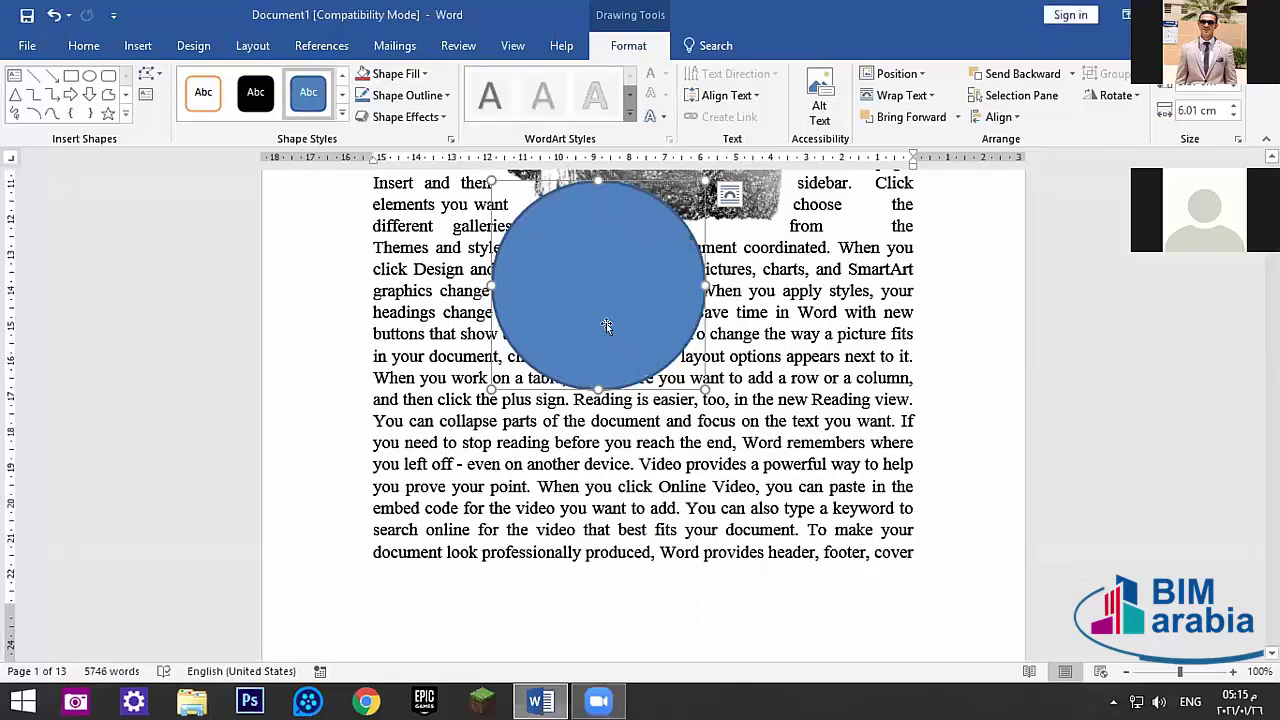
- Drag the landscape picture into the first paragraph and select it
left_click_drag(607, 295, 641, 480)
scroll(641, 480, "up", 6)
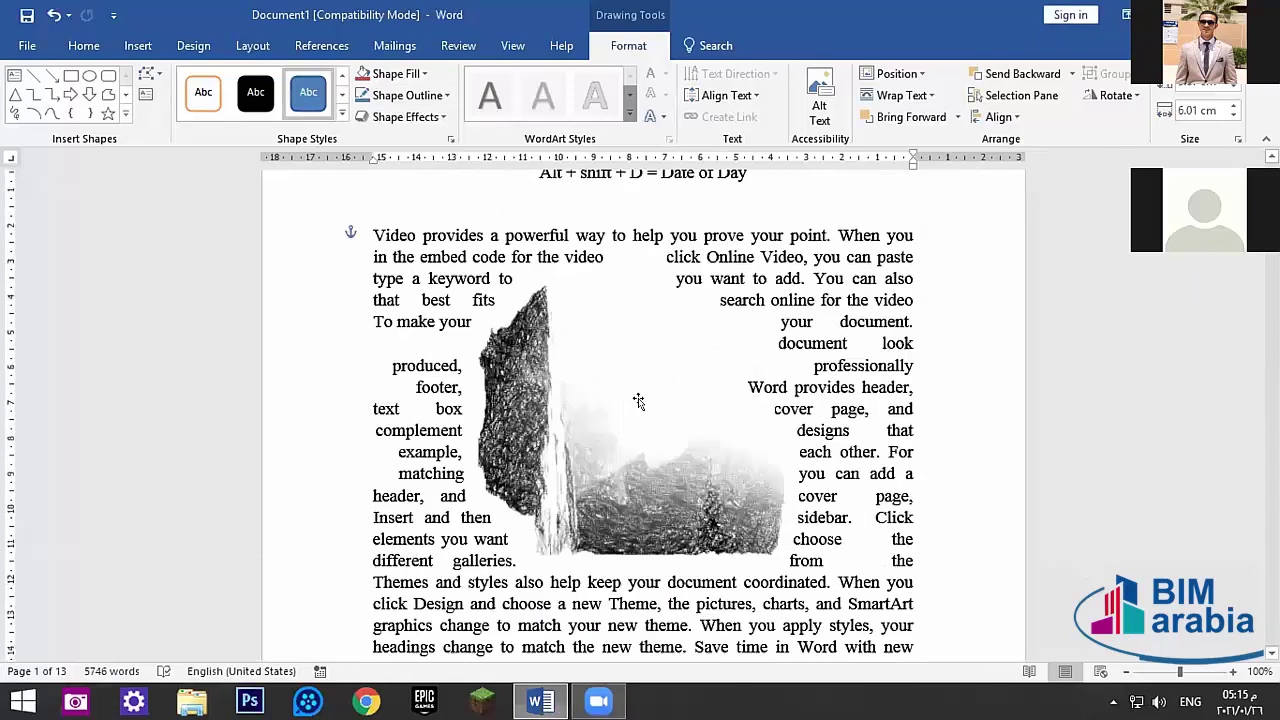
left_click(607, 420)
- Replace the old picture with dawn-landscape-mountains-nature.jpg
key("Delete")
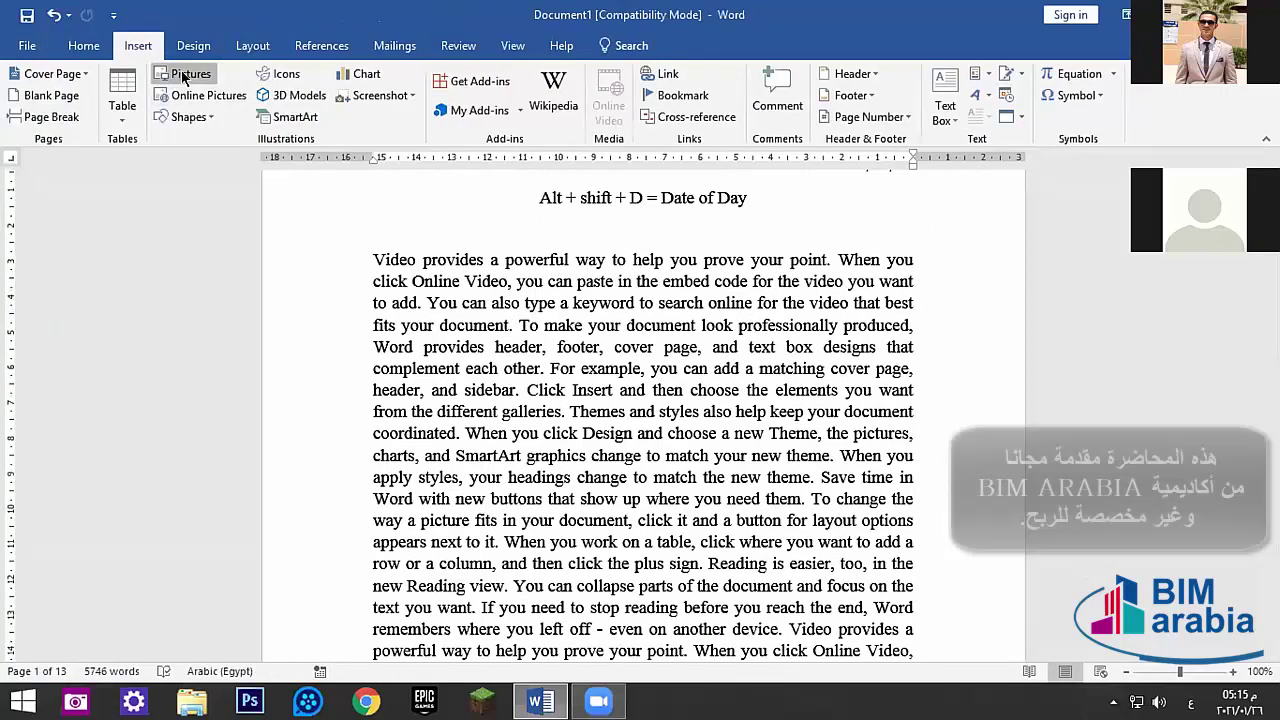
left_click(185, 74)
left_click(341, 285)
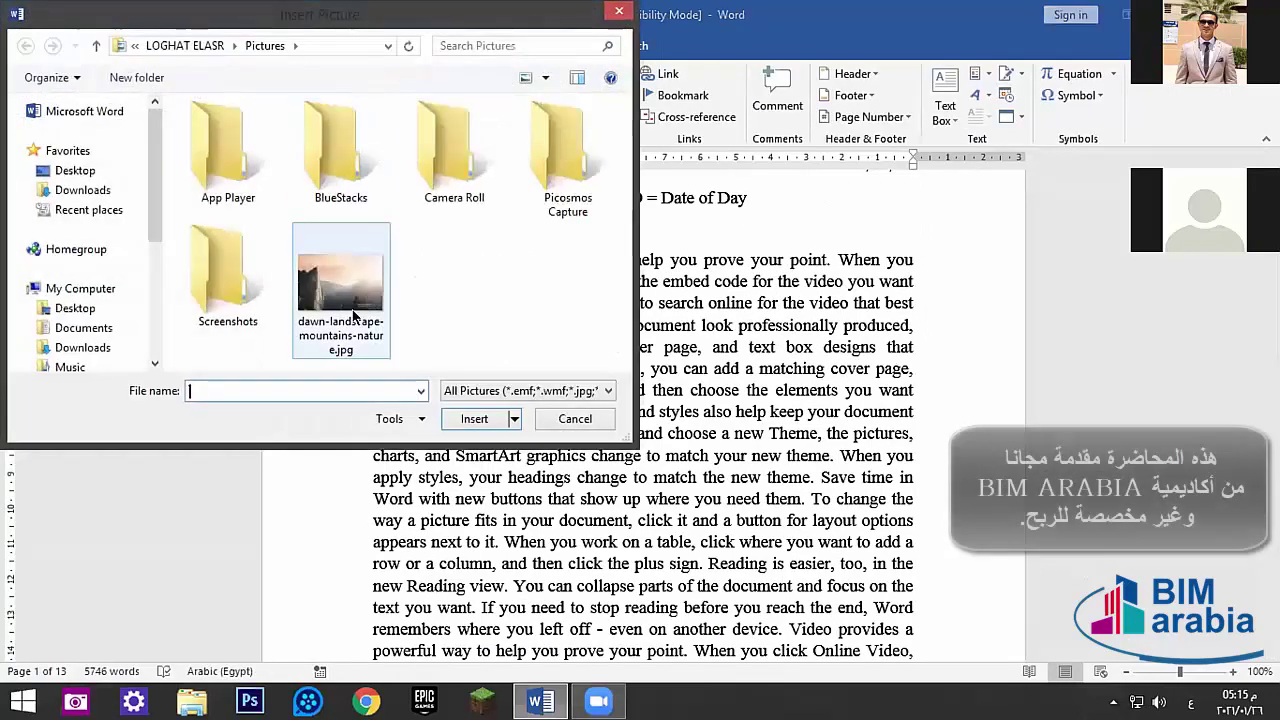
left_click(472, 419)
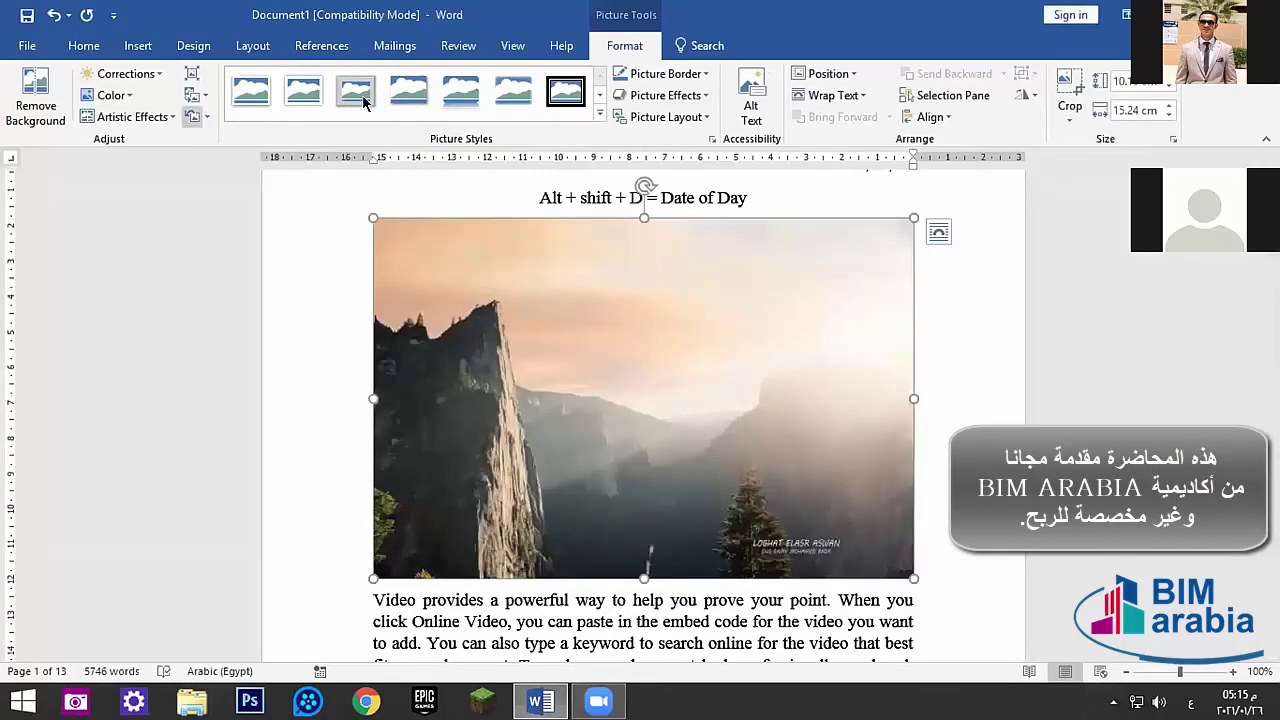
- Give the photo a rounded reflected style, cooler colour tone, theme-colour border and soft glow
left_click(460, 97)
left_click(110, 95)
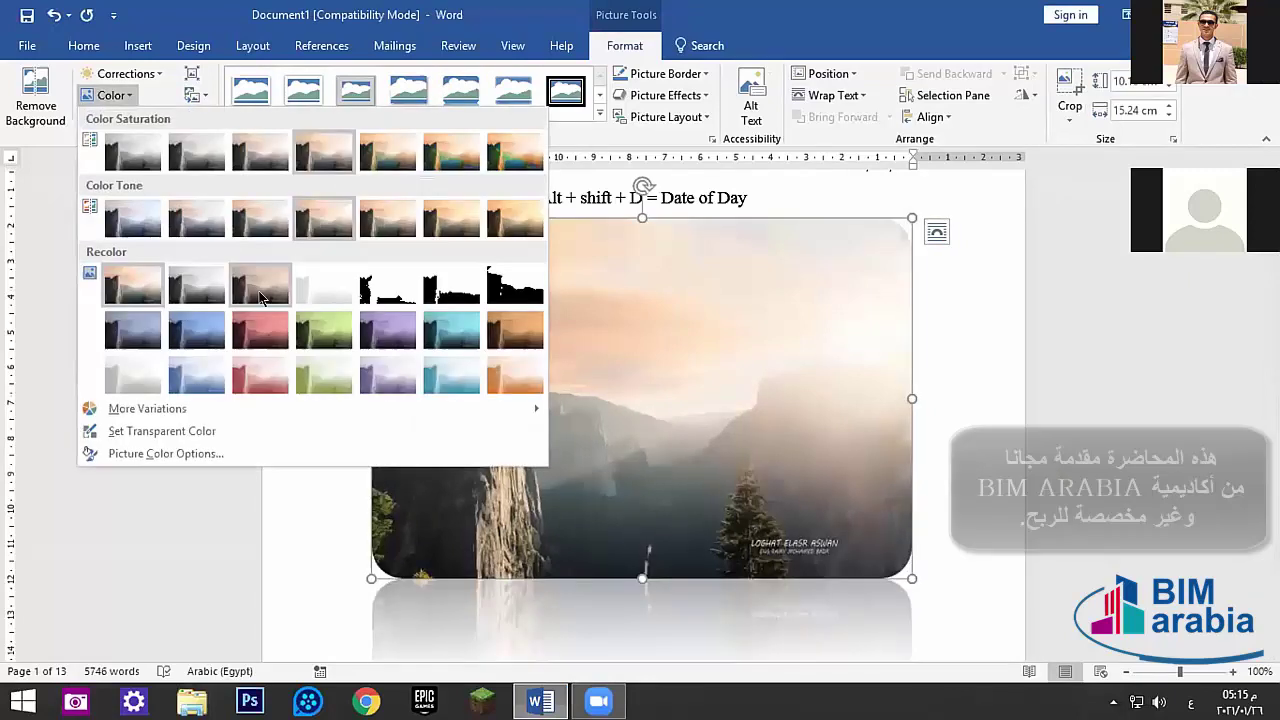
left_click(120, 208)
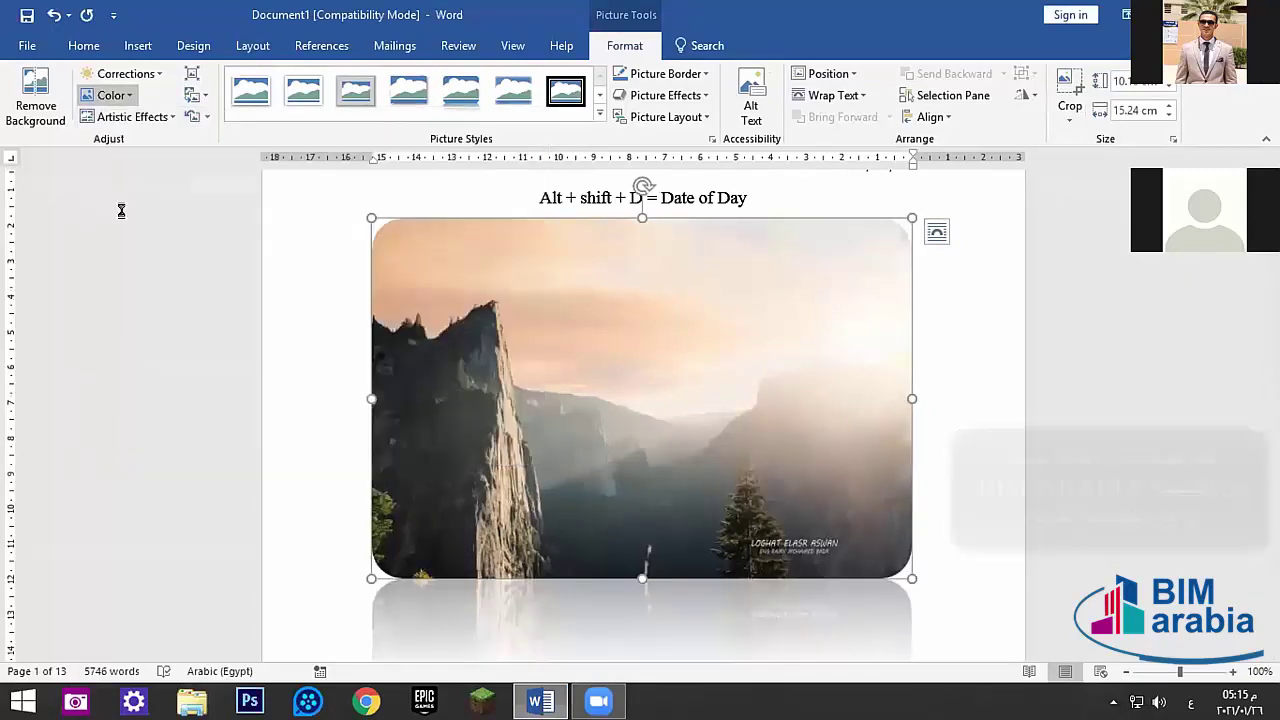
left_click(674, 75)
left_click(690, 153)
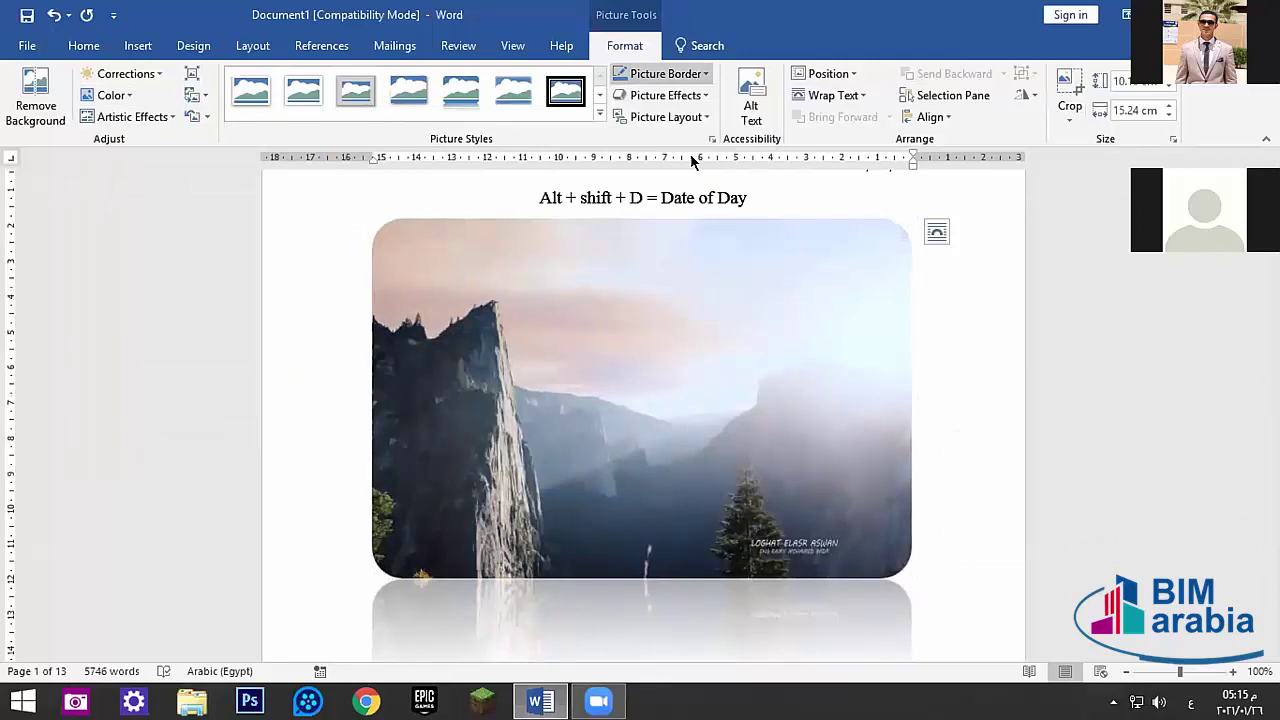
left_click(688, 95)
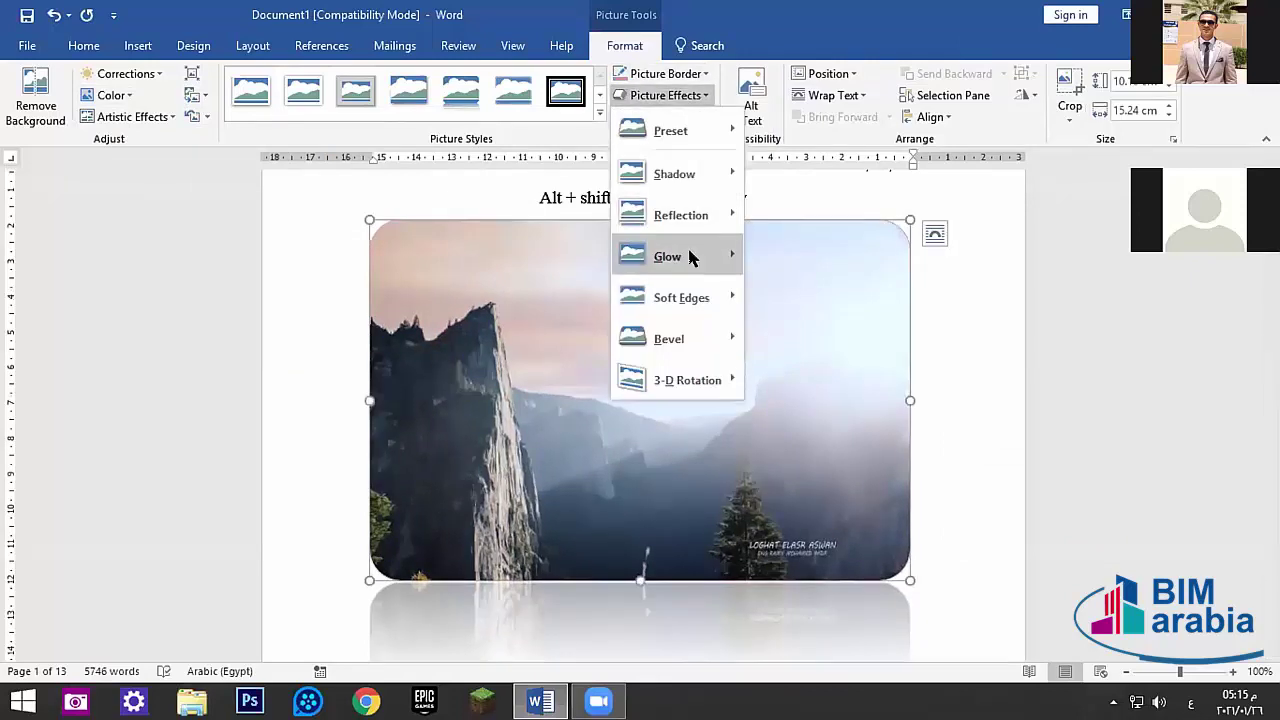
mouse_move(689, 254)
left_click(845, 357)
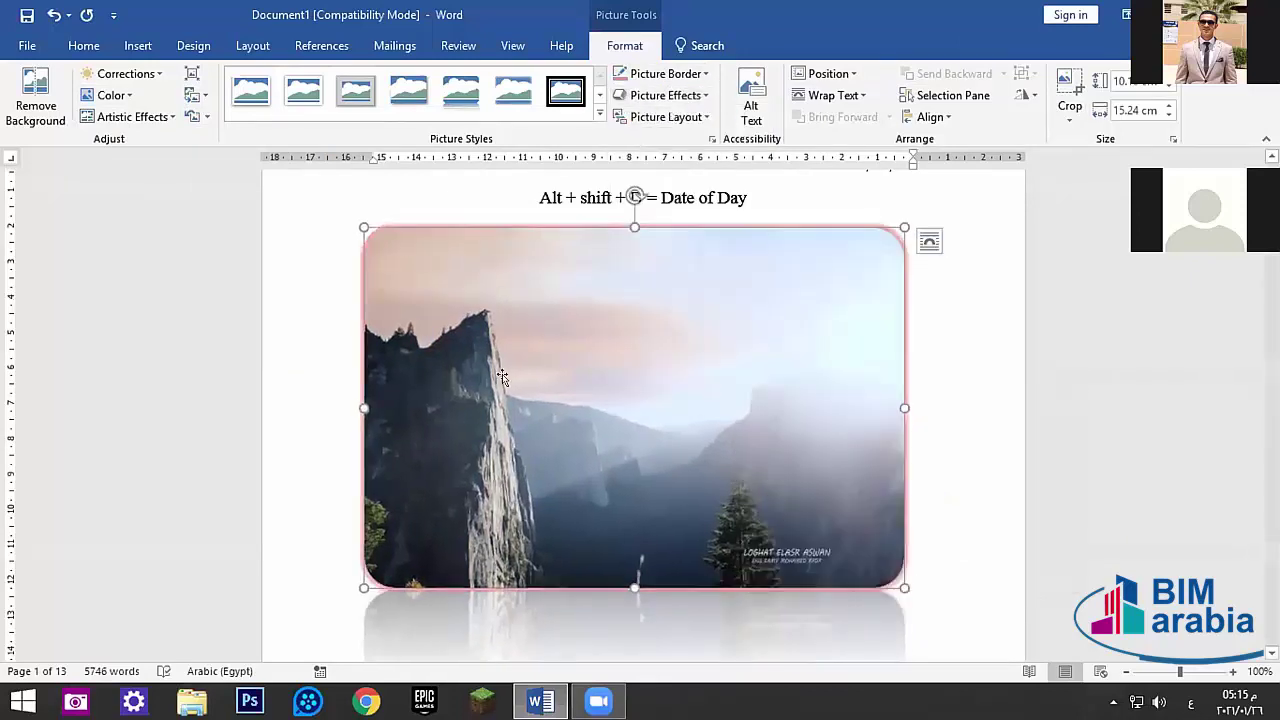
right_click(606, 440)
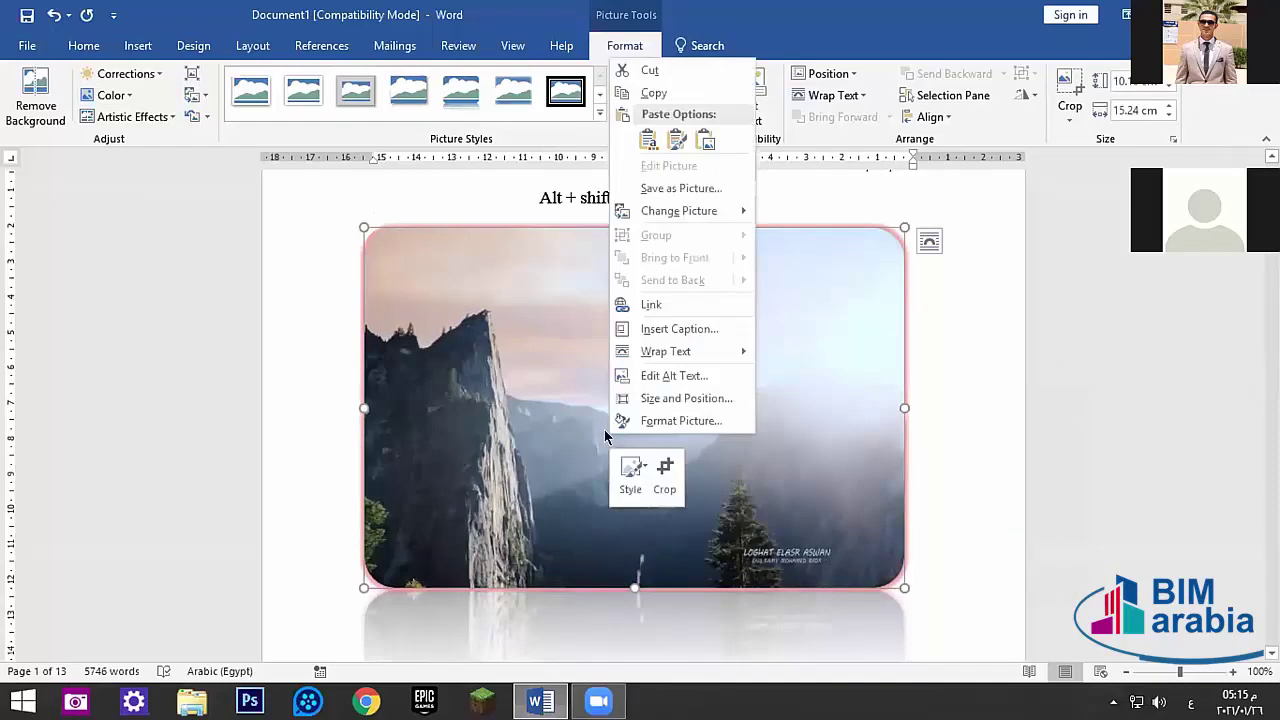
left_click(655, 190)
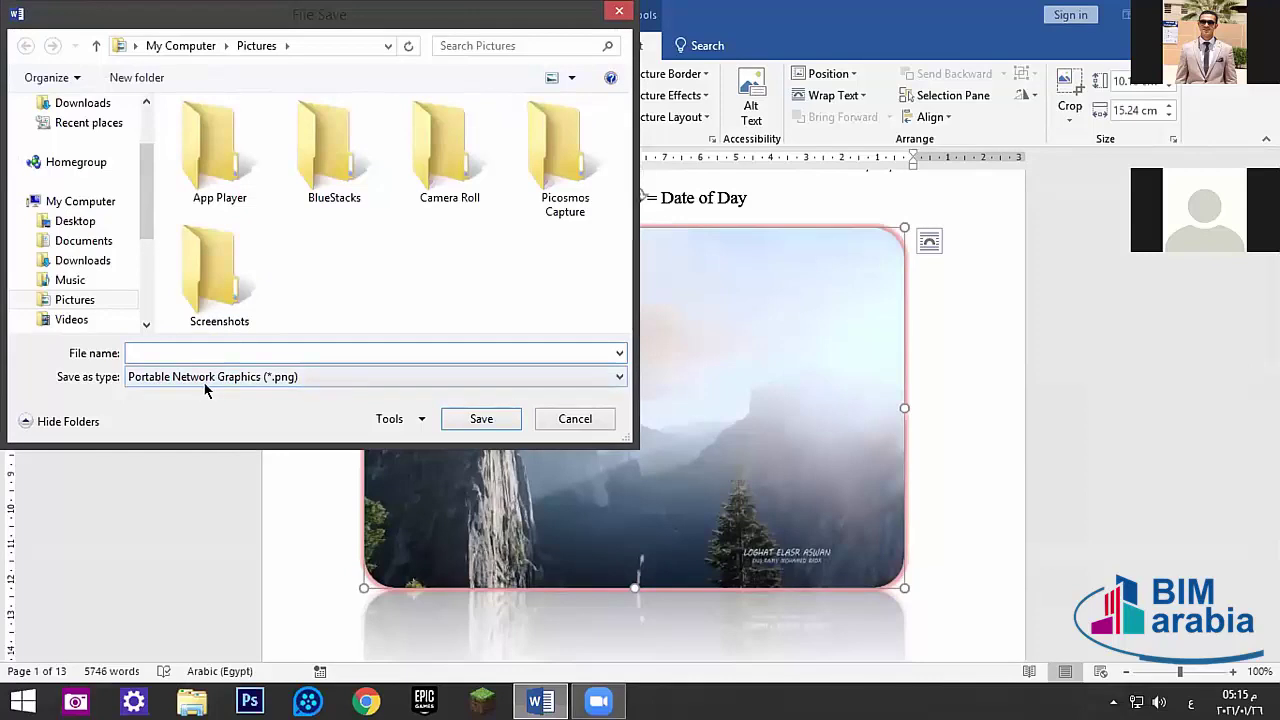
left_click(277, 386)
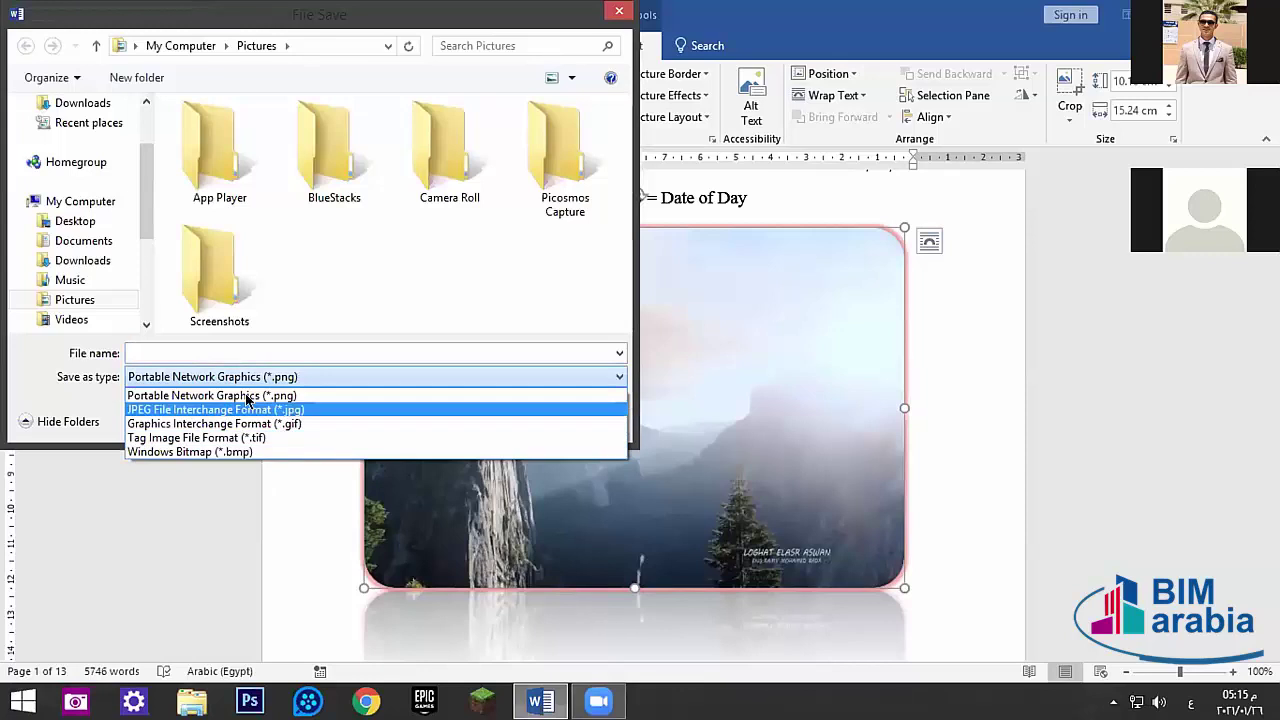
left_click(182, 353)
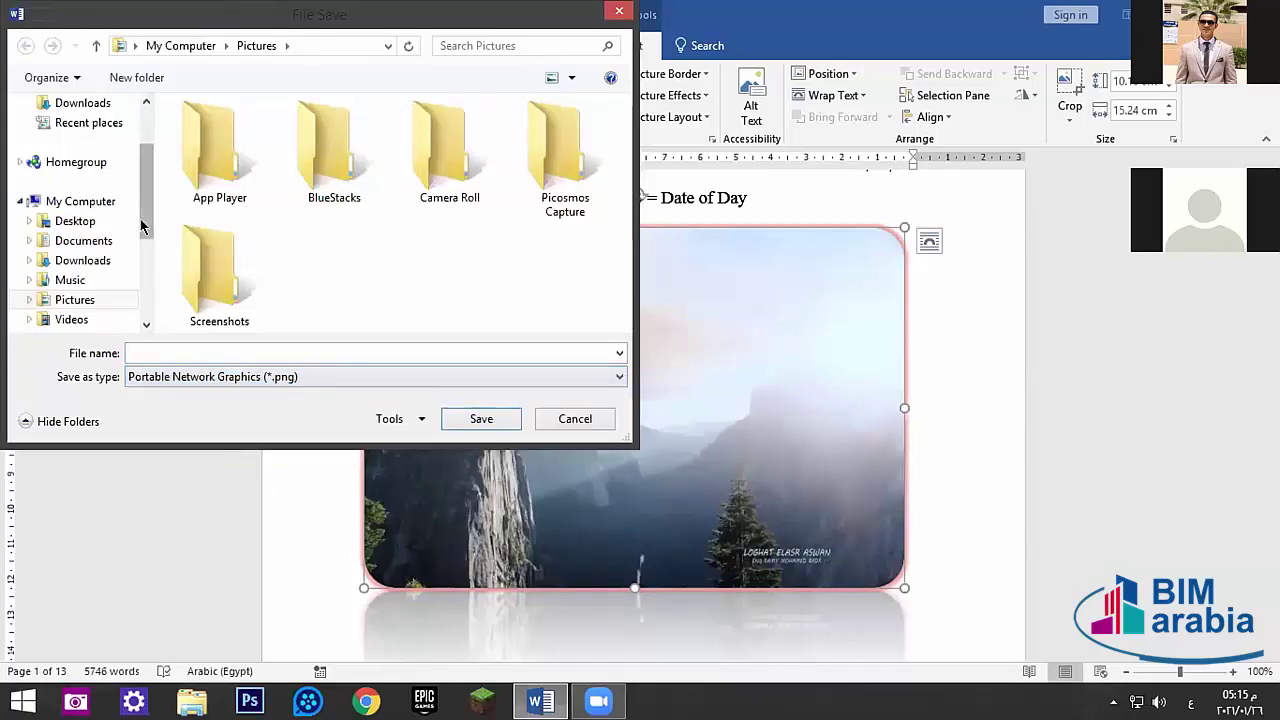
scroll(114, 149, "up", 2)
left_click(75, 170)
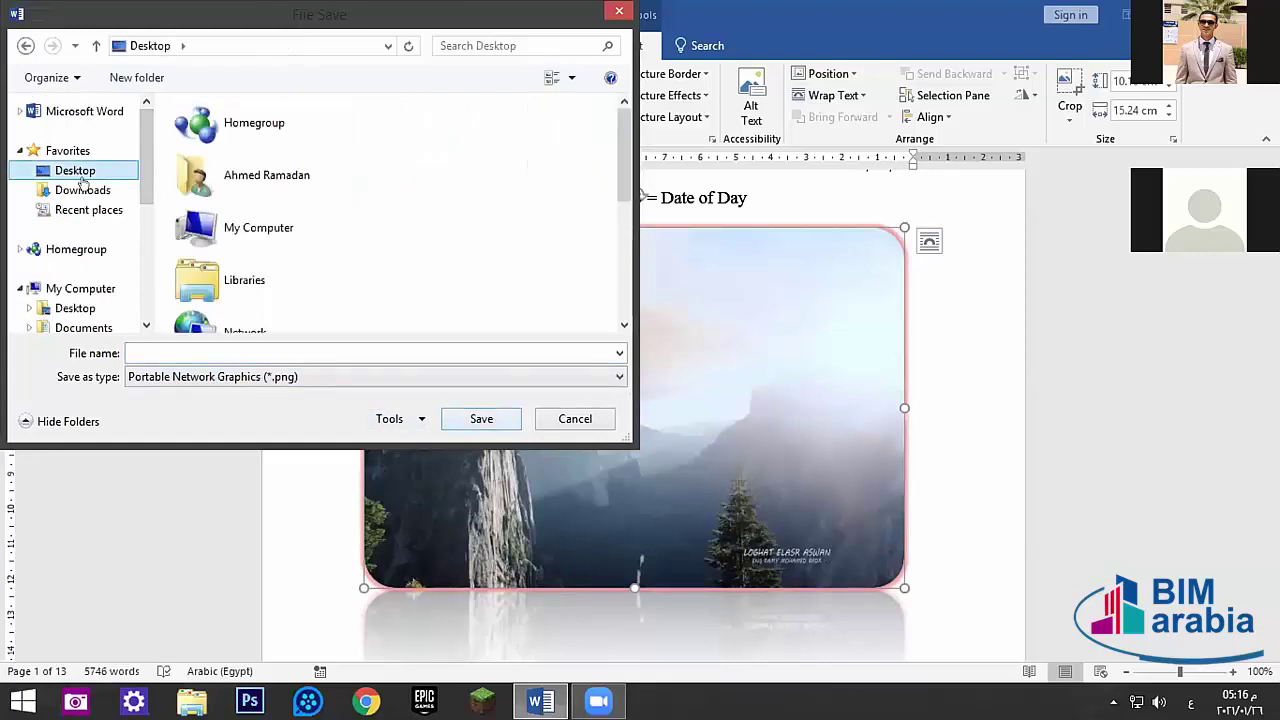
left_click(502, 421)
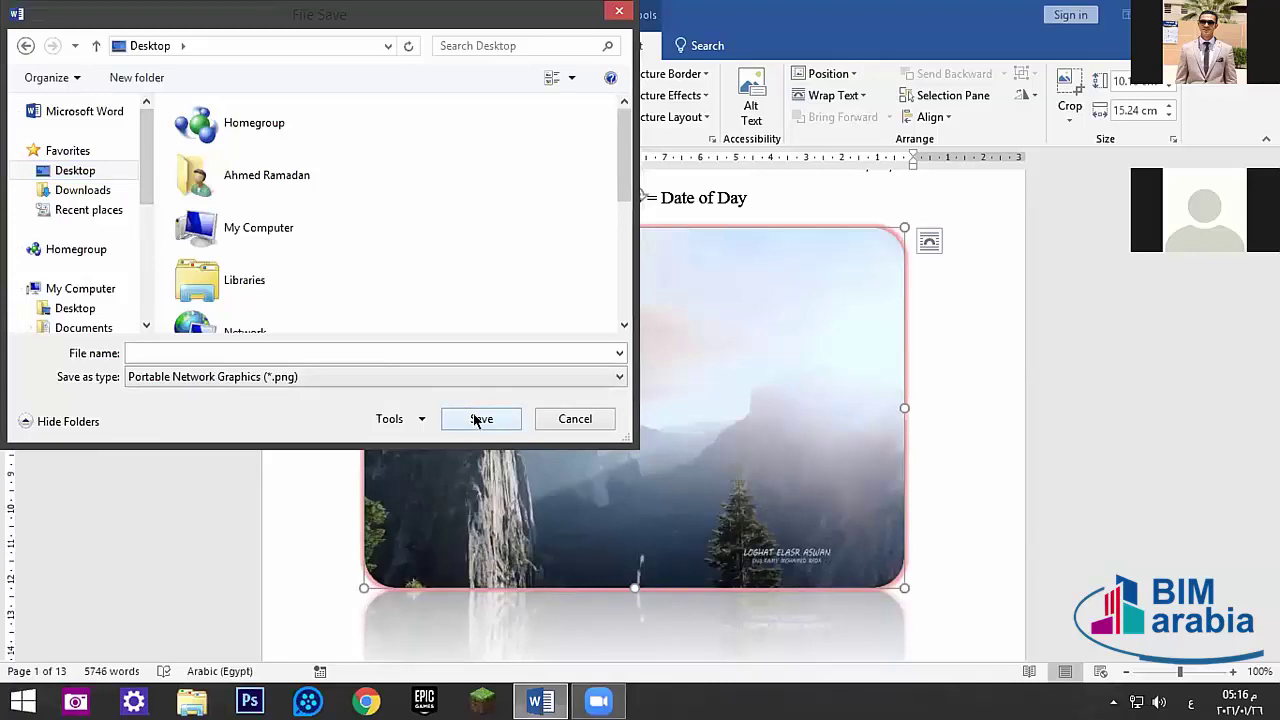
left_click(484, 419)
left_click(76, 249)
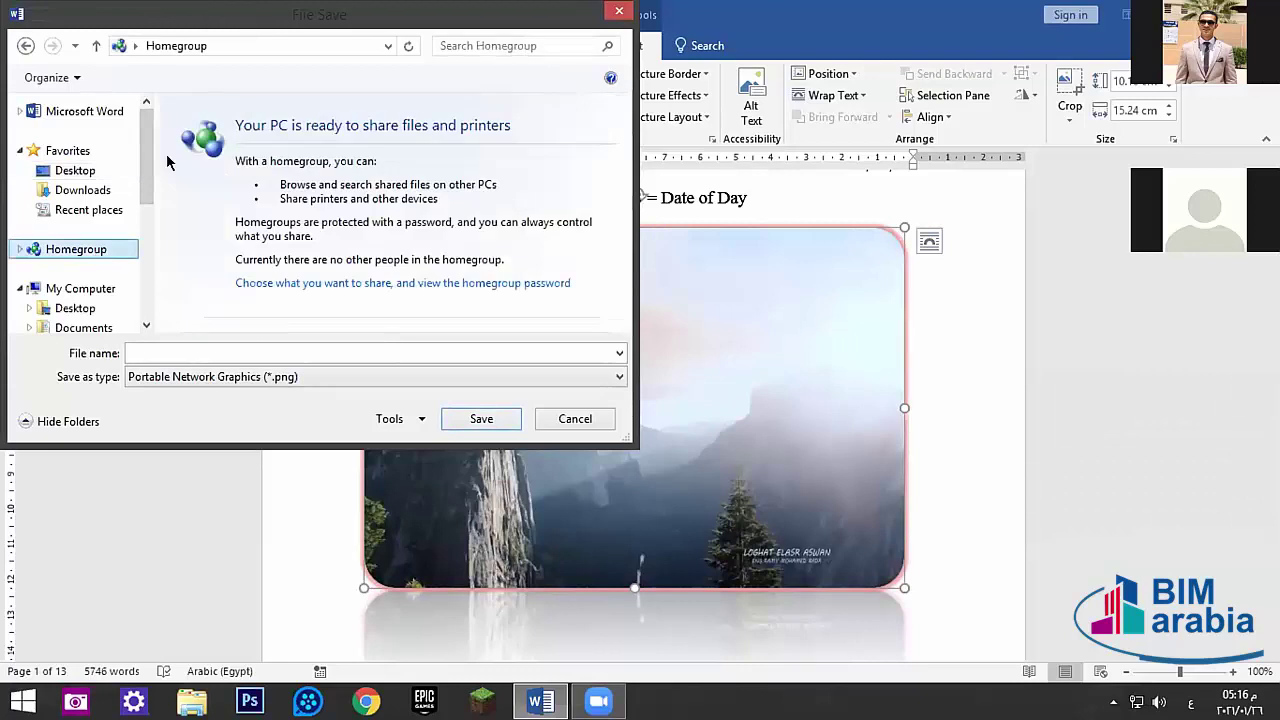
left_click(34, 176)
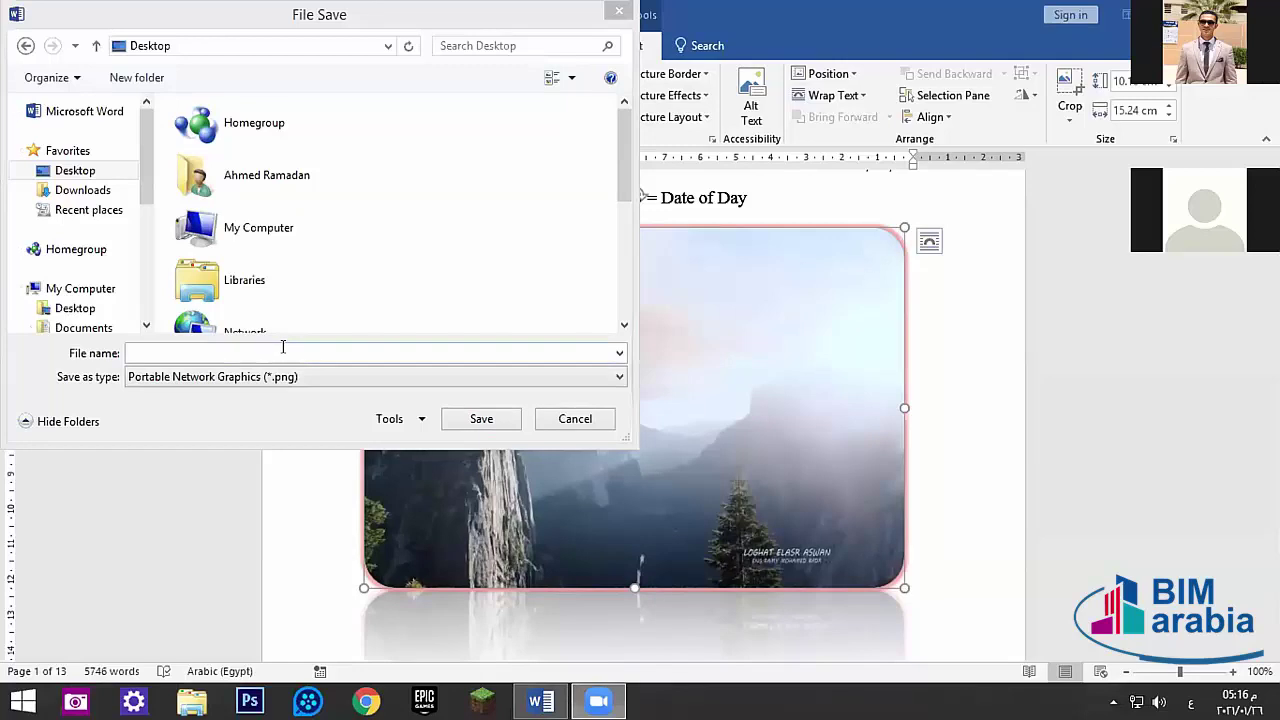
left_click(280, 352)
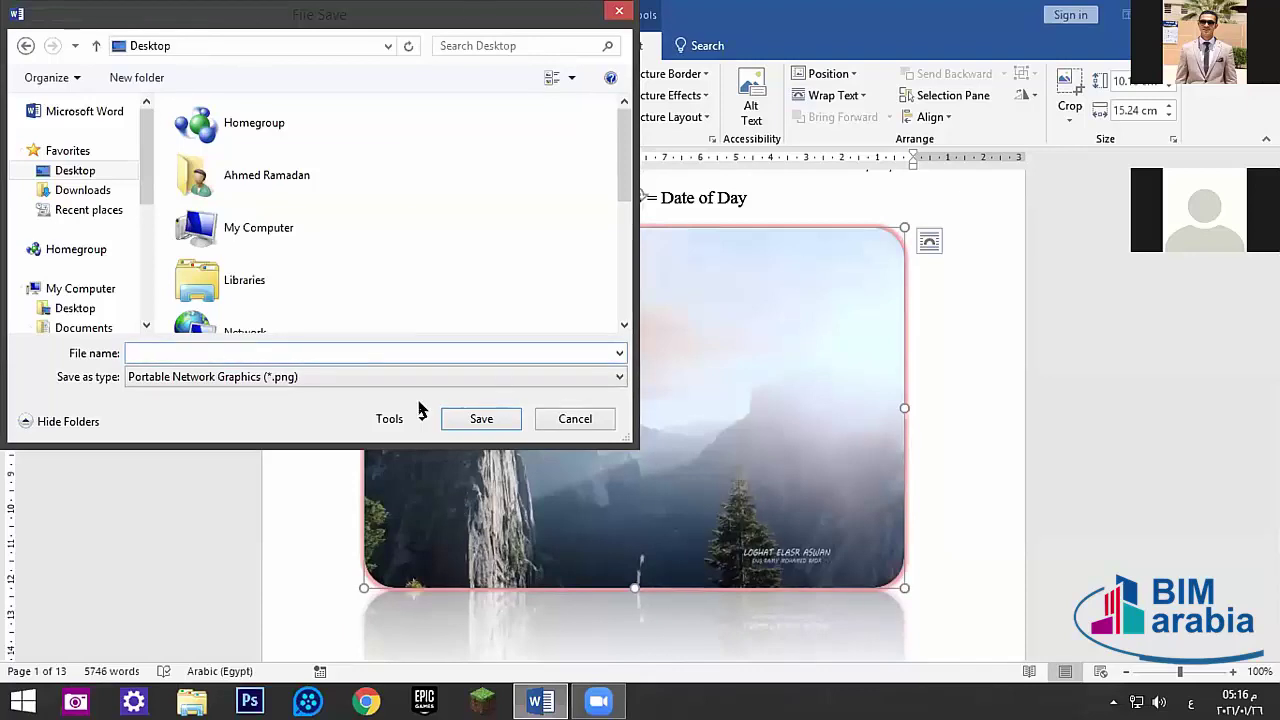
left_click(566, 414)
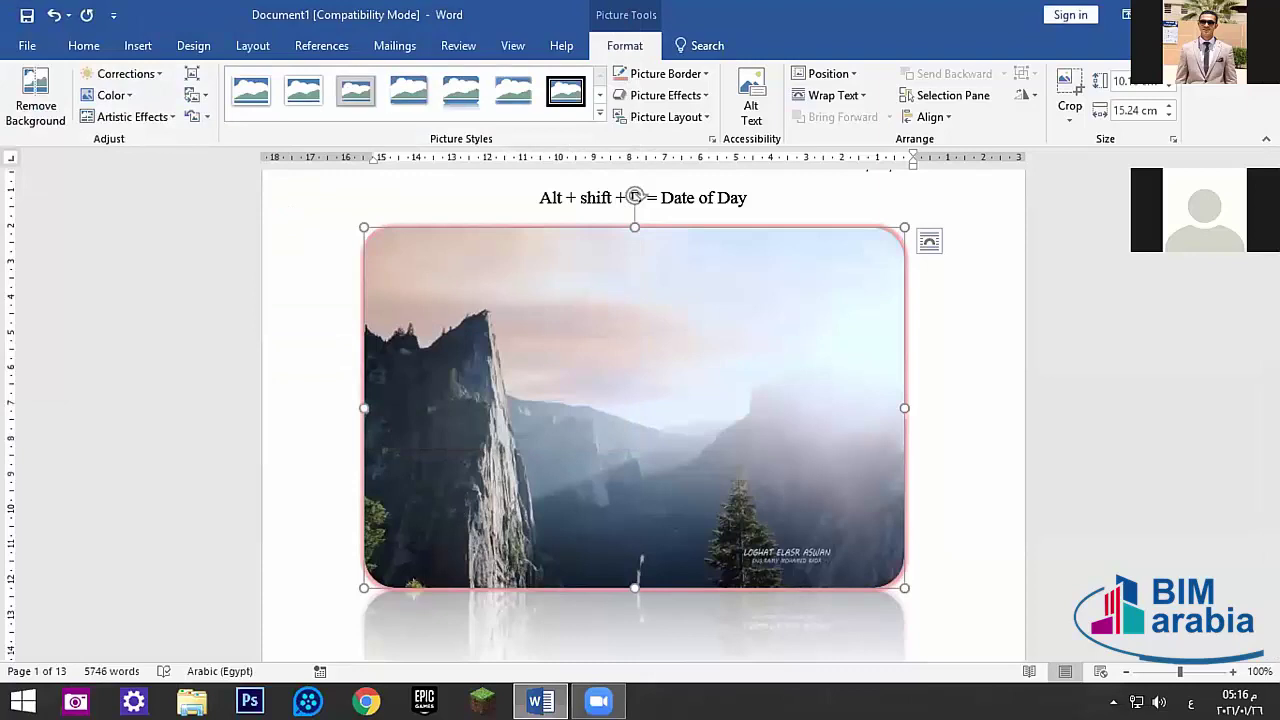
key("super+d")
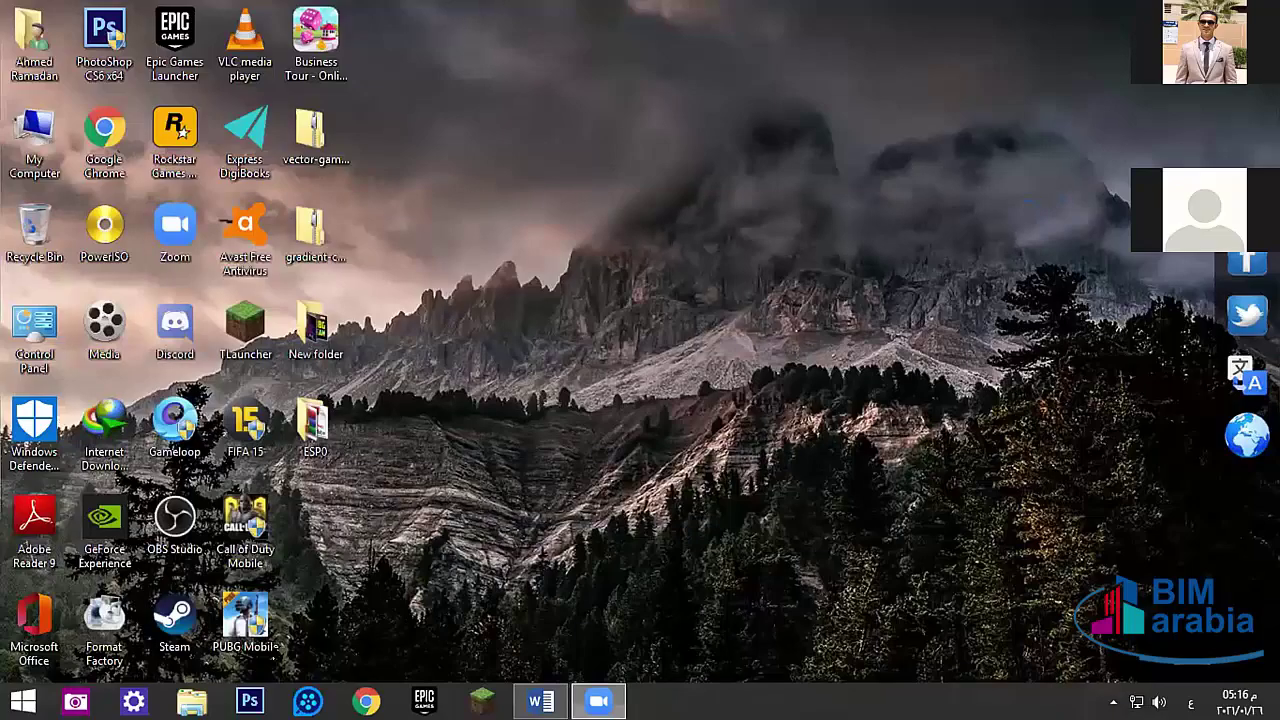
- Glance at the desktop with Win+D, then bring up the picture's shortcut menu in Word
key("super+d")
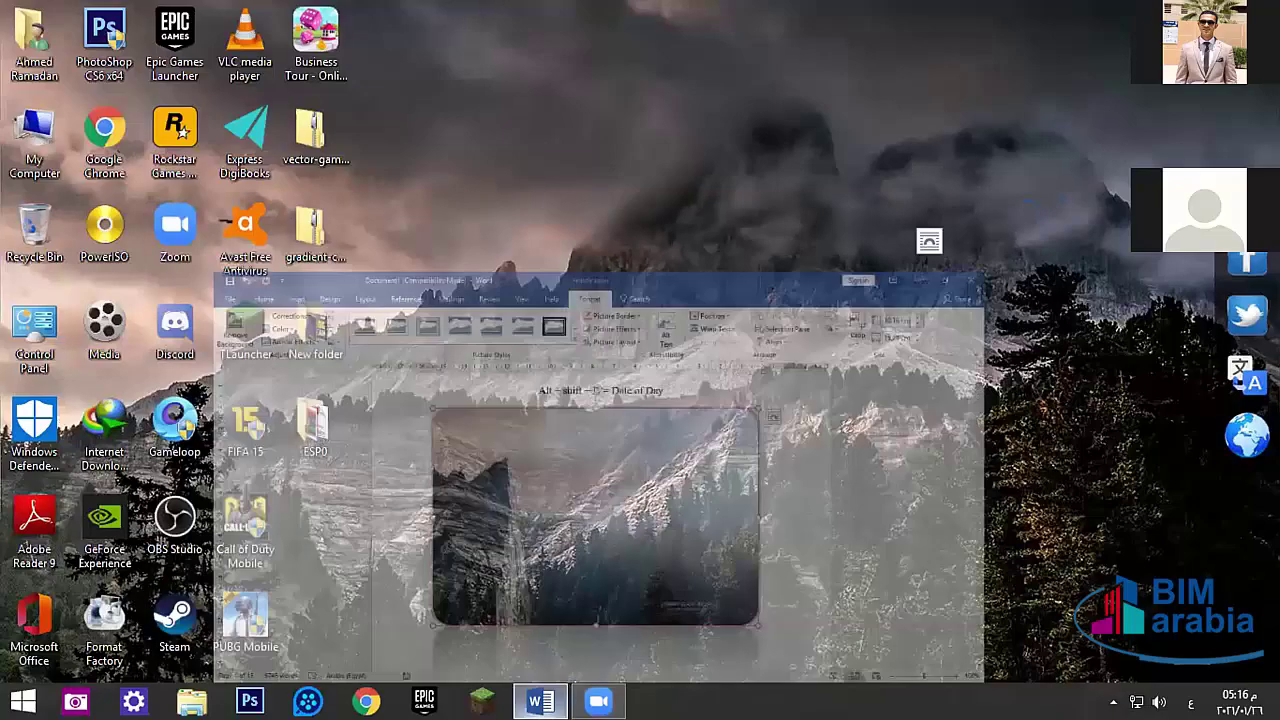
right_click(405, 390)
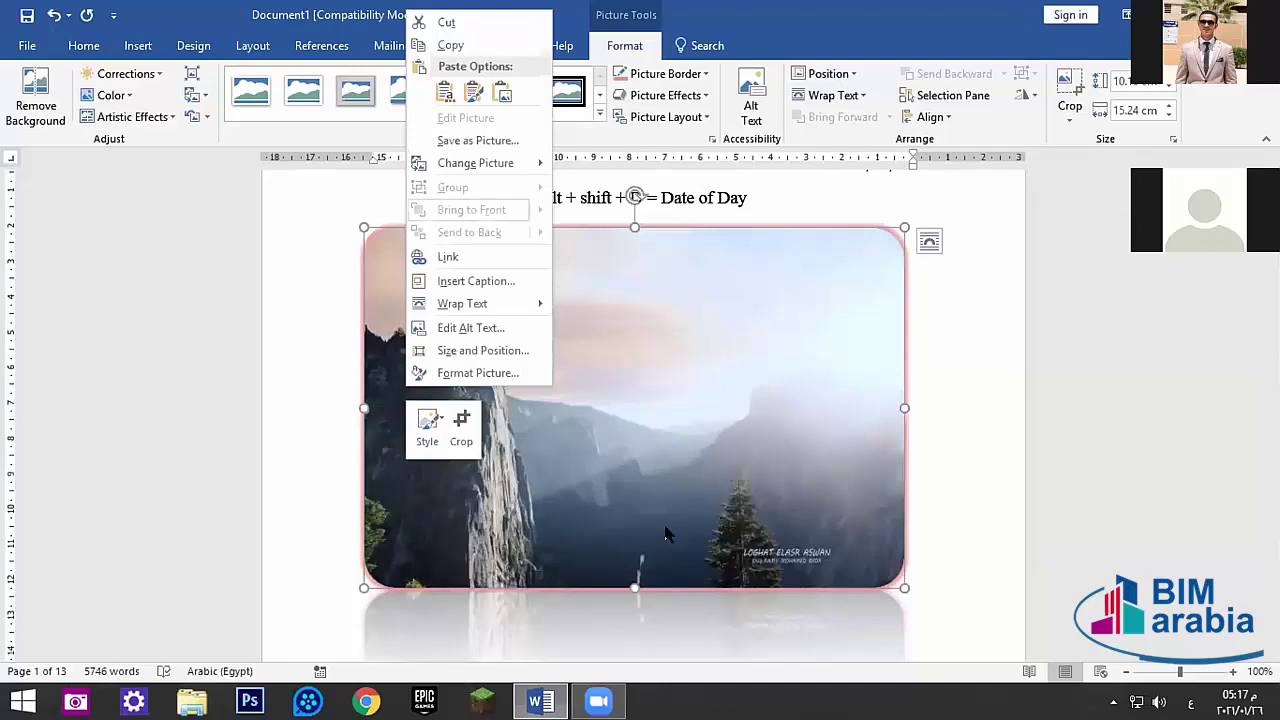
- Look over the picture's shortcut menu twice without changing anything
mouse_move(471, 163)
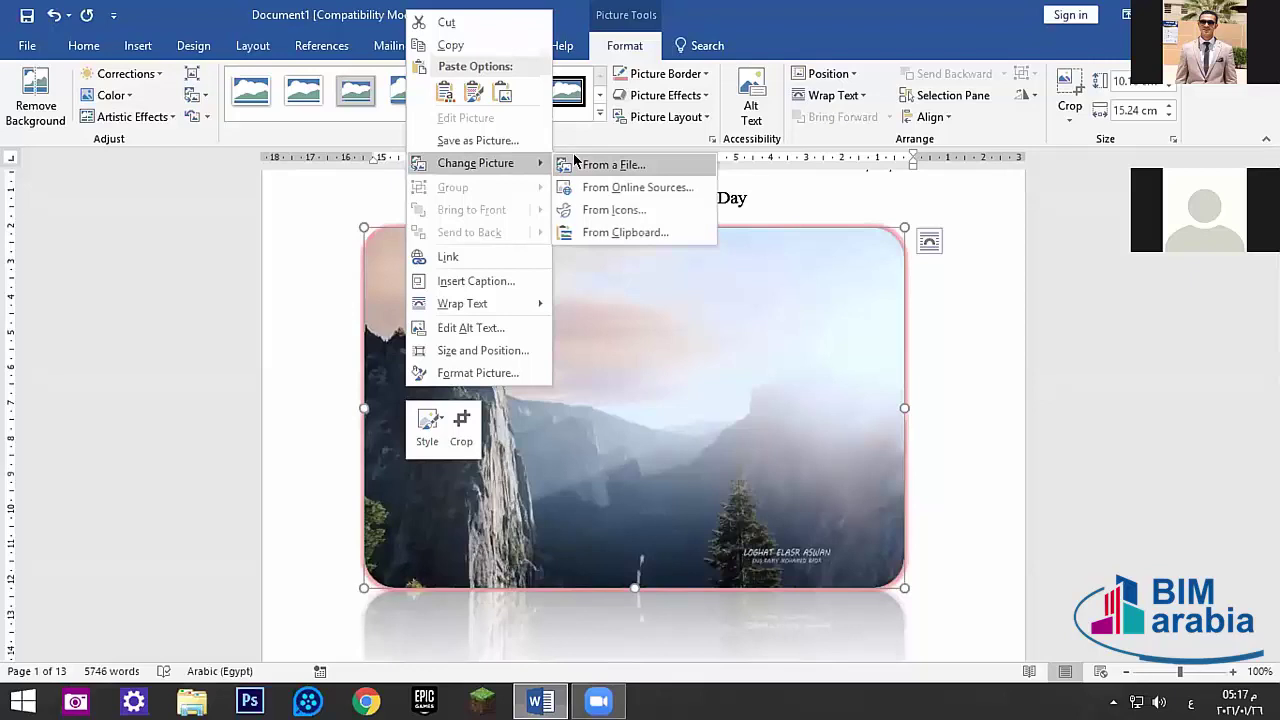
left_click(606, 381)
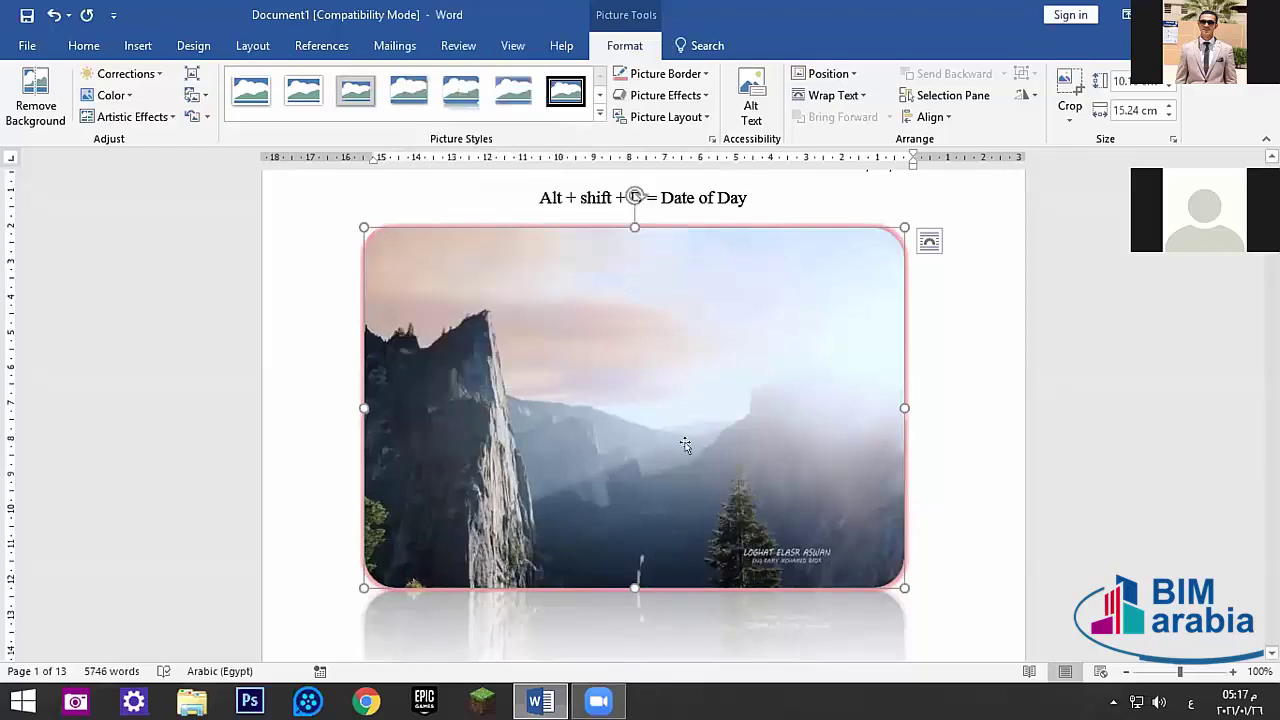
right_click(584, 404)
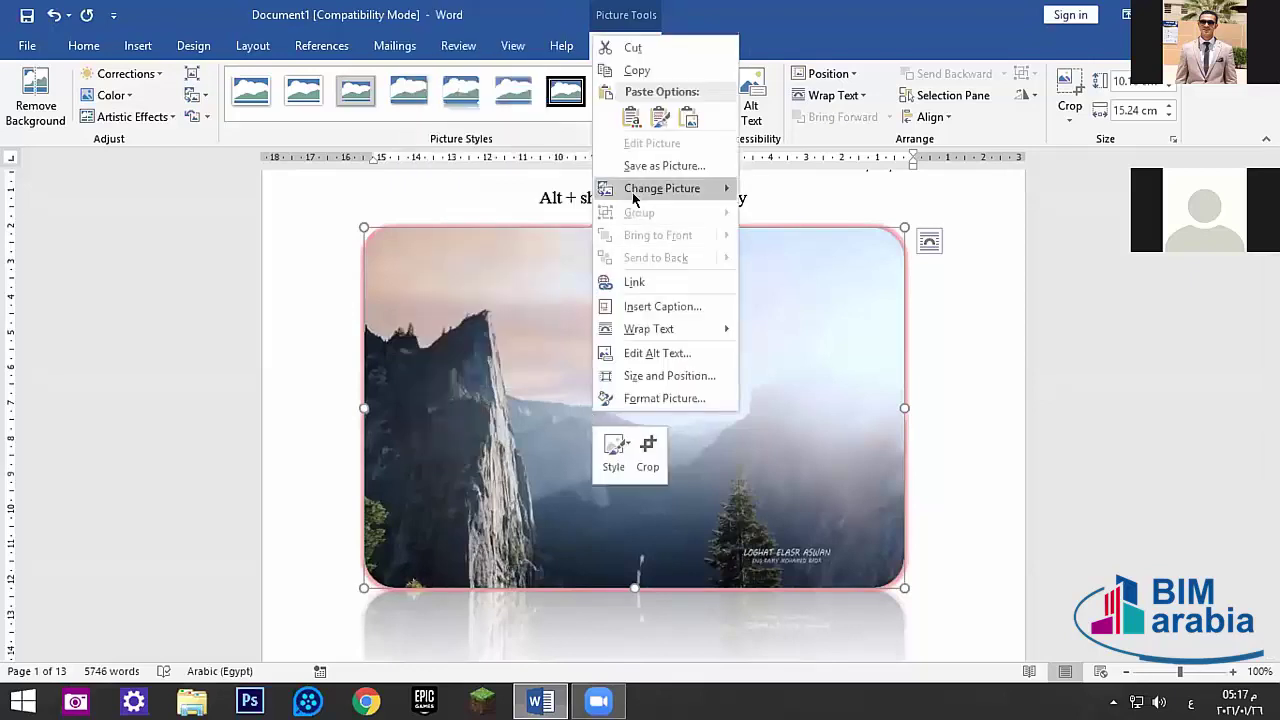
mouse_move(635, 199)
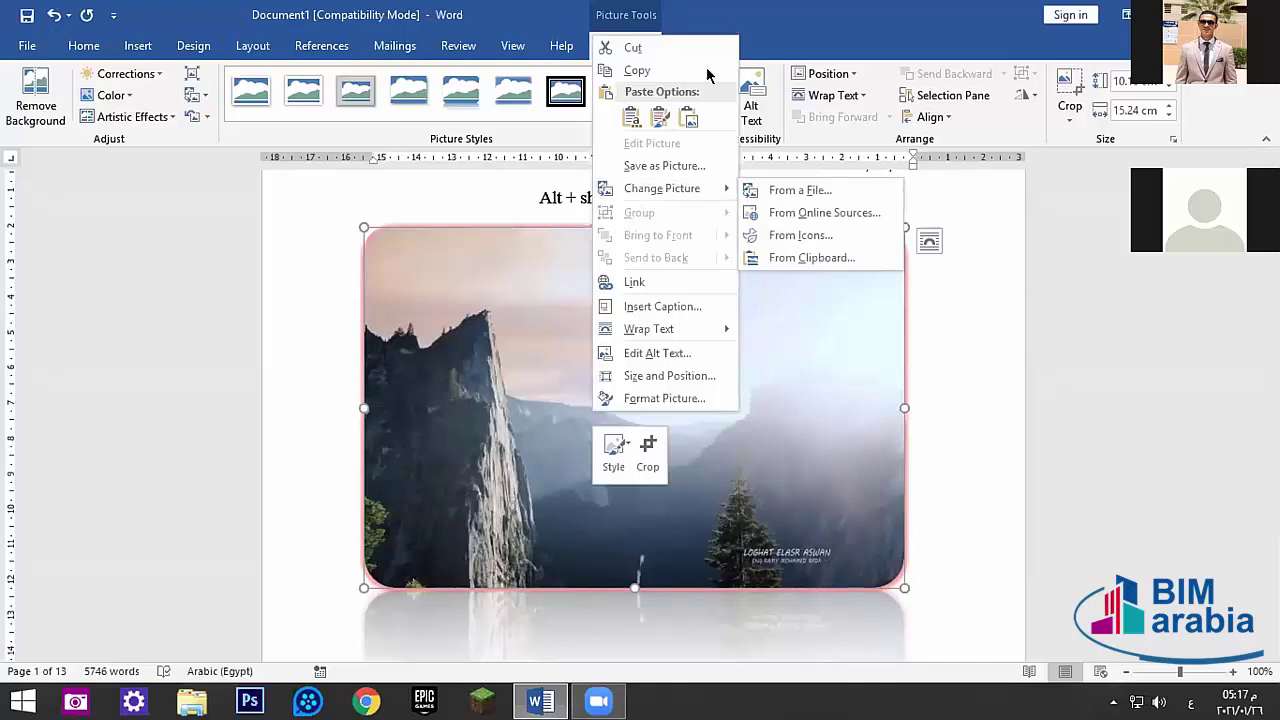
left_click(490, 448)
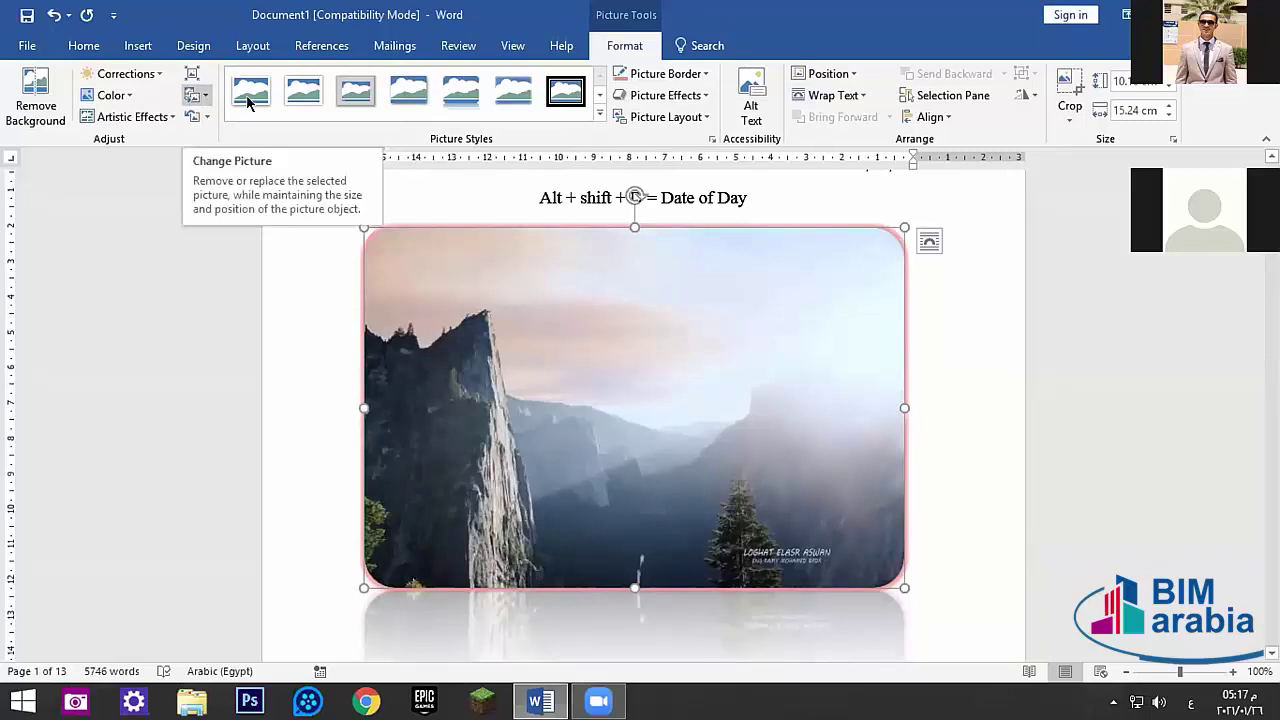
- Abandon replacing the picture from the Desktop, then reset it to its original formatting
left_click(190, 96)
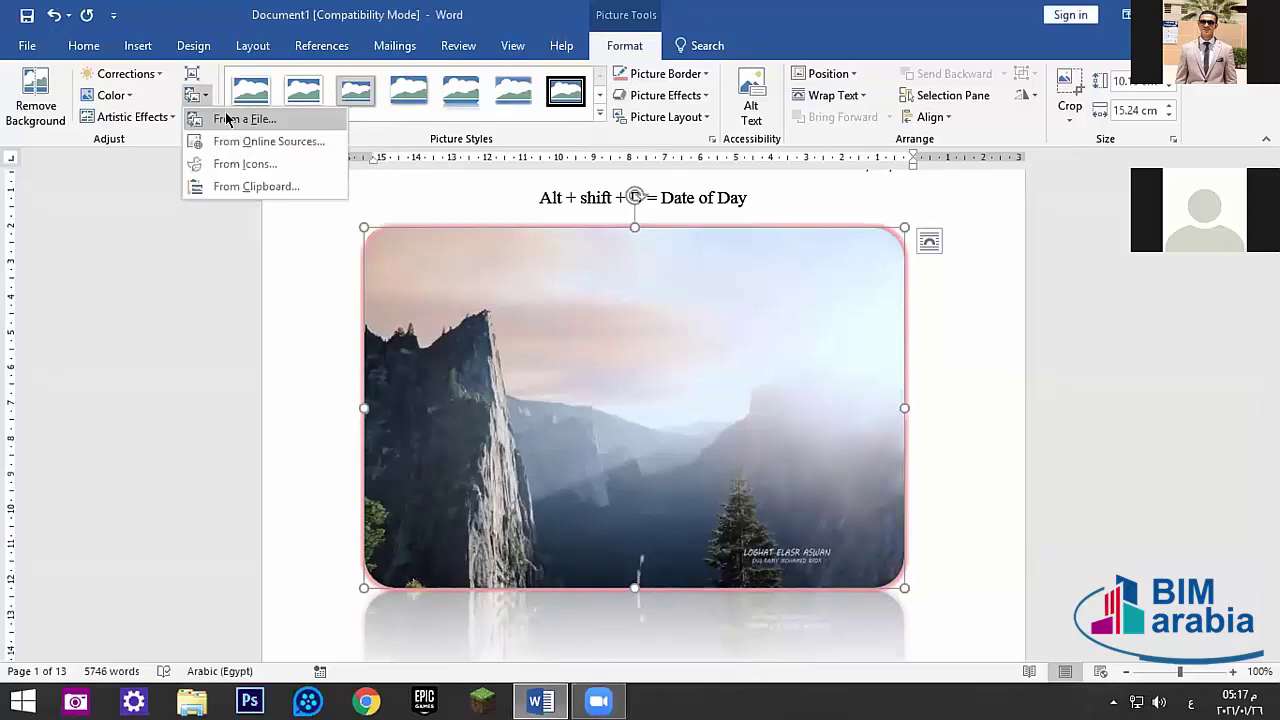
left_click(226, 119)
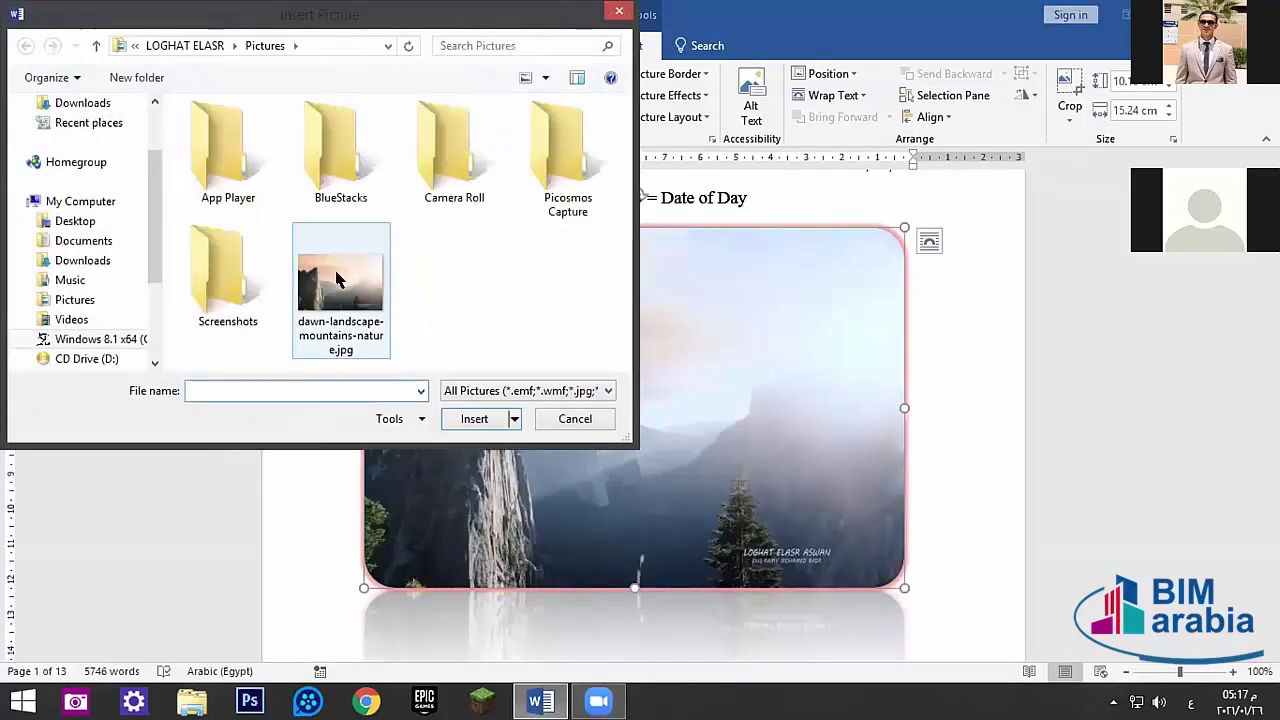
left_click(75, 221)
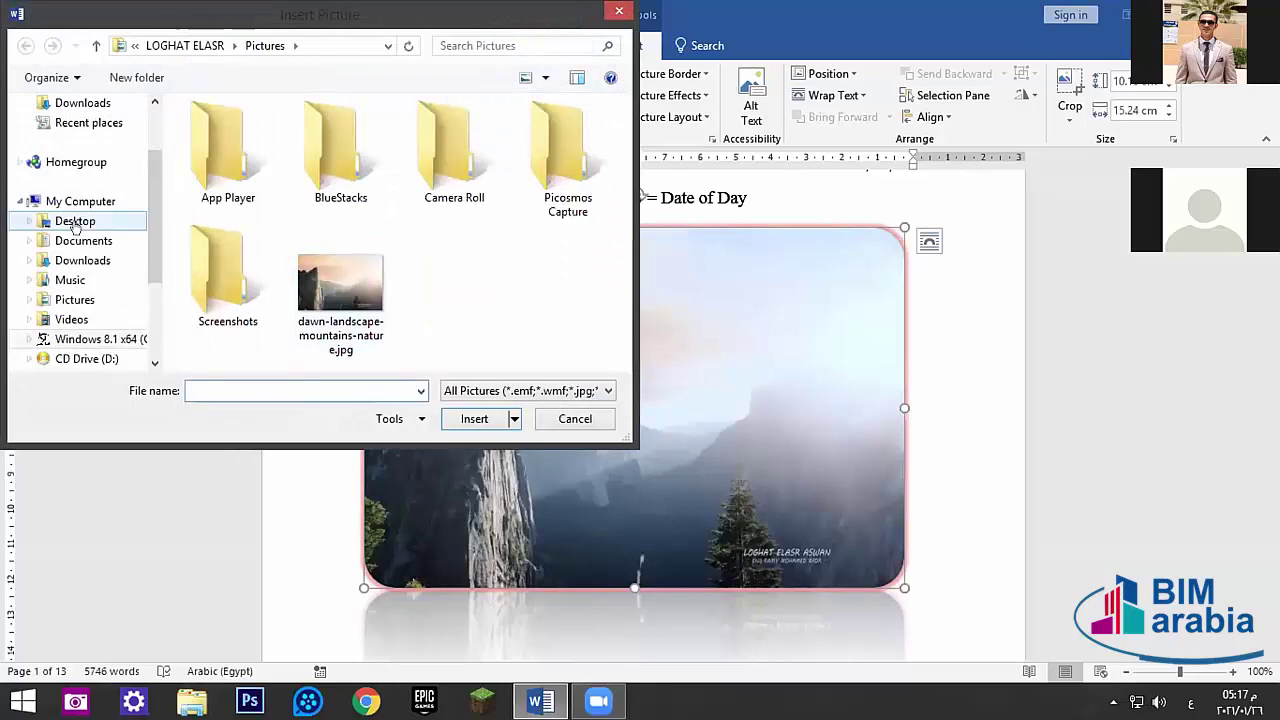
left_click(575, 419)
left_click(205, 118)
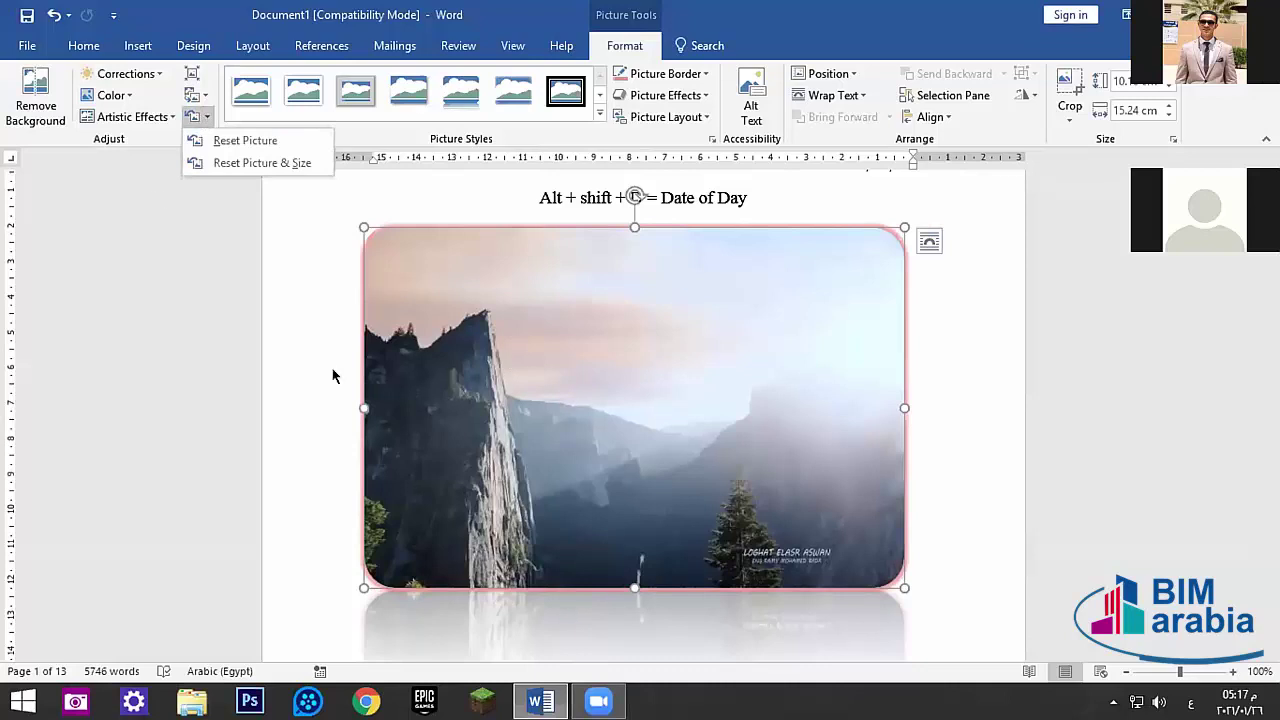
left_click(189, 116)
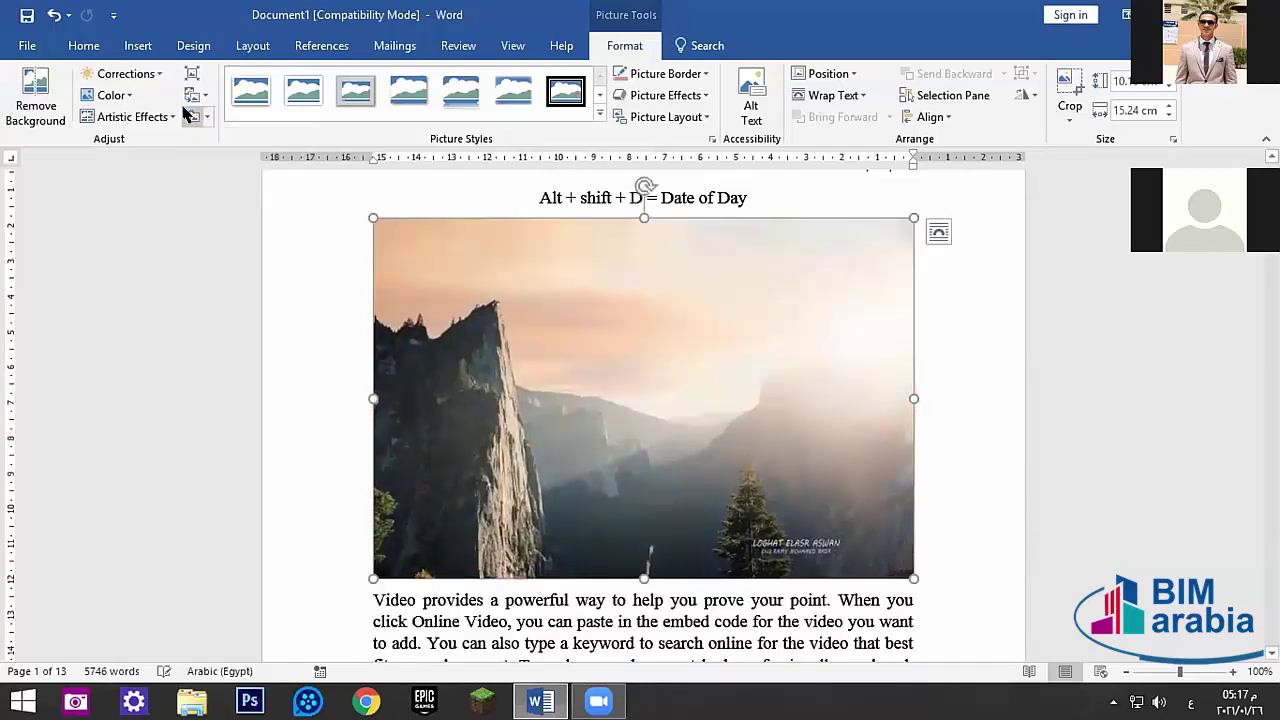
- Compress only this picture at the default resolution, deleting cropped areas
left_click(207, 116)
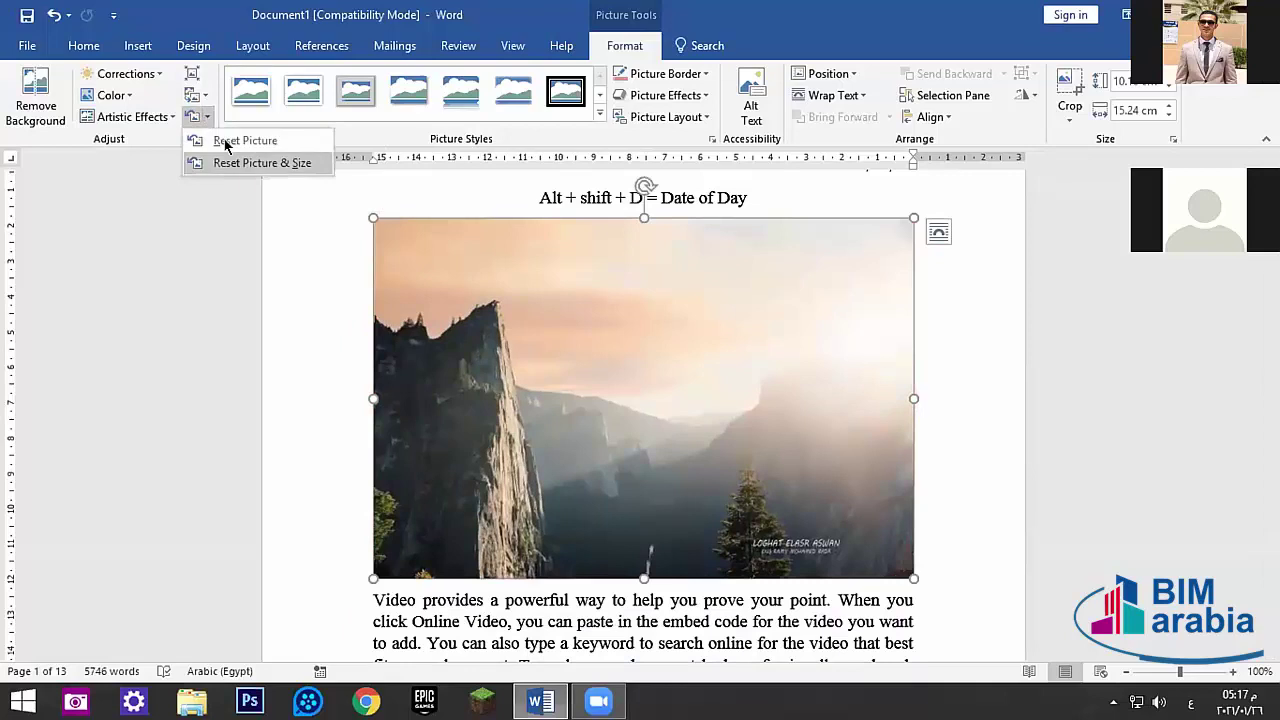
left_click(293, 270)
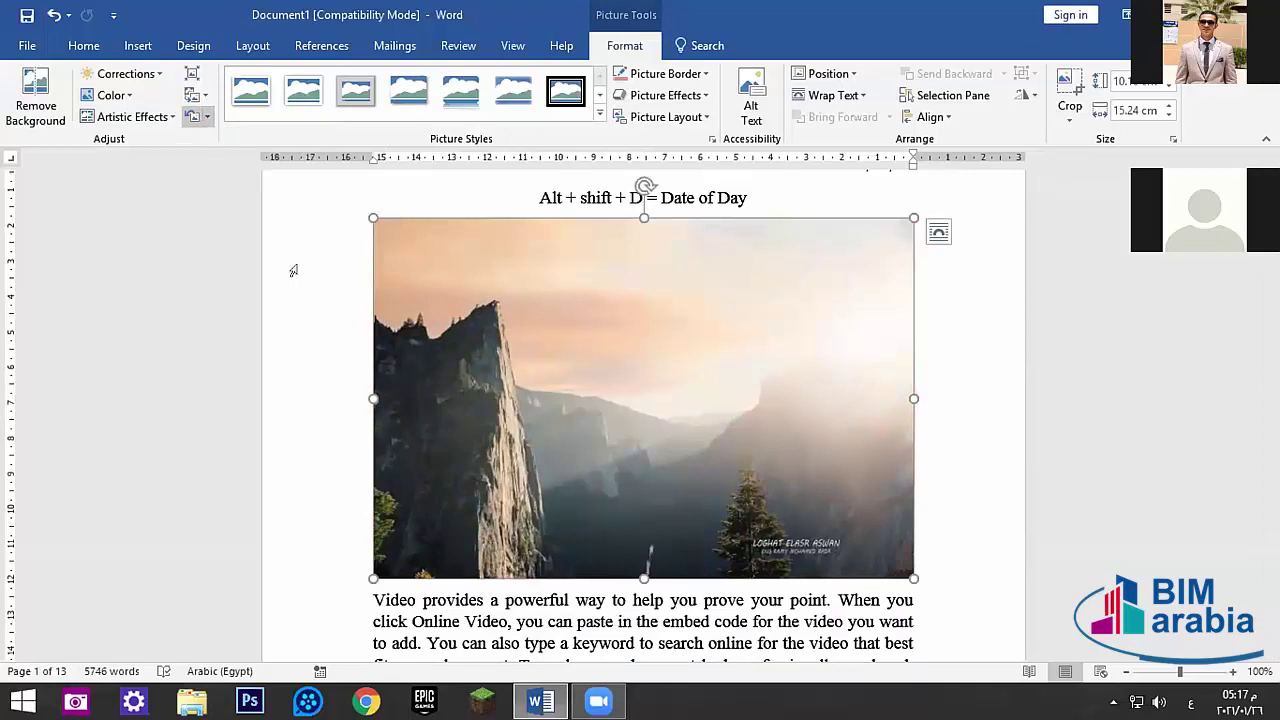
left_click(188, 72)
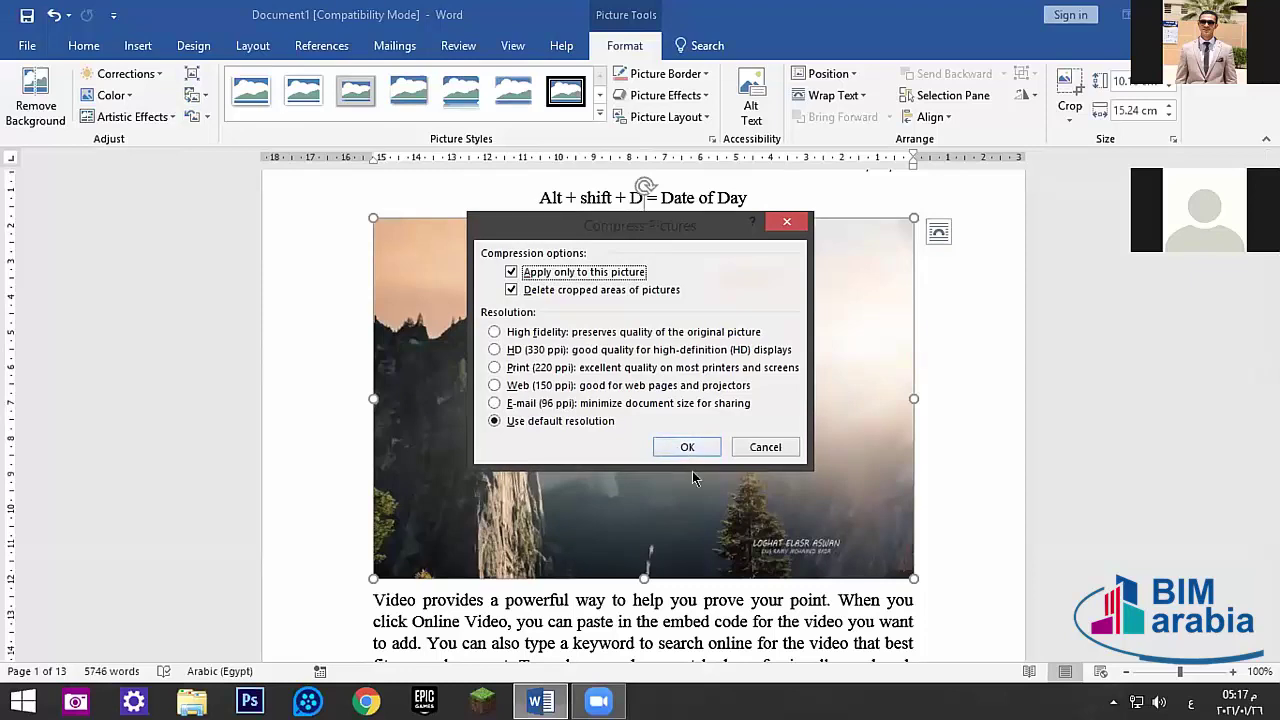
left_click(685, 449)
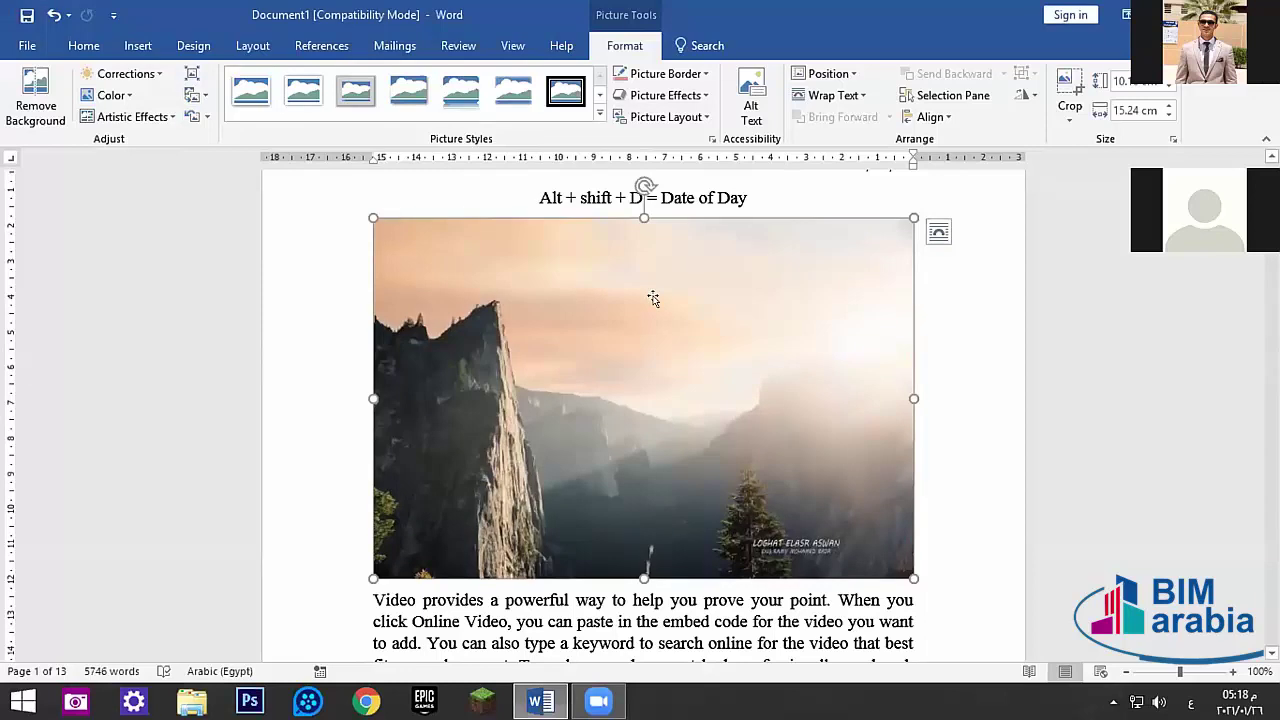
- Open the picture's alternative-text panel, then close it again
scroll(750, 275, "up", 2)
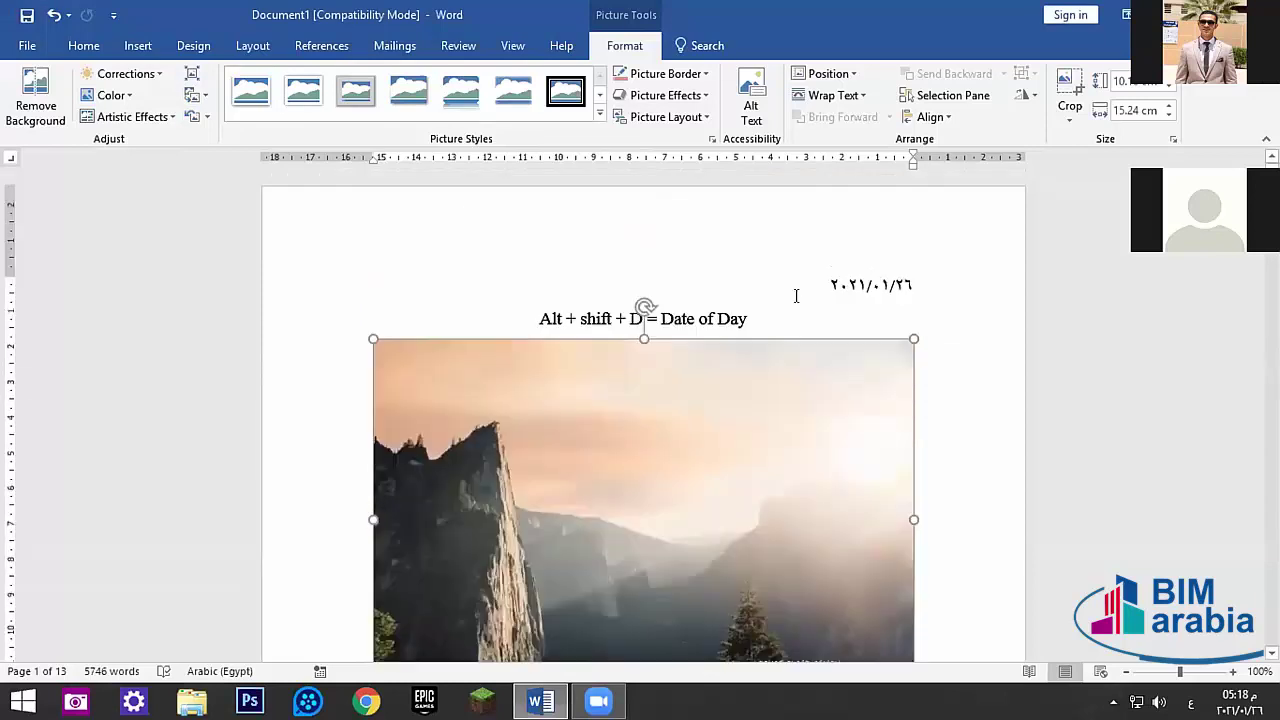
scroll(794, 294, "down", 6)
scroll(802, 297, "down", 5)
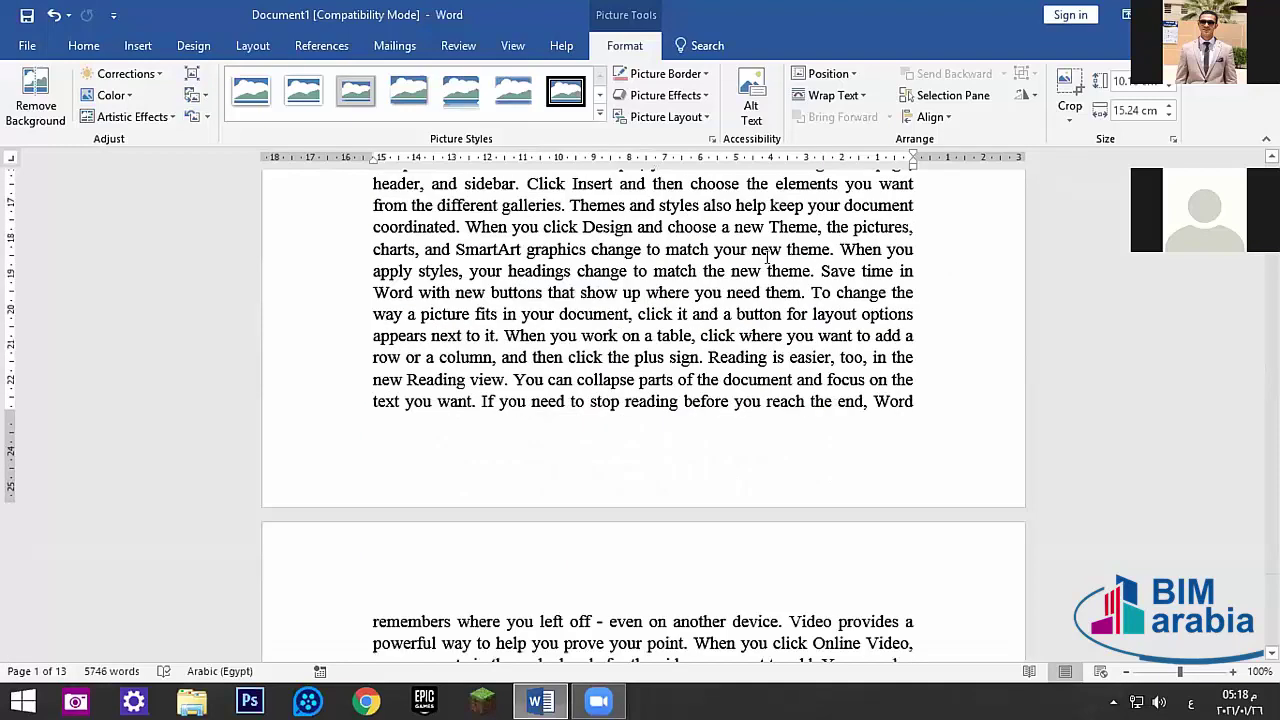
scroll(763, 220, "up", 2)
left_click(750, 100)
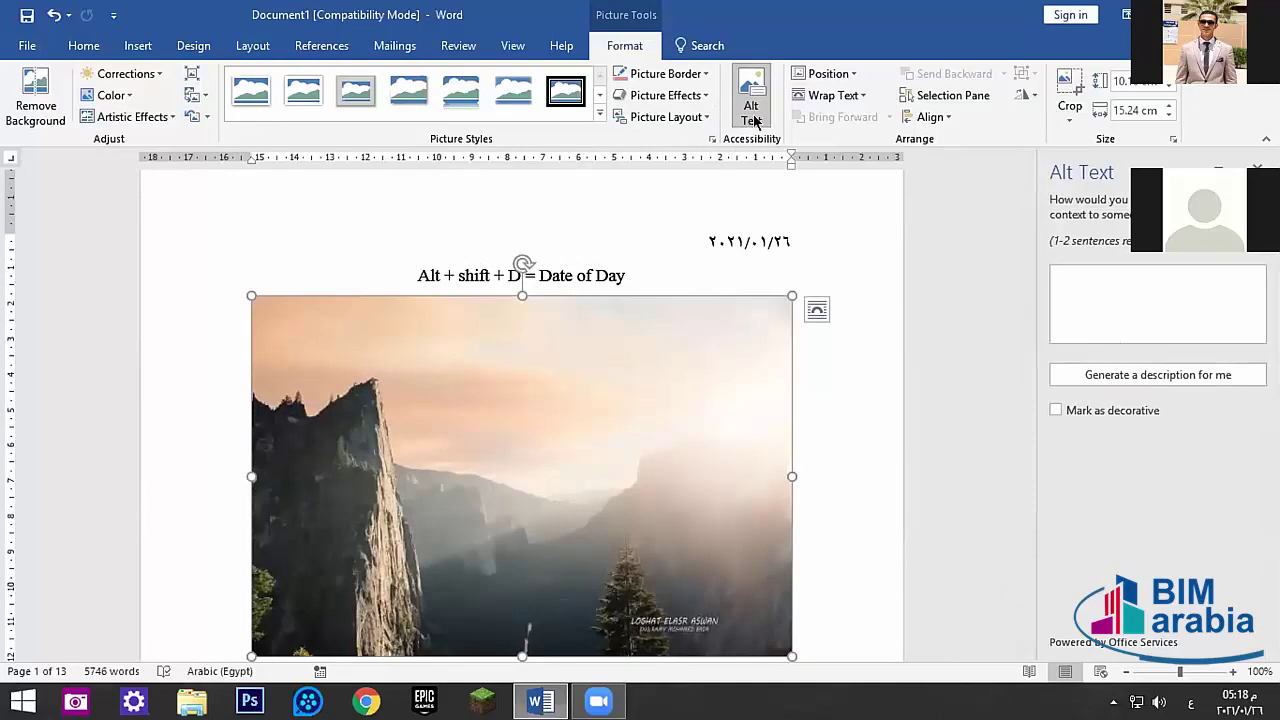
left_click(1257, 170)
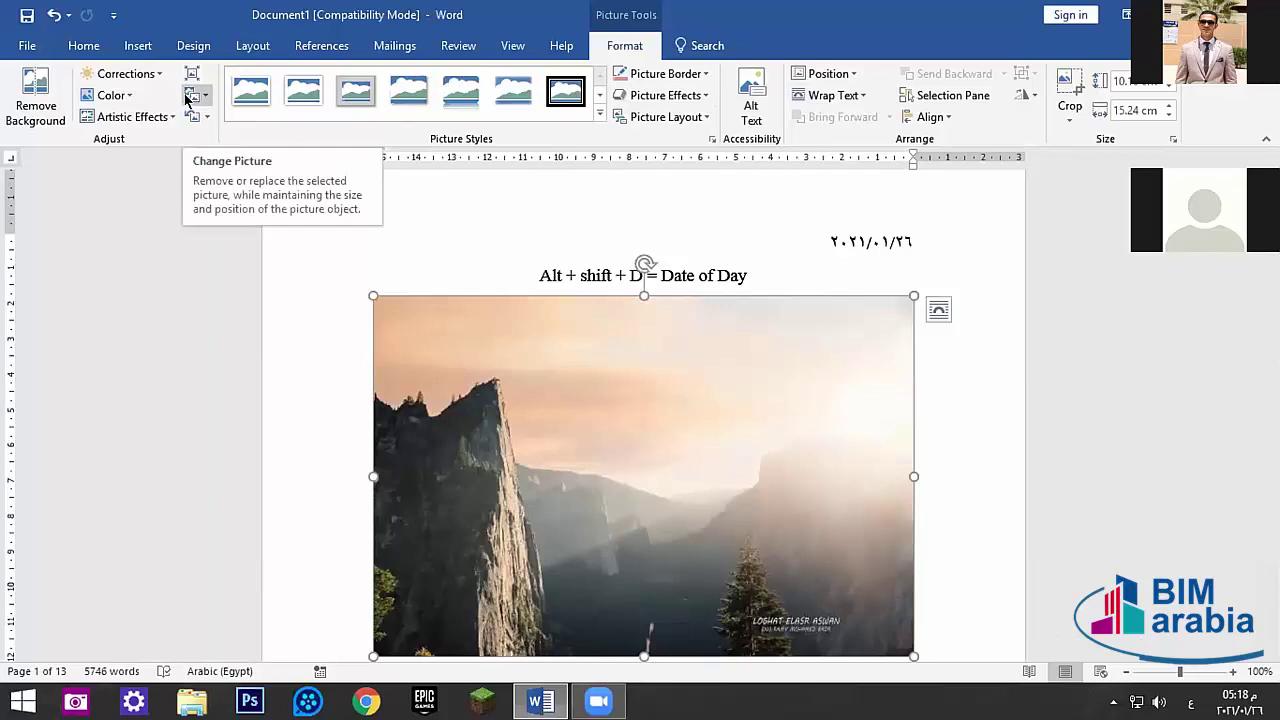
- Add a reflection variation from Picture Effects > Reflection to the landscape photo
scroll(534, 411, "down", 3)
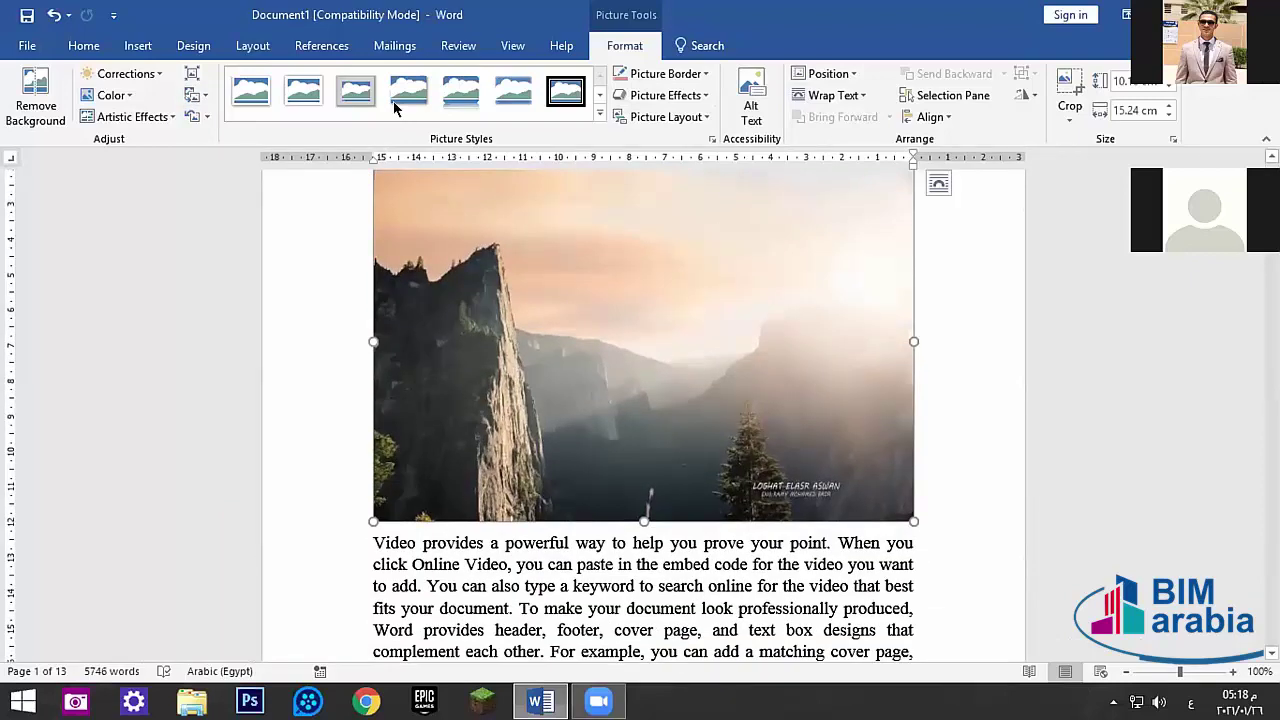
left_click(665, 95)
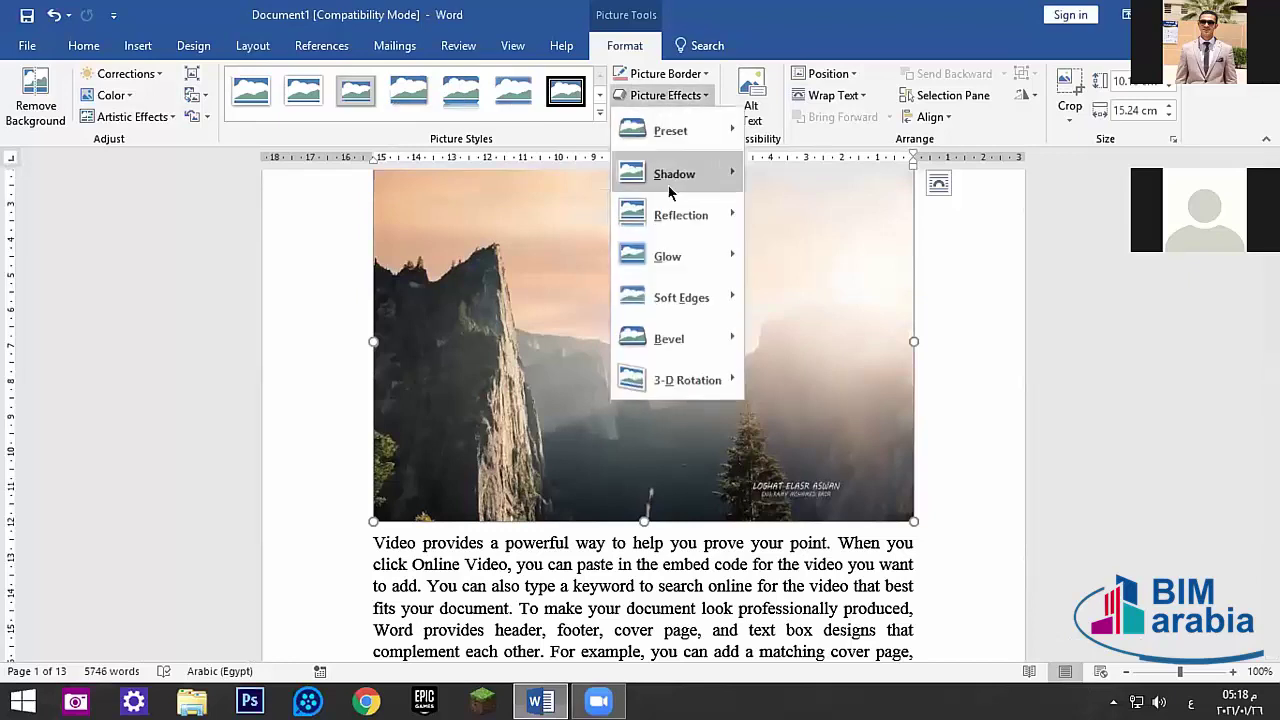
mouse_move(694, 217)
left_click(837, 380)
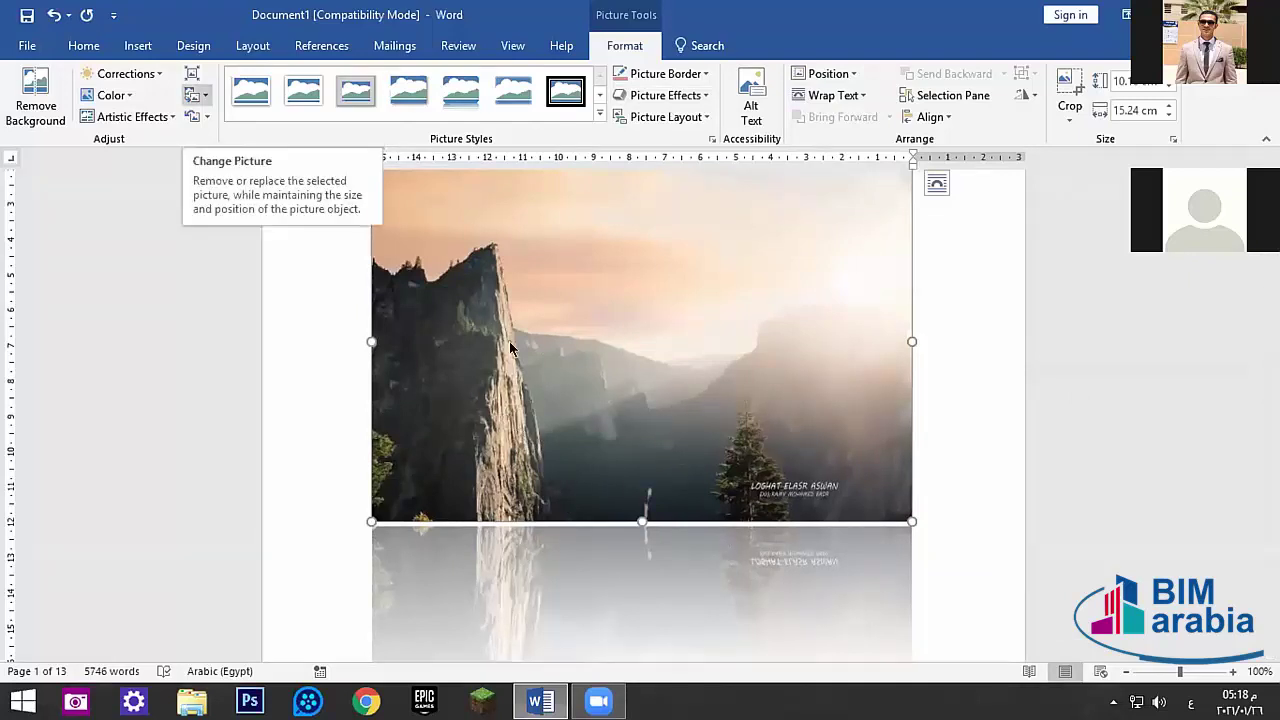
left_click(197, 95)
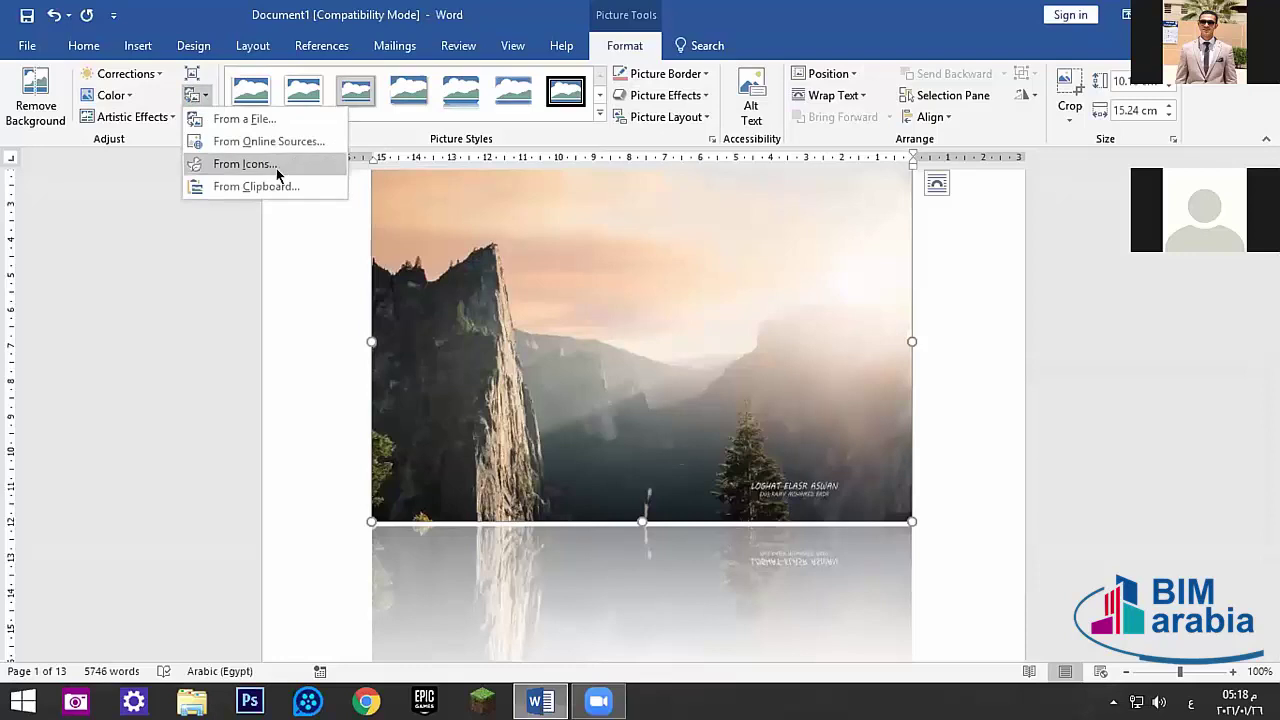
left_click(258, 119)
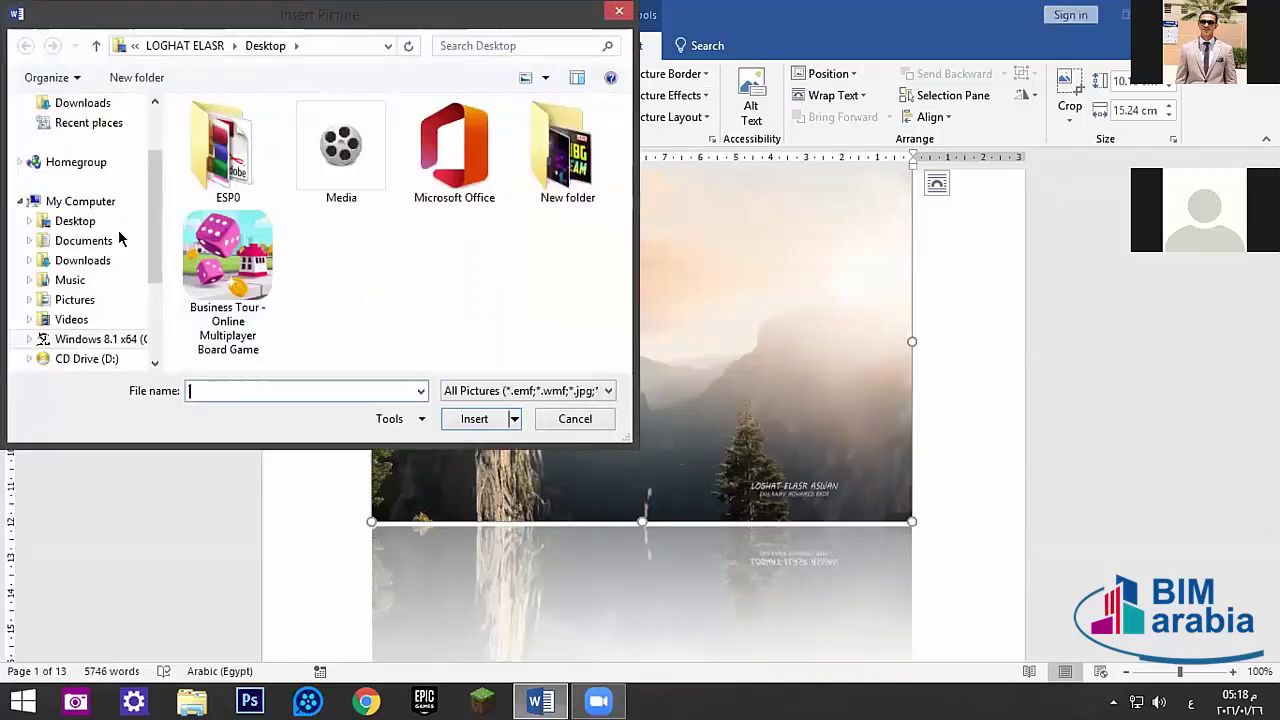
left_click(619, 11)
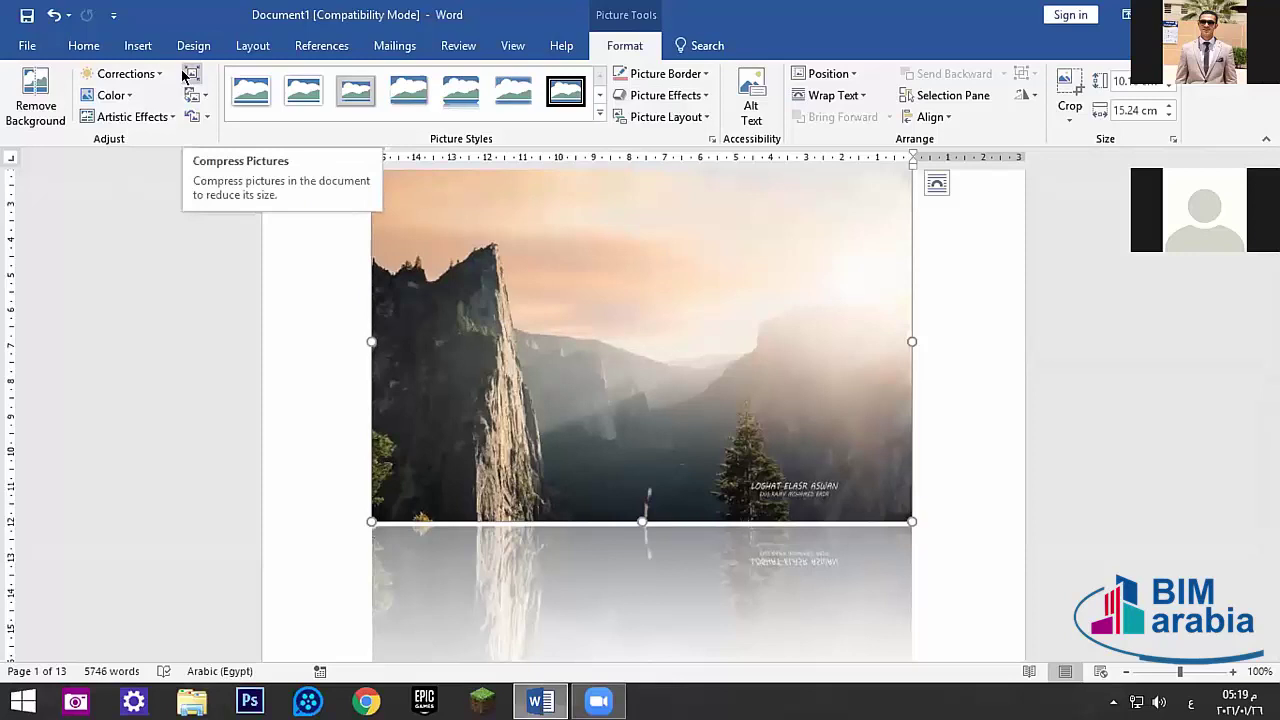
left_click(191, 74)
left_click(755, 105)
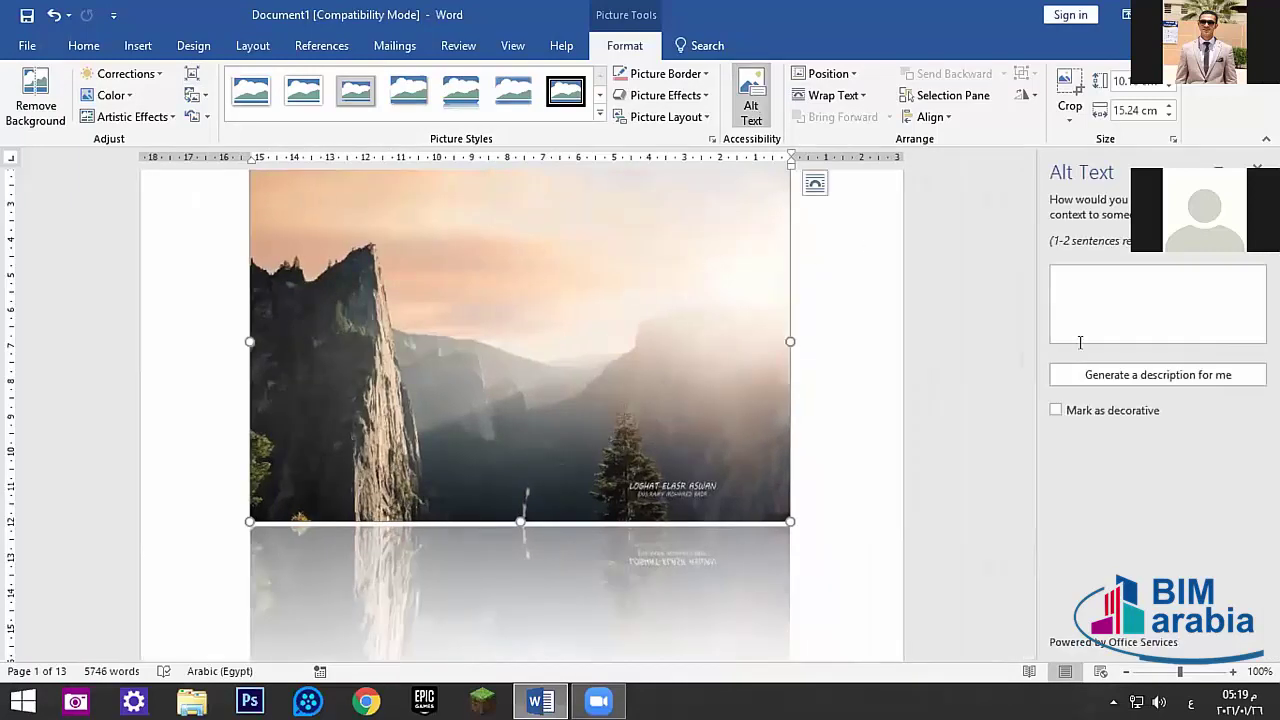
left_click(1081, 314)
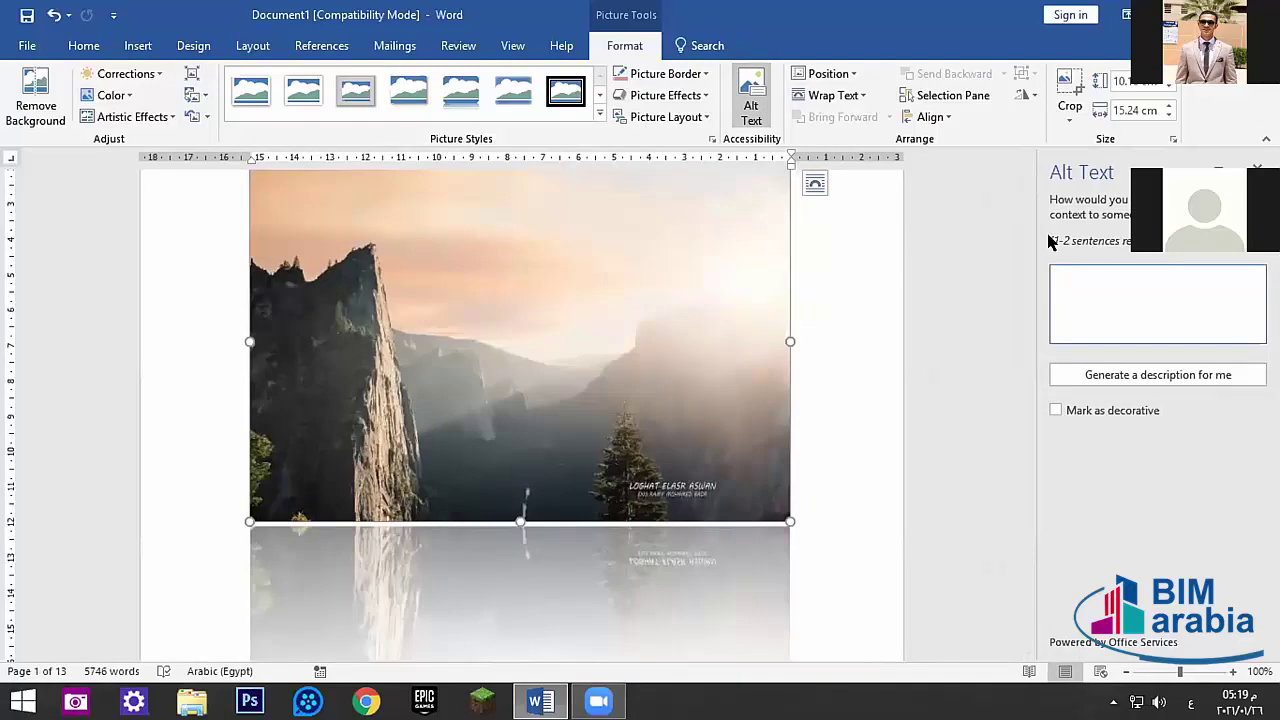
left_click(1258, 167)
scroll(1012, 242, "down", 3)
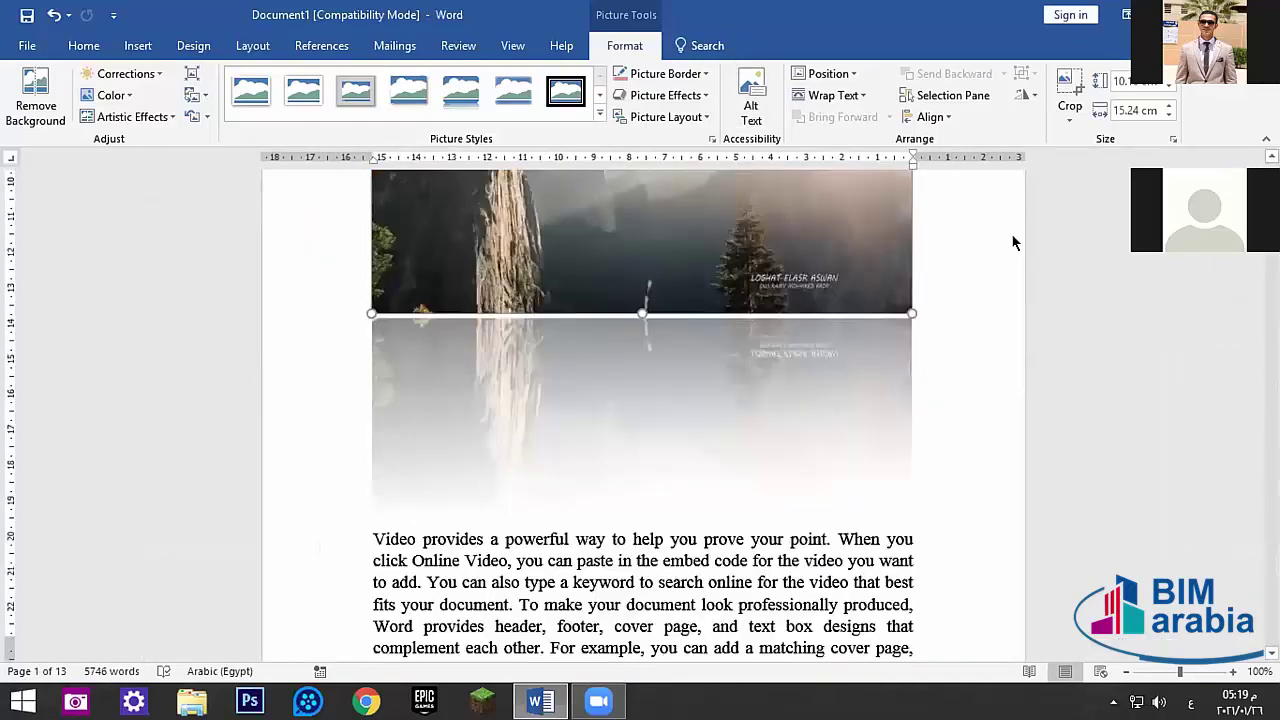
scroll(1012, 242, "down", 3)
left_click_drag(614, 363, 533, 365)
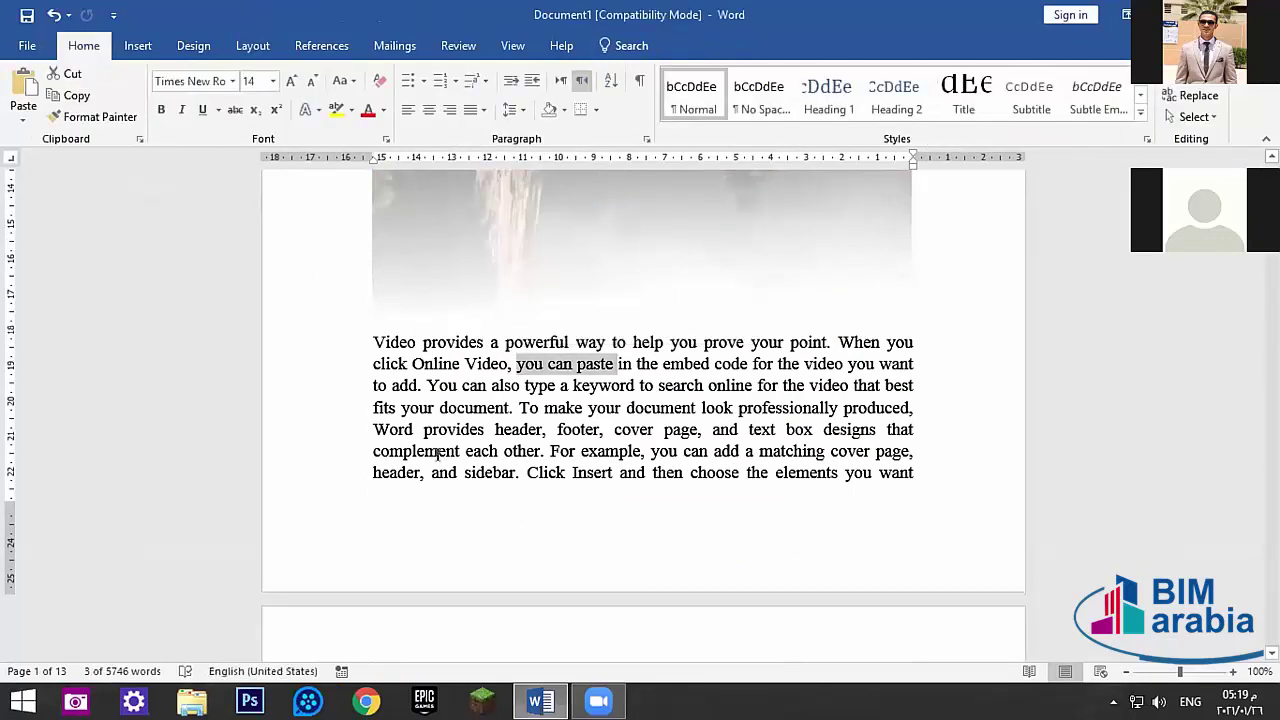
left_click_drag(374, 450, 644, 452)
left_click(647, 472)
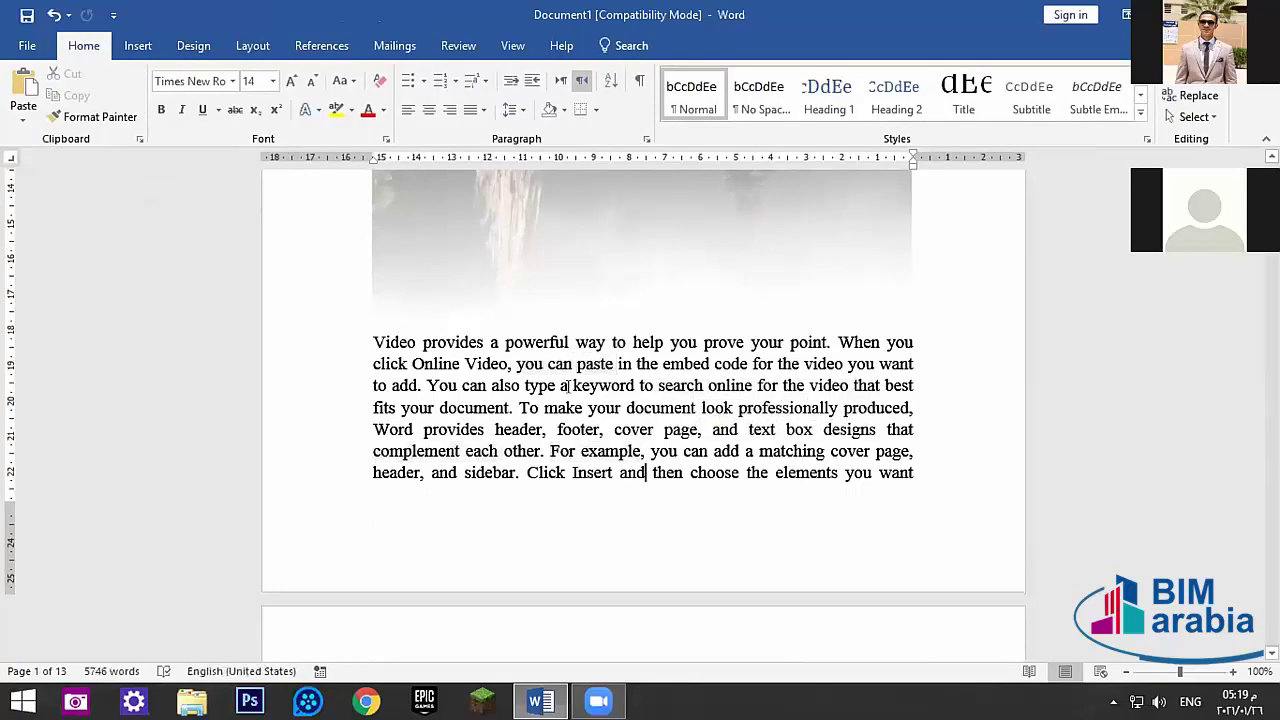
left_click_drag(567, 385, 705, 387)
left_click_drag(588, 407, 700, 407)
left_click_drag(570, 385, 684, 385)
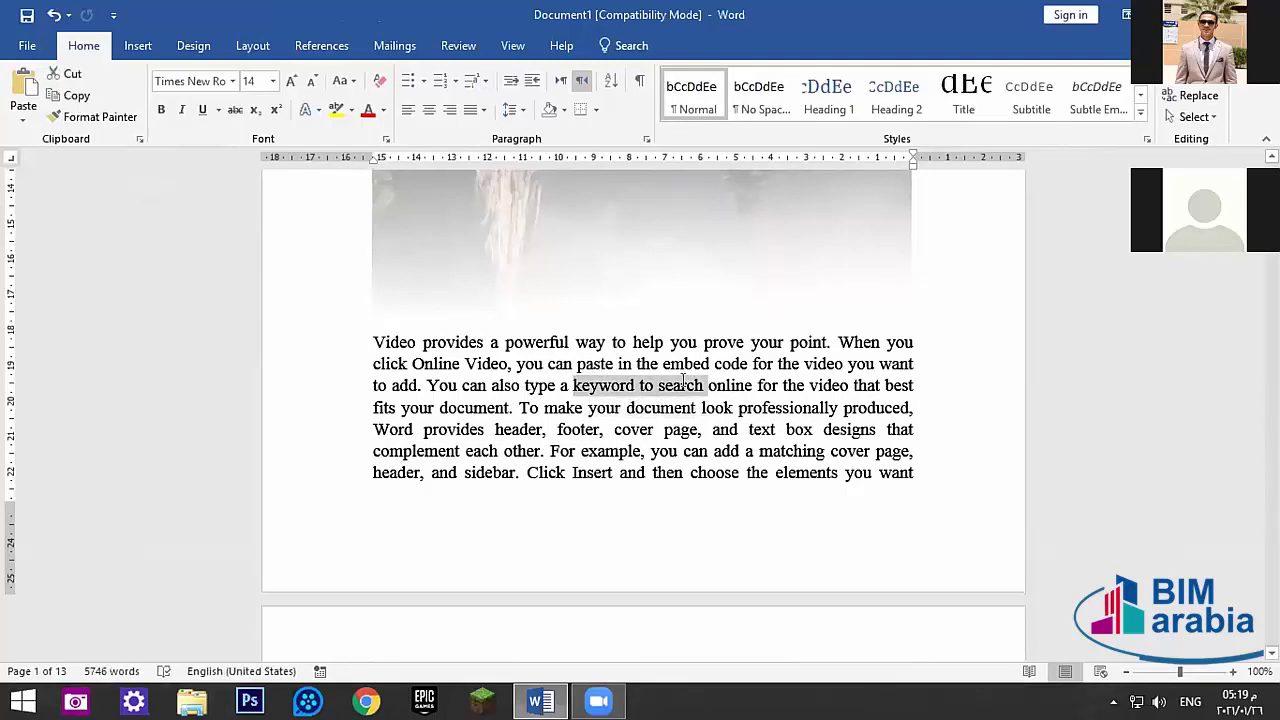
left_click_drag(588, 407, 762, 404)
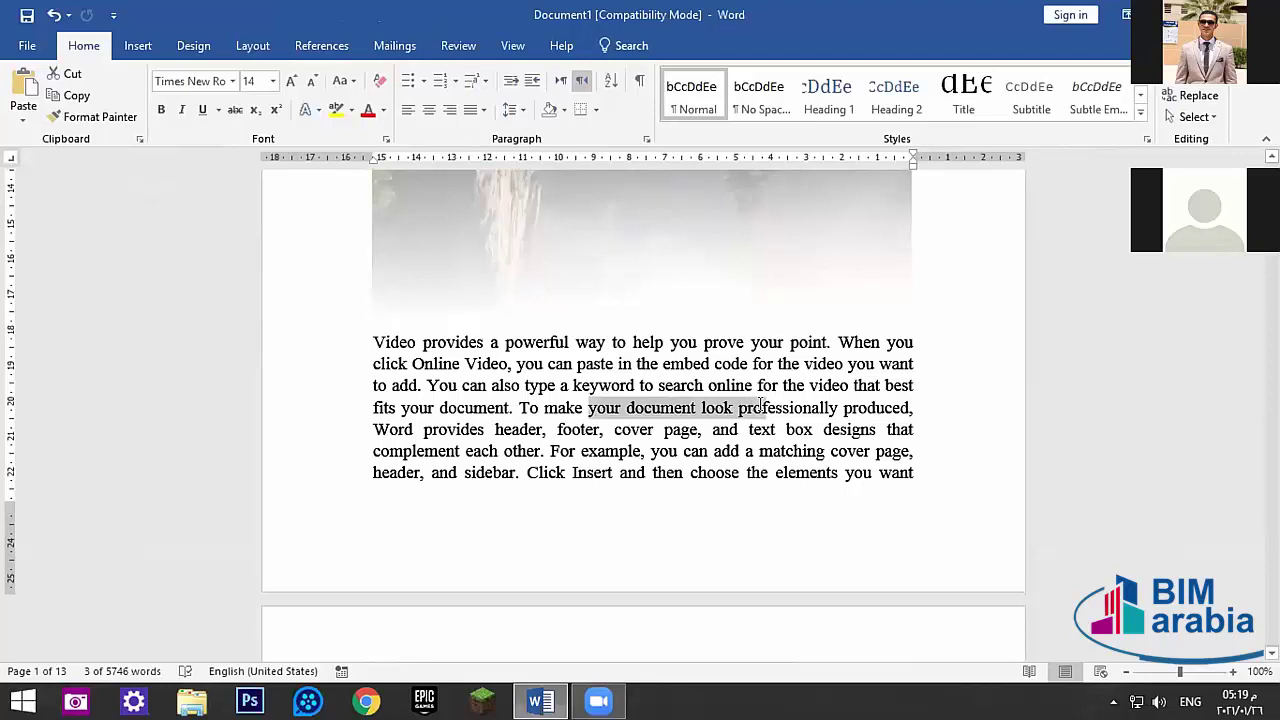
left_click(732, 388)
left_click(862, 297)
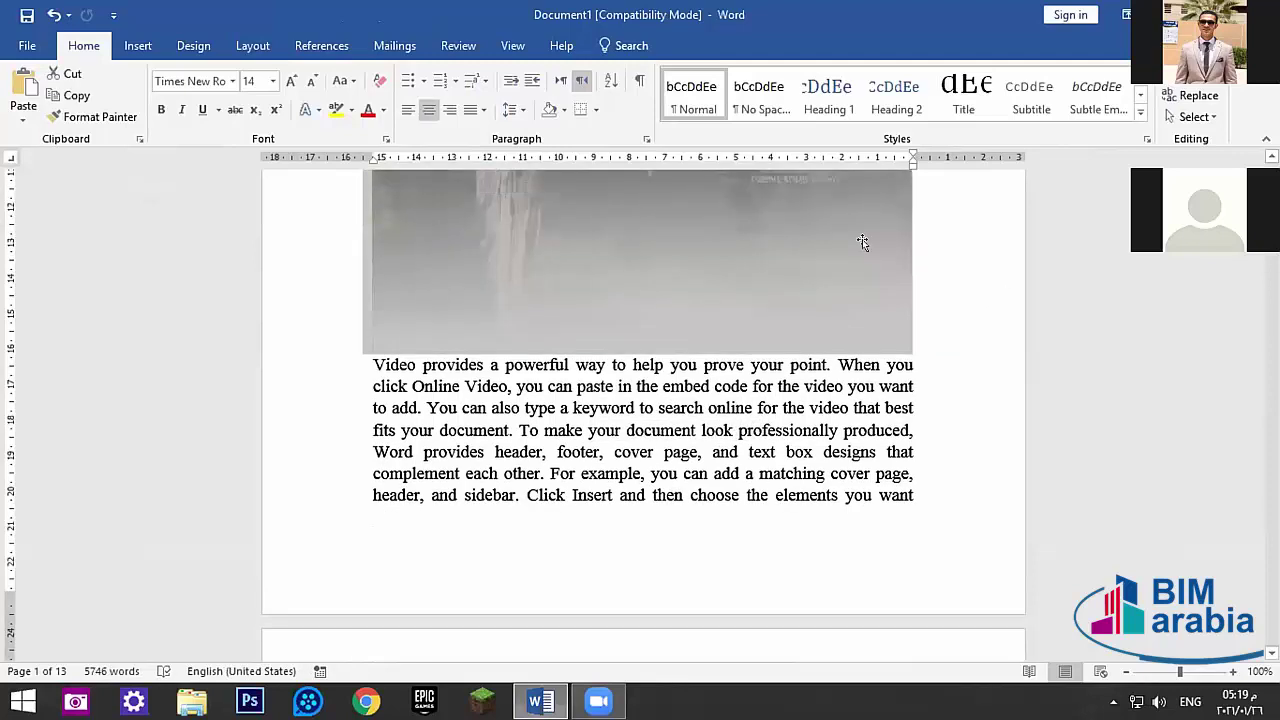
scroll(623, 286, "up", 3)
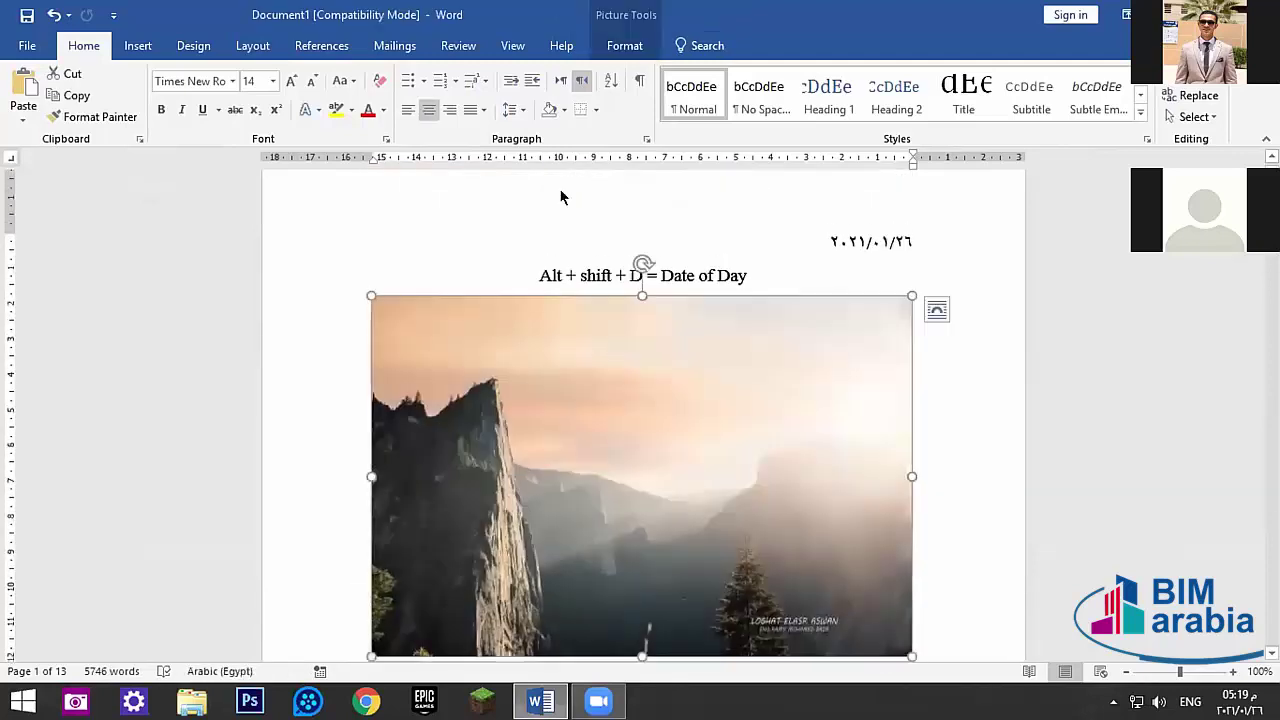
left_click(612, 45)
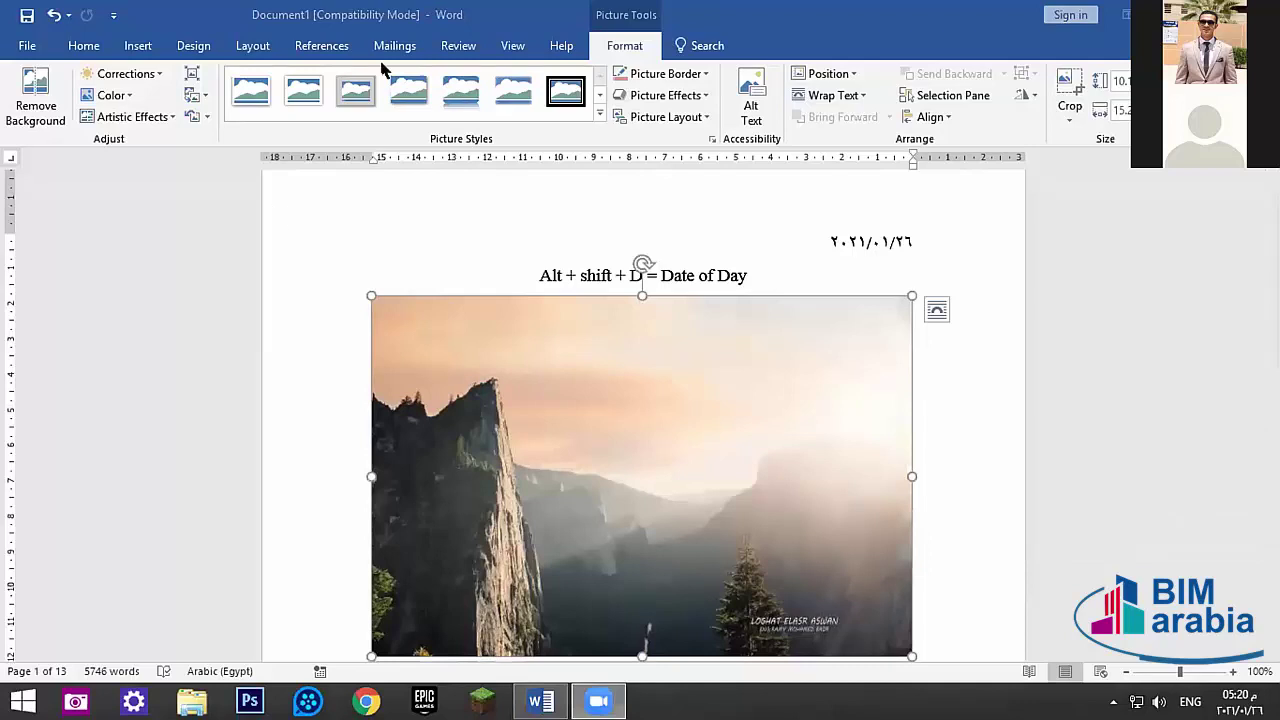
- Set the reflected picture's height to 11 cm in the Format tab's Size group
left_click(245, 50)
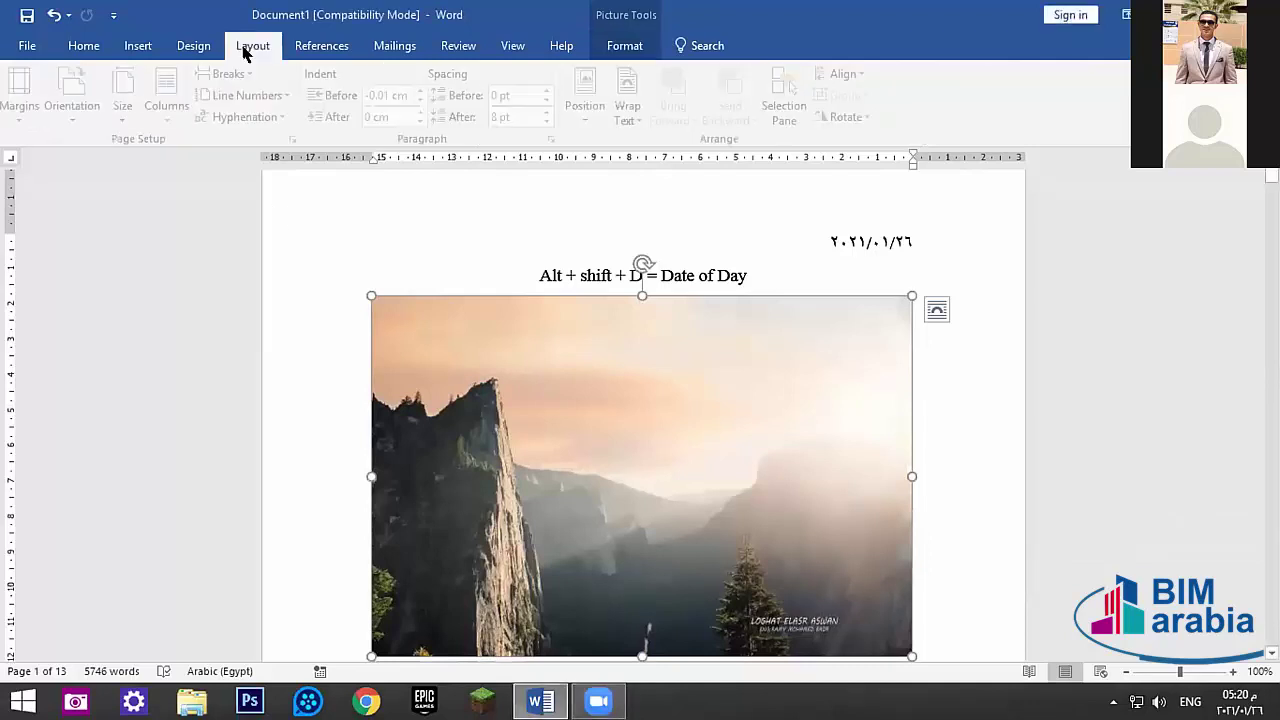
scroll(250, 48, "down", 2)
scroll(320, 42, "up", 4)
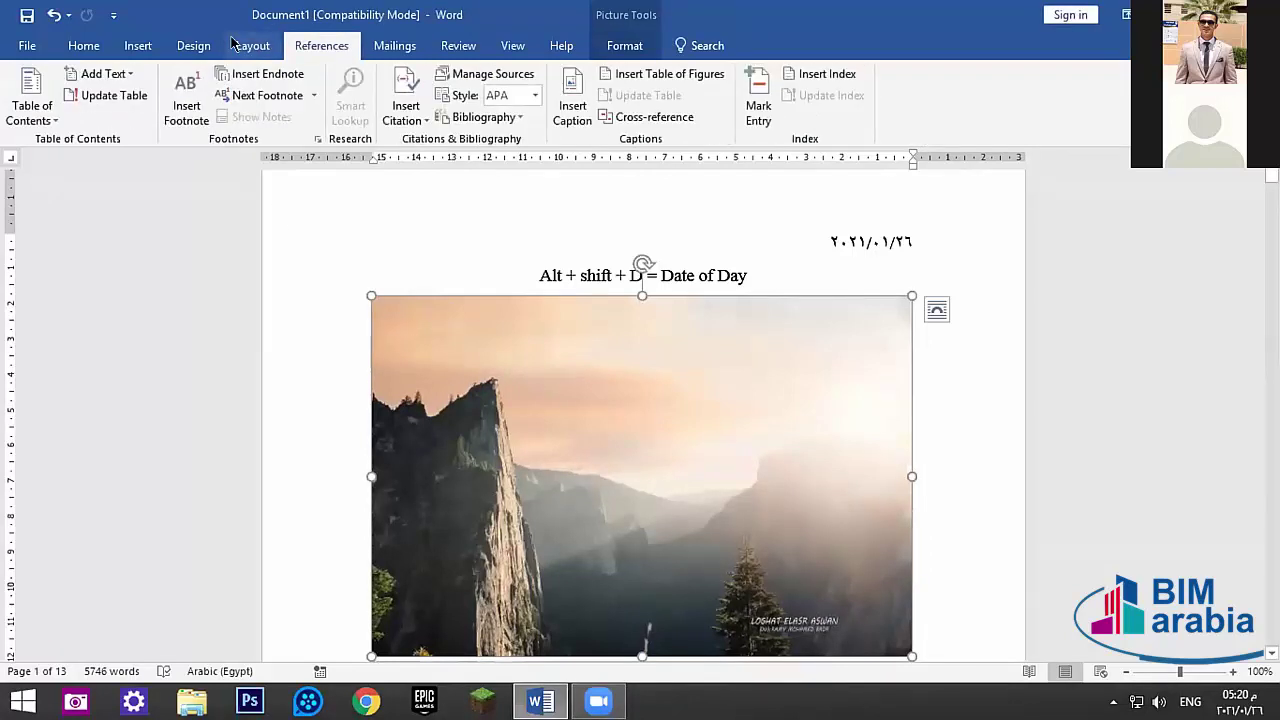
left_click(138, 45)
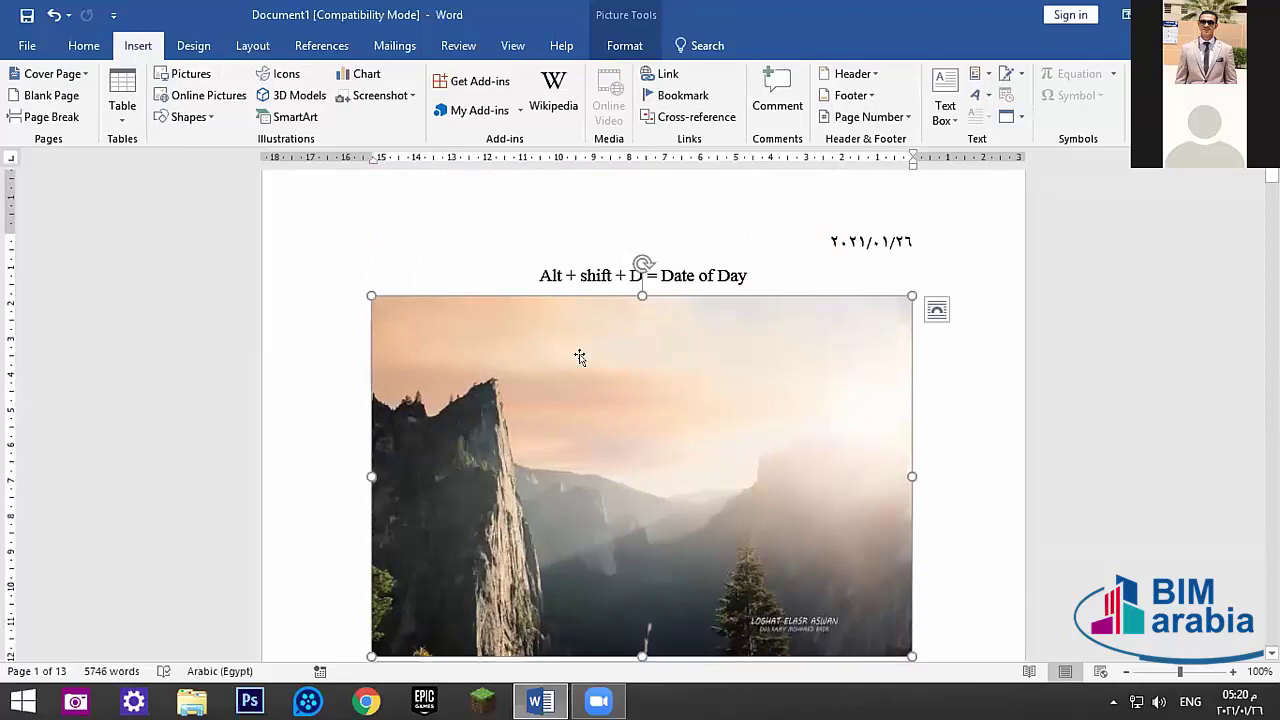
scroll(673, 344, "down", 1)
scroll(673, 344, "down", 2)
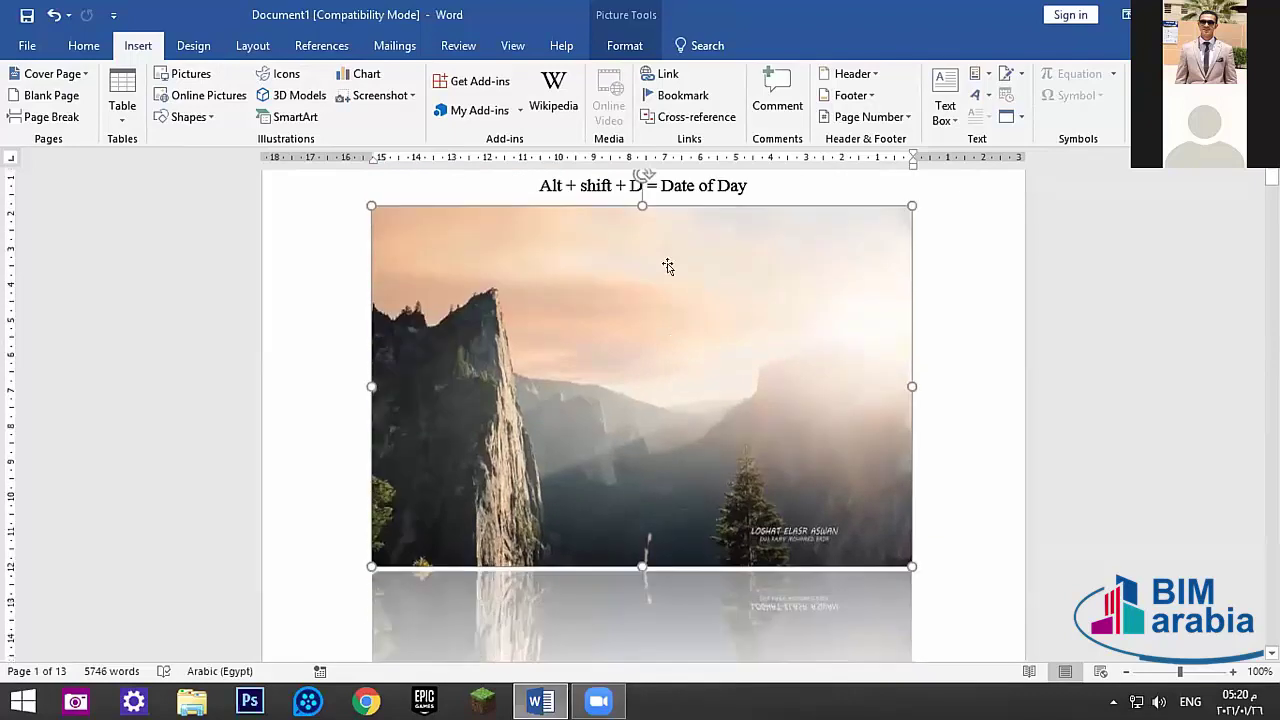
left_click(620, 45)
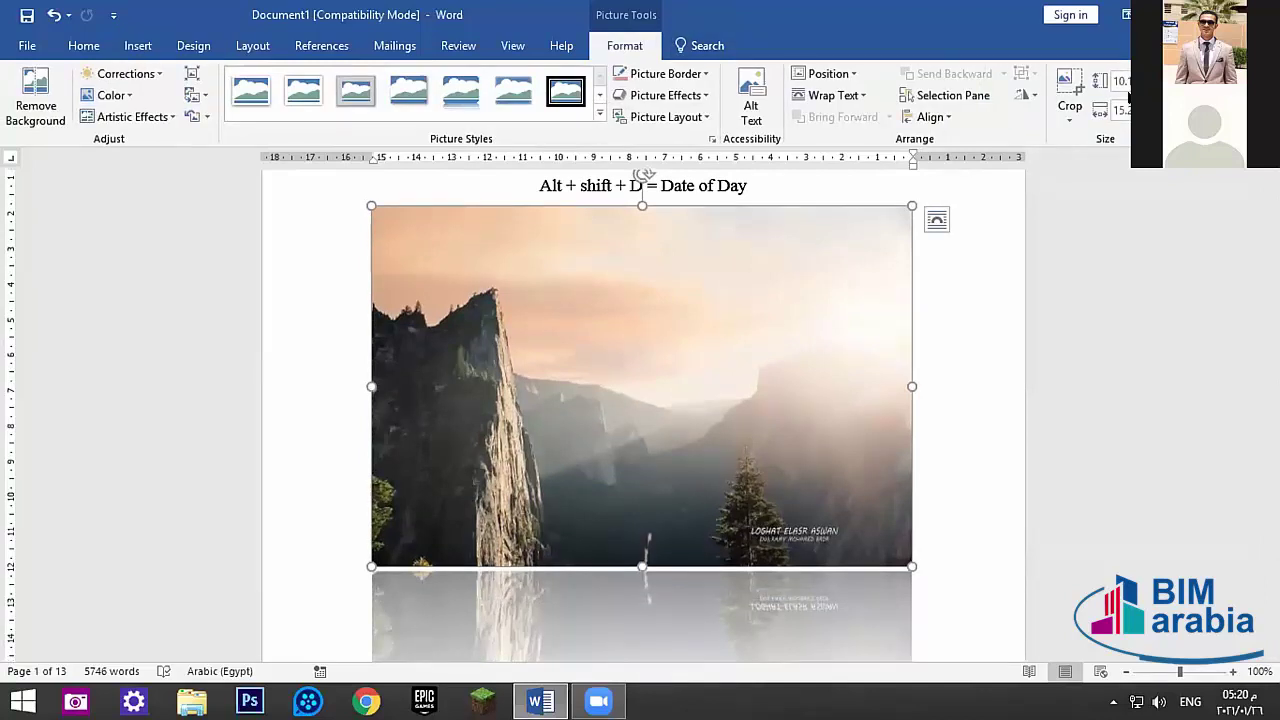
left_click(1122, 81)
type("11")
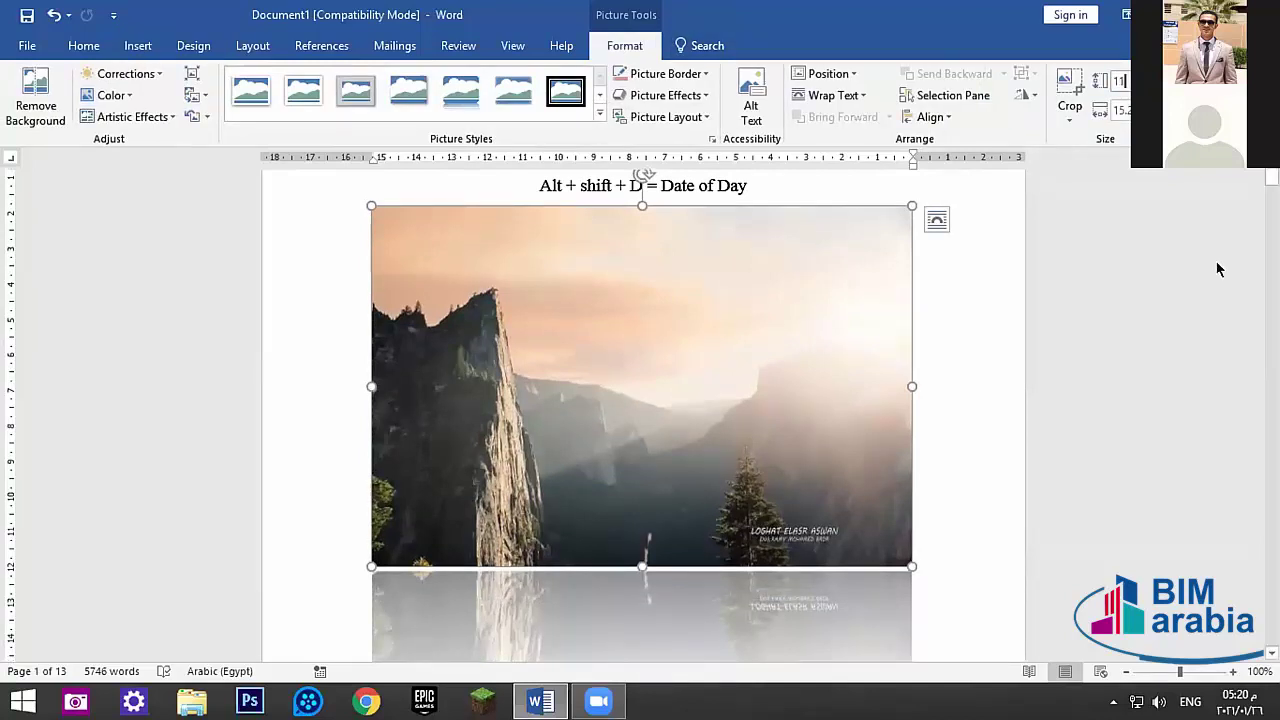
key("Return")
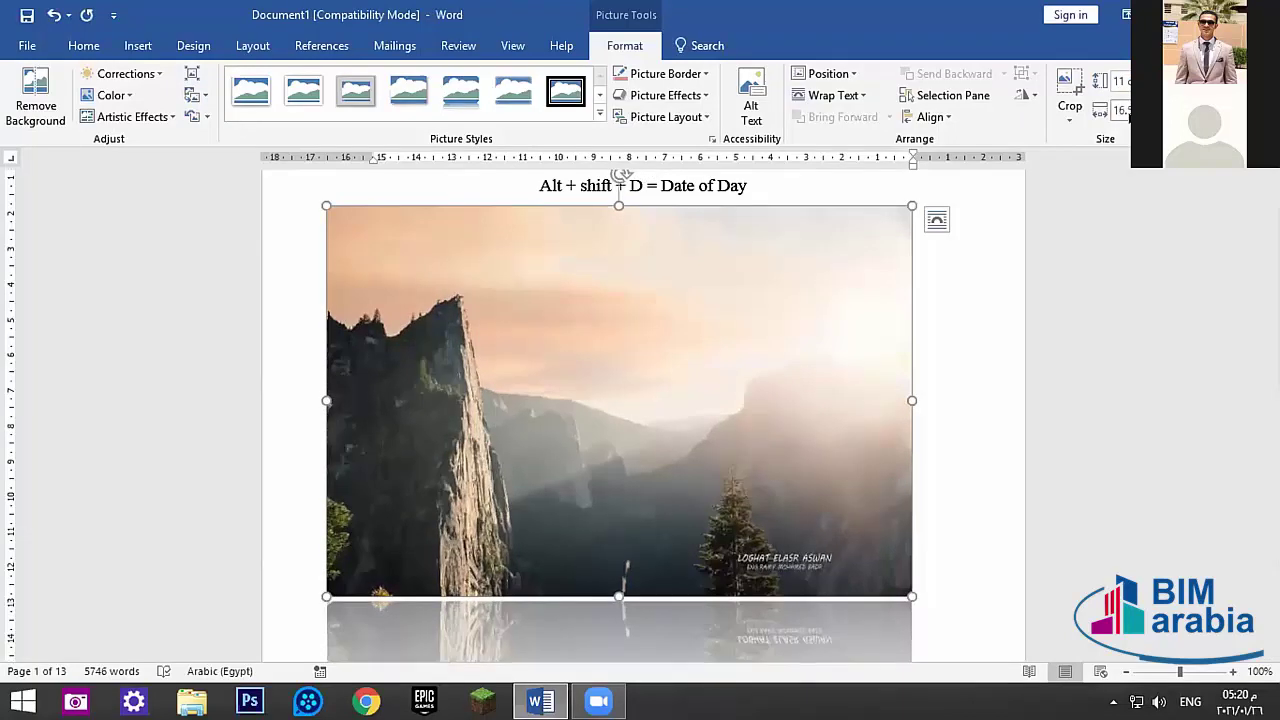
- Uncheck Lock aspect ratio on the Size tab of the picture's Layout dialog and confirm
right_click(567, 406)
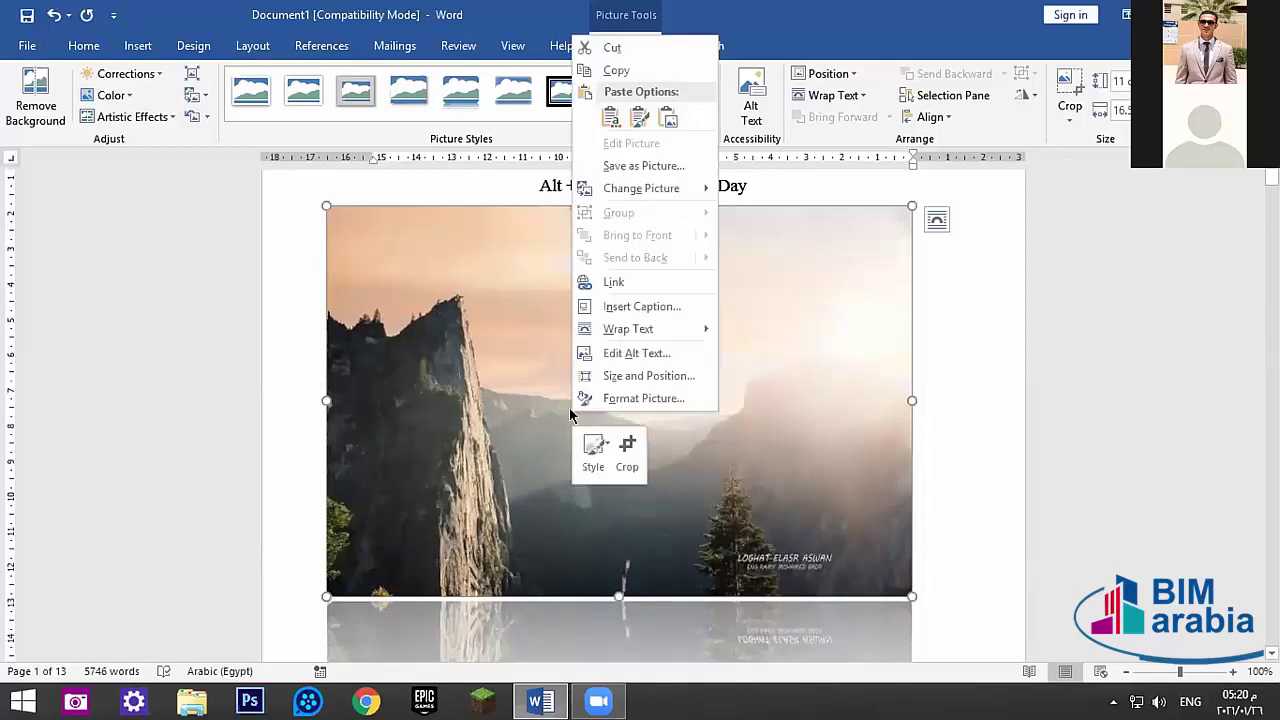
left_click(660, 376)
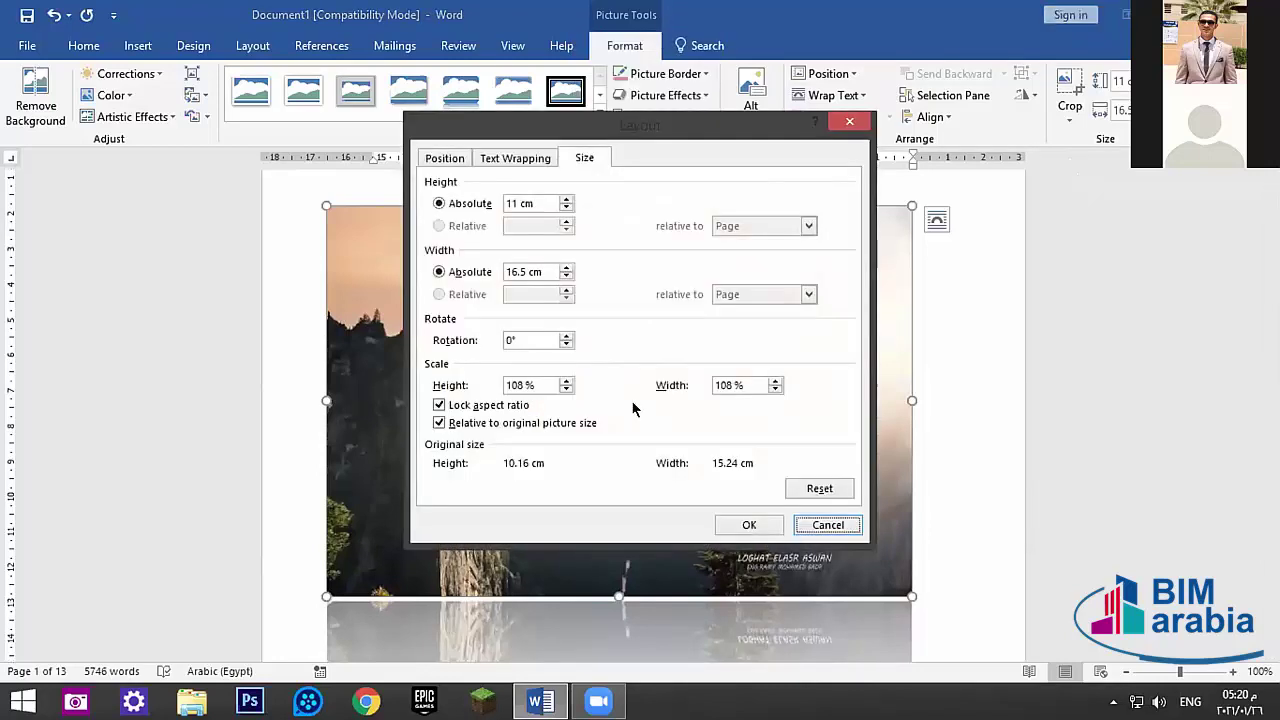
left_click_drag(543, 133, 493, 111)
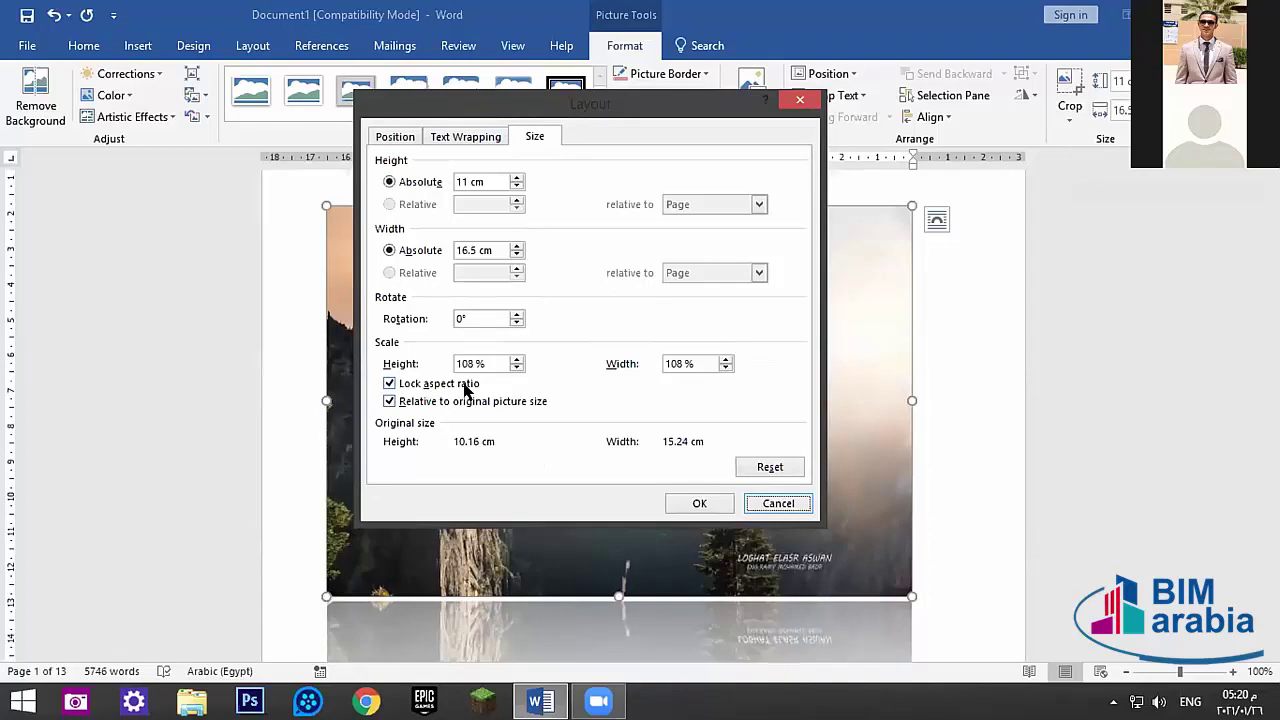
left_click(388, 384)
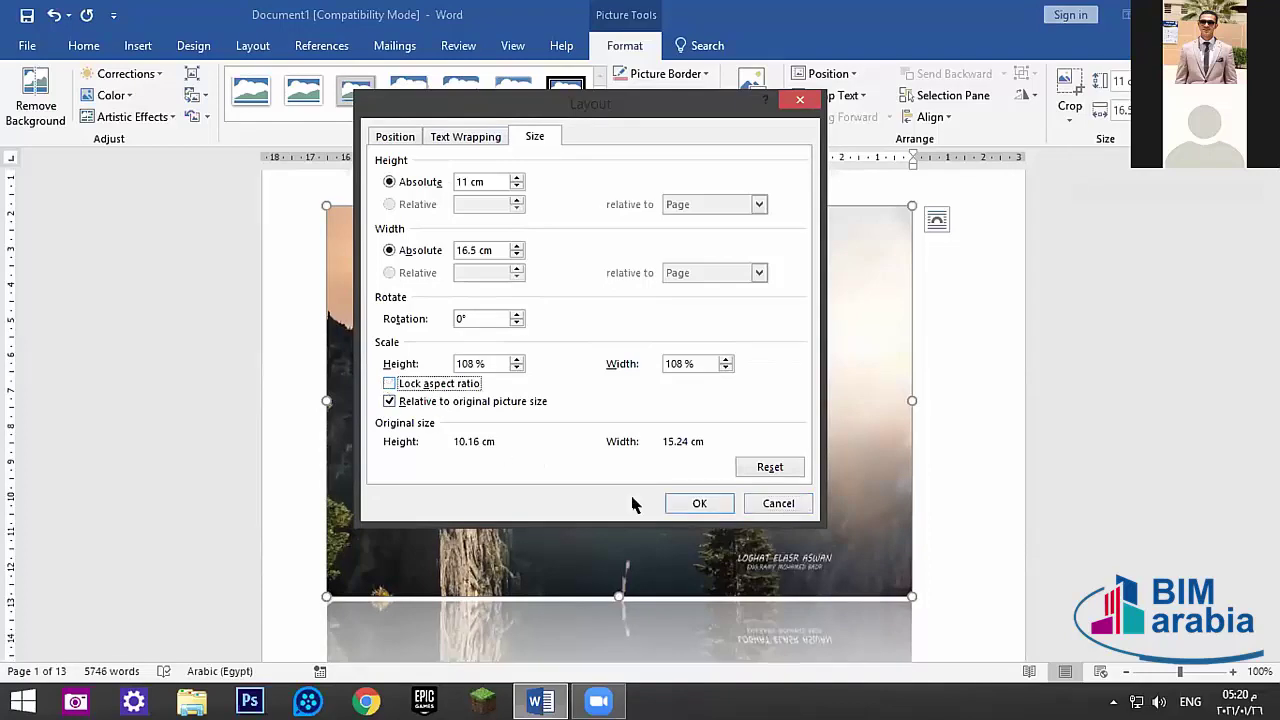
left_click(677, 503)
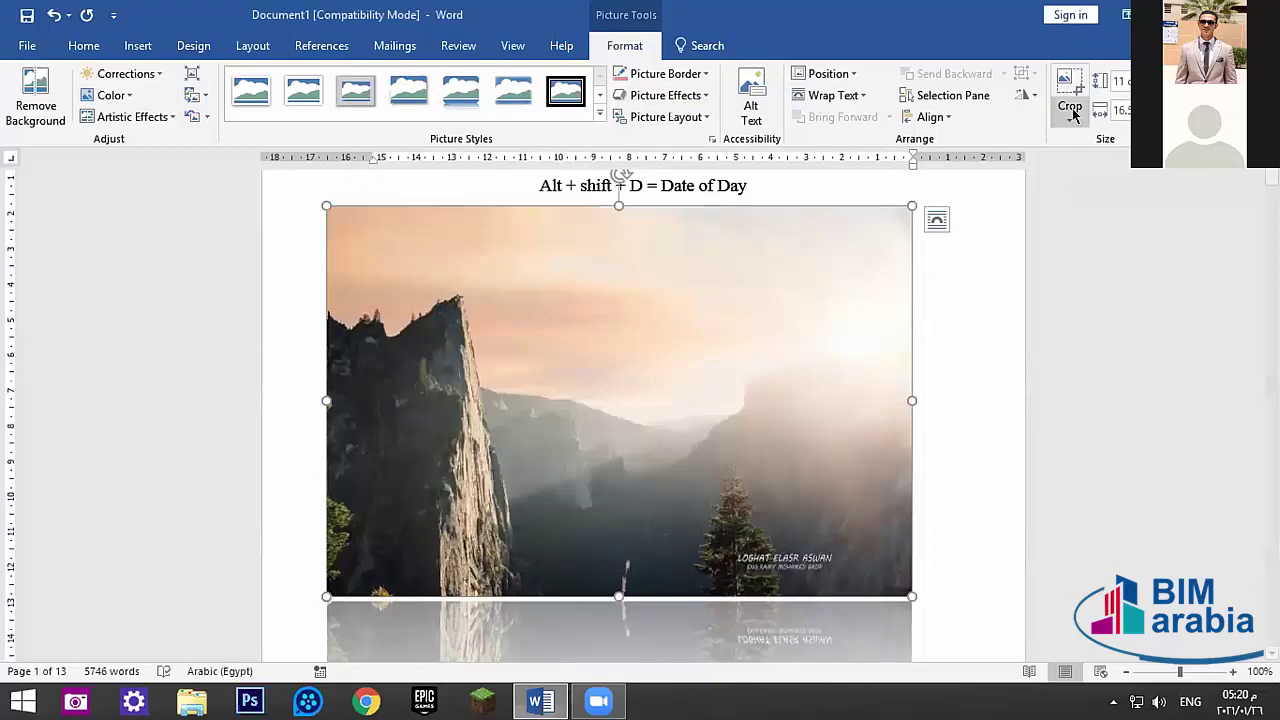
left_click(1111, 79)
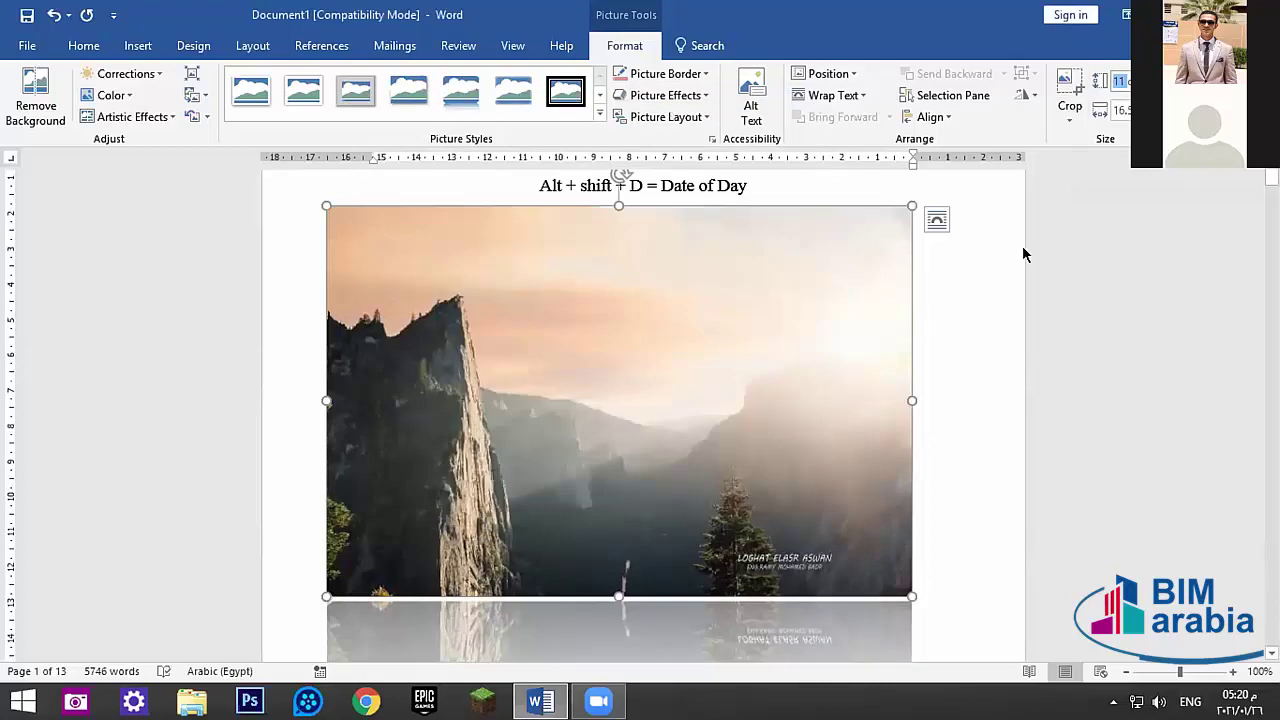
type("15")
key("Return")
scroll(950, 268, "down", 3)
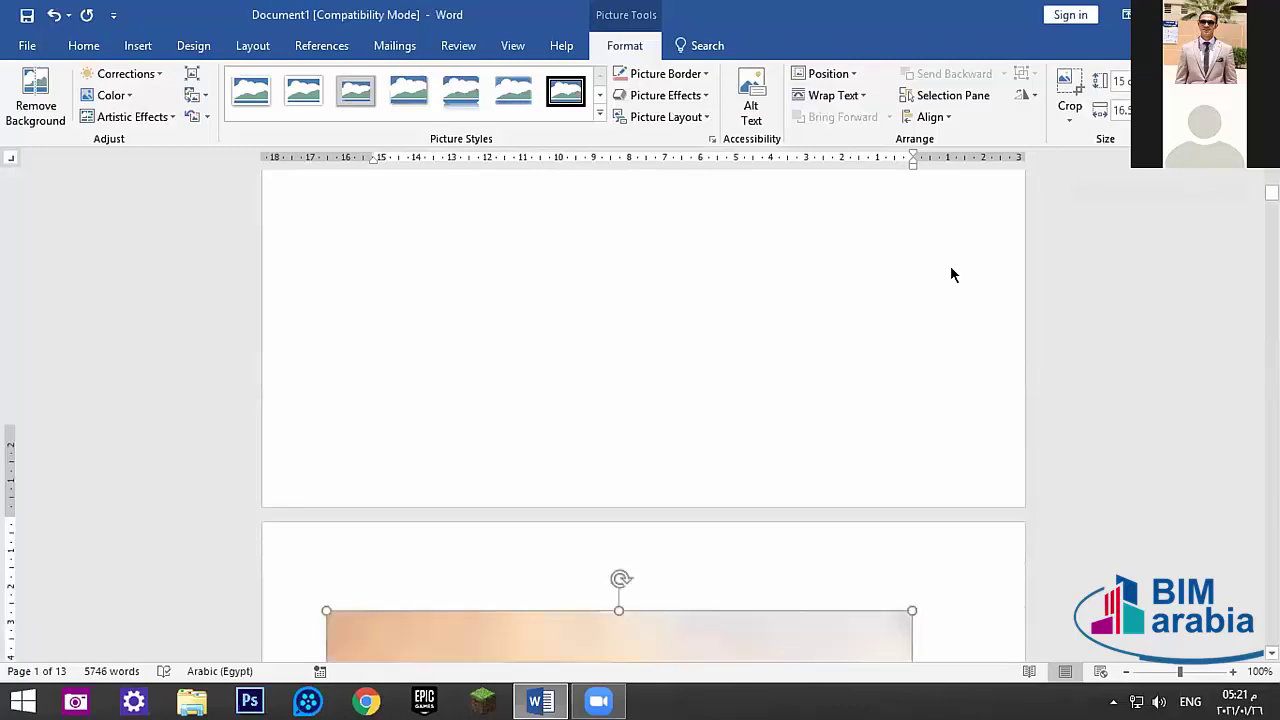
scroll(950, 265, "down", 8)
scroll(950, 265, "up", 1)
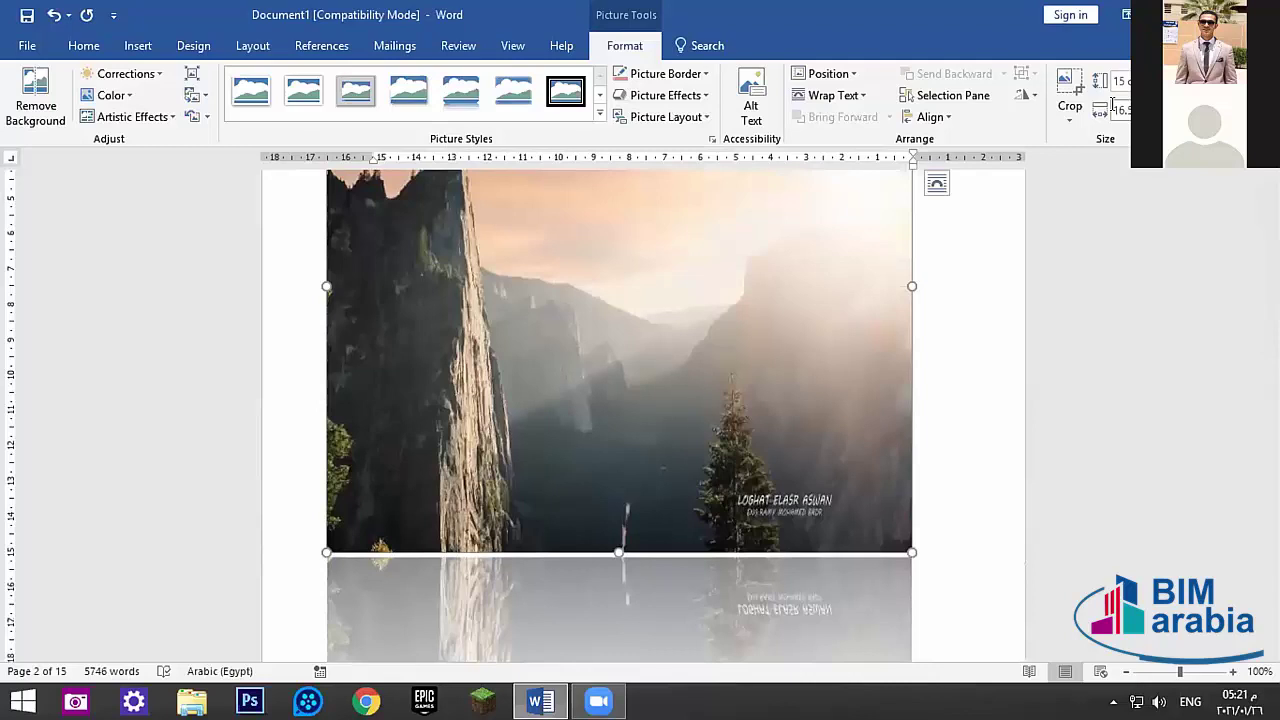
key("ctrl+z")
scroll(1013, 120, "up", 1)
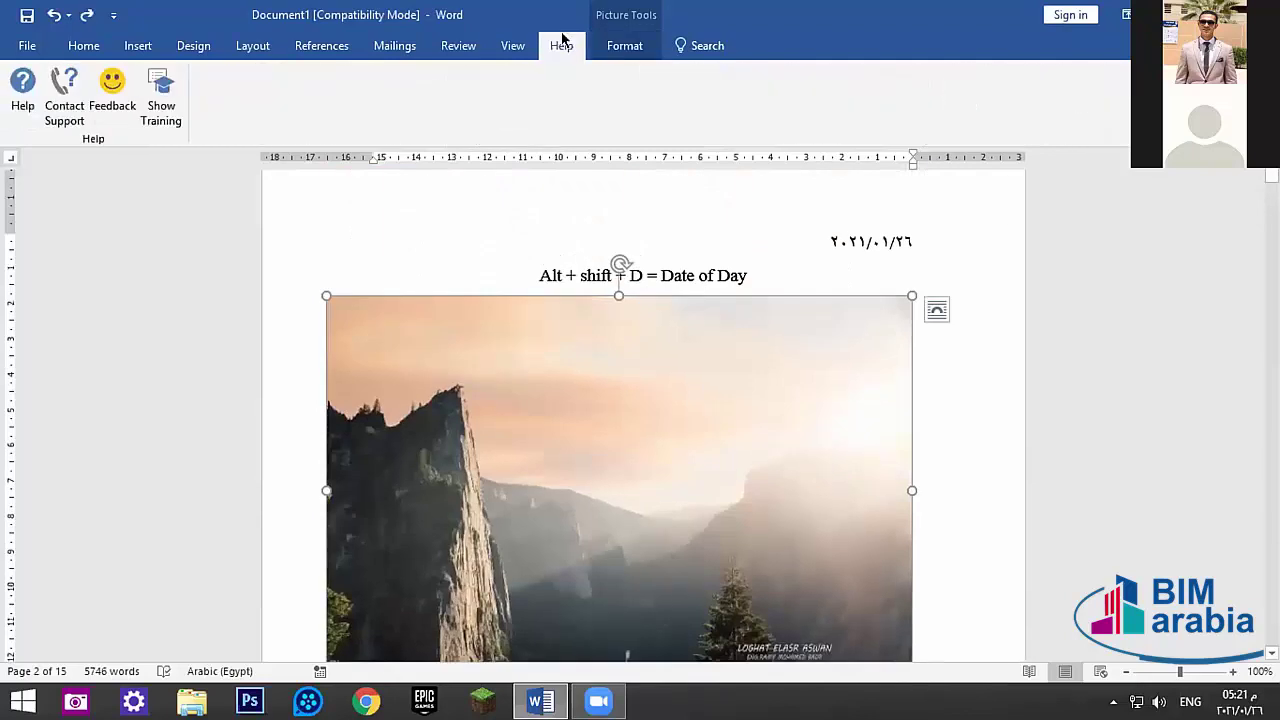
left_click(616, 44)
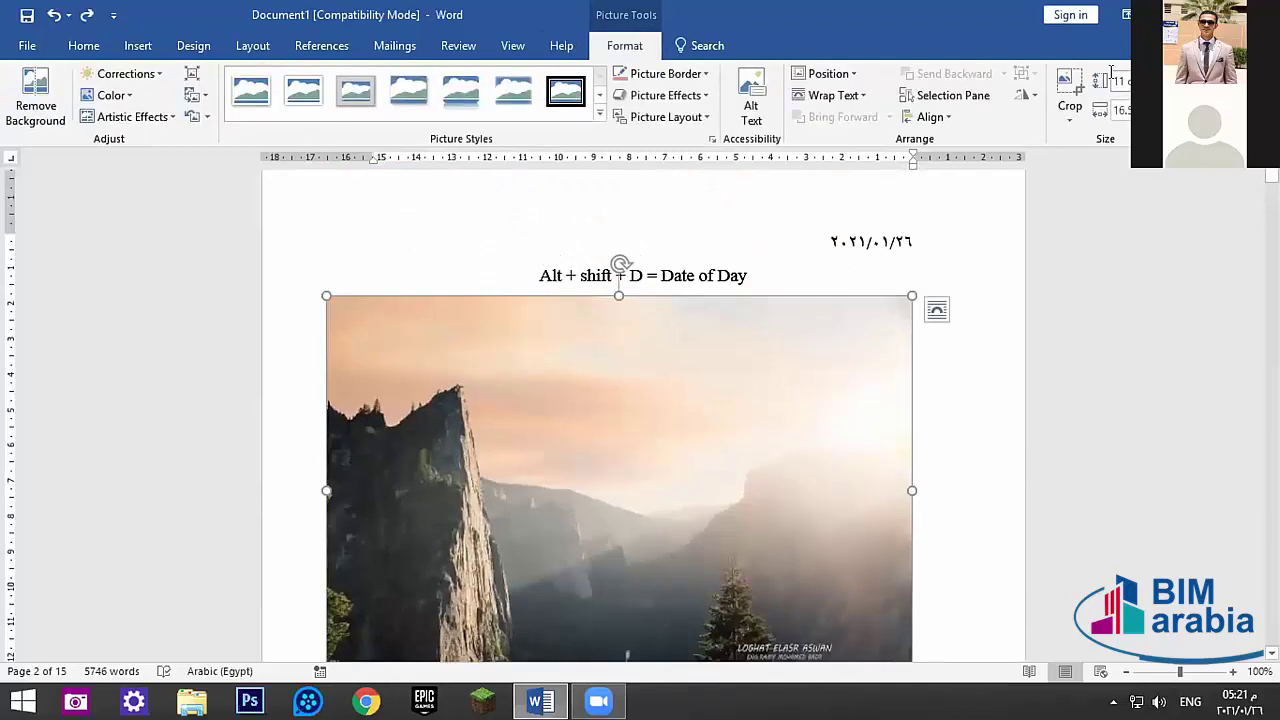
left_click(1117, 108)
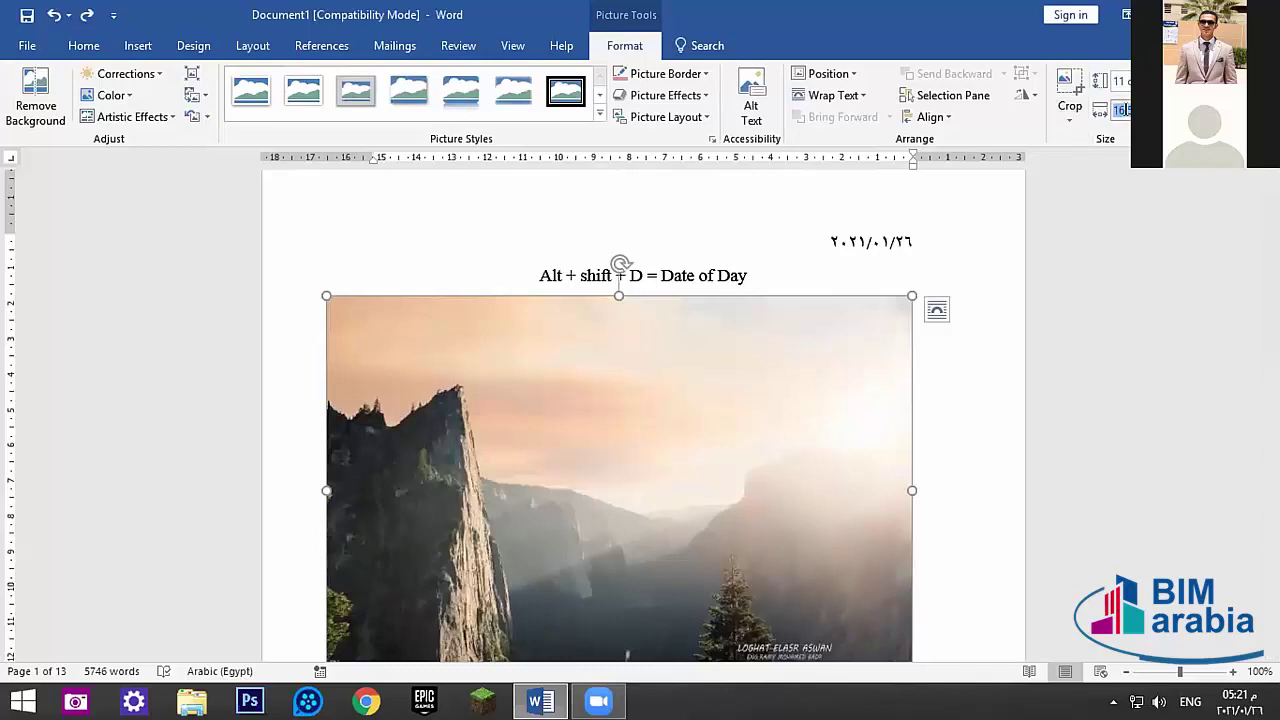
type("16.5")
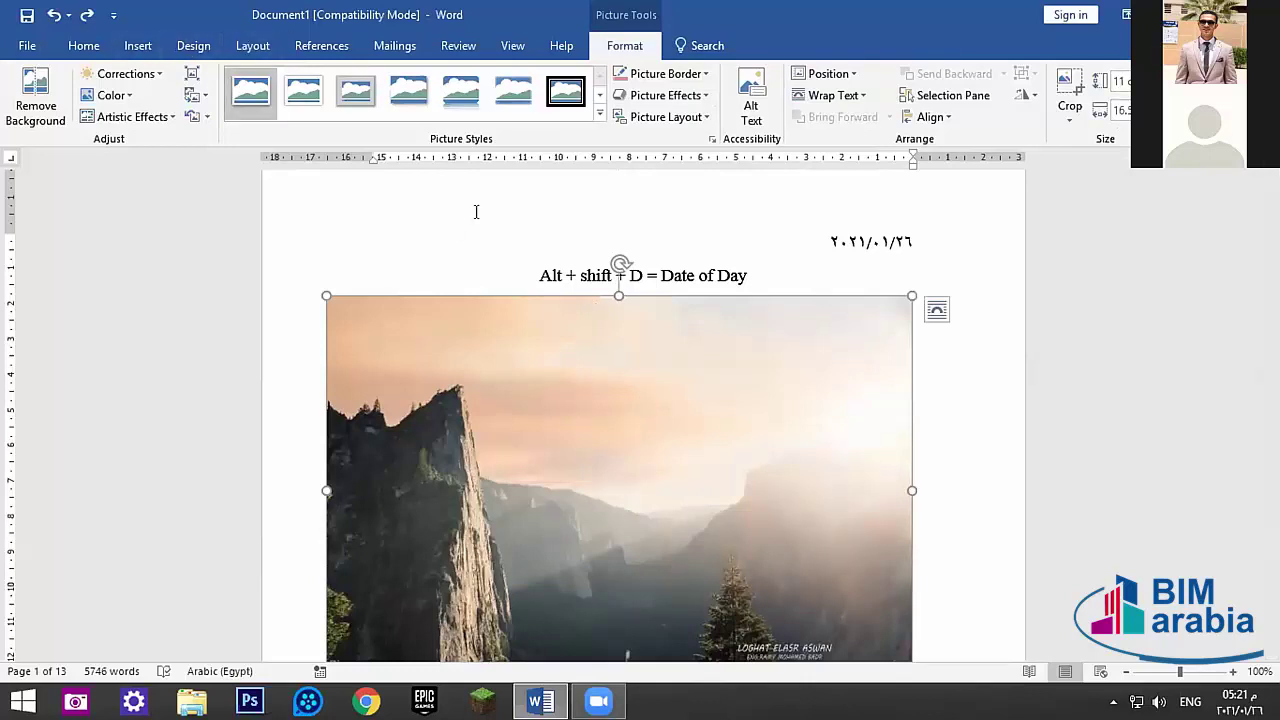
- Replace the landscape picture with a 5-column, 2-row table and view its AutoFit choices
left_click(139, 47)
left_click(121, 110)
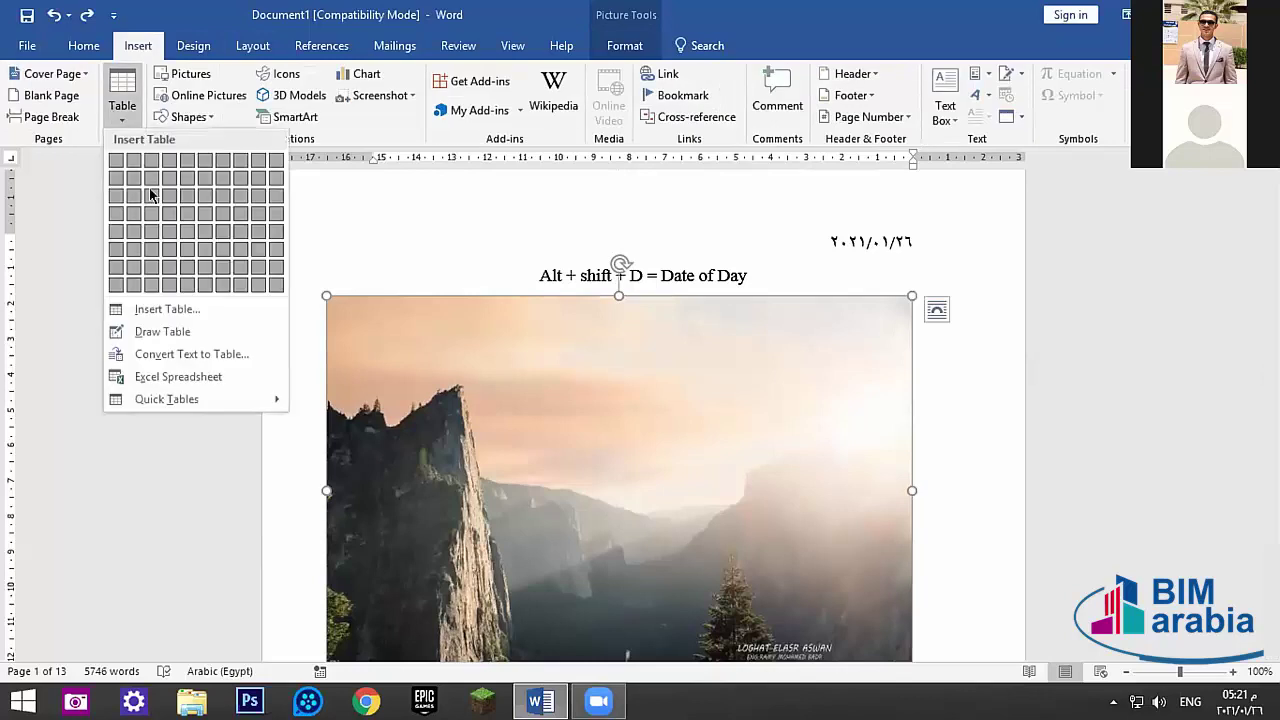
left_click(610, 481)
key("Delete")
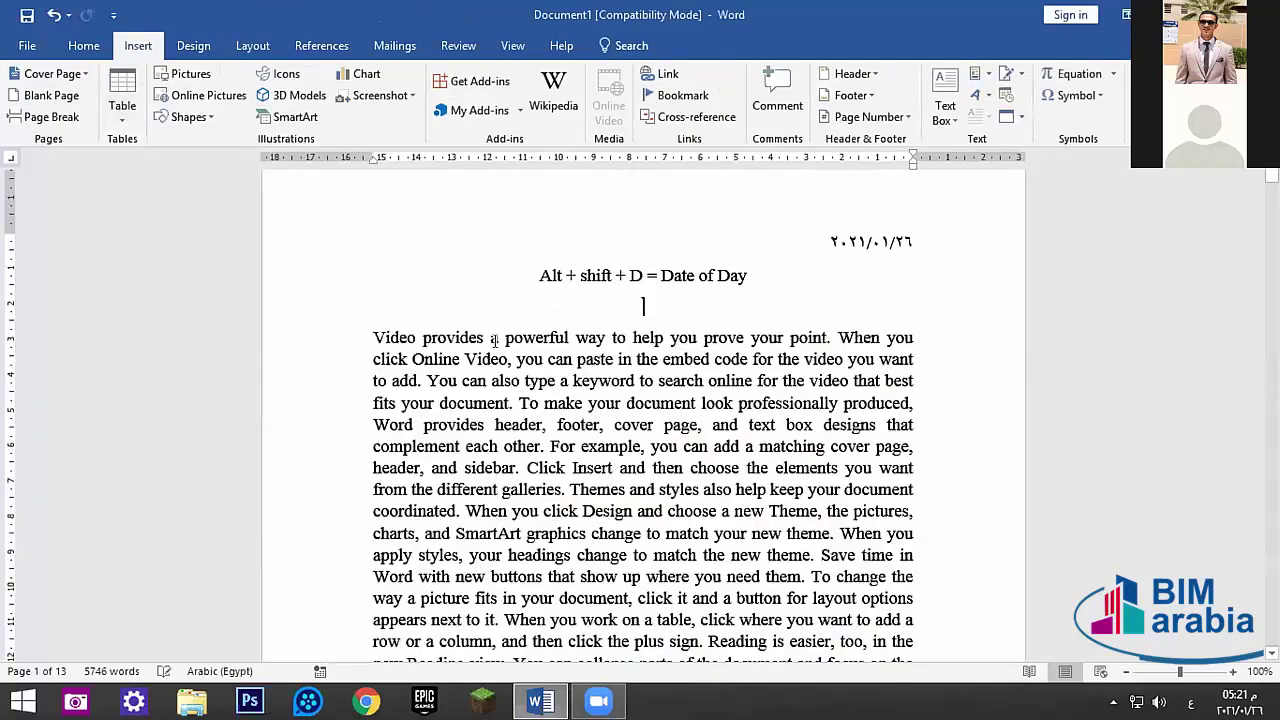
left_click(121, 105)
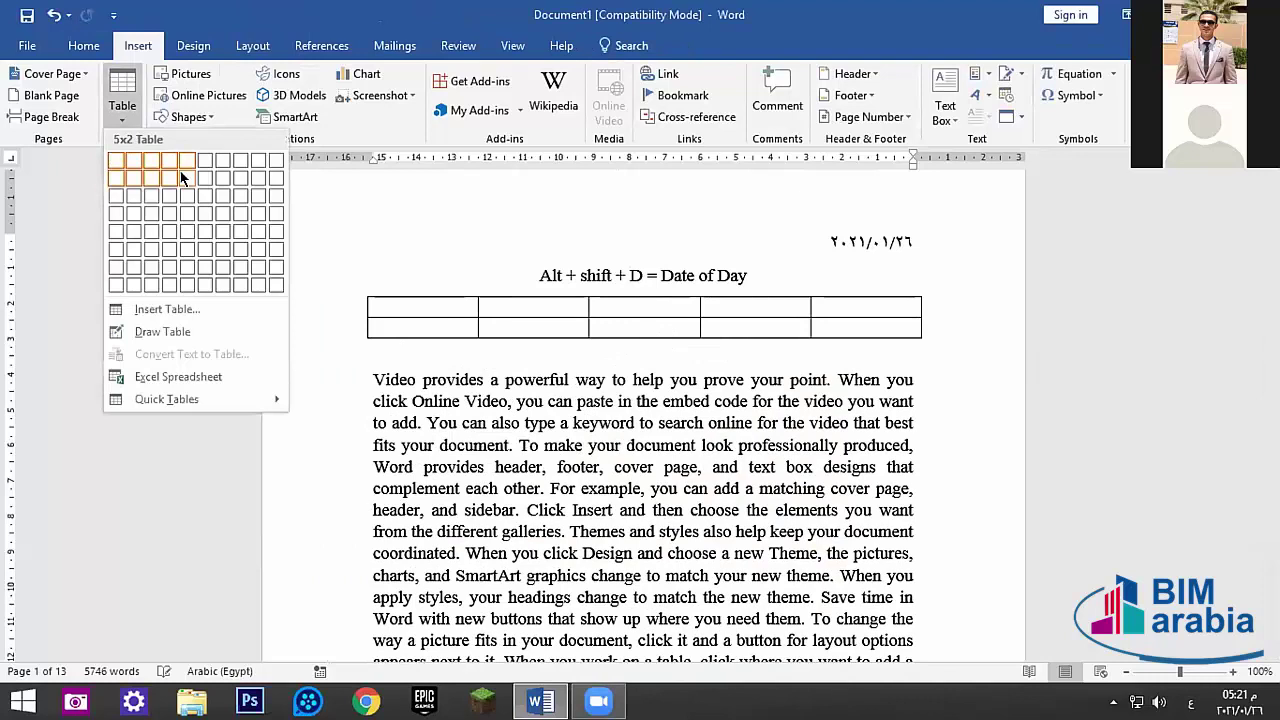
left_click(183, 177)
left_click(676, 46)
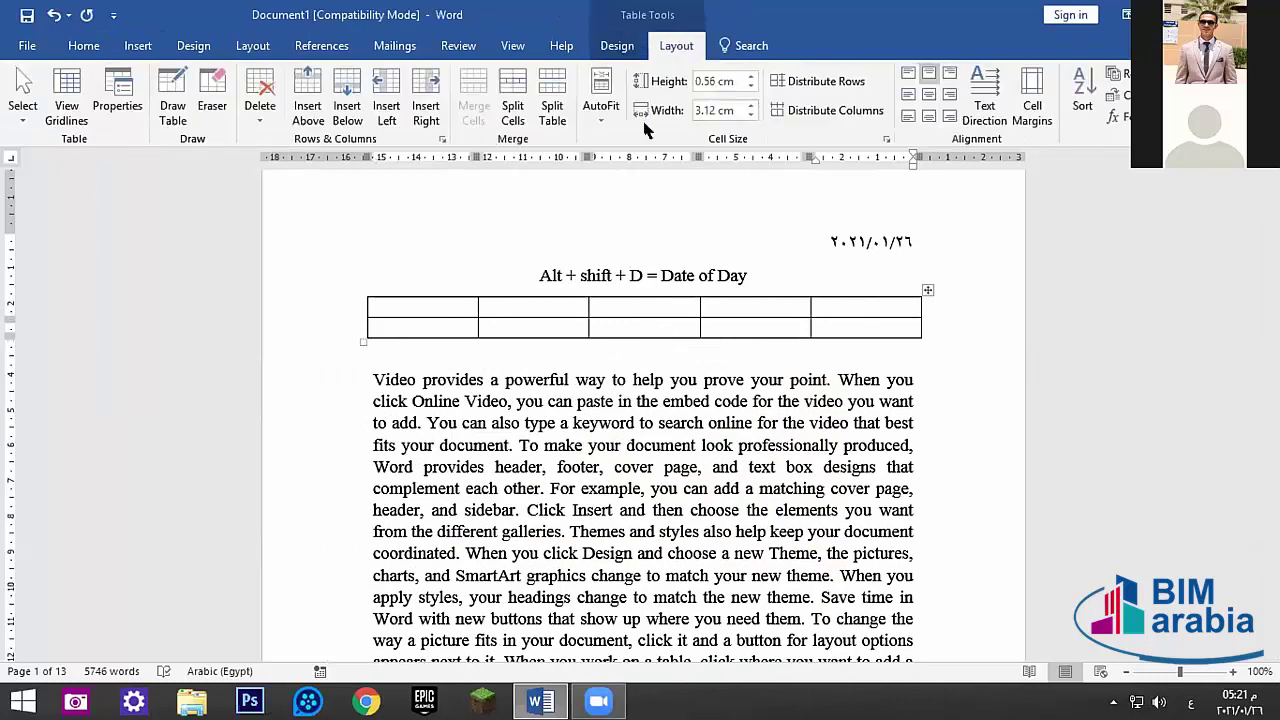
left_click(601, 108)
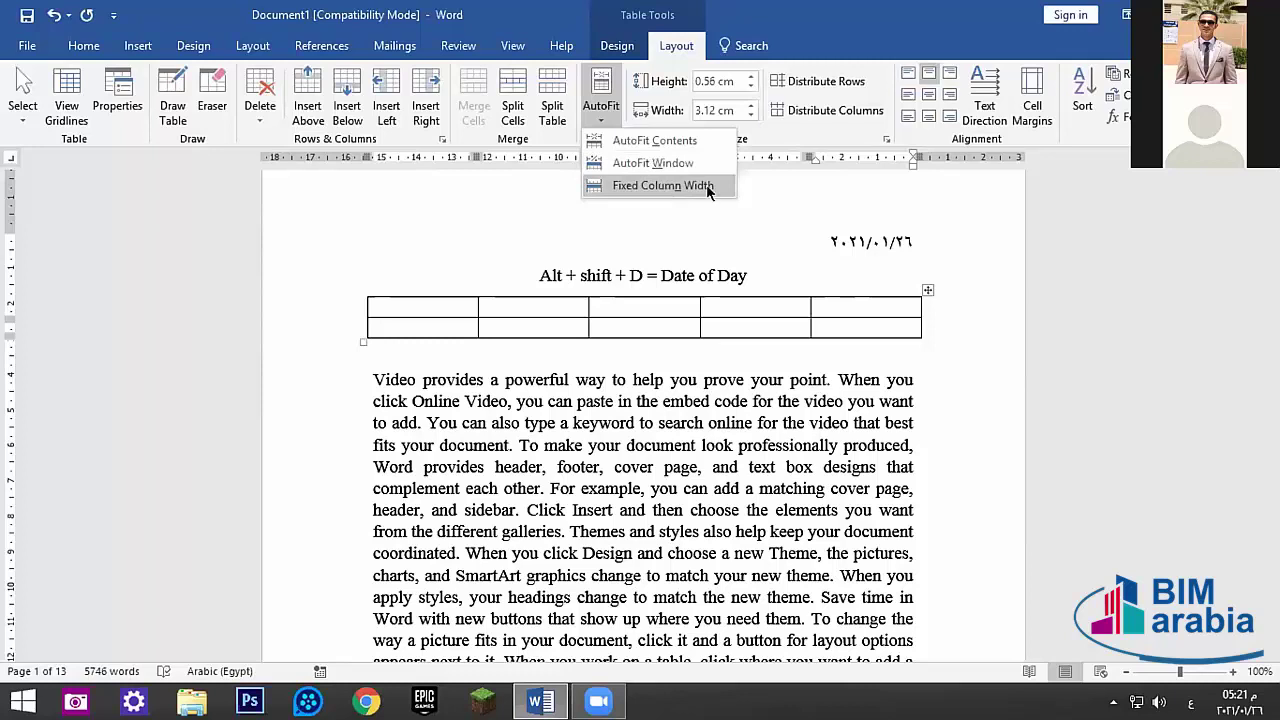
left_click(391, 275)
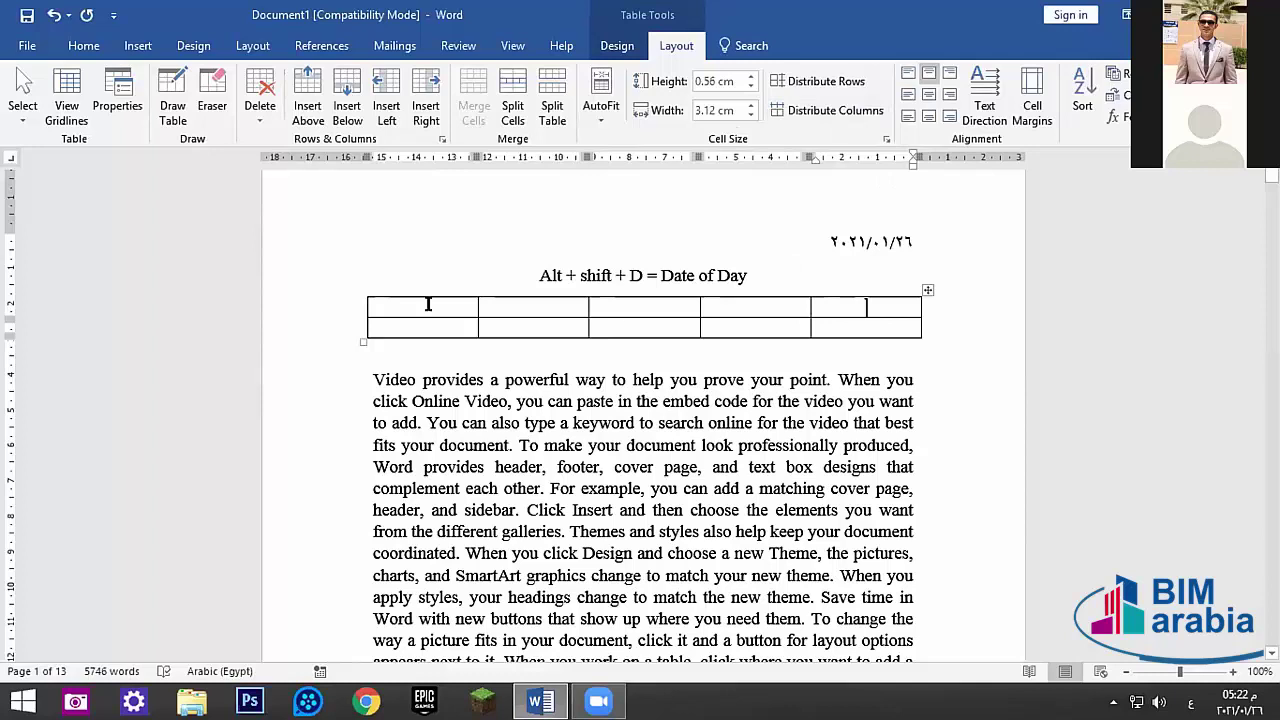
left_click_drag(428, 304, 905, 335)
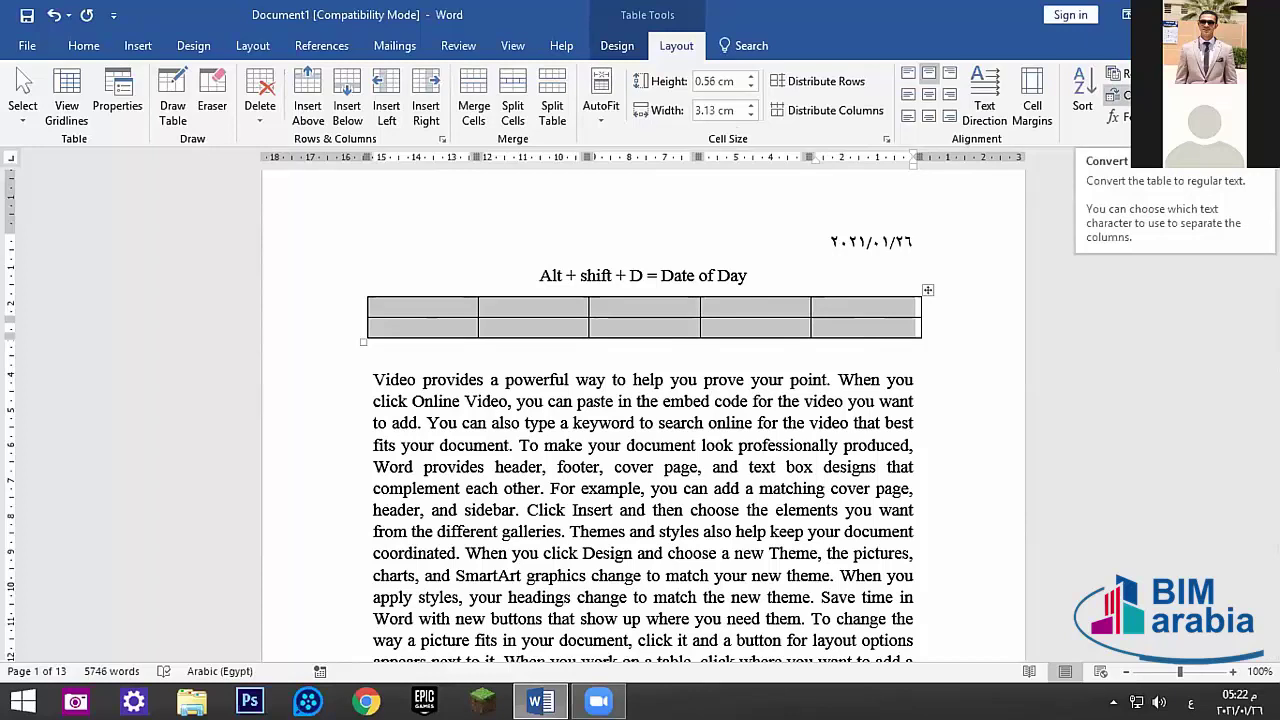
left_click(1113, 117)
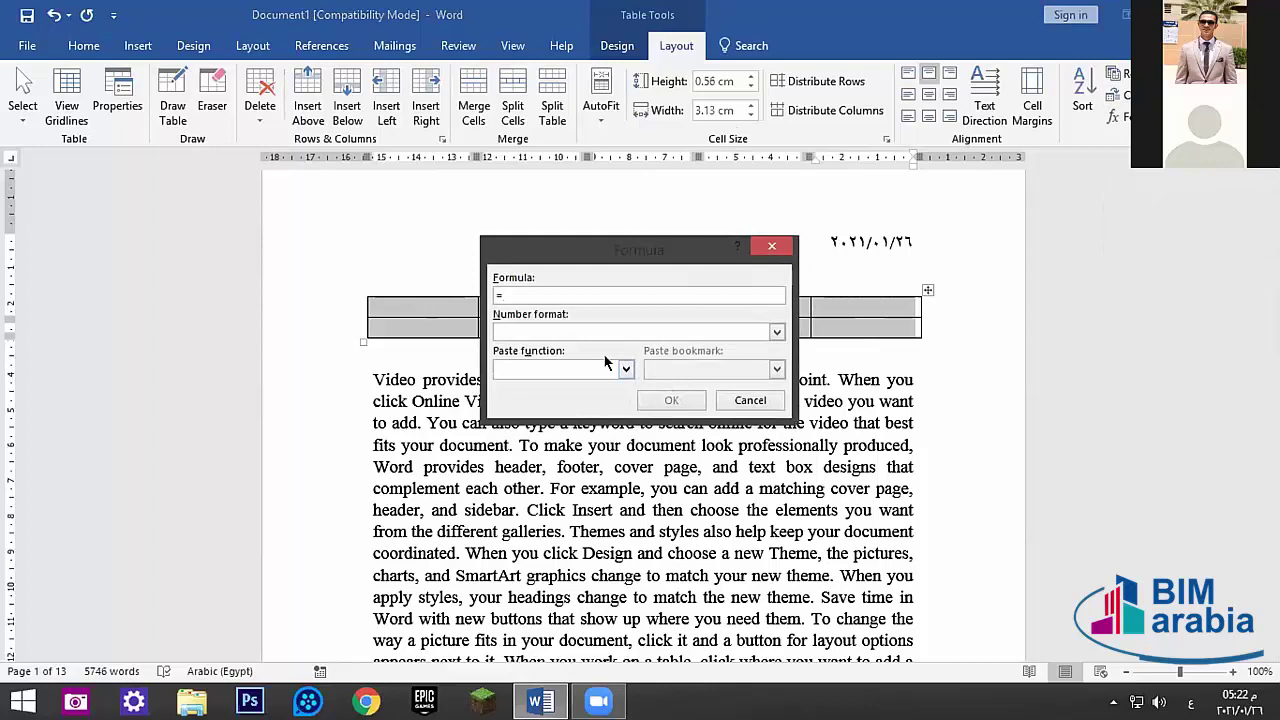
left_click(782, 250)
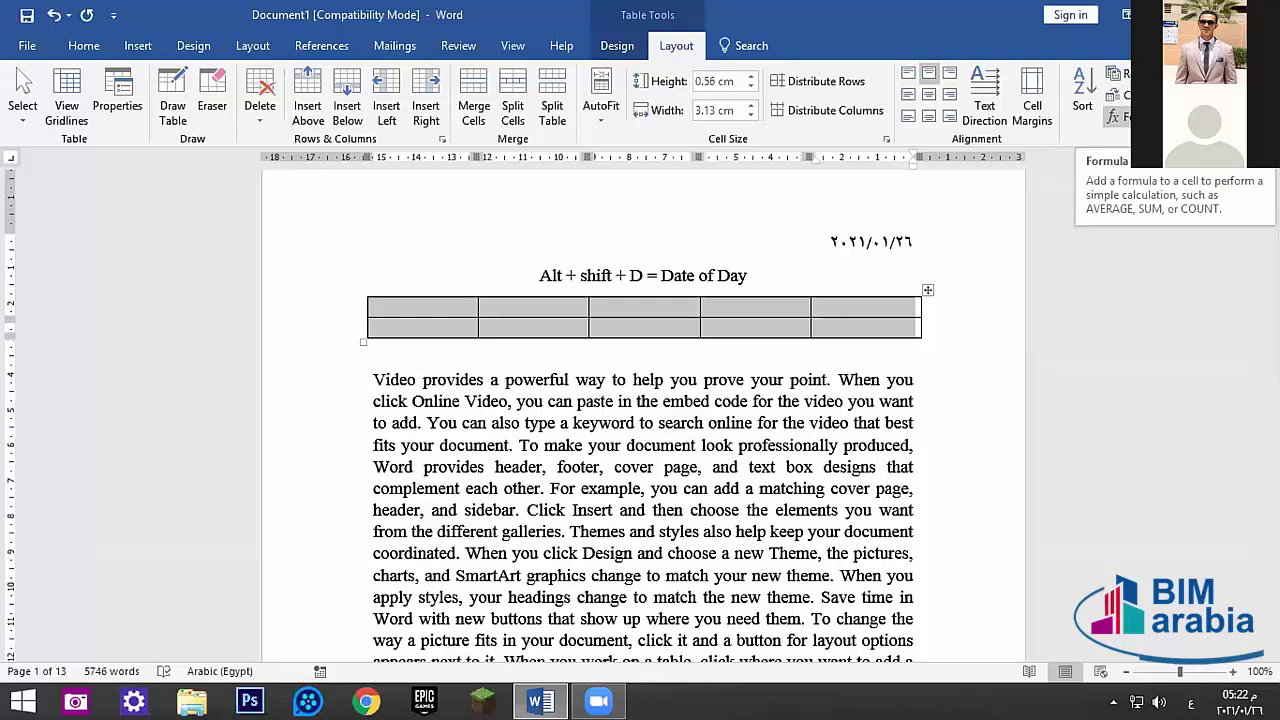
left_click(1113, 117)
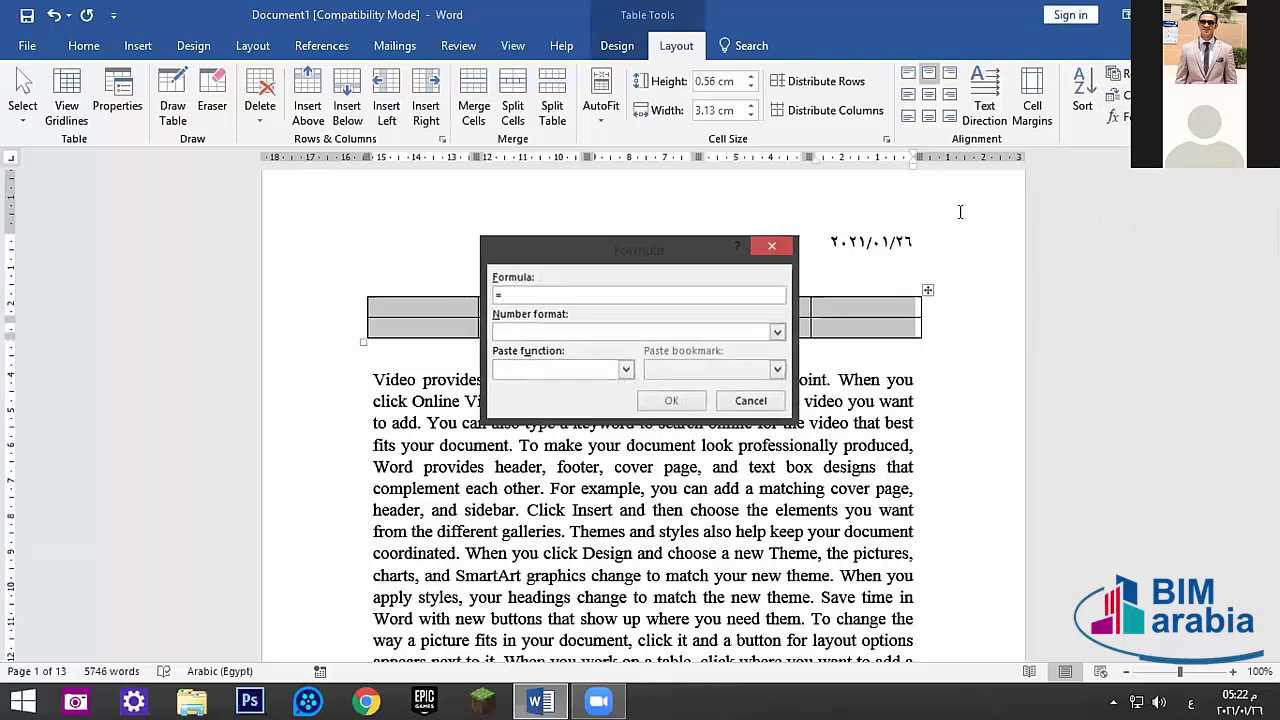
left_click(766, 243)
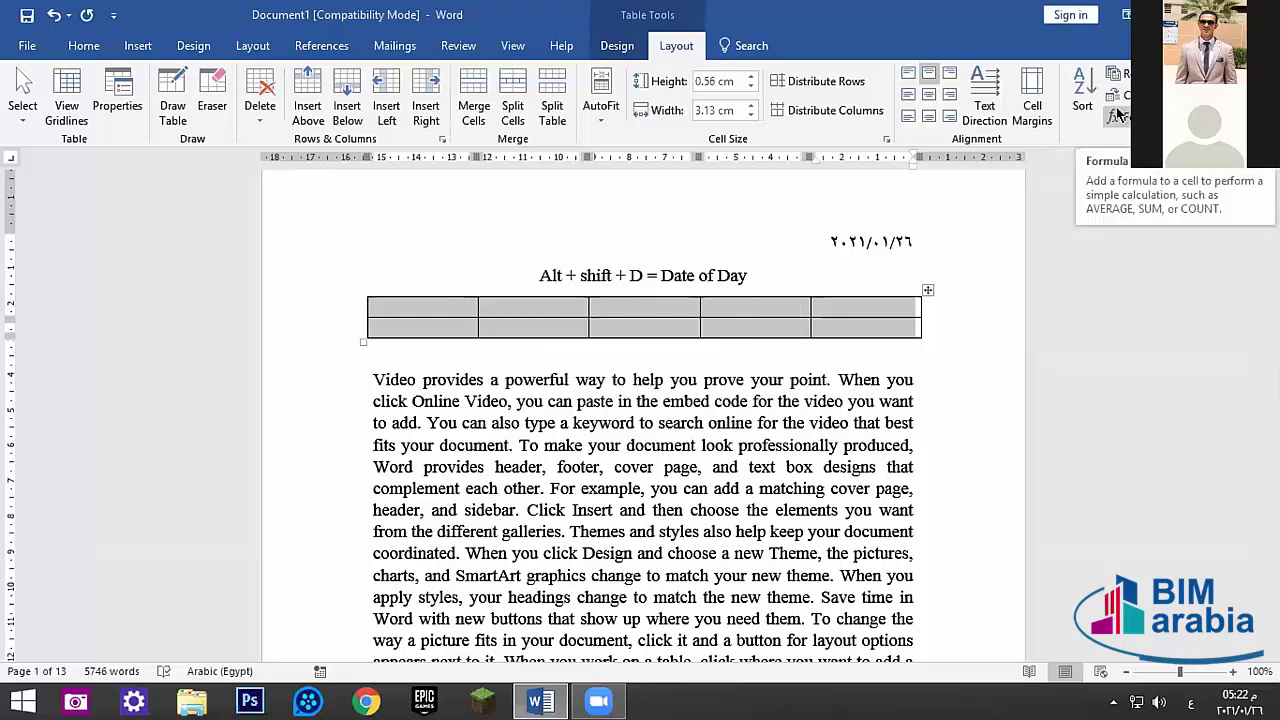
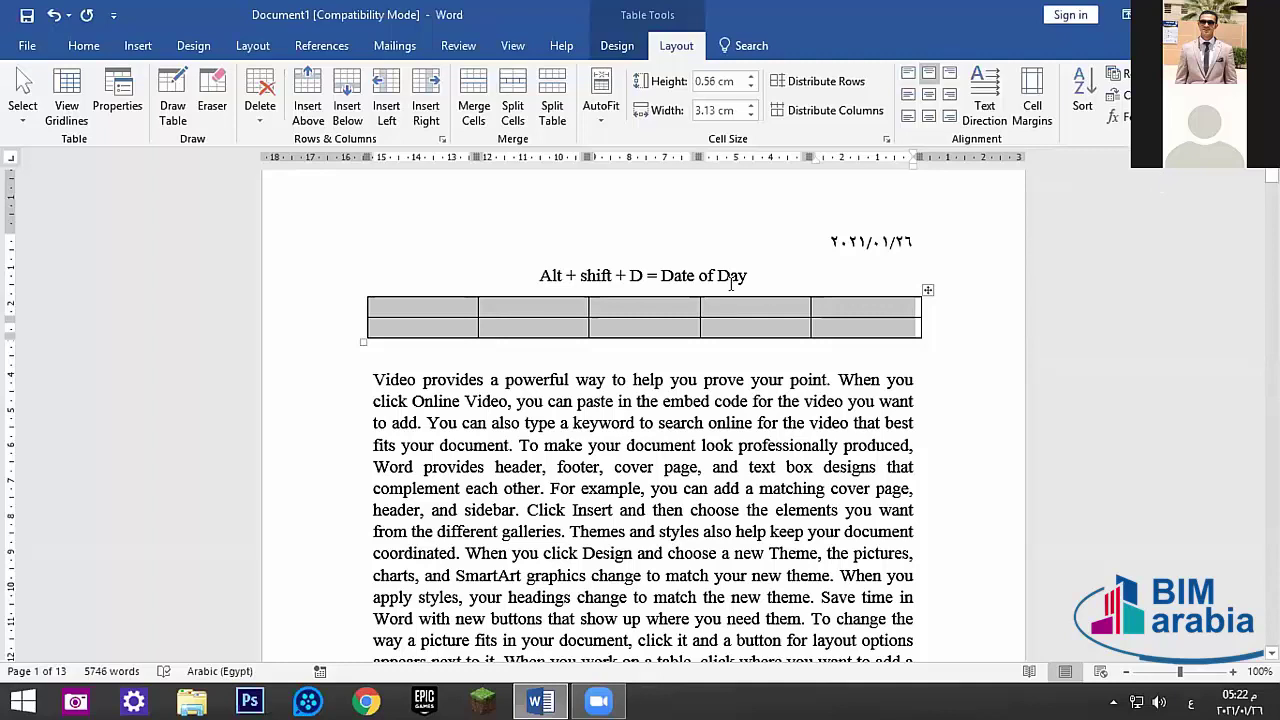
- Grow the date table from 5×2 to 7 columns and 5 rows using its edge insert markers
left_click(738, 304)
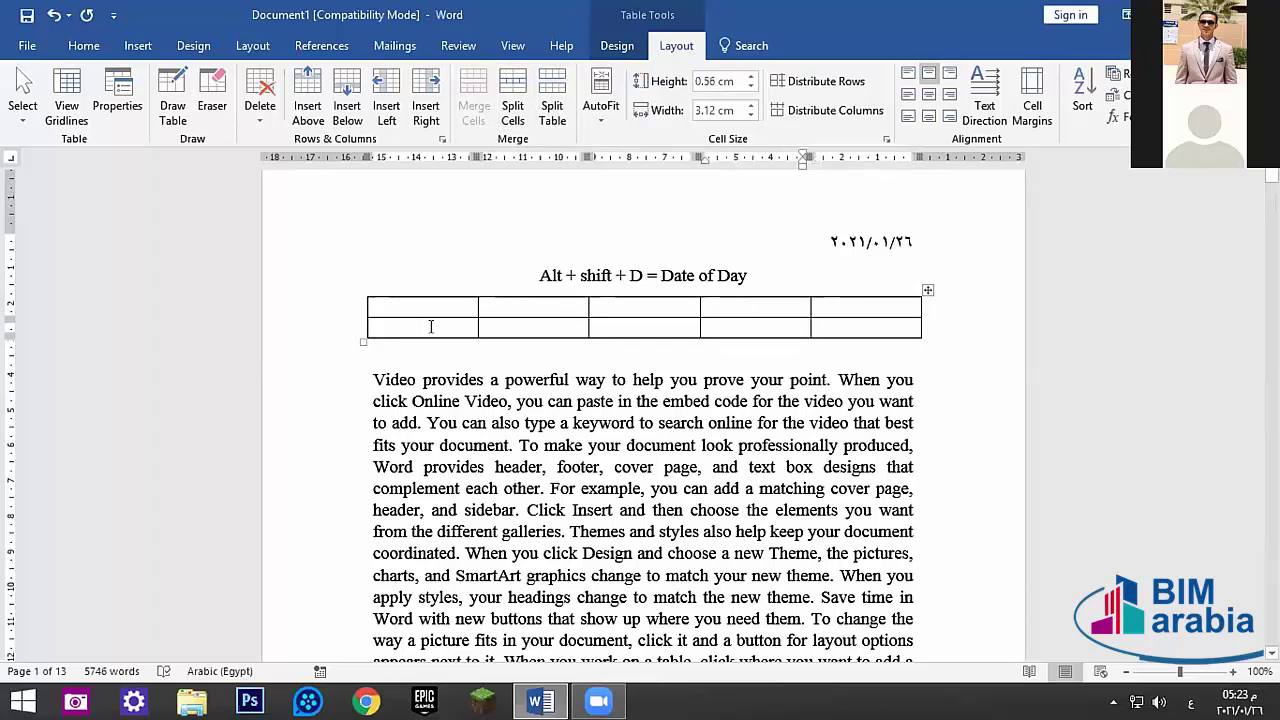
left_click(643, 319)
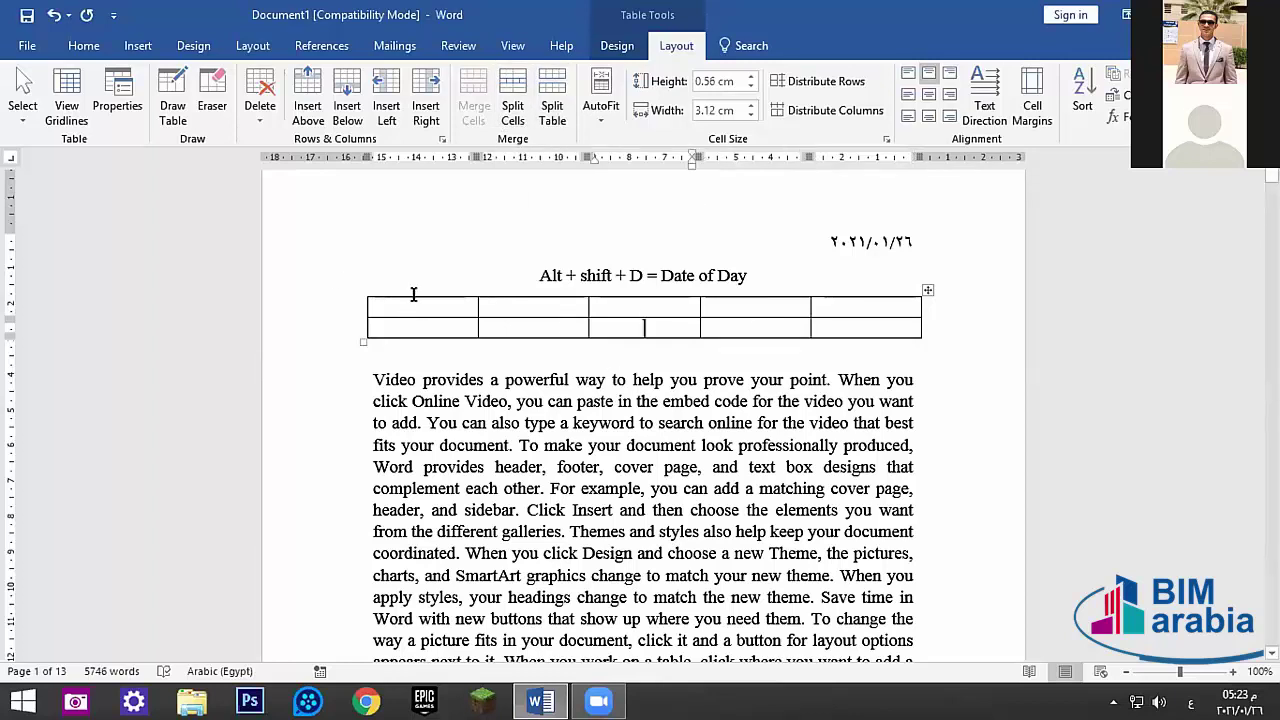
left_click(366, 289)
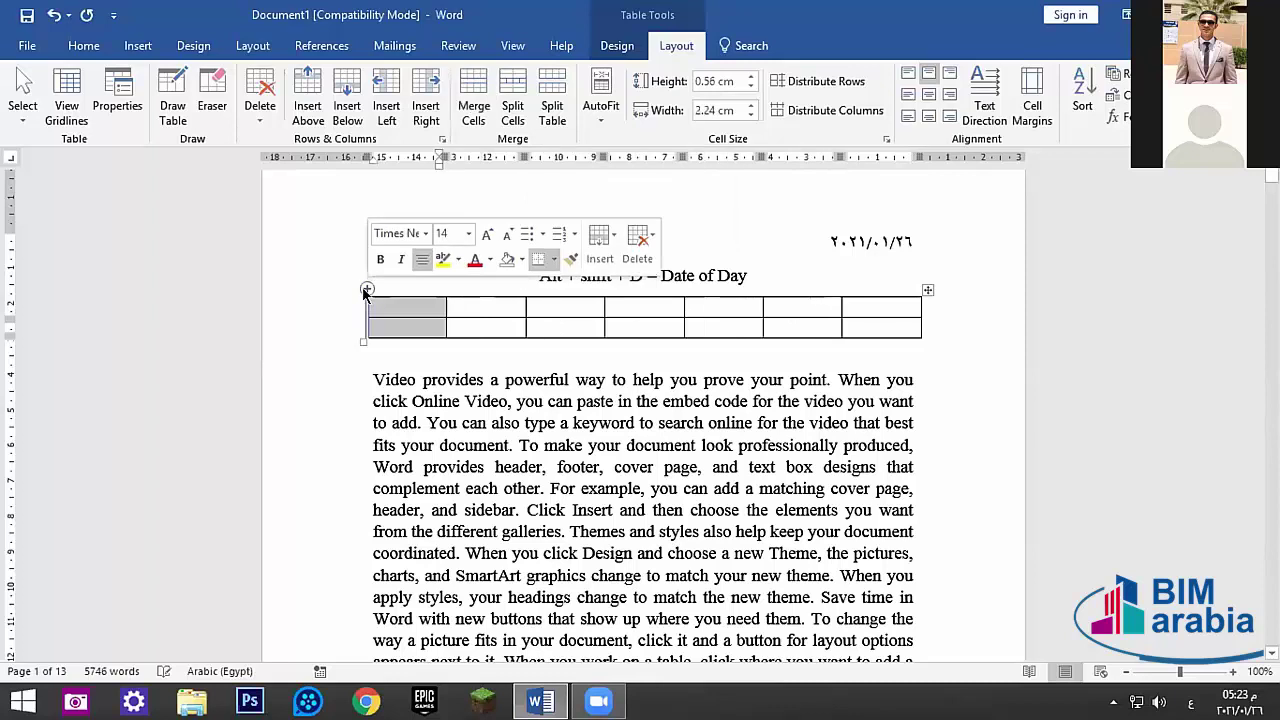
left_click(724, 327)
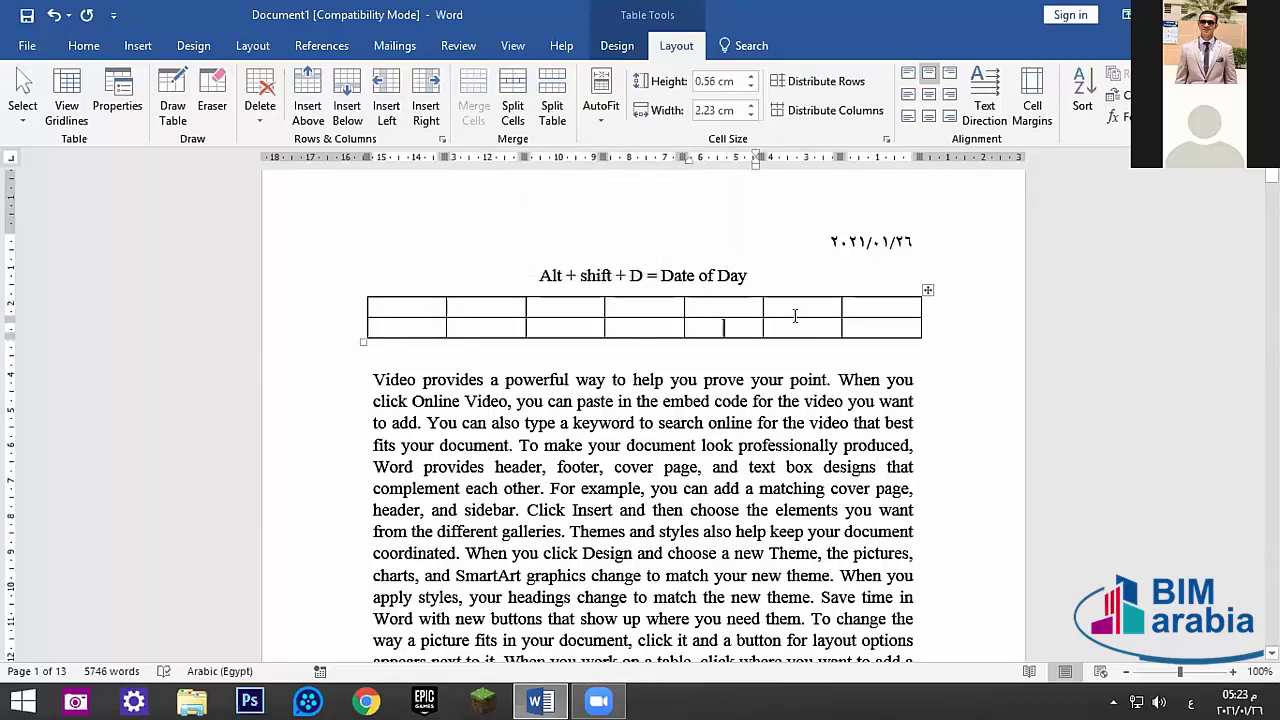
left_click(930, 316)
left_click(930, 316)
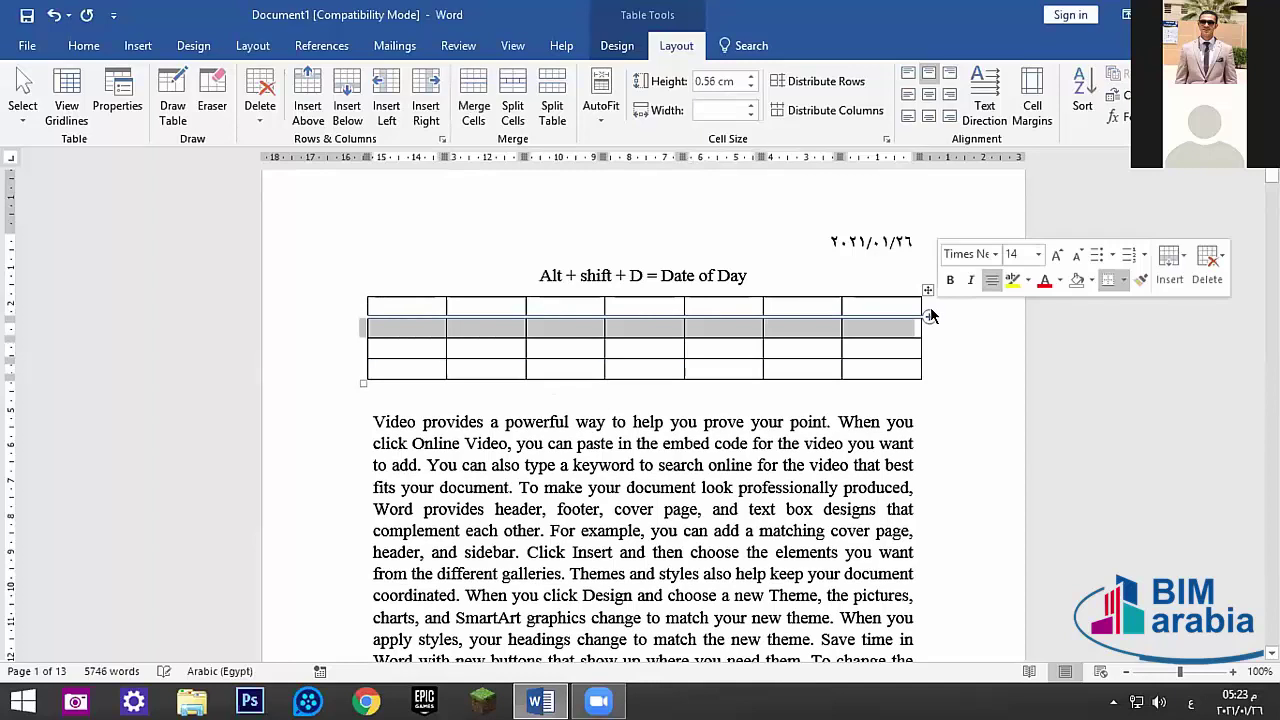
left_click(930, 316)
left_click(794, 354)
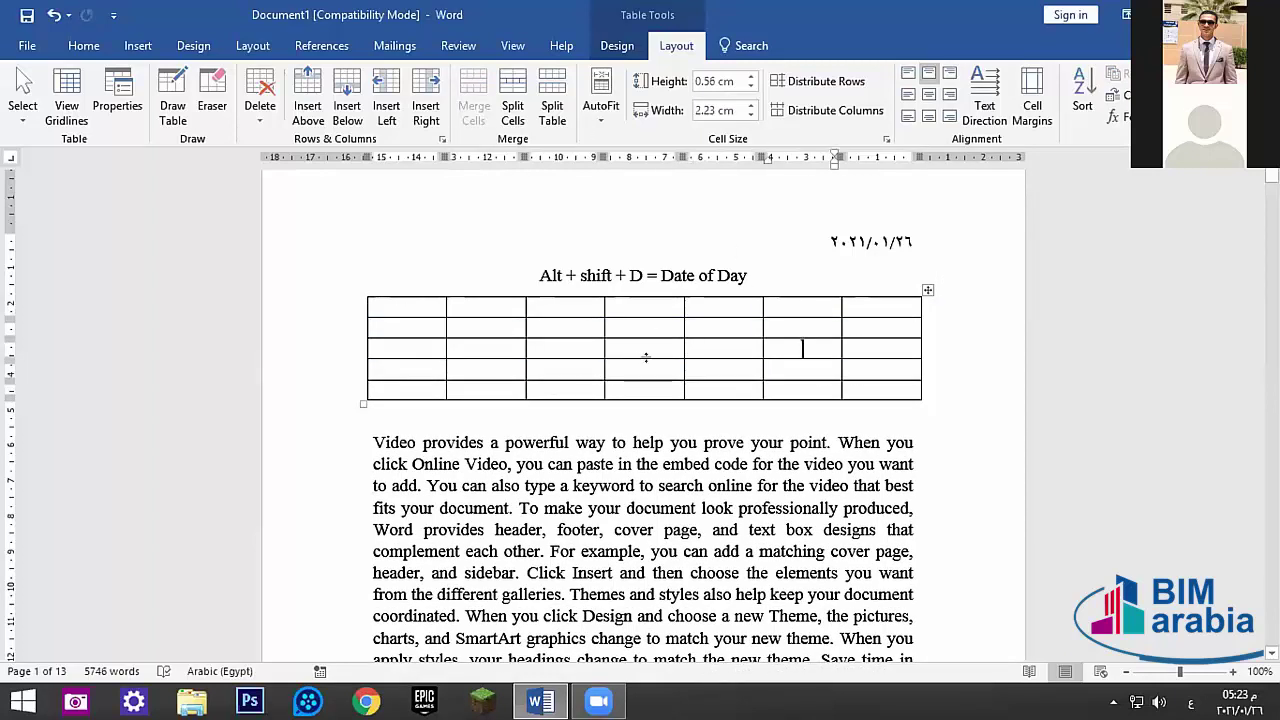
- Split a cell into two columns, try Split Table, then rejoin the two tables
left_click(514, 110)
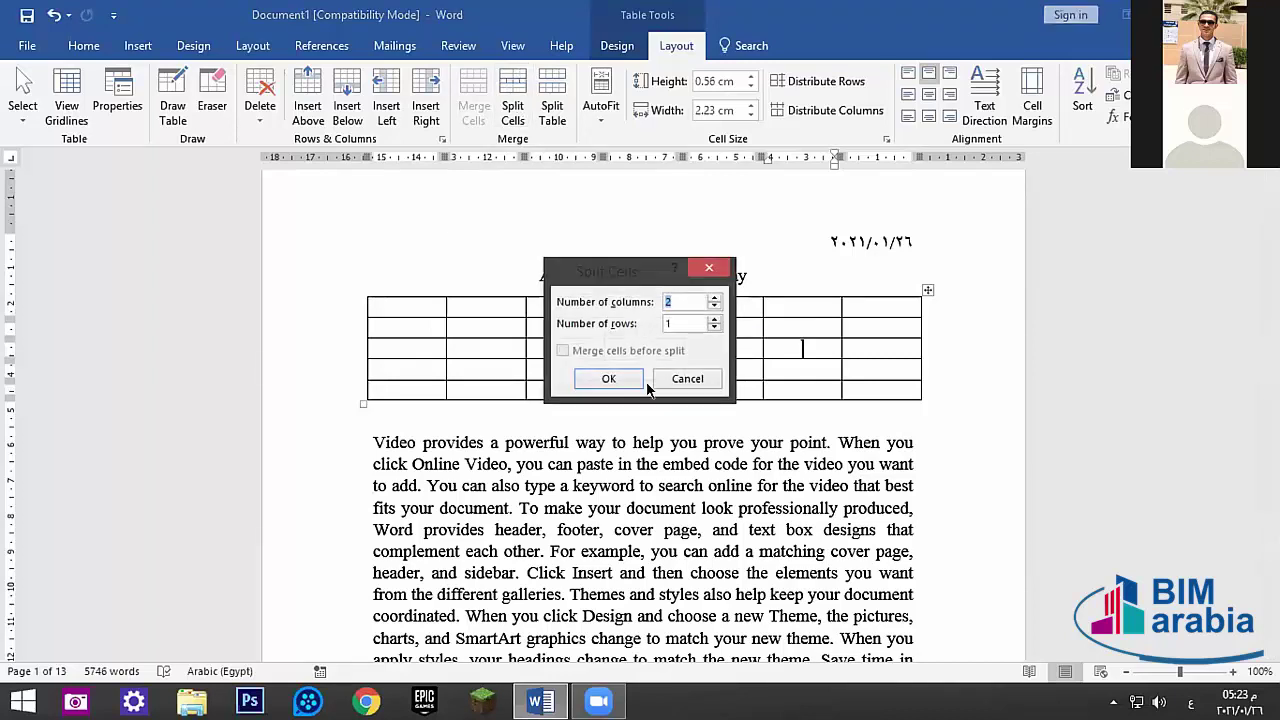
left_click(608, 378)
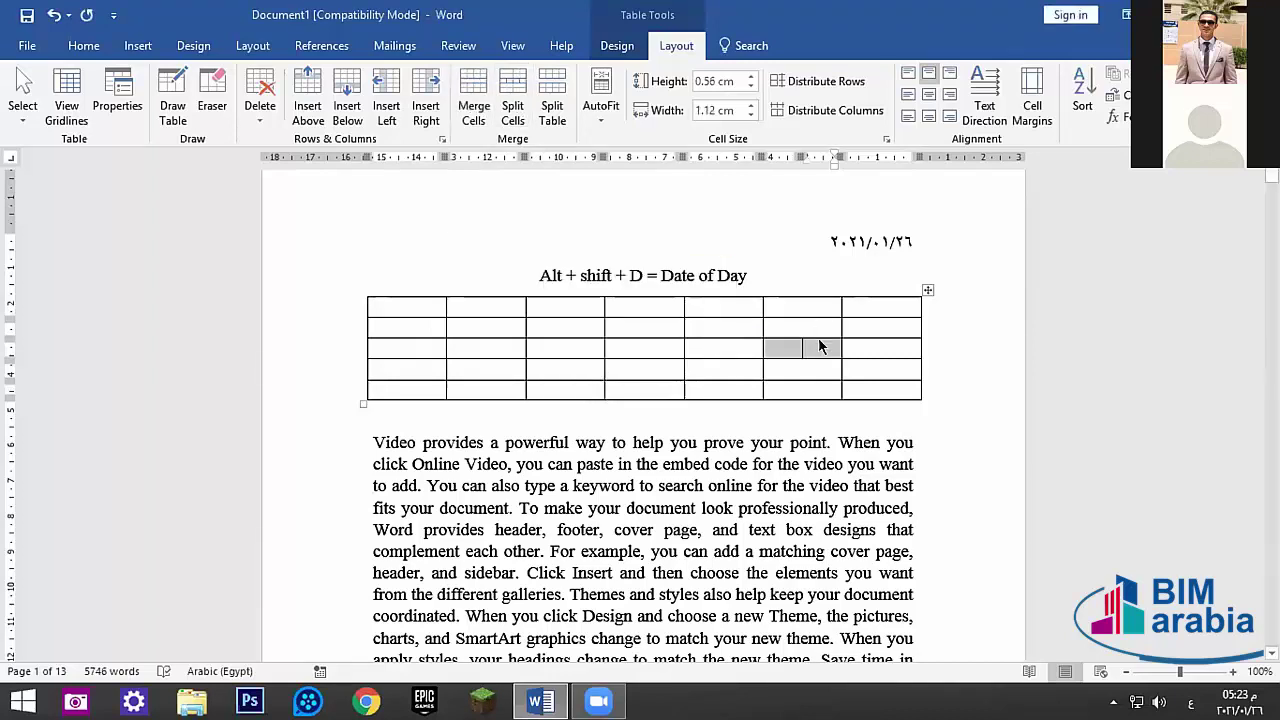
left_click(822, 348)
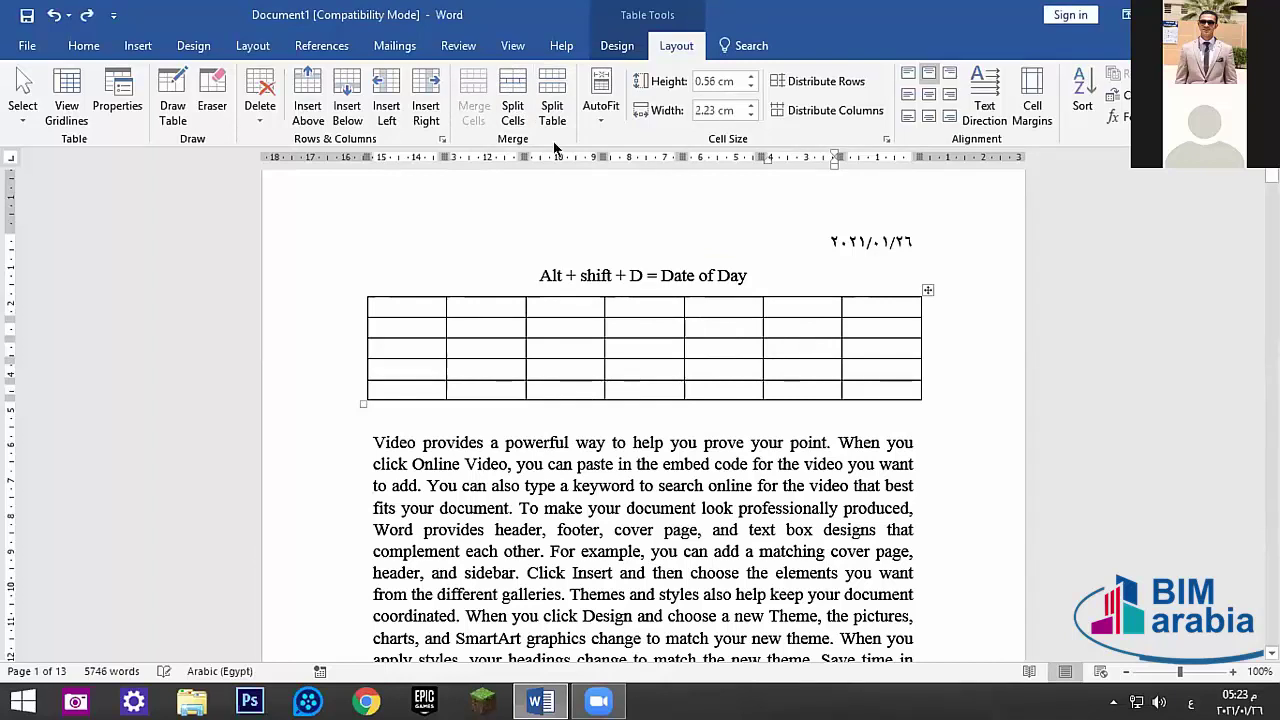
left_click(552, 104)
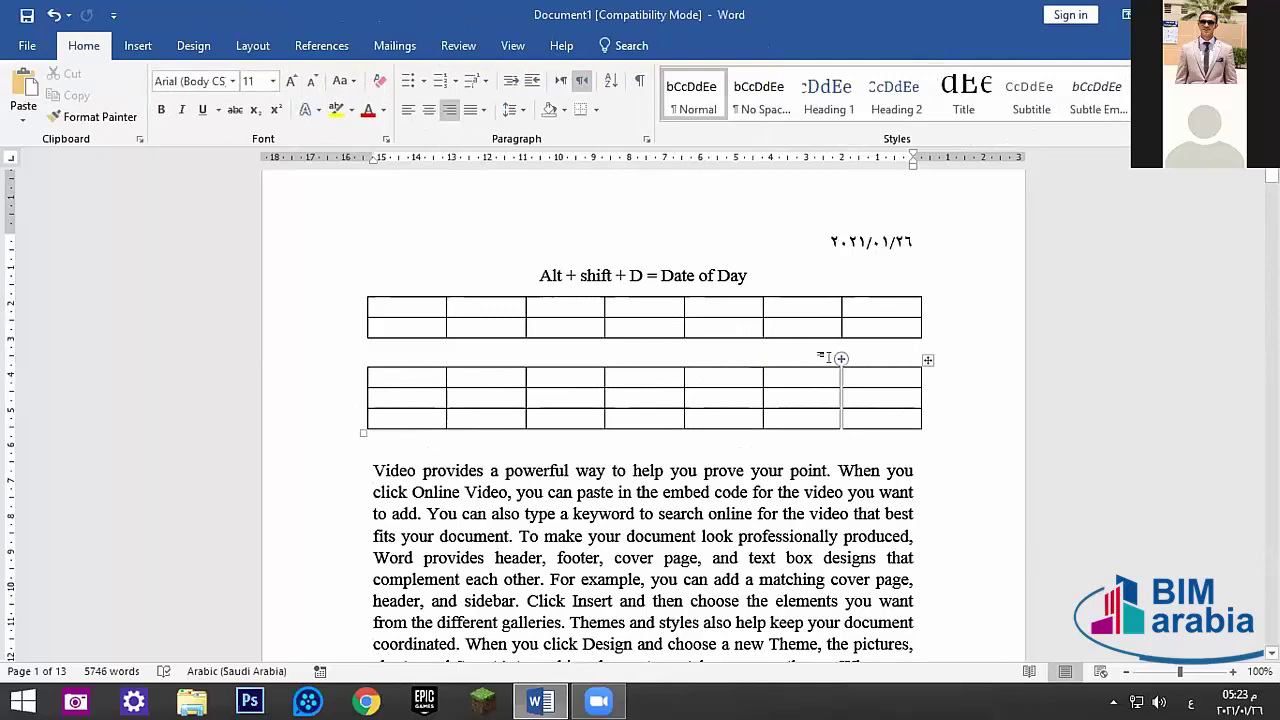
key("Delete")
- Split the cell in row 3, column 6 into a 3-column by 2-row grid
left_click(780, 352)
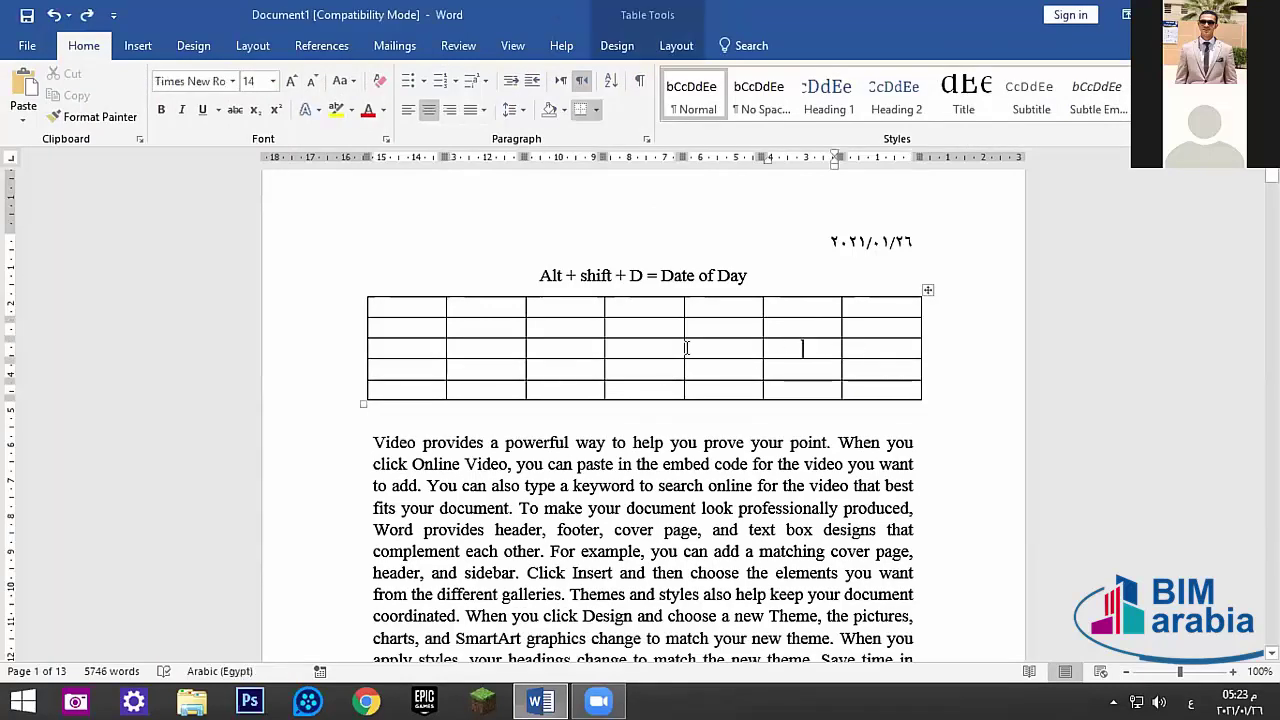
left_click(617, 45)
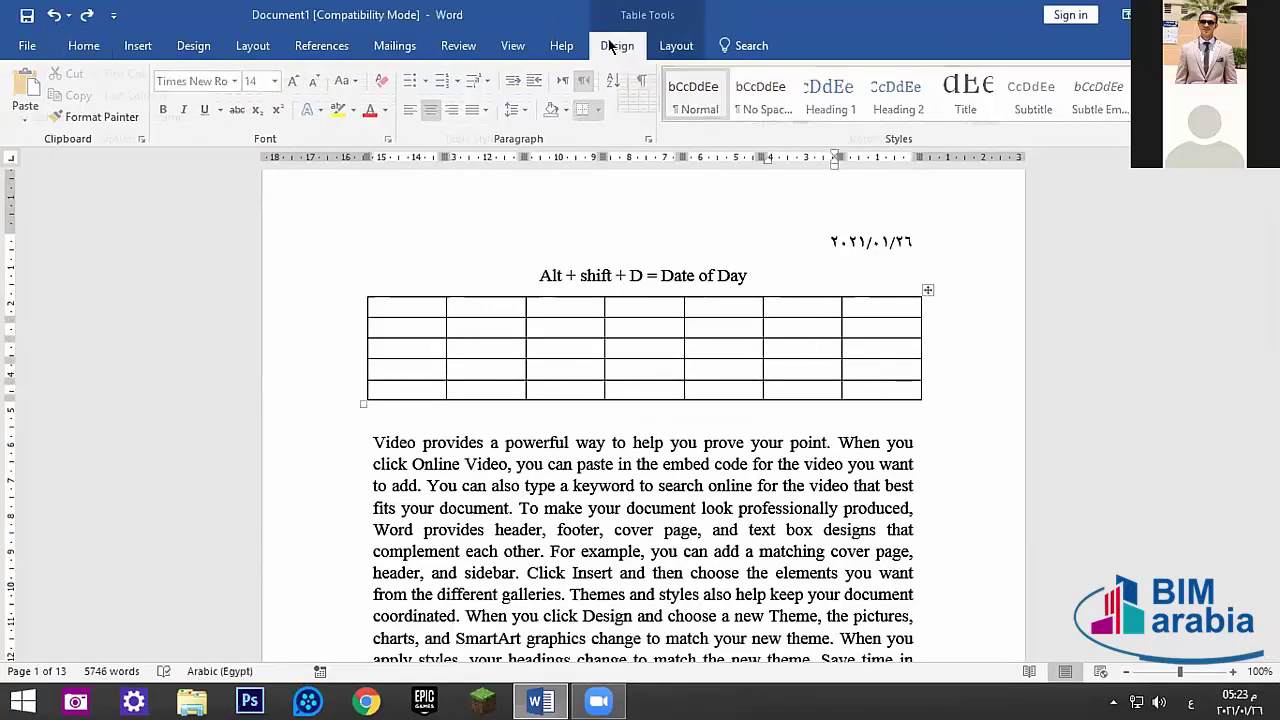
left_click(668, 45)
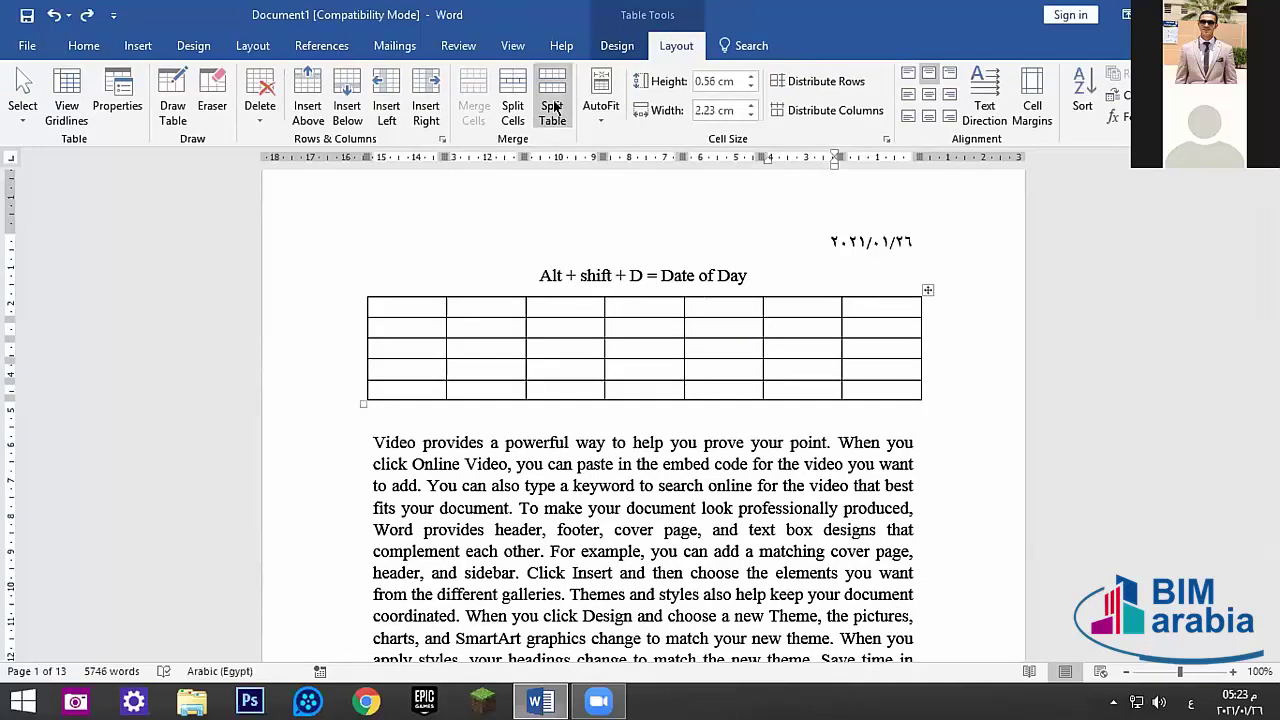
left_click(501, 97)
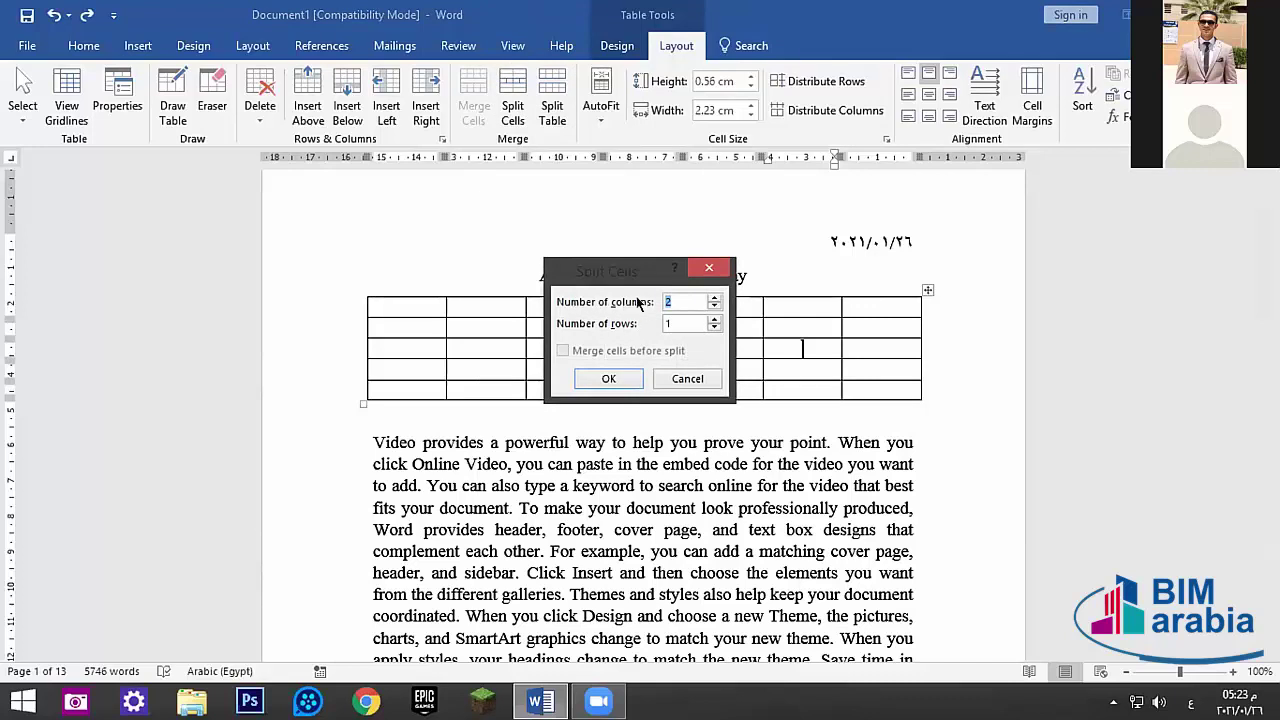
left_click(714, 318)
left_click(713, 297)
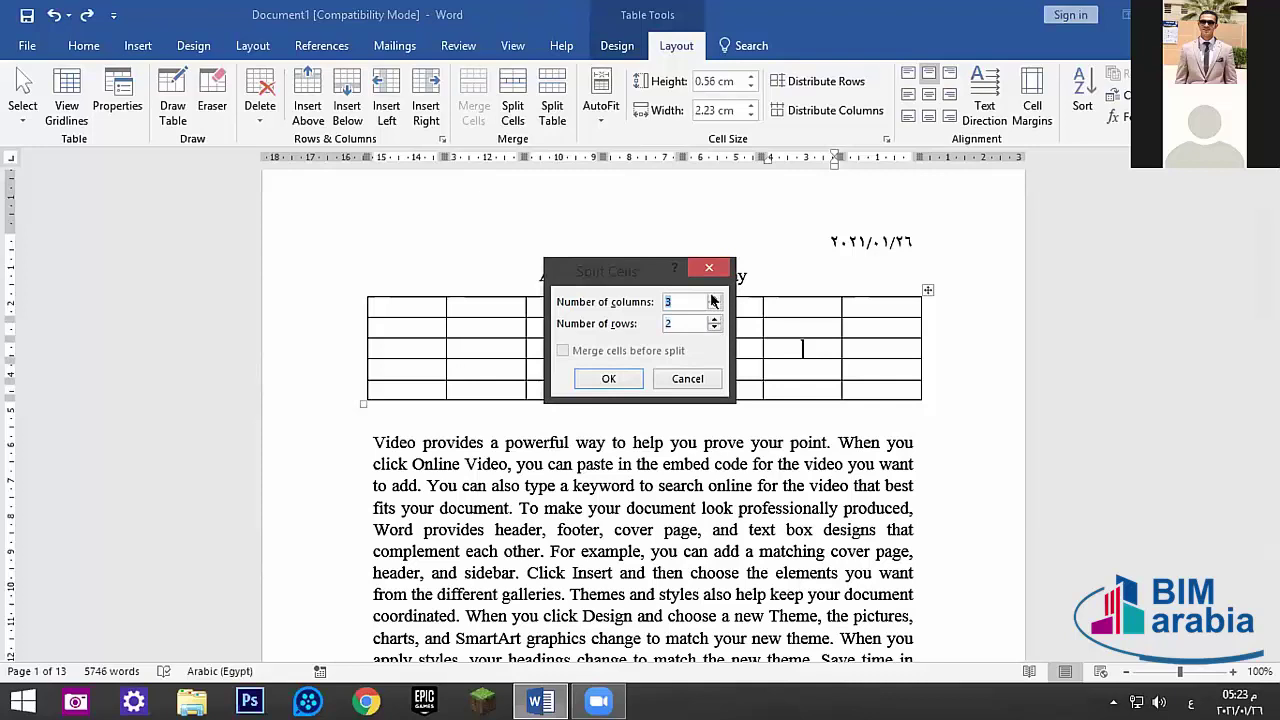
left_click(608, 378)
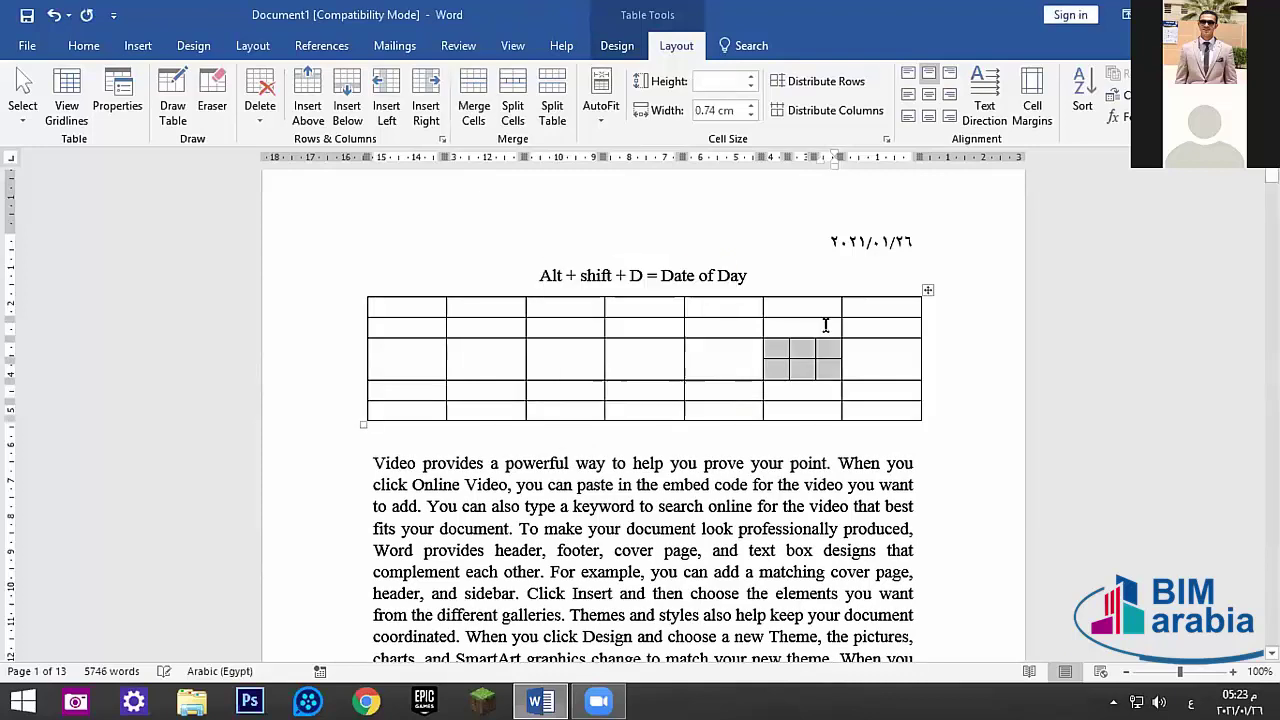
left_click(806, 386)
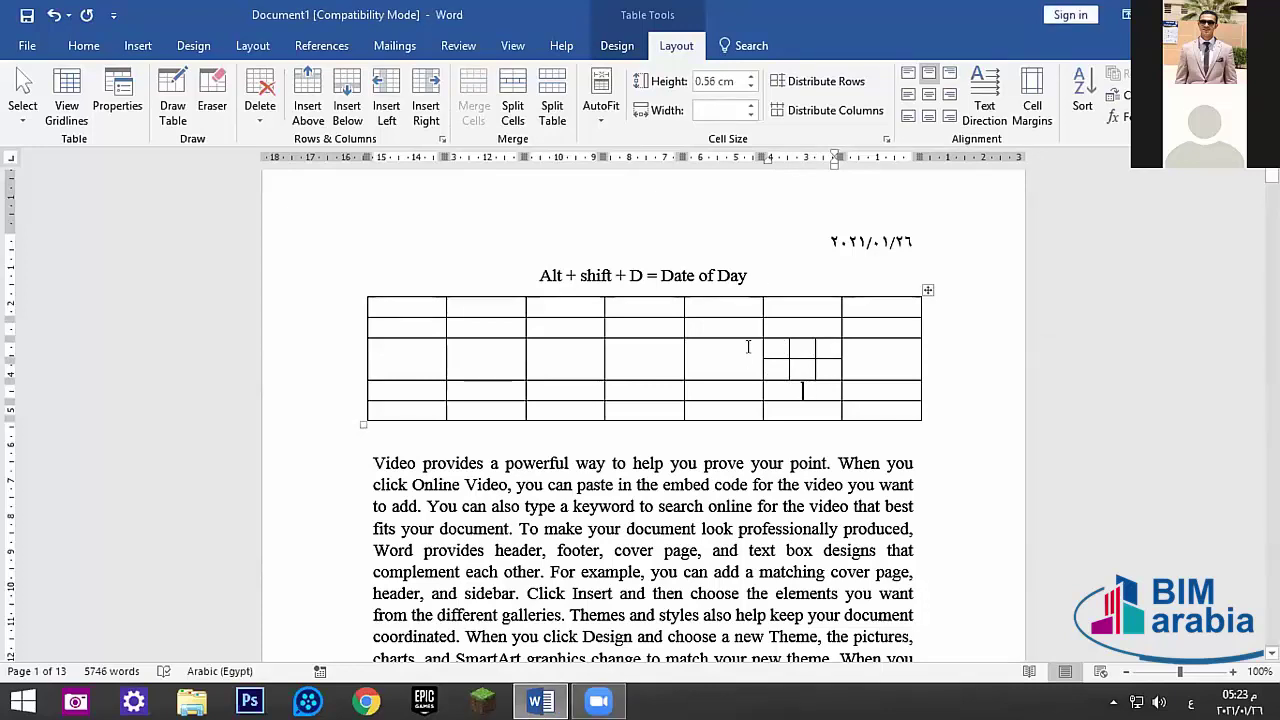
- Undo the table edits with Ctrl+Z until the table is gone, then activate Format Painter
key("ctrl+z")
key("ctrl+z")
key("ctrl+z")
key("ctrl+z")
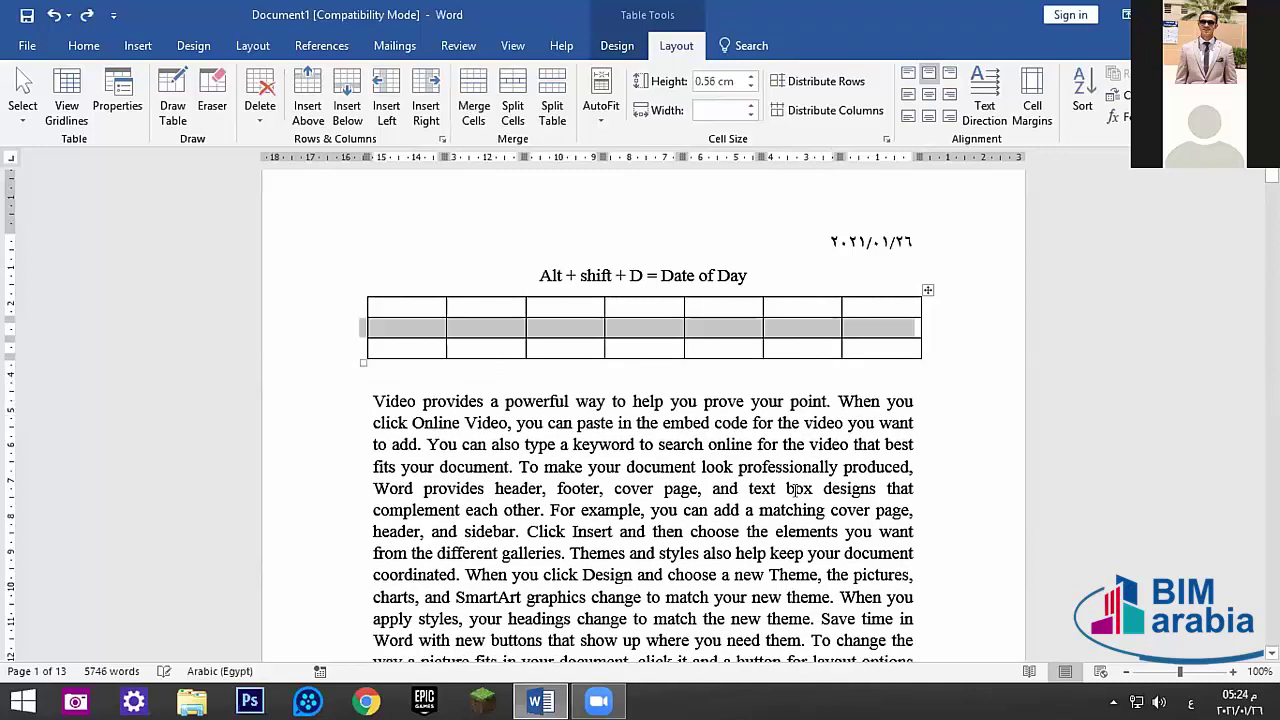
key("ctrl+z")
key("ctrl+z")
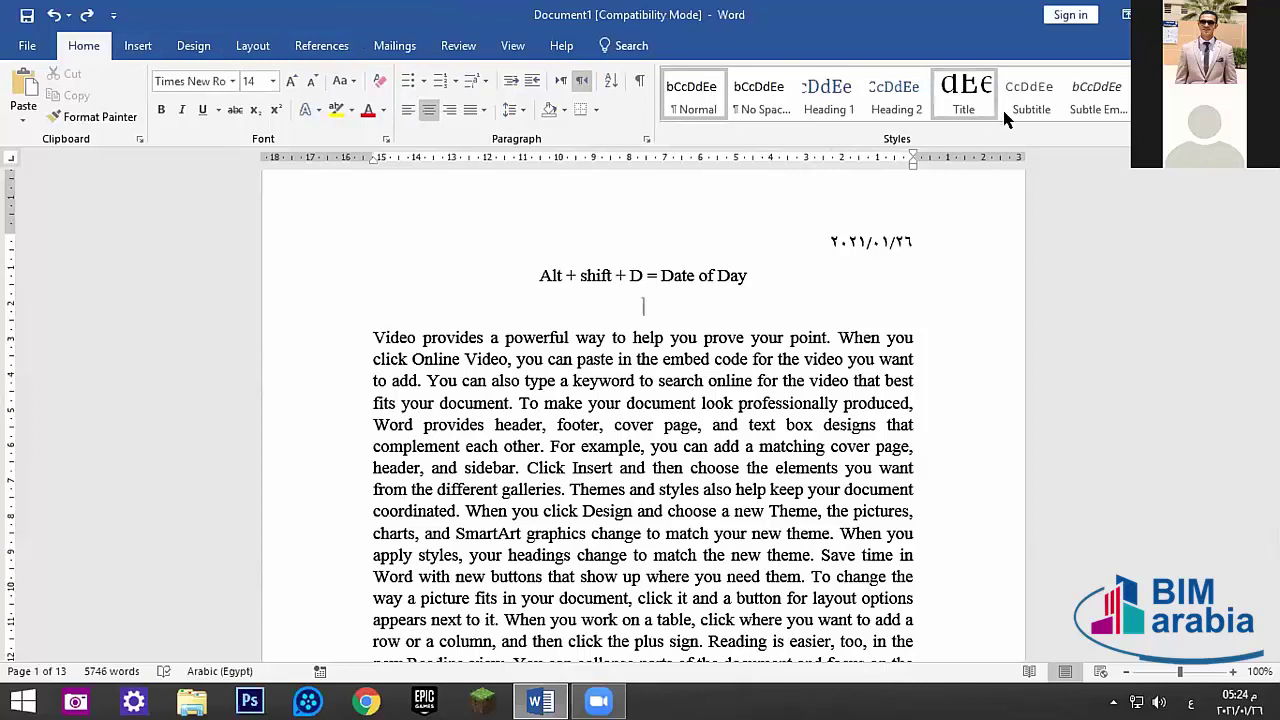
left_click(90, 116)
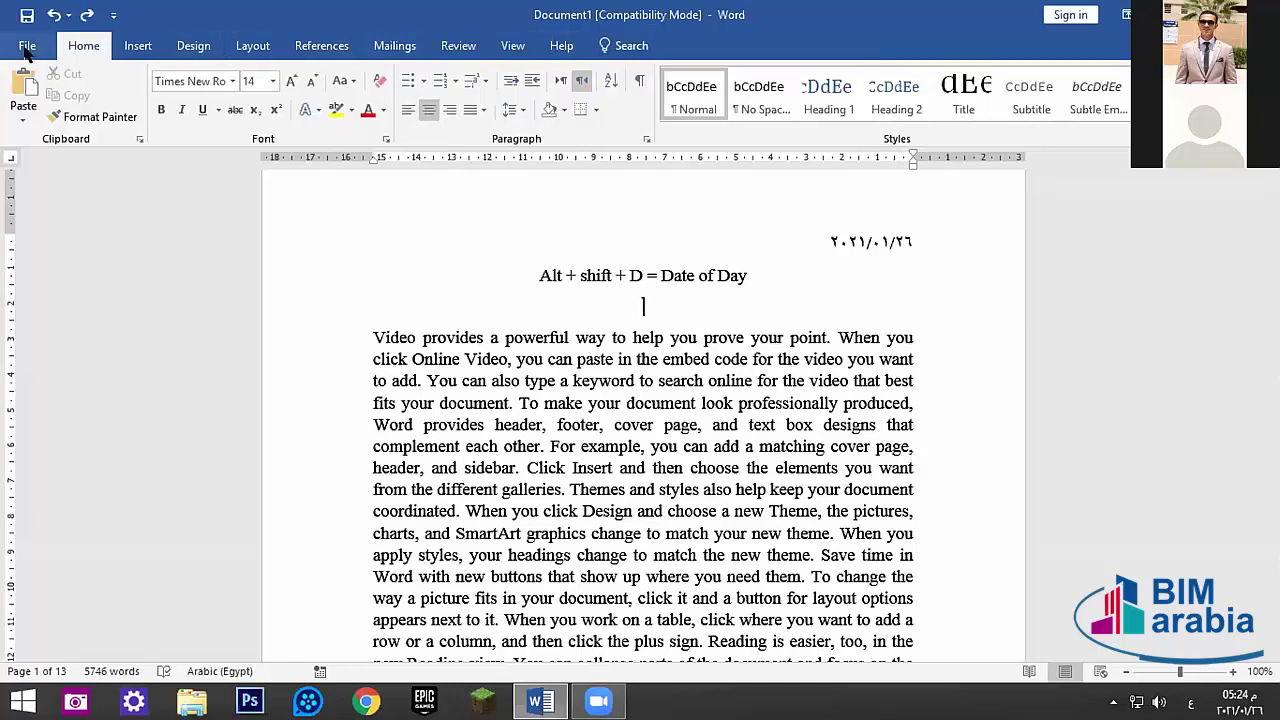
- Uncheck Home under Main Tabs in Word Options' Customize Ribbon and confirm with OK
left_click(27, 48)
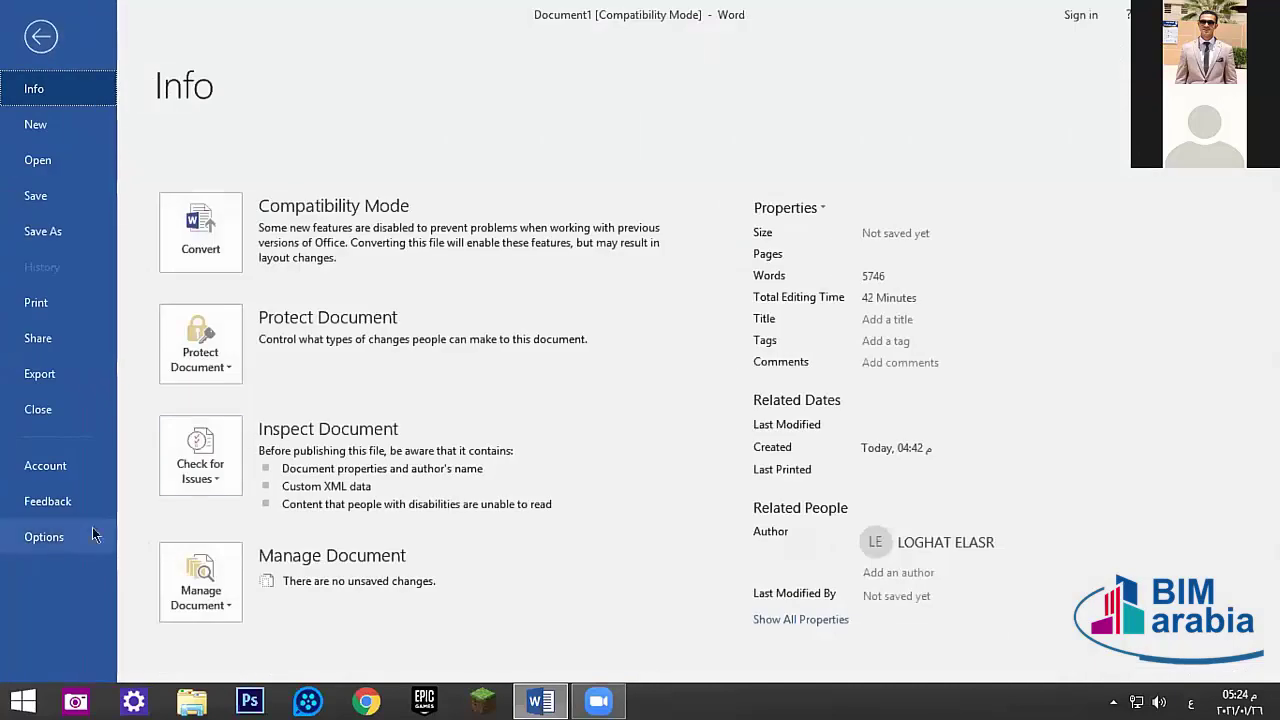
left_click(47, 540)
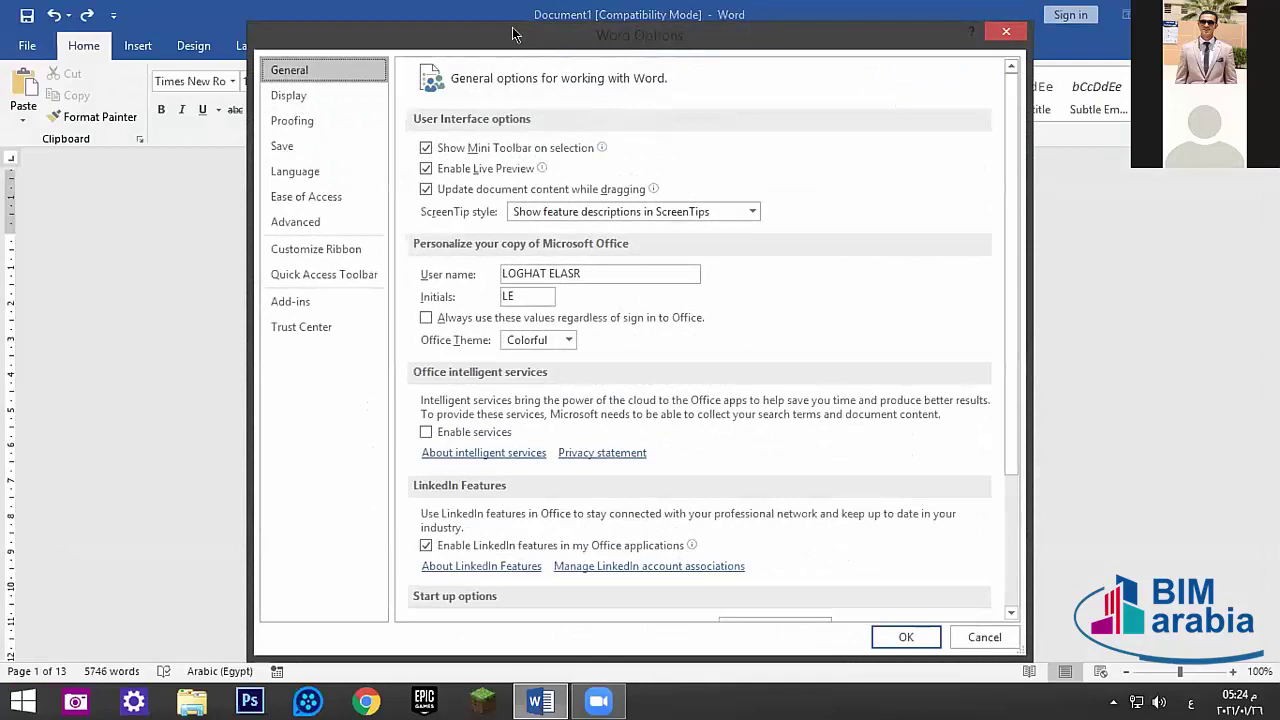
left_click_drag(512, 35, 451, 129)
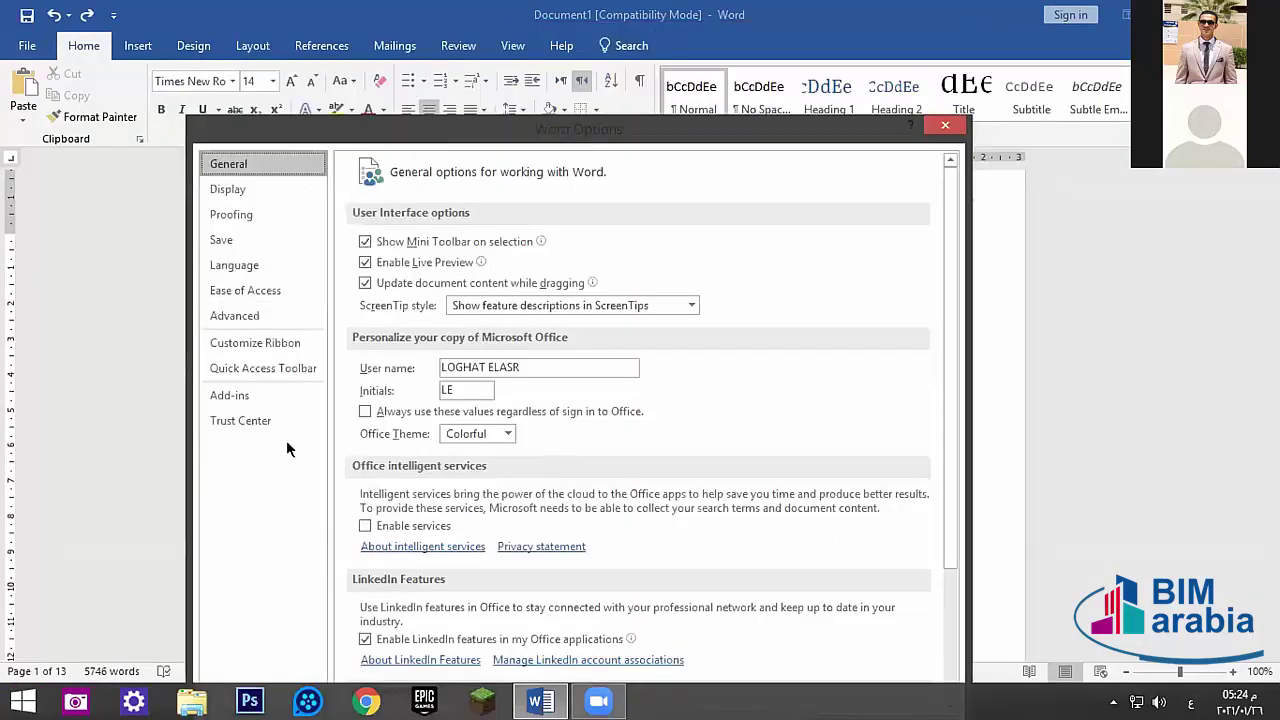
left_click(245, 345)
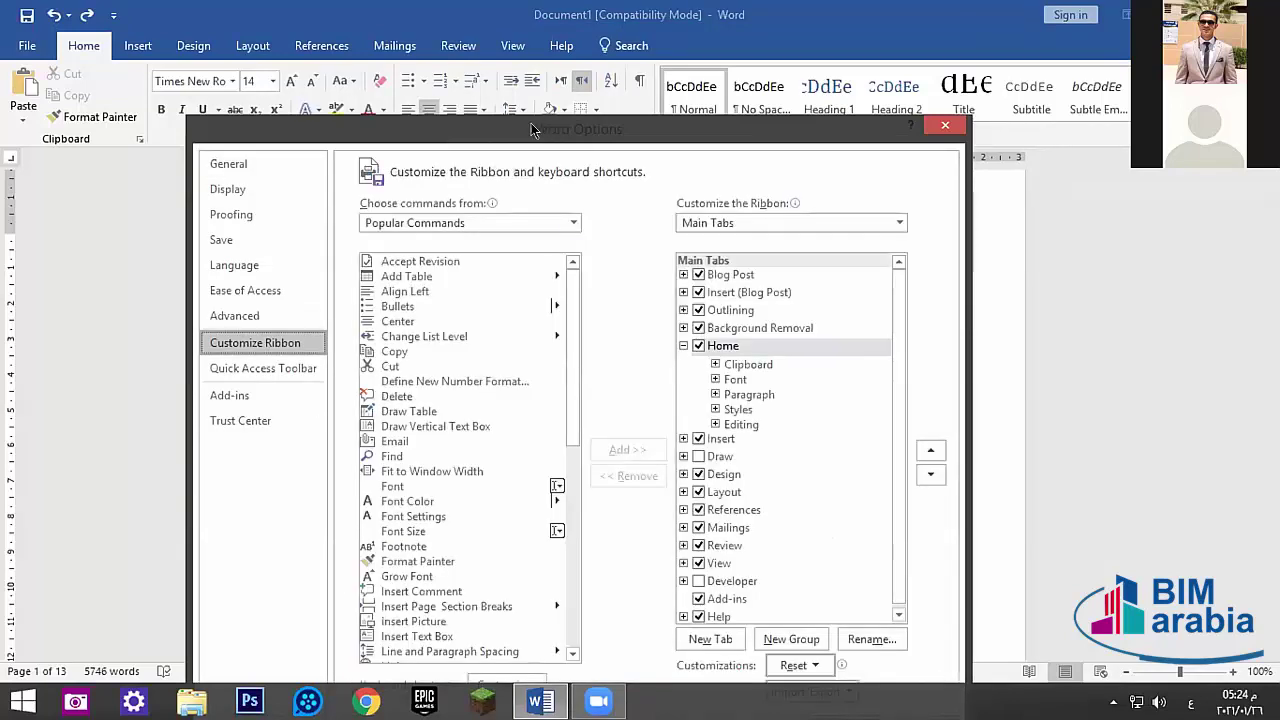
left_click_drag(531, 123, 481, 119)
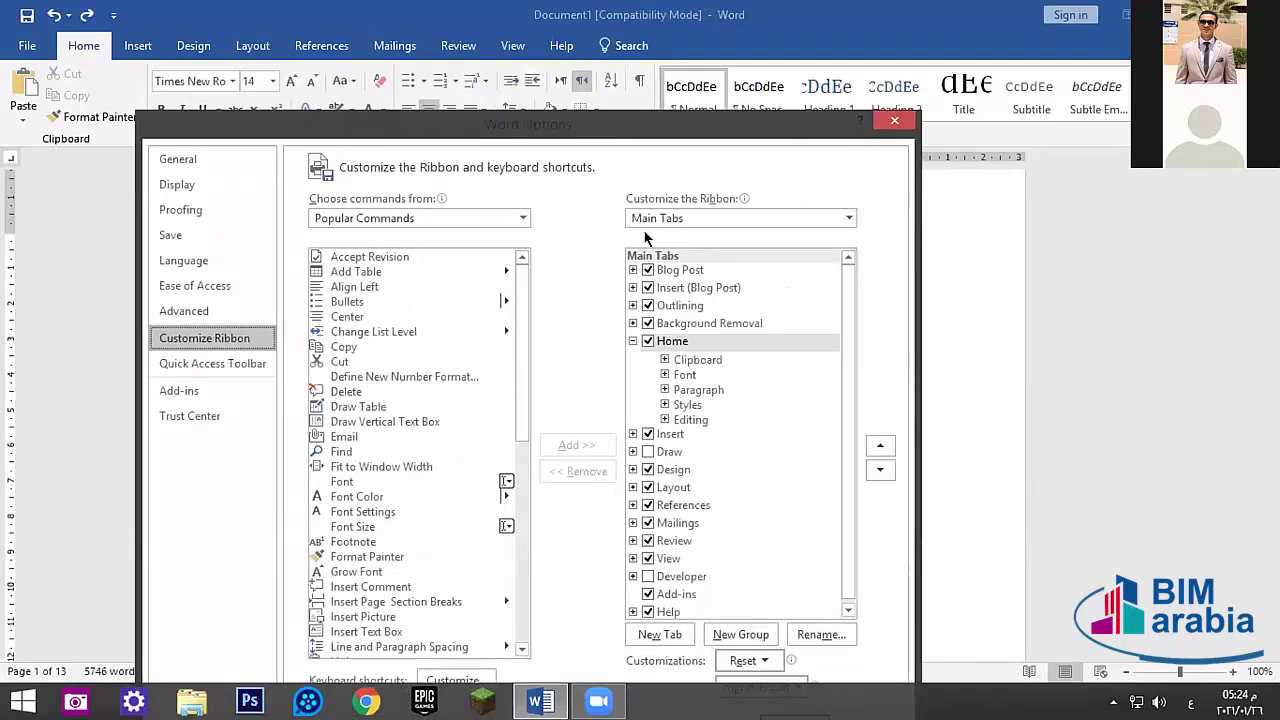
left_click(648, 341)
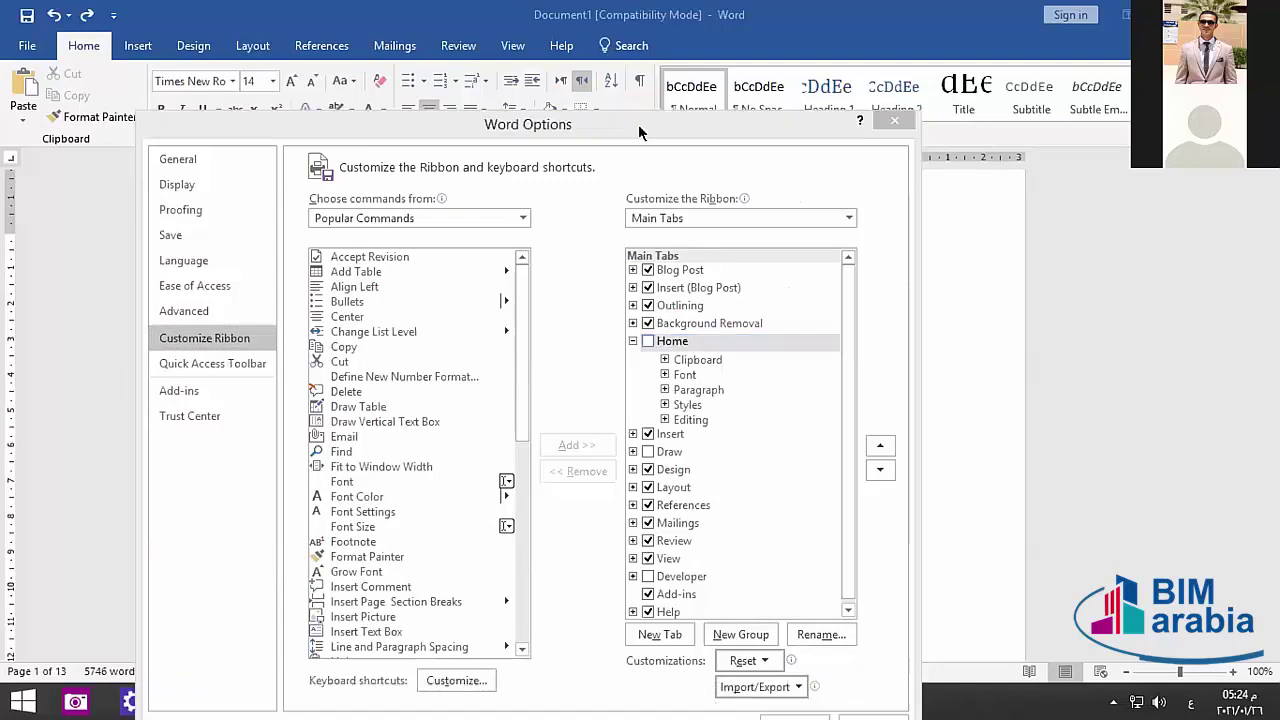
left_click_drag(638, 124, 701, 73)
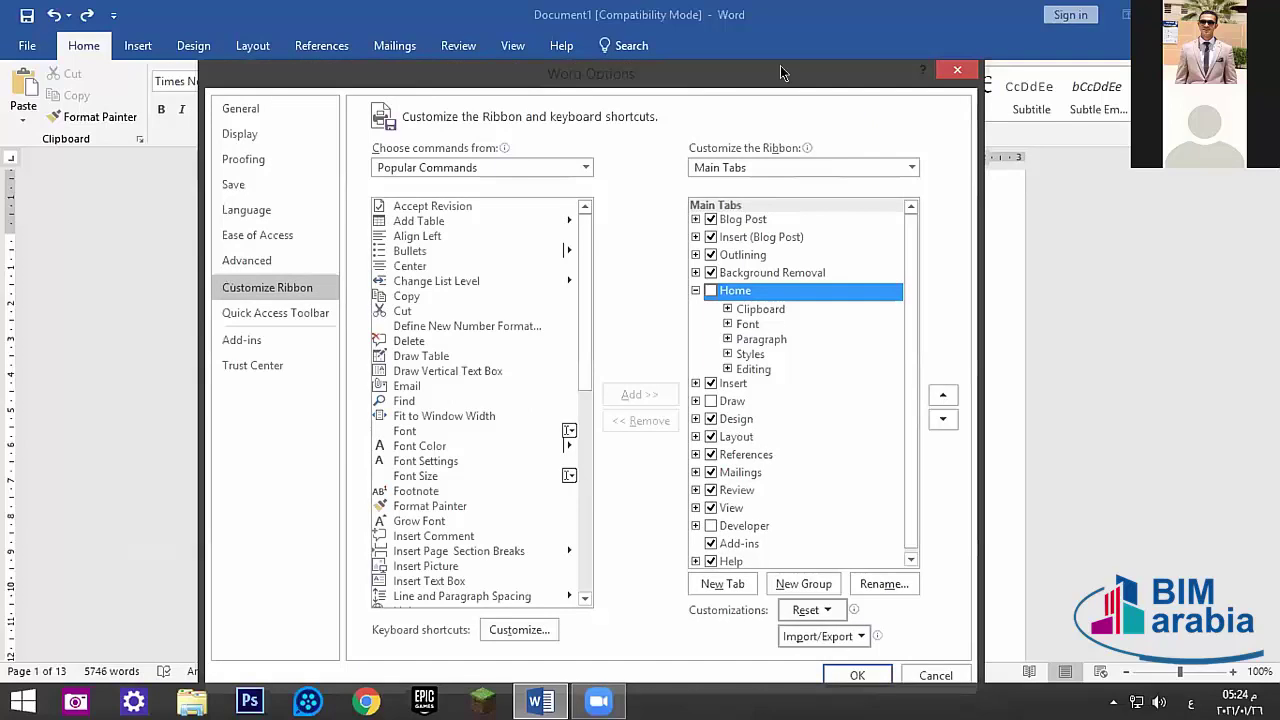
left_click_drag(780, 65, 935, 6)
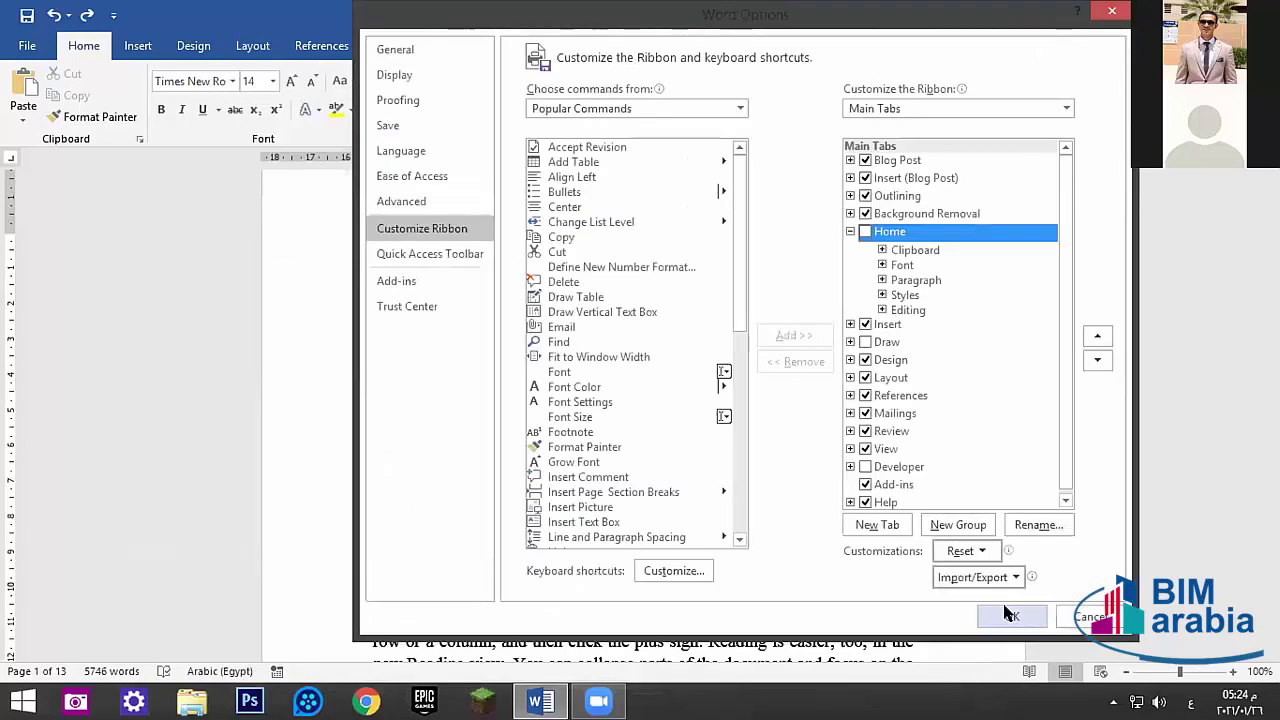
left_click(1008, 618)
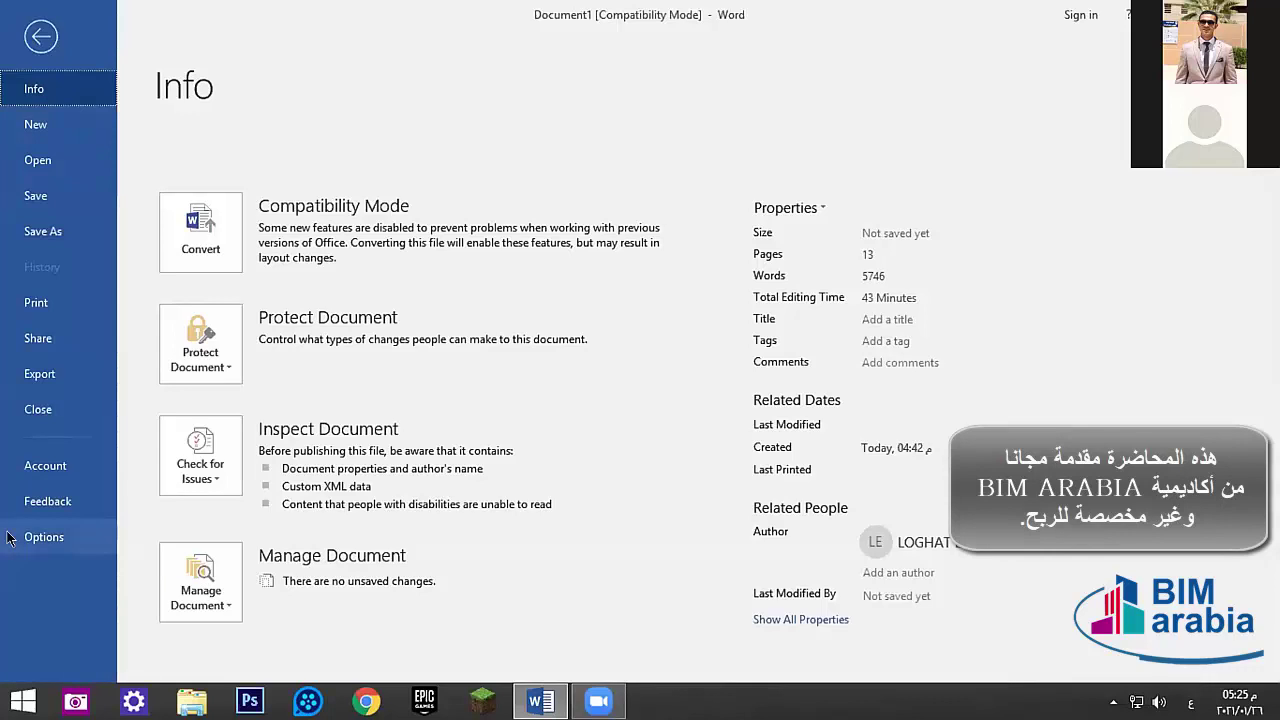
- Re-enable the Home tab in Customize Ribbon and apply the change
left_click(44, 537)
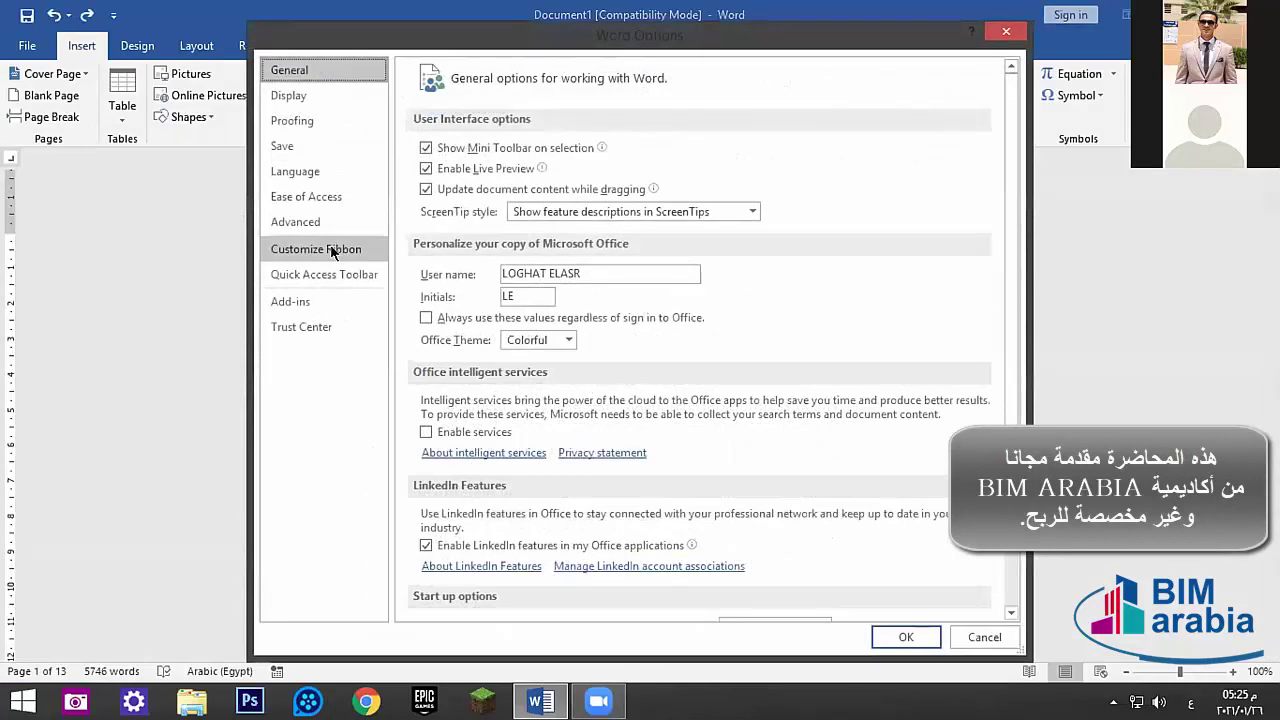
left_click(336, 249)
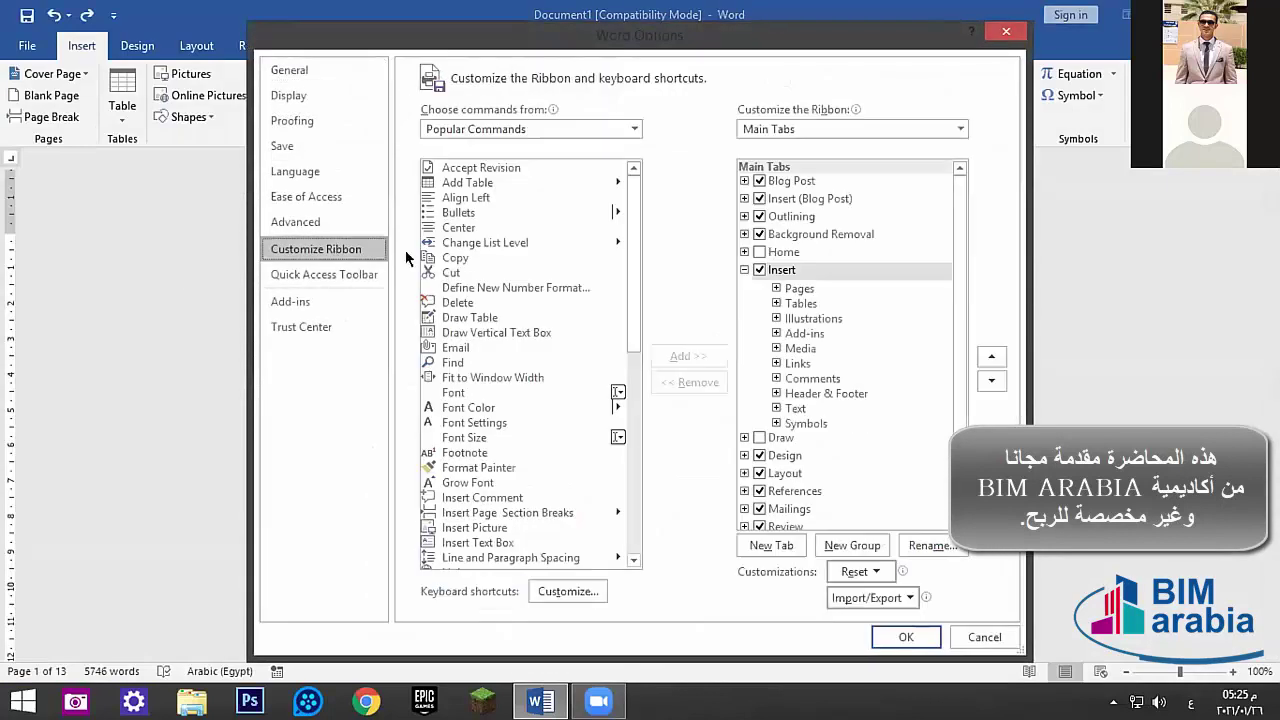
left_click(759, 252)
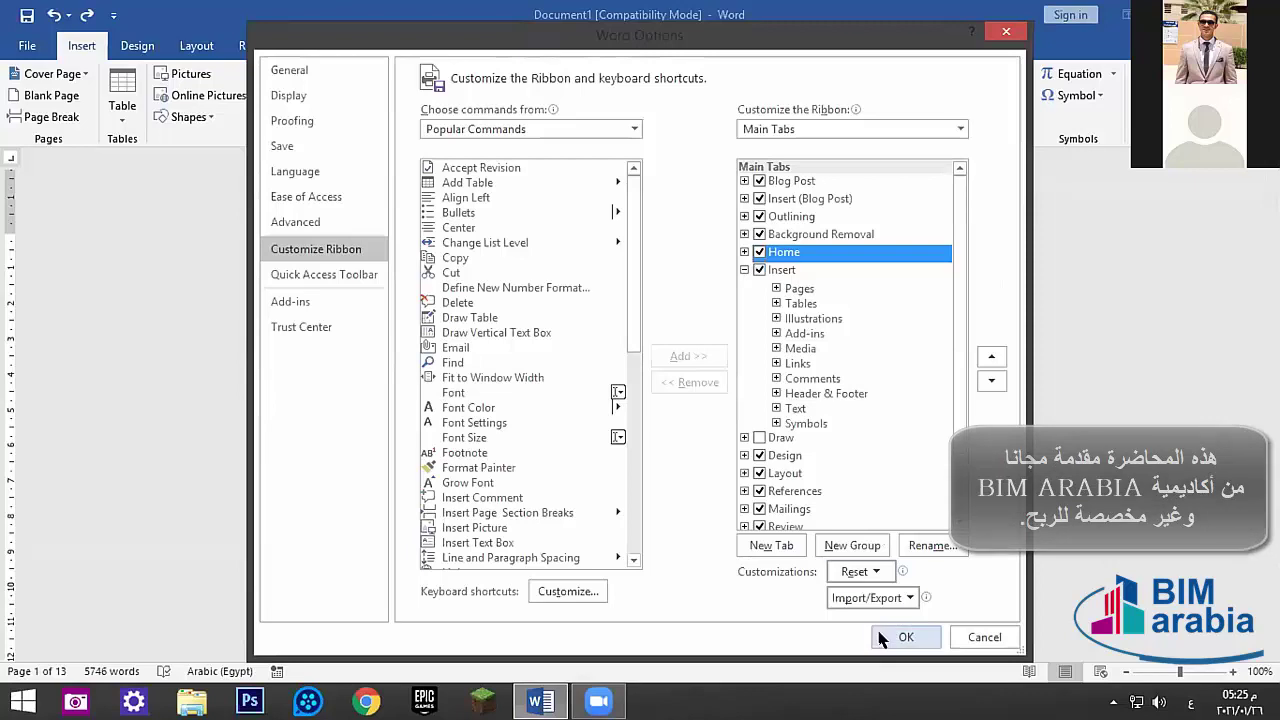
left_click(896, 637)
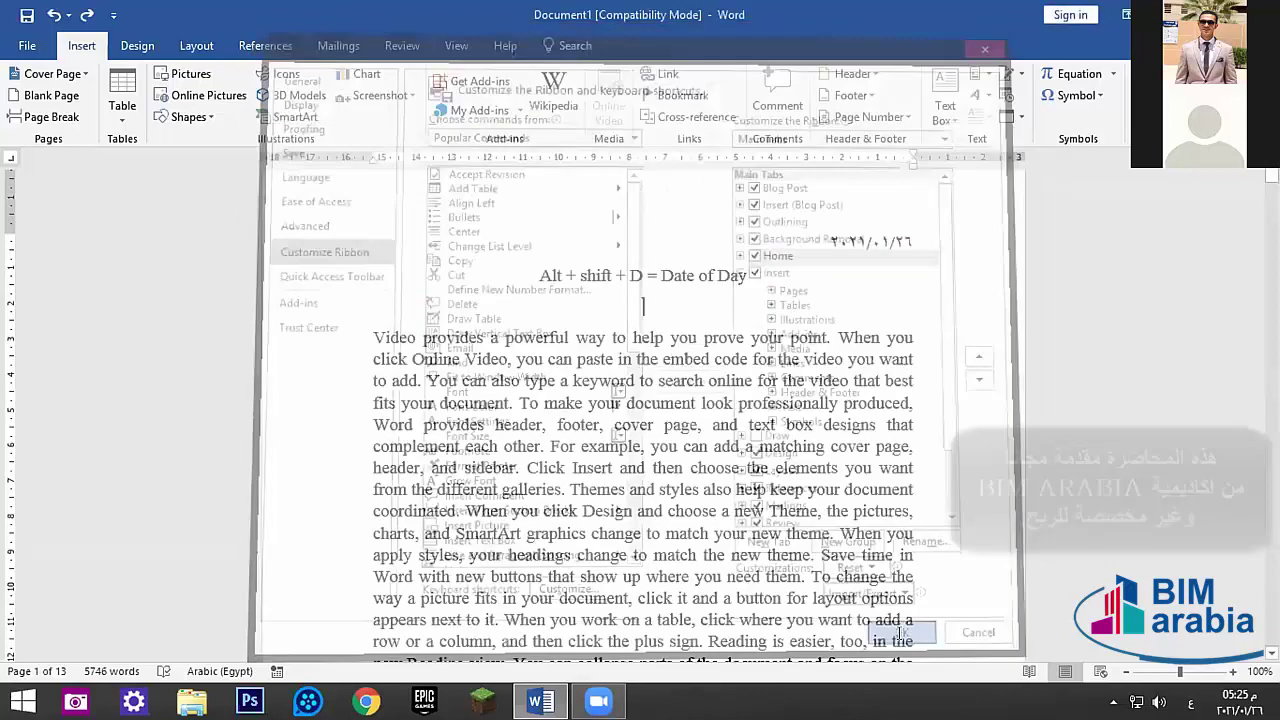
- Check Developer under Main Tabs in Customize Ribbon and apply the change
left_click(84, 46)
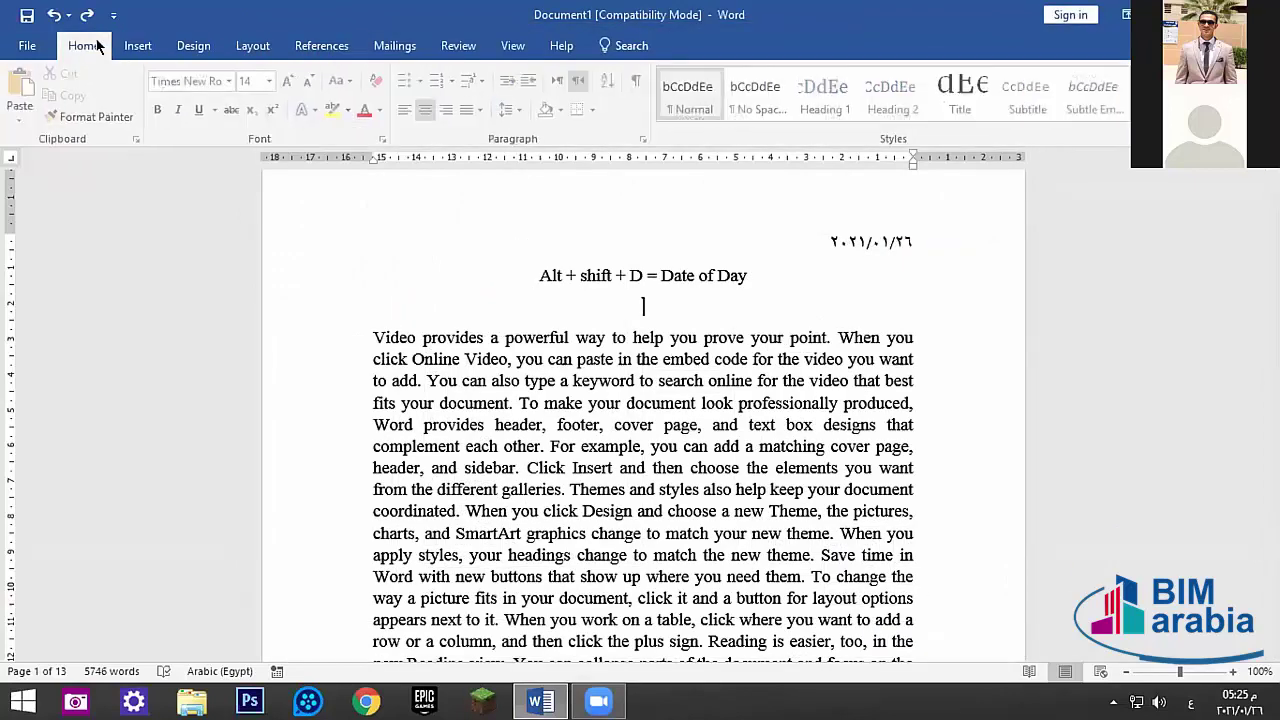
left_click(33, 46)
key("Escape")
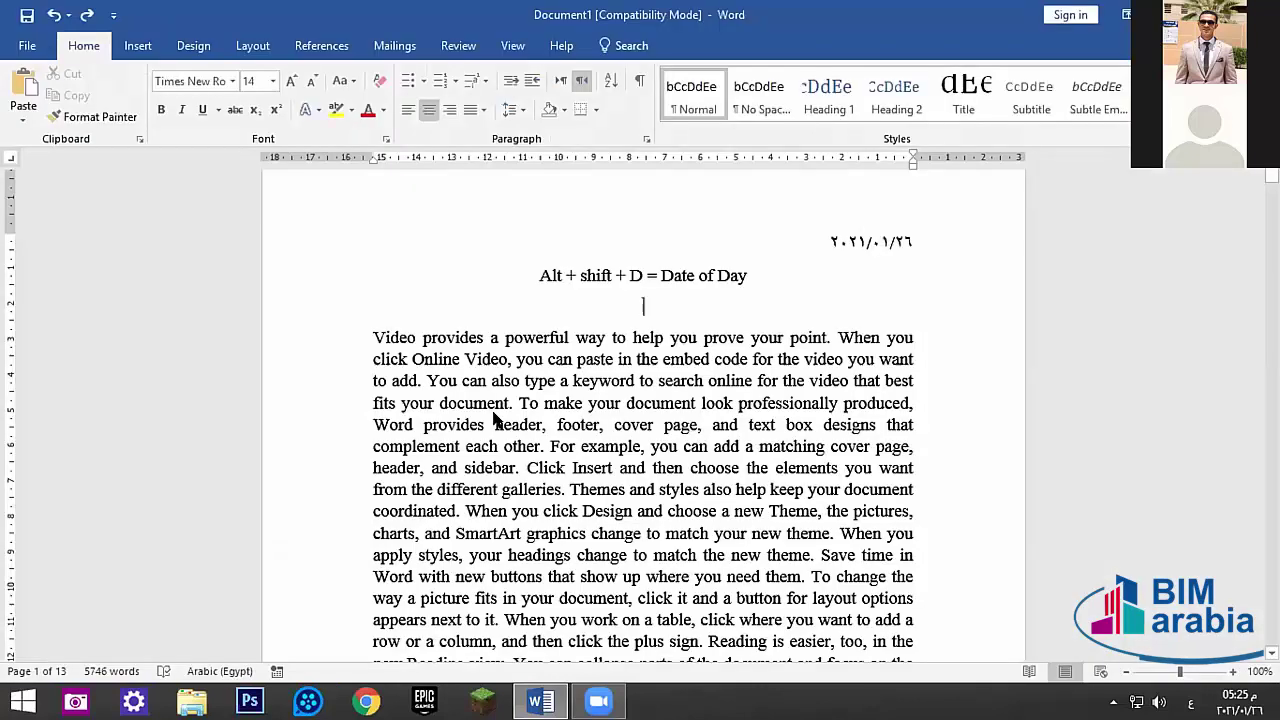
key("alt+f")
key("t")
left_click(316, 249)
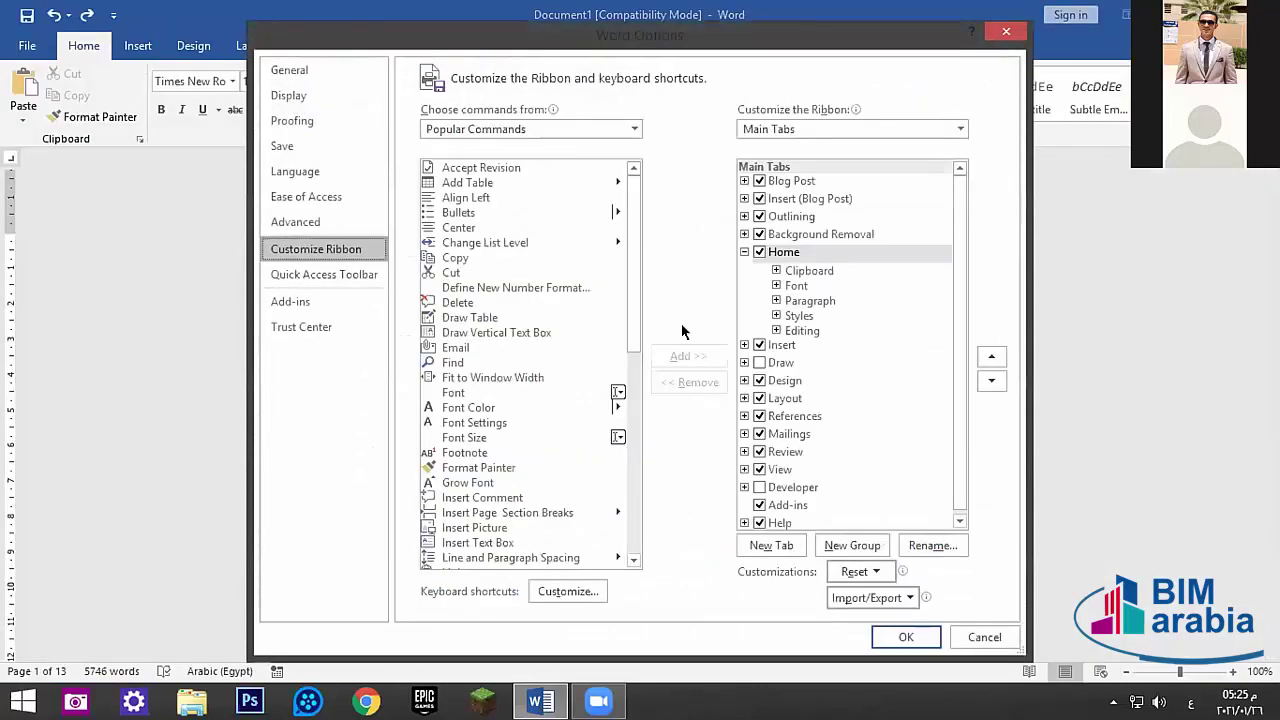
left_click(759, 488)
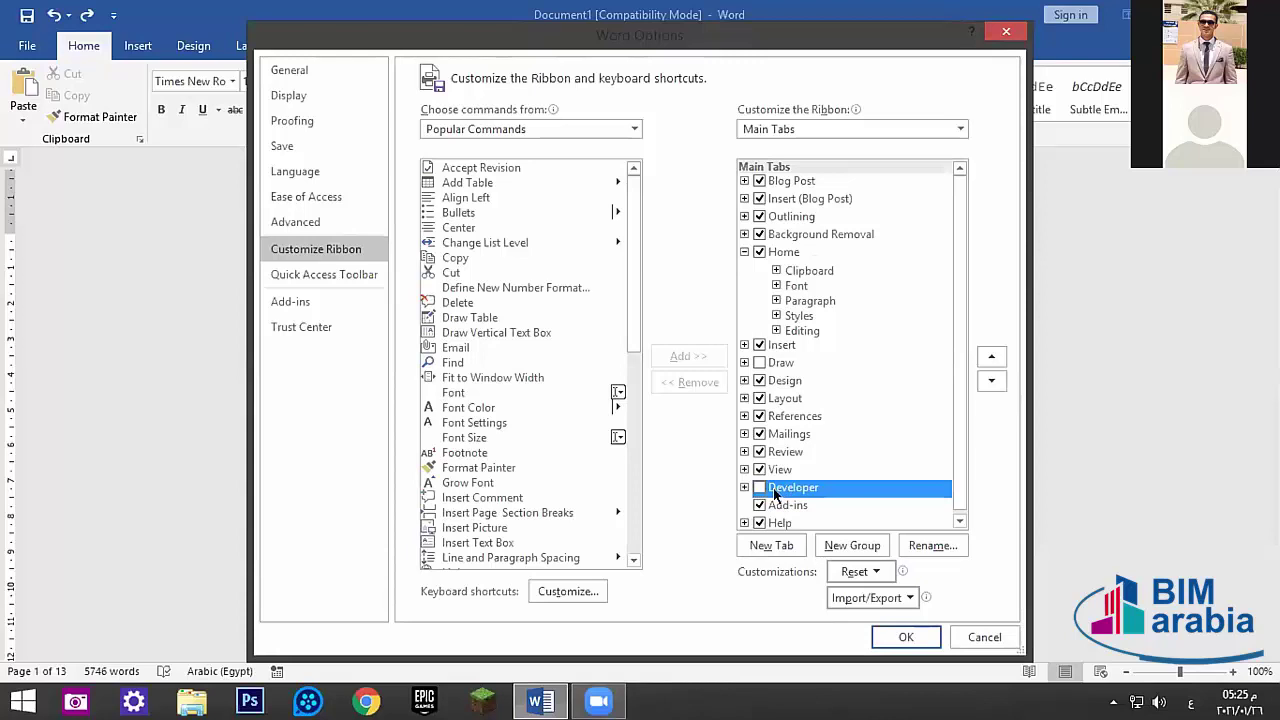
left_click(759, 488)
left_click(904, 636)
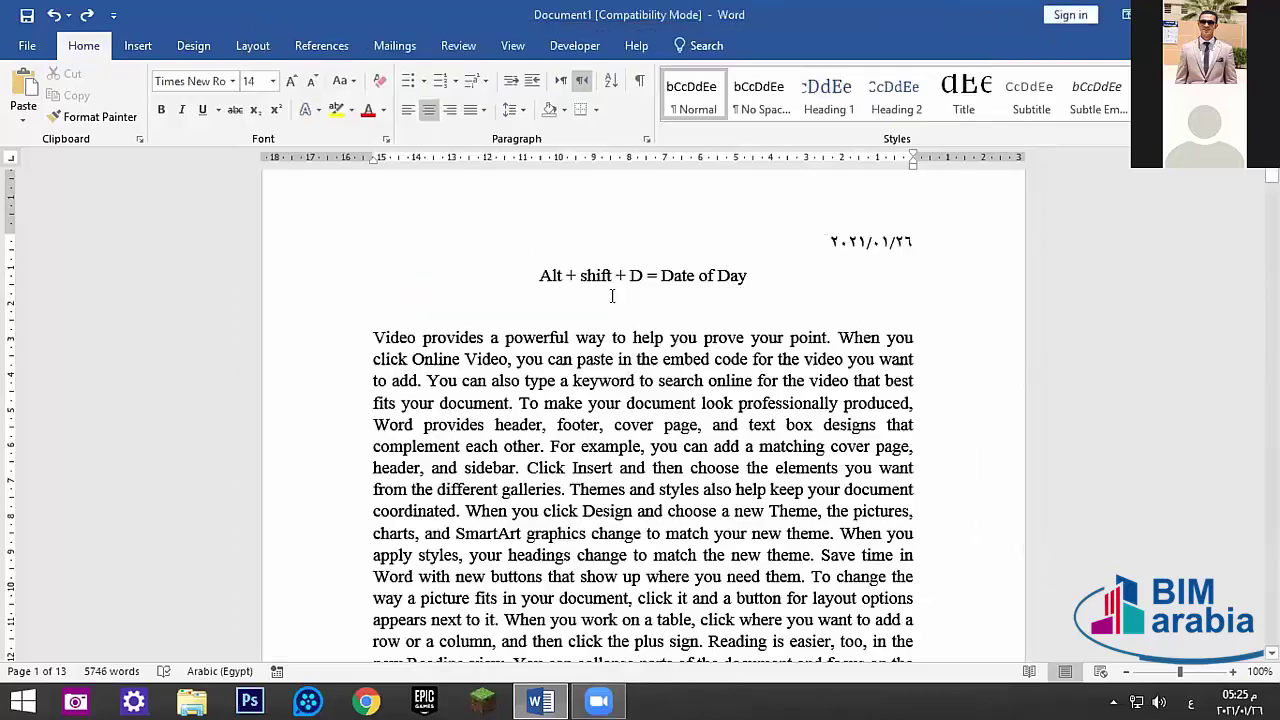
- Check Draw under Main Tabs in Customize Ribbon and apply it with OK
left_click(566, 47)
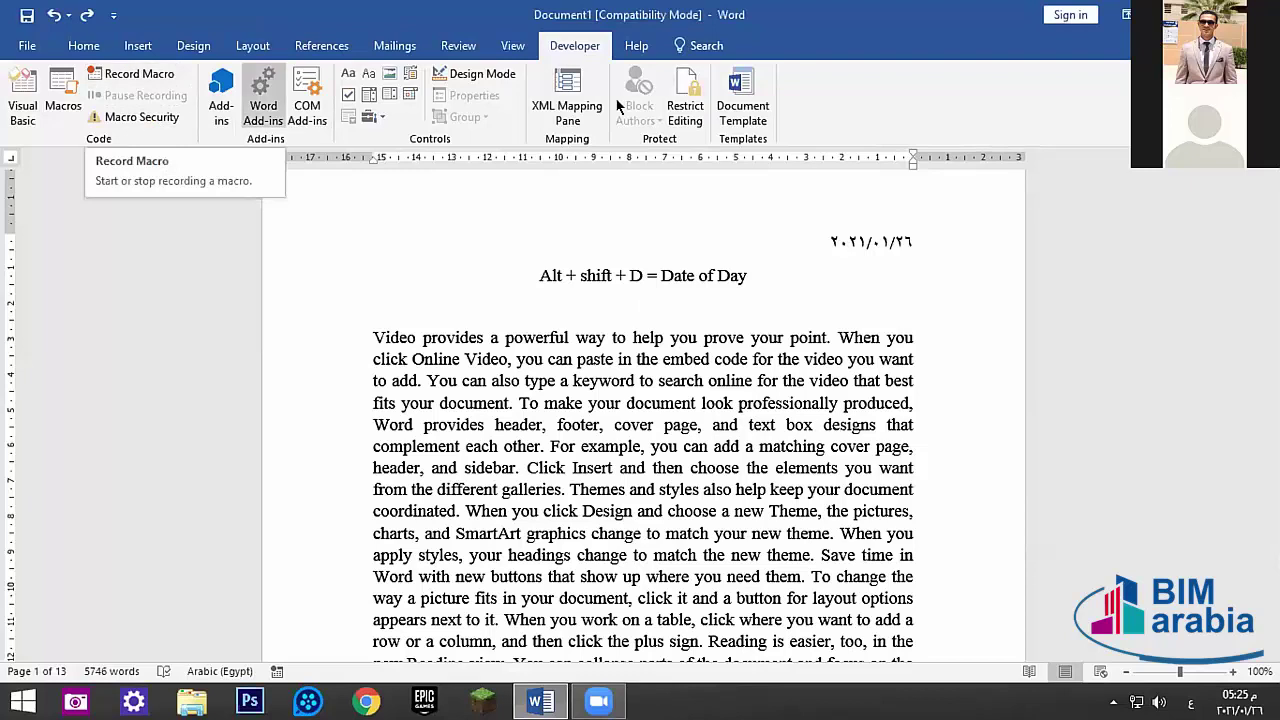
left_click(20, 43)
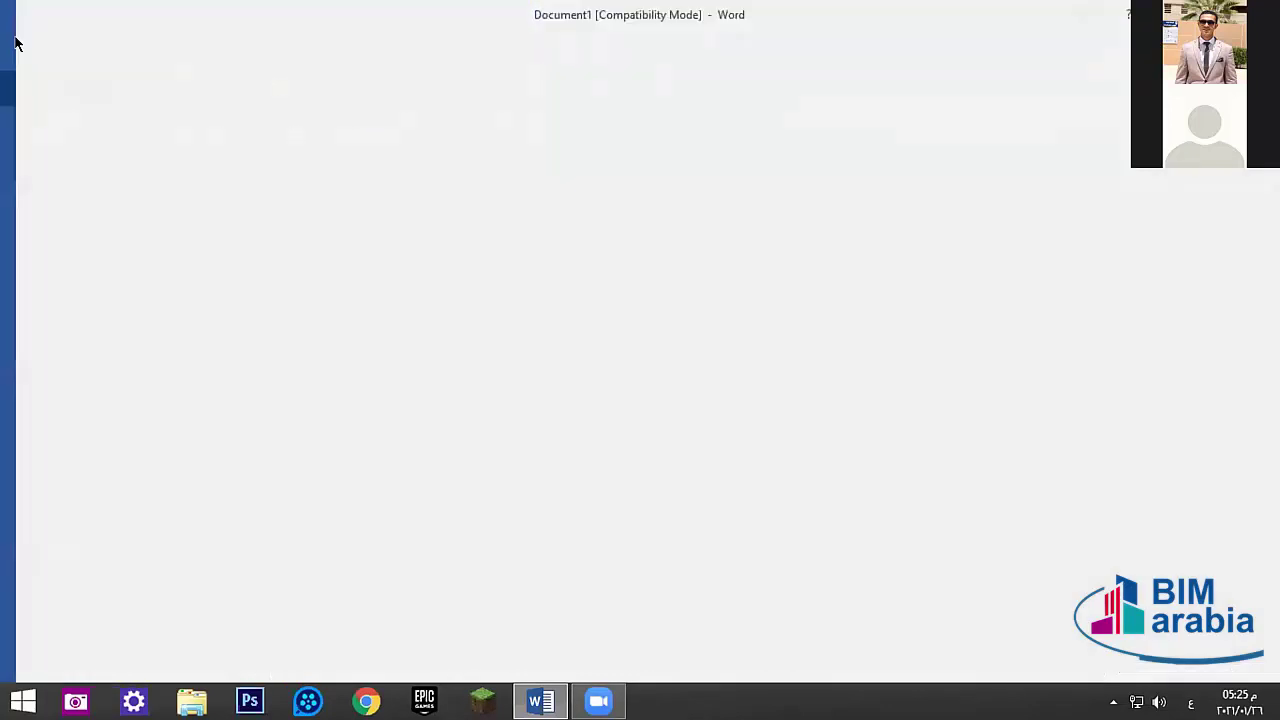
left_click(44, 536)
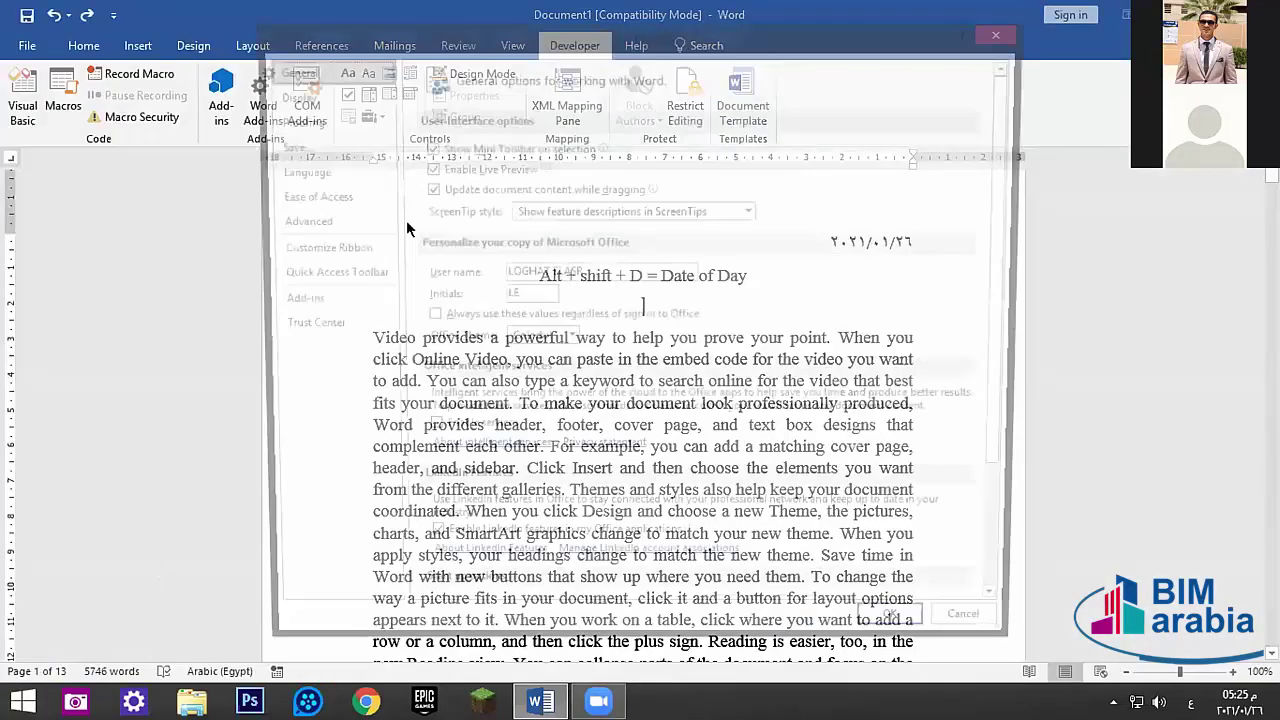
left_click(305, 248)
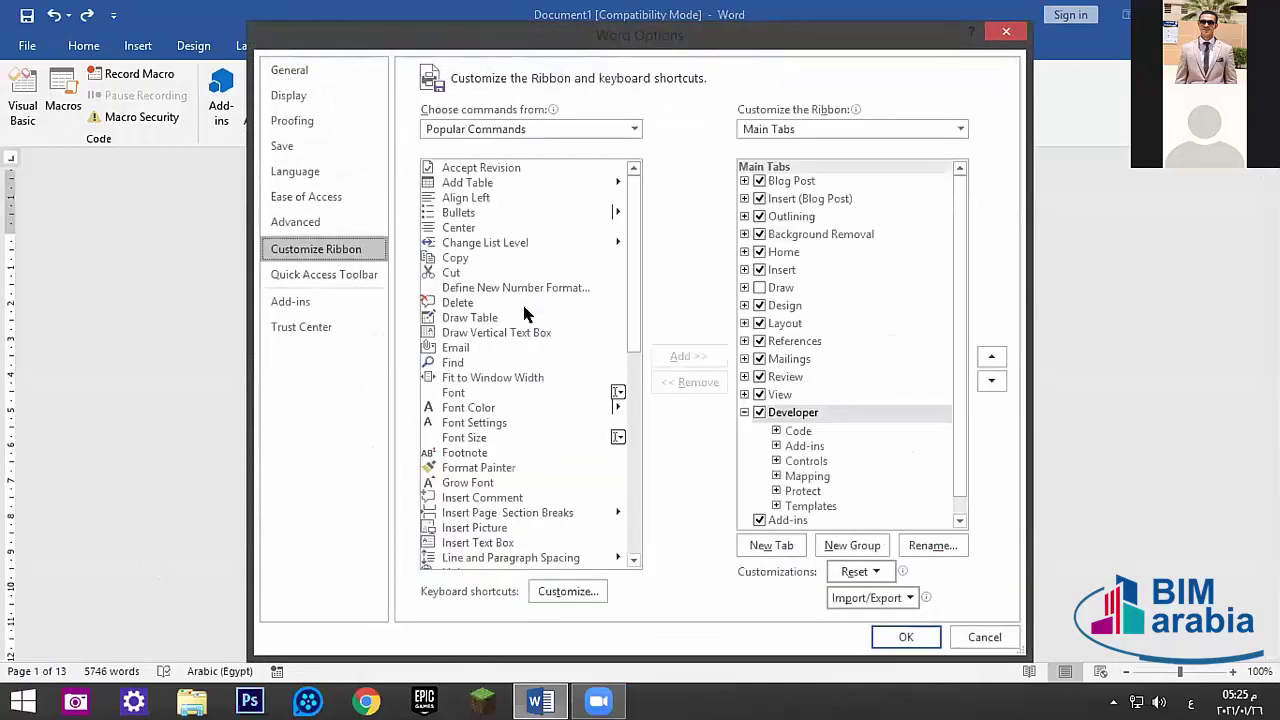
left_click(759, 287)
left_click(905, 637)
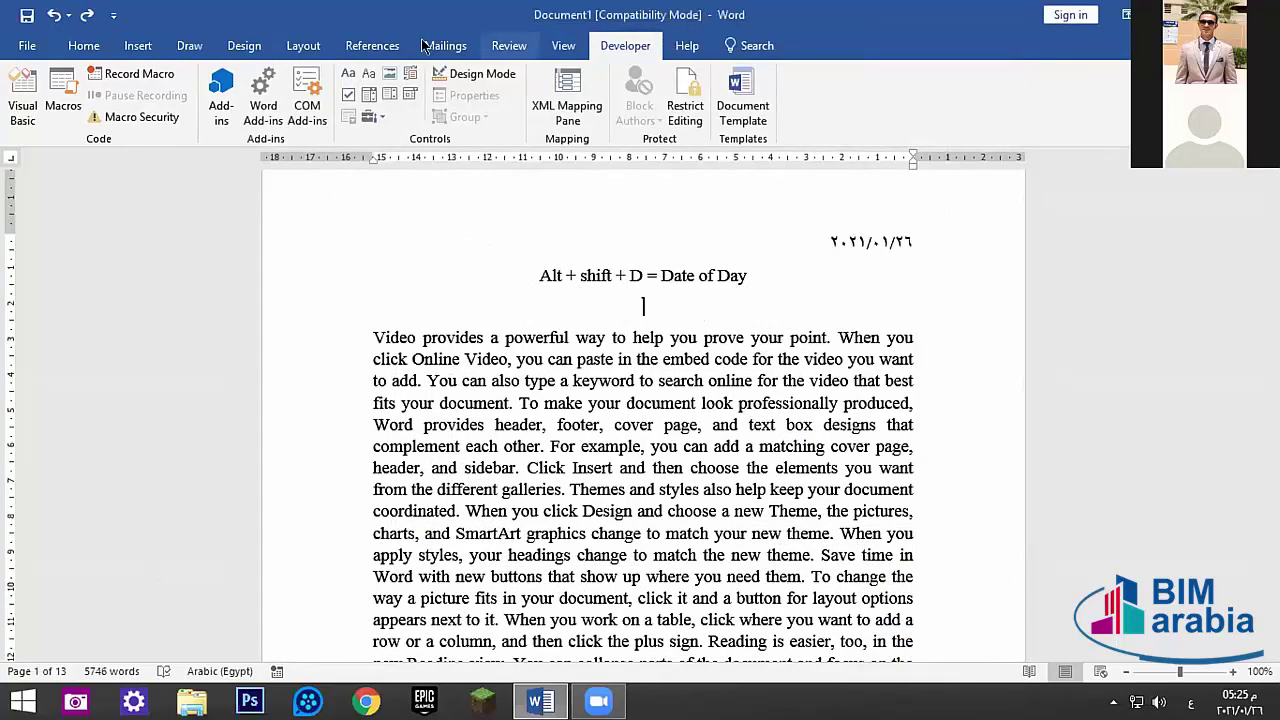
- Show the Draw tab's pens and tools, then reopen Word Options
left_click(189, 46)
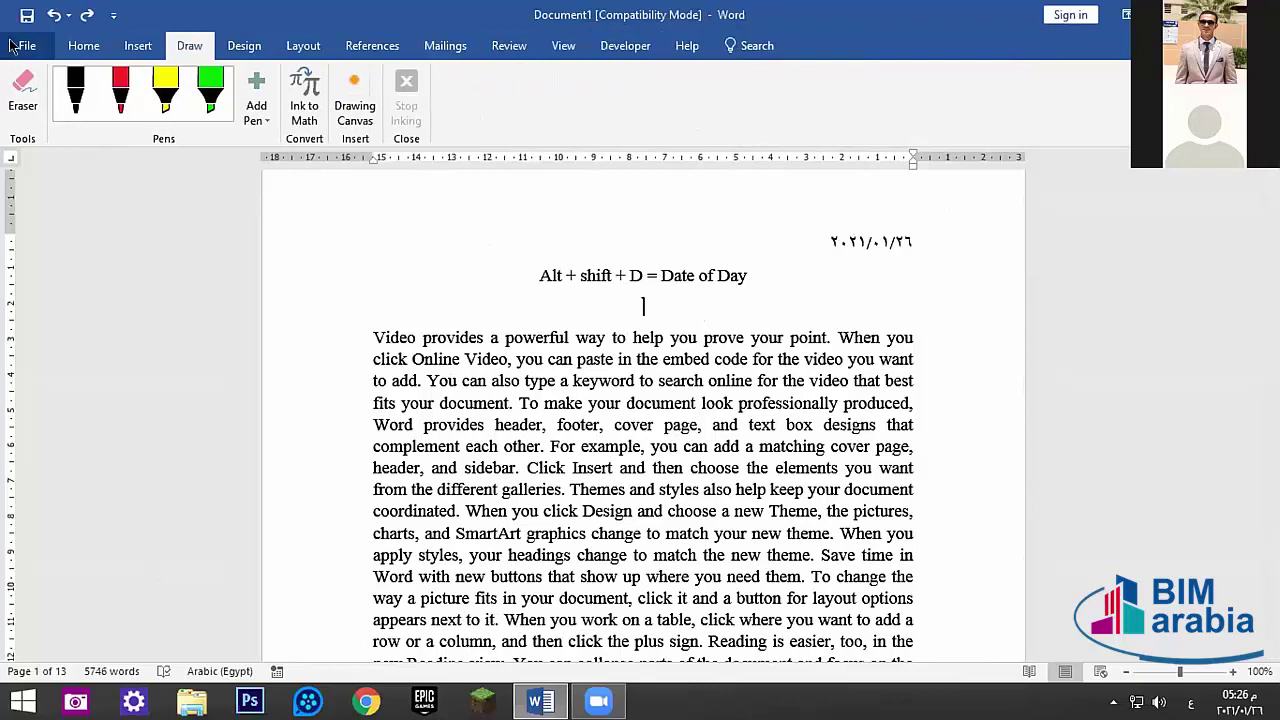
left_click(24, 46)
left_click(30, 532)
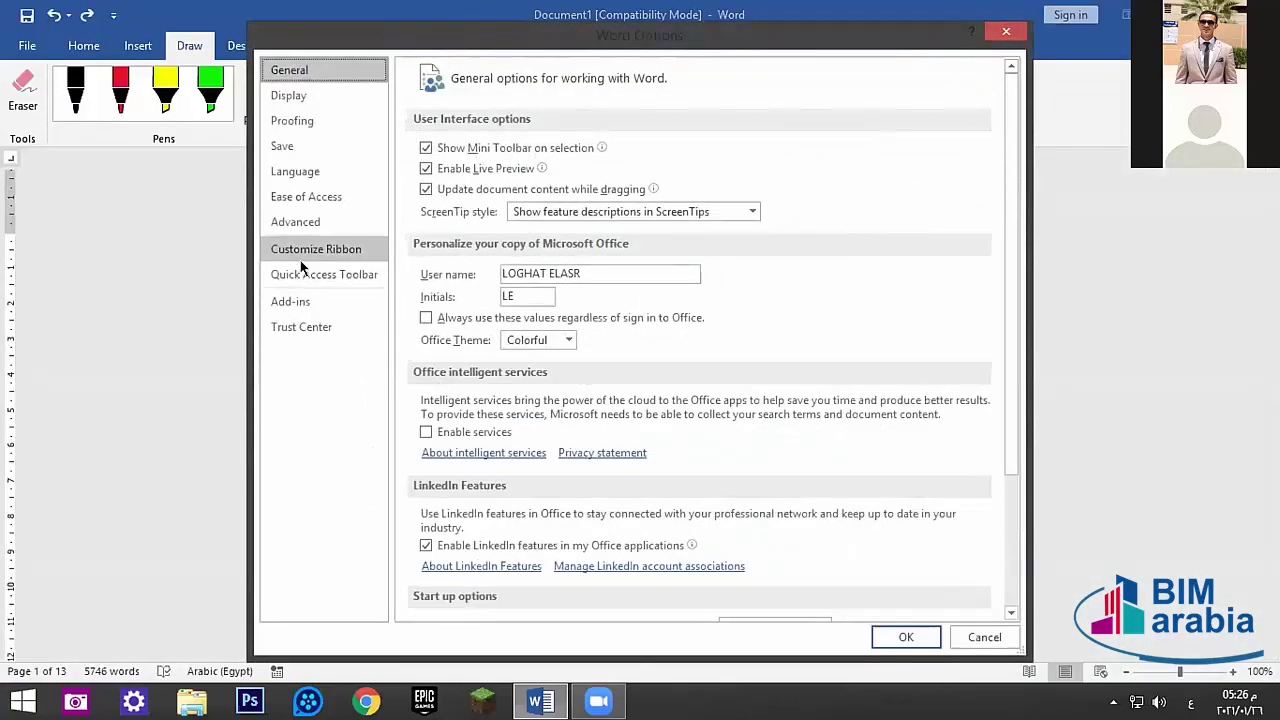
left_click(300, 260)
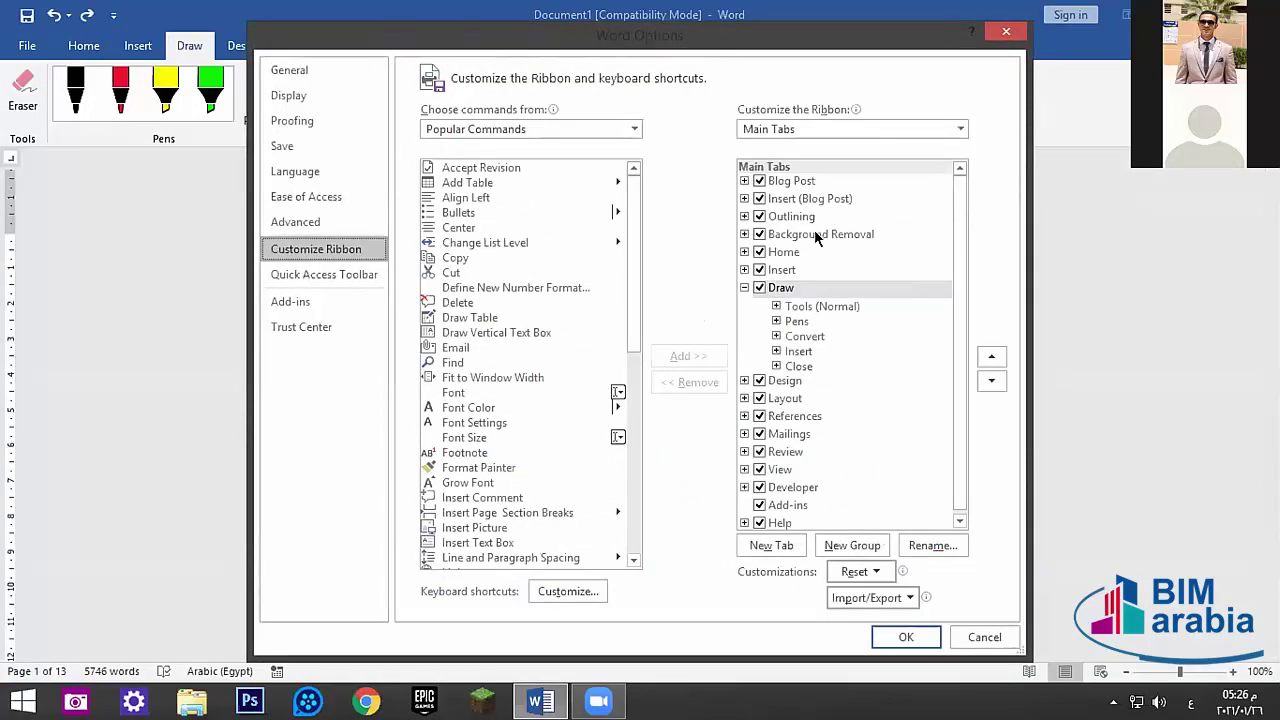
left_click(744, 199)
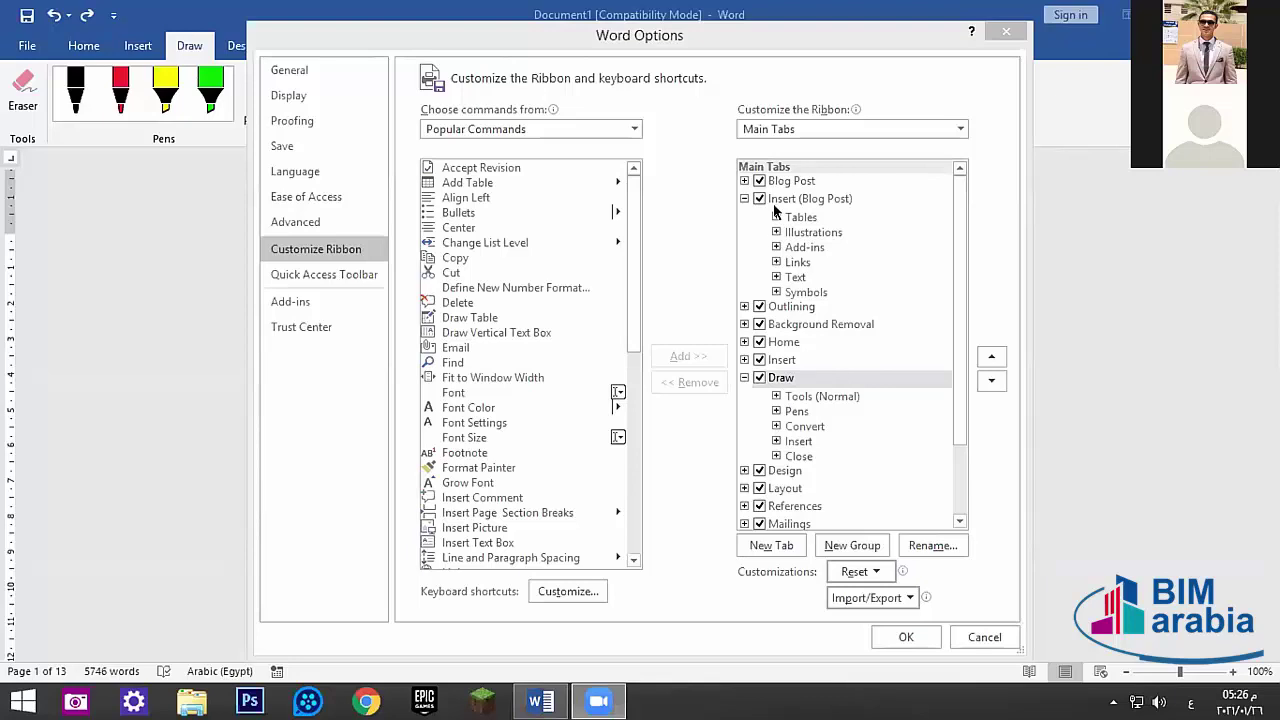
left_click(776, 217)
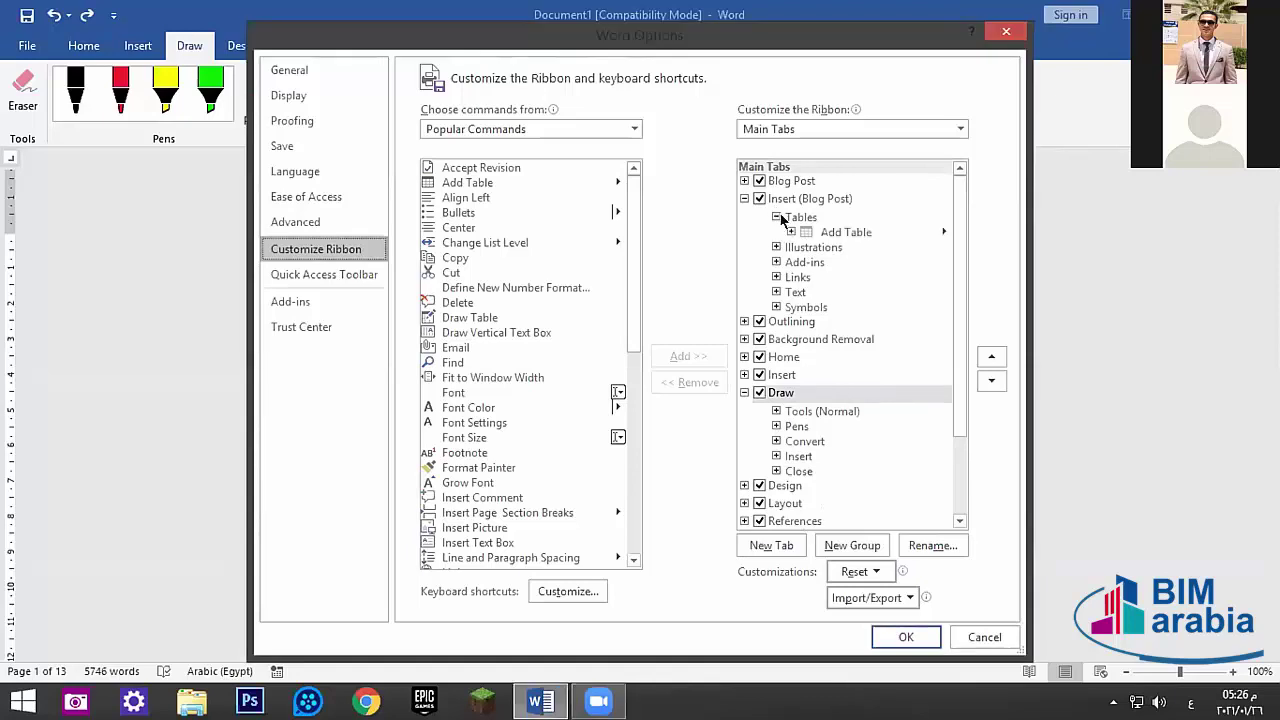
left_click(776, 217)
left_click(776, 232)
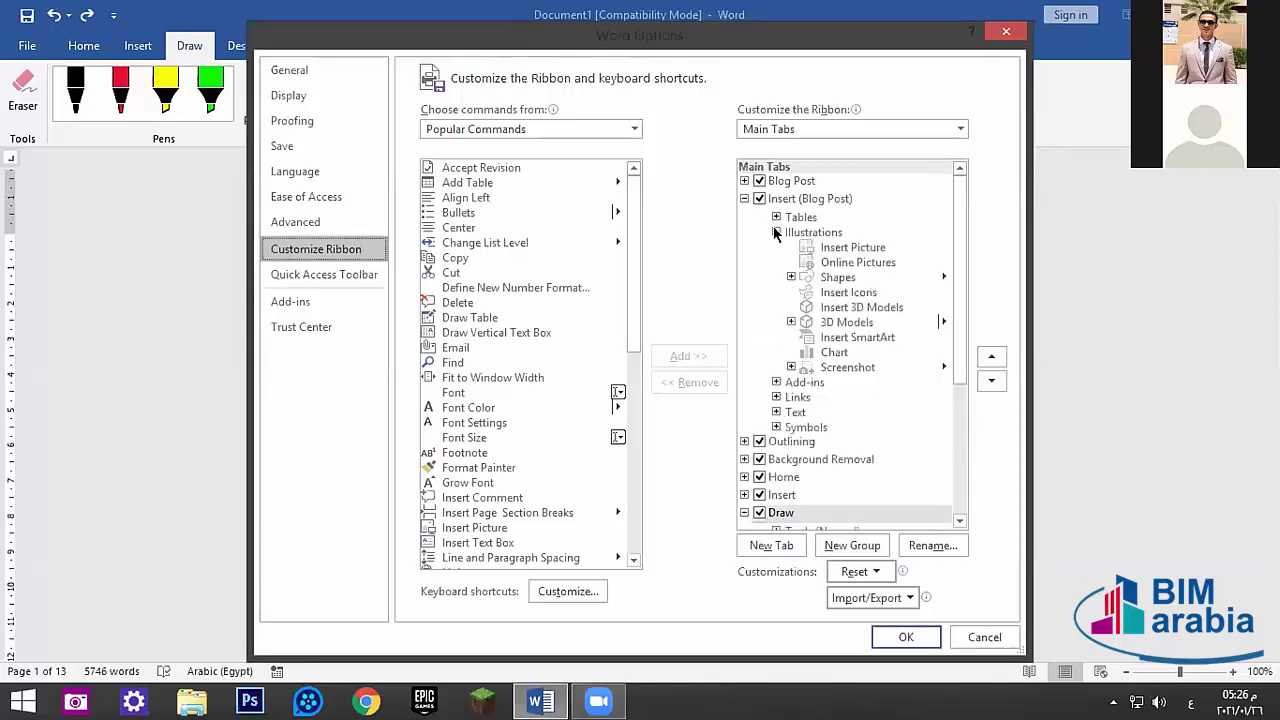
left_click(776, 232)
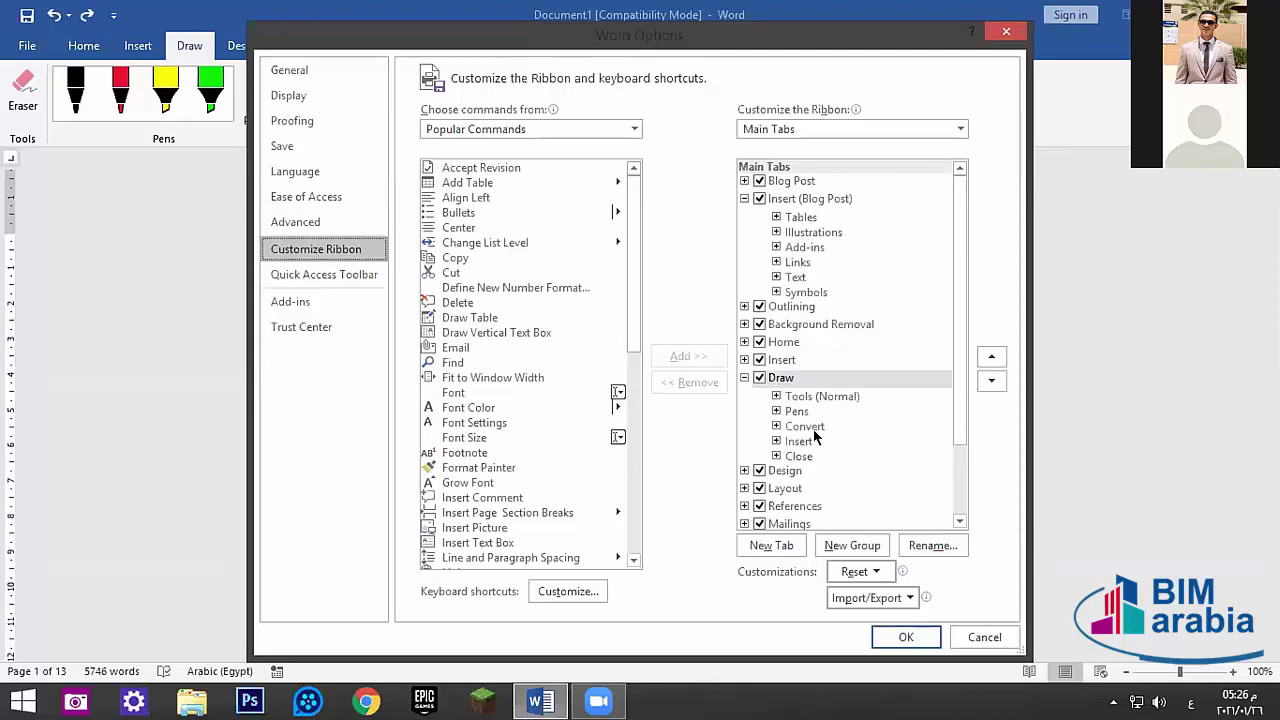
scroll(826, 456, "down", 2)
scroll(818, 441, "up", 2)
scroll(818, 425, "down", 1)
scroll(818, 421, "down", 1)
scroll(823, 434, "up", 2)
left_click_drag(634, 218, 519, 449)
left_click(992, 36)
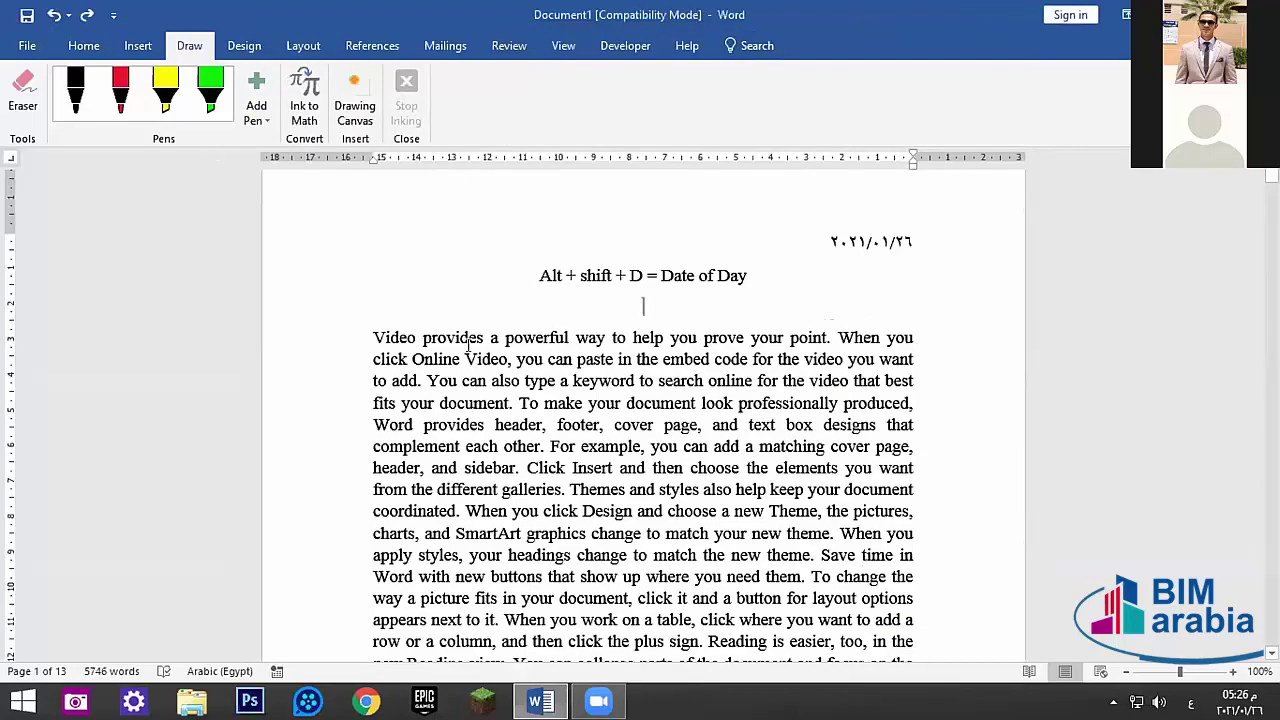
- Add blank lines and draw red freehand pen scribbles below the heading
key("Return")
key("Return")
key("Return")
key("Return")
key("Return")
key("Return")
key("Return")
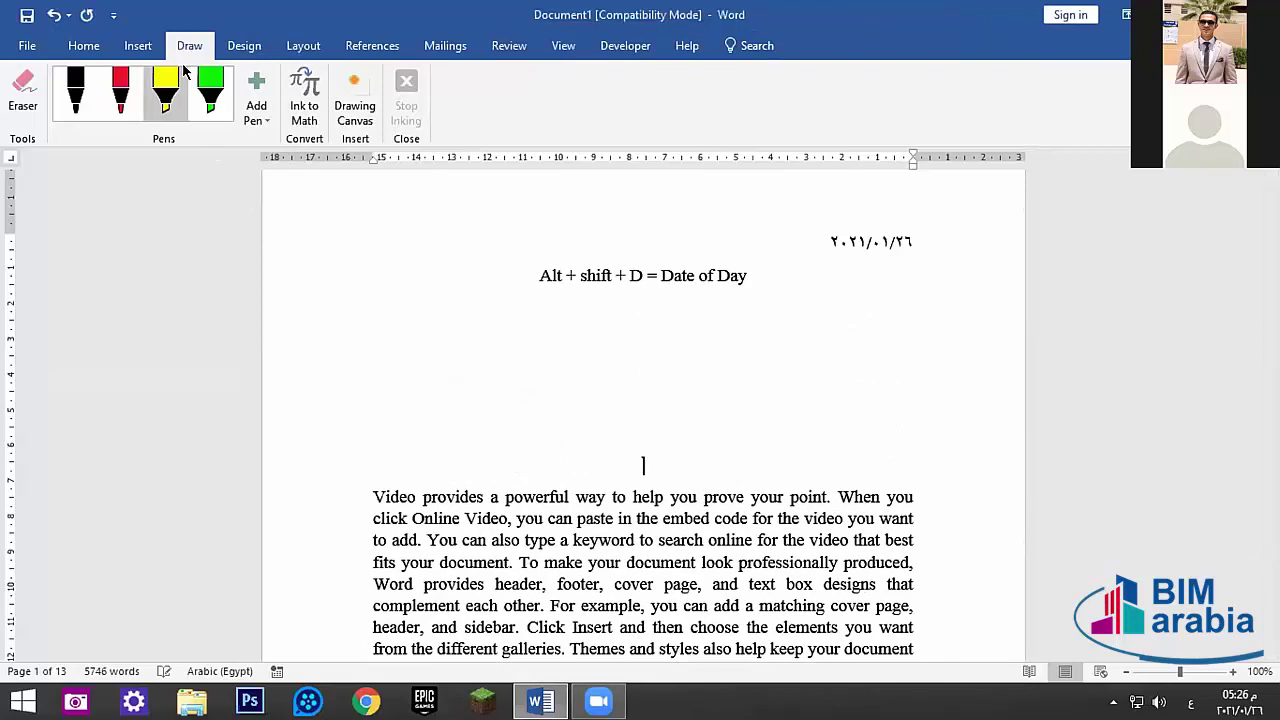
left_click(120, 82)
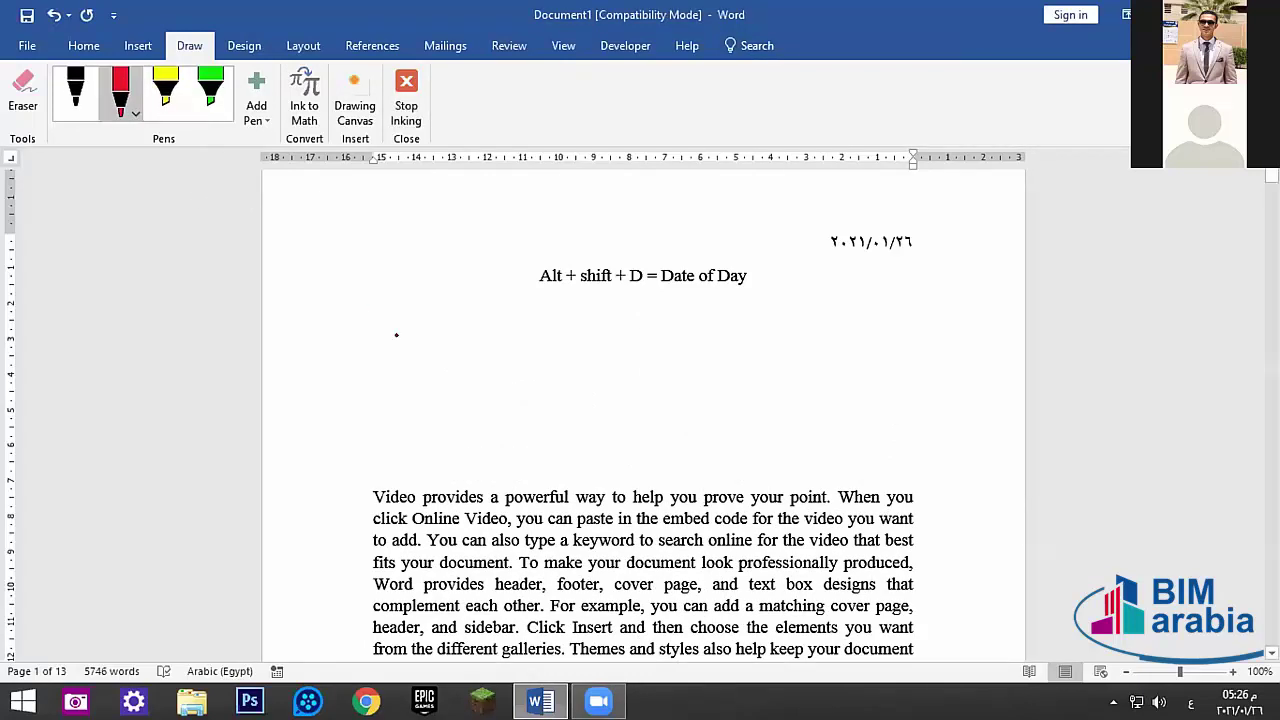
mouse_move(399, 322)
left_mouse_down()
mouse_move(445, 312)
mouse_move(596, 332)
mouse_move(322, 390)
mouse_move(368, 348)
left_mouse_up()
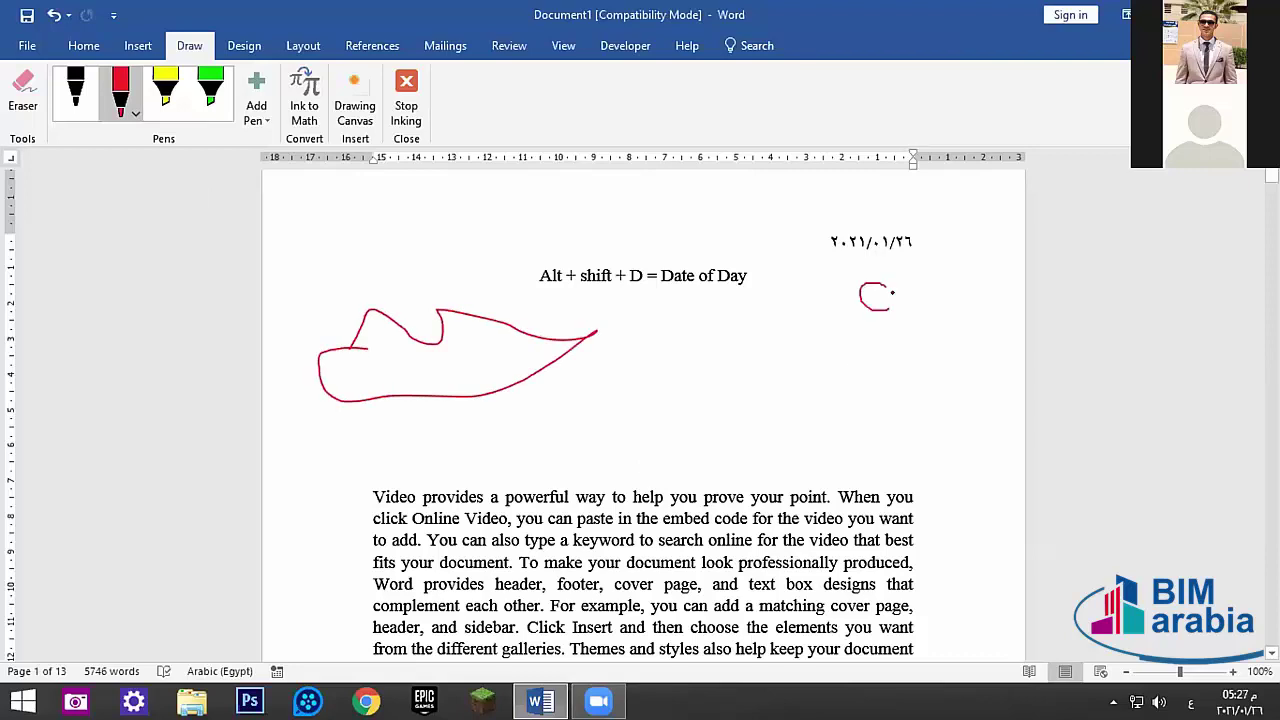
mouse_move(892, 292)
left_mouse_down()
mouse_move(905, 368)
mouse_move(830, 425)
mouse_move(697, 458)
mouse_move(660, 420)
mouse_move(611, 400)
mouse_move(600, 415)
left_mouse_up()
mouse_move(493, 350)
left_mouse_down()
mouse_move(566, 412)
mouse_move(411, 410)
mouse_move(409, 456)
left_mouse_up()
- Draw thick yellow and green highlighter strokes over the heading area
left_click(167, 95)
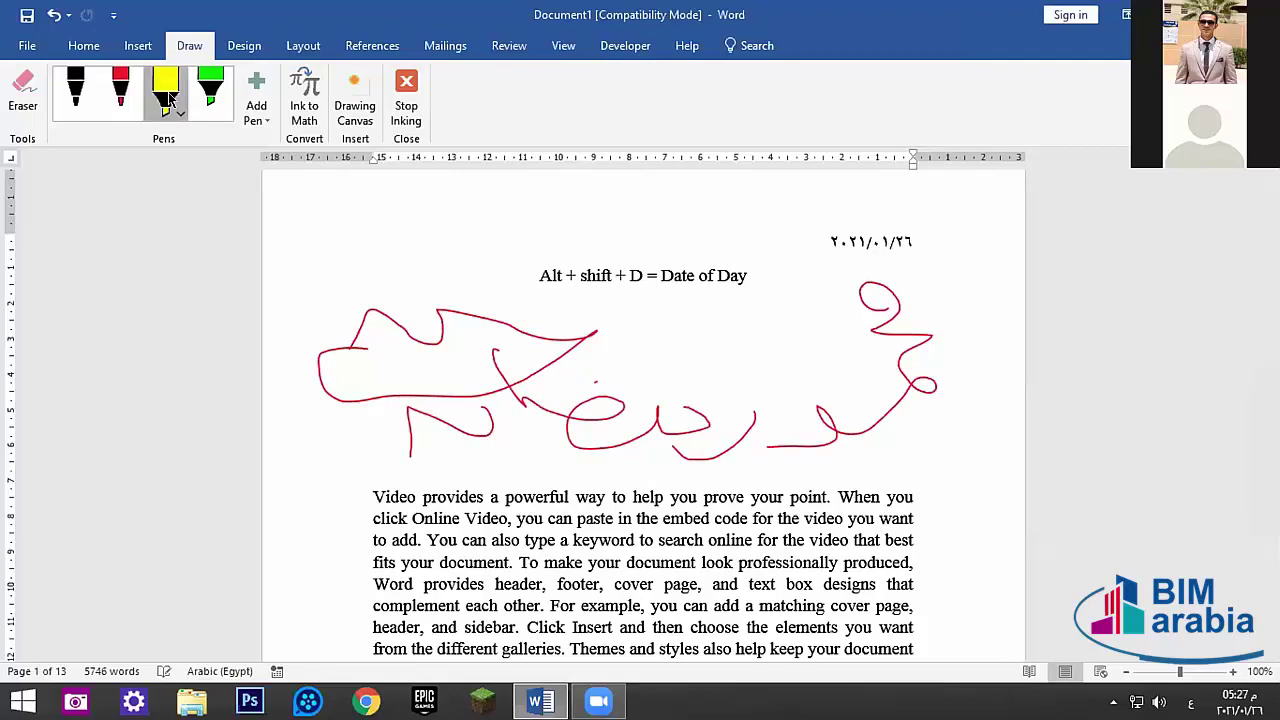
left_click_drag(566, 234, 654, 368)
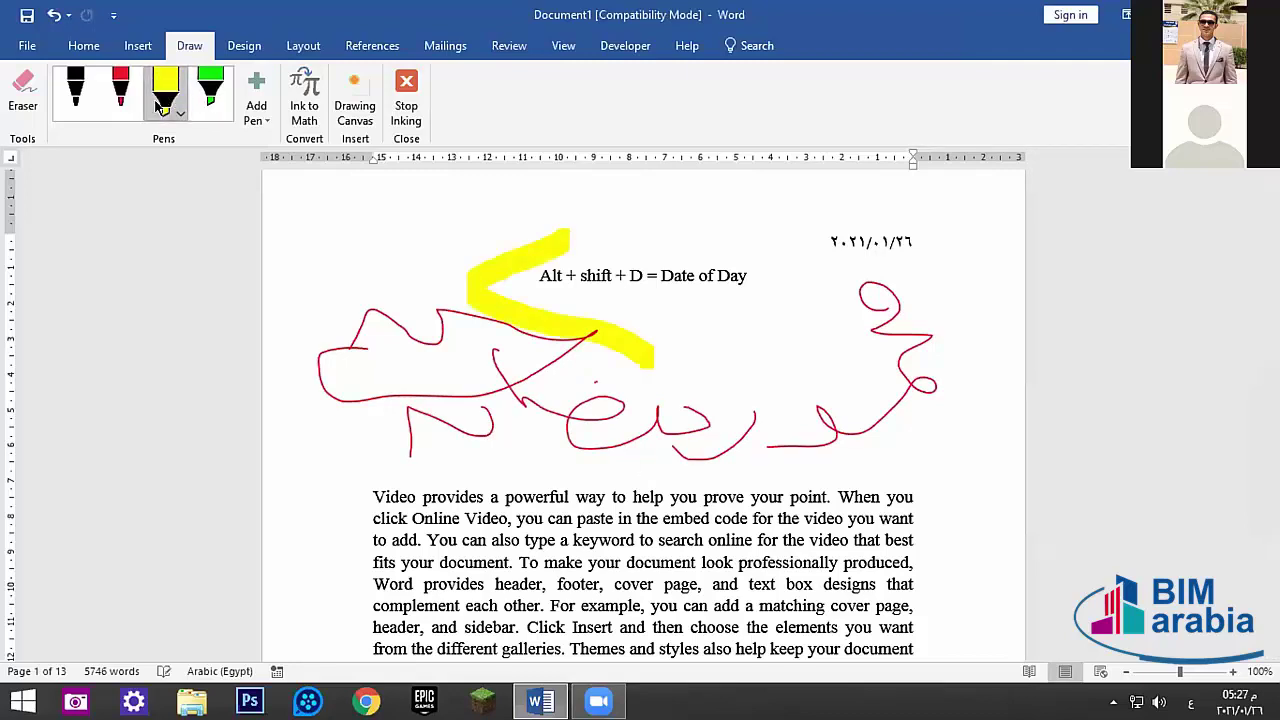
left_click(210, 92)
mouse_move(353, 228)
left_mouse_down()
mouse_move(360, 335)
mouse_move(490, 425)
left_mouse_up()
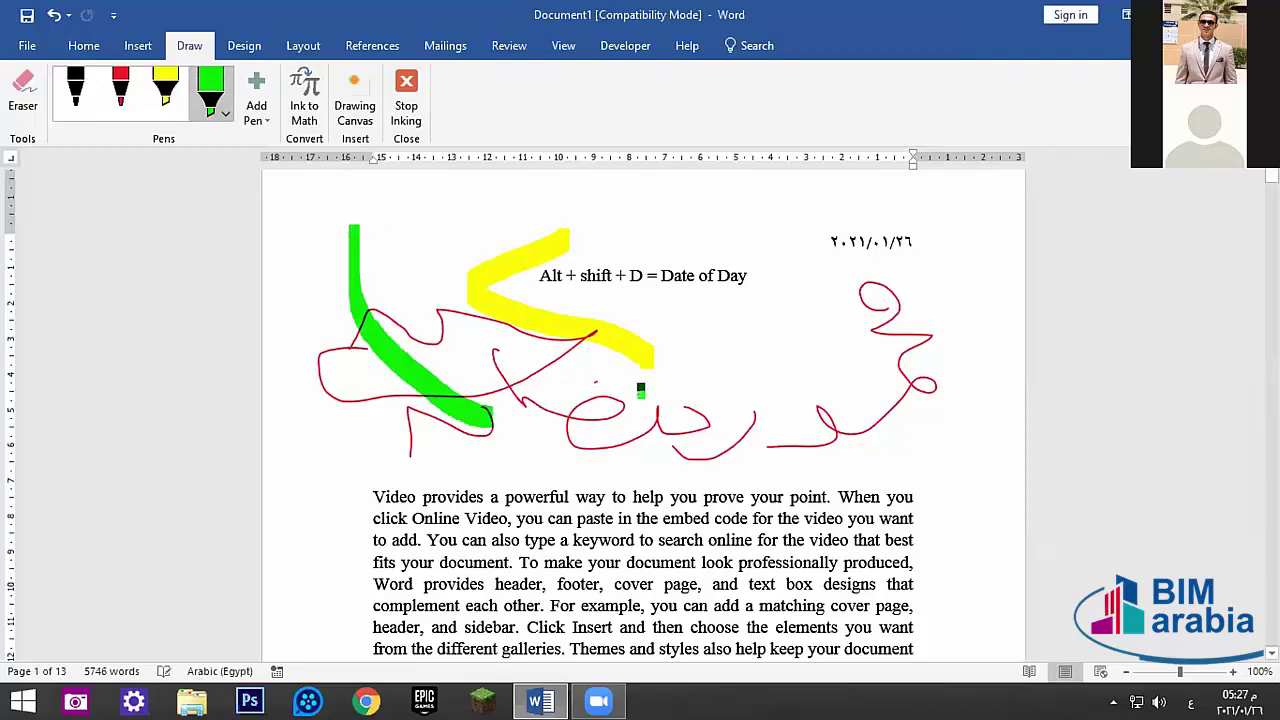
left_click(256, 105)
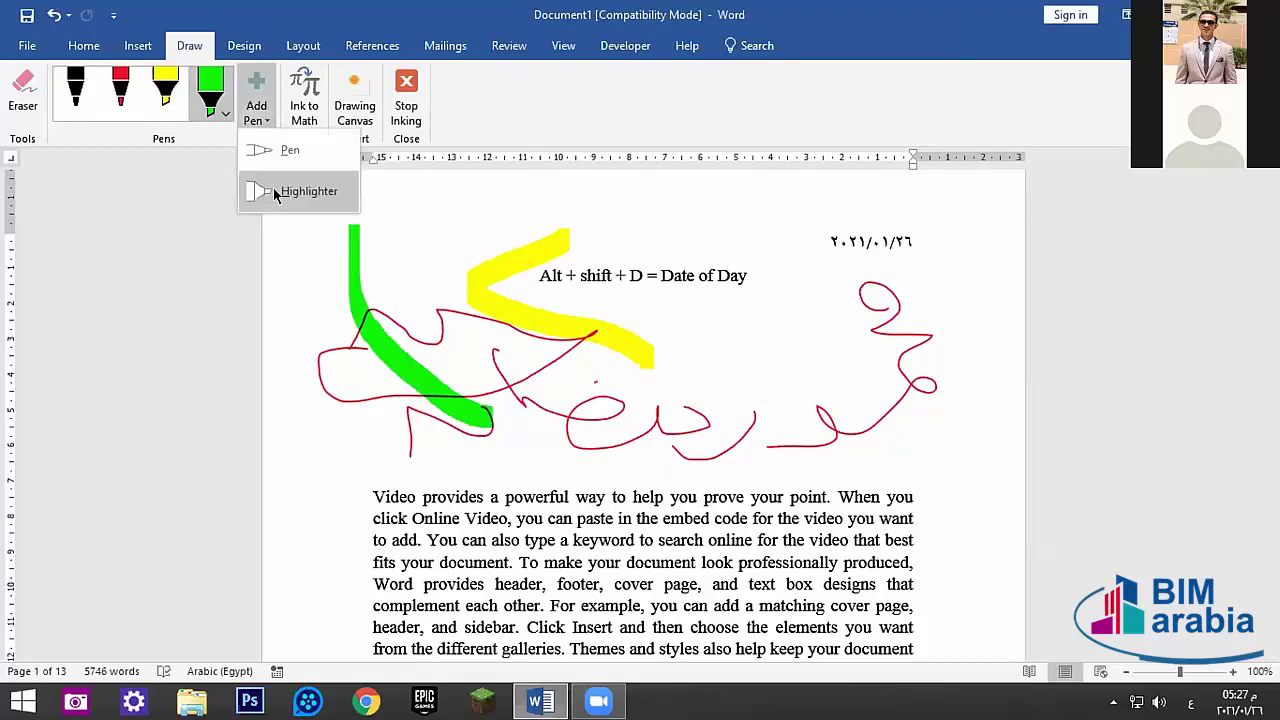
- Add a new highlighter pen, set its colour to cyan, and draw a loop across the page top
left_click(289, 191)
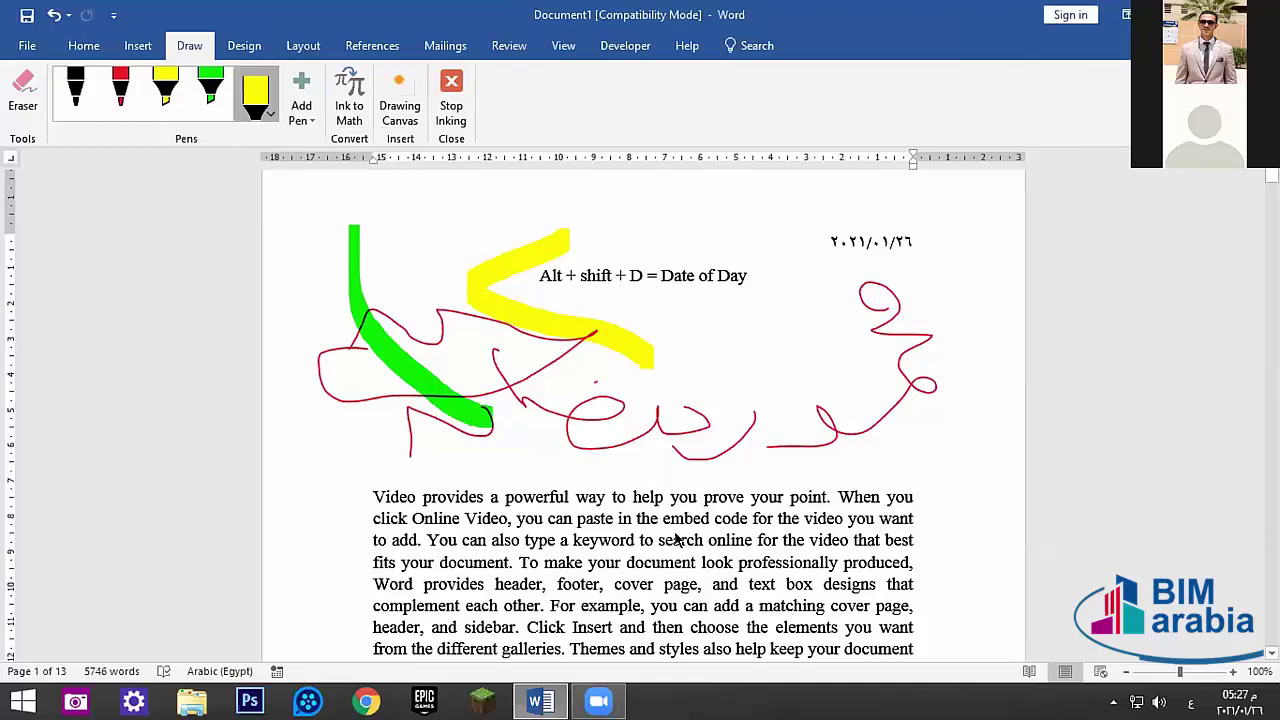
left_click(301, 108)
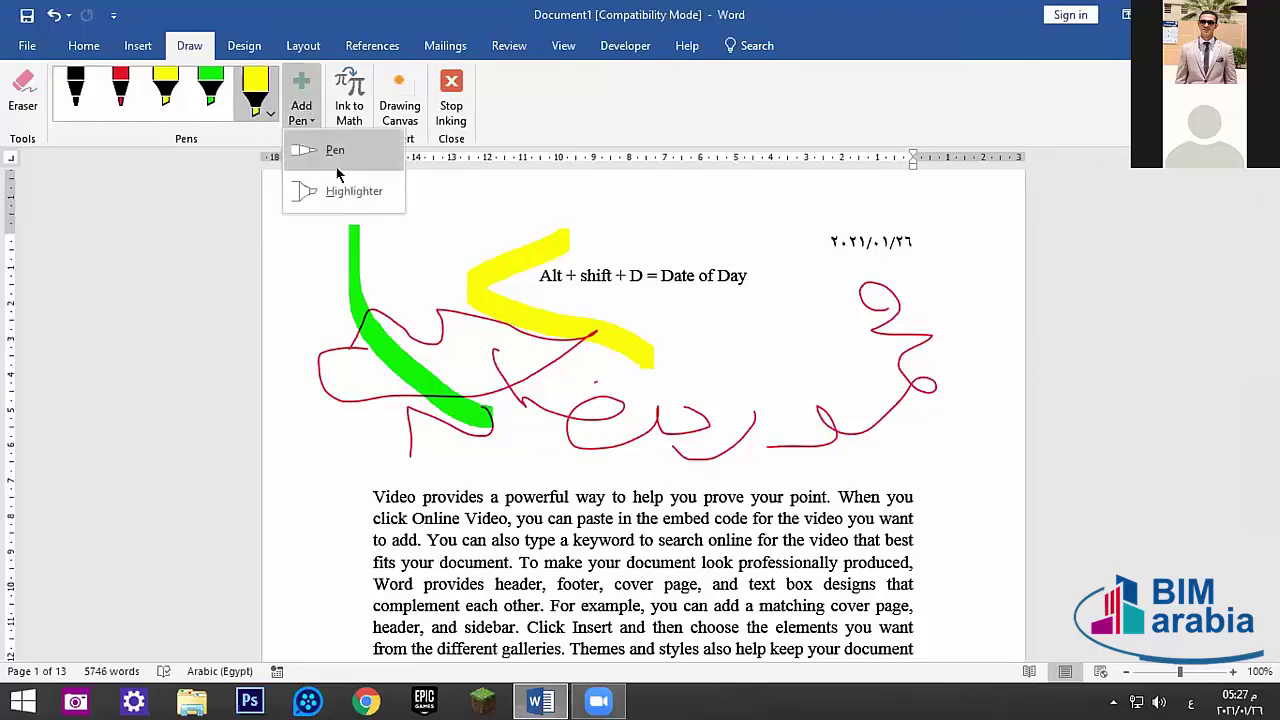
left_click(331, 191)
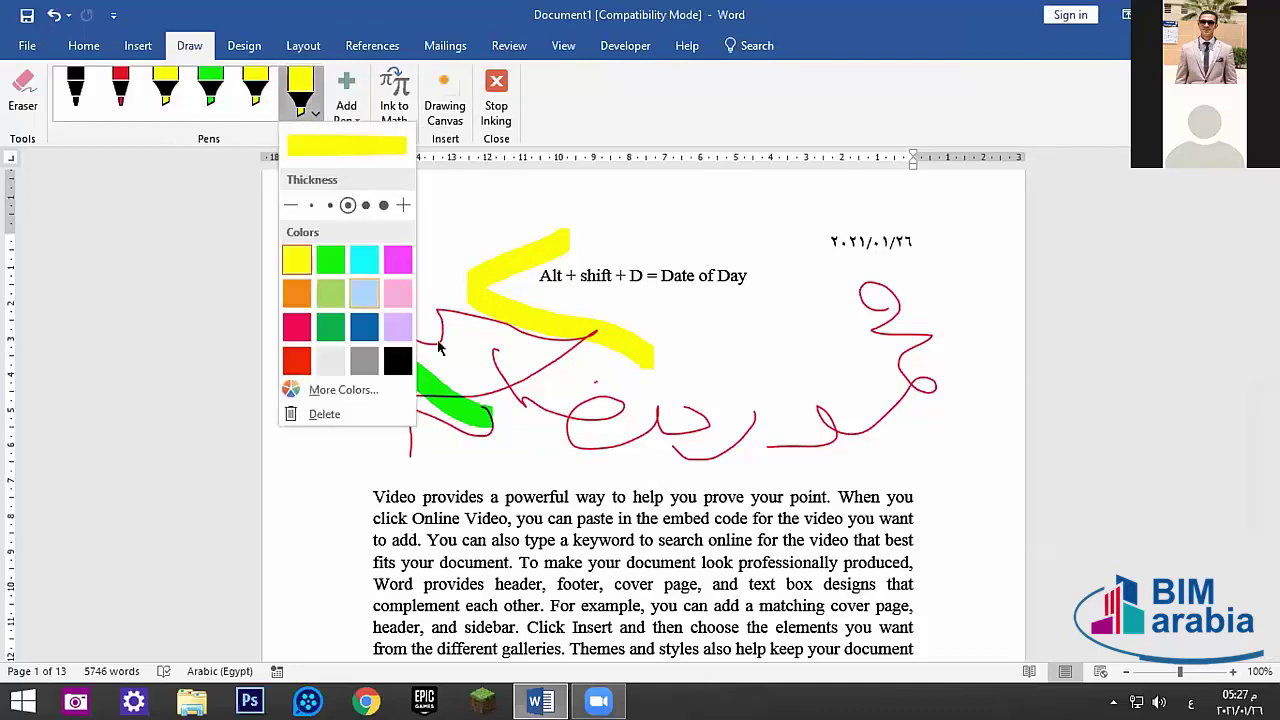
left_click(293, 325)
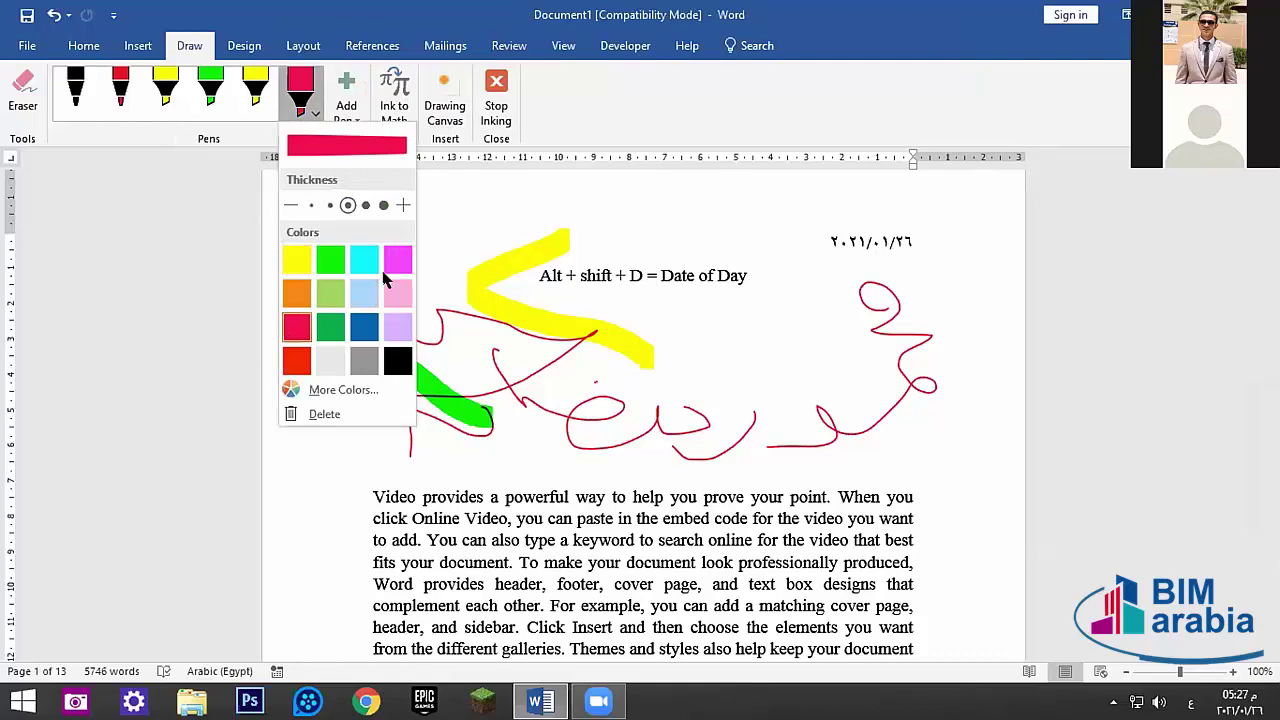
left_click(366, 260)
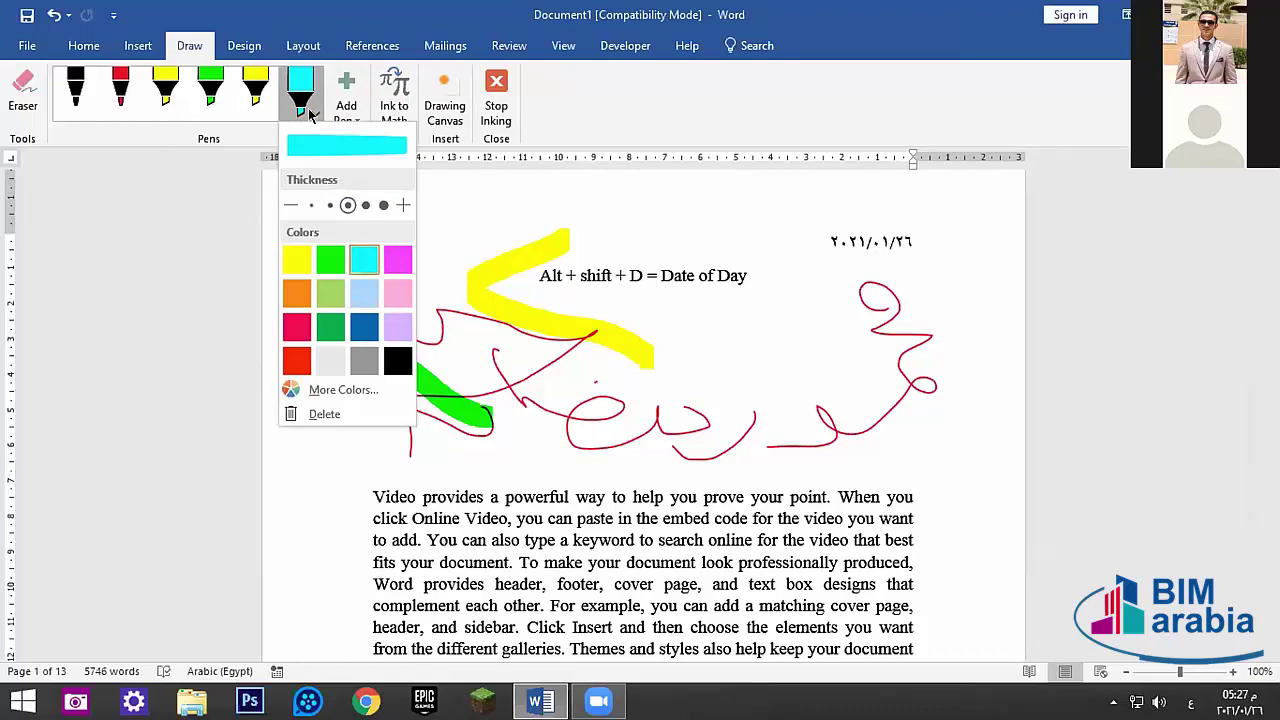
mouse_move(636, 462)
left_mouse_down()
mouse_move(471, 457)
mouse_move(445, 405)
mouse_move(551, 292)
mouse_move(458, 221)
mouse_move(764, 246)
left_mouse_up()
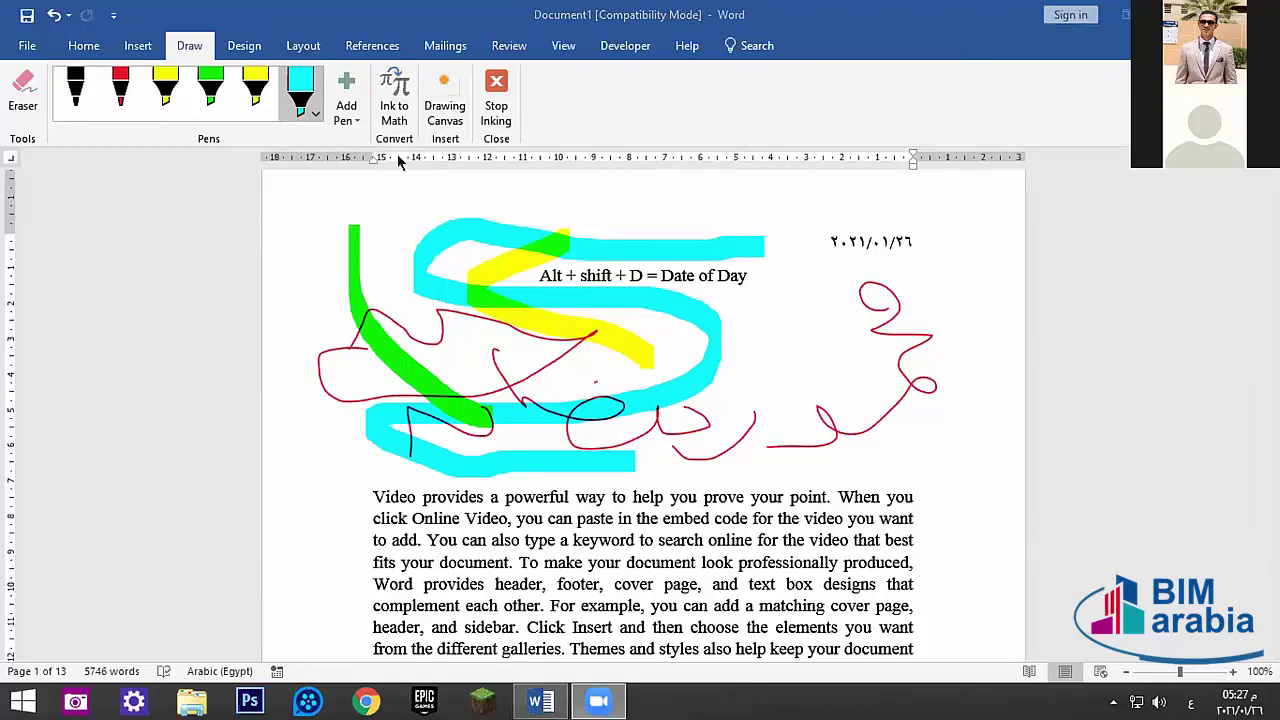
left_click(396, 104)
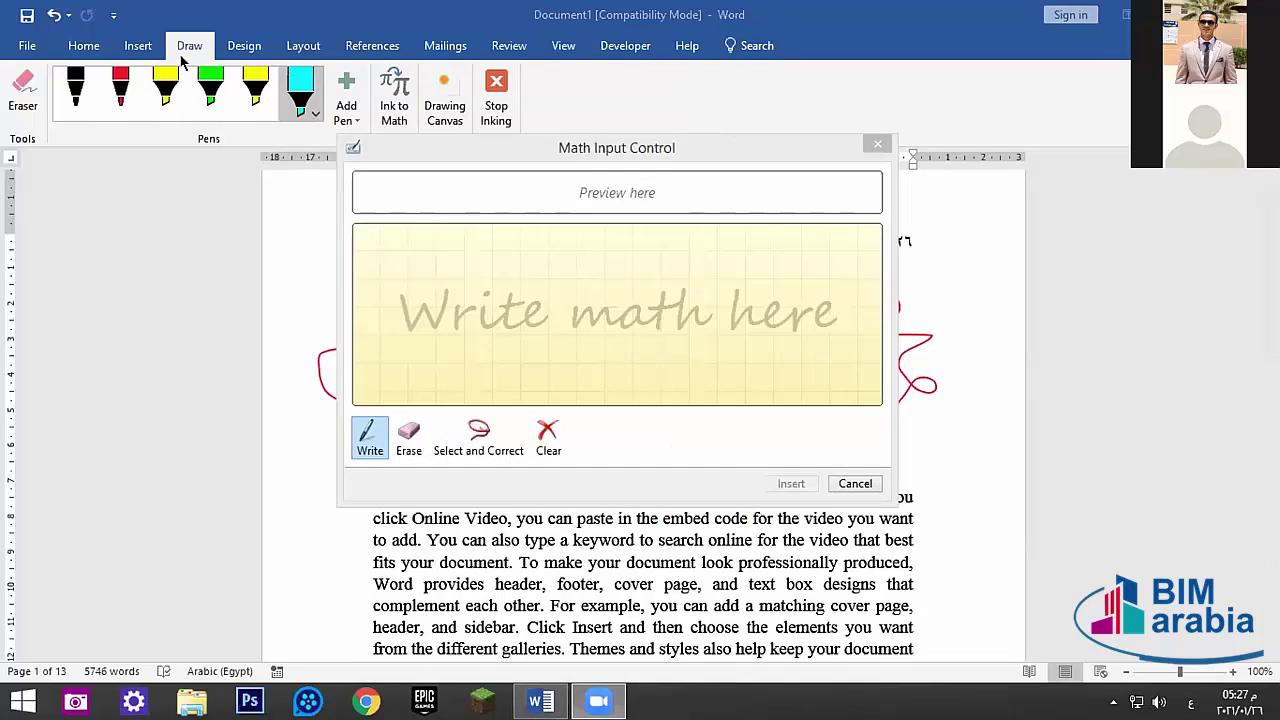
- Close the Math Input Control, switch between the Insert and Draw tabs, and open File > Info
key("Escape")
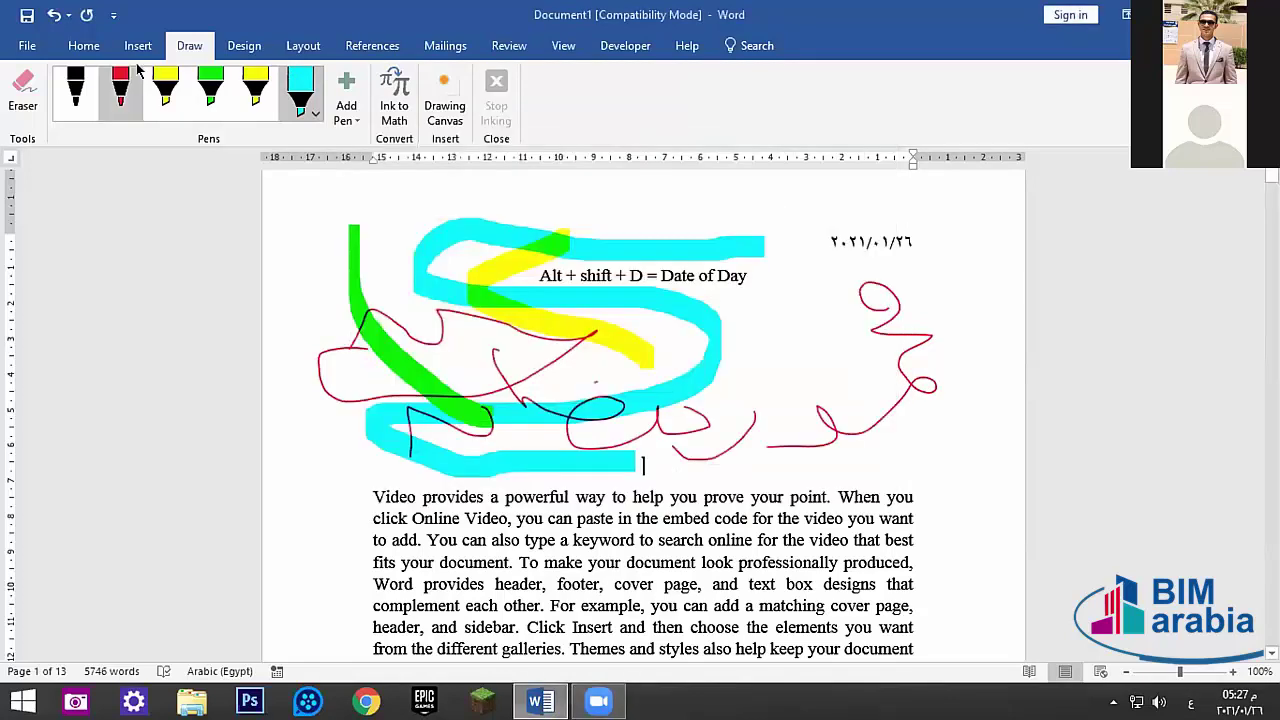
left_click(130, 48)
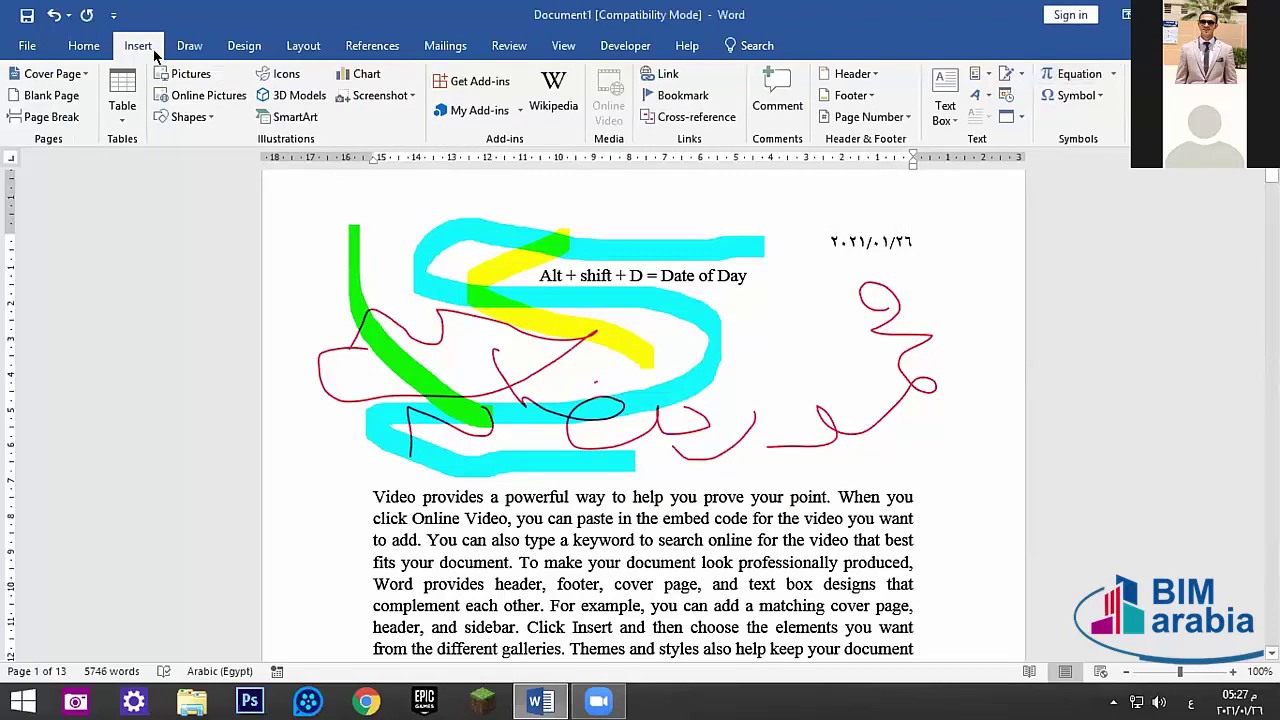
left_click(189, 46)
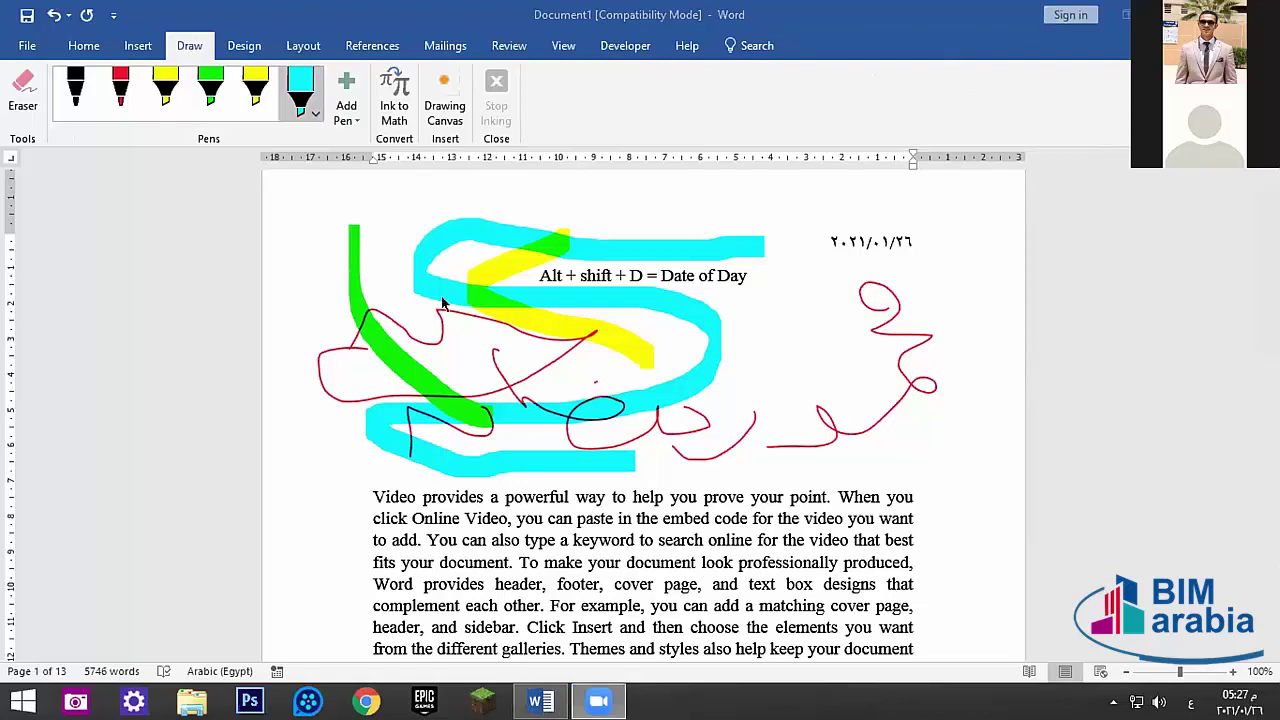
left_click(22, 46)
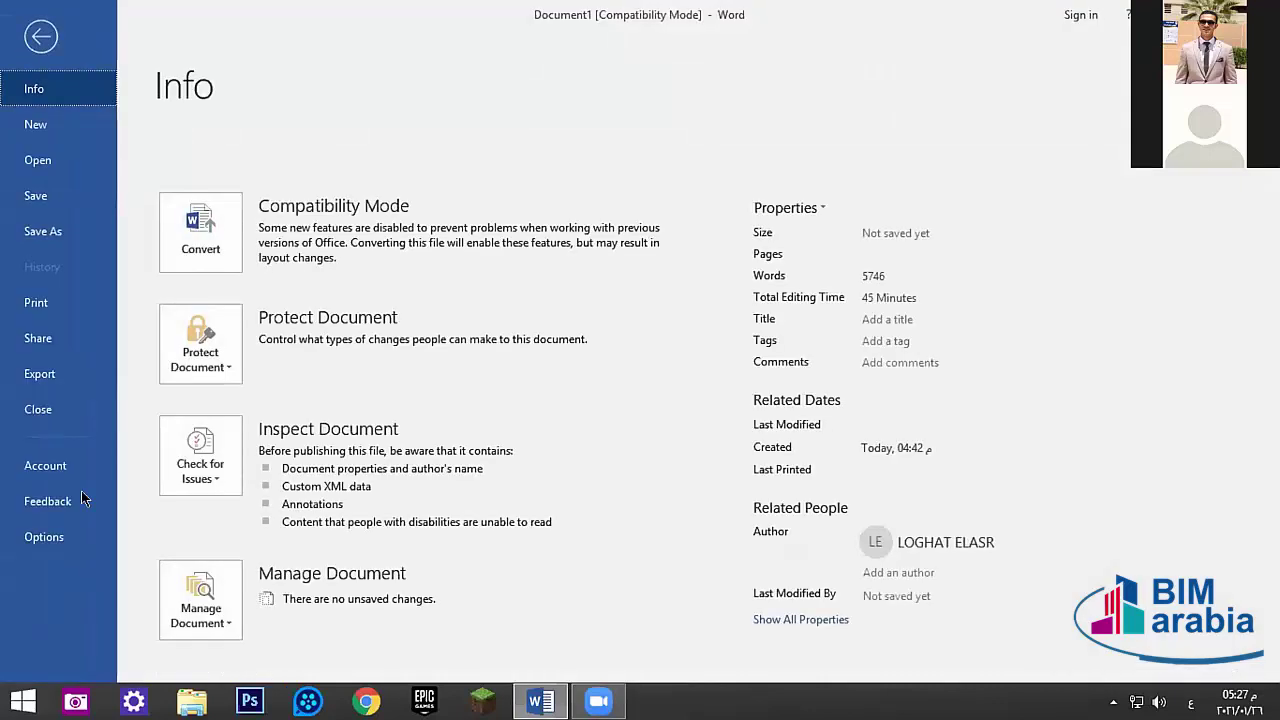
- Review the Draw tab entries in Word Options' Customize Ribbon, then close the window
left_click(45, 538)
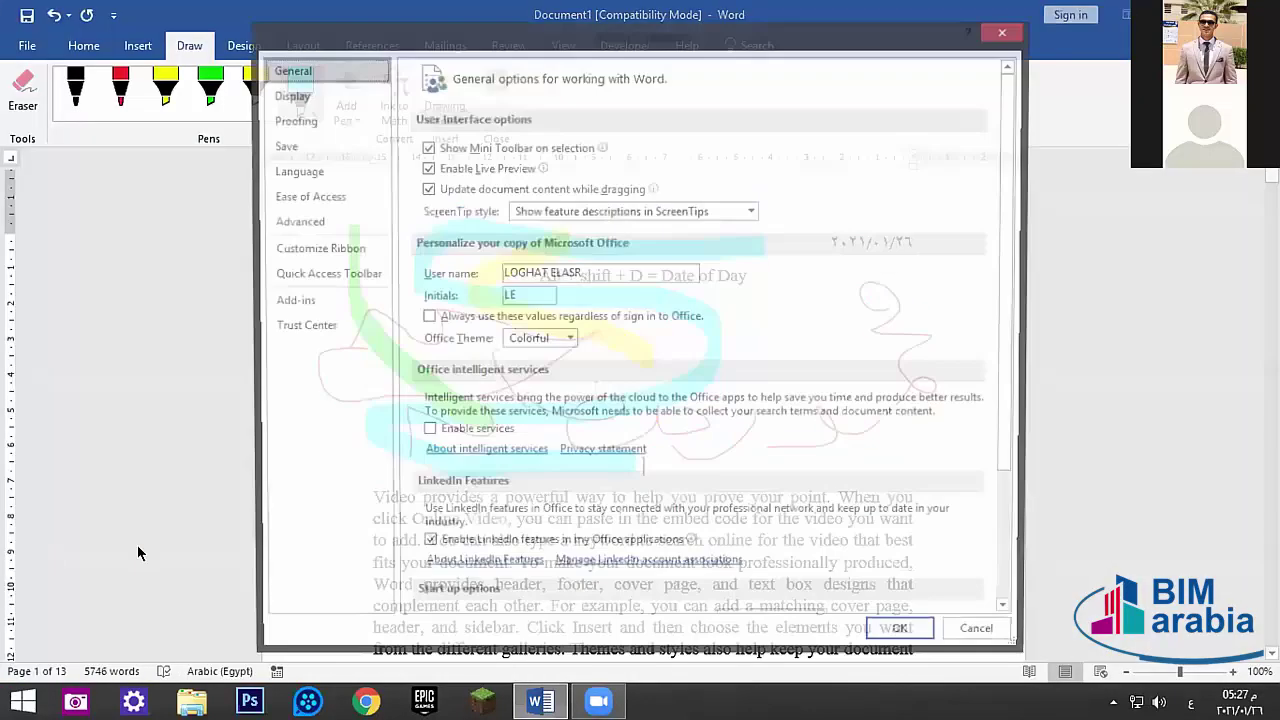
left_click(295, 256)
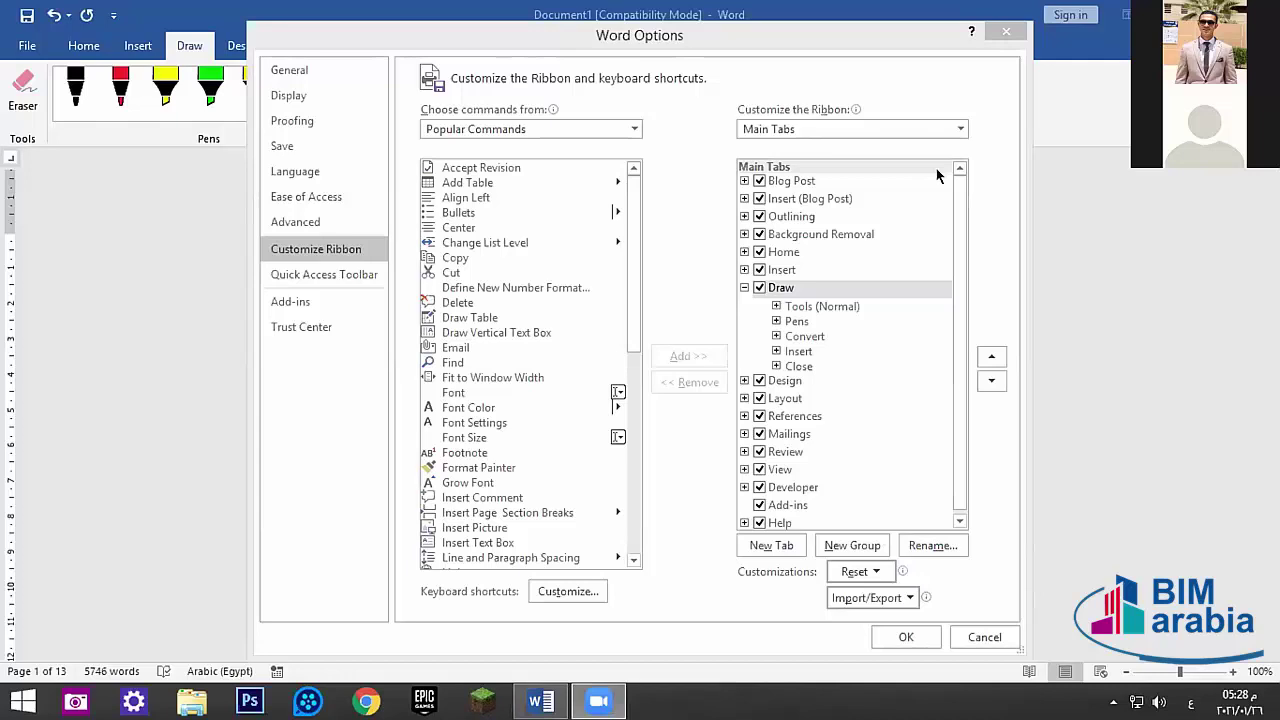
left_click_drag(957, 206, 962, 236)
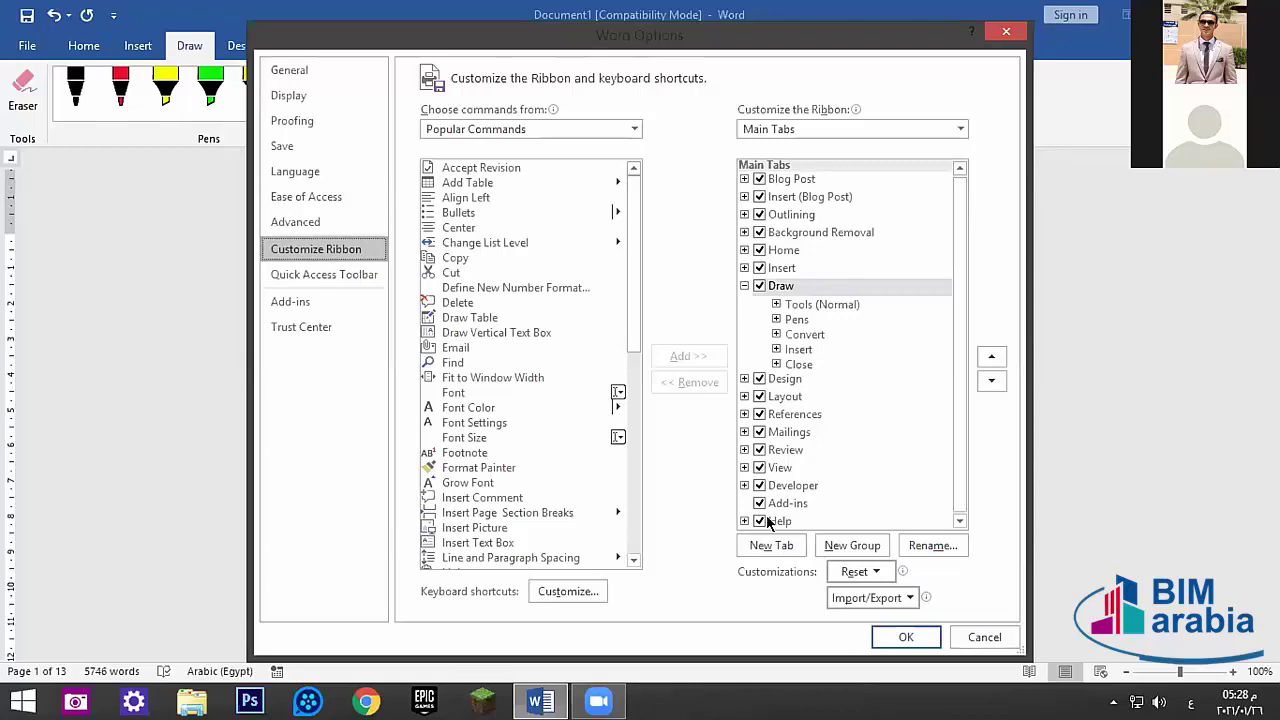
left_click(1006, 31)
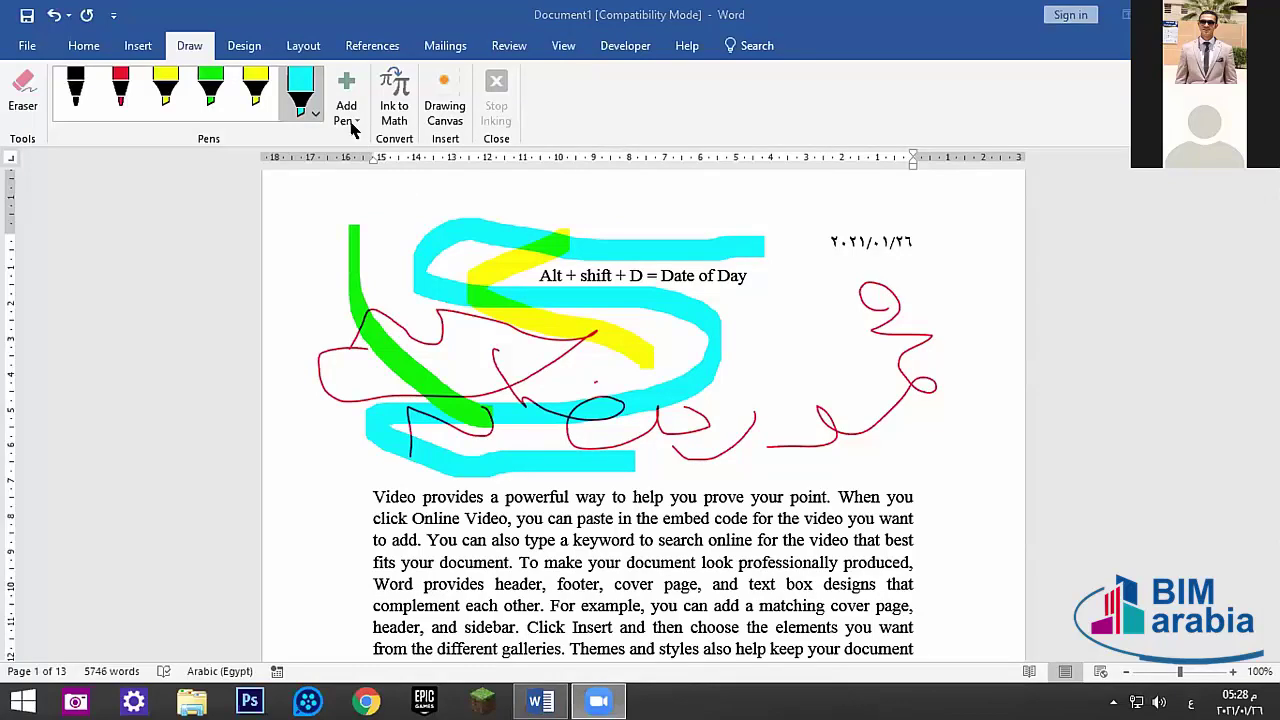
- Open Insert Hyperlink from the Insert tab and dismiss it without adding a link
left_click(127, 47)
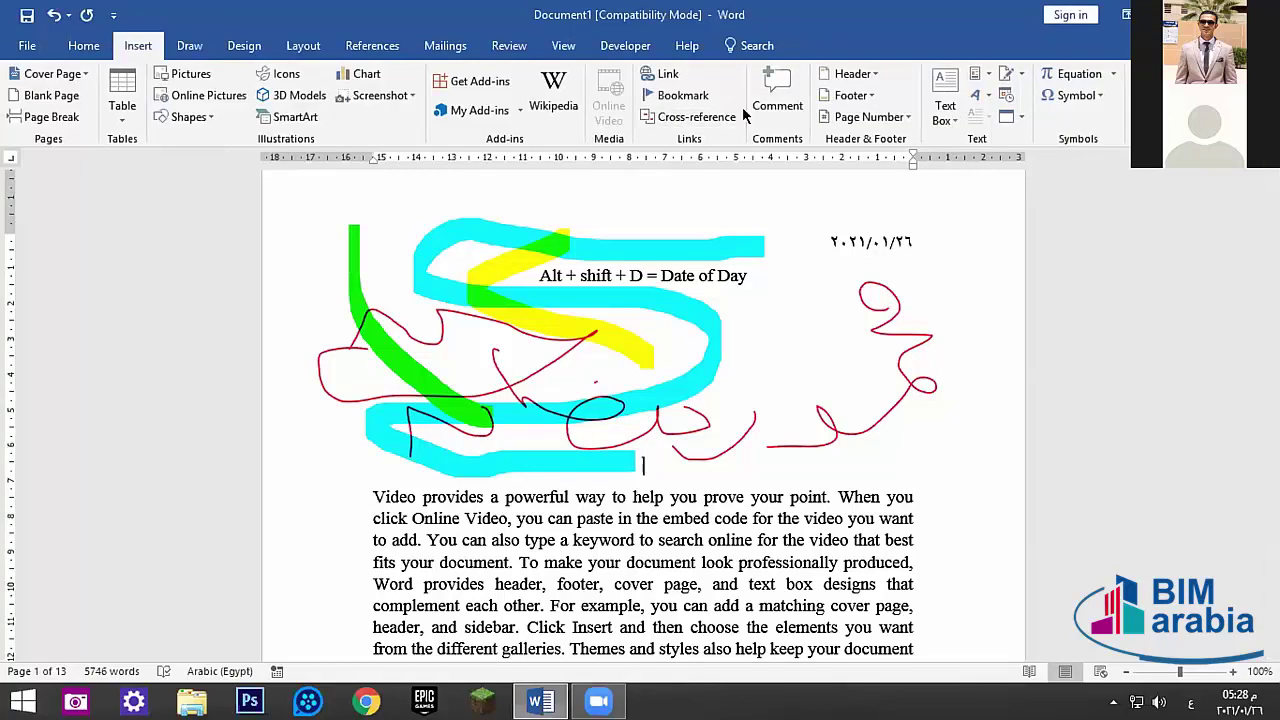
left_click(663, 77)
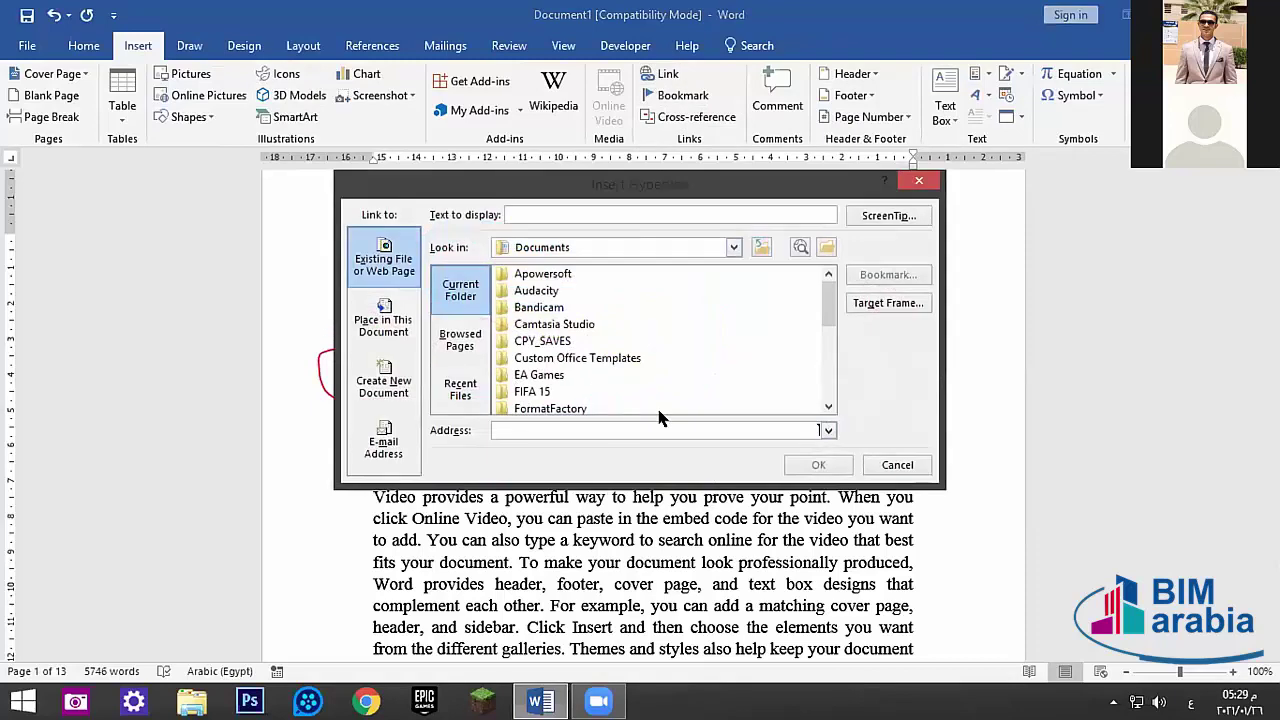
left_click(918, 180)
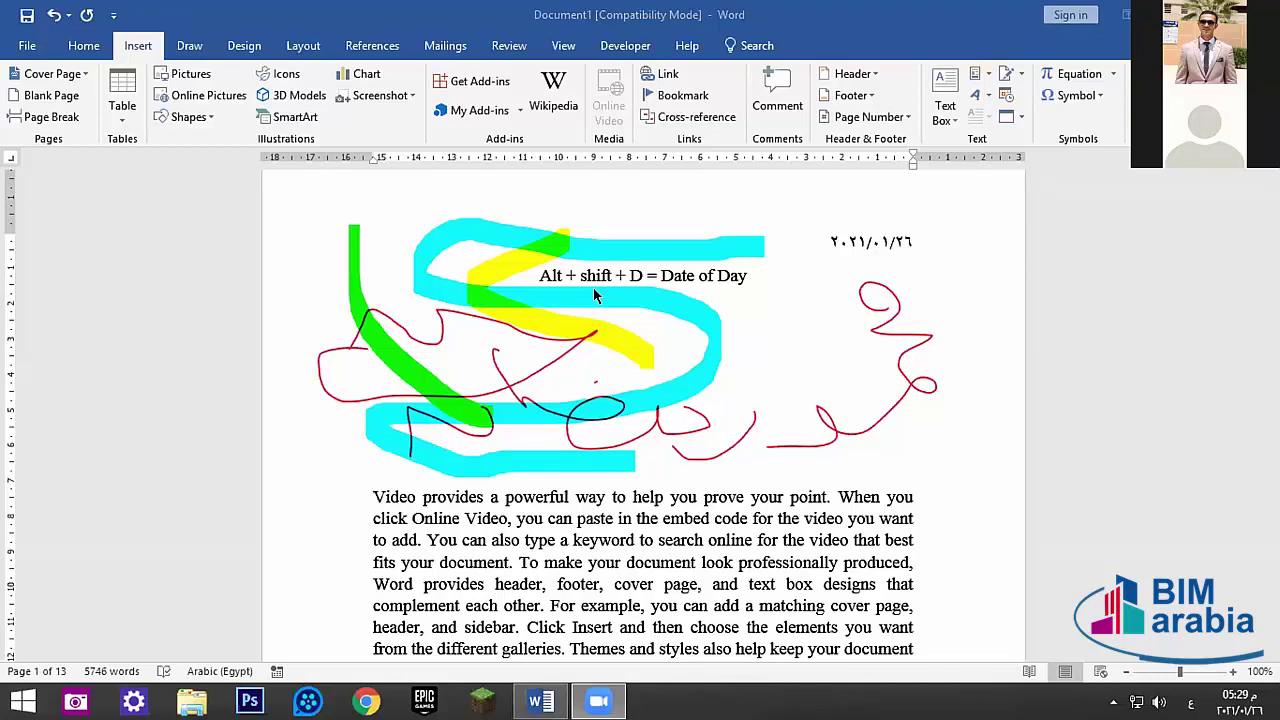
- Move the yellow highlighter stroke down and right under the Alt + shift + D line
left_click(637, 352)
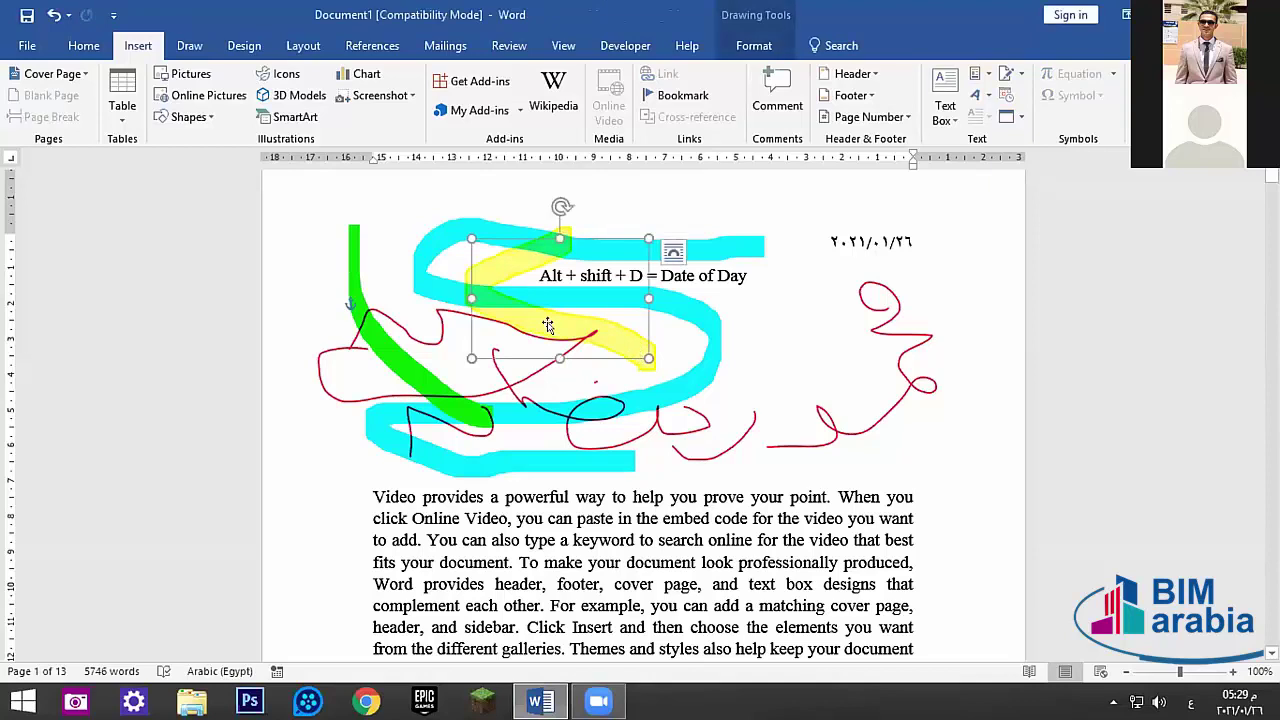
left_click_drag(548, 324, 614, 362)
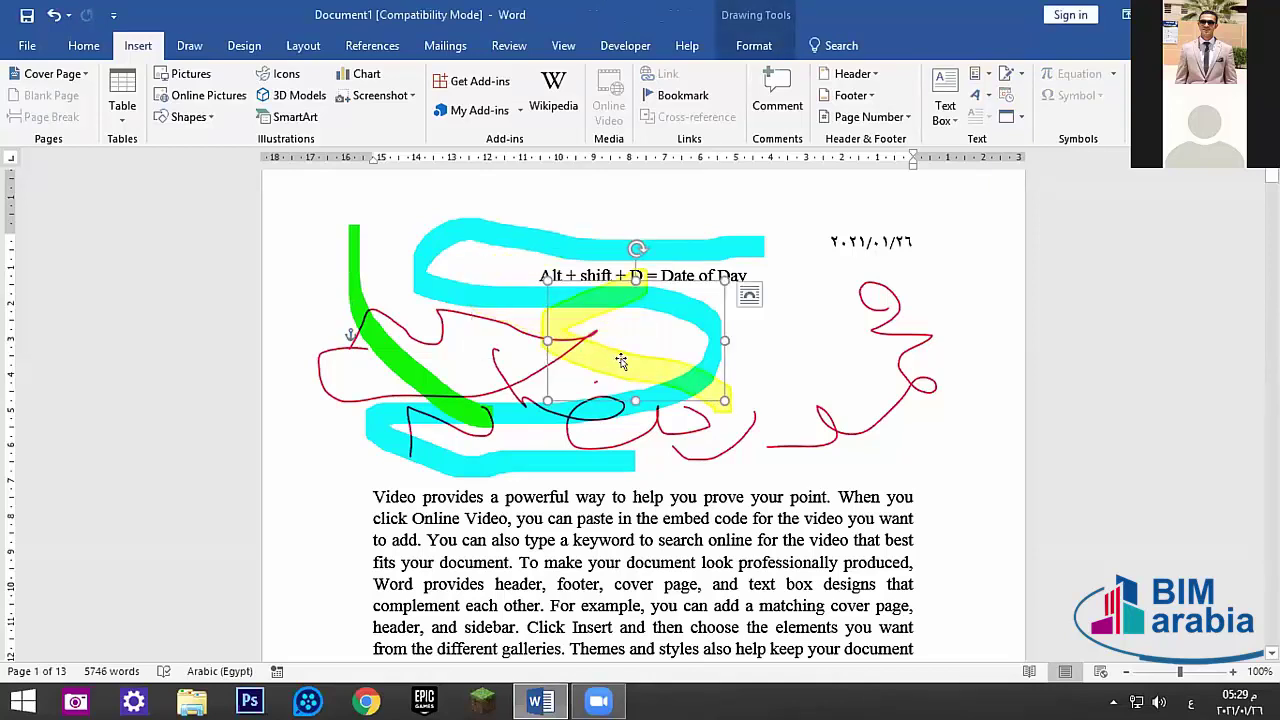
scroll(714, 58, "up", 1)
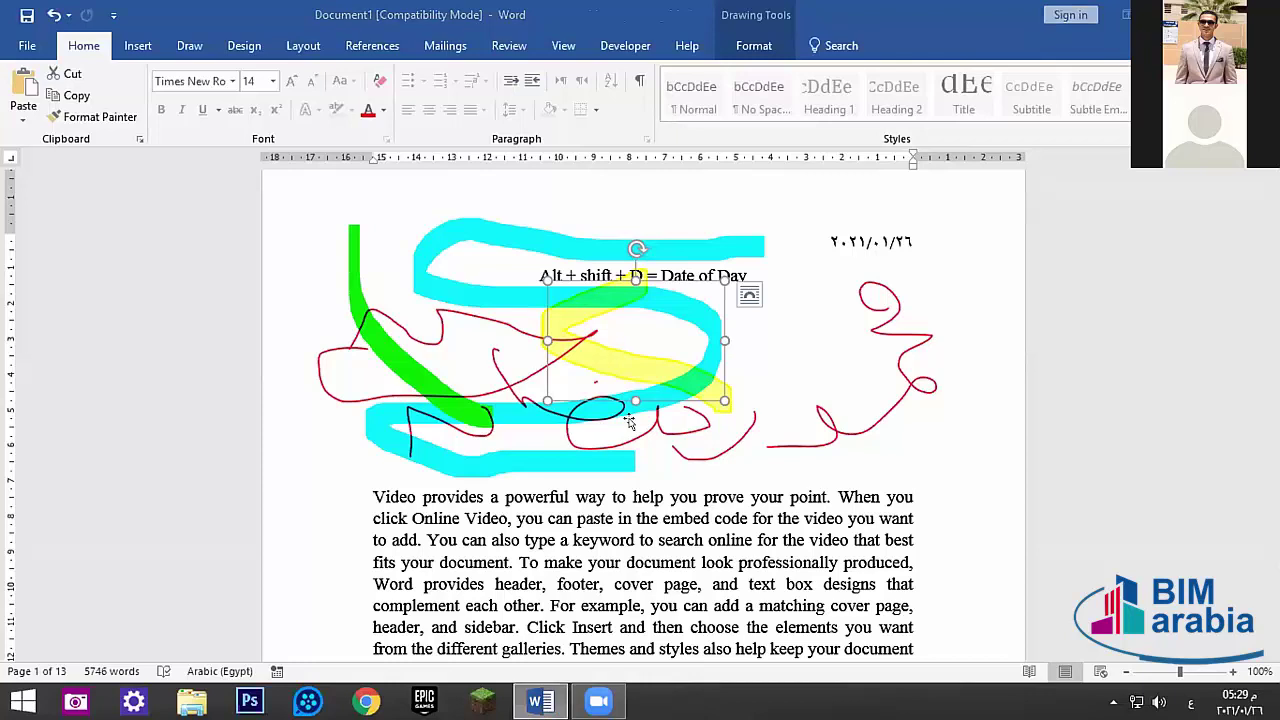
left_click(784, 353)
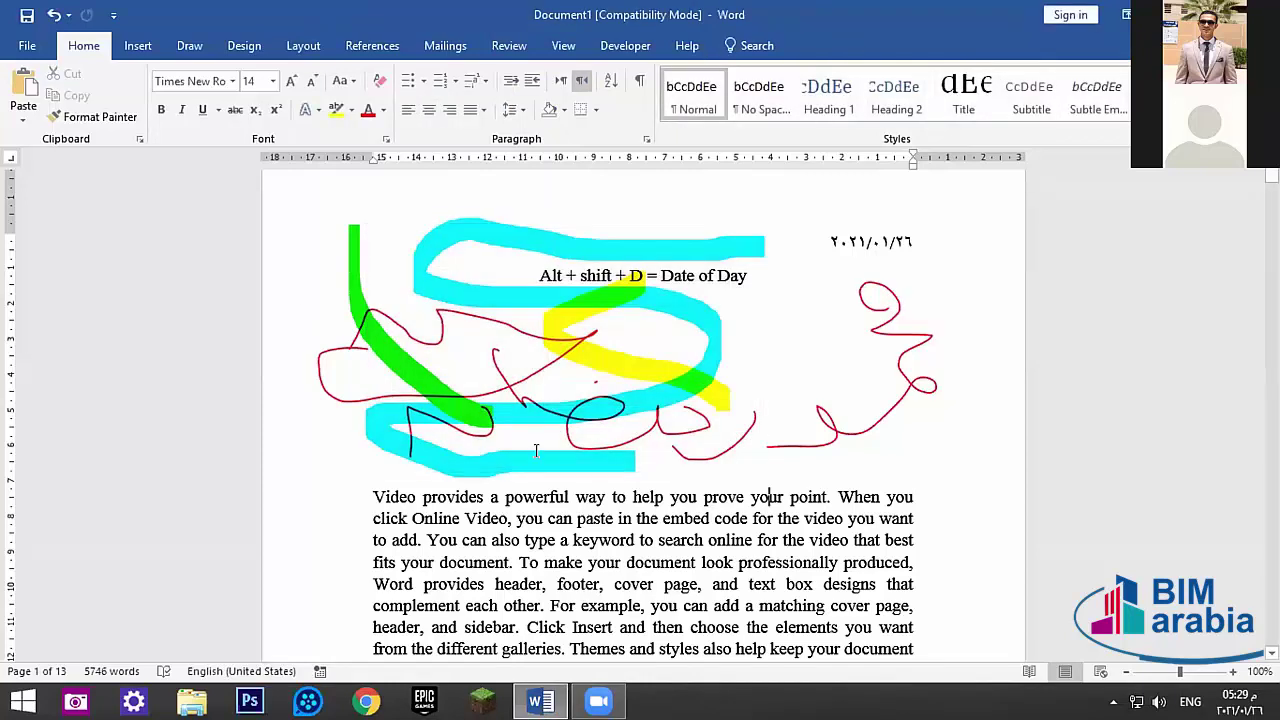
- Move the cyan ink loop up and right toward the date
left_click(449, 277)
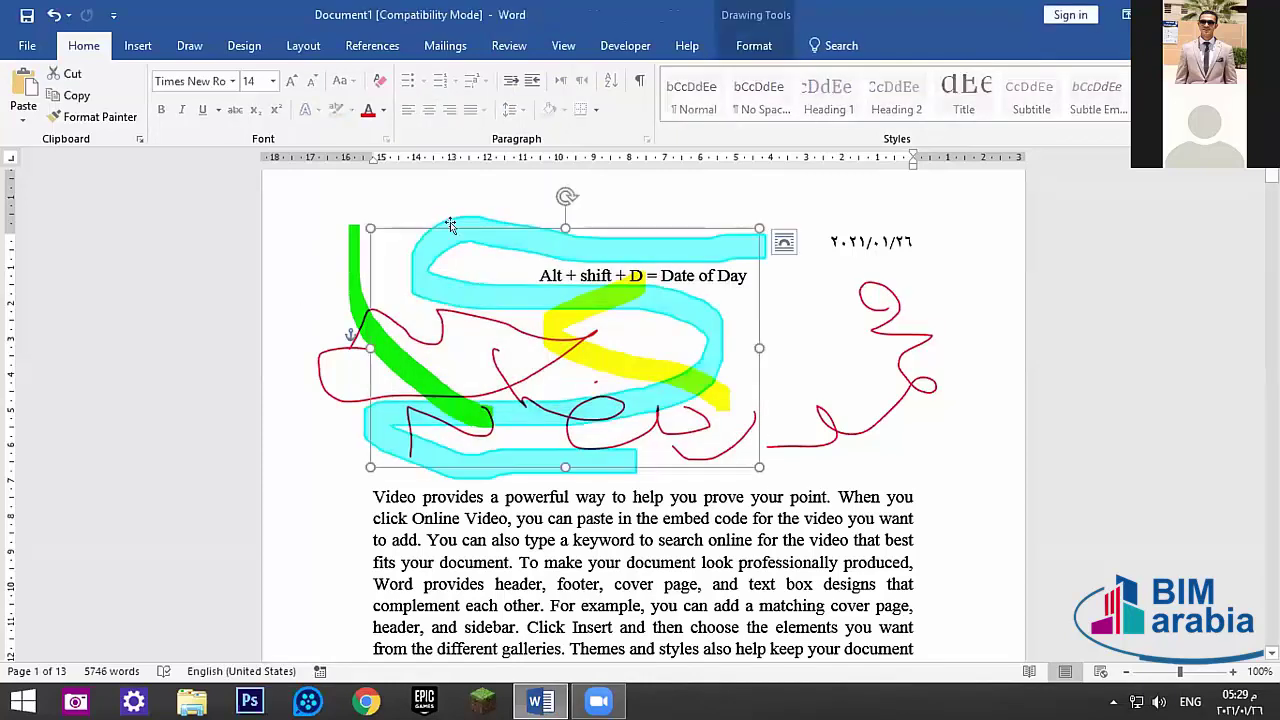
mouse_move(452, 270)
left_mouse_down()
mouse_move(583, 300)
mouse_move(712, 386)
mouse_move(717, 326)
mouse_move(552, 311)
mouse_move(709, 282)
left_mouse_up()
mouse_move(518, 191)
left_mouse_down()
mouse_move(462, 258)
mouse_move(420, 248)
mouse_move(526, 90)
mouse_move(493, 164)
left_mouse_up()
- Switch the typing language to Arabic and pick the Freeform shape on Drawing Tools Format
left_click(768, 42)
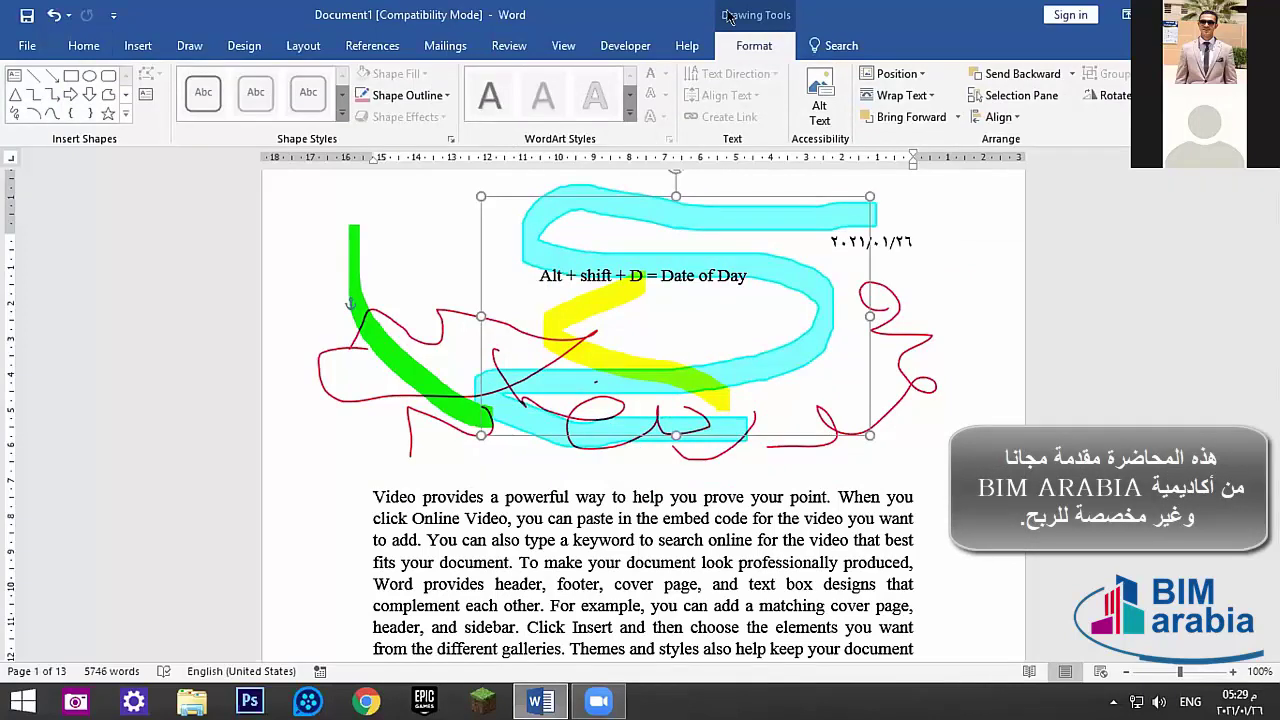
key("alt+shift")
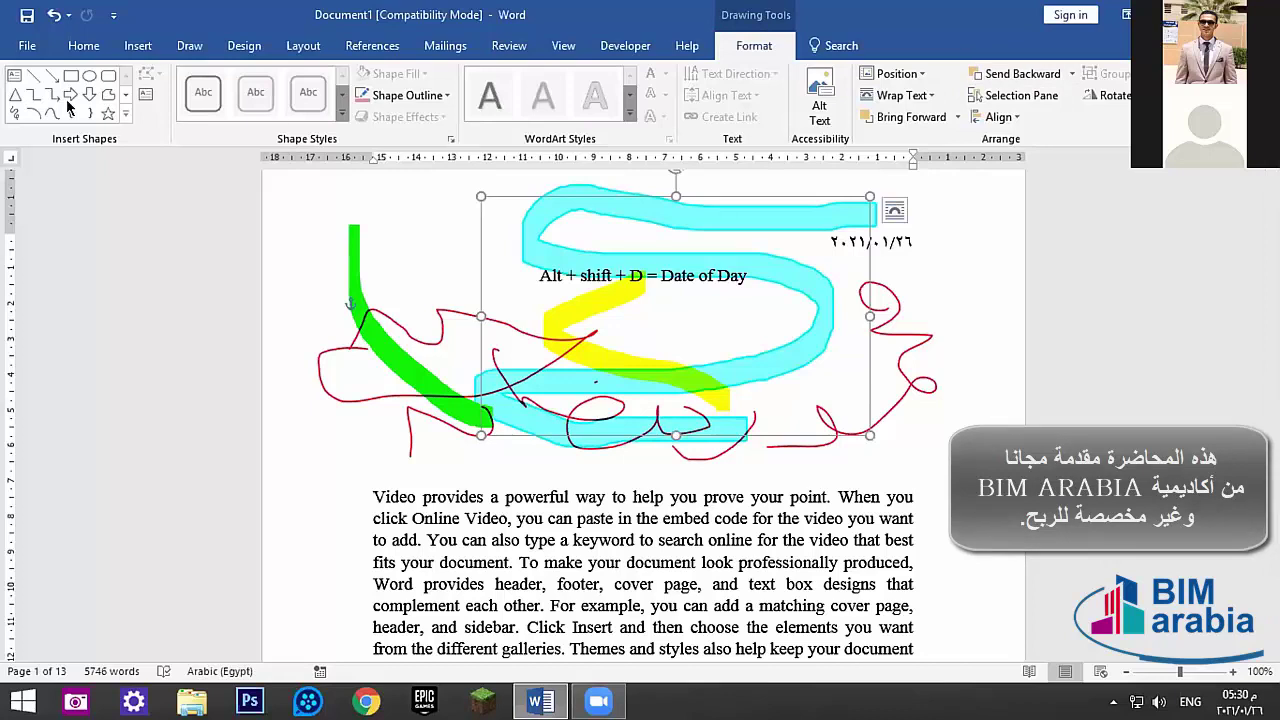
left_click(110, 93)
- Trace a closed blue freeform polygon over the Alt + shift + D heading line
mouse_move(538, 235)
left_mouse_down()
mouse_move(729, 329)
mouse_move(691, 298)
left_mouse_up()
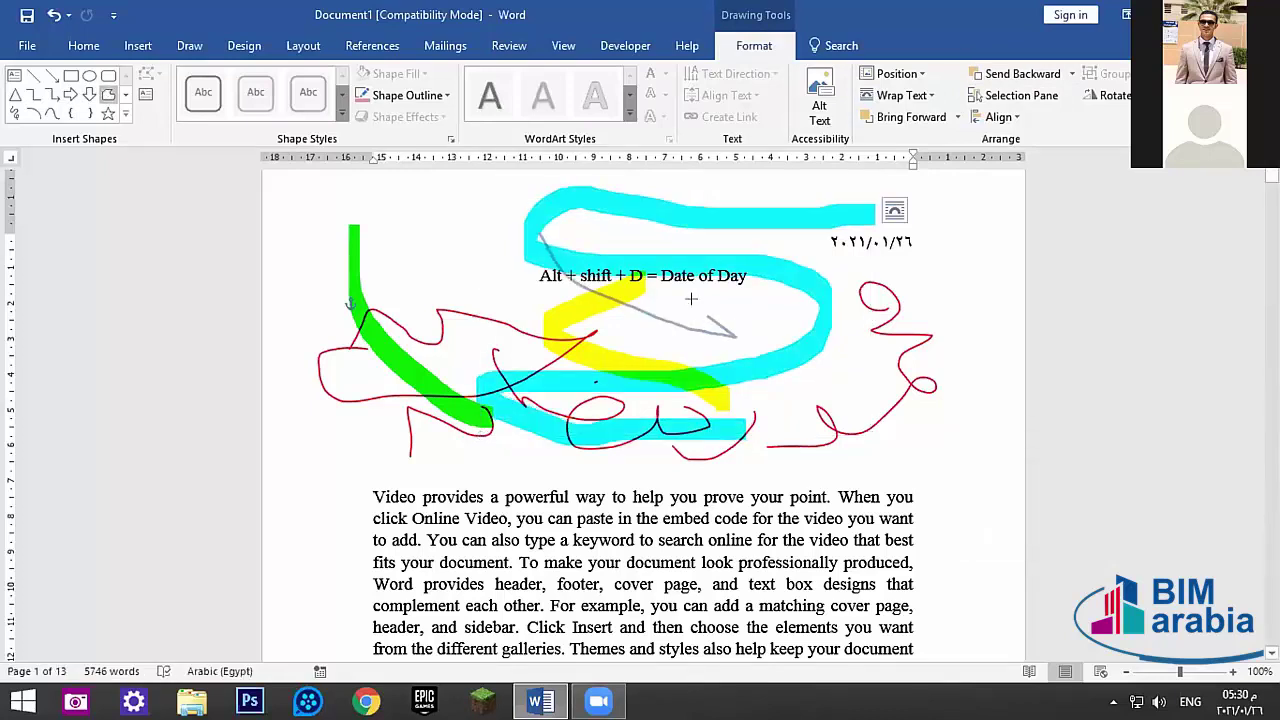
left_click(705, 255)
left_click(620, 222)
left_click(575, 248)
left_click(540, 228)
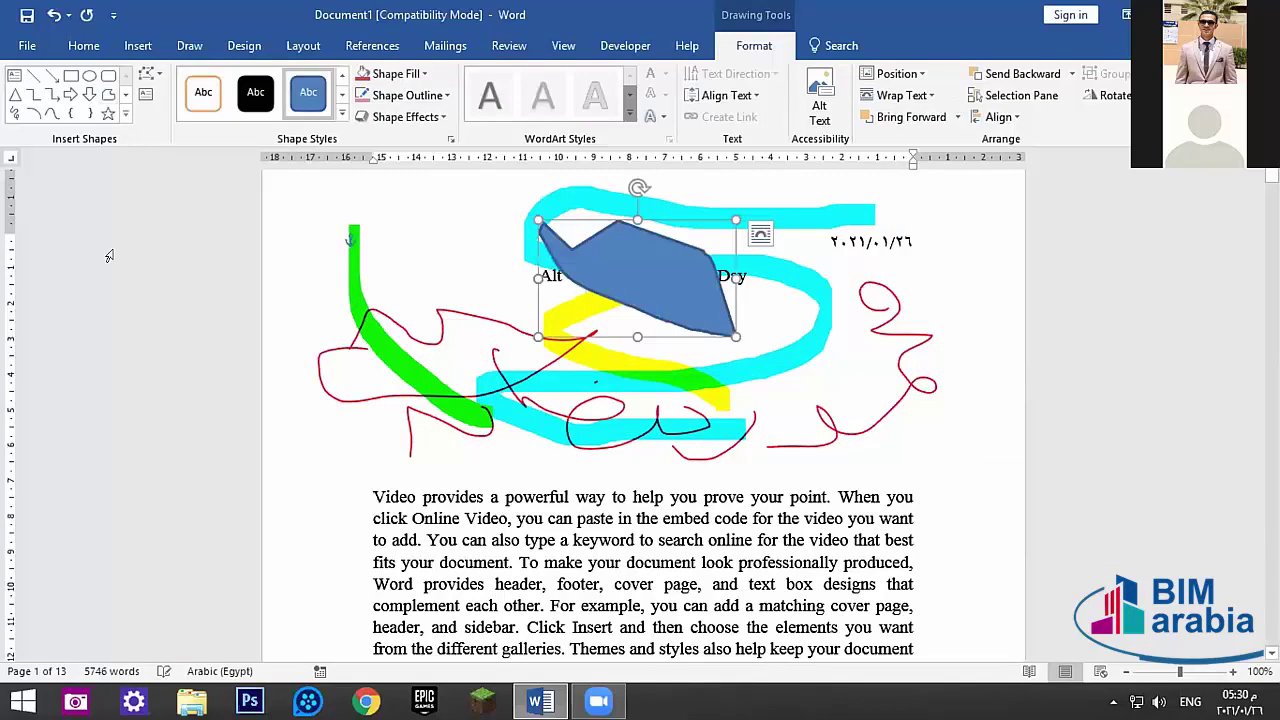
- Draw a blue Right Arrow shape over the start of the first paragraph
left_click(71, 94)
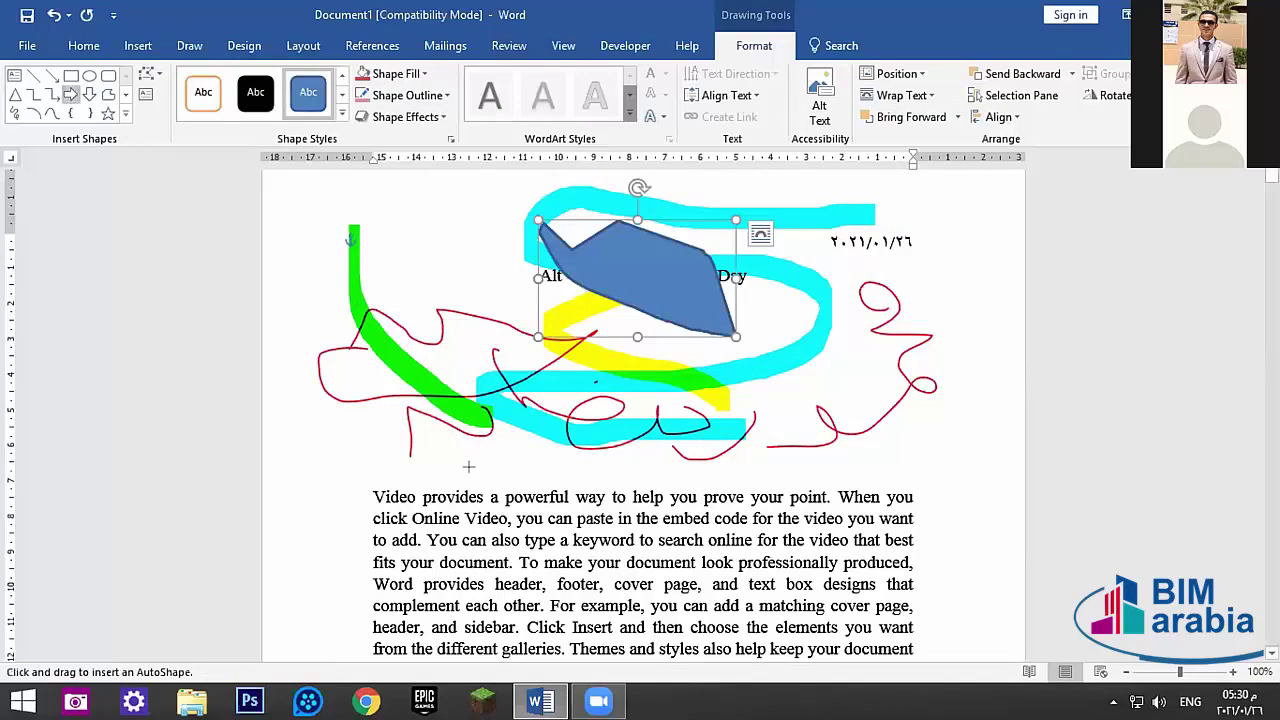
left_click_drag(469, 468, 571, 521)
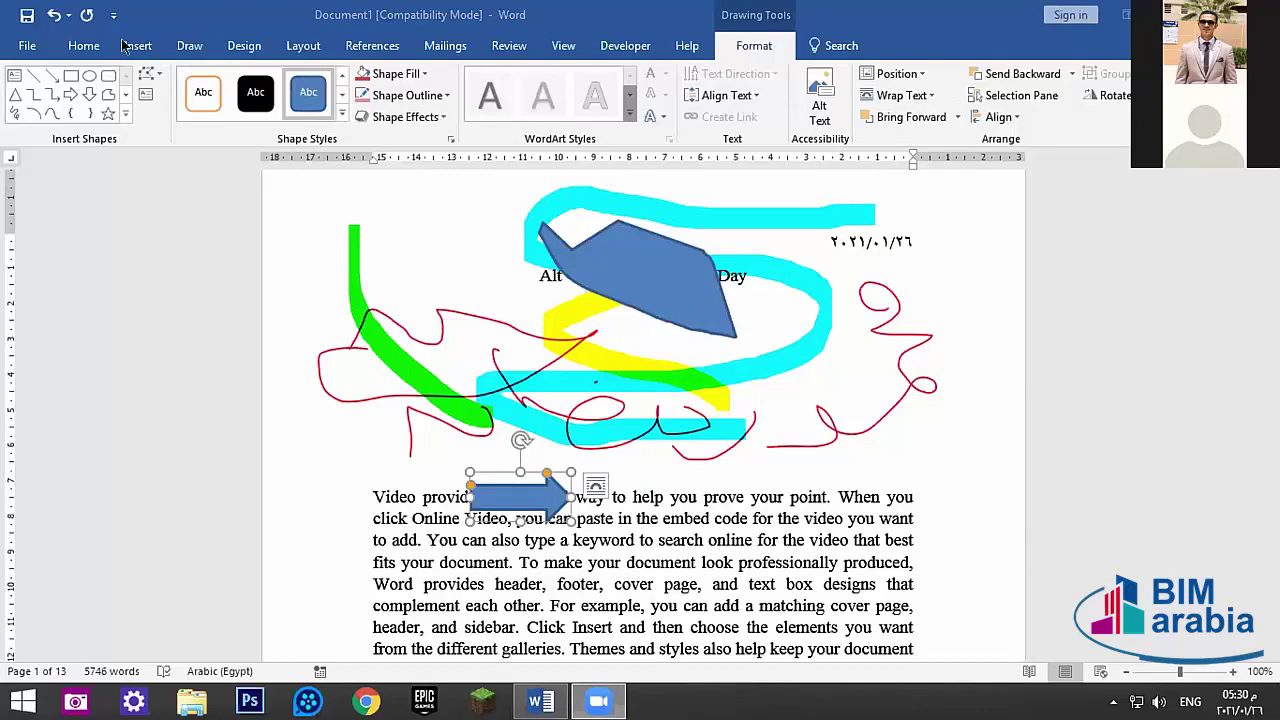
left_click(196, 44)
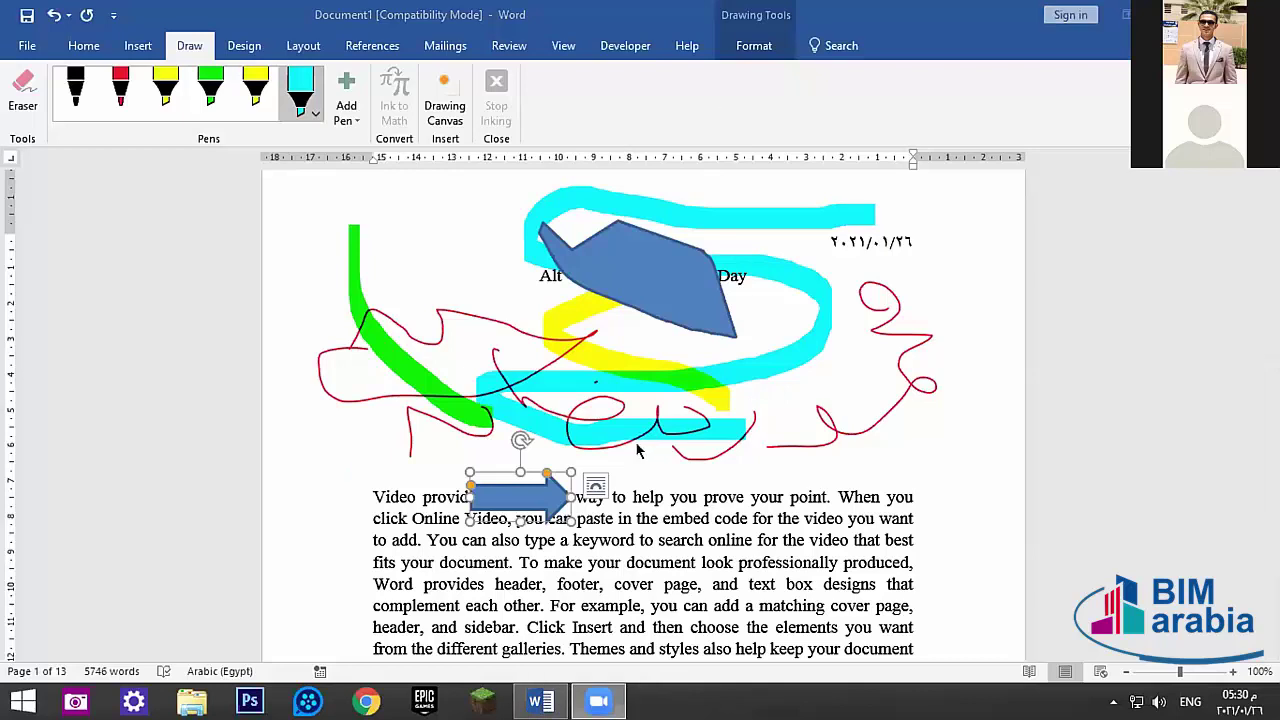
left_click(740, 45)
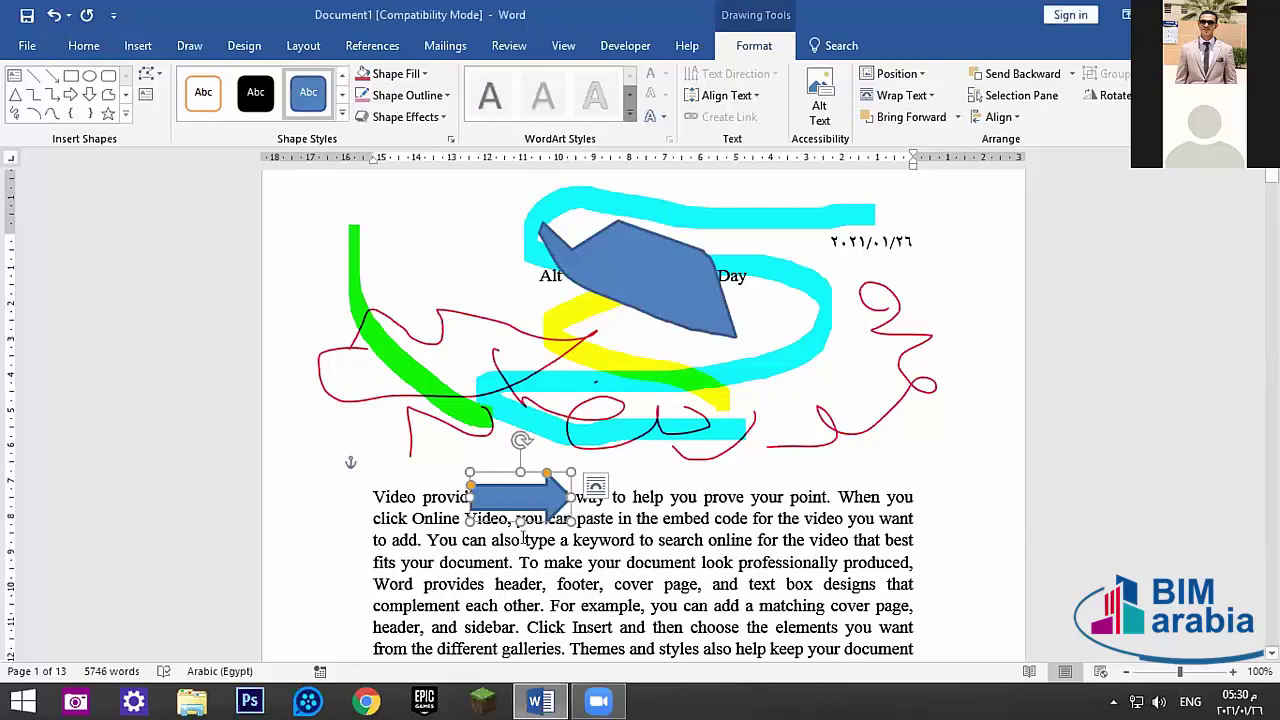
- Delete the Break Time line
scroll(566, 497, "down", 15)
scroll(566, 497, "down", 5)
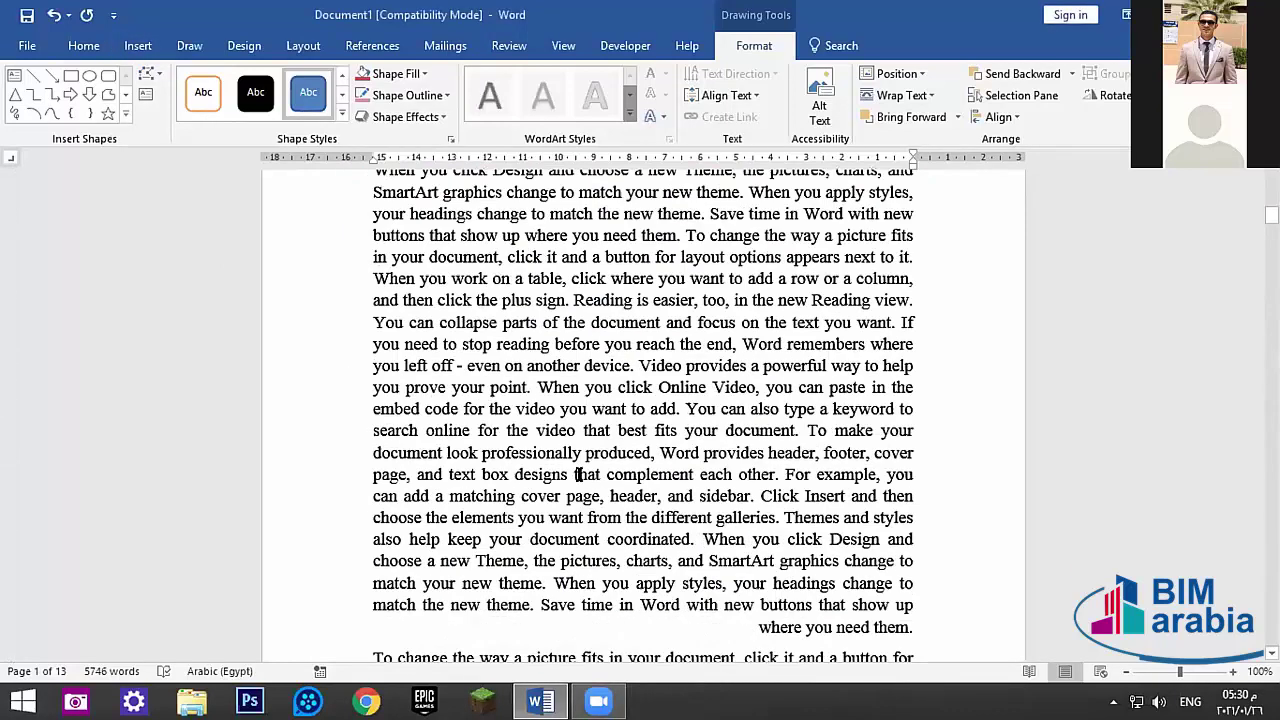
scroll(566, 497, "up", 6)
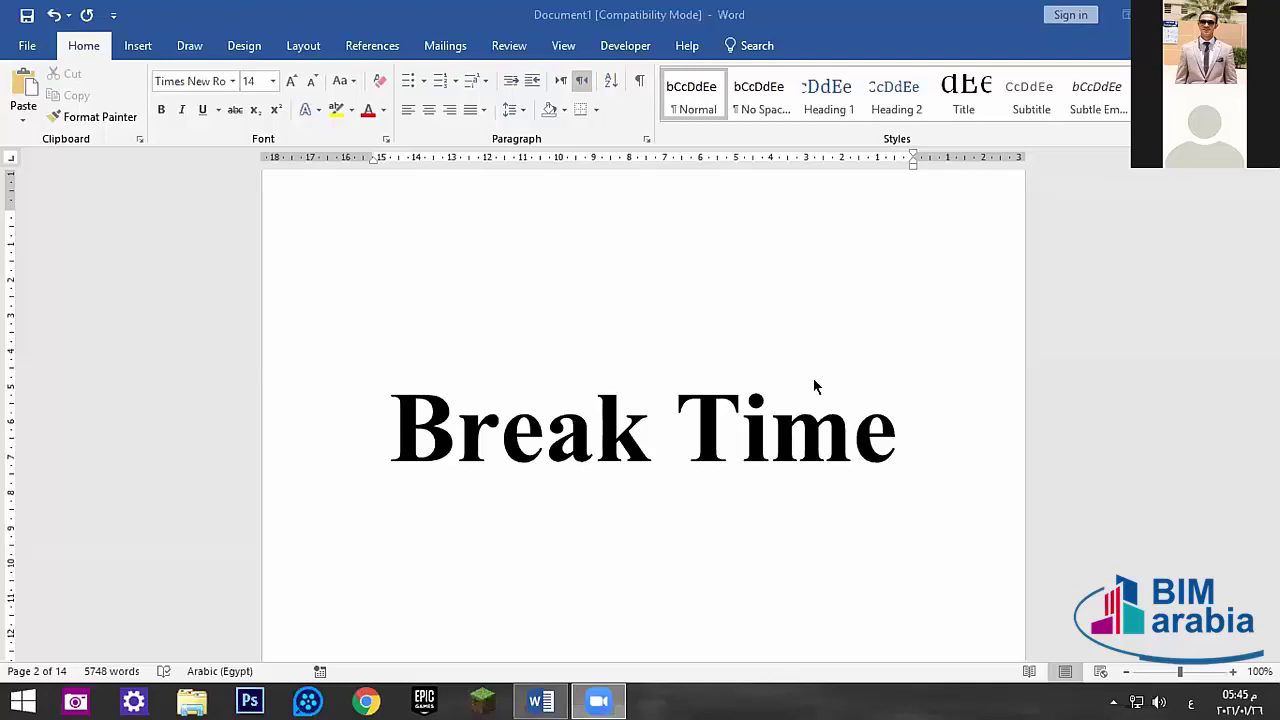
triple_click(836, 431)
key("Delete")
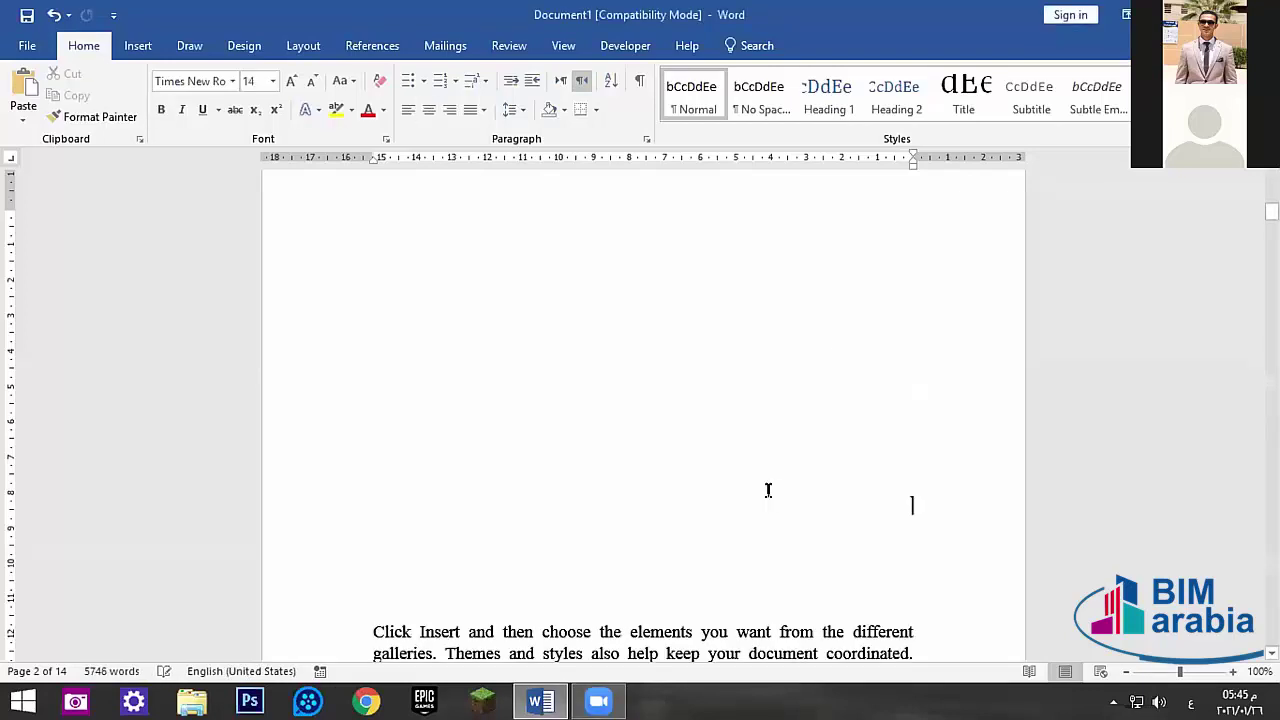
- Delete the blue circle on the page, then undo that deletion
scroll(768, 484, "down", 2)
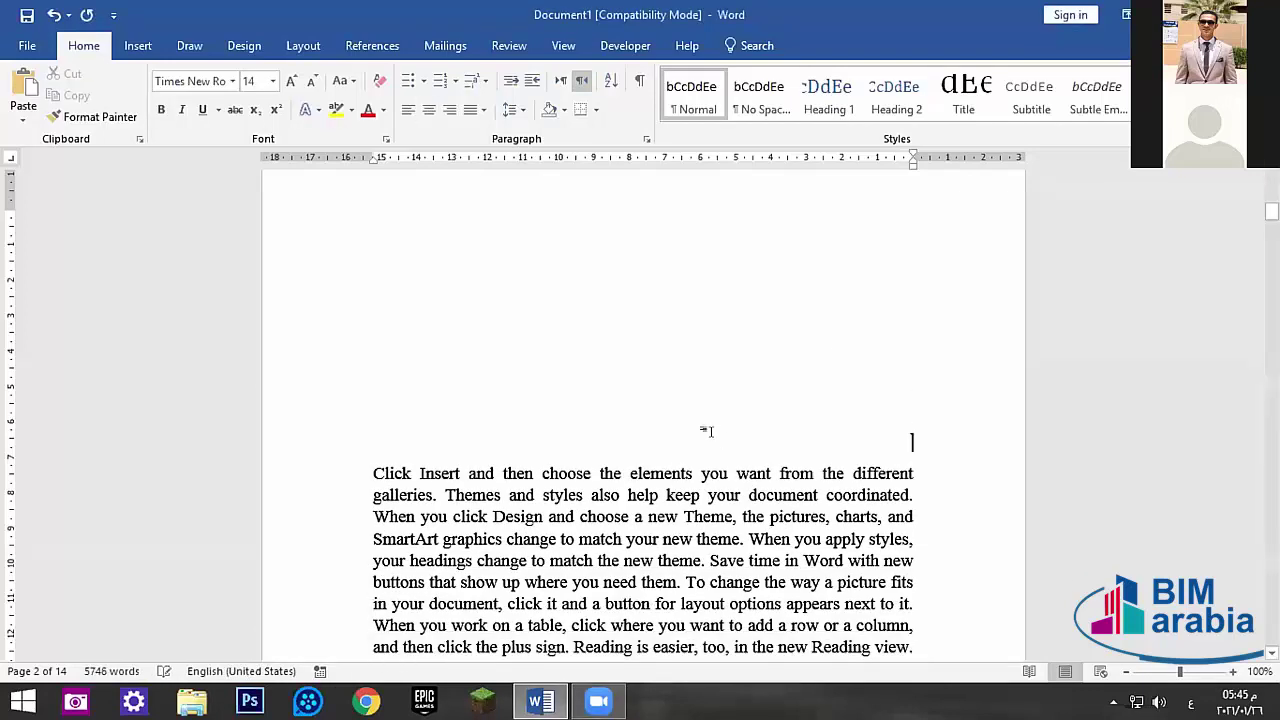
scroll(706, 431, "down", 1)
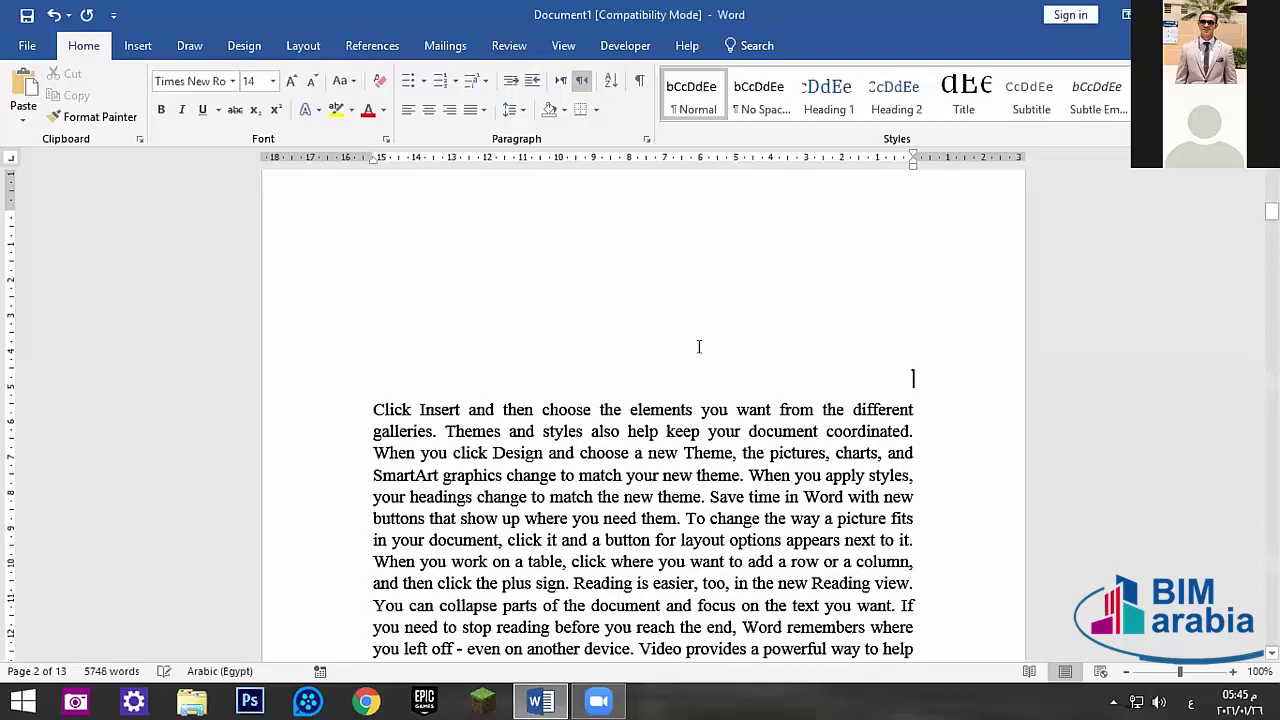
scroll(697, 354, "up", 3)
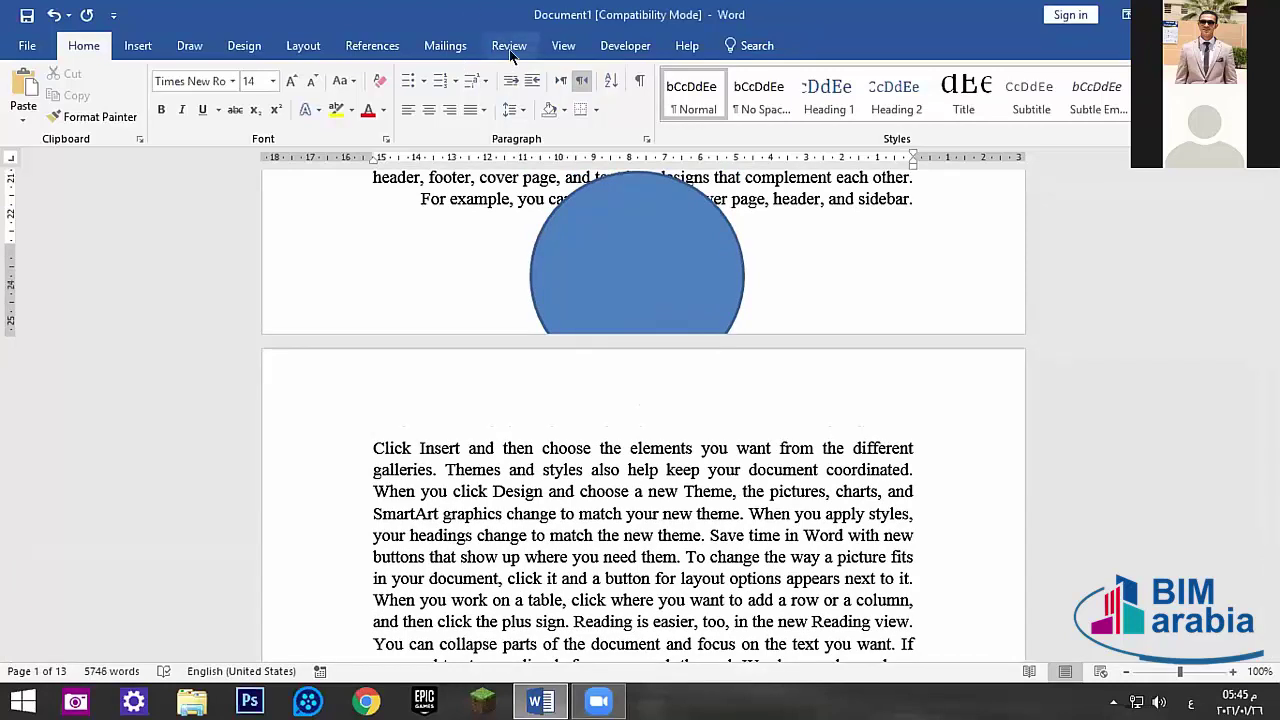
left_click(640, 406)
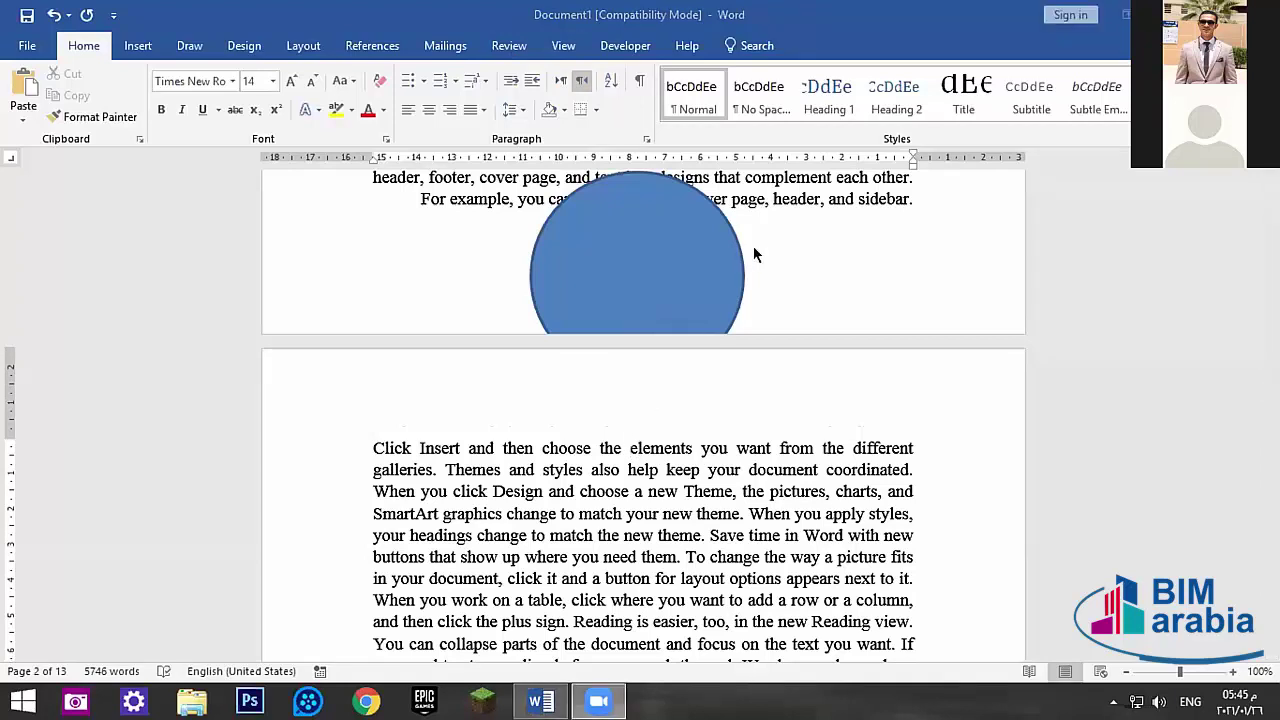
left_click(639, 248)
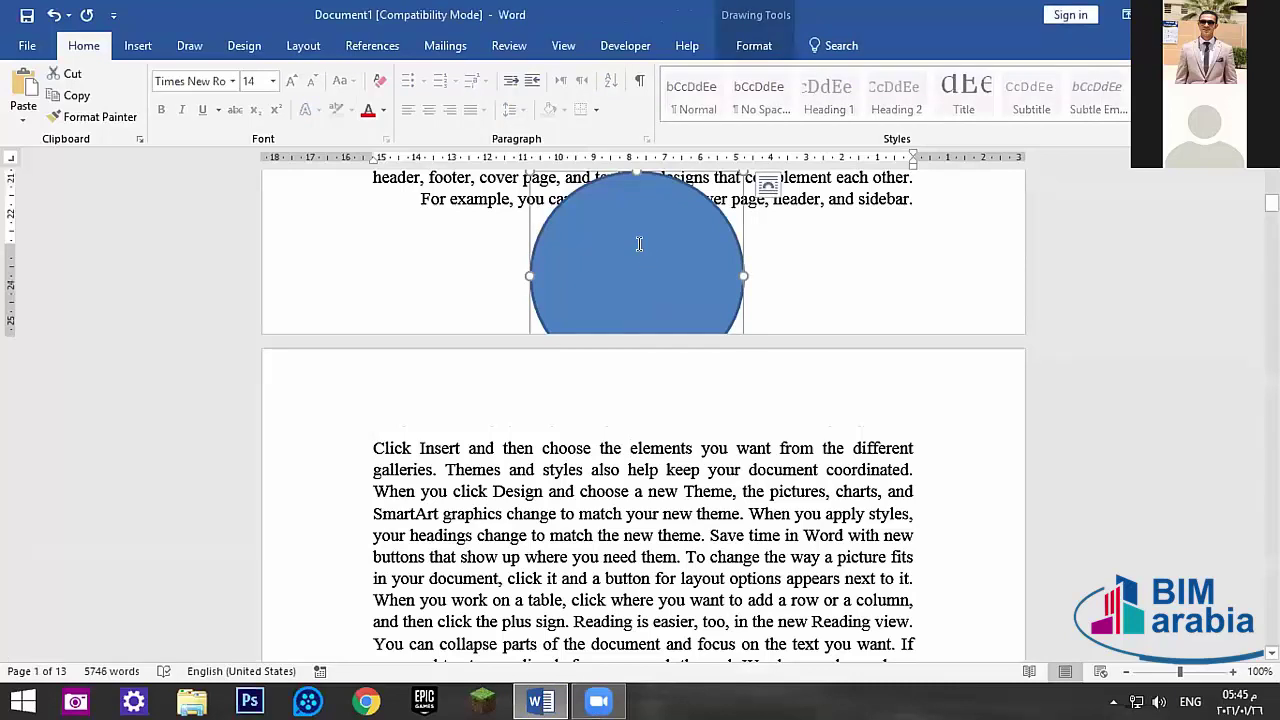
key("Delete")
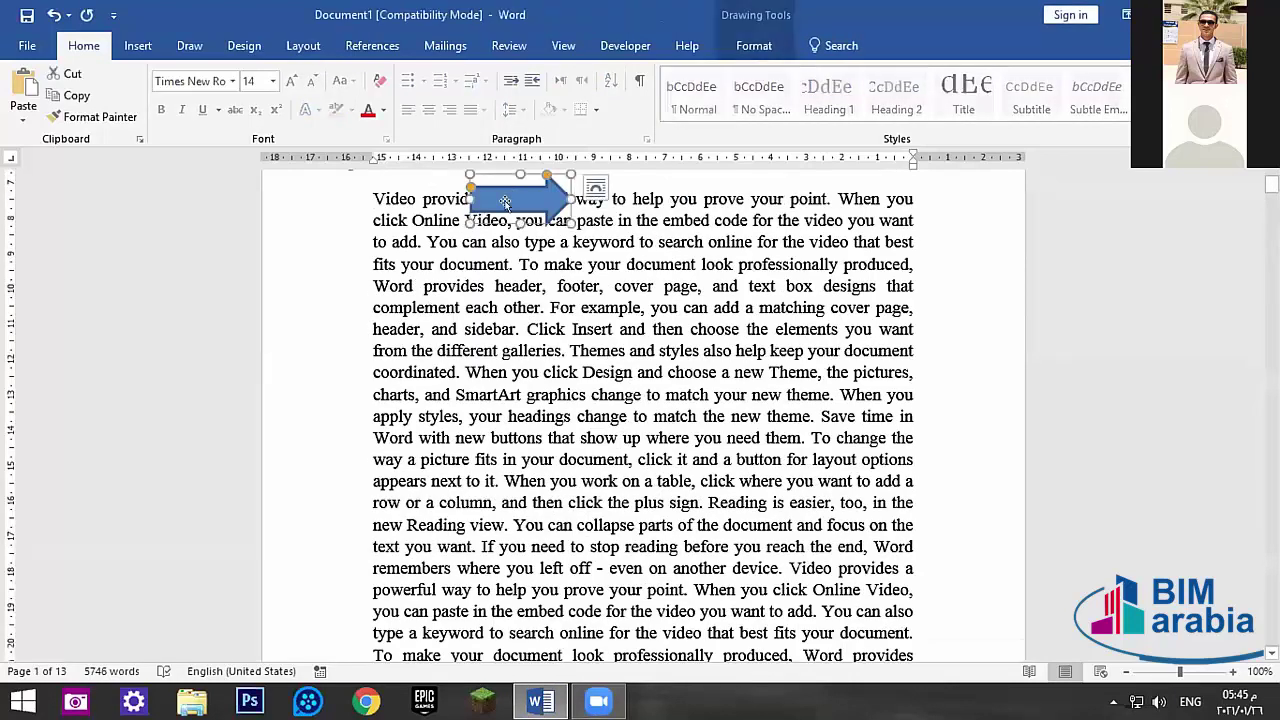
key("ctrl+z")
scroll(600, 320, "up", 3)
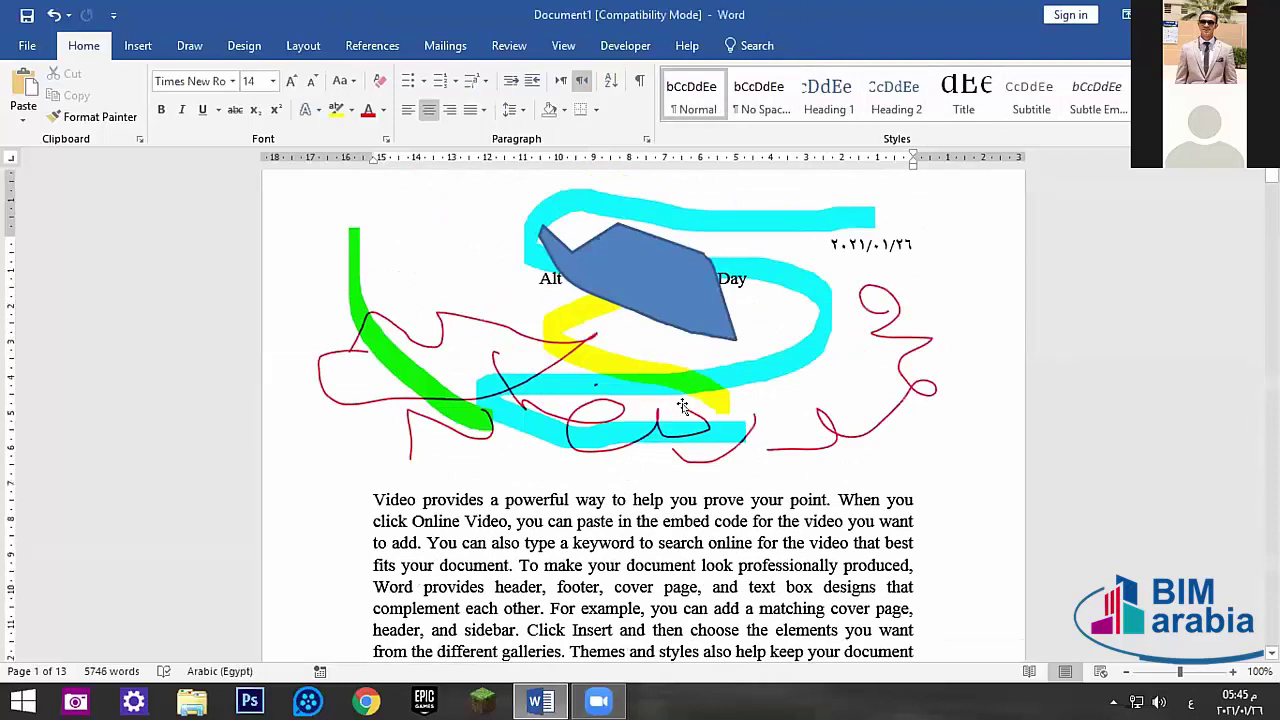
- Delete the red, cyan, green, blue and yellow drawings from page 1
left_click(853, 462)
key("Delete")
left_click(654, 375)
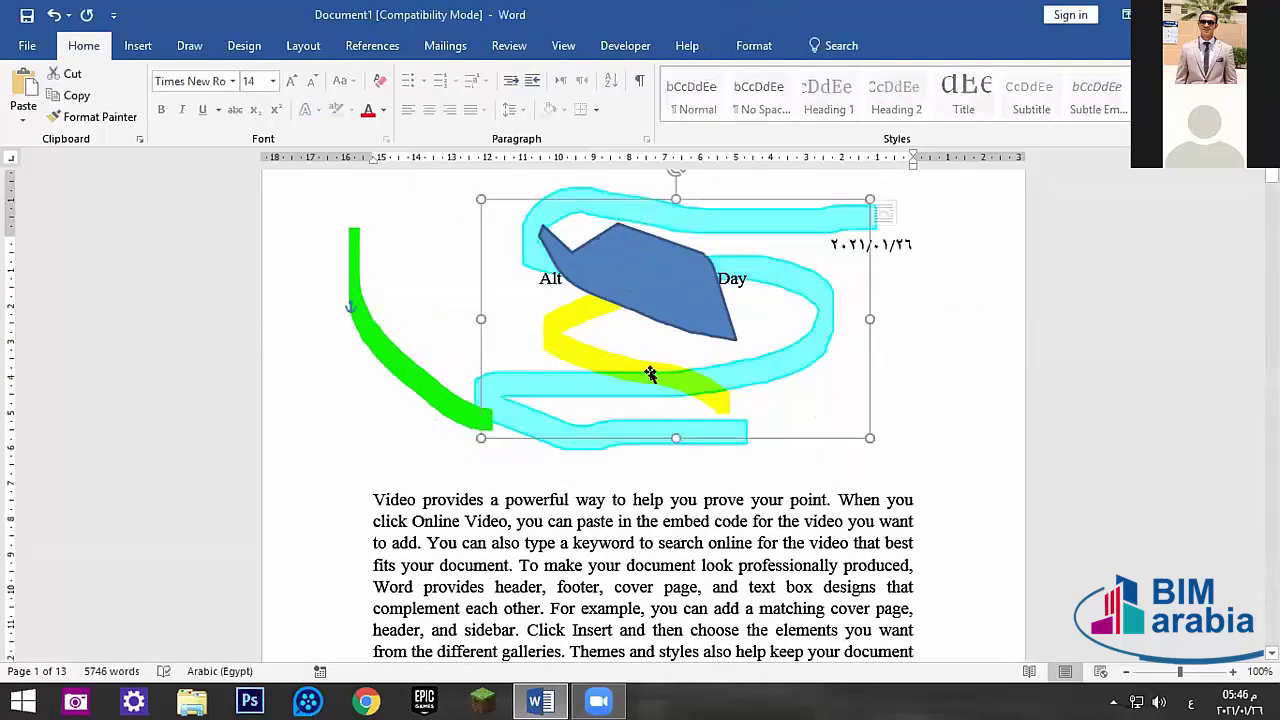
left_click(409, 379, "shift")
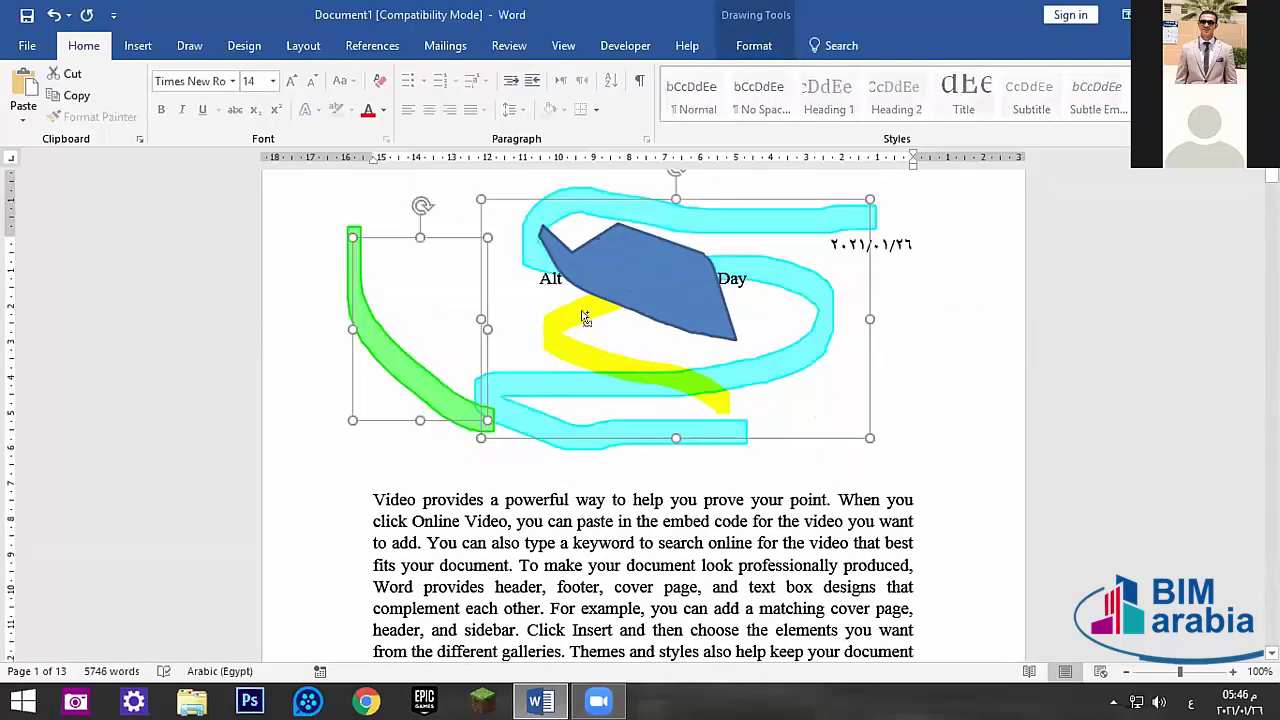
left_click(610, 260, "shift")
key("Delete")
left_click(600, 305)
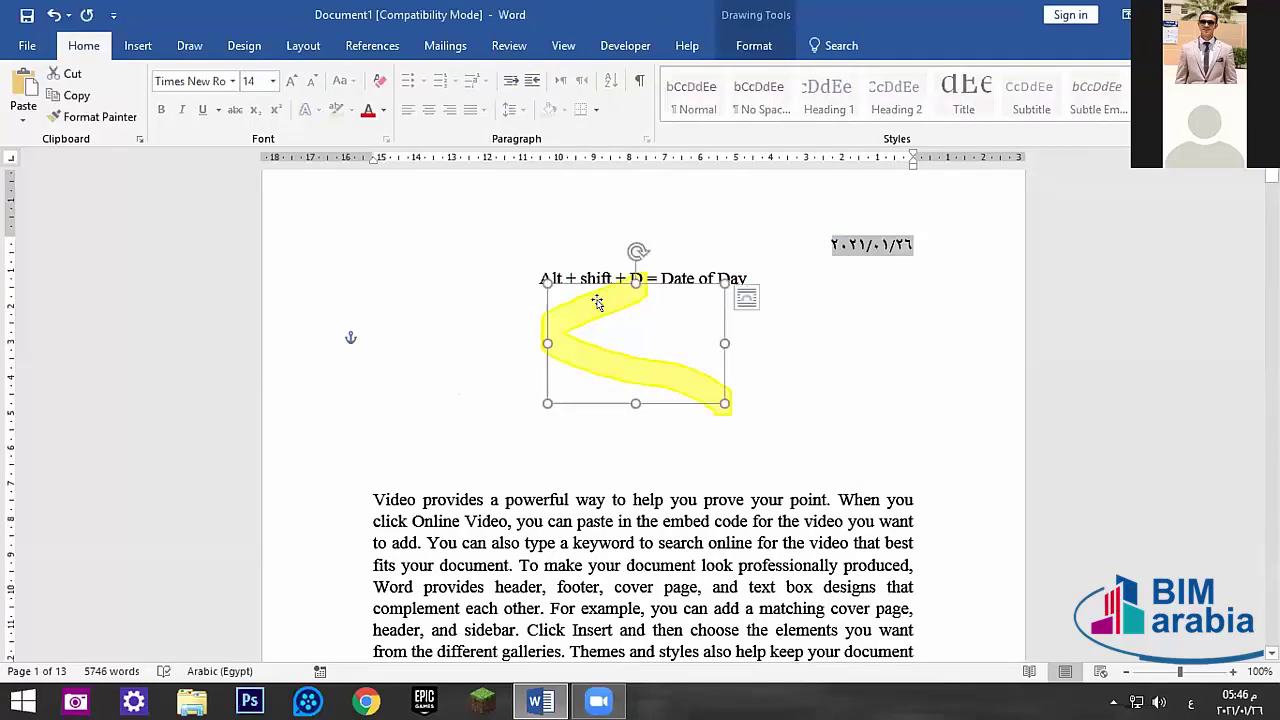
key("Delete")
- Remove the empty lines, the Alt + shift + D line and the Arabic date line
left_click(617, 455)
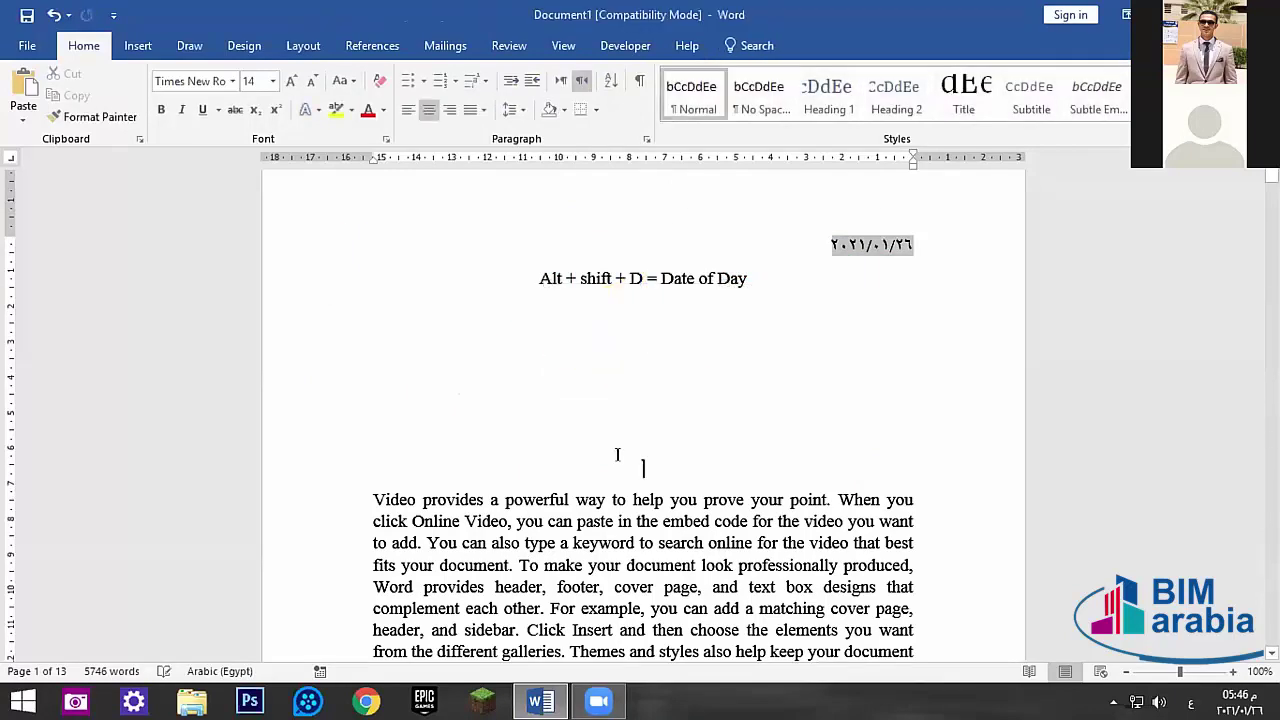
key("BackSpace")
key("BackSpace")
key("BackSpace")
key("BackSpace")
key("BackSpace")
key("BackSpace")
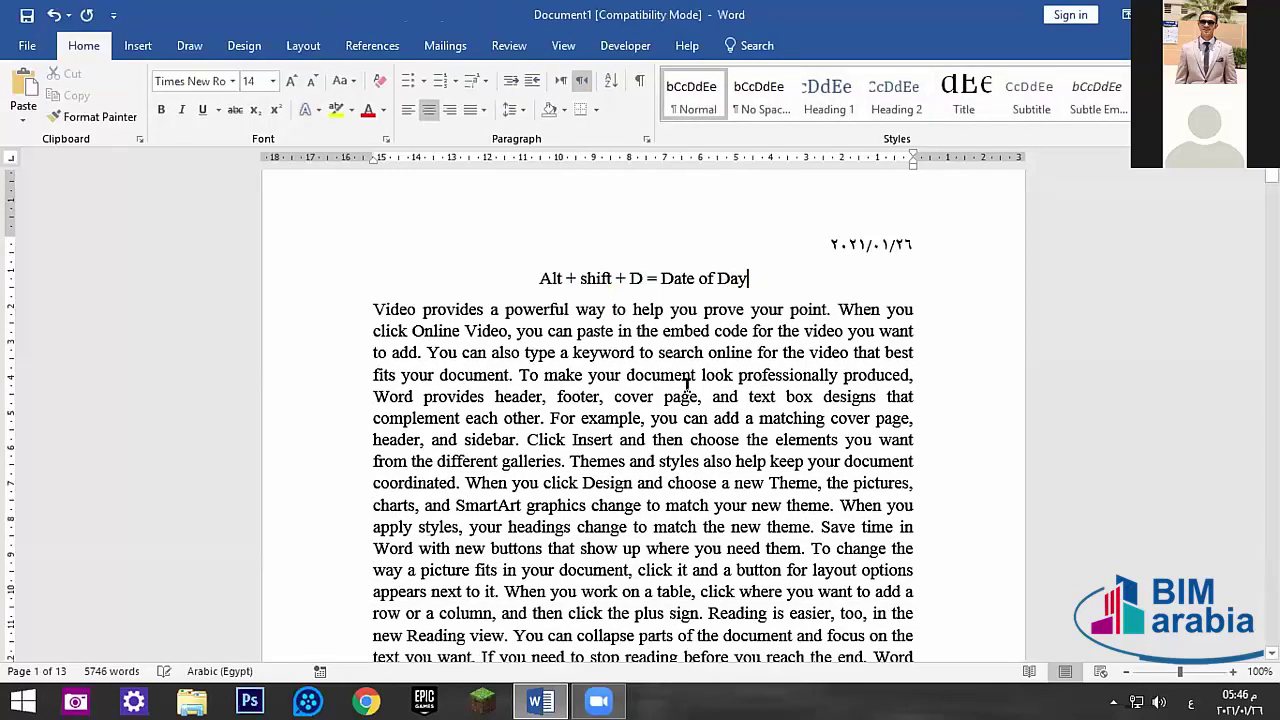
triple_click(727, 278)
key("Delete")
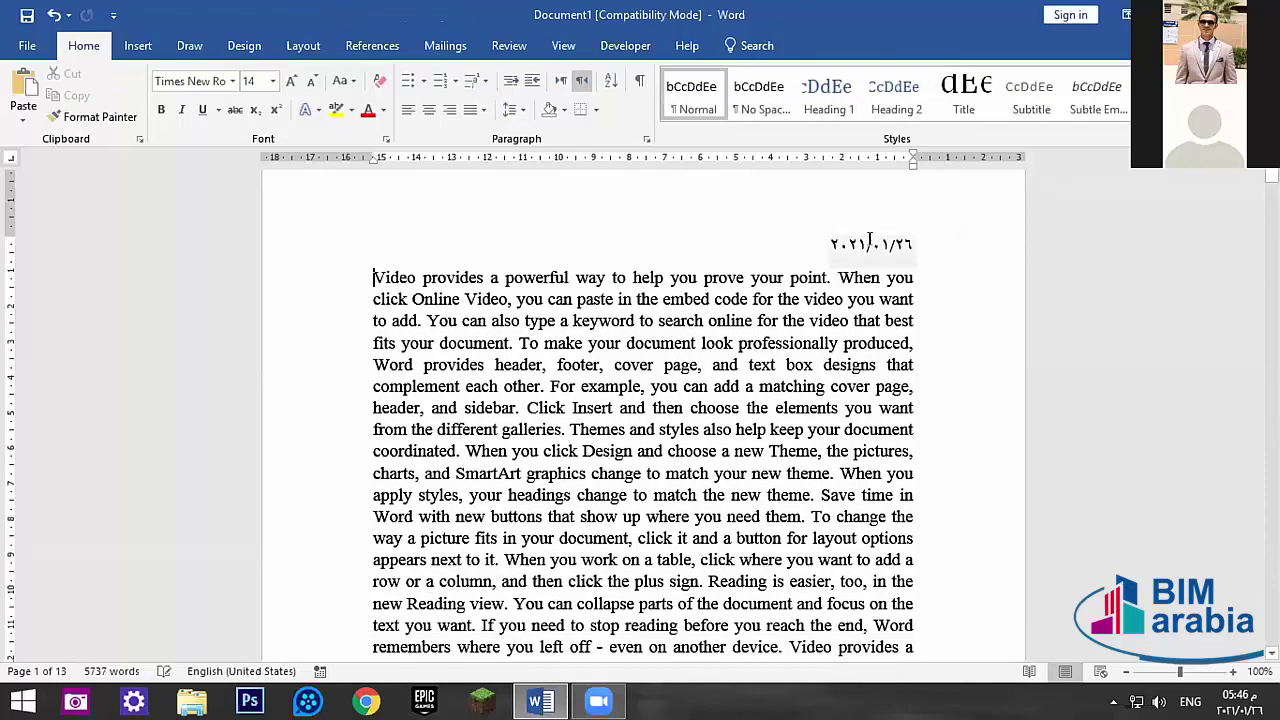
triple_click(869, 243)
key("Delete")
scroll(614, 258, "down", 3)
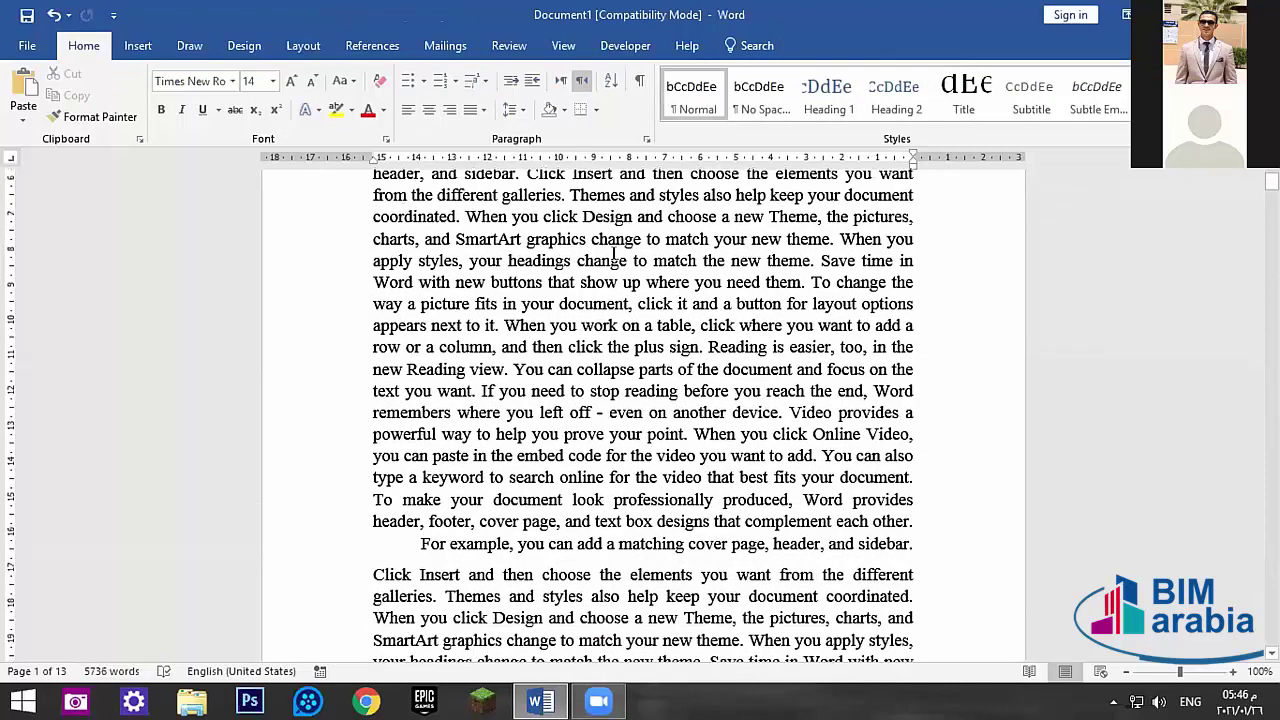
scroll(614, 258, "down", 10)
scroll(648, 250, "up", 10)
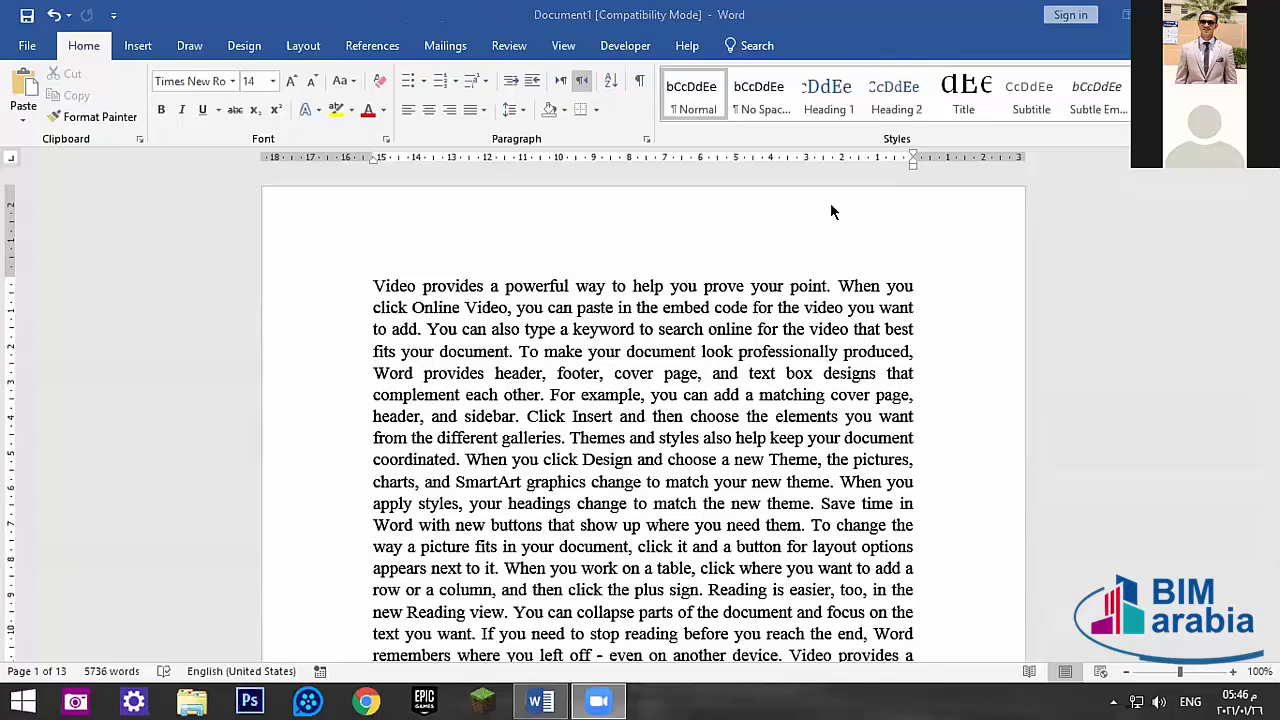
- Pick the Draw tab's stroke eraser, check the Insert equation gallery, then return to Draw
left_click(193, 46)
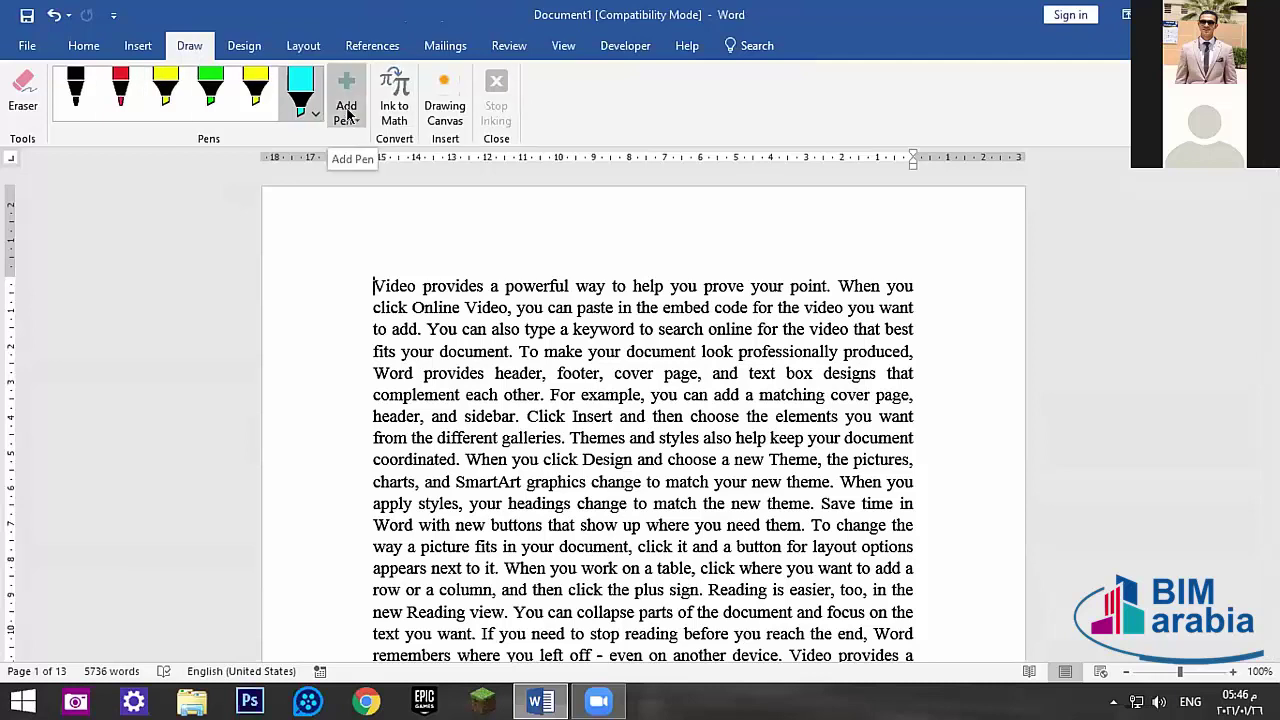
left_click(20, 107)
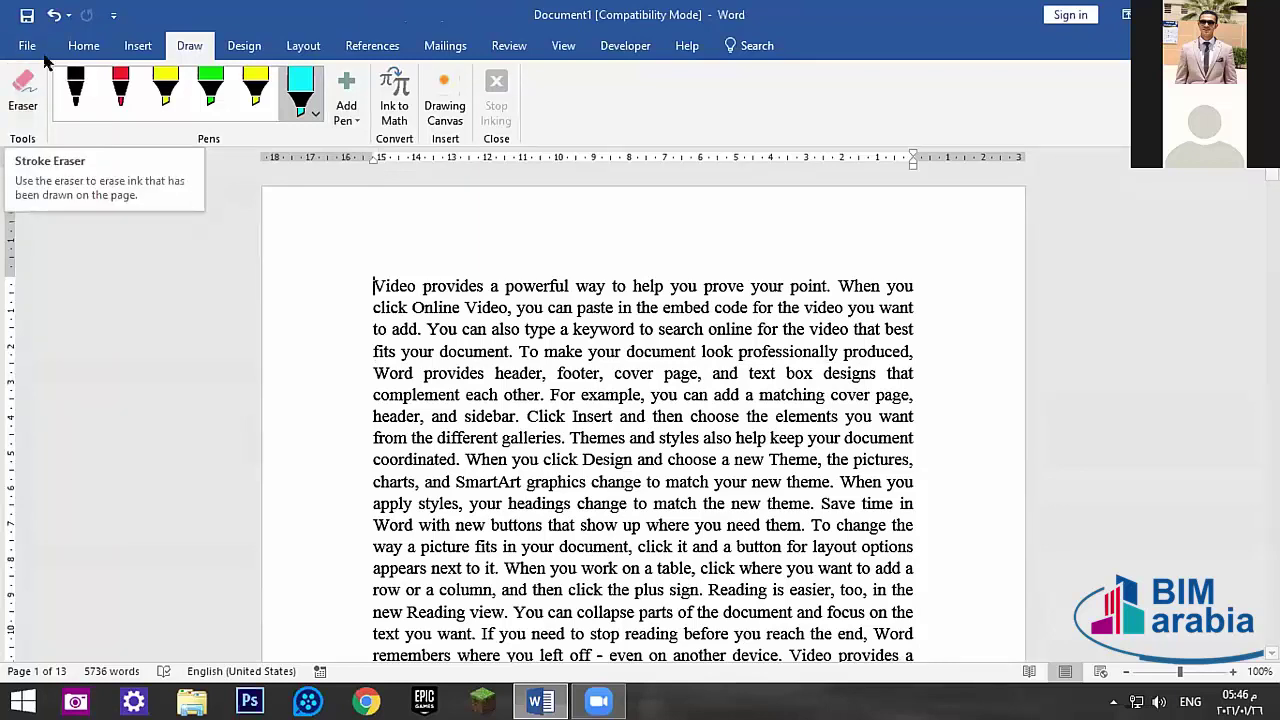
left_click(138, 47)
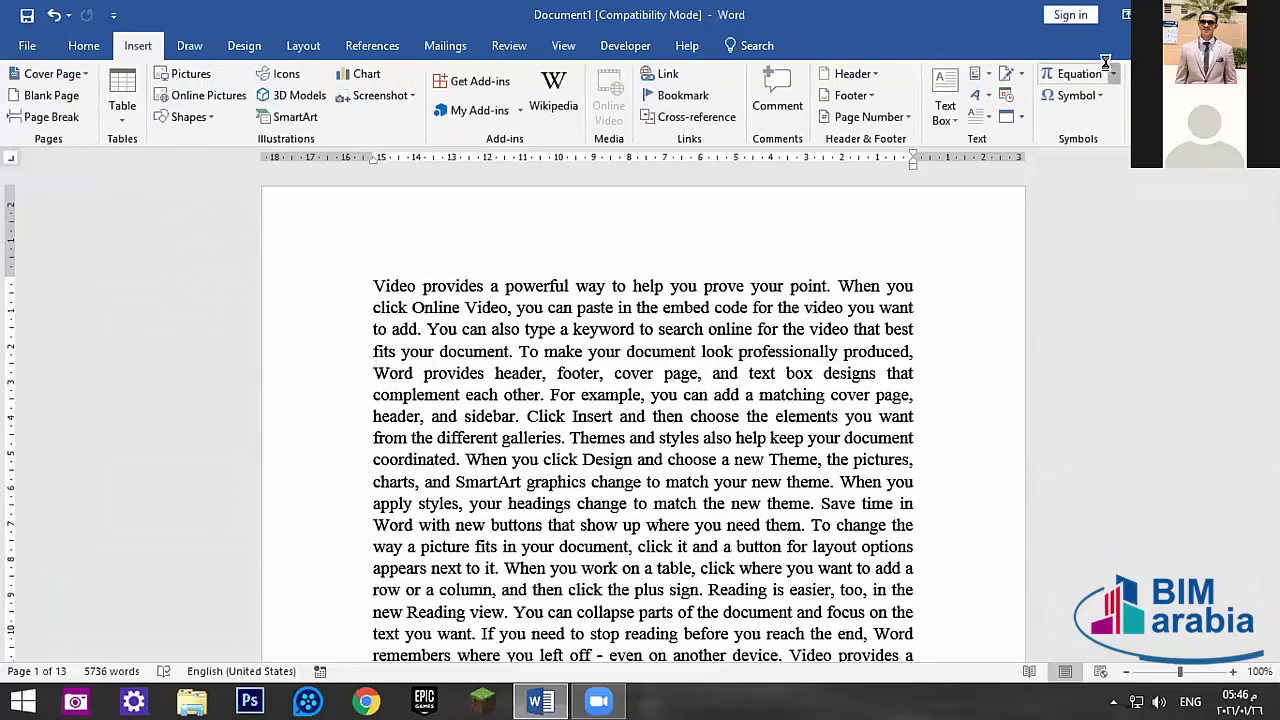
left_click(760, 219)
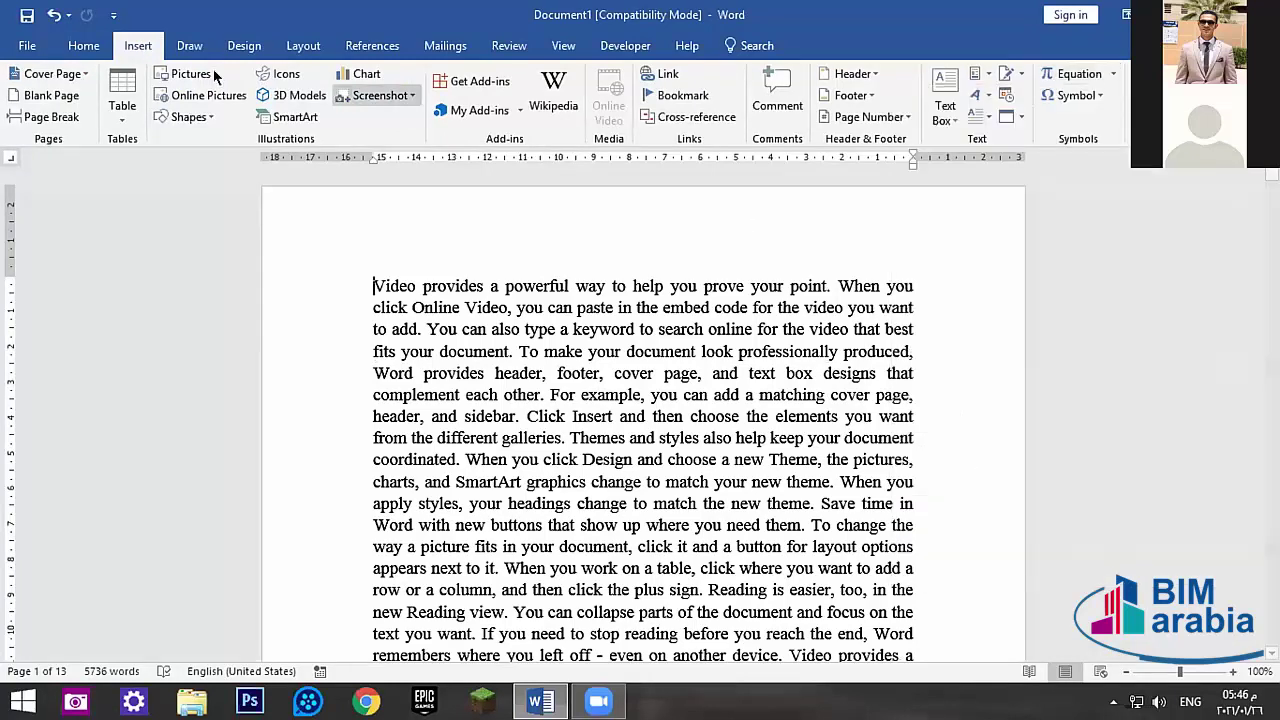
left_click(184, 47)
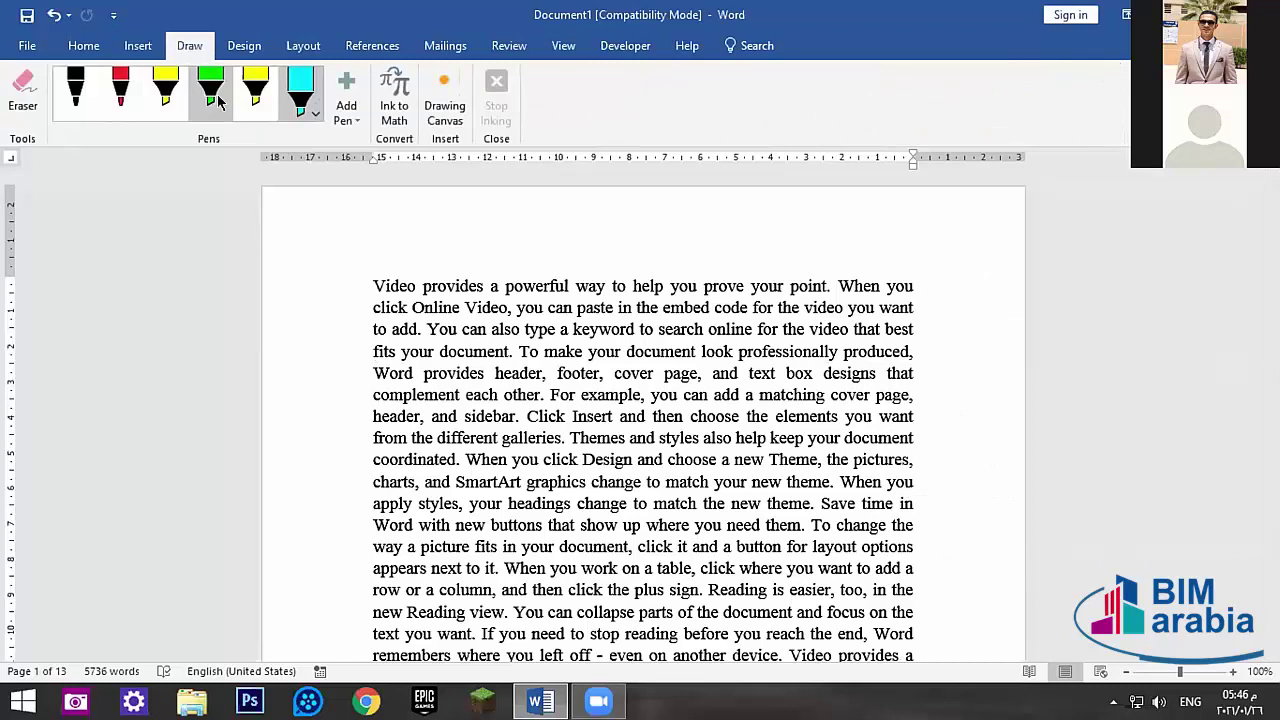
- Open Ink to Math and handwrite x² + y² on the writing pad
left_click(392, 116)
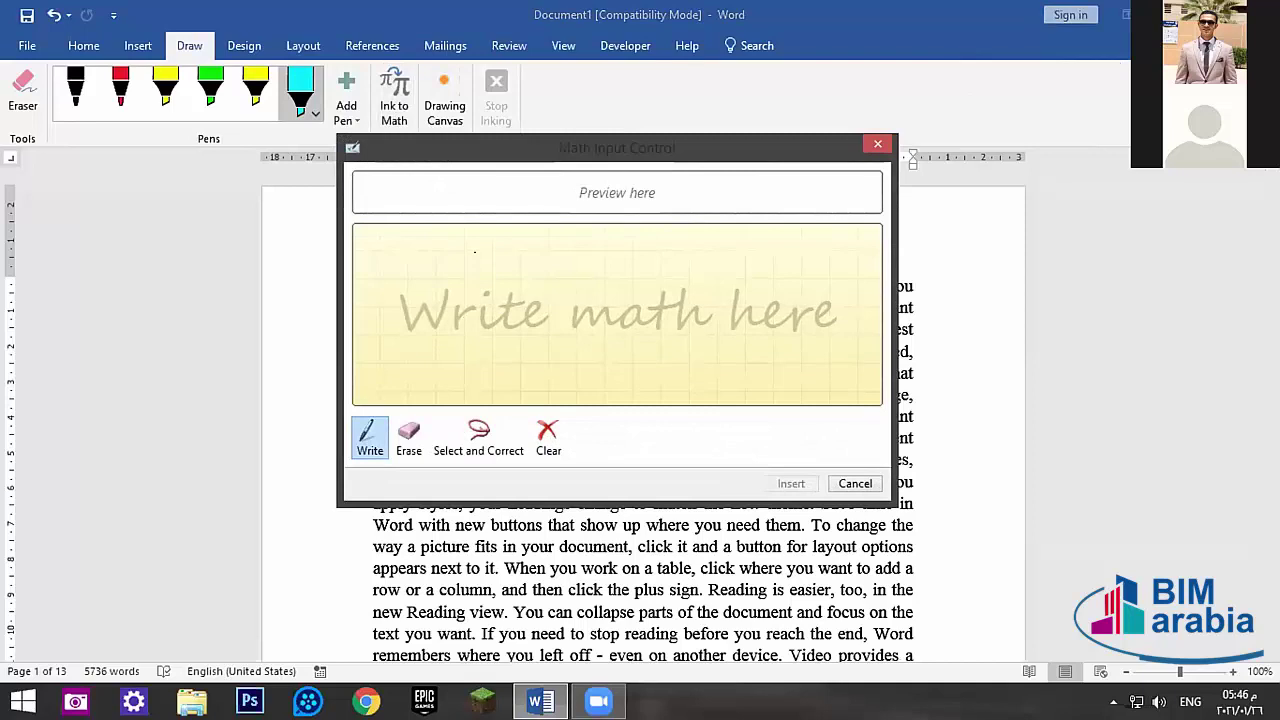
left_click_drag(494, 255, 495, 261)
left_click_drag(474, 320, 397, 369)
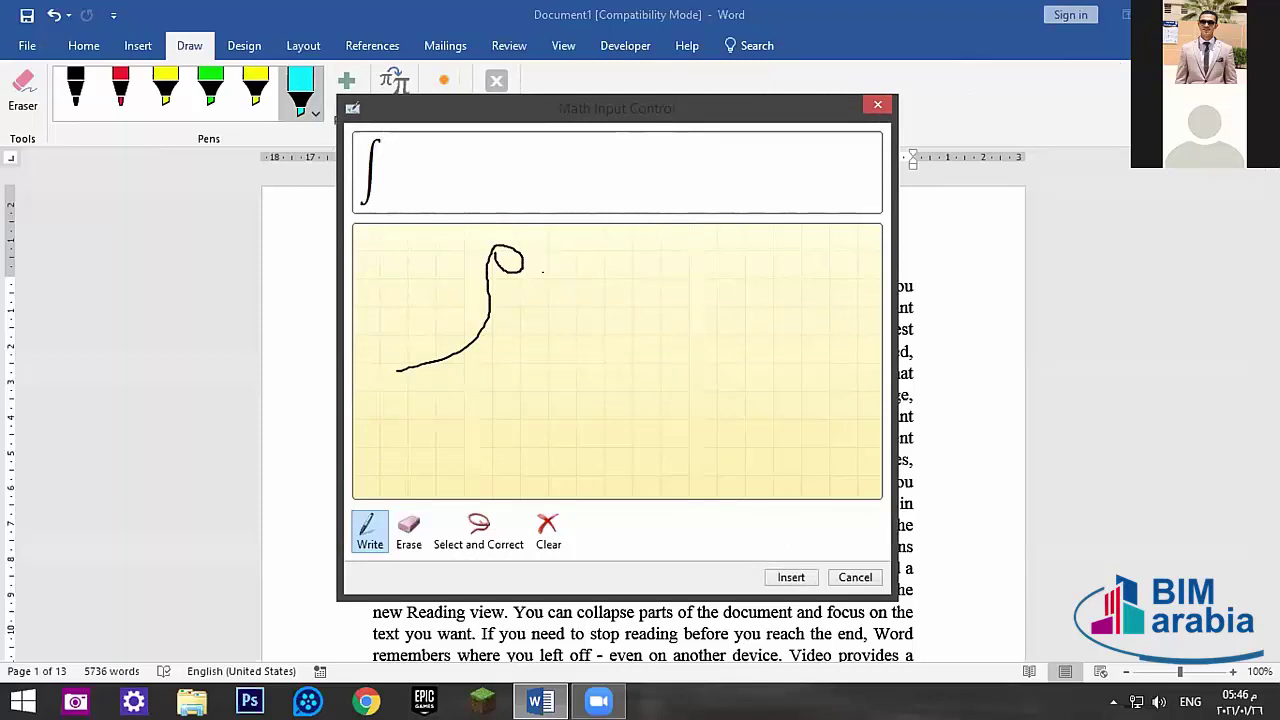
left_click_drag(560, 278, 524, 356)
left_click_drag(512, 295, 586, 343)
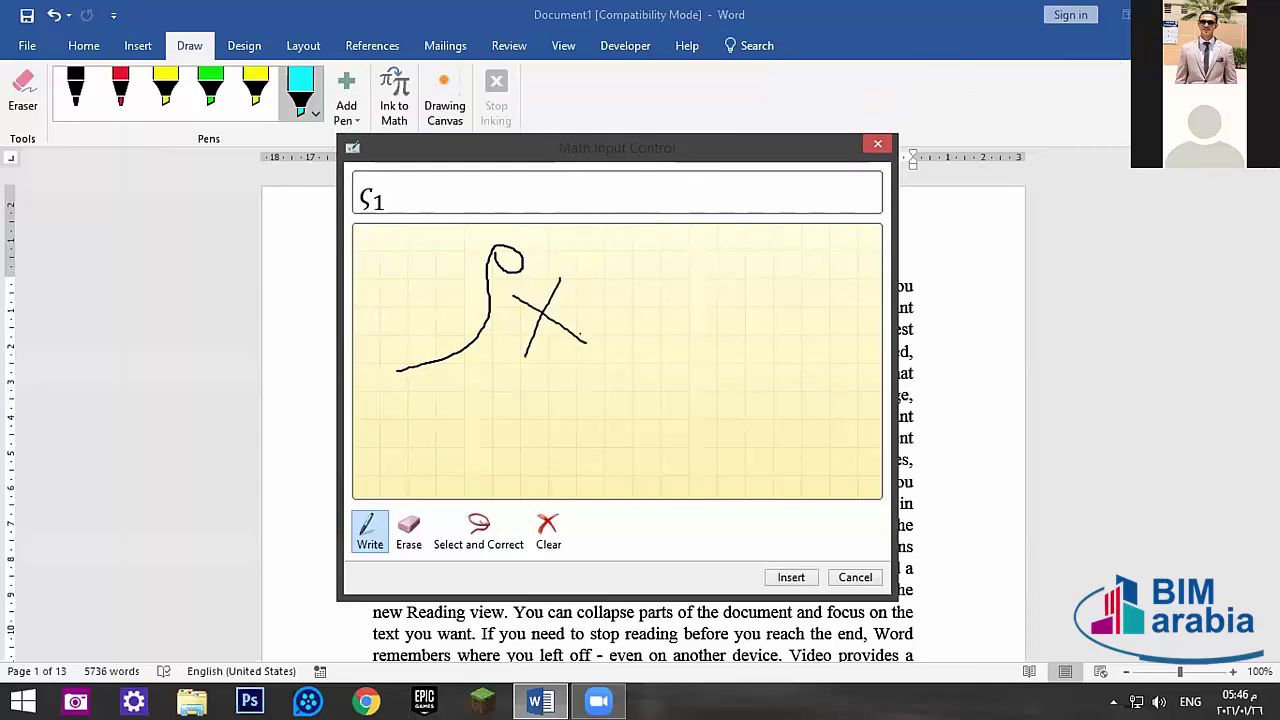
left_click_drag(564, 272, 593, 270)
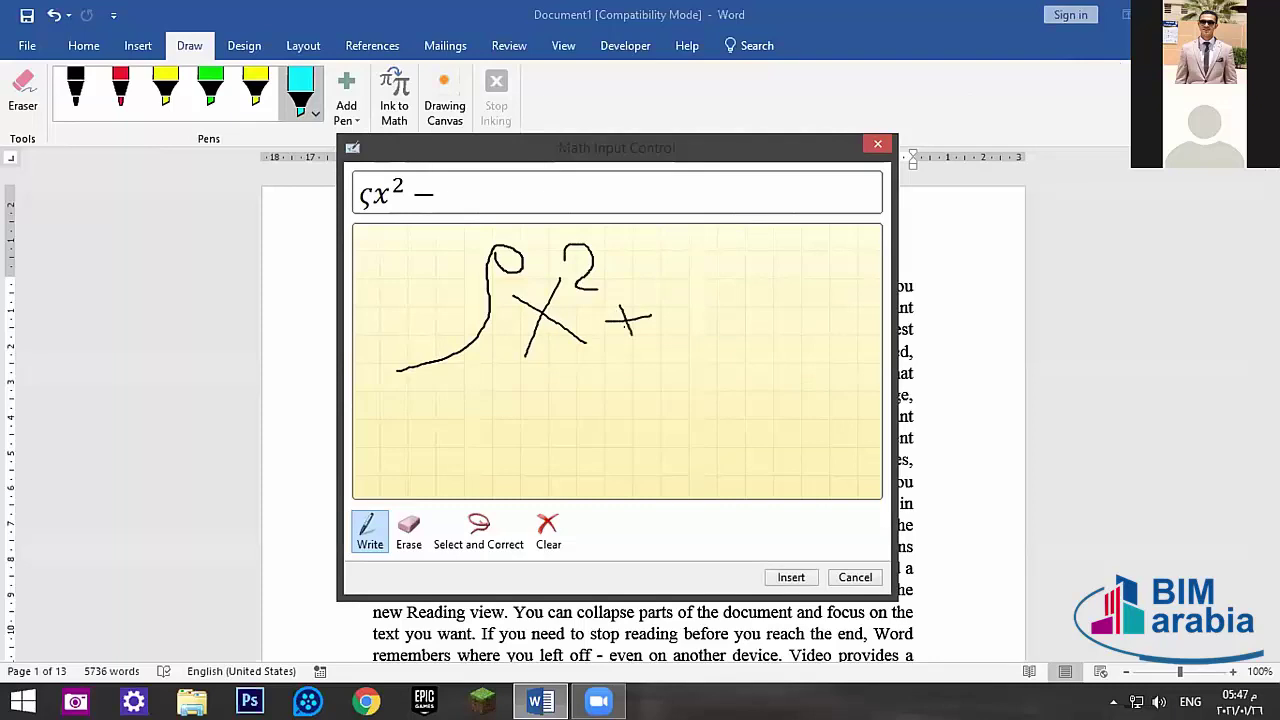
mouse_move(679, 271)
left_mouse_down()
mouse_move(700, 310)
mouse_move(664, 370)
left_mouse_up()
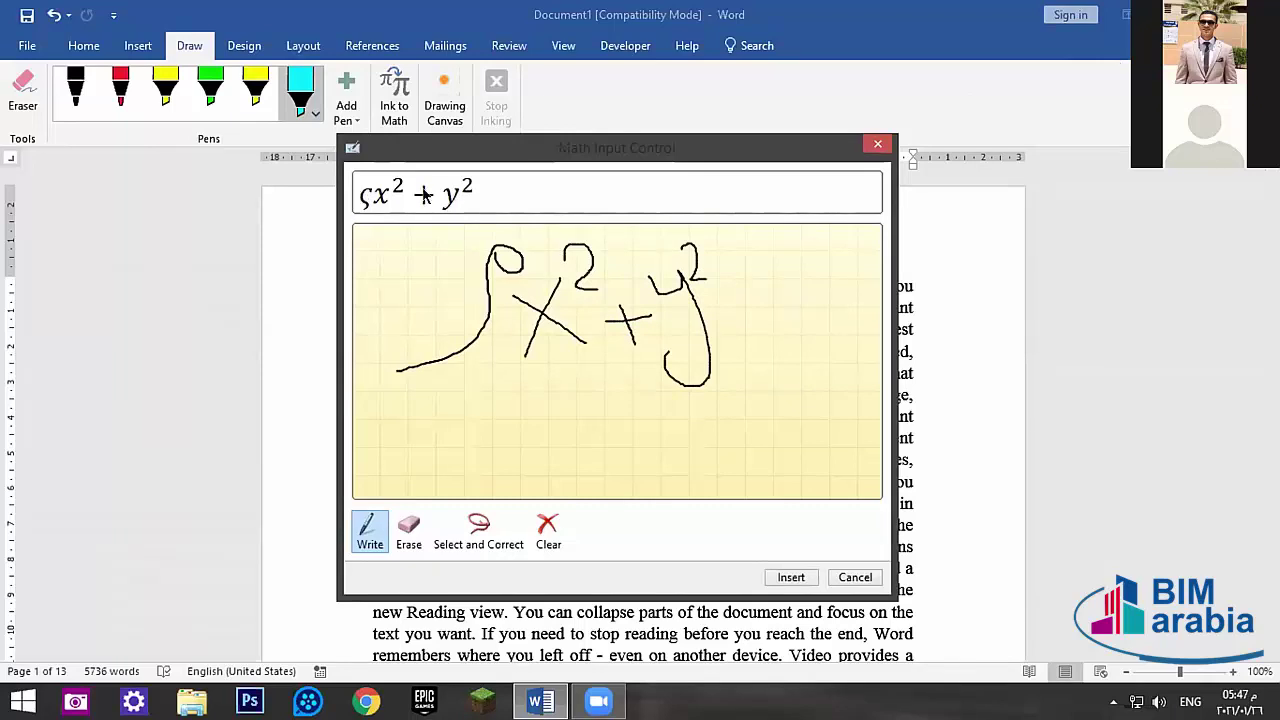
- Erase the stray integral-like stroke, then clear the whole writing pad
left_click(408, 532)
left_click(392, 375)
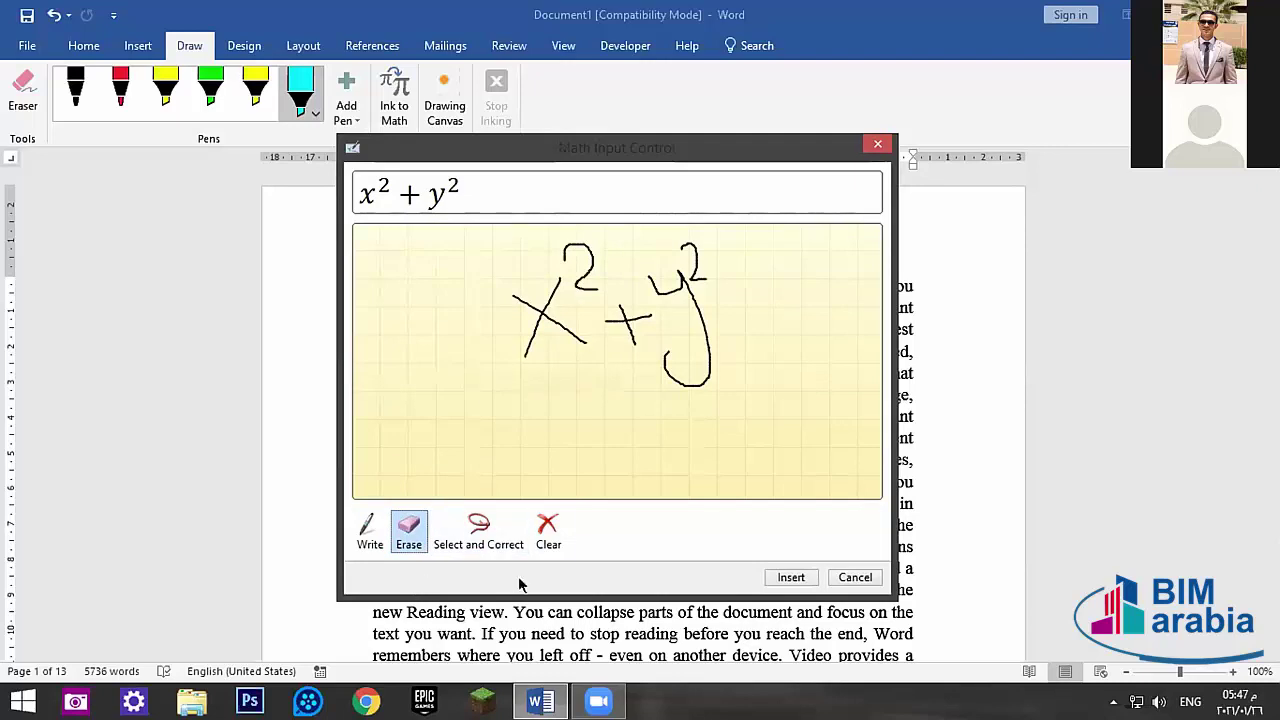
left_click(546, 533)
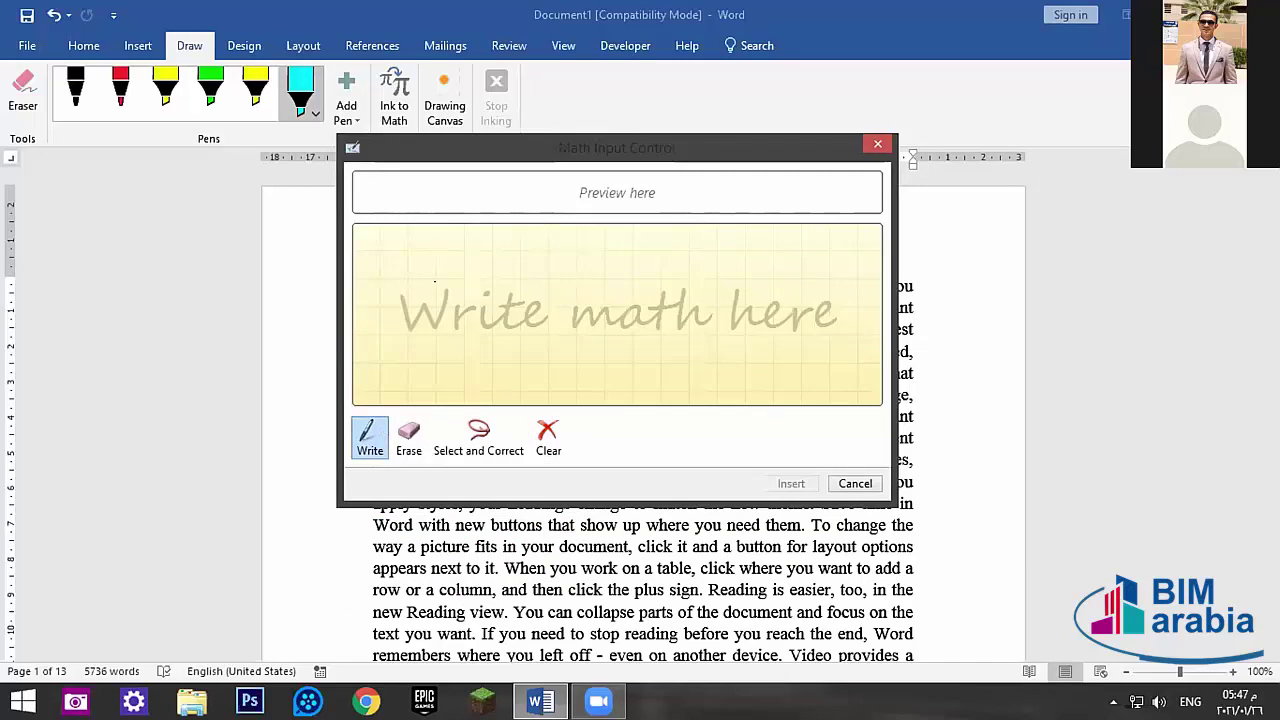
- Handwrite a β and keep β as the recognised symbol
left_click_drag(476, 268, 463, 363)
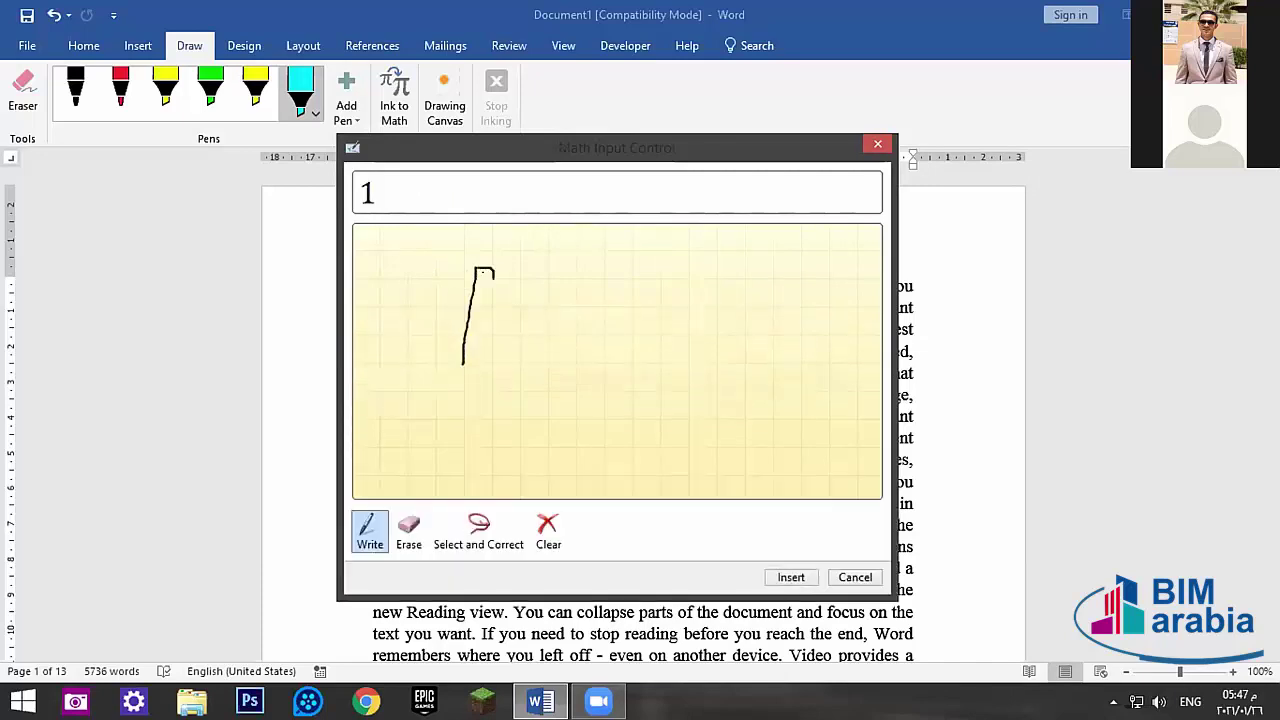
left_click_drag(492, 294, 464, 342)
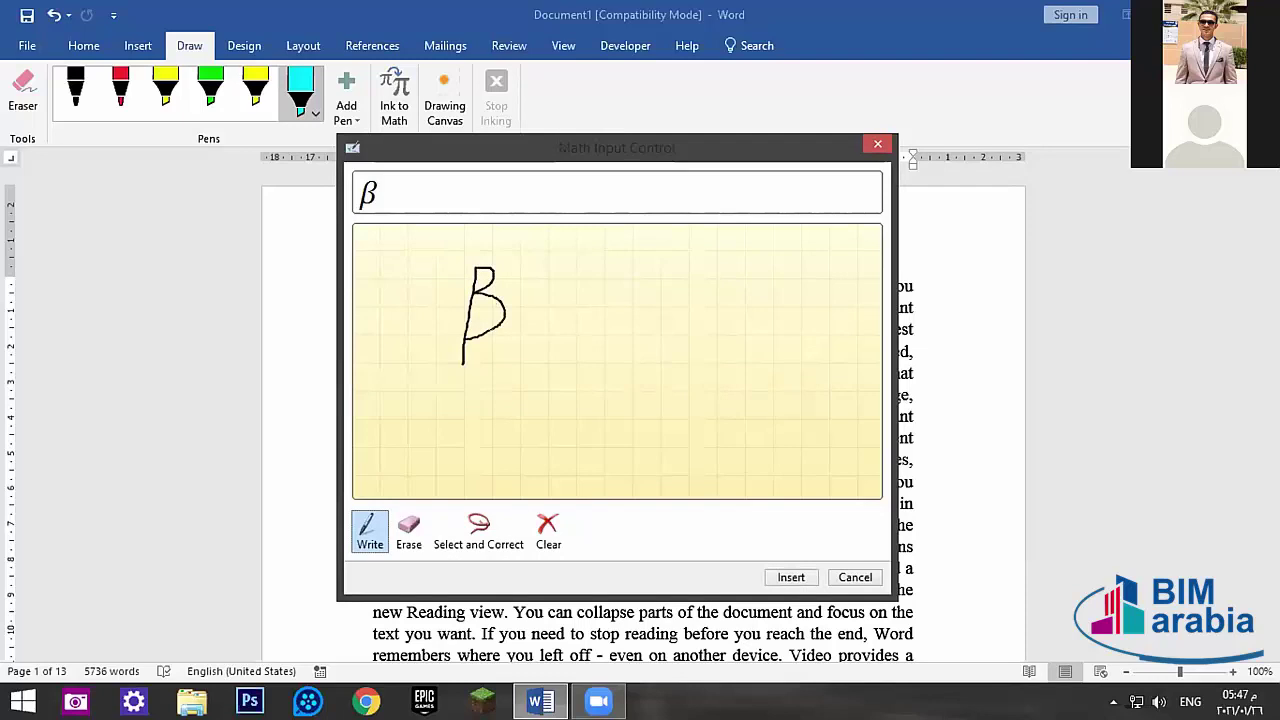
left_click(468, 532)
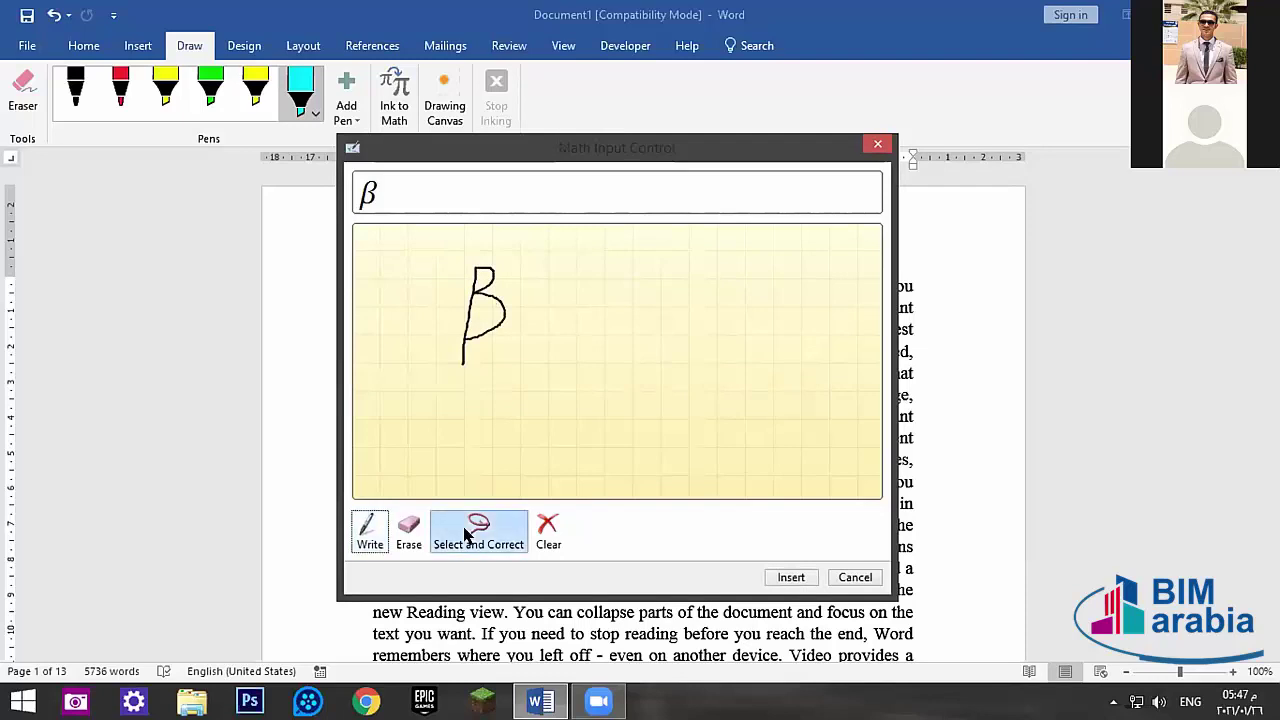
left_click(468, 340)
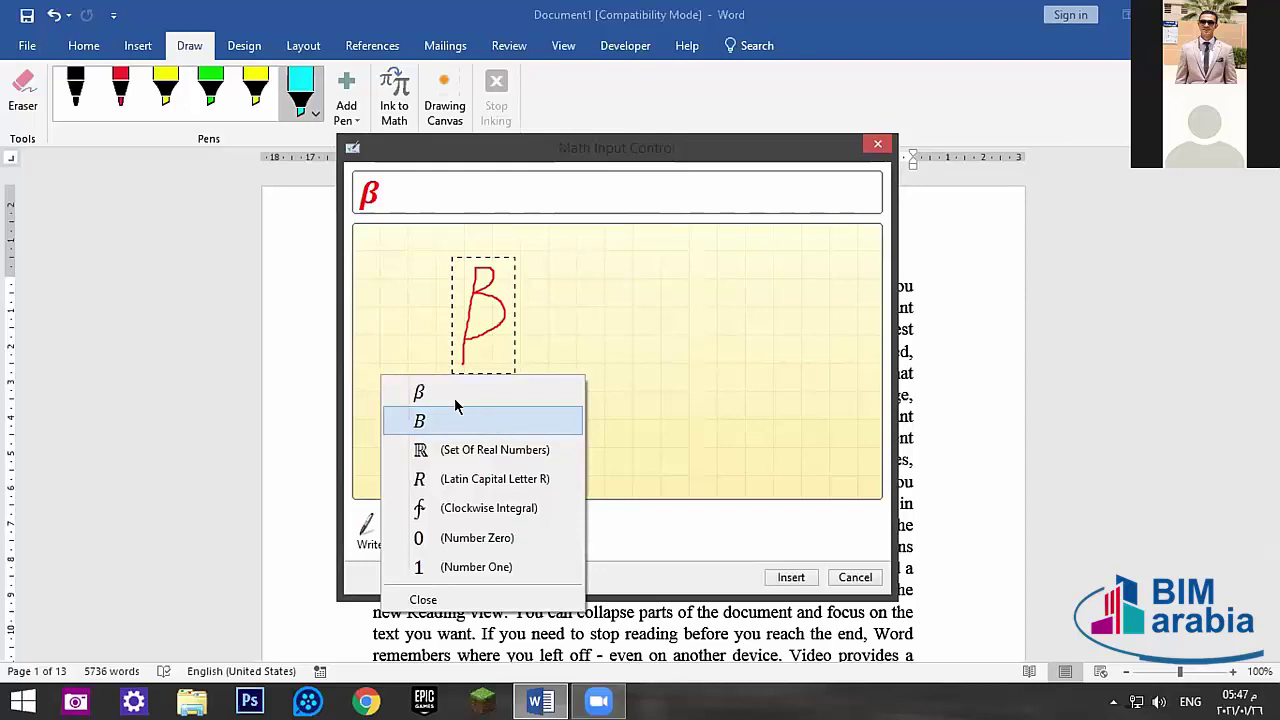
left_click(422, 393)
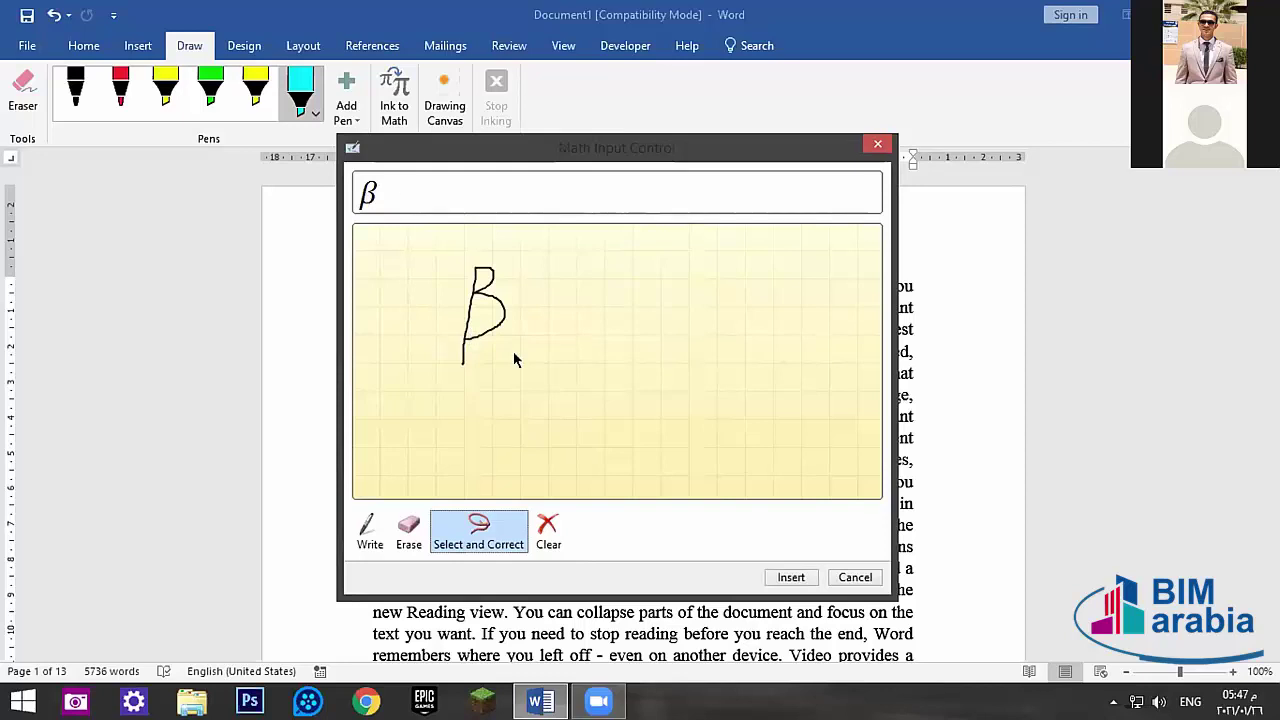
- Correct the β to the Clockwise Integral sign, then close Math Input without inserting
left_click(459, 554)
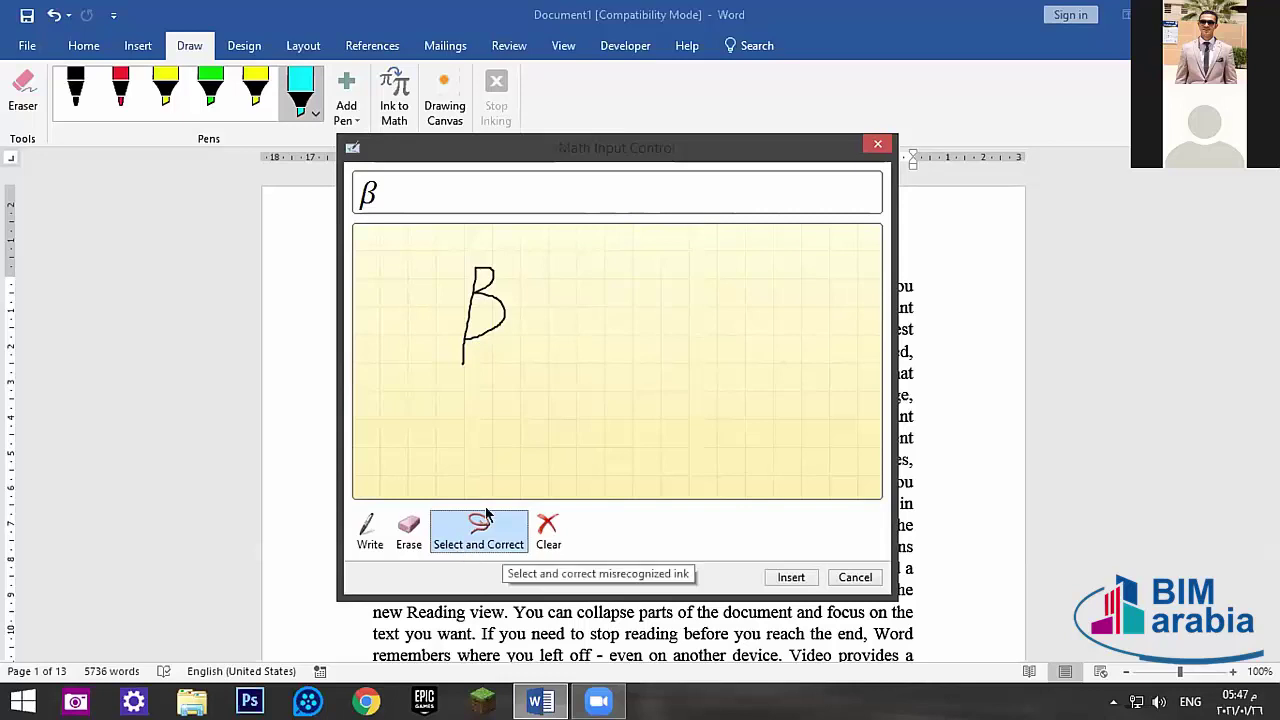
left_click(475, 335)
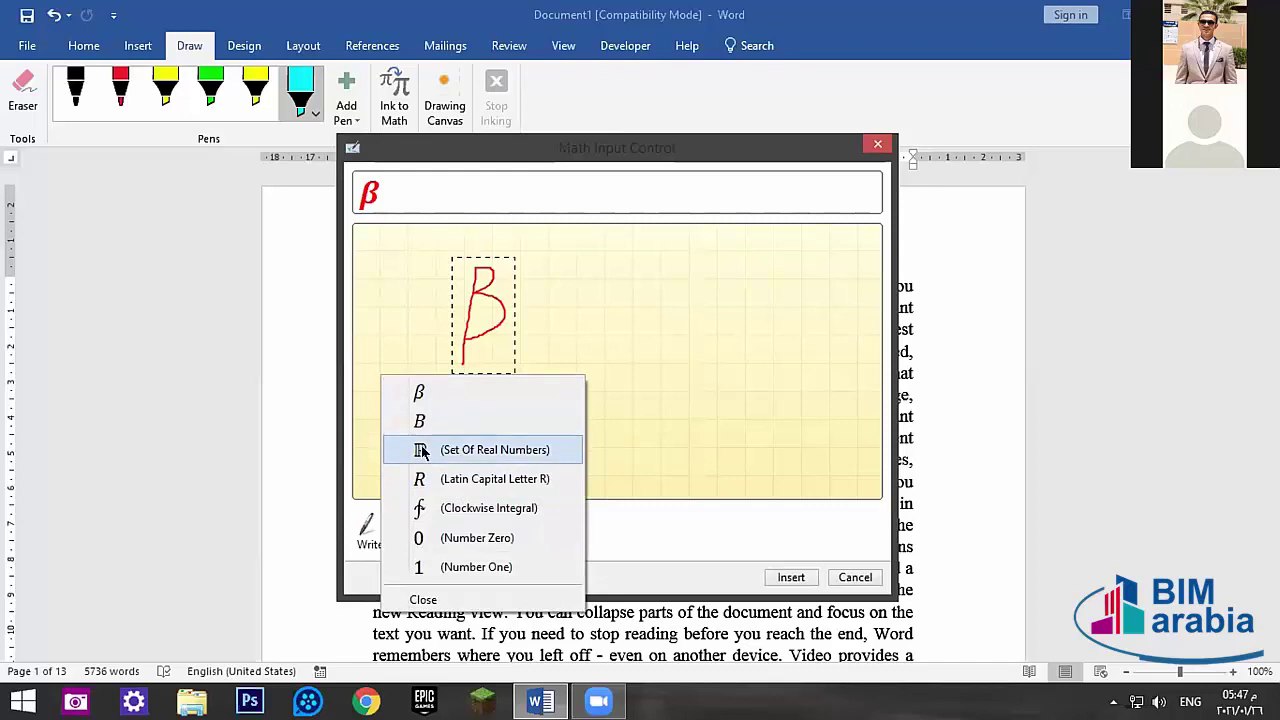
left_click(420, 510)
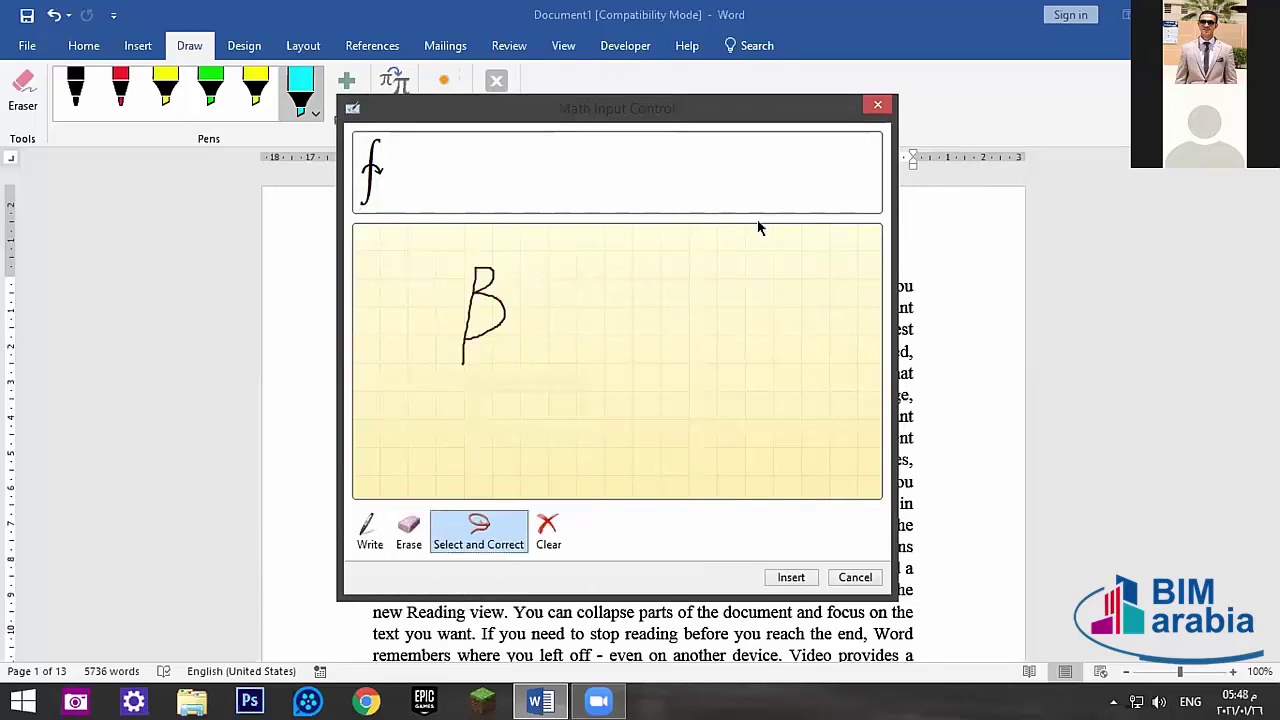
left_click(877, 105)
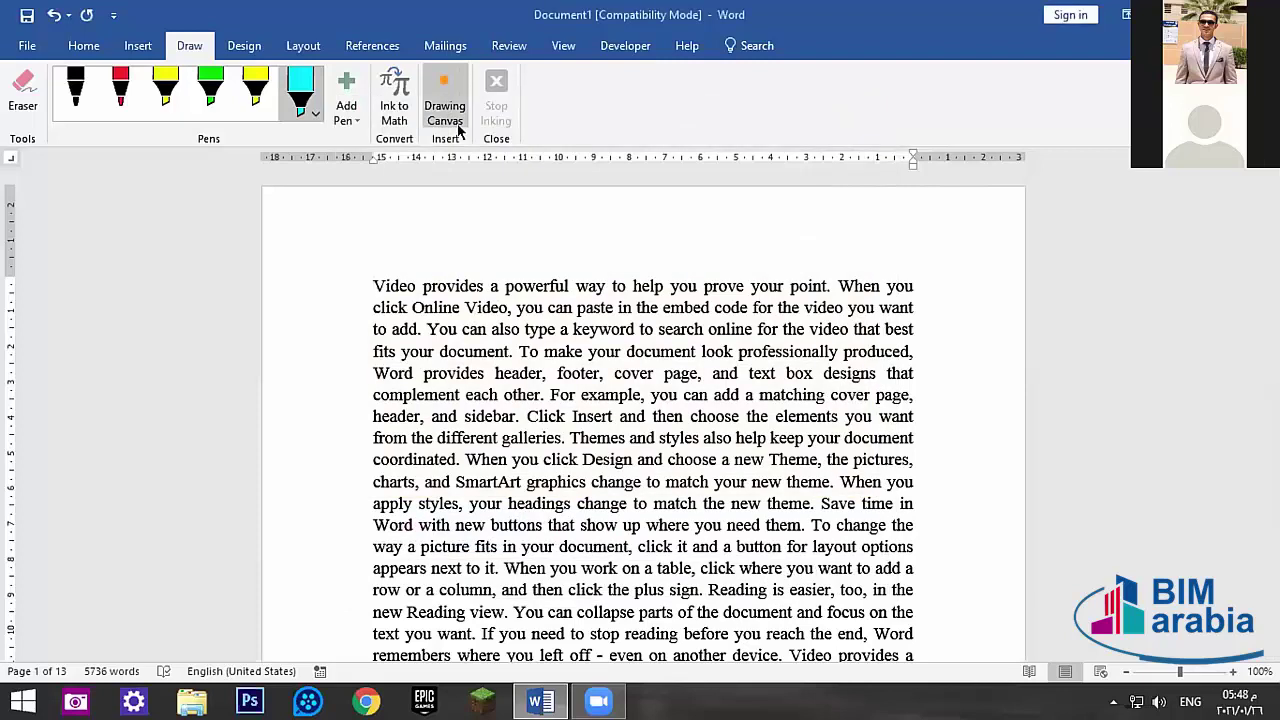
left_click(446, 108)
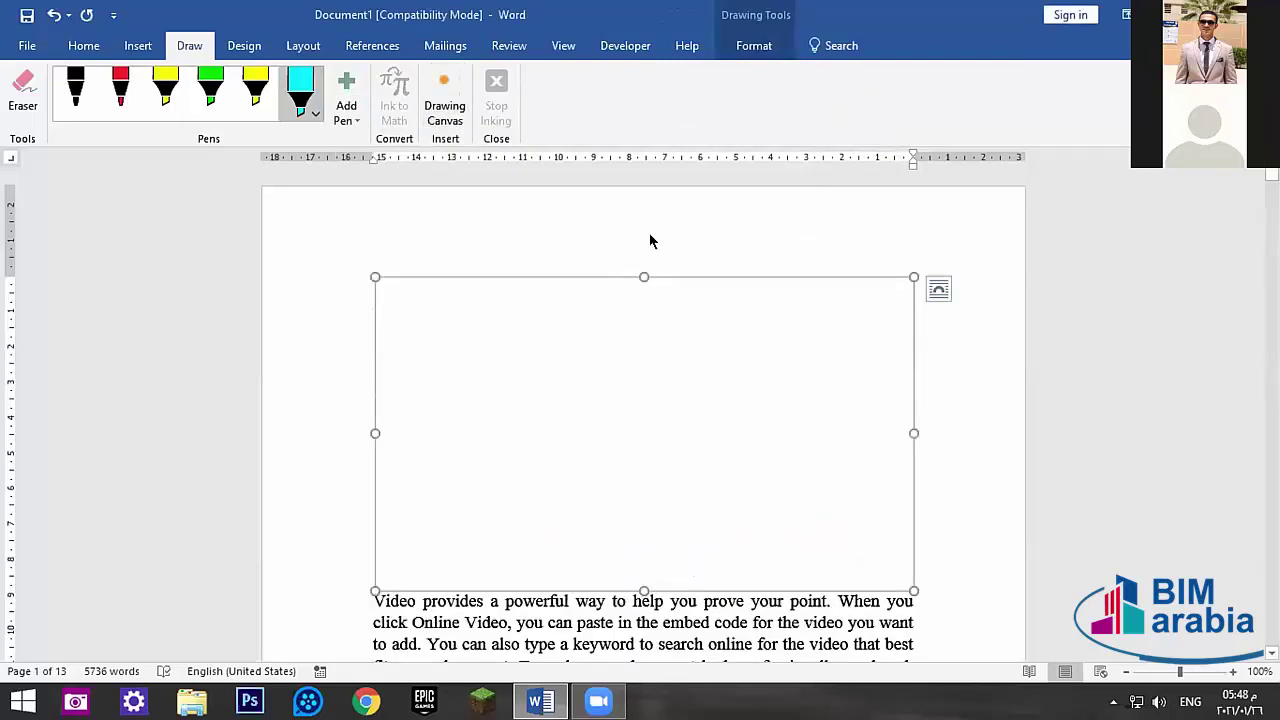
key("ctrl+z")
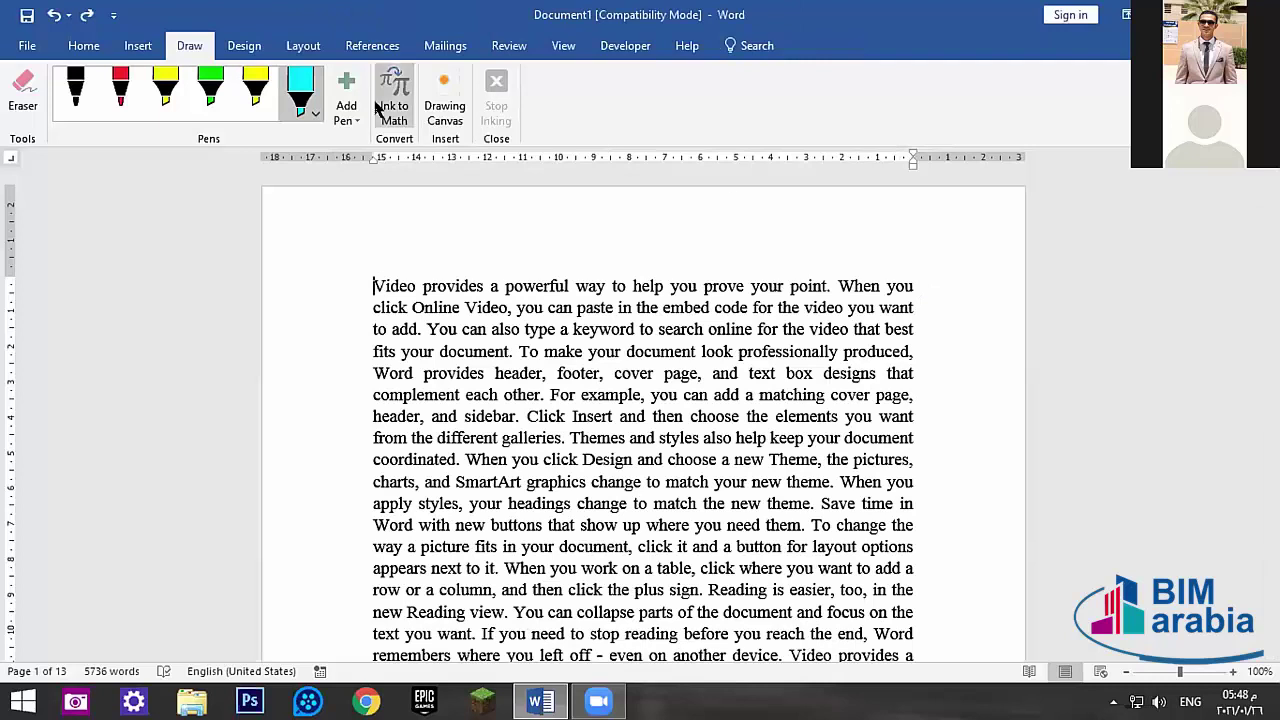
left_click(402, 98)
left_click(561, 345)
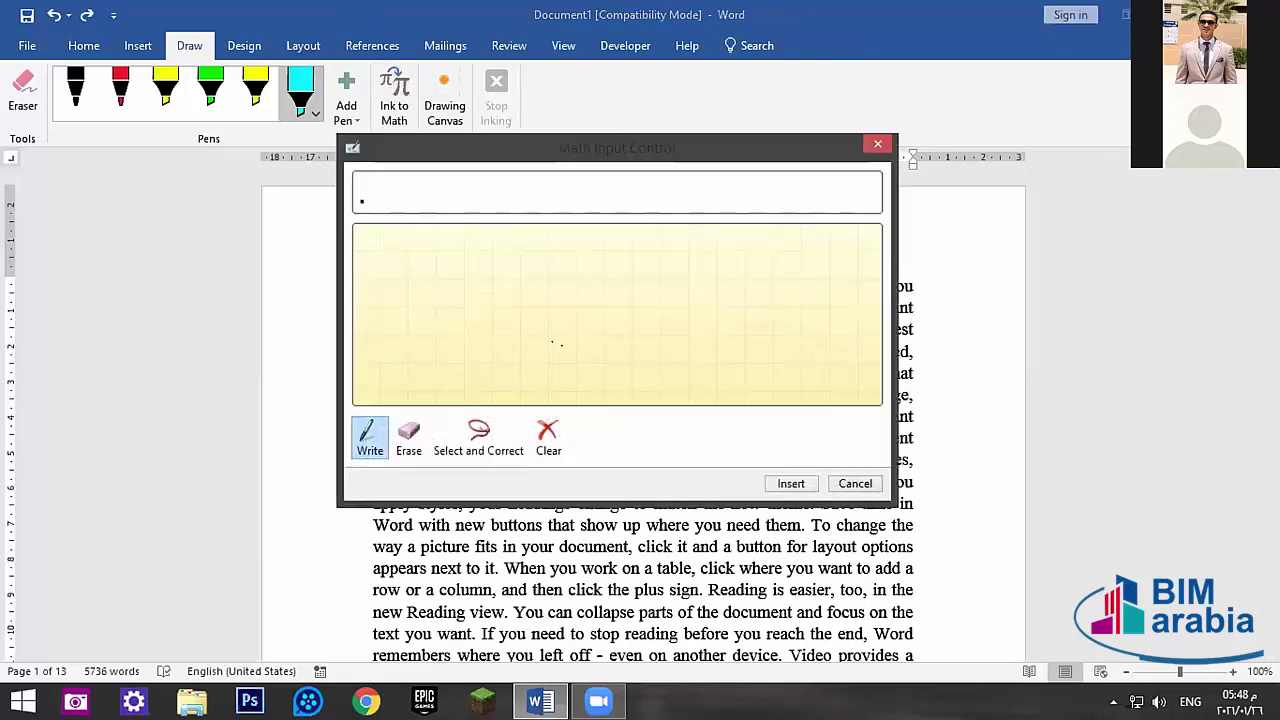
mouse_move(491, 335)
left_mouse_down()
mouse_move(566, 272)
mouse_move(572, 332)
left_mouse_up()
left_click_drag(586, 248, 620, 249)
left_click(612, 266)
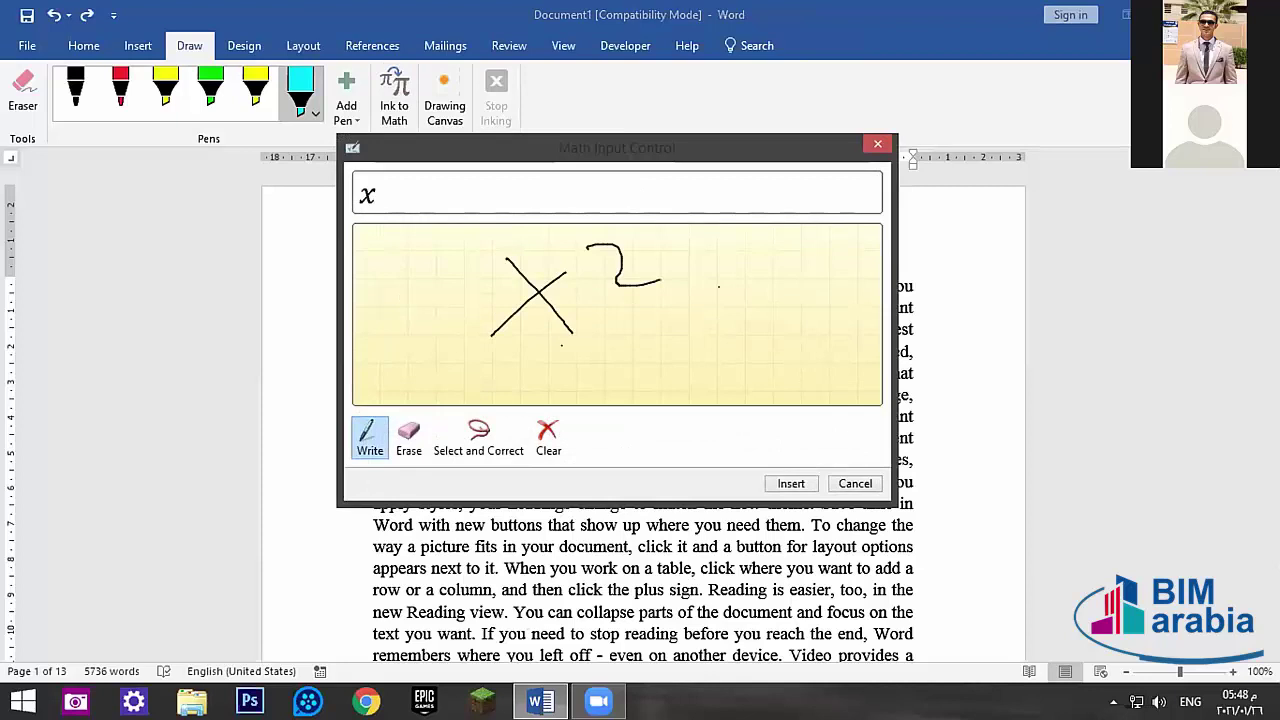
mouse_move(675, 313)
left_mouse_down()
mouse_move(740, 307)
mouse_move(727, 345)
left_mouse_up()
left_click_drag(766, 283, 755, 335)
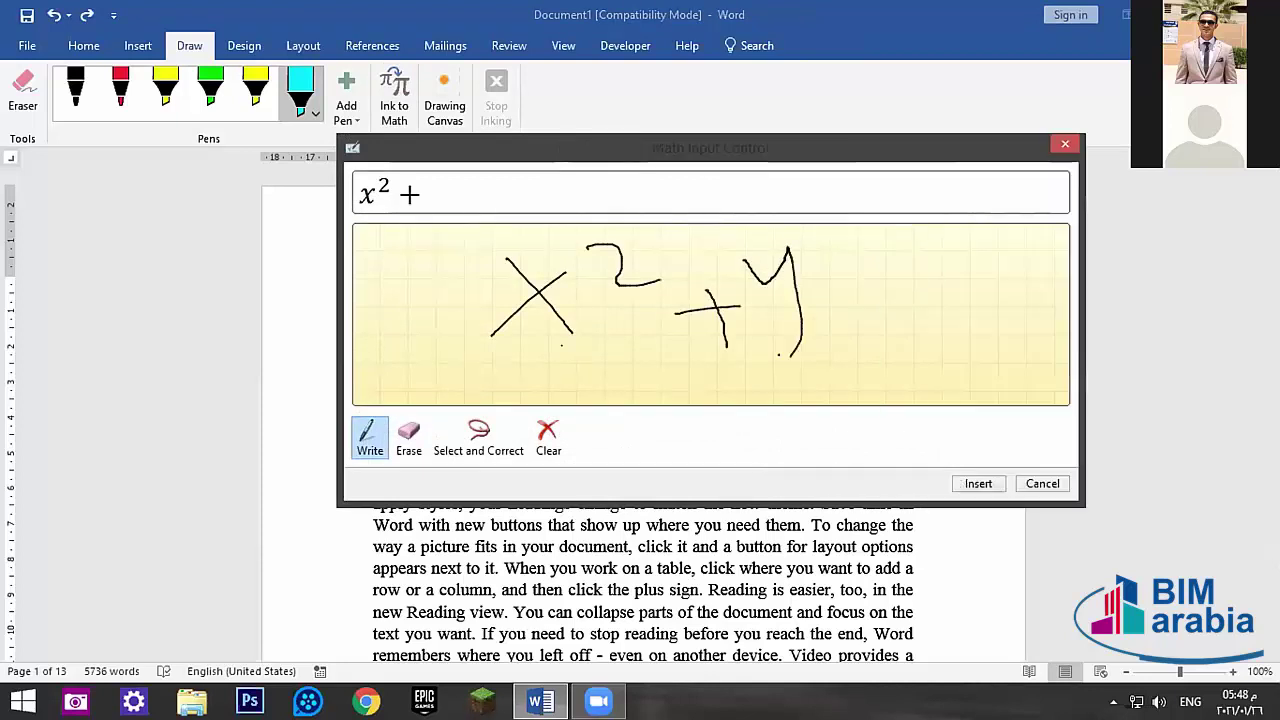
left_click_drag(815, 242, 841, 283)
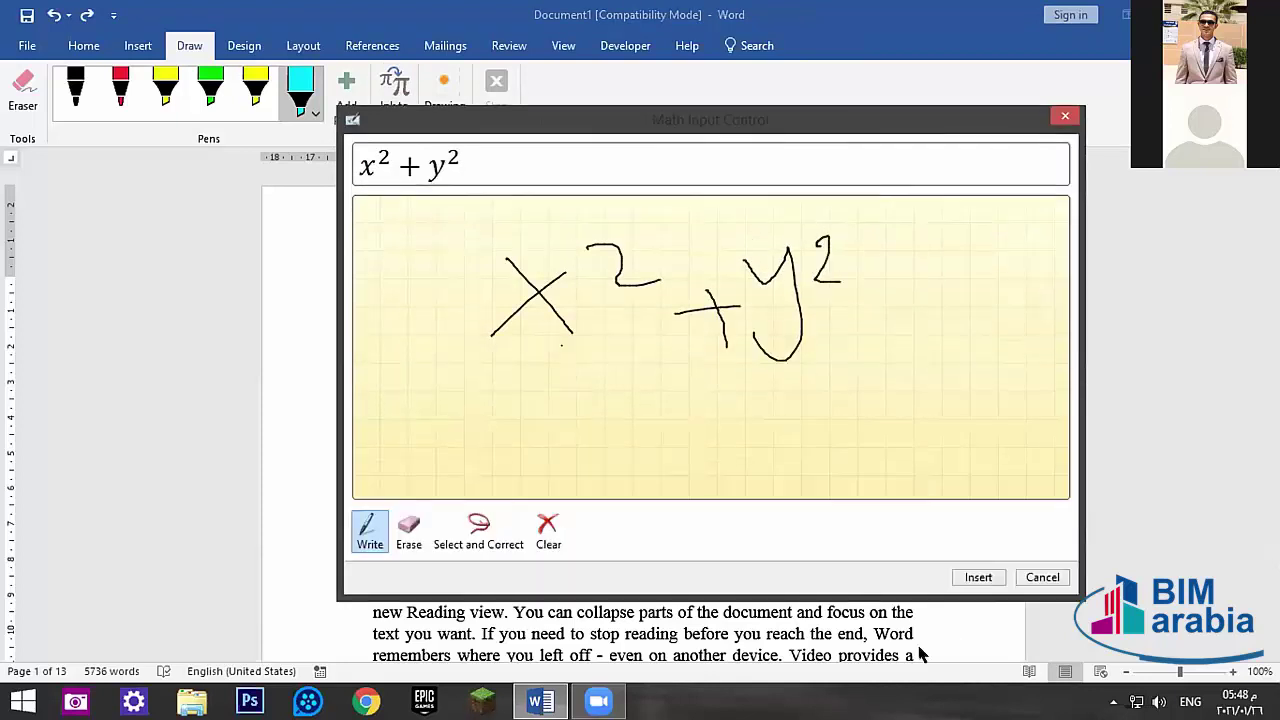
left_click(978, 577)
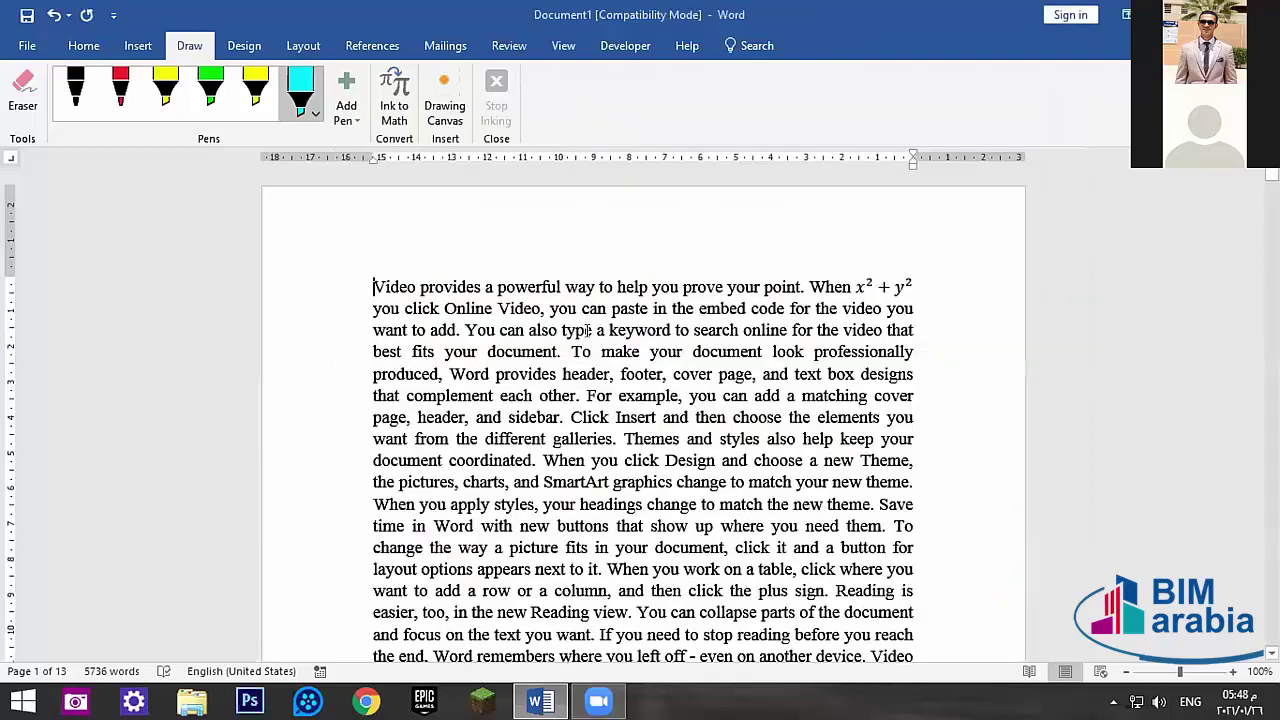
left_click(864, 287)
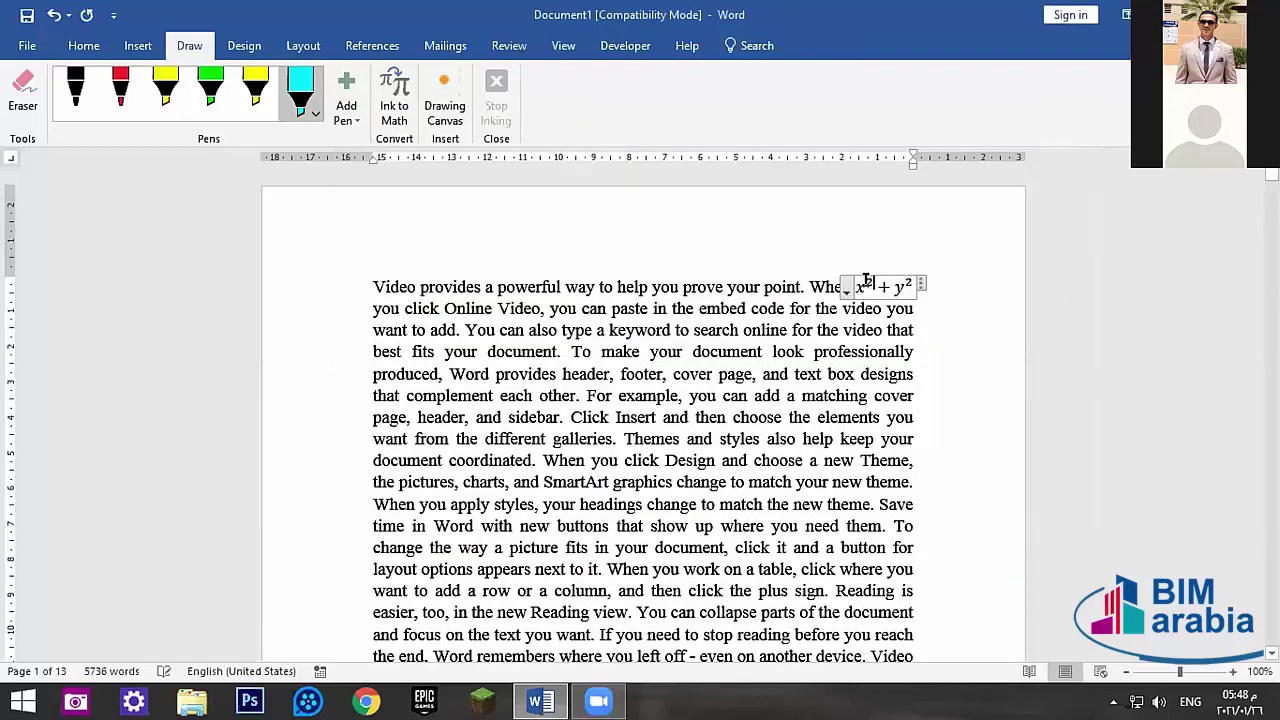
double_click(866, 290)
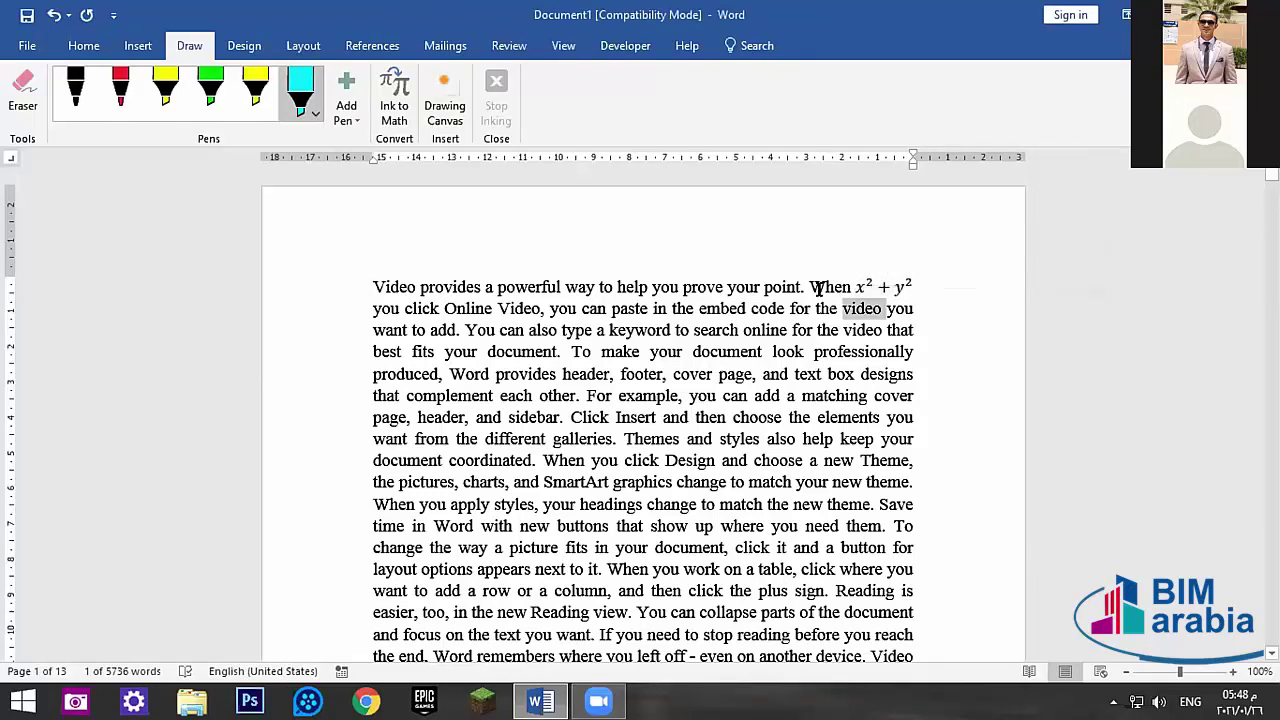
key("ctrl+z")
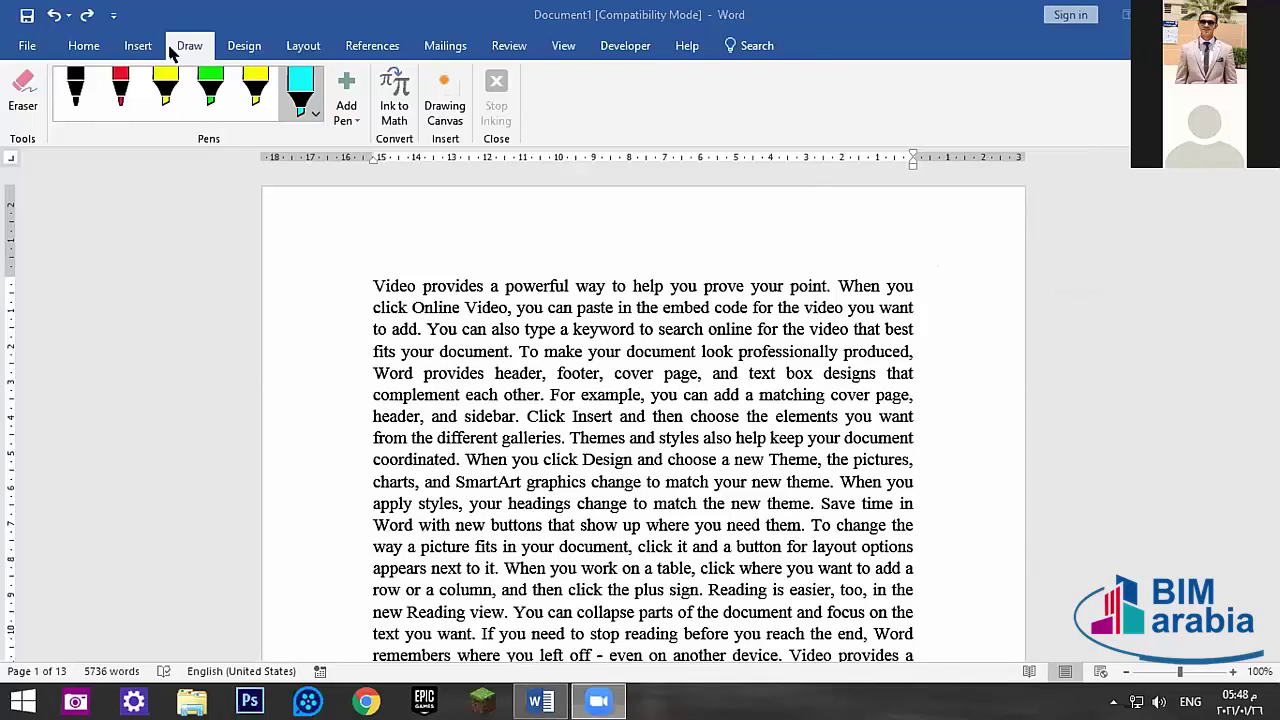
- Make the yellow highlighter the active pen, dismissing the Add Pen options unchanged
left_click(70, 97)
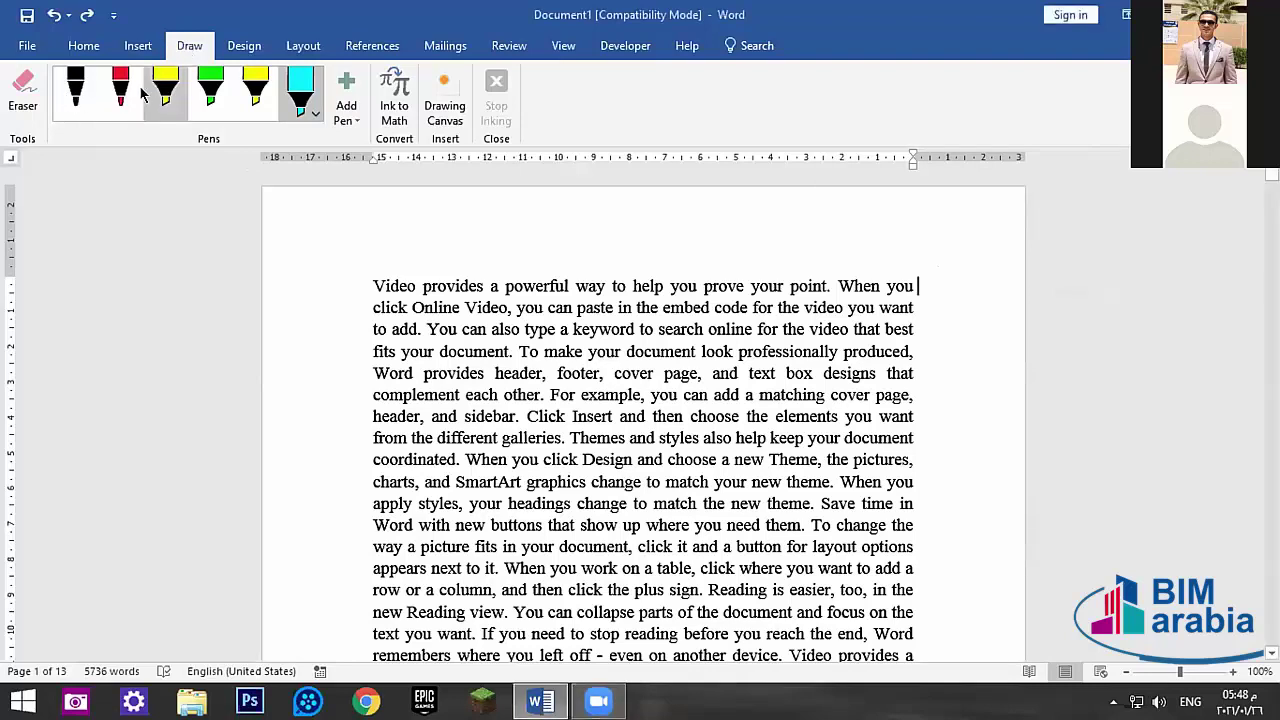
left_click(256, 90)
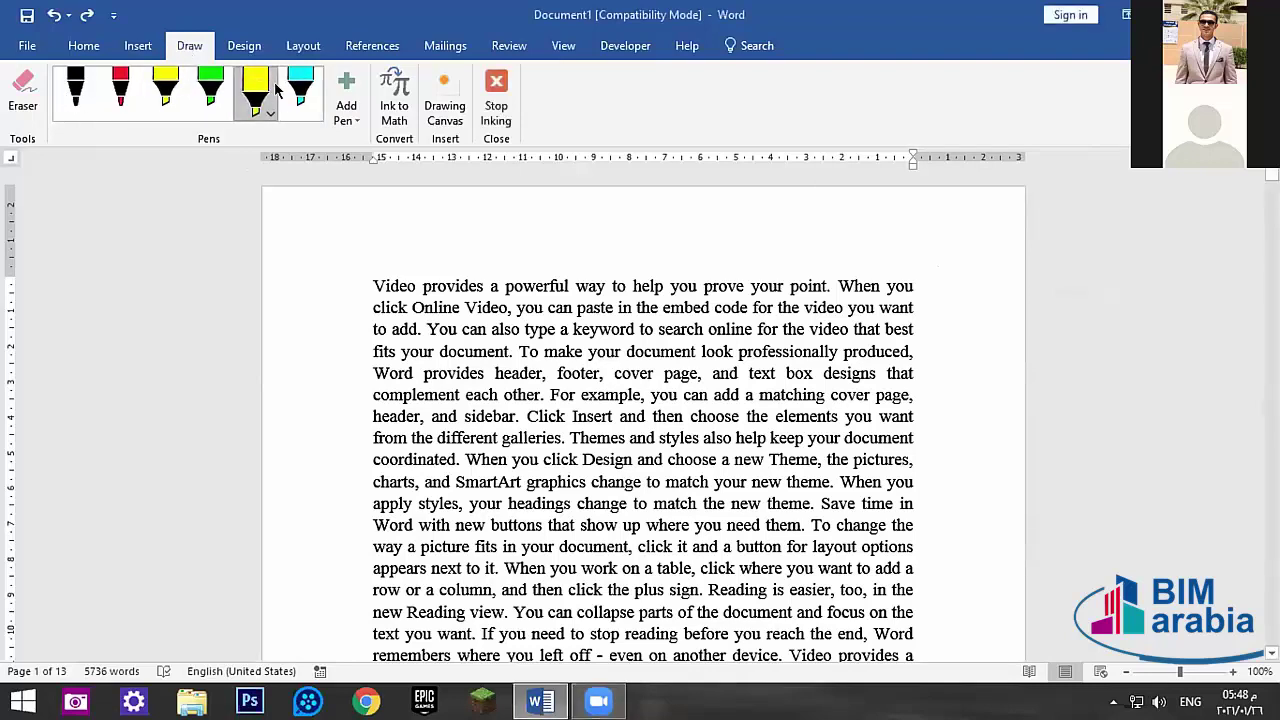
left_click(349, 115)
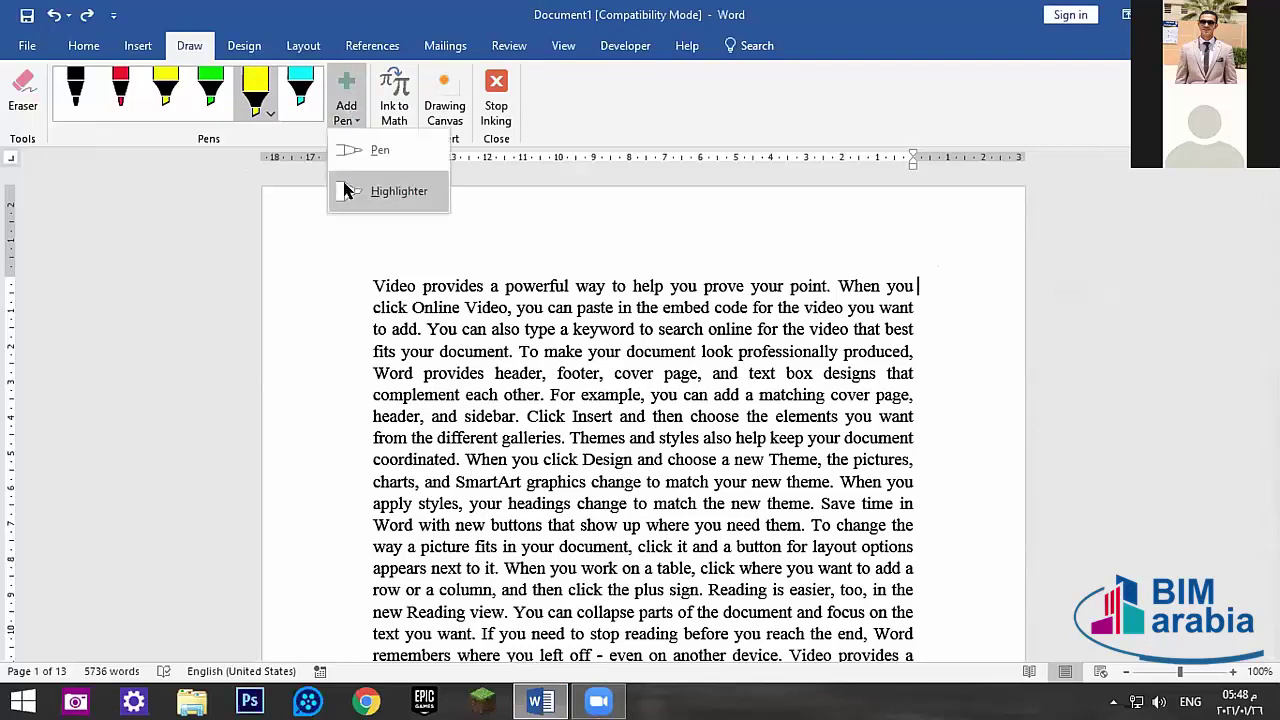
left_click(363, 271)
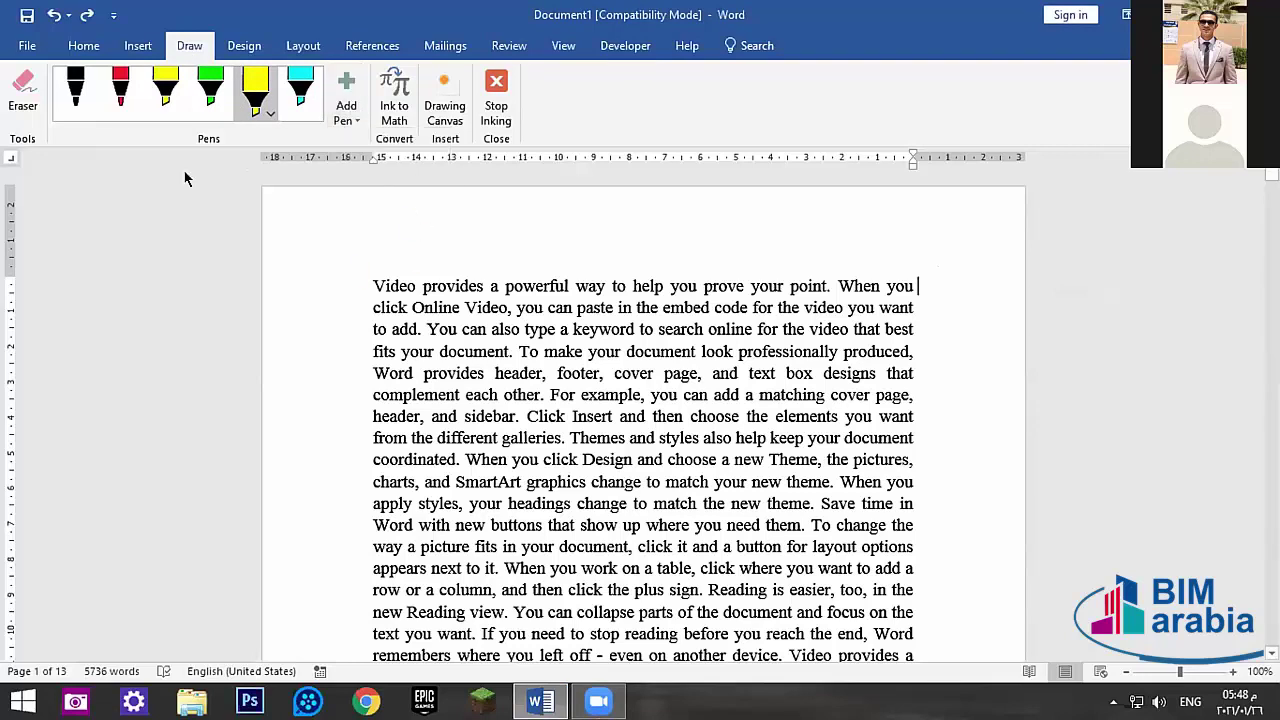
left_click(393, 115)
left_click_drag(380, 297, 478, 243)
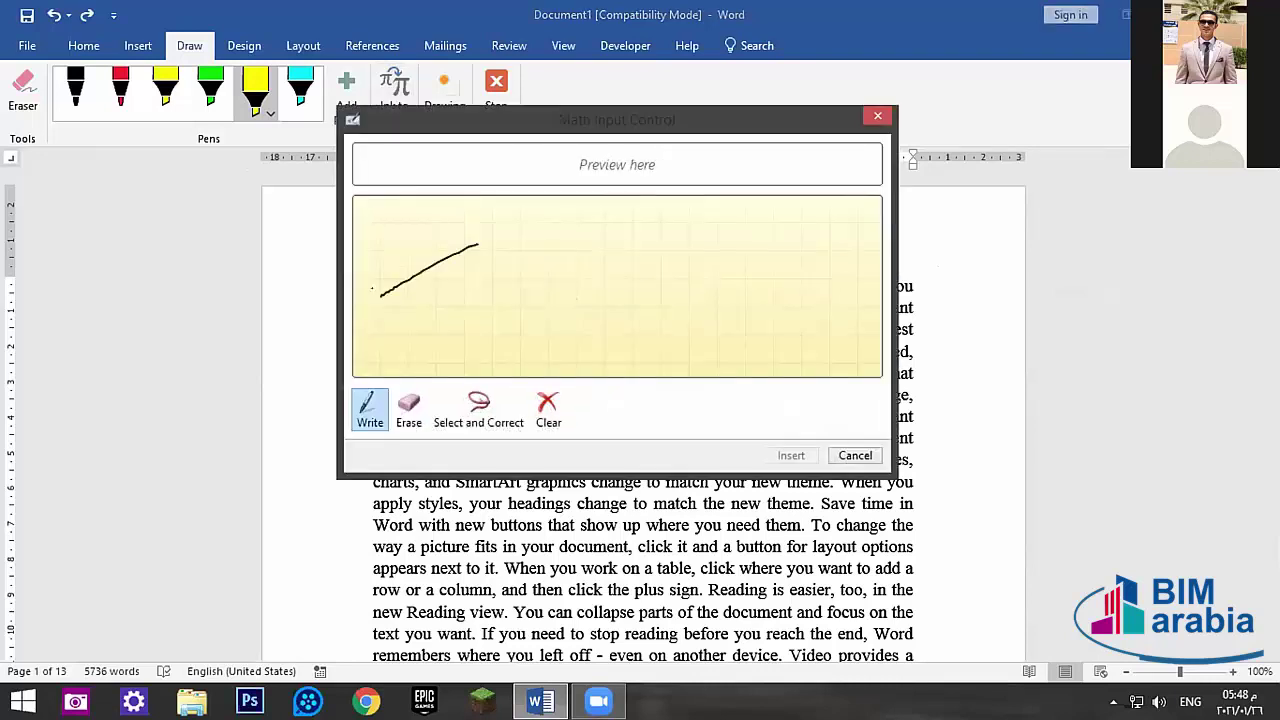
left_click_drag(393, 240, 495, 343)
mouse_move(479, 224)
left_mouse_down()
mouse_move(485, 252)
mouse_move(506, 251)
left_mouse_up()
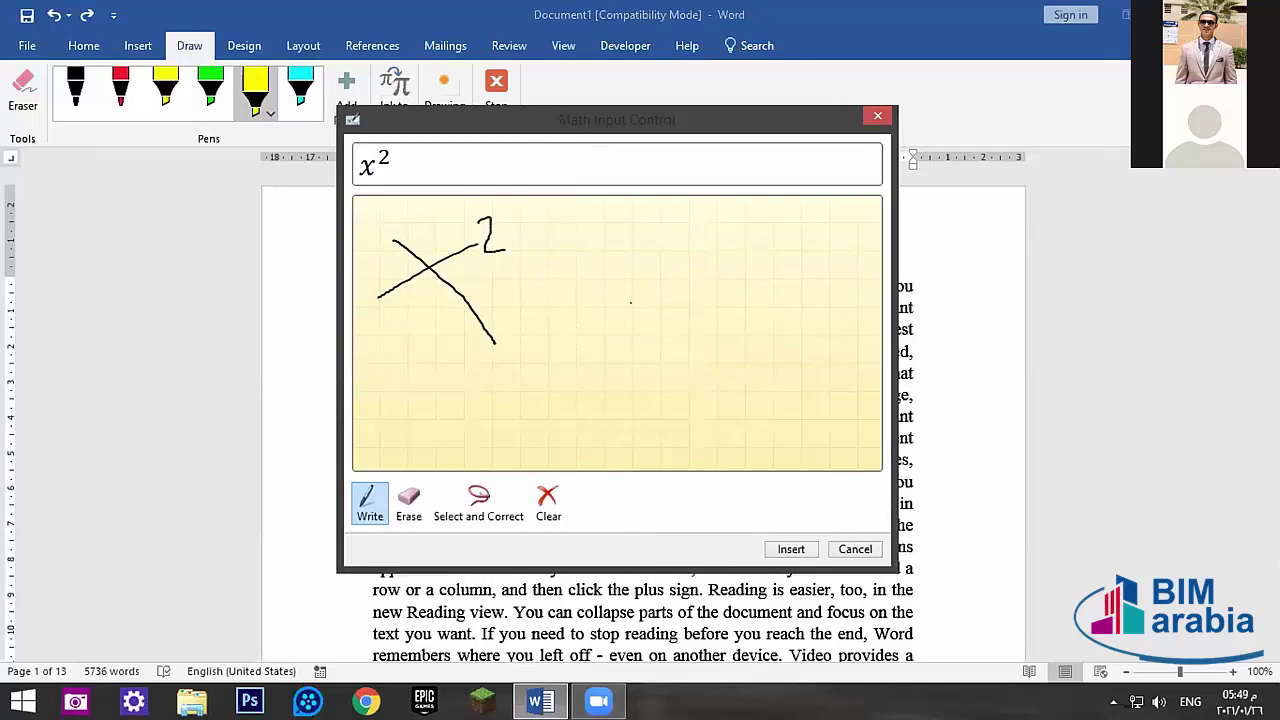
left_click_drag(641, 311, 499, 311)
left_click_drag(585, 273, 593, 365)
mouse_move(650, 238)
left_mouse_down()
mouse_move(684, 240)
mouse_move(705, 385)
mouse_move(648, 325)
left_mouse_up()
left_click_drag(704, 238, 731, 247)
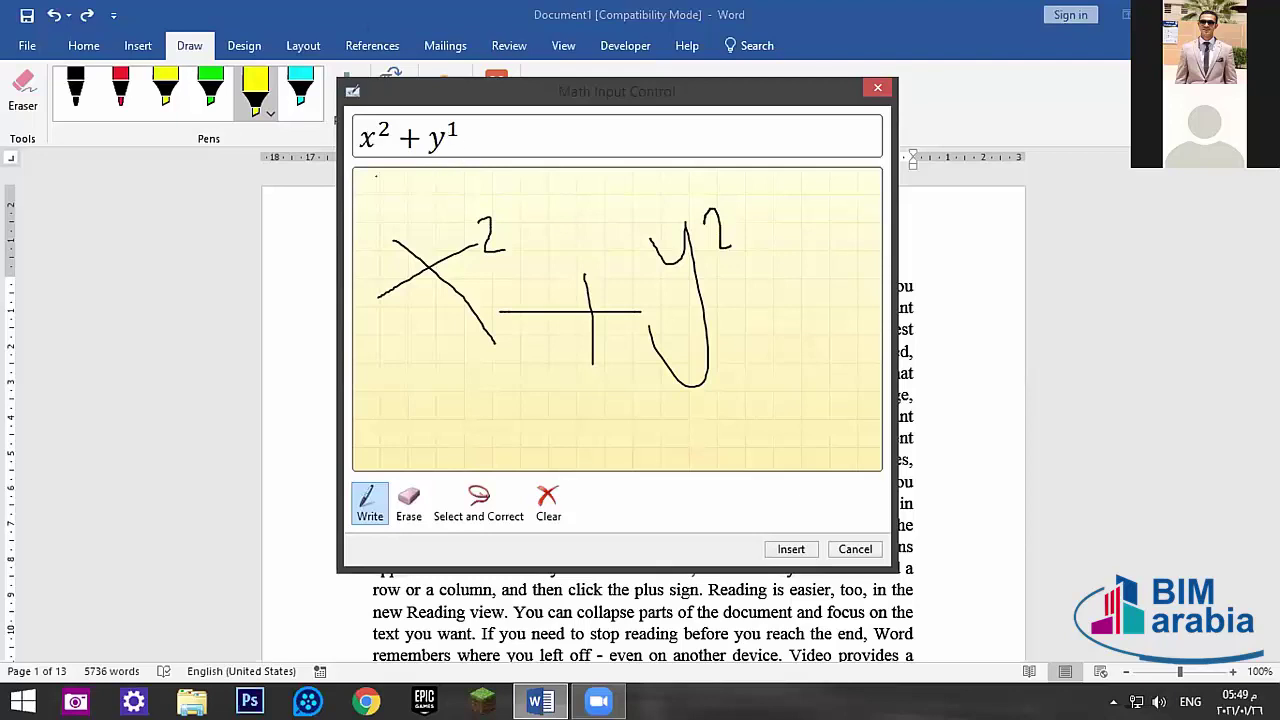
left_click(460, 503)
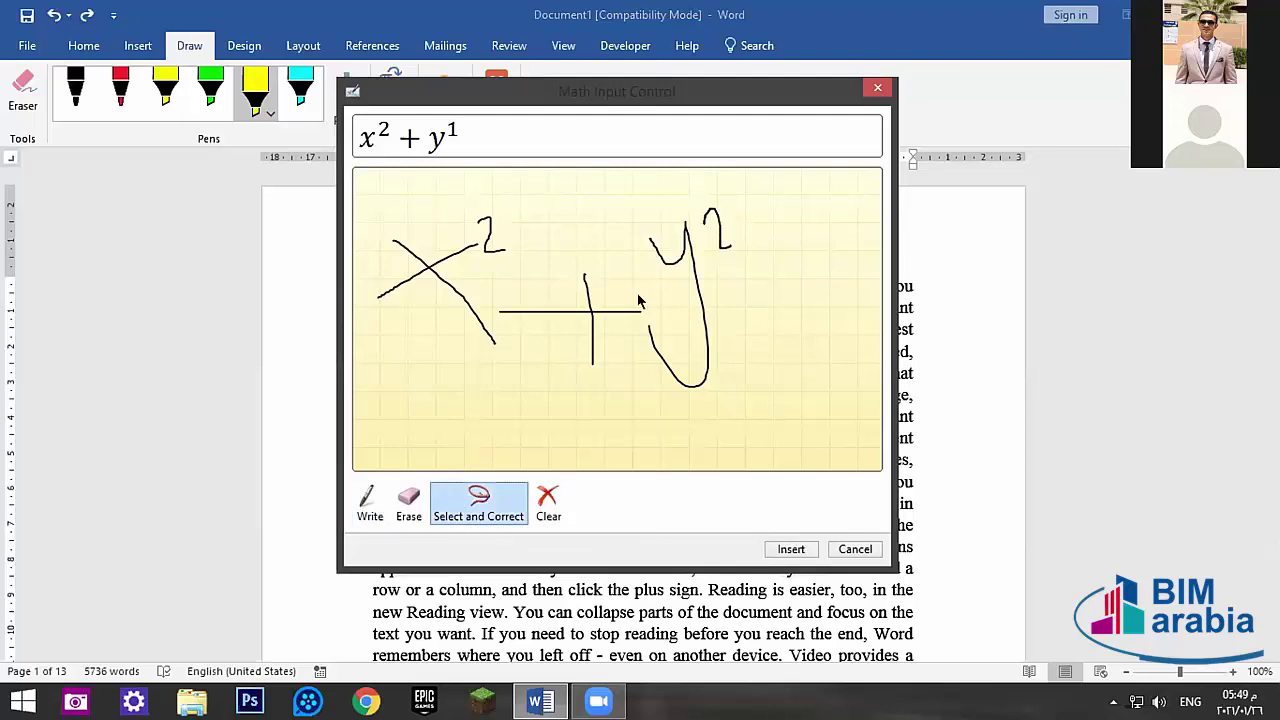
left_click(713, 213)
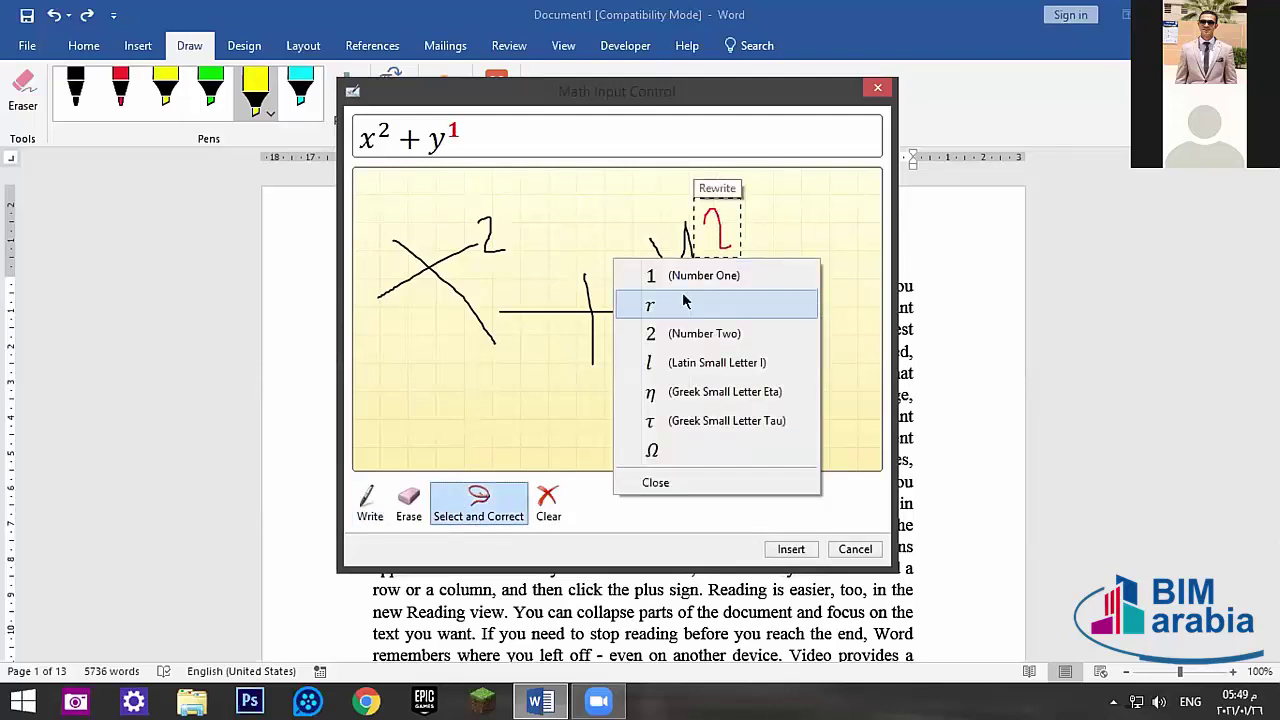
left_click(646, 277)
left_click(716, 222)
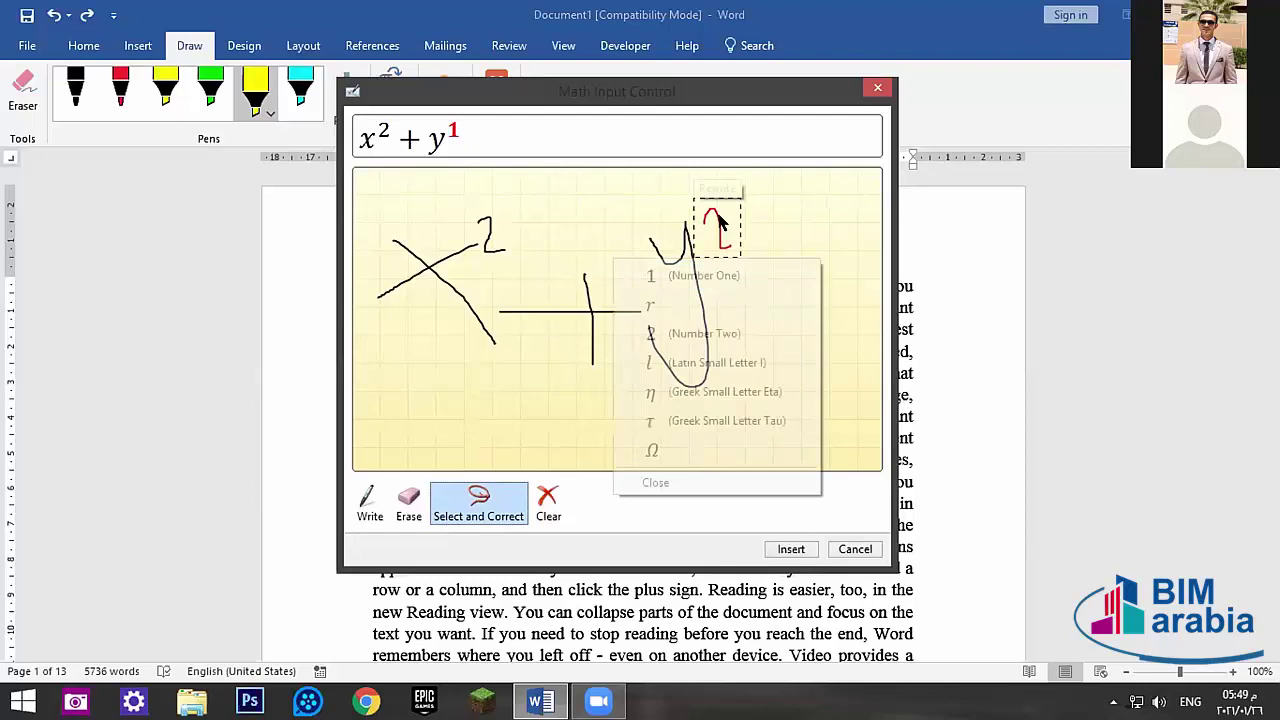
left_click(652, 333)
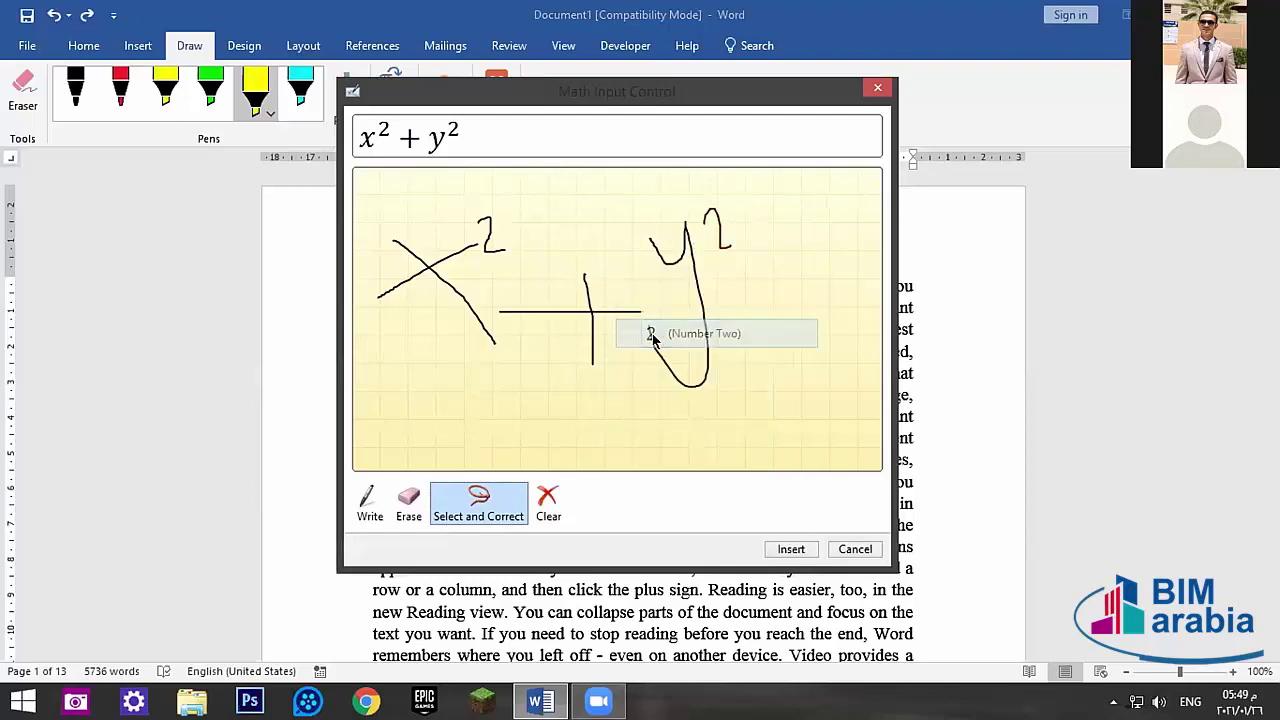
left_click(713, 222)
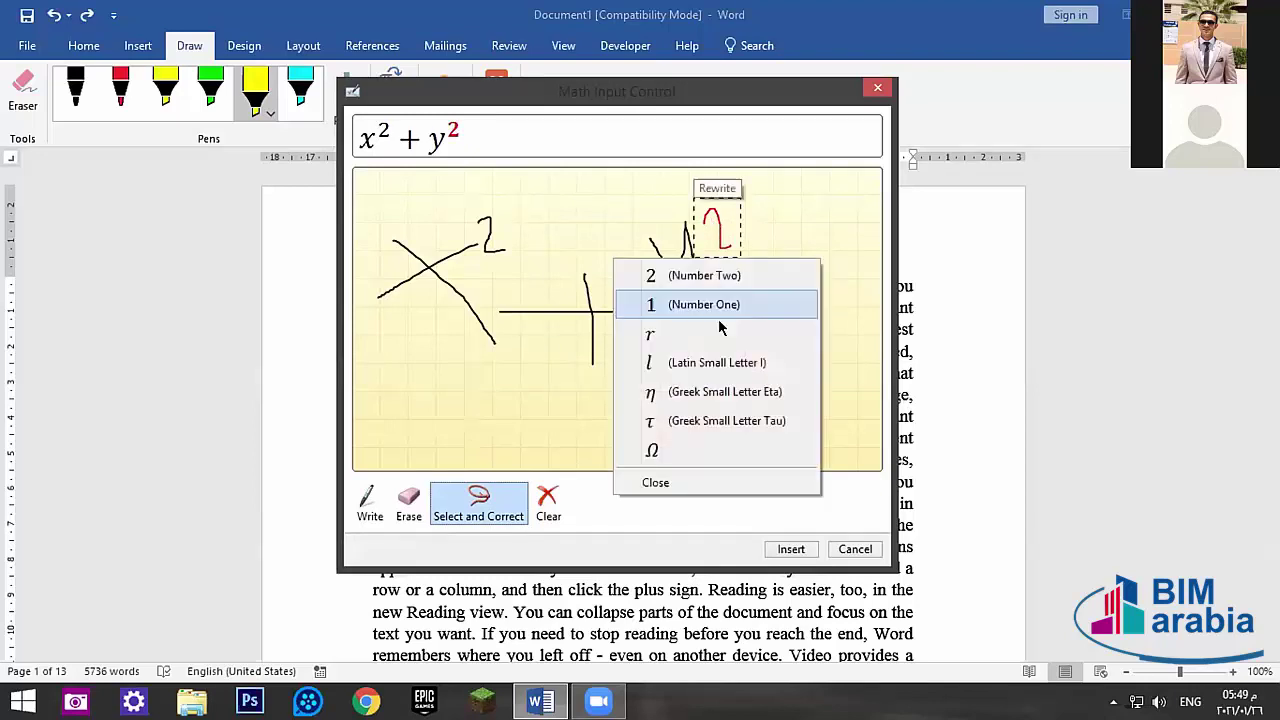
left_click(650, 331)
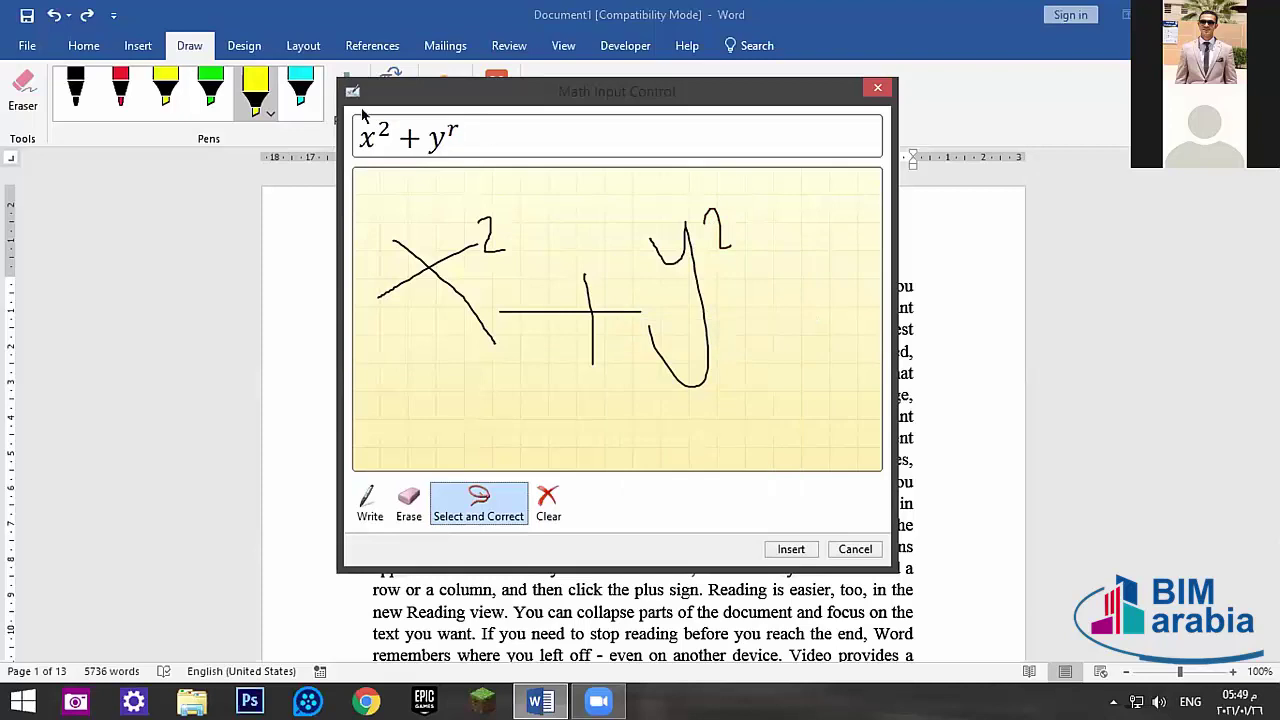
left_click(862, 89)
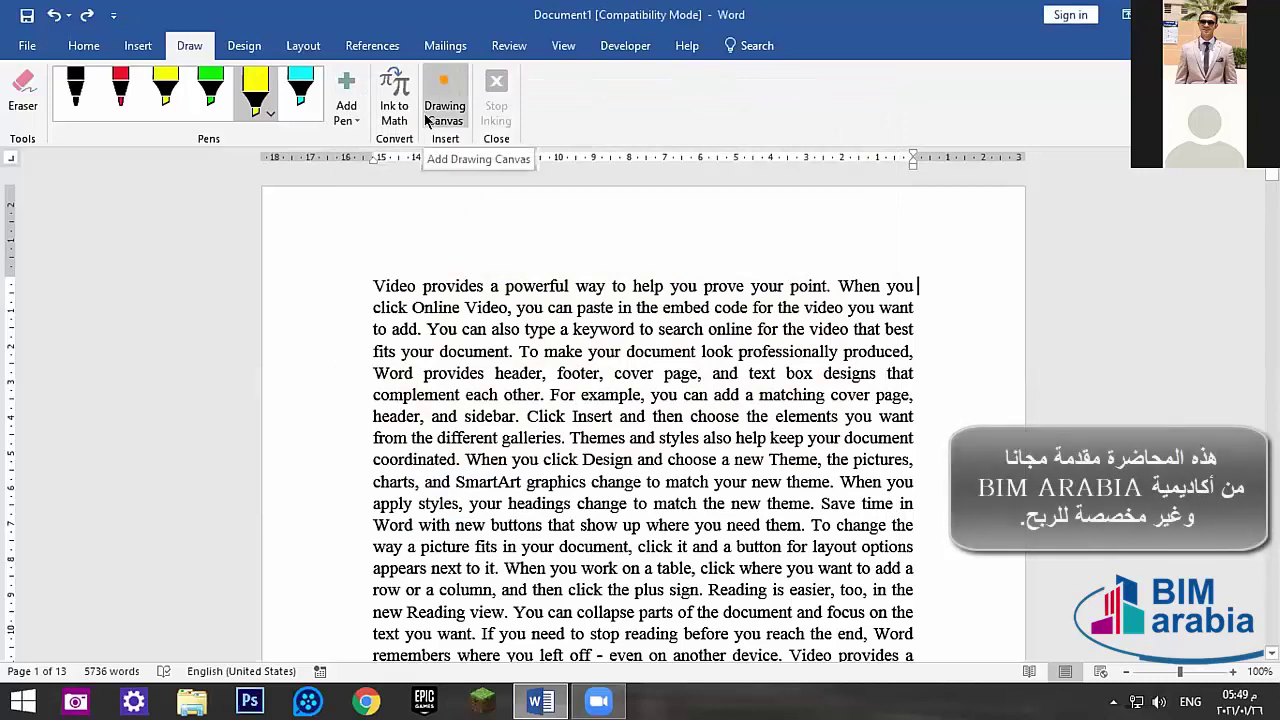
left_click(430, 119)
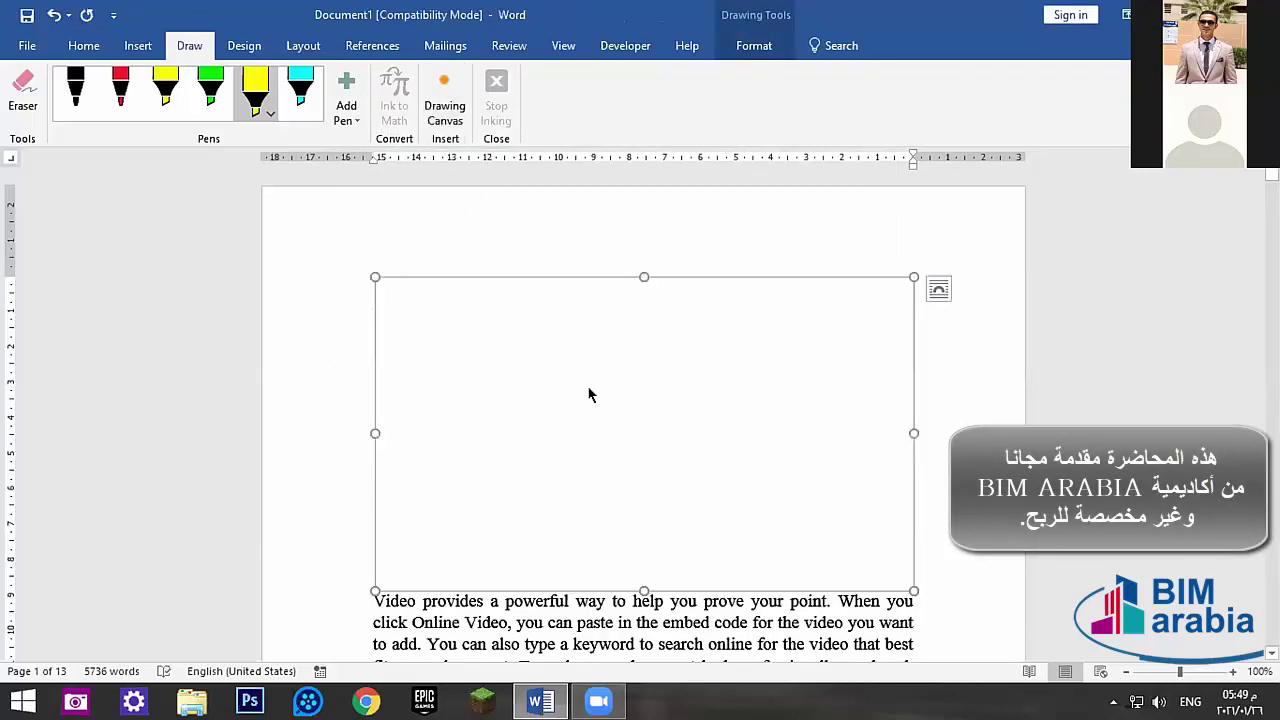
key("ctrl+z")
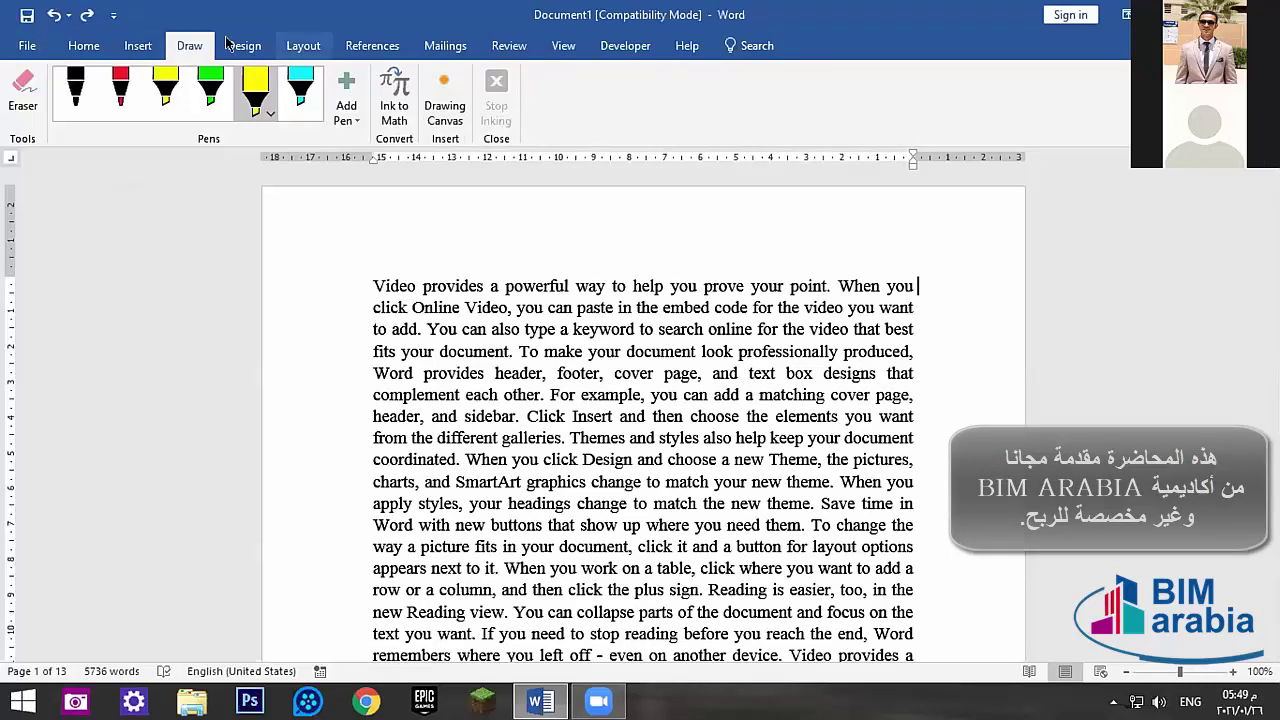
left_click(140, 45)
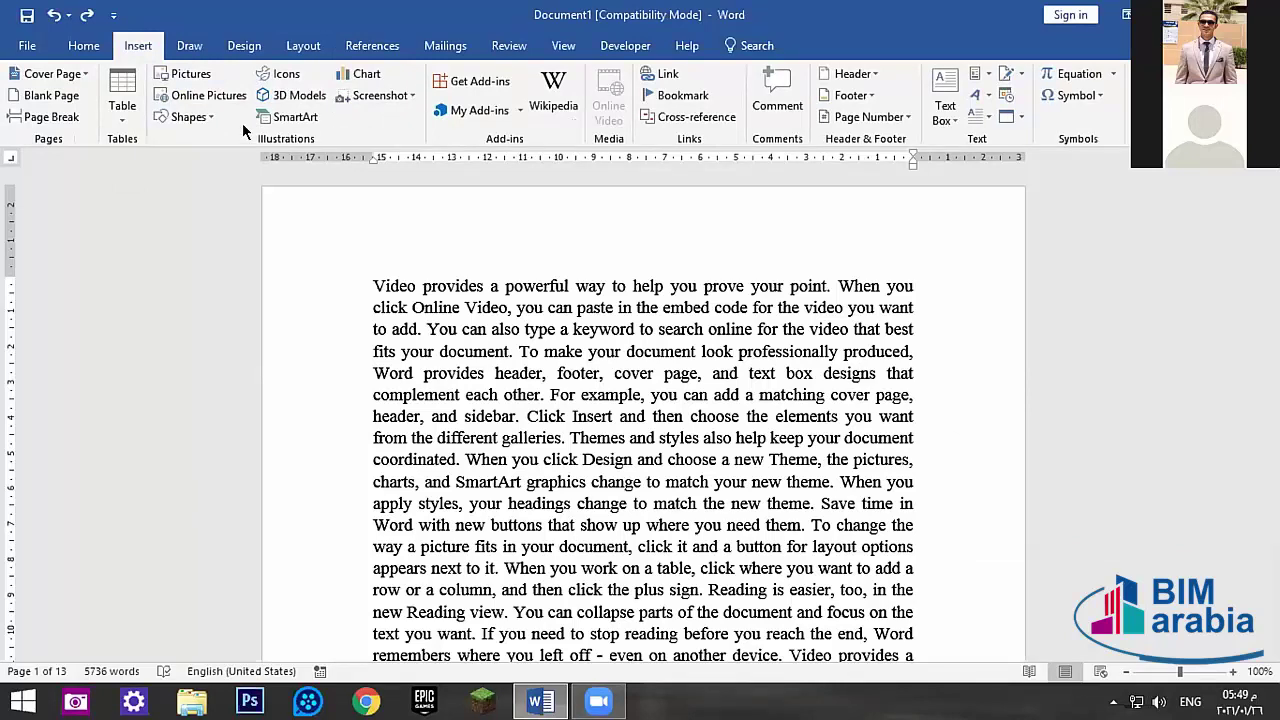
- Insert the fishbowl icon from the Animals category, then delete it
left_click(287, 77)
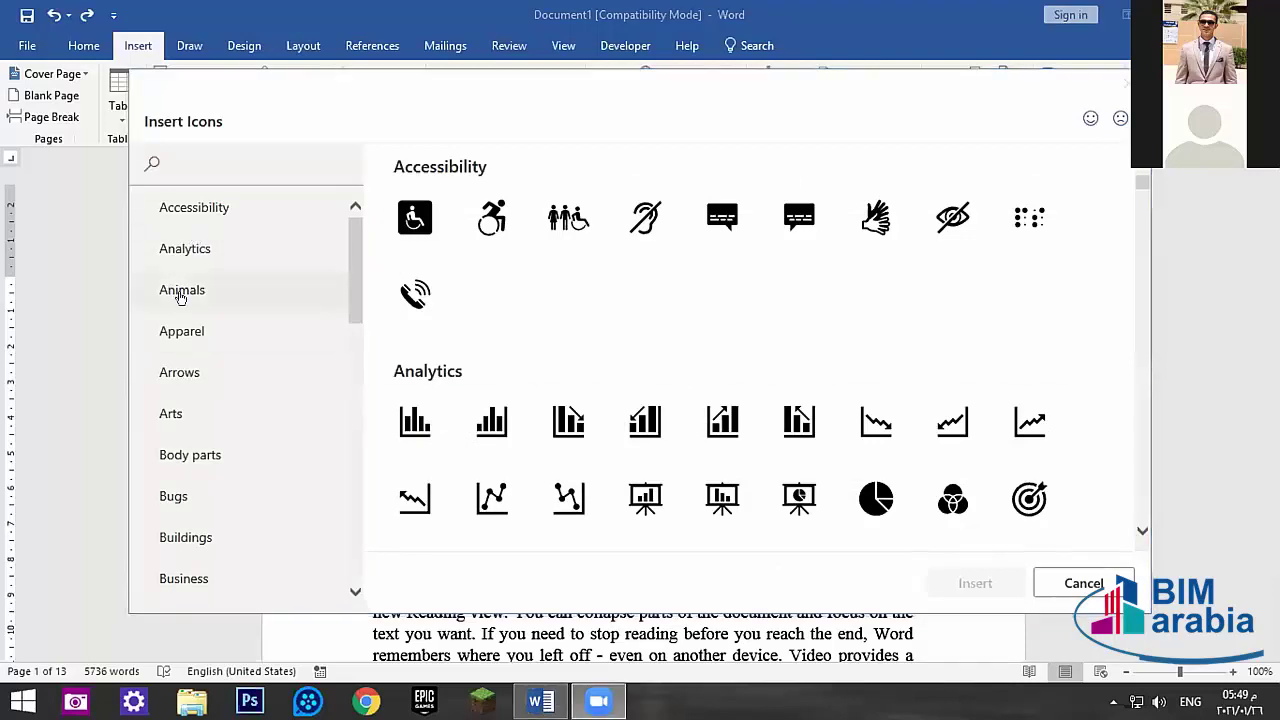
left_click(181, 294)
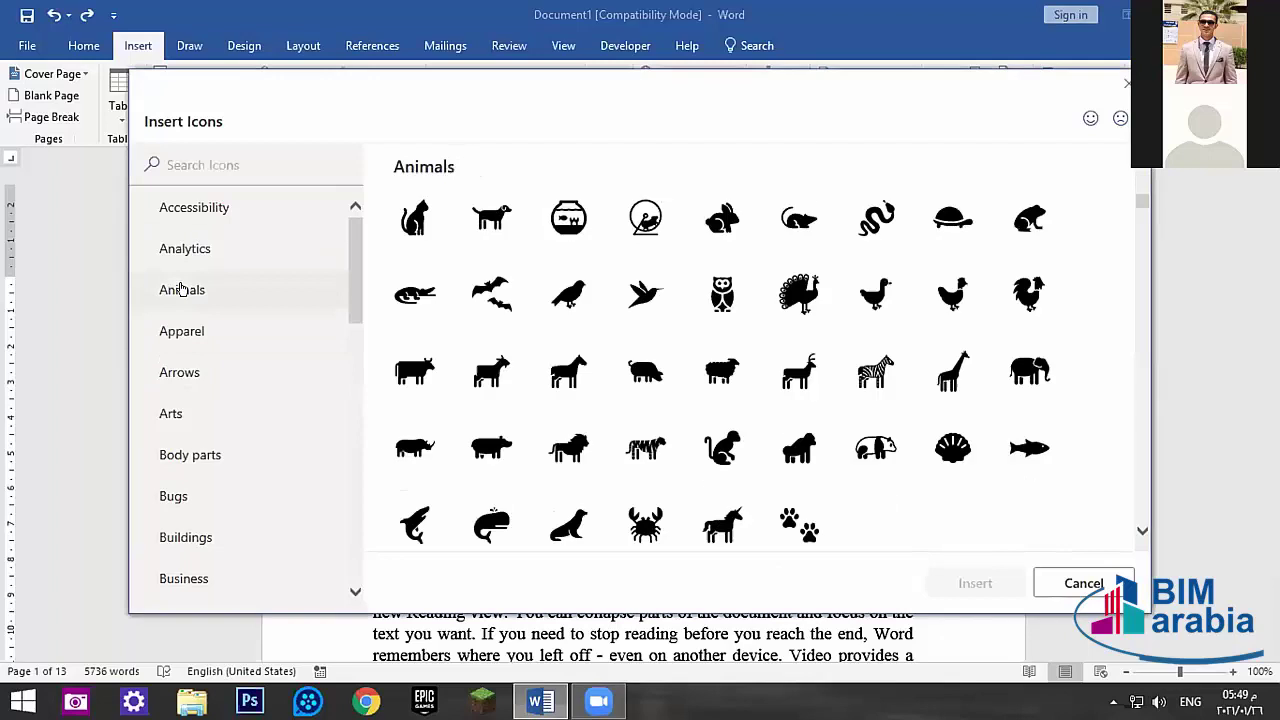
left_click(567, 215)
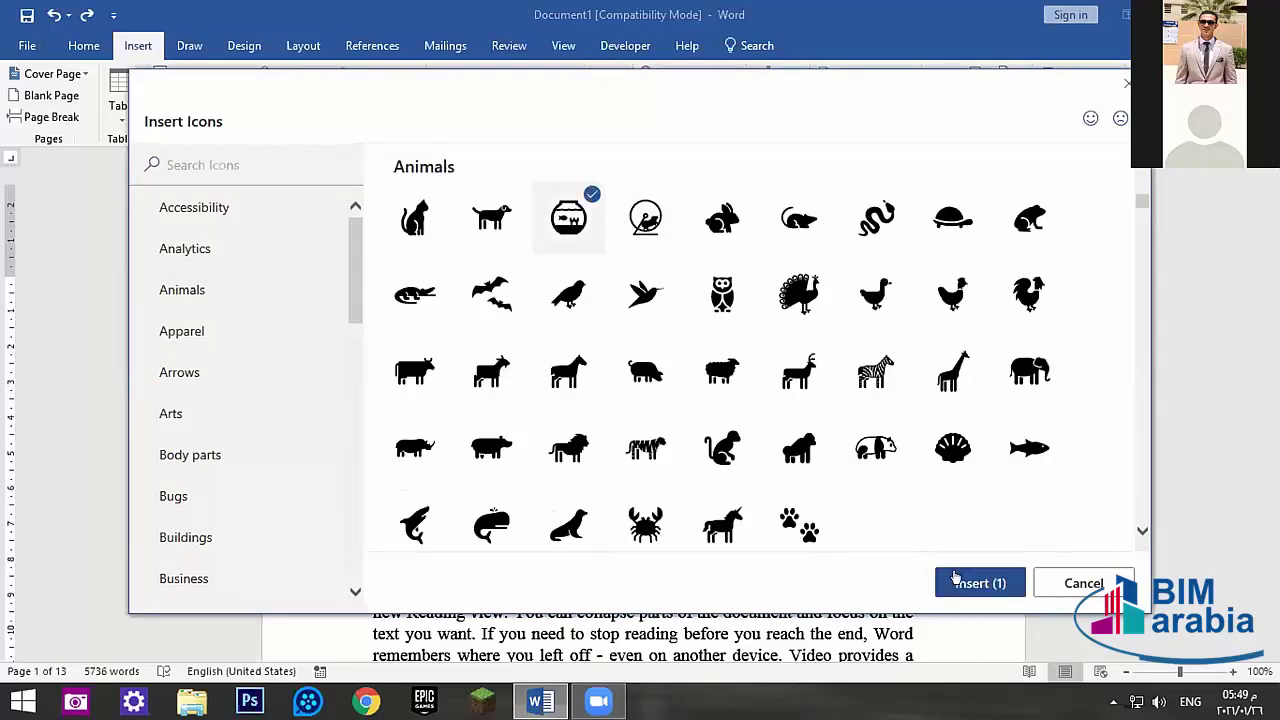
left_click(957, 581)
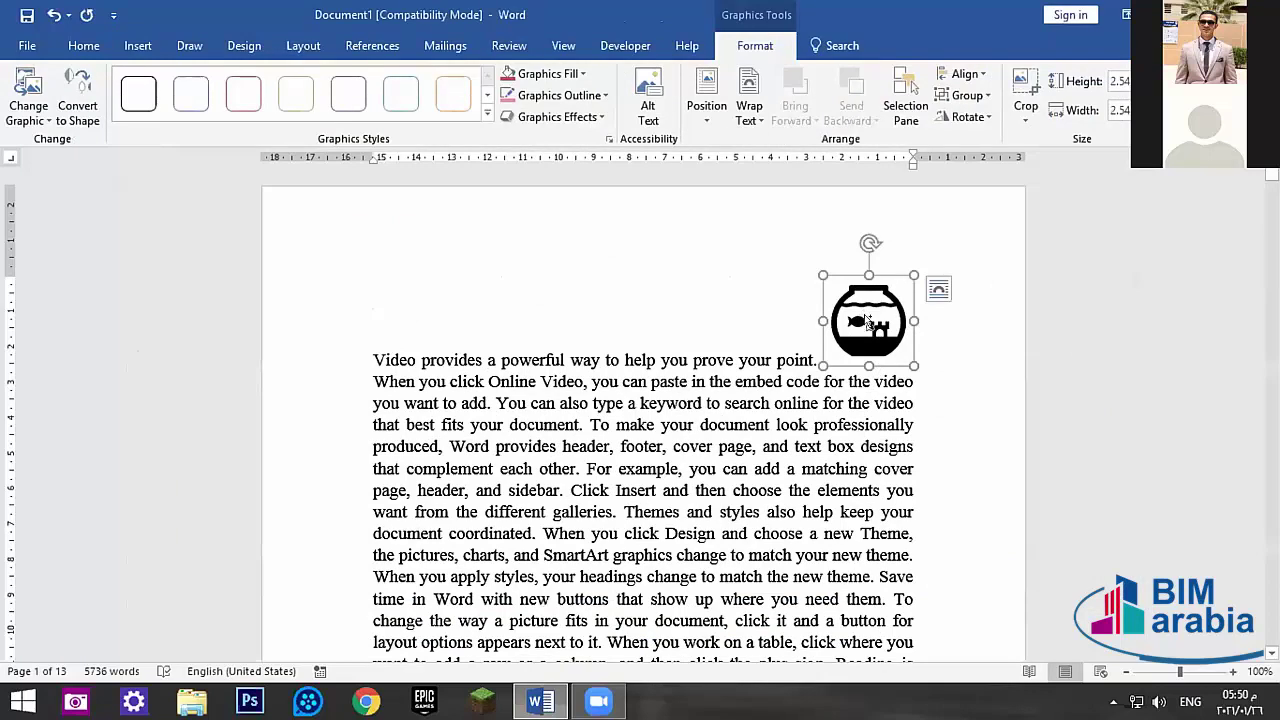
key("Delete")
- Insert the easel icon from the Arts category, then delete it
left_click(150, 46)
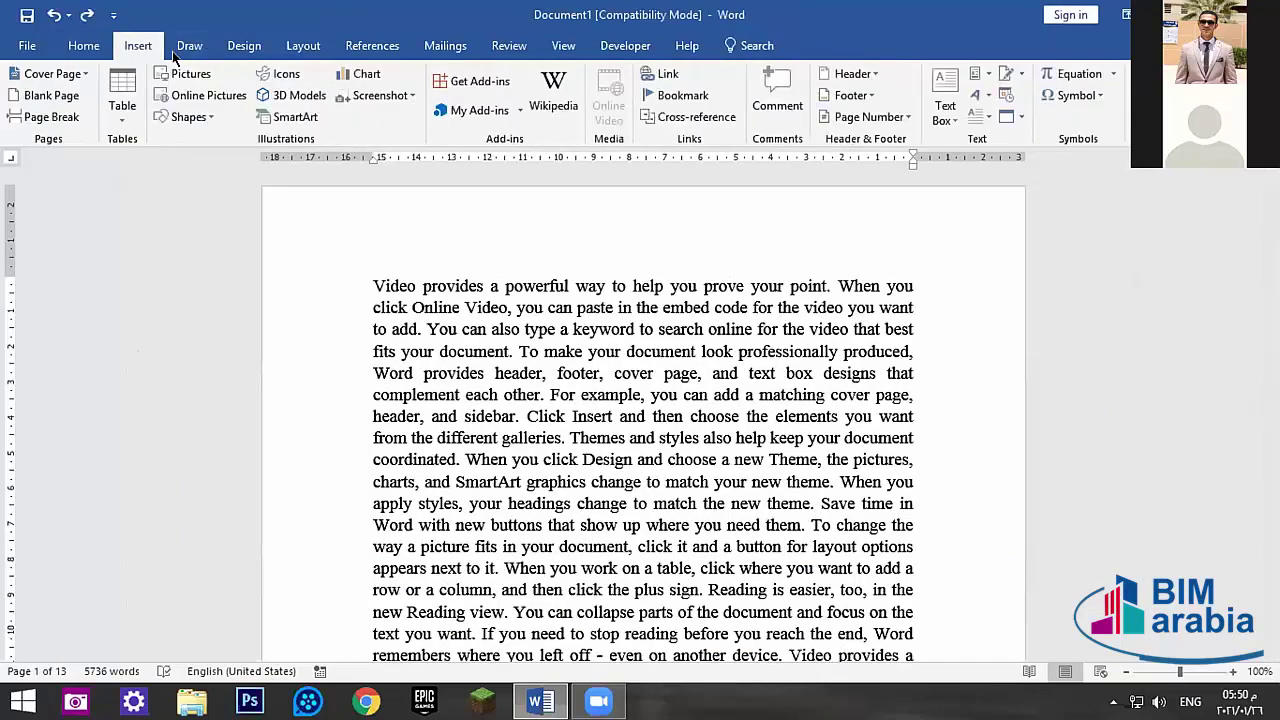
left_click(285, 74)
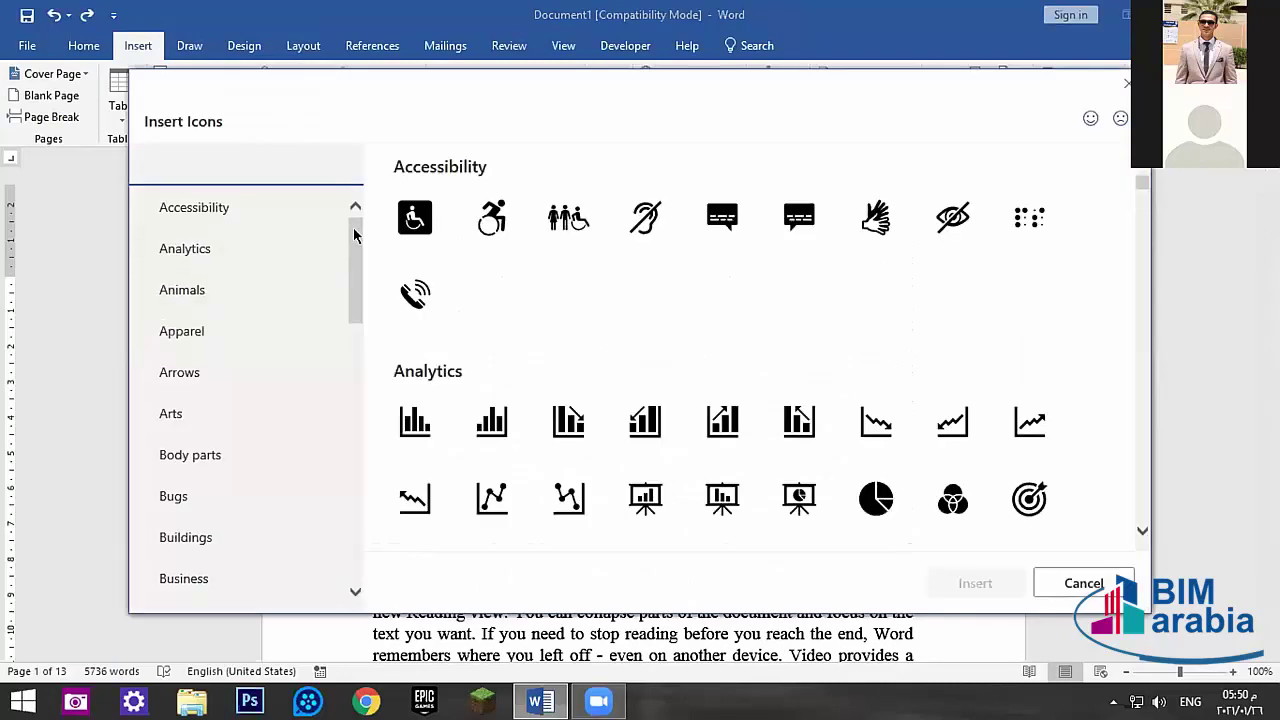
left_click_drag(349, 226, 310, 224)
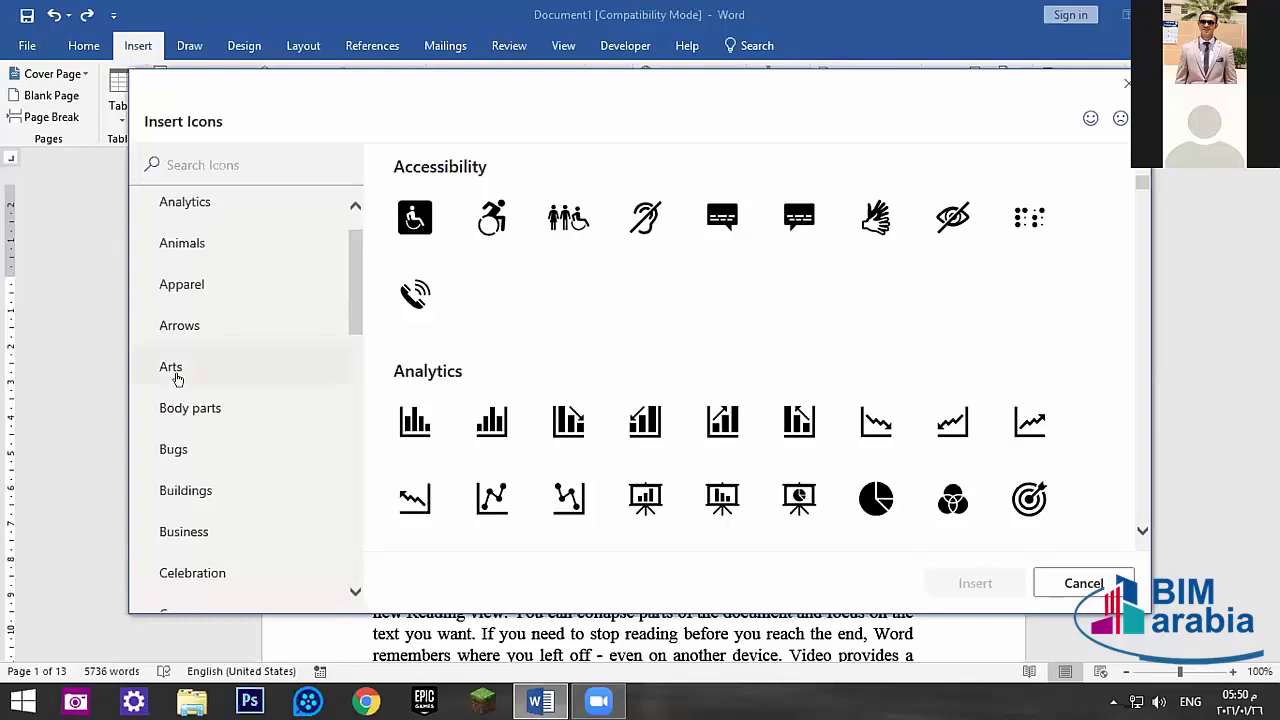
left_click(172, 366)
left_click(428, 240)
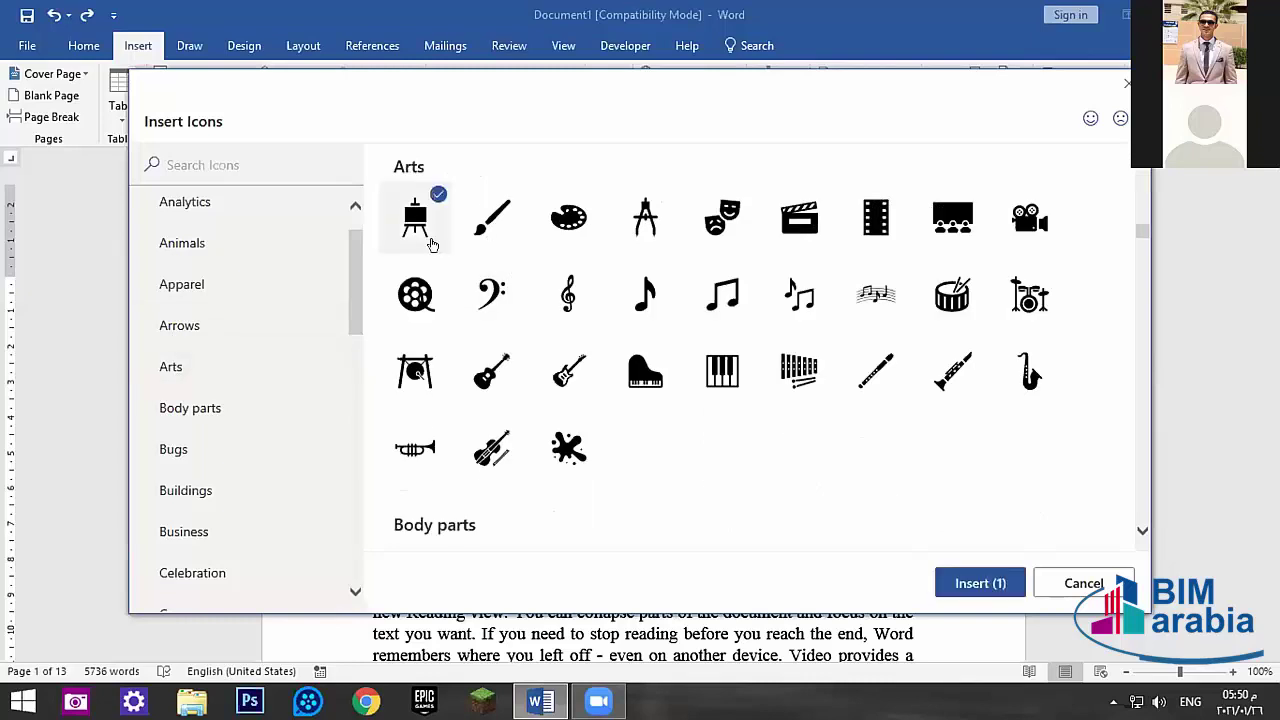
left_click(958, 582)
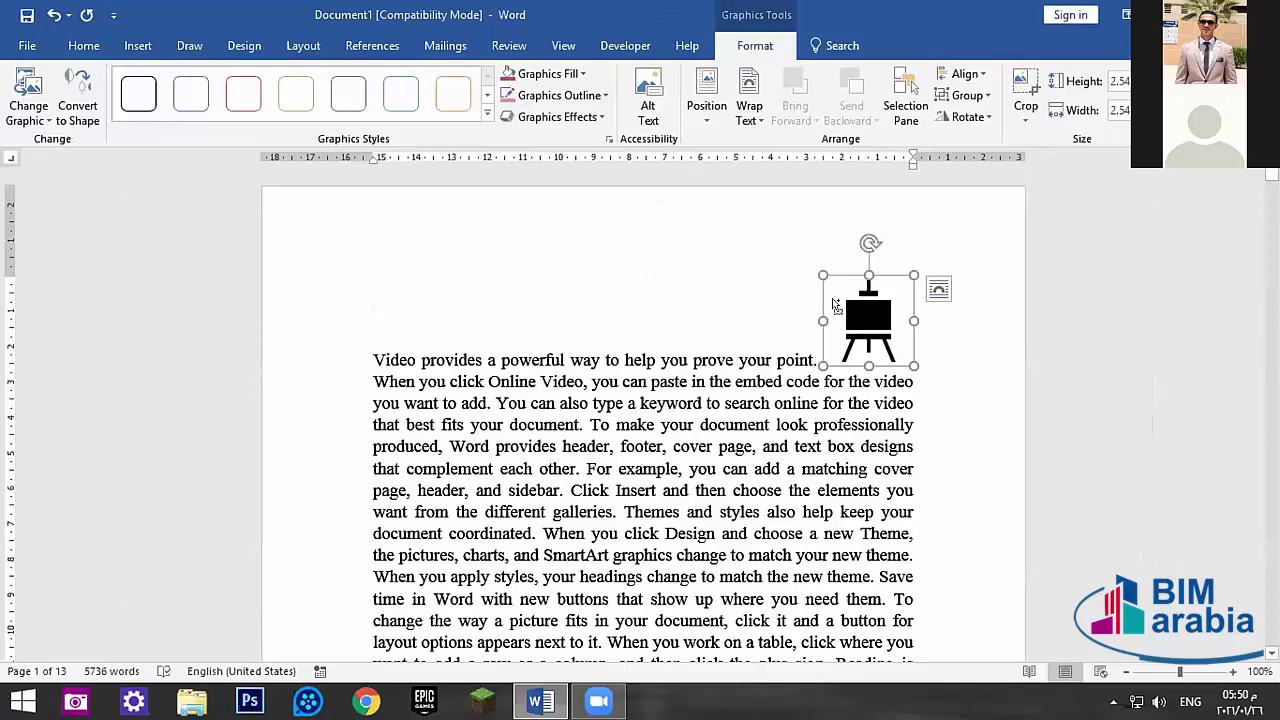
key("Delete")
left_click(138, 45)
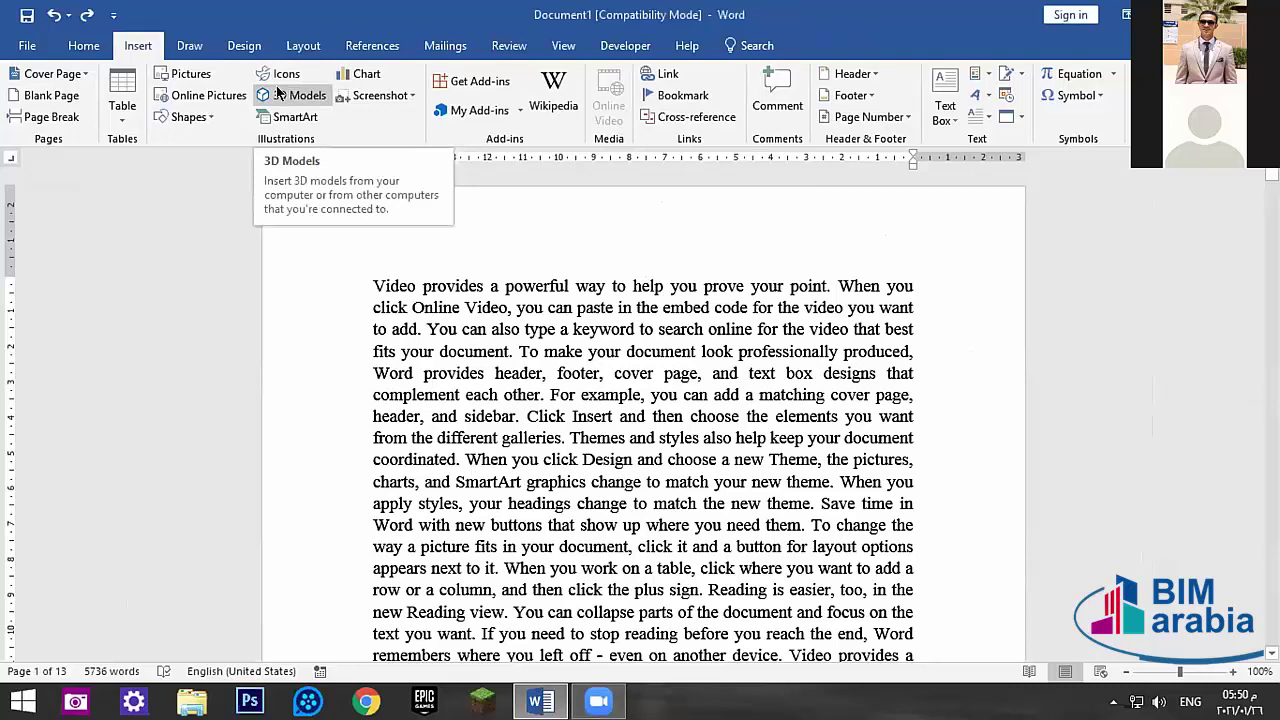
left_click(280, 93)
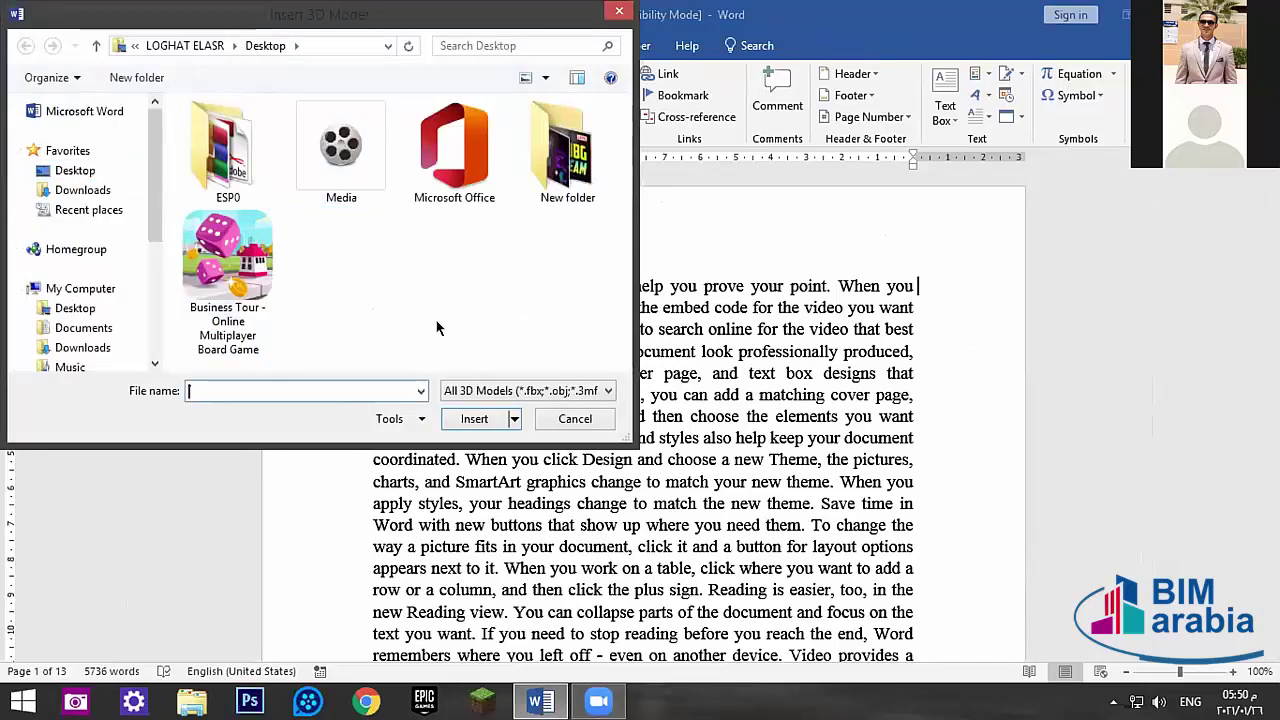
left_click(577, 419)
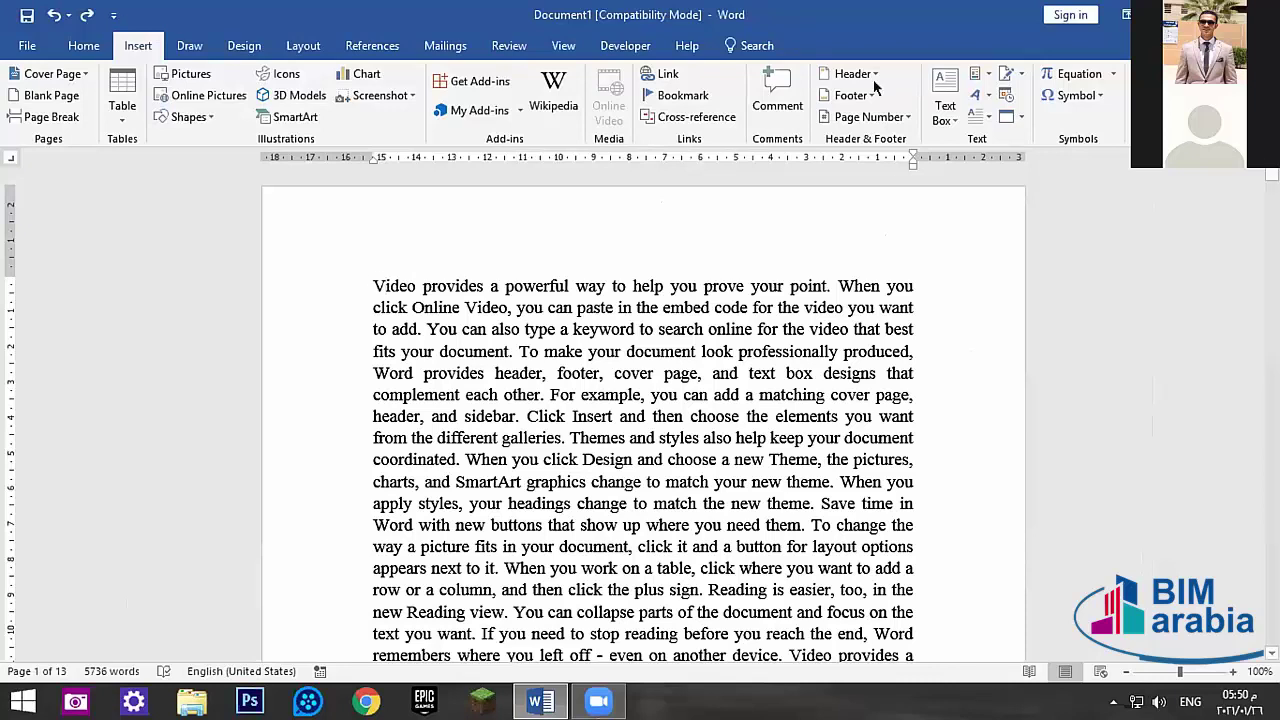
left_click(185, 46)
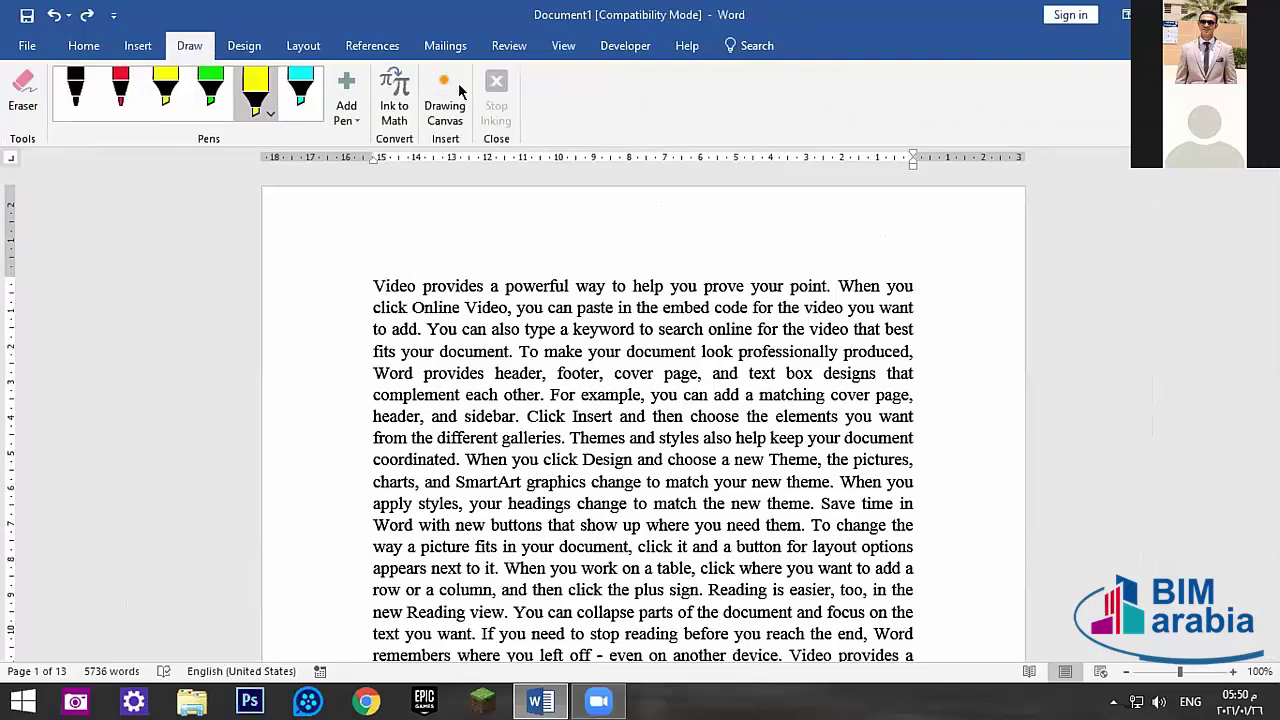
- Insert a new blank equation at the start of the first paragraph
left_click(131, 46)
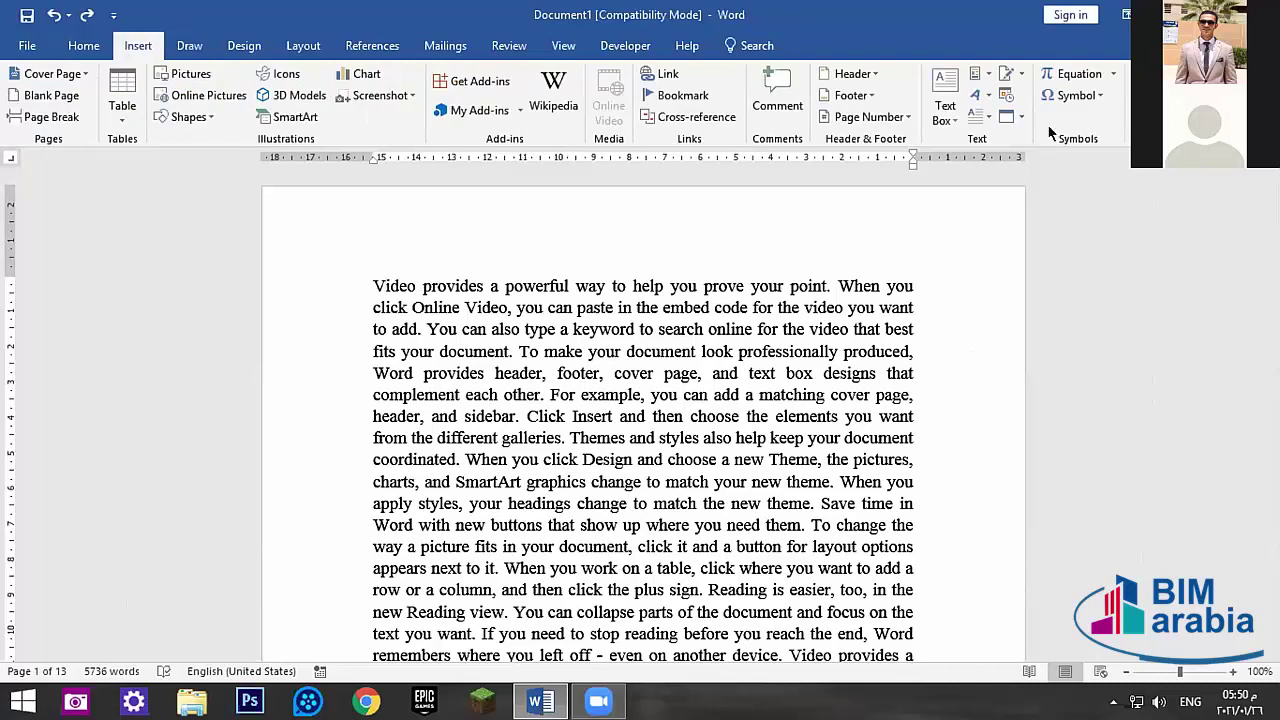
left_click(1113, 74)
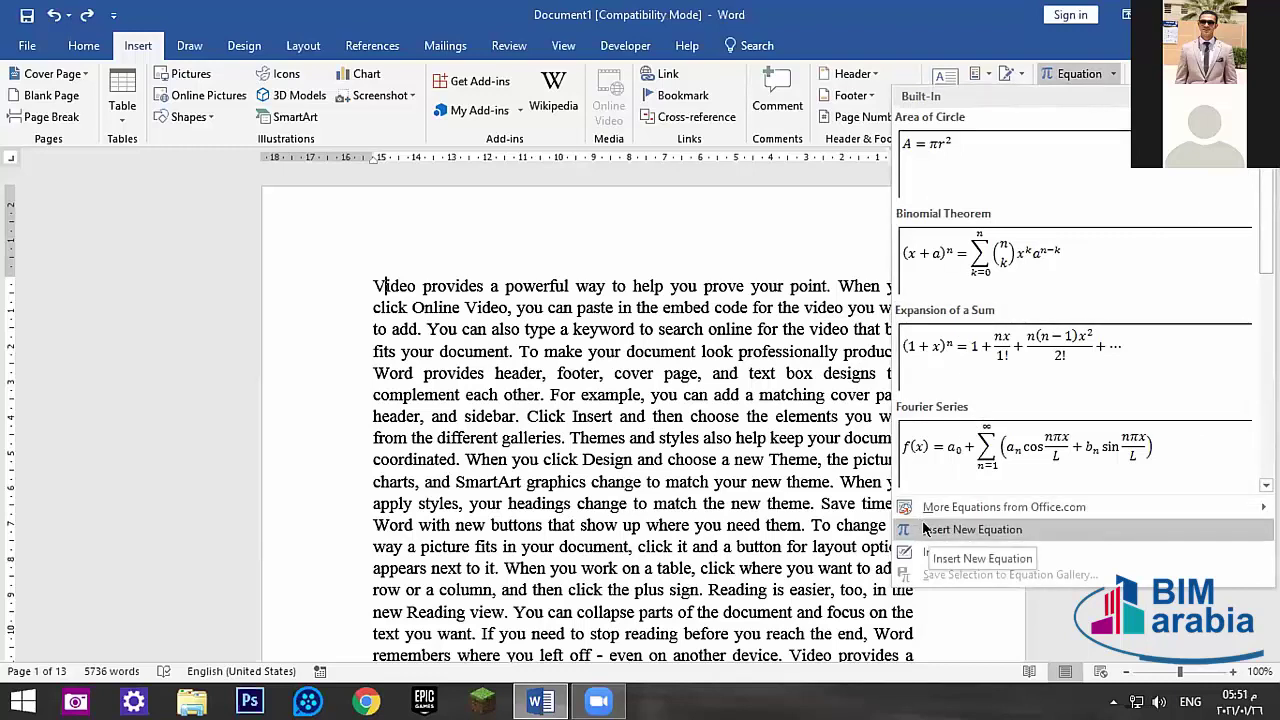
left_click(925, 530)
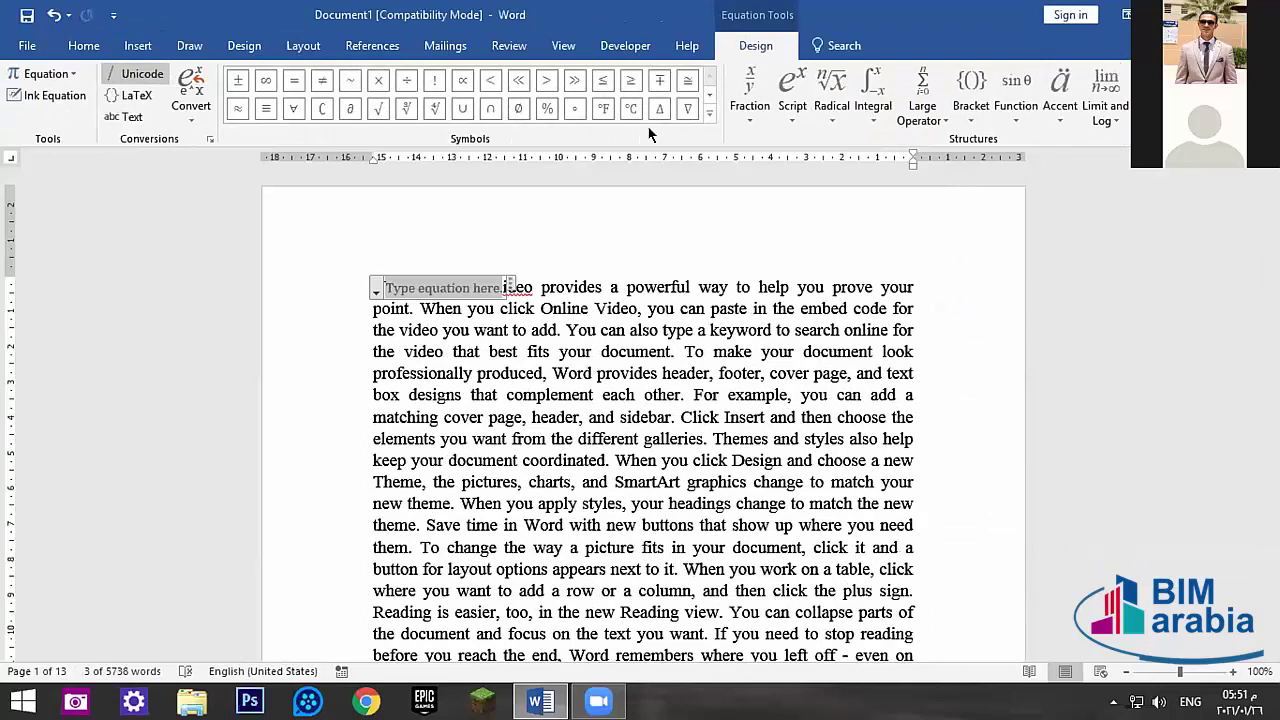
- Browse the equation's Fraction, Script, Large Operator and Convert options without applying any
left_click(748, 105)
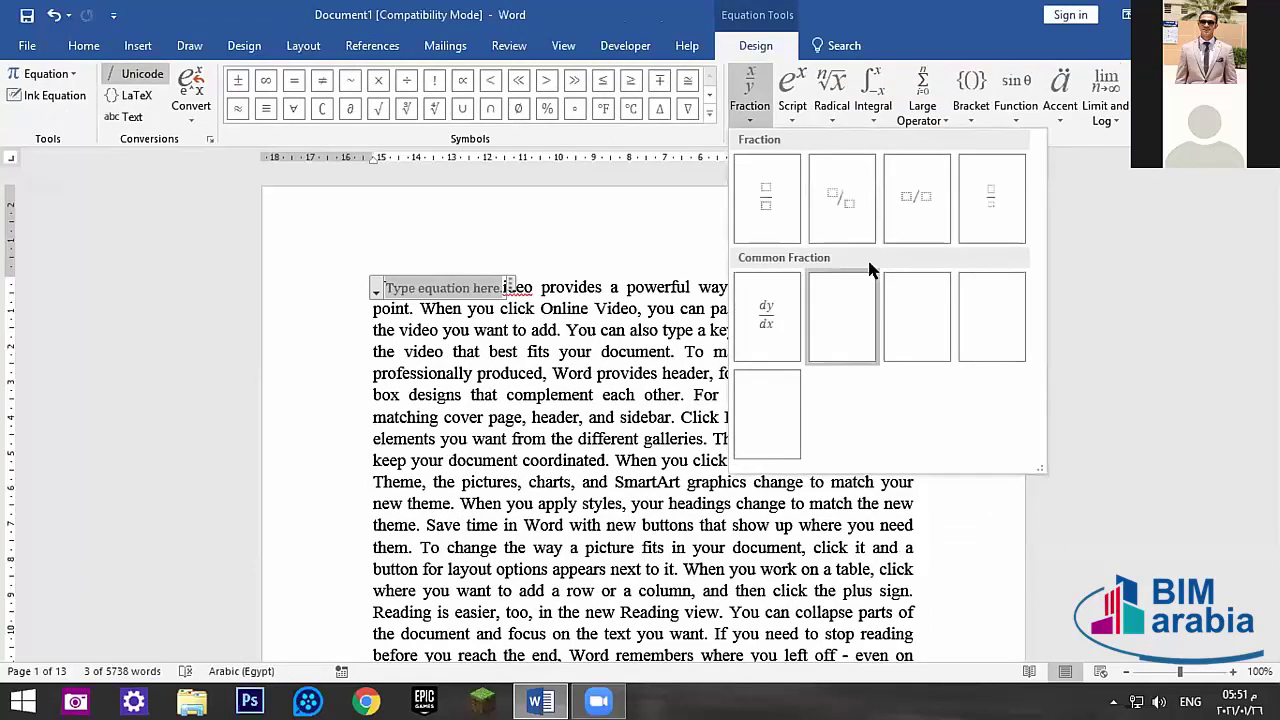
left_click(792, 95)
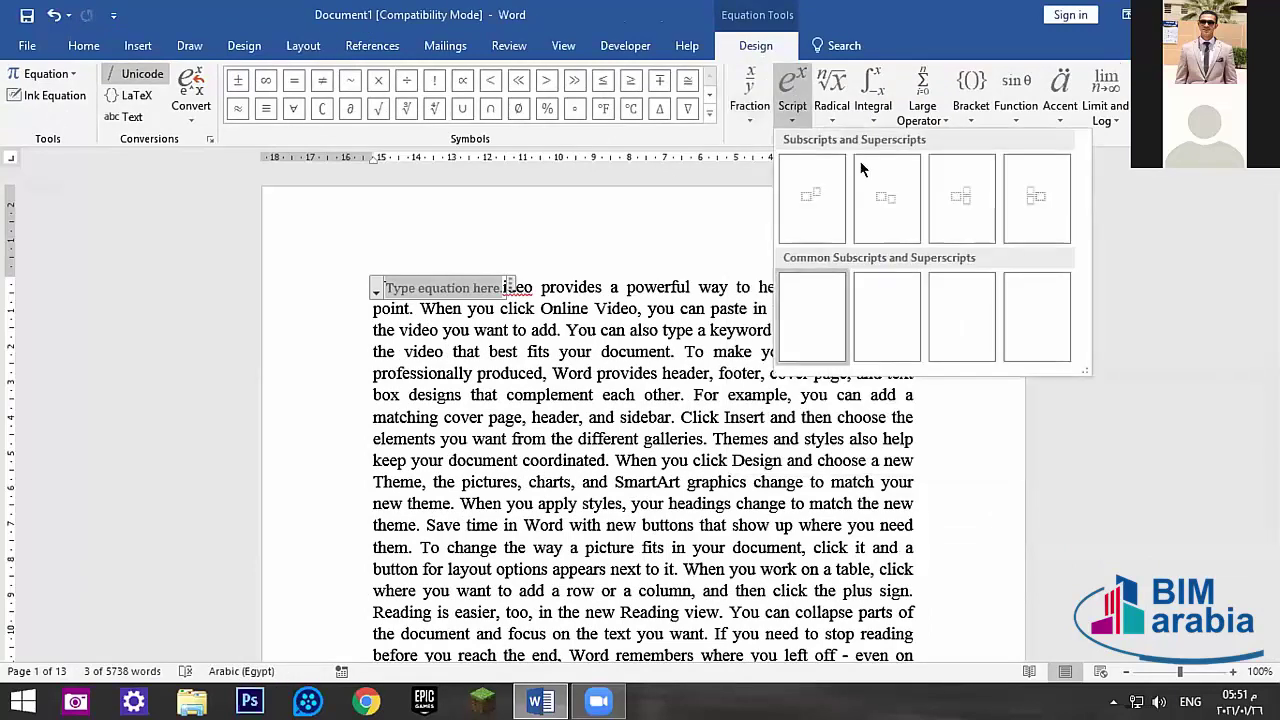
left_click(924, 95)
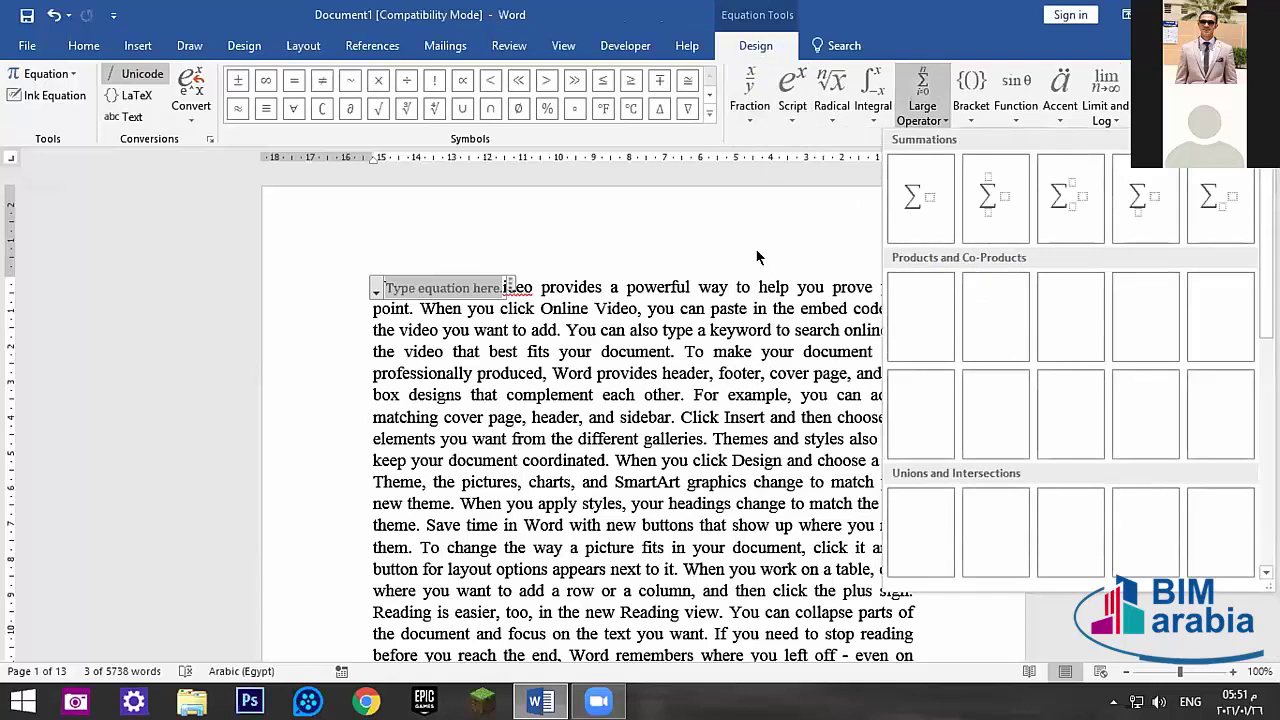
key("Escape")
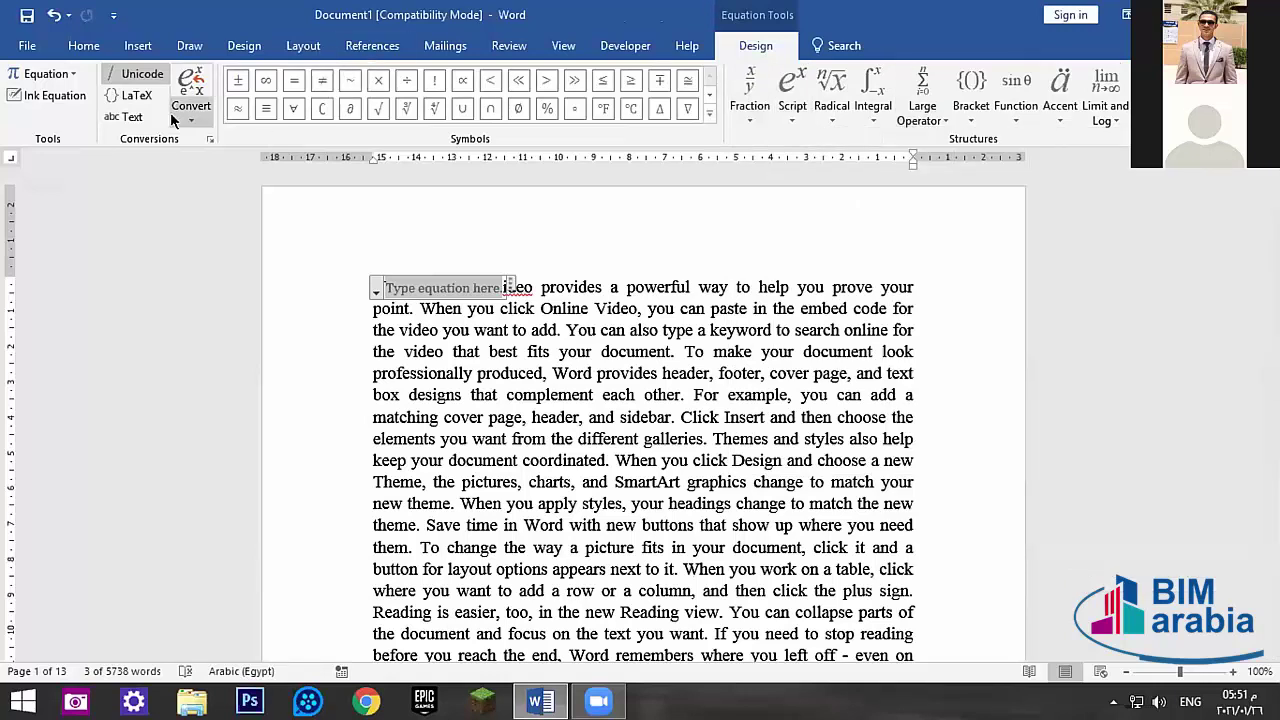
left_click(191, 108)
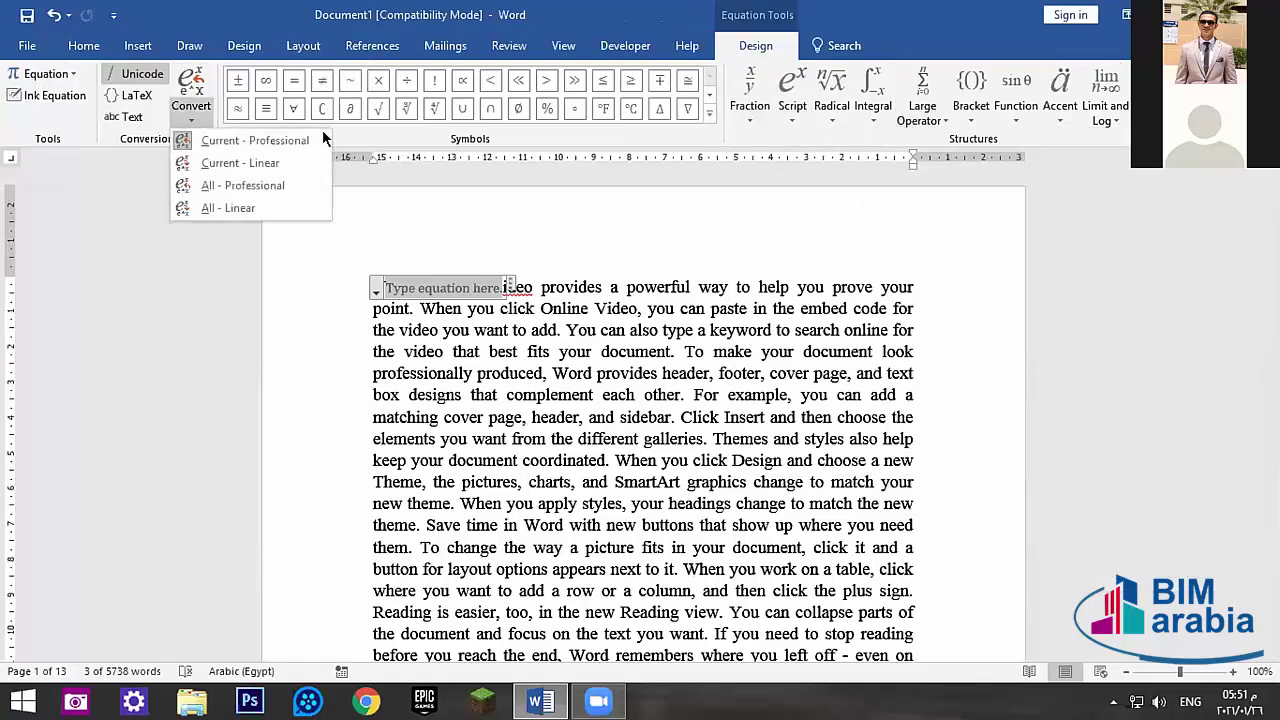
left_click(232, 161)
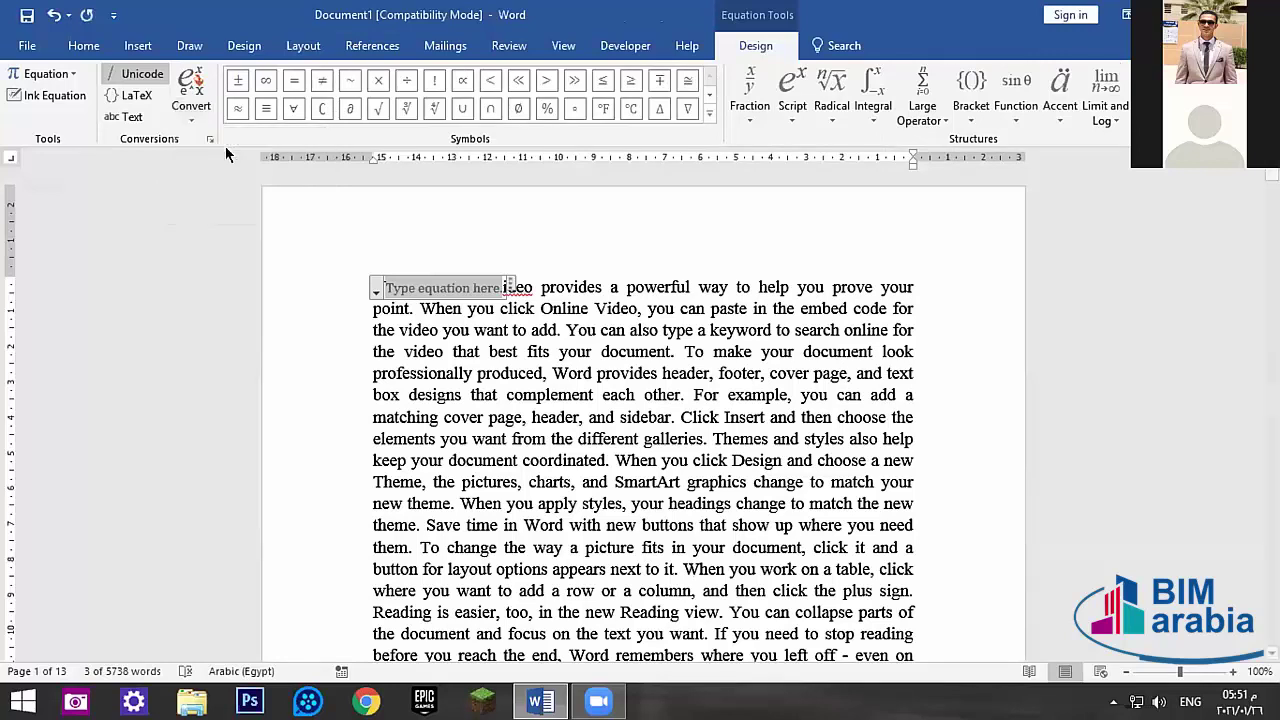
left_click(191, 108)
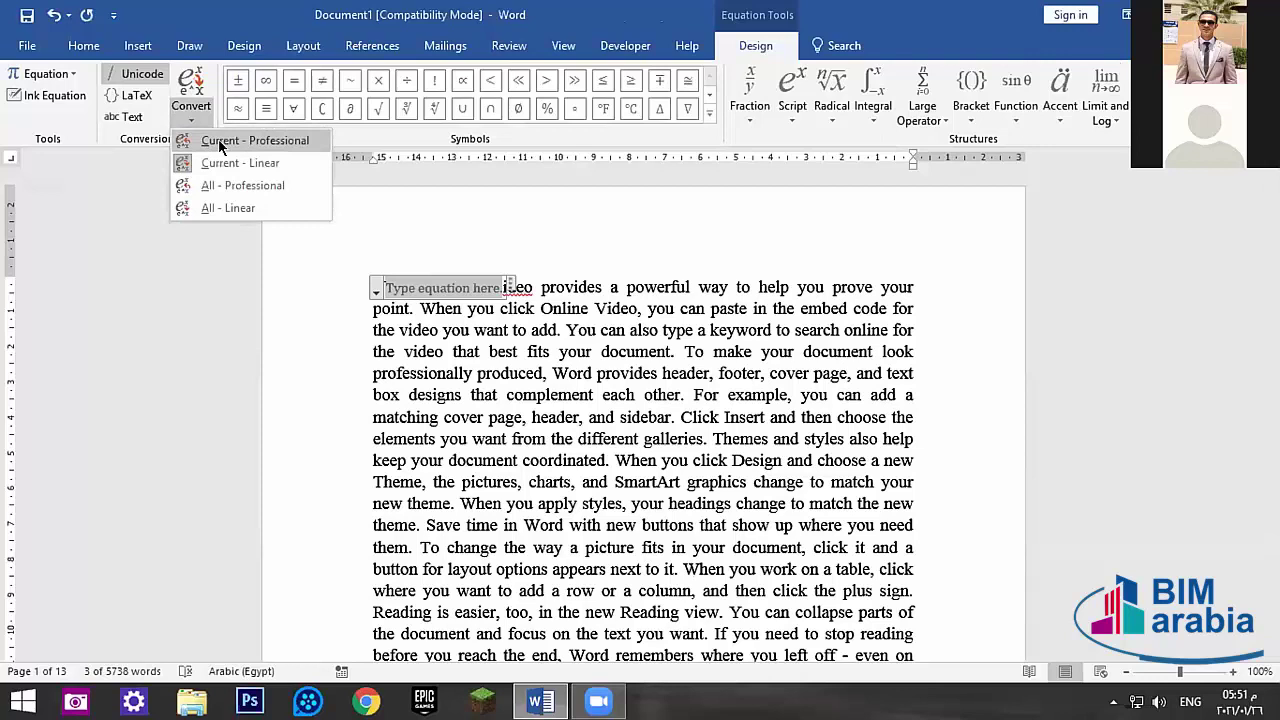
left_click(220, 143)
- Insert the Gaussian Integral equation, undo it to restore 'Video', and show the Developer tab
left_click(60, 73)
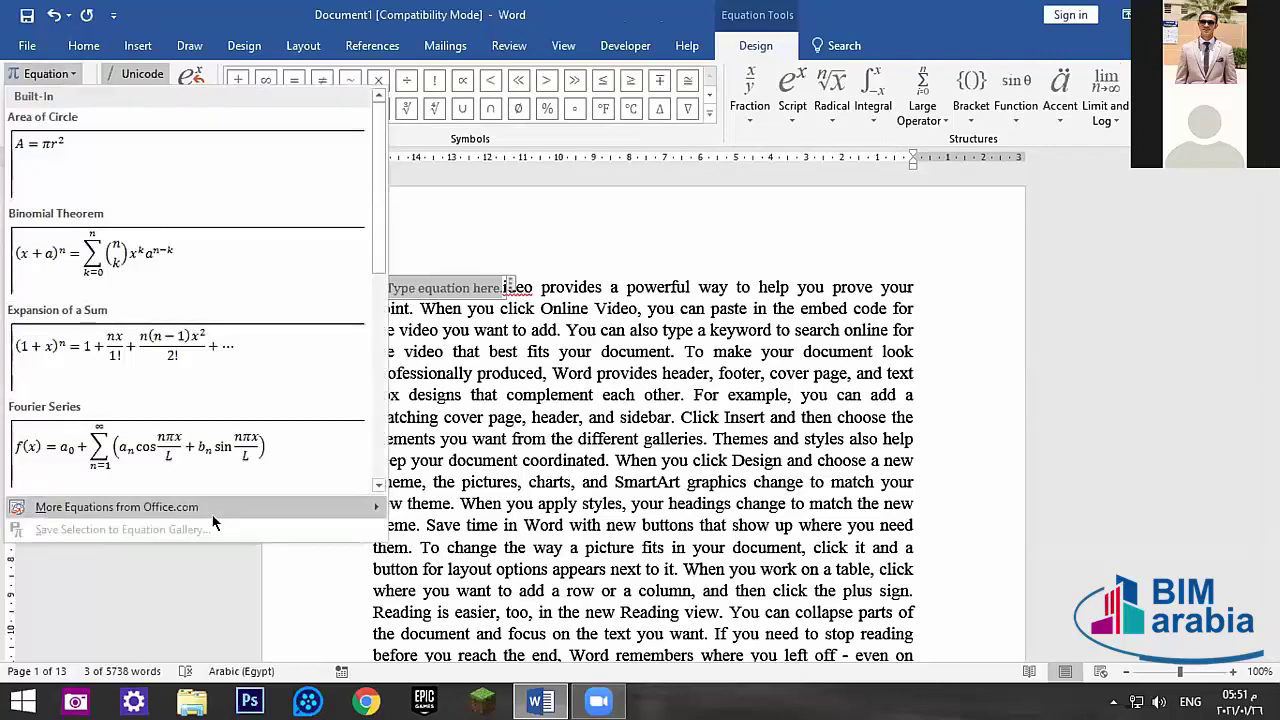
mouse_move(101, 512)
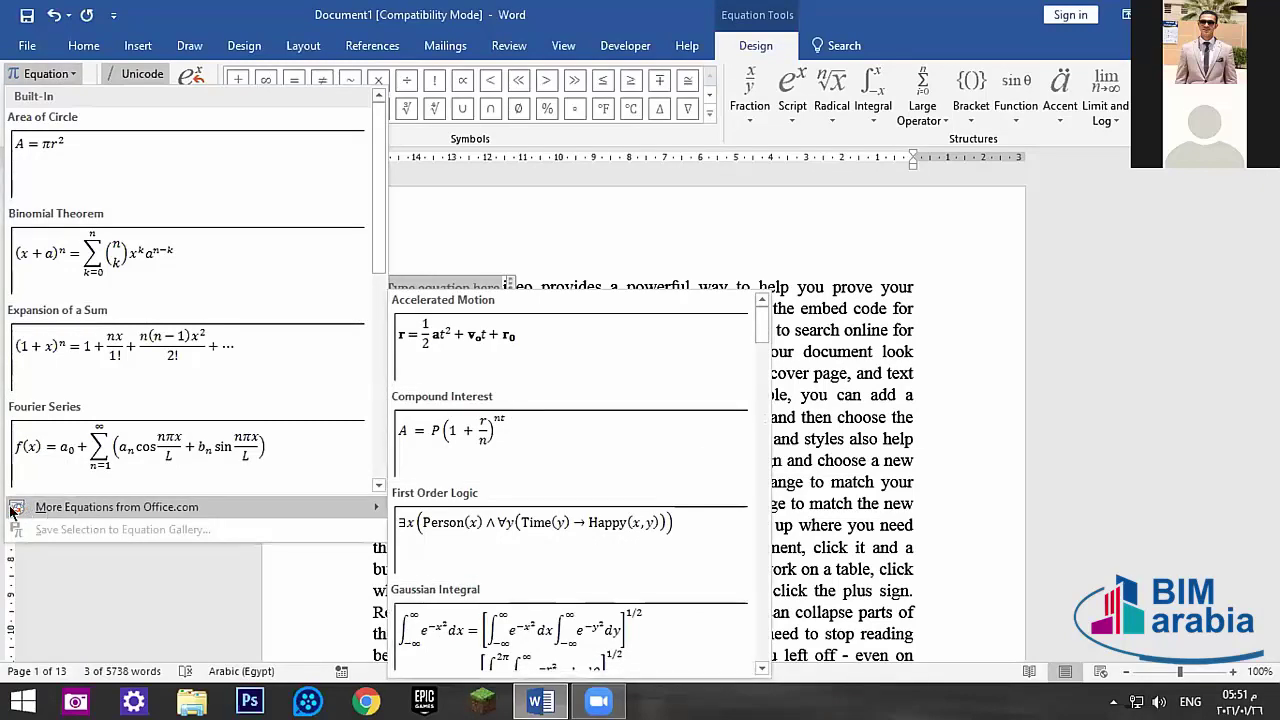
left_click(519, 641)
left_click(753, 344)
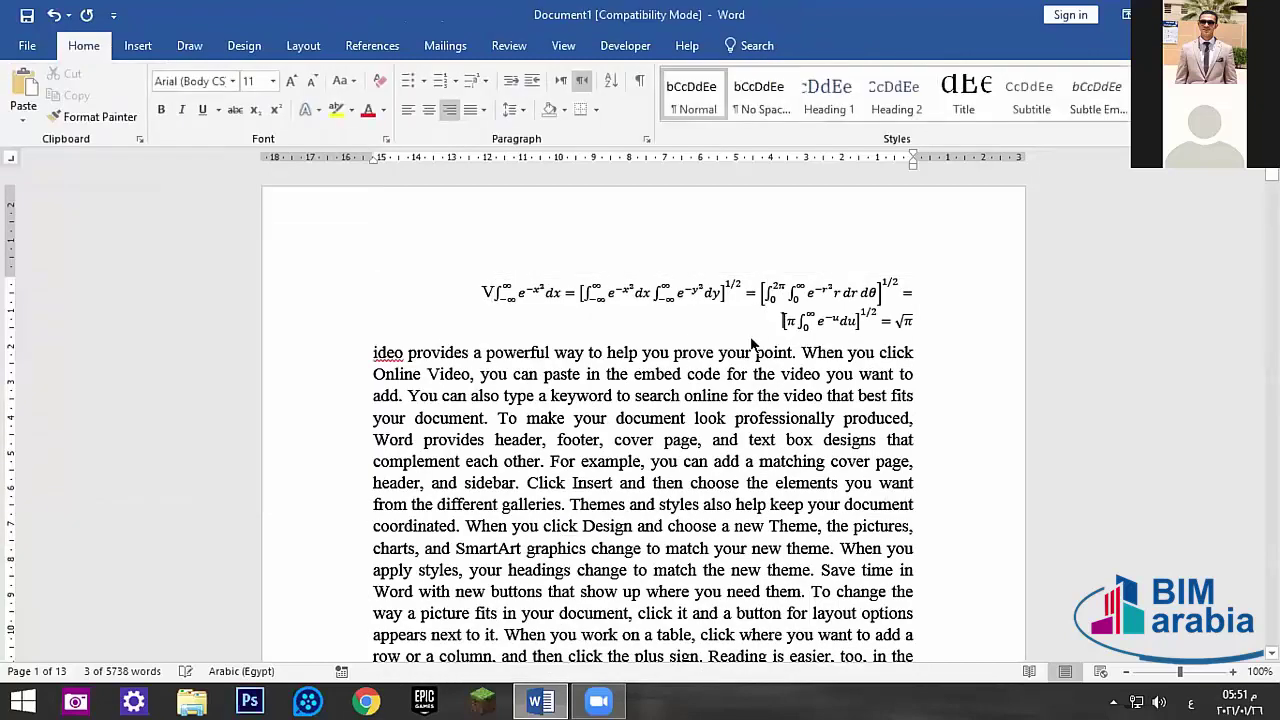
key("ctrl+z")
key("ctrl+z")
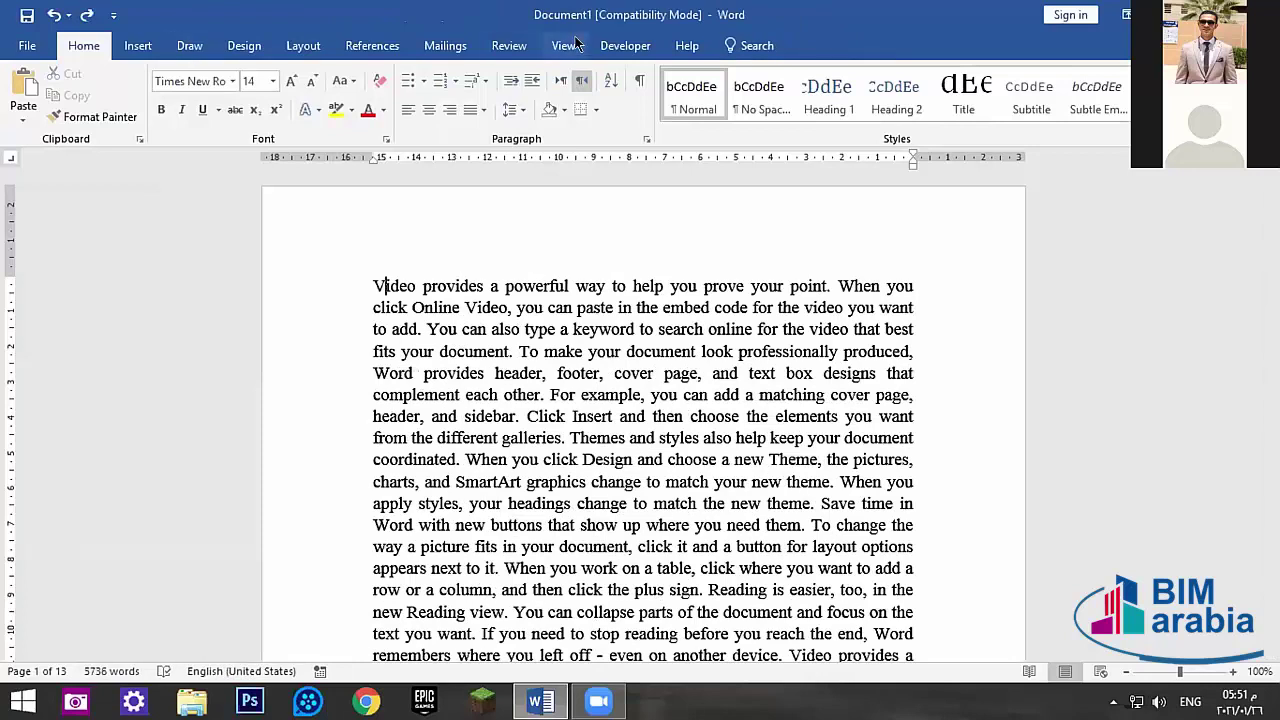
left_click(625, 45)
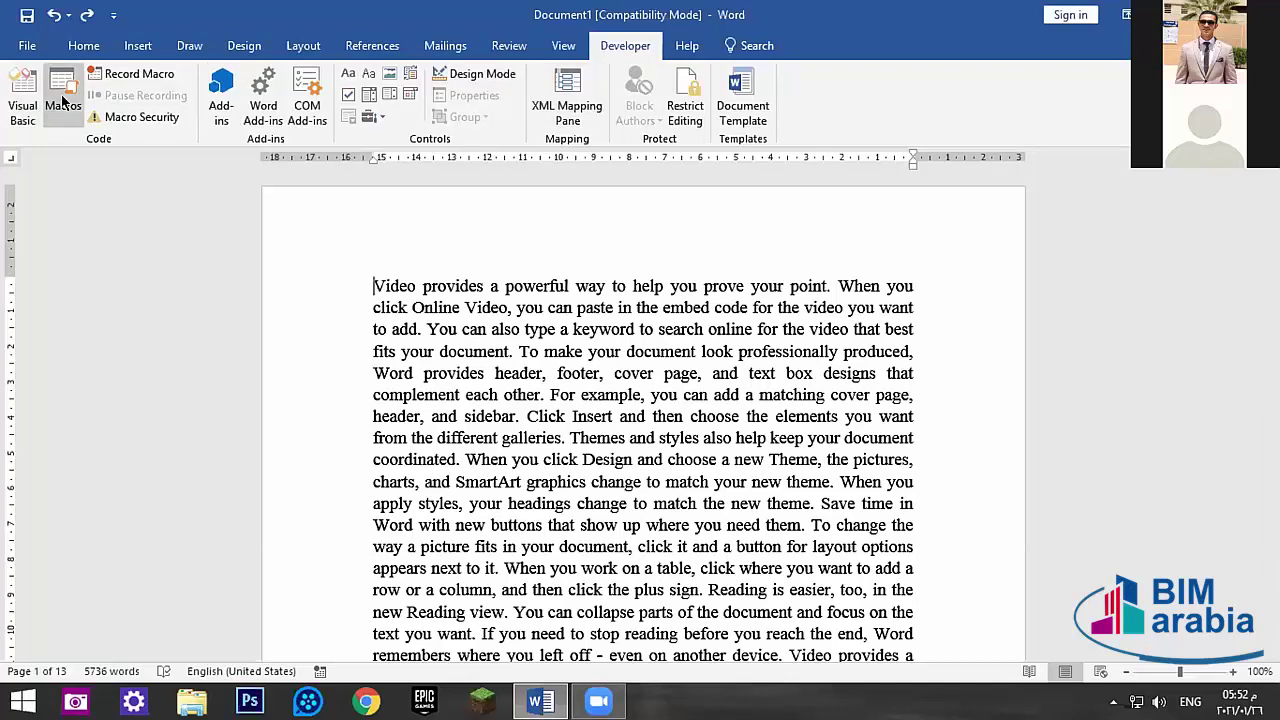
- Look through the View tab's Macros options, then return to the Review tab
left_click(512, 44)
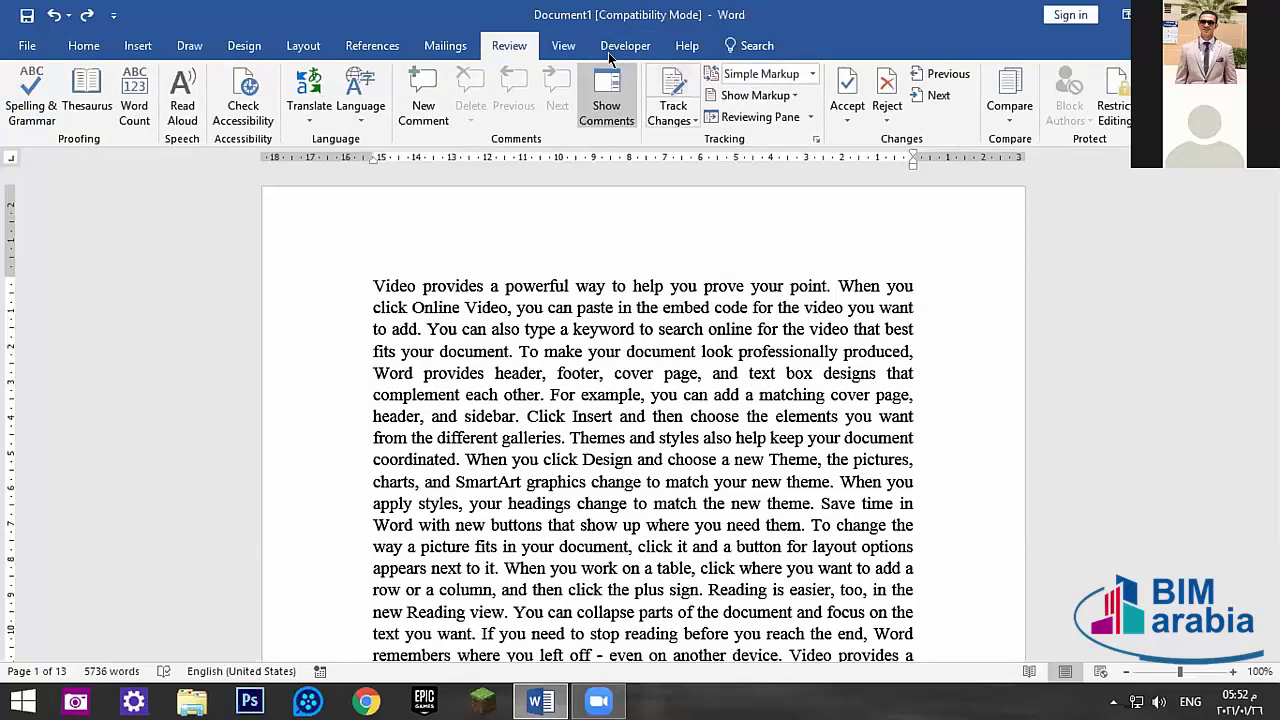
left_click(563, 46)
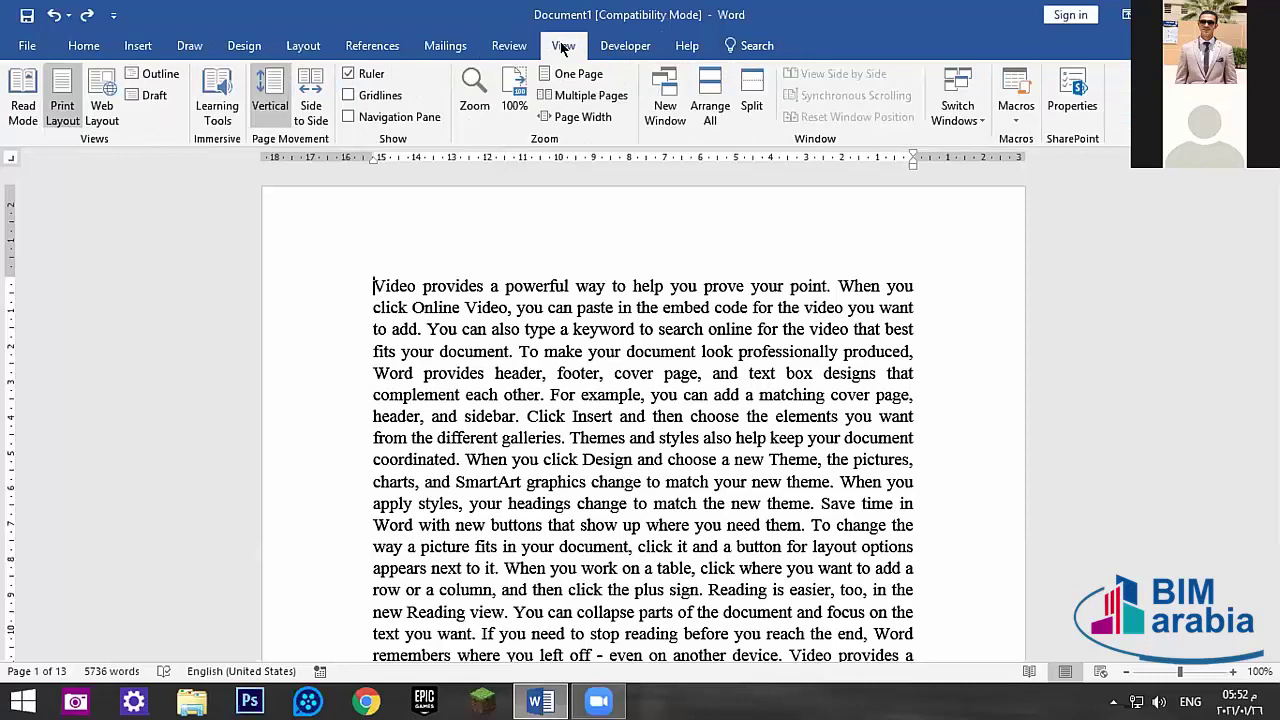
left_click(1020, 117)
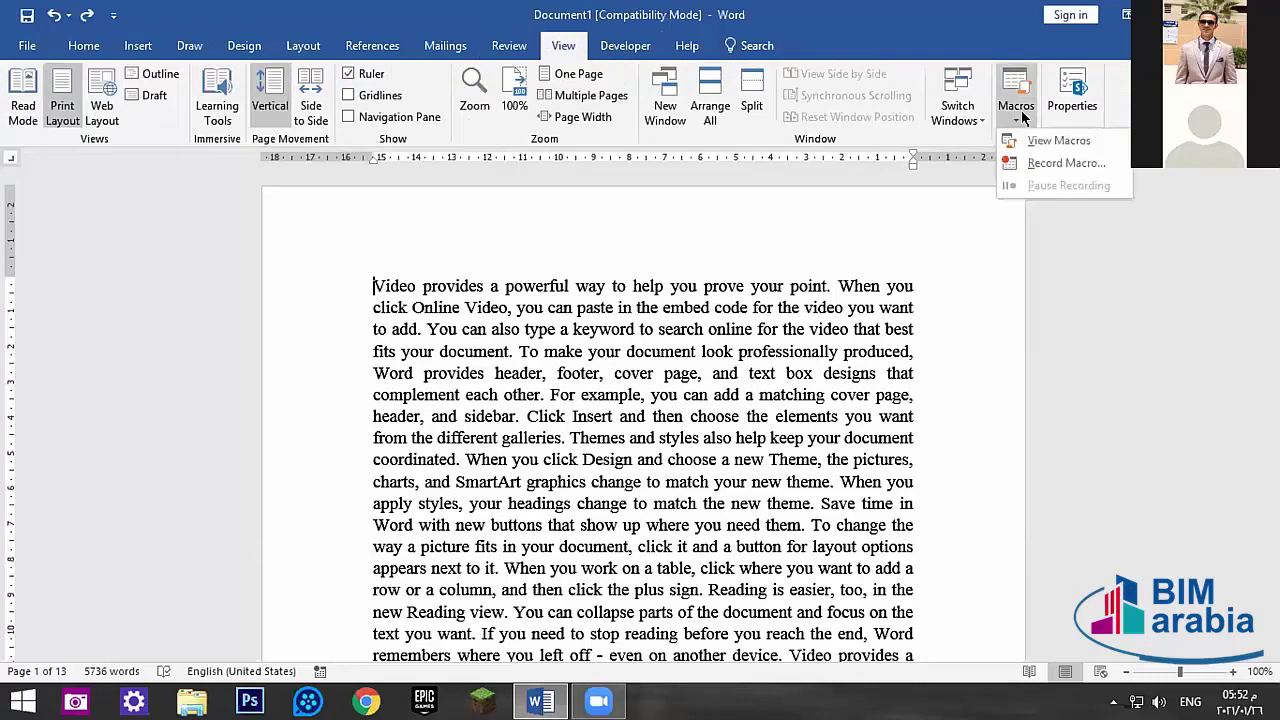
left_click(1015, 118)
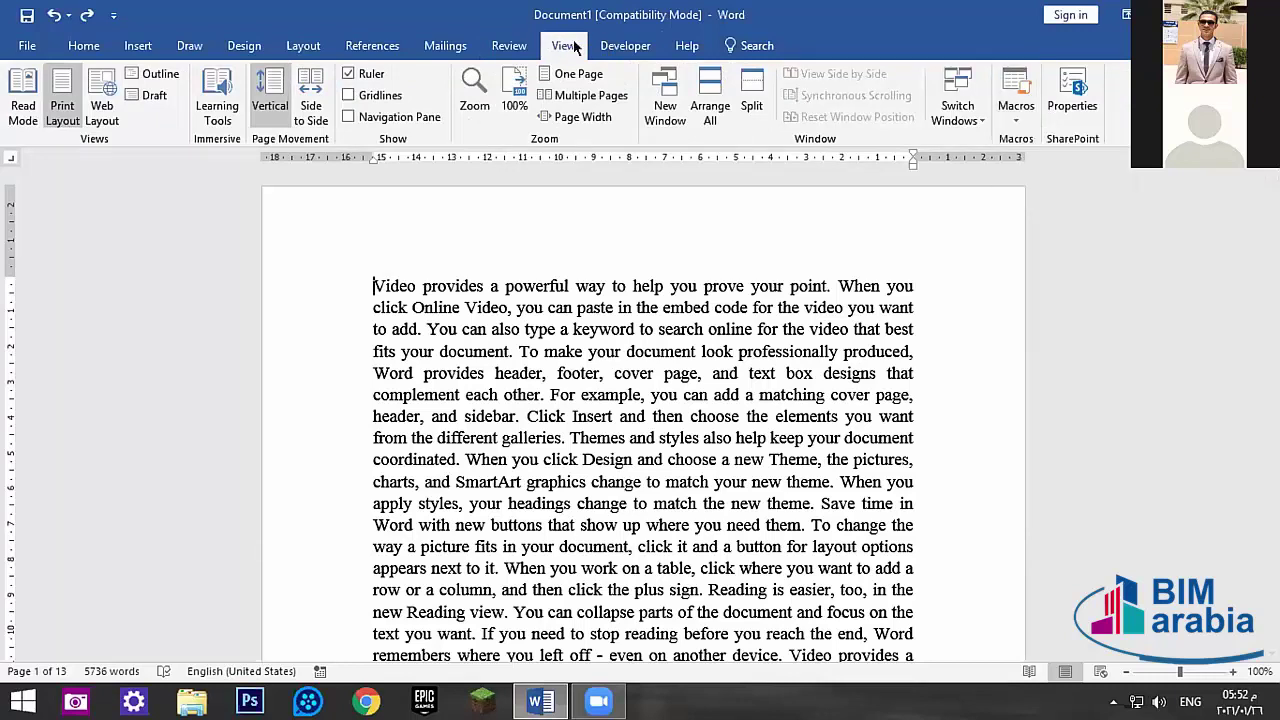
left_click(1008, 120)
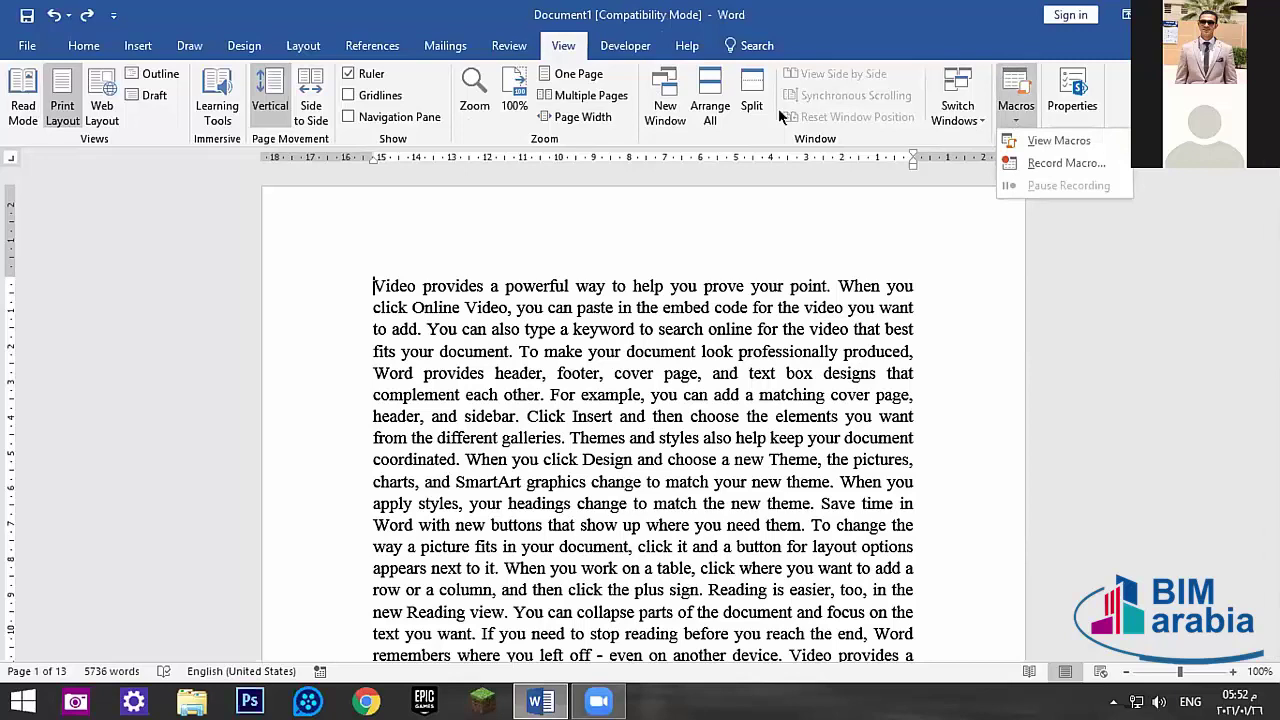
left_click(788, 254)
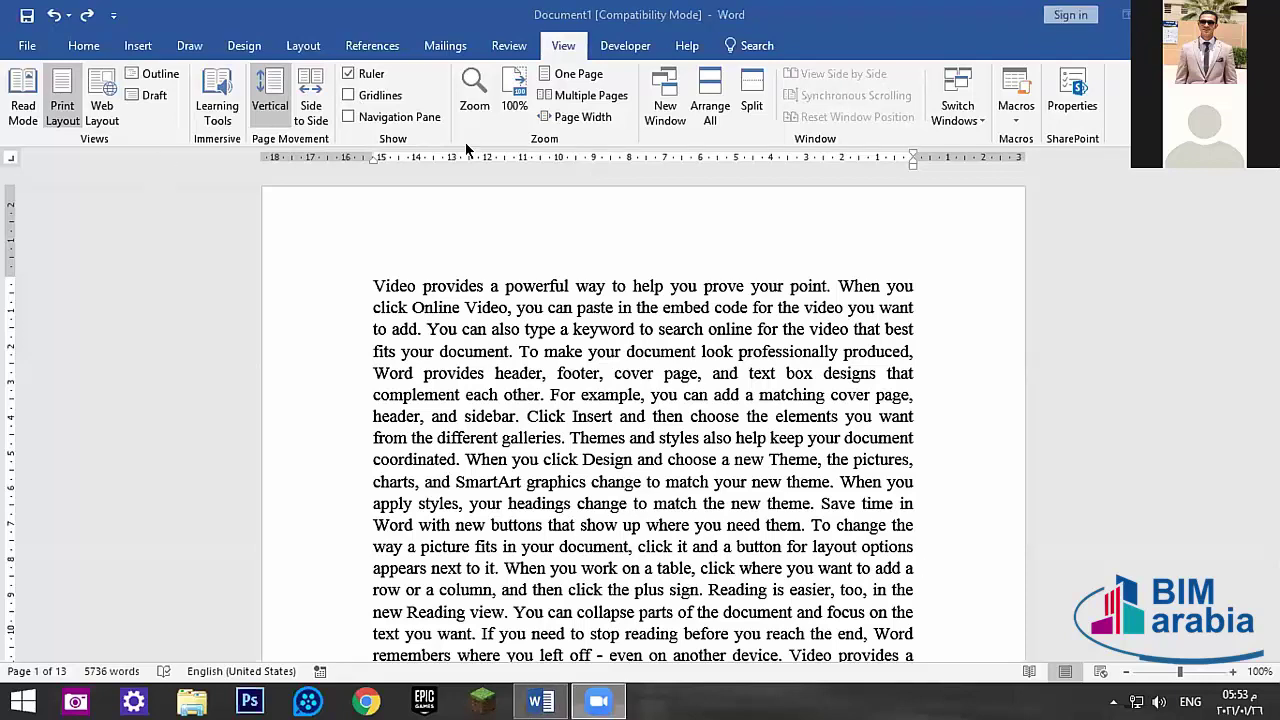
scroll(466, 148, "up", 7)
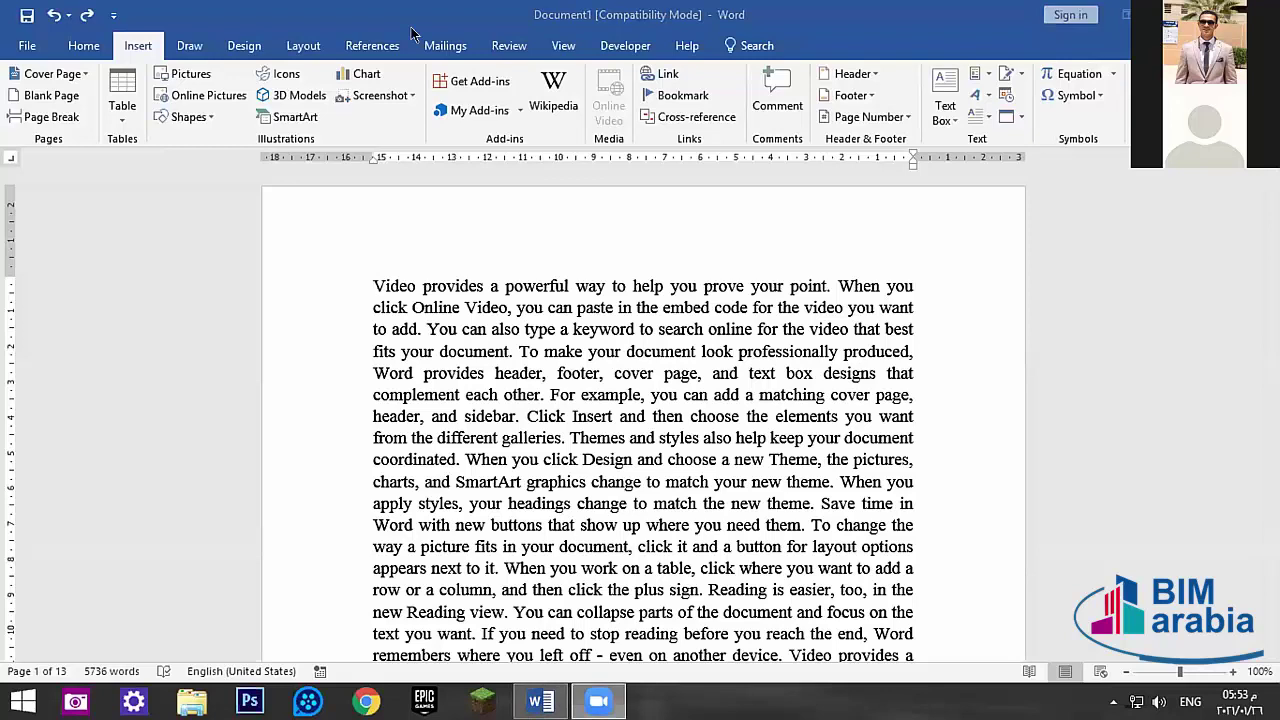
left_click(505, 43)
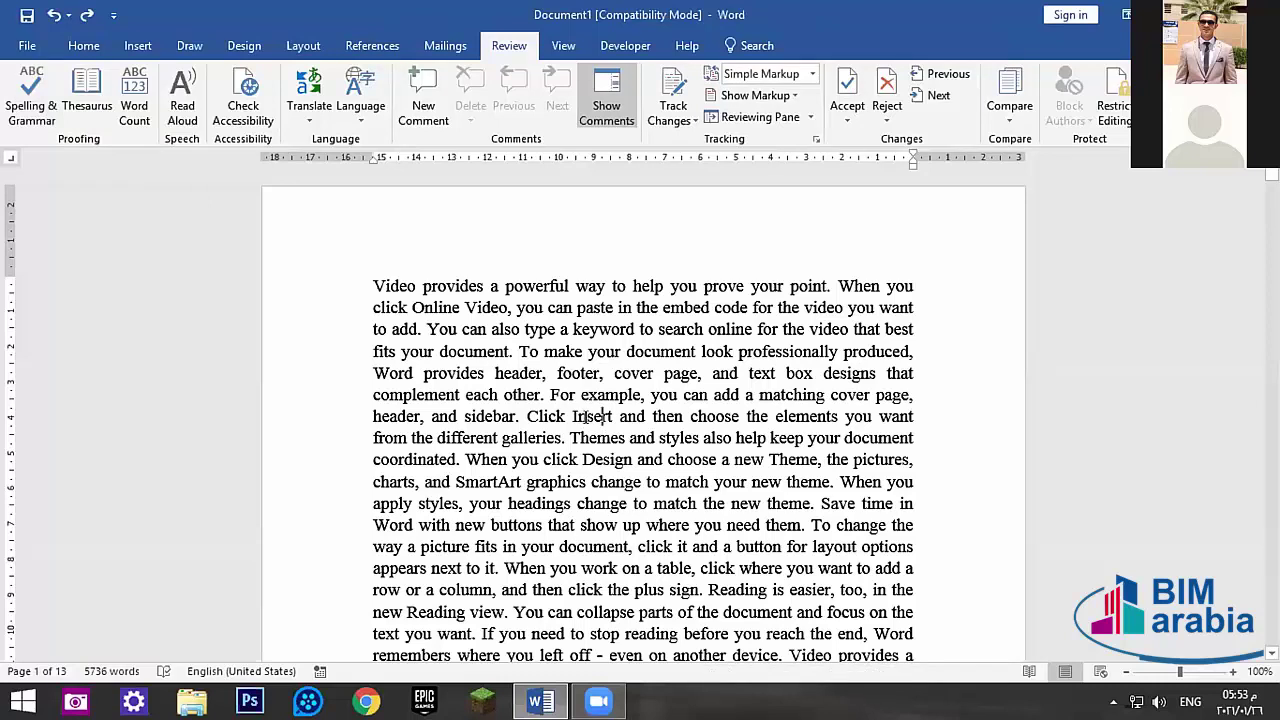
- Misspell Design as Dsign, restoring Insert, and leave Dsign uncorrected
key("BackSpace")
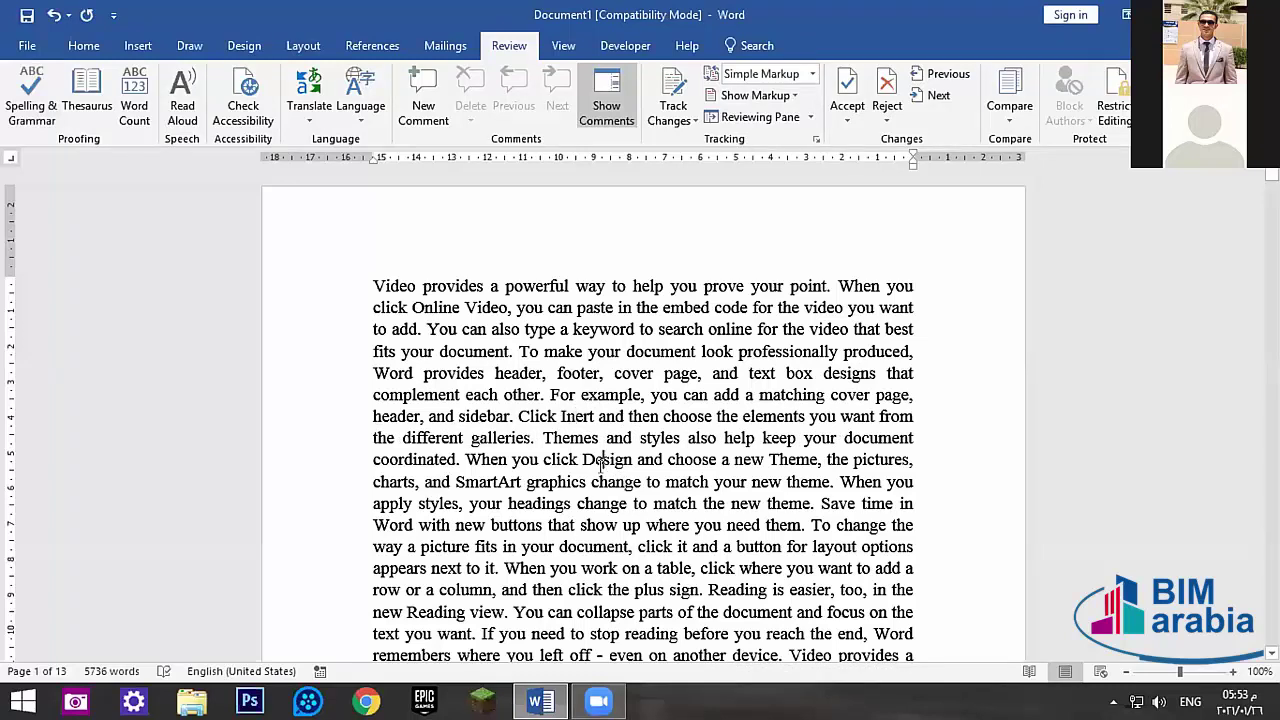
key("BackSpace")
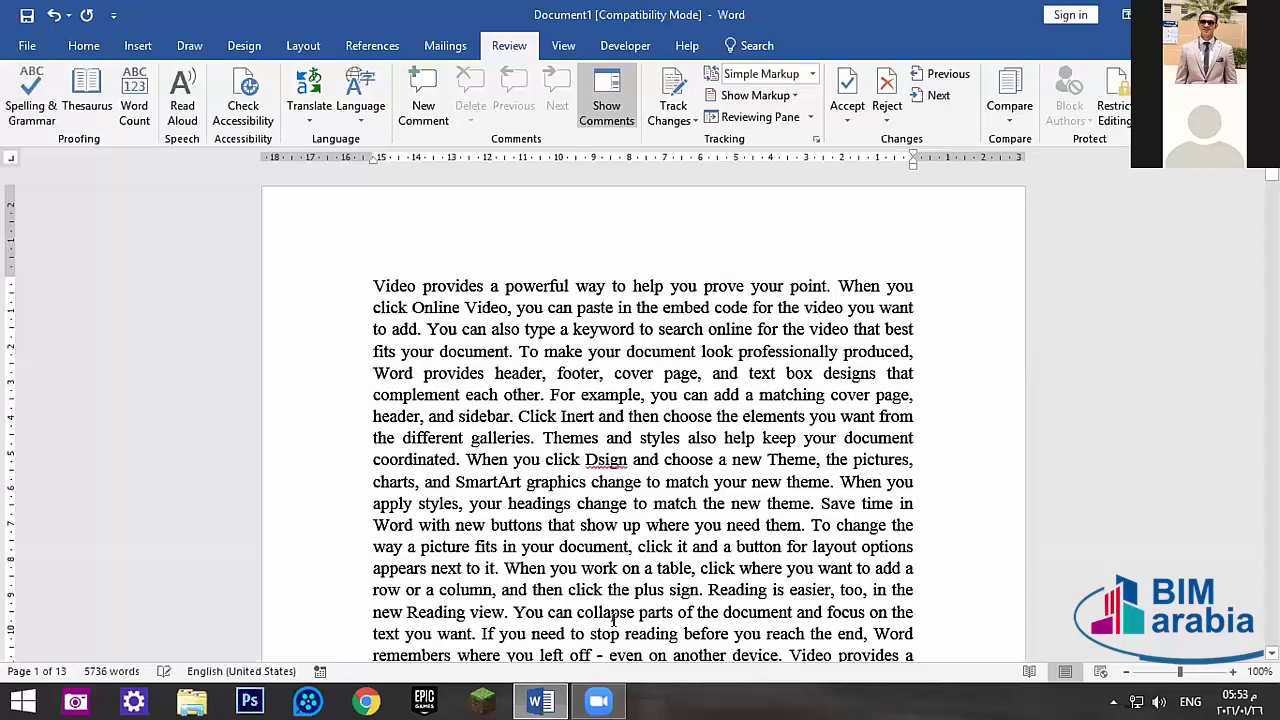
left_click(577, 418)
type("s")
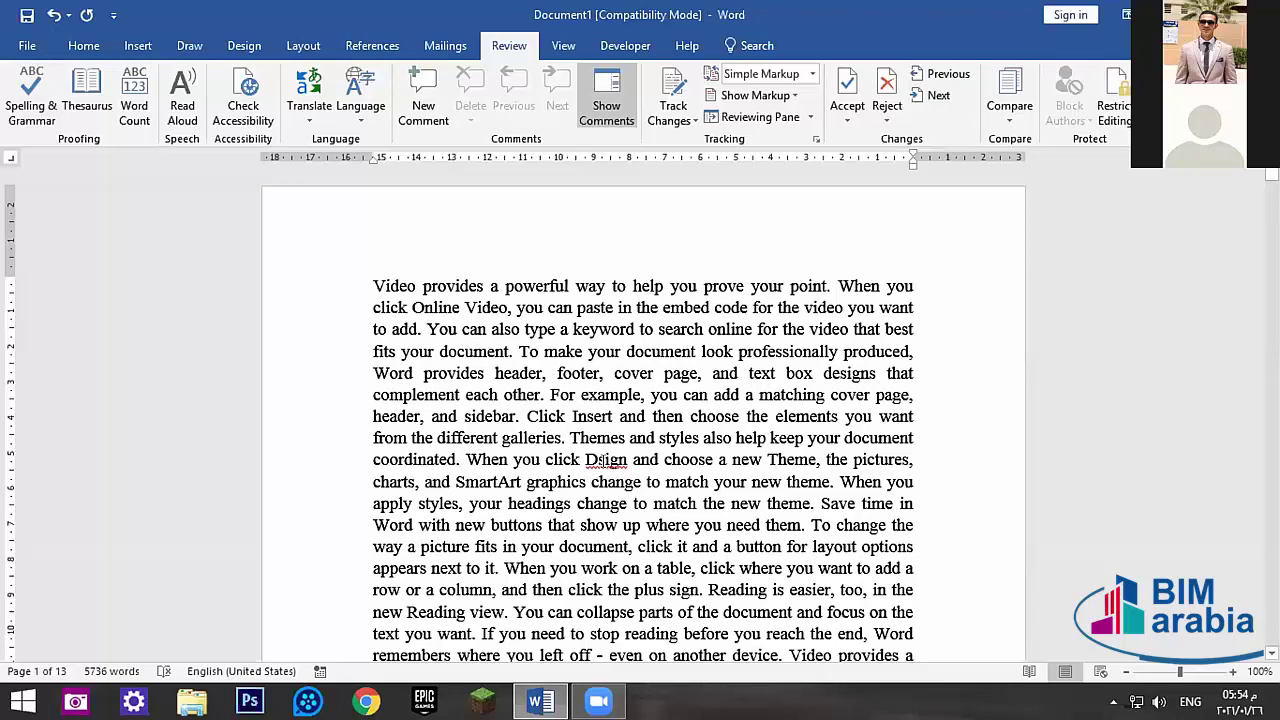
right_click(606, 461)
left_click(571, 219)
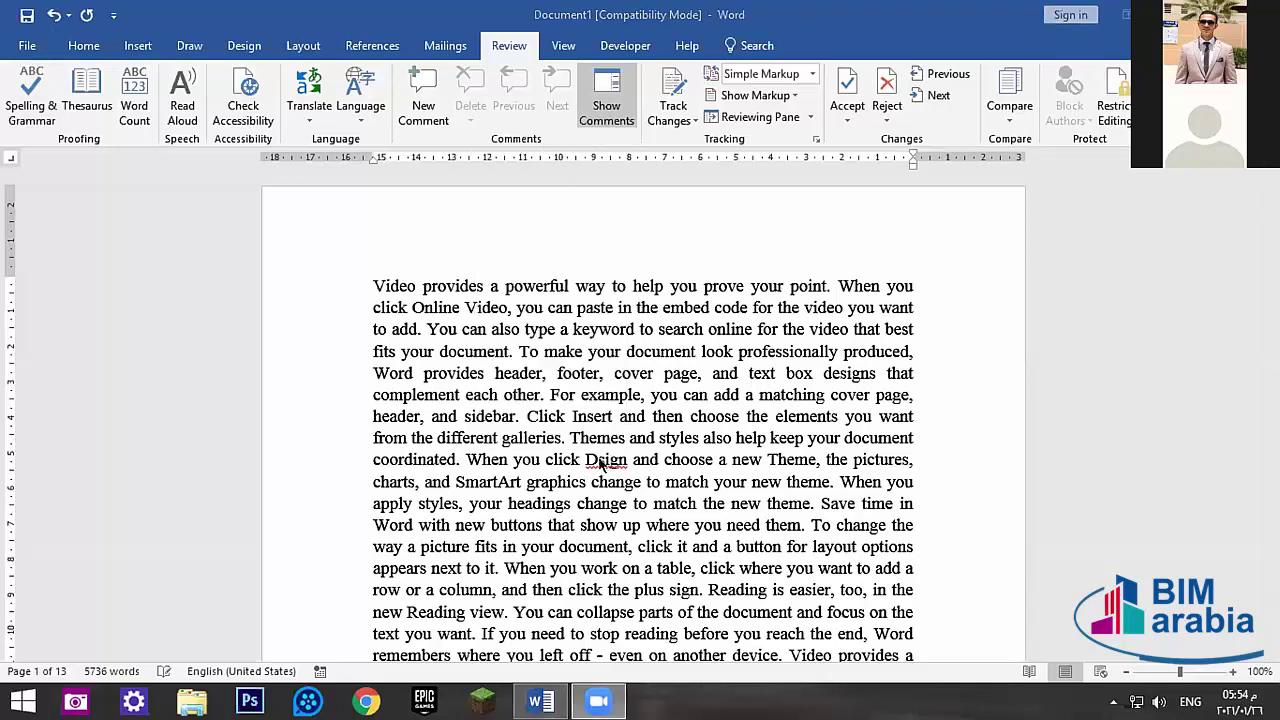
right_click(600, 463)
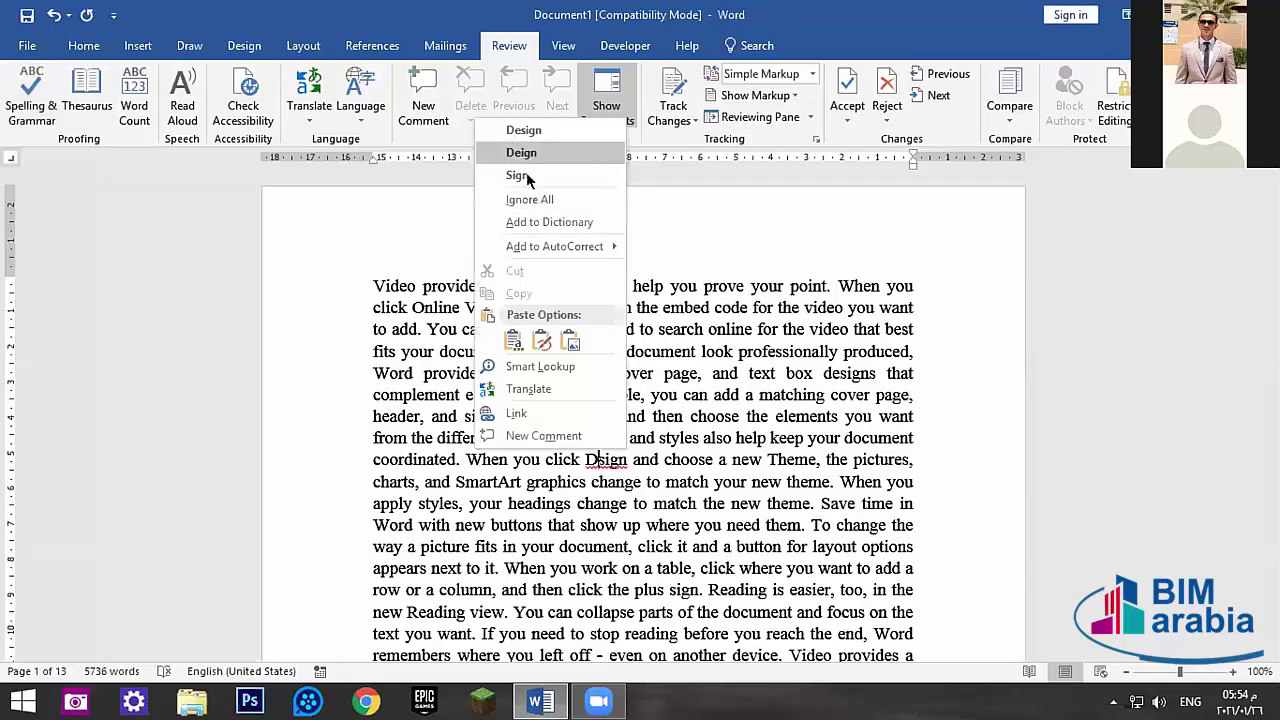
left_click(650, 635)
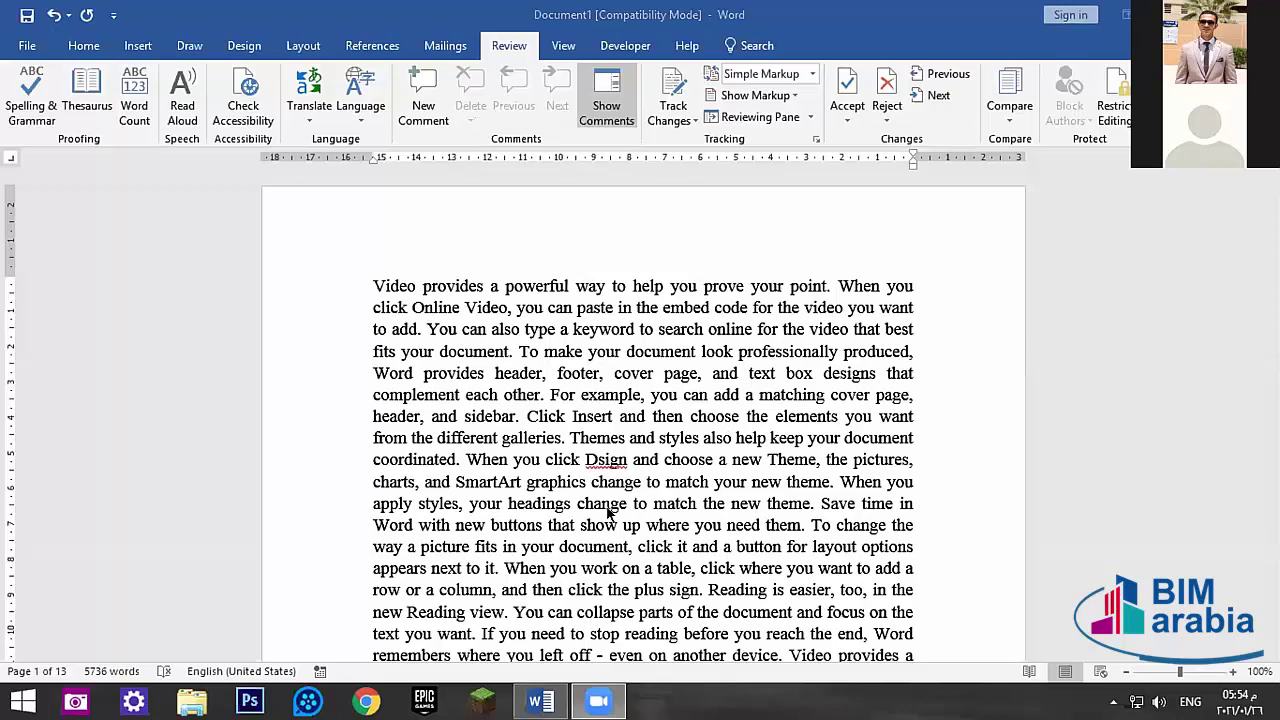
- Misspell headings, styles, theme and page as hdings, stles, thme and pge
double_click(529, 503)
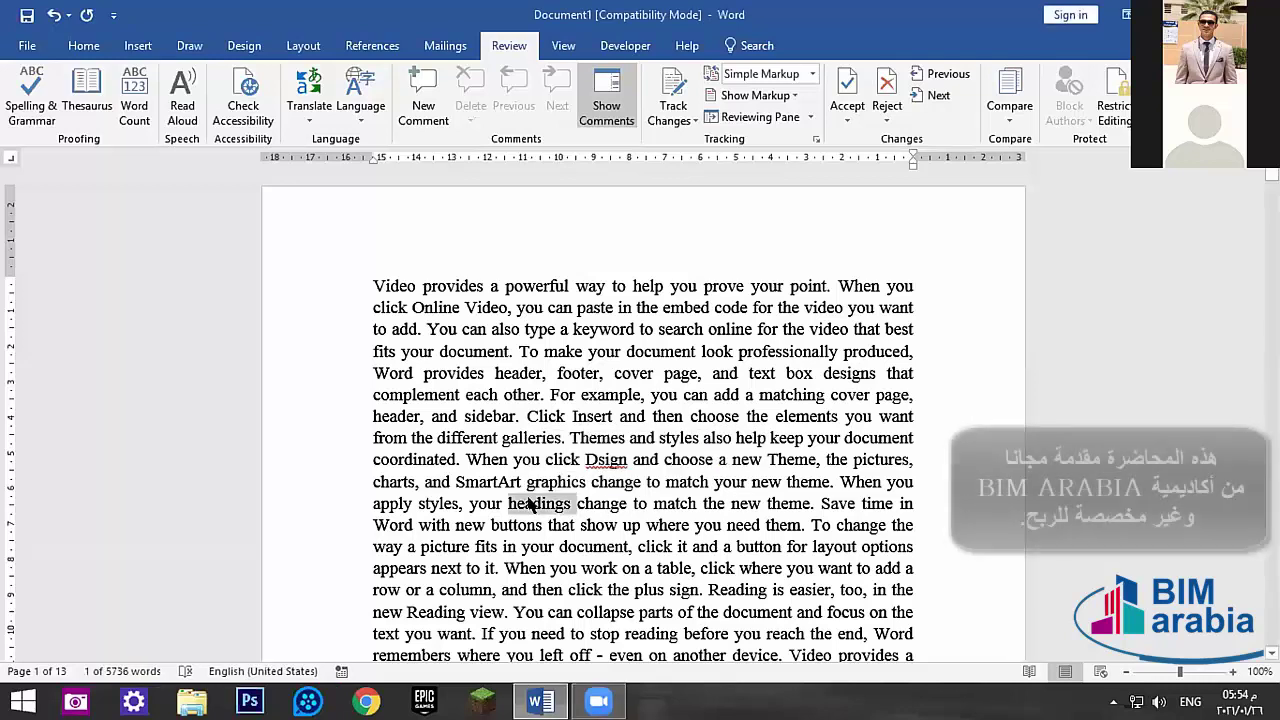
left_click(531, 503)
key("BackSpace")
key("BackSpace")
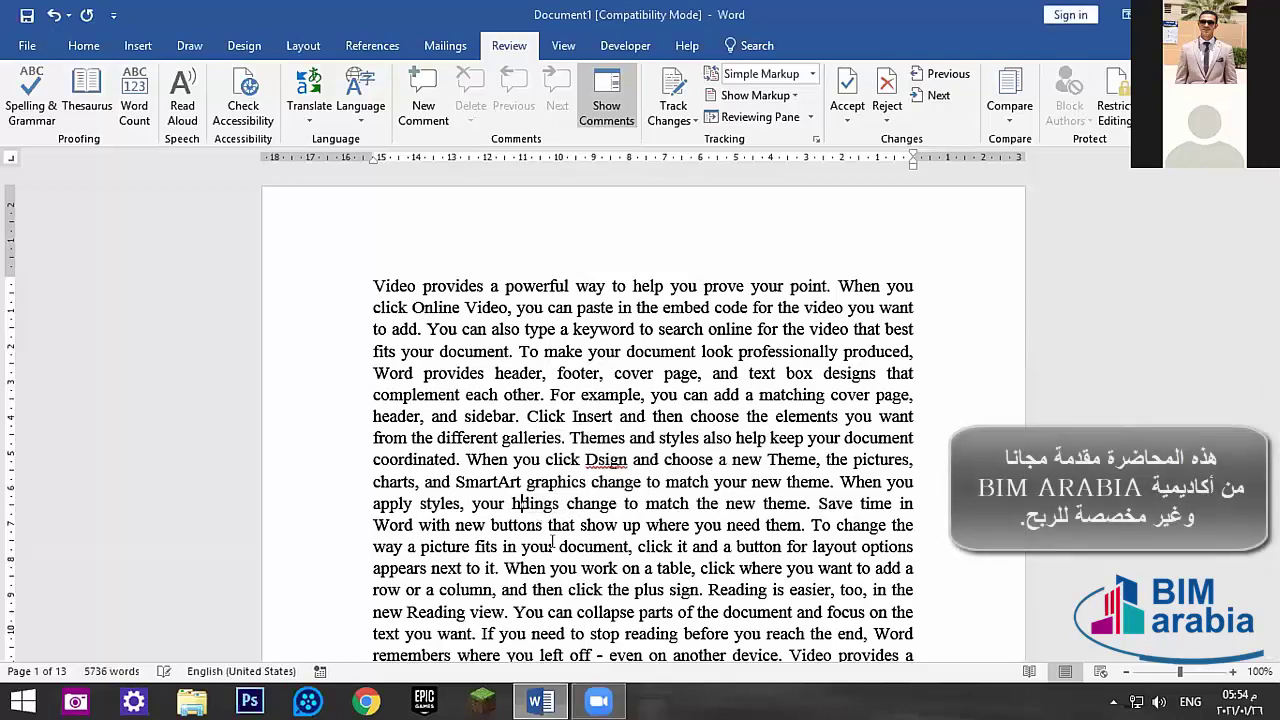
scroll(540, 490, "down", 2)
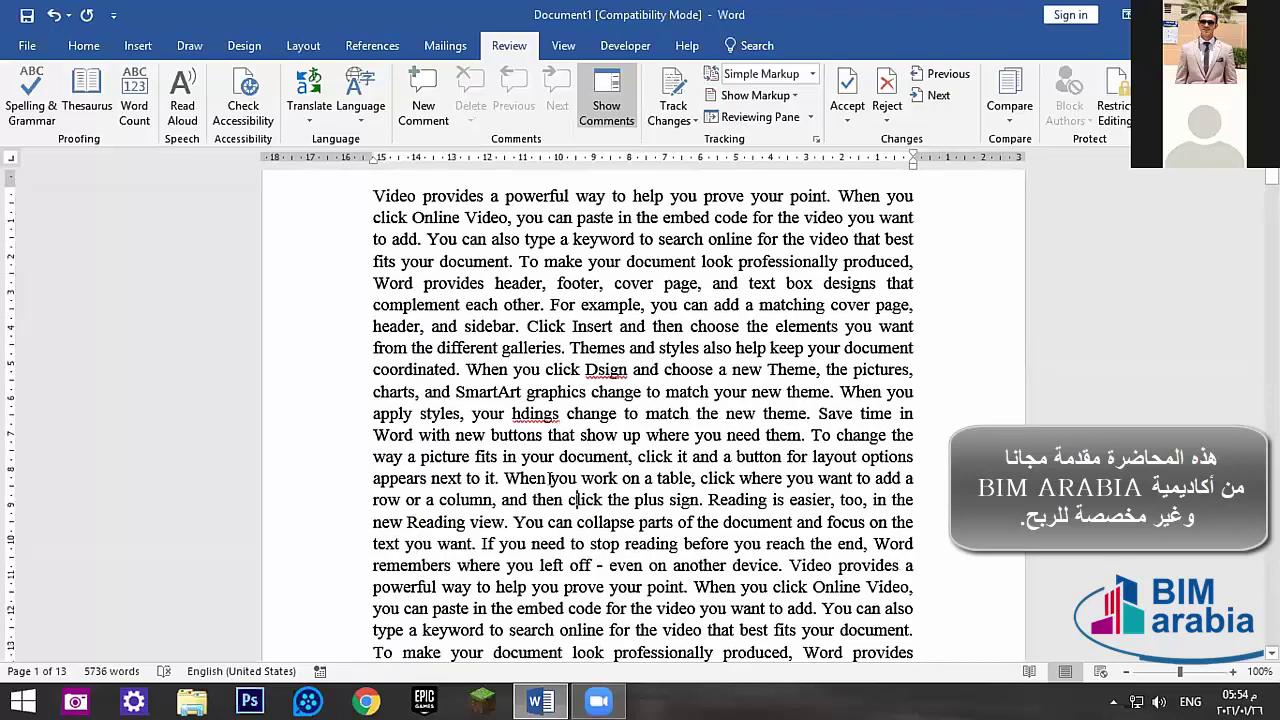
left_click(442, 414)
key("BackSpace")
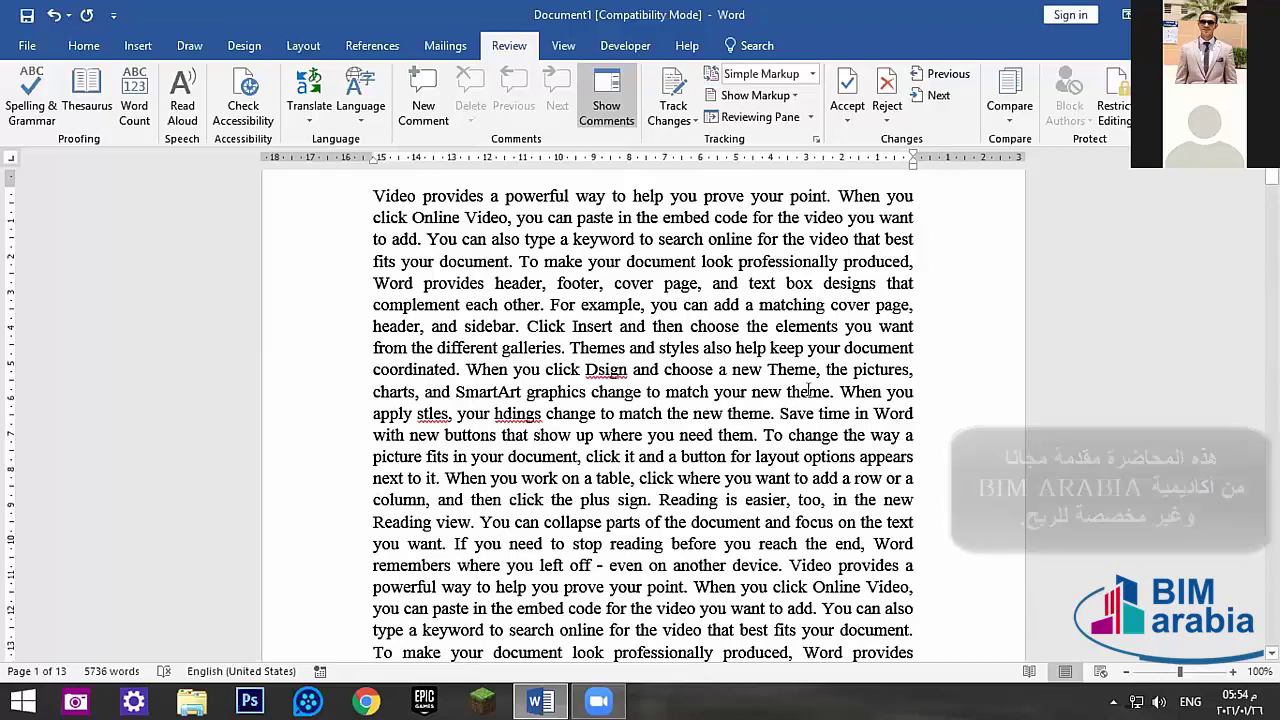
left_click(810, 391)
key("BackSpace")
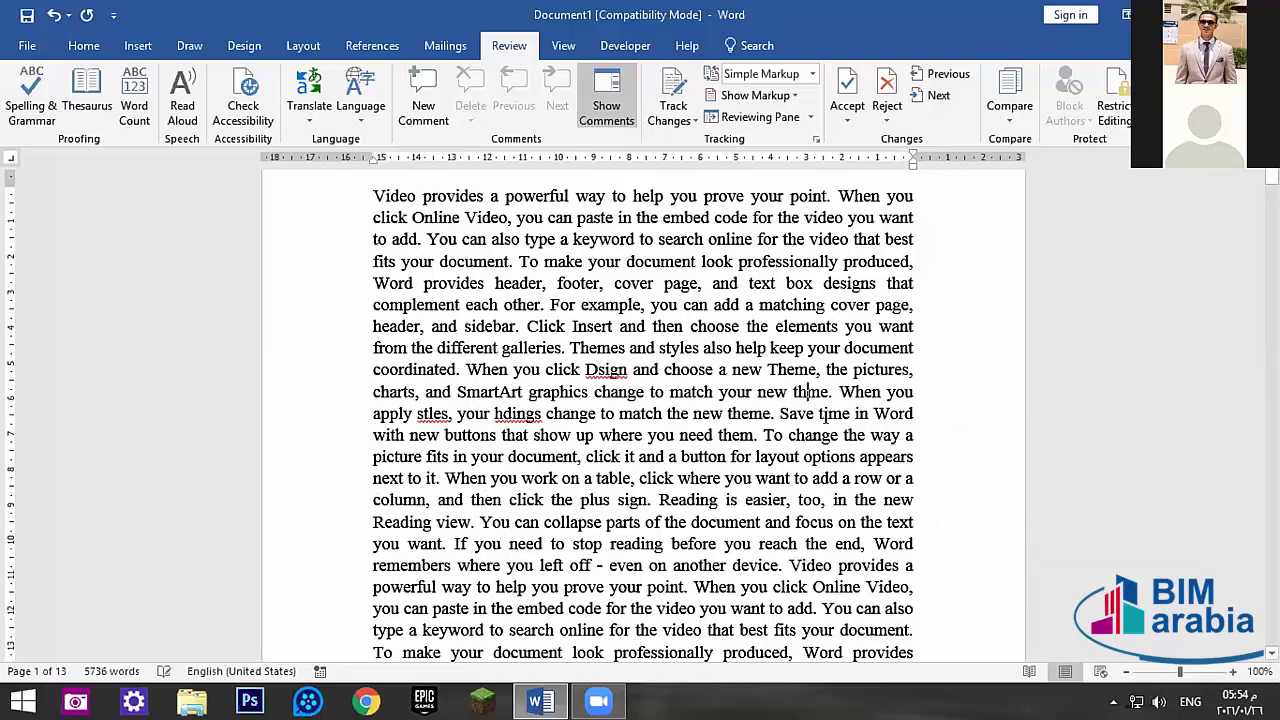
left_click(832, 435)
key("BackSpace")
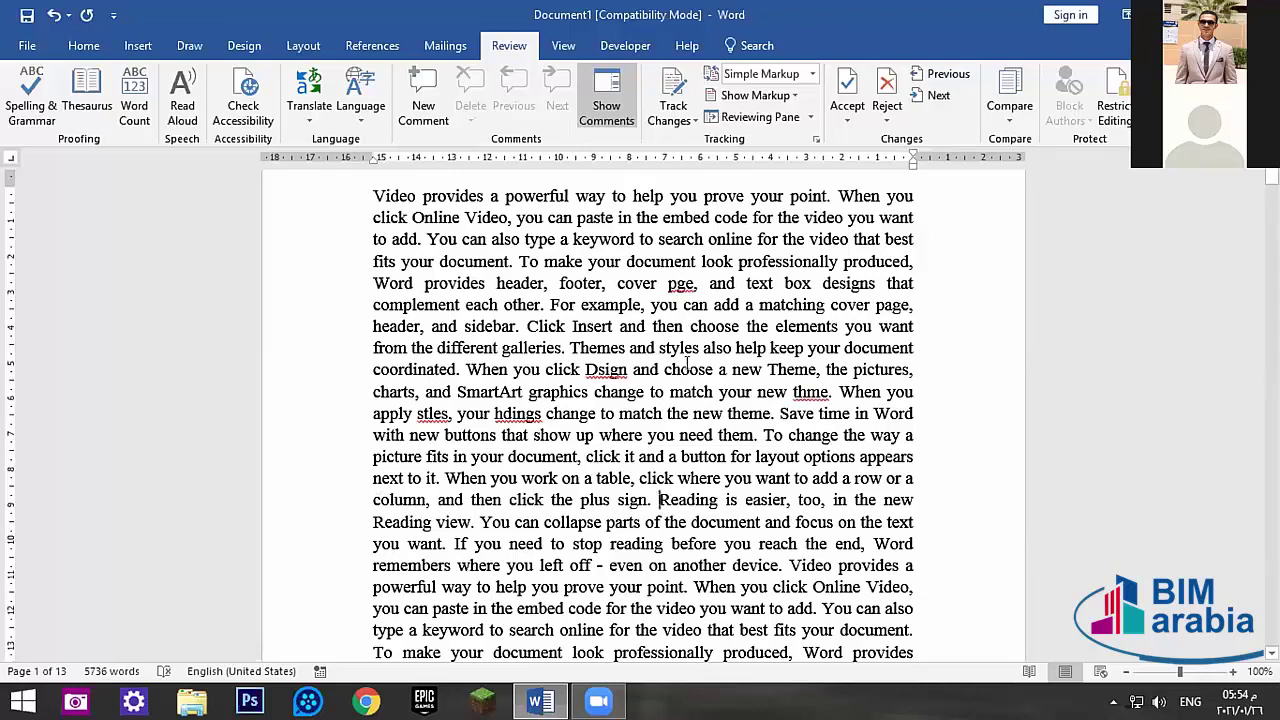
- Run the spelling check and replace pge with page
left_click(31, 104)
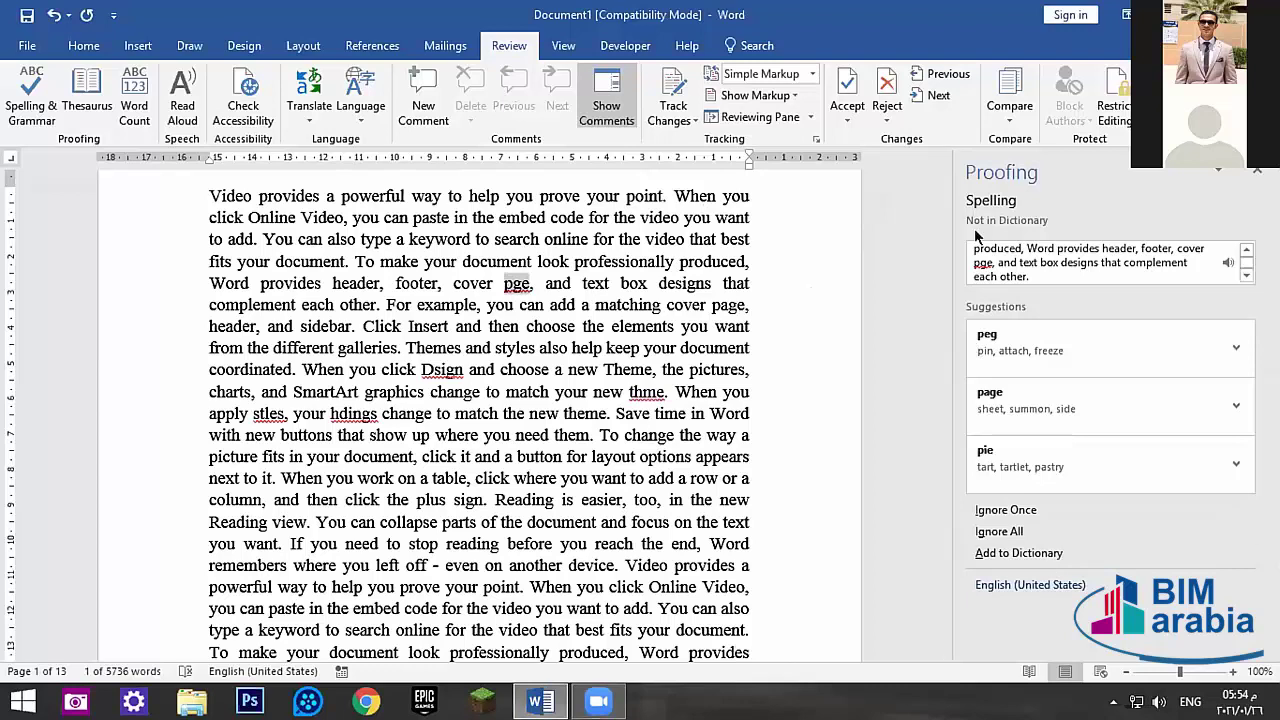
left_click_drag(944, 180, 944, 165)
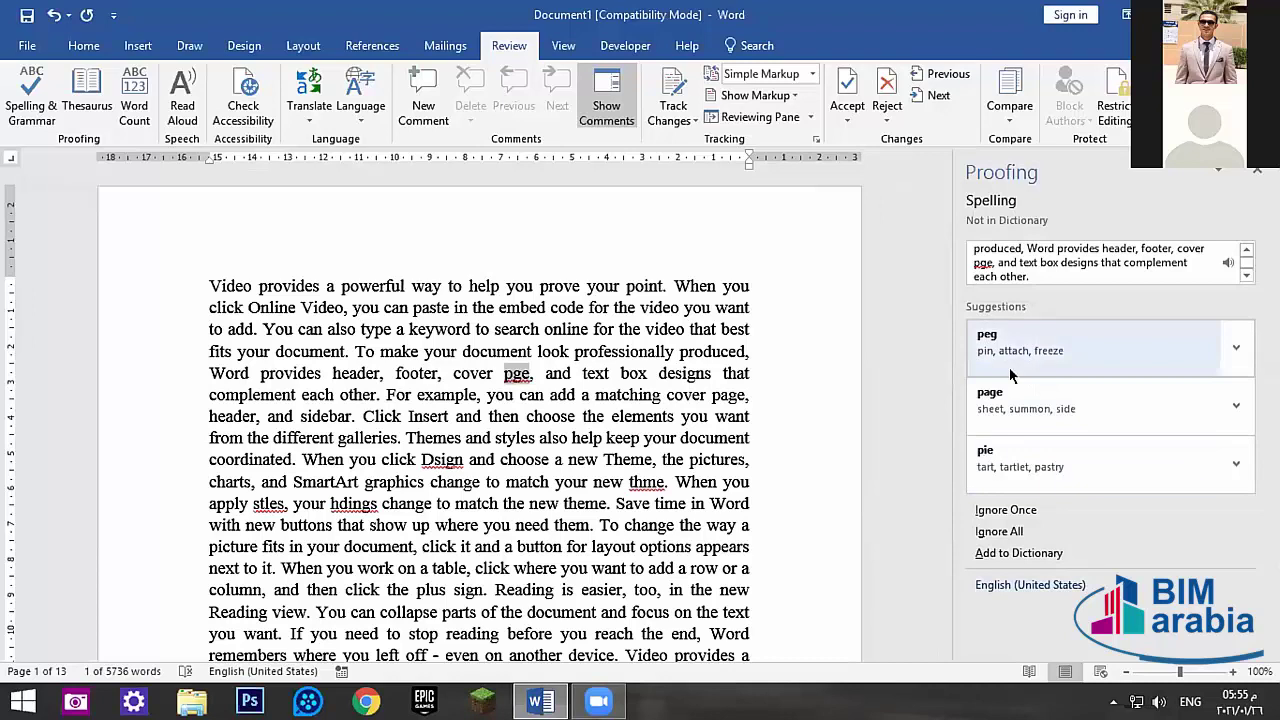
left_click(1246, 401)
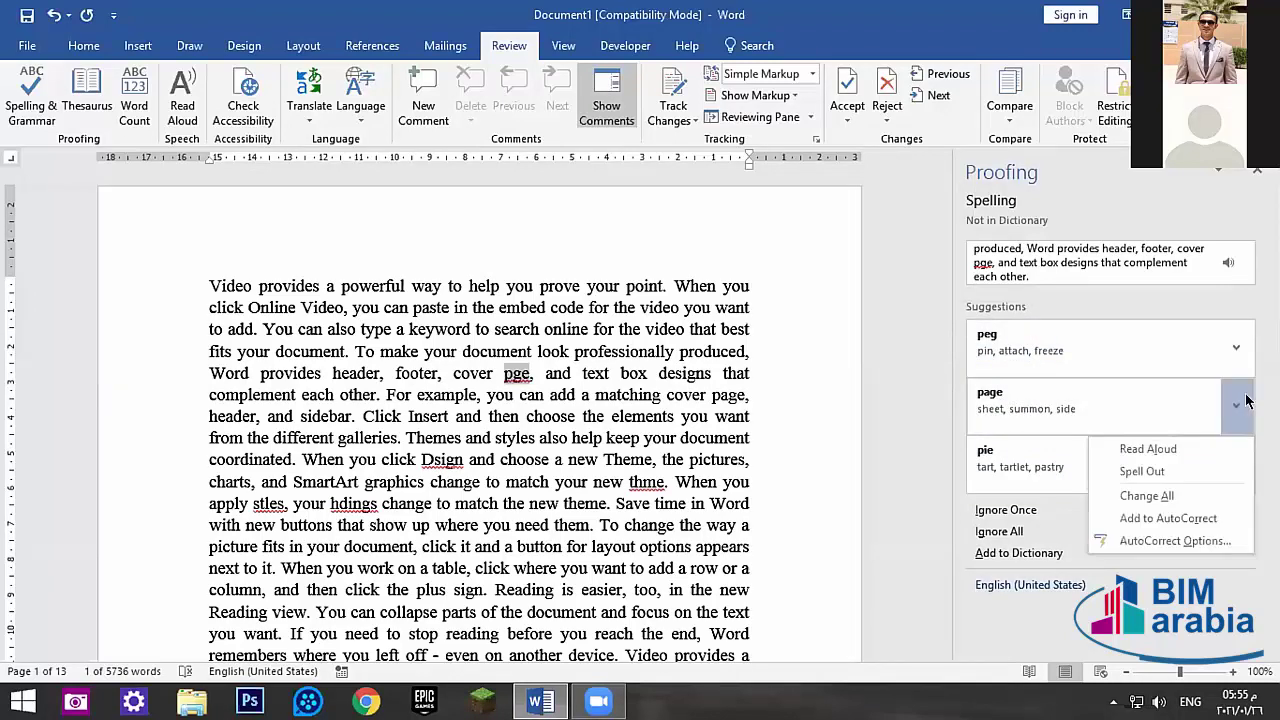
left_click(1246, 401)
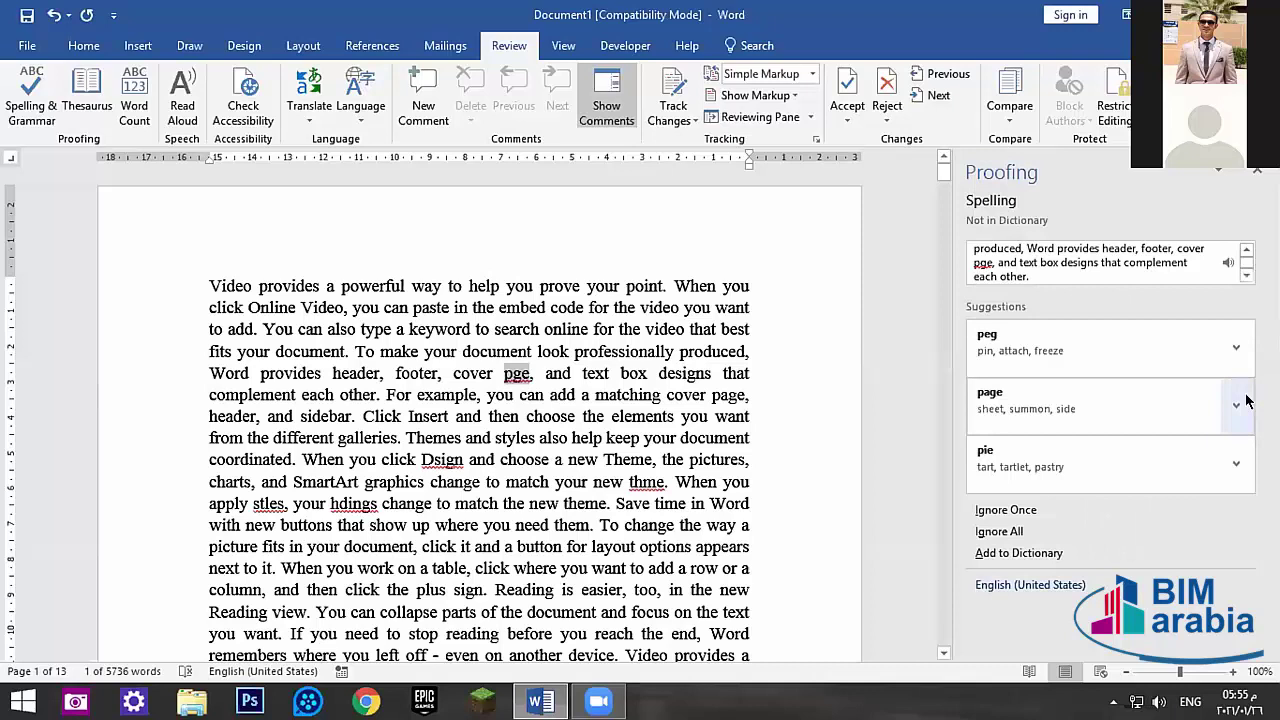
left_click(985, 395)
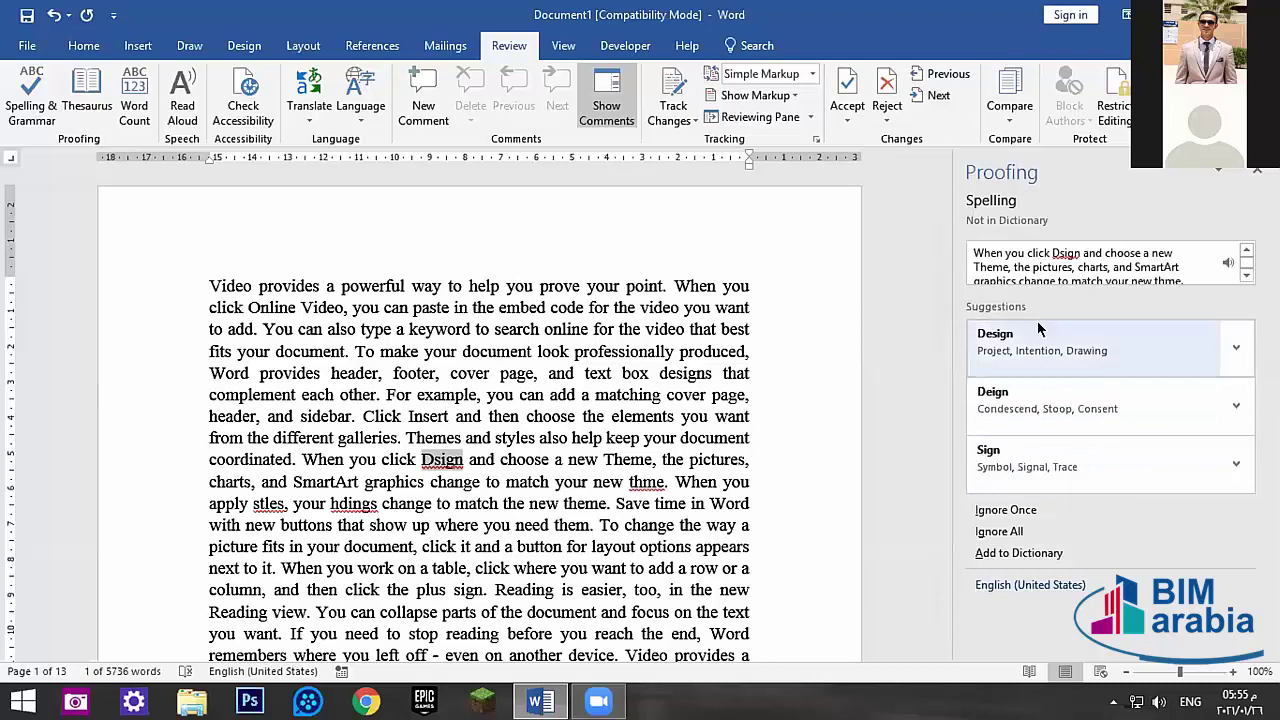
- Change every Dsign in the document to Design
left_click(1235, 347)
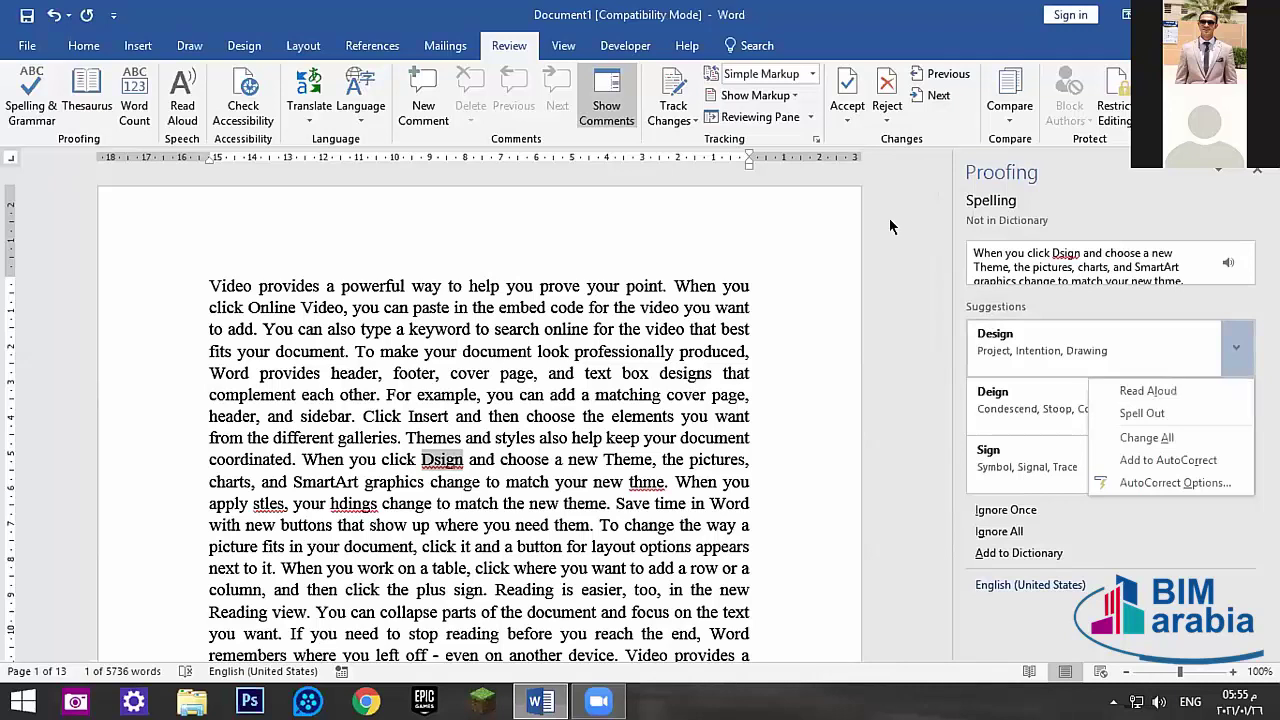
left_click(1236, 347)
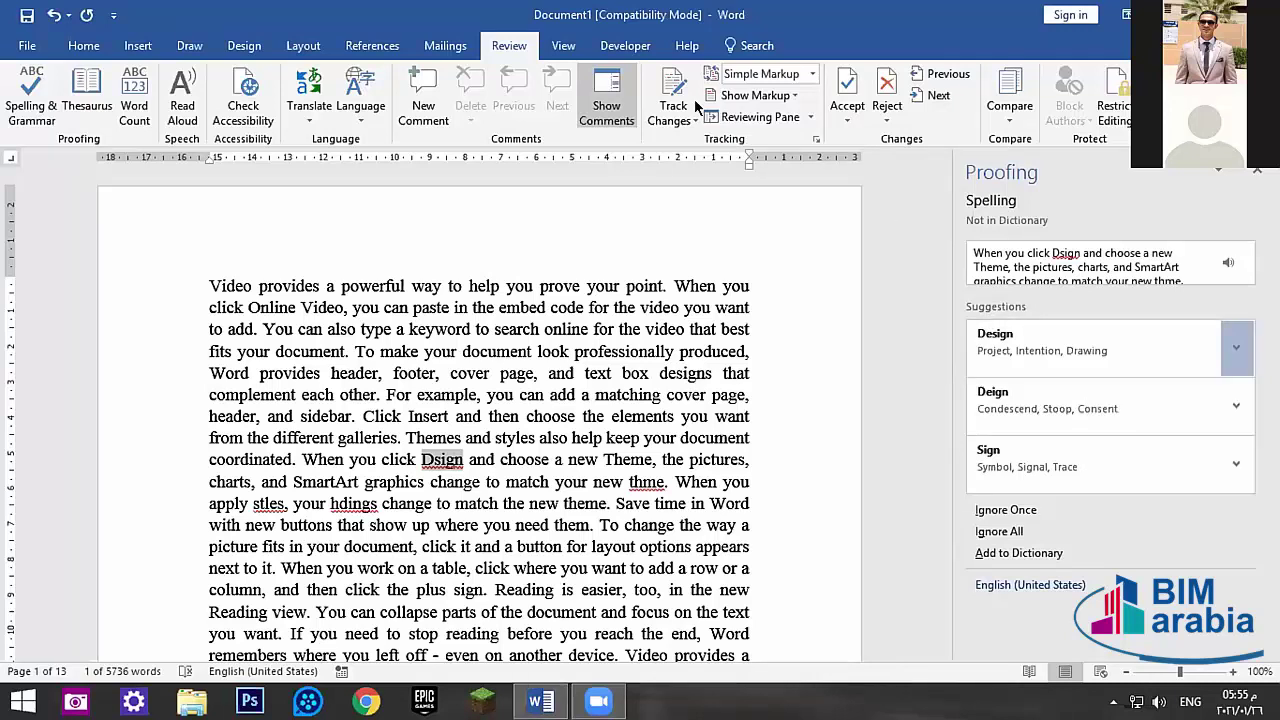
left_click(1236, 347)
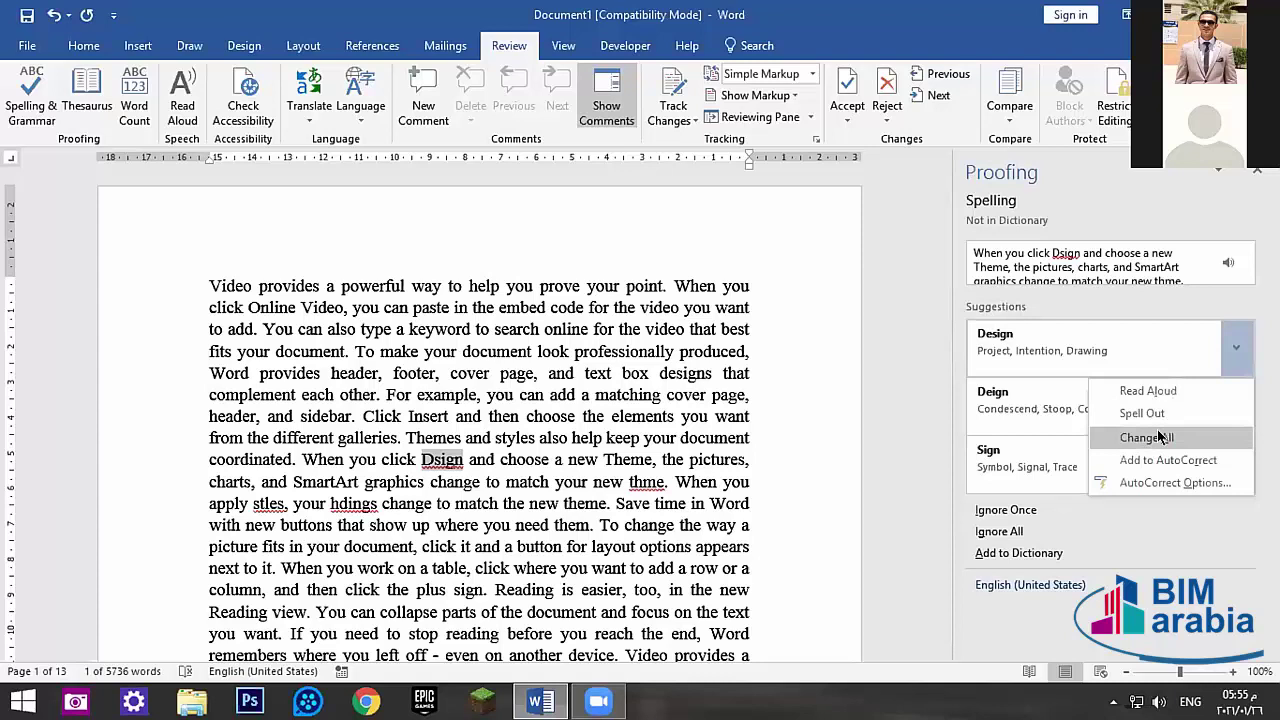
left_click(1142, 441)
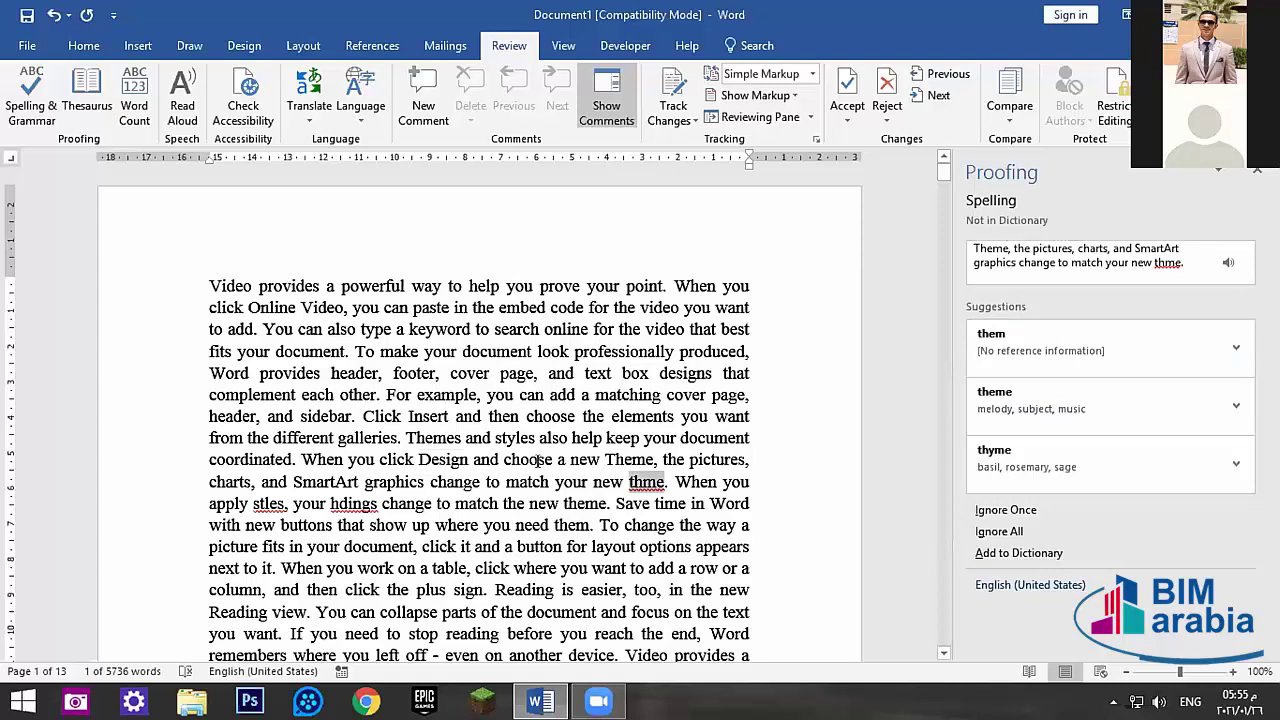
- Correct thme to them, then close the Proofing pane
left_click(455, 461)
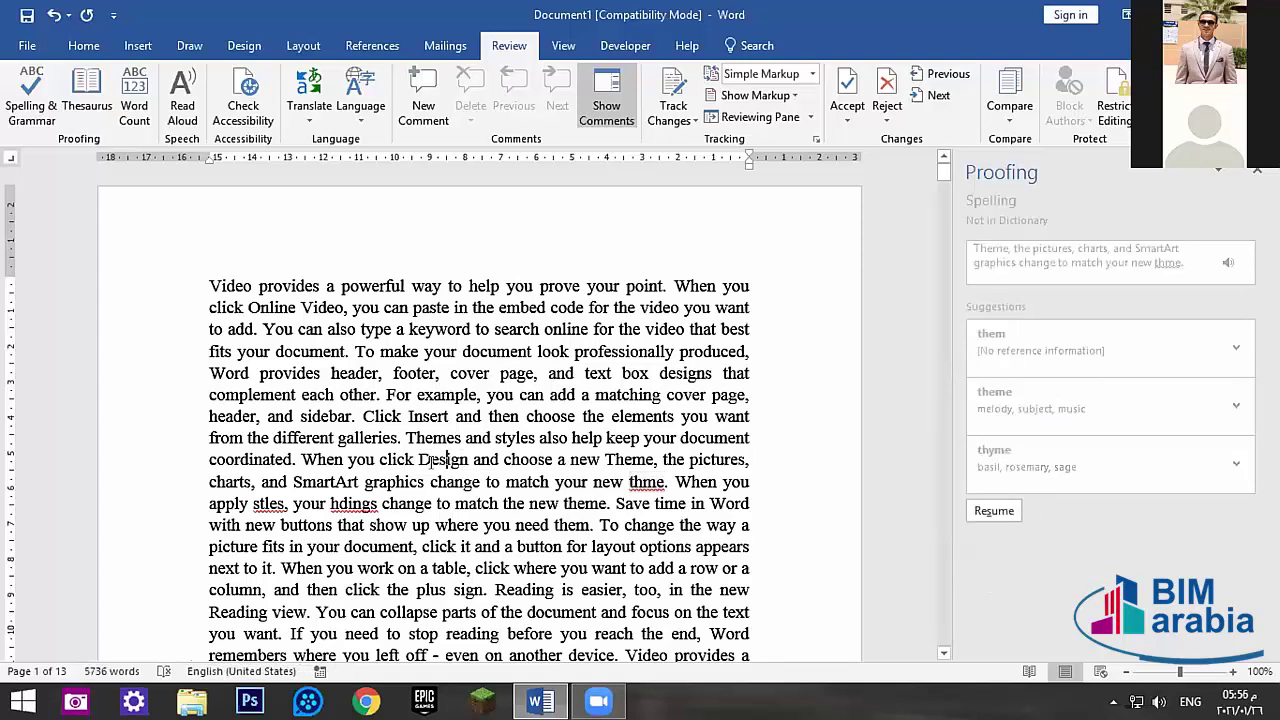
left_click(994, 511)
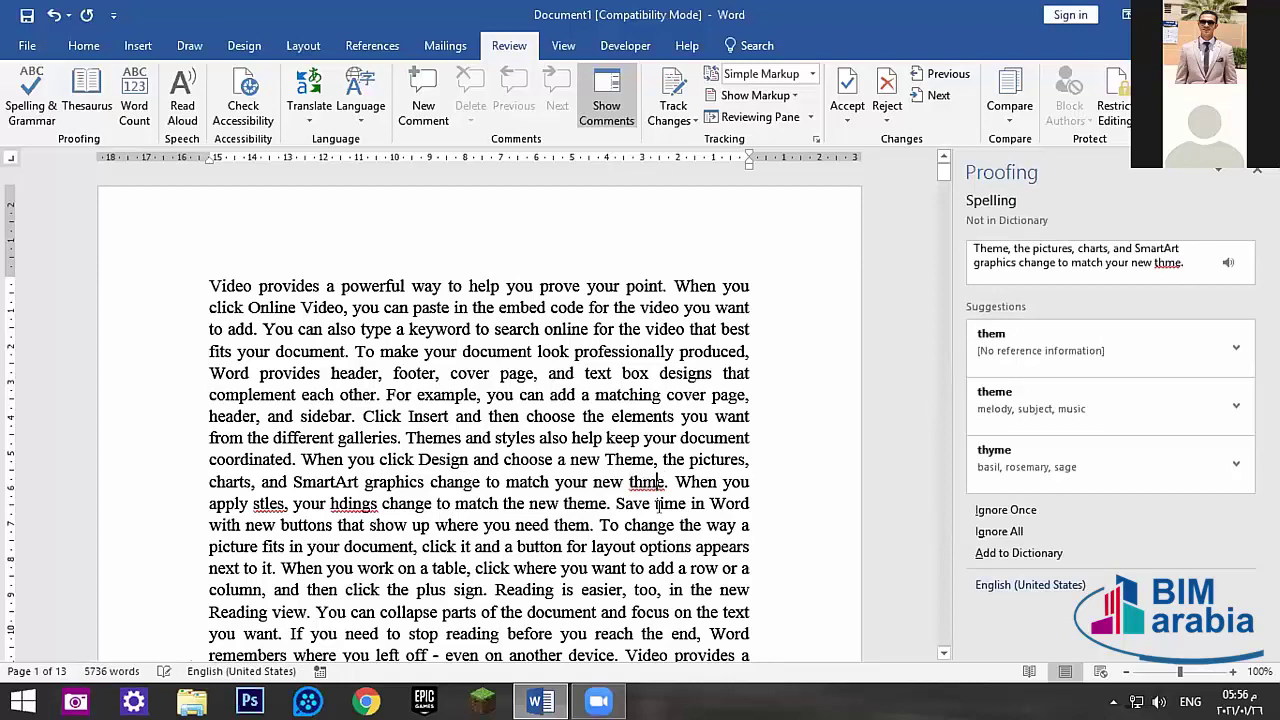
left_click(1236, 334)
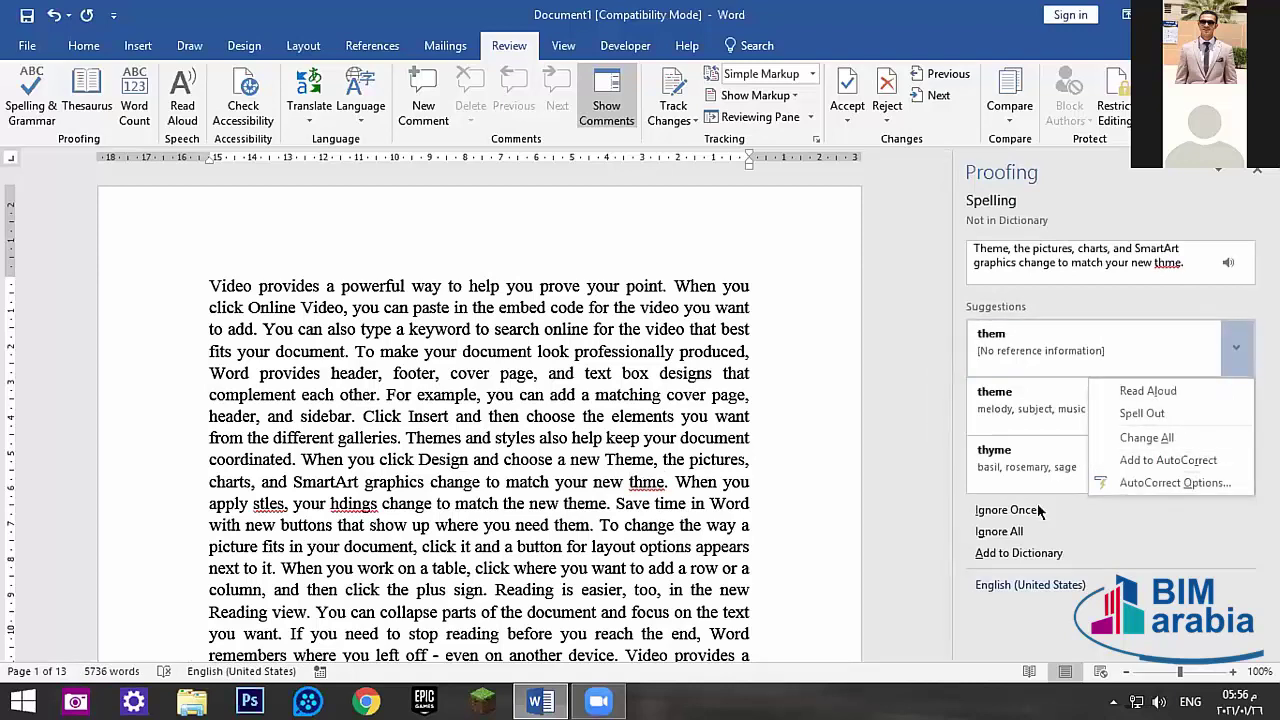
left_click(1178, 461)
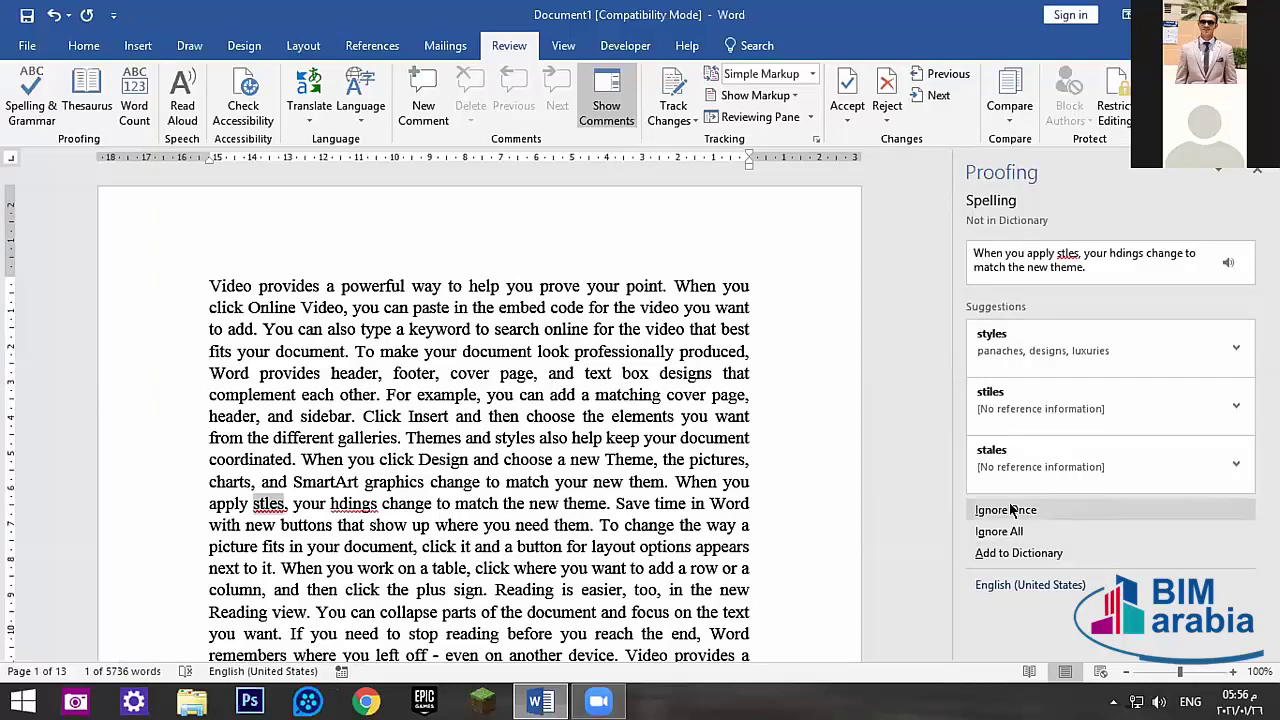
left_click(280, 525)
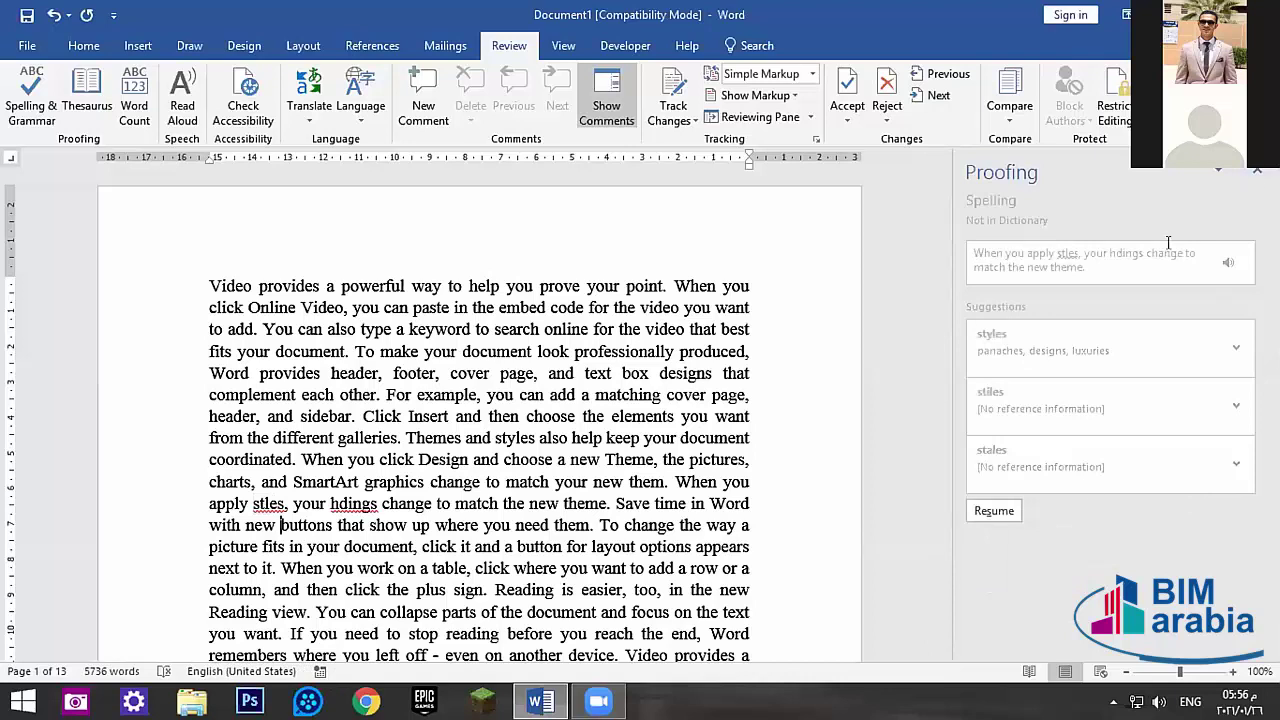
left_click(1257, 170)
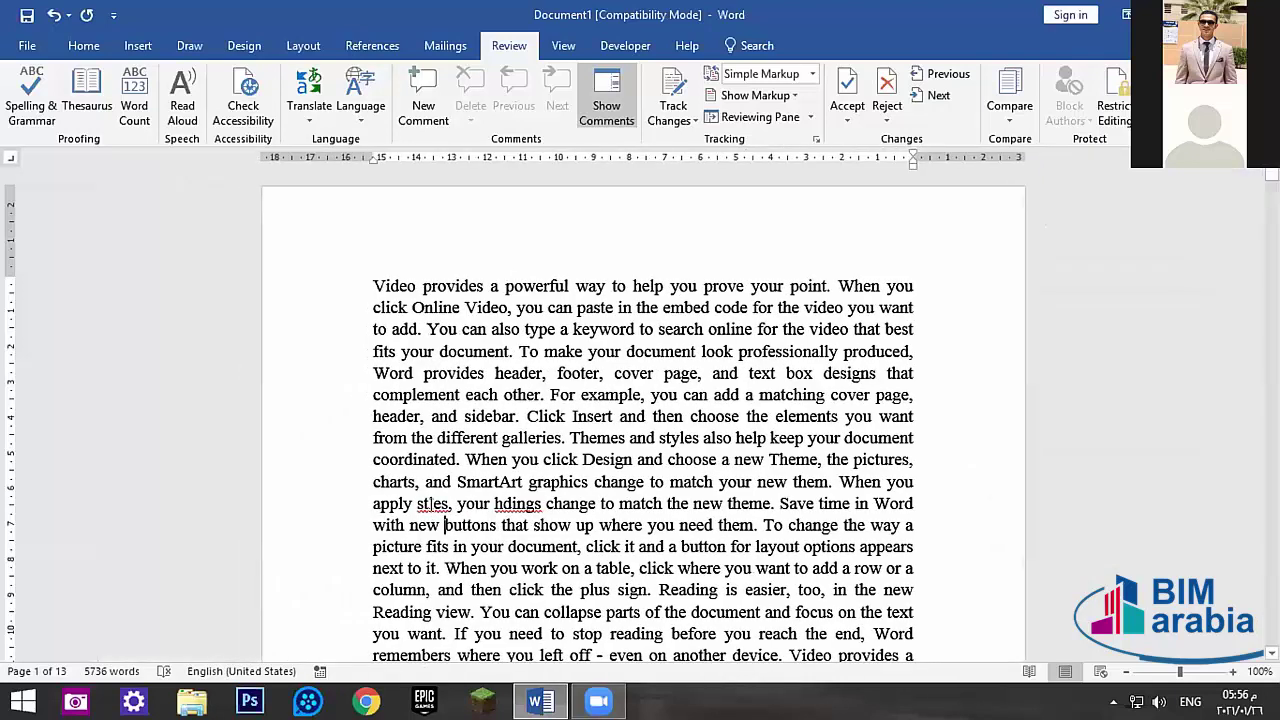
- Review the spelling suggestions for stles, choosing Ignore All once
right_click(433, 503)
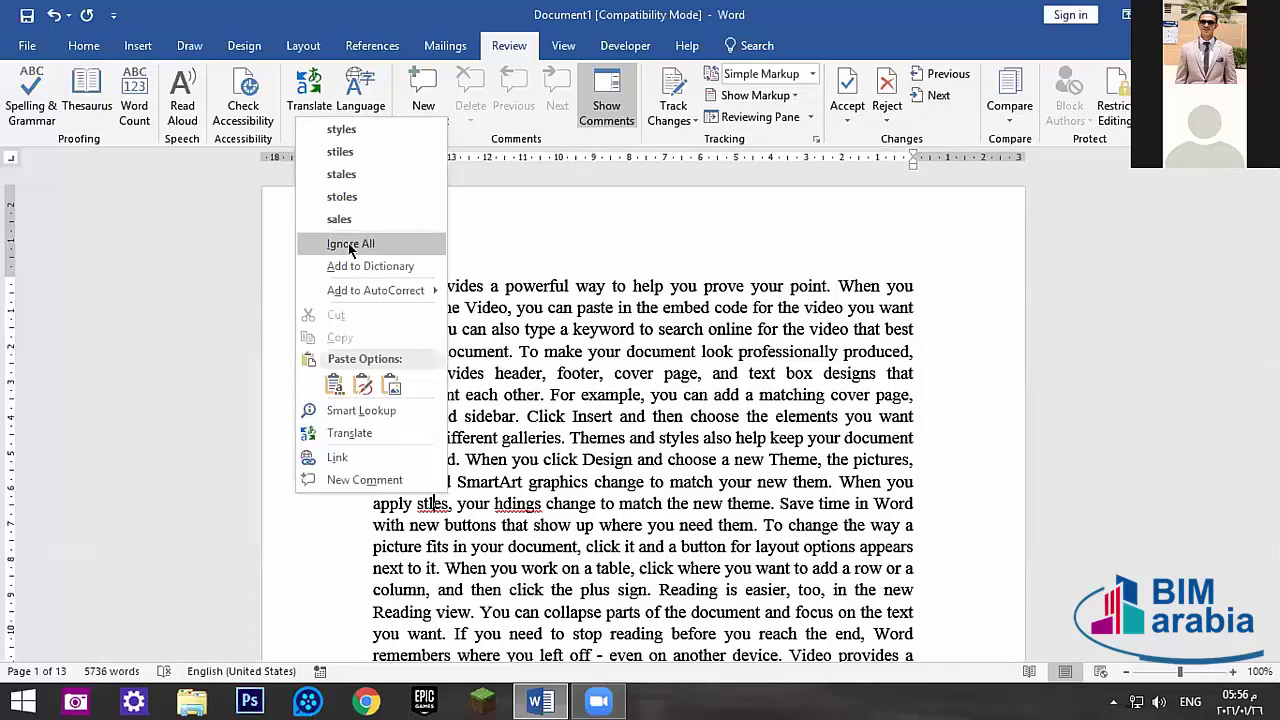
left_click(533, 522)
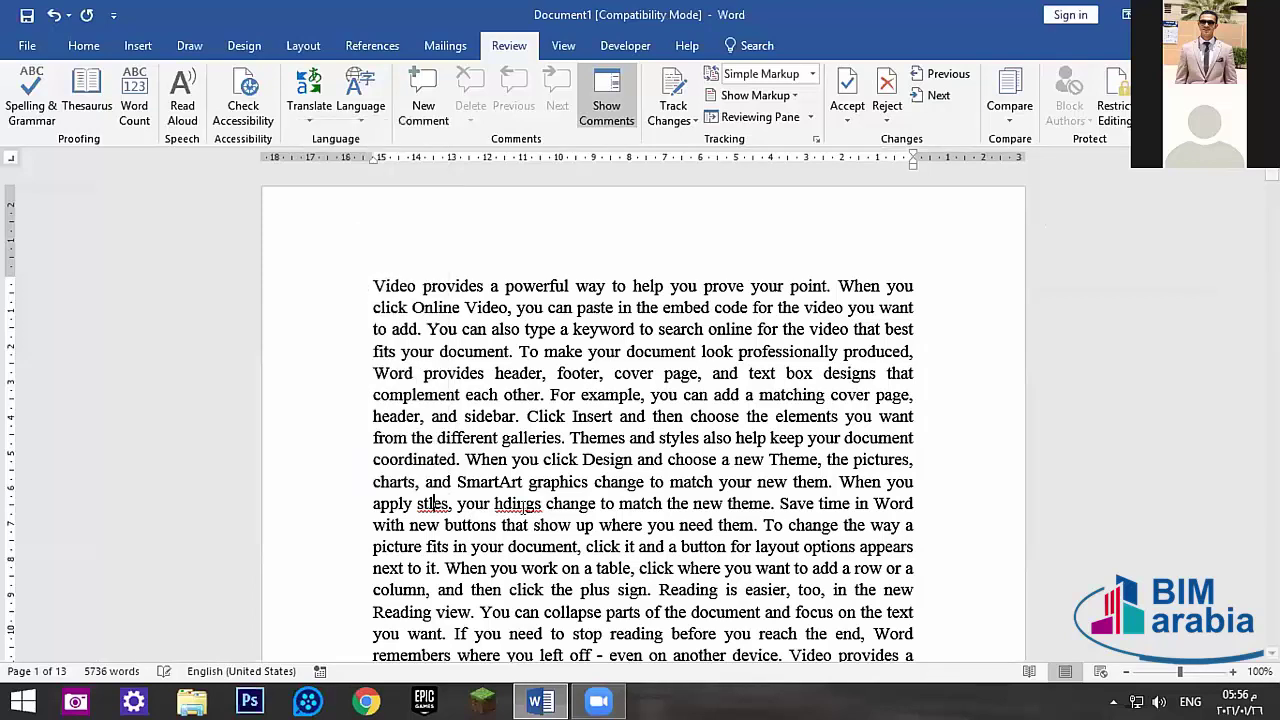
right_click(432, 503)
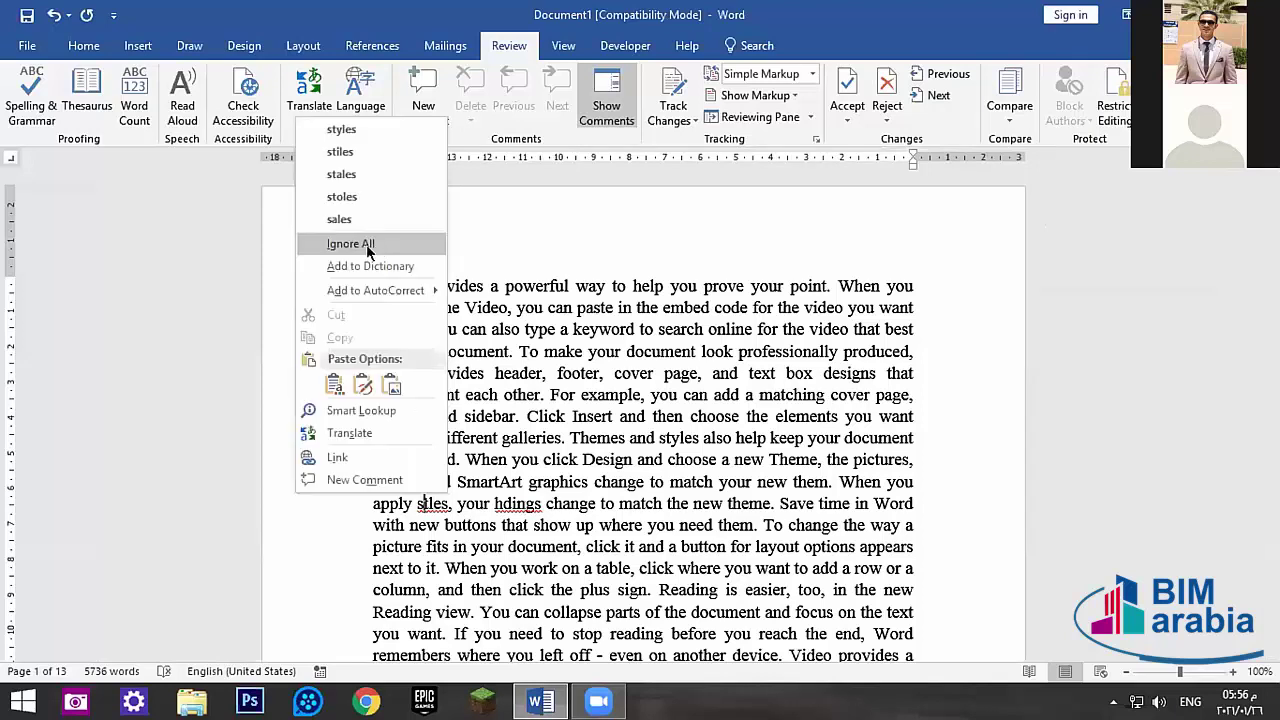
left_click(472, 544)
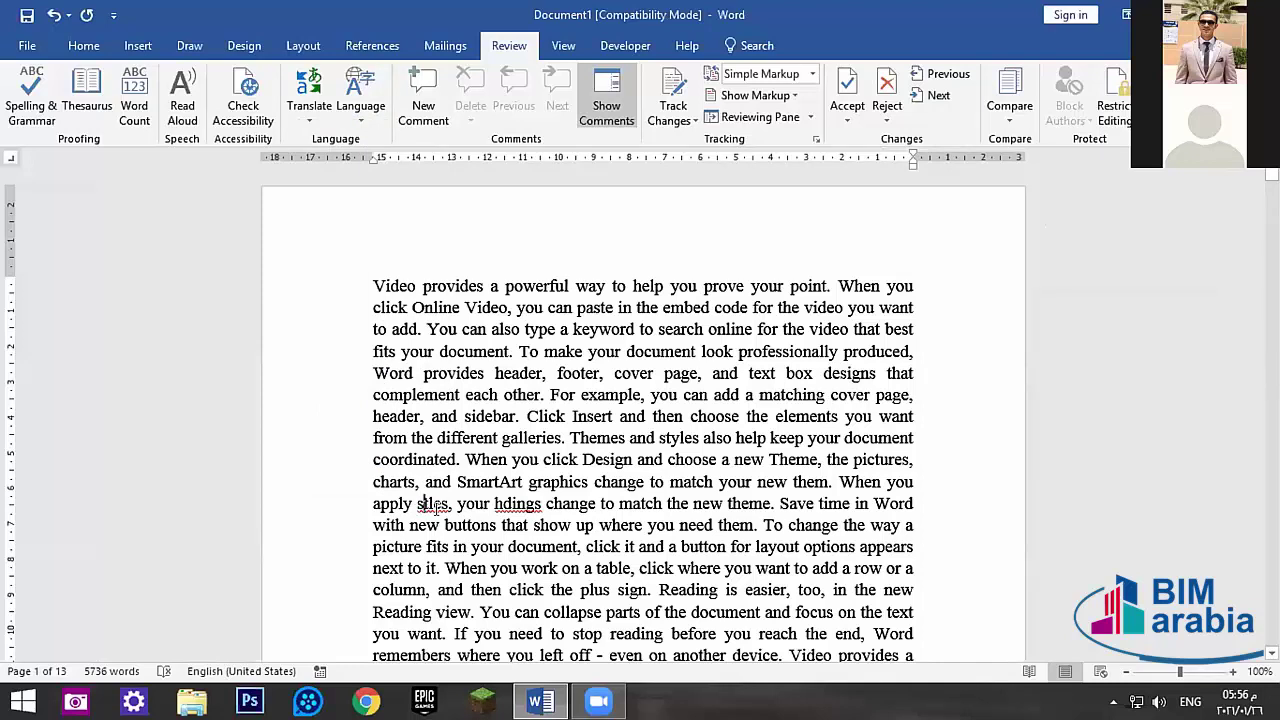
right_click(426, 509)
left_click(348, 244)
double_click(424, 500)
right_click(432, 502)
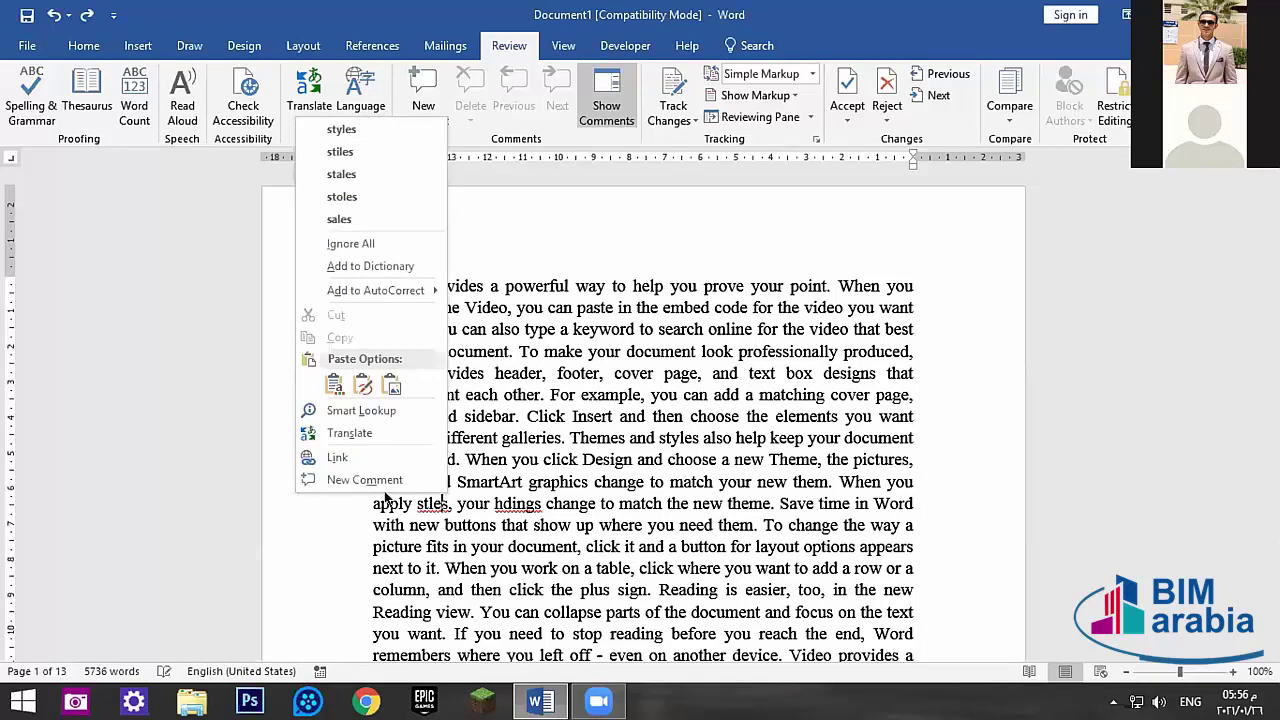
left_click(484, 510)
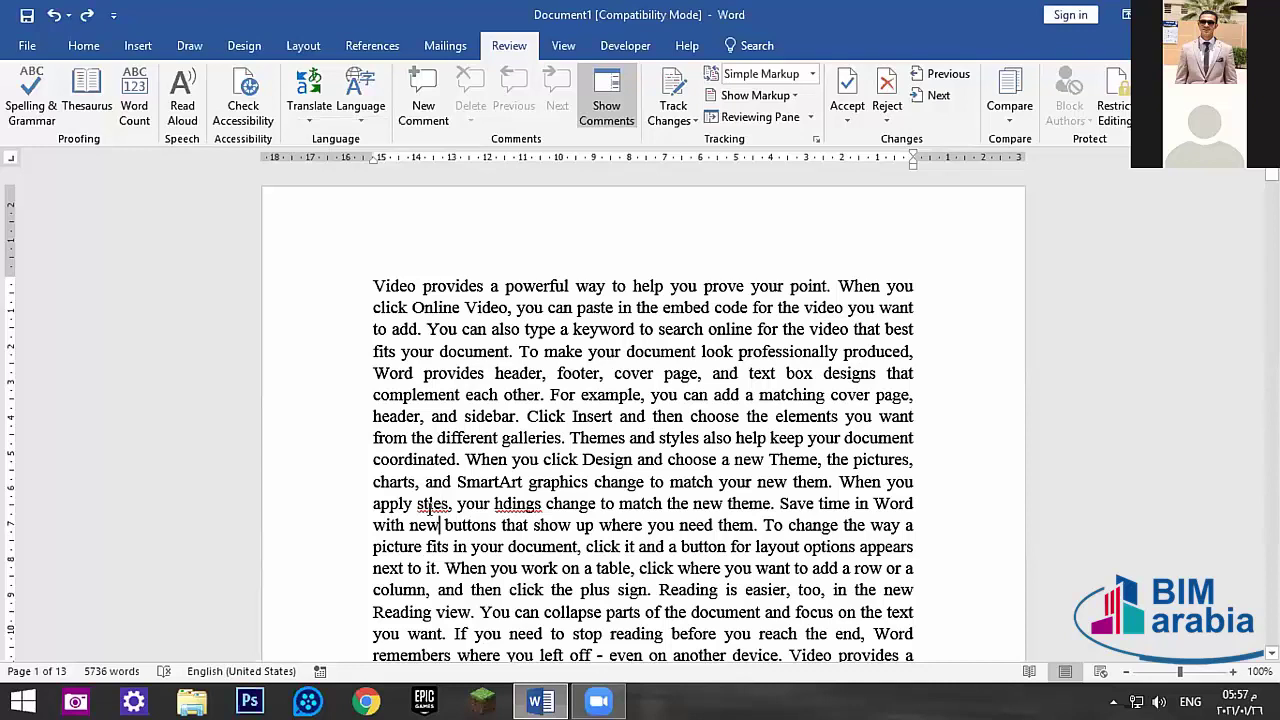
- Replace stles with styles from the right-click suggestions, then bring up suggestions for hdings
right_click(439, 518)
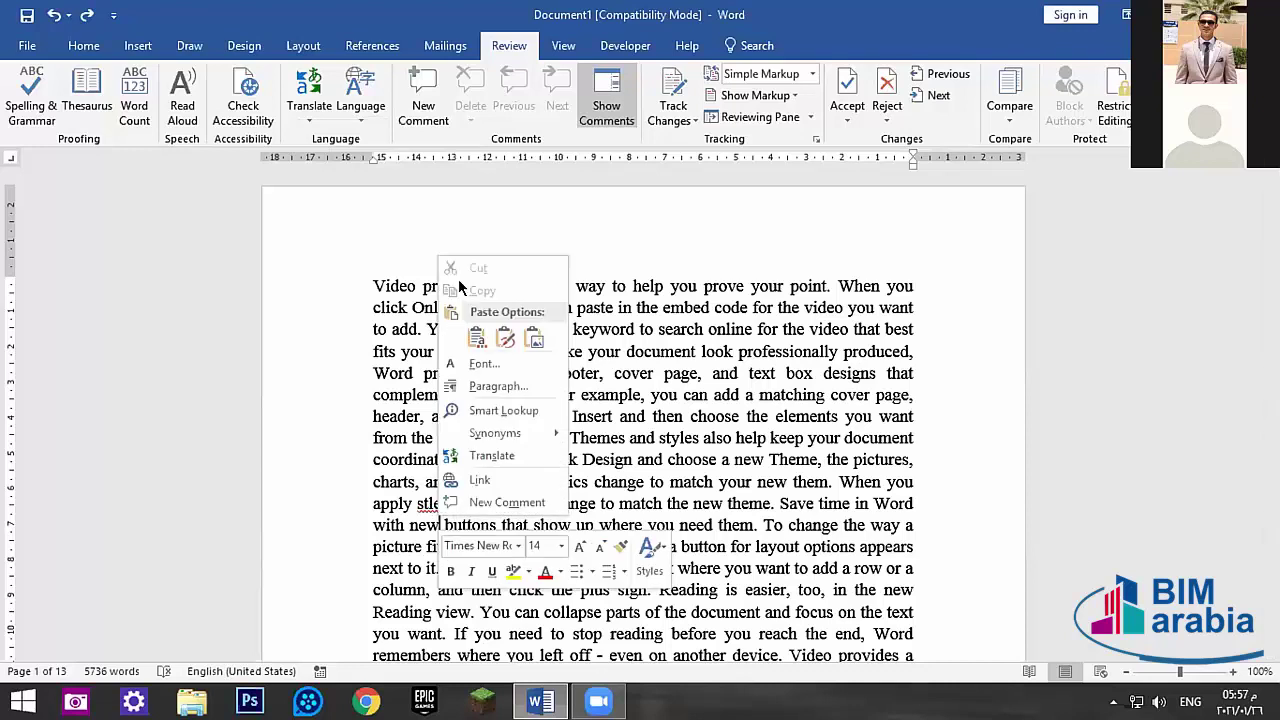
key("Escape")
right_click(440, 503)
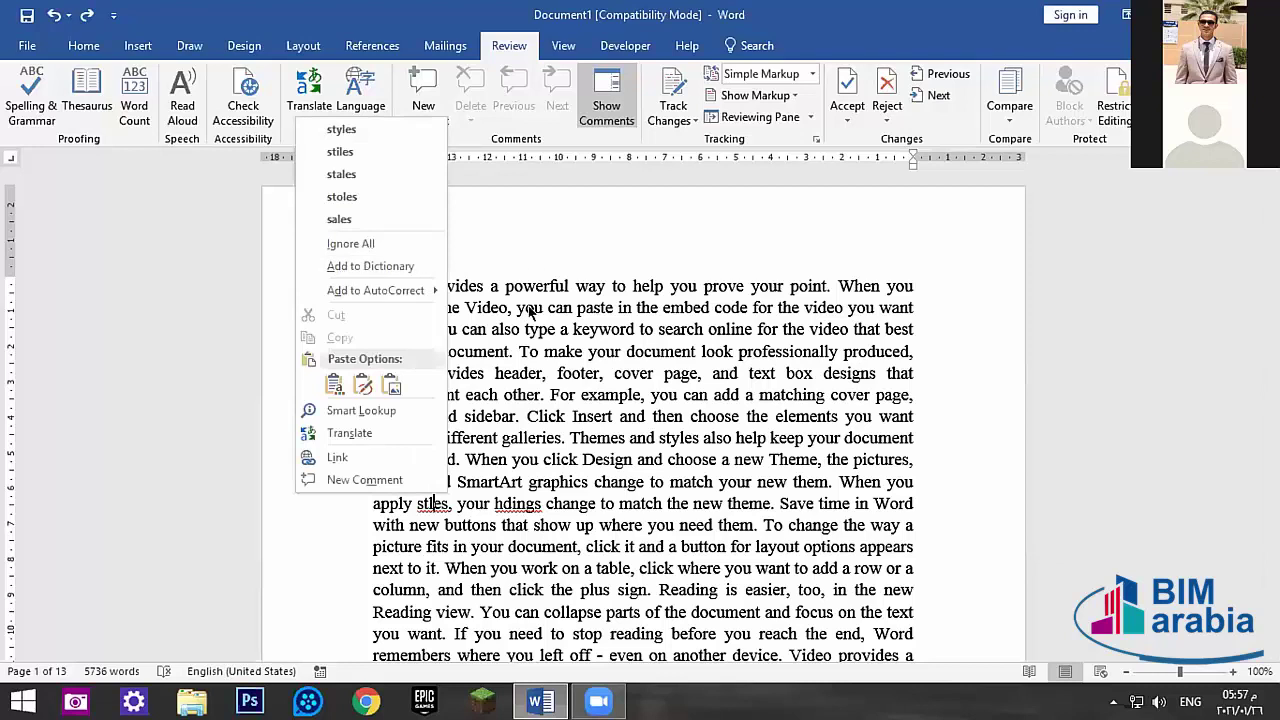
key("Escape")
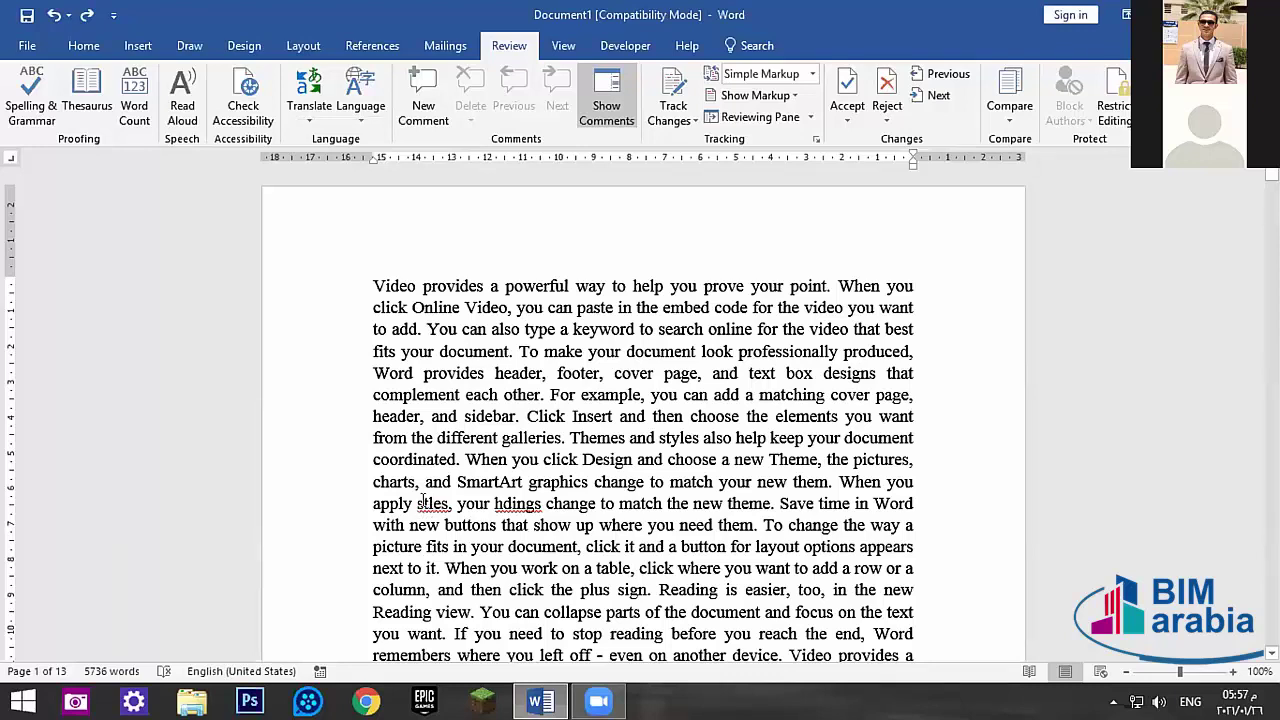
right_click(421, 502)
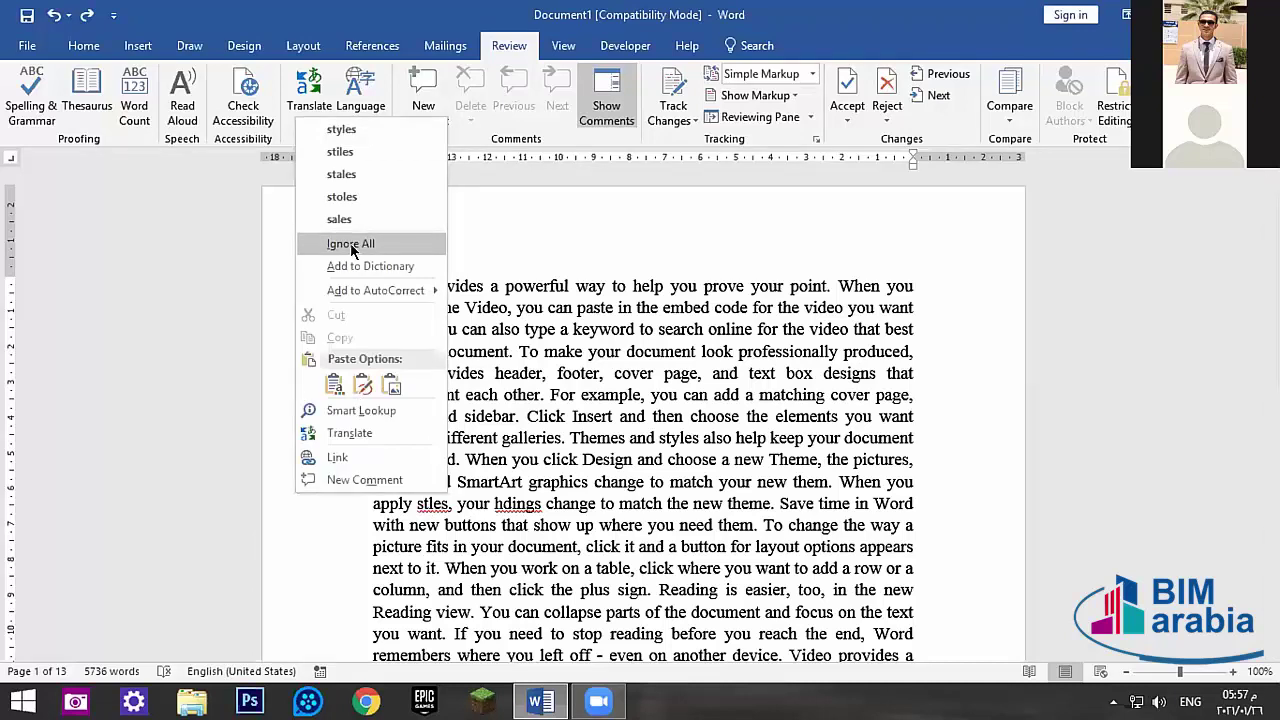
left_click(432, 503)
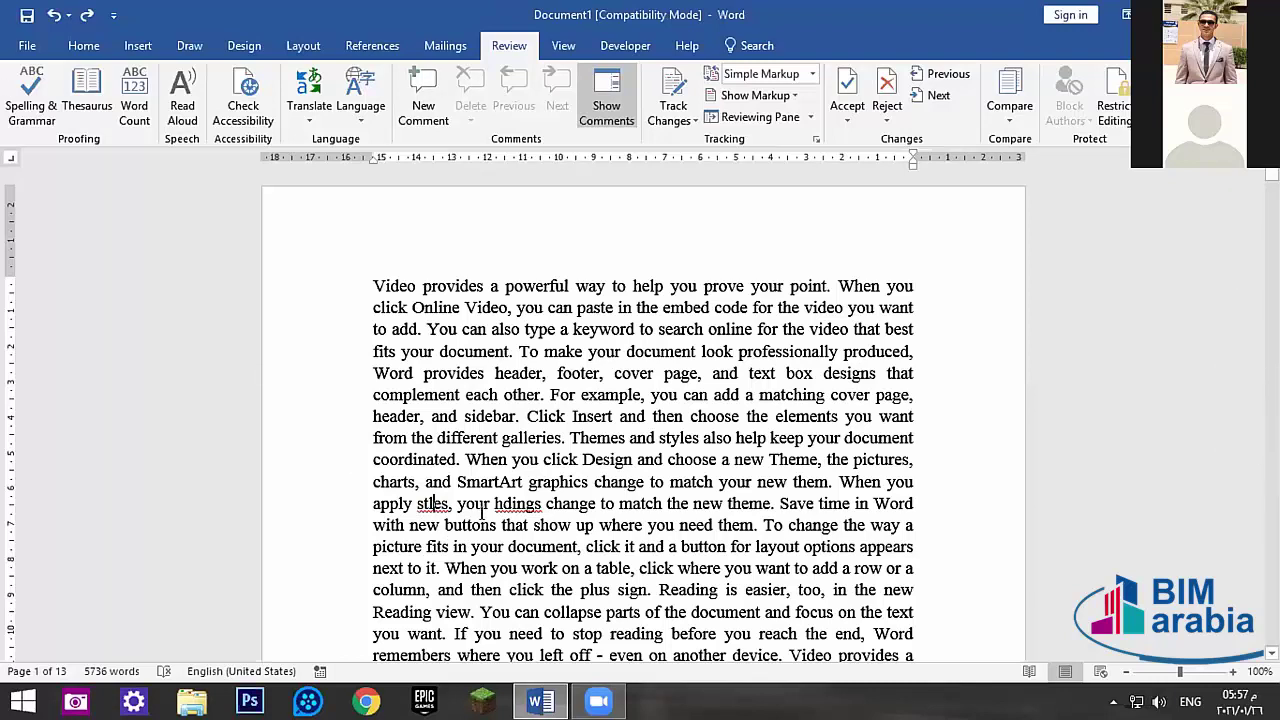
right_click(432, 502)
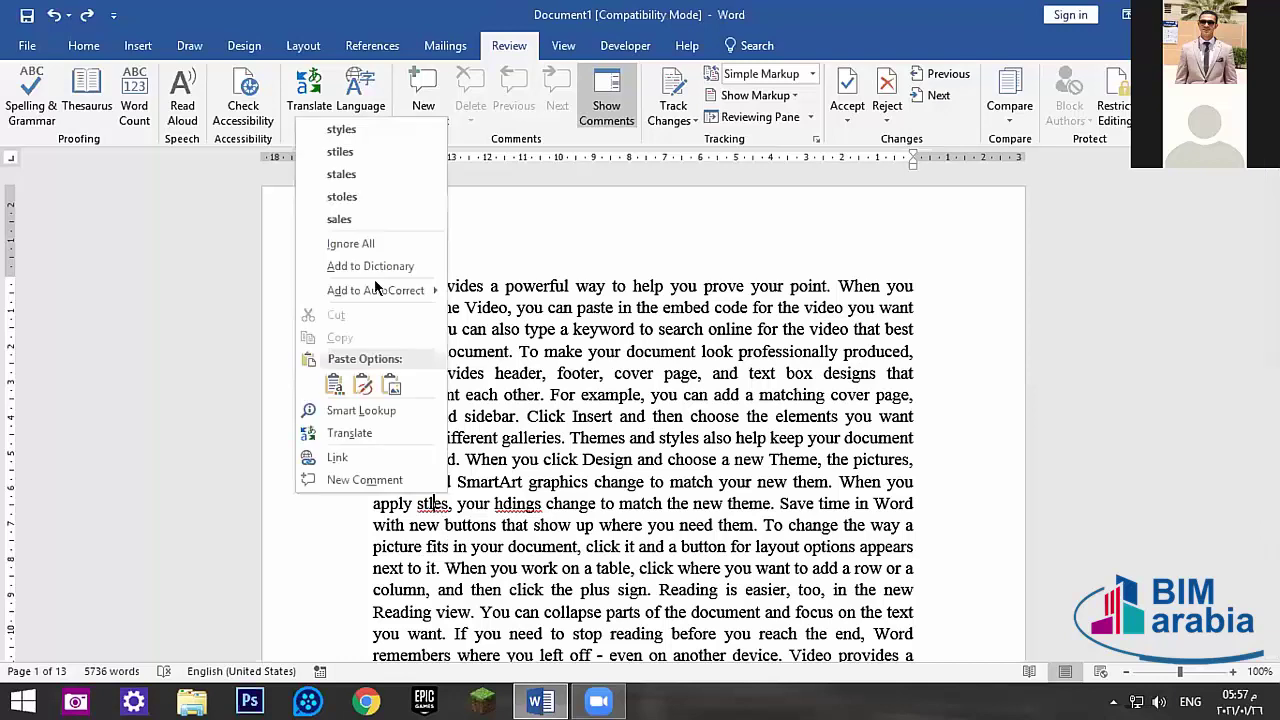
left_click(648, 419)
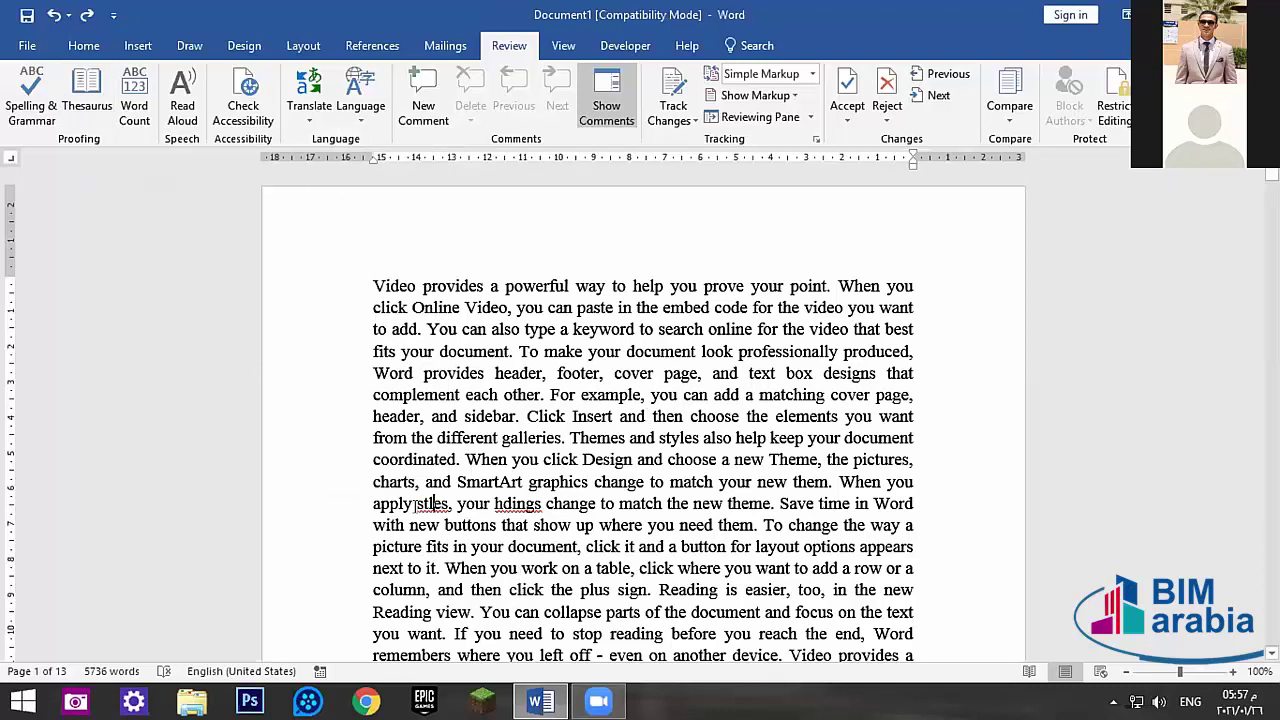
right_click(415, 503)
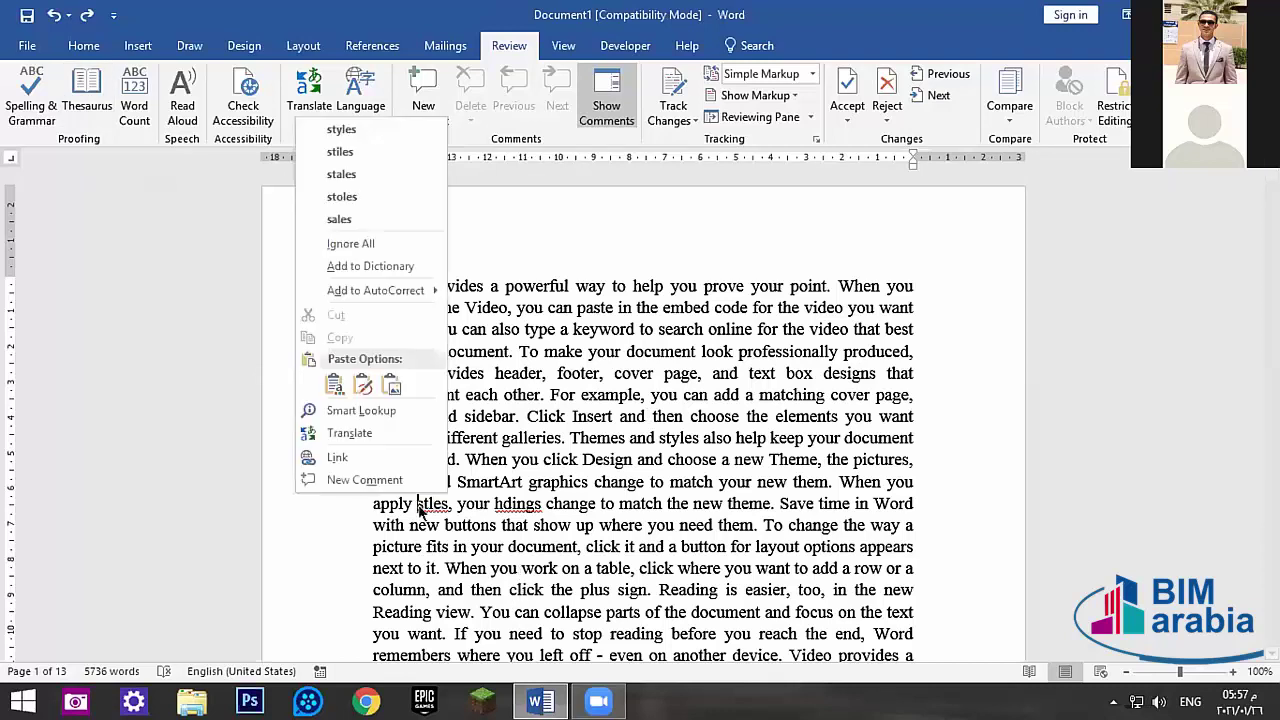
left_click(340, 129)
right_click(543, 503)
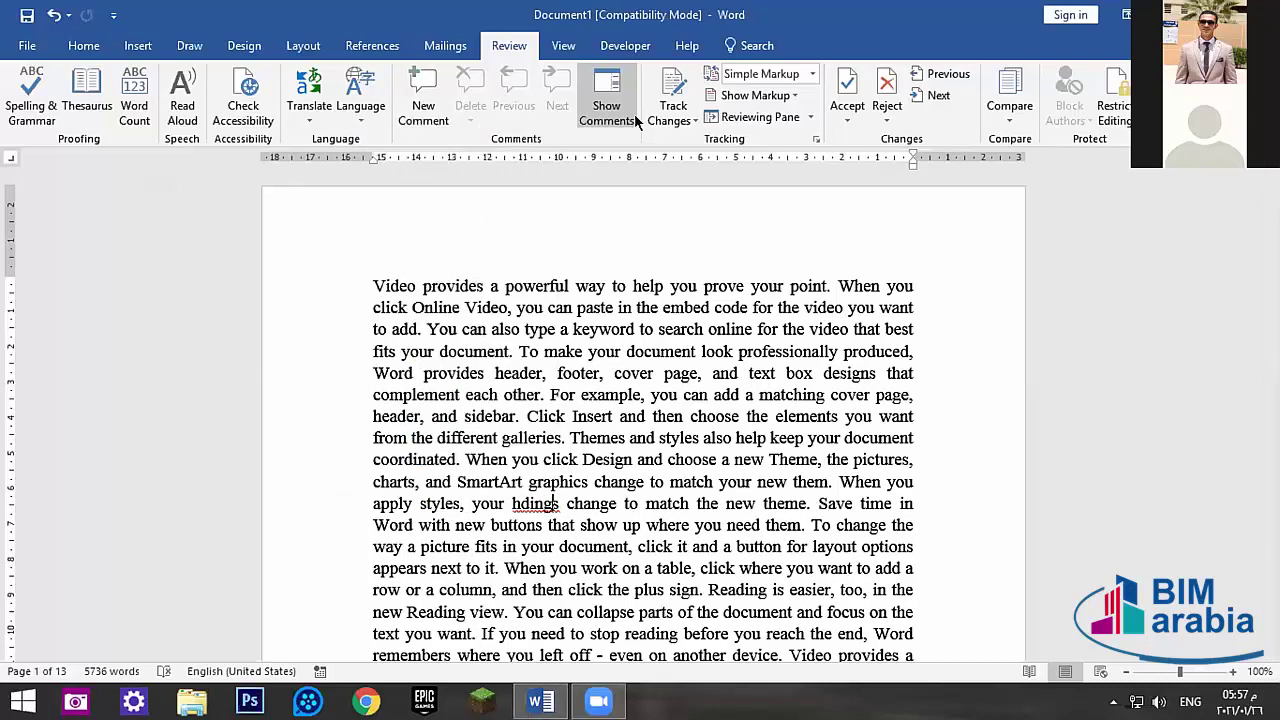
- Type 'ea' after the h in hdings so it reads headings
right_click(527, 506)
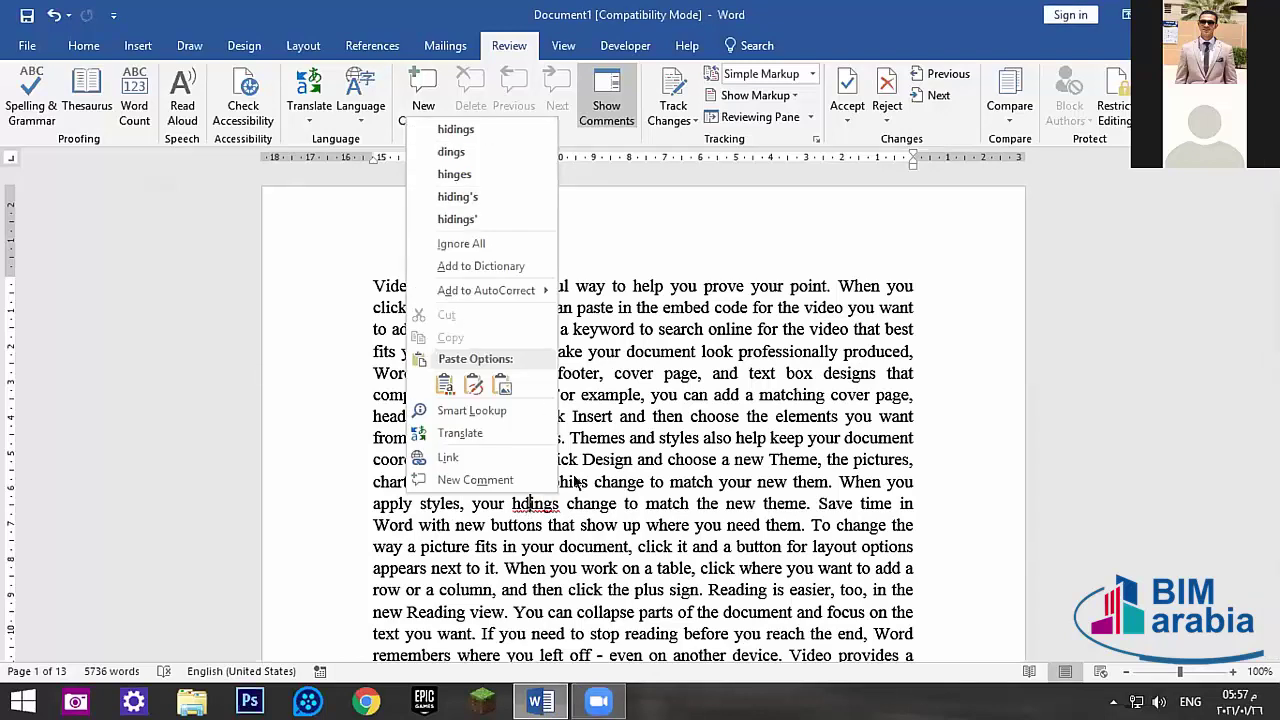
left_click(568, 508)
type("ea")
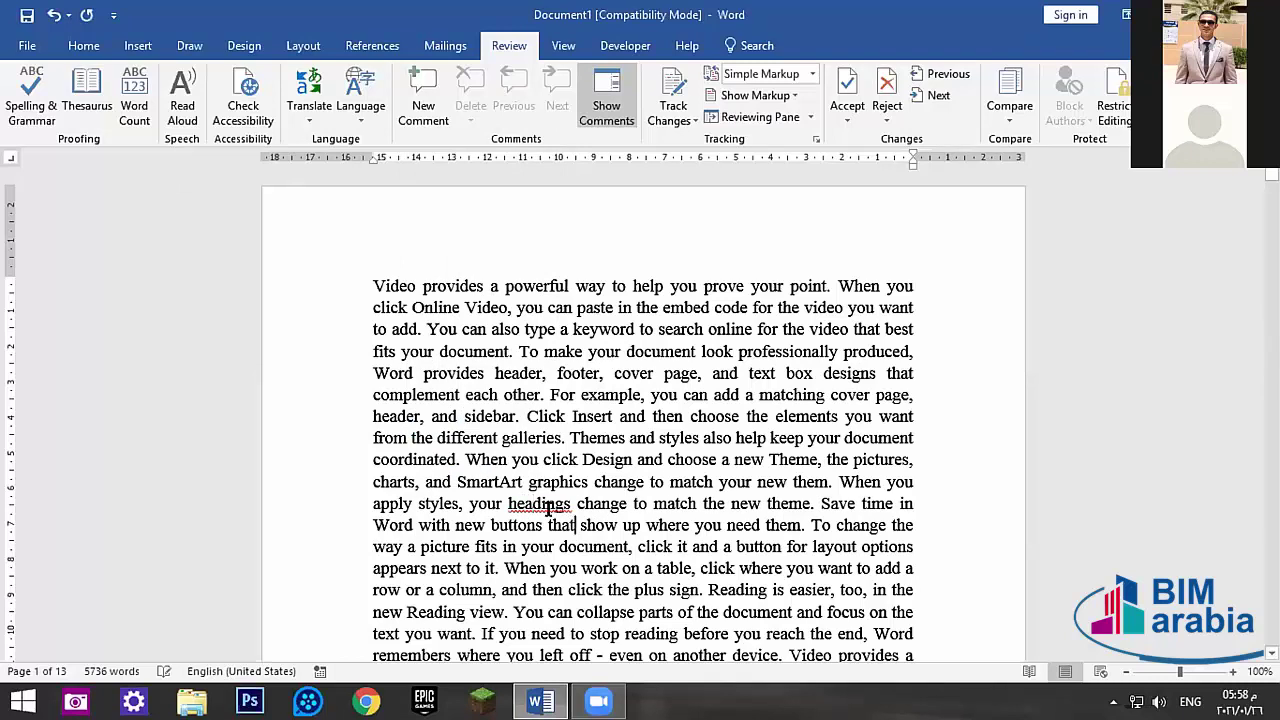
- Check the shortcut menu on the corrected headings, leaving the caret inside the word
right_click(553, 516)
left_click(483, 510)
right_click(534, 509)
key("Escape")
right_click(528, 496)
left_click(508, 511)
scroll(627, 500, "down", 7)
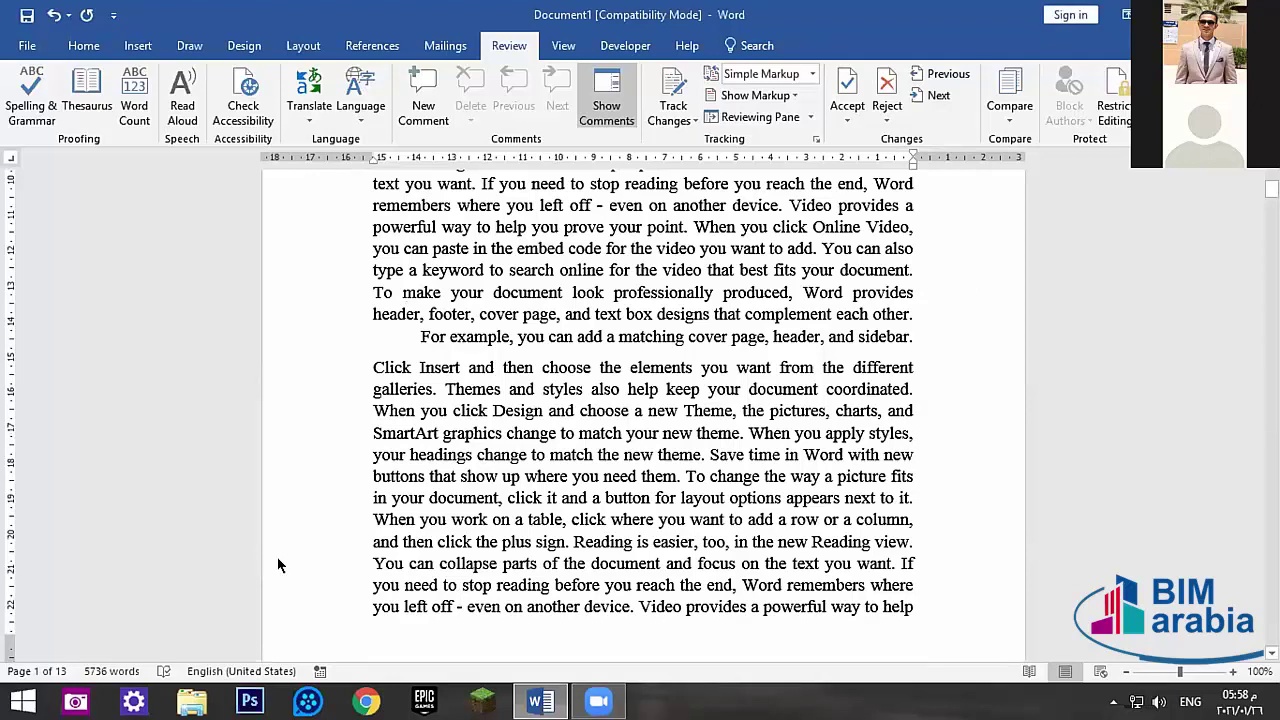
scroll(278, 566, "up", 3)
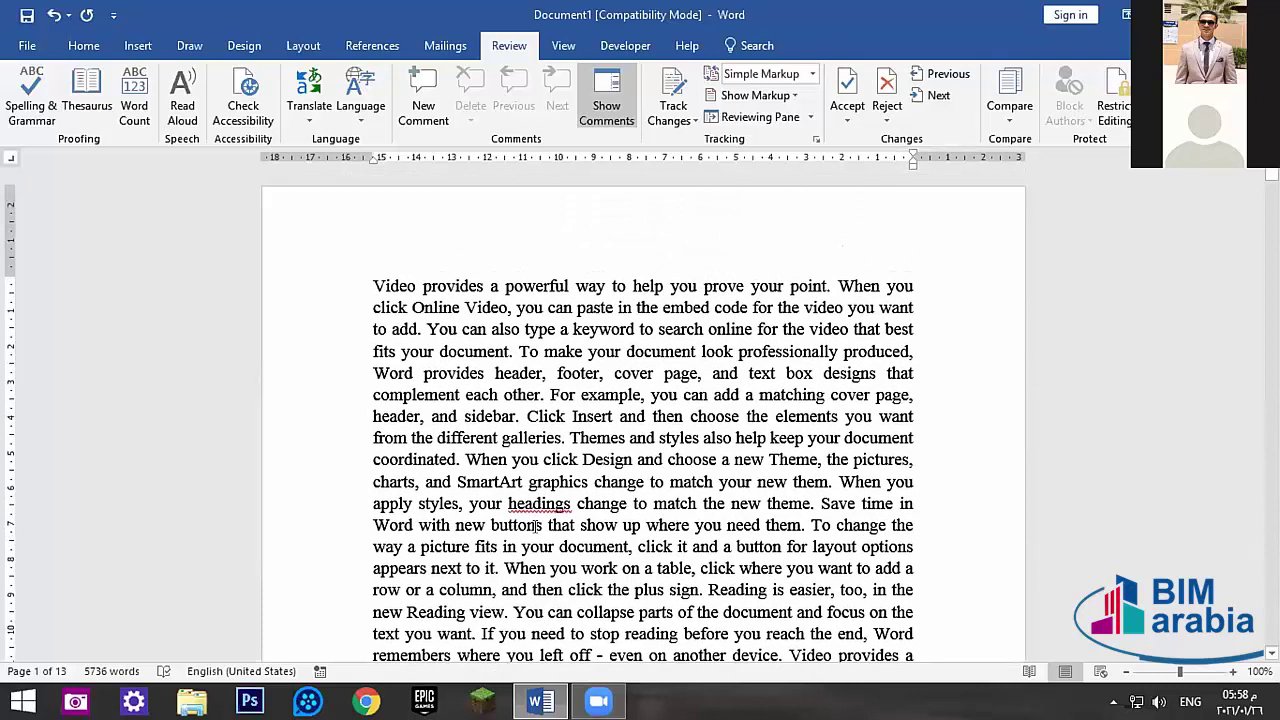
right_click(553, 500)
key("Escape")
left_click(536, 501)
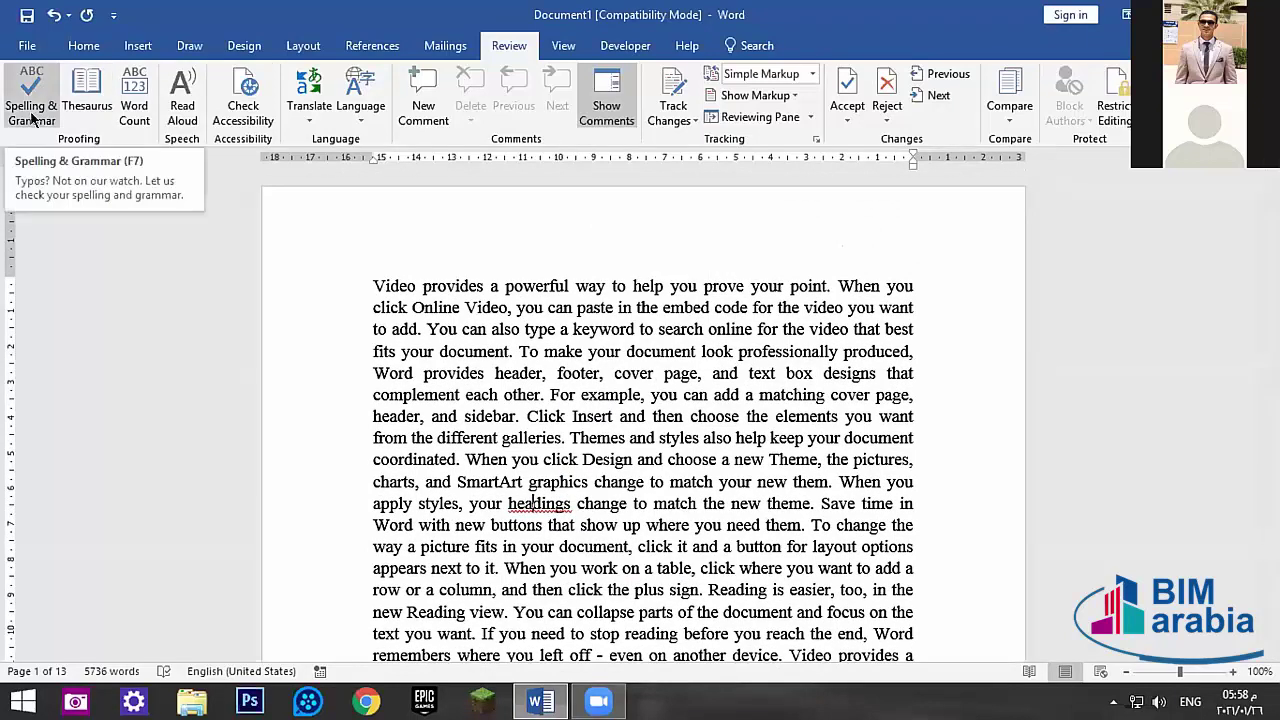
- Open the Thesaurus pane and look up synonyms for Insert
left_click(94, 90)
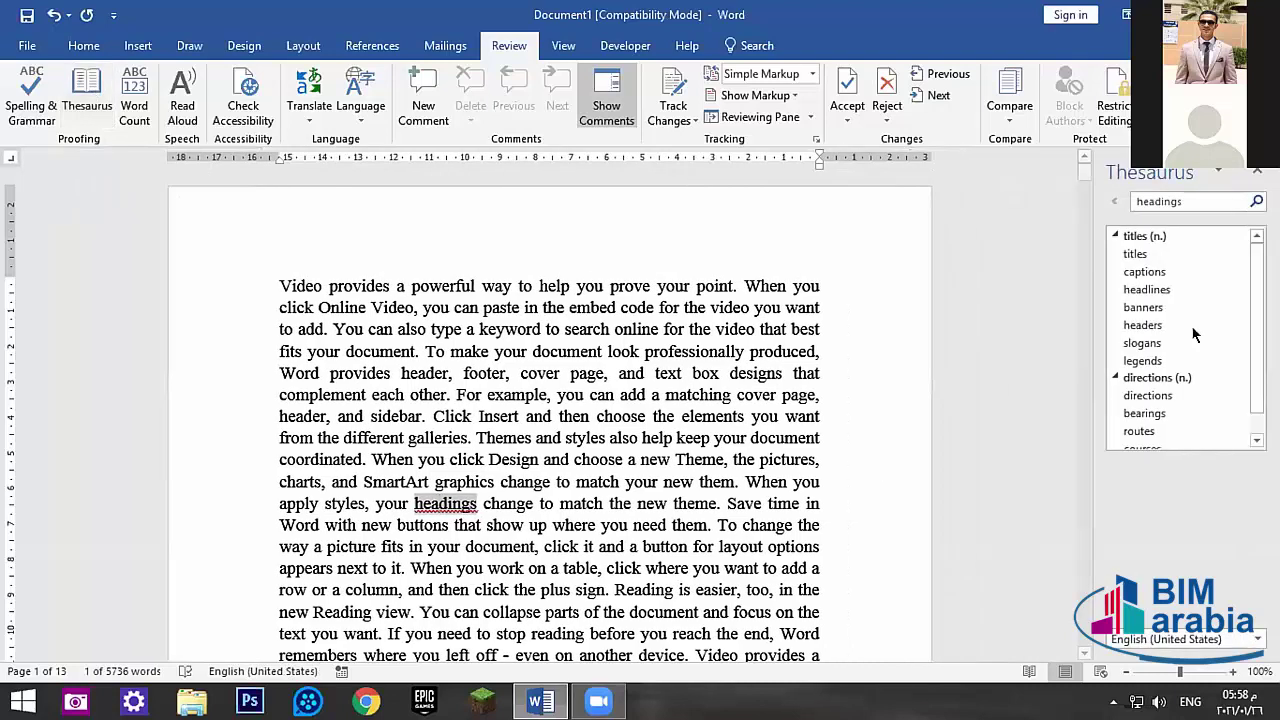
left_click(462, 477)
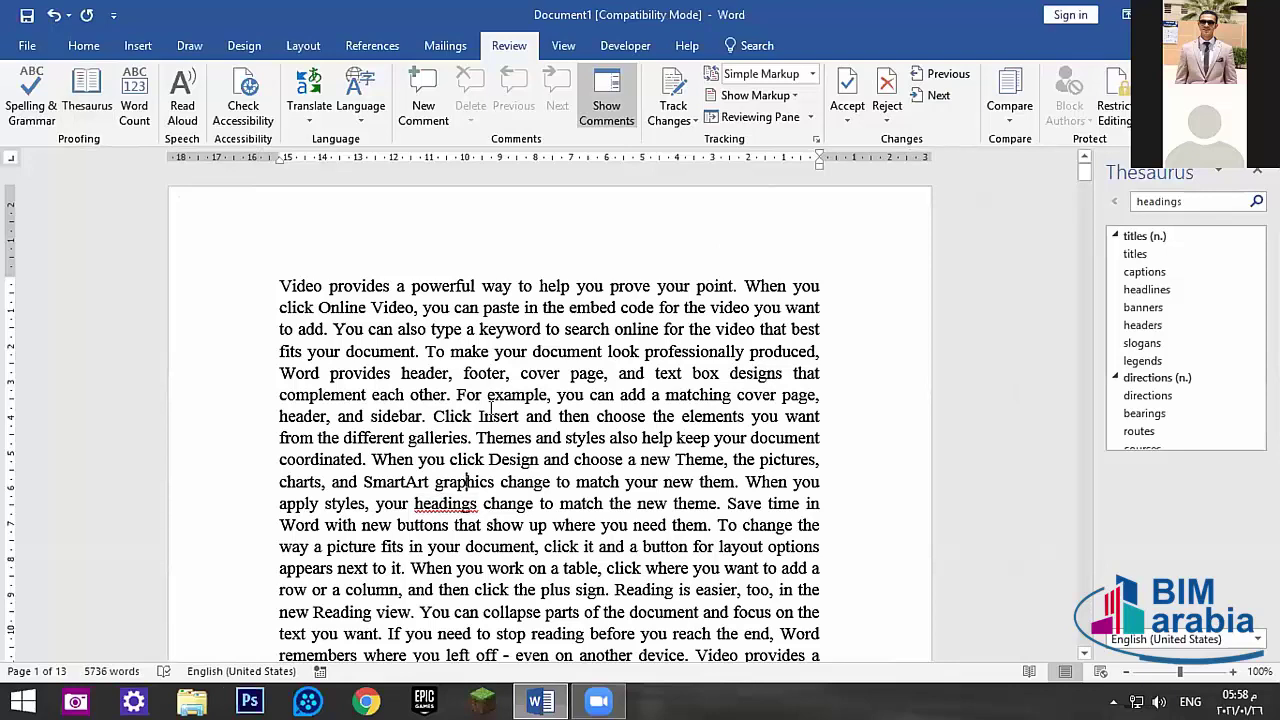
left_click(94, 88)
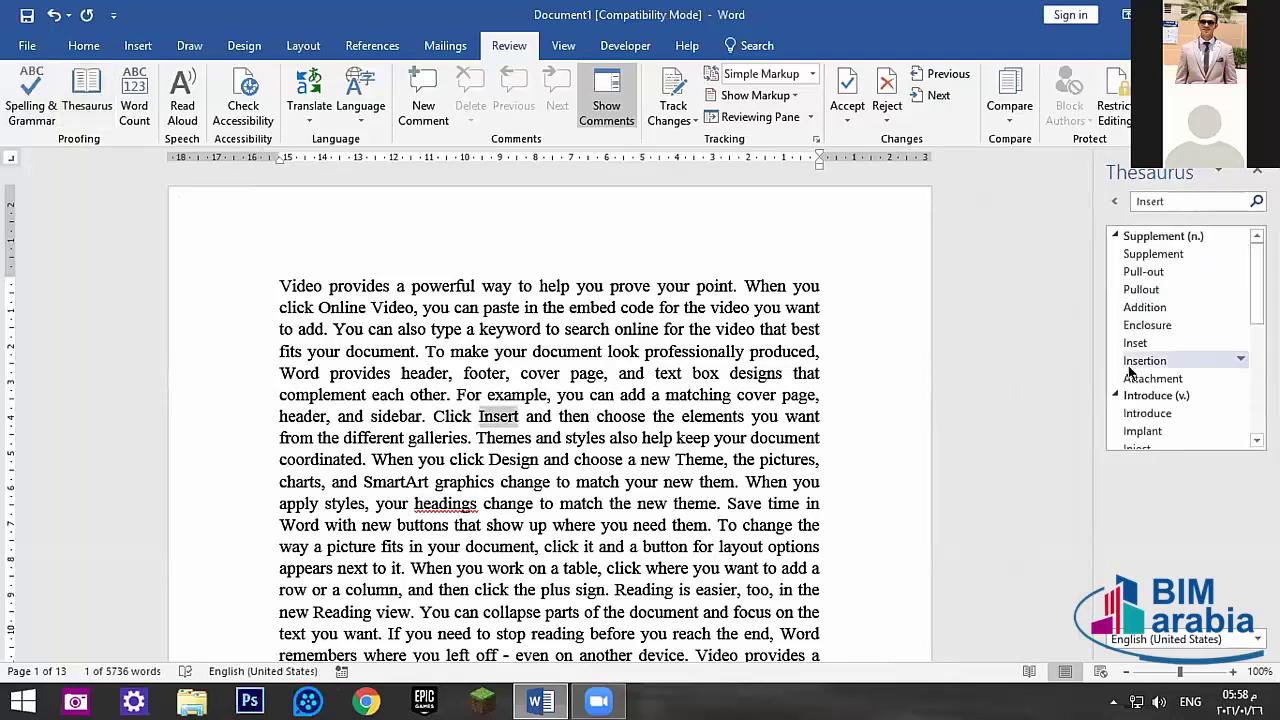
scroll(1140, 400, "down", 4)
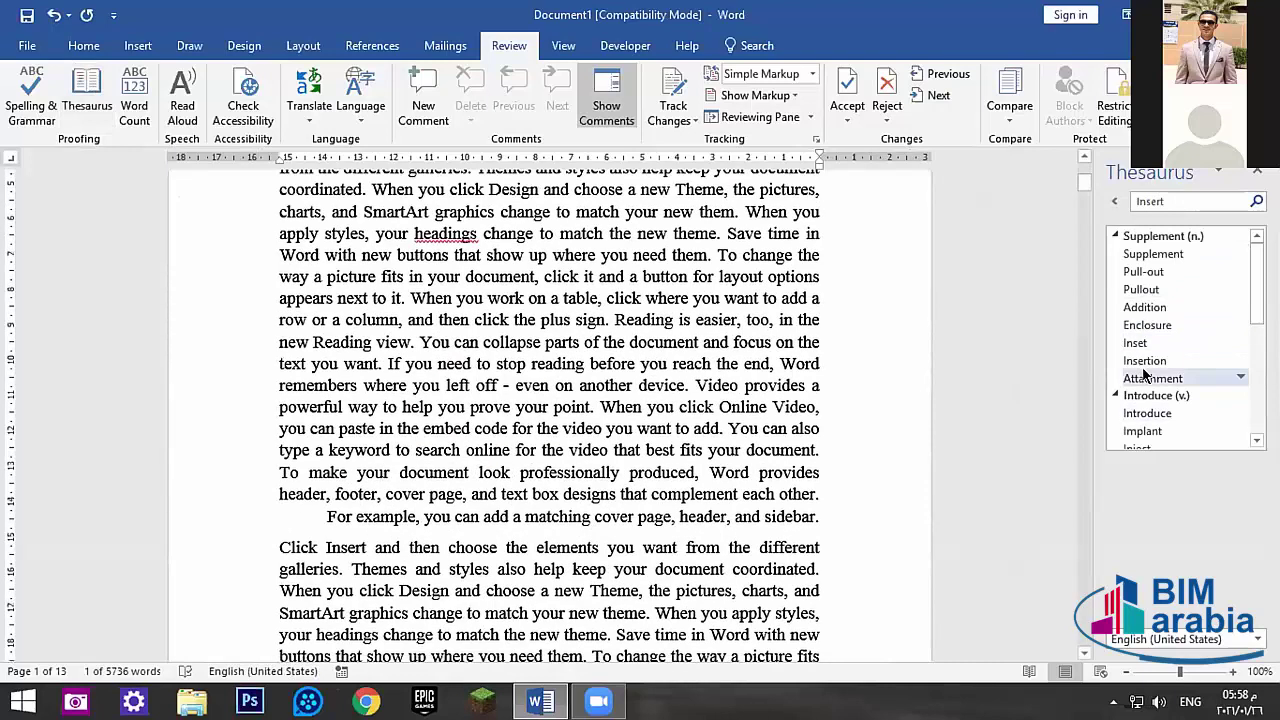
scroll(1160, 330, "up", 4)
left_click_drag(1250, 258, 1220, 237)
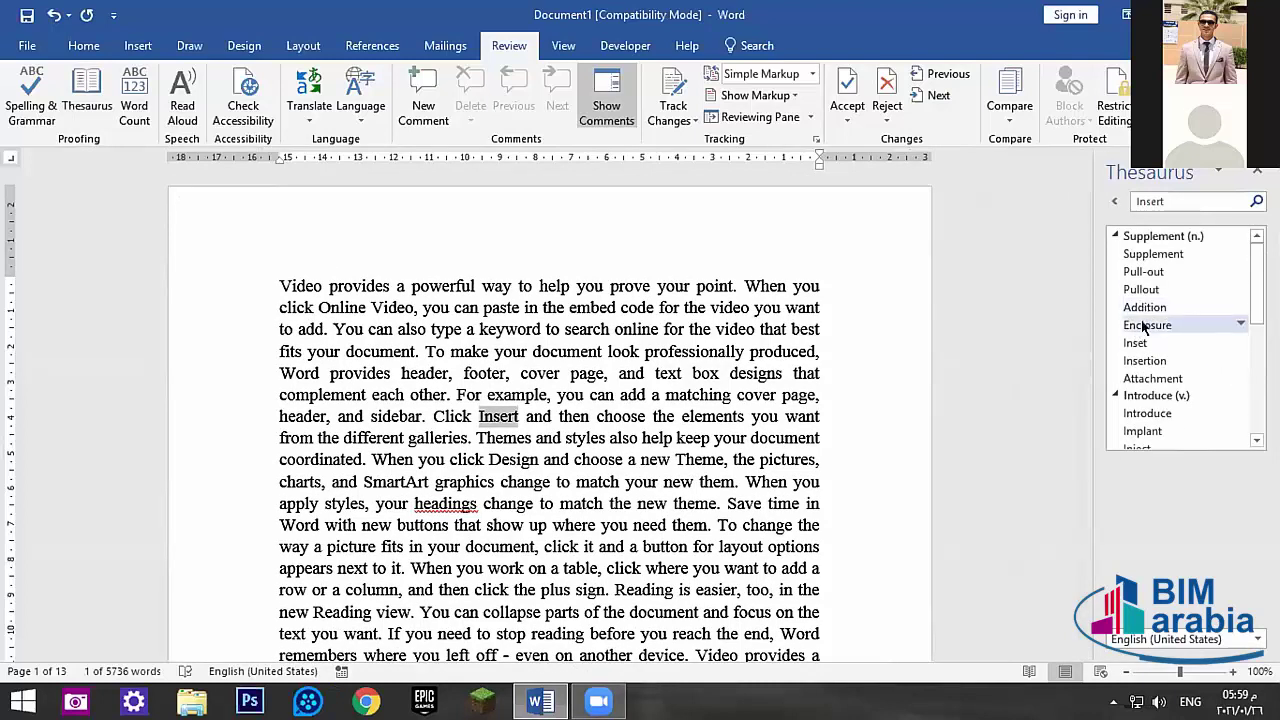
scroll(1175, 378, "down", 2)
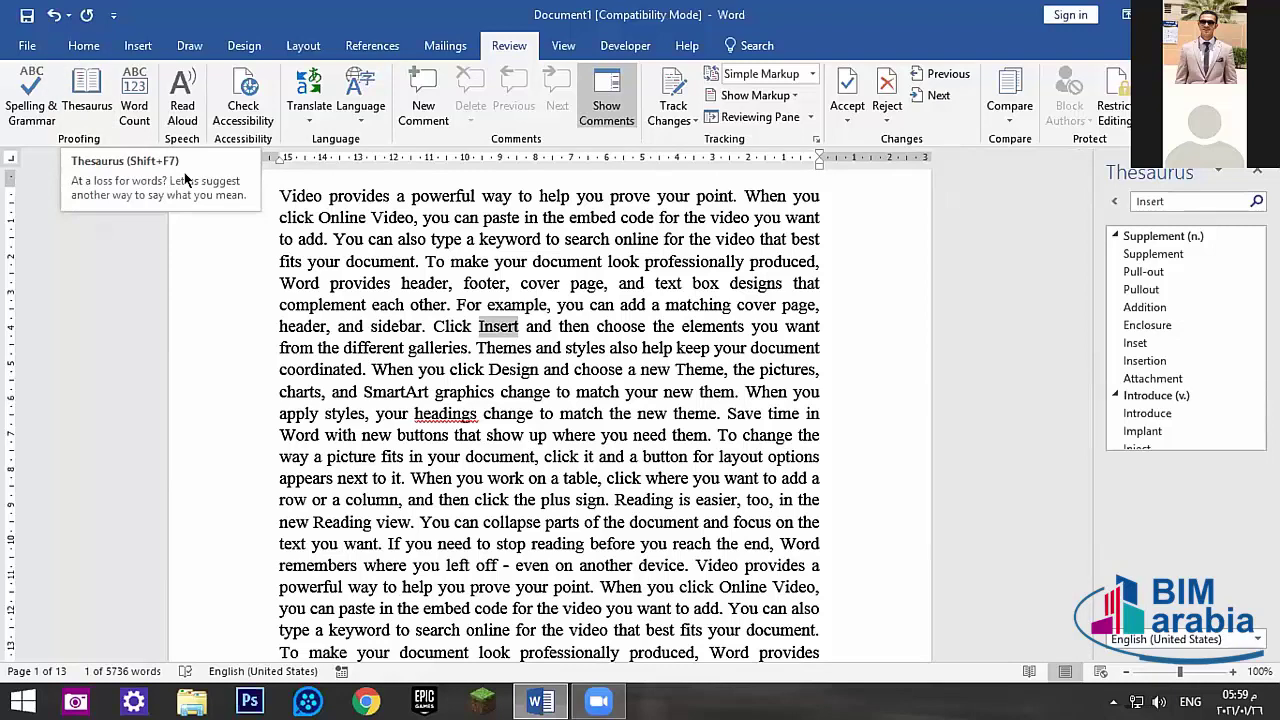
- Show Word Count statistics: 13 pages, 5,736 words, 18 paragraphs, 432 lines
left_click(278, 283)
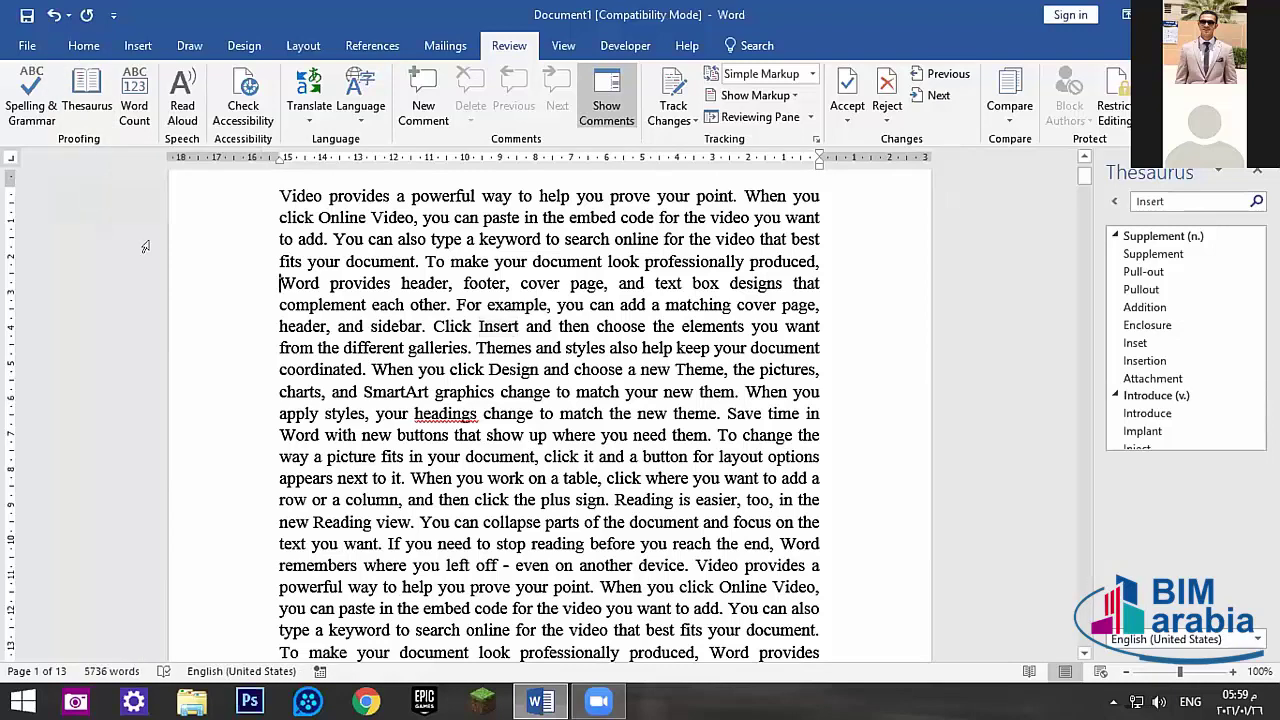
scroll(150, 240, "up", 2)
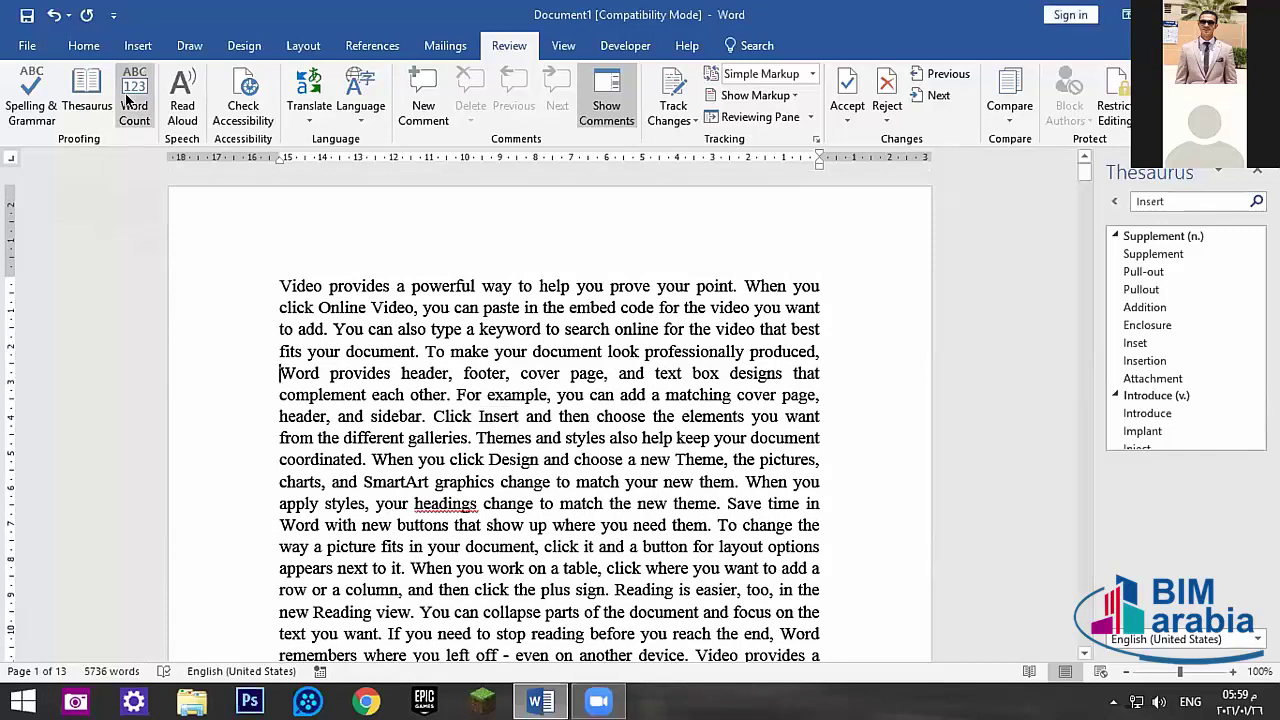
left_click(128, 92)
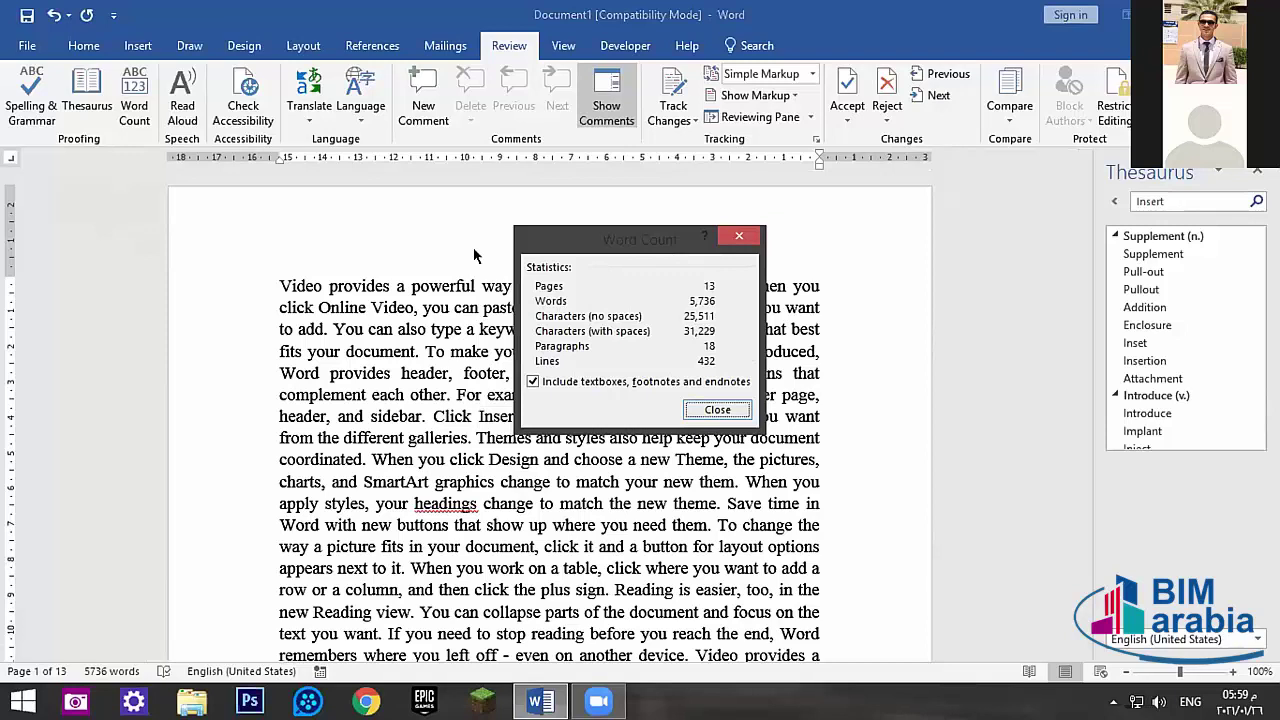
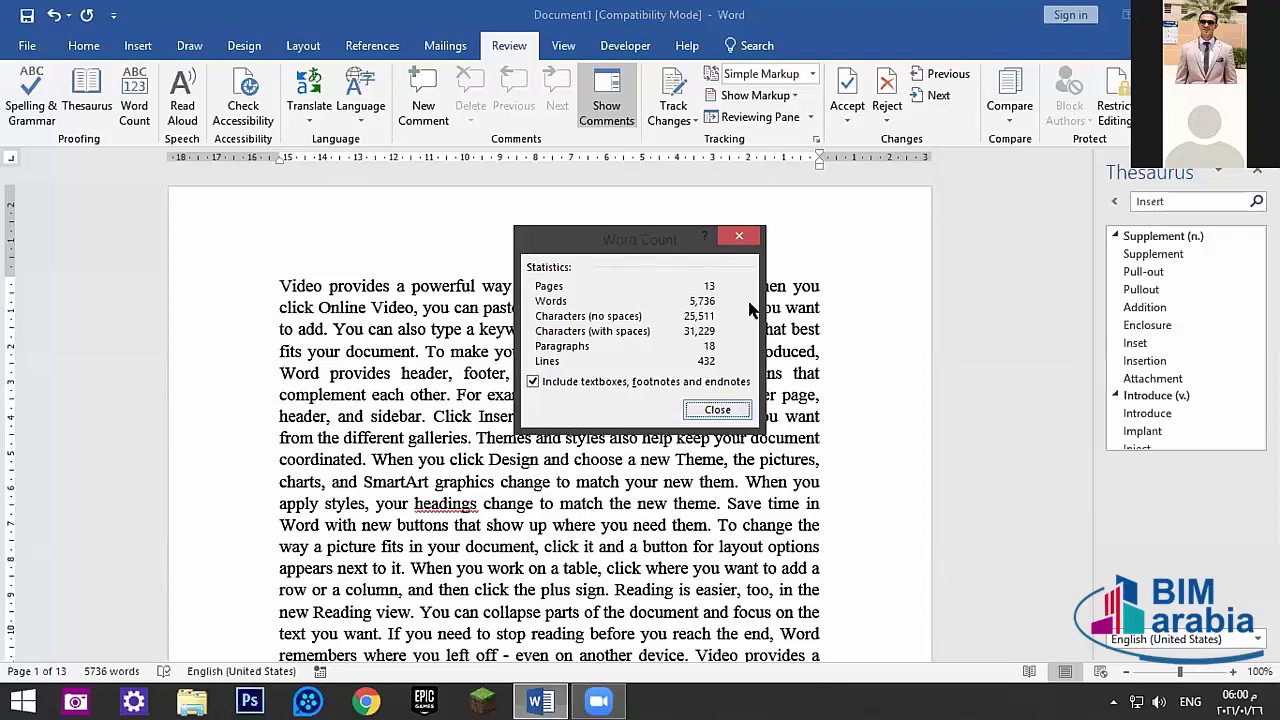
- Close the Word Count statistics, try Read Aloud, and close the Thesaurus pane
left_click(716, 410)
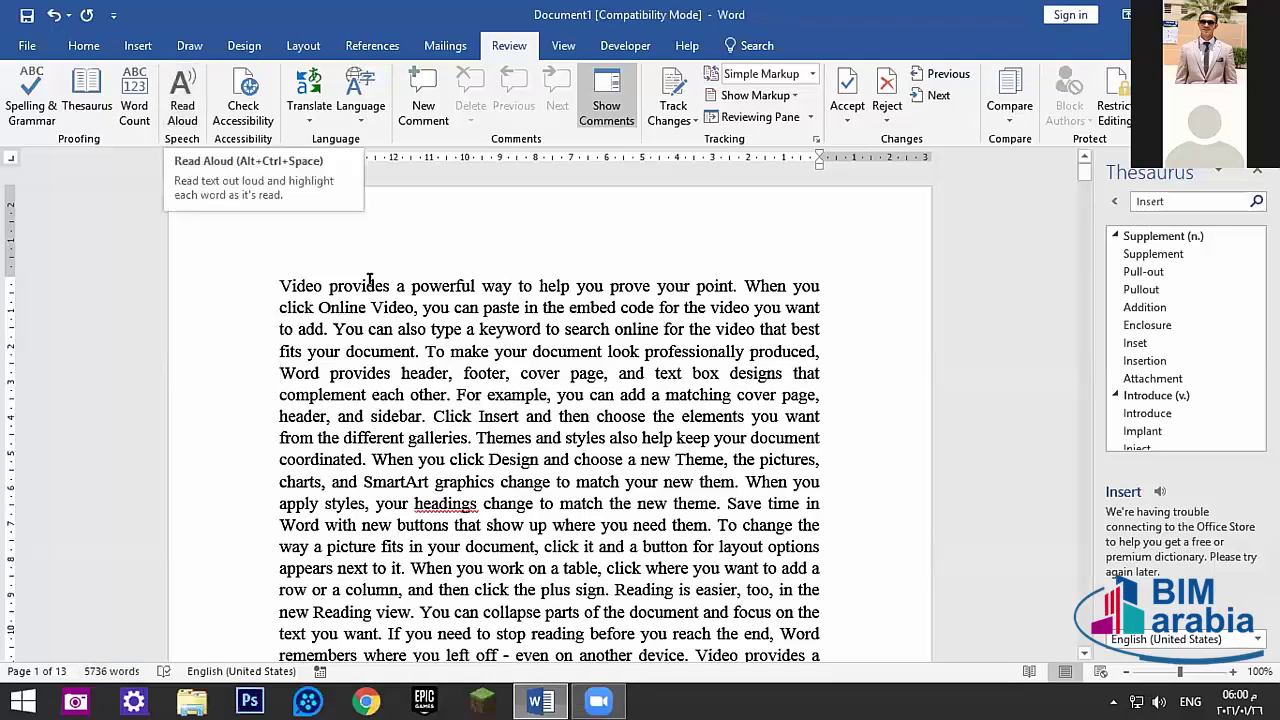
left_click(184, 76)
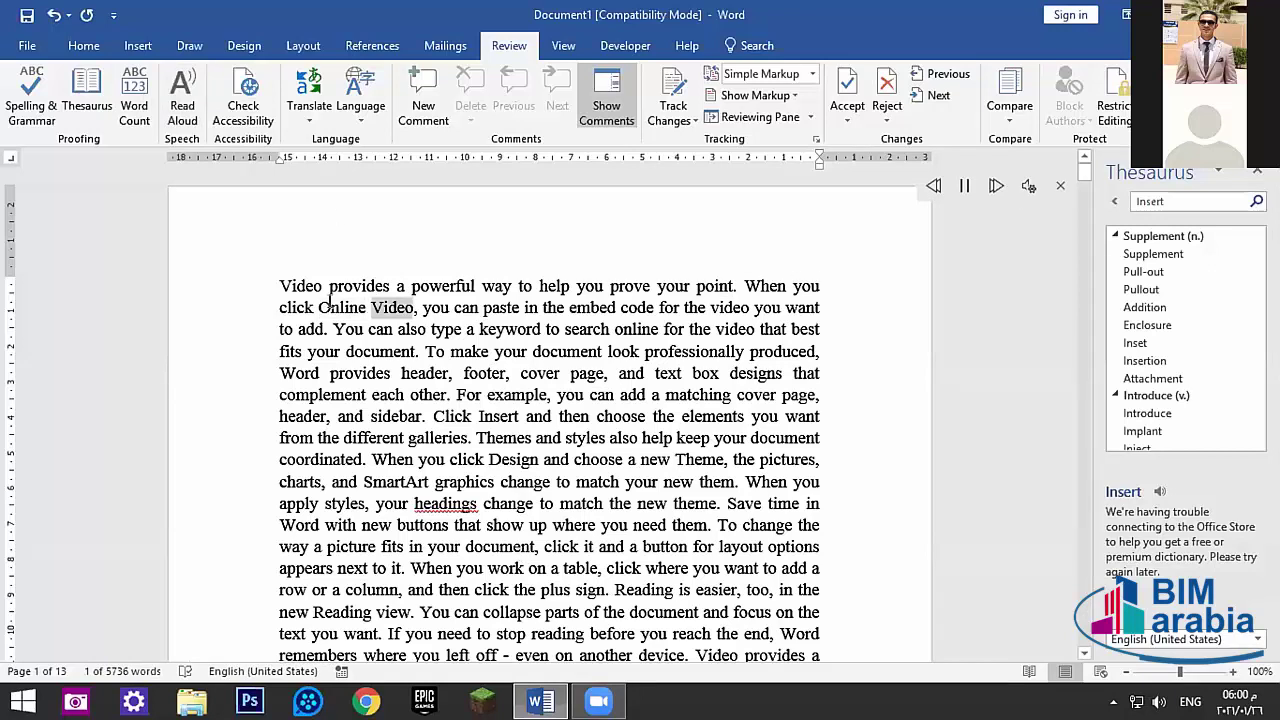
left_click(1254, 174)
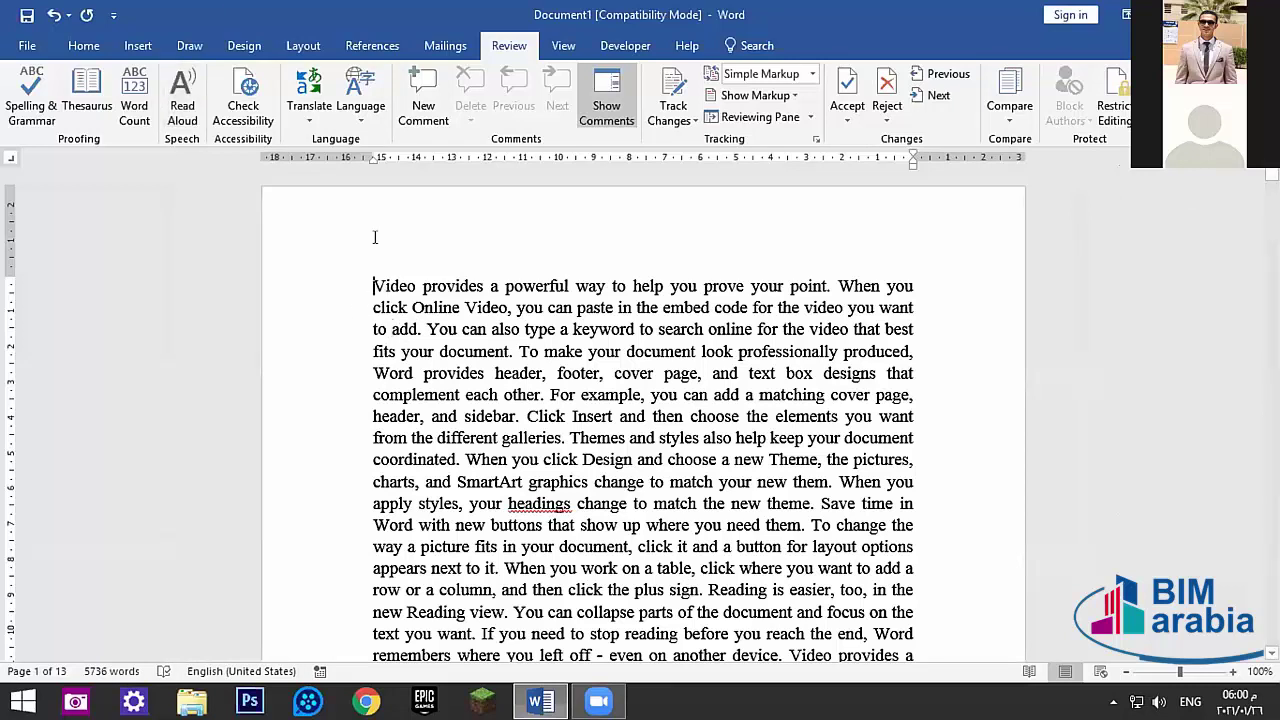
left_click_drag(357, 283, 540, 396)
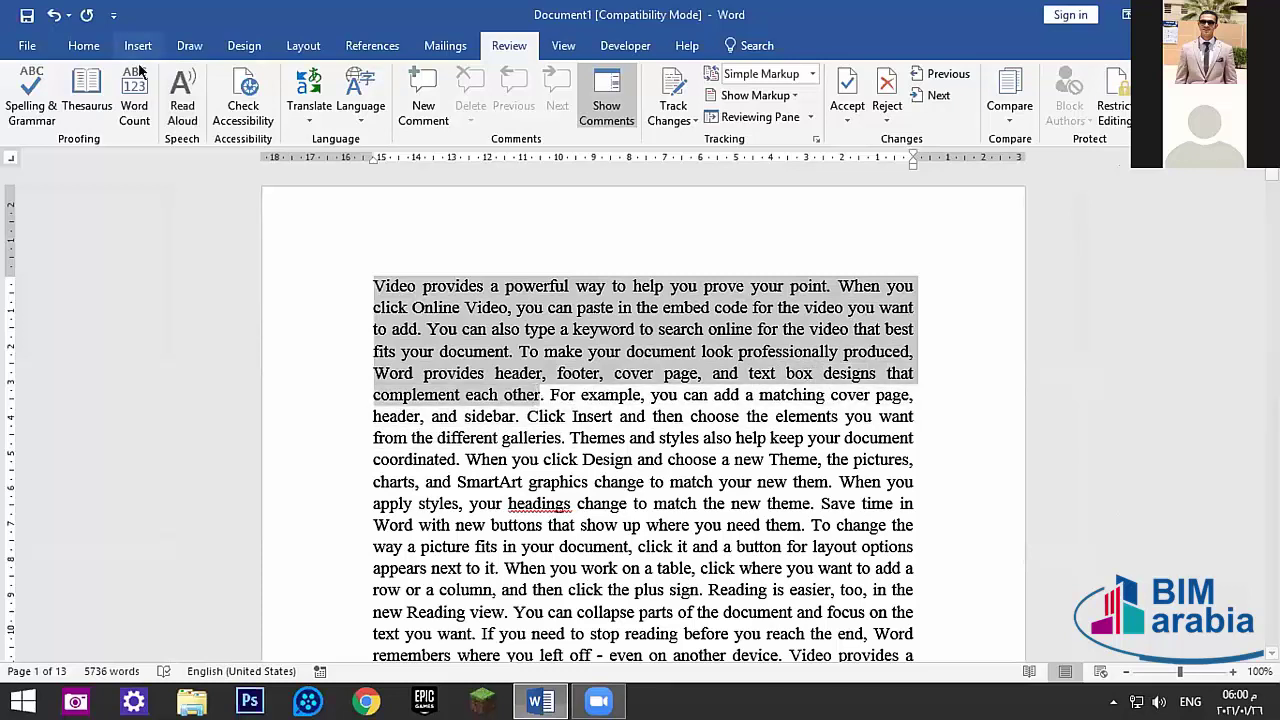
left_click(182, 97)
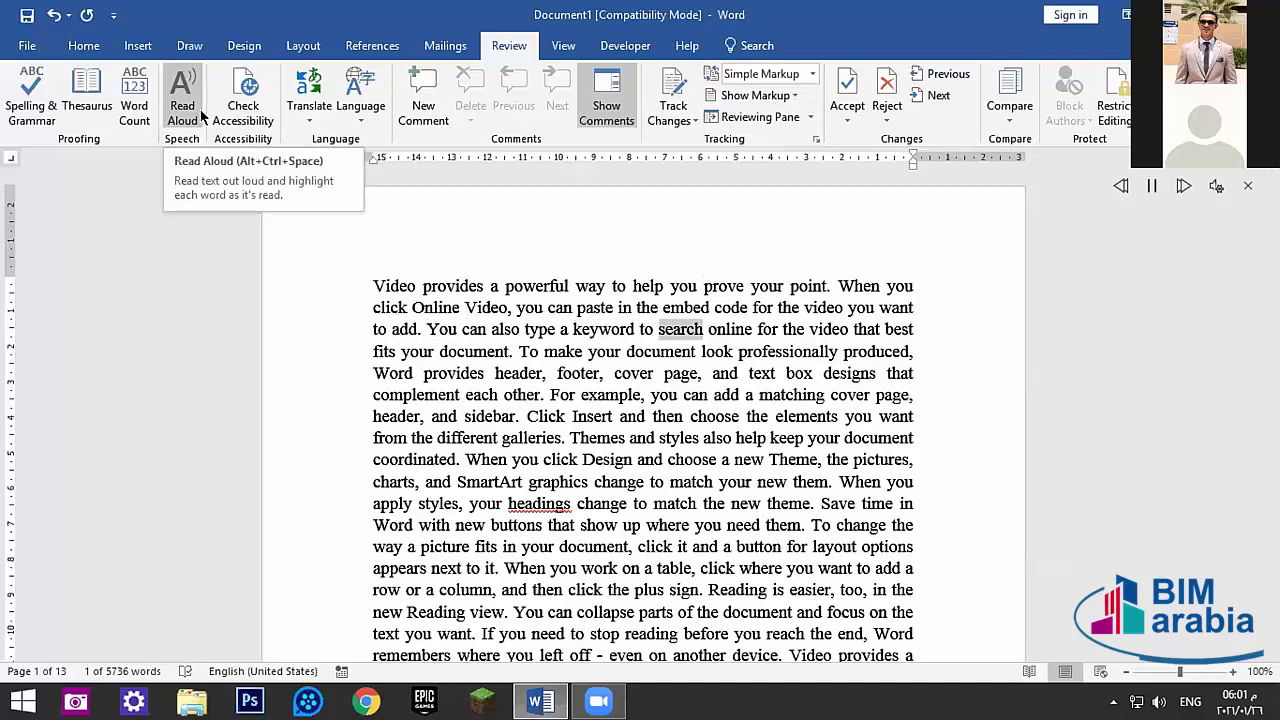
left_click(198, 115)
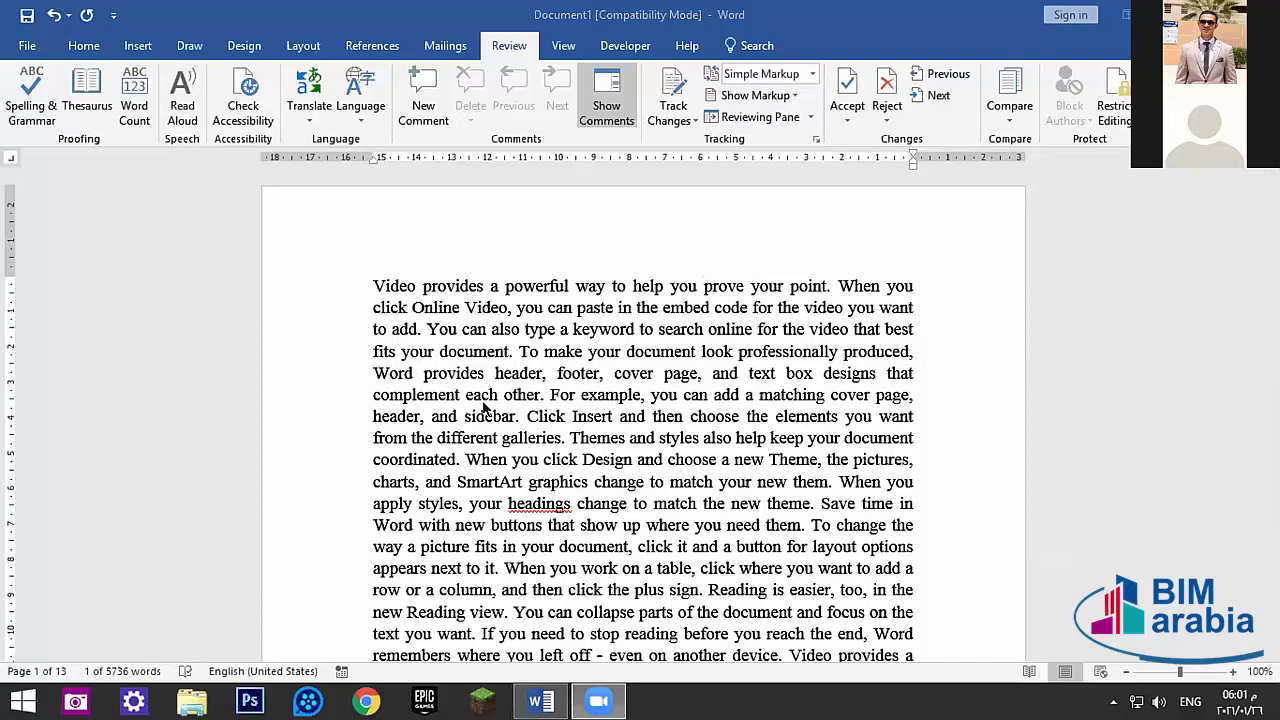
left_click(485, 402)
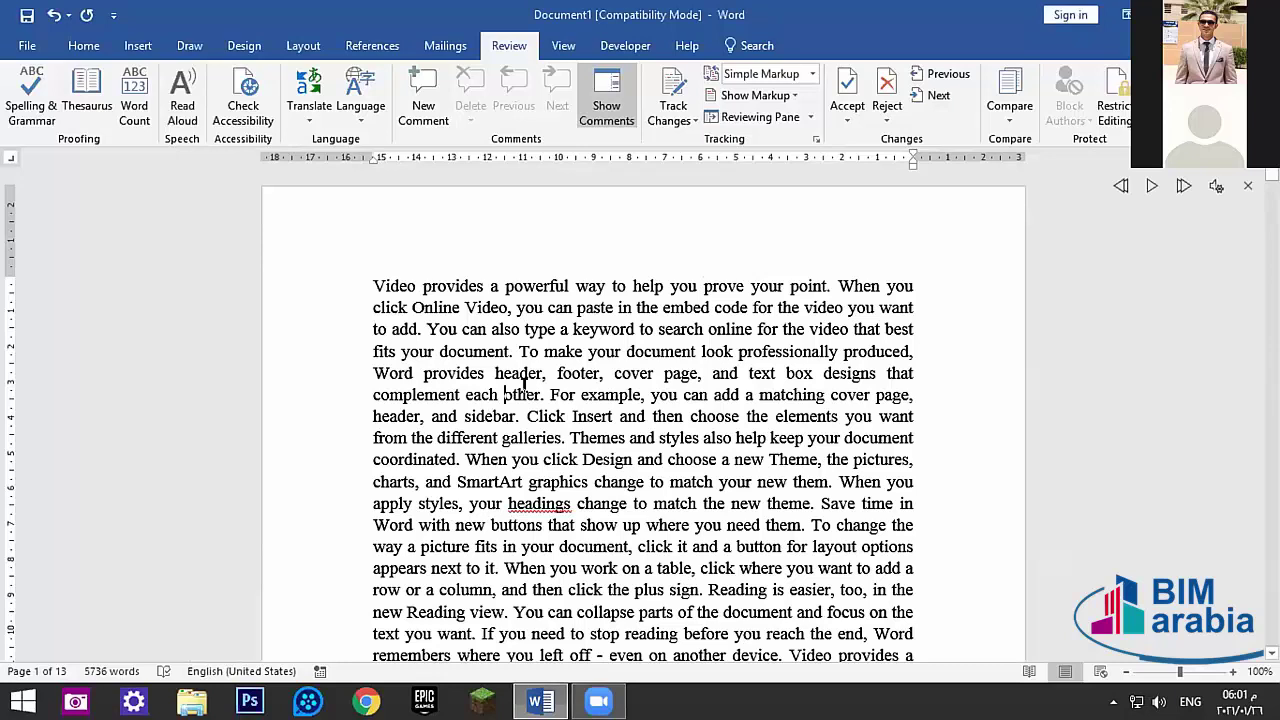
left_click(1248, 186)
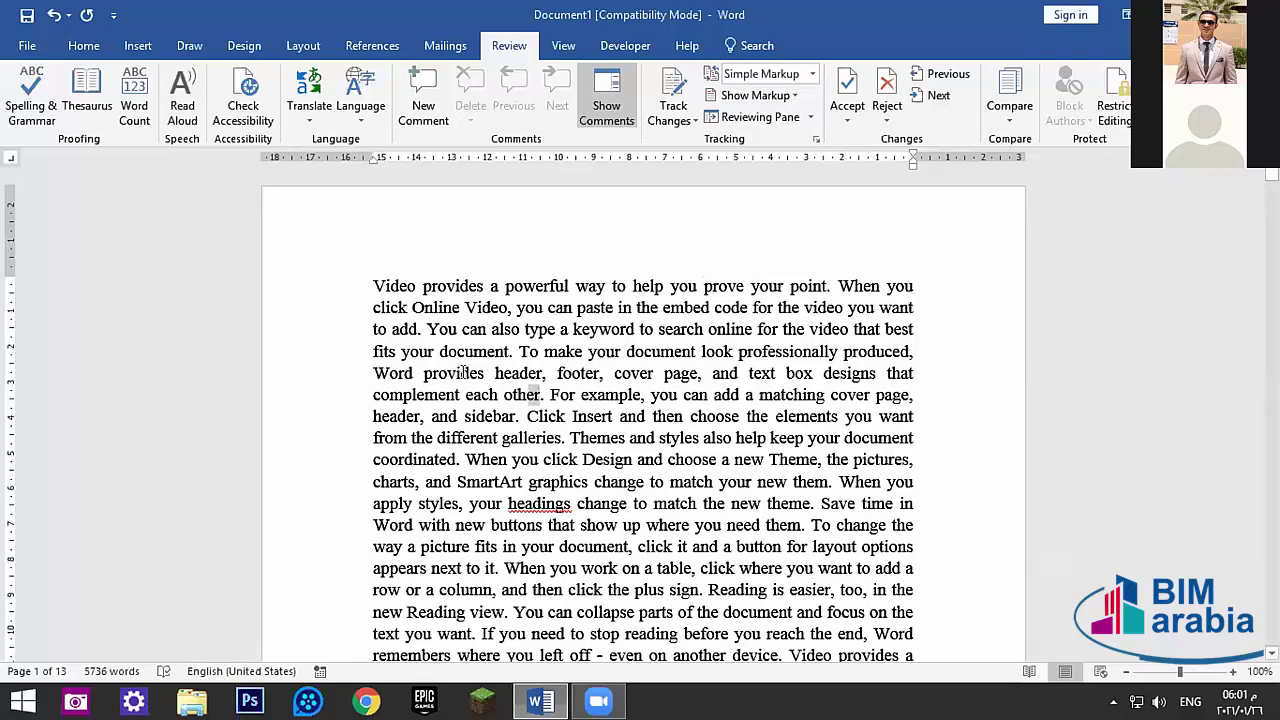
left_click_drag(538, 398, 278, 278)
- Run Check Accessibility and toggle the 'No headings in document' result open and closed
left_click(340, 286)
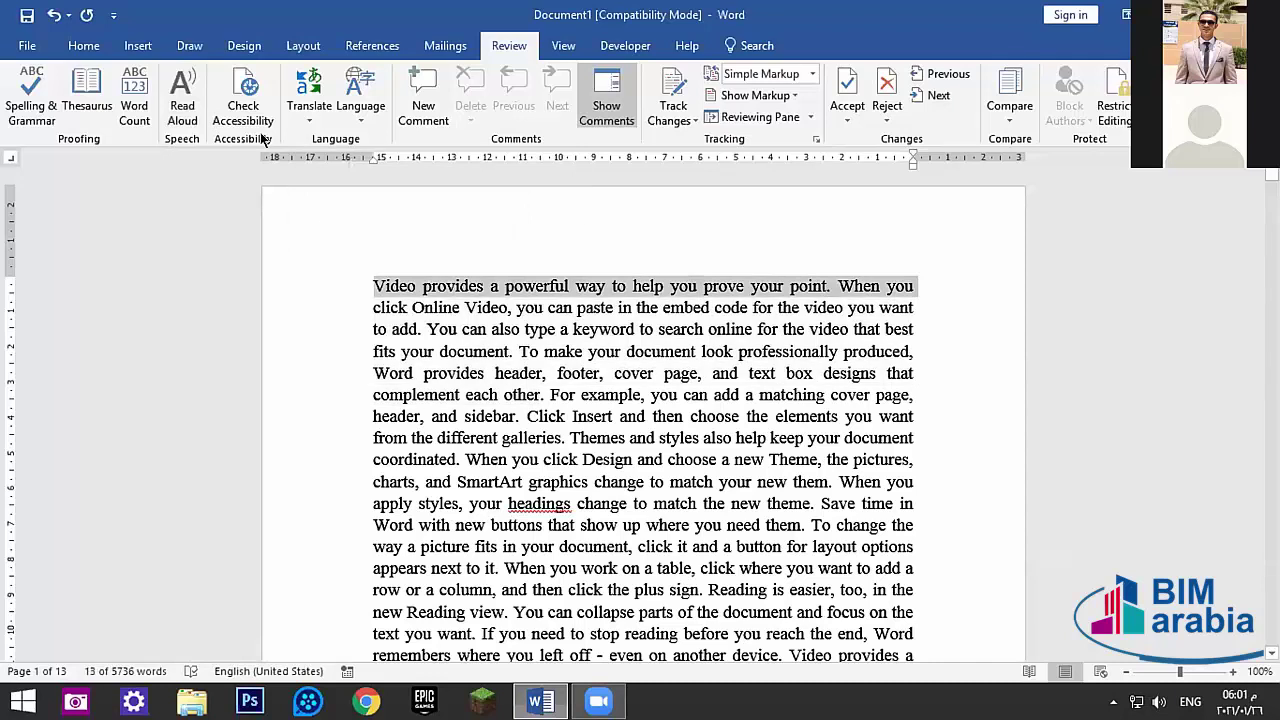
left_click(243, 100)
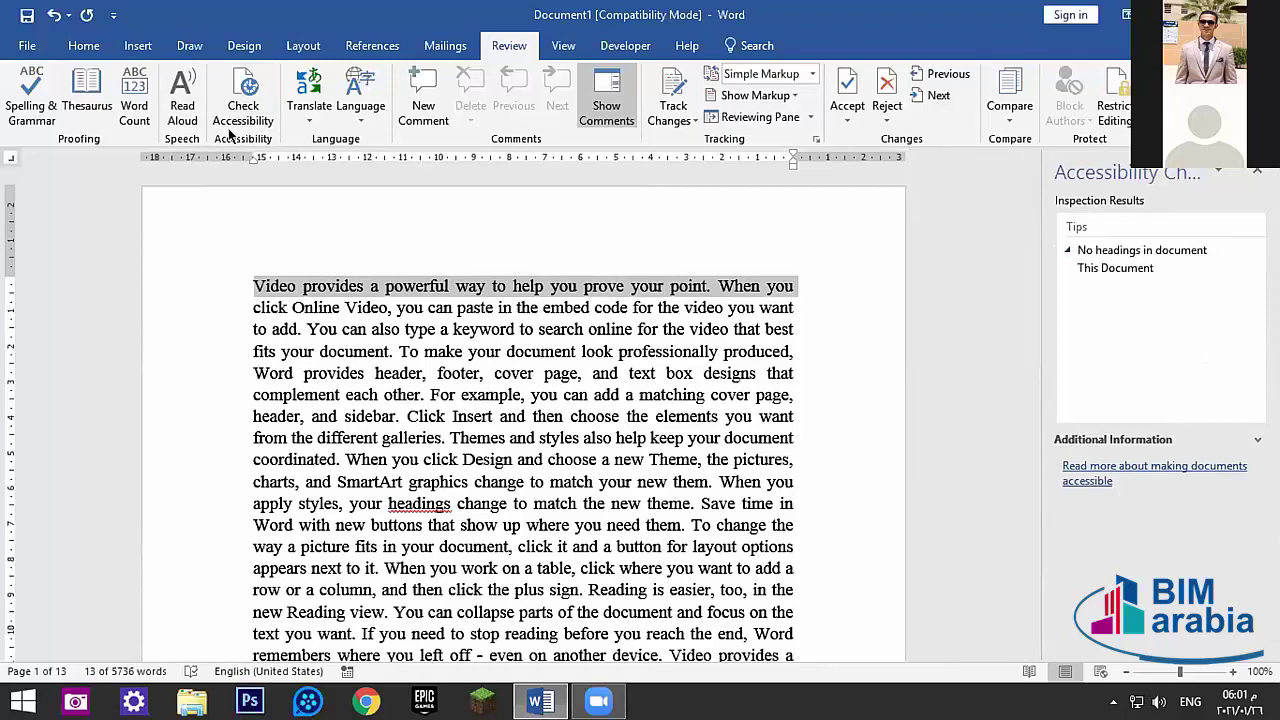
left_click(1067, 250)
left_click(1067, 250)
left_click(1067, 250)
left_click(1067, 250)
left_click(1067, 250)
left_click(1067, 250)
left_click(1067, 250)
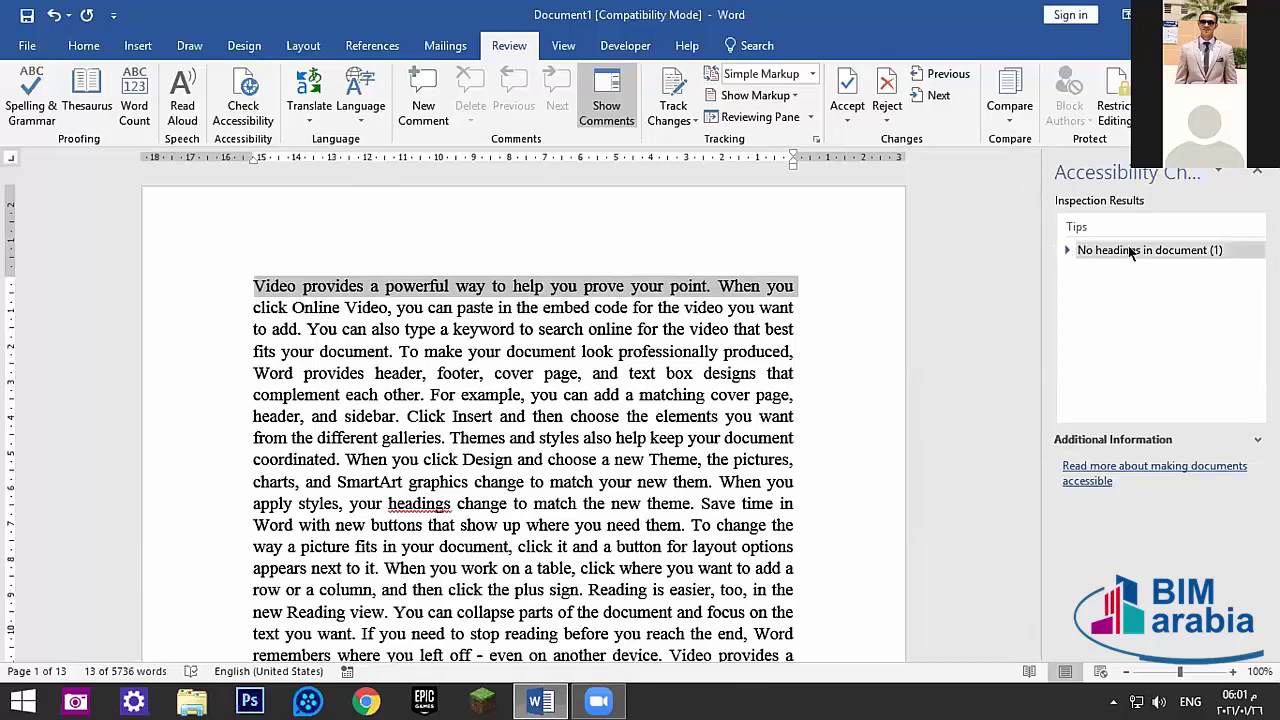
left_click(257, 224)
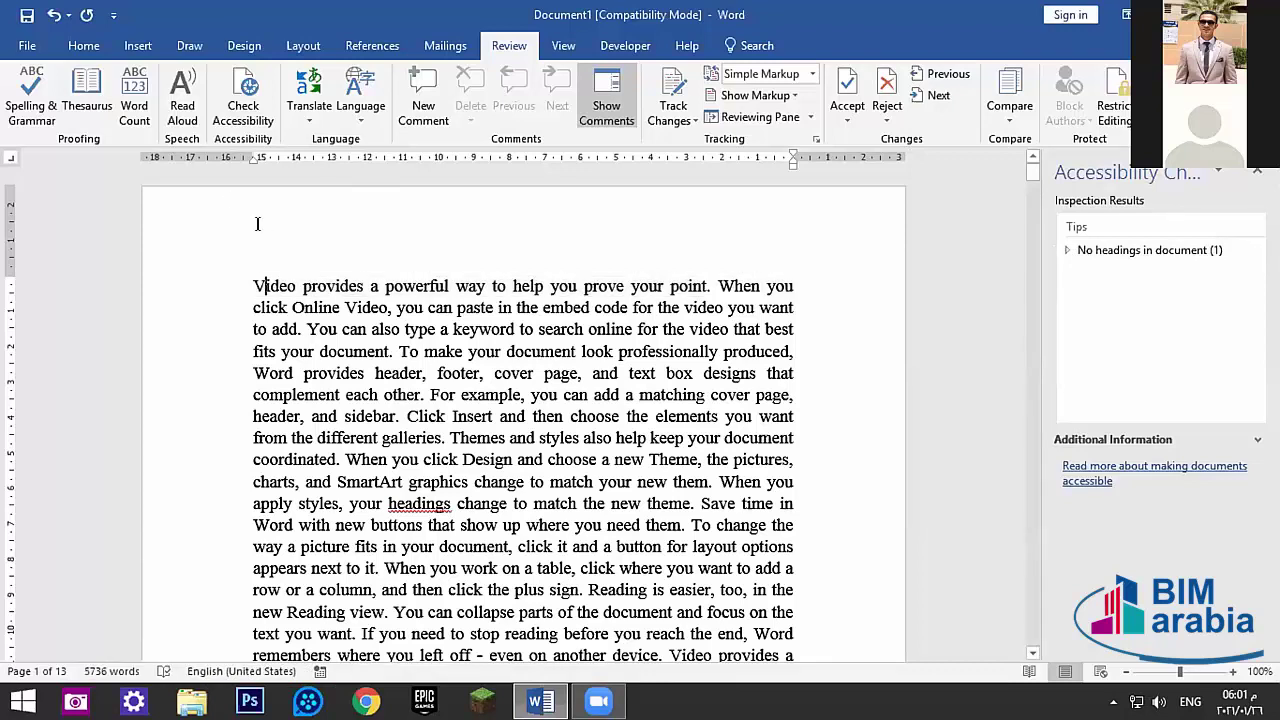
- Translate the selected word 'document' via Translate Selection, turning on intelligent services
left_click(310, 100)
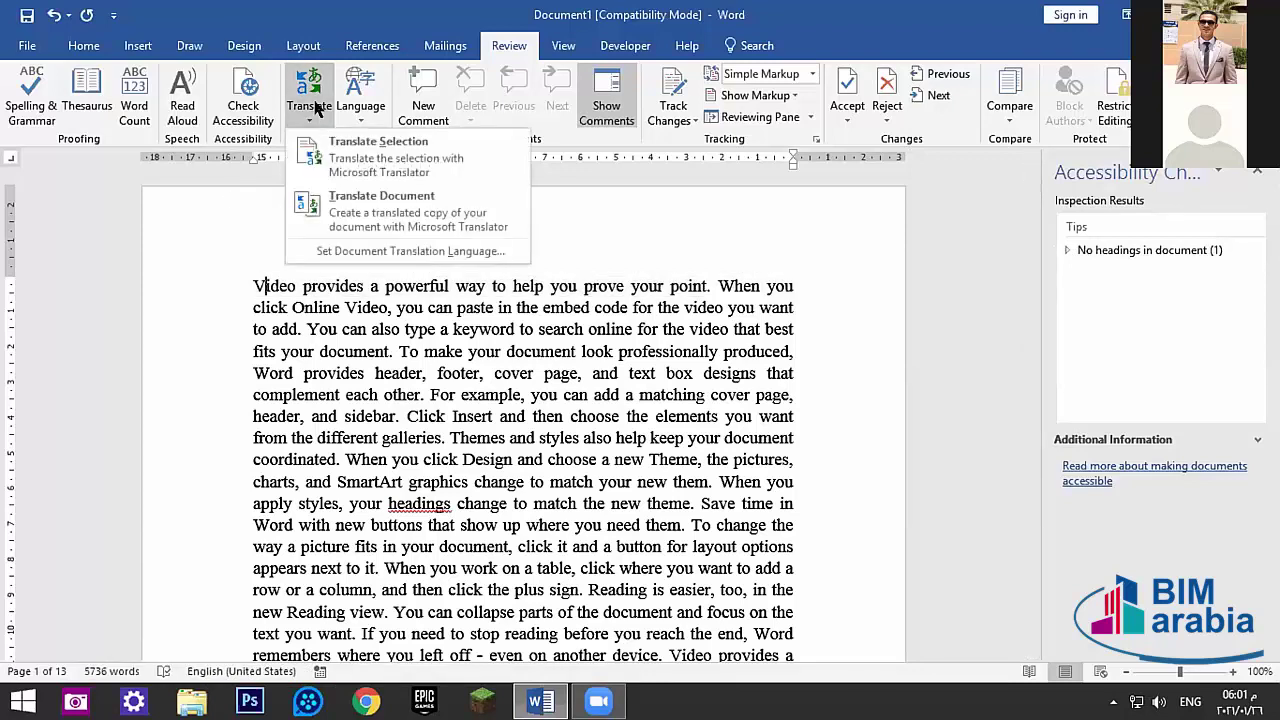
left_click(381, 148)
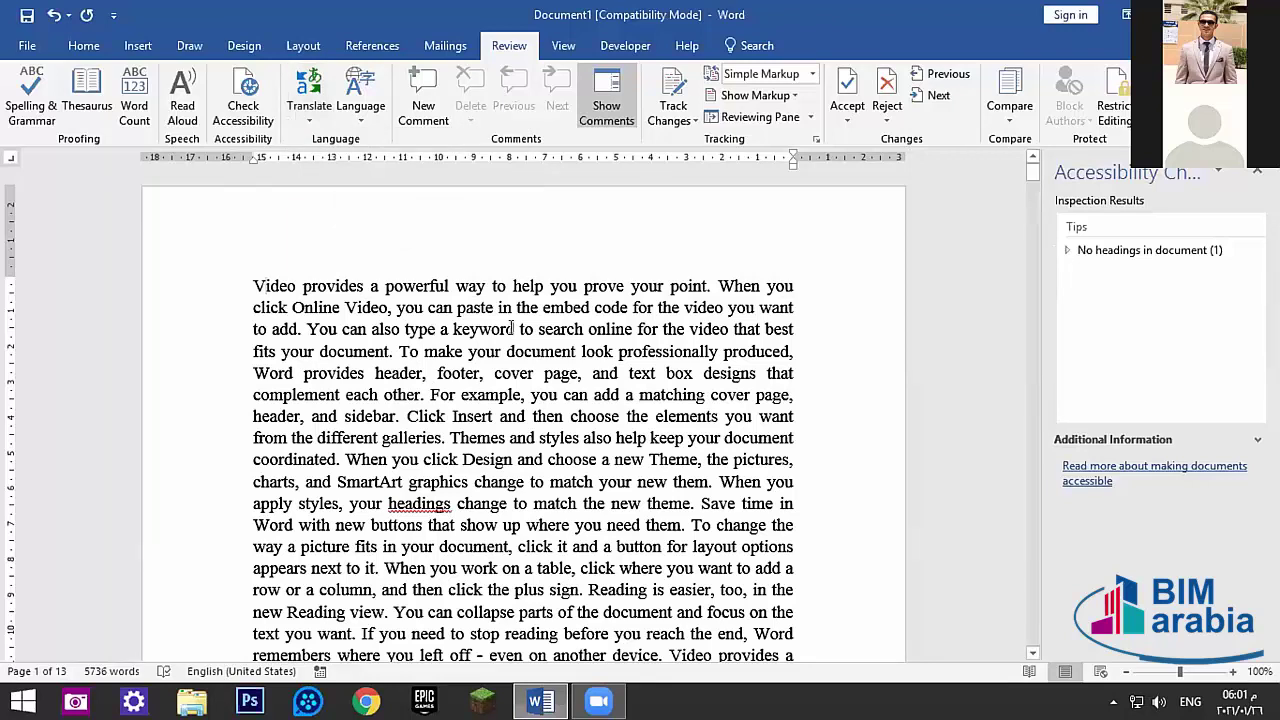
double_click(386, 347)
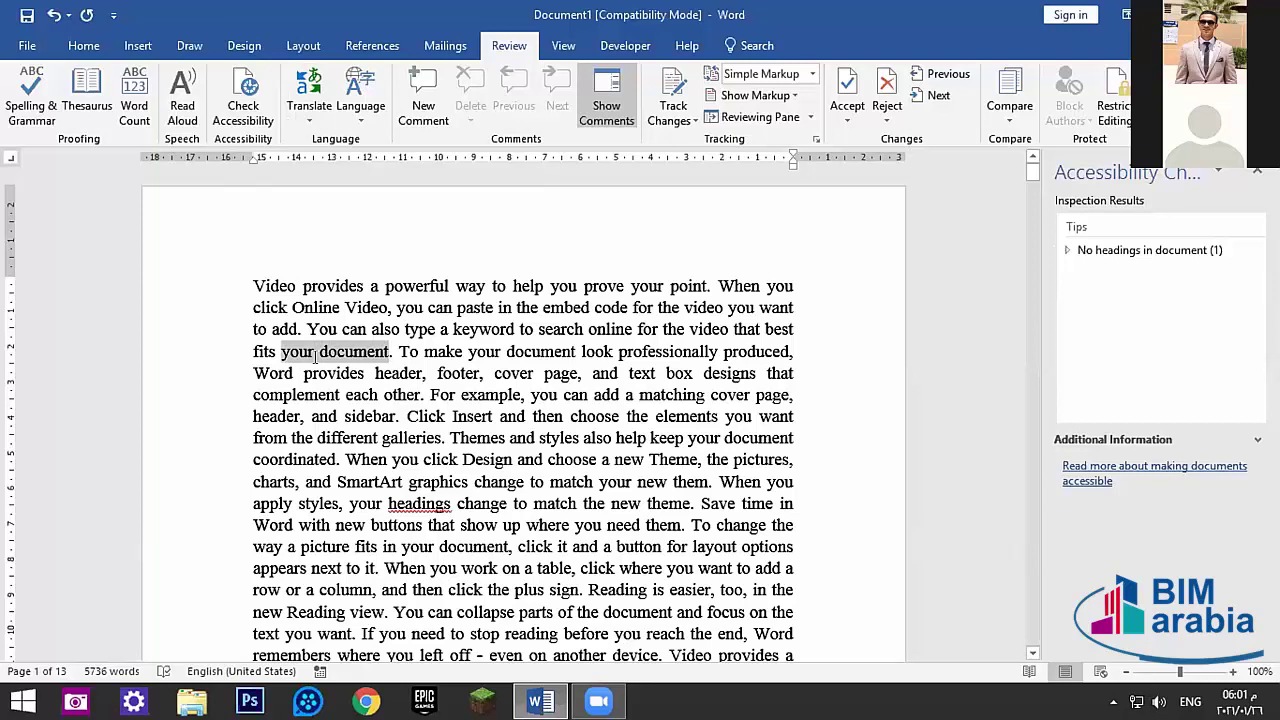
mouse_move(318, 372)
left_click(309, 100)
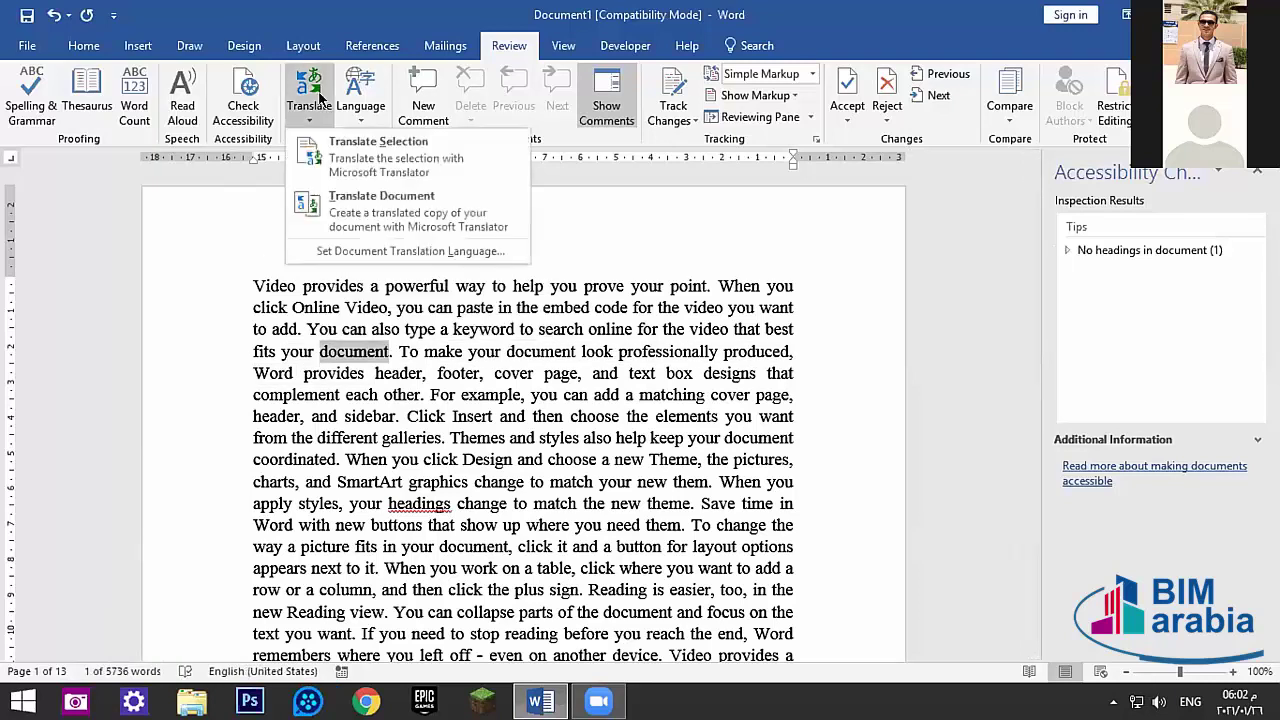
left_click(363, 161)
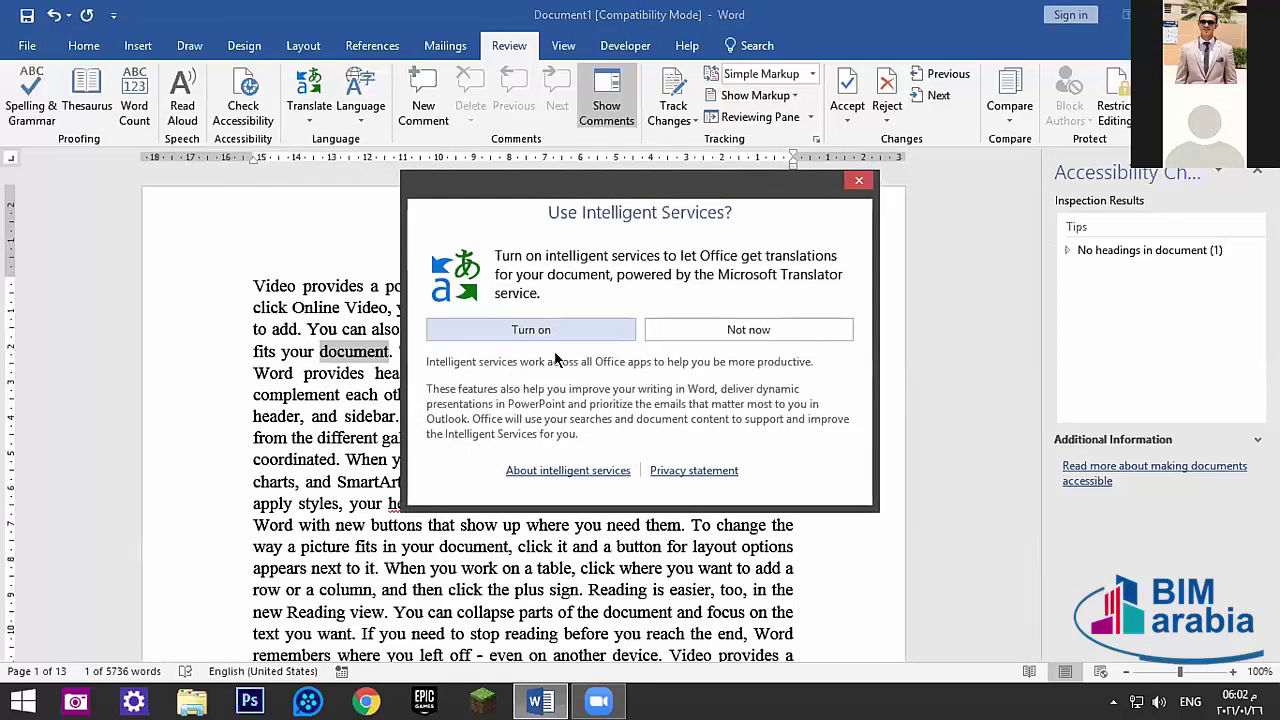
left_click(575, 331)
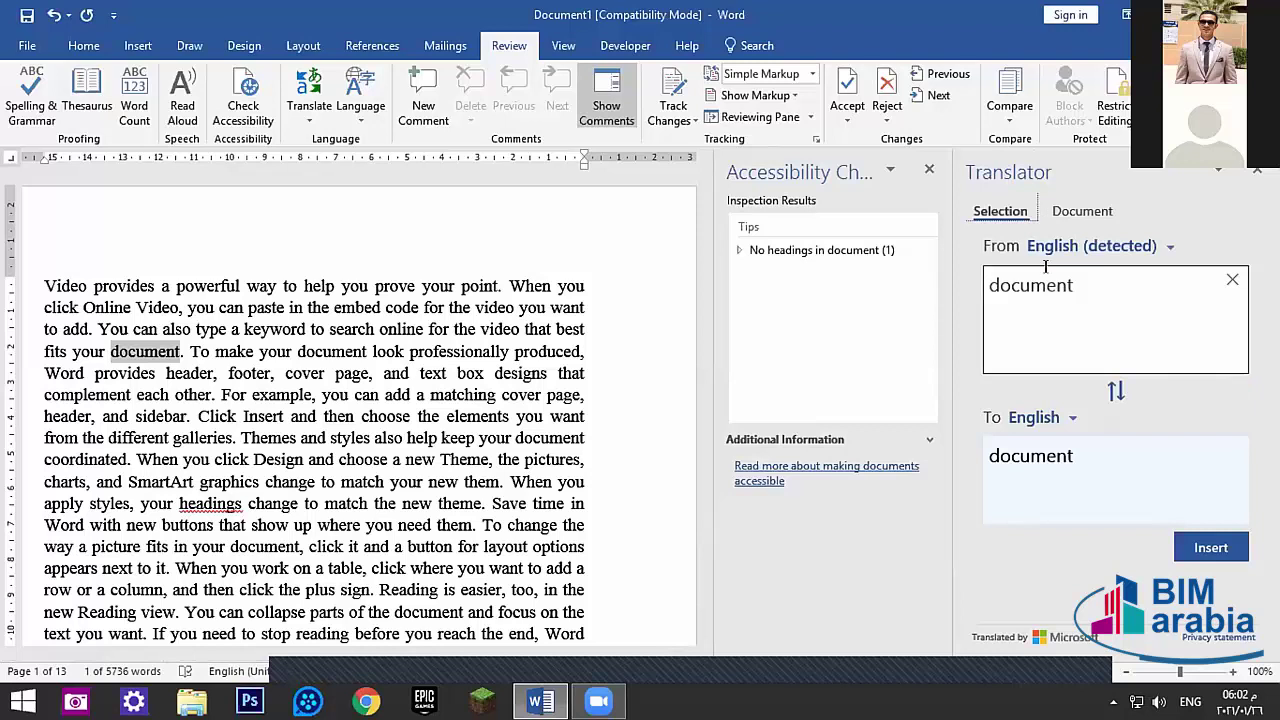
- Browse the Translator's To language list, then close the Translator pane
left_click(1066, 420)
scroll(1063, 357, "down", 3)
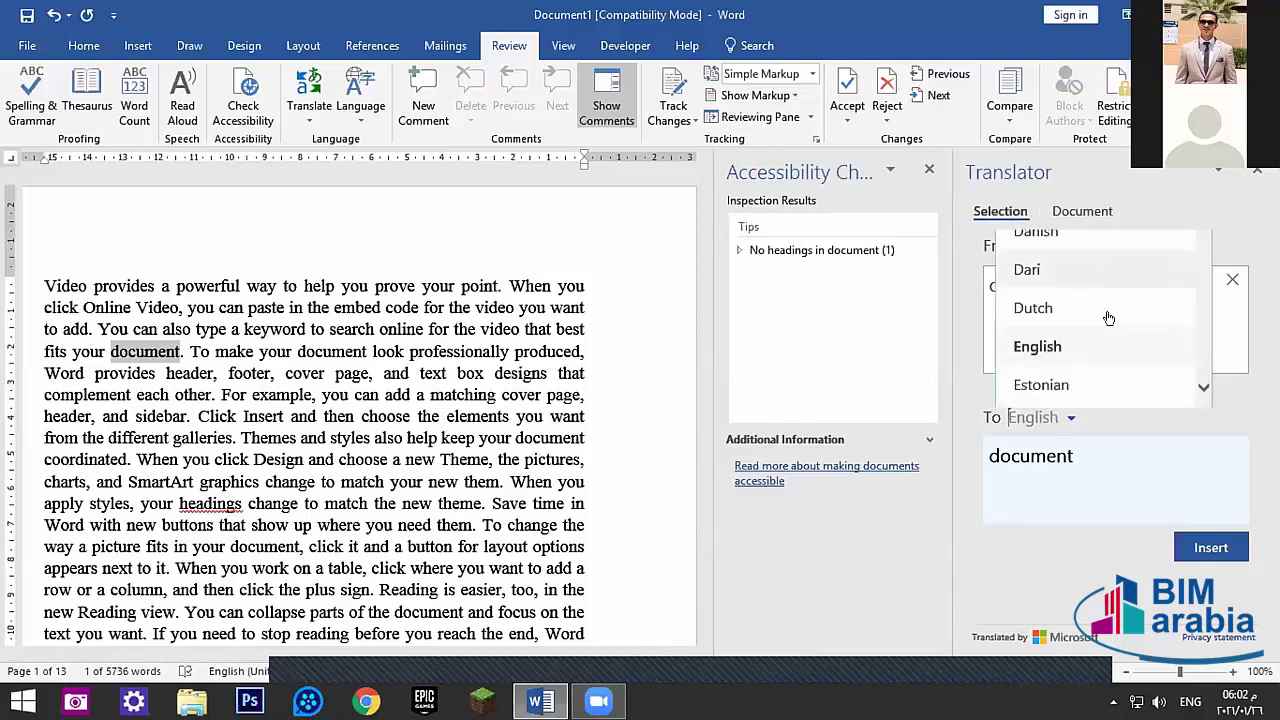
scroll(1205, 366, "down", 5)
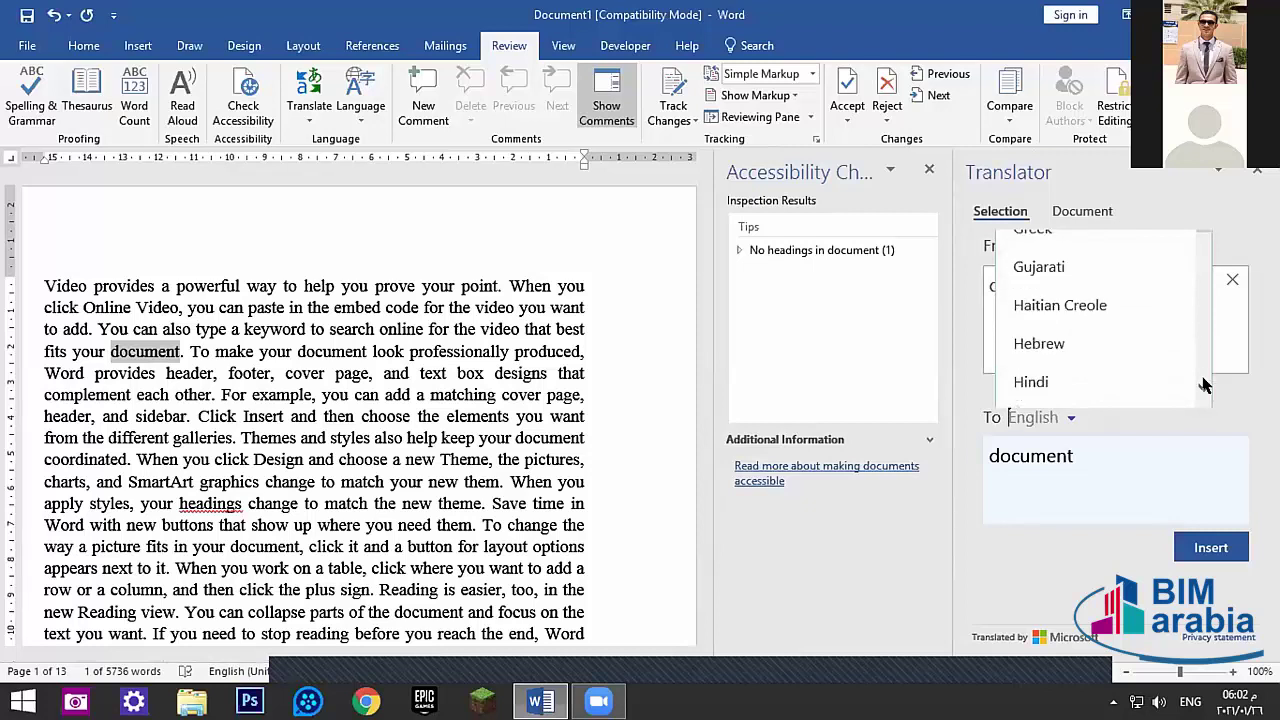
scroll(1205, 275, "up", 5)
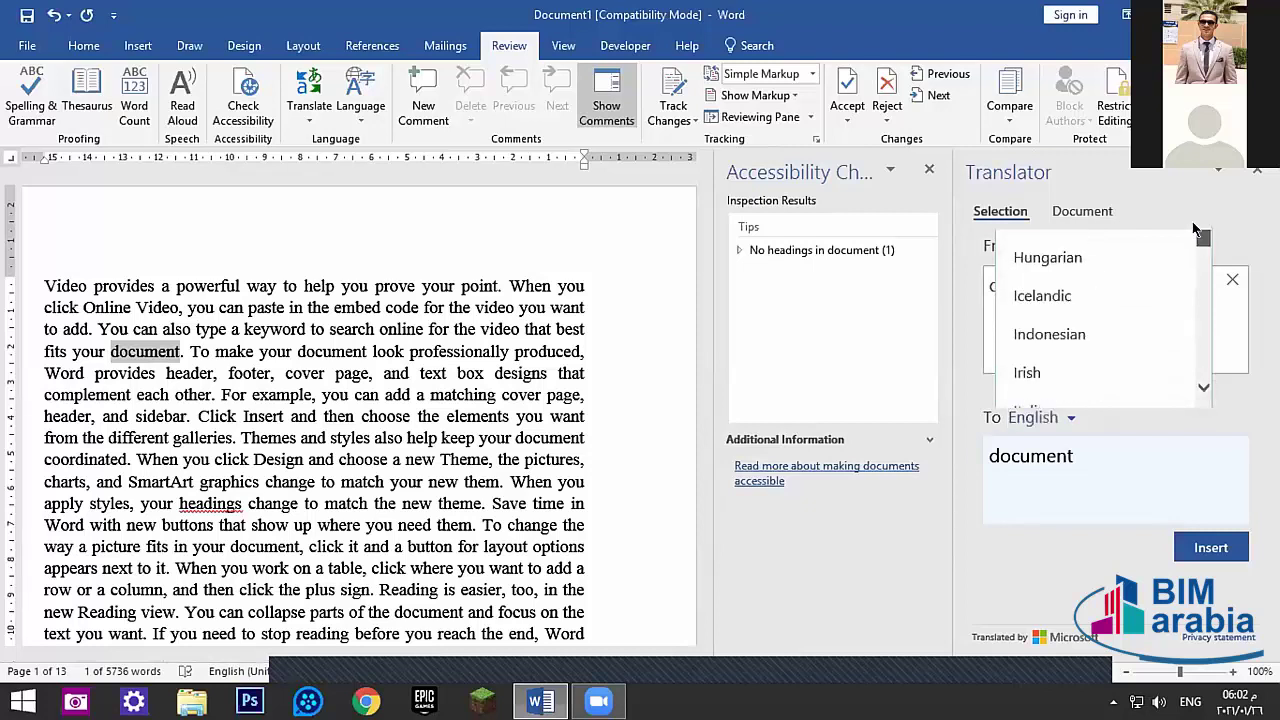
scroll(1100, 320, "up", 3)
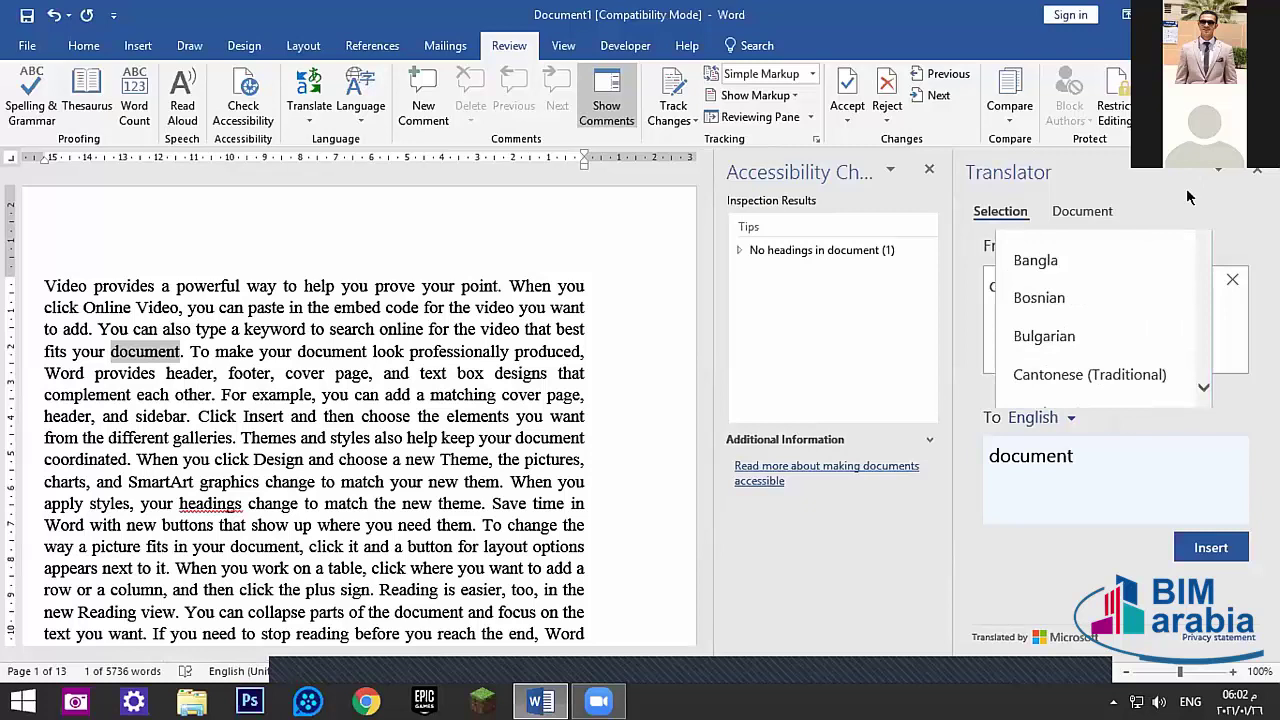
left_click_drag(1203, 245, 1173, 171)
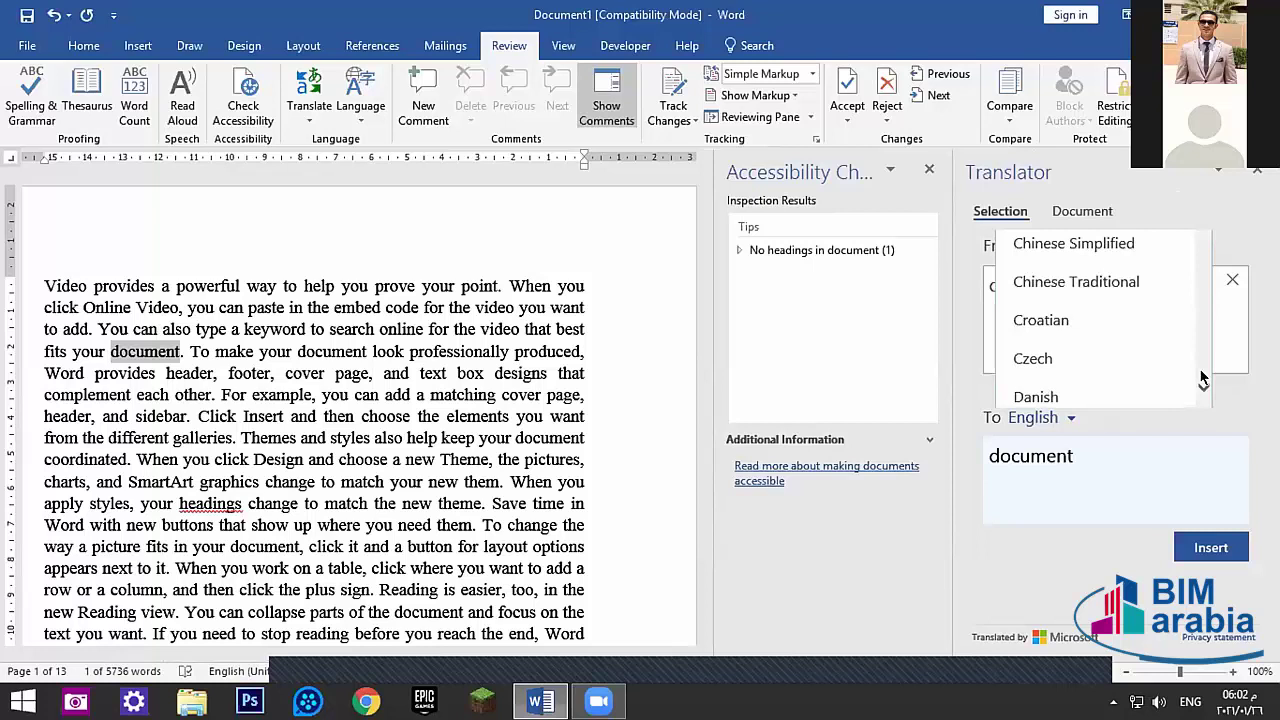
scroll(1203, 380, "down", 7)
scroll(1203, 228, "up", 2)
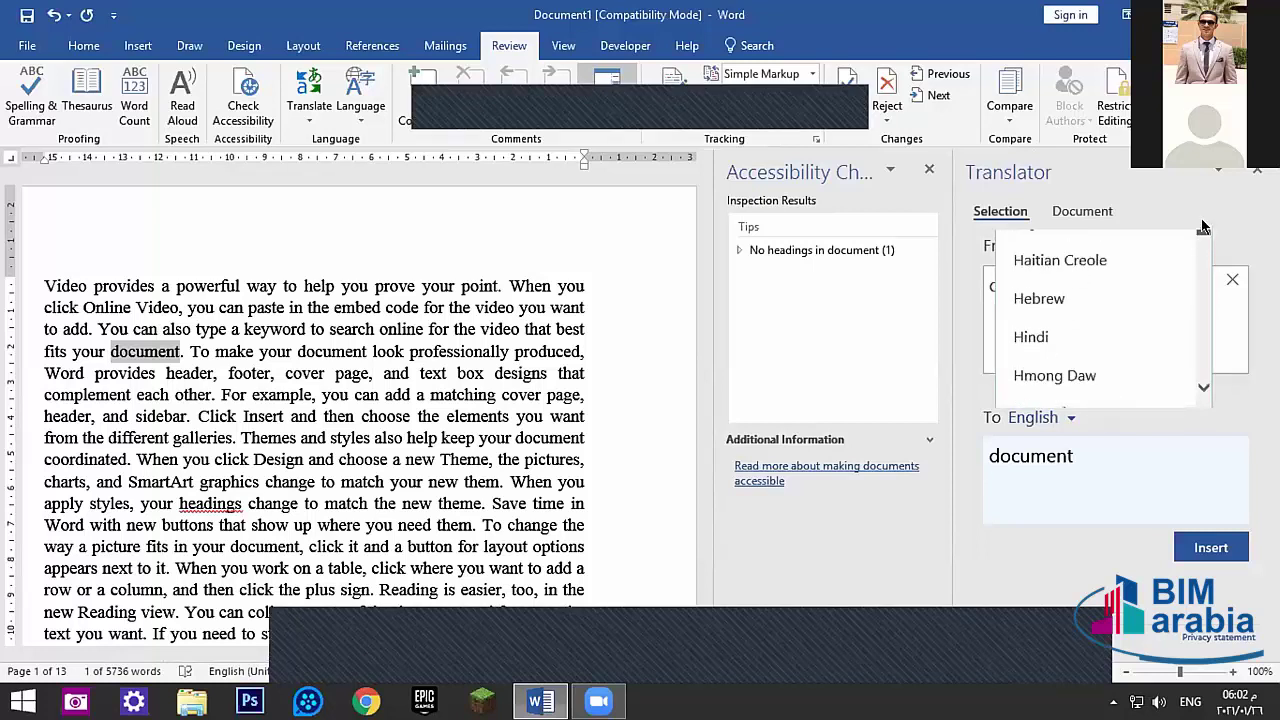
scroll(1203, 228, "up", 4)
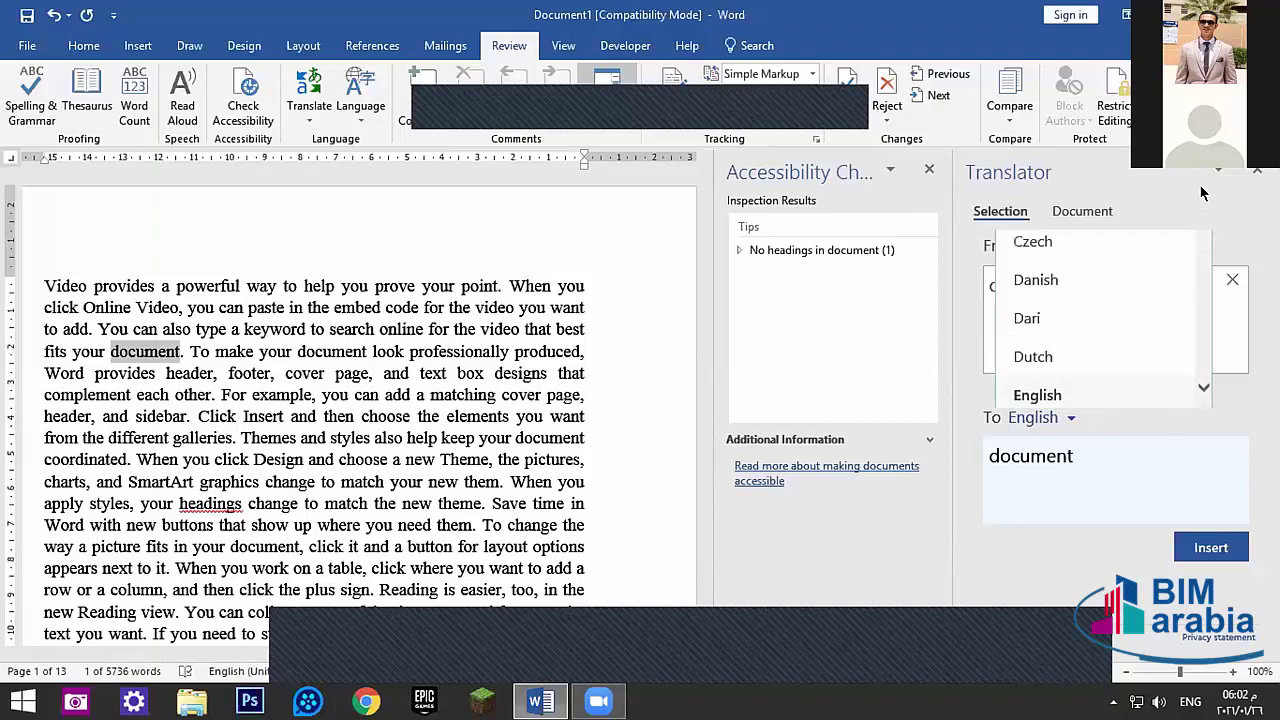
scroll(1205, 235, "up", 3)
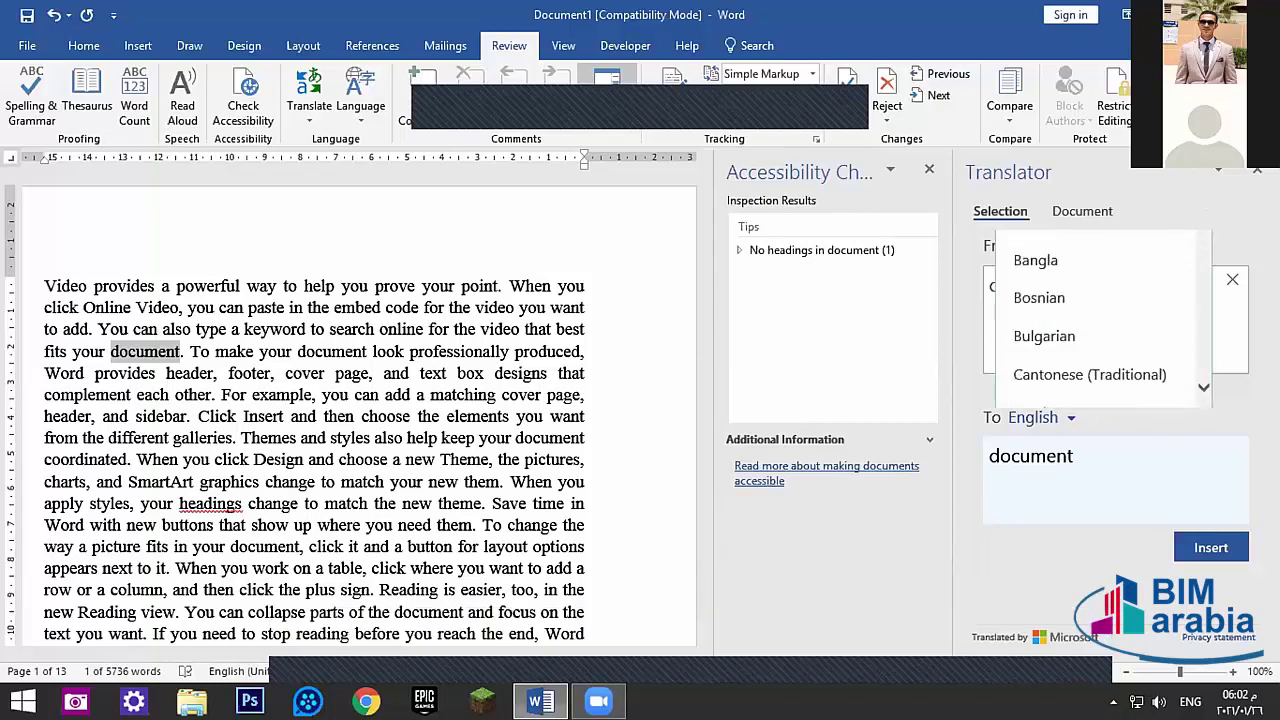
left_click_drag(1204, 235, 1204, 245)
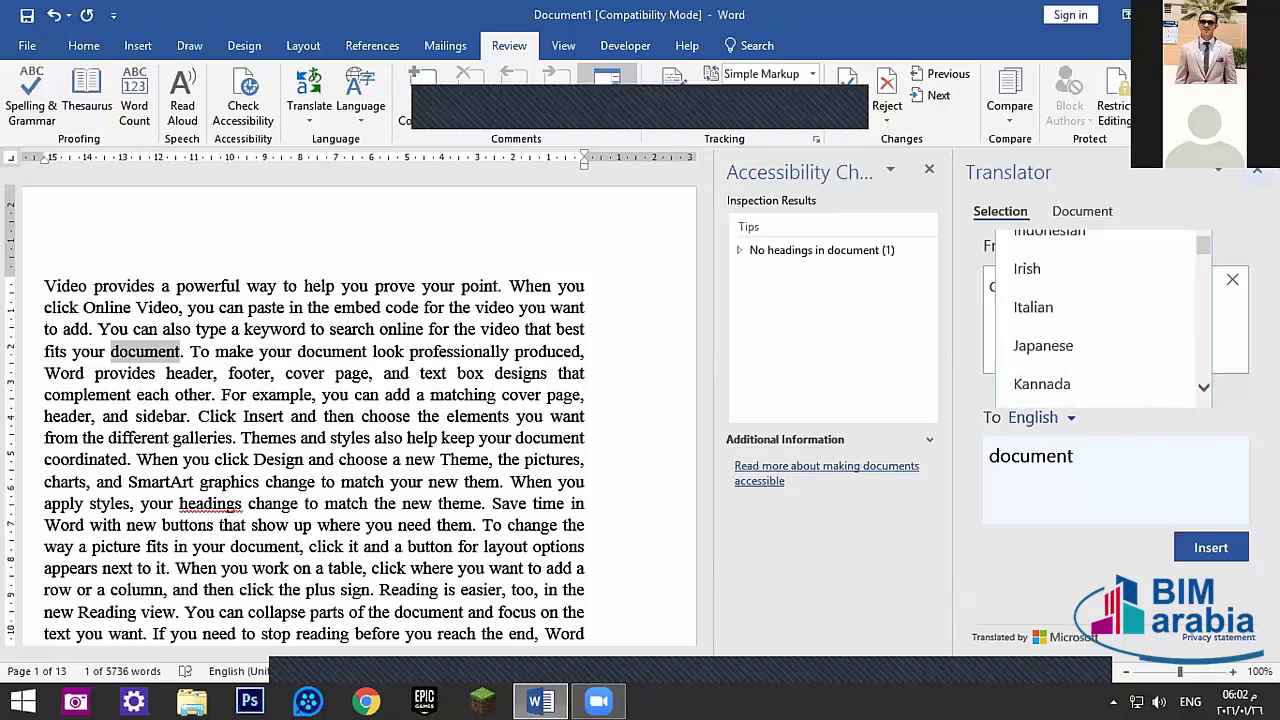
left_click(1257, 171)
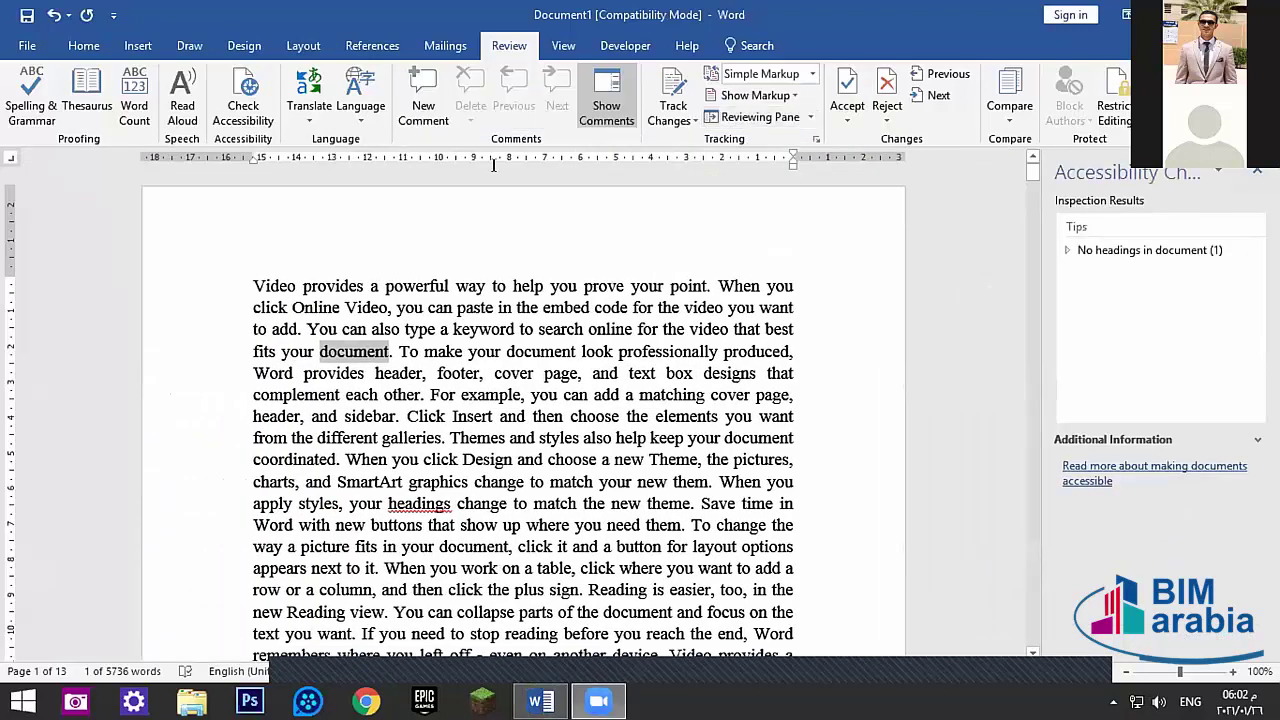
- Choose Translate Document and try out the From and To language lists
left_click(309, 100)
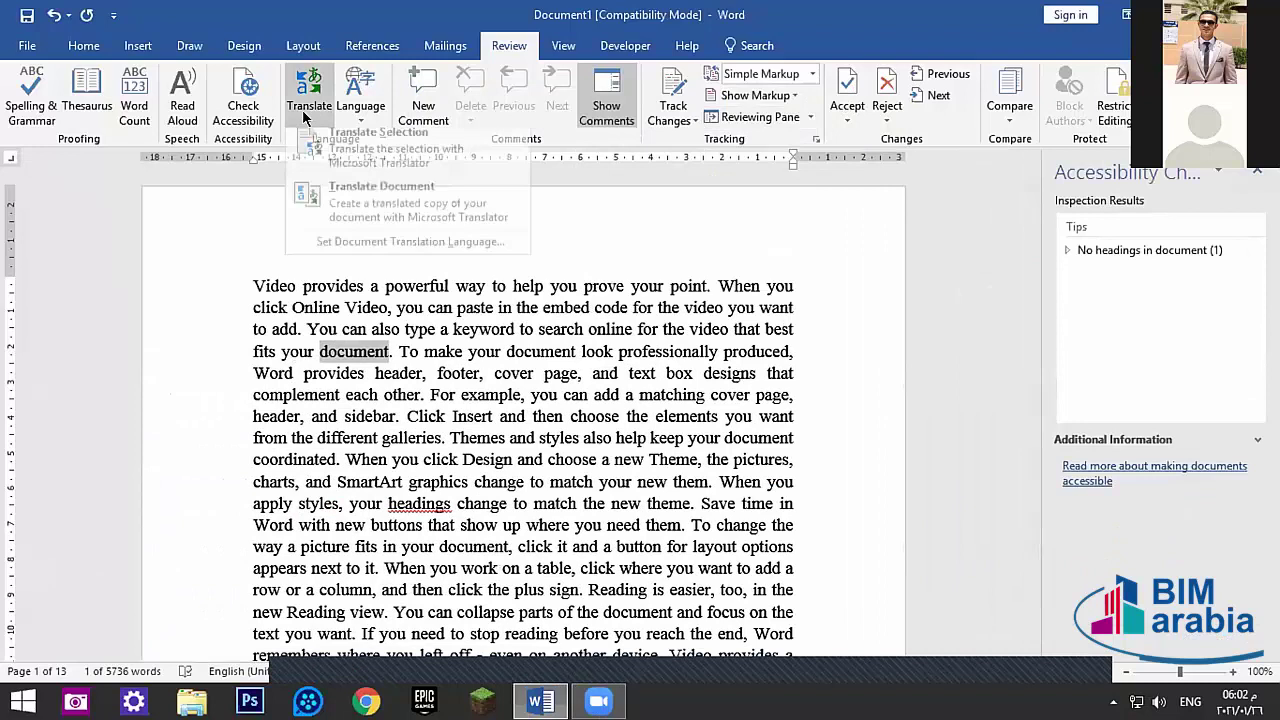
left_click(352, 204)
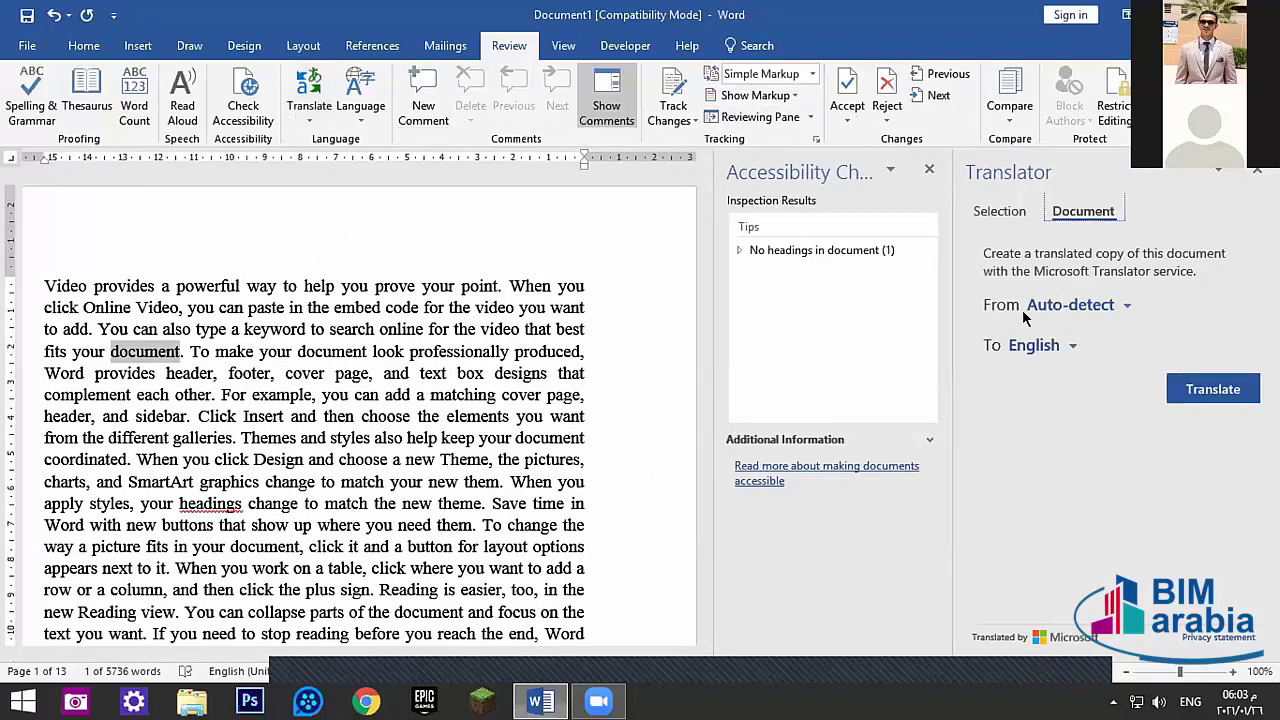
left_click(1122, 303)
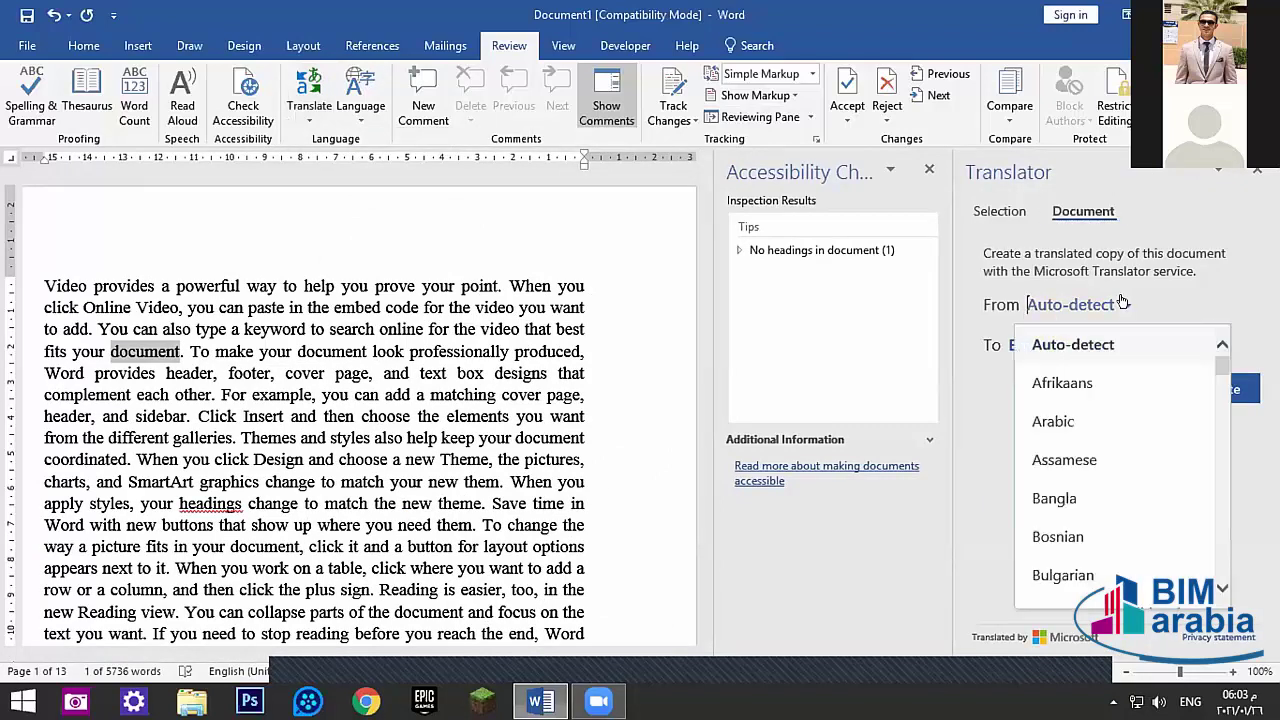
left_click(1122, 303)
left_click(1073, 344)
left_click(1073, 344)
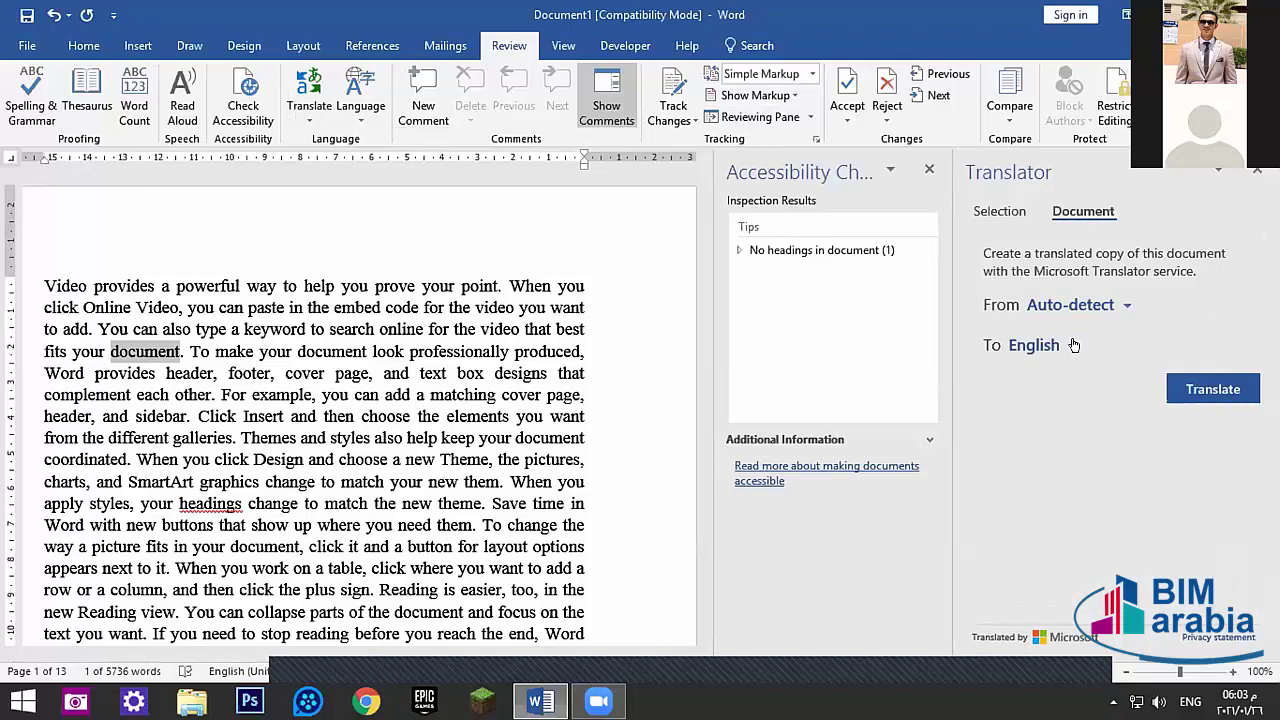
left_click(1126, 304)
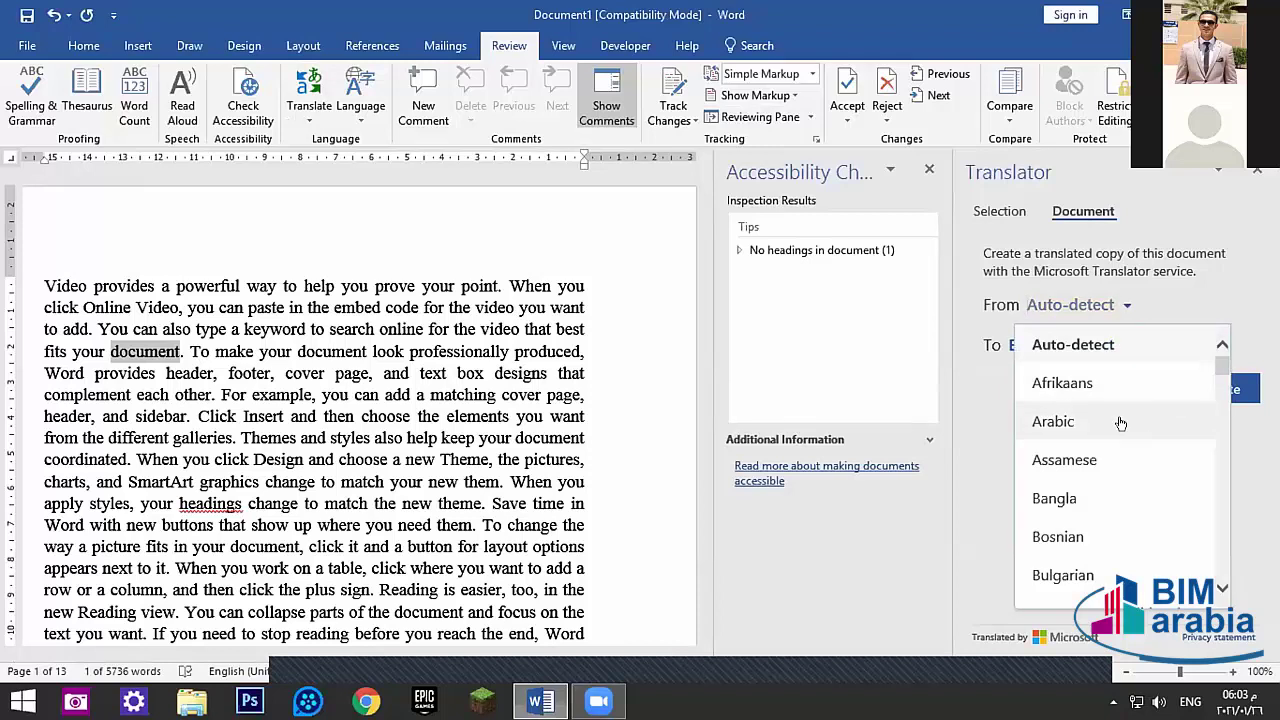
left_click(1120, 424)
- Set From to English and To to Arabic, then start the document translation
left_click(1080, 304)
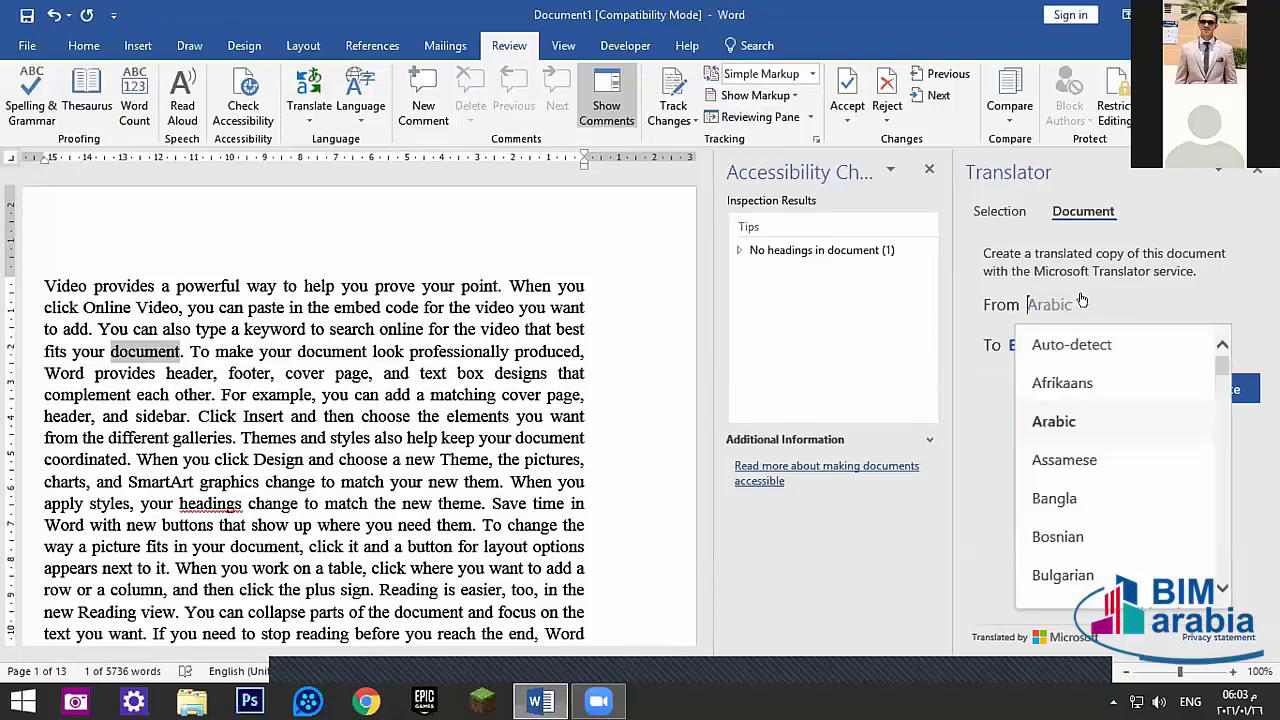
scroll(1103, 455, "down", 5)
scroll(1104, 452, "down", 2)
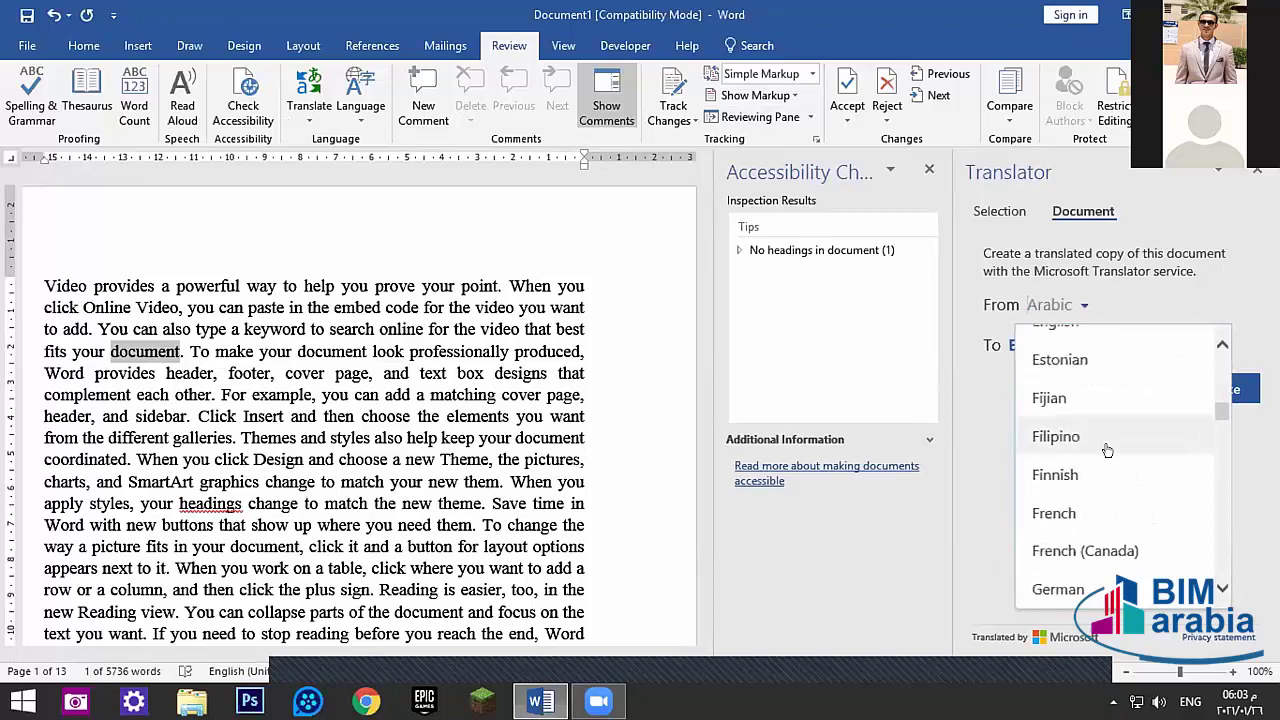
scroll(1072, 382, "up", 1)
left_click(1072, 382)
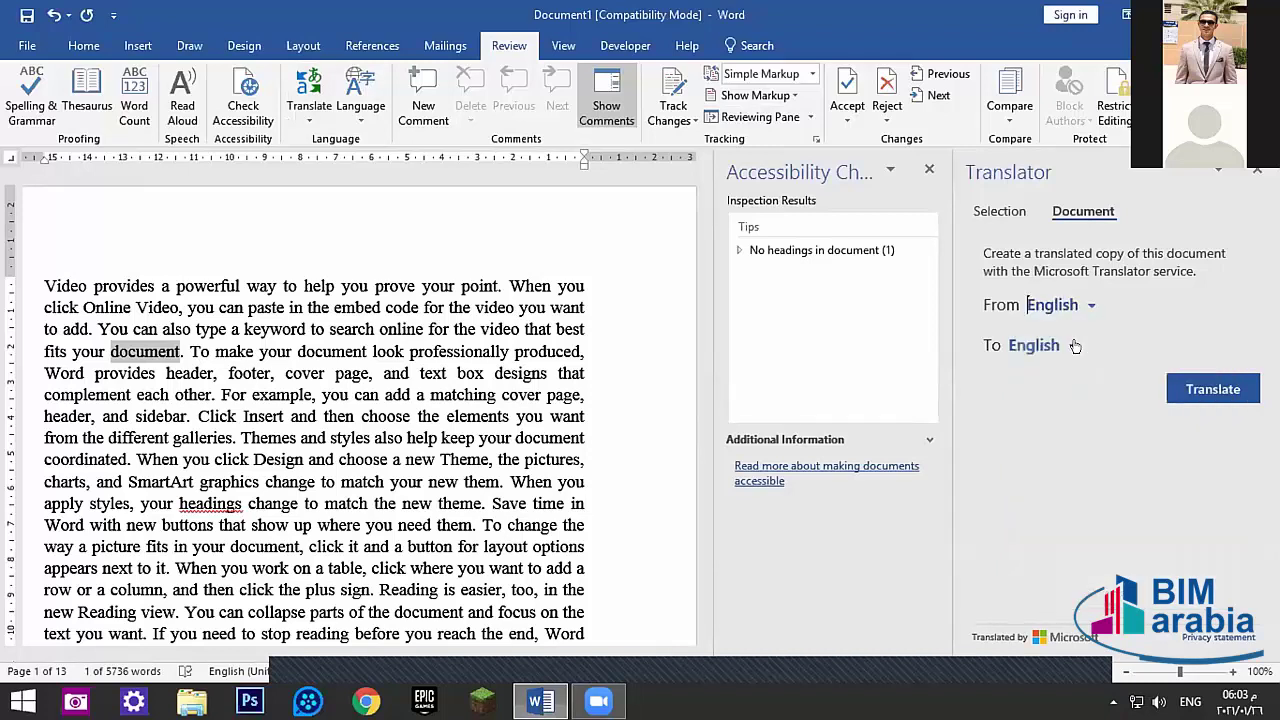
left_click(1075, 345)
scroll(1062, 420, "up", 2)
scroll(1062, 435, "up", 2)
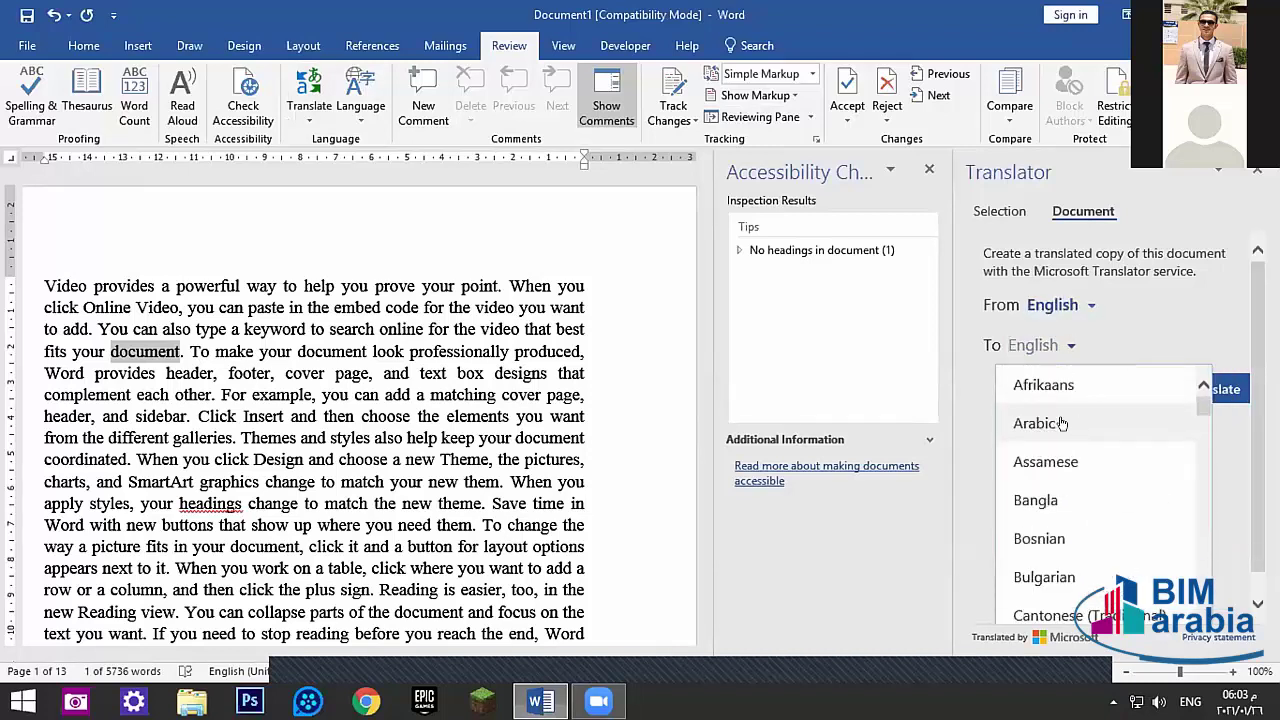
left_click(1062, 424)
left_click(1199, 381)
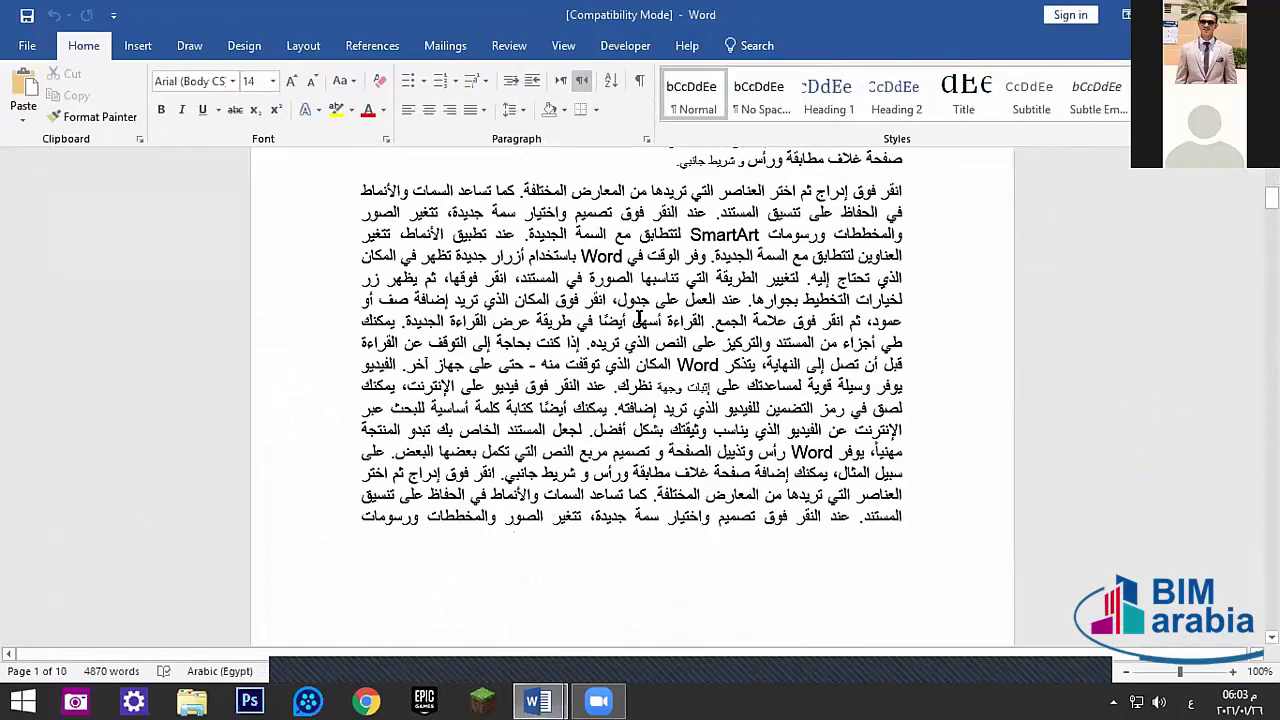
- Scroll through the Arabic translated copy down to its last page
scroll(921, 287, "down", 2)
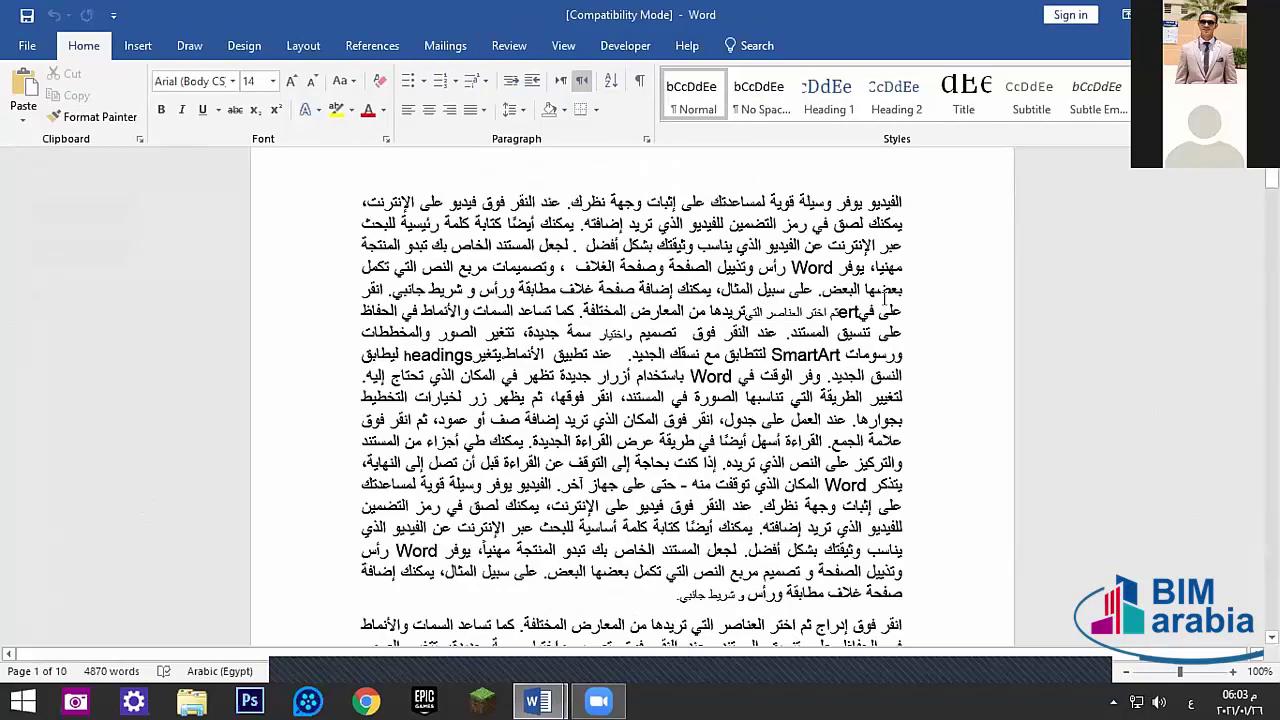
scroll(938, 280, "up", 2)
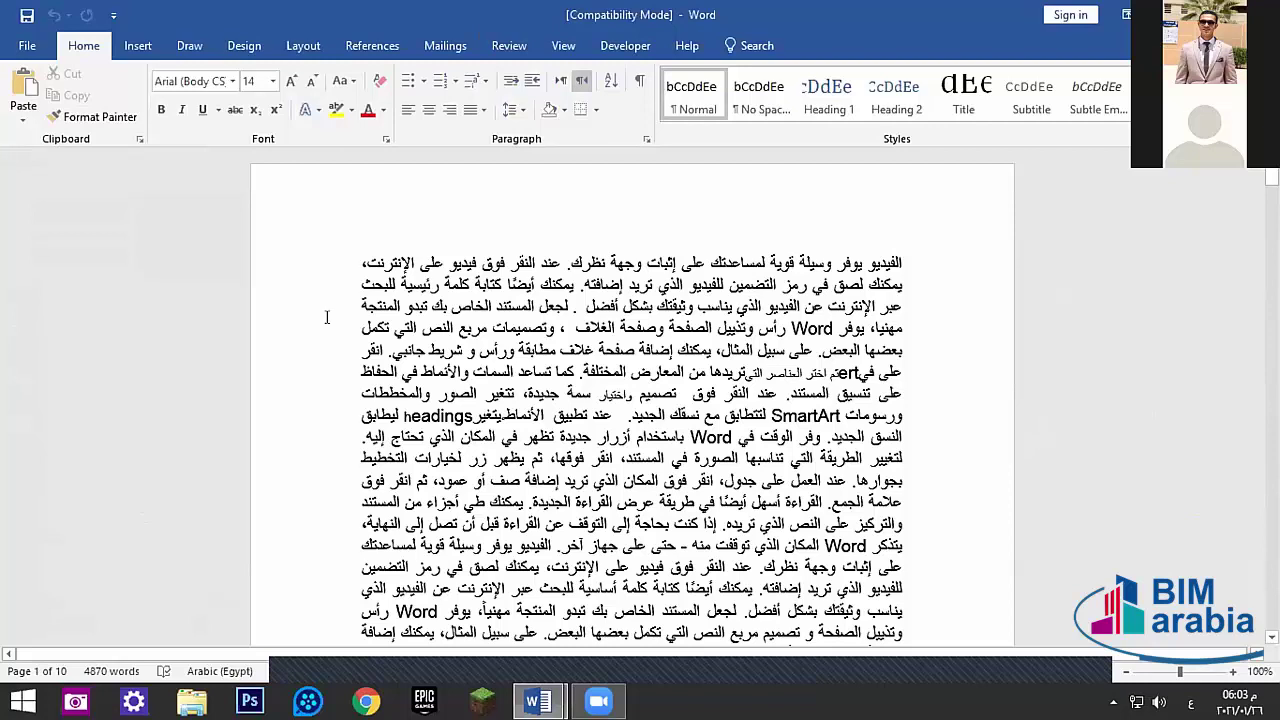
scroll(749, 455, "down", 12)
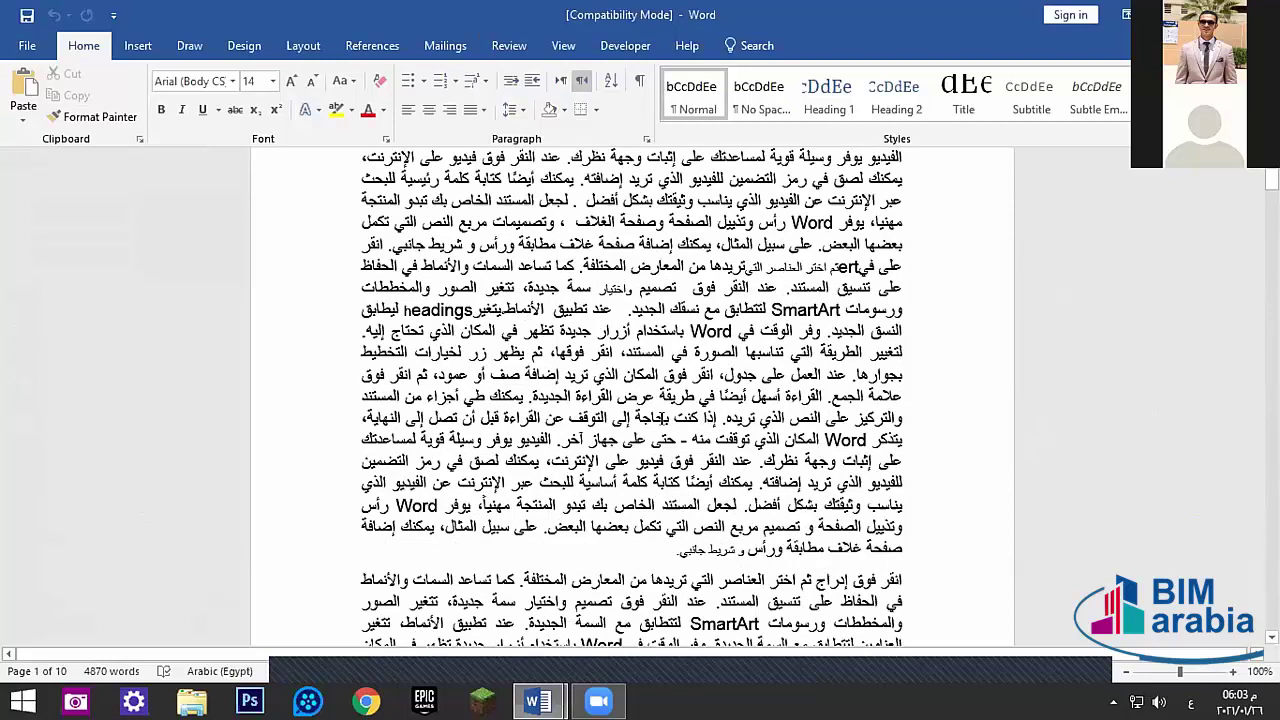
left_click_drag(1271, 197, 1271, 178)
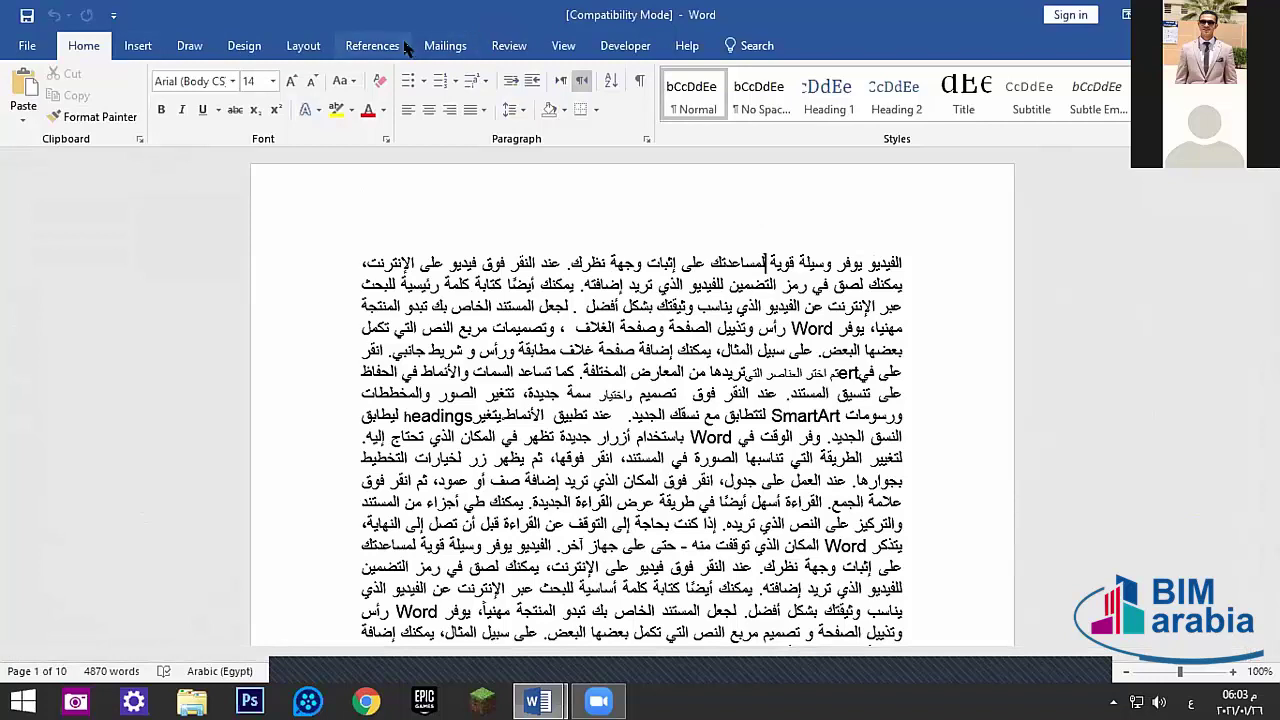
- Translate the Arabic copy back into English with Review > Translate Document
left_click(509, 45)
left_click(308, 100)
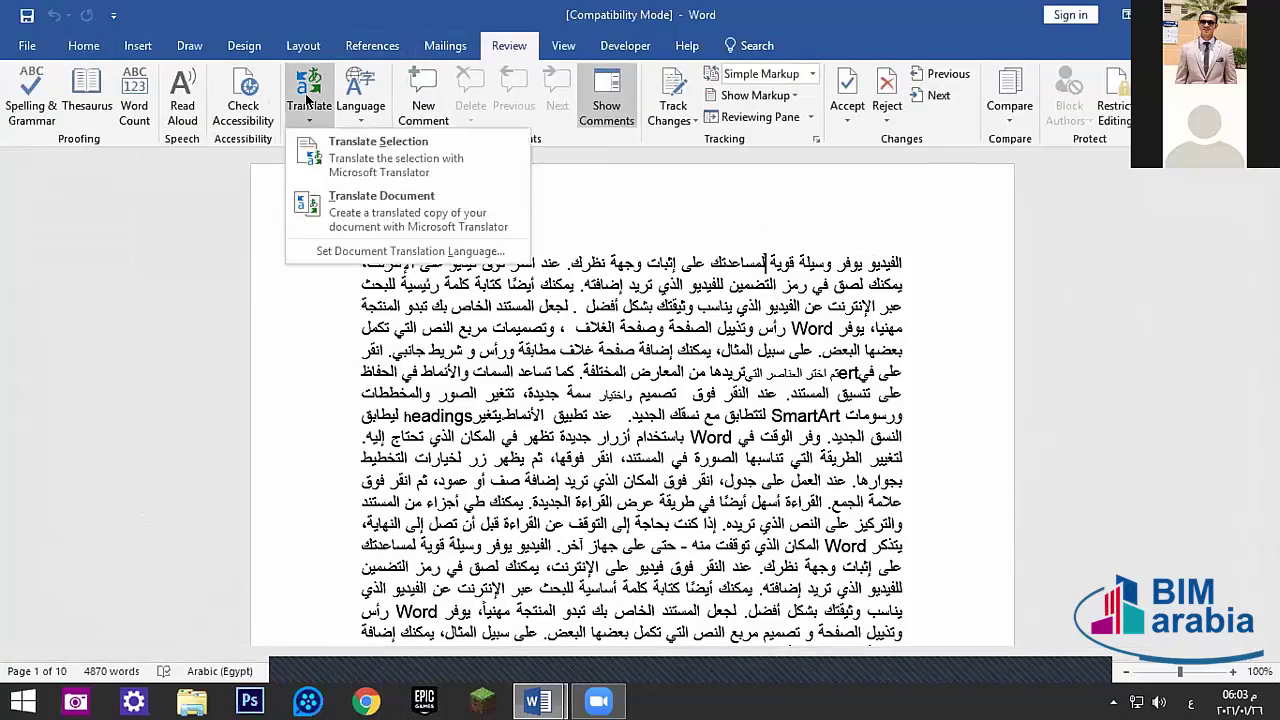
left_click(381, 205)
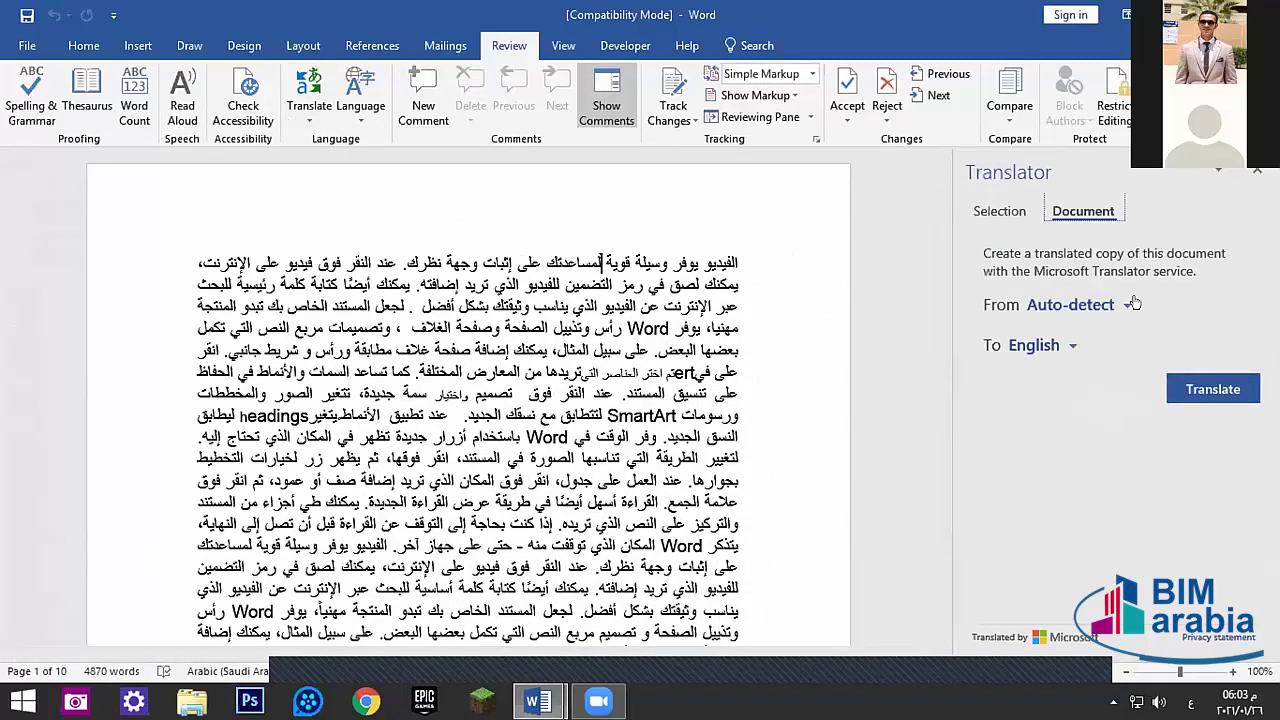
left_click(1179, 379)
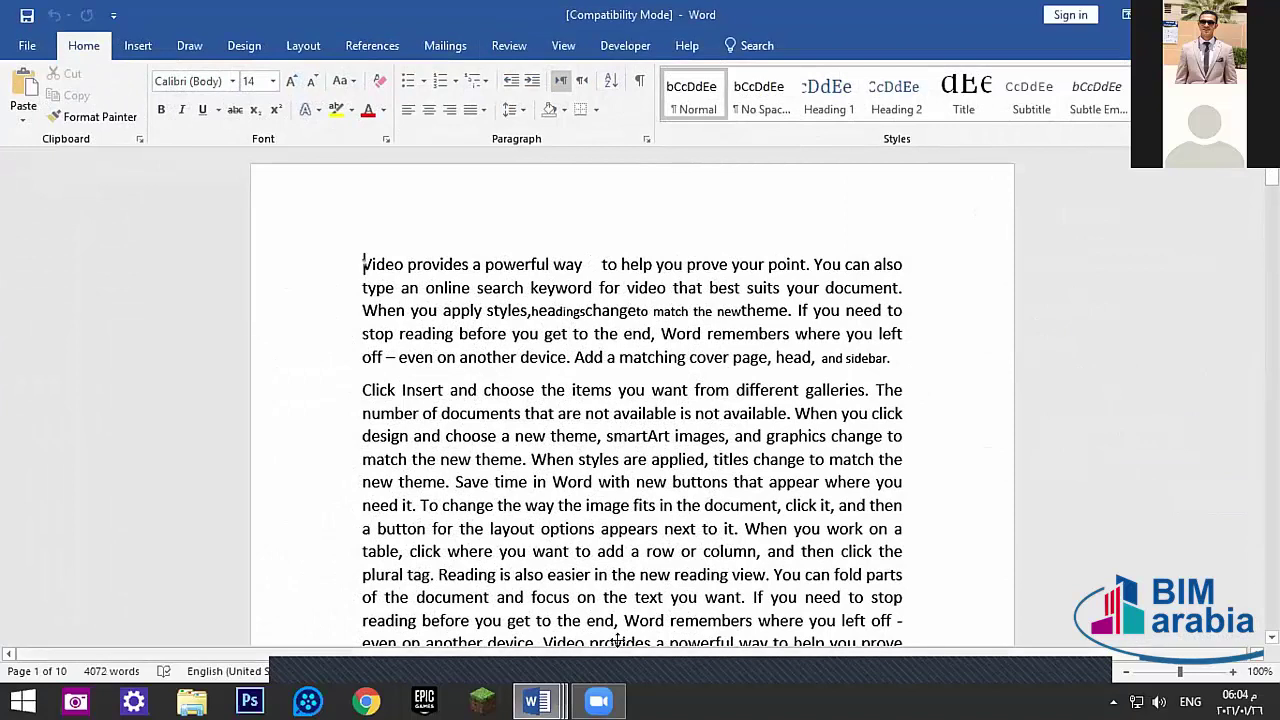
- Close both translated copies with Don't Save and close the accessibility results
mouse_move(537, 701)
left_click(543, 625)
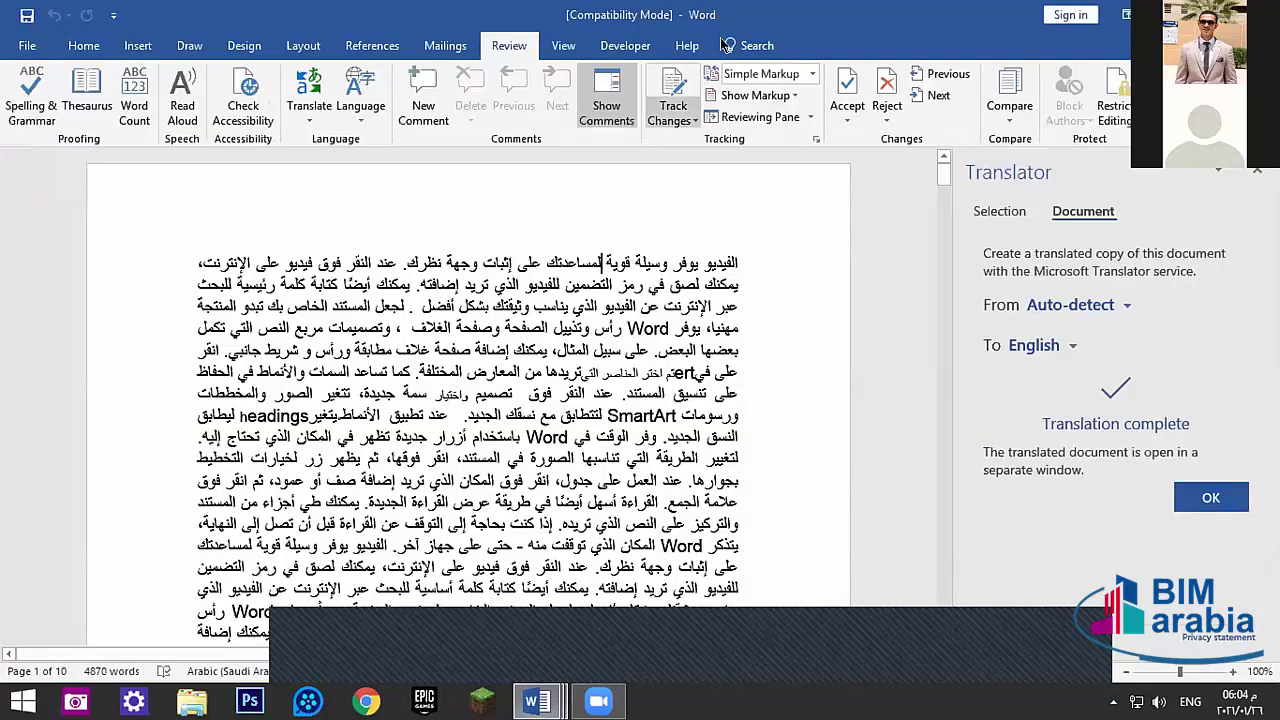
key("ctrl+w")
left_click(640, 382)
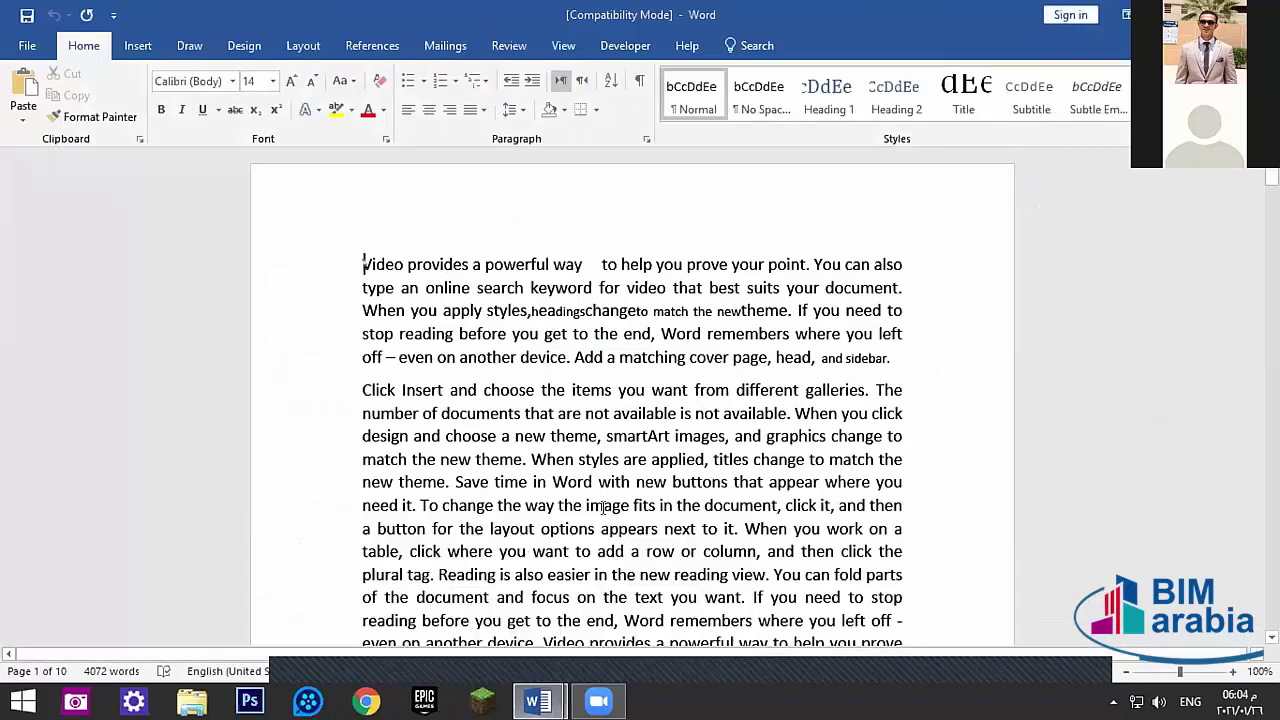
key("ctrl+w")
left_click(625, 386)
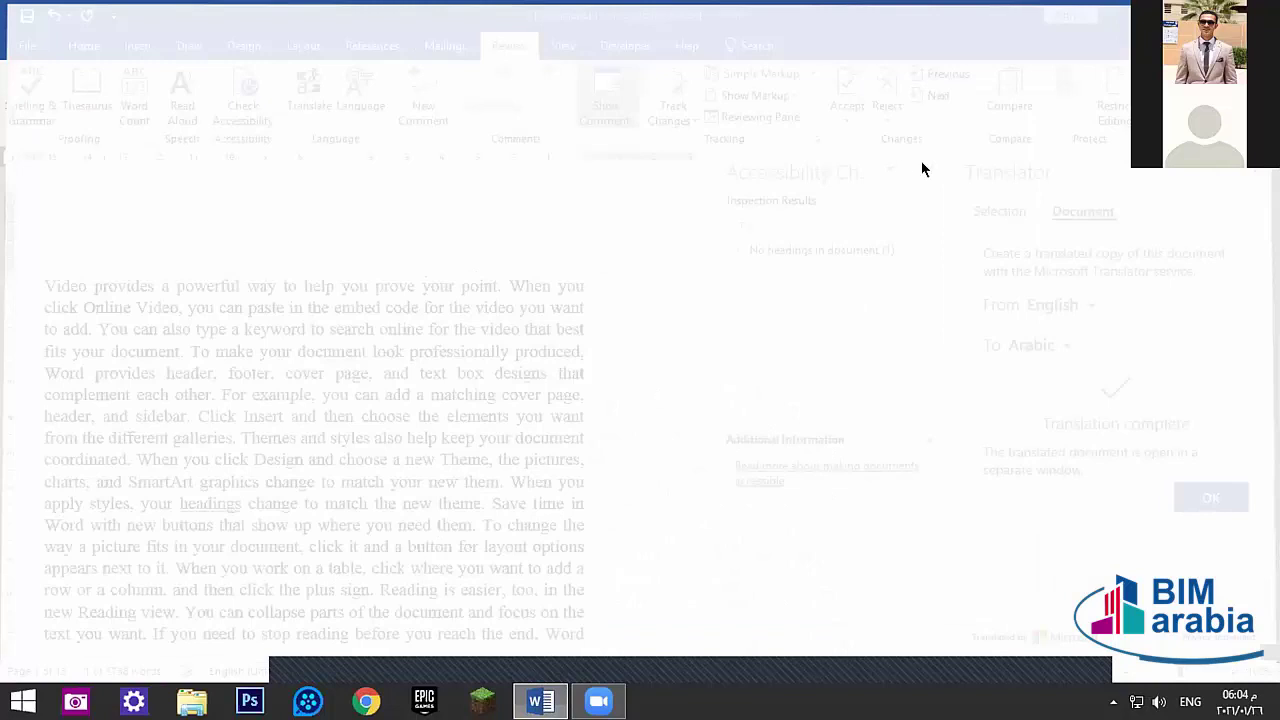
left_click(928, 170)
- Close the Translator pane and browse Language Preferences, closing it without applying changes
left_click(1256, 170)
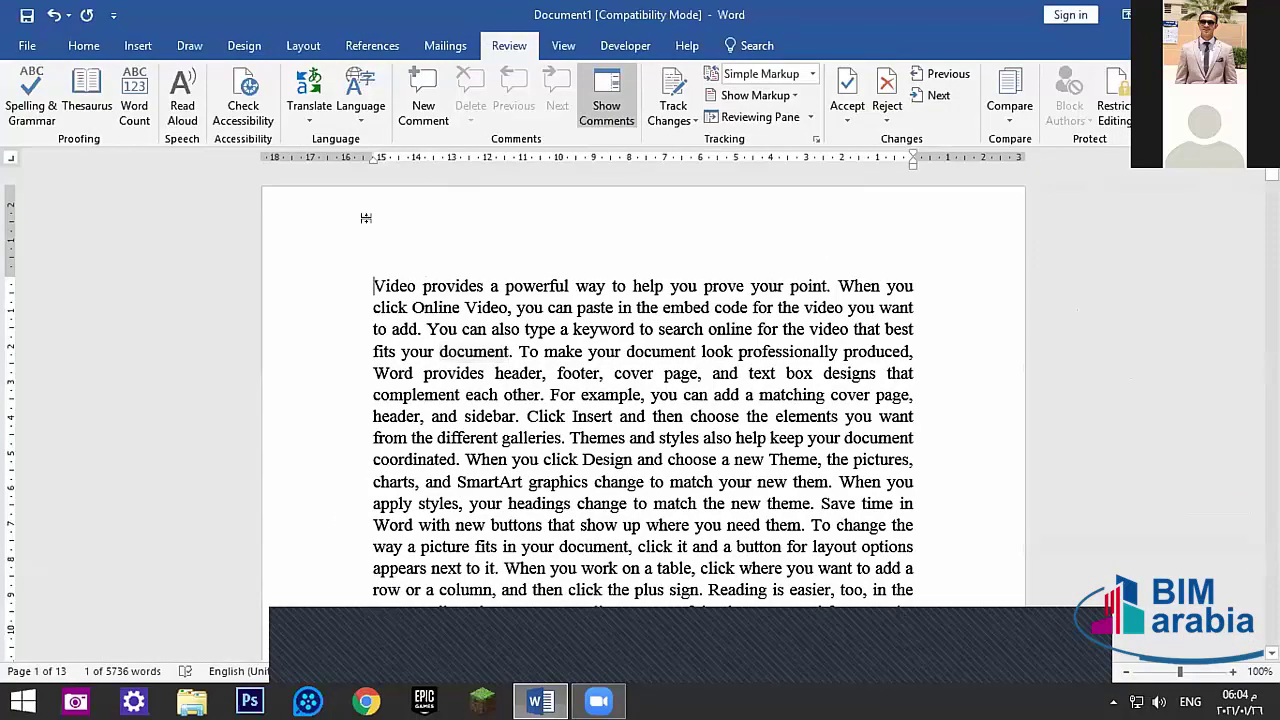
left_click(376, 112)
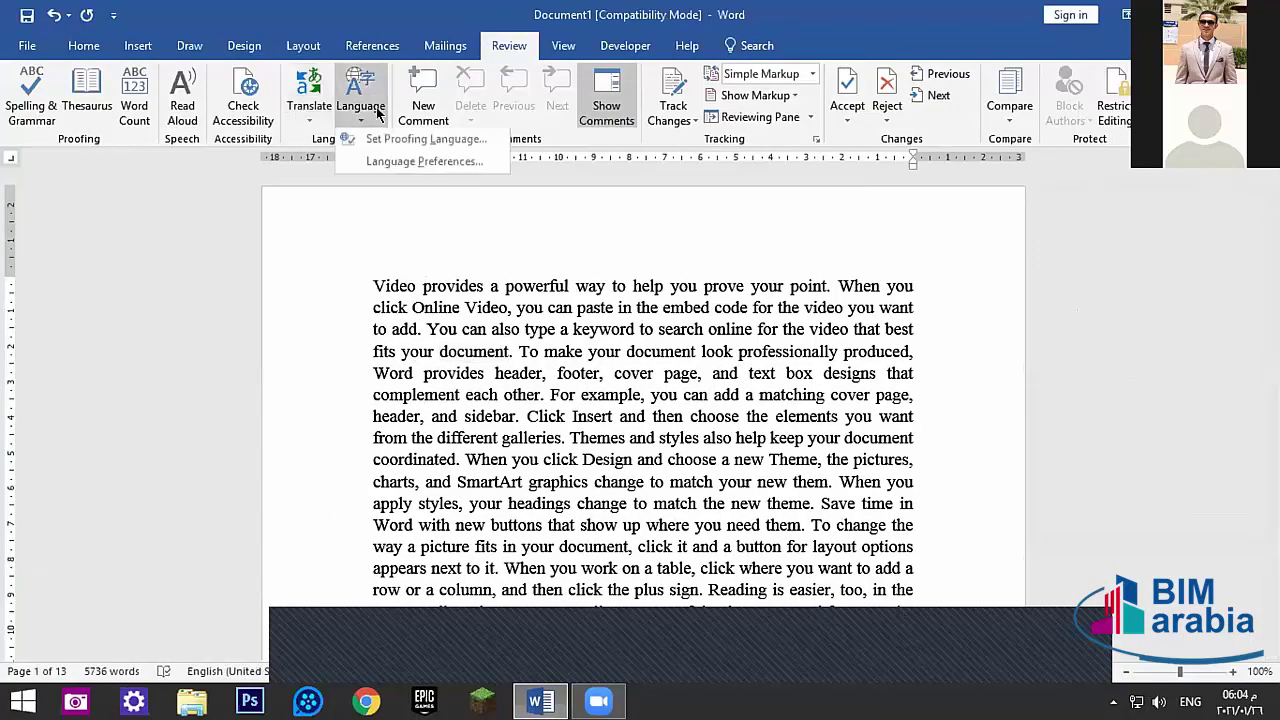
left_click(408, 163)
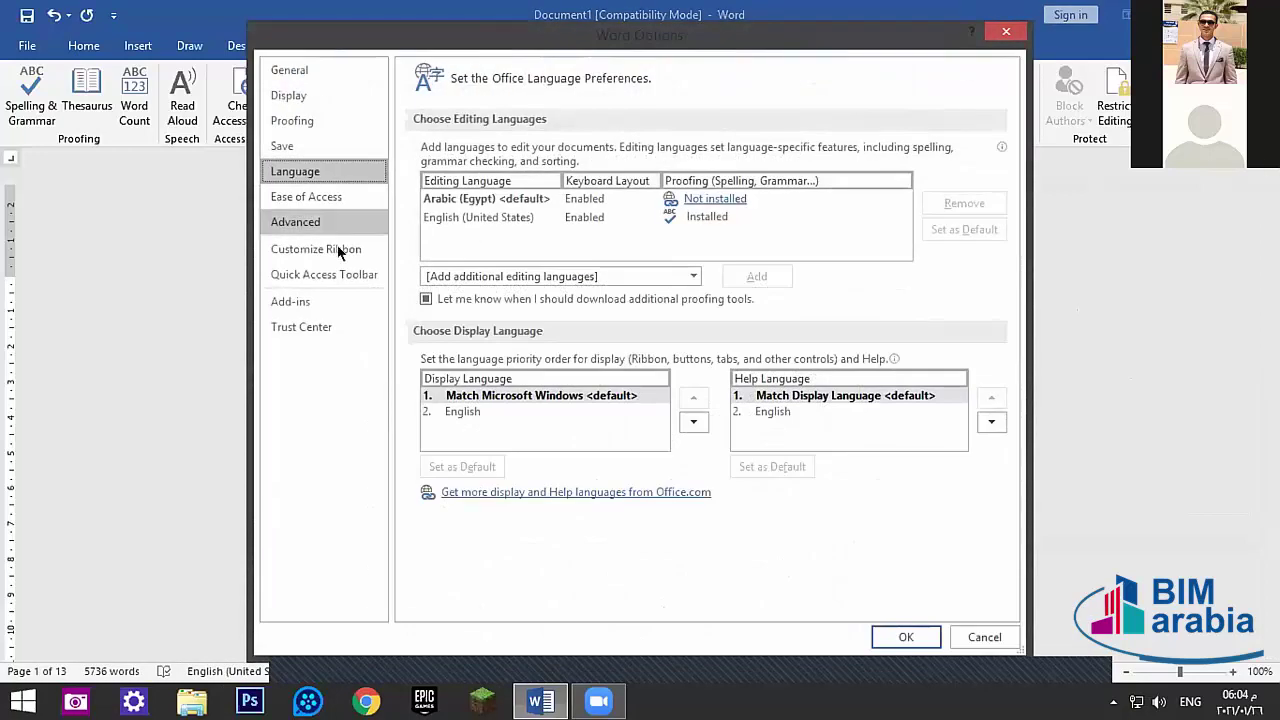
left_click(456, 410)
left_click(760, 411)
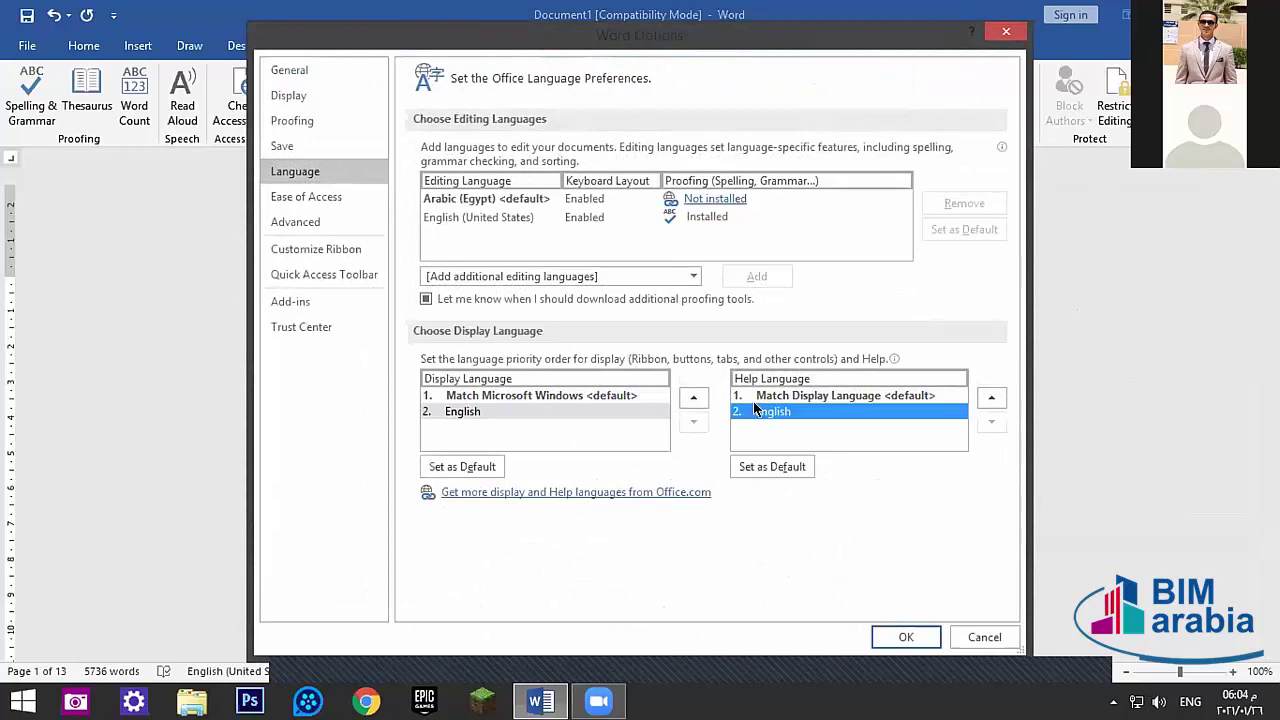
left_click(1001, 30)
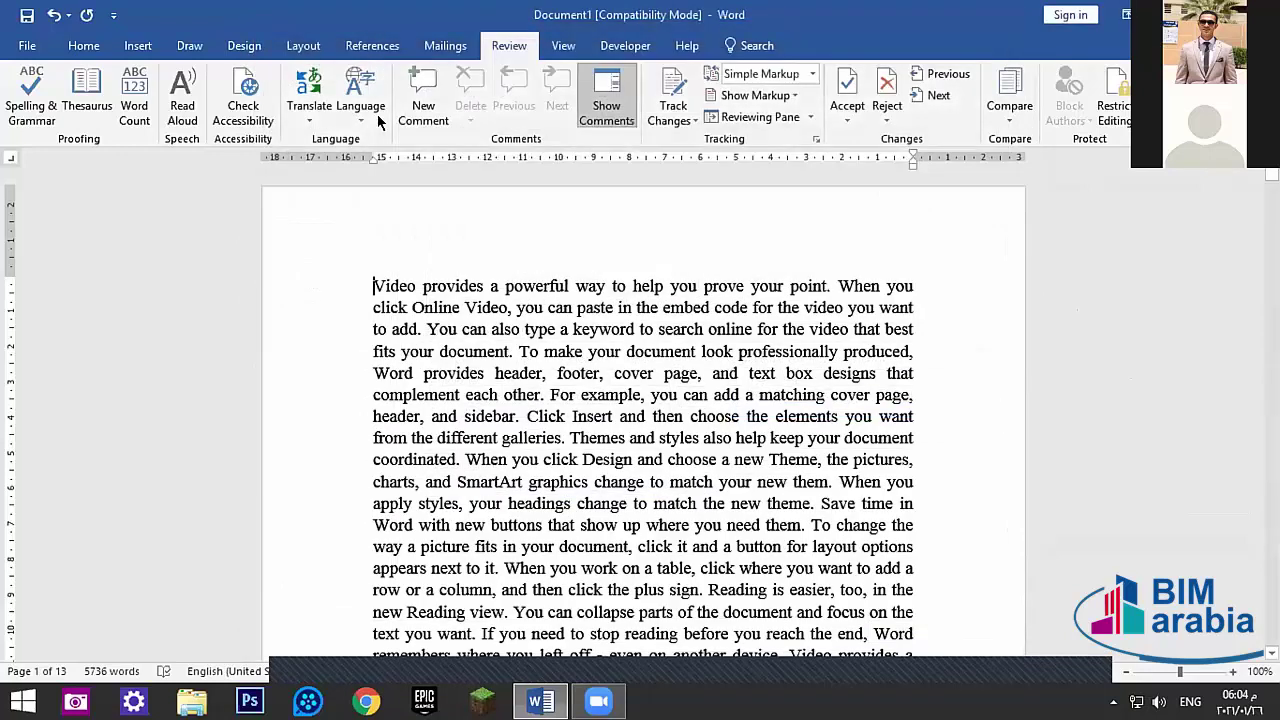
- Browse proofing languages (Afrikaans, Arabic variants) and close the dialog without applying
left_click(362, 112)
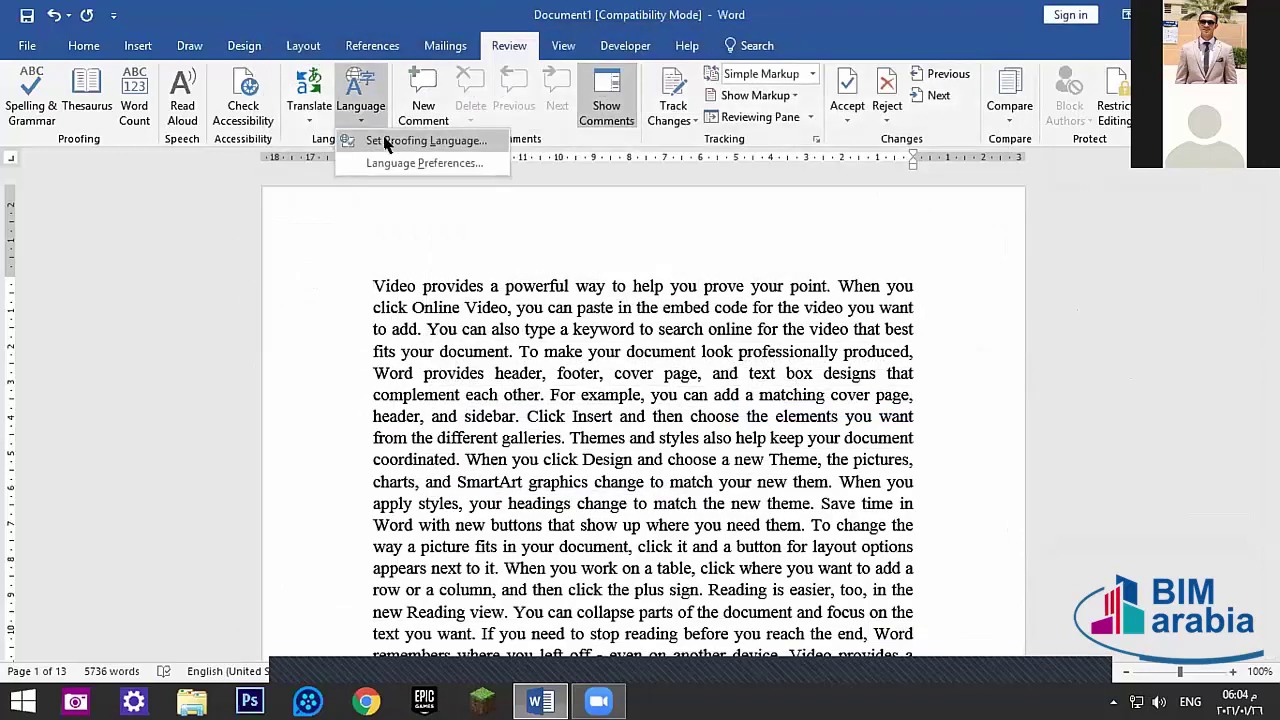
left_click(388, 142)
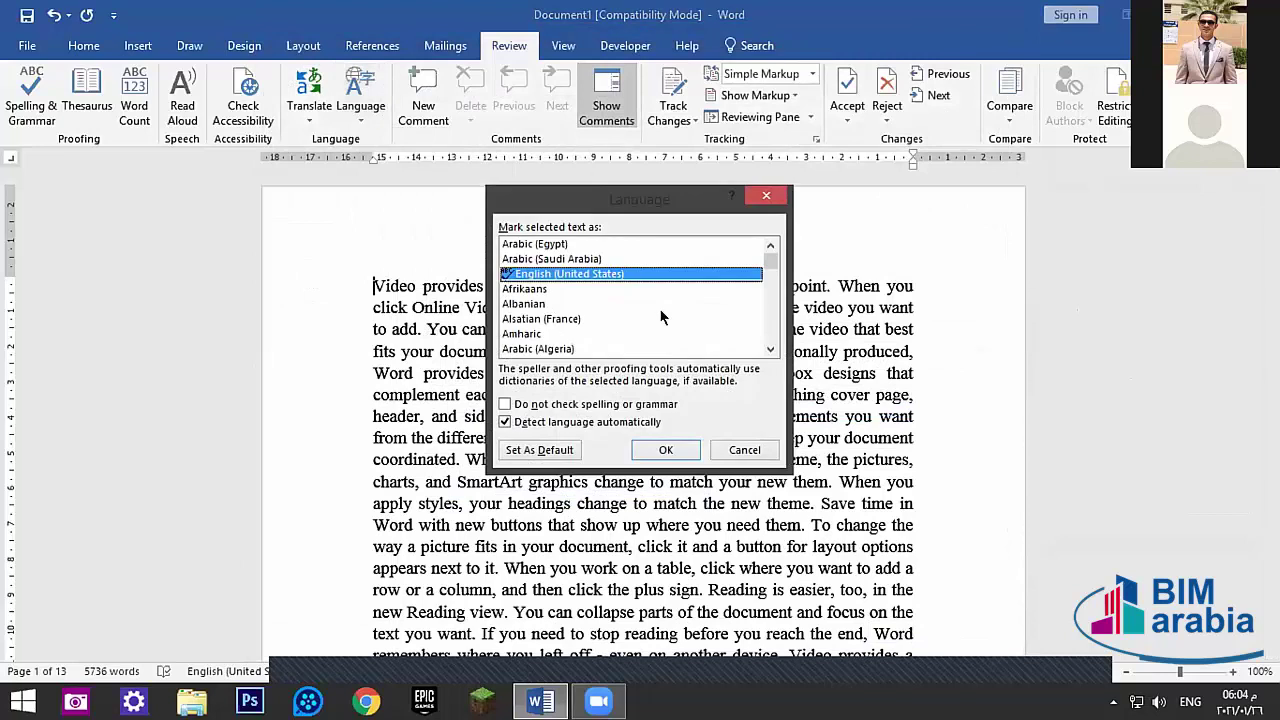
left_click(530, 289)
left_click(540, 259)
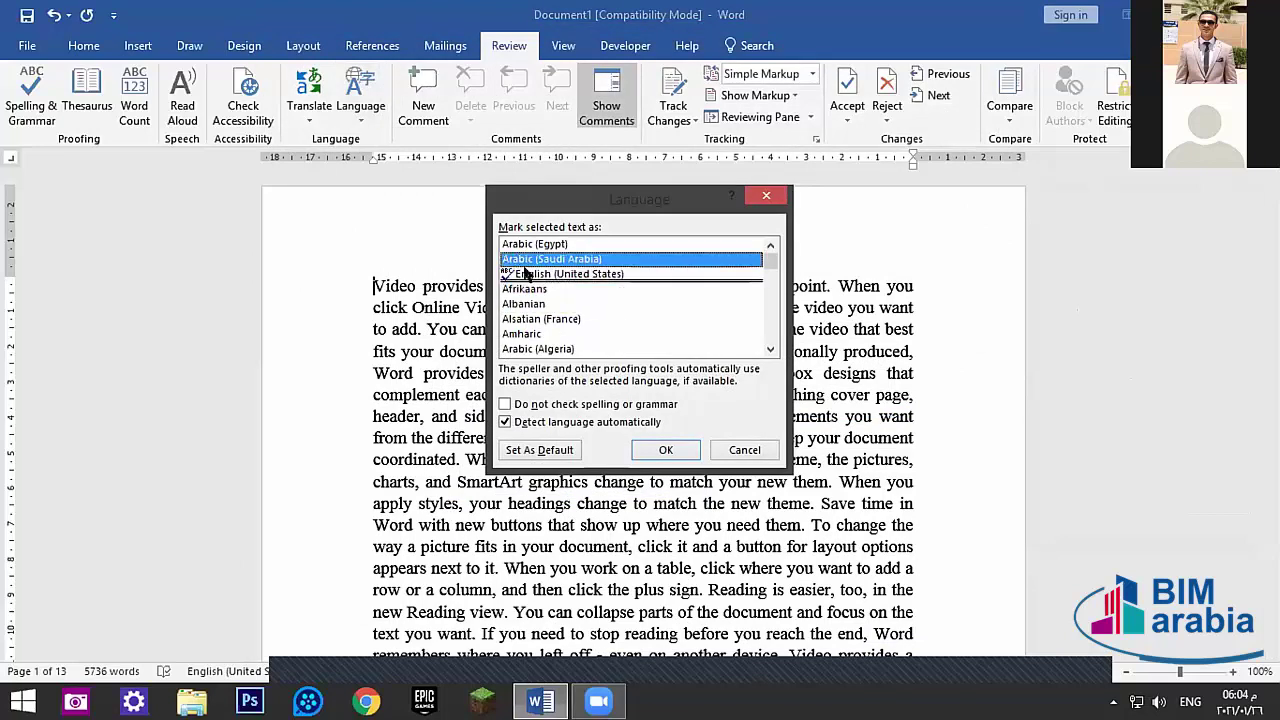
left_click(542, 244)
left_click(766, 195)
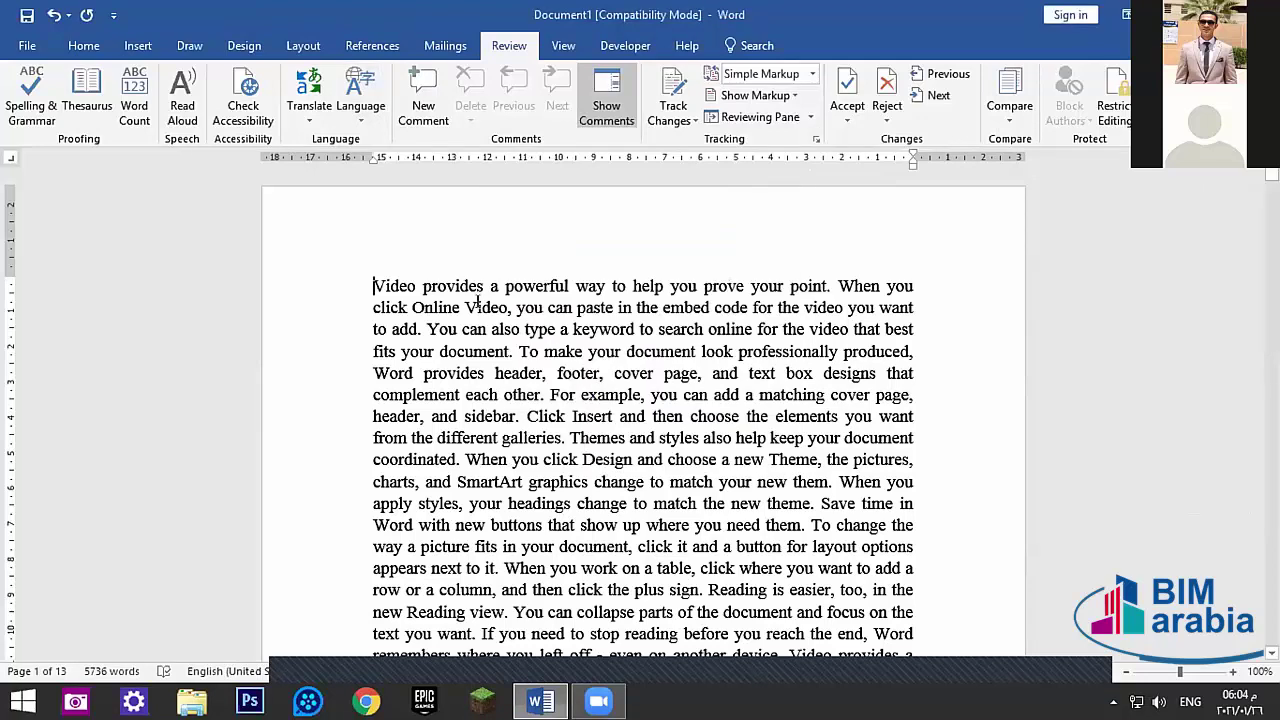
- Add a comment on 'provides' with the Arabic text 'الامدادات'
left_click_drag(478, 285, 417, 287)
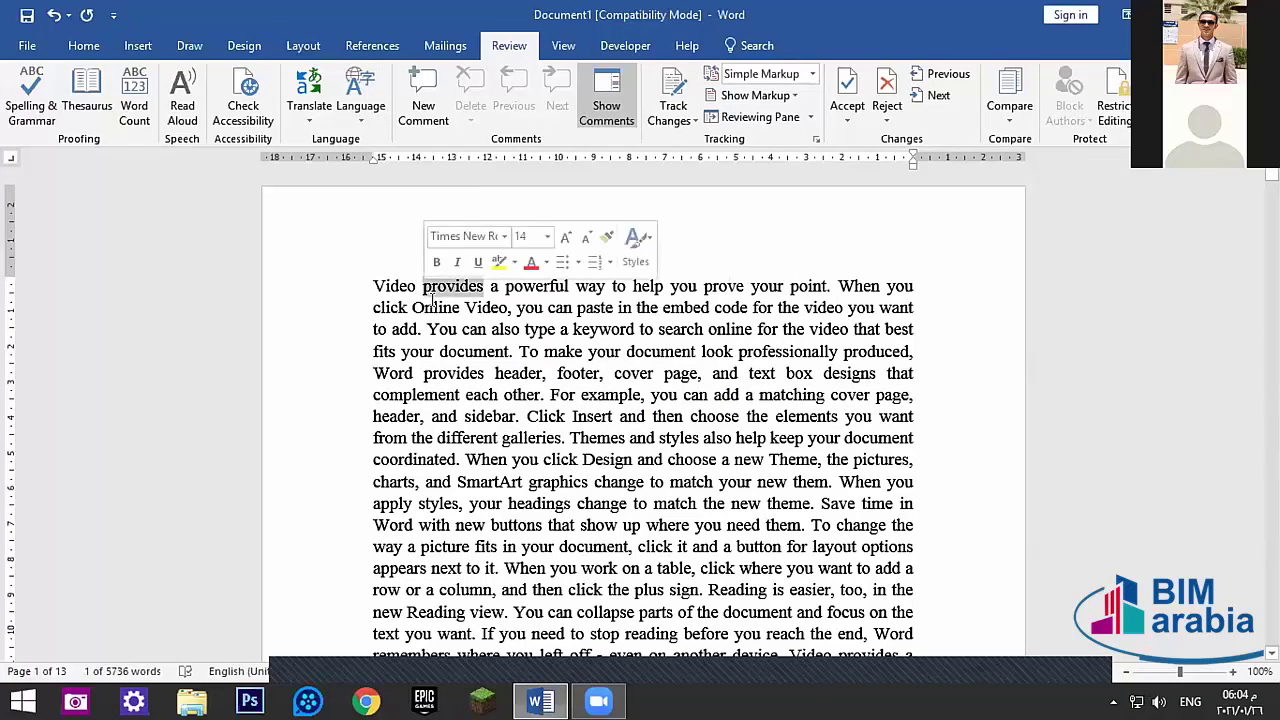
left_click(423, 100)
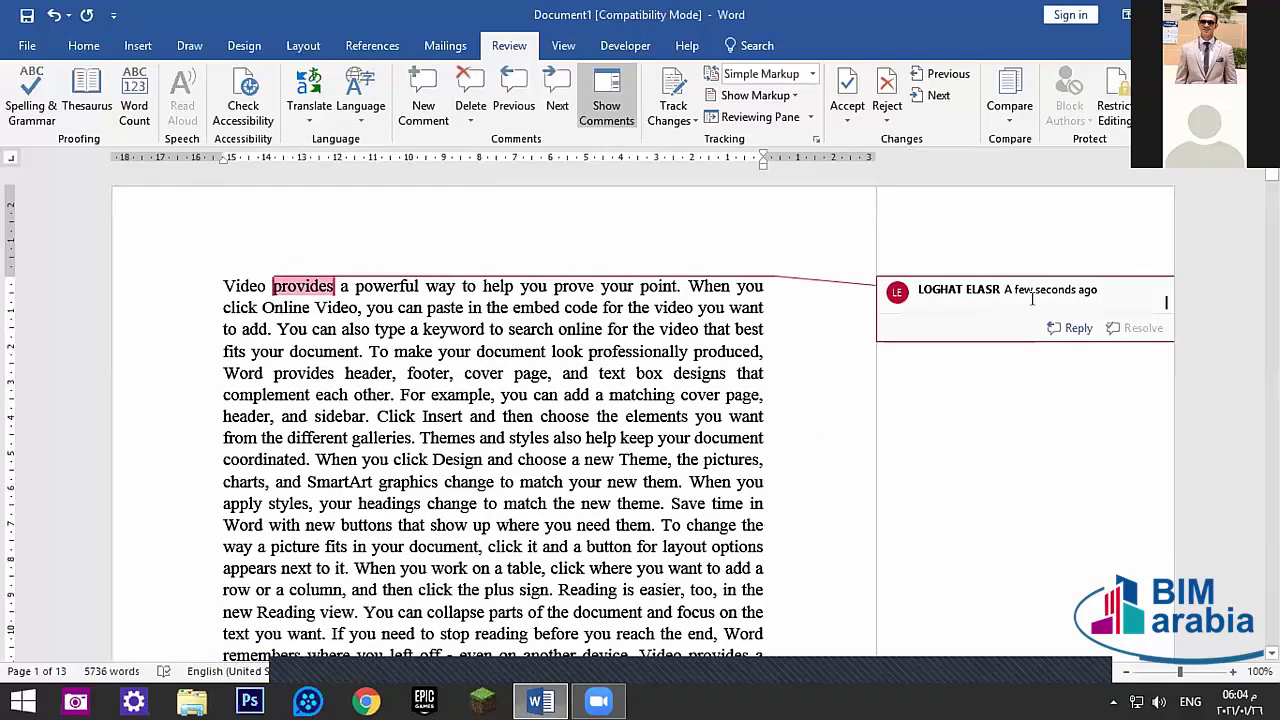
type("g")
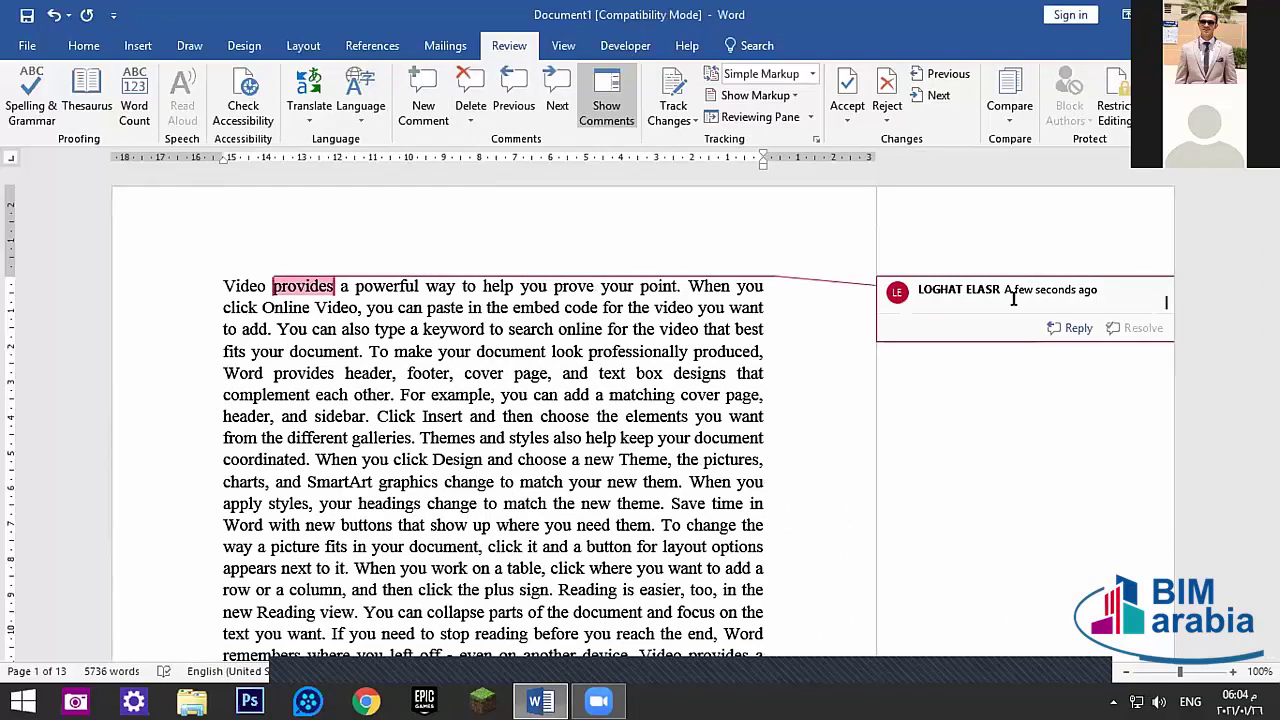
key("alt+shift")
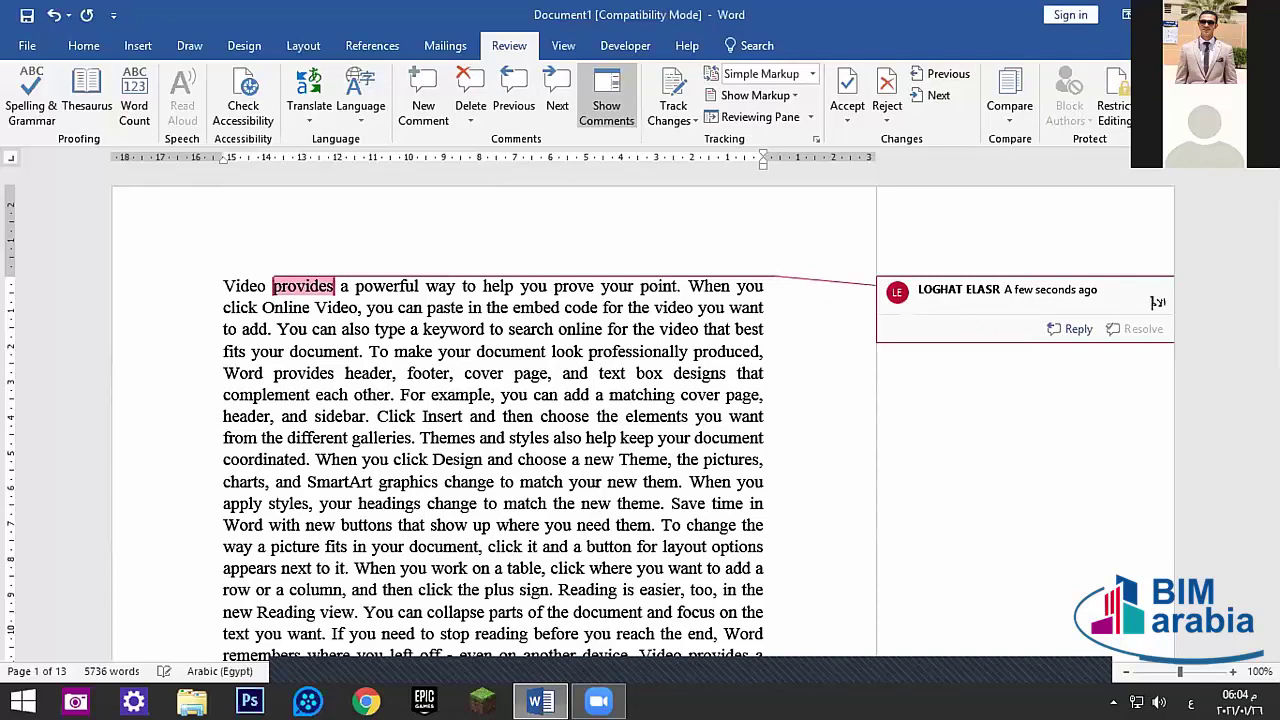
type("الامدادات")
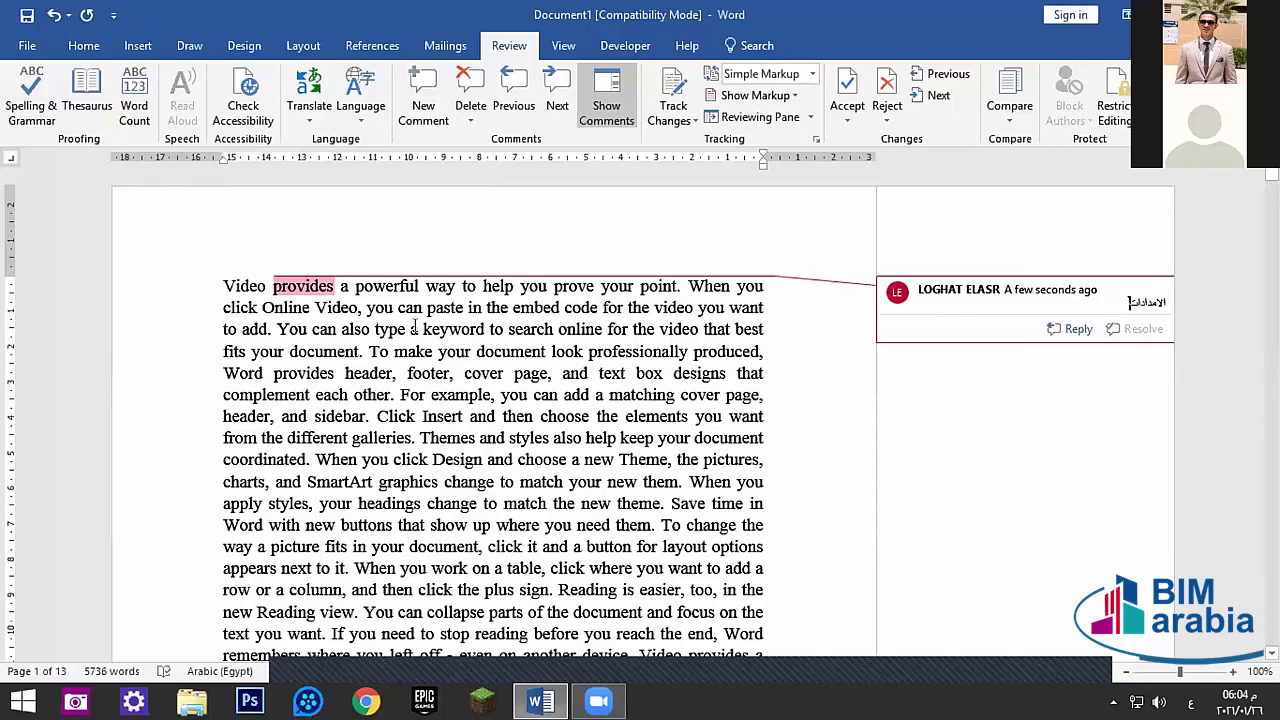
left_click(378, 329)
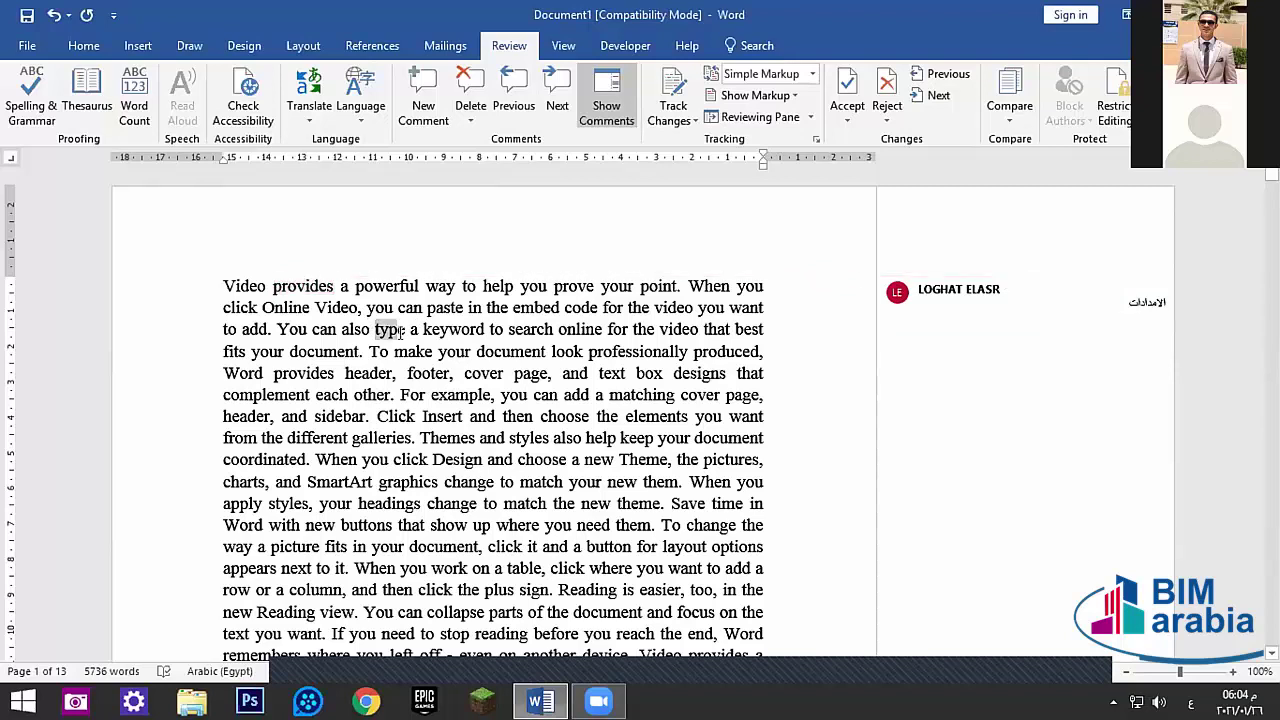
- Add Arabic comments on the words 'type' and 'Insert'
left_click_drag(403, 331, 405, 331)
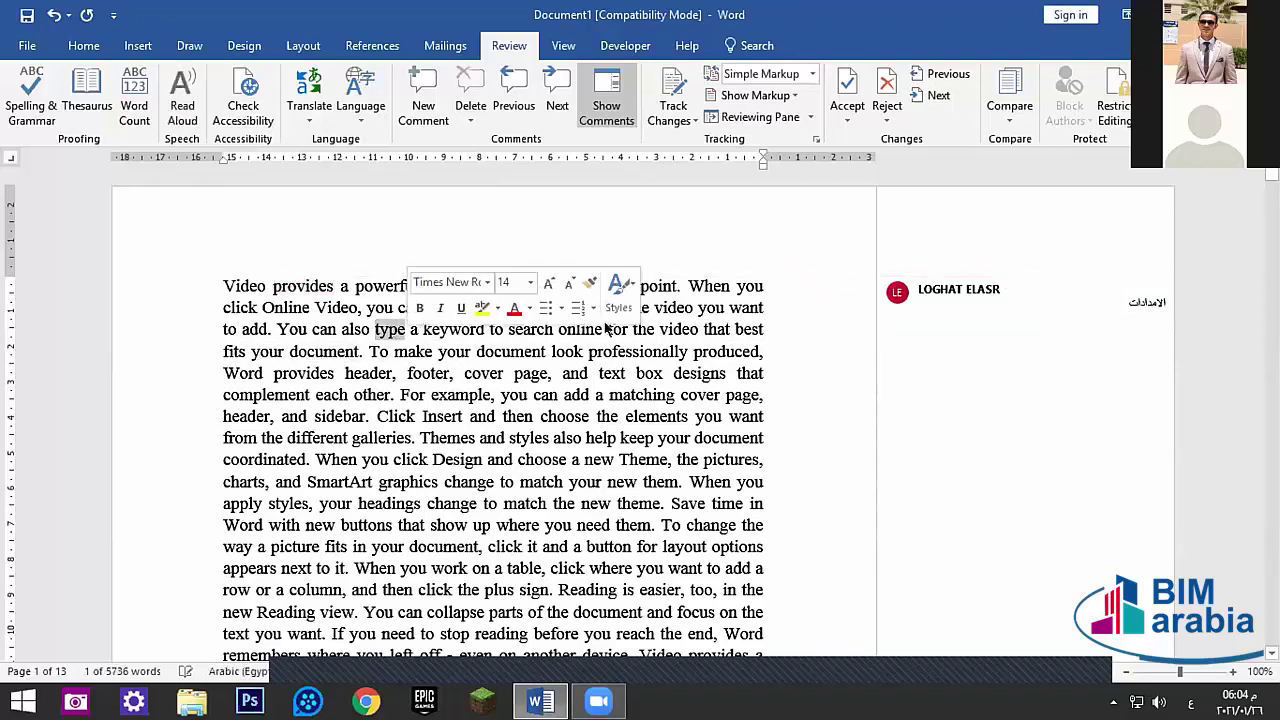
left_click(421, 104)
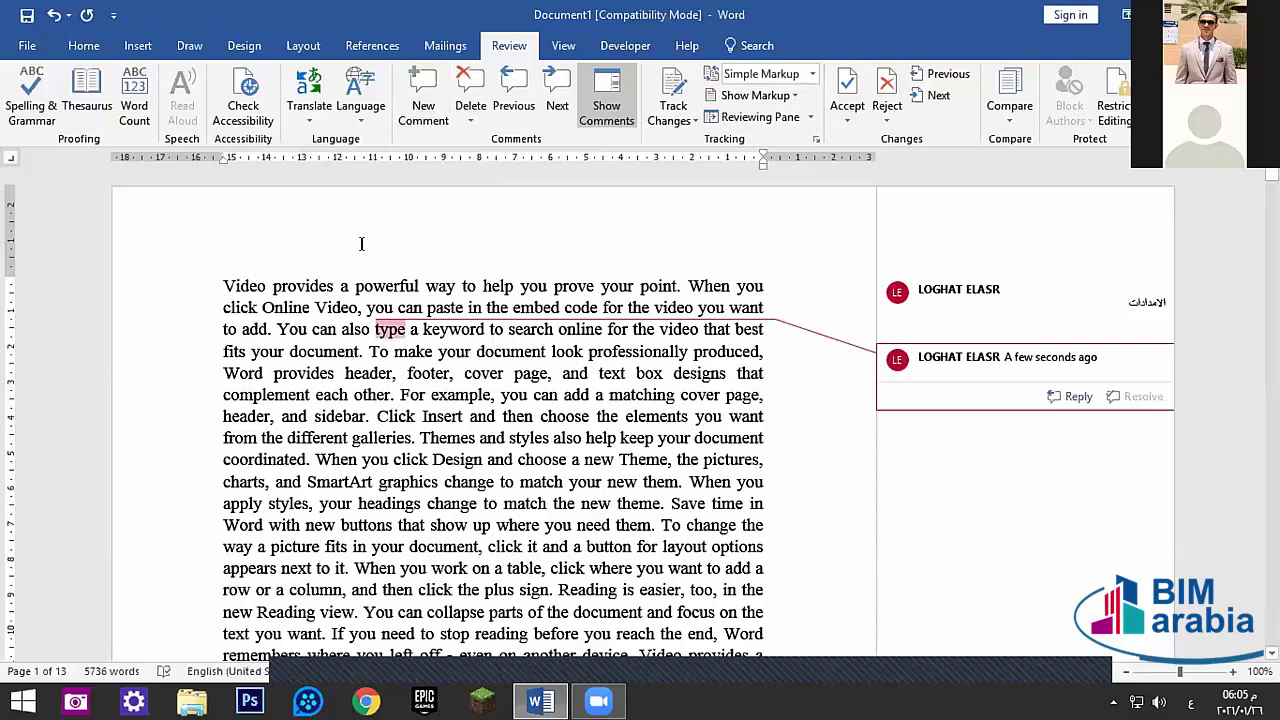
type("ذ")
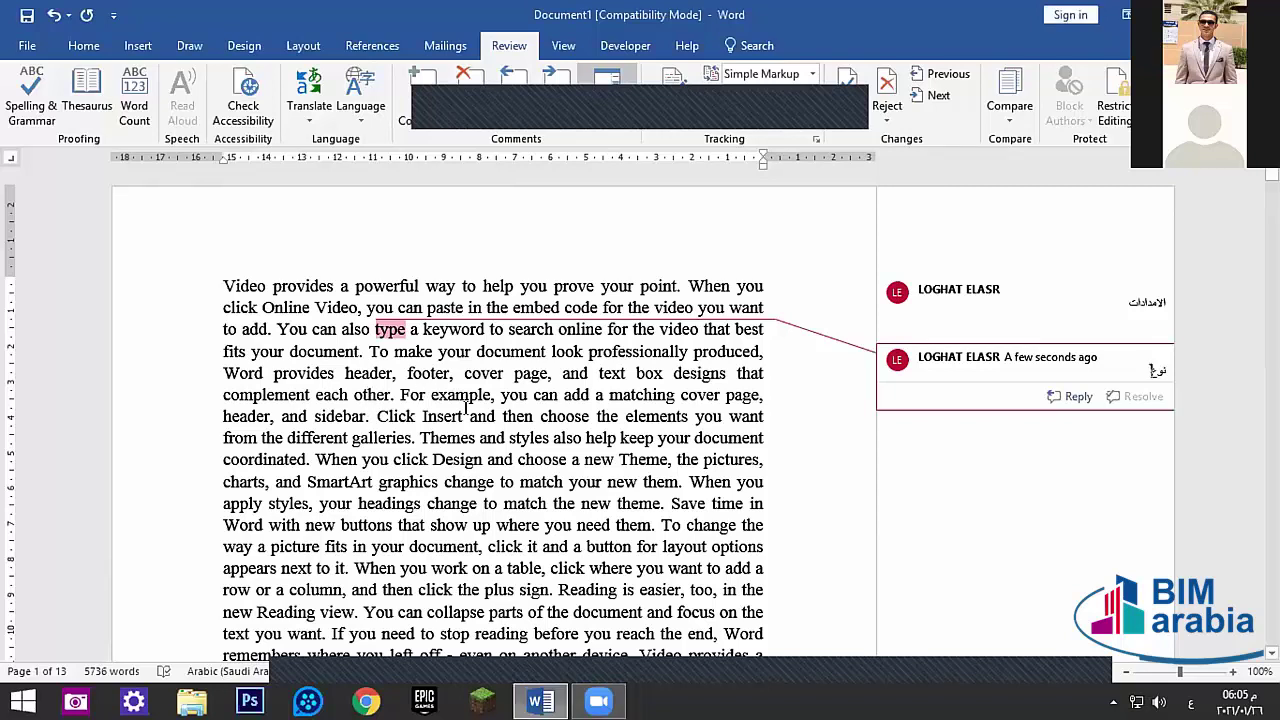
double_click(438, 416)
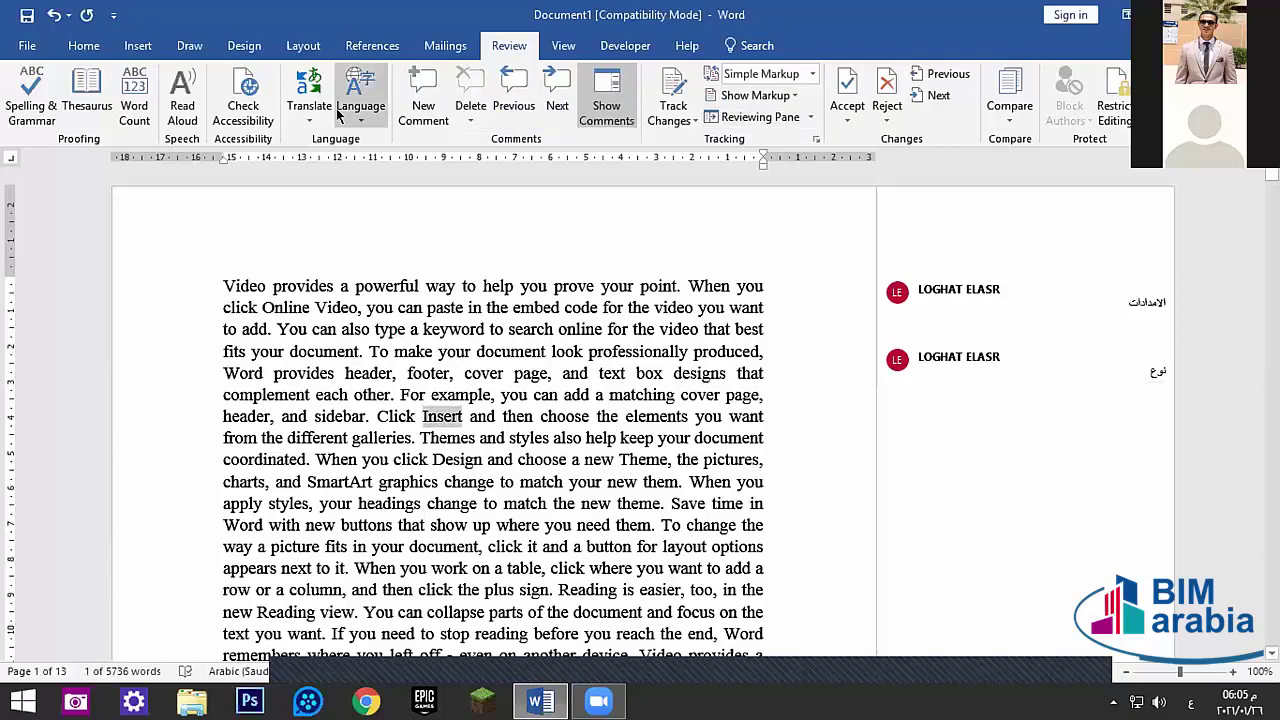
left_click(423, 98)
left_click(494, 504)
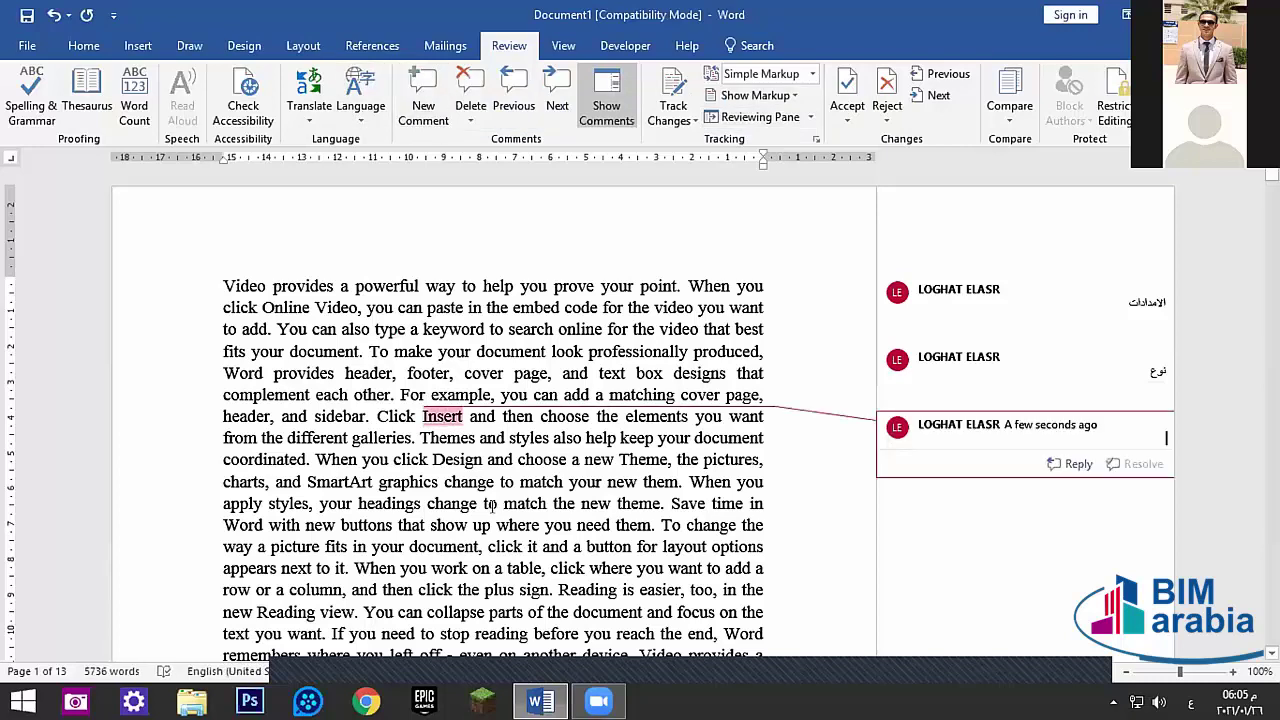
left_click(1163, 438)
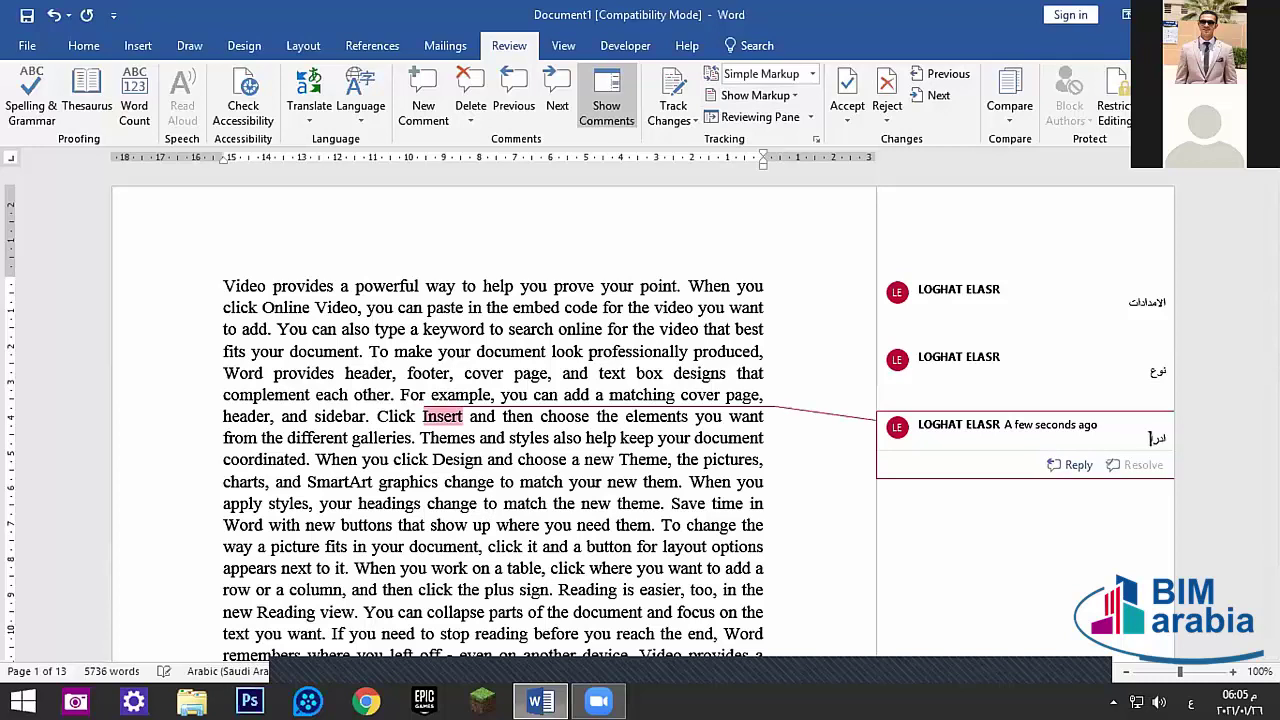
left_click(829, 520)
left_click(745, 286)
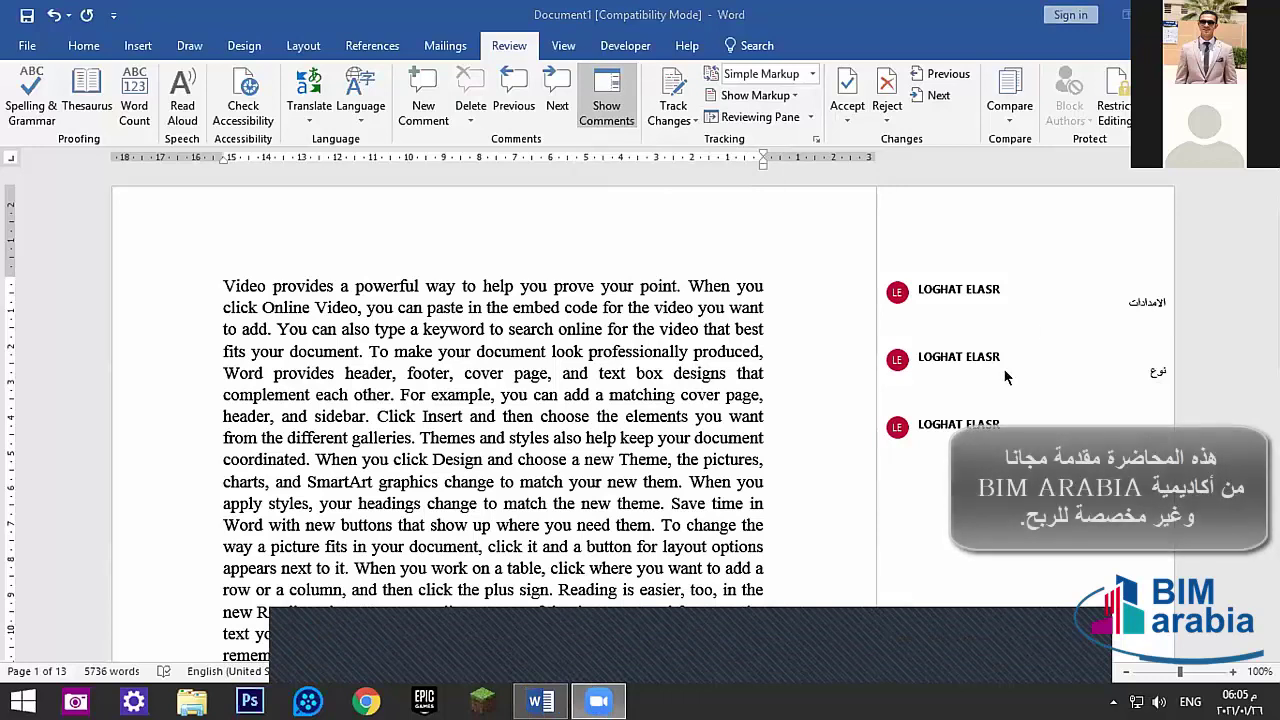
- Turn off Show Comments so comments appear as margin balloons
left_click(605, 90)
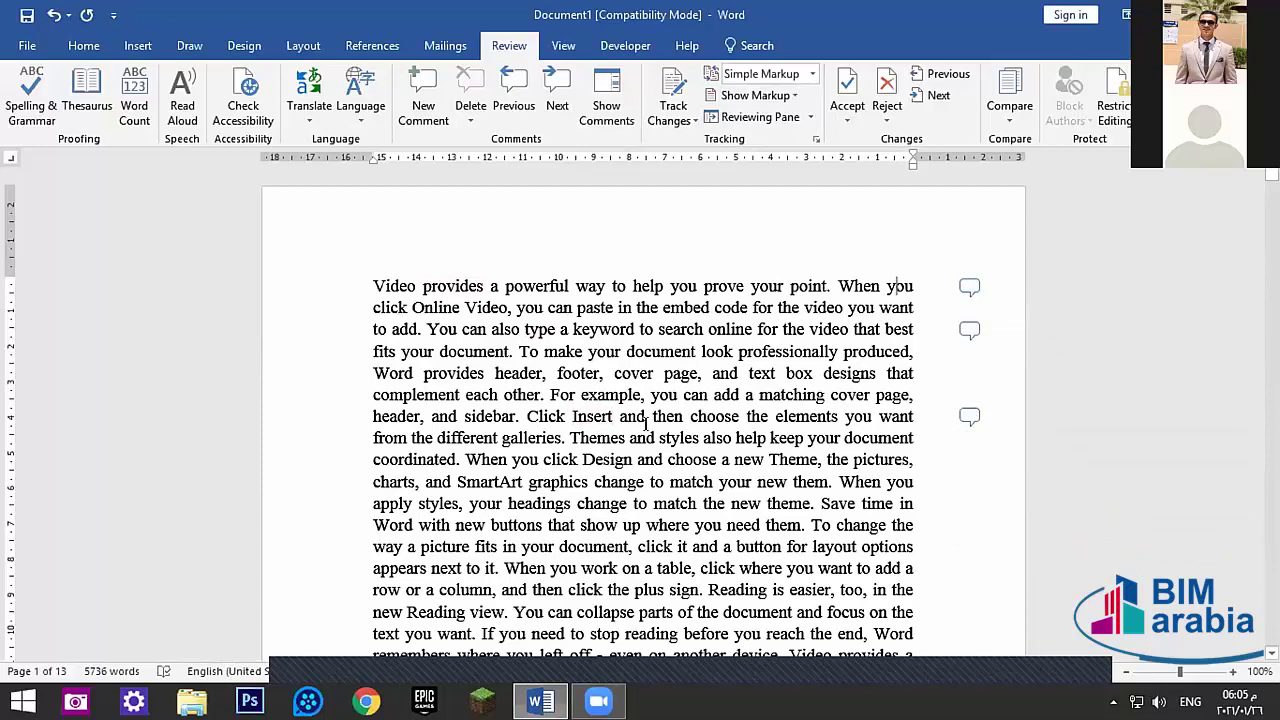
mouse_move(596, 410)
- Step through the comments on provides, type and Insert, then view the Delete options
left_click(555, 97)
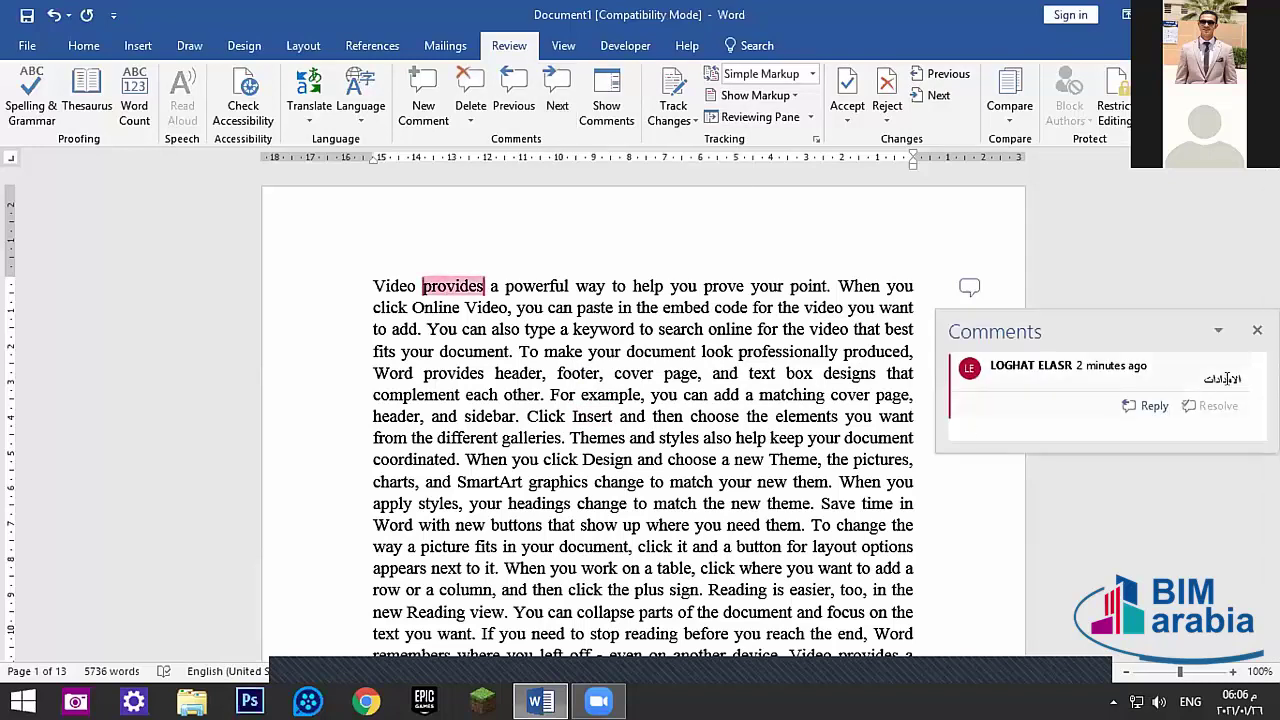
left_click(557, 100)
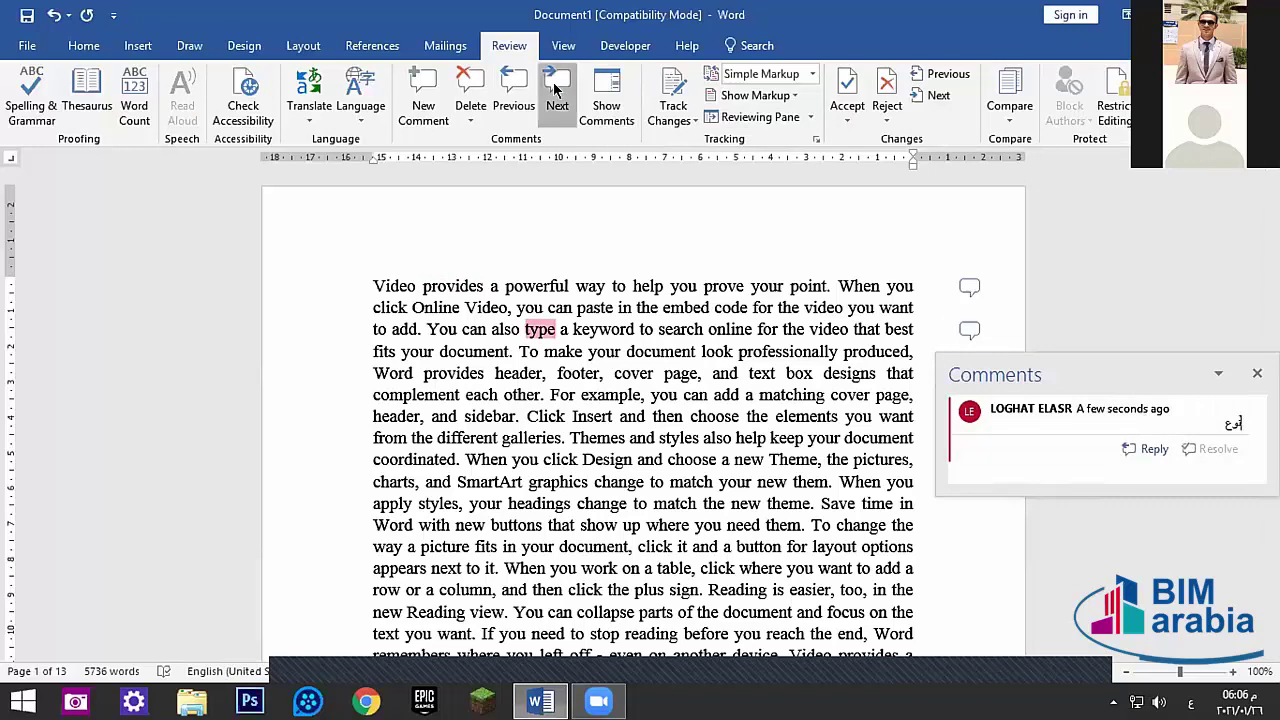
left_click(557, 100)
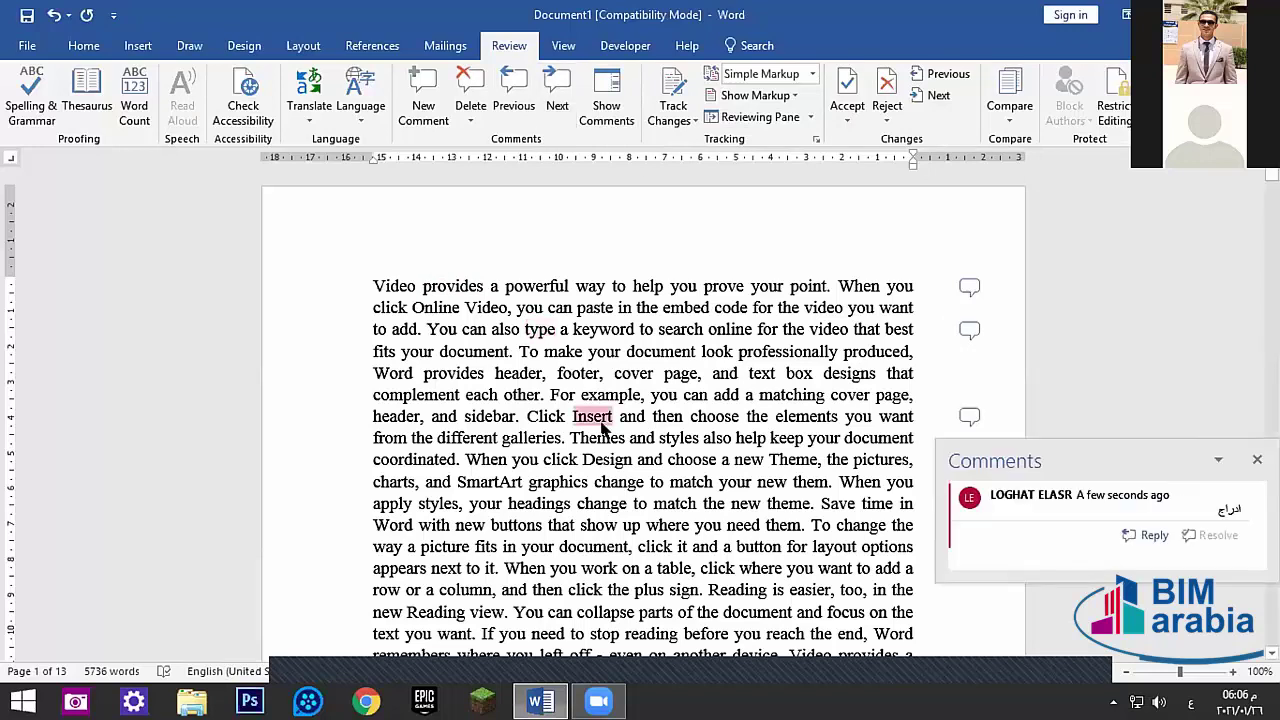
left_click(513, 100)
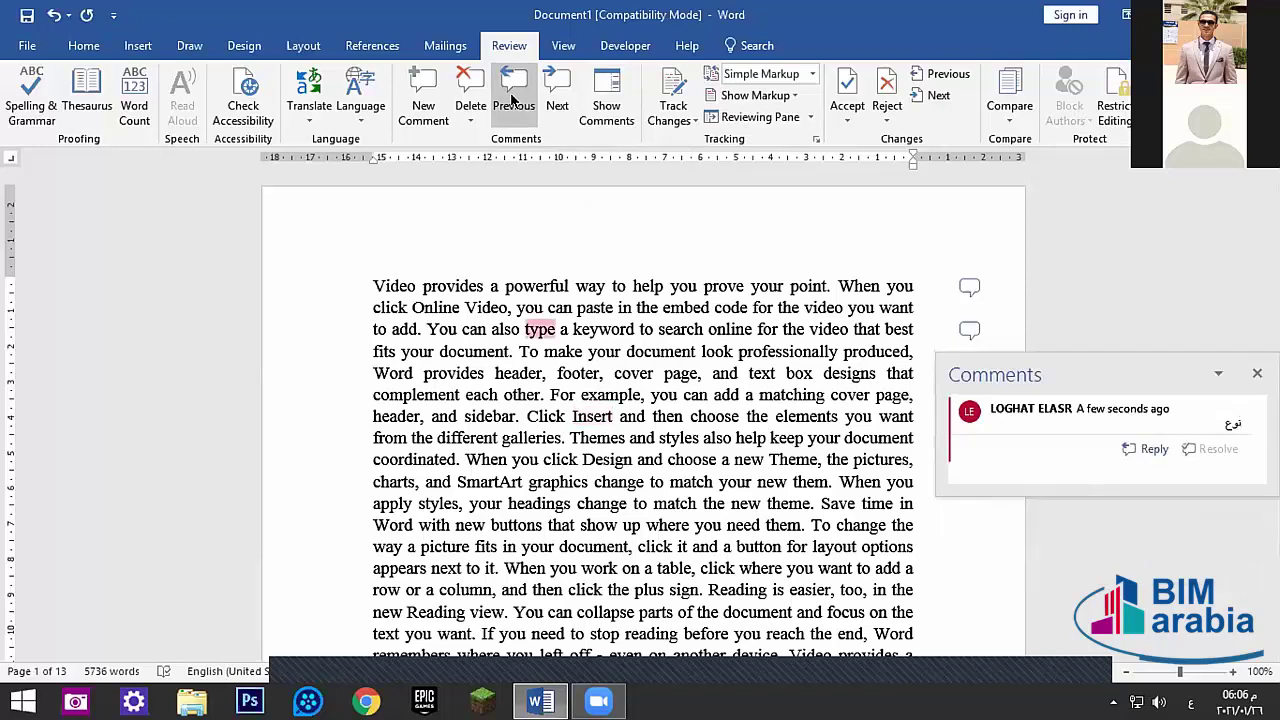
left_click(513, 100)
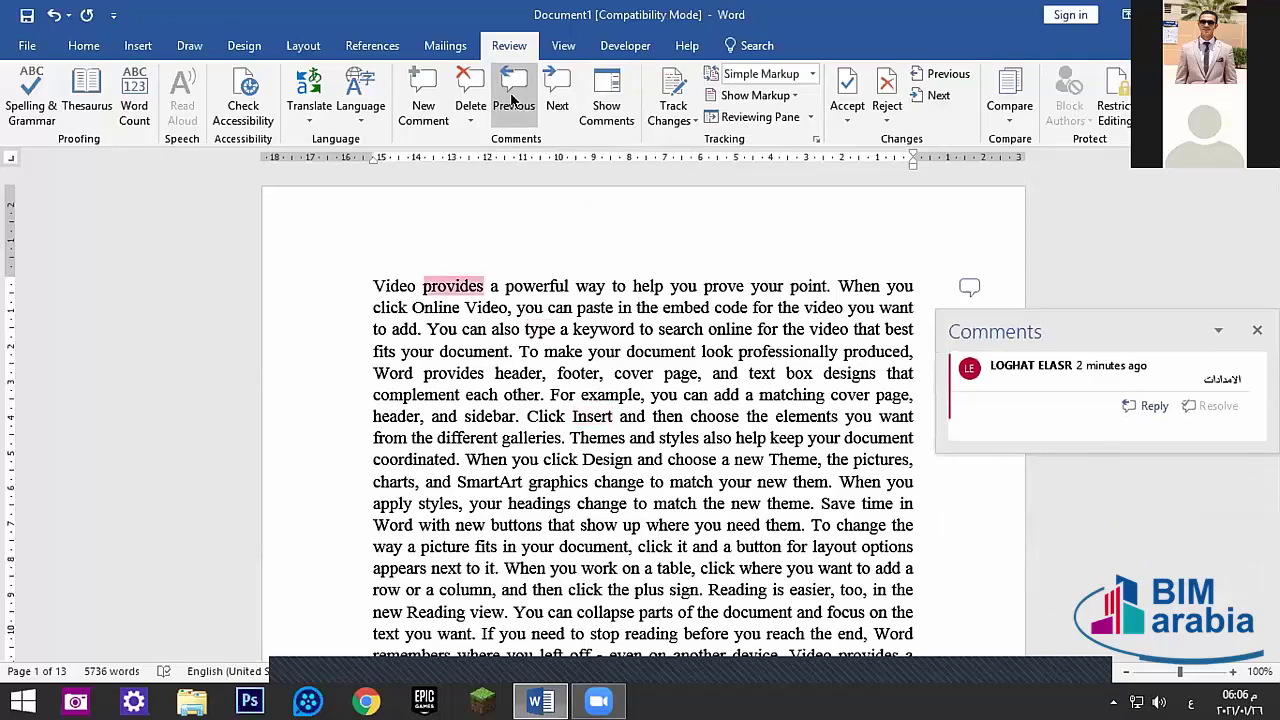
left_click(555, 100)
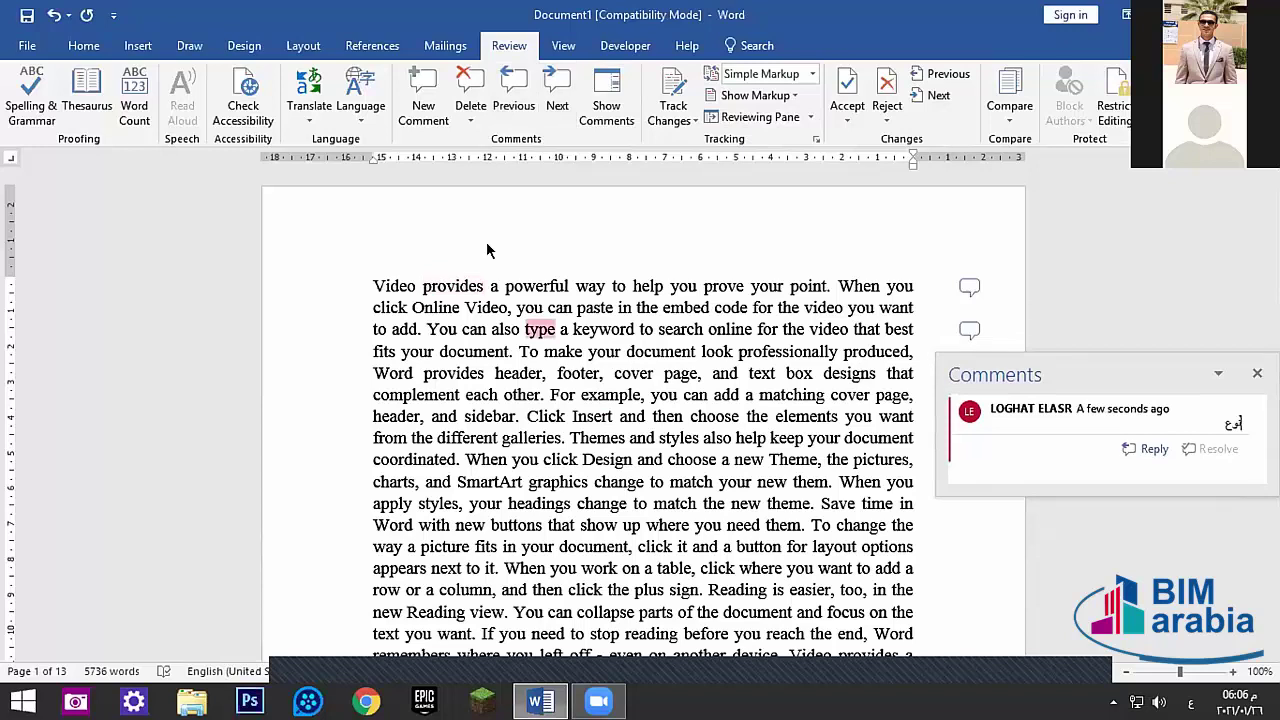
left_click(469, 119)
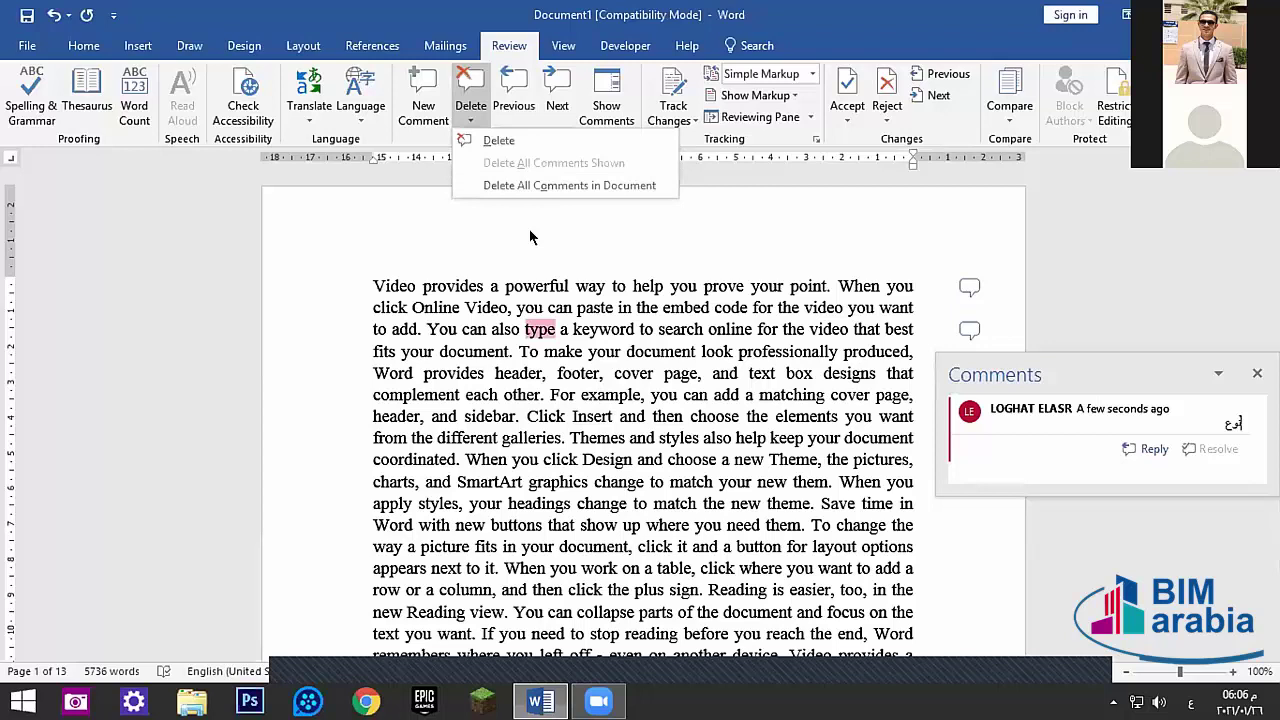
left_click(665, 101)
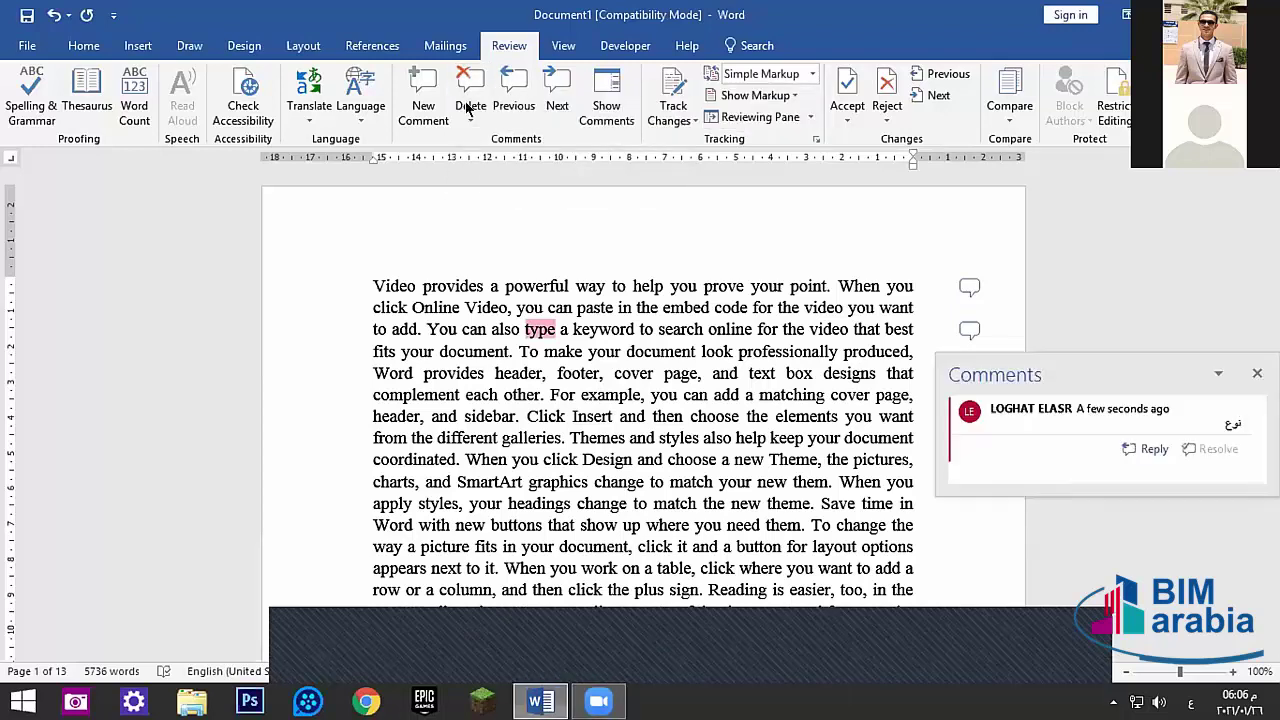
left_click(468, 104)
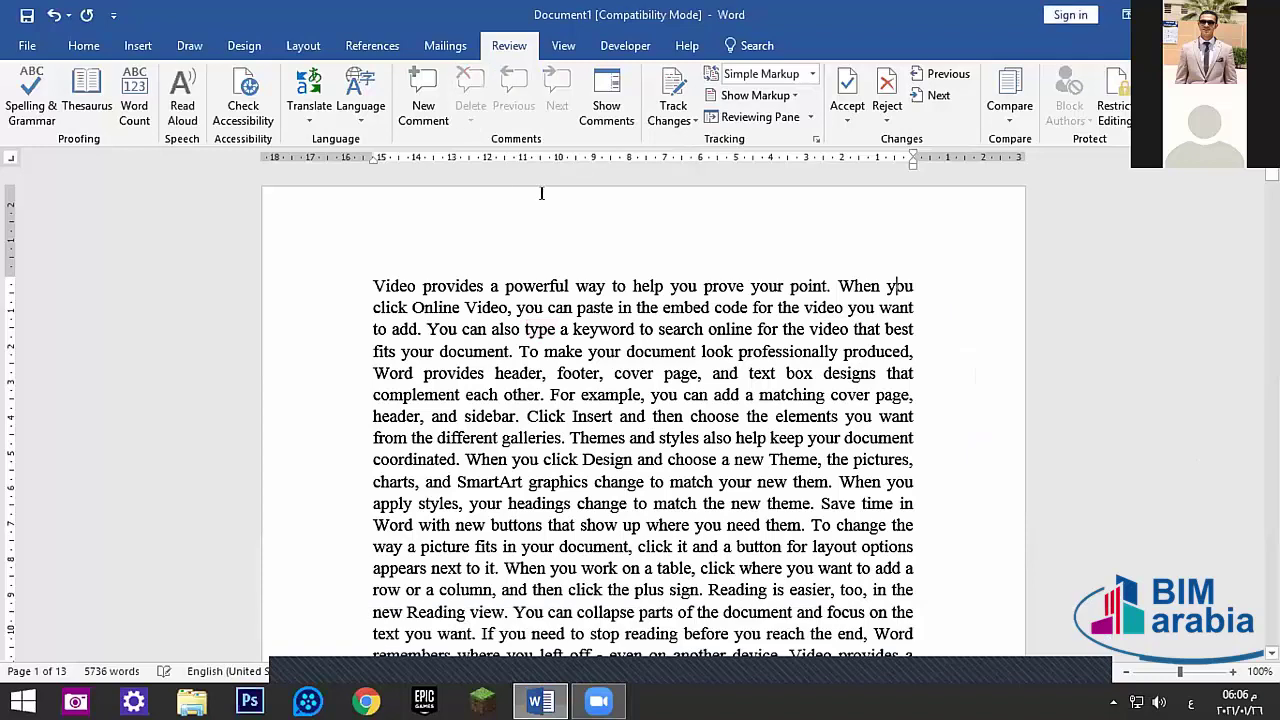
left_click(435, 110)
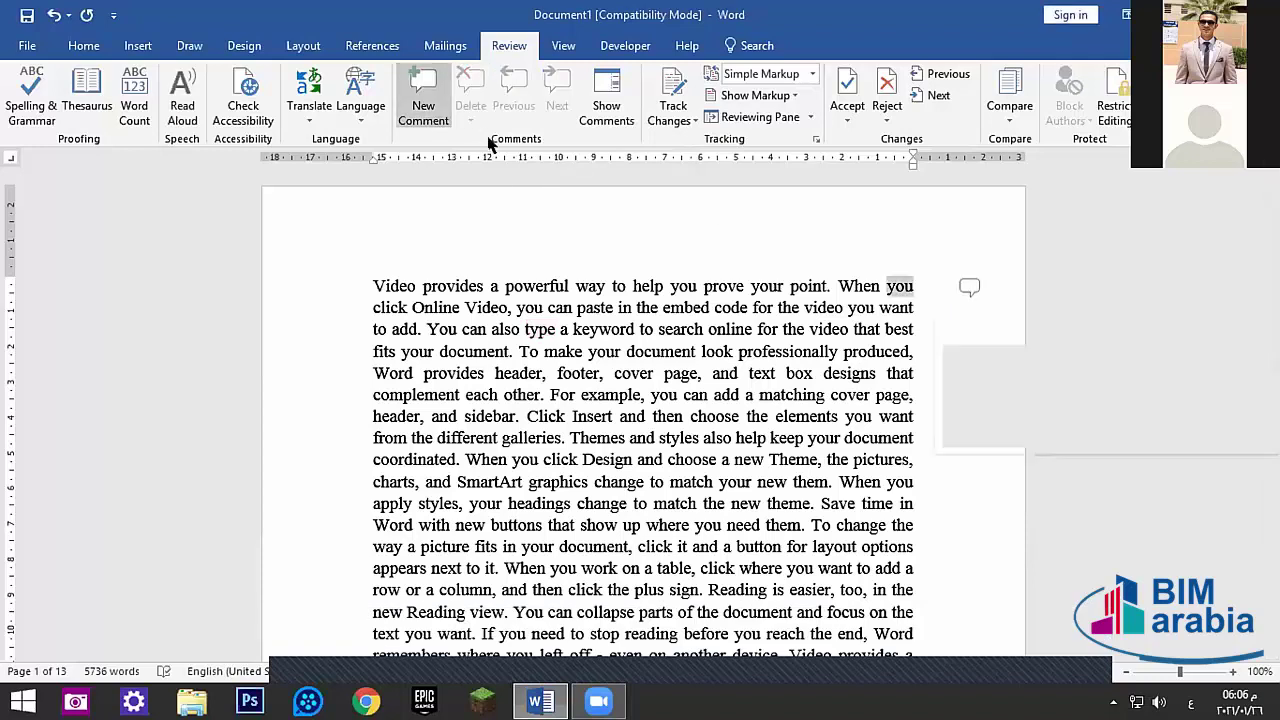
left_click(1255, 330)
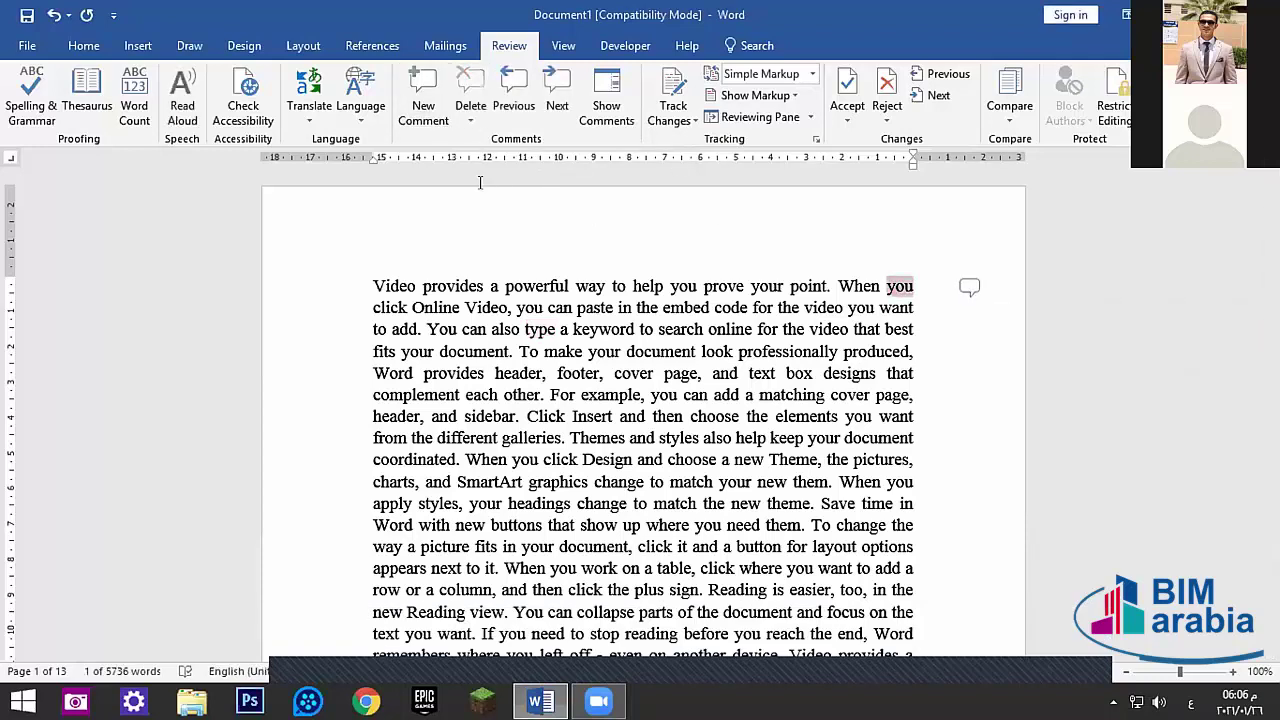
left_click(969, 287)
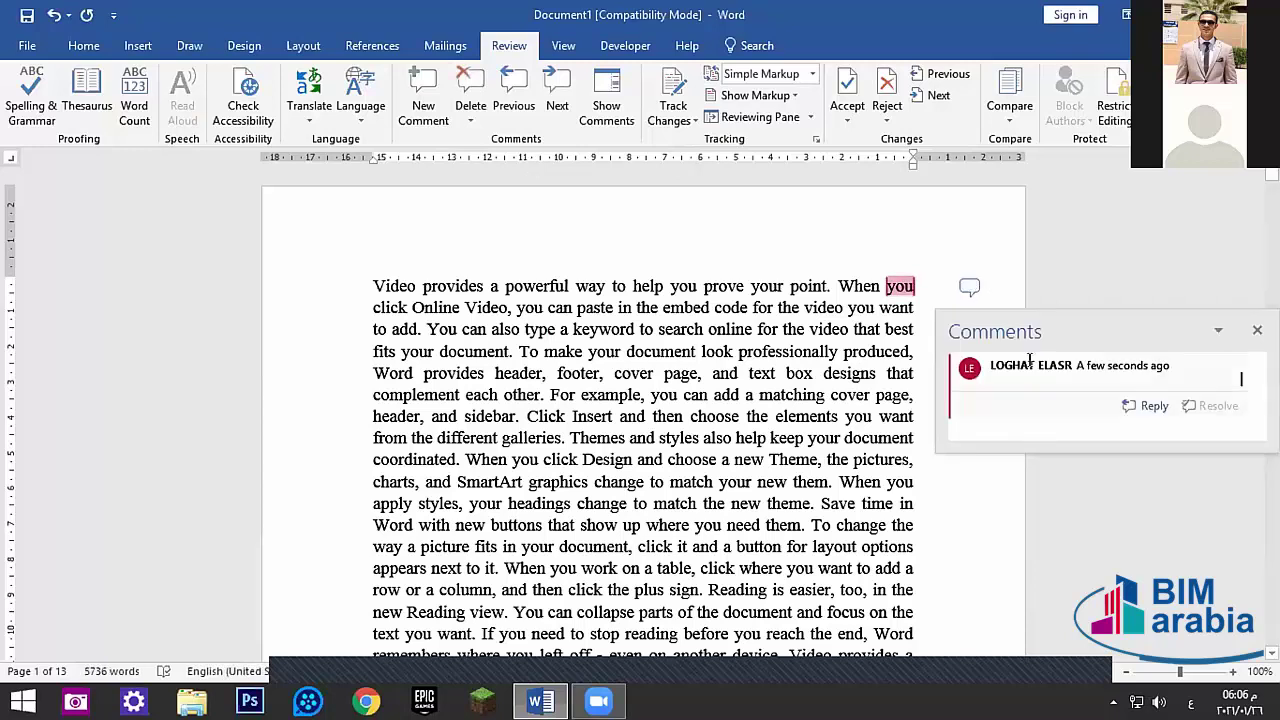
mouse_move(1168, 410)
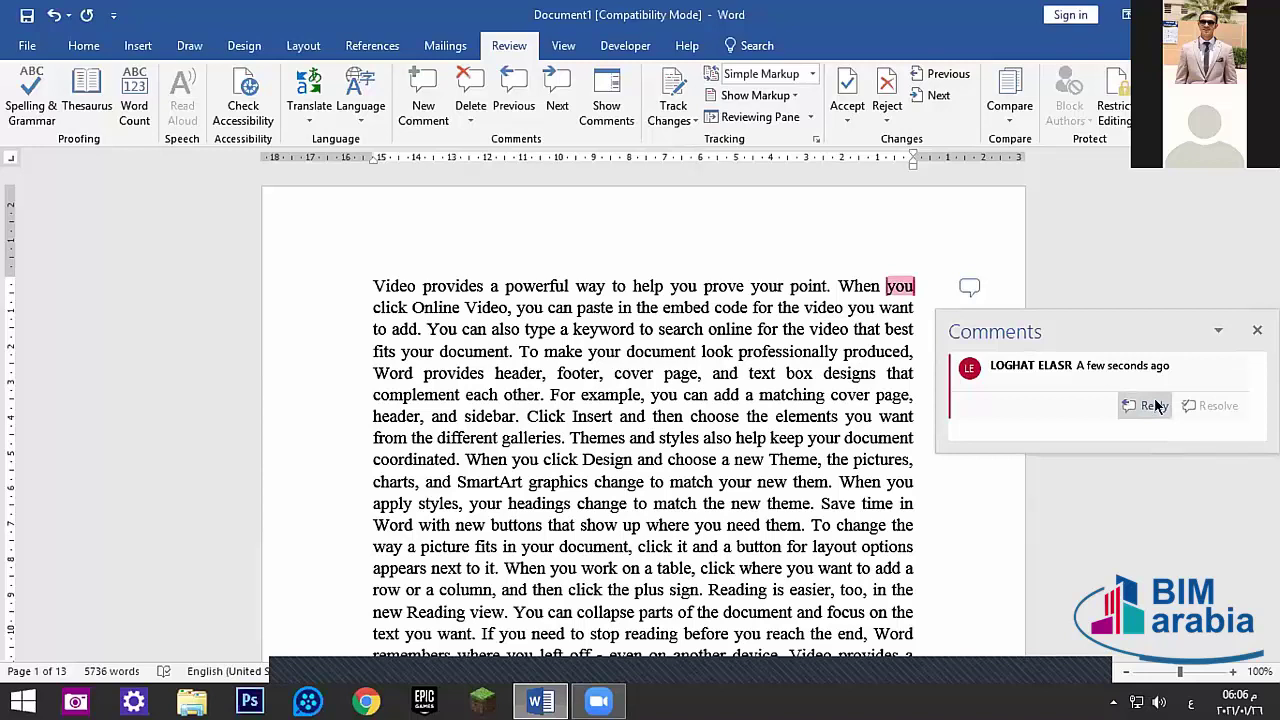
left_click(1257, 330)
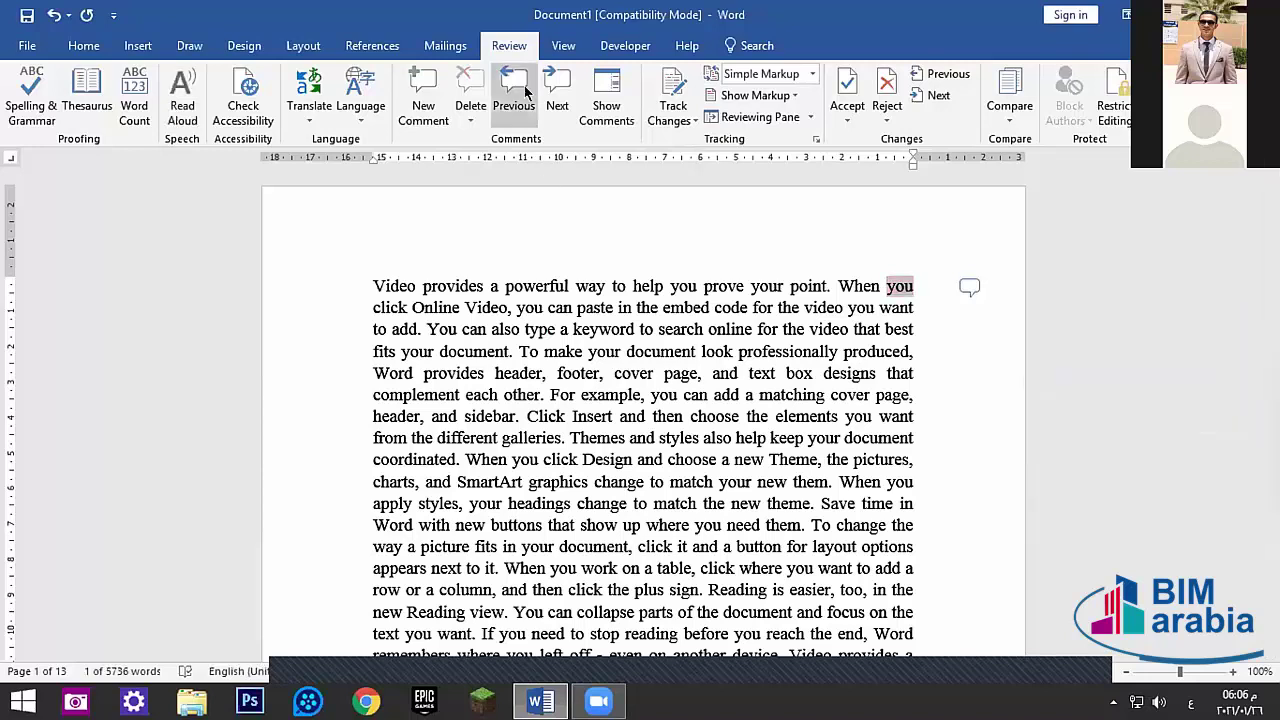
left_click(463, 284)
left_click(460, 104)
left_click(435, 275)
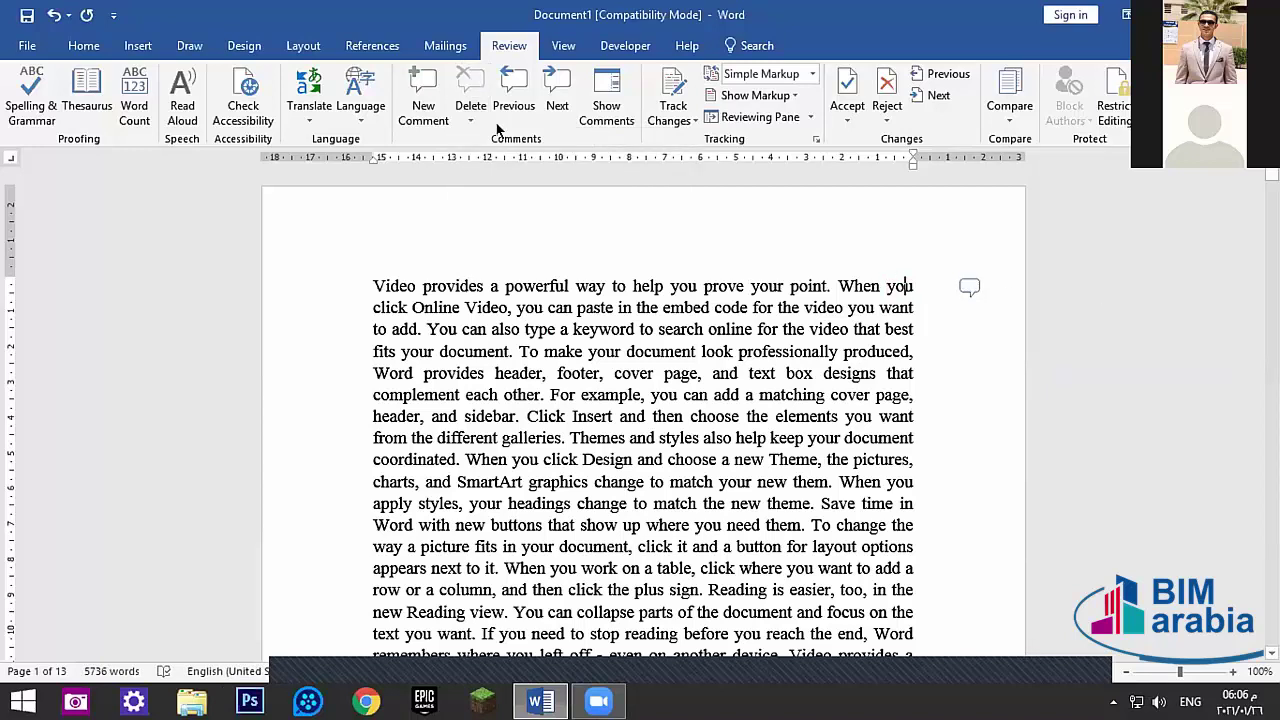
double_click(903, 286)
key("ctrl+alt+m")
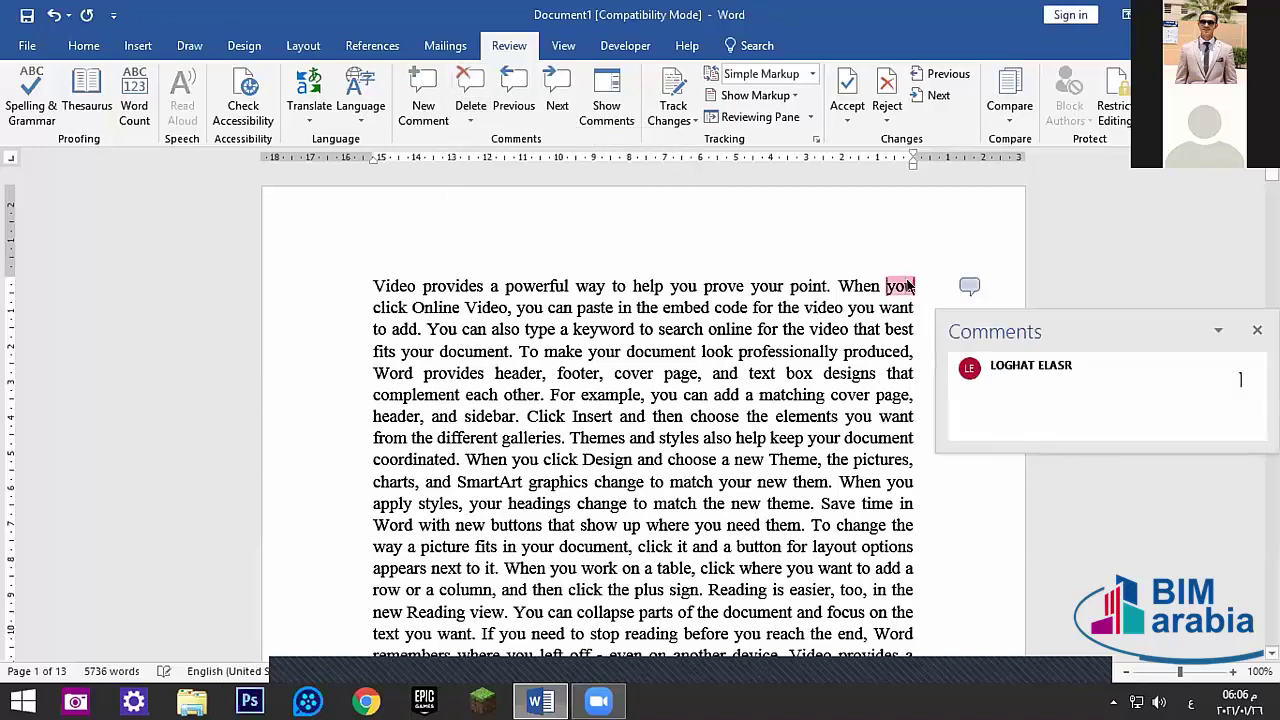
left_click(470, 85)
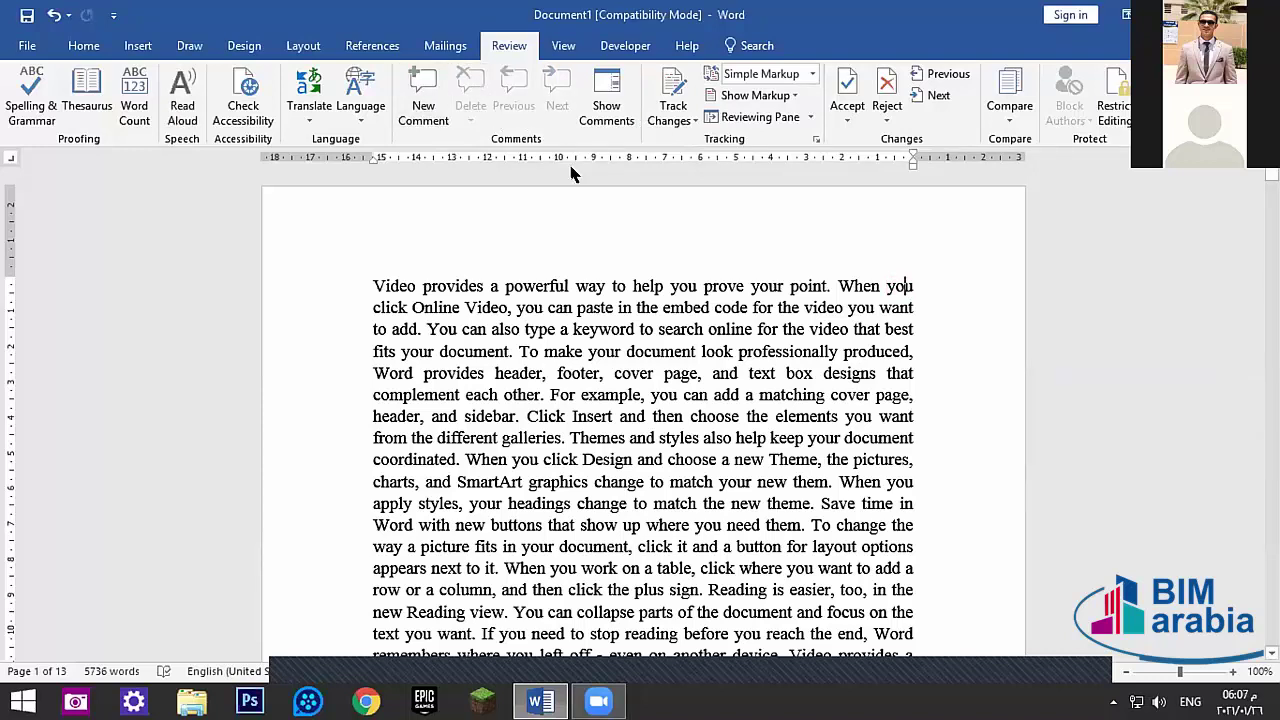
left_click(692, 119)
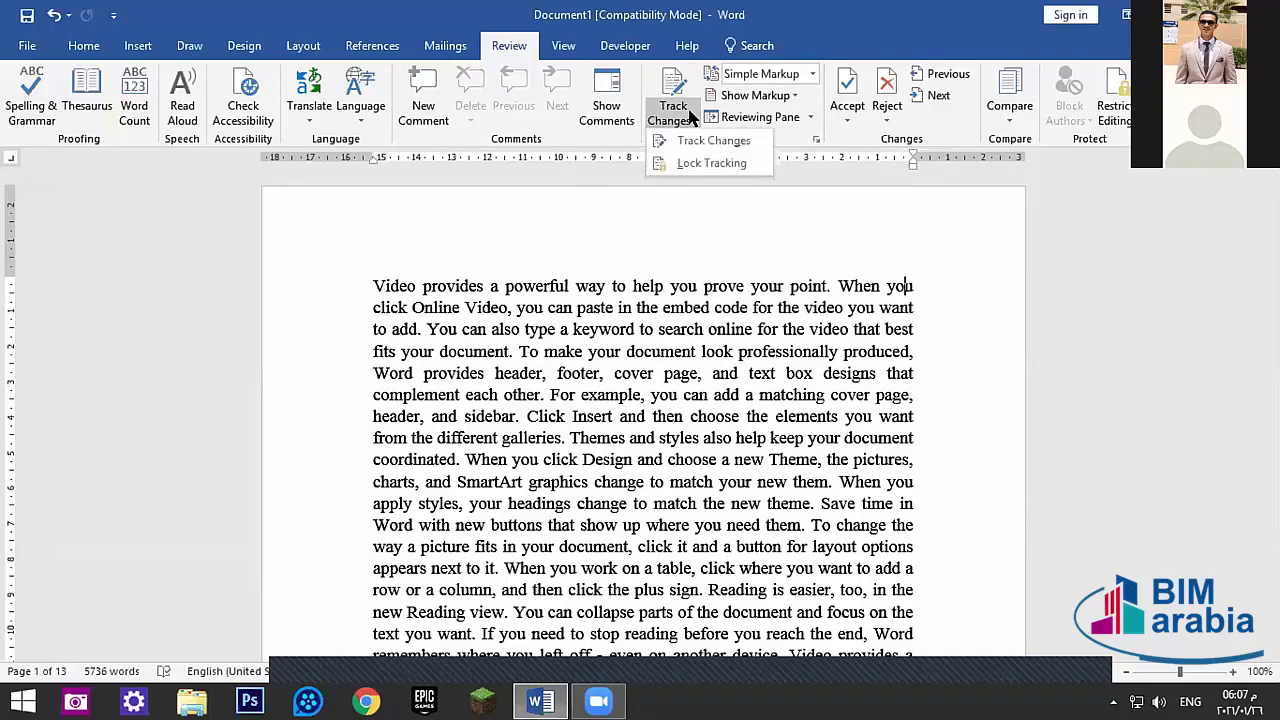
left_click(695, 140)
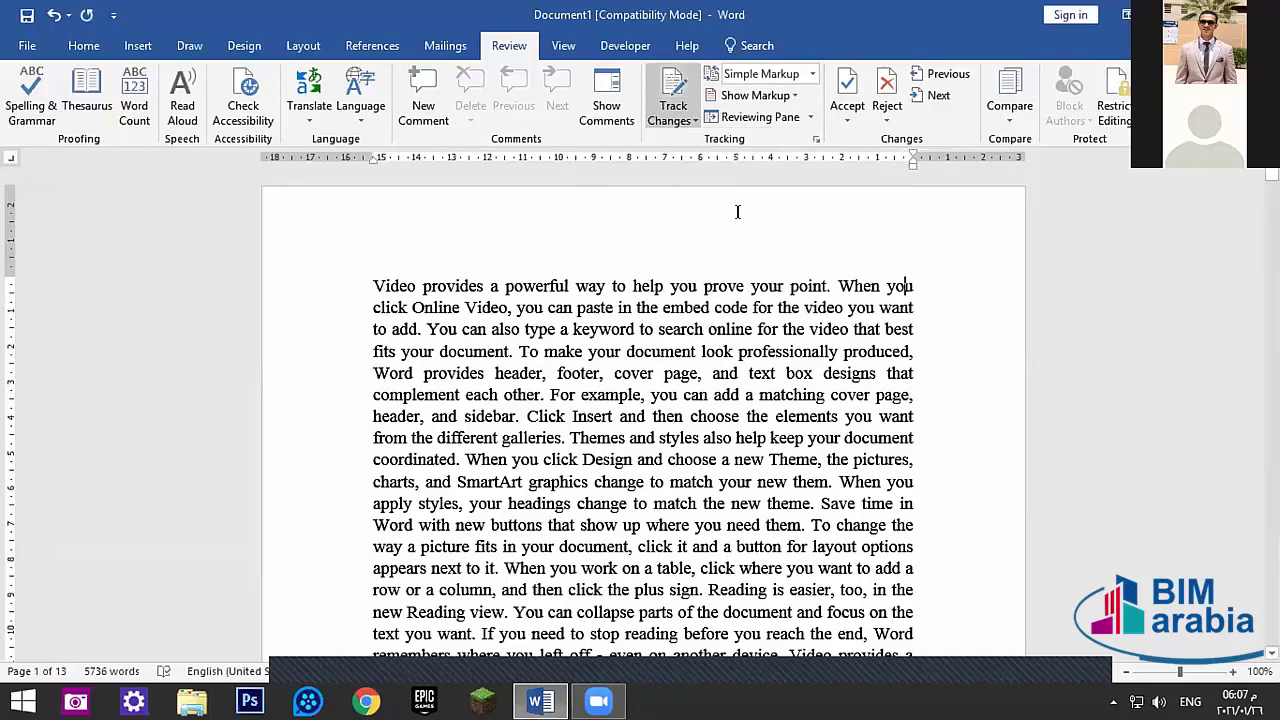
left_click(698, 114)
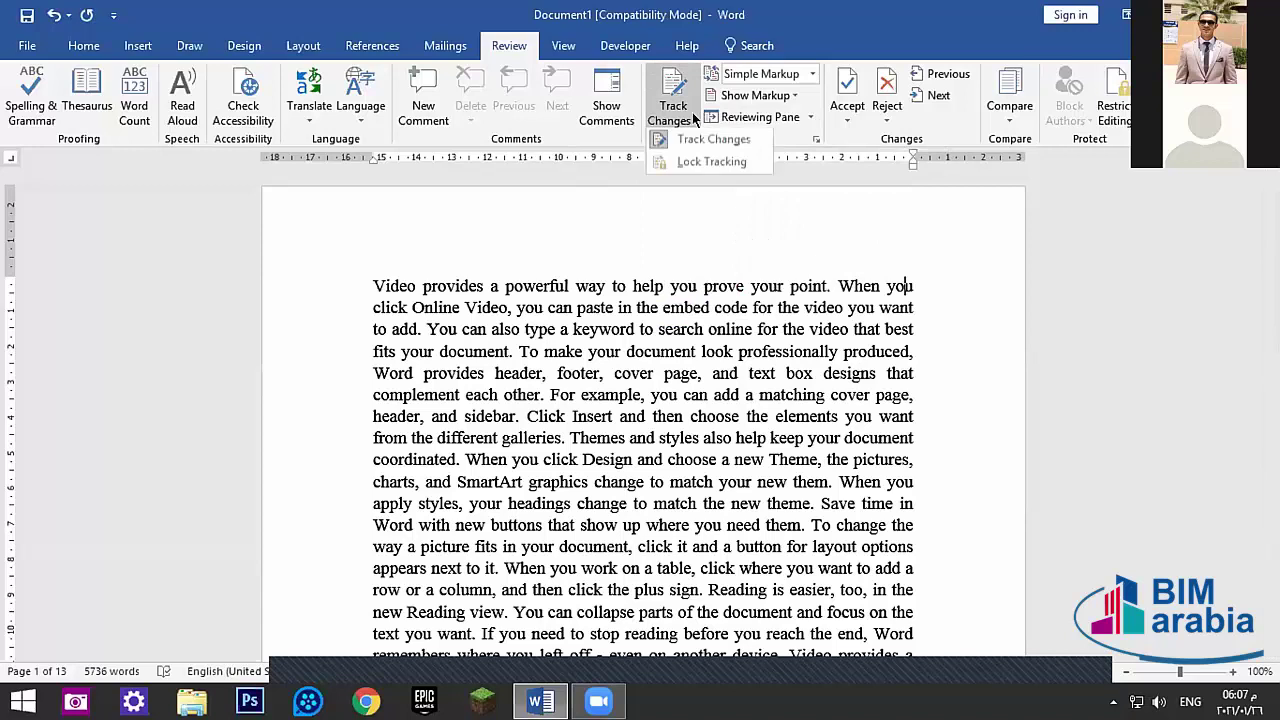
left_click(700, 165)
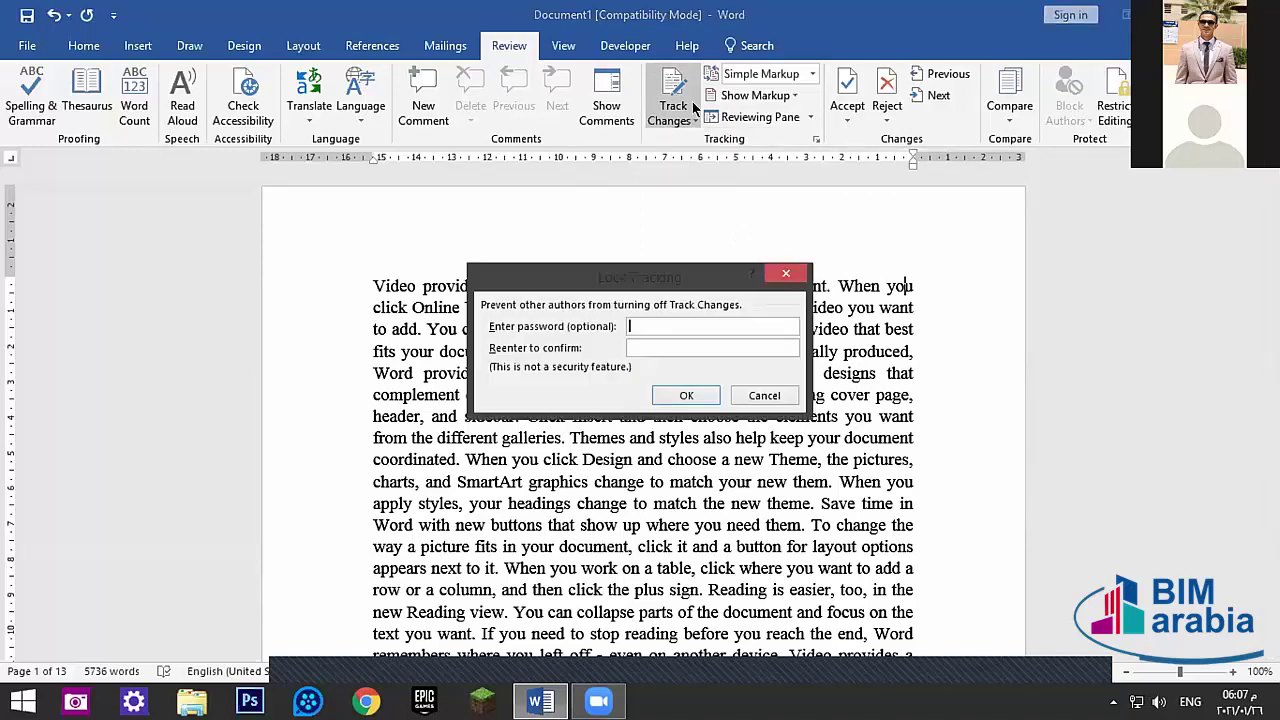
left_click(787, 274)
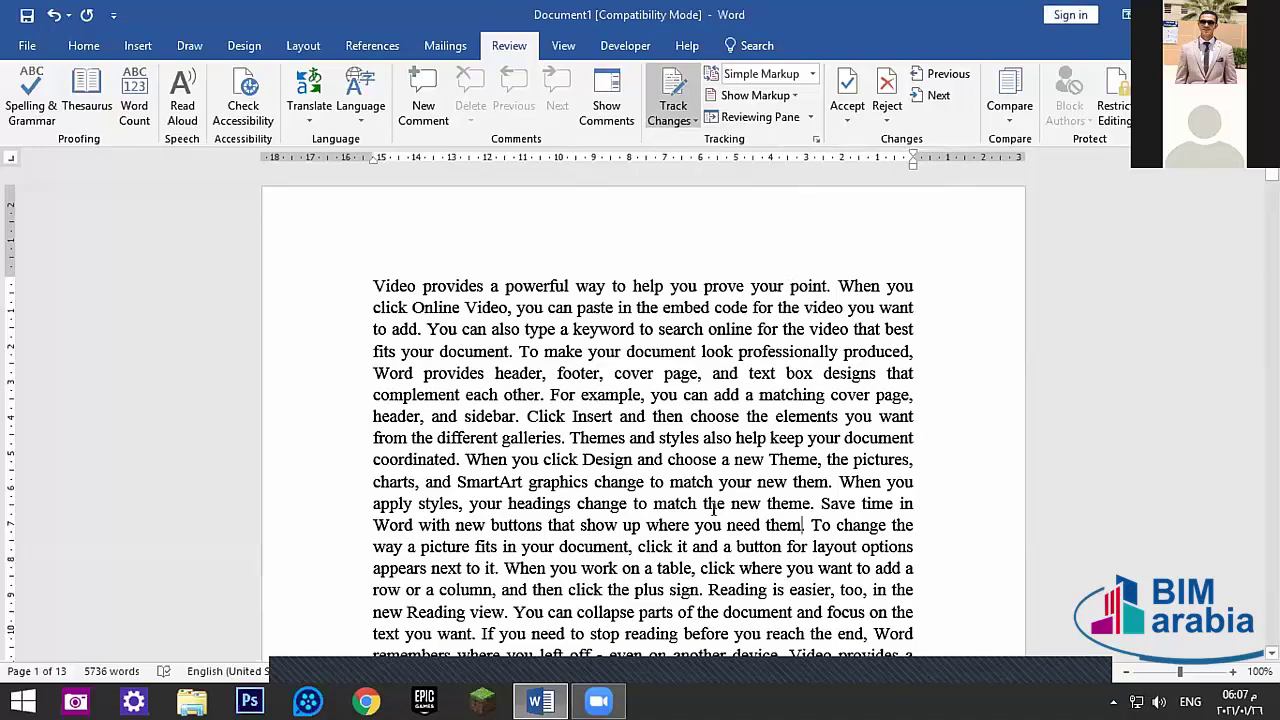
left_click_drag(803, 524, 314, 266)
left_click(679, 116)
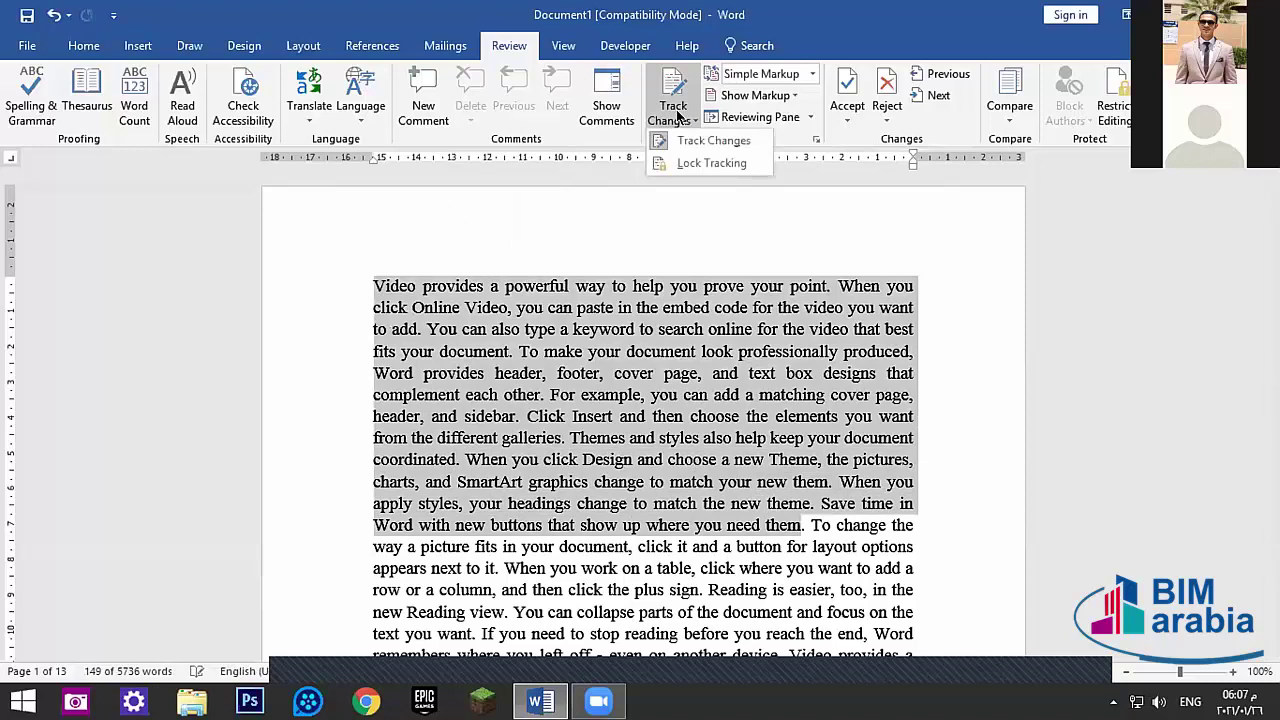
left_click(681, 163)
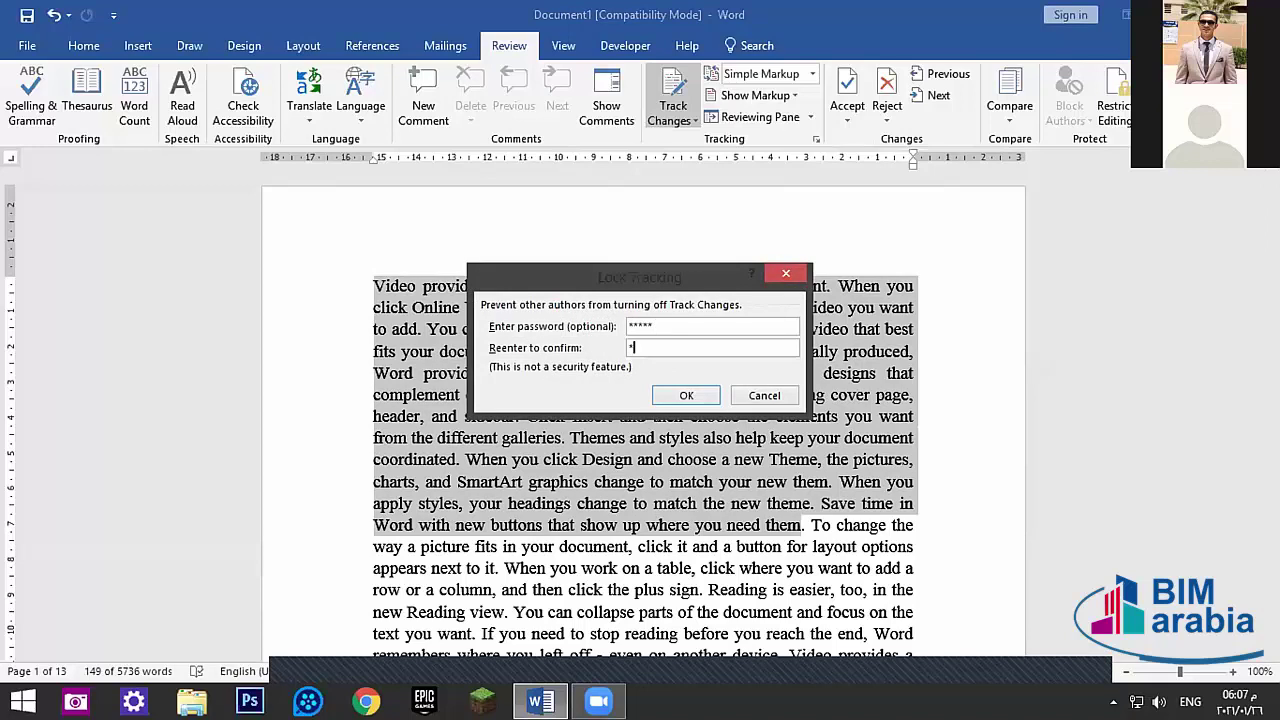
left_click(690, 393)
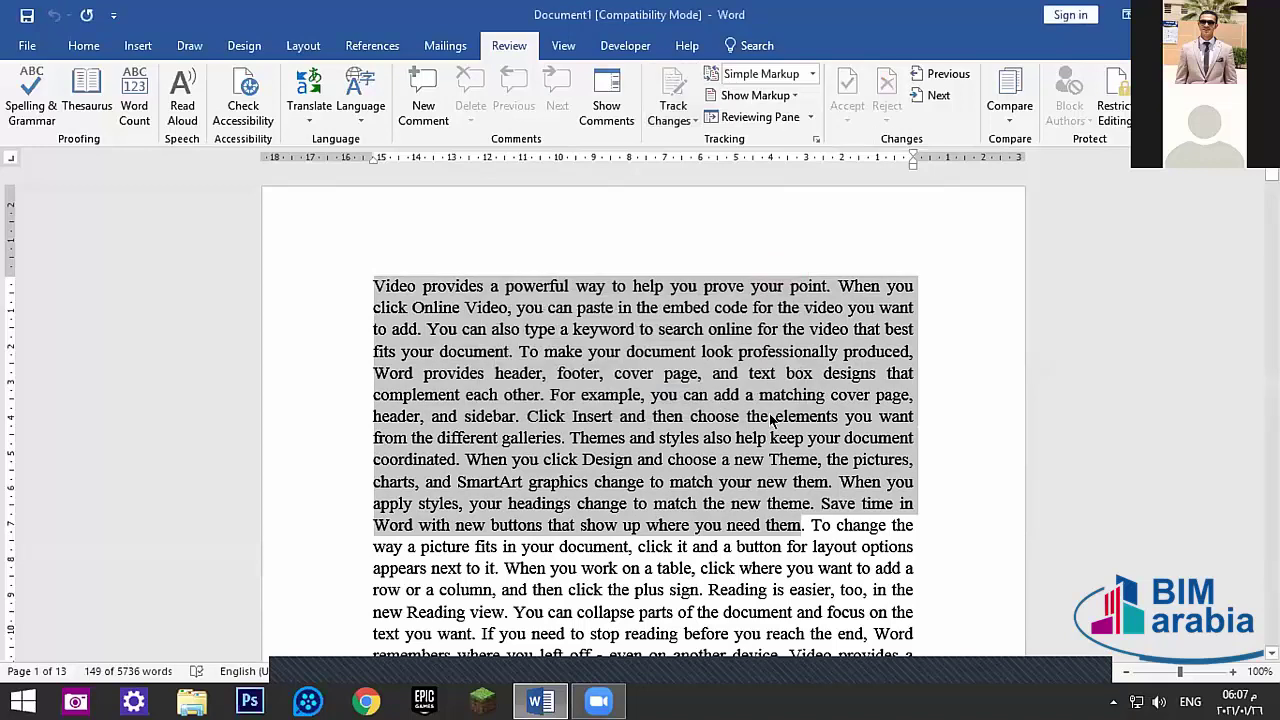
left_click(828, 436)
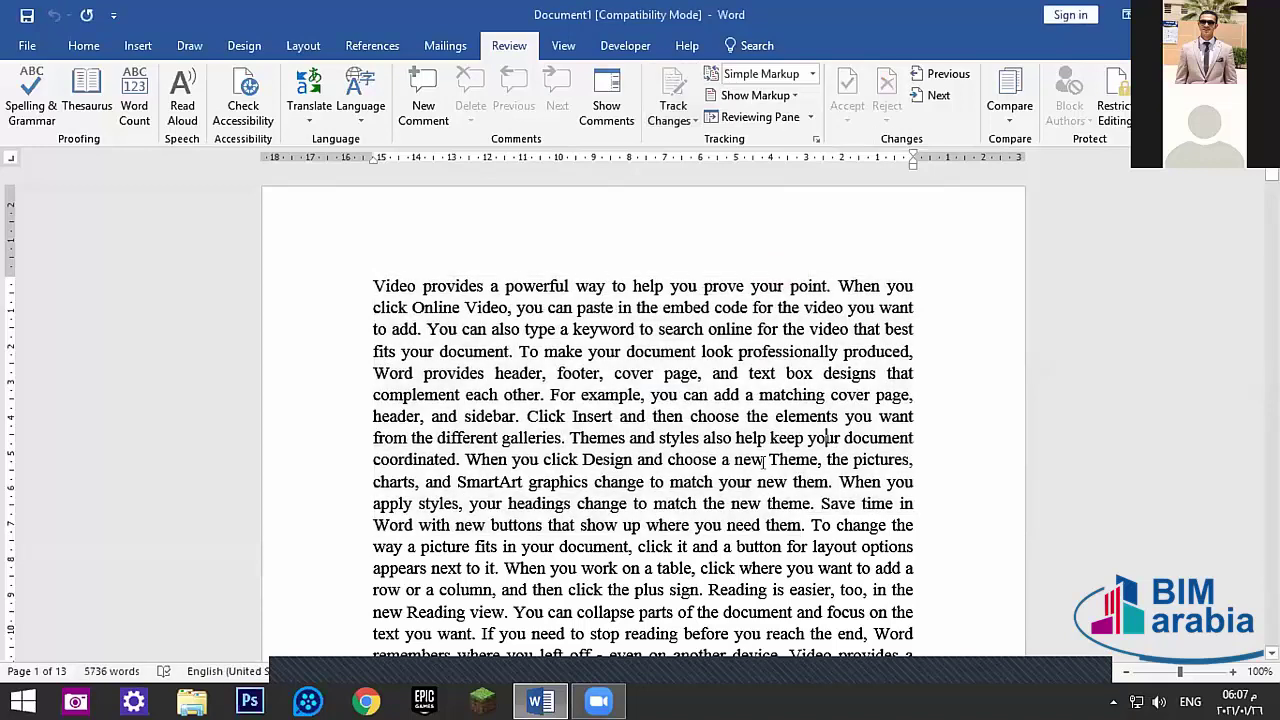
left_click(694, 120)
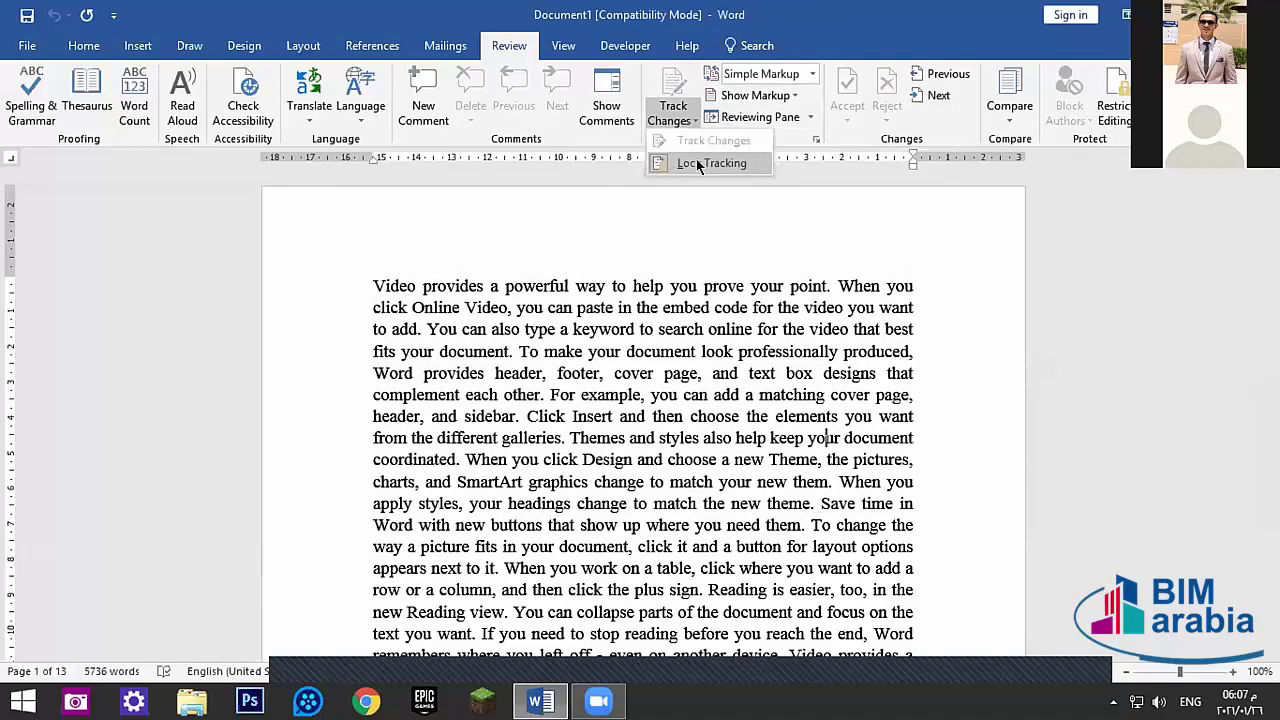
left_click(698, 166)
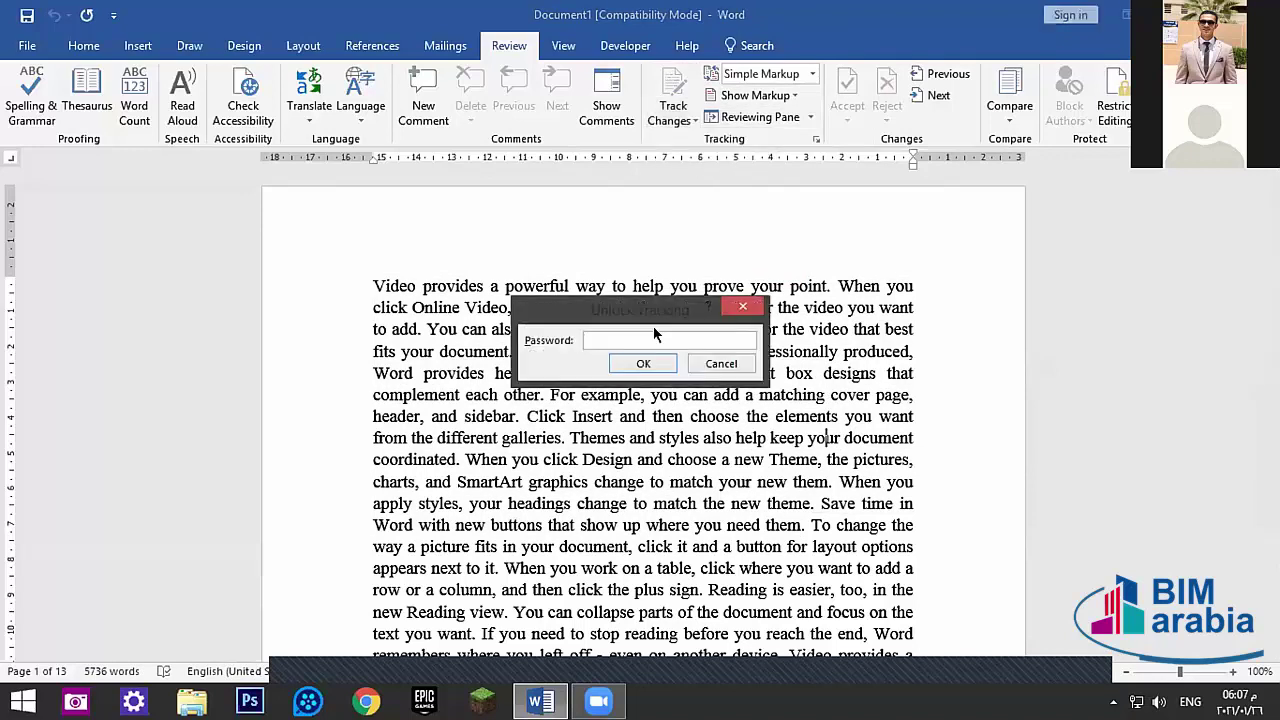
type("123")
left_click(643, 364)
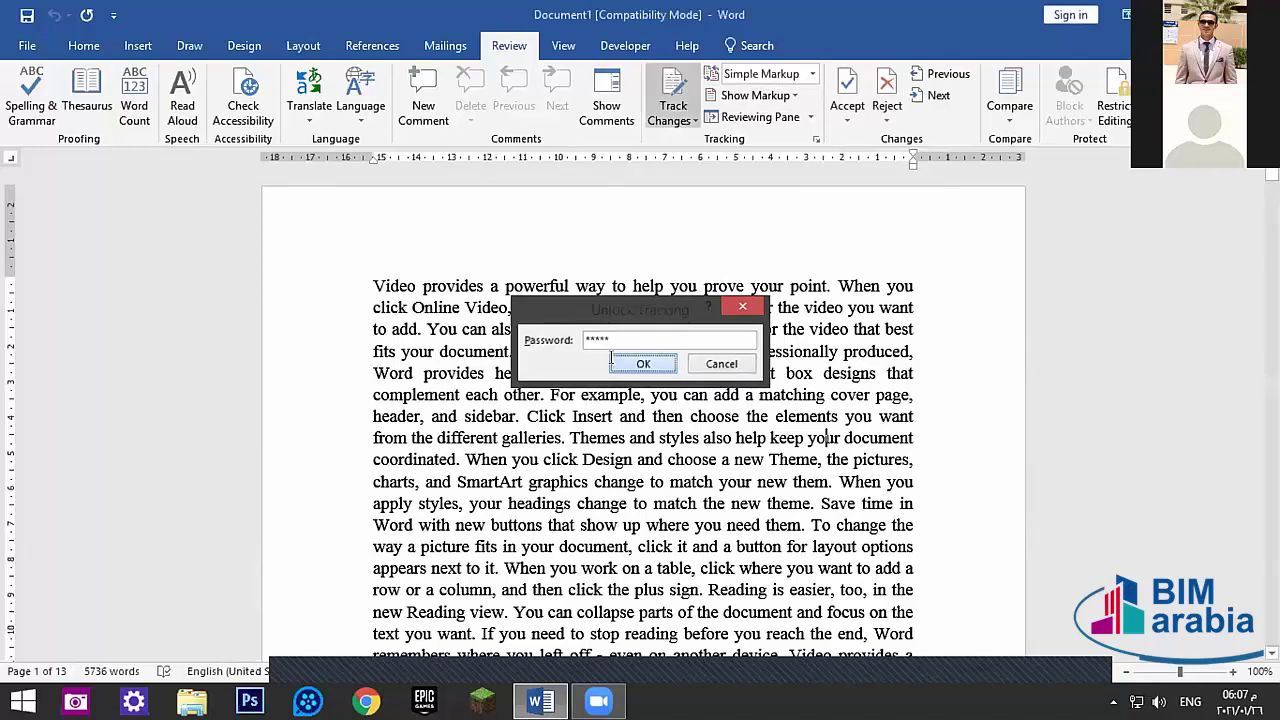
left_click(676, 118)
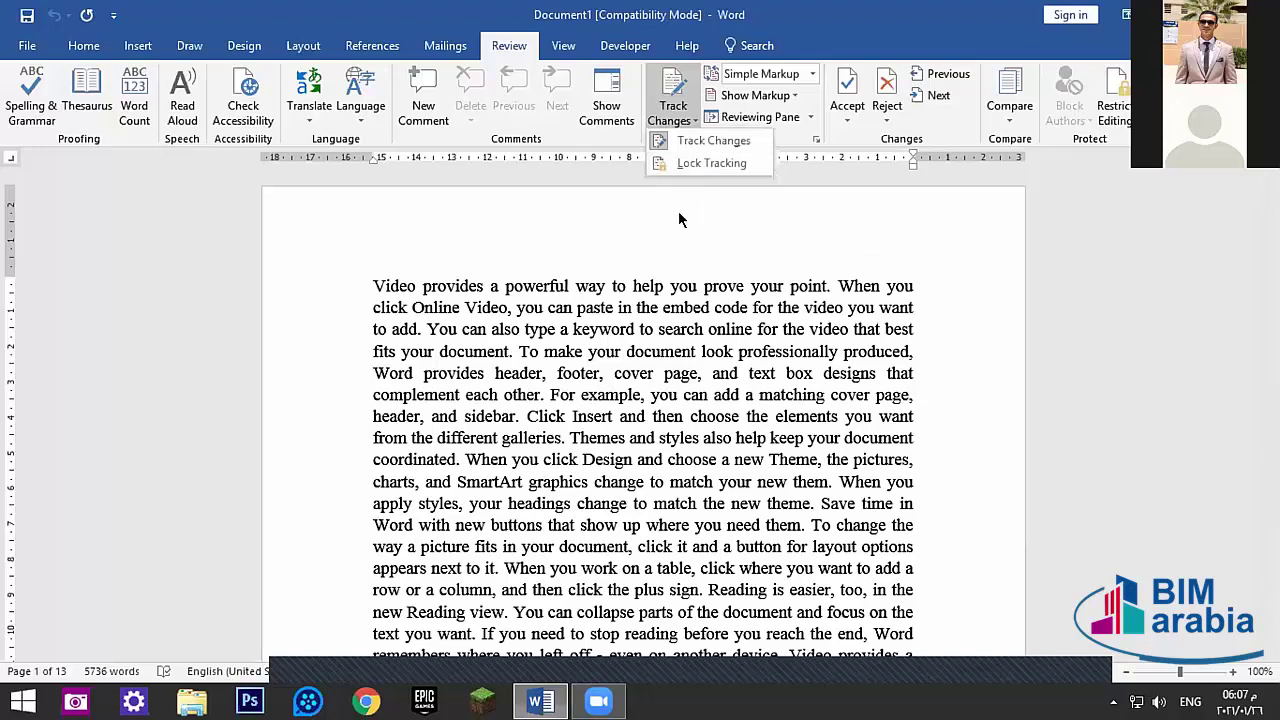
left_click(680, 215)
left_click(789, 76)
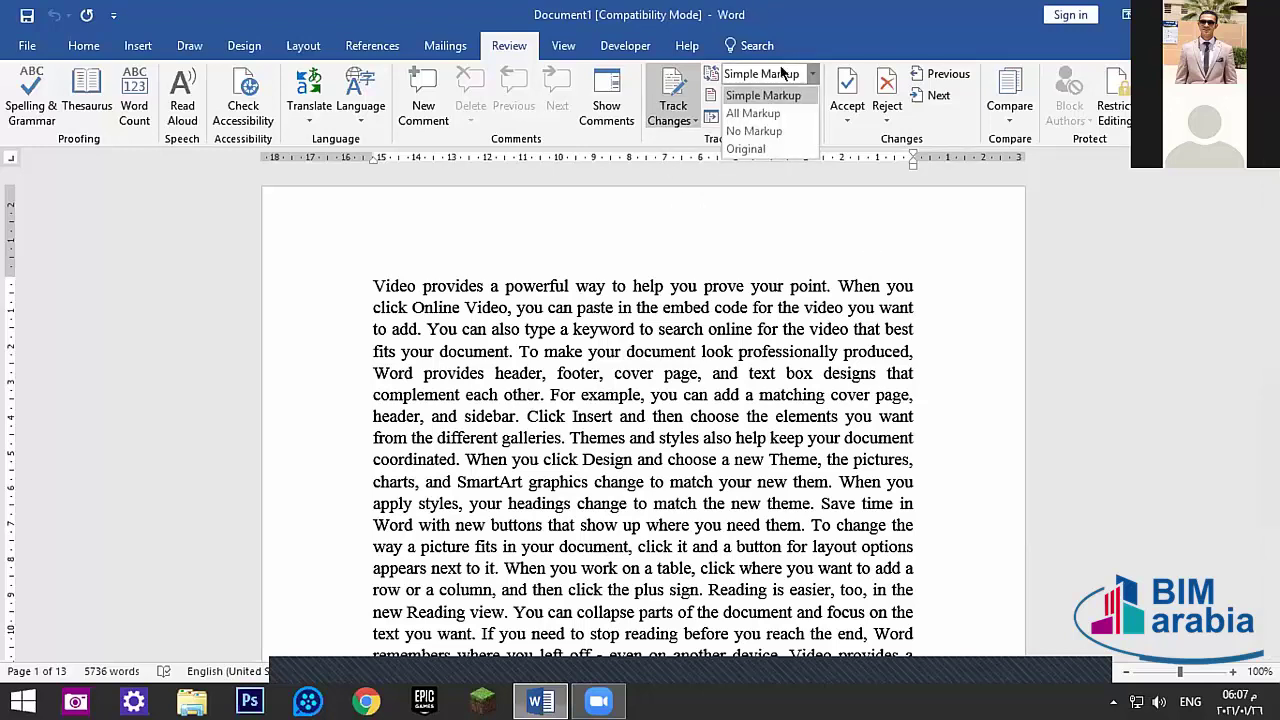
left_click(789, 74)
left_click(810, 73)
left_click(805, 73)
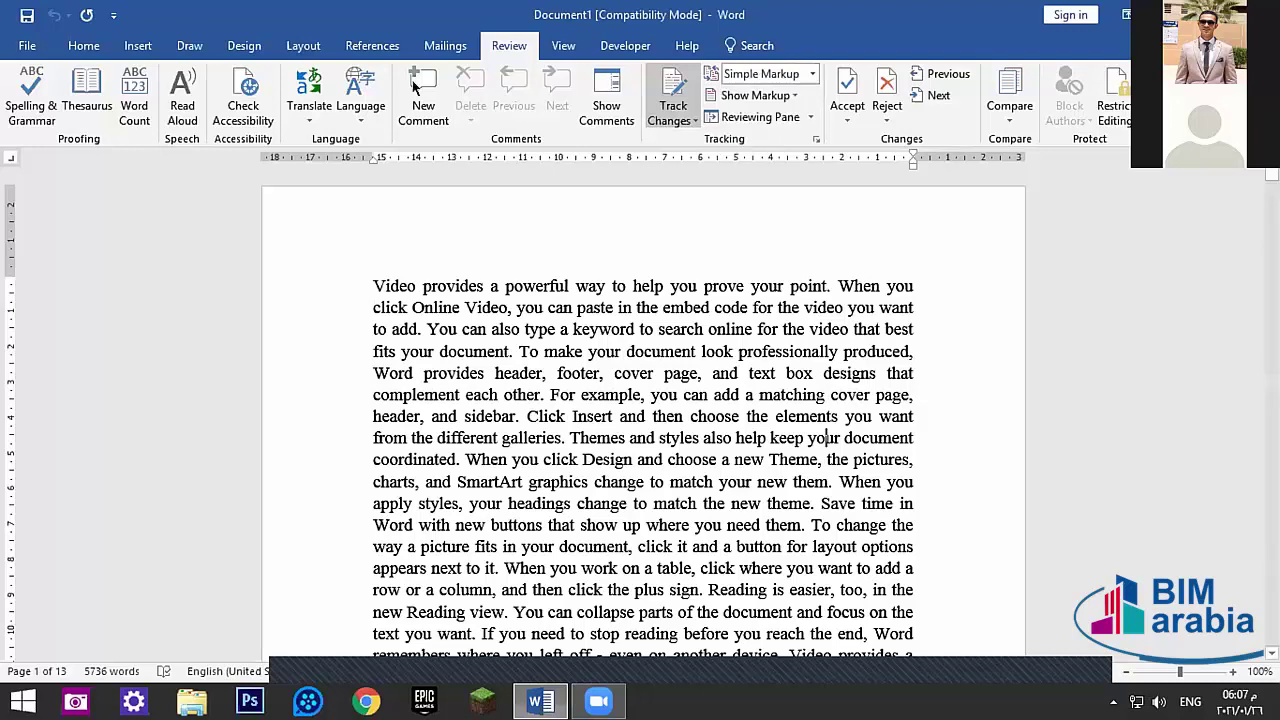
left_click(455, 286)
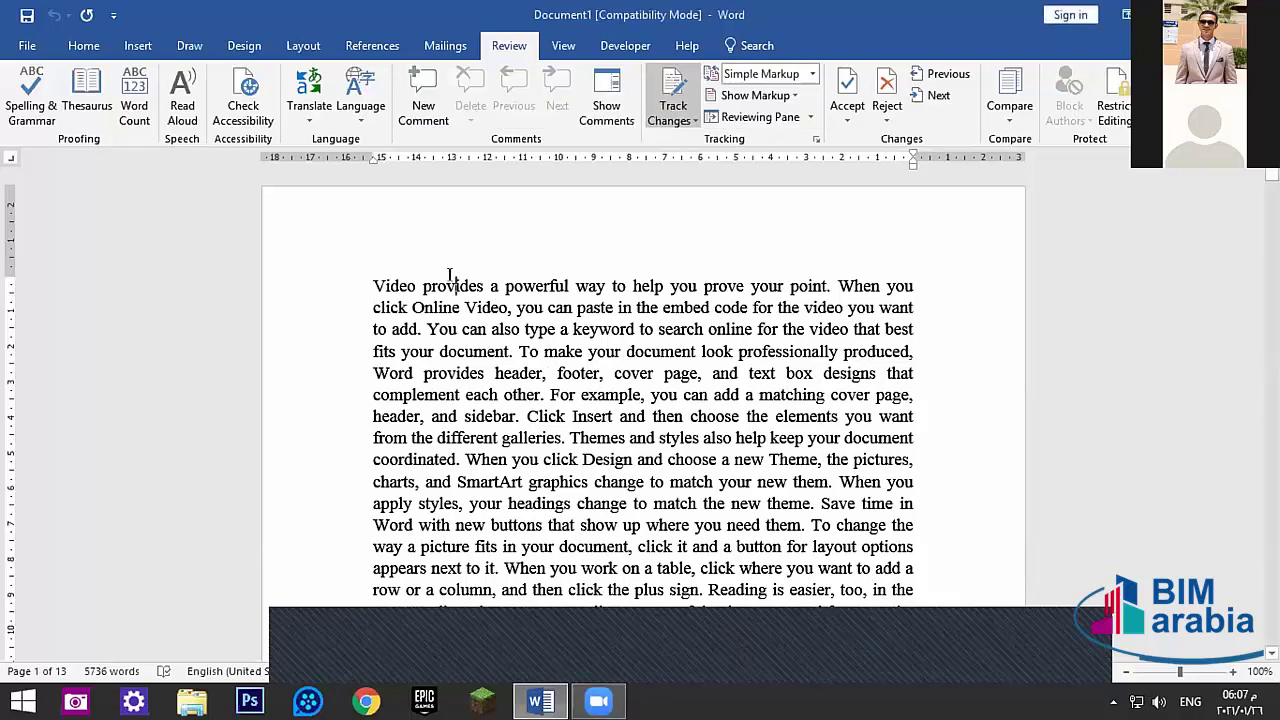
- Add comments on the words 'provides' and 'make'
left_click(423, 90)
left_click(540, 346)
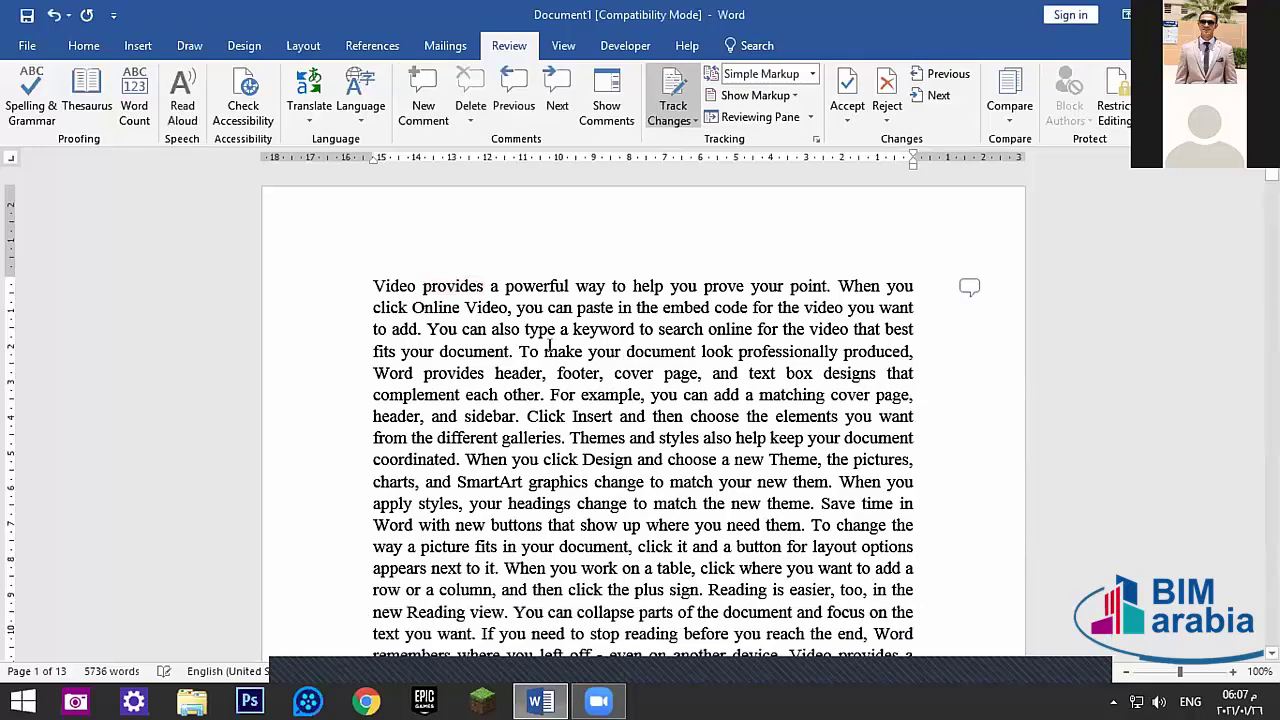
left_click(423, 90)
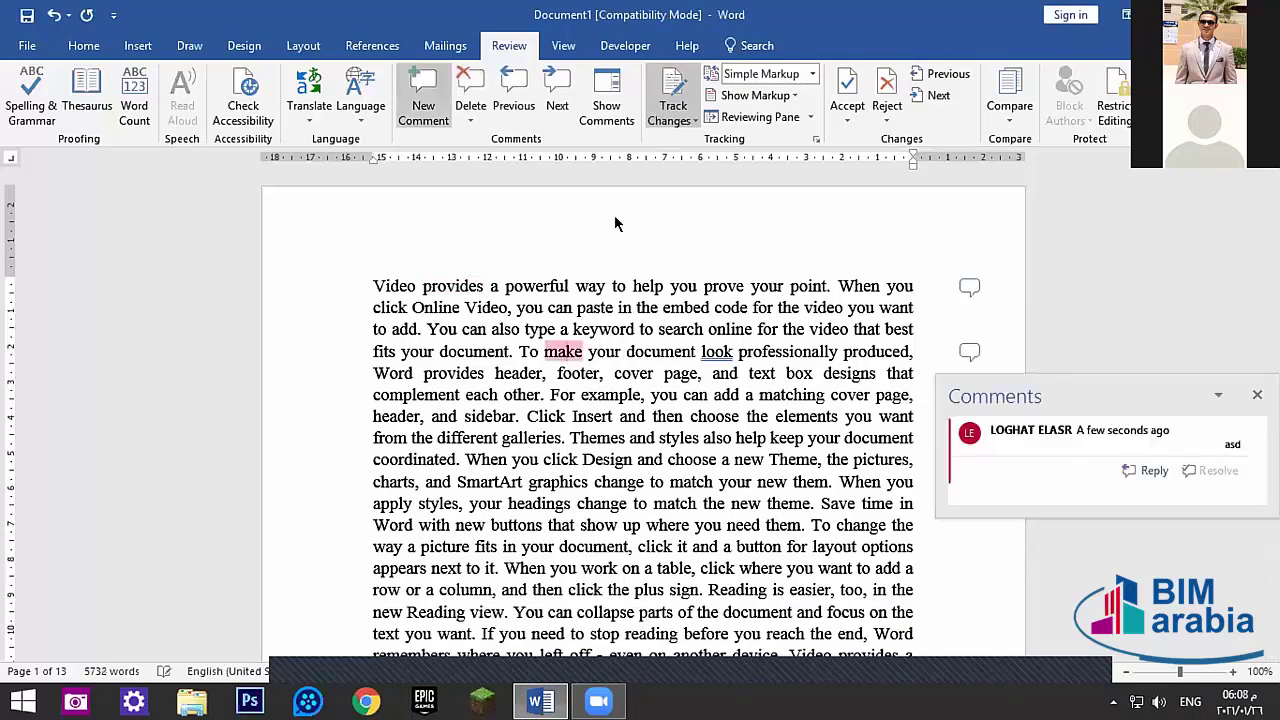
left_click(720, 490)
- Comment on 'Design' with placeholder text and on 'graphics' with 'dsadsadsa'
left_click(598, 459)
type("a")
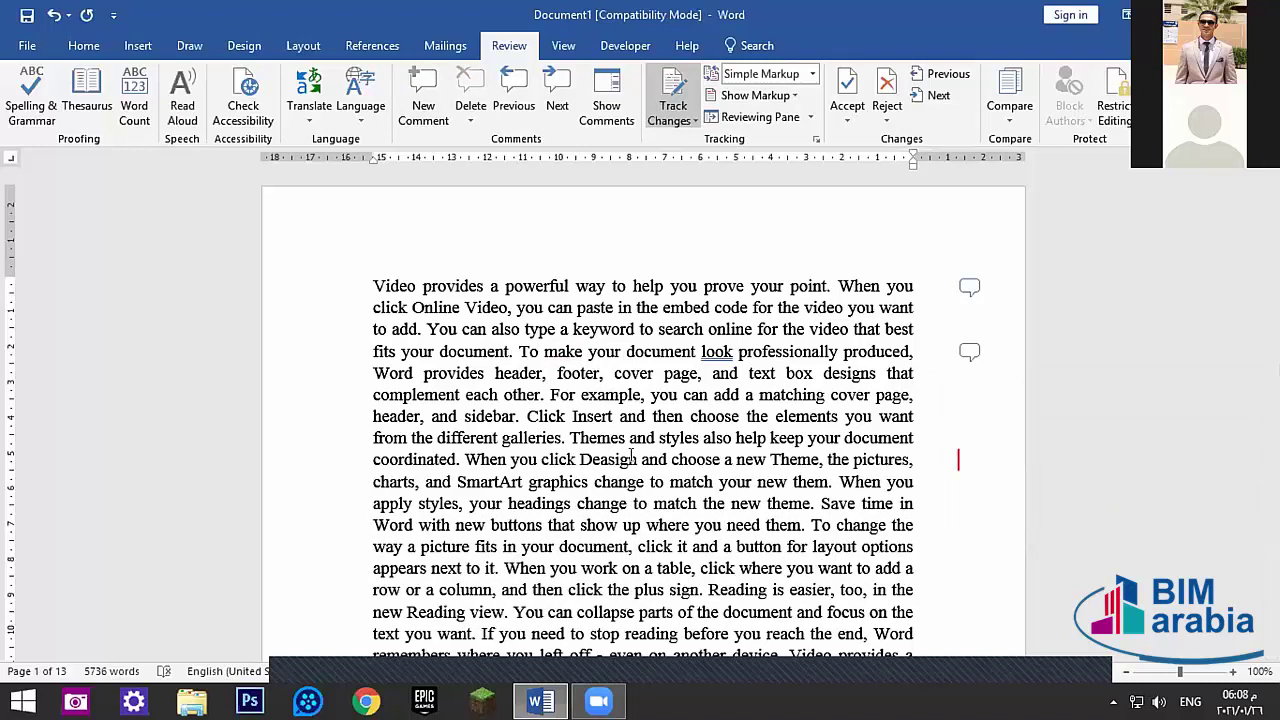
key("BackSpace")
left_click(423, 95)
type("s")
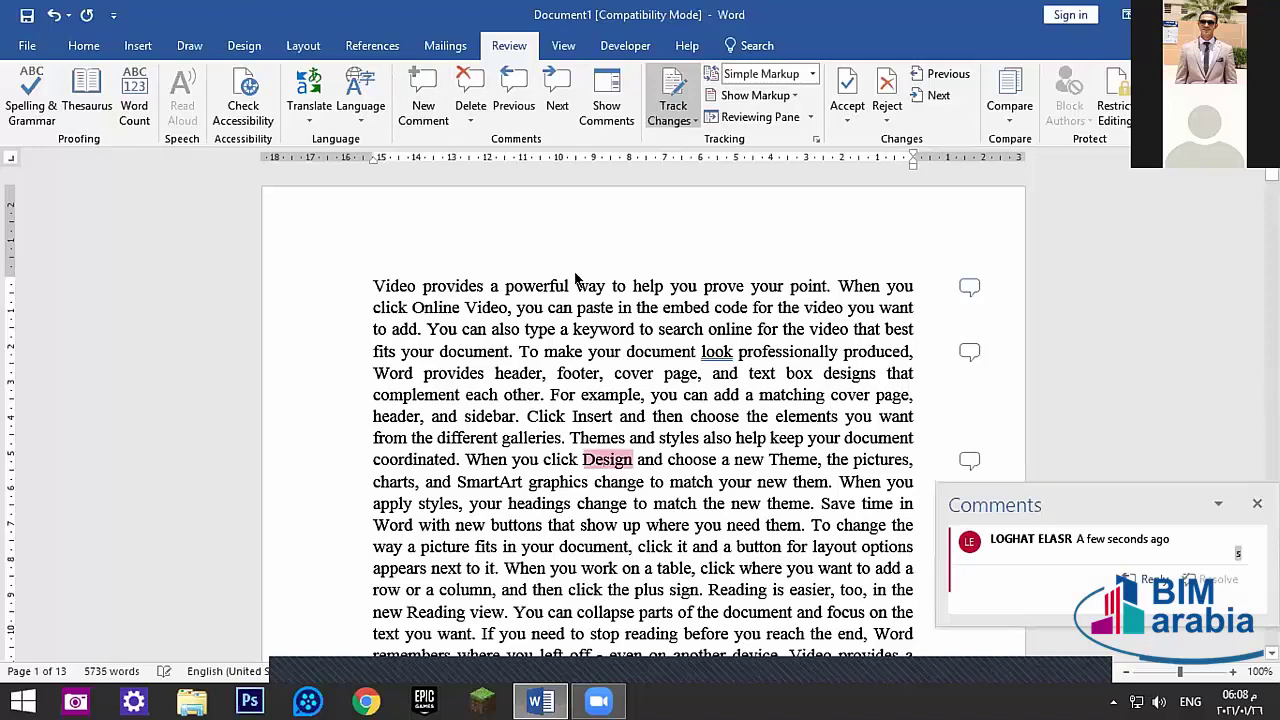
type("adsadsa")
double_click(555, 482)
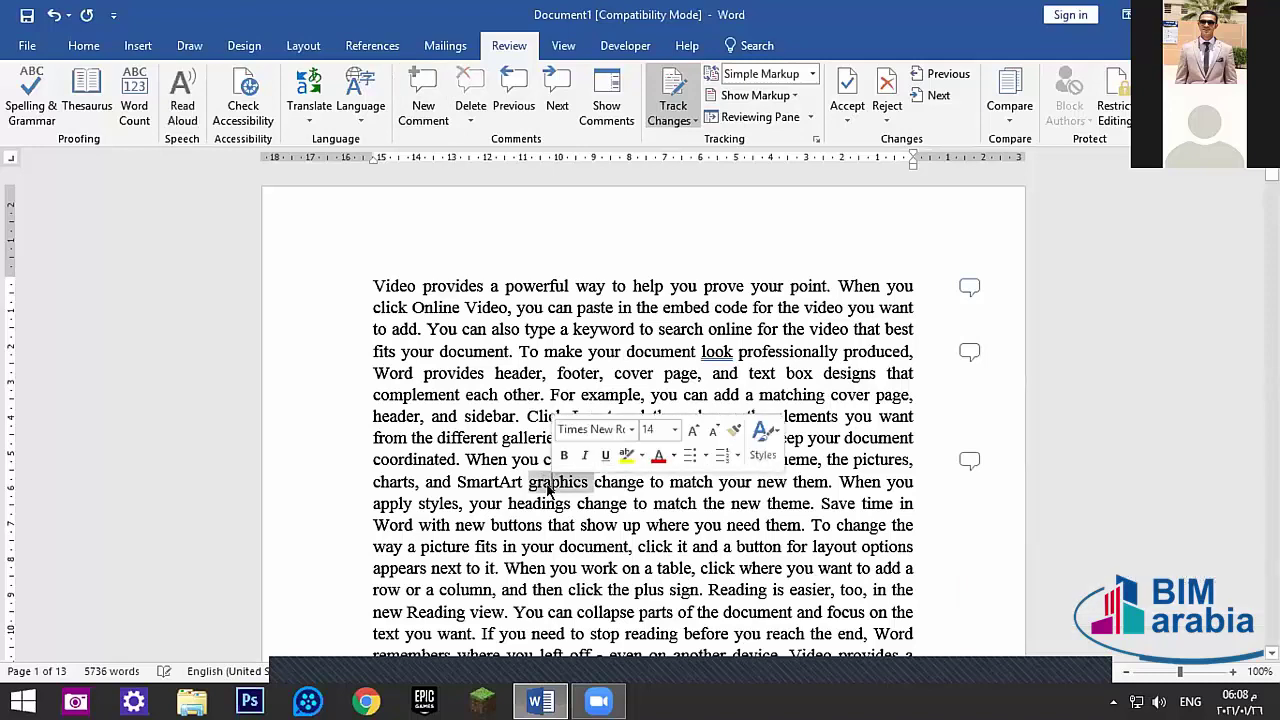
left_click(423, 95)
type("dsadsadsa")
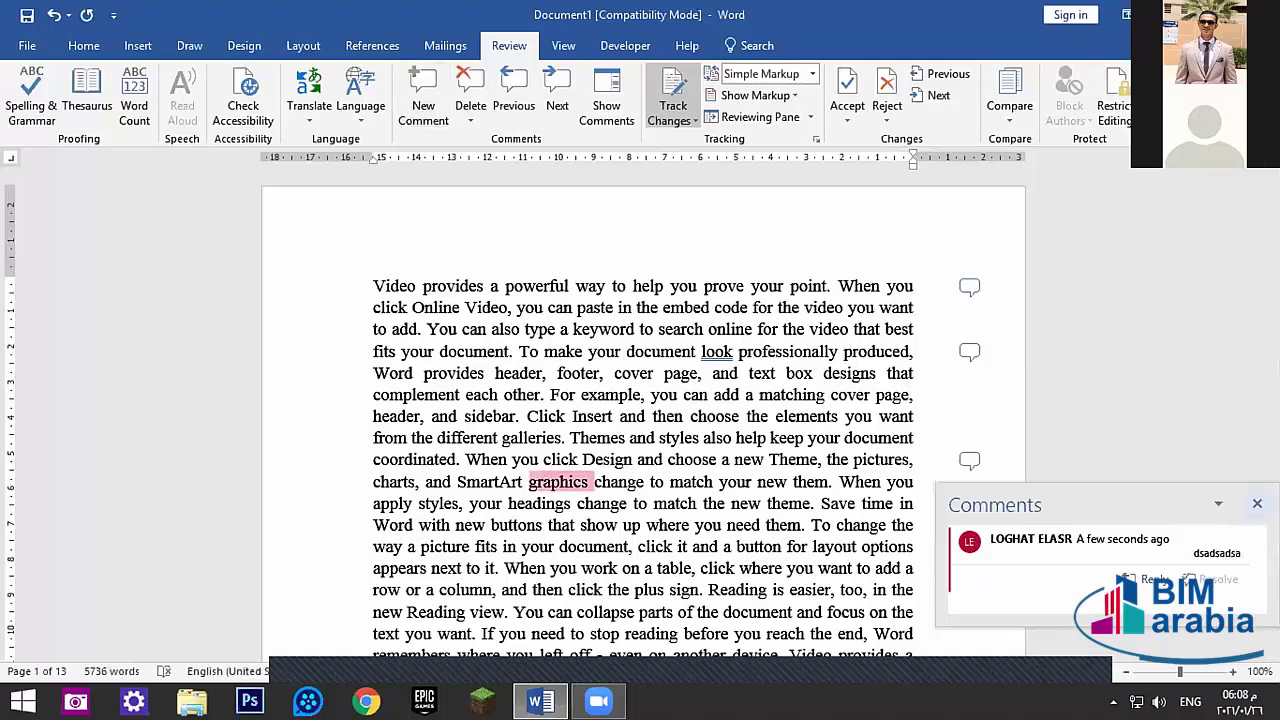
left_click(1257, 503)
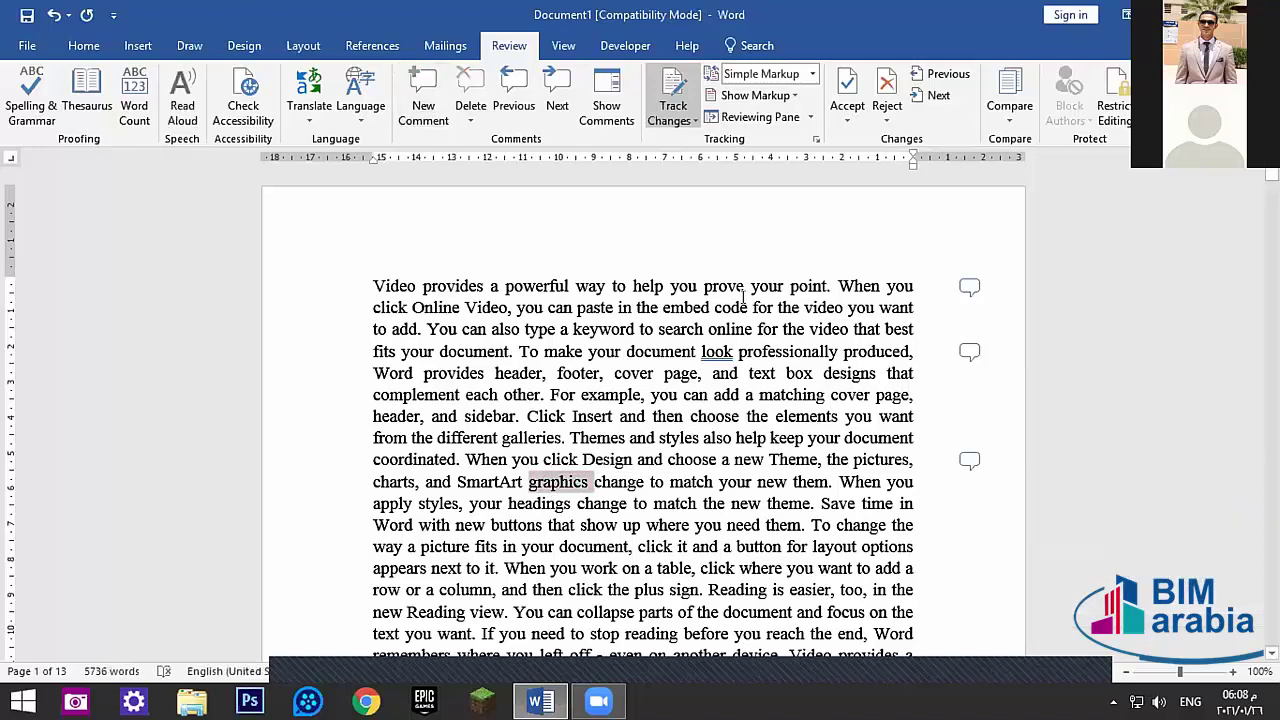
- Cycle the markup display through All Markup, No Markup and Original, returning to Simple Markup
left_click(606, 91)
left_click(774, 76)
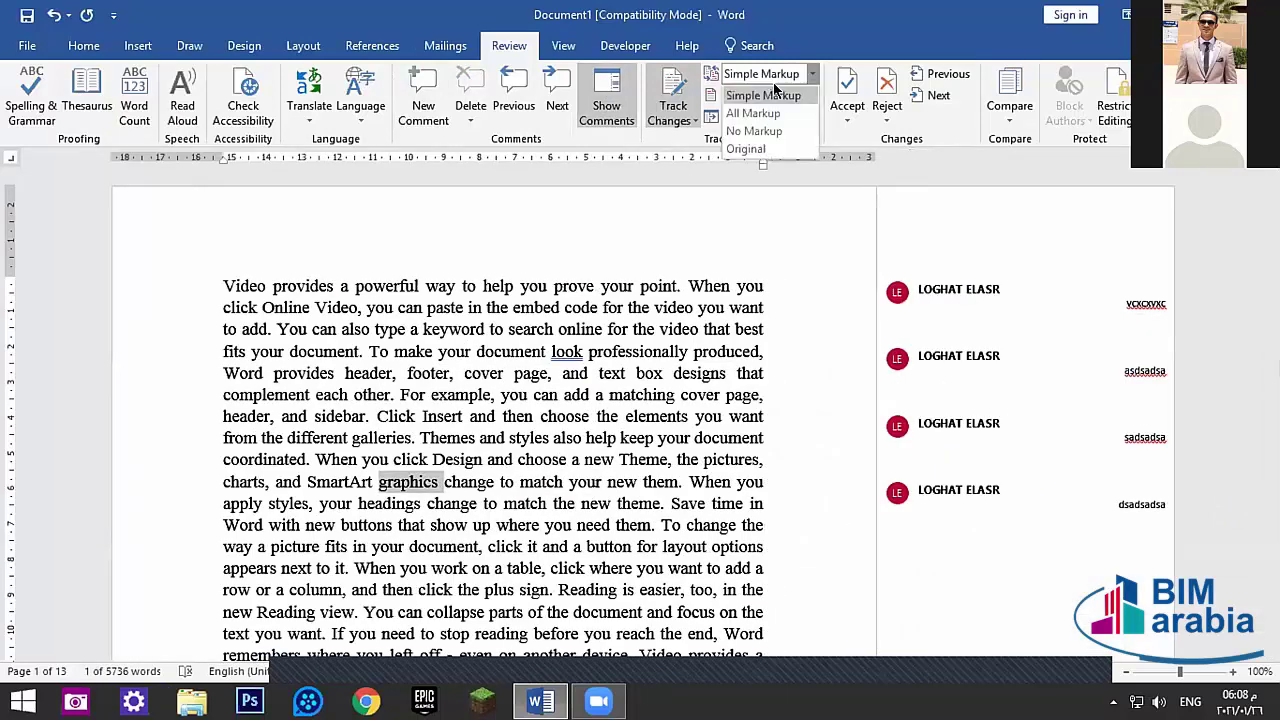
left_click(760, 113)
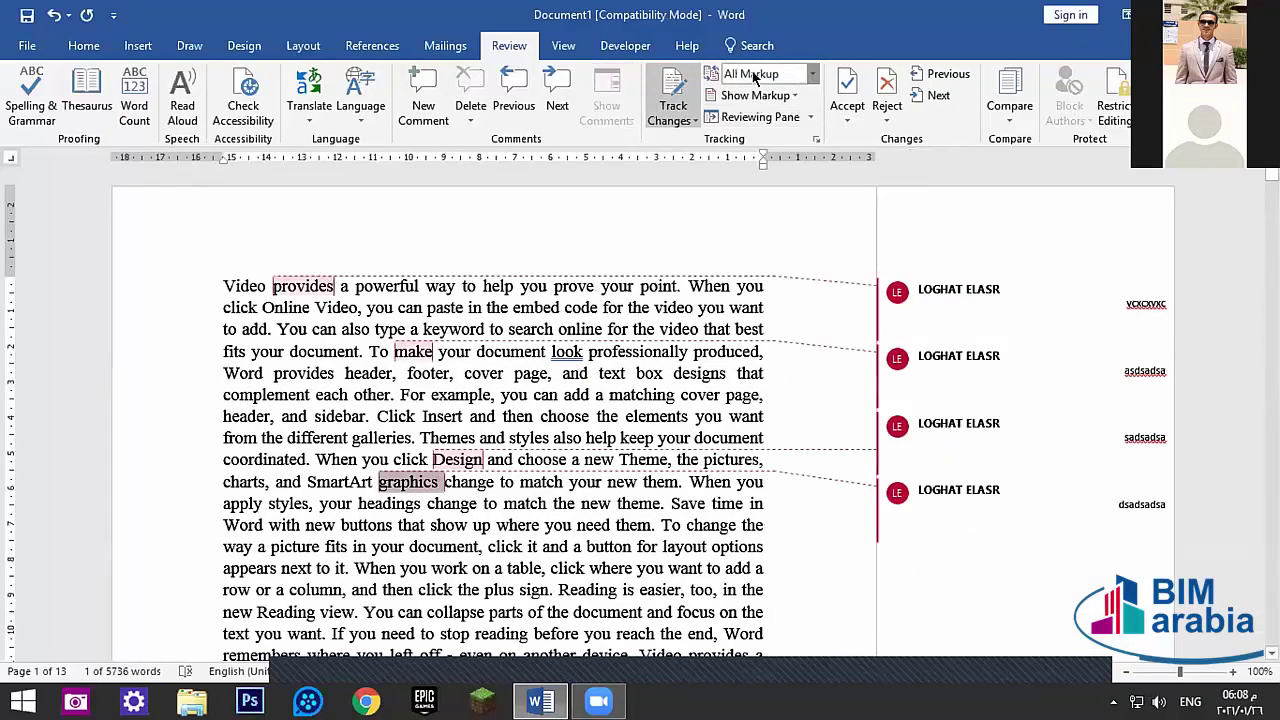
left_click(755, 78)
left_click(750, 130)
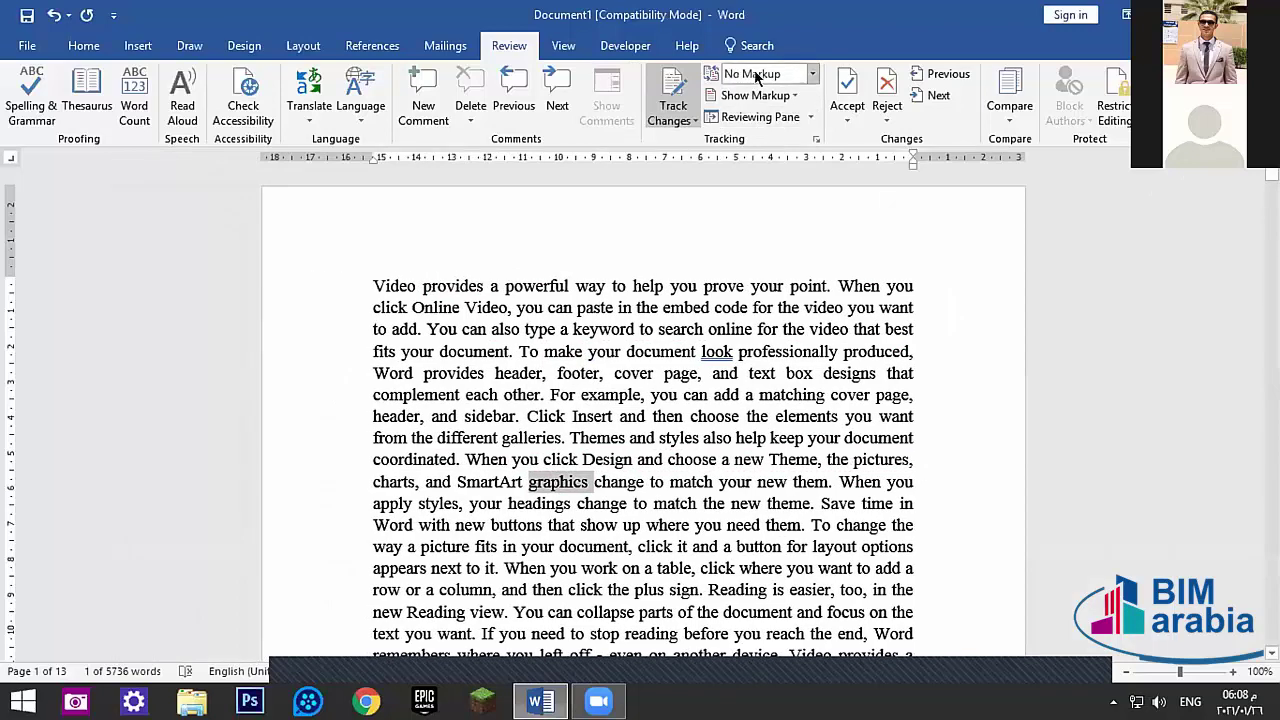
left_click(757, 77)
left_click(764, 146)
left_click(758, 78)
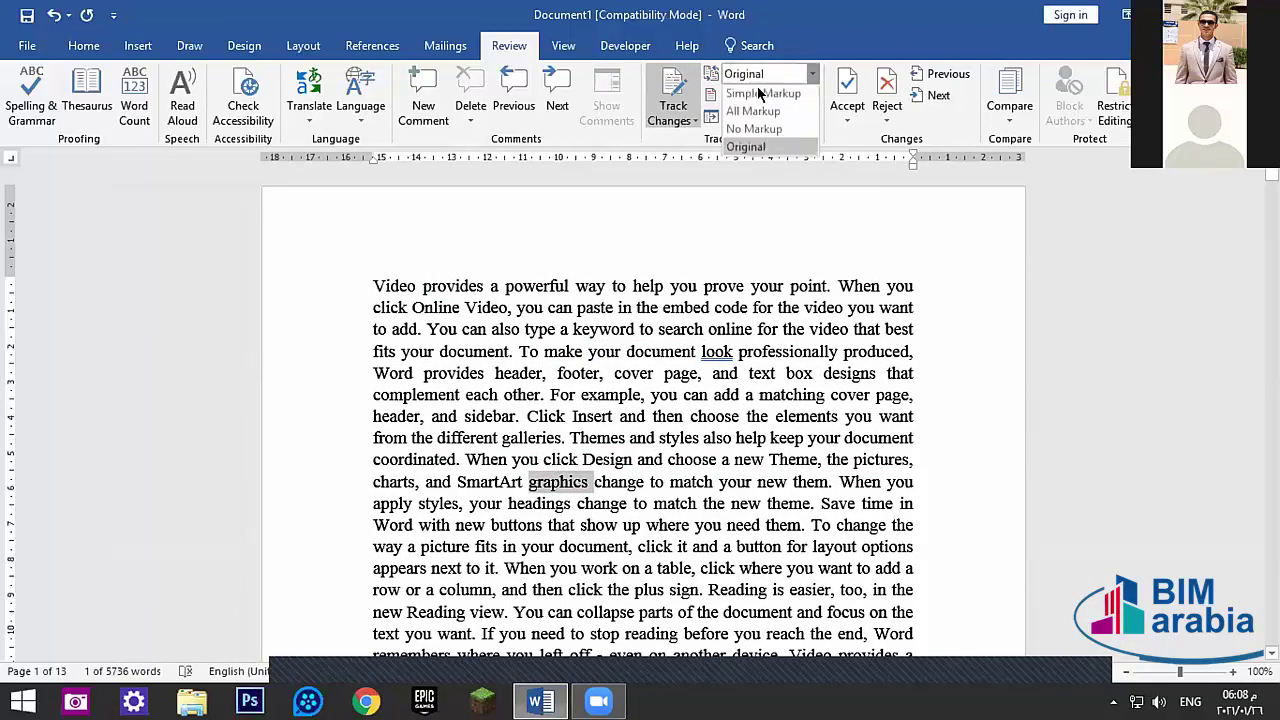
left_click(760, 93)
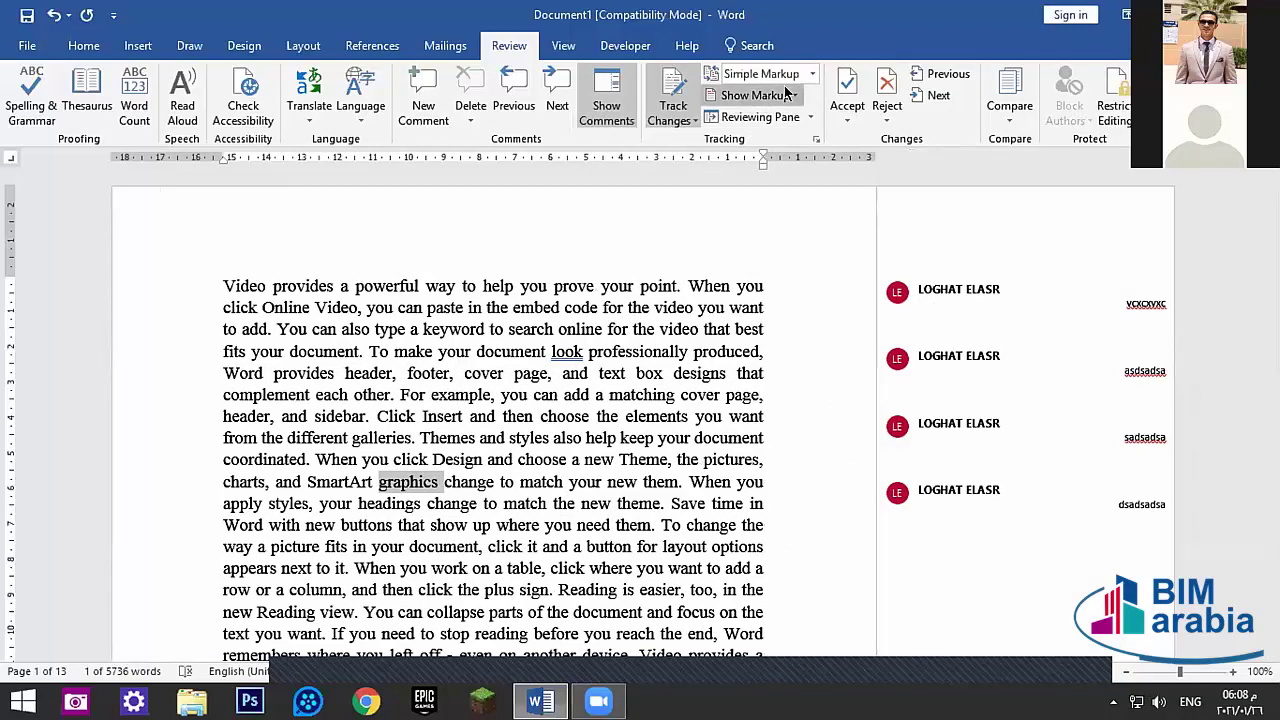
- Toggle which markup is shown: comments, formatting, and insertions and deletions
left_click(752, 95)
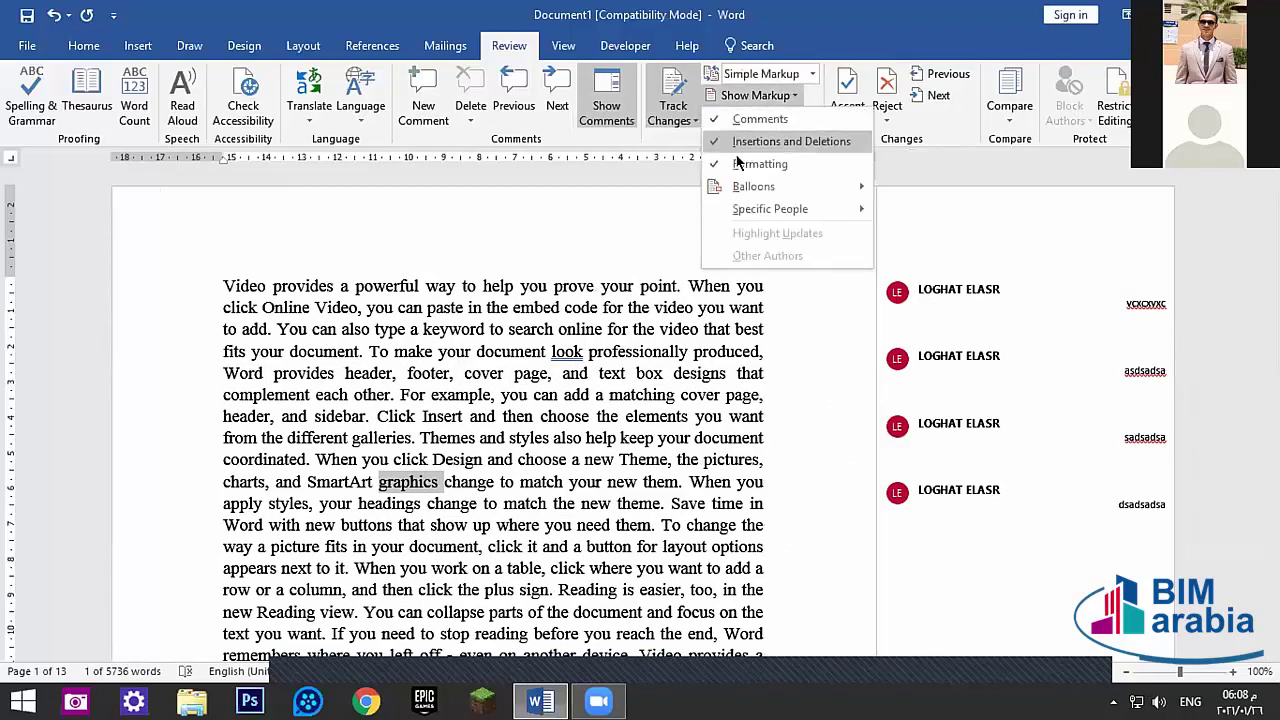
left_click(713, 119)
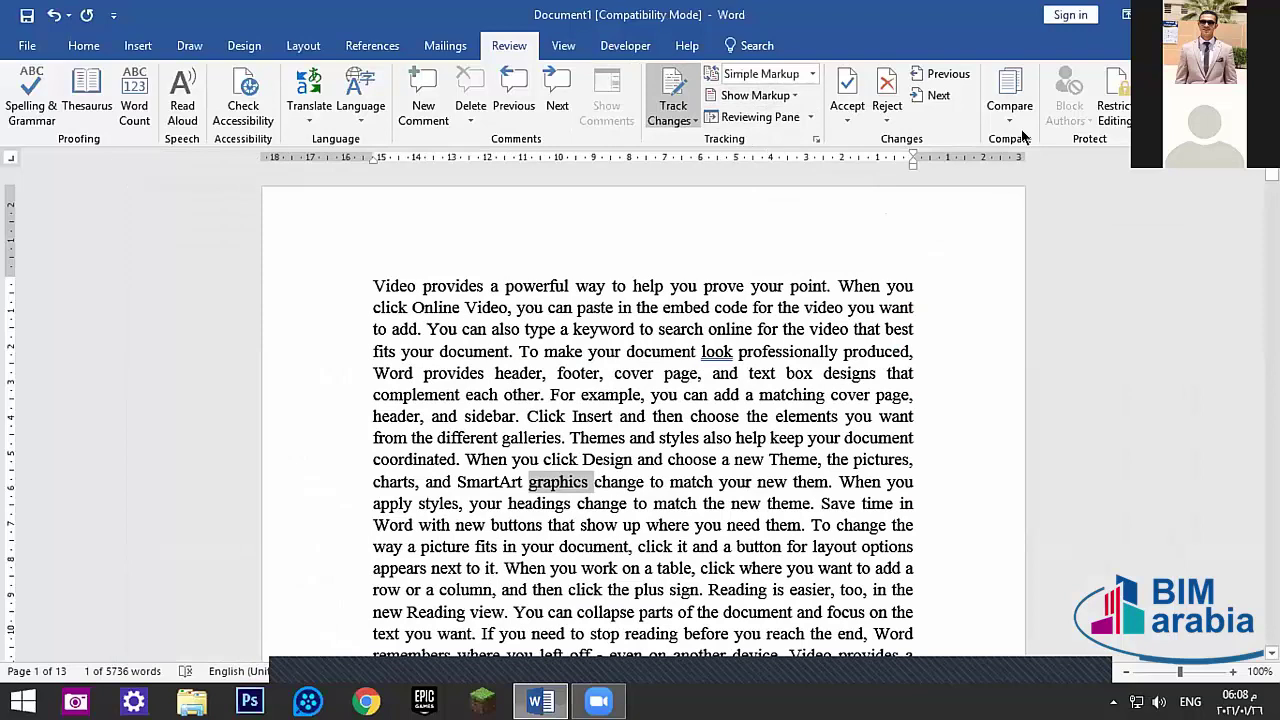
left_click(765, 95)
left_click(729, 142)
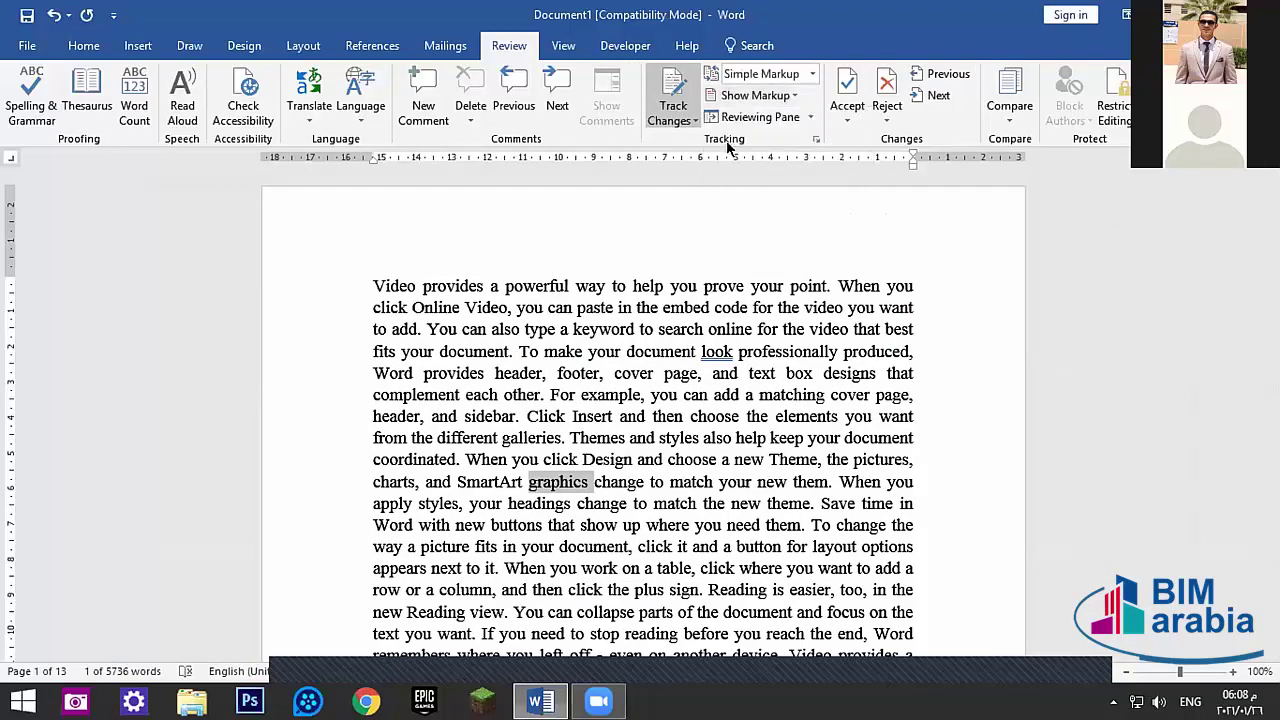
left_click(755, 95)
left_click(750, 120)
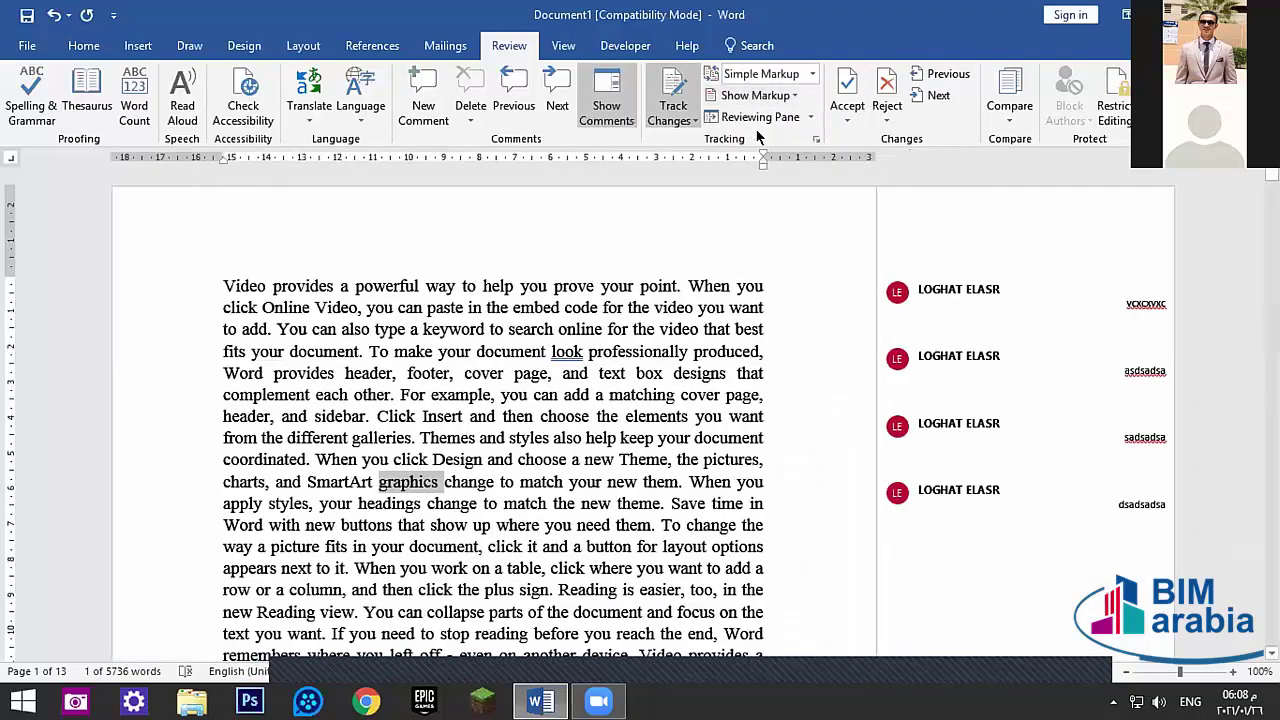
left_click(757, 95)
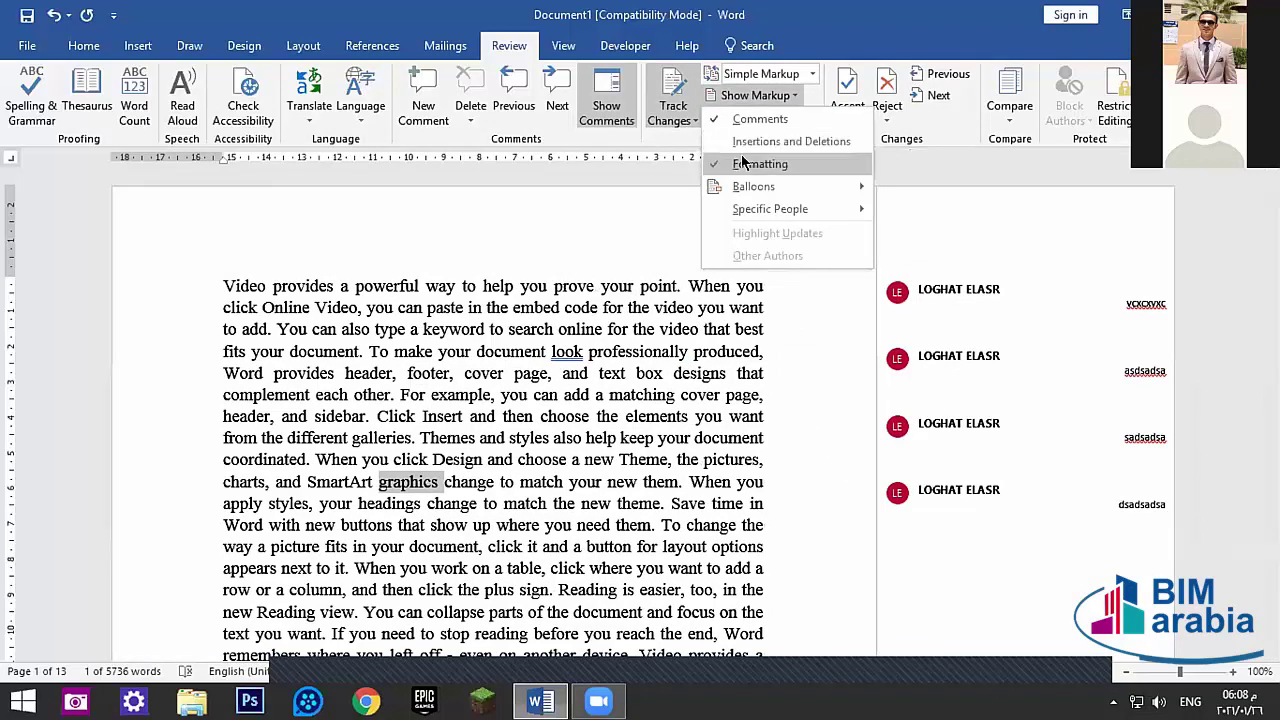
left_click(742, 163)
left_click(745, 95)
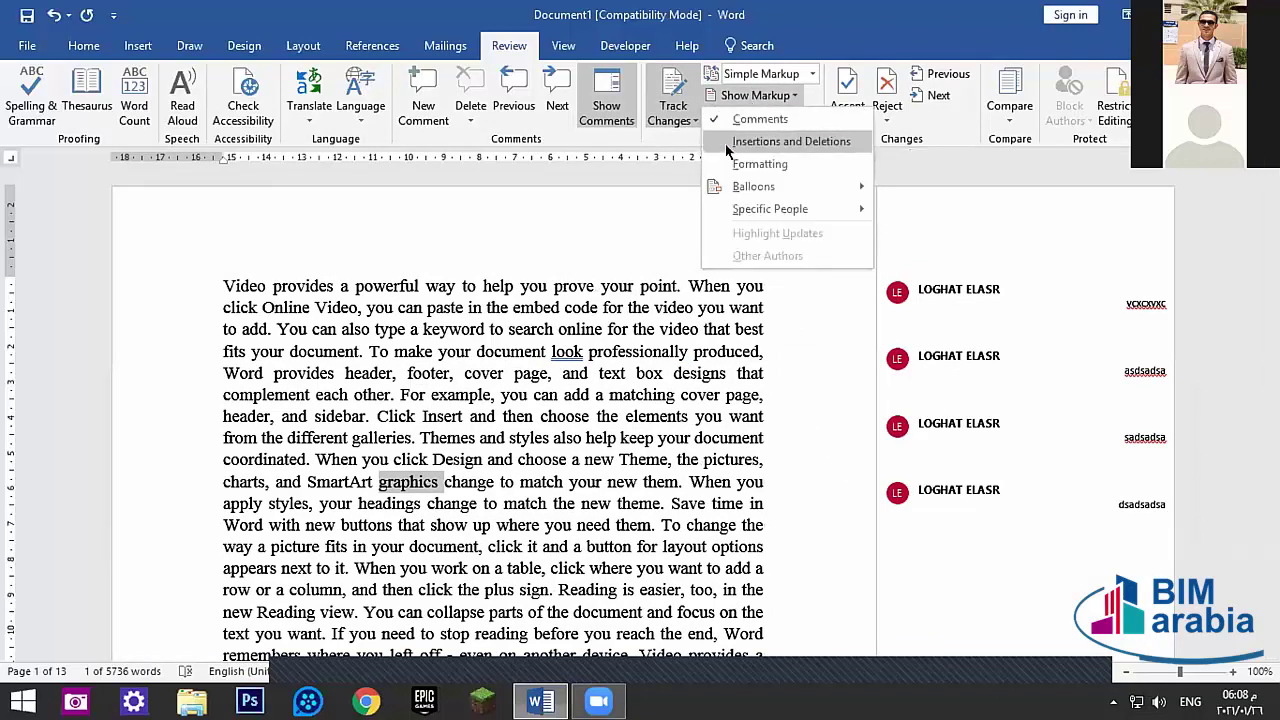
left_click(727, 150)
left_click(755, 95)
left_click(742, 146)
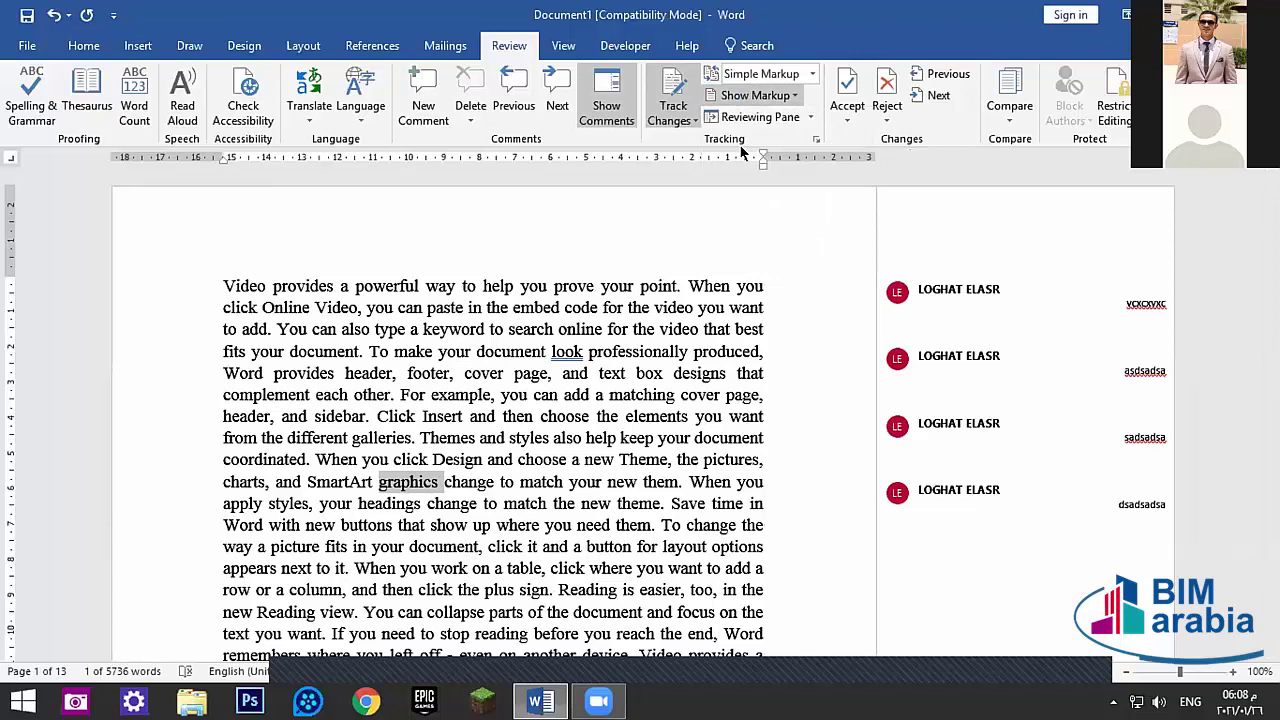
- Look over the remaining Show Markup options, then open the Reviewing Pane
left_click(755, 95)
mouse_move(788, 187)
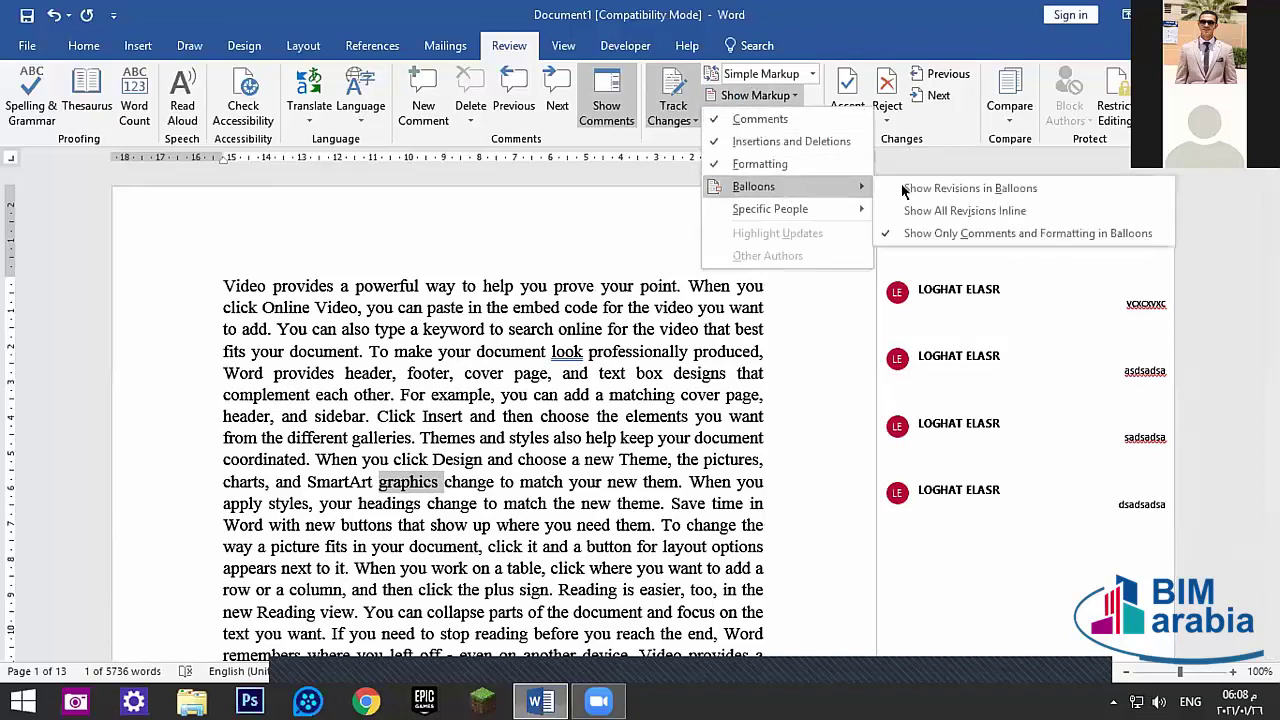
mouse_move(777, 210)
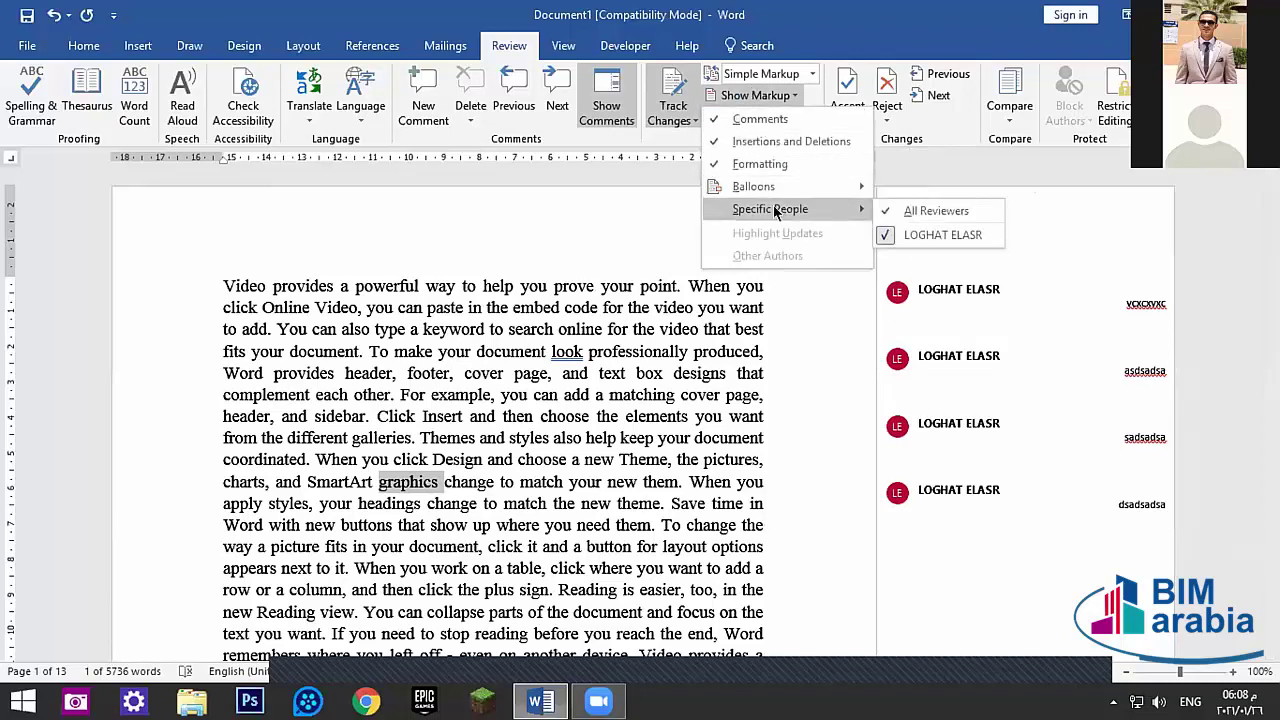
key("Escape")
key("Escape")
left_click(760, 118)
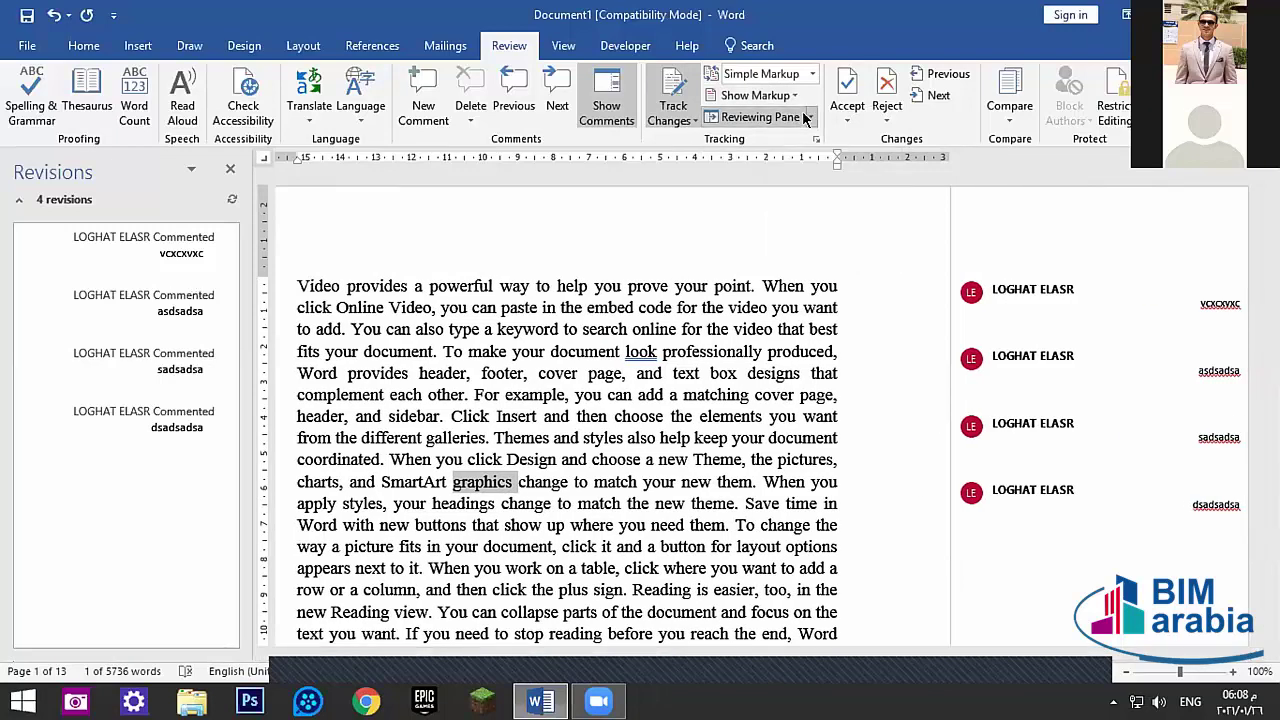
- Switch the Revisions pane to Horizontal, back to Vertical, then close it
left_click(806, 118)
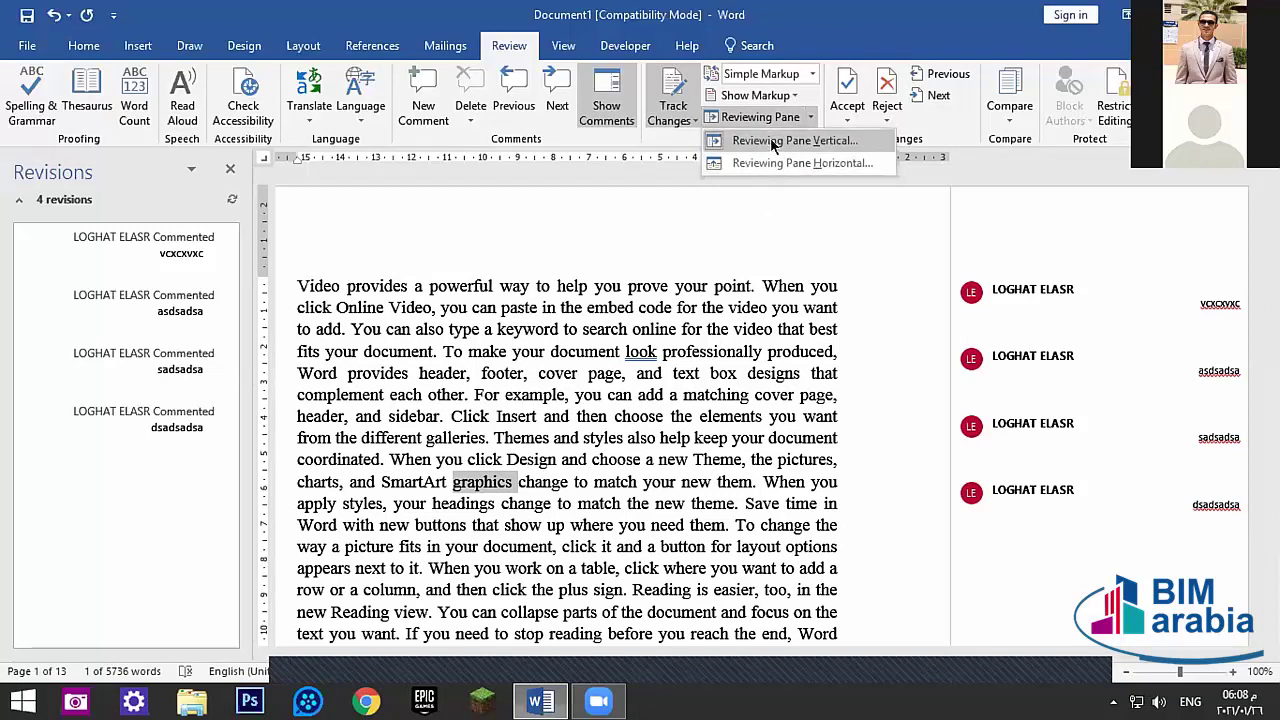
left_click(818, 160)
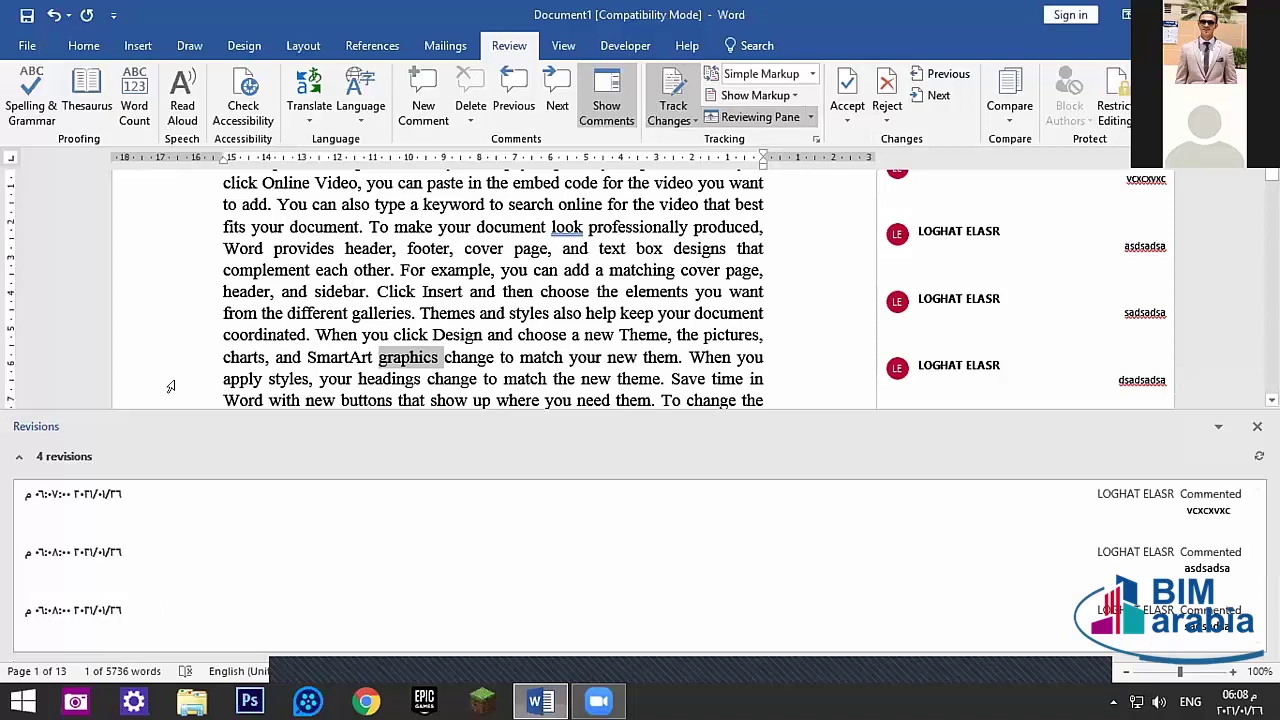
left_click(805, 117)
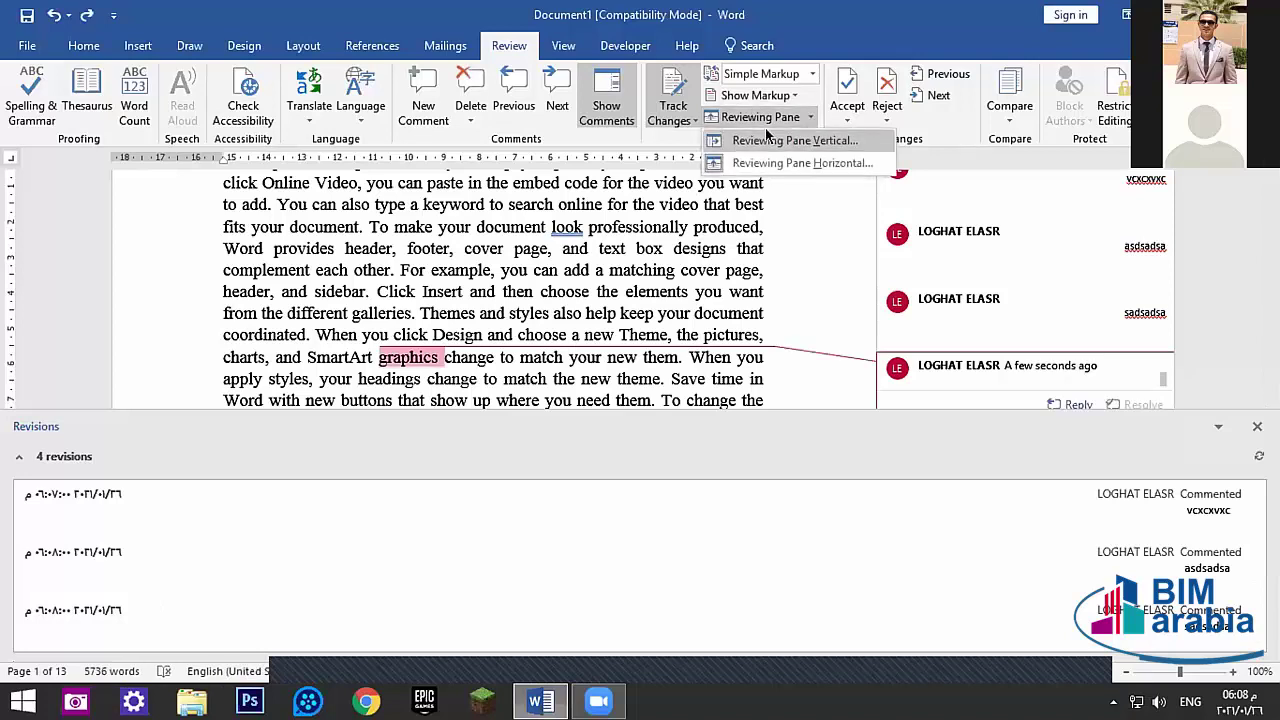
left_click(795, 140)
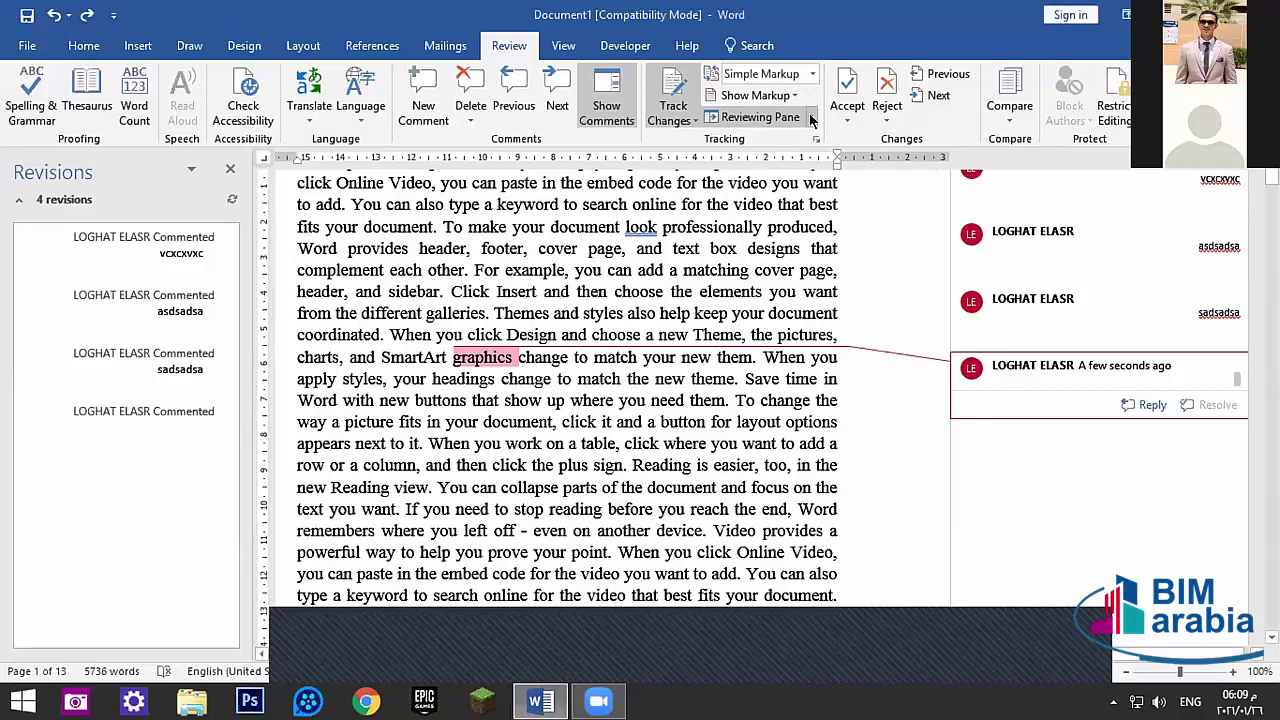
left_click(718, 117)
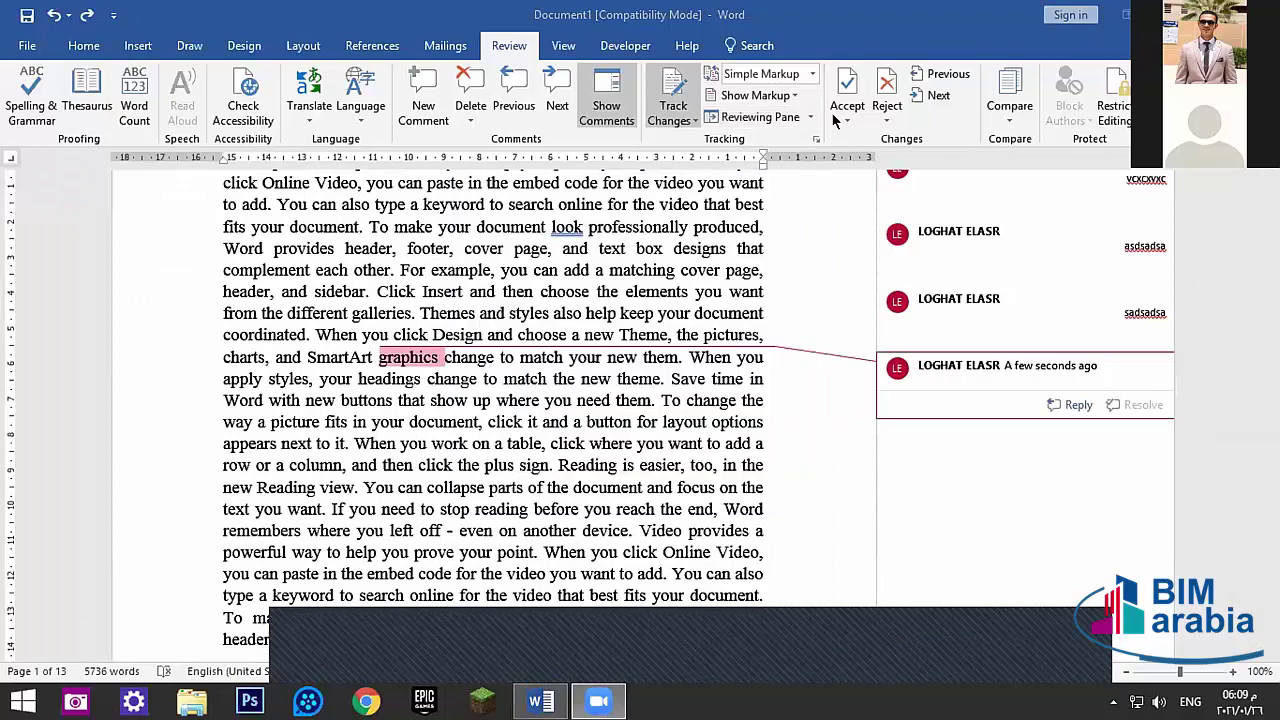
- Return to the text and check the Accept options without accepting any changes
scroll(327, 293, "up", 3)
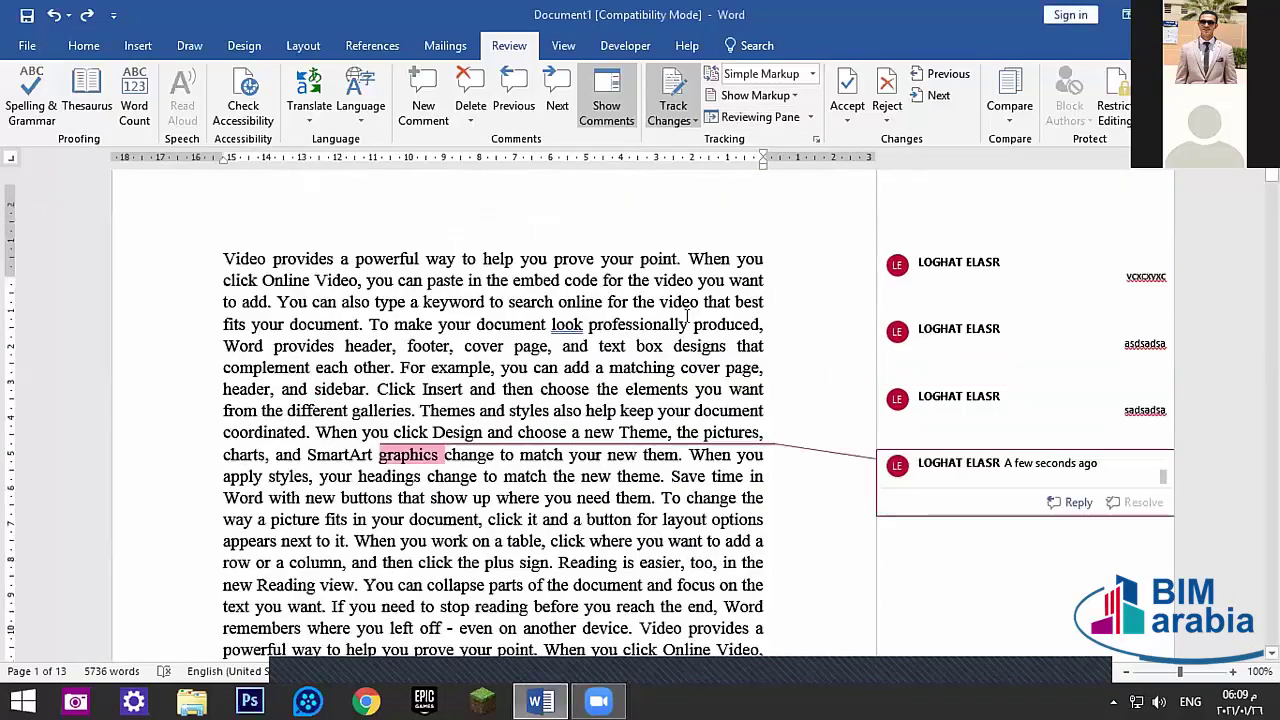
left_click(317, 286)
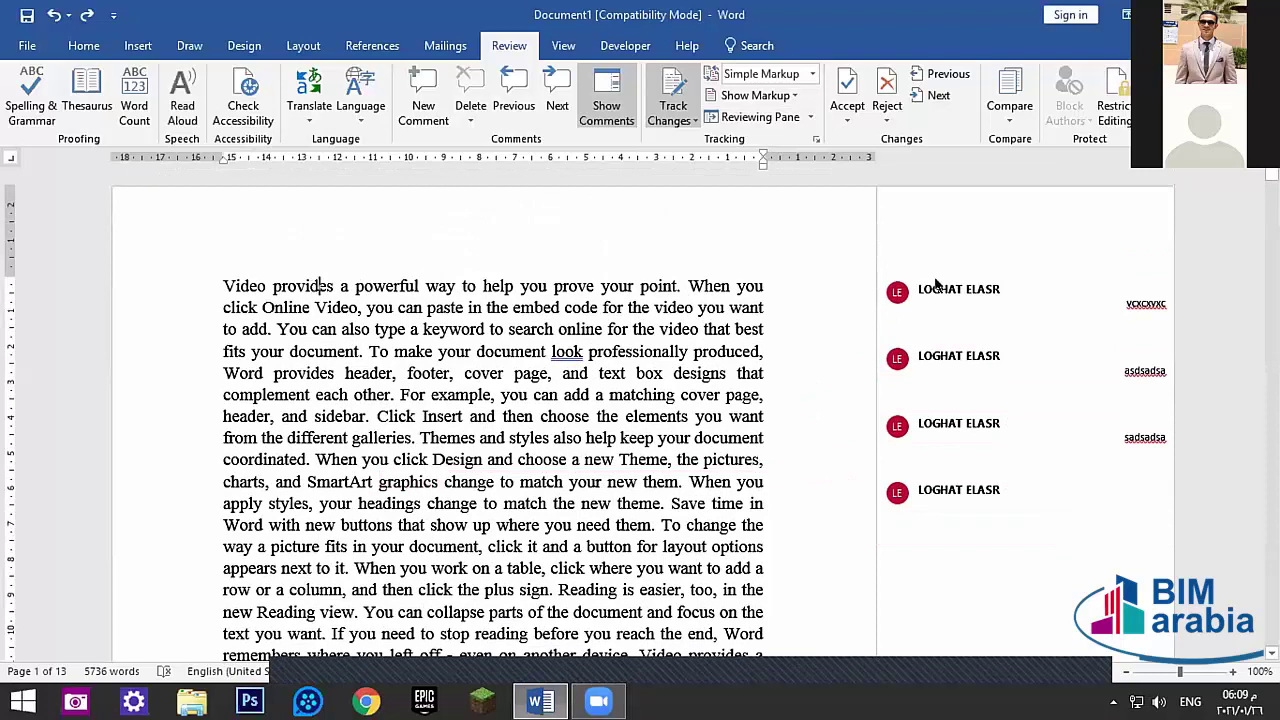
left_click(840, 105)
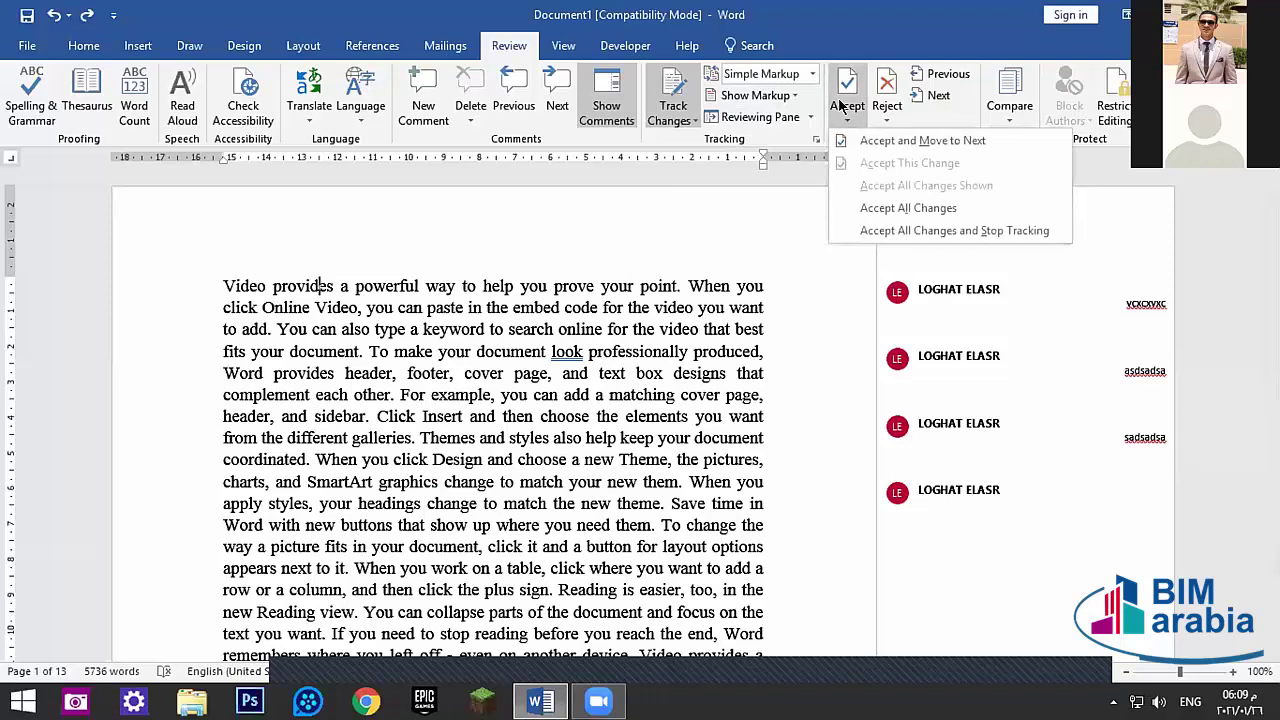
left_click(840, 105)
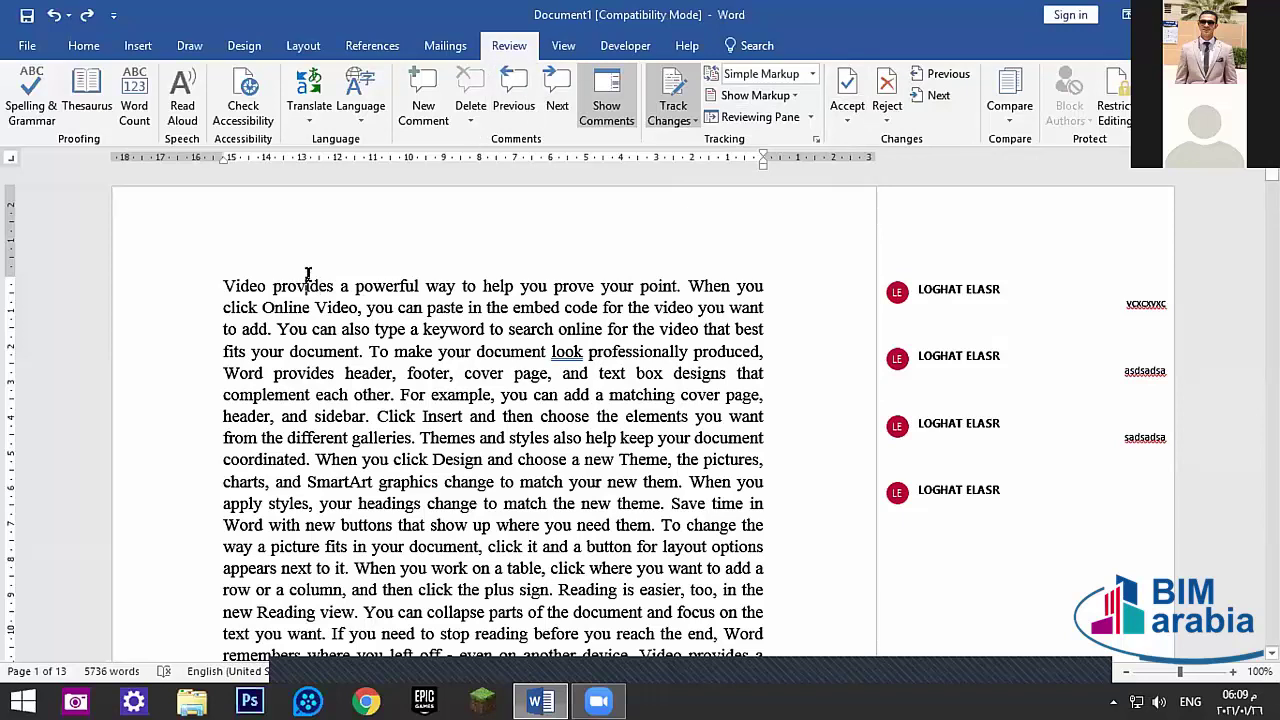
- Show All Markup and step through the comments on 'make' and 'Design'
left_click(835, 92)
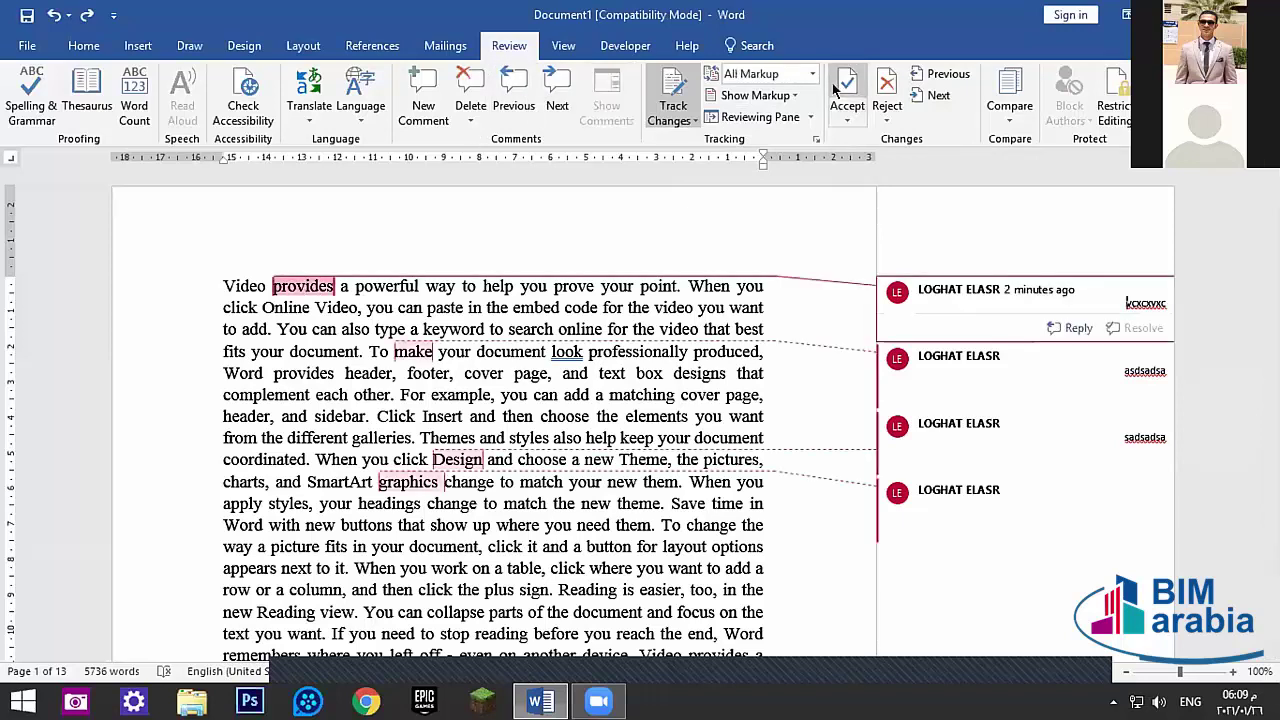
left_click(837, 91)
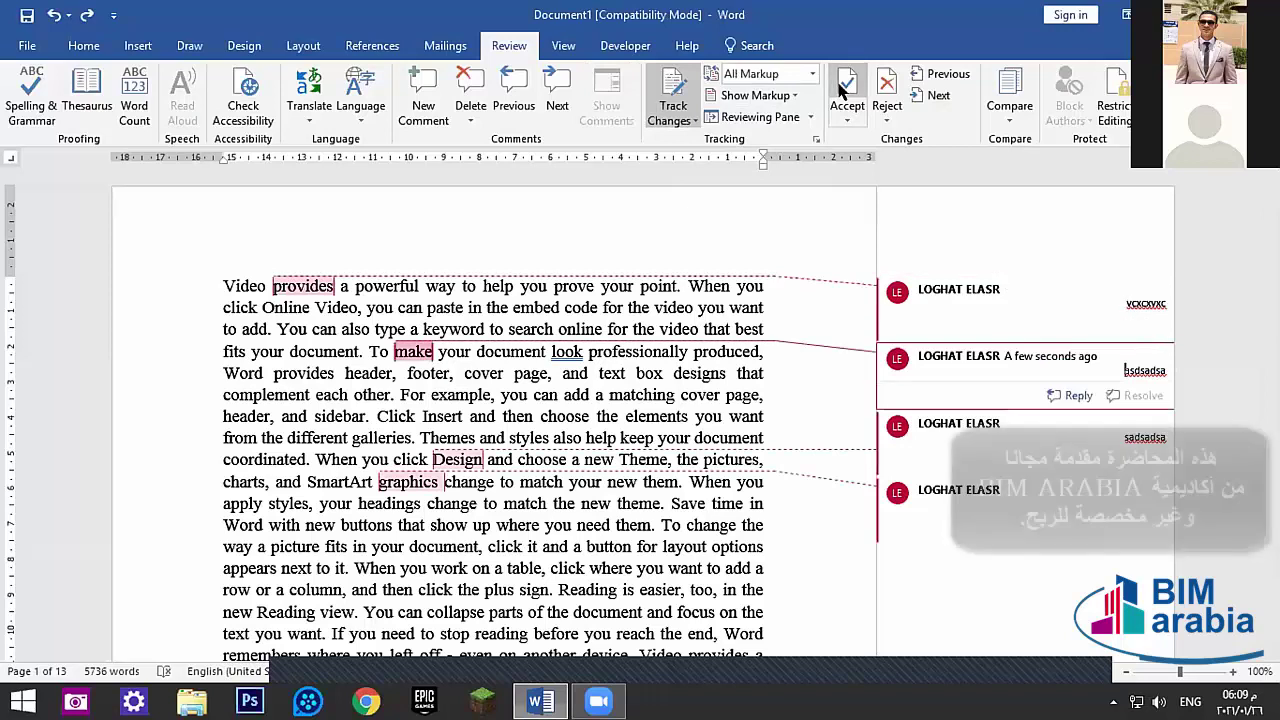
left_click(833, 90)
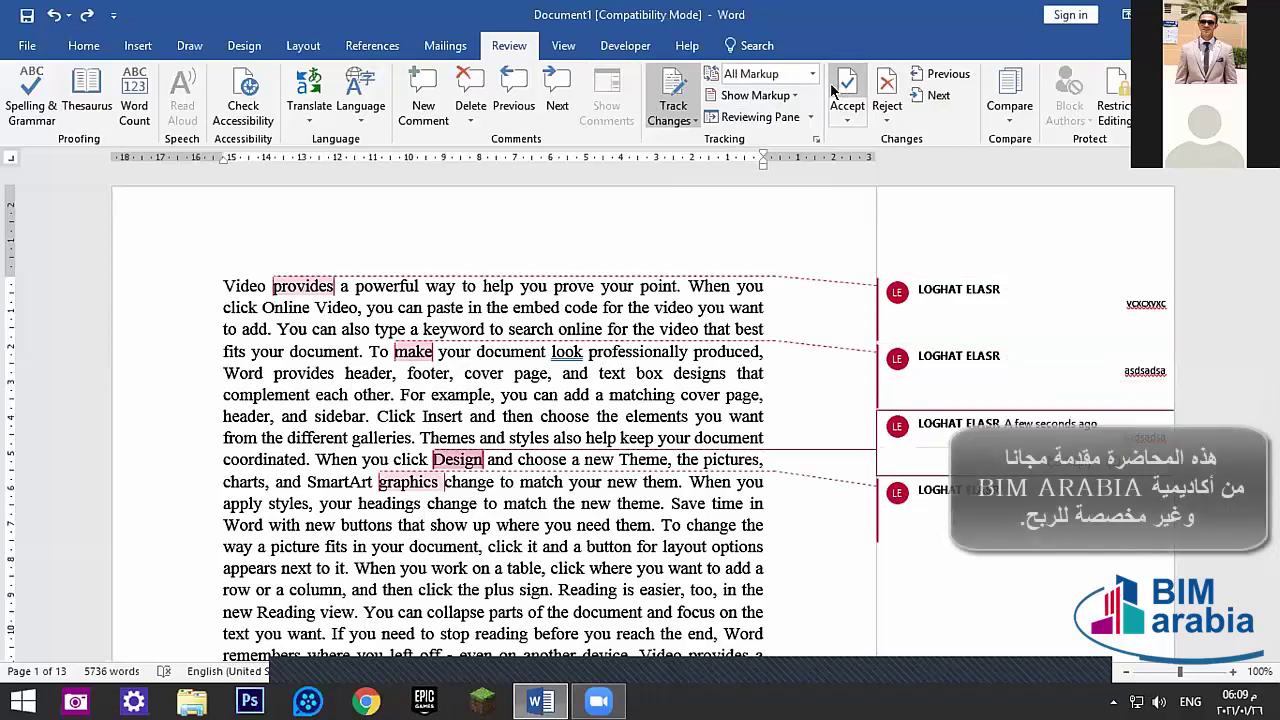
left_click(325, 283)
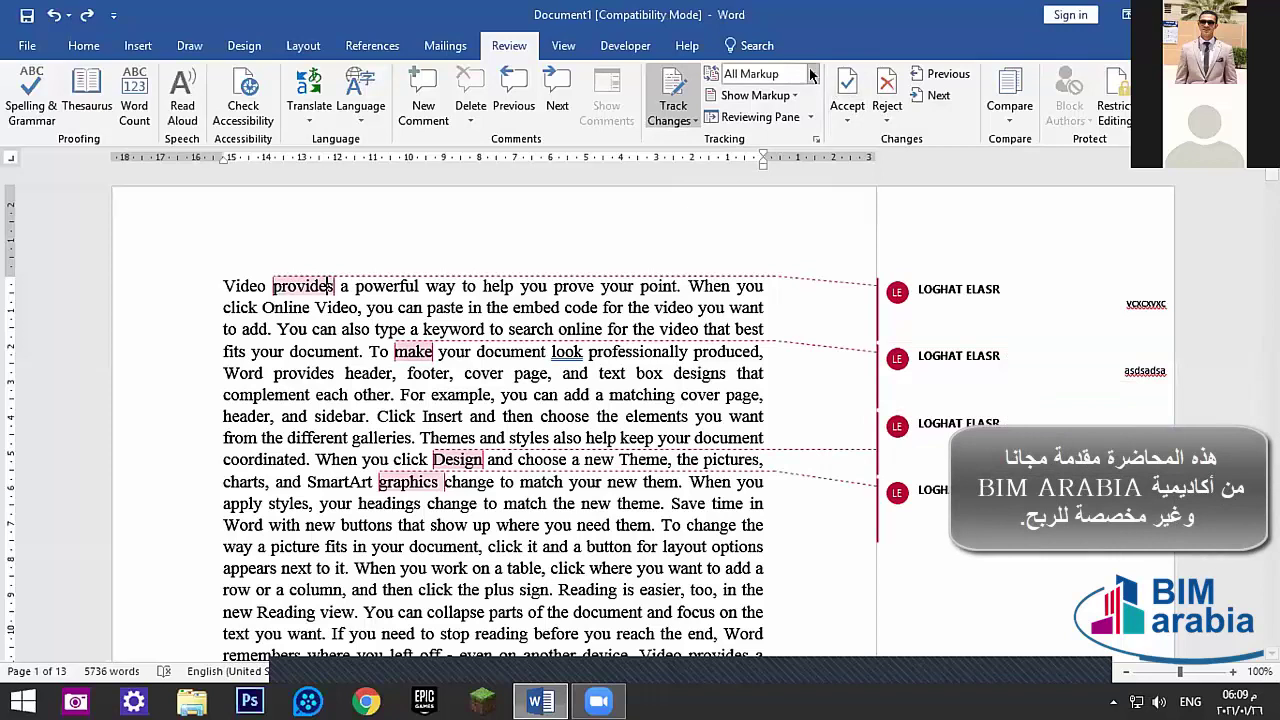
- Reject the comment on 'provides' and view the Reject options
left_click(880, 95)
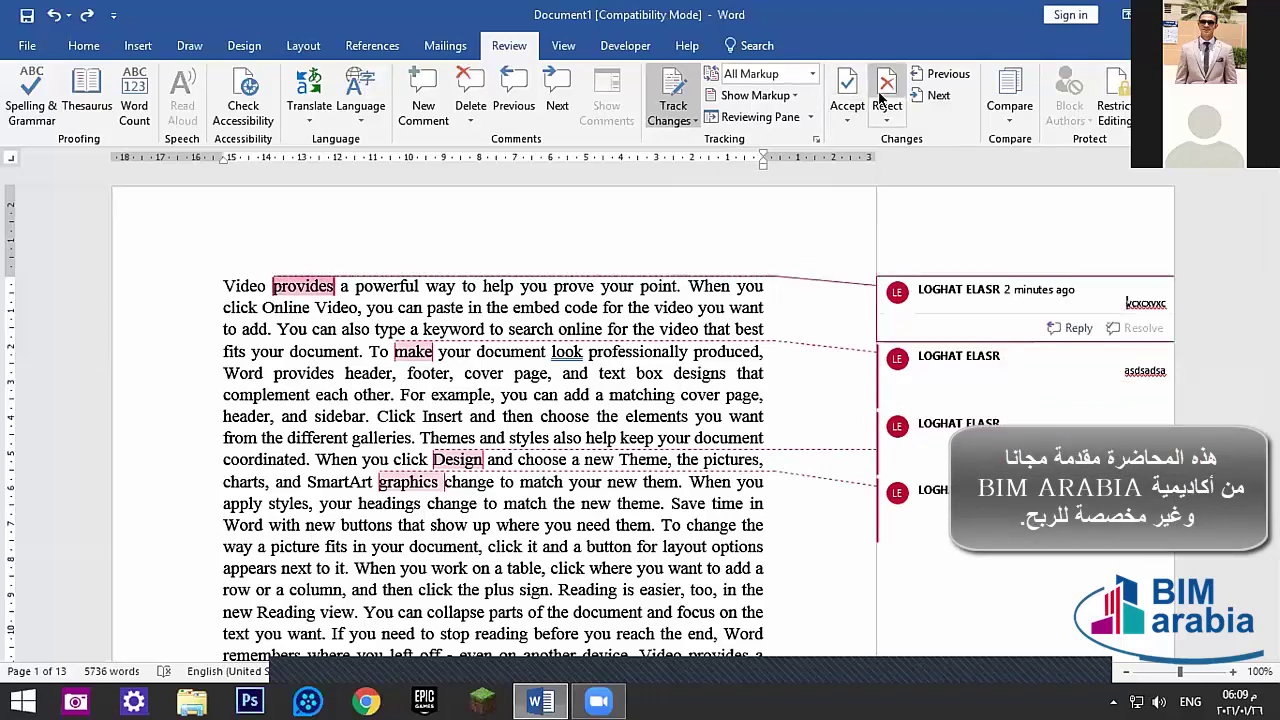
left_click(880, 95)
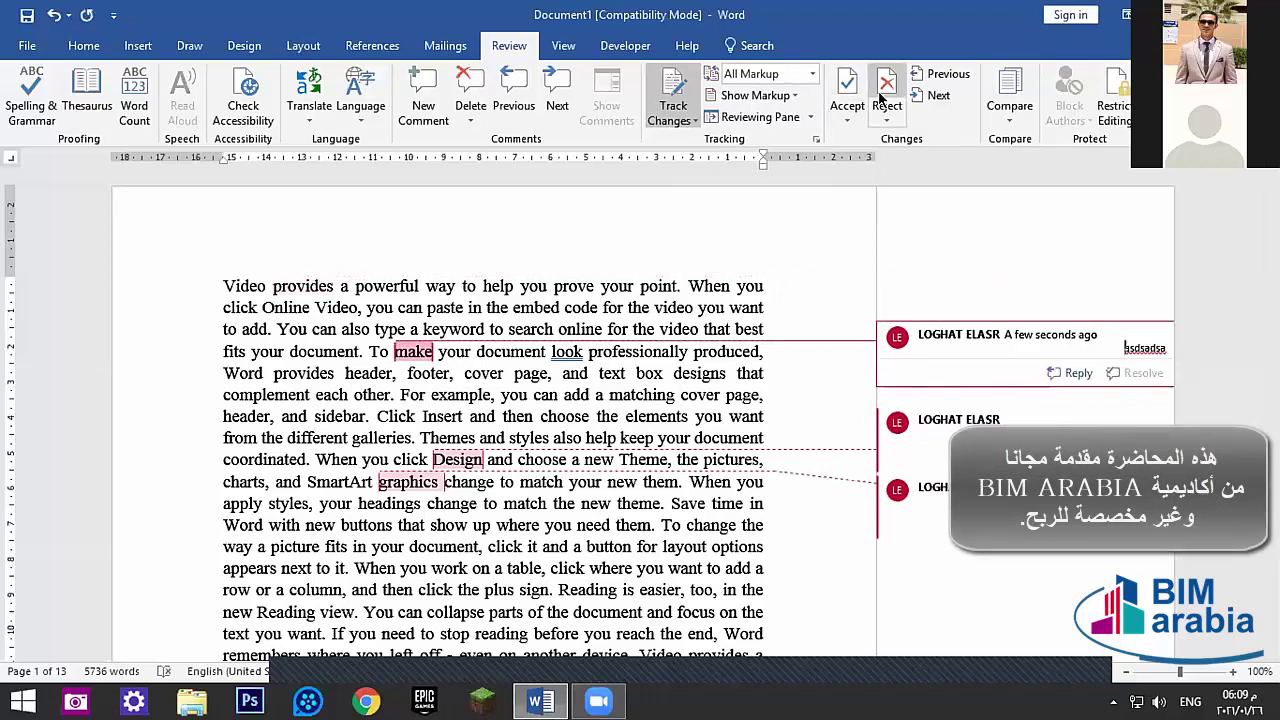
left_click(288, 283)
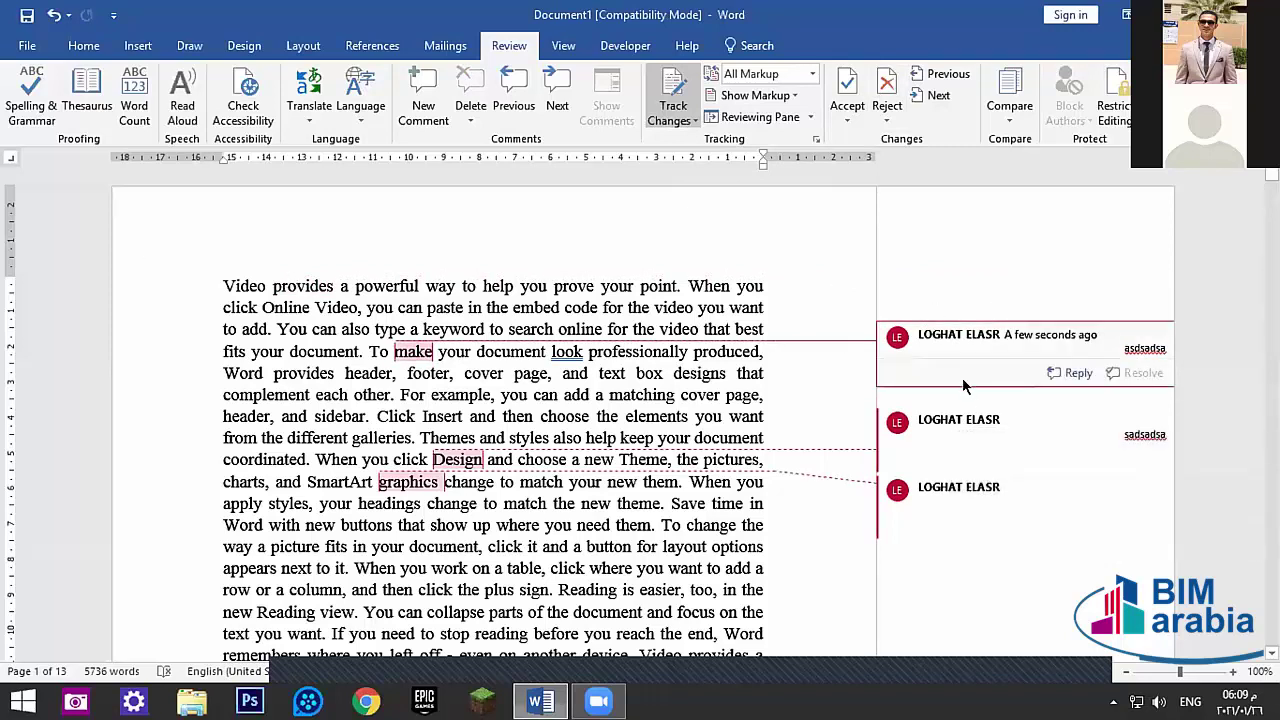
left_click(887, 112)
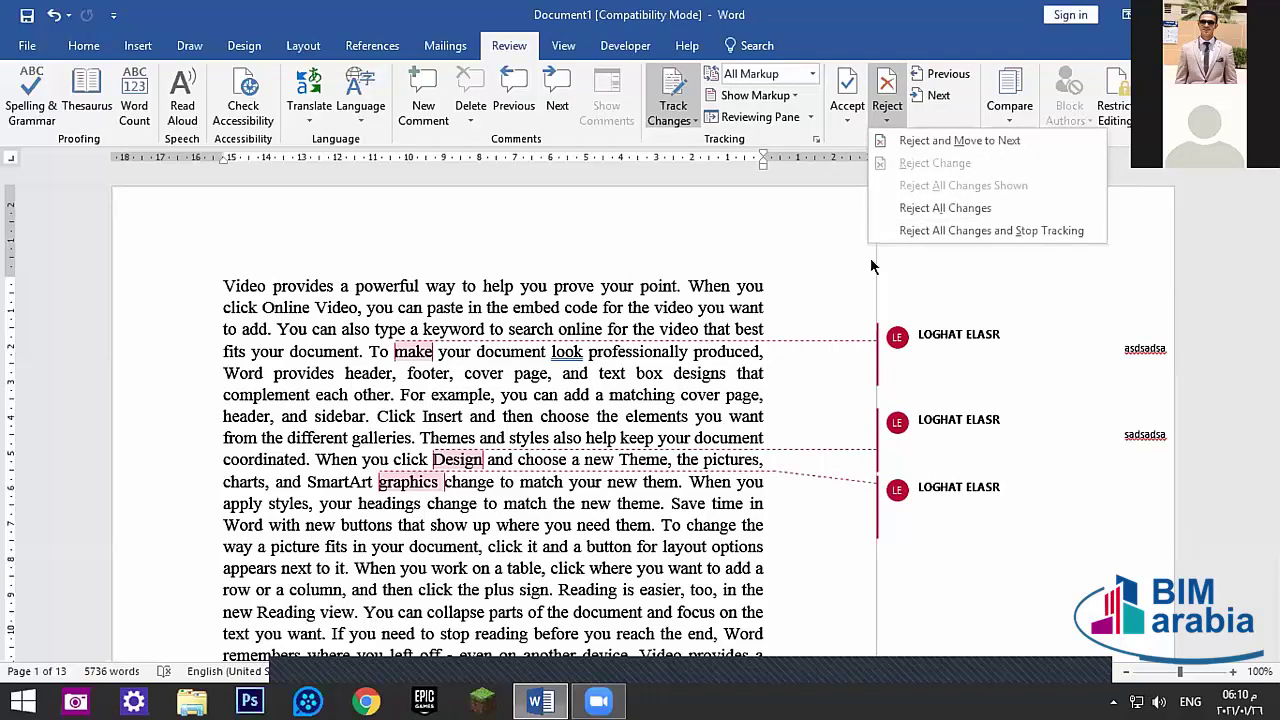
- Check the Delete comment options without deleting, then bring up the Compare options
left_click(470, 117)
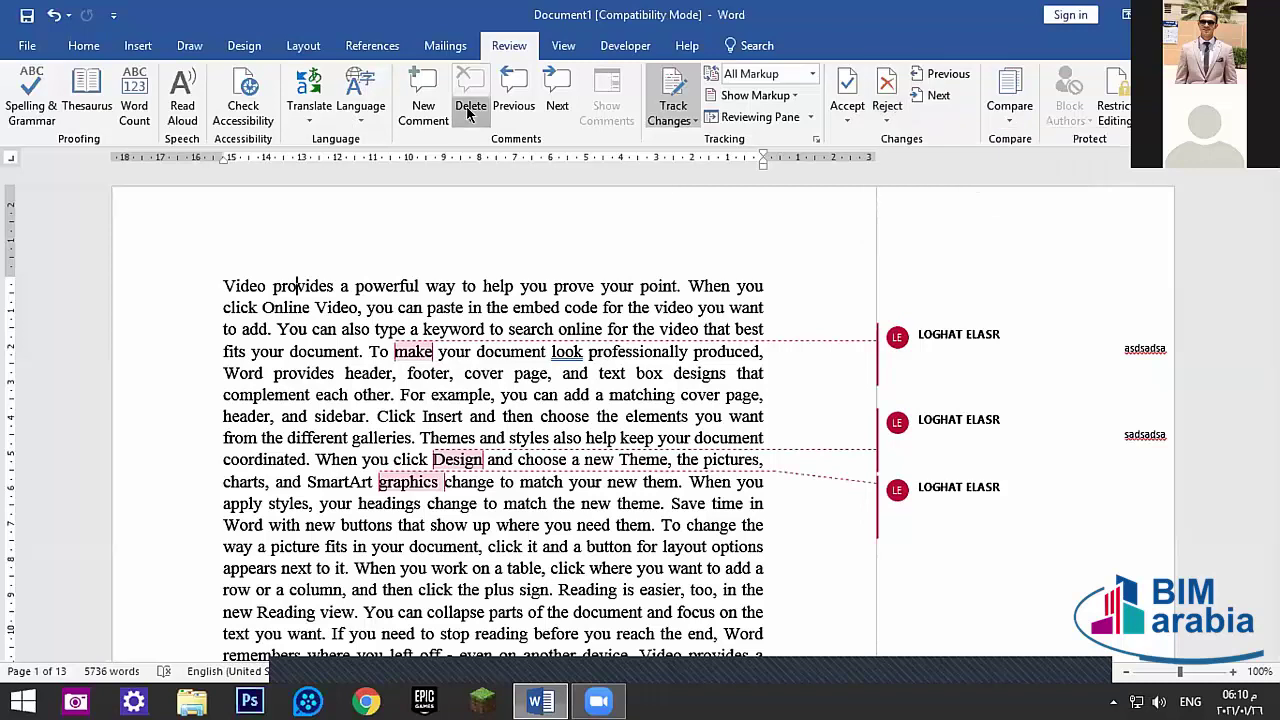
left_click(470, 120)
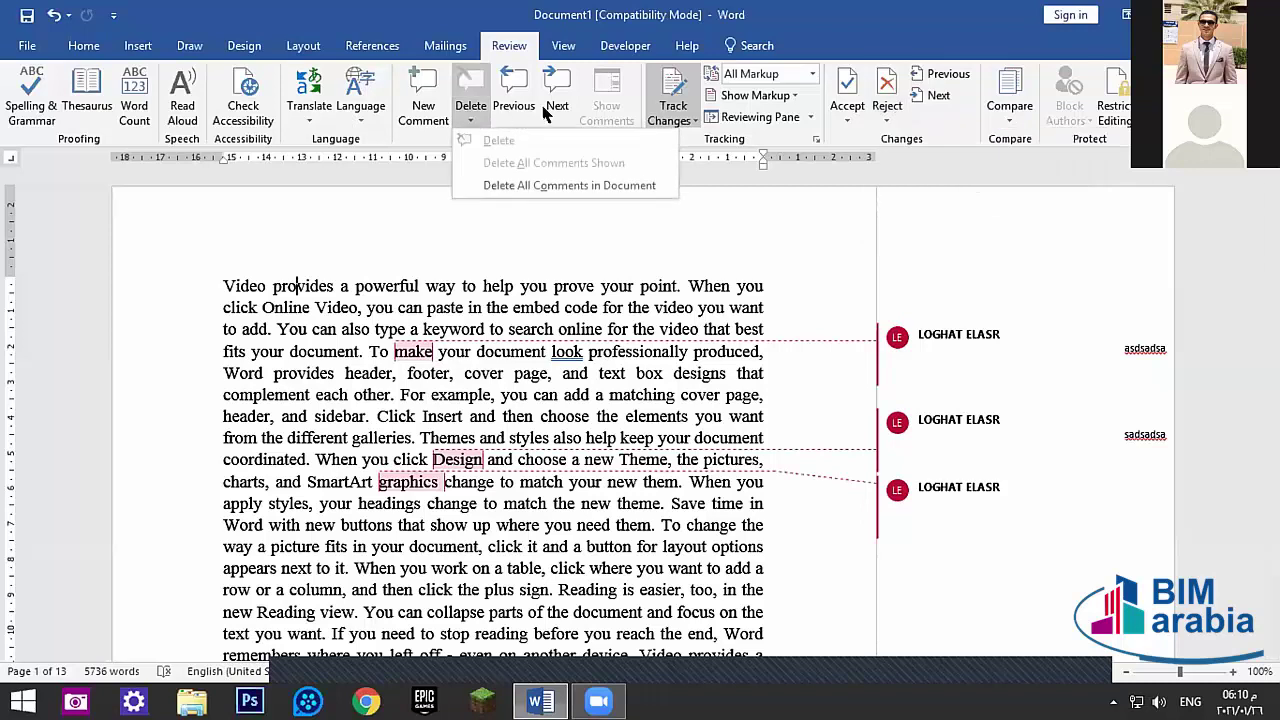
left_click(830, 280)
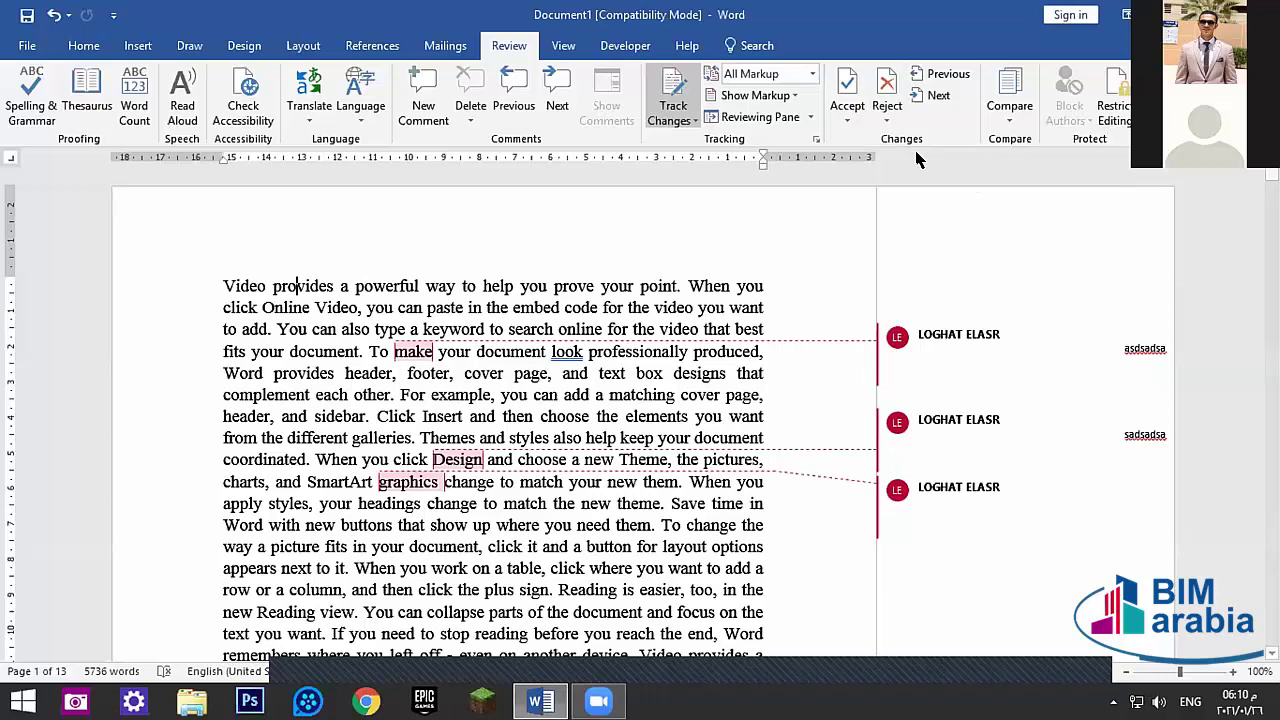
left_click(998, 114)
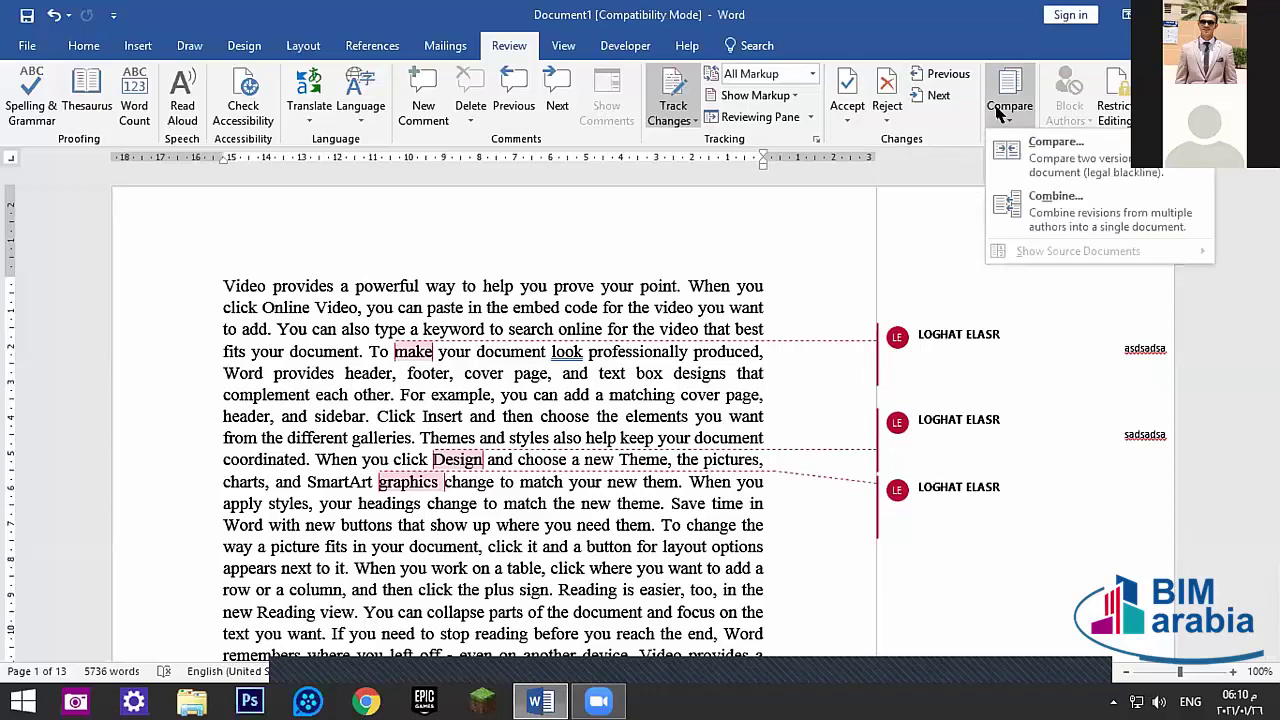
- Open Compare Documents and browse recent files and folders for the original document
left_click(1036, 160)
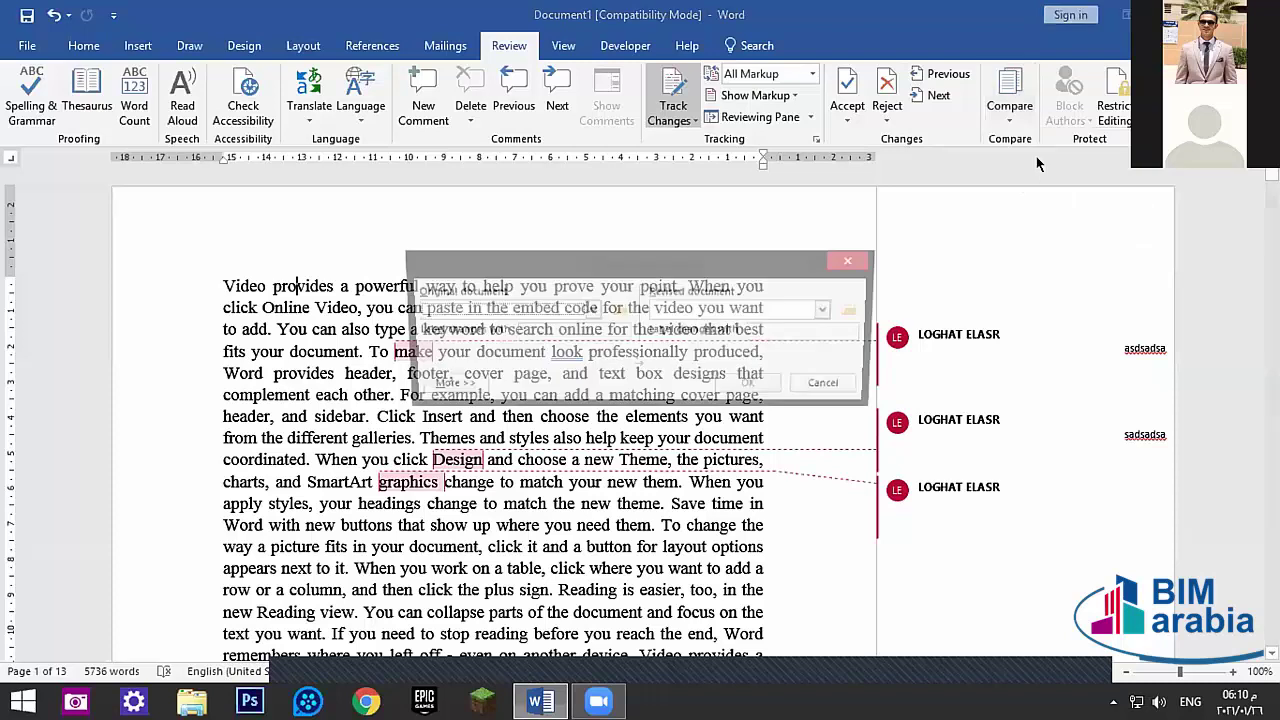
left_click(494, 312)
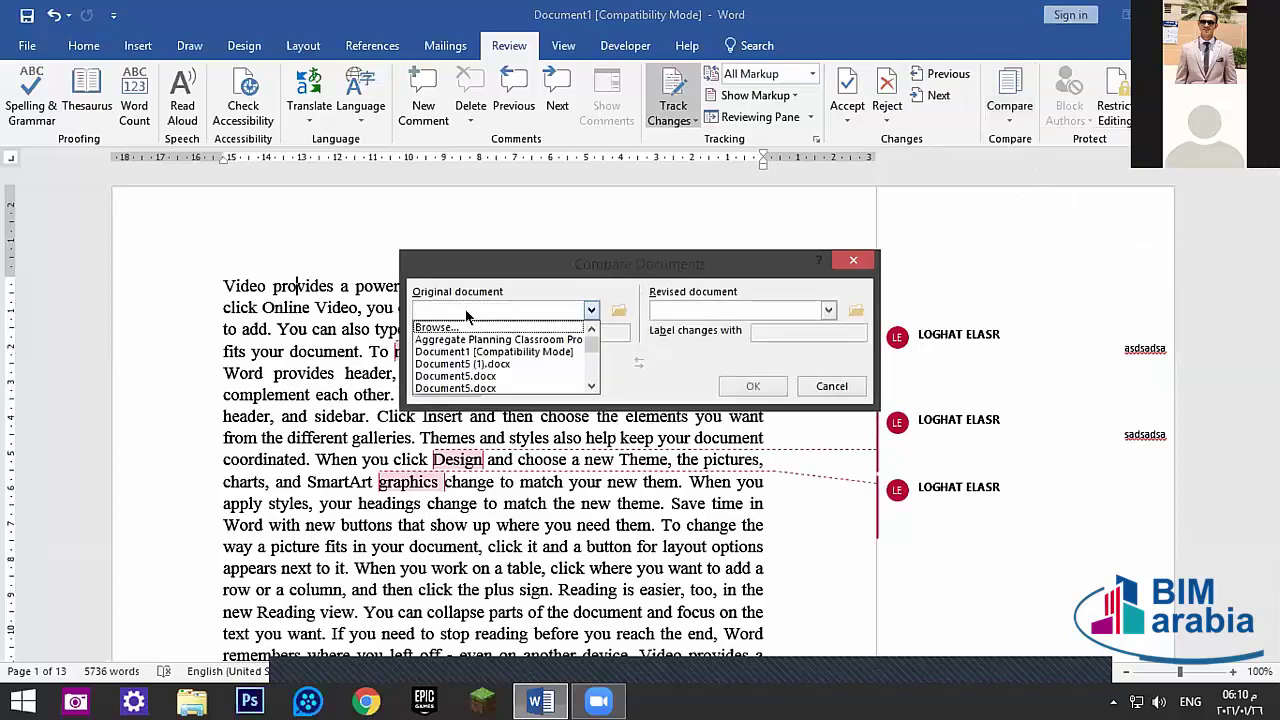
left_click(510, 298)
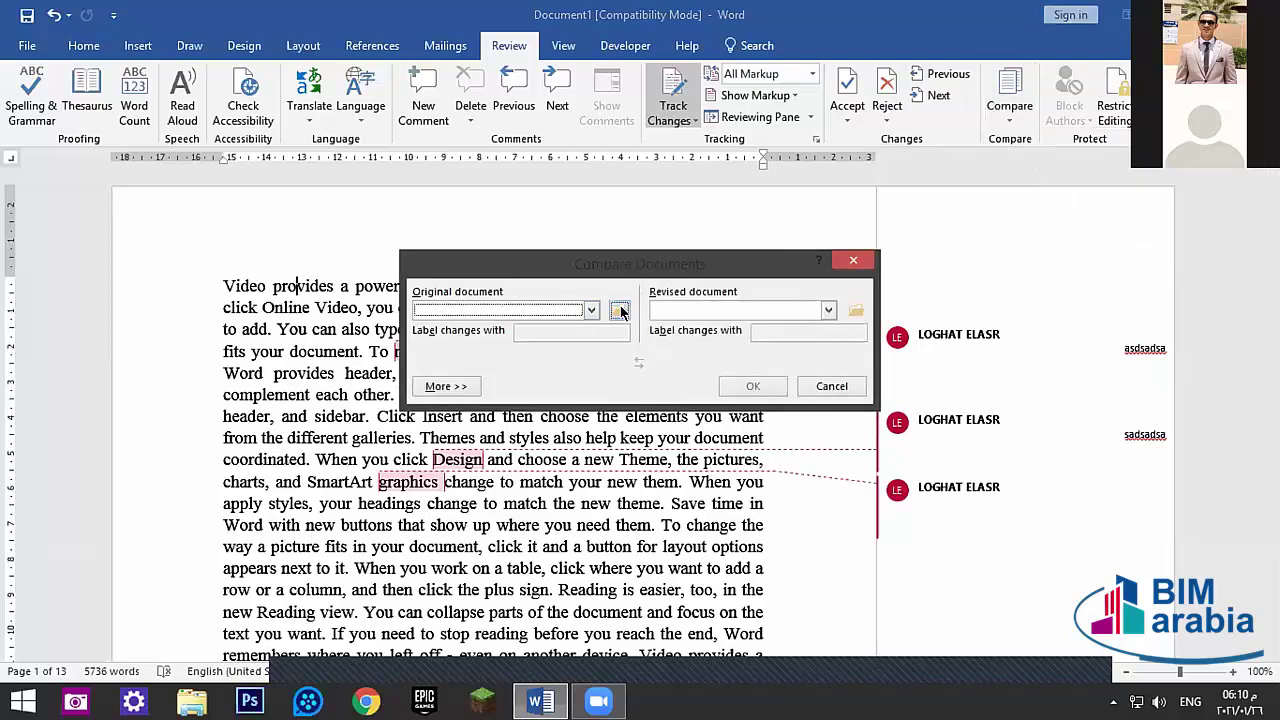
left_click(619, 311)
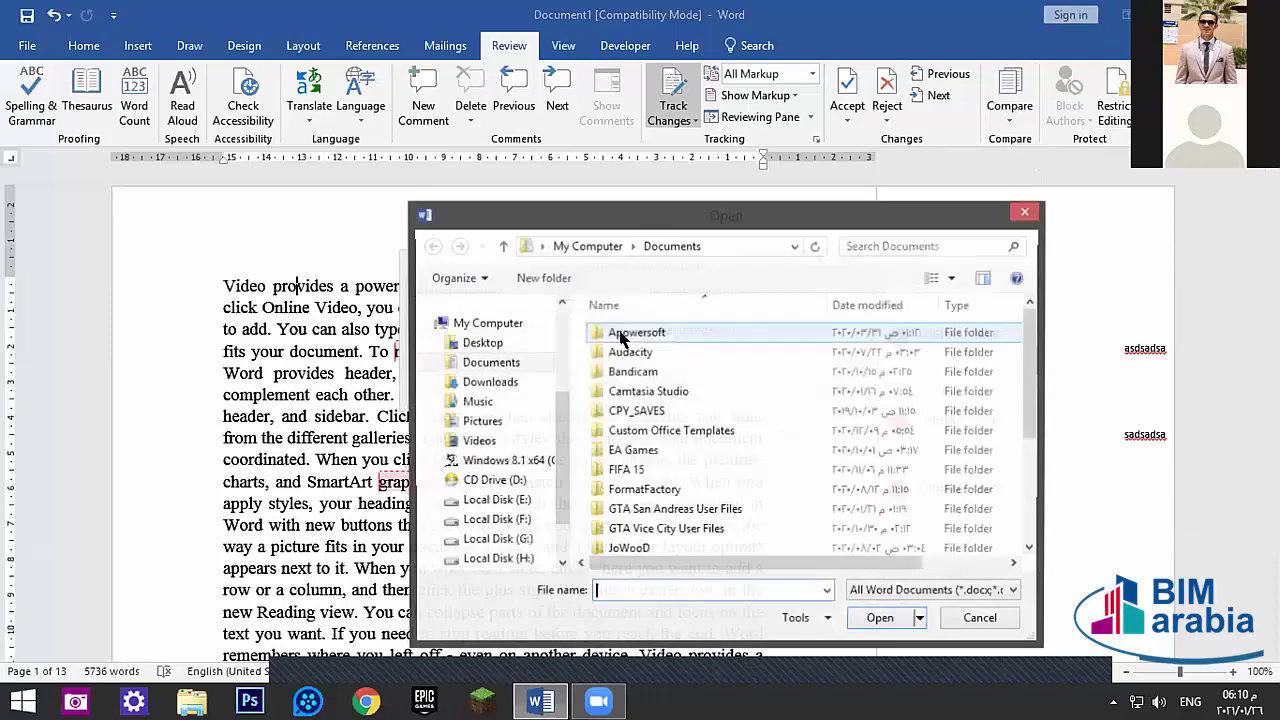
left_click(1025, 211)
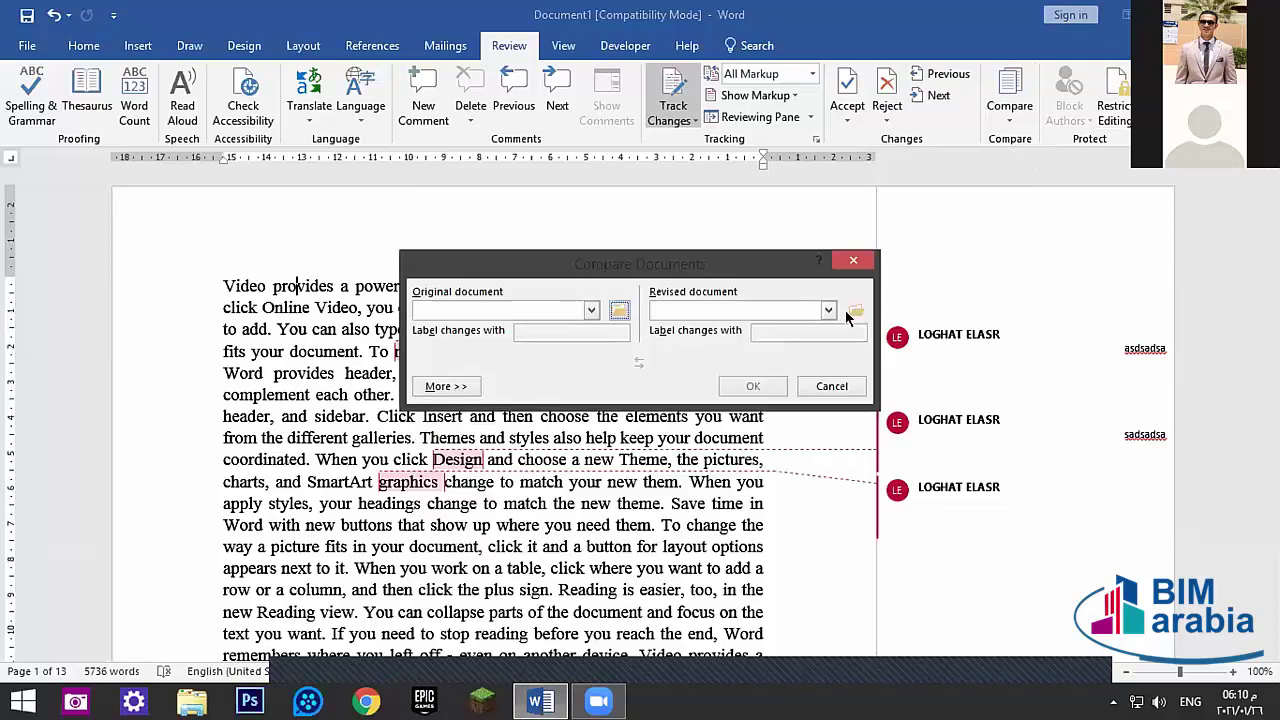
left_click(619, 311)
left_click(482, 371)
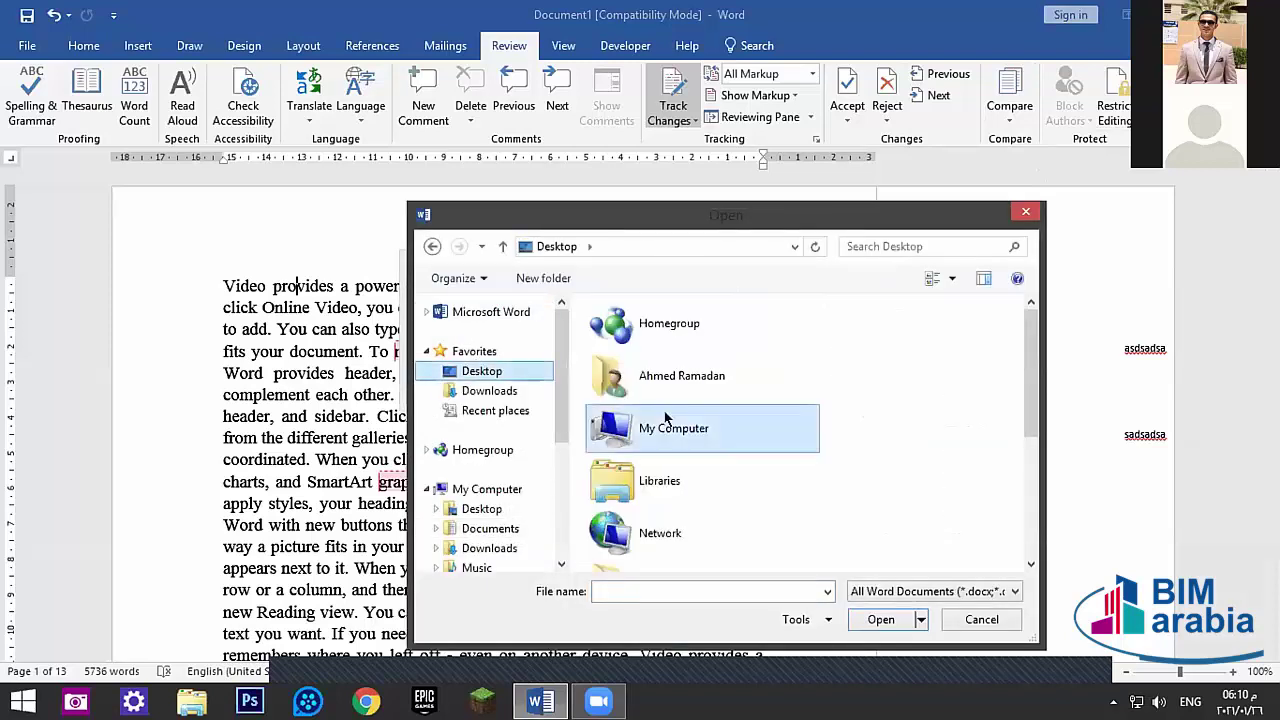
left_click_drag(1031, 378, 1031, 492)
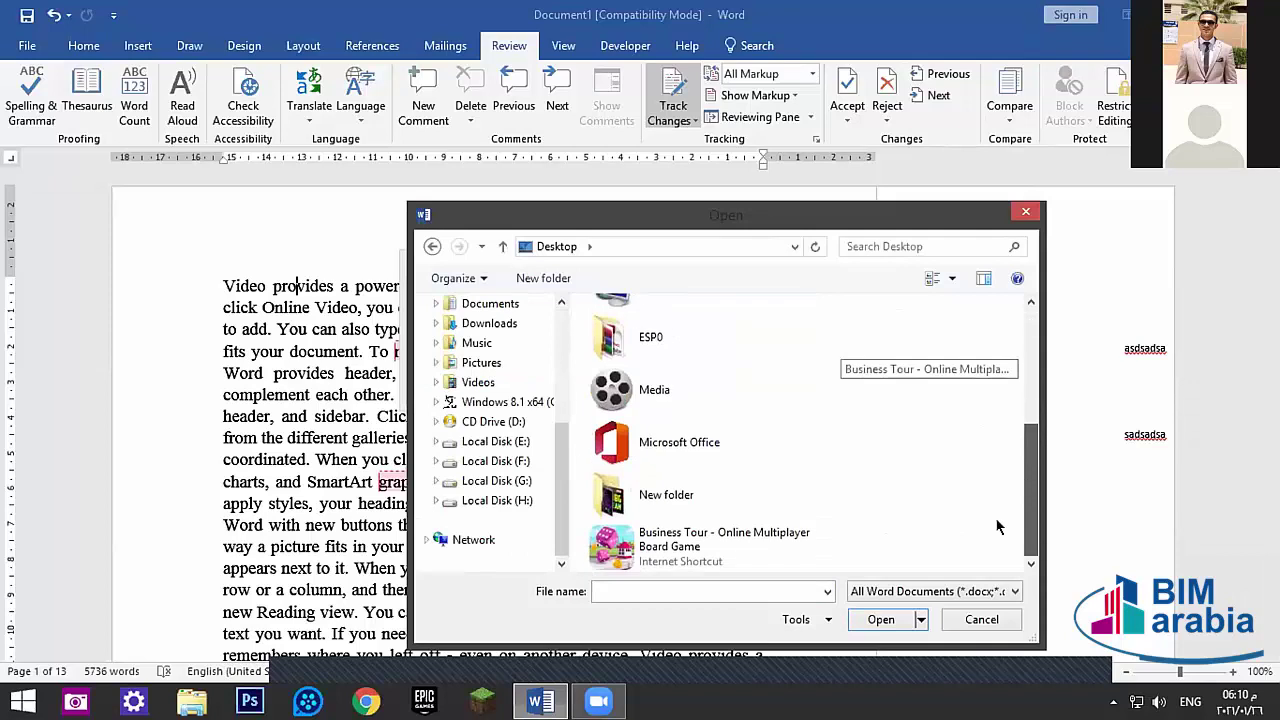
scroll(997, 527, "up", 5)
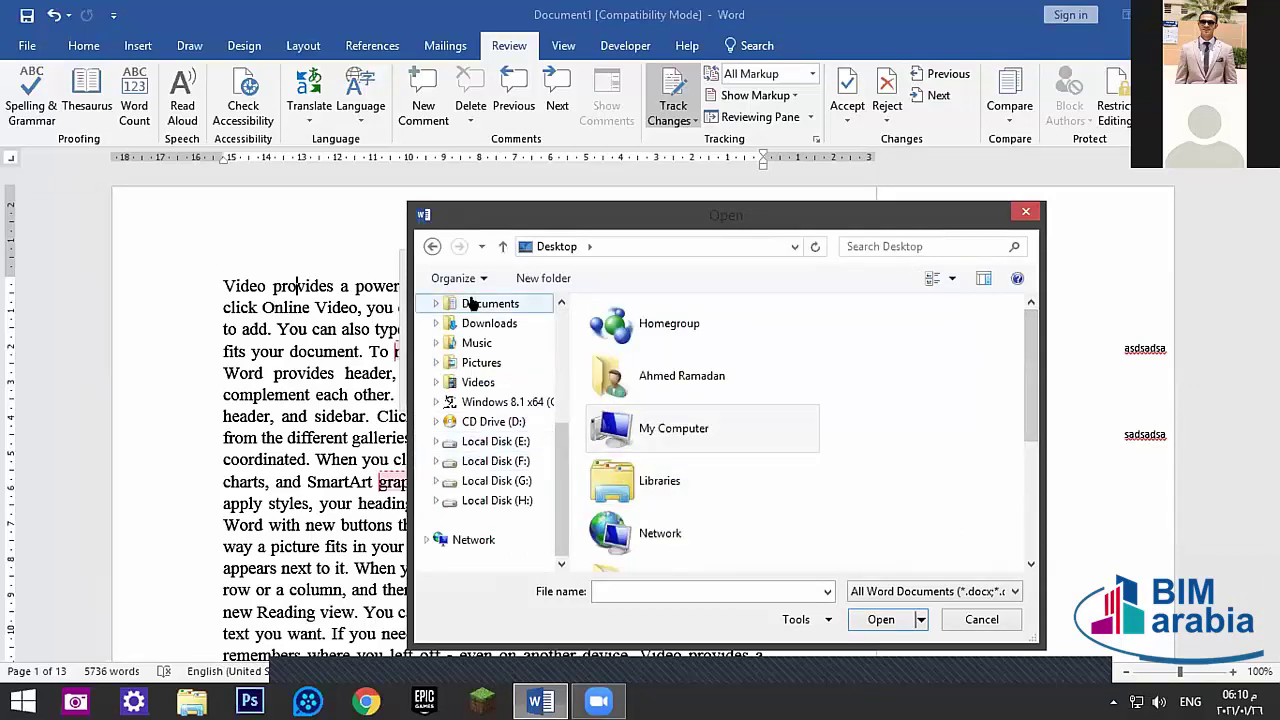
- Browse Documents for original and revised files without picking any, then cancel the comparison
left_click(470, 303)
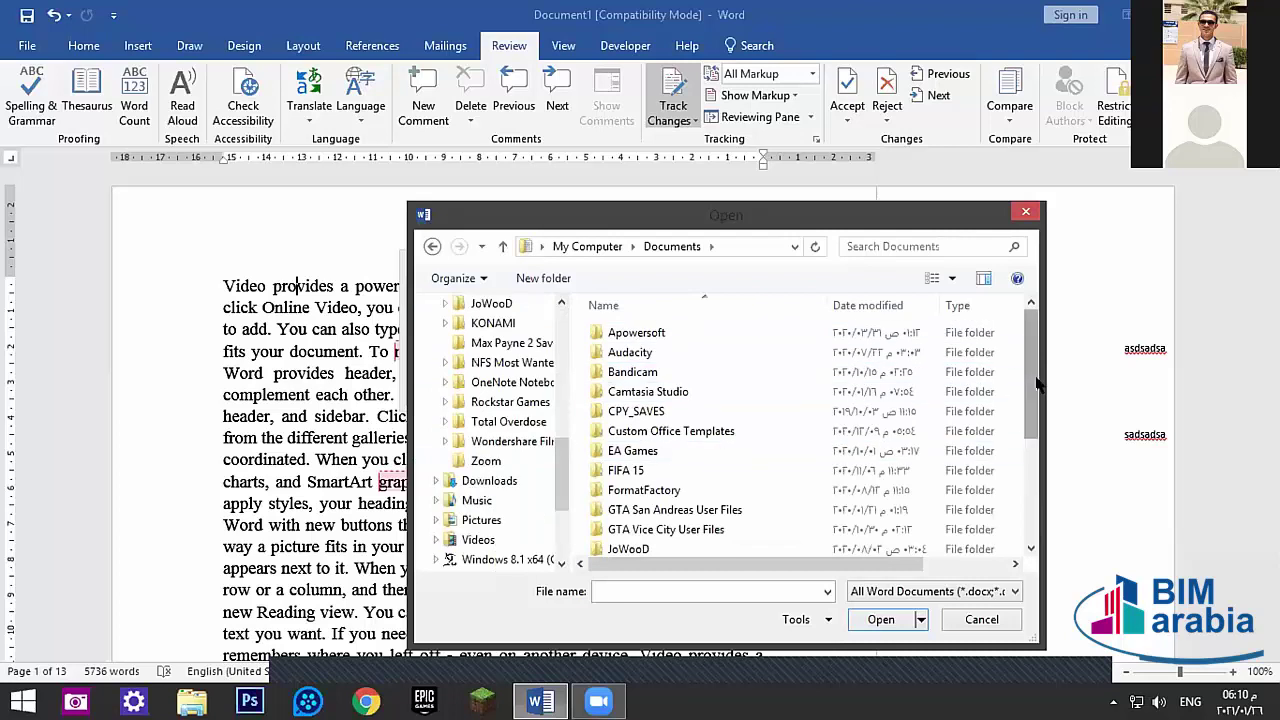
left_click_drag(1037, 384, 1037, 384)
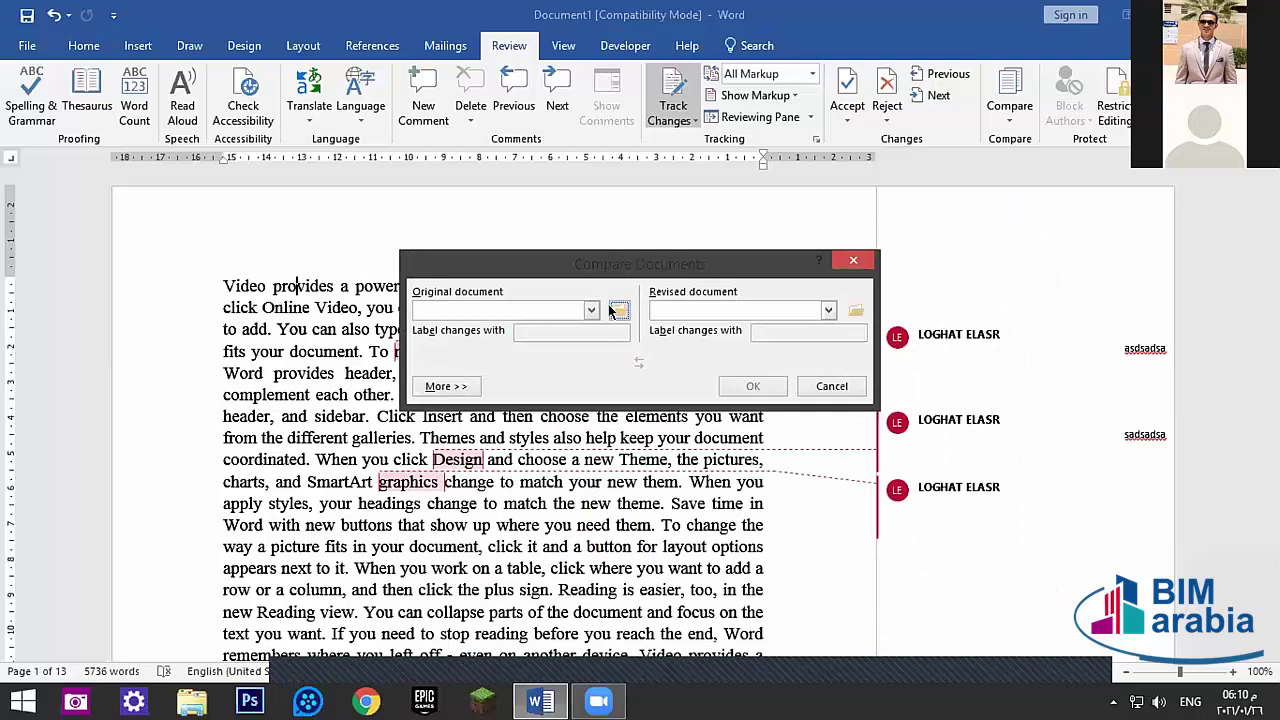
left_click(617, 310)
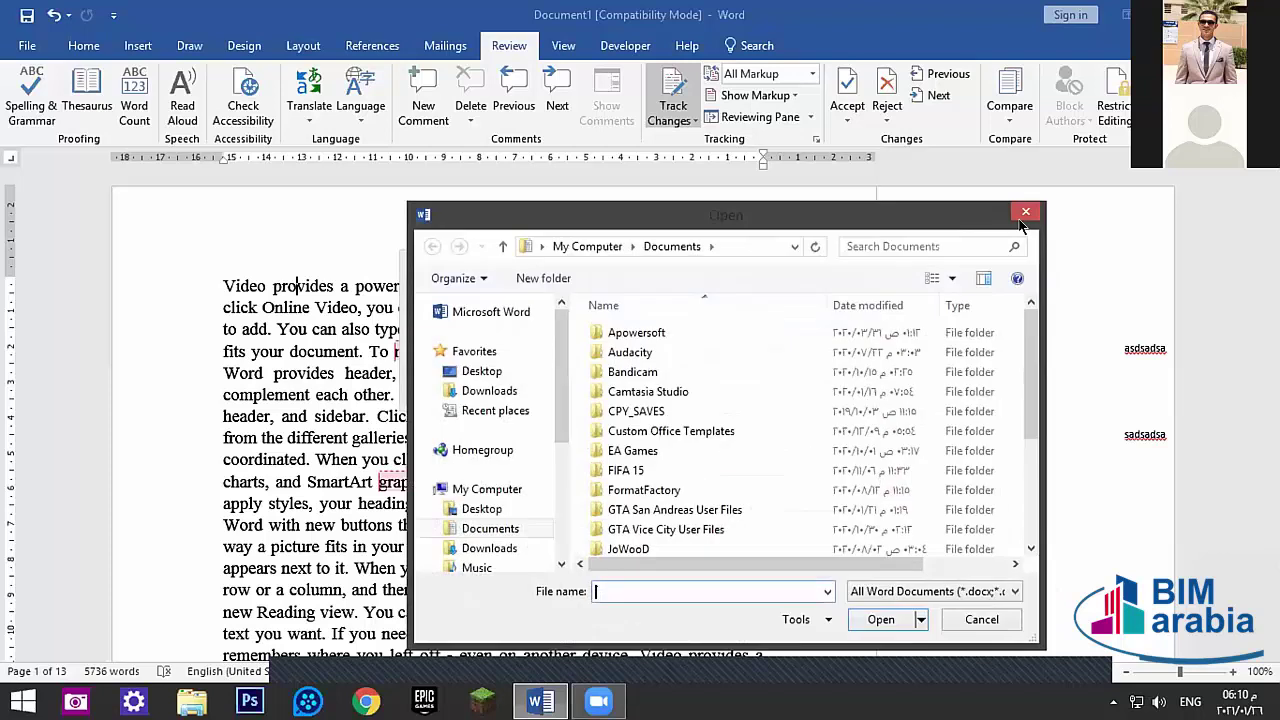
left_click(1025, 212)
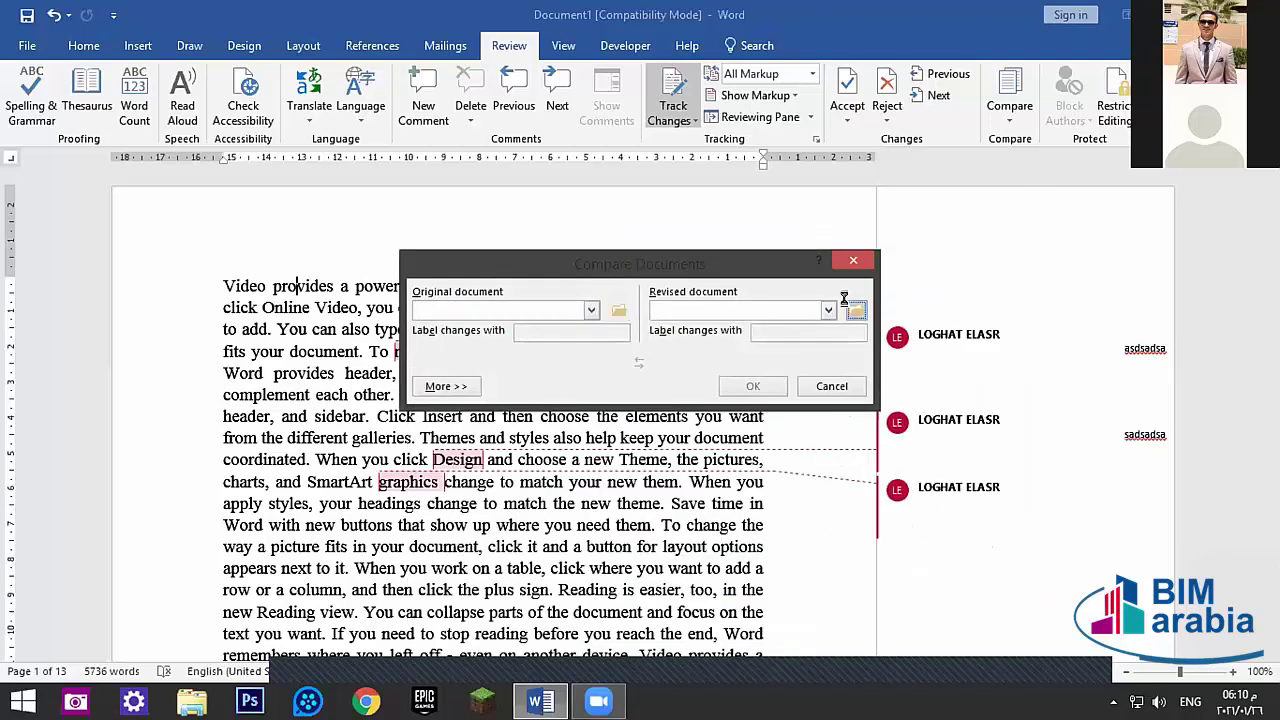
left_click(847, 306)
left_click(1025, 212)
left_click(830, 386)
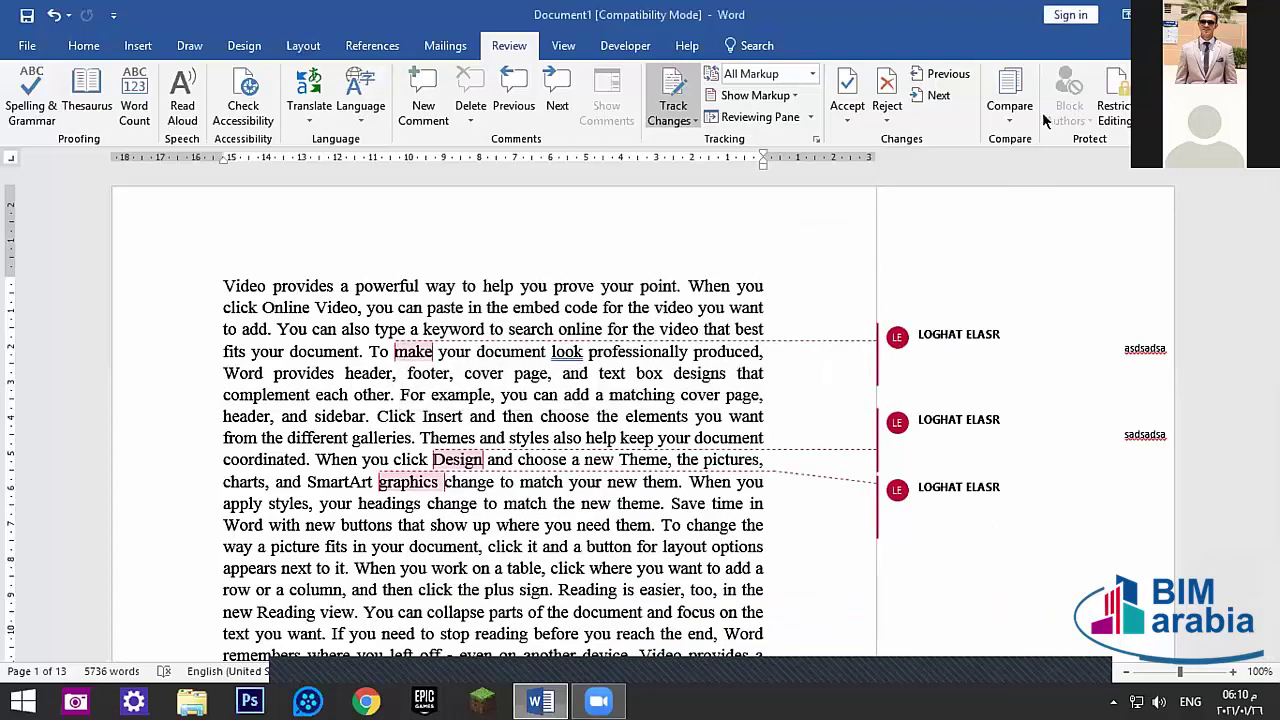
left_click(1010, 105)
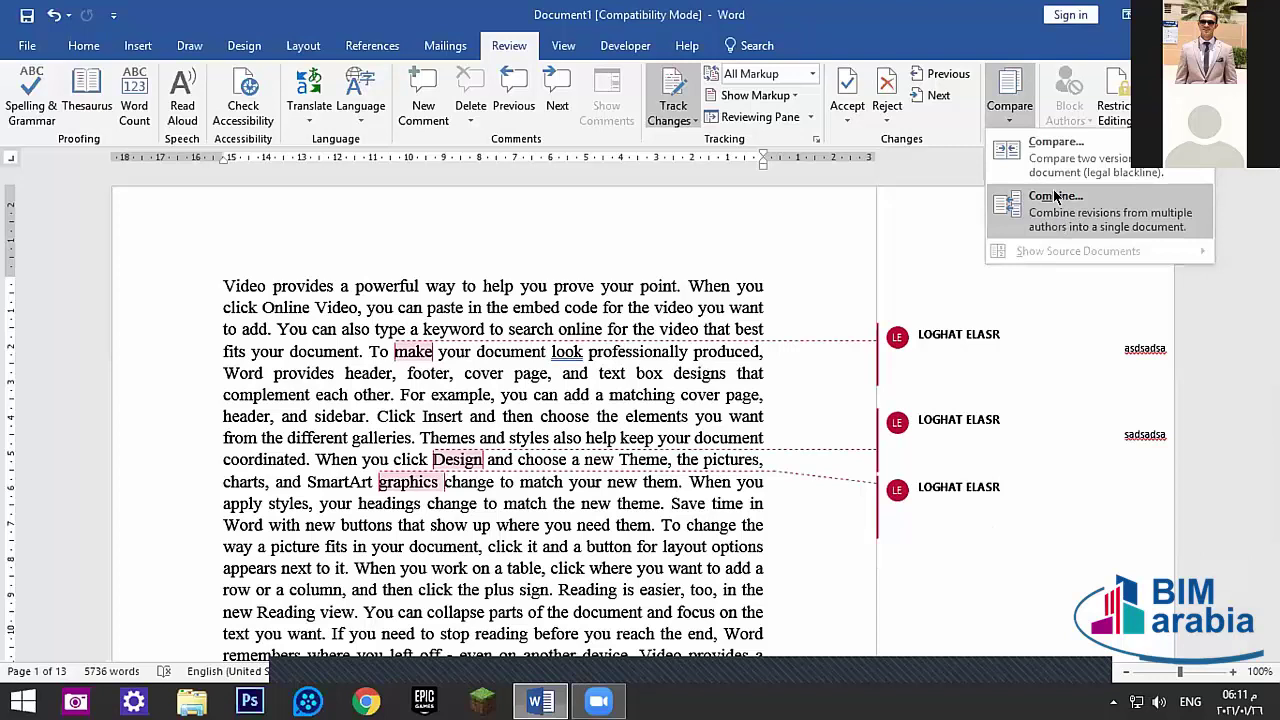
left_click(1055, 197)
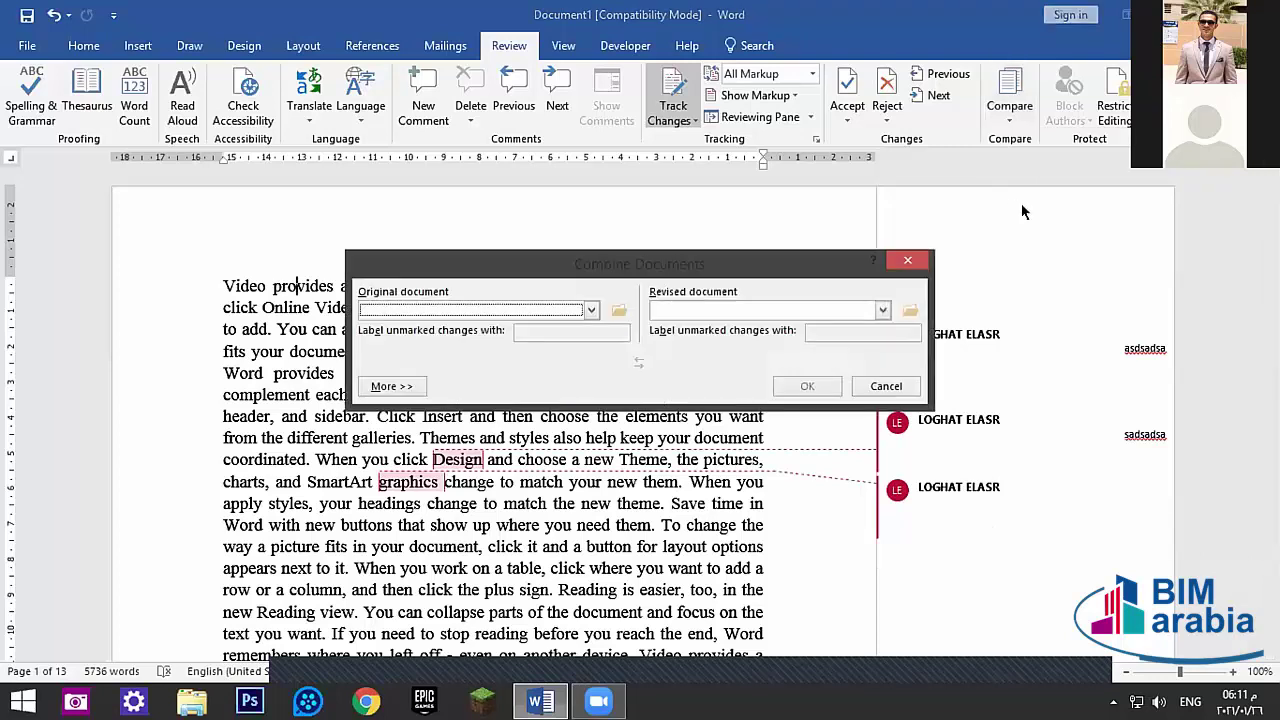
left_click(619, 311)
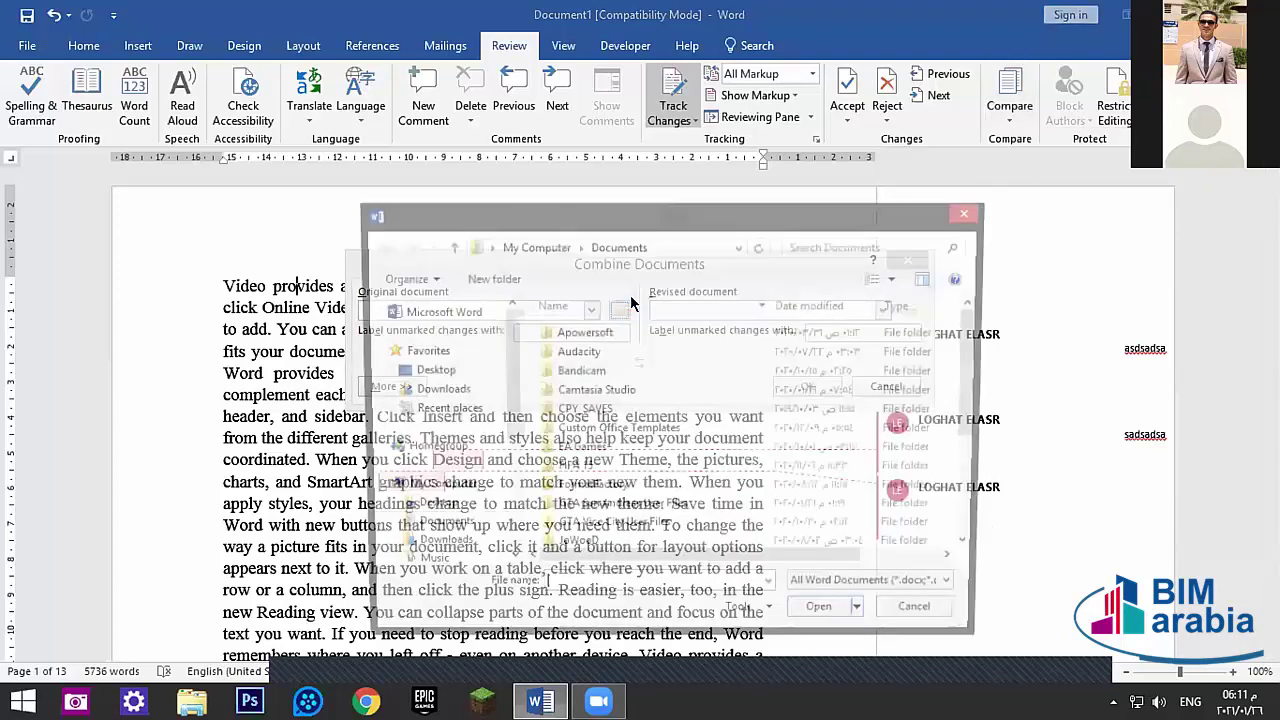
left_click(971, 211)
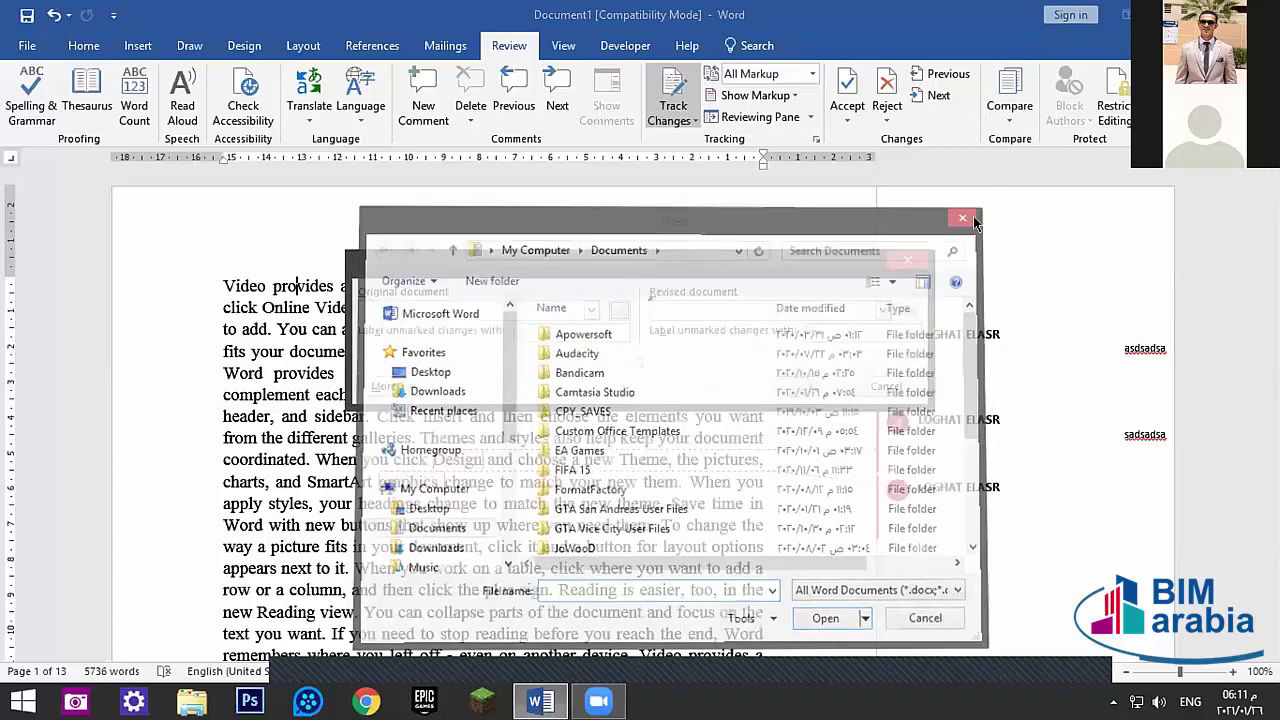
left_click(897, 265)
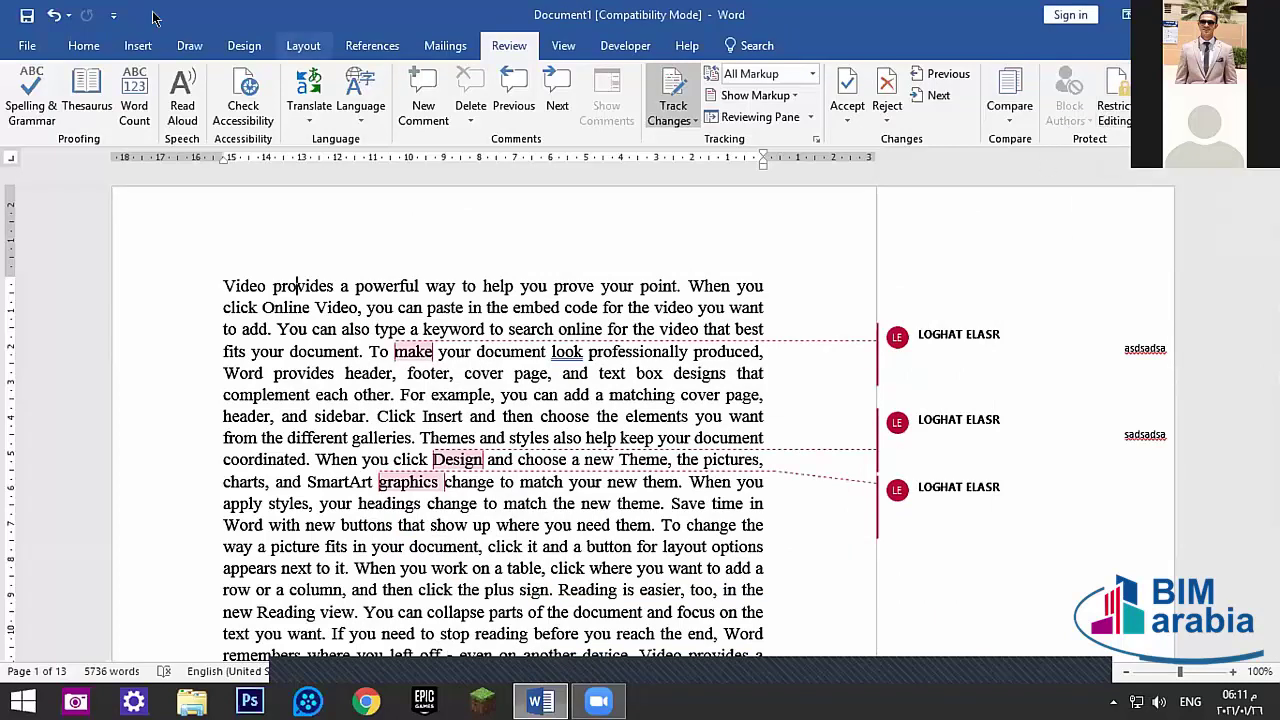
left_click(30, 45)
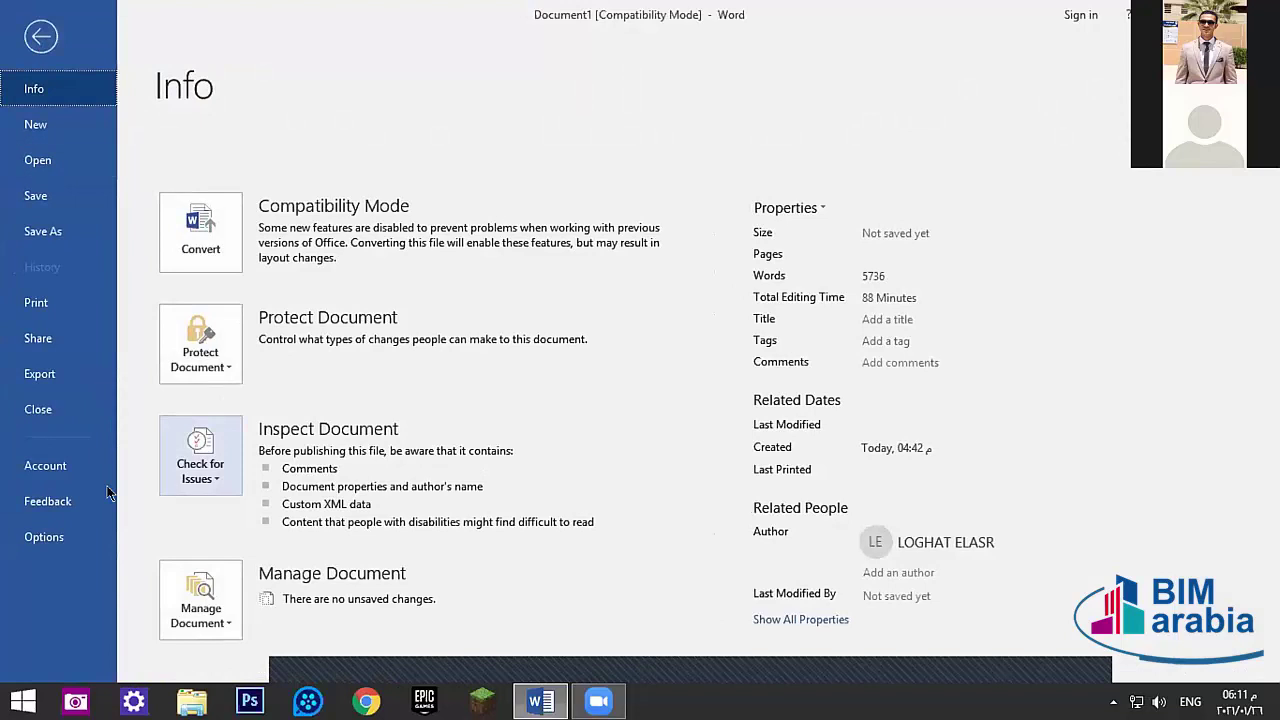
left_click(44, 537)
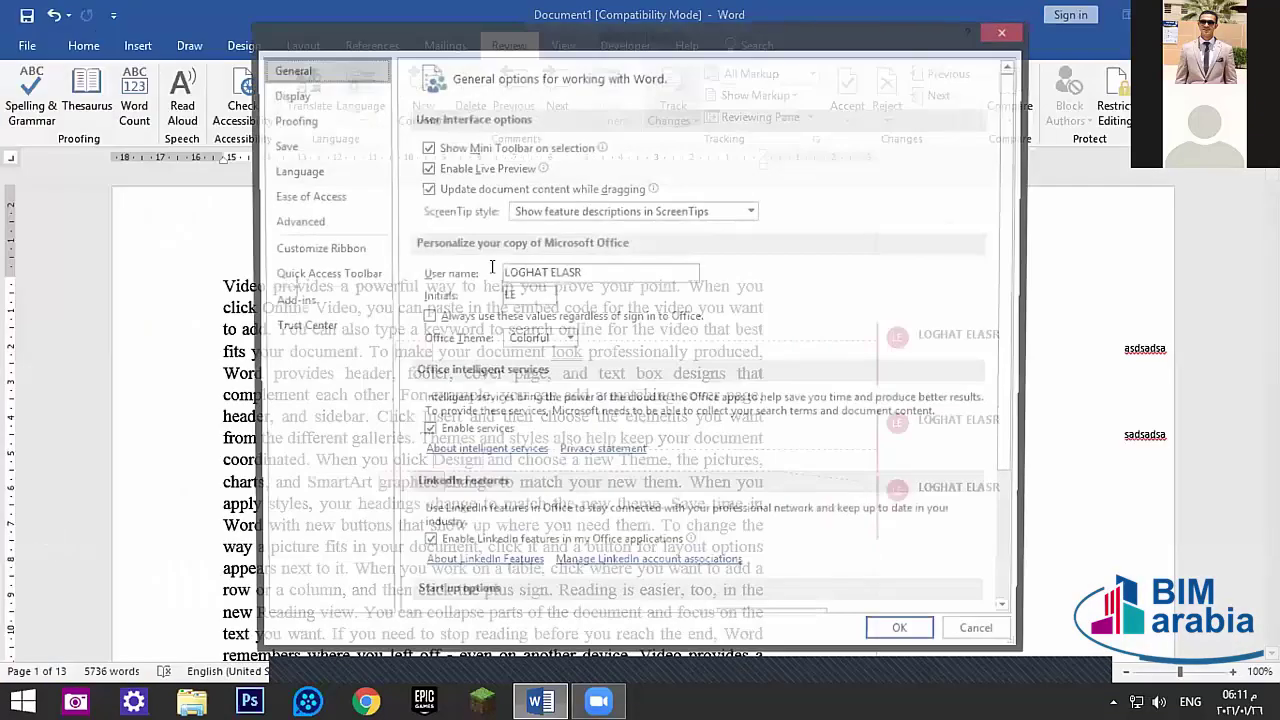
left_click_drag(577, 273, 433, 265)
left_click_drag(570, 265, 453, 285)
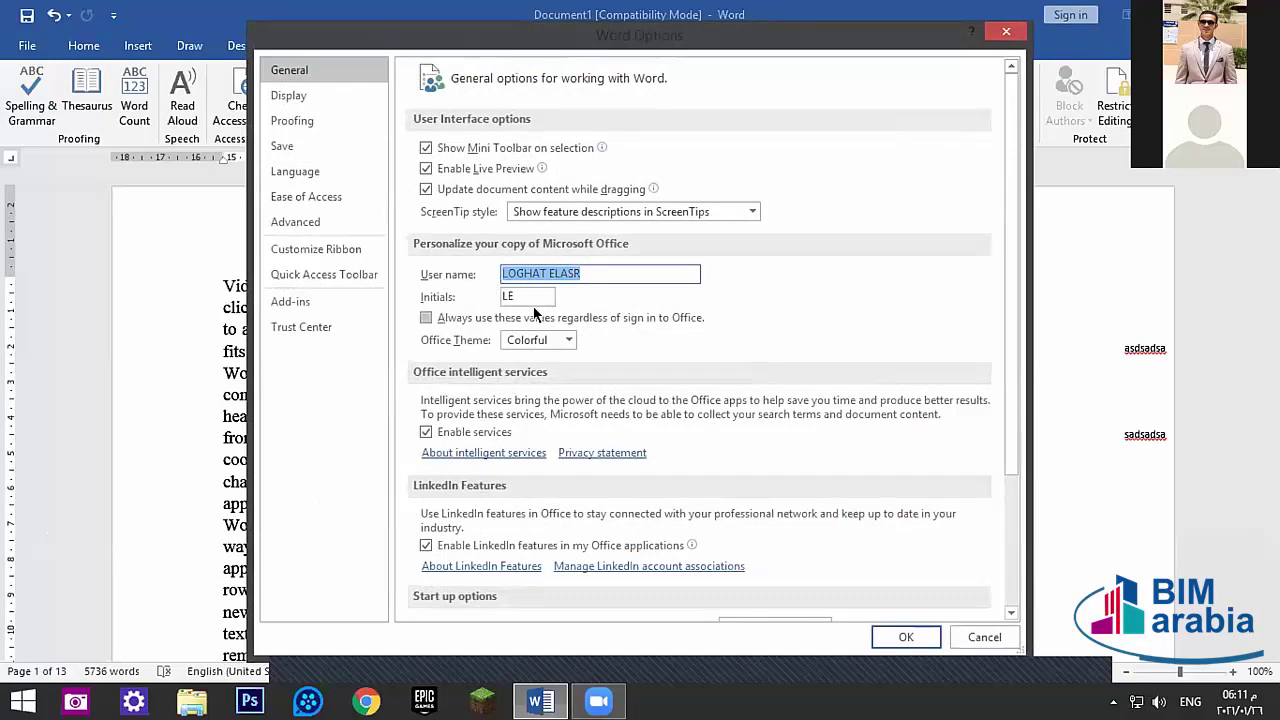
left_click(1001, 34)
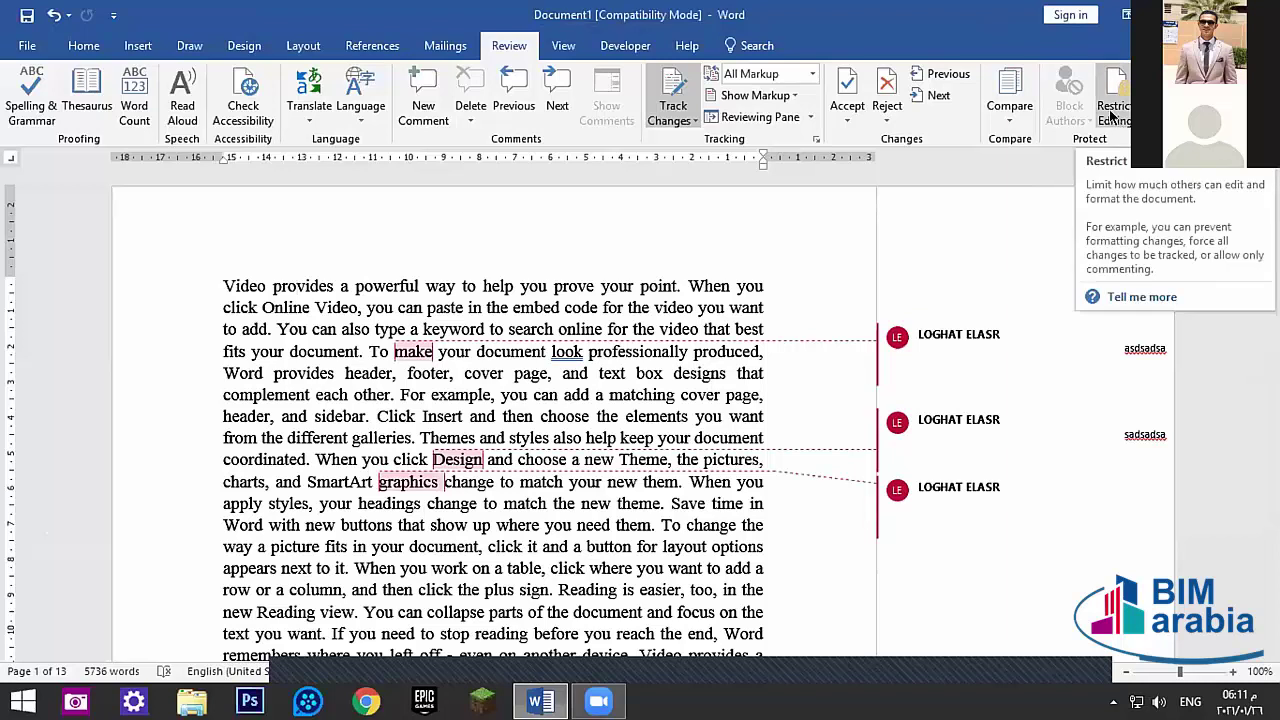
- Glance at the Restrict Editing settings, then go to the File Info page
left_click(1112, 116)
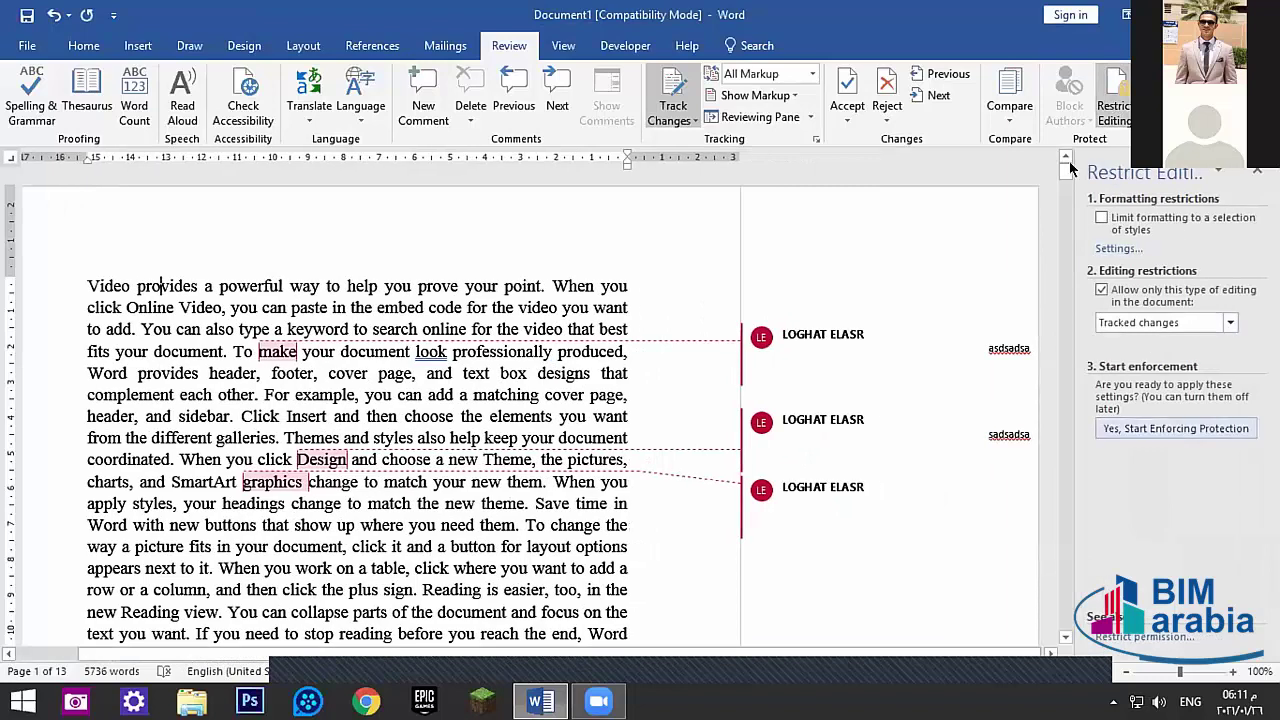
left_click(1257, 171)
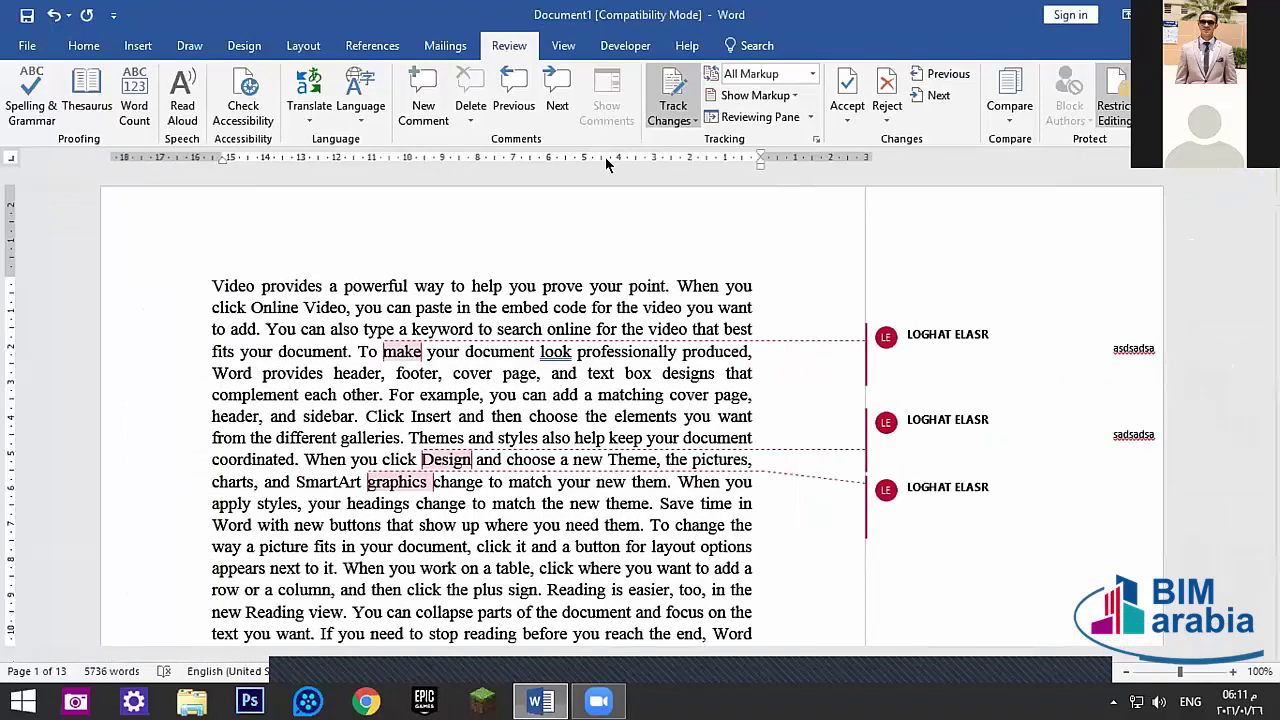
left_click(27, 45)
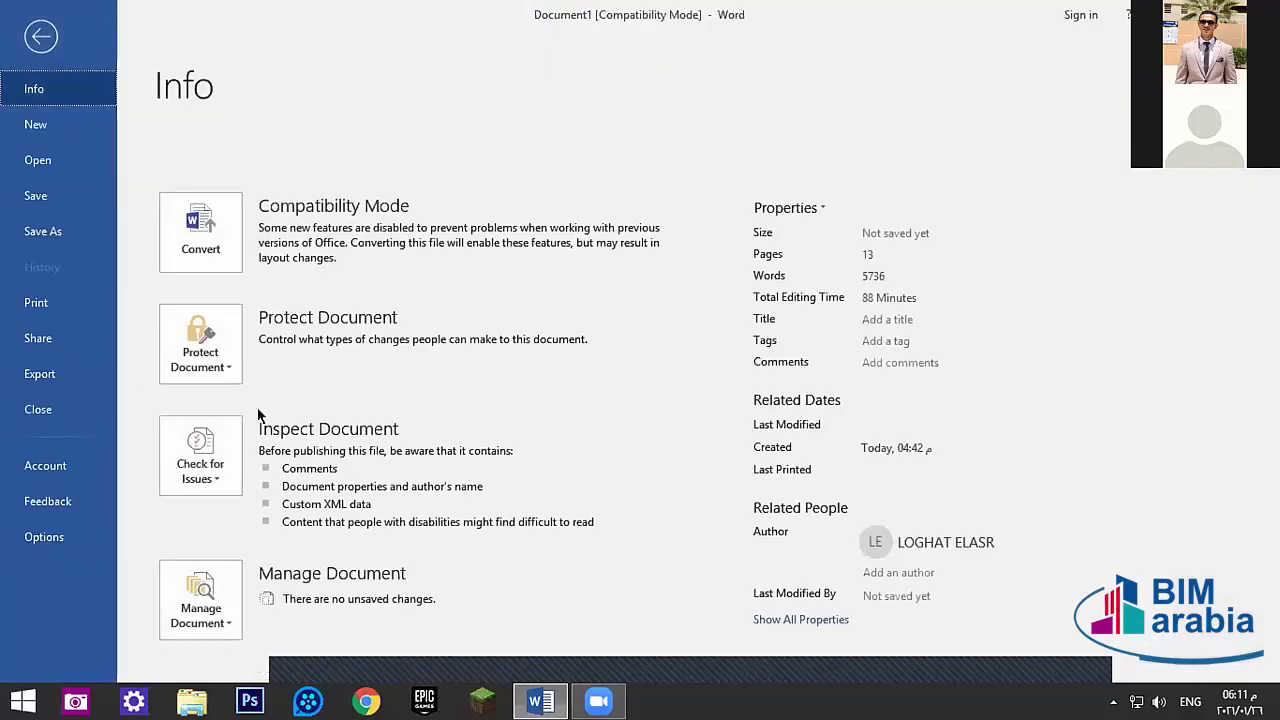
- Try Encrypt with Password from Protect Document, cancel it, and decline the format upgrade
left_click(206, 334)
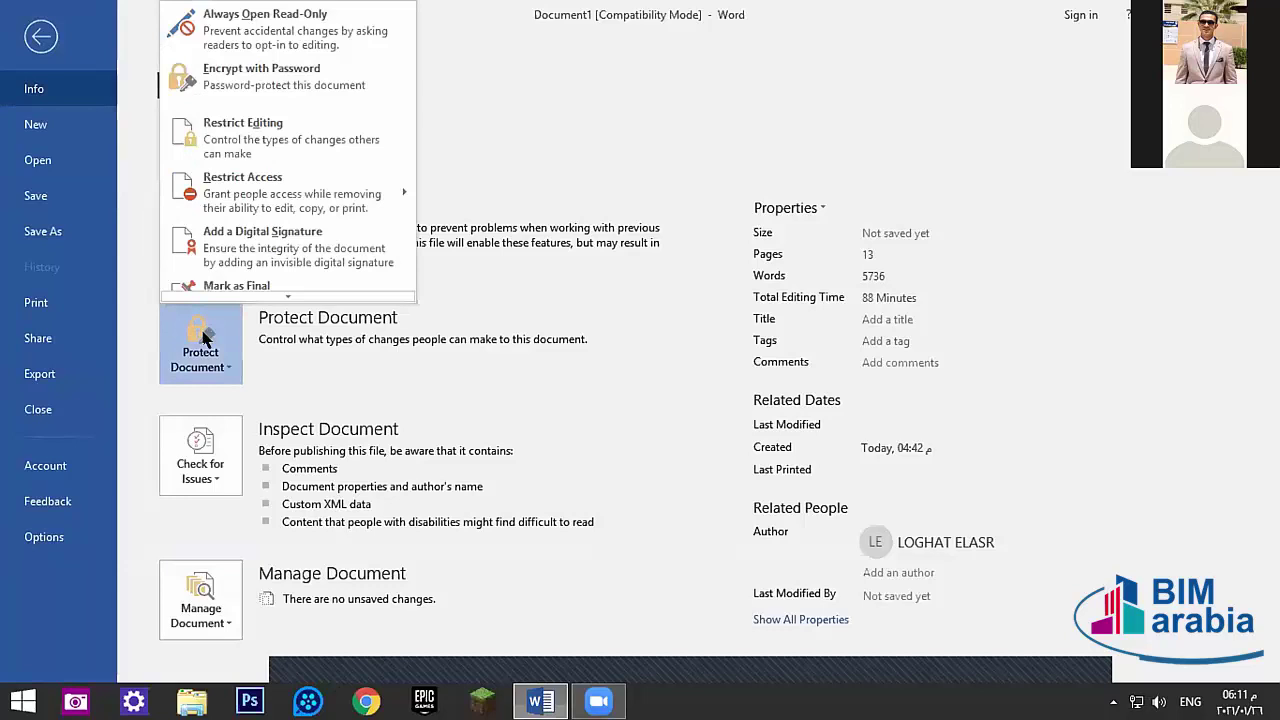
left_click(262, 79)
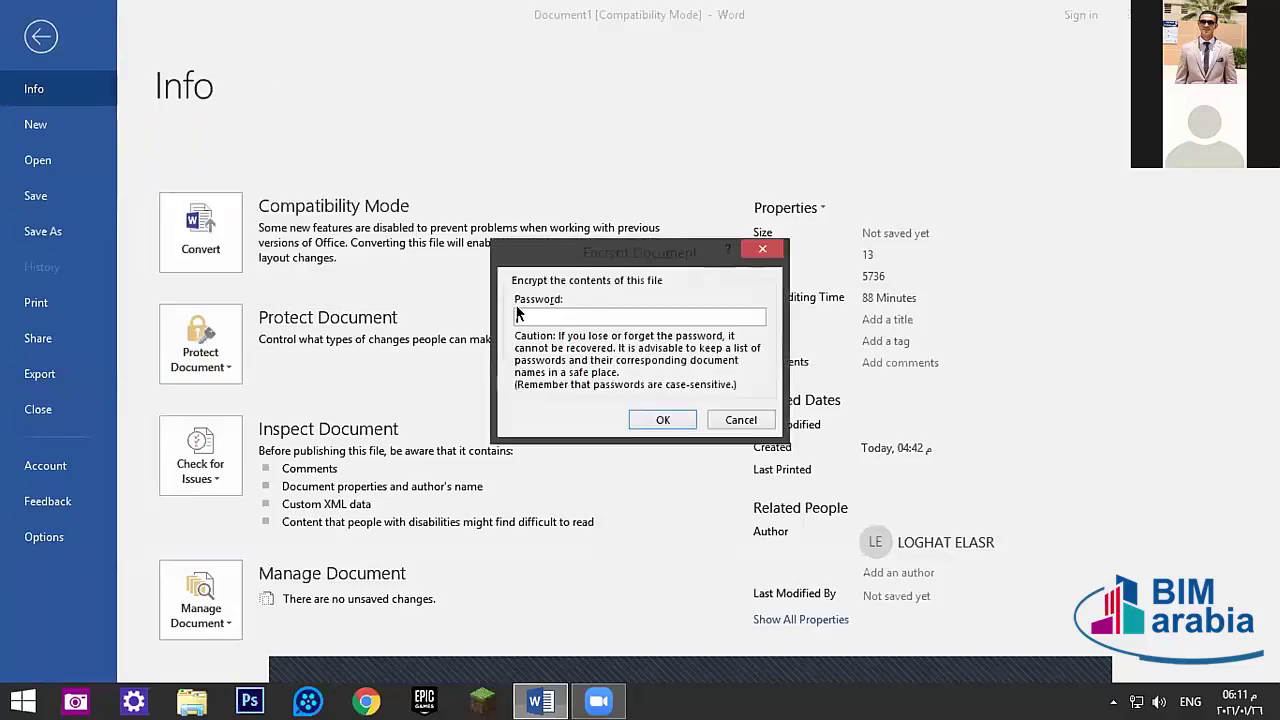
left_click(741, 419)
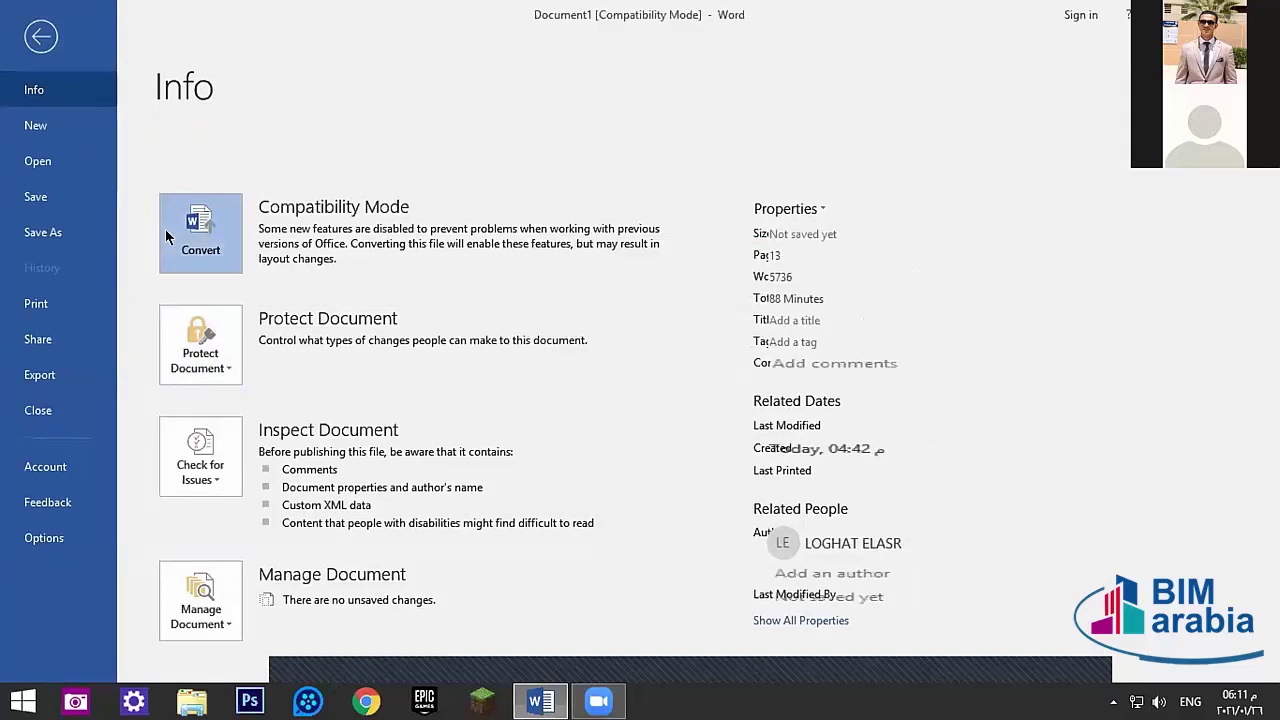
key("Escape")
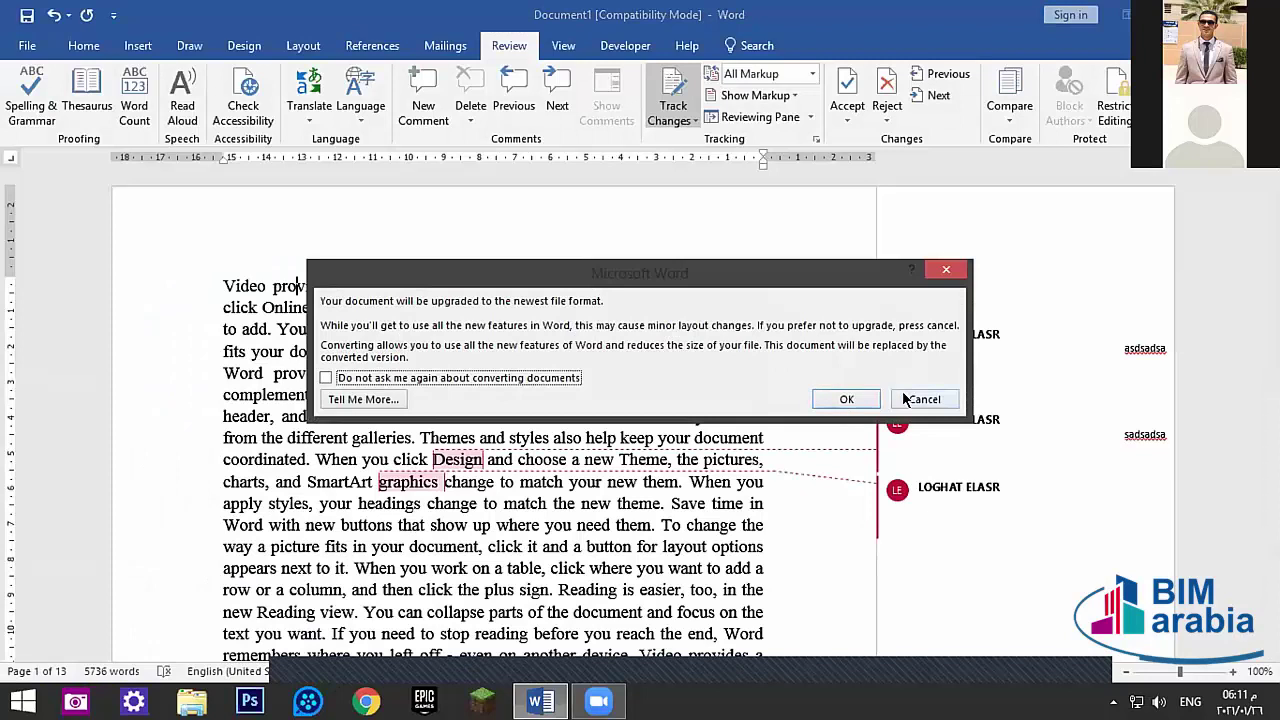
left_click(906, 400)
- Convert the document out of Compatibility Mode to the newest file format
left_click(30, 46)
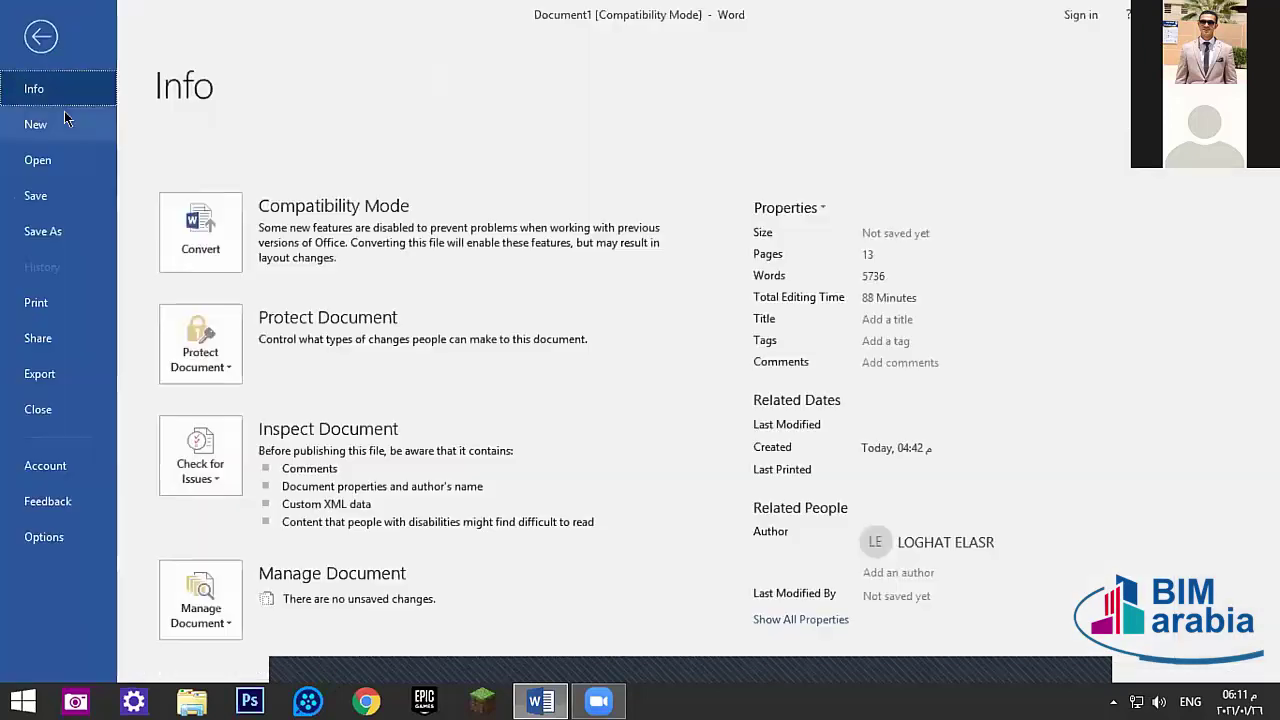
left_click(205, 240)
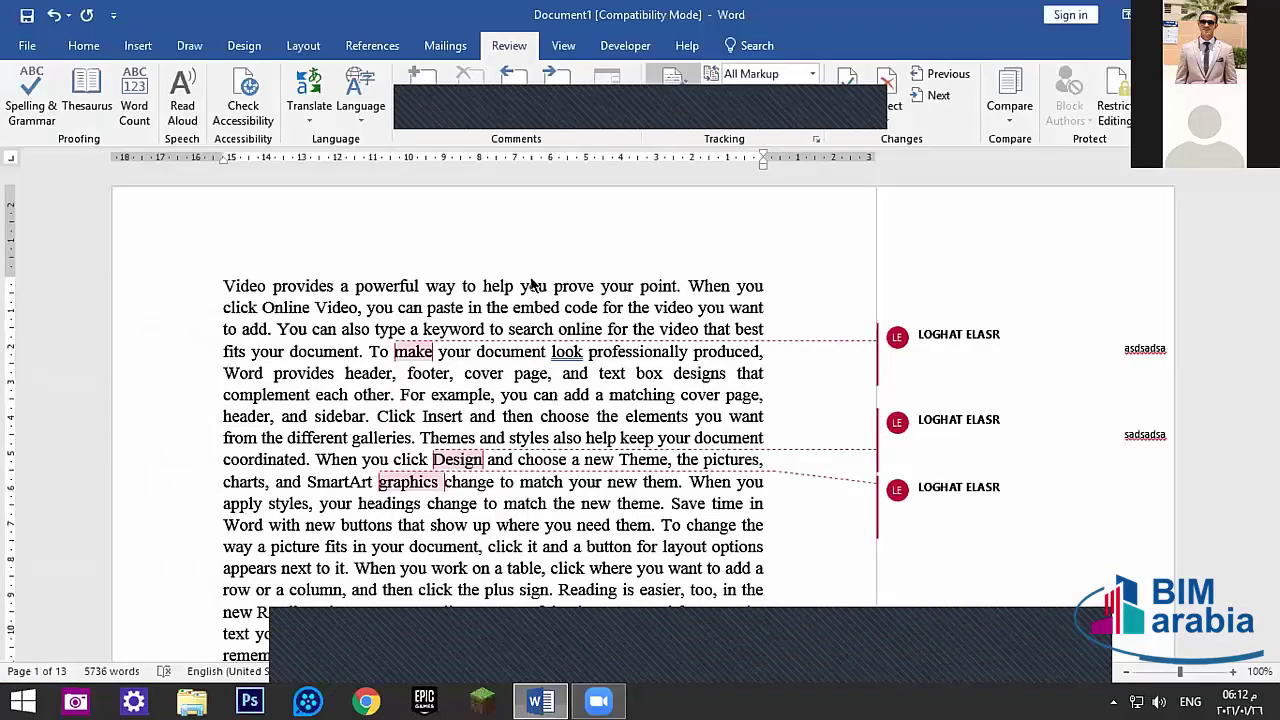
left_click(846, 398)
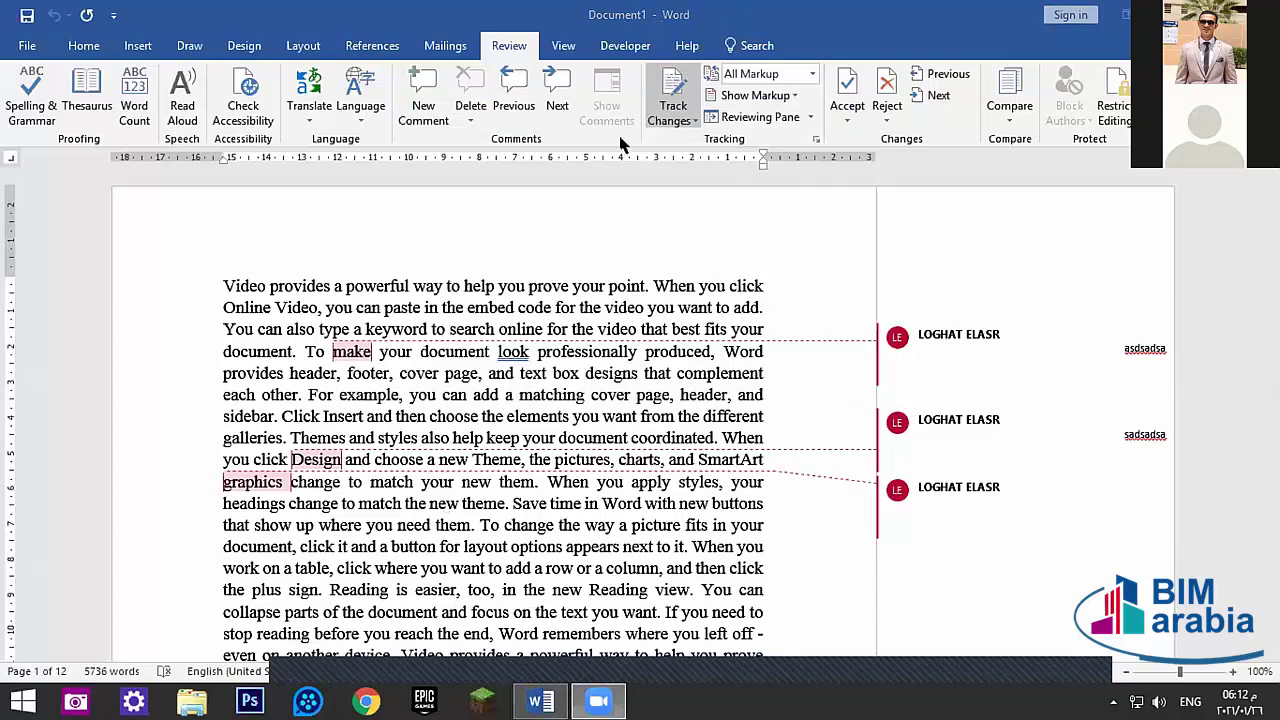
- Restrict editing via Protect Document so only Tracked changes are allowed
left_click(27, 46)
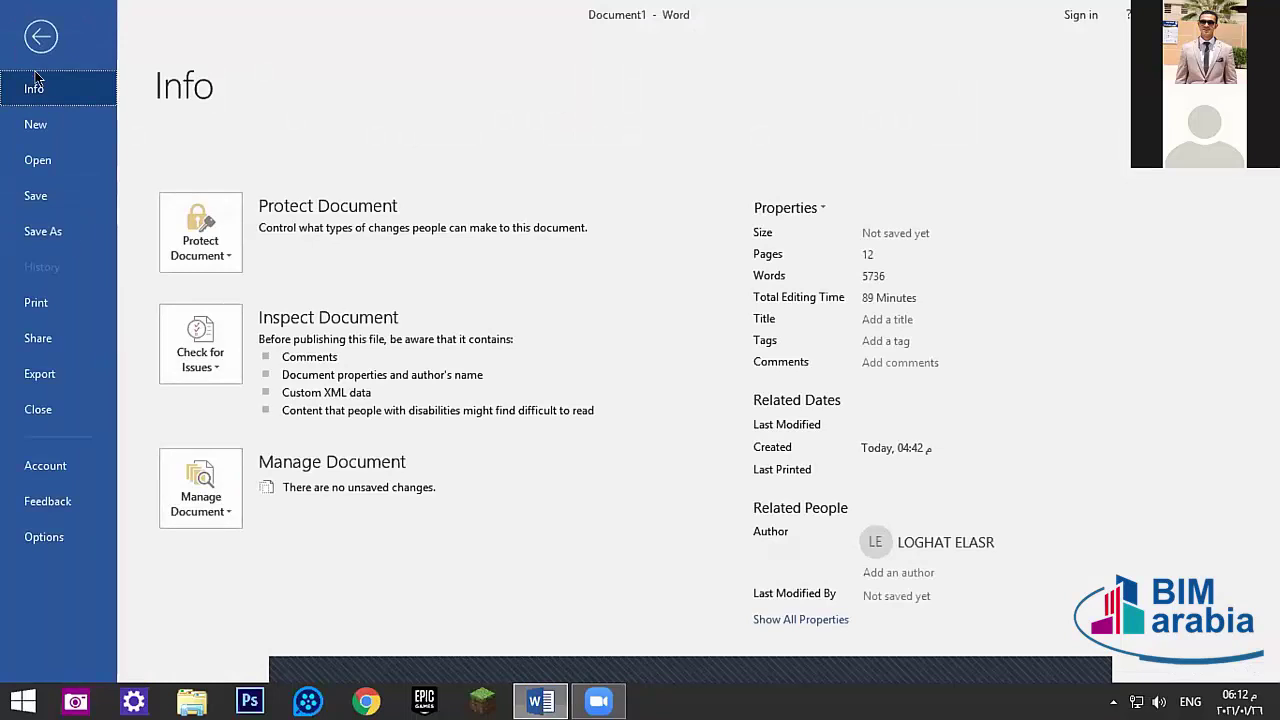
left_click(213, 226)
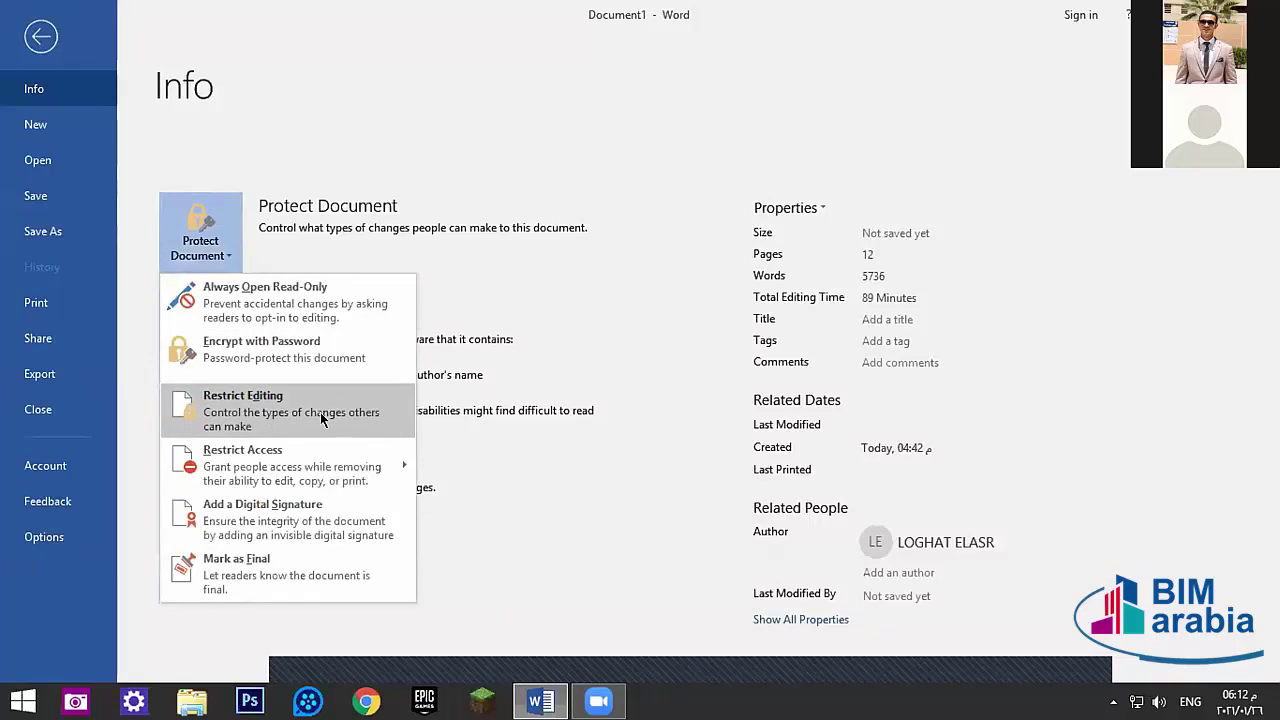
left_click(221, 402)
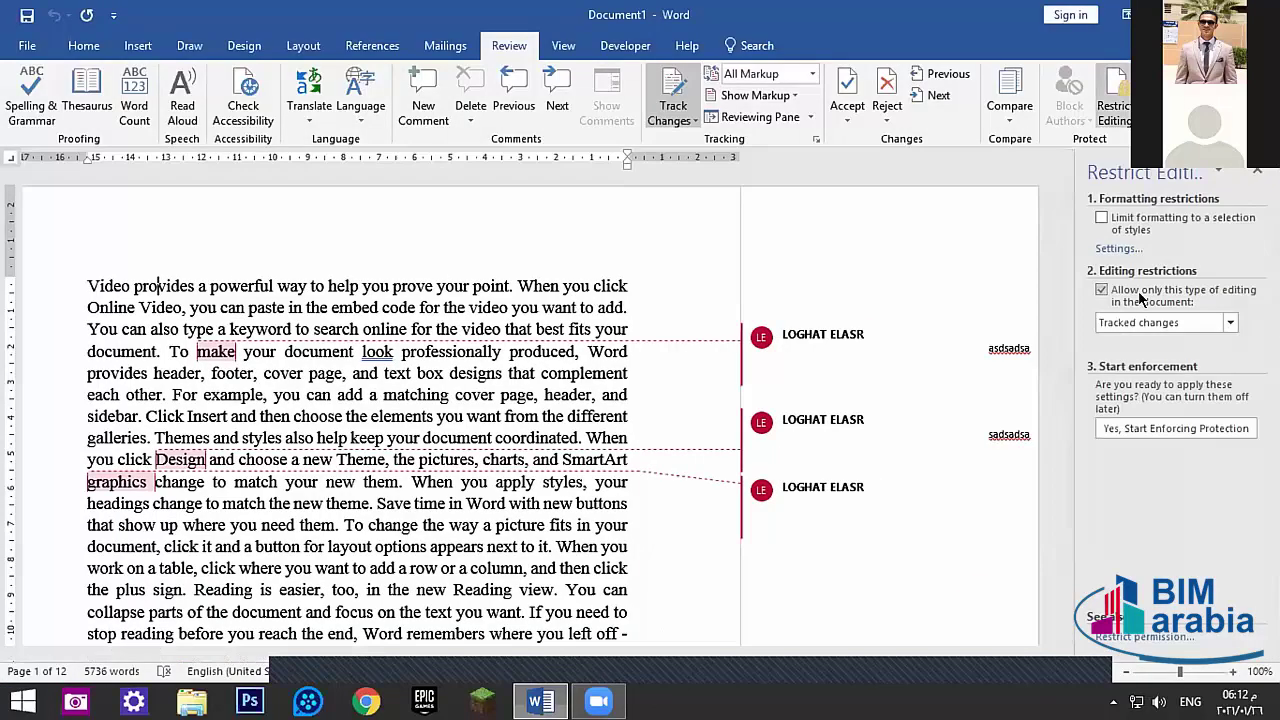
left_click(1229, 322)
left_click(1228, 323)
left_click(1226, 325)
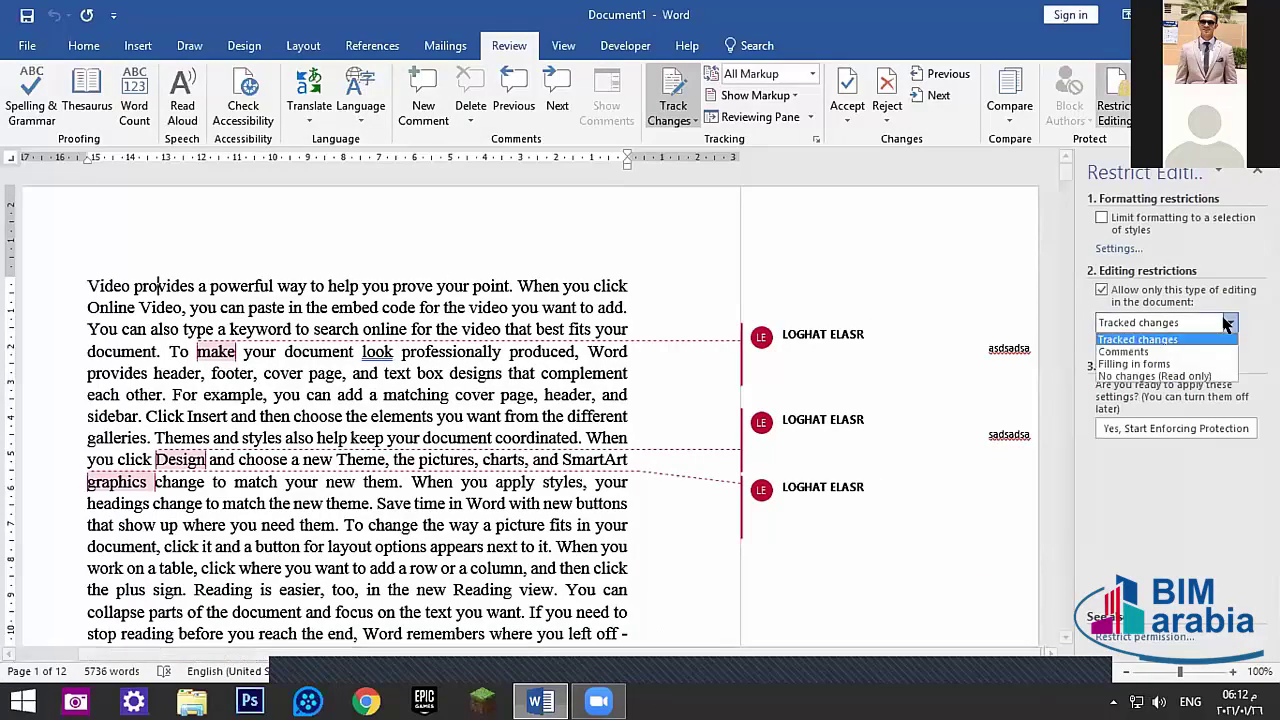
left_click(1226, 325)
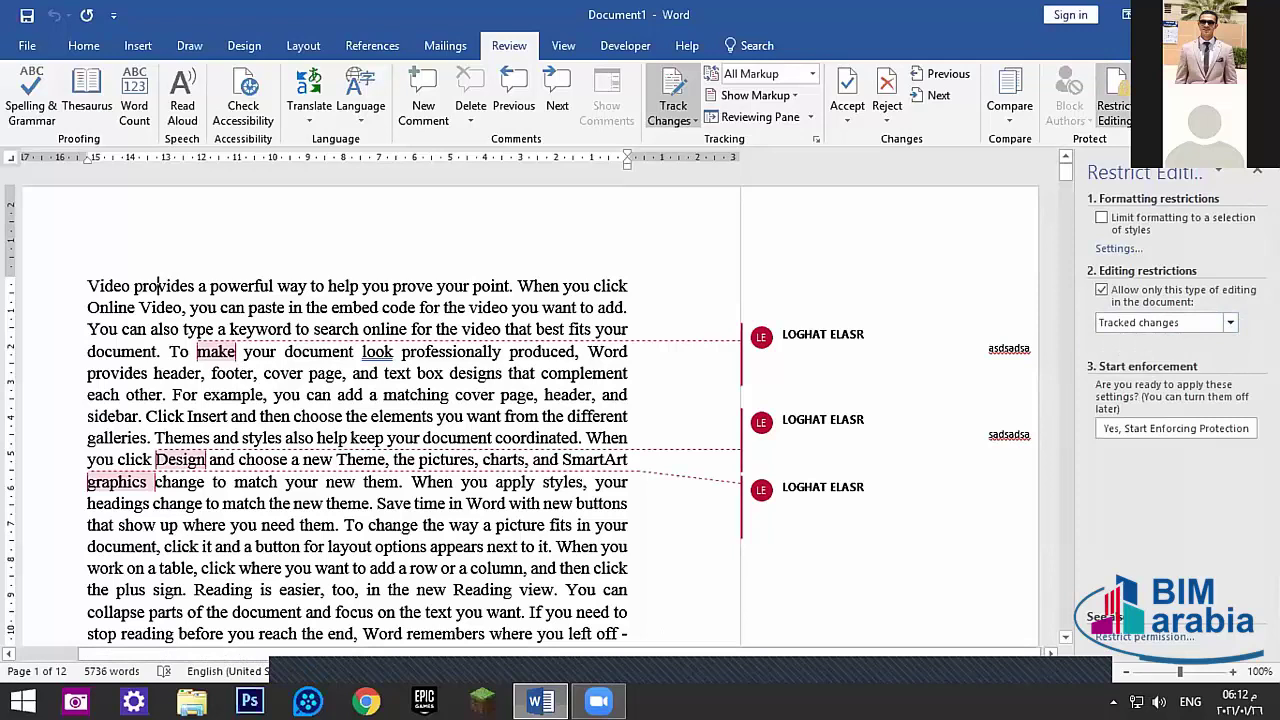
- Close the Restrict Editing pane and dismiss the OneNote saving warning
left_click(1257, 171)
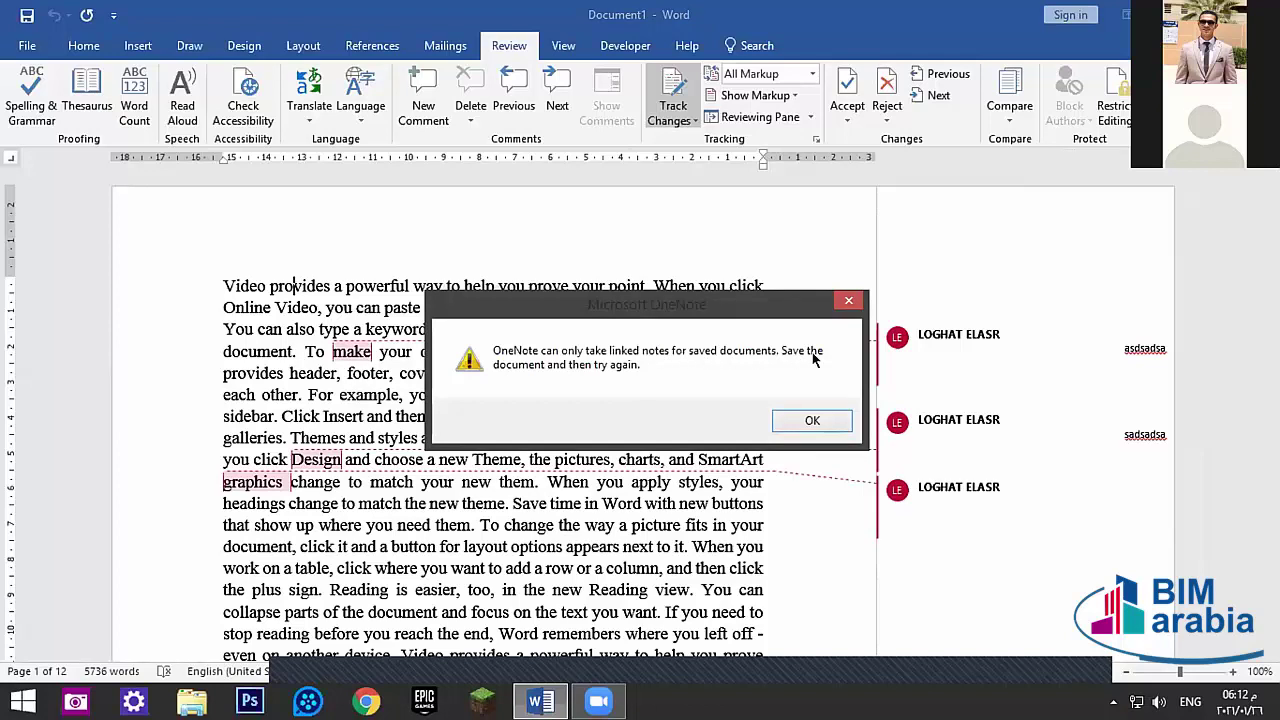
left_click(815, 420)
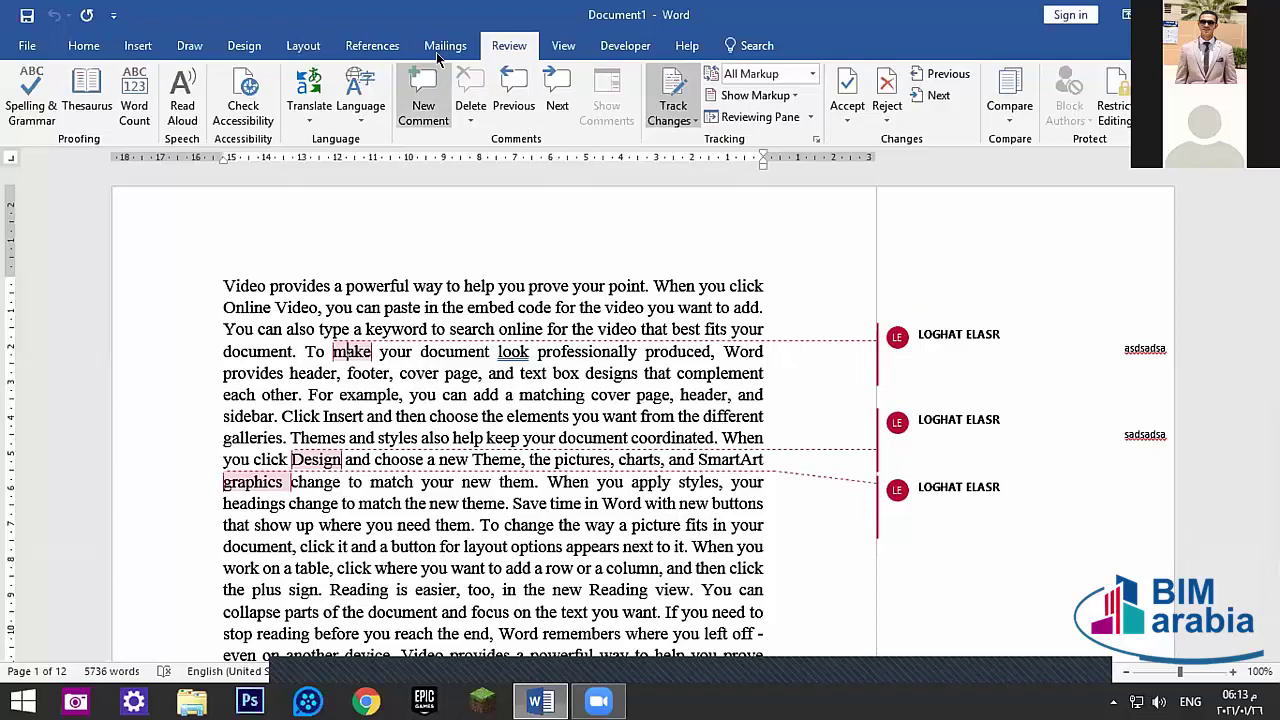
- Delete all three comments in the document using Delete All Comments in Document
left_click(568, 52)
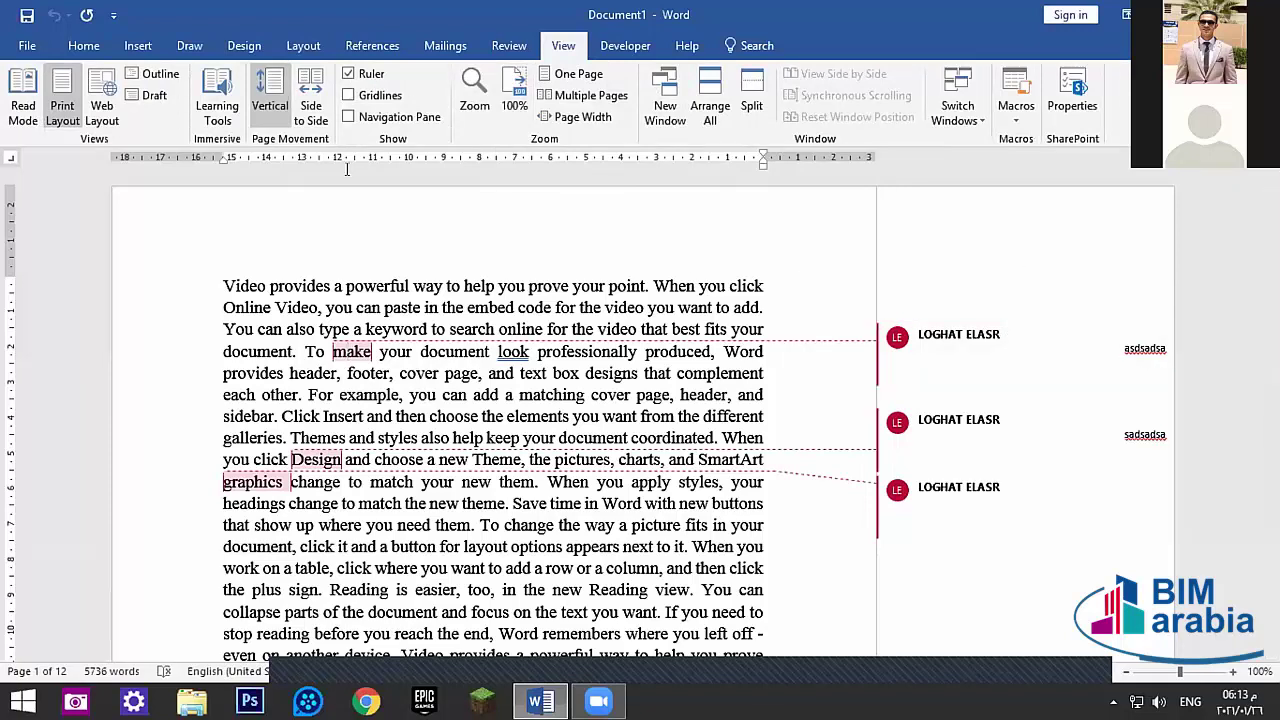
left_click(509, 45)
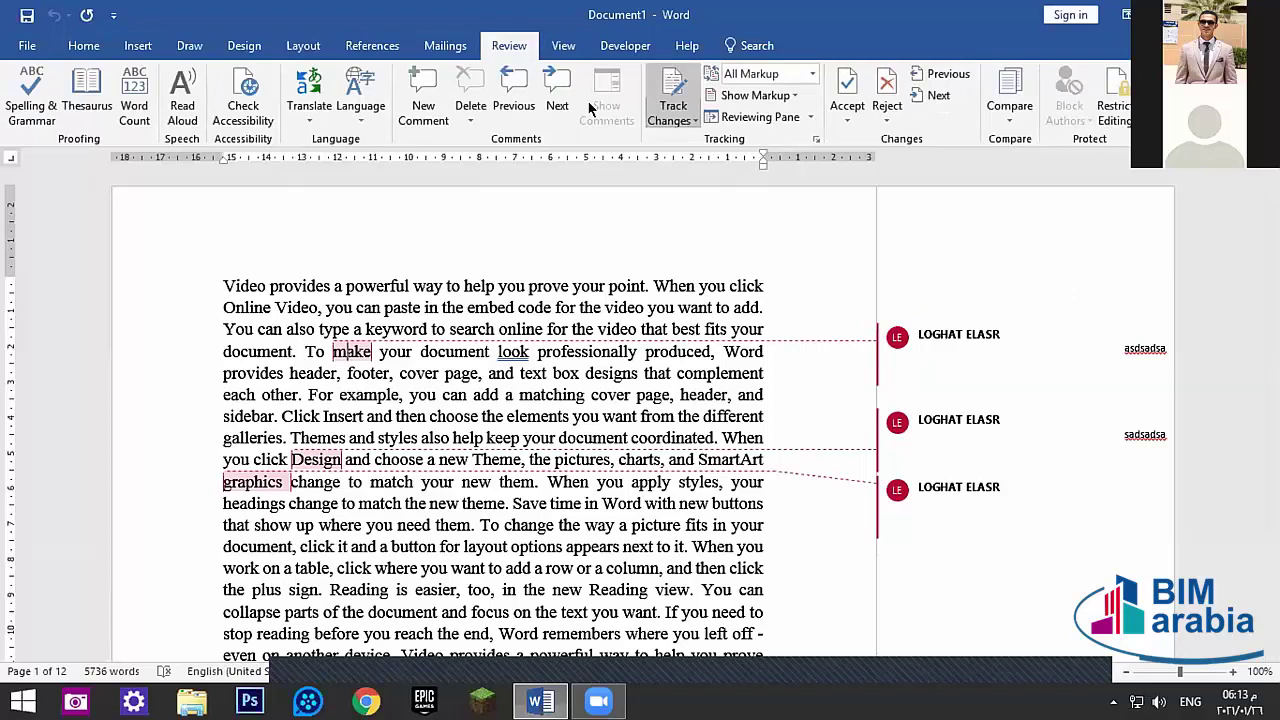
left_click(474, 116)
left_click(510, 185)
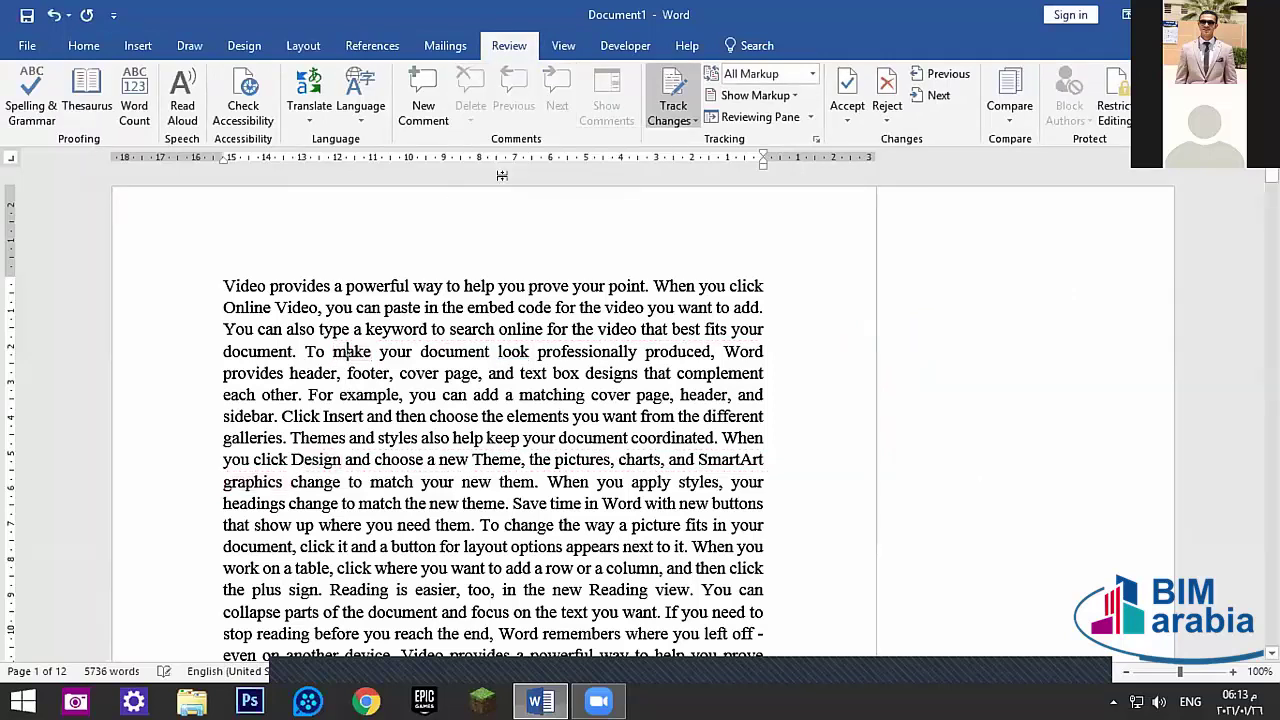
left_click(563, 45)
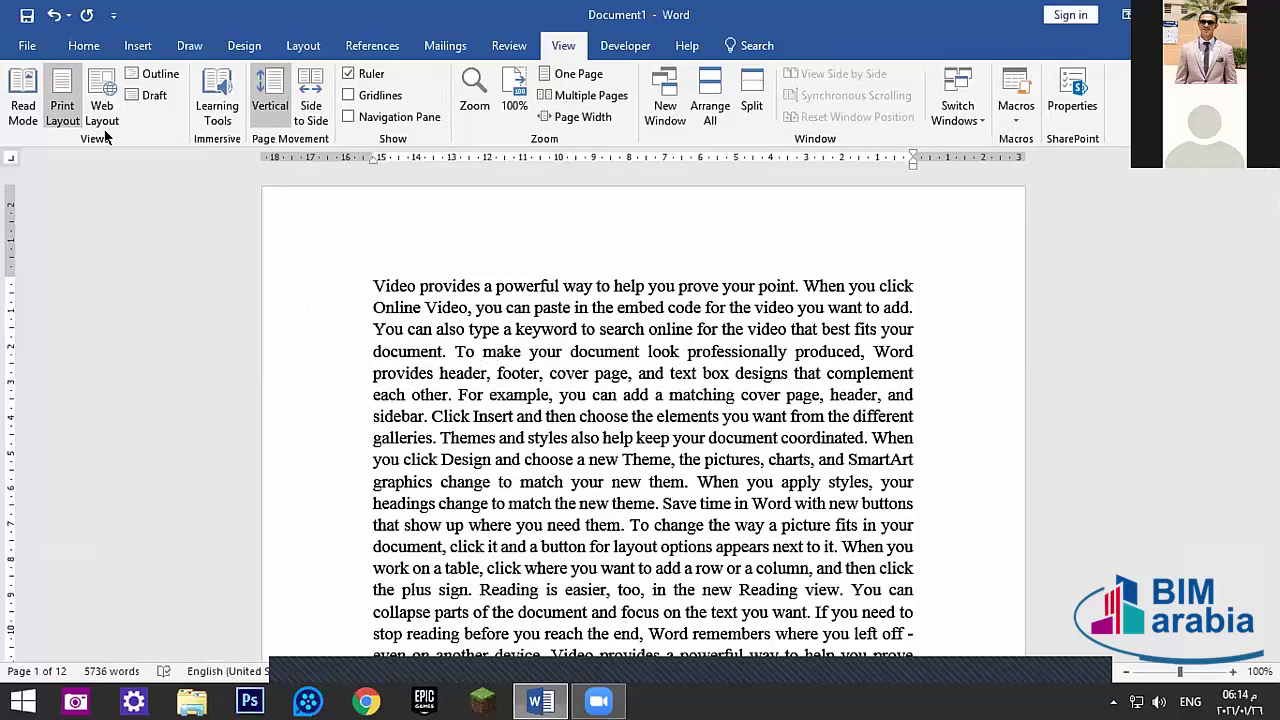
left_click(28, 100)
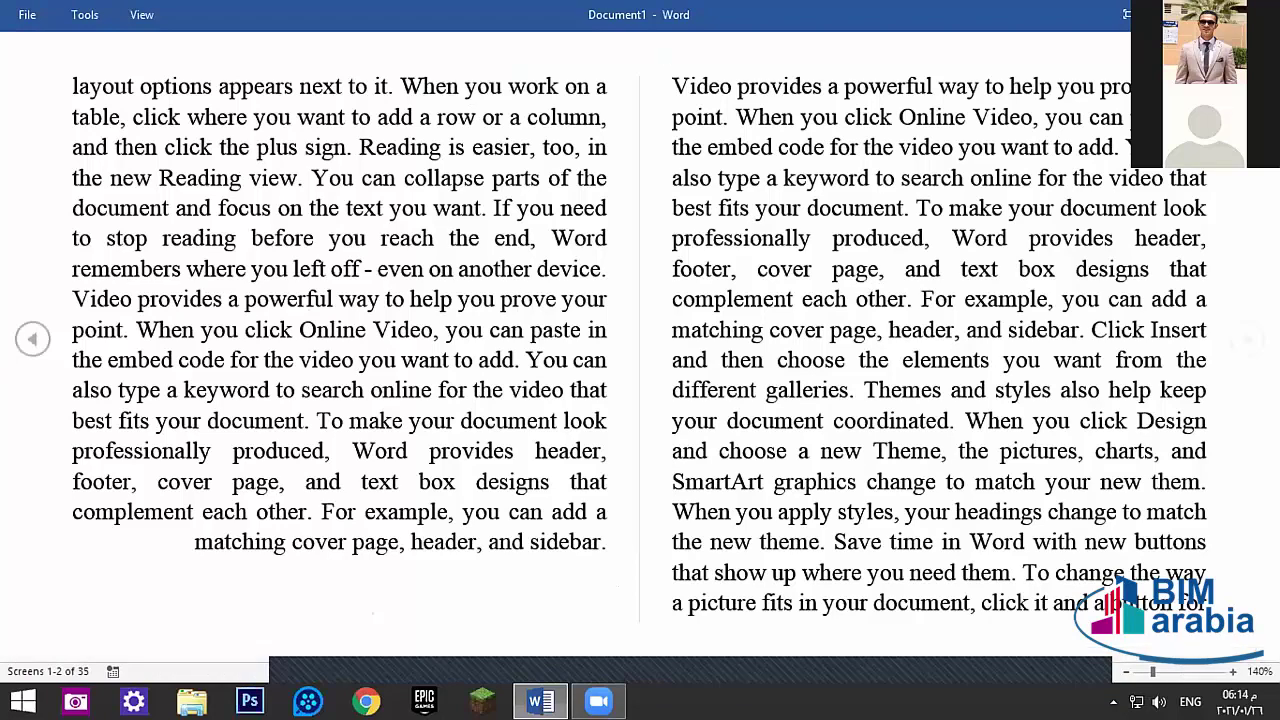
key("Escape")
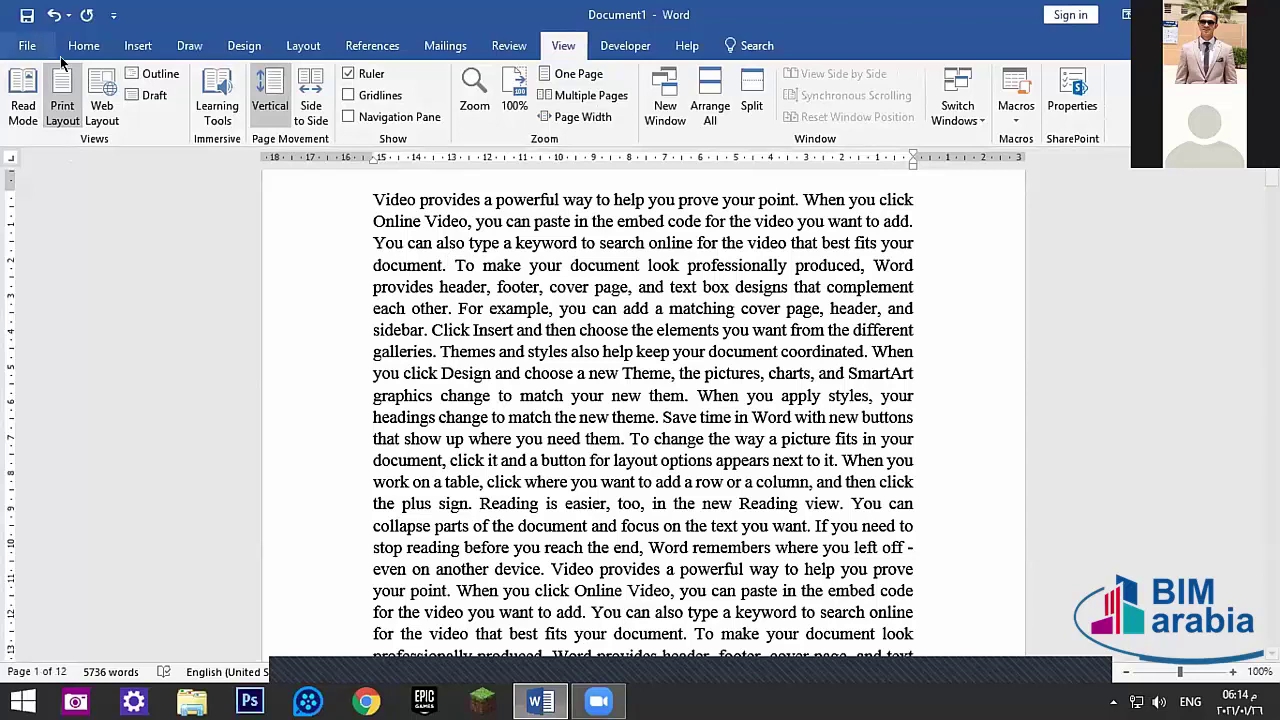
- Switch to Web Layout and scroll through the text reflowed to full window width
left_click(89, 84)
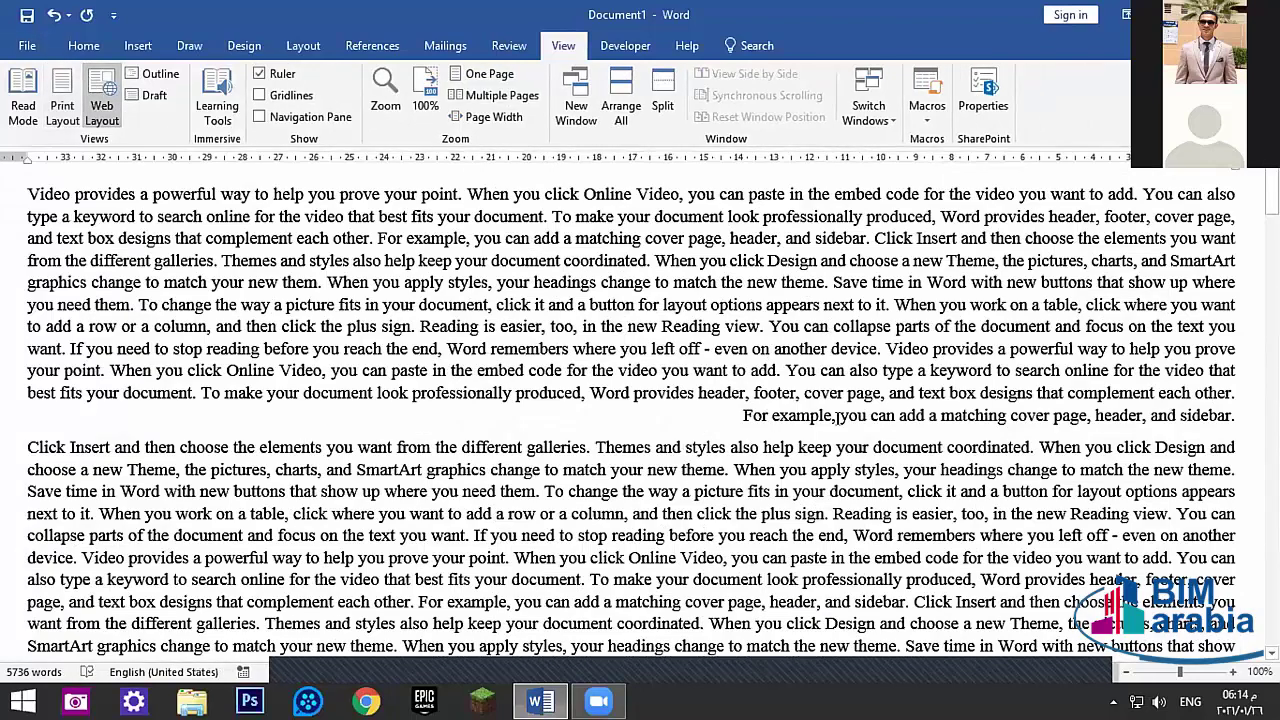
left_click(503, 329)
left_click(301, 327)
scroll(880, 393, "down", 10)
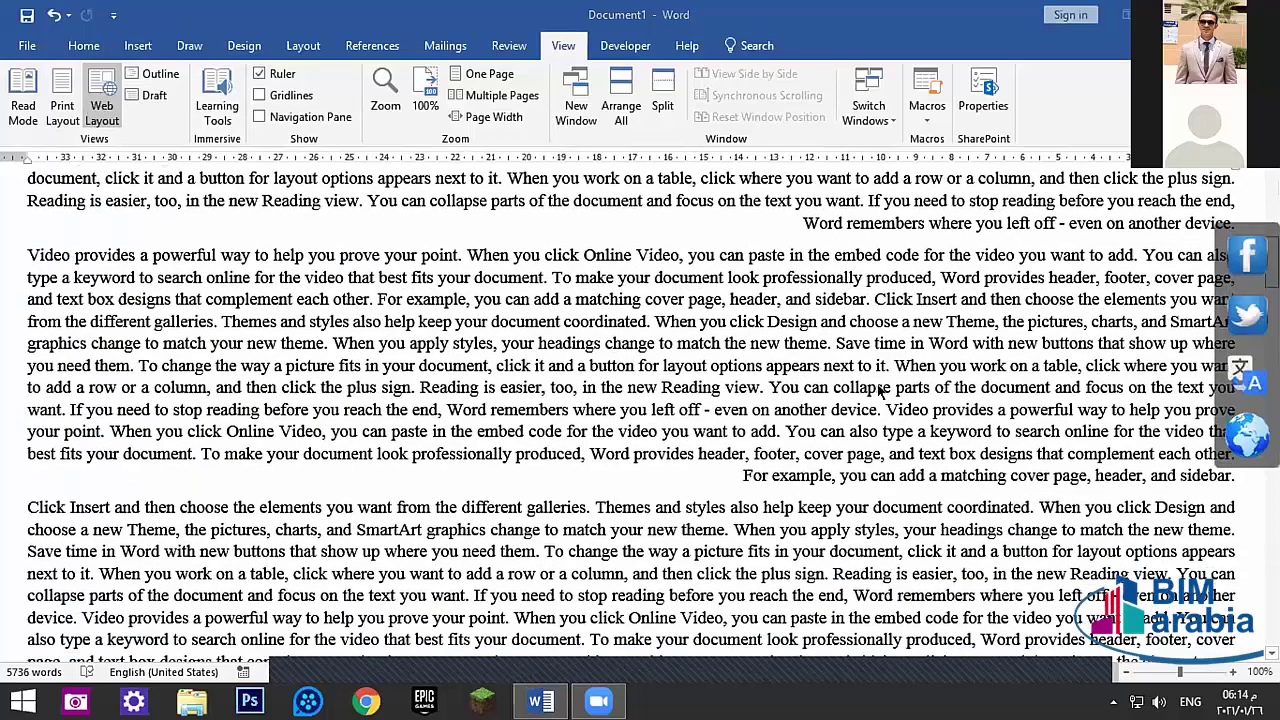
scroll(970, 445, "down", 10)
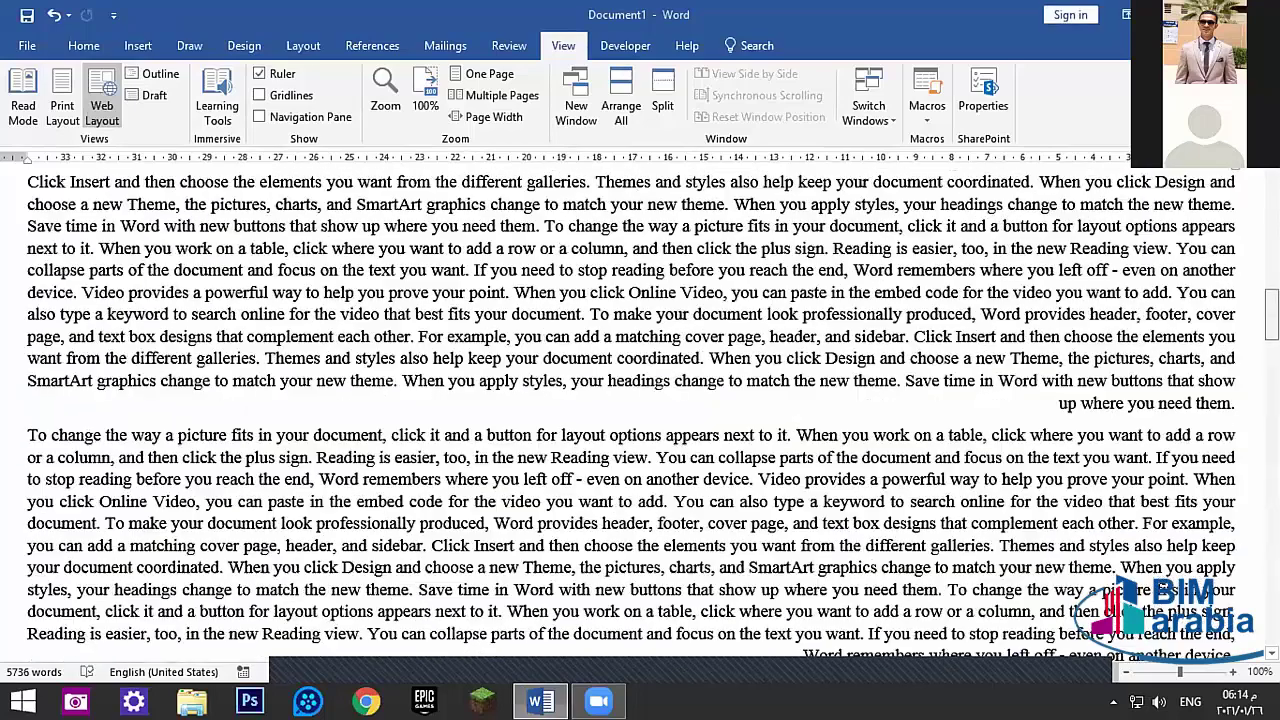
scroll(1160, 423, "down", 1)
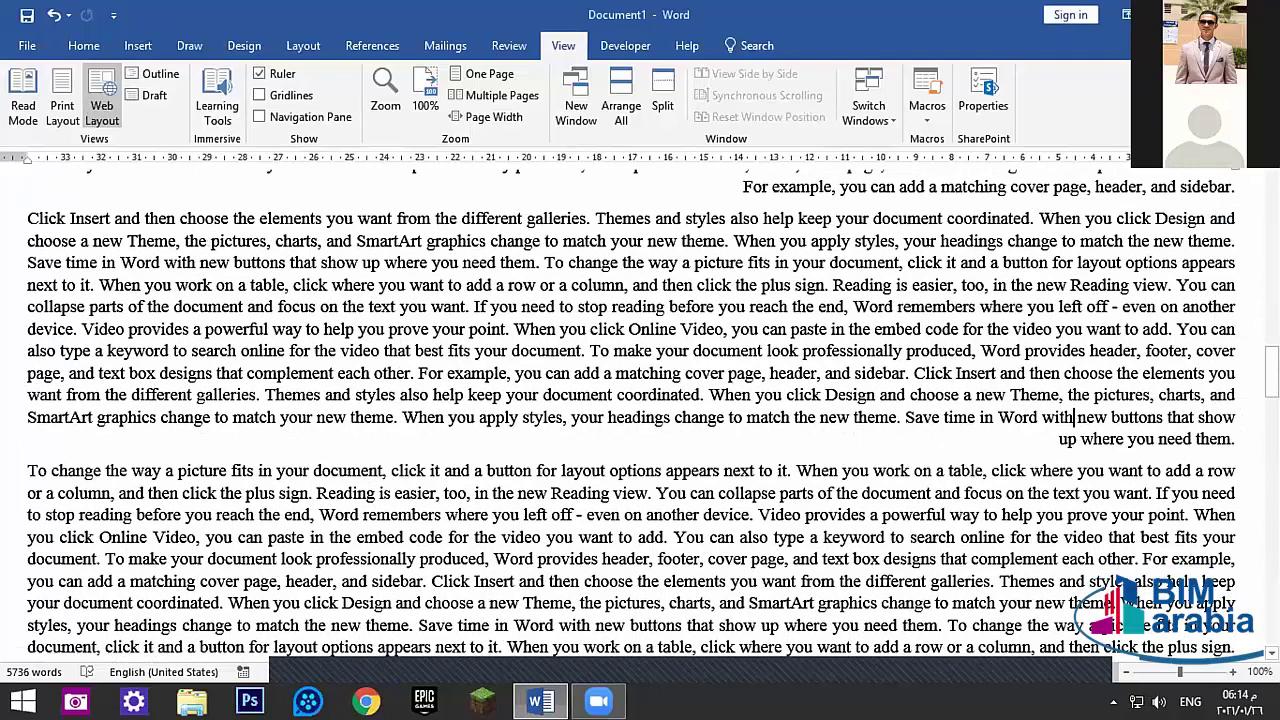
scroll(1074, 418, "up", 5)
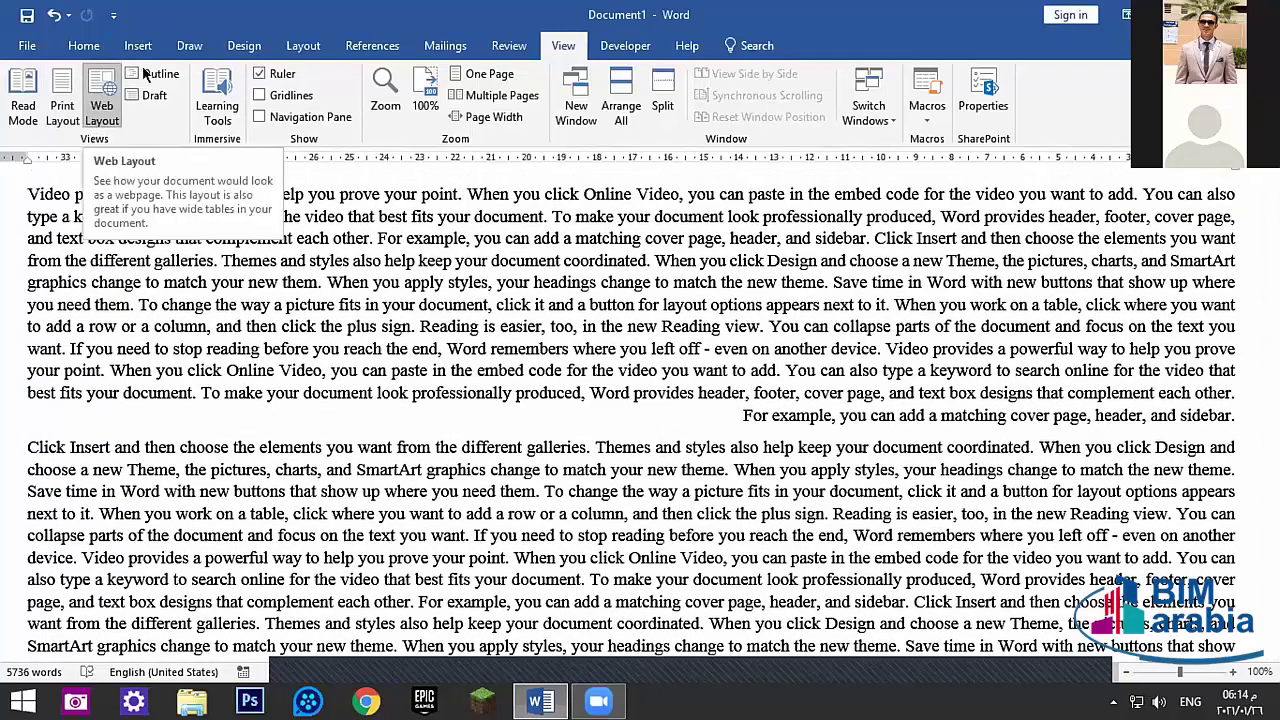
- Switch to Outline view, try creating a subdocument, and dismiss the heading levels warning
left_click(155, 75)
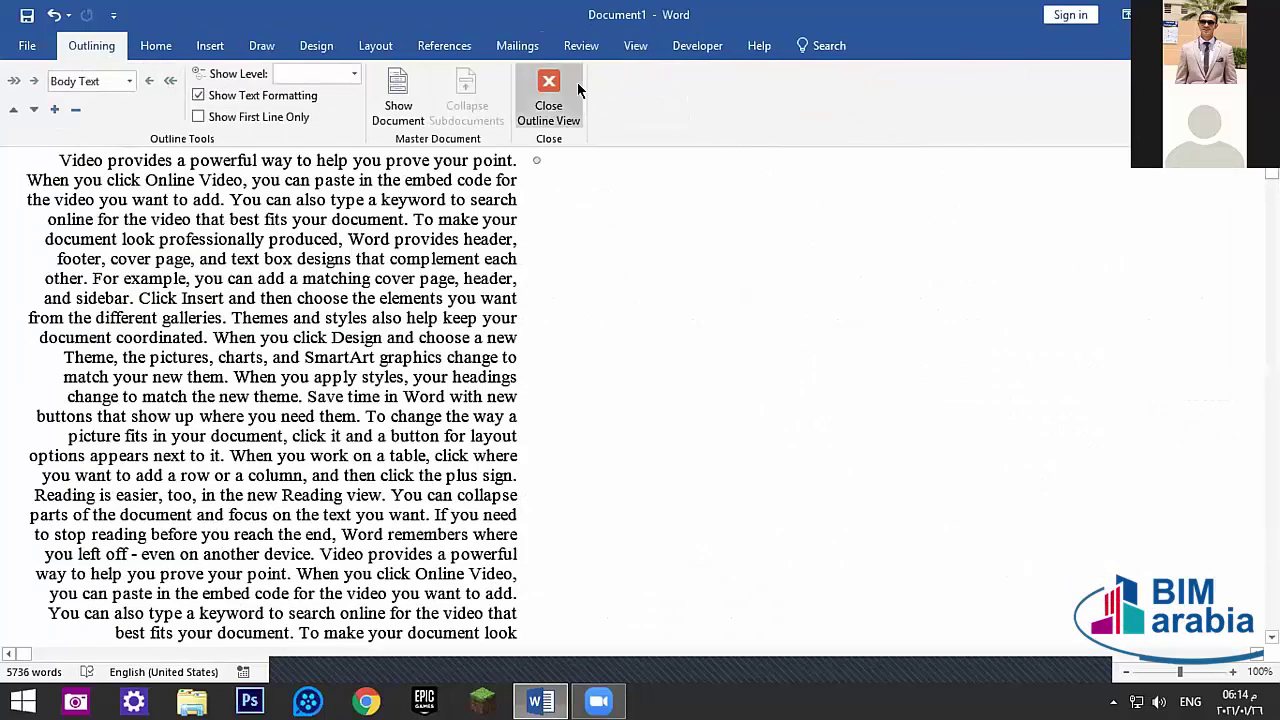
left_click(398, 97)
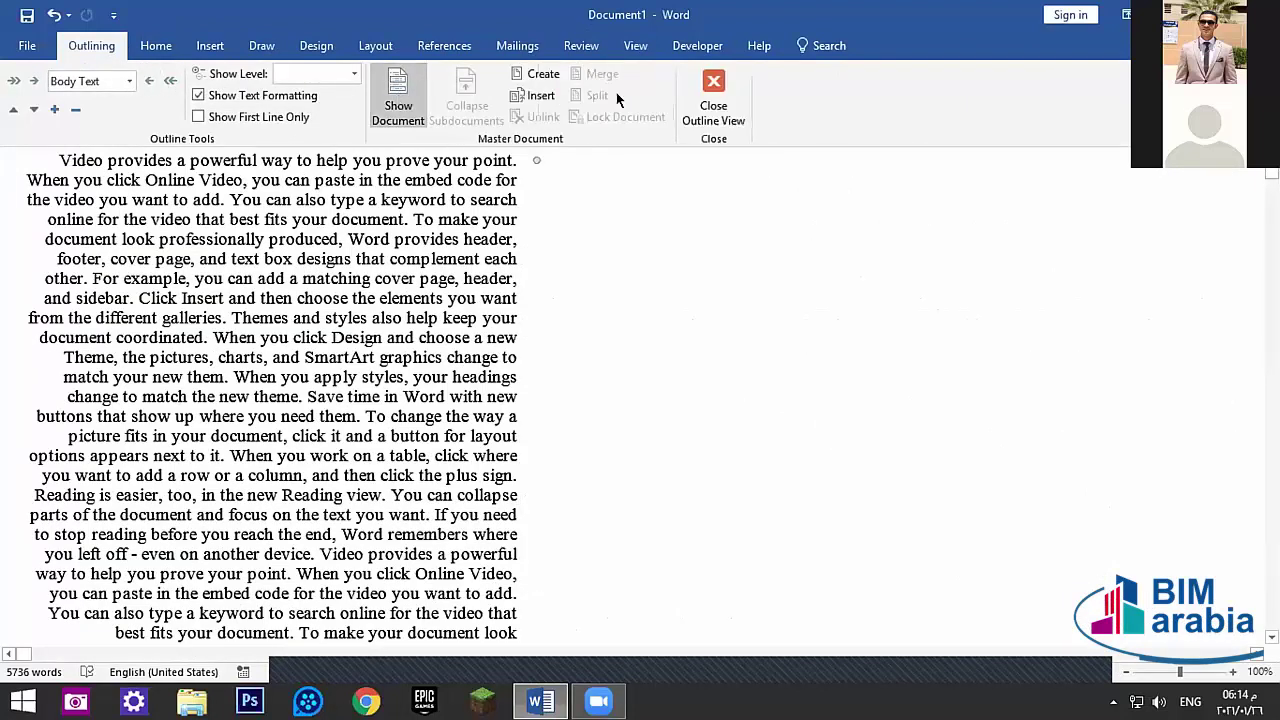
left_click(527, 76)
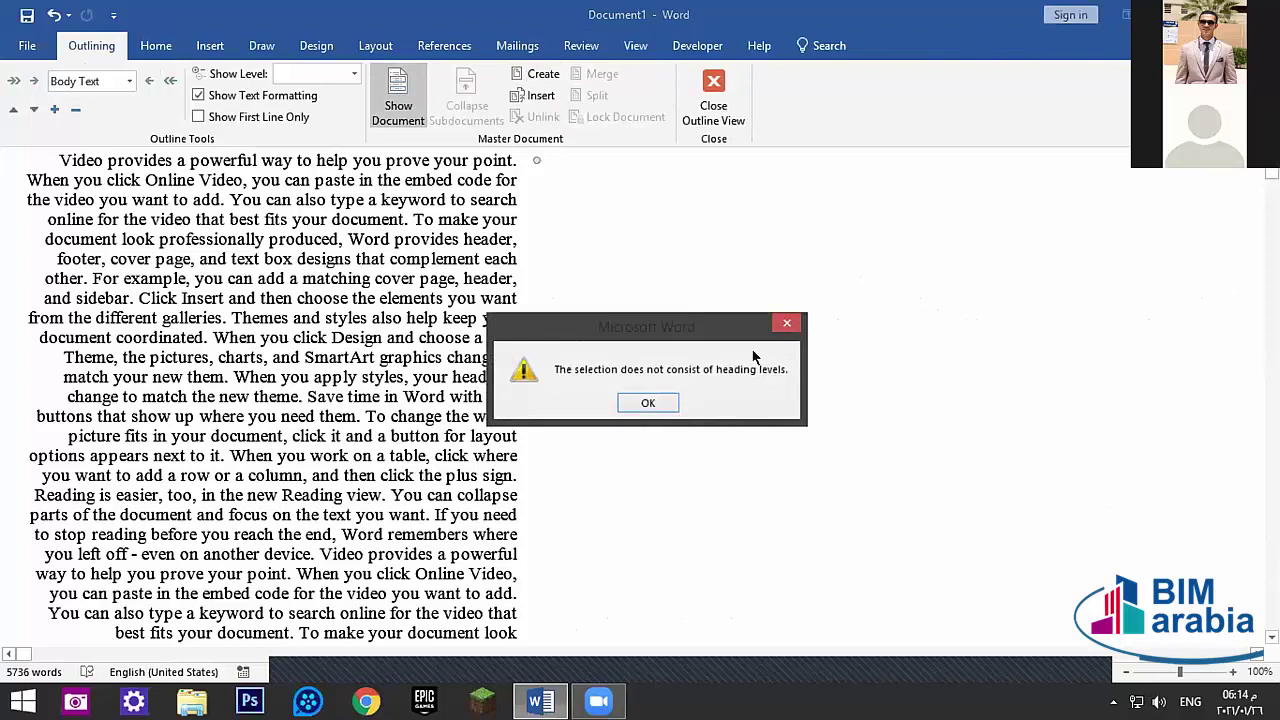
left_click(797, 327)
- Try the Show Level options Level 4, Level 2, and then Level 1
left_click(324, 72)
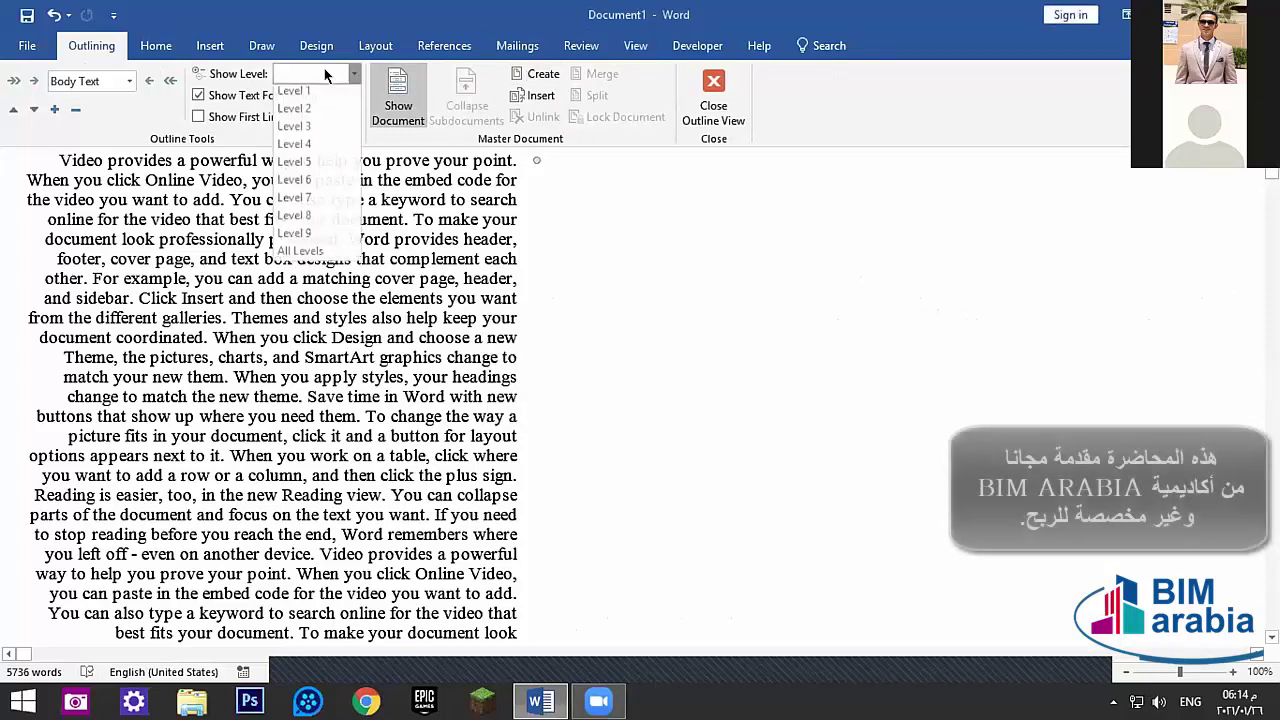
left_click(294, 143)
left_click(324, 73)
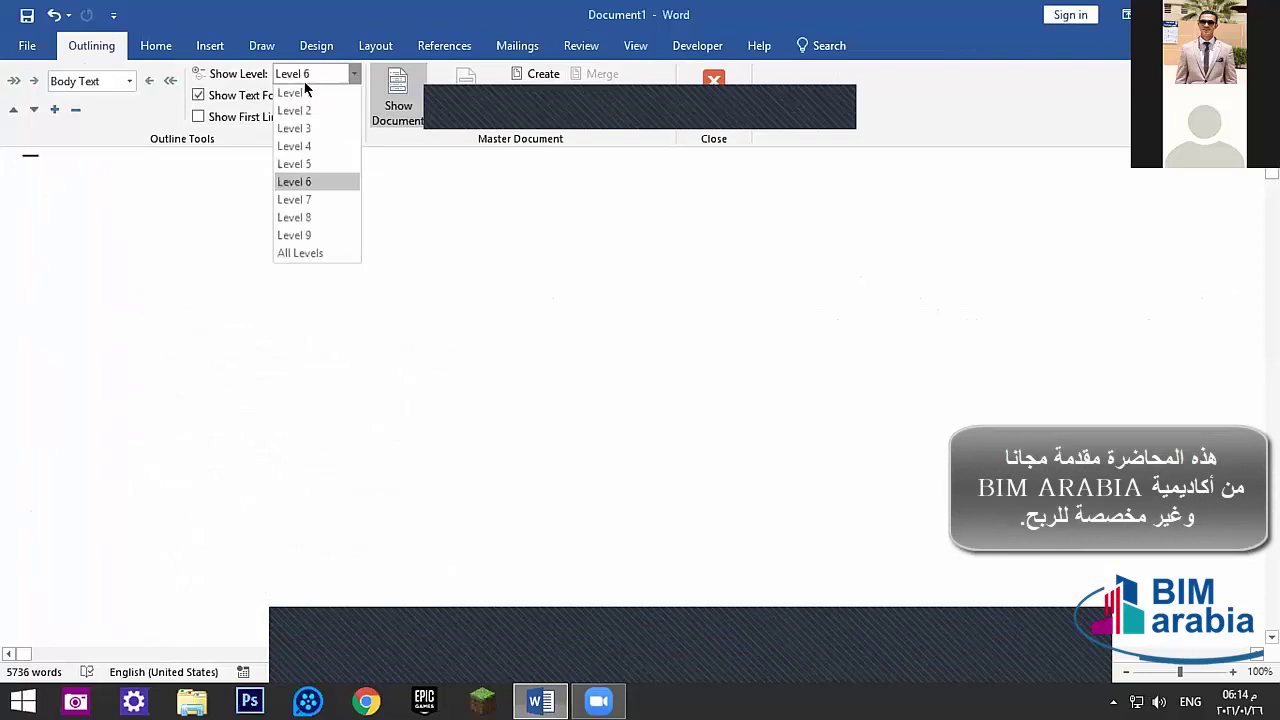
left_click(294, 143)
left_click(353, 74)
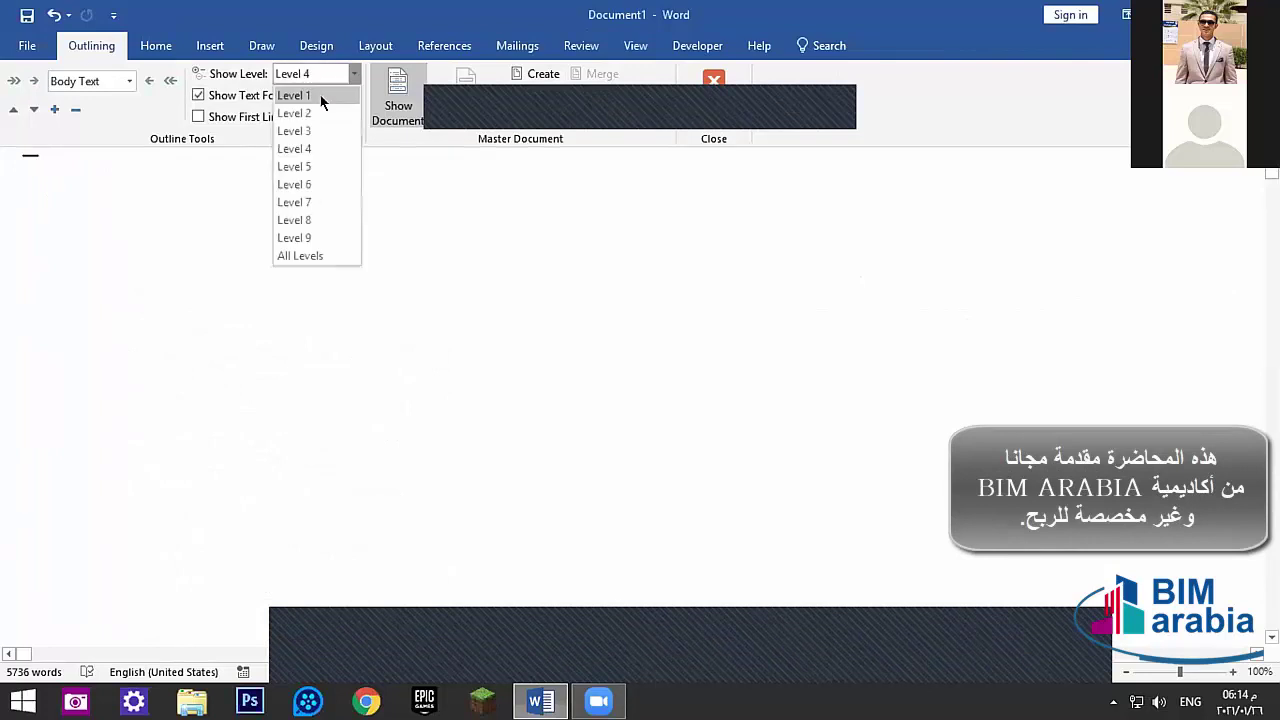
left_click(296, 113)
left_click(307, 74)
left_click(294, 95)
- Set the paragraph's outline level to Level 5 and close Outline view
left_click(129, 81)
key("Escape")
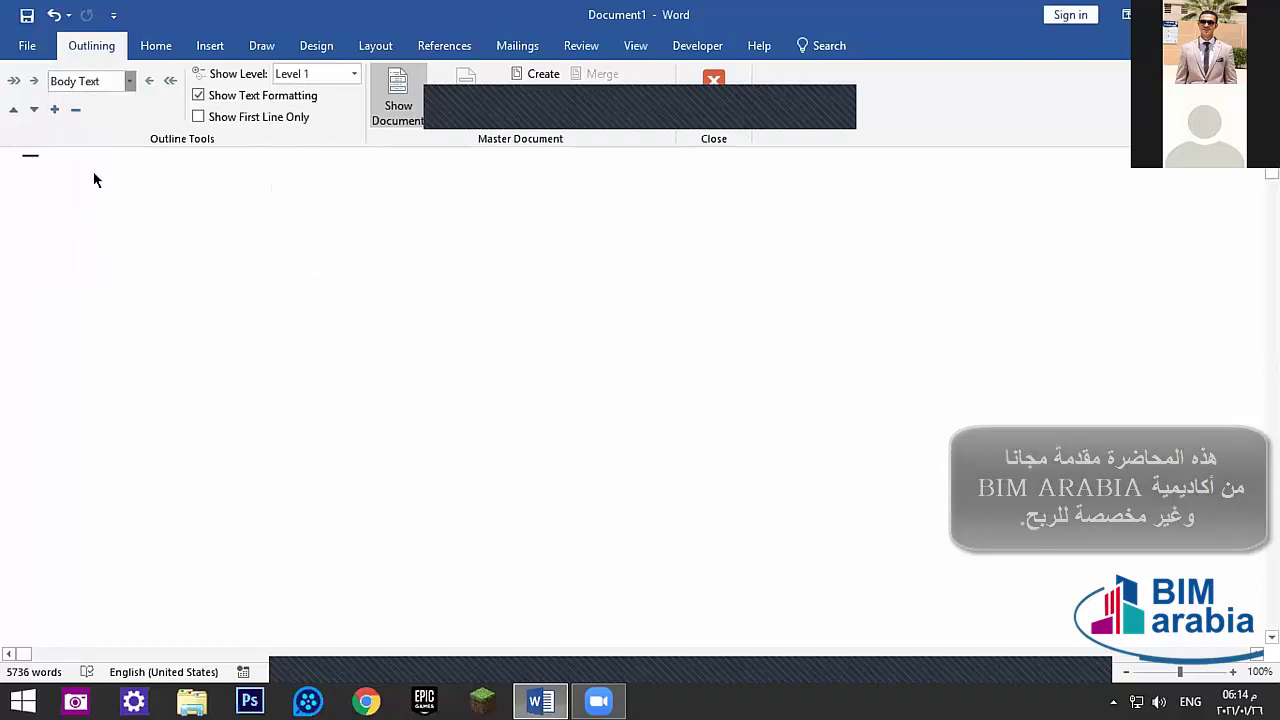
left_click(34, 81)
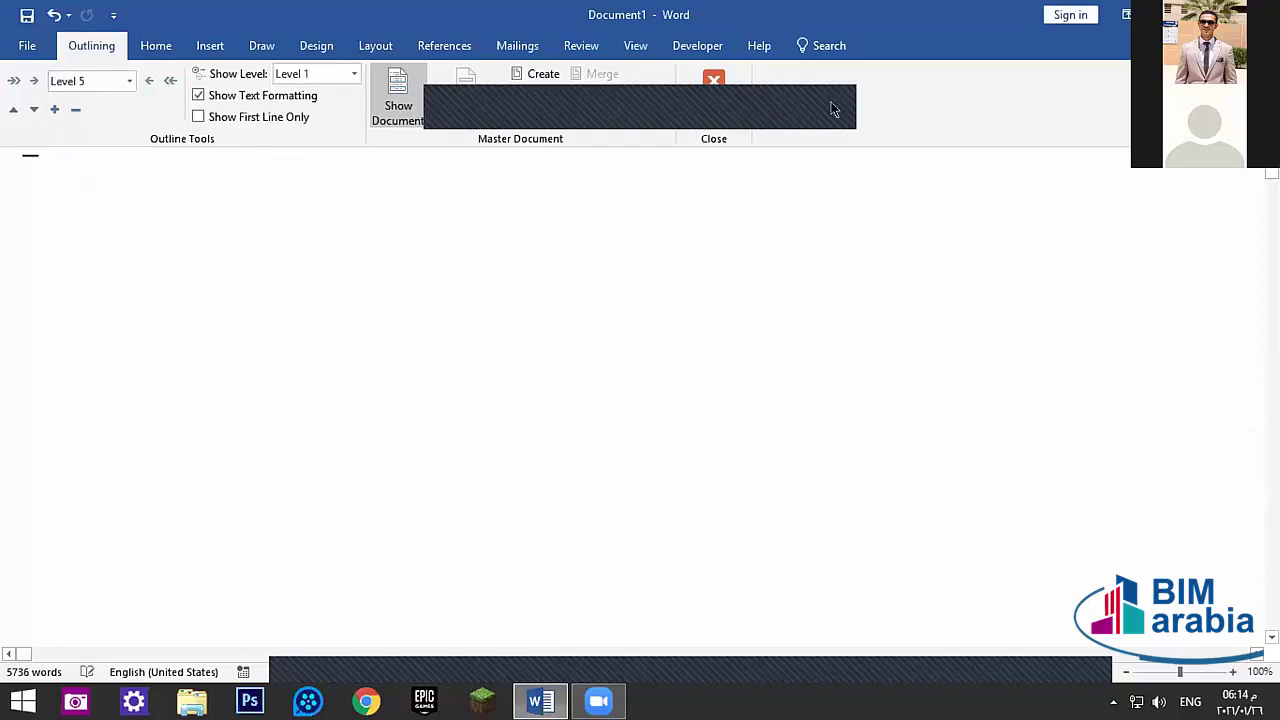
left_click(714, 98)
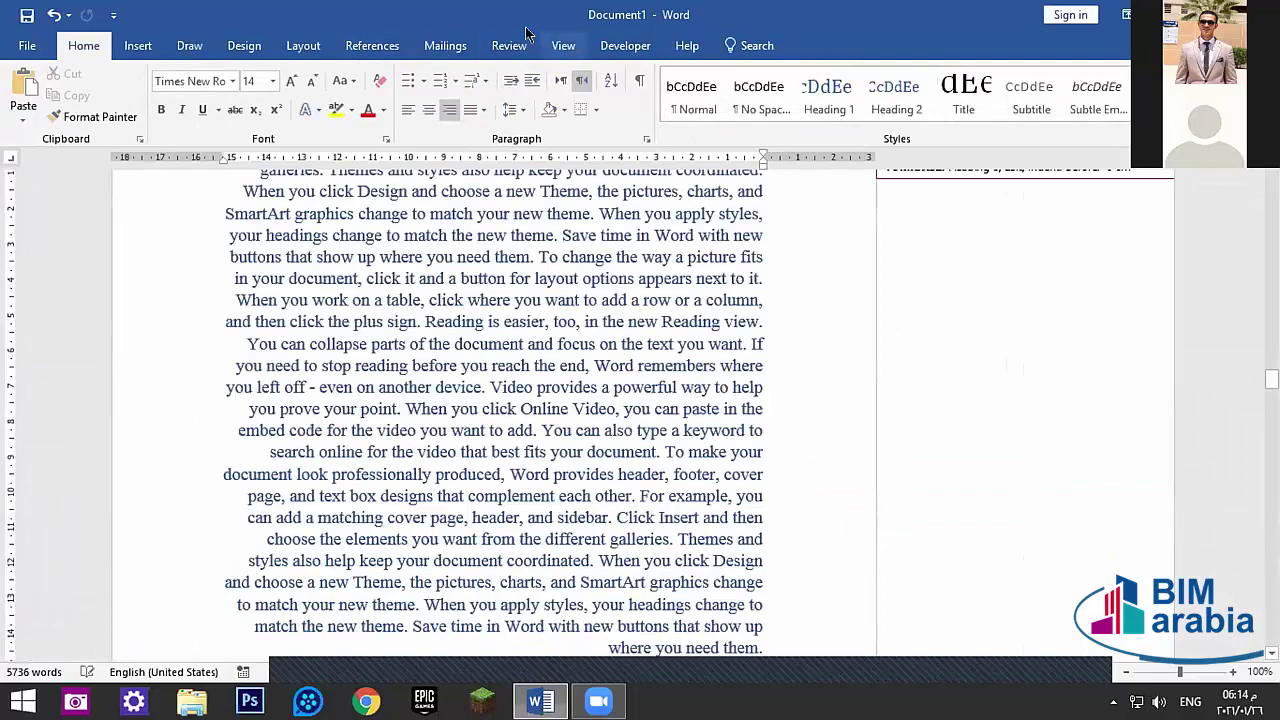
left_click(563, 45)
left_click(155, 73)
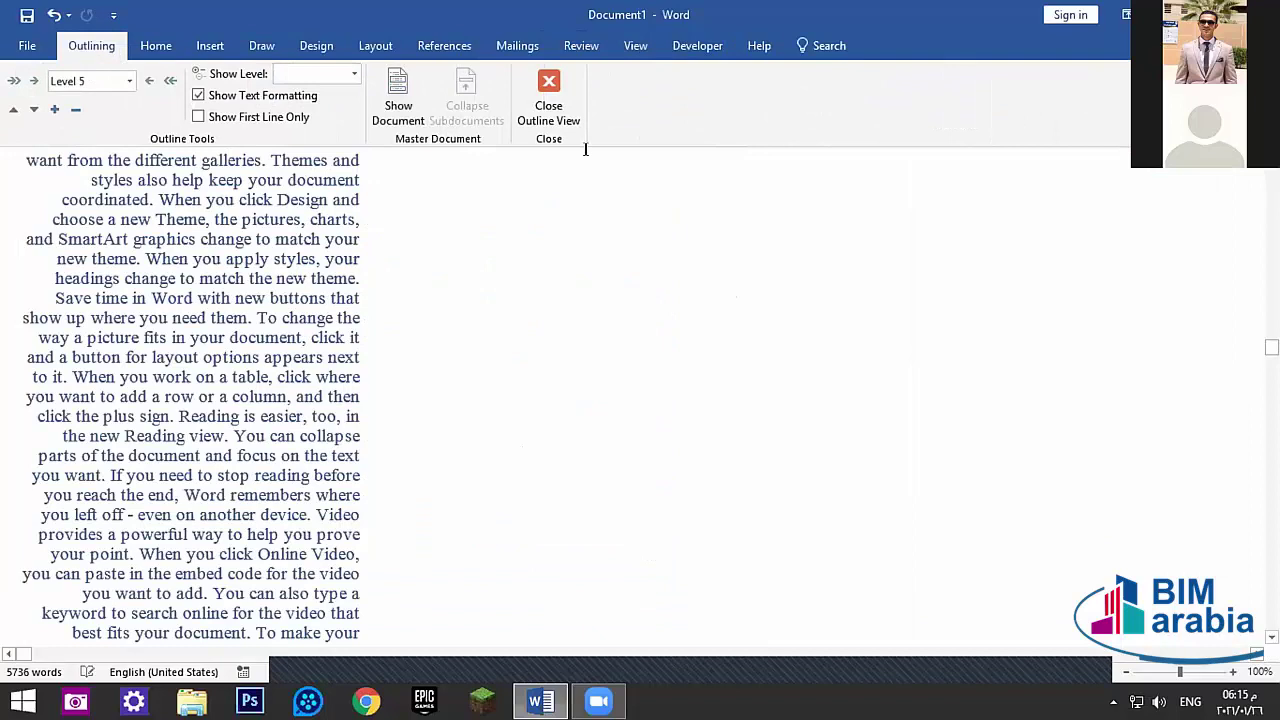
left_click(548, 100)
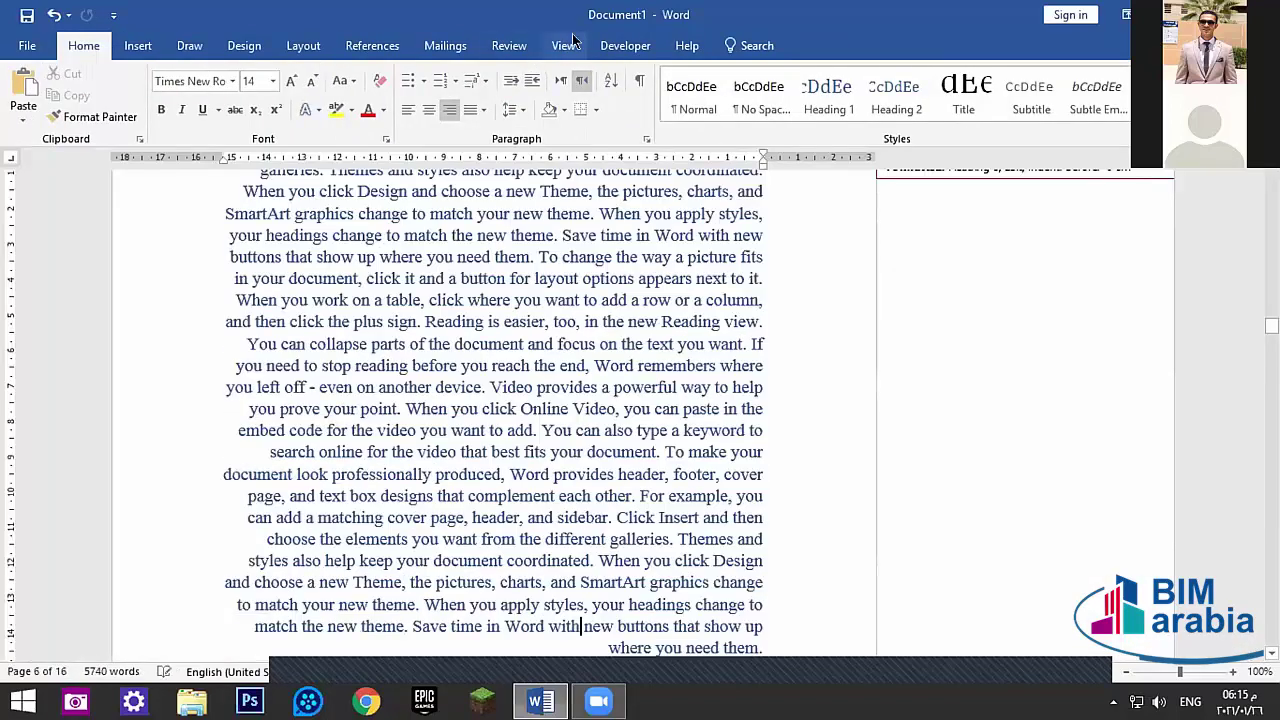
- Switch the document to Draft view from the View tab's Views group
left_click(573, 40)
scroll(998, 340, "up", 3)
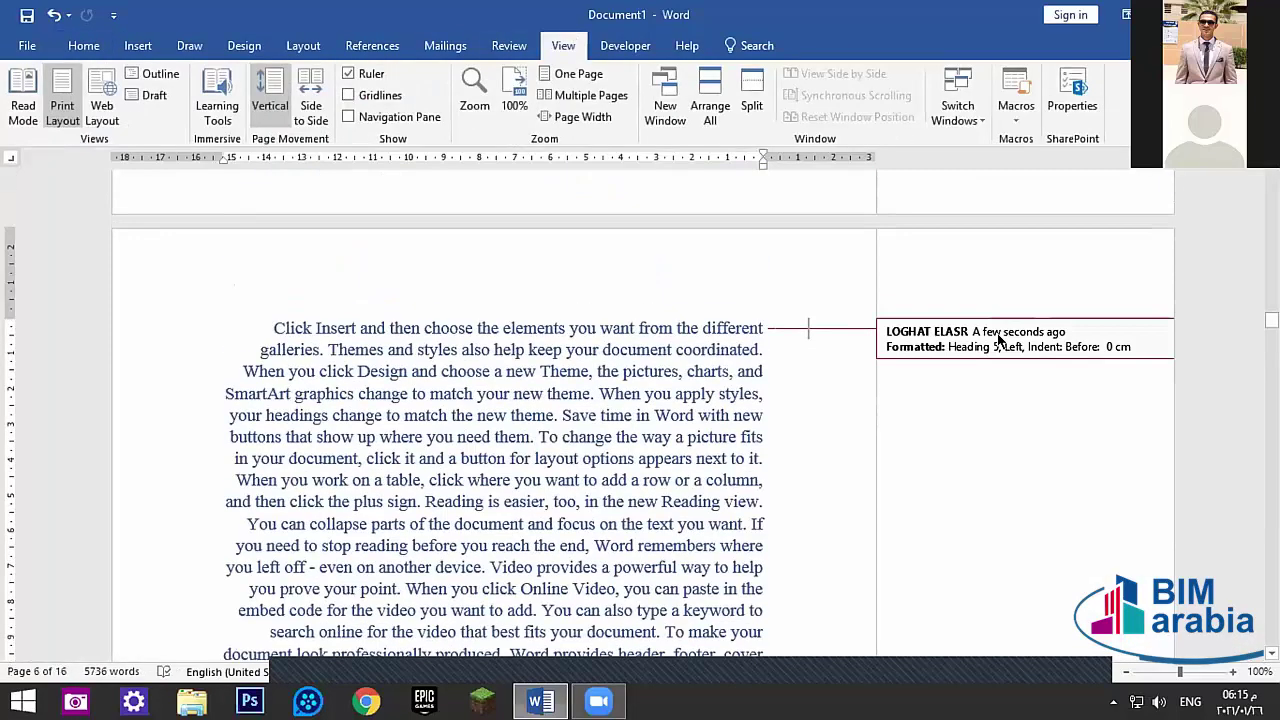
left_click(800, 352)
left_click(798, 328)
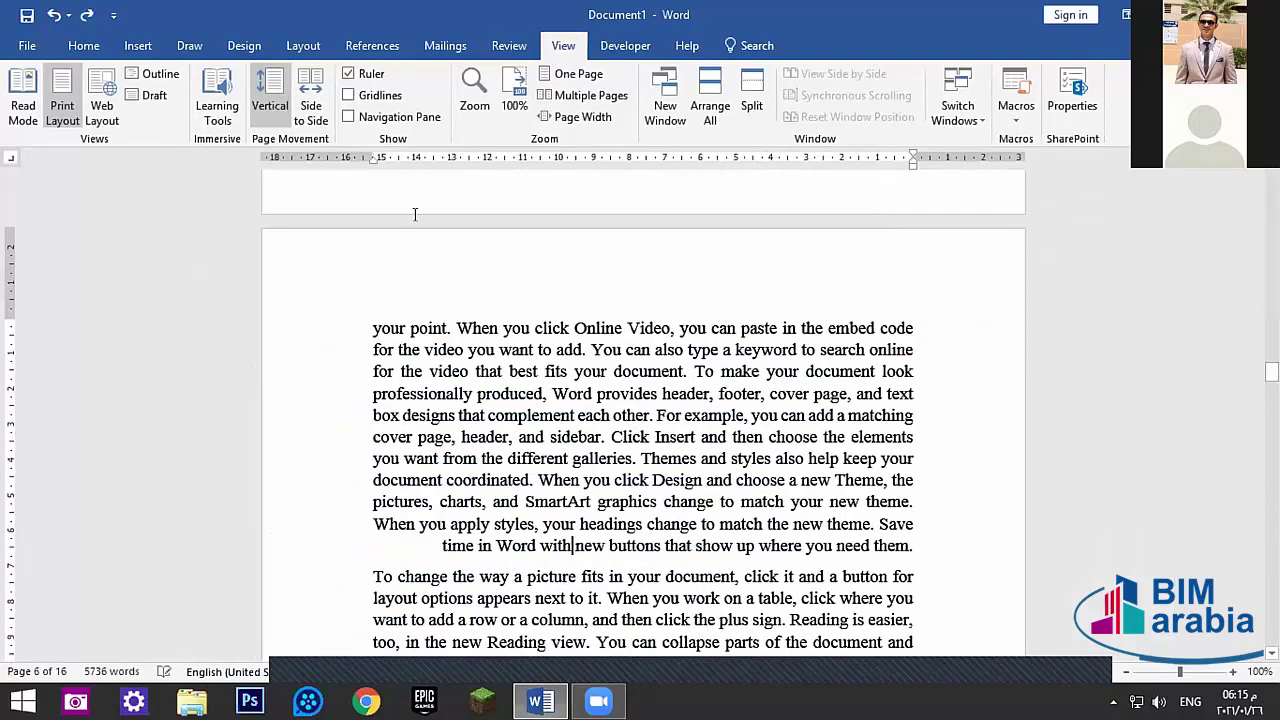
left_click(154, 95)
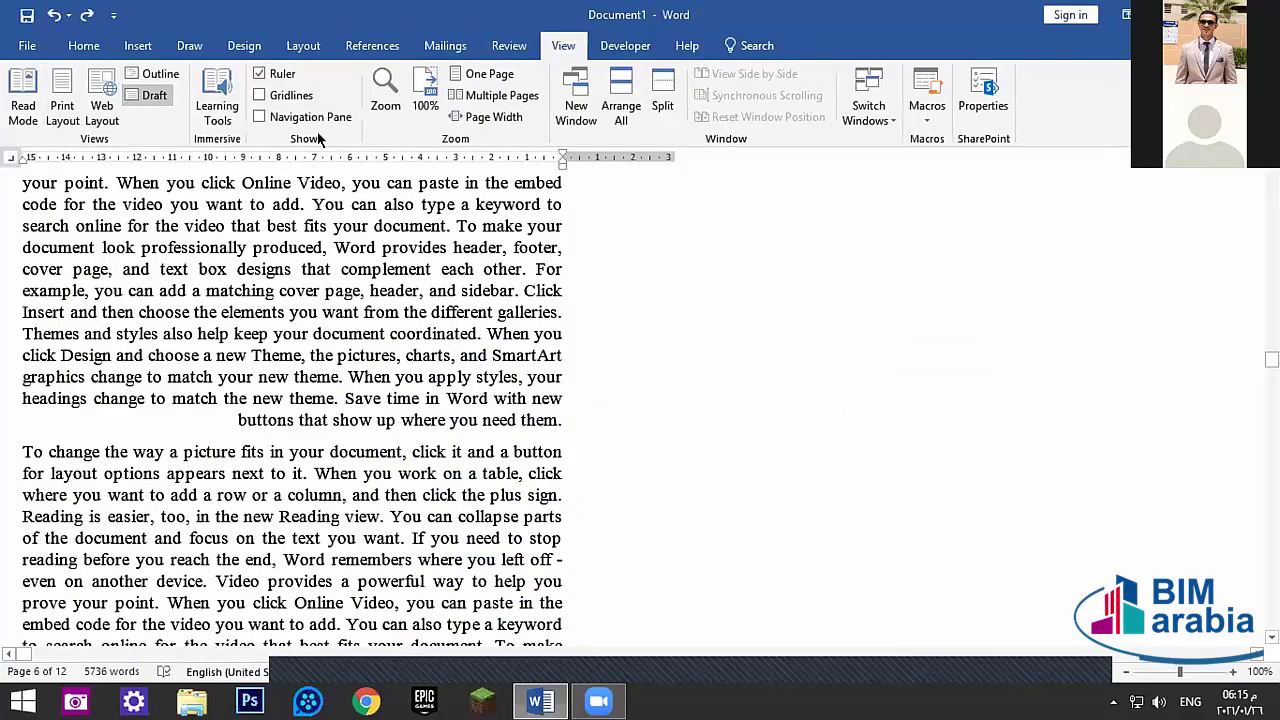
- In Learning Tools, give the page a Sepia colour and set the column width to Moderate, then Narrow
left_click(216, 105)
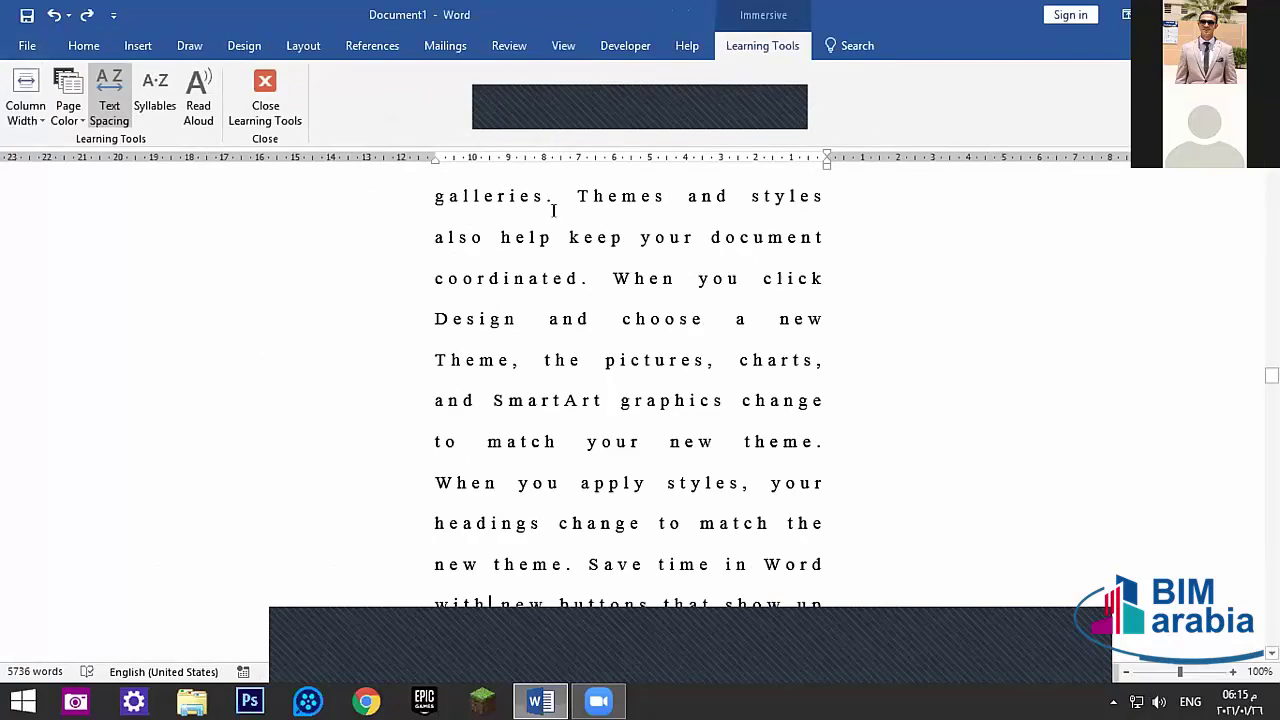
left_click(55, 118)
left_click(69, 196)
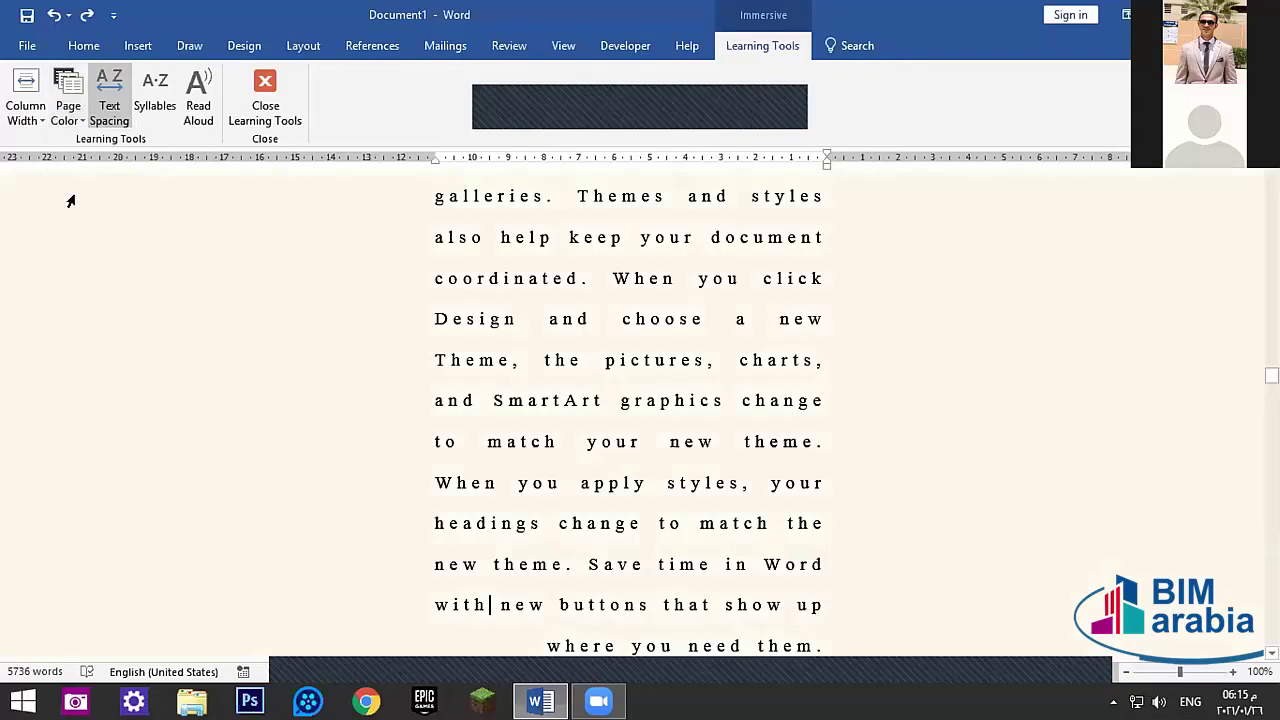
left_click(31, 113)
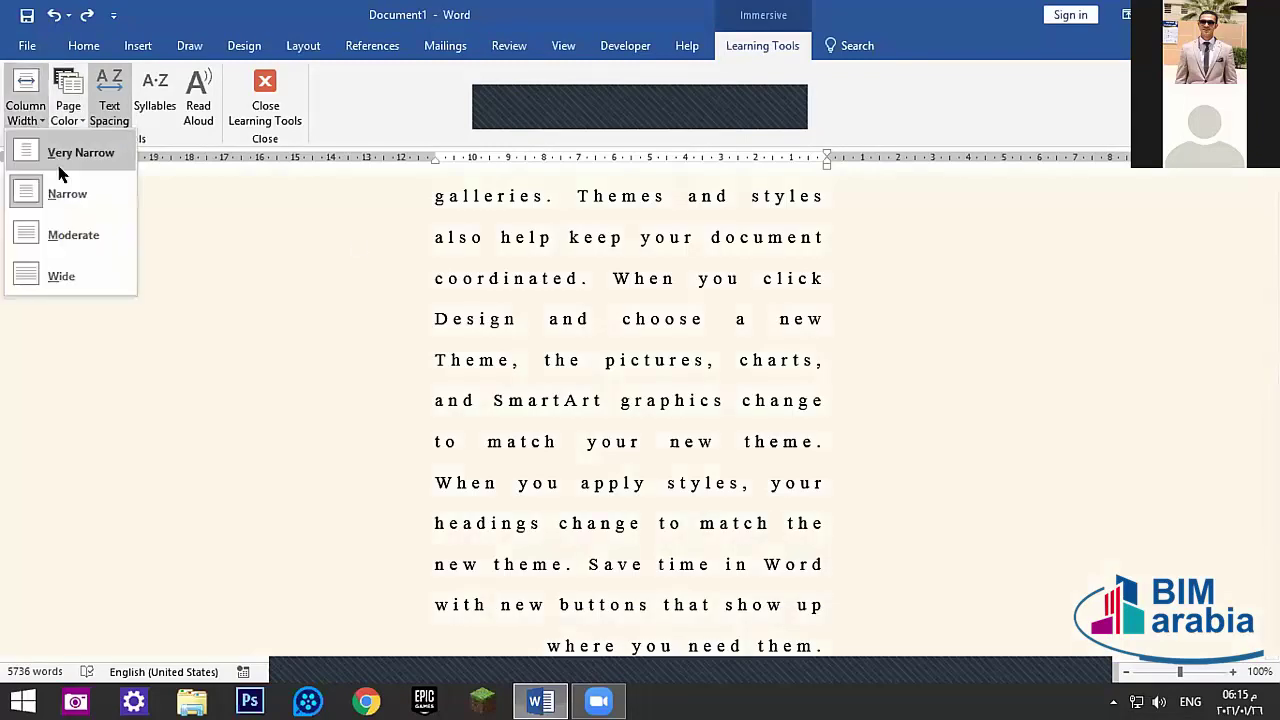
left_click(80, 236)
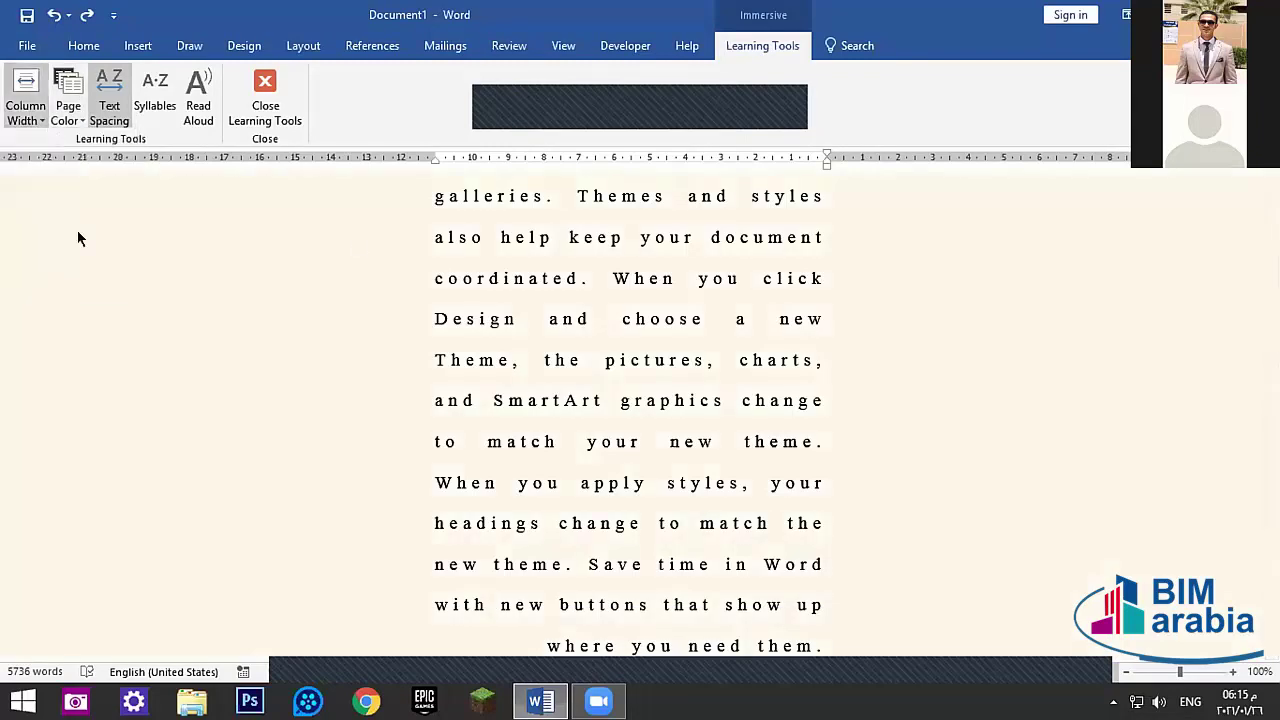
left_click(40, 100)
left_click(66, 172)
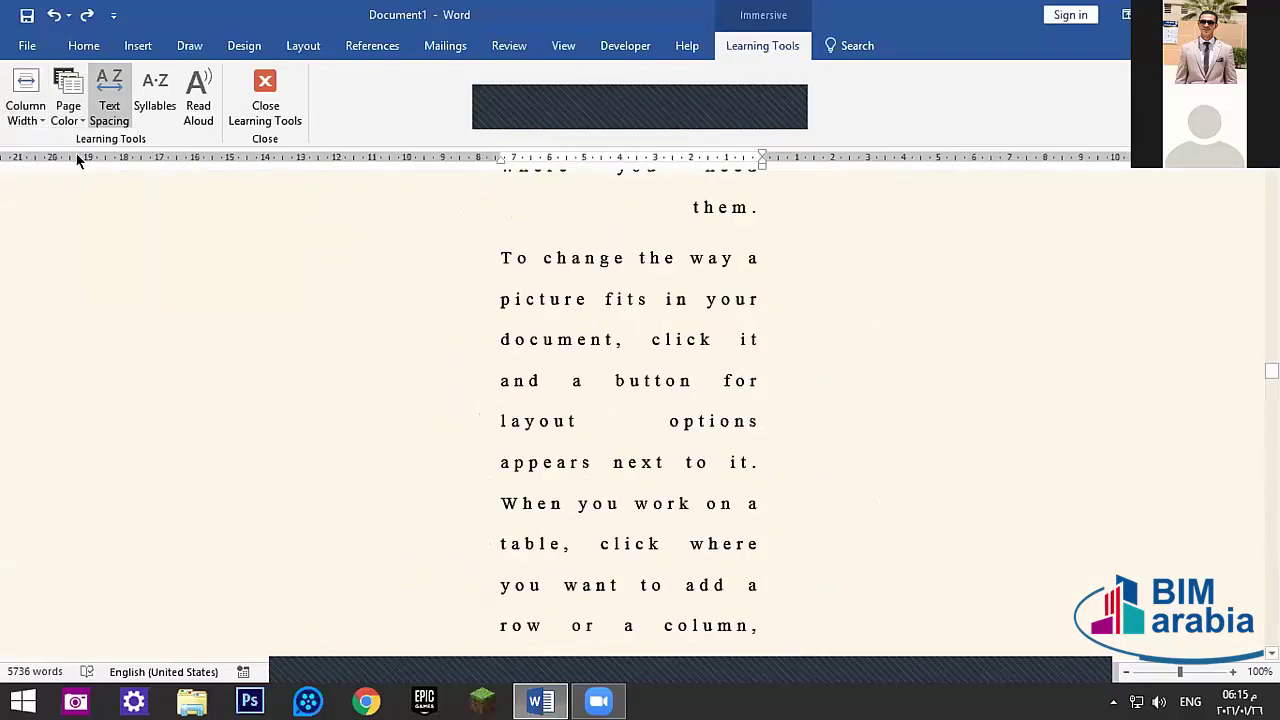
- Turn on Syllables, briefly play Read Aloud, then return to Print Layout
left_click(155, 100)
left_click(199, 110)
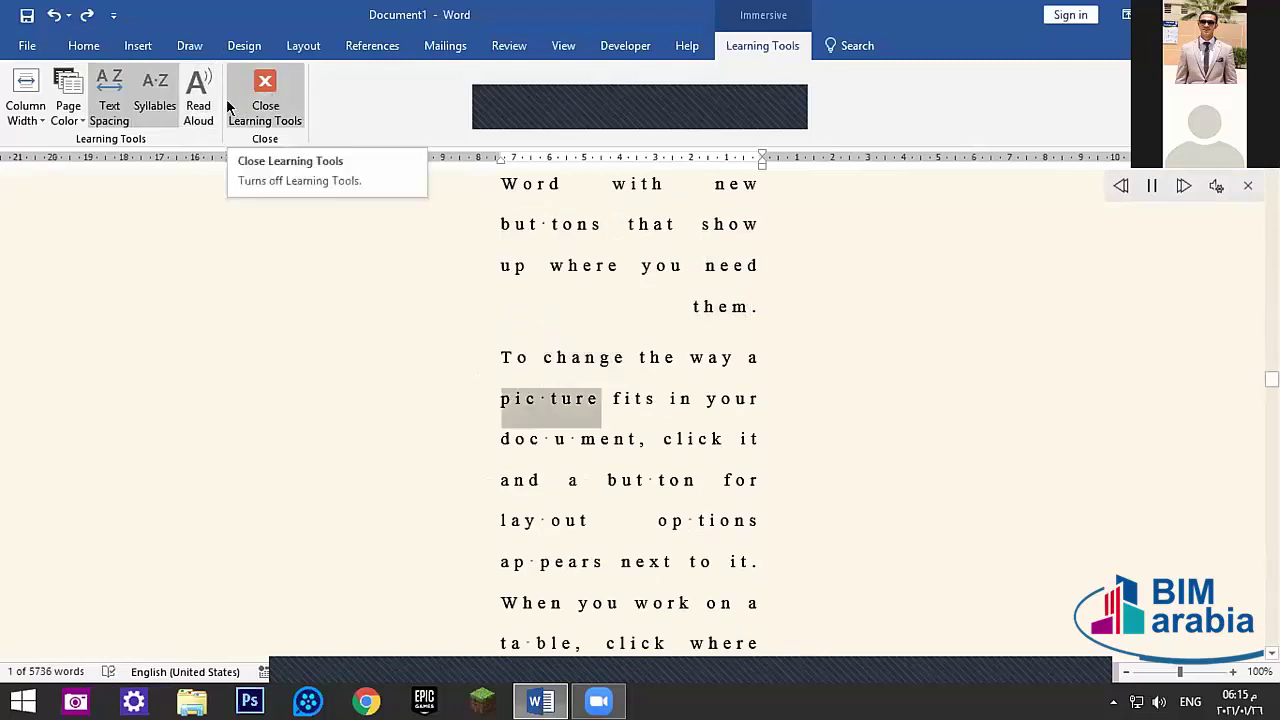
left_click(199, 98)
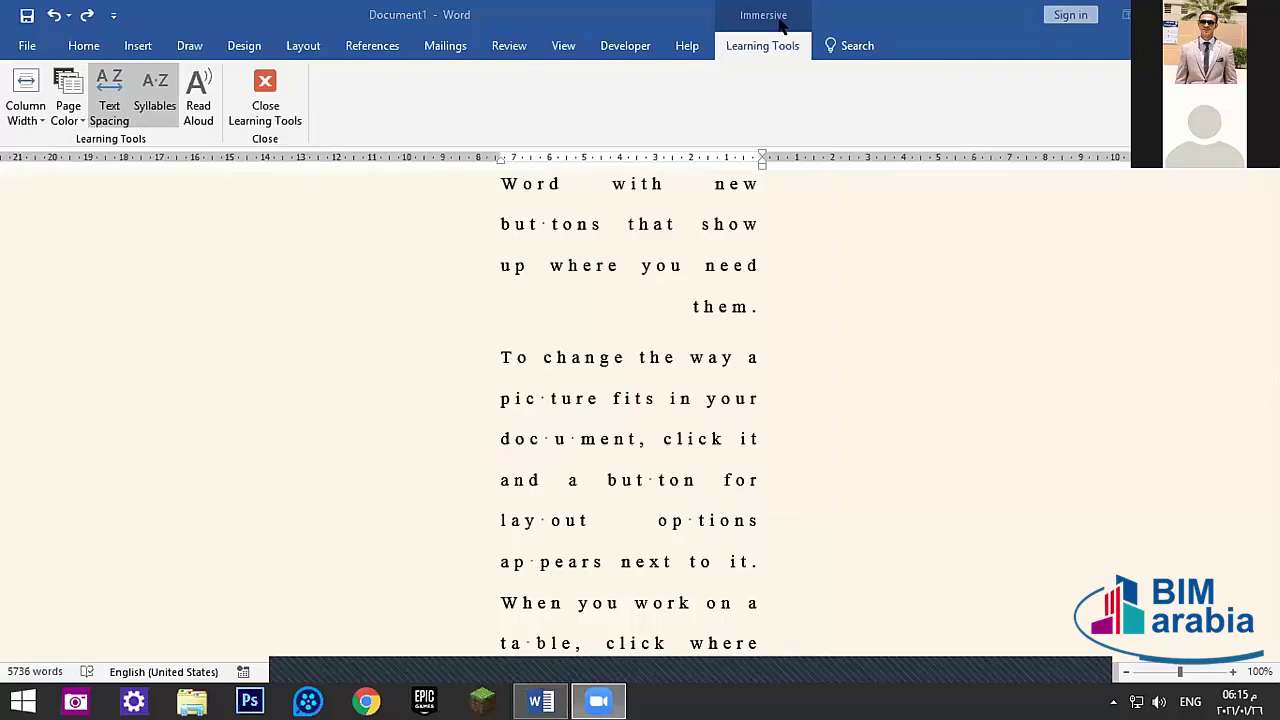
left_click(563, 45)
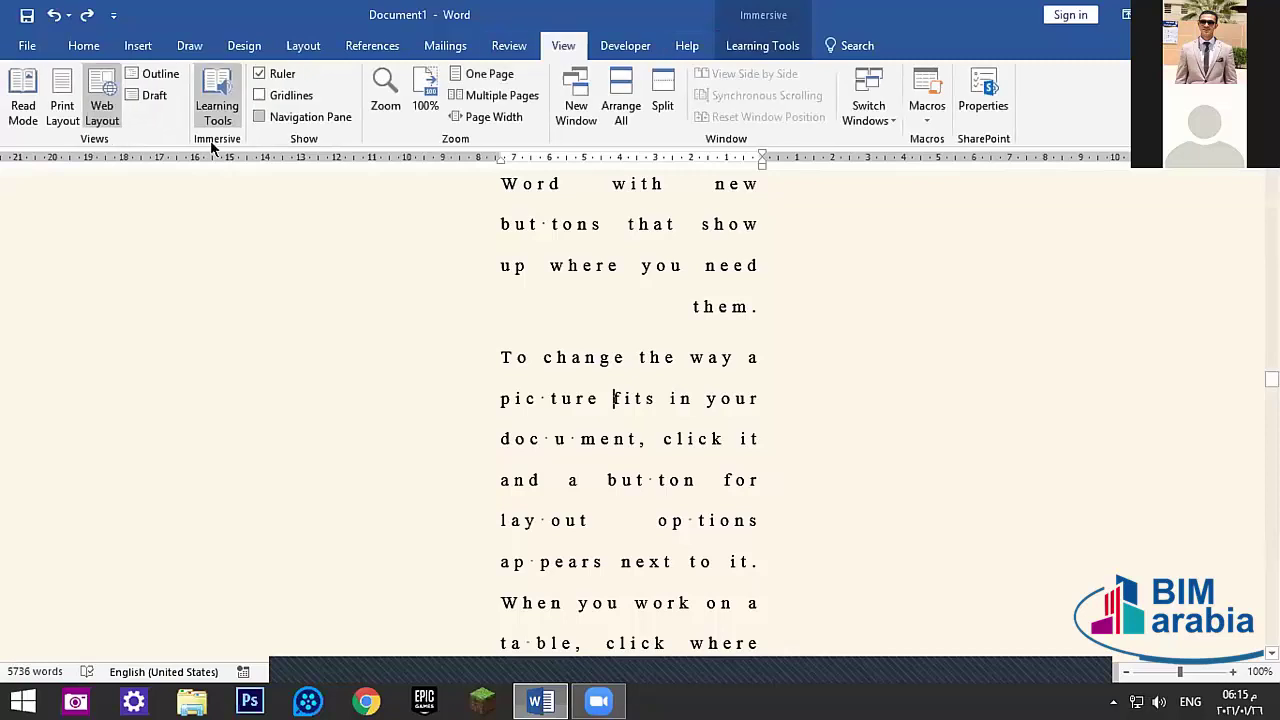
left_click(68, 124)
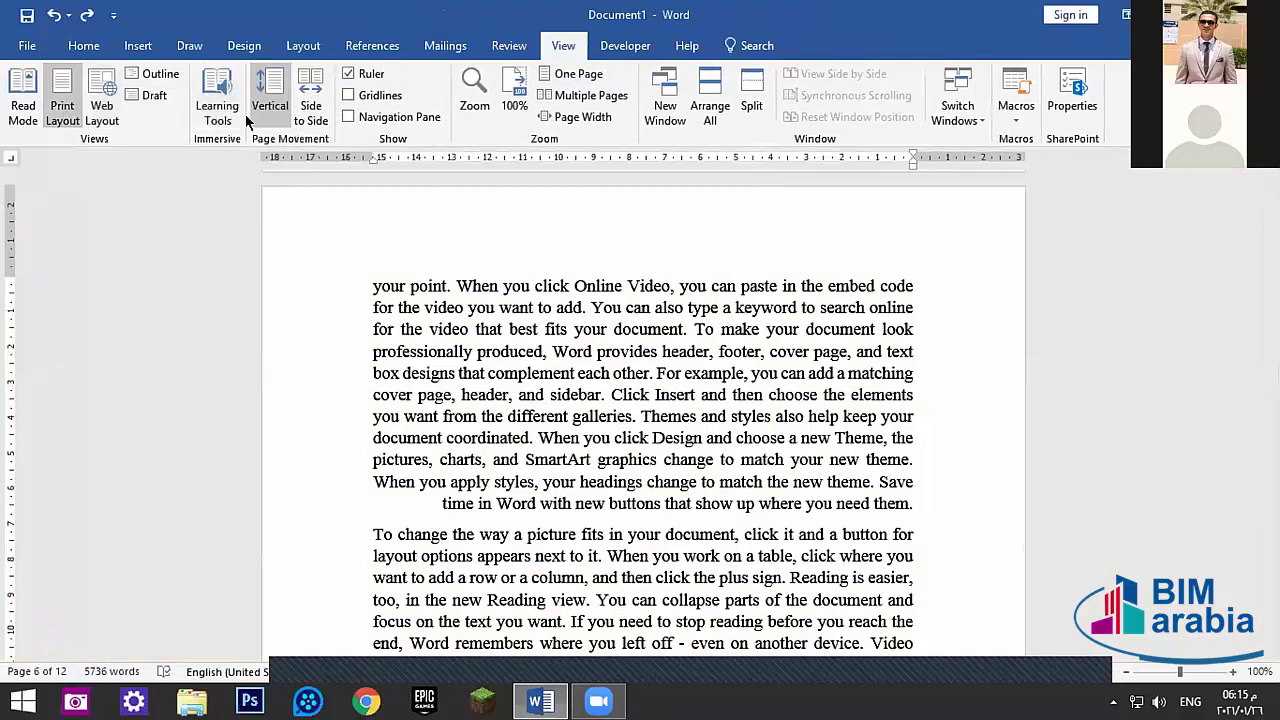
- Reopen Learning Tools, try an inverted page then white, and set the column to Very Narrow
left_click(217, 108)
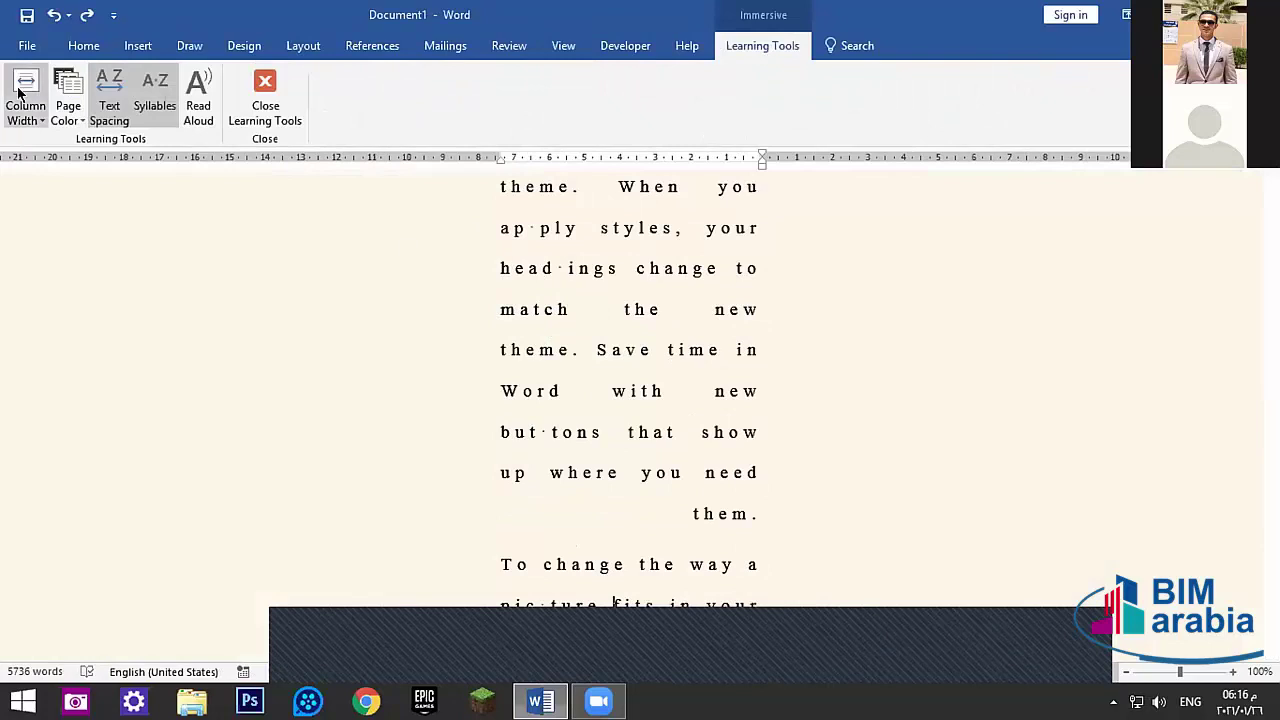
left_click(68, 105)
left_click(108, 236)
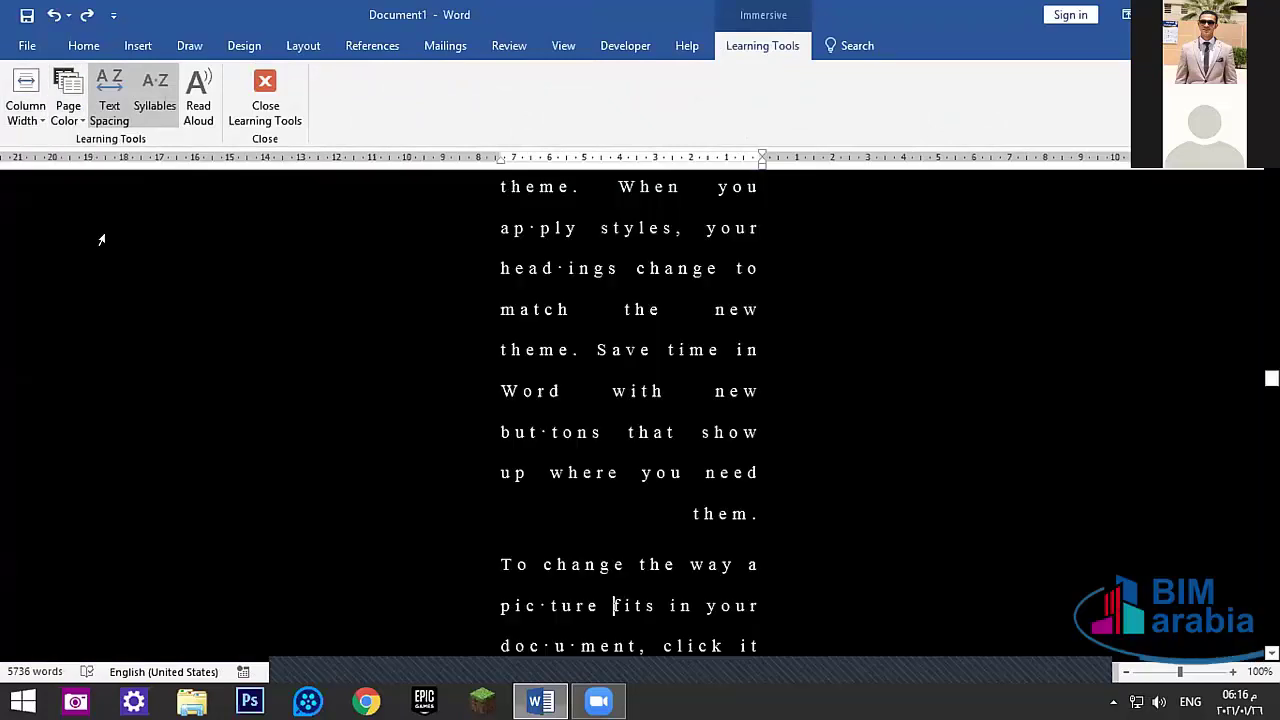
left_click(75, 105)
left_click(94, 154)
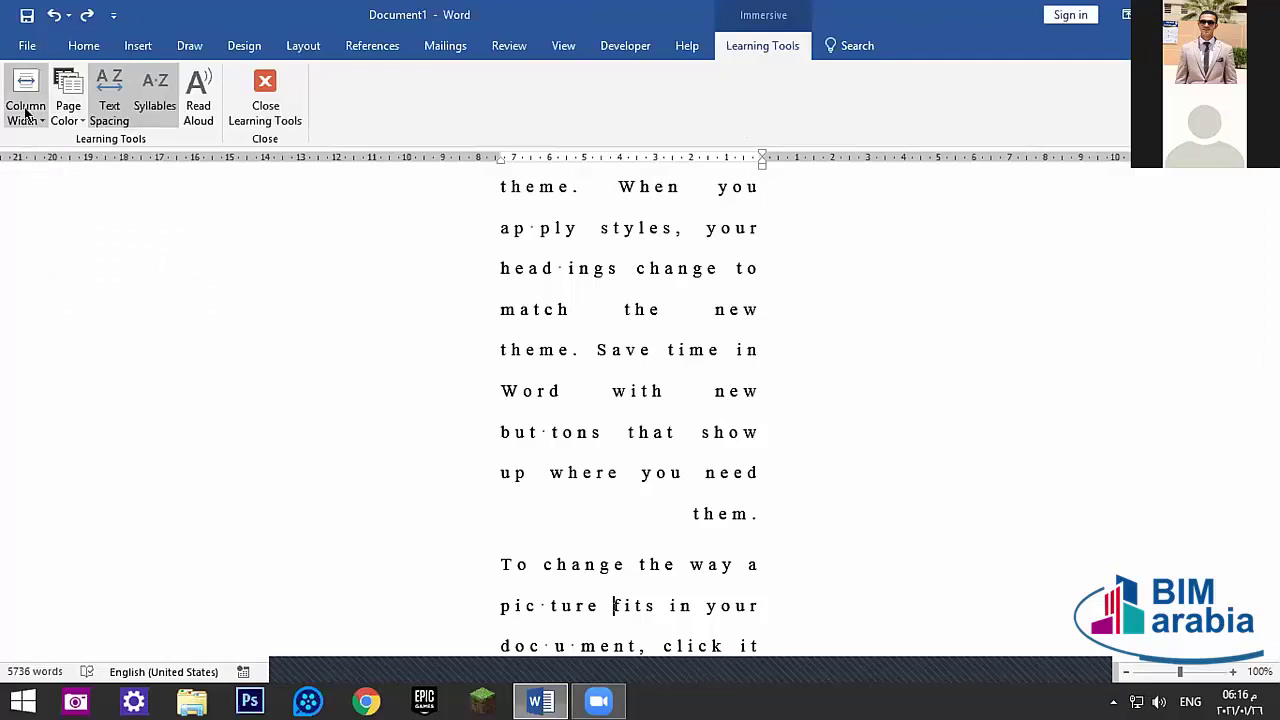
left_click(27, 114)
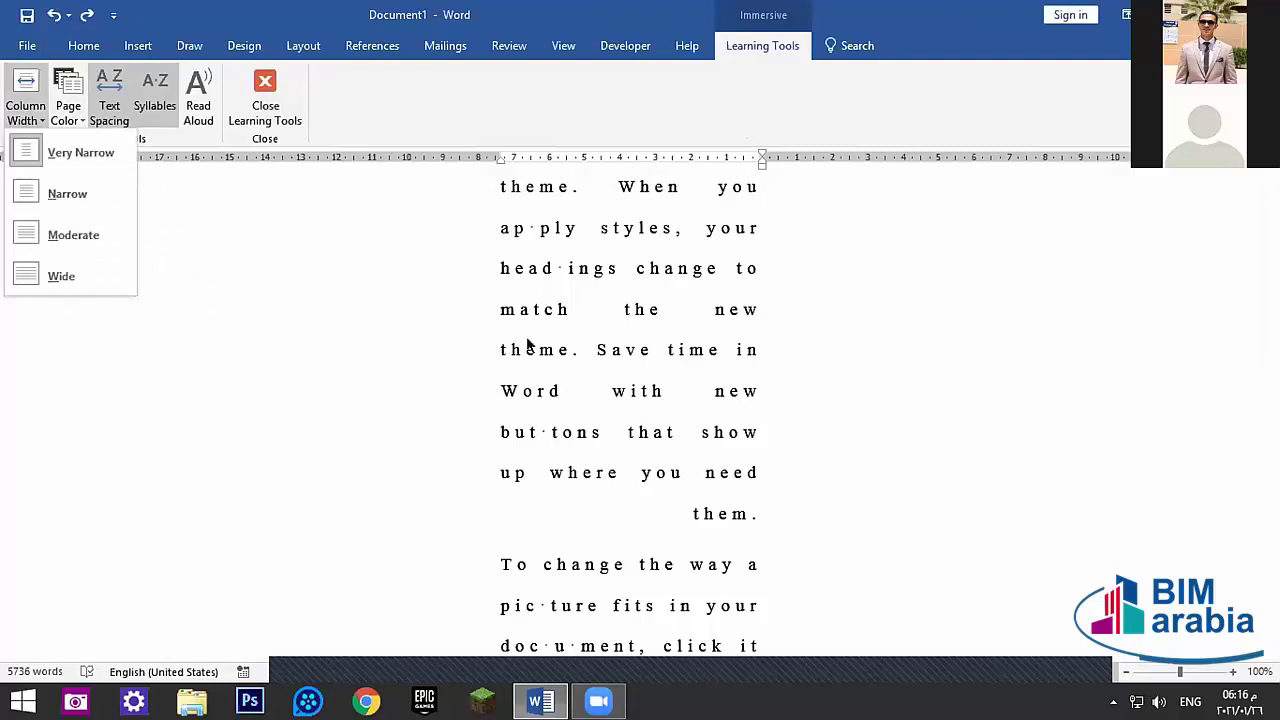
left_click(29, 236)
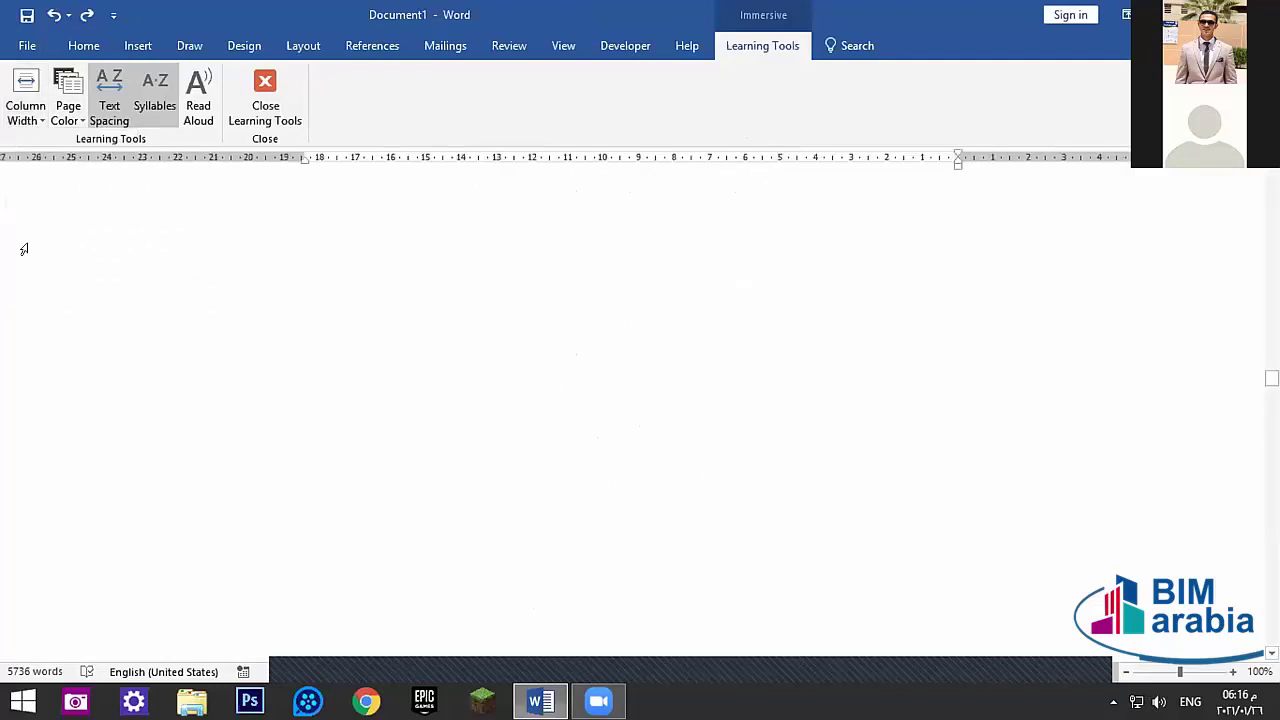
left_click(24, 92)
left_click(56, 152)
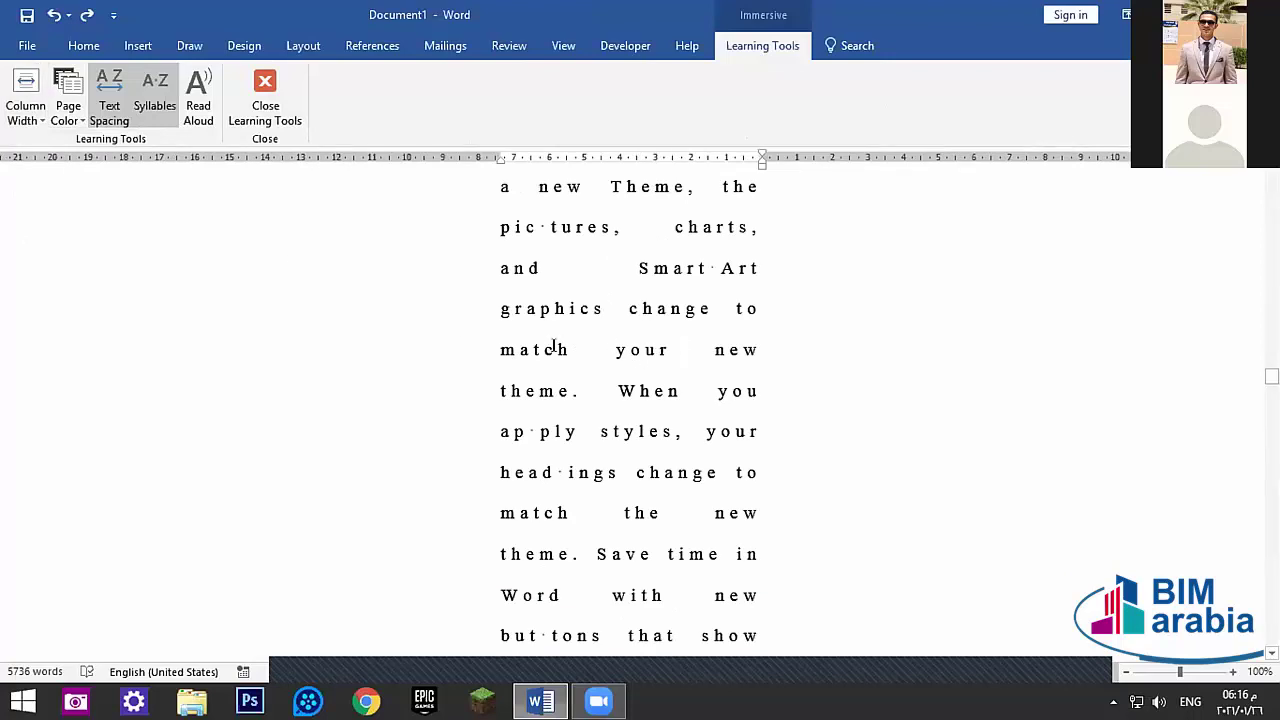
- Turn off Text Spacing and Syllables, then close Learning Tools
scroll(689, 300, "up", 10)
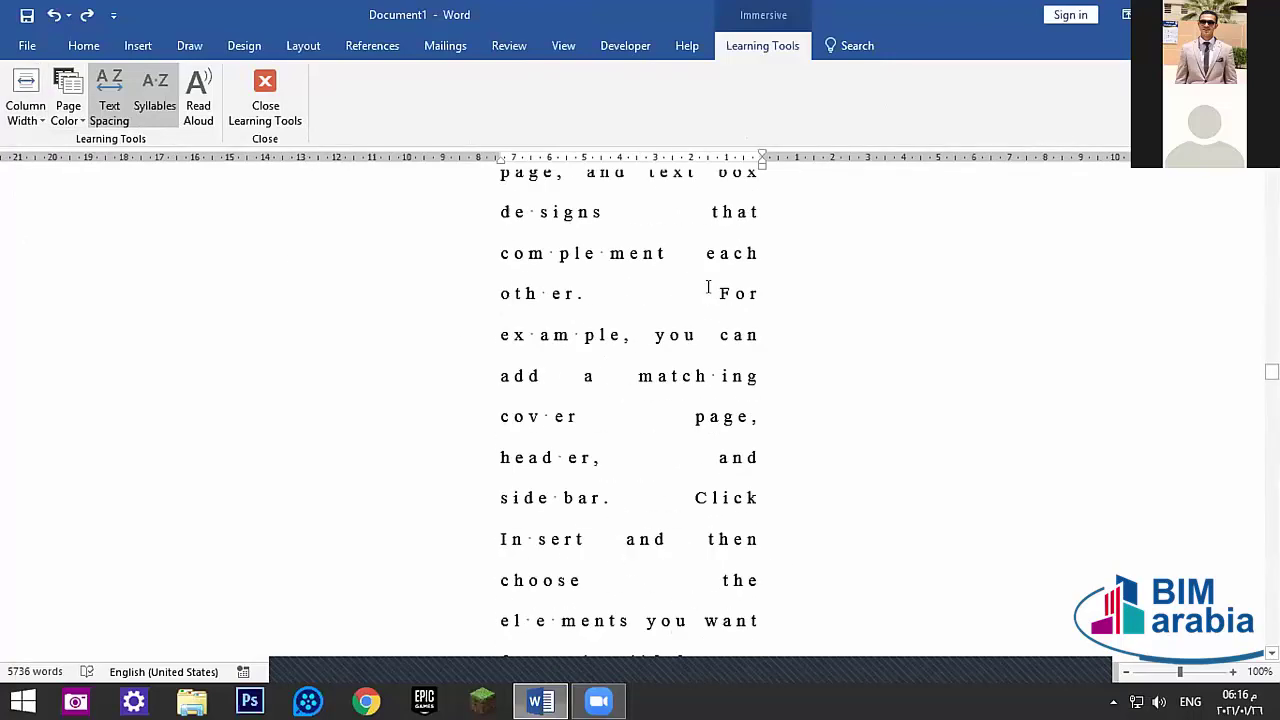
scroll(707, 289, "up", 10)
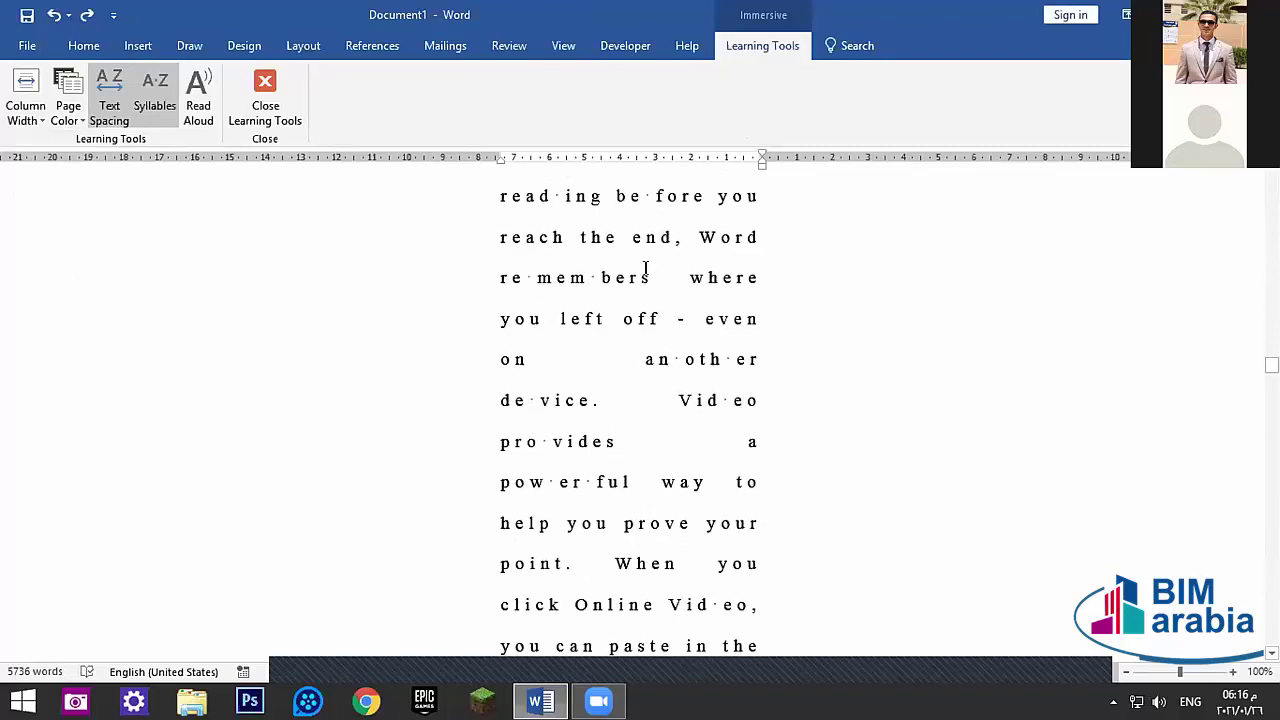
left_click(109, 100)
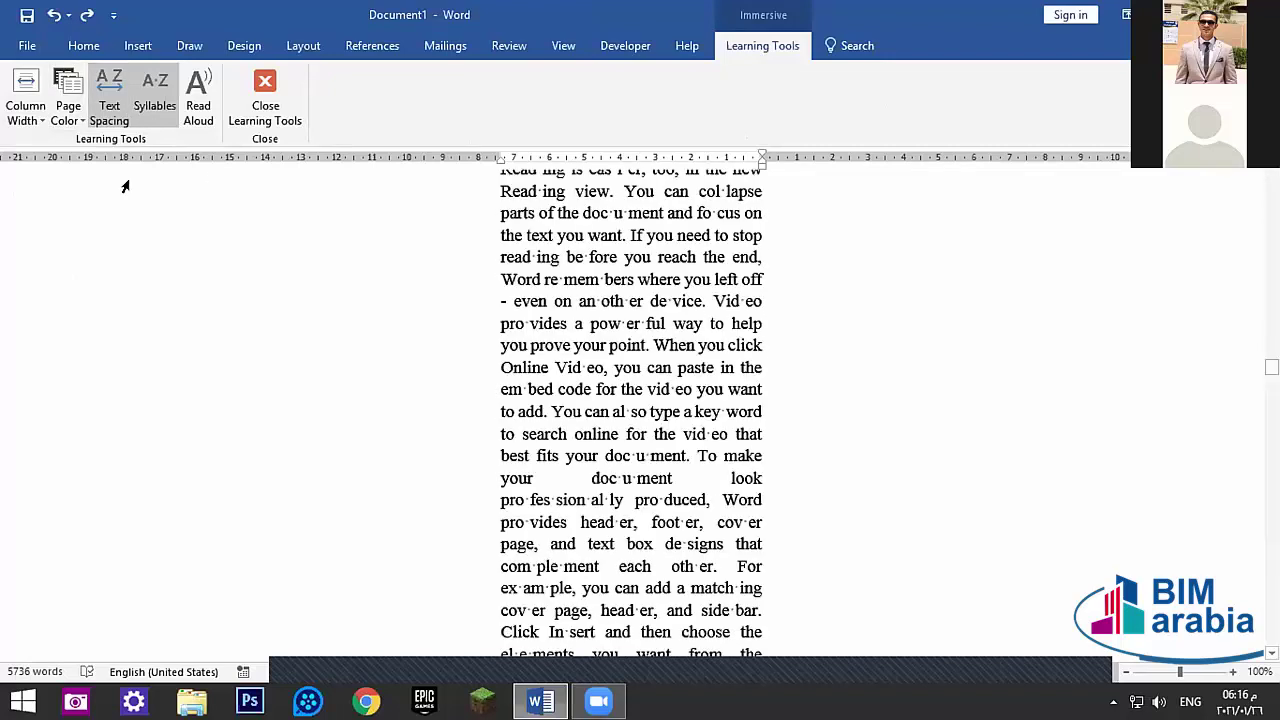
scroll(692, 313, "up", 1)
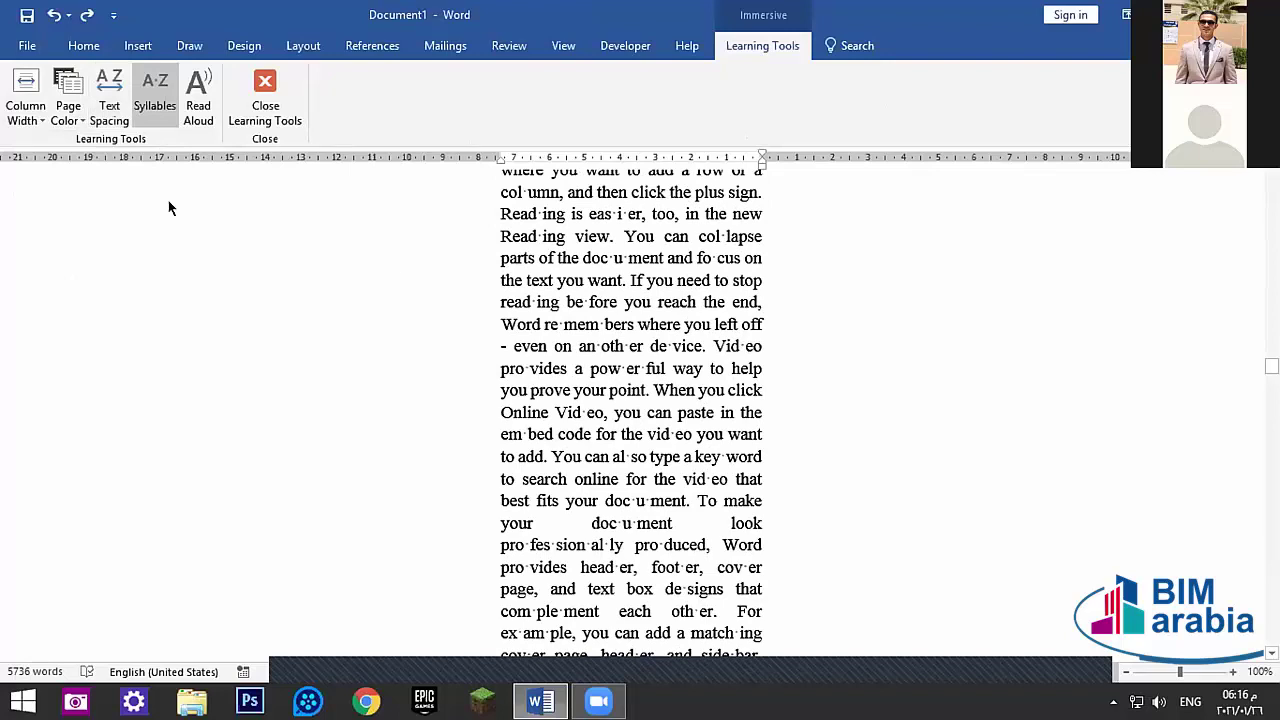
left_click(155, 88)
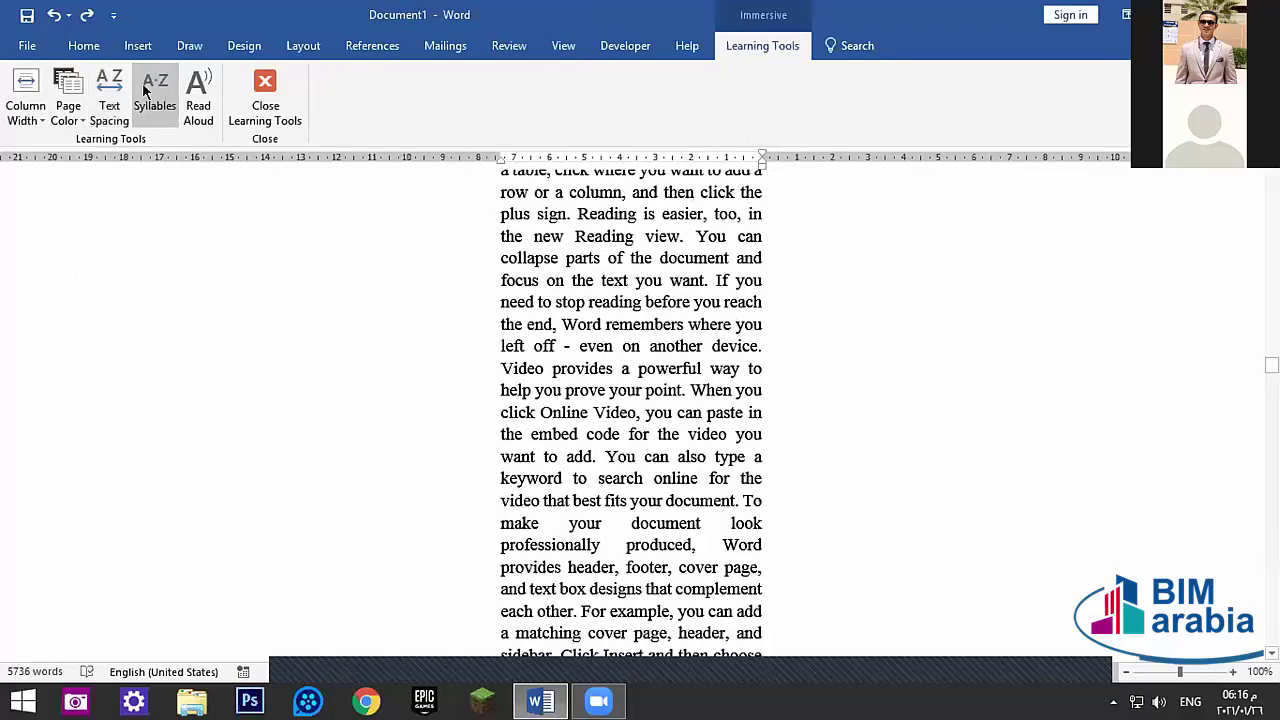
left_click(285, 107)
- Show pages Side to Side, then switch back to Vertical page movement
left_click(552, 50)
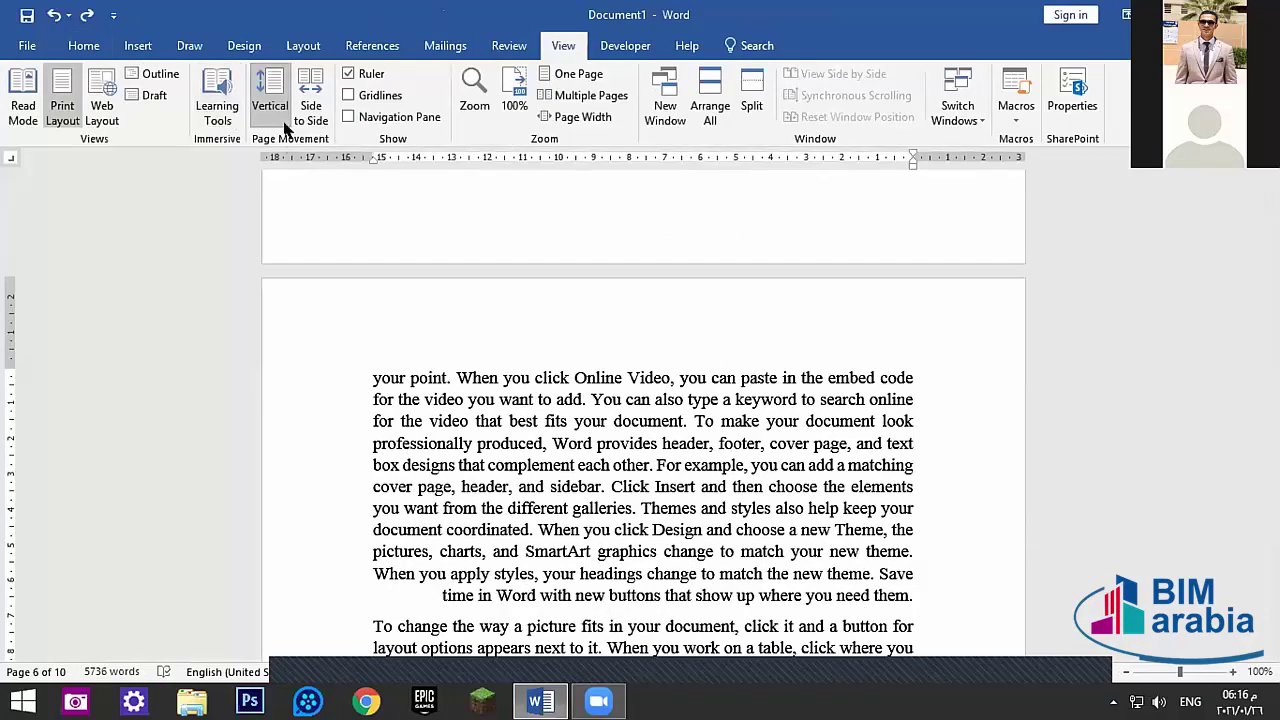
left_click(316, 95)
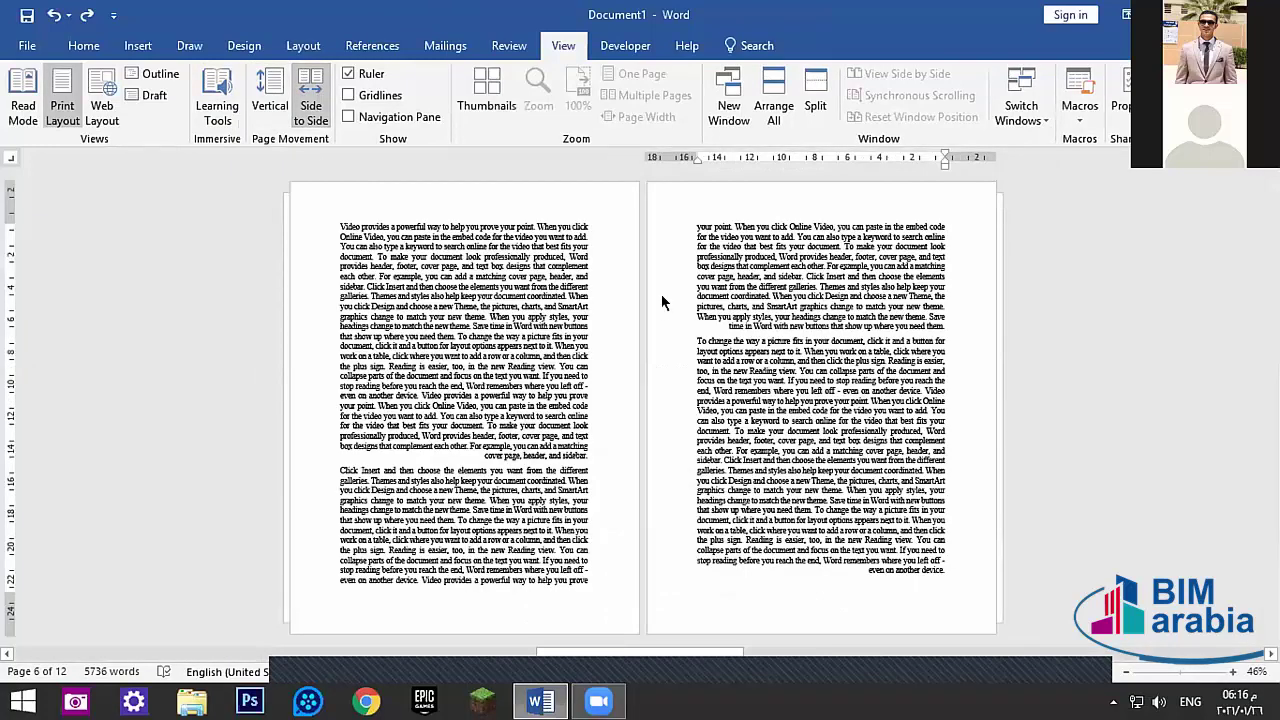
left_click(270, 95)
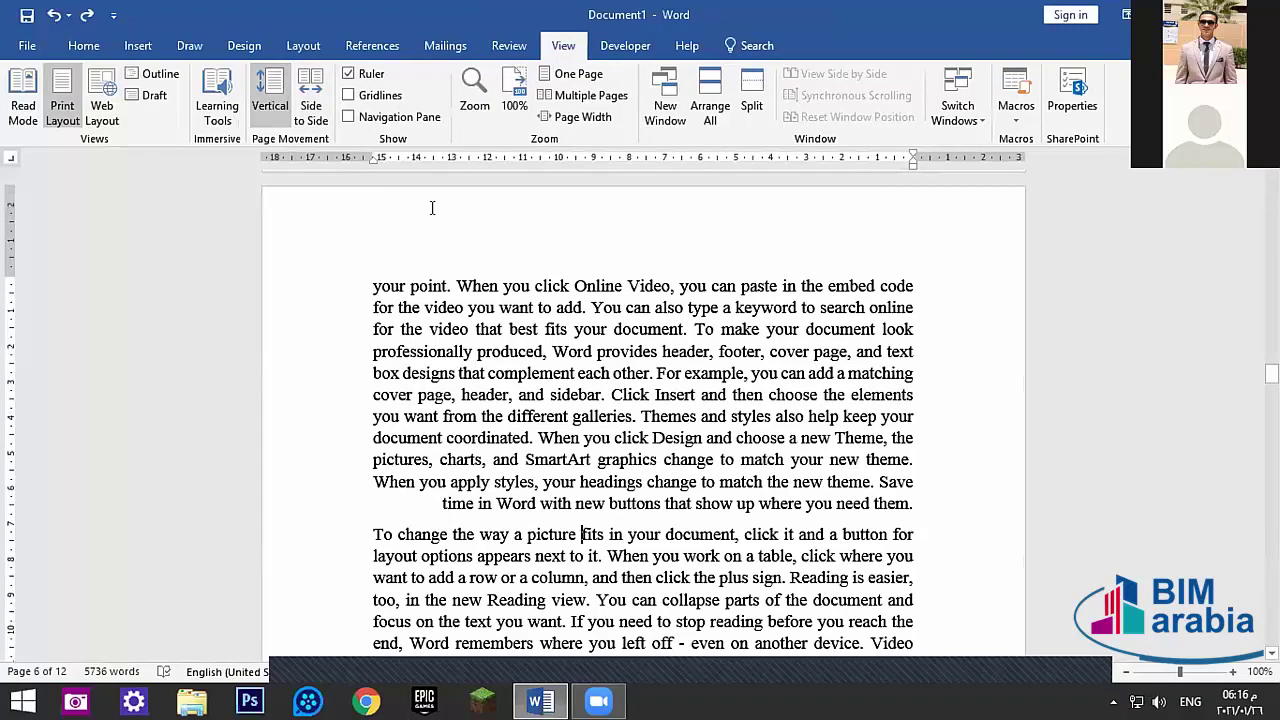
- Hide and reshow the ruler, then turn gridlines on and off again
left_click(360, 74)
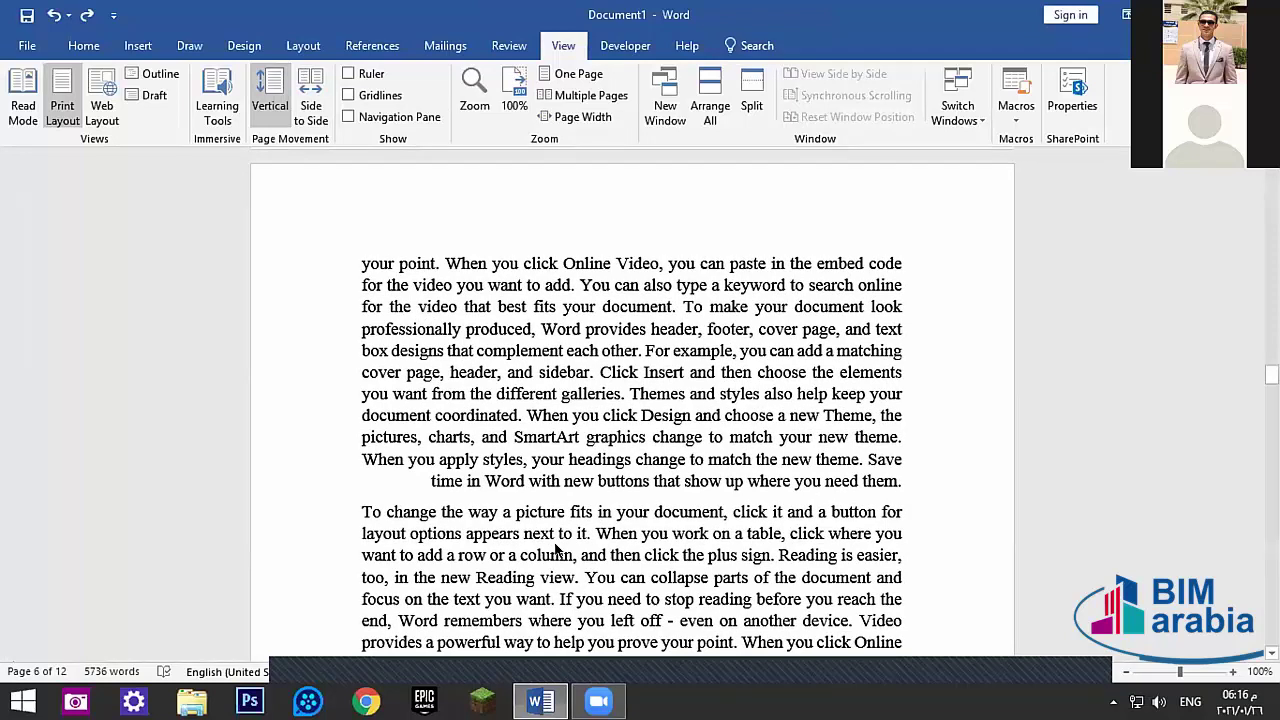
mouse_move(323, 672)
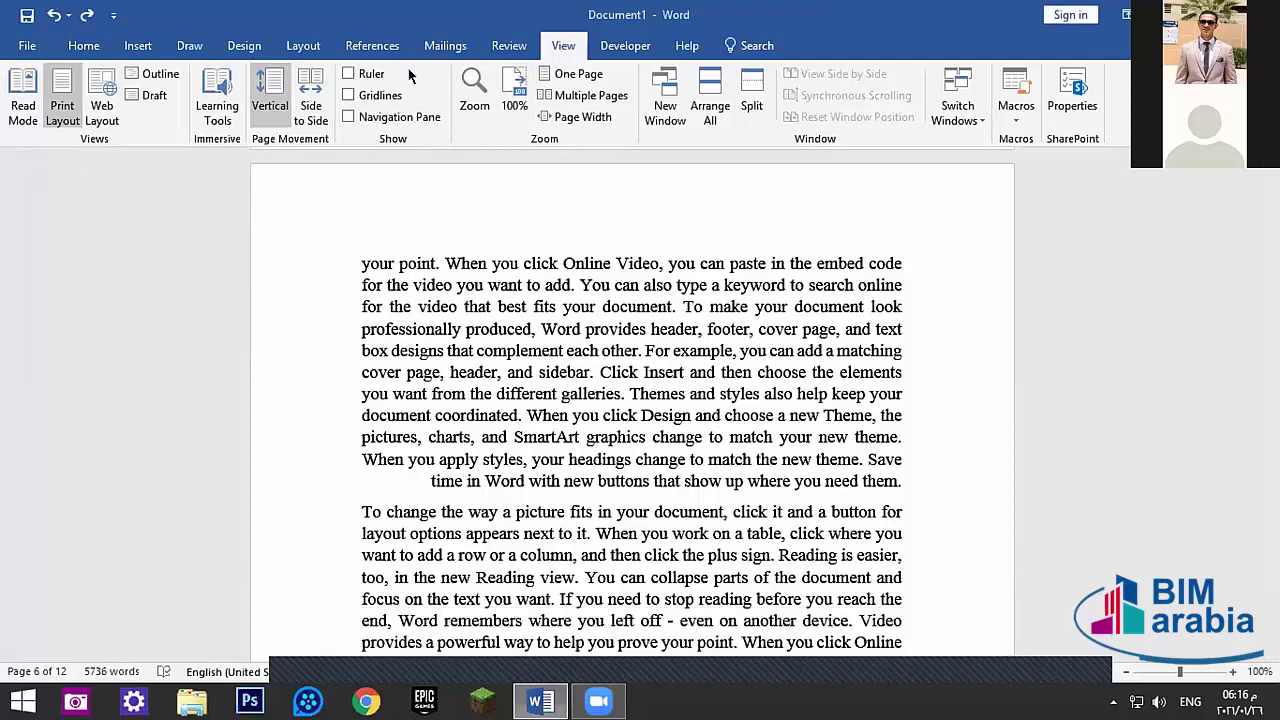
left_click(348, 73)
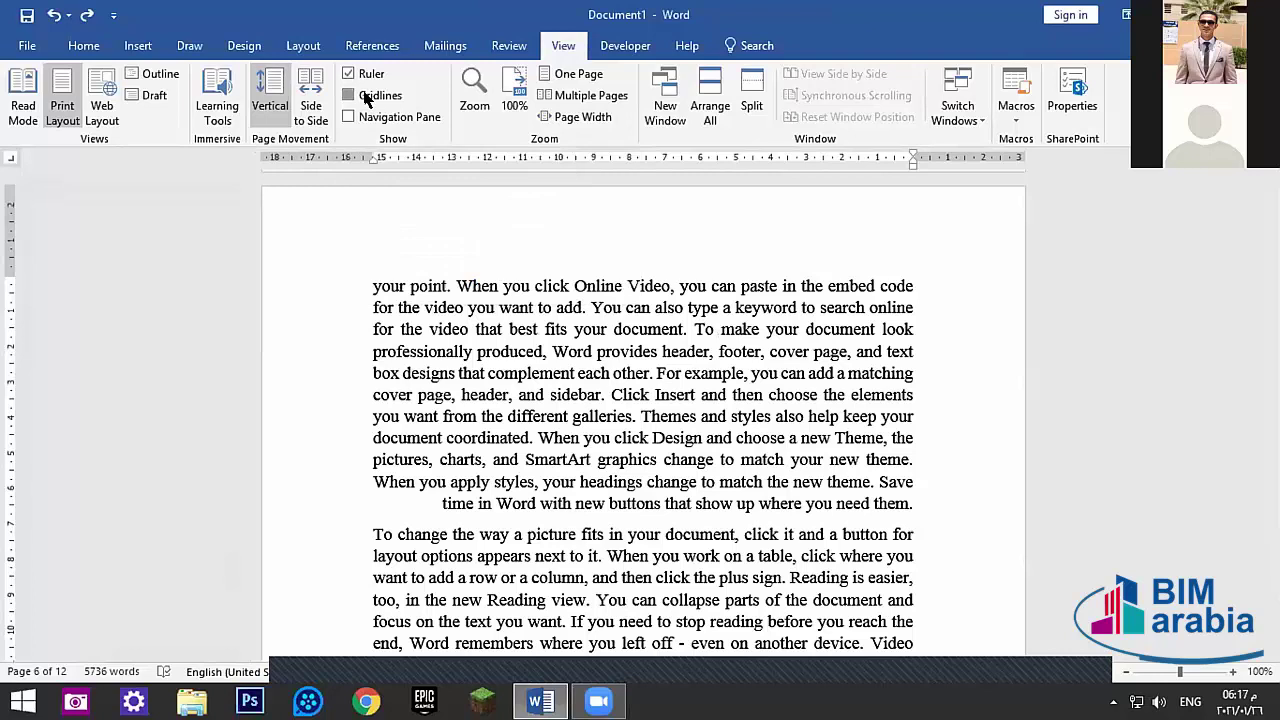
left_click(367, 97)
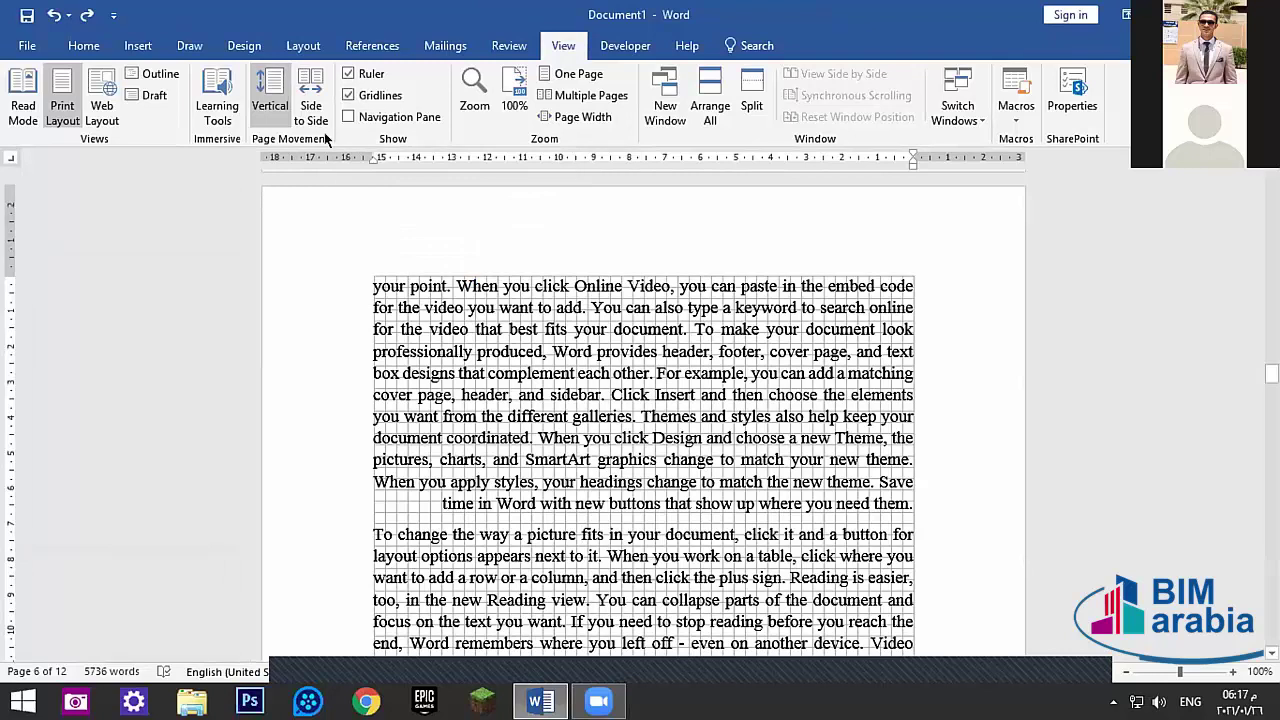
left_click(360, 95)
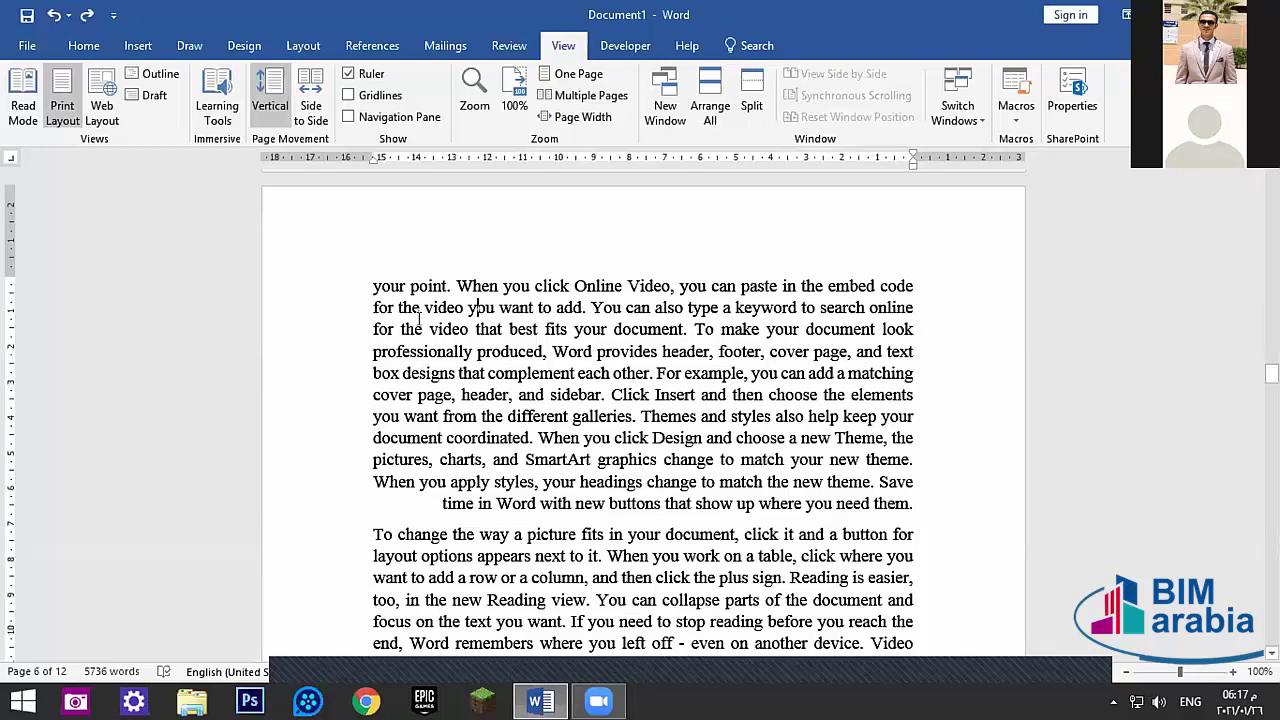
- Turn on gridlines over the page, then hide them again
scroll(480, 297, "up", 15)
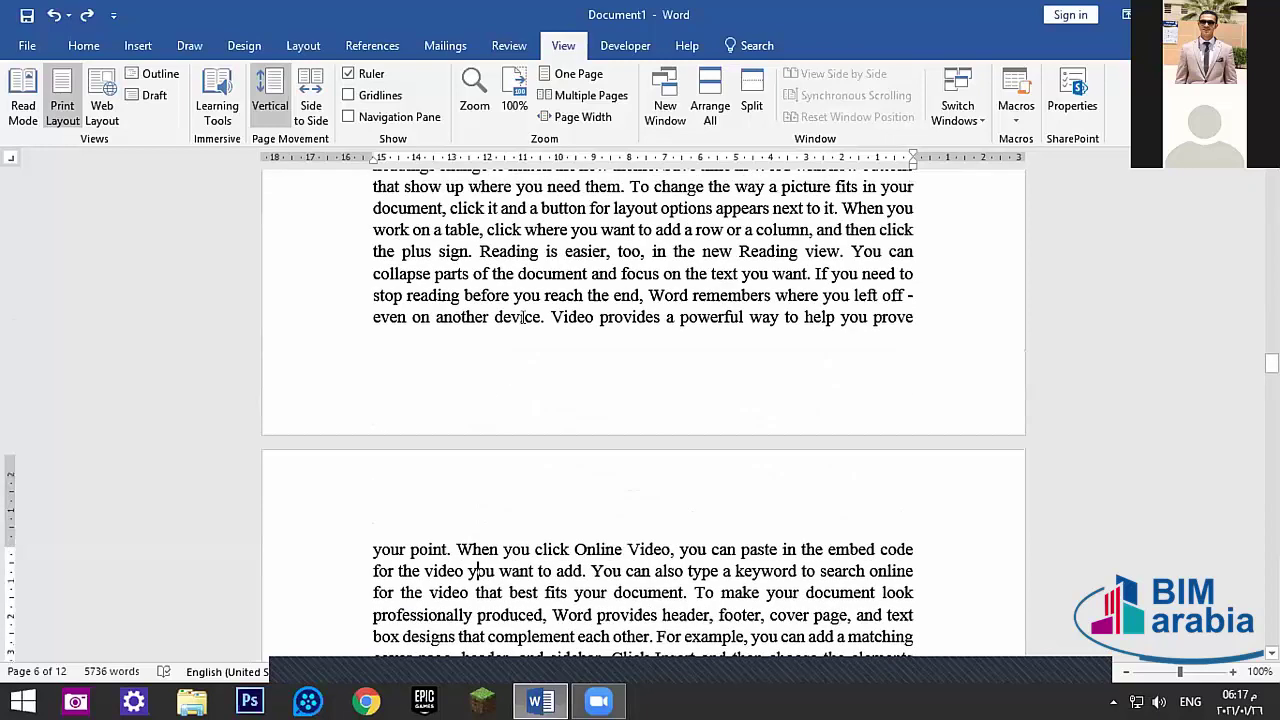
scroll(541, 316, "up", 3)
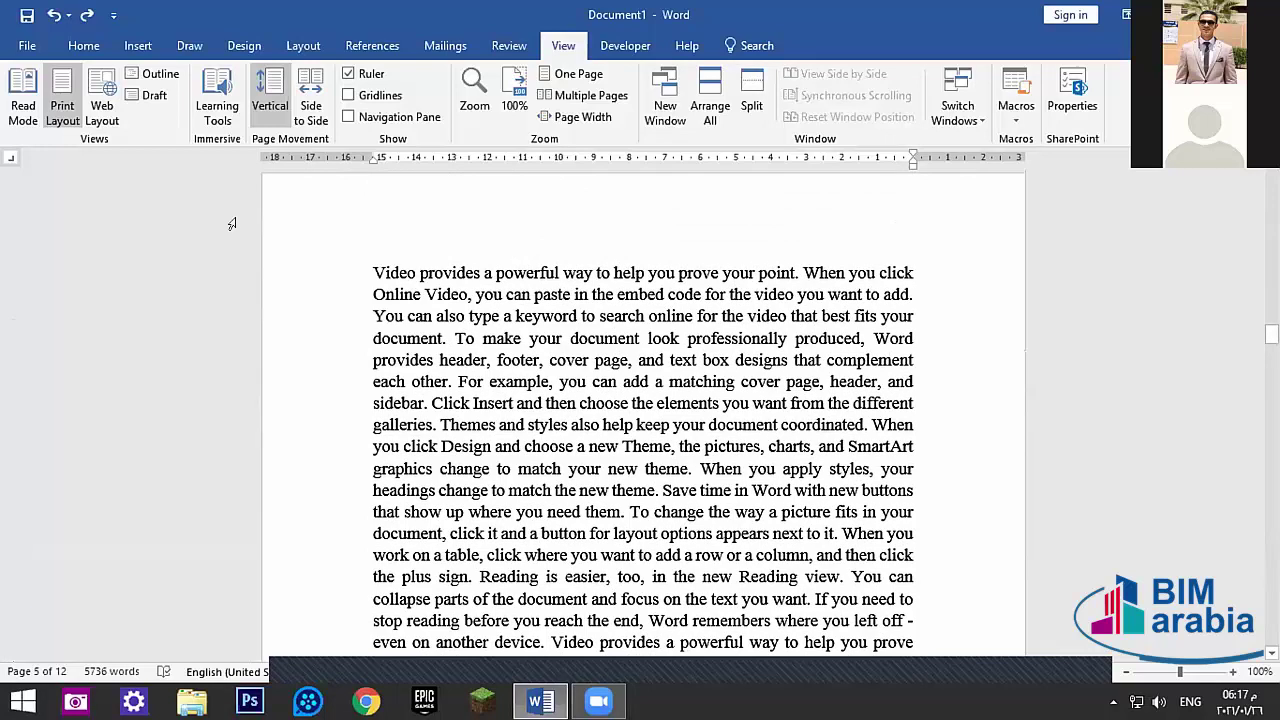
left_click(352, 96)
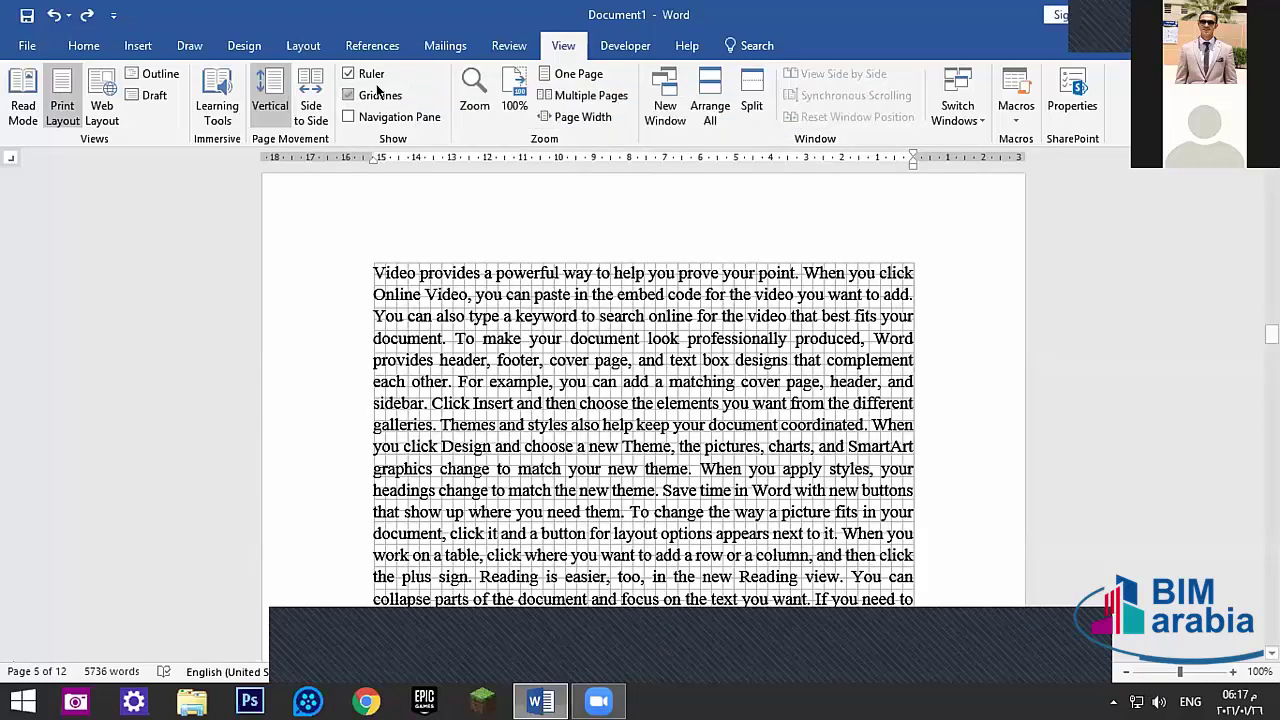
scroll(646, 340, "down", 10)
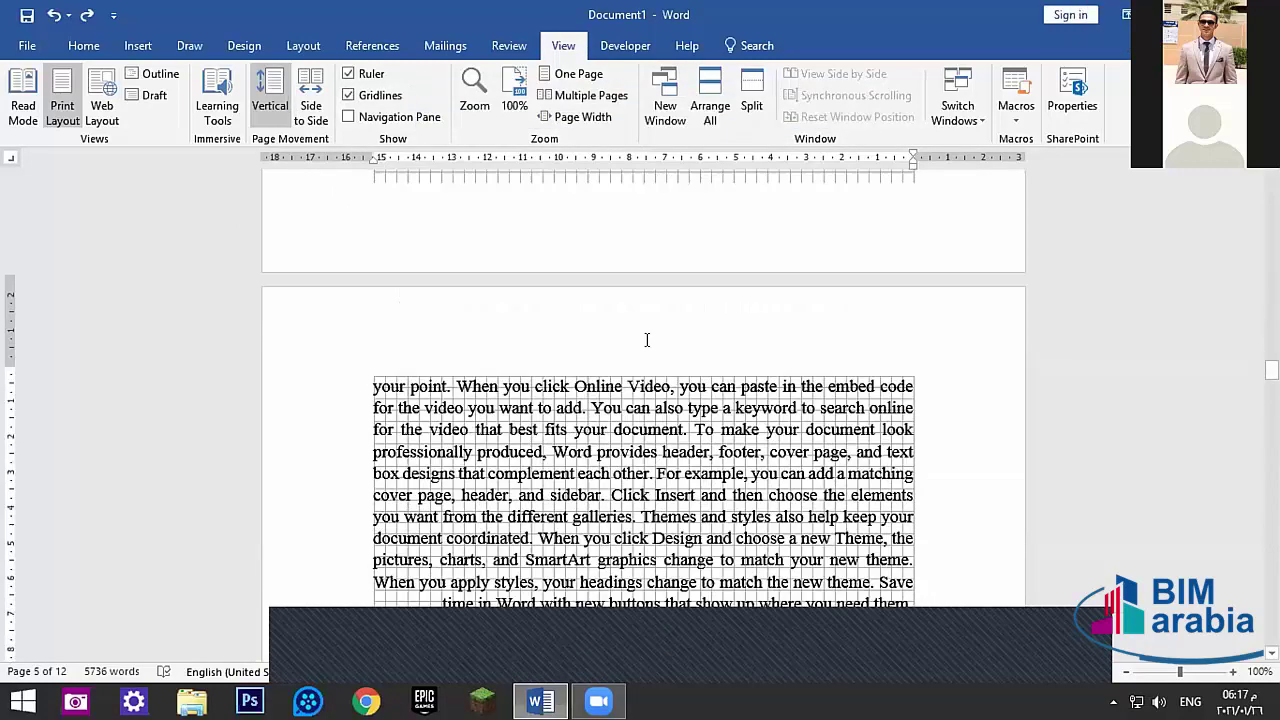
scroll(646, 340, "up", 2)
left_click(366, 95)
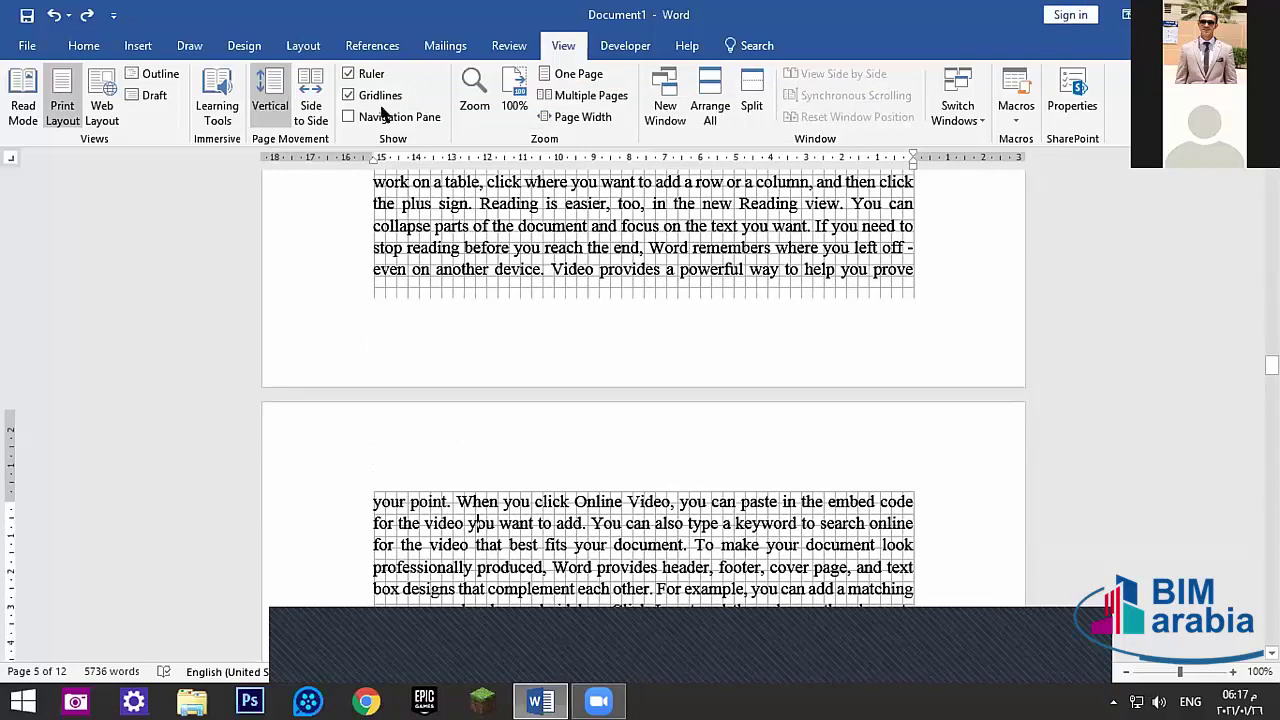
- Open the Navigation pane, view its Pages, Results and Headings lists, then close it
left_click(379, 118)
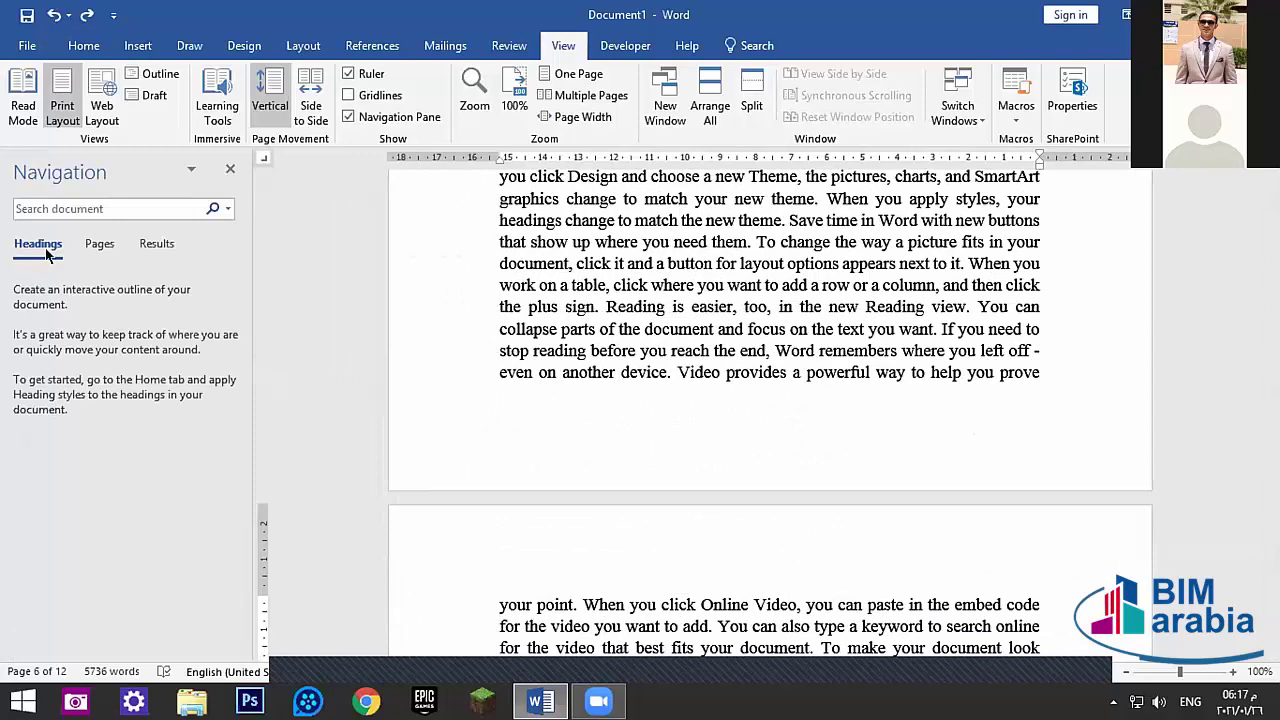
left_click(97, 243)
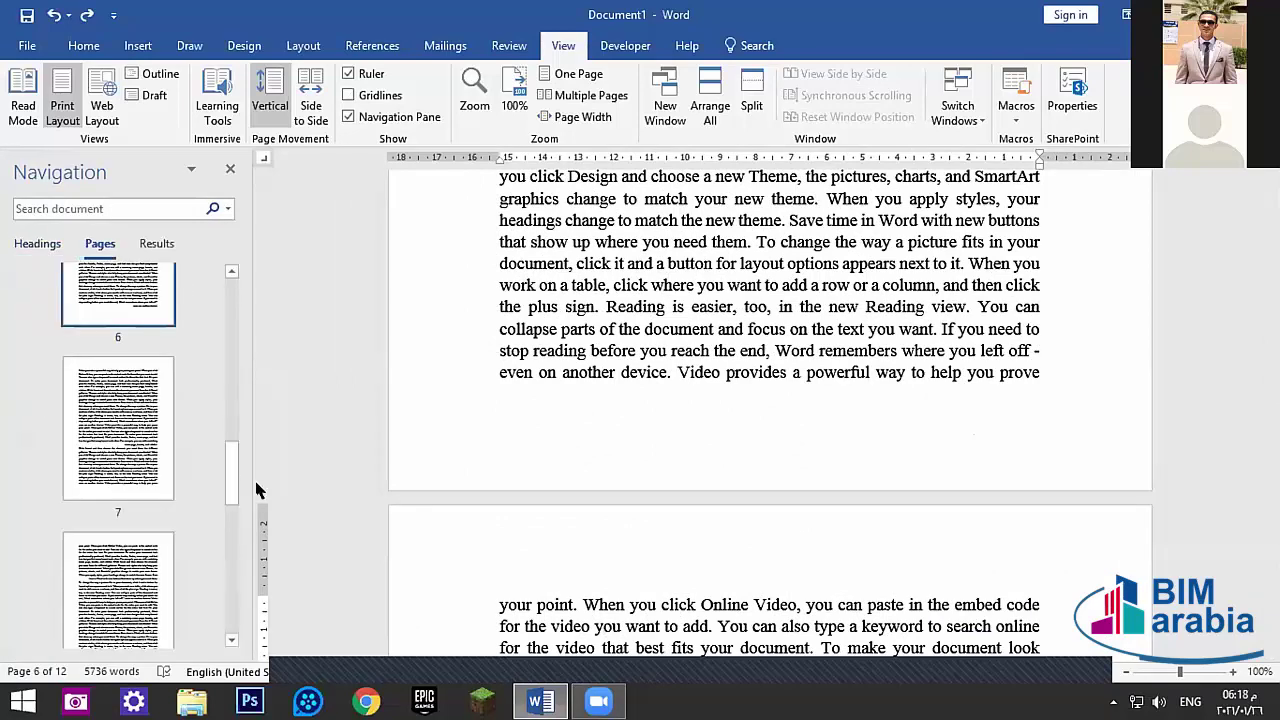
left_click_drag(231, 475, 226, 243)
left_click(155, 243)
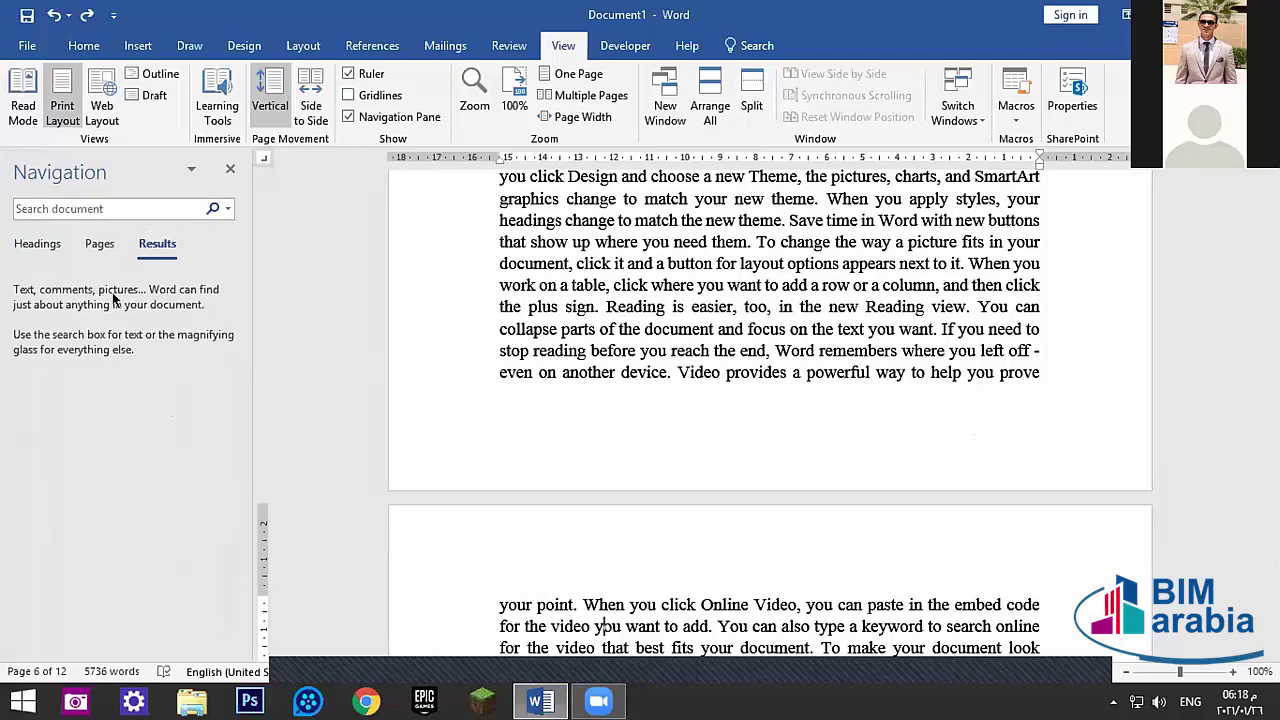
left_click(38, 244)
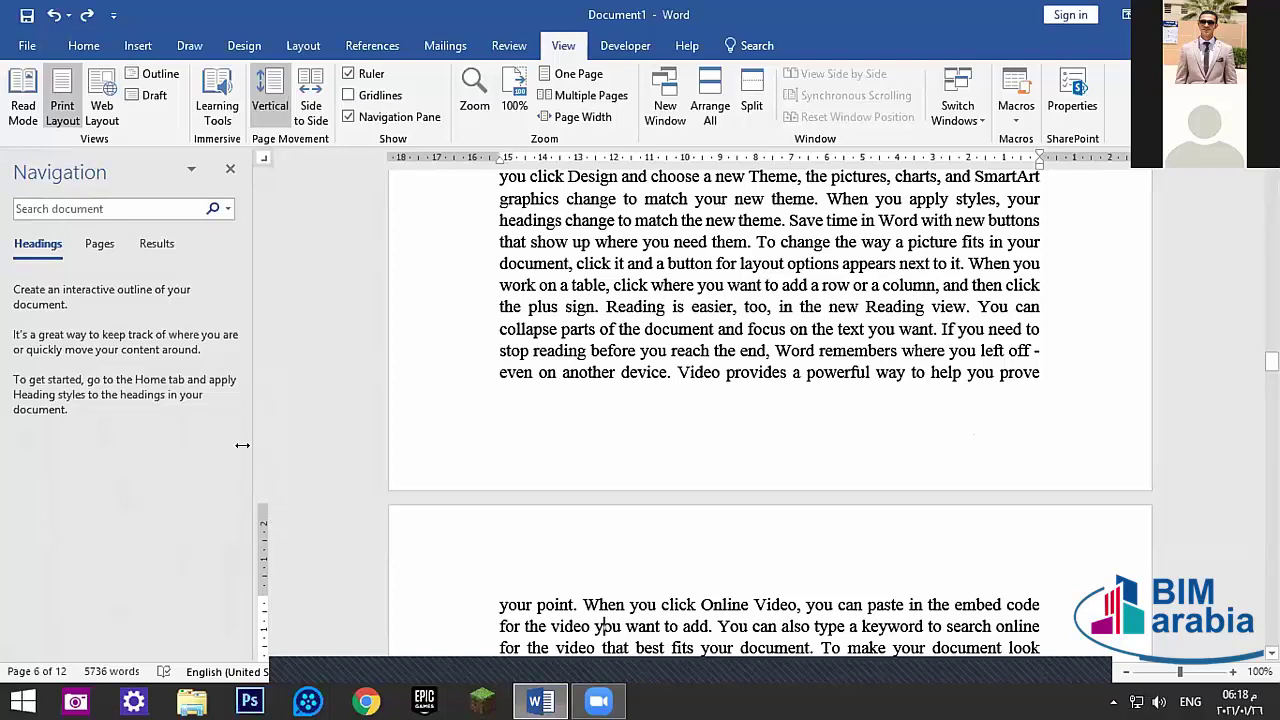
left_click(230, 168)
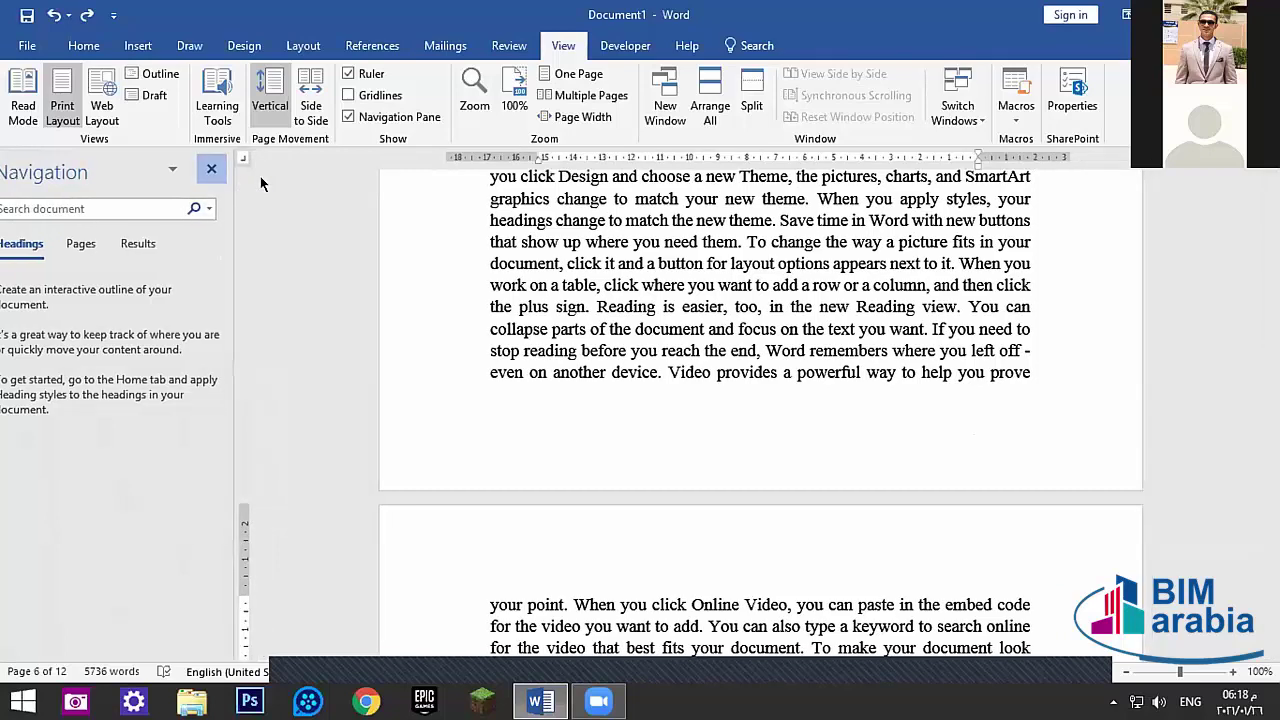
- Zoom the document to 75%, then to 200%, using the Zoom dialog
left_click(471, 107)
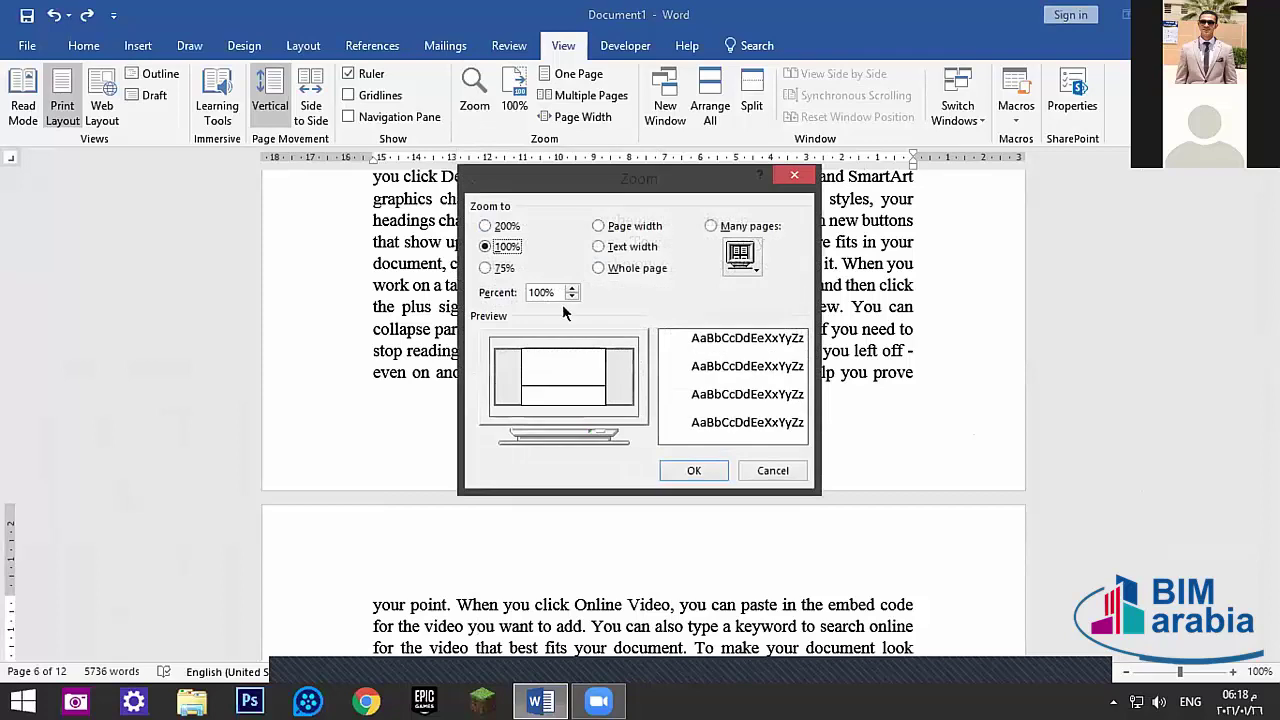
left_click(500, 267)
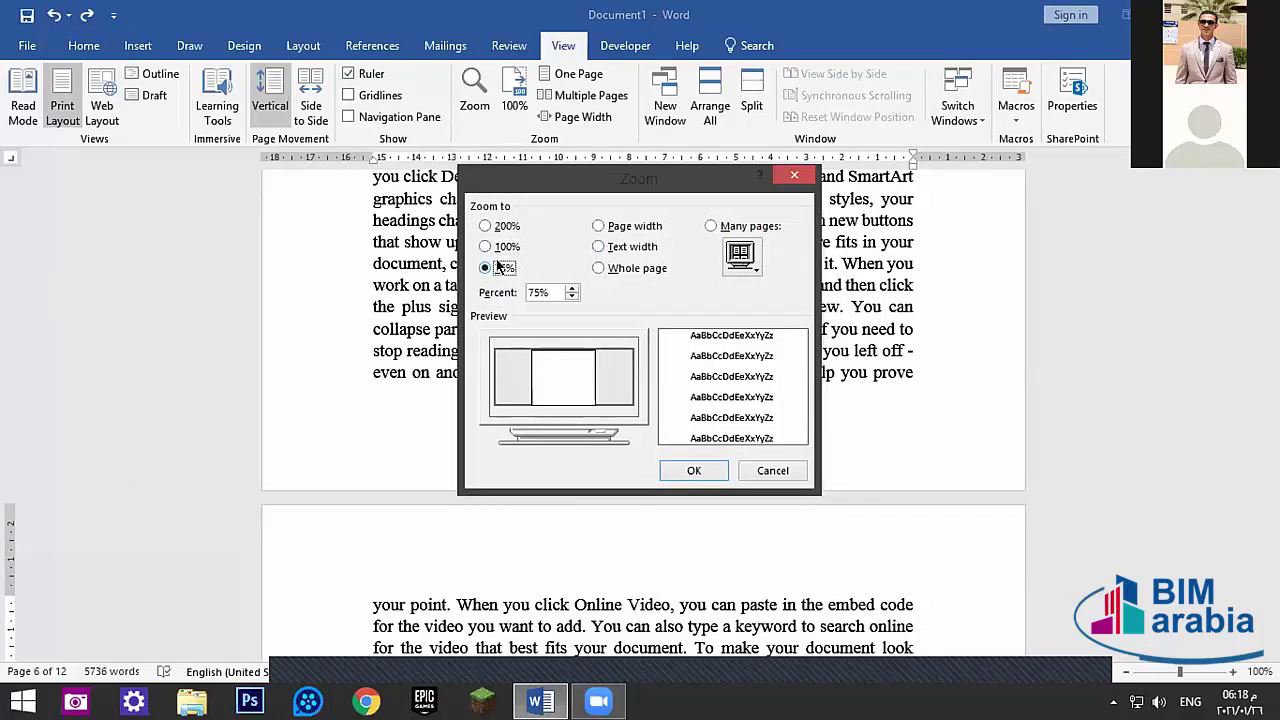
left_click(693, 470)
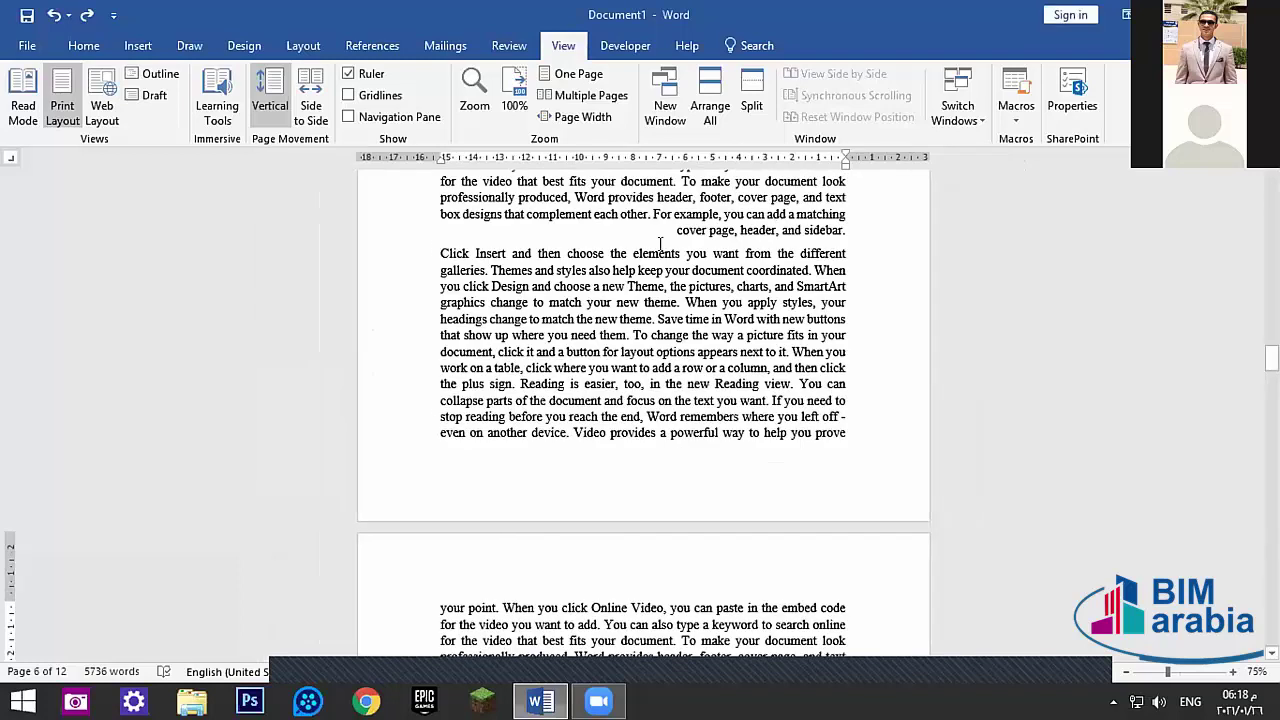
left_click(474, 95)
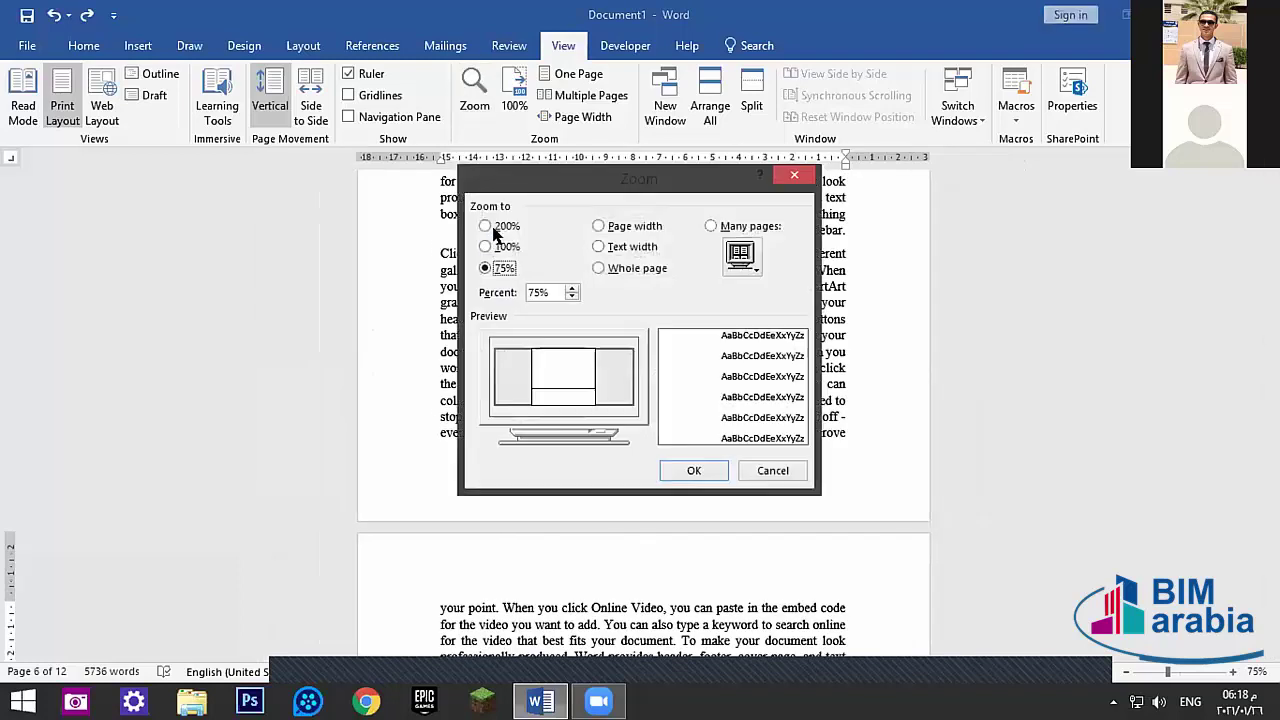
left_click(486, 226)
left_click(688, 469)
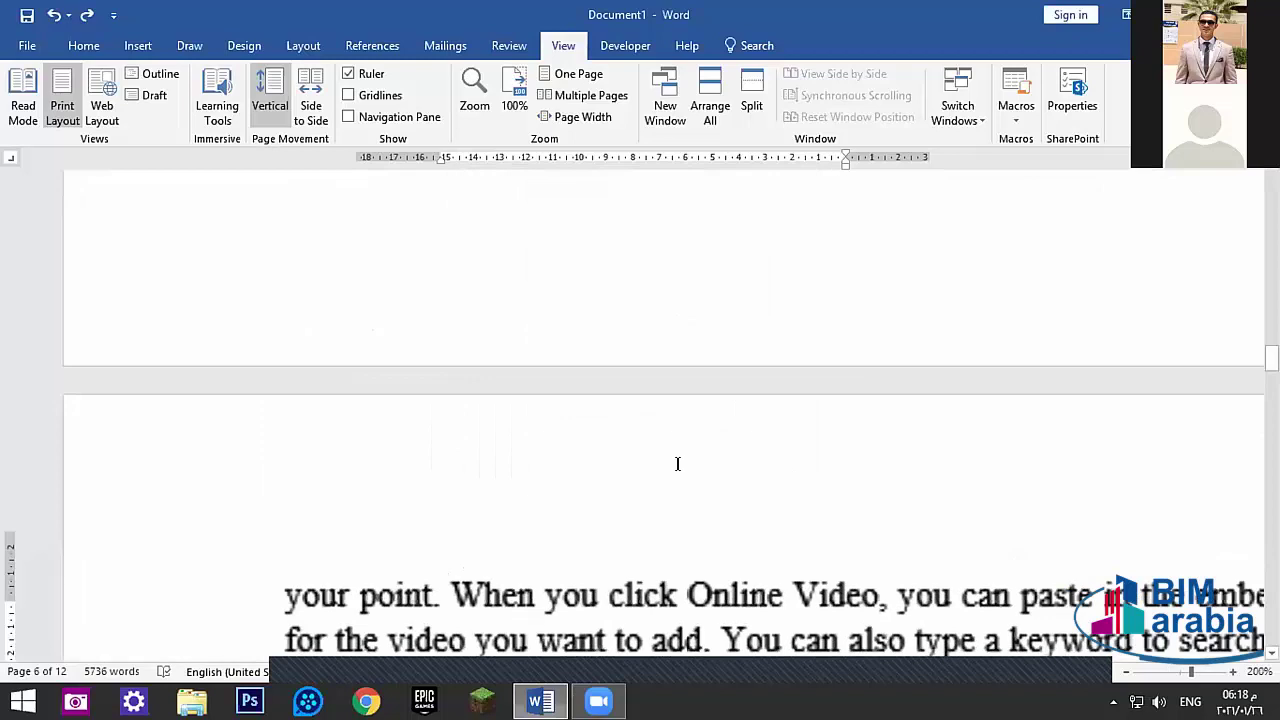
- Set a custom zoom of 107% in the Zoom dialog
left_click(474, 95)
left_click(485, 246)
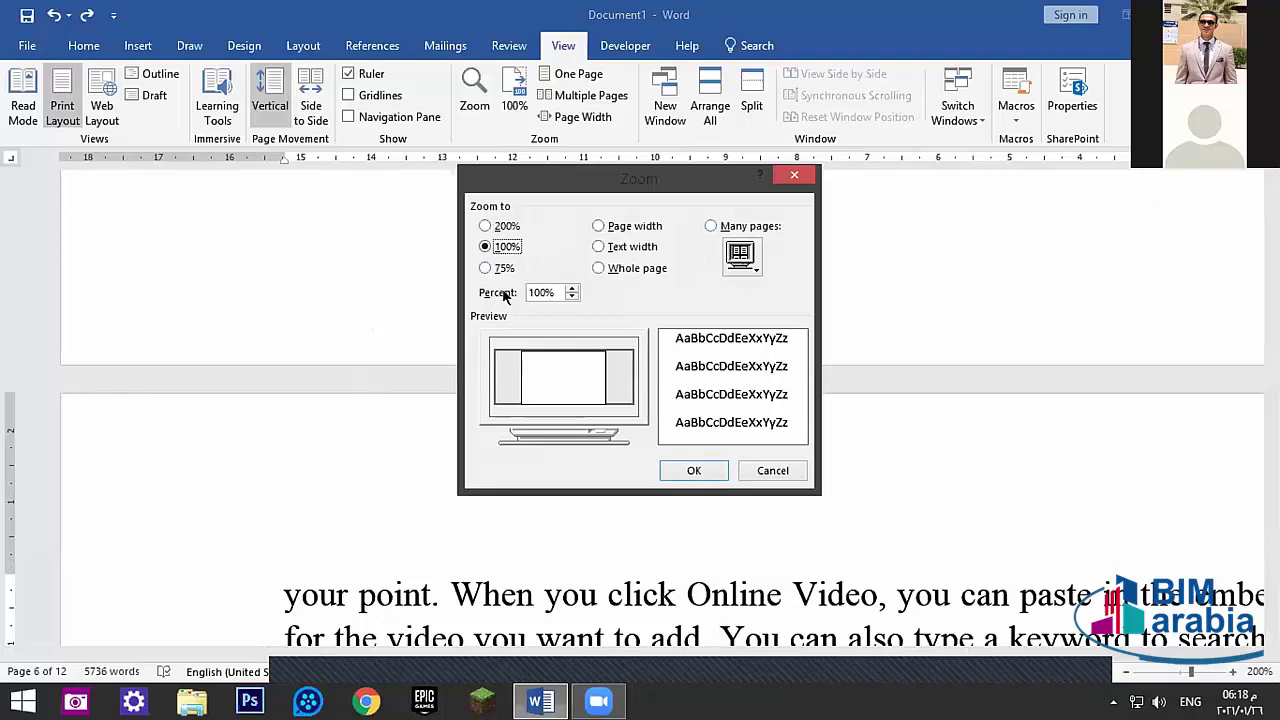
left_click(572, 288)
left_click(572, 288)
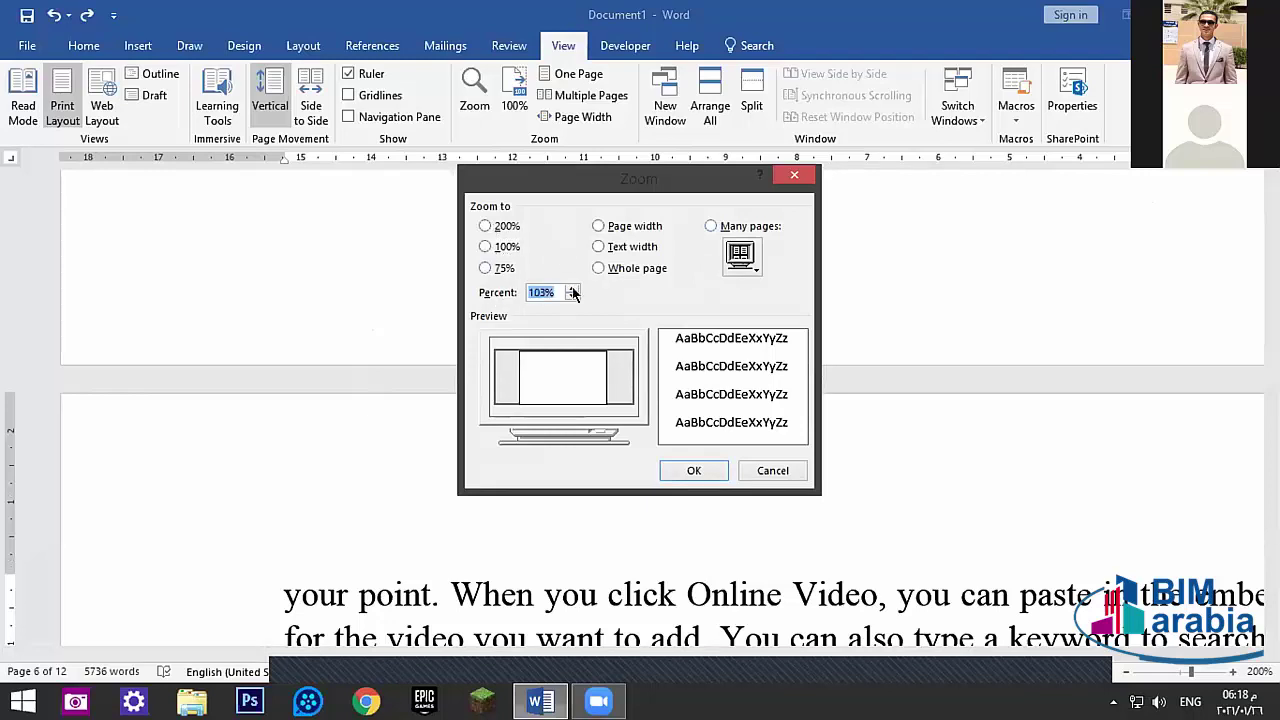
left_click(572, 288)
left_click(690, 470)
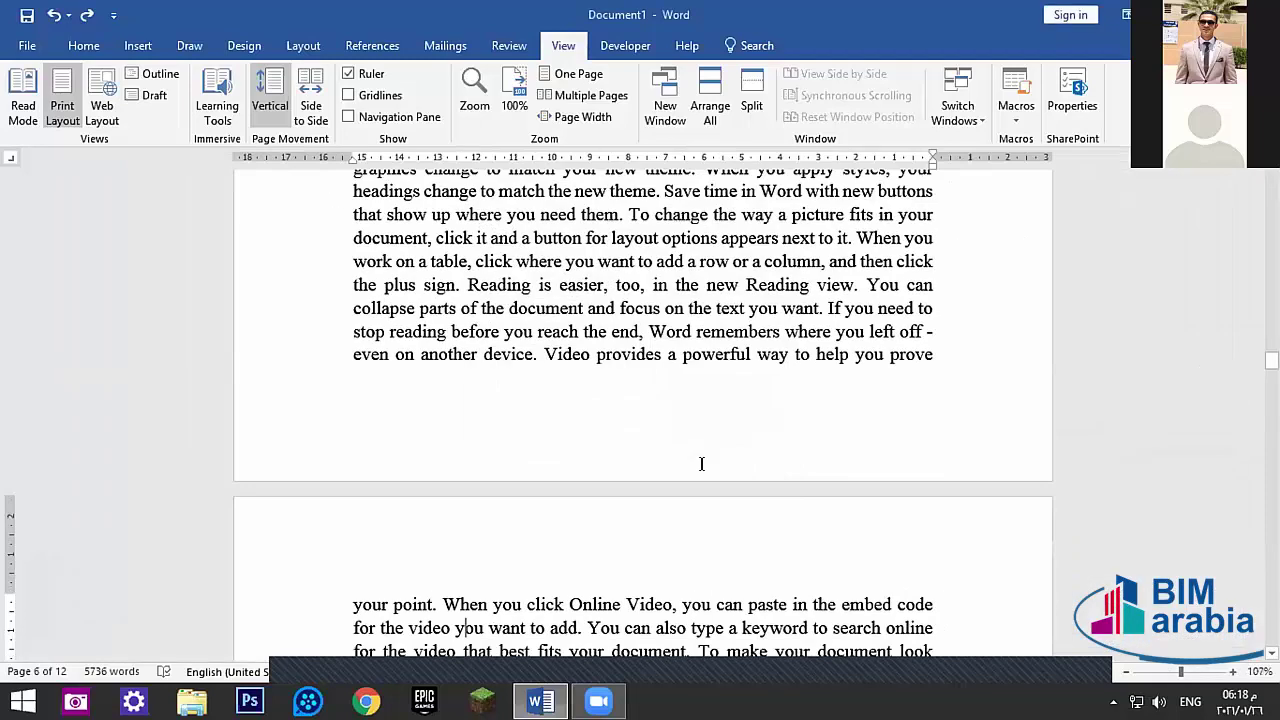
- Return to 100% zoom, then try the One Page, Multiple Pages and Page Width views
left_click(474, 104)
left_click(490, 247)
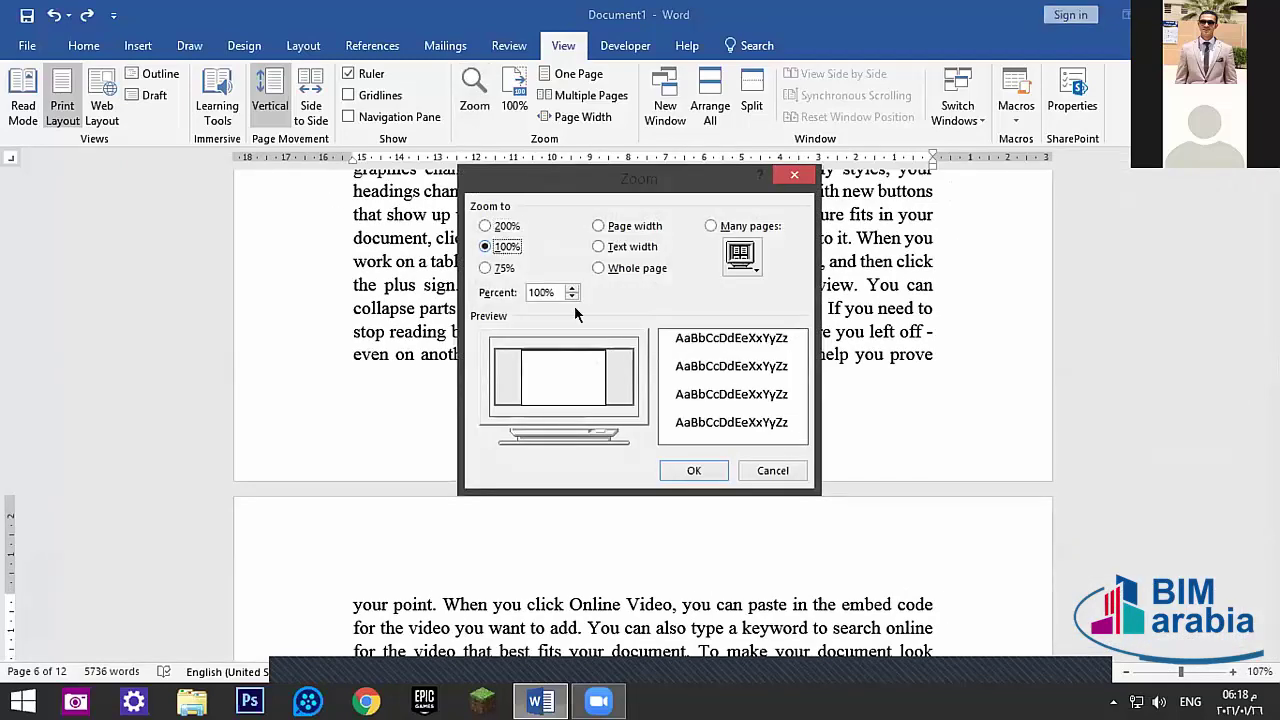
left_click(680, 467)
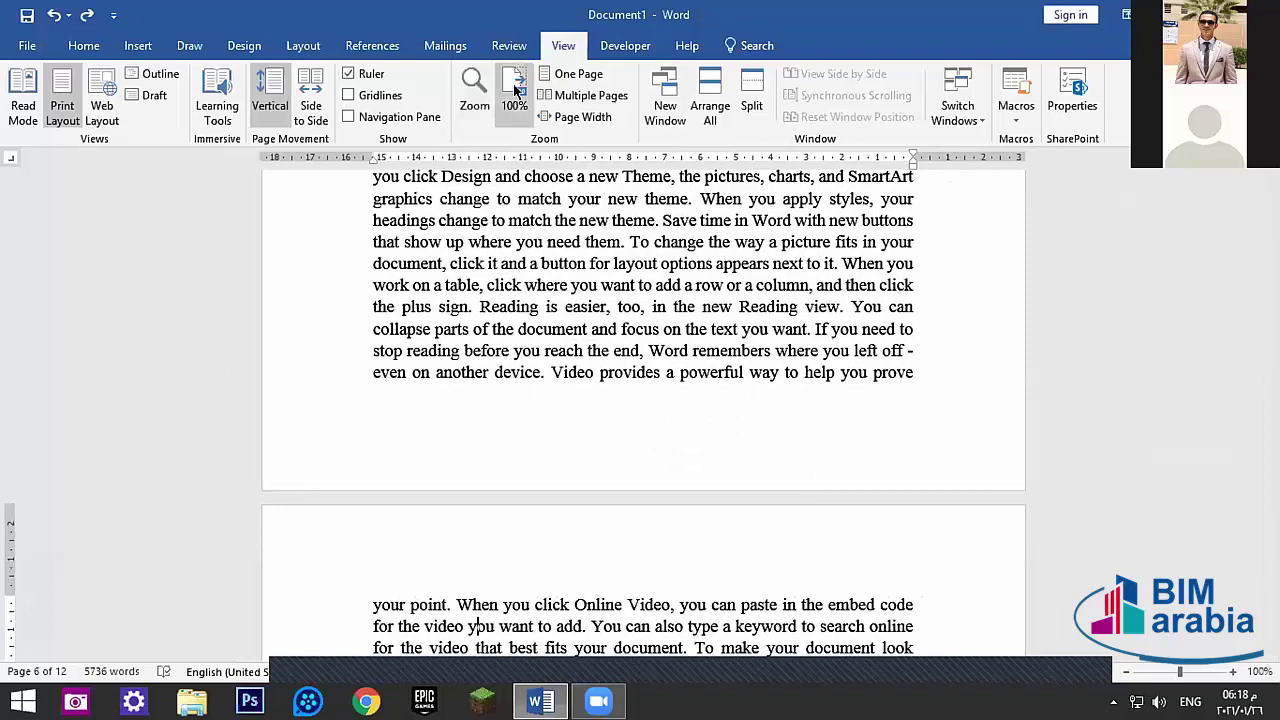
left_click(578, 72)
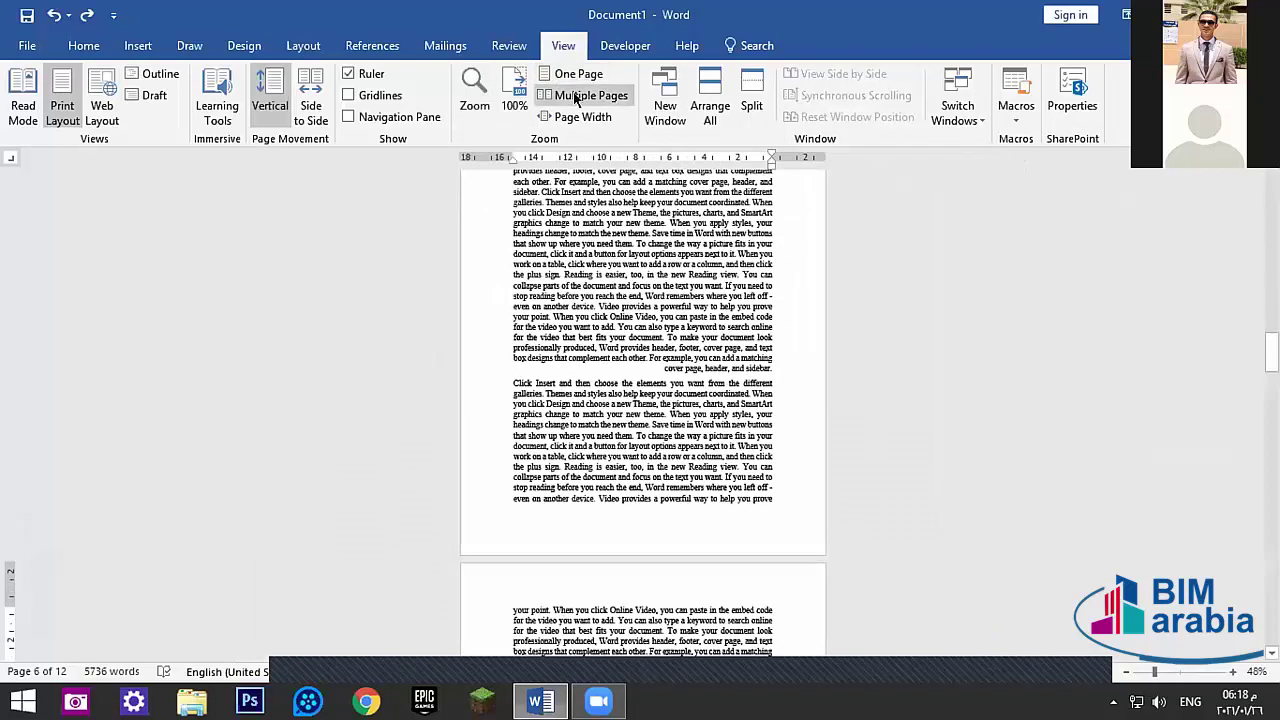
left_click(578, 96)
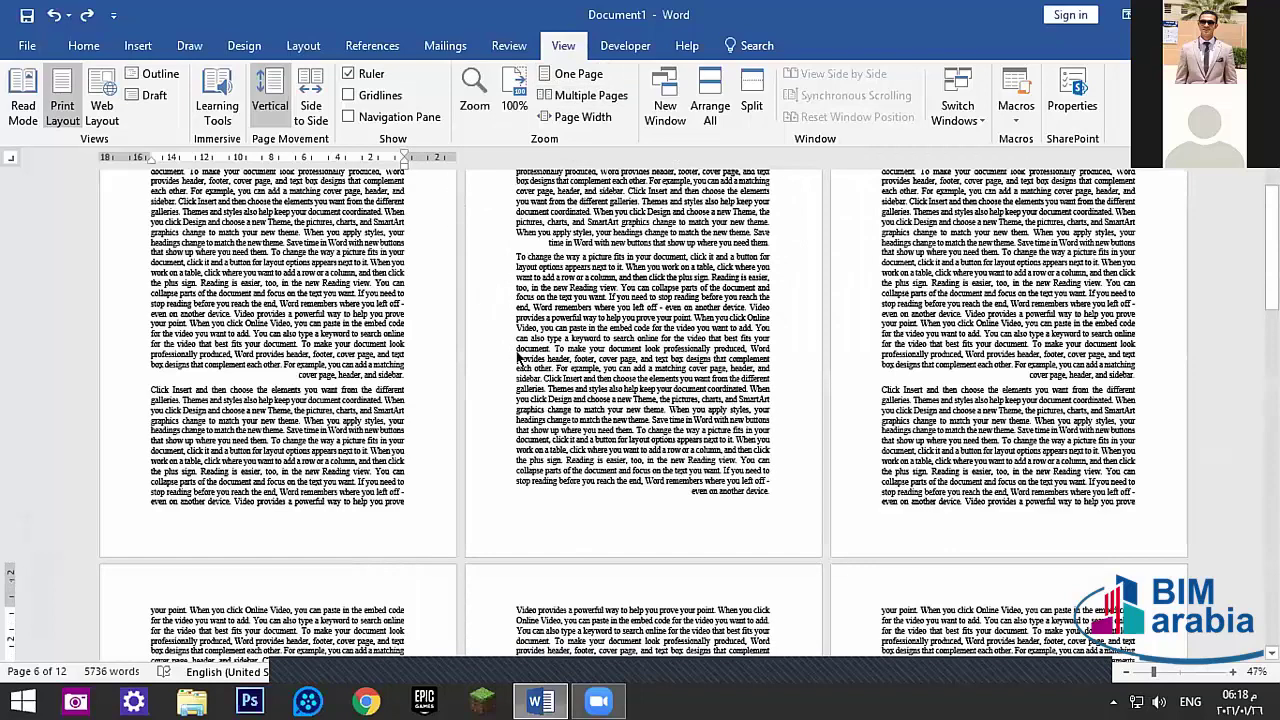
left_click(578, 117)
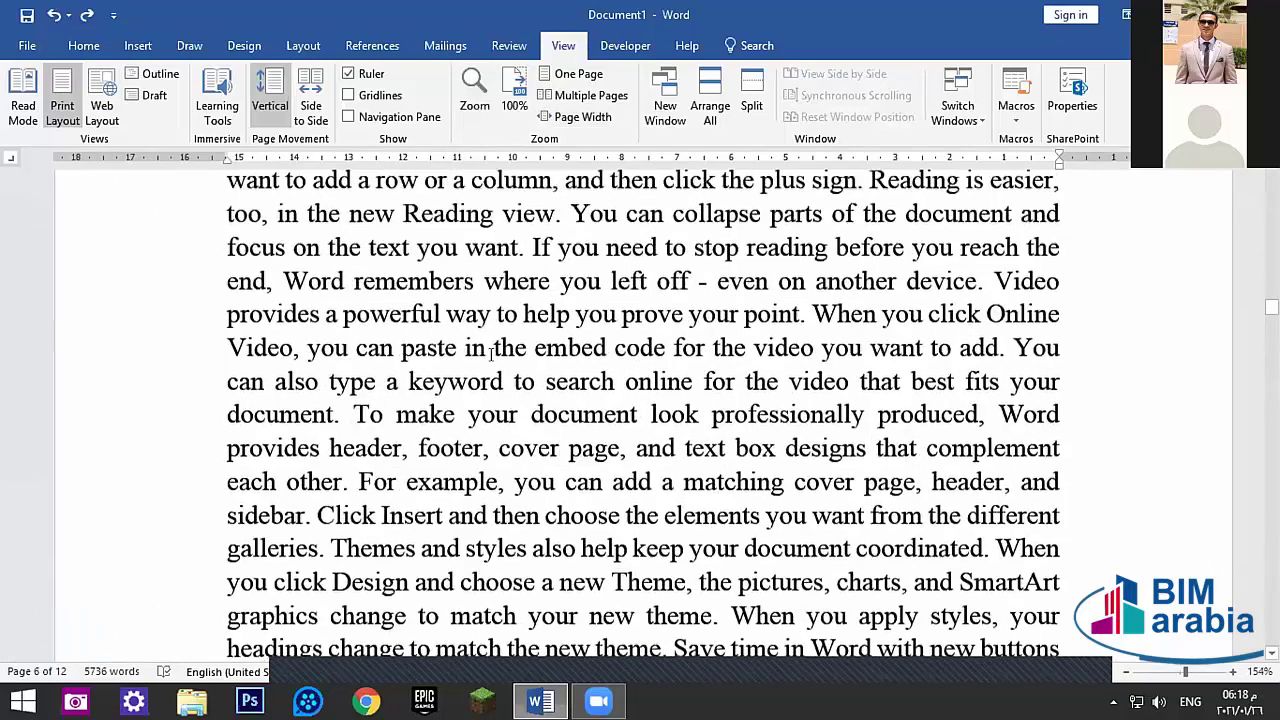
left_click(572, 74)
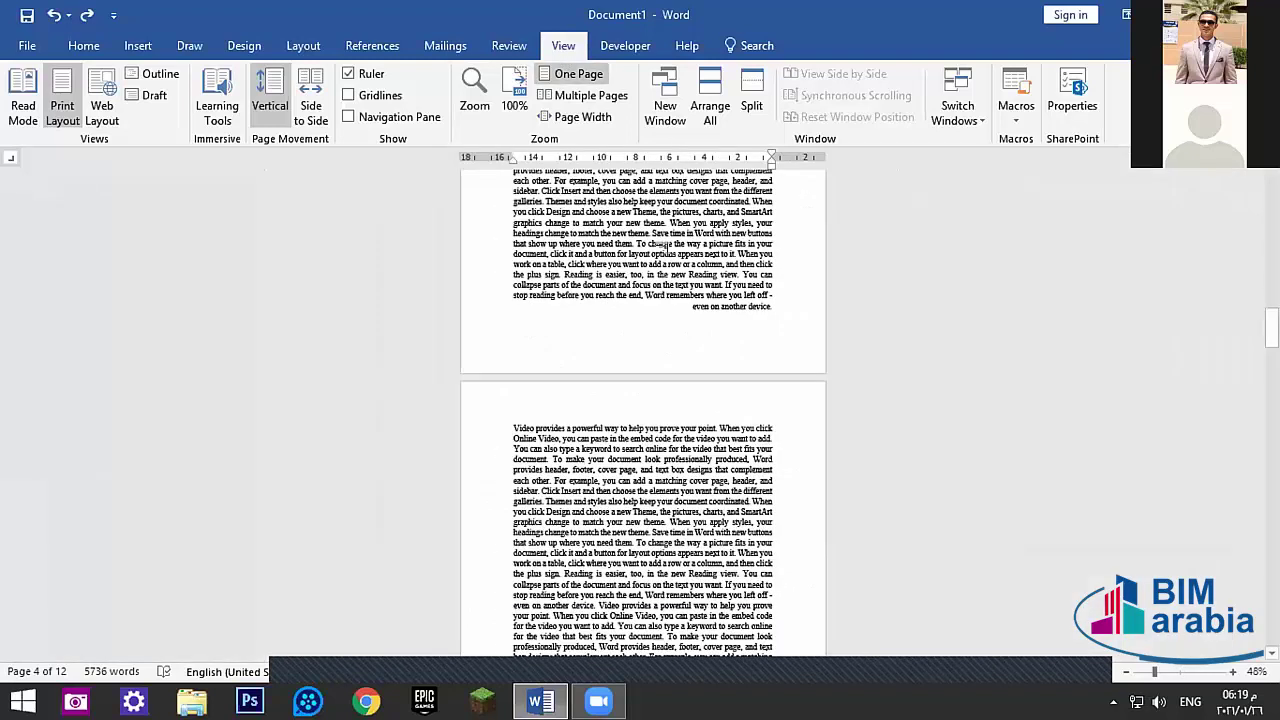
- Restore 100% zoom and briefly view the document's File info page
left_click(472, 90)
left_click(487, 247)
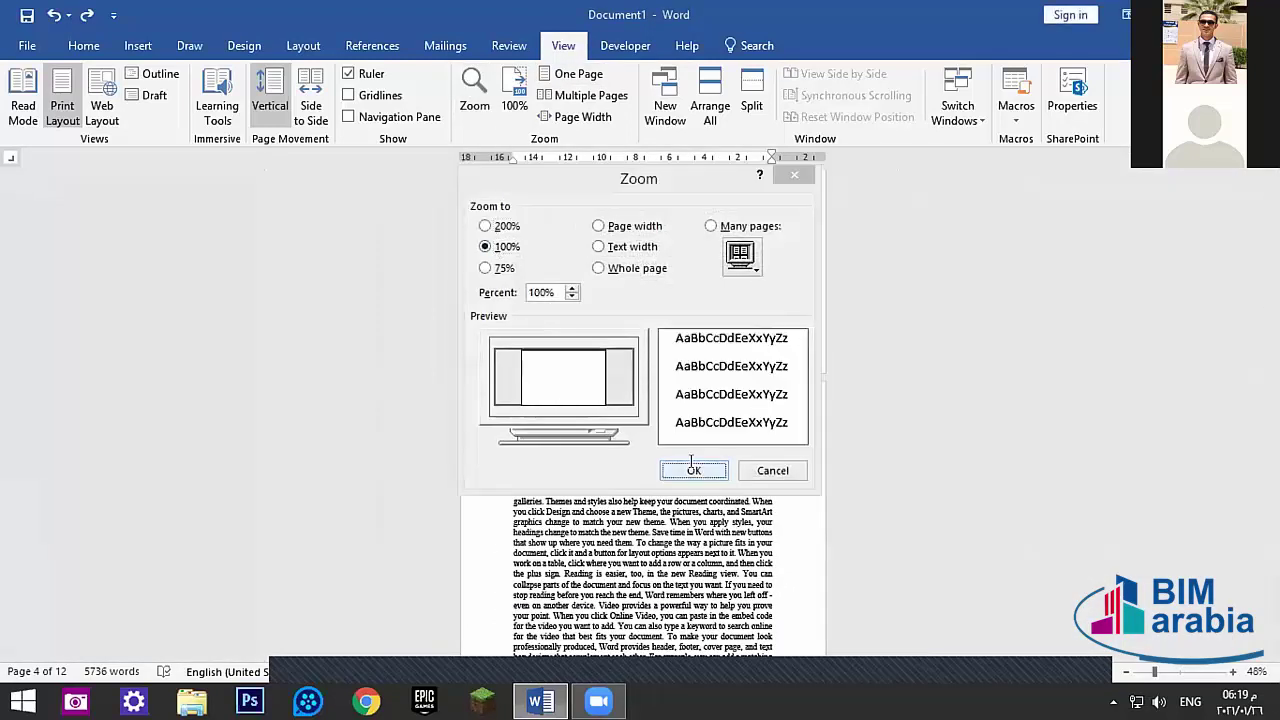
left_click(692, 468)
scroll(700, 268, "up", 2)
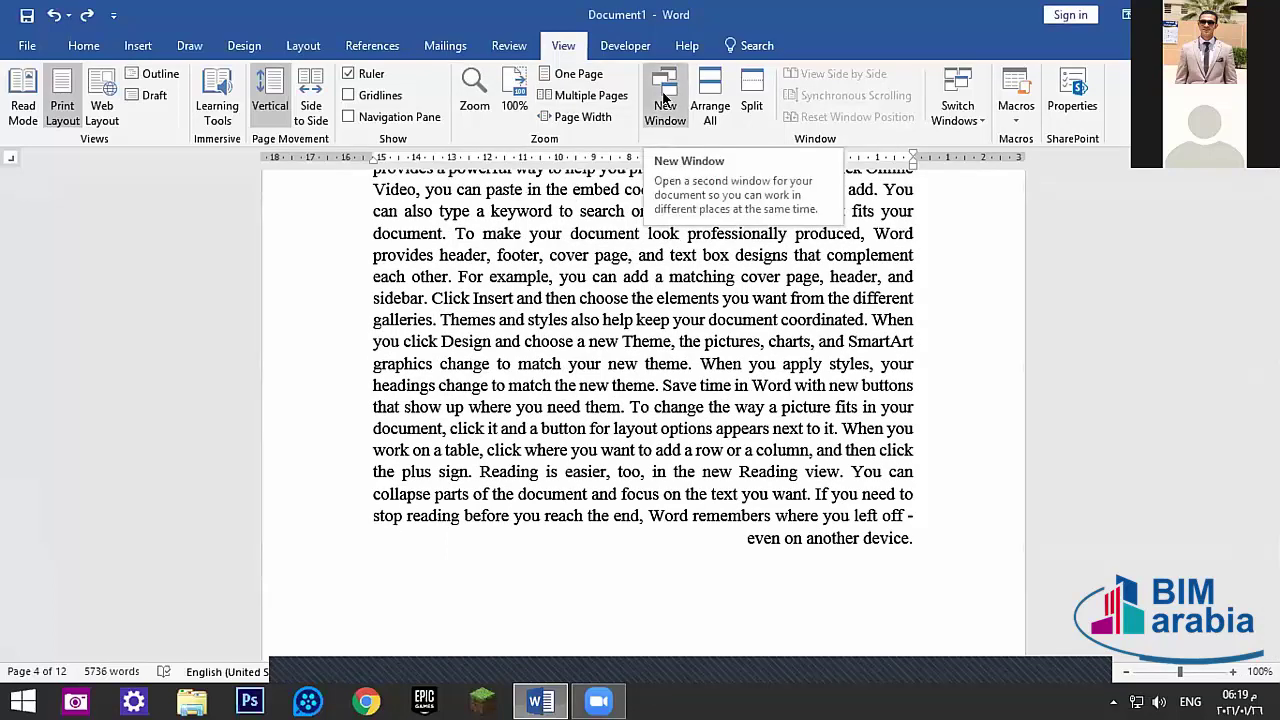
left_click(27, 45)
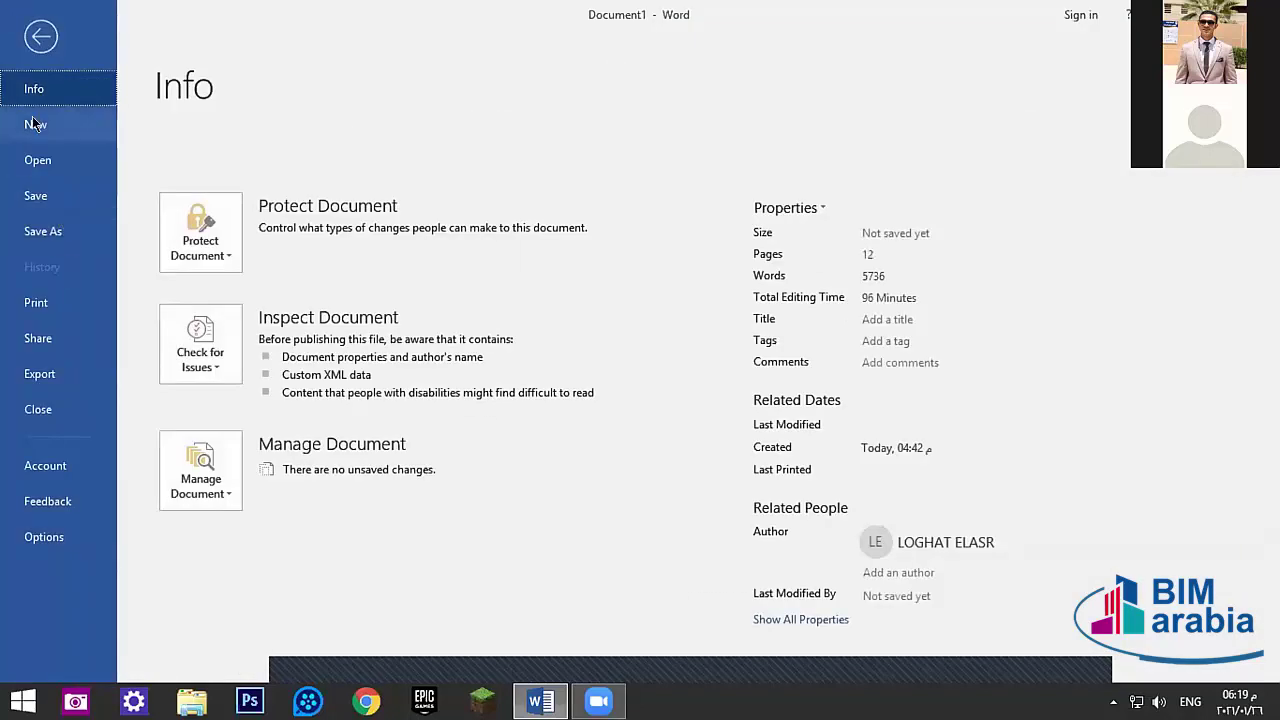
key("Escape")
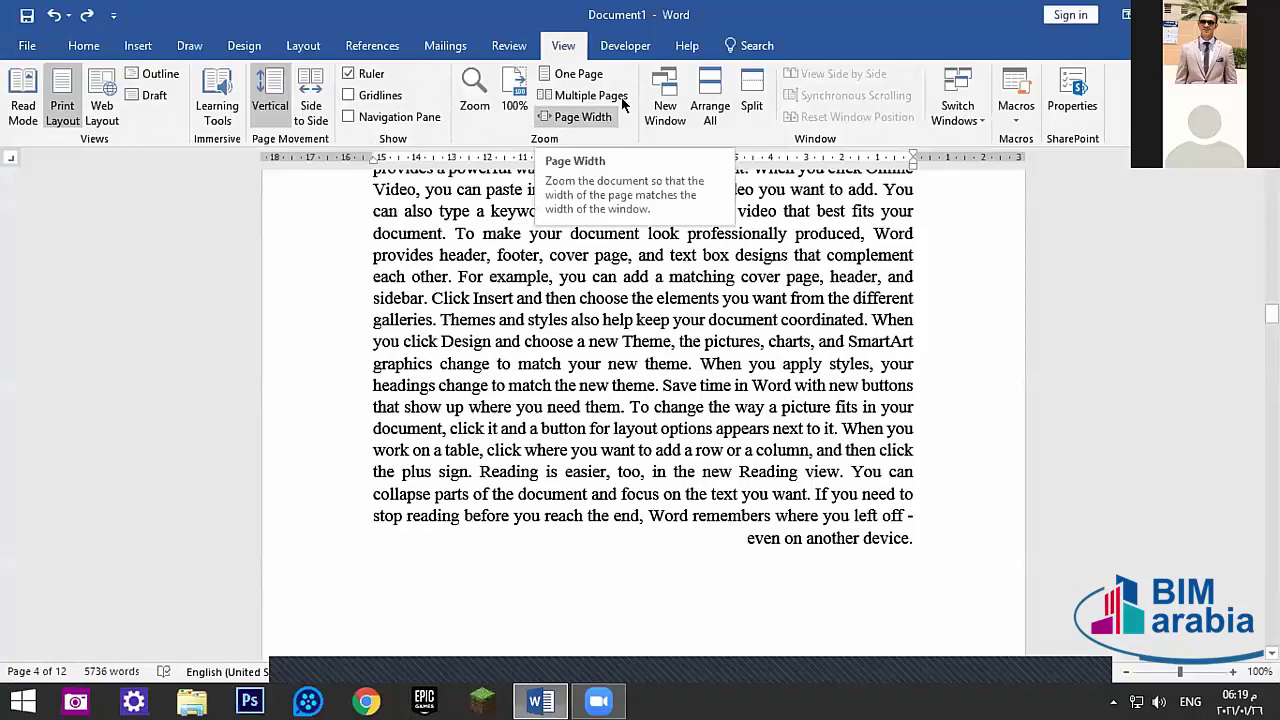
- Open a second window, Document1:2, click into its text, then return to Document1:1
left_click(664, 105)
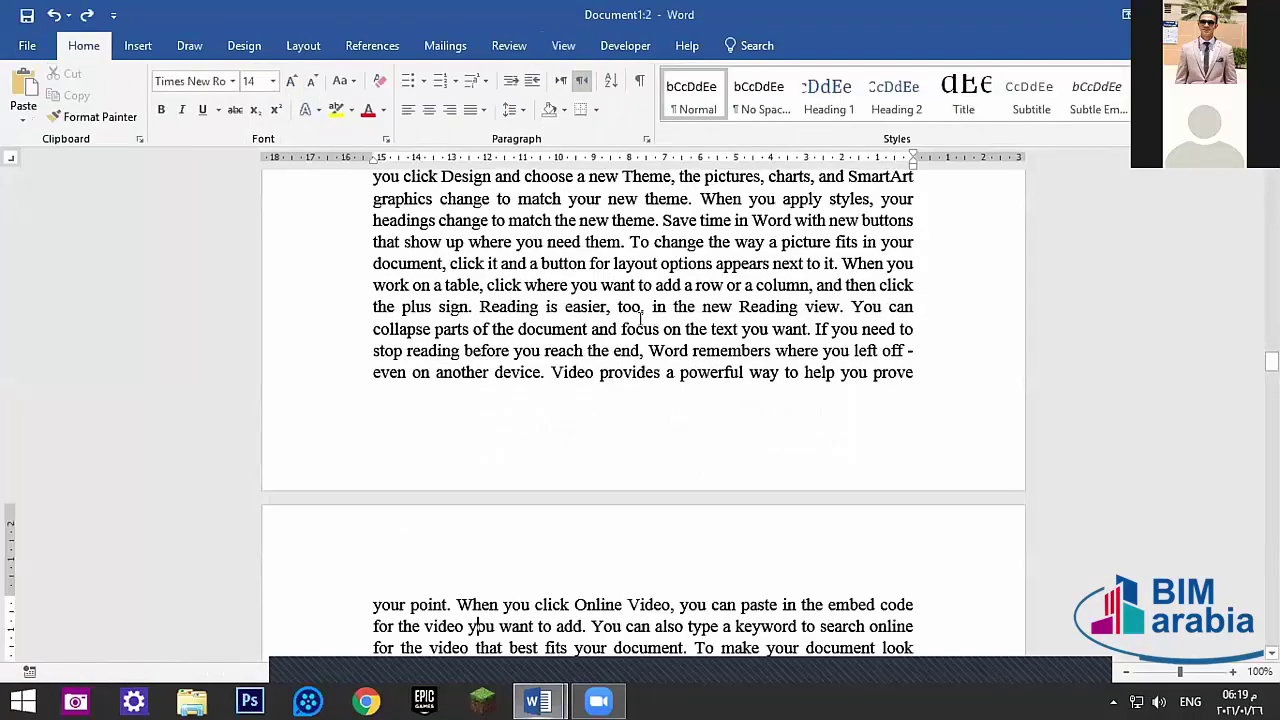
mouse_move(538, 701)
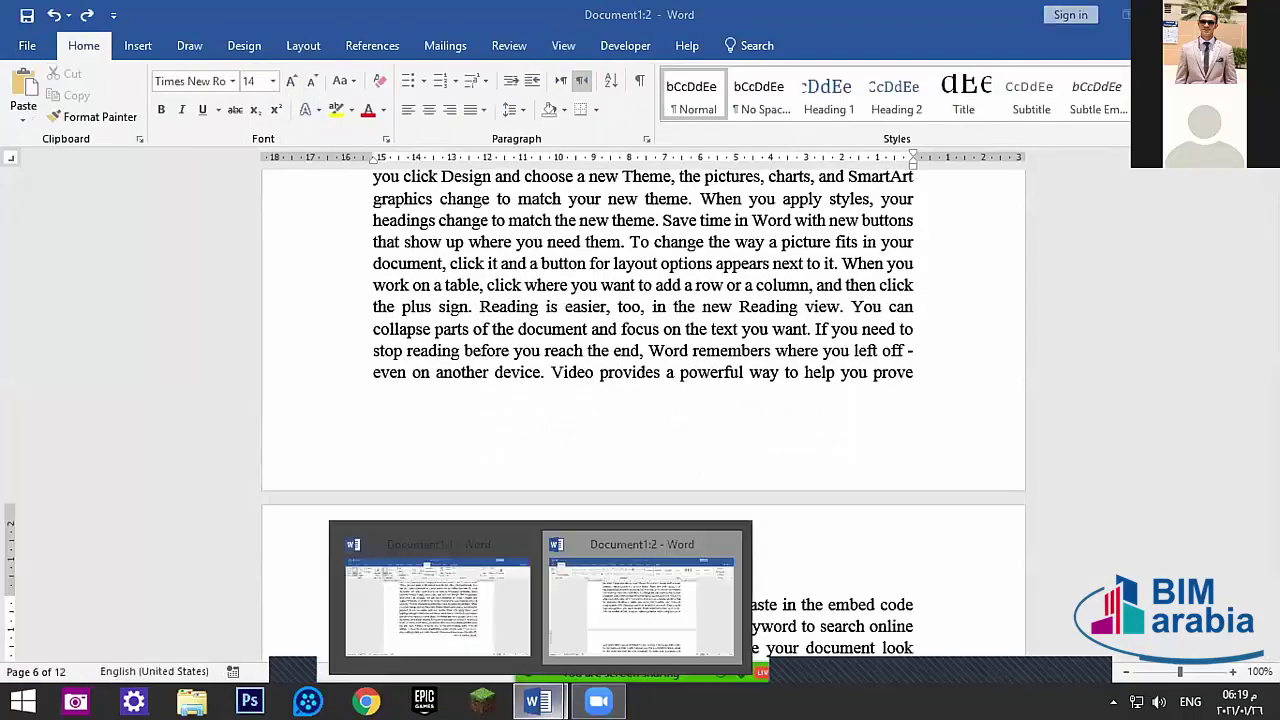
left_click(590, 606)
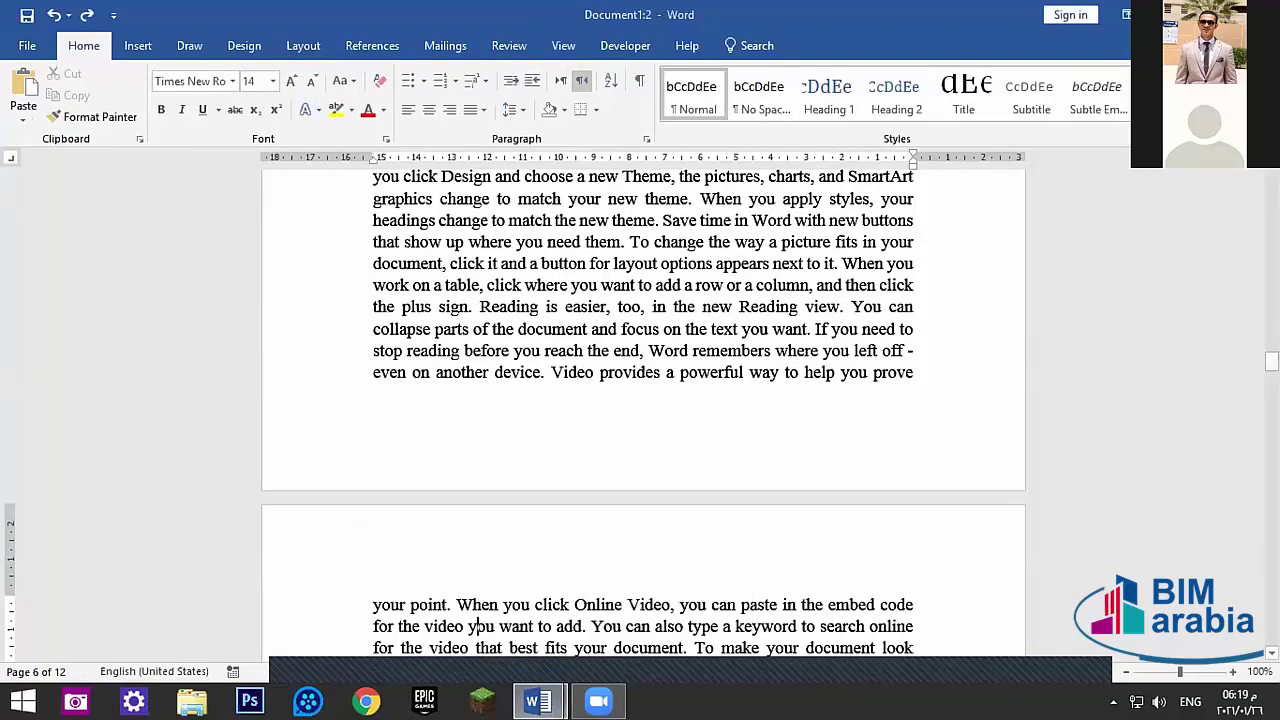
left_click_drag(1271, 362, 1271, 175)
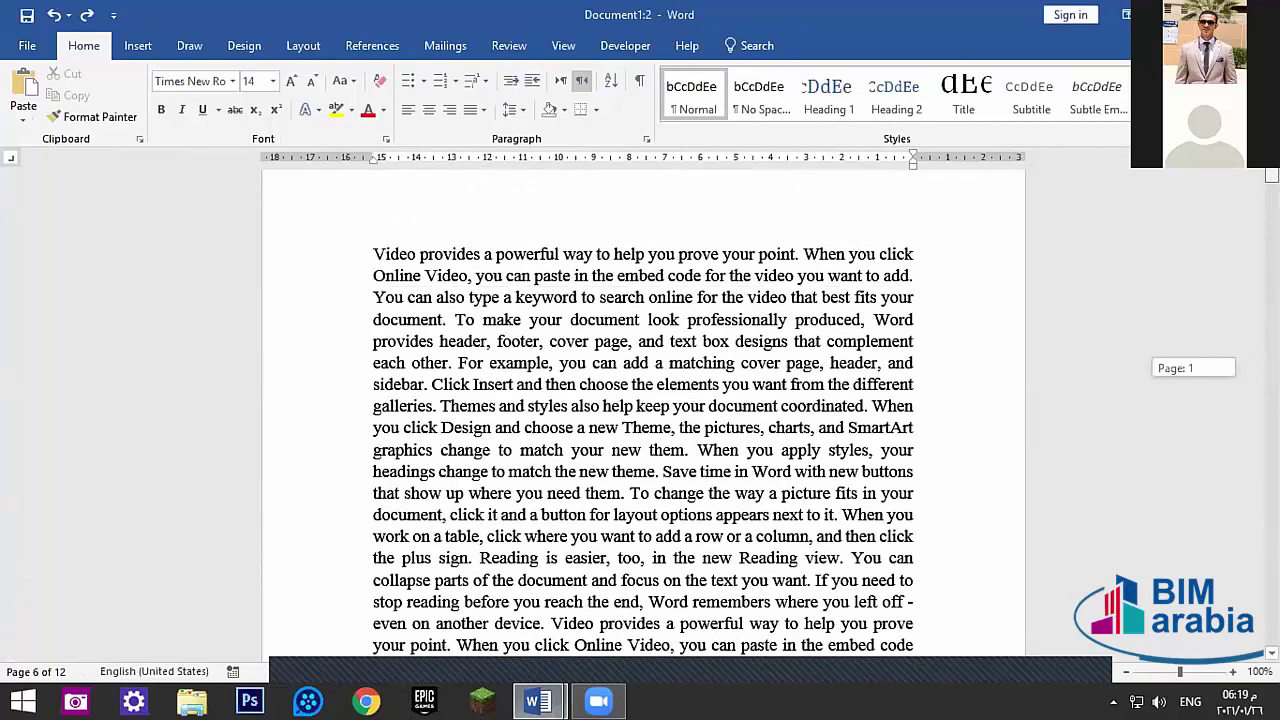
scroll(766, 391, "down", 5)
left_click(779, 361)
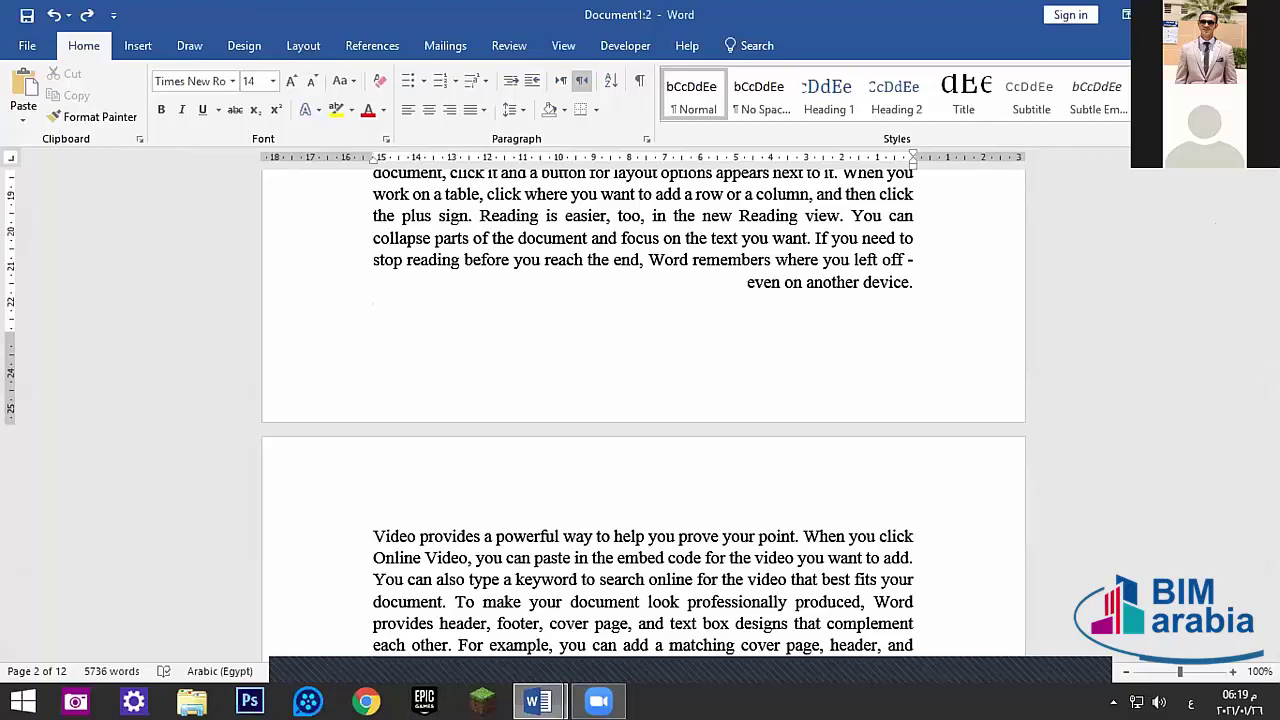
key("alt+Tab")
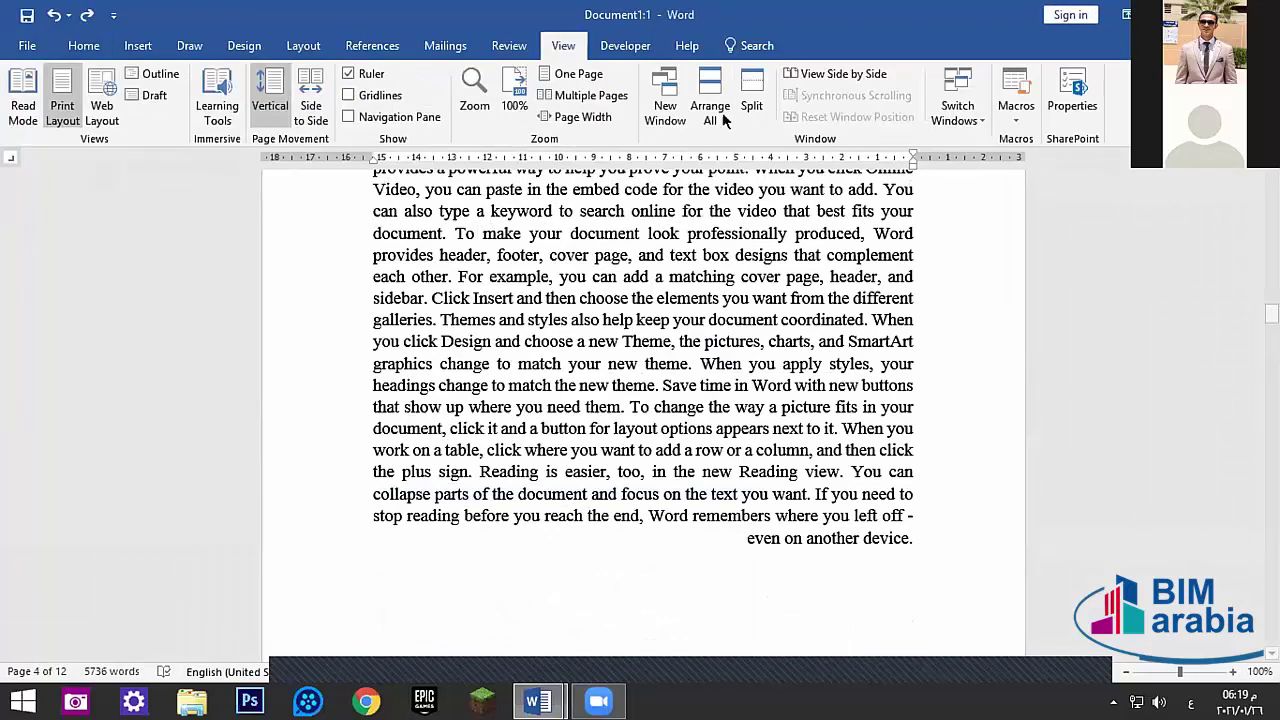
left_click(710, 118)
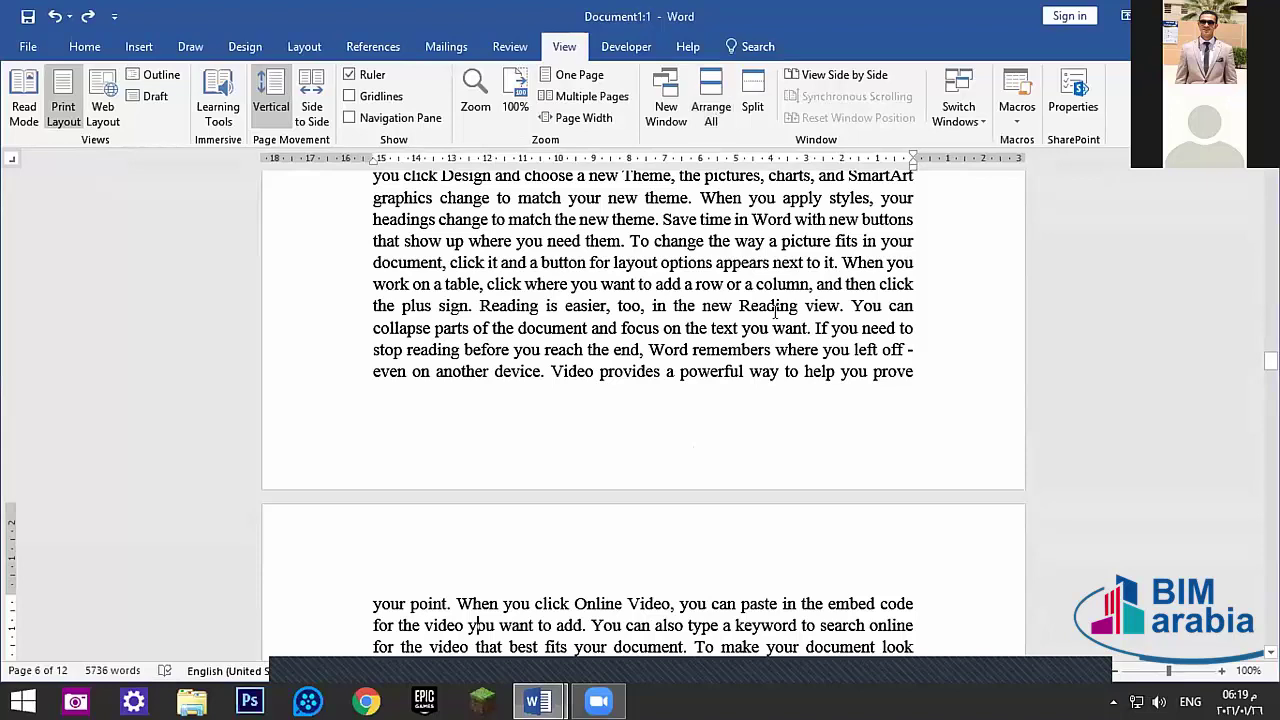
mouse_move(538, 701)
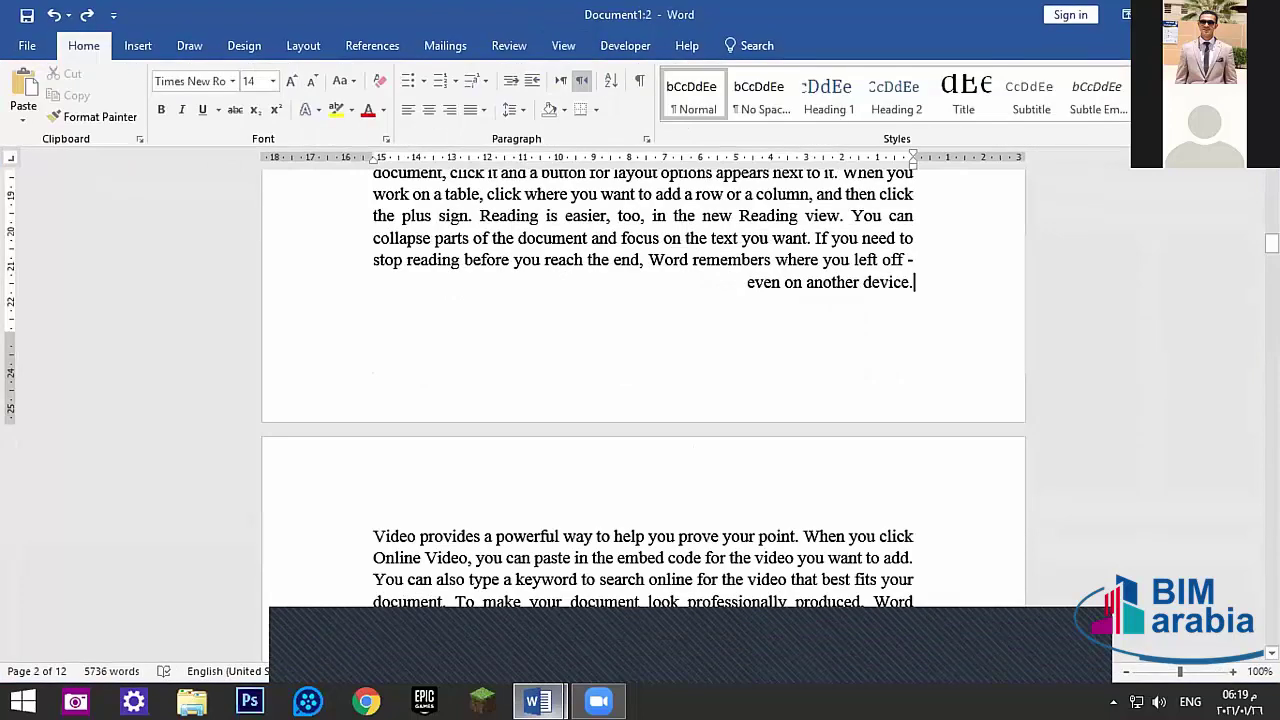
mouse_move(538, 701)
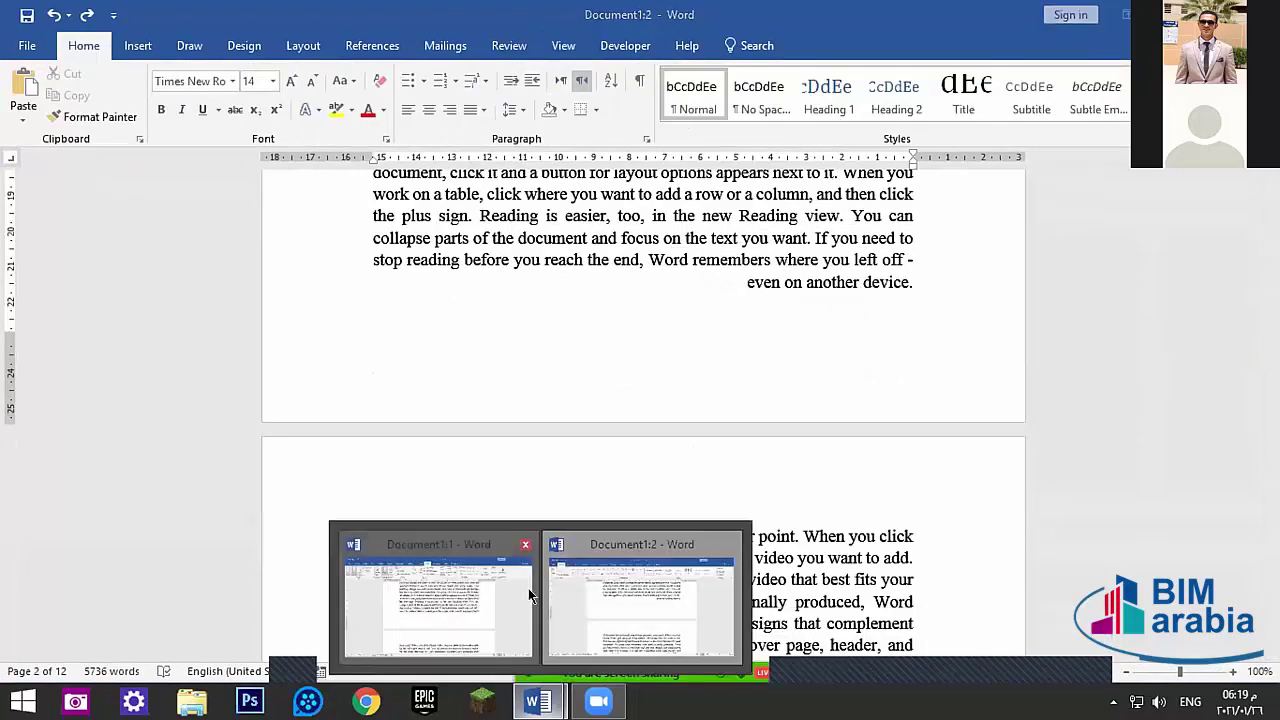
left_click(414, 588)
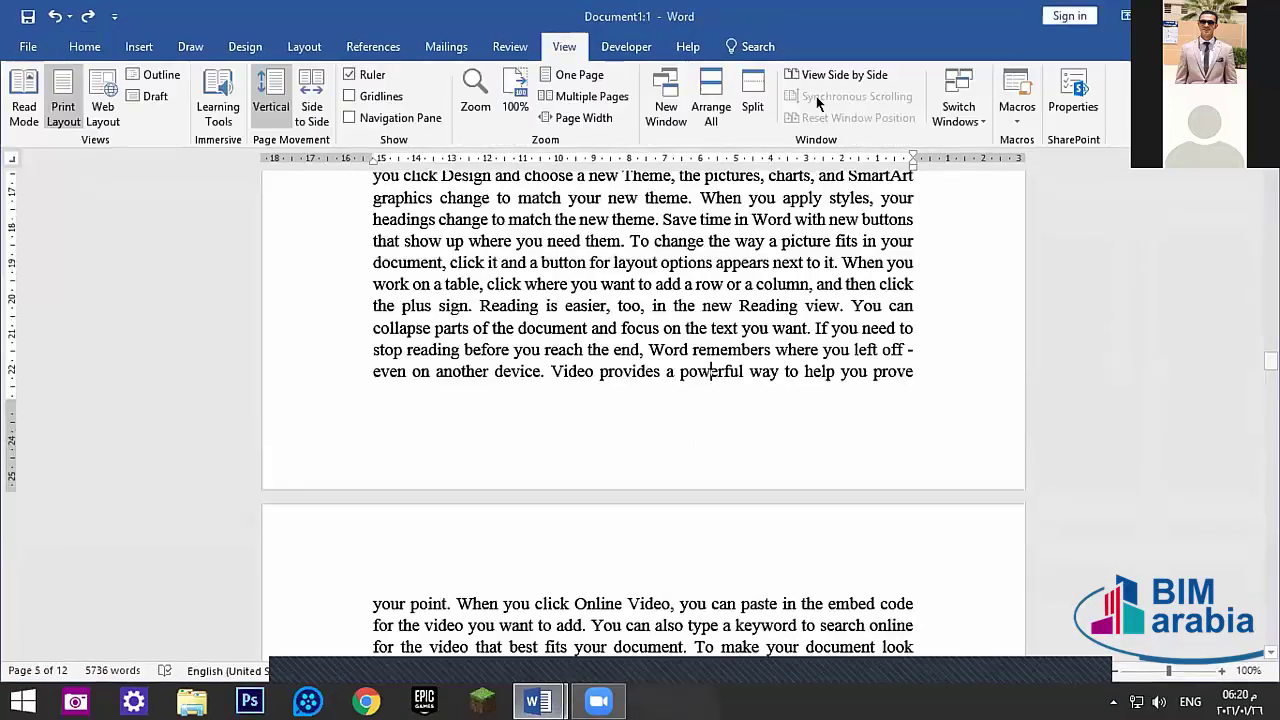
- Split the window and select the text from 'document.' through 'cover page,' in the upper pane
left_click(740, 93)
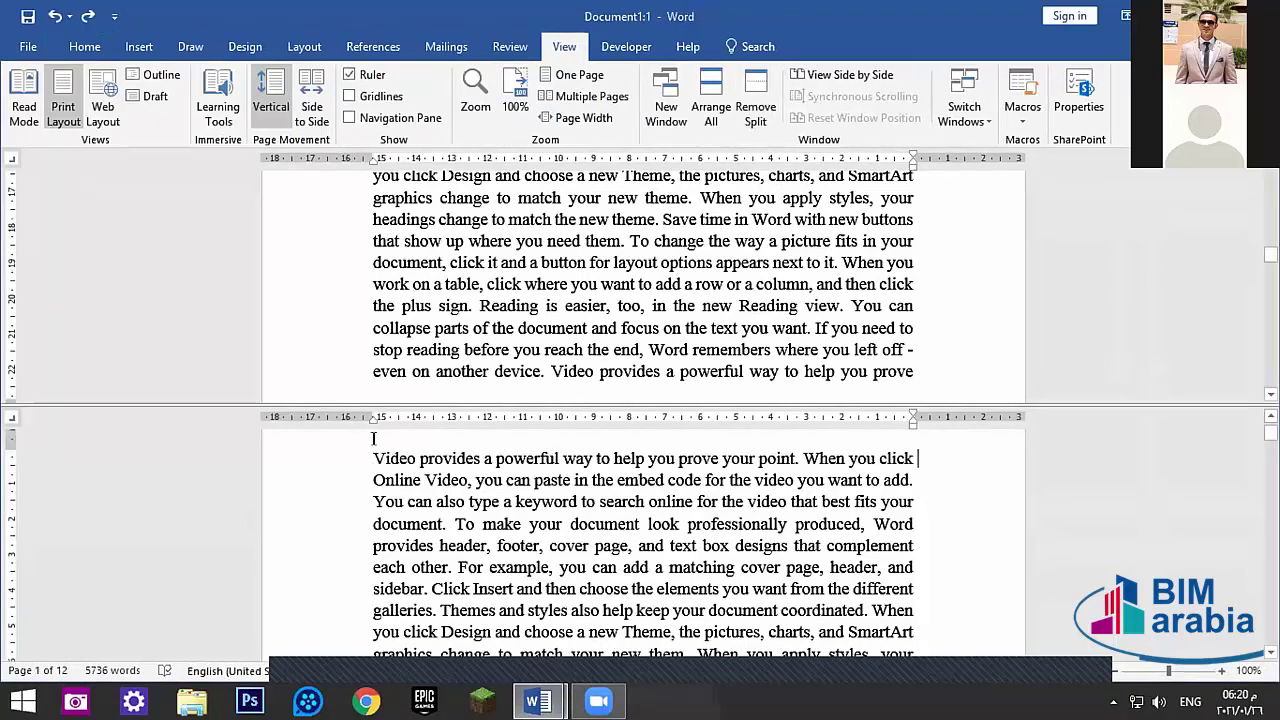
scroll(600, 540, "up", 1)
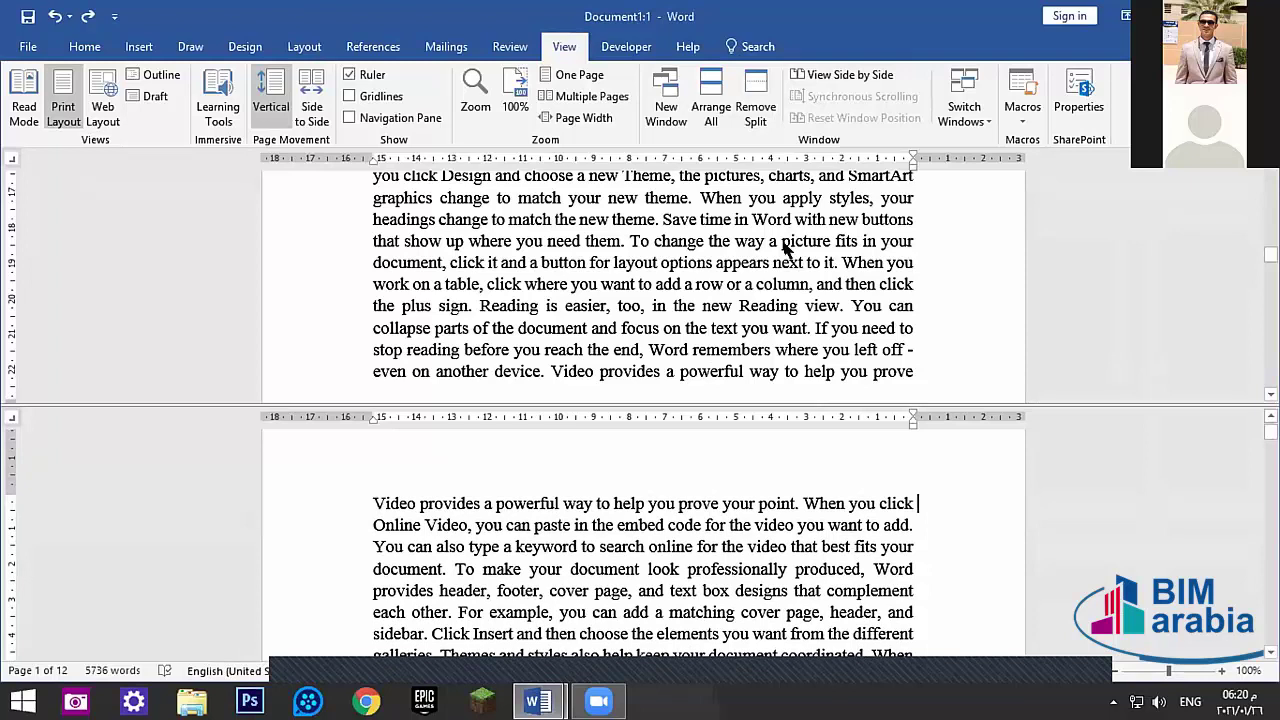
left_click_drag(1270, 255, 1270, 210)
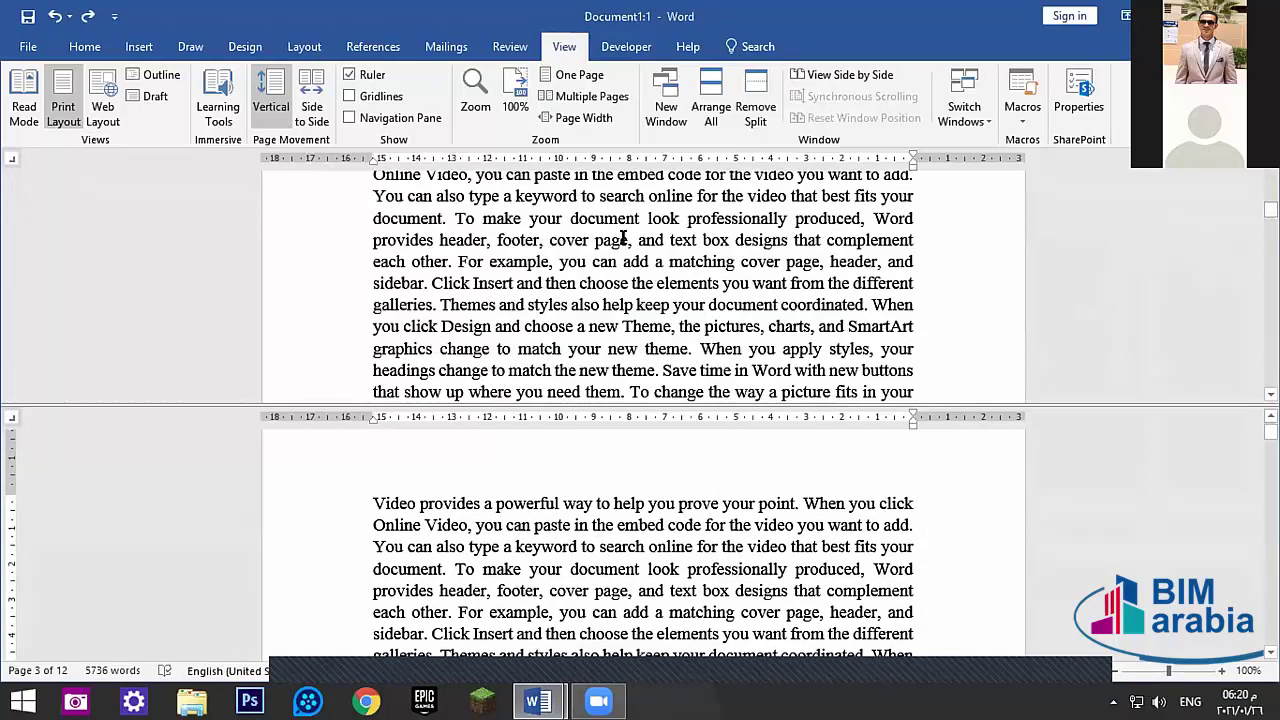
left_click_drag(628, 241, 368, 233)
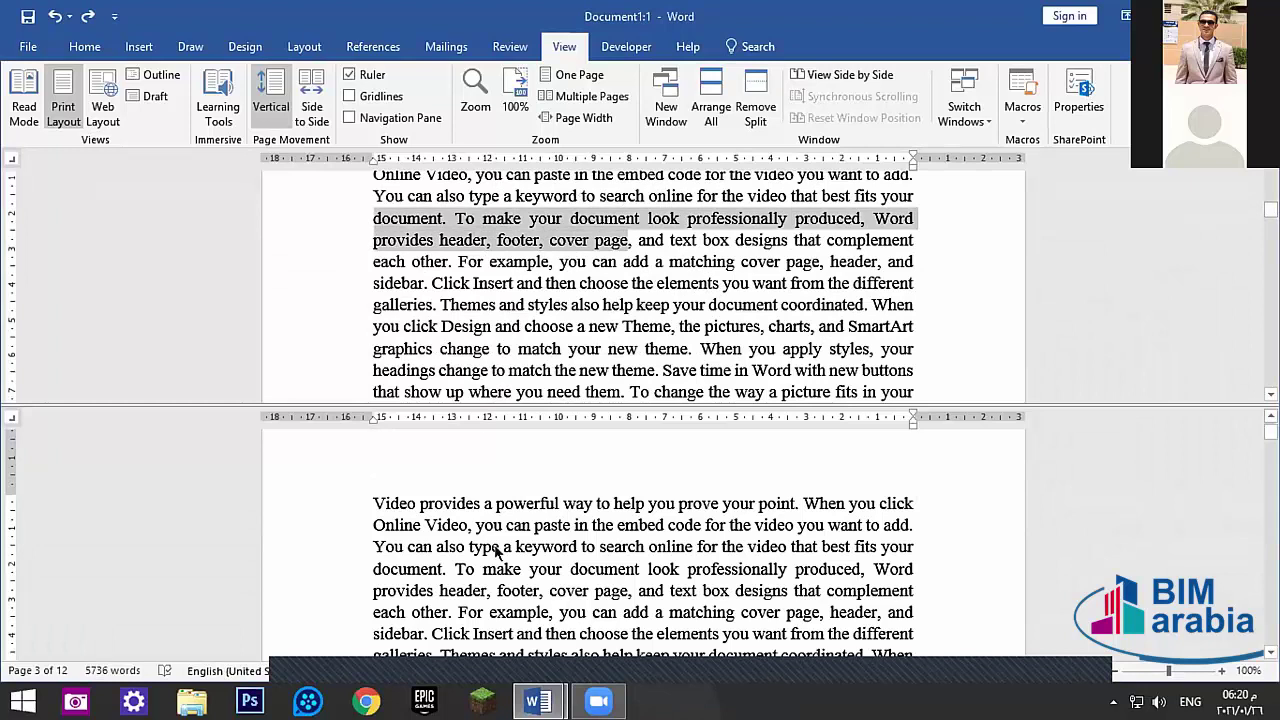
- Scroll the lower pane independently and select the same passage there
scroll(499, 554, "down", 2)
left_click(550, 555)
scroll(550, 555, "down", 3)
scroll(550, 555, "down", 5)
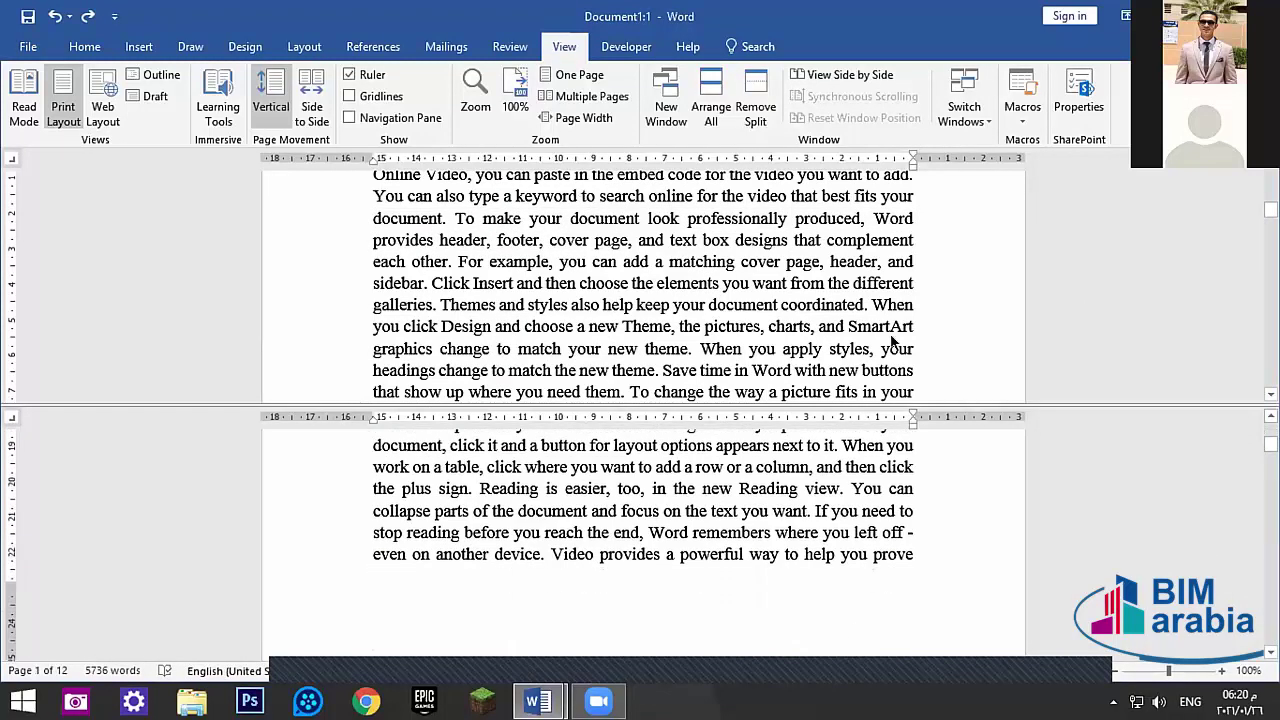
left_click_drag(373, 218, 628, 240)
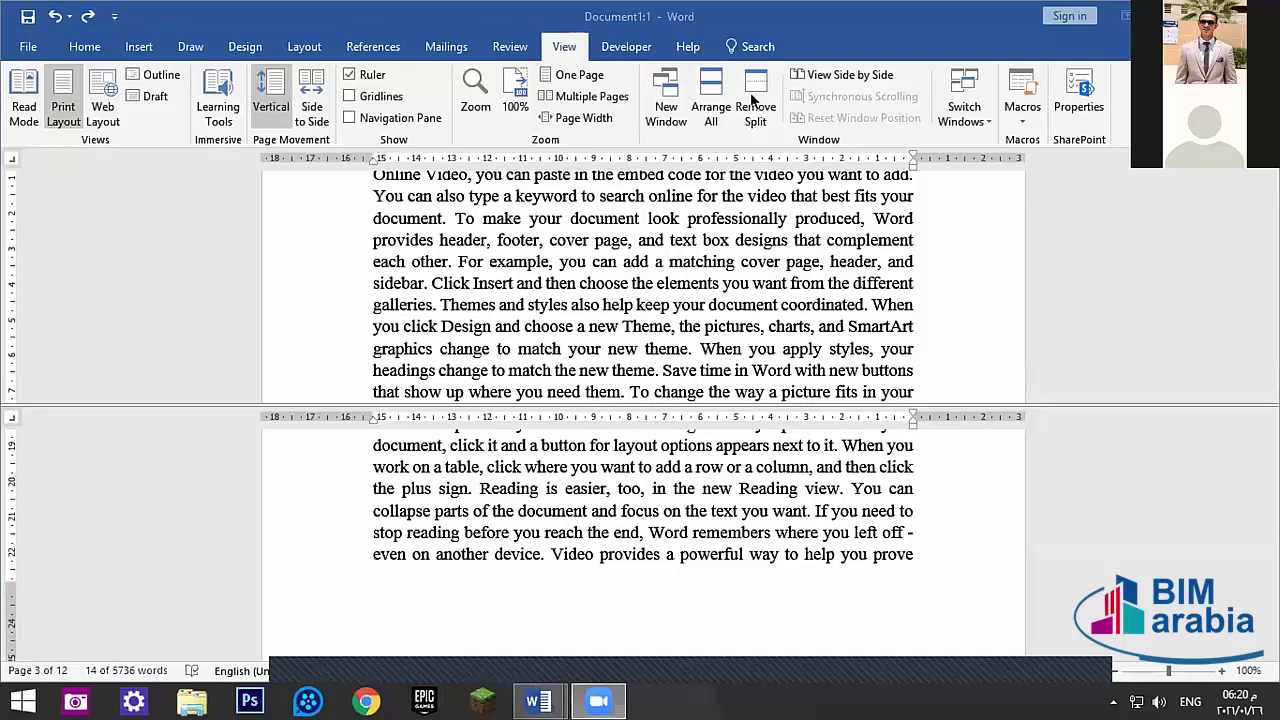
- Tile both windows side by side, maximize one, remove the split, and check Switch Windows
left_click(835, 76)
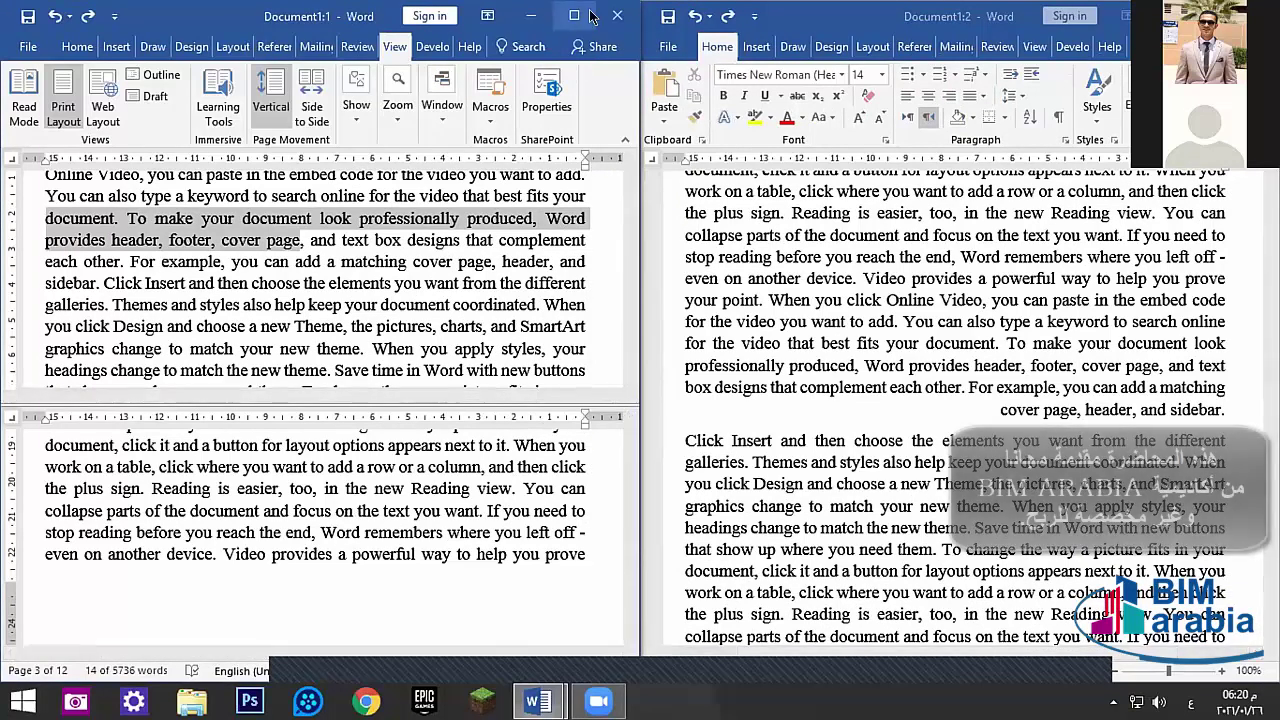
left_click_drag(590, 16, 600, 5)
left_click(757, 108)
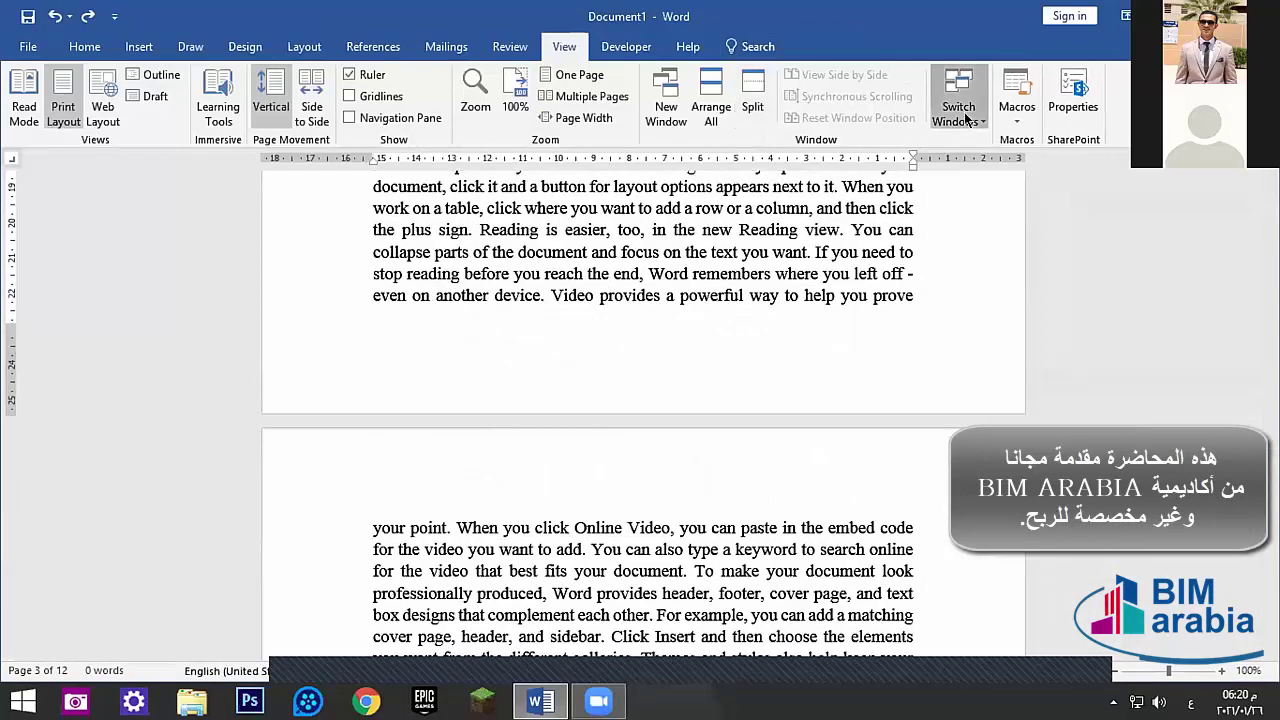
left_click(967, 119)
left_click(975, 118)
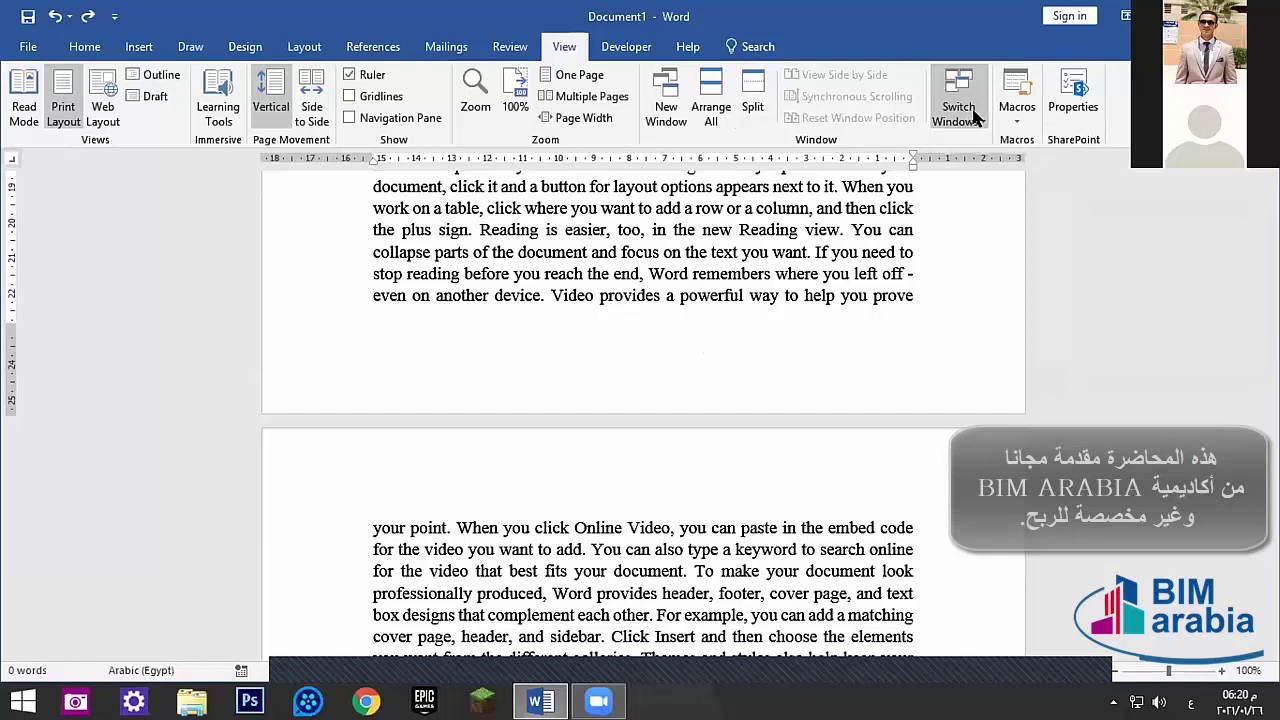
key("super+d")
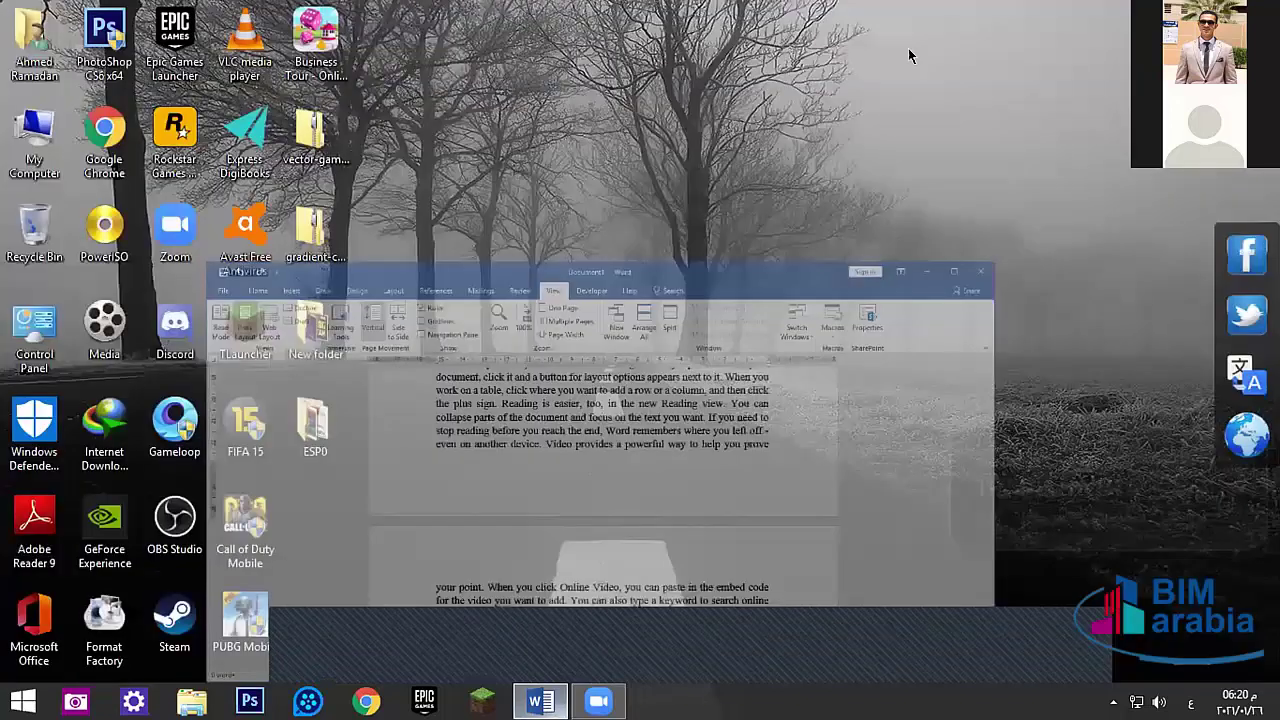
left_click(967, 119)
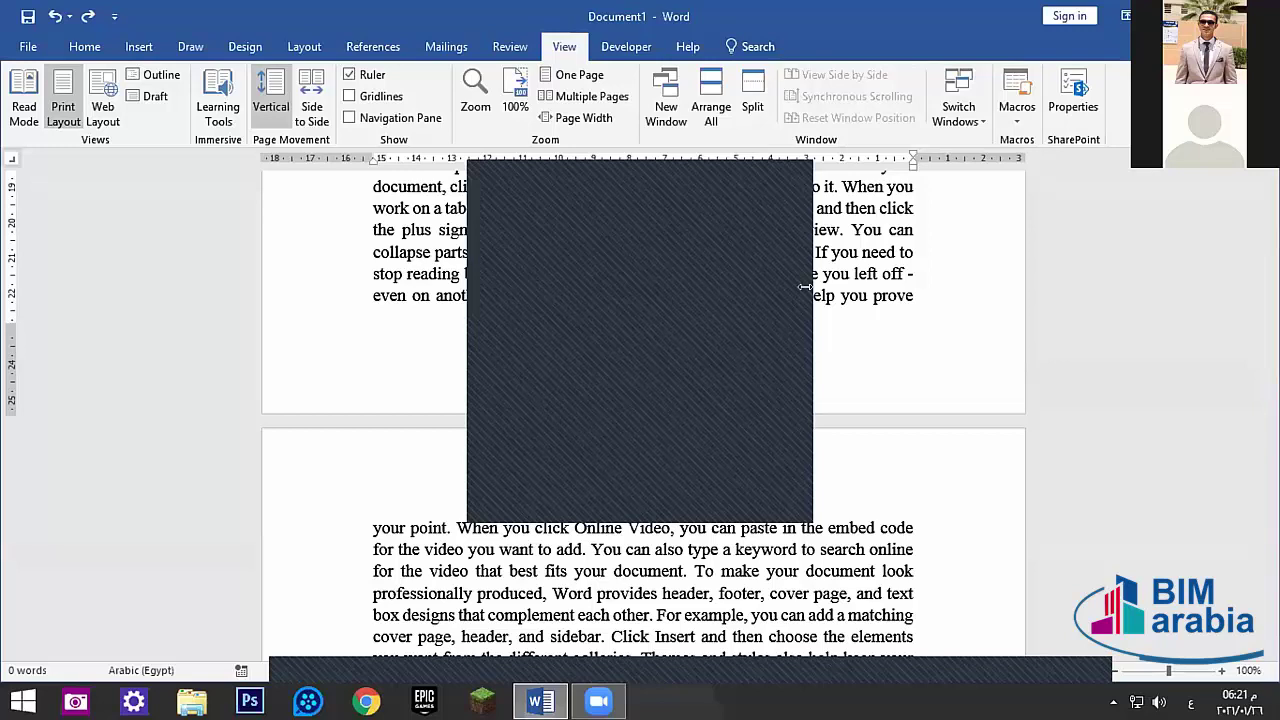
- Place the cursor in the 'provides' line and select, then deselect, the word 'powerful'
left_click(777, 171)
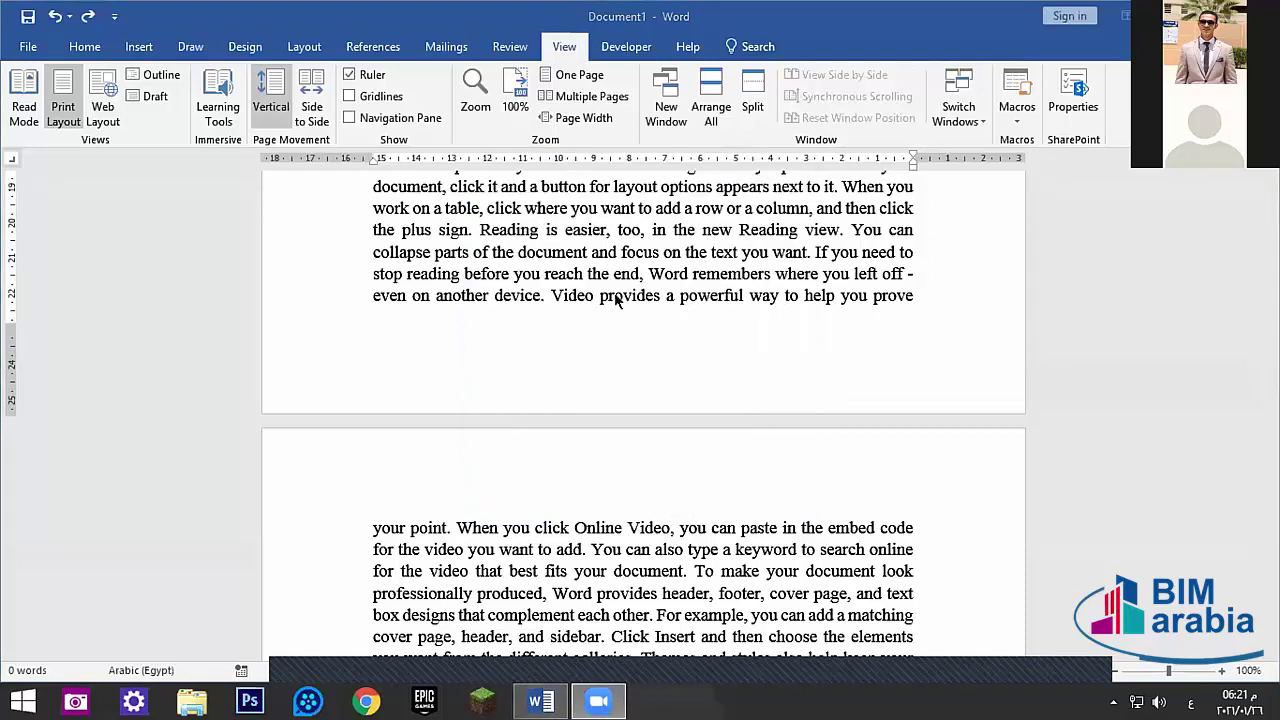
left_click(607, 292)
left_click(624, 295)
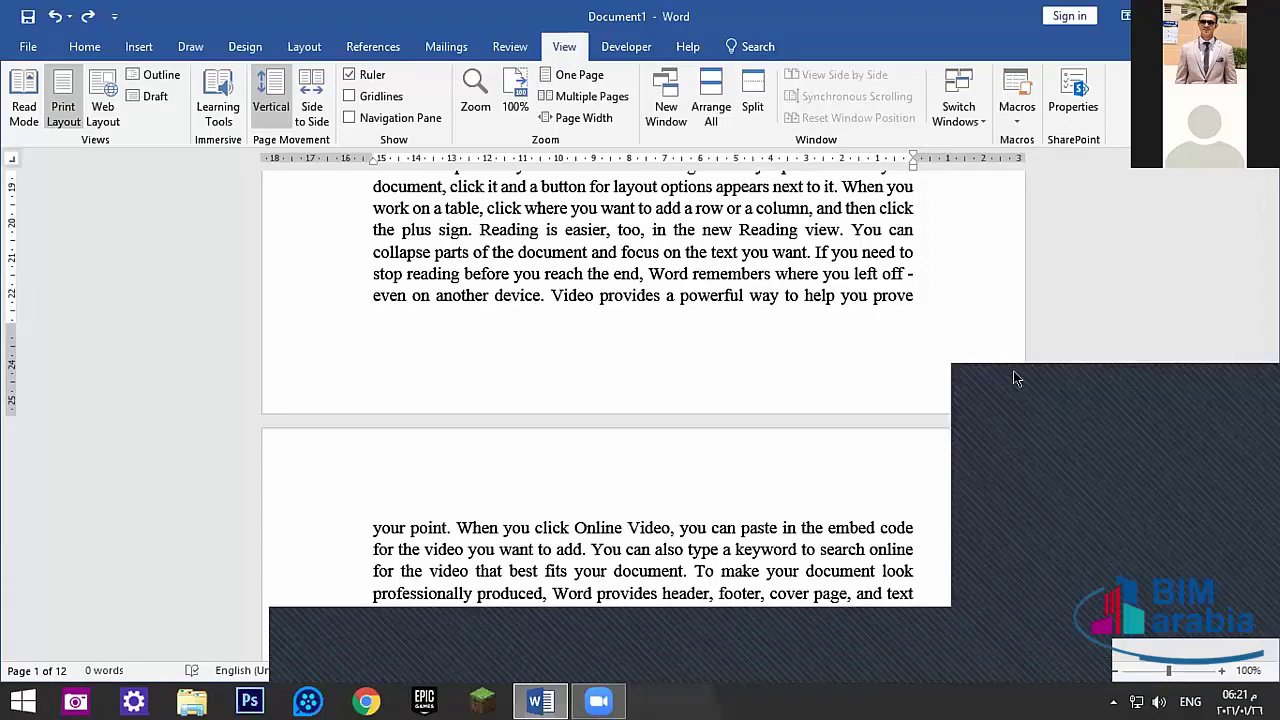
double_click(716, 295)
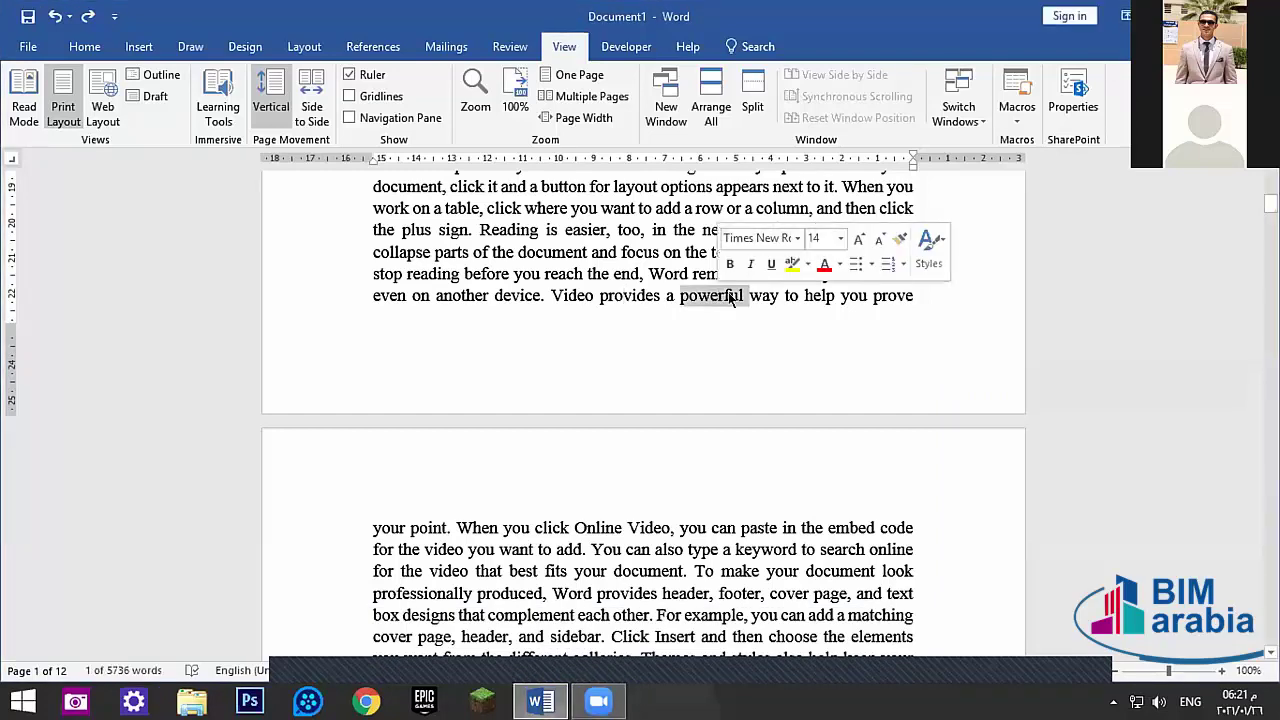
left_click(730, 293)
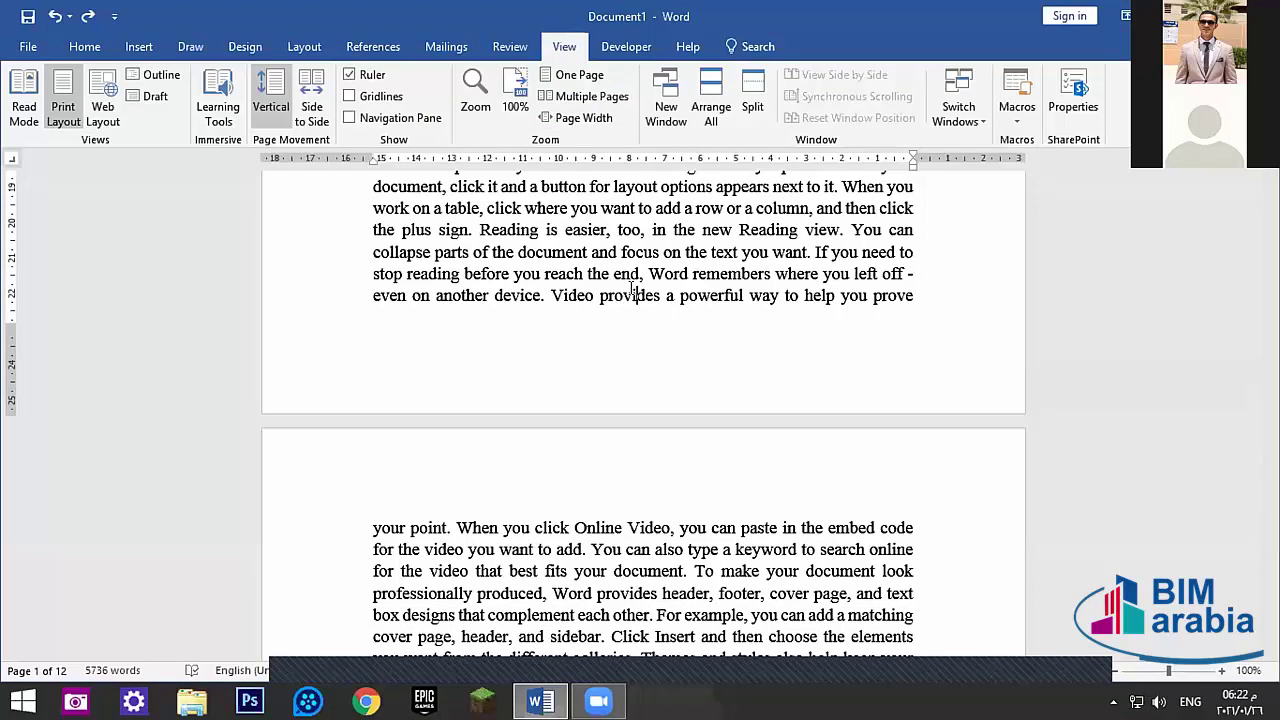
- Select the long page-2 passage, delete it as a tracked change, then undo and redo
scroll(645, 315, "down", 10)
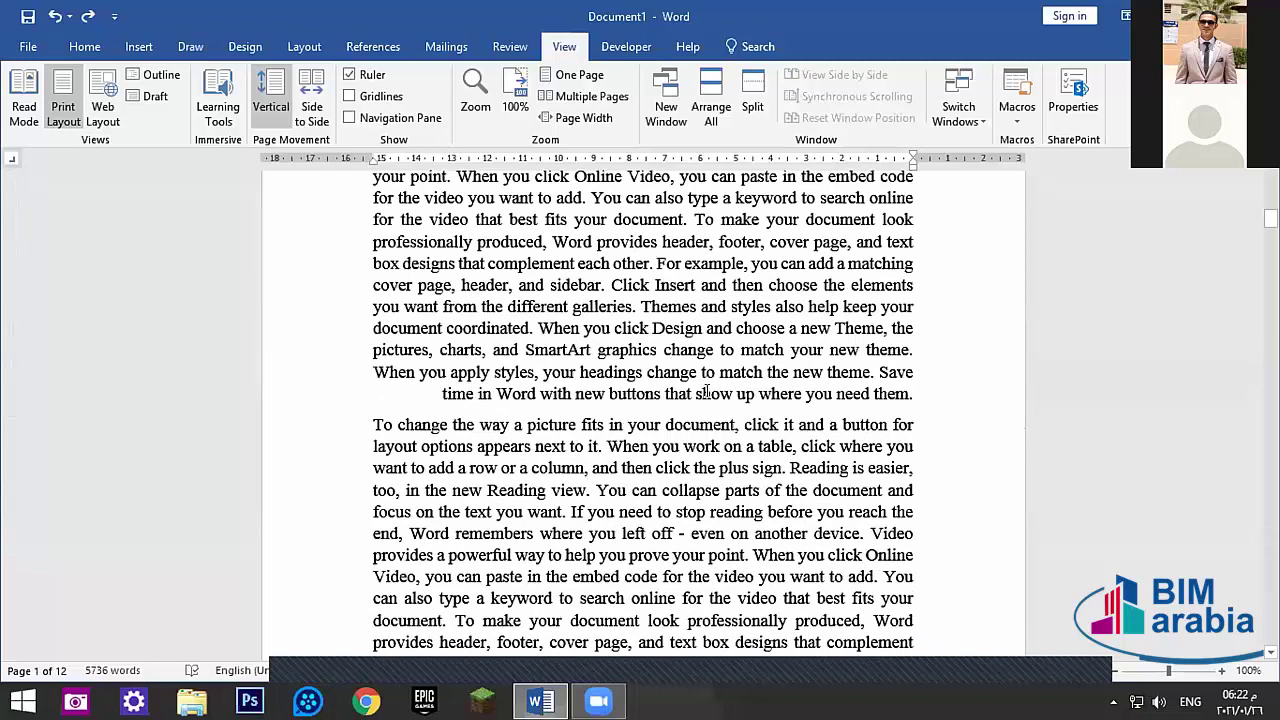
left_click_drag(837, 499, 334, 340)
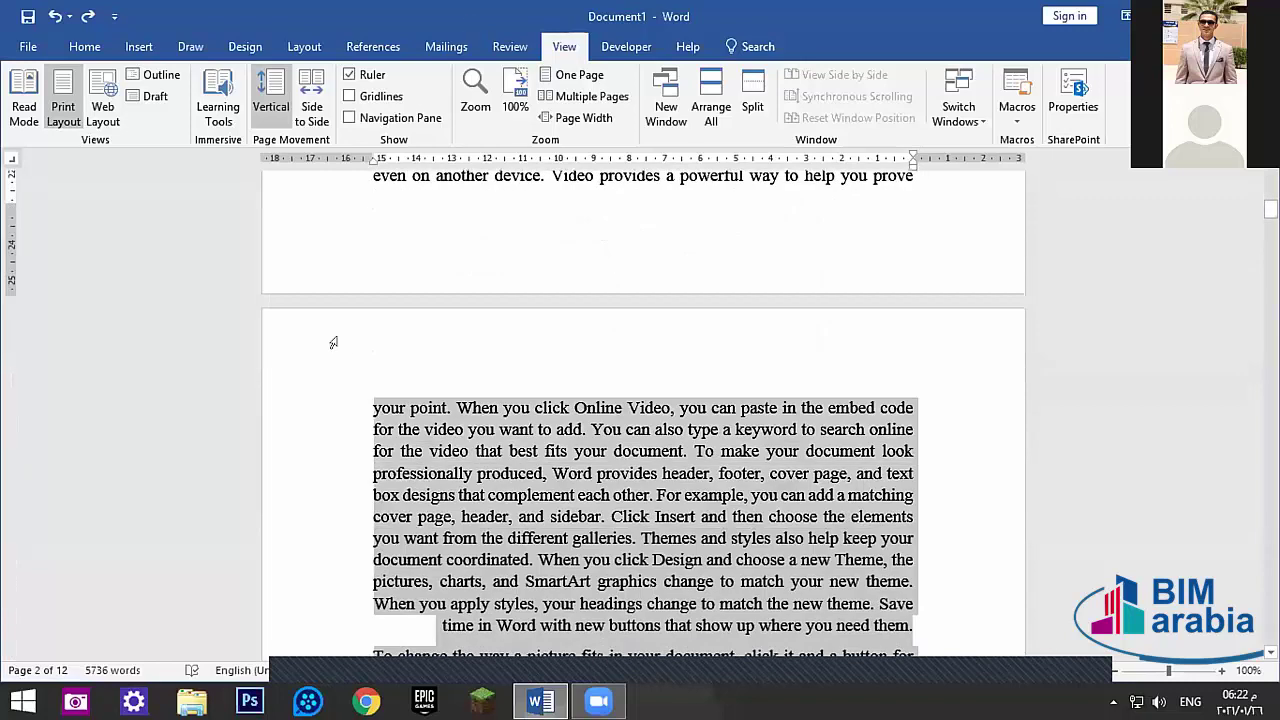
key("Delete")
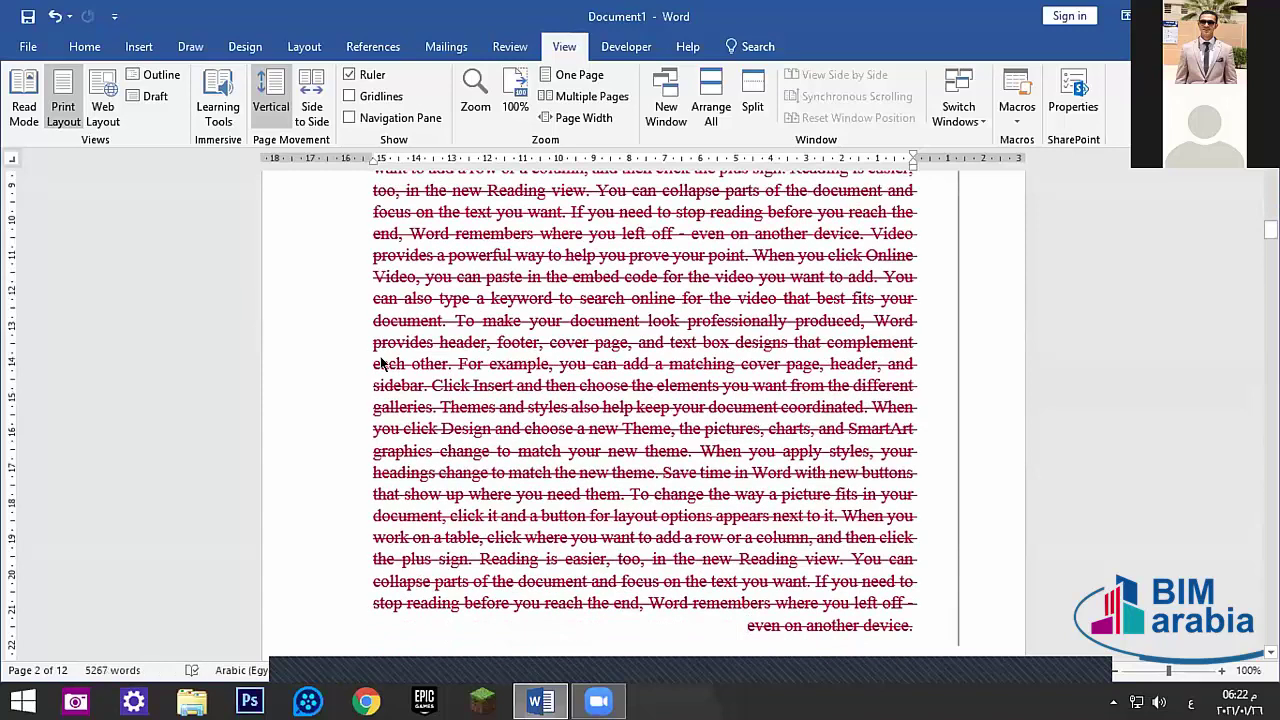
key("ctrl+z")
key("ctrl+y")
- Check the page break, then undo, redo and undo the passage deletion again
scroll(925, 345, "up", 10)
scroll(900, 360, "up", 2)
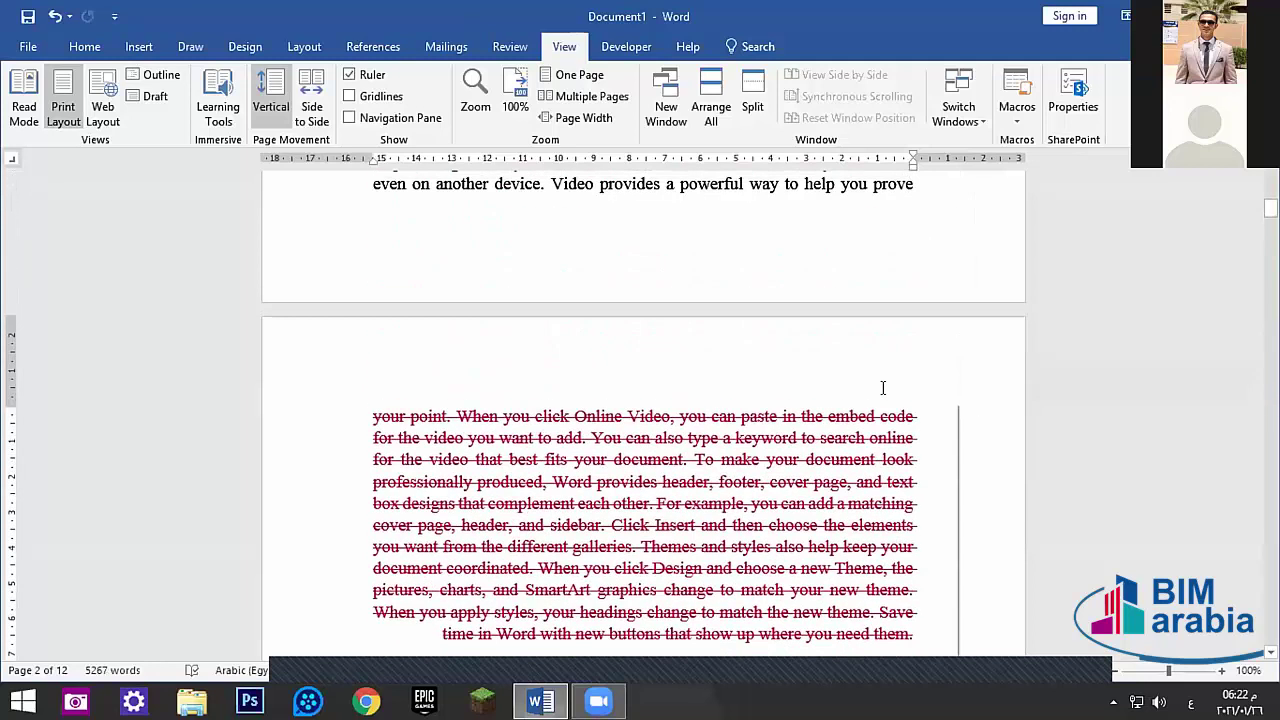
scroll(800, 370, "down", 4)
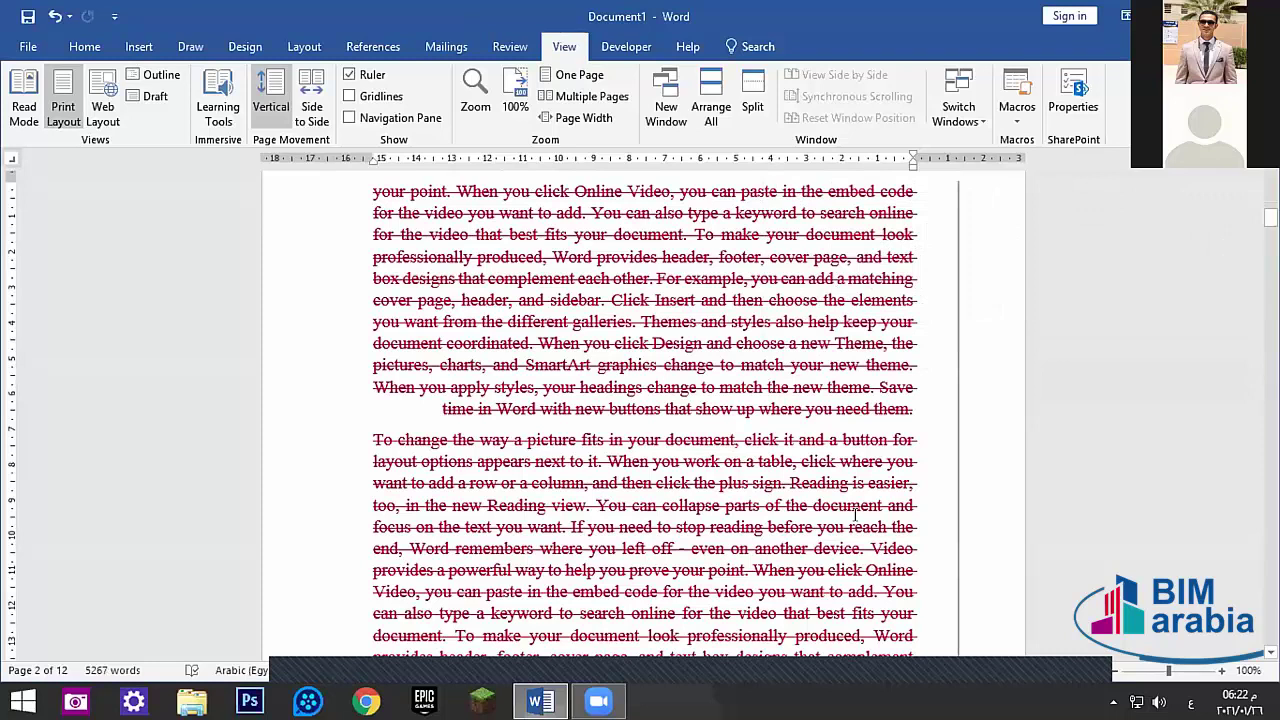
left_click(558, 365)
scroll(639, 349, "up", 4)
key("ctrl+z")
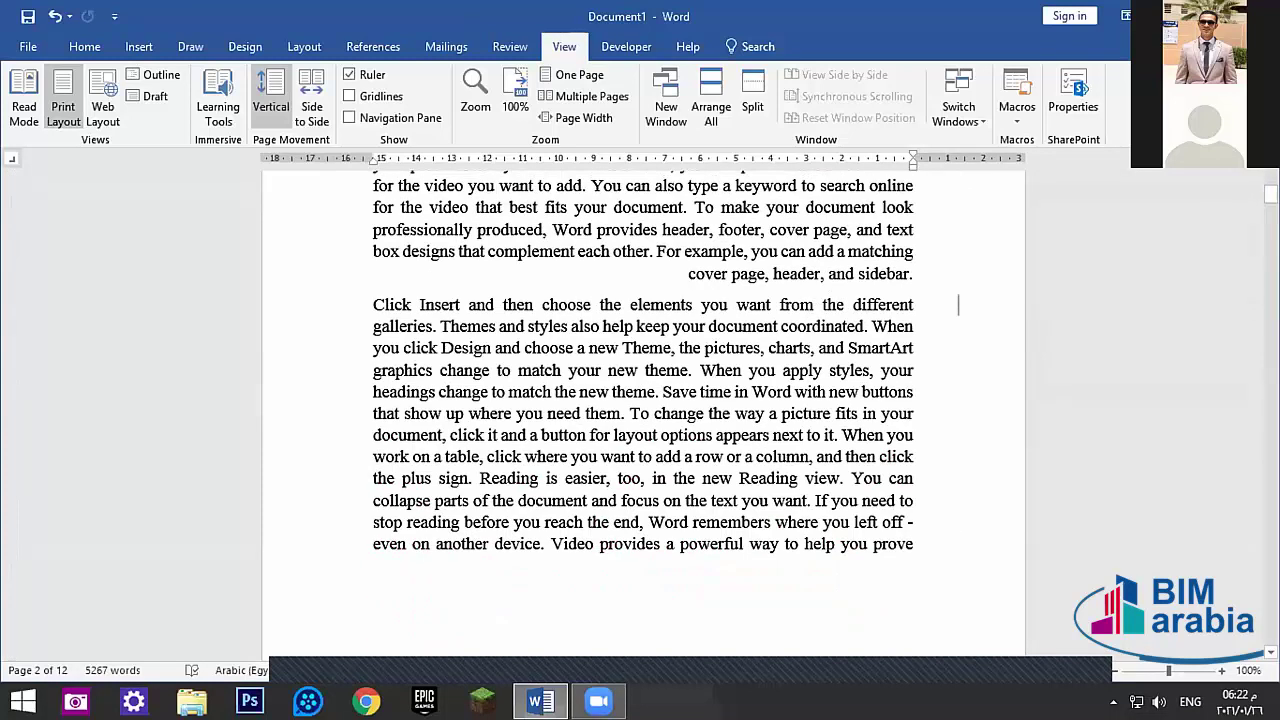
key("ctrl+y")
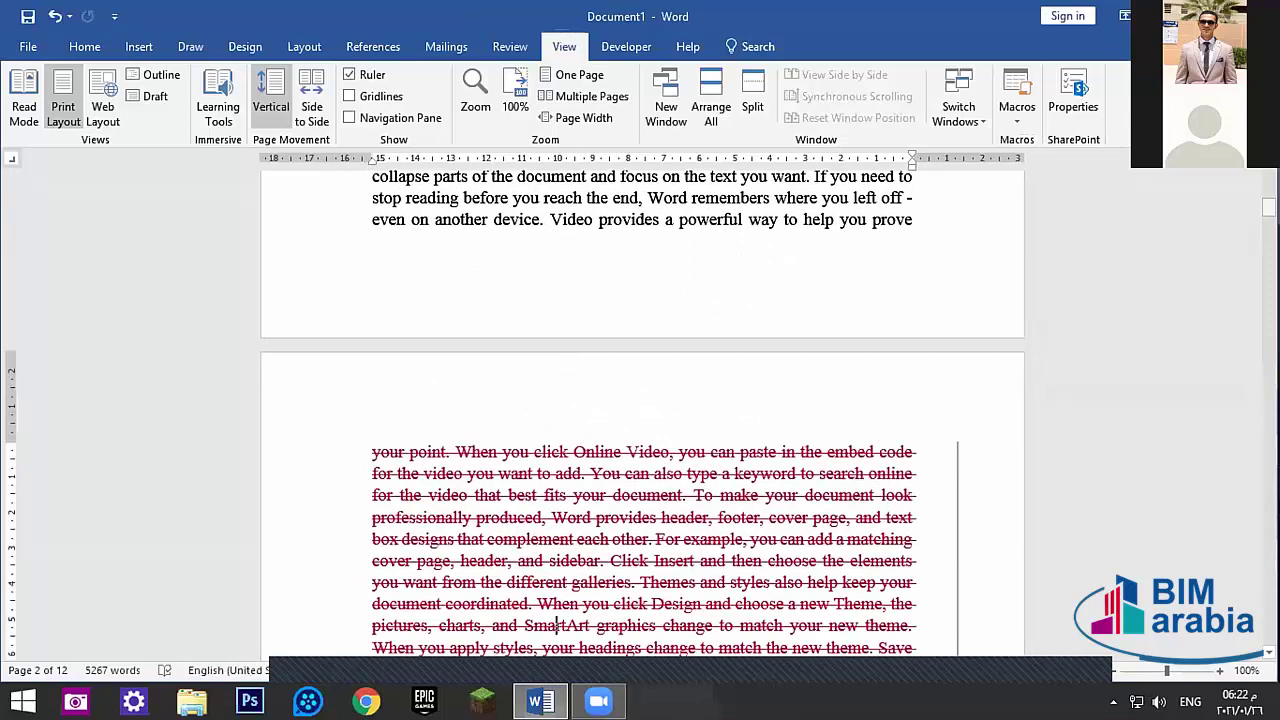
key("ctrl+z")
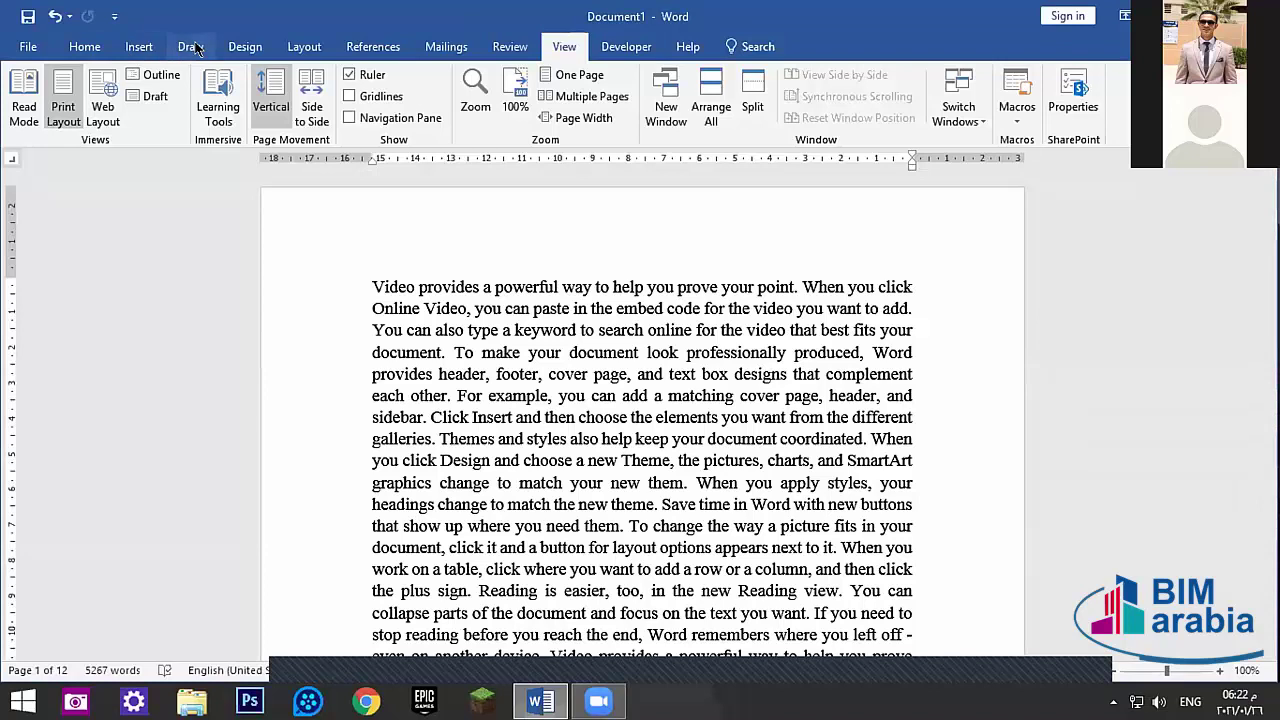
- Insert a page break from the Insert tab and paste the long passage back
left_click(139, 46)
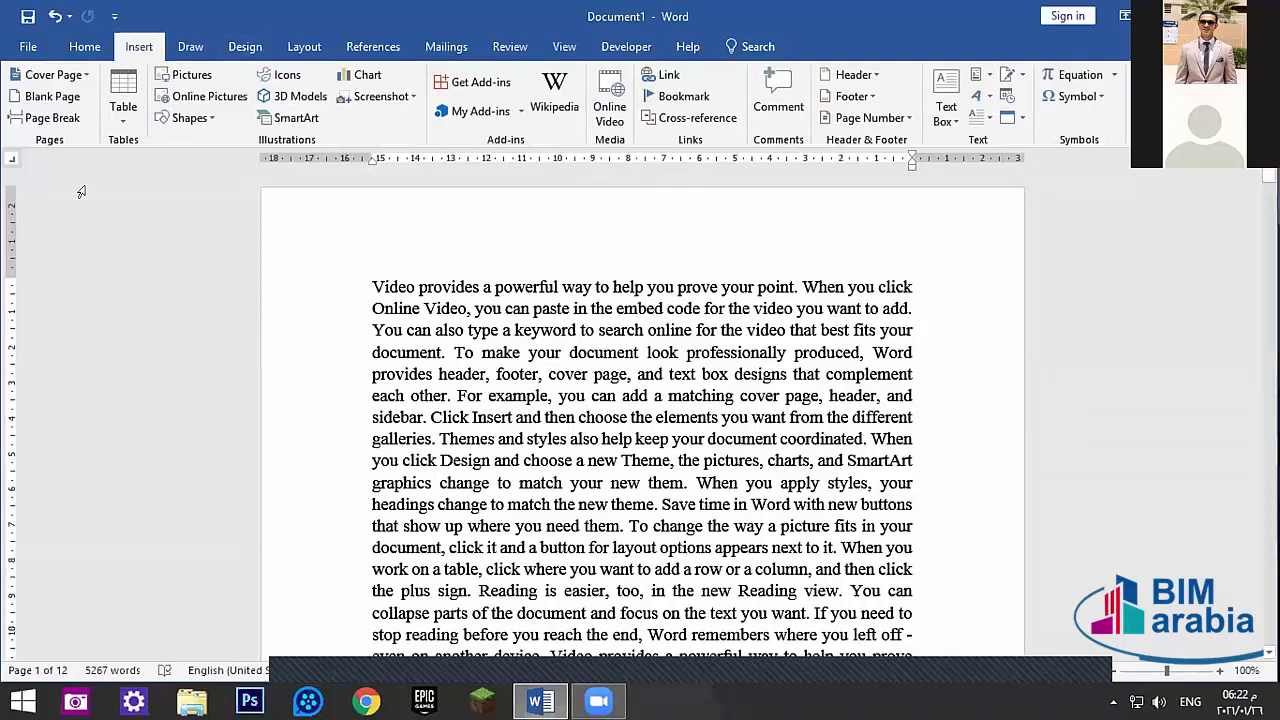
left_click(56, 117)
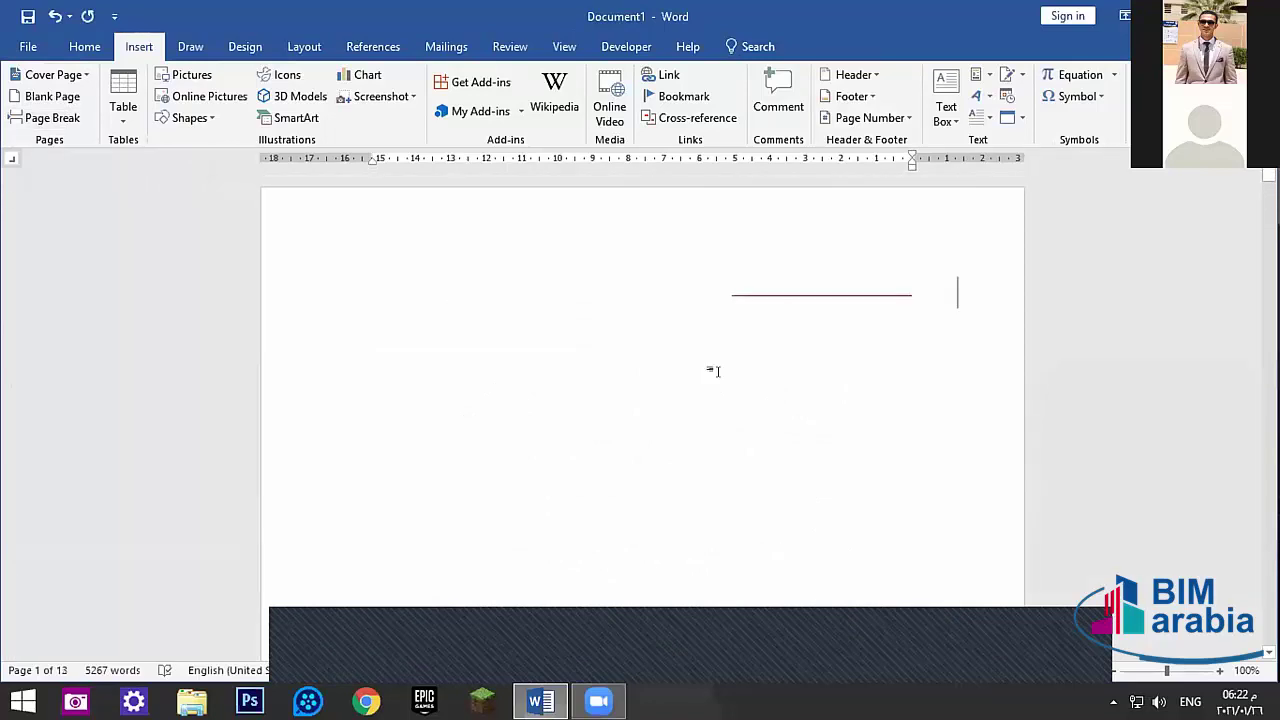
key("ctrl+v")
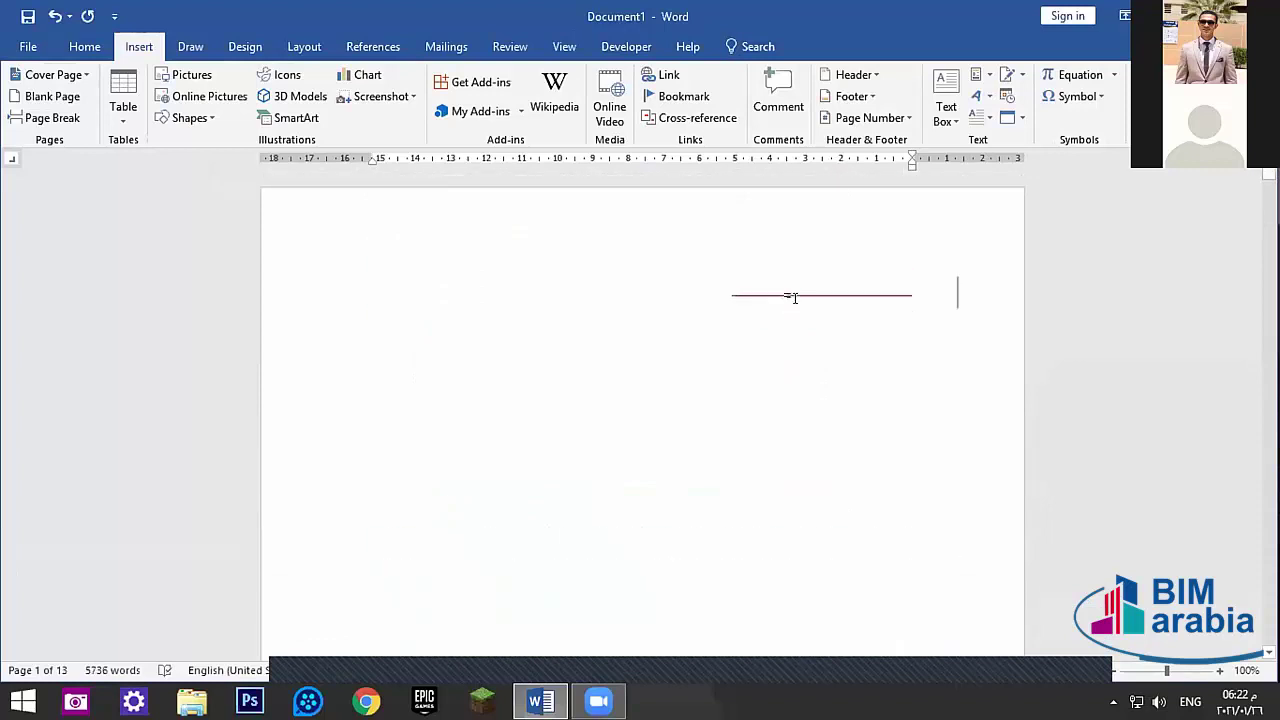
scroll(414, 286, "down", 20)
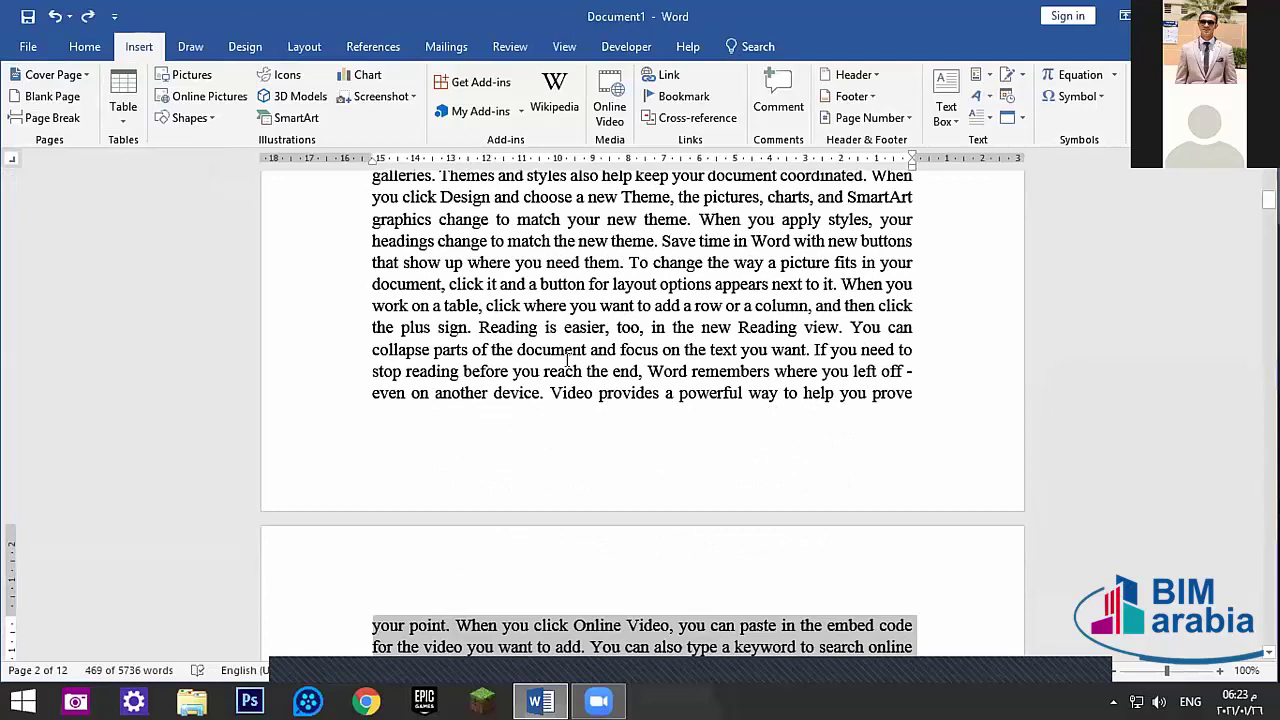
scroll(567, 360, "down", 6, "ctrl")
scroll(596, 404, "down", 1)
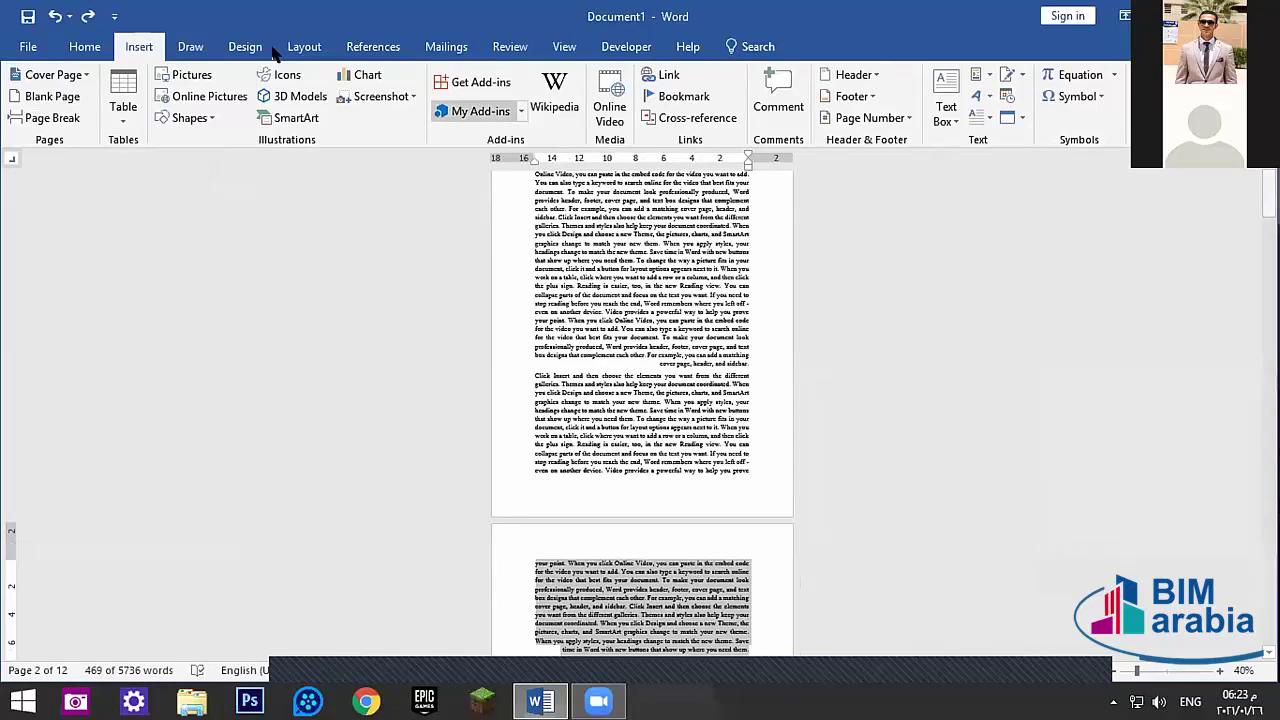
- Set the zoom to 100% on the View tab and scroll down to the passage
left_click(560, 46)
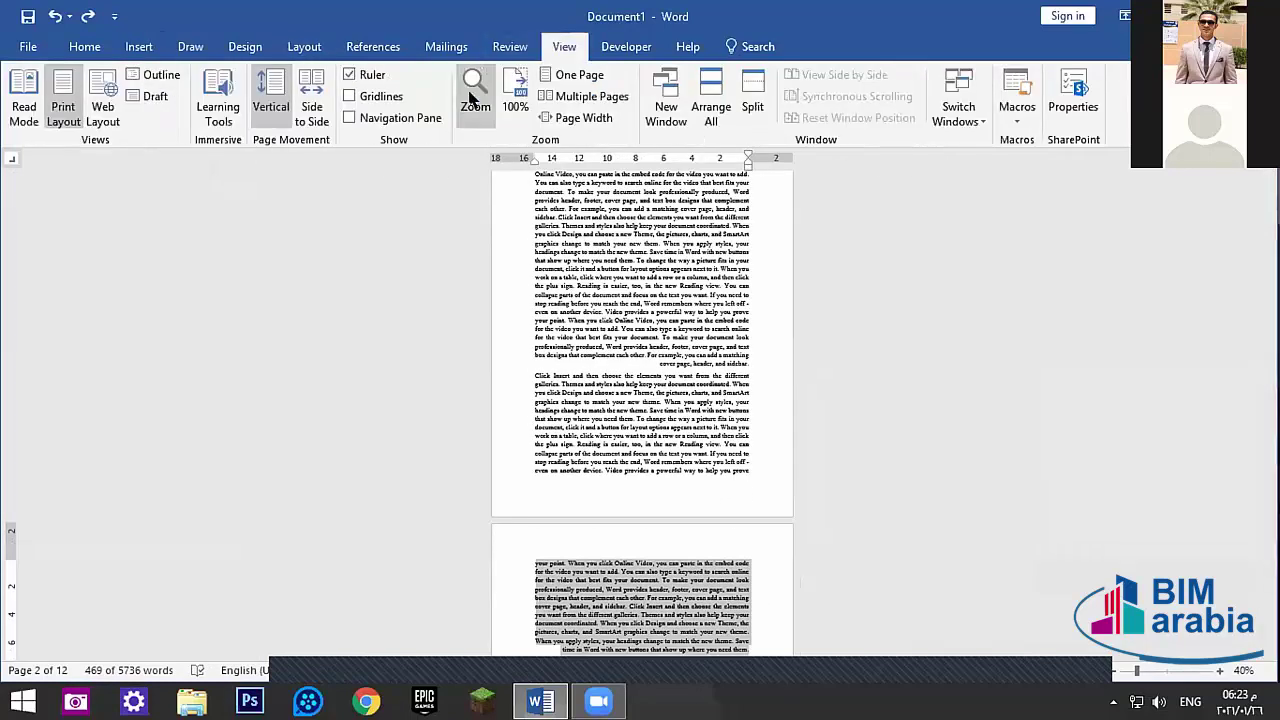
left_click(472, 97)
left_click(484, 246)
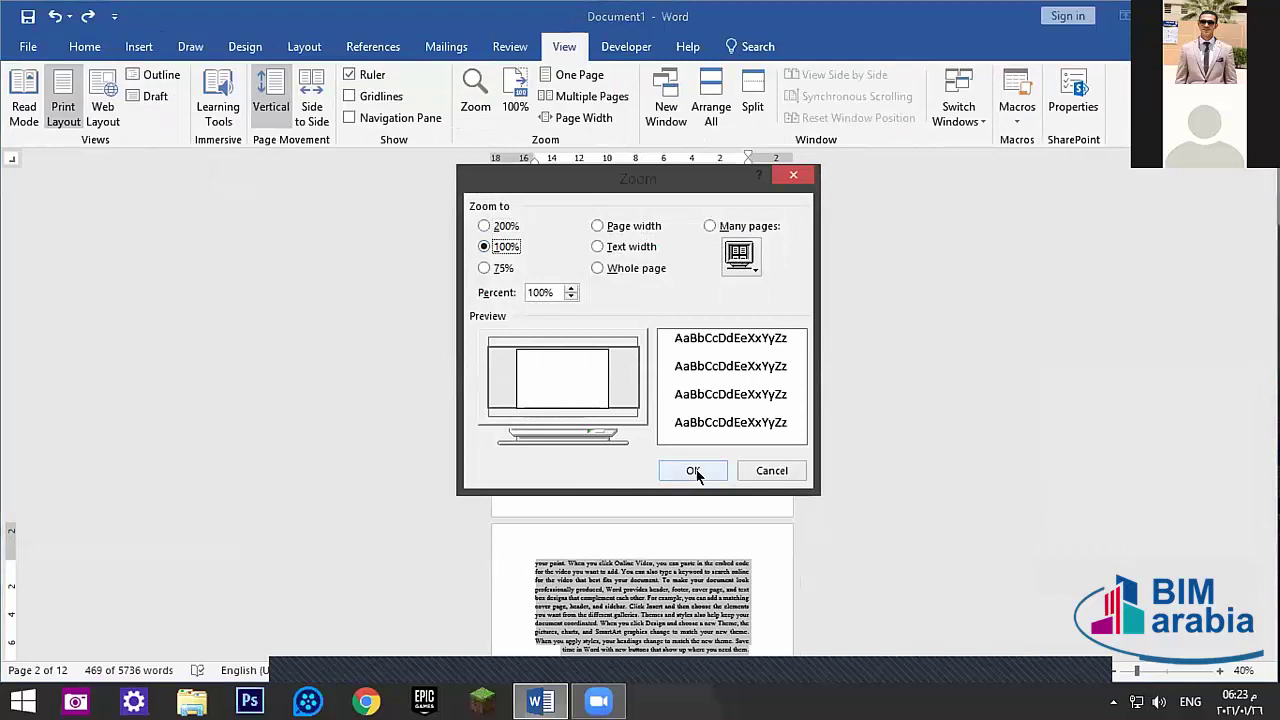
left_click(695, 471)
scroll(430, 340, "down", 6)
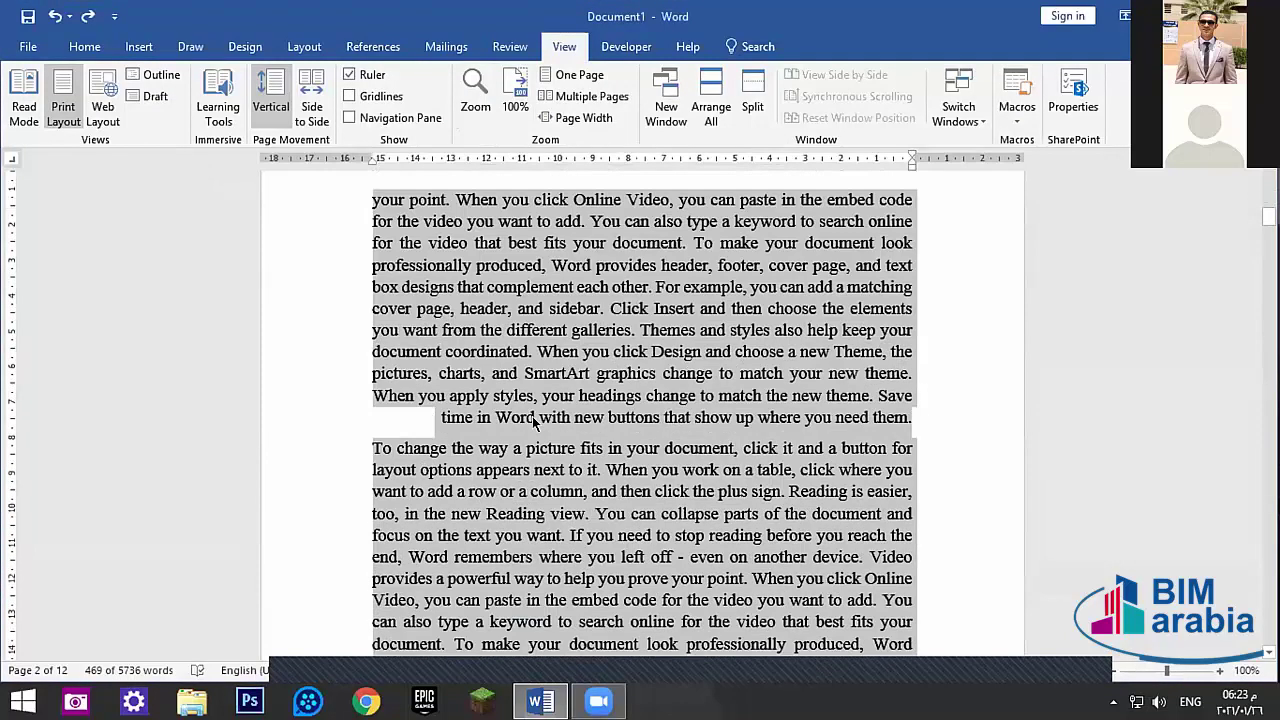
scroll(535, 420, "down", 7)
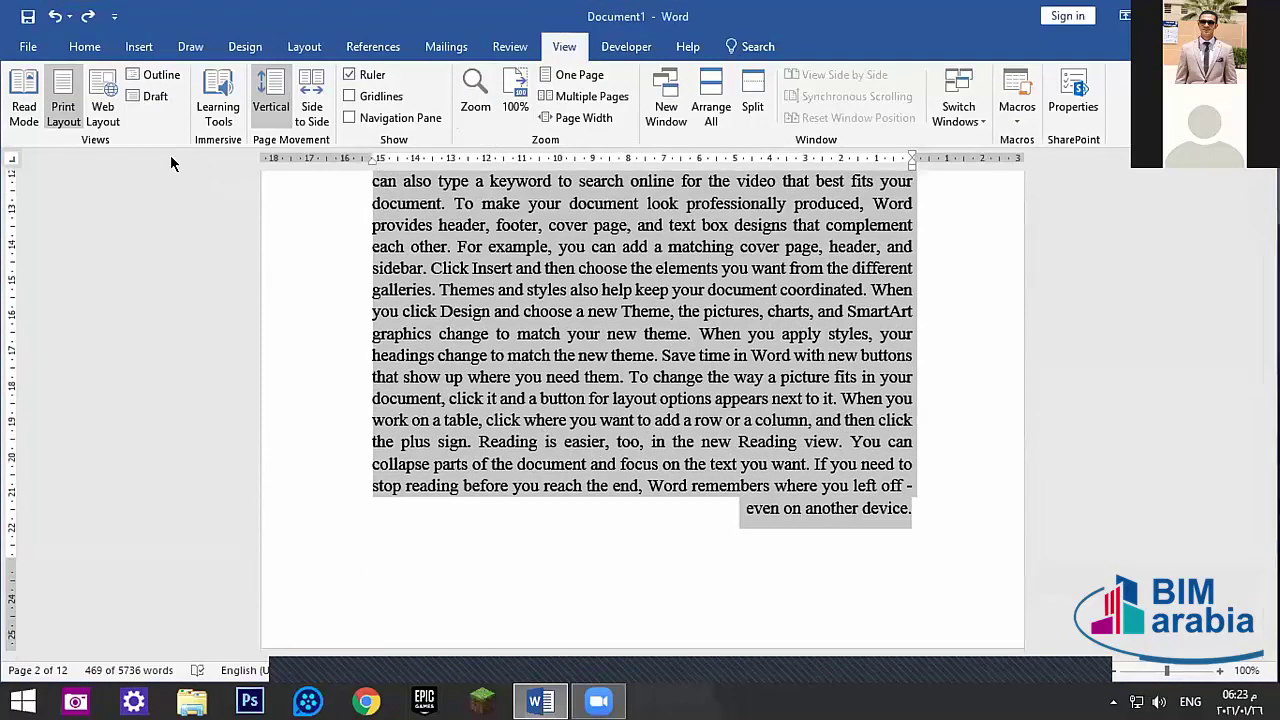
- Delete and restore the selected paragraph, then cut it with Home > Cut
right_click(650, 312)
key("Escape")
key("Delete")
key("ctrl+z")
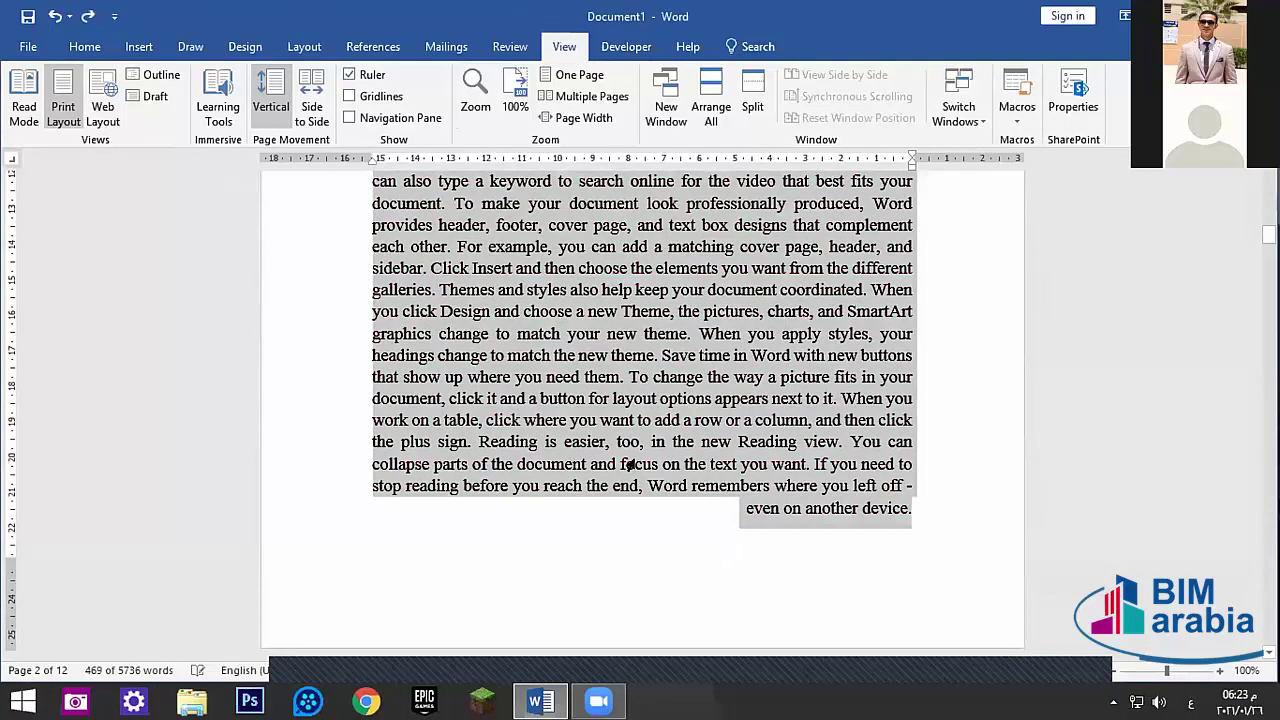
left_click(84, 46)
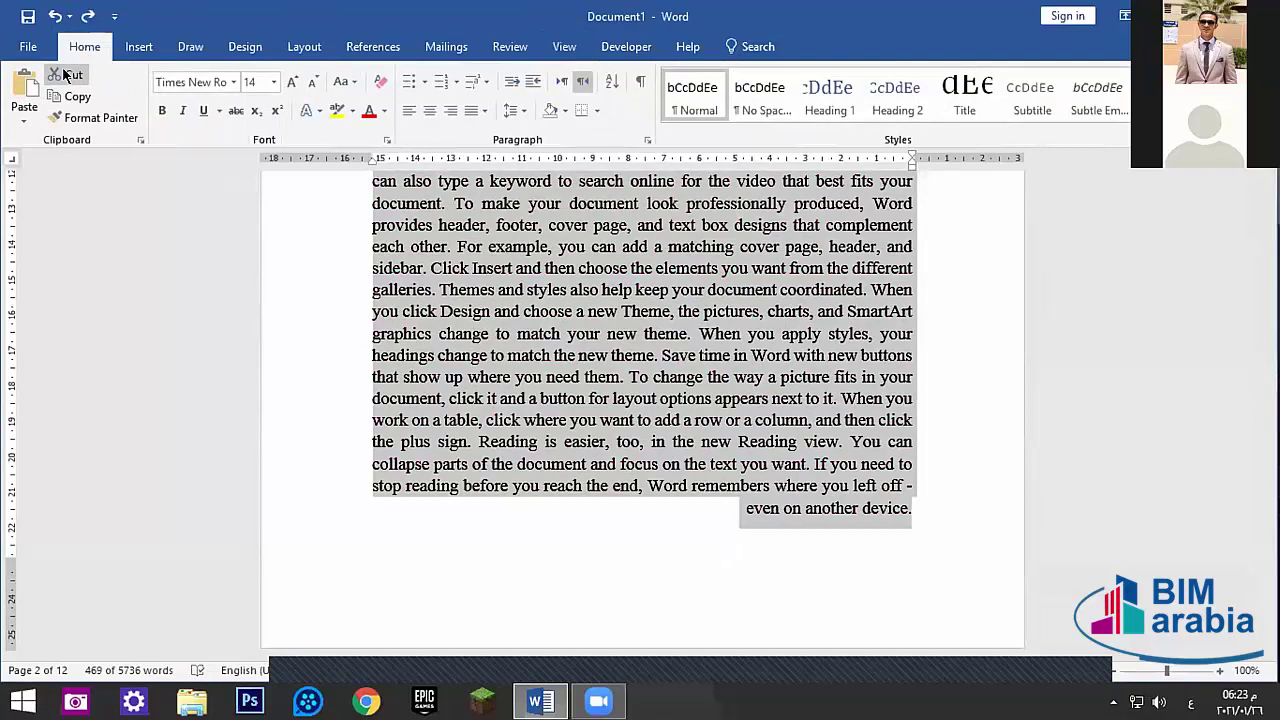
left_click(63, 75)
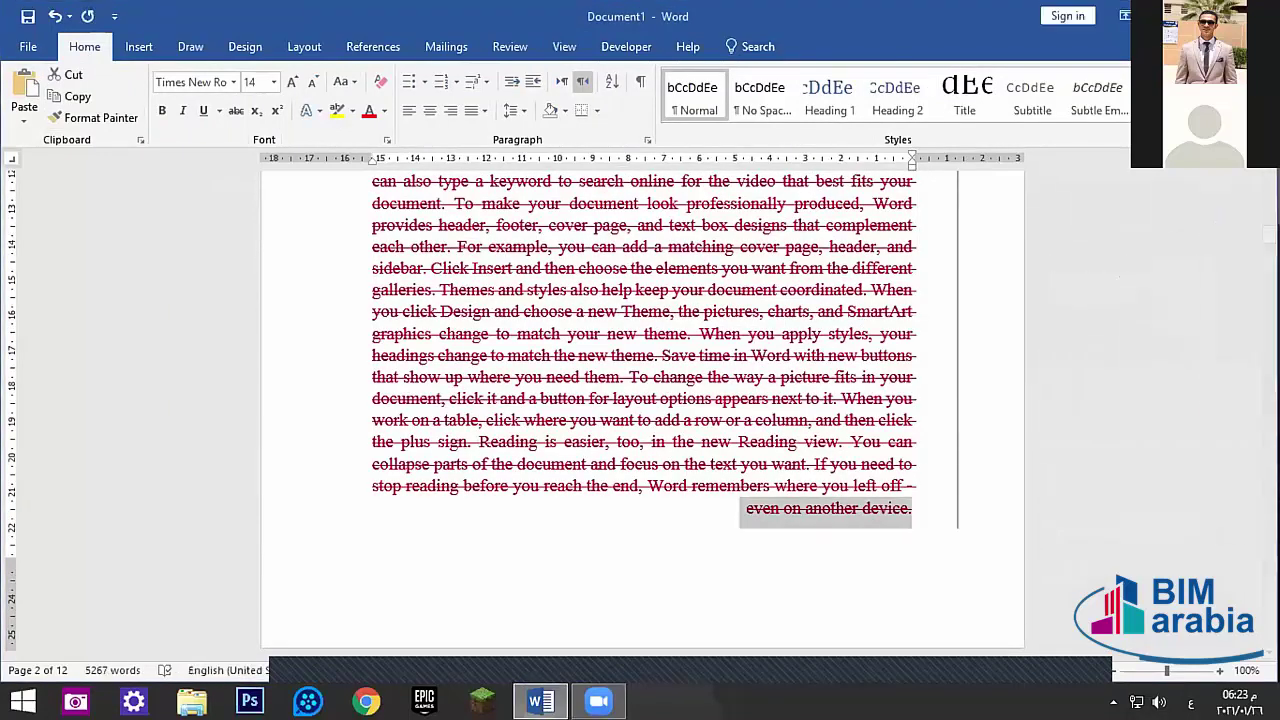
left_click_drag(1268, 252, 1268, 212)
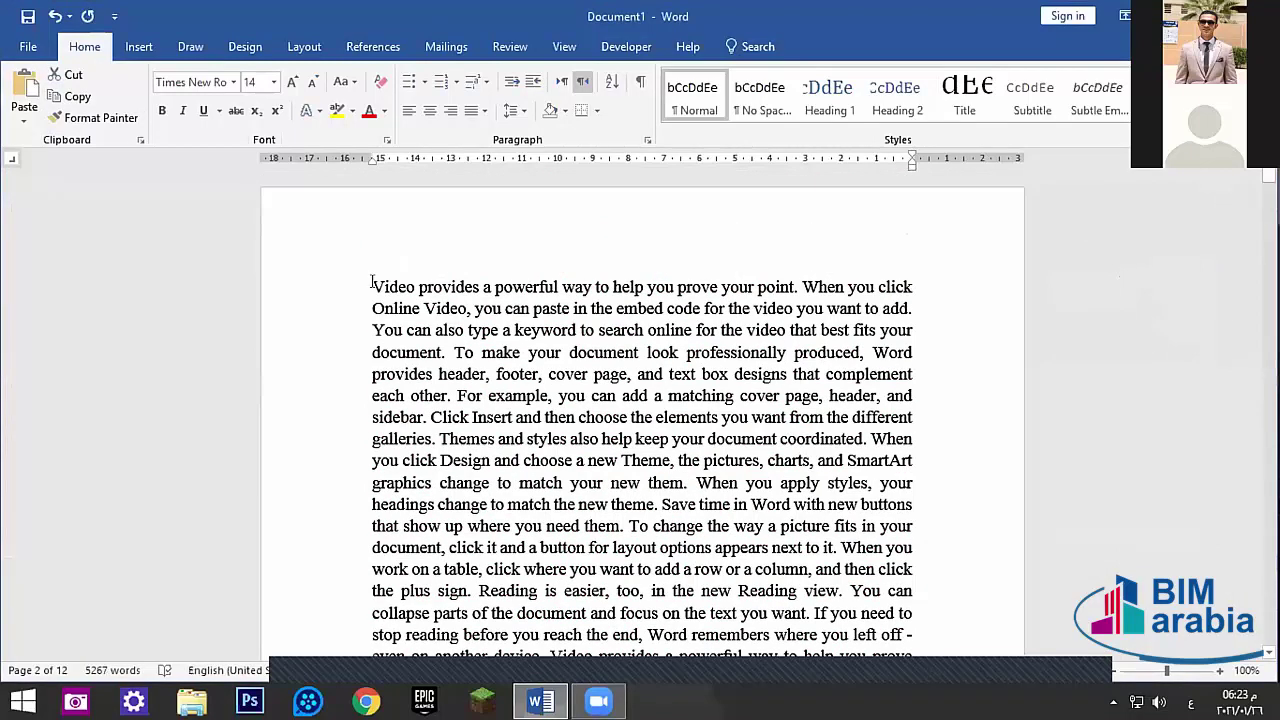
- Insert a Next Page section break before the word 'Video' via Layout > Breaks
left_click(371, 286)
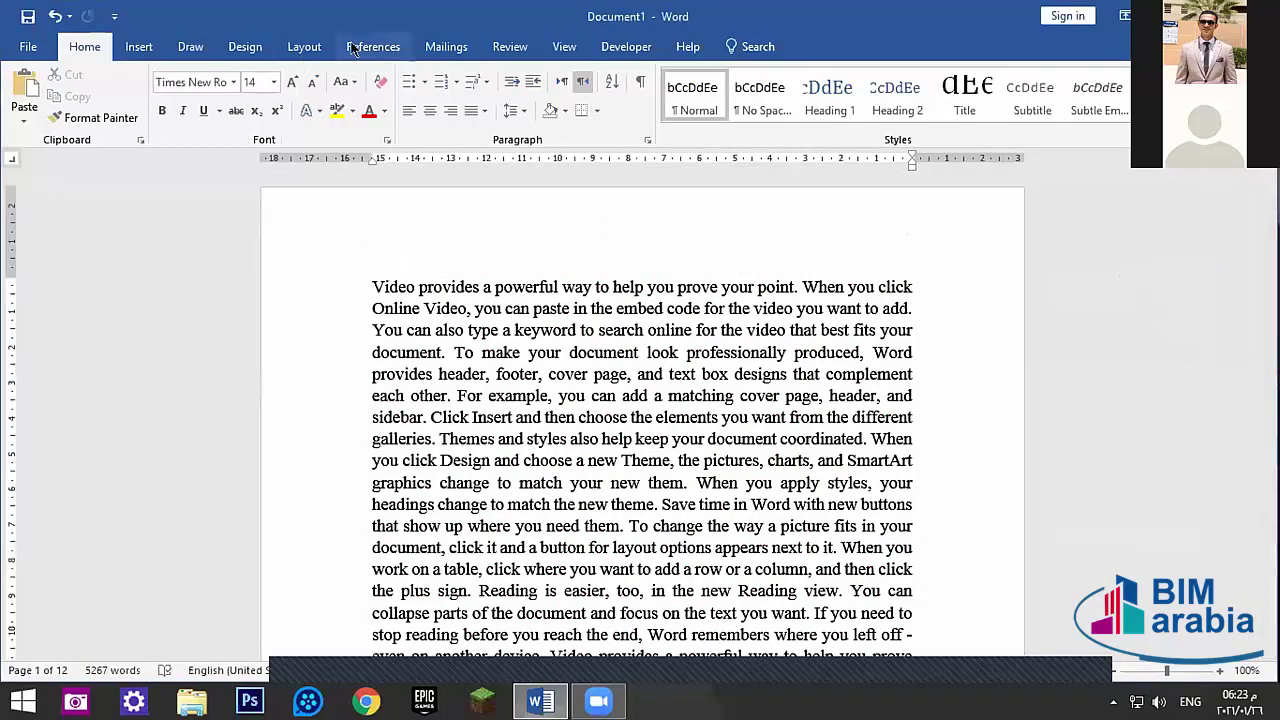
left_click(138, 46)
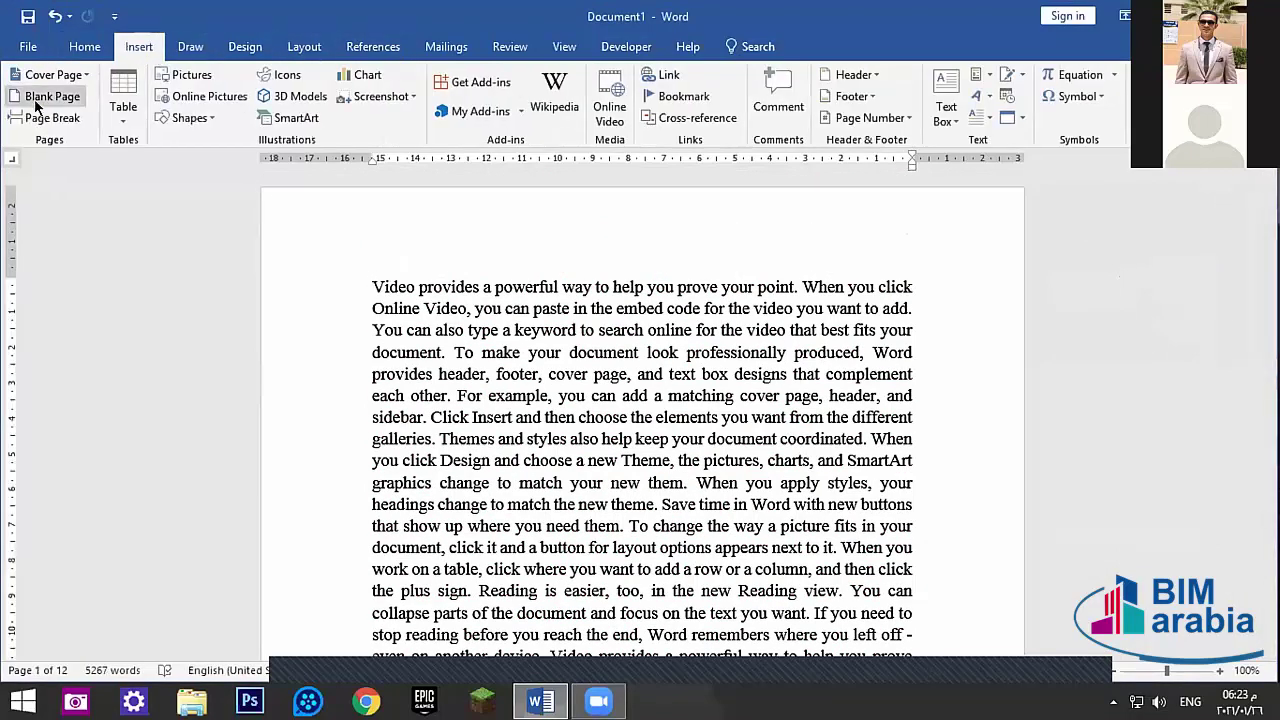
left_click(190, 46)
left_click(244, 46)
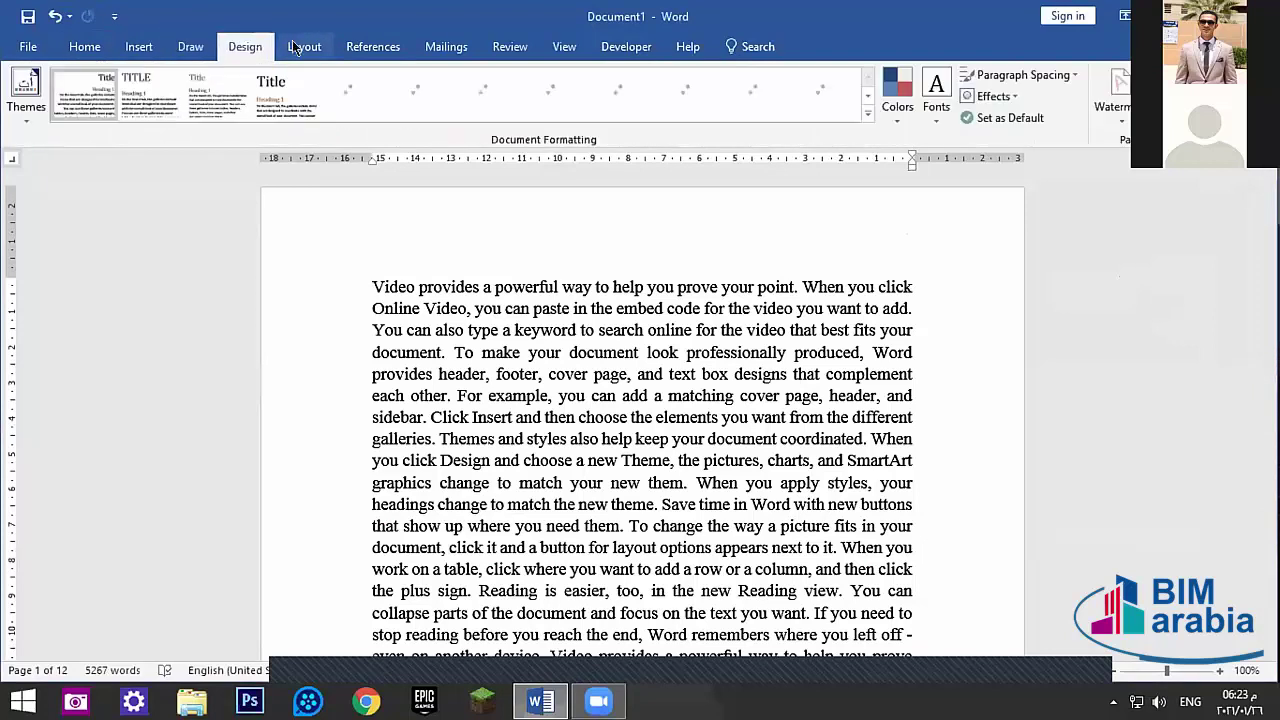
left_click(304, 46)
left_click(238, 75)
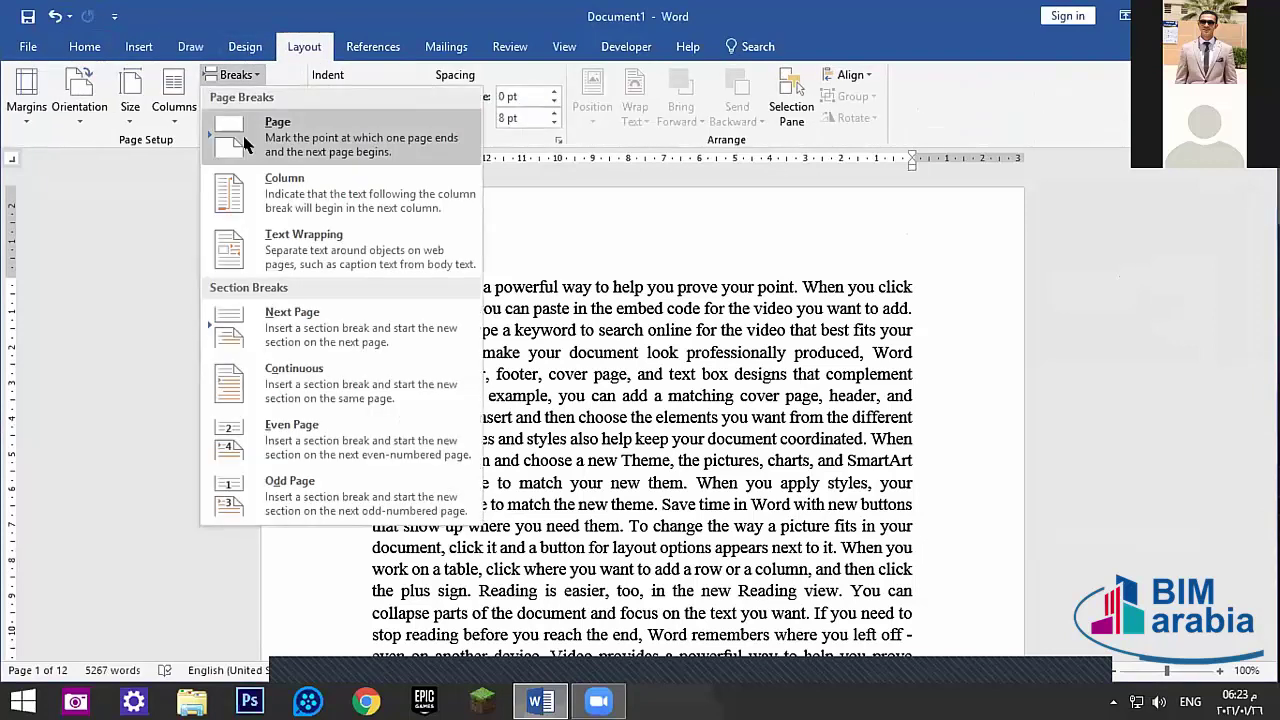
left_click(290, 328)
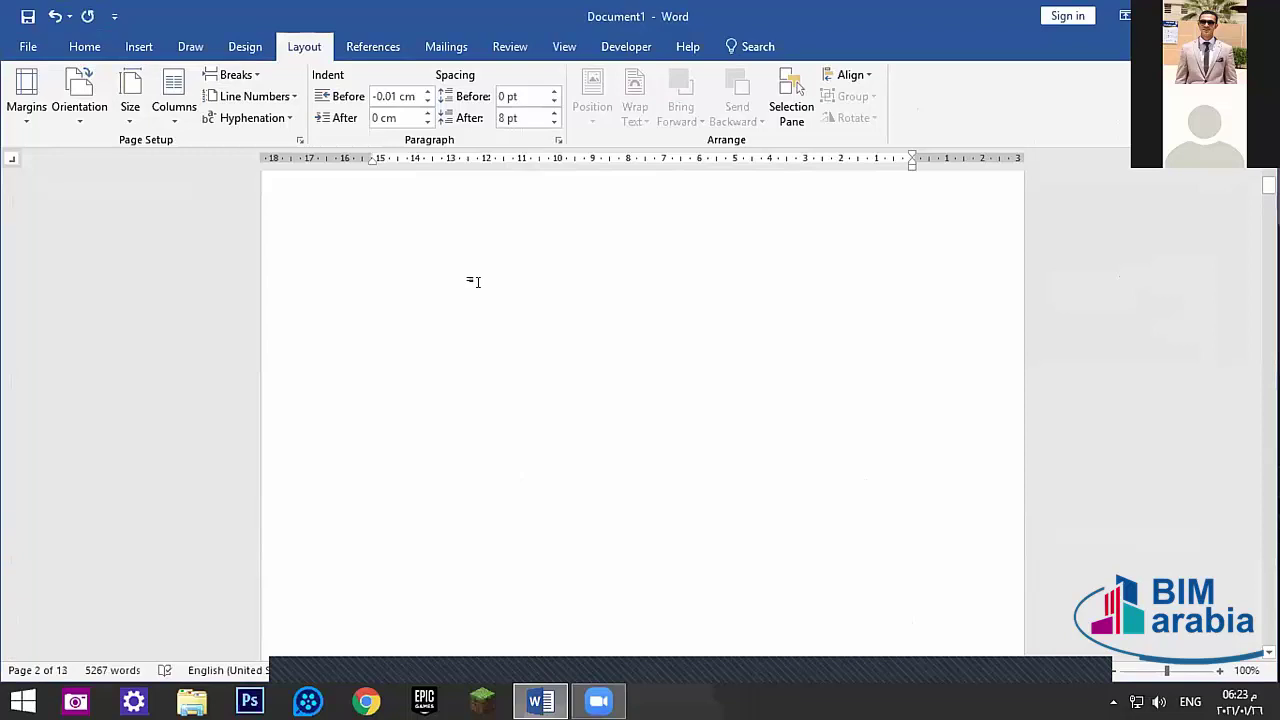
- Switch the typing language, center then un-center the empty paragraph, and check the new page
key("alt+shift")
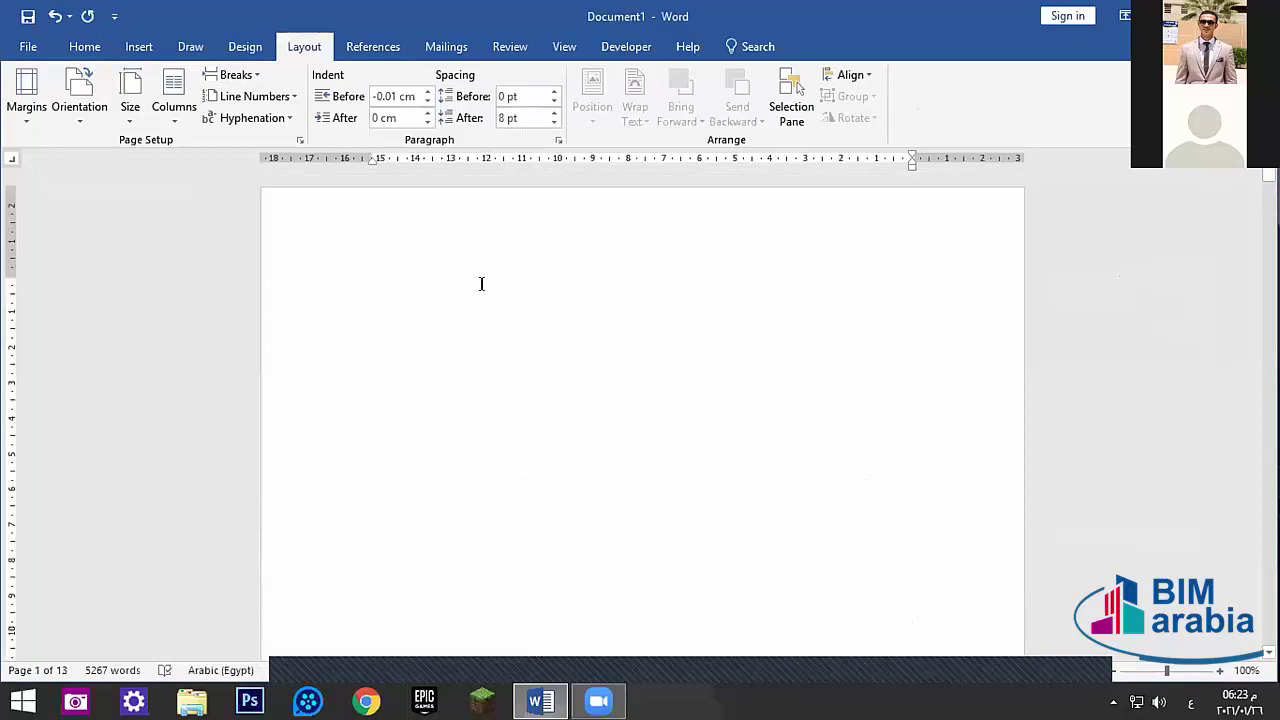
key("ctrl+e")
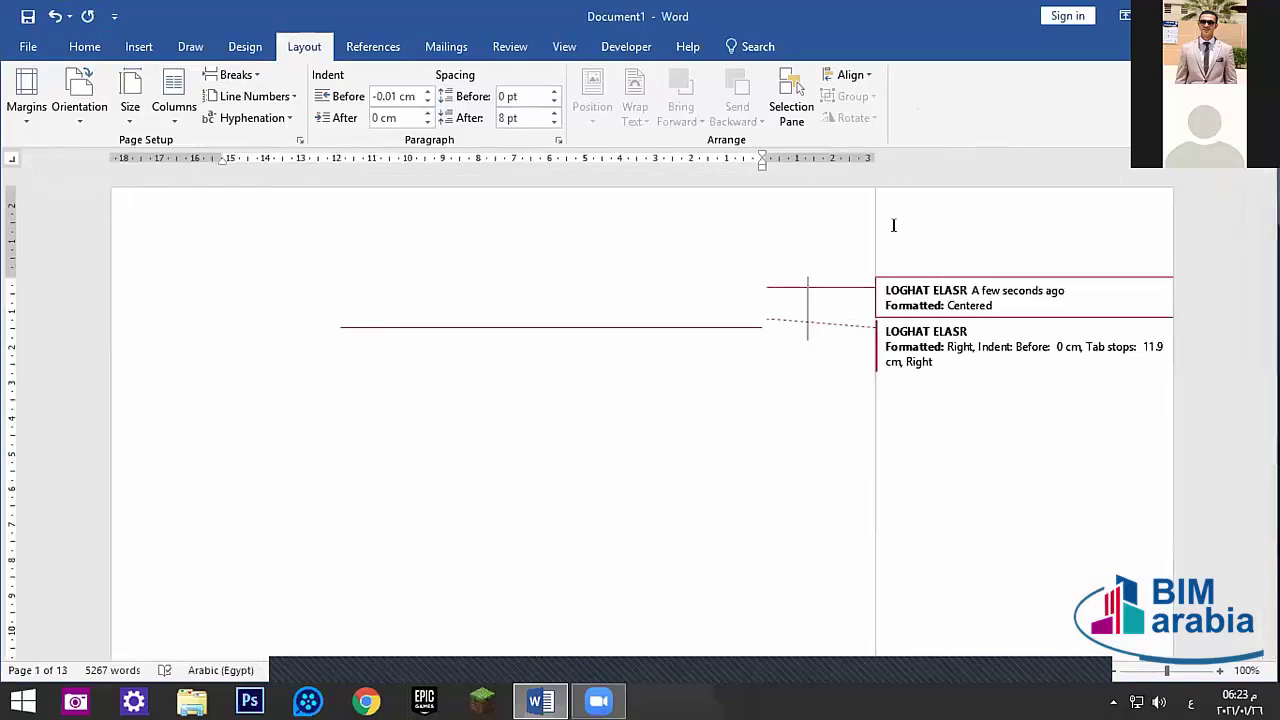
key("ctrl+z")
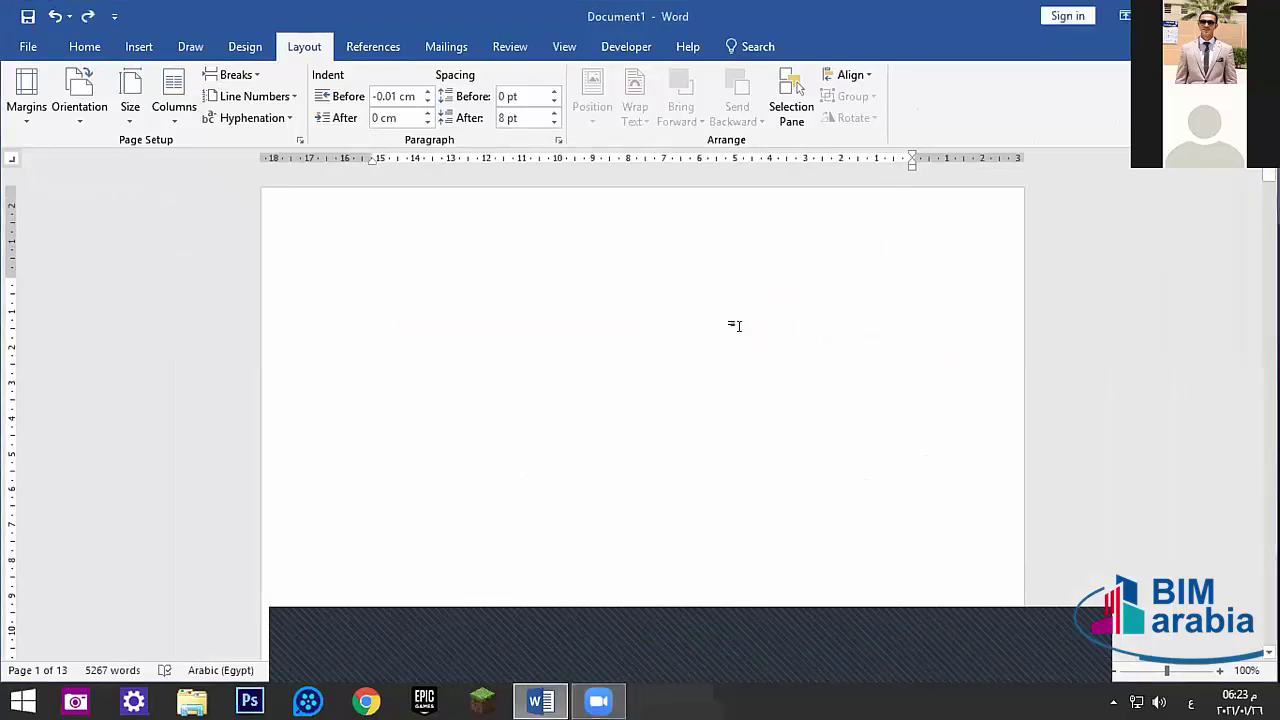
scroll(733, 325, "down", 3)
scroll(714, 323, "down", 1)
scroll(714, 323, "up", 6)
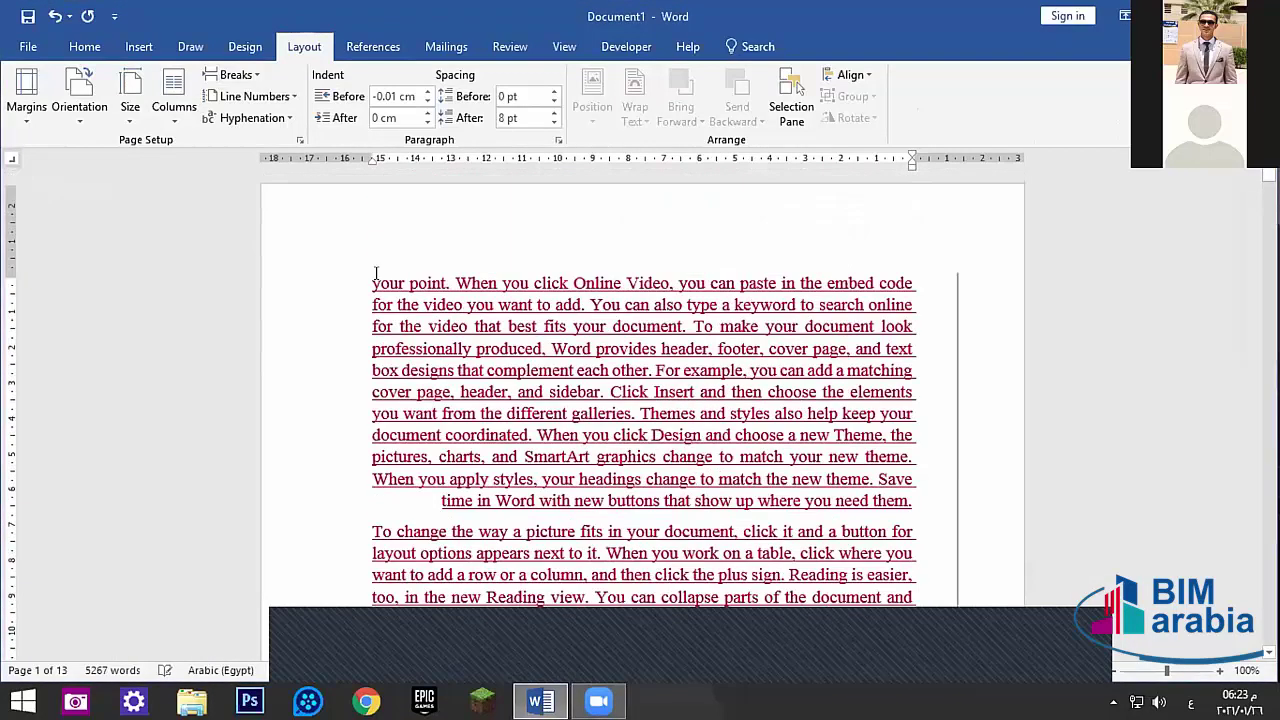
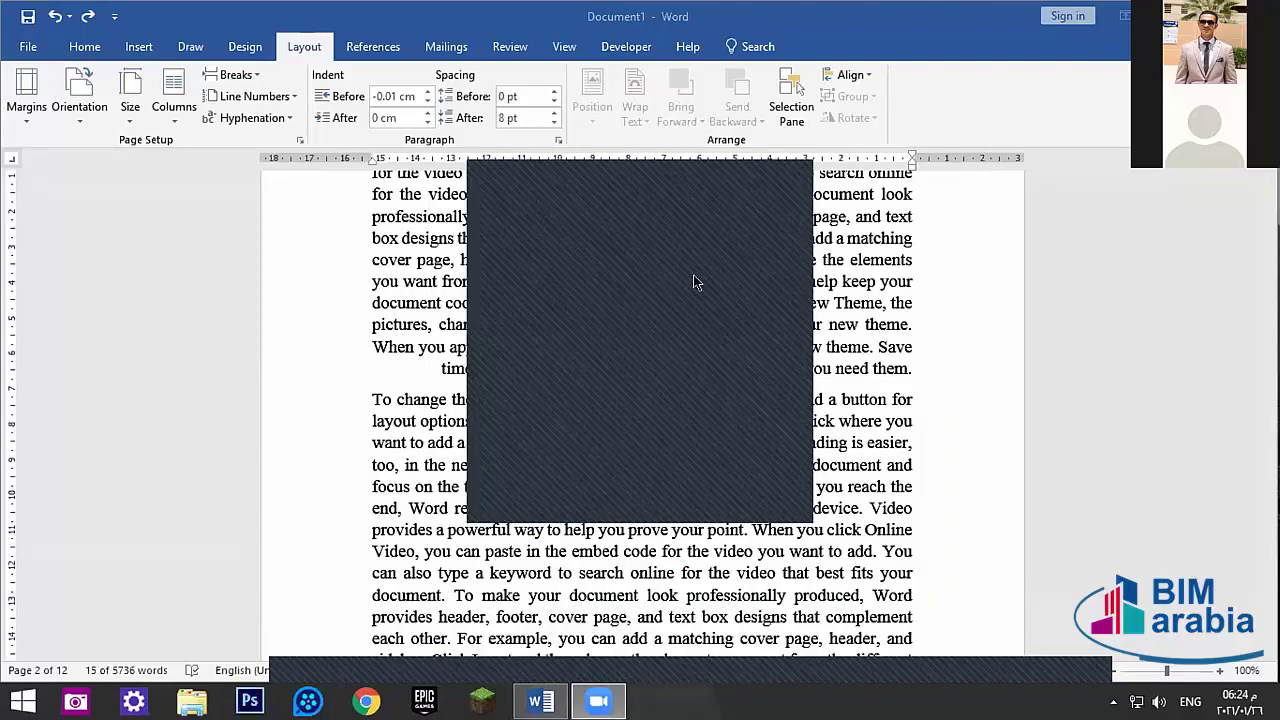
- Place the caret in the text with Arabic input and scroll back up the document
left_click(447, 366)
key("alt+shift")
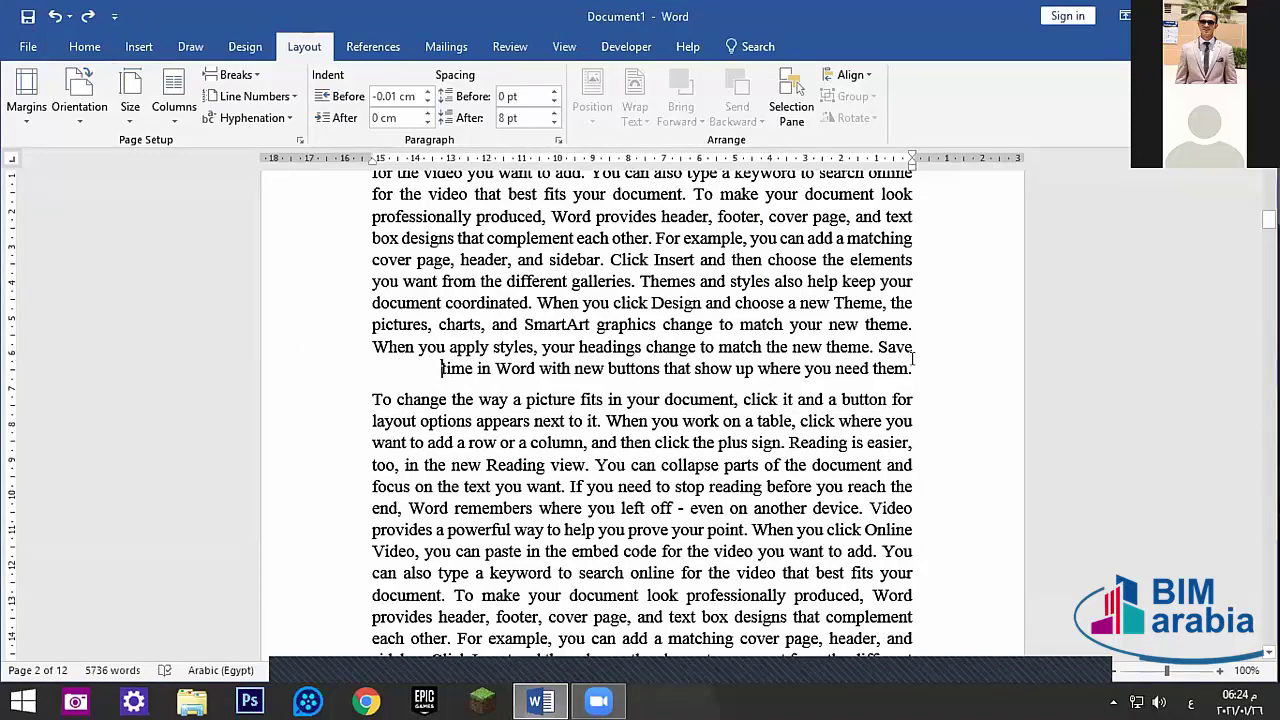
left_click_drag(913, 358, 494, 389)
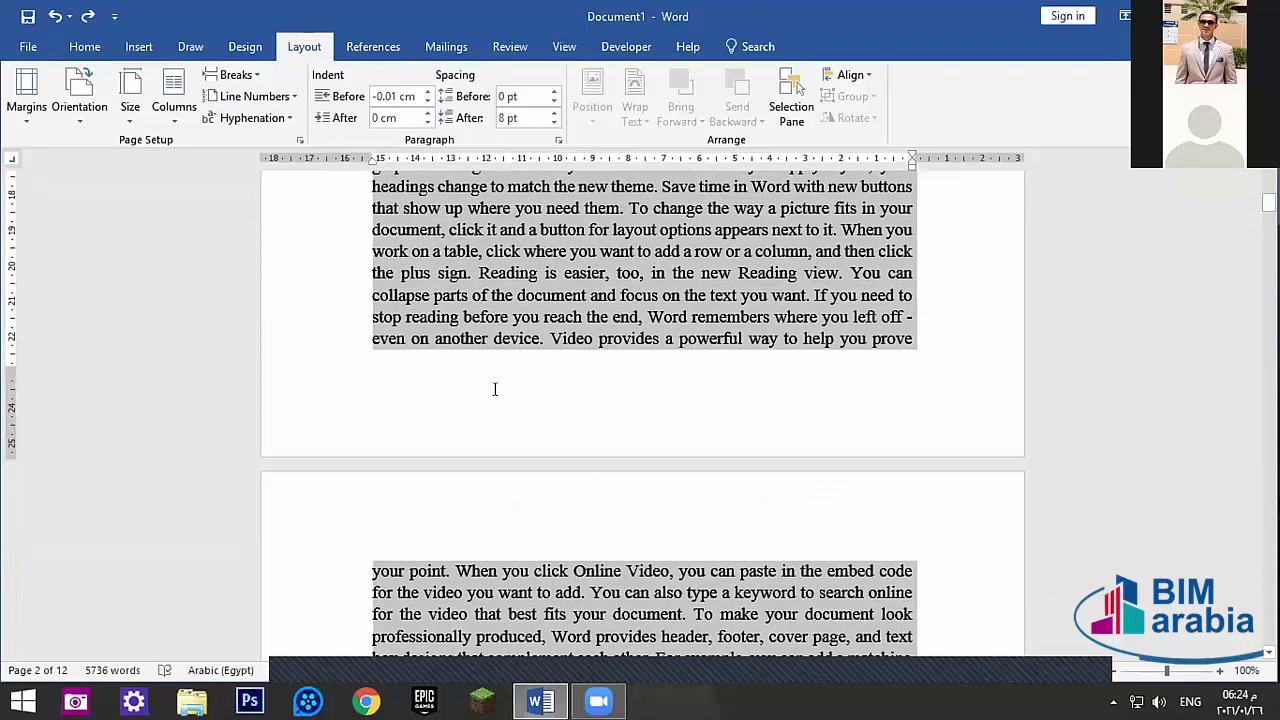
left_click(494, 389)
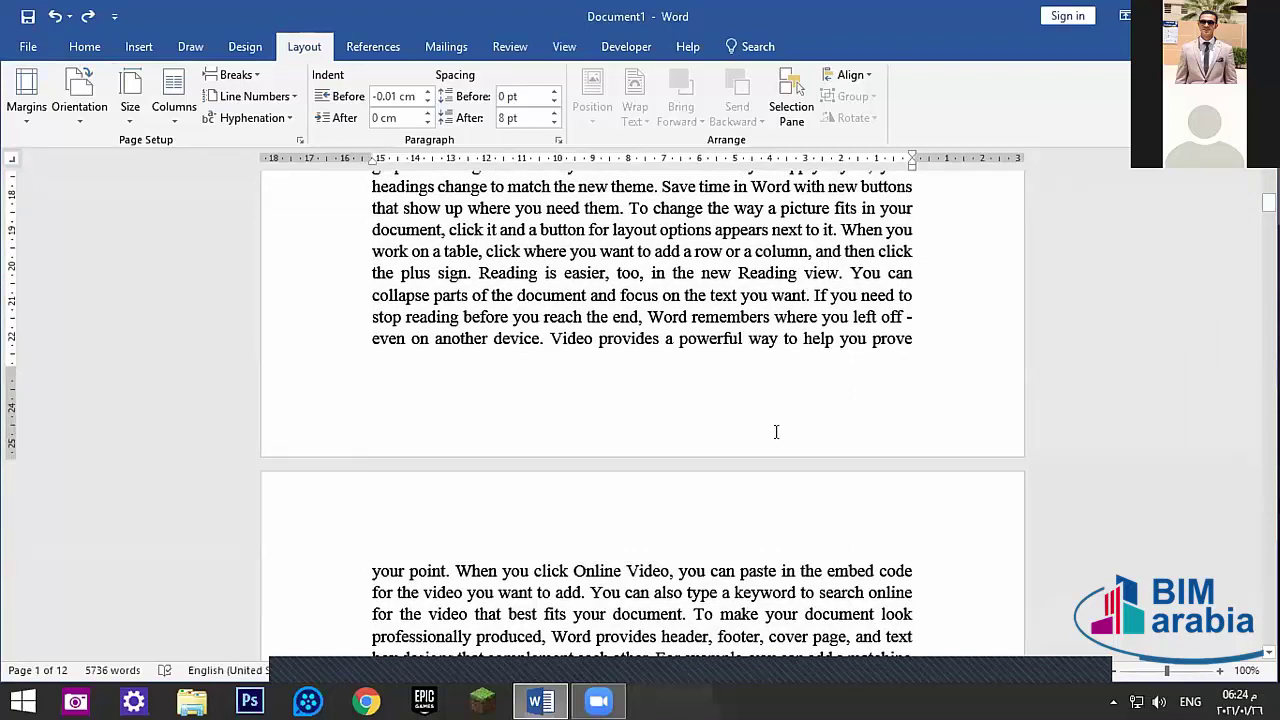
mouse_move(1279, 0)
left_click(817, 340)
scroll(817, 345, "up", 3)
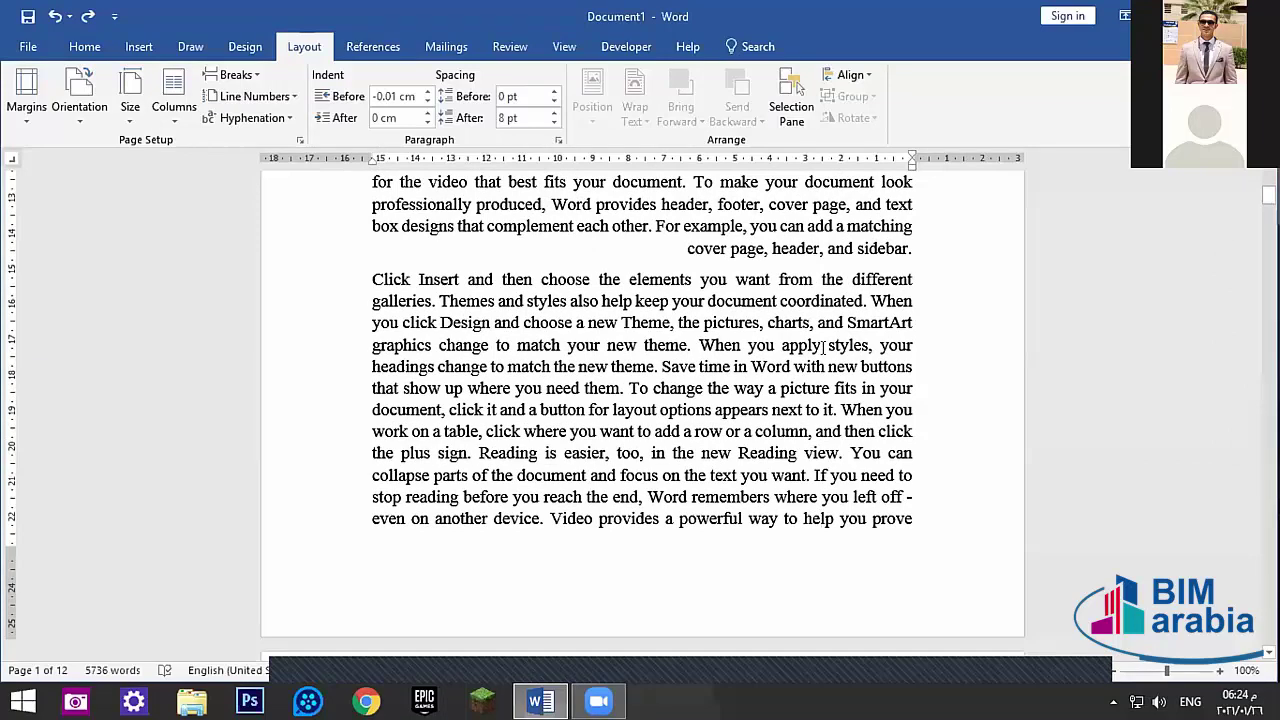
scroll(823, 345, "up", 10)
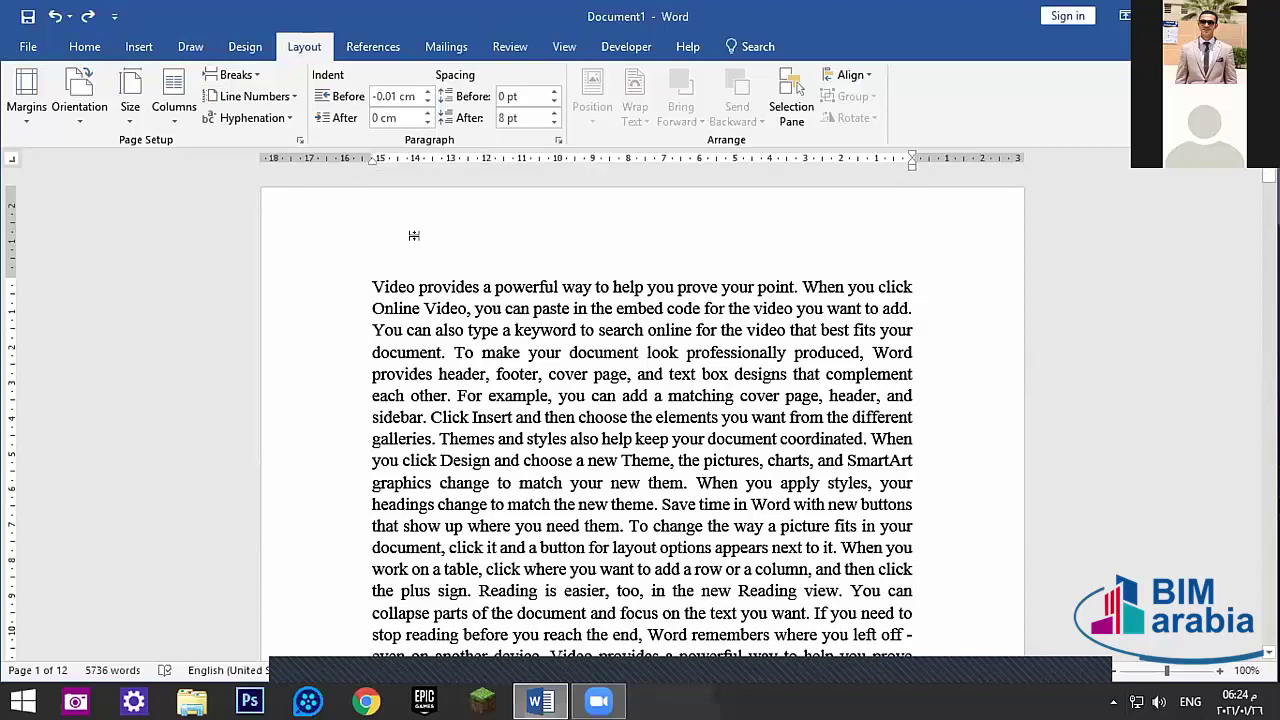
- Open Word Options from File, close it unchanged, and show the View tab
left_click(28, 46)
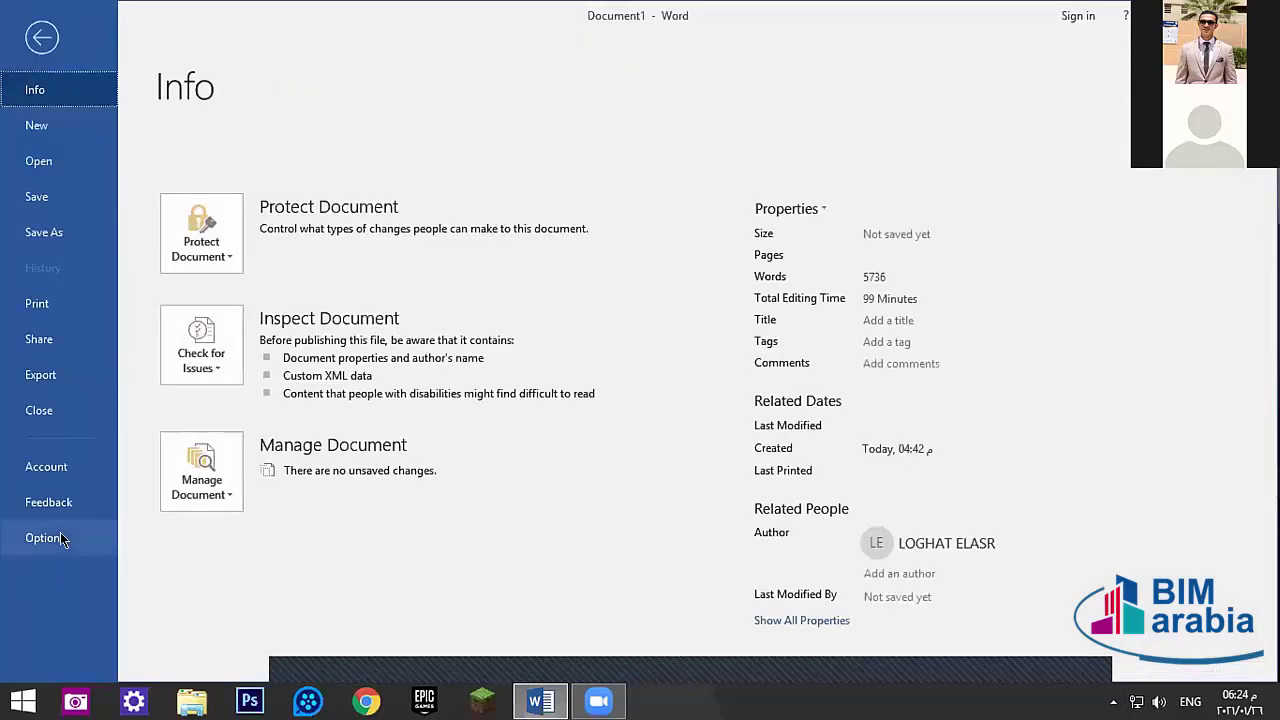
left_click(45, 538)
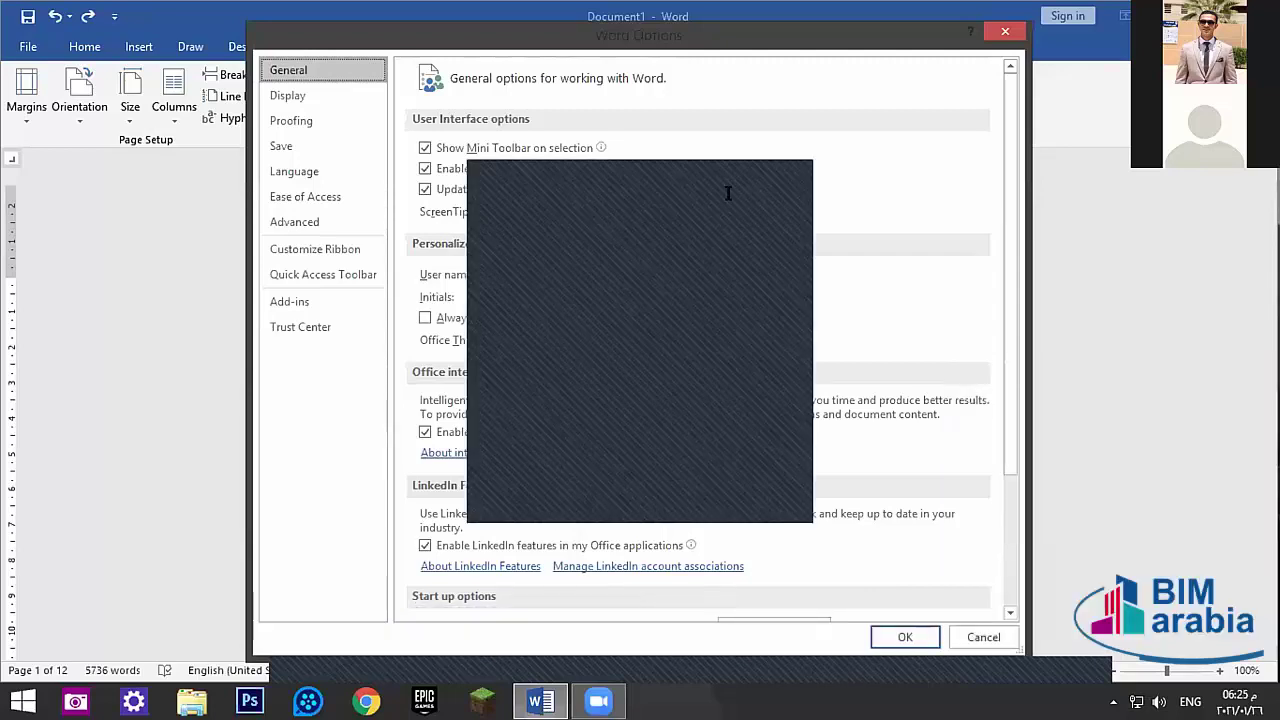
left_click(1000, 30)
left_click(563, 47)
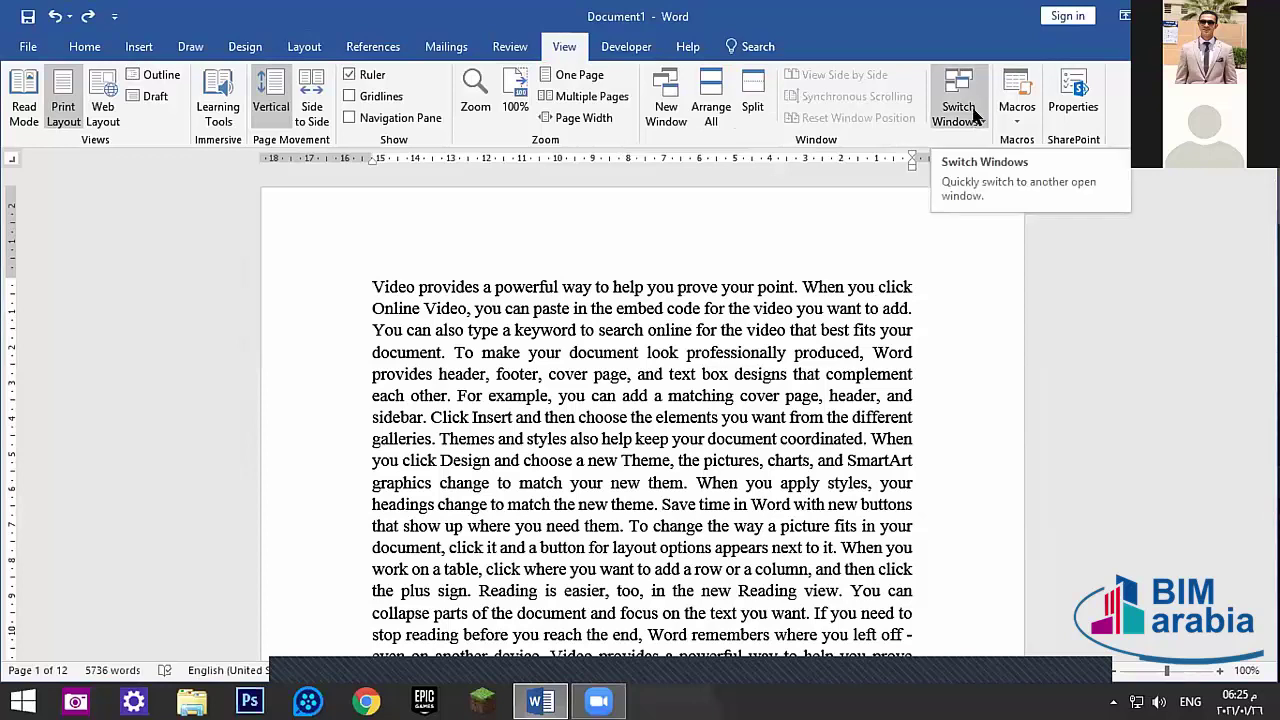
left_click(975, 117)
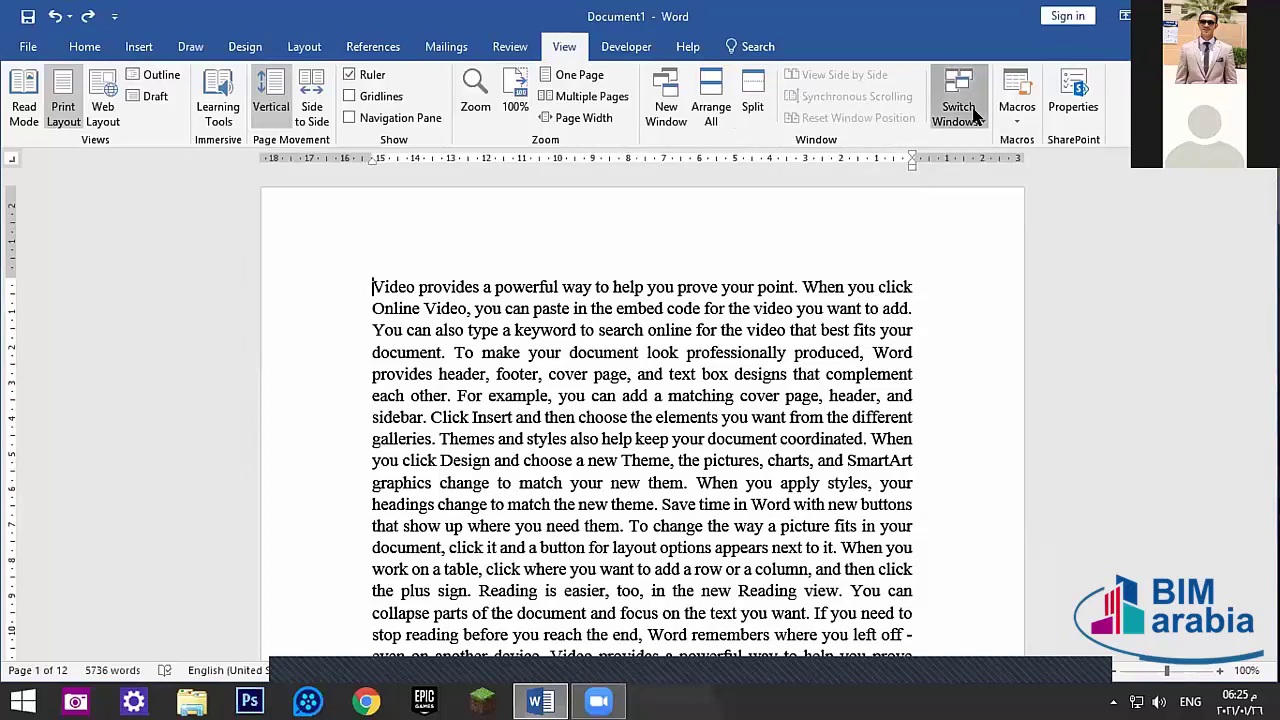
left_click(751, 238)
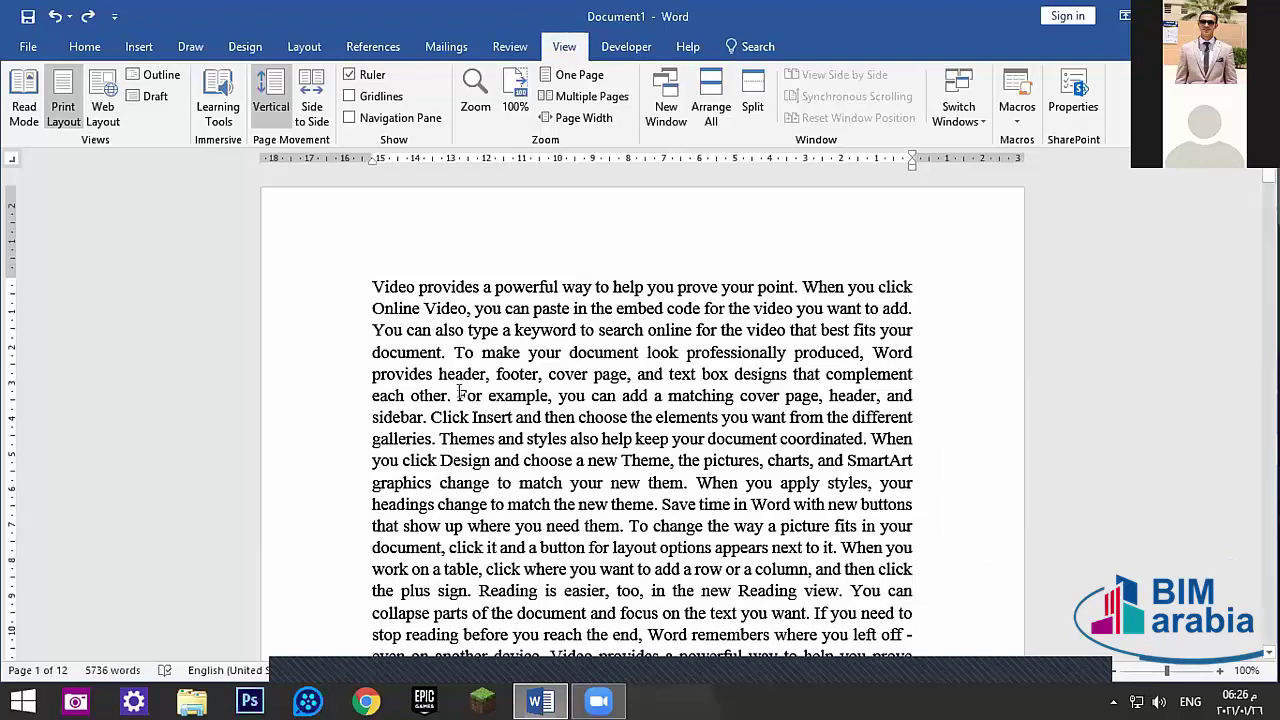
left_click(374, 285)
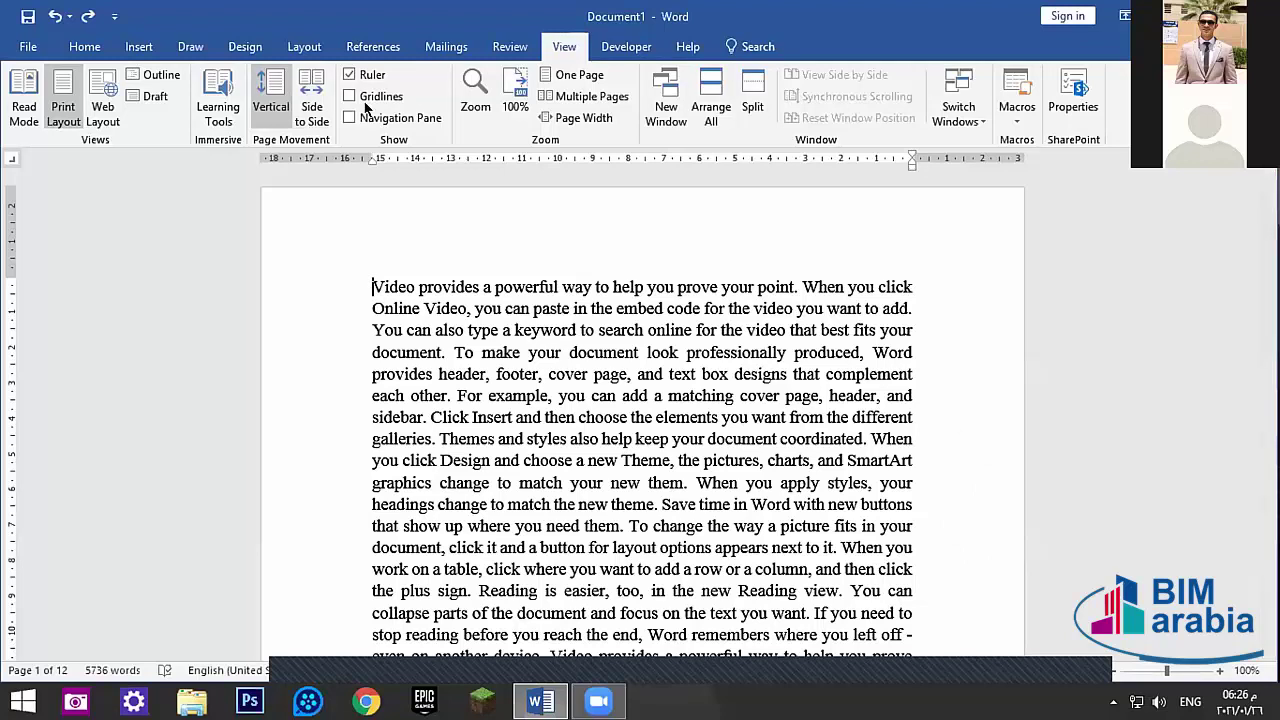
left_click(626, 46)
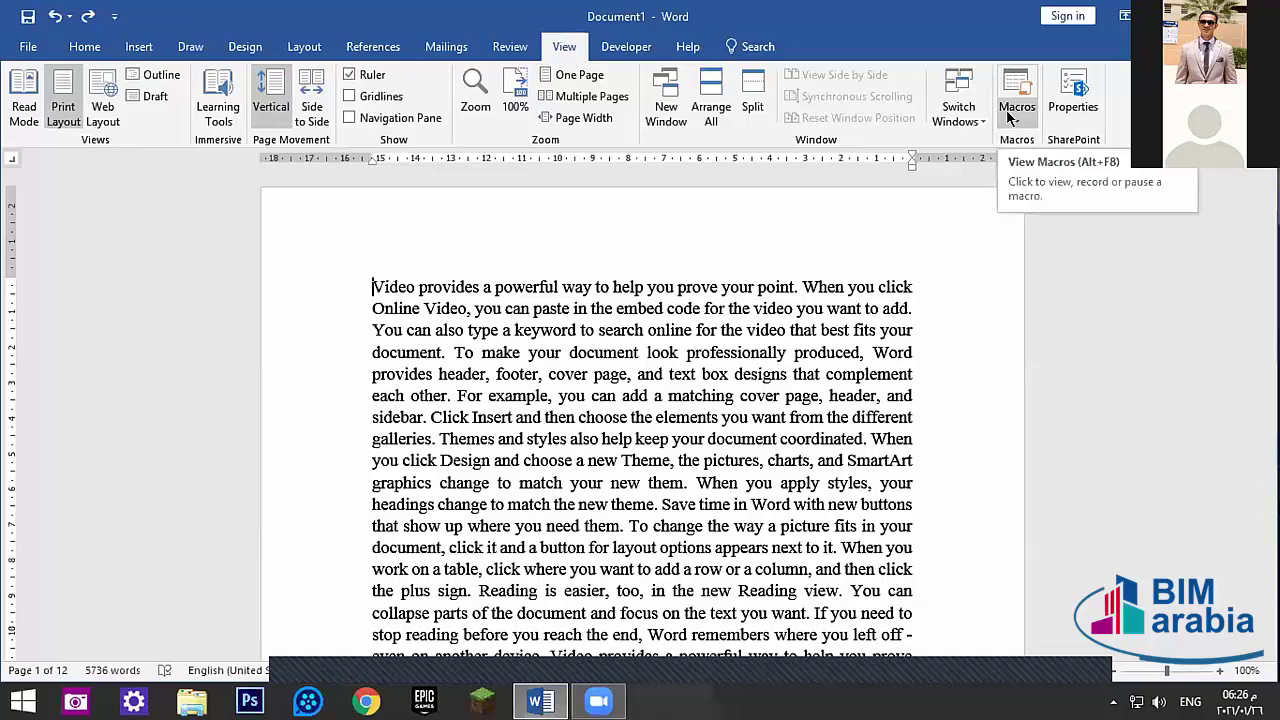
left_click(1056, 98)
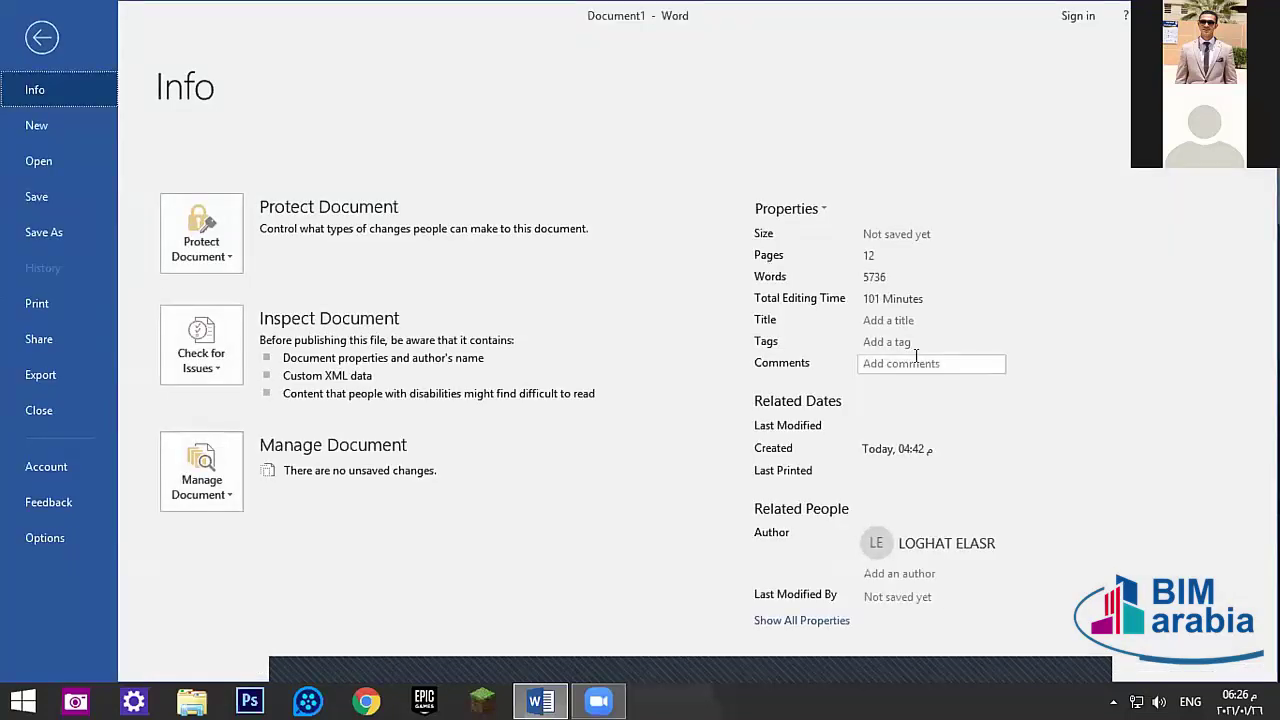
key("Escape")
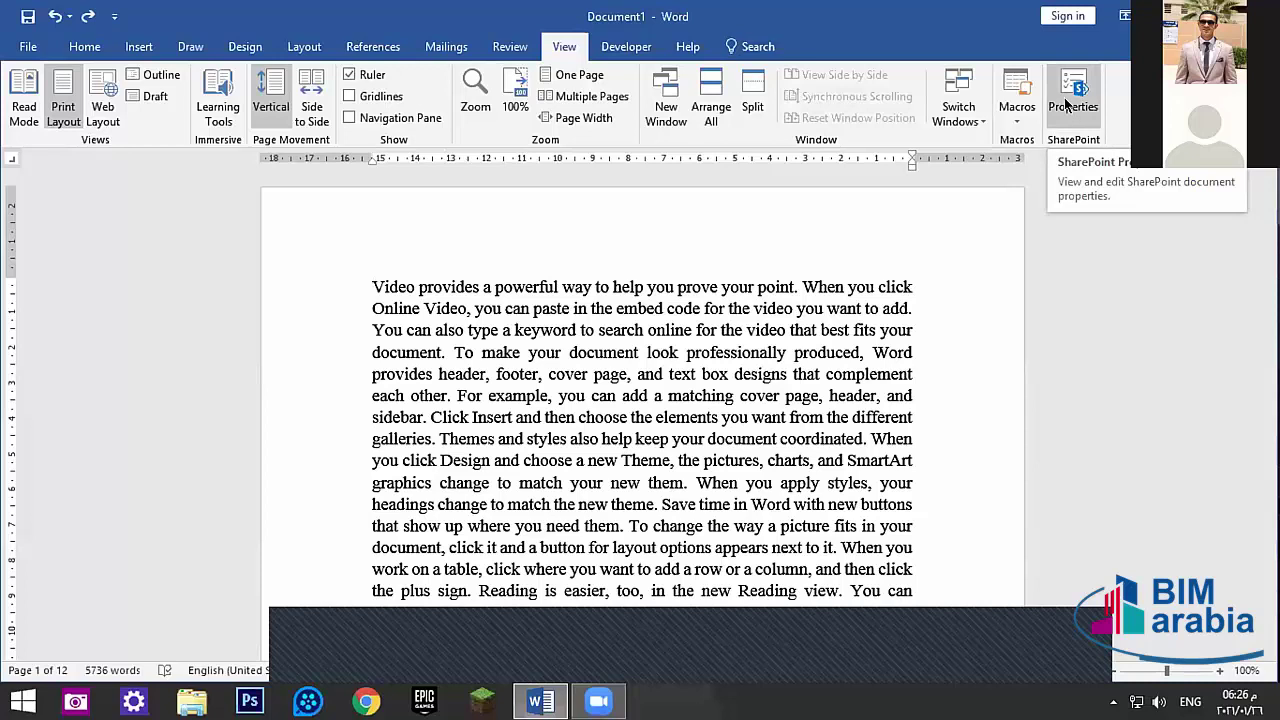
left_click(1064, 96)
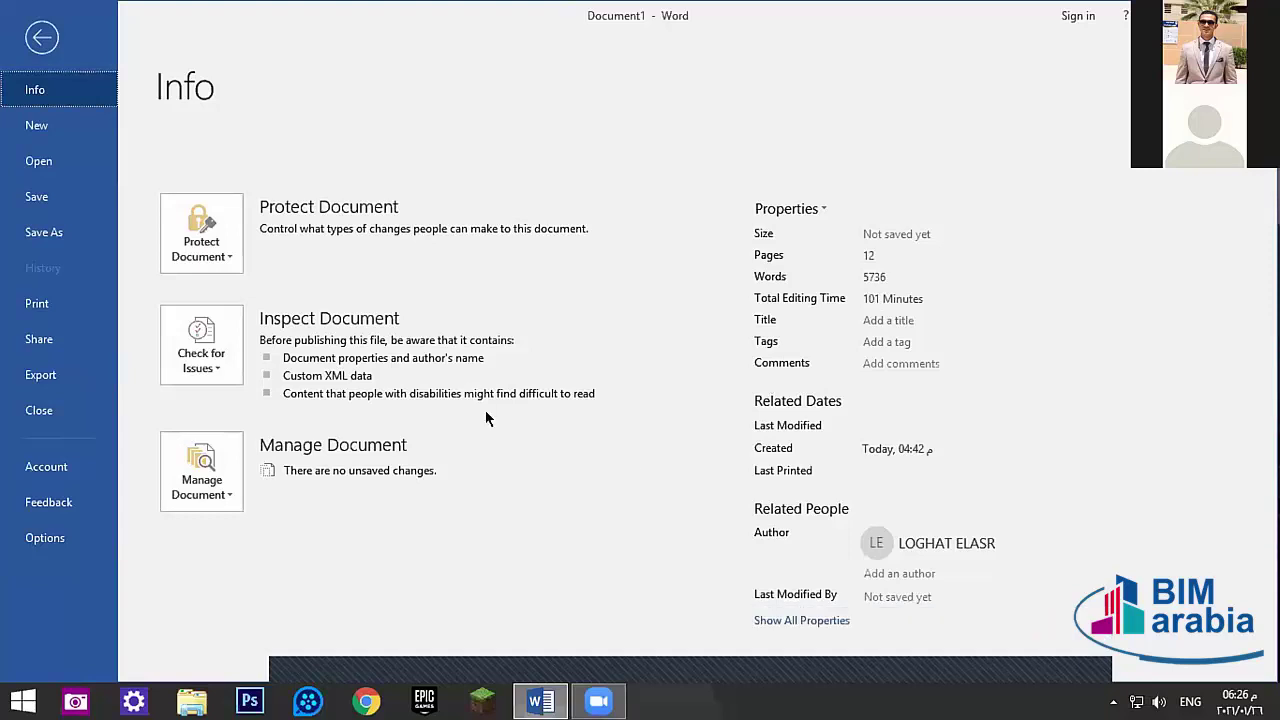
key("Escape")
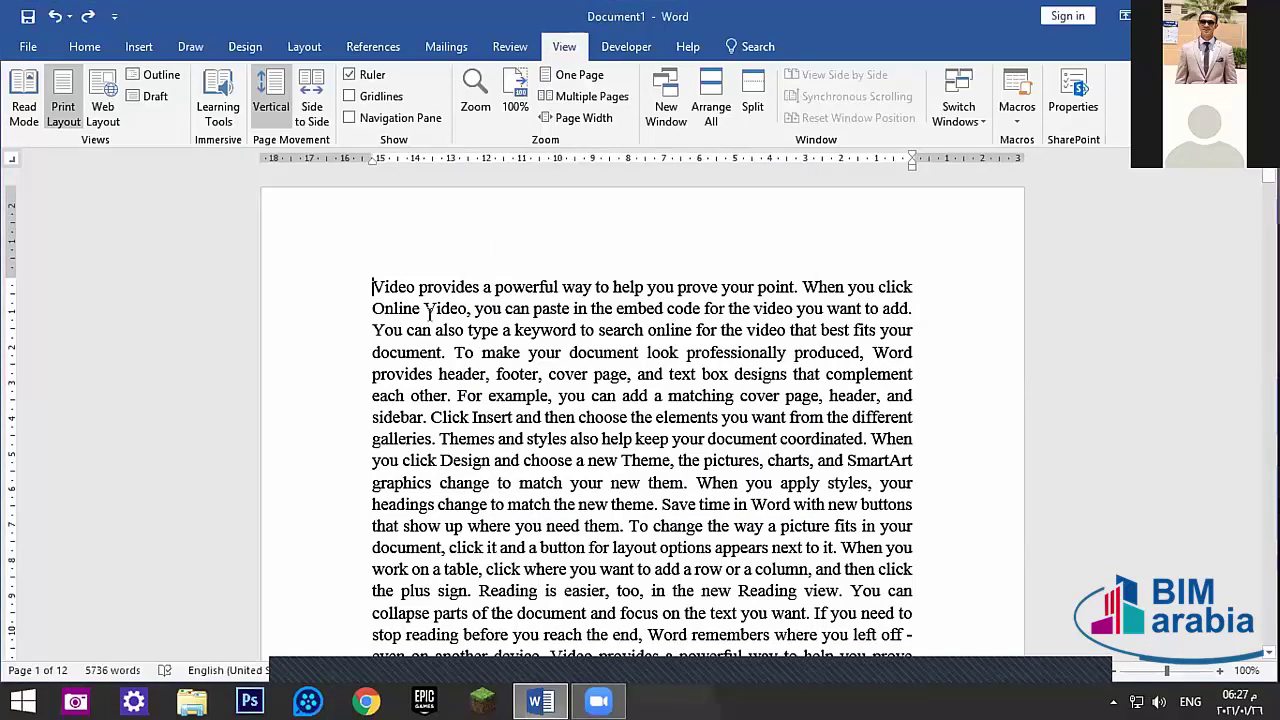
- Insert five blank pages before the text, undoing one accidental insertion
left_click(157, 48)
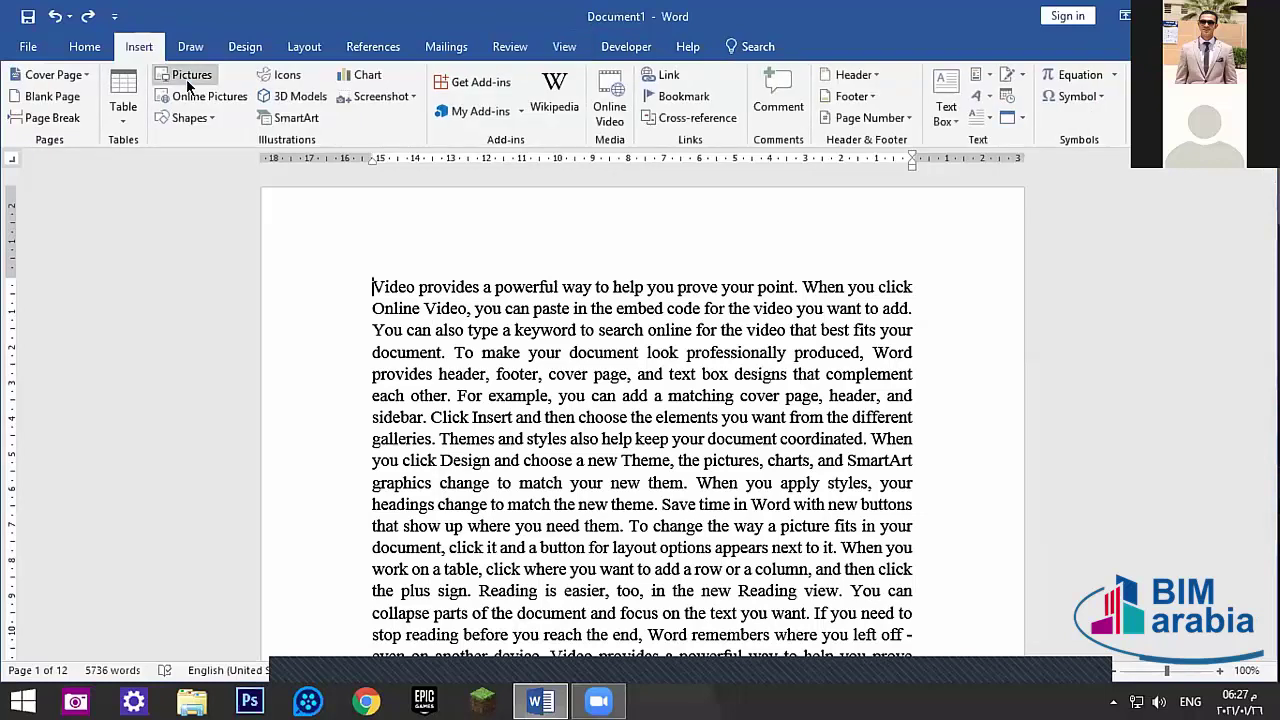
left_click(54, 98)
left_click(54, 98)
left_click(54, 98)
left_click(54, 98)
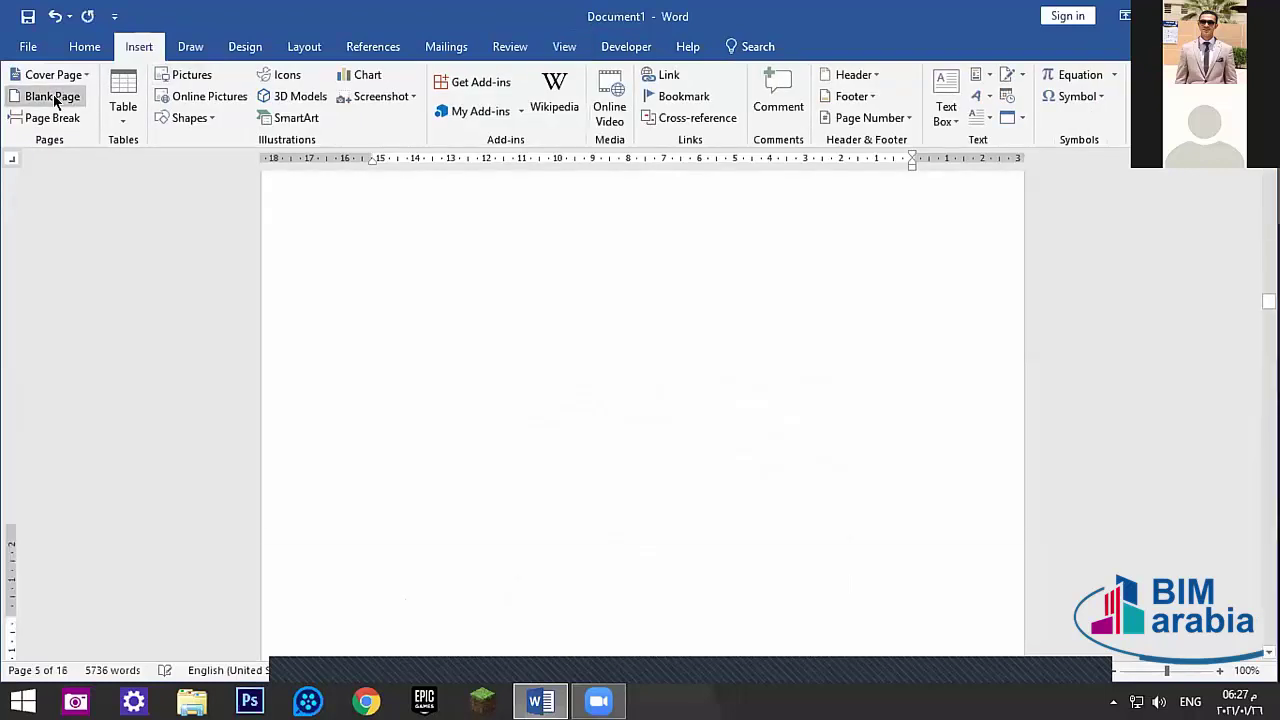
left_click(54, 98)
left_click(54, 98)
double_click(714, 417)
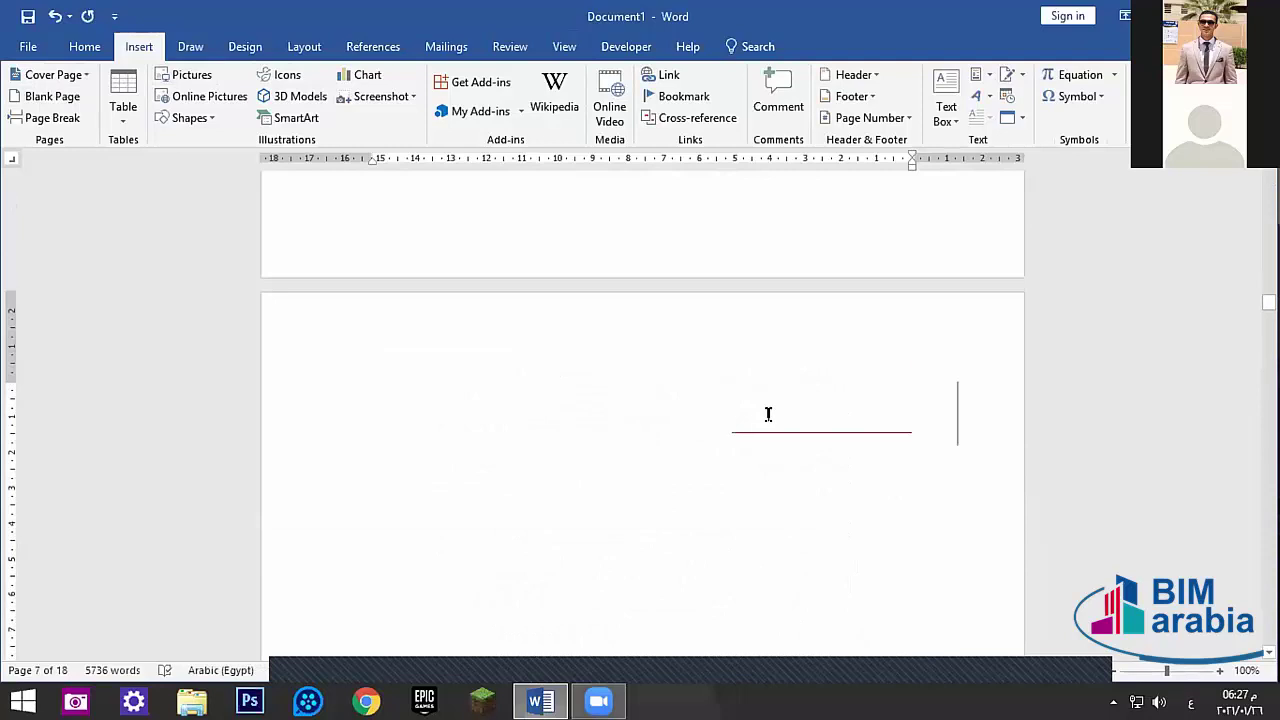
key("ctrl+z")
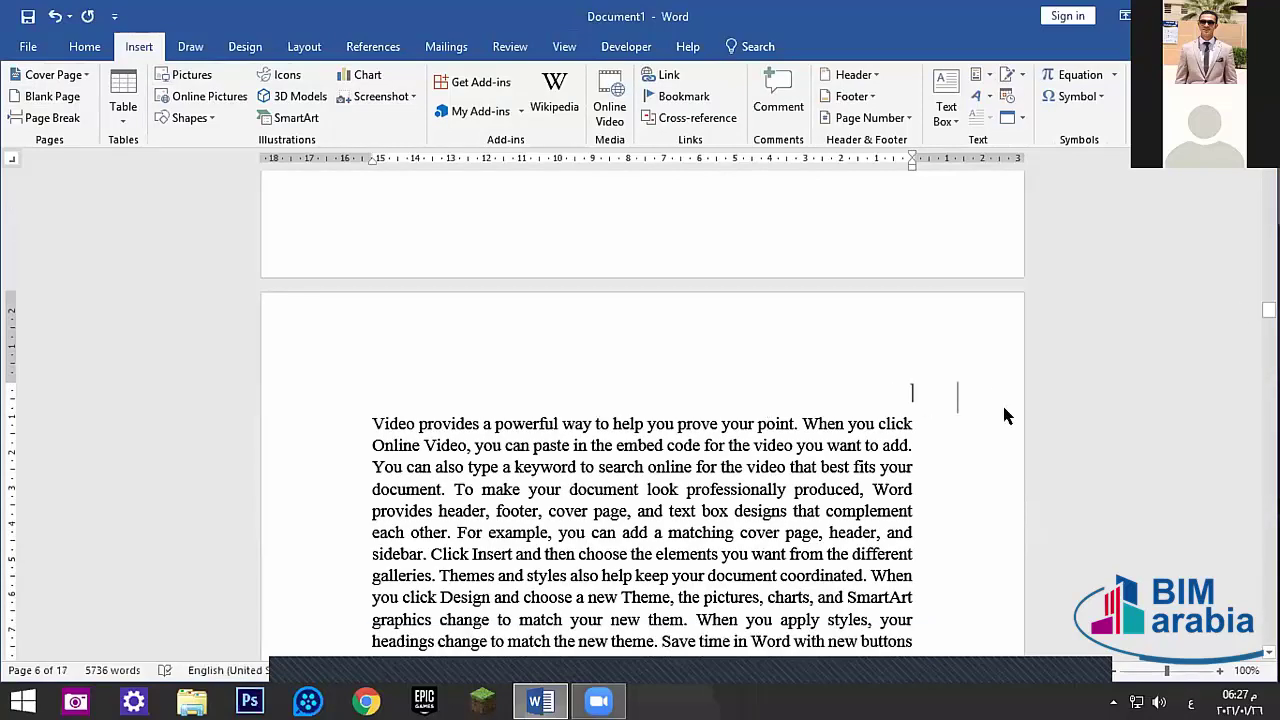
- Place the caret on the bordered empty line of the first page
left_click_drag(1268, 311, 1268, 174)
left_click(970, 305)
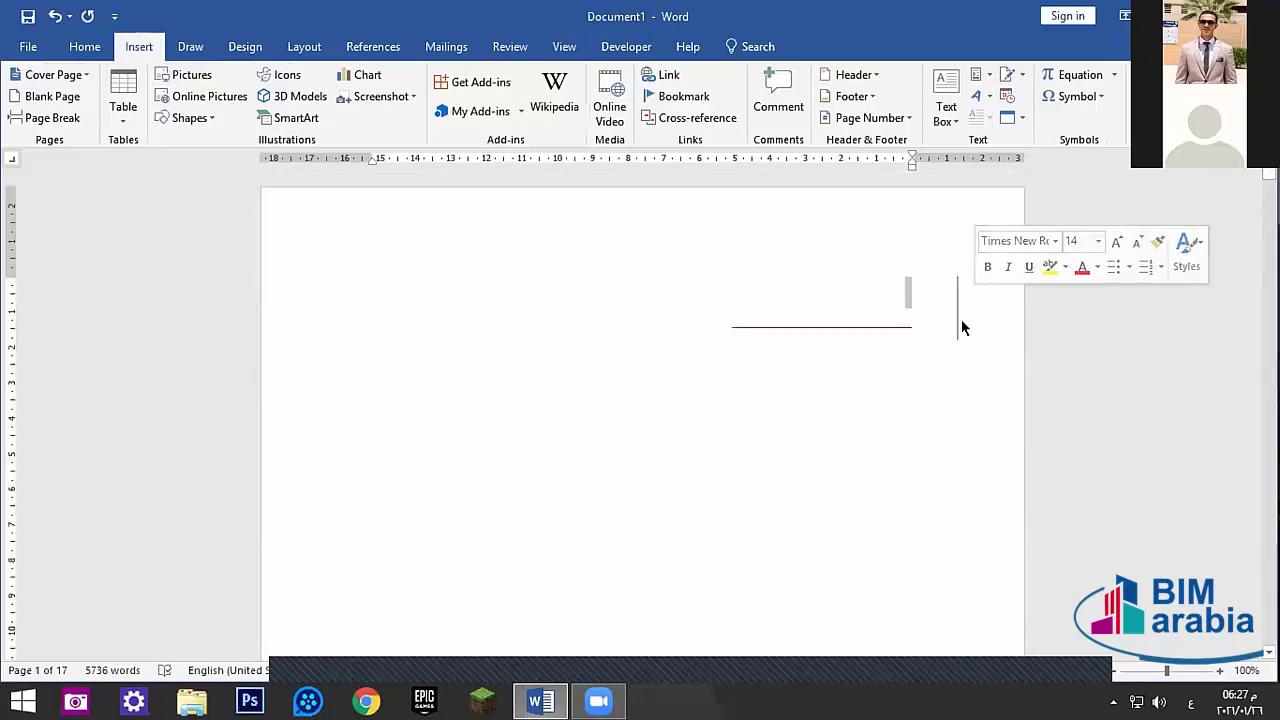
left_click(948, 320)
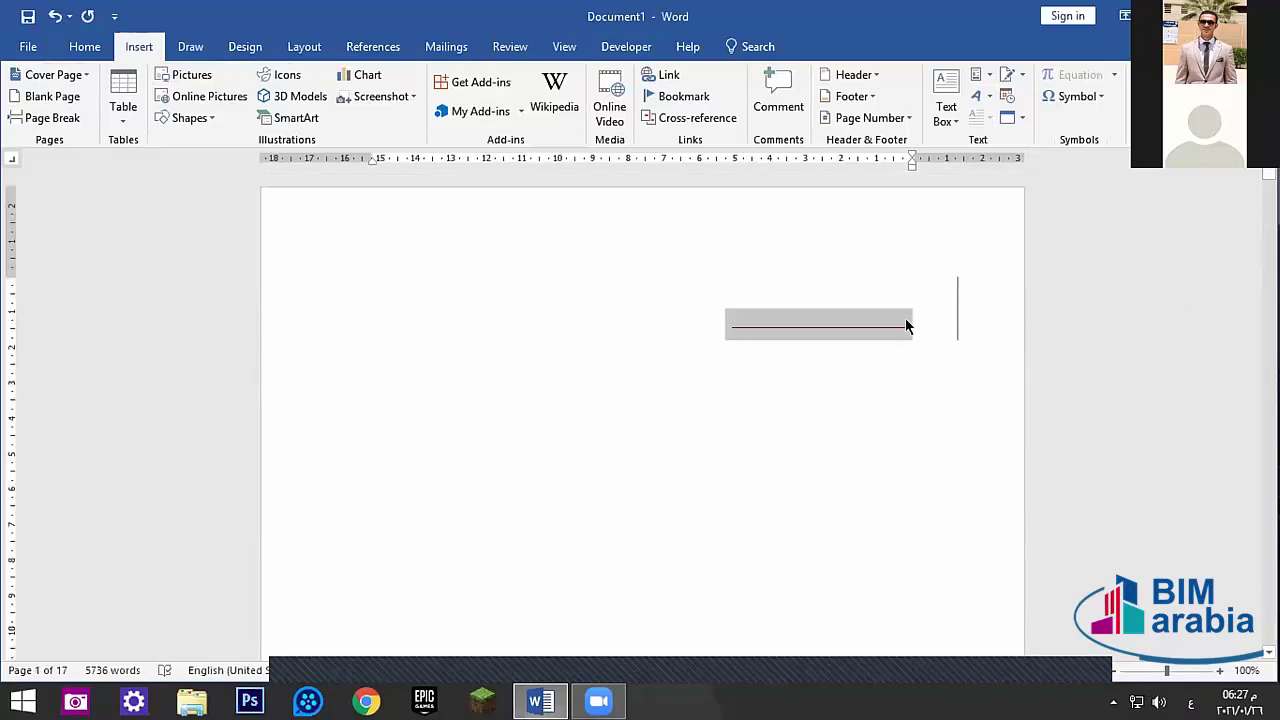
left_click(910, 320)
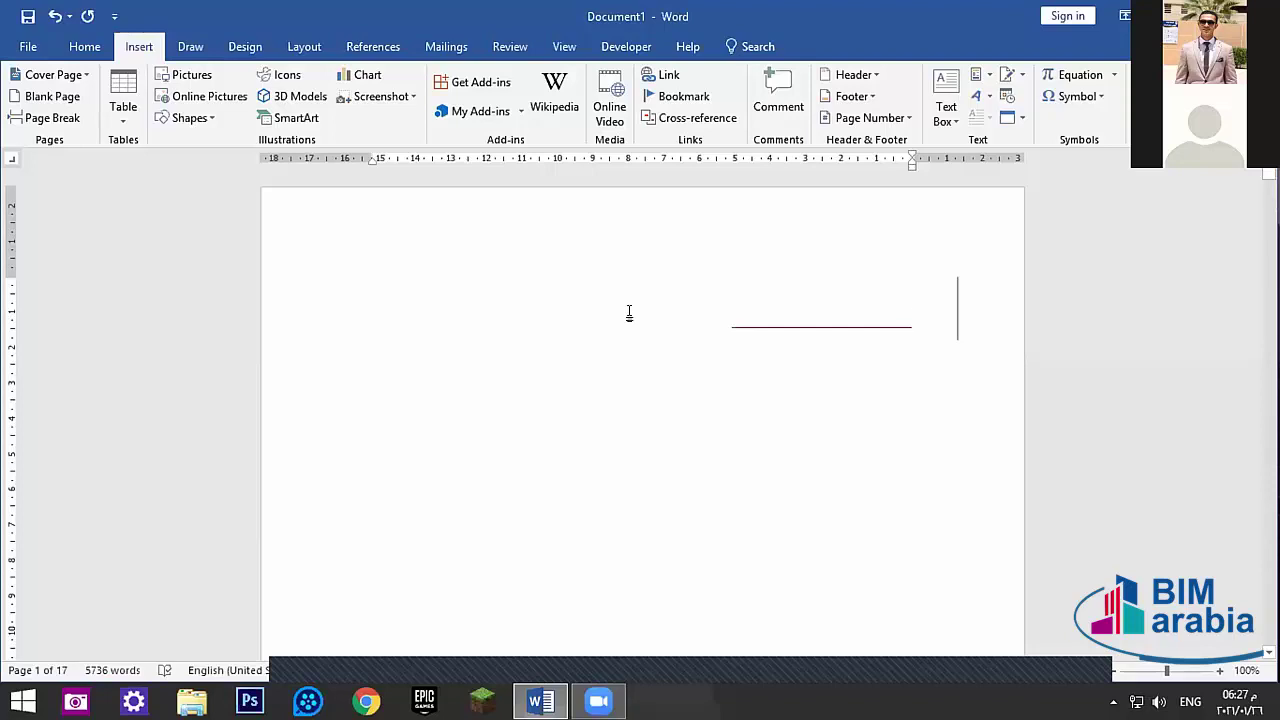
- Shift the bordered line further down the page and put the caret at the red line's start
key("alt+shift")
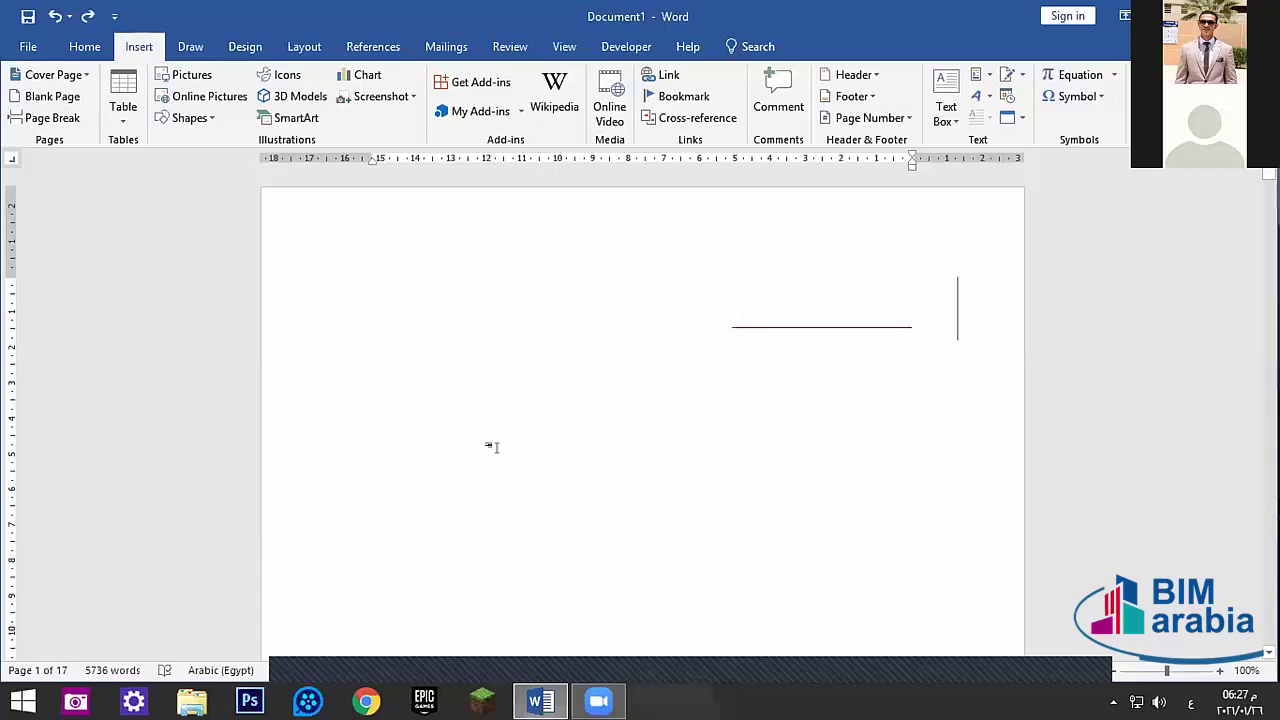
key("Return")
key("alt+shift")
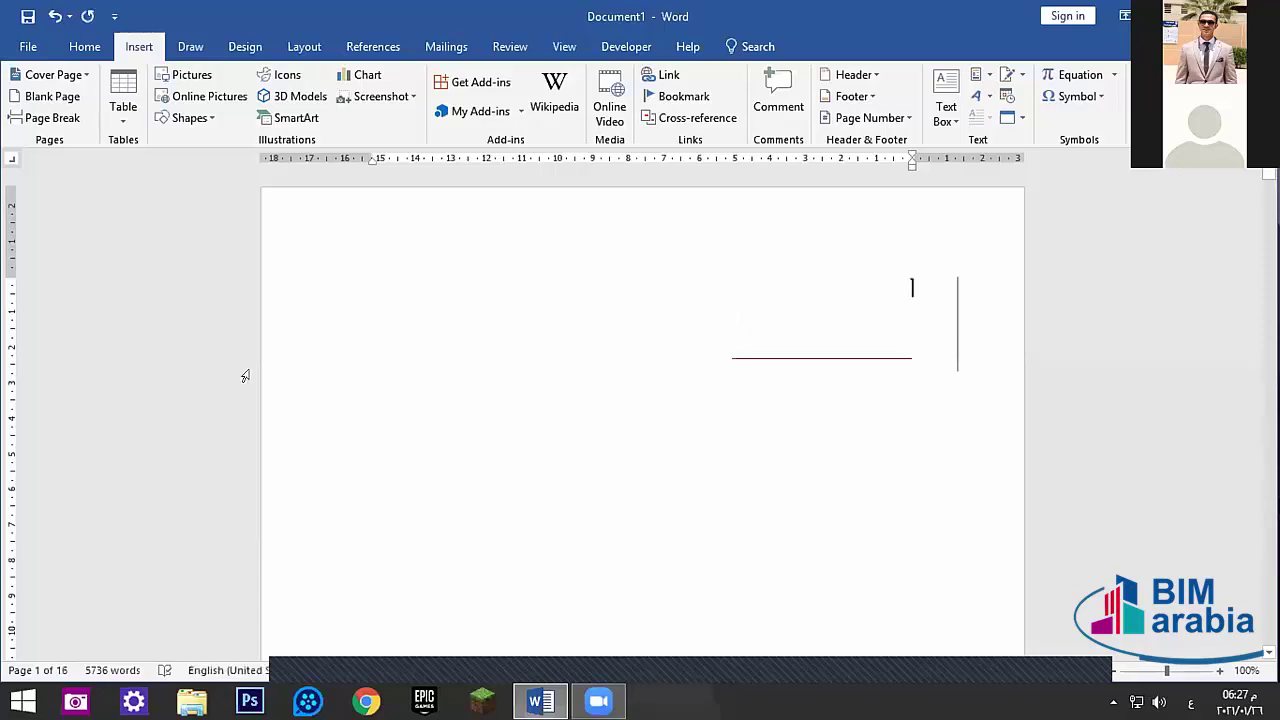
scroll(280, 380, "down", 12)
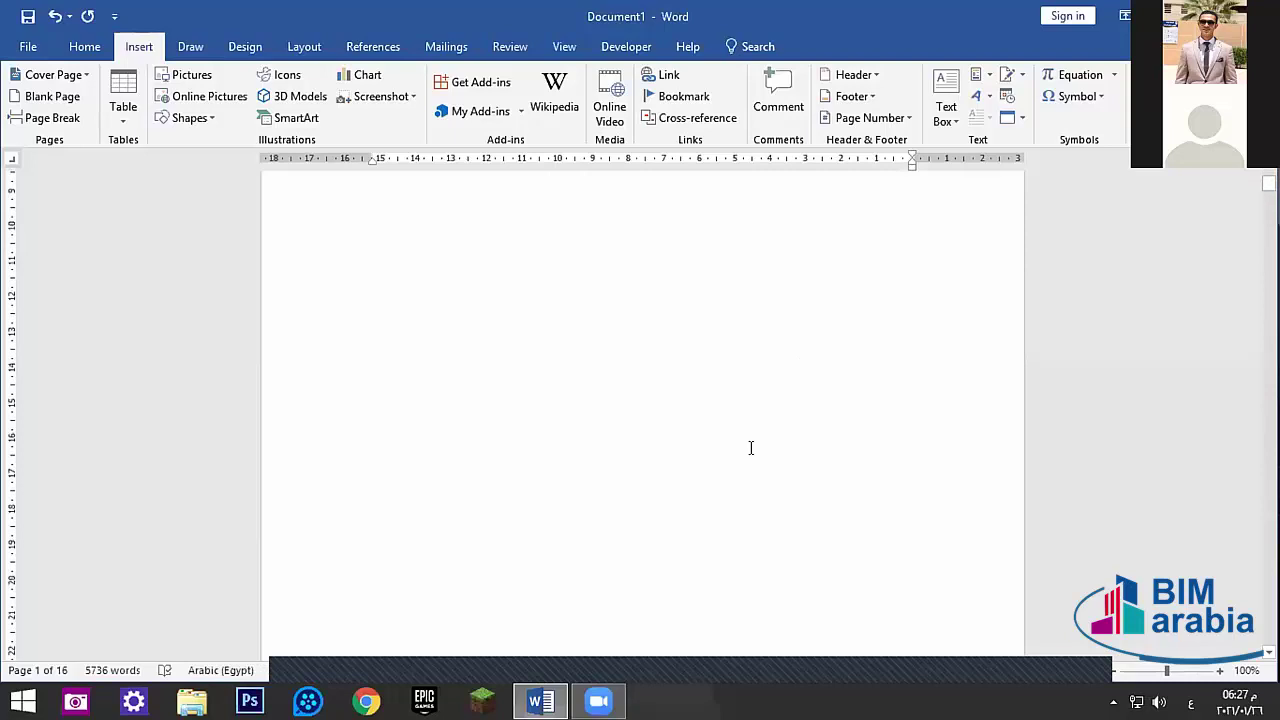
scroll(780, 500, "down", 3)
key("alt+shift")
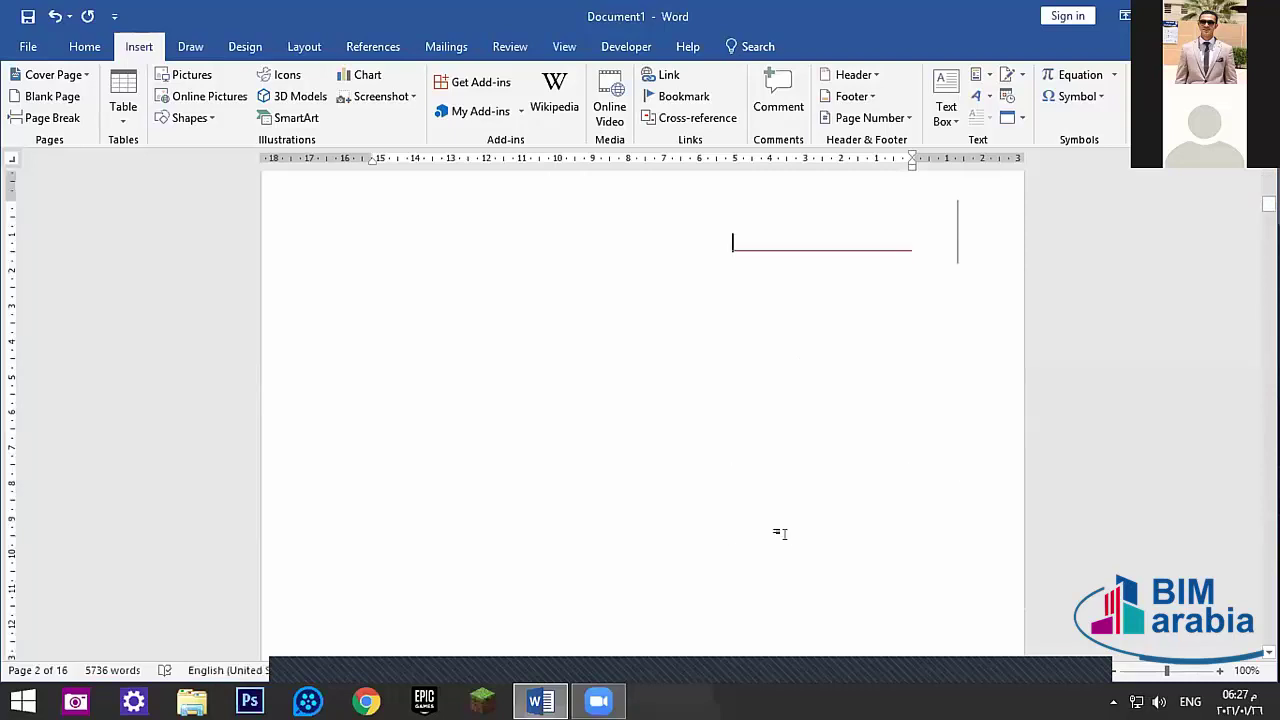
key("BackSpace")
key("BackSpace")
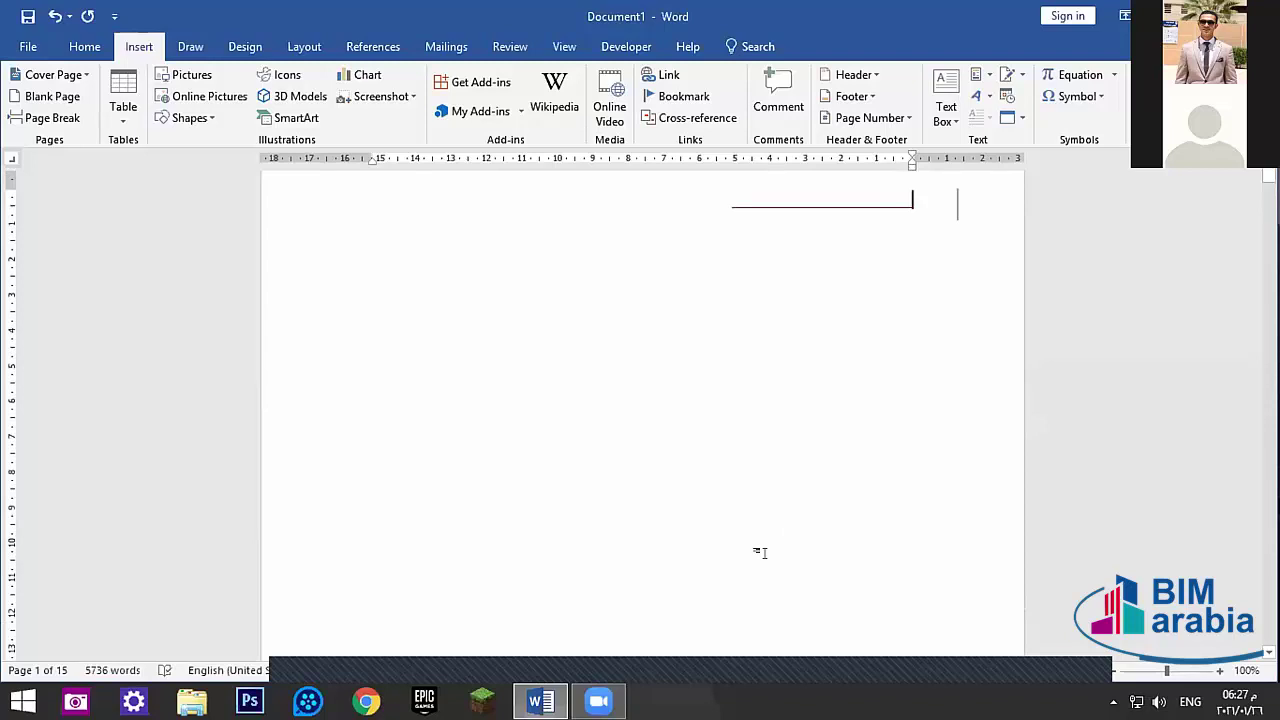
key("Return")
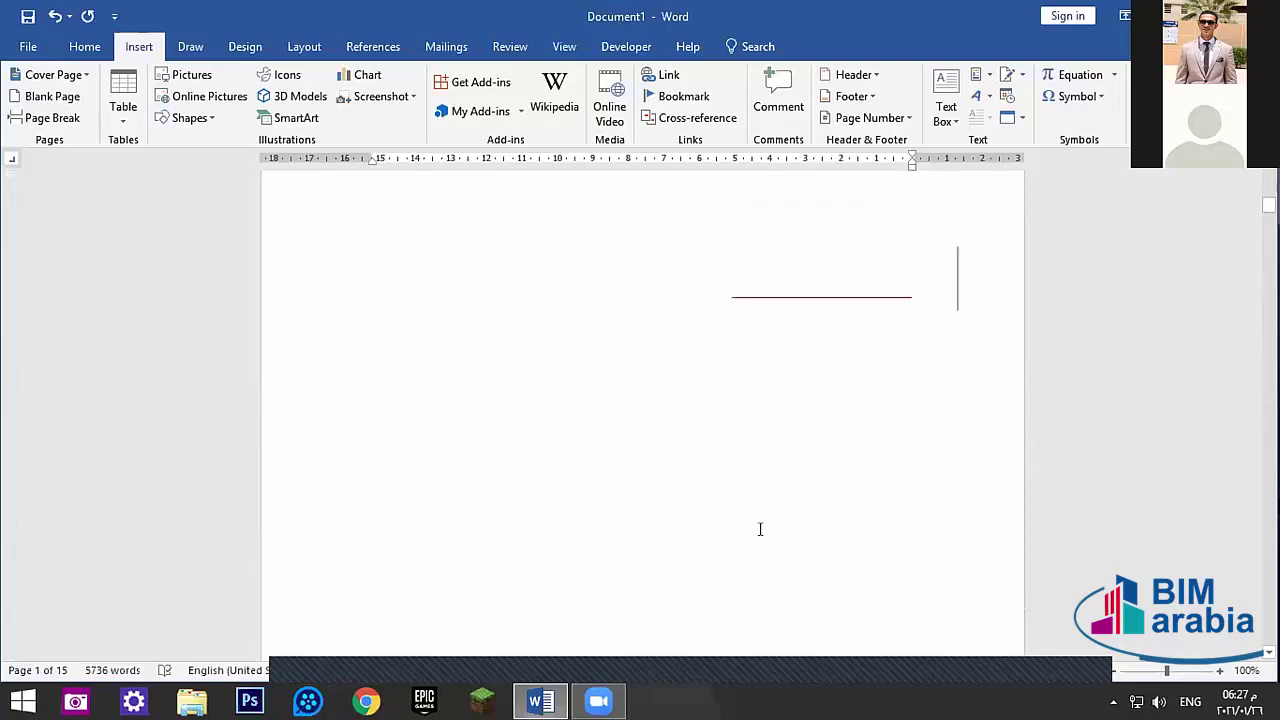
left_click(775, 289)
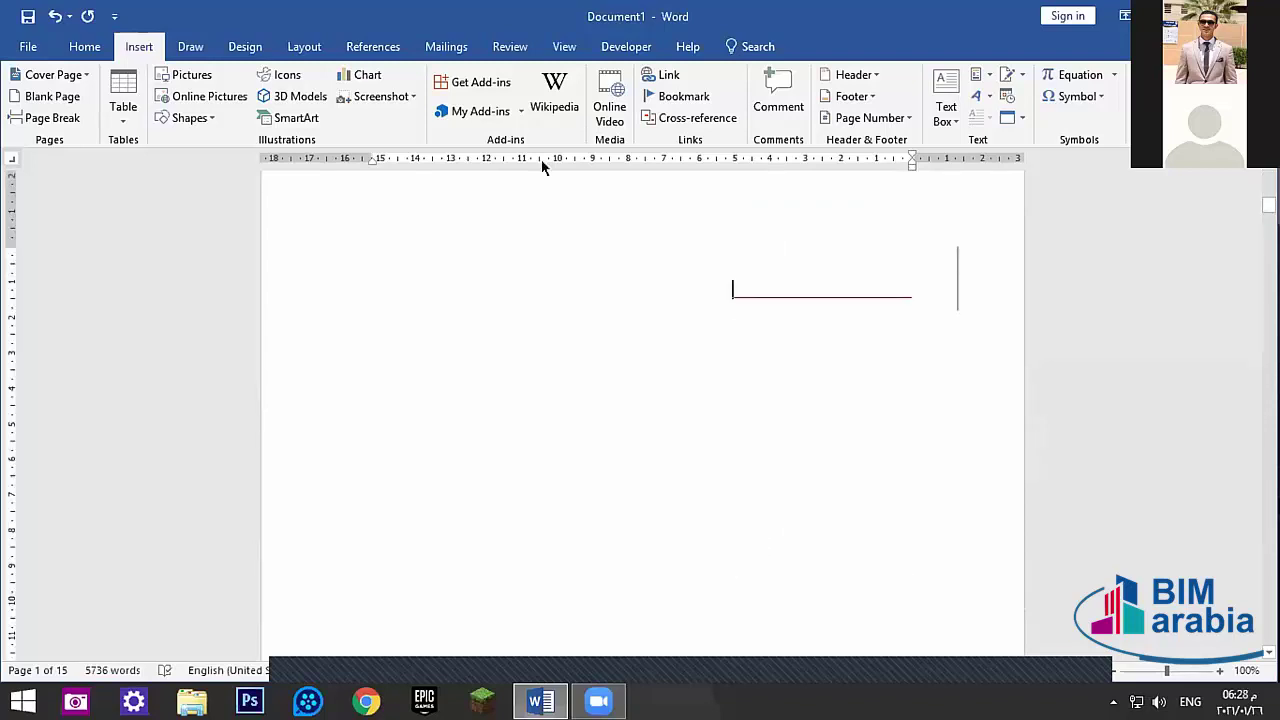
- Turn on Track Changes from the Review tab
left_click(466, 47)
left_click(505, 47)
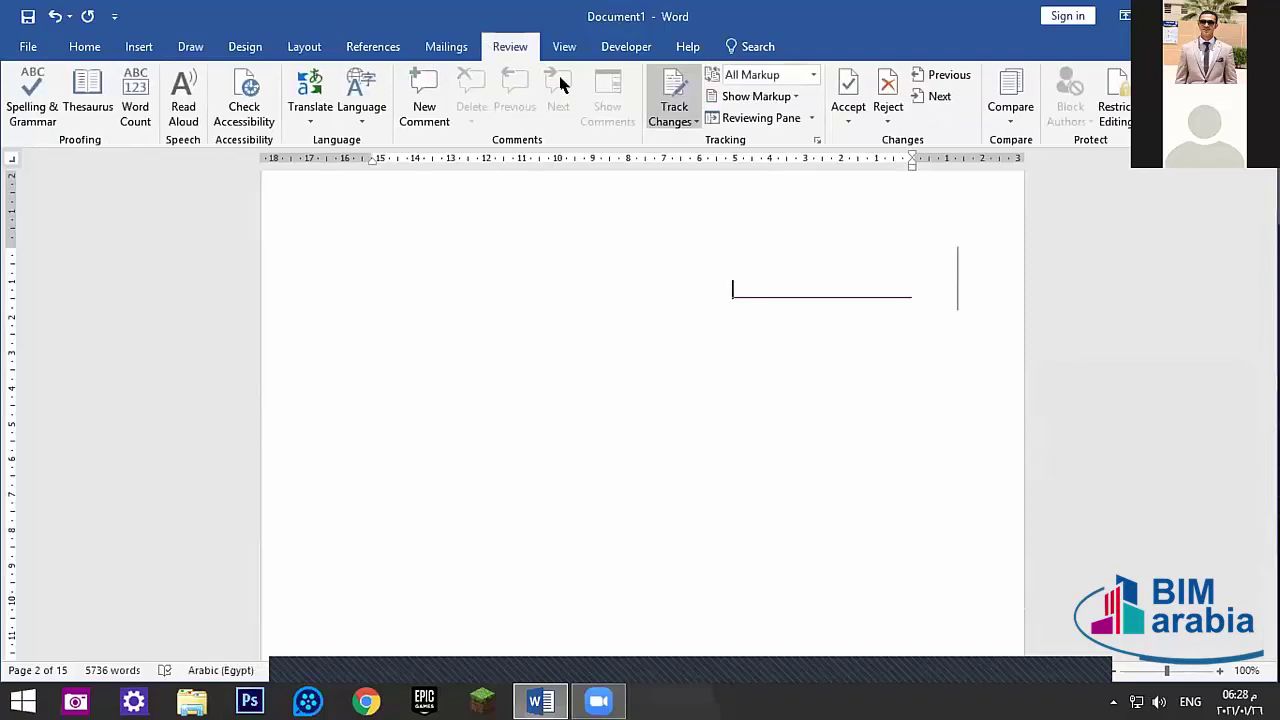
left_click(683, 115)
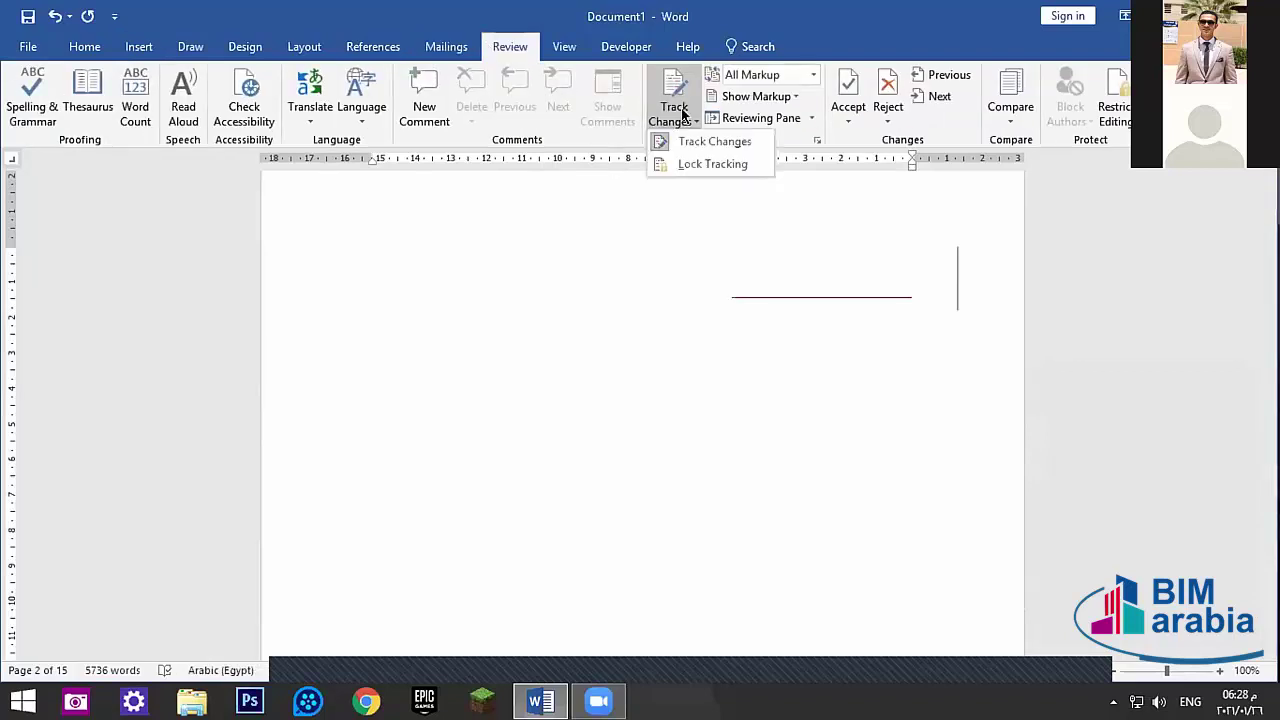
left_click(714, 141)
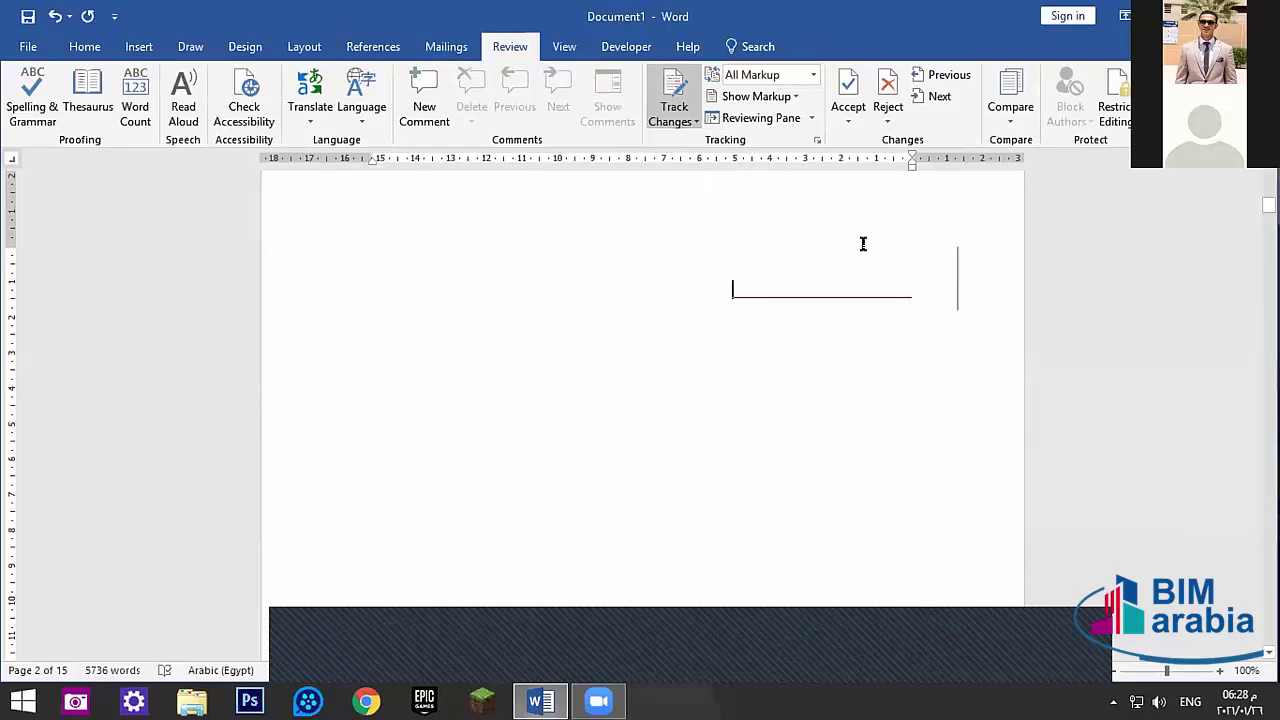
left_click(562, 45)
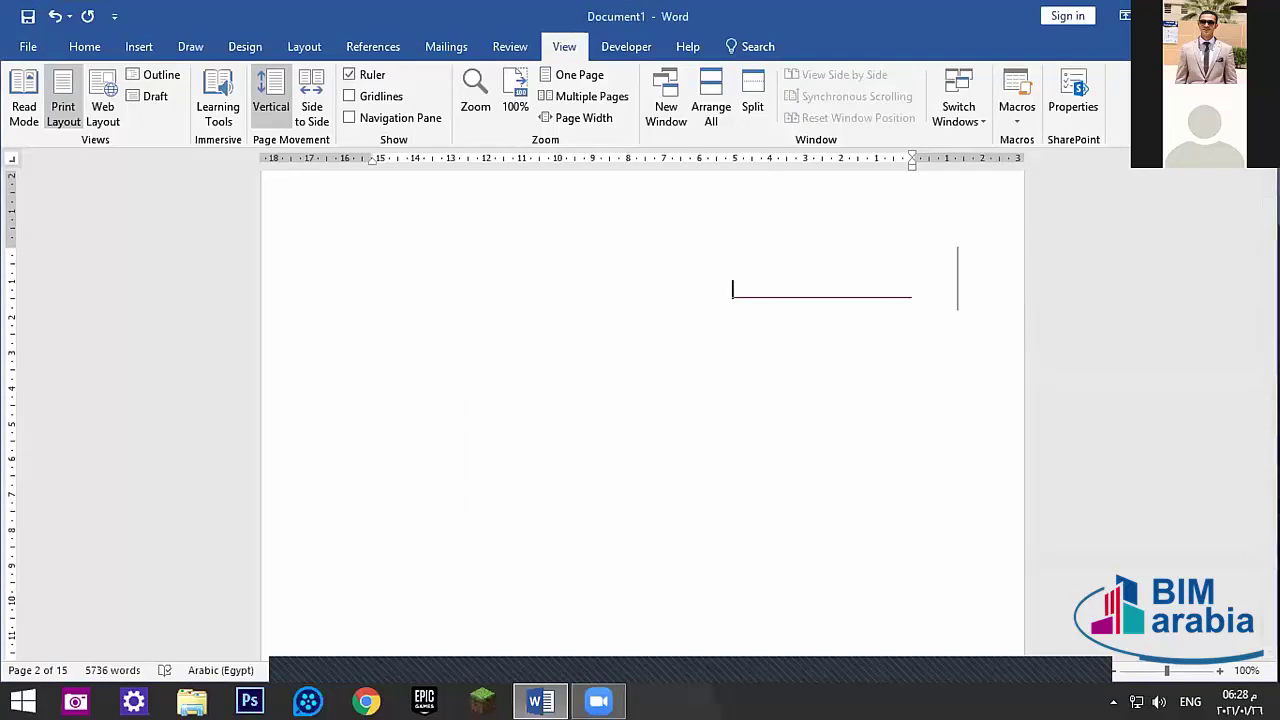
- Close the document with Don't Save, relaunch Word from Start and create a blank document
left_click(1257, 15)
left_click(651, 389)
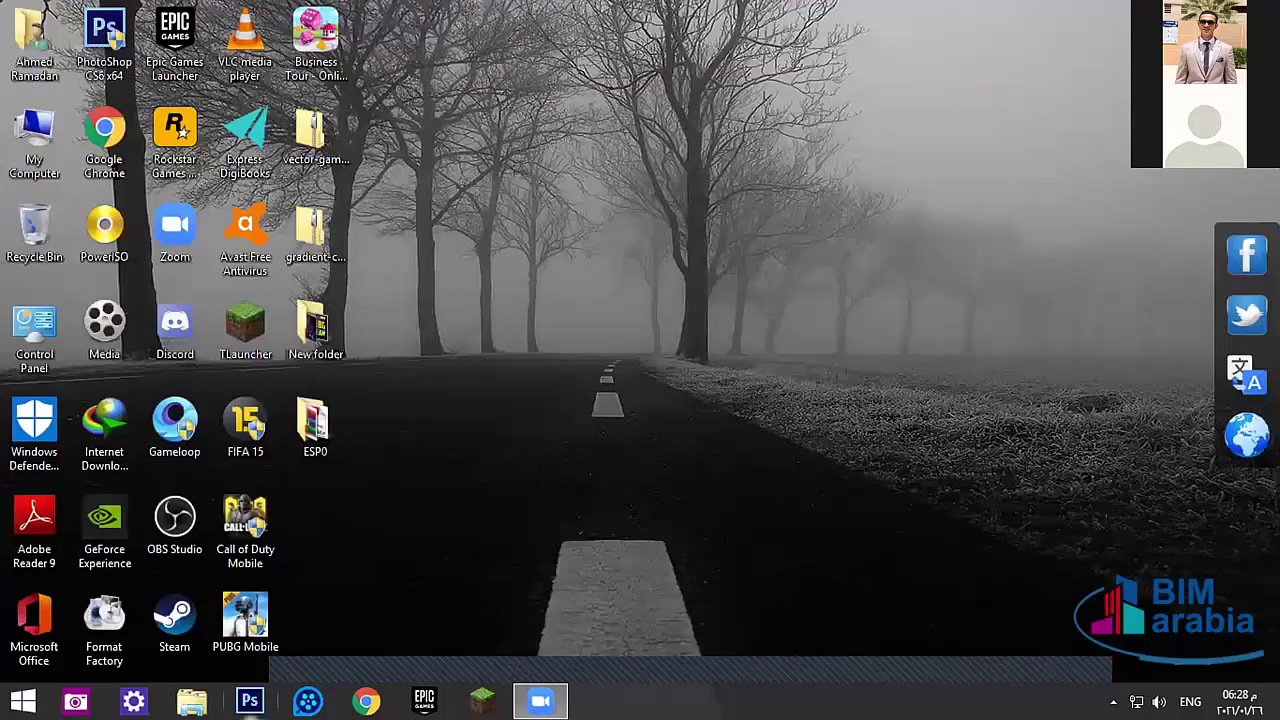
left_click(23, 701)
left_click(61, 449)
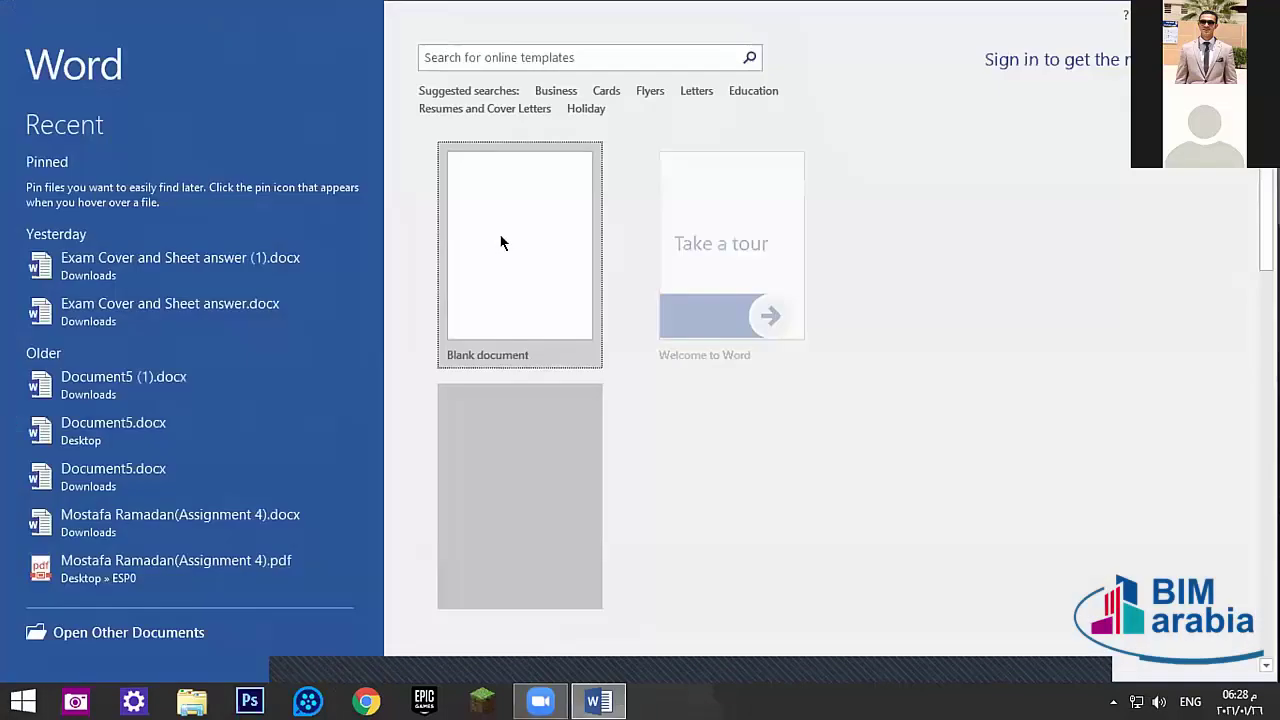
left_click(500, 240)
type("=")
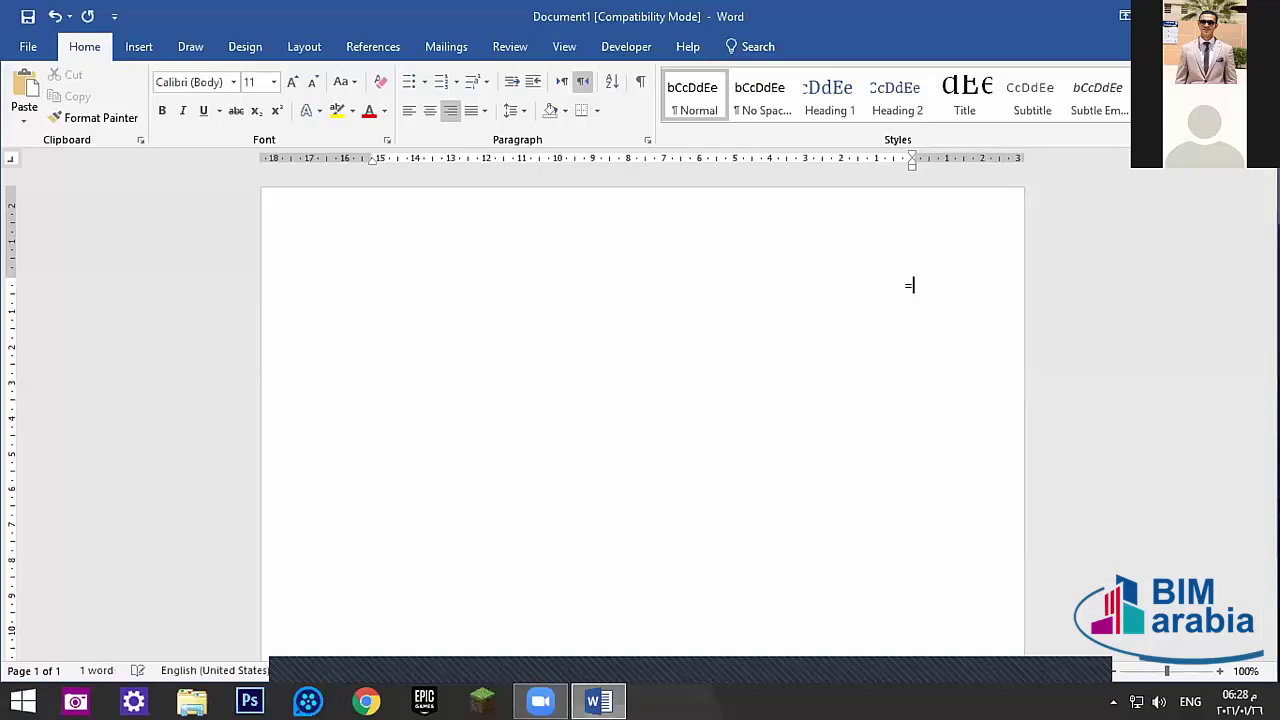
type("rand")
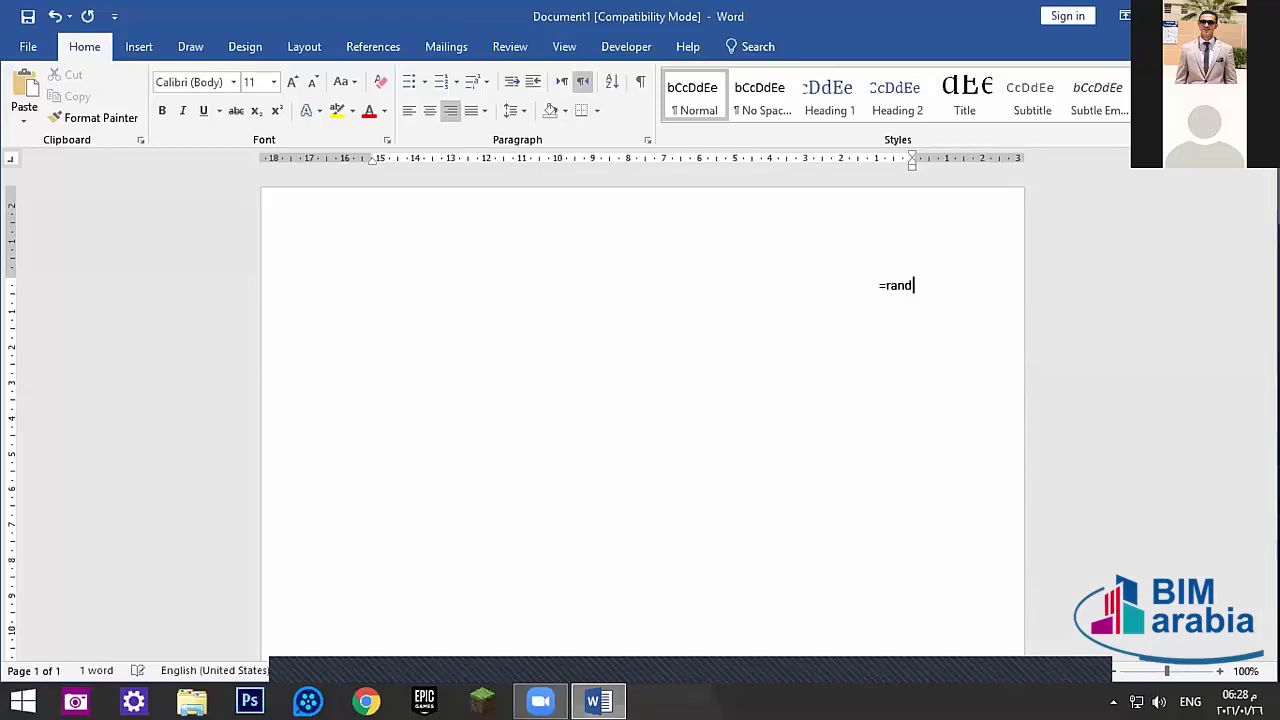
type("()")
key("Return")
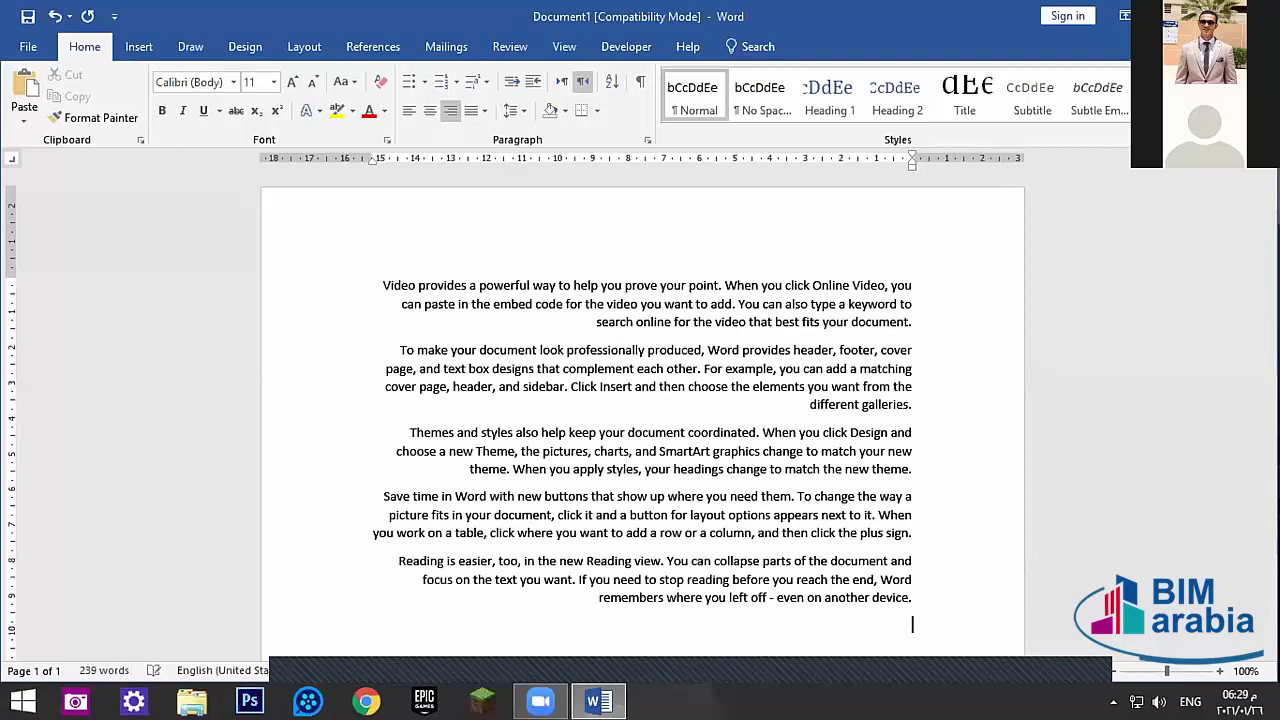
key("ctrl+z")
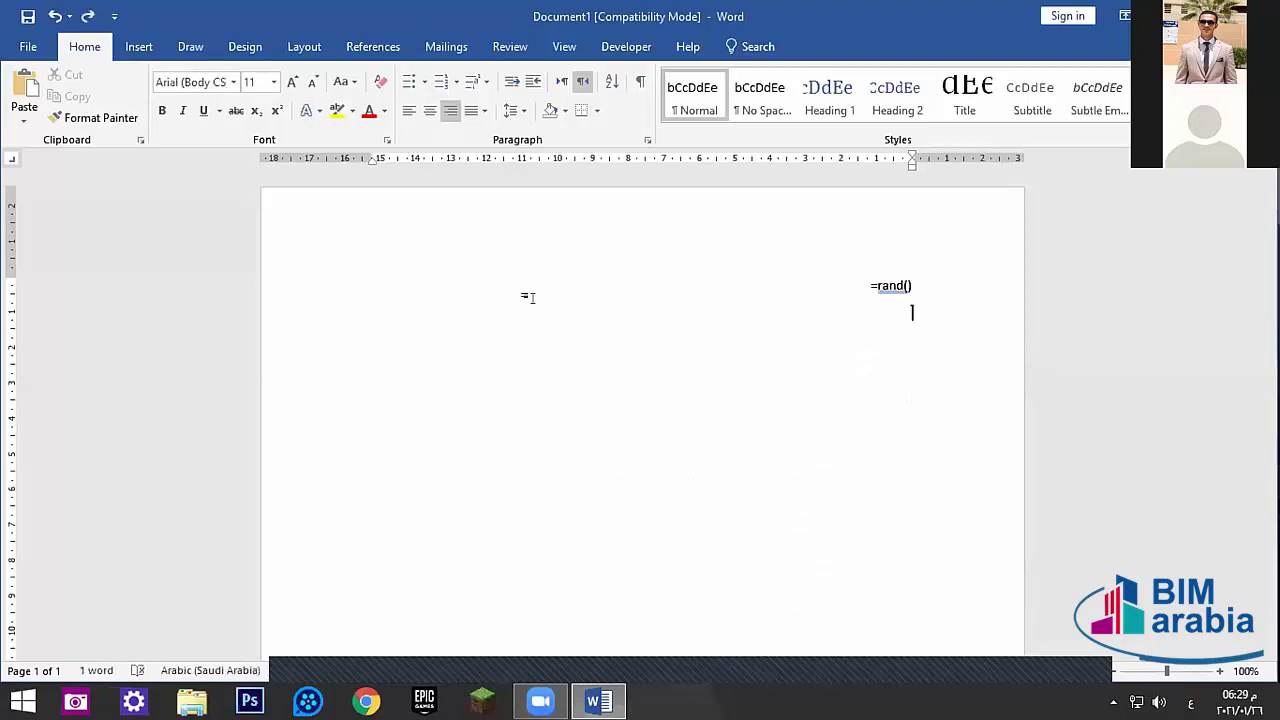
key("ctrl+z")
key("ctrl+z")
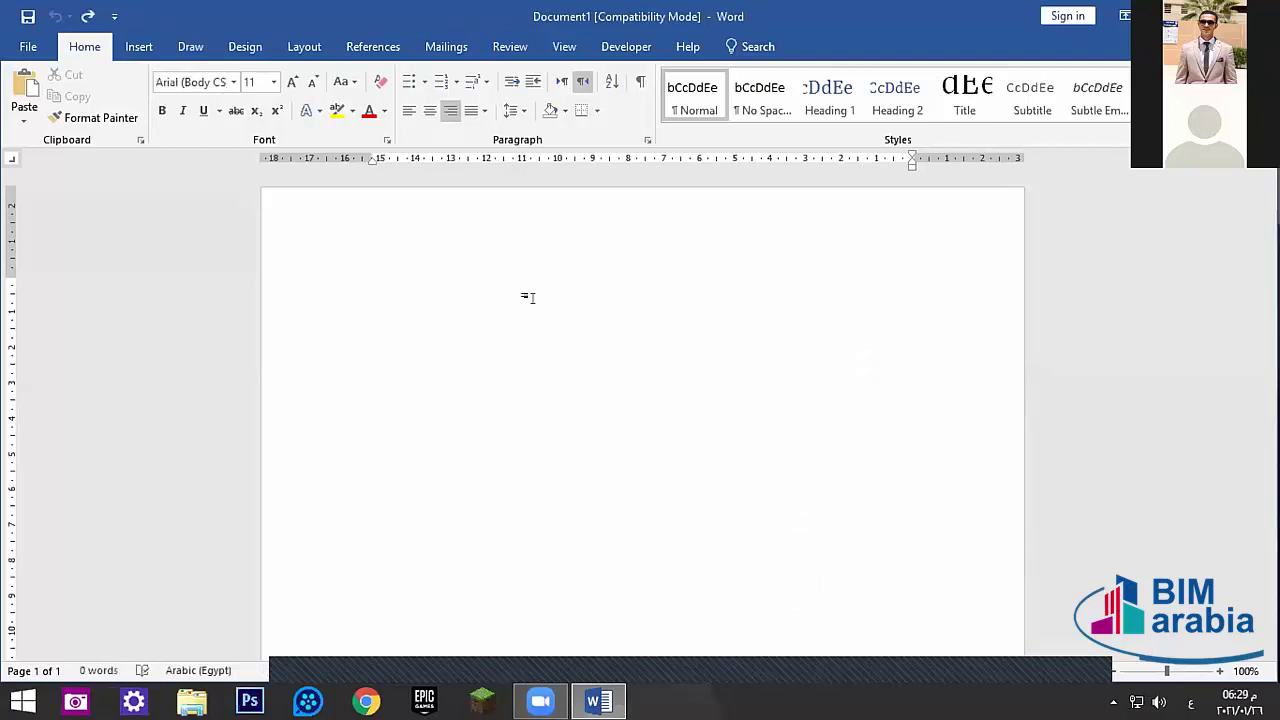
key("ctrl+y")
type("قشىي")
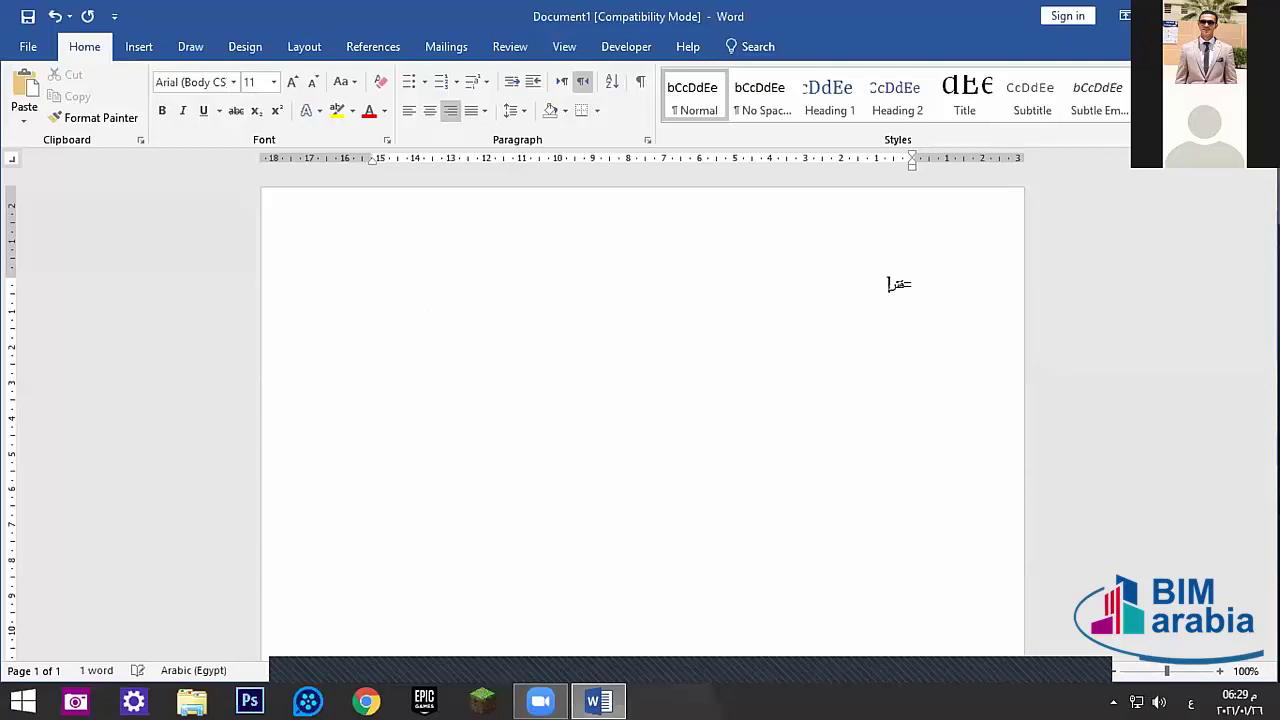
key("BackSpace")
key("BackSpace")
key("BackSpace")
key("BackSpace")
key("BackSpace")
key("alt+shift")
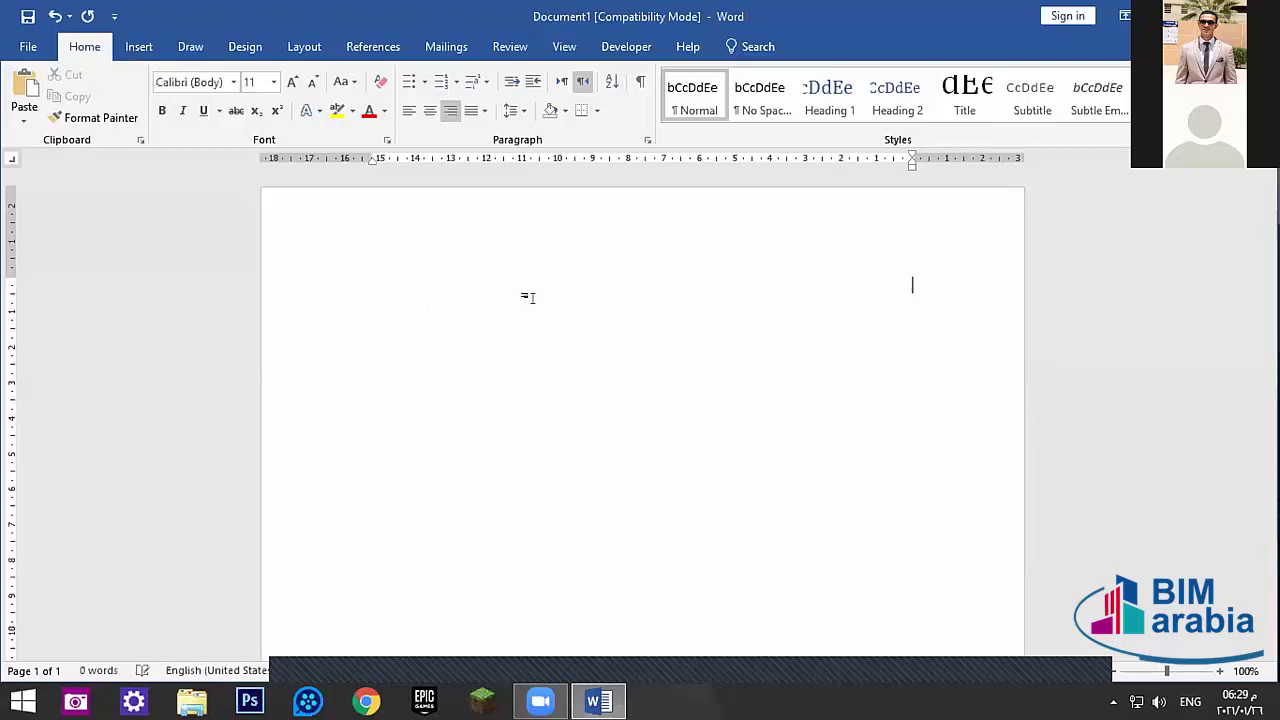
type("=rand")
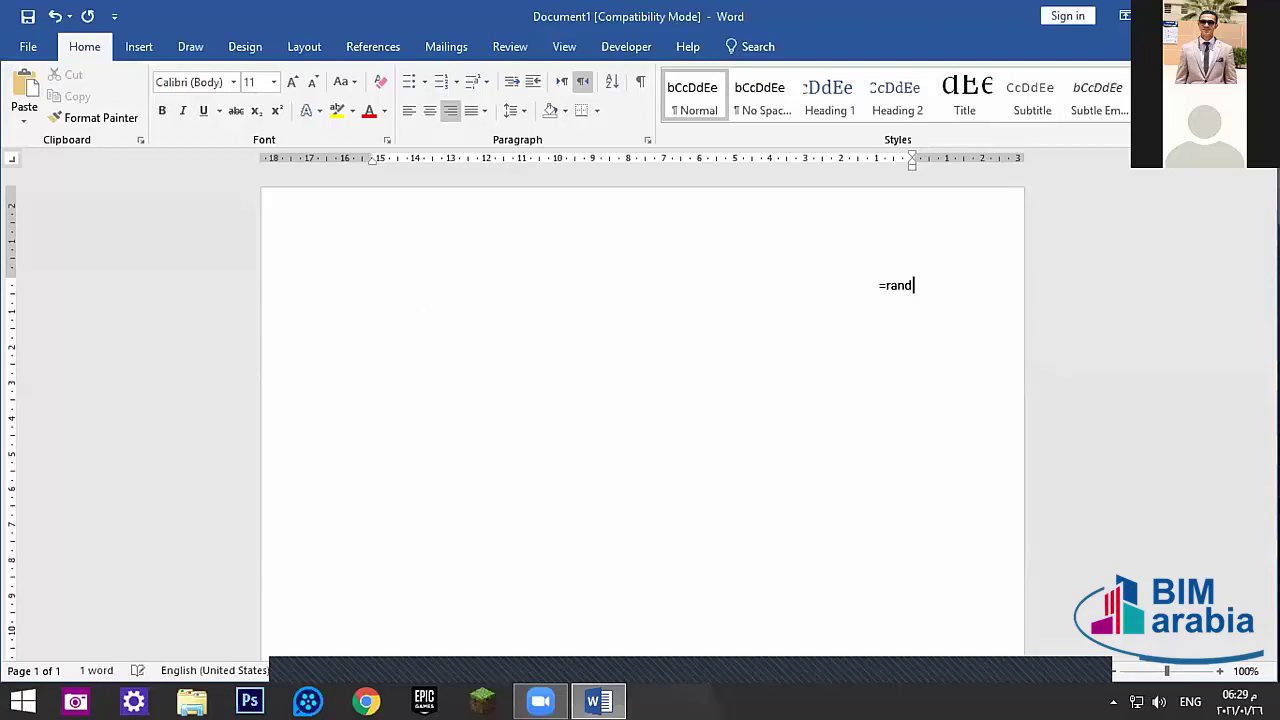
type("(")
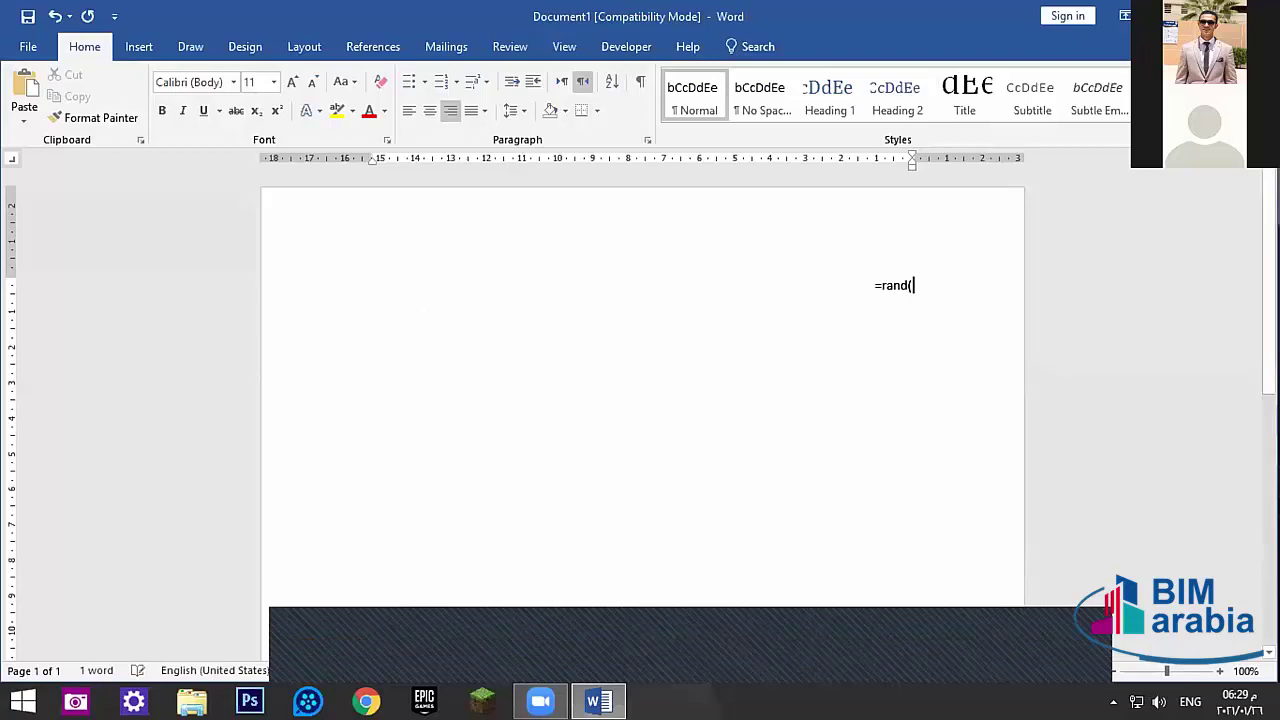
type("18")
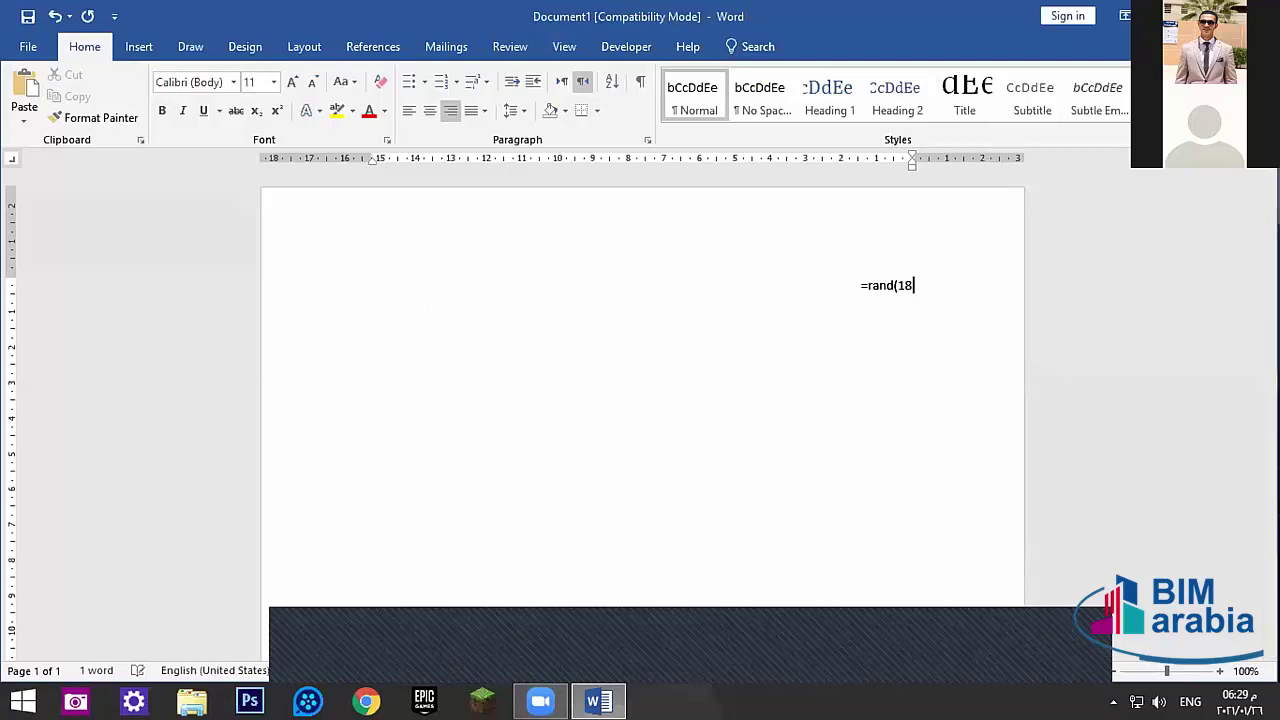
type(",2")
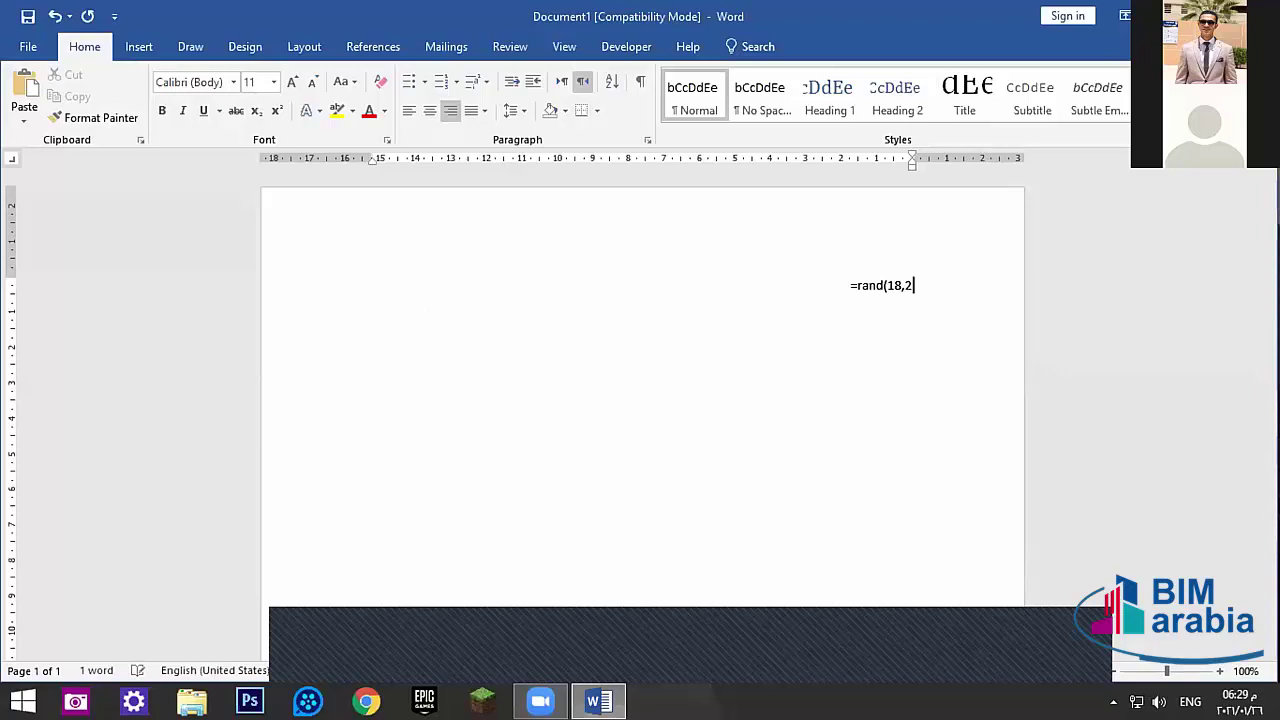
type("0)")
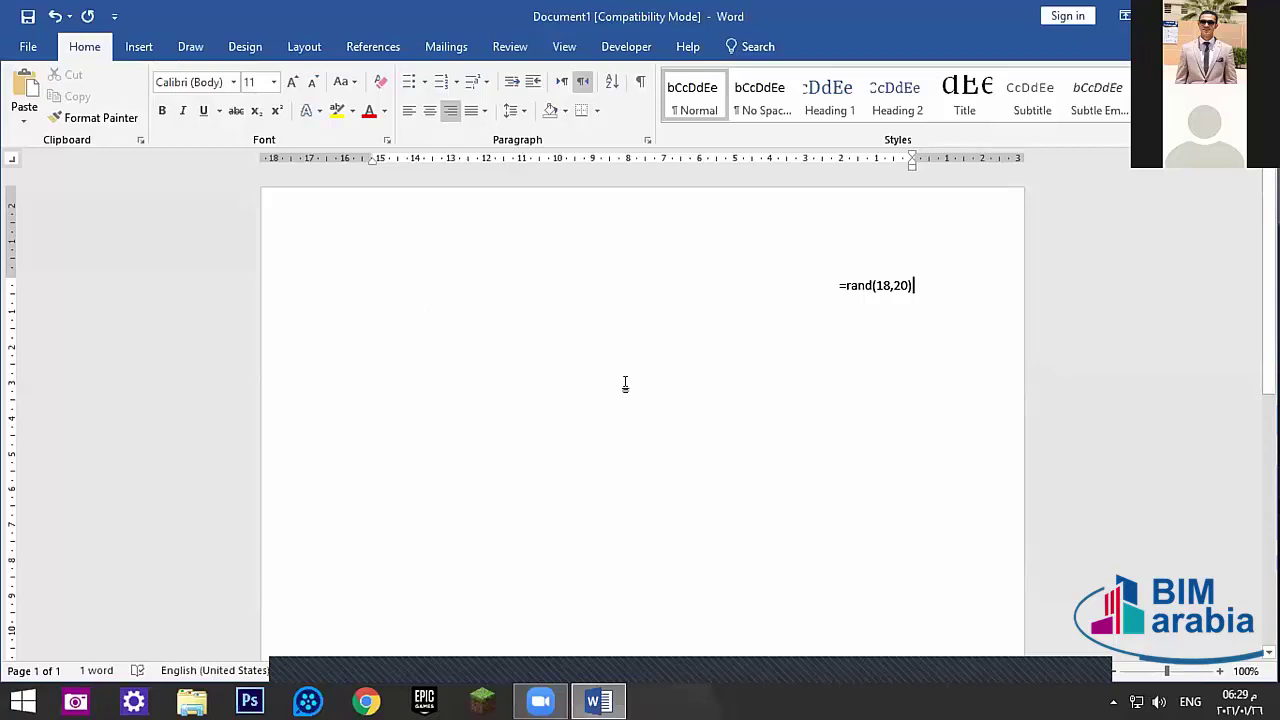
double_click(871, 286)
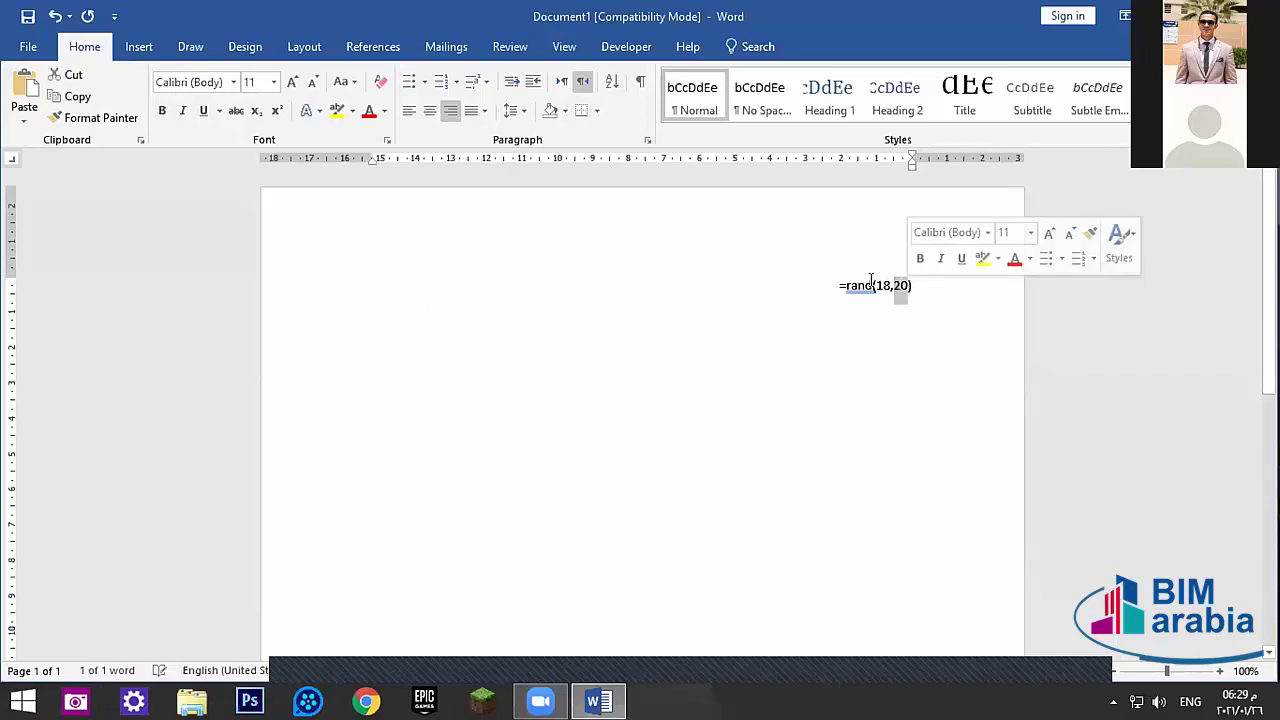
left_click(871, 286)
left_click_drag(881, 286, 885, 286)
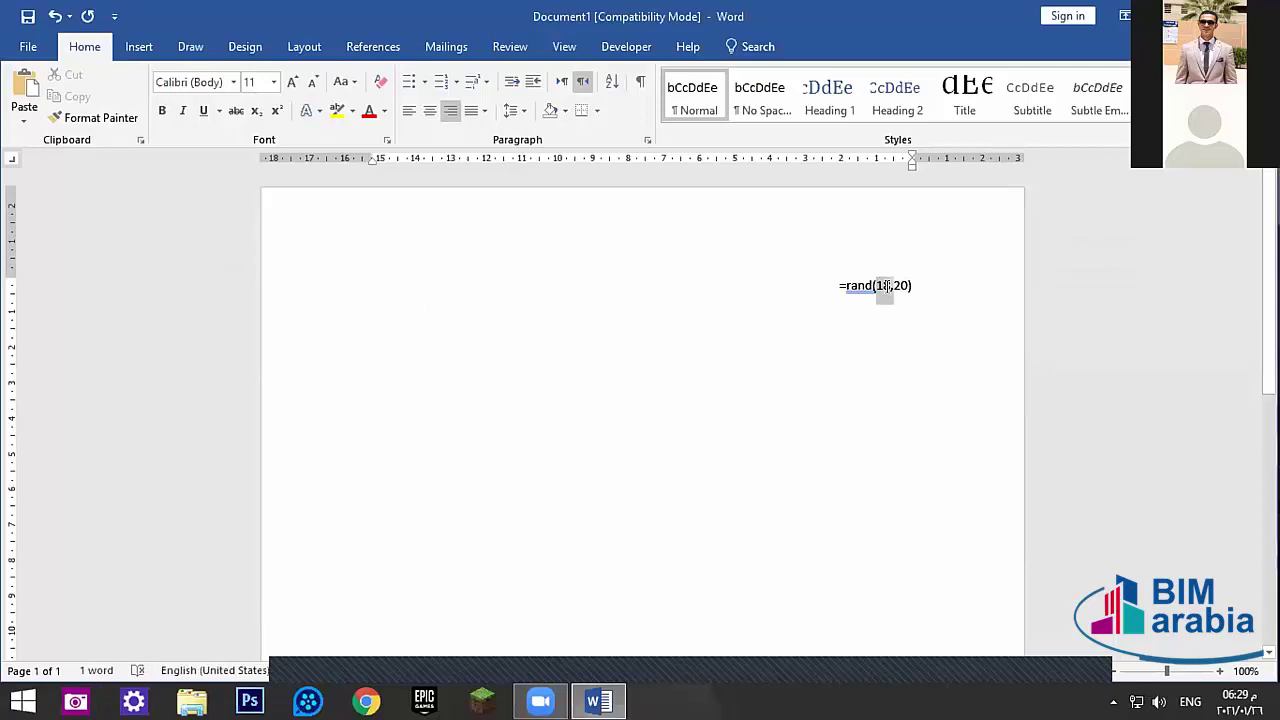
left_click(842, 289)
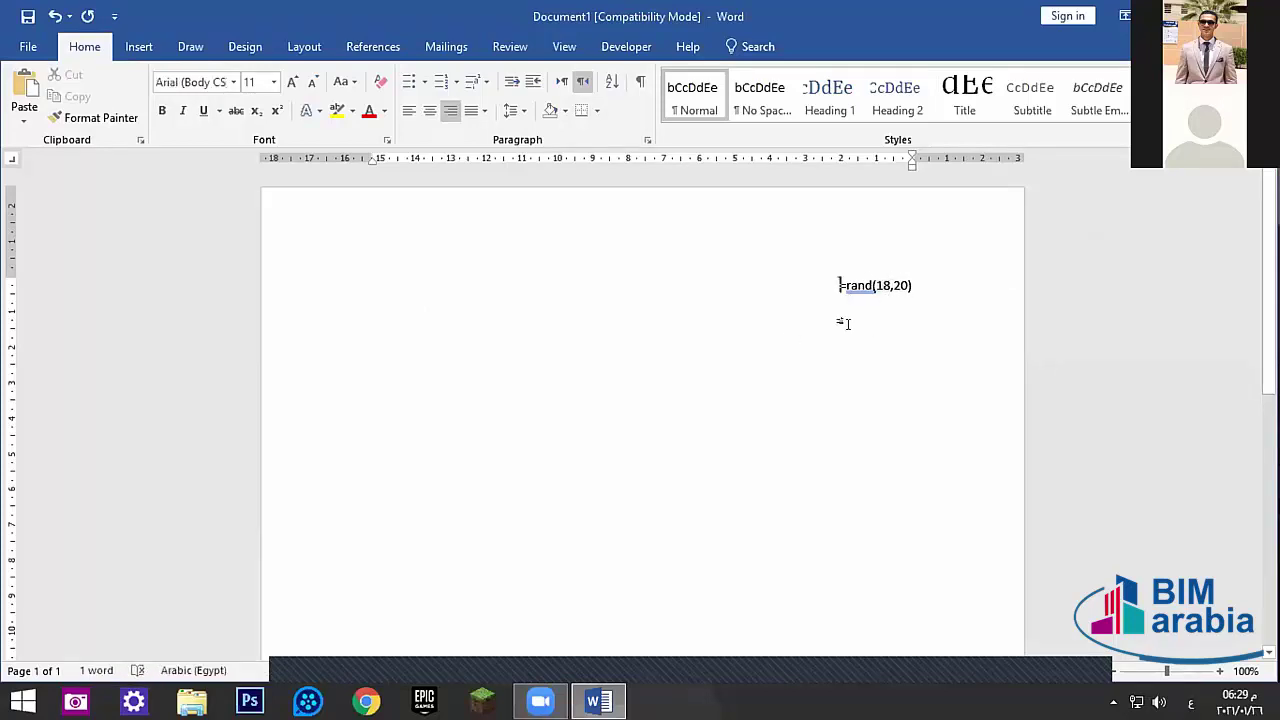
left_click(934, 282)
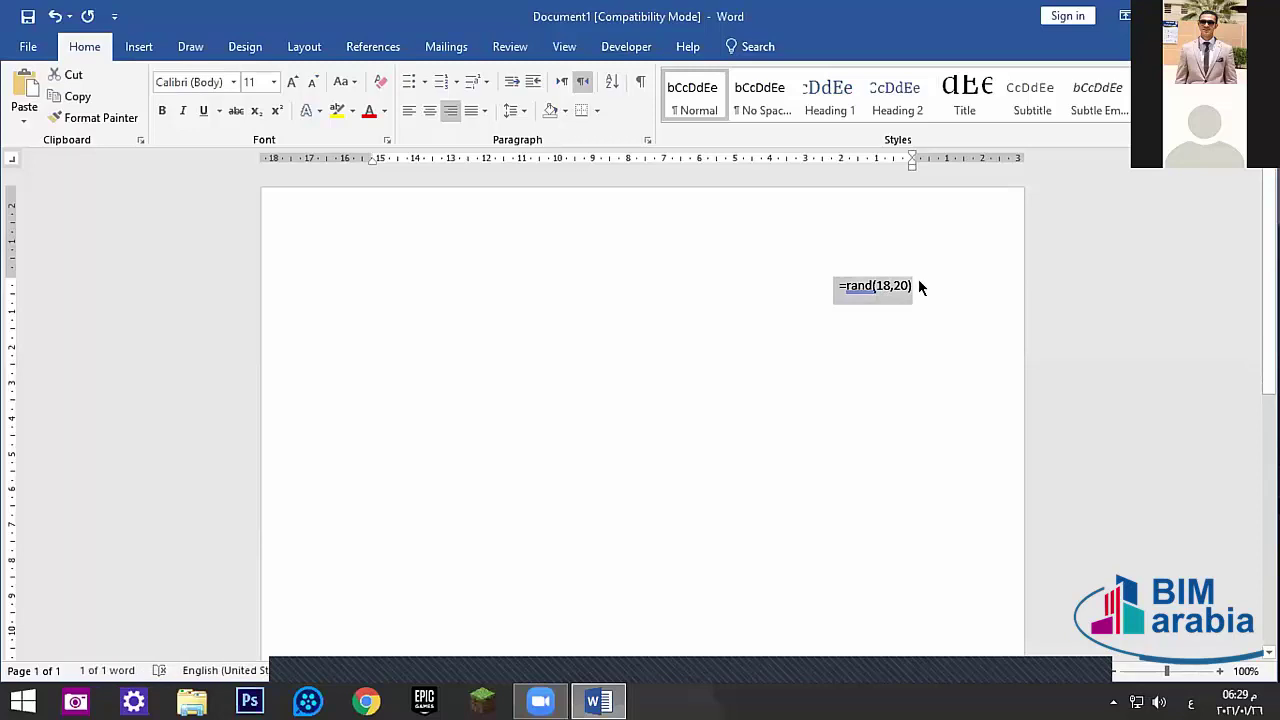
left_click(904, 285)
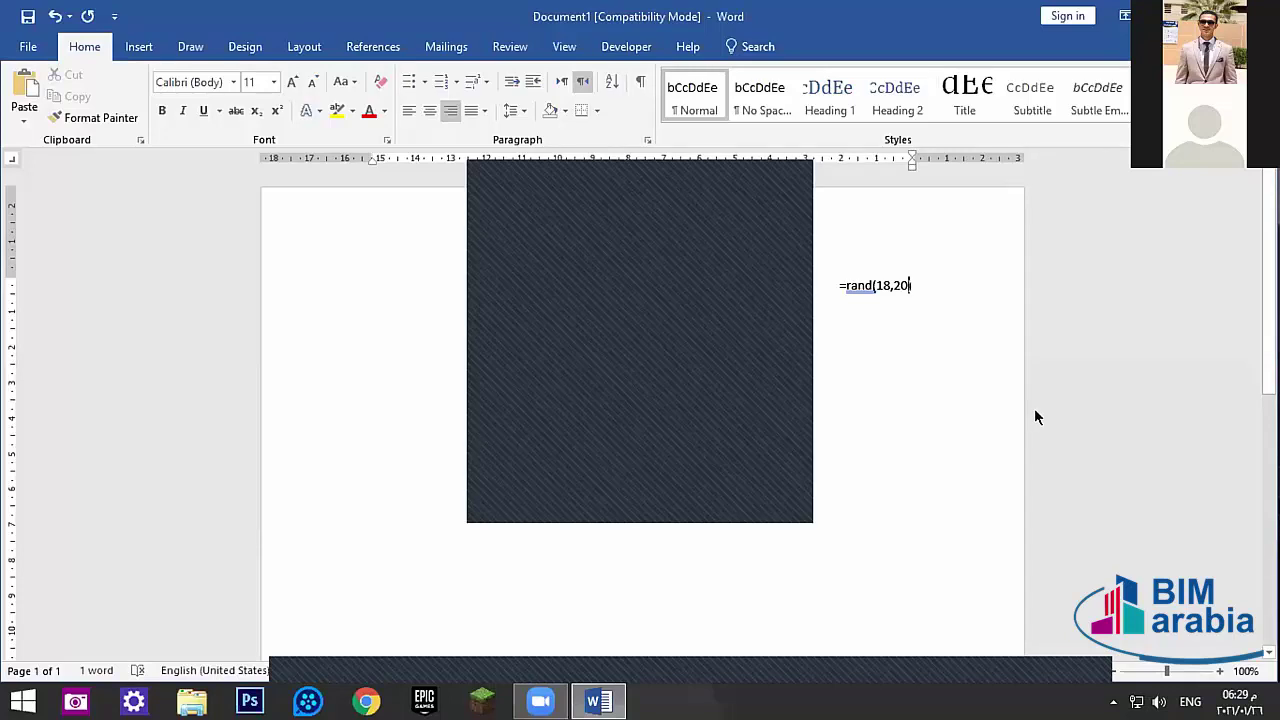
type(")")
double_click(860, 285)
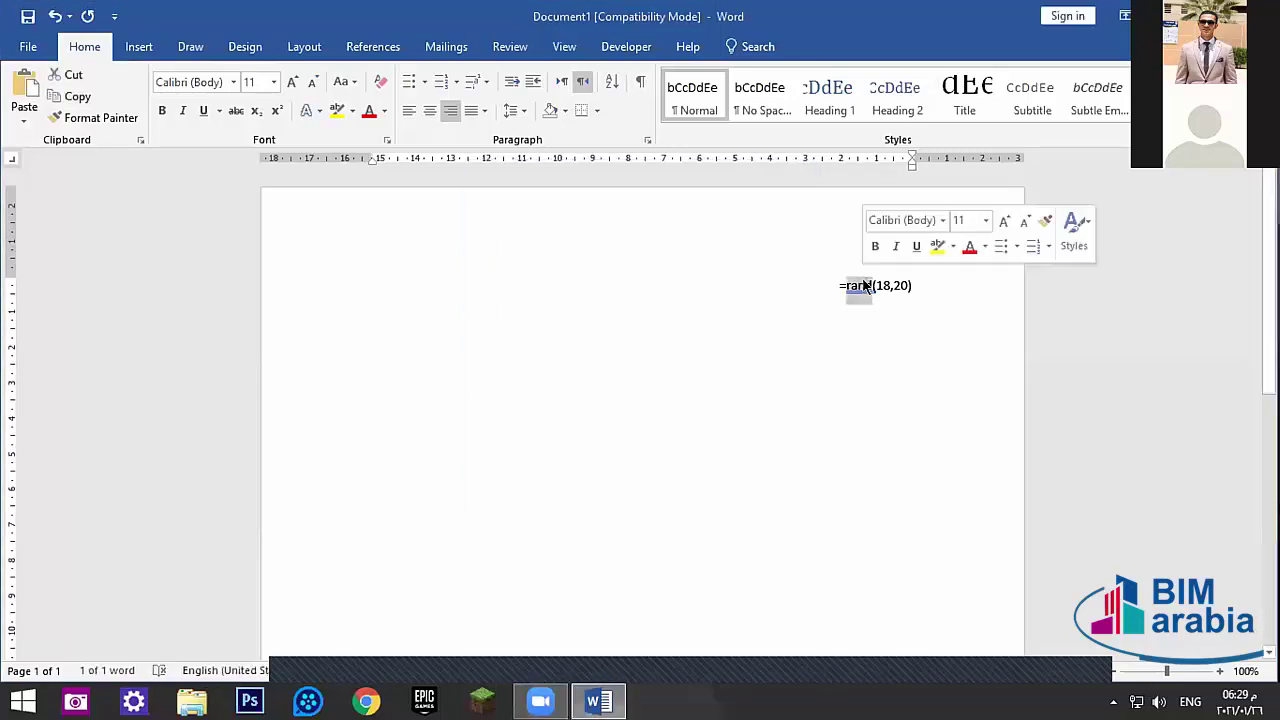
left_click(866, 285)
triple_click(880, 285)
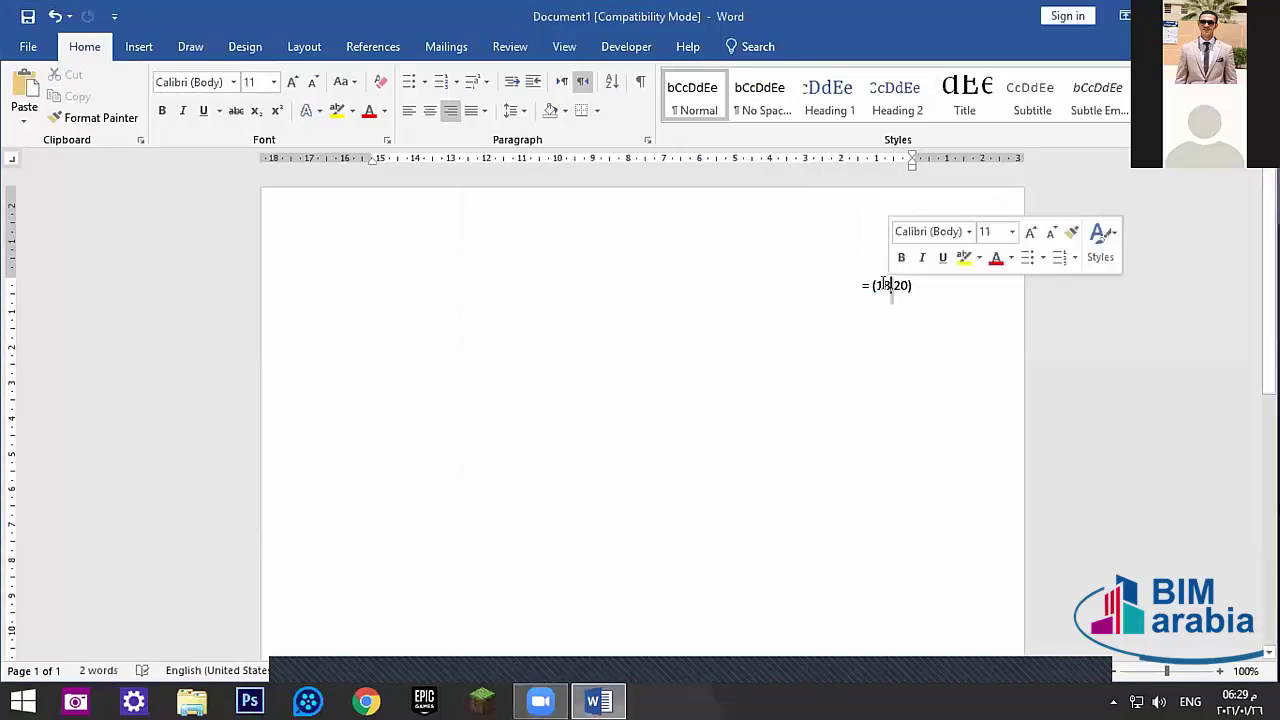
key("BackSpace")
key("alt+shift")
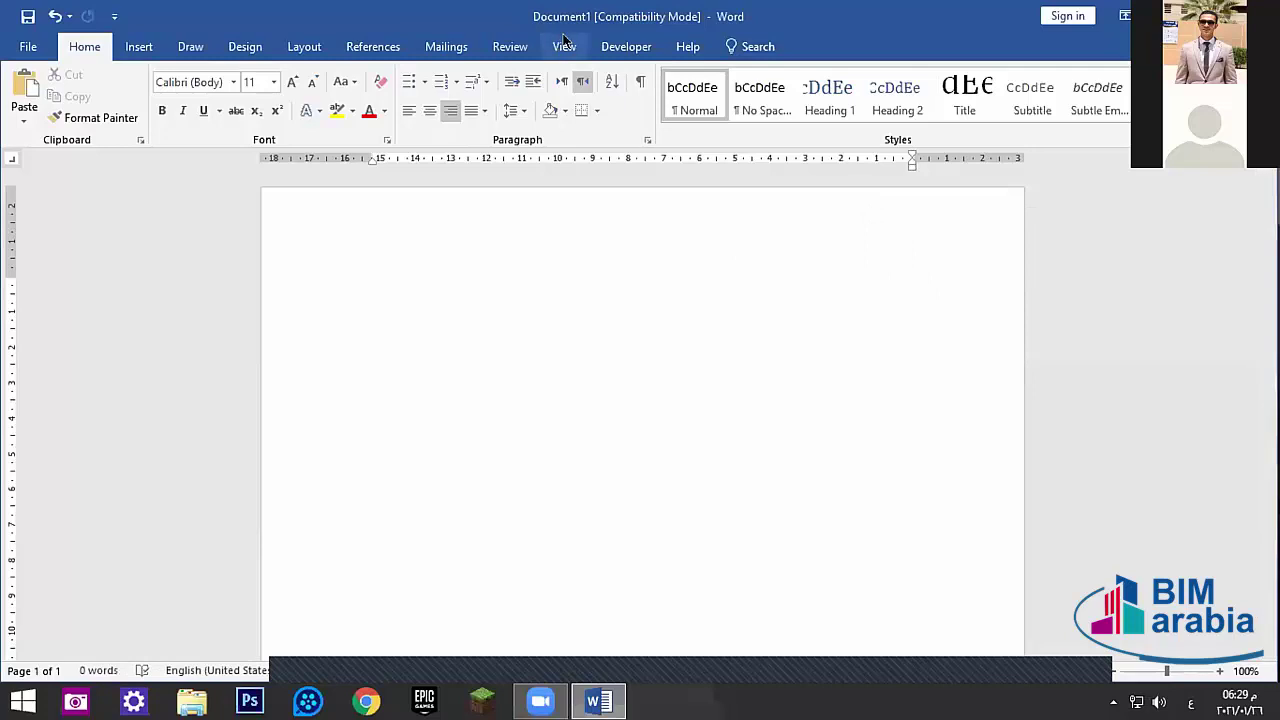
left_click(564, 46)
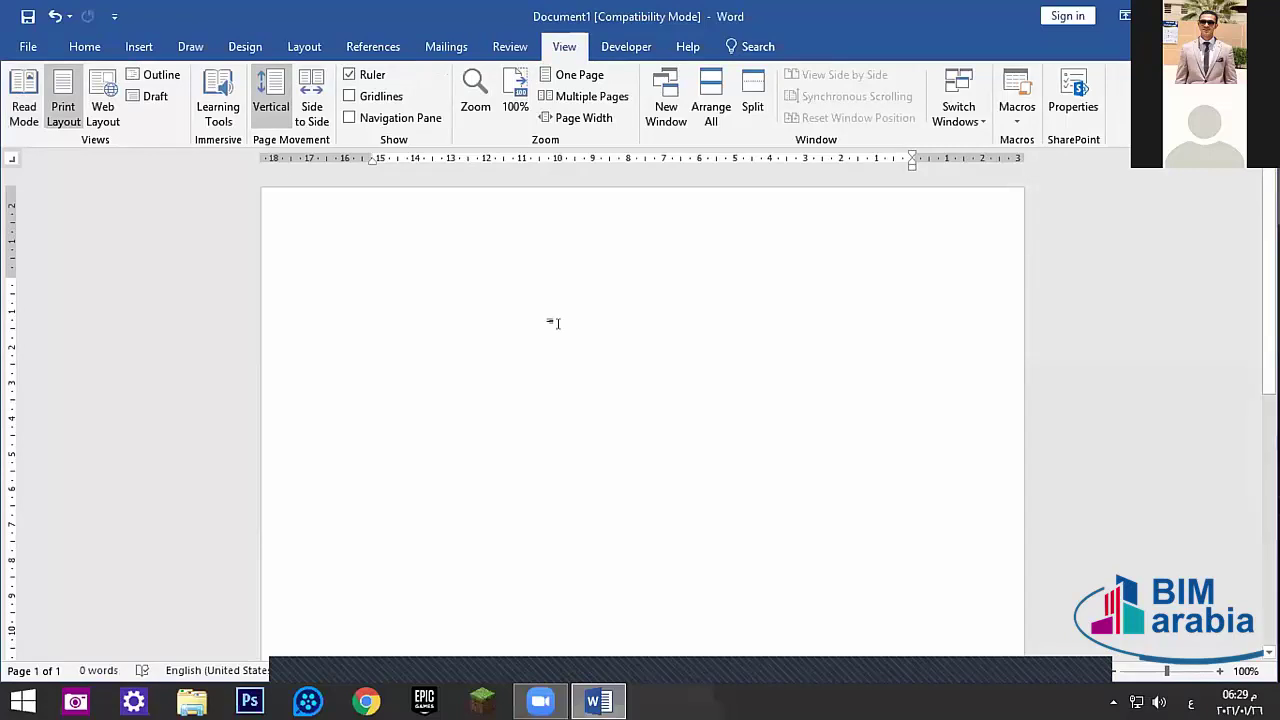
left_click(22, 92)
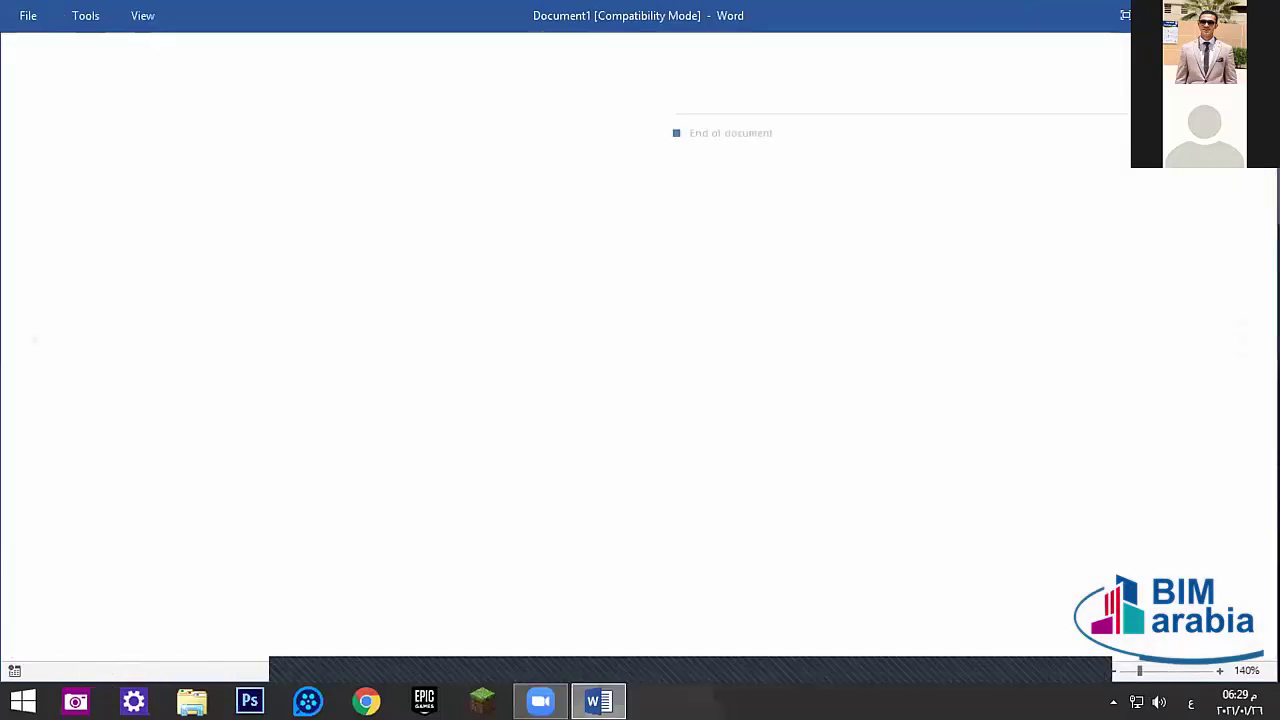
key("alt+F4")
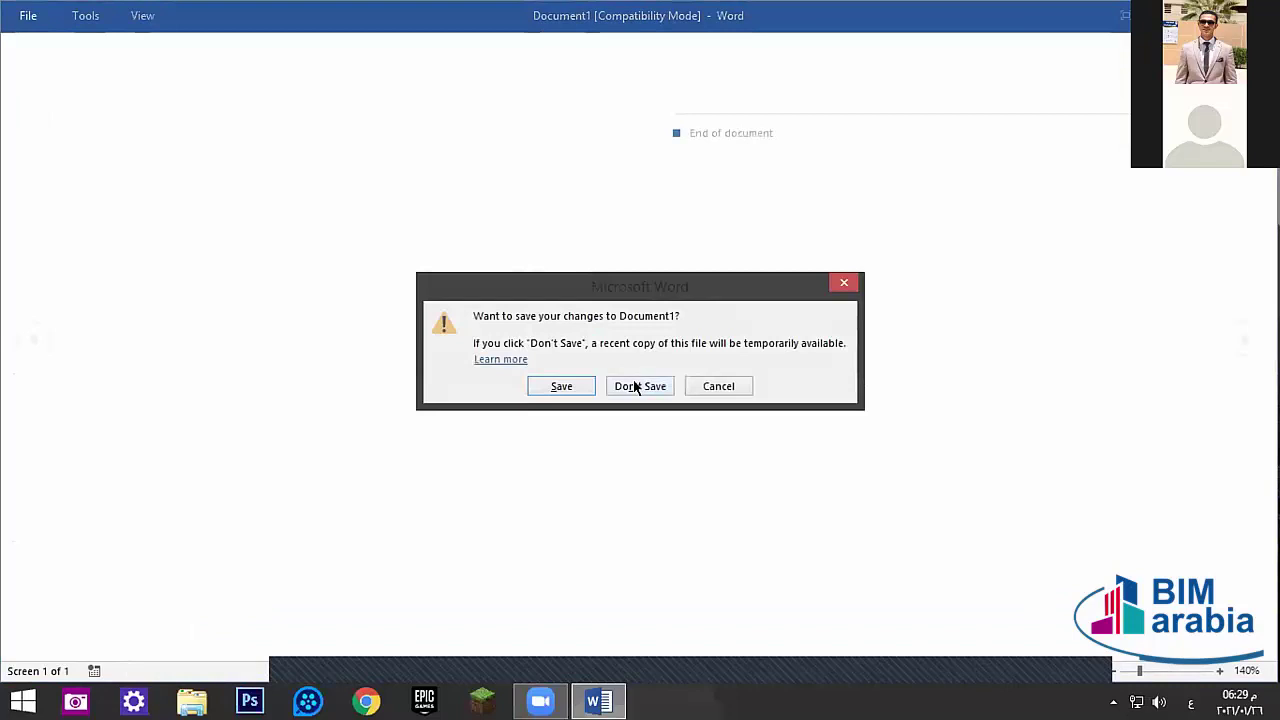
left_click(695, 386)
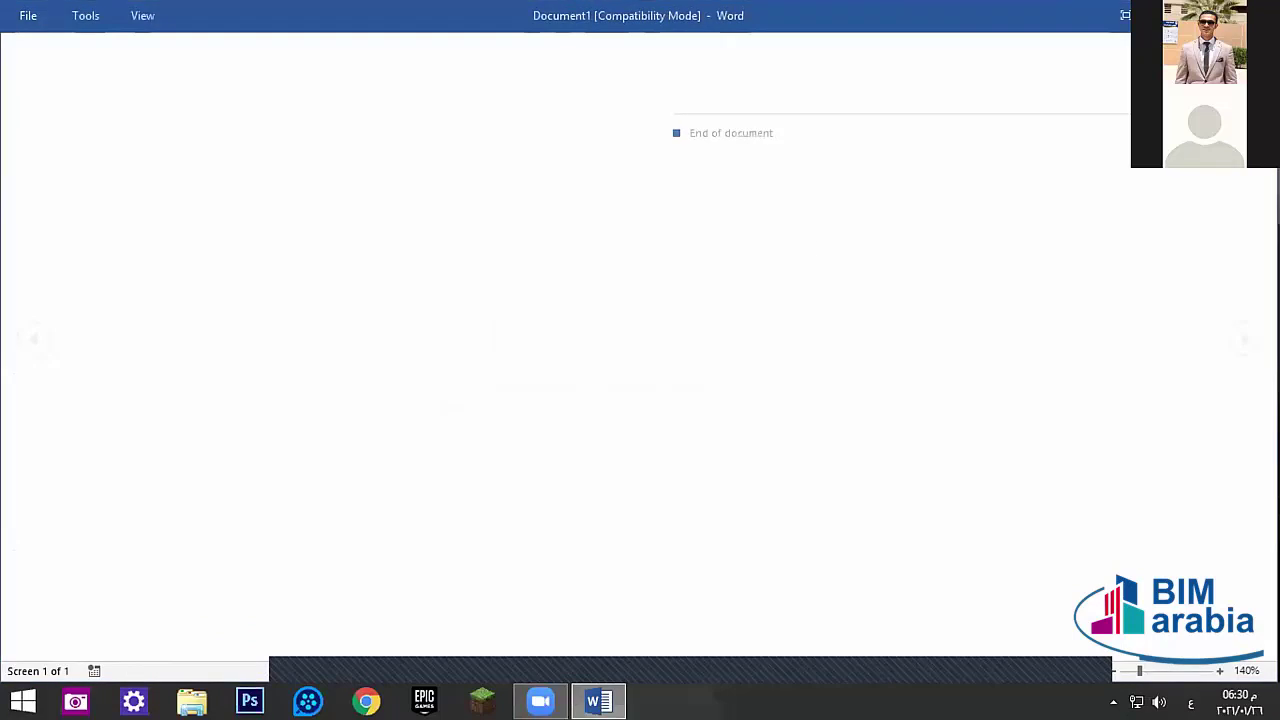
key("Escape")
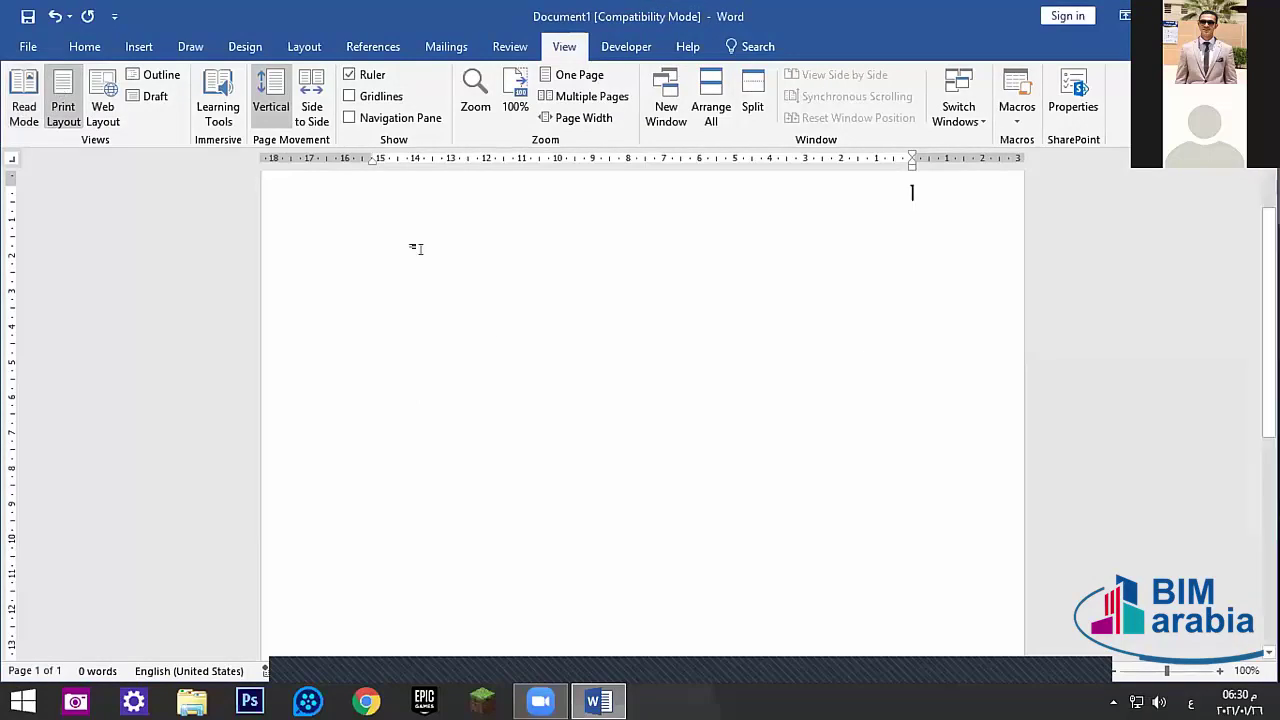
- Try Web Layout, Side to Side page movement and Read Mode, finishing in Print Layout
left_click(102, 106)
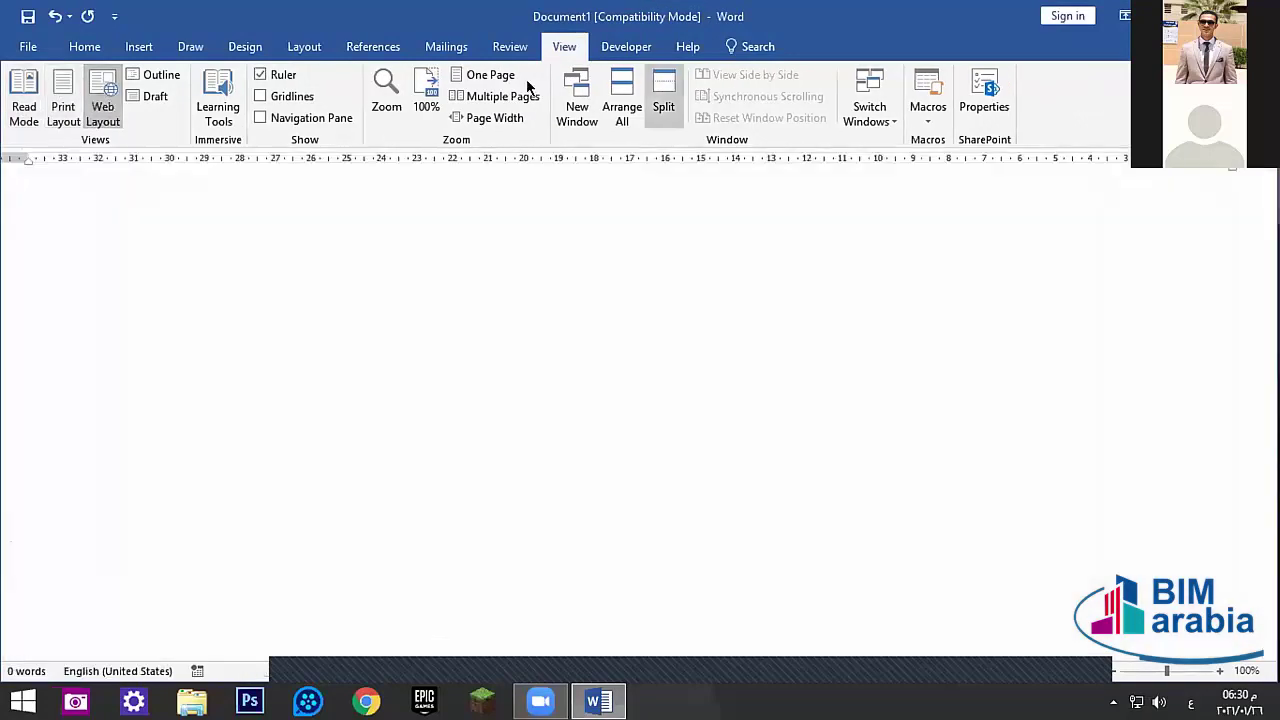
left_click(60, 110)
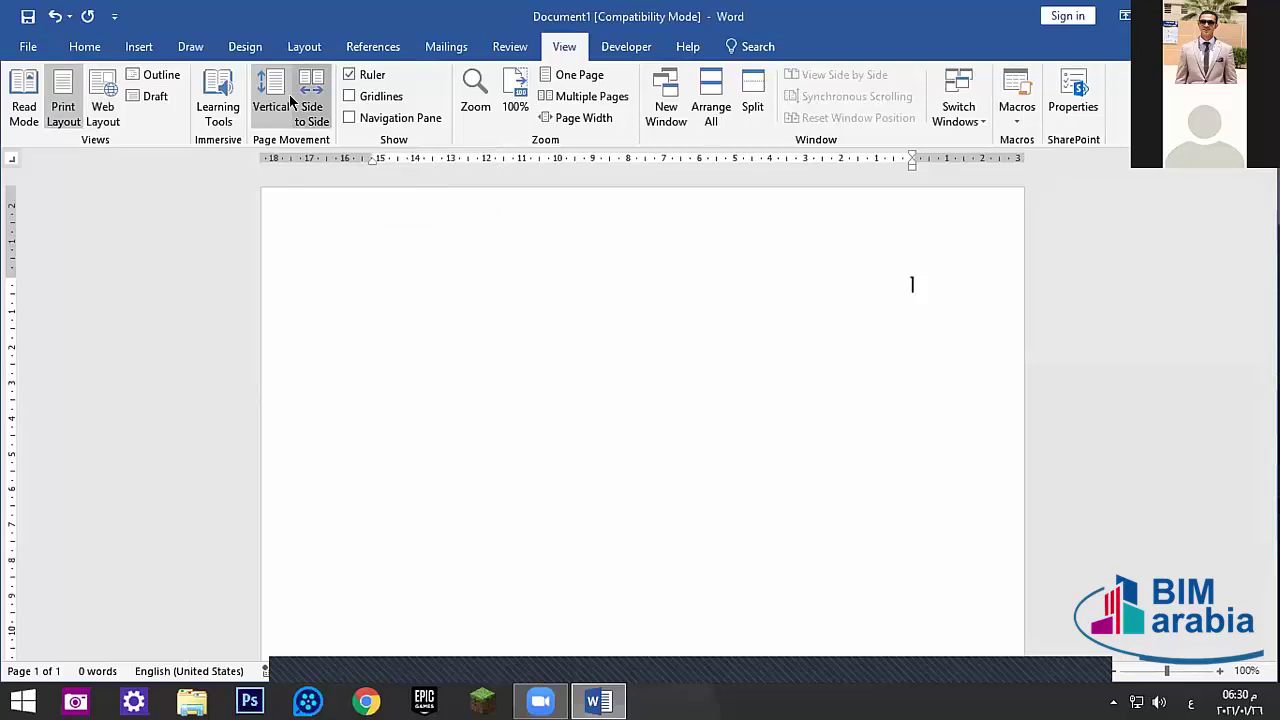
left_click(300, 96)
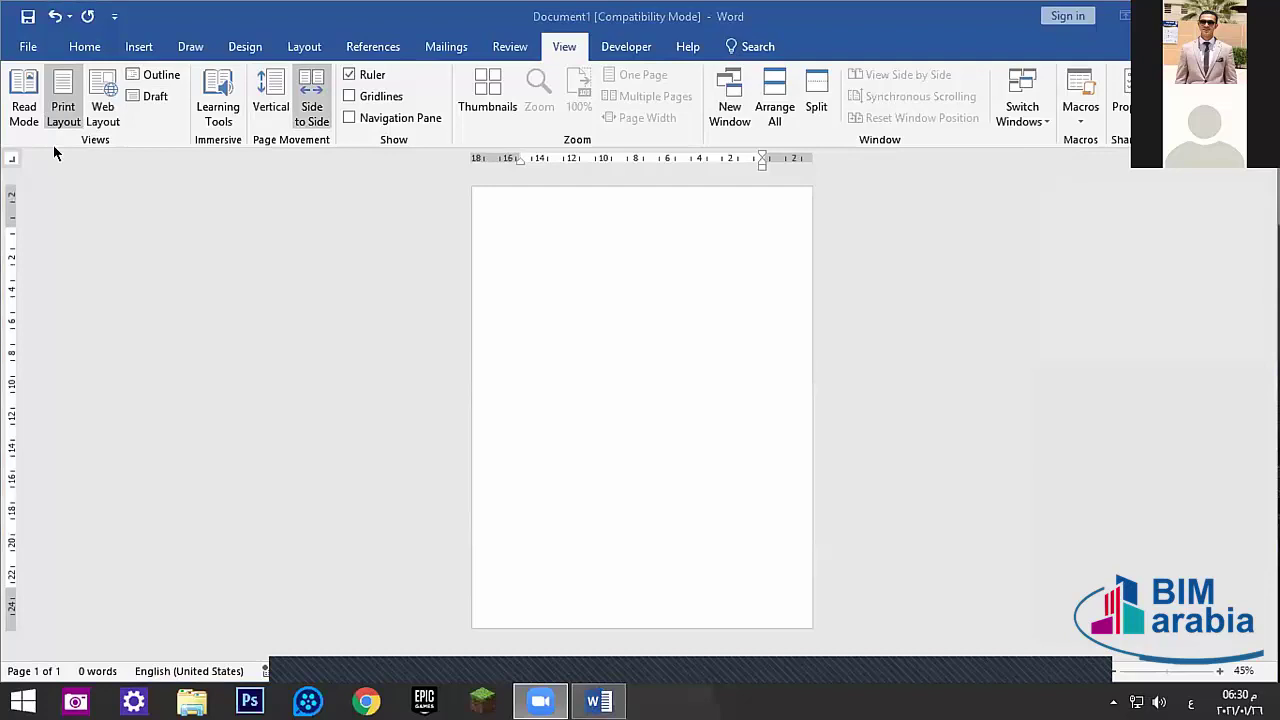
left_click(22, 92)
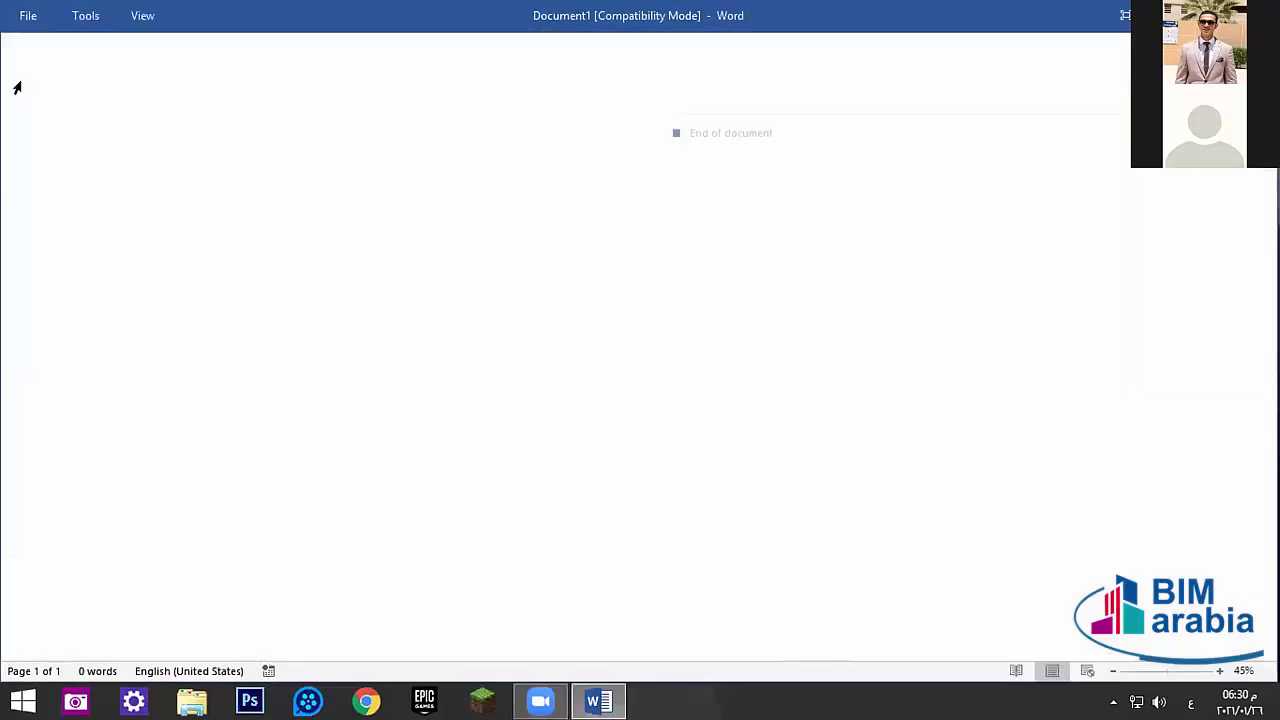
key("Escape")
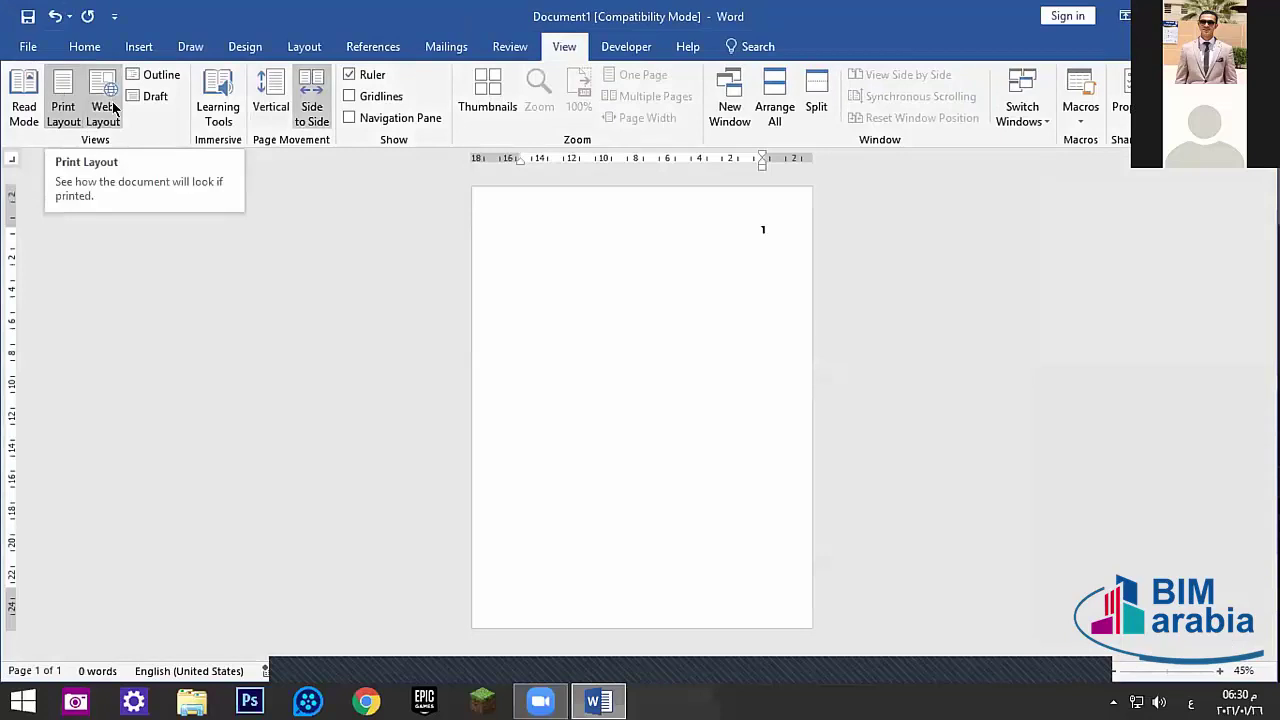
left_click(102, 110)
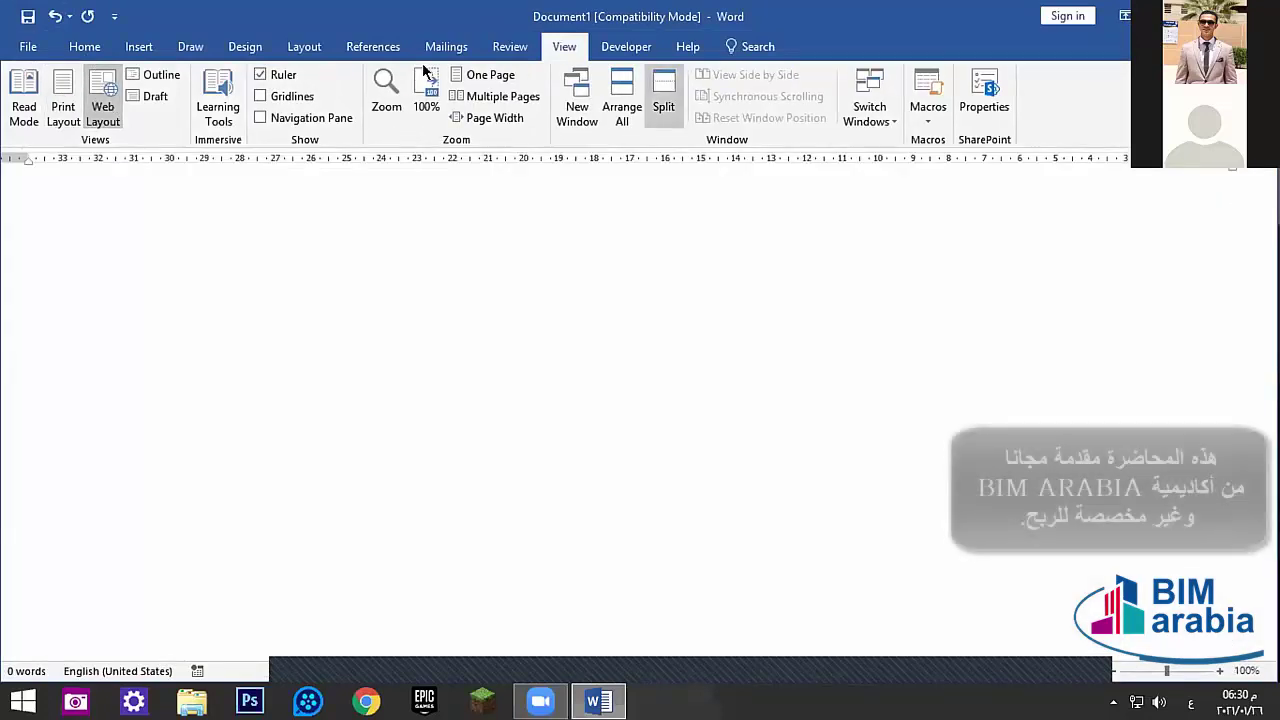
left_click(63, 108)
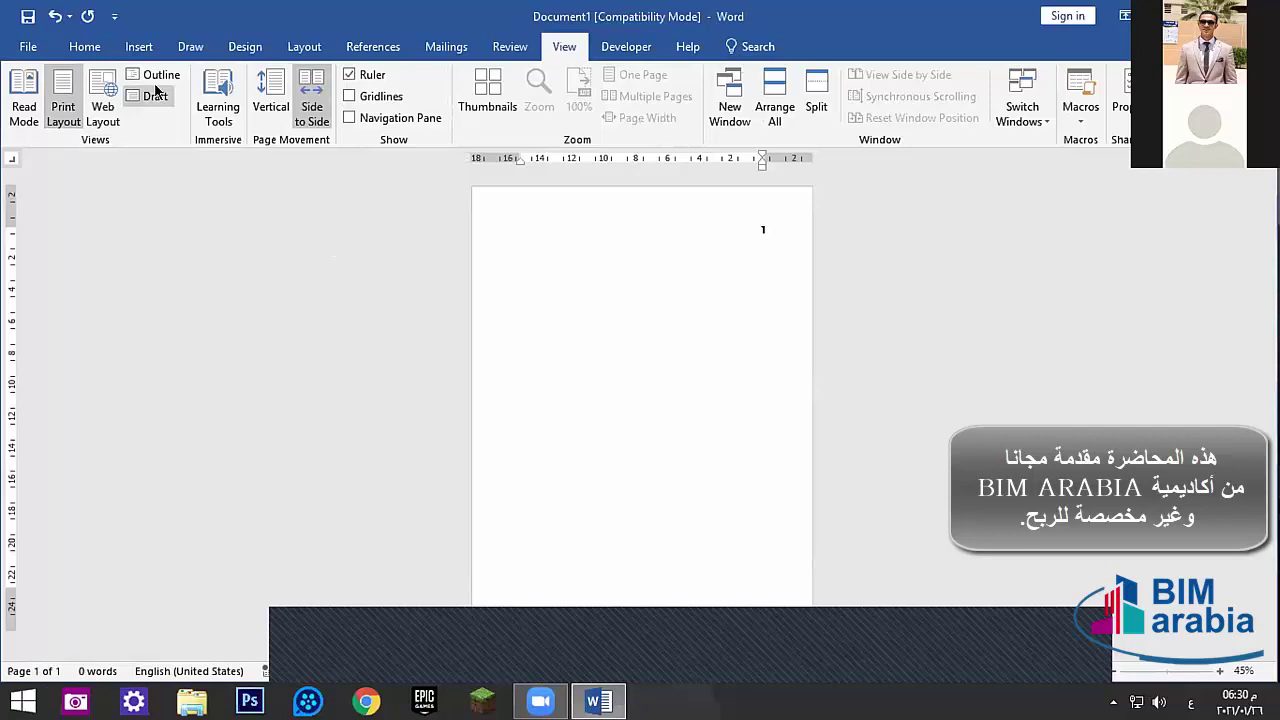
left_click(213, 110)
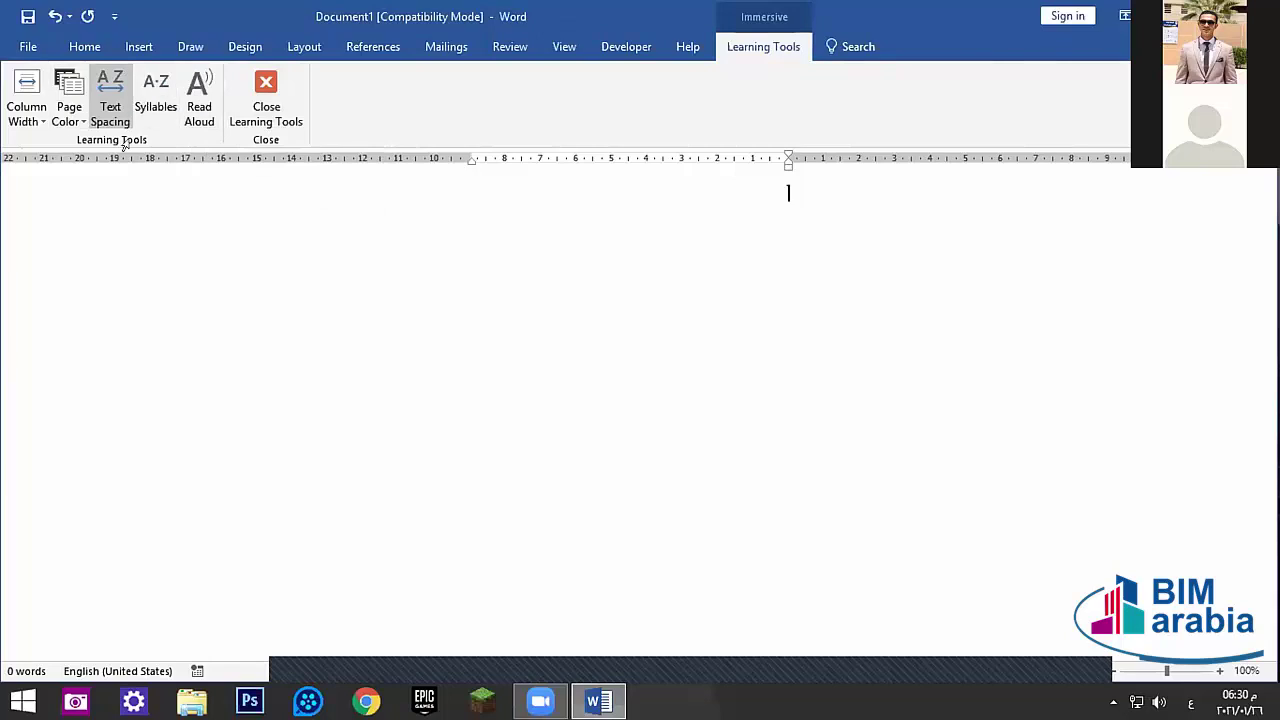
left_click(58, 104)
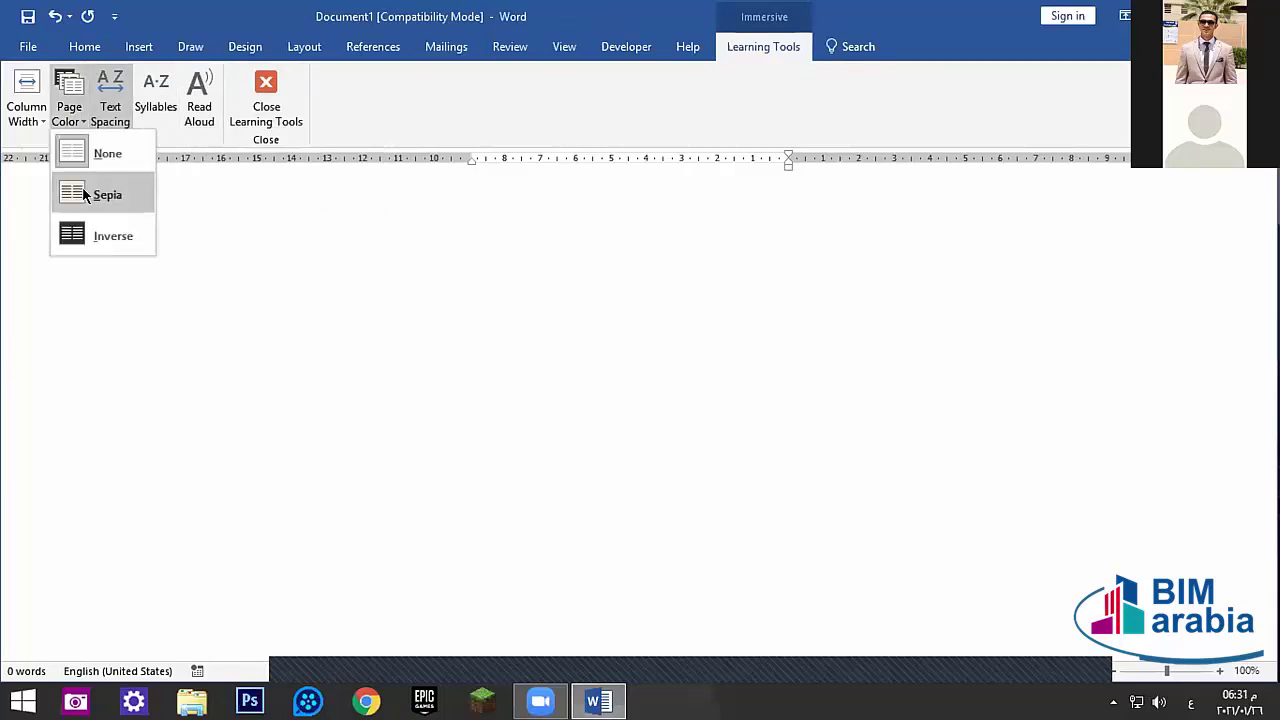
left_click(80, 194)
left_click(84, 122)
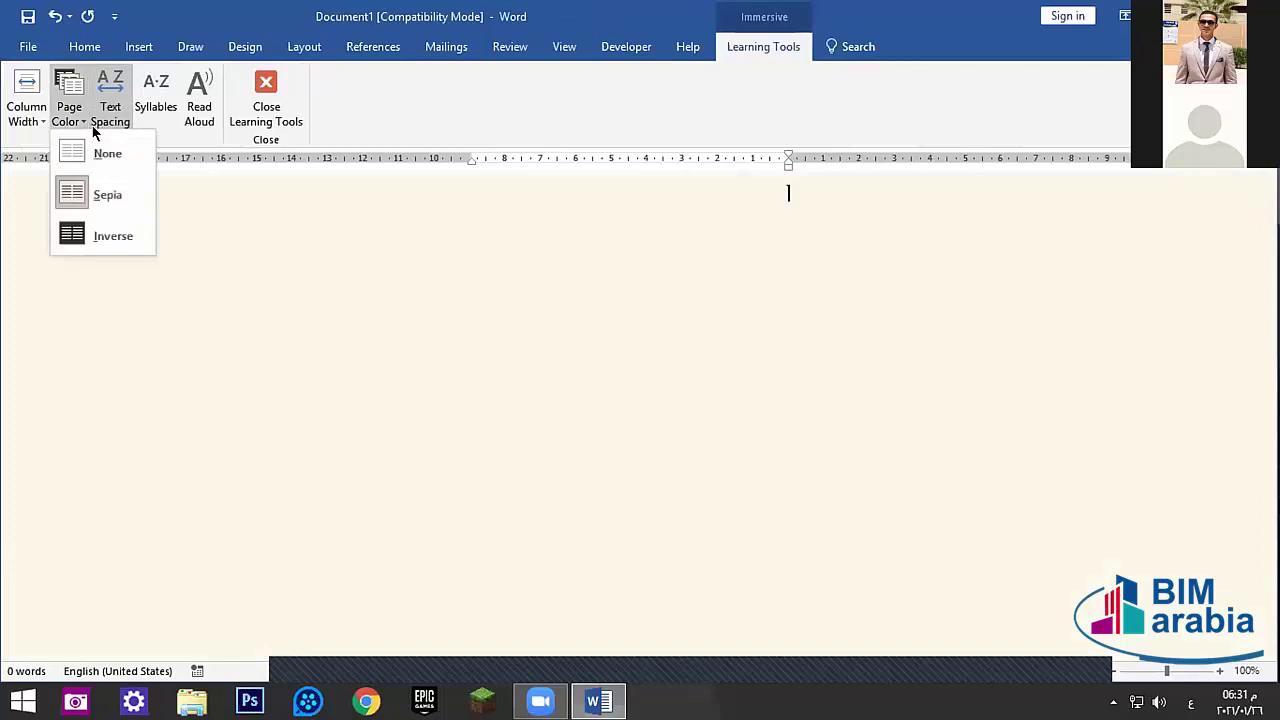
left_click(100, 230)
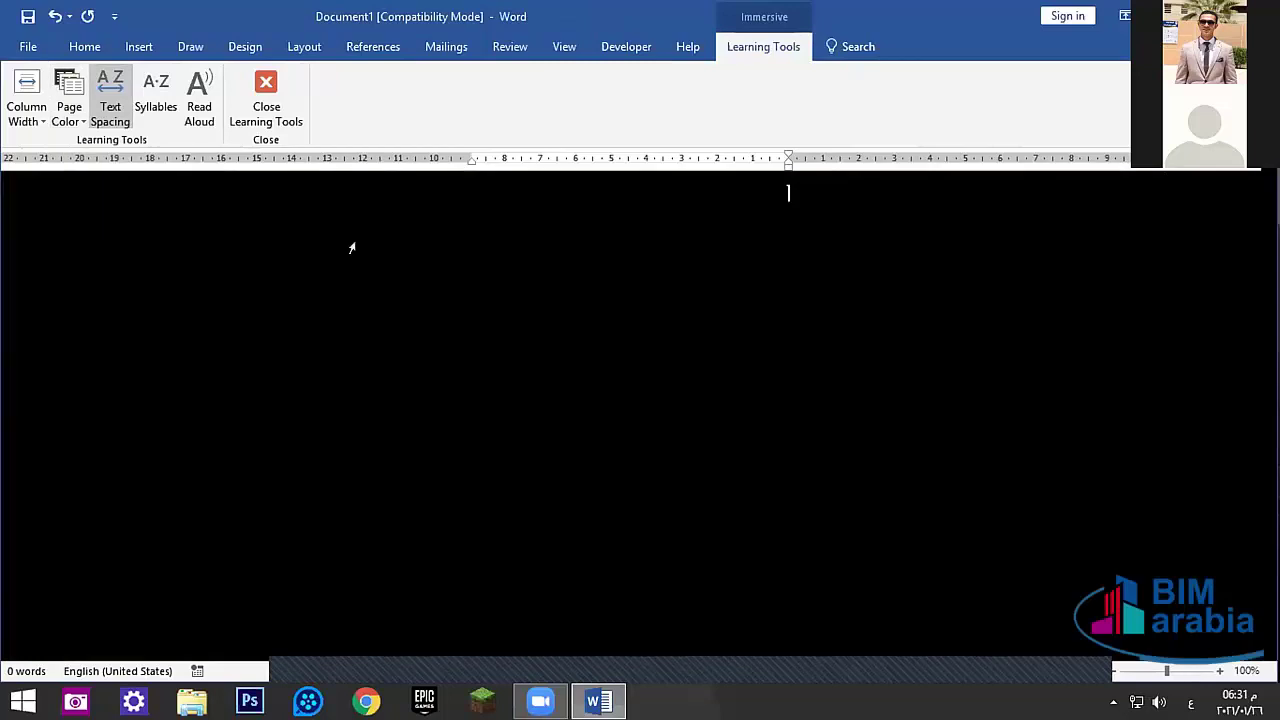
left_click(62, 97)
left_click(98, 155)
left_click(29, 114)
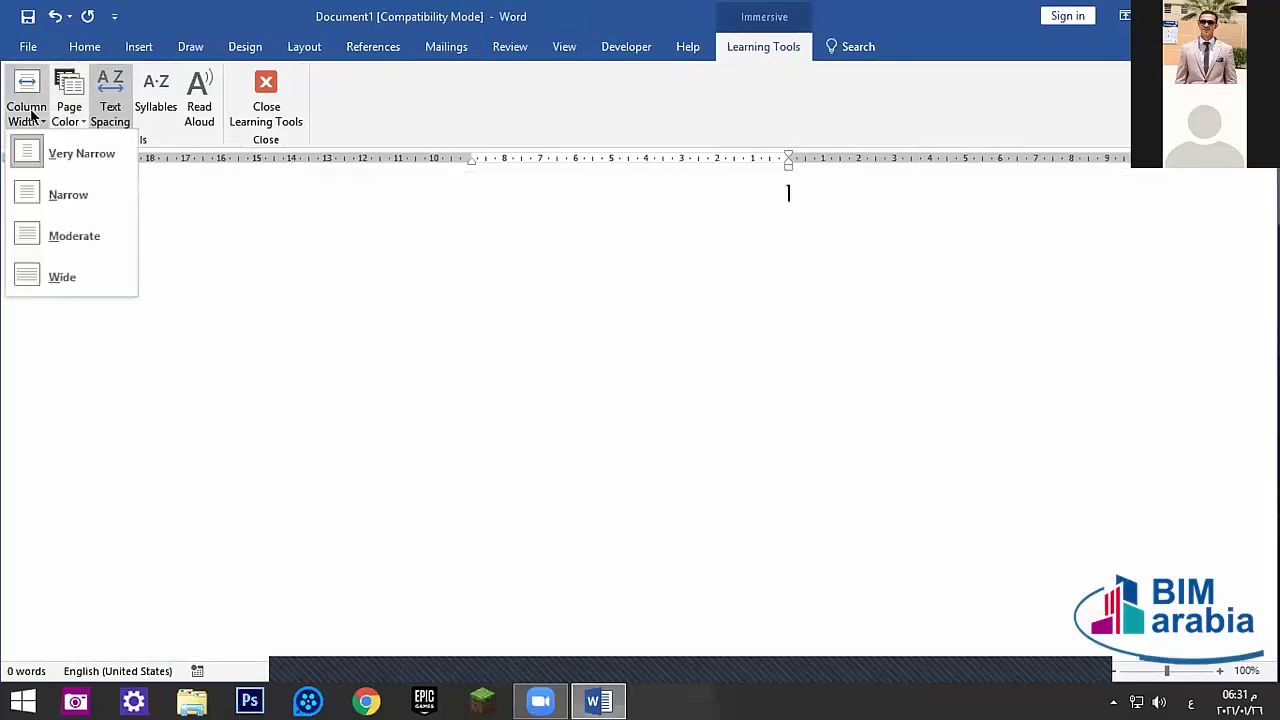
left_click(80, 204)
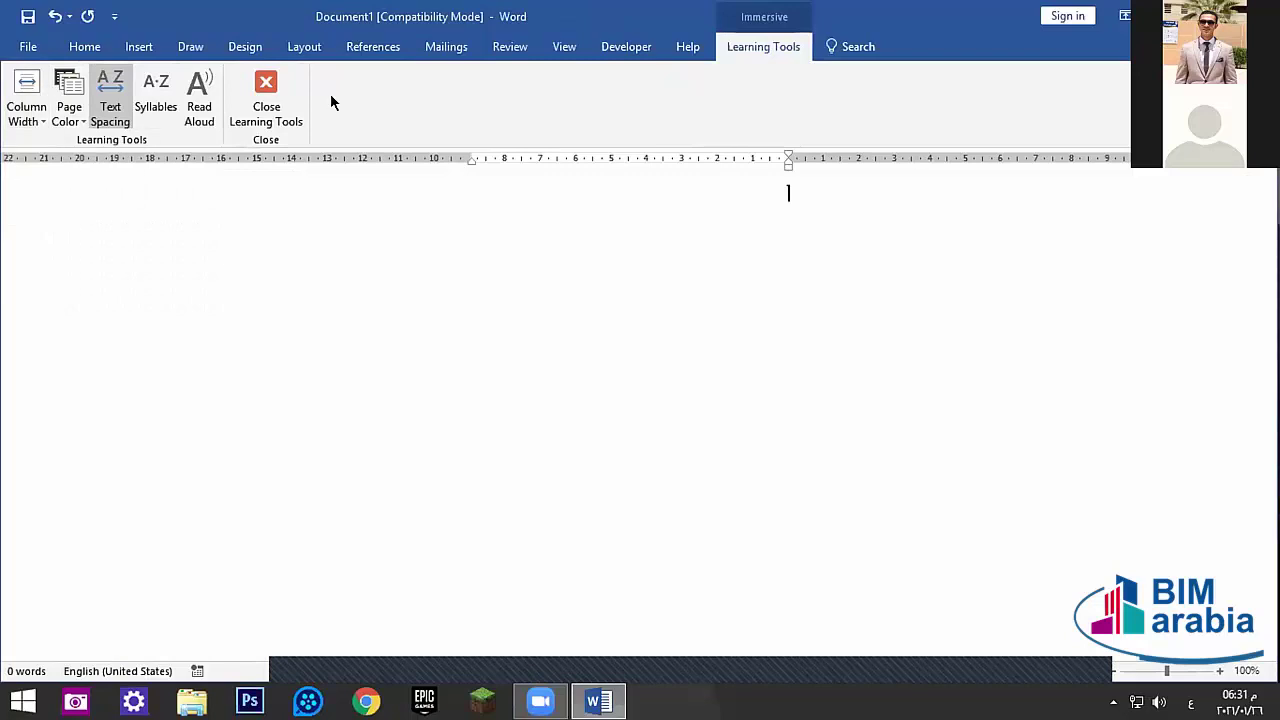
left_click(266, 95)
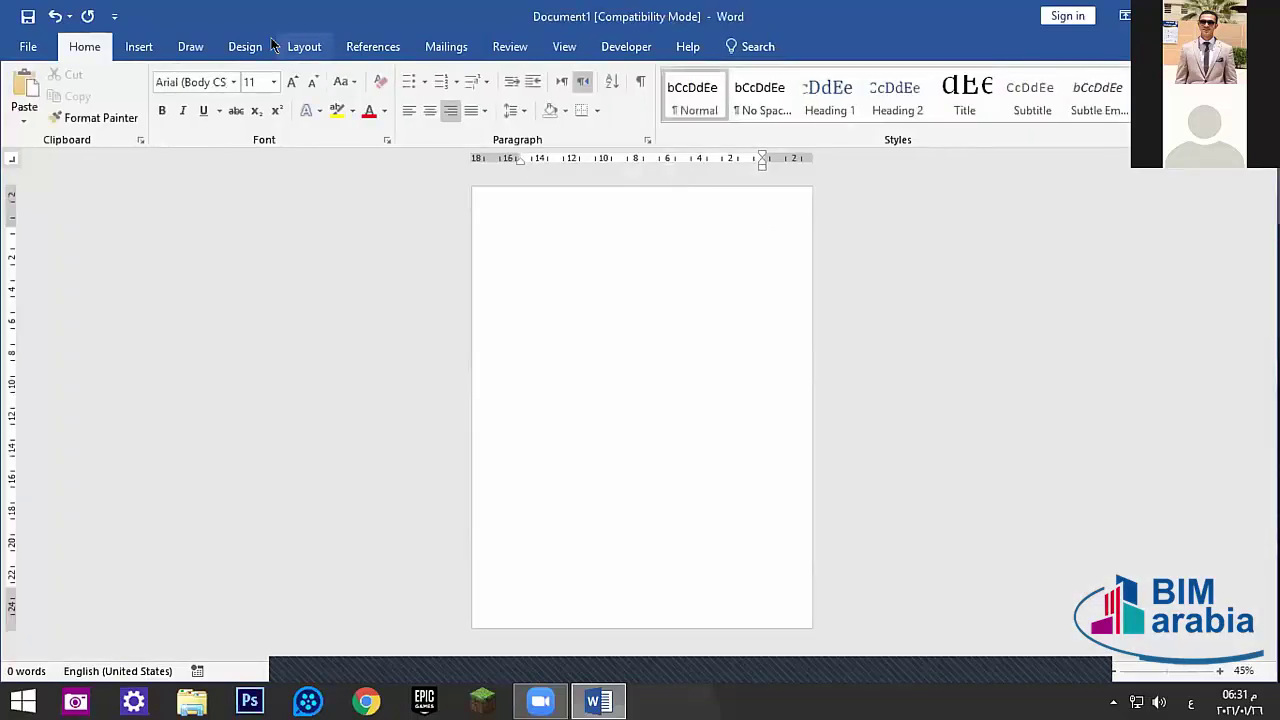
- Preview Thumbnails and Web Layout, return to Print Layout, and confirm the Zoom dialog
left_click(505, 50)
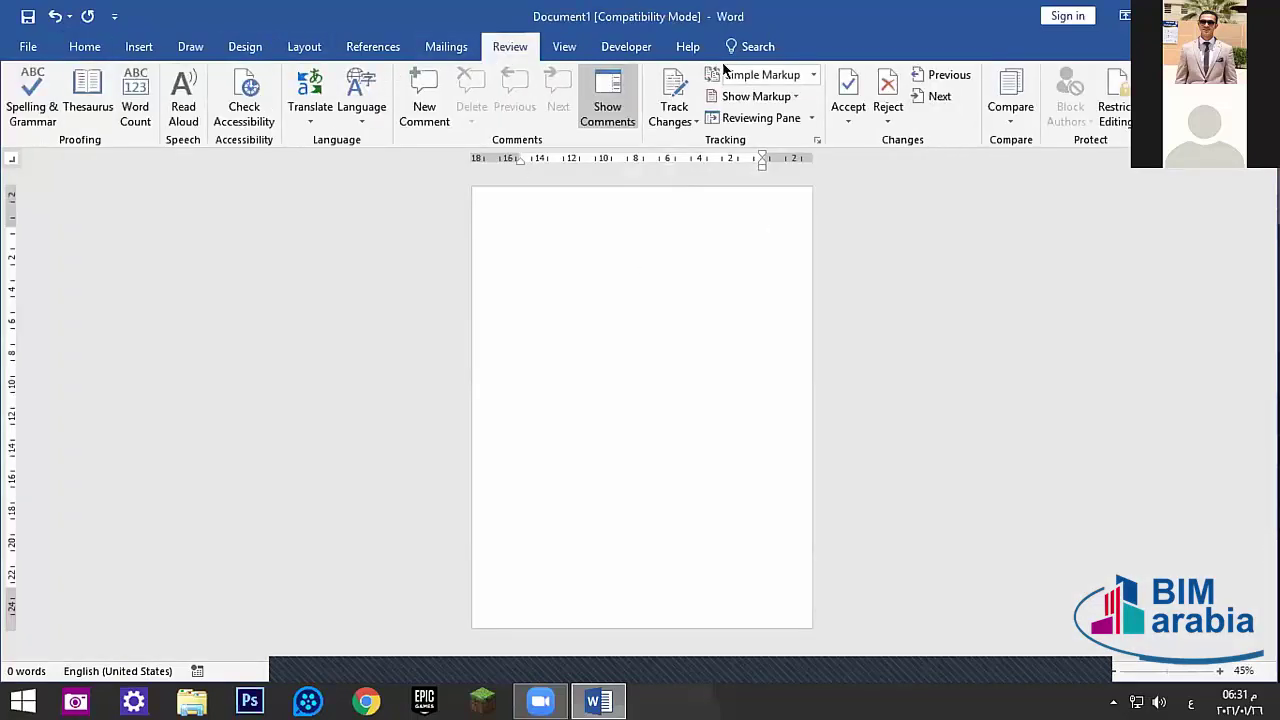
left_click(564, 47)
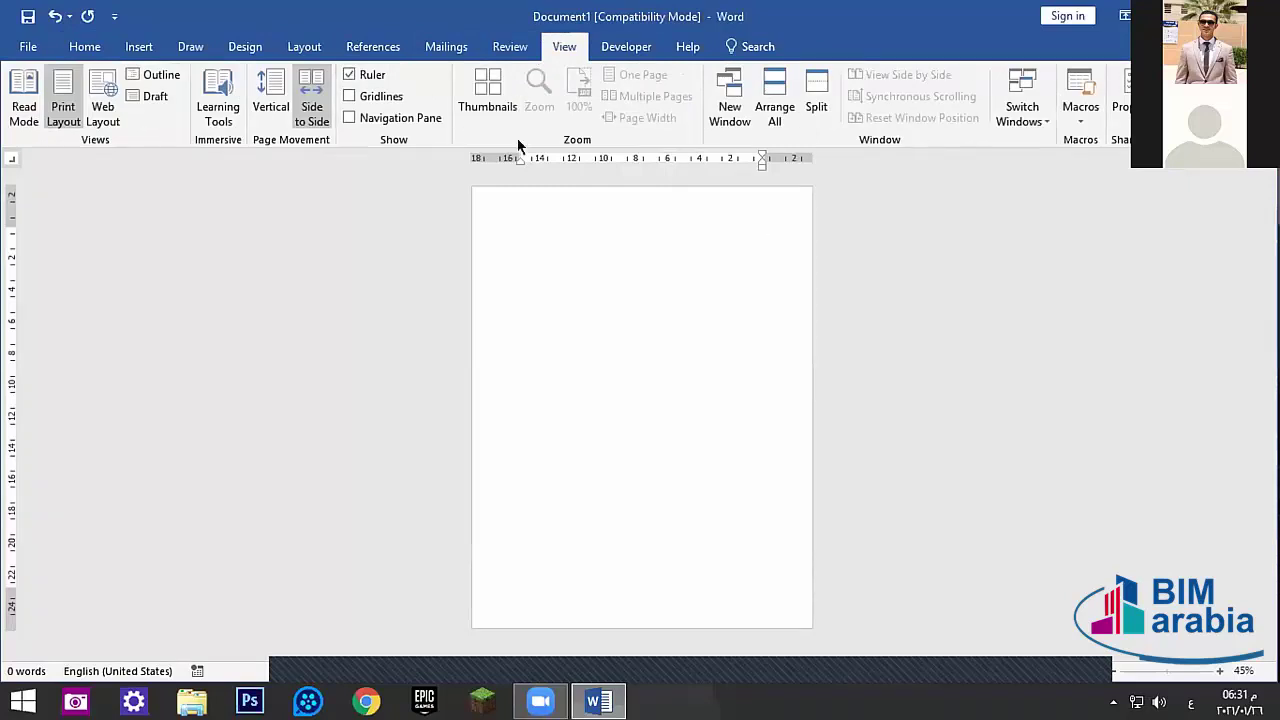
left_click(495, 95)
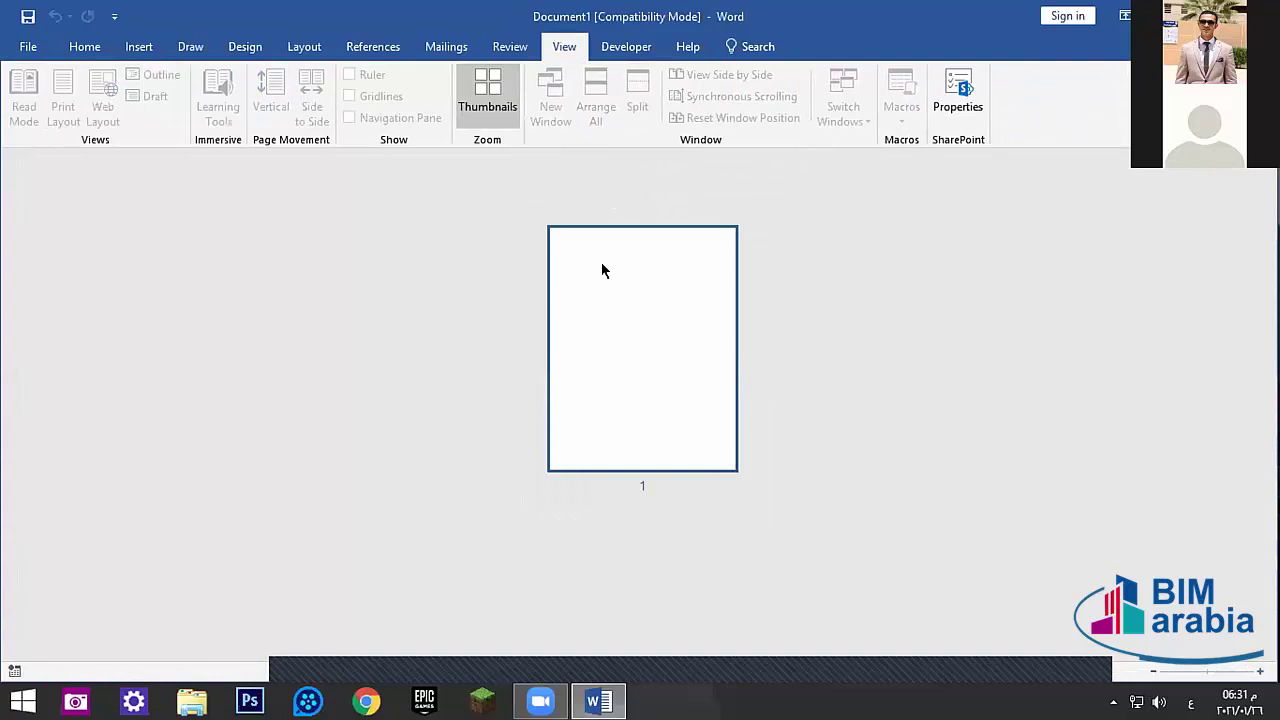
left_click(670, 432)
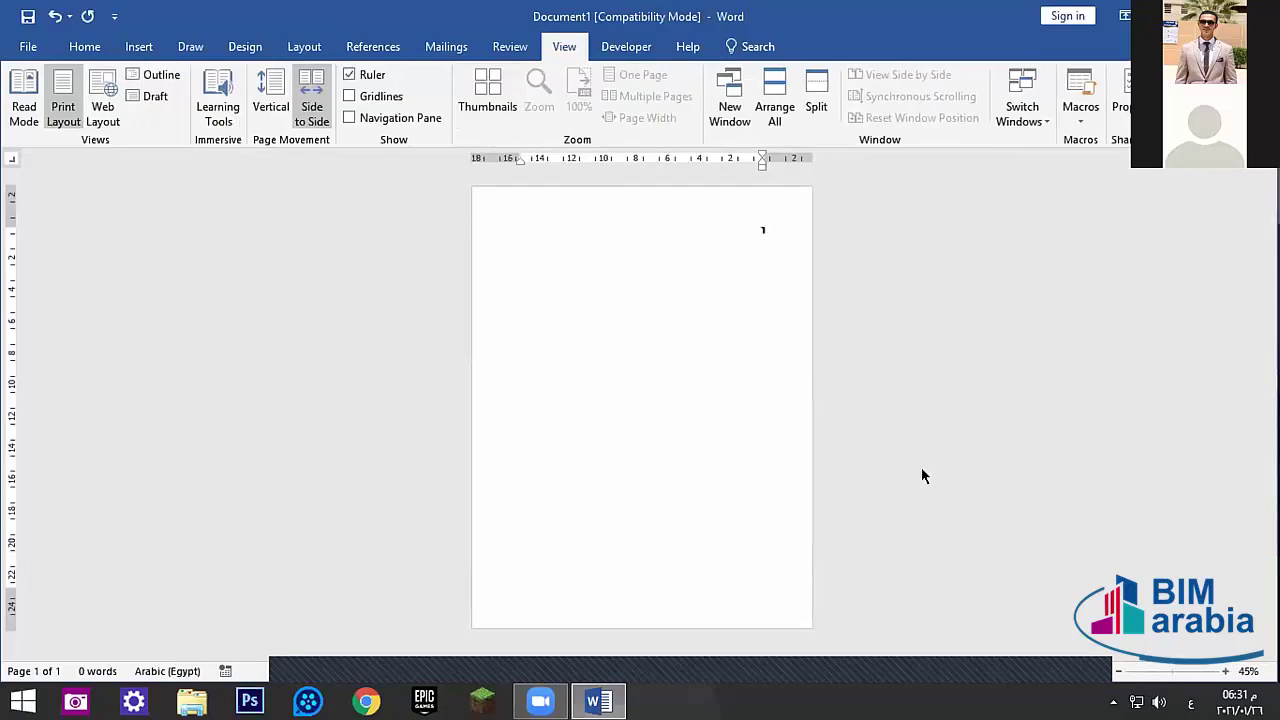
left_click(102, 102)
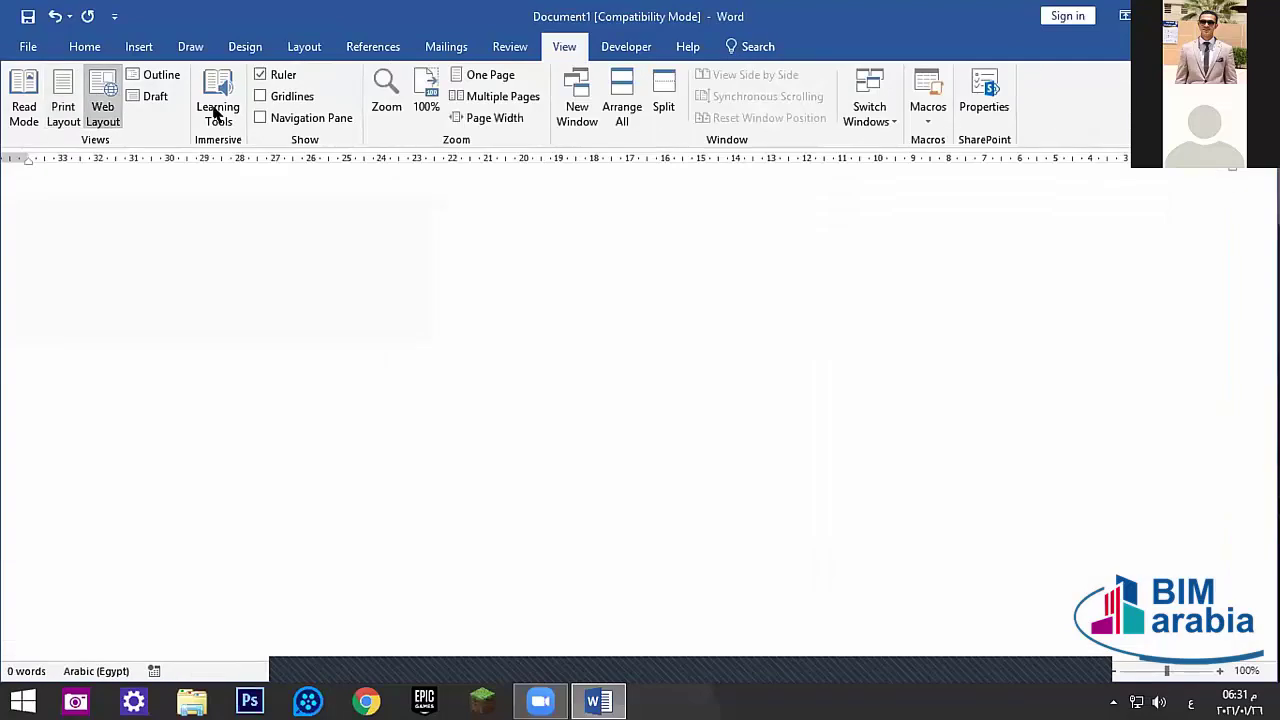
left_click(66, 95)
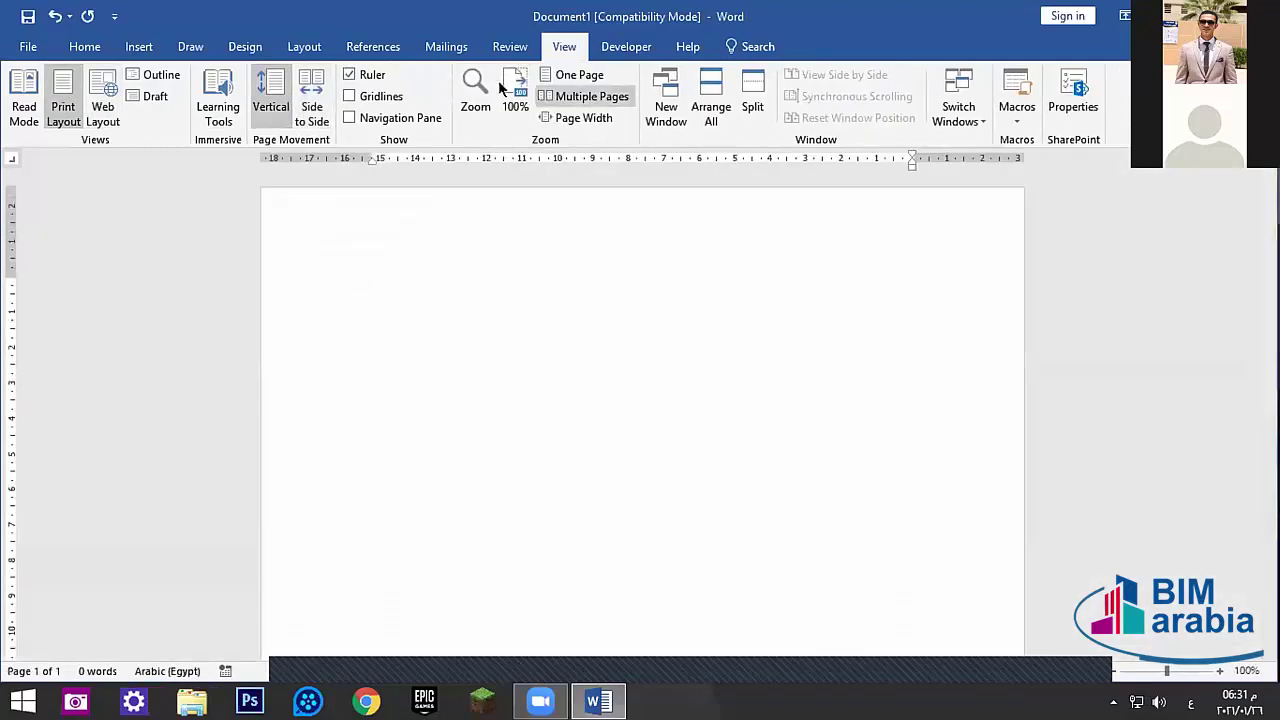
left_click(476, 92)
left_click(688, 470)
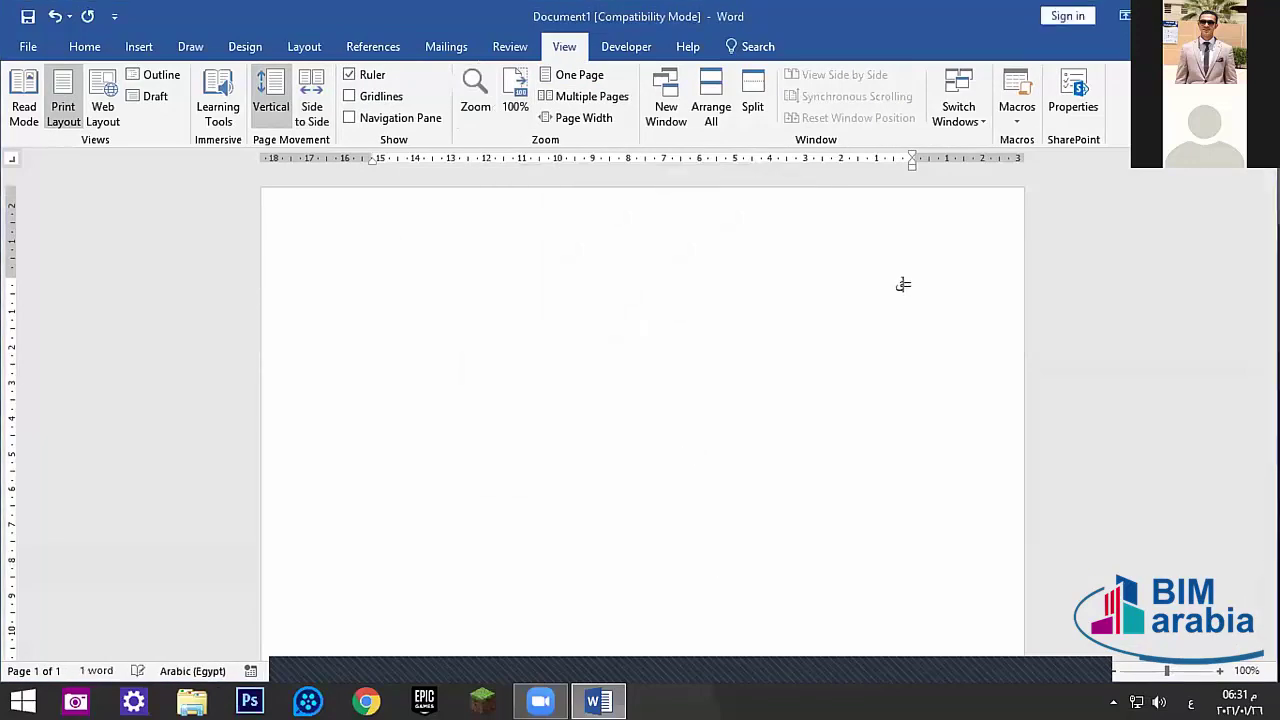
- Insert sample paragraphs by entering =rand() with English input
key("alt+shift")
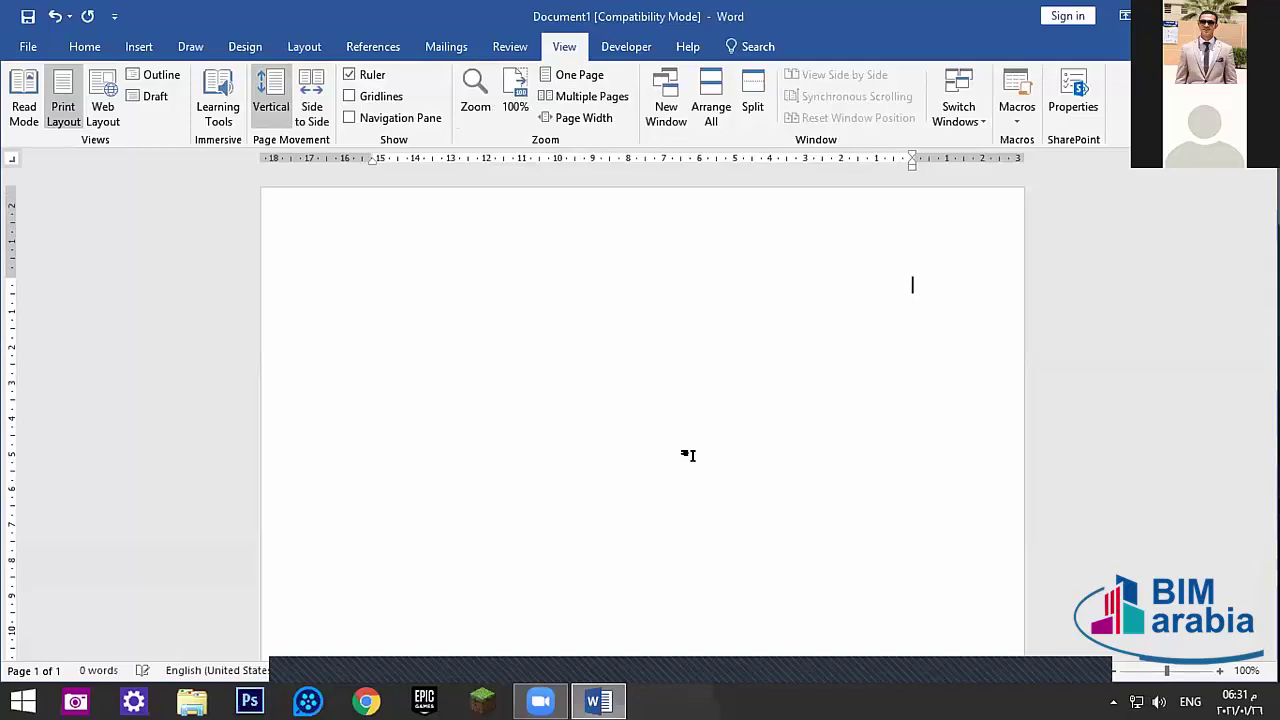
type("=rand(")
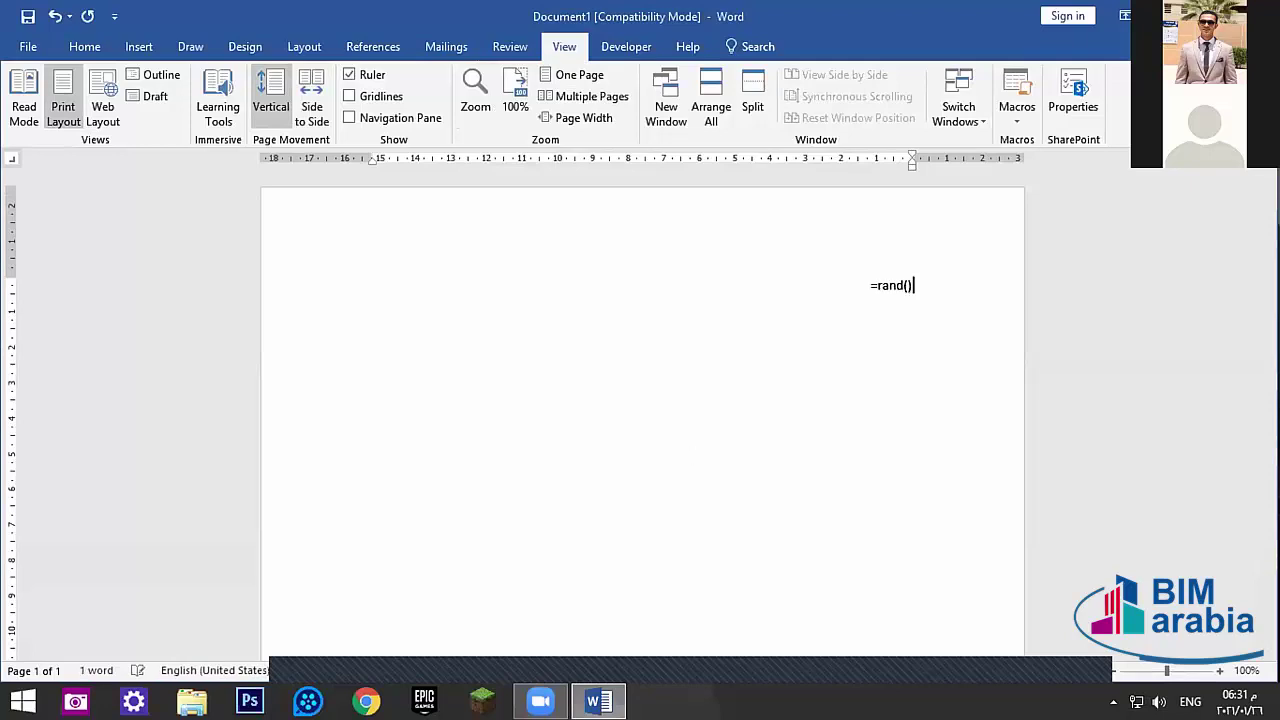
key("Return")
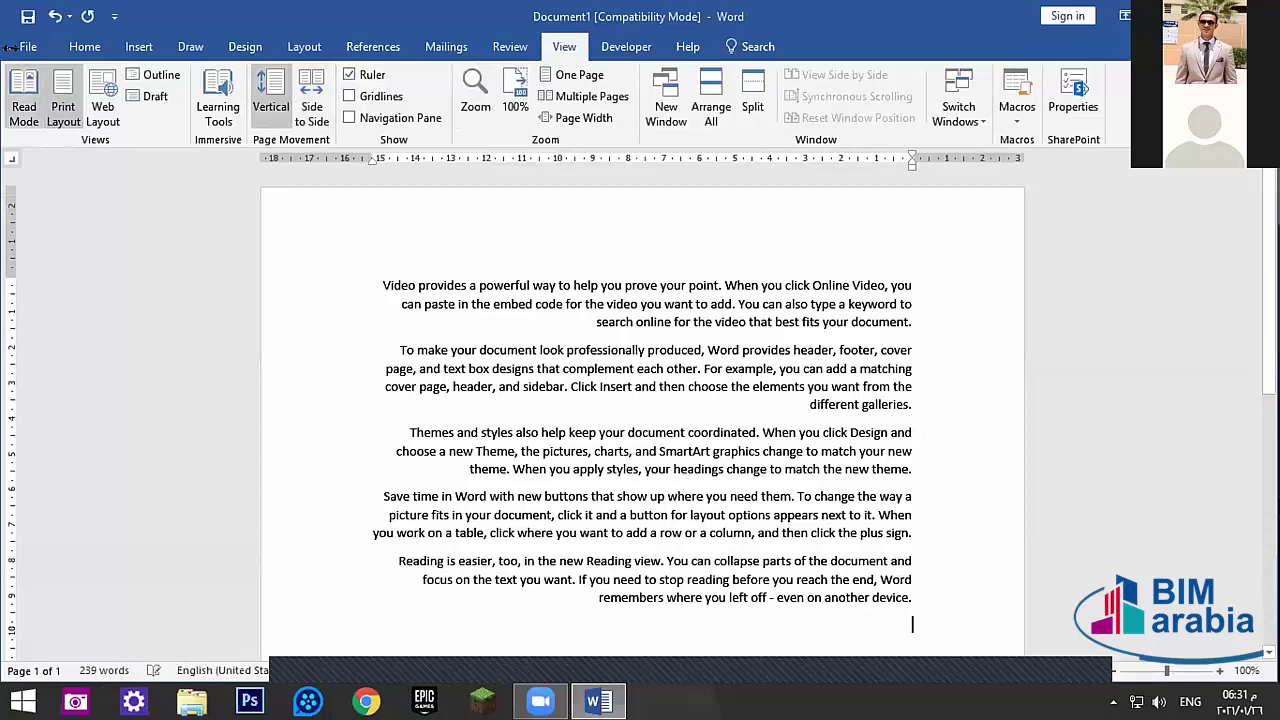
- In Learning Tools, give the page a Sepia colour and set a narrow column width
left_click(228, 105)
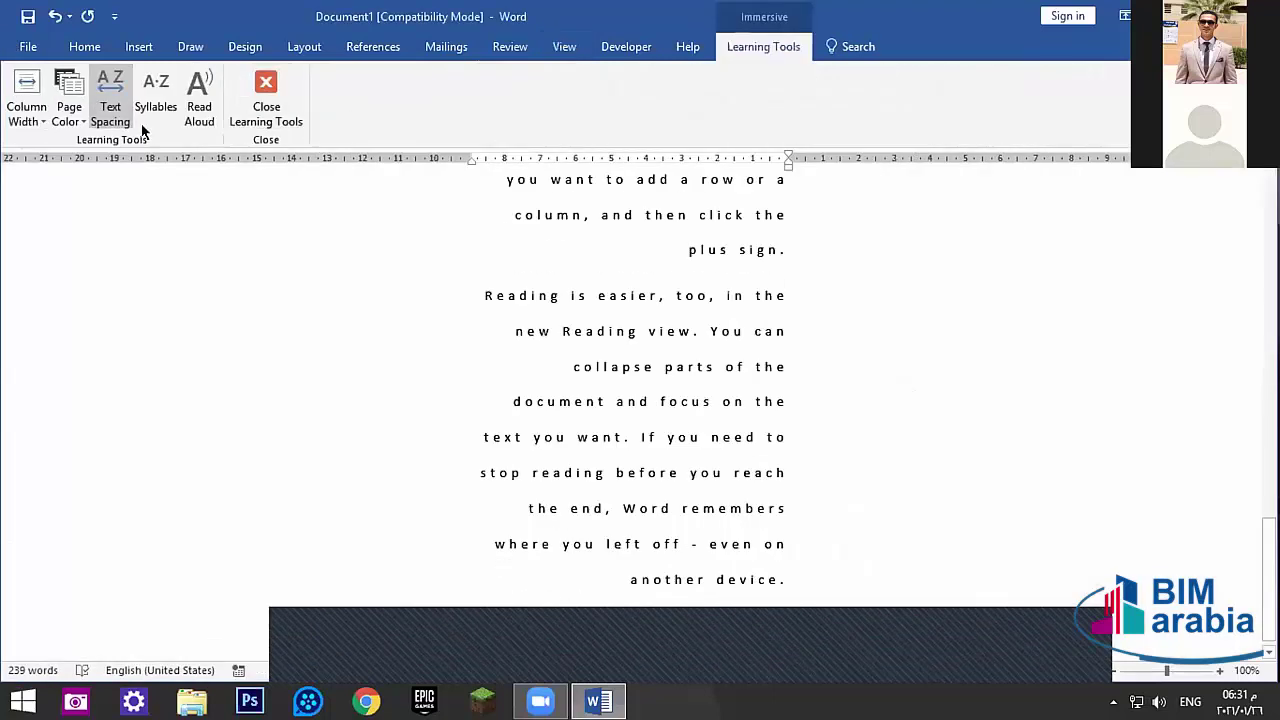
left_click(69, 100)
left_click(108, 196)
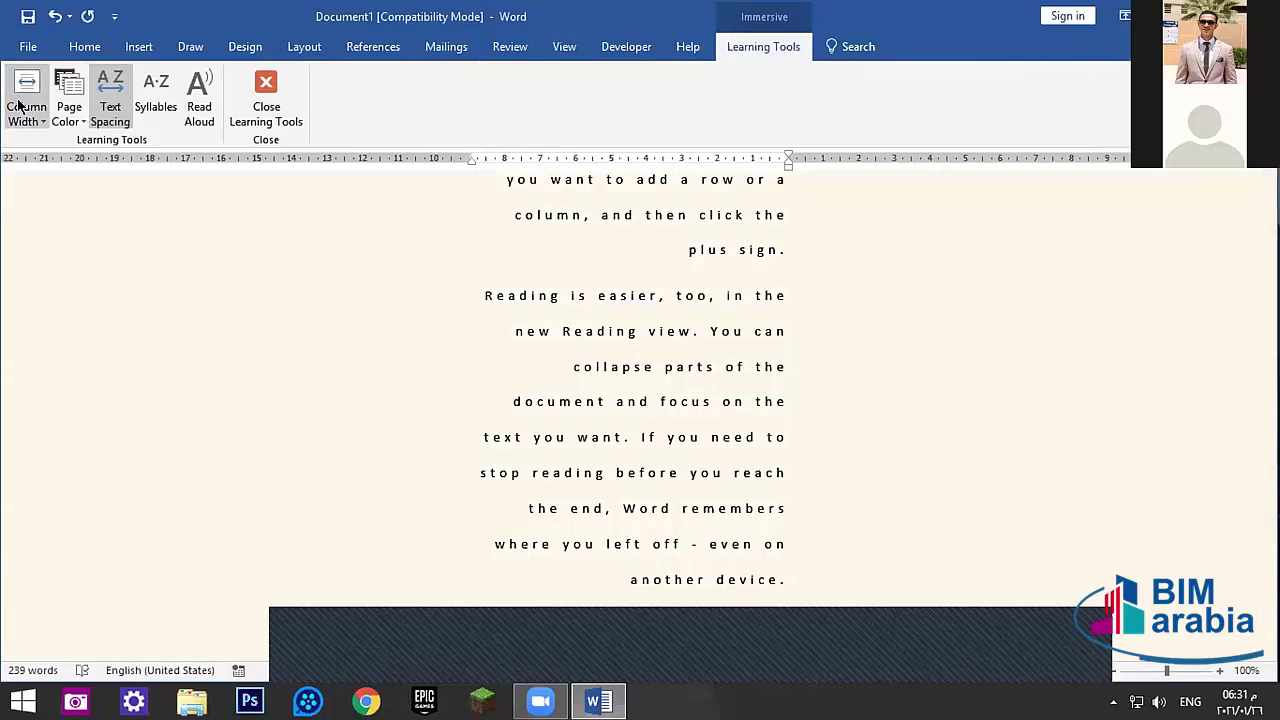
left_click(18, 105)
left_click(47, 232)
left_click(26, 105)
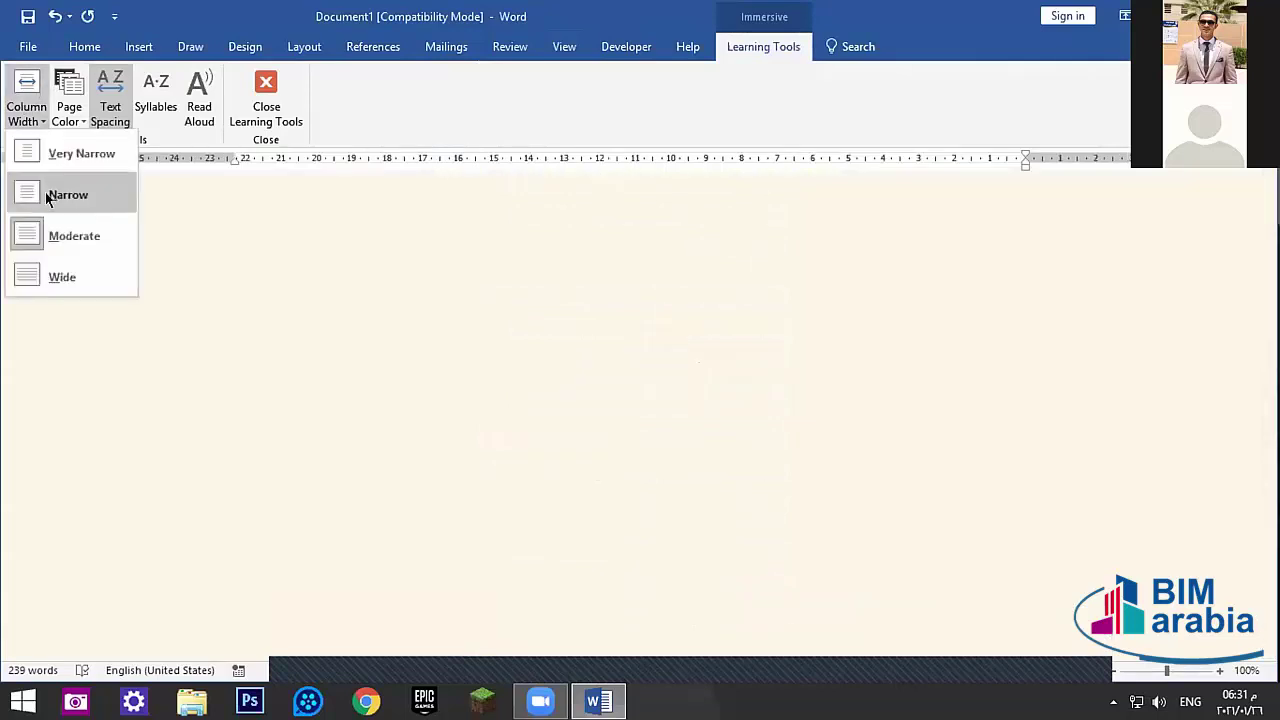
left_click(45, 192)
left_click(26, 105)
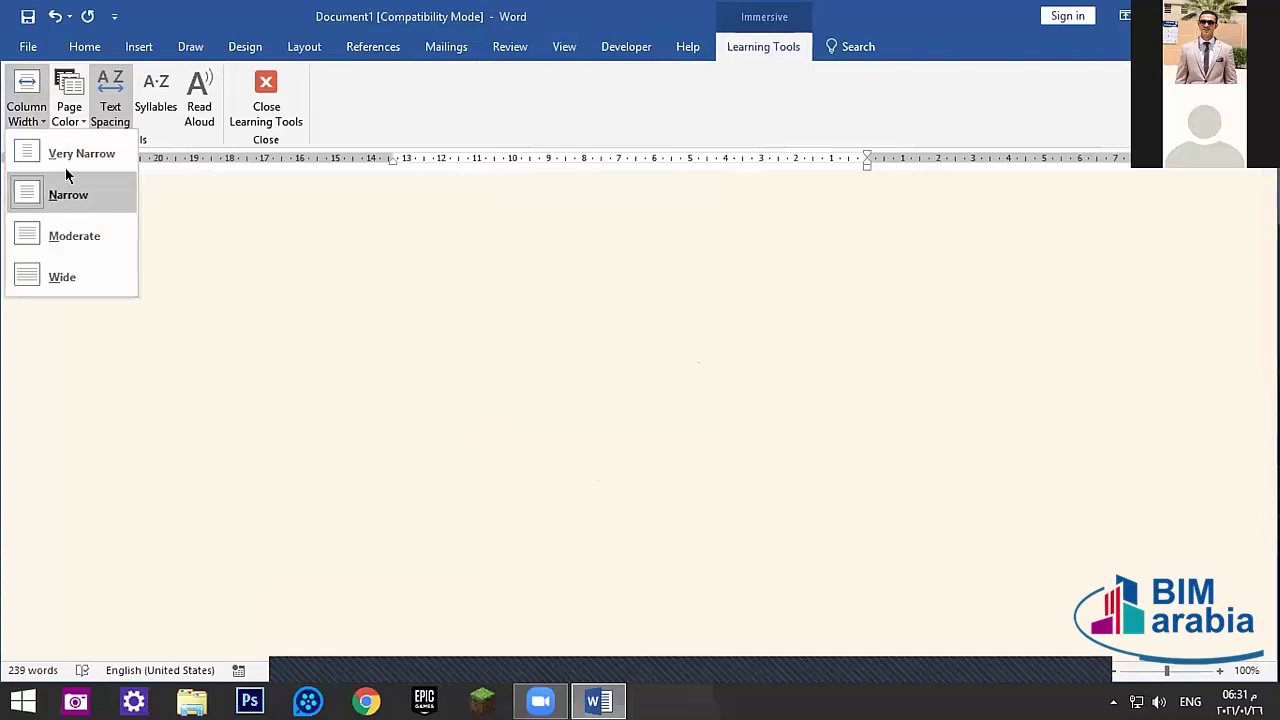
left_click(45, 191)
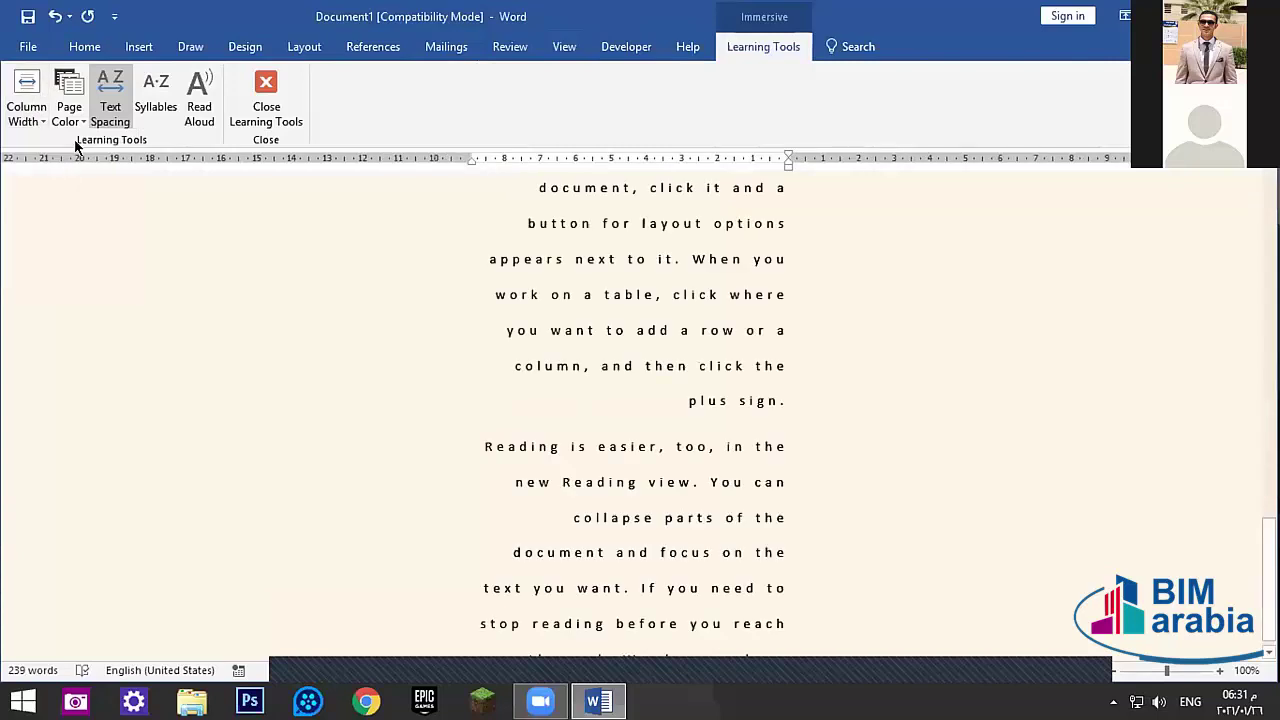
- Turn on Syllables and toggle Text Spacing, leaving normal spacing
left_click(157, 104)
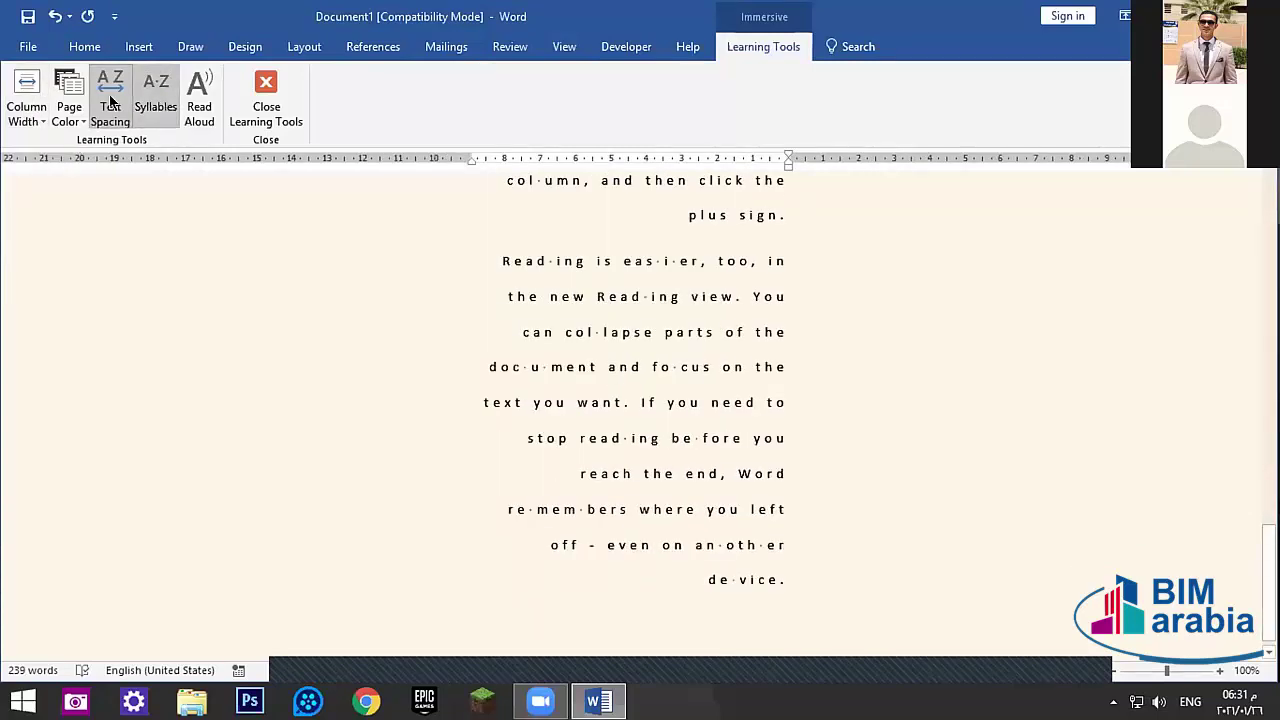
left_click(111, 104)
left_click(113, 107)
left_click(113, 107)
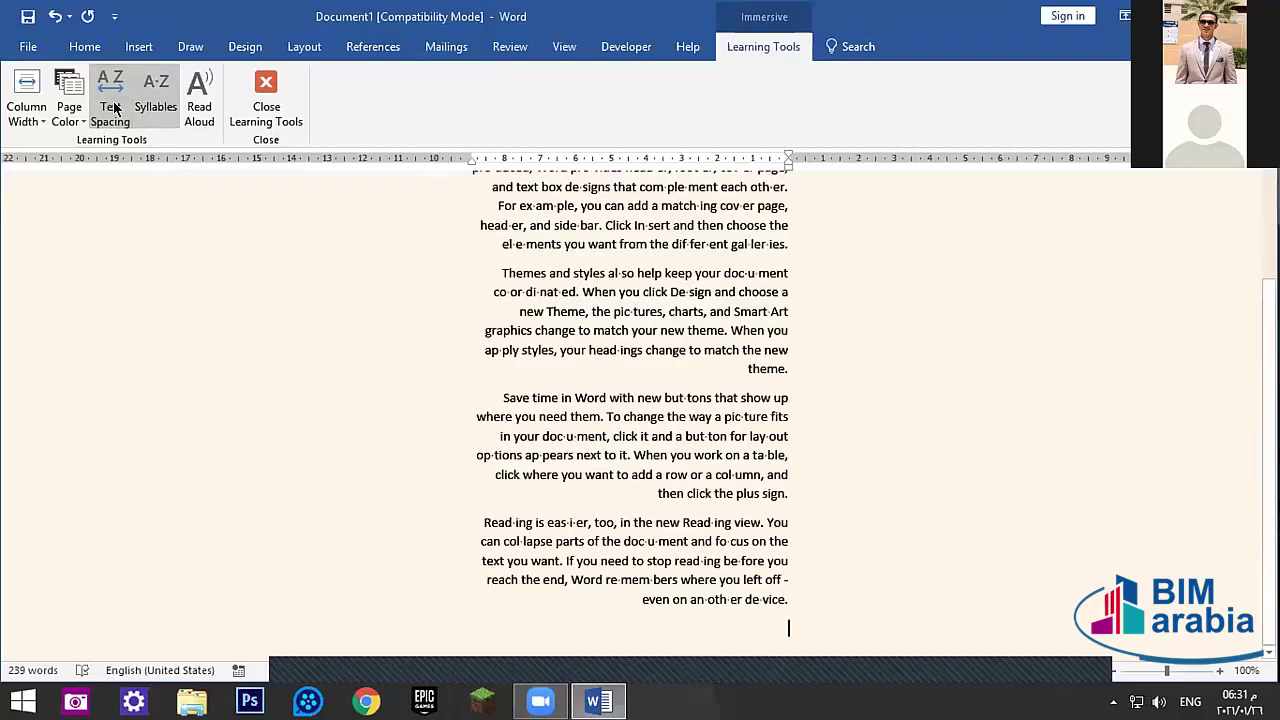
left_click(113, 107)
left_click(114, 107)
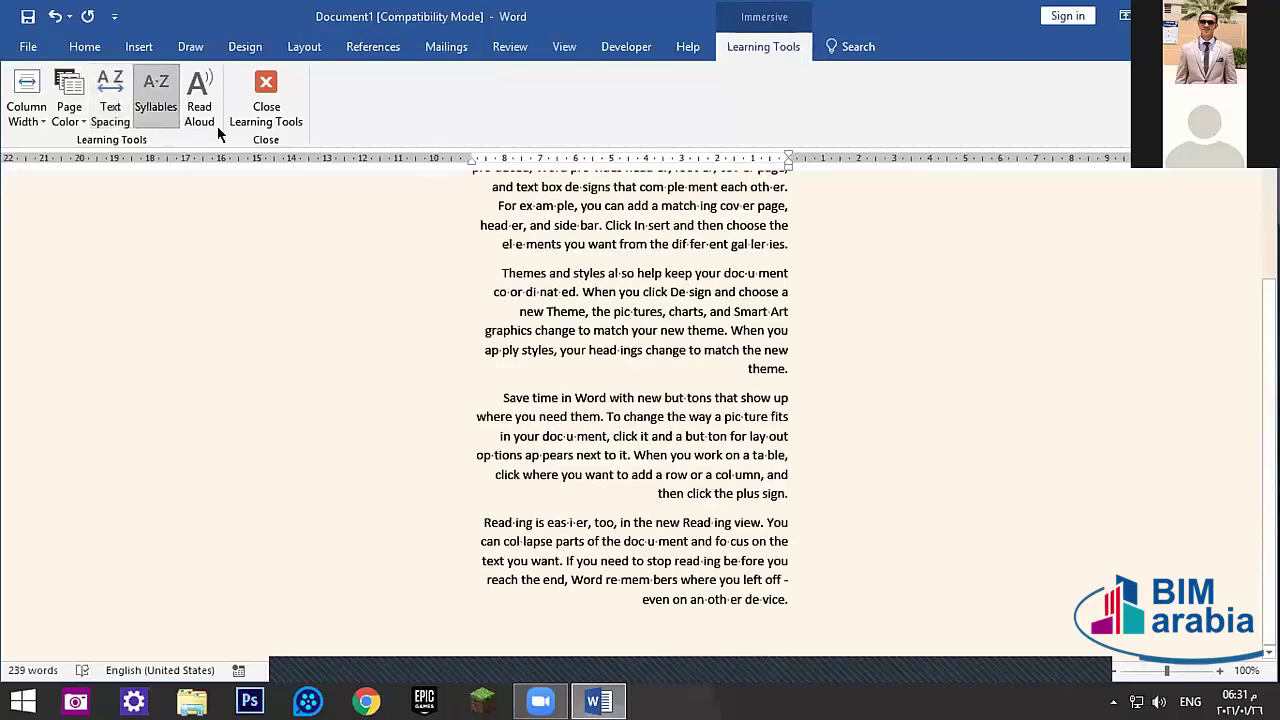
- Test Read Aloud on all the text, turn off Syllables, then close Learning Tools
left_click(199, 100)
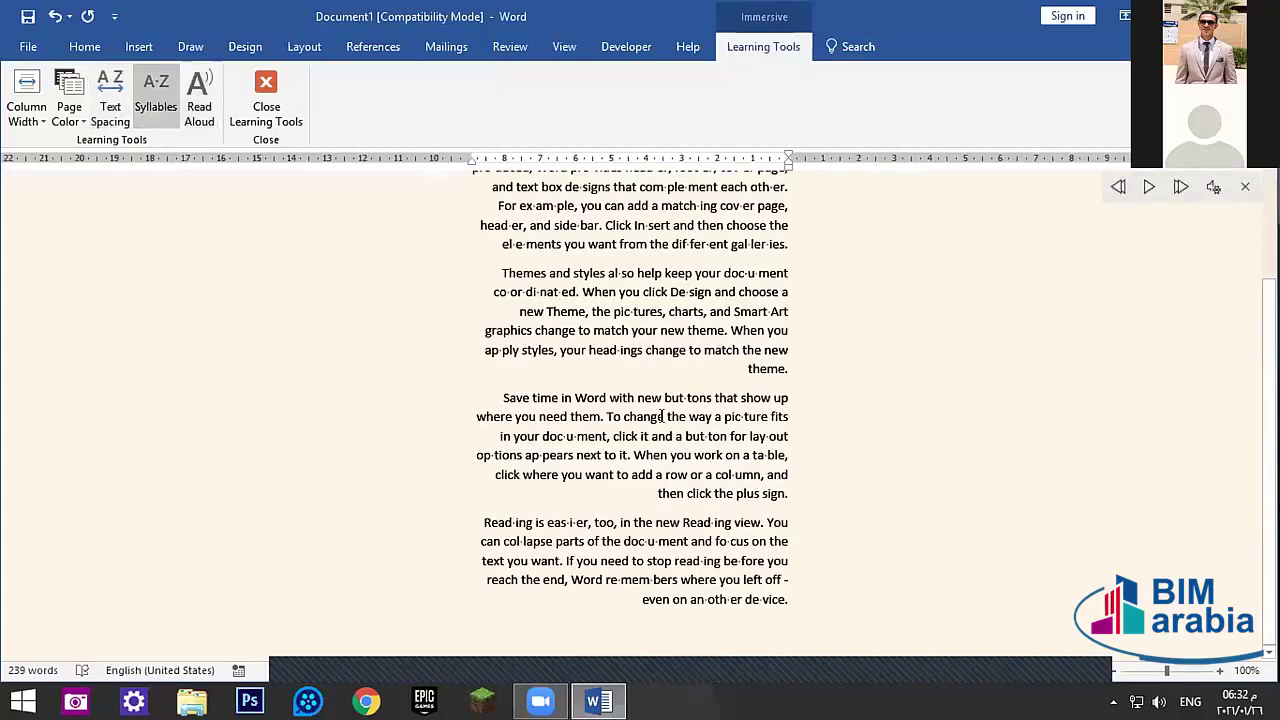
left_click(205, 103)
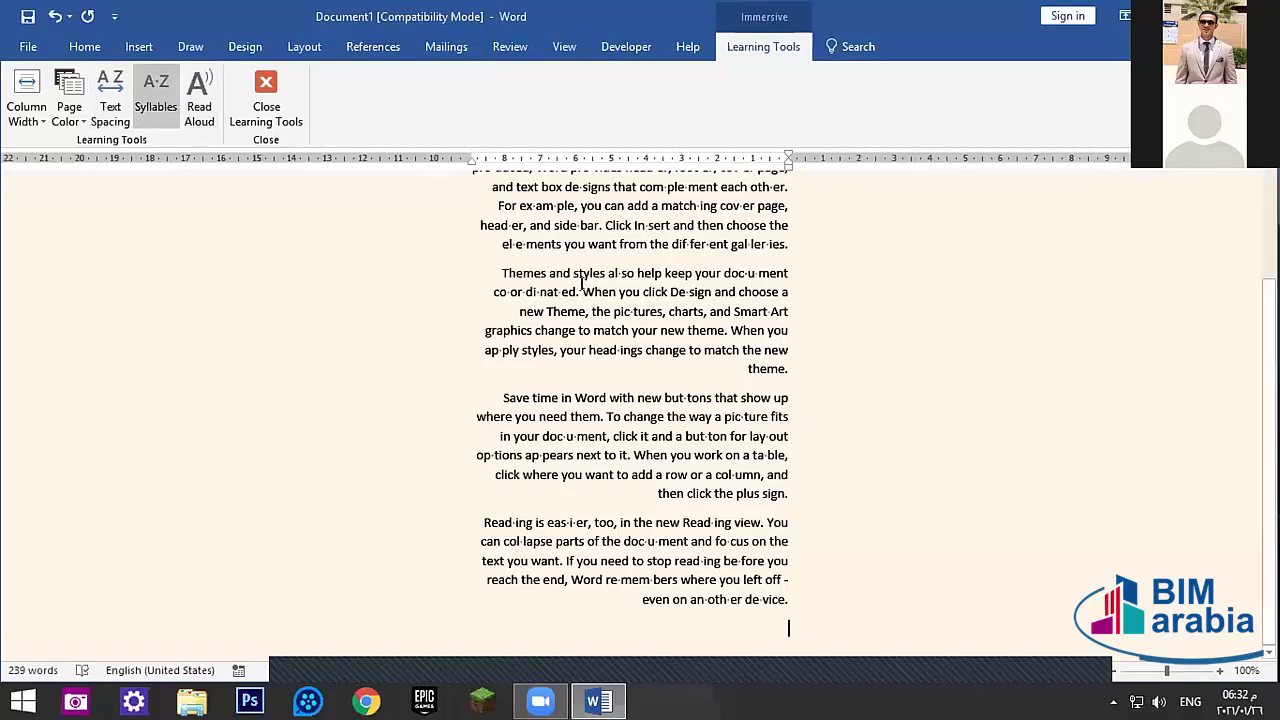
scroll(581, 283, "up", 3)
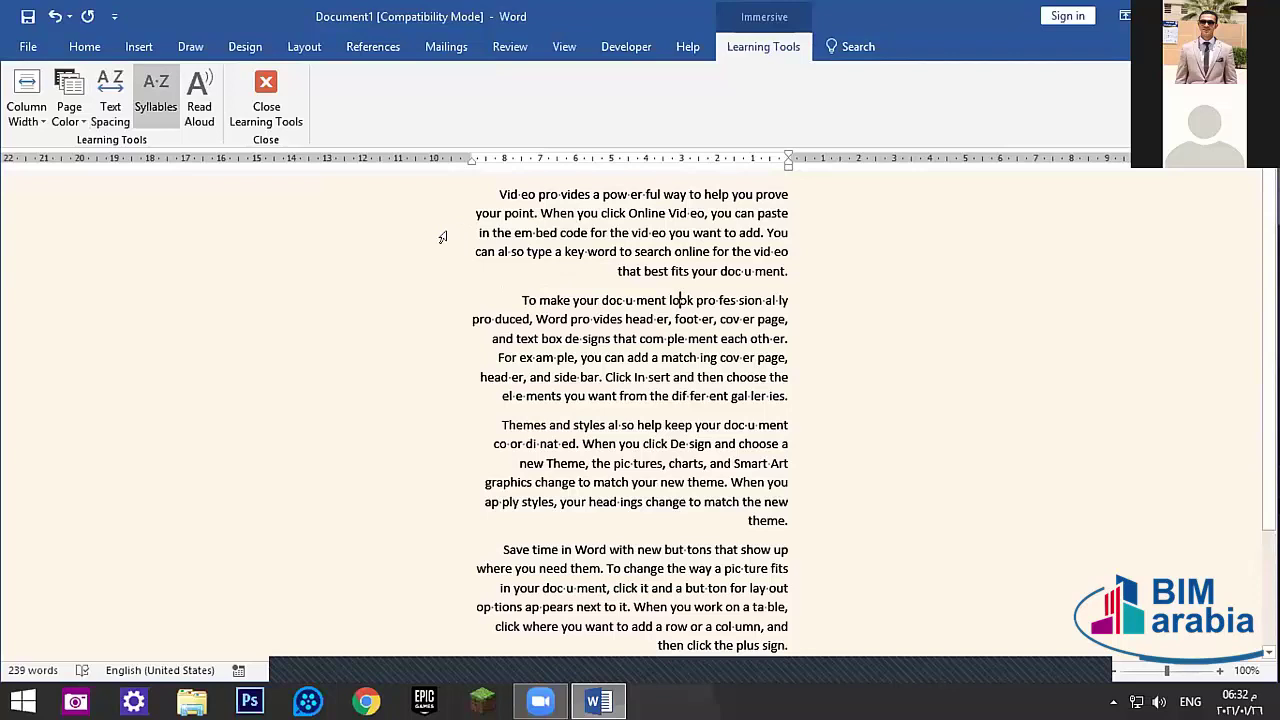
key("ctrl+a")
left_click(155, 95)
left_click(187, 80)
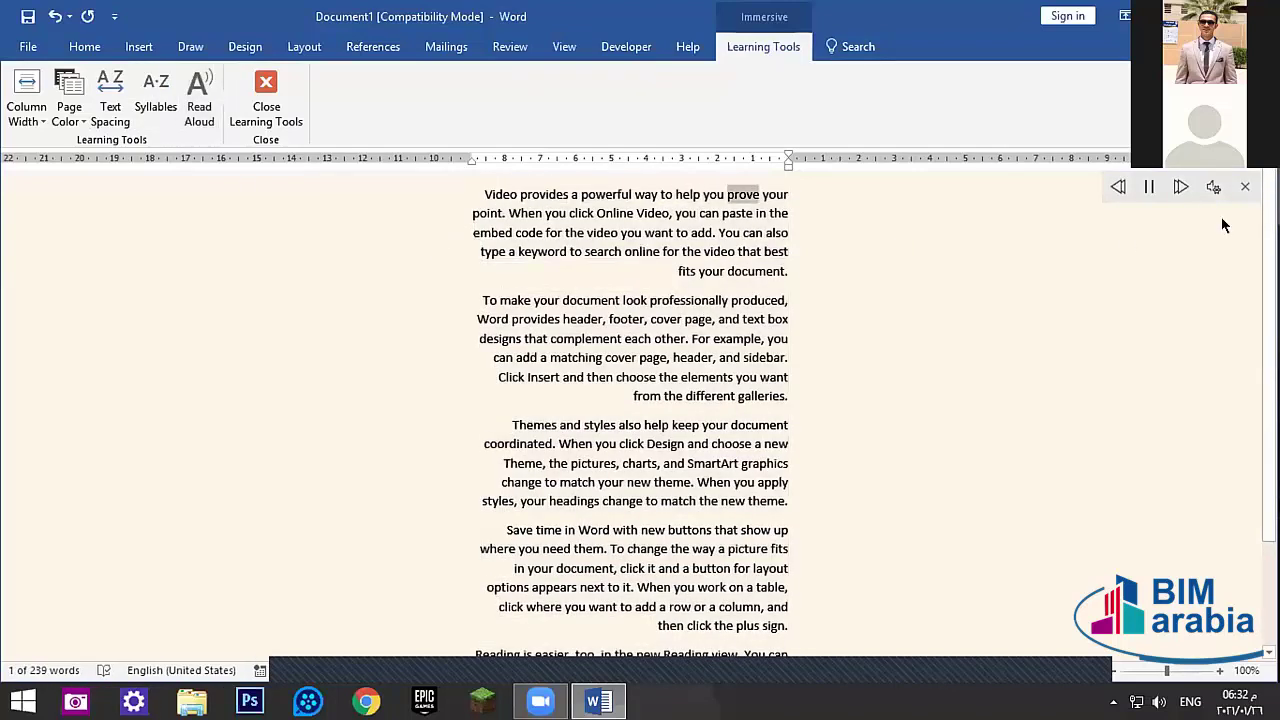
left_click(1152, 190)
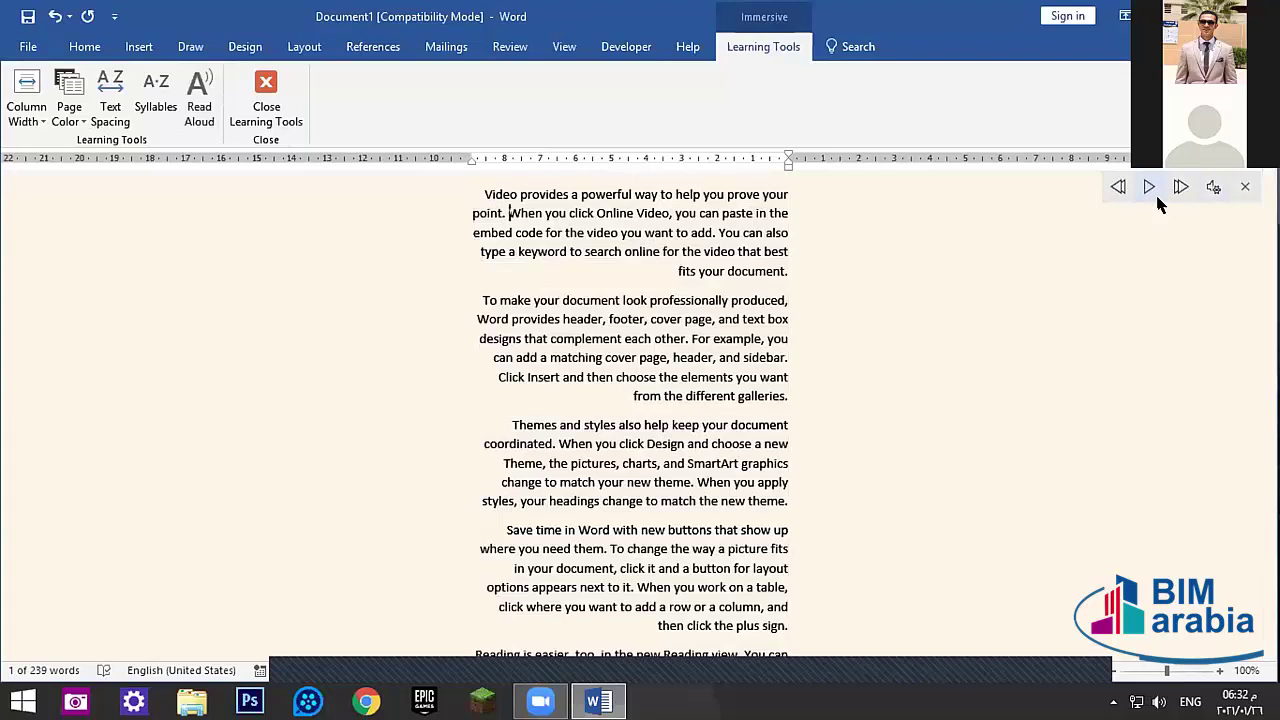
left_click(1245, 187)
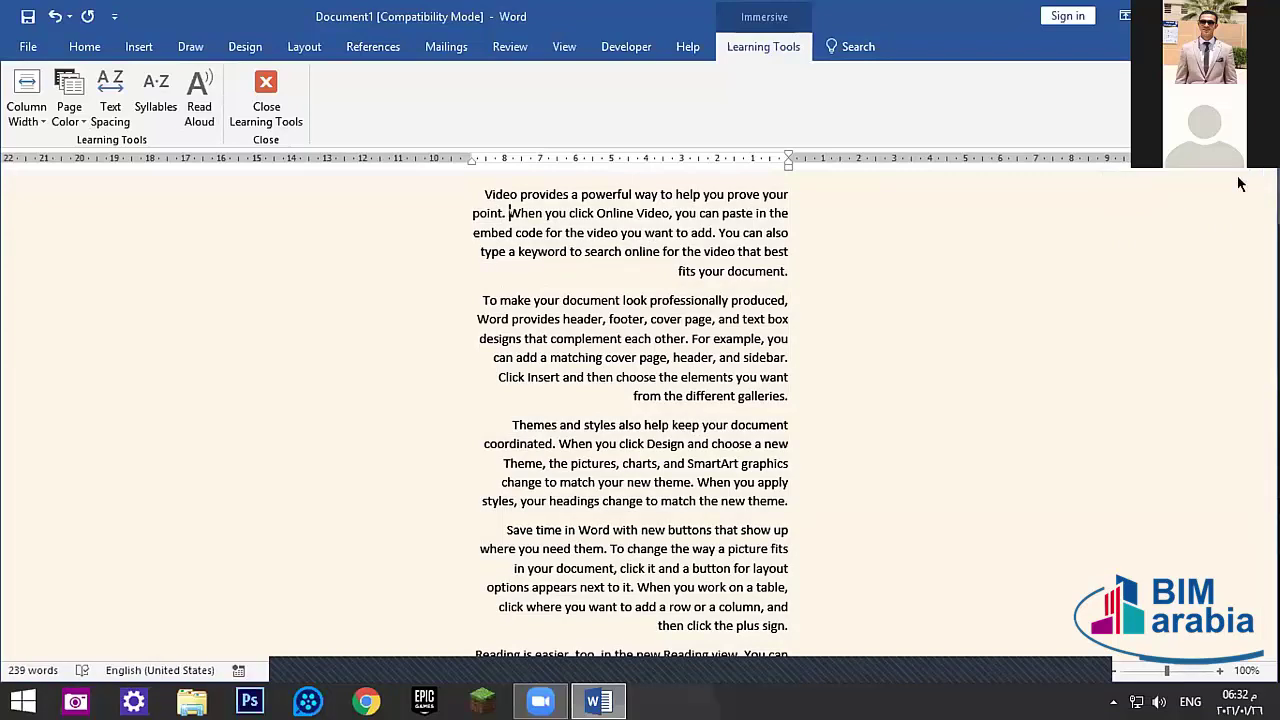
left_click(268, 90)
left_click(566, 45)
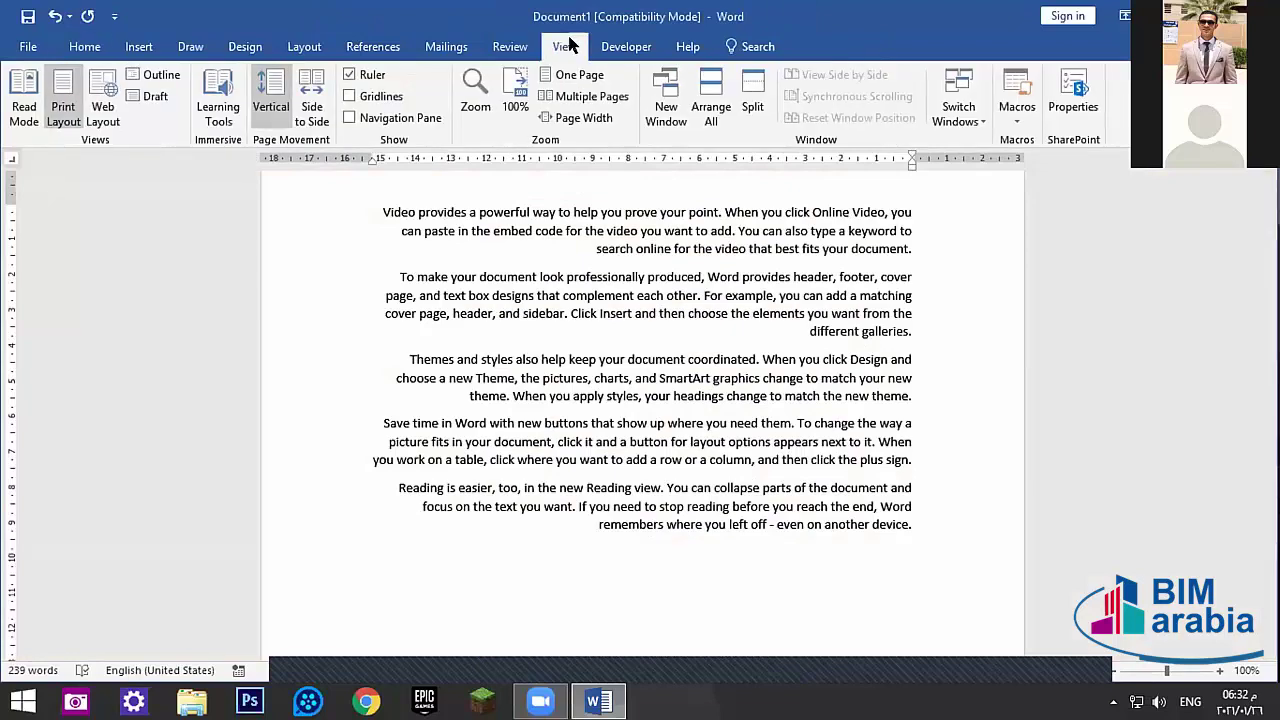
left_click(350, 75)
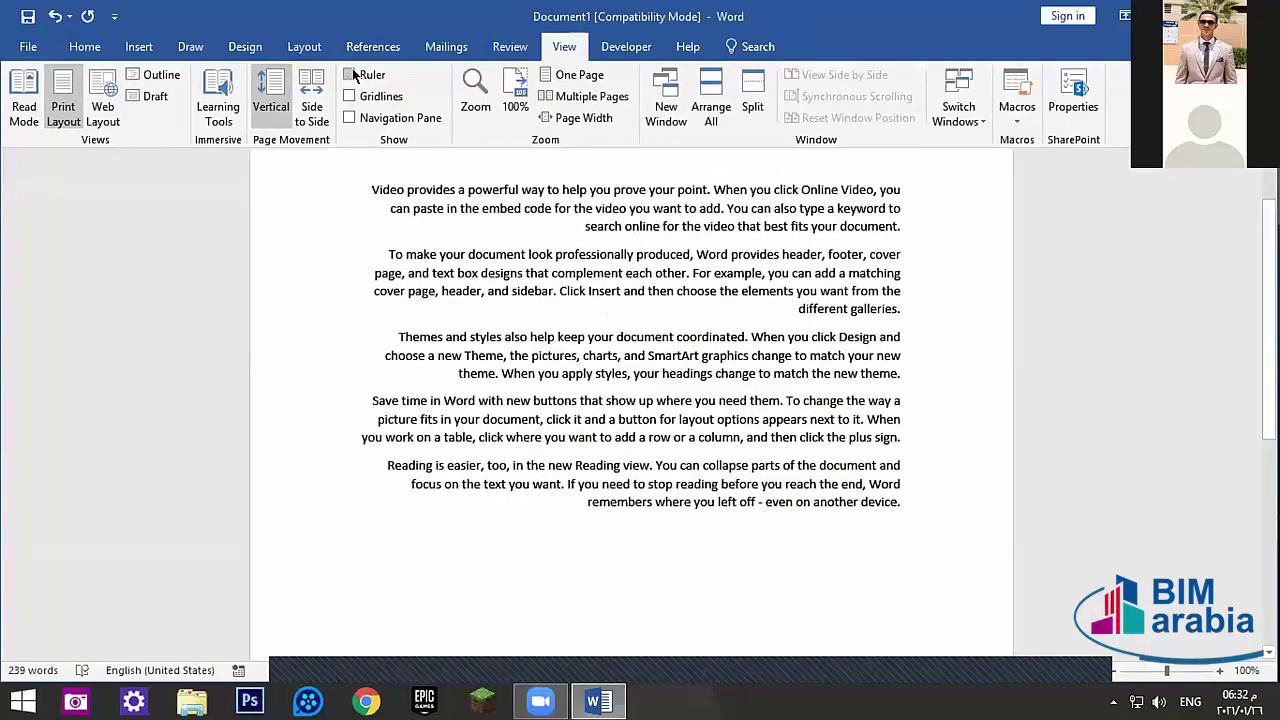
left_click(349, 75)
left_click(344, 74)
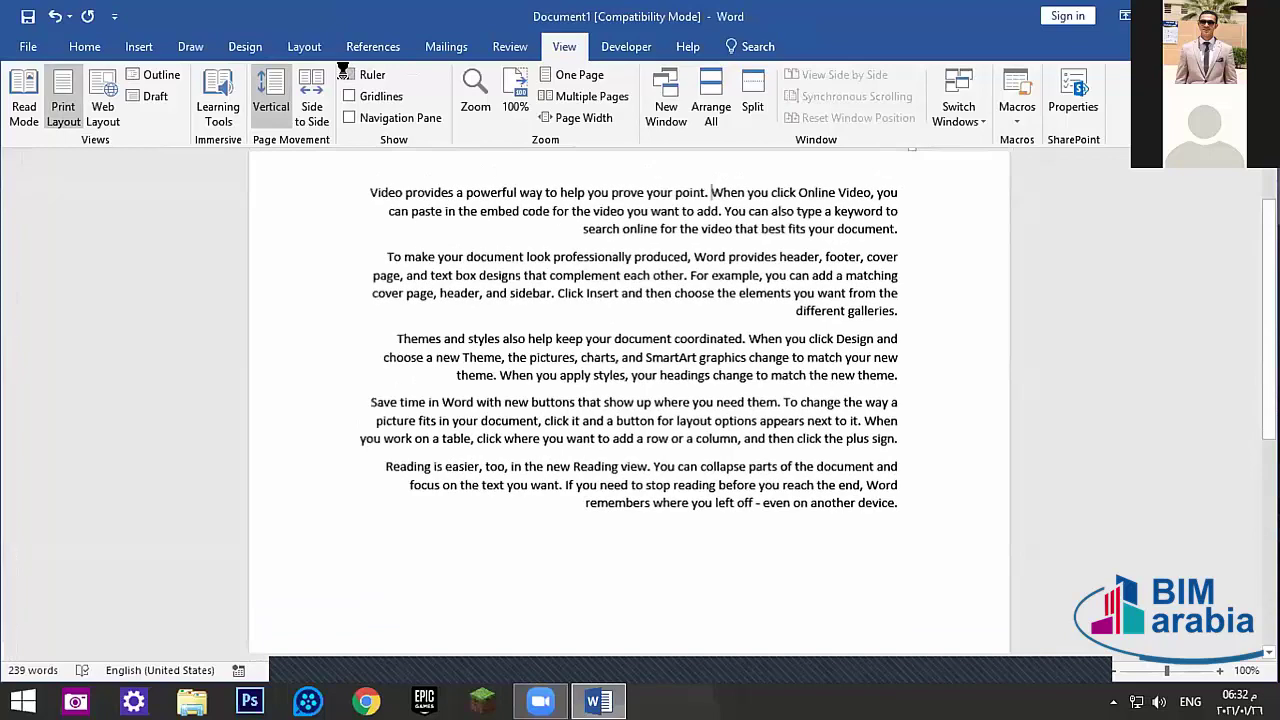
left_click(346, 74)
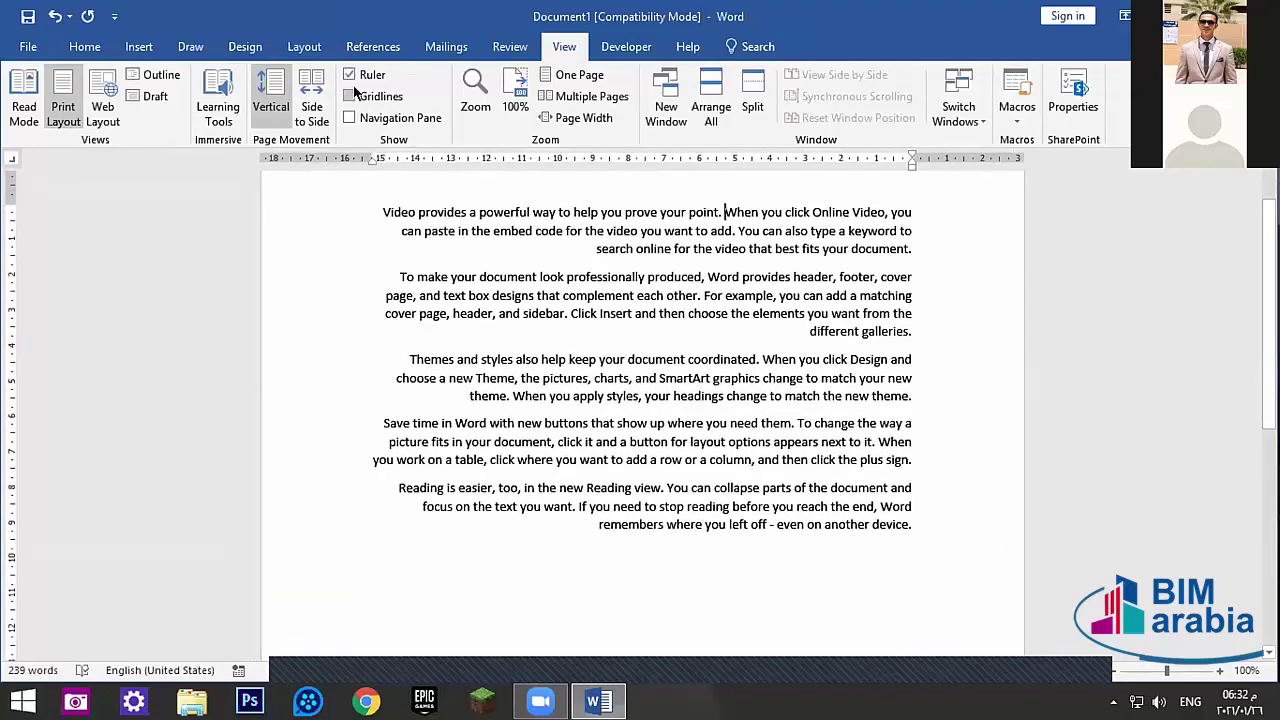
left_click(354, 95)
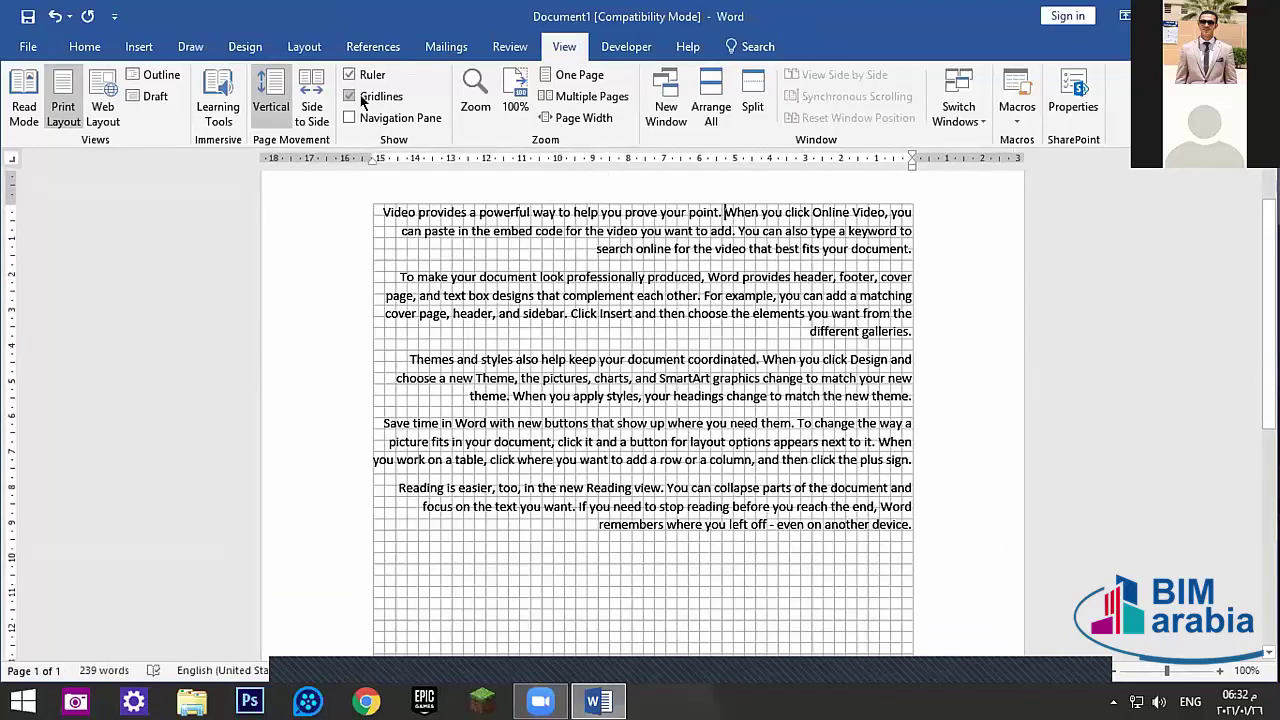
left_click(349, 97)
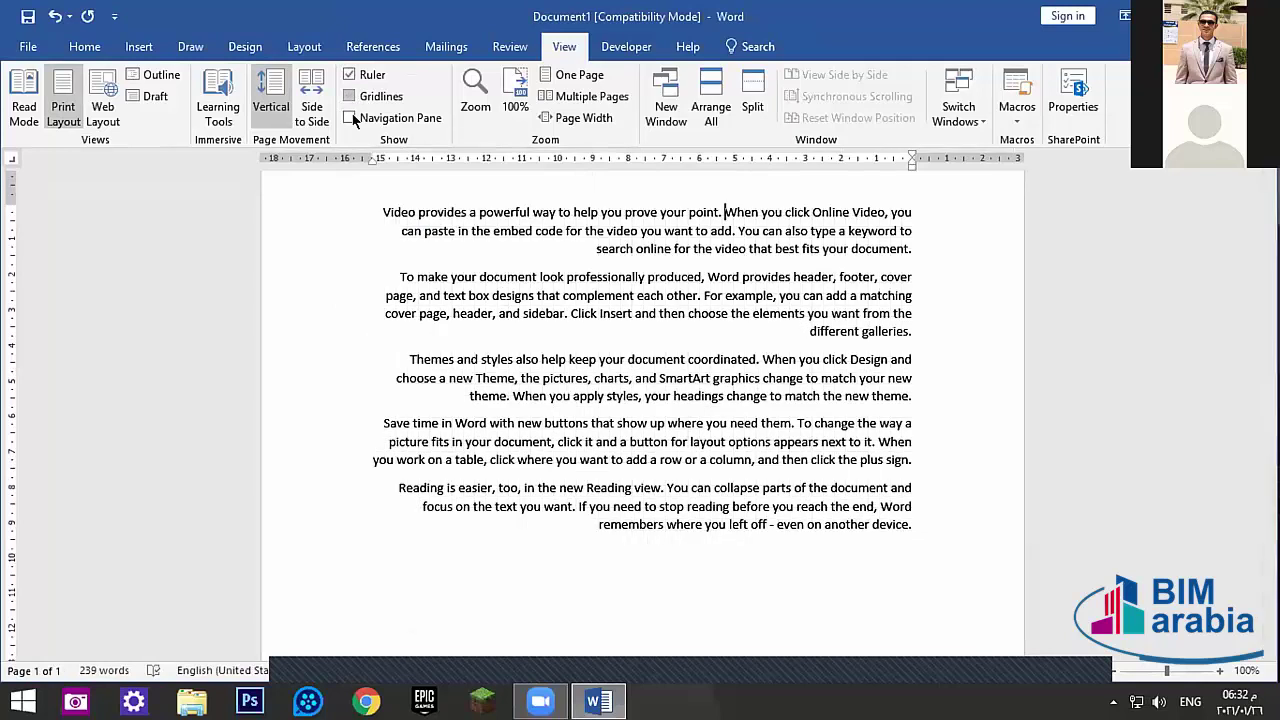
left_click(350, 118)
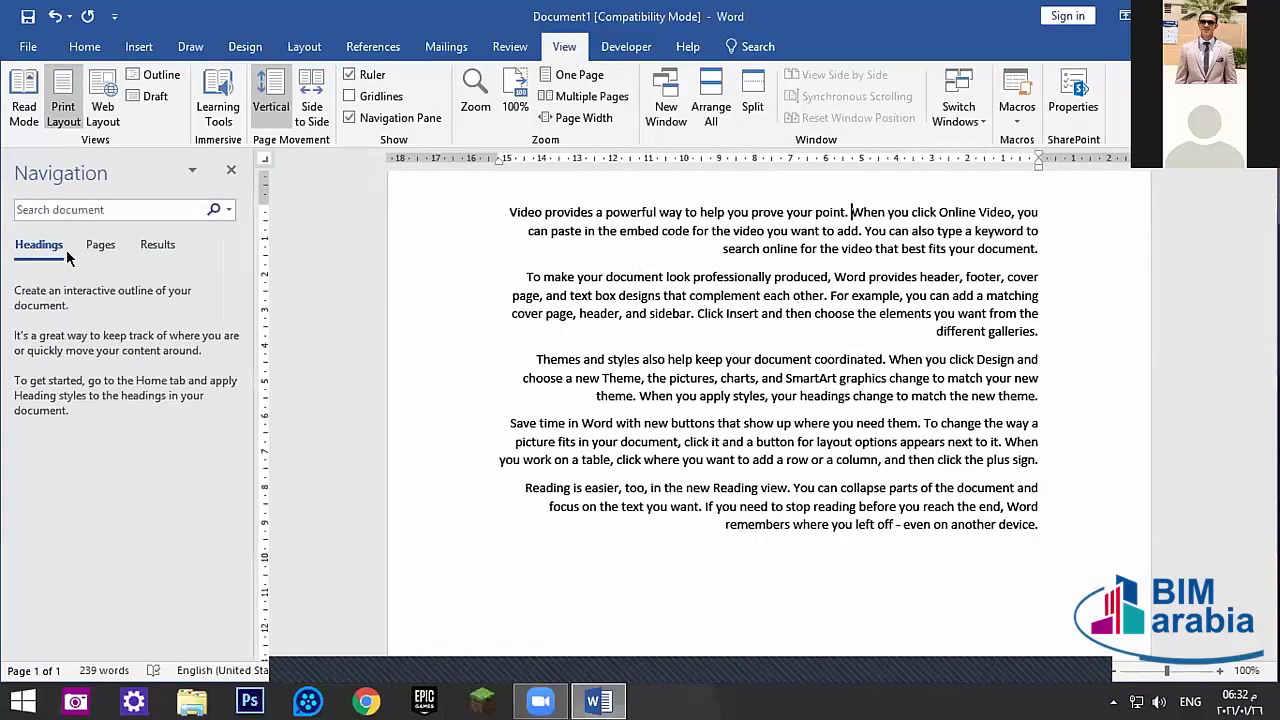
left_click(100, 245)
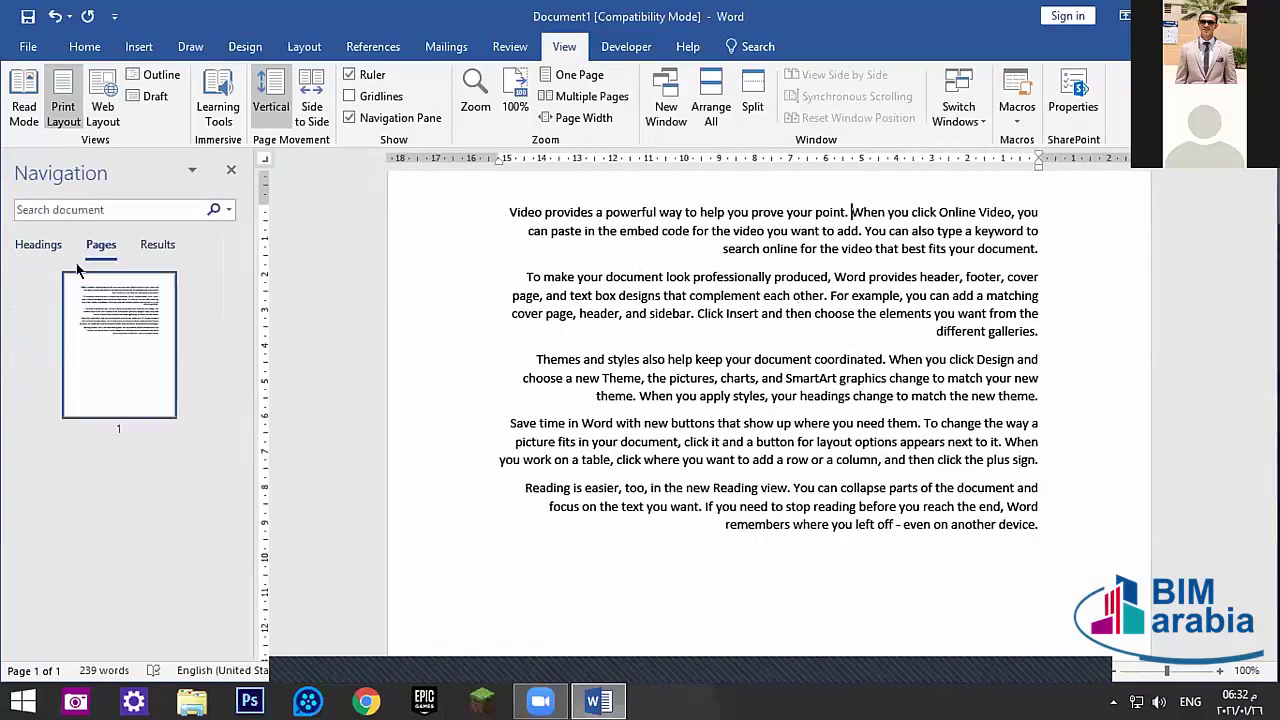
left_click(38, 245)
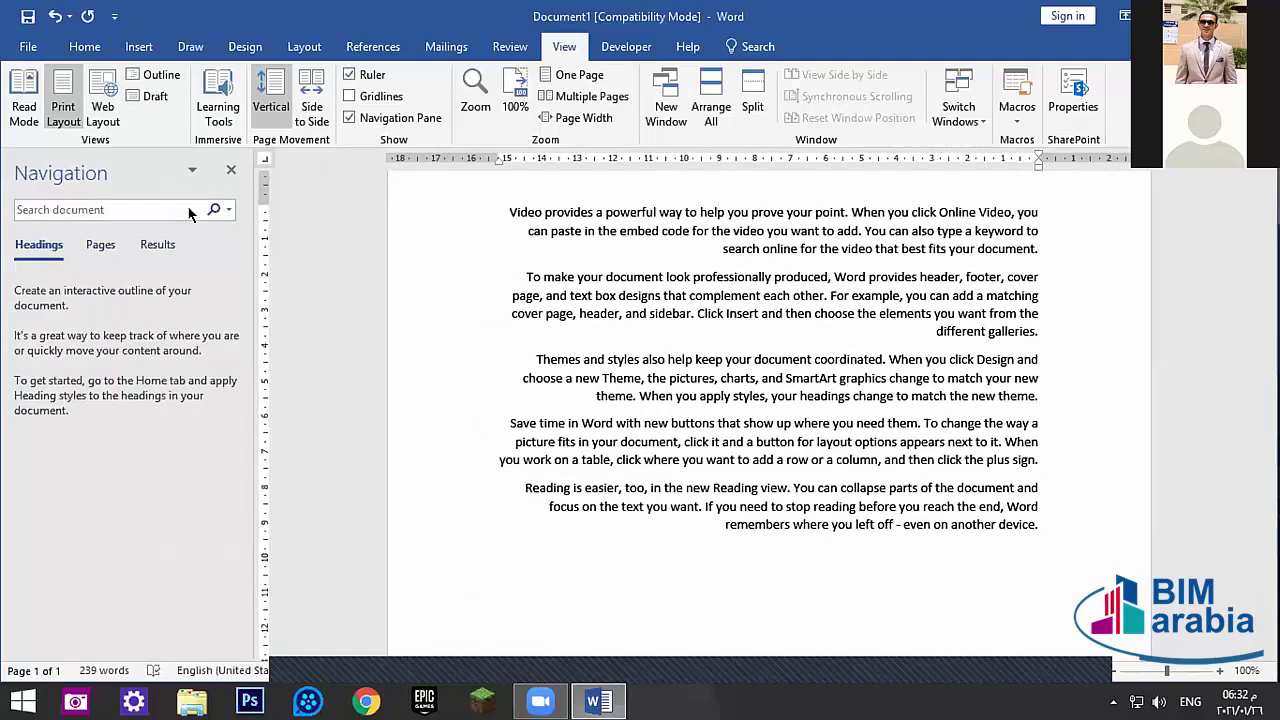
left_click(231, 170)
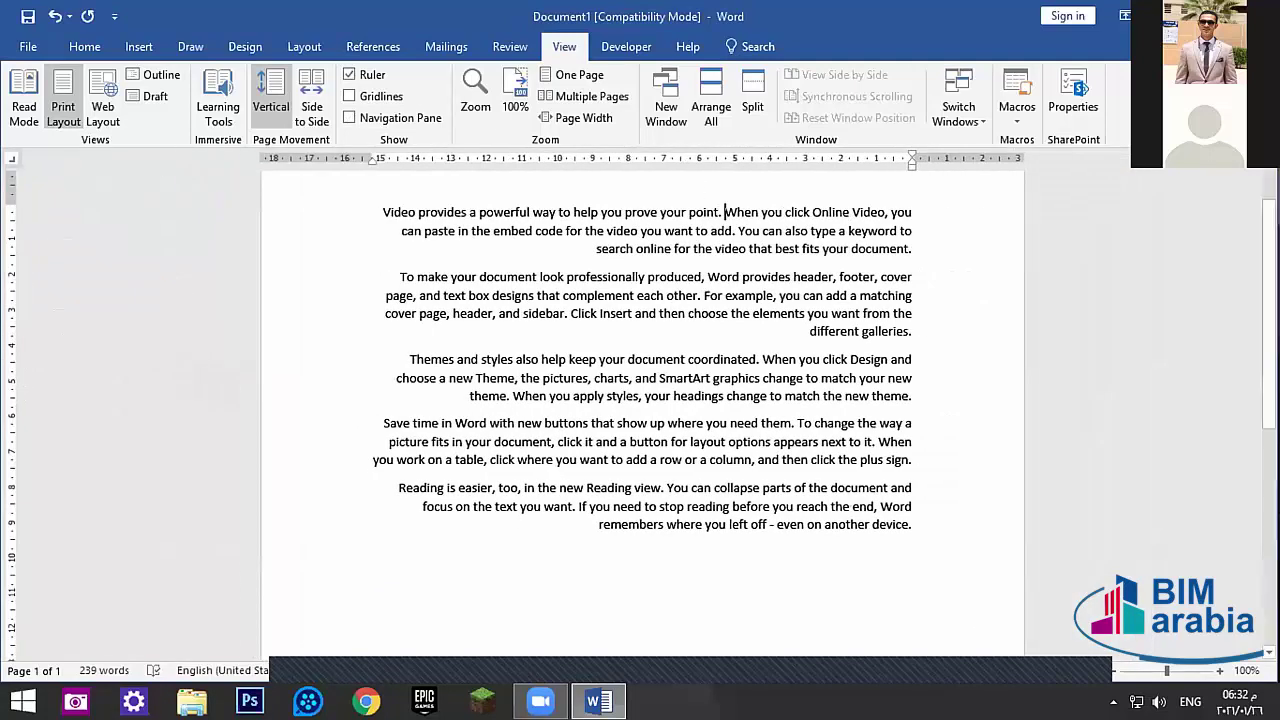
- Try zoom levels 156% and 100%, then Page Width and One Page
left_click(1177, 677)
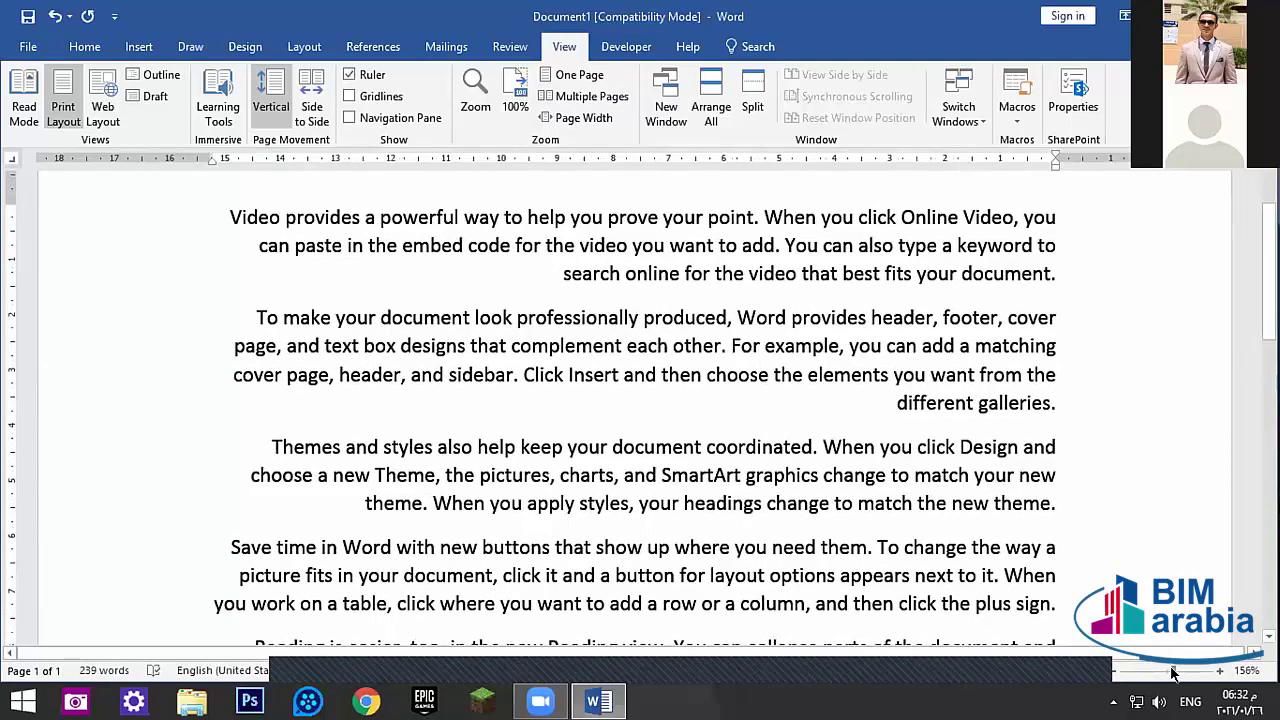
left_click(1170, 675)
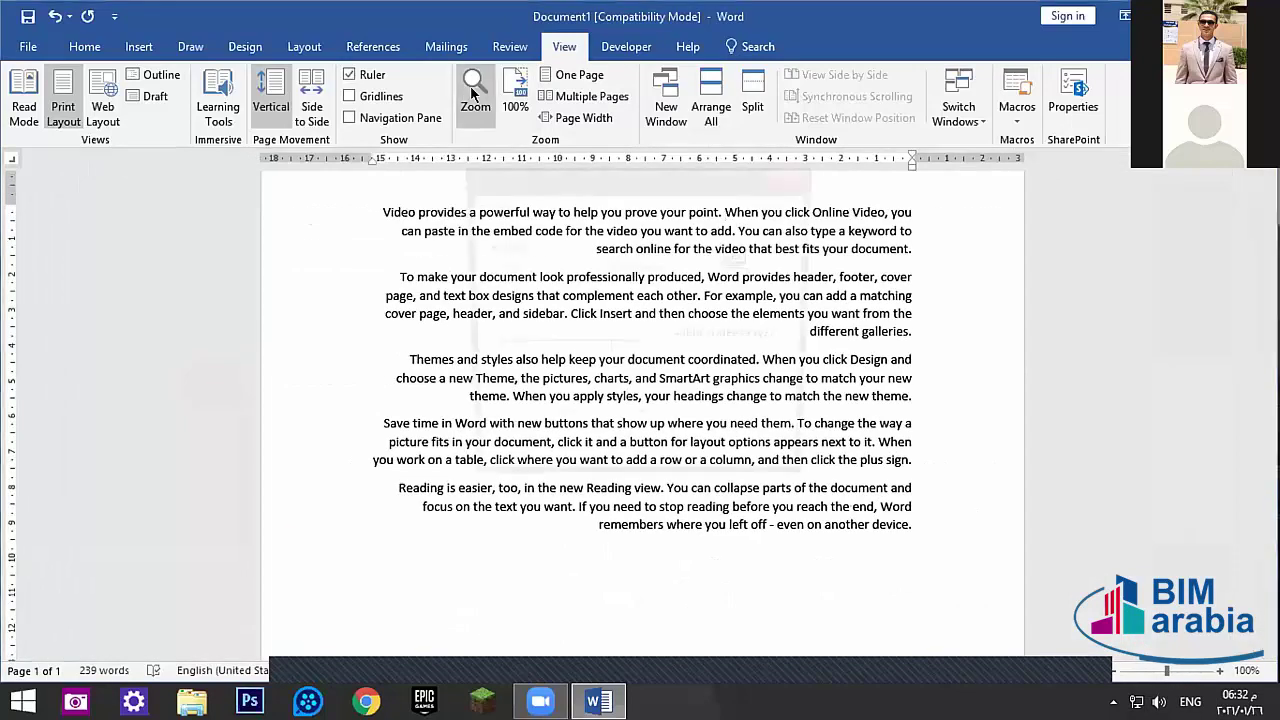
left_click(474, 92)
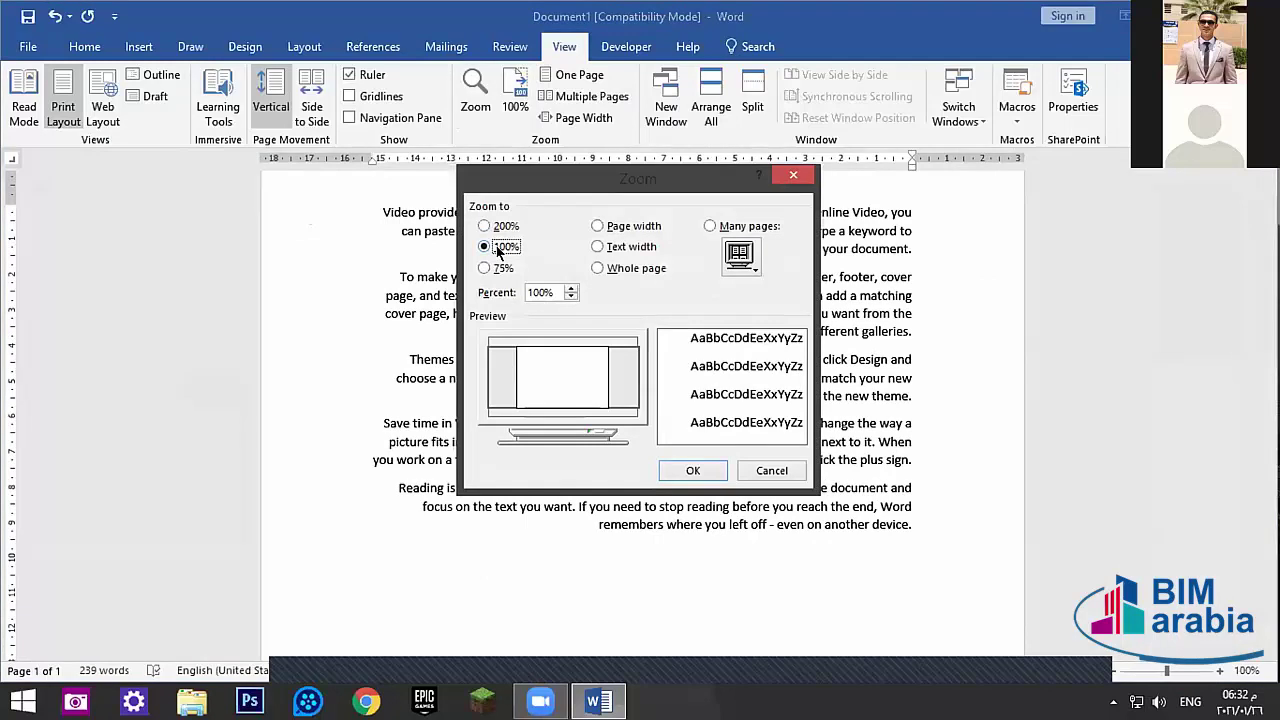
key("Escape")
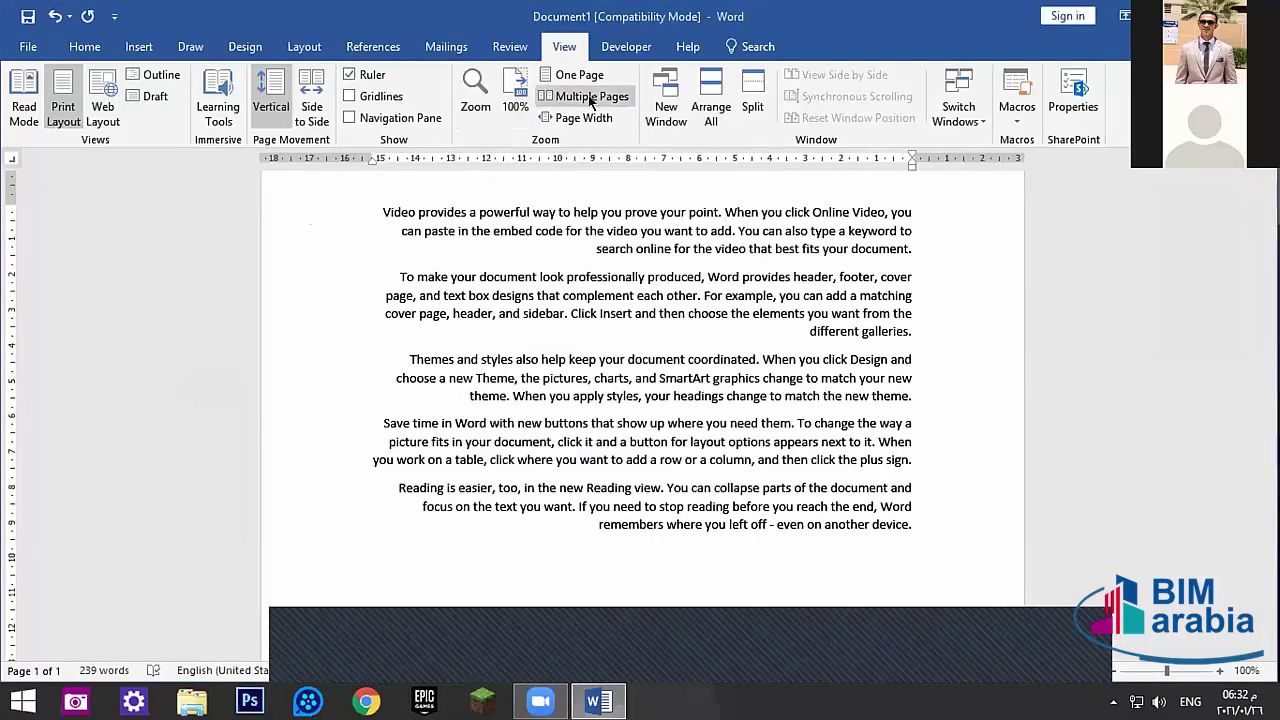
left_click(586, 118)
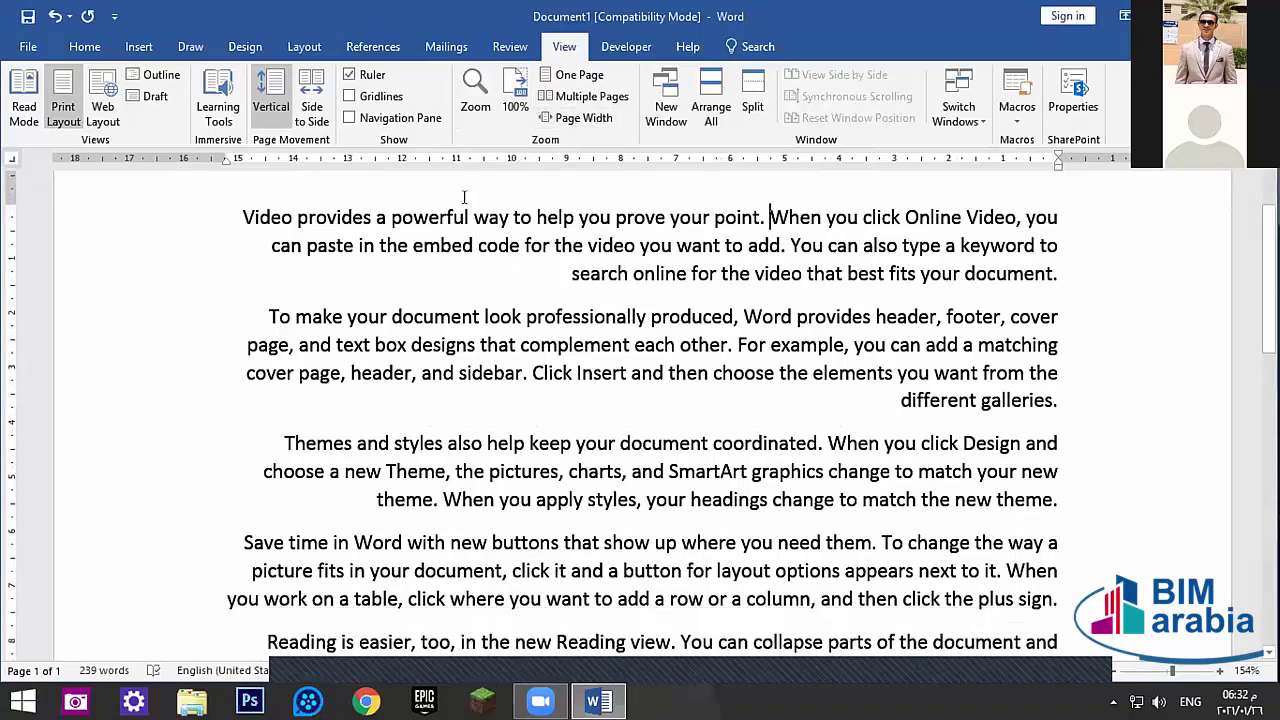
left_click(575, 93)
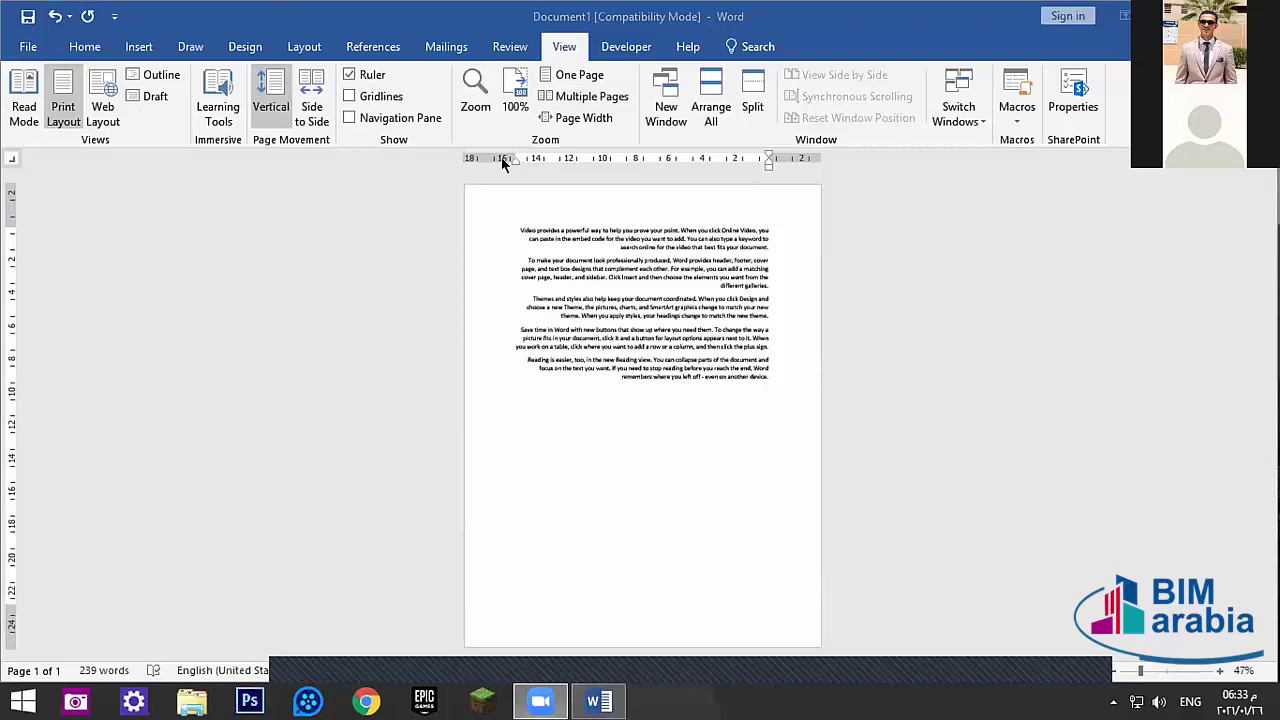
- Set zoom to 100% in the Zoom dialog and select the word 'powerful'
left_click(474, 92)
left_click(677, 474)
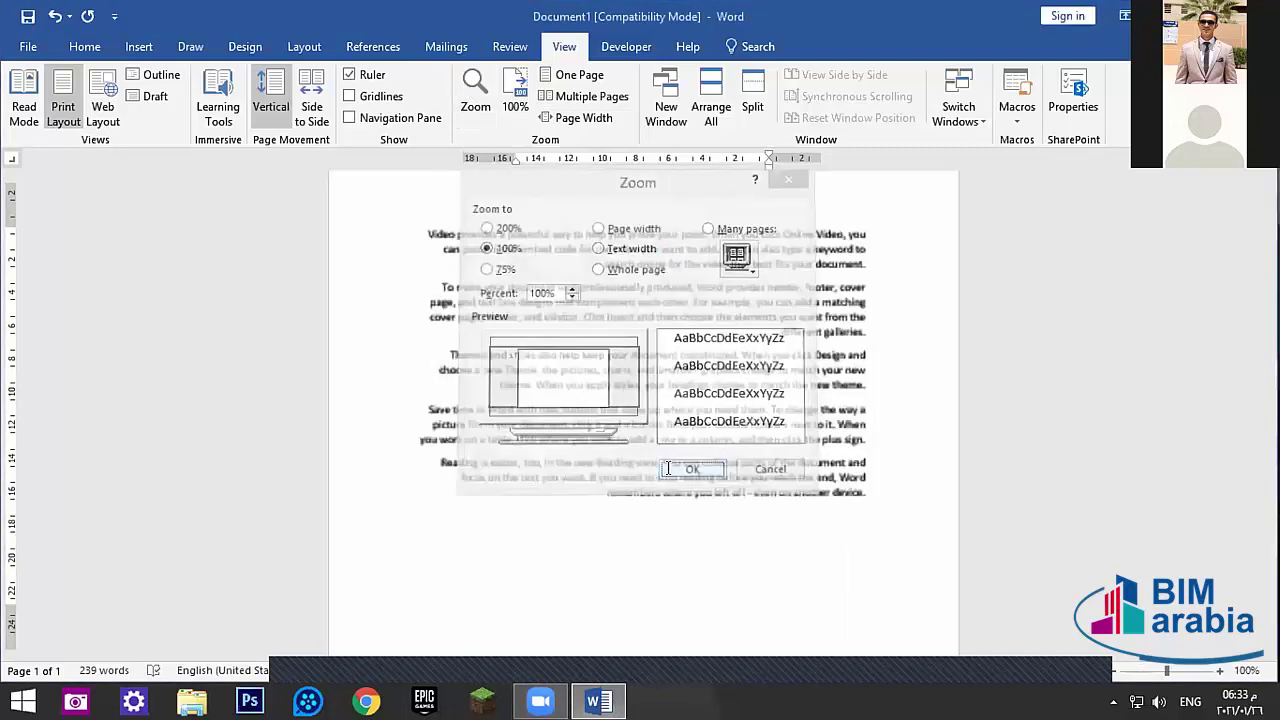
double_click(488, 240)
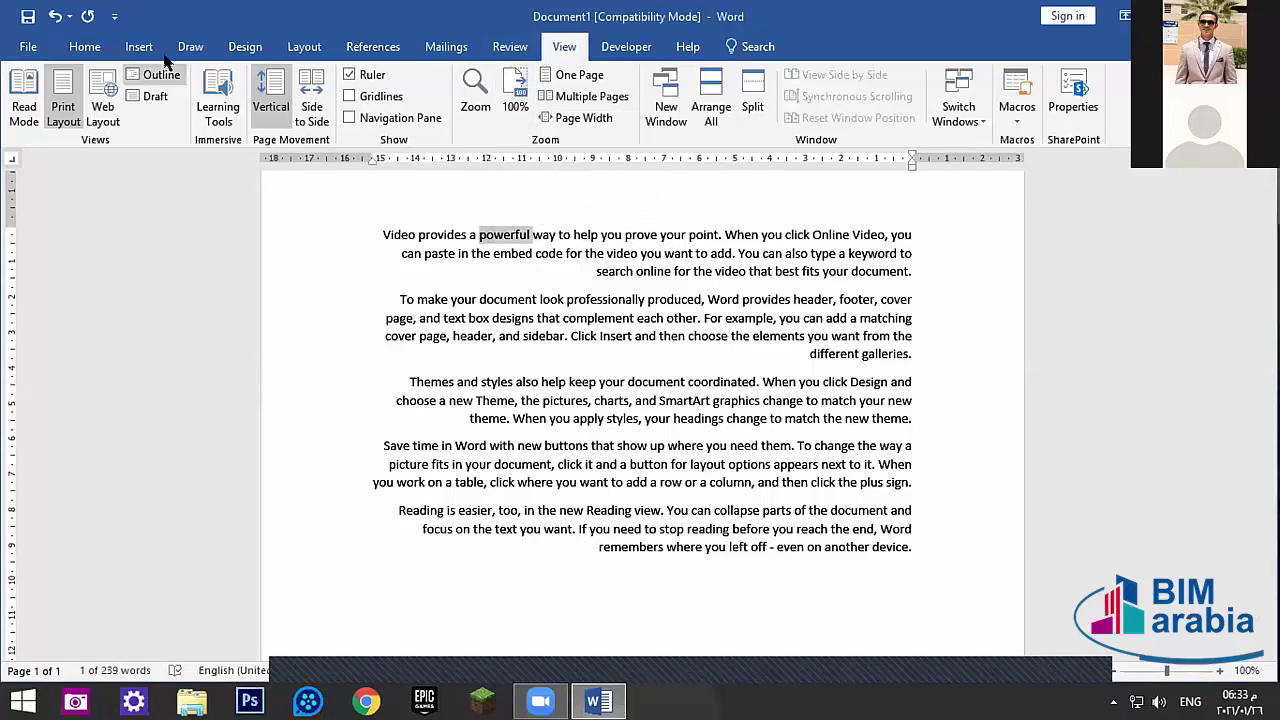
- Switch between the Home and Insert tabs, deselecting the word 'powerful', ending on Insert
left_click(68, 40)
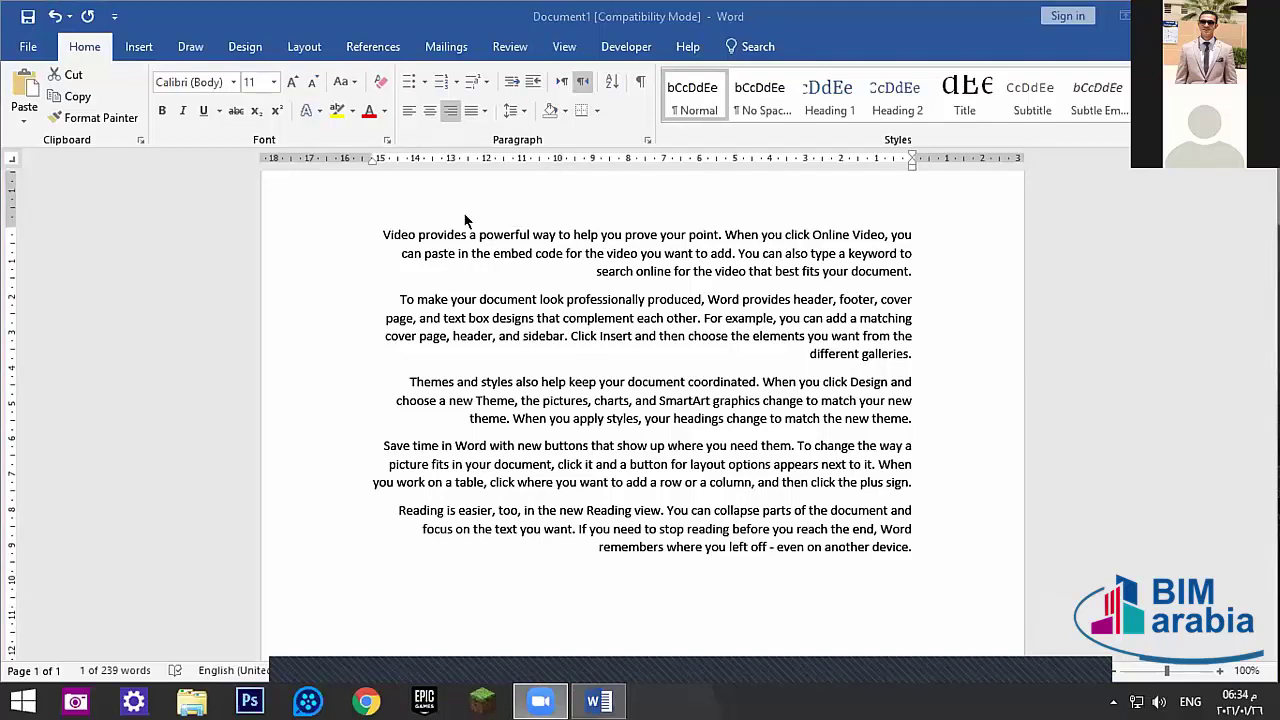
key("ctrl+shift+Right")
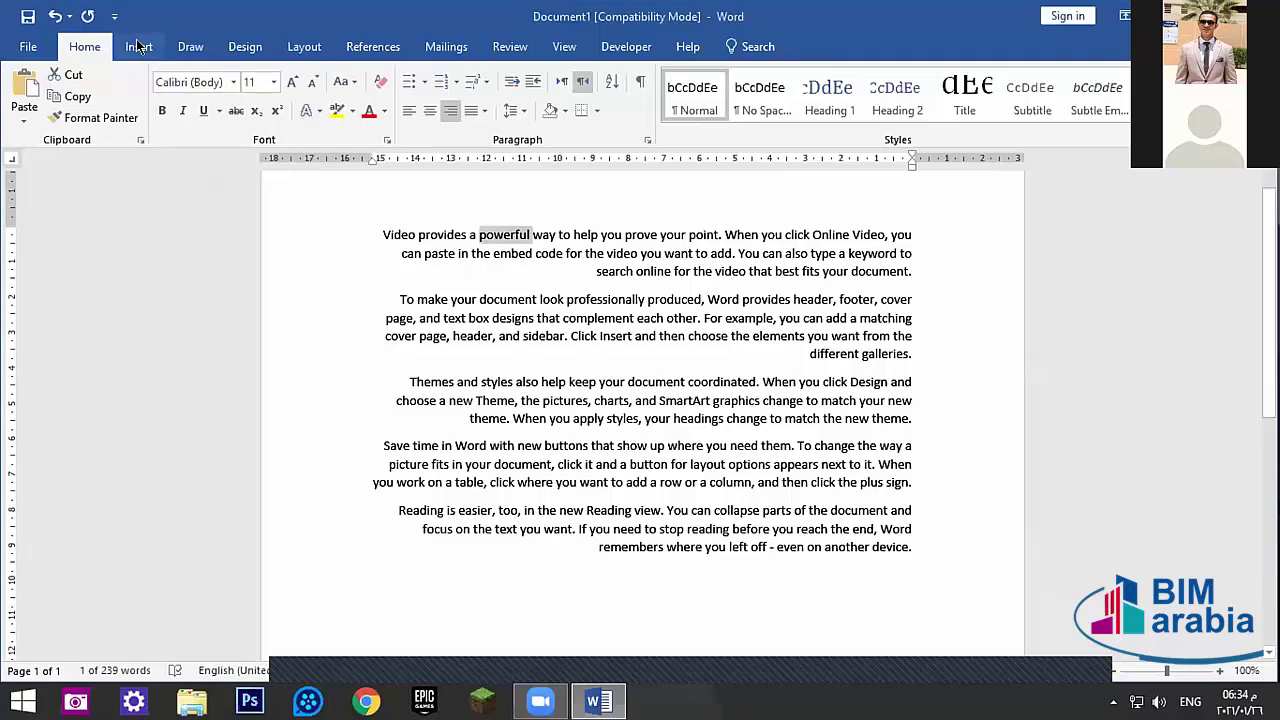
left_click(139, 46)
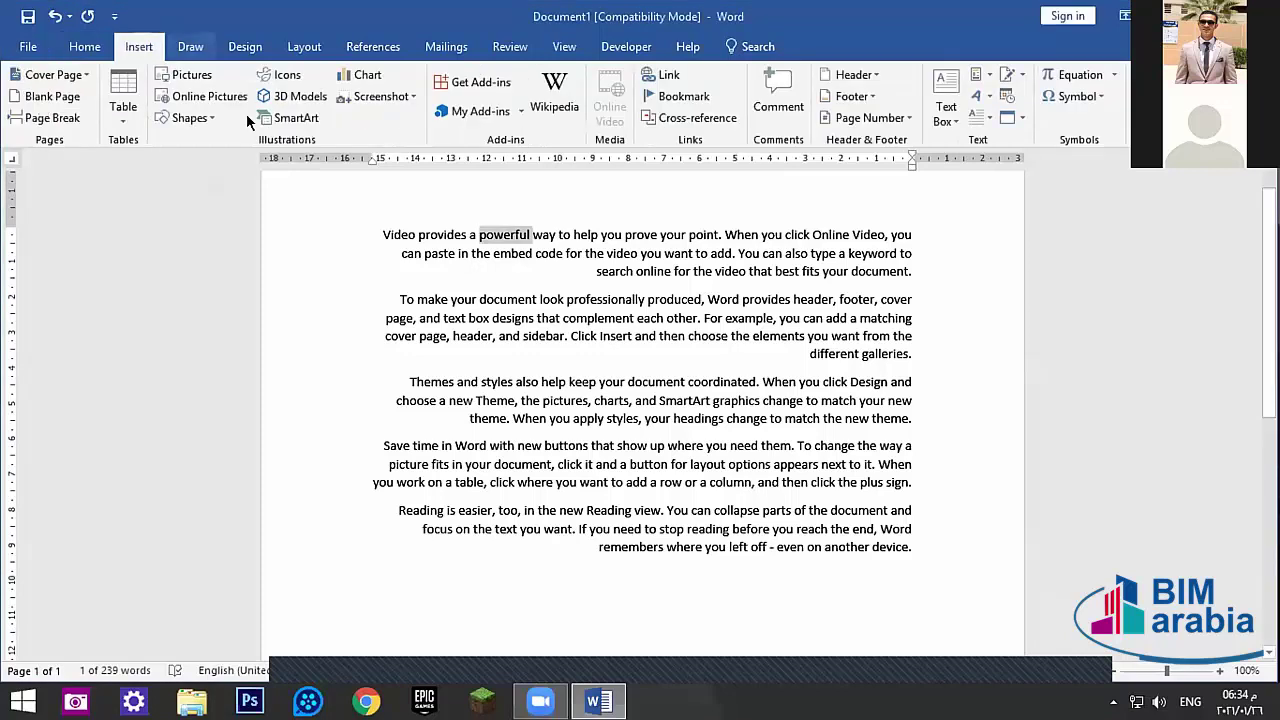
left_click(84, 46)
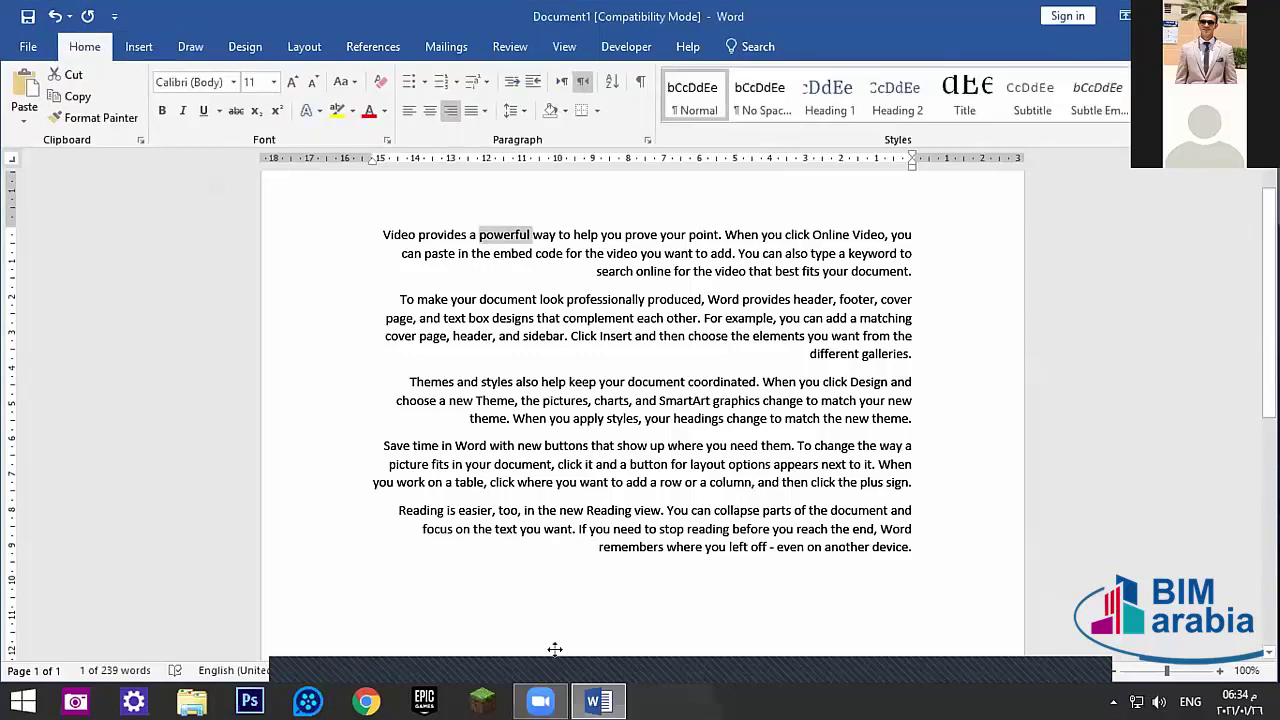
left_click(398, 617)
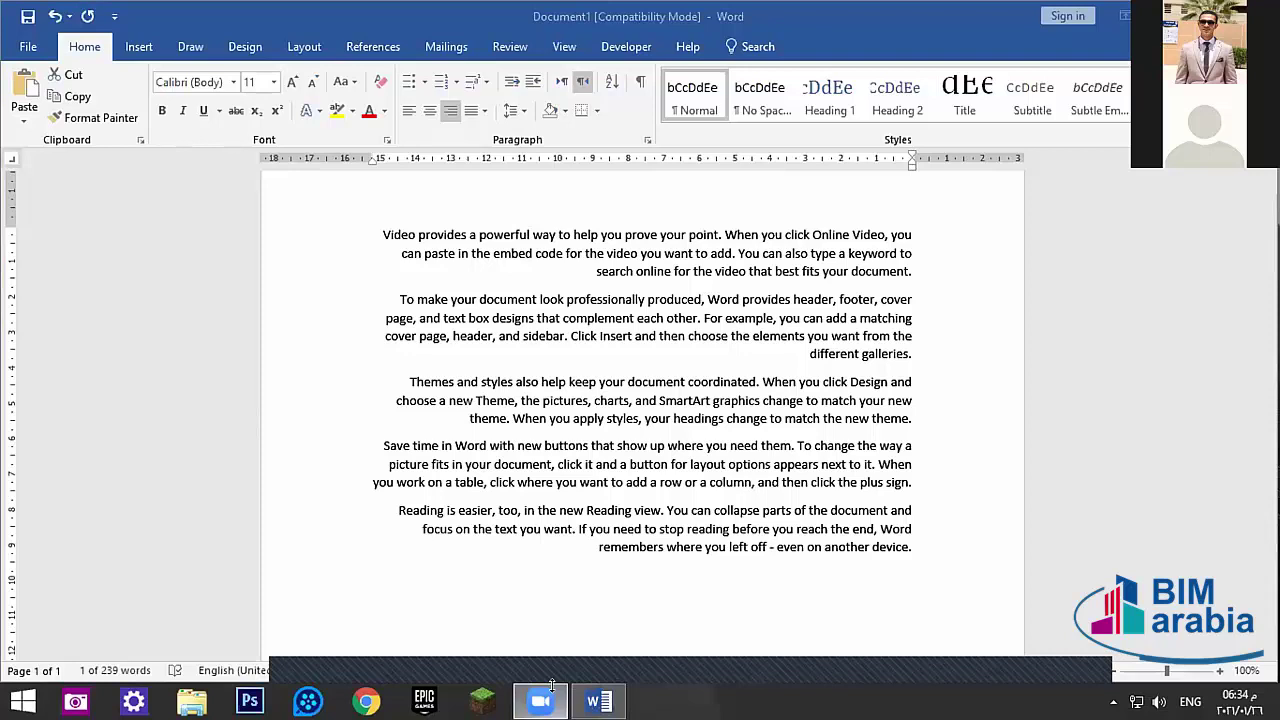
left_click(139, 46)
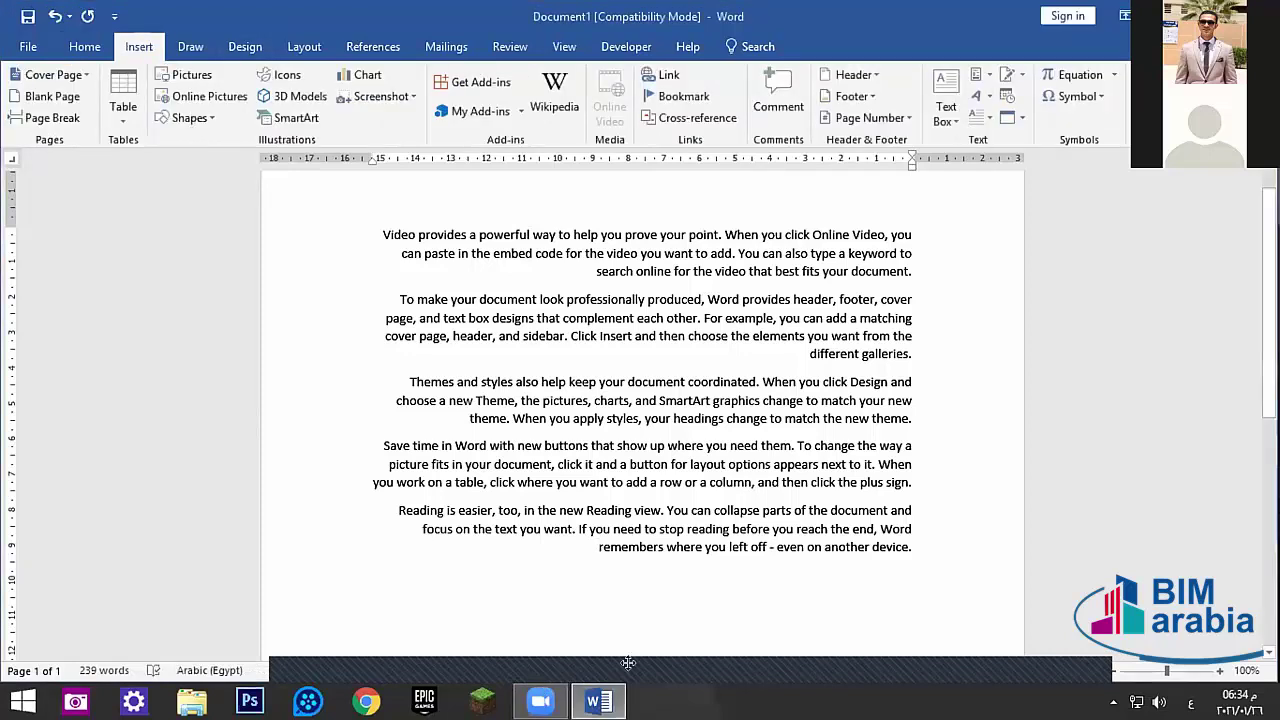
- Open the document in a New Window, minimize it, and return to the first window
left_click(564, 46)
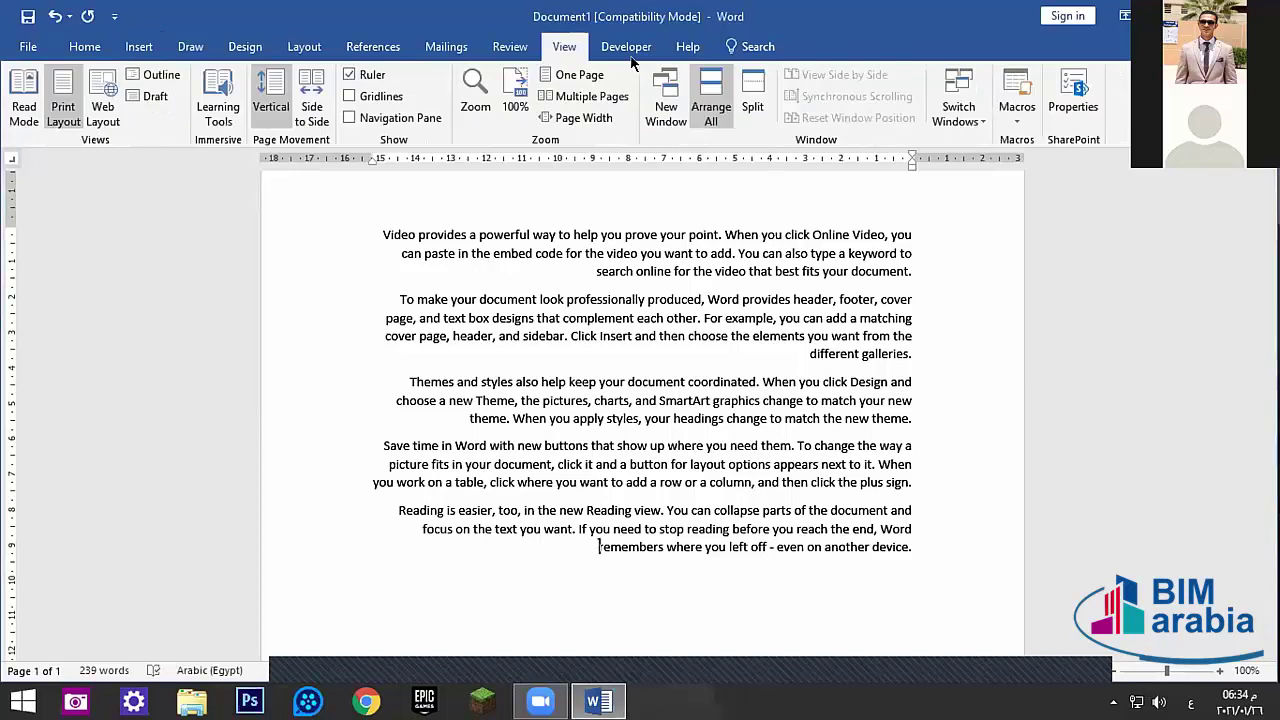
left_click(655, 117)
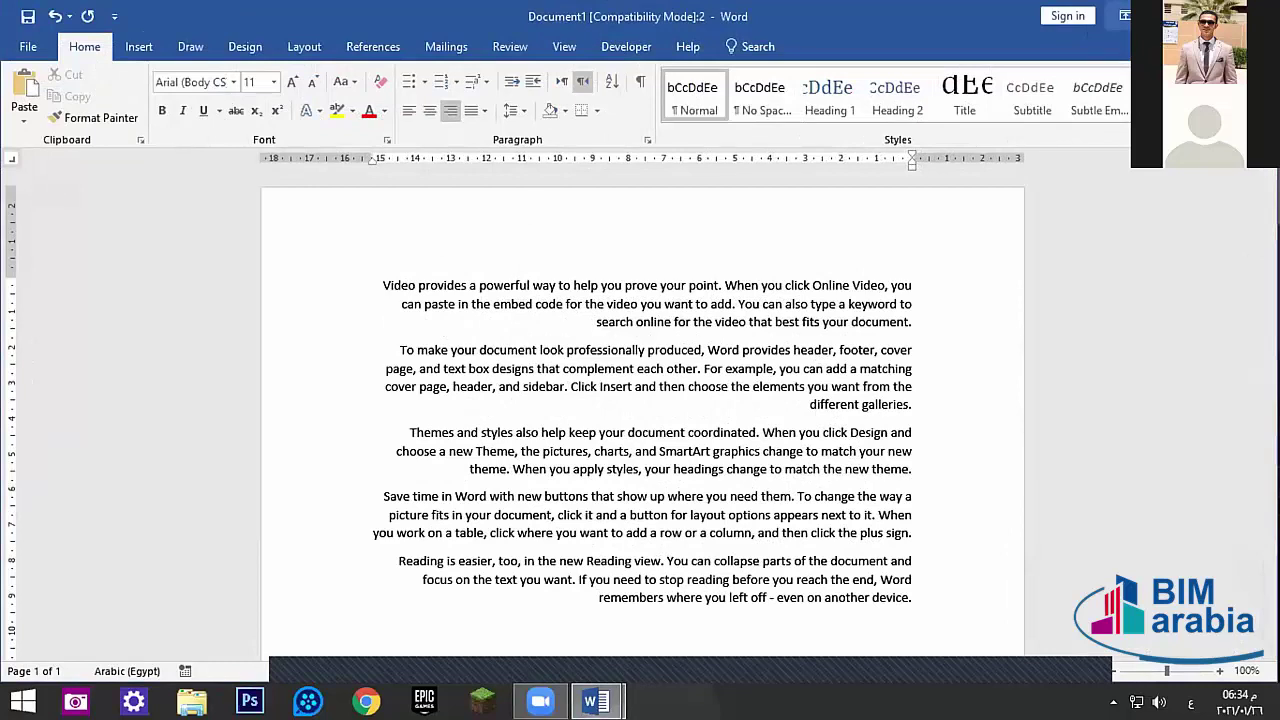
left_click(1162, 16)
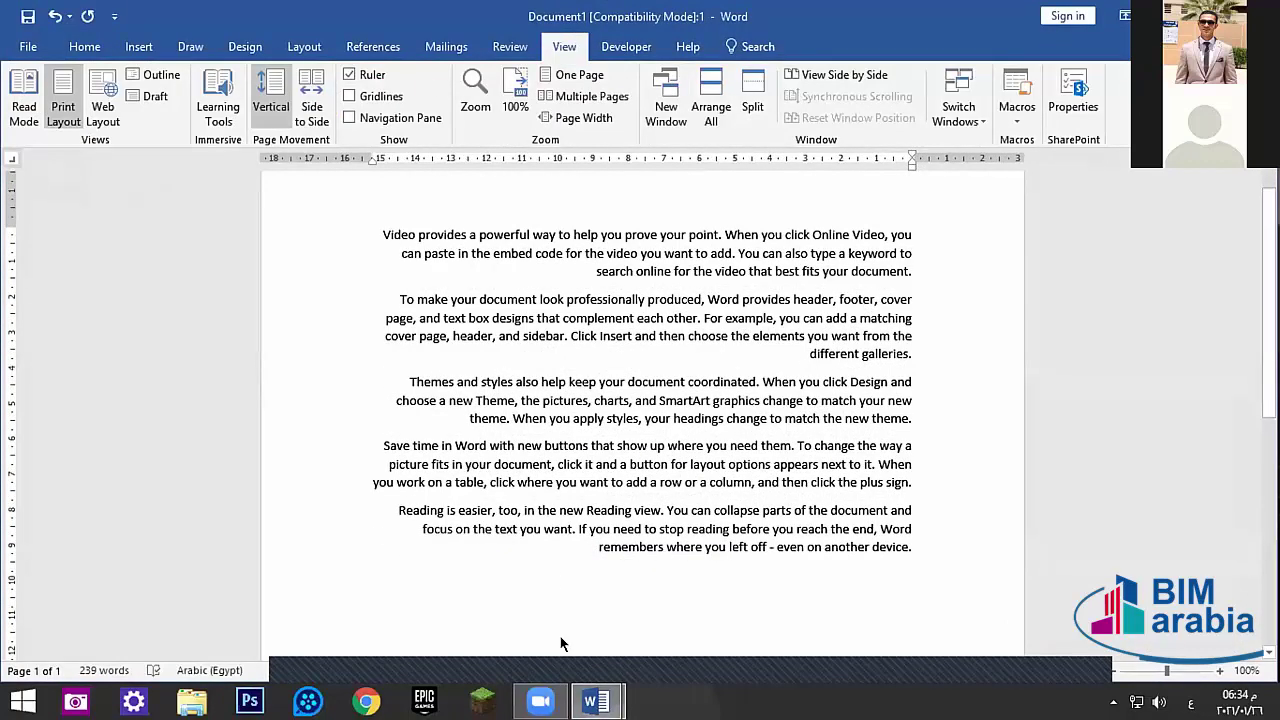
mouse_move(597, 701)
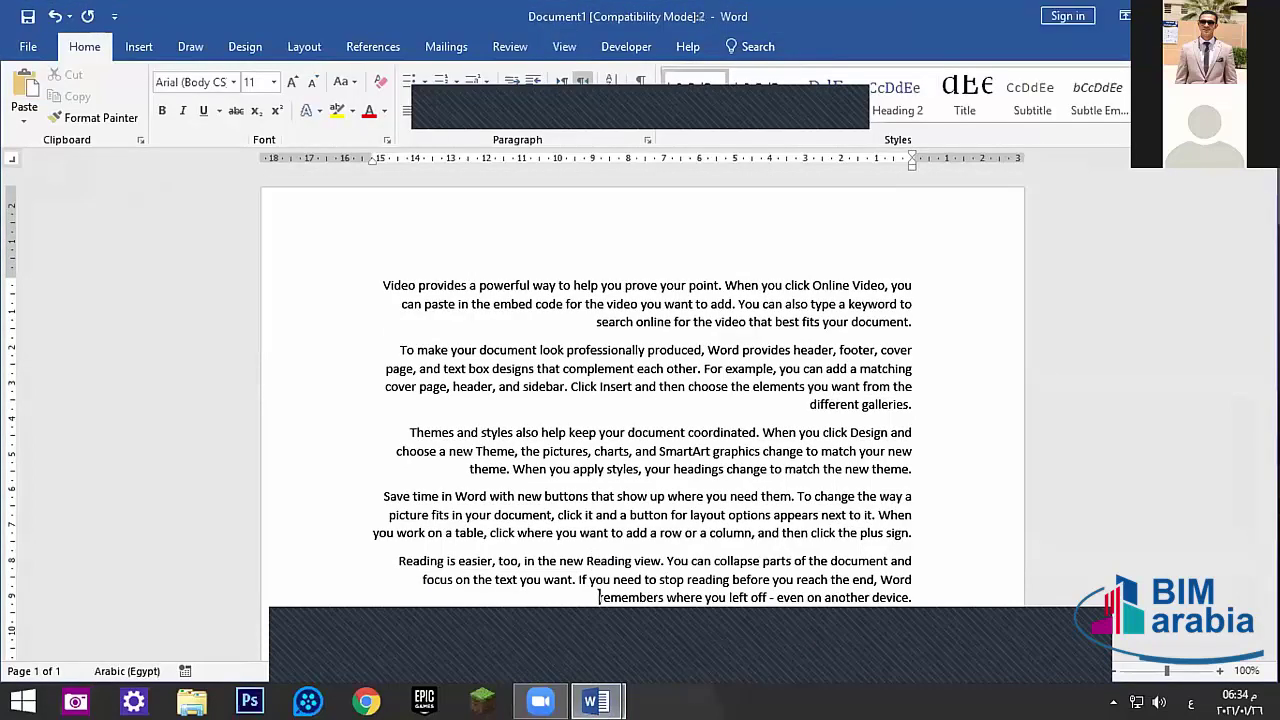
key("alt+Tab")
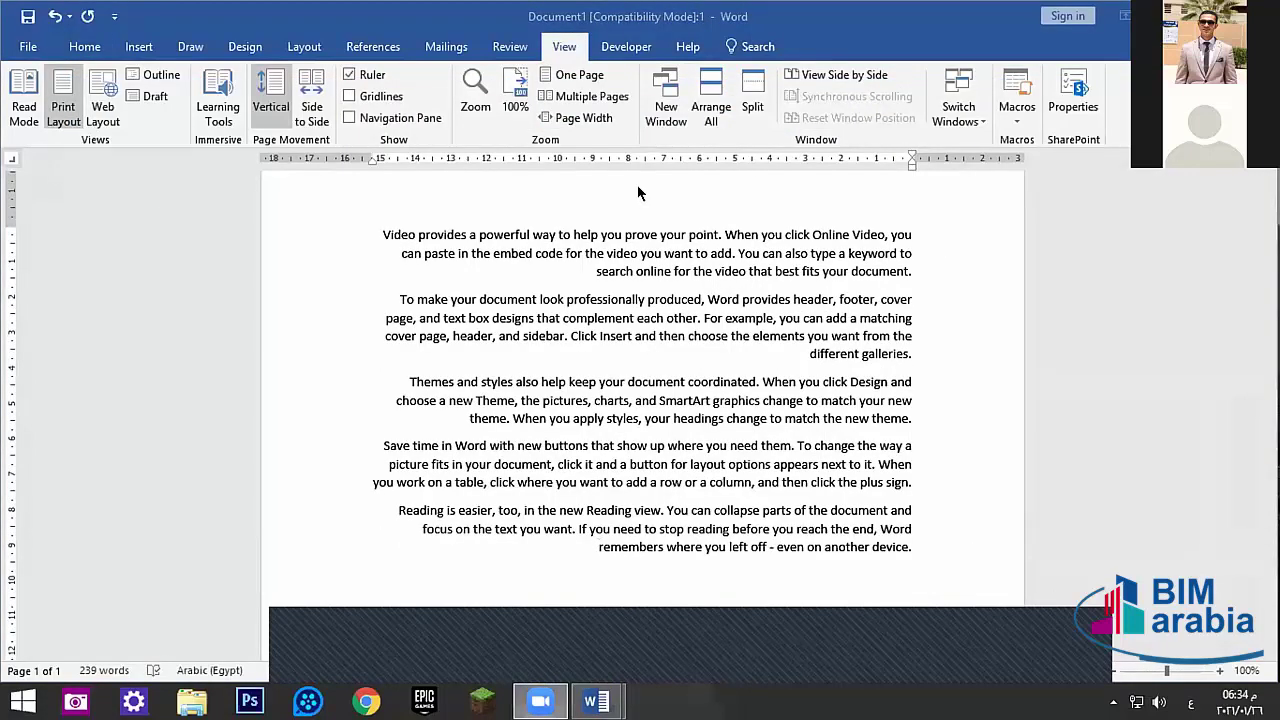
- Split the view, show windows side by side, close window 2 and remove the split
left_click(752, 106)
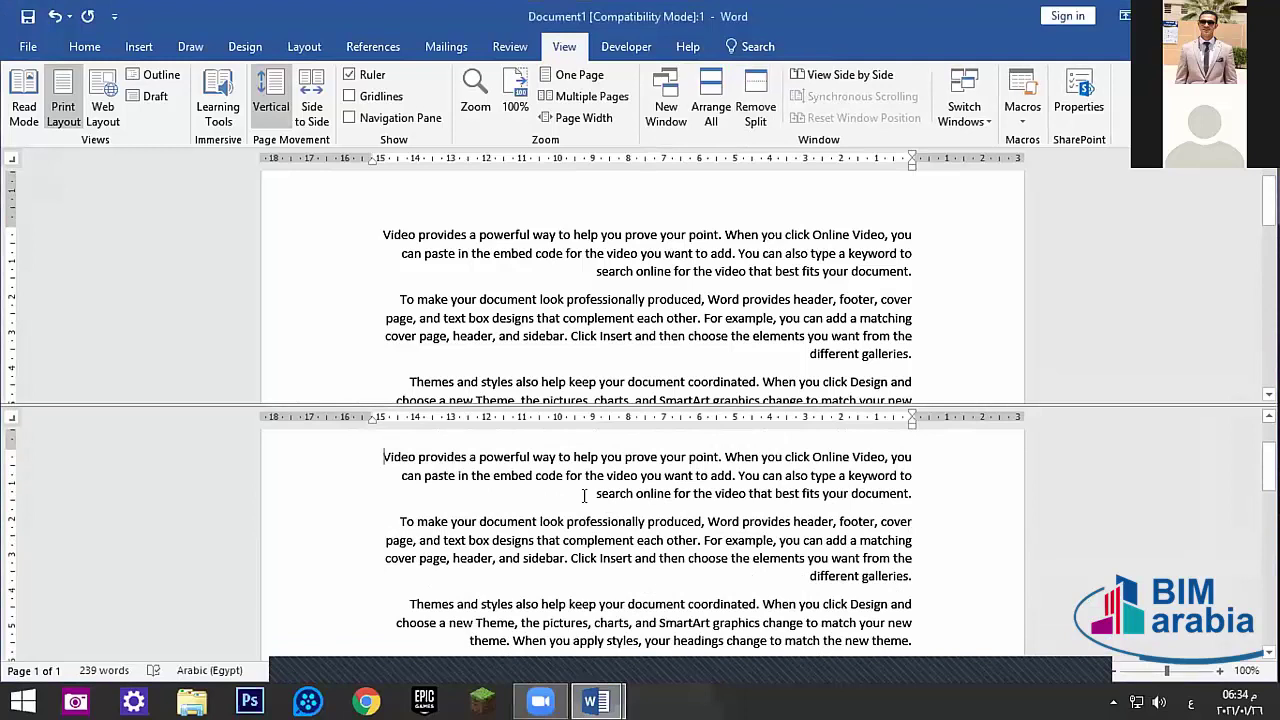
key("alt+shift")
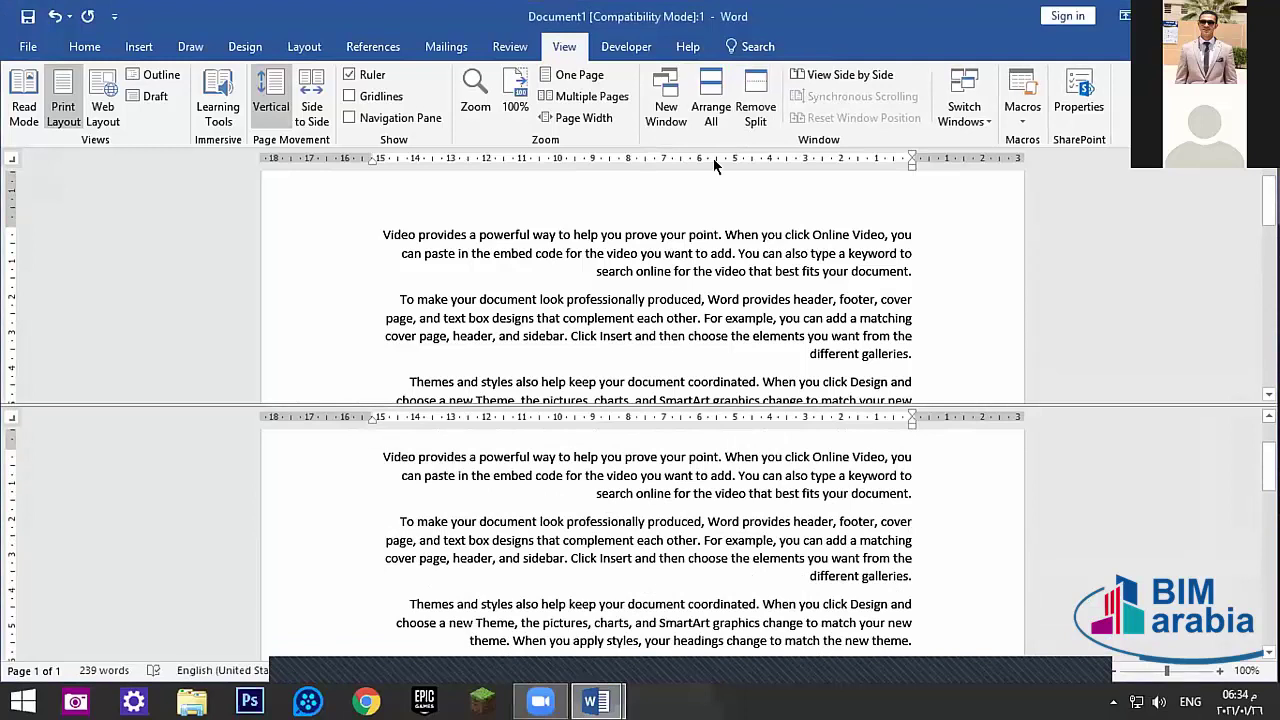
left_click(849, 74)
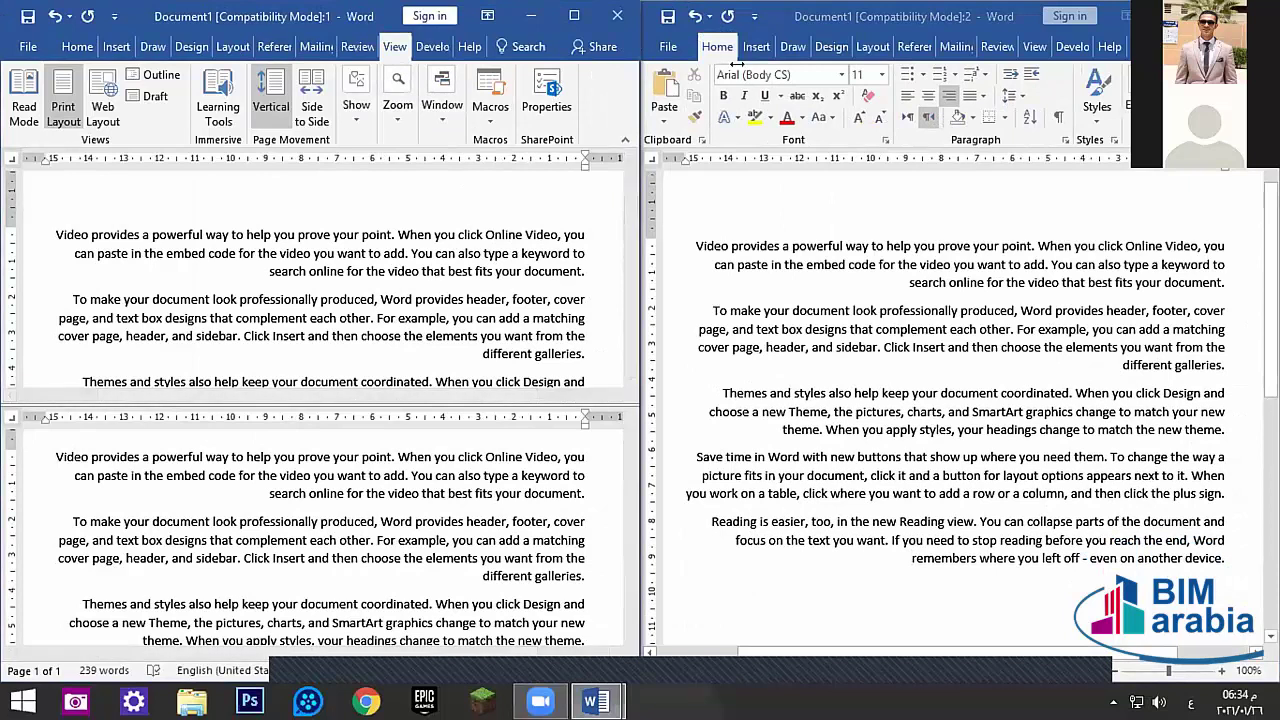
left_click(911, 558)
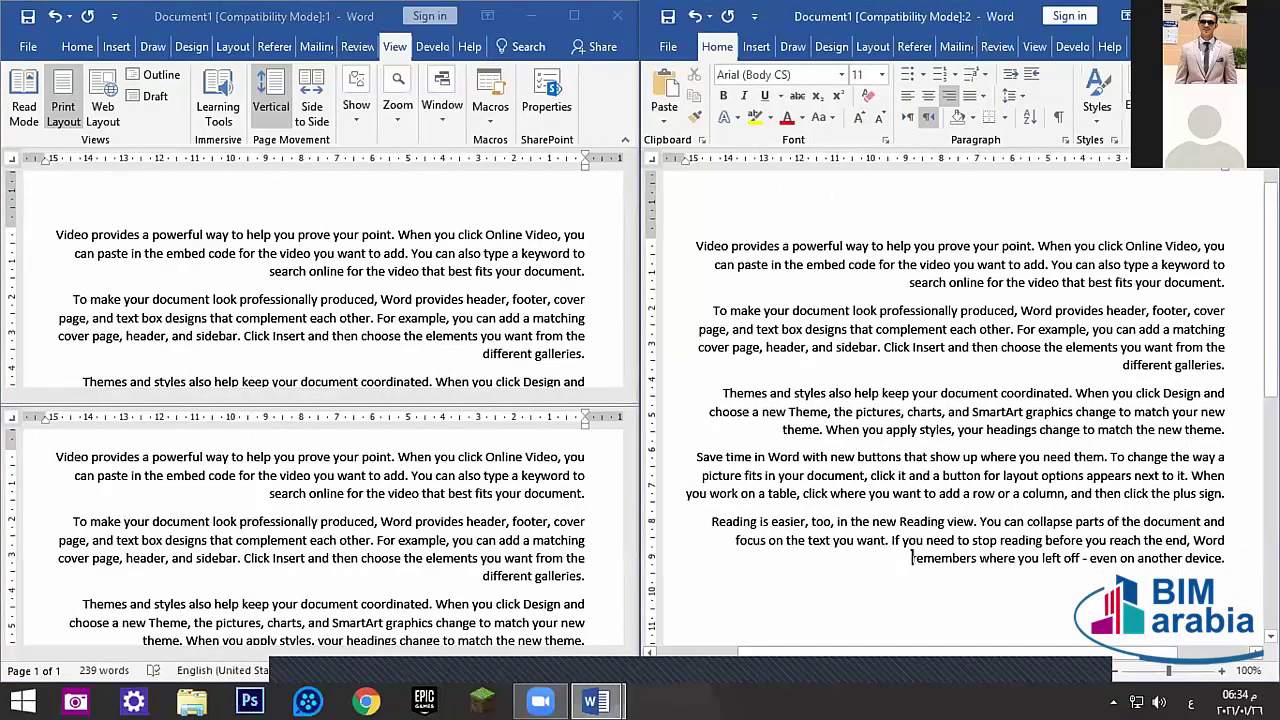
key("ctrl+w")
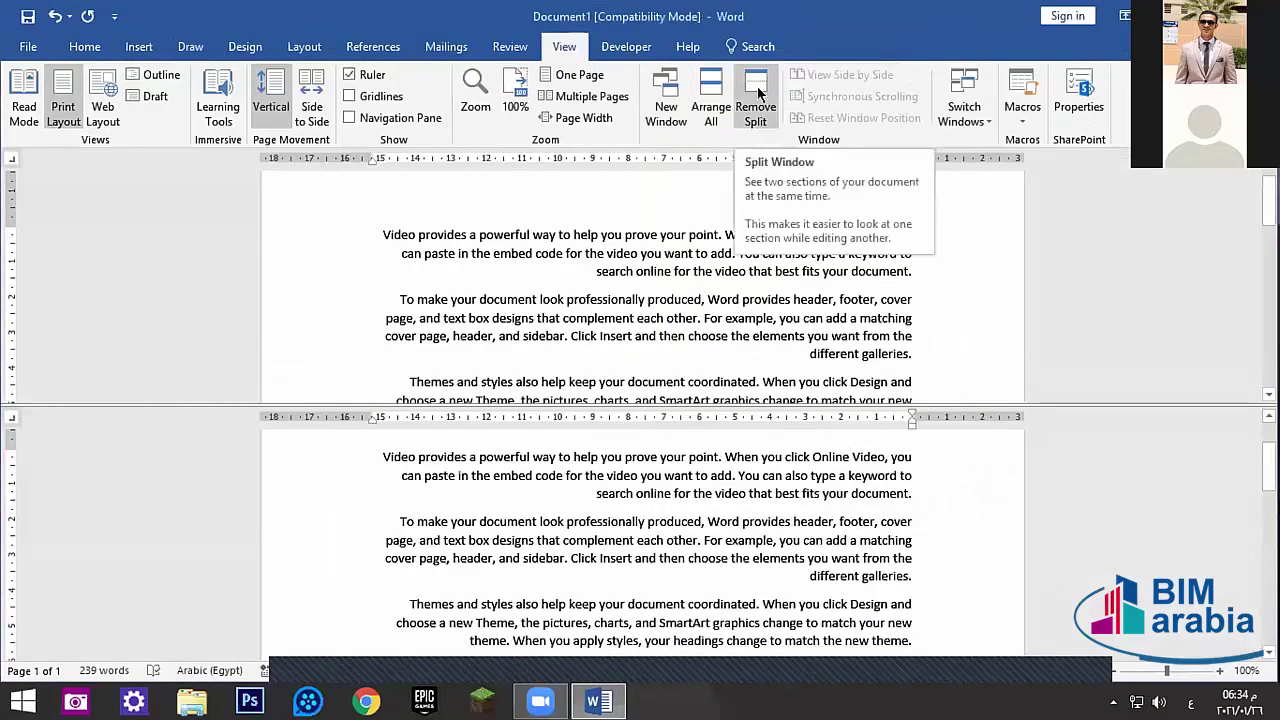
left_click(757, 93)
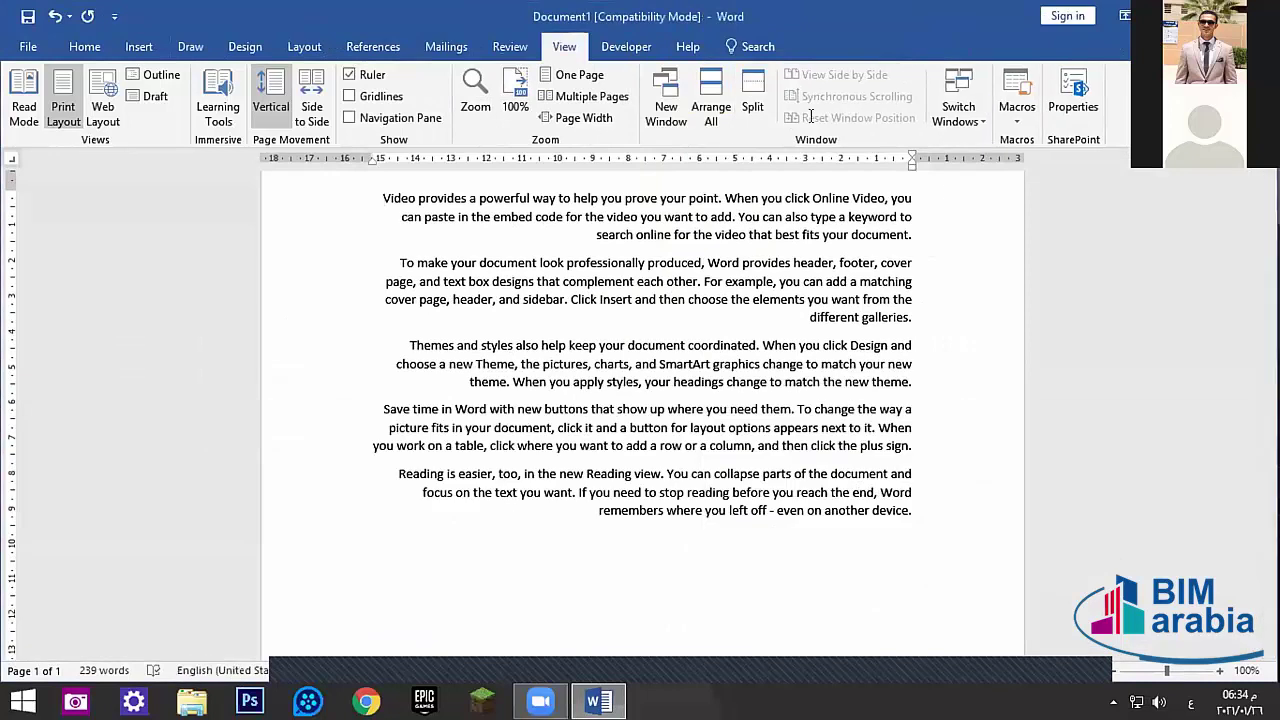
- List the open windows via Switch Windows, return to the document and show the Review tab
left_click(958, 112)
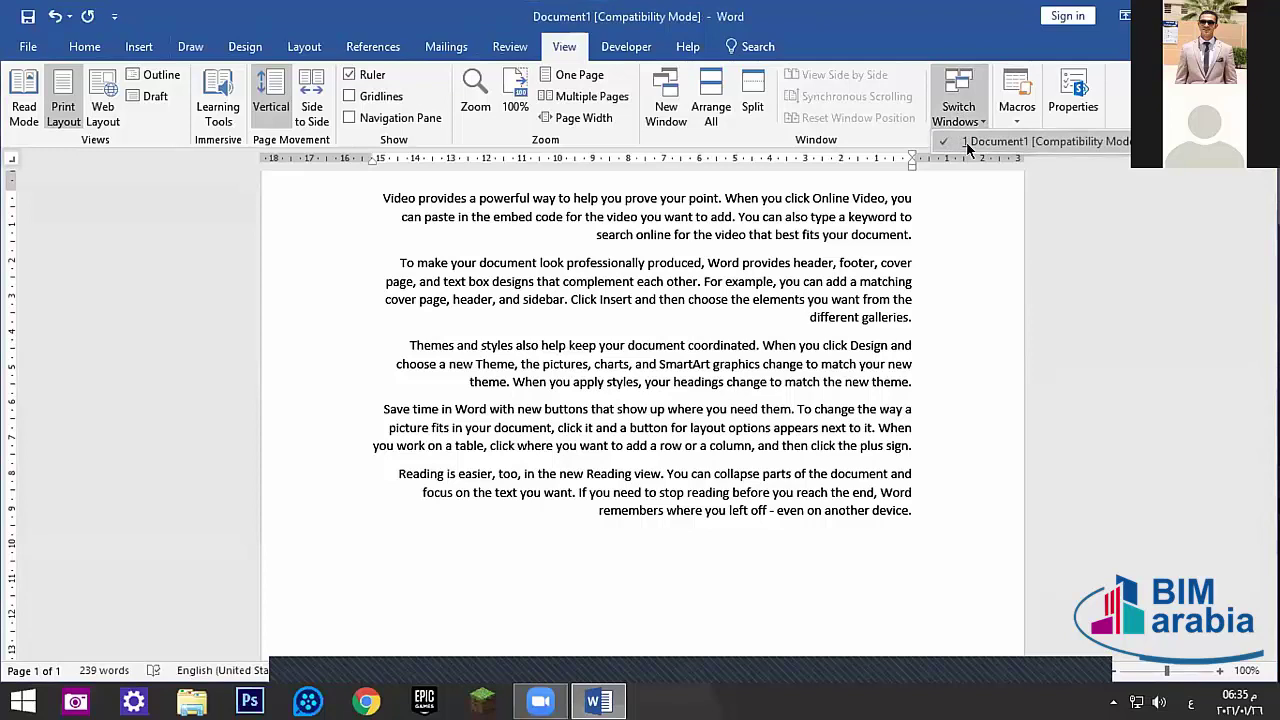
left_click(1068, 90)
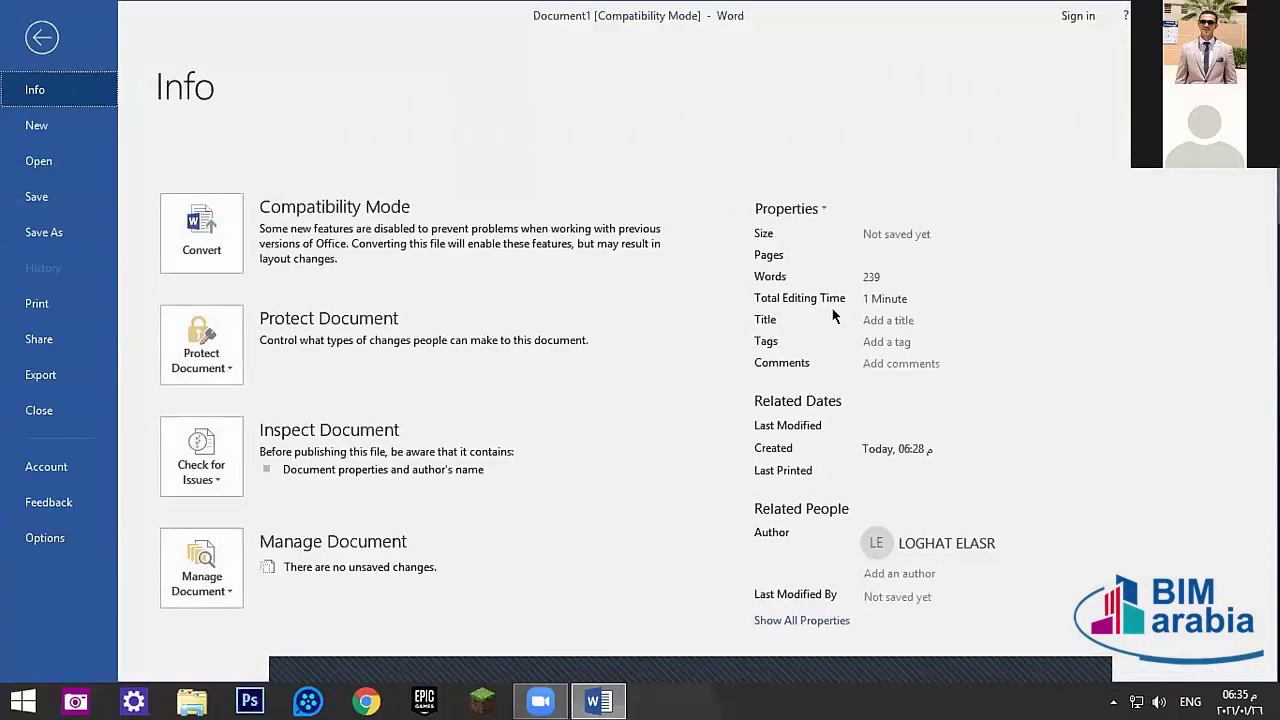
key("Escape")
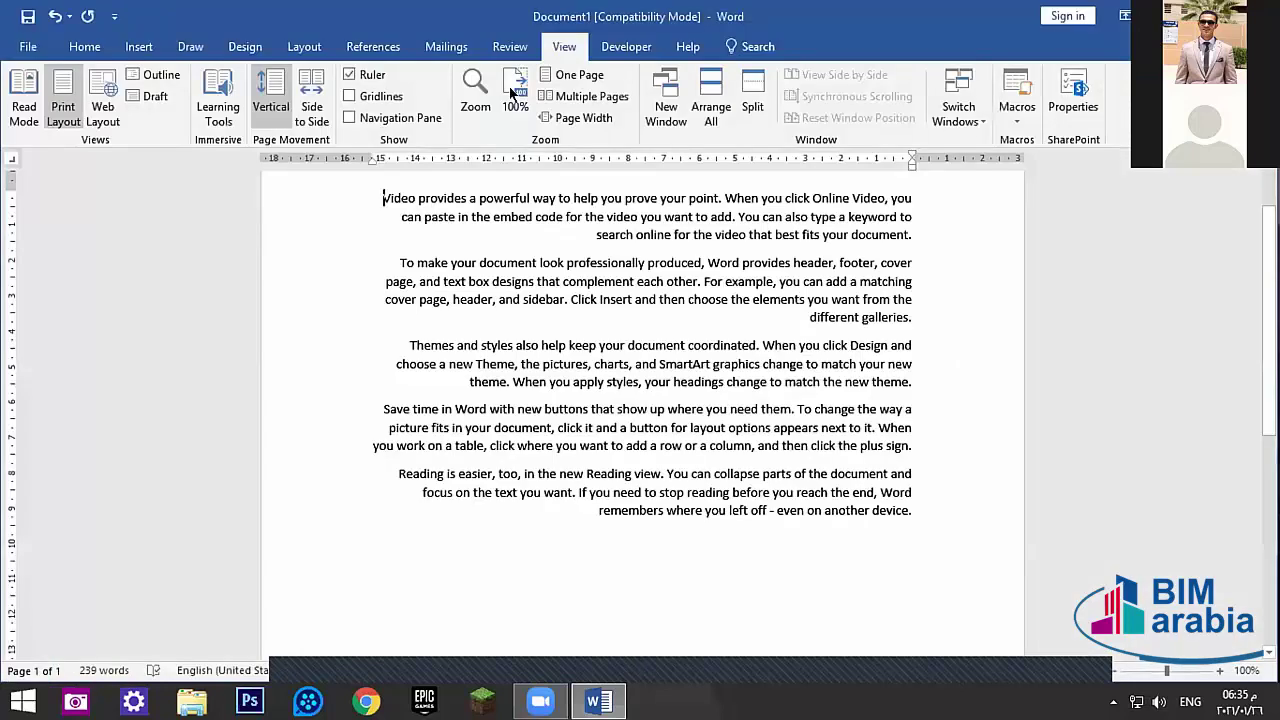
left_click(497, 50)
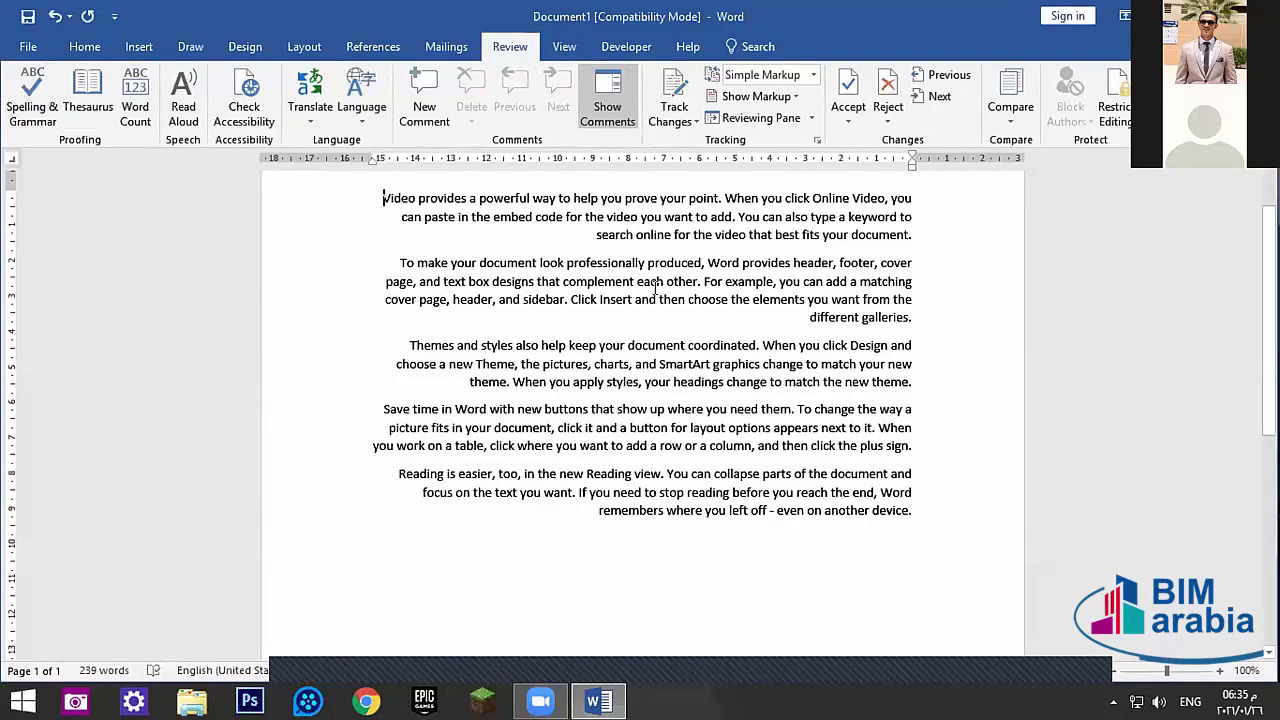
- Misspell 'document' as 'doument', then fix it with the Spelling & Grammar suggestion
left_click(498, 265)
key("BackSpace")
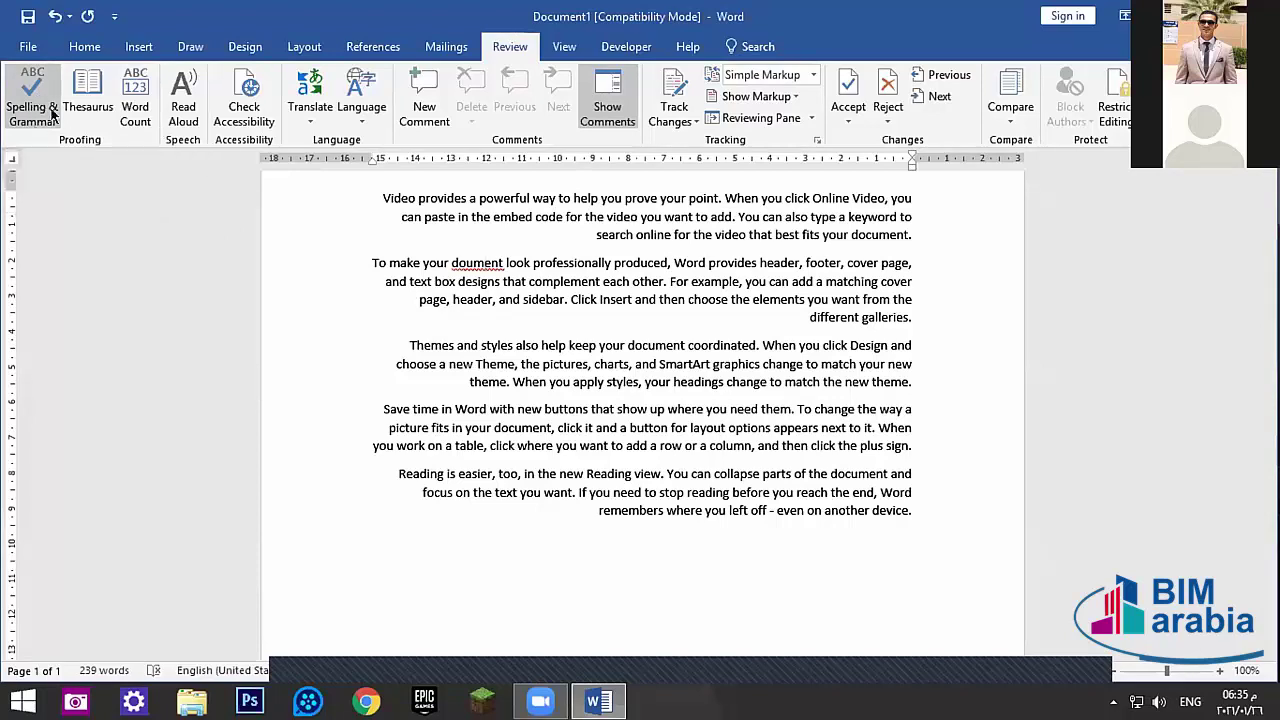
left_click(45, 117)
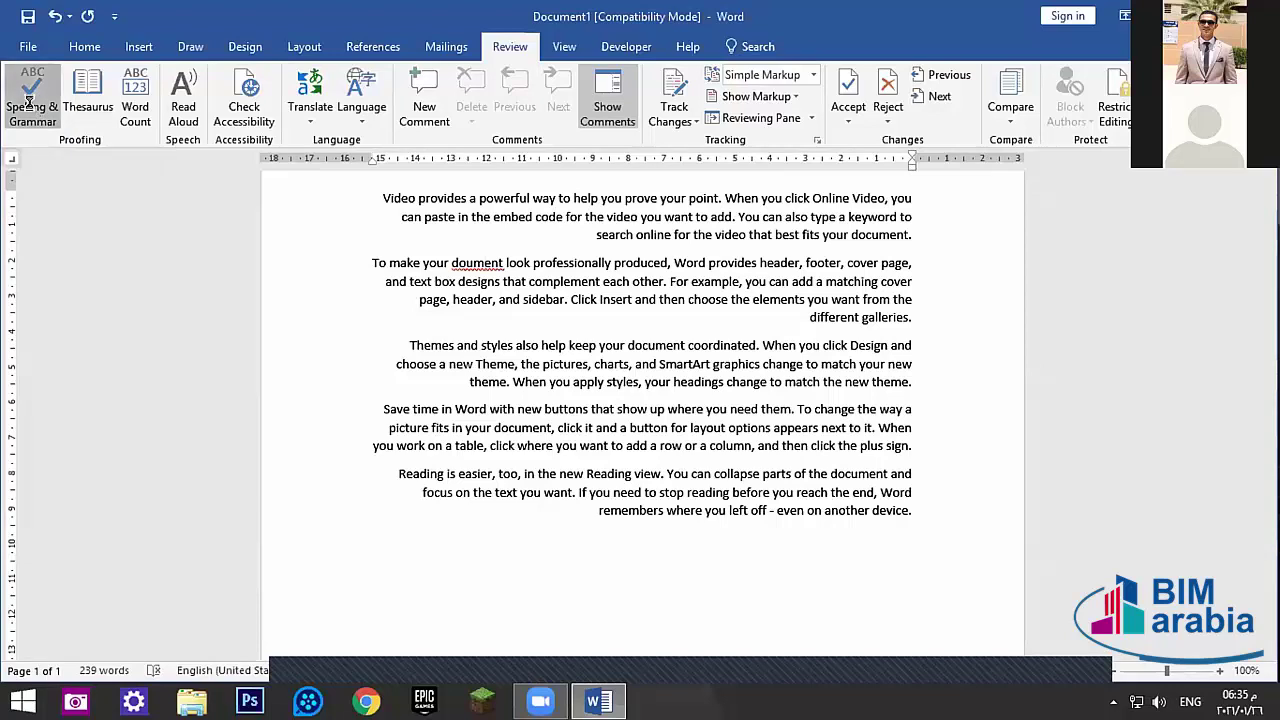
left_click(29, 103)
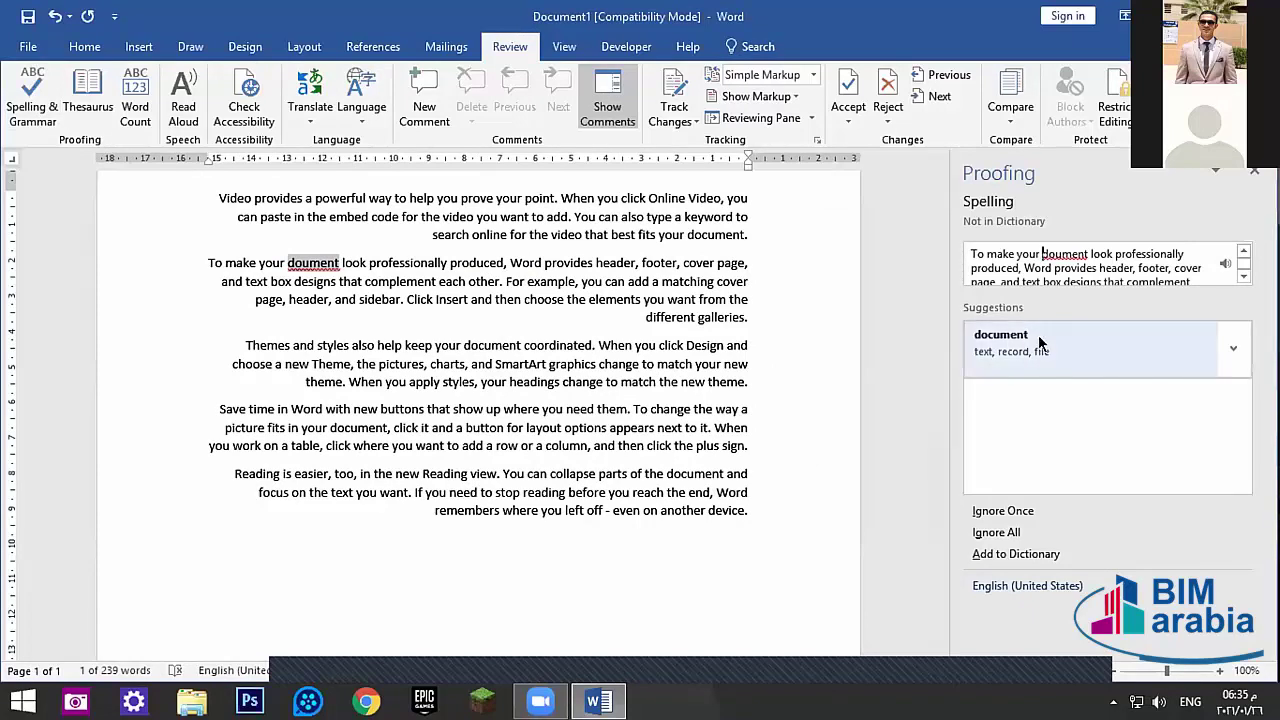
left_click(1037, 335)
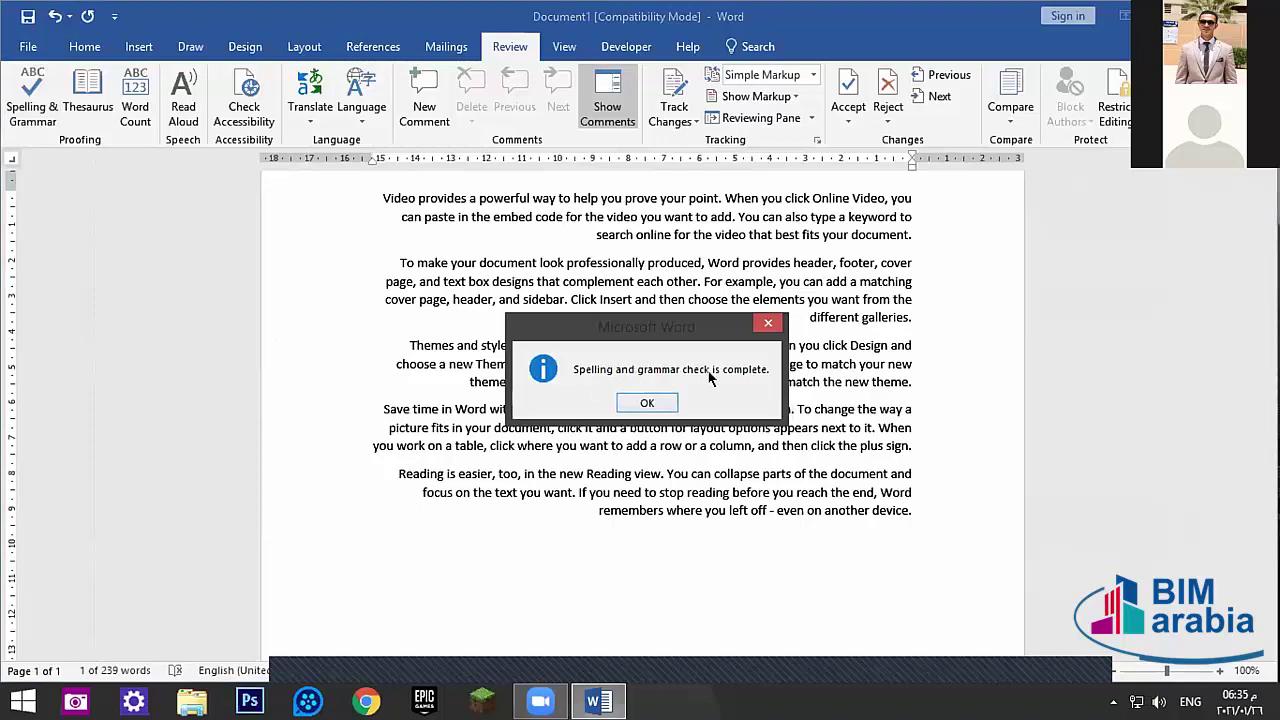
left_click(654, 400)
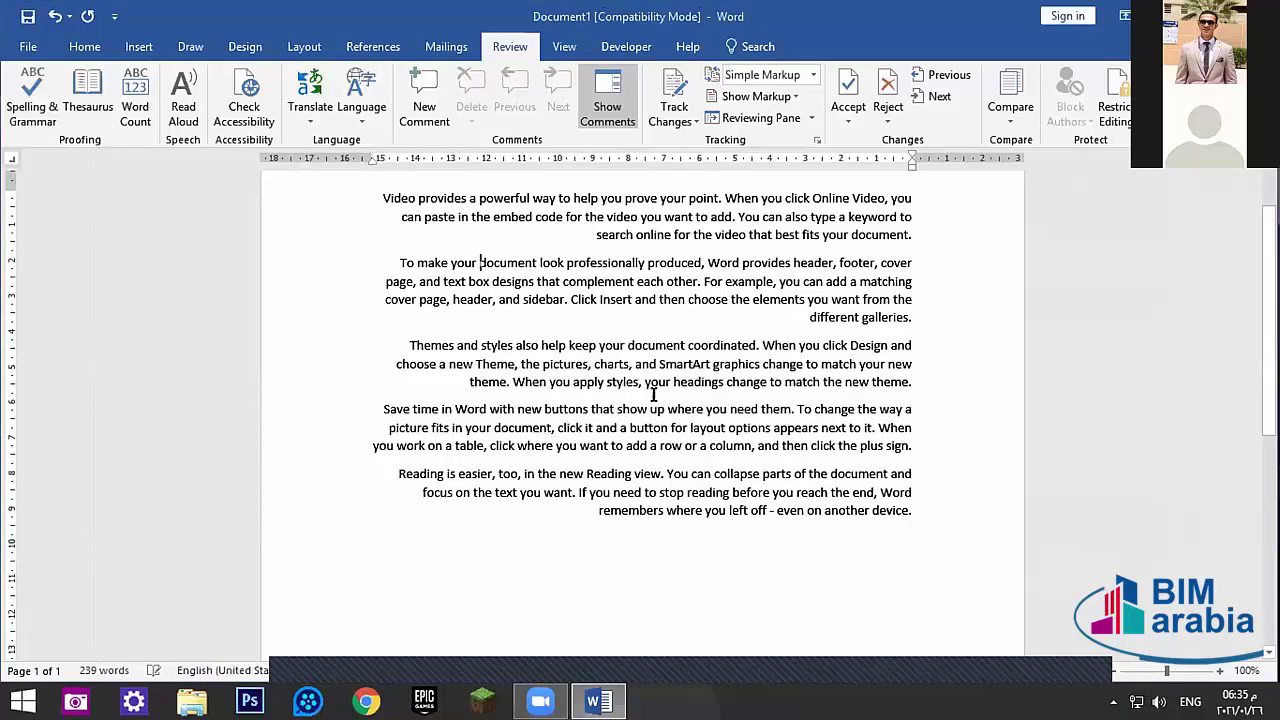
- Misspell 'professionally' and insert 'rtre' into 'Reading' to create typos
left_click(602, 262)
key("BackSpace")
key("BackSpace")
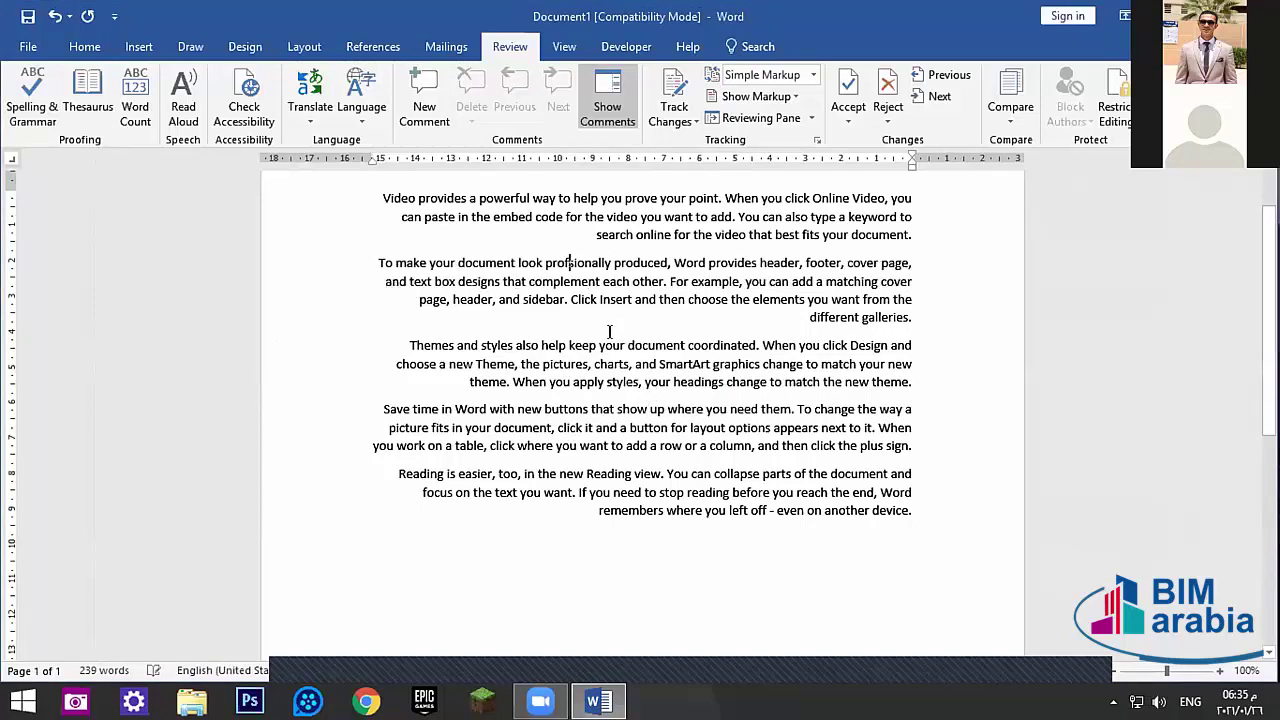
left_click(645, 300)
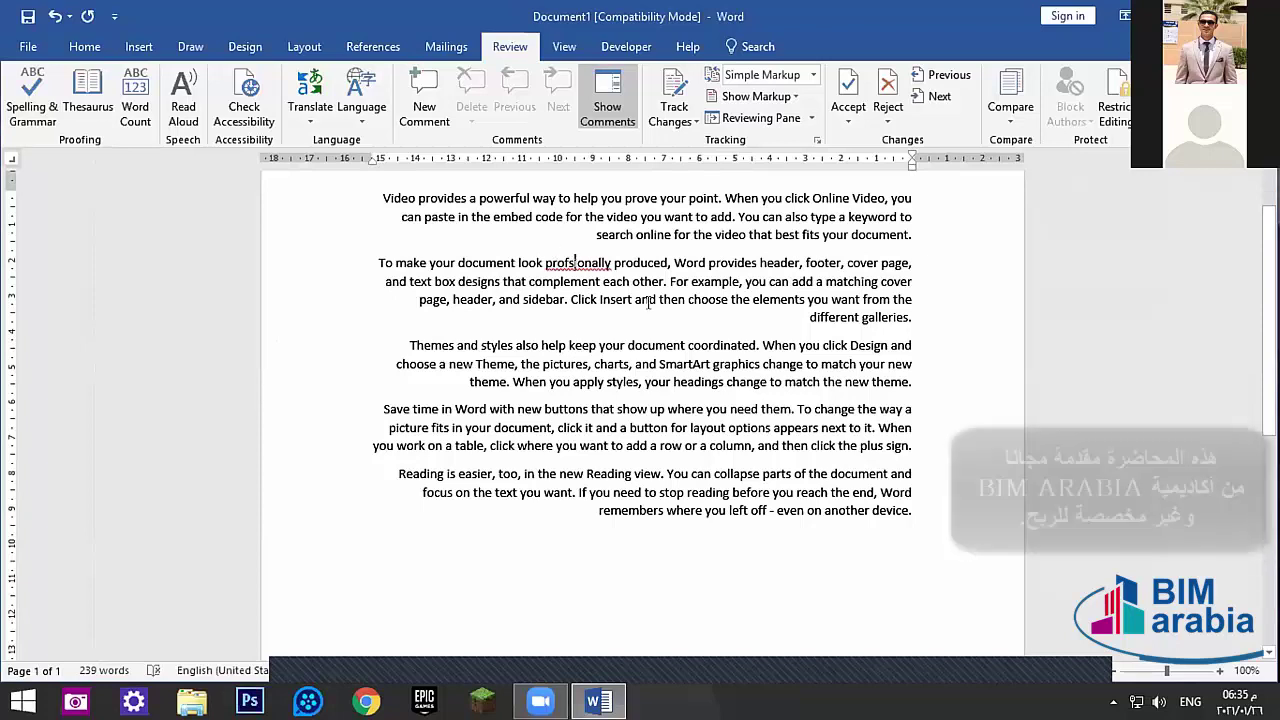
left_click(589, 427)
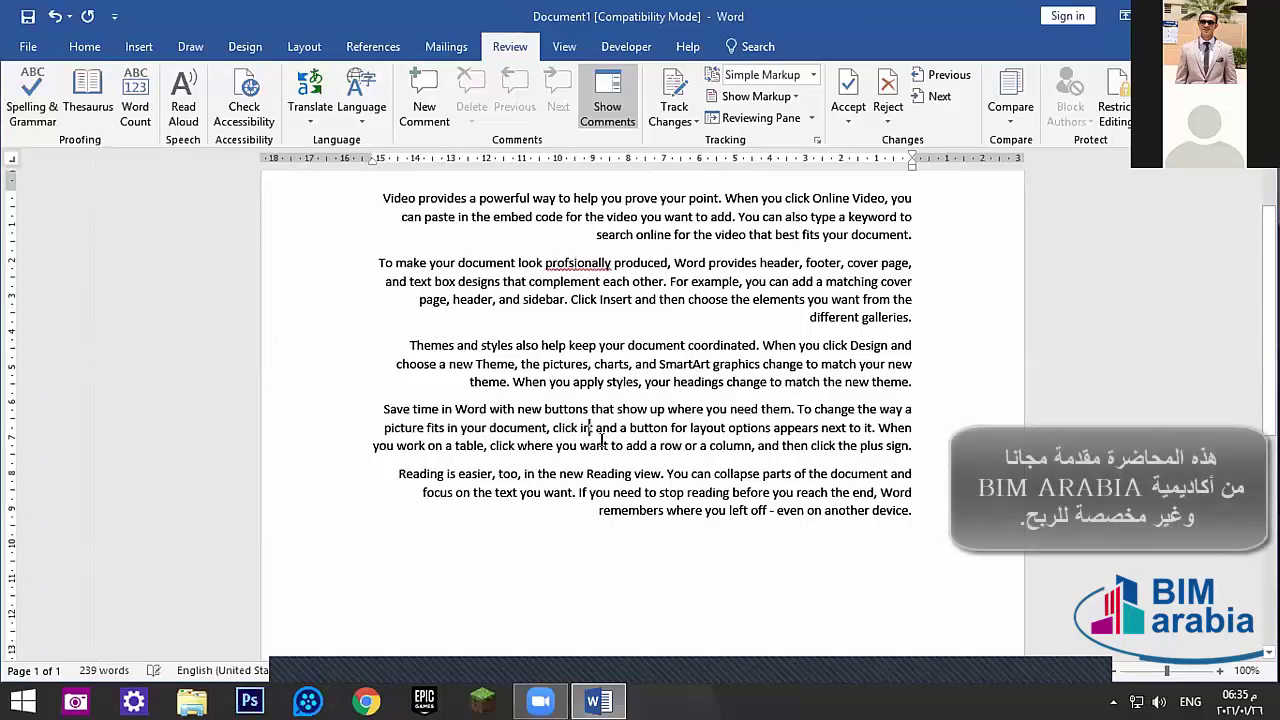
left_click(617, 472)
type("rtre")
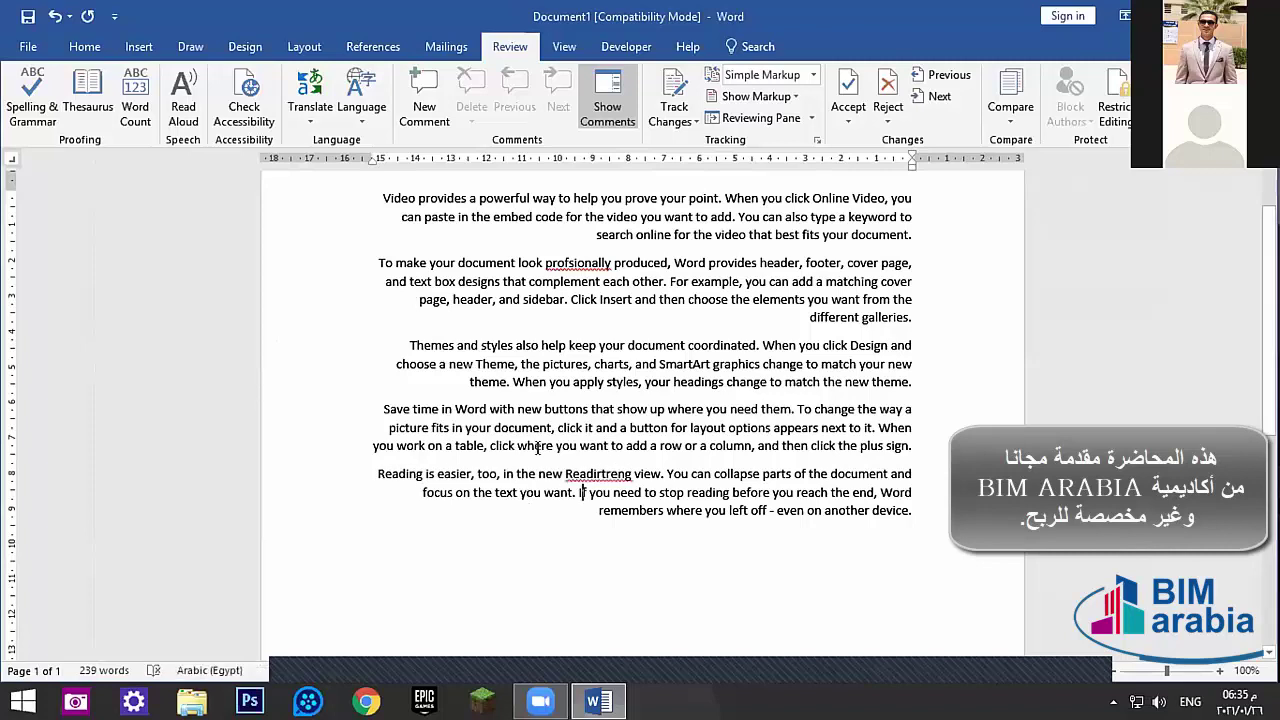
- Run Spelling & Grammar, Change All to 'professionally', accept 'Reindictment', and close the completion message
left_click(32, 100)
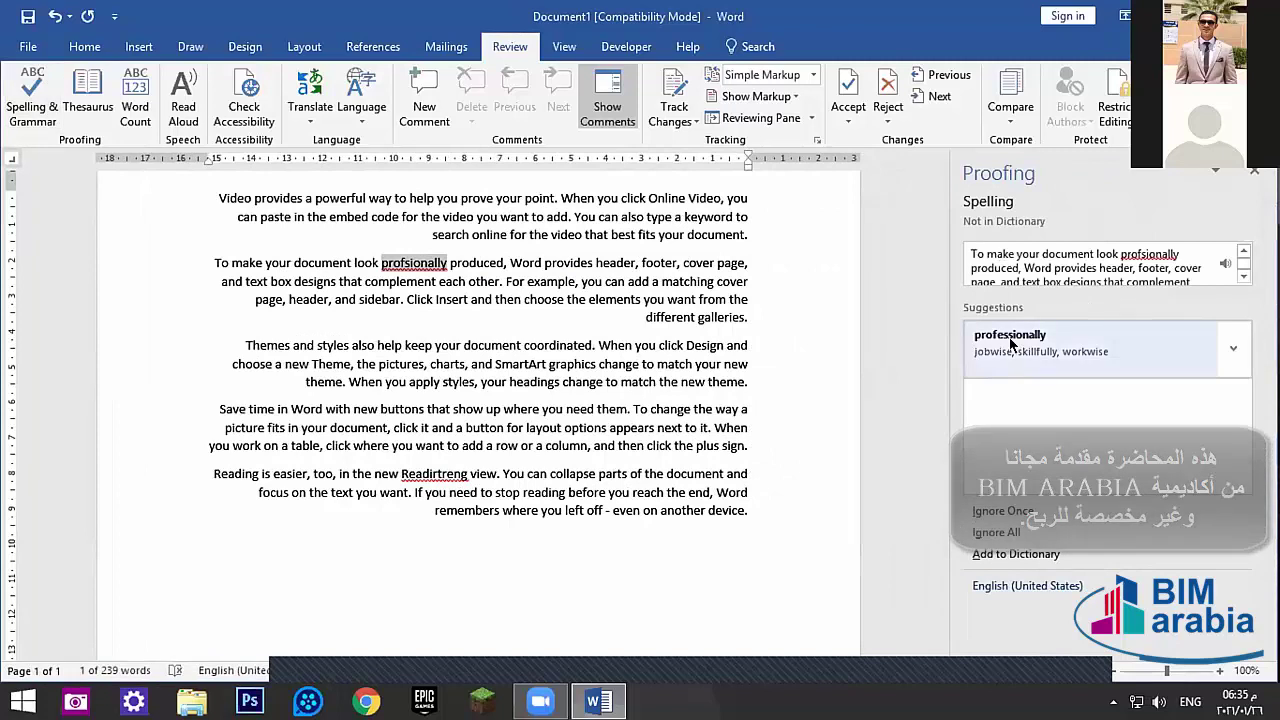
left_click(1233, 348)
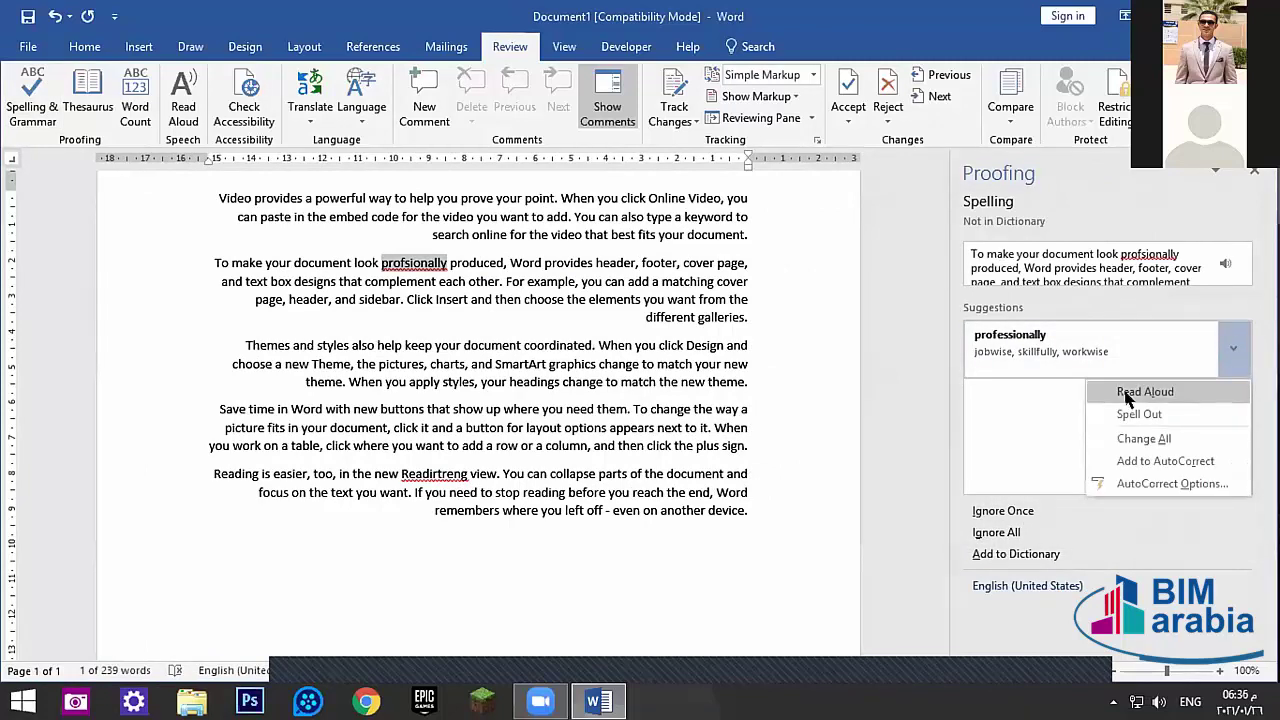
left_click(1145, 437)
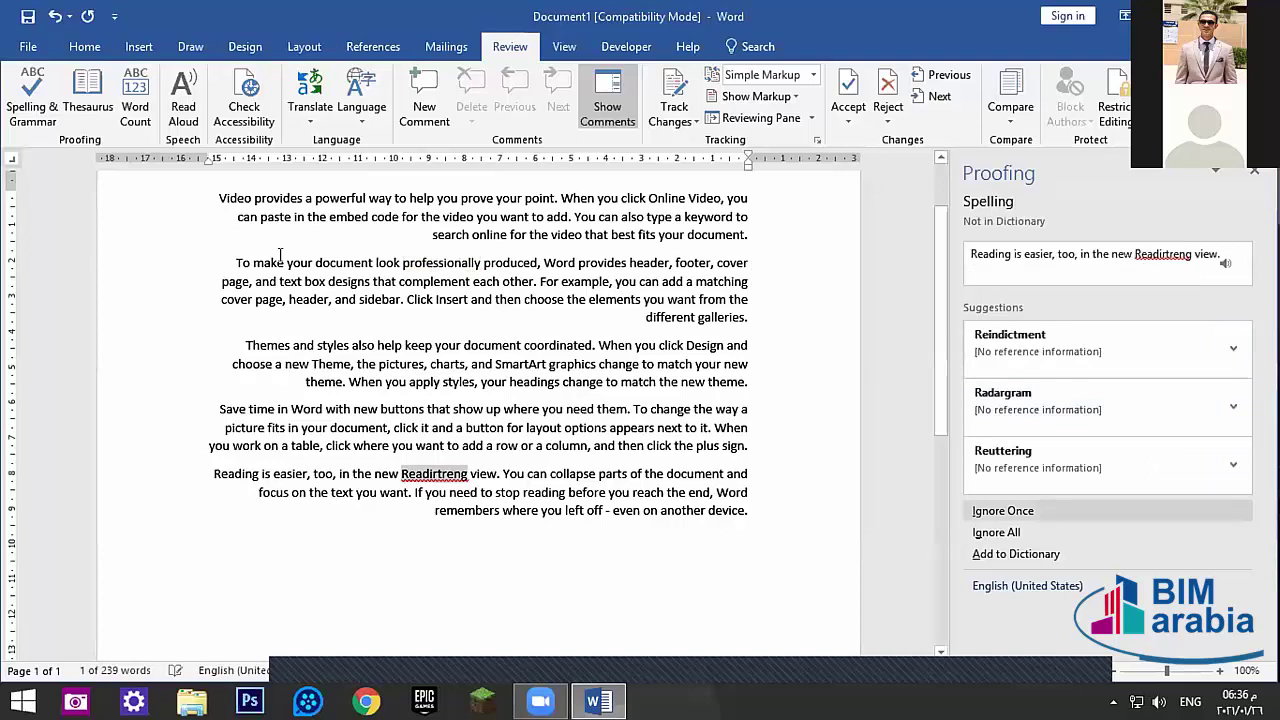
left_click(424, 265)
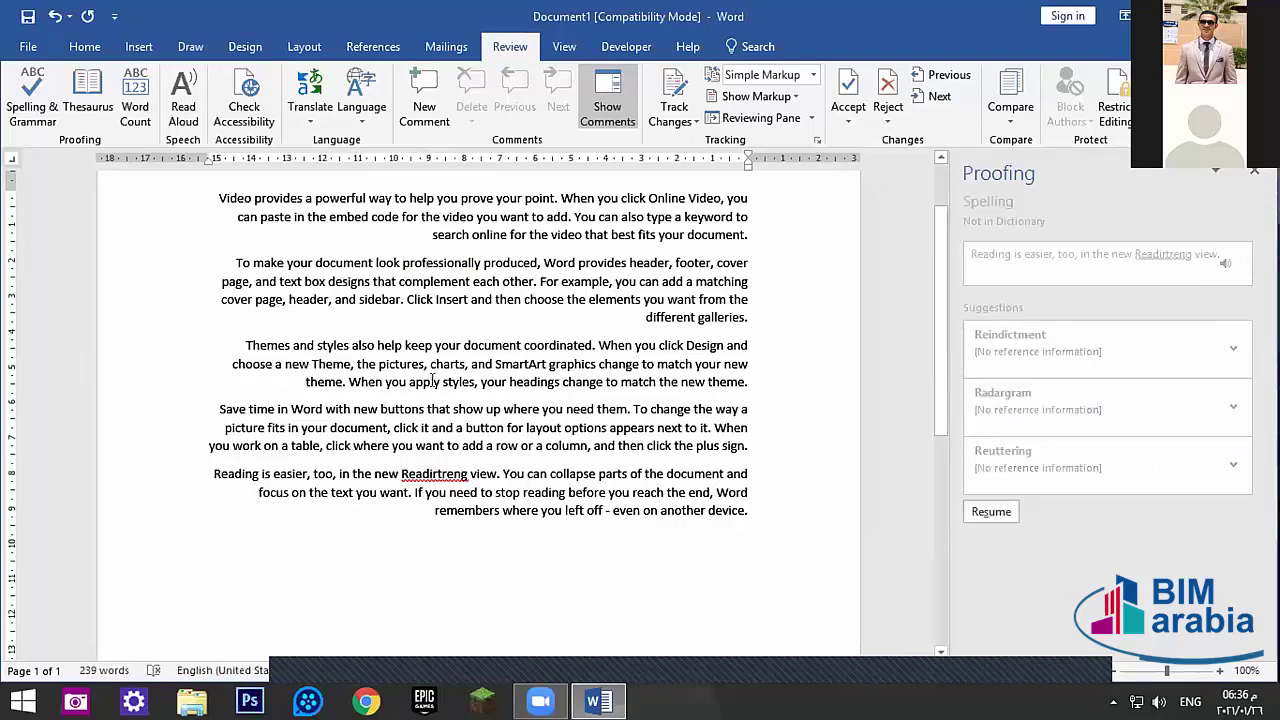
left_click(444, 474)
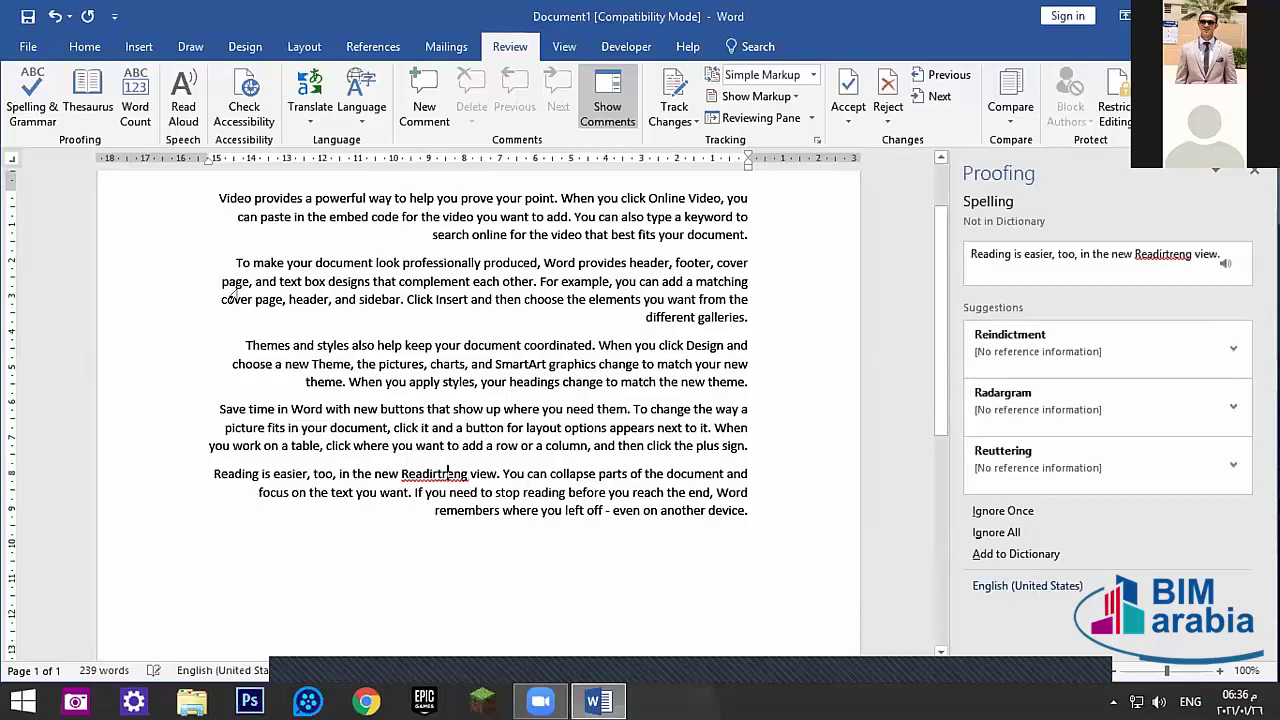
left_click(35, 92)
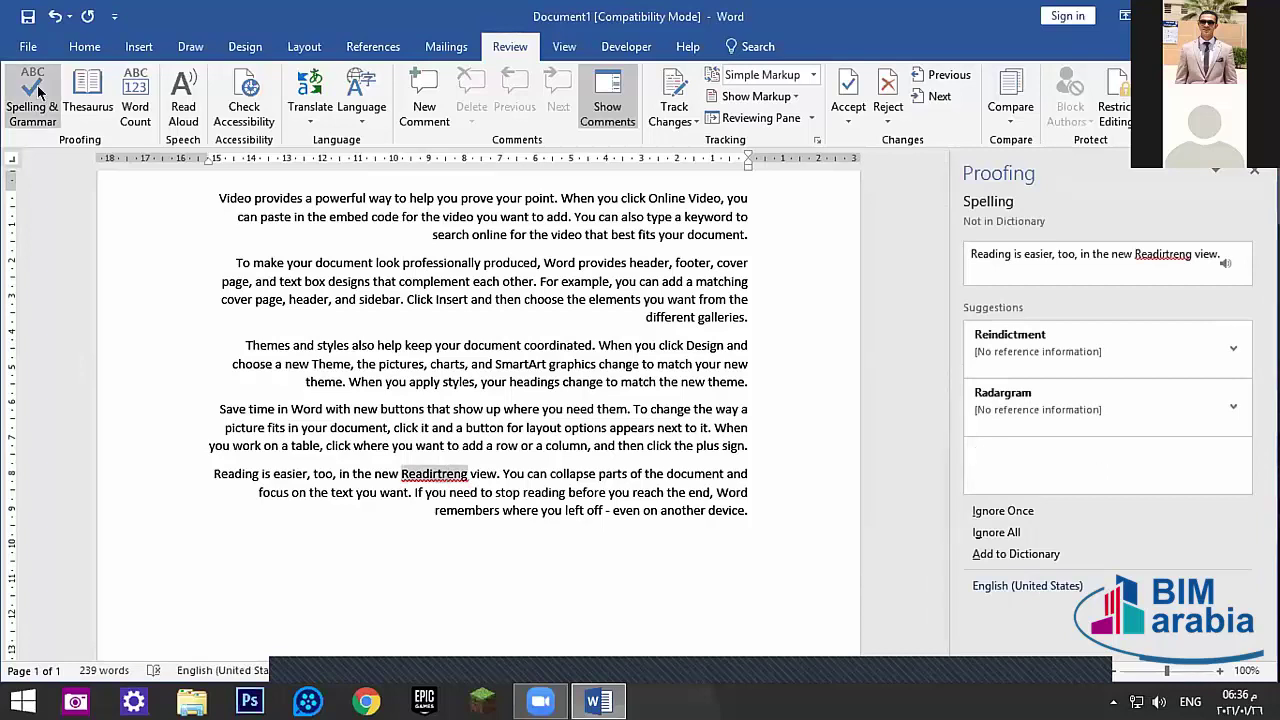
left_click(1006, 343)
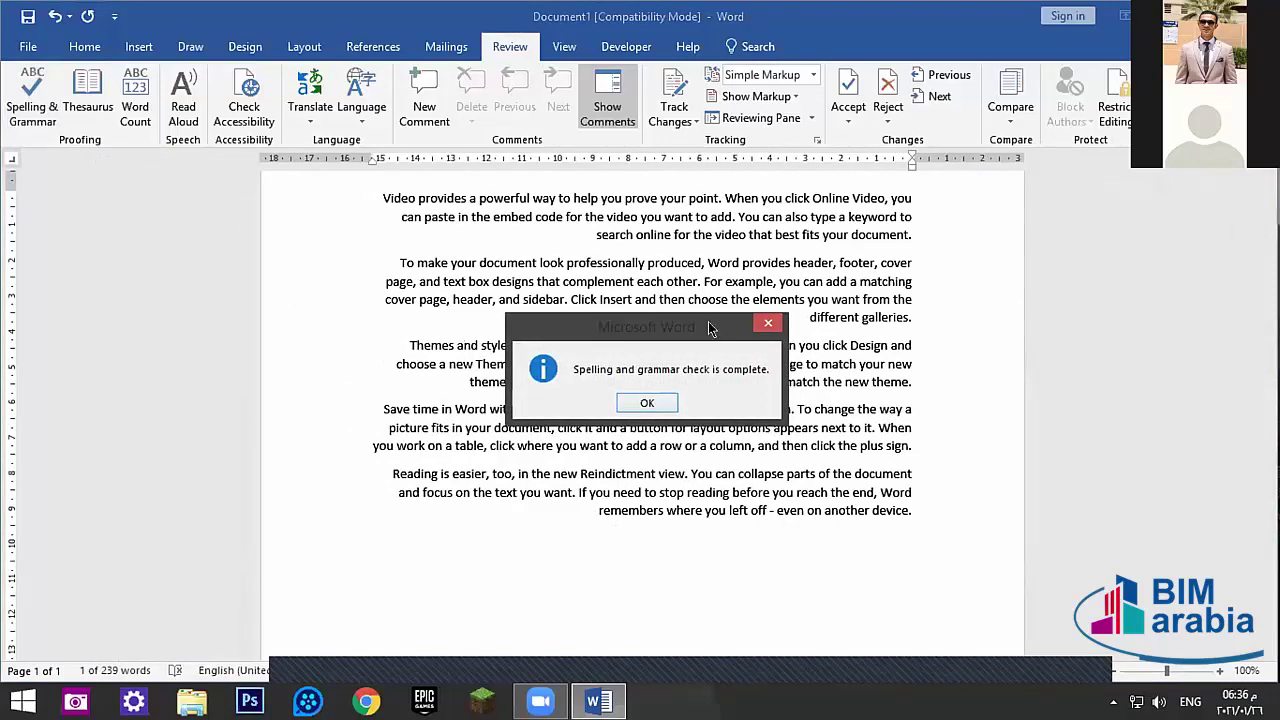
left_click_drag(708, 321, 656, 301)
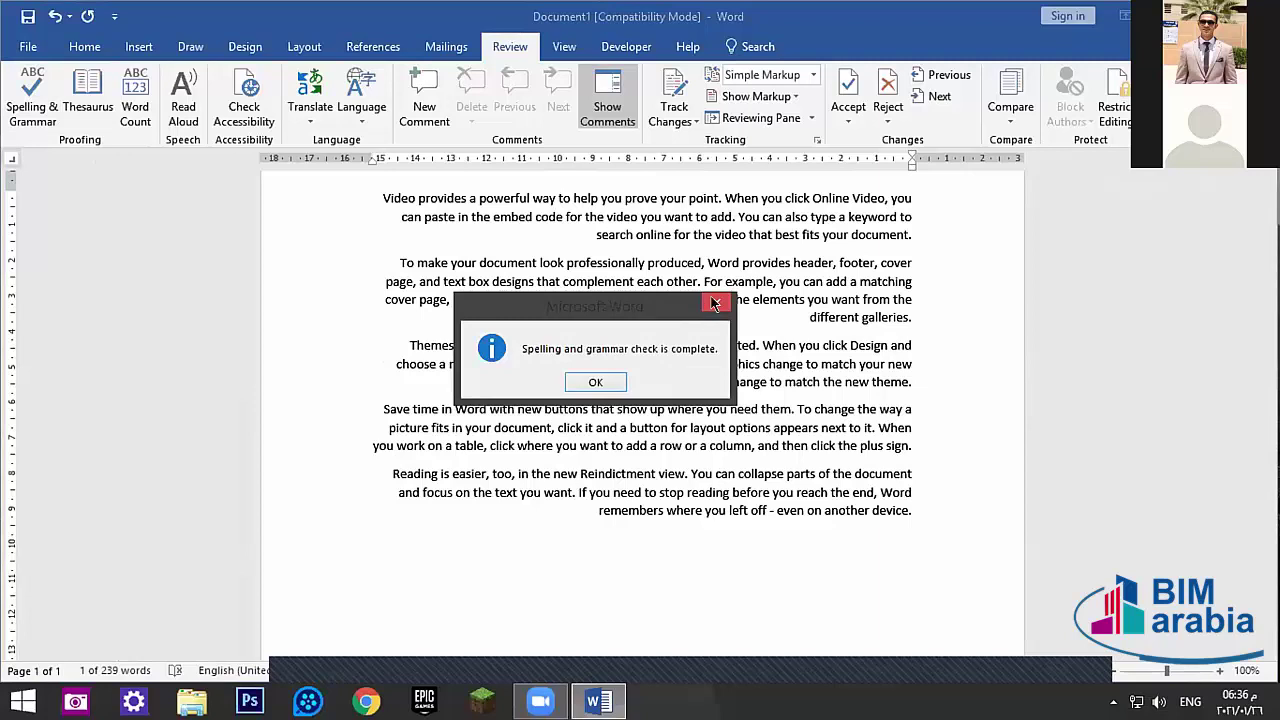
left_click(715, 303)
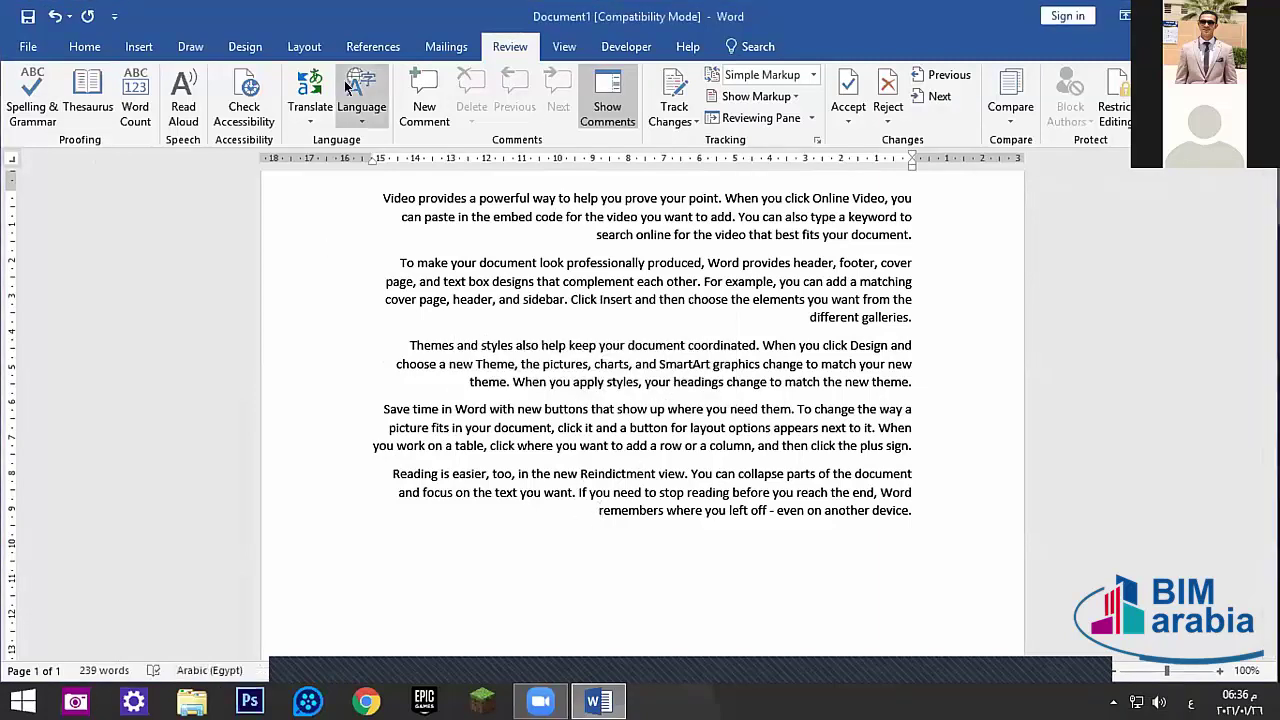
- Switch typing to Arabic (Egypt) and add blank lines below the last paragraph
left_click(84, 46)
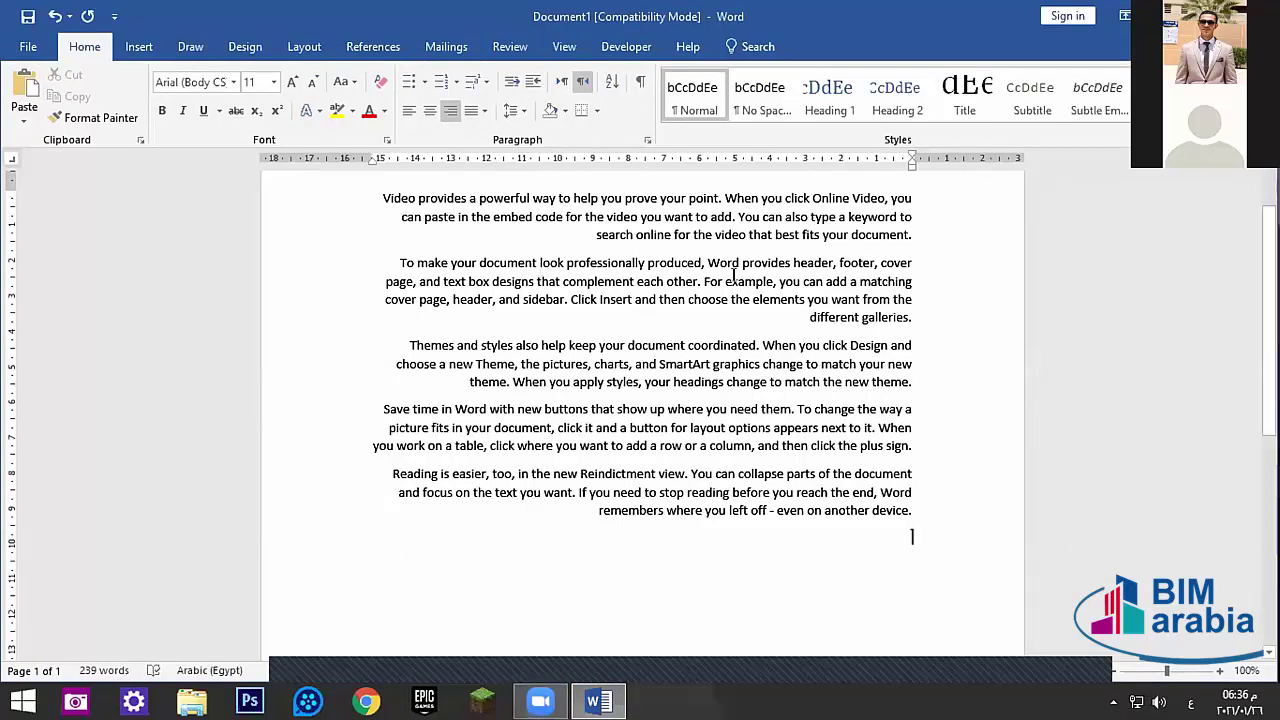
scroll(715, 530, "down", 10)
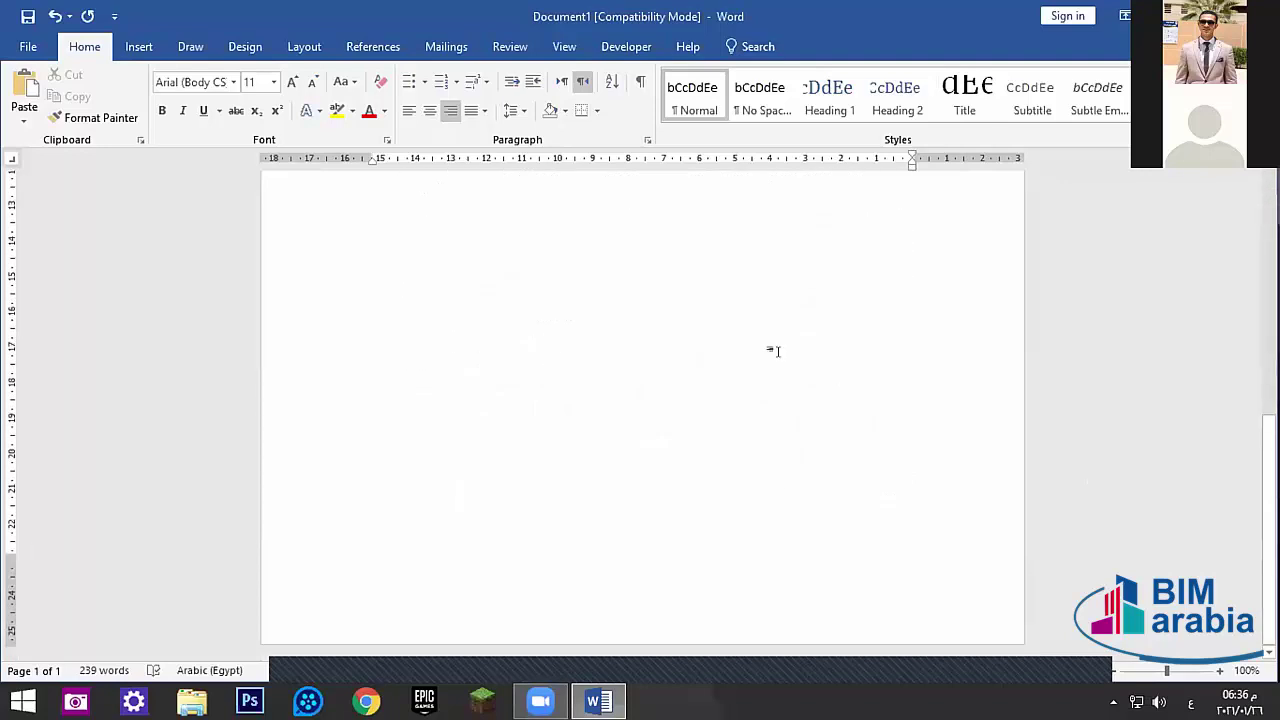
scroll(772, 300, "up", 2)
key("alt+shift")
scroll(823, 366, "down", 1)
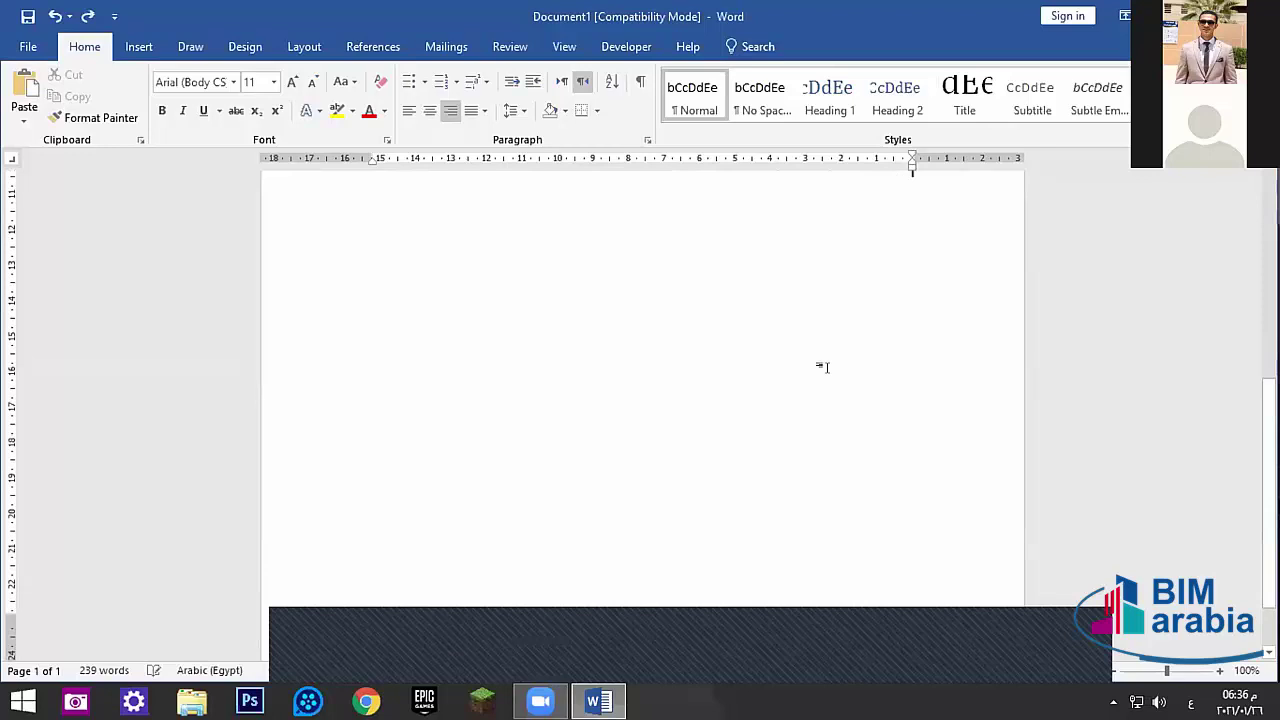
key("Return")
key("Return")
left_click(135, 46)
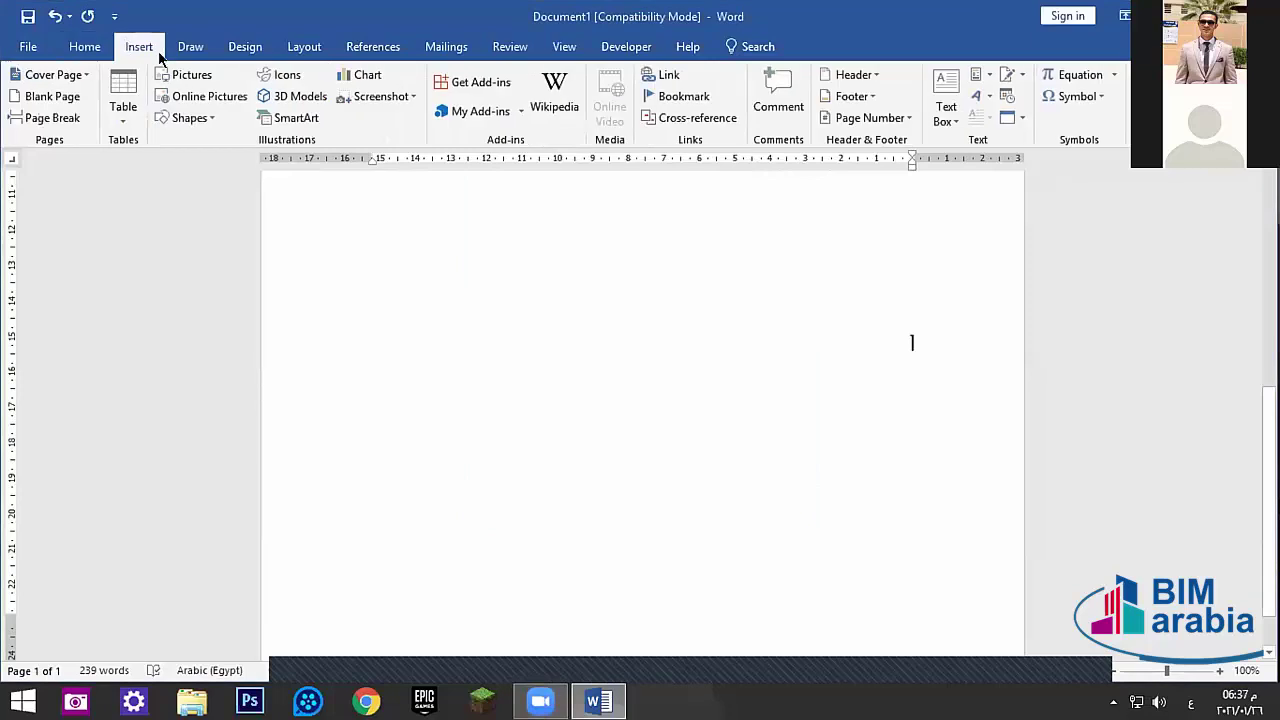
- Draw a large rectangle below the paragraph text
left_click(207, 117)
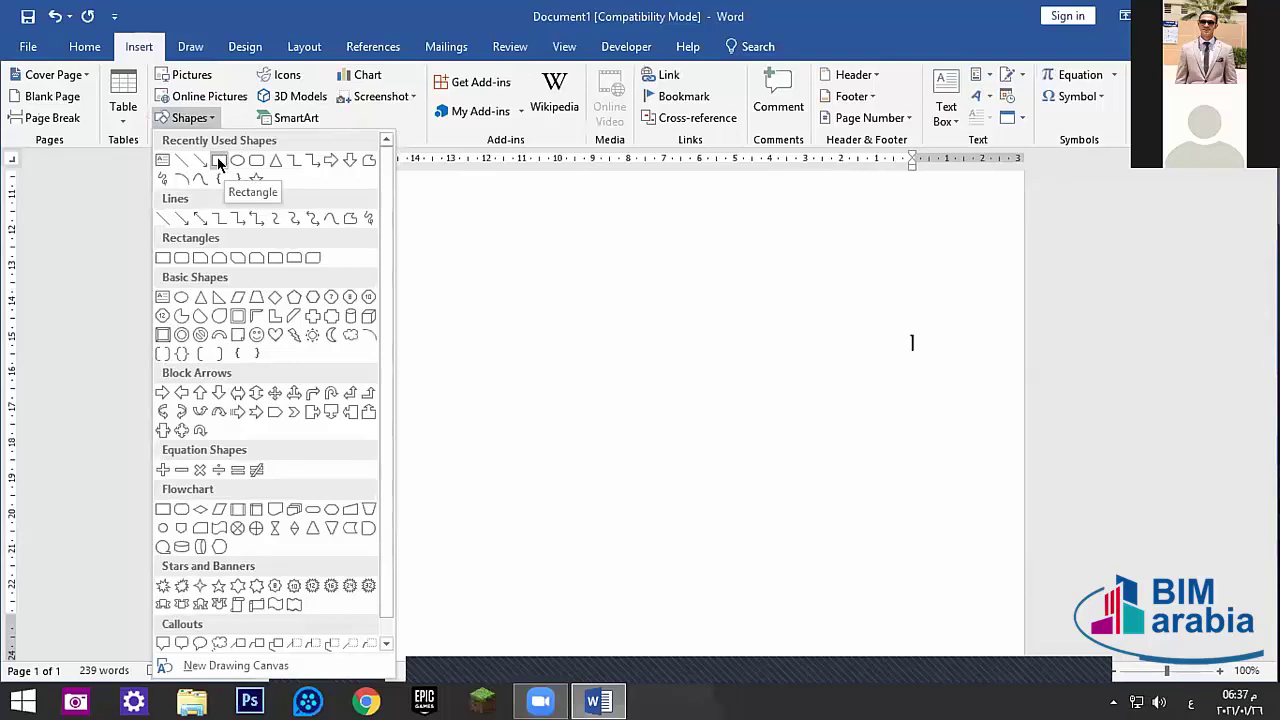
left_click(219, 162)
mouse_move(306, 266)
left_mouse_down()
mouse_move(803, 463)
mouse_move(974, 514)
mouse_move(984, 555)
left_mouse_up()
left_click_drag(718, 292, 734, 285)
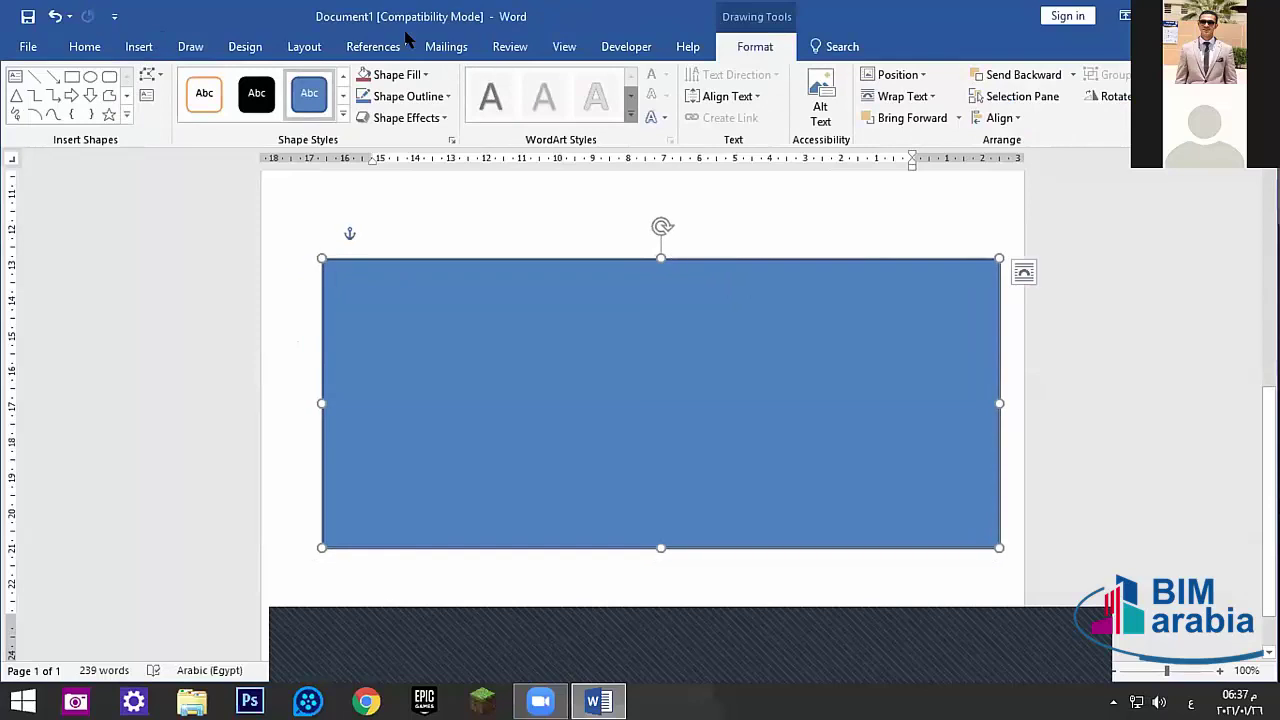
- Give the rectangle no fill and a black ¼ pt outline
left_click(424, 76)
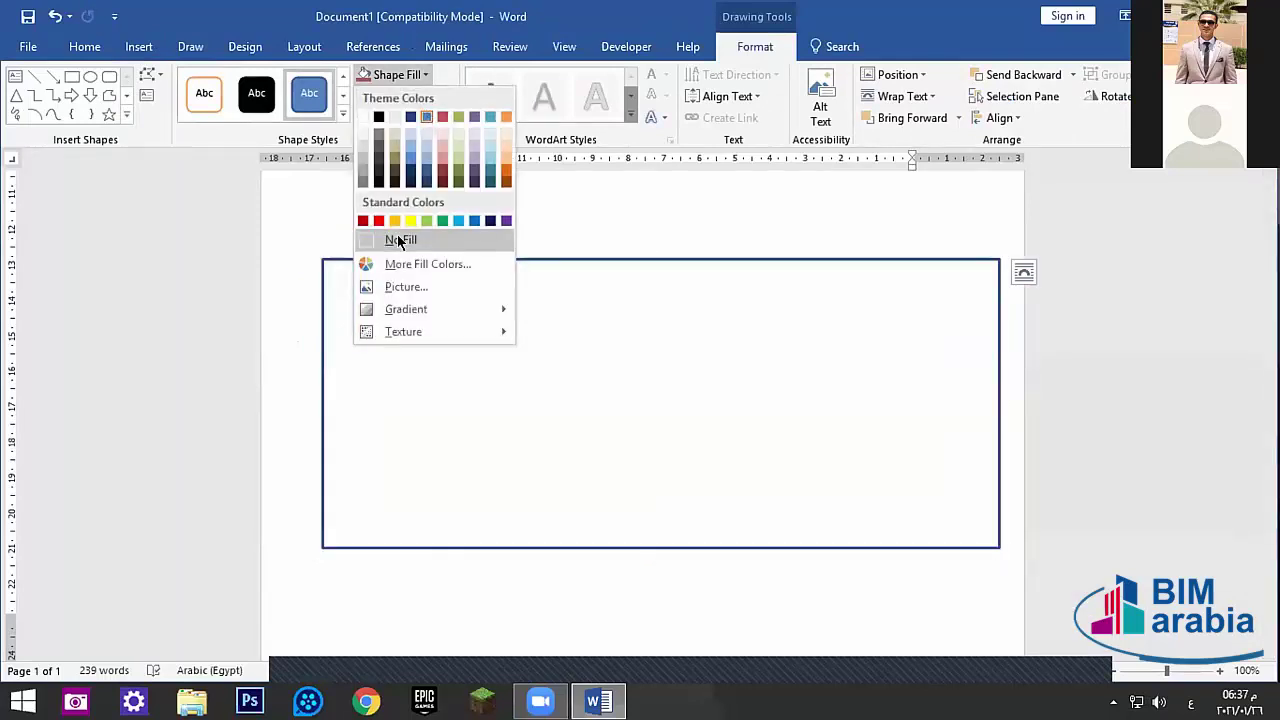
left_click(397, 238)
left_click(410, 100)
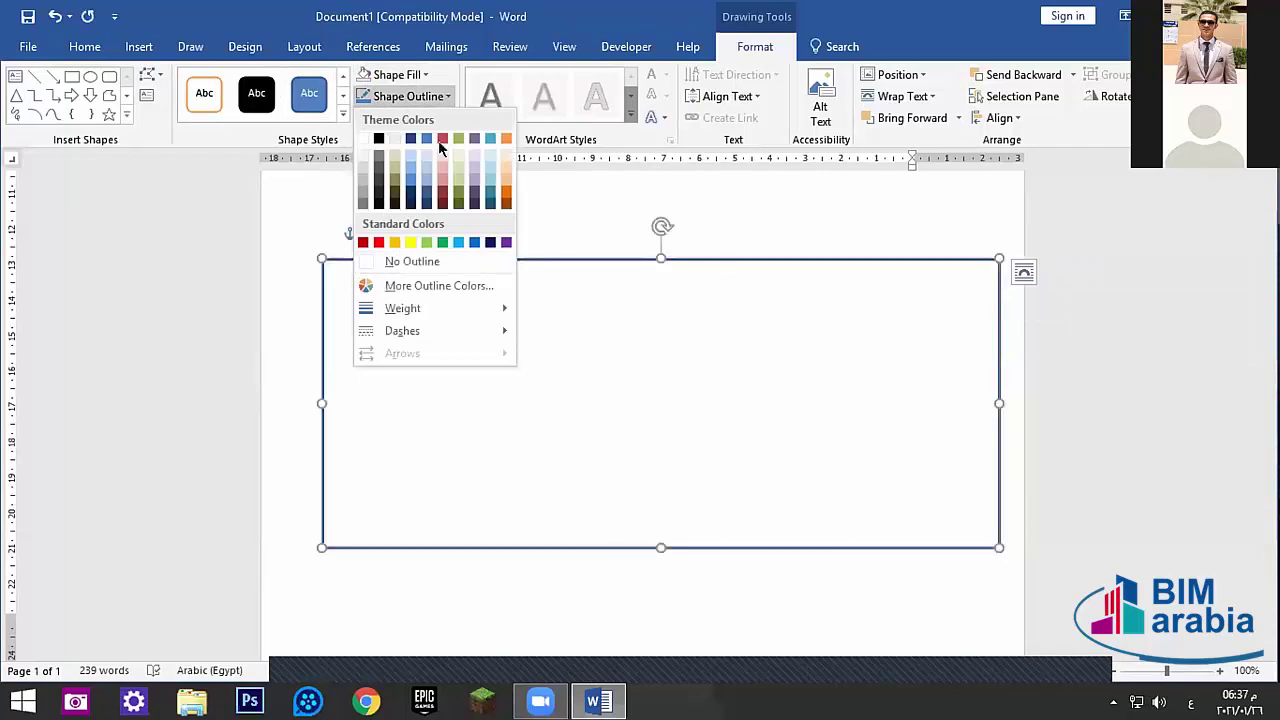
left_click(378, 137)
left_click(414, 95)
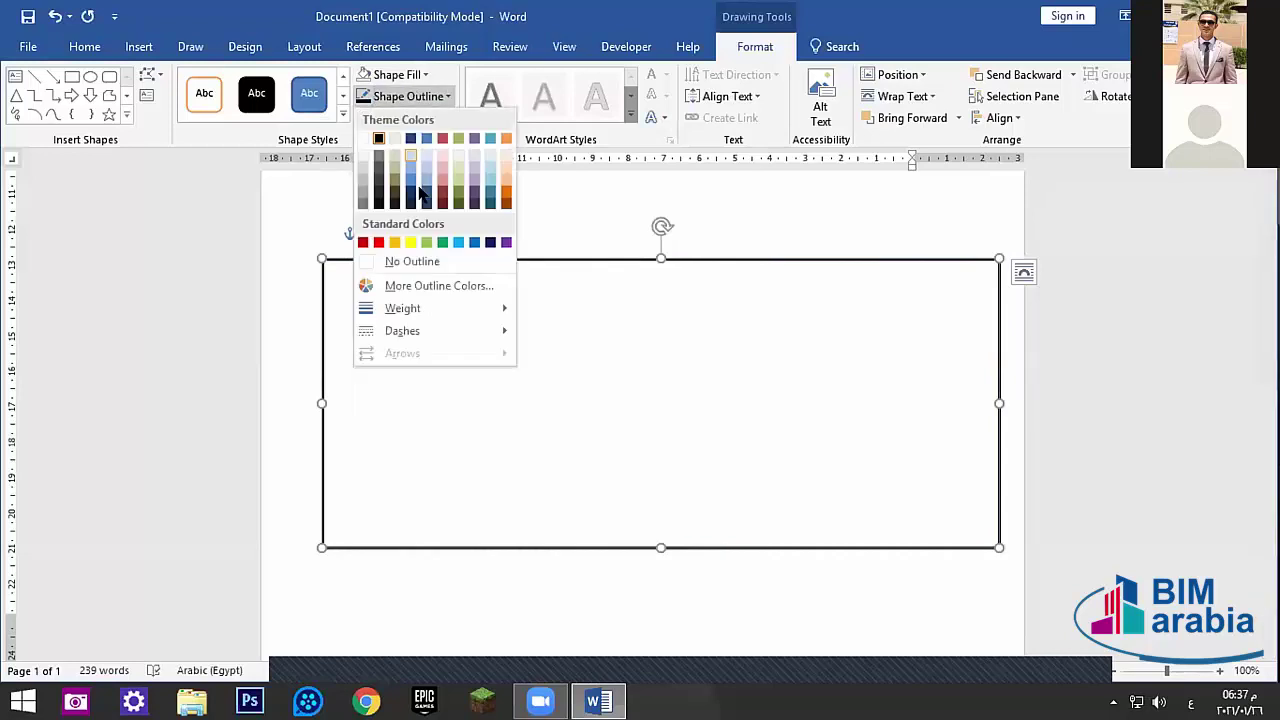
mouse_move(410, 308)
left_click(595, 305)
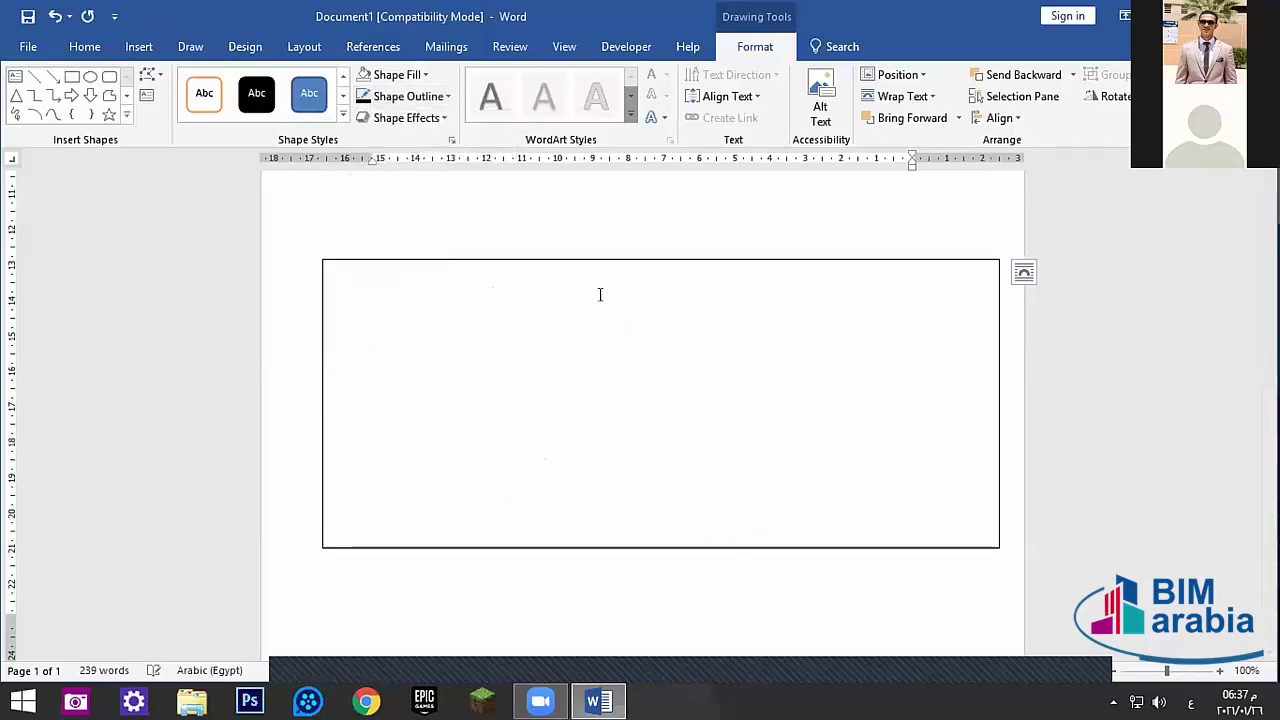
- Select the frame rectangle and browse the Review and View tabs
left_click(732, 198)
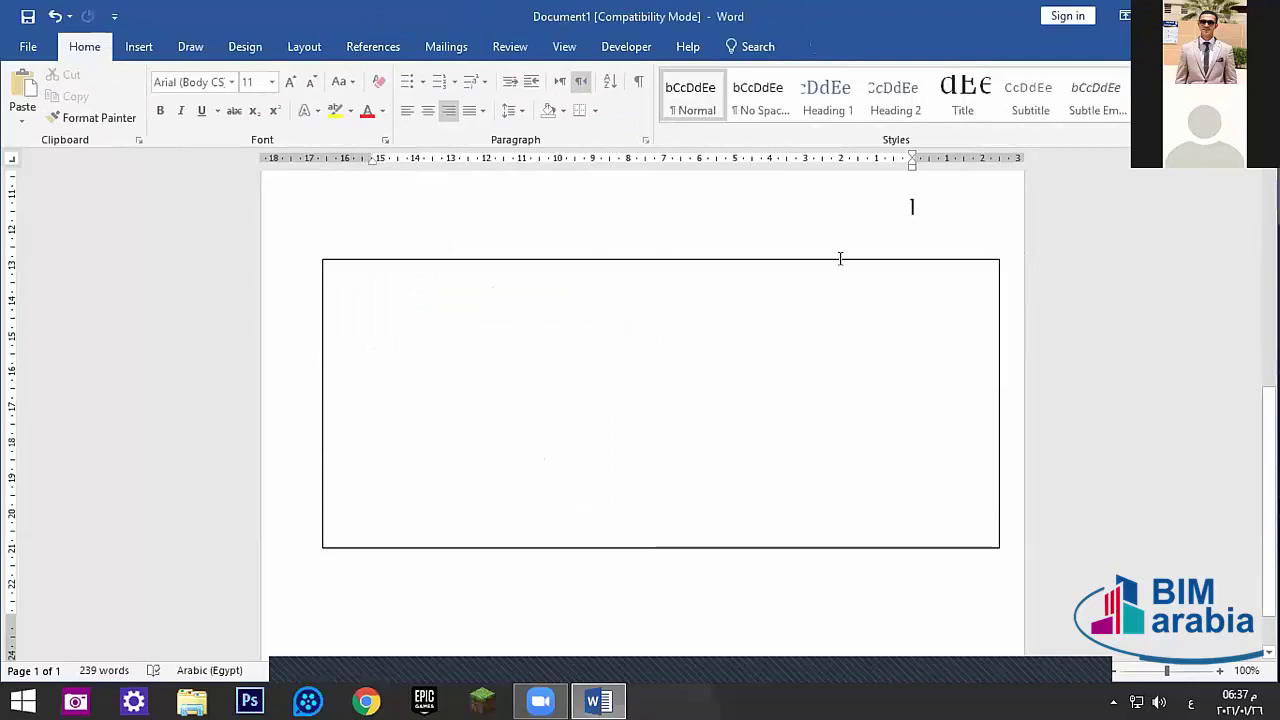
scroll(720, 251, "up", 3)
scroll(782, 333, "down", 1)
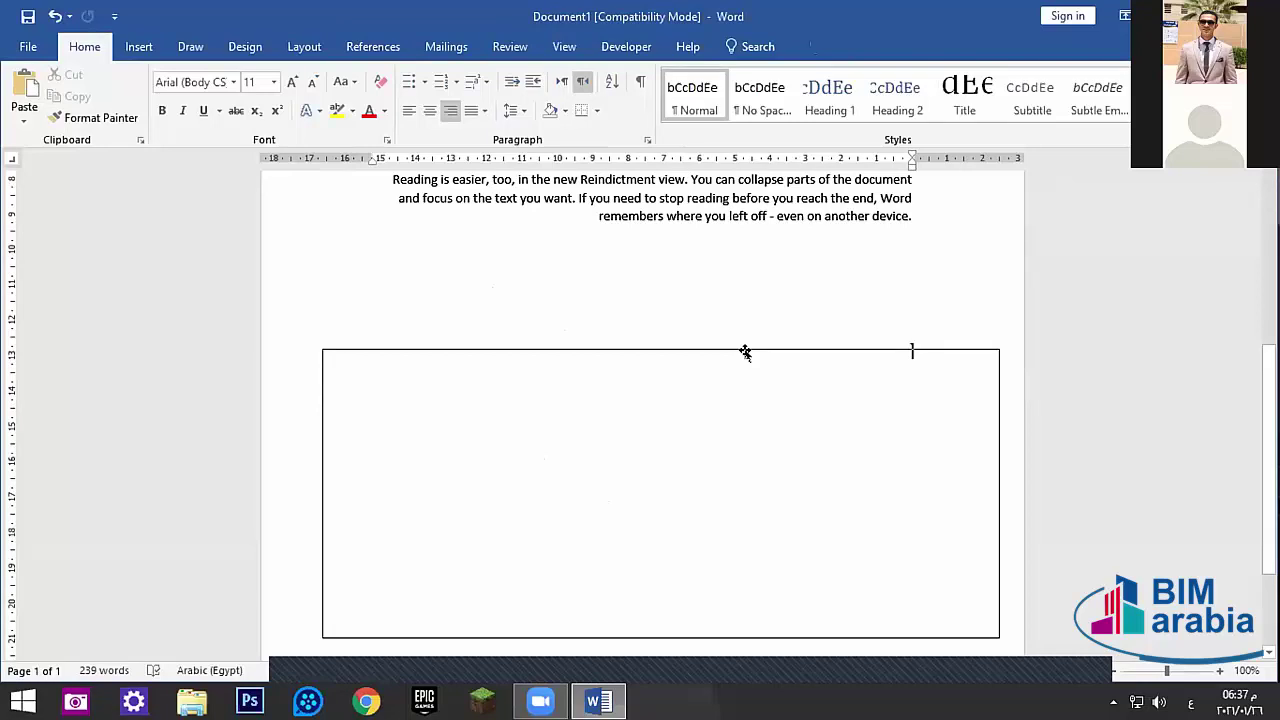
left_click(757, 323)
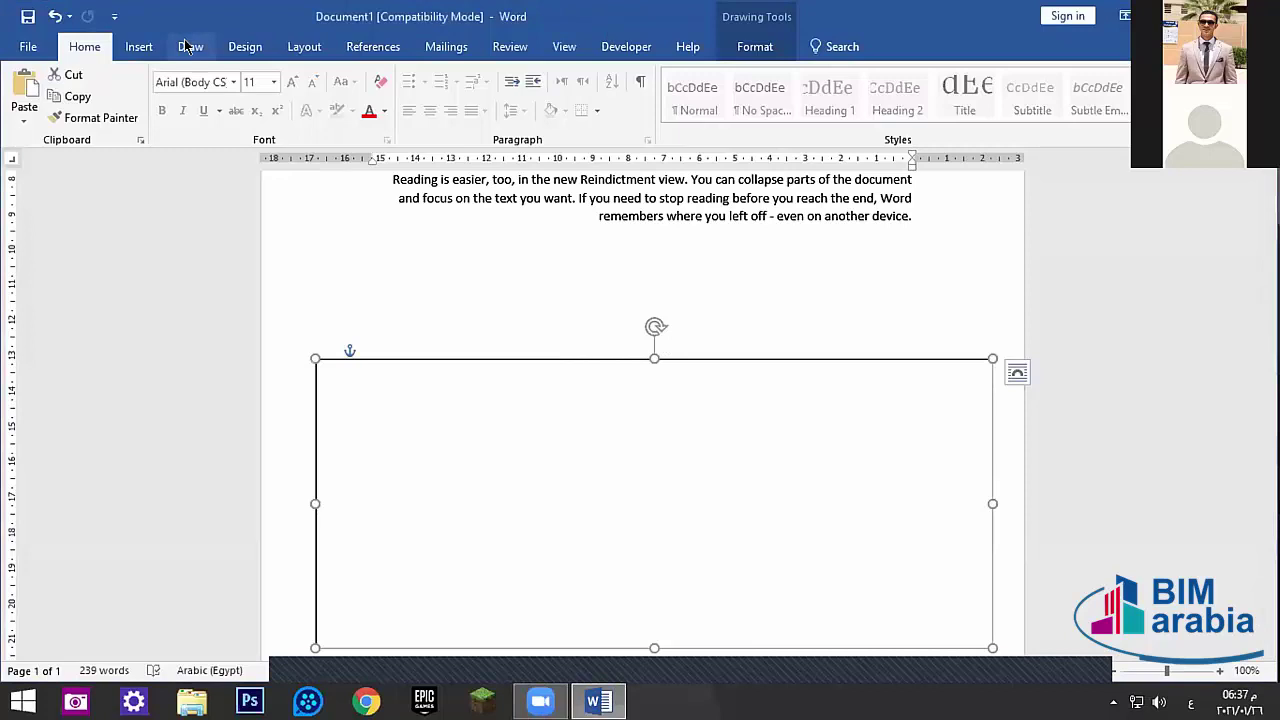
left_click(508, 46)
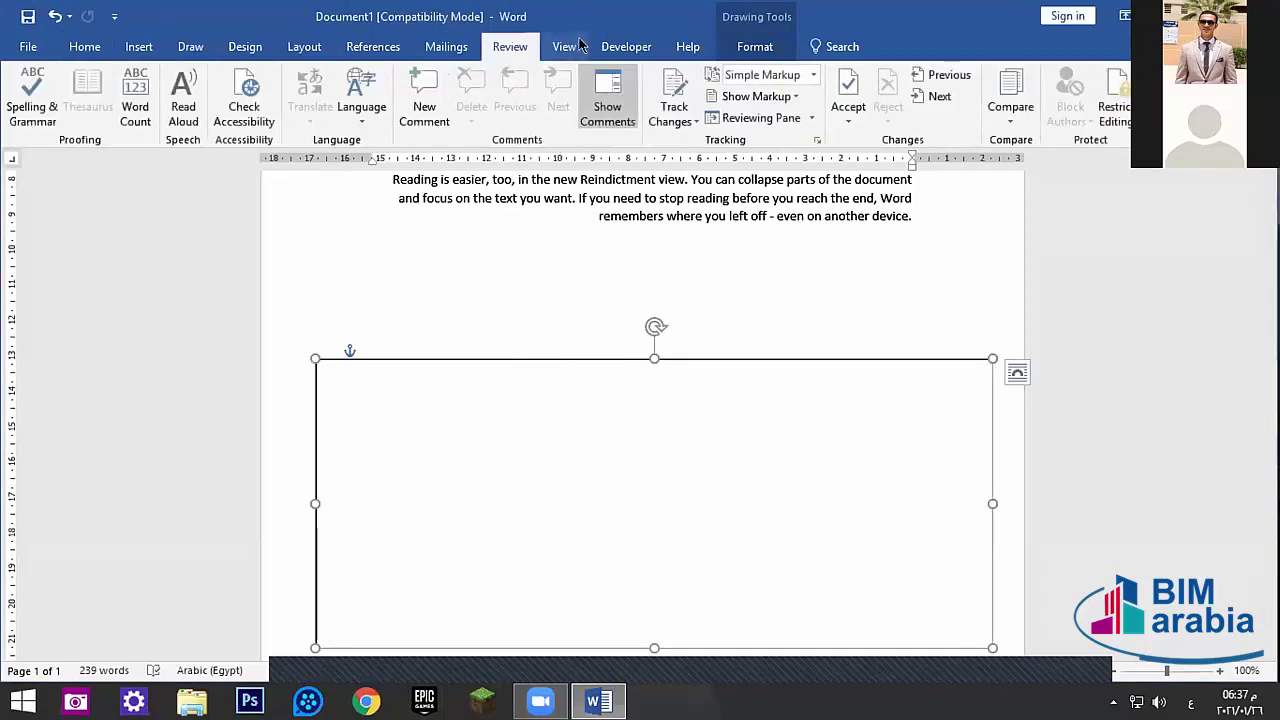
left_click(569, 46)
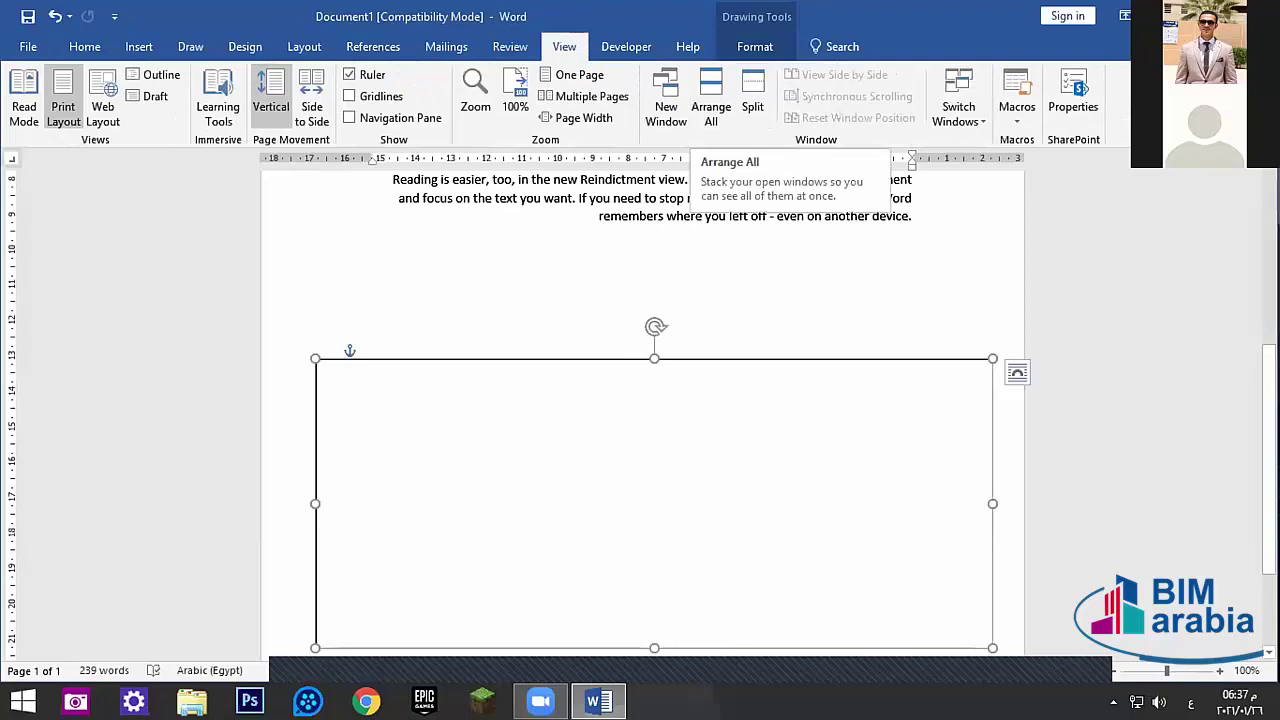
- Briefly minimise Word, then return and deselect the frame shape
key("super+d")
key("super+d")
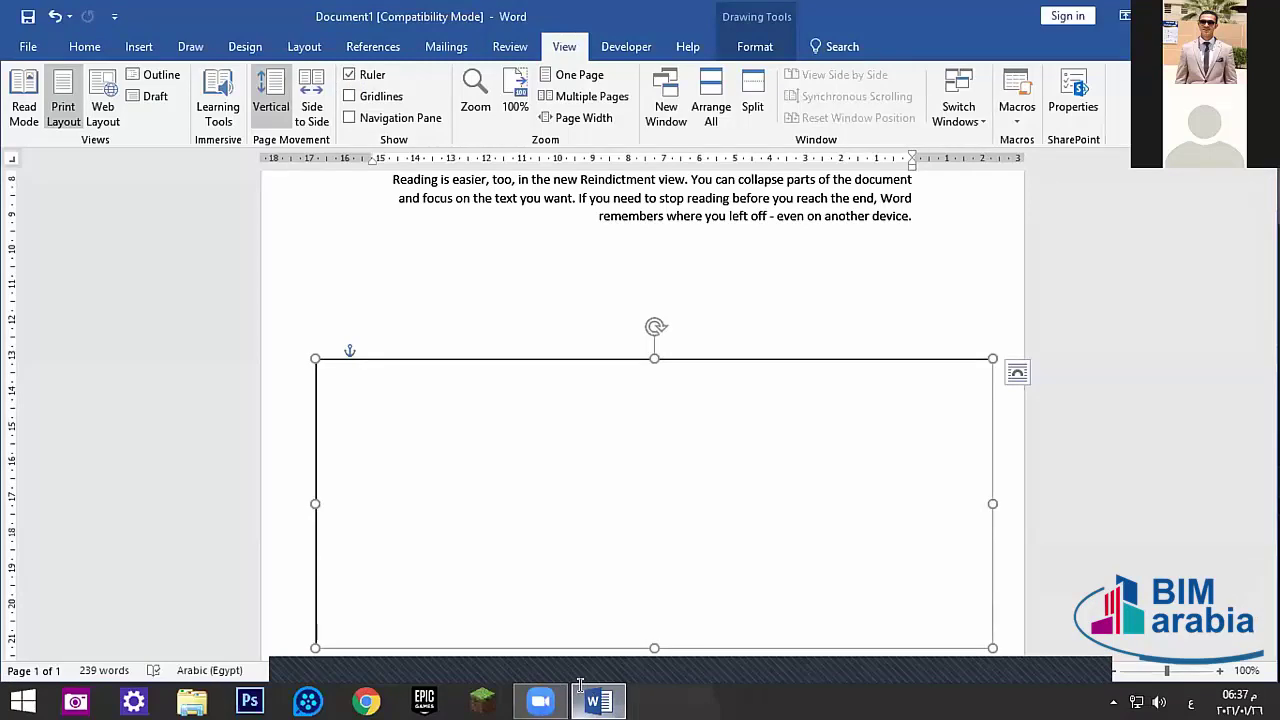
left_click(752, 46)
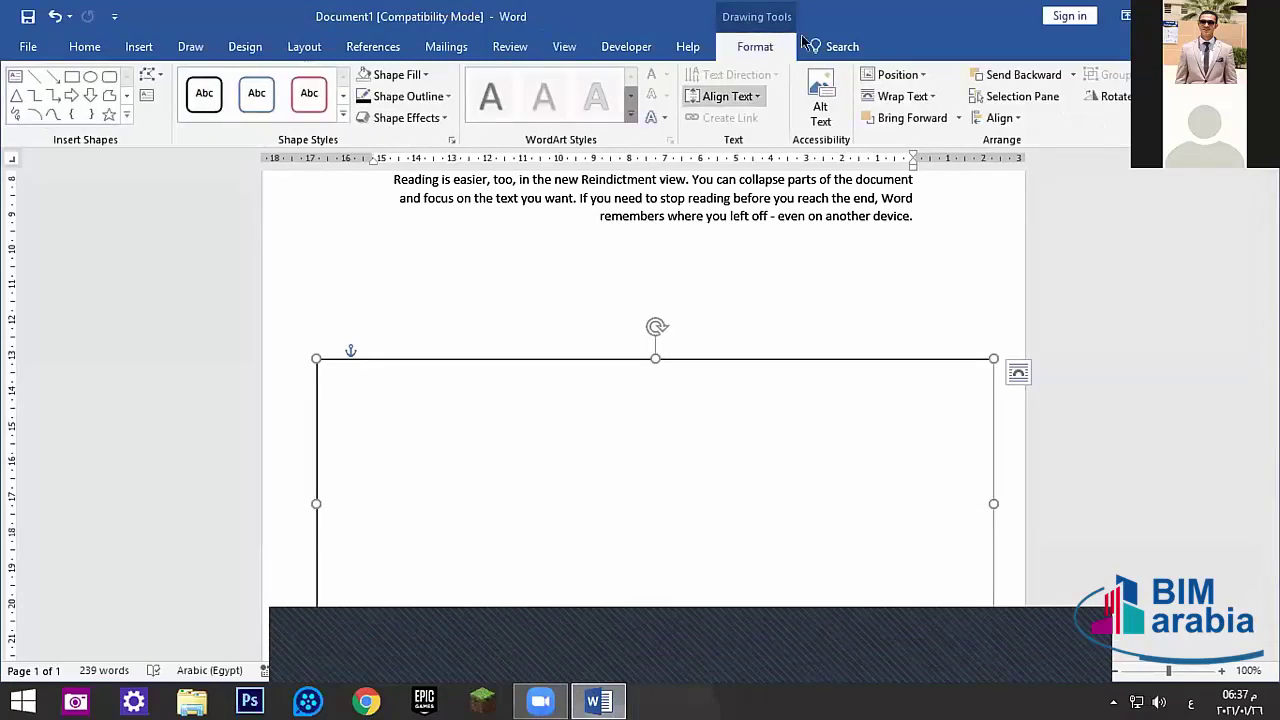
left_click(680, 294)
left_click(645, 452)
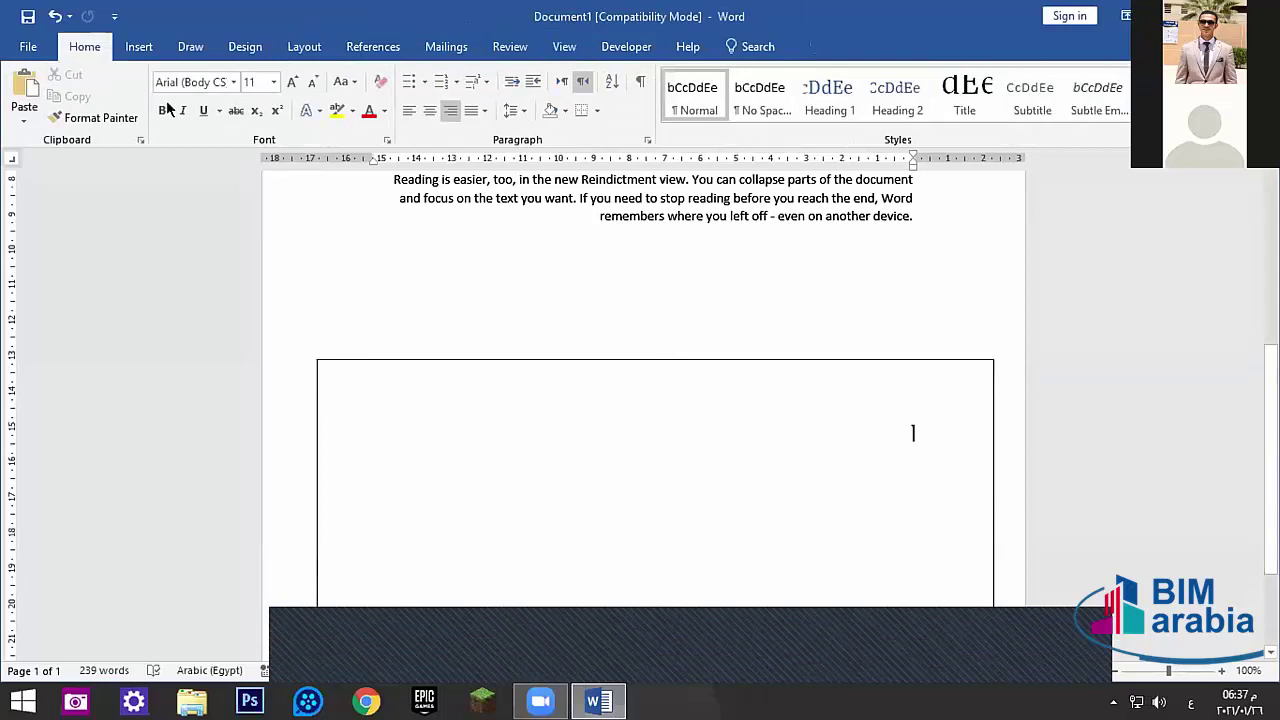
left_click(139, 46)
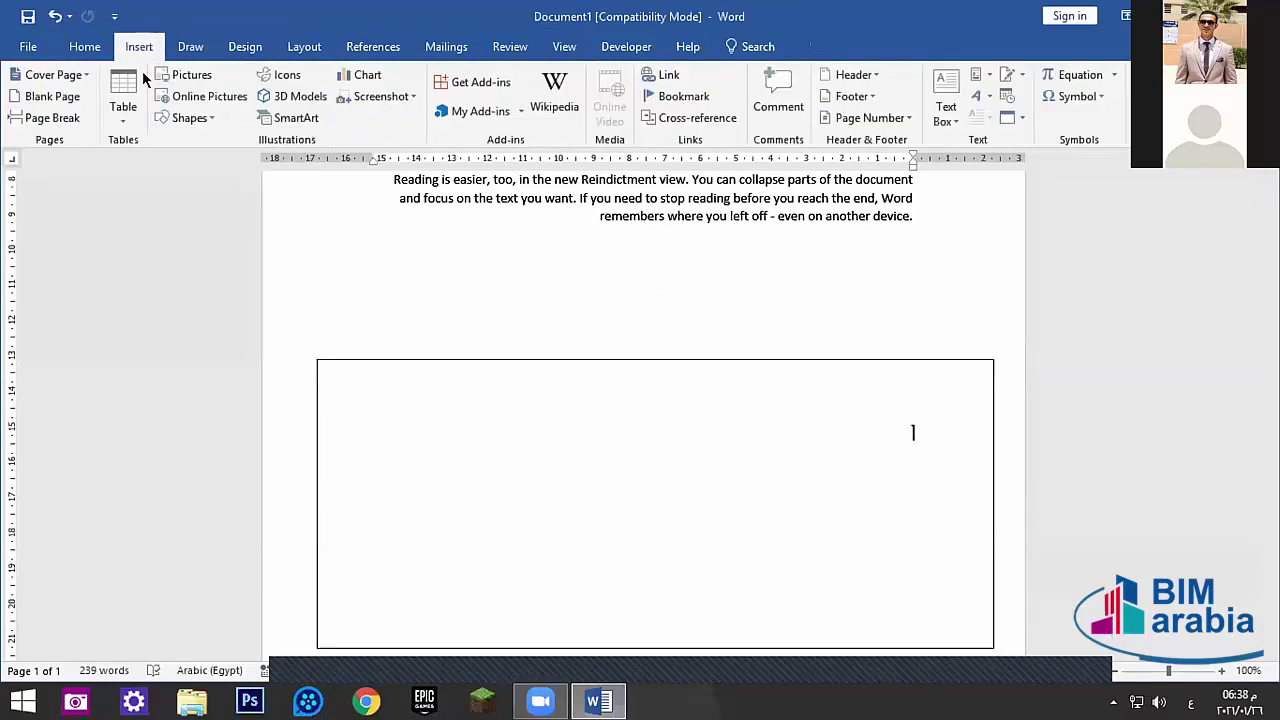
- Draw a wall rectangle inside the frame's left side, stretched to its left and top edges
left_click(212, 118)
left_click(224, 158)
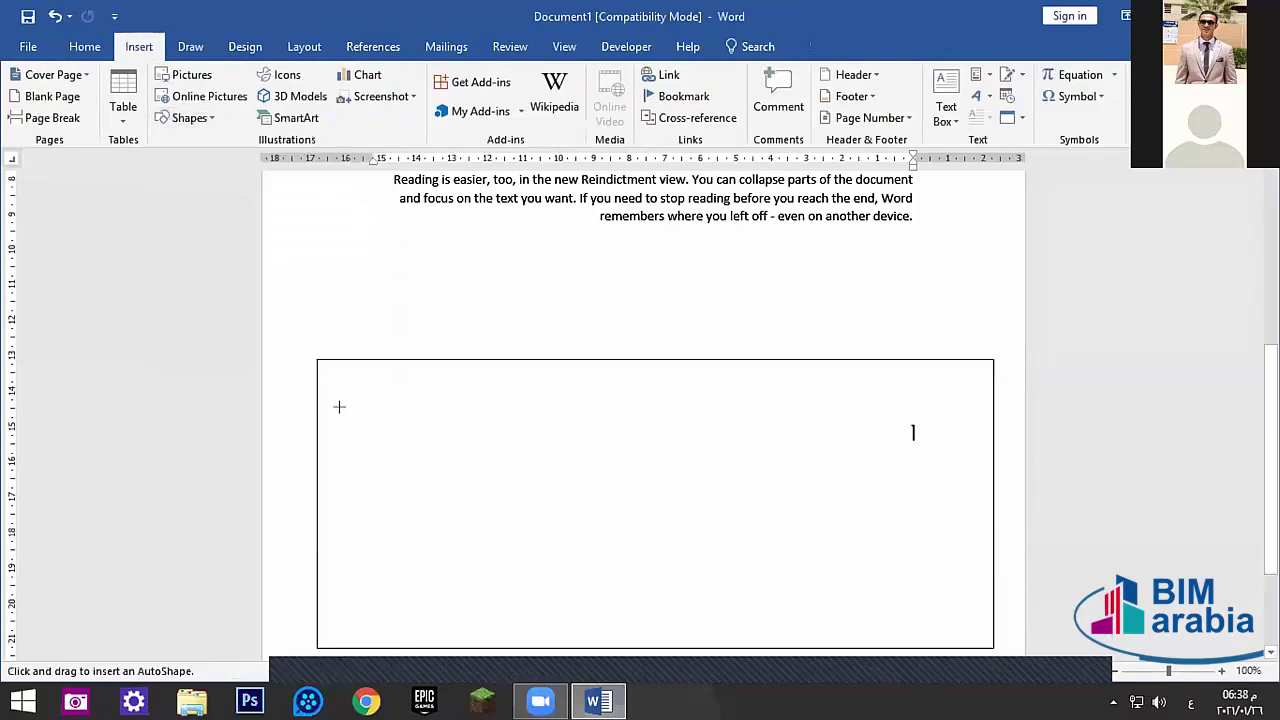
mouse_move(332, 378)
left_mouse_down()
mouse_move(460, 537)
mouse_move(489, 634)
mouse_move(478, 647)
left_mouse_up()
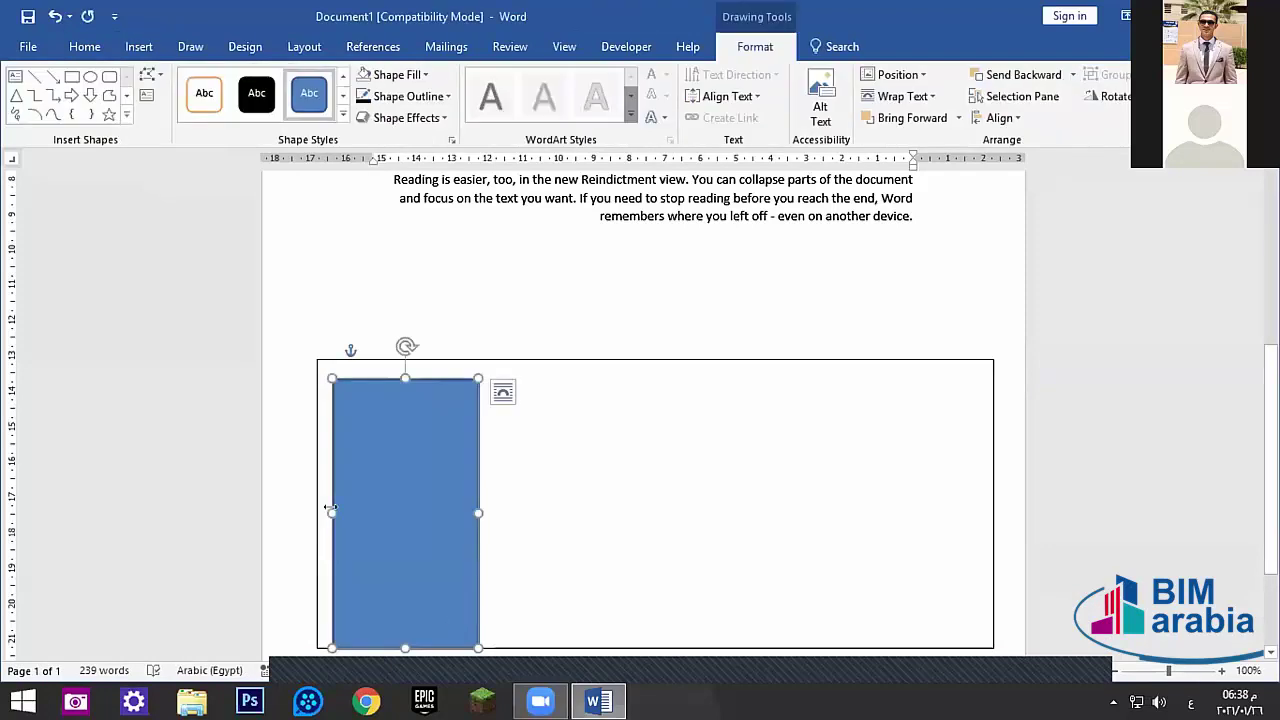
left_click_drag(331, 510, 311, 510)
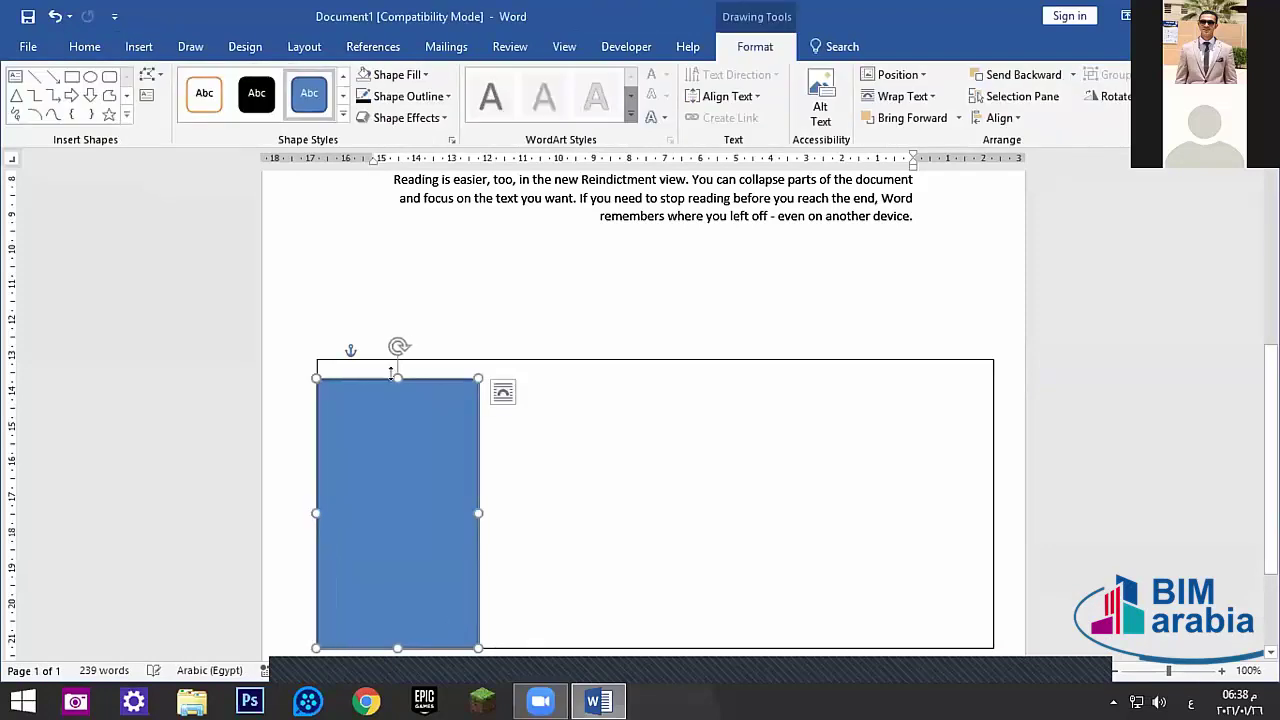
left_click_drag(391, 373, 393, 359)
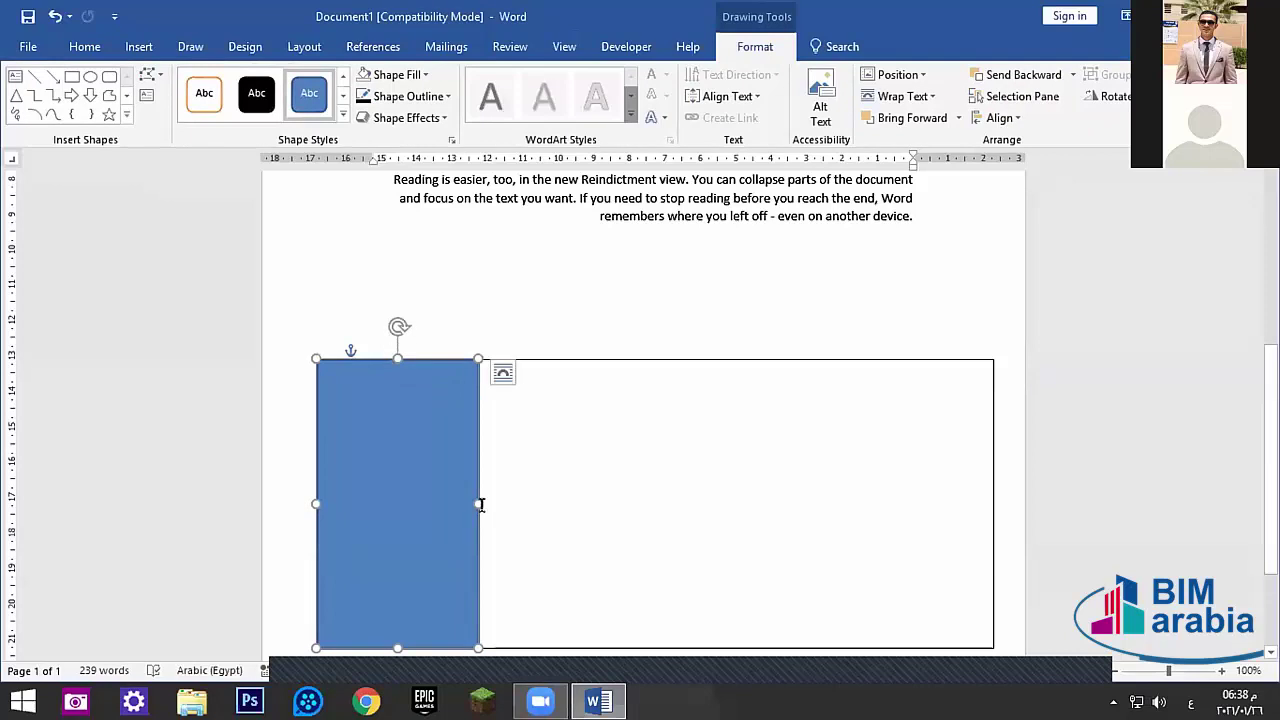
left_click_drag(478, 503, 514, 508)
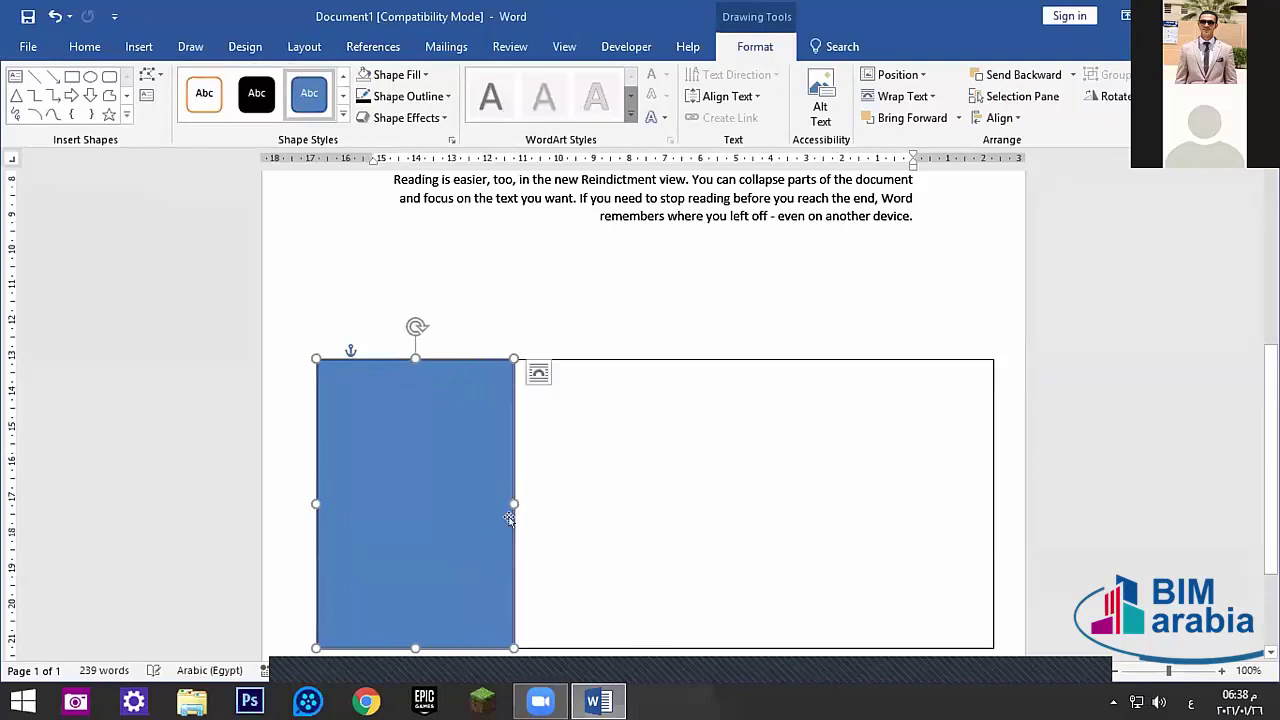
- Give the left wall no fill and a black ¼ pt outline
left_click(420, 75)
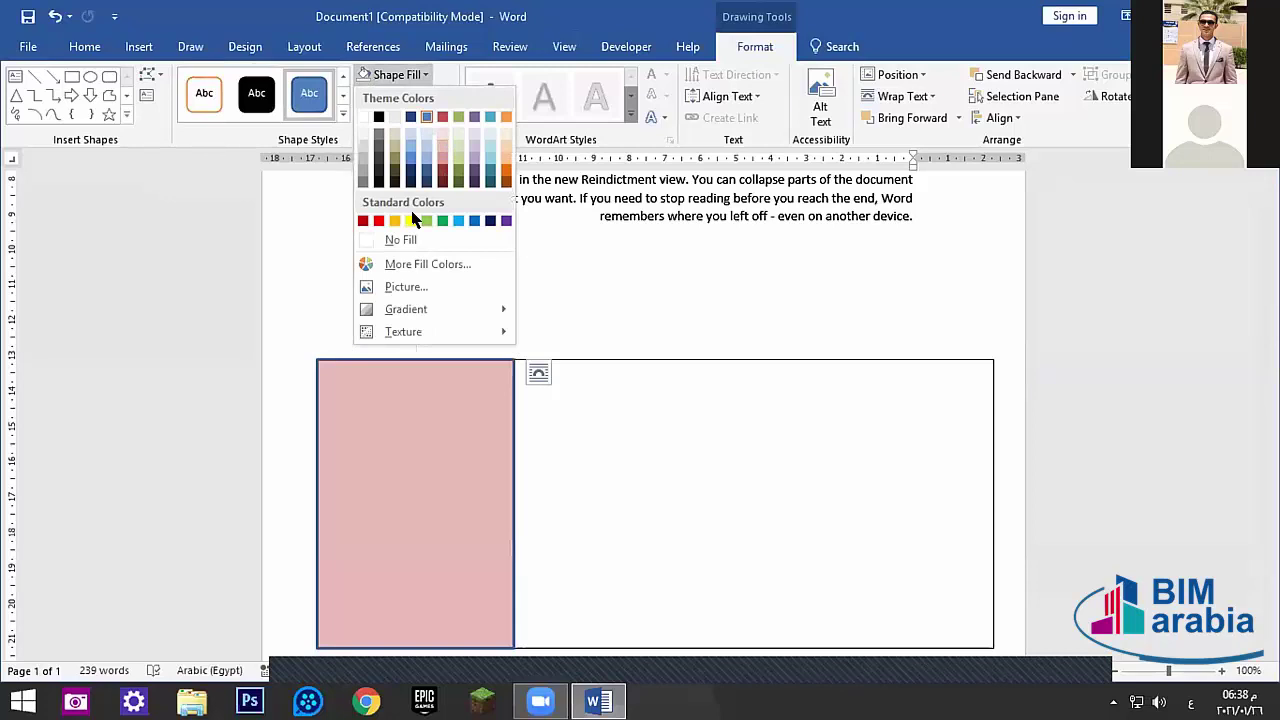
left_click(400, 240)
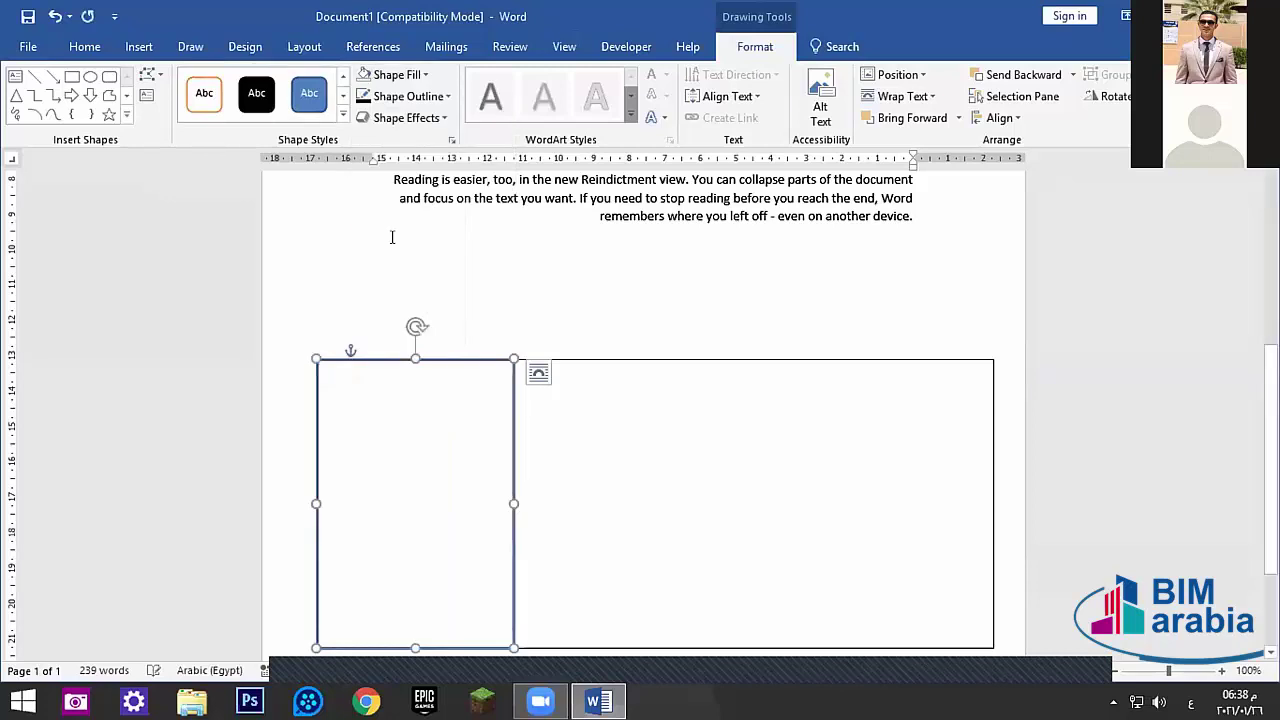
left_click(438, 95)
left_click(378, 138)
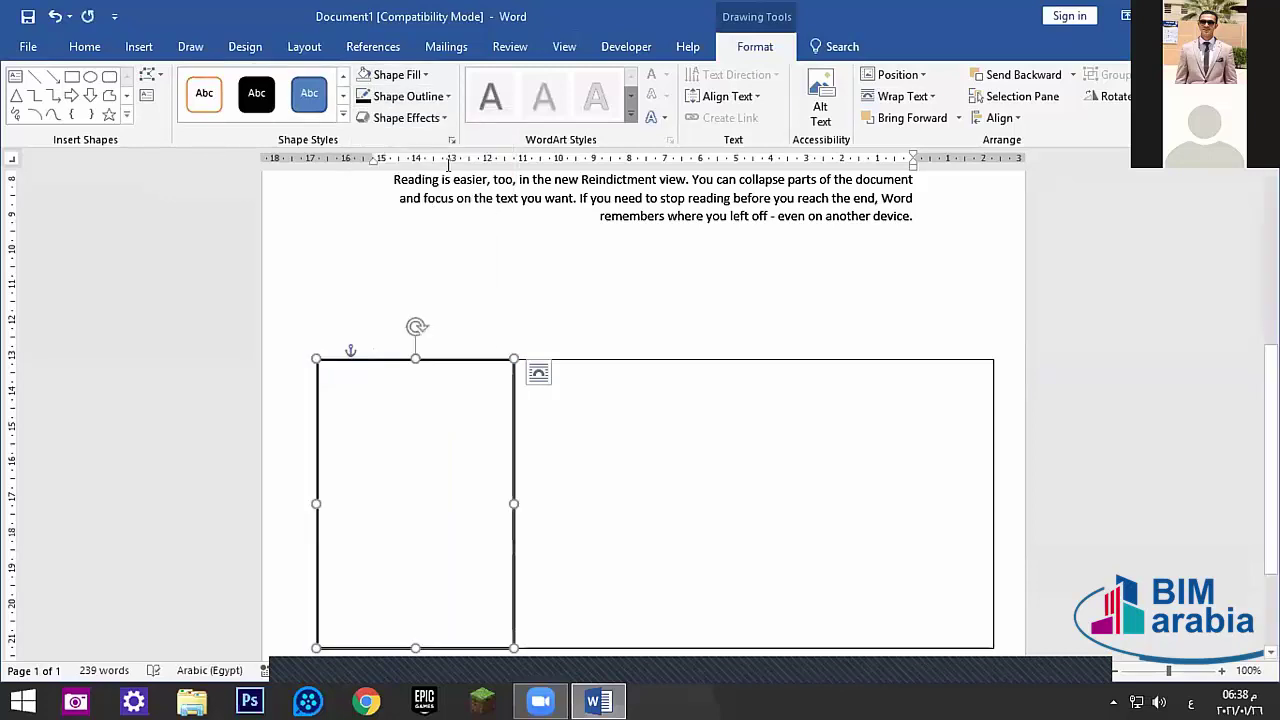
left_click(442, 96)
mouse_move(423, 308)
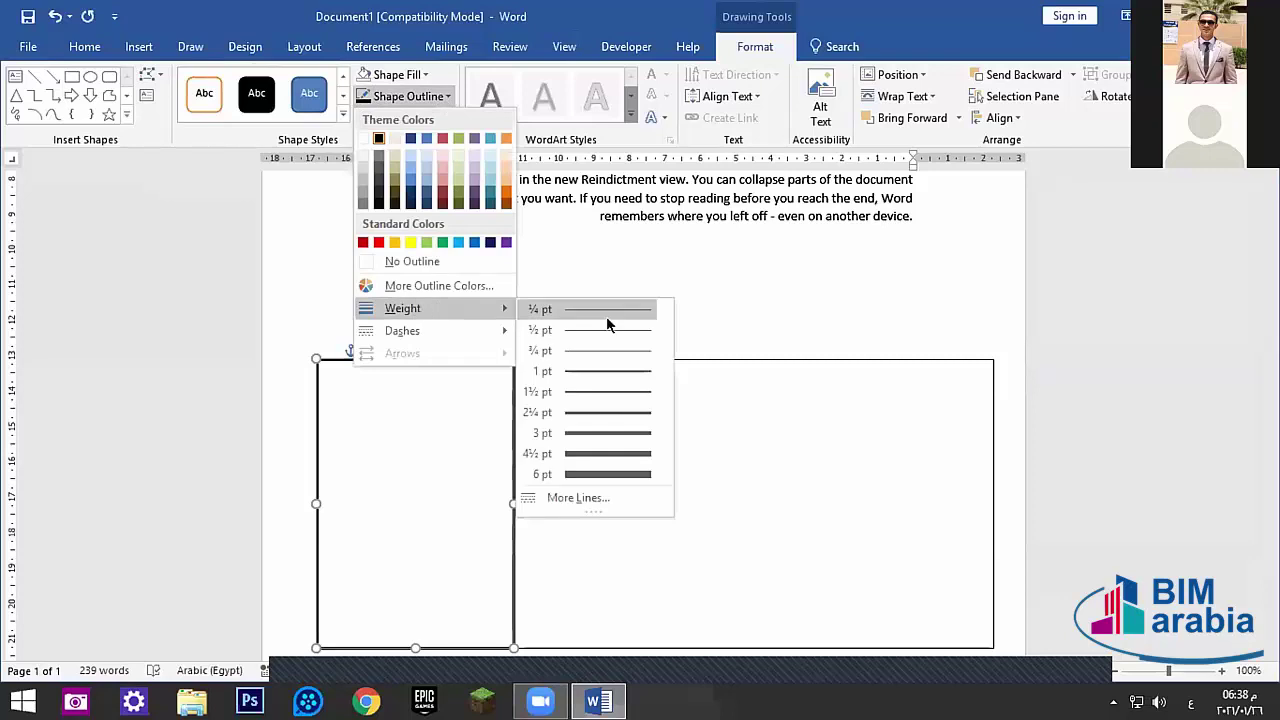
left_click(606, 316)
- Ctrl-drag a copy of the left wall to the frame's right edge
left_click(622, 463)
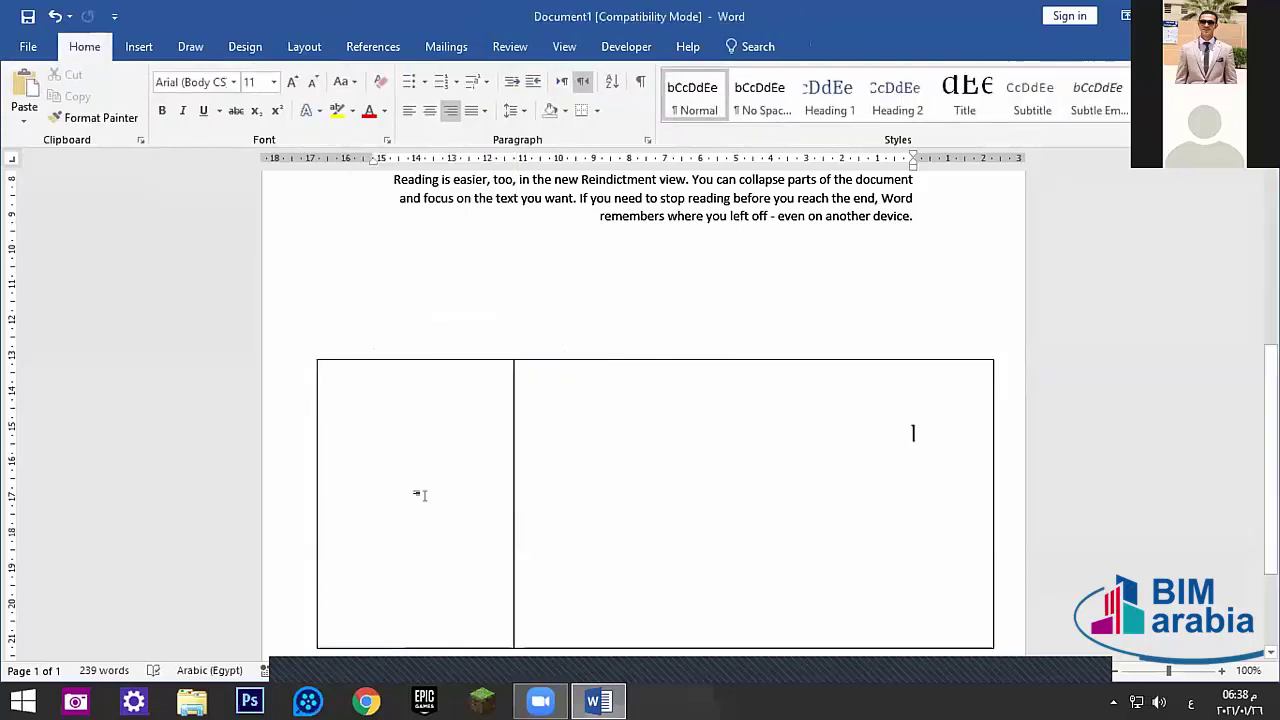
left_click(510, 522)
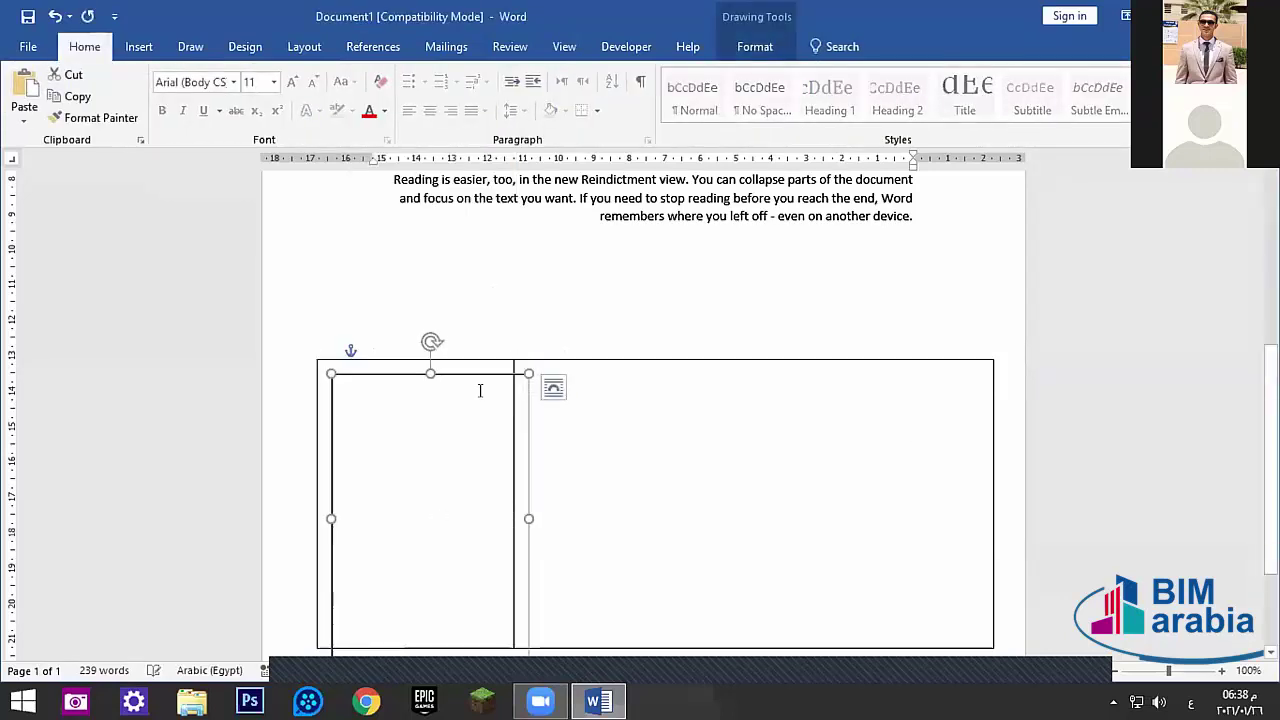
left_click_drag(486, 371, 950, 355)
left_click(609, 337)
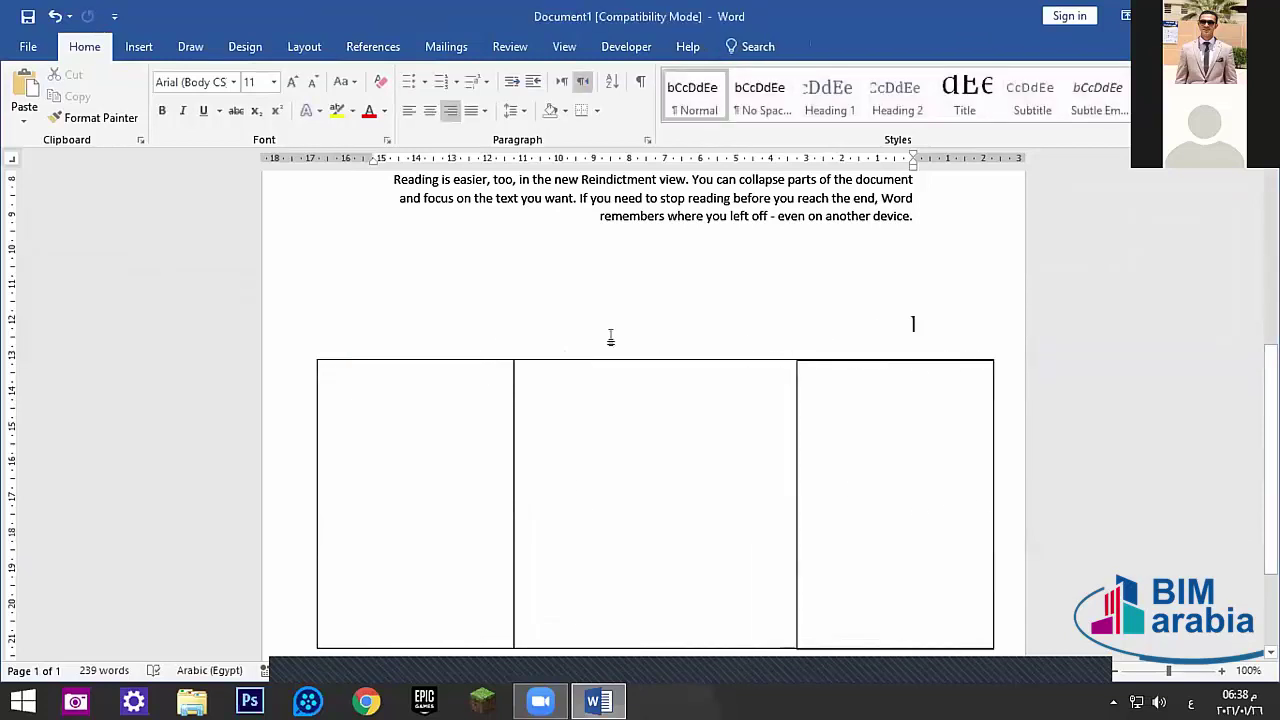
scroll(606, 331, "down", 3)
scroll(609, 331, "up", 2)
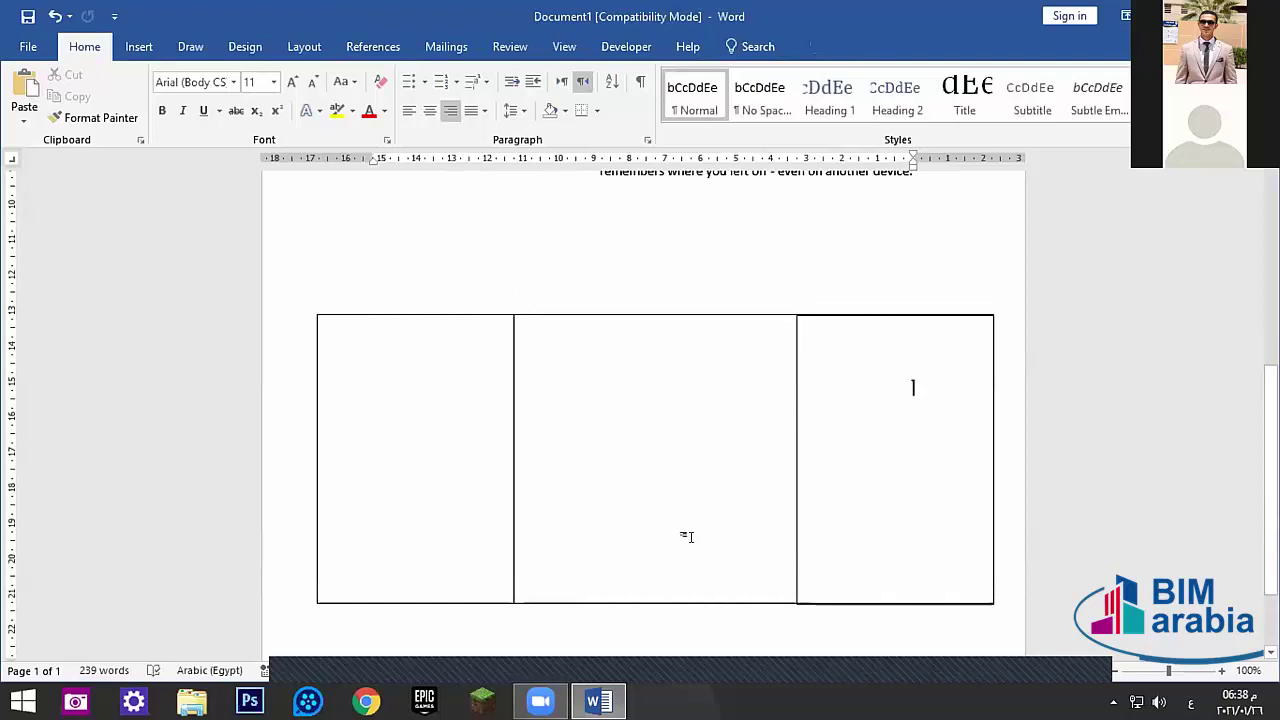
scroll(452, 417, "up", 1)
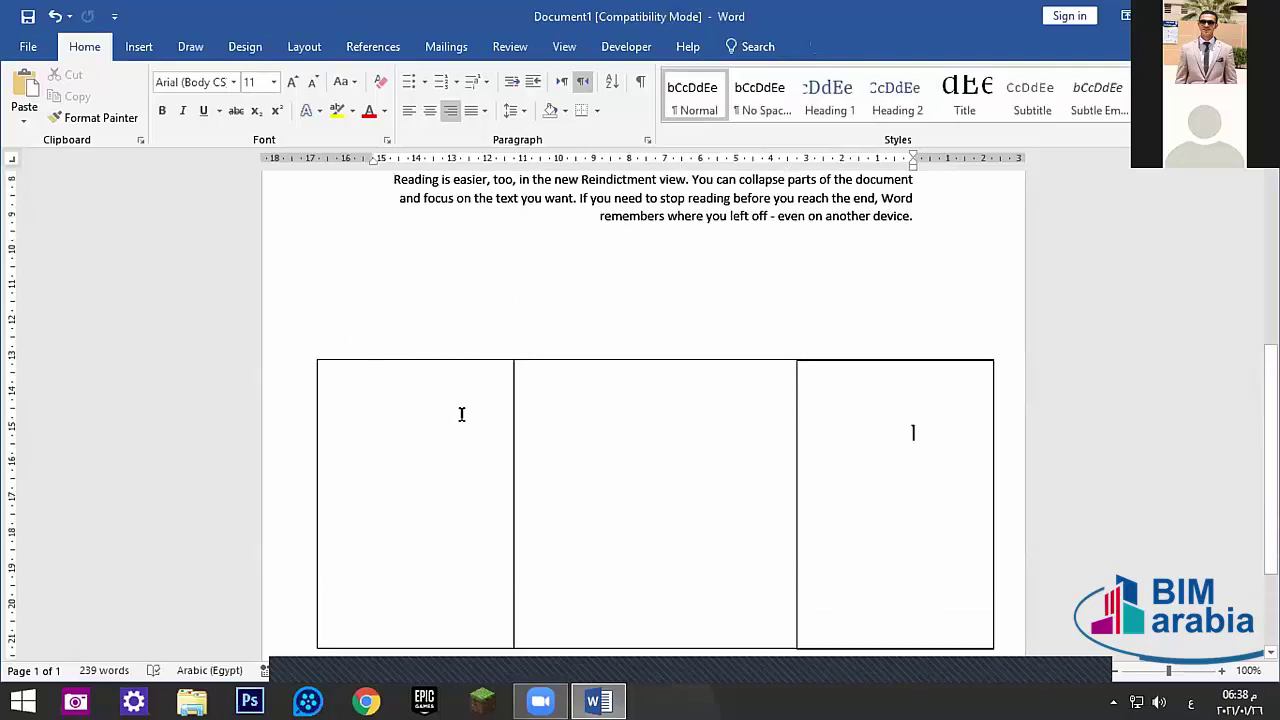
- Draw a triangle roof and fit it atop the frame's middle section
left_click(139, 47)
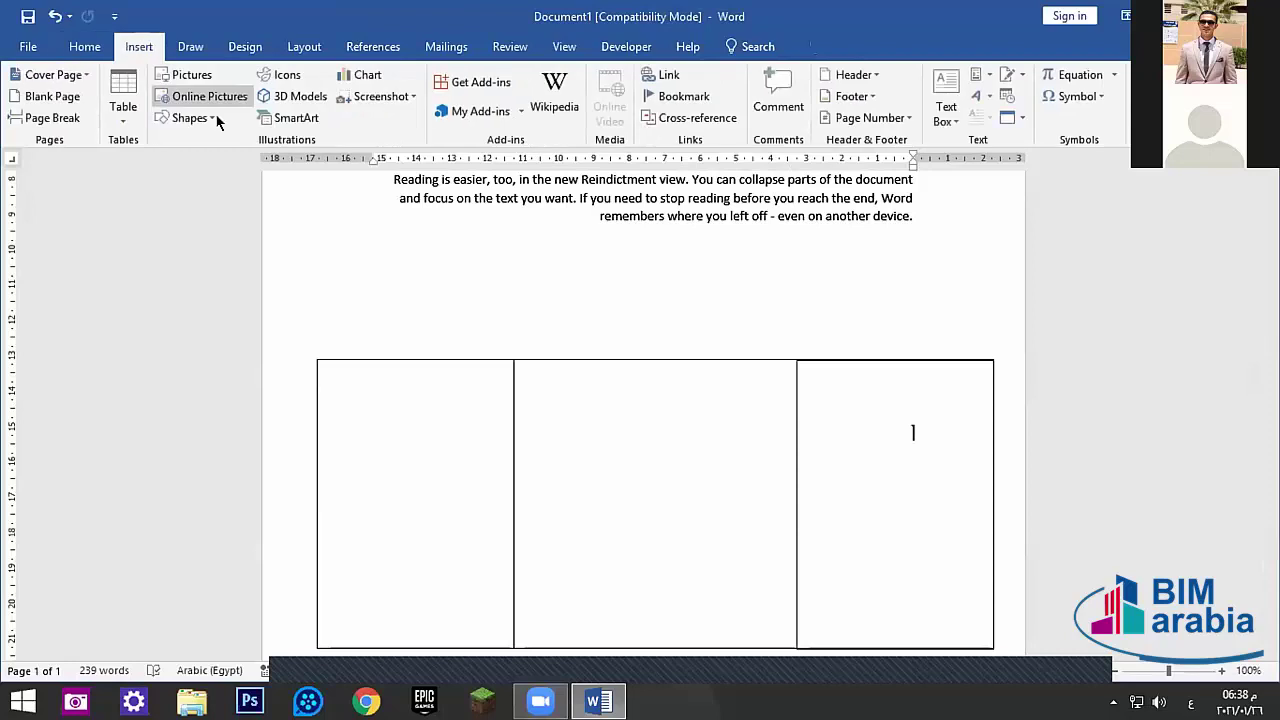
left_click(290, 118)
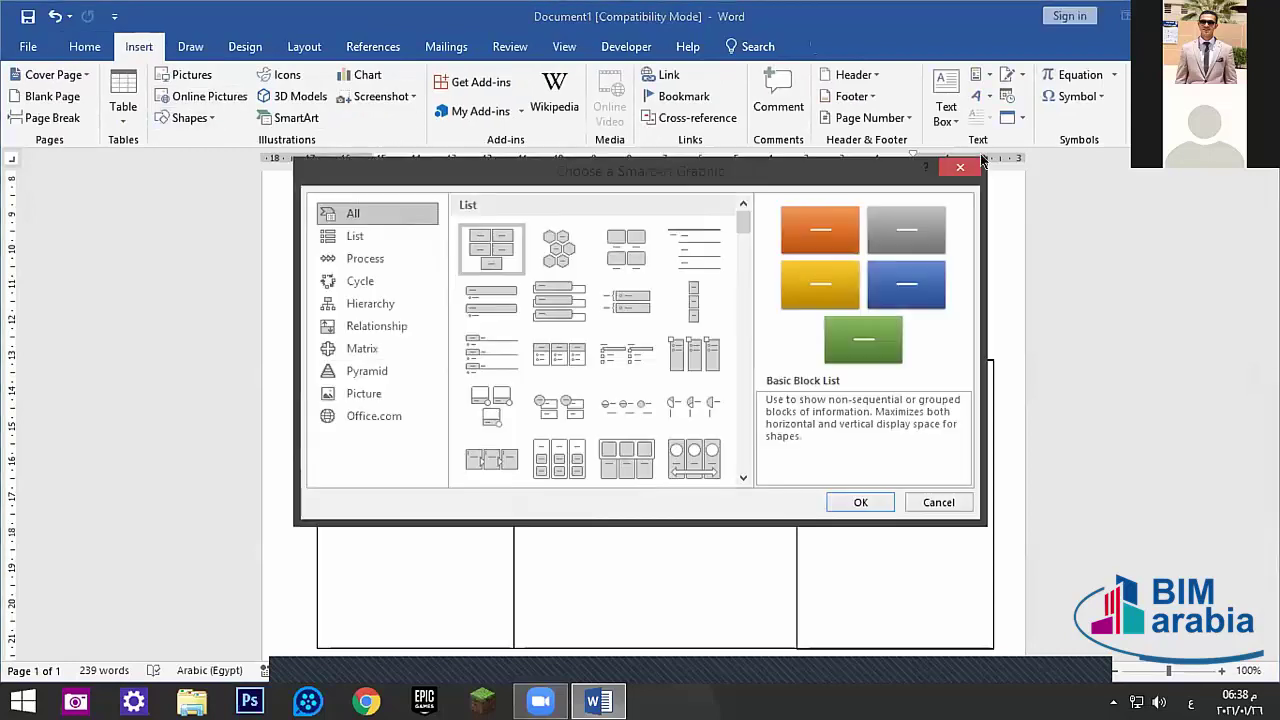
key("Escape")
left_click(208, 118)
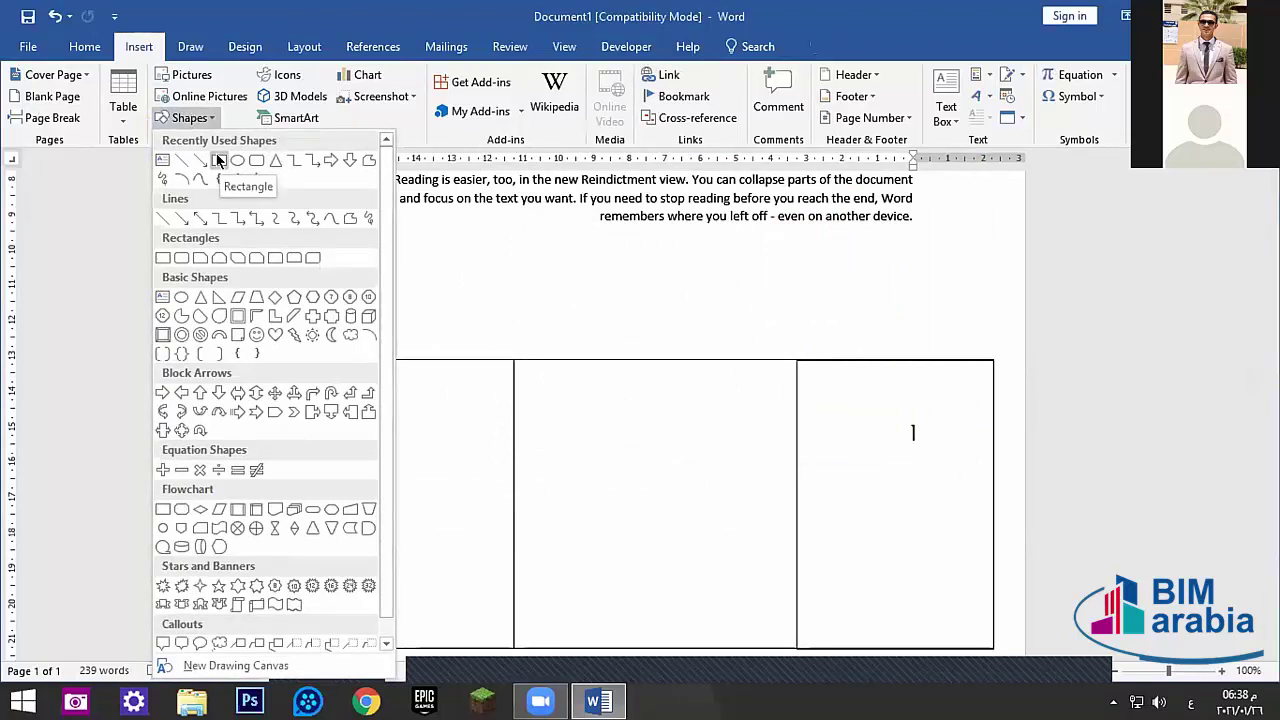
left_click(272, 160)
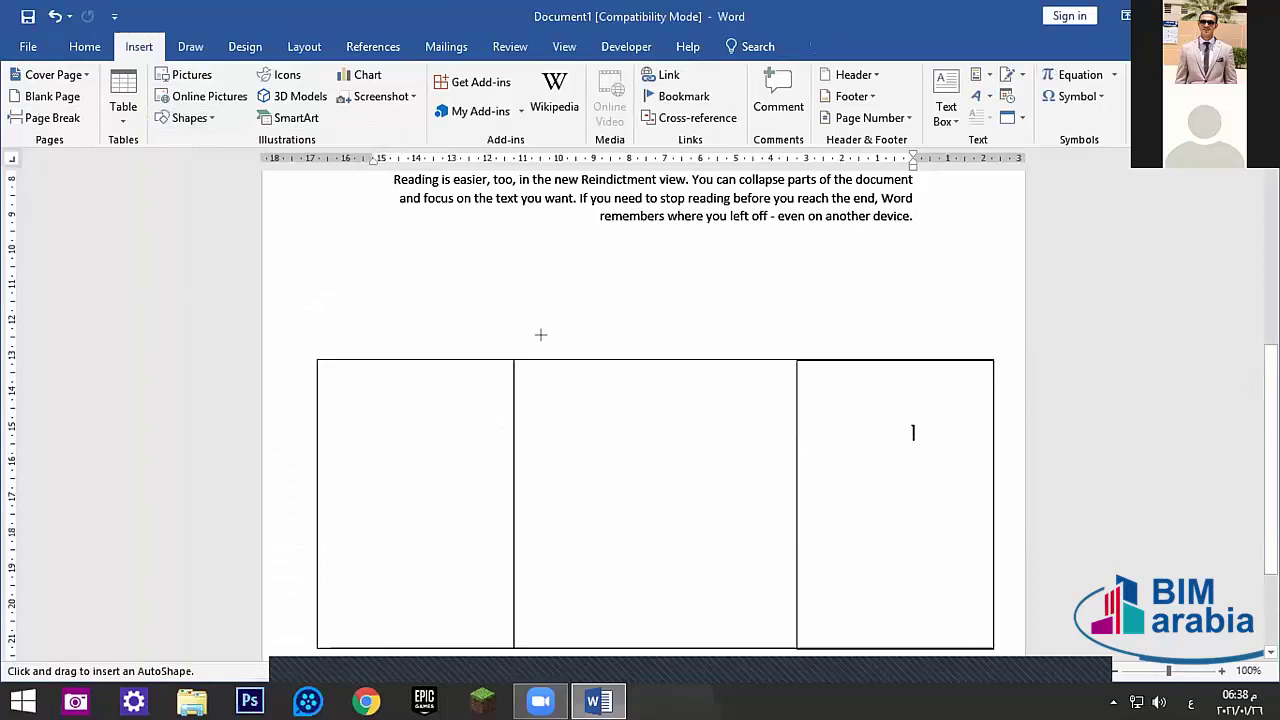
mouse_move(540, 335)
left_mouse_down()
mouse_move(674, 251)
mouse_move(782, 270)
mouse_move(785, 257)
left_mouse_up()
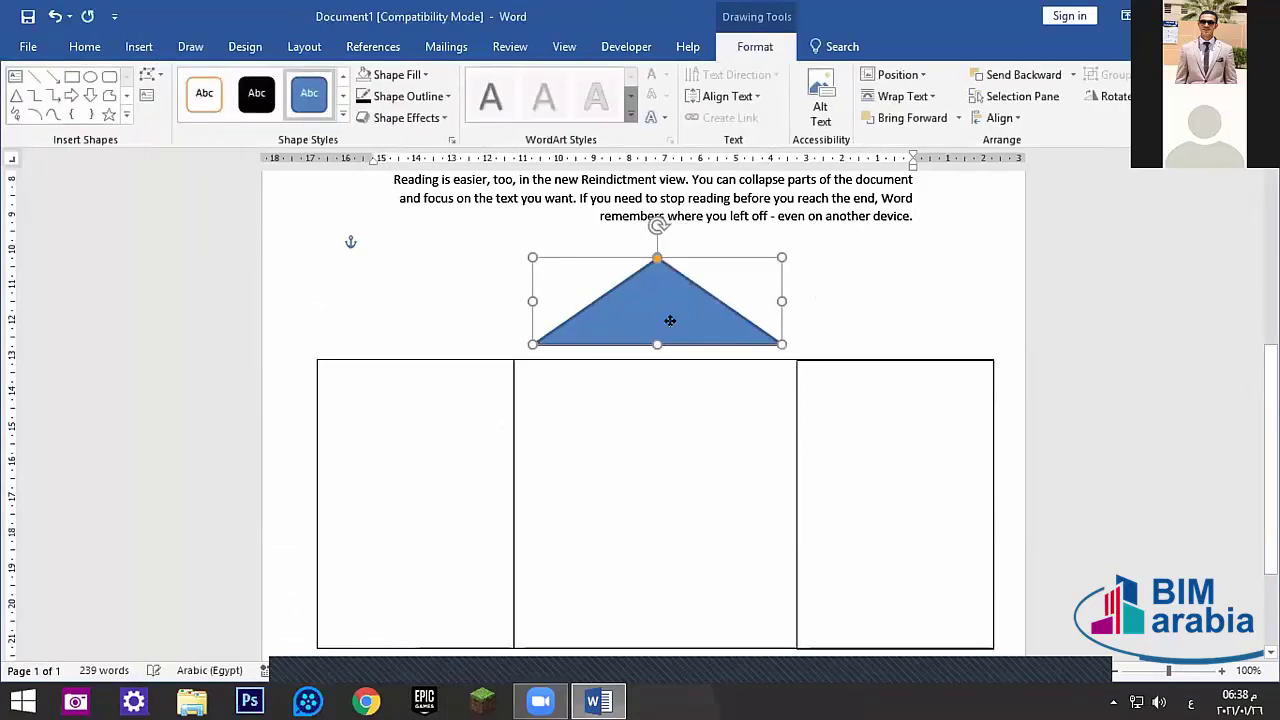
left_click_drag(670, 320, 650, 335)
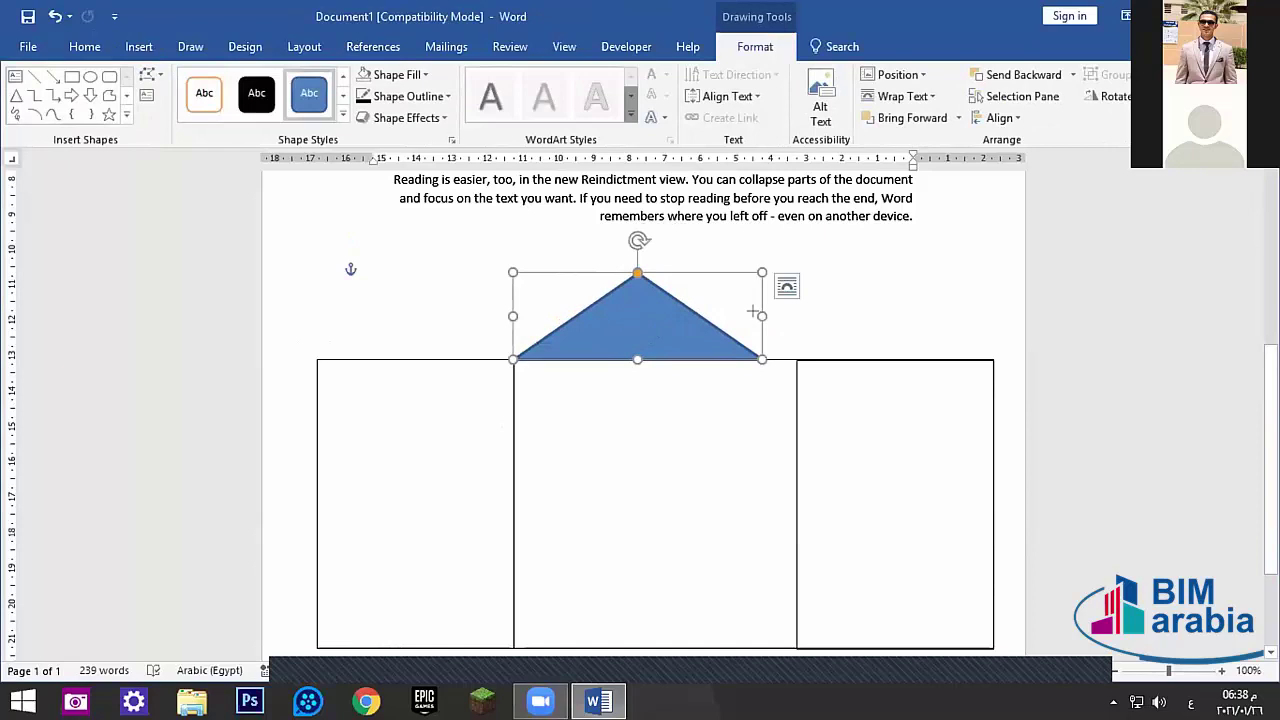
left_click_drag(761, 316, 796, 316)
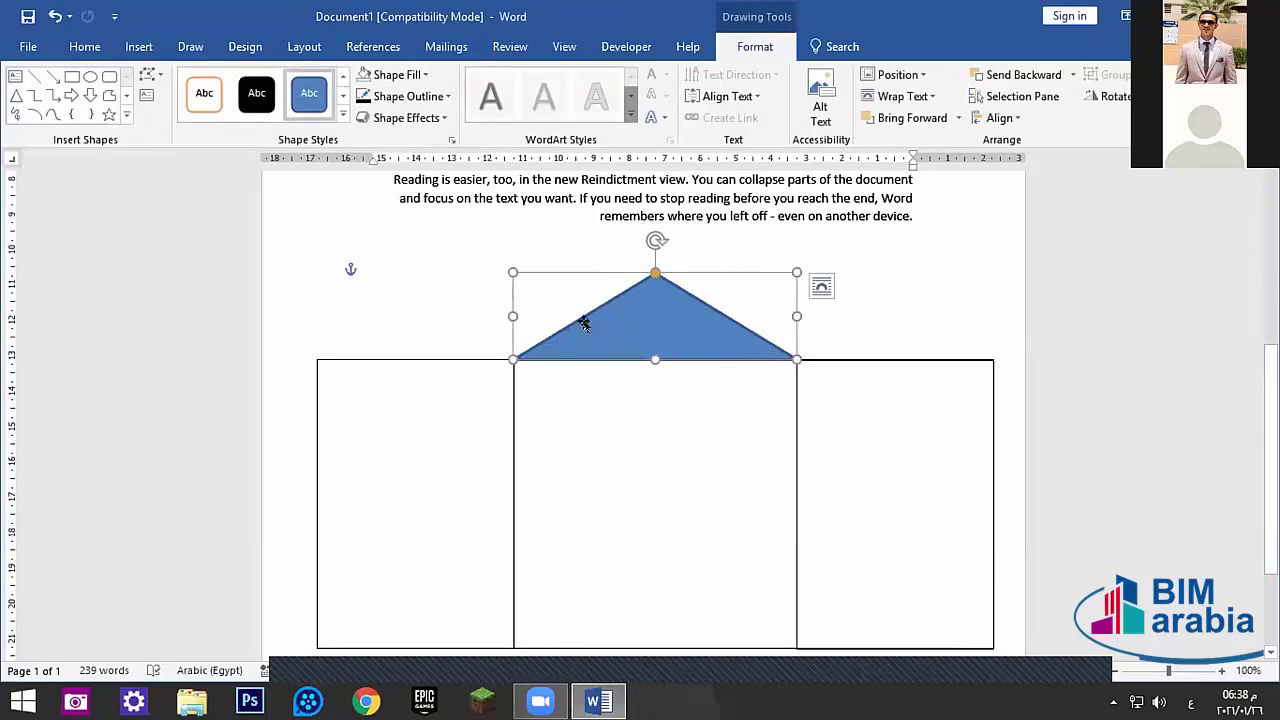
- Give the triangle a light gradient fill and a black ¼ pt outline
left_click(415, 75)
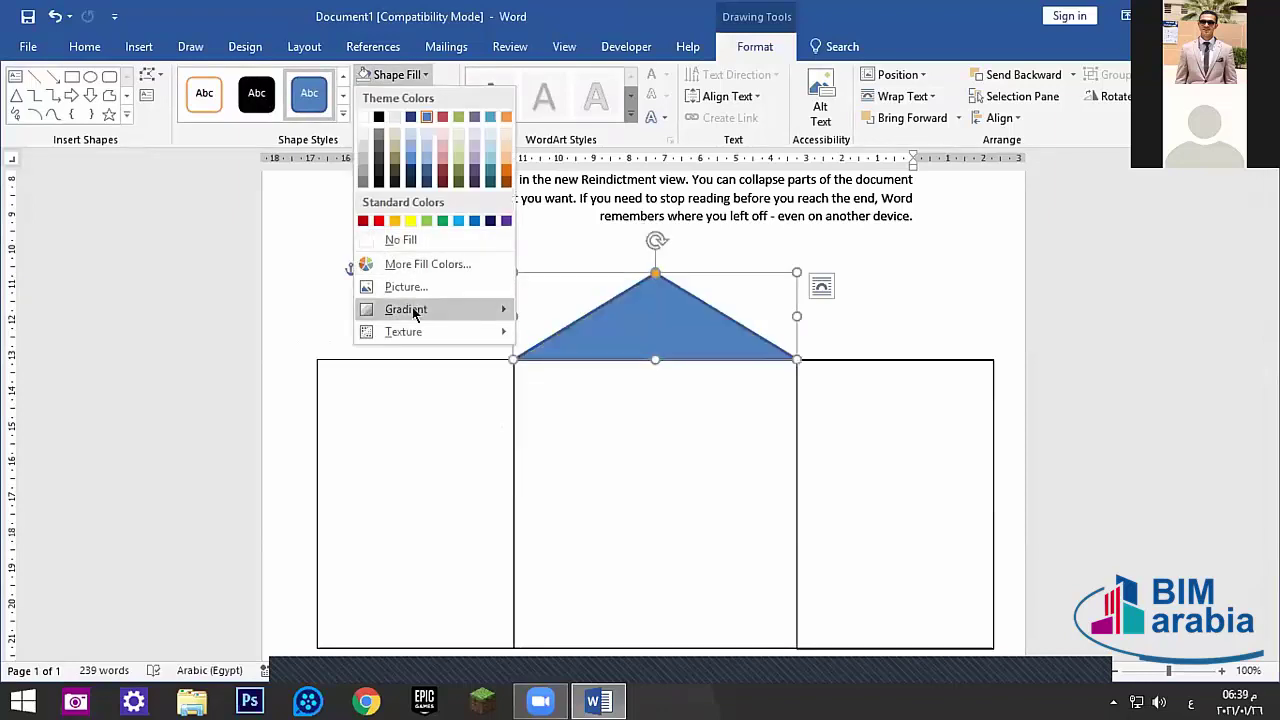
mouse_move(415, 310)
left_click(614, 414)
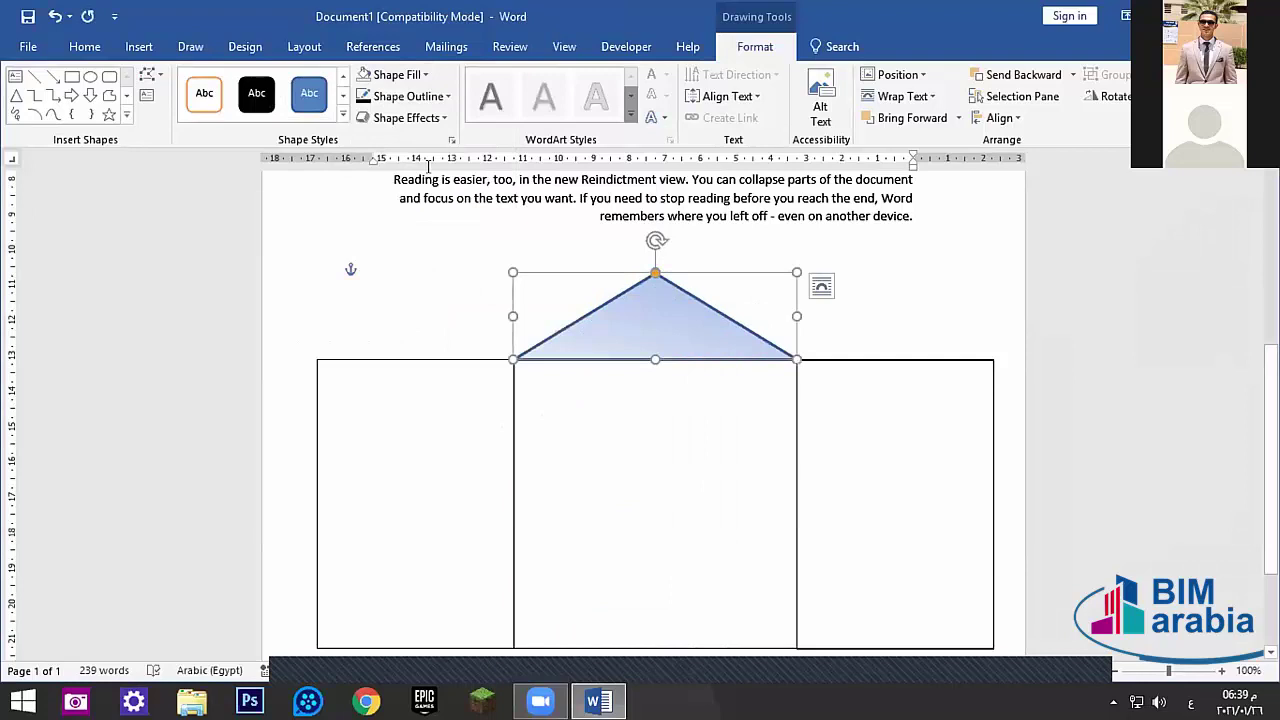
left_click(436, 95)
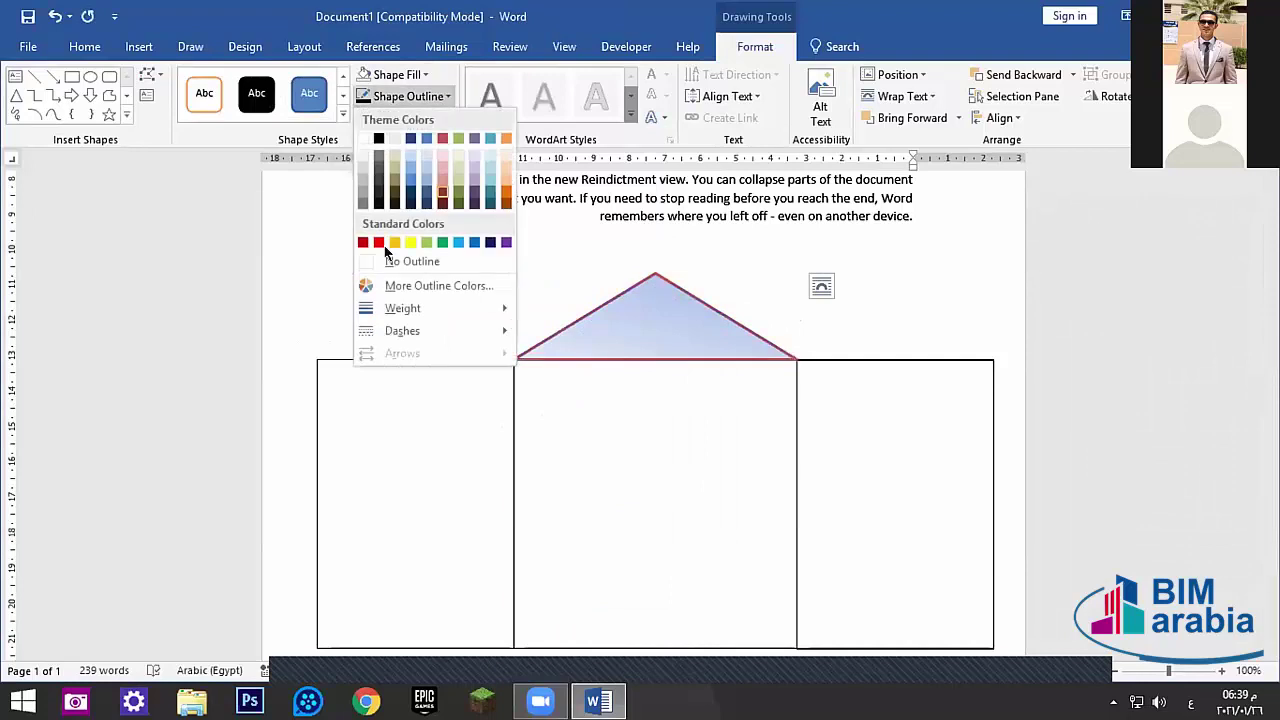
left_click(379, 138)
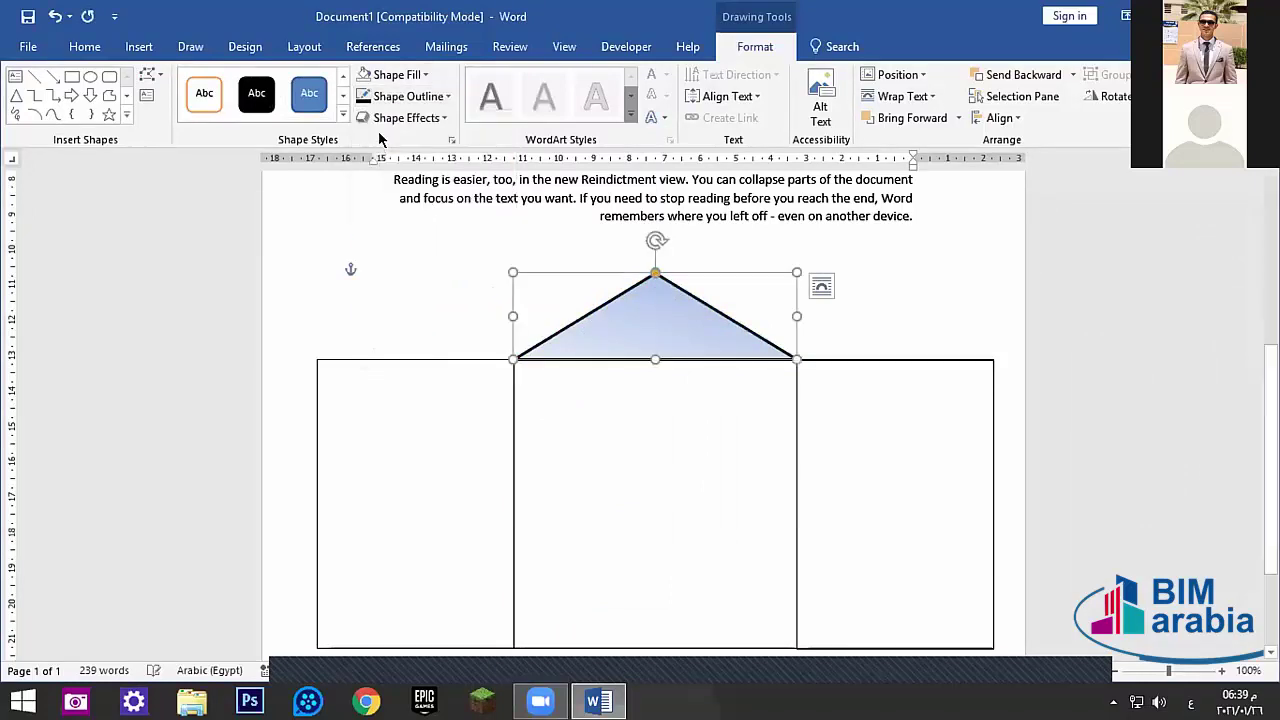
left_click(440, 98)
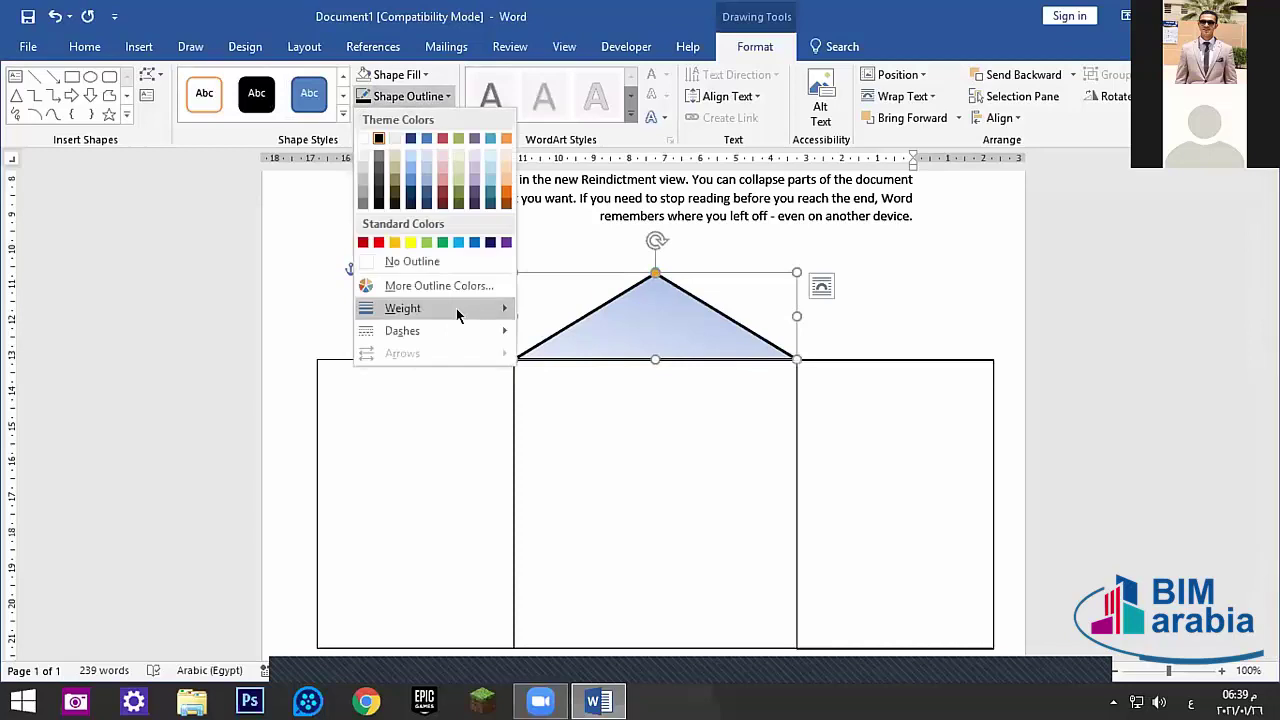
mouse_move(457, 309)
left_click(605, 307)
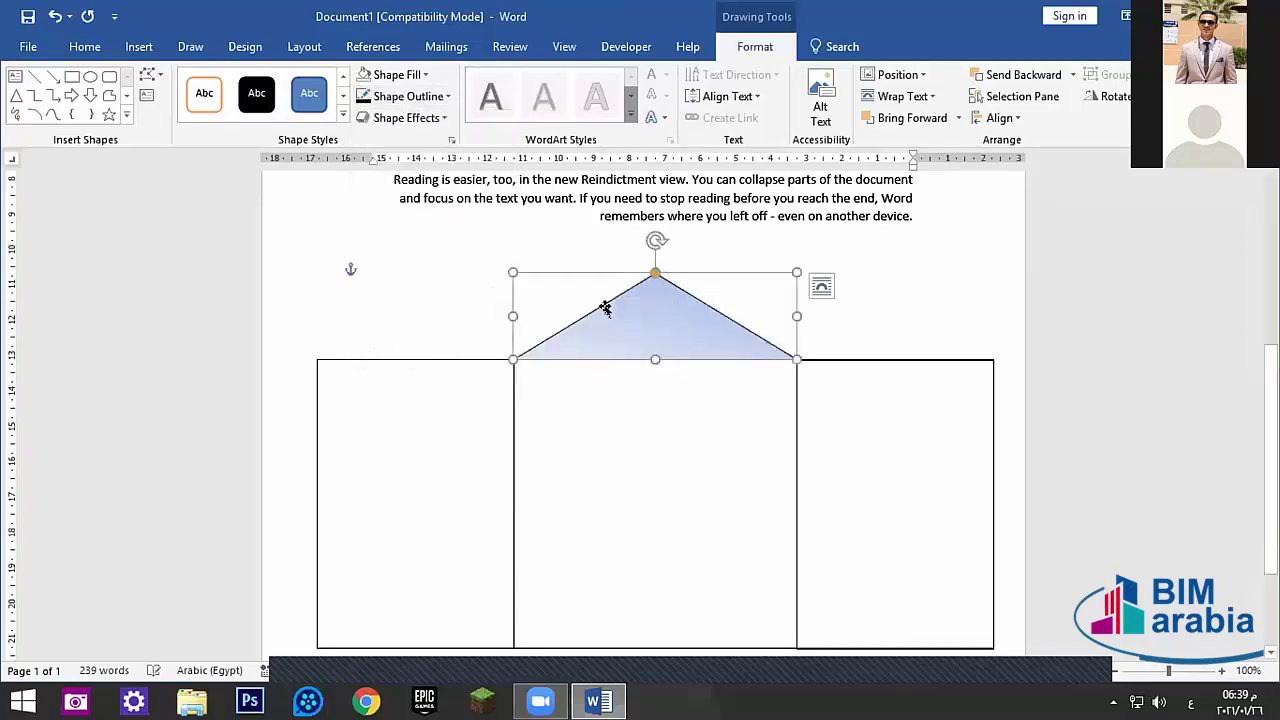
- Check the roof keeps its pale blue fill, then deselect it
left_click(395, 75)
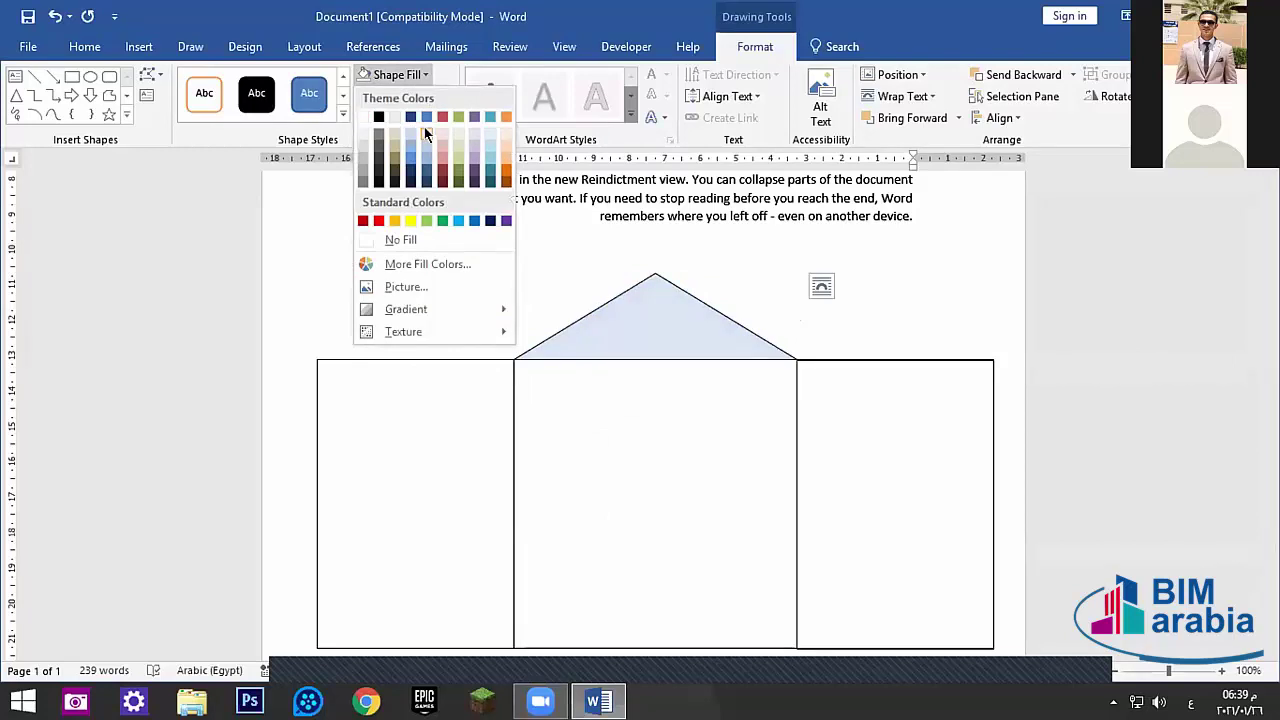
left_click(410, 132)
left_click(600, 493)
scroll(571, 486, "down", 2)
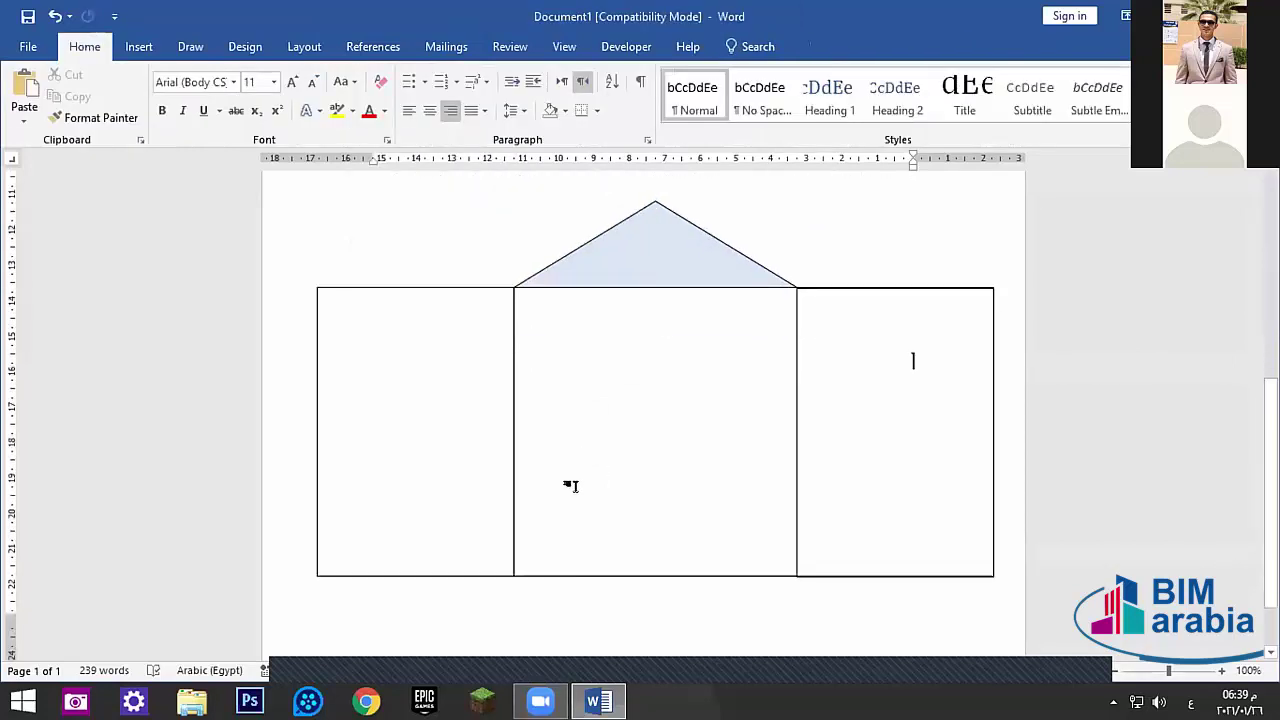
scroll(571, 486, "down", 1)
scroll(563, 491, "up", 1)
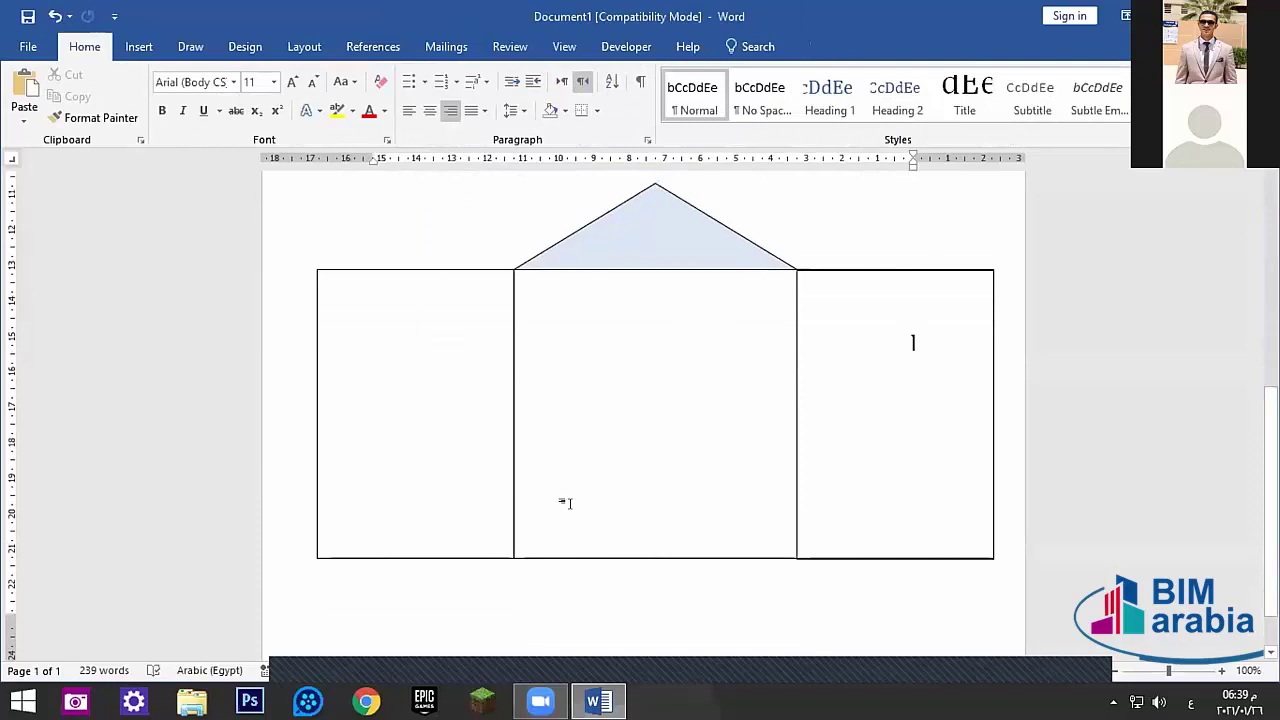
left_click(139, 48)
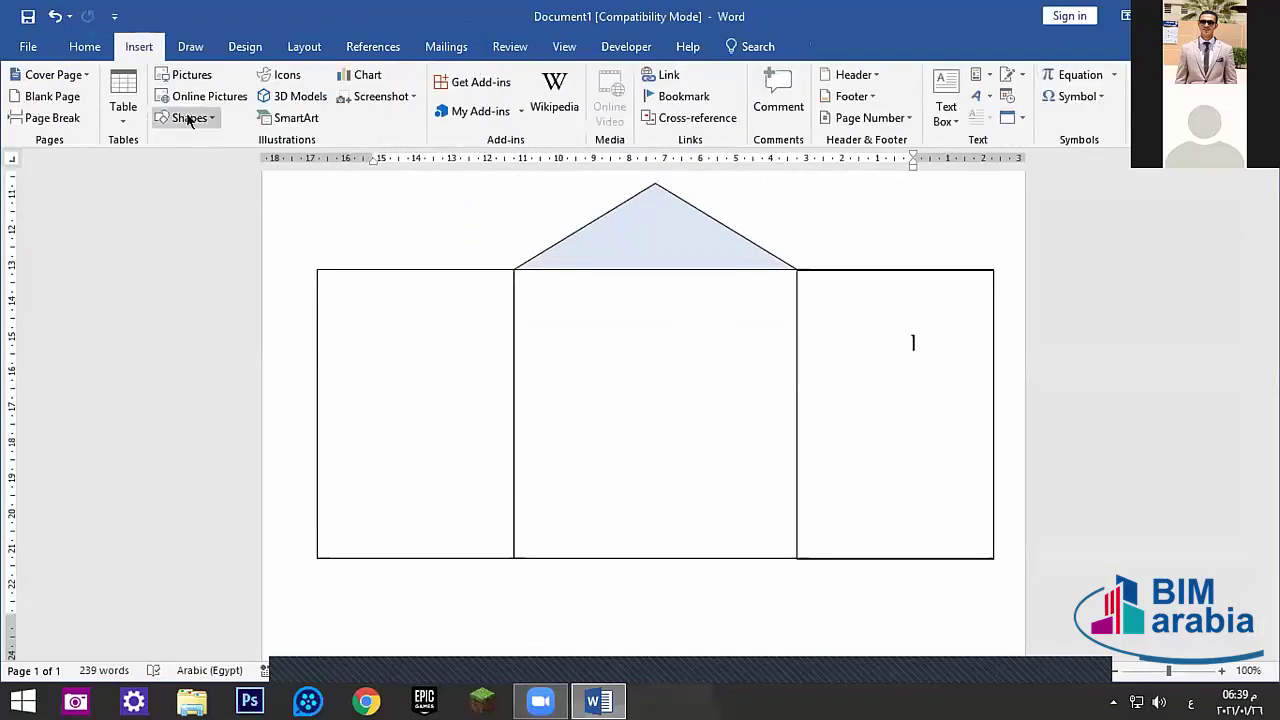
- Draw a short bar over the left wall and slant its top-left corner with Edit Points
left_click(186, 117)
left_click(219, 160)
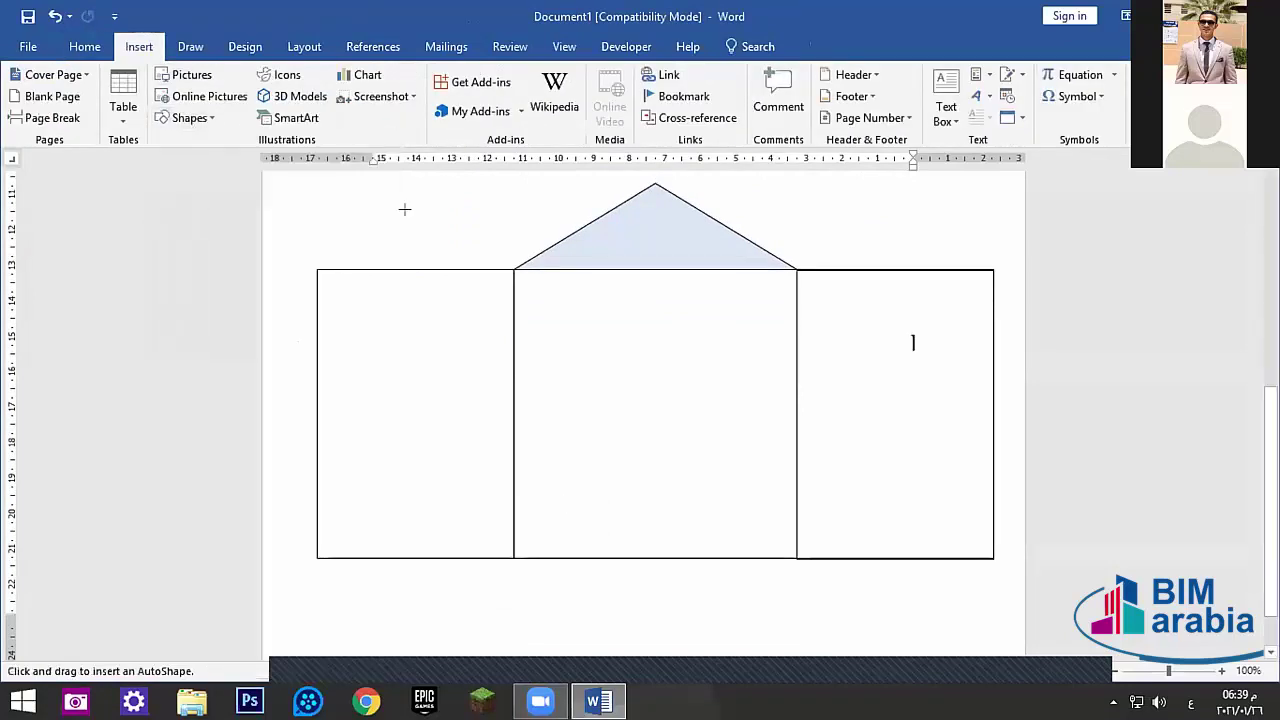
mouse_move(514, 270)
left_mouse_down()
mouse_move(380, 231)
mouse_move(312, 232)
left_mouse_up()
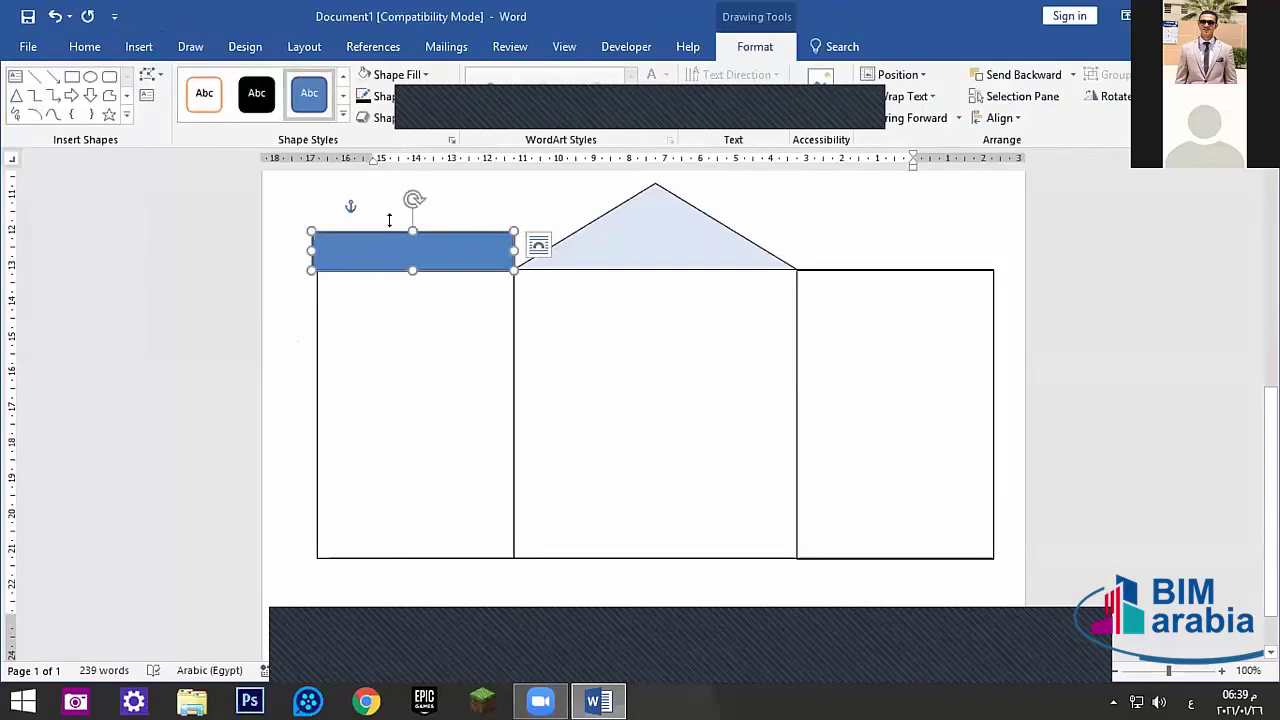
left_click_drag(413, 232, 413, 243)
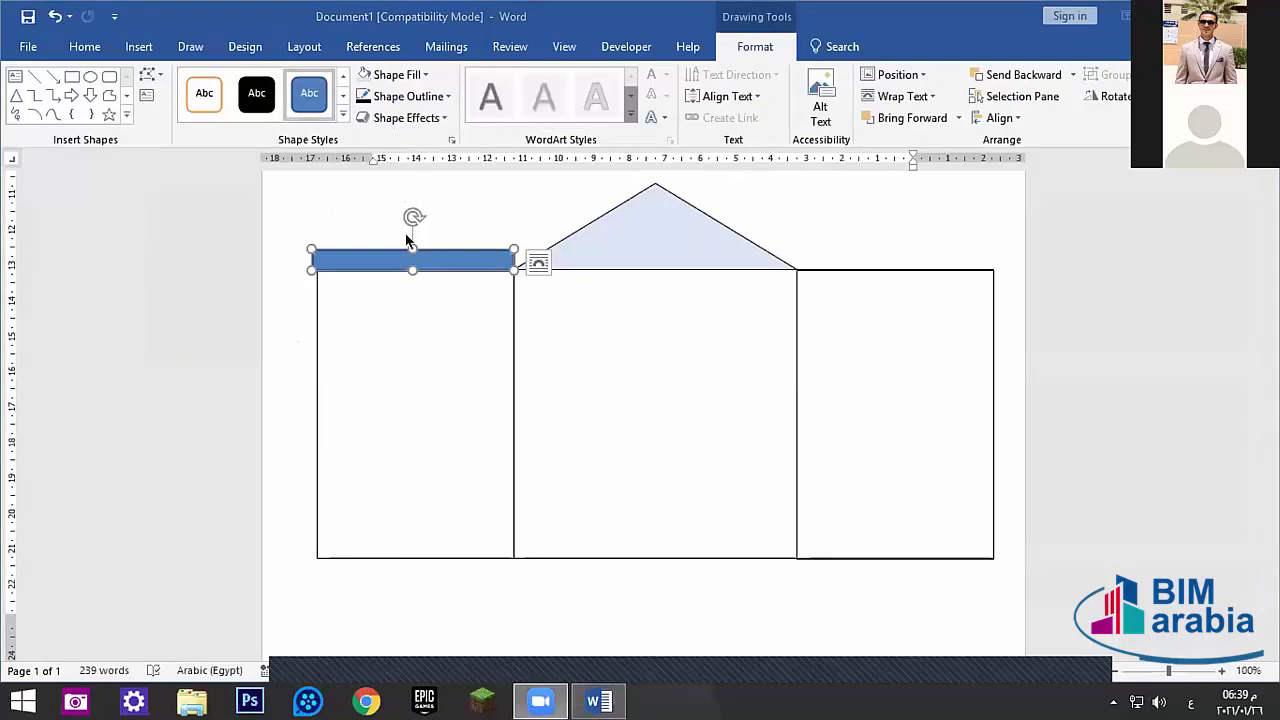
right_click(376, 263)
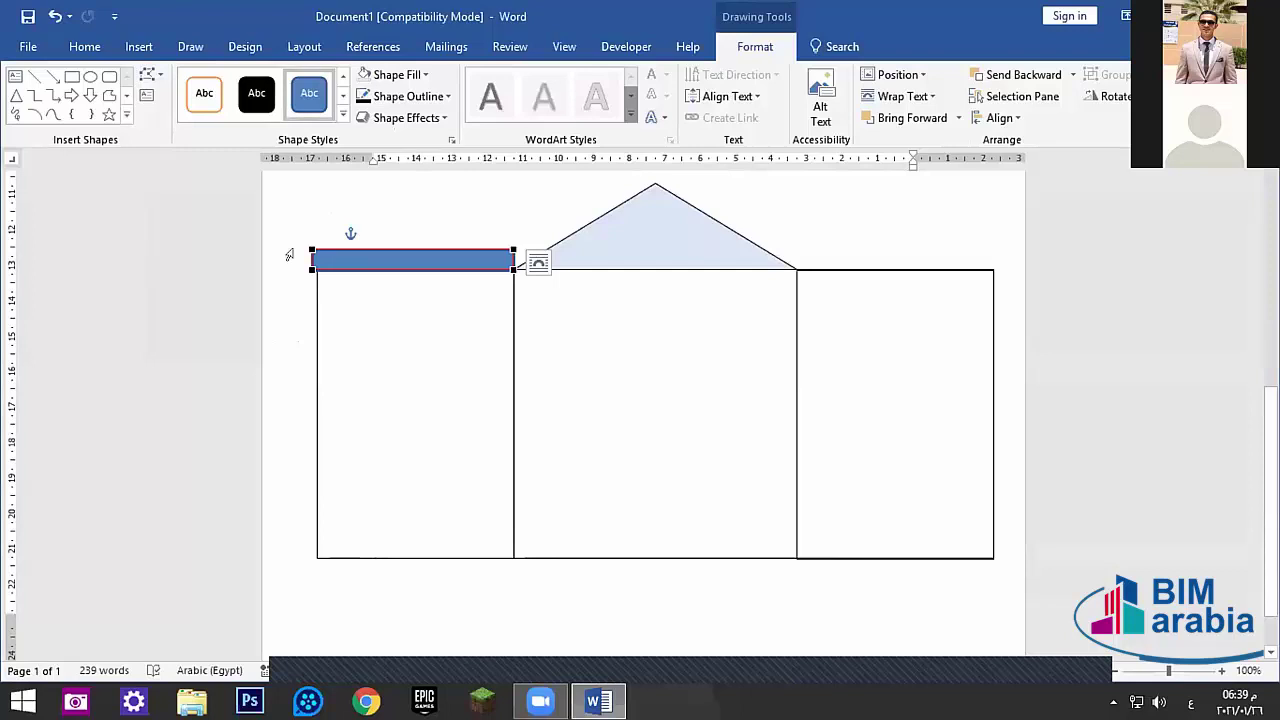
left_click(308, 249)
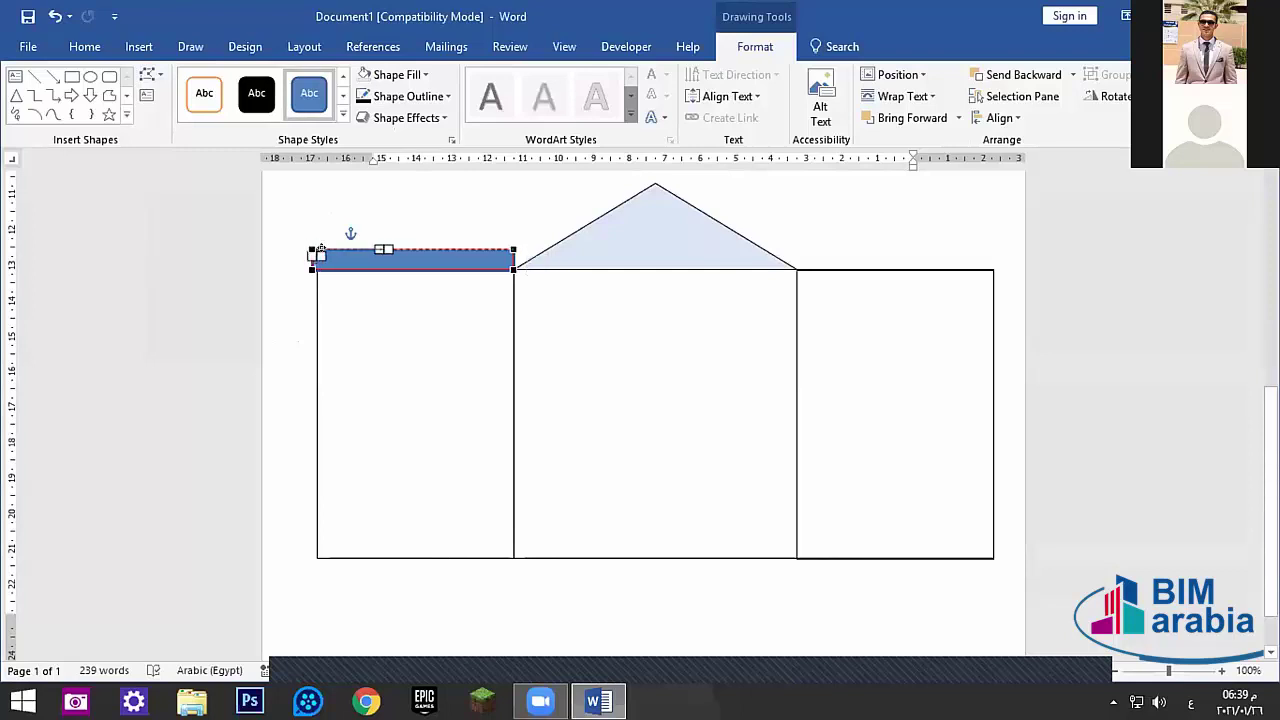
left_click_drag(320, 250, 343, 249)
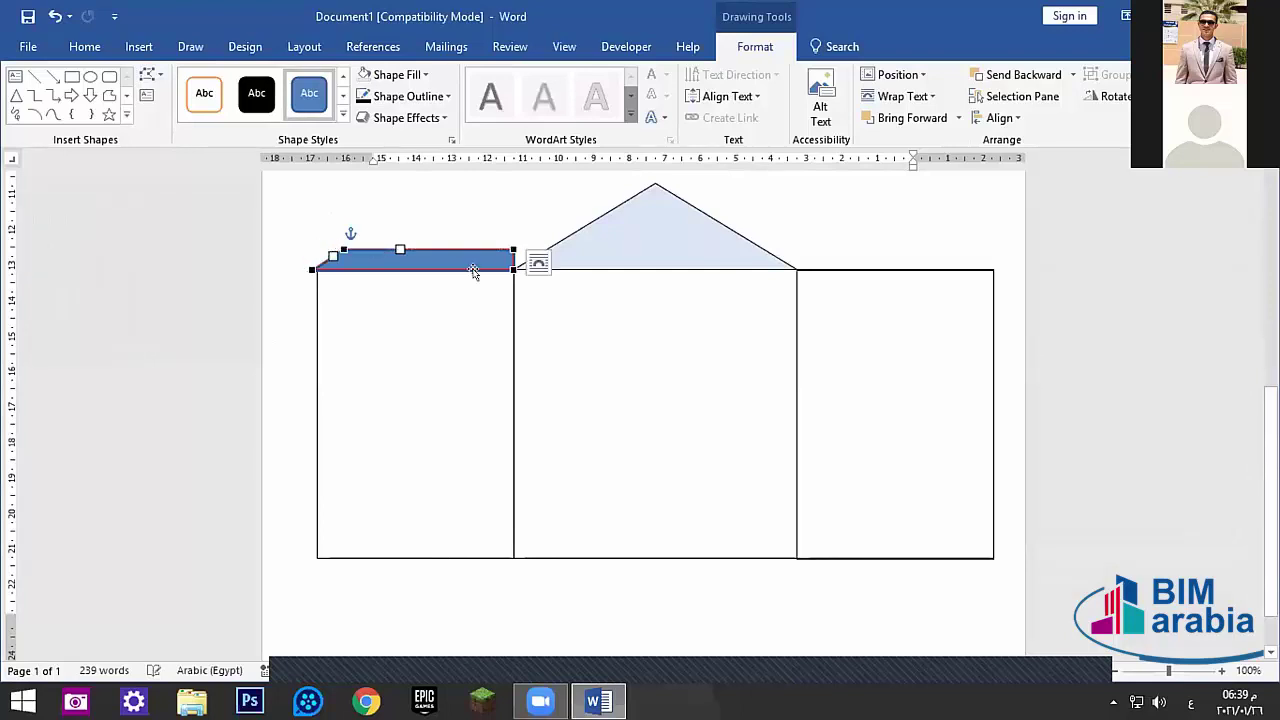
left_click(451, 324)
left_click(463, 257)
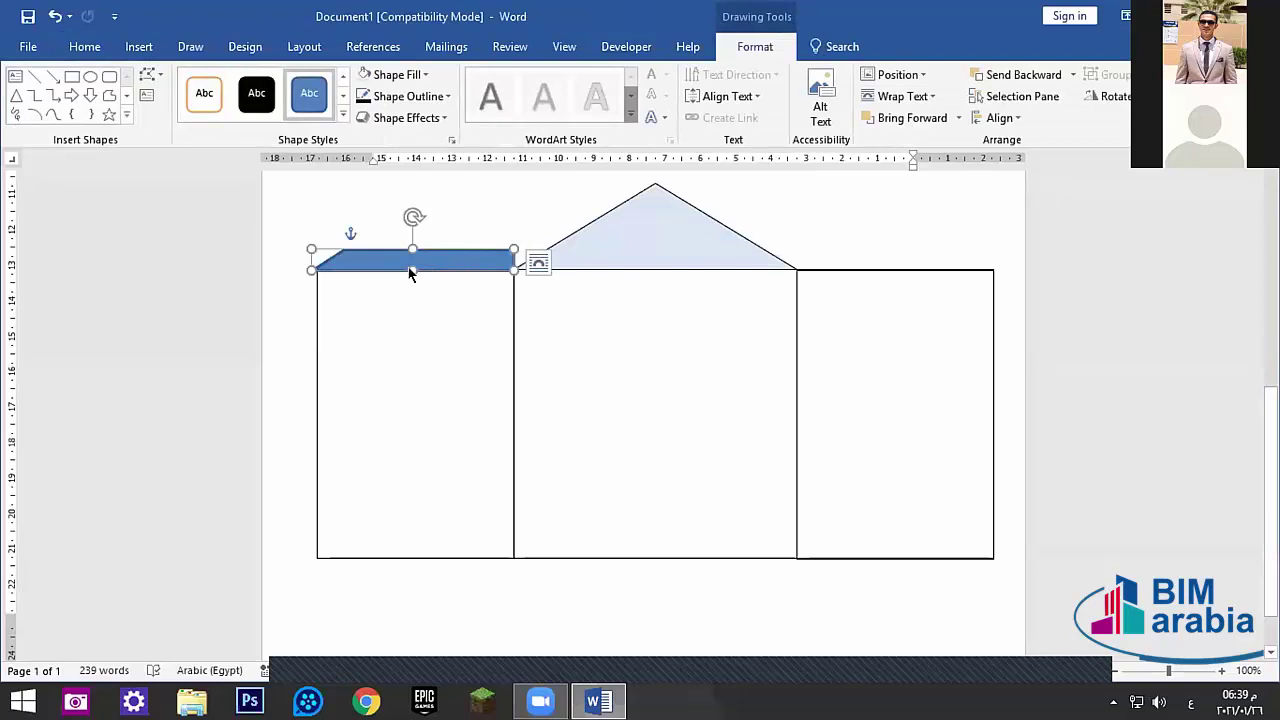
- Give the slanted bar a light blue fill and a ¼ pt outline
left_click(423, 74)
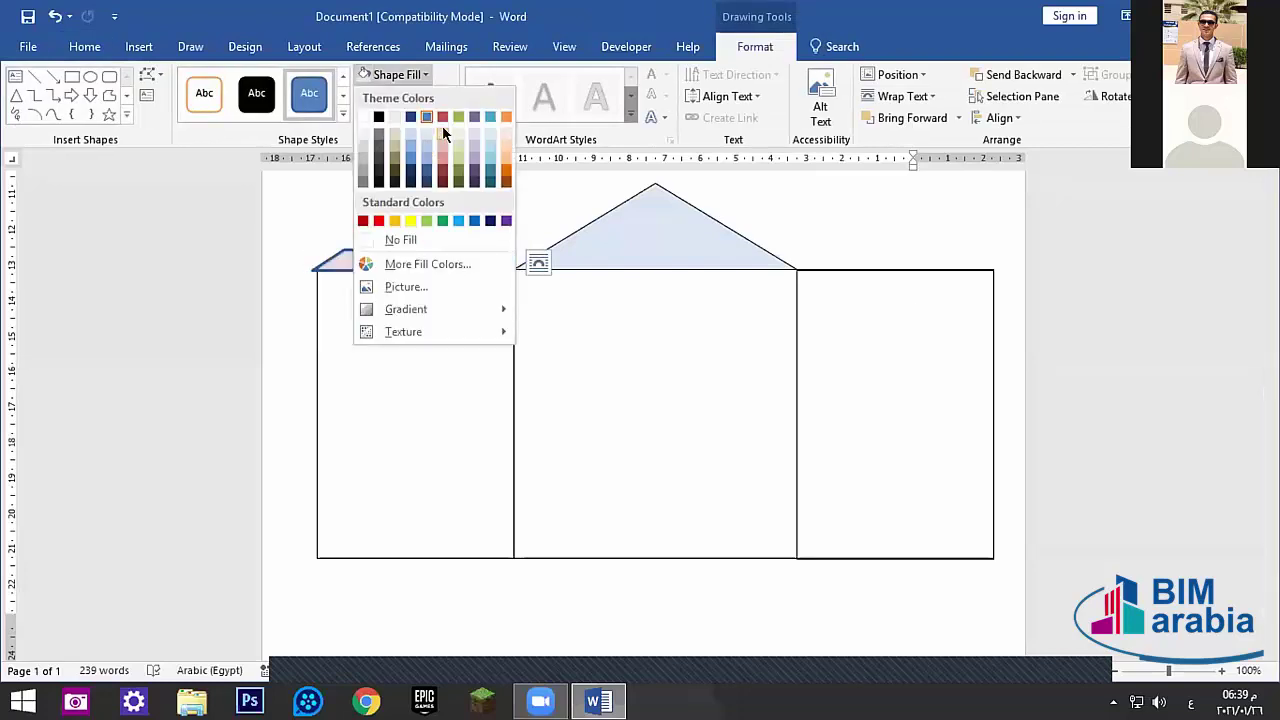
left_click(427, 133)
left_click(441, 100)
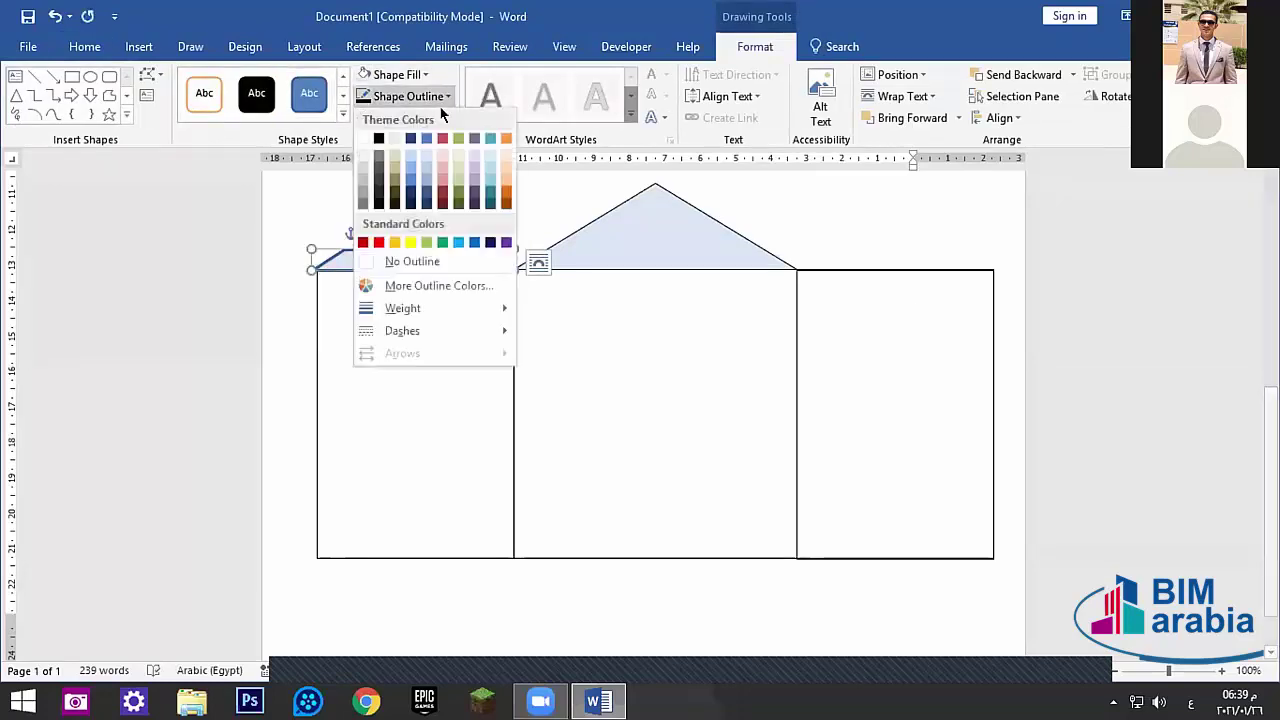
mouse_move(443, 308)
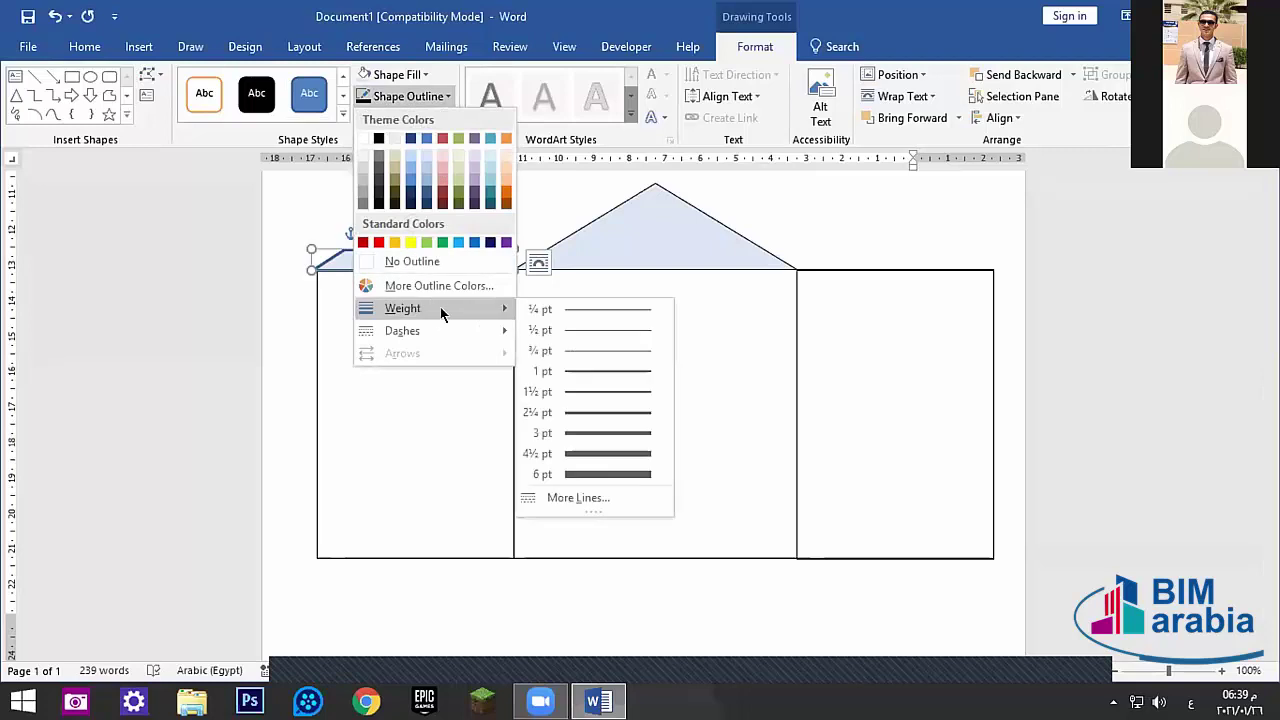
left_click(563, 311)
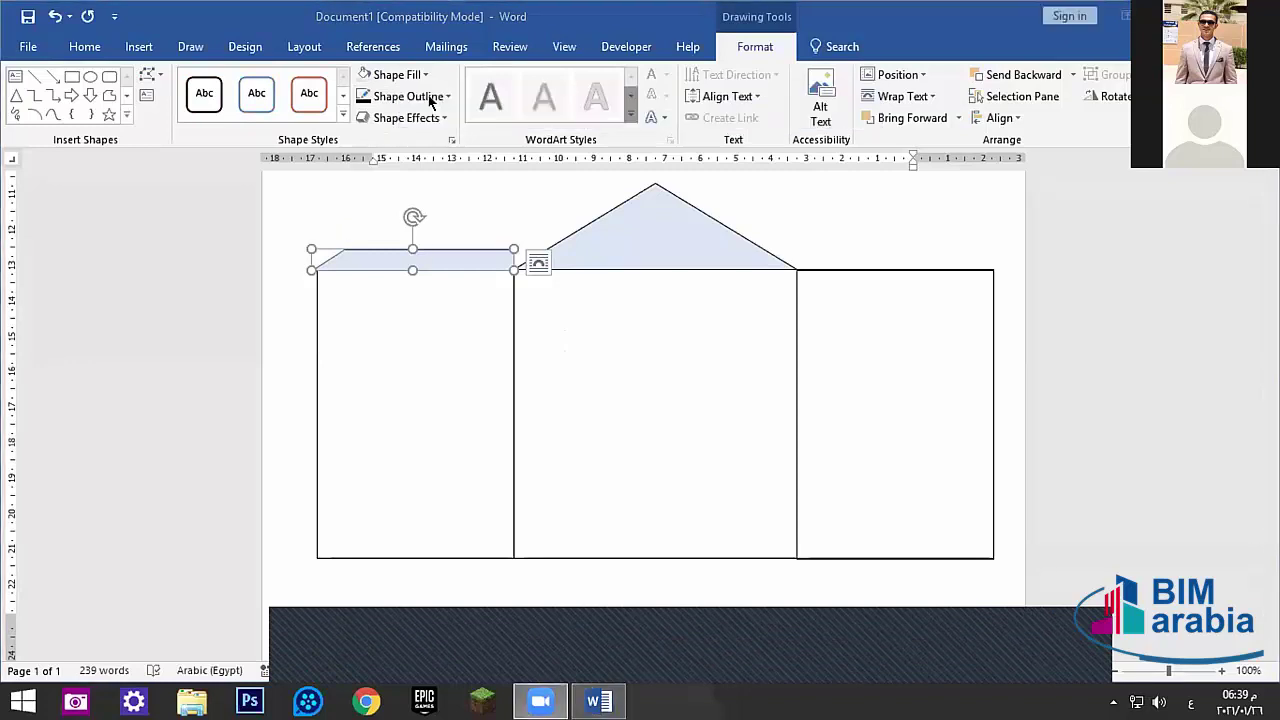
- Apply a Perspective 3-D Rotation to the eave, replacing the parallel one
left_click(424, 117)
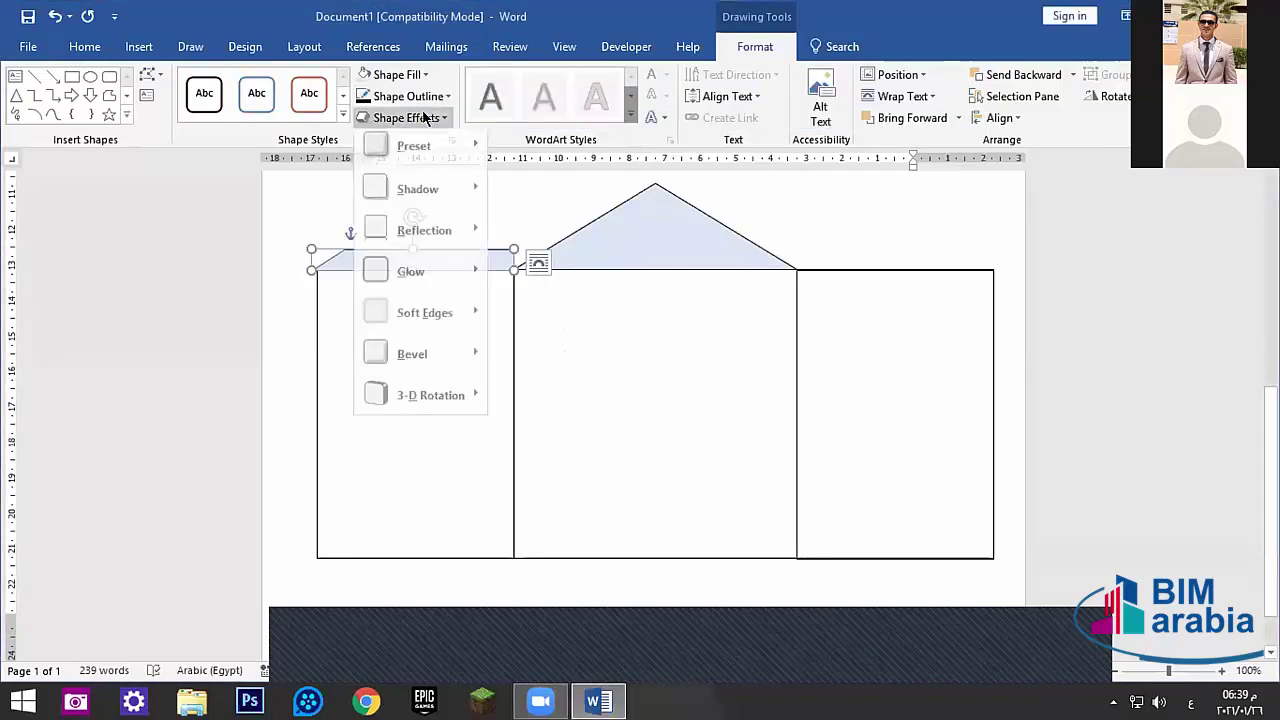
mouse_move(430, 400)
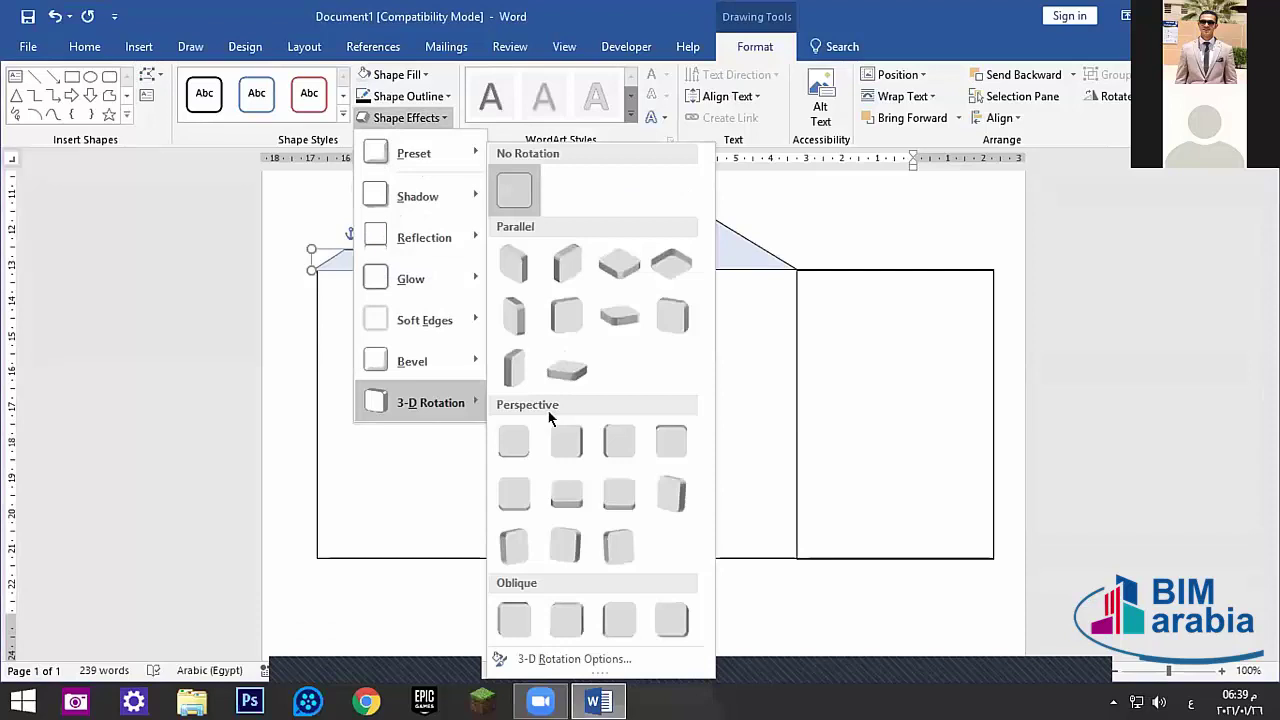
left_click(502, 264)
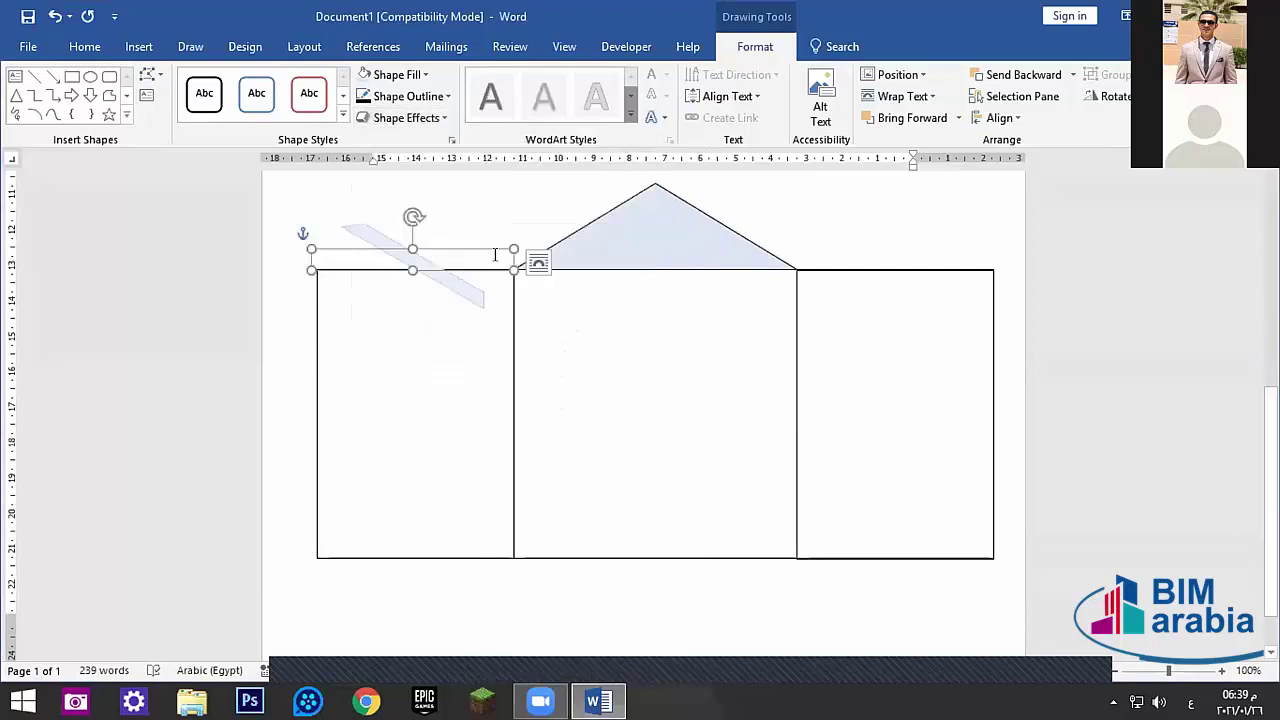
left_click(428, 118)
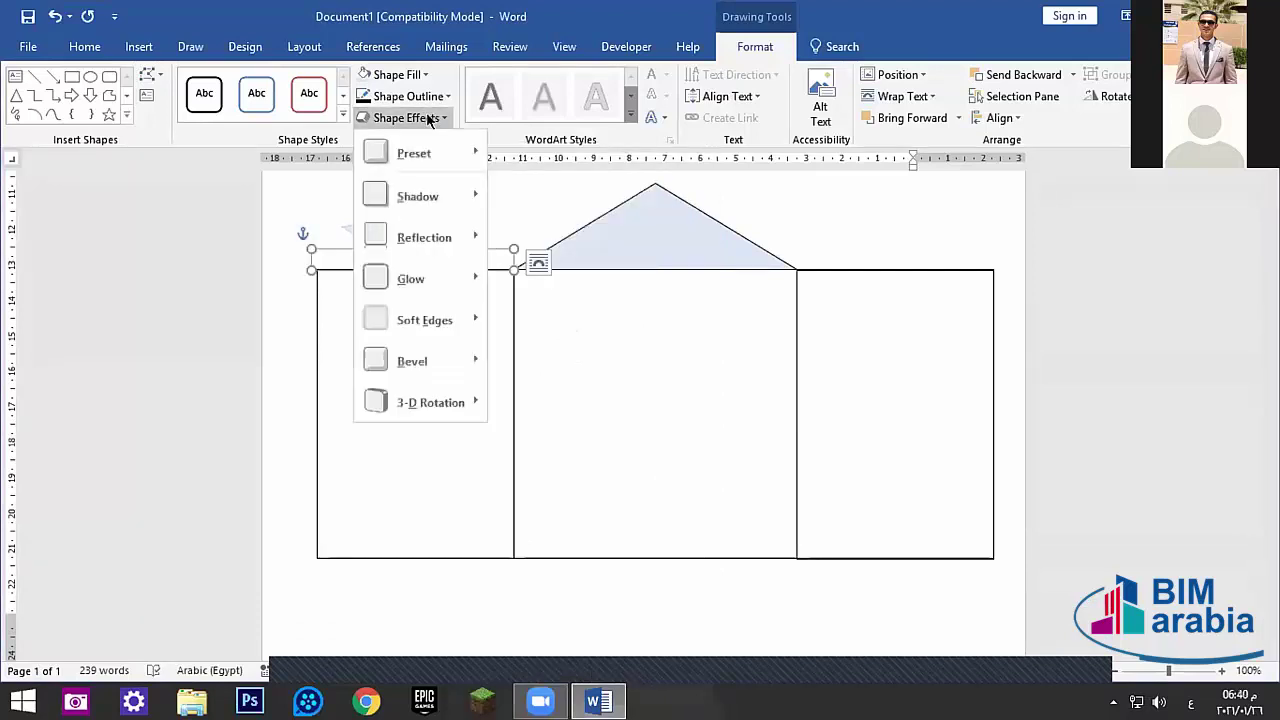
mouse_move(430, 402)
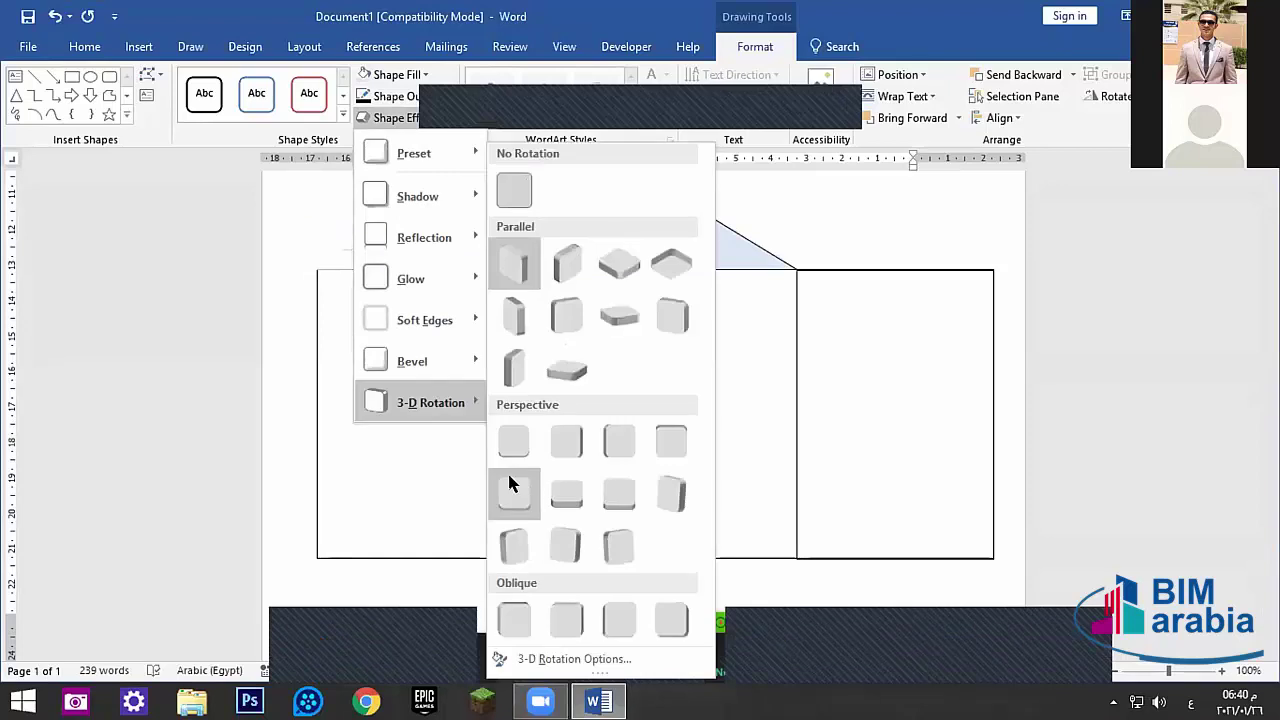
left_click(509, 441)
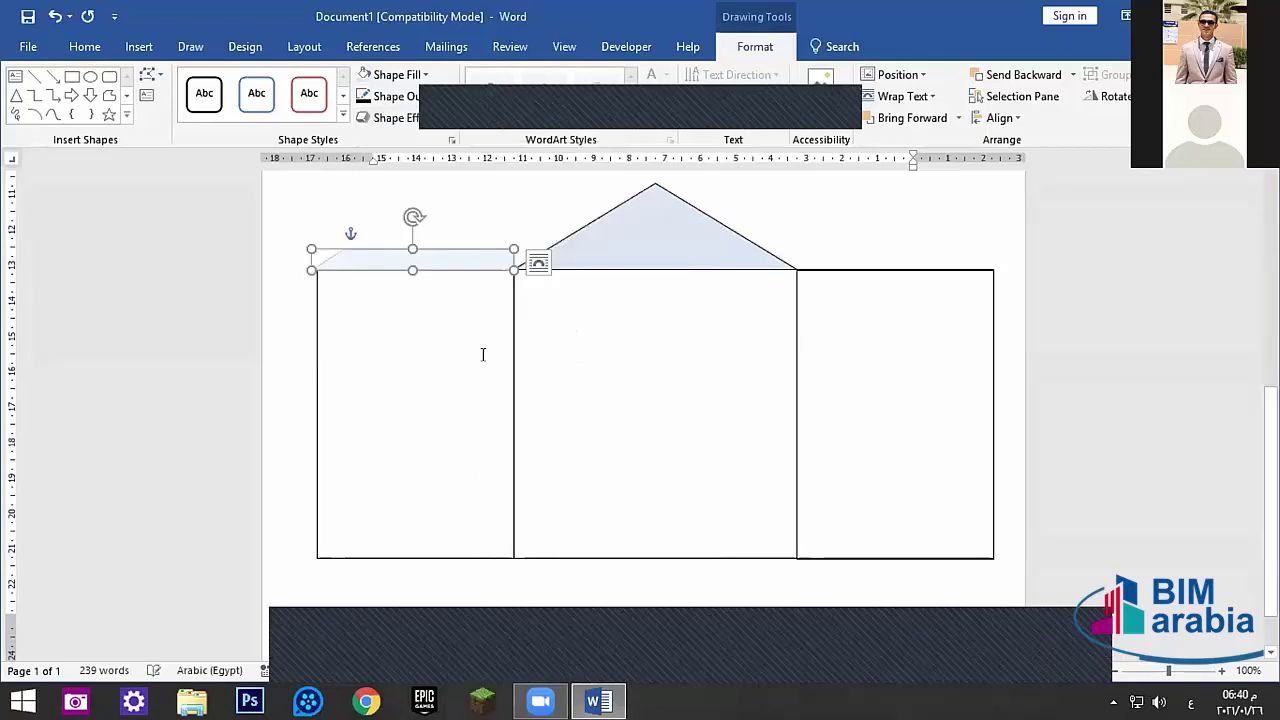
left_click(406, 343)
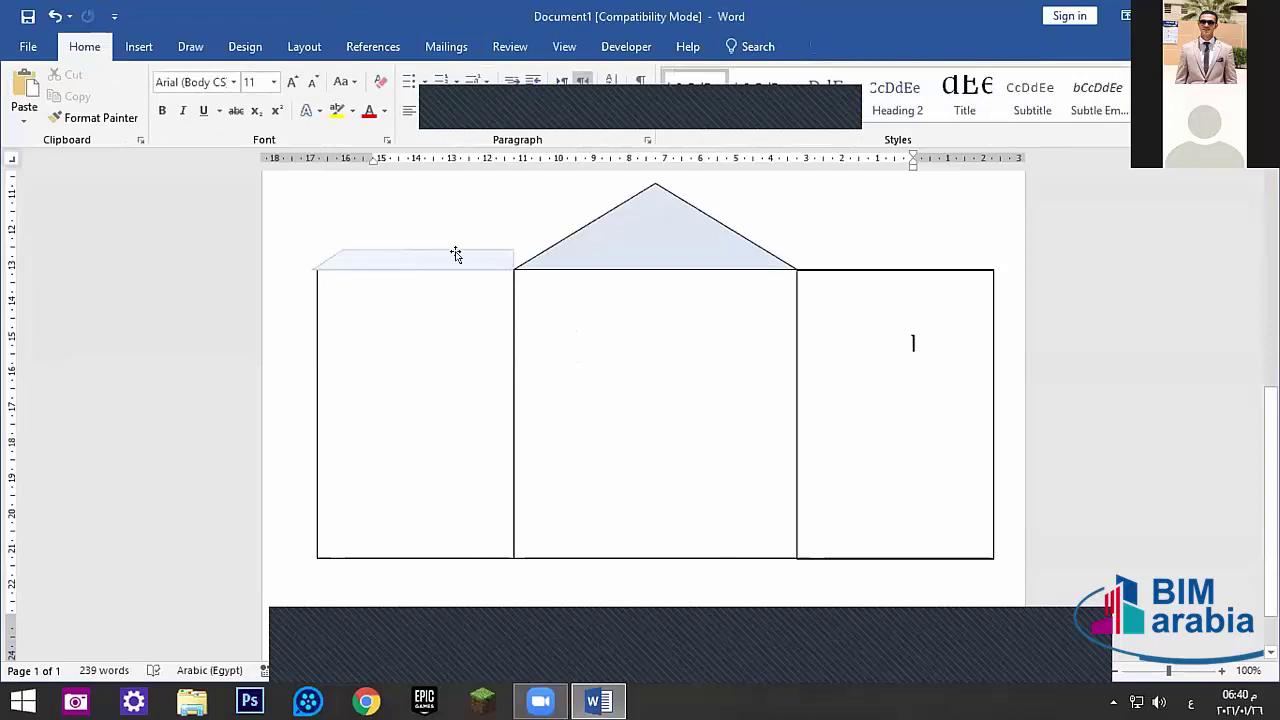
- Copy the left eave onto the right wall and flip it horizontally
left_click(474, 267)
key("Right")
key("Right")
key("Right")
key("Right")
key("Right")
key("Right")
key("Right")
key("Right")
key("Right")
key("Right")
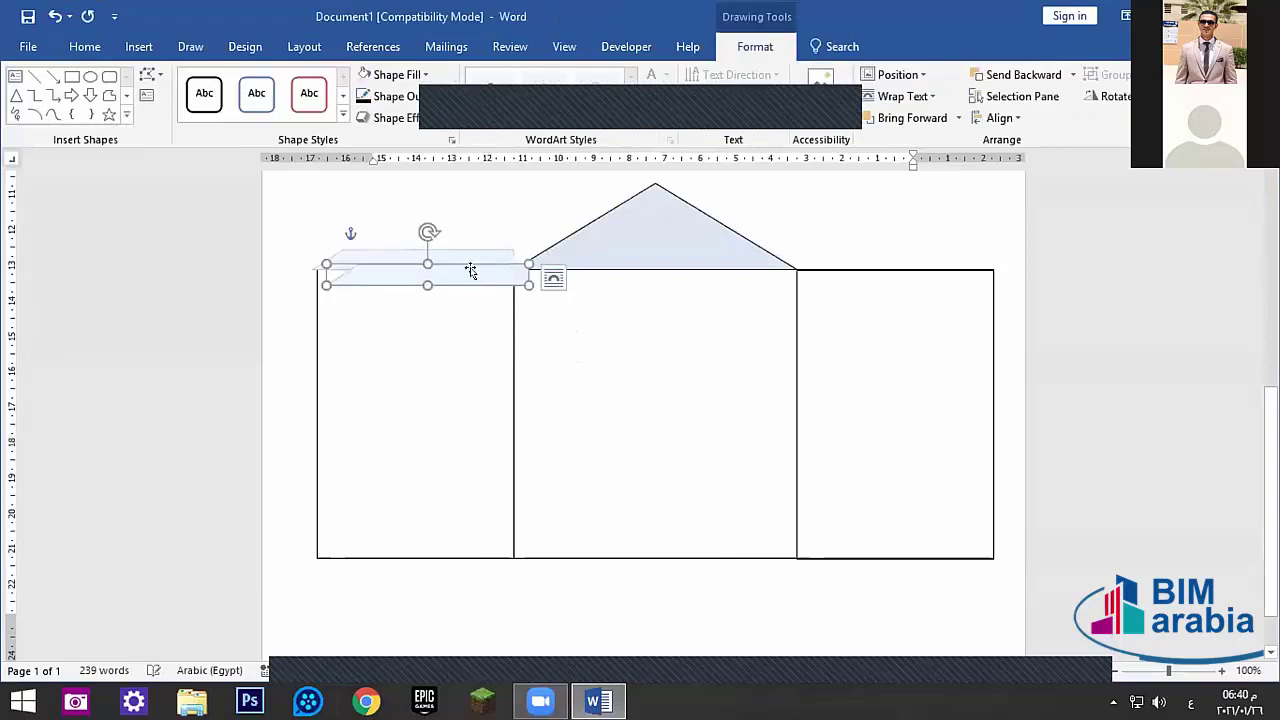
left_click_drag(652, 263, 939, 253)
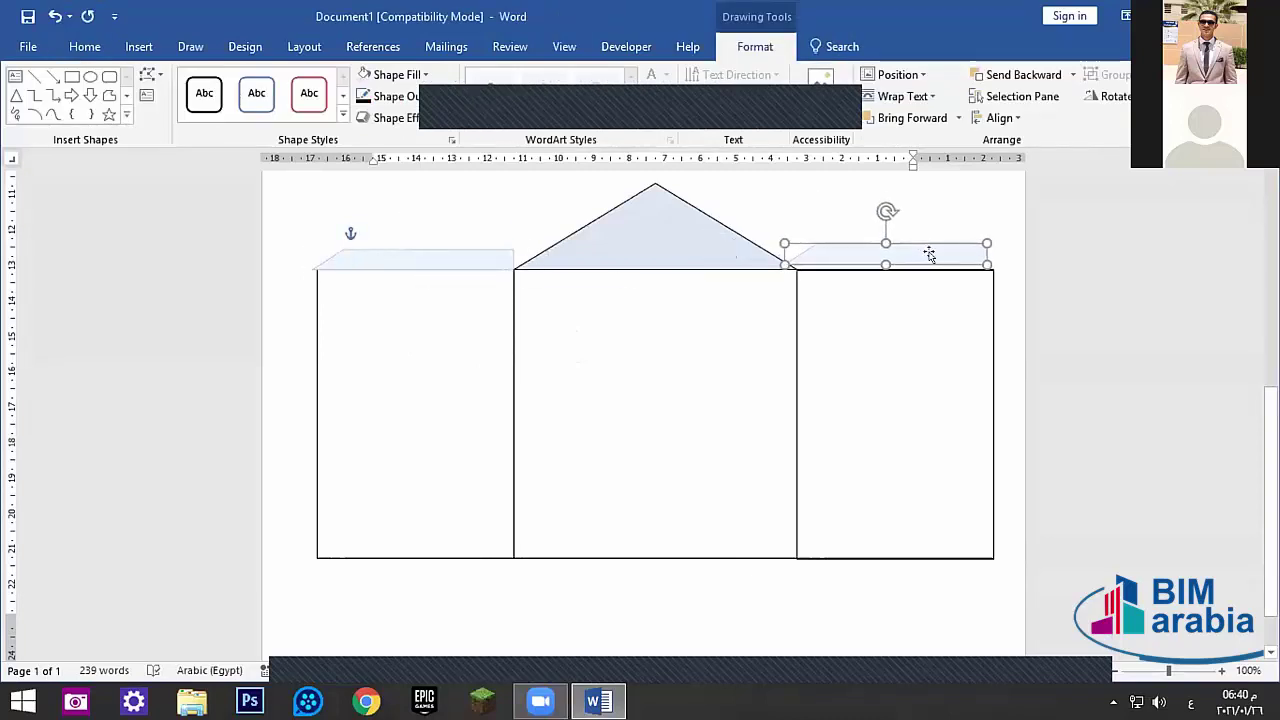
right_click(941, 255)
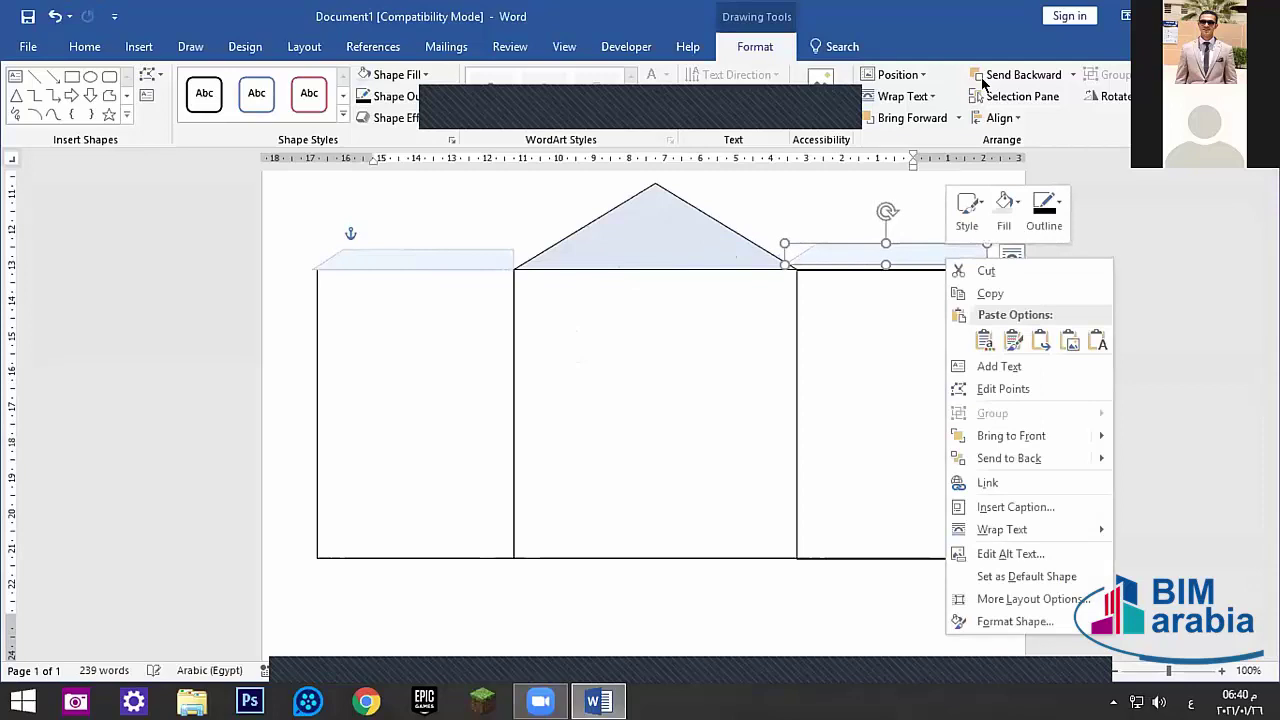
left_click(1095, 96)
left_click(1110, 96)
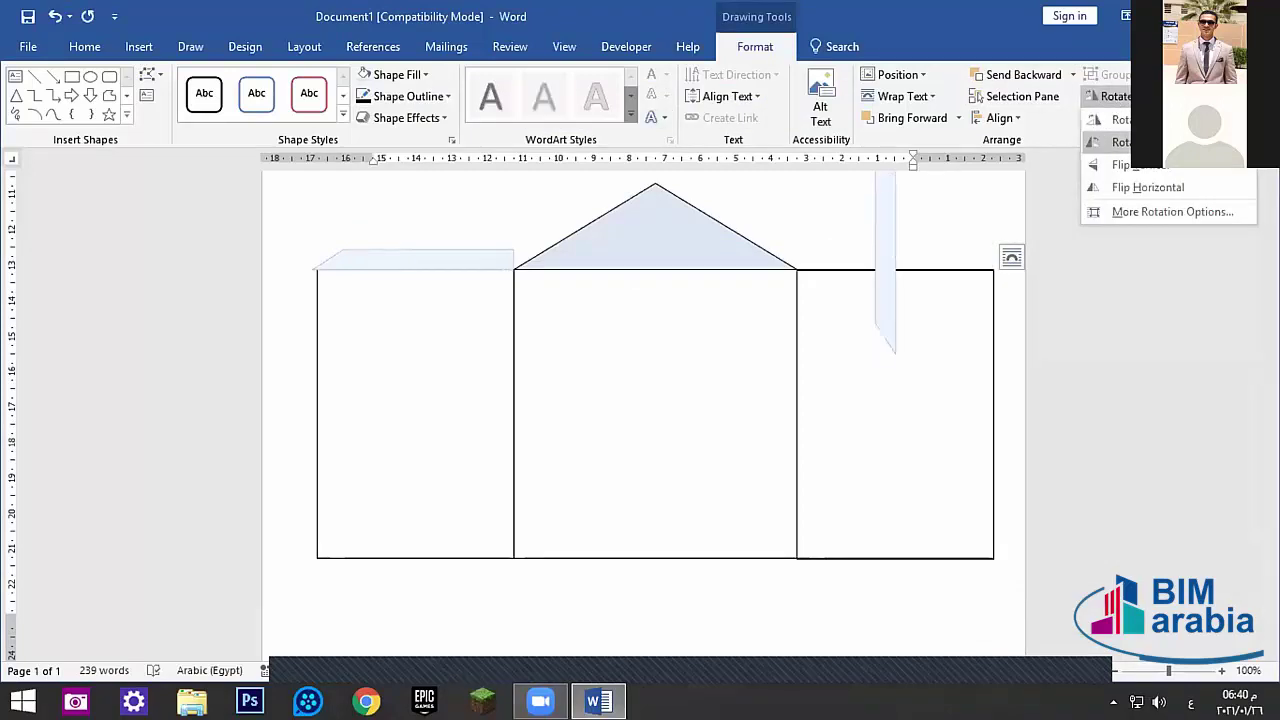
left_click(1115, 186)
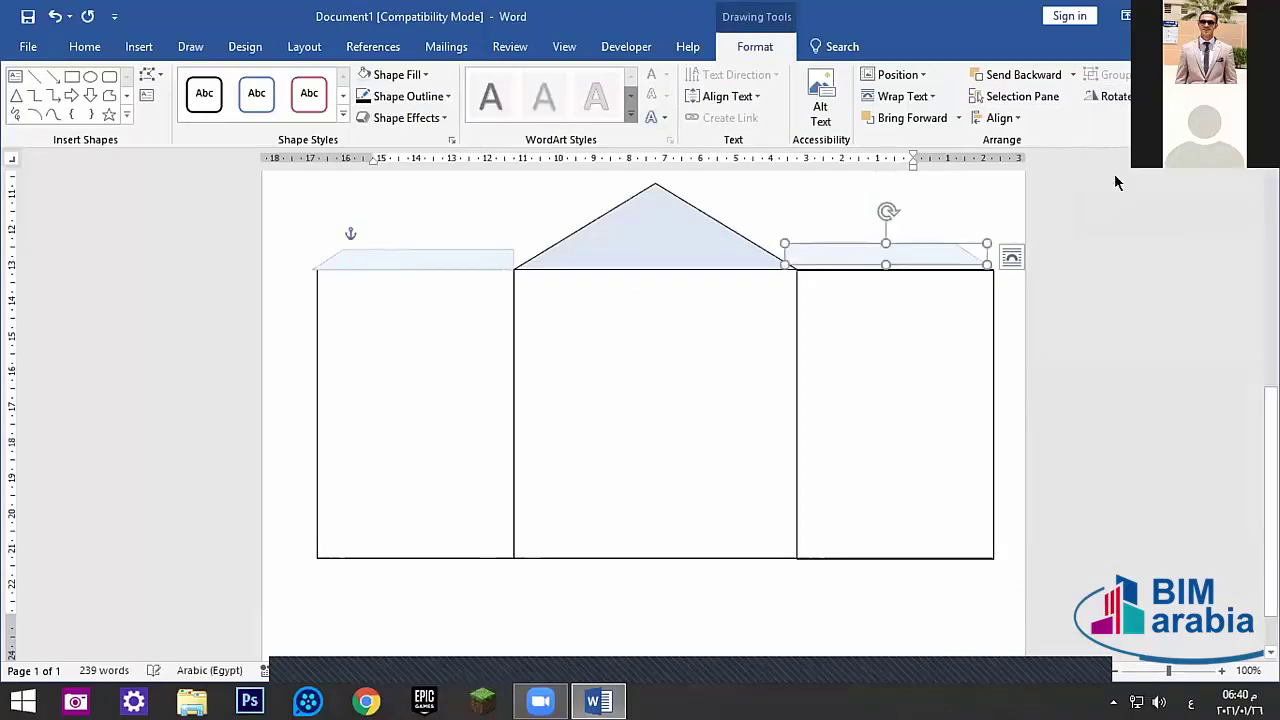
- Nudge the right eave down flush onto the right wall rectangle
left_click(1120, 95)
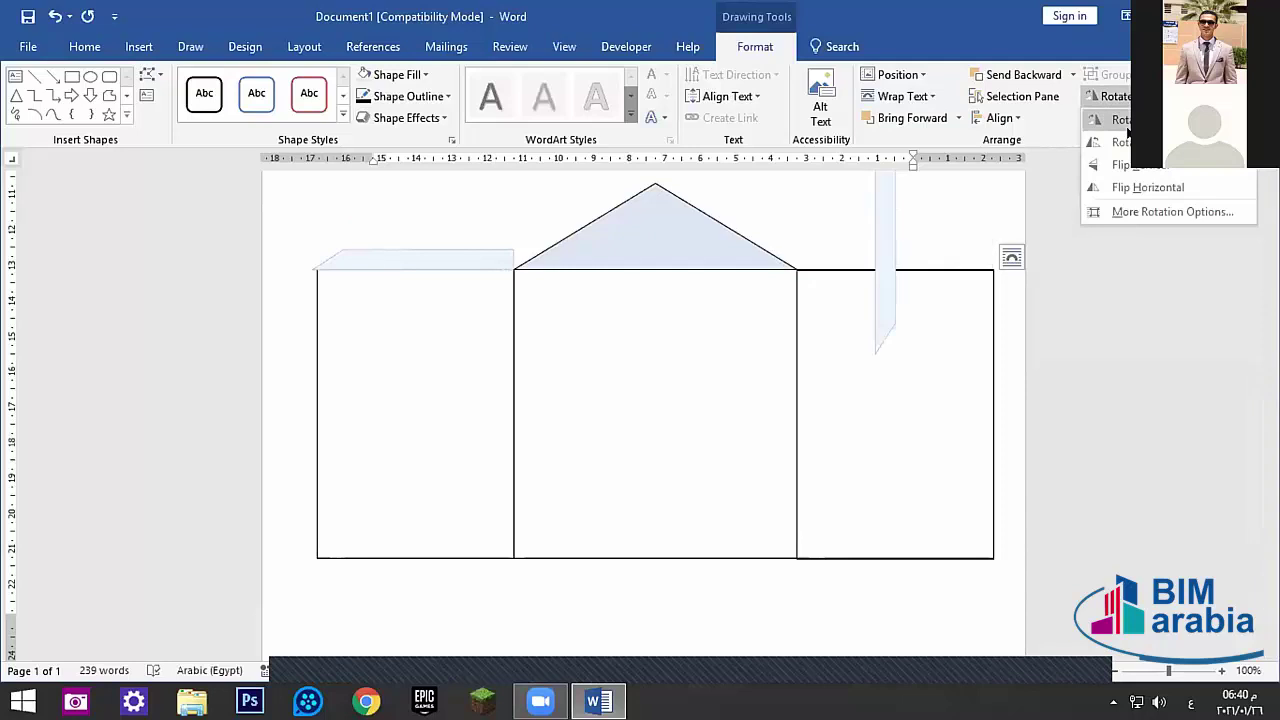
left_click(868, 276)
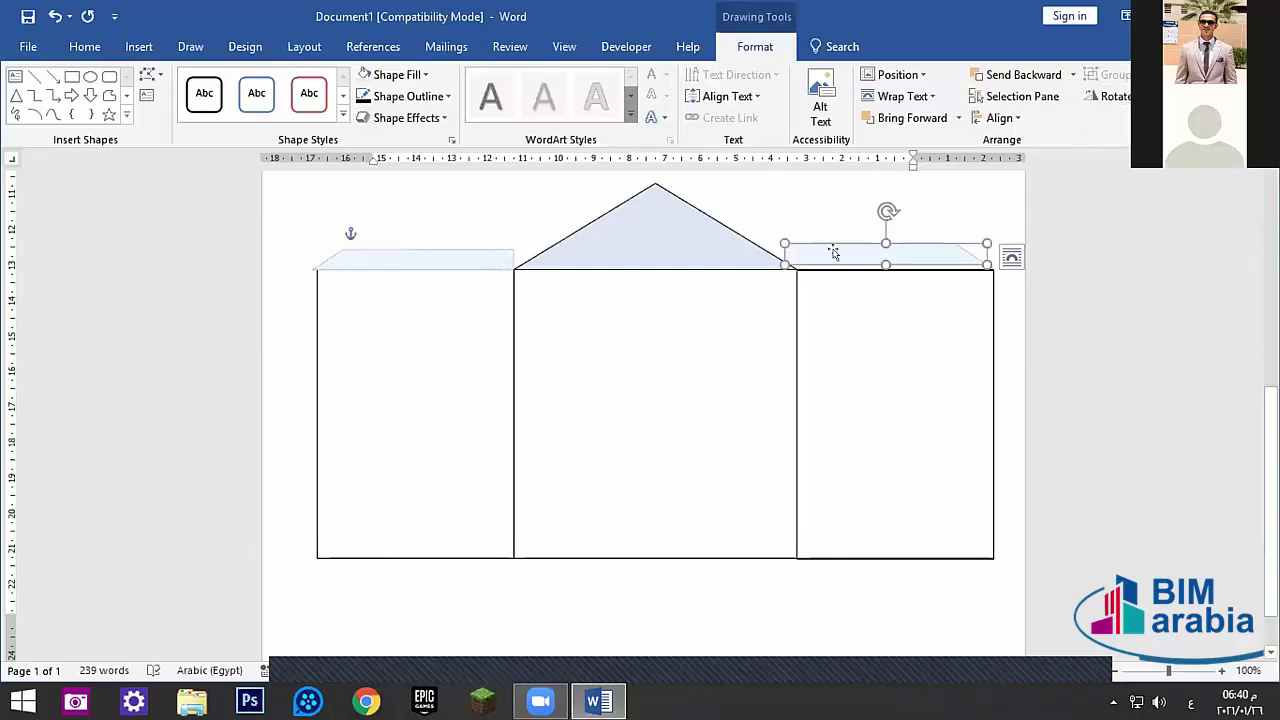
left_click_drag(833, 251, 845, 257)
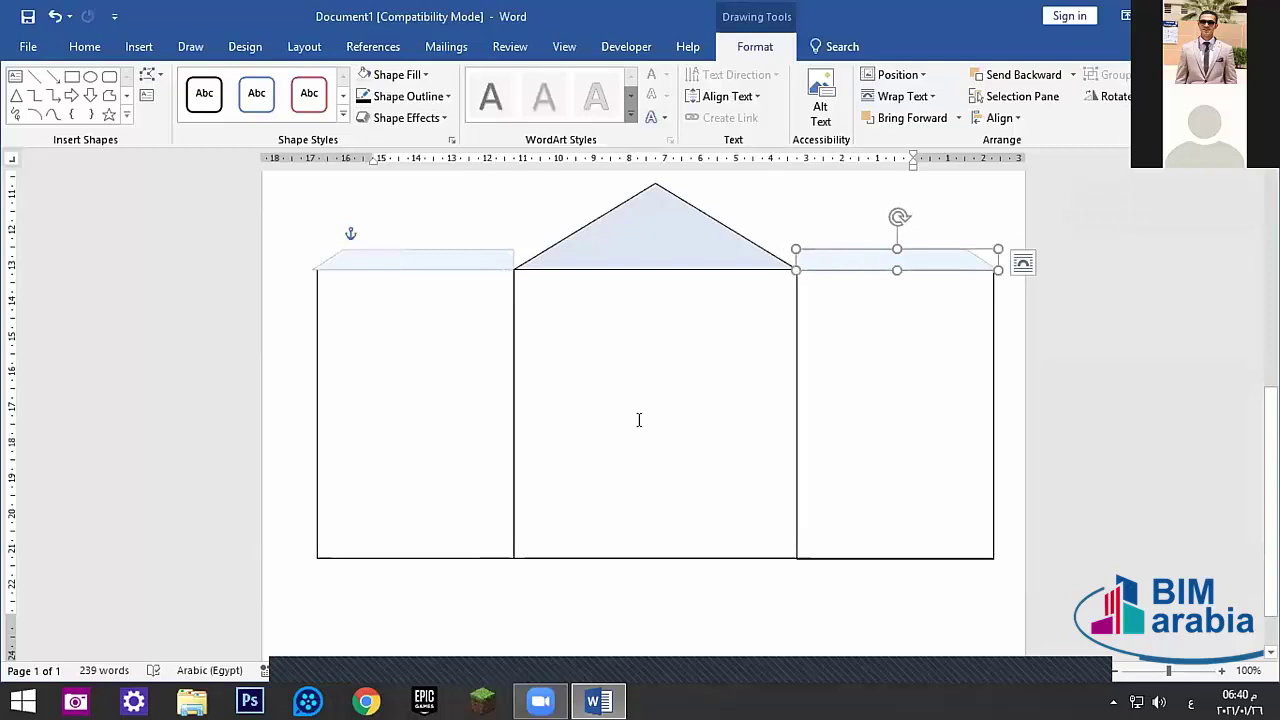
left_click(672, 418)
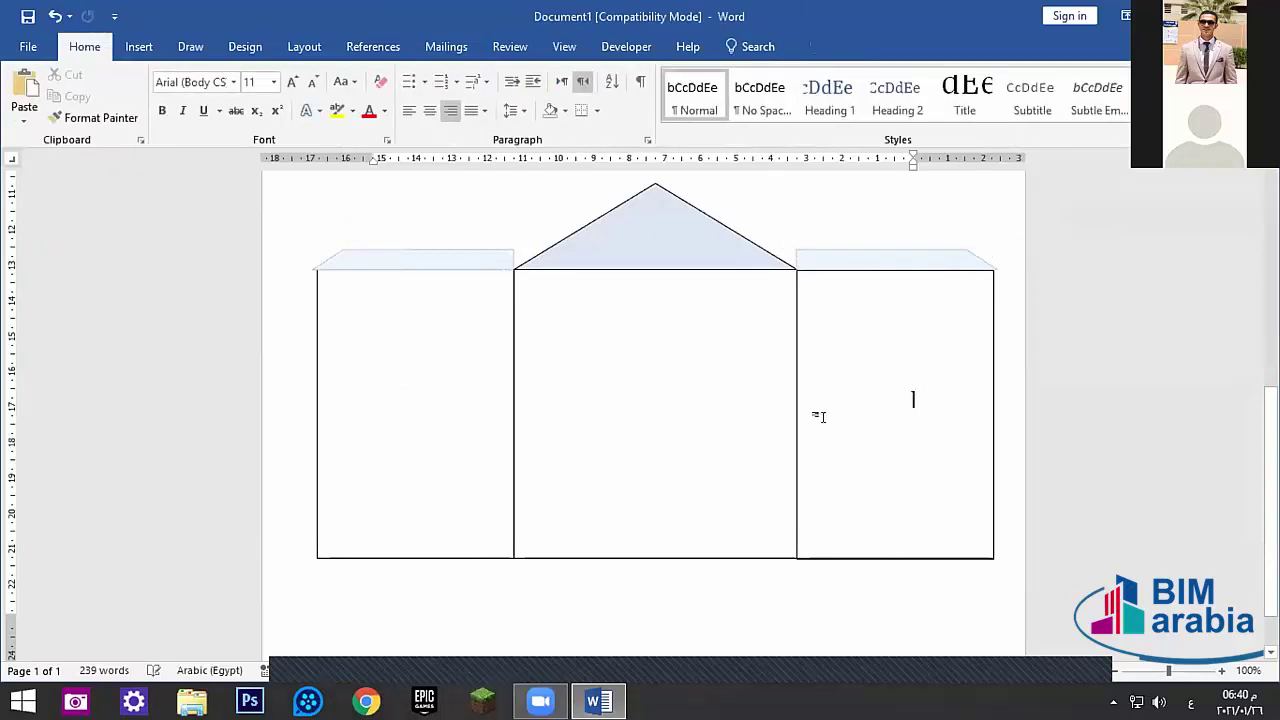
left_click(793, 352)
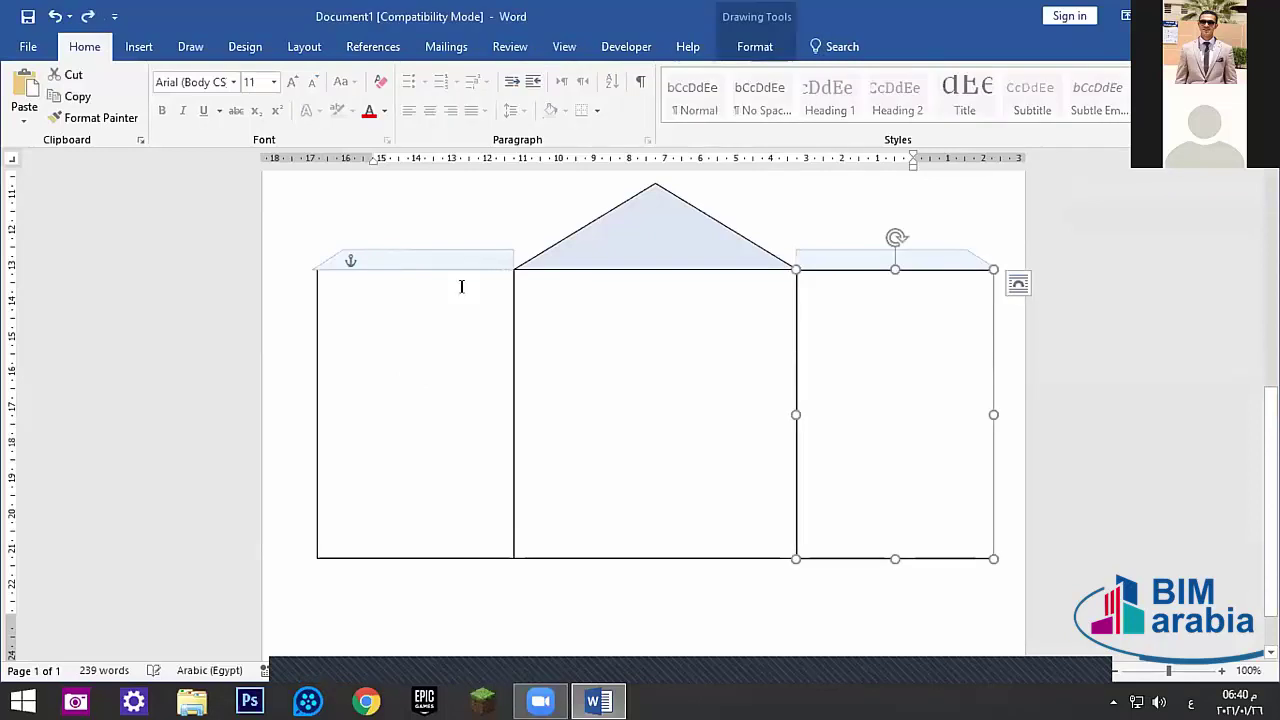
- Apply the Intense Effect - Aqua, Accent 5 shape style to the right side wall
left_click(757, 46)
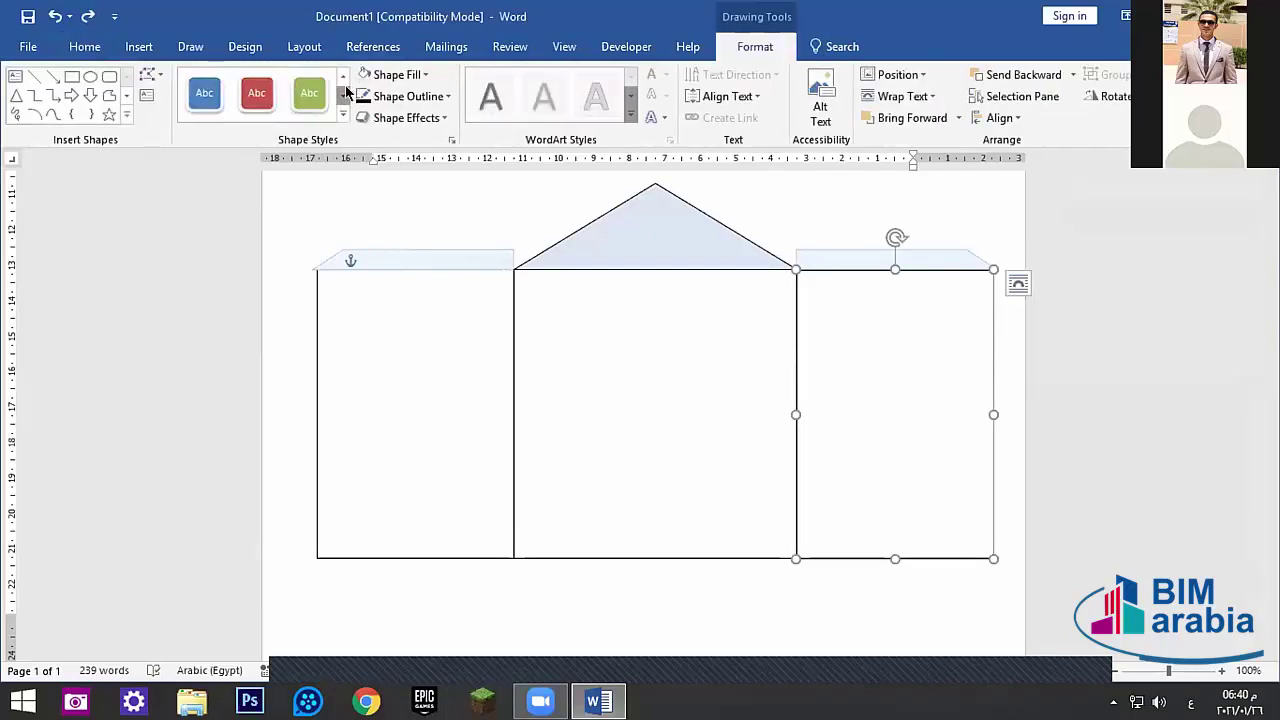
left_click(345, 93)
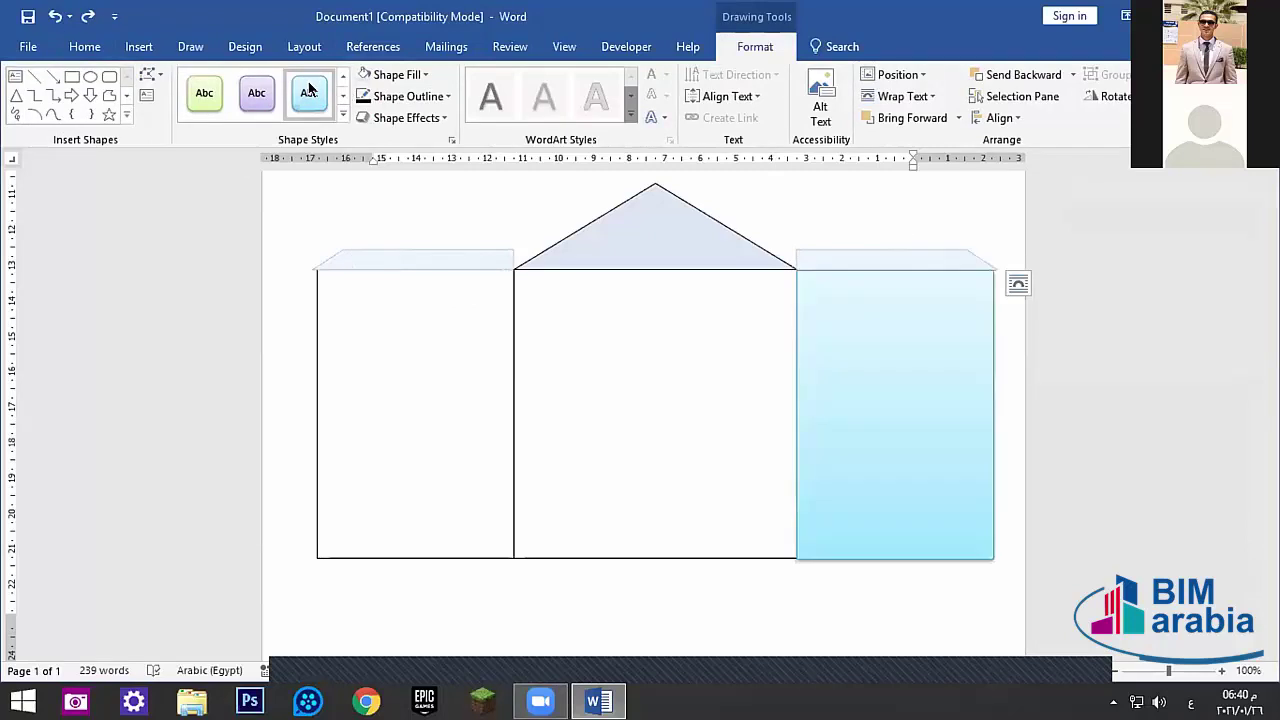
left_click(345, 93)
left_click(345, 93)
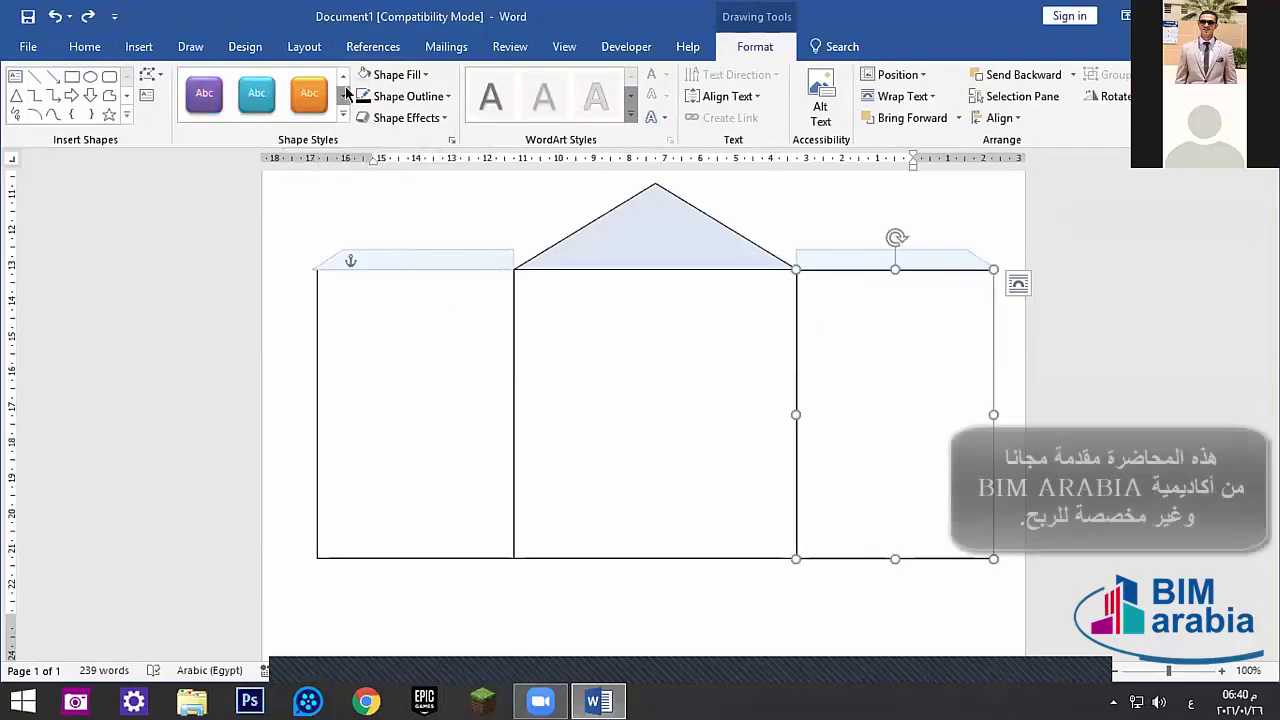
left_click(259, 91)
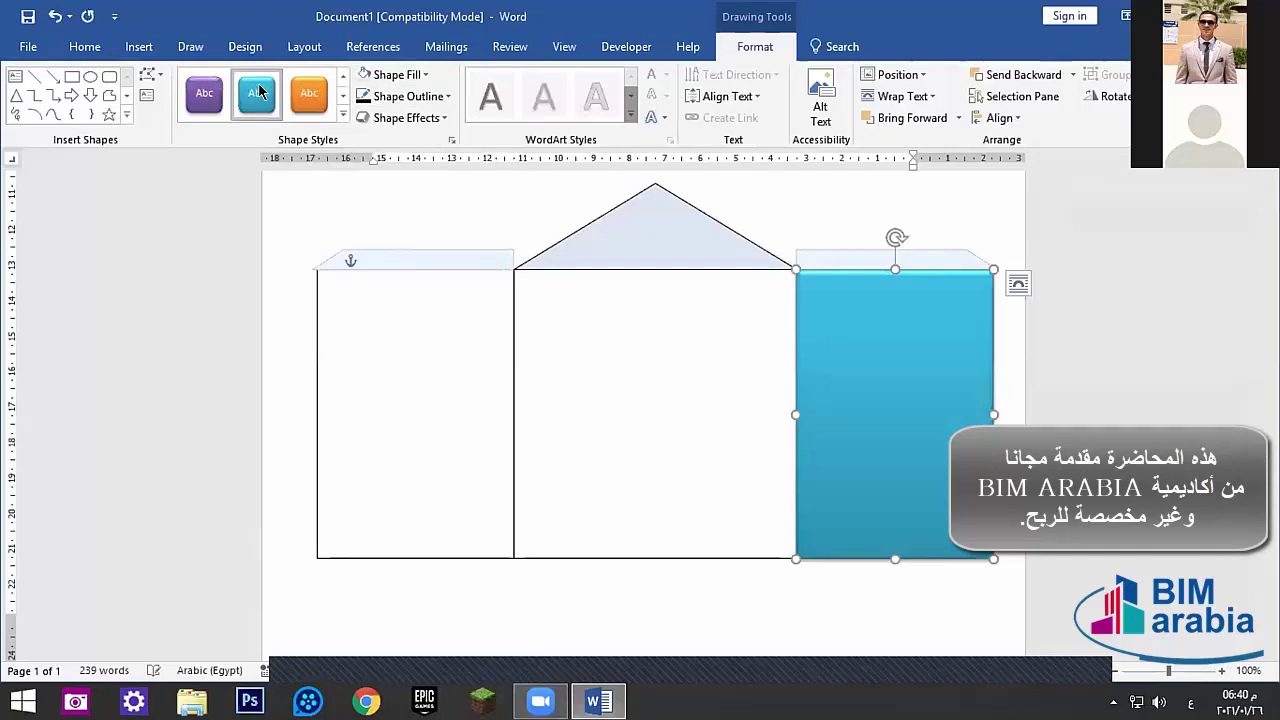
left_click(341, 96)
left_click(341, 96)
left_click(341, 96)
left_click(341, 96)
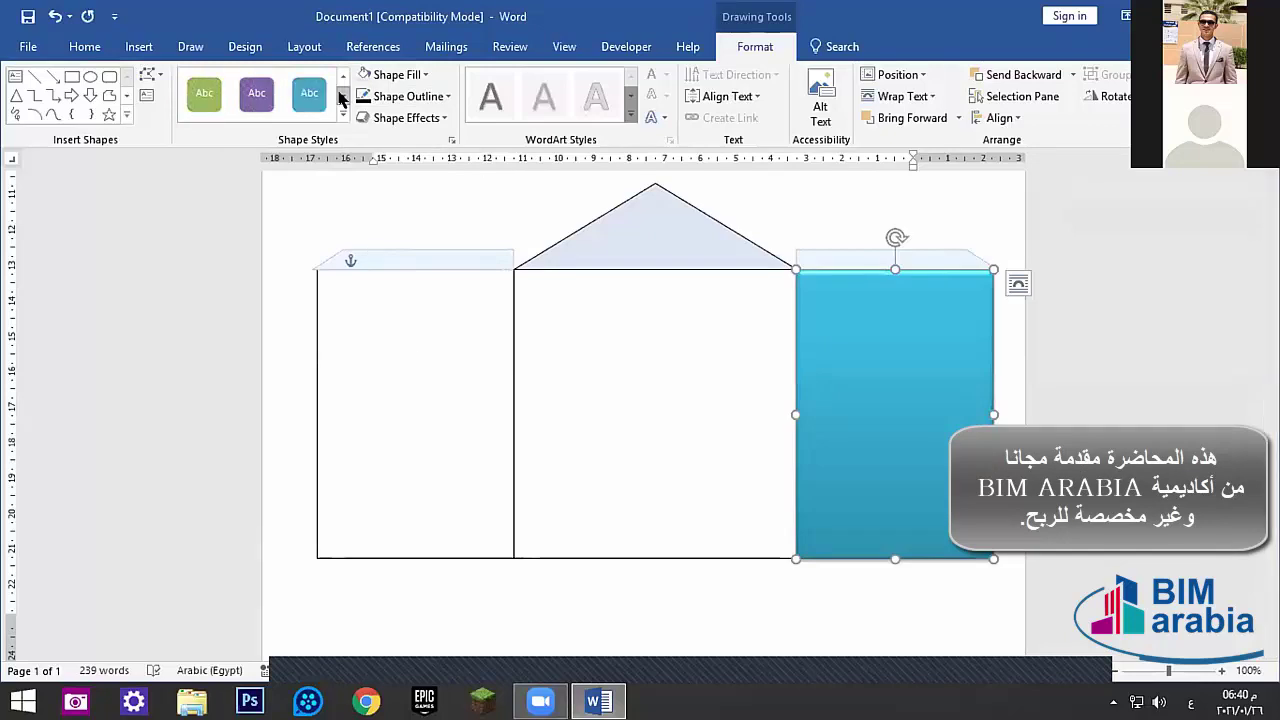
left_click(341, 96)
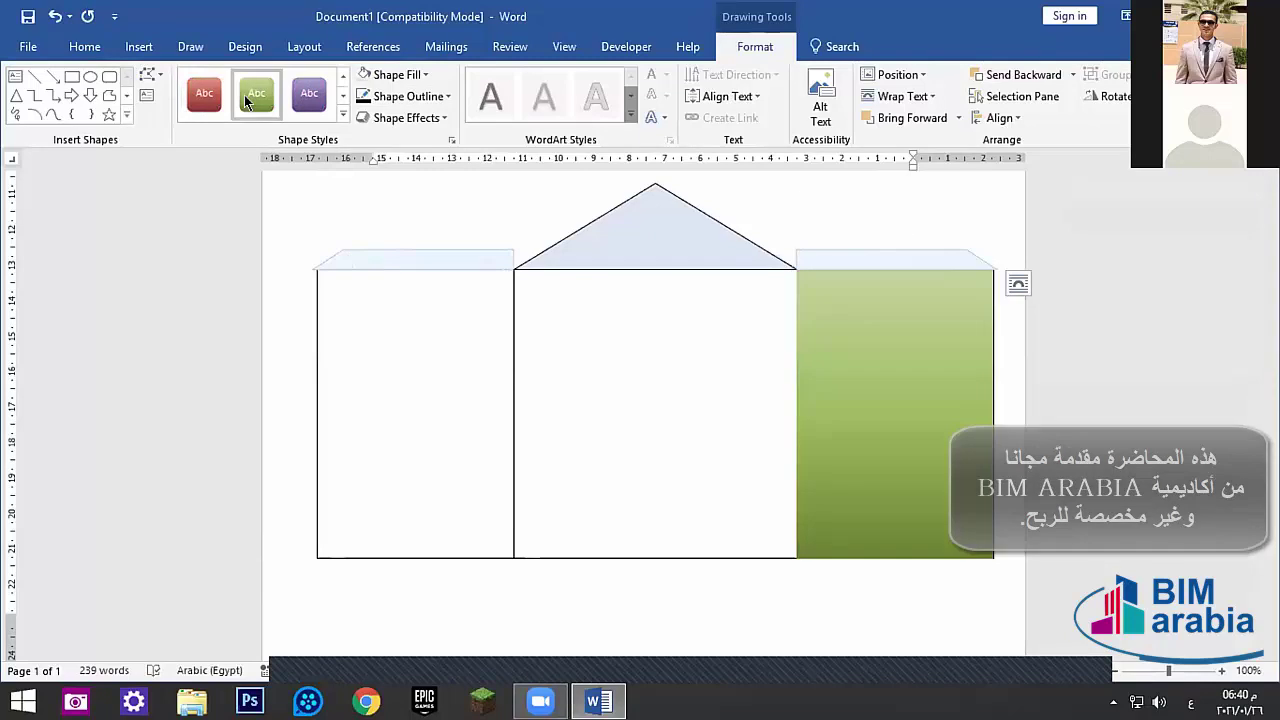
left_click(398, 383)
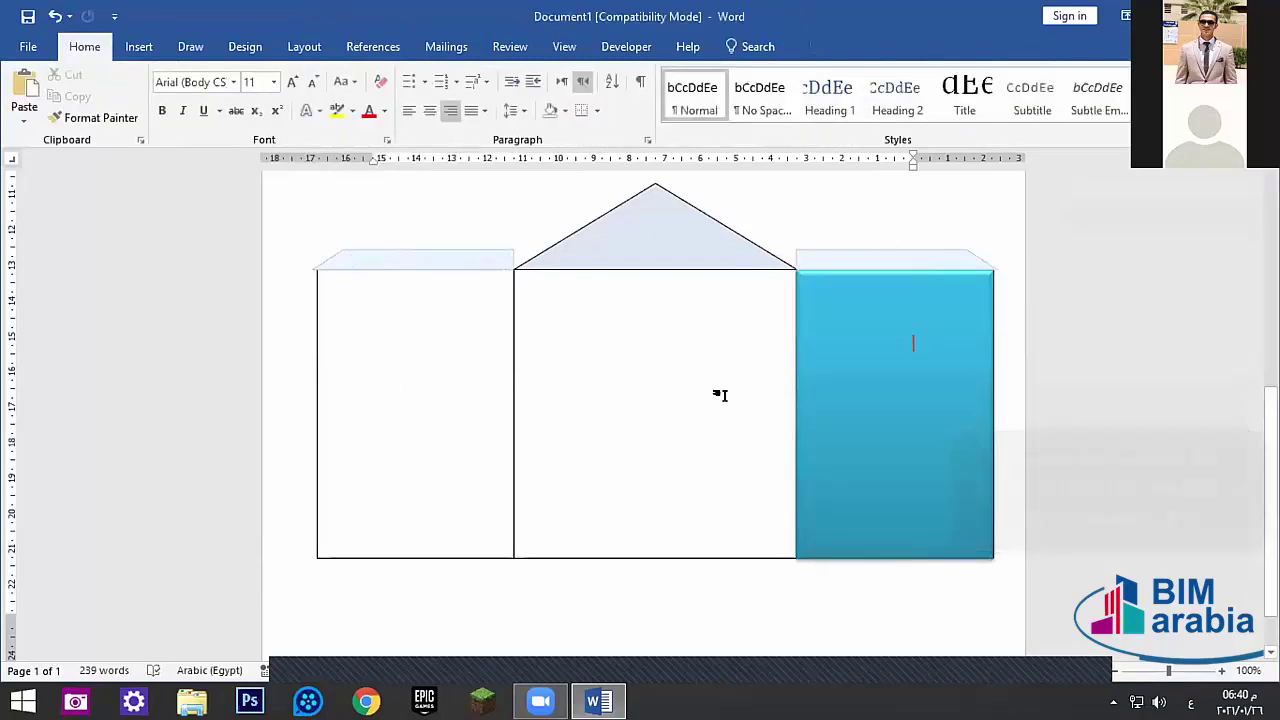
- Give the left side wall the same Intense Effect - Aqua, Accent 5 style
left_click(503, 377)
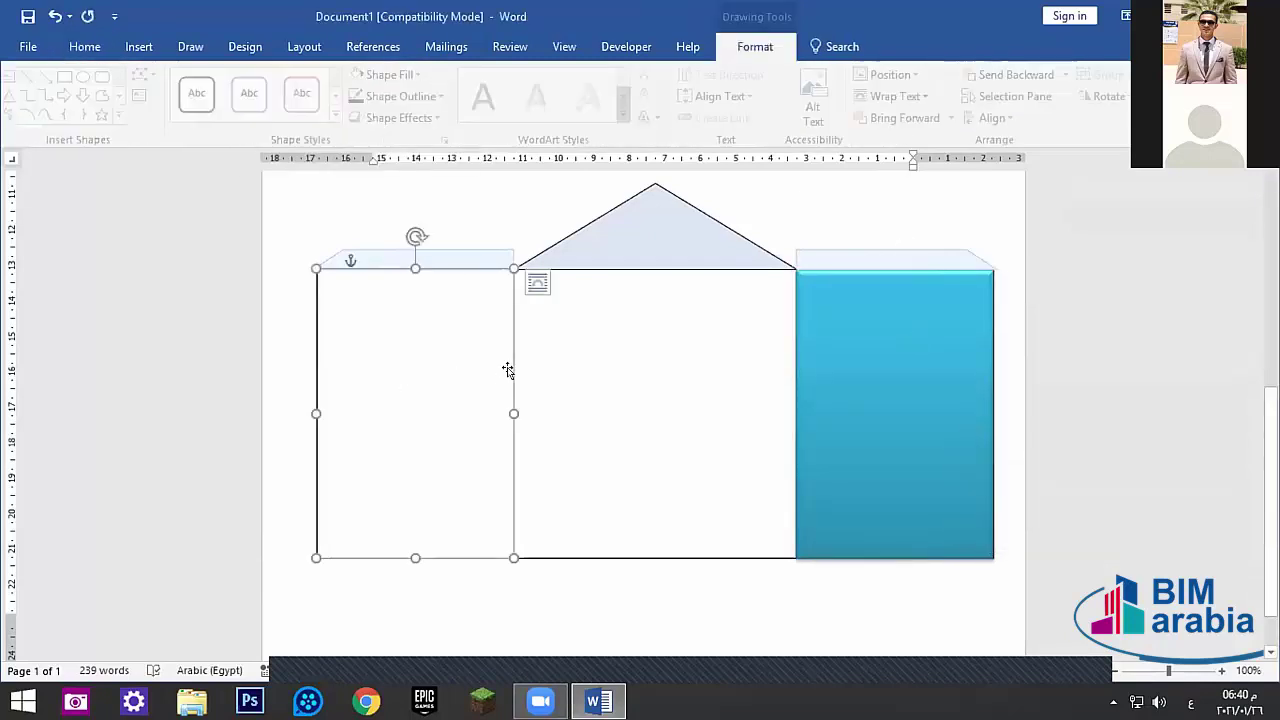
left_click(340, 96)
left_click(340, 96)
left_click(340, 96)
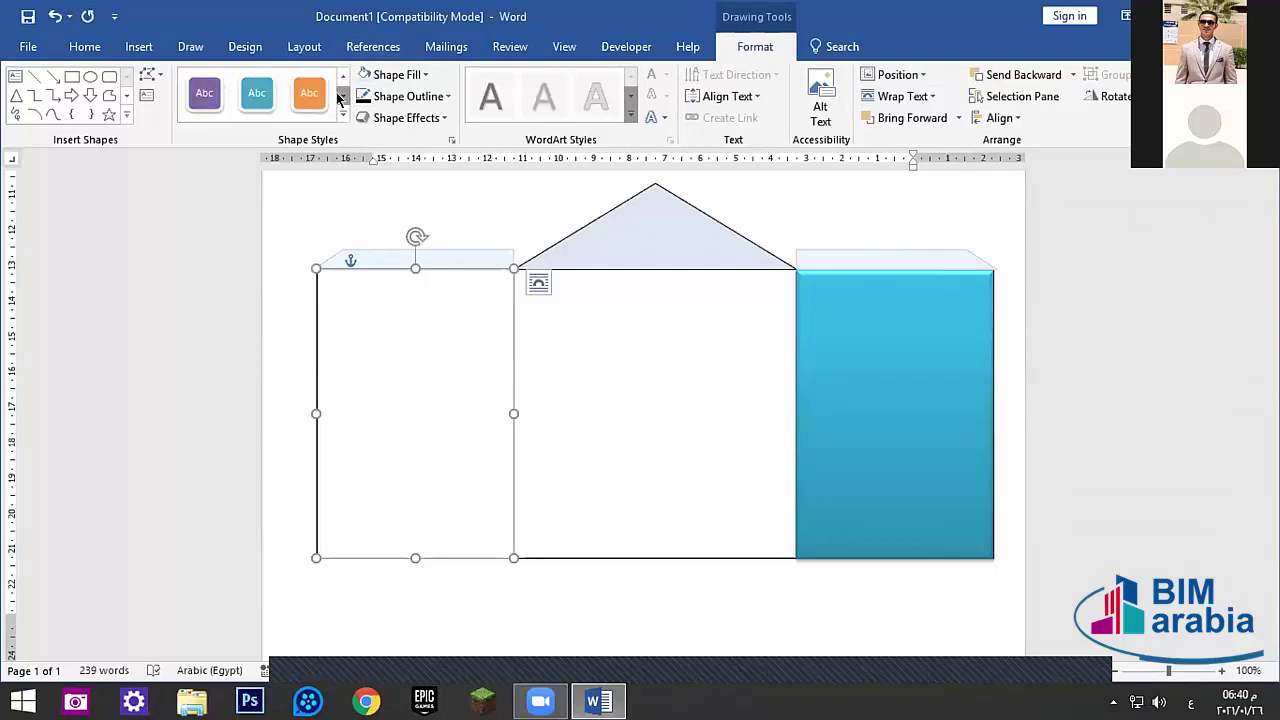
left_click(340, 96)
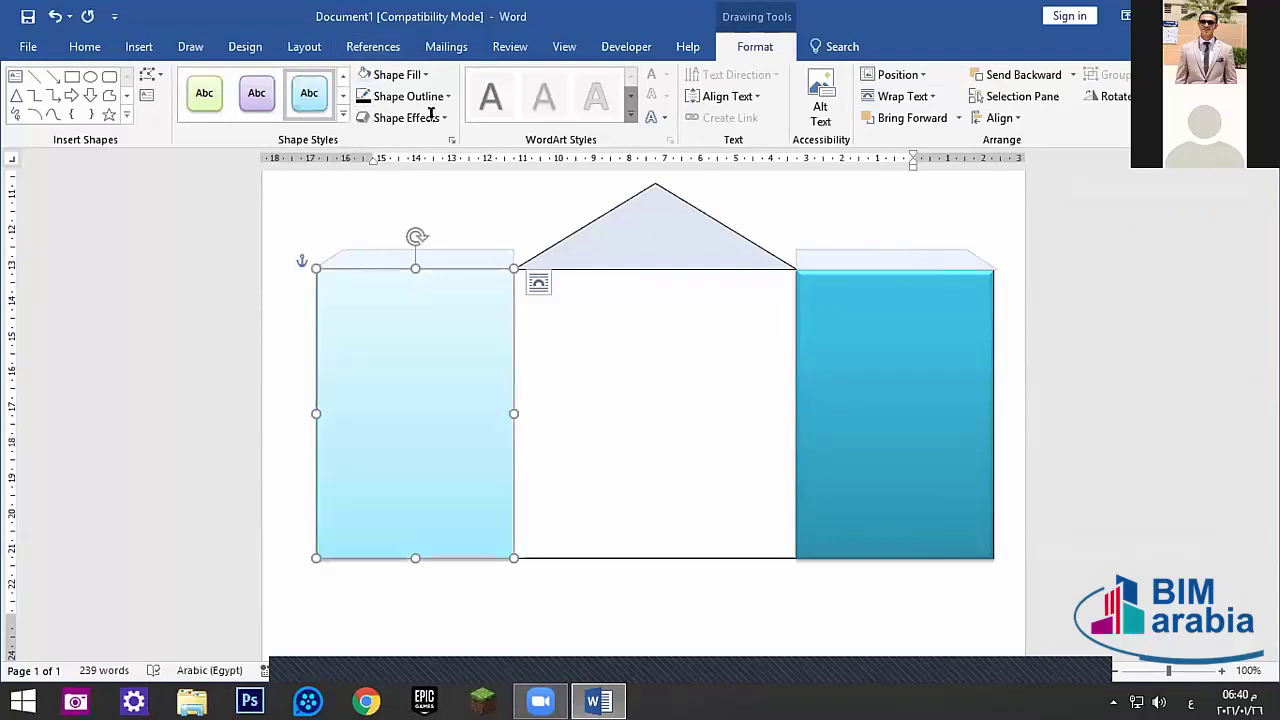
left_click(345, 95)
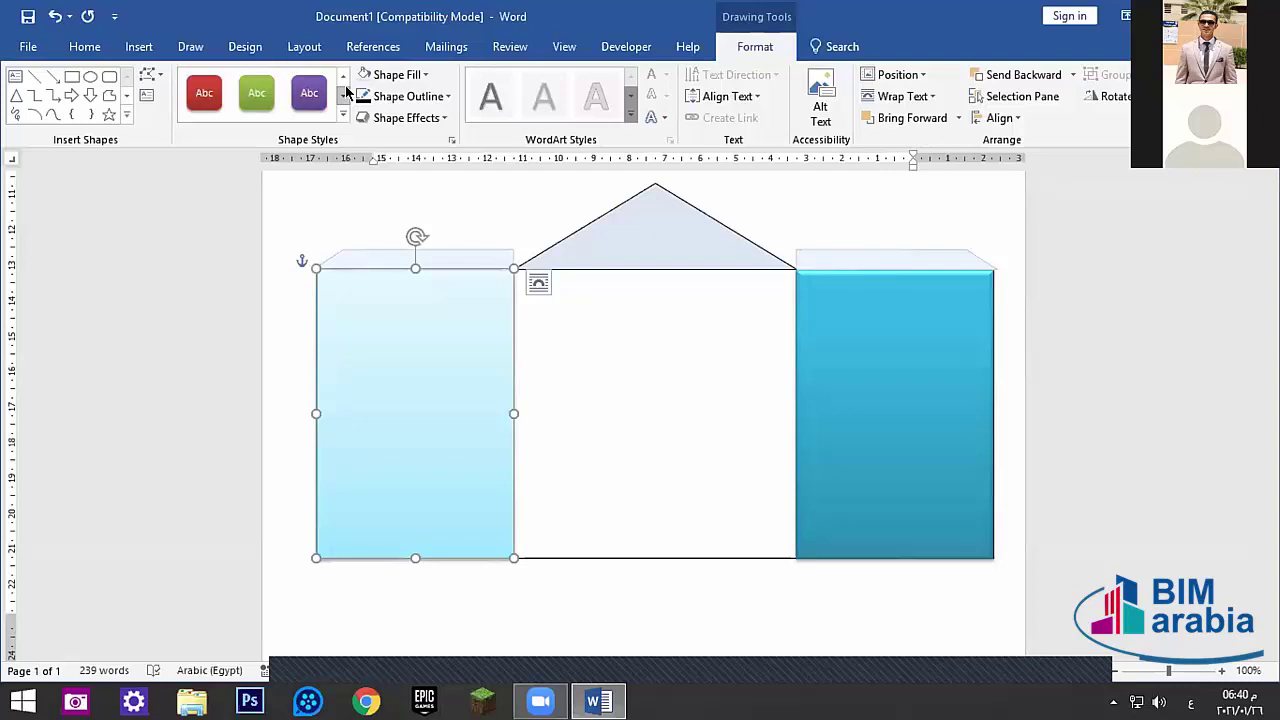
left_click(345, 95)
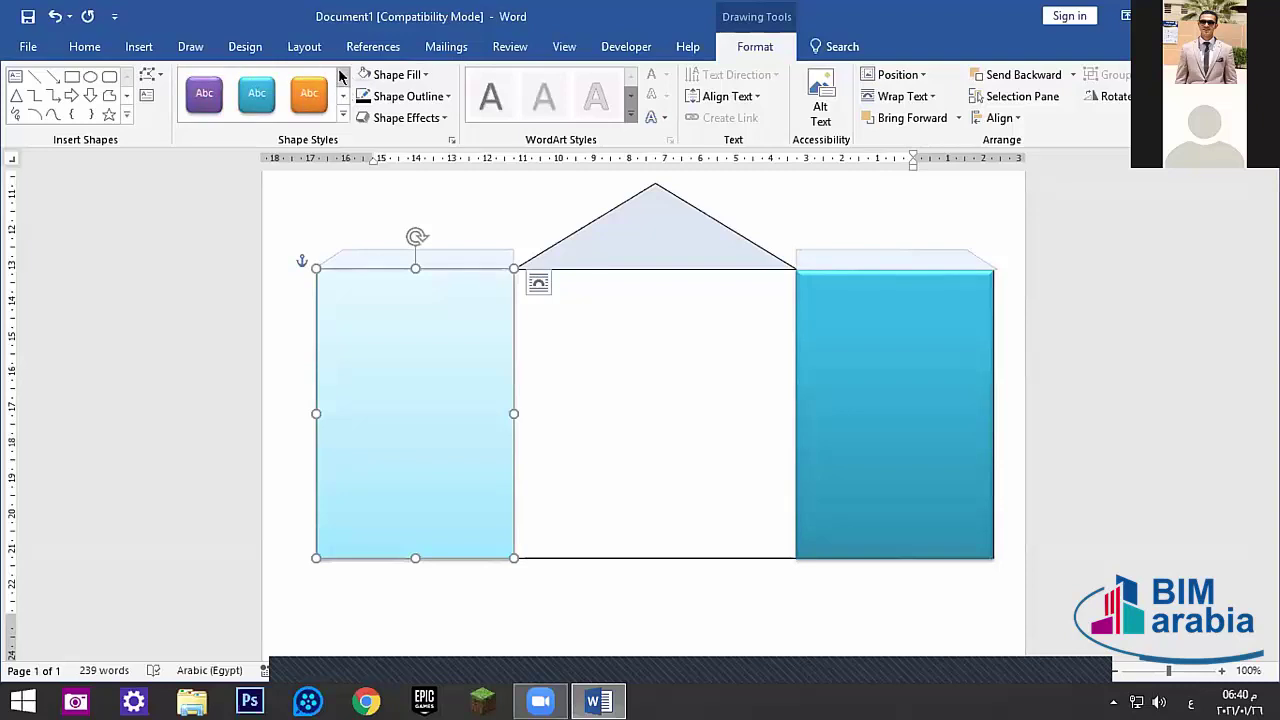
left_click(343, 76)
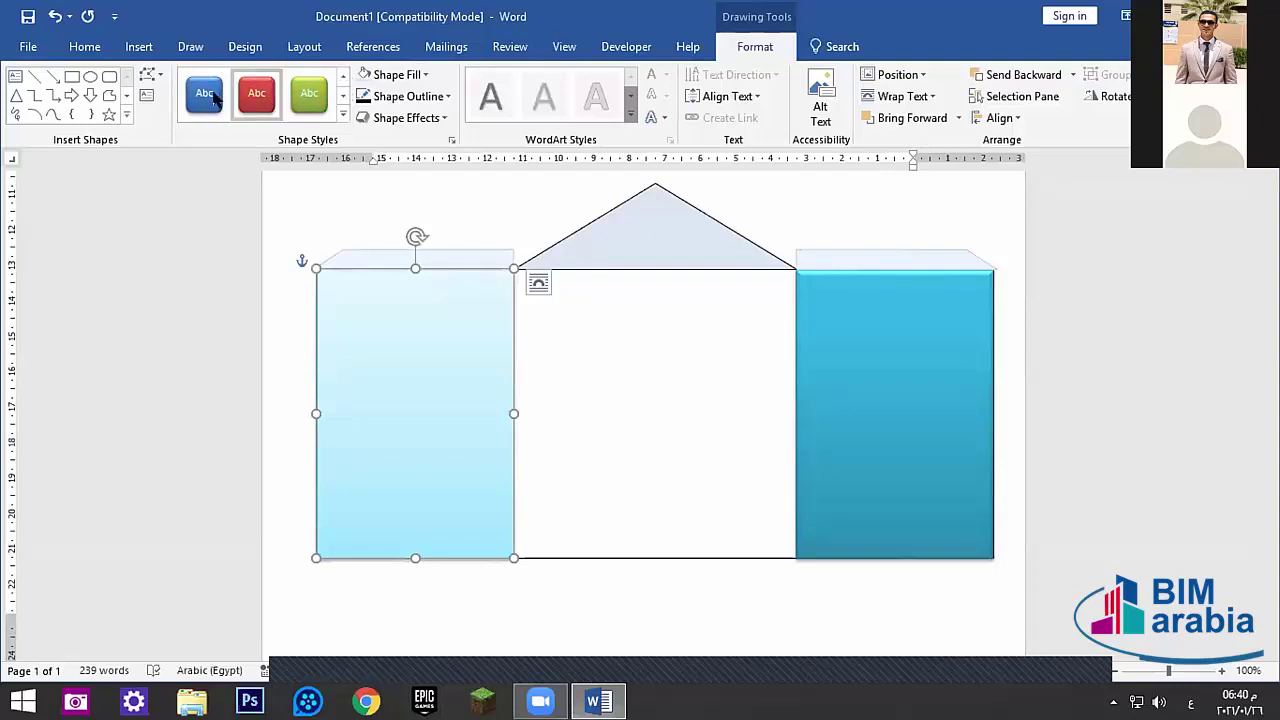
left_click(345, 95)
left_click(343, 76)
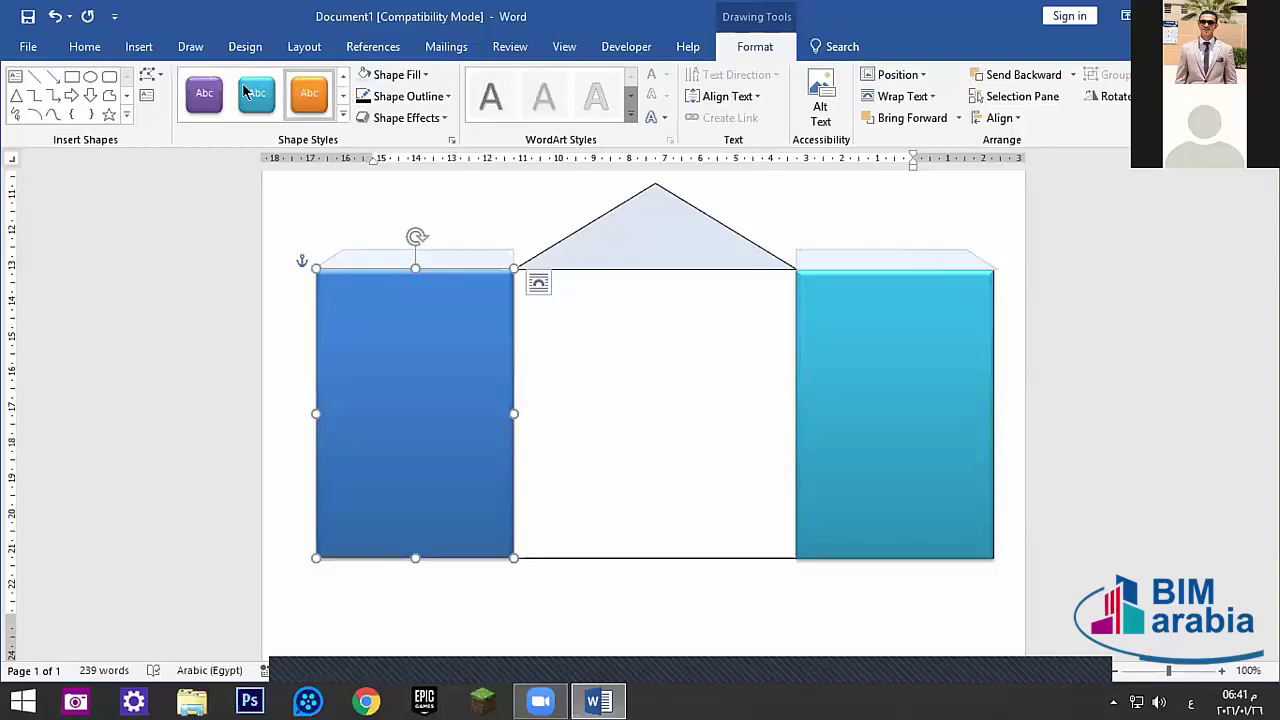
left_click(257, 93)
left_click(718, 410)
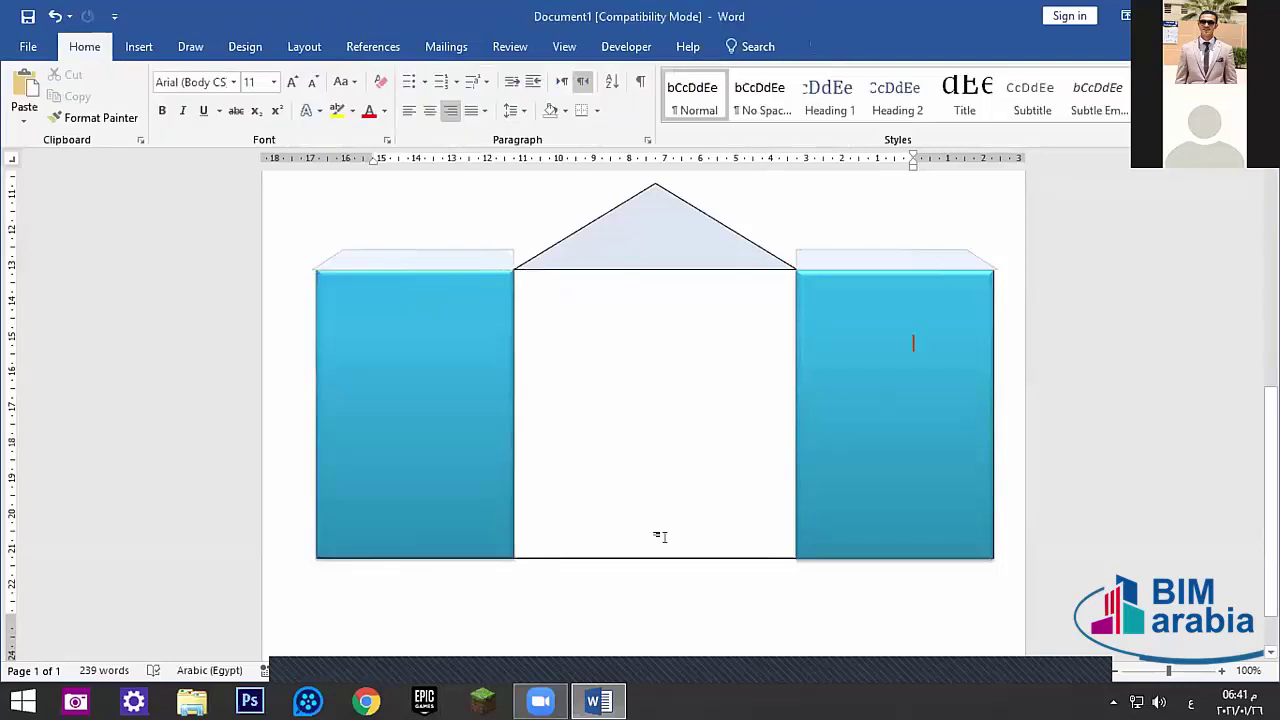
left_click(449, 258)
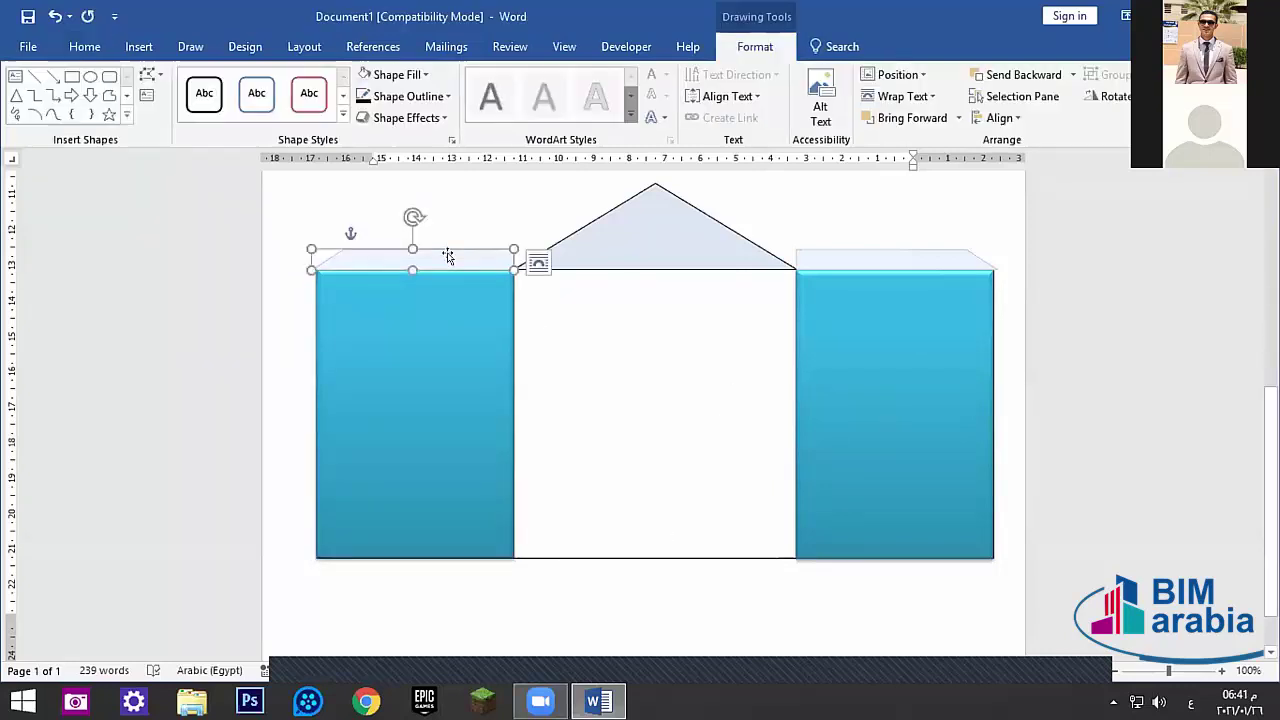
- Delete the stray parallelogram copy dropped at the middle wall's base
mouse_move(449, 258)
left_mouse_down()
mouse_move(563, 494)
mouse_move(569, 543)
mouse_move(566, 506)
left_mouse_up()
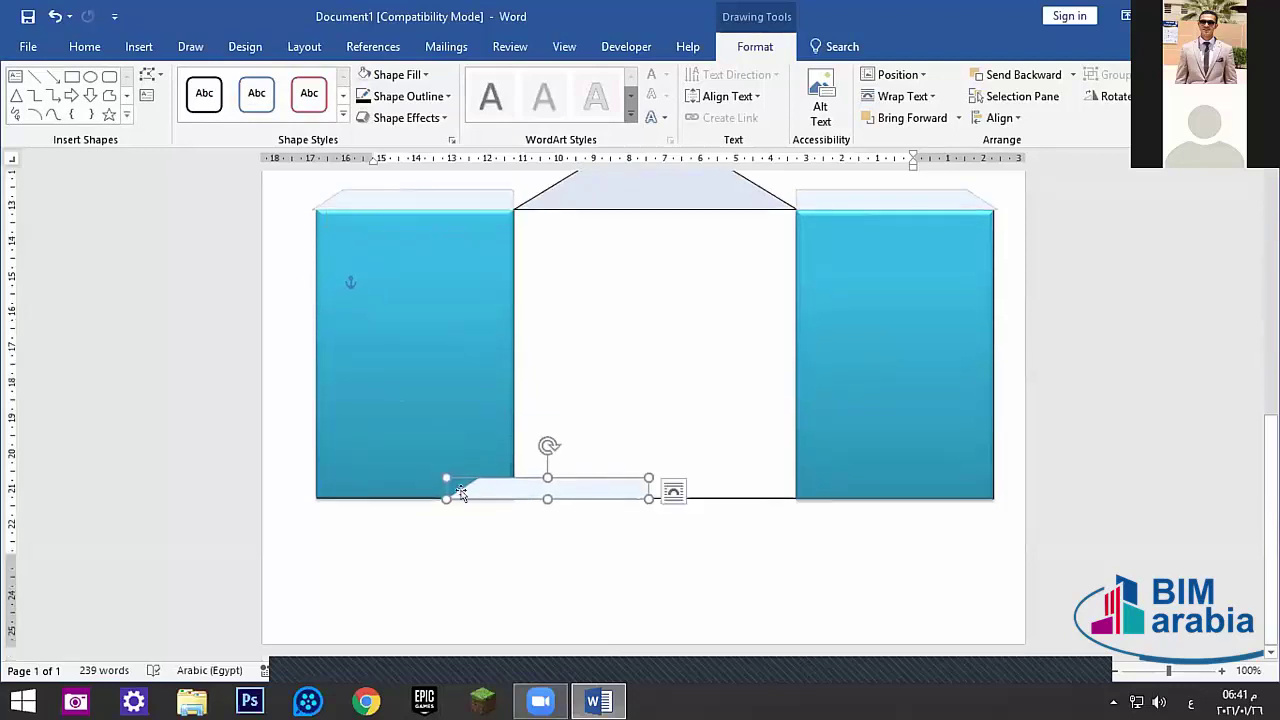
key("Delete")
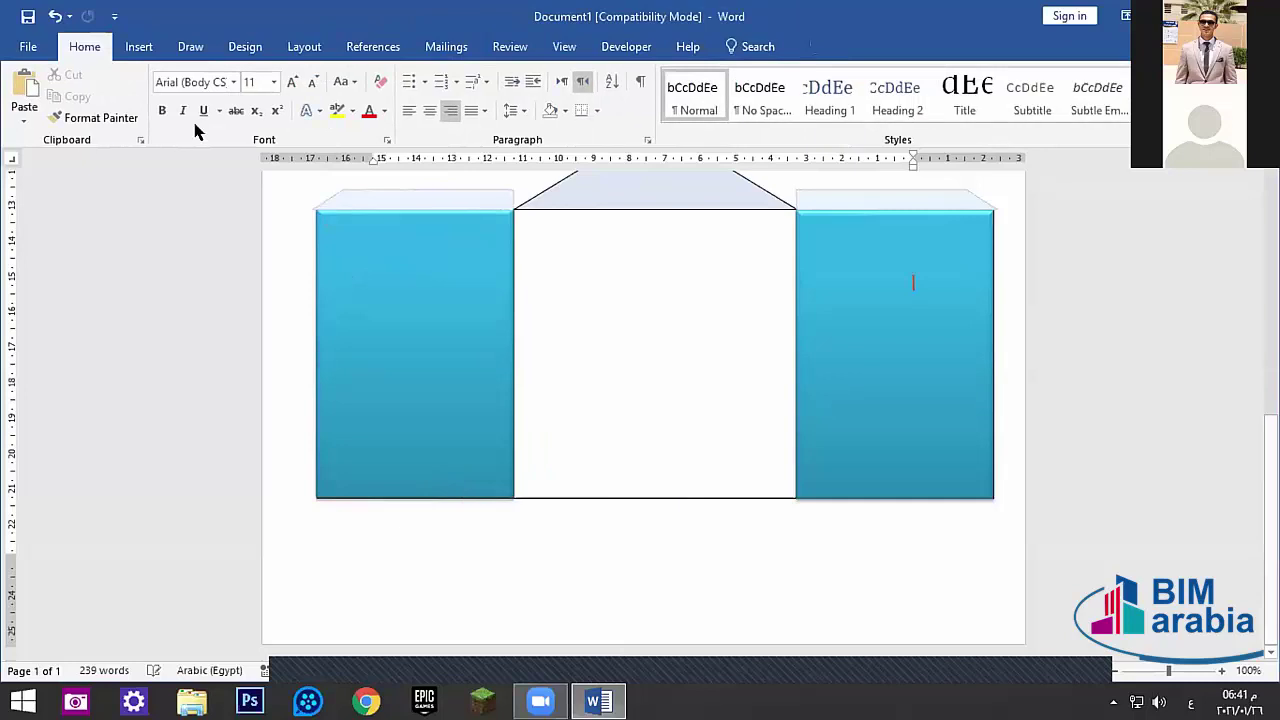
scroll(290, 170, "up", 2)
- Draw a rectangle door at the base of the middle wall
left_click(136, 46)
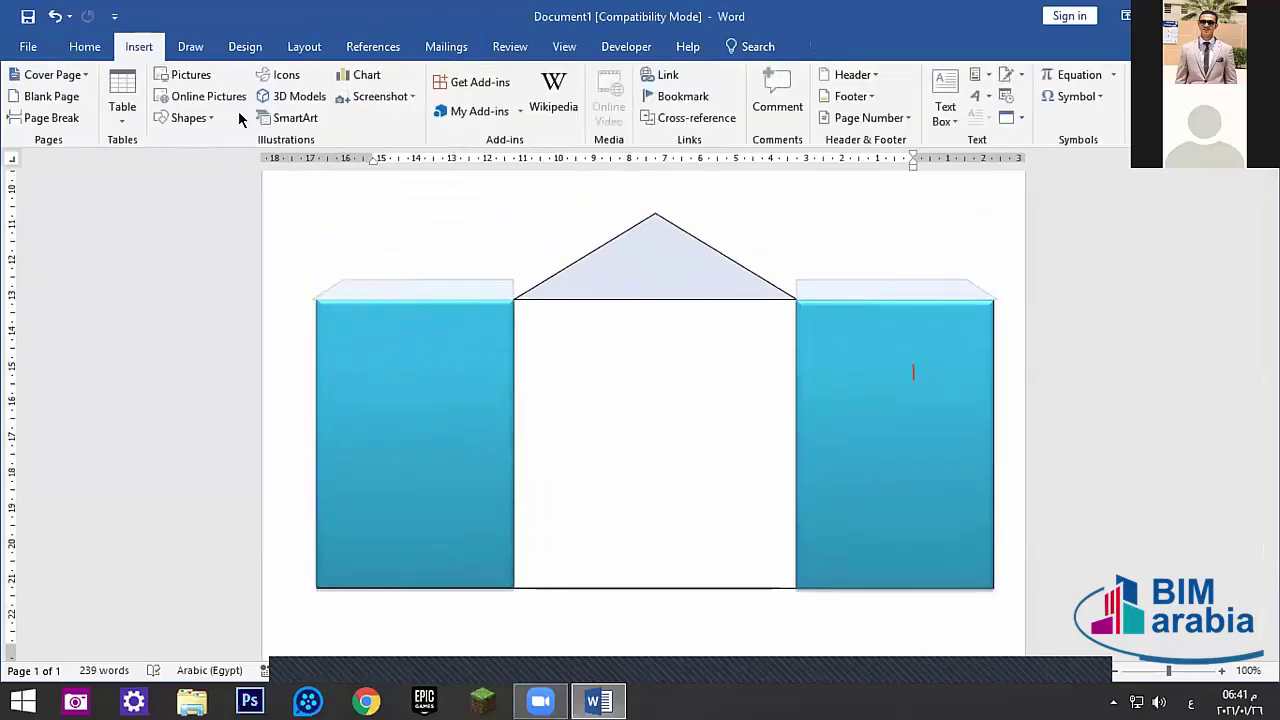
left_click(192, 117)
left_click(219, 157)
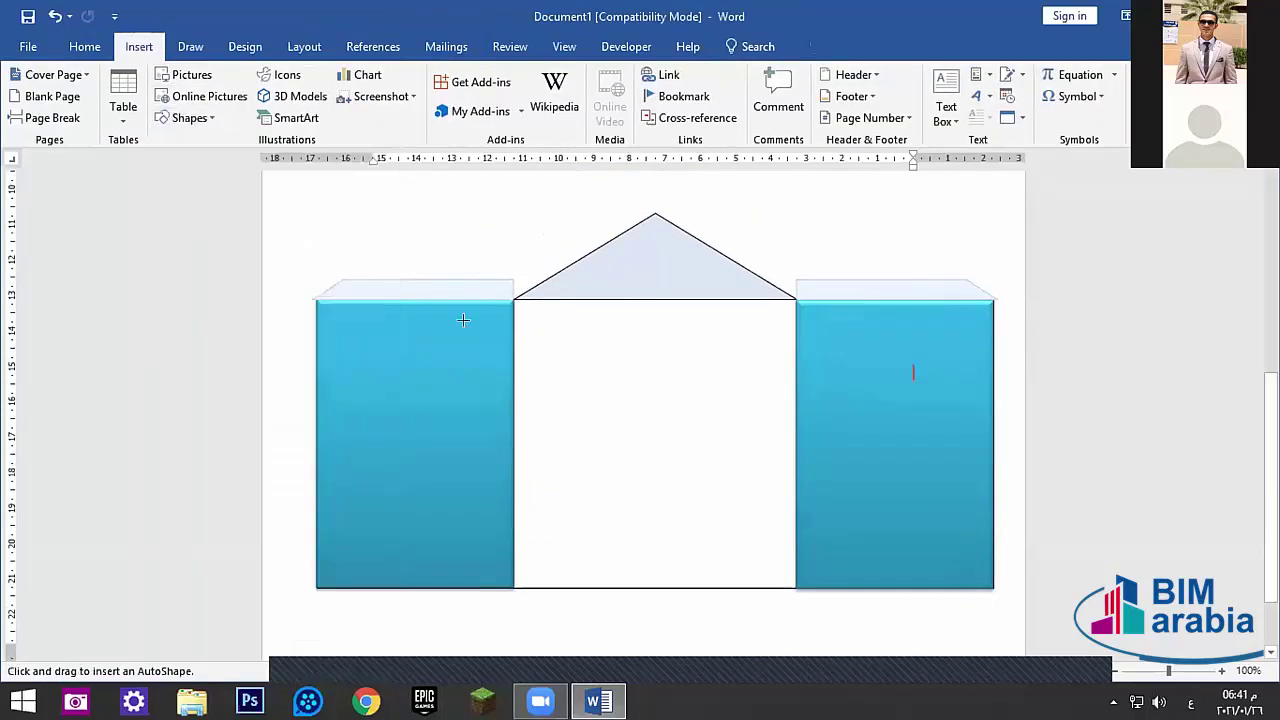
mouse_move(690, 581)
left_mouse_down()
mouse_move(632, 557)
mouse_move(597, 461)
mouse_move(605, 383)
left_mouse_up()
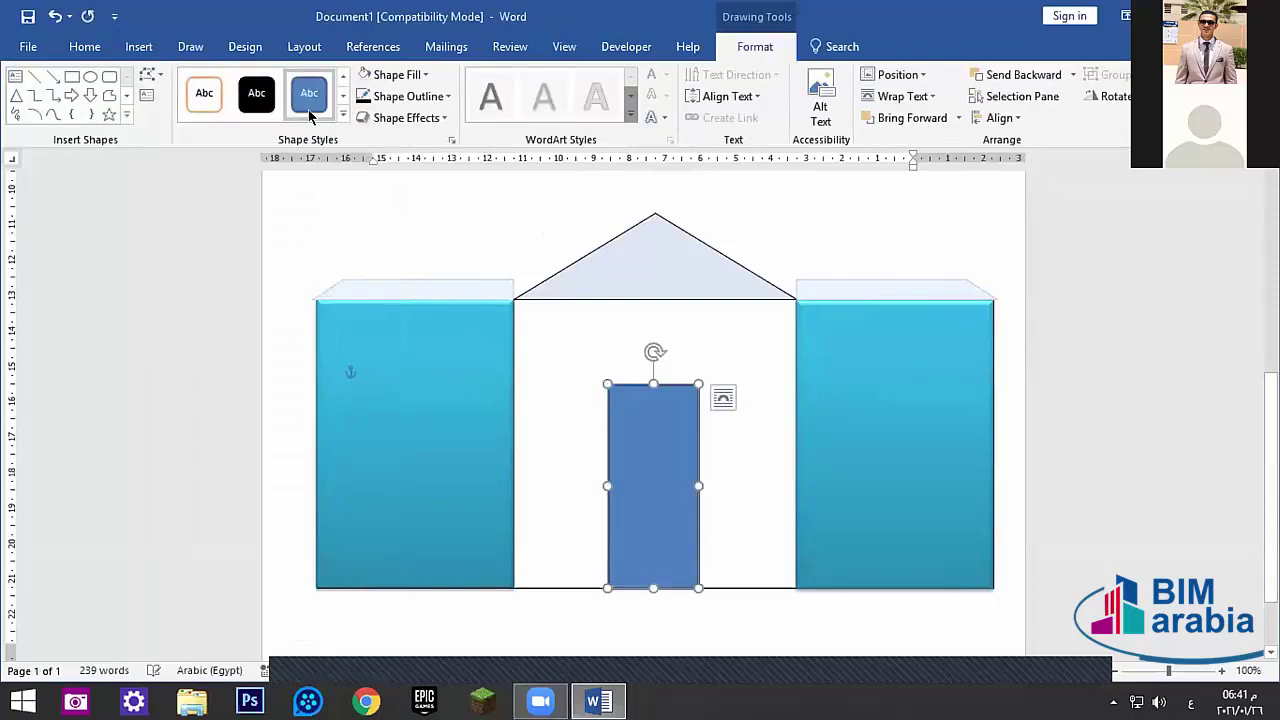
- Fill the door rectangle with a light wood texture
left_click(347, 92)
left_click(347, 92)
left_click(347, 92)
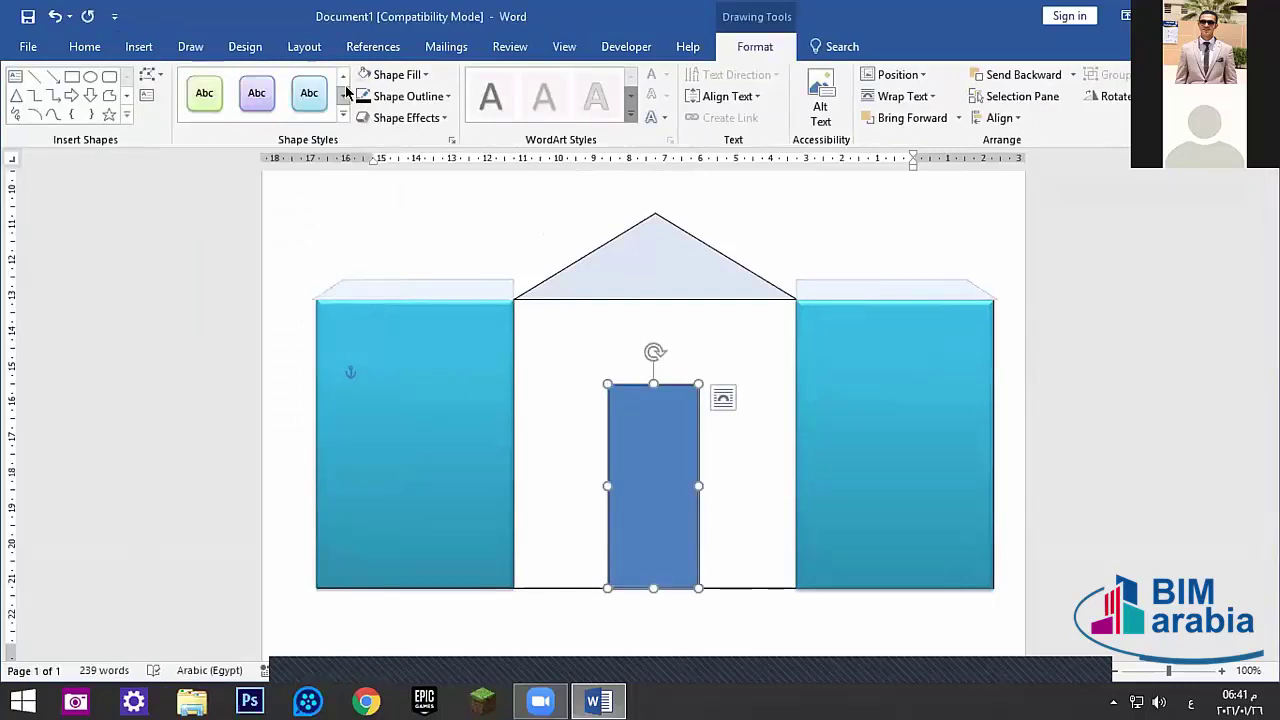
left_click(347, 92)
left_click(347, 92)
left_click(347, 92)
left_click(347, 92)
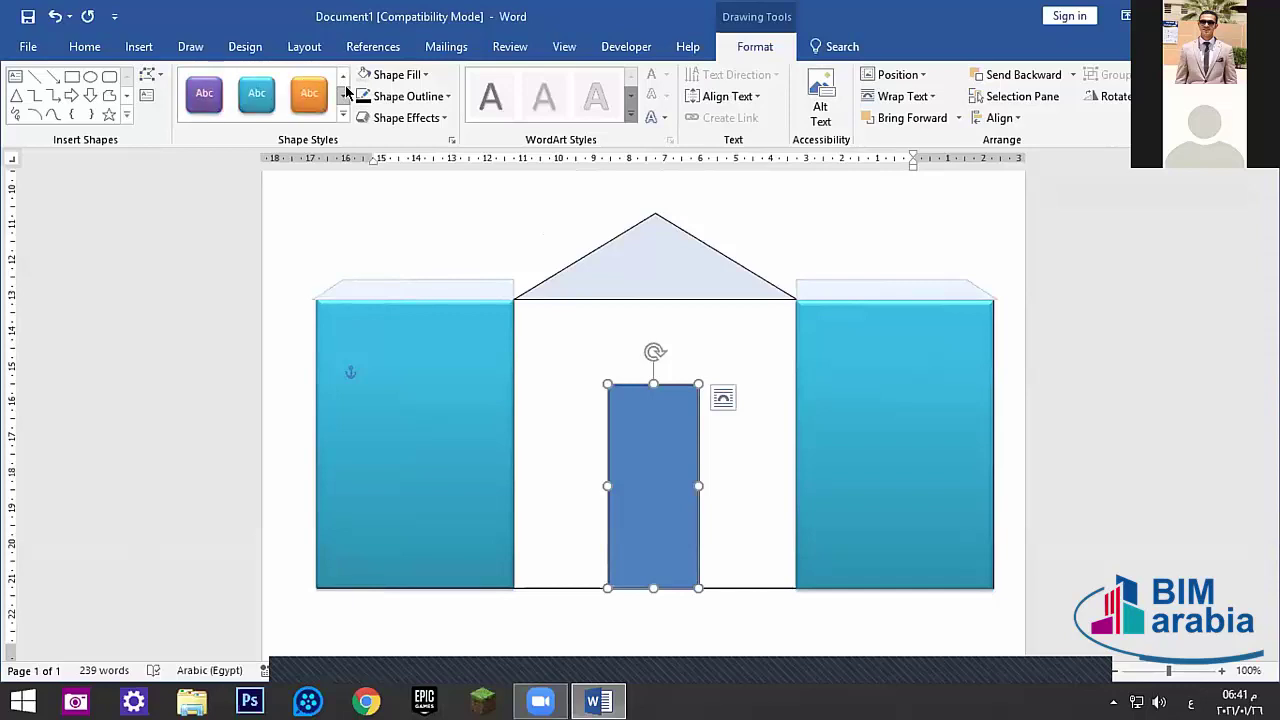
left_click(390, 75)
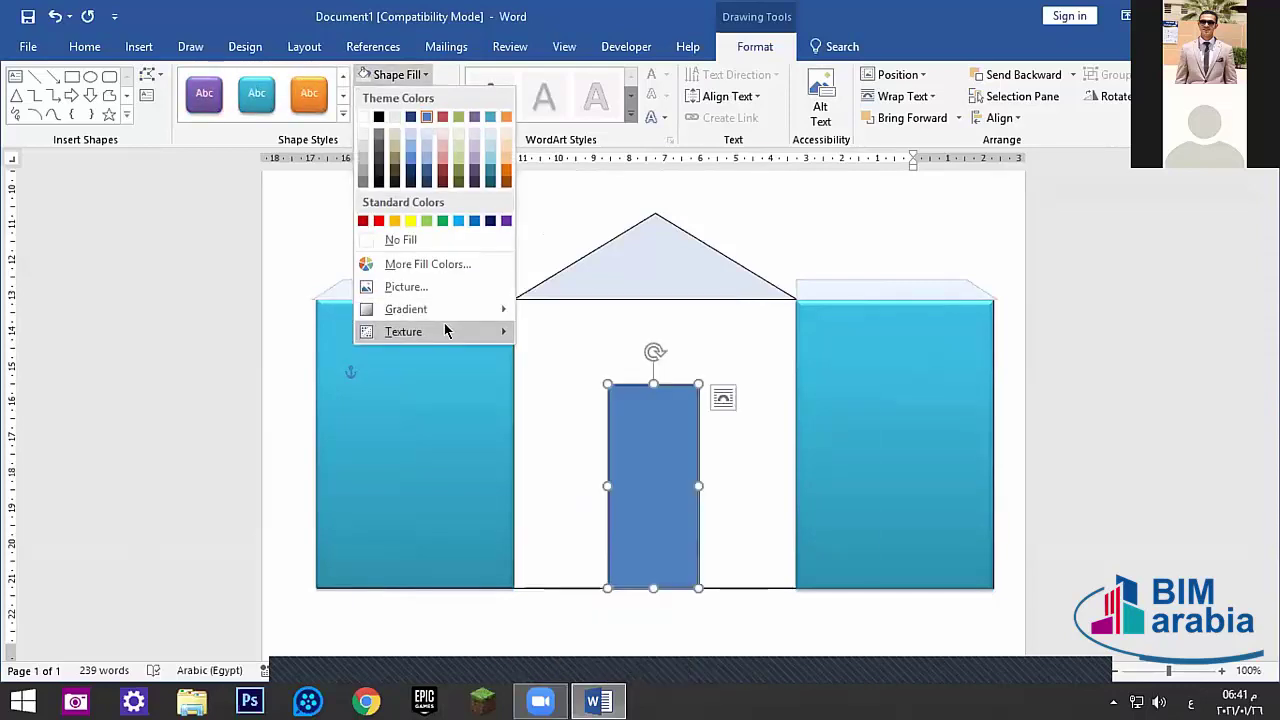
mouse_move(446, 331)
left_click(557, 190)
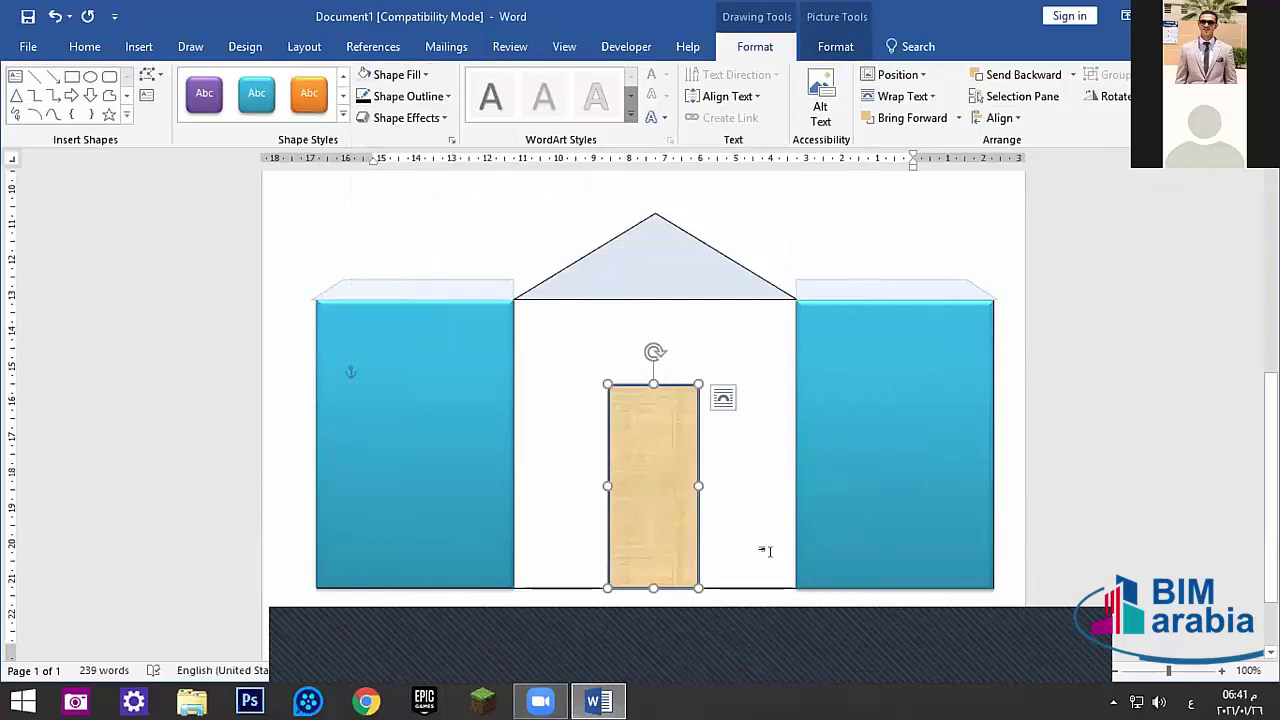
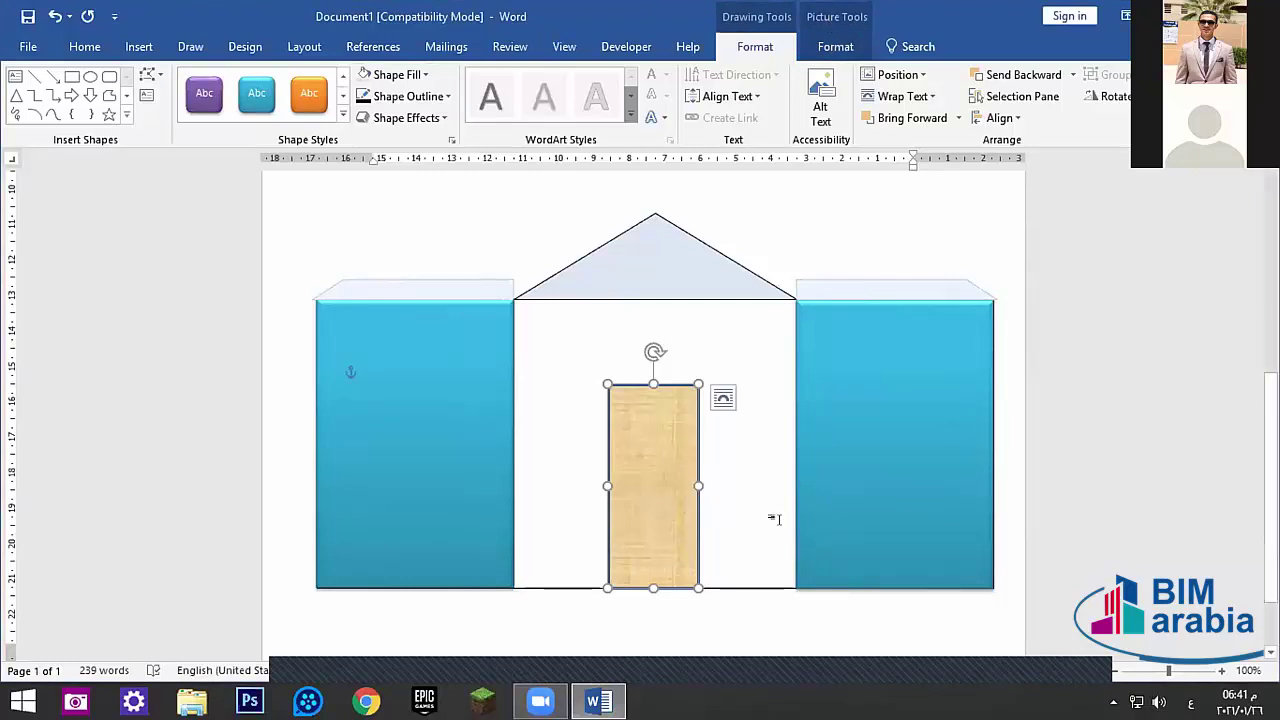
- Select the wood-textured door picture and nudge it slightly to the right
left_click(717, 586)
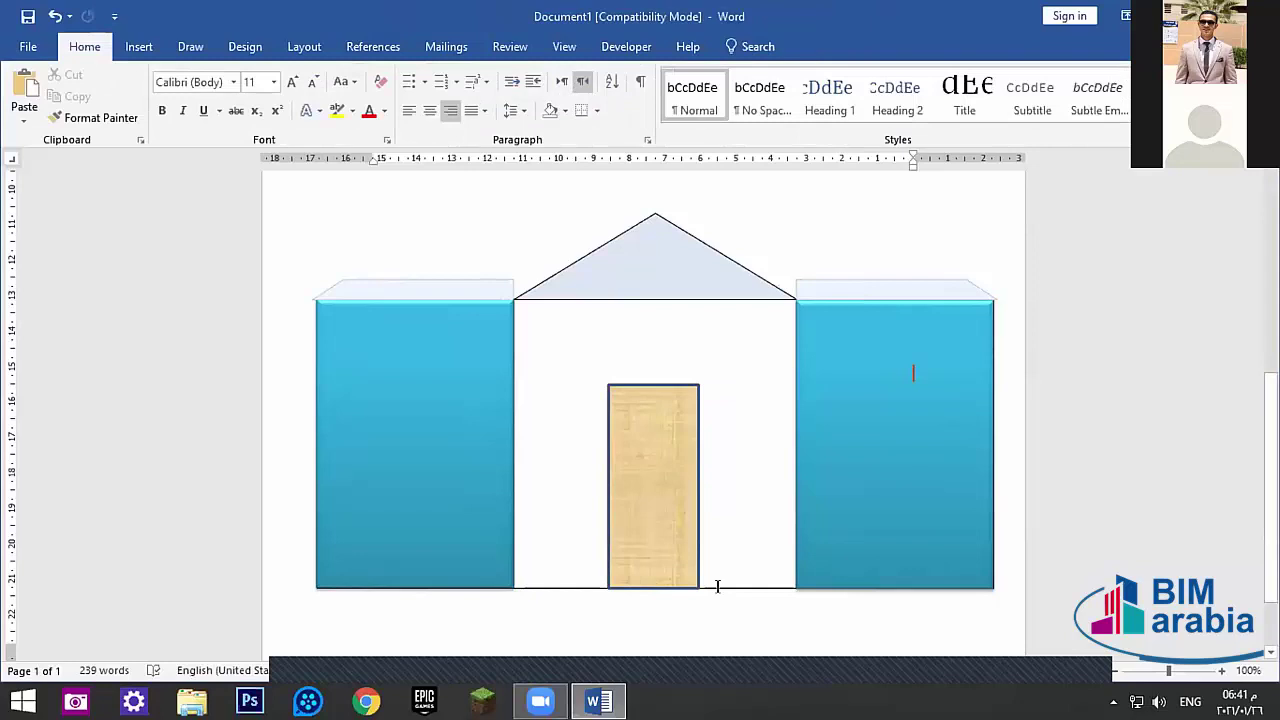
left_click(717, 586)
left_click(830, 46)
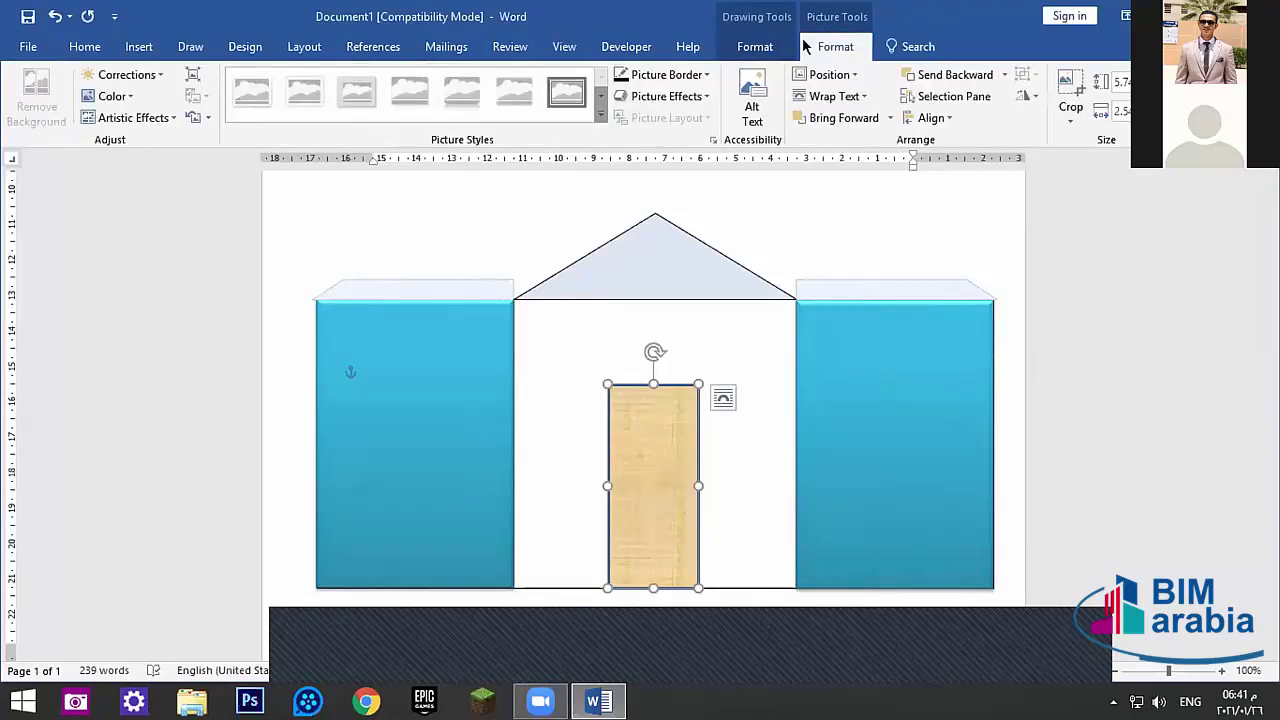
left_click(753, 45)
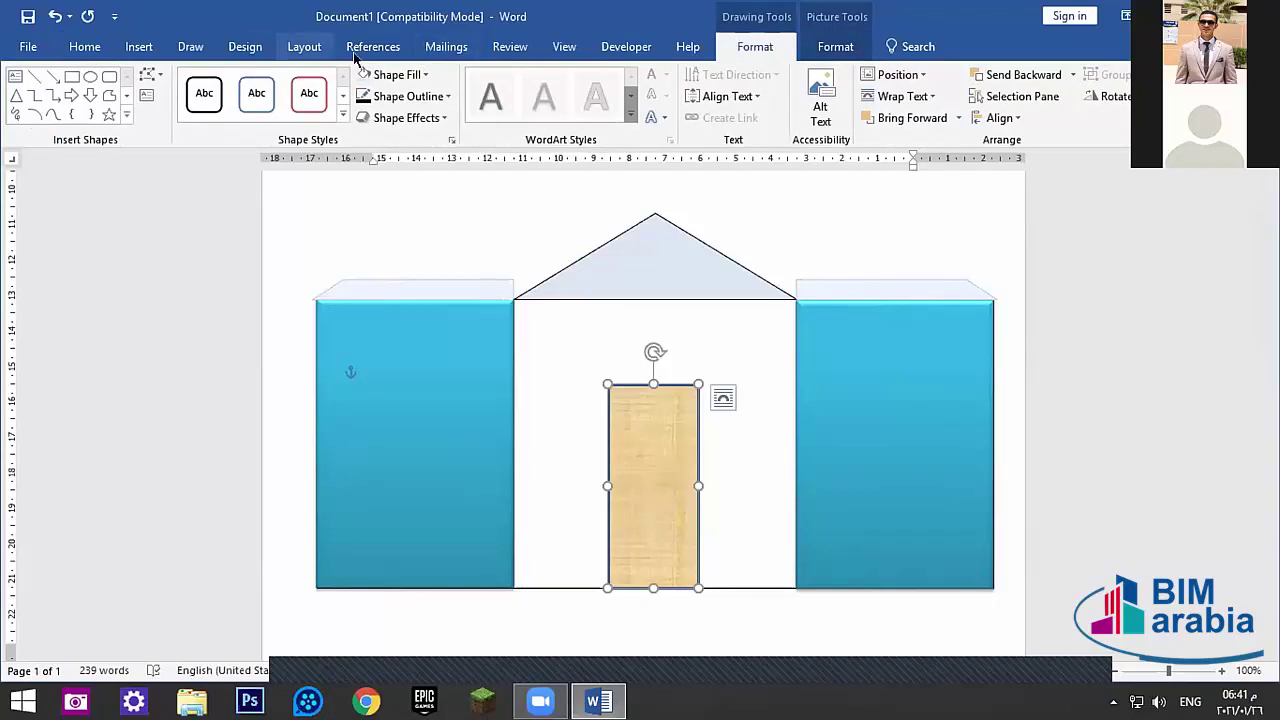
left_click(139, 46)
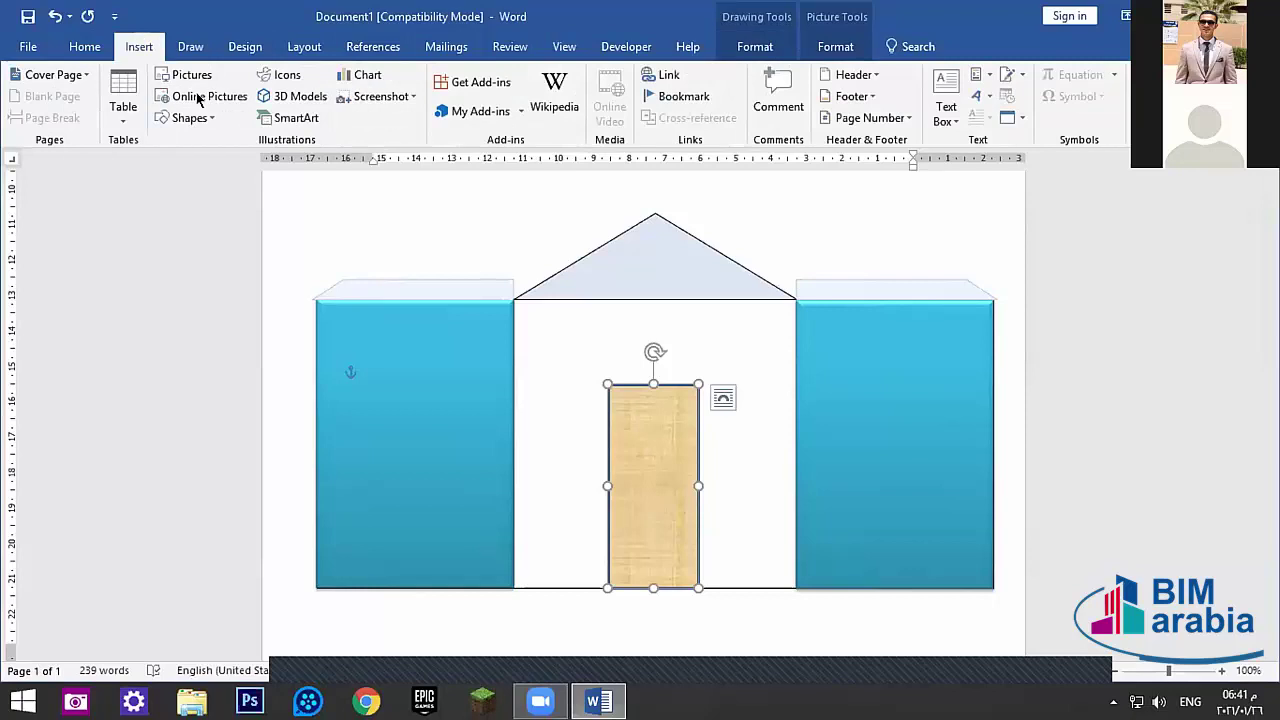
left_click(212, 117)
left_click(655, 448)
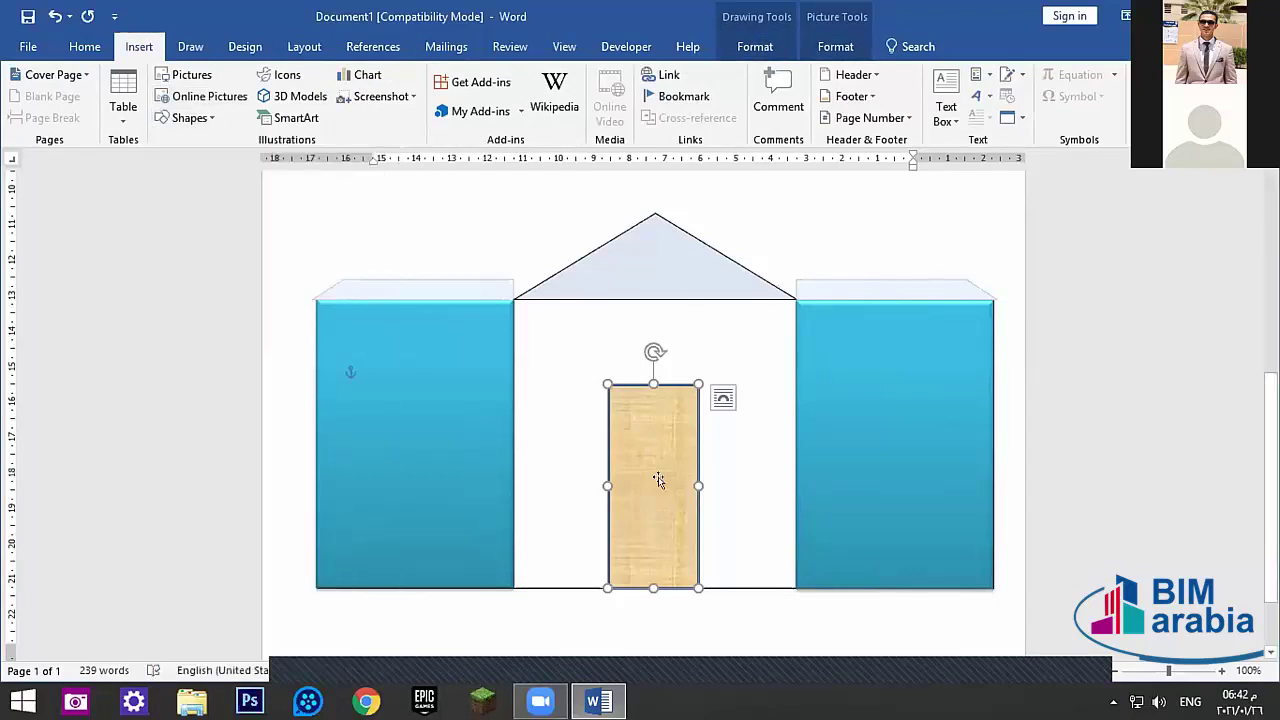
left_click_drag(658, 481, 660, 500)
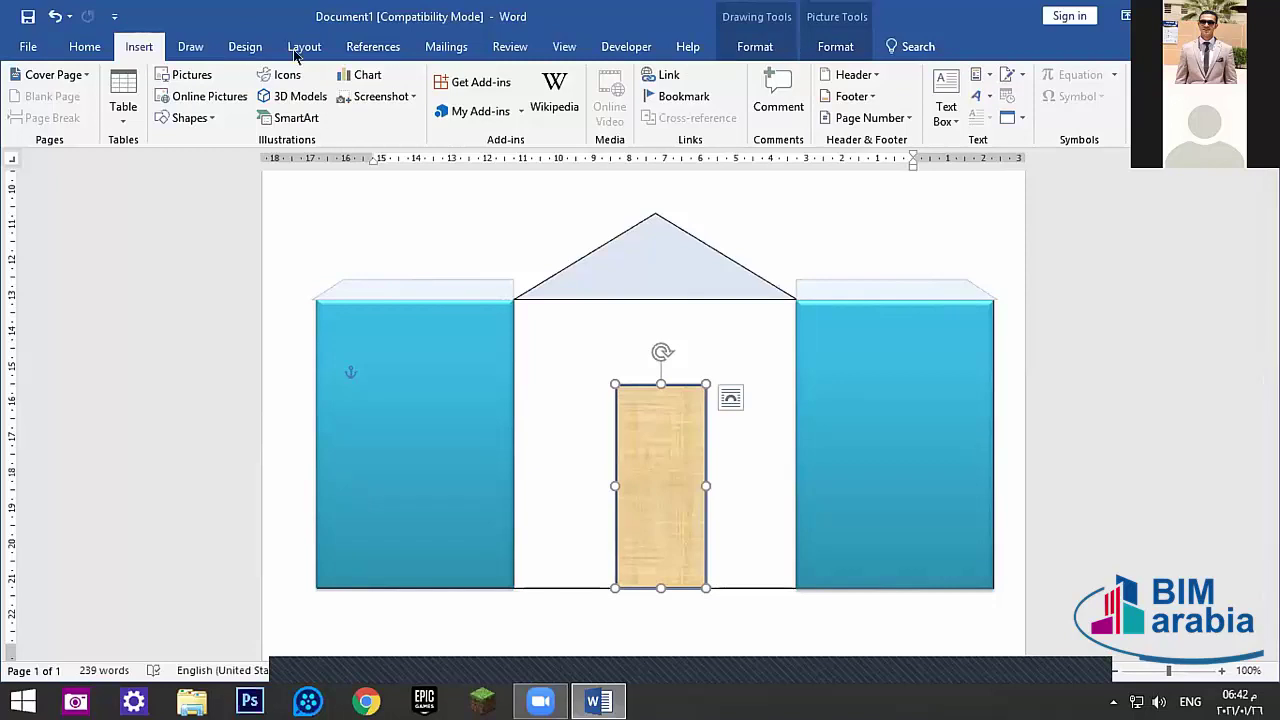
- Give the door a black outline while keeping its wood texture fill, then deselect it
left_click(752, 46)
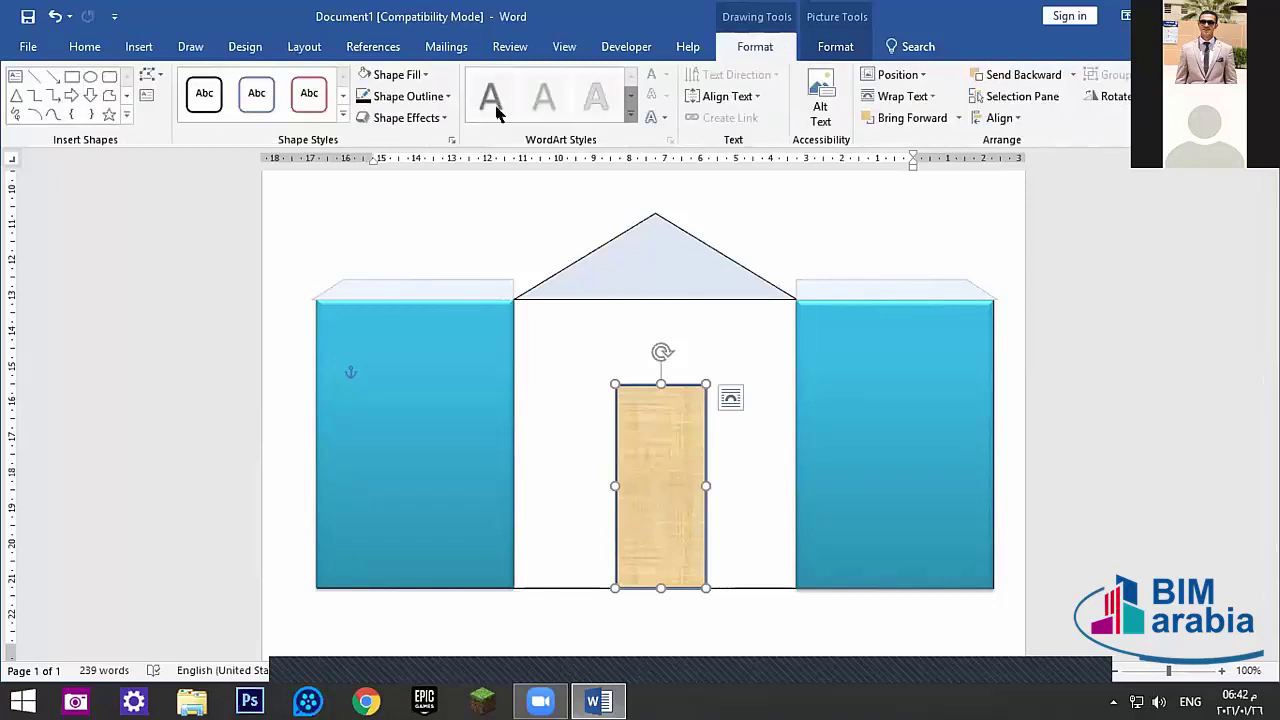
left_click(443, 96)
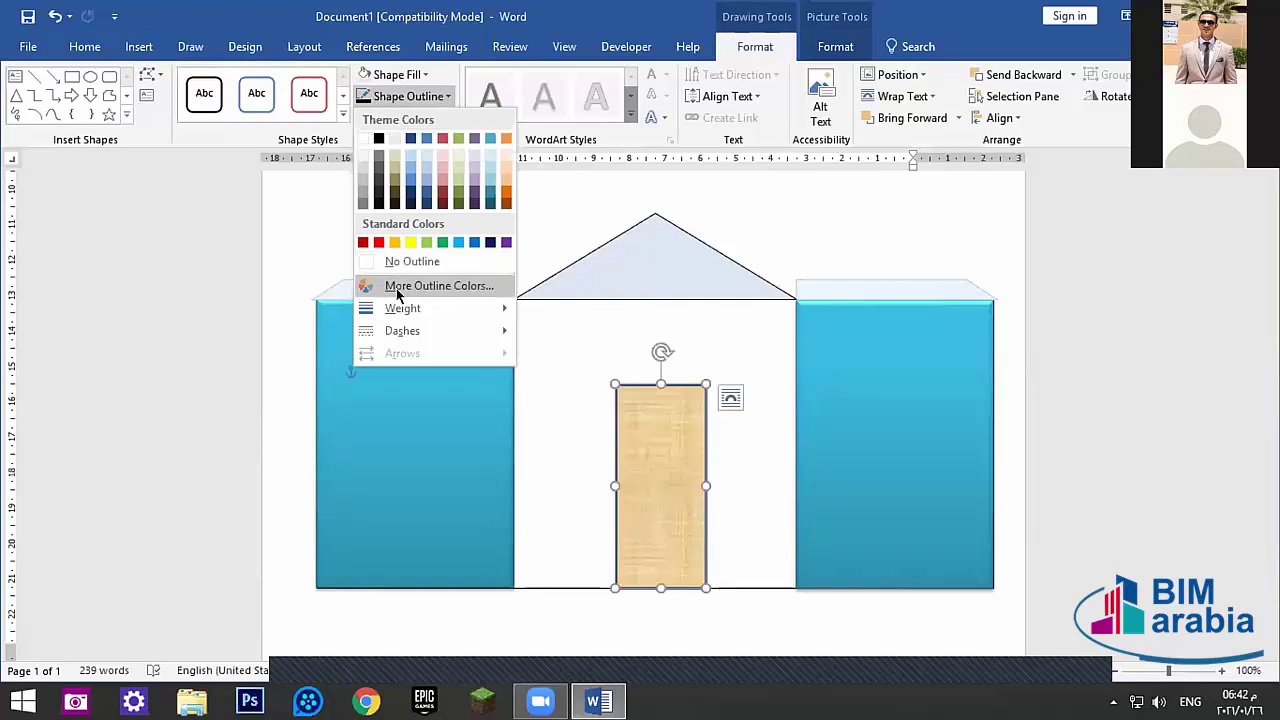
left_click(580, 304)
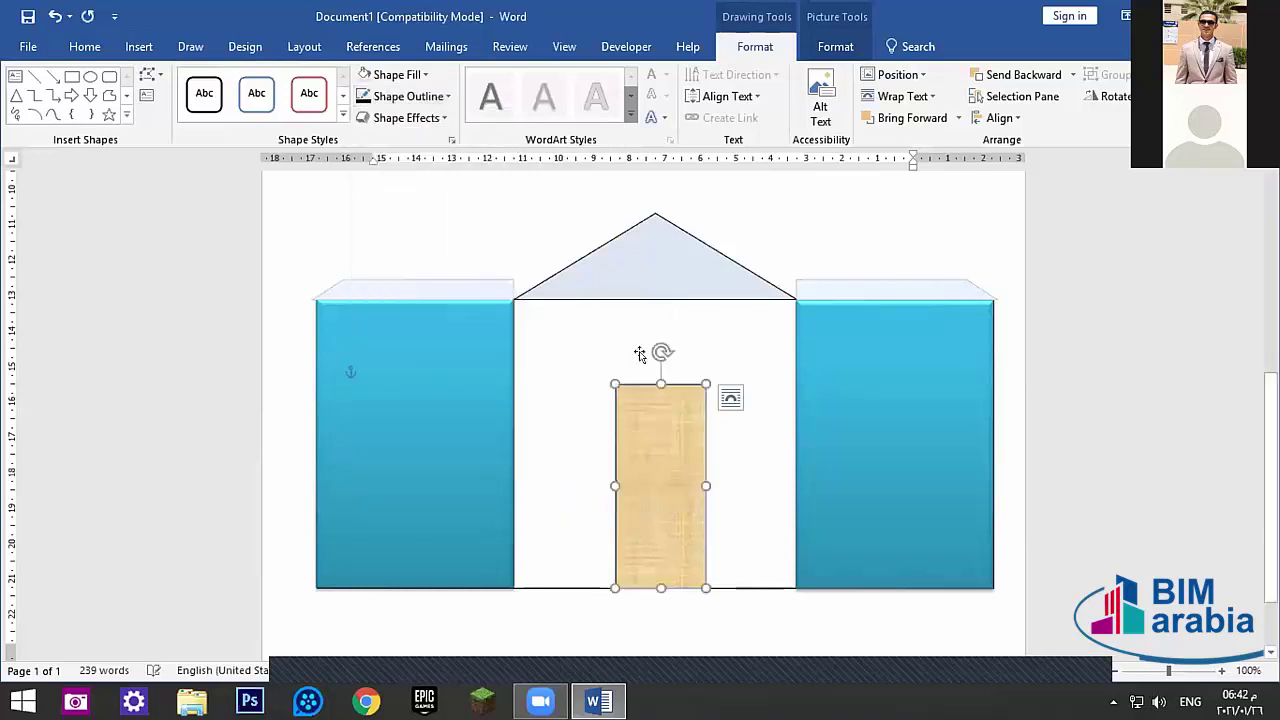
left_click(412, 74)
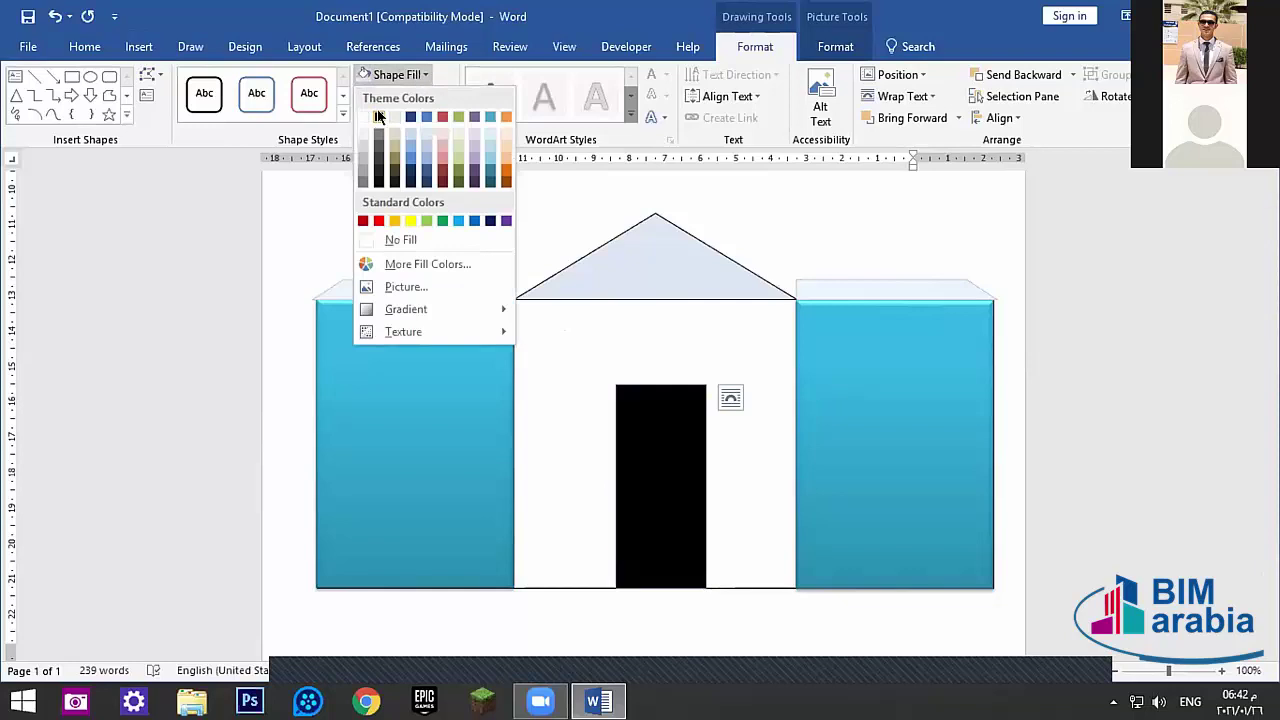
left_click(422, 74)
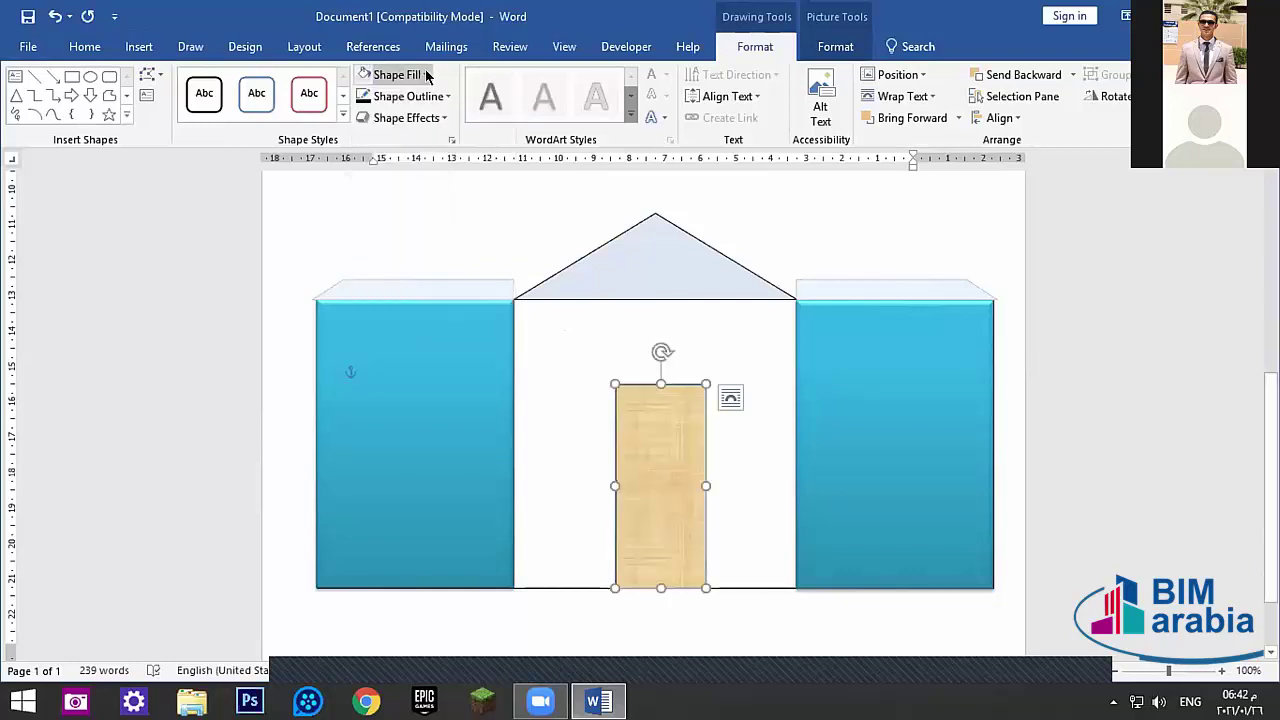
left_click(440, 97)
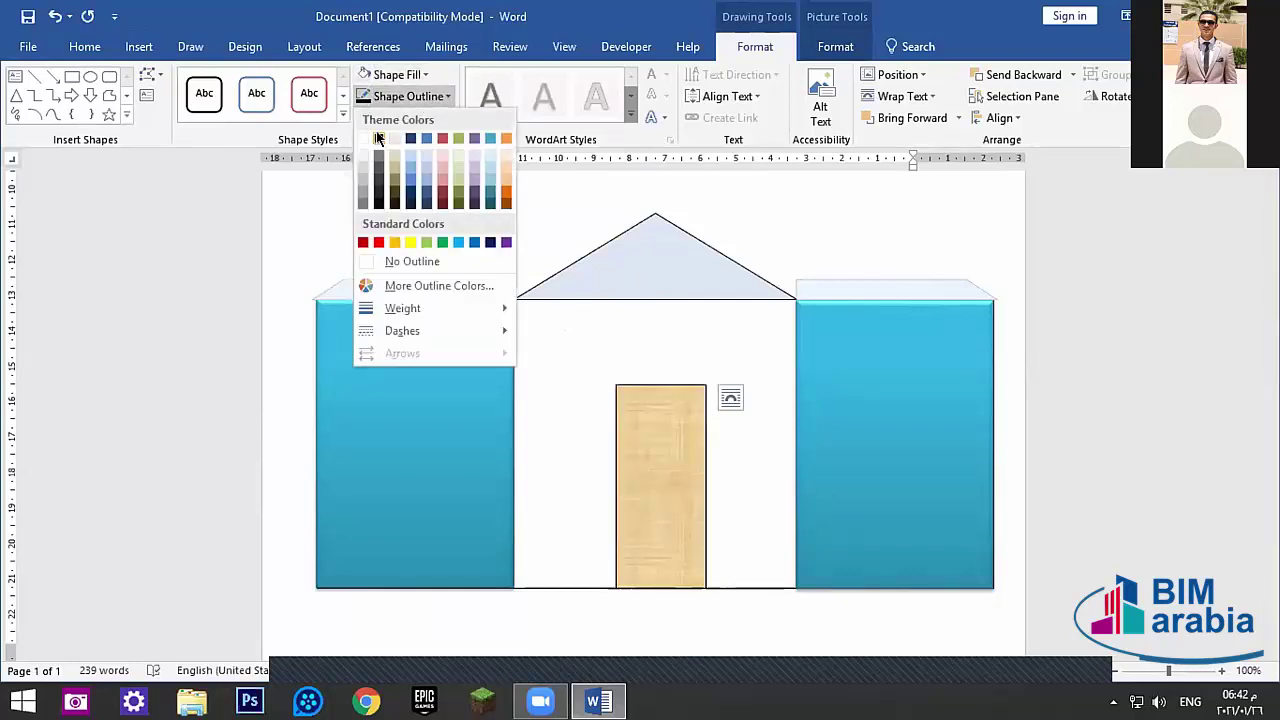
left_click(378, 138)
left_click(684, 610)
scroll(684, 610, "down", 3)
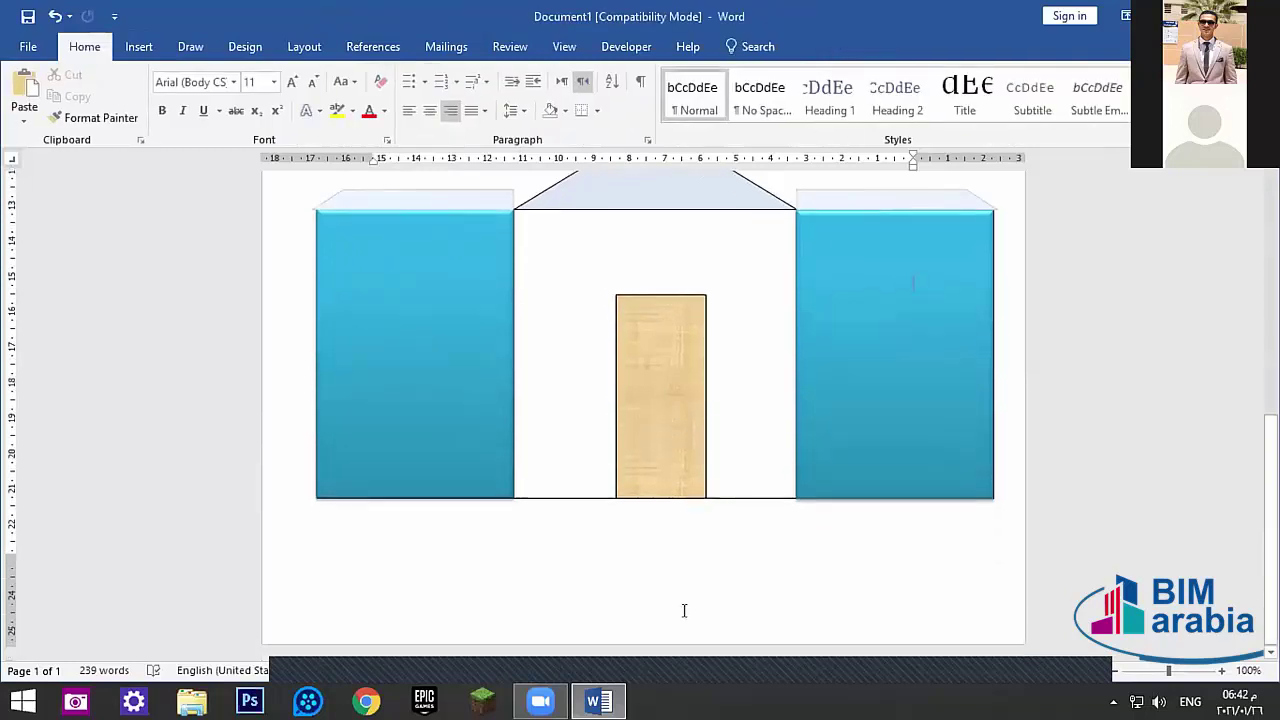
- Draw a long rectangle bar along the bottom of the house
left_click(139, 47)
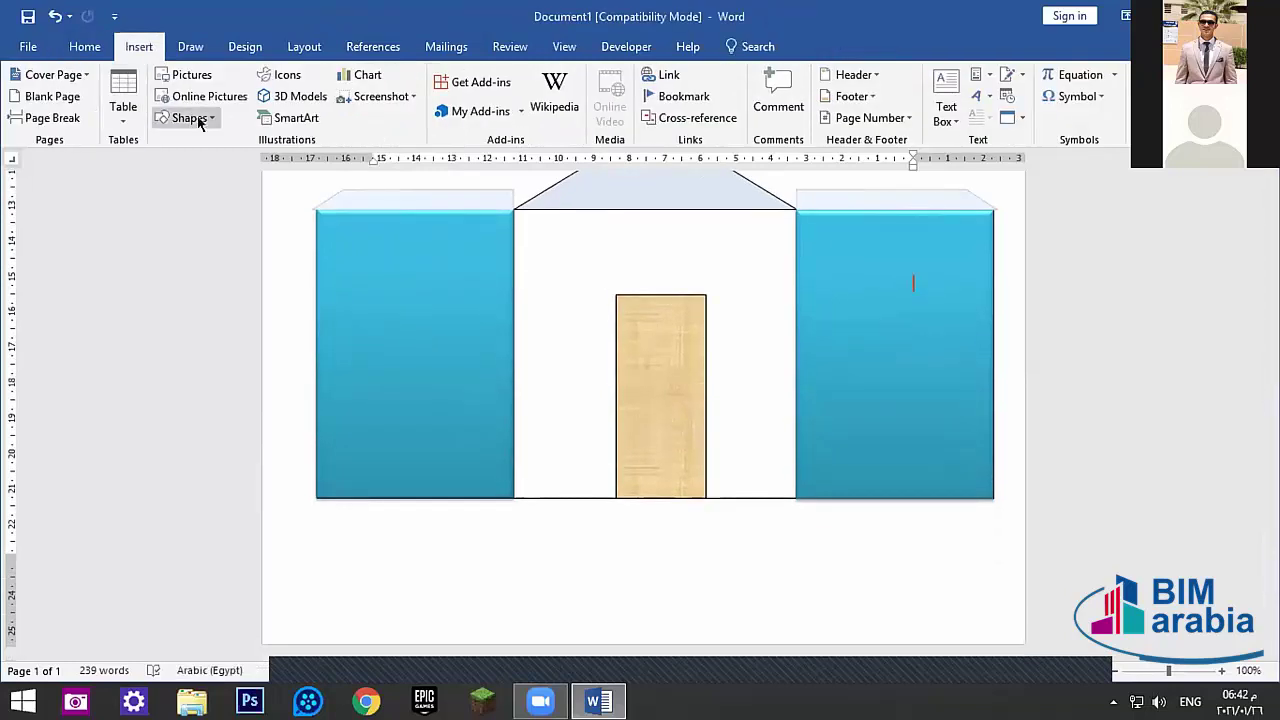
left_click(190, 118)
left_click(213, 158)
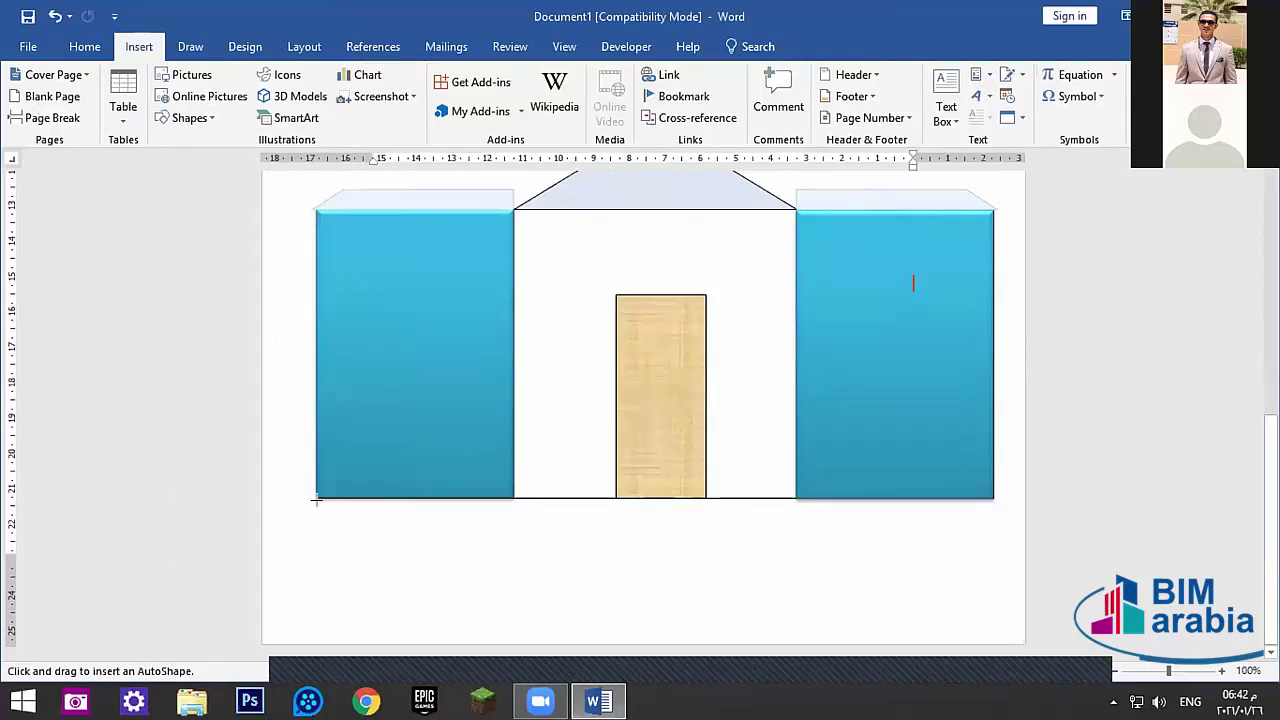
mouse_move(316, 498)
left_mouse_down()
mouse_move(694, 556)
mouse_move(986, 521)
left_mouse_up()
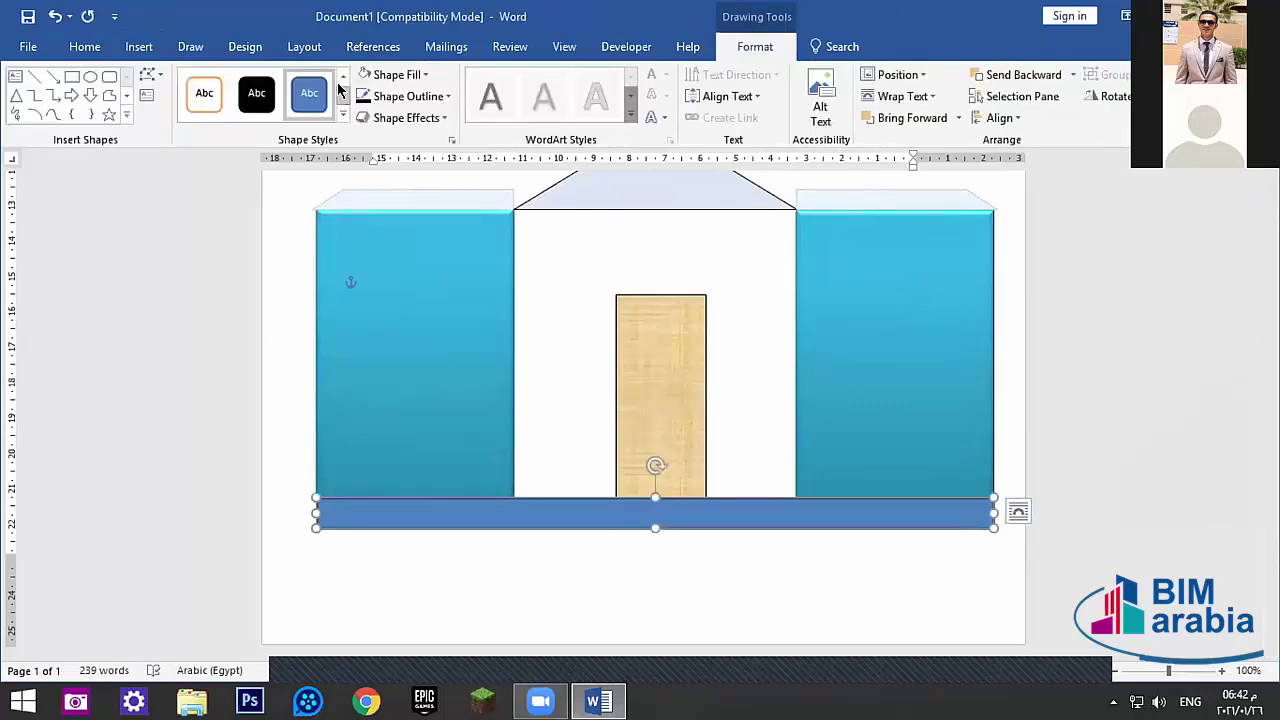
- Fill the new bar with the whitish speckled texture
left_click(446, 96)
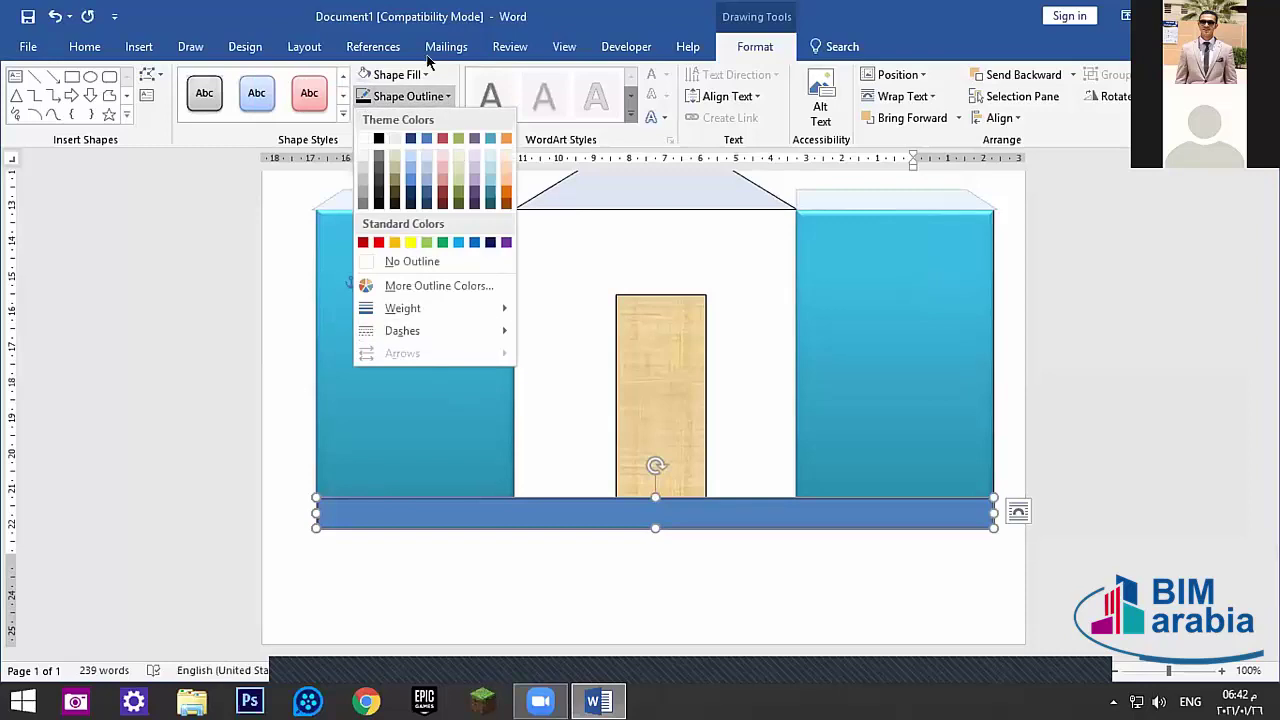
left_click(424, 76)
left_click(424, 76)
mouse_move(443, 330)
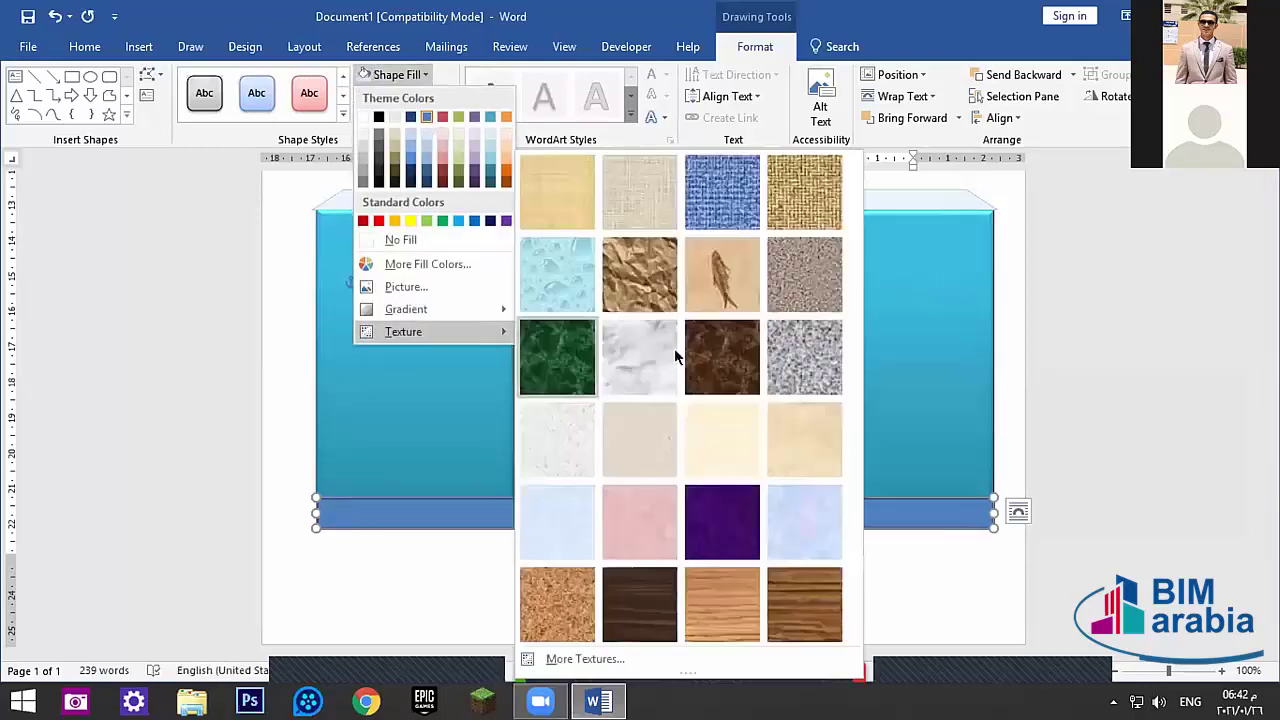
left_click(577, 434)
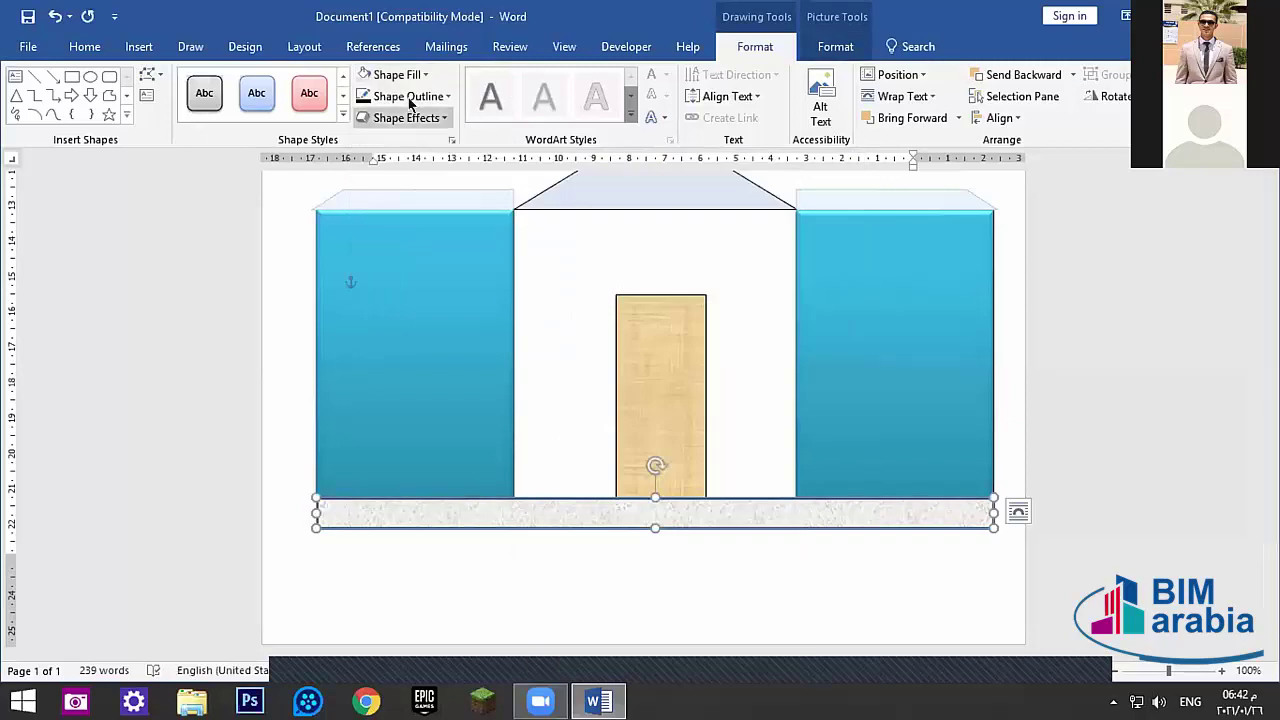
left_click(436, 96)
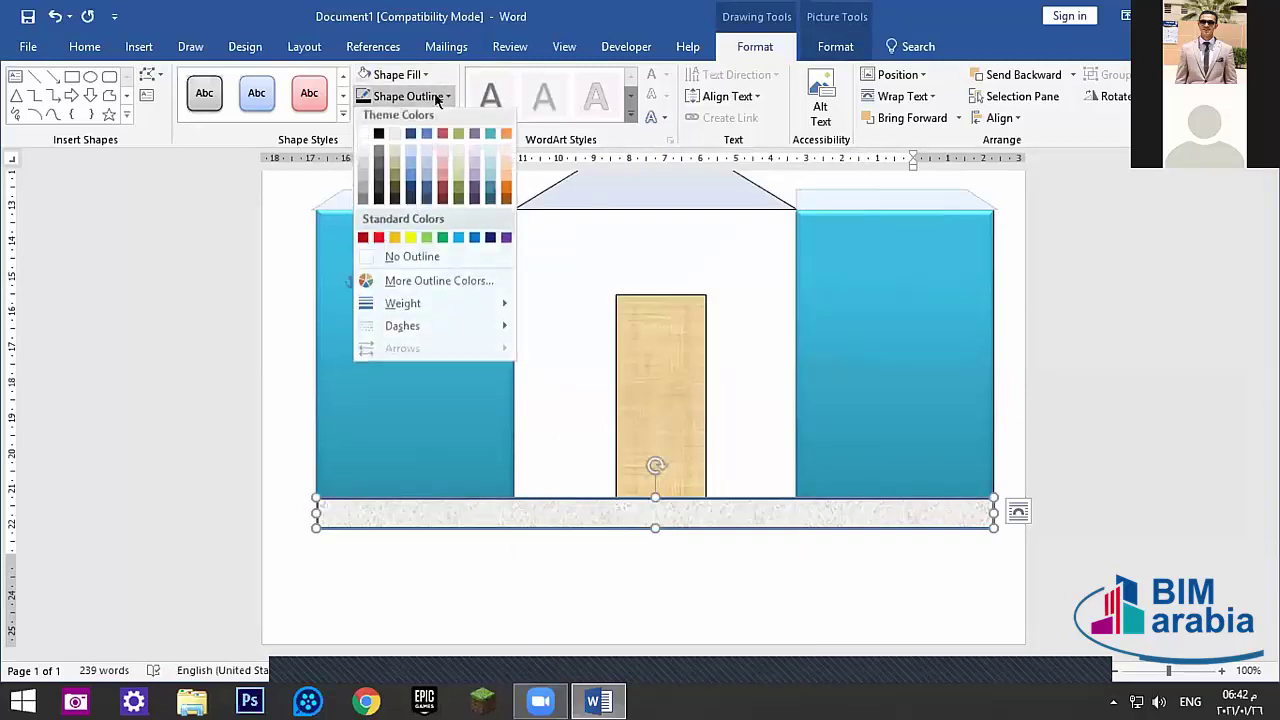
- Outline the base bar in black at ¼ pt weight, then reselect the bar
left_click(378, 137)
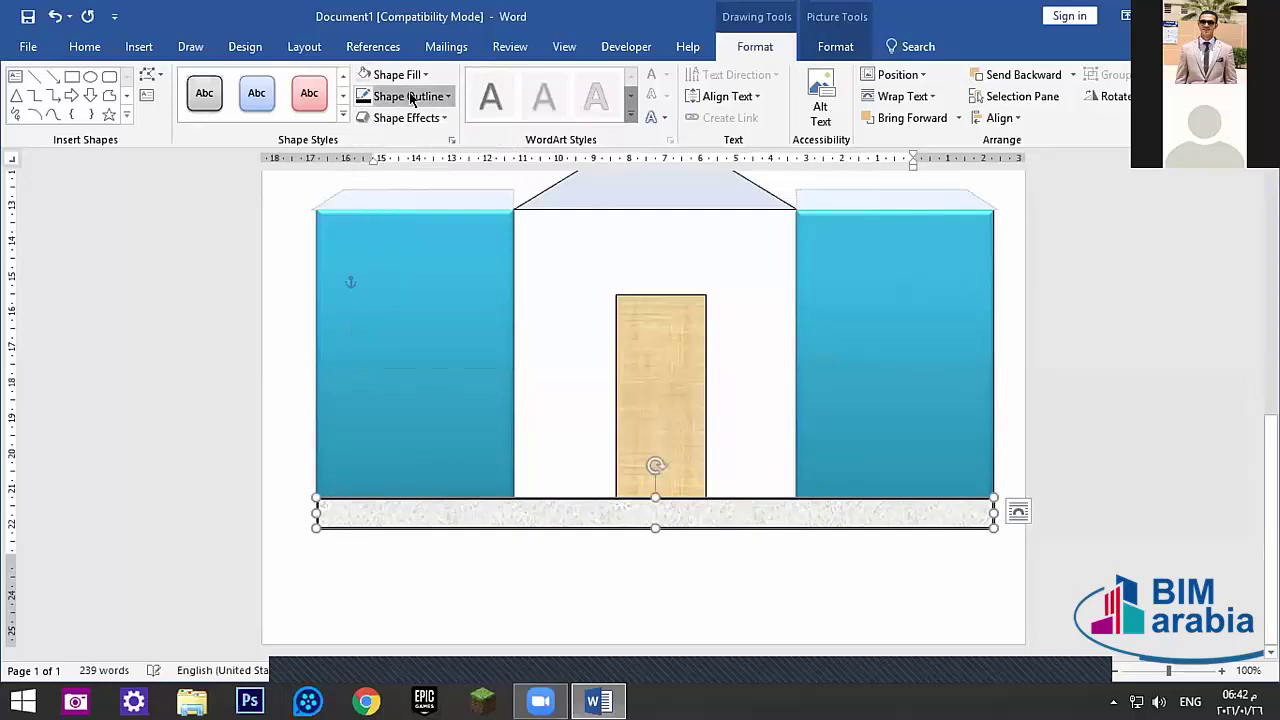
left_click(409, 96)
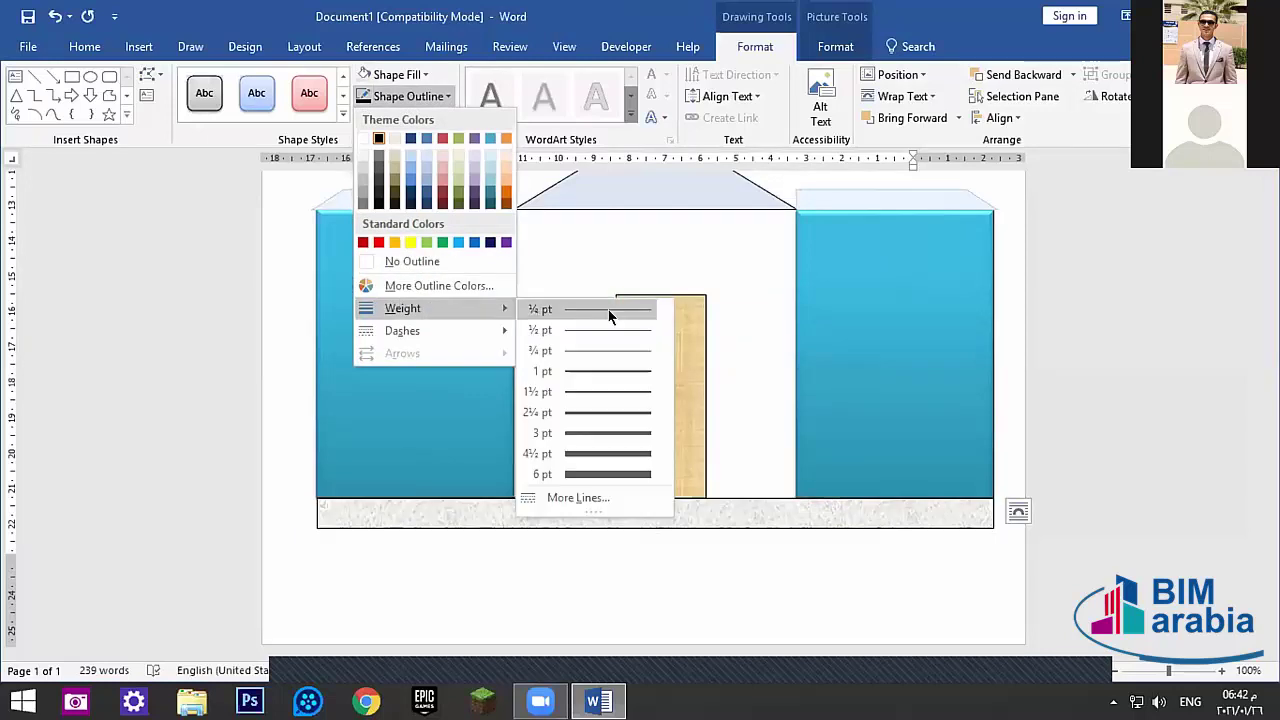
left_click(600, 308)
left_click(643, 600)
scroll(645, 580, "up", 2)
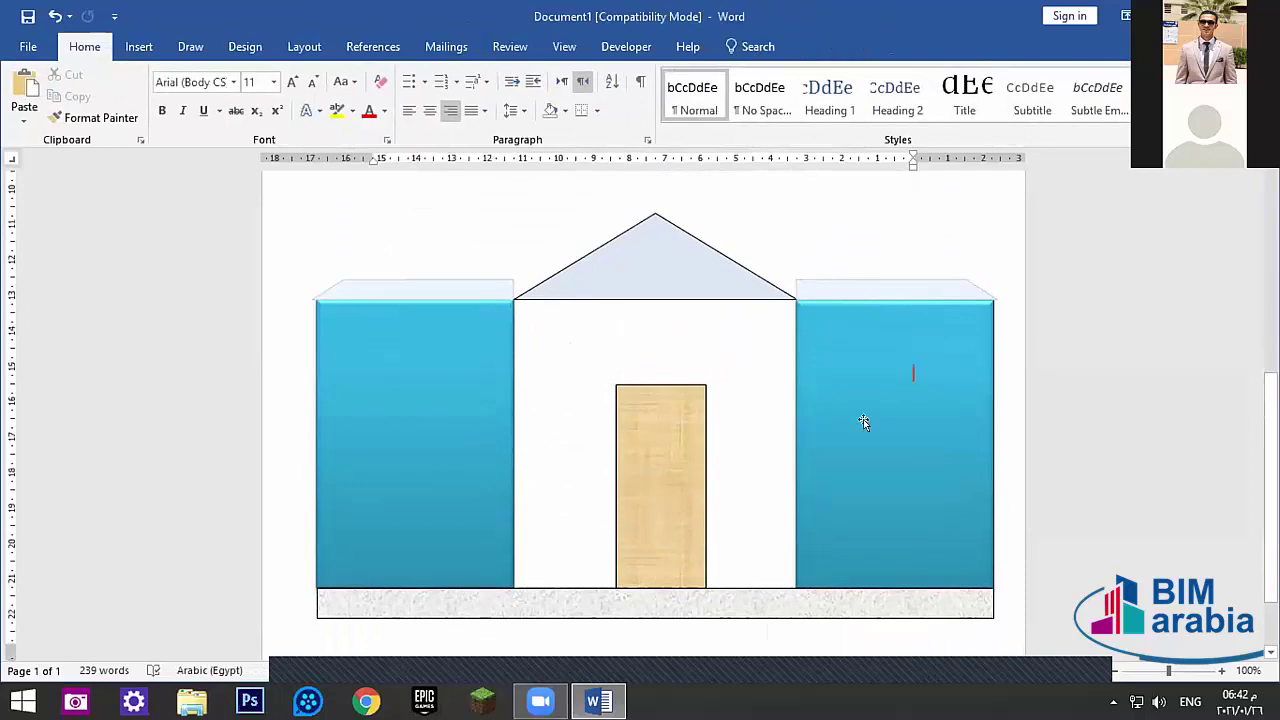
scroll(686, 420, "down", 1)
left_click(908, 390)
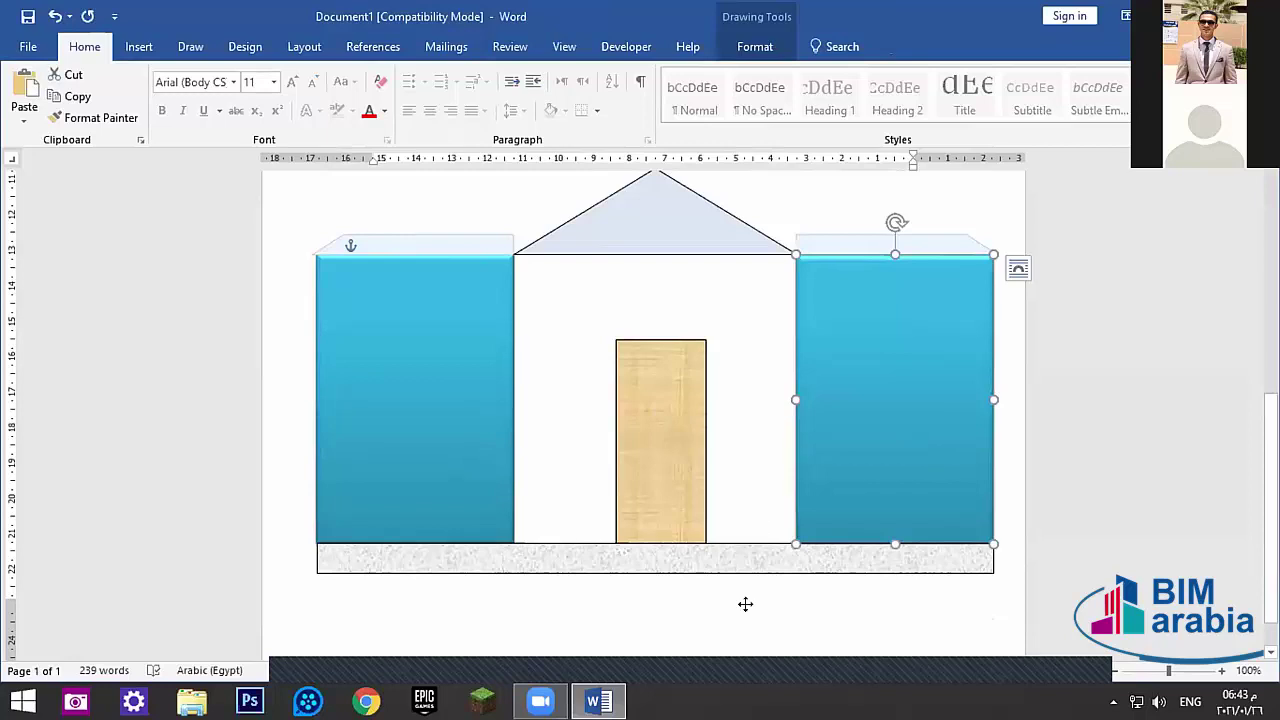
left_click(594, 557)
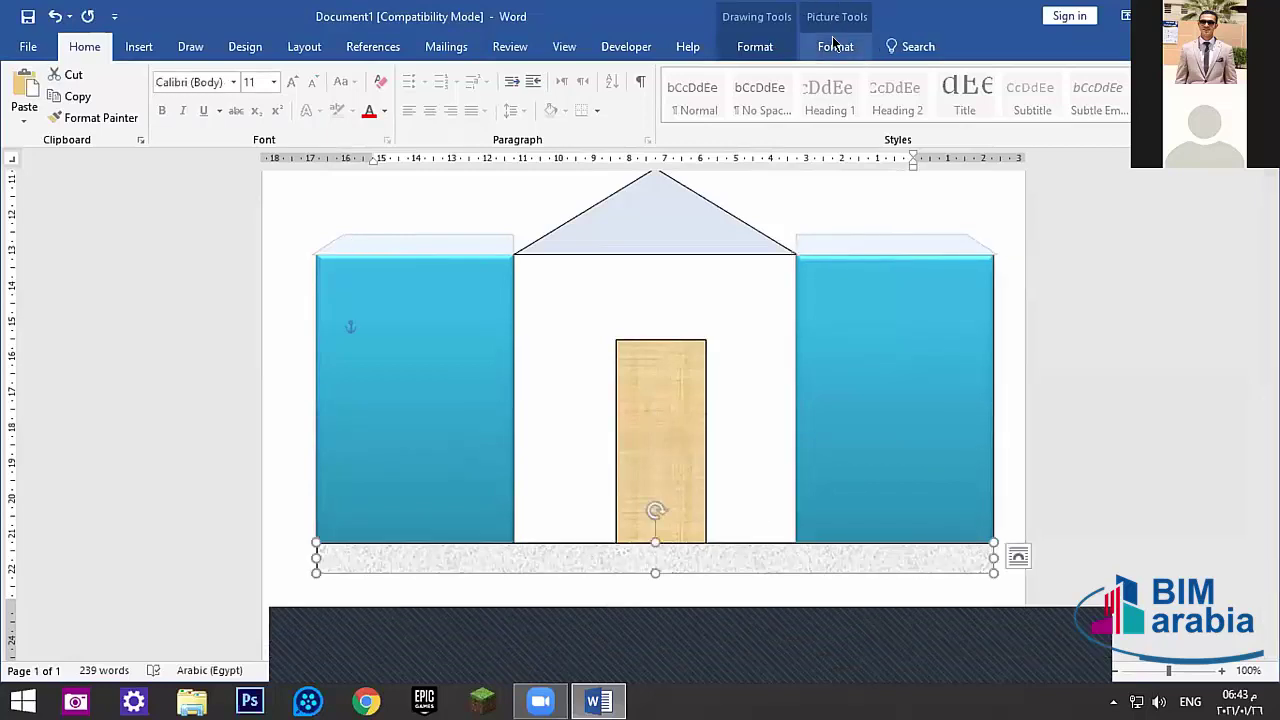
- Apply the Perspective: Left 3-D rotation effect to the base bar
left_click(835, 46)
left_click(755, 46)
left_click(434, 117)
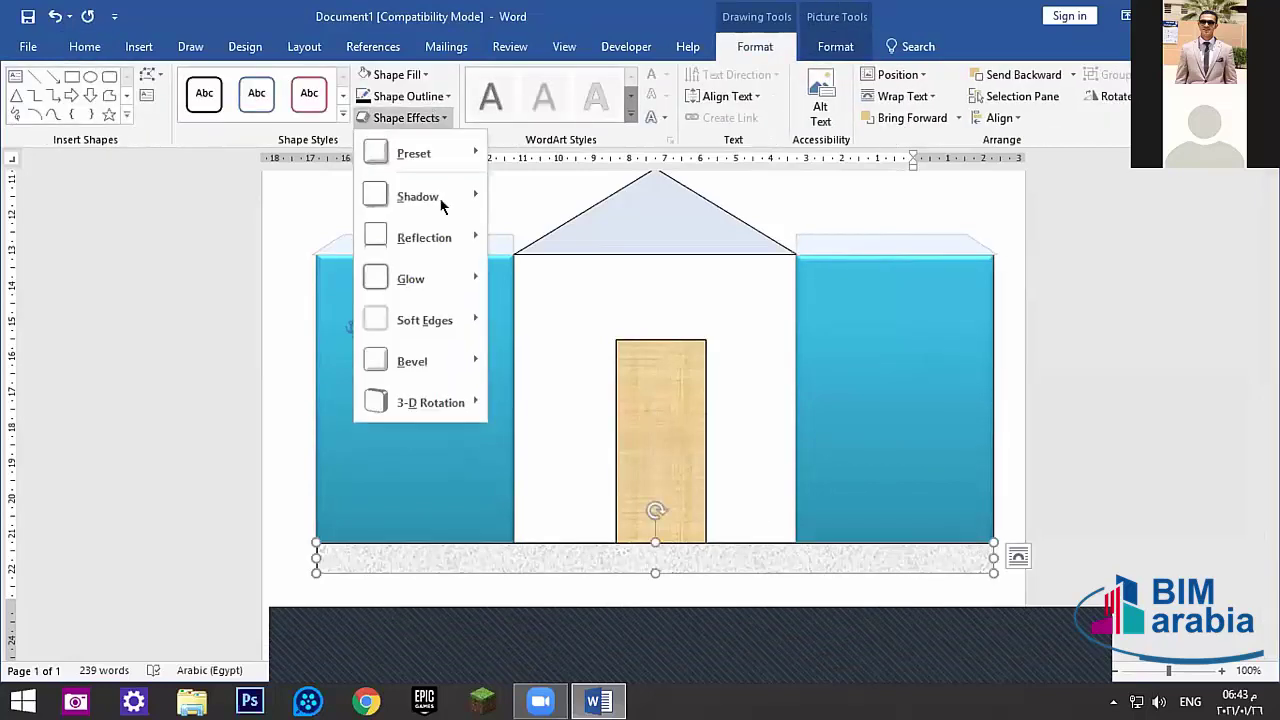
mouse_move(466, 361)
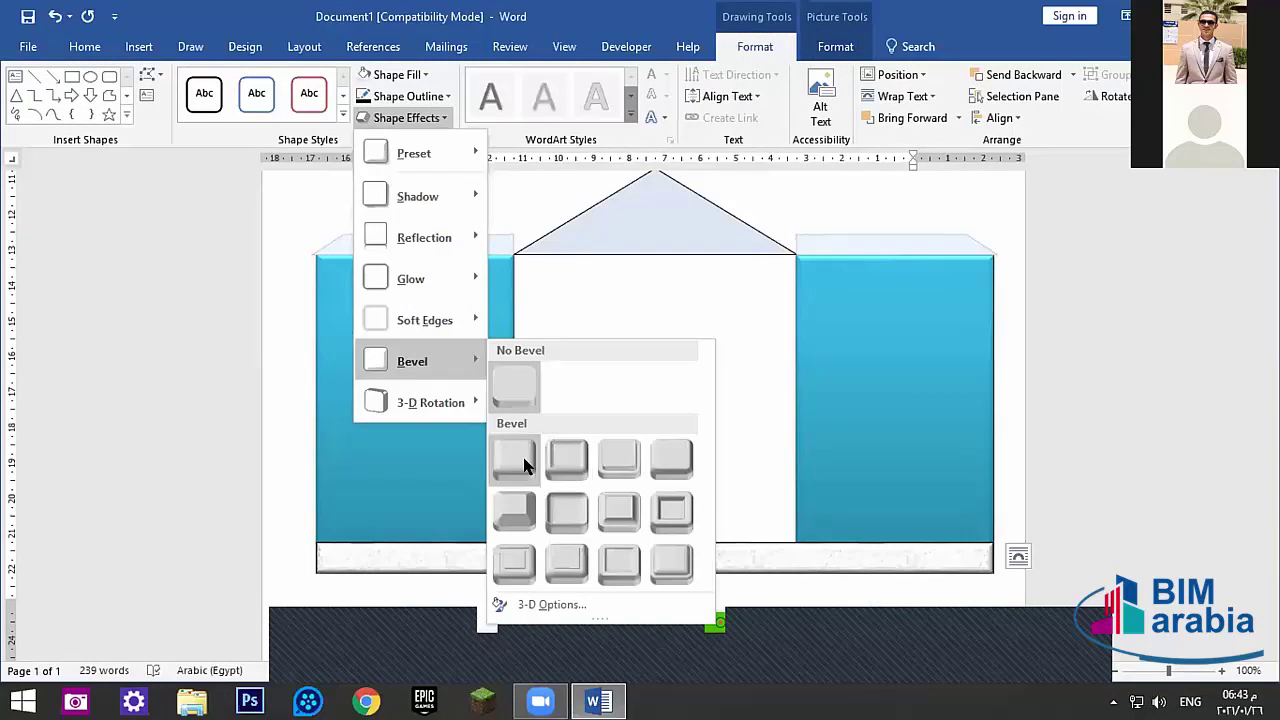
mouse_move(460, 400)
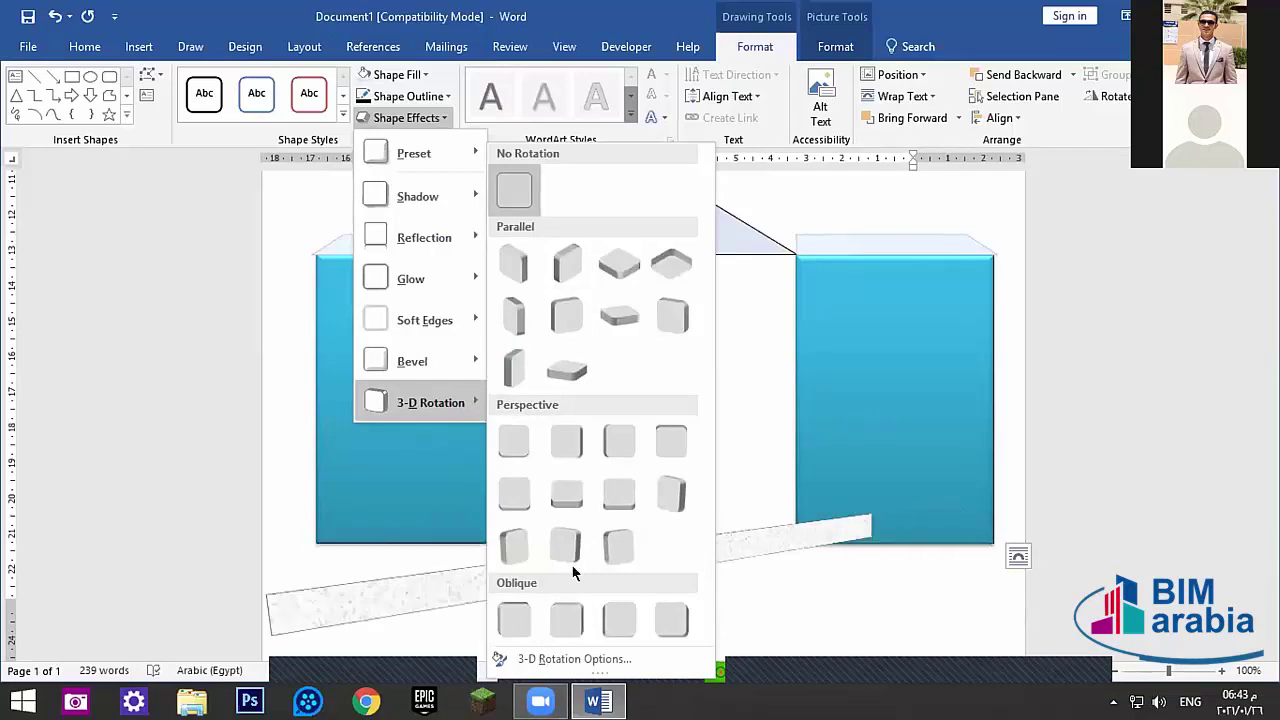
left_click(576, 440)
- Shift the bar slightly left and stretch its left edge further under the house
left_click_drag(597, 554, 593, 565)
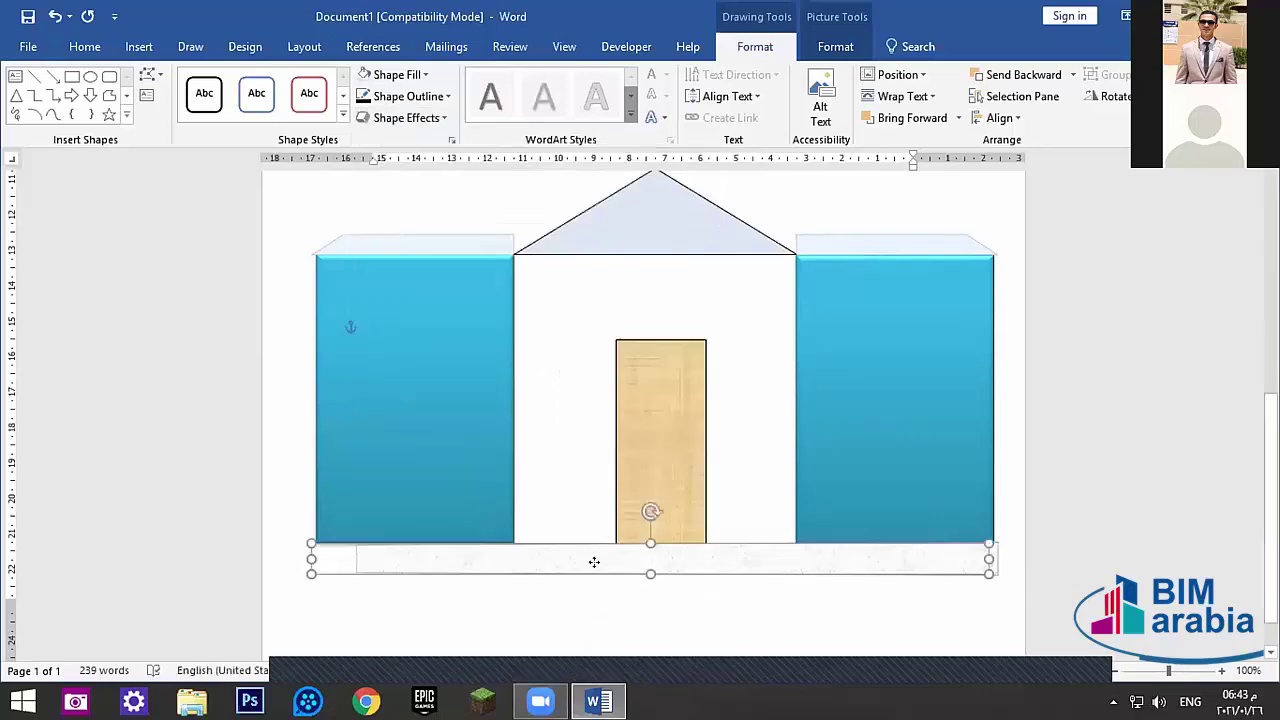
left_click_drag(310, 553, 258, 555)
left_click(568, 602)
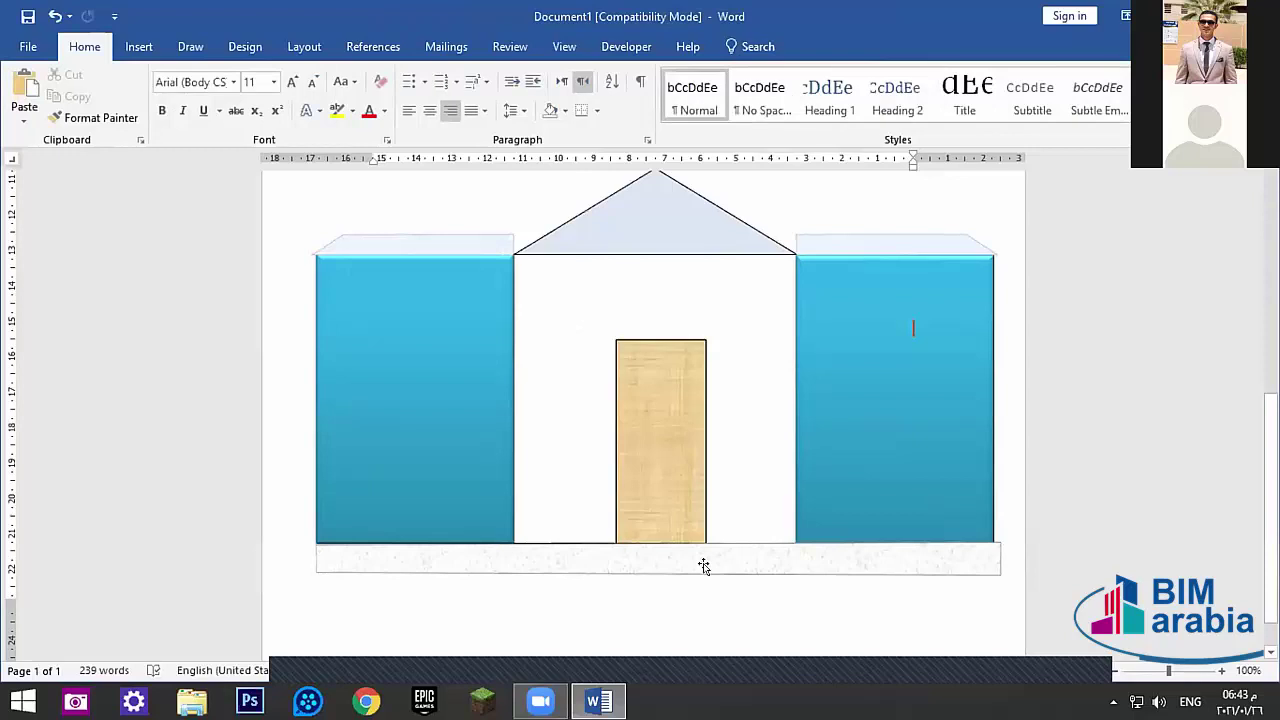
- Narrow the ground strip slightly from its right edge to line up with the right block
left_click(988, 551)
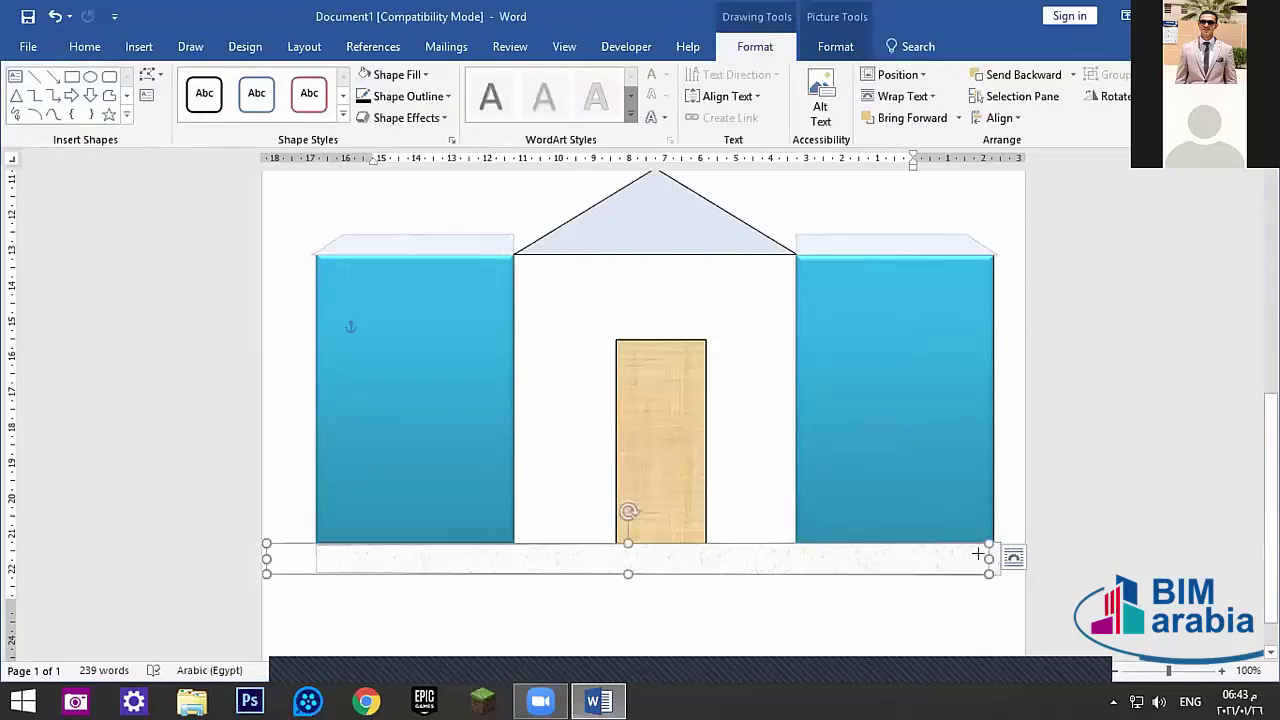
left_click_drag(978, 553, 975, 553)
left_click(805, 630)
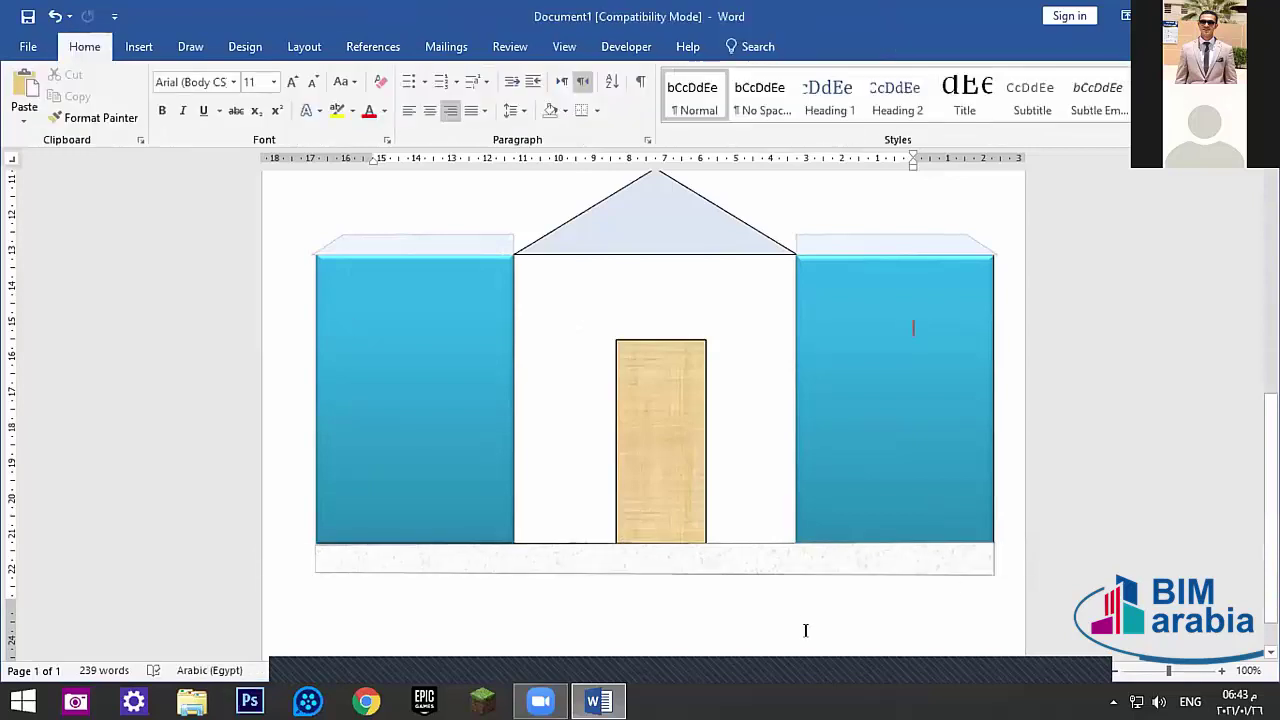
scroll(523, 543, "up", 3)
scroll(694, 586, "down", 4)
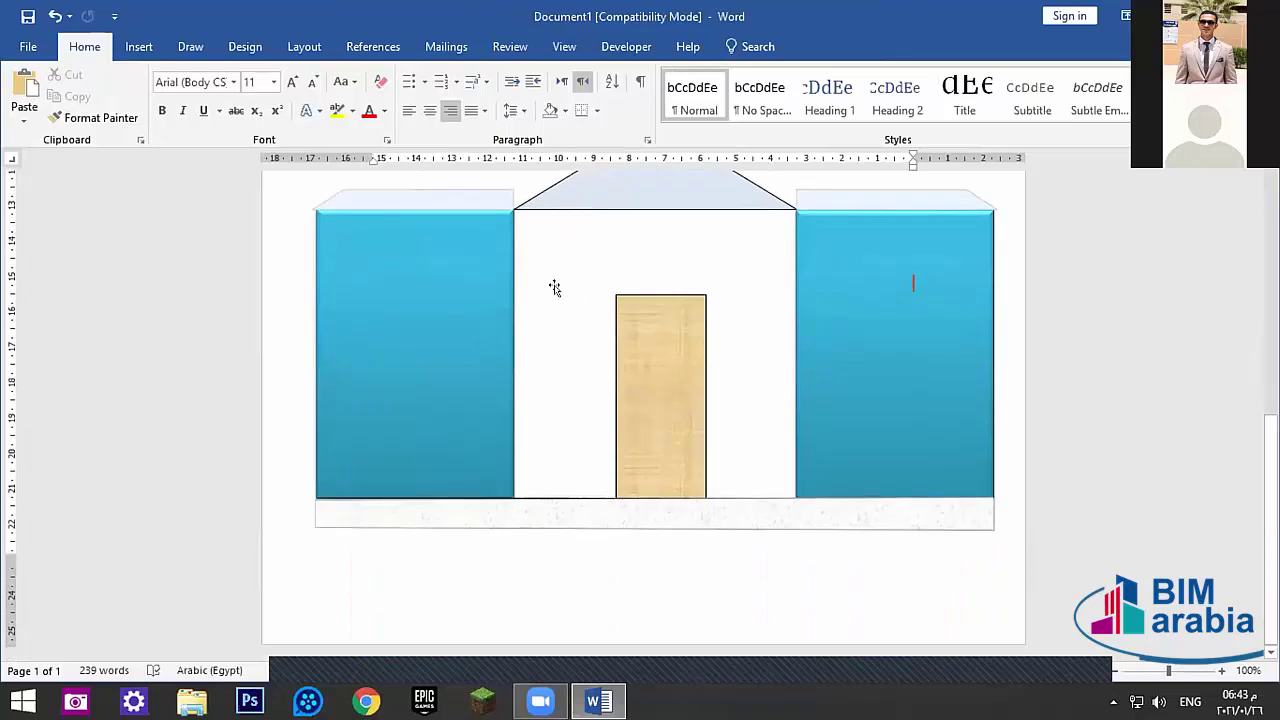
scroll(570, 291, "up", 2)
- Multi-select the blue blocks, roof, cap strips, door and ground strip, then clear the selection
left_click(882, 428)
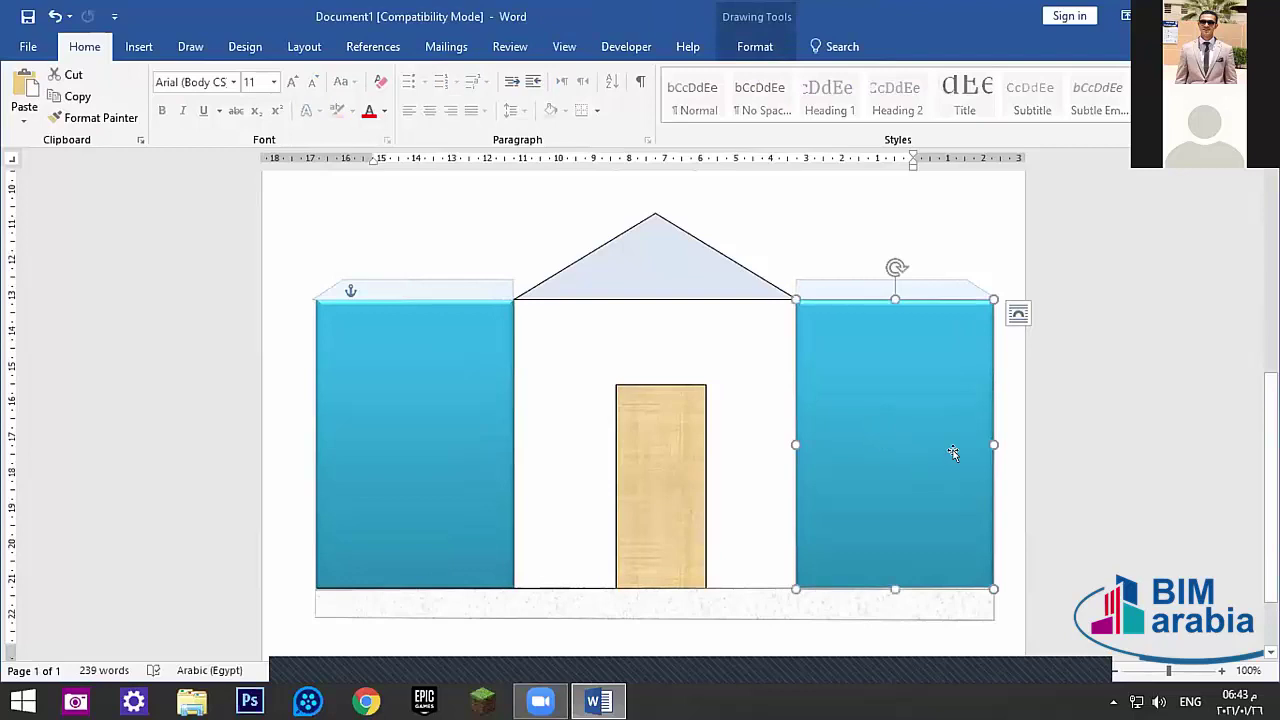
left_click(422, 391, "shift")
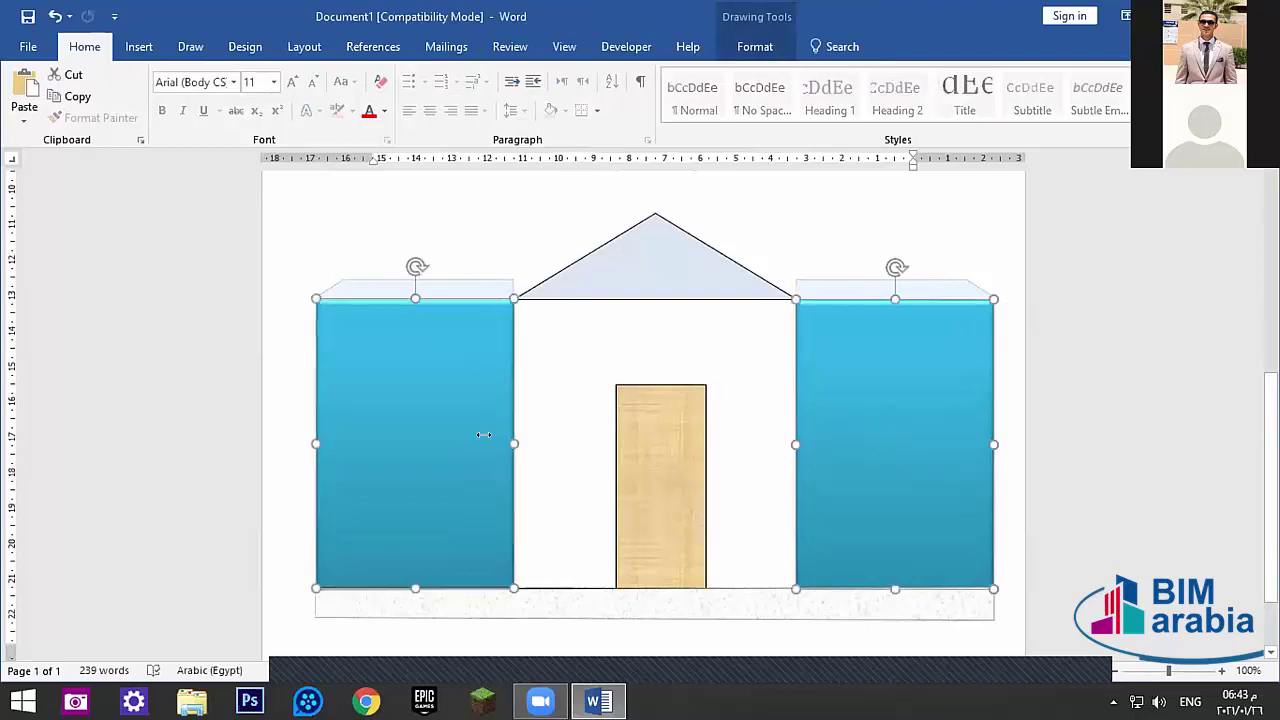
left_click(628, 262, "shift")
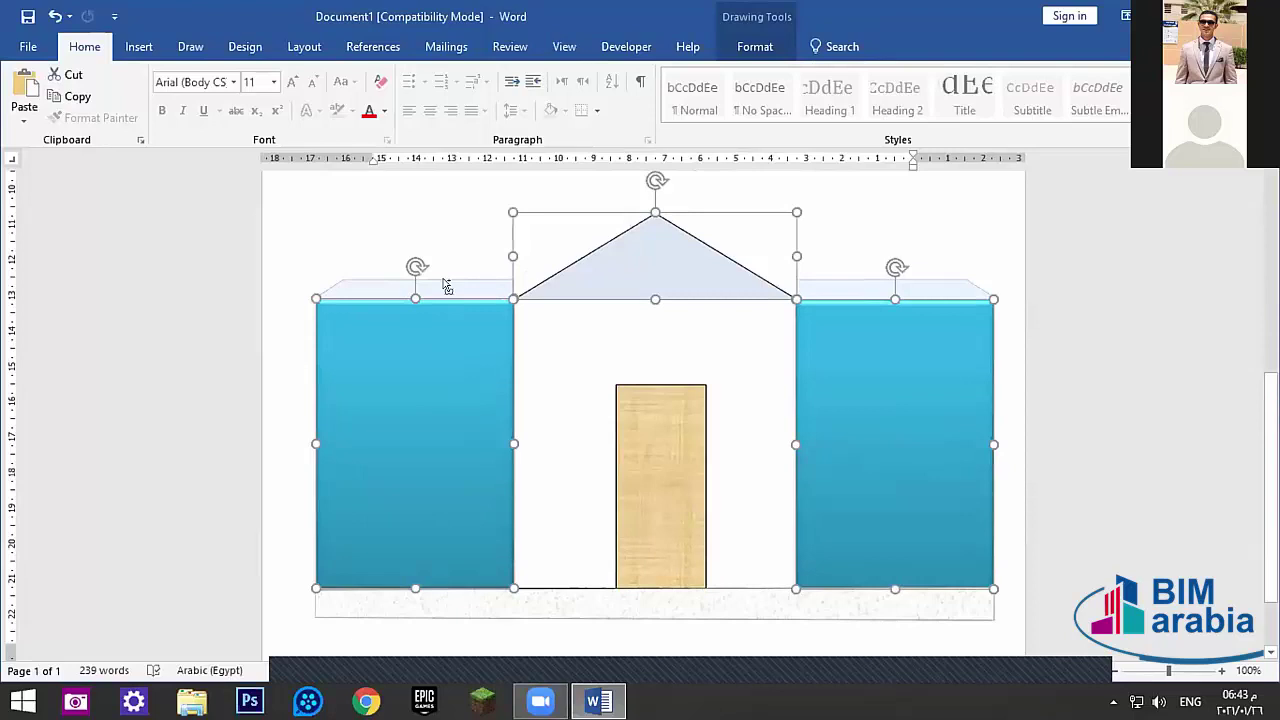
left_click(447, 287, "shift")
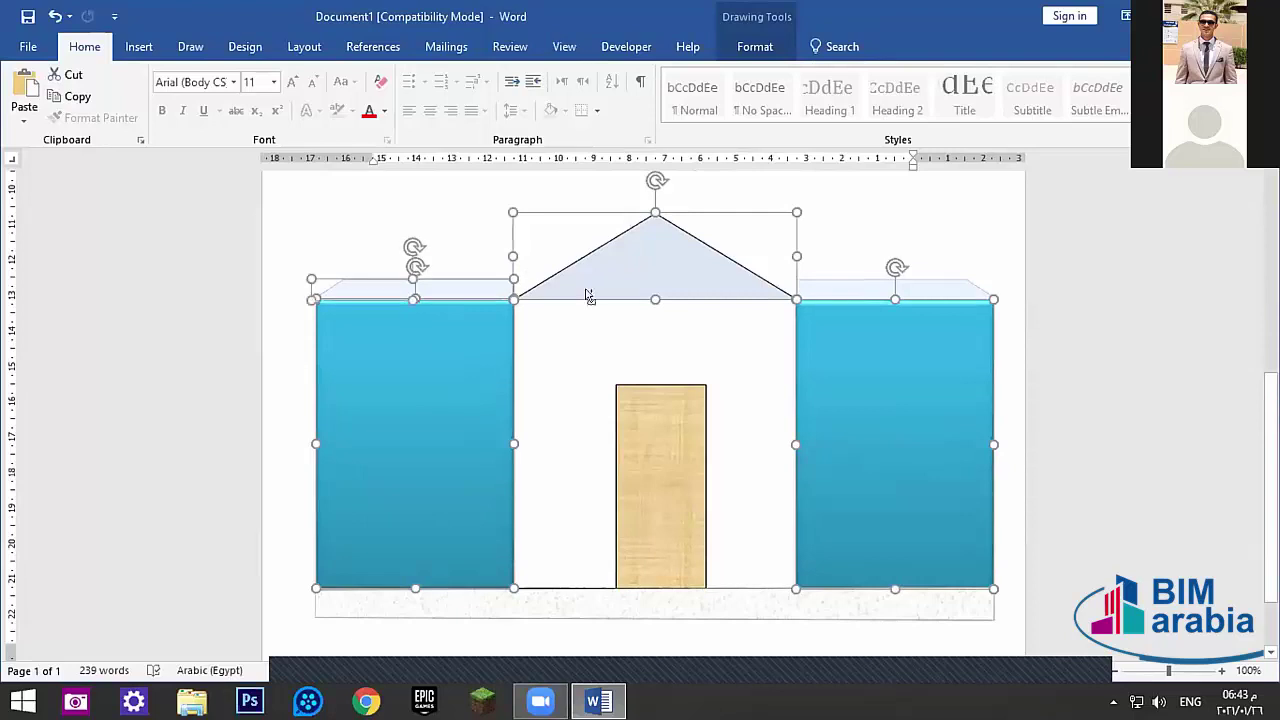
left_click(840, 287, "shift")
left_click(660, 467, "shift")
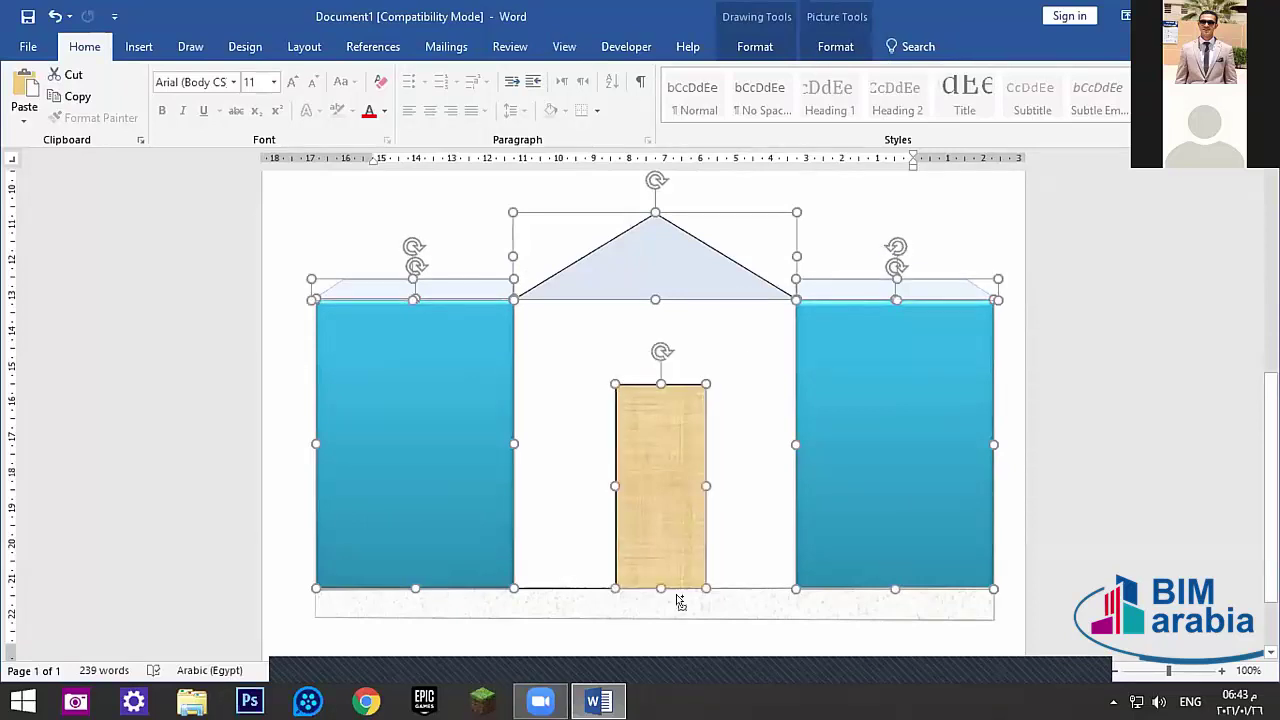
left_click(680, 600, "shift")
left_click(567, 420)
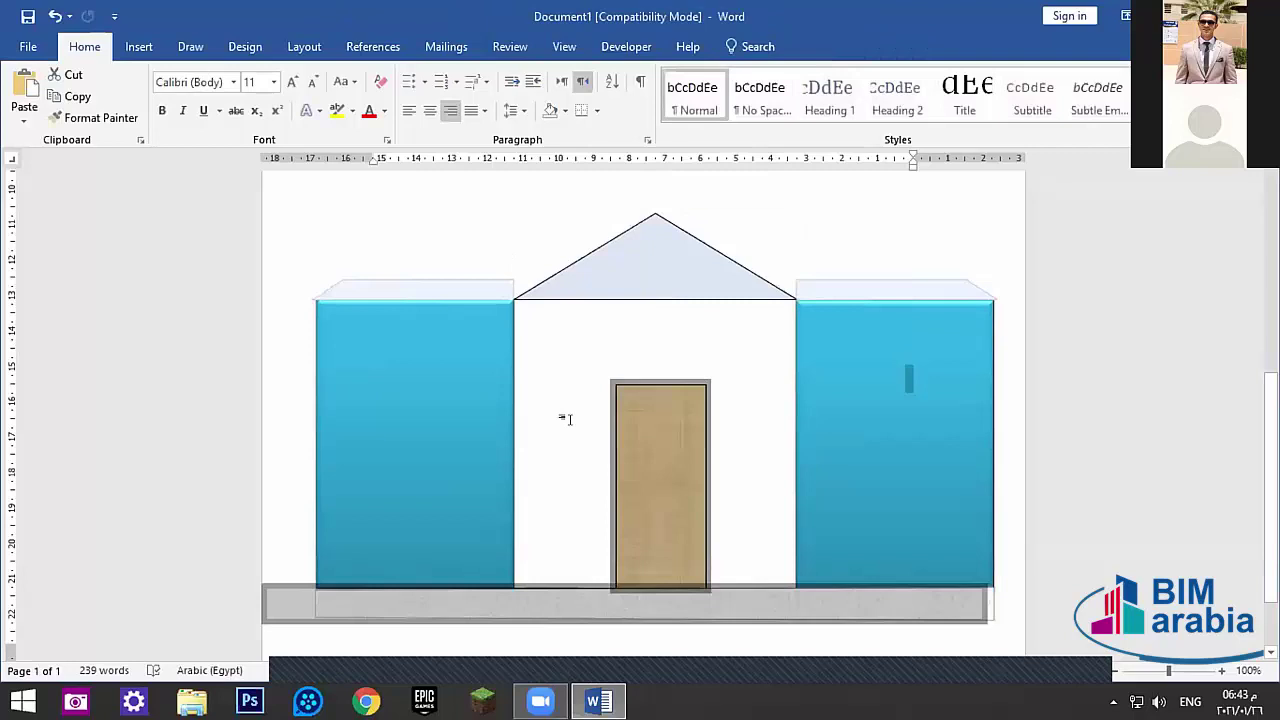
left_click(849, 446)
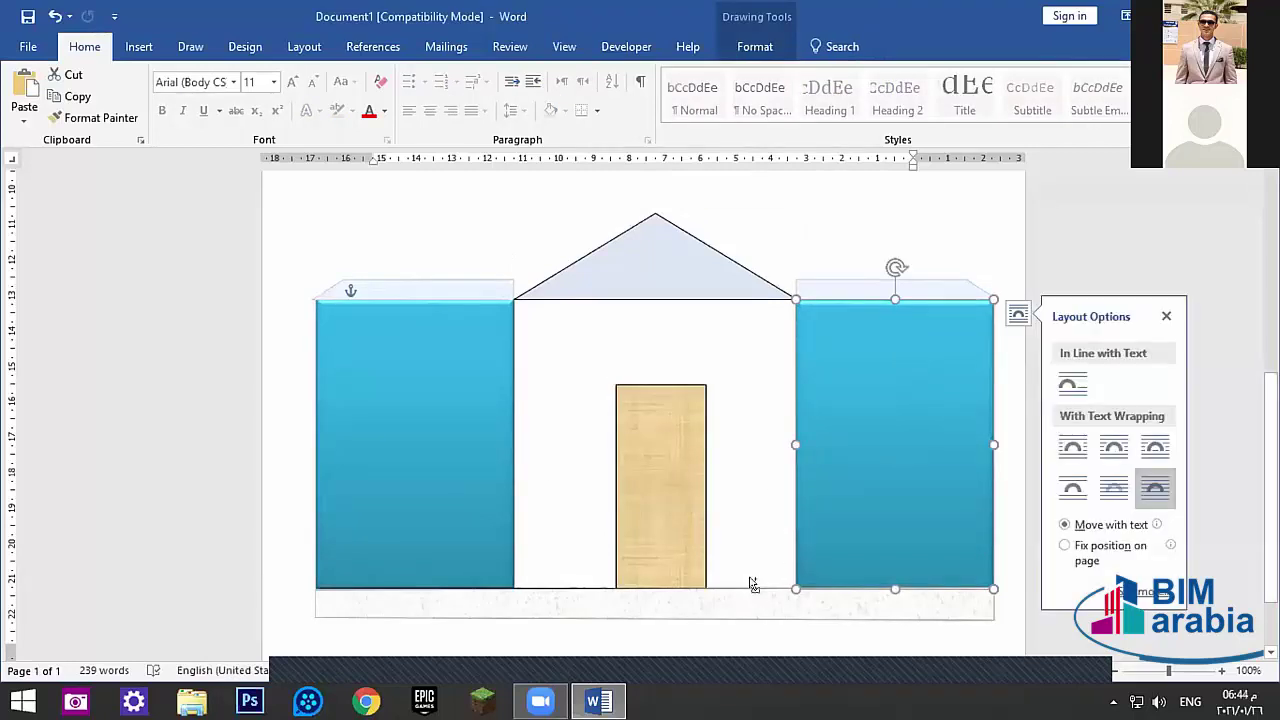
left_click(734, 585)
left_click(731, 586)
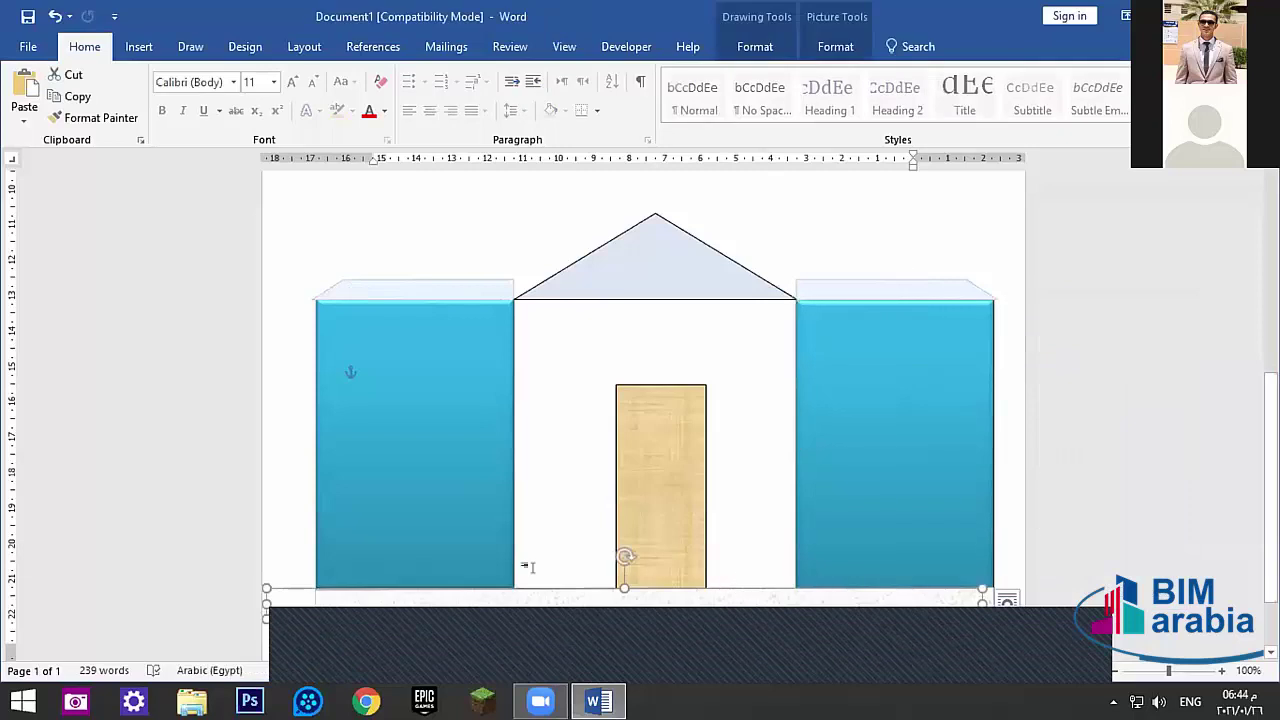
left_click(473, 373)
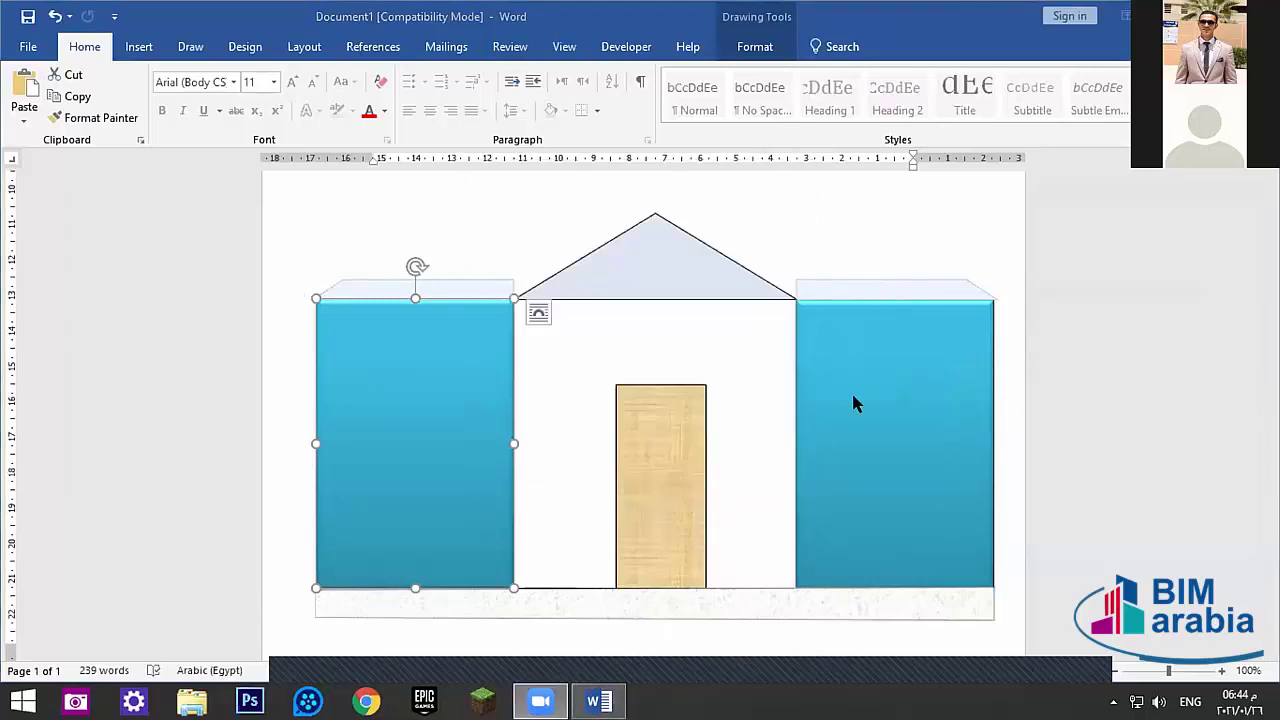
- Add the Arabic text 'بيم ارابيا' inside the right blue block
right_click(870, 402)
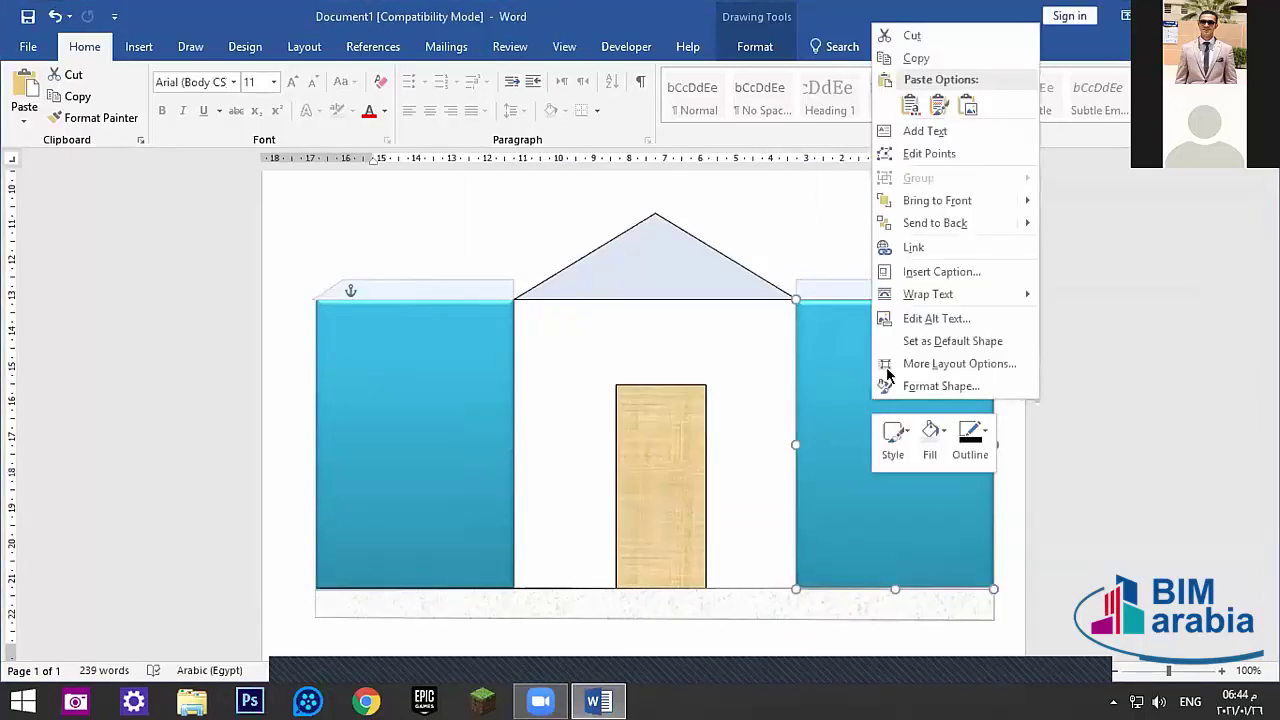
left_click(910, 131)
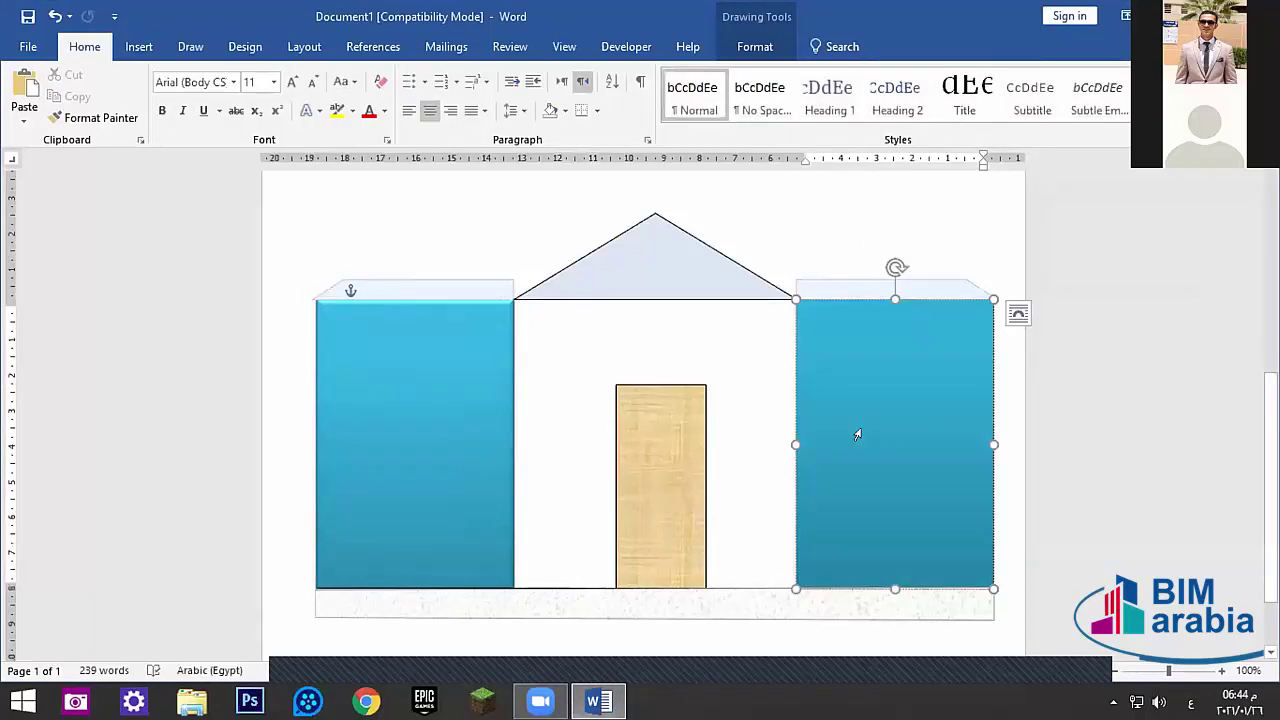
type("بليبليبلي")
double_click(902, 440)
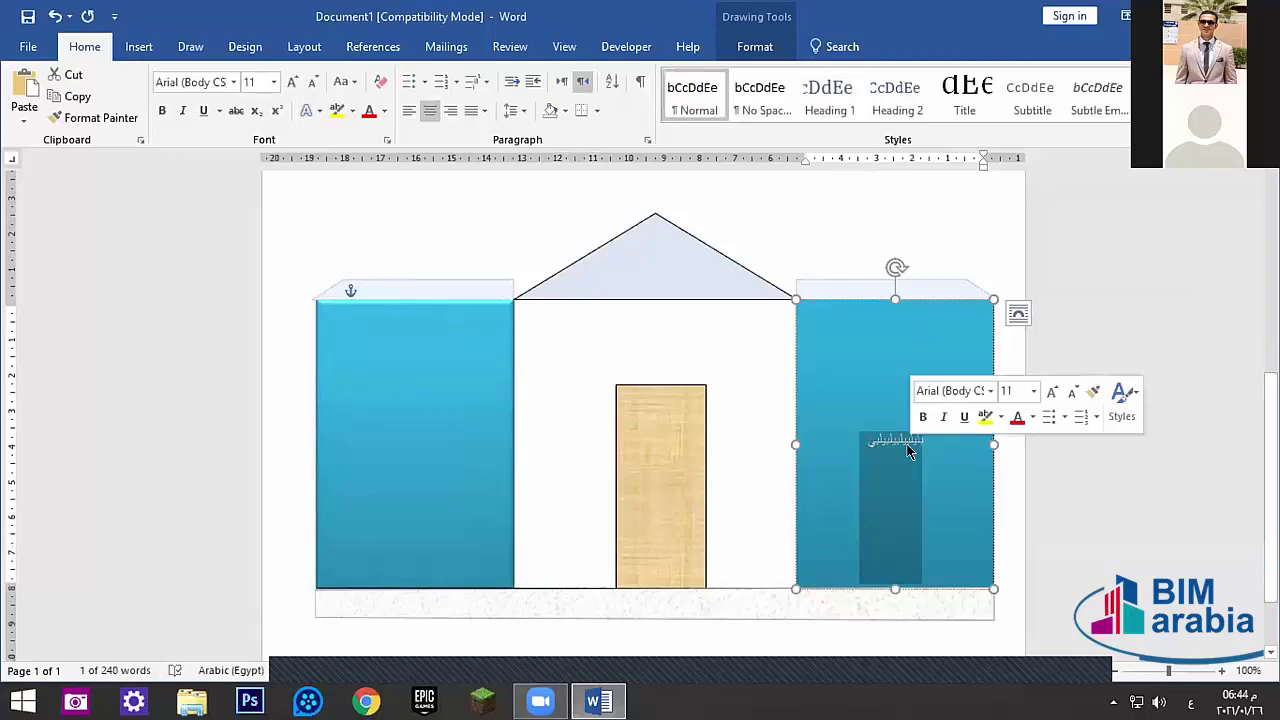
key("BackSpace")
type("بيم ار")
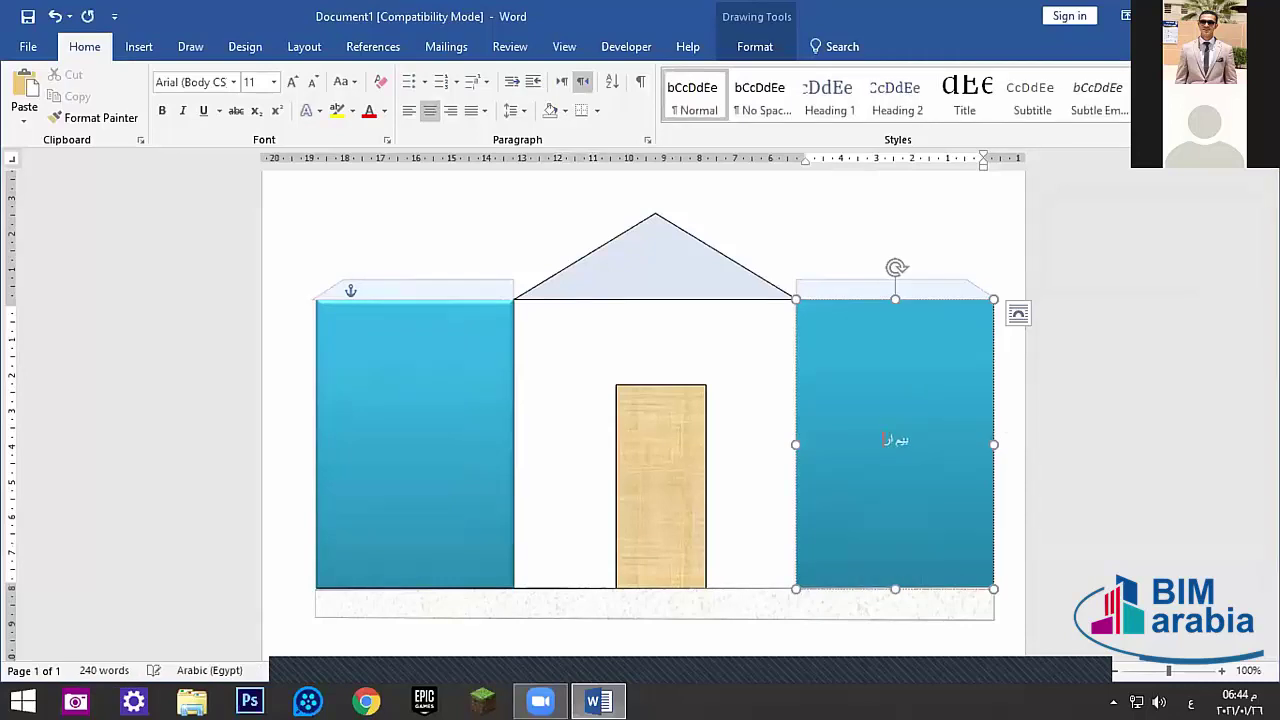
type("ابيا")
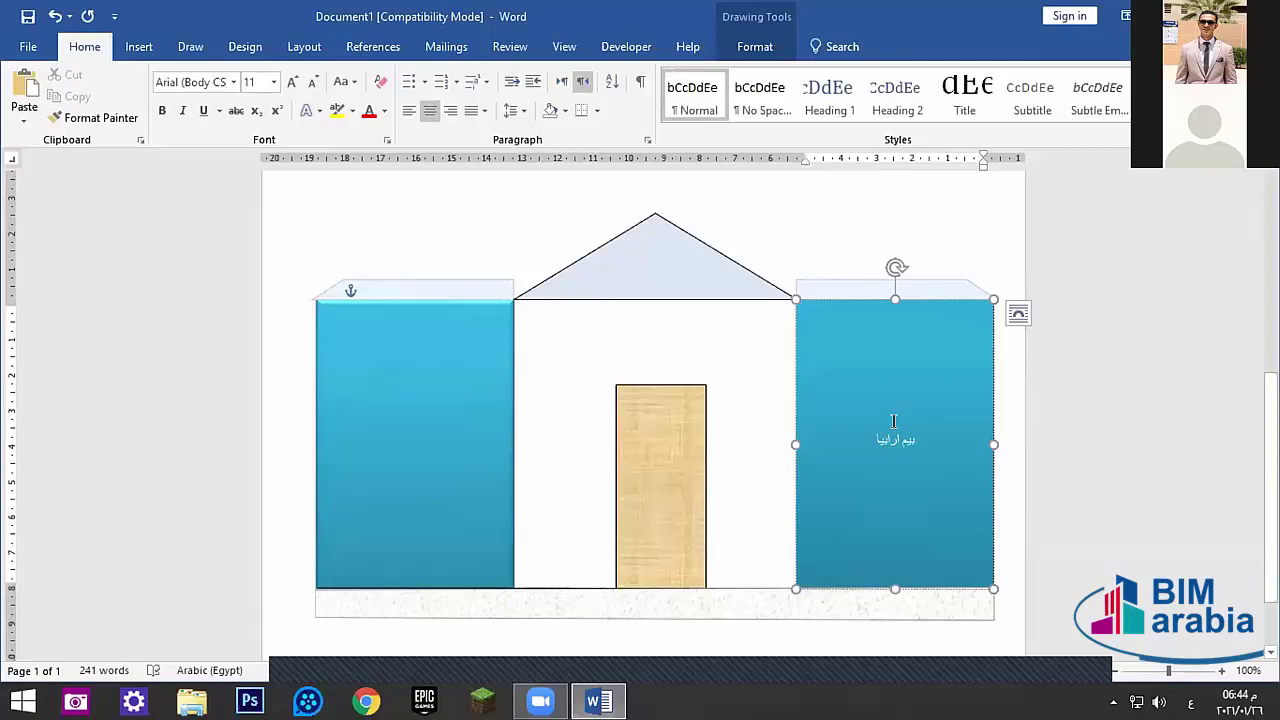
- Make the right block's text bold and enlarge it to 36 pt
triple_click(894, 440)
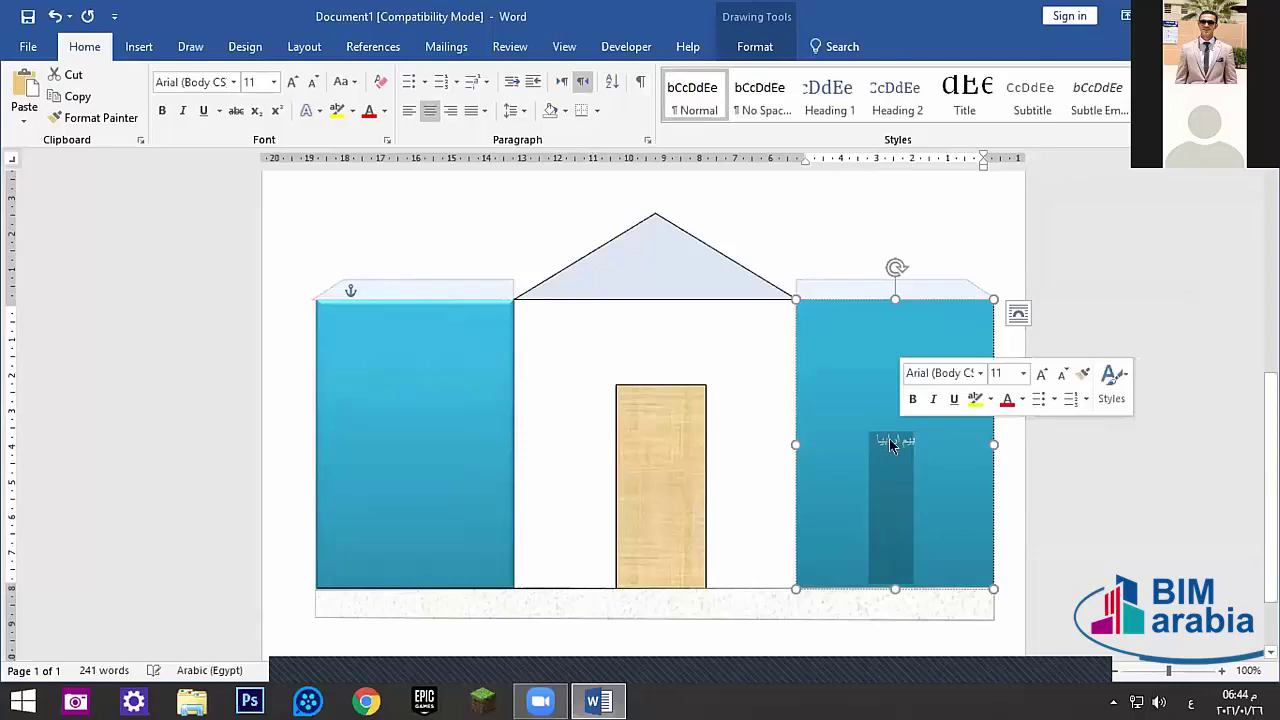
left_click(161, 109)
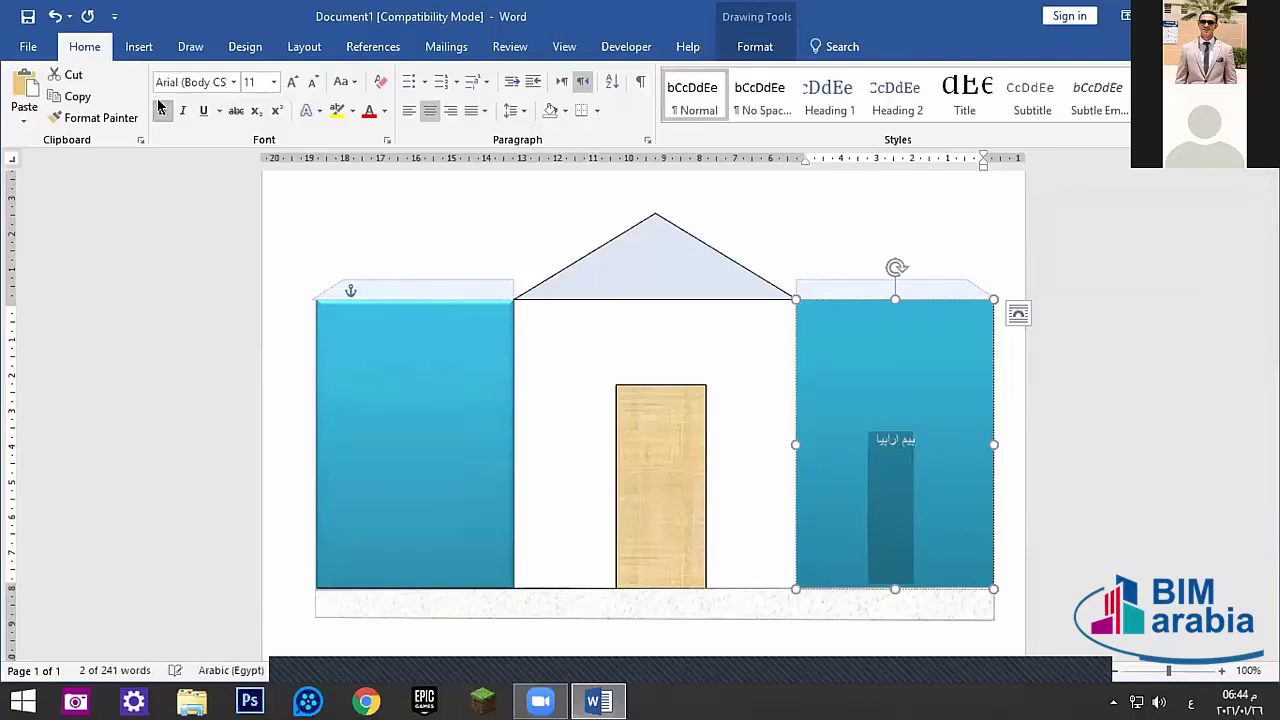
left_click(290, 82)
left_click(290, 82)
left_click(290, 82)
left_click(290, 82)
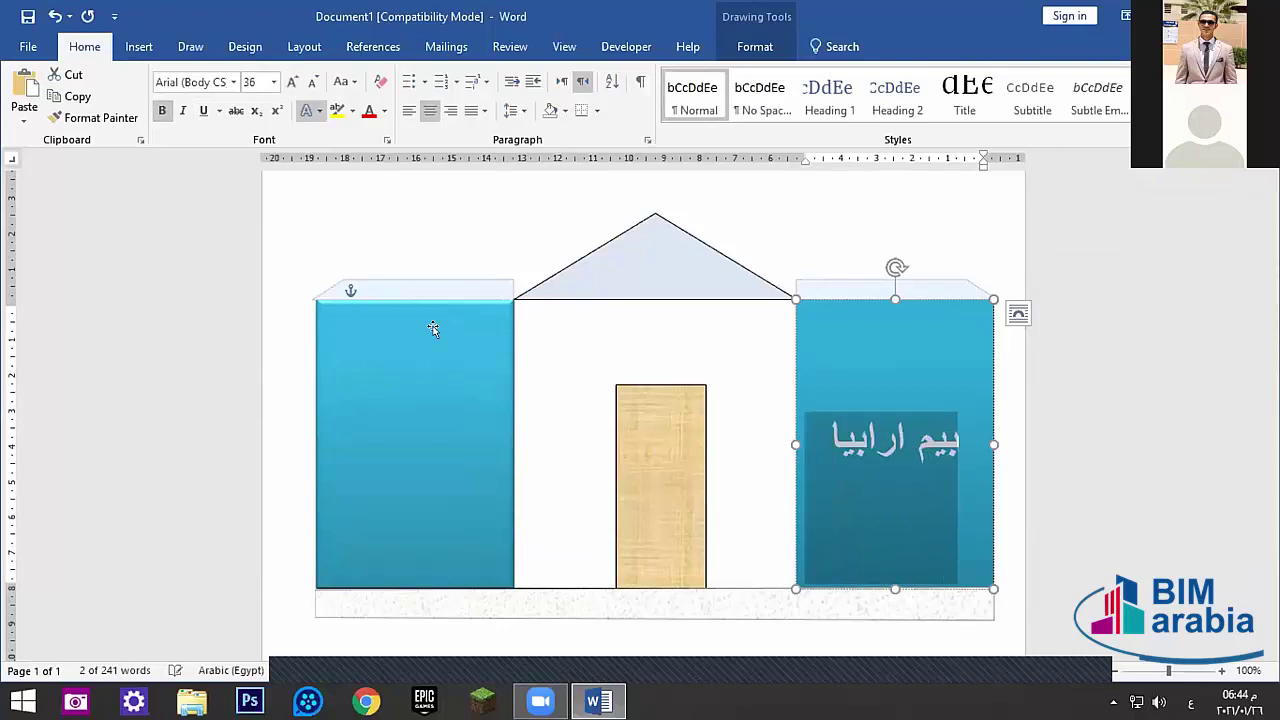
left_click(431, 465)
- Add 'الهندسة بدون كورسات' to the left blue block, enlarged to 20 pt and bold
right_click(434, 462)
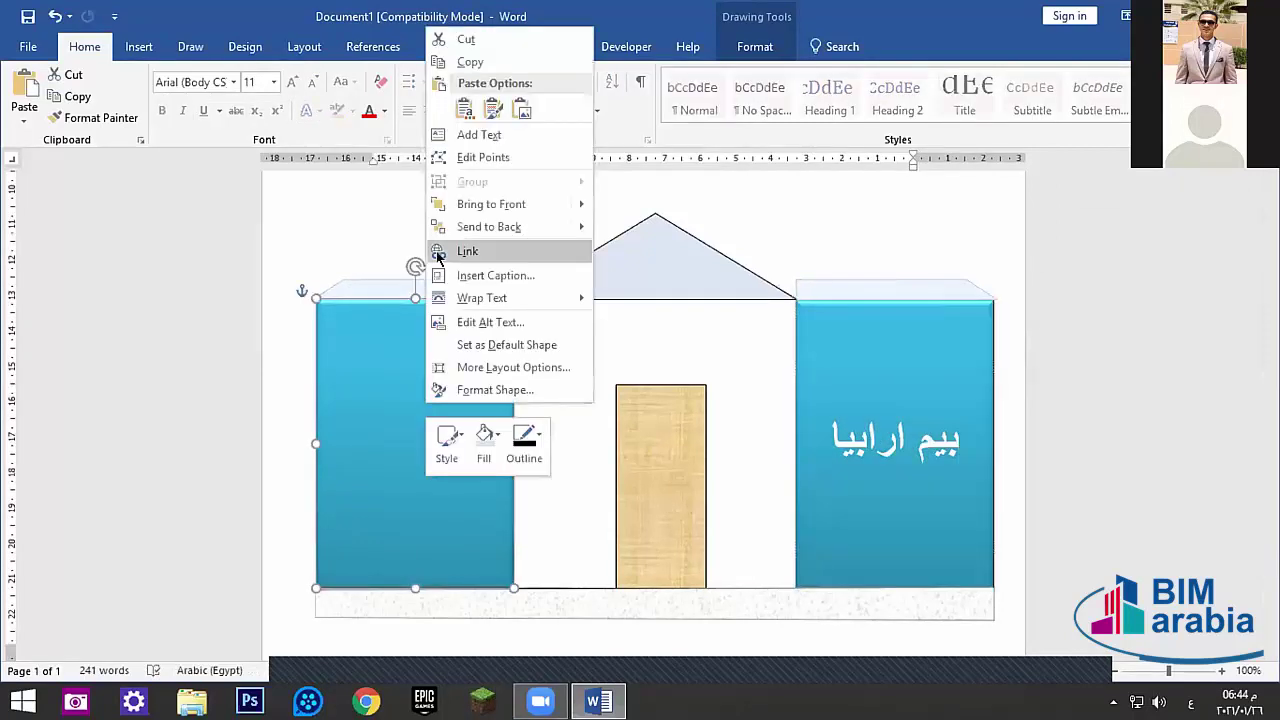
left_click(472, 134)
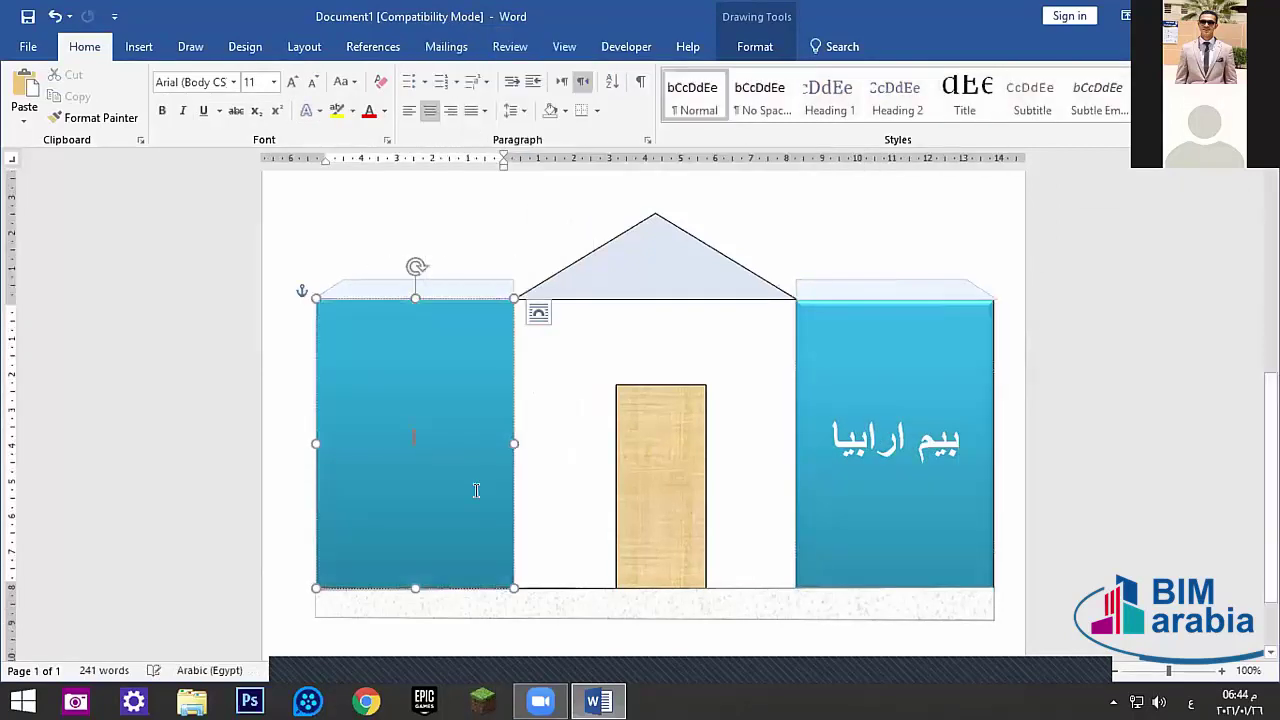
type("الهند")
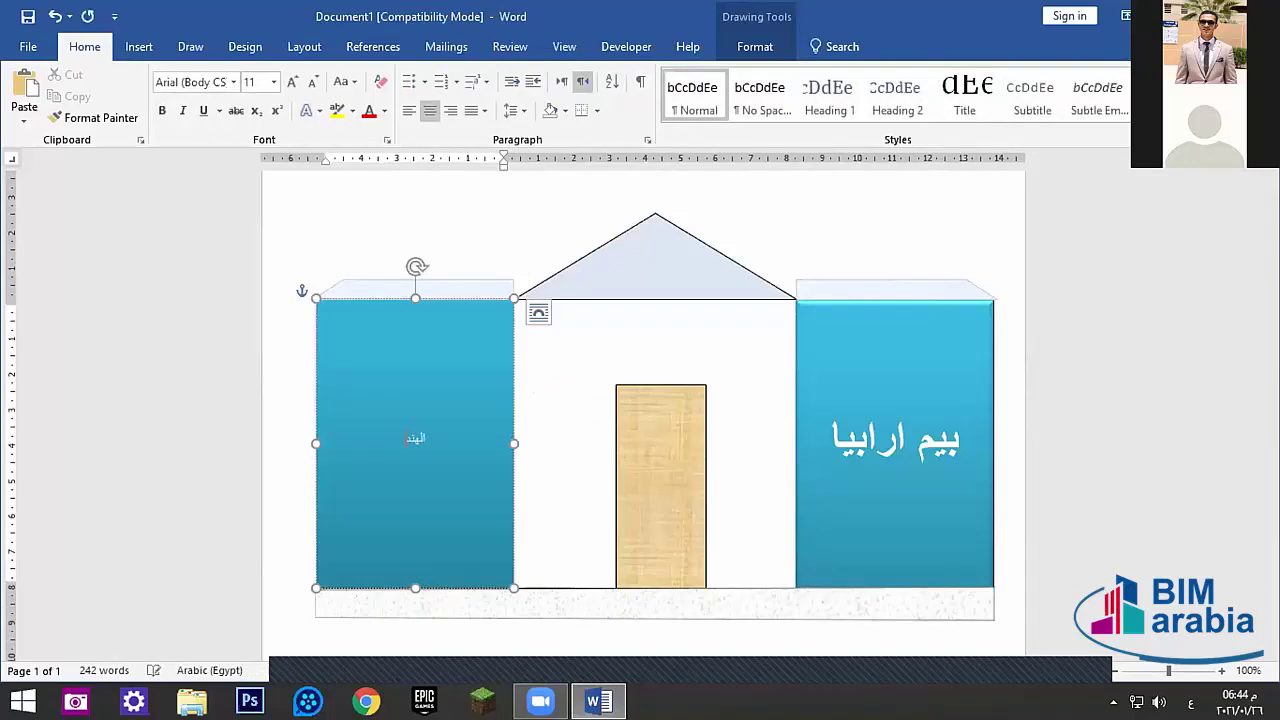
type("سة بدون كورسات")
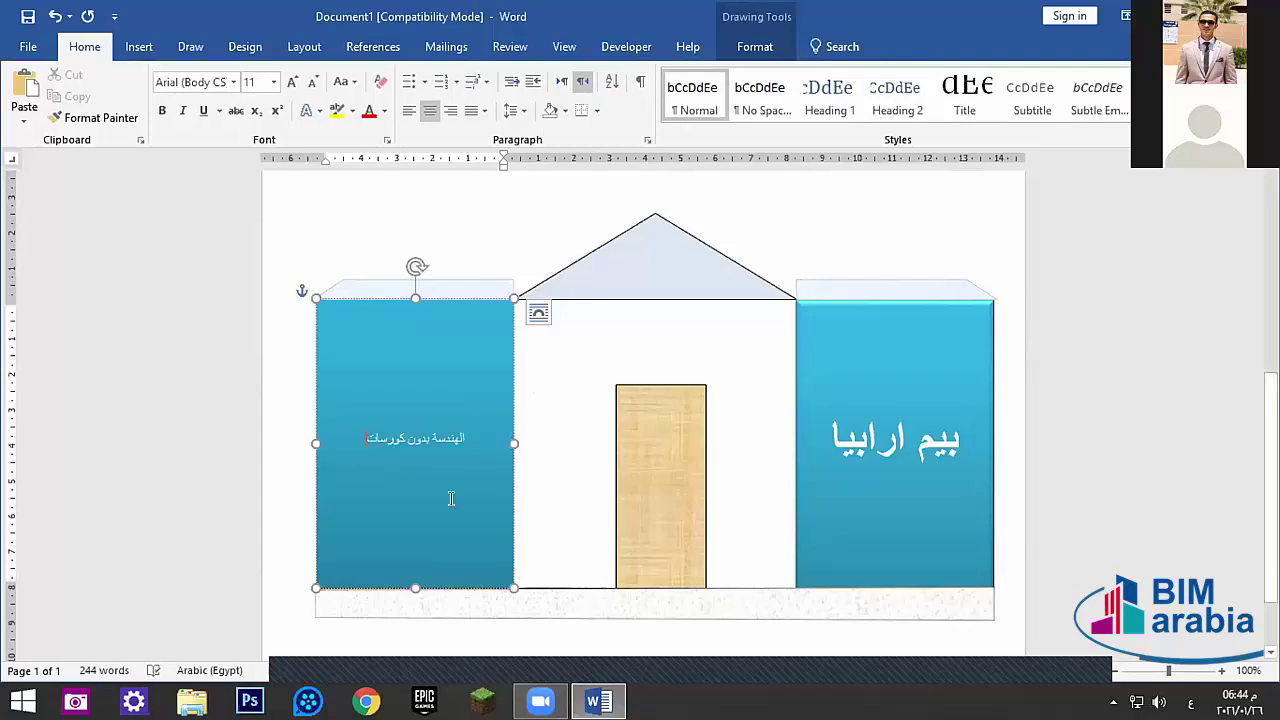
left_click_drag(449, 494, 400, 466)
left_click(292, 81)
left_click(292, 81)
left_click(292, 81)
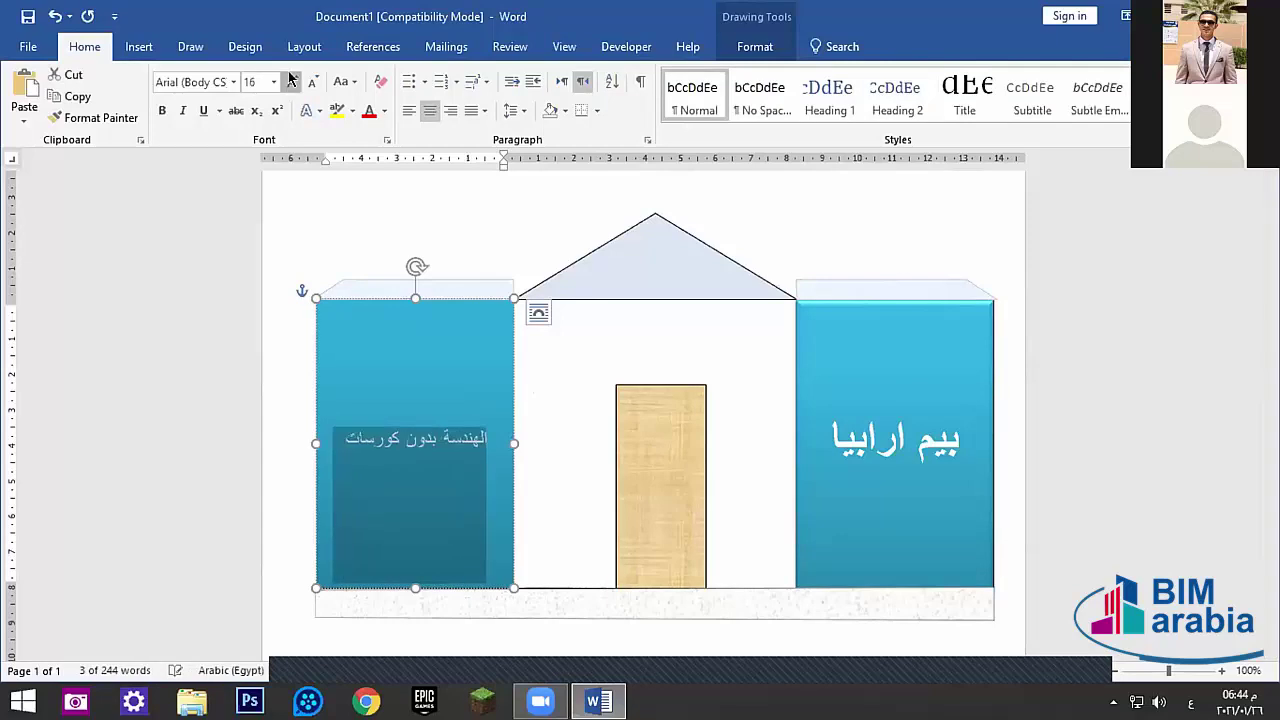
left_click(292, 81)
left_click(292, 81)
left_click(164, 111)
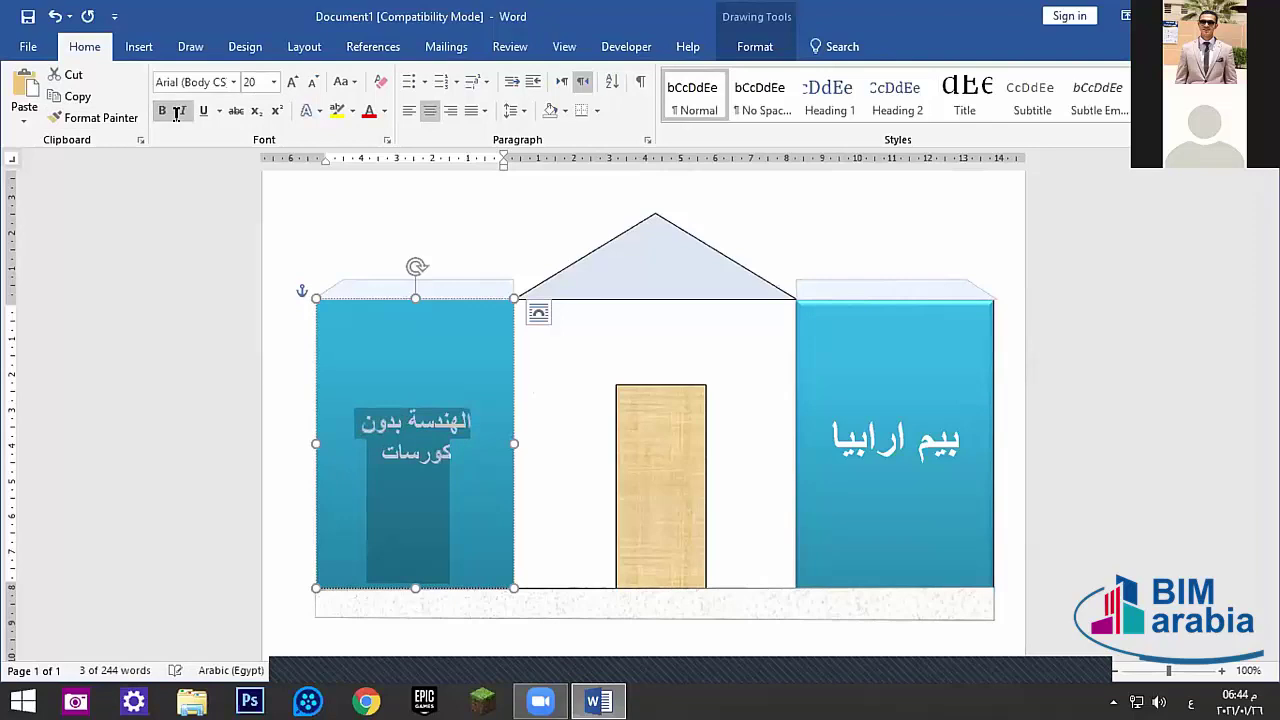
- Click into the right block's text, then select the right blue block as a shape
left_click(645, 570)
scroll(645, 570, "up", 1)
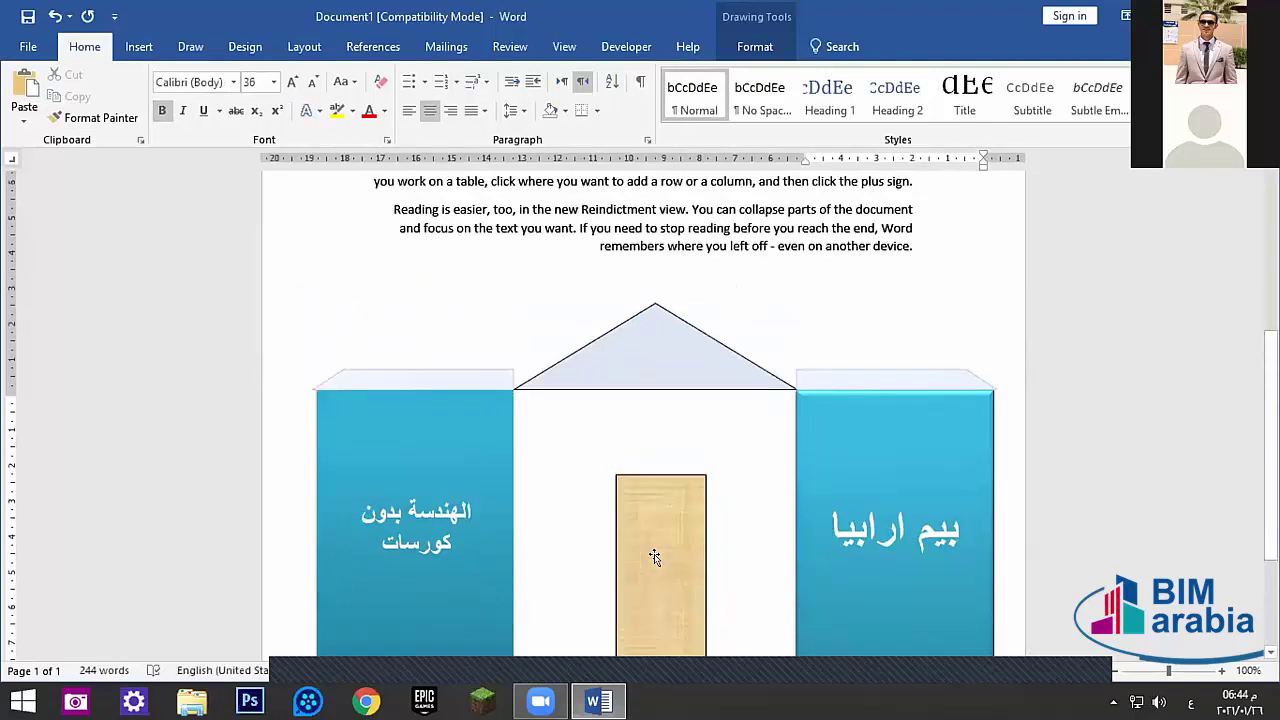
scroll(700, 530, "down", 2)
left_click(829, 478)
right_click(826, 494)
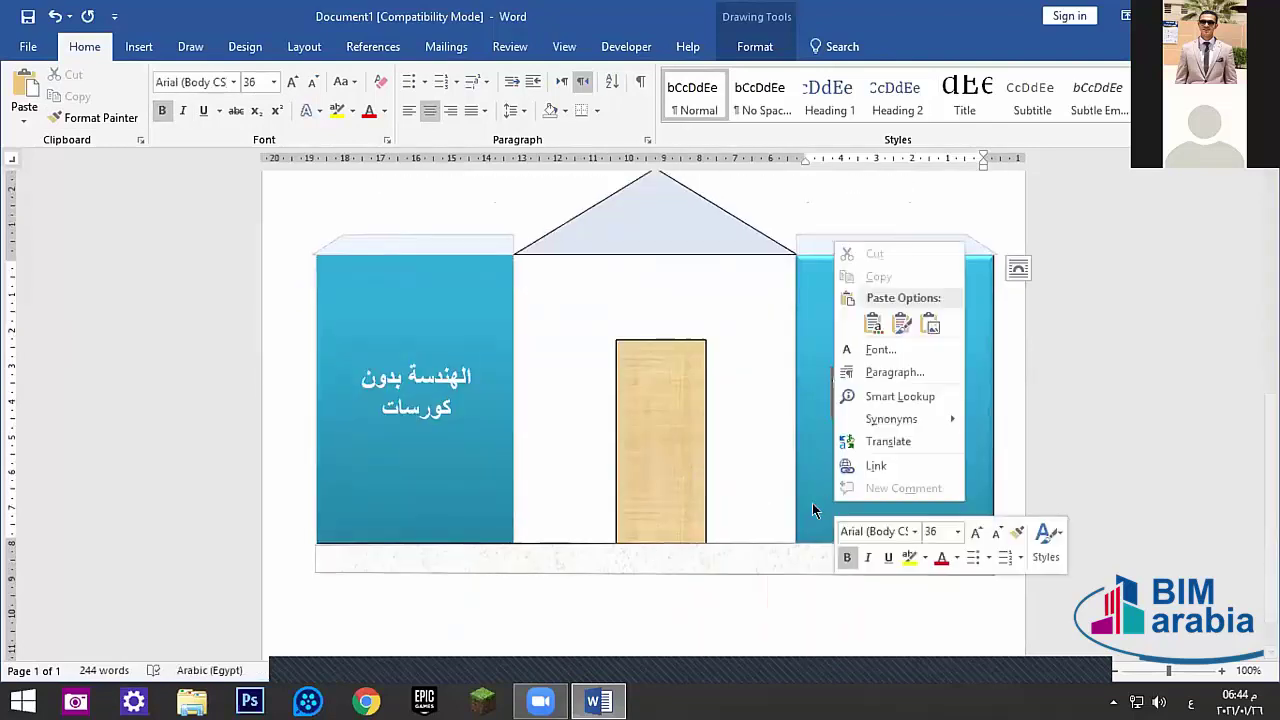
key("Escape")
left_click(788, 505)
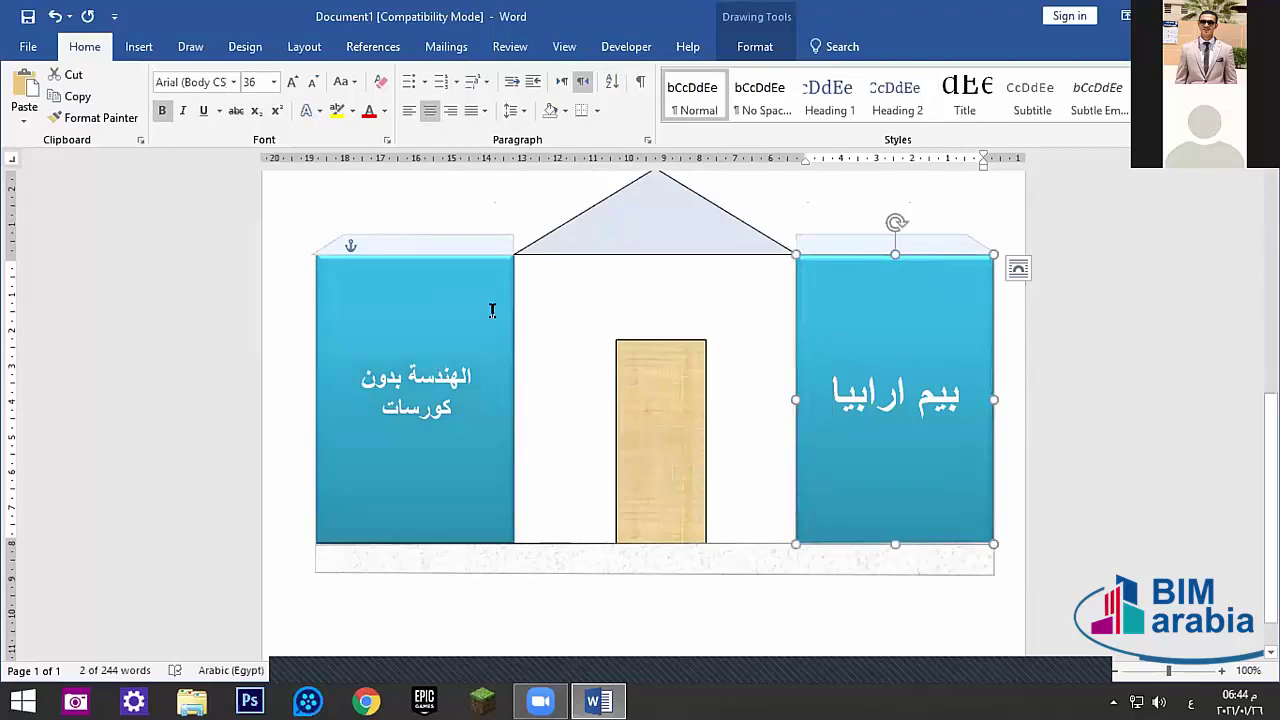
- Click among the door, ground strip and blue blocks to pick a starting shape
left_click(694, 449)
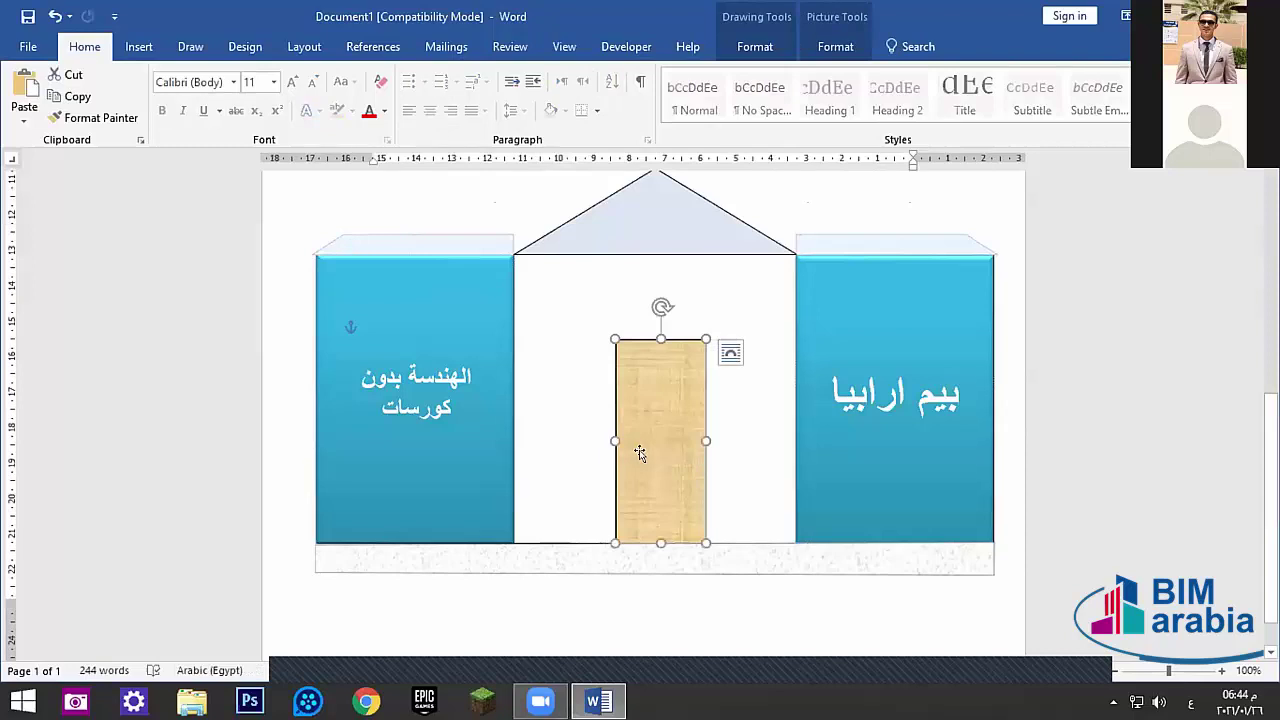
left_click(558, 566, "shift")
left_click(497, 498)
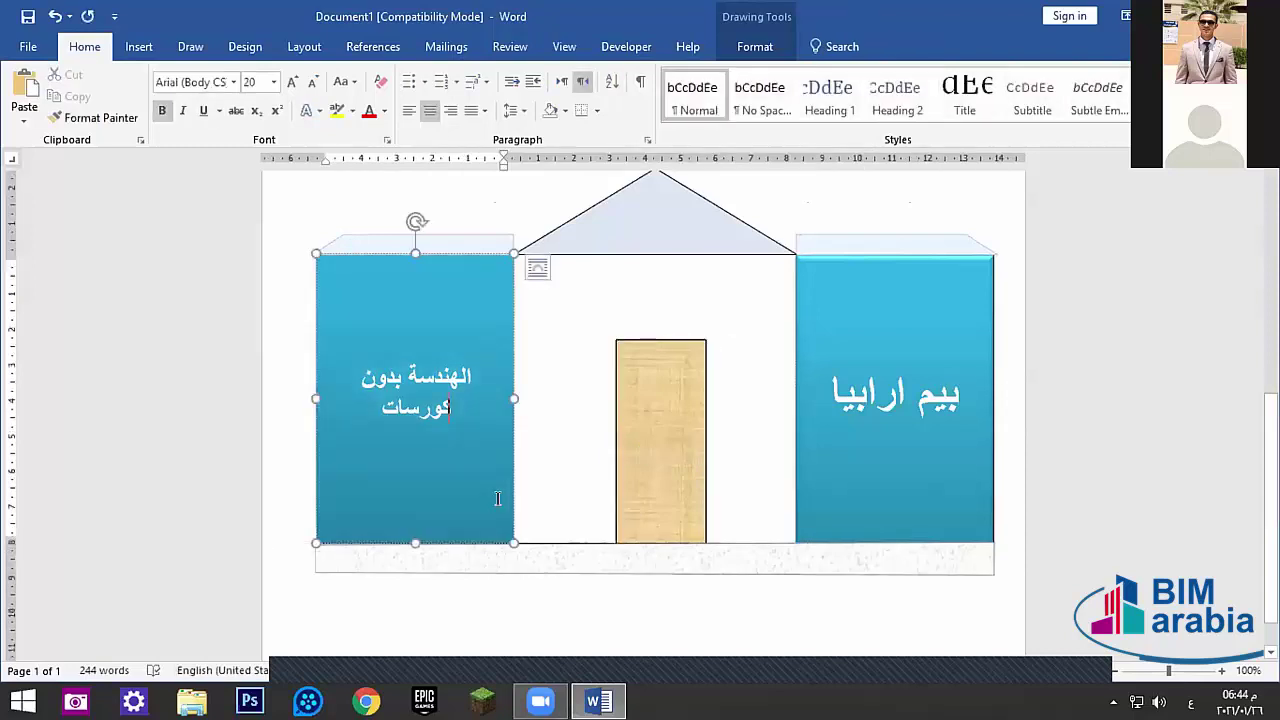
left_click(817, 484)
left_click(657, 554)
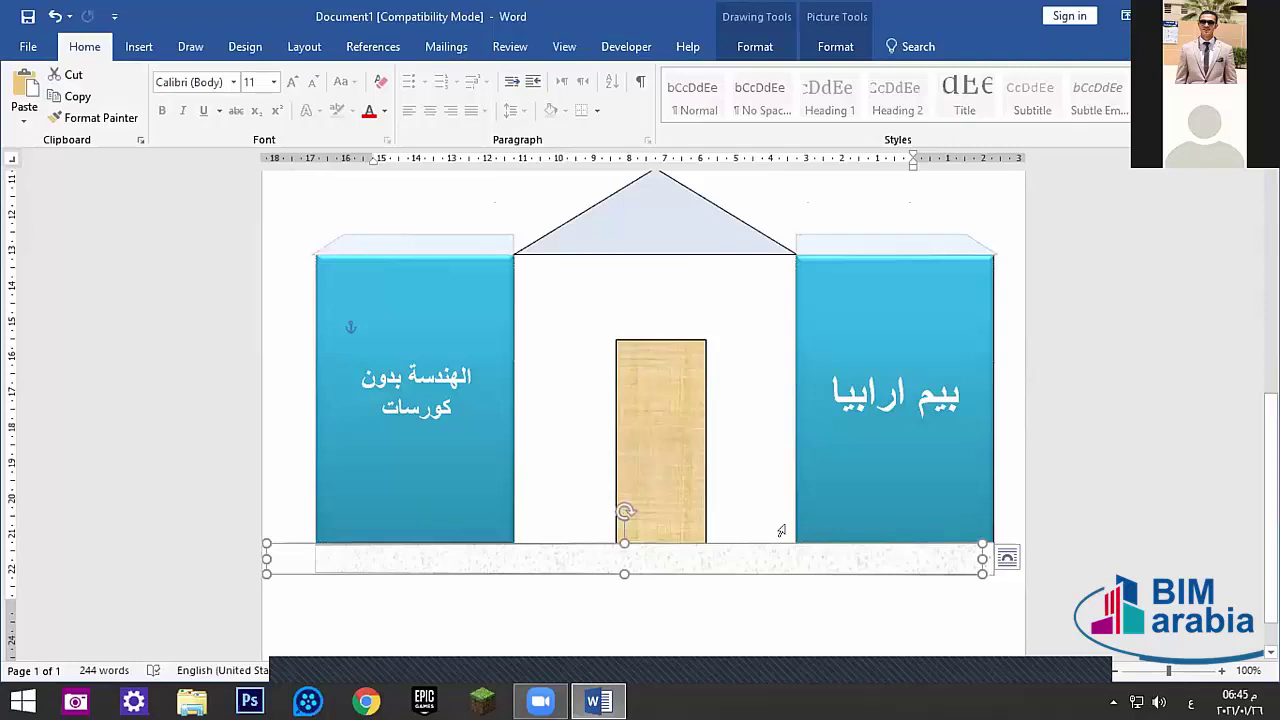
left_click(805, 532)
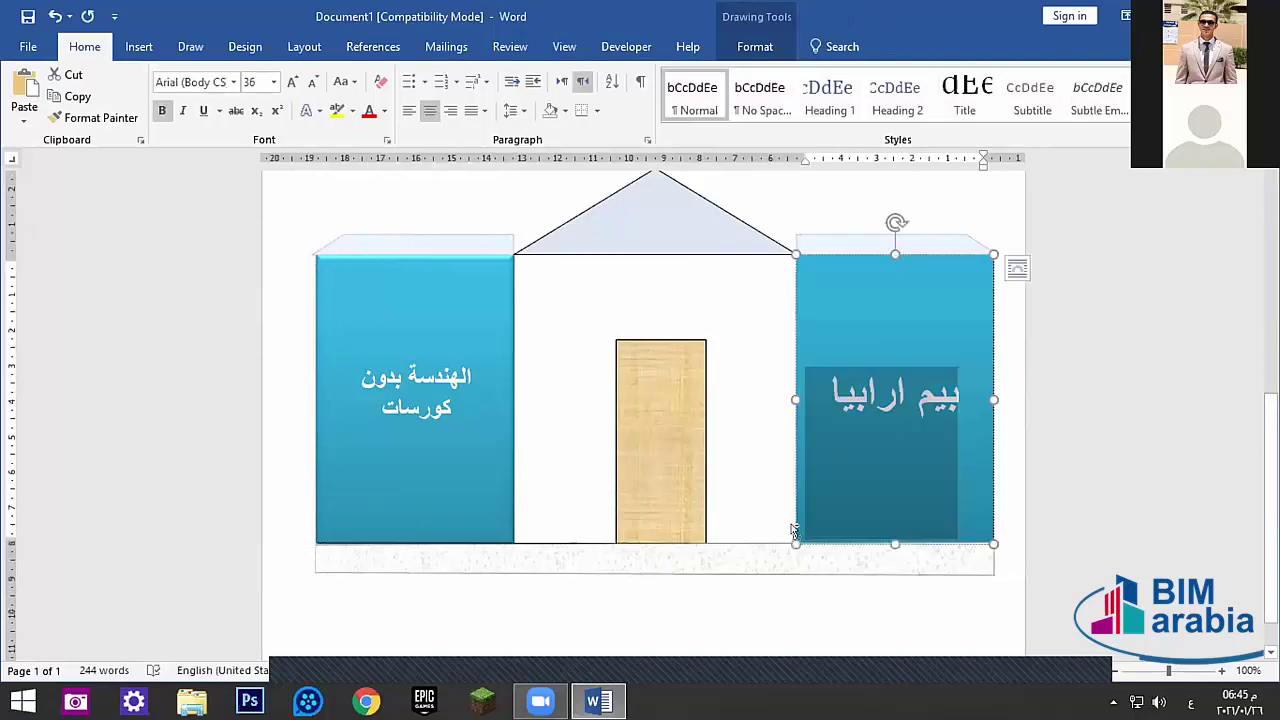
left_click(757, 563)
left_click(734, 485)
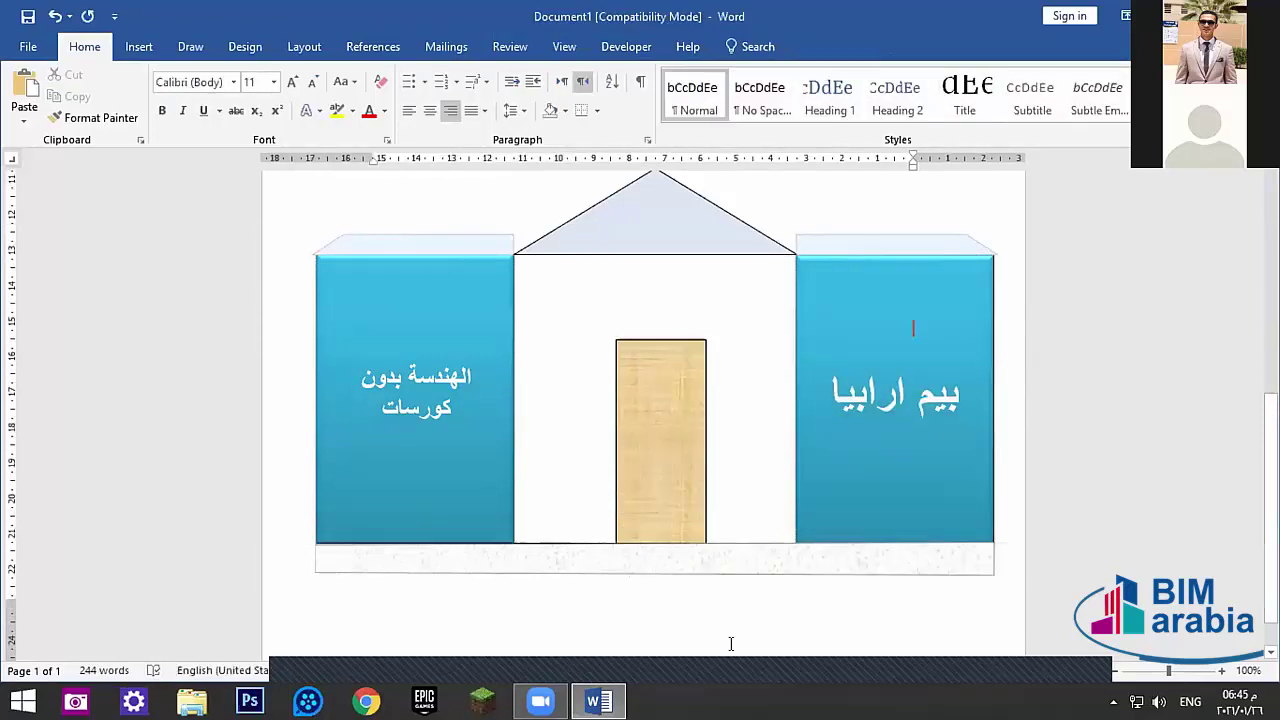
- Shift-select the ground strip, door, roof, cap strips and blue boxes, and group them
left_click(686, 551)
left_click(646, 521, "shift")
left_click(612, 228, "shift")
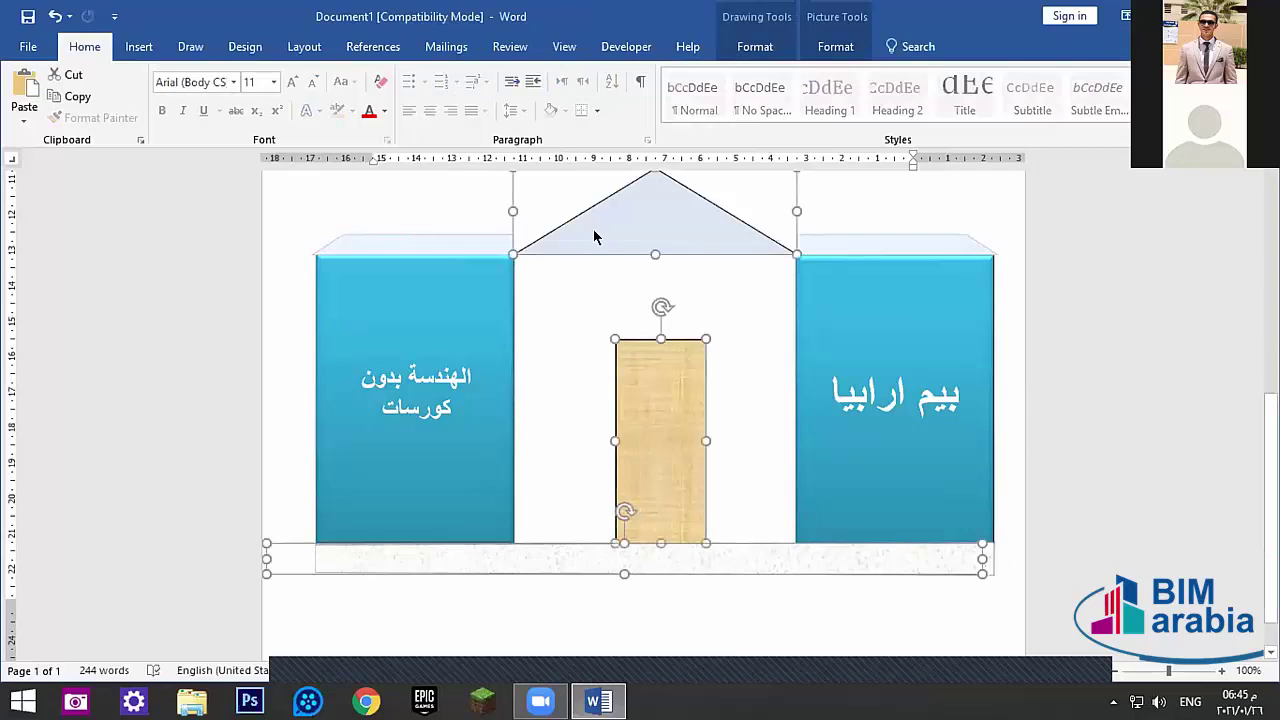
left_click(446, 244, "shift")
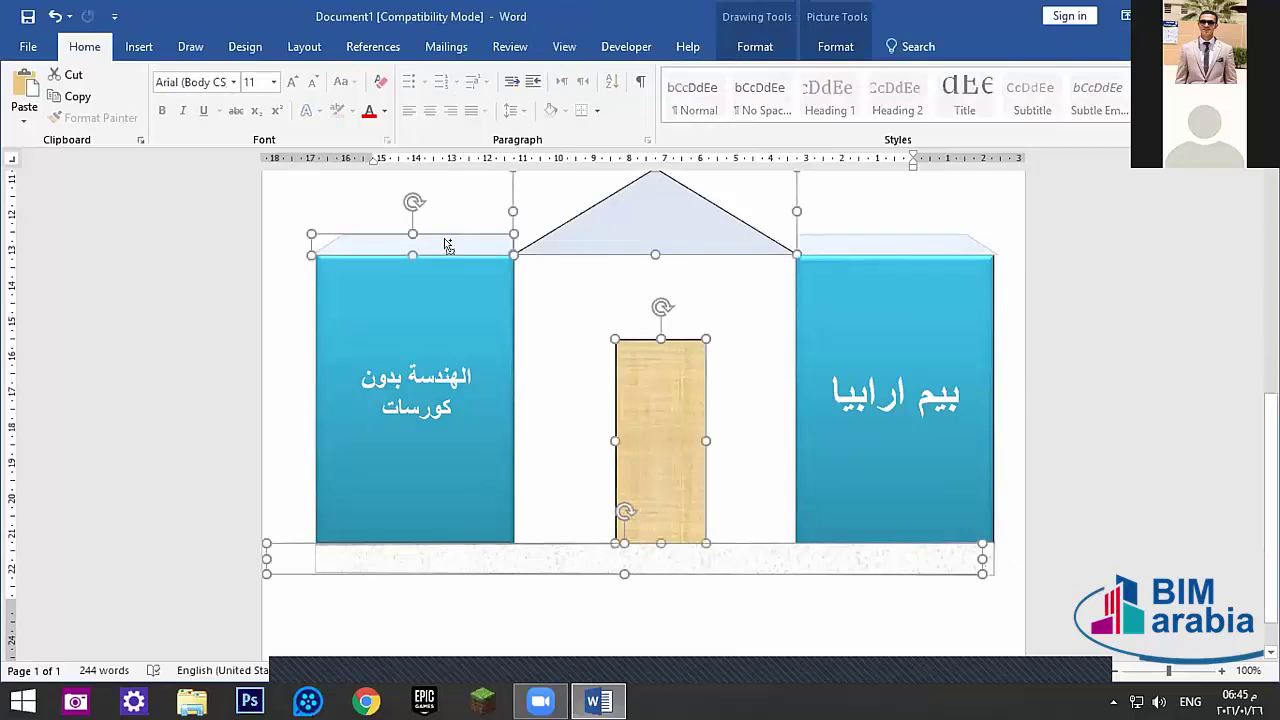
left_click(510, 305, "shift")
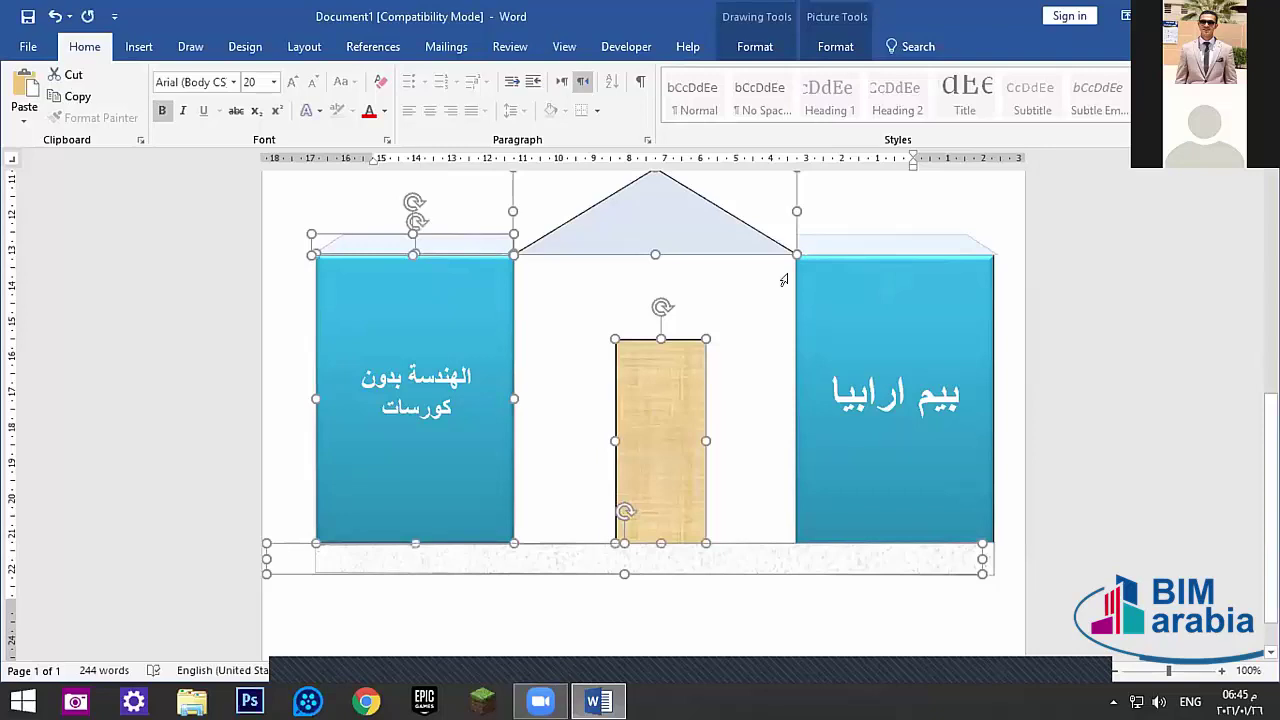
left_click(791, 285, "shift")
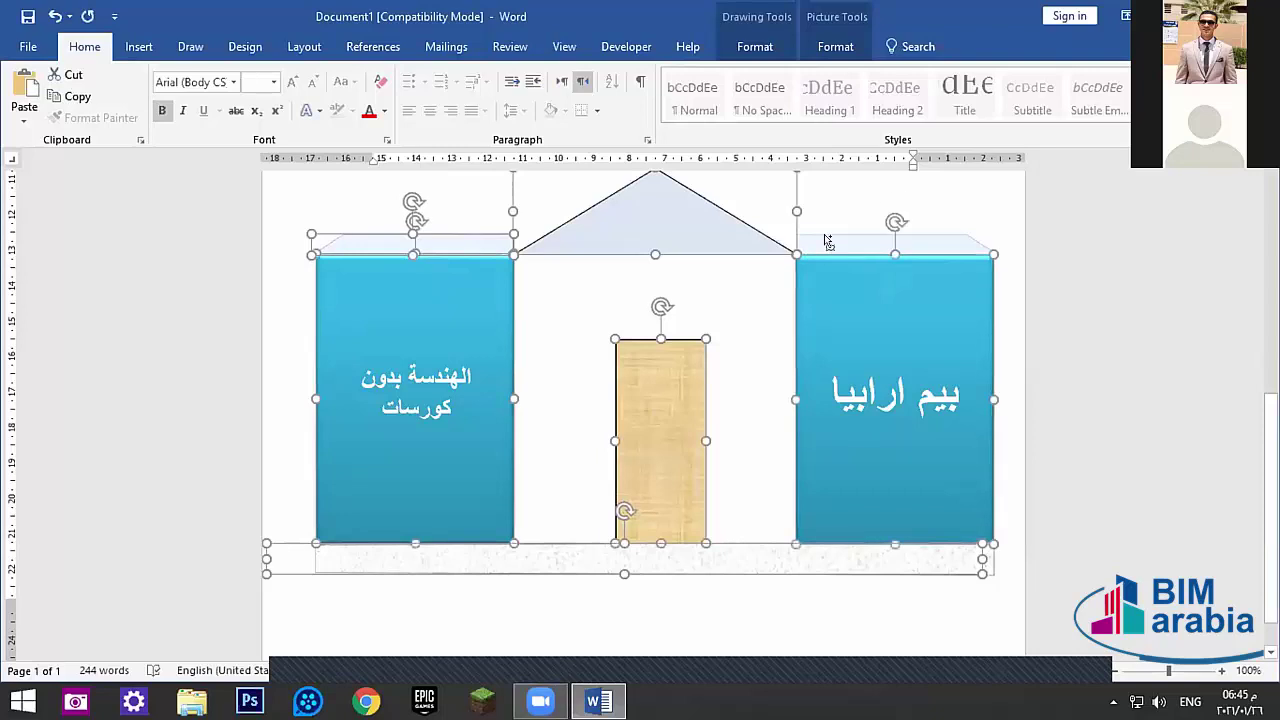
left_click(823, 242, "shift")
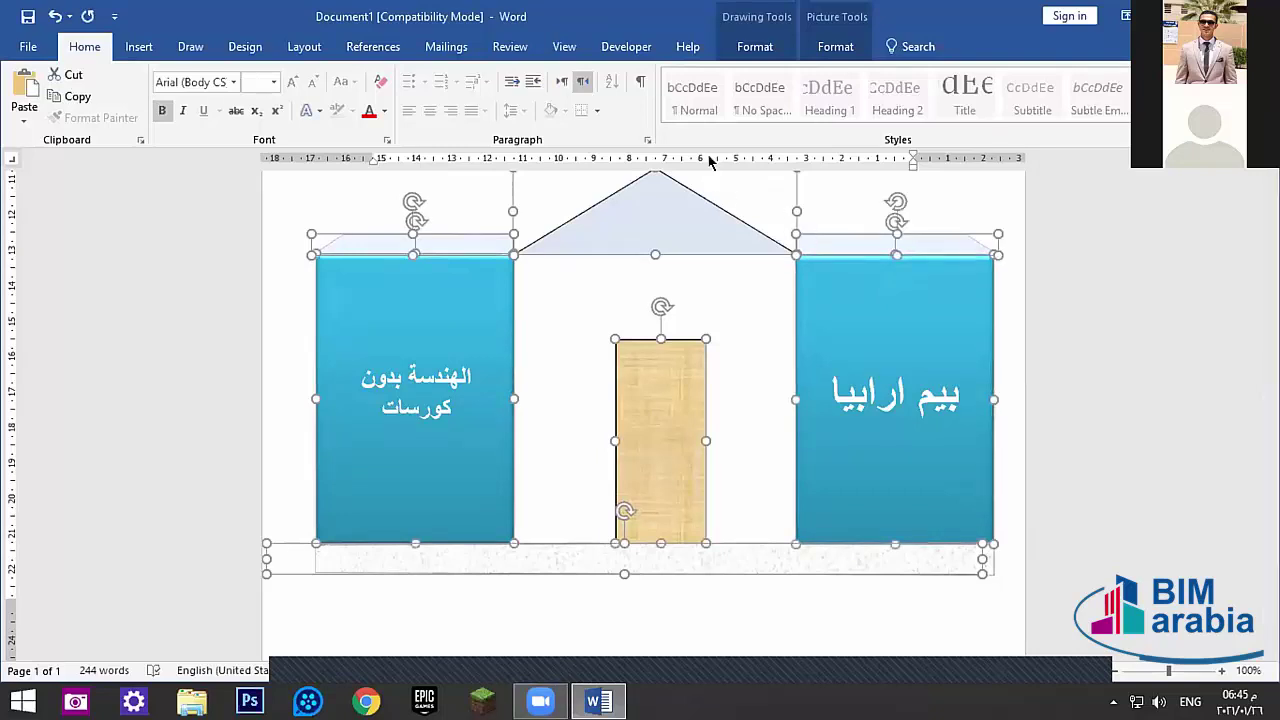
left_click(750, 47)
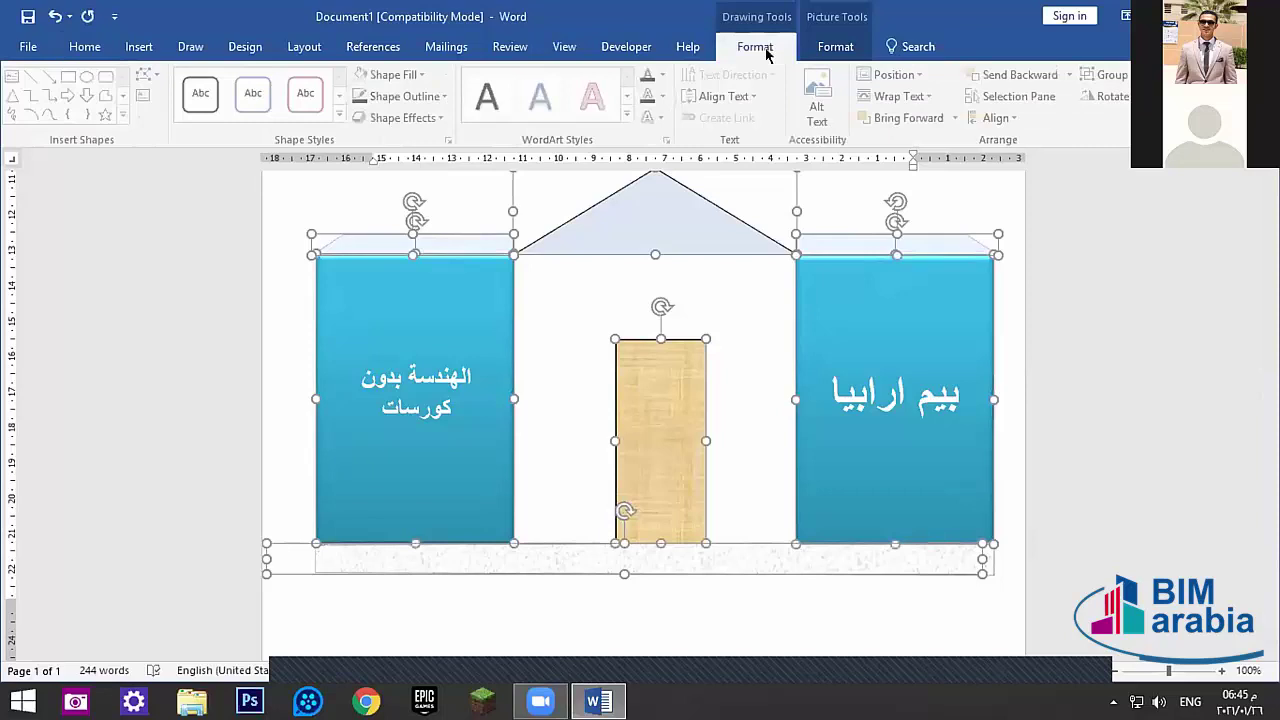
left_click(1100, 74)
left_click(1090, 94)
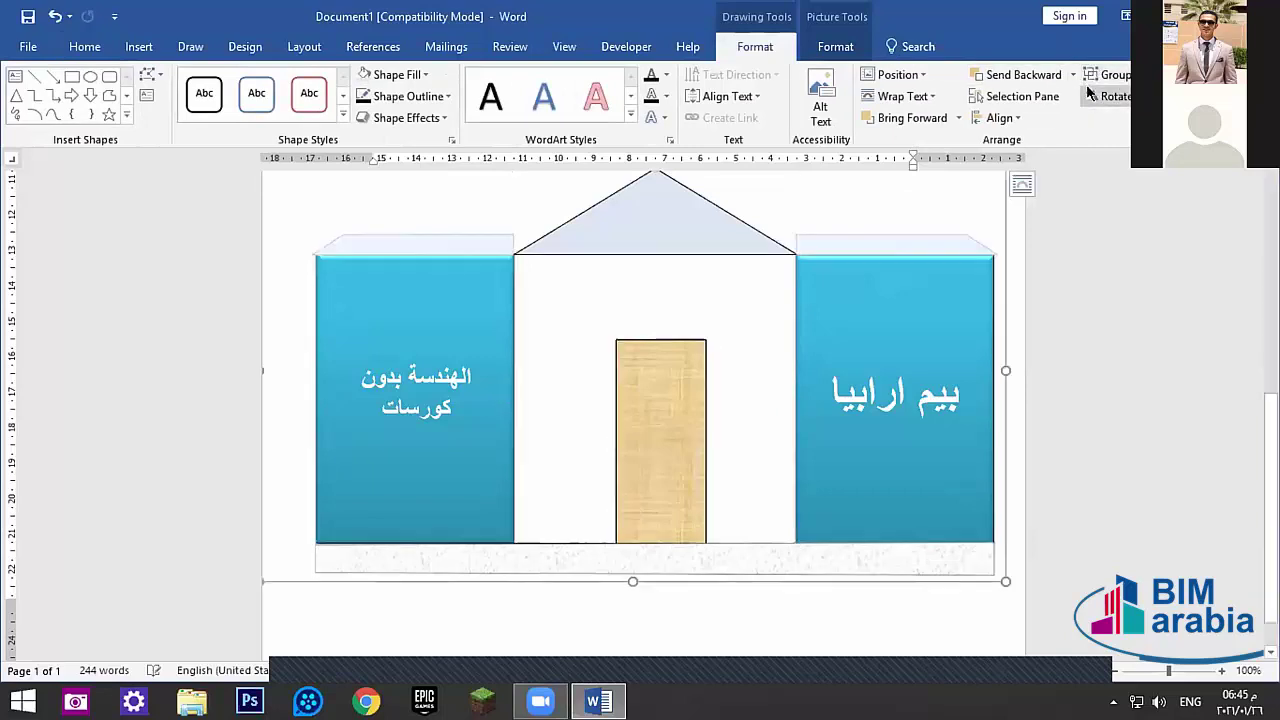
- Select the door and roof inside the group, then select everything with Ctrl+A
left_click(620, 433)
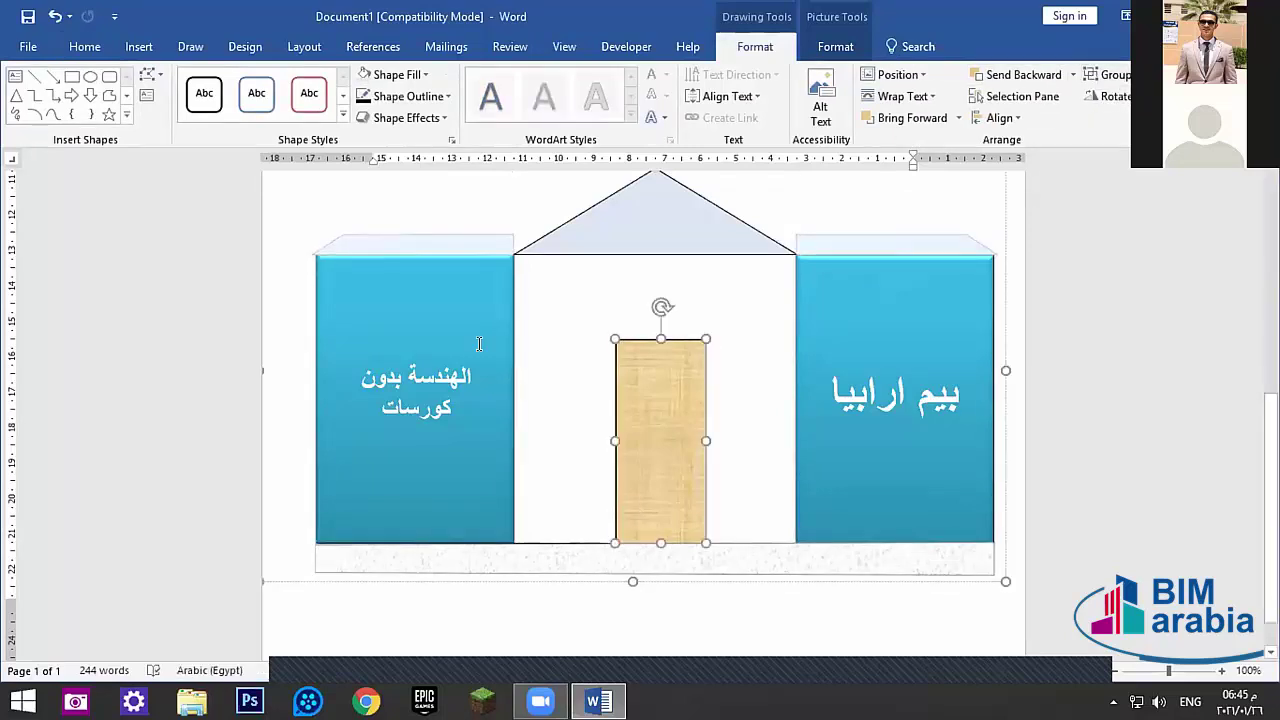
left_click(580, 222)
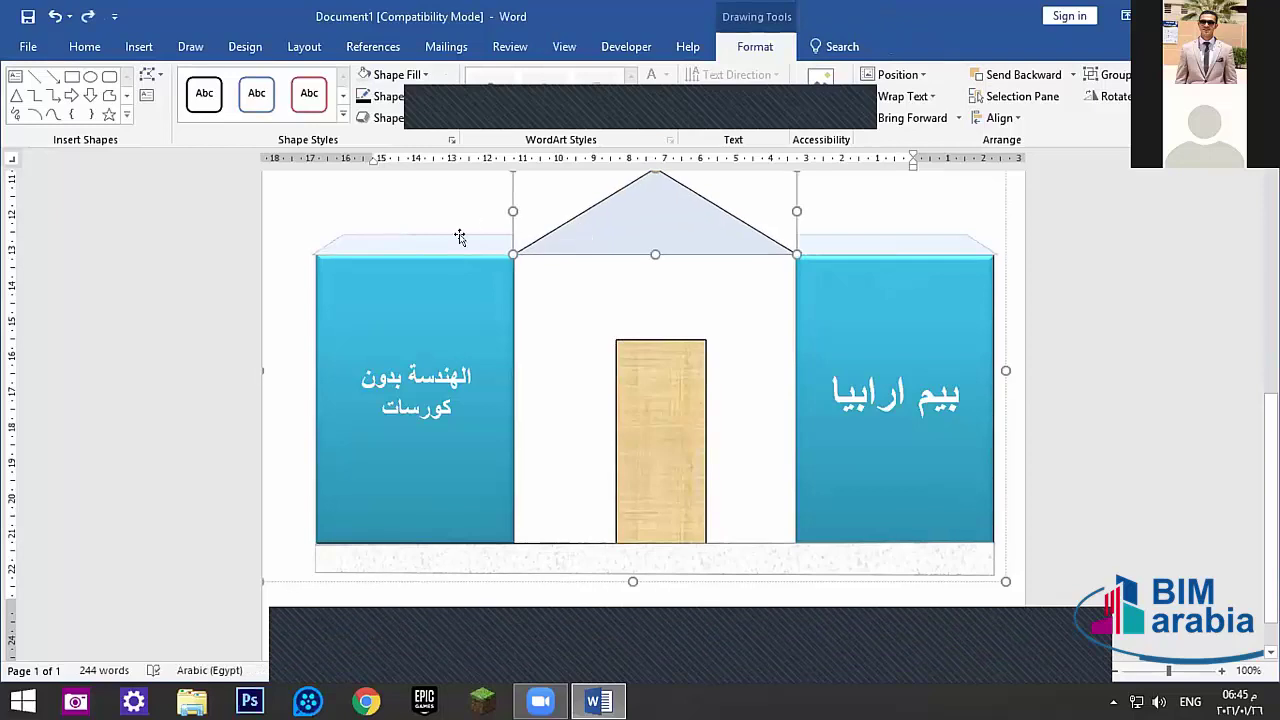
left_click(460, 238)
left_click(580, 238)
key("ctrl+a")
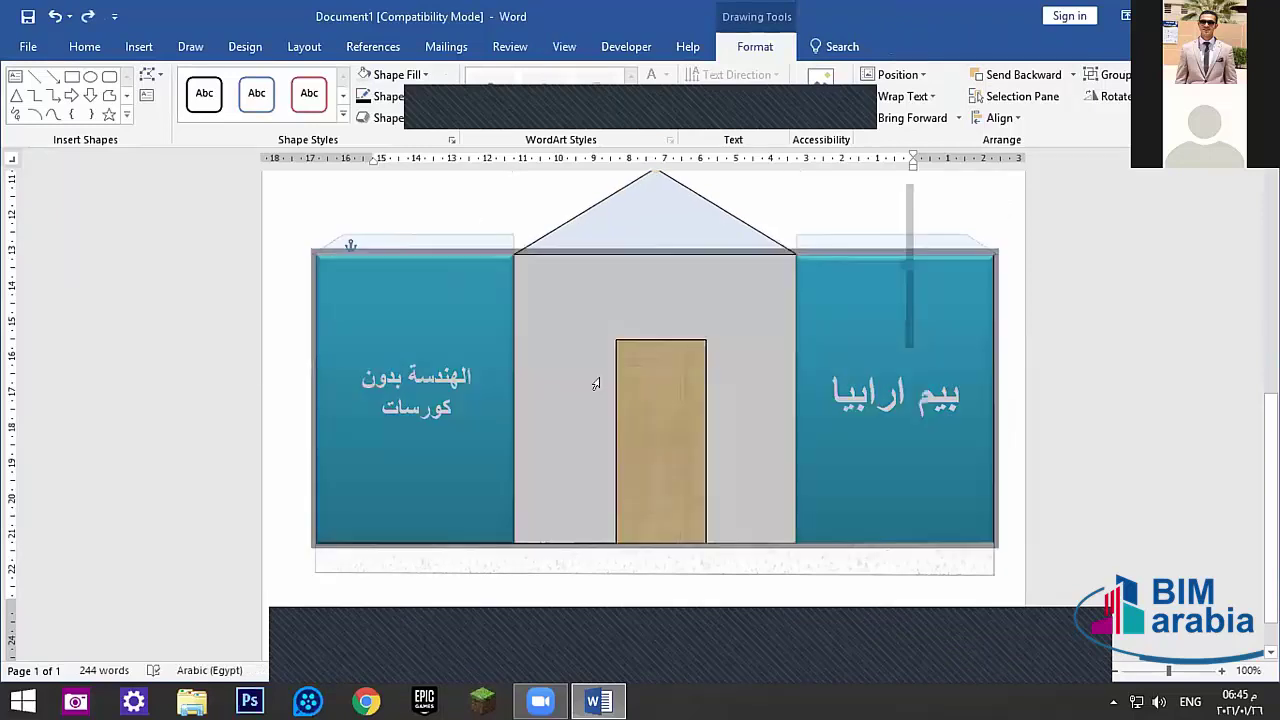
scroll(545, 229, "up", 2)
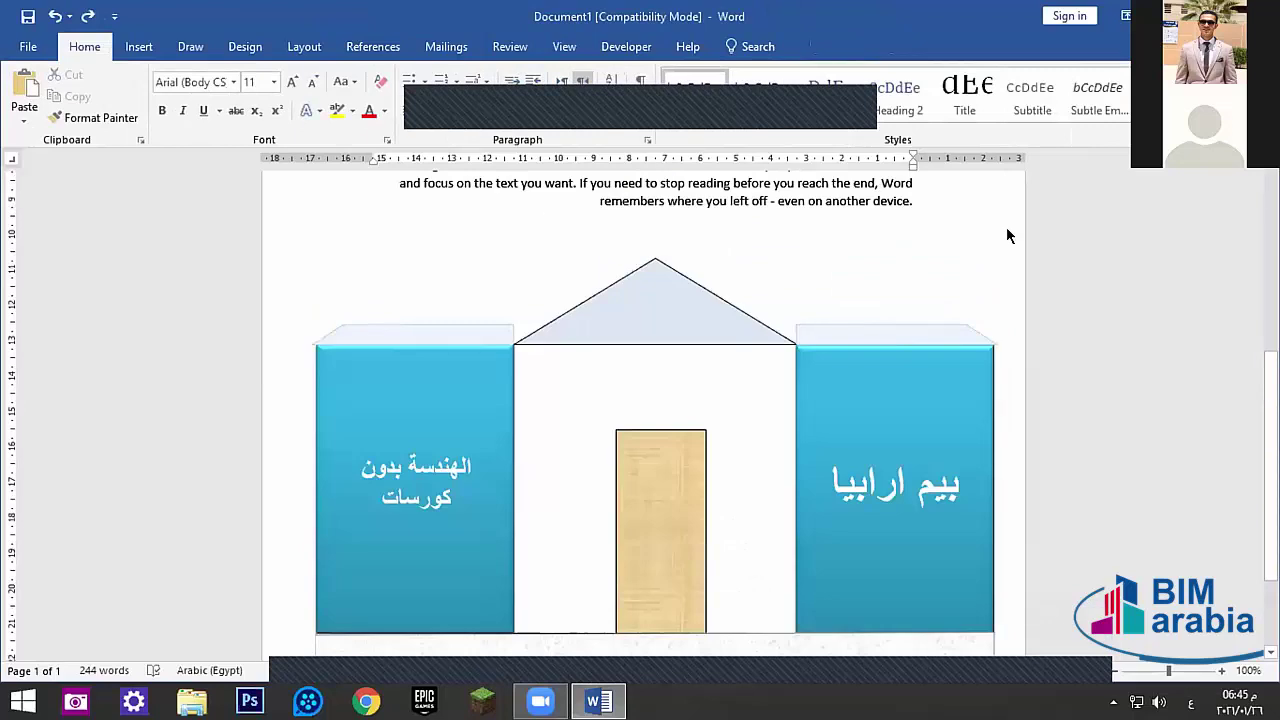
left_click(620, 289)
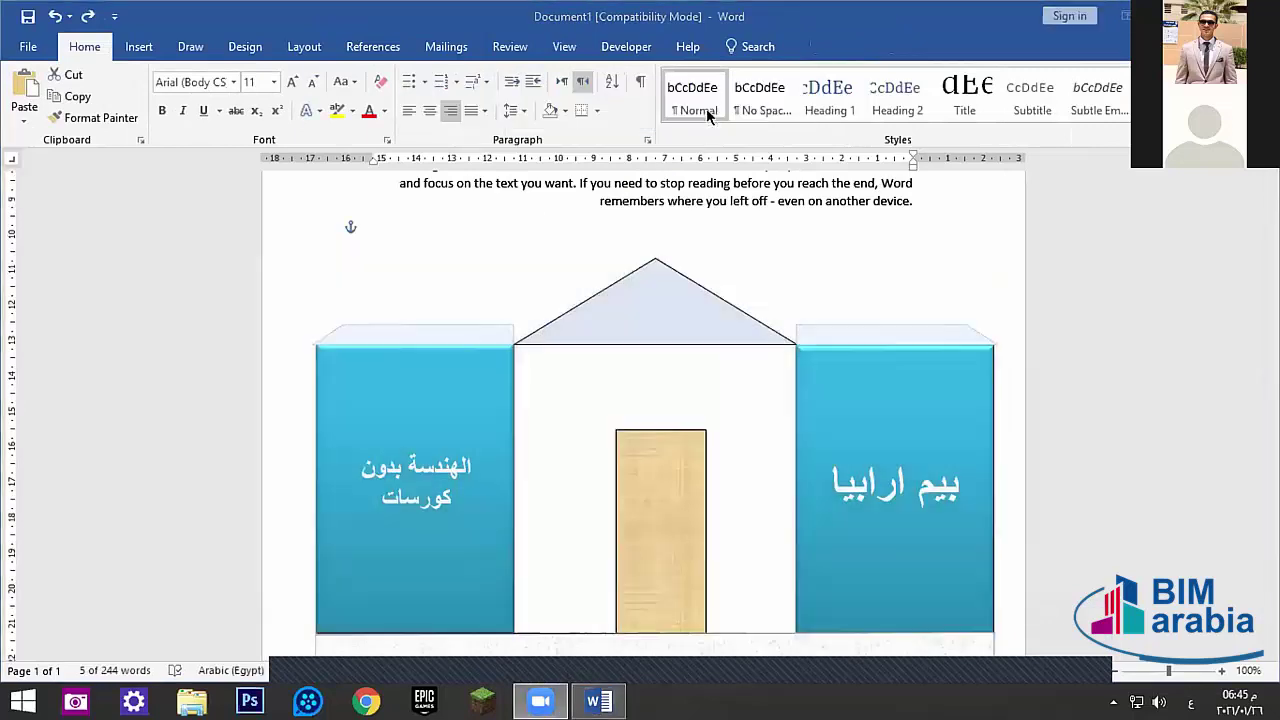
left_click(648, 305)
mouse_move(575, 249)
left_mouse_down()
mouse_move(640, 208)
mouse_move(588, 192)
mouse_move(632, 178)
mouse_move(607, 200)
mouse_move(670, 197)
mouse_move(625, 133)
mouse_move(657, 180)
mouse_move(660, 269)
mouse_move(549, 266)
mouse_move(578, 176)
left_mouse_up()
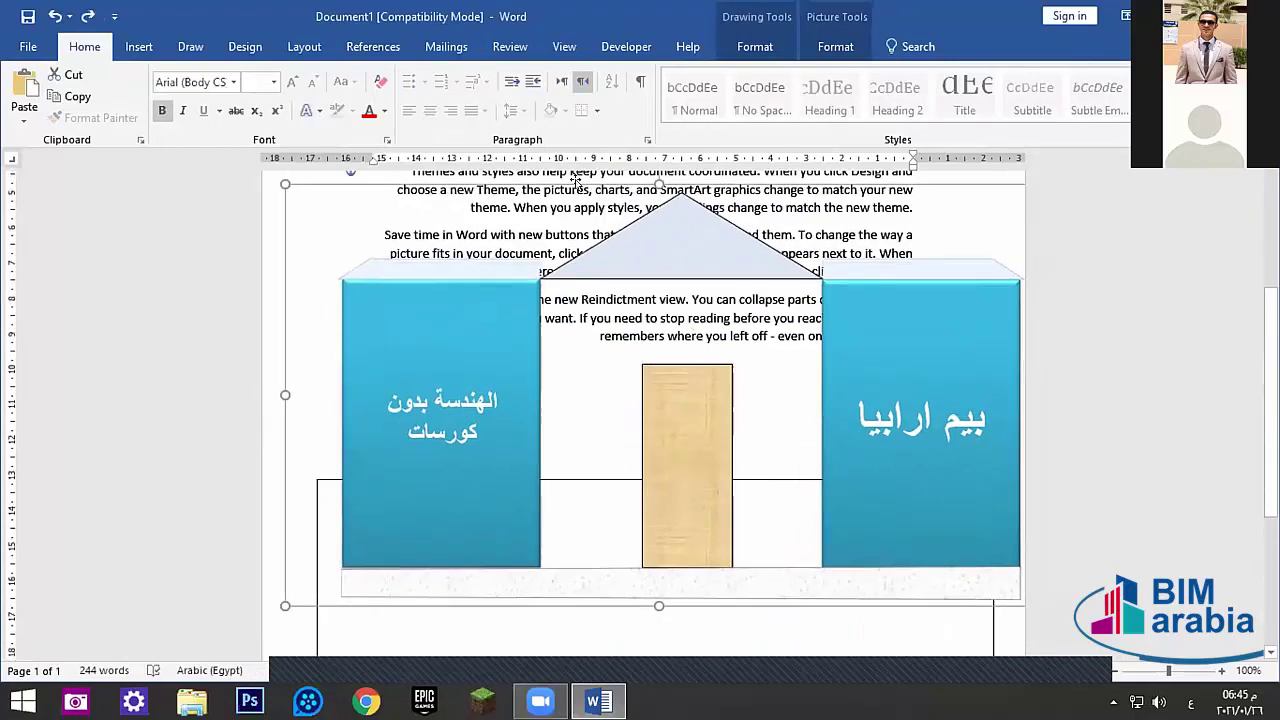
scroll(580, 357, "down", 6)
left_click(613, 494)
left_click(613, 494)
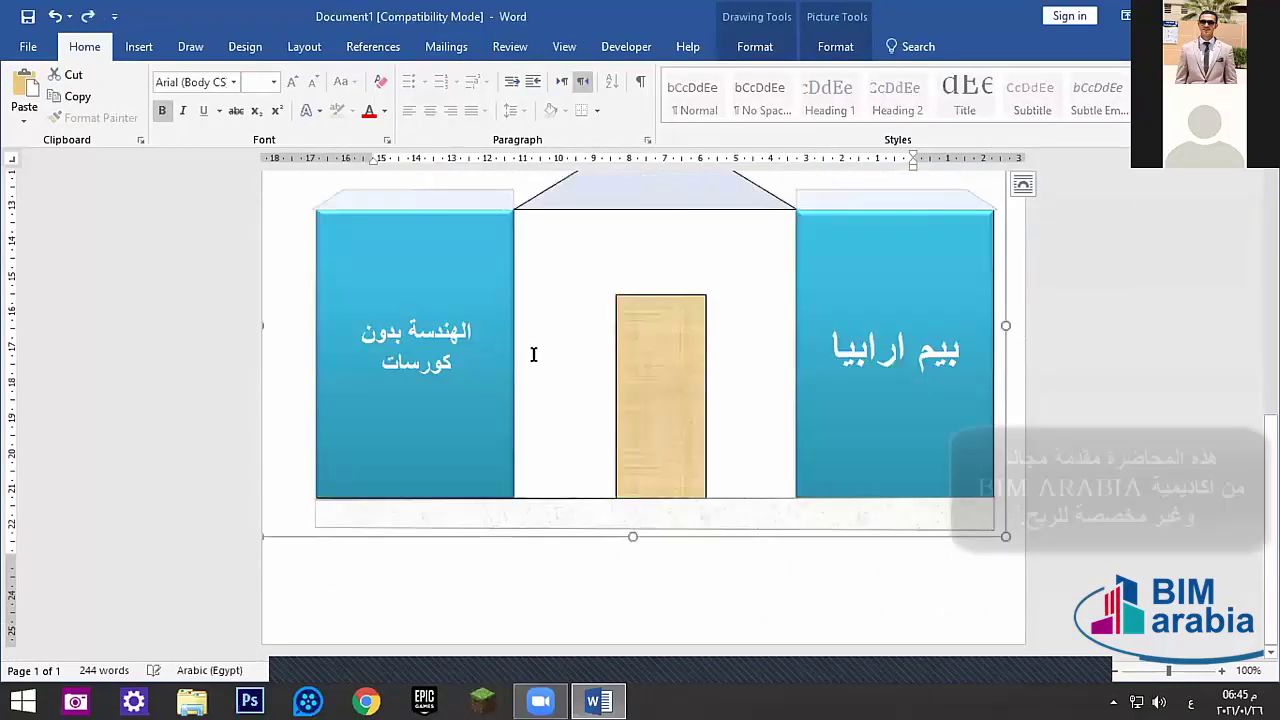
key("Escape")
scroll(611, 451, "down", 2)
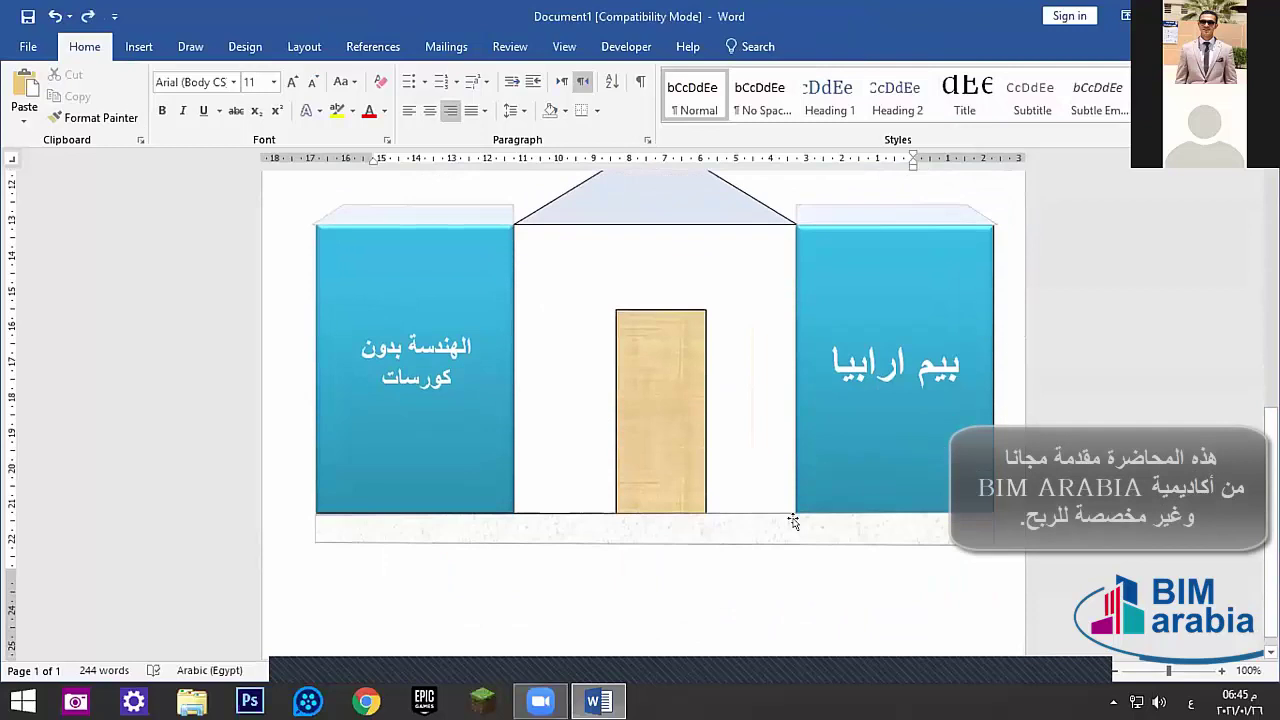
left_click(749, 540)
left_click(531, 512)
left_click(543, 510)
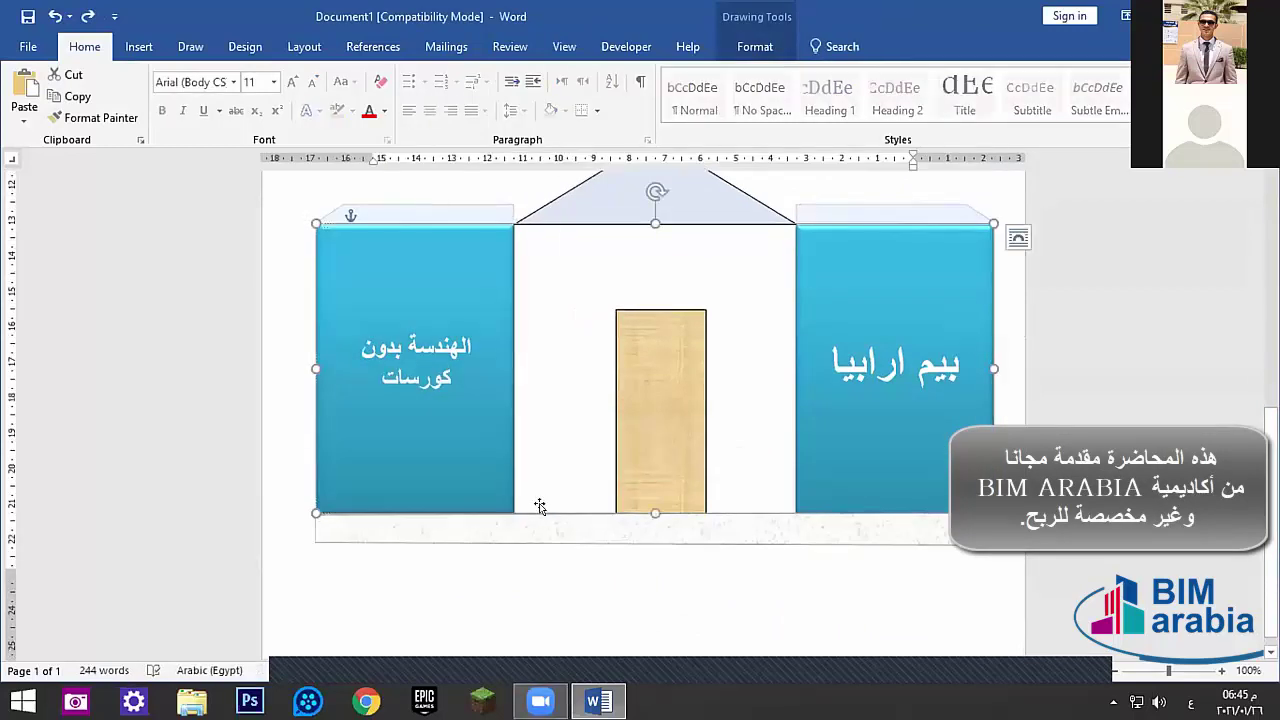
left_click(755, 46)
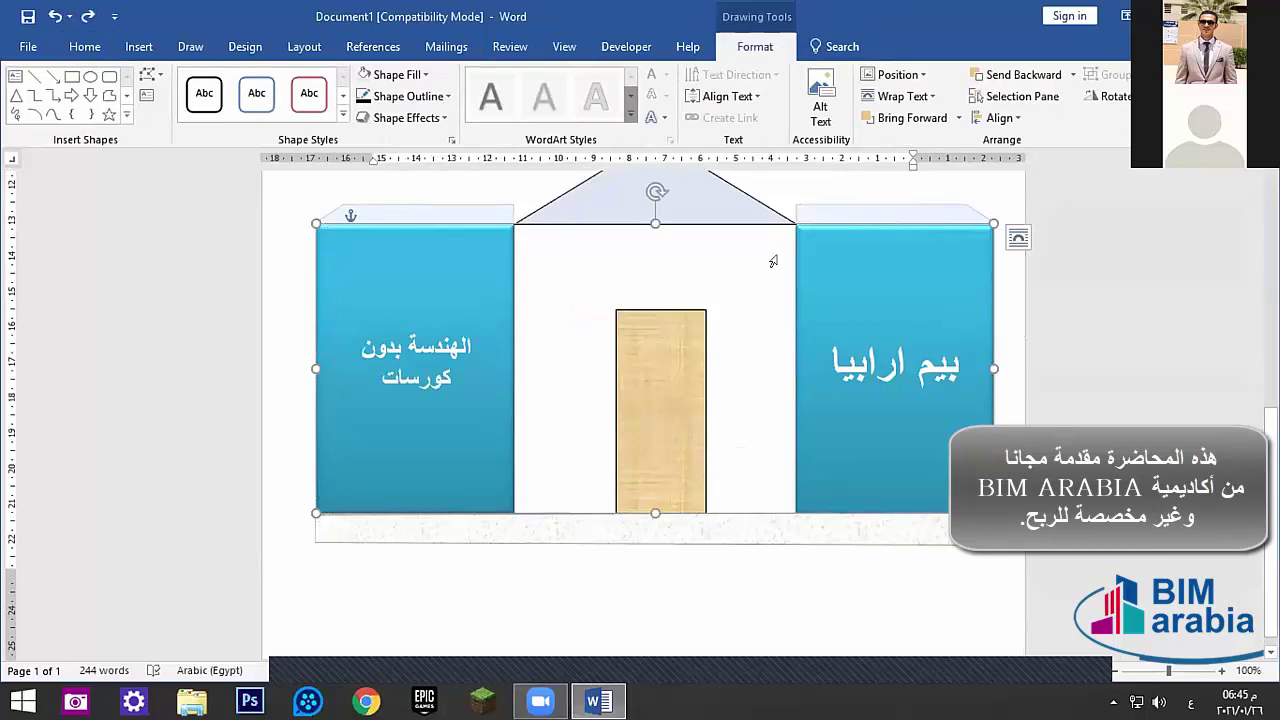
left_click(620, 440)
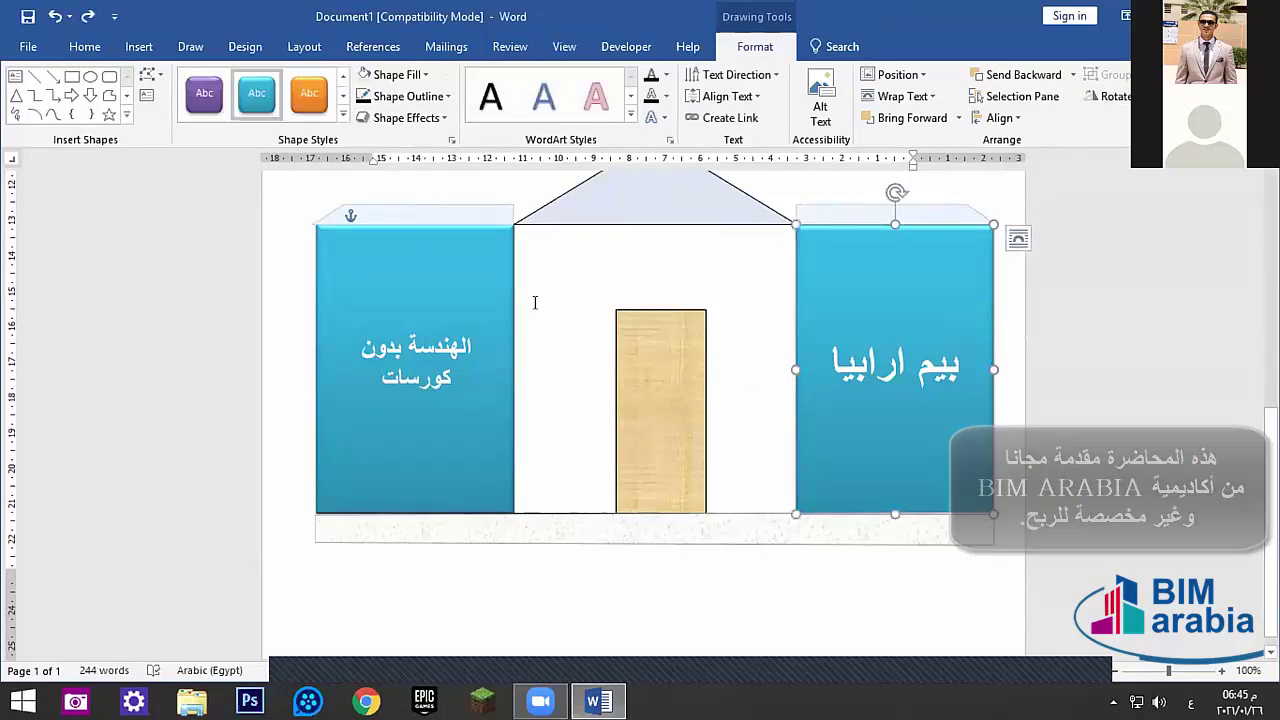
left_click(480, 420)
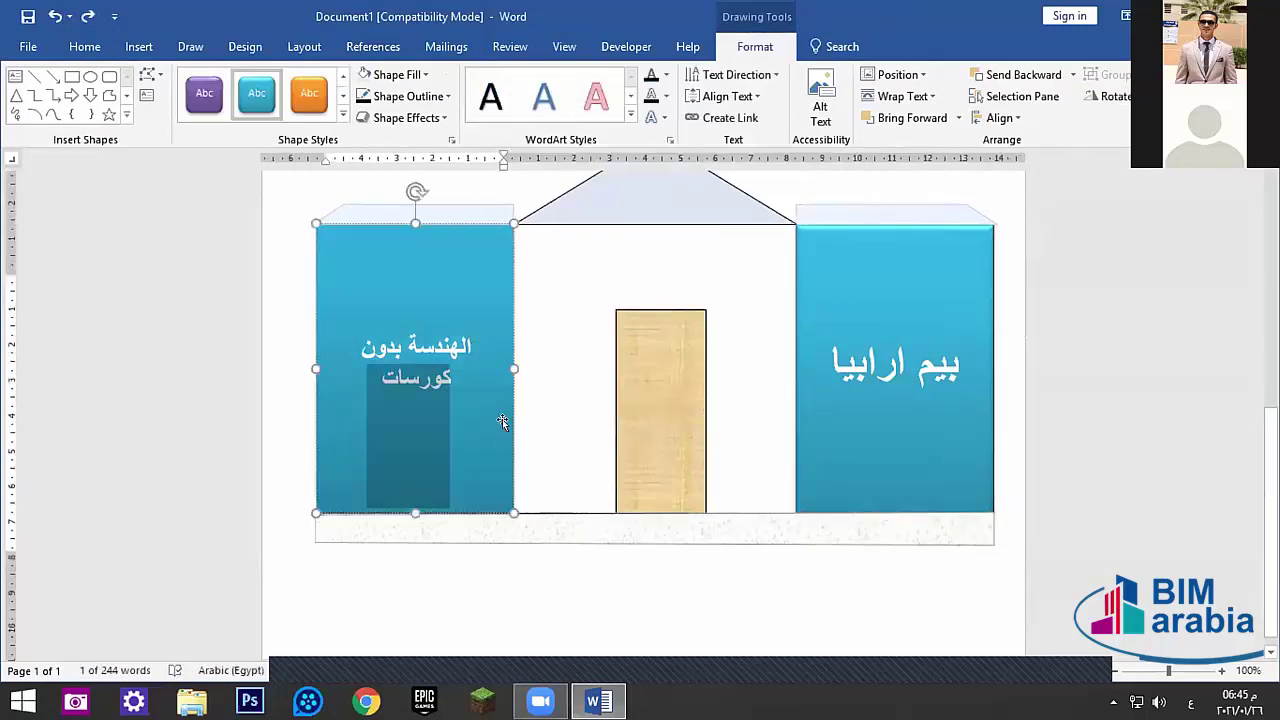
scroll(660, 280, "up", 2)
left_click(660, 280)
left_click(416, 300)
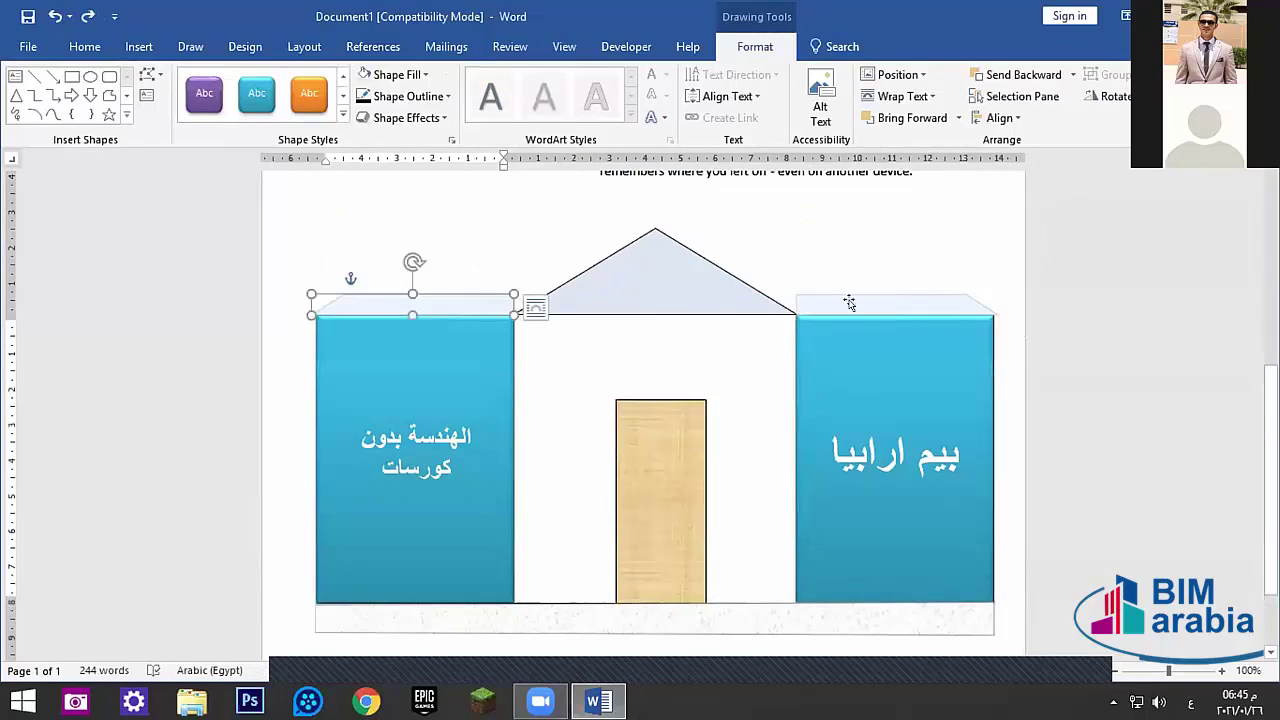
left_click(882, 298)
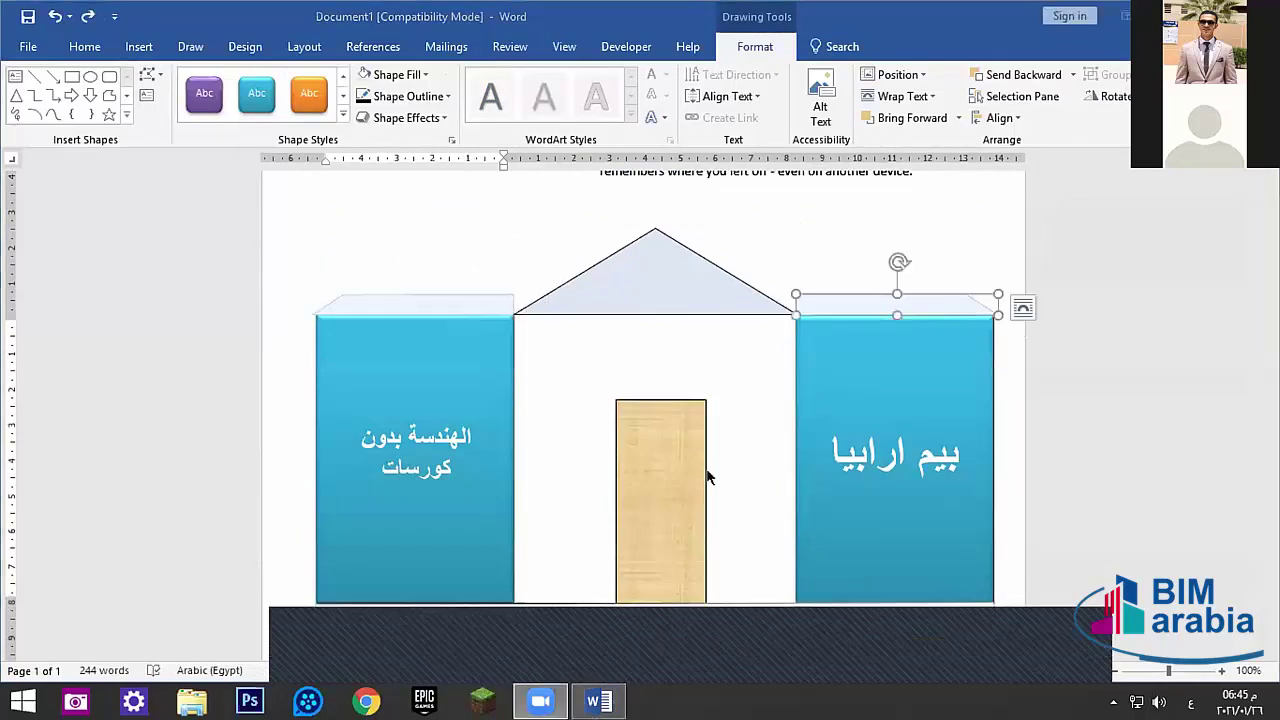
left_click(789, 263)
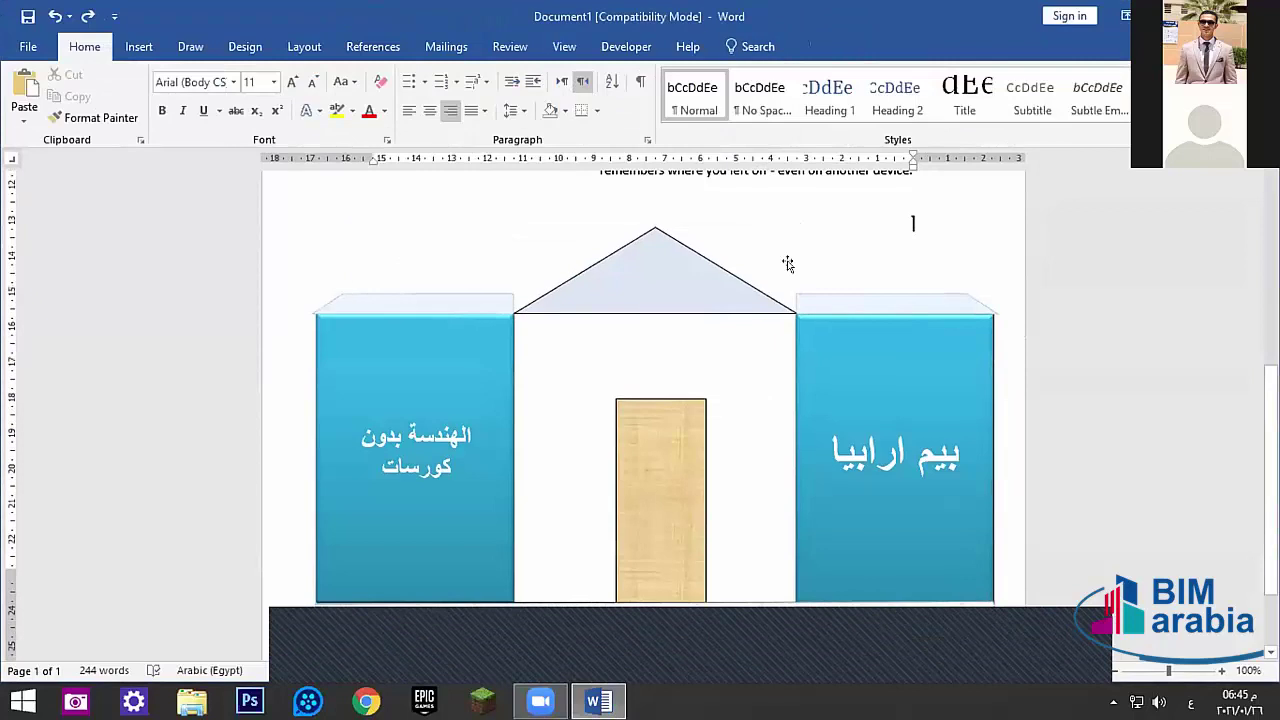
scroll(779, 255, "down", 1)
scroll(785, 270, "down", 1)
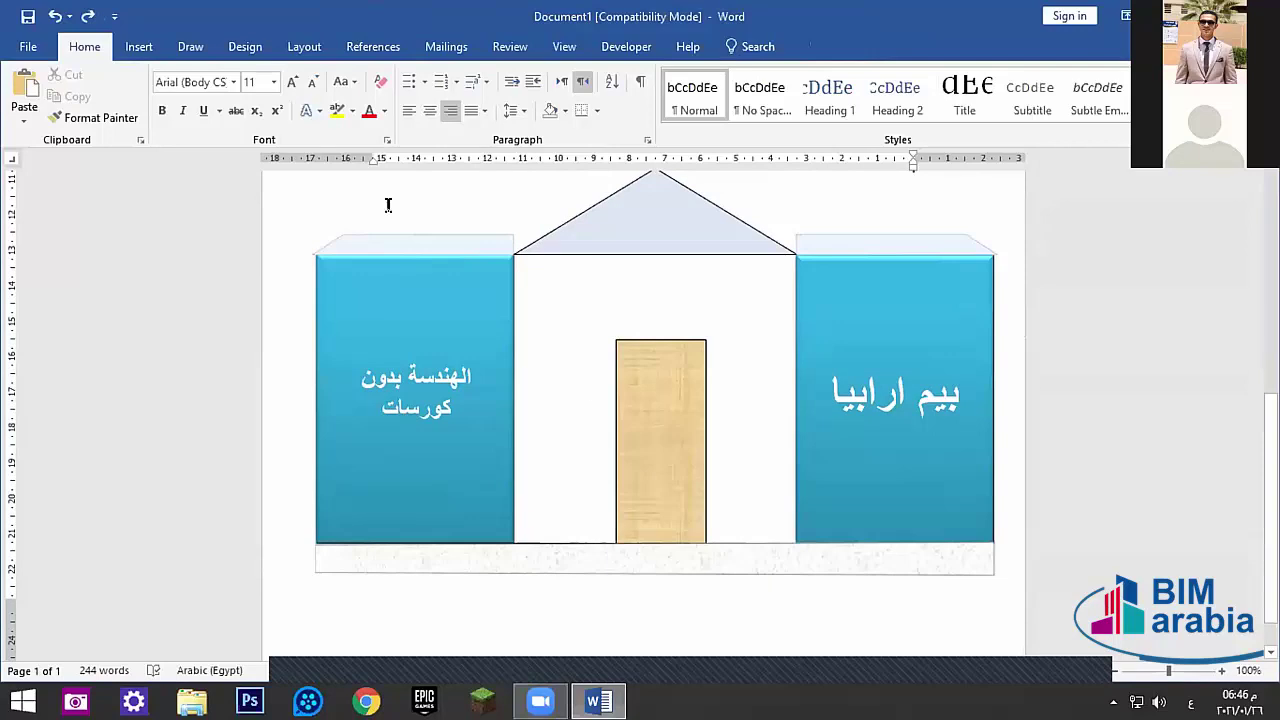
- Glance at the Shapes gallery, select the door and roof, then move to the Layout commands
left_click(139, 46)
left_click(185, 117)
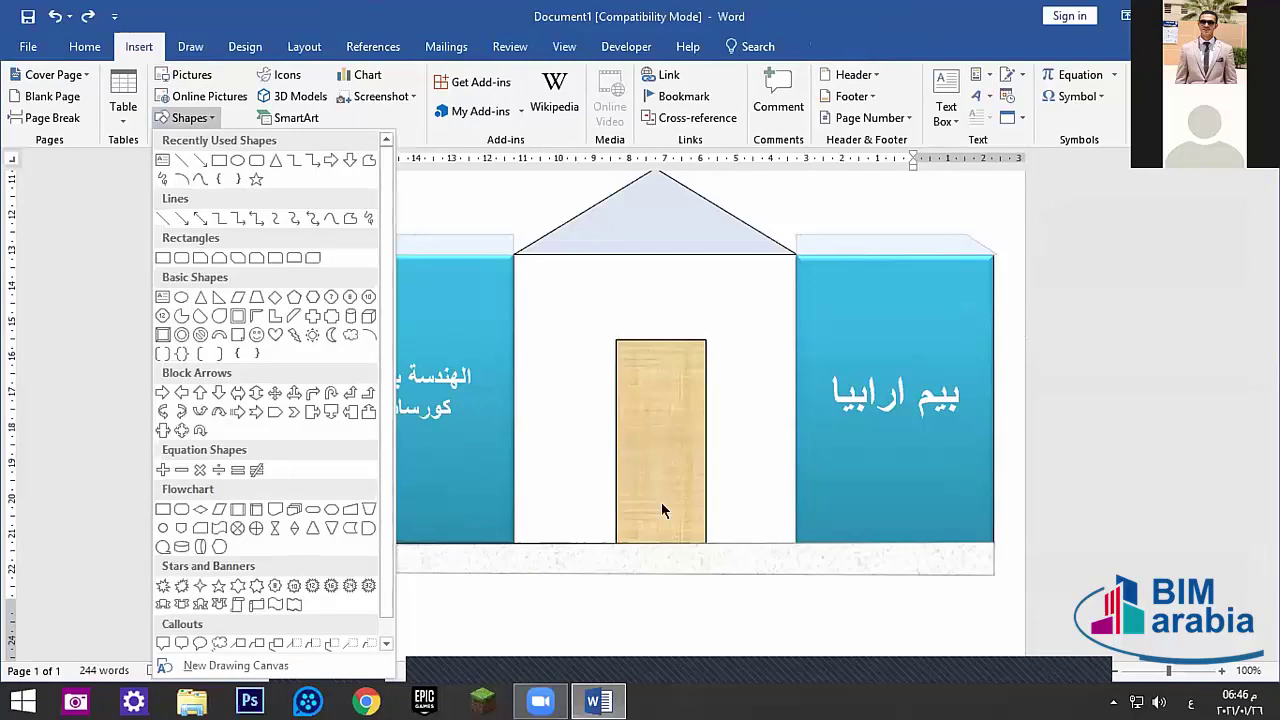
left_click(680, 431)
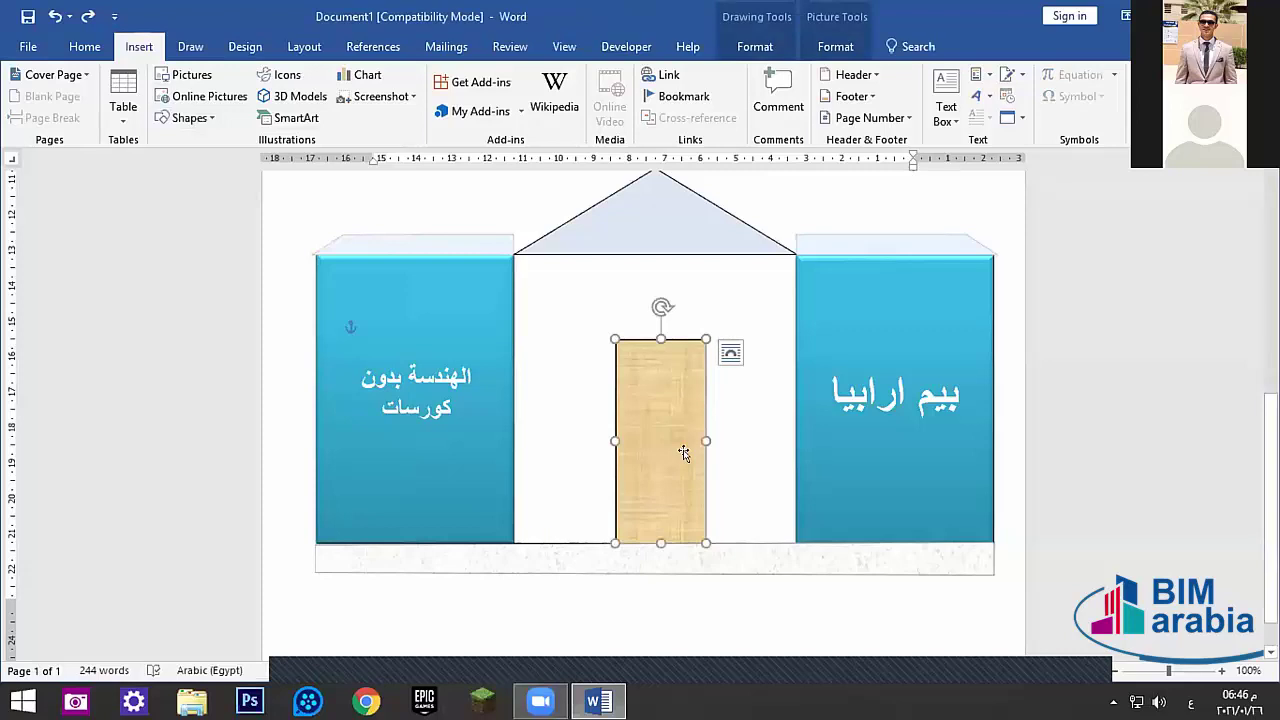
key("Tab")
left_click(671, 411)
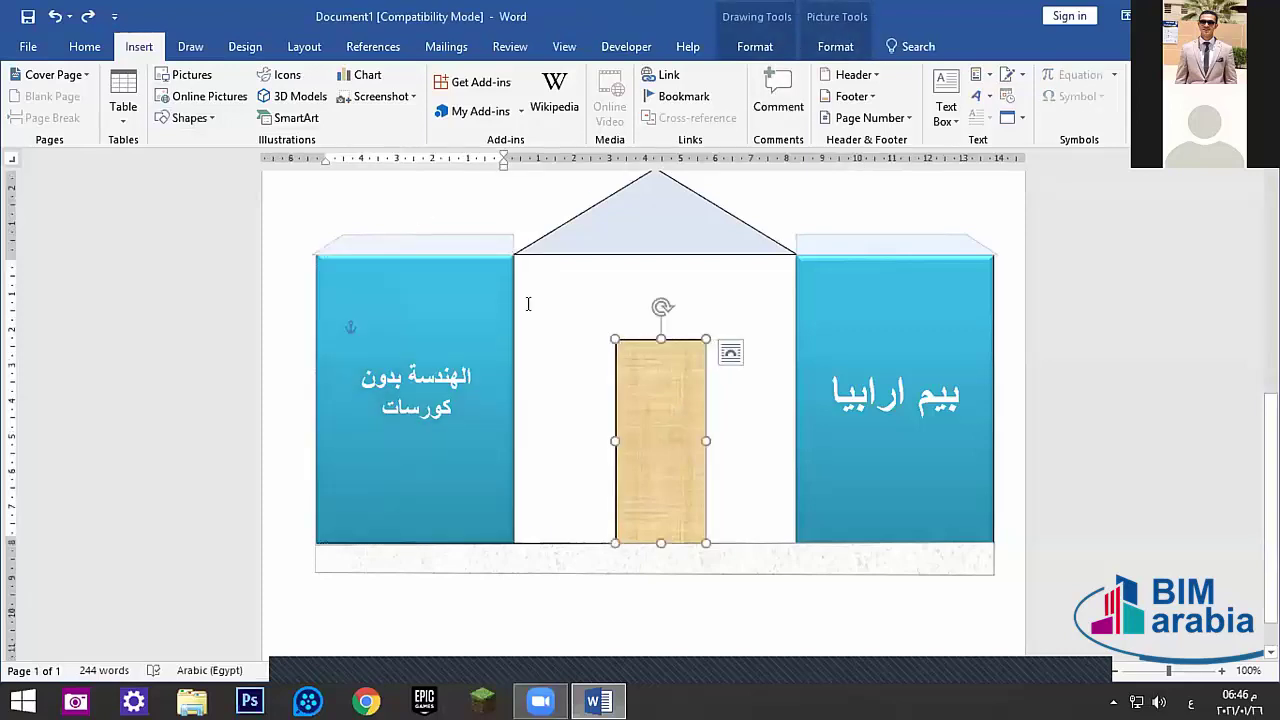
left_click(626, 210)
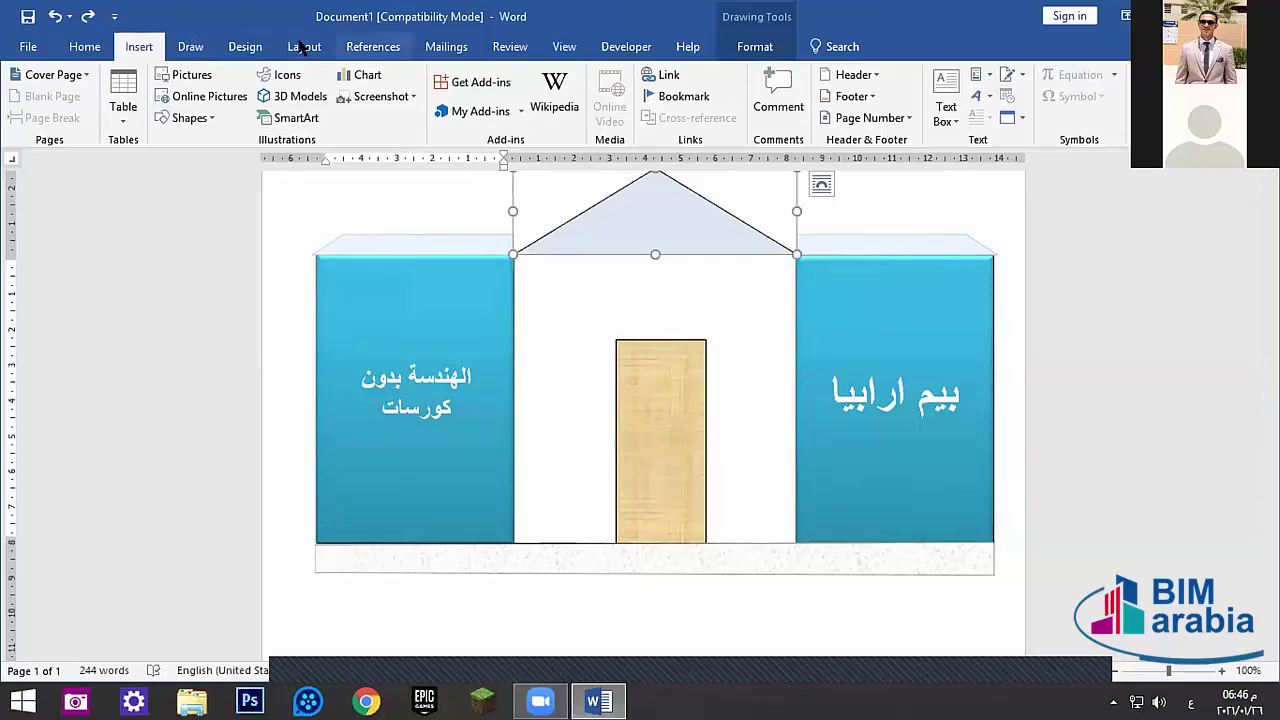
left_click(258, 46)
left_click(292, 46)
- Leave line numbering at None, deselect the roof, and bring up Word's start screen
left_click(256, 96)
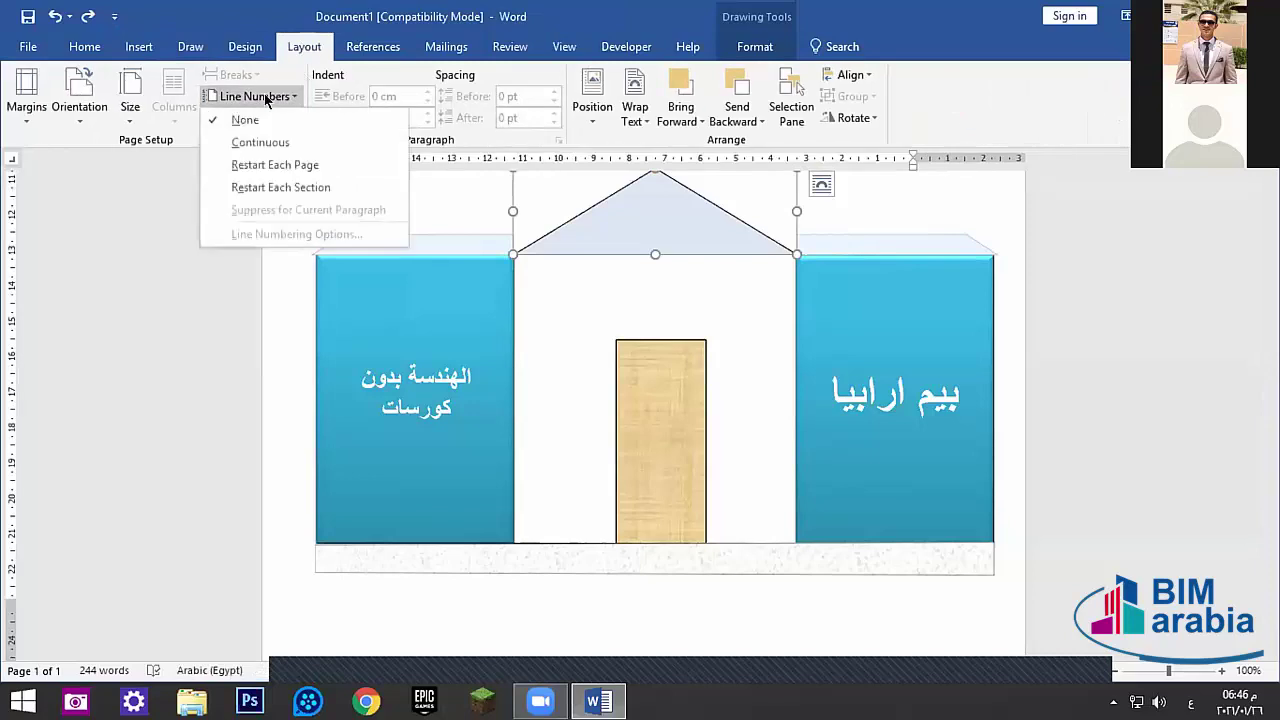
left_click(259, 142)
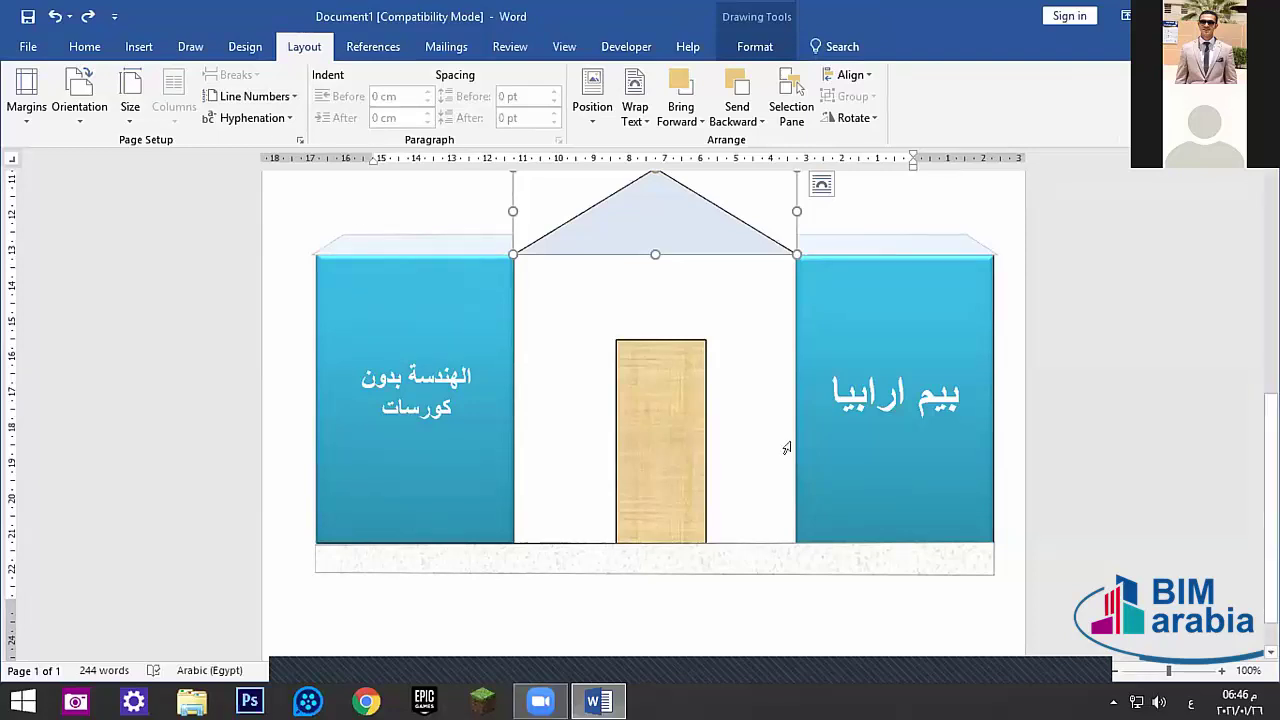
left_click(766, 612)
scroll(540, 416, "up", 2)
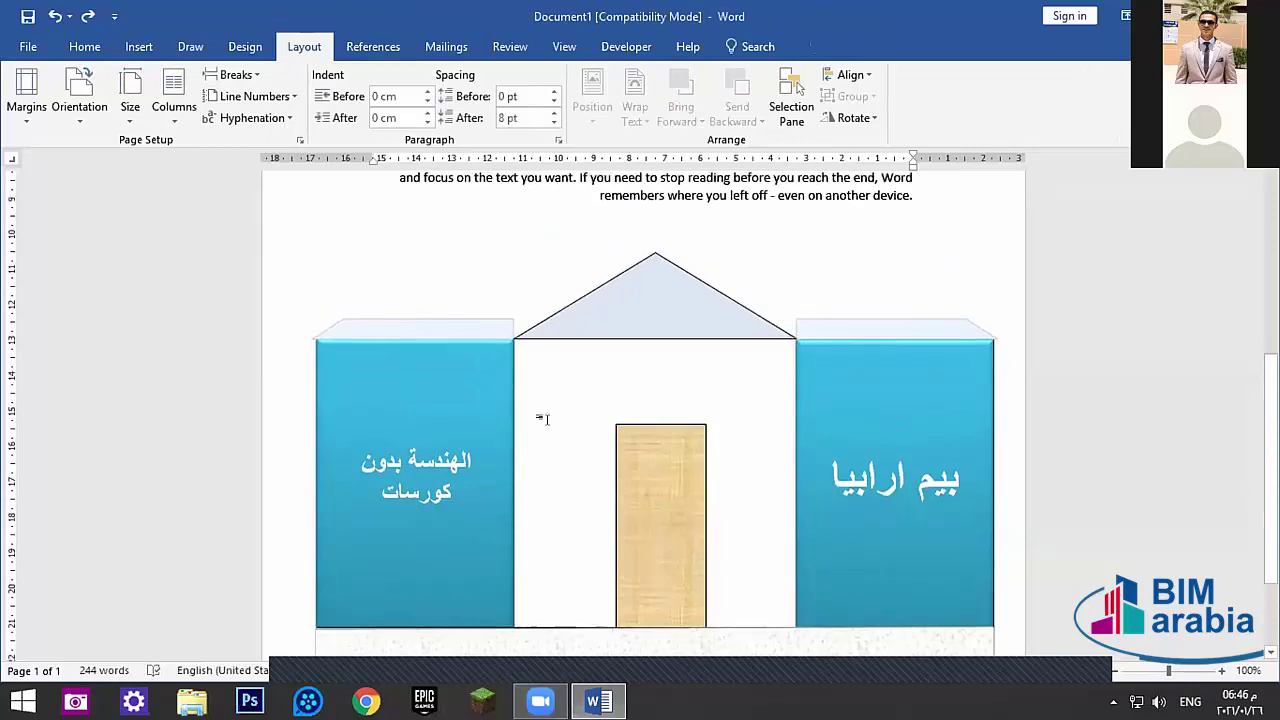
scroll(640, 470, "up", 3)
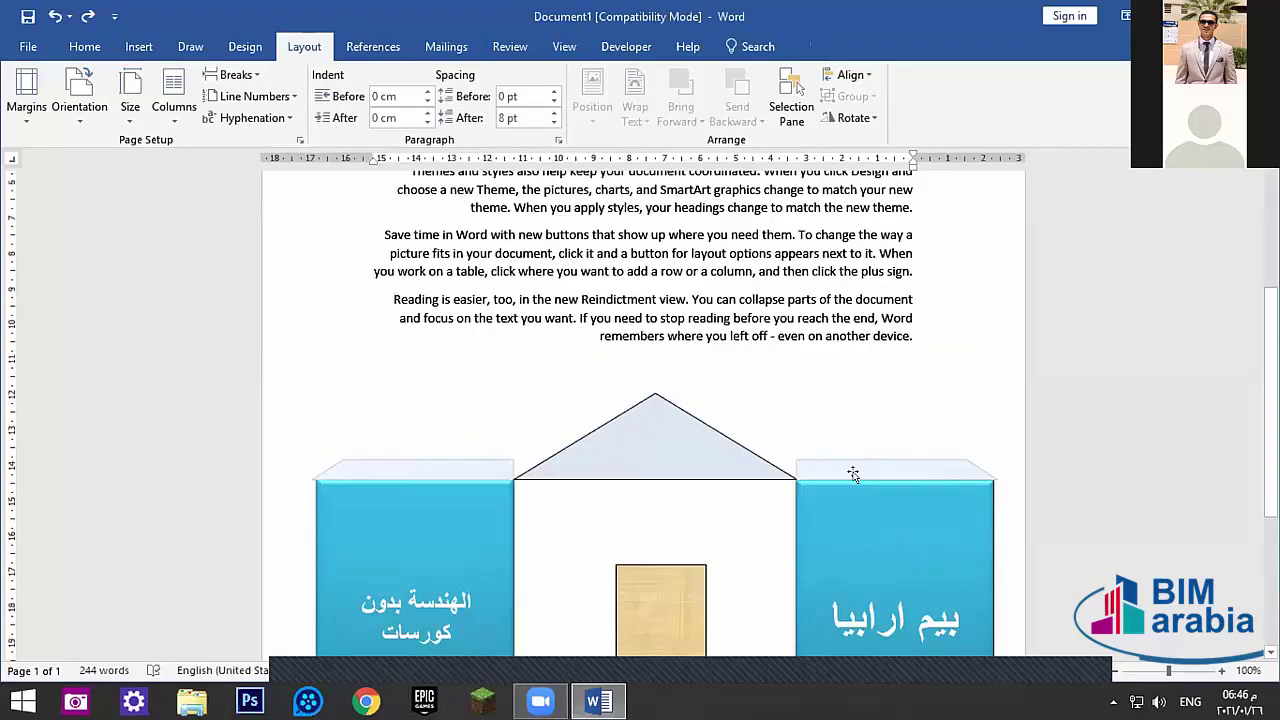
scroll(853, 474, "down", 5)
scroll(920, 460, "up", 8)
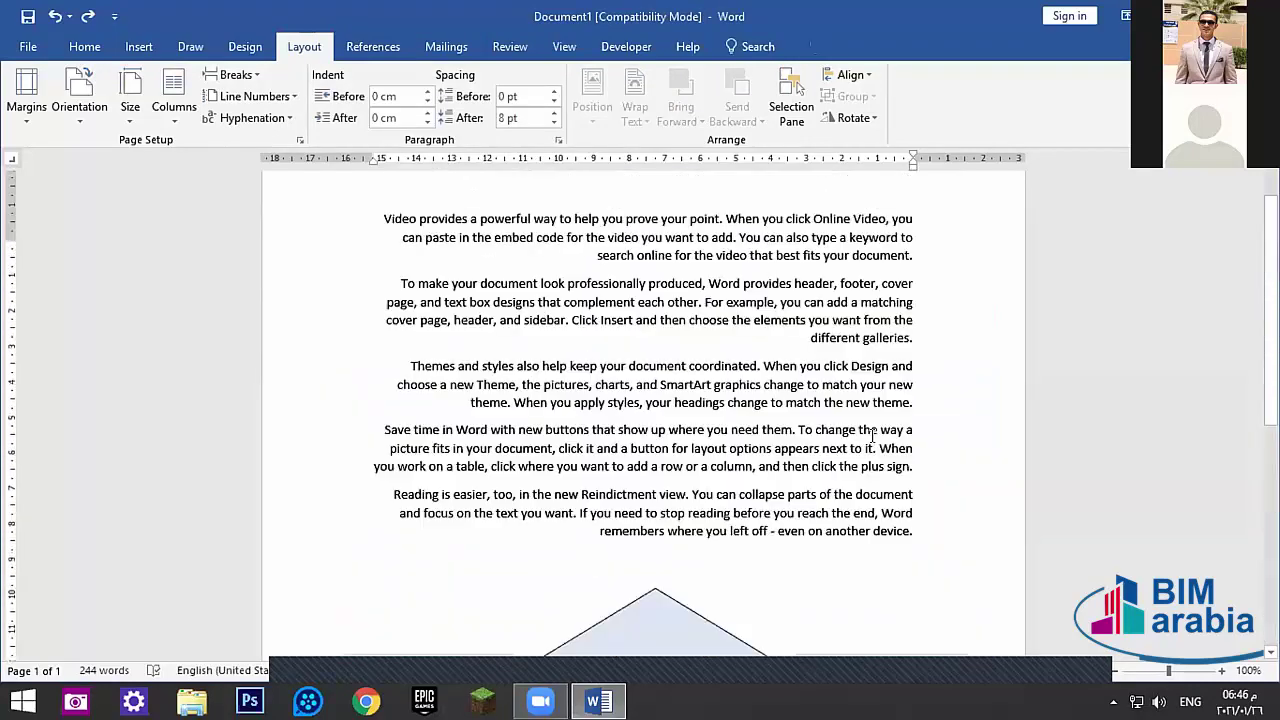
scroll(872, 440, "down", 9)
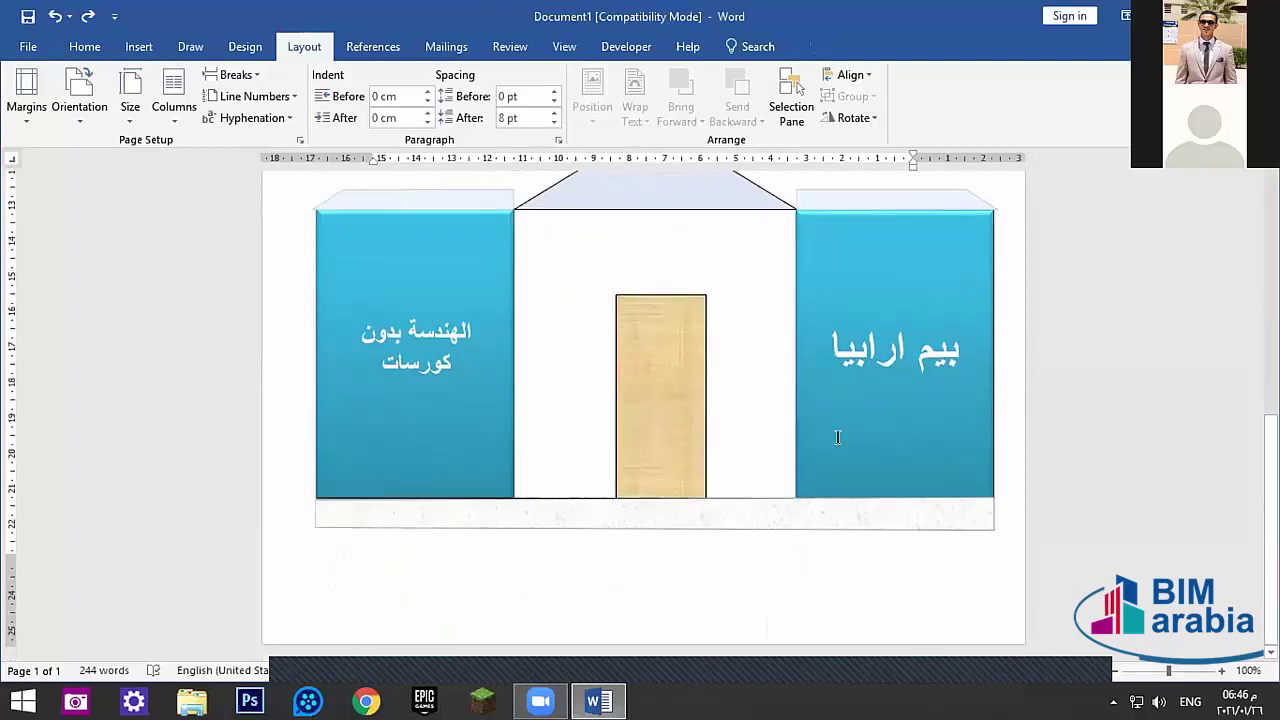
scroll(838, 437, "up", 8)
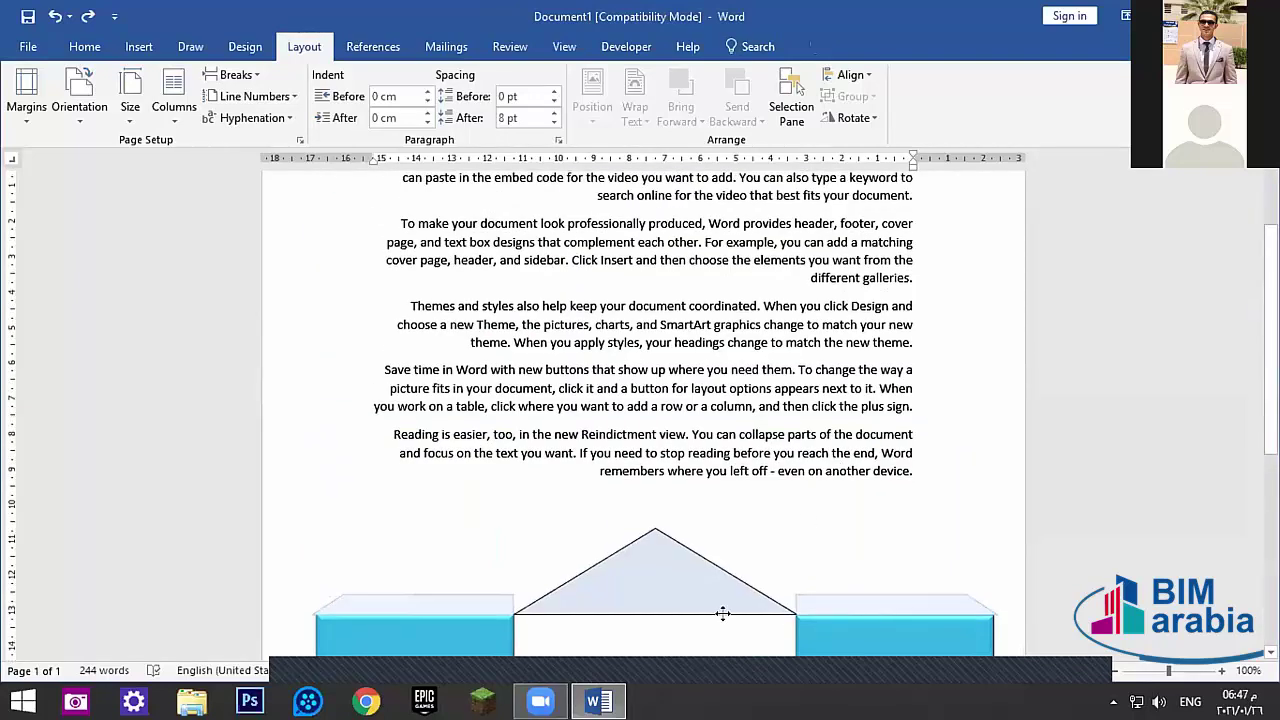
scroll(723, 613, "down", 1)
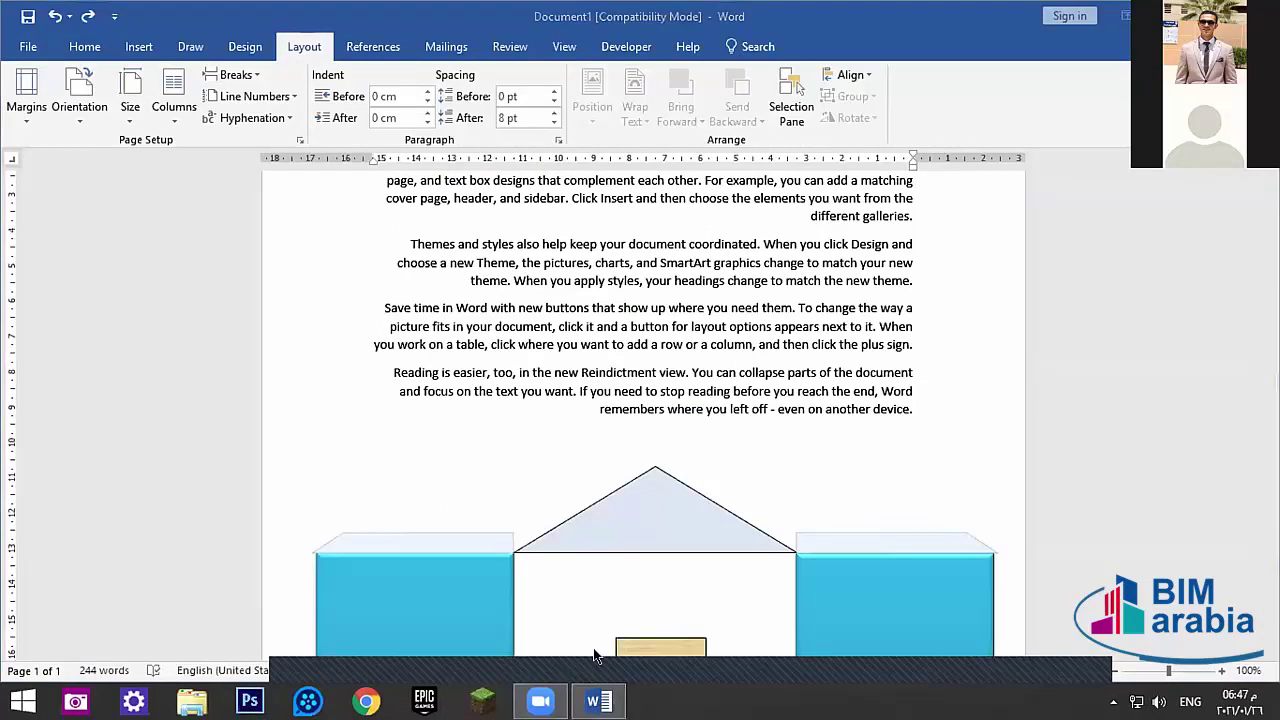
left_click(597, 697)
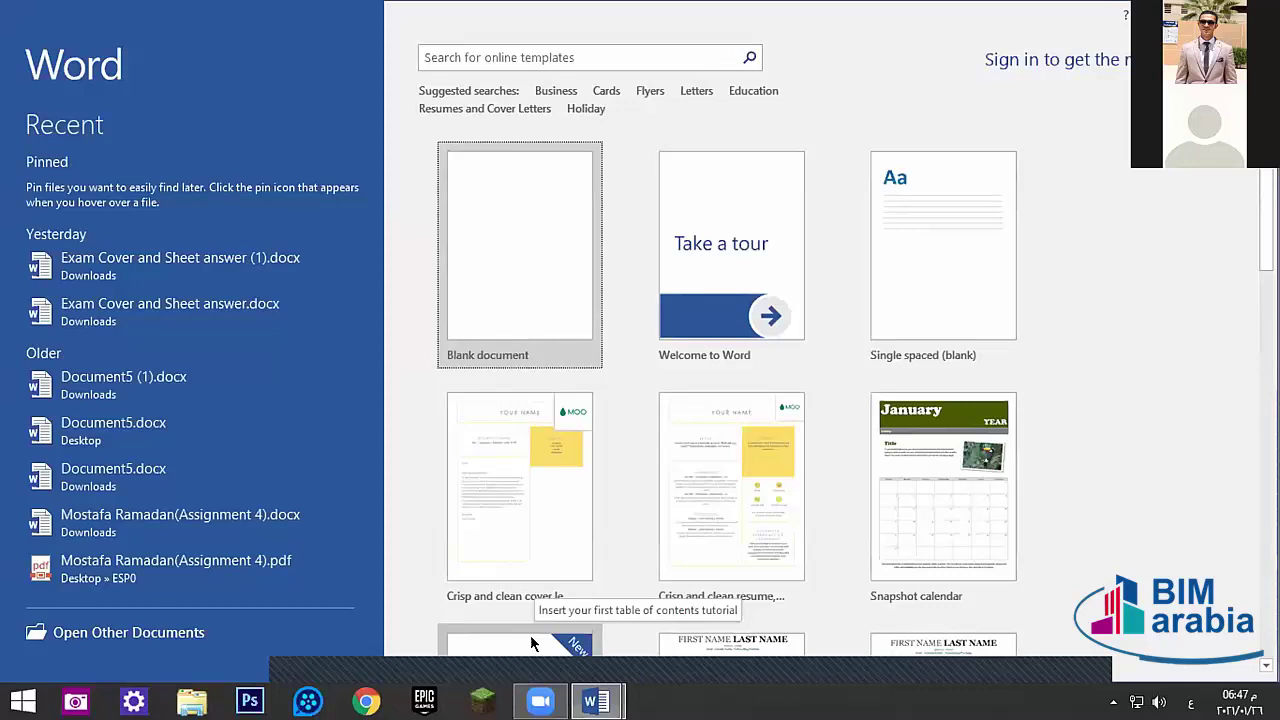
- Start a new blank document from the start screen, then return to the house drawing
left_click(533, 292)
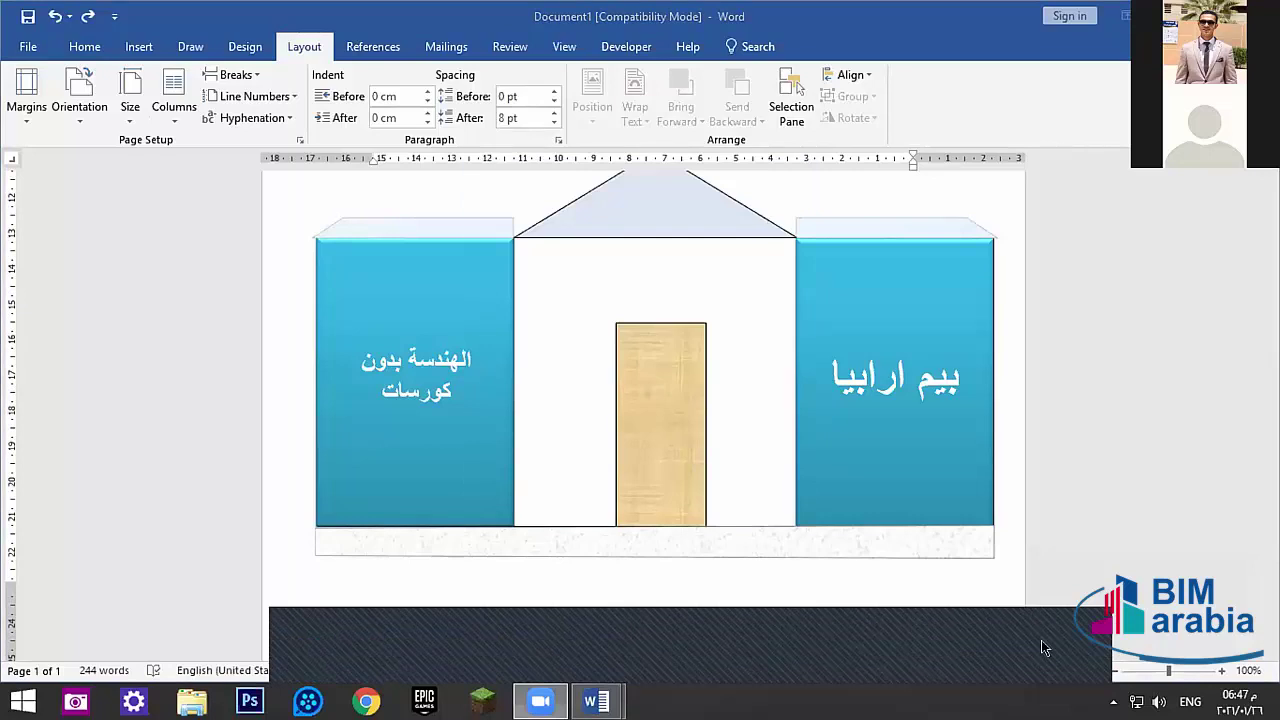
left_click(1041, 640)
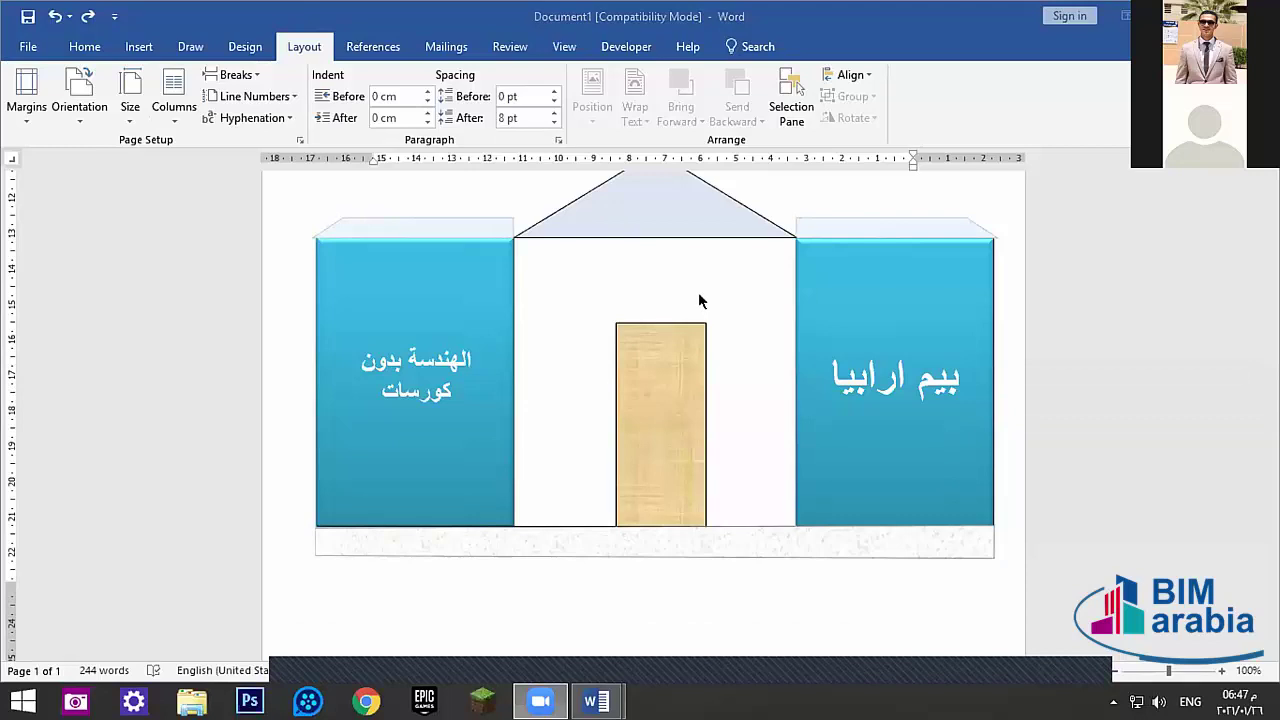
left_click(815, 378)
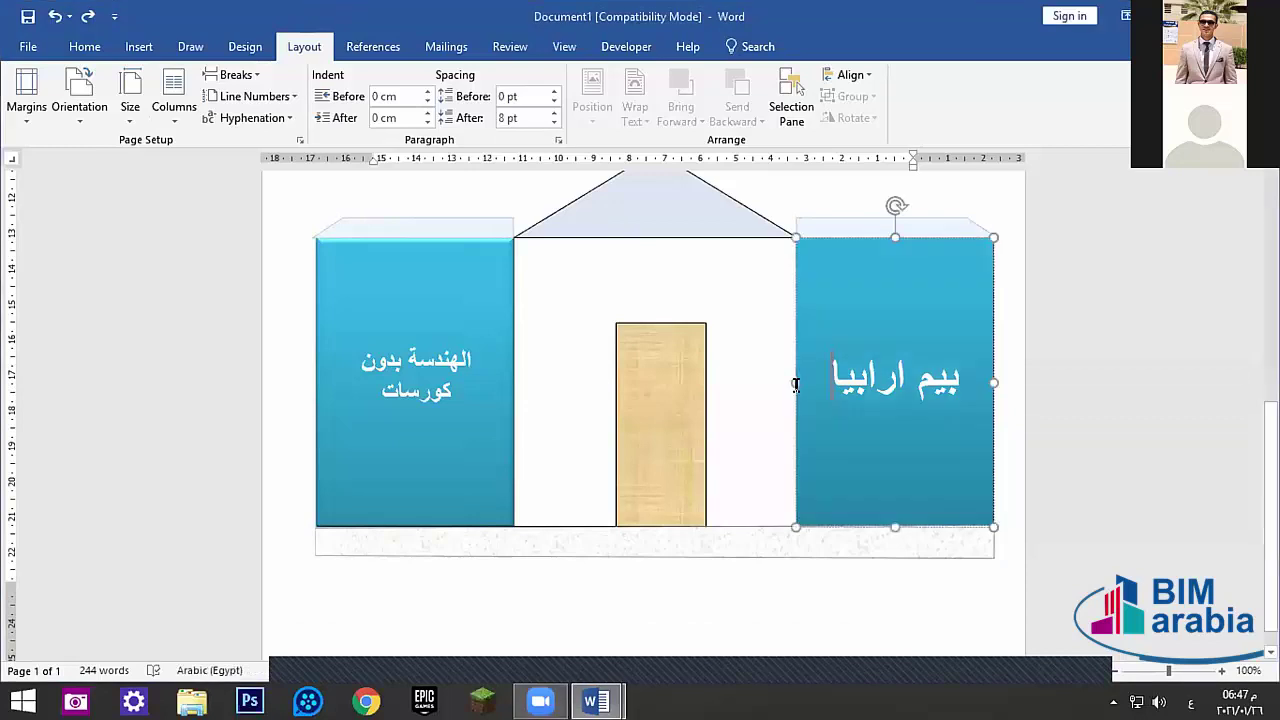
left_click(740, 540)
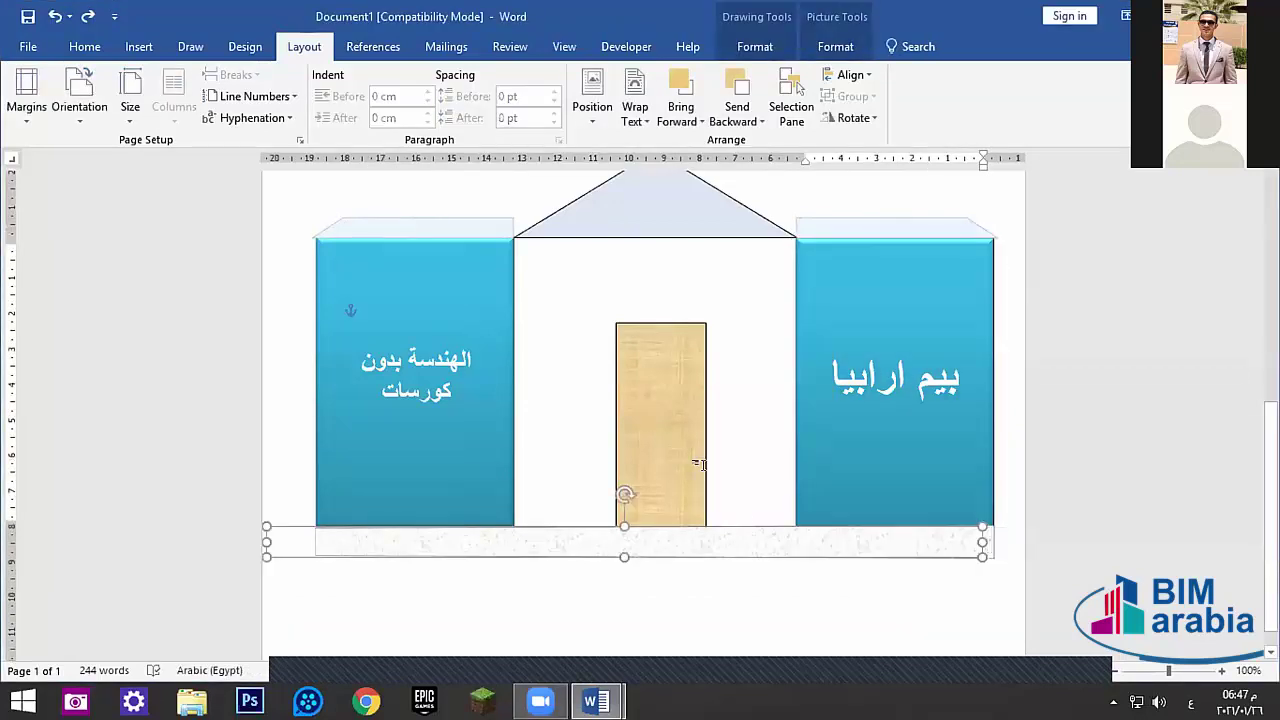
scroll(428, 360, "up", 2)
left_click(815, 484)
scroll(818, 469, "up", 1)
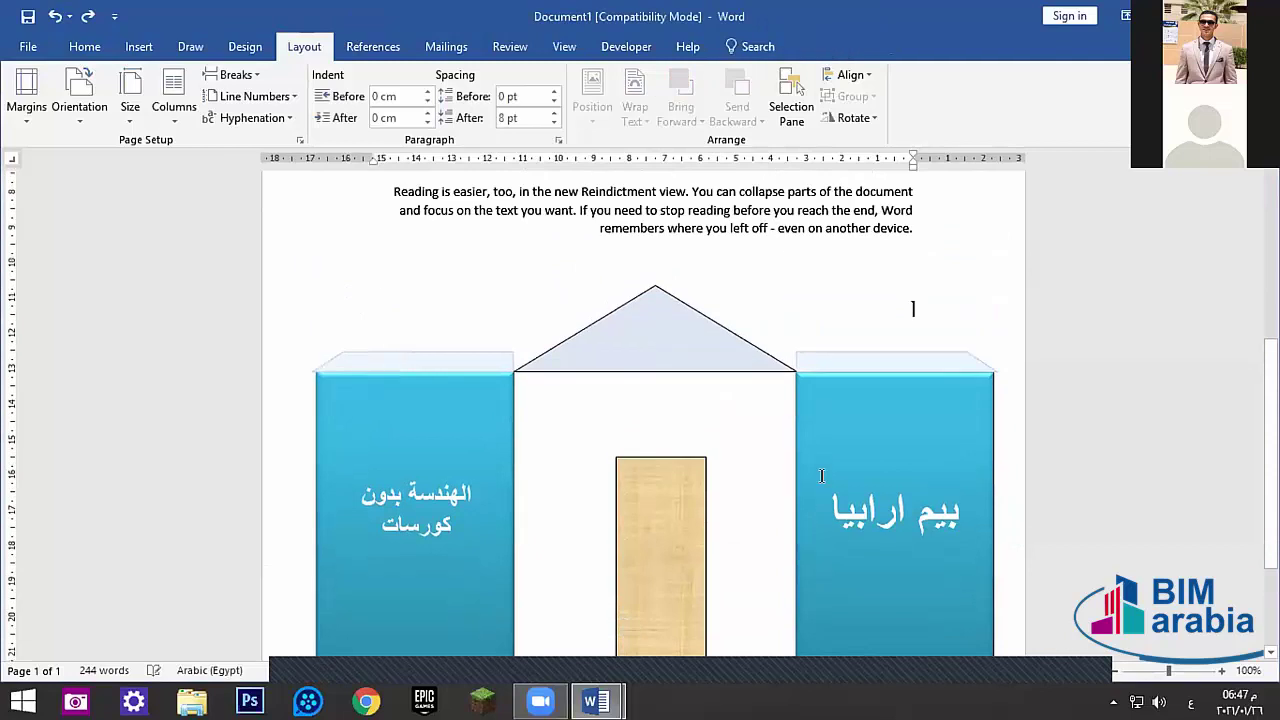
scroll(818, 469, "down", 3)
scroll(818, 469, "up", 2)
scroll(818, 469, "up", 1)
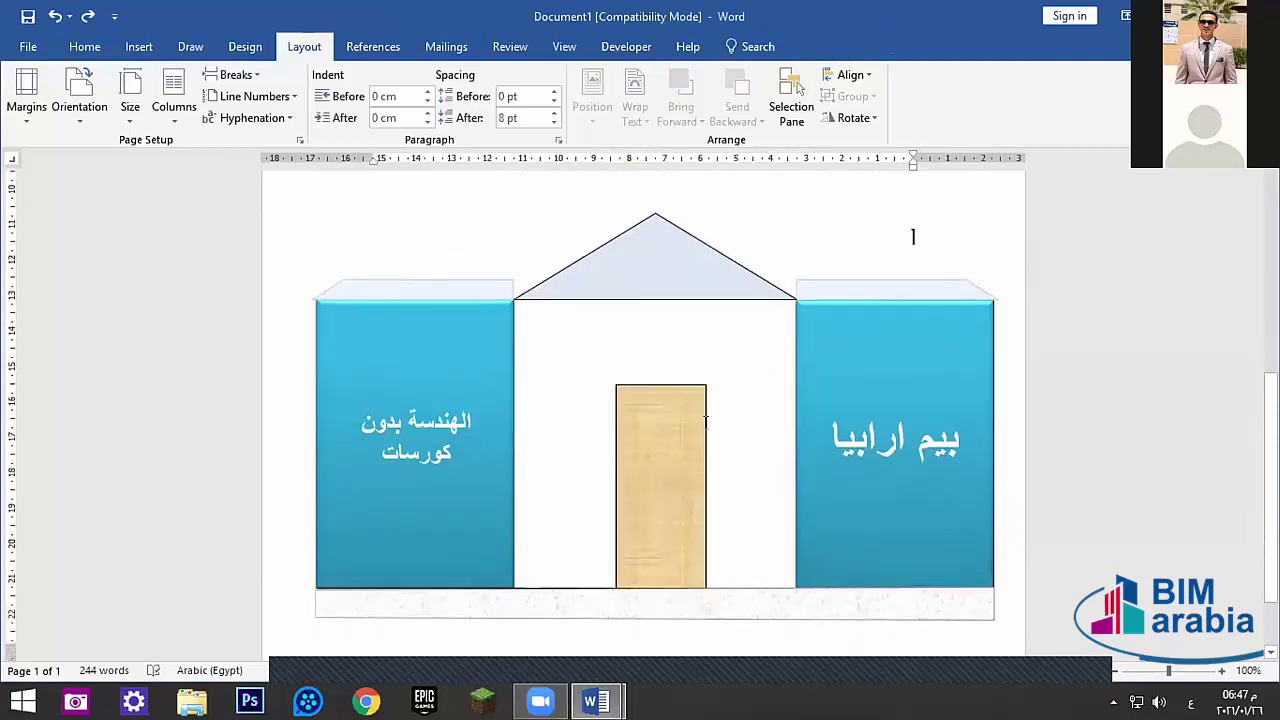
left_click(668, 440)
key("Tab")
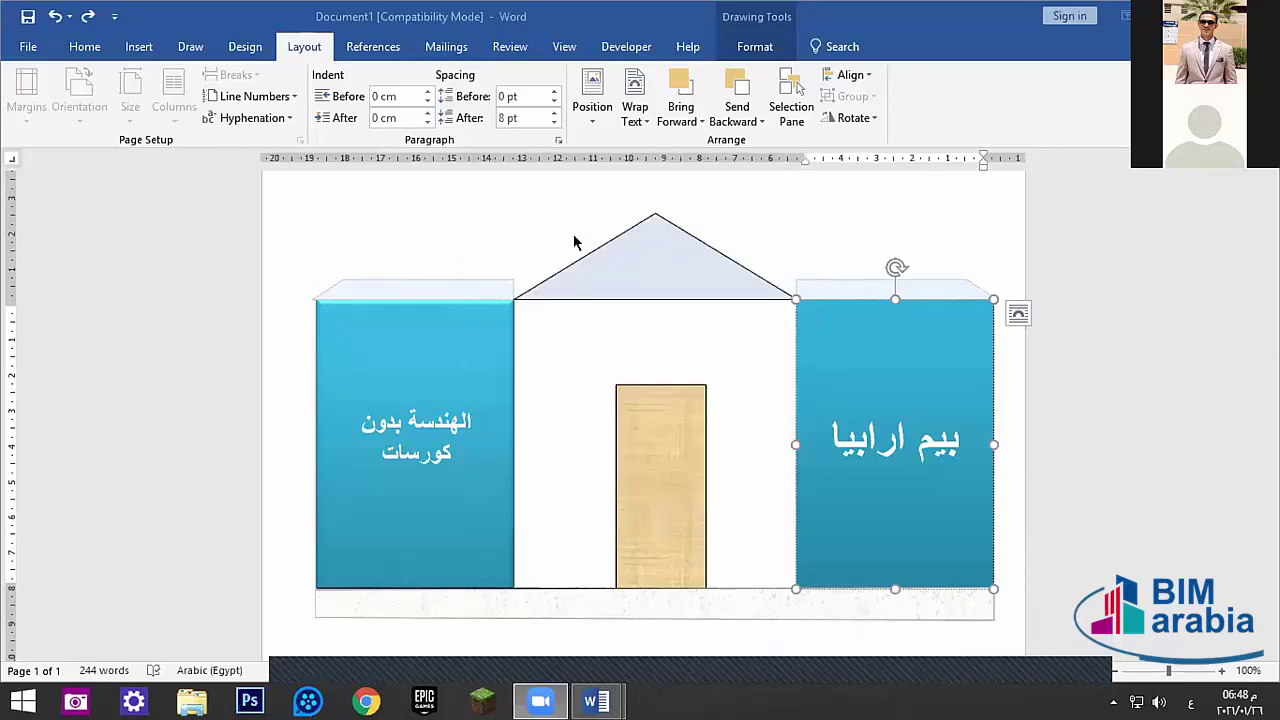
key("Escape")
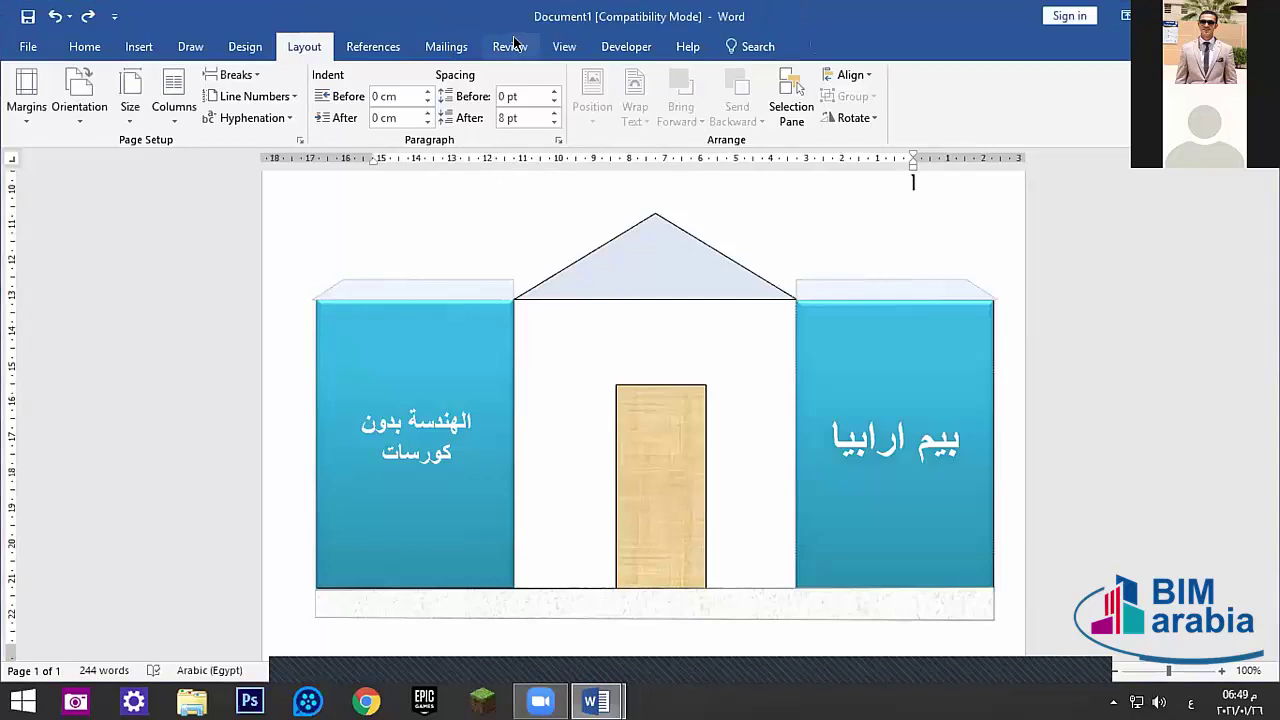
- Show the Review tab and open the Customize Ribbon page of Word Options
left_click(509, 46)
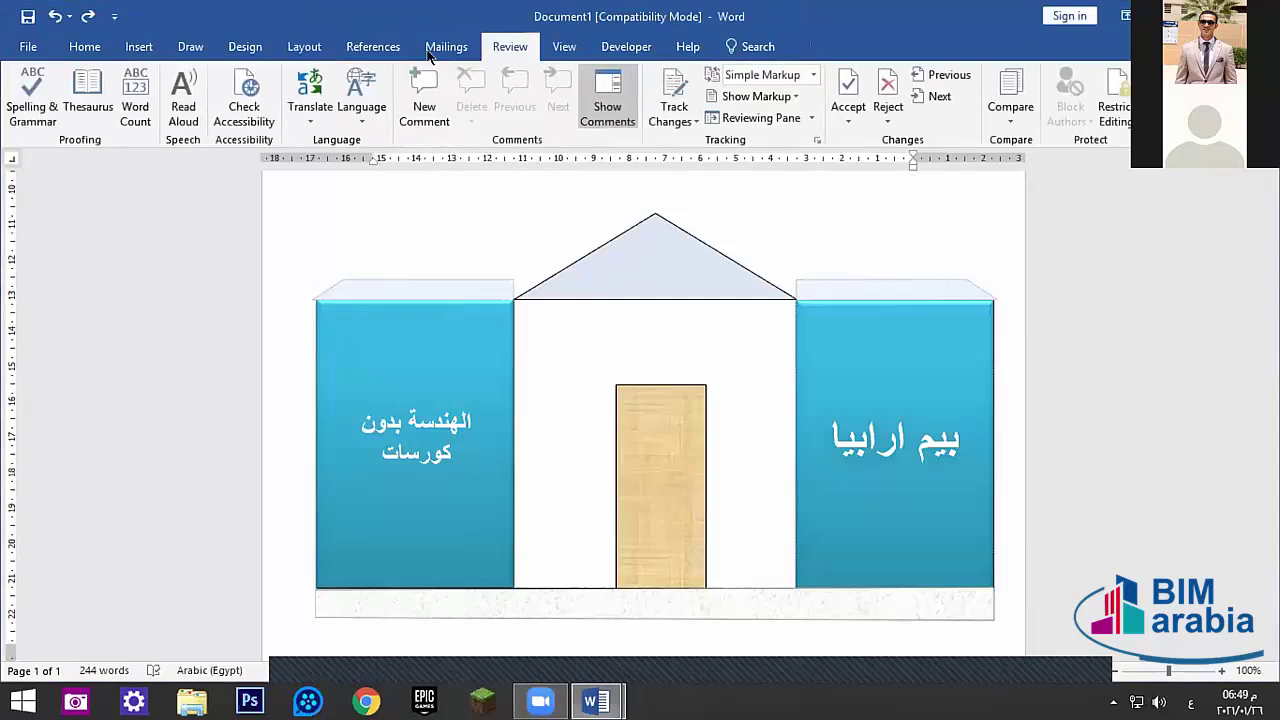
left_click(26, 50)
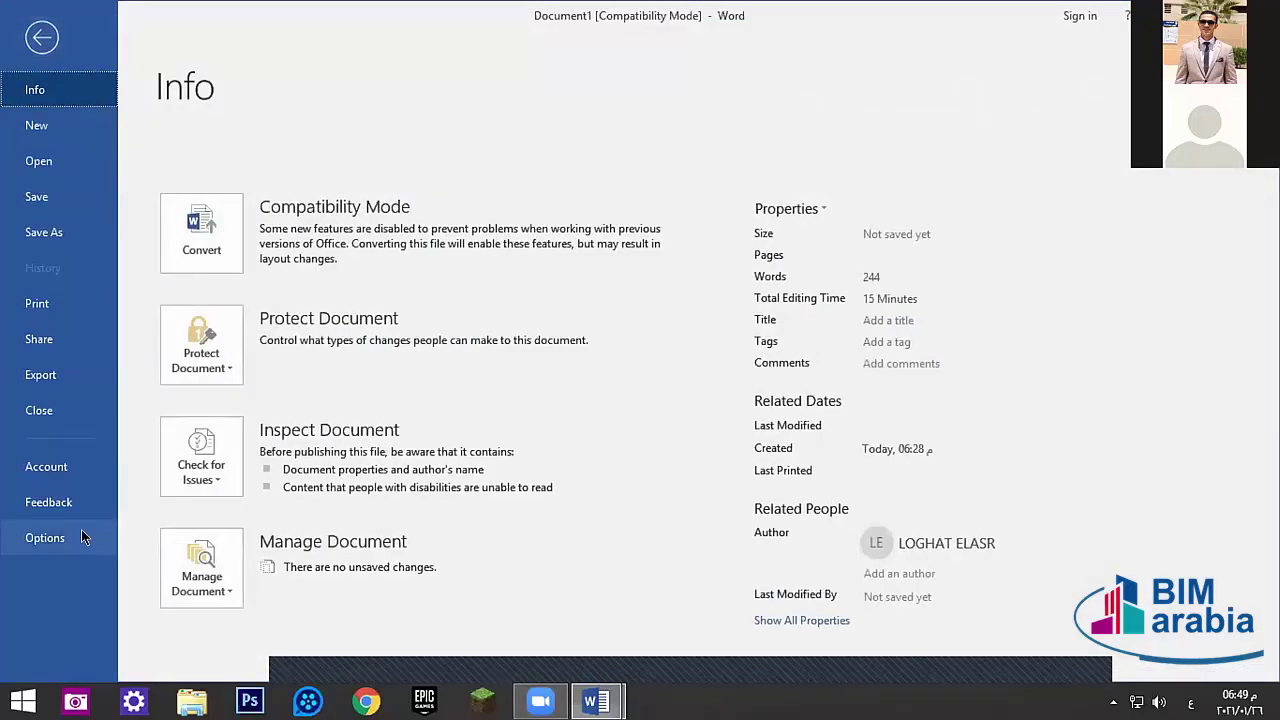
left_click(45, 537)
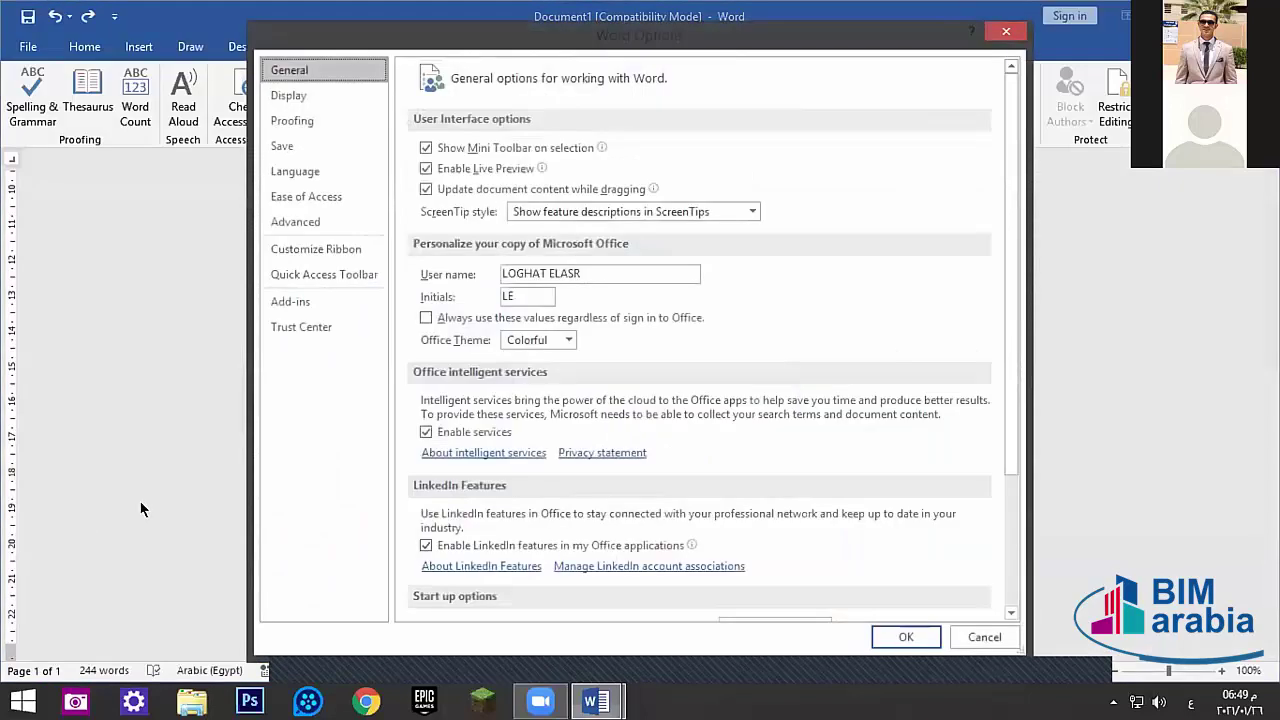
left_click(320, 250)
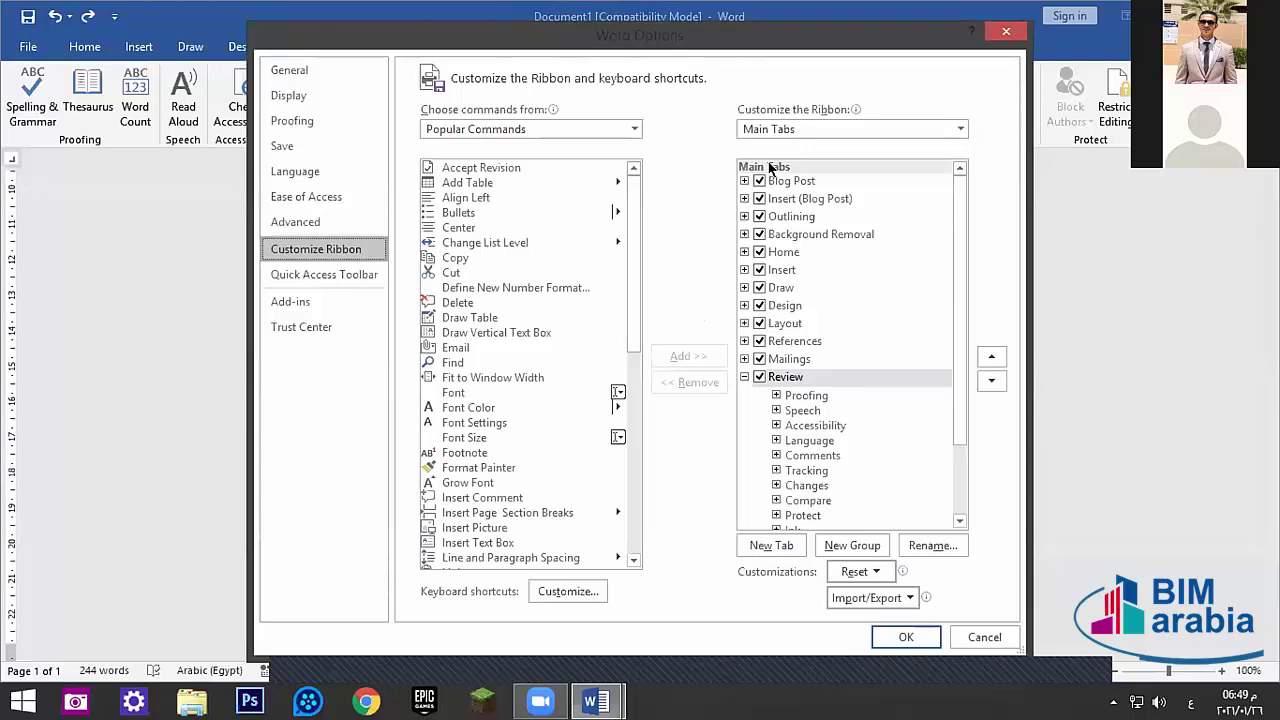
- Uncheck and recheck Review in the tab list so it stays enabled, then close Options
left_click(745, 377)
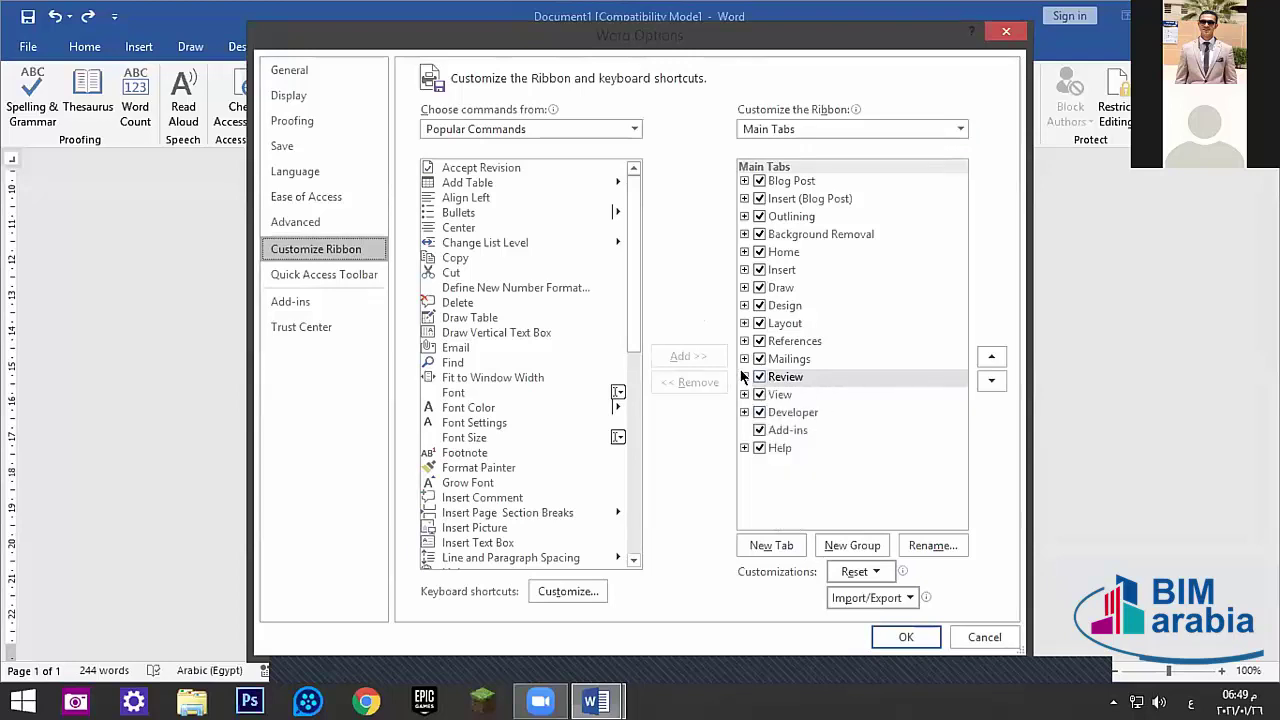
left_click(759, 377)
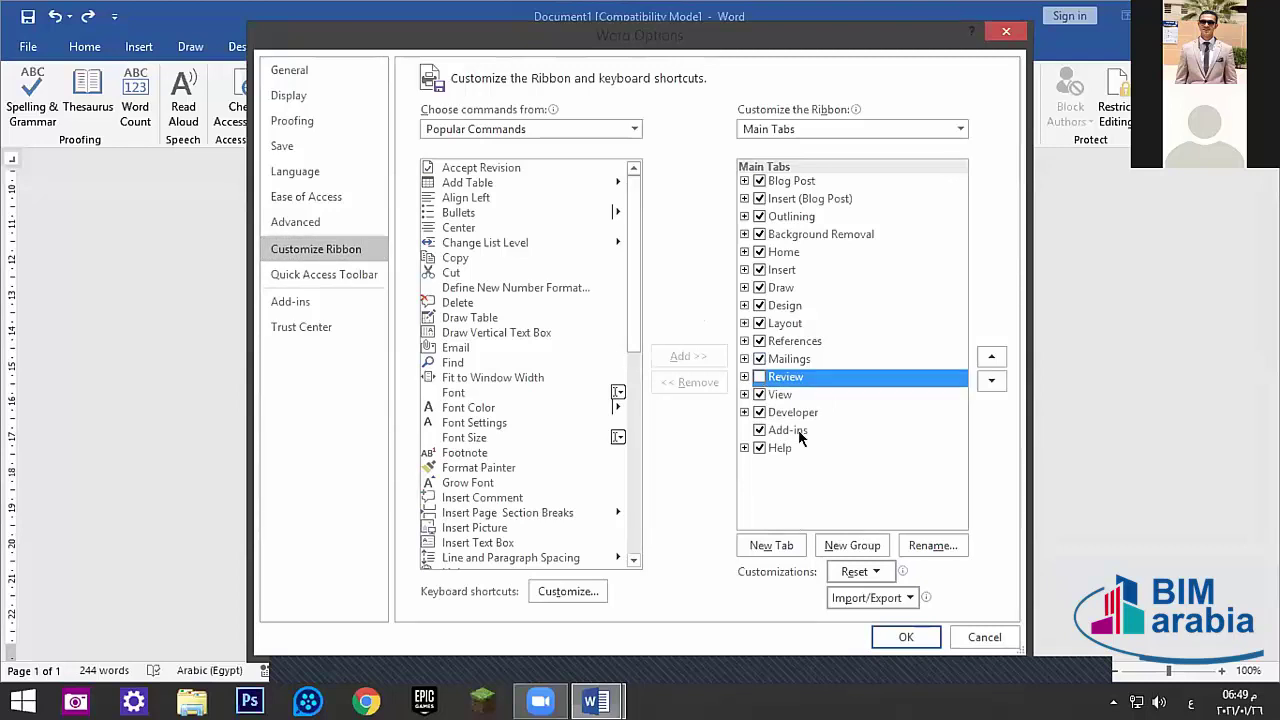
left_click(760, 377)
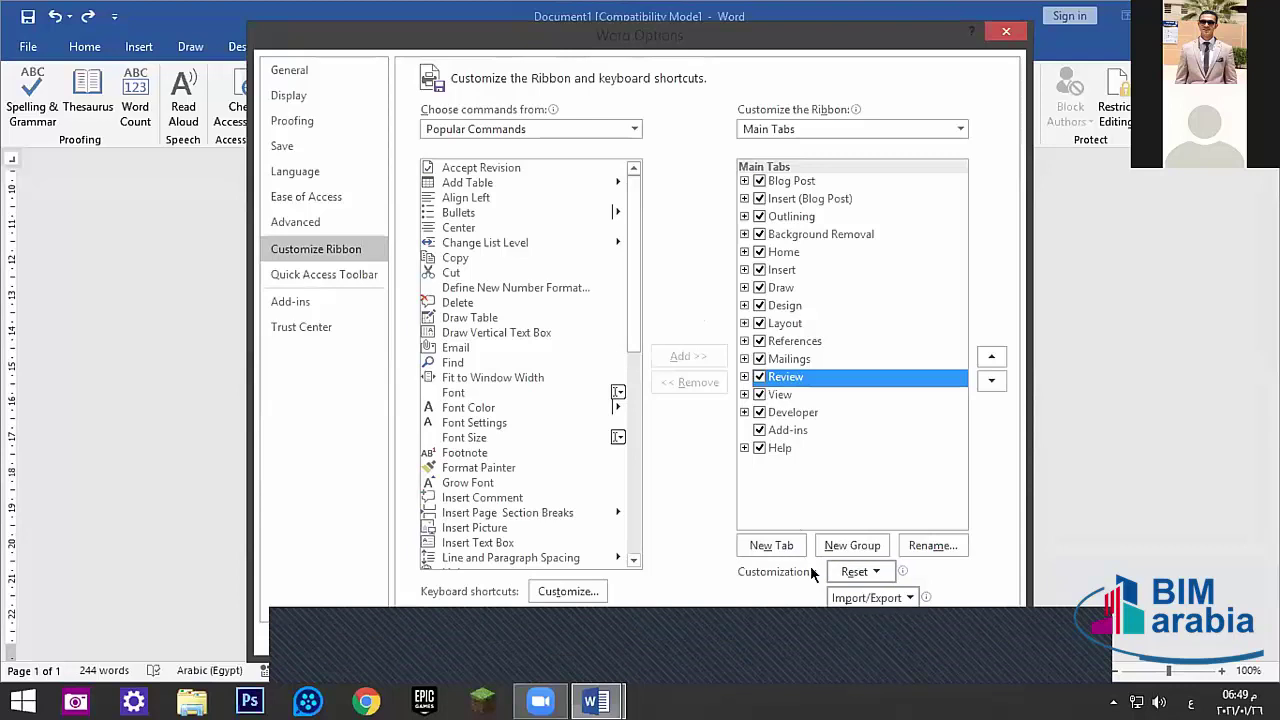
left_click_drag(784, 42, 786, 22)
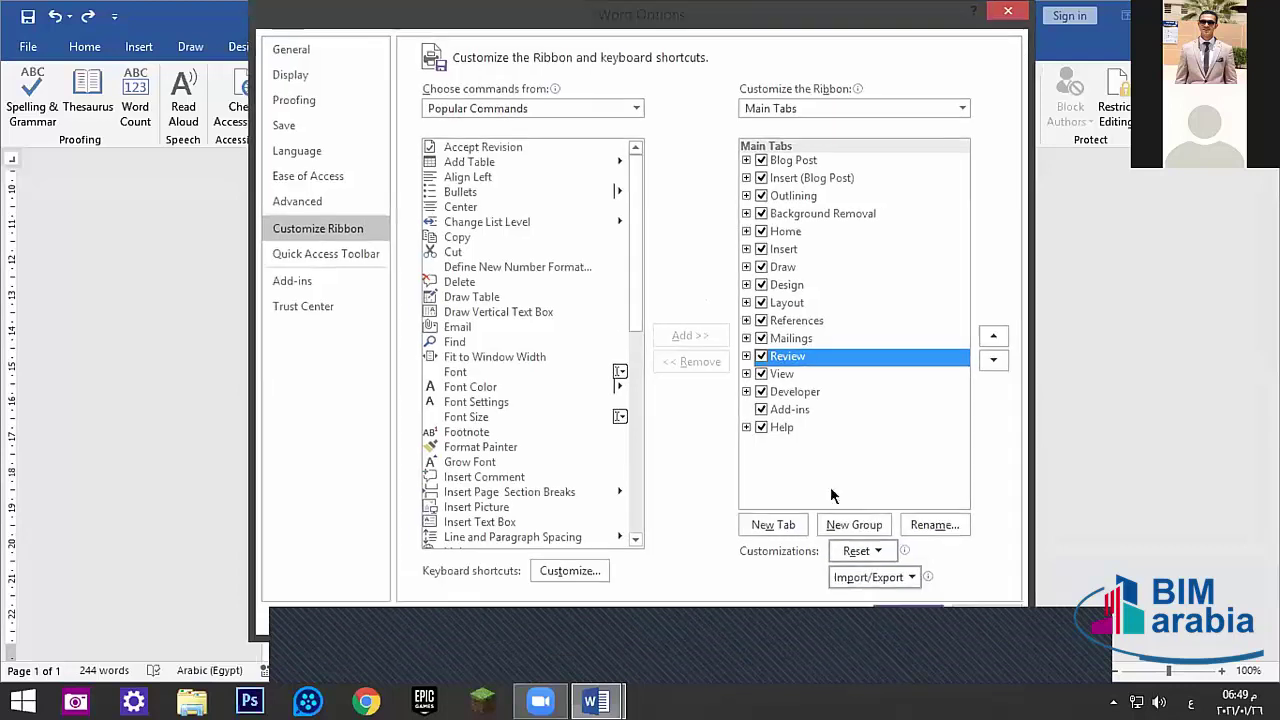
left_click(903, 614)
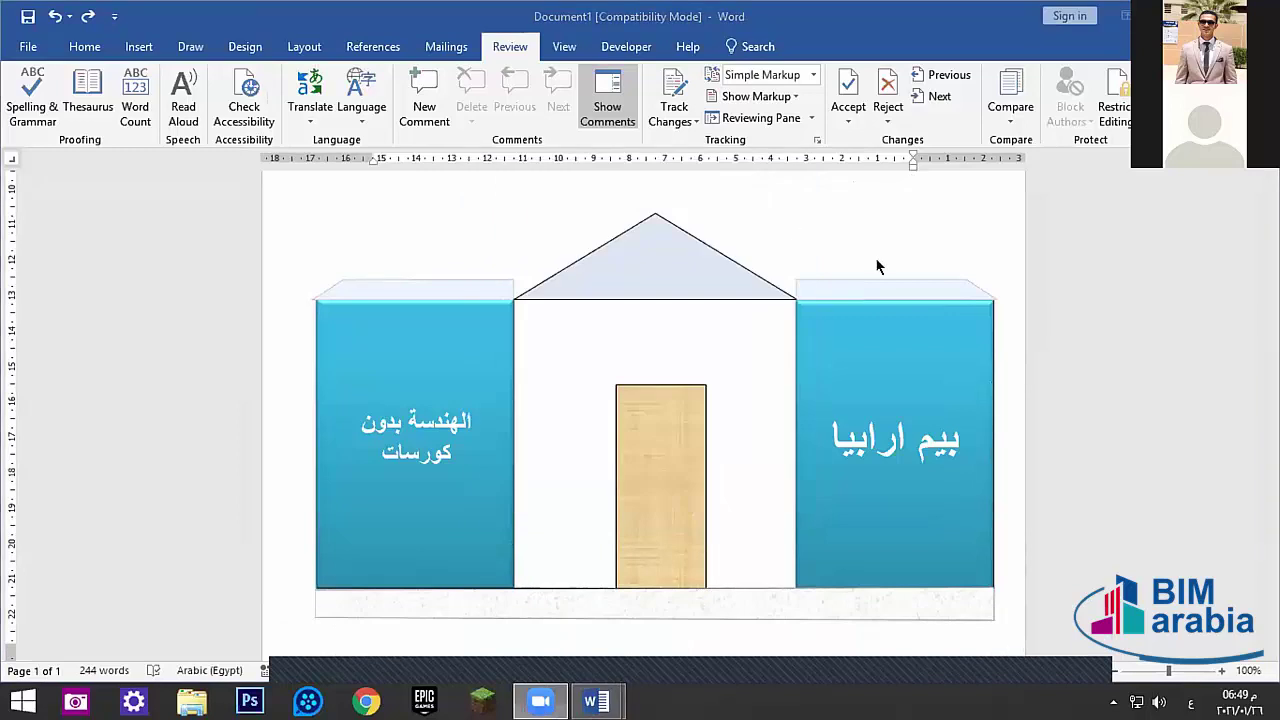
- Insert several empty paragraphs at the top of the document, above the first paragraph
scroll(893, 252, "up", 4)
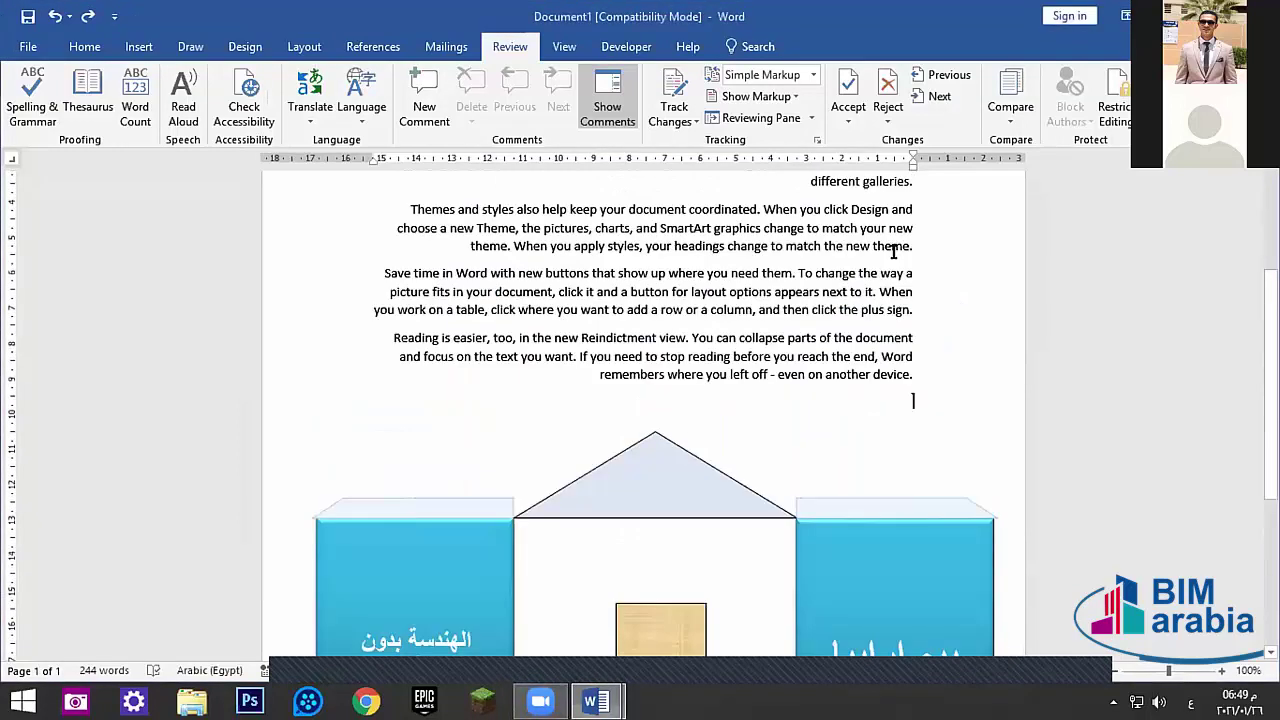
scroll(893, 252, "up", 3)
key("ctrl+Home")
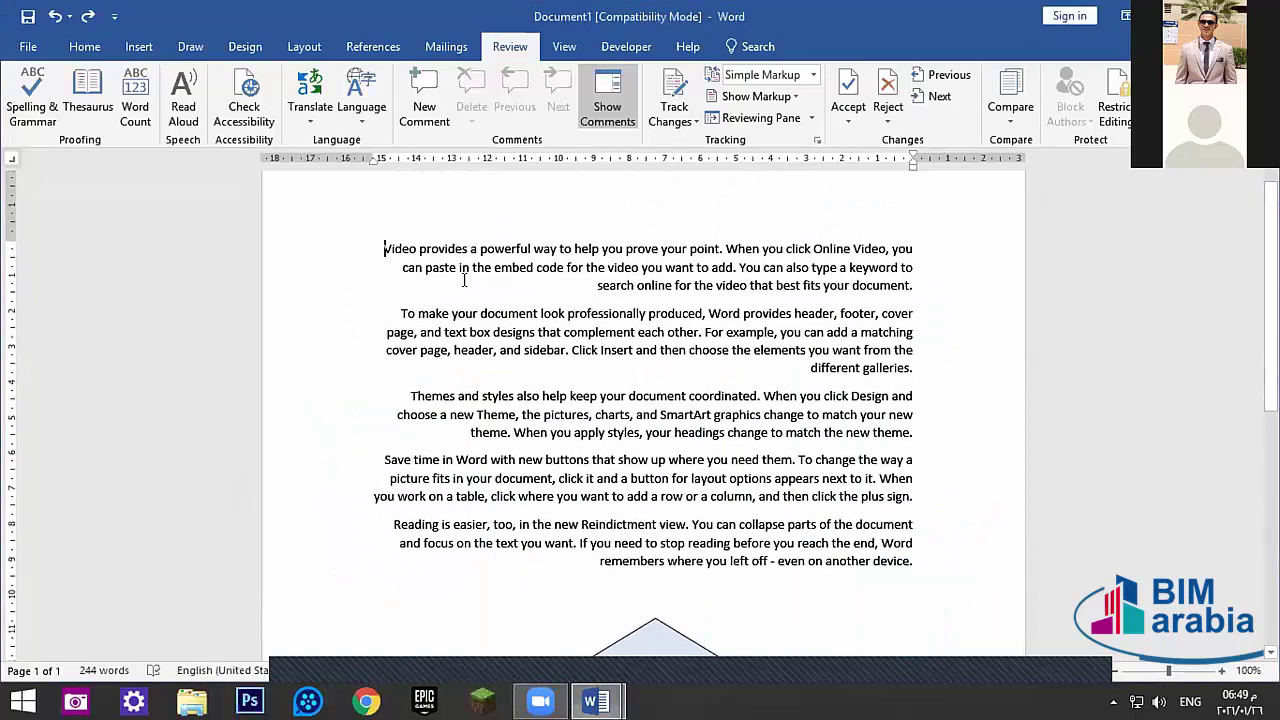
key("Return")
key("Return")
key("Up")
key("alt+shift")
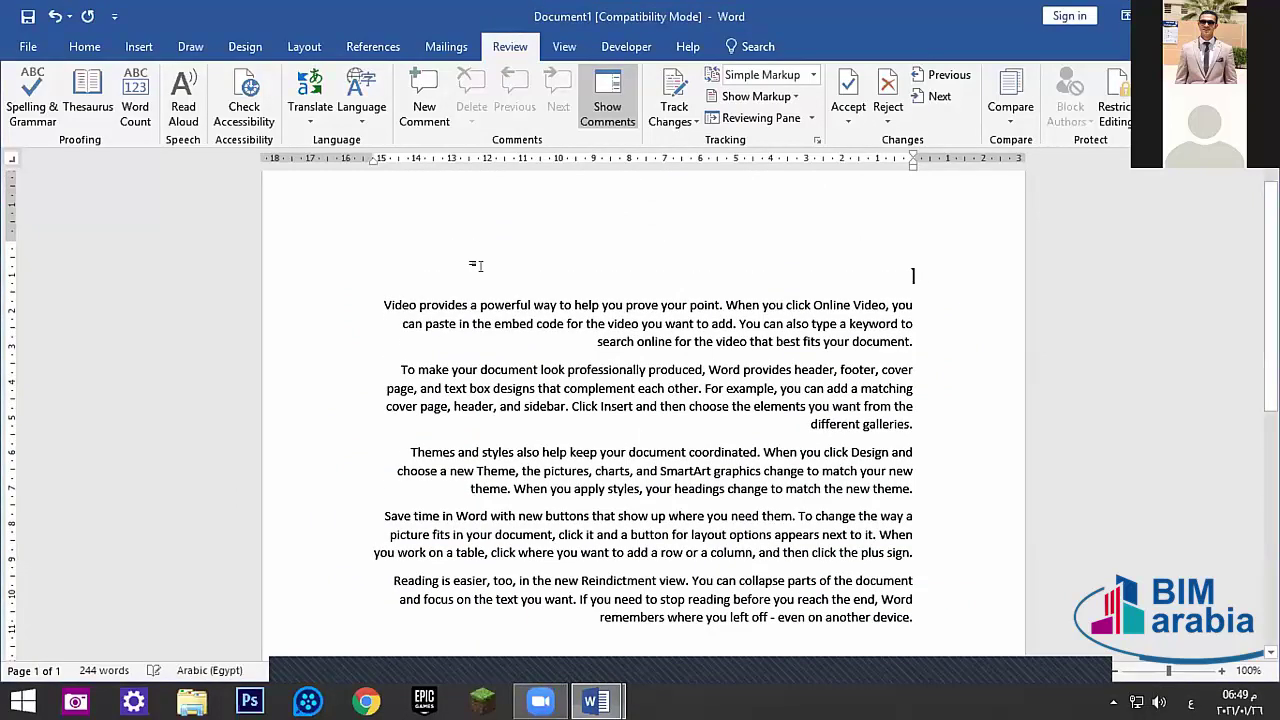
key("Return")
key("Return")
key("Return")
key("Up")
key("Up")
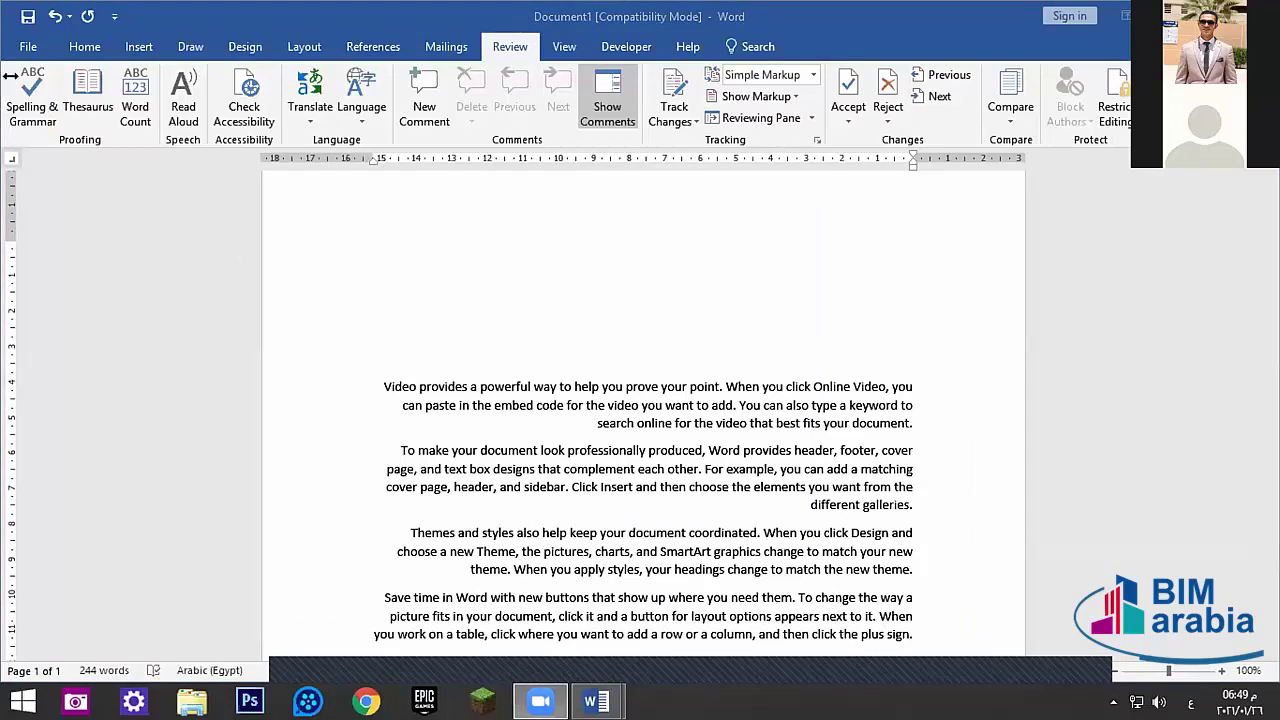
left_click(134, 47)
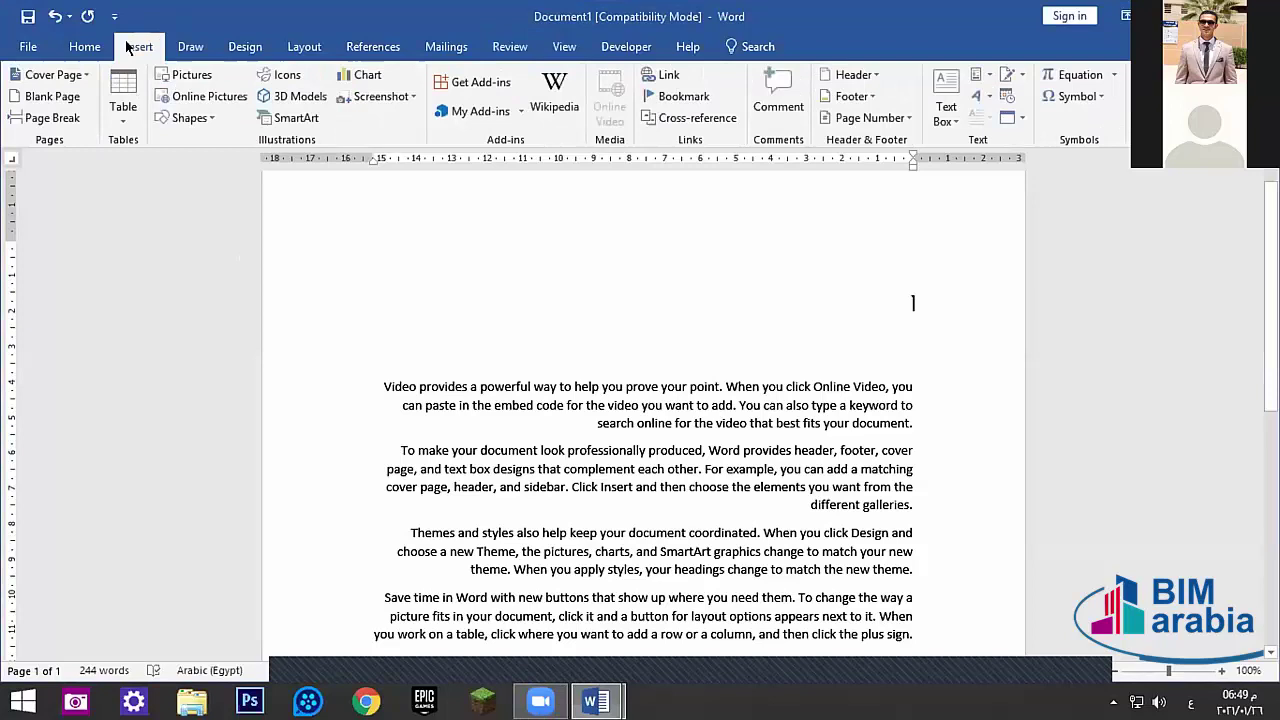
- Draw a blue oval in the blank space near the top of the page
left_click(200, 118)
left_click(238, 160)
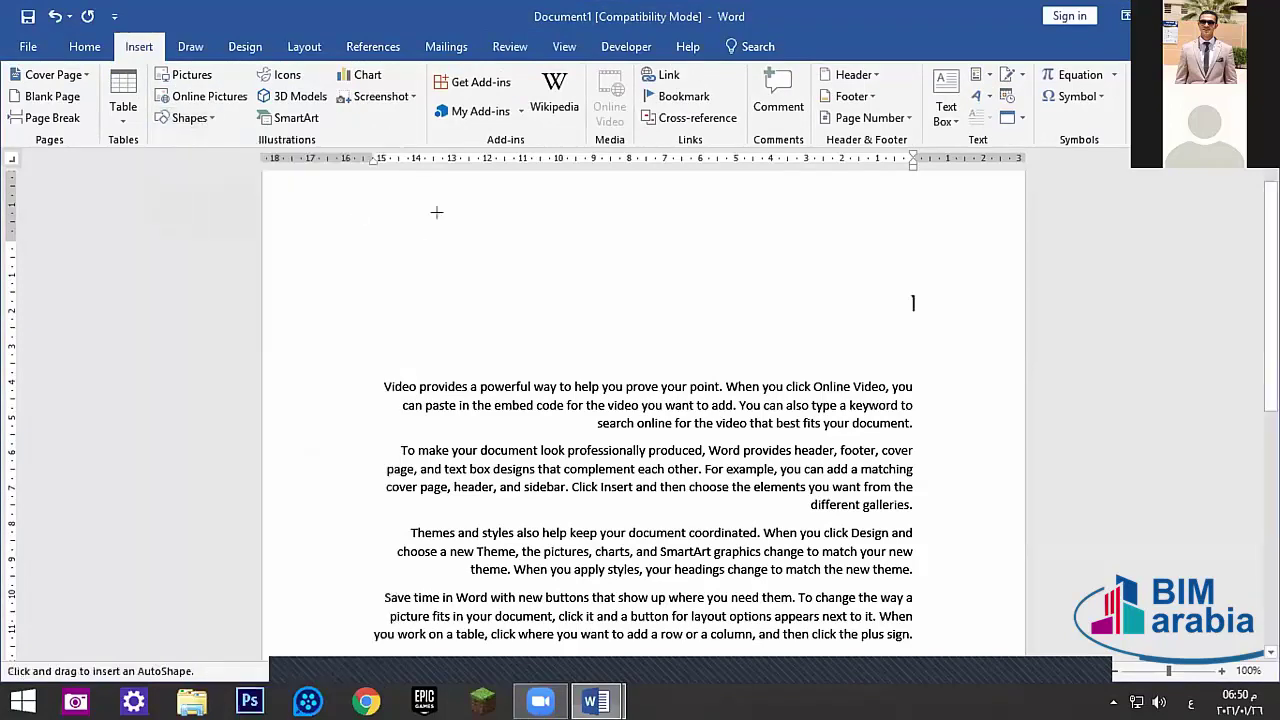
left_click_drag(436, 212, 597, 354)
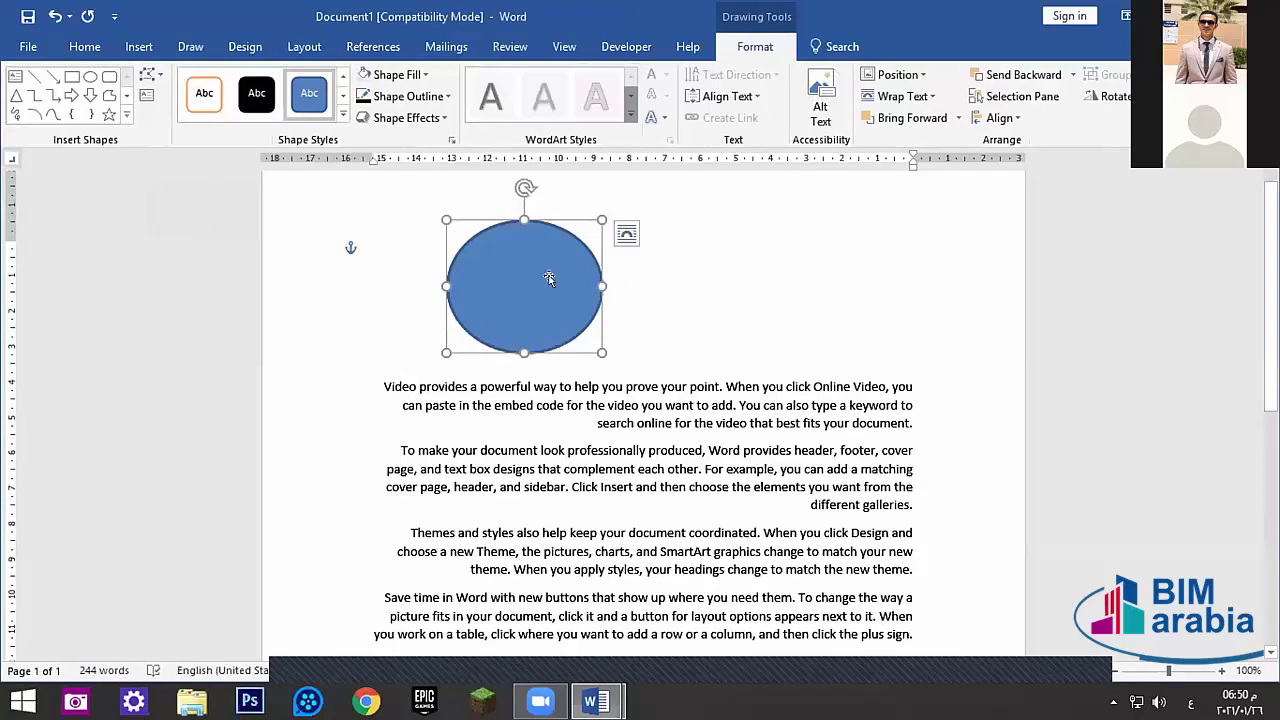
- Duplicate the oval, give the copy the orange shape style, and place it over the original
key("ctrl+d")
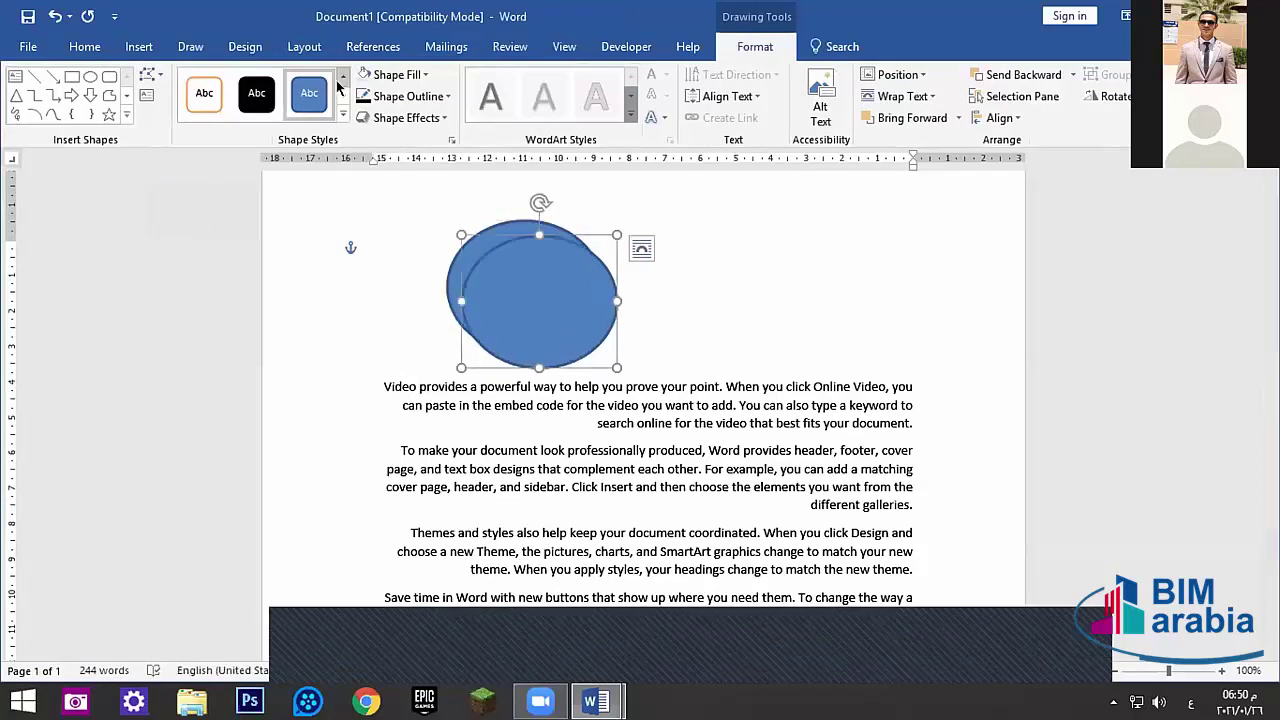
left_click(343, 96)
left_click(250, 97)
left_click_drag(531, 297, 519, 285)
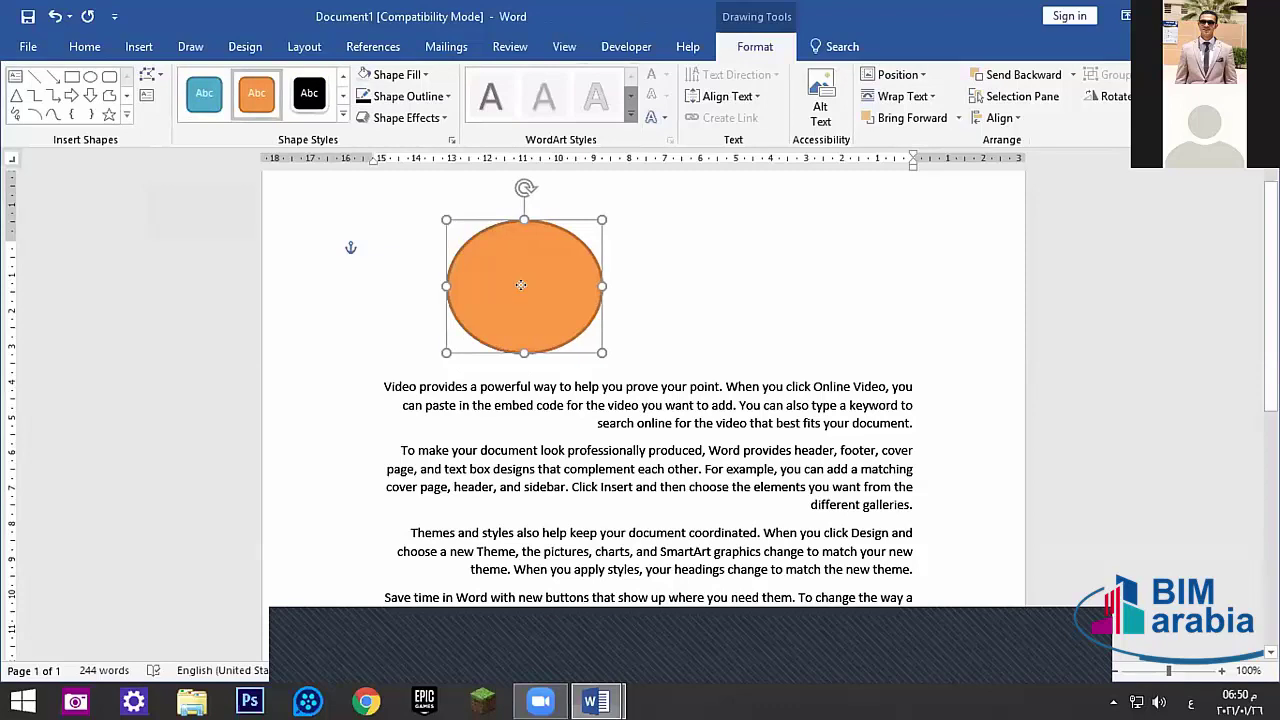
left_click(520, 288)
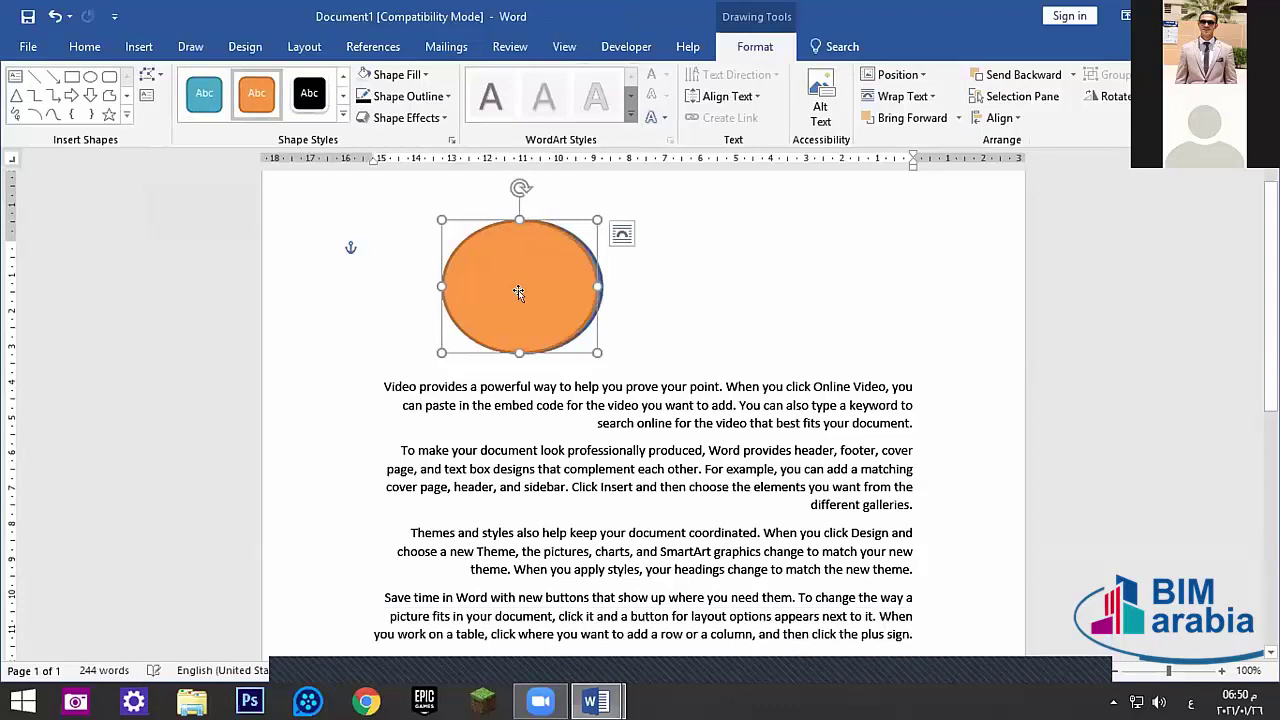
left_click(521, 294)
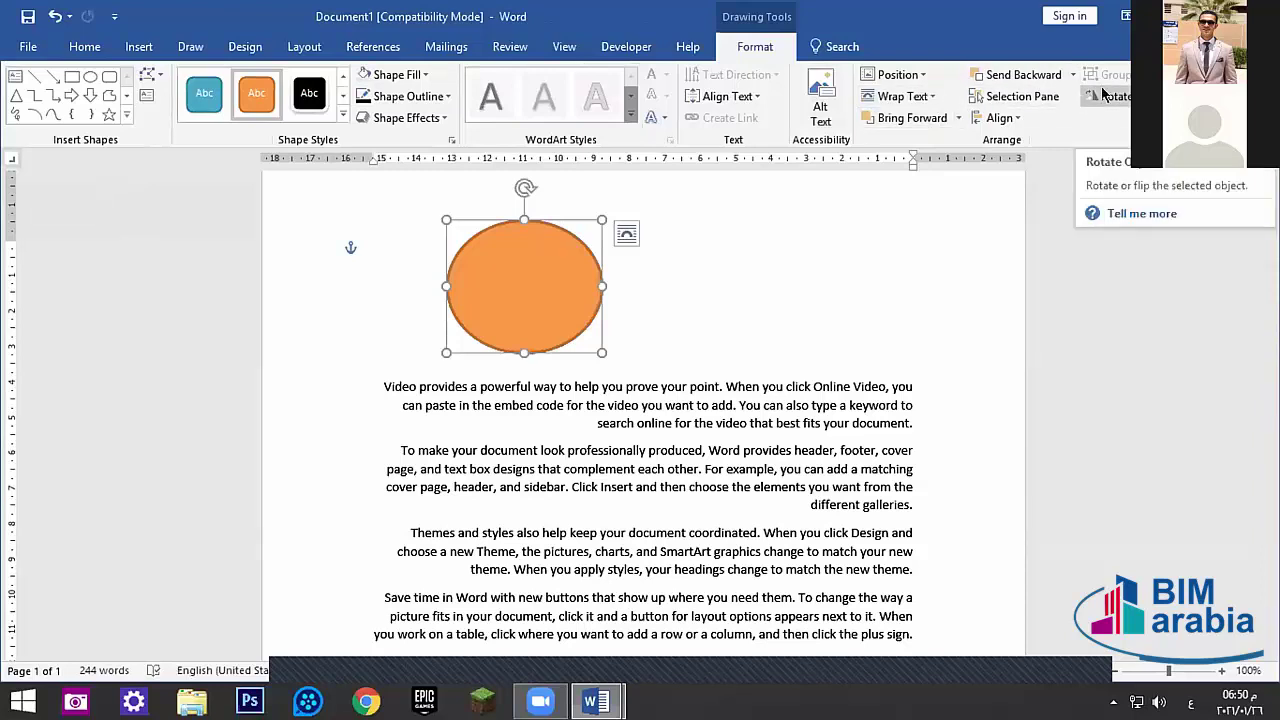
- Flip the orange oval using the Rotate options
left_click(1108, 96)
left_click(1141, 186)
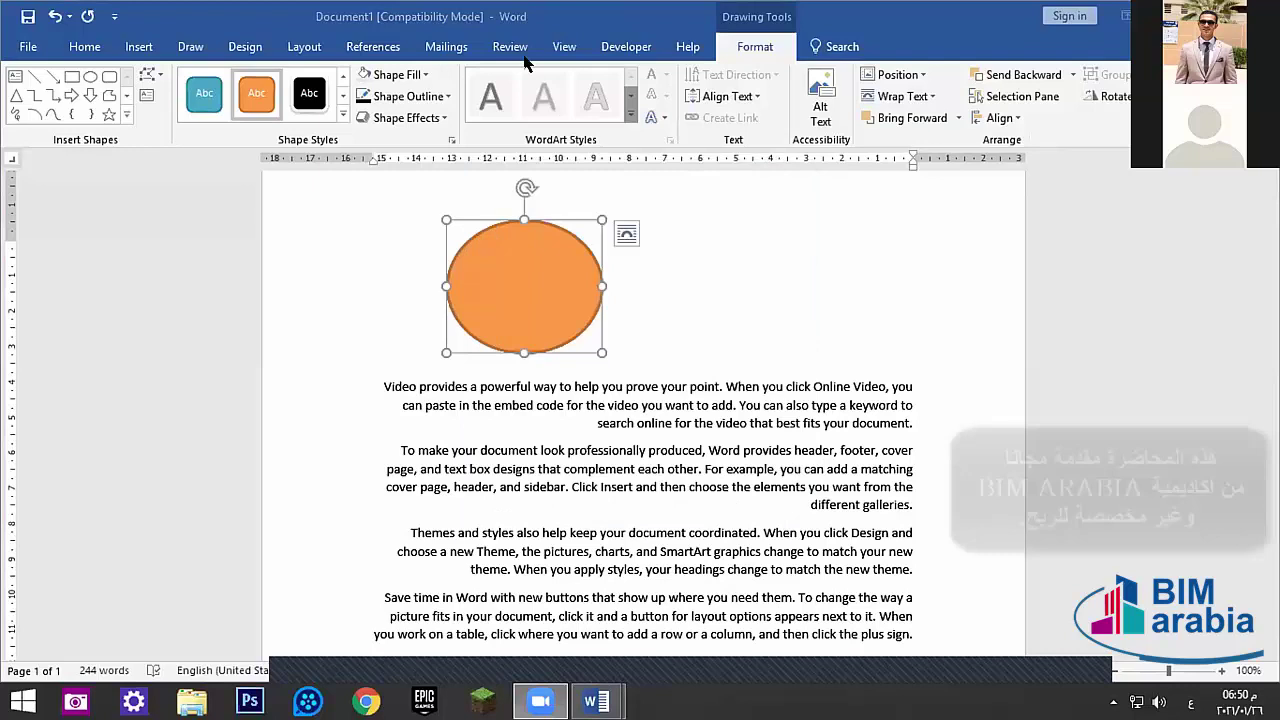
left_click(510, 47)
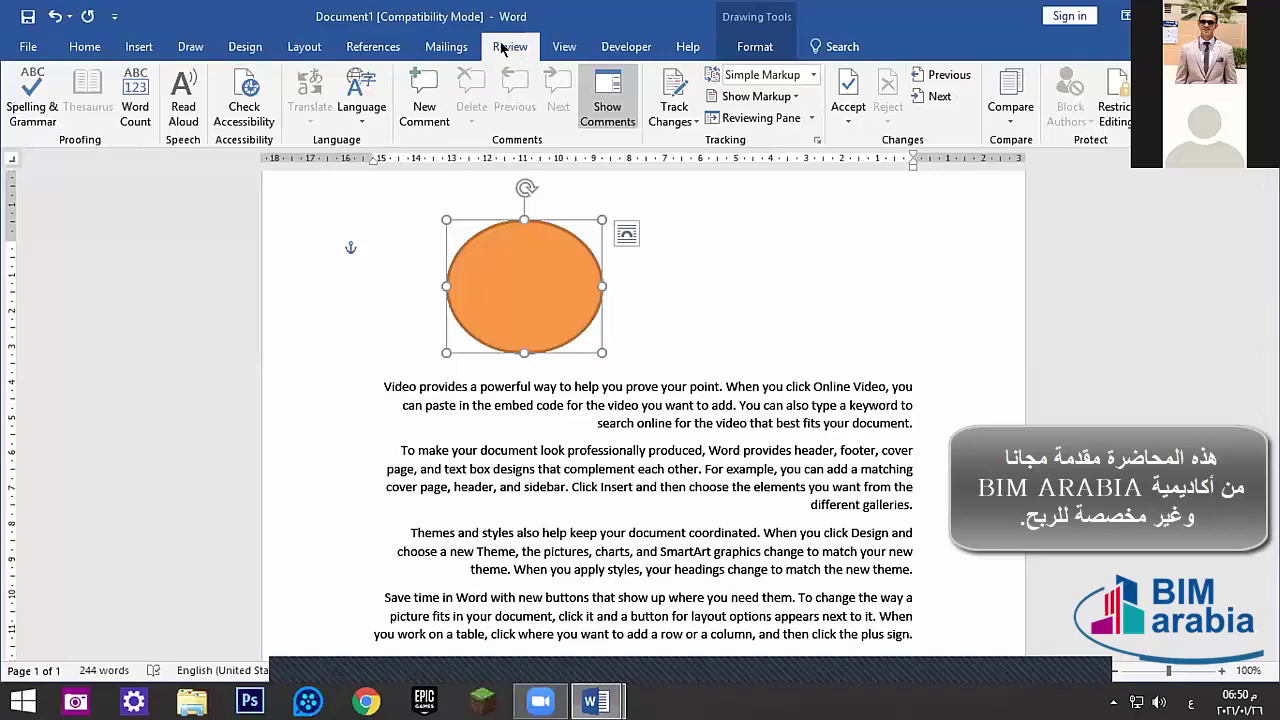
left_click(85, 47)
left_click(139, 47)
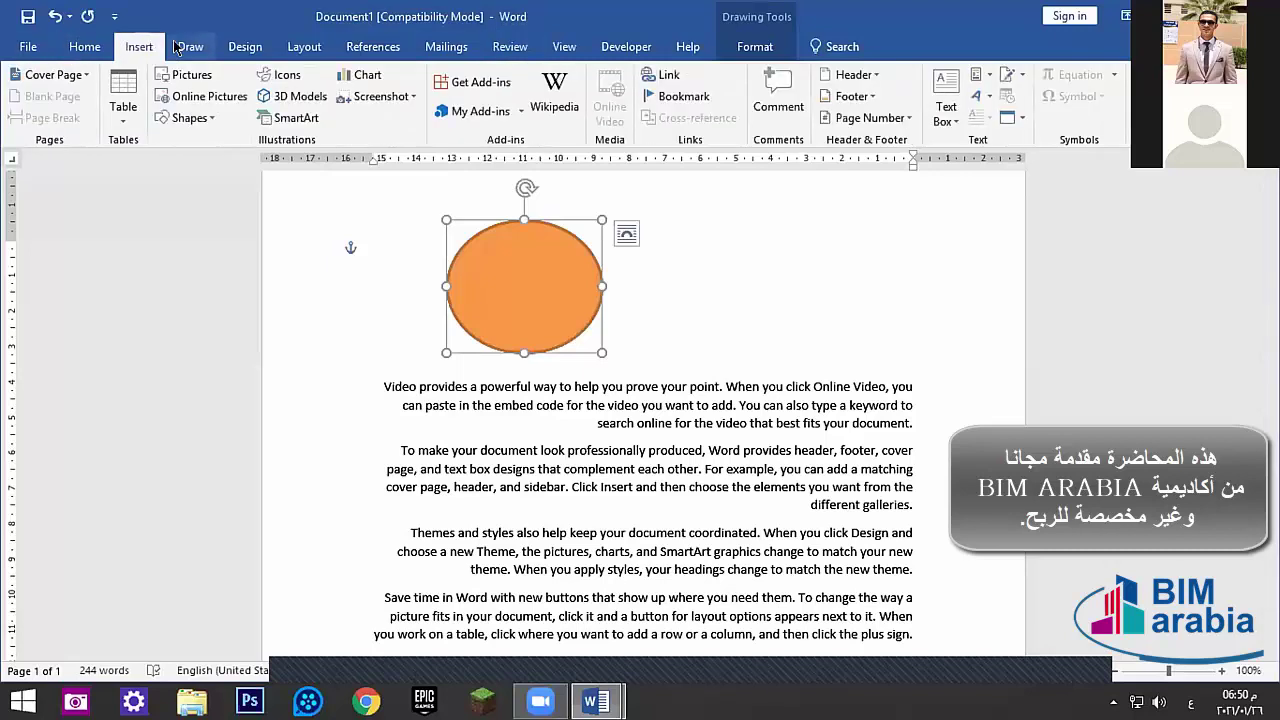
left_click(190, 47)
left_click(245, 47)
left_click(304, 47)
left_click(373, 47)
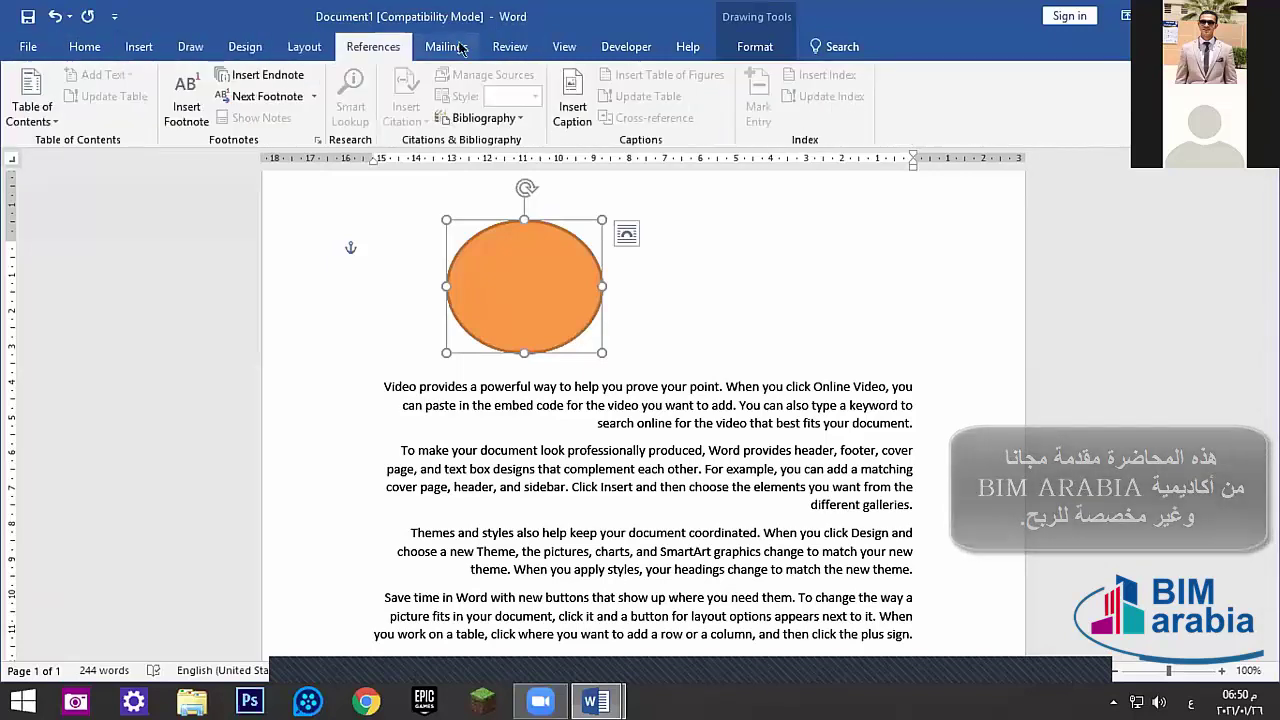
left_click(446, 47)
left_click(510, 47)
left_click(564, 47)
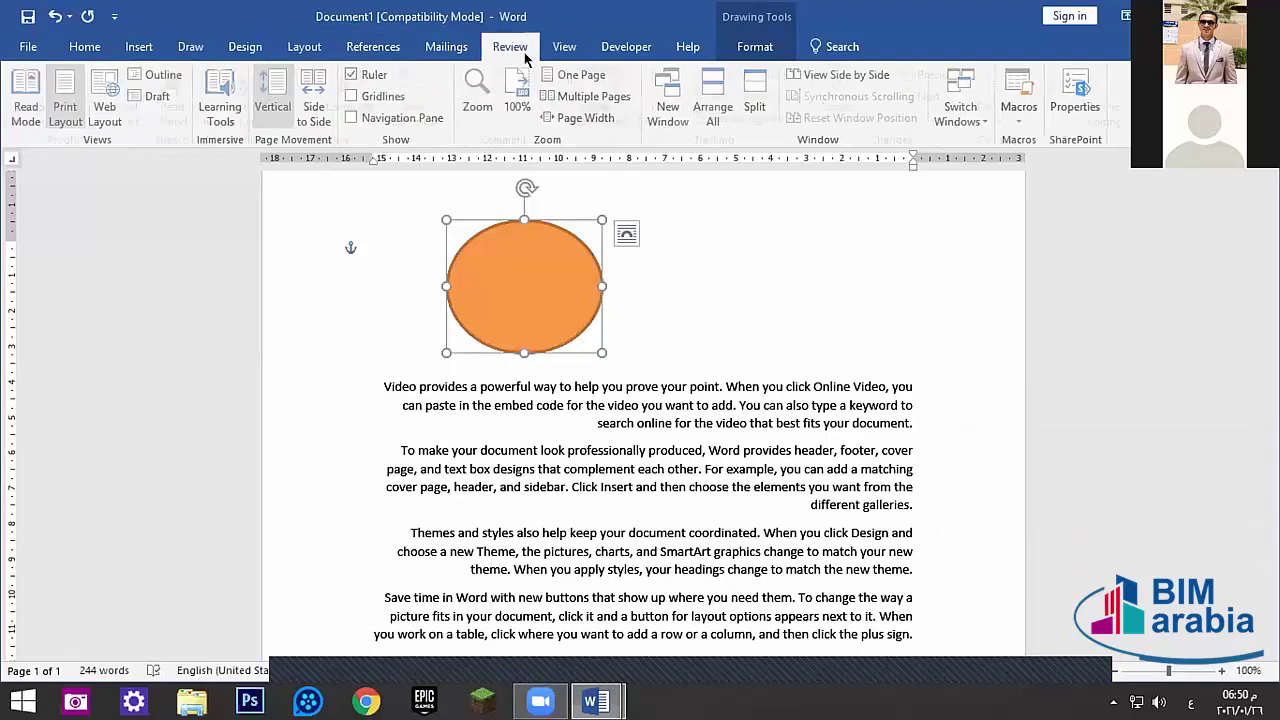
left_click(515, 47)
left_click(475, 46)
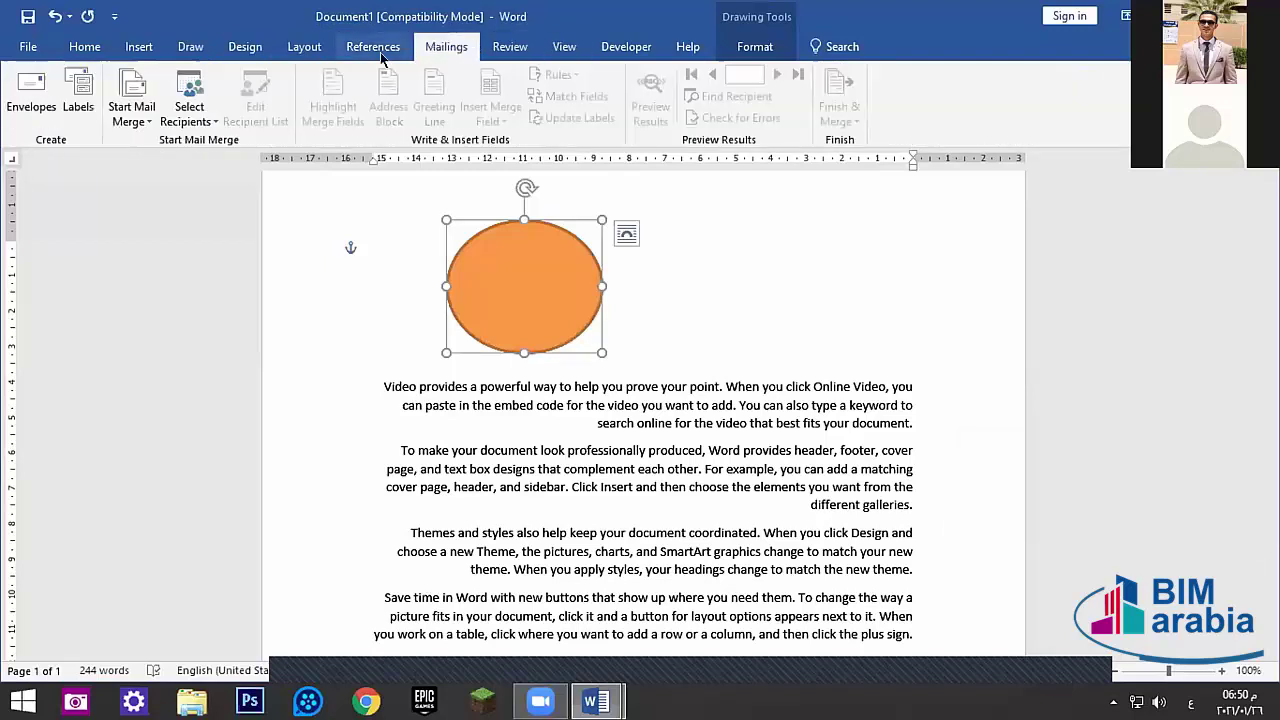
left_click(28, 47)
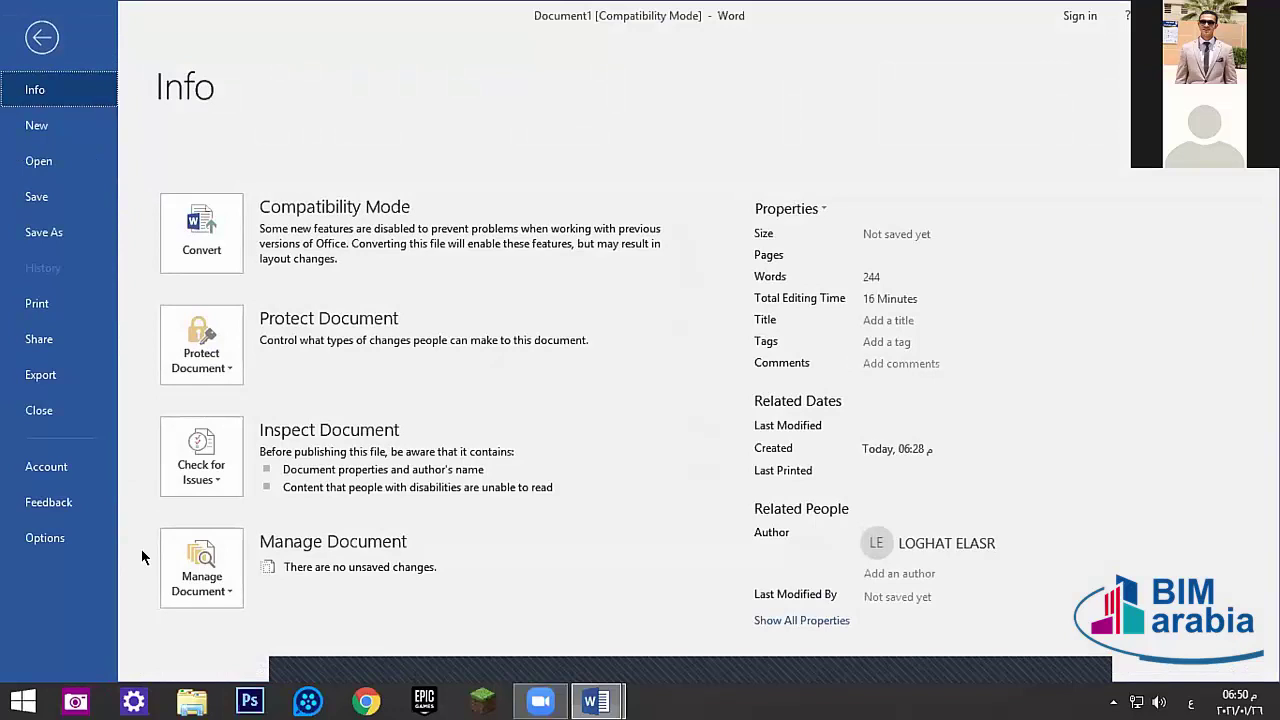
left_click(45, 538)
left_click(316, 249)
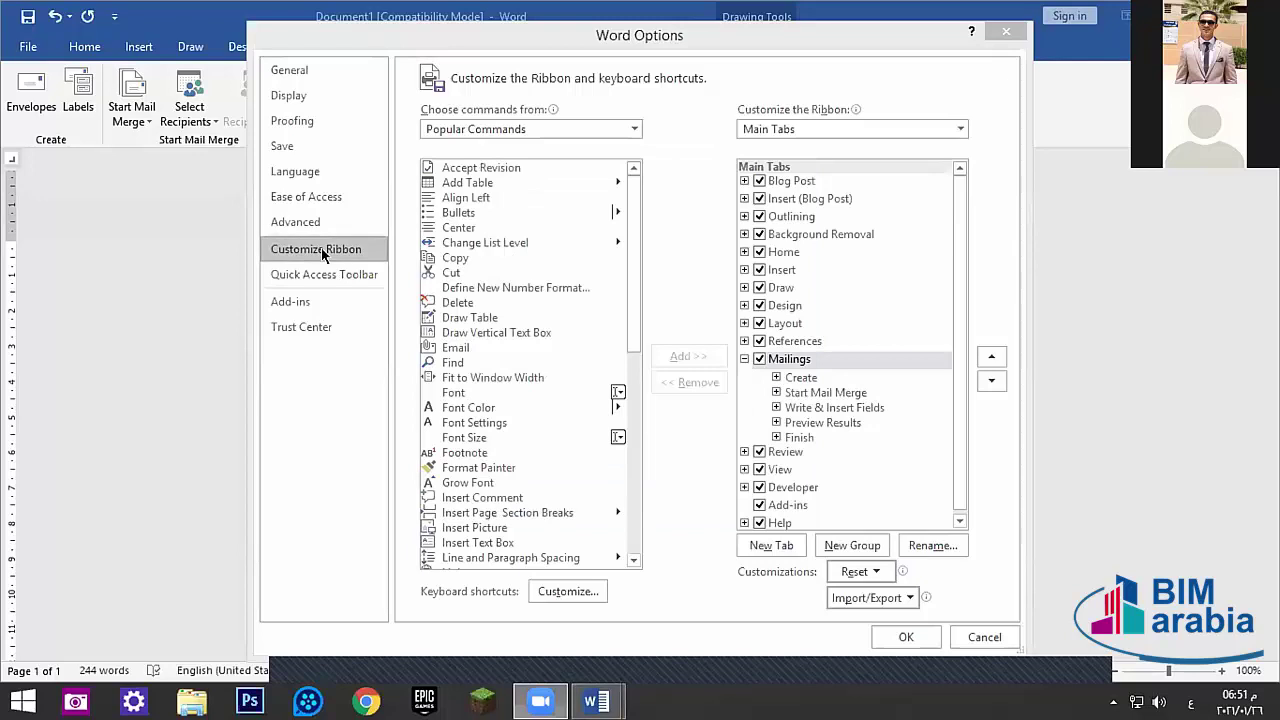
left_click(830, 362)
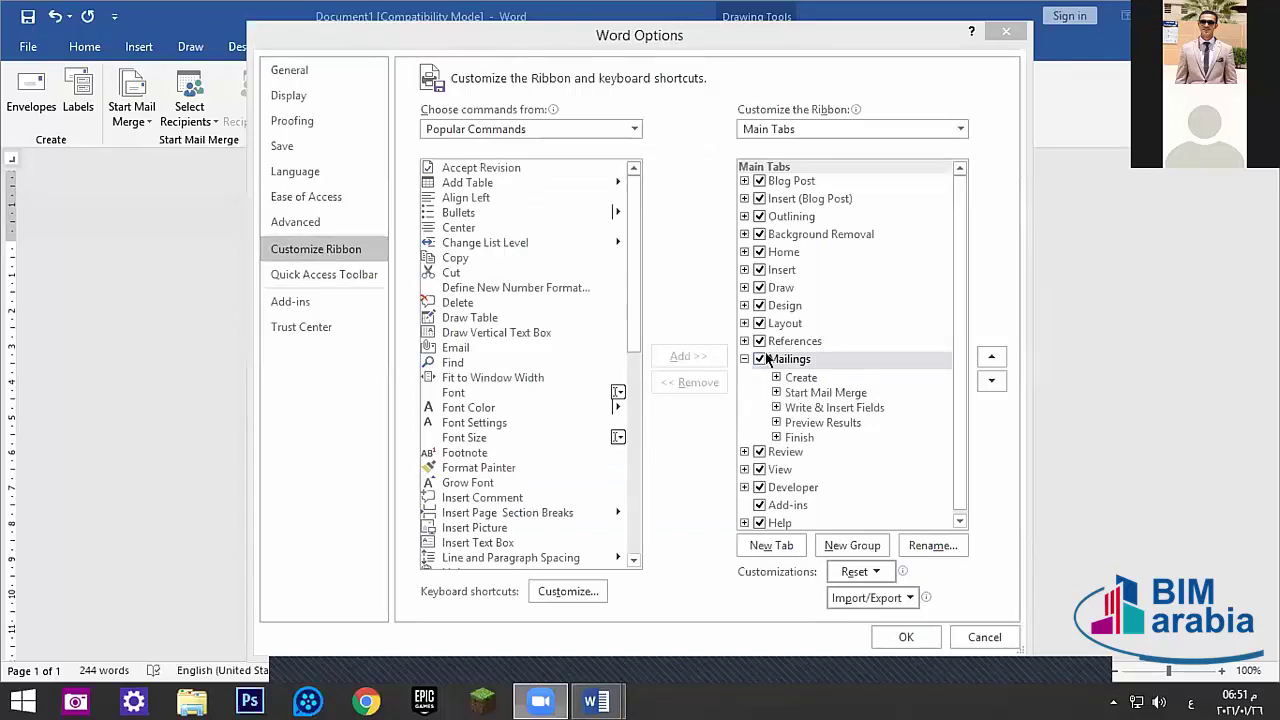
left_click(1005, 32)
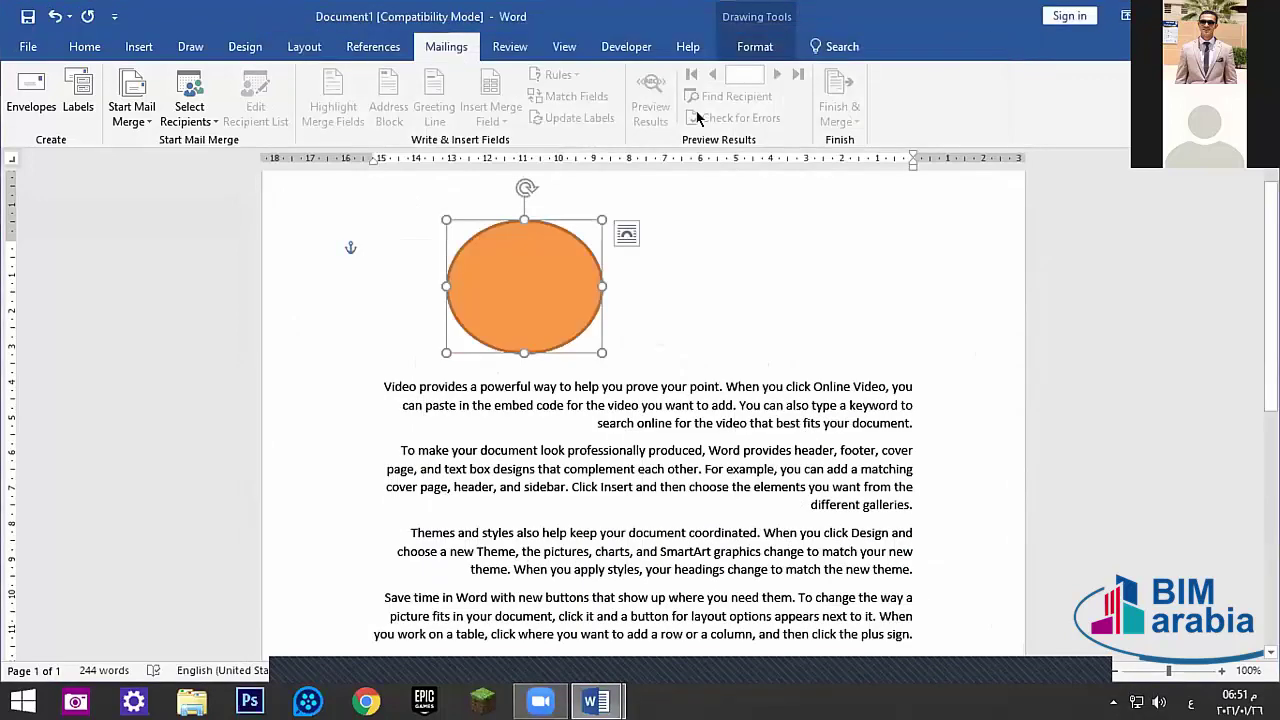
scroll(505, 47, "down", 2)
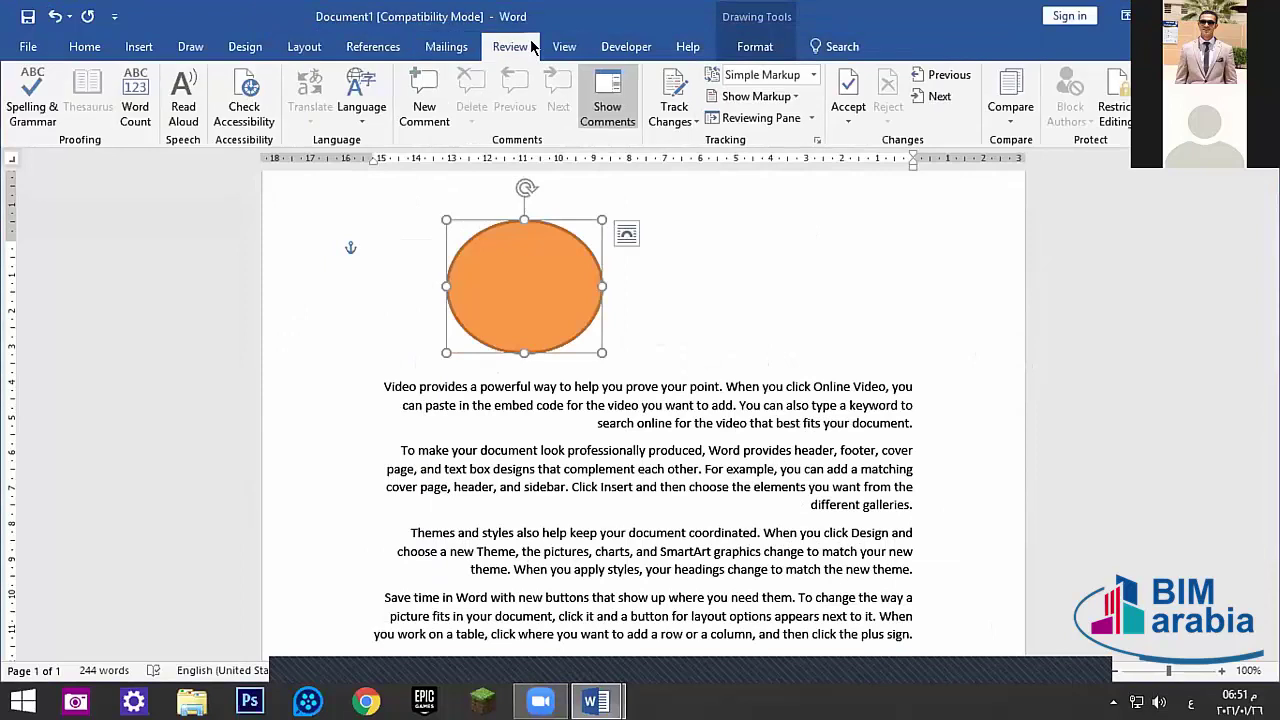
left_click(509, 50)
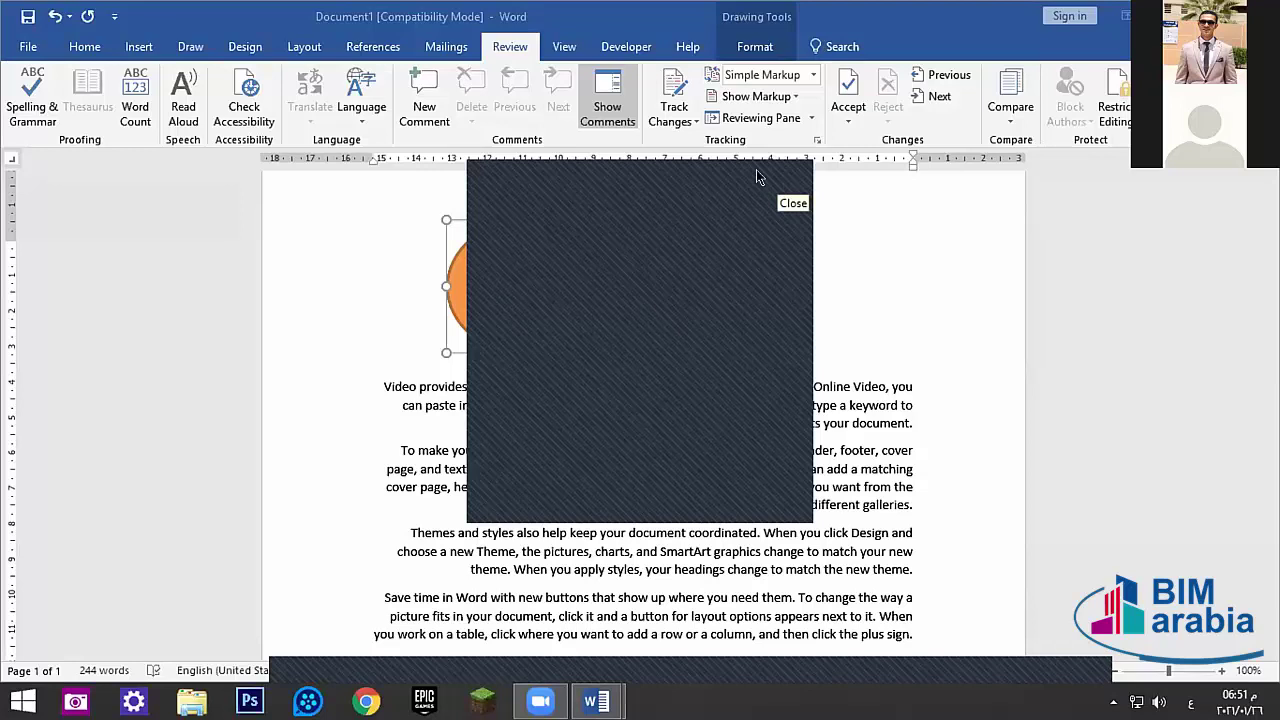
left_click(782, 177)
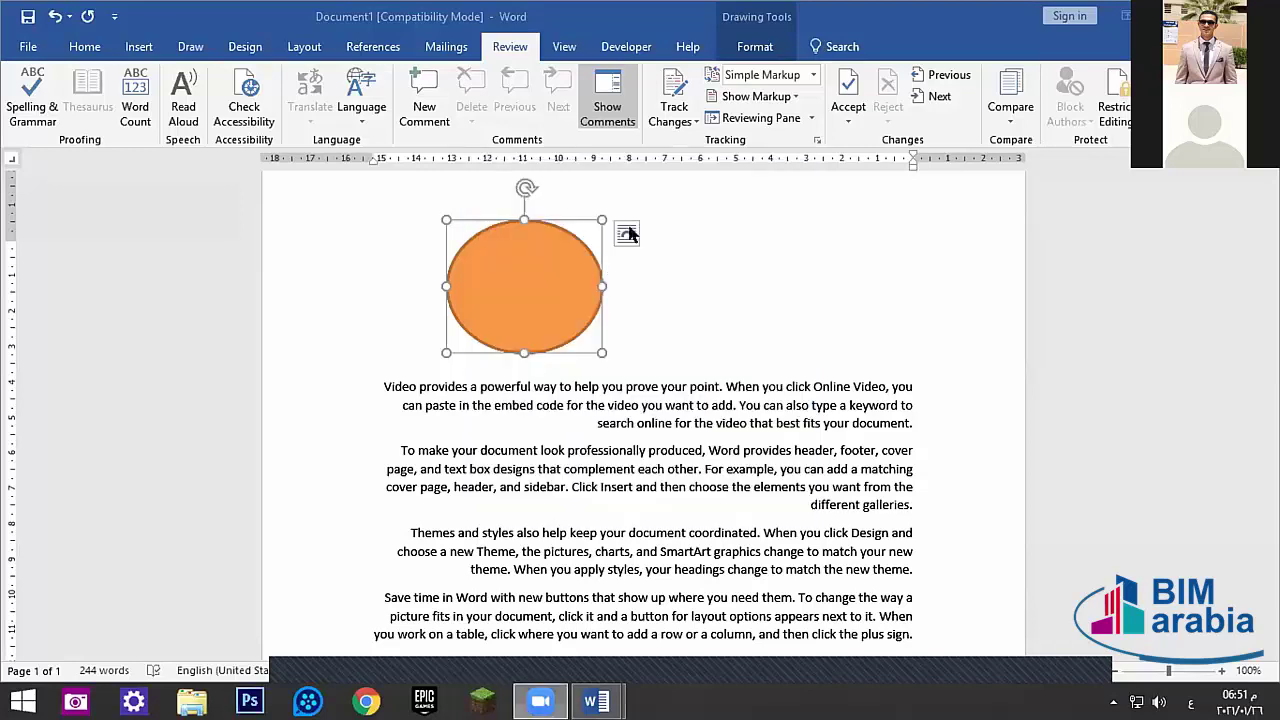
- Move the orange oval right so it overlaps the blue oval's right side
left_click(755, 46)
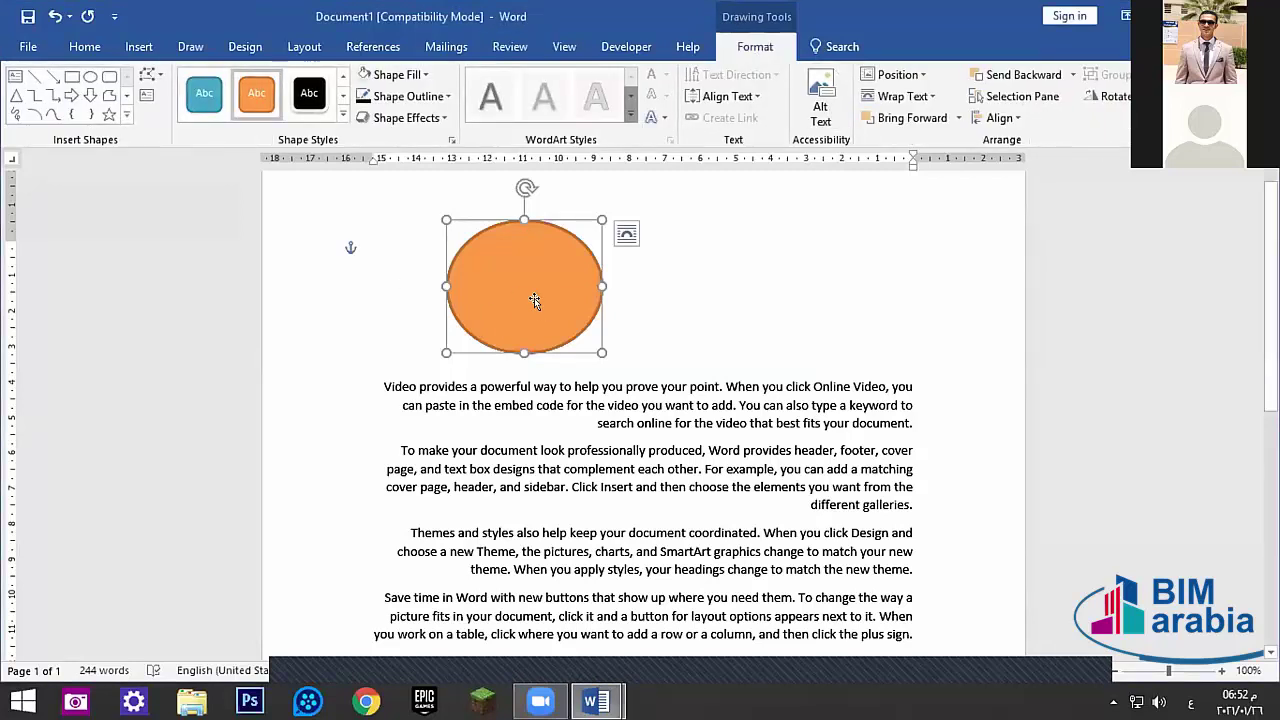
left_click_drag(538, 308, 598, 297)
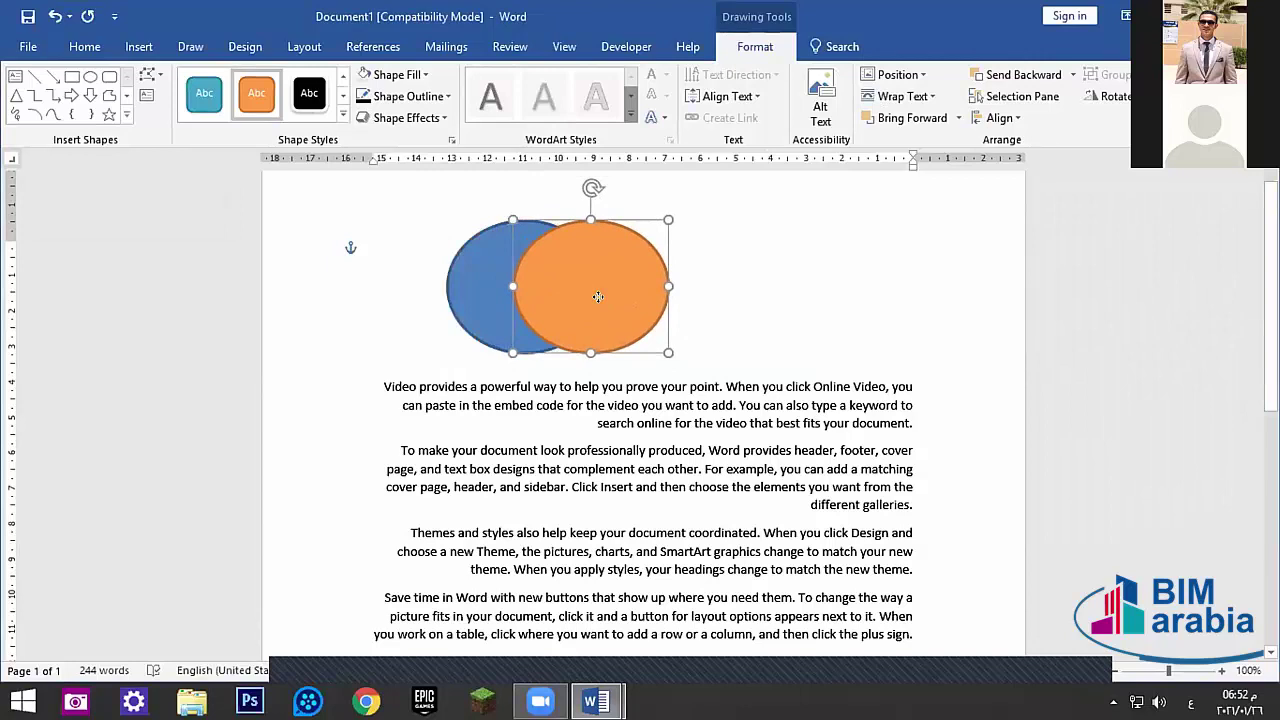
key("Escape")
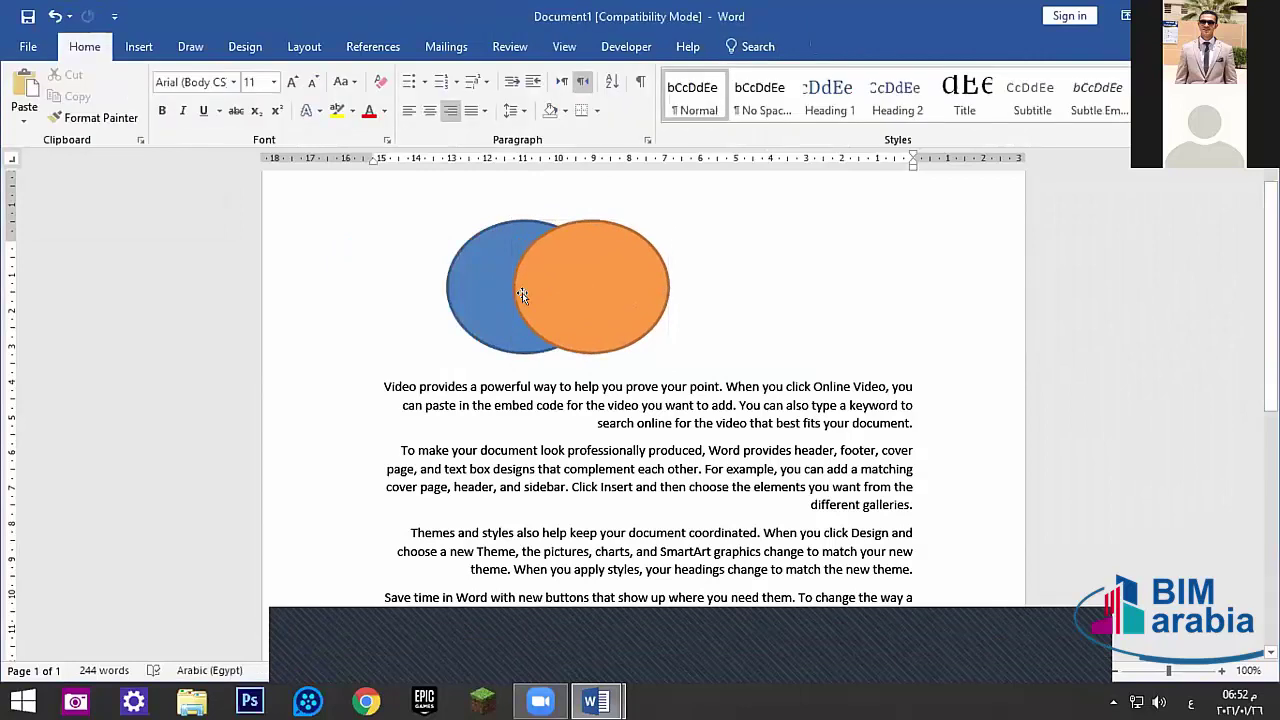
- Group the orange and blue ovals and move the group toward the page centre
left_click(606, 281)
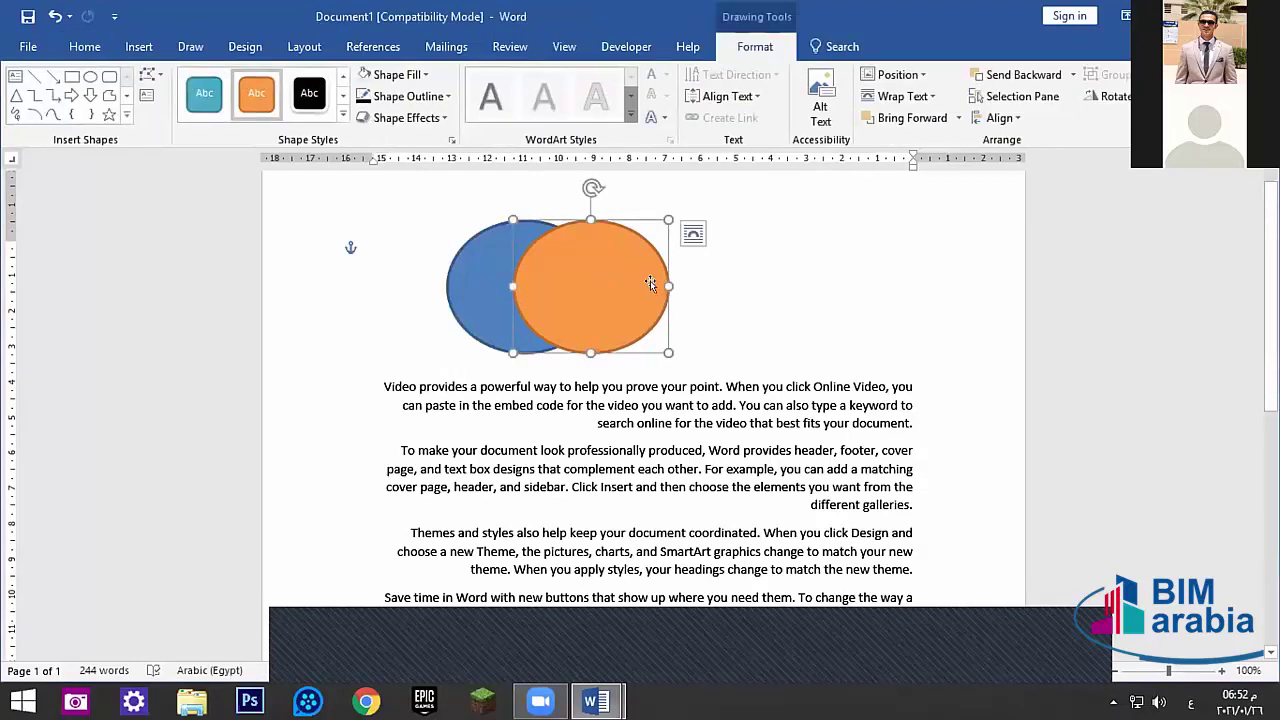
left_click(479, 266, "shift")
left_click(1110, 74)
left_click(1120, 97)
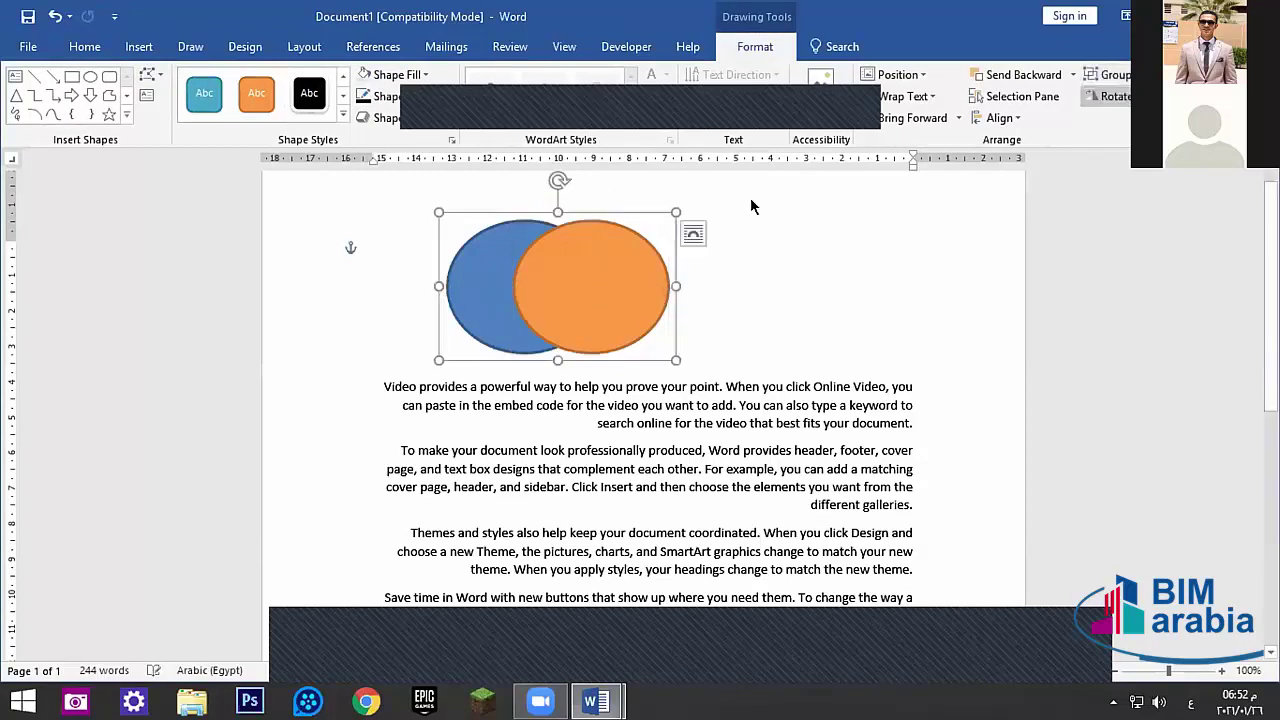
left_click_drag(569, 294, 610, 277)
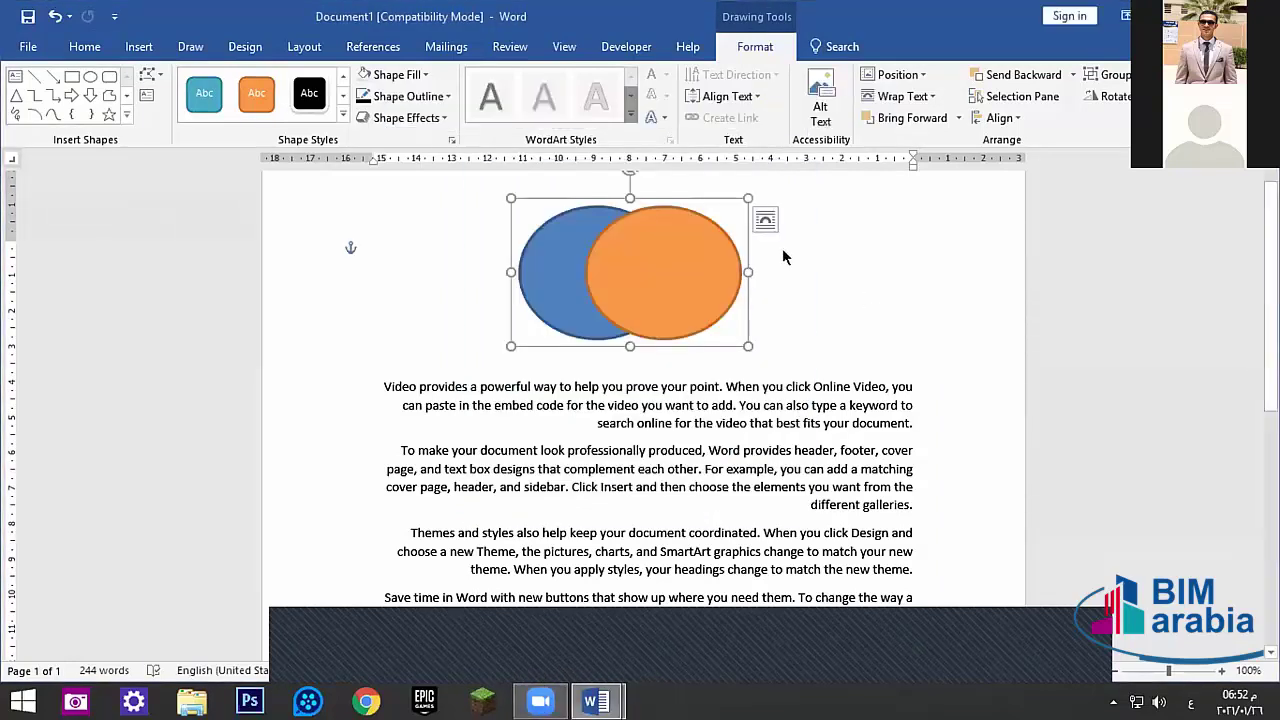
left_click(785, 258)
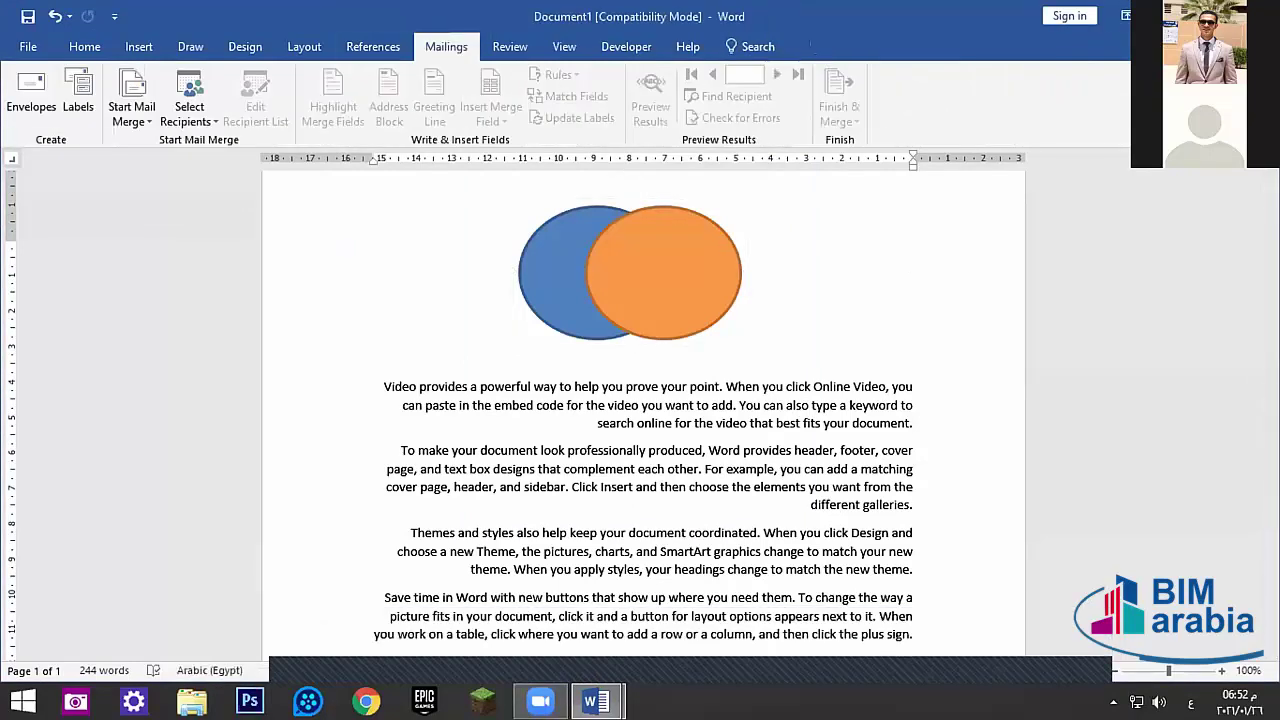
- Create a new blank document and give it a 3 pt thick double-line box page border
key("ctrl+n")
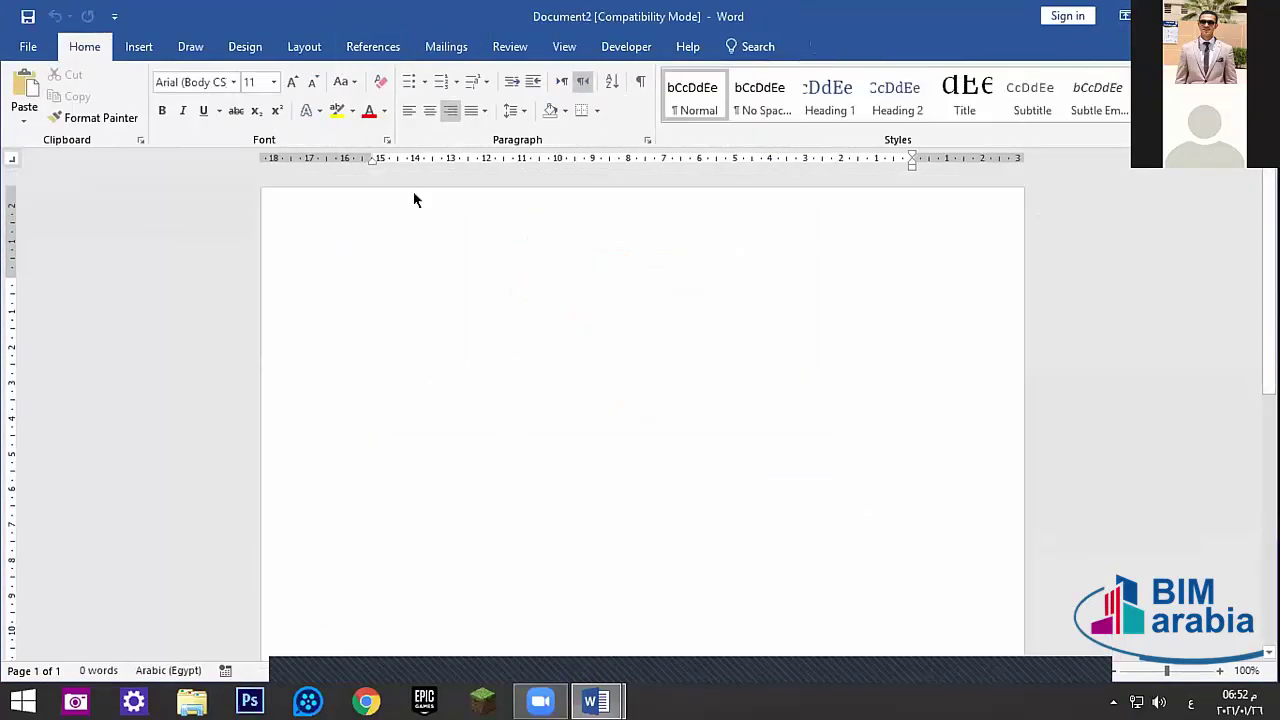
left_click(139, 47)
left_click(191, 47)
left_click(245, 47)
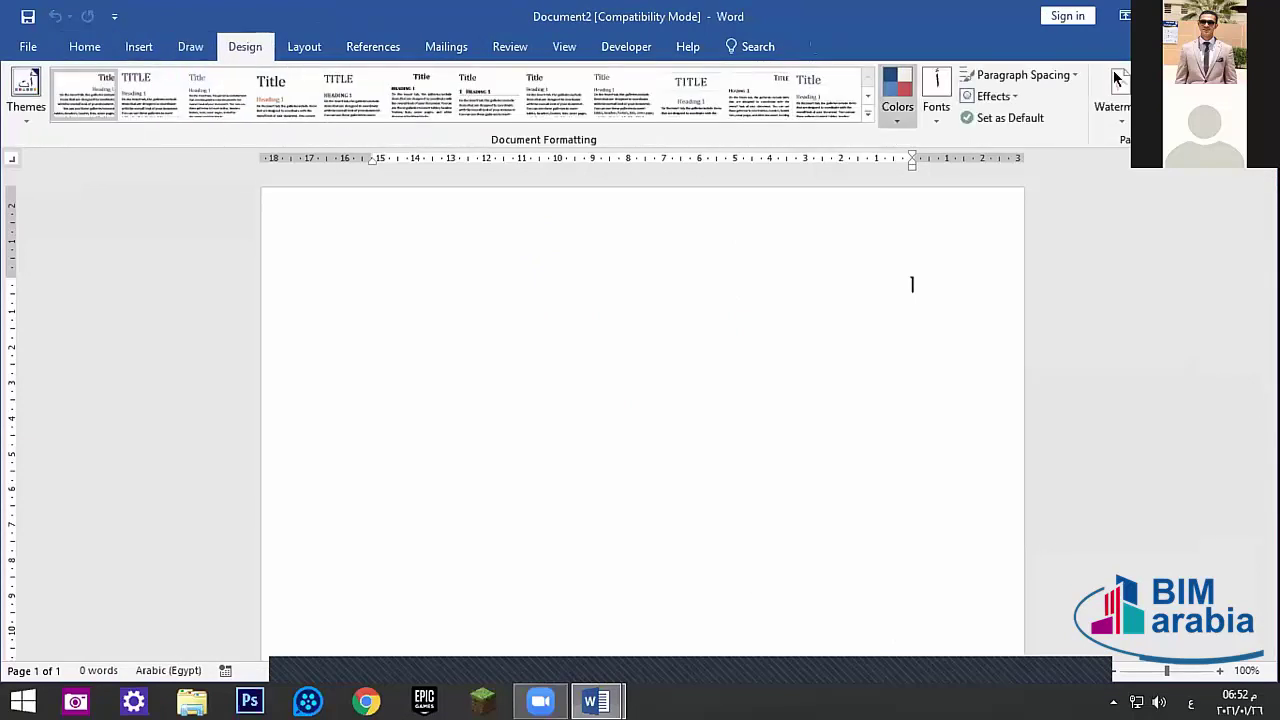
left_click(1200, 90)
left_click(423, 268)
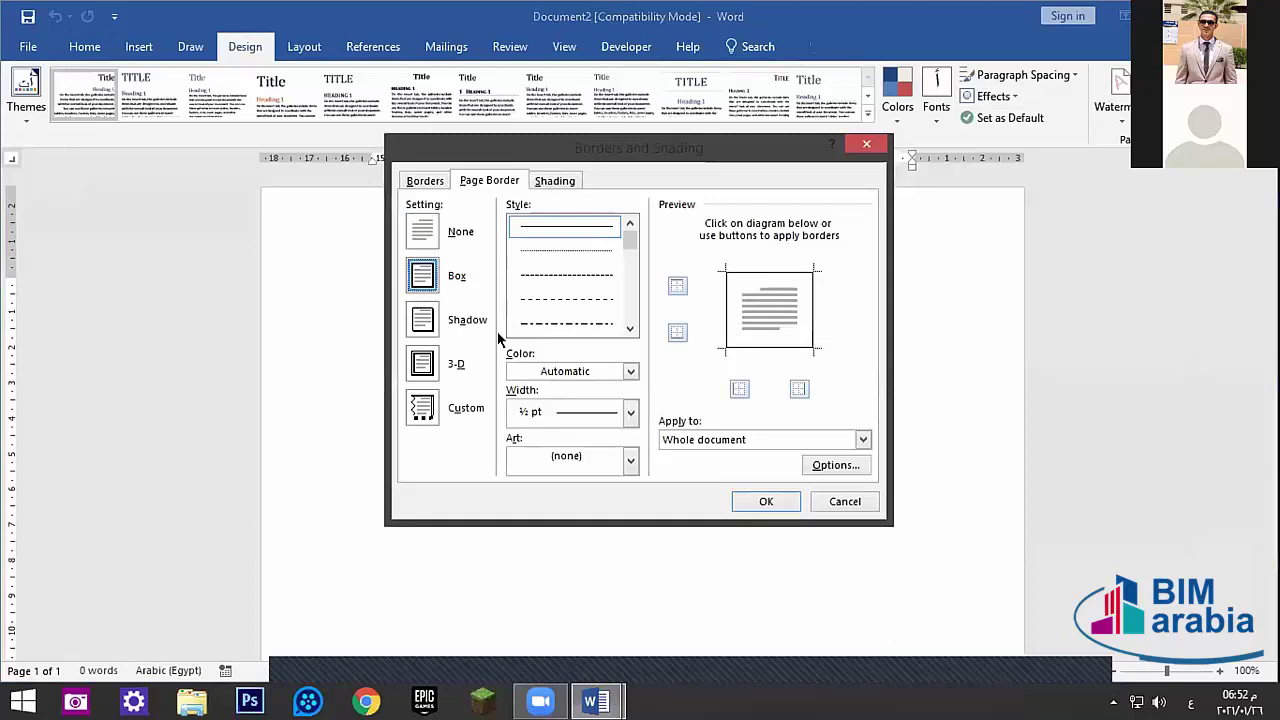
scroll(580, 300, "down", 3)
left_click(592, 322)
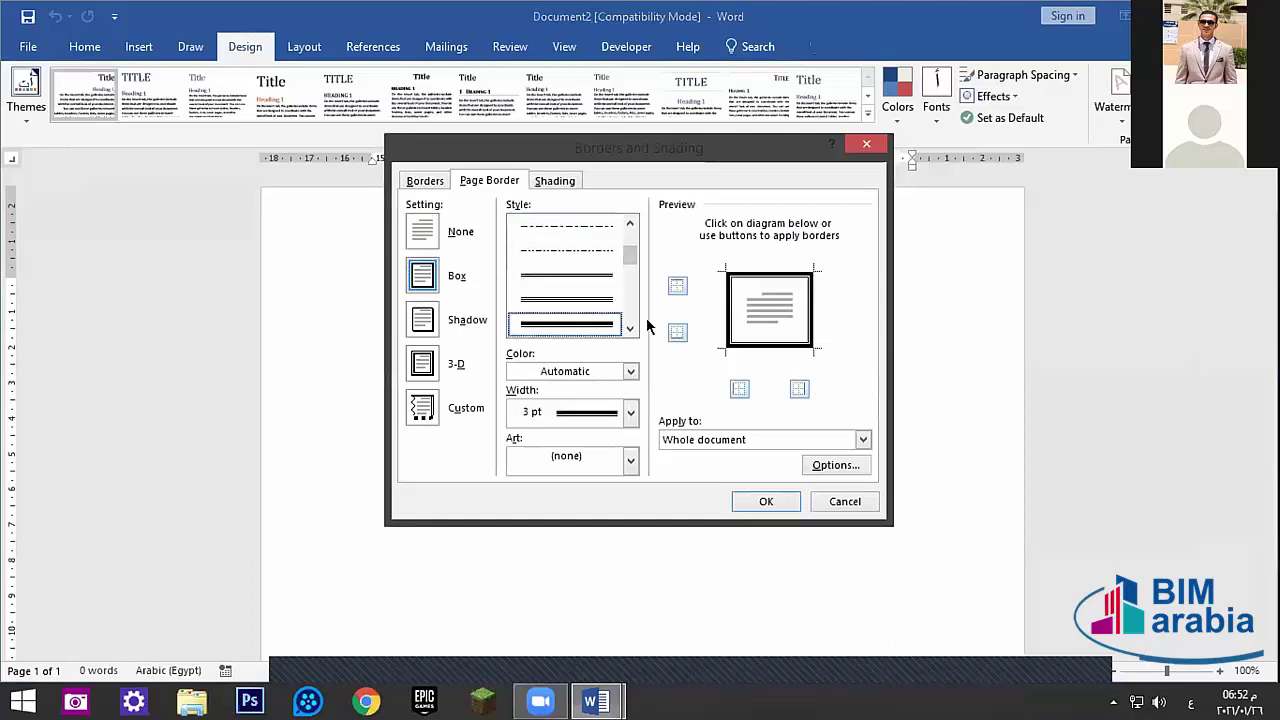
left_click(762, 497)
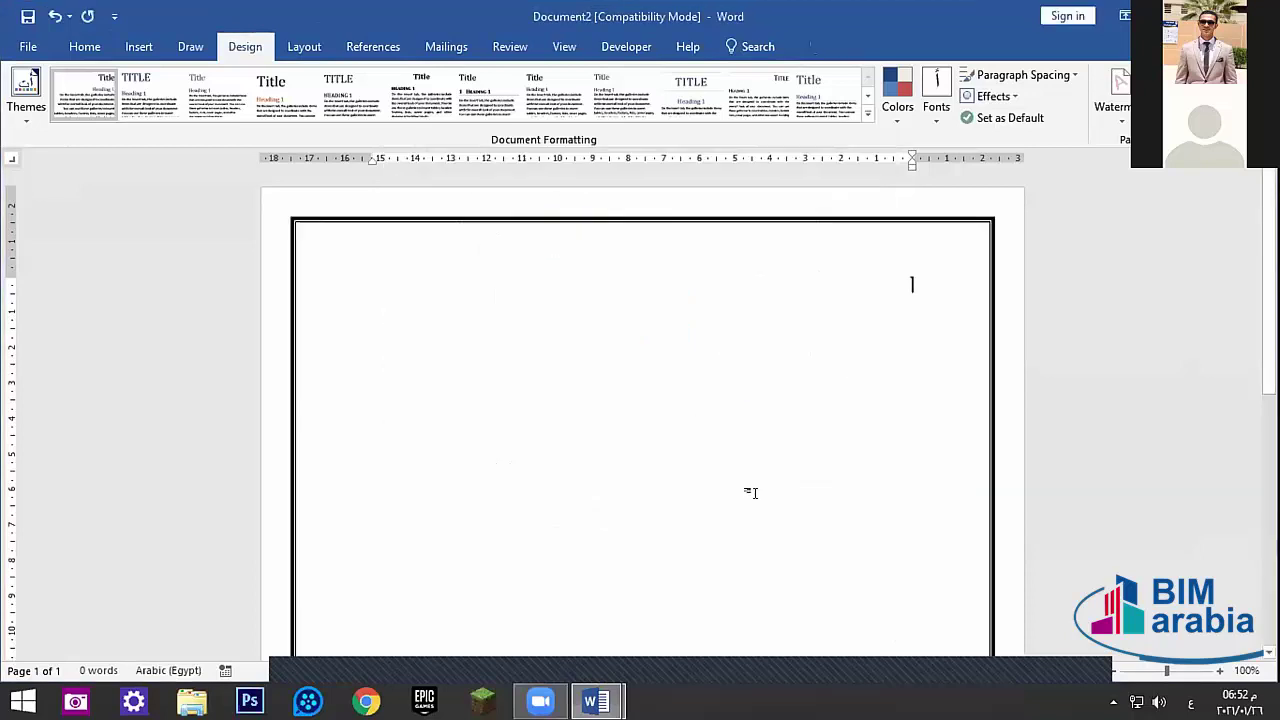
- Type the heading شهادة تقدير and make it centred, bold and size 20
left_click(88, 46)
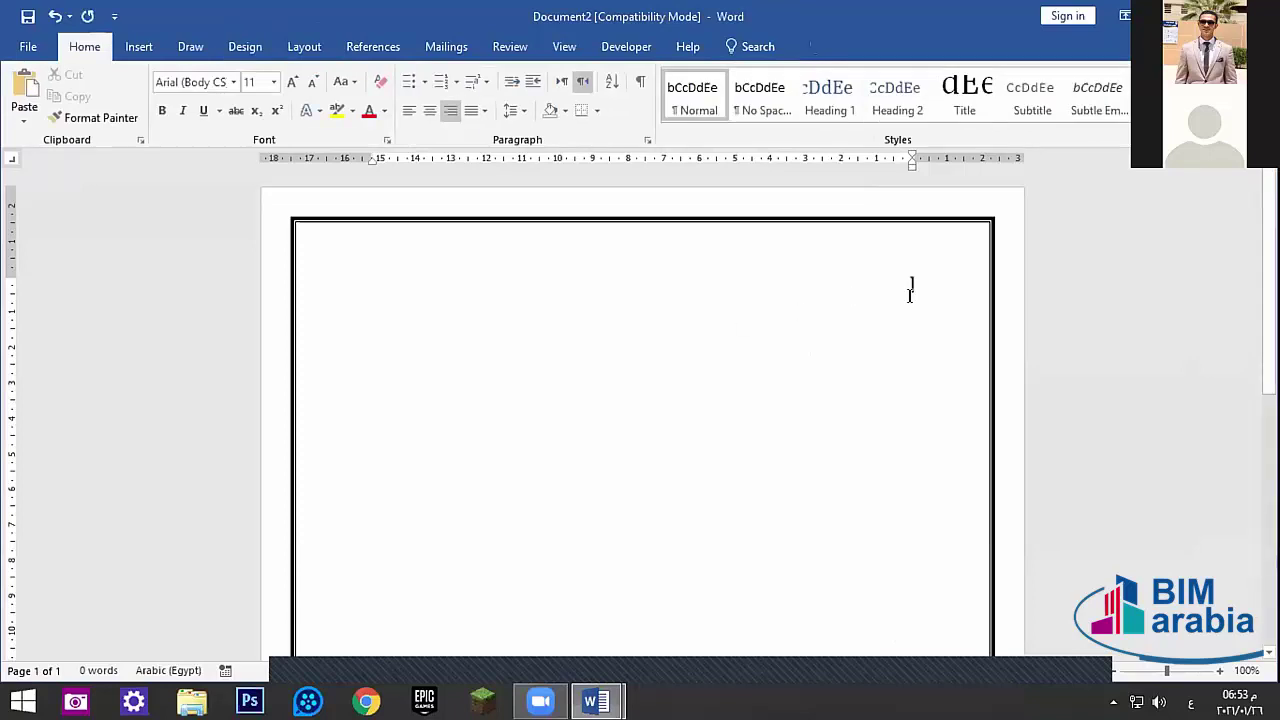
type("شها")
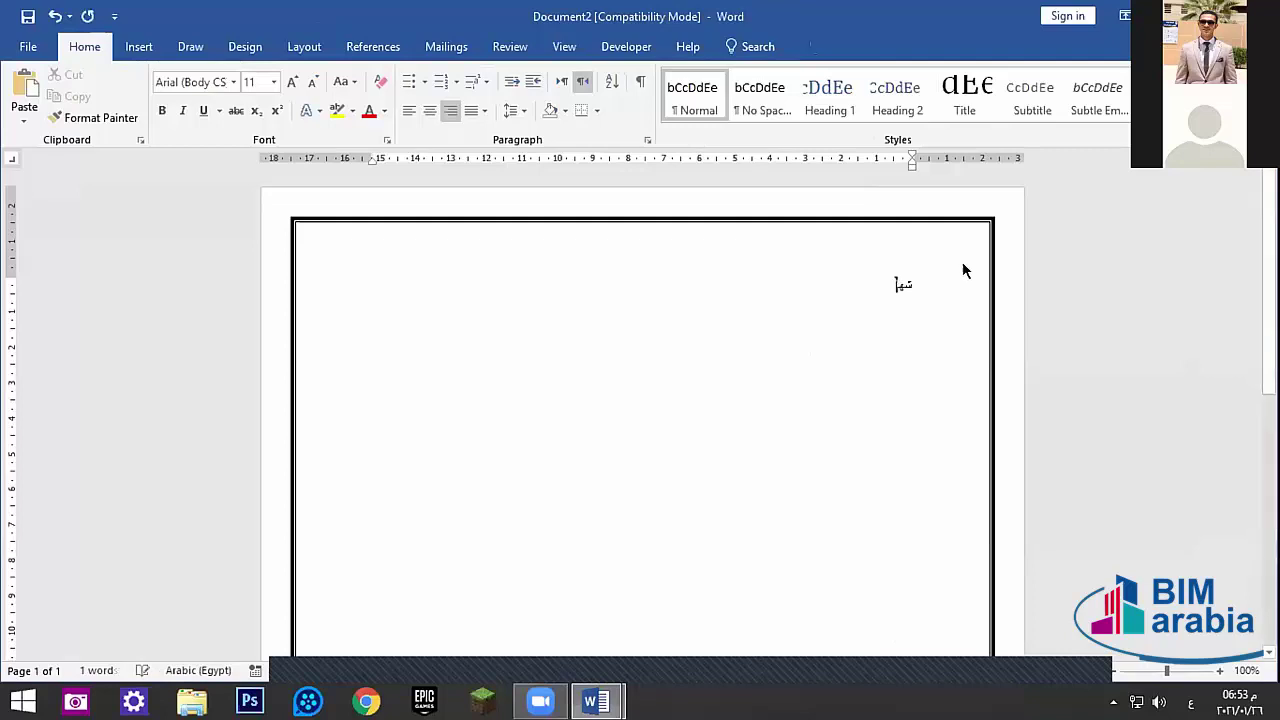
type("د")
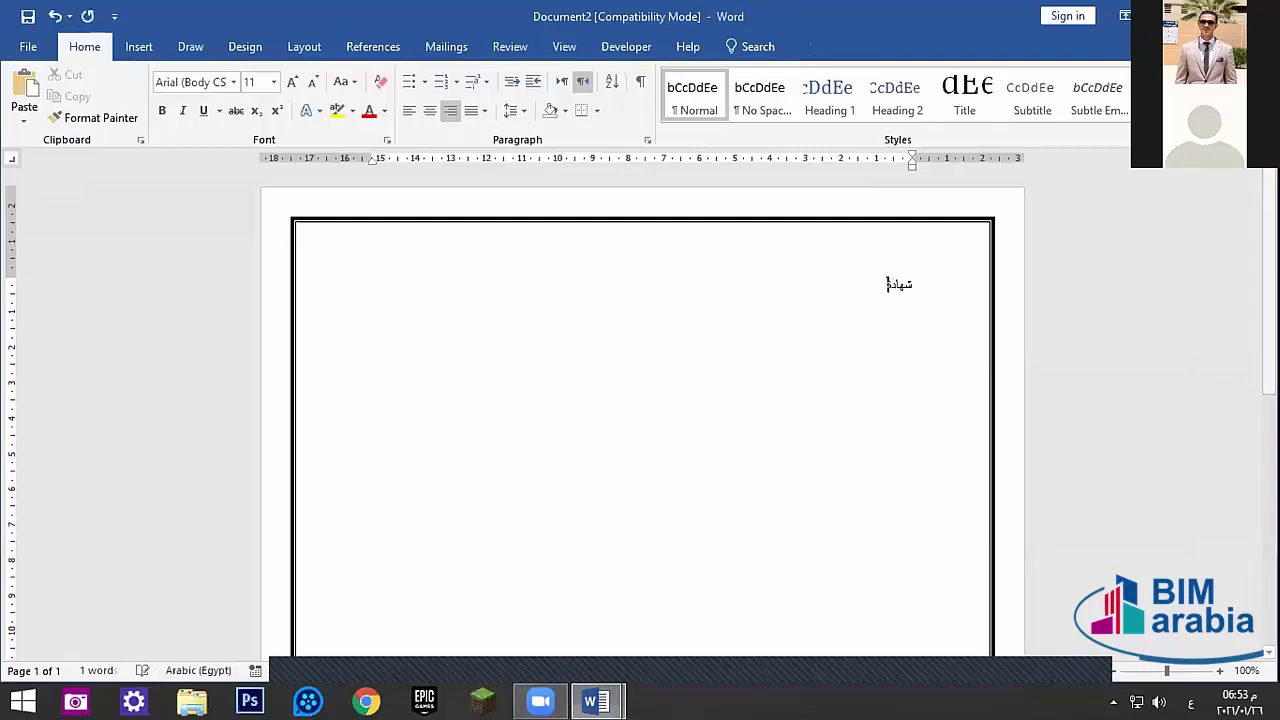
type("ة تقدير")
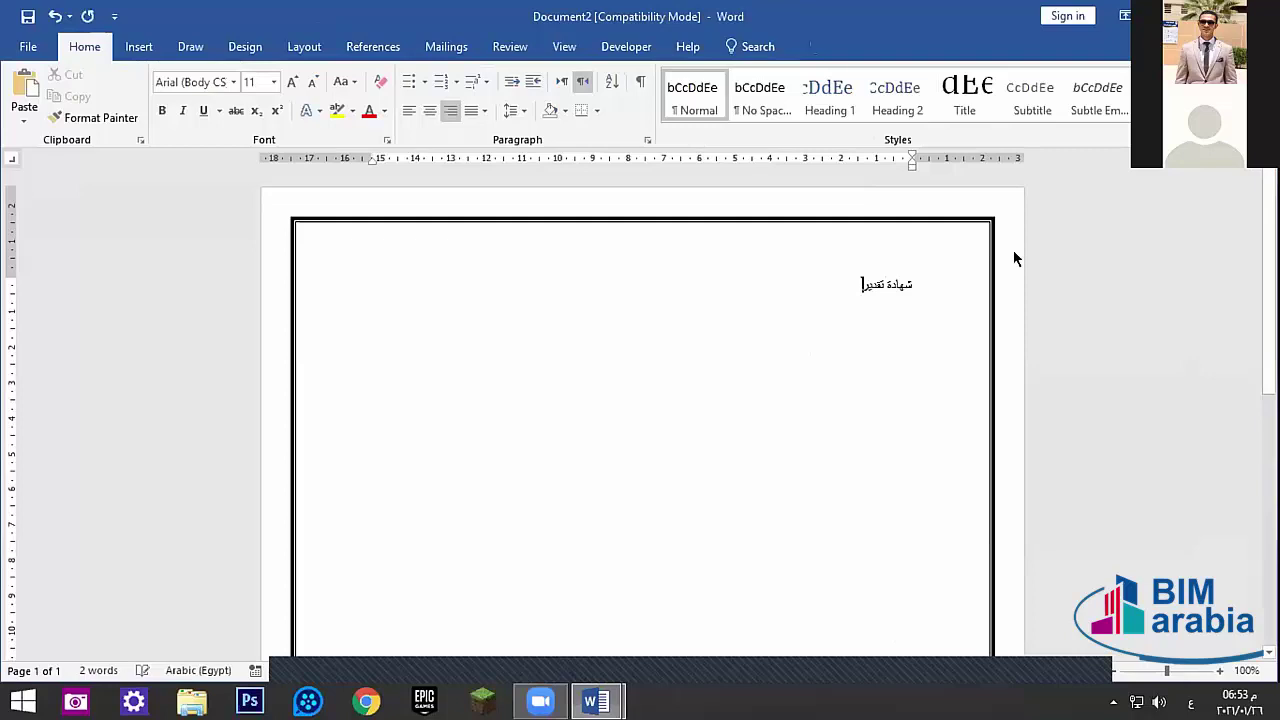
key("ctrl+a")
left_click(428, 110)
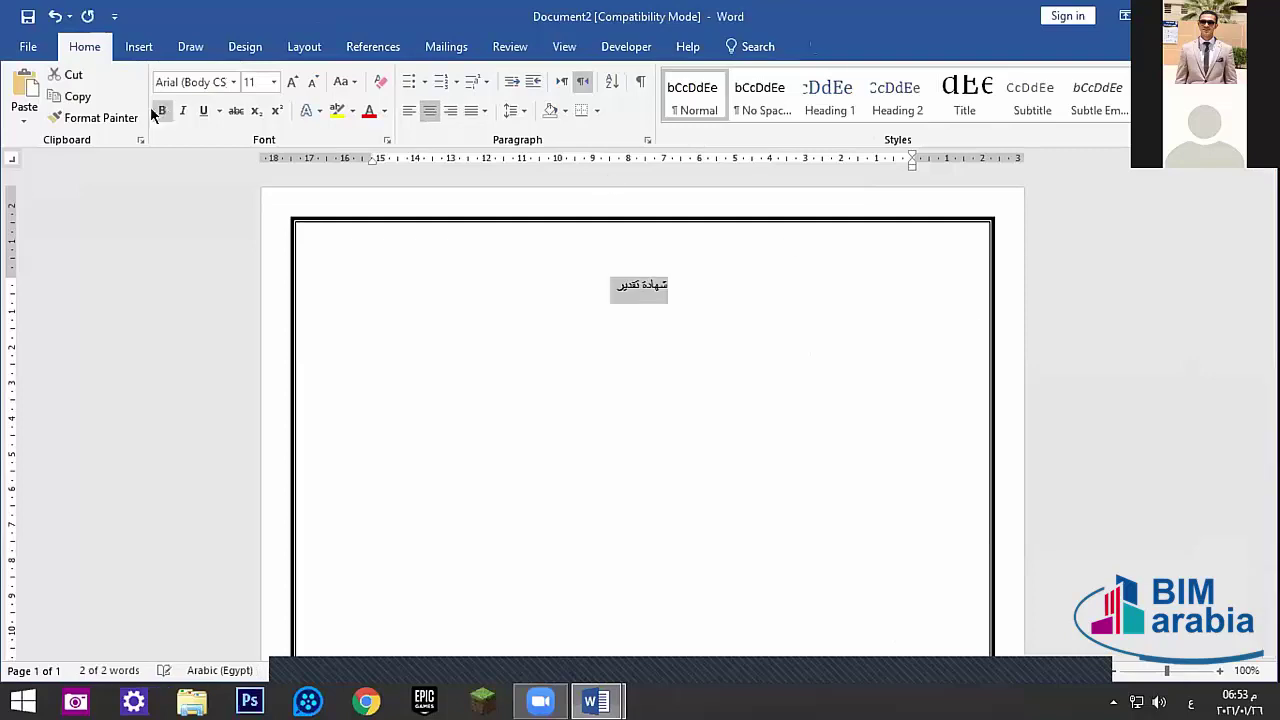
left_click(162, 110)
left_click(290, 82)
left_click(290, 82)
left_click(290, 82)
left_click(290, 82)
left_click(290, 82)
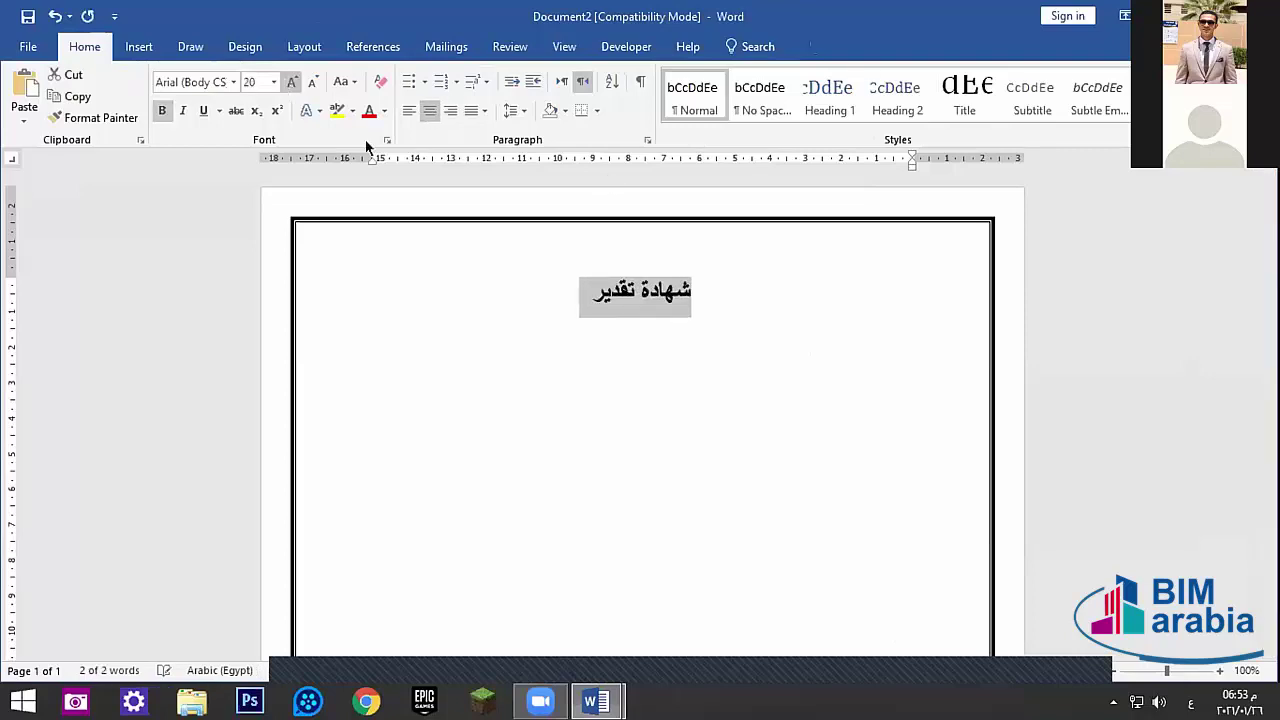
left_click(491, 289)
- Type the second certificate line ending with بأن المتدرب
key("Return")
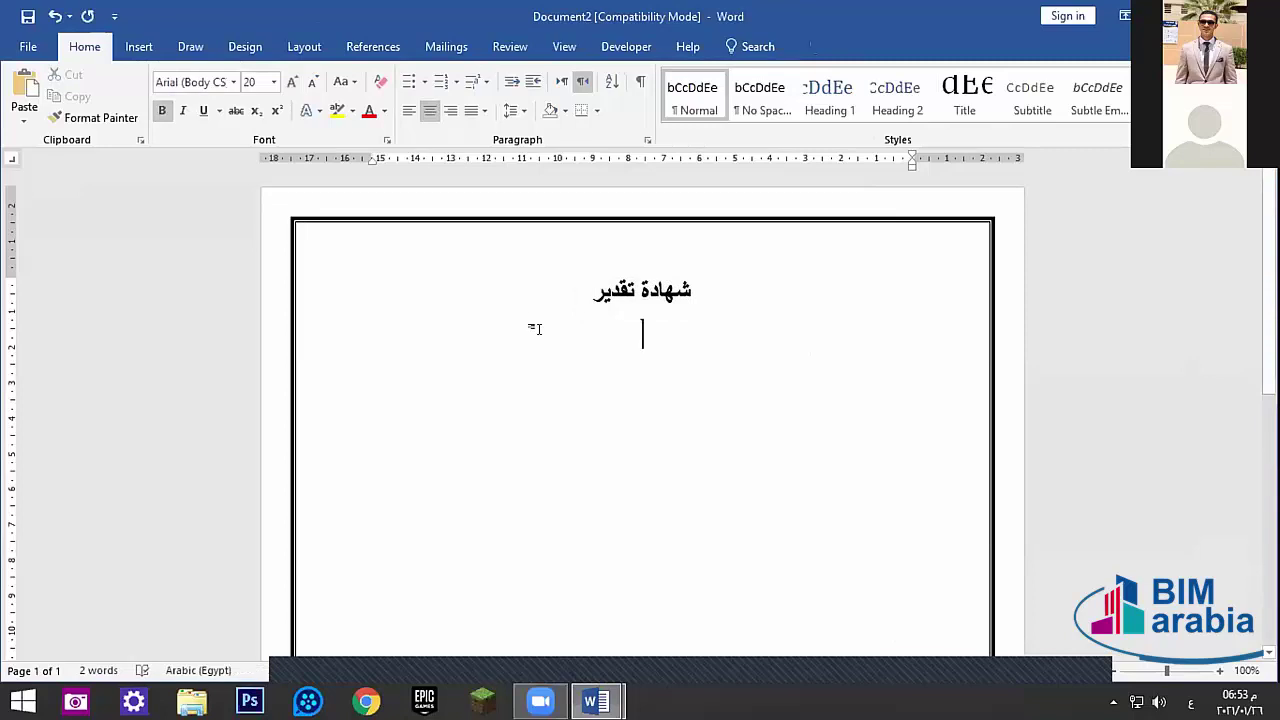
type("تشهد")
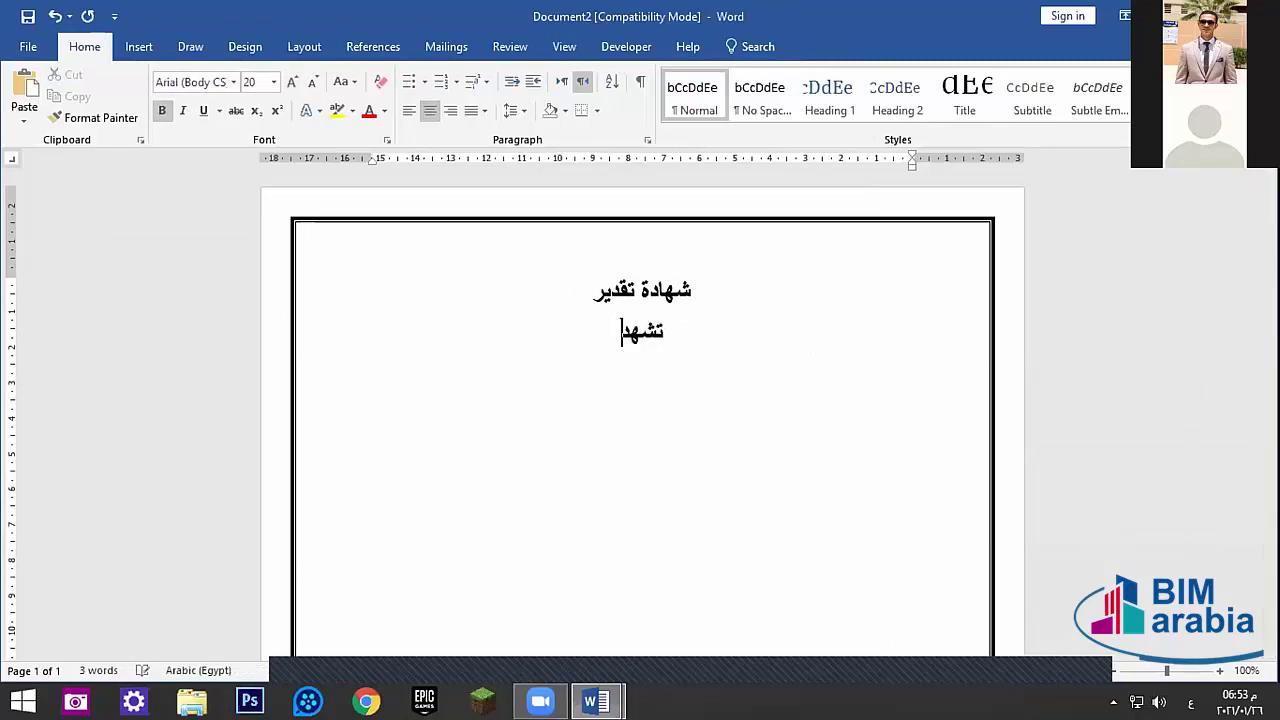
type(" ا")
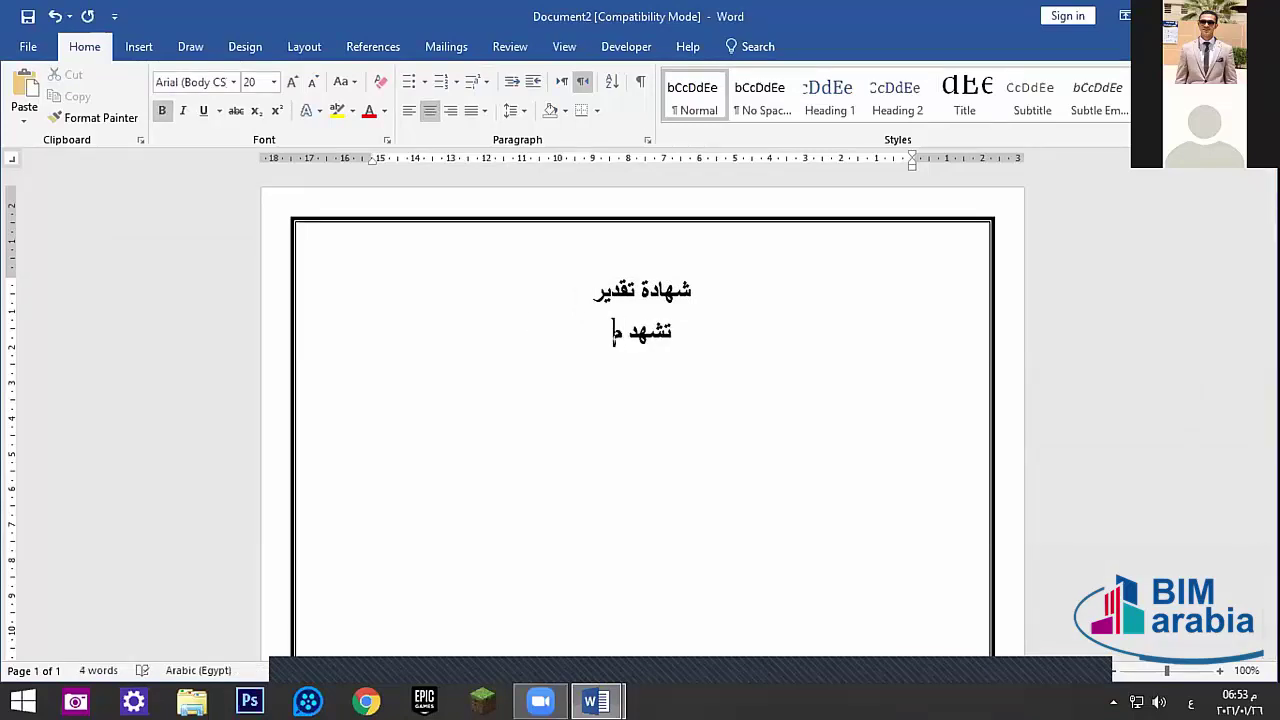
type("ؤسسة")
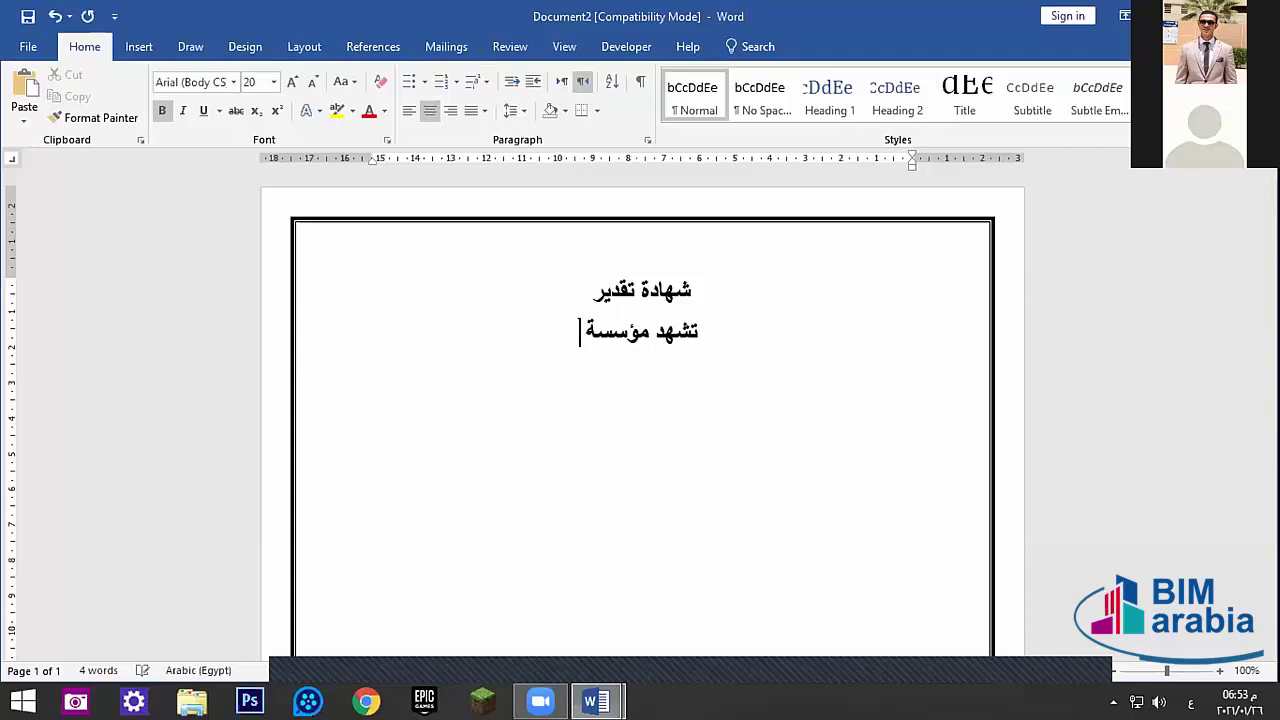
type(" بأن")
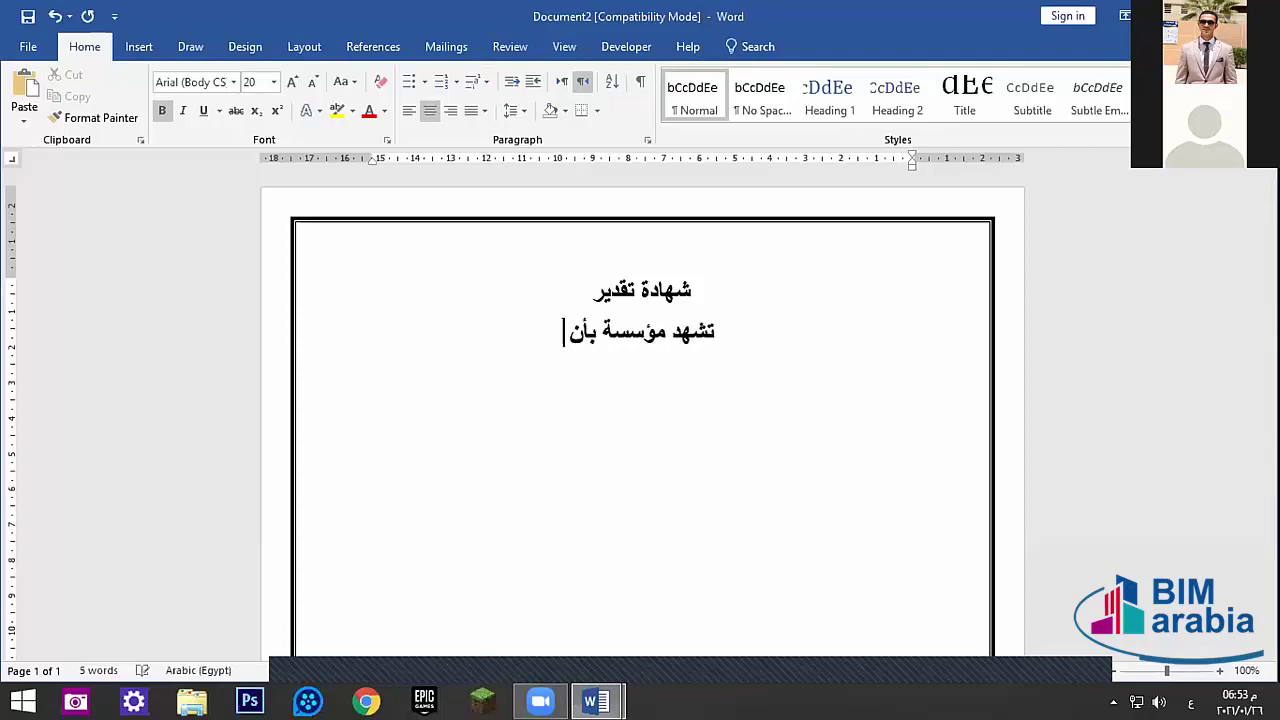
key("BackSpace")
key("BackSpace")
key("BackSpace")
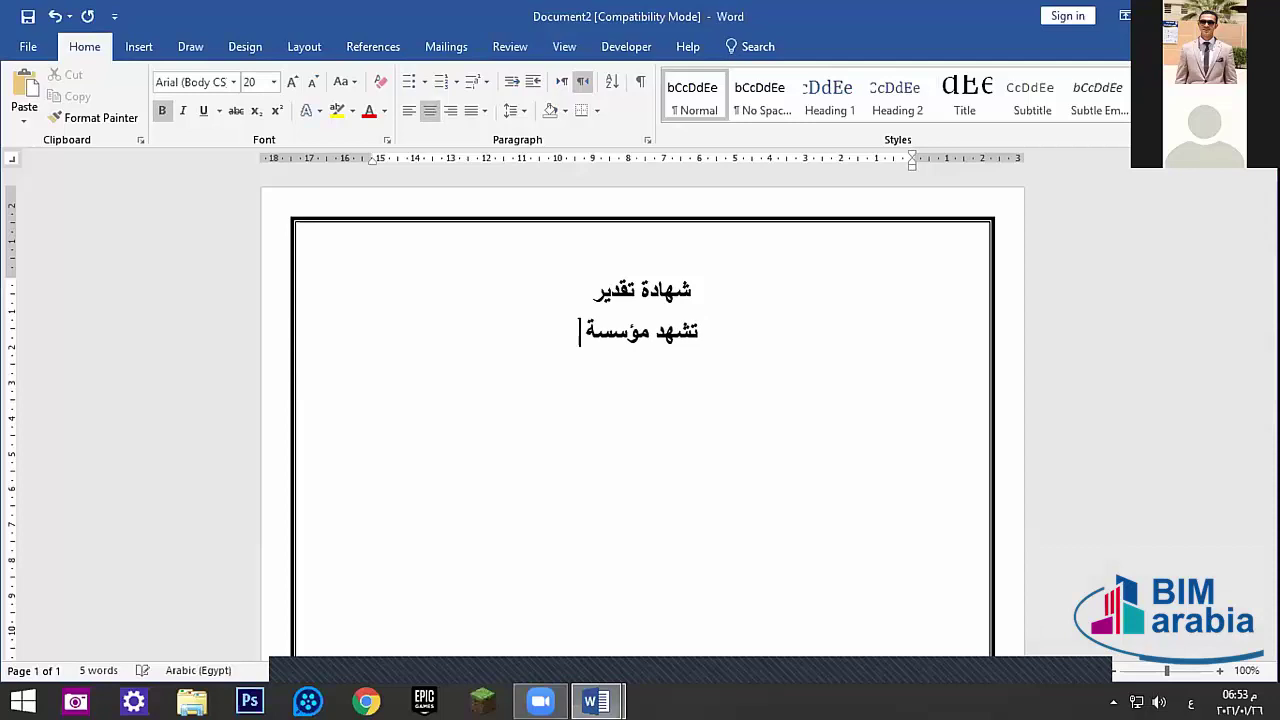
type("ب")
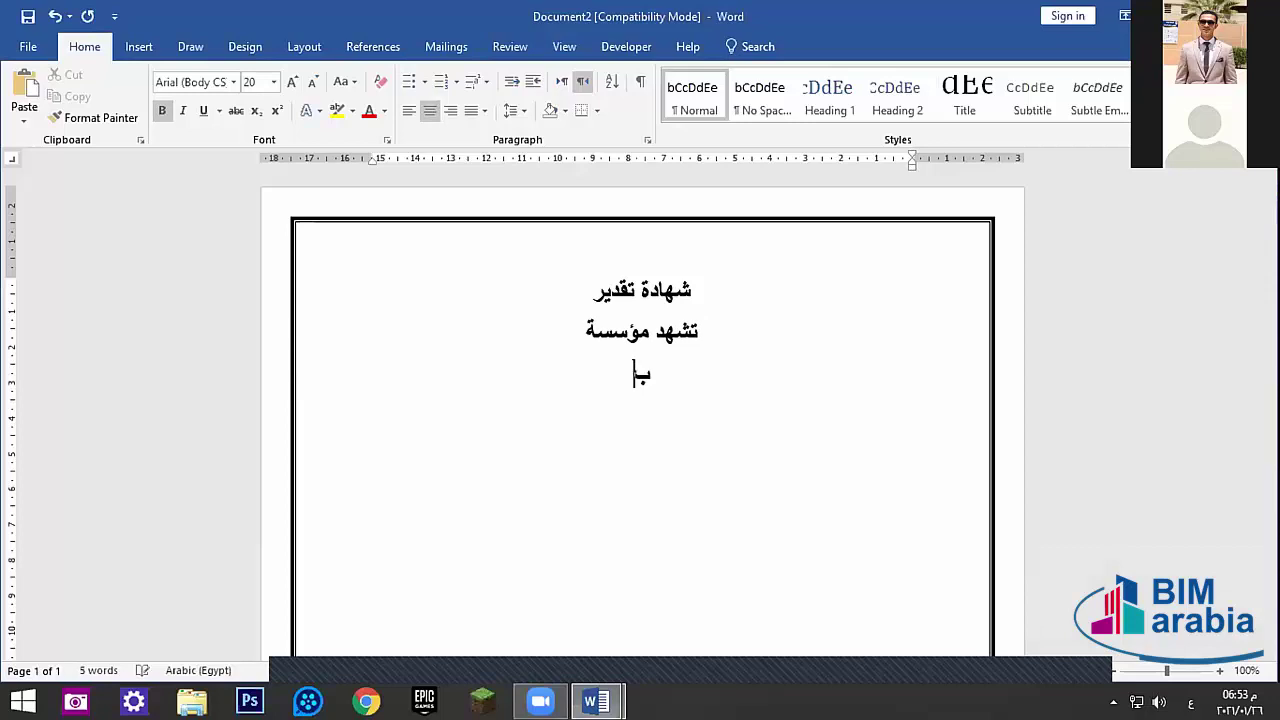
type("أن ال")
type("متأ")
key("BackSpace")
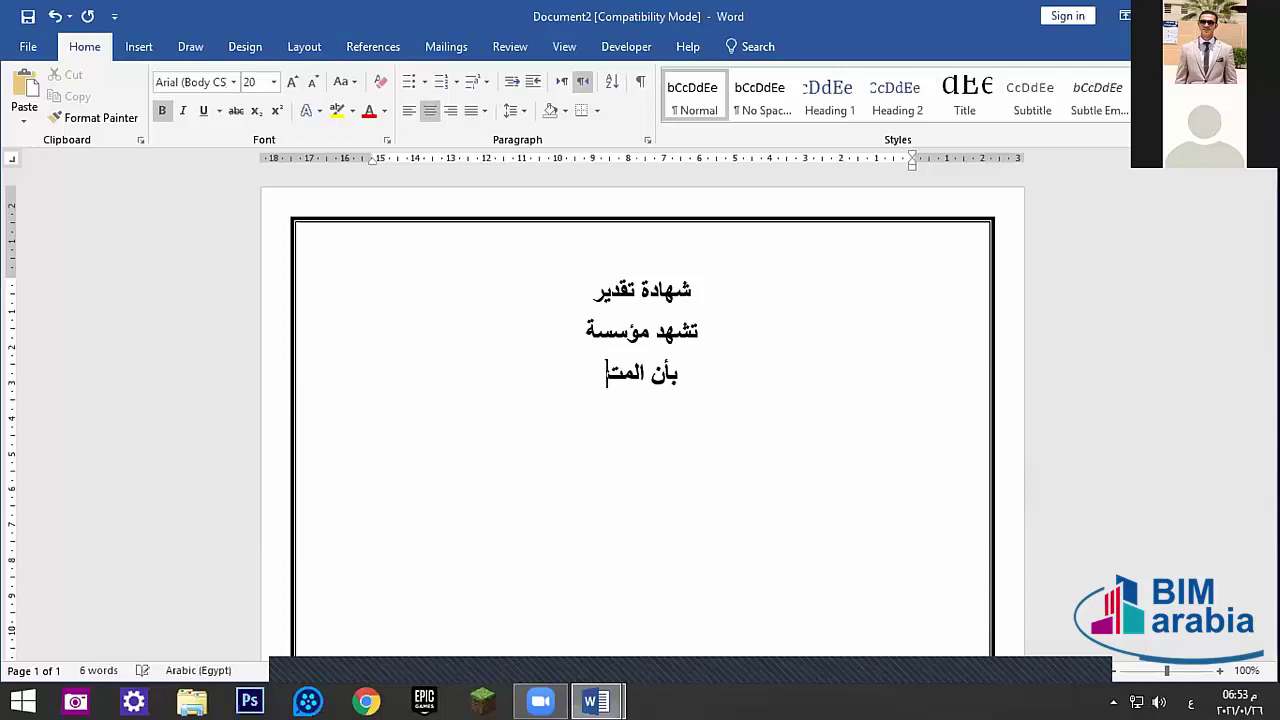
type("درب")
key("Return")
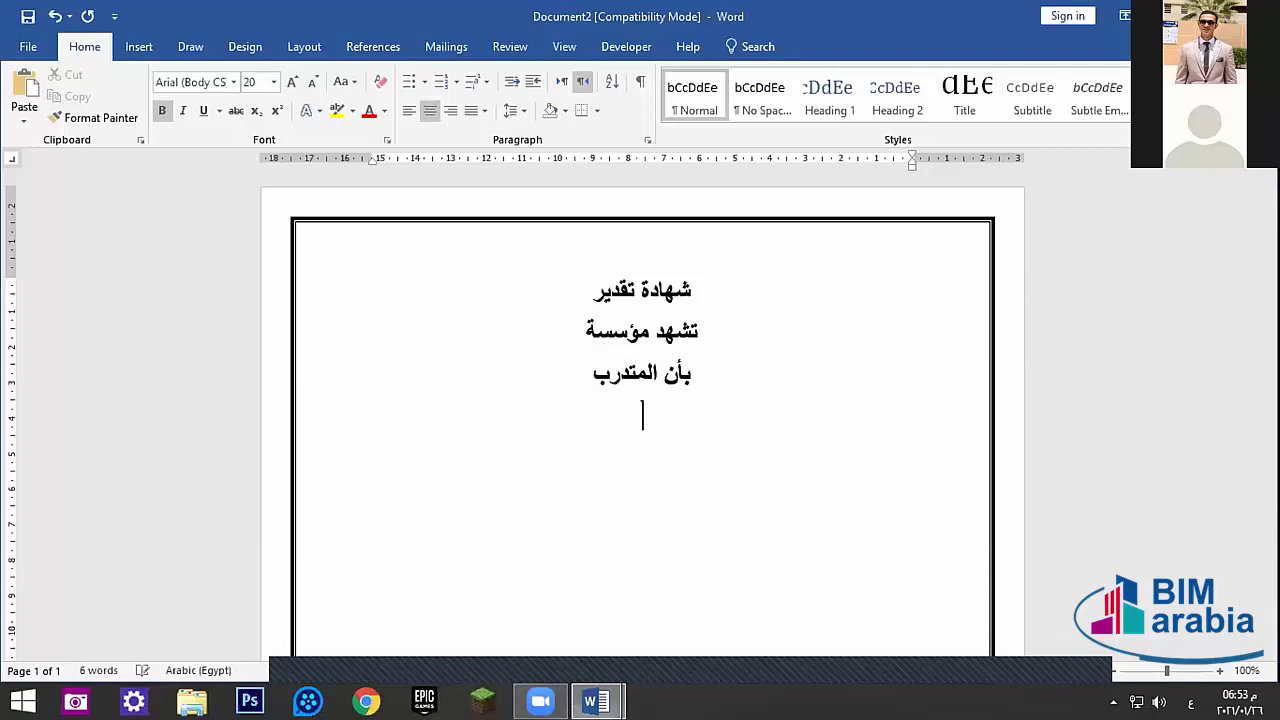
- Add the lines about completing the مايكروسوفت أوفيس programme lasting ٥ أشهر
type("قأ")
key("BackSpace")
type("د خصر")
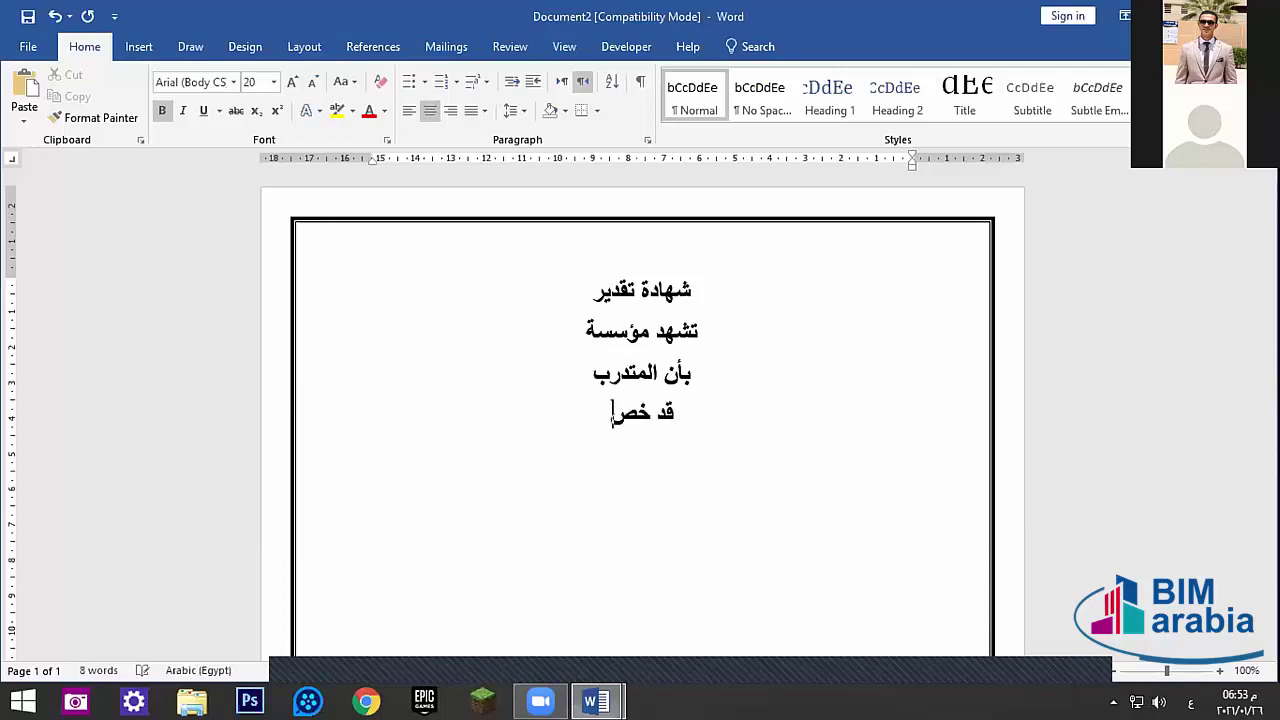
type("ل")
key("BackSpace")
key("BackSpace")
key("BackSpace")
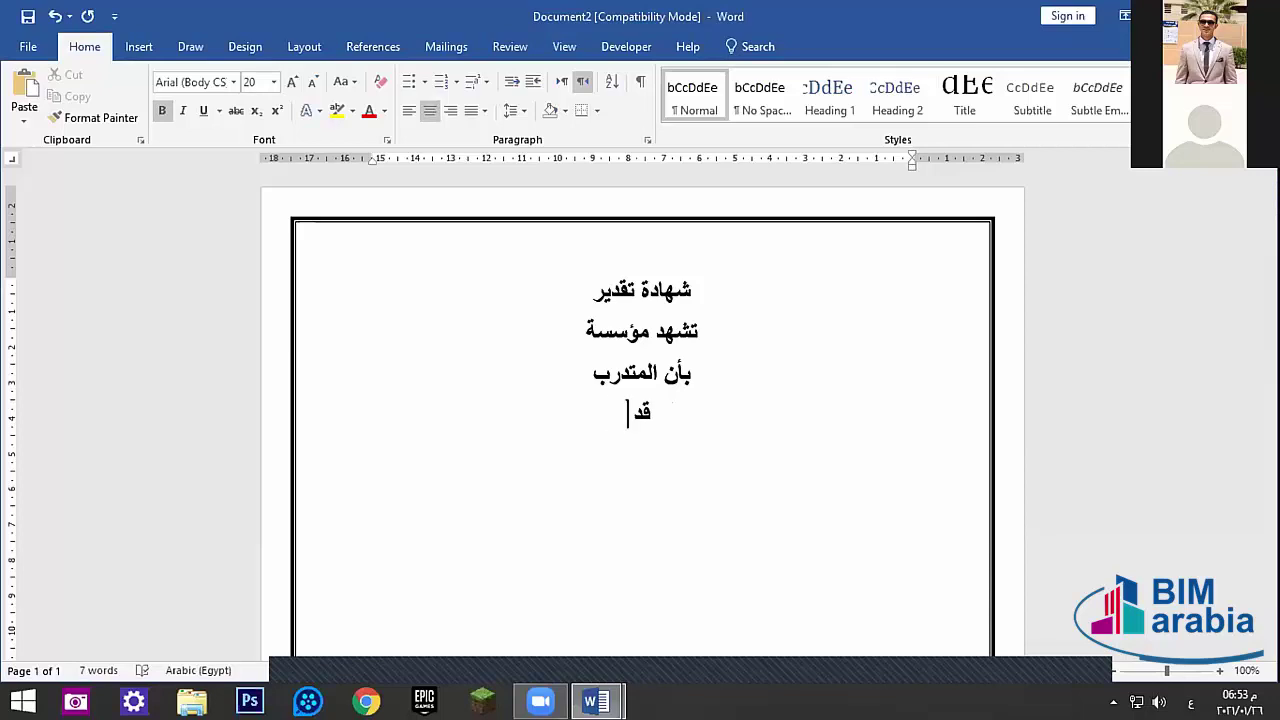
type("حصل علي شها")
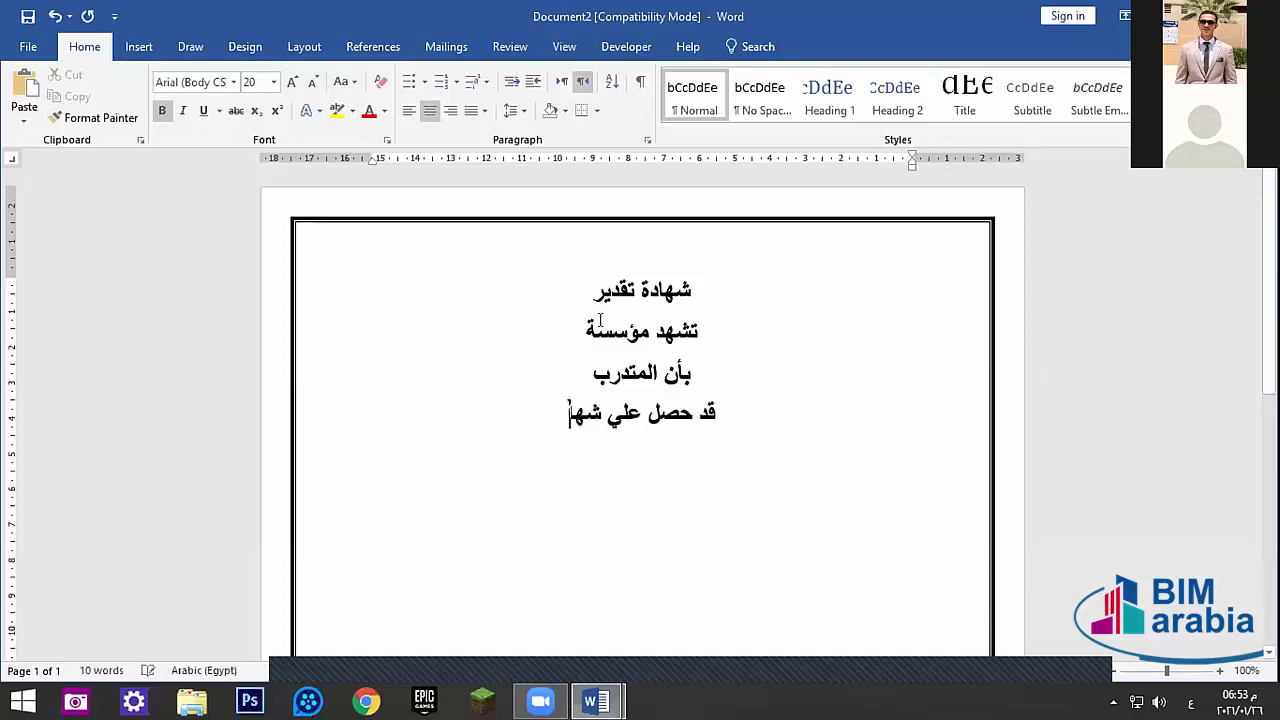
type("دة في")
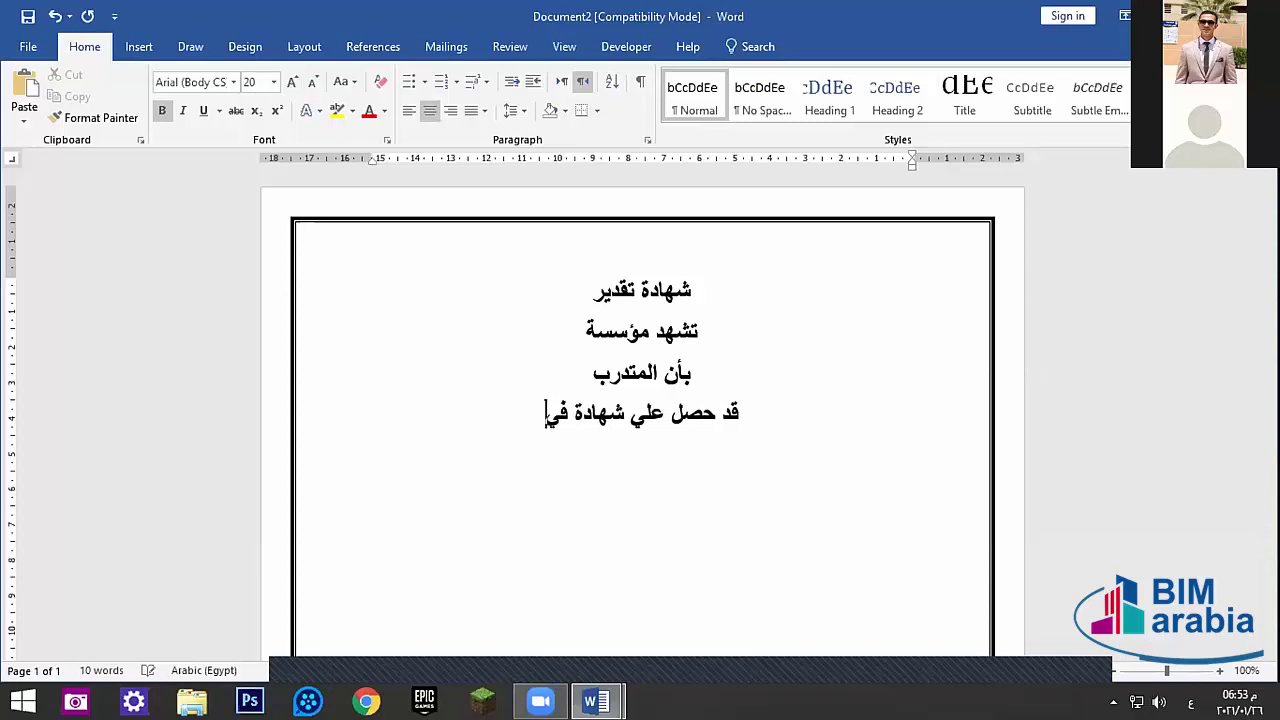
type(" برنا")
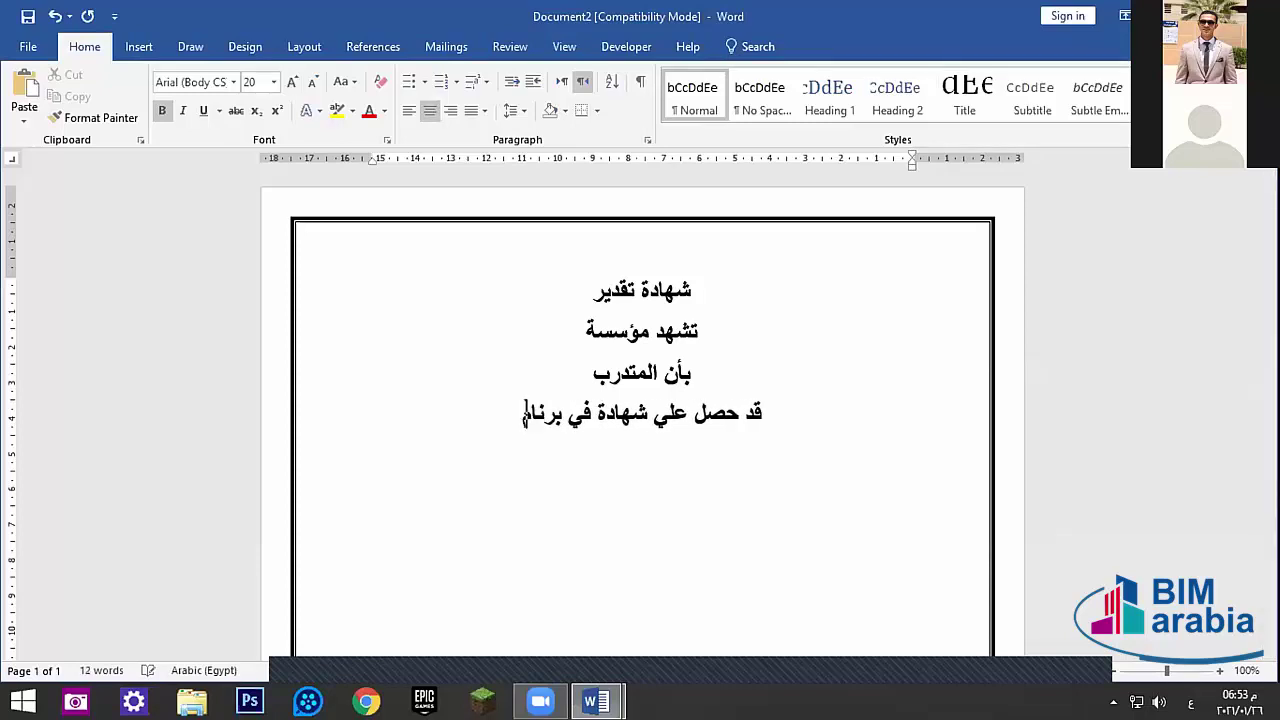
type("مج ")
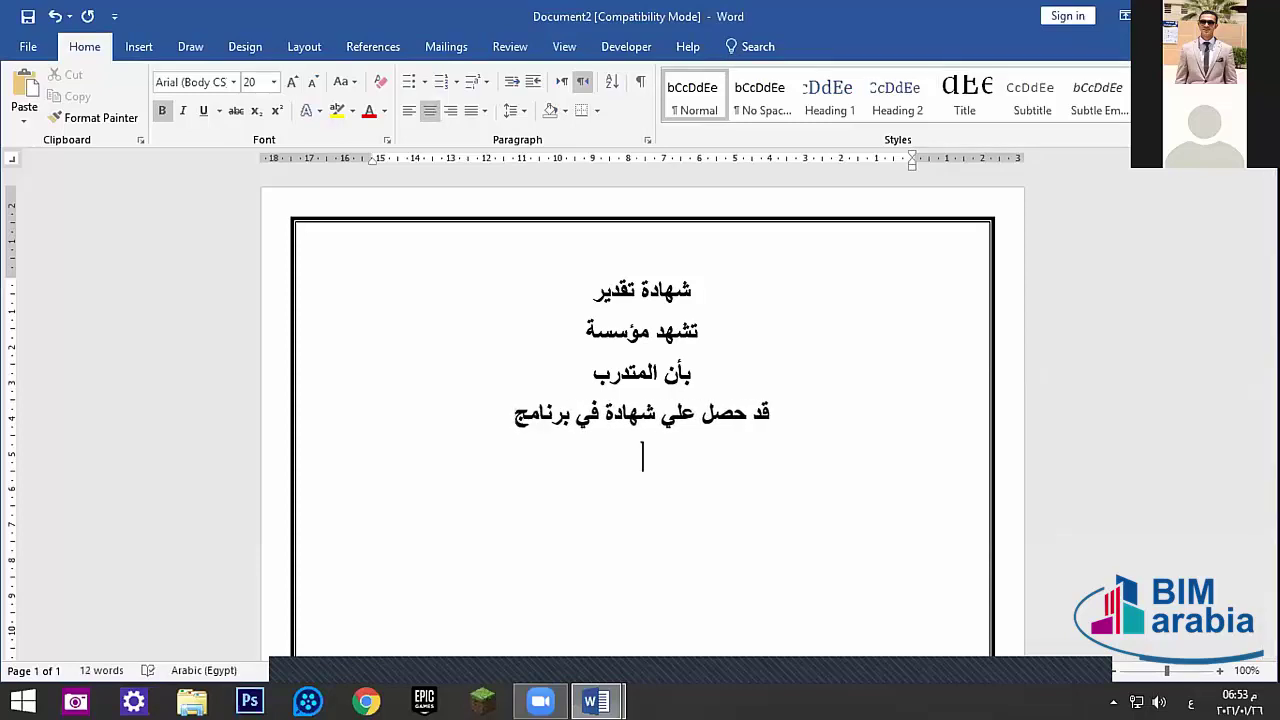
type("مايك")
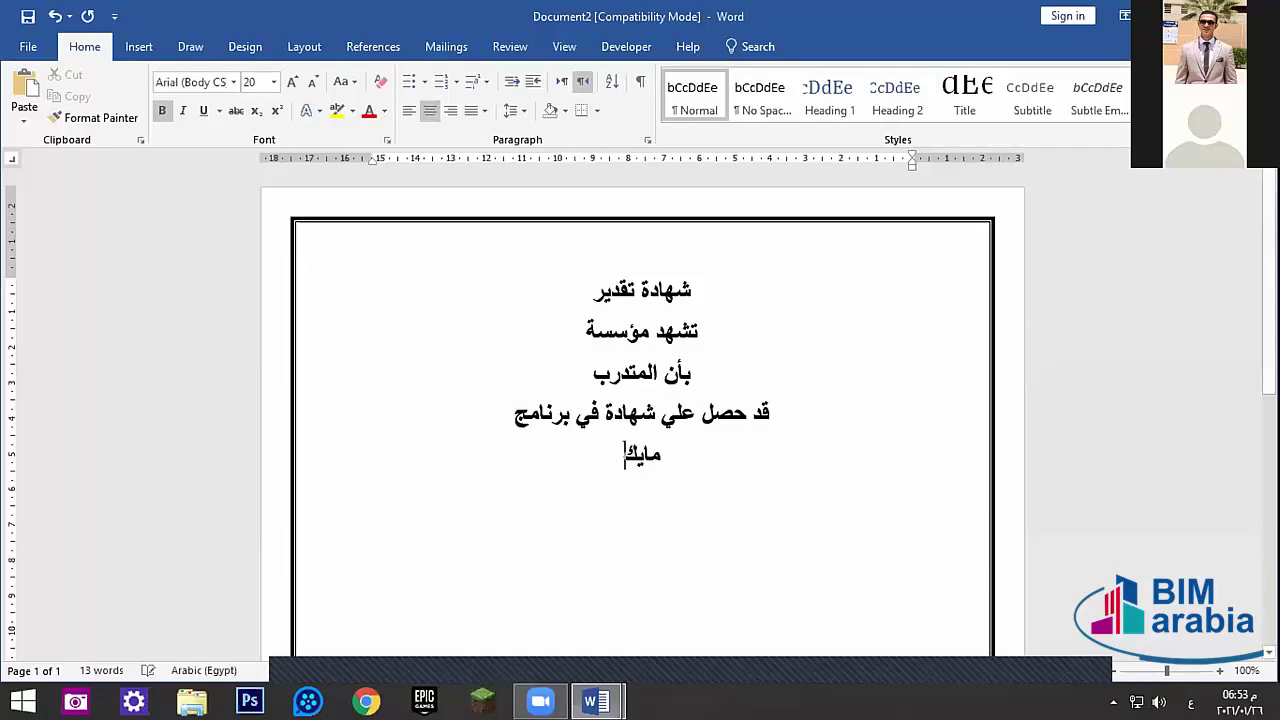
type("روسو")
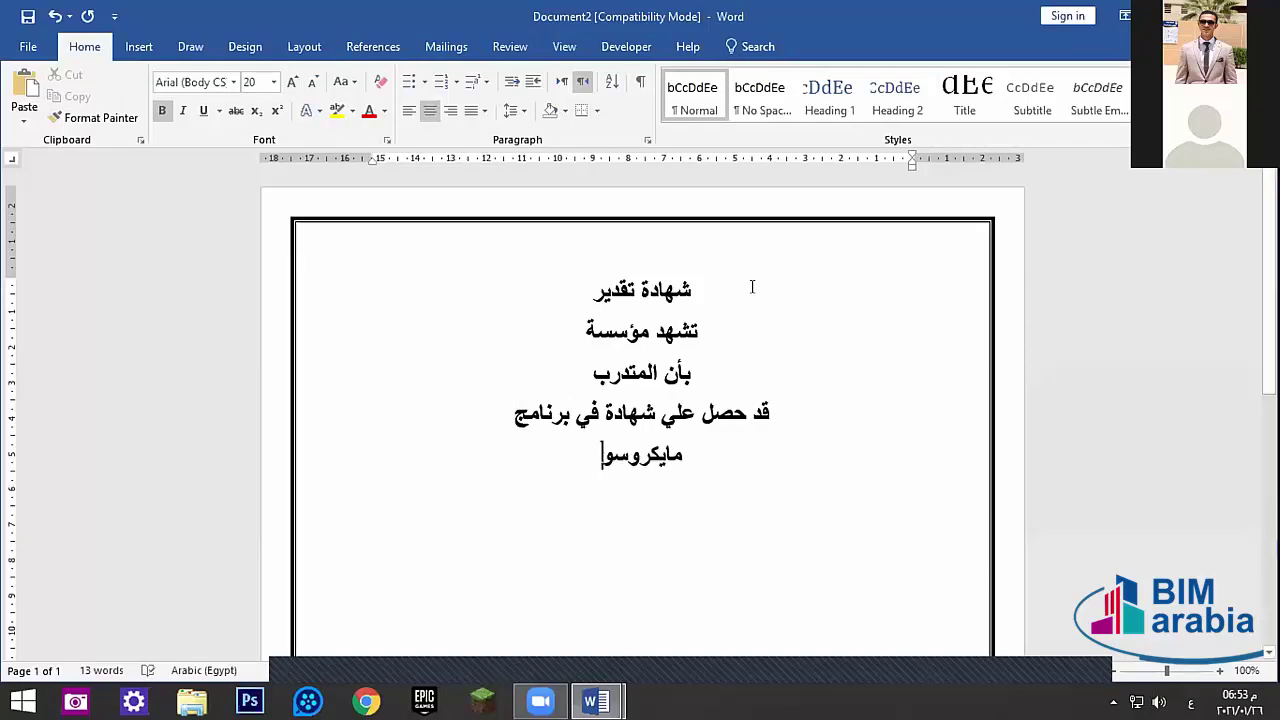
key("BackSpace")
type("وف")
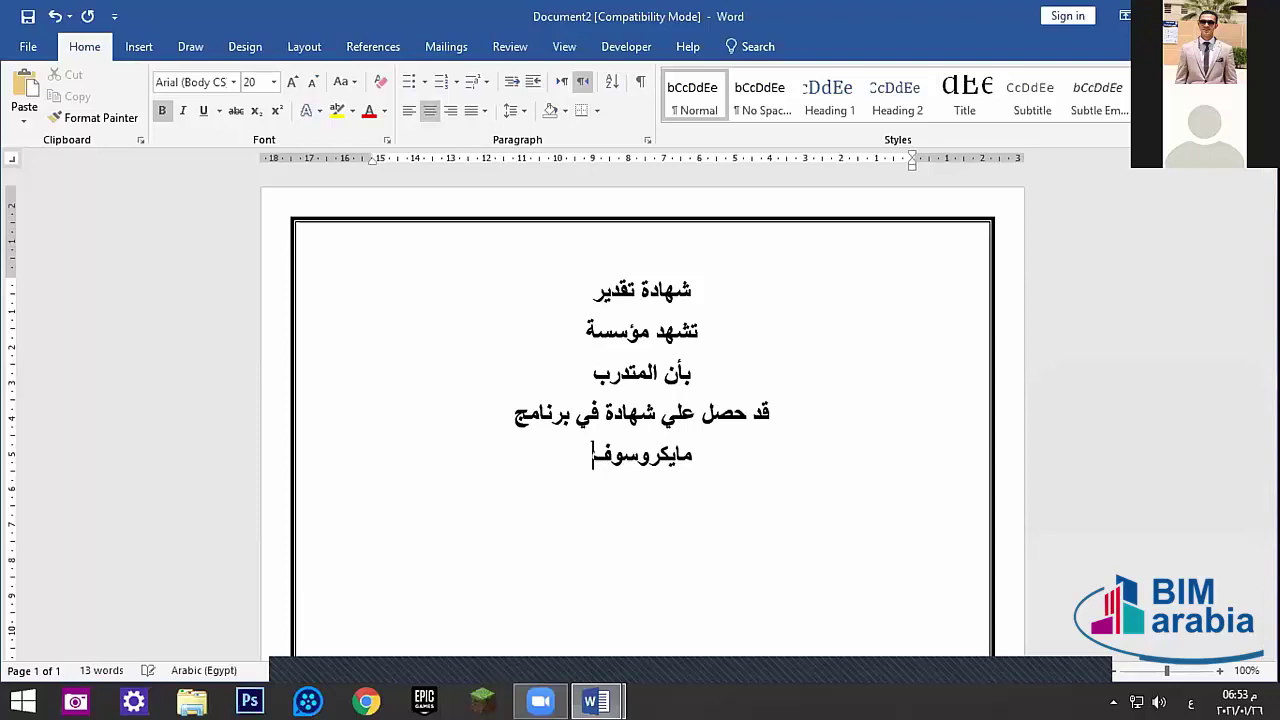
type("ت أوفيس")
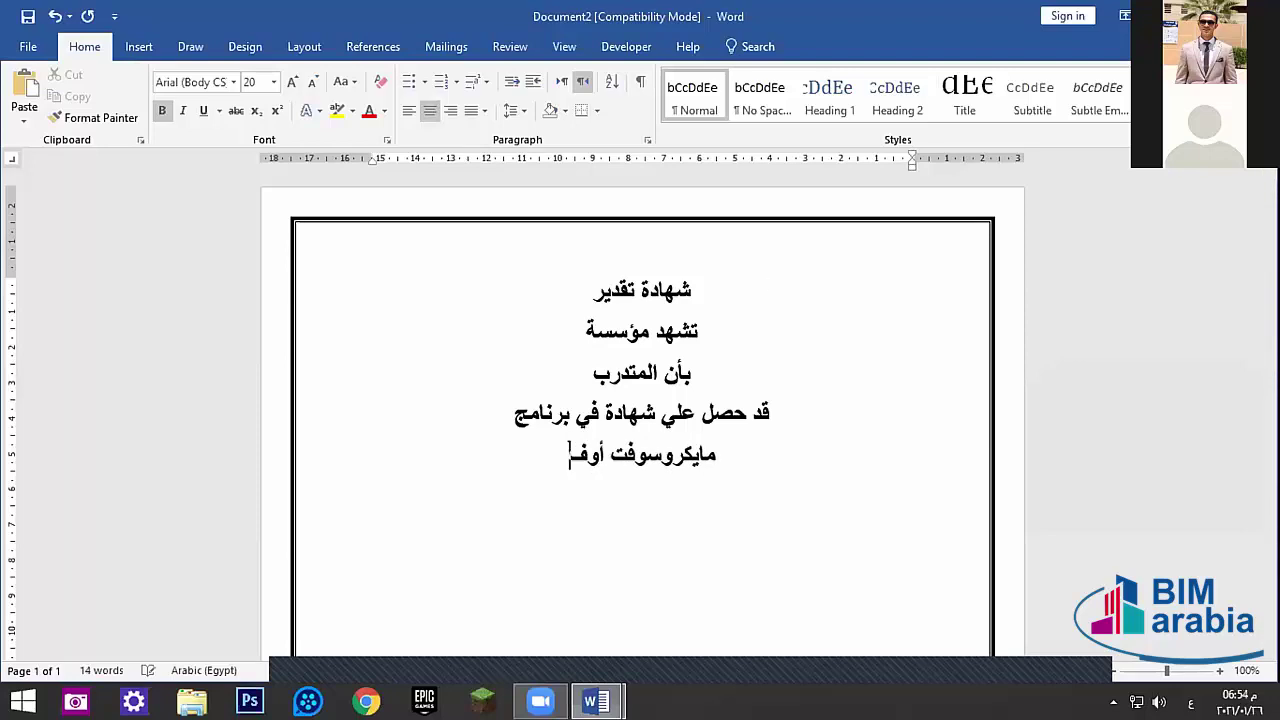
key("Return")
type("م")
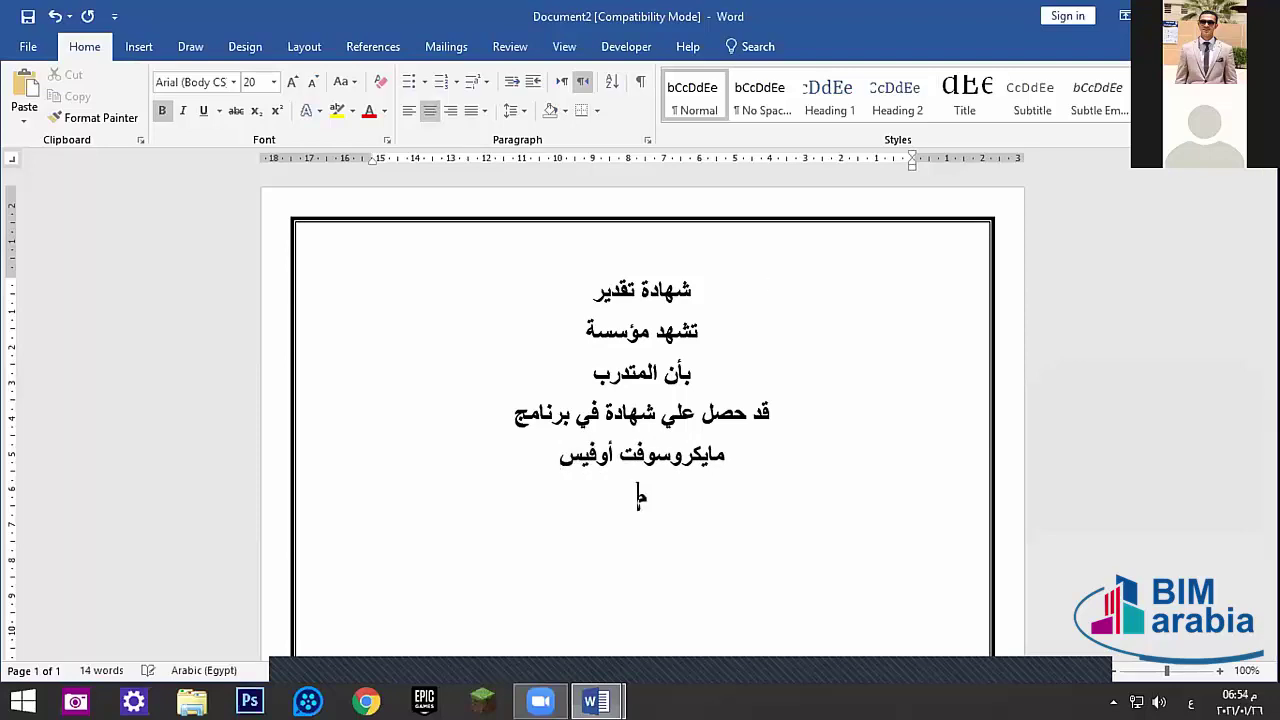
type("دته ٥ أشه")
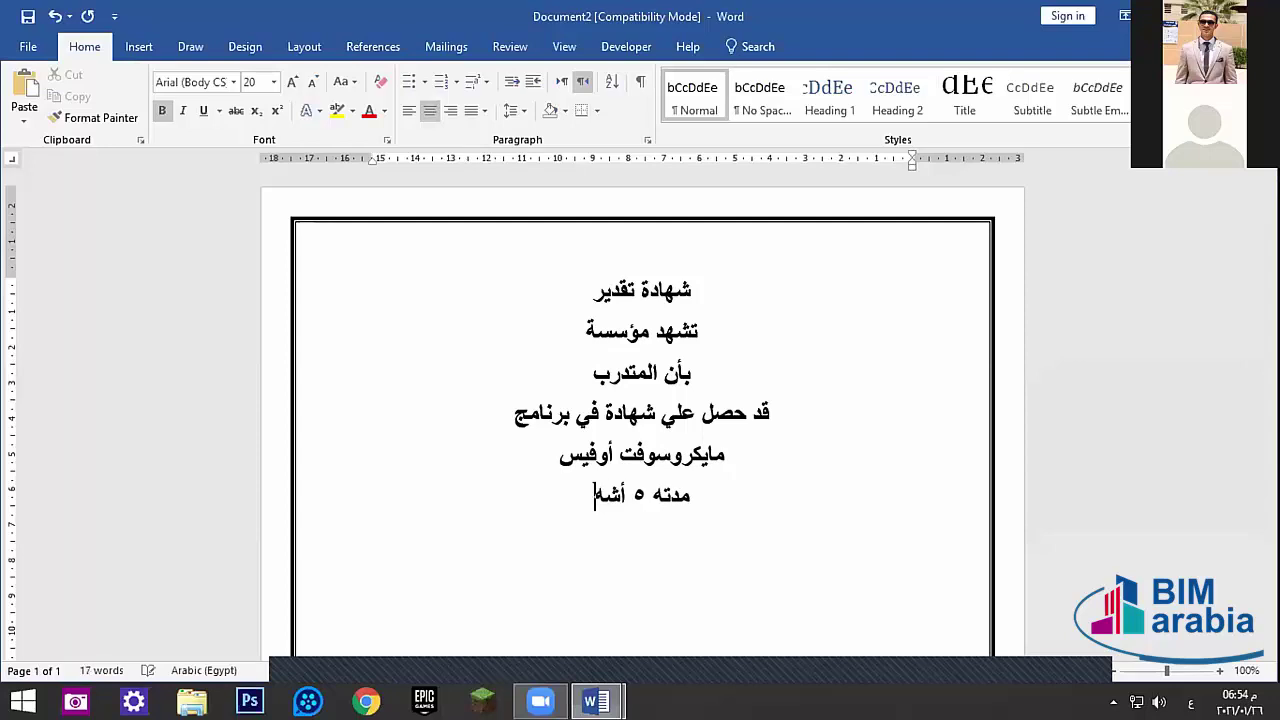
type("ر")
- Append بيم ارابيا to the second line and add the closing line بتقدير
left_click(587, 330)
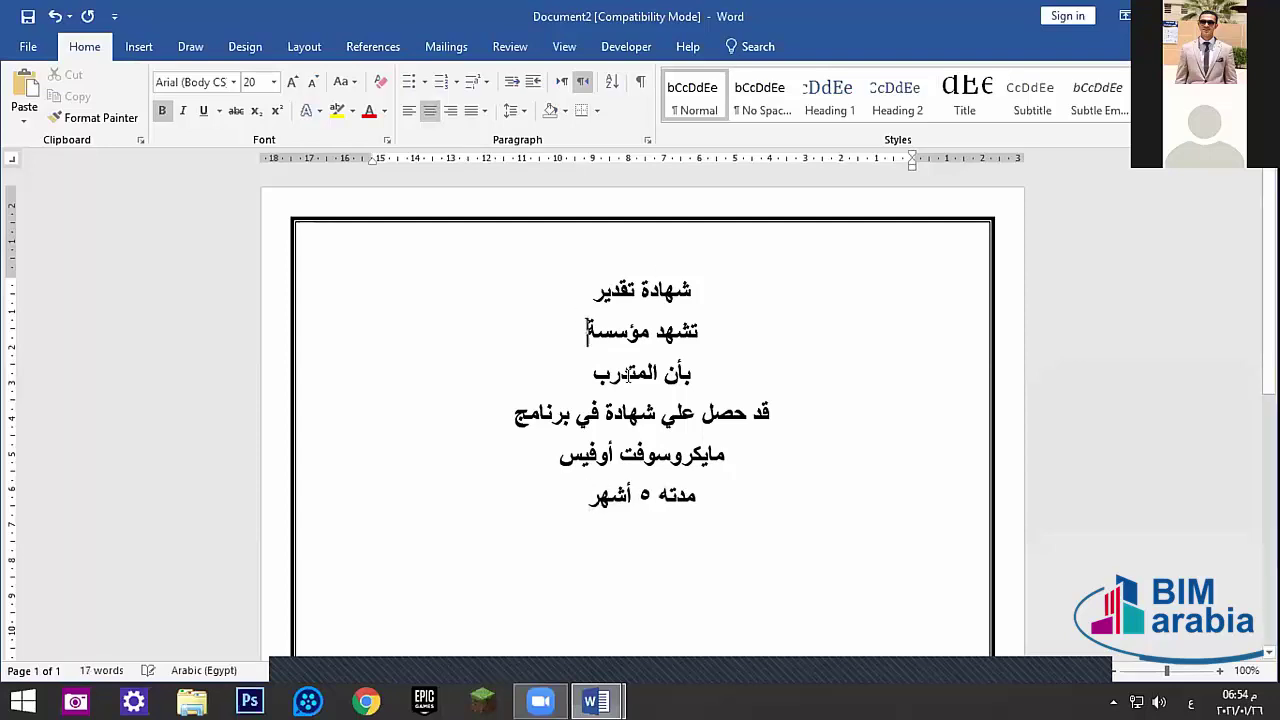
type("ب")
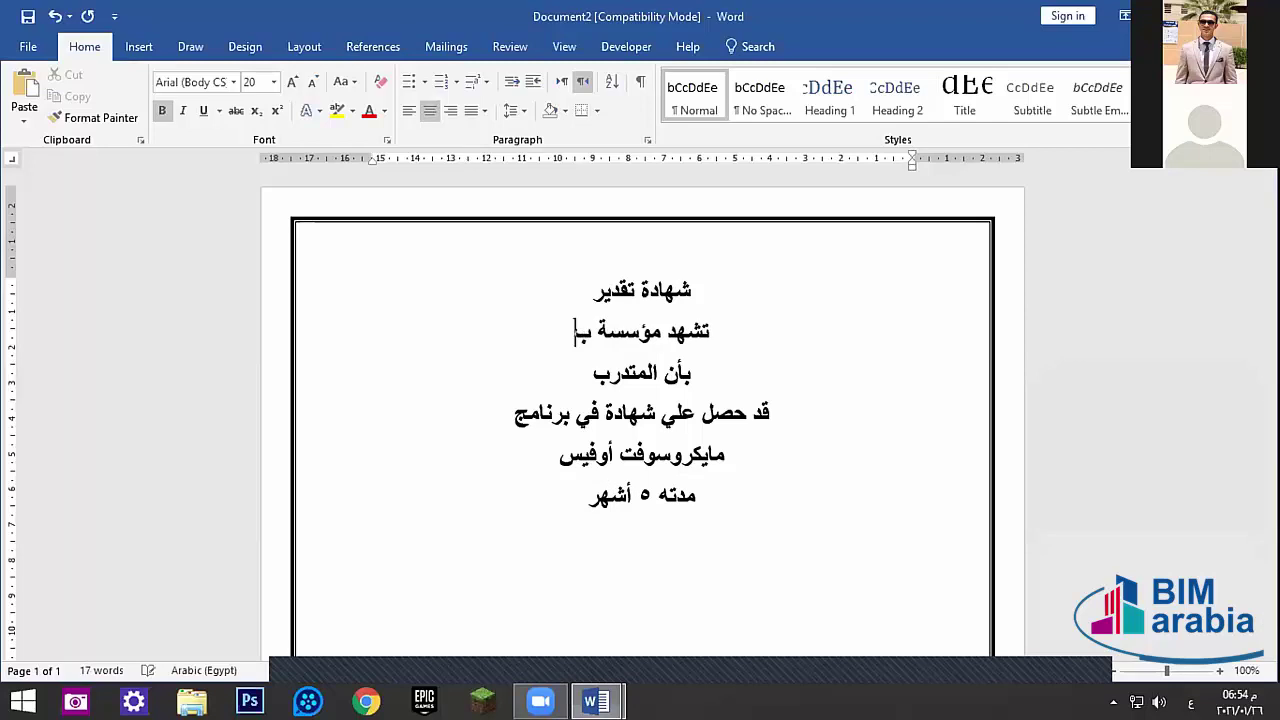
type("يم ارابيا")
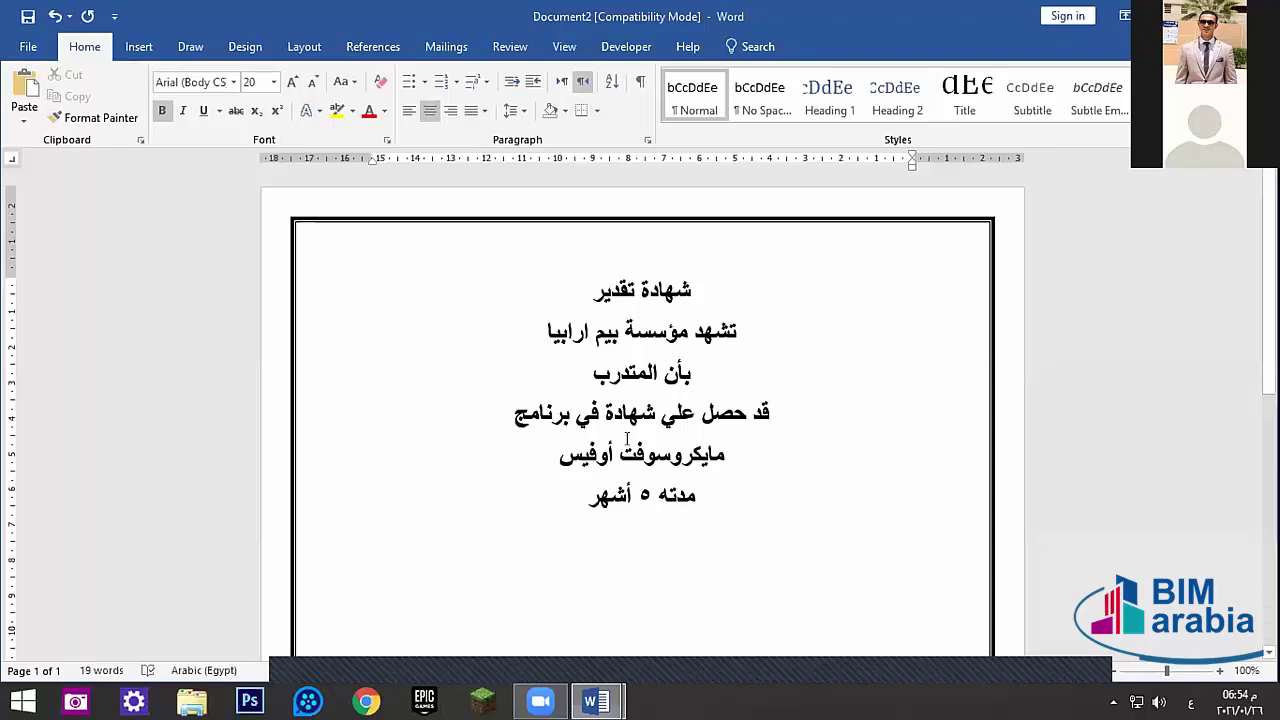
left_click(594, 373)
left_click(584, 497)
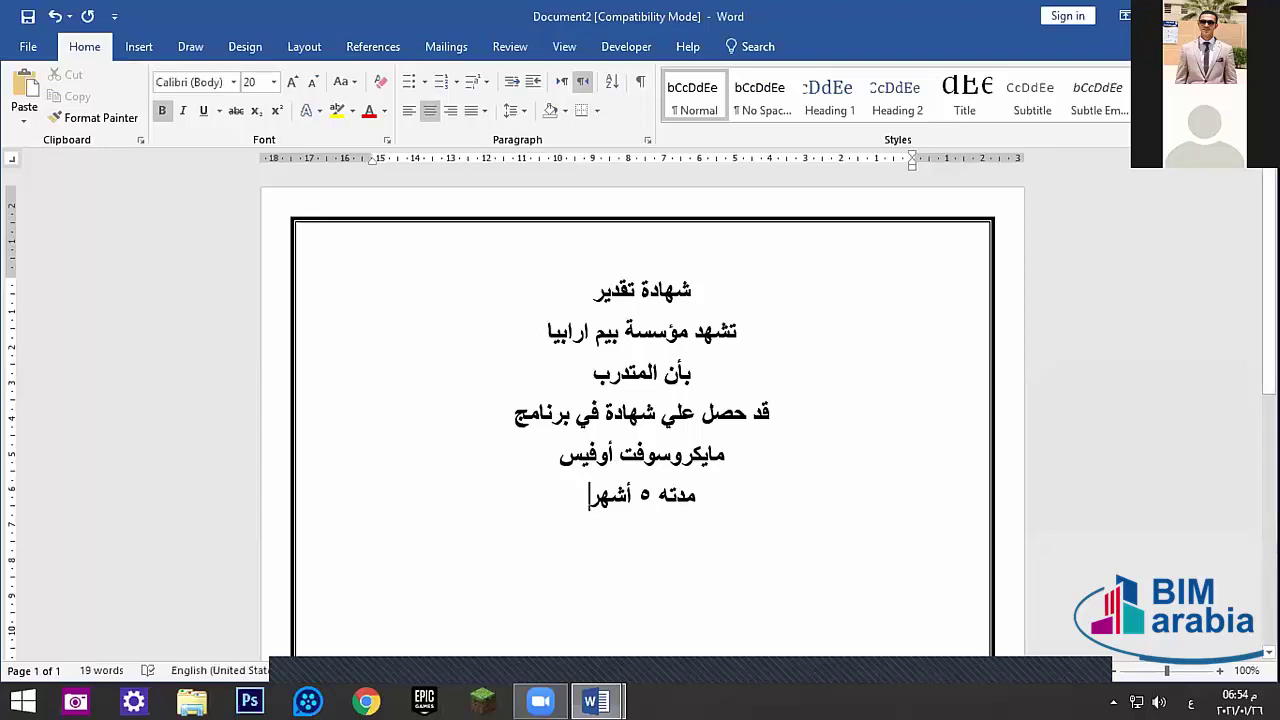
key("Return")
type("بتقدير")
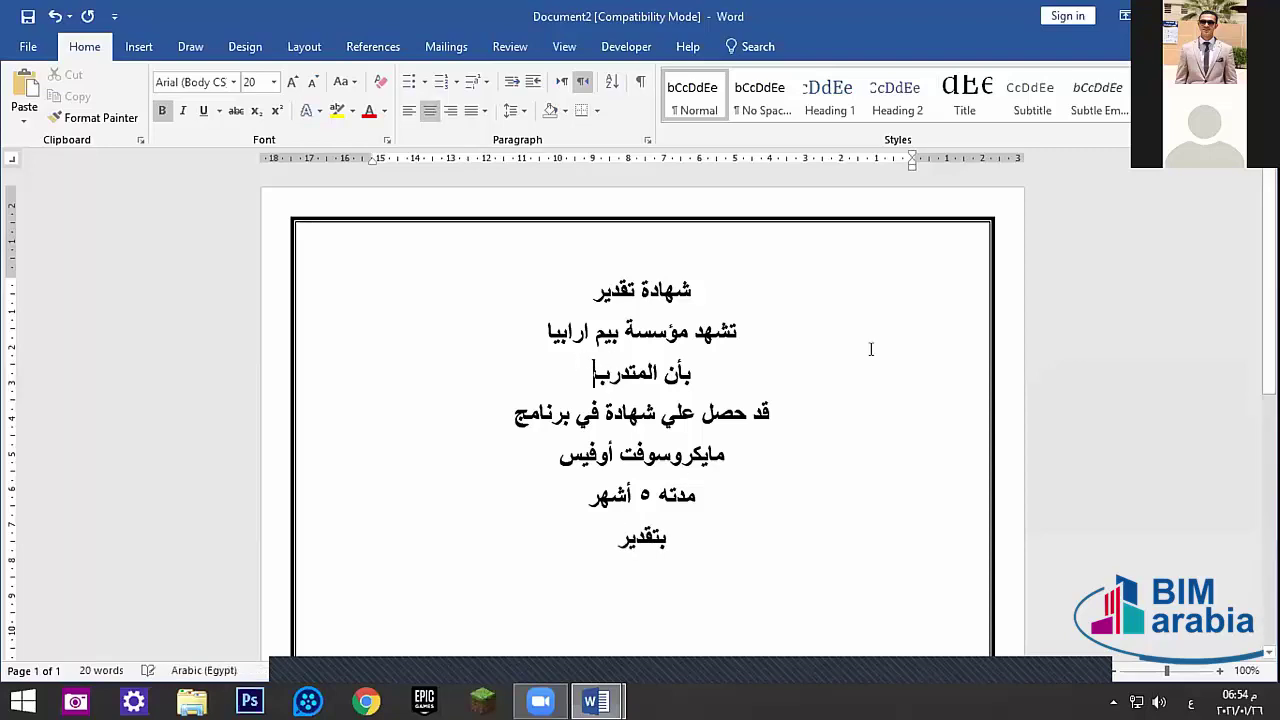
left_click(596, 701)
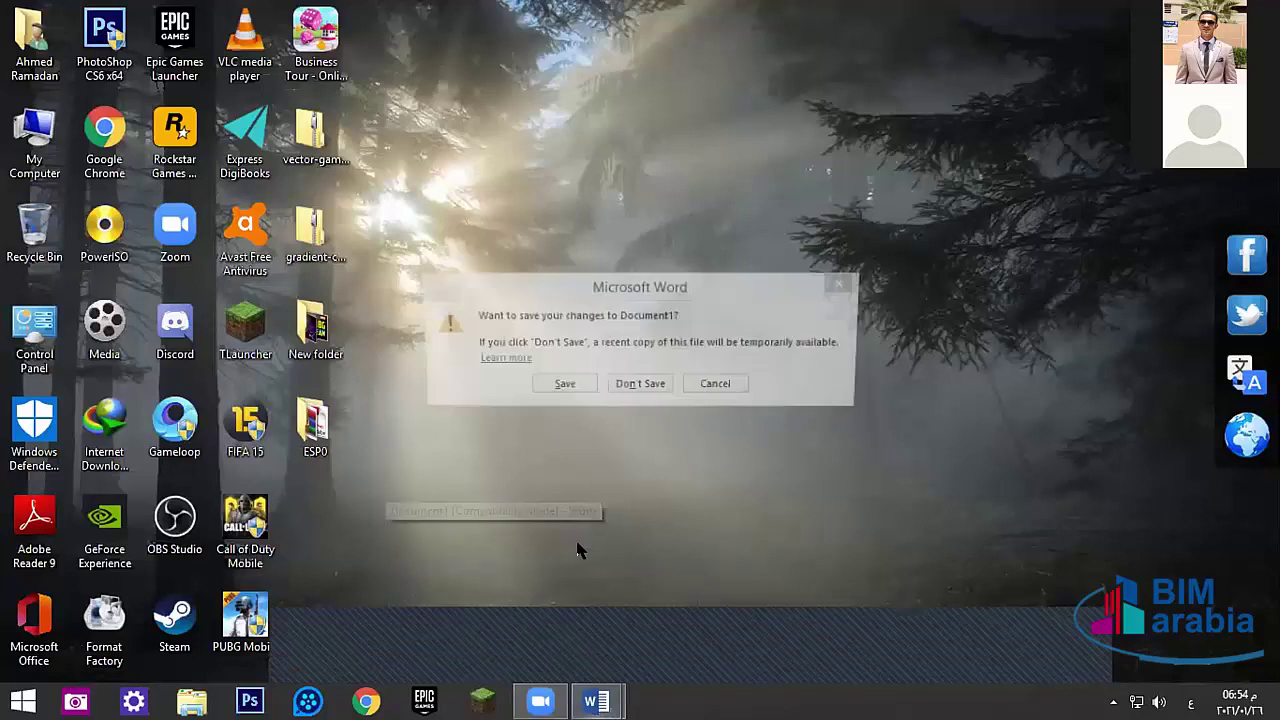
- Relaunch Word and insert a 2-column, 4-row table into a new blank document
left_click(648, 388)
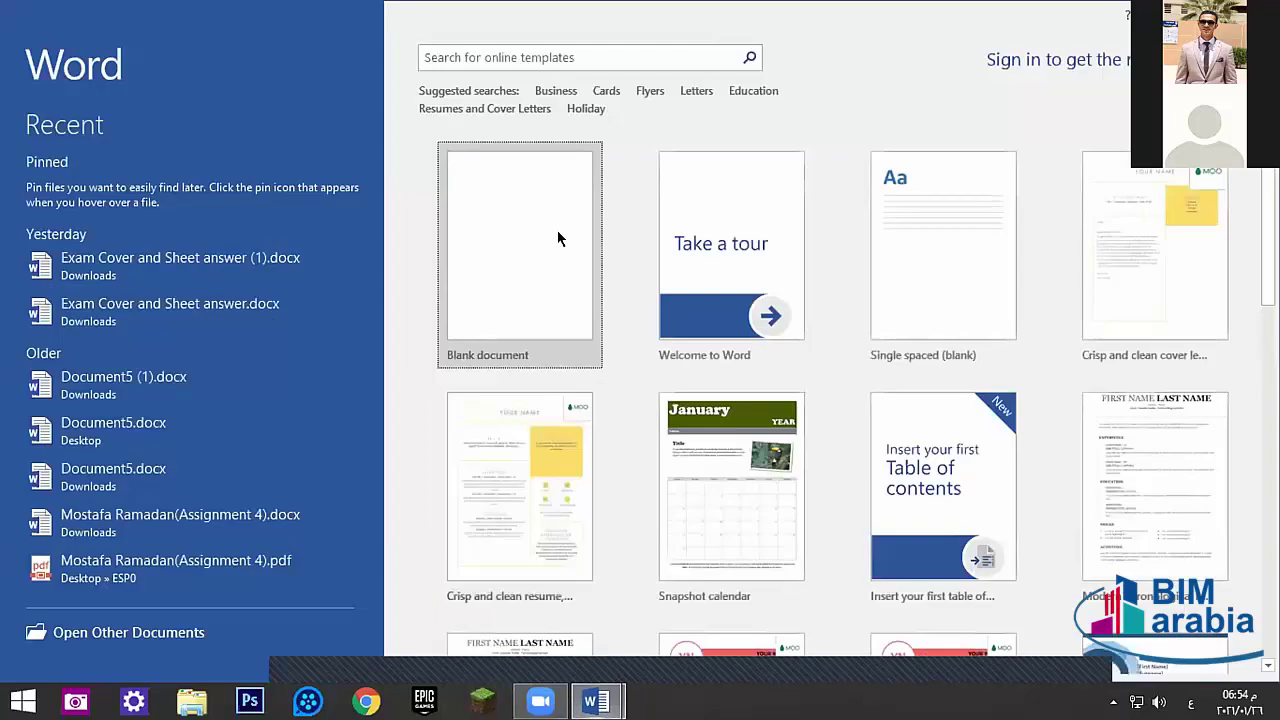
left_click(557, 237)
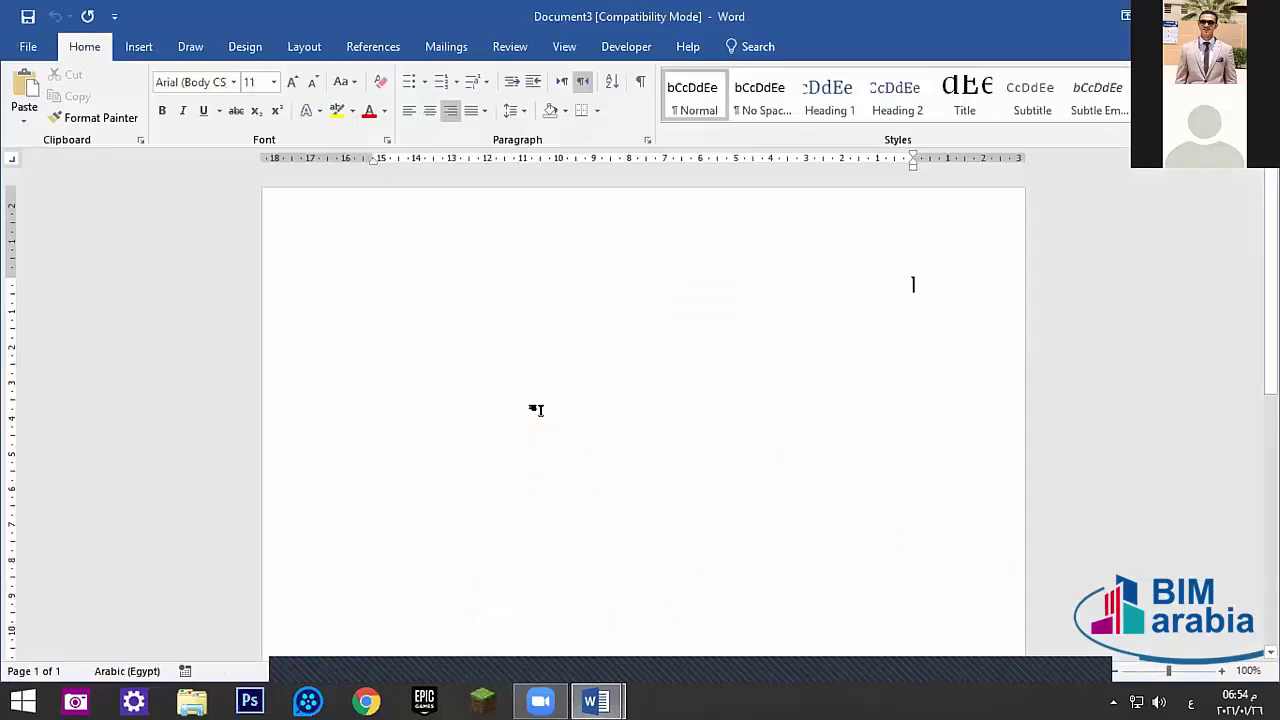
left_click(138, 47)
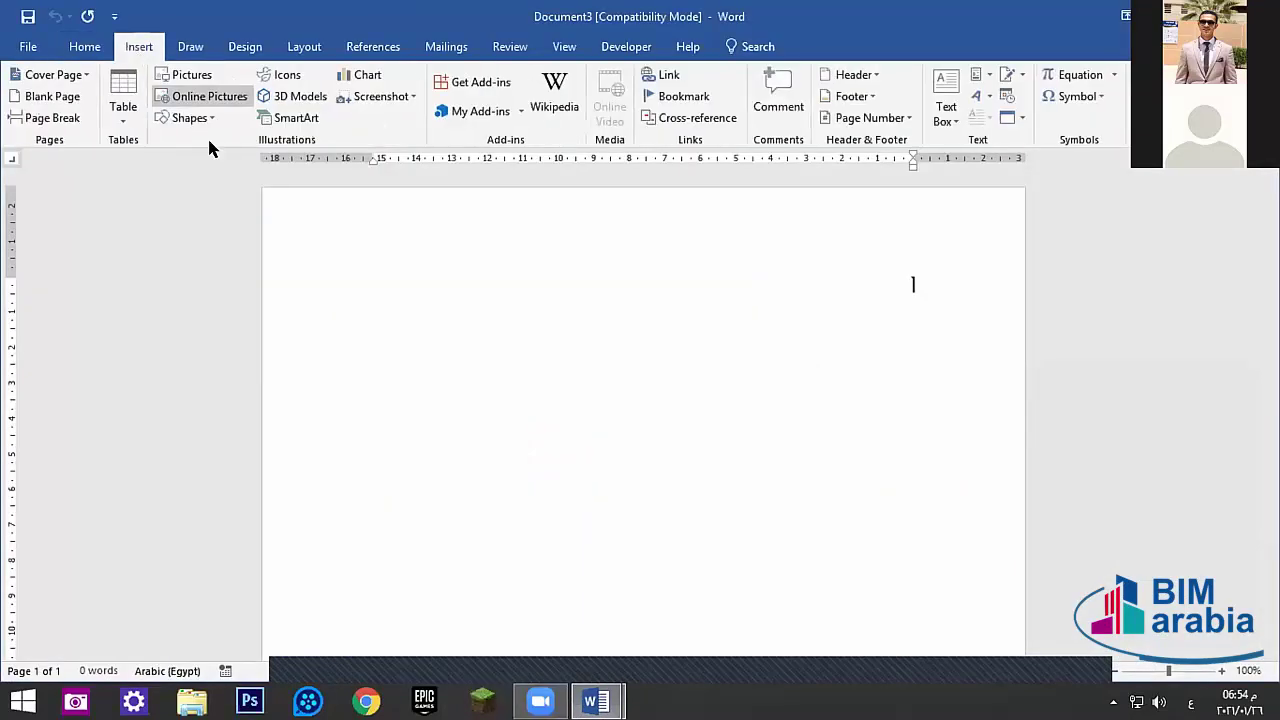
left_click(123, 95)
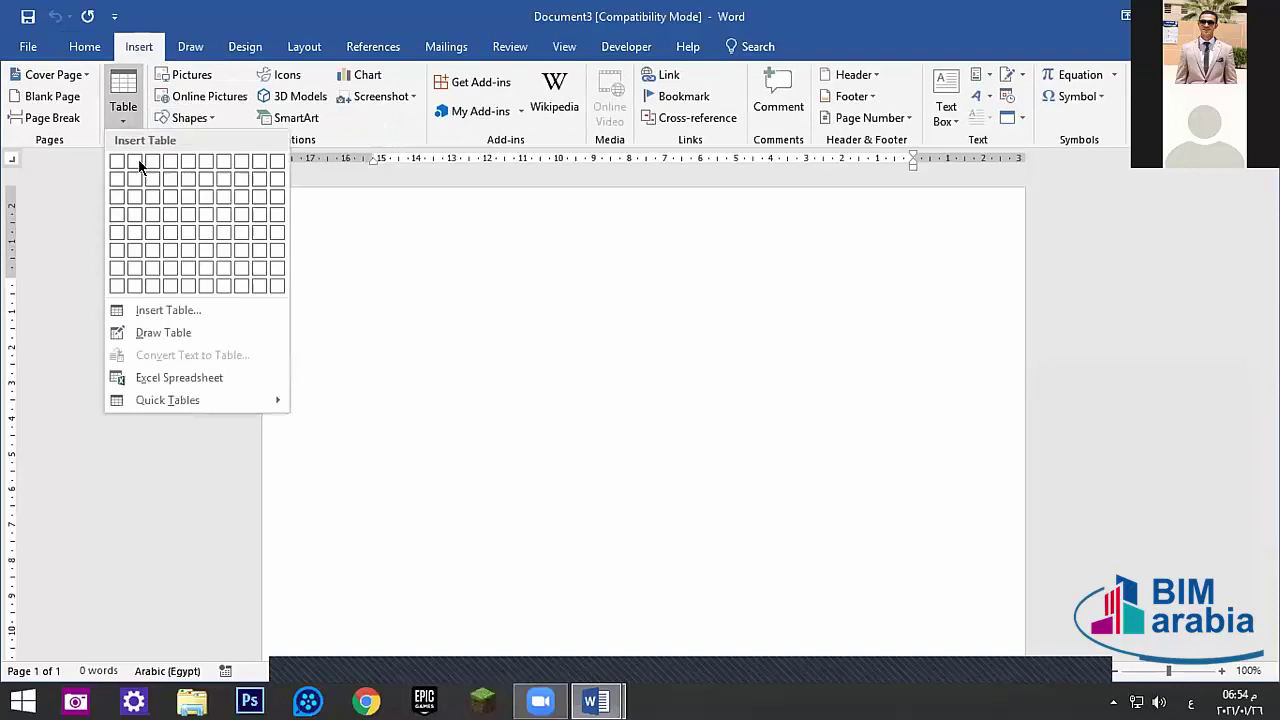
left_click(134, 216)
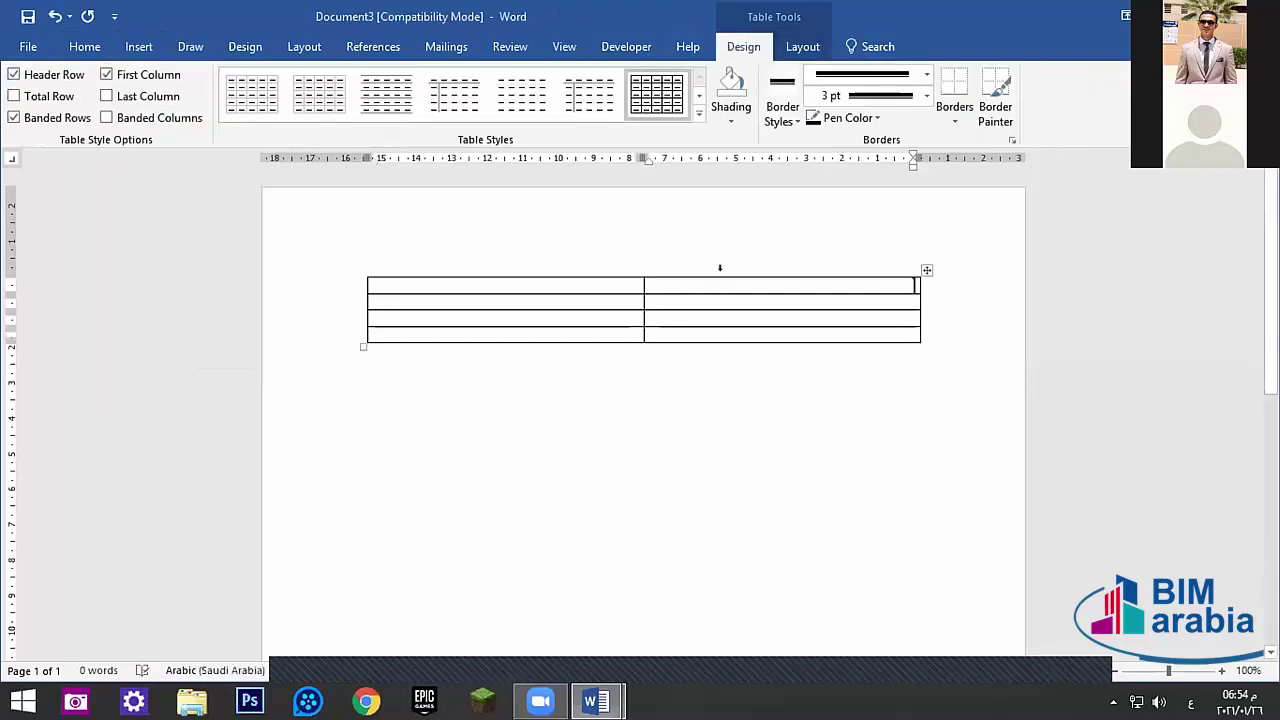
- Type the table headers الأسم and التقدير
type("الأس")
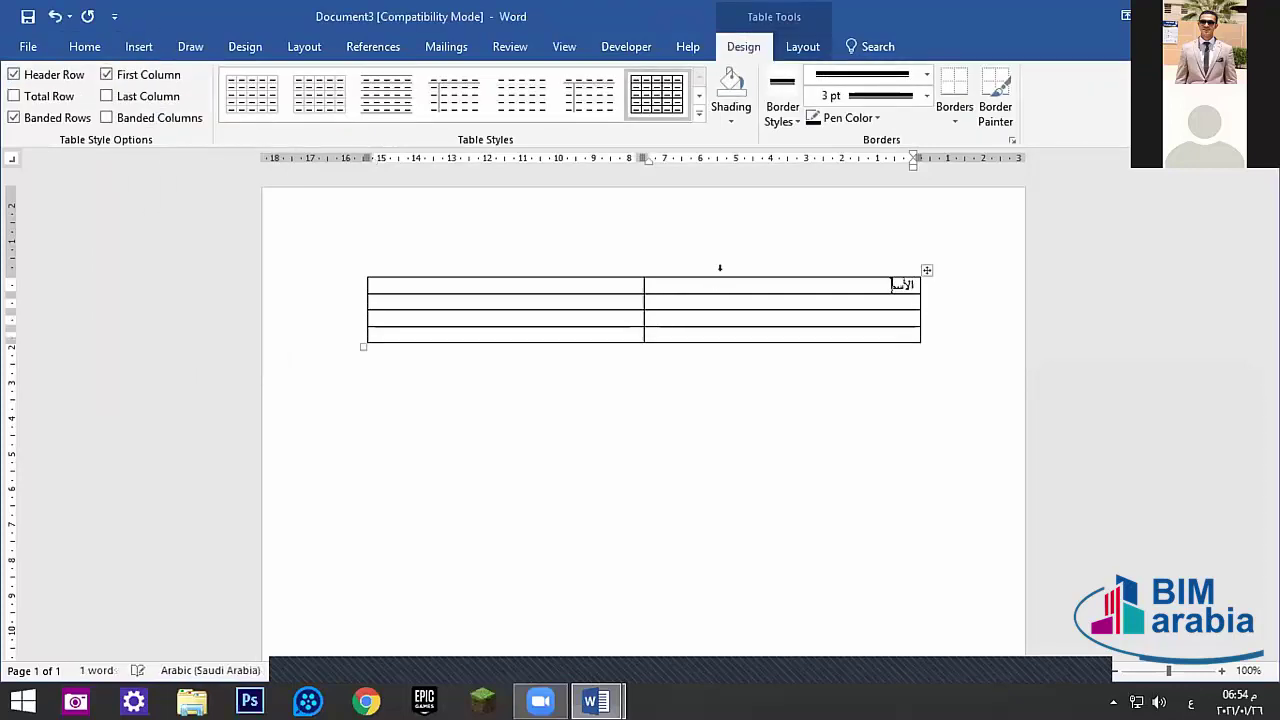
type("م")
left_click(517, 287)
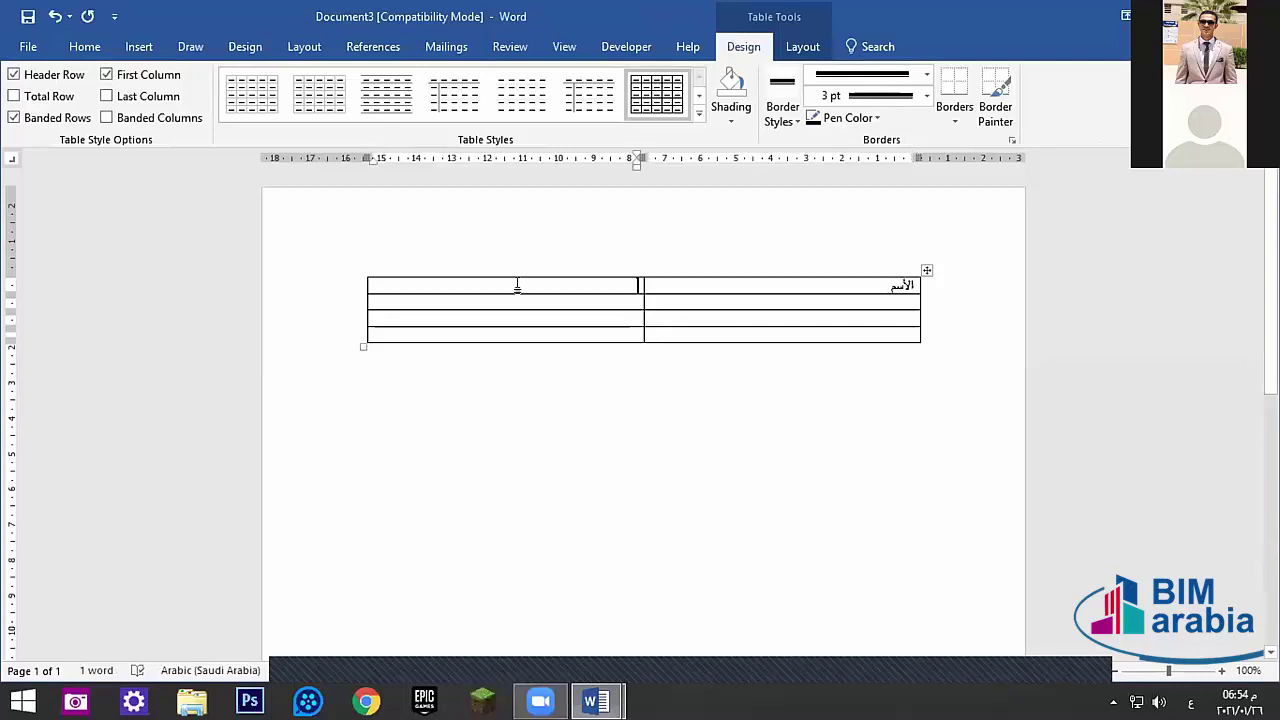
type("التقدير")
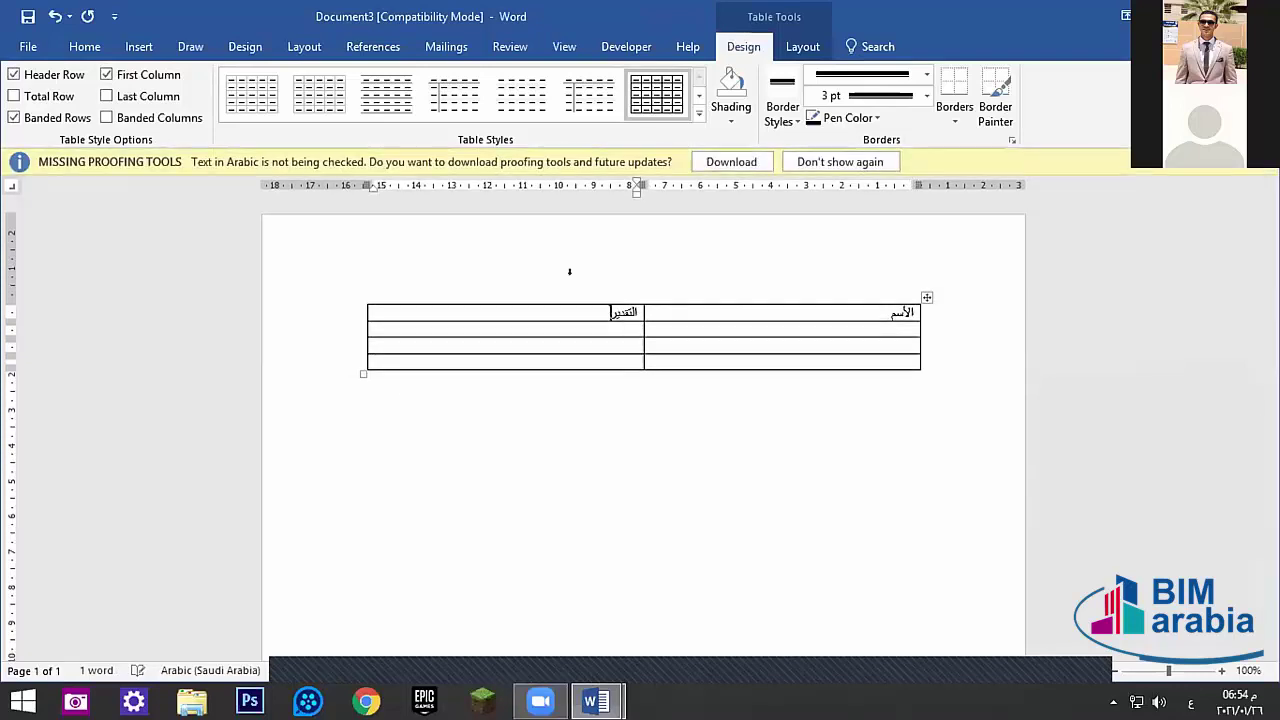
left_click(1268, 161)
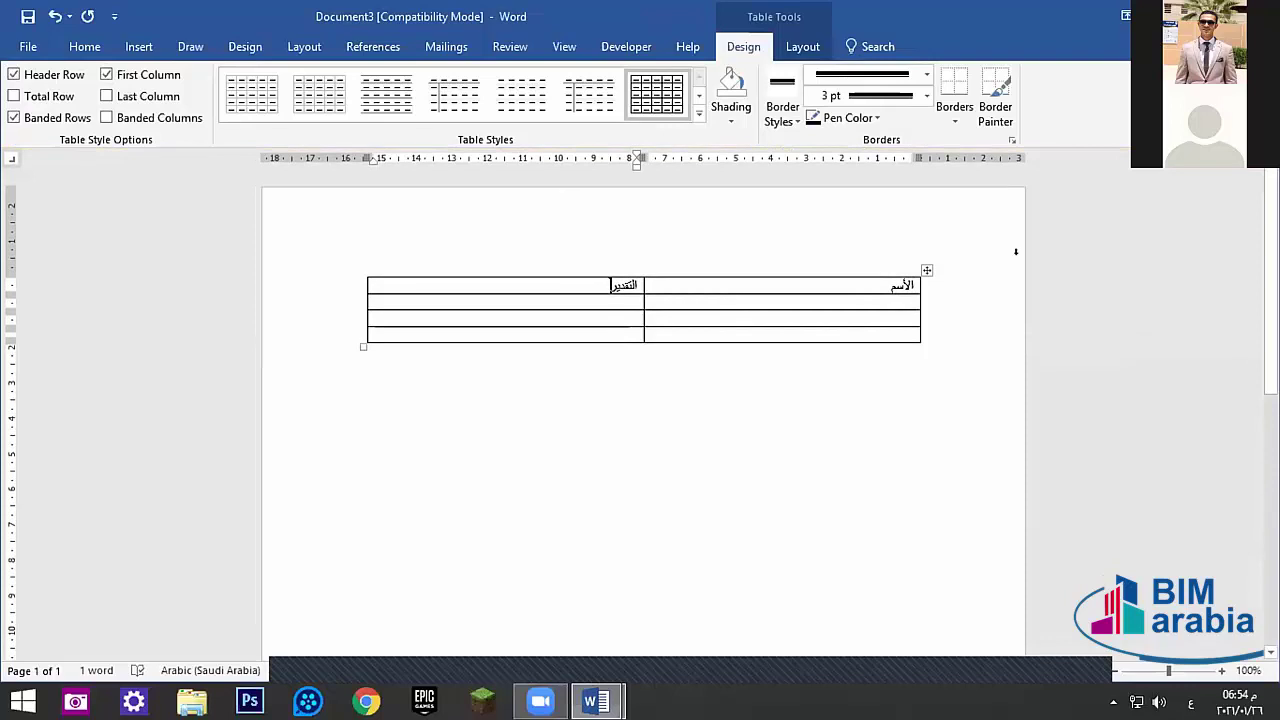
- Fill in three trainees' names with their grades, including امتياز and جيد
left_click(888, 297)
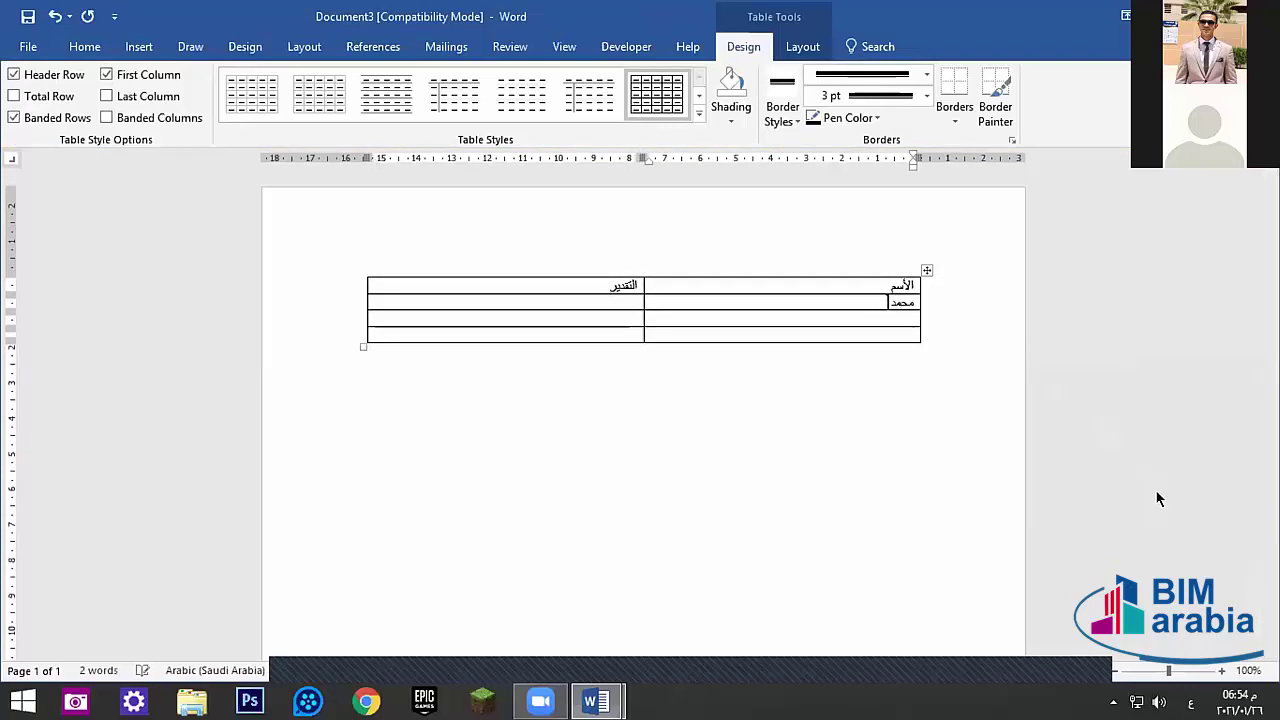
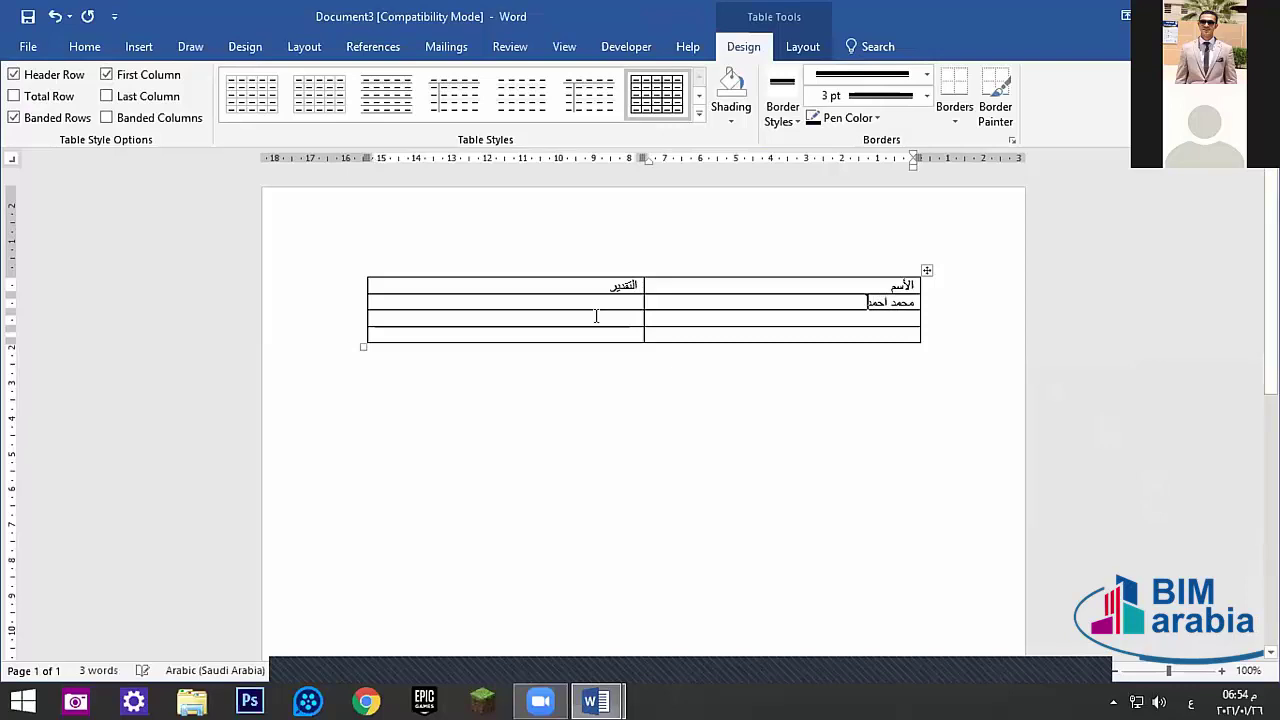
left_click(587, 300)
type("جيدجيد")
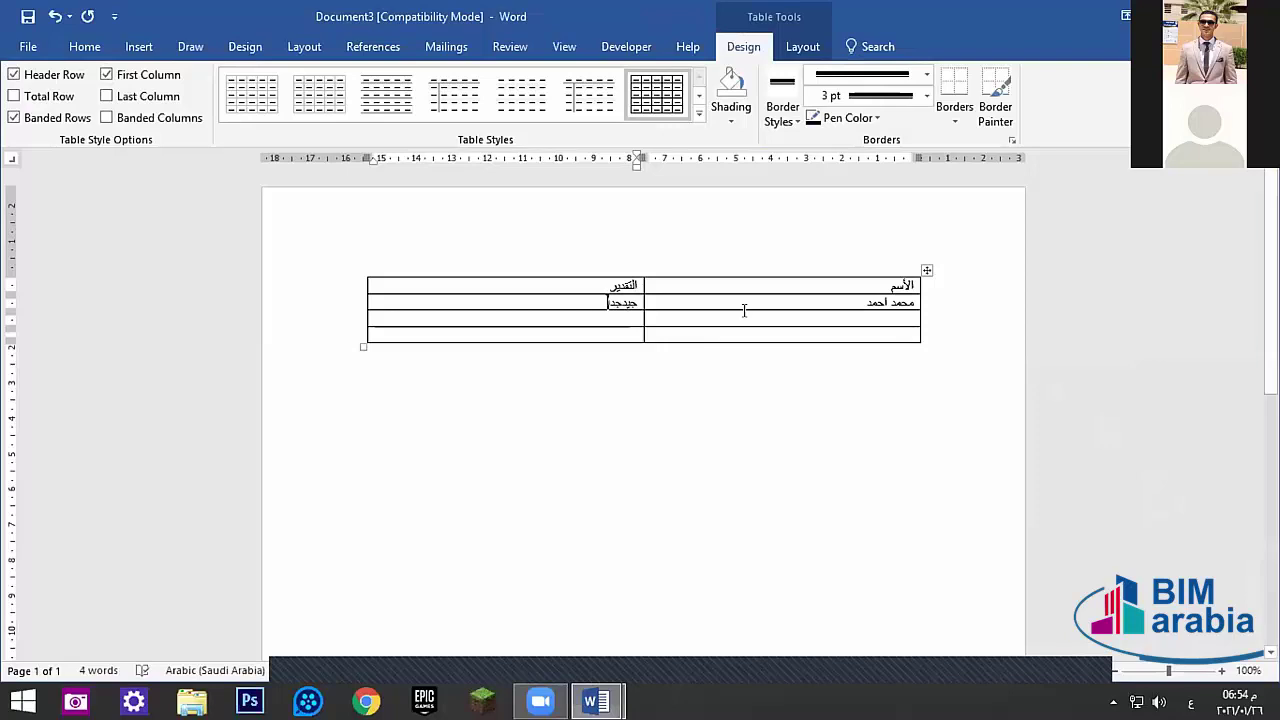
left_click(739, 314)
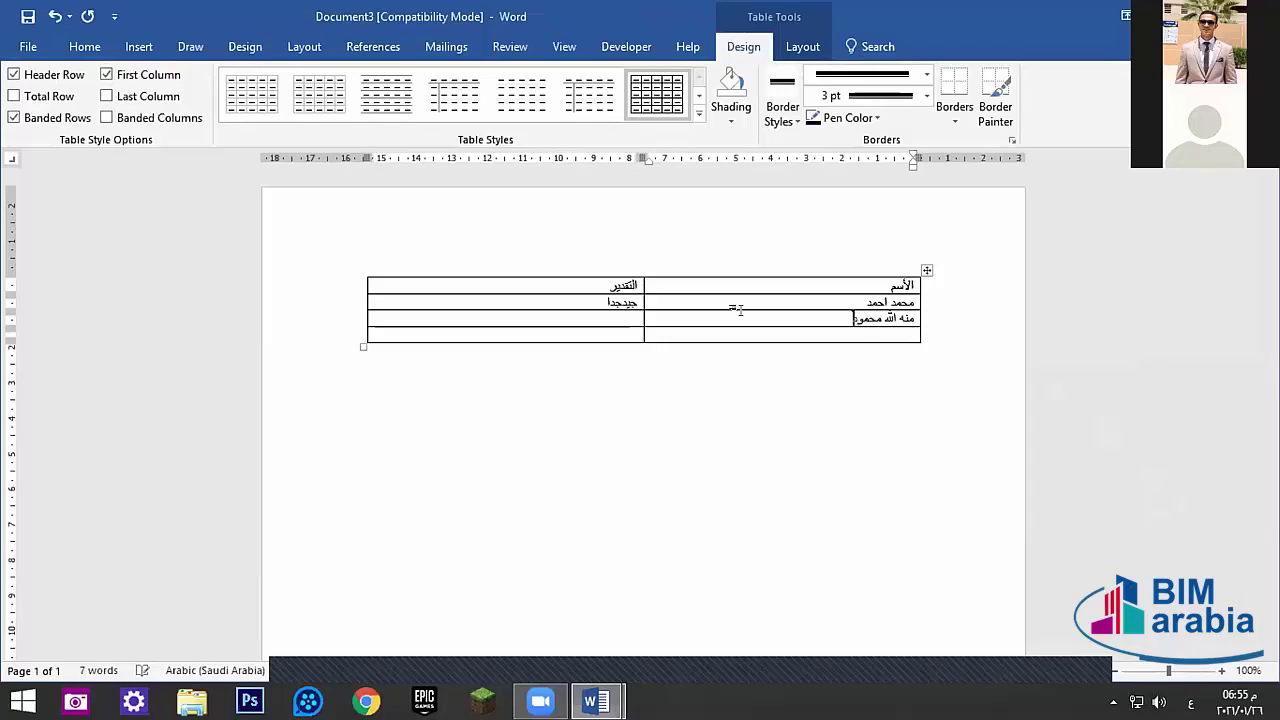
left_click(603, 312)
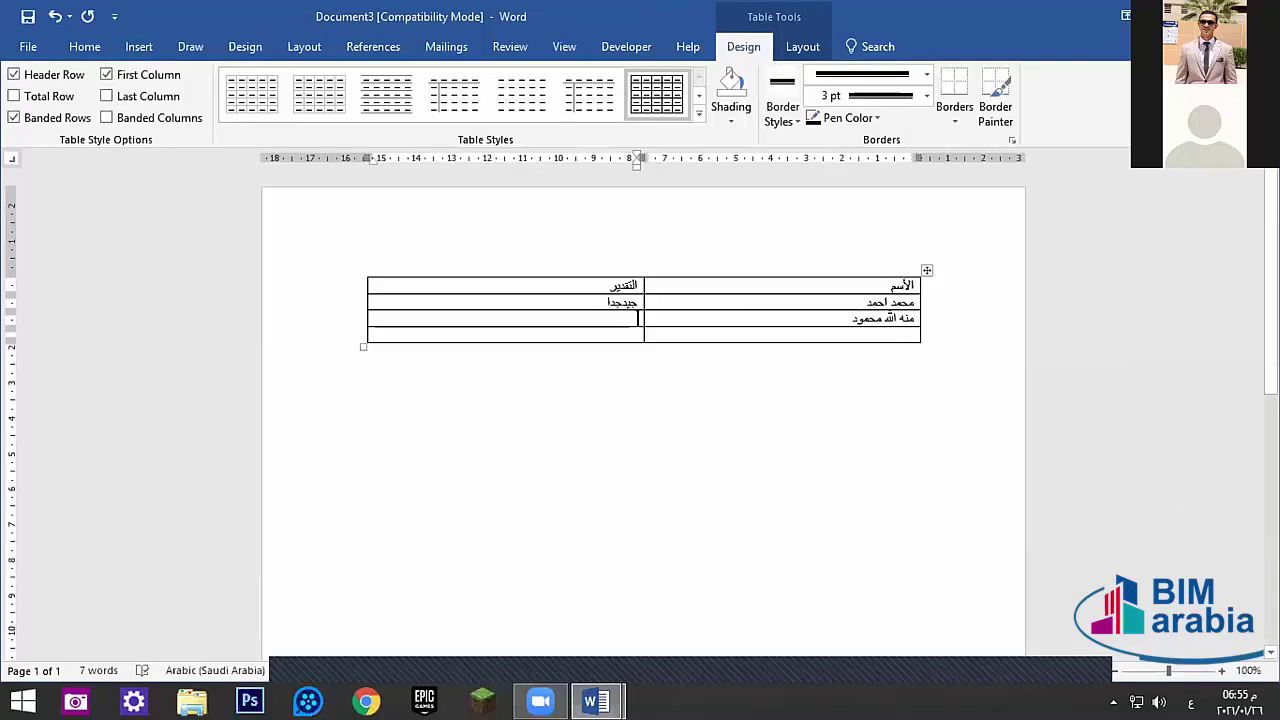
type("امتياز")
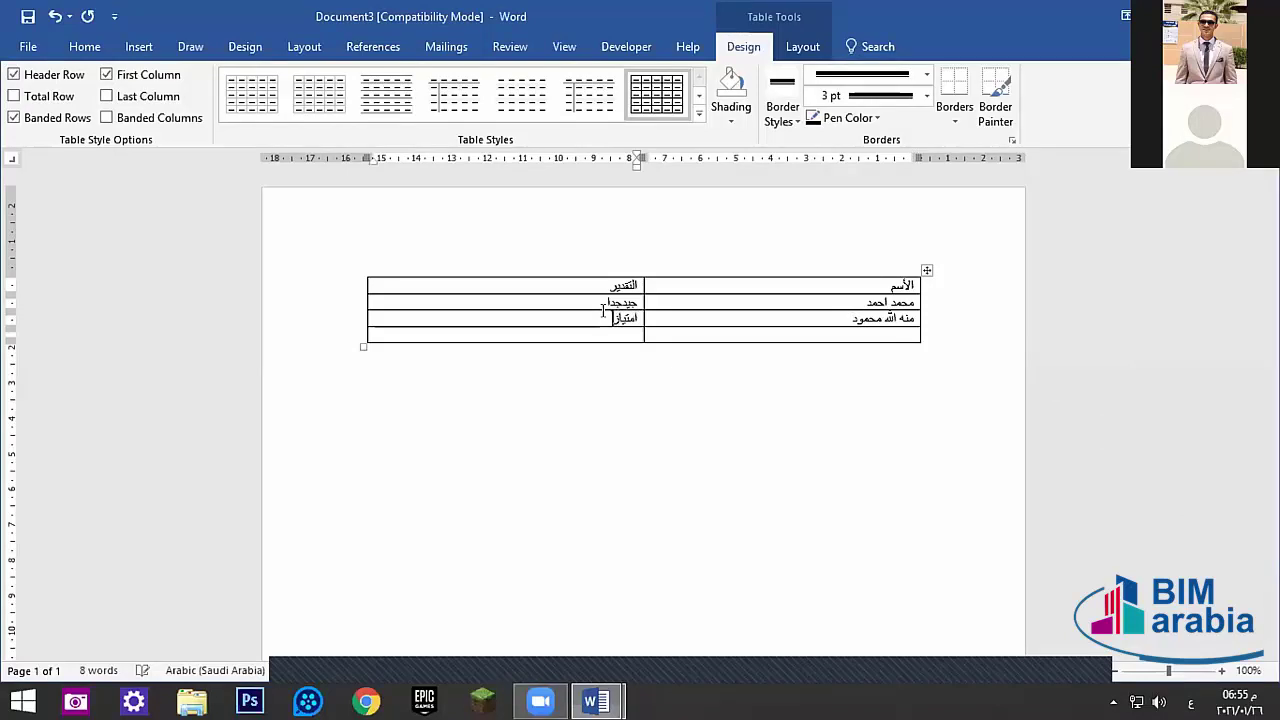
left_click(724, 331)
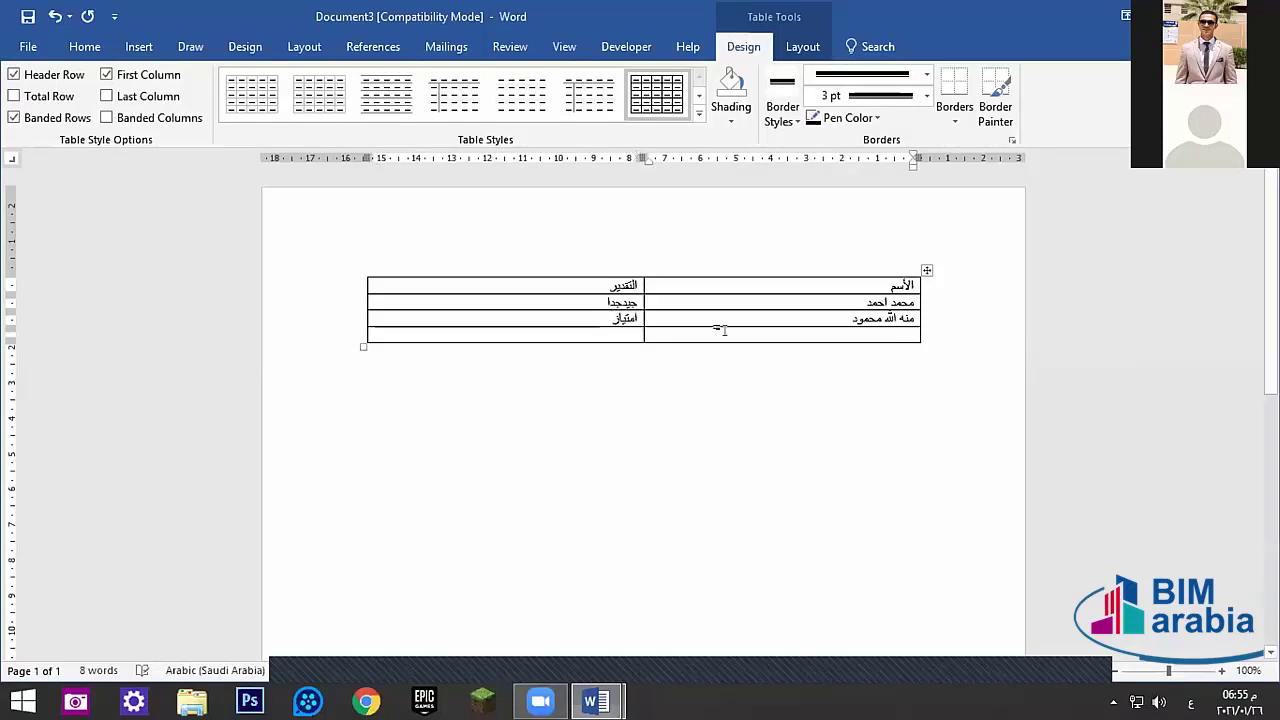
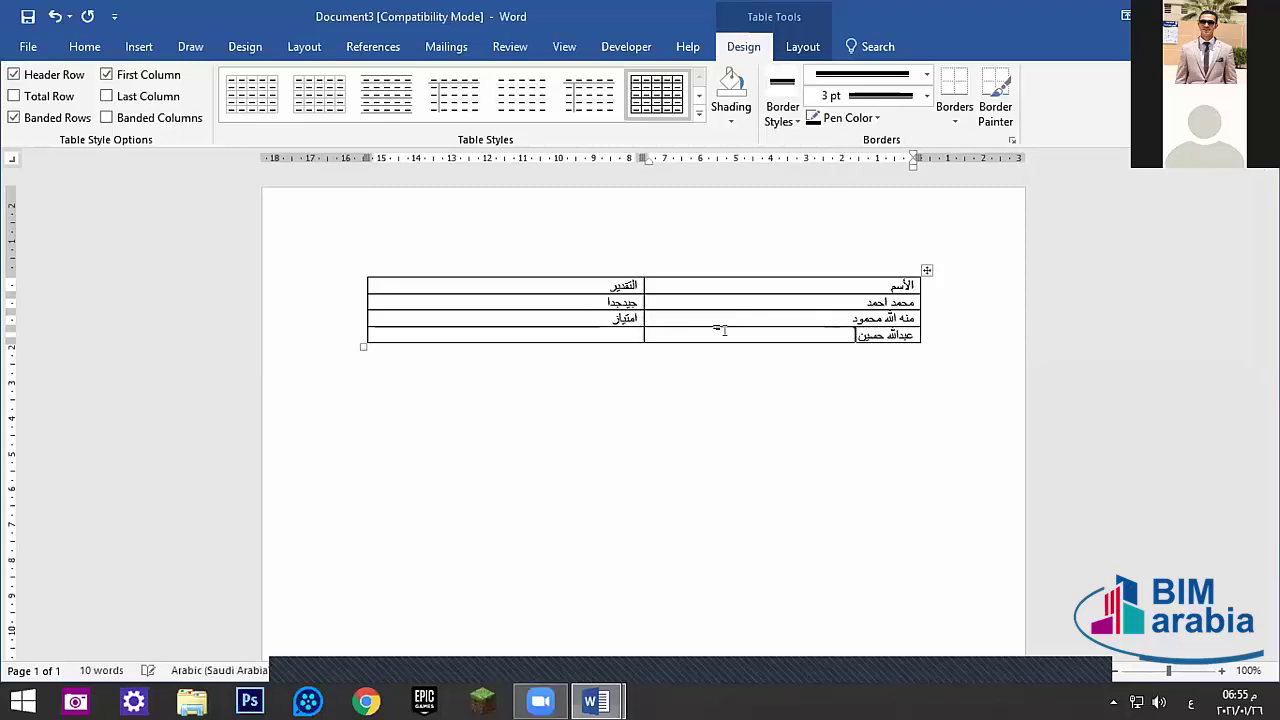
left_click(565, 330)
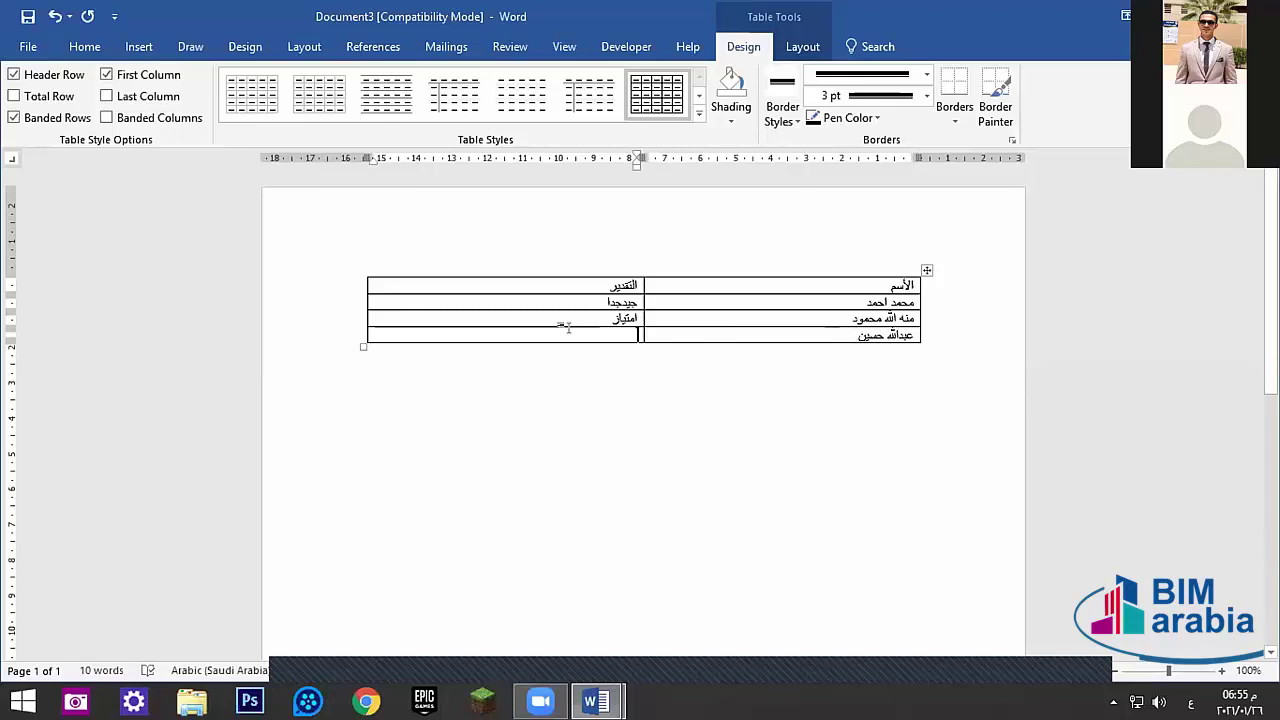
type("جيد")
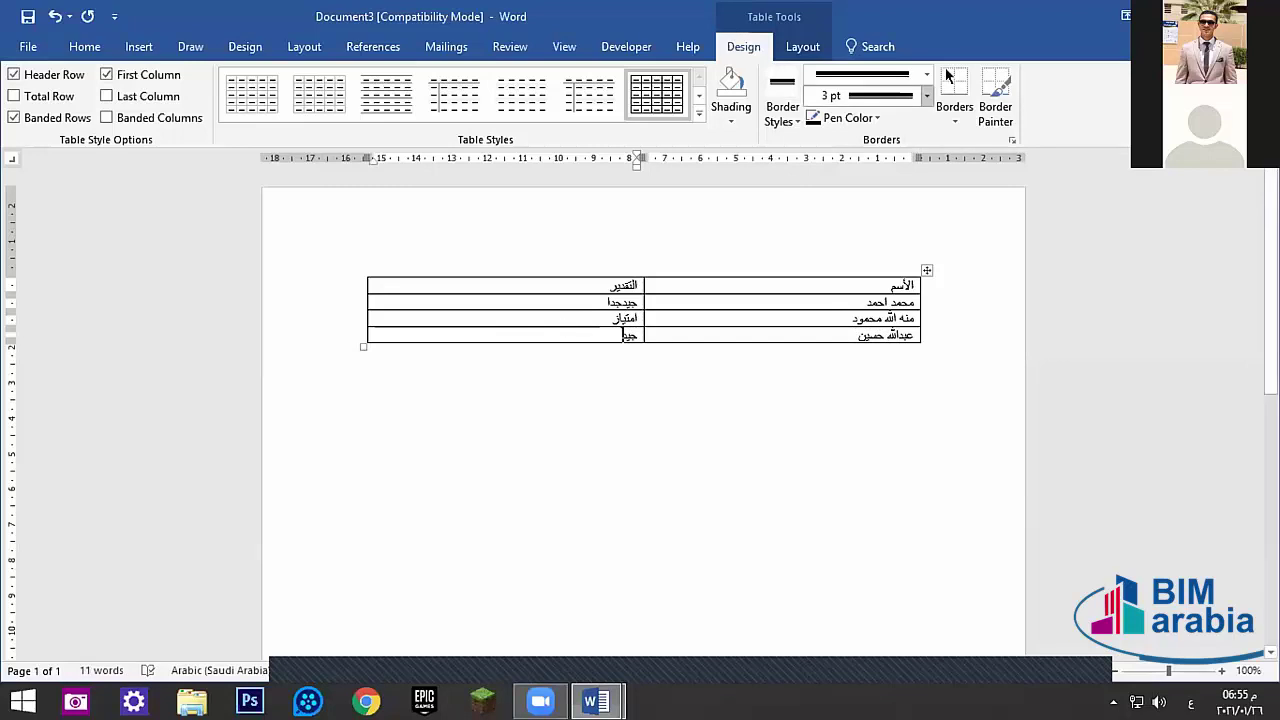
- Save the table to the Desktop as الأسم.docx in the newest format and close it
key("alt+F4")
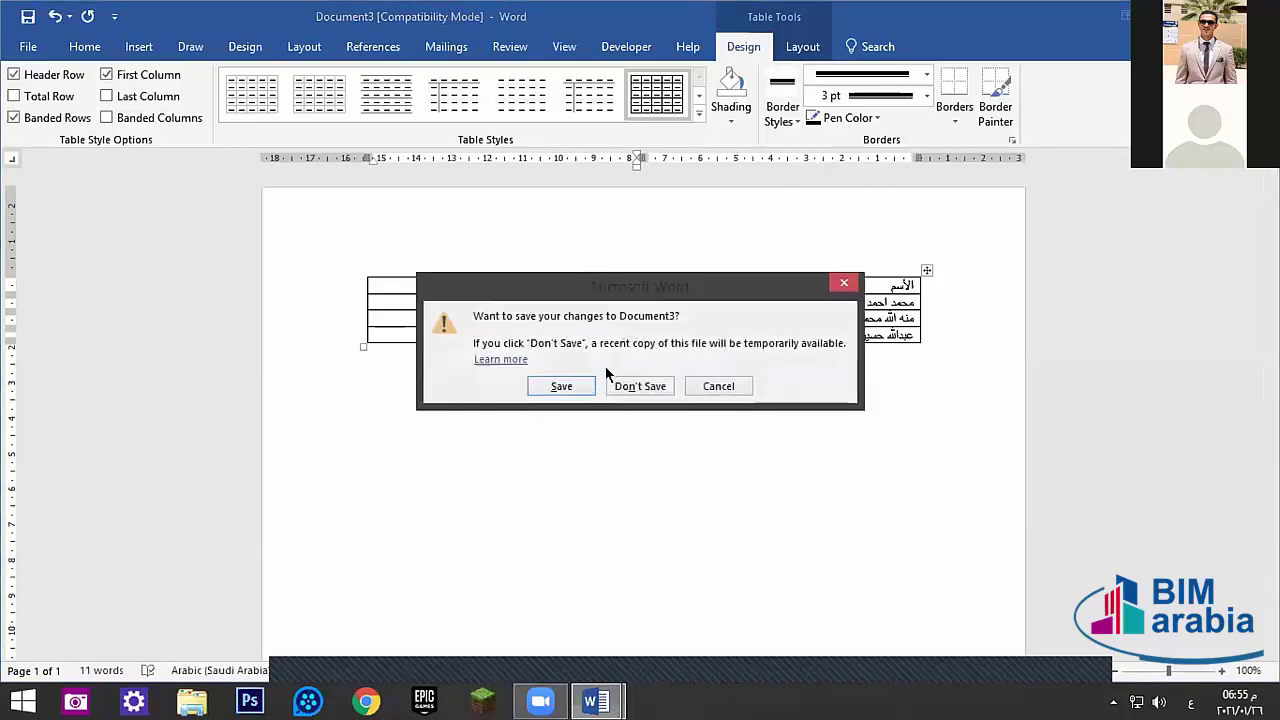
left_click(567, 383)
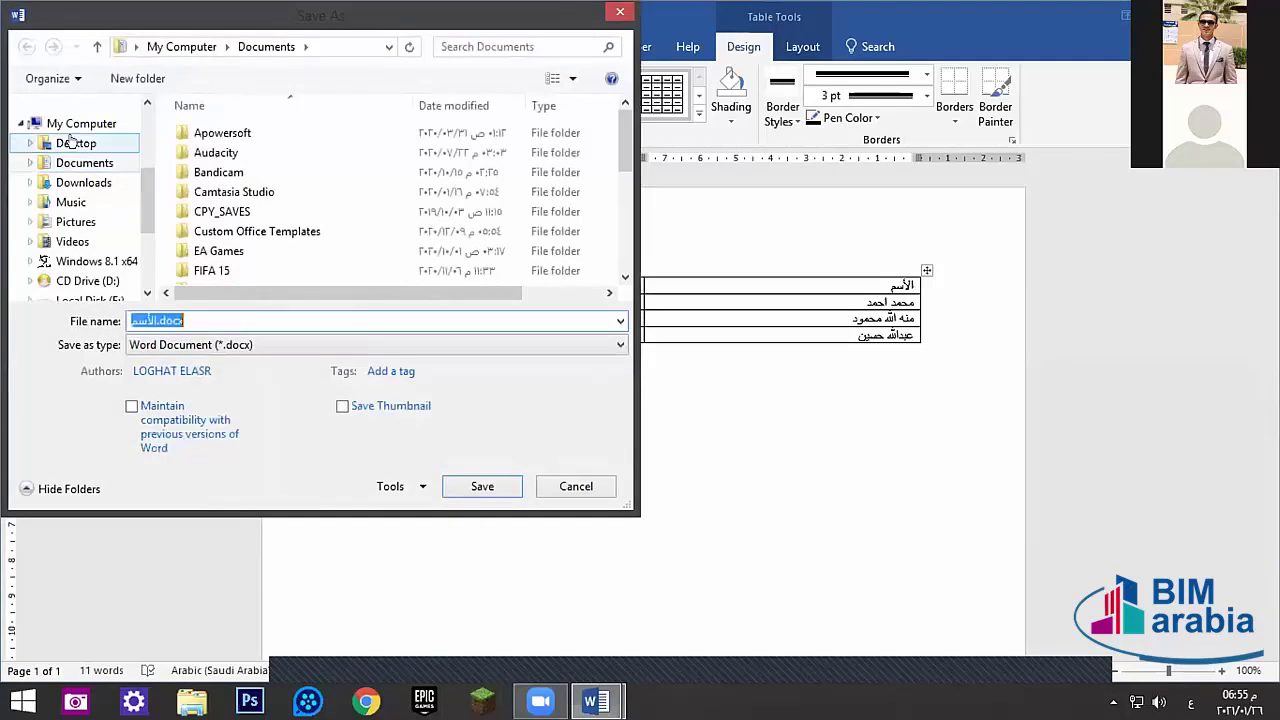
left_click(68, 141)
left_click(482, 486)
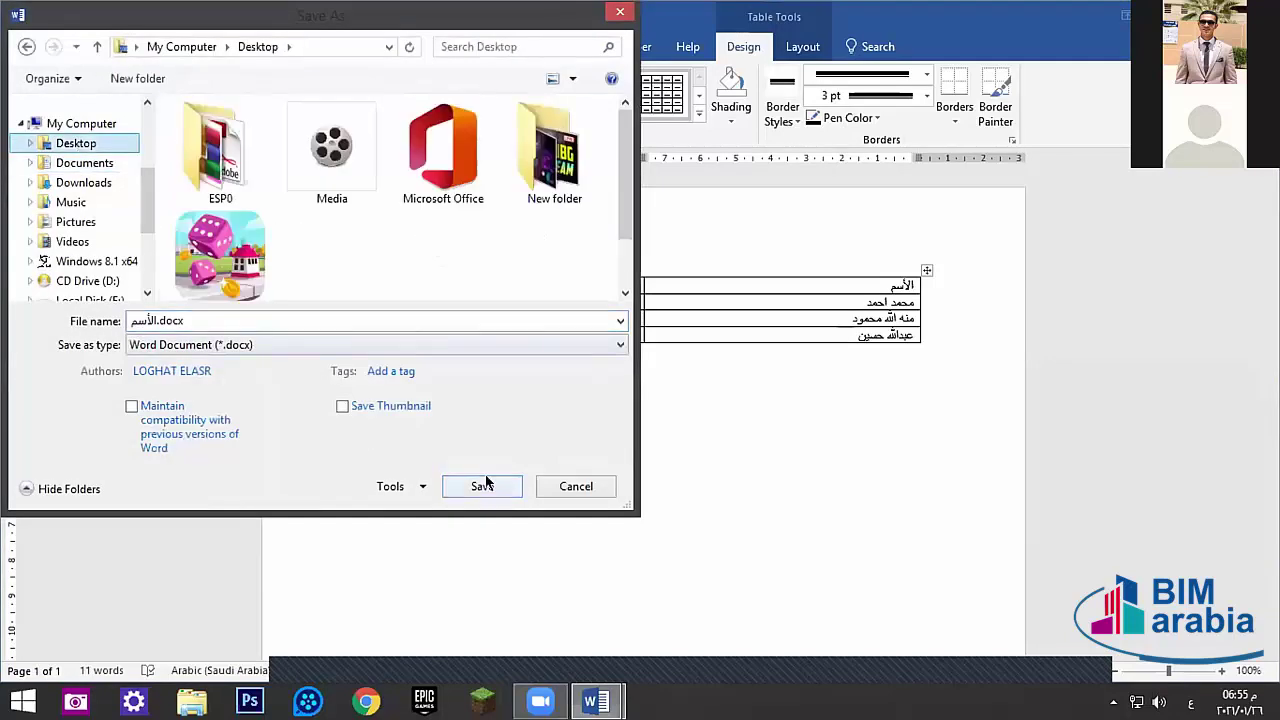
left_click(700, 393)
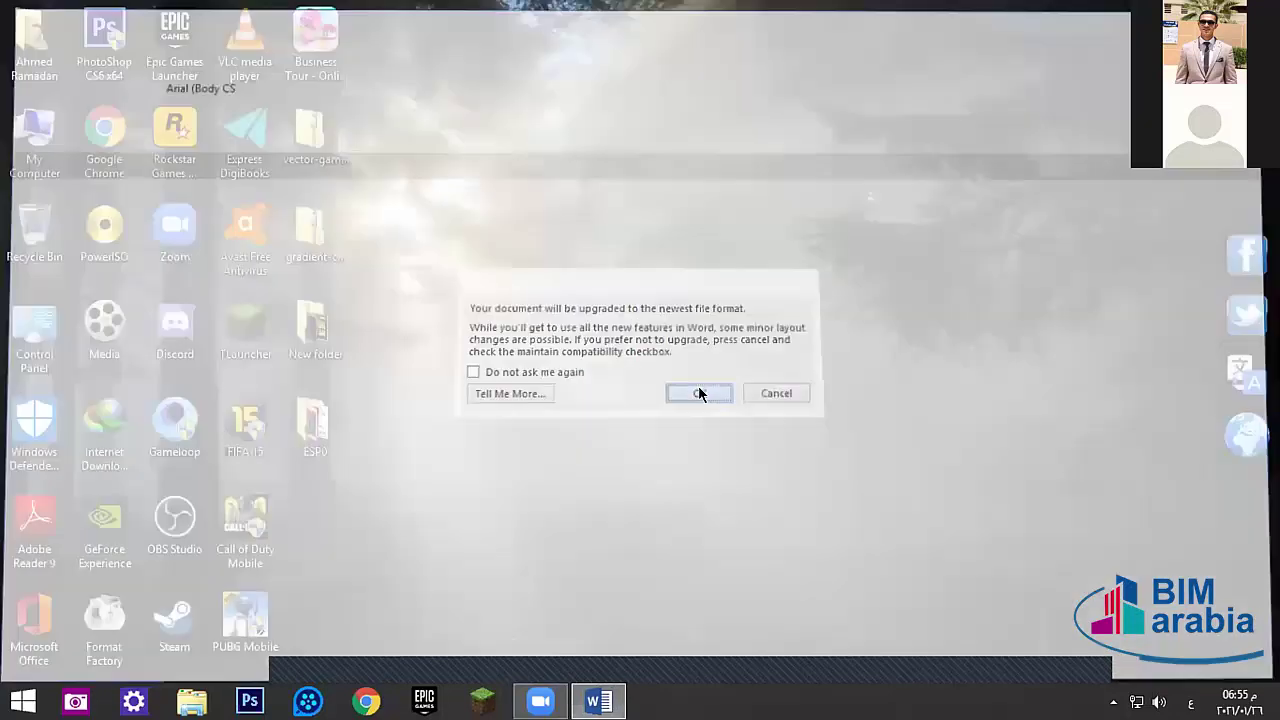
key("Return")
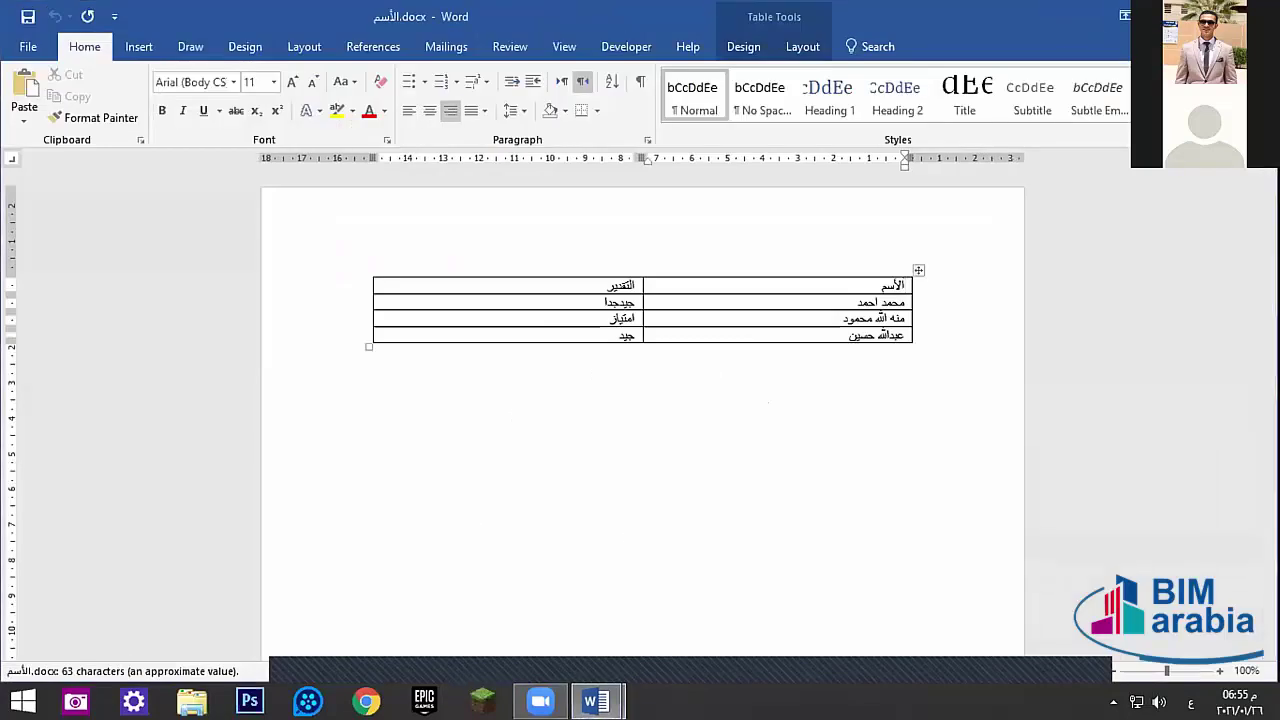
key("alt+F4")
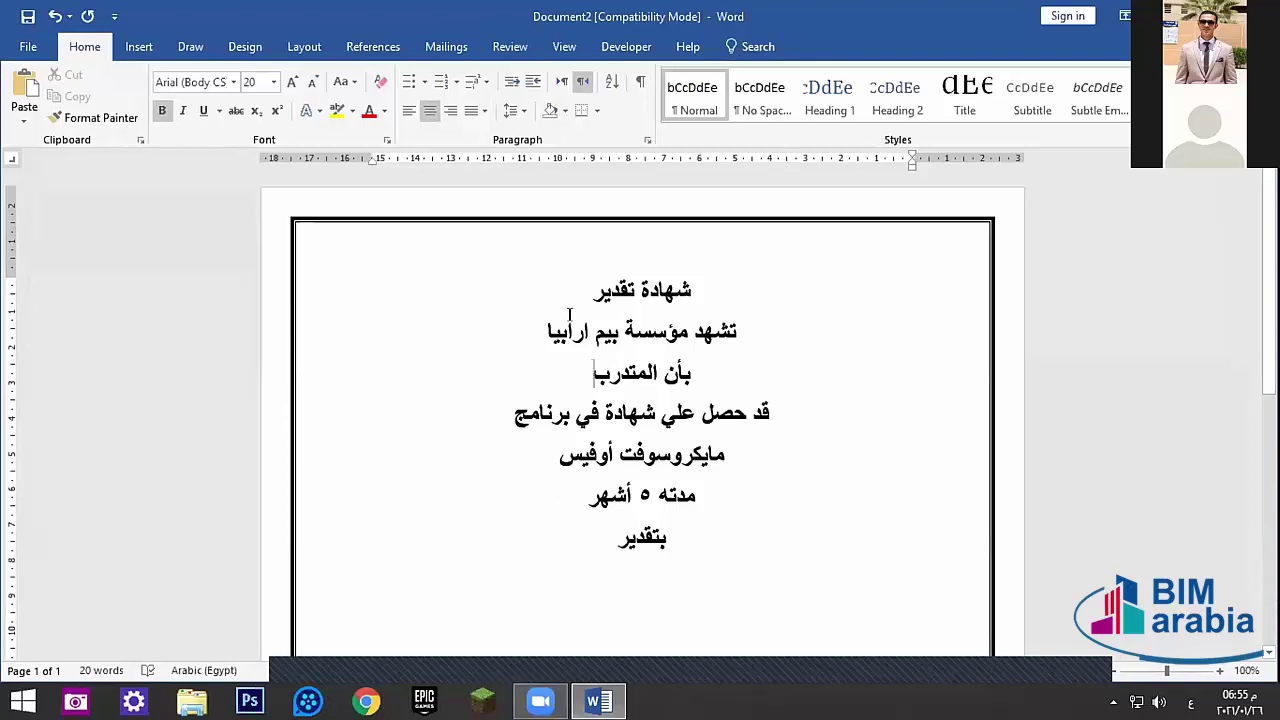
- Begin typing a new recipient list in Mailings, then cancel it
left_click(445, 46)
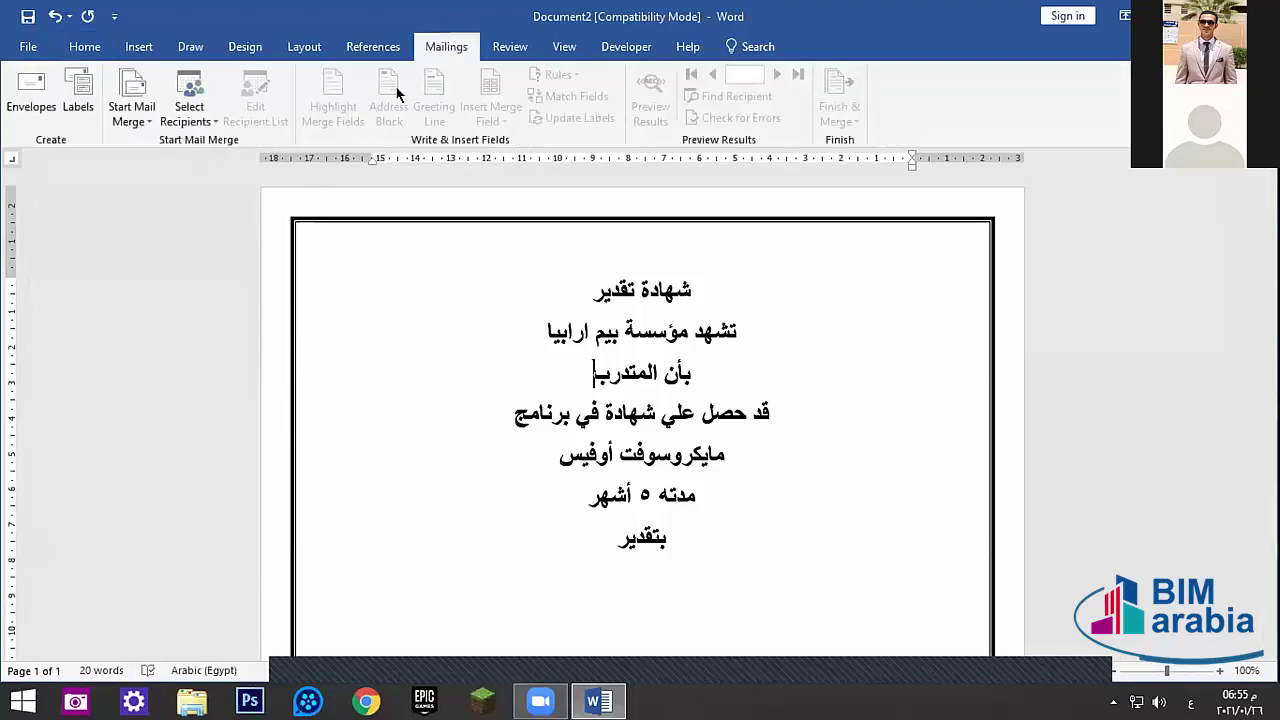
left_click(196, 122)
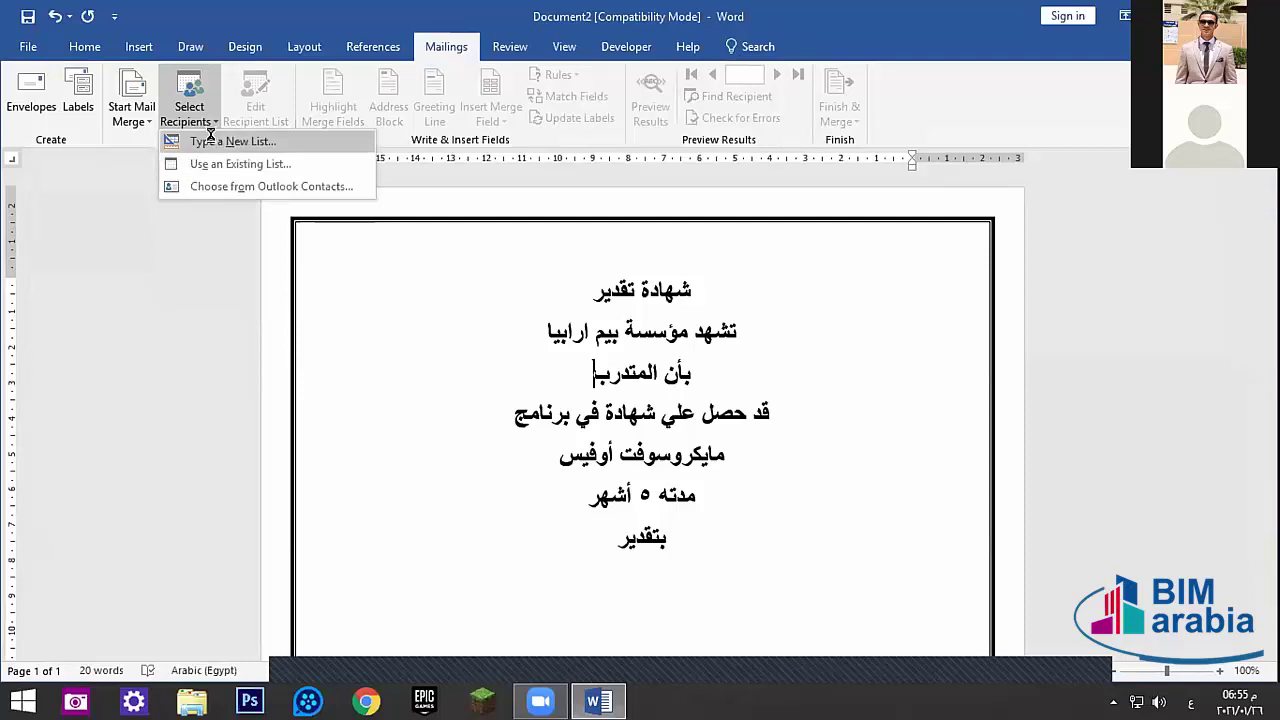
left_click(217, 143)
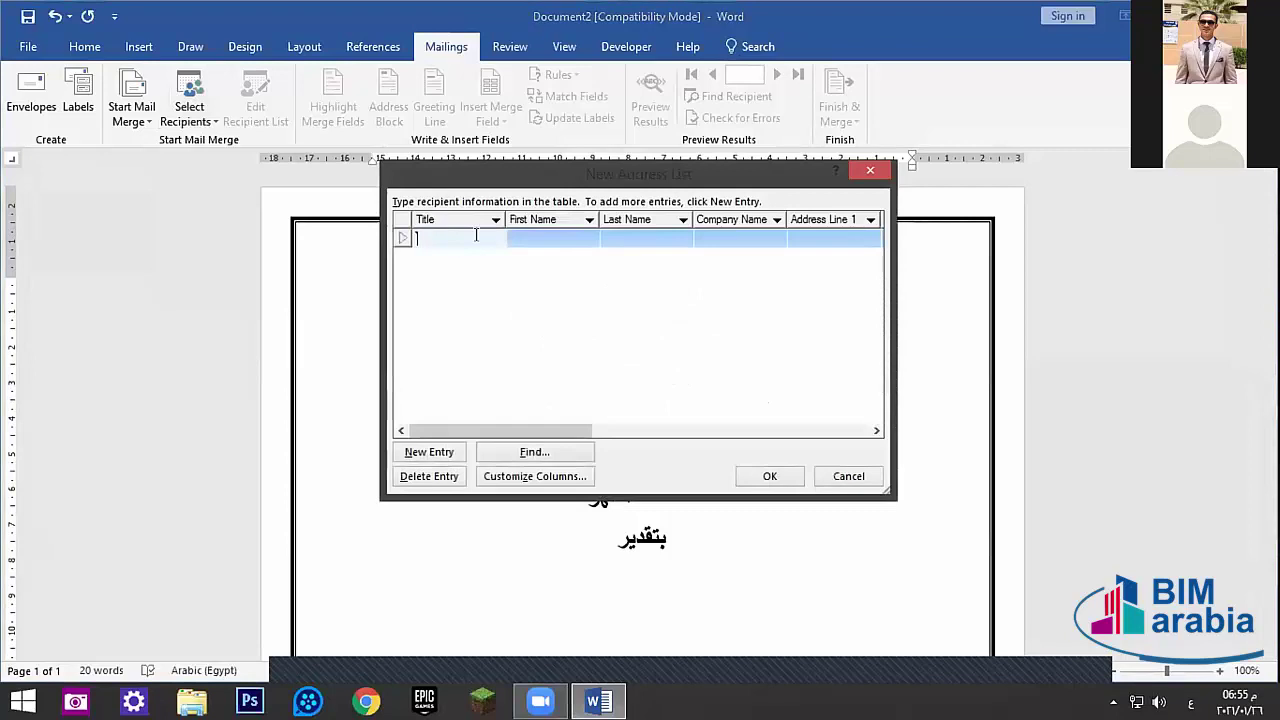
left_click(532, 236)
left_click(697, 238)
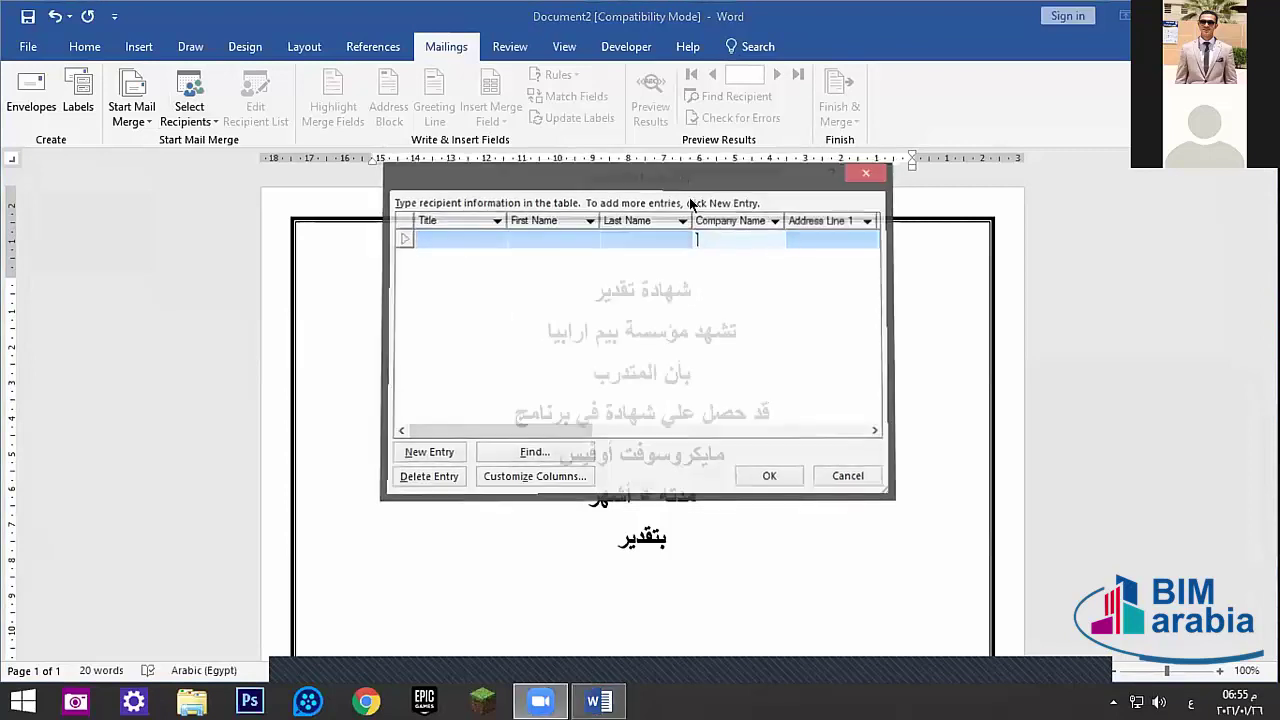
- Use the existing list الأسم.docx on the Desktop as the merge recipients
left_click(189, 110)
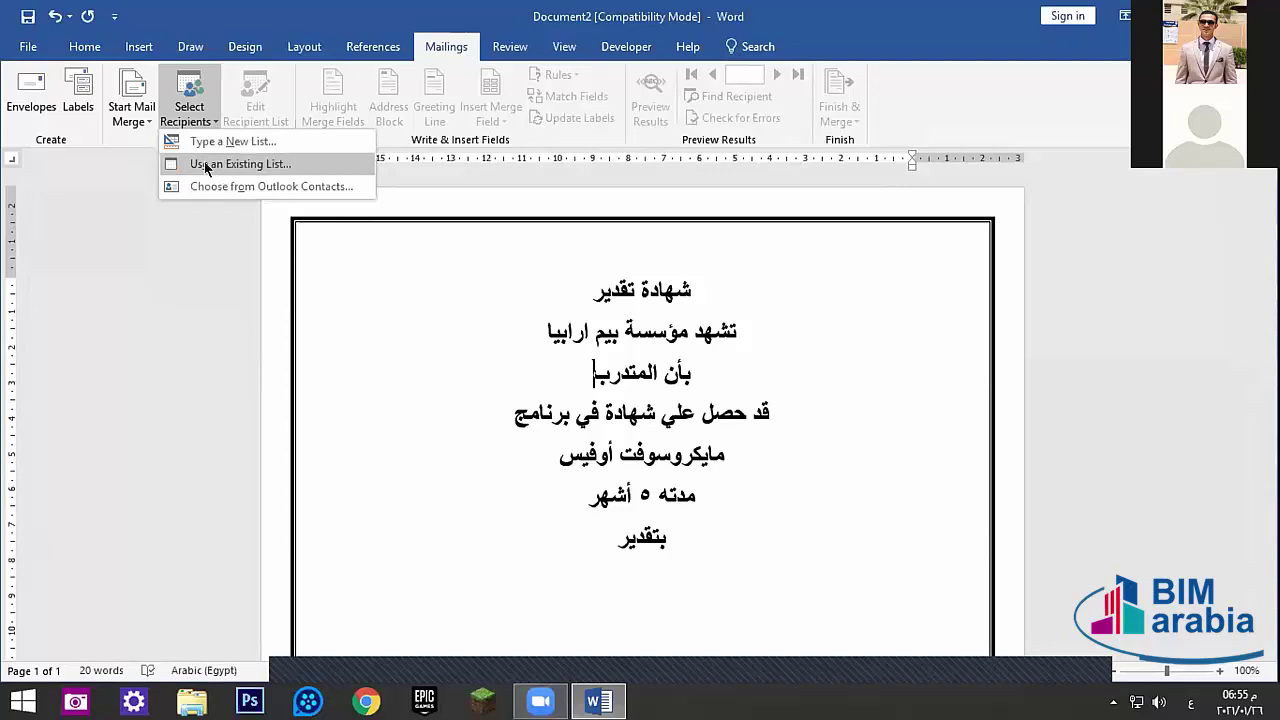
left_click(206, 166)
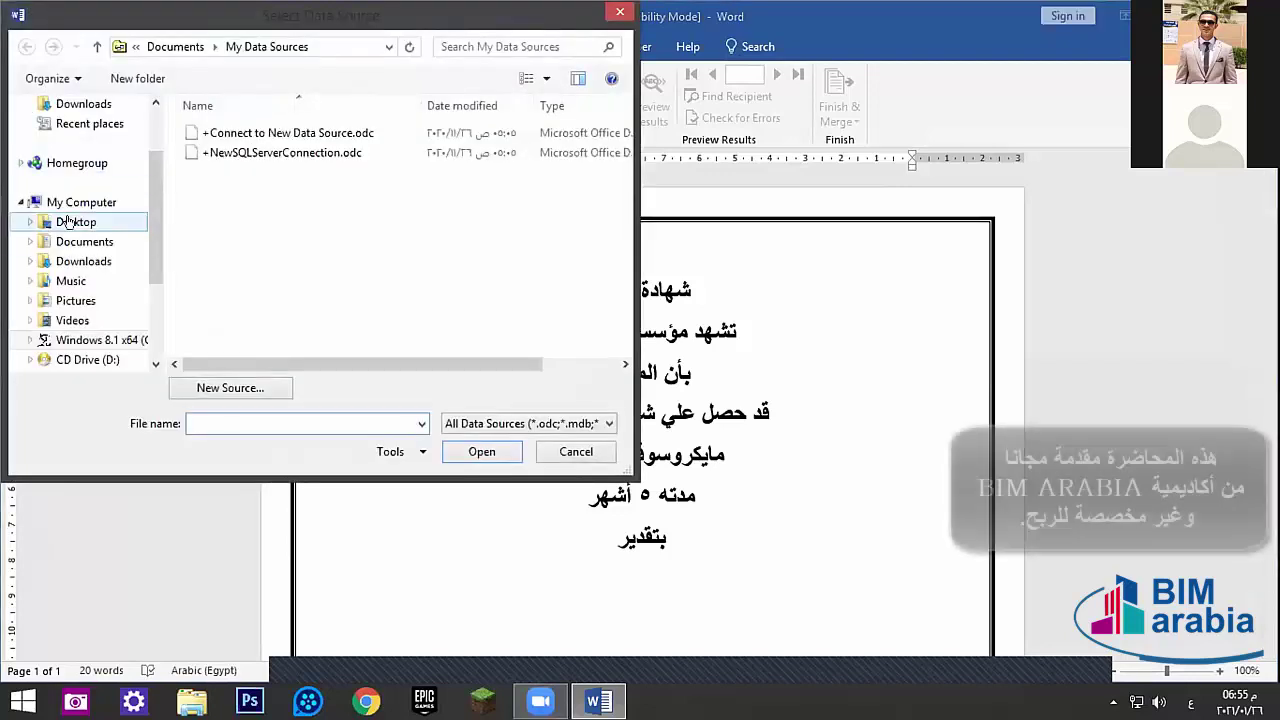
left_click(70, 222)
left_click(380, 264)
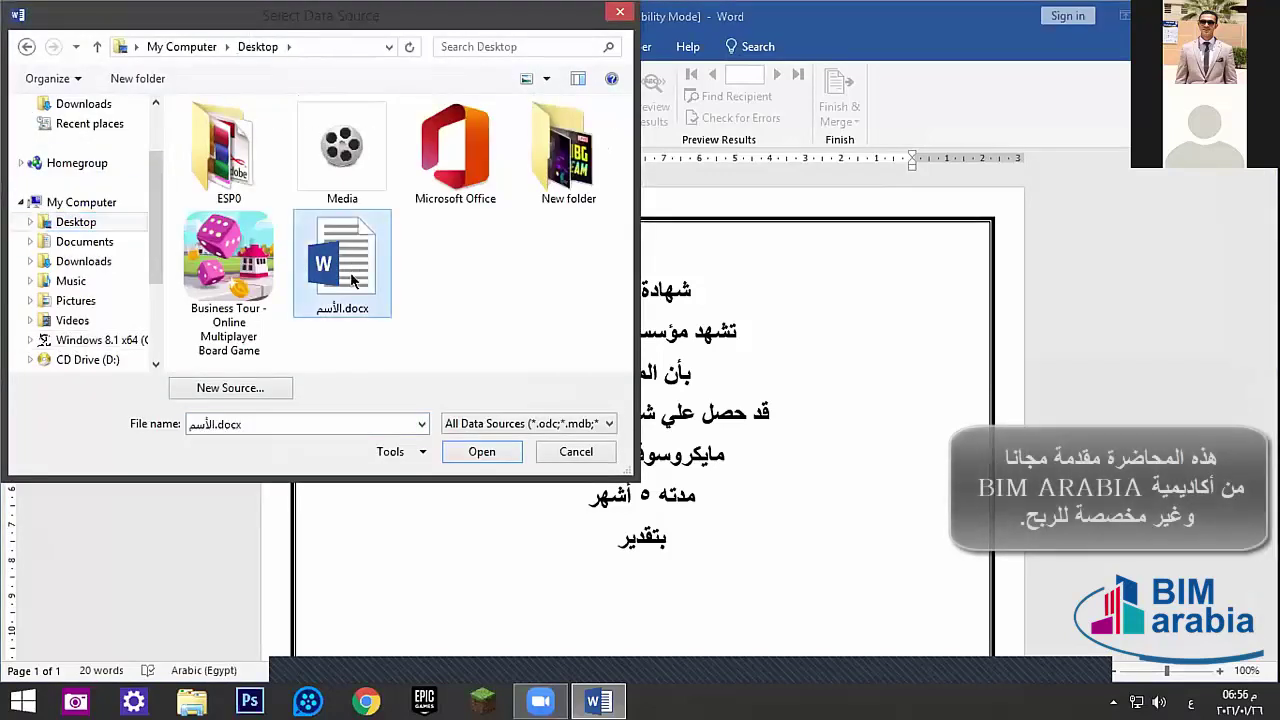
left_click(470, 451)
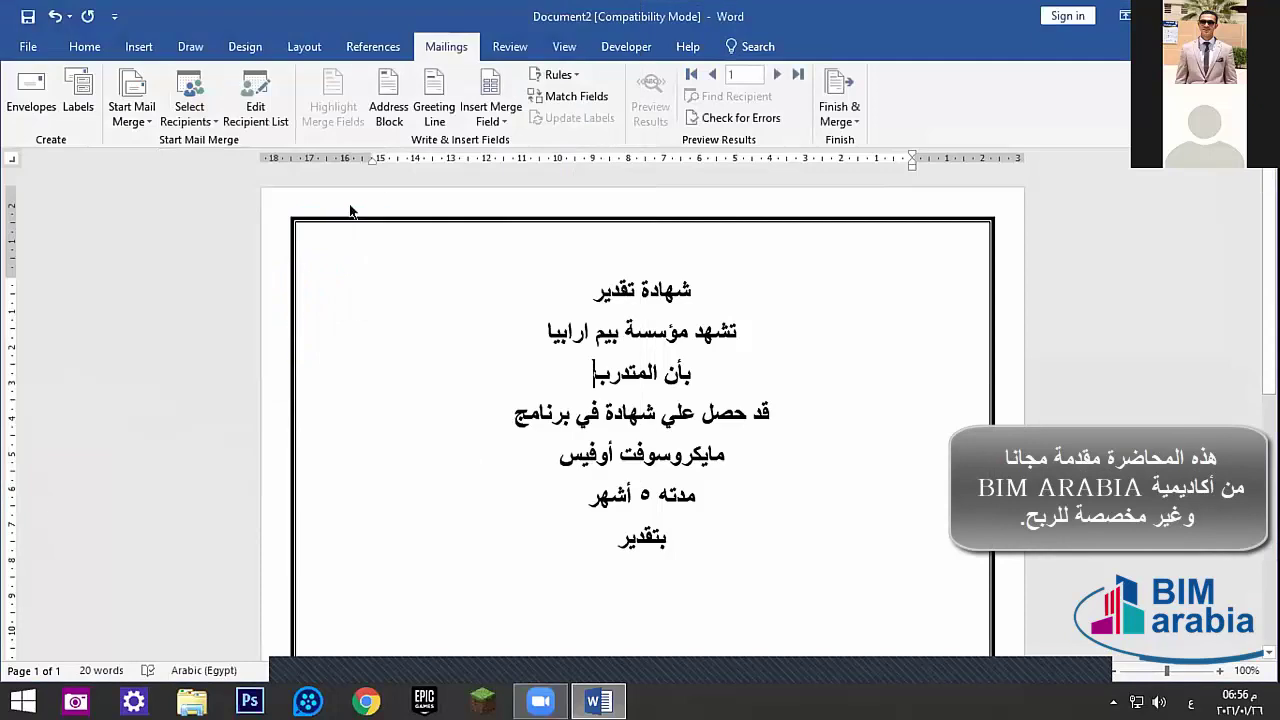
- Insert the الأسم merge field after بأن المتدرب and the التقدير field after بتقدير
left_click(485, 122)
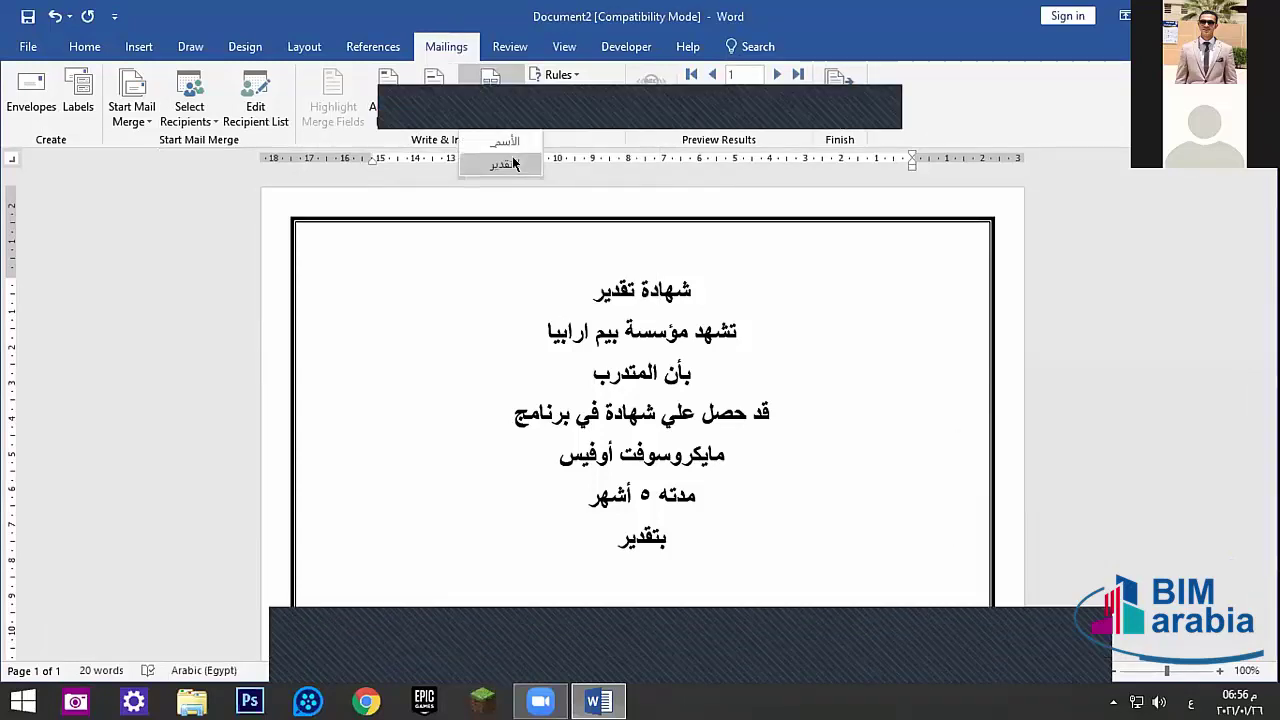
left_click(495, 117)
left_click(495, 117)
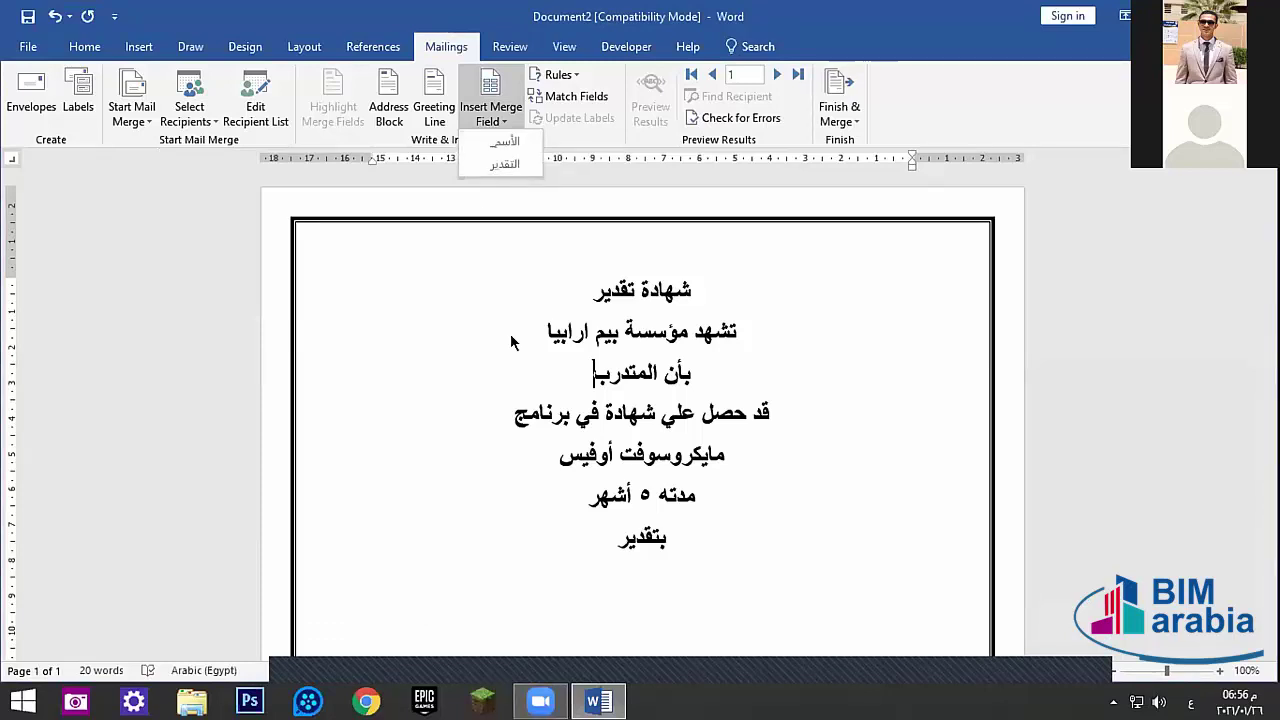
left_click(602, 378)
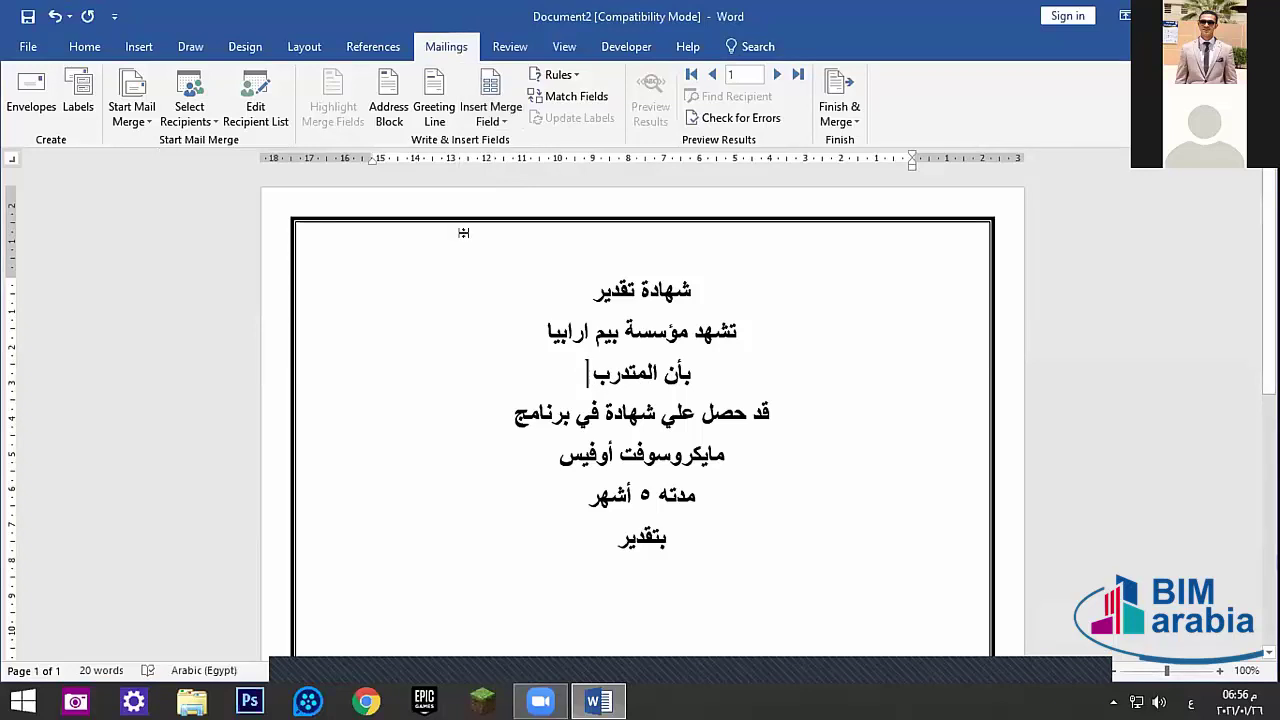
left_click(490, 115)
left_click(505, 142)
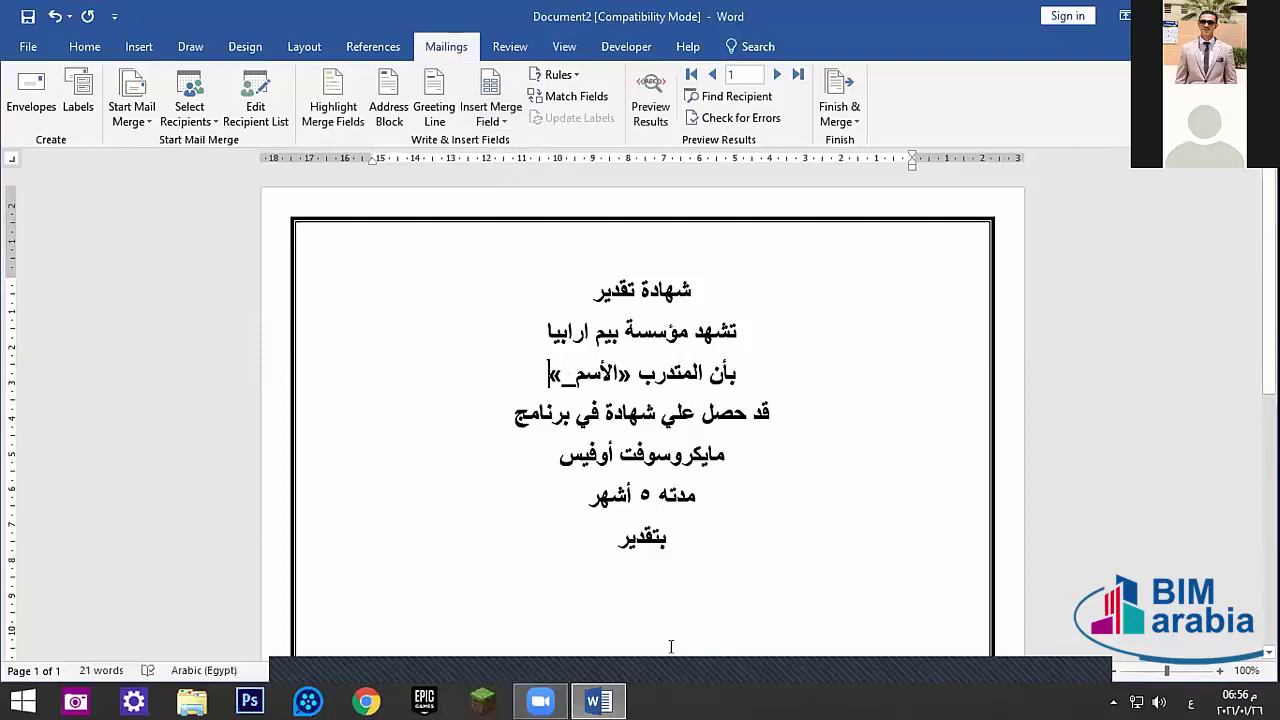
left_click(495, 113)
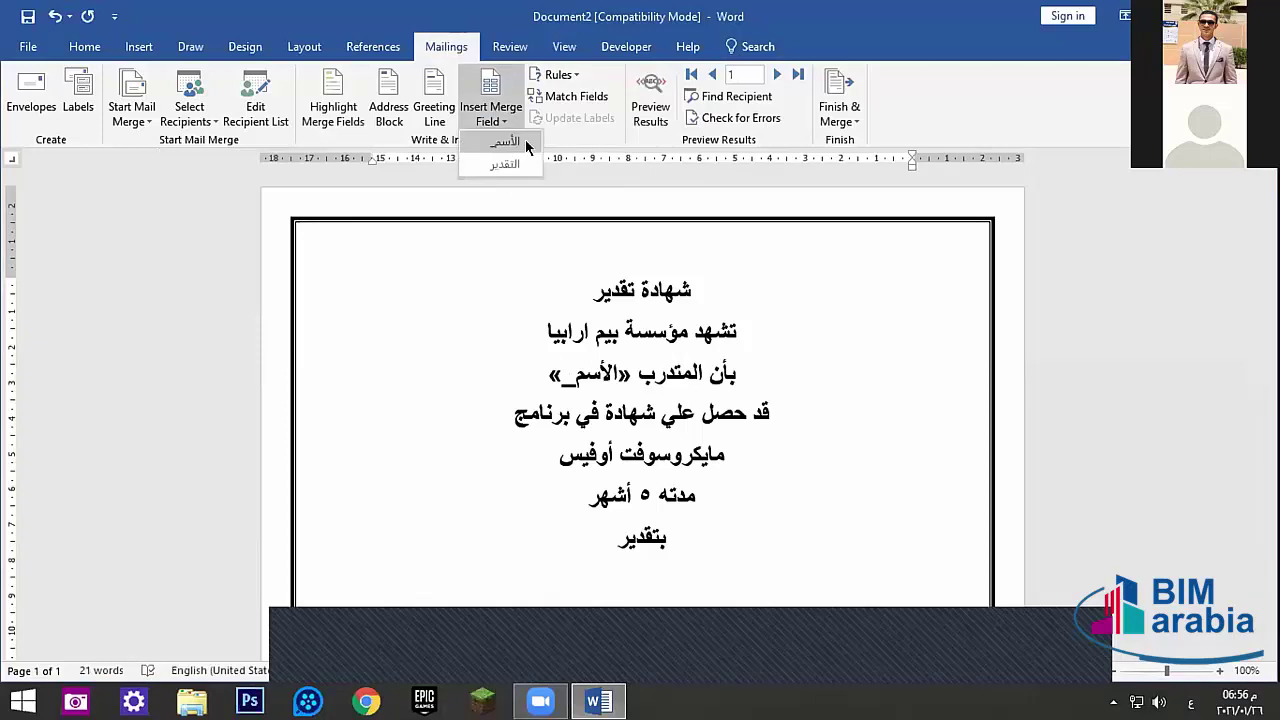
left_click(503, 165)
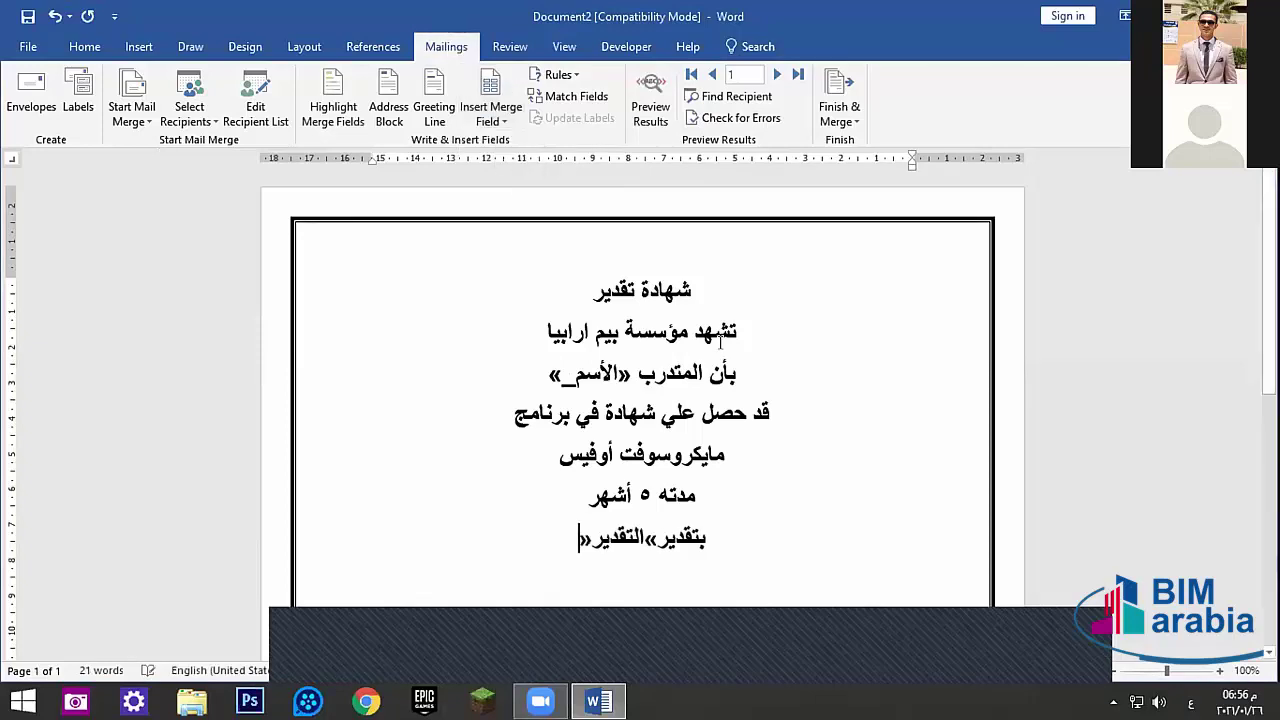
- Preview the merge results and advance to the third recipient's certificate
left_click(650, 112)
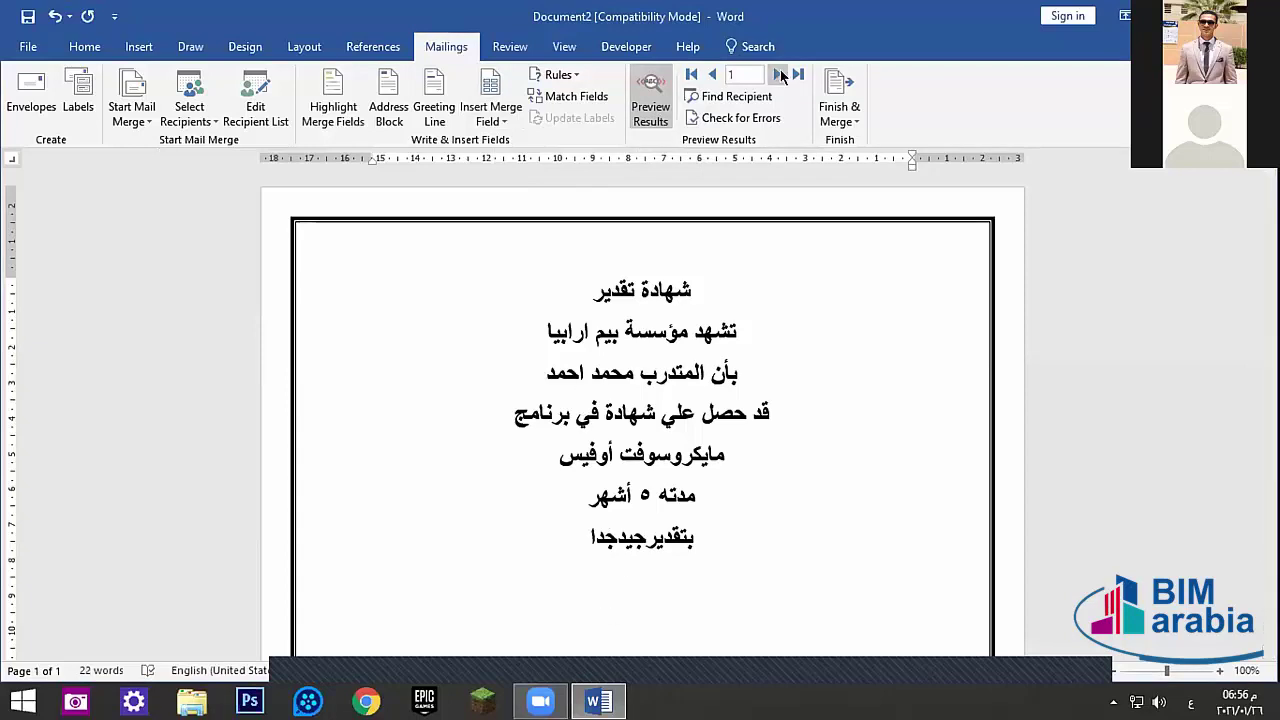
left_click(778, 74)
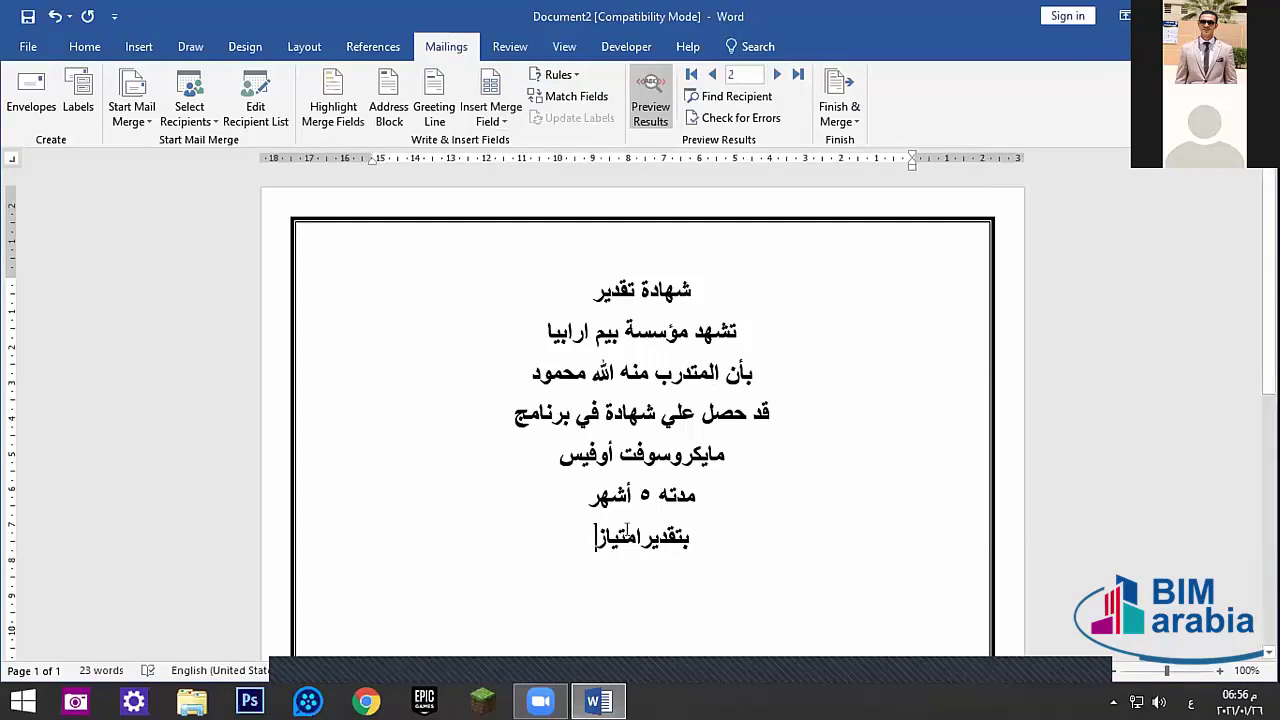
left_click(778, 74)
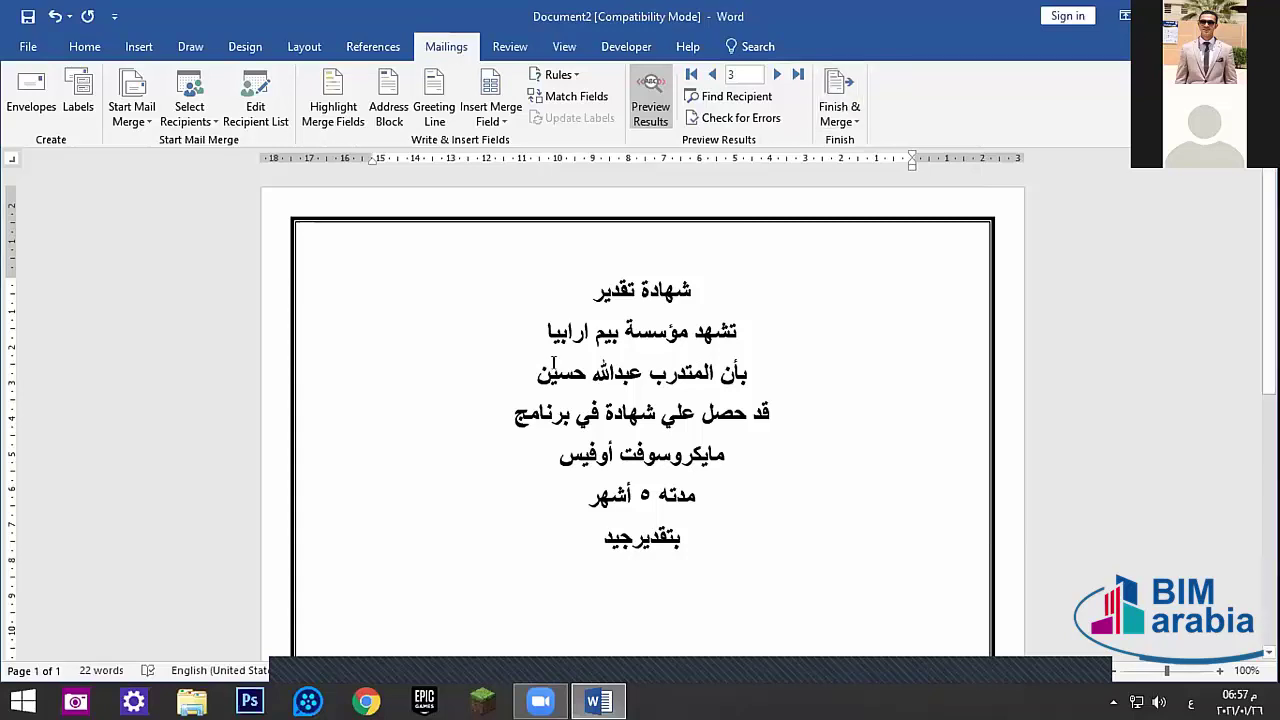
- Check the inserted name field by turning merge field shading on and then off
left_click(487, 119)
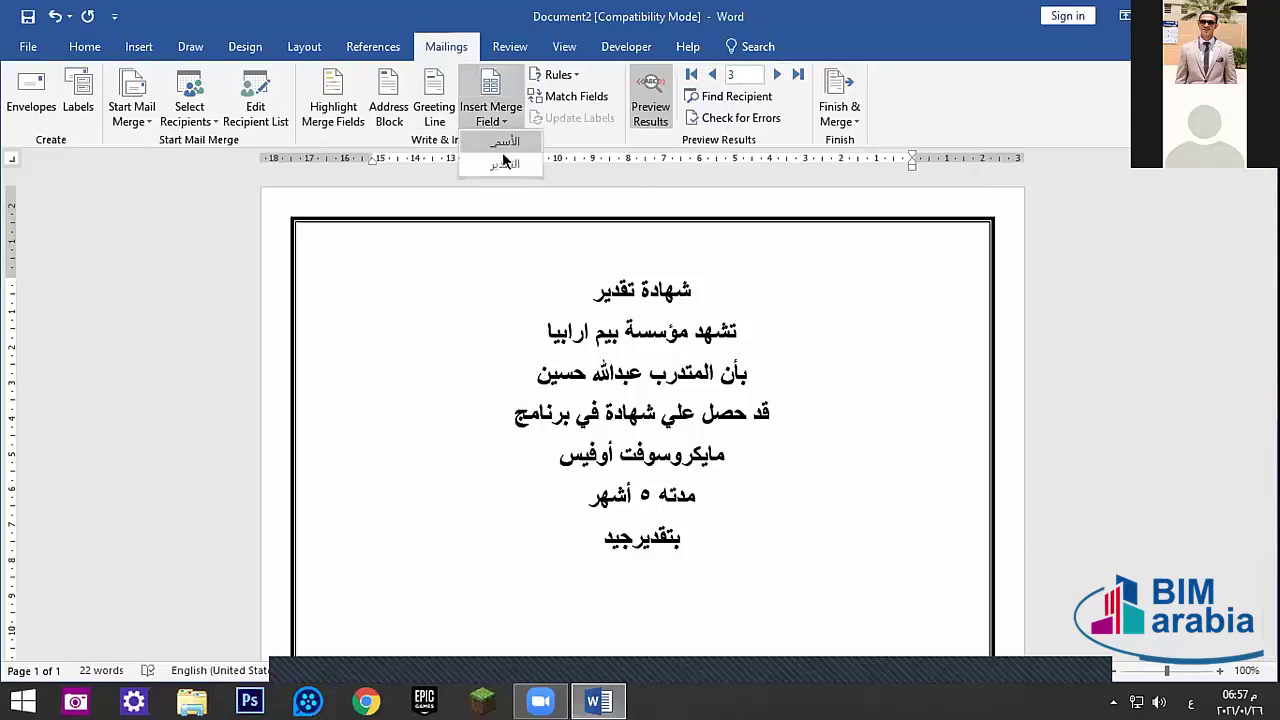
left_click(529, 124)
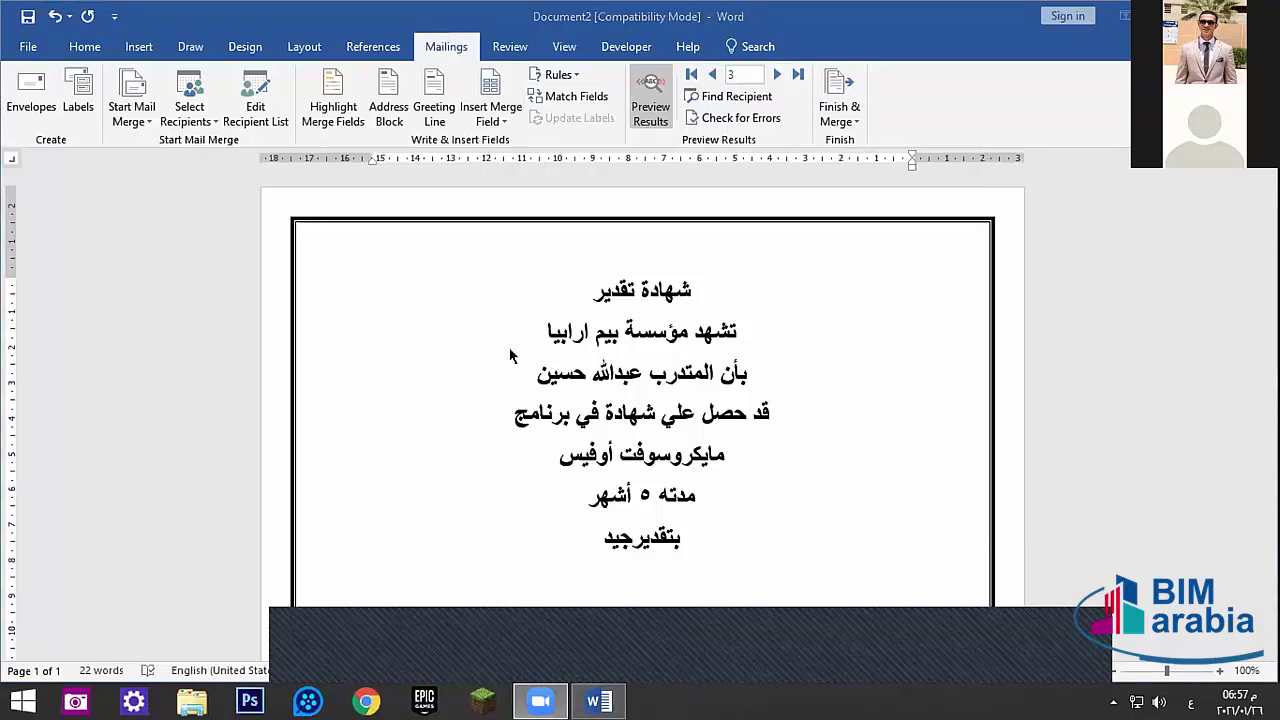
left_click(615, 378)
left_click(481, 370)
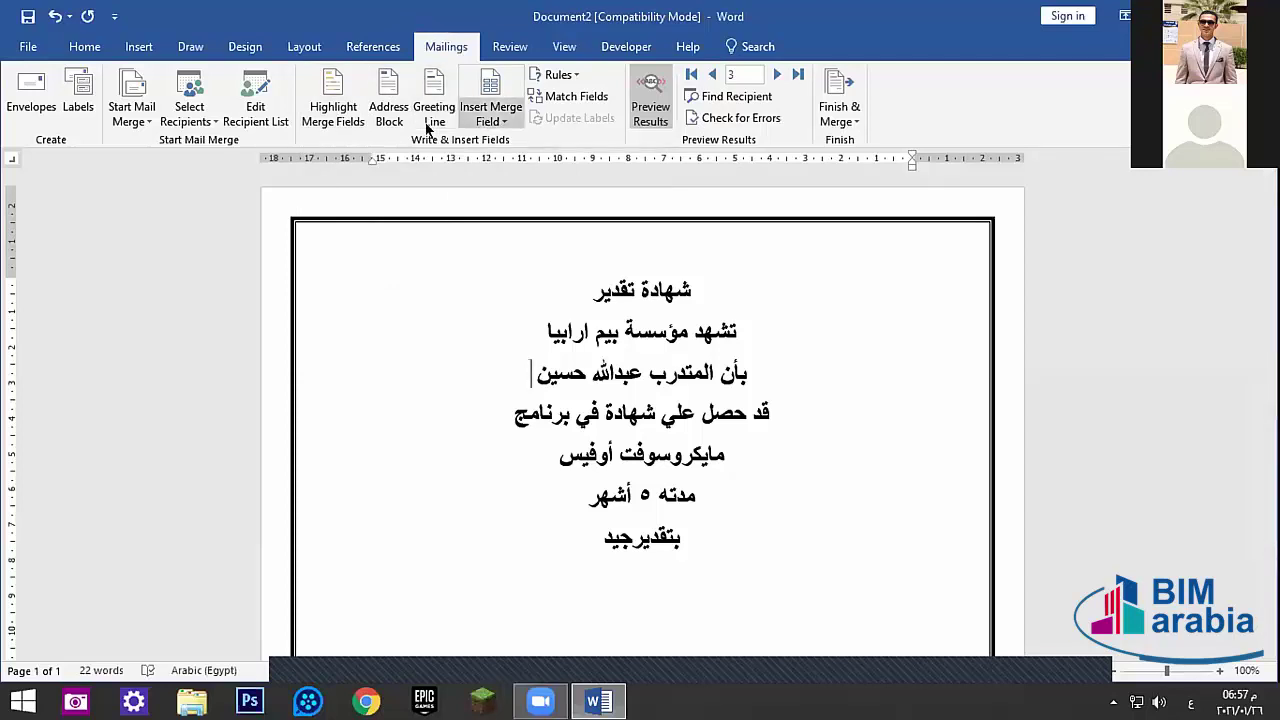
left_click(325, 105)
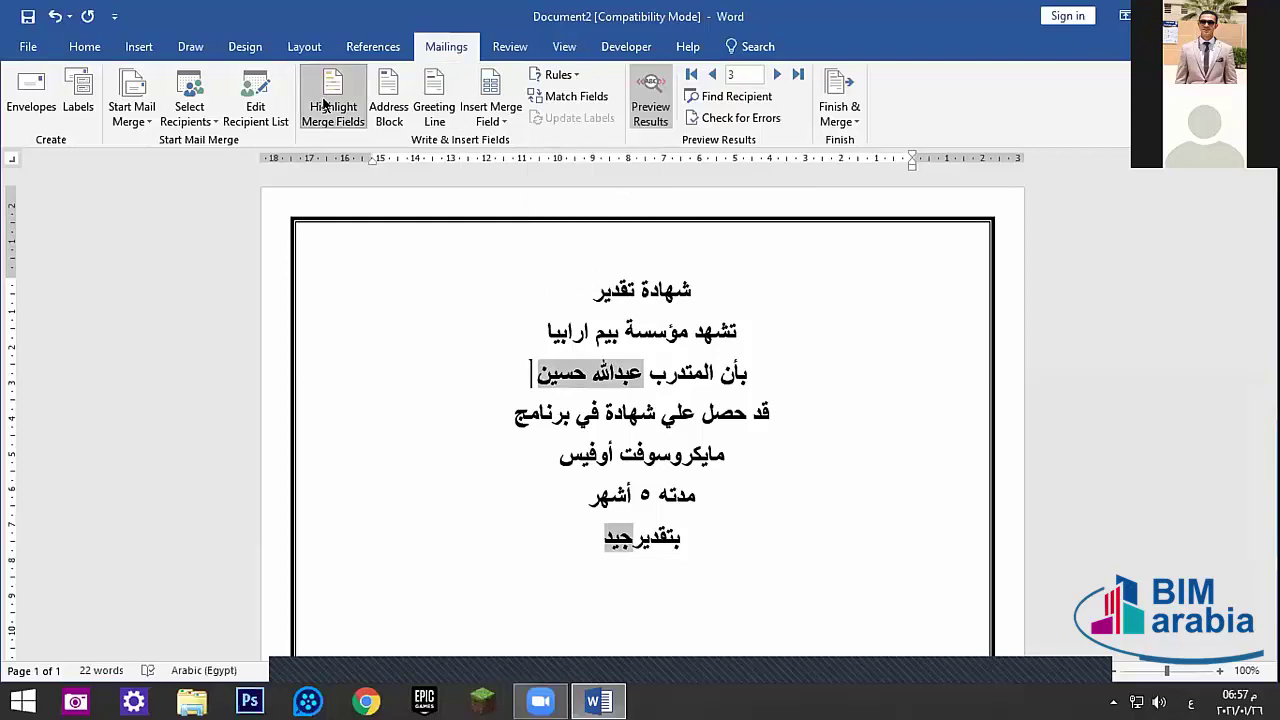
left_click(389, 294)
left_click(325, 105)
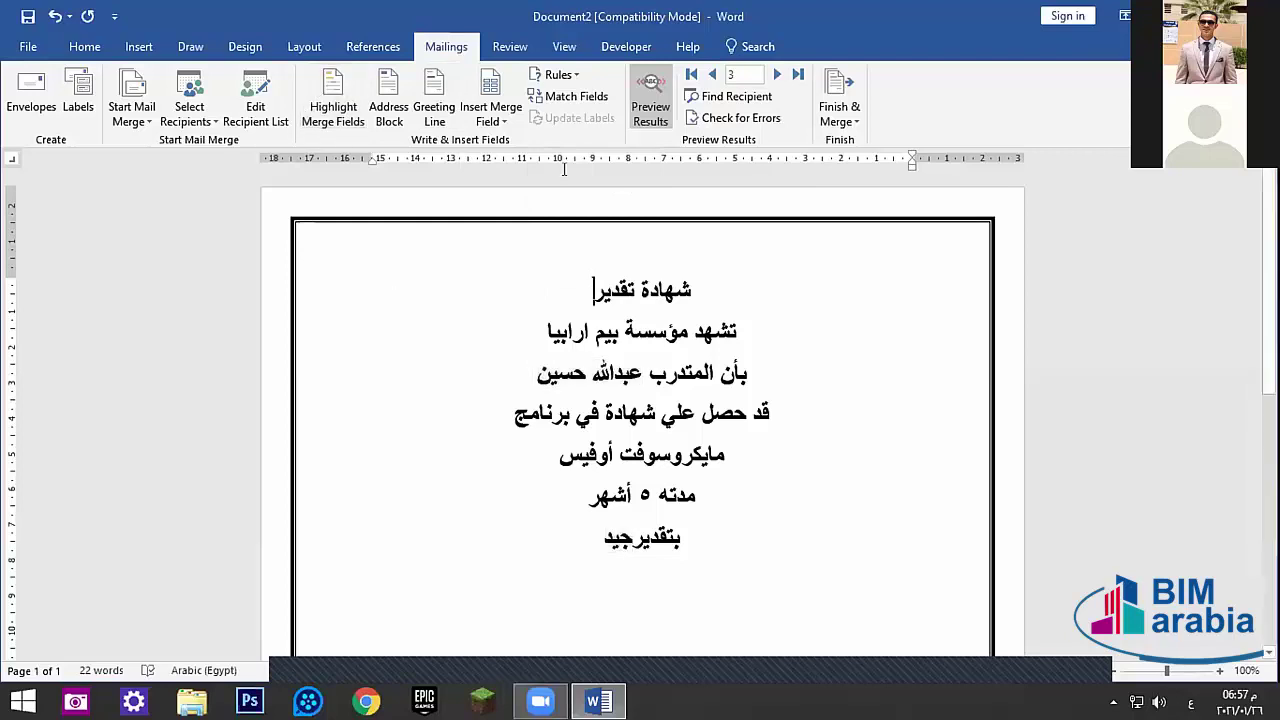
- Return to the first recipient, then jump directly to record 3
double_click(710, 75)
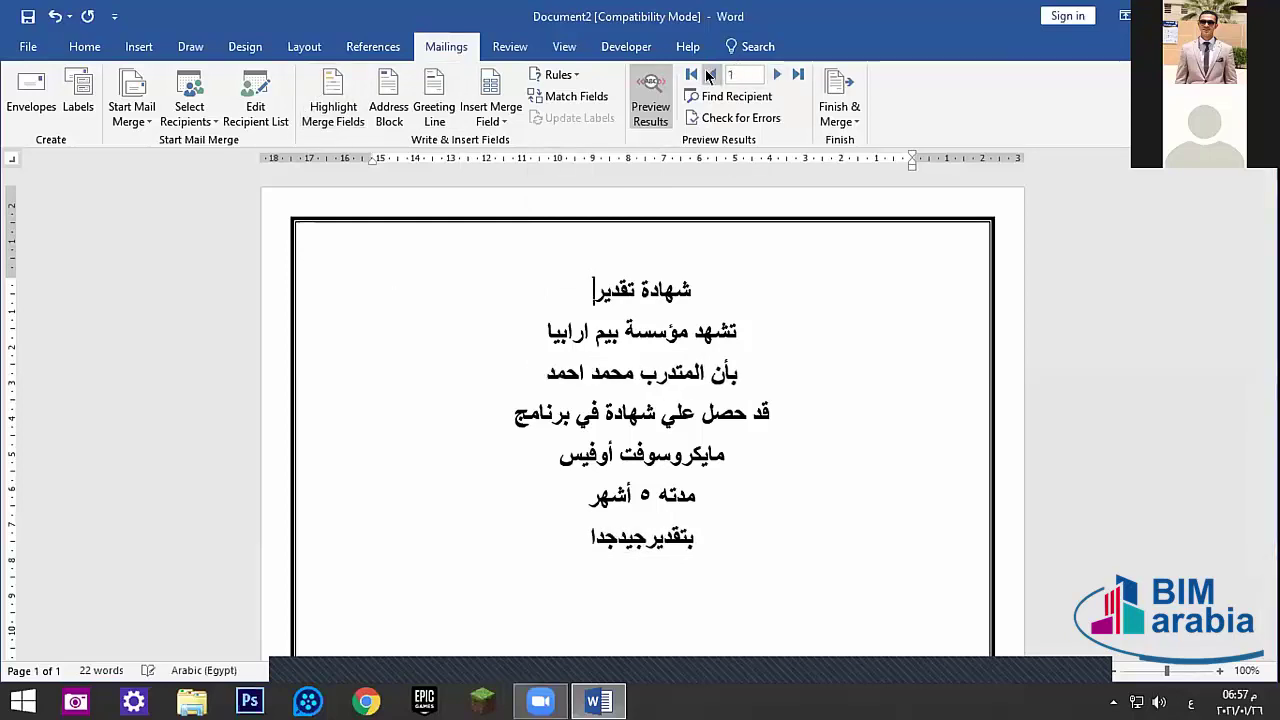
left_click(742, 75)
type("3")
key("Return")
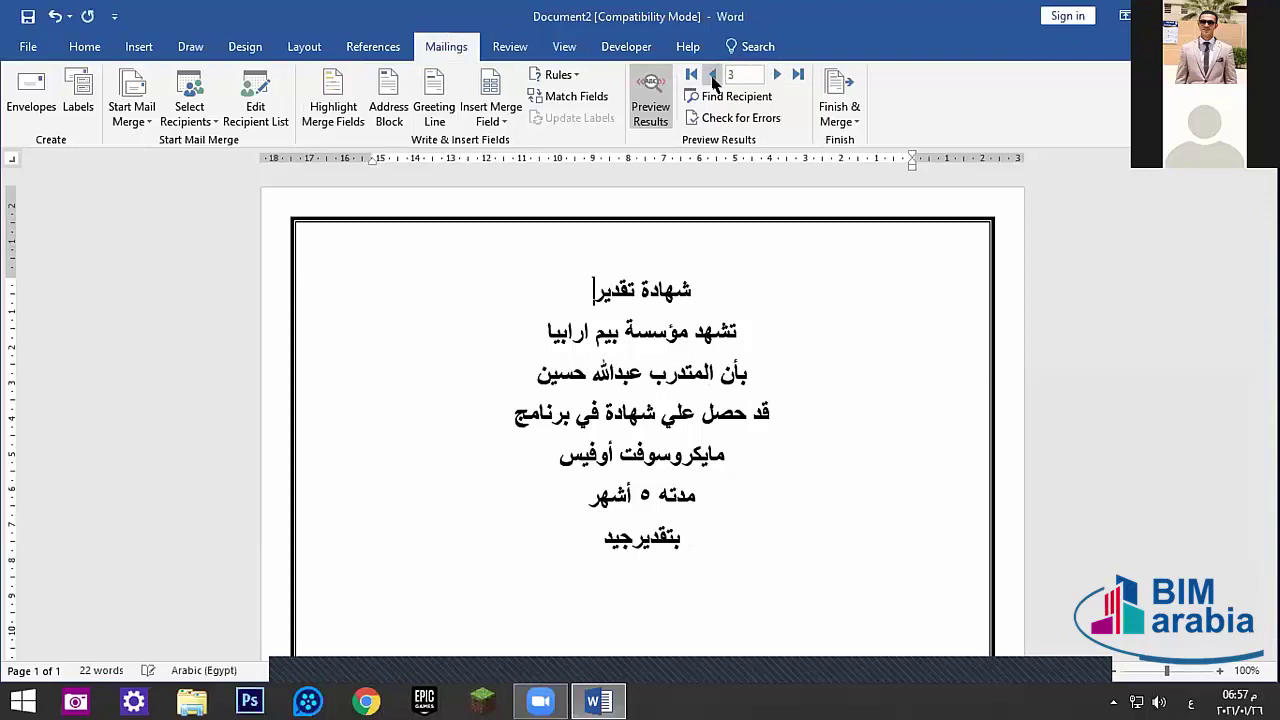
left_click(852, 116)
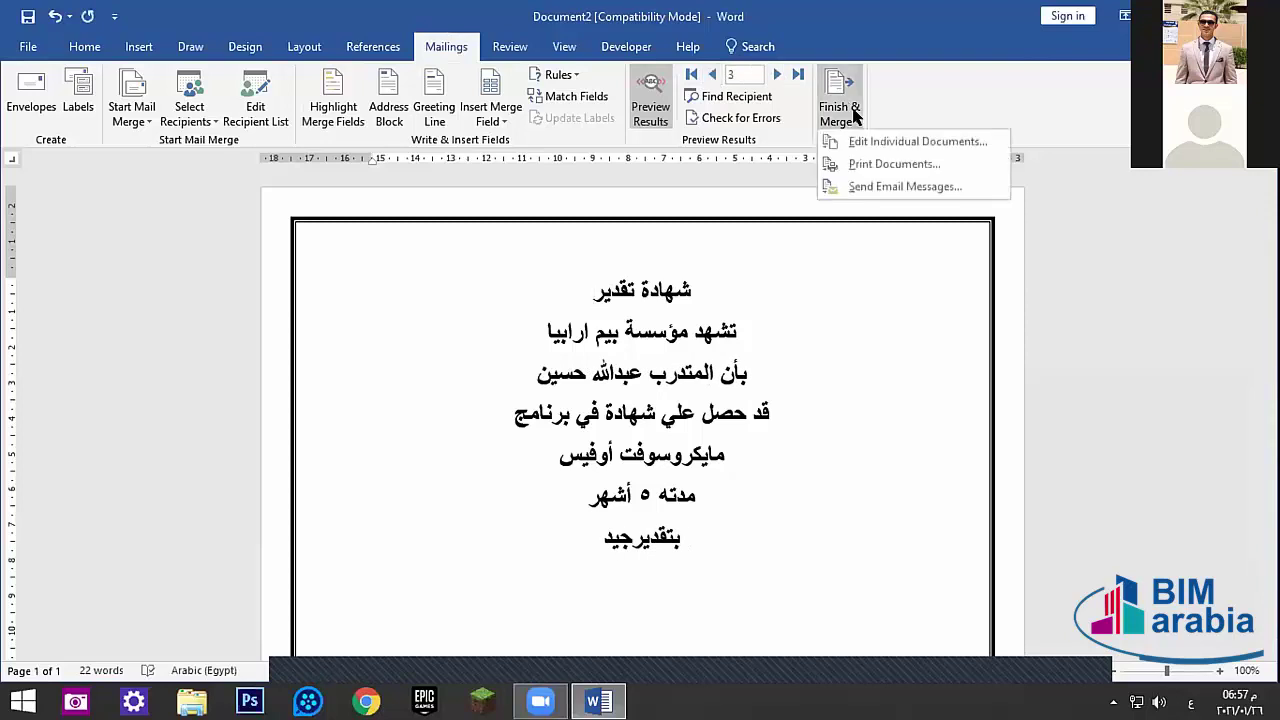
left_click(880, 146)
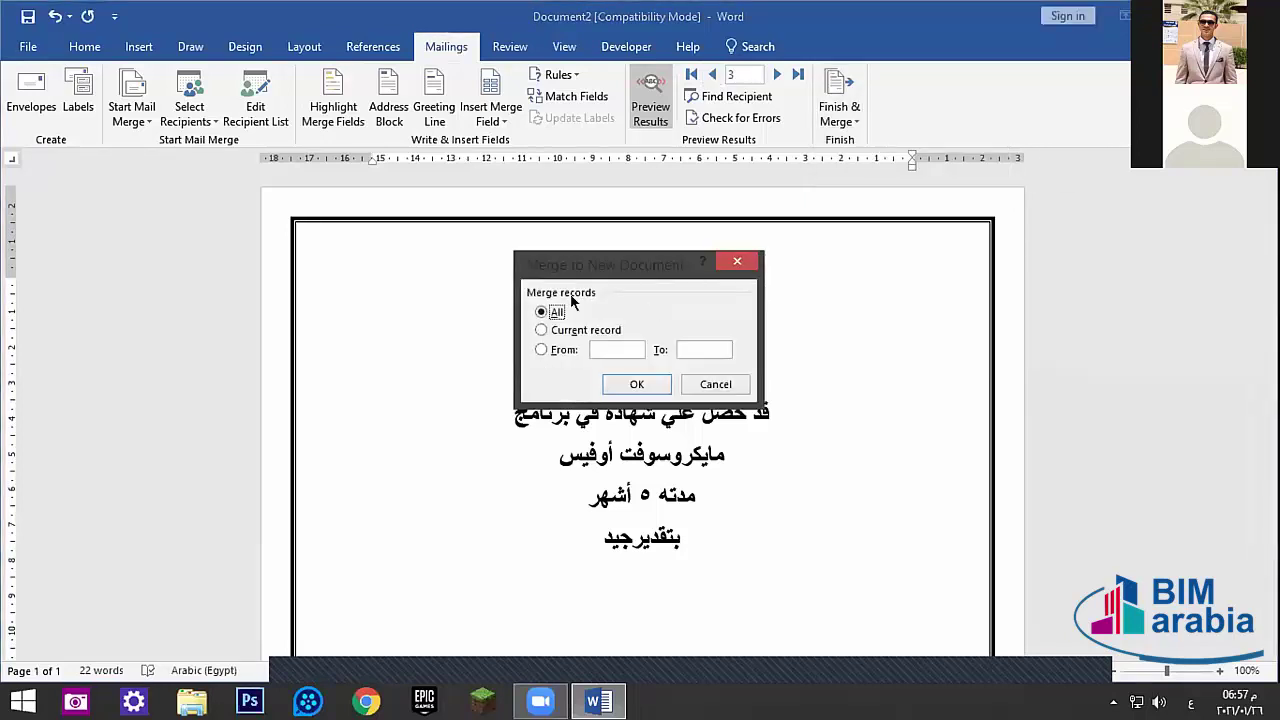
left_click(636, 384)
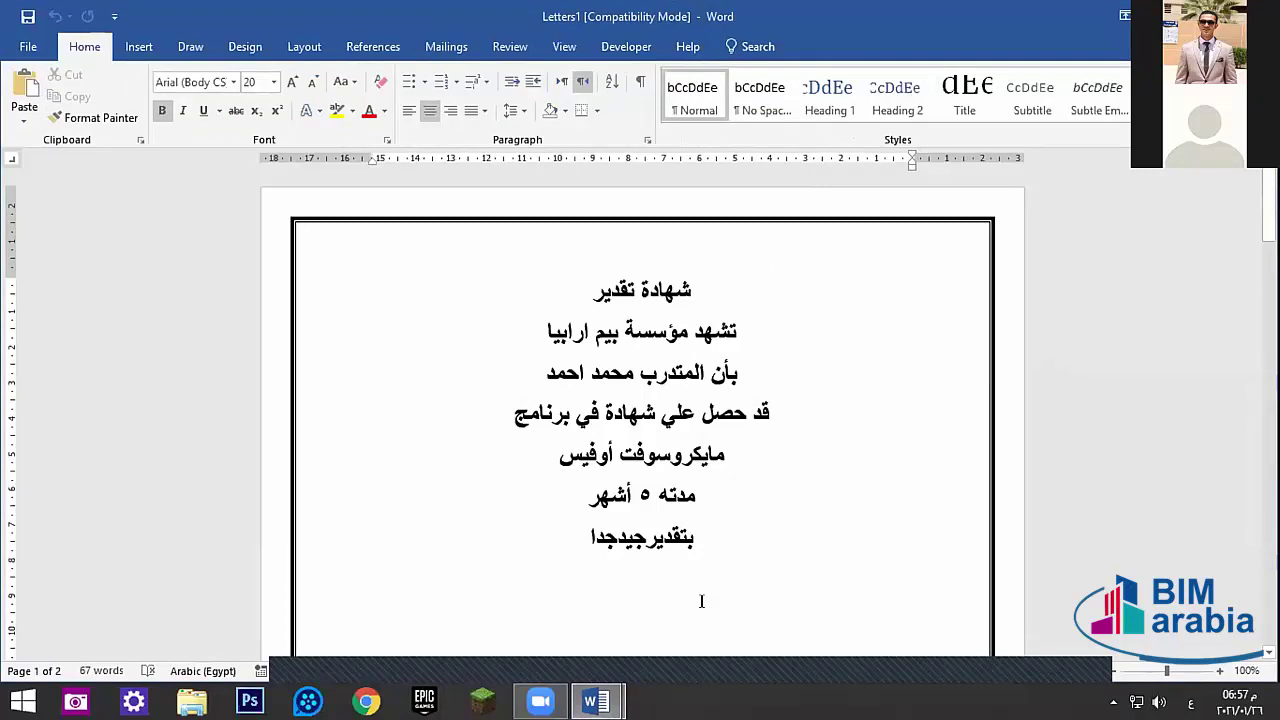
key("alt+Tab")
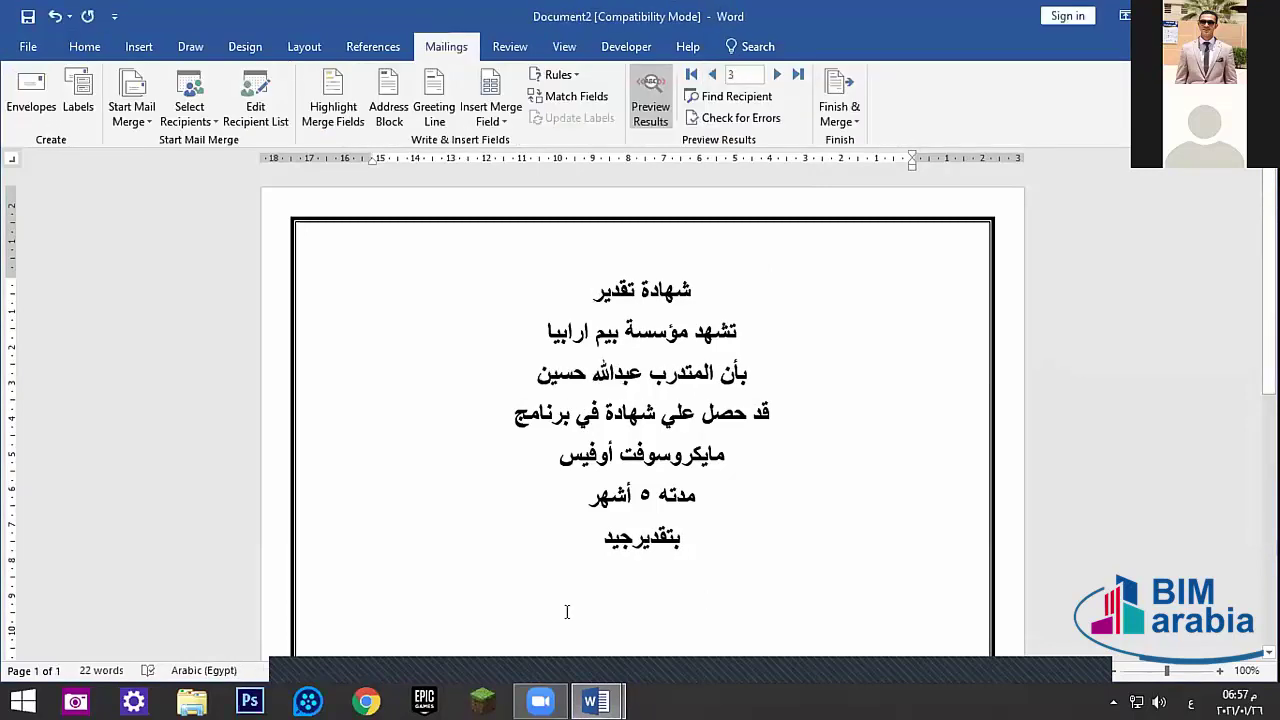
key("alt+Tab")
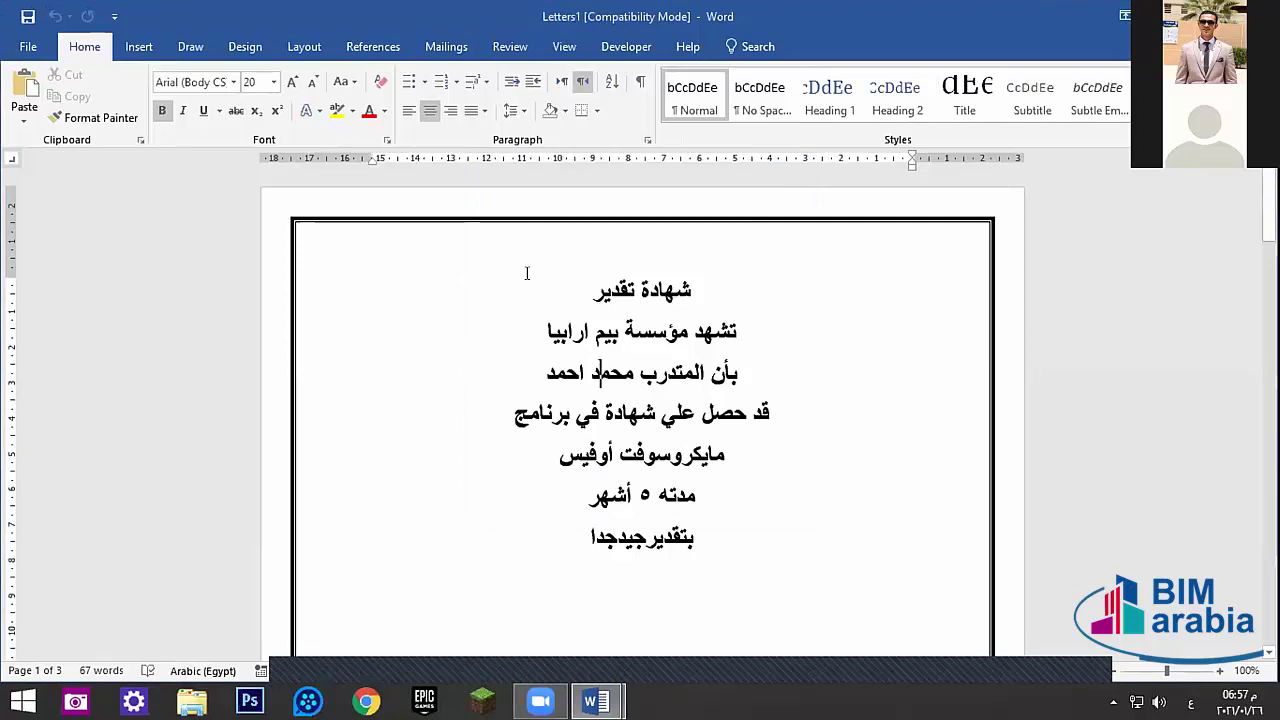
left_click(448, 46)
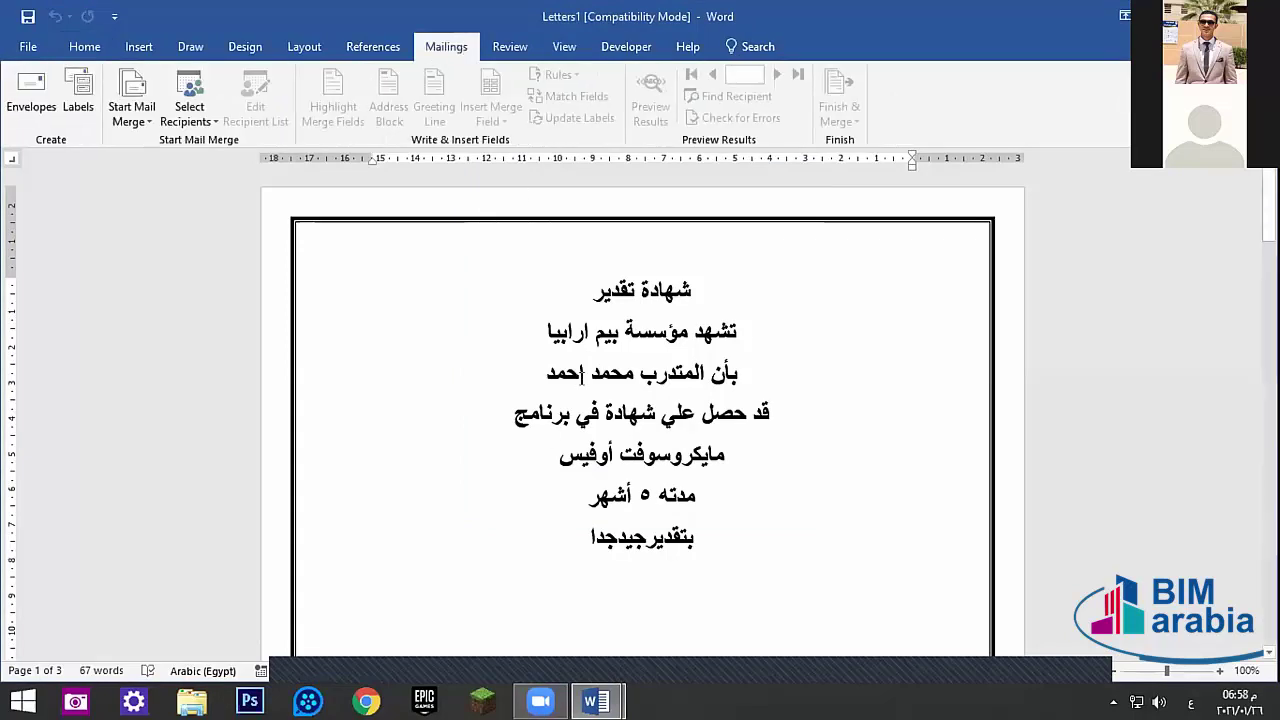
left_click(581, 373)
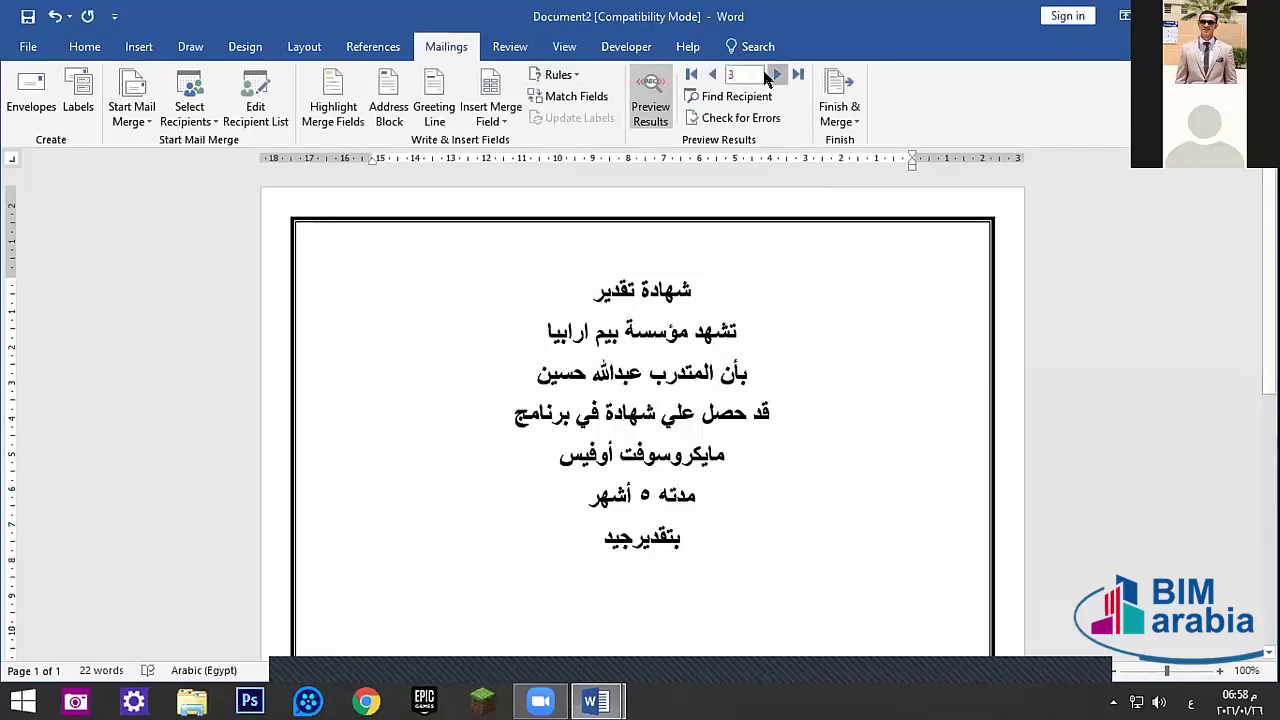
left_click(712, 74)
left_click(712, 74)
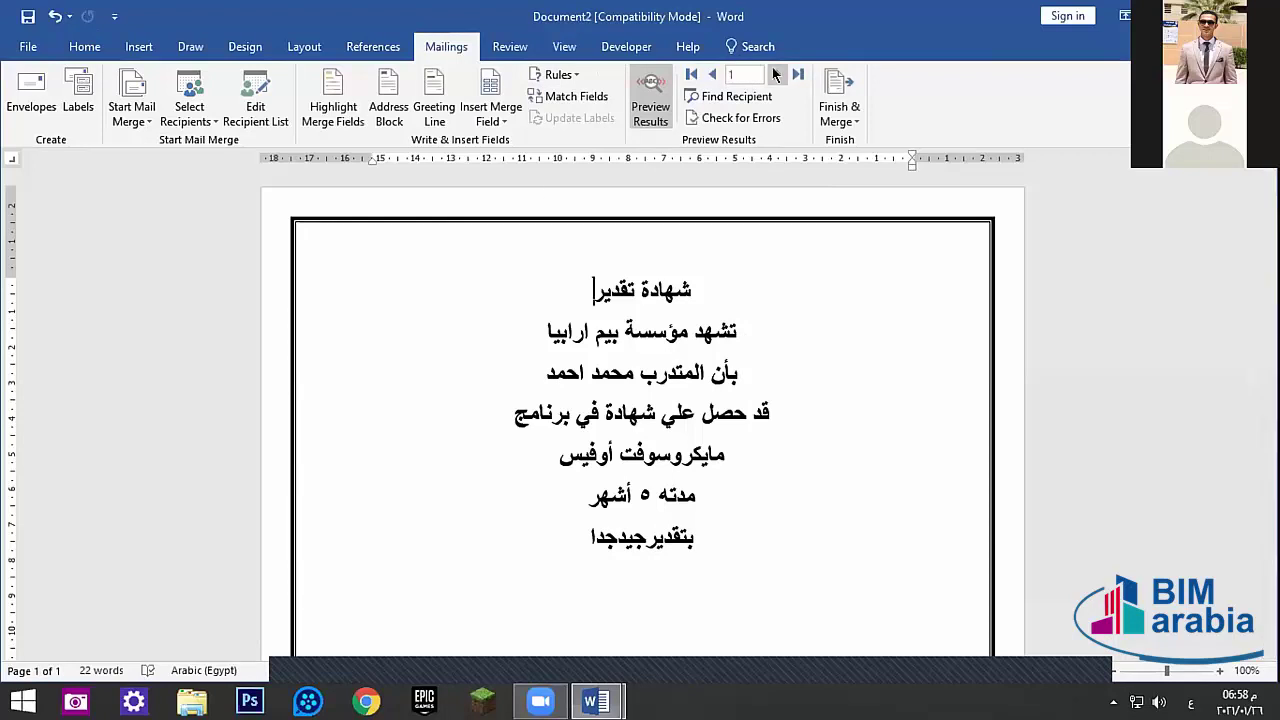
left_click(777, 74)
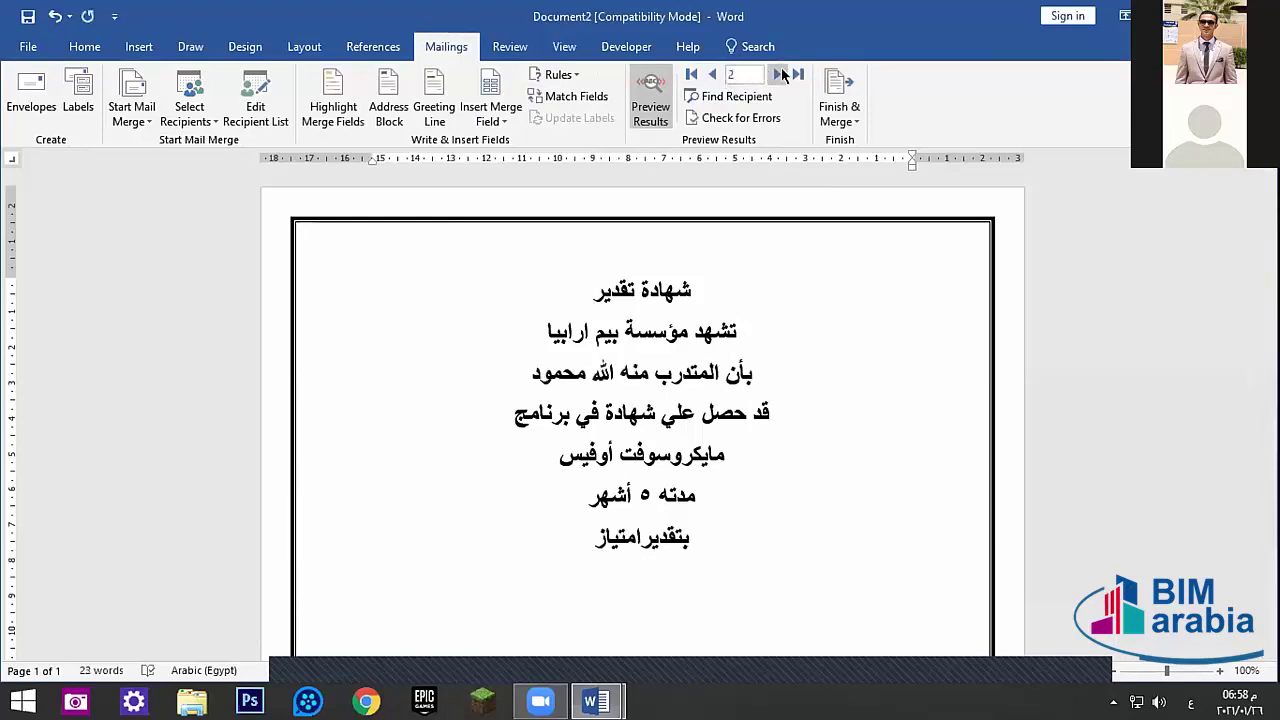
left_click(780, 74)
left_click(839, 113)
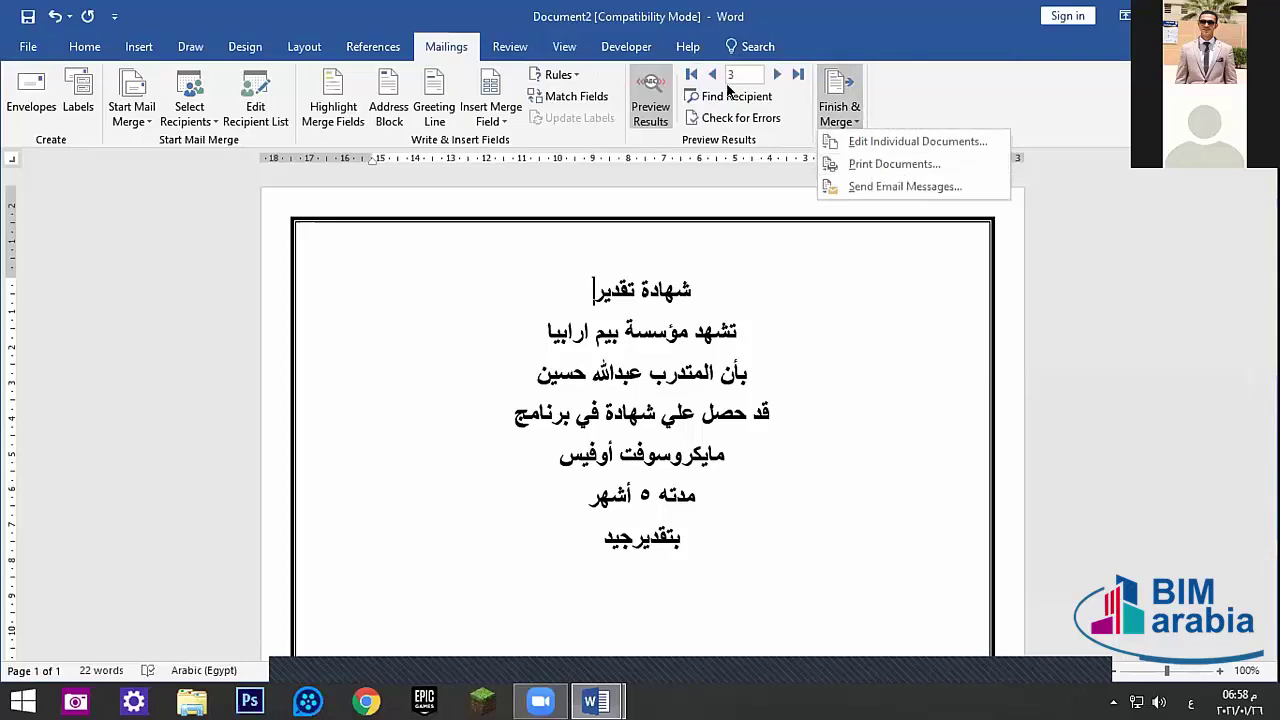
left_click(731, 76)
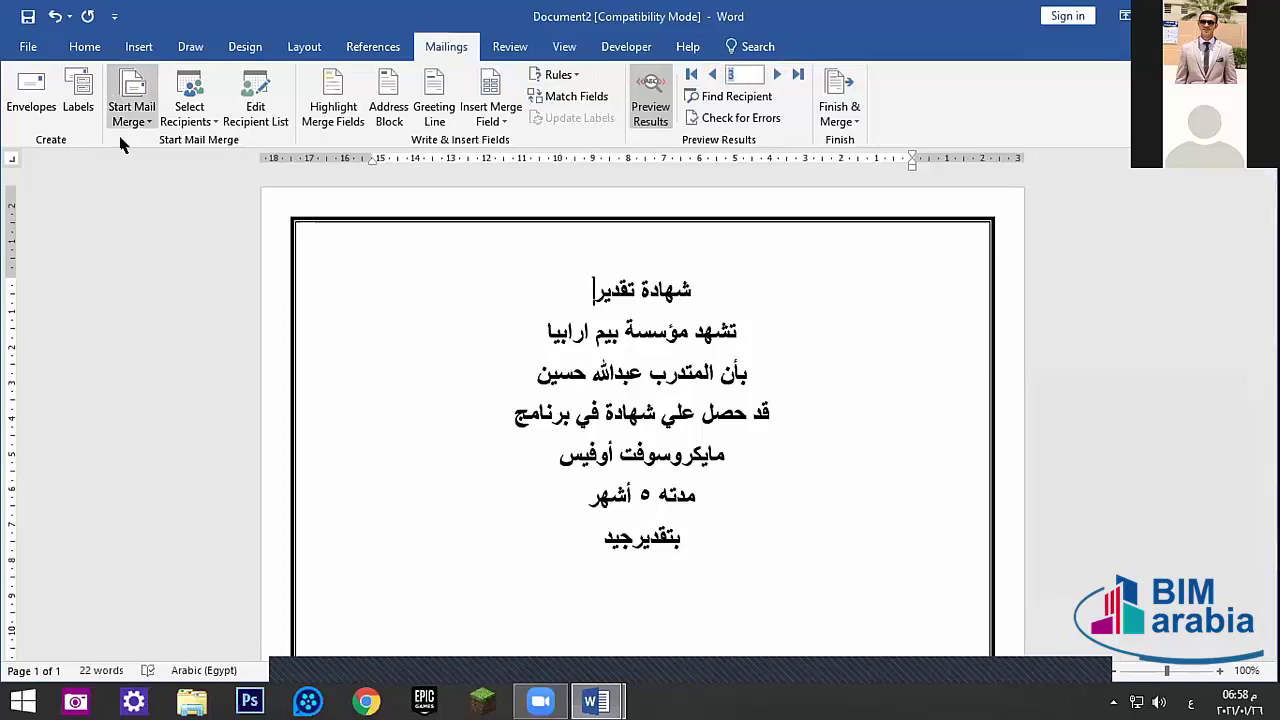
- In print preview, try Envelope Monarch, Envelope #10 and Envelope DL paper sizes, ending on Monarch
left_click(30, 46)
left_click(38, 303)
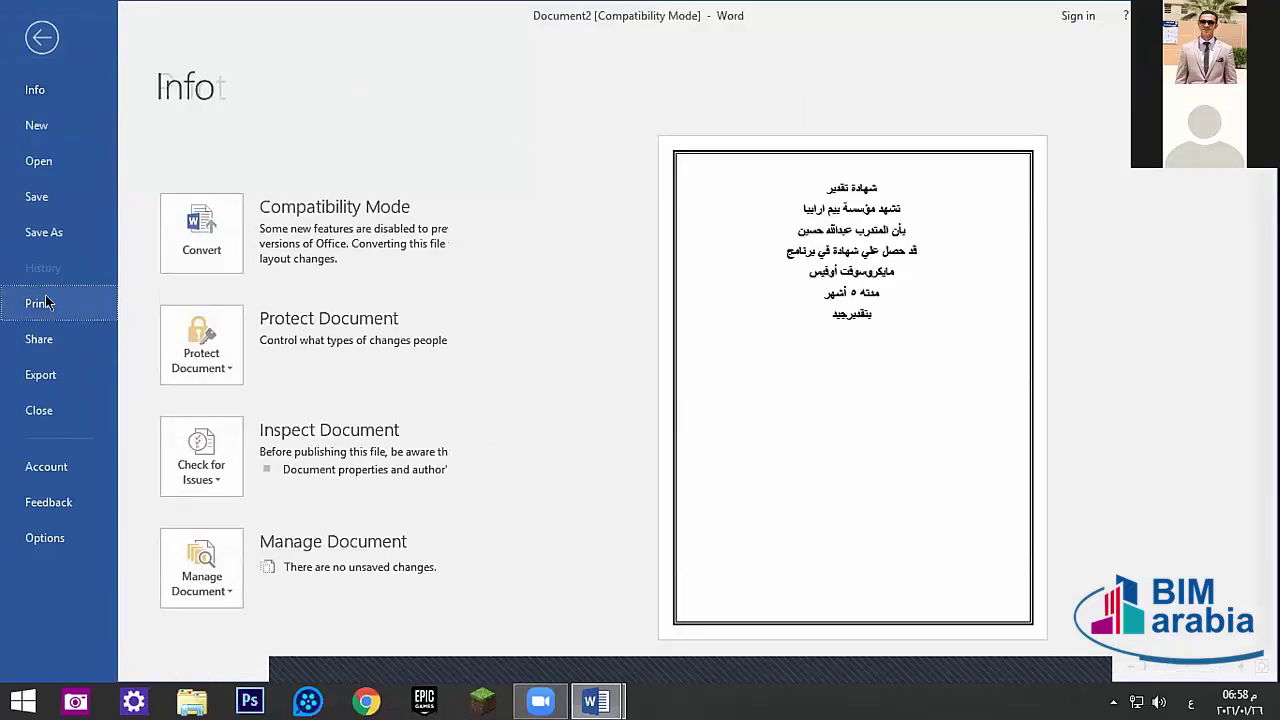
left_click(250, 563)
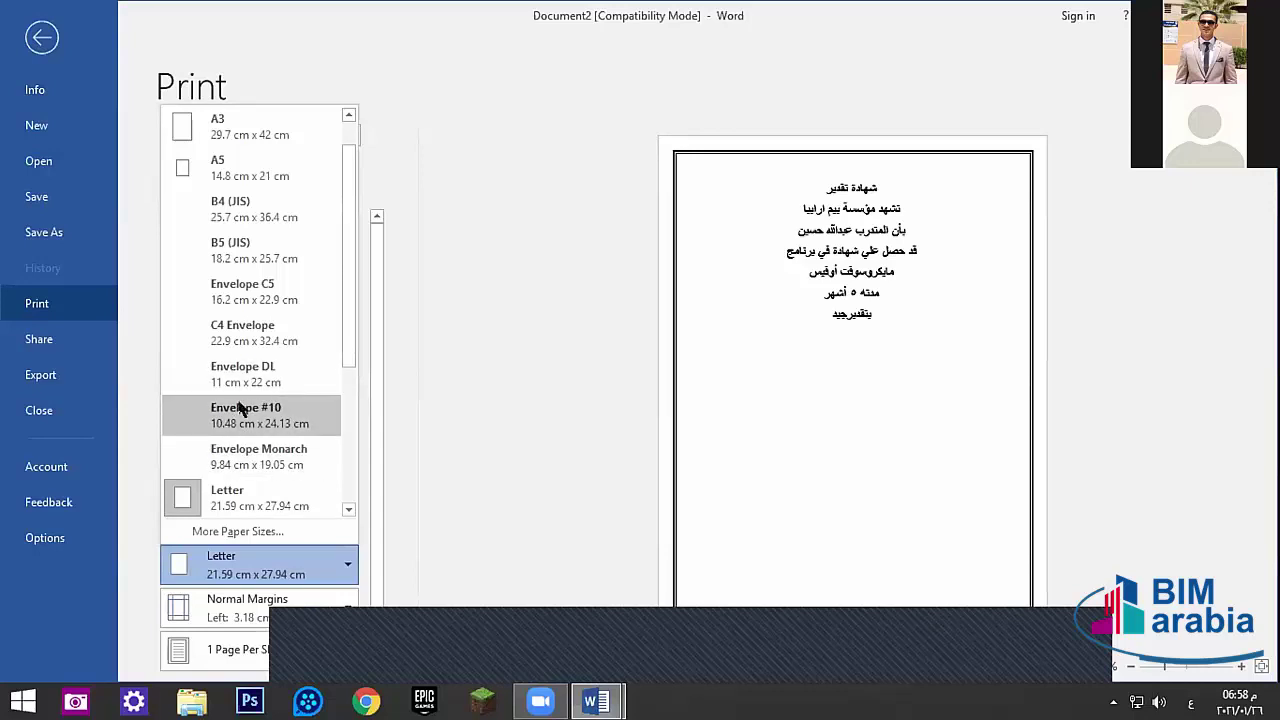
left_click(246, 444)
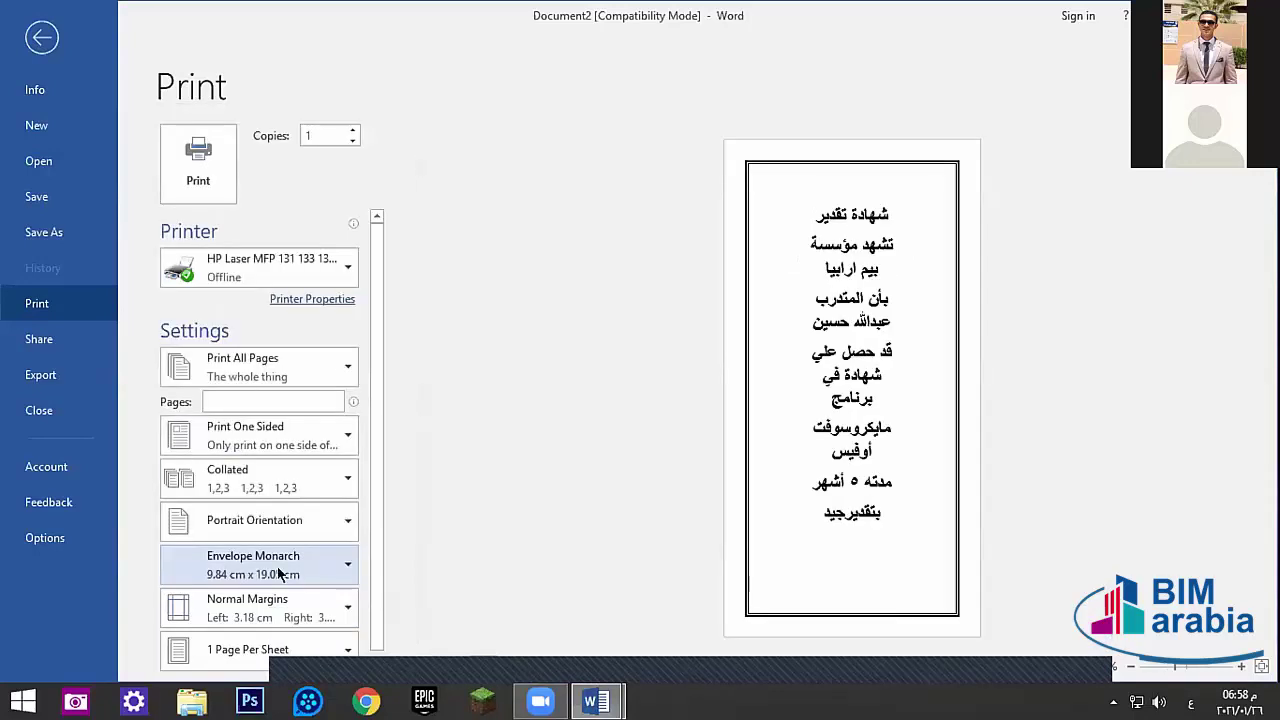
left_click(281, 573)
left_click(256, 468)
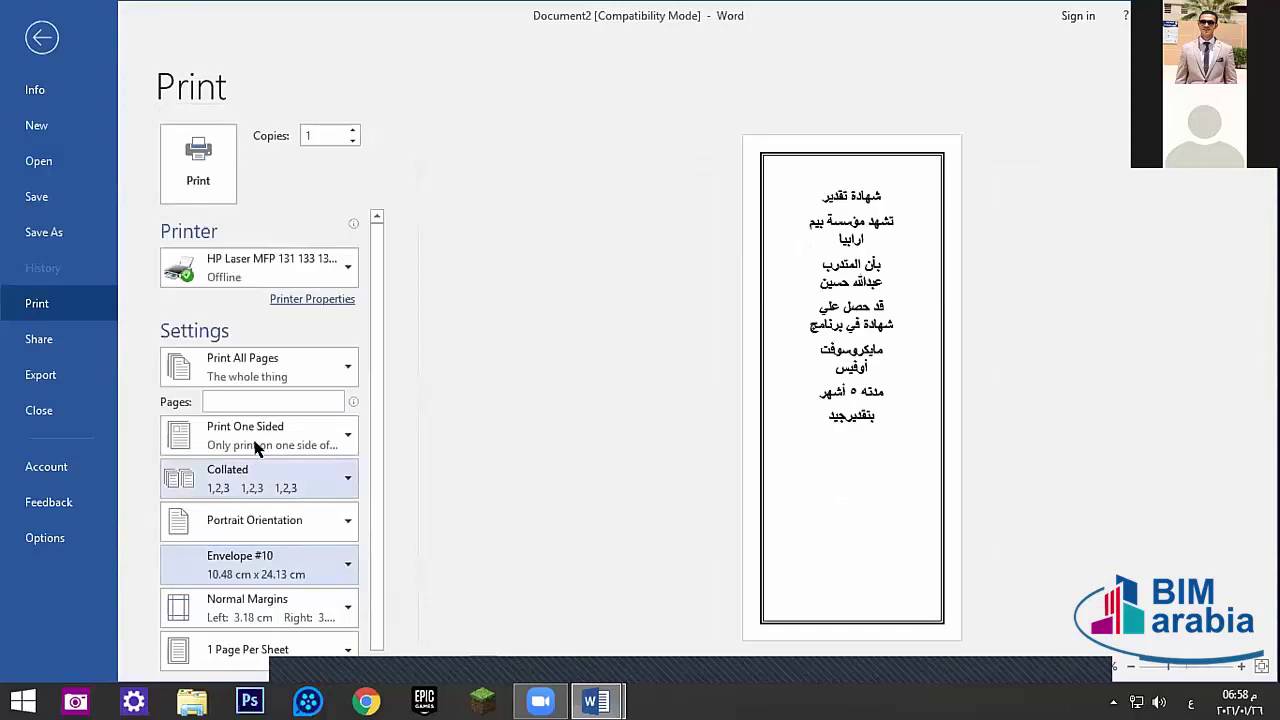
left_click(250, 566)
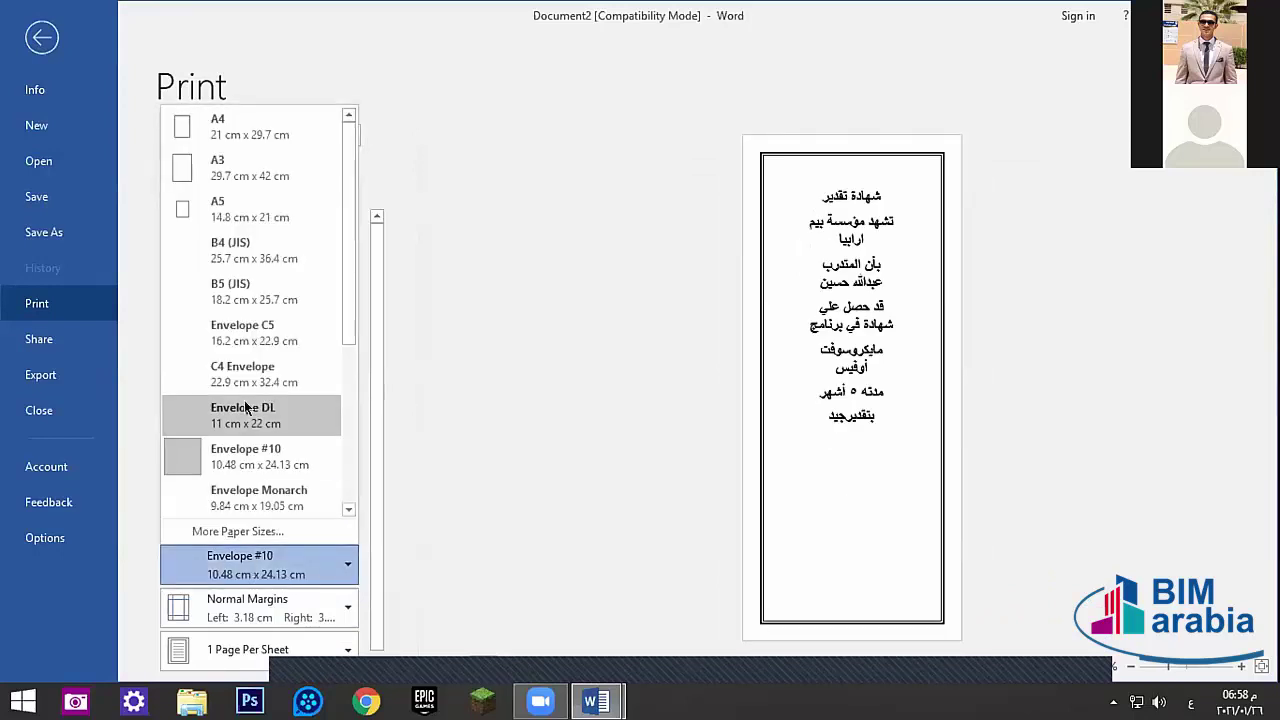
left_click(245, 408)
left_click(246, 572)
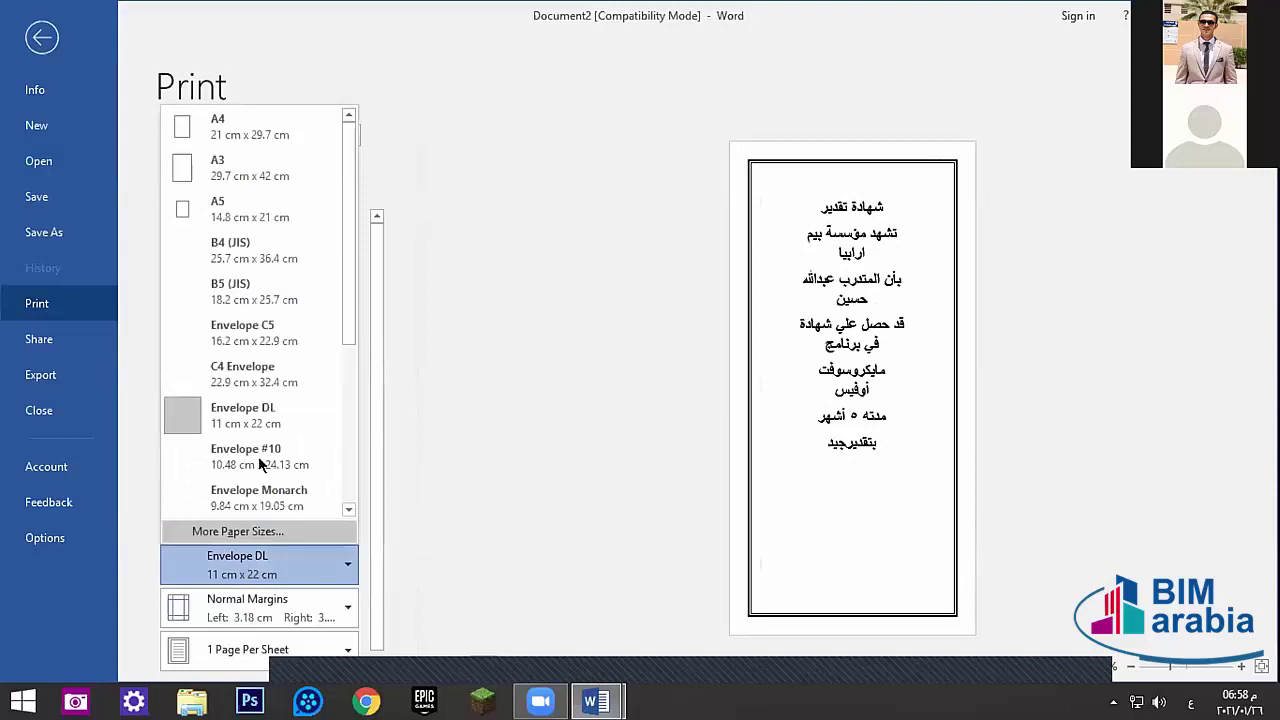
left_click(245, 494)
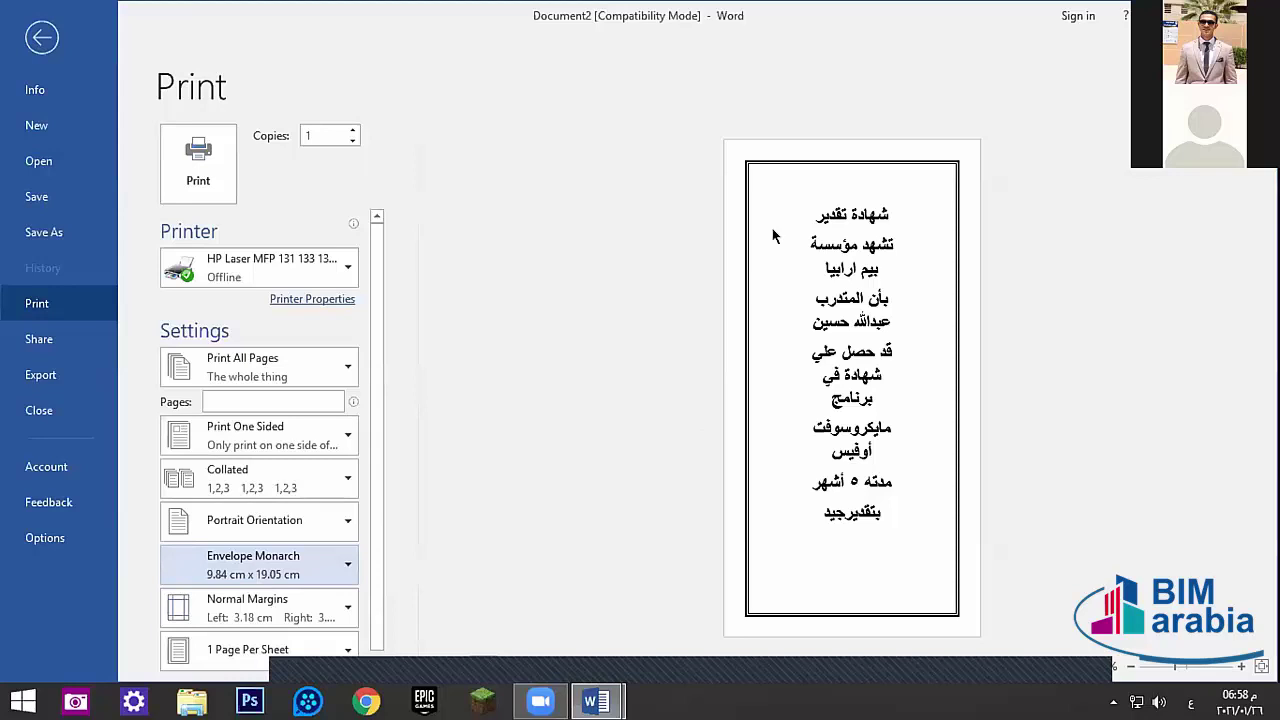
- Set the paper size to A4, 21 cm x 29.7 cm
left_click(222, 574)
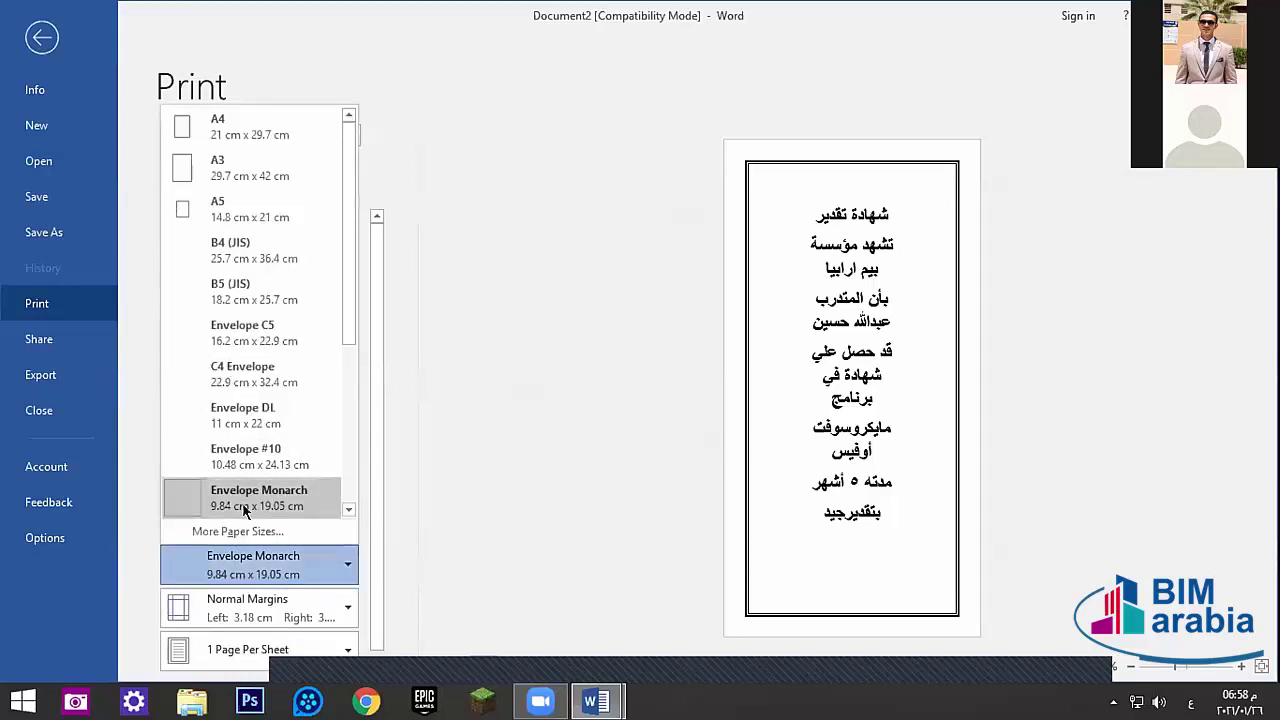
left_click(454, 551)
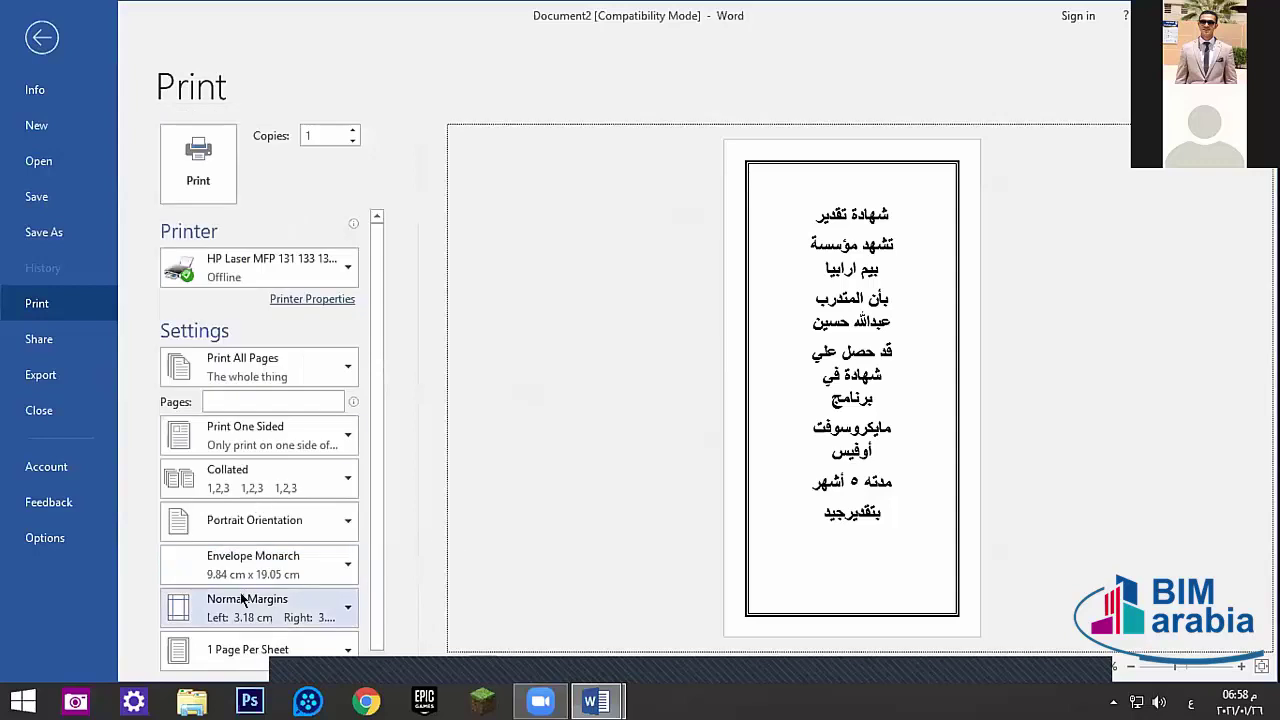
left_click(253, 565)
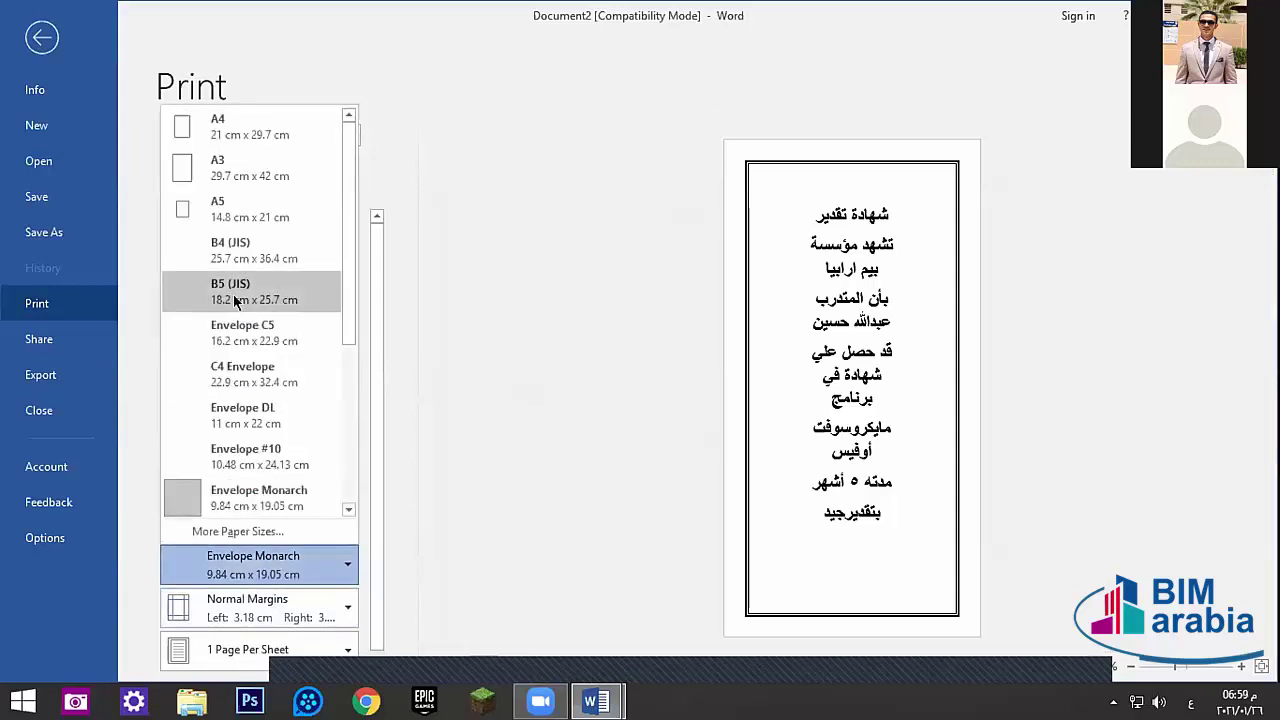
left_click(229, 126)
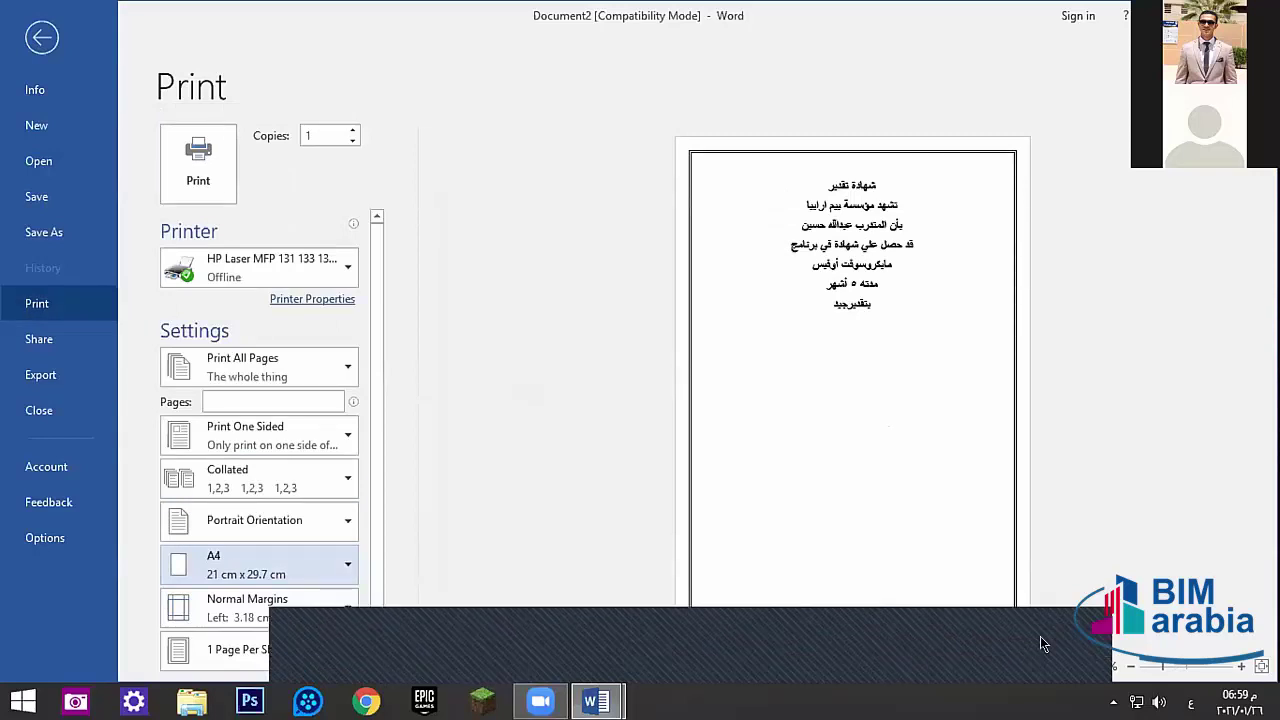
- Try Envelope DL, Envelope #10 and C4 Envelope as the paper size
left_click(262, 575)
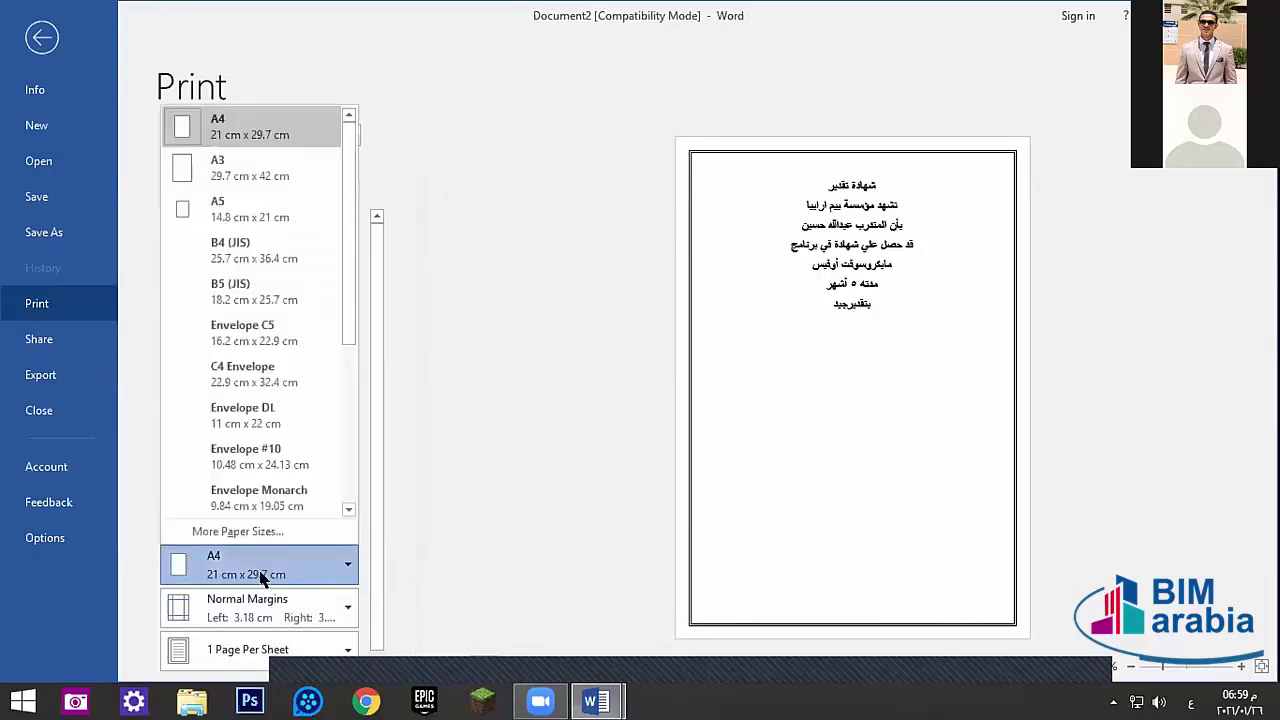
left_click(241, 414)
left_click(257, 568)
left_click(241, 465)
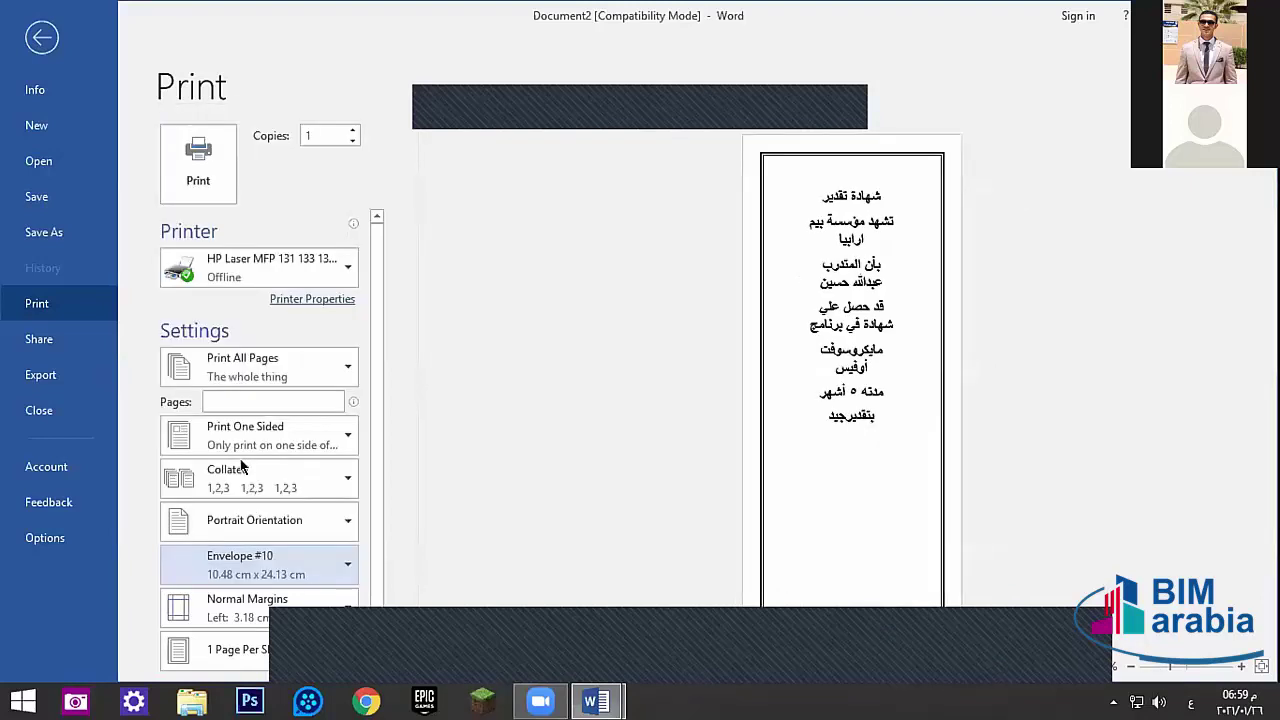
left_click(250, 572)
left_click(242, 372)
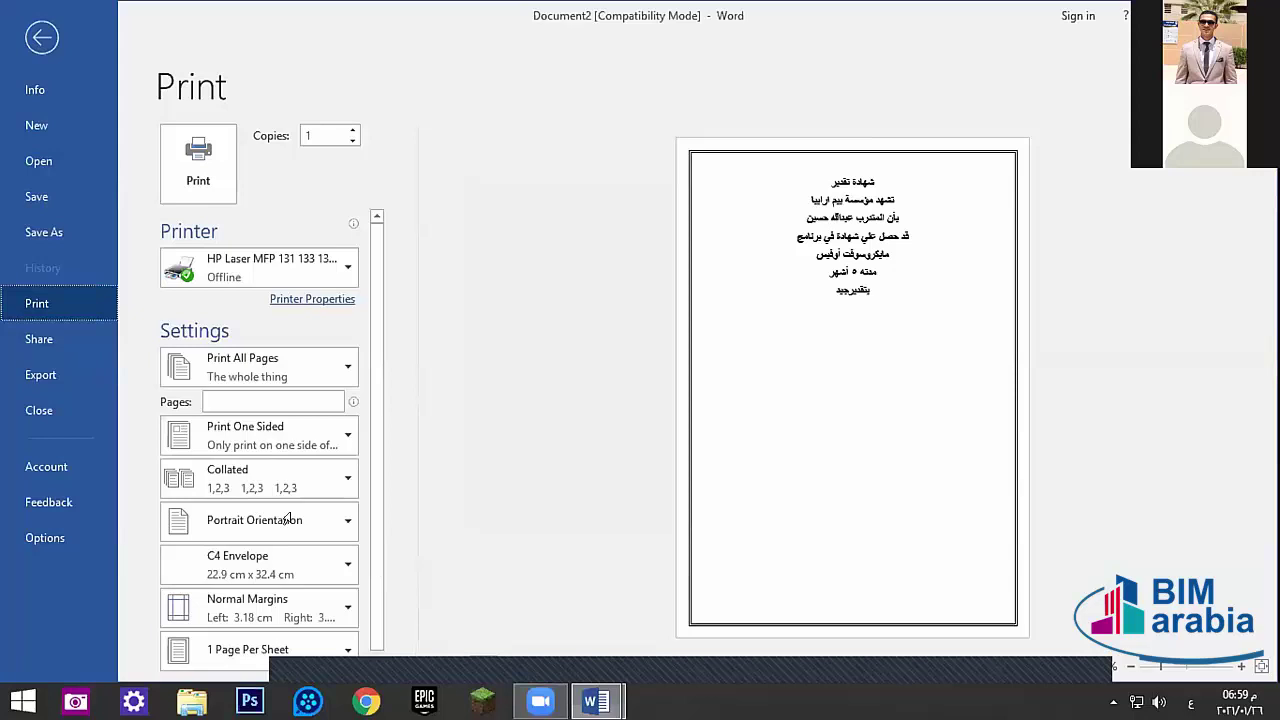
left_click(711, 109)
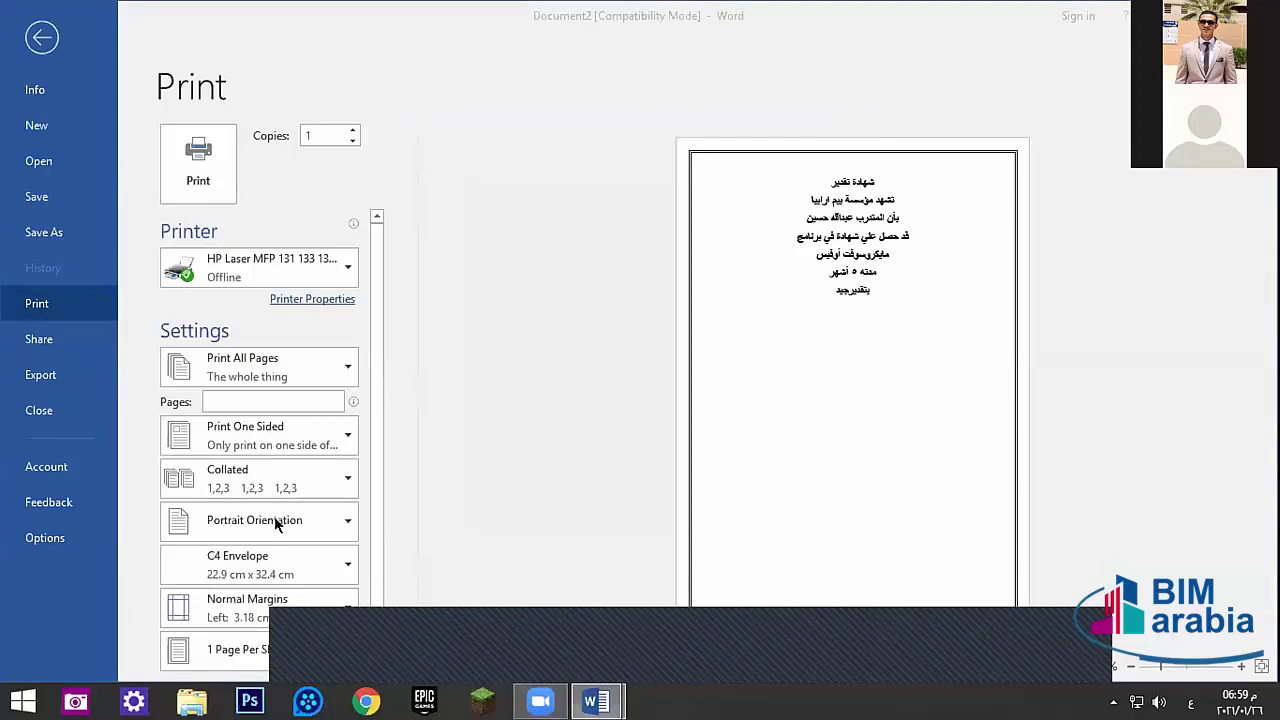
- Switch the paper size back to A4
left_click(268, 570)
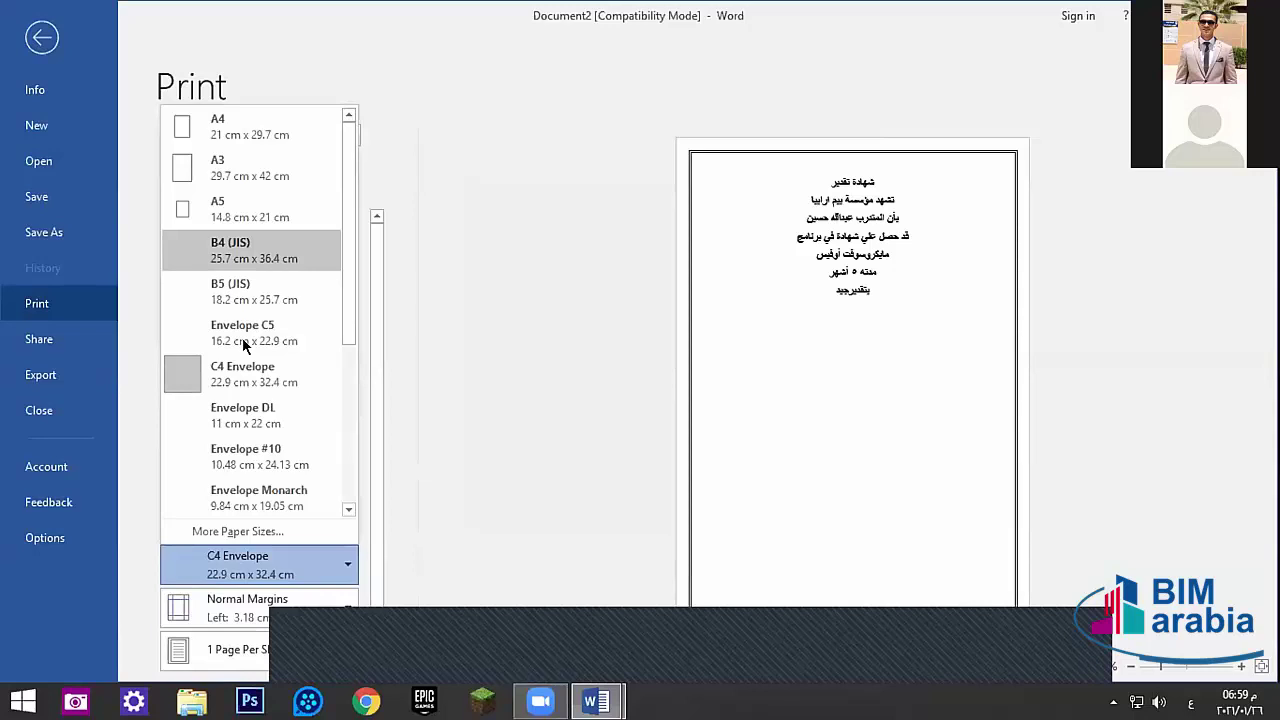
left_click(220, 126)
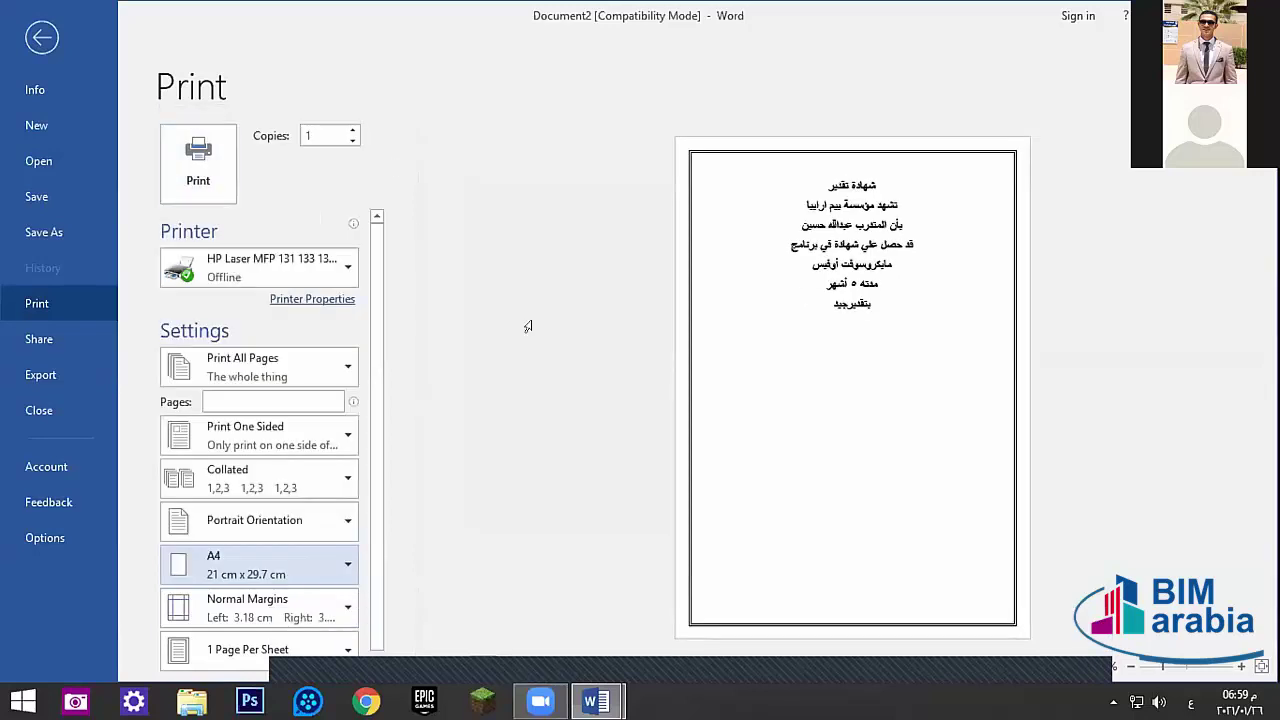
left_click(284, 556)
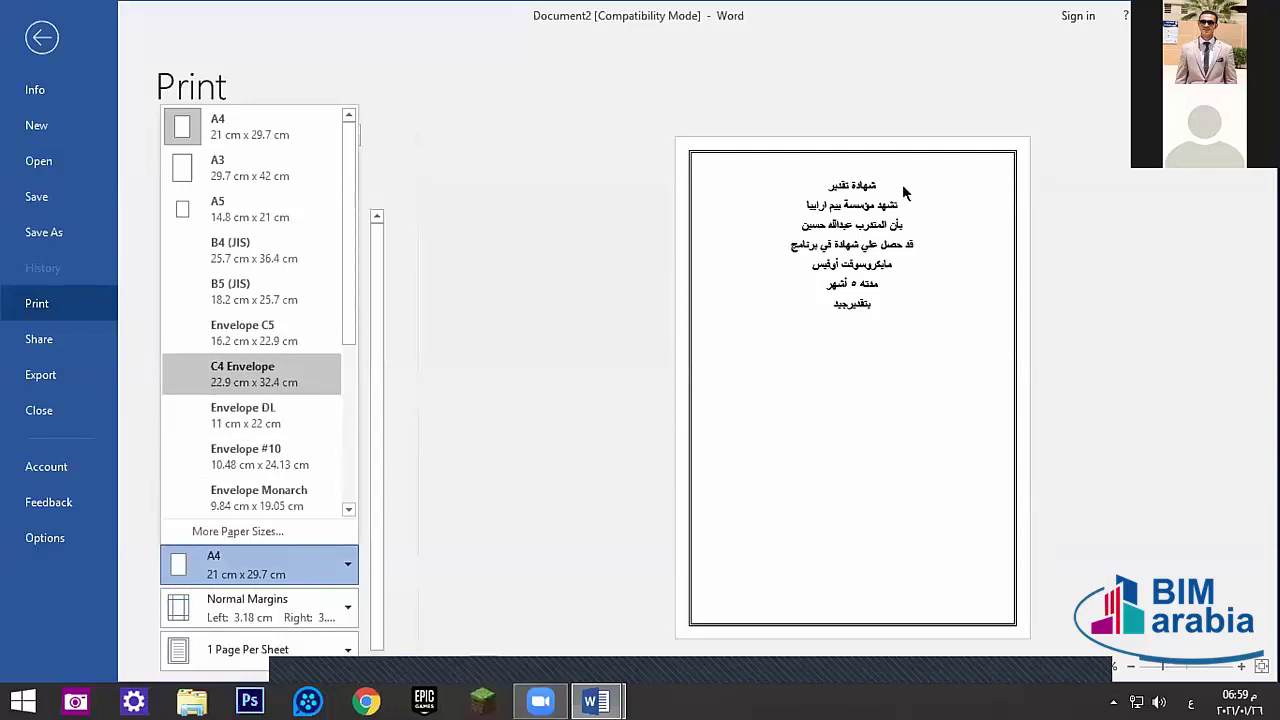
left_click(874, 469)
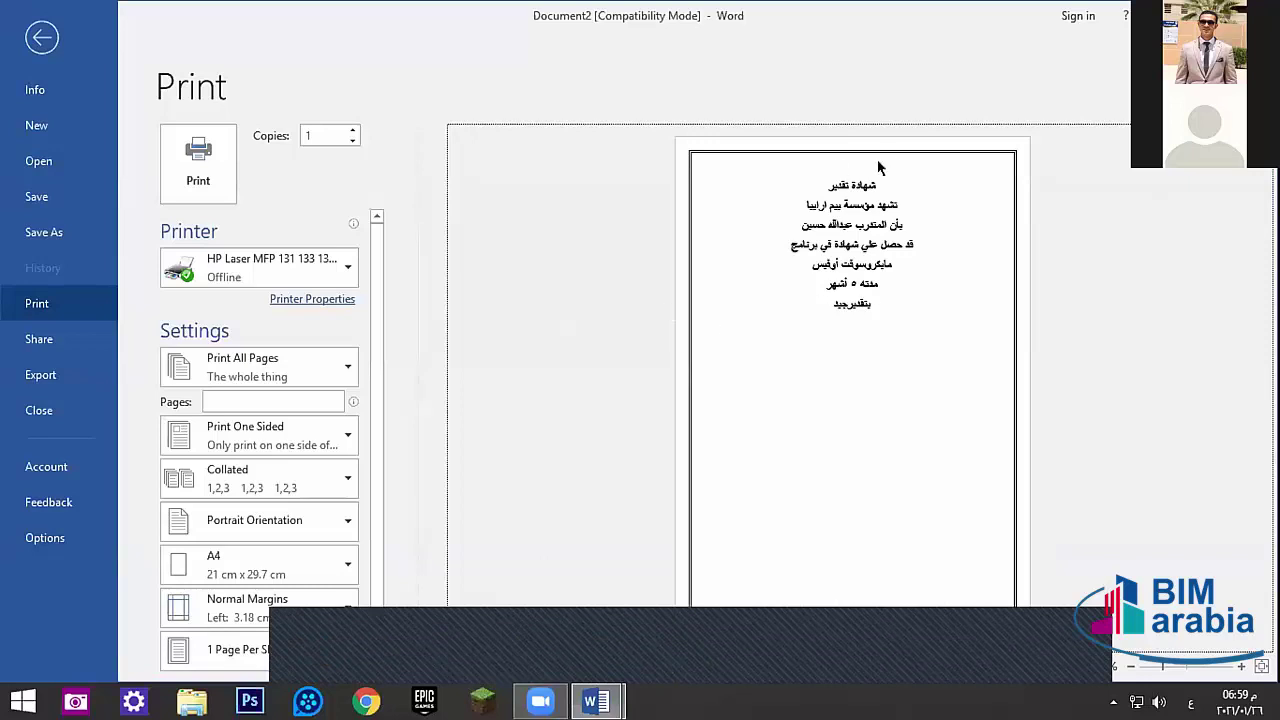
- Set the paper to B4 (JIS), 25.7 cm x 36.4 cm, and return to the document
left_click(246, 567)
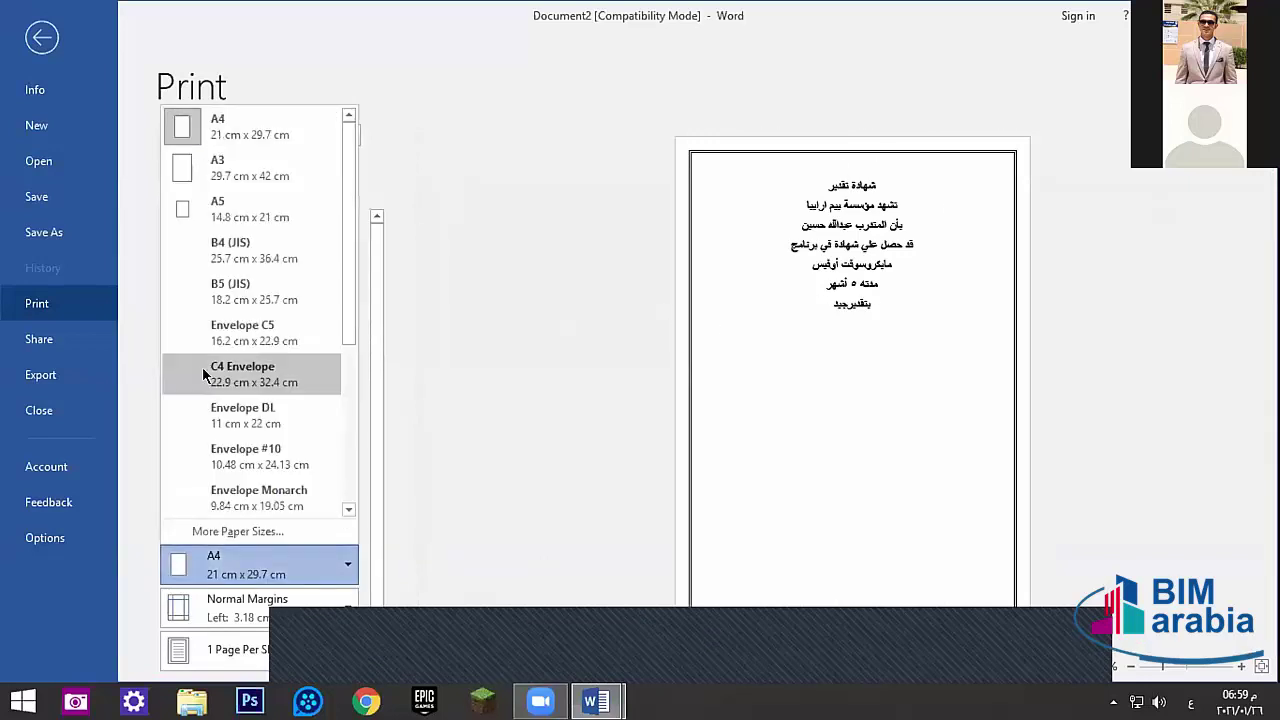
left_click(230, 414)
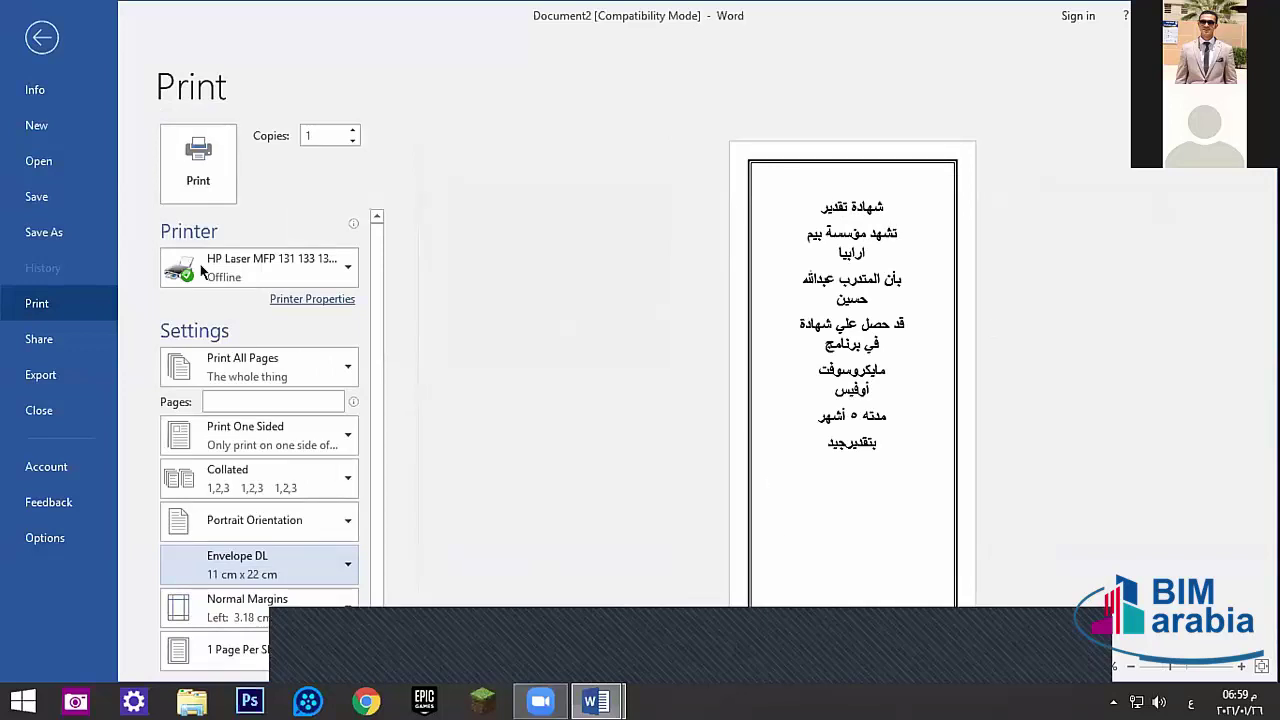
left_click(235, 250)
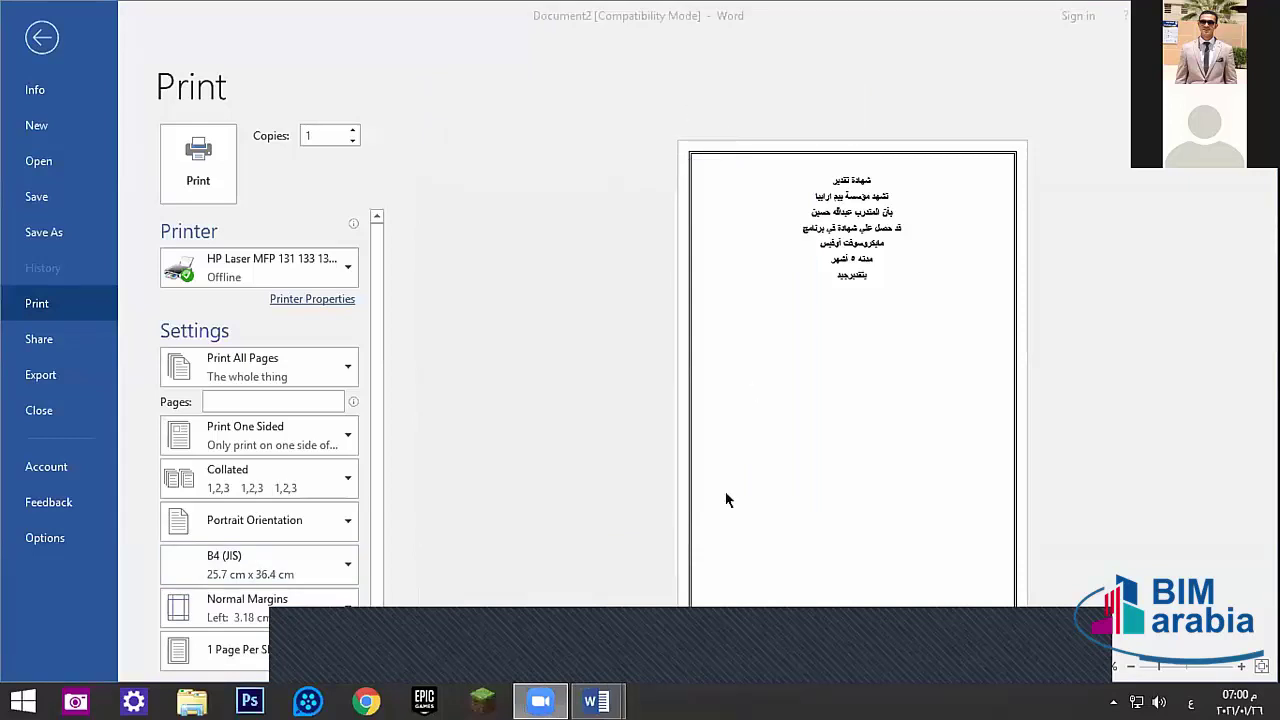
left_click(36, 48)
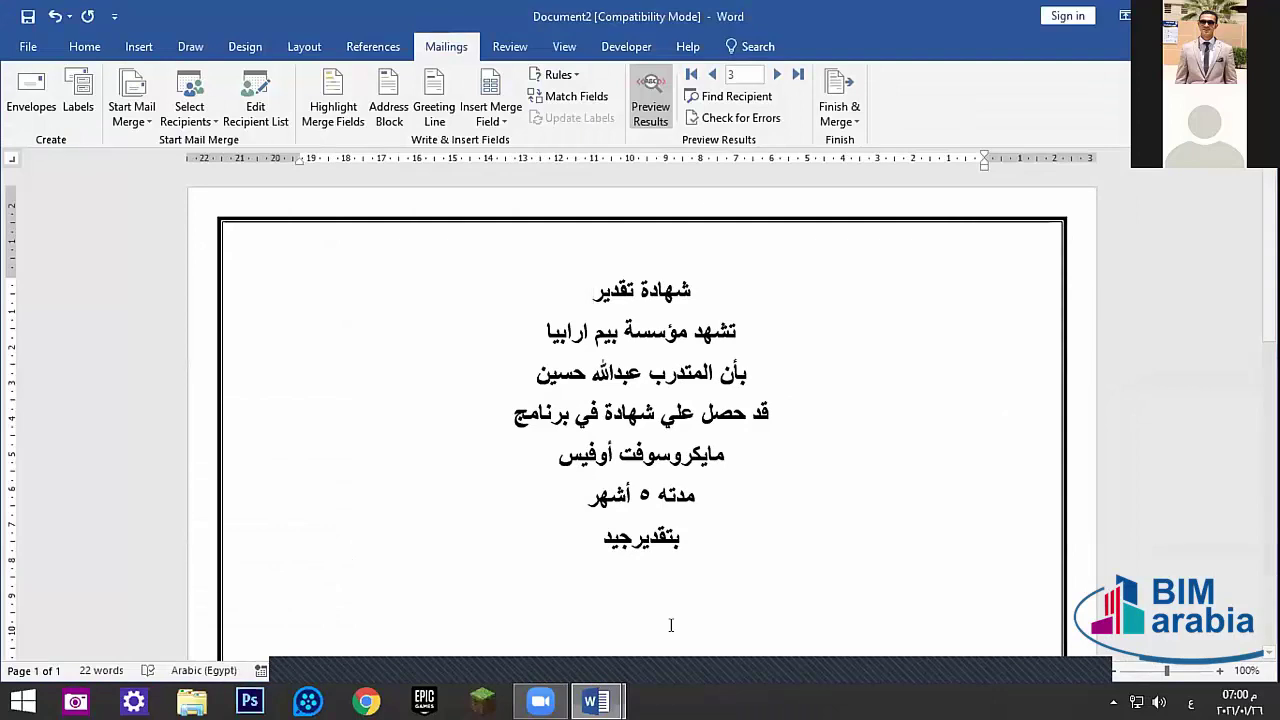
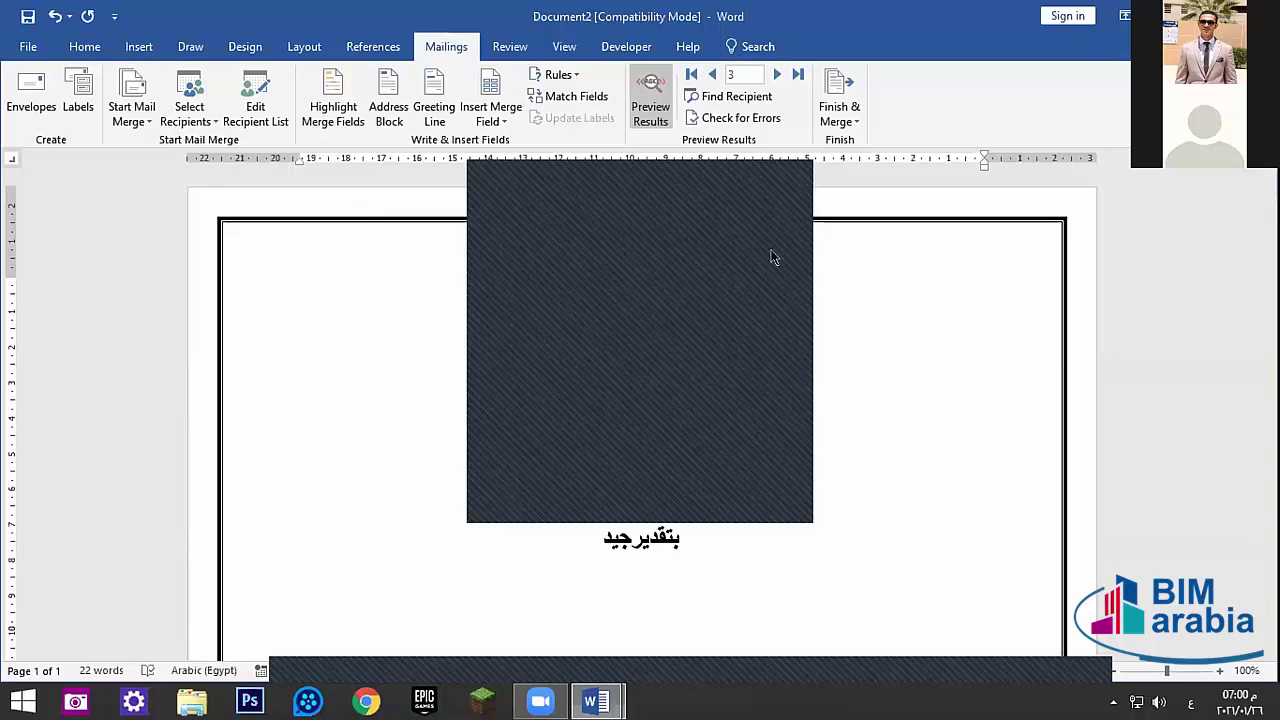
- Preview the certificate in print settings on Envelope C5, then Envelope DL paper
left_click(28, 47)
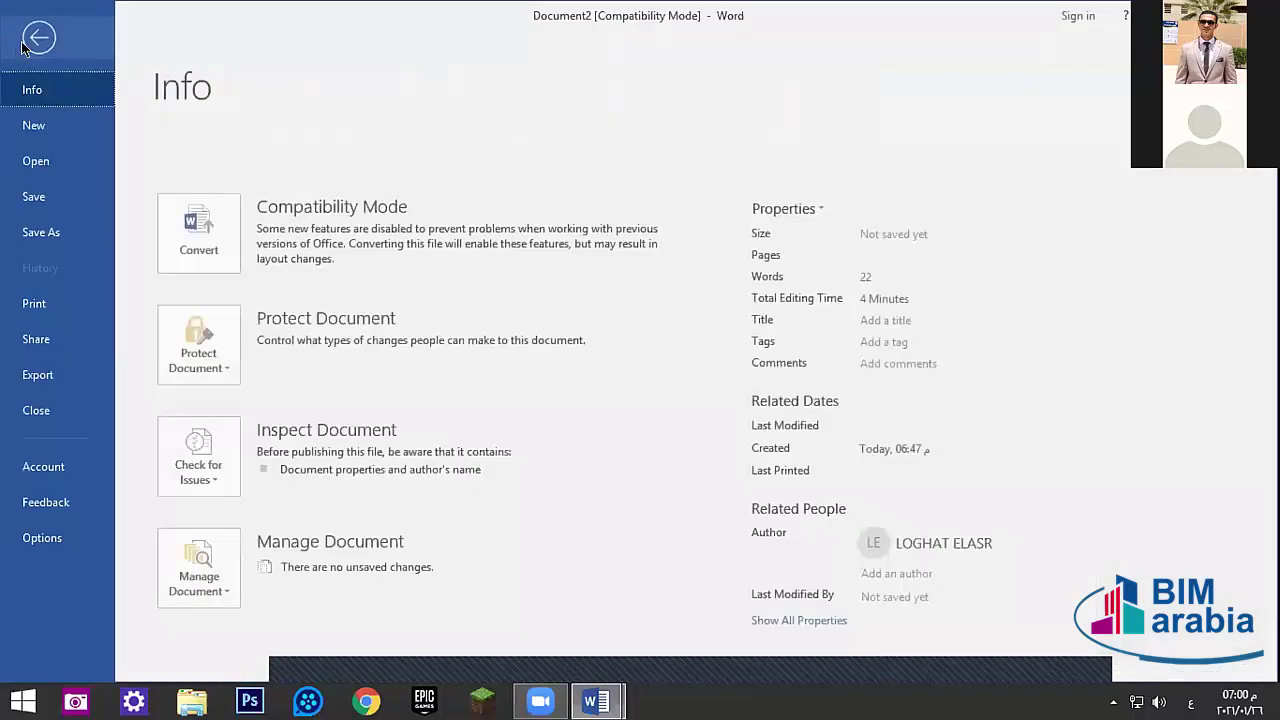
left_click(49, 304)
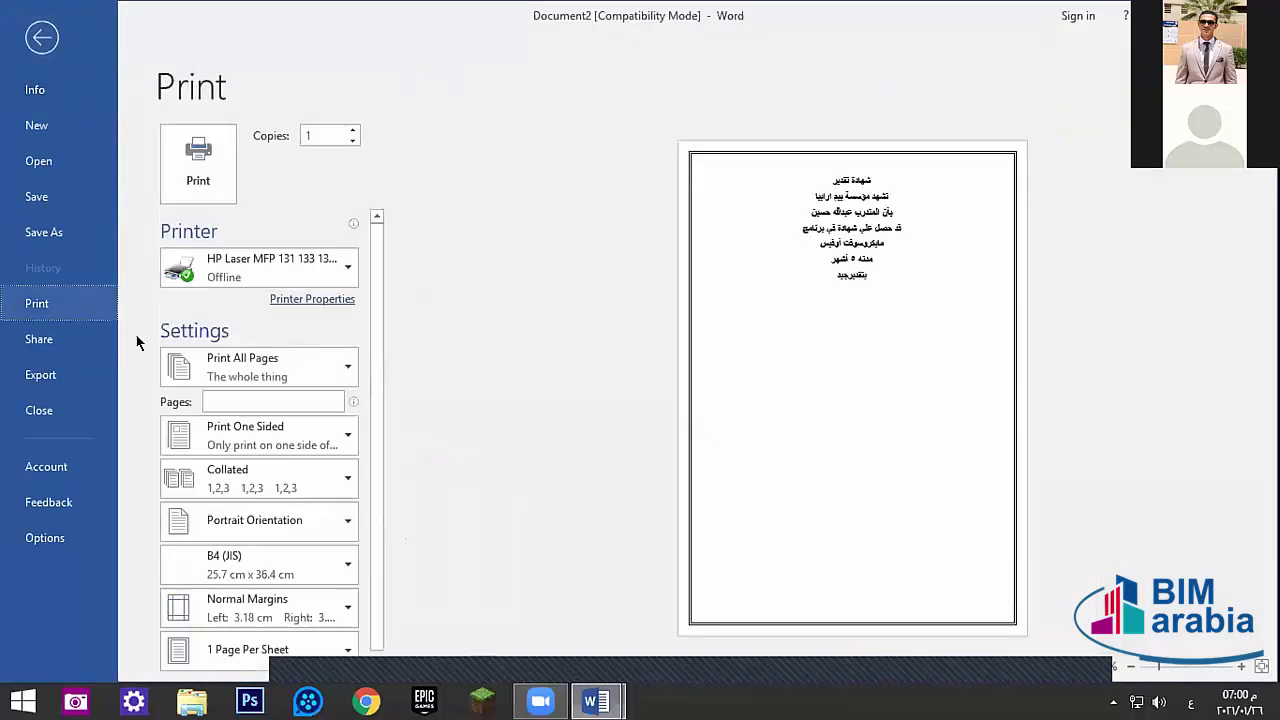
left_click(231, 567)
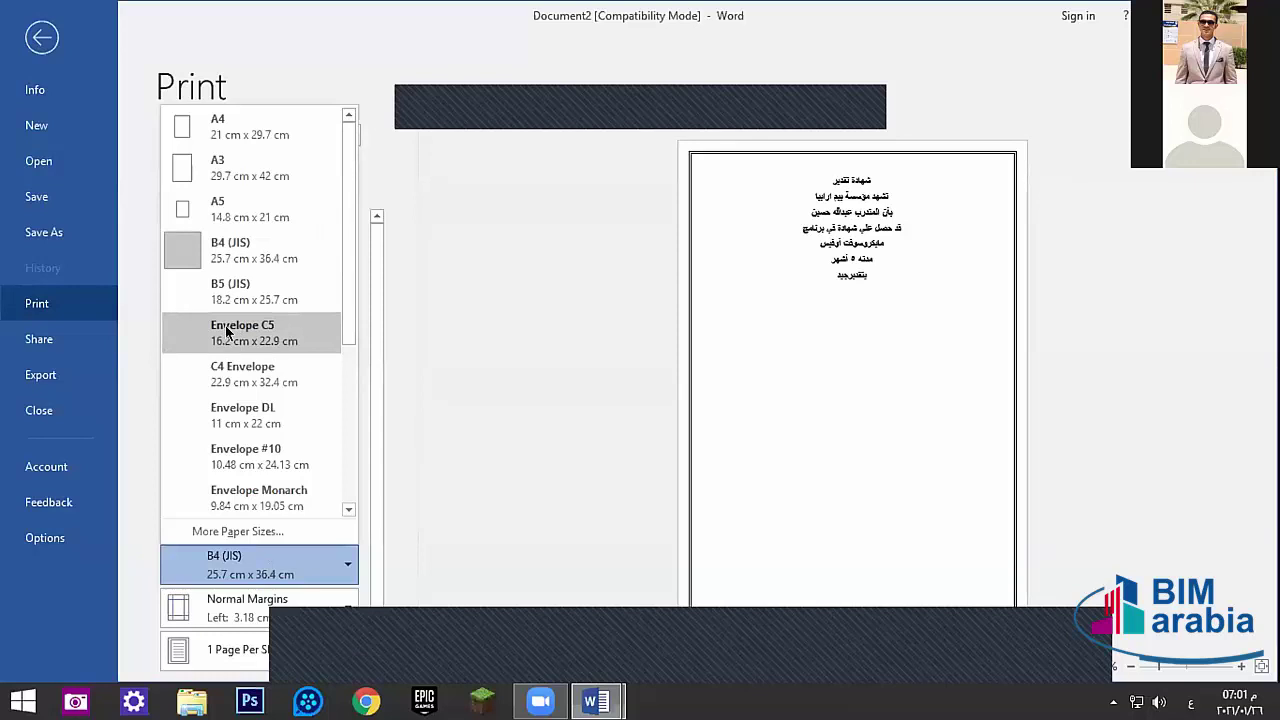
left_click(228, 333)
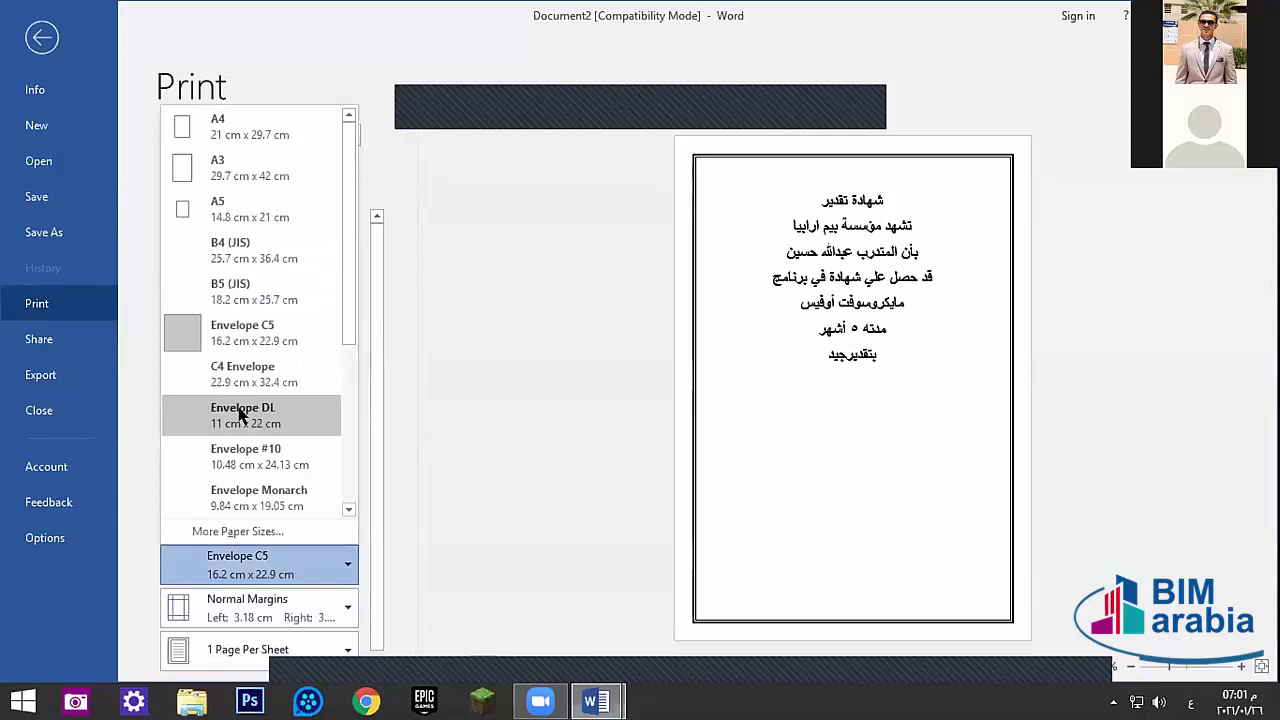
left_click(230, 415)
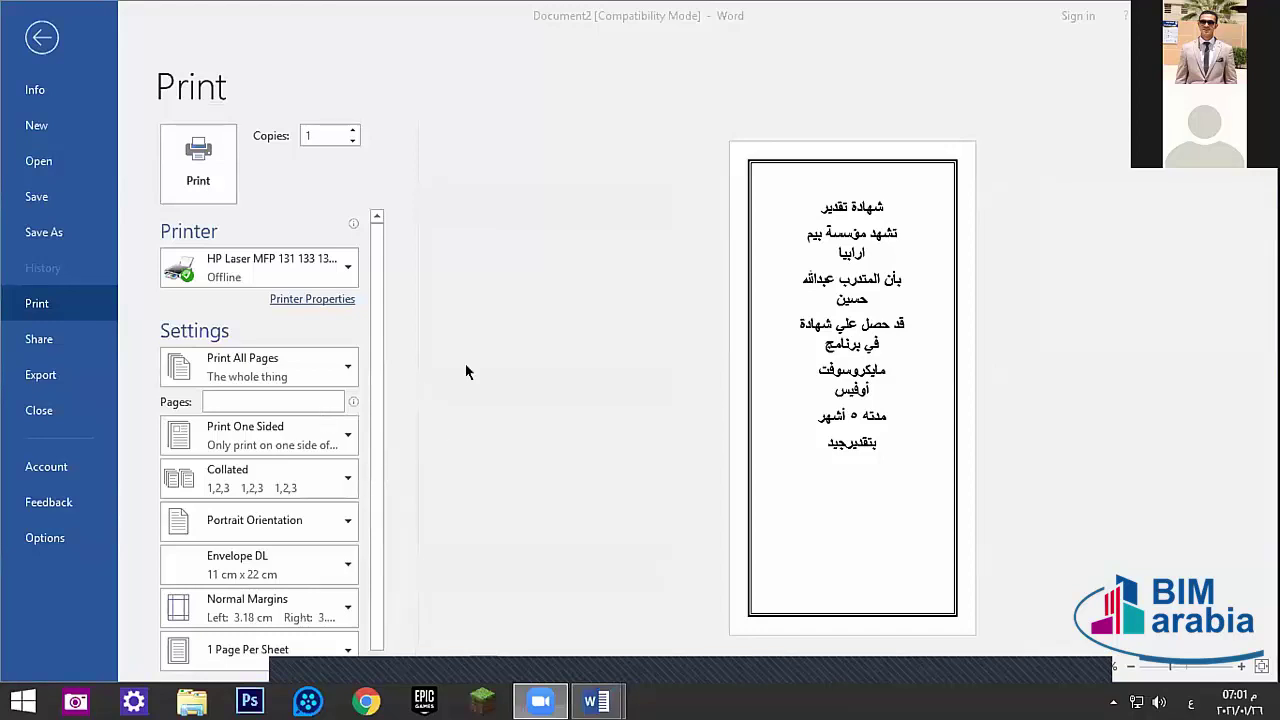
- Return to the document, then set the paper size to A4 in print settings
left_click(30, 60)
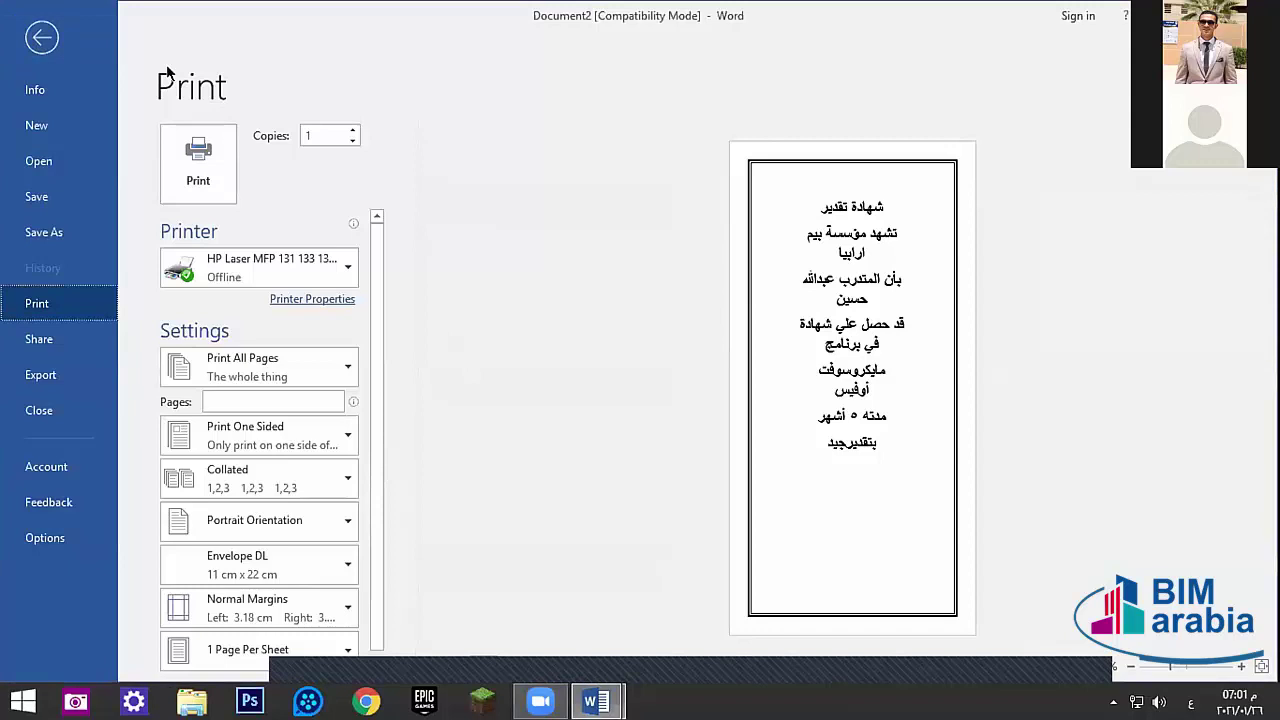
left_click(47, 39)
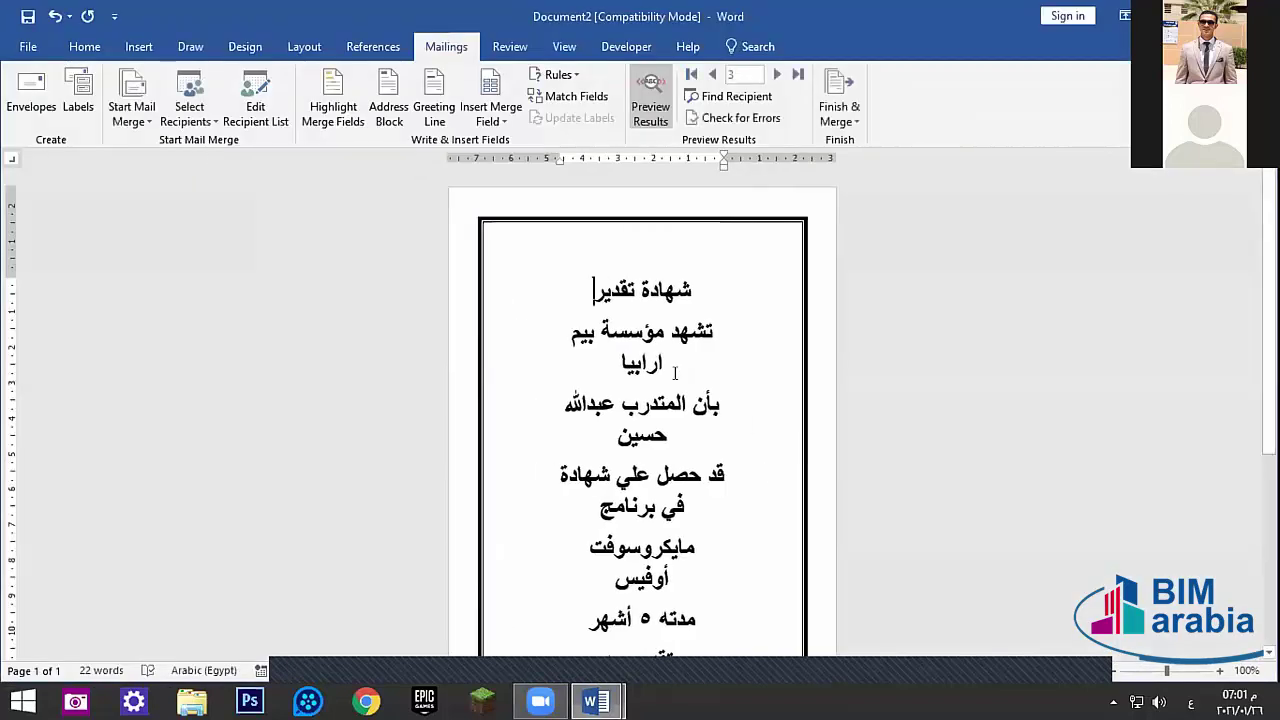
scroll(570, 296, "down", 3)
scroll(543, 294, "up", 3)
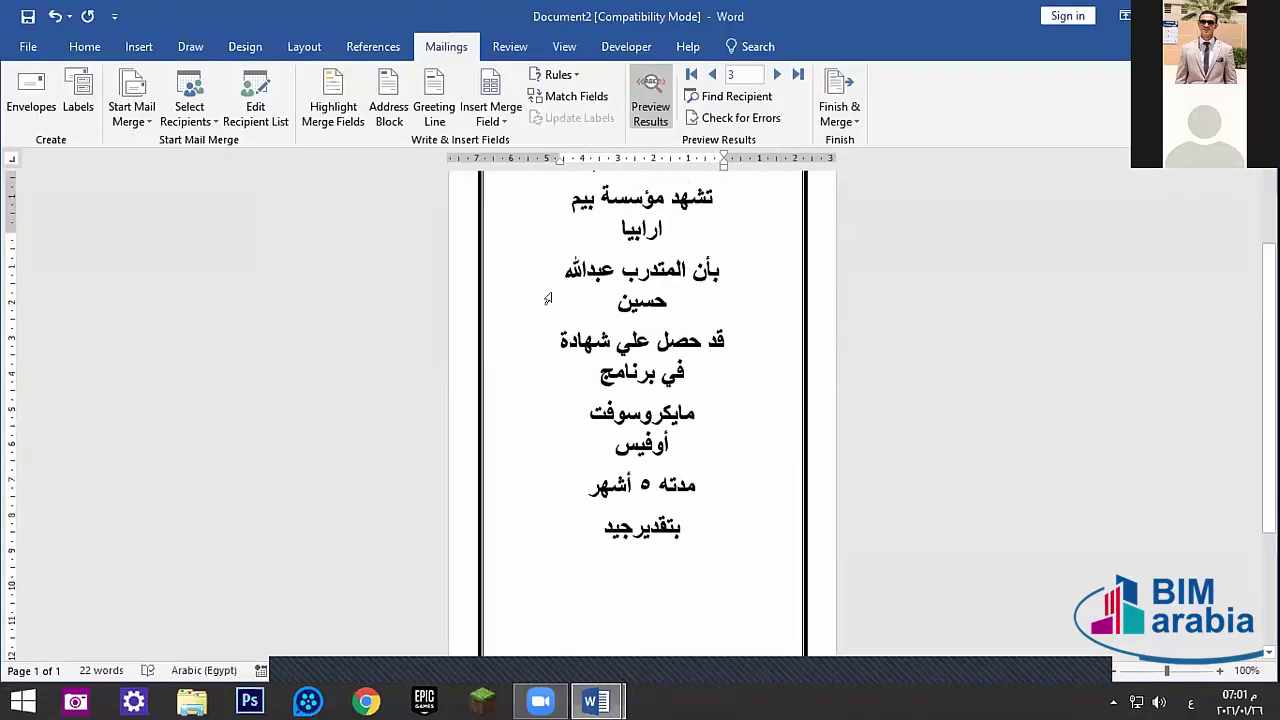
left_click(28, 46)
left_click(40, 305)
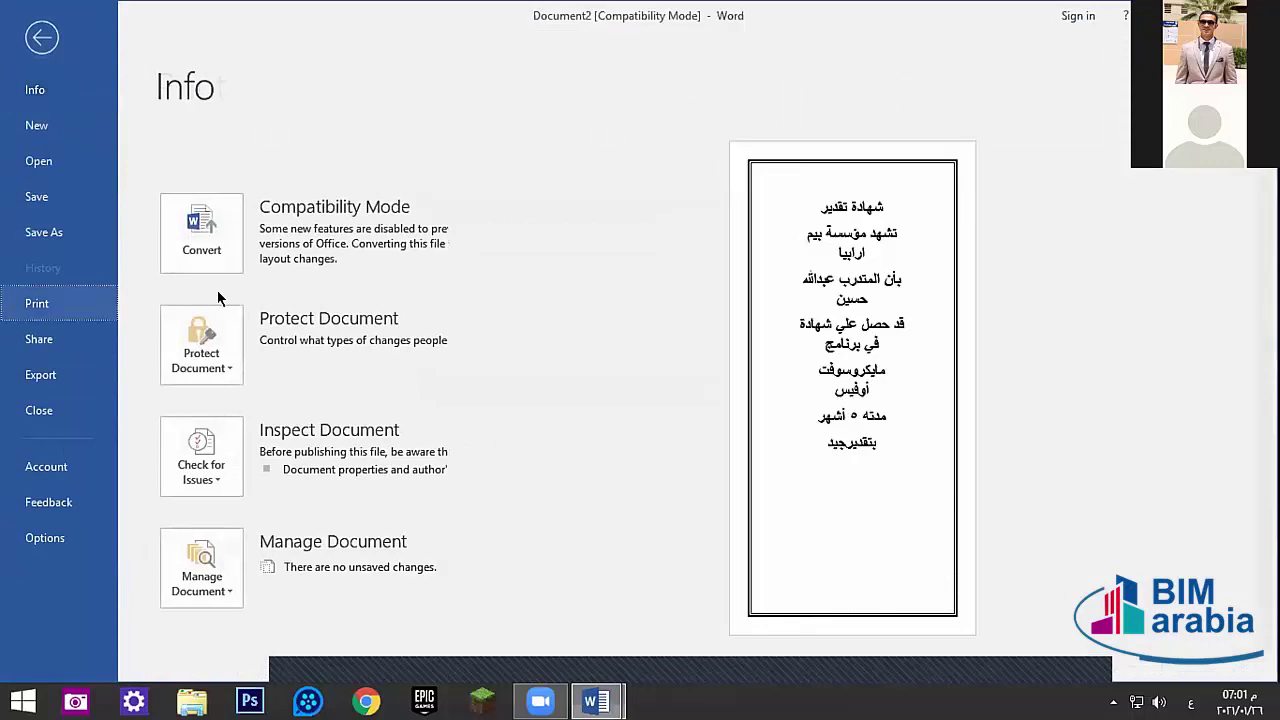
left_click(258, 564)
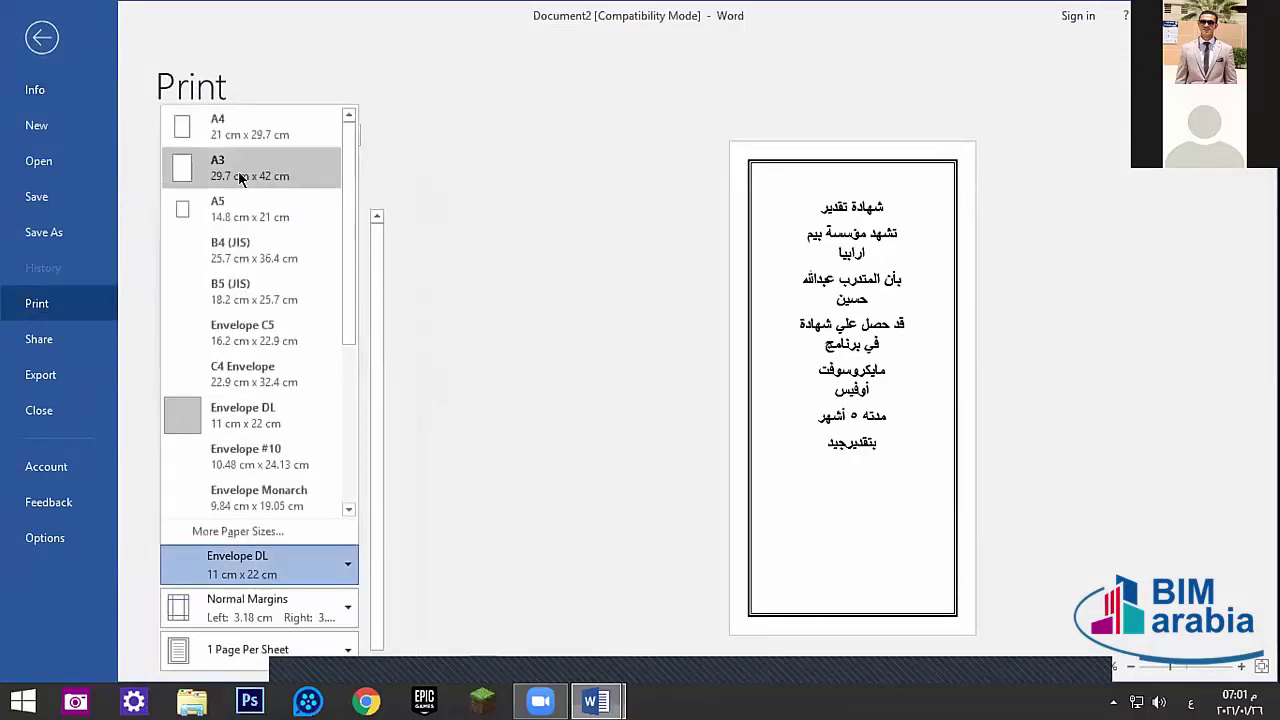
left_click(231, 120)
key("Escape")
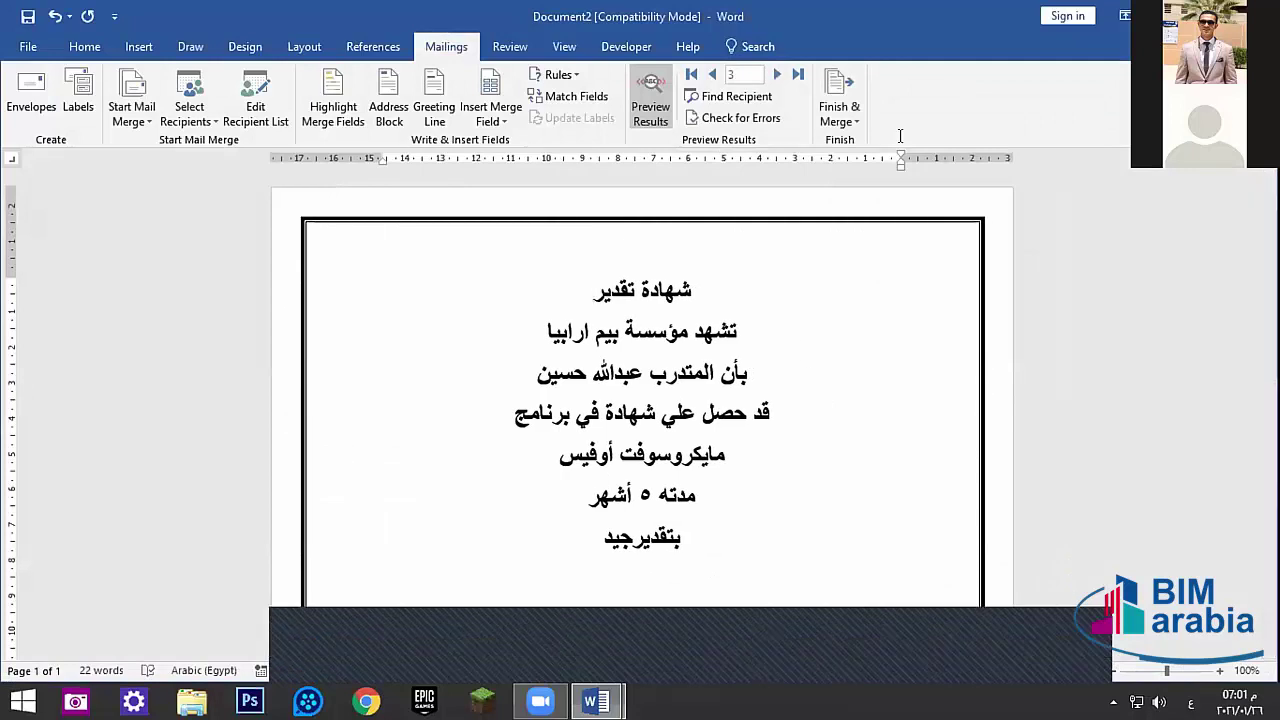
- Undo and redo the page size change, ending on the wide A4 layout
left_click_drag(645, 372, 539, 374)
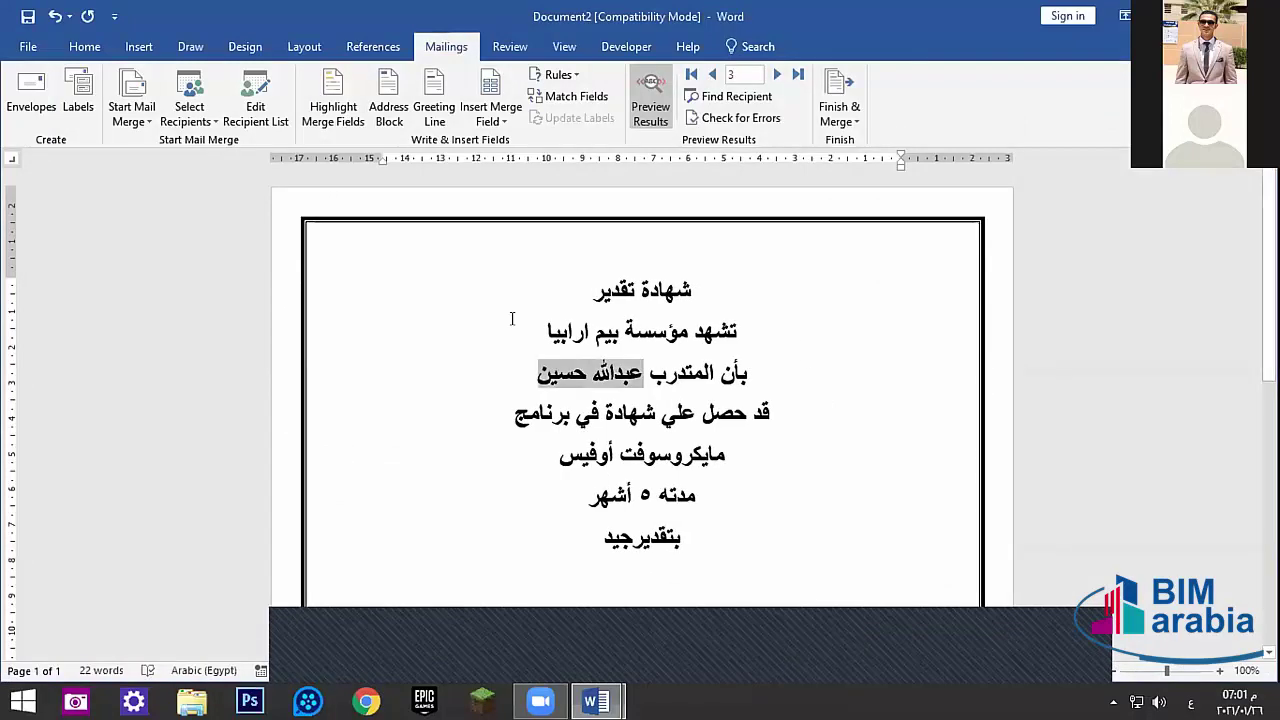
key("ctrl+z")
key("ctrl+z")
key("ctrl+z")
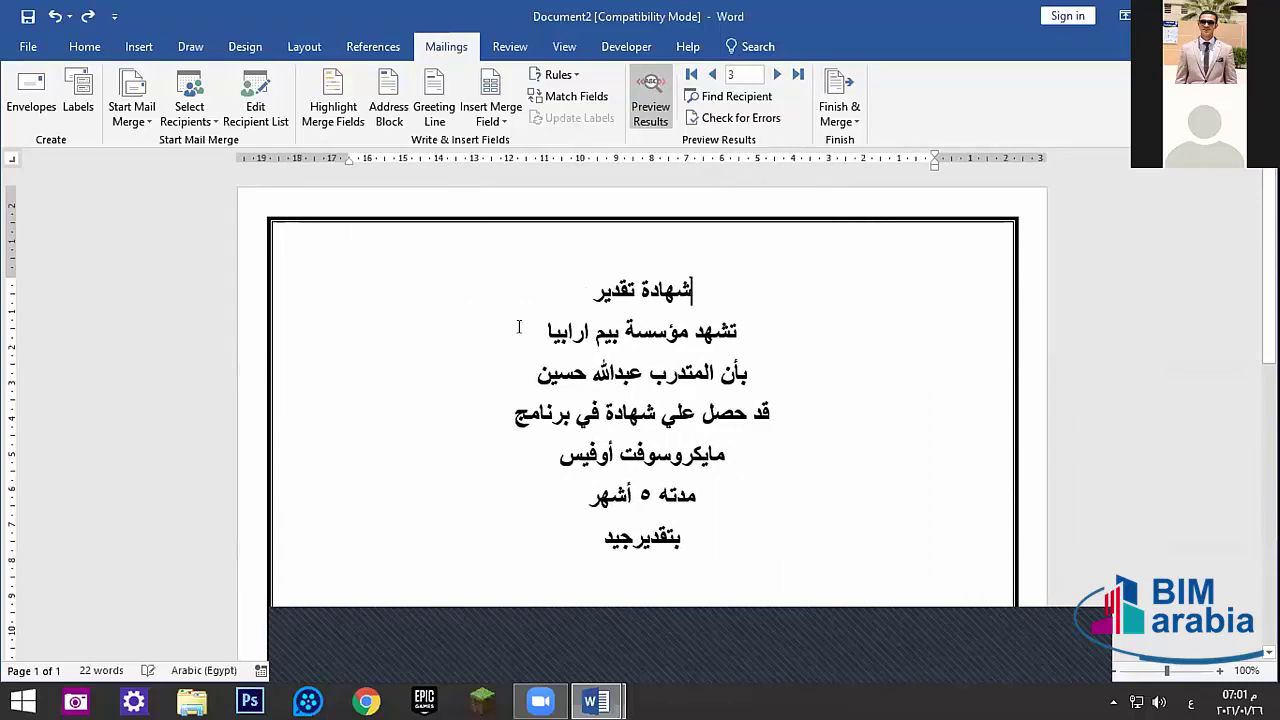
key("ctrl+y")
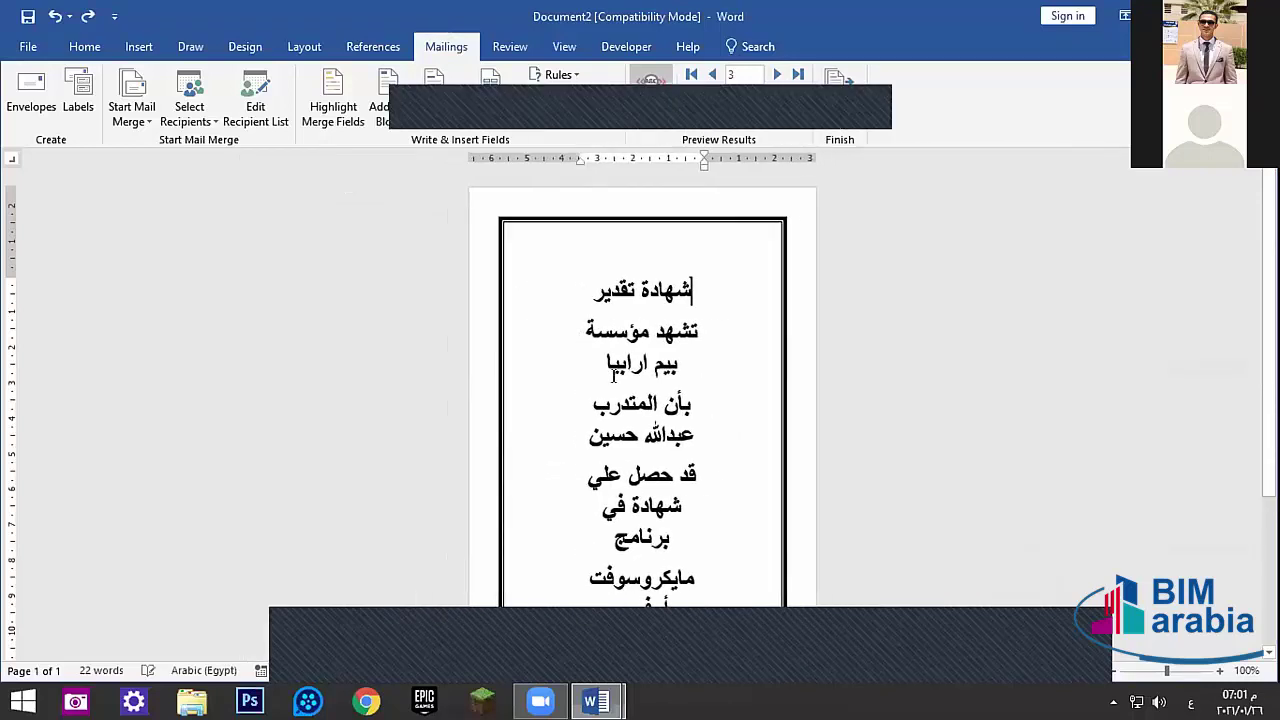
key("ctrl+z")
- Toggle Preview Results so the merge field codes show instead of values
left_click(625, 372)
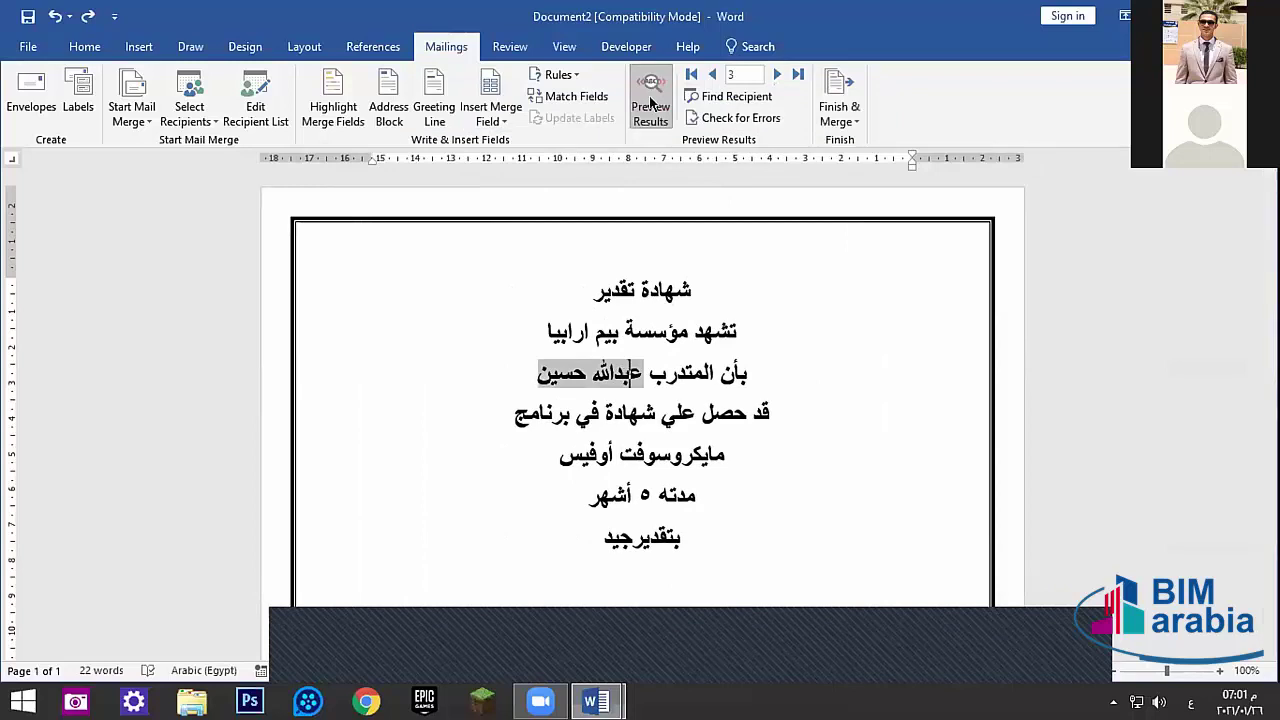
left_click(652, 103)
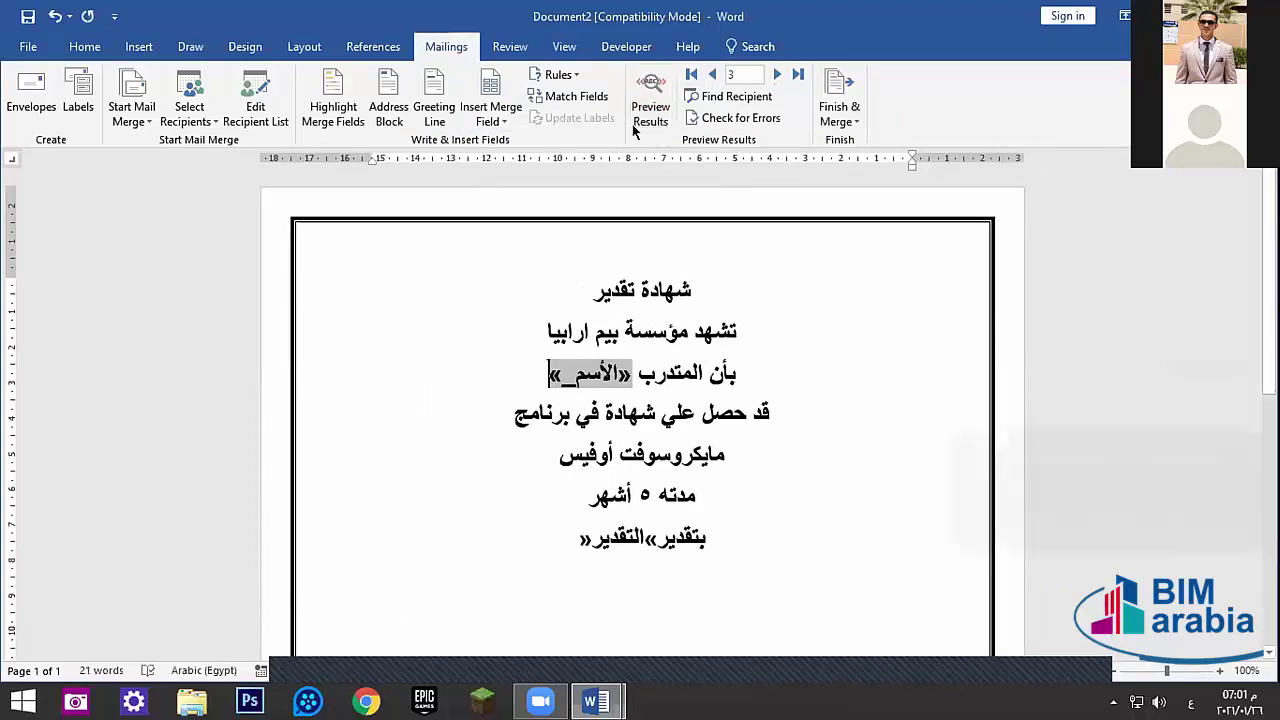
left_click(655, 104)
left_click(655, 104)
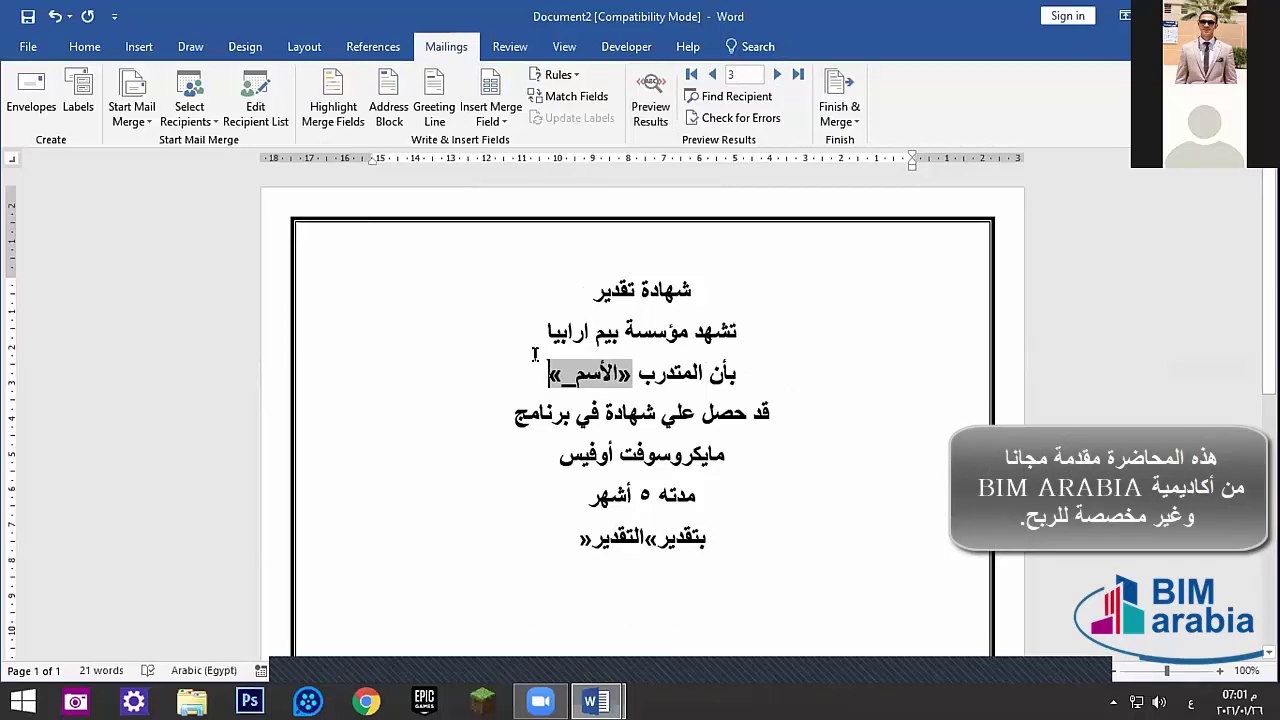
- Delete the «الأسم_» and «التقدير» merge fields from the certificate
left_click(537, 356)
left_click(556, 366)
double_click(604, 372)
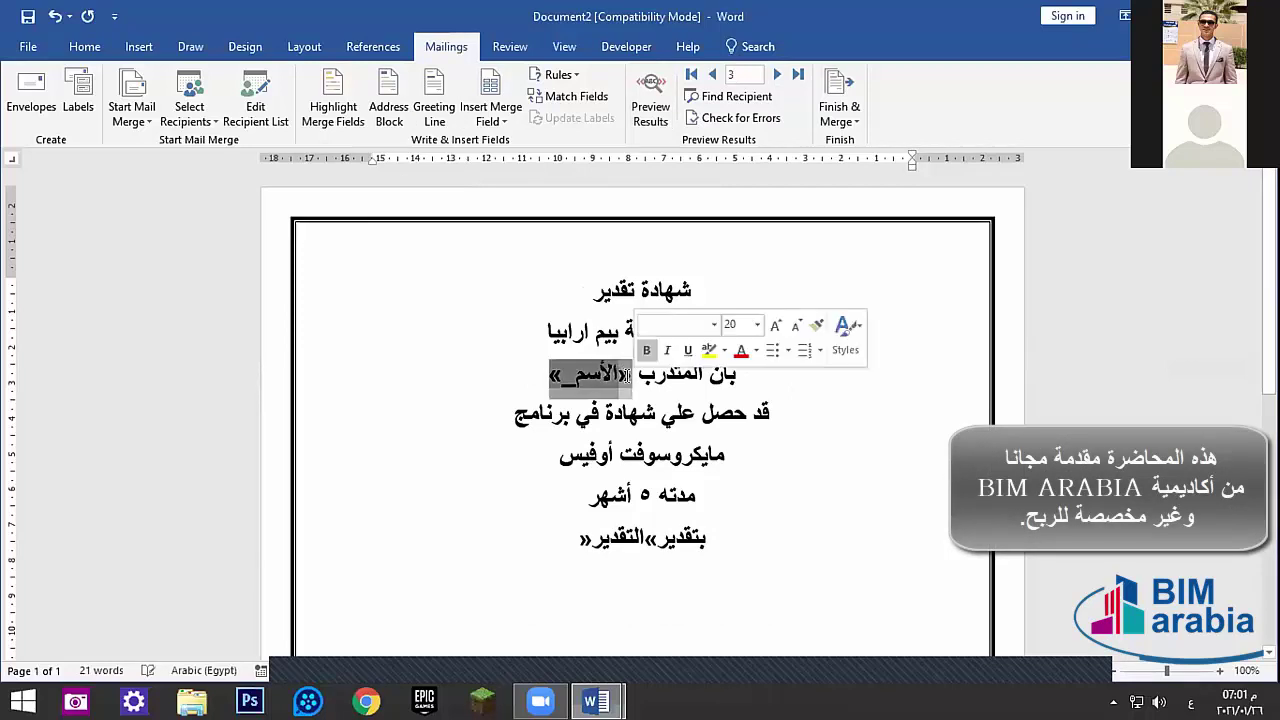
key("Delete")
double_click(615, 538)
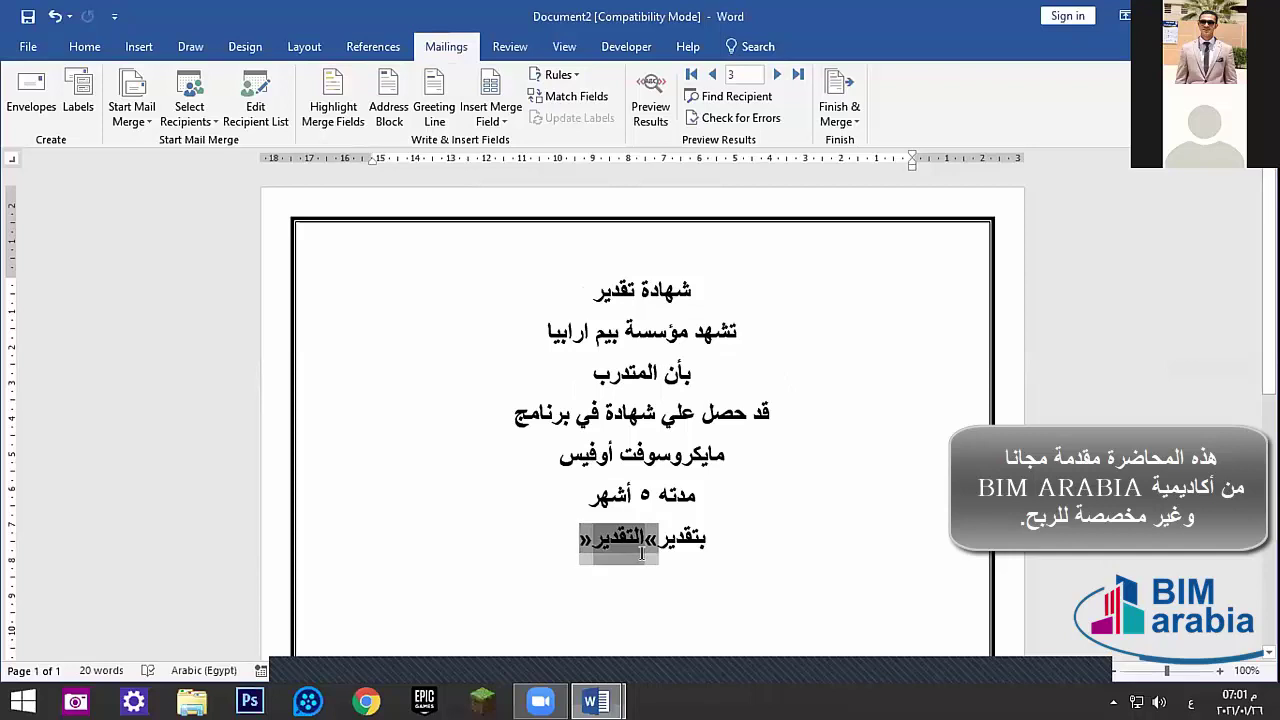
key("Delete")
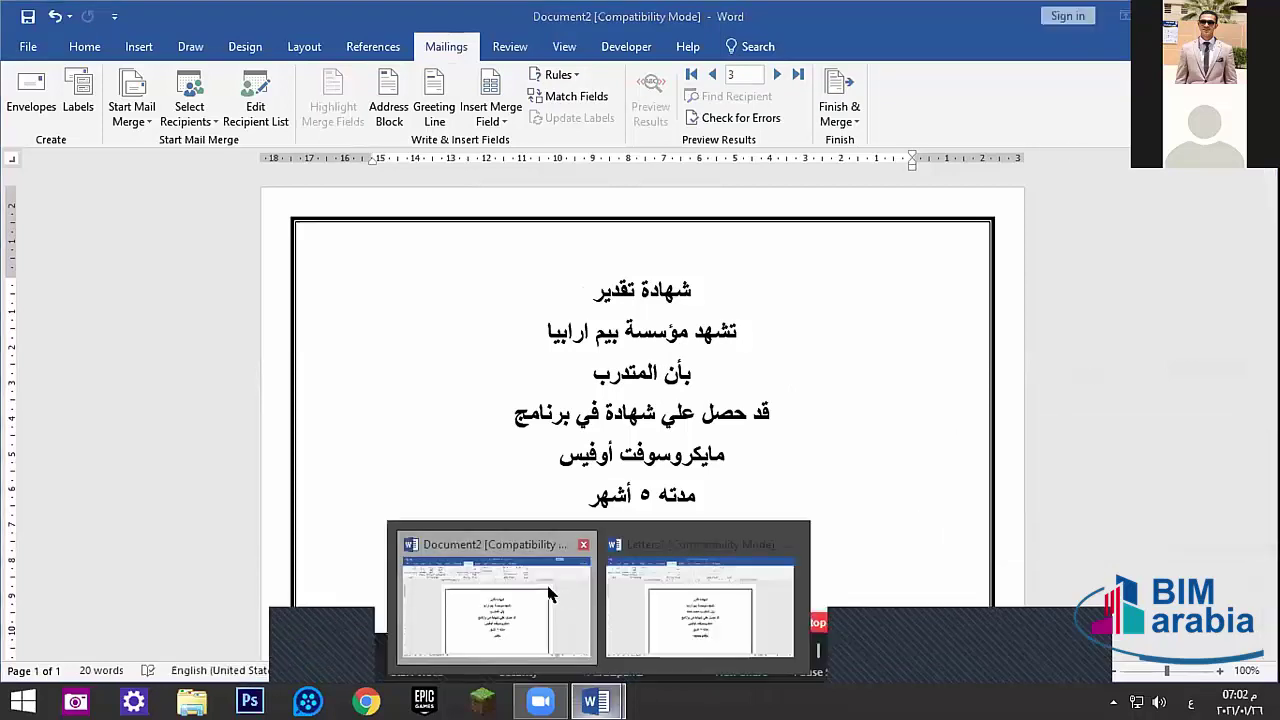
- Switch to Letters1 and back, then close Document2 with Don't Save
left_click(678, 580)
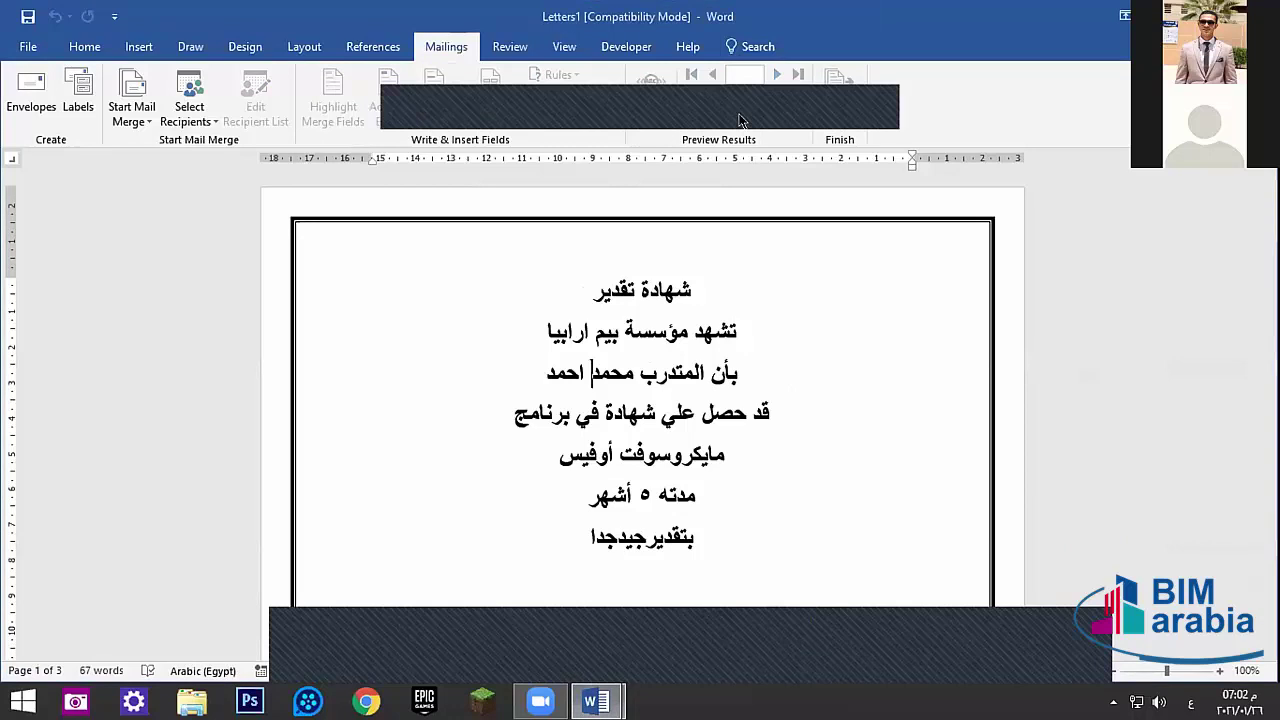
key("alt+Tab")
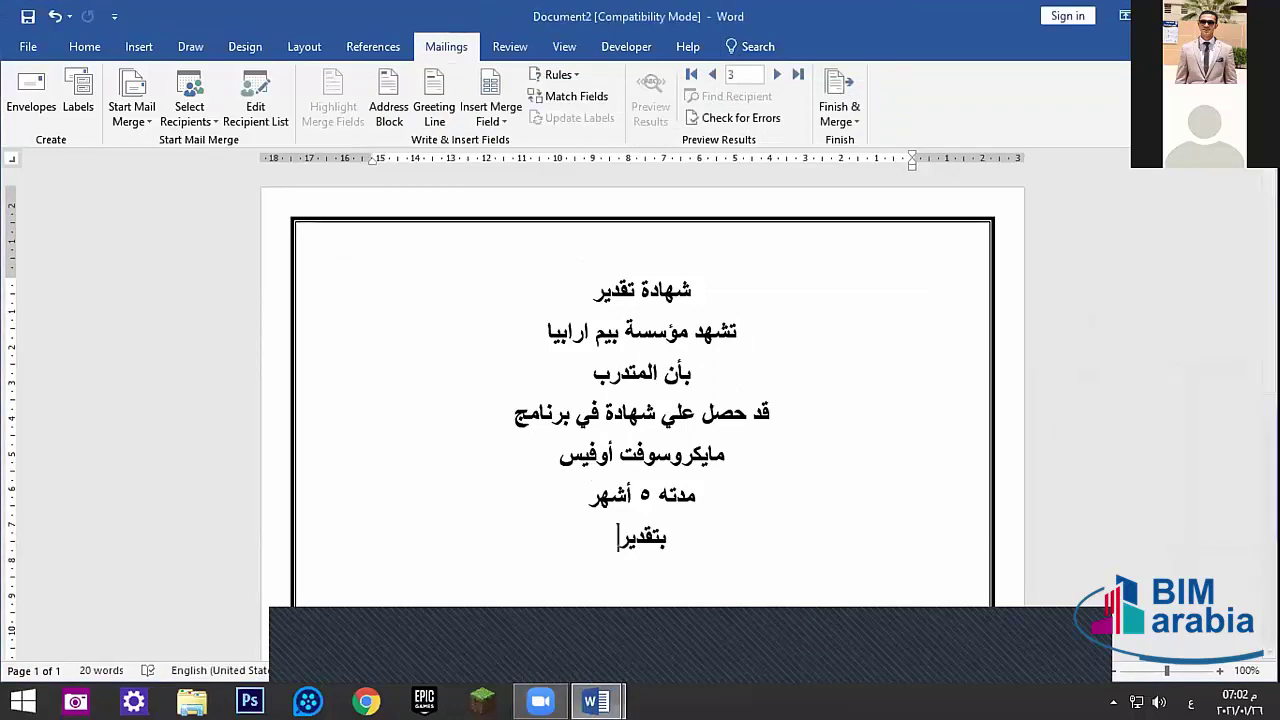
key("alt+F4")
left_click(646, 369)
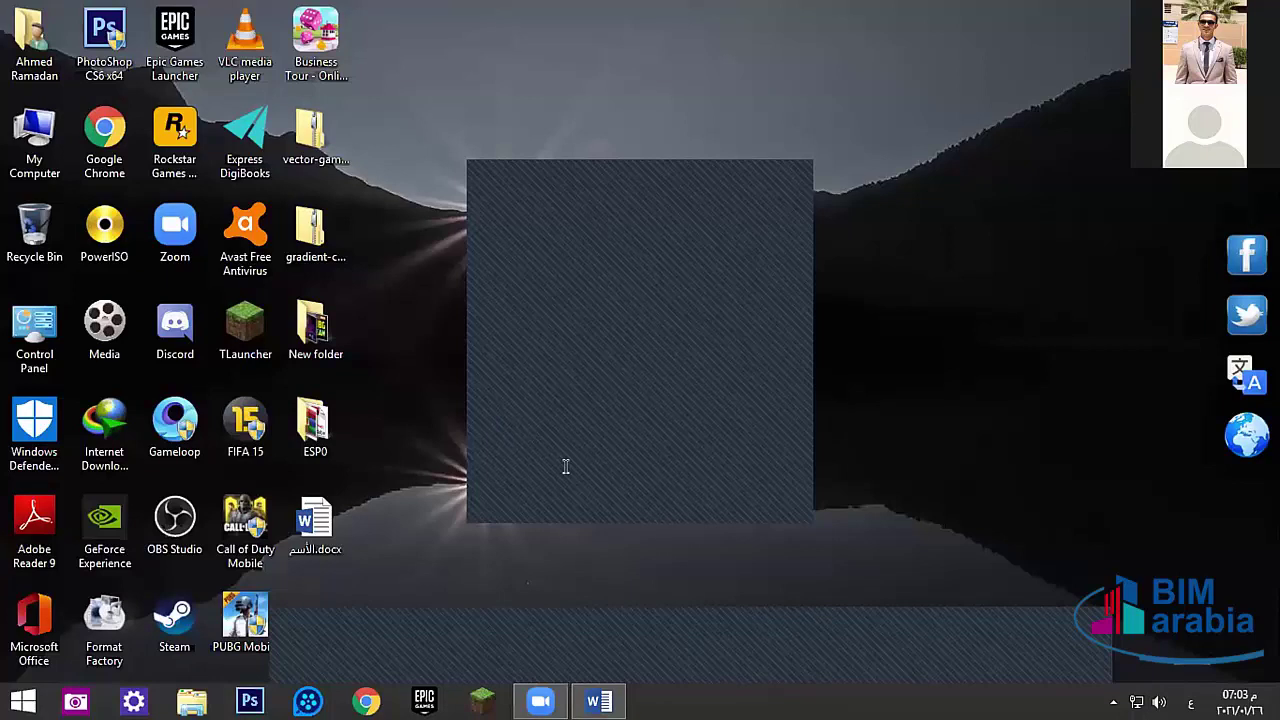
- Check Letters1's print paper size, keeping Letter, then minimize Word with Win+D
left_click(592, 699)
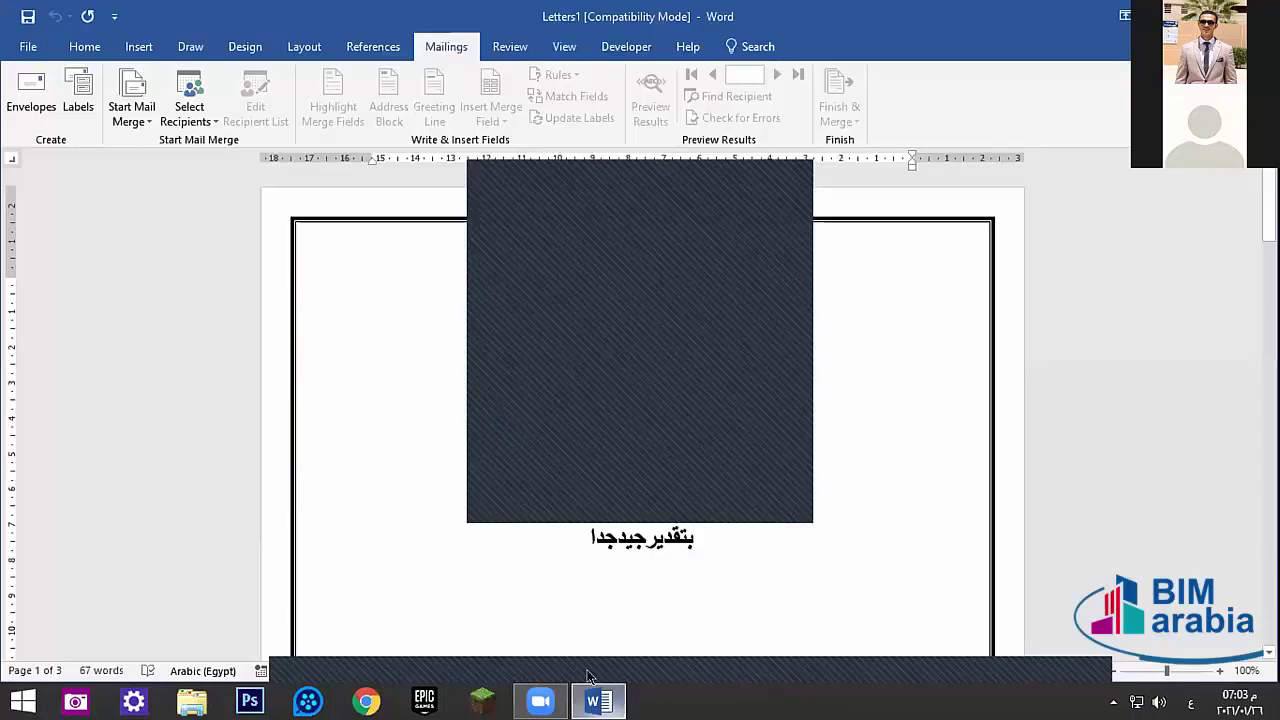
left_click(28, 46)
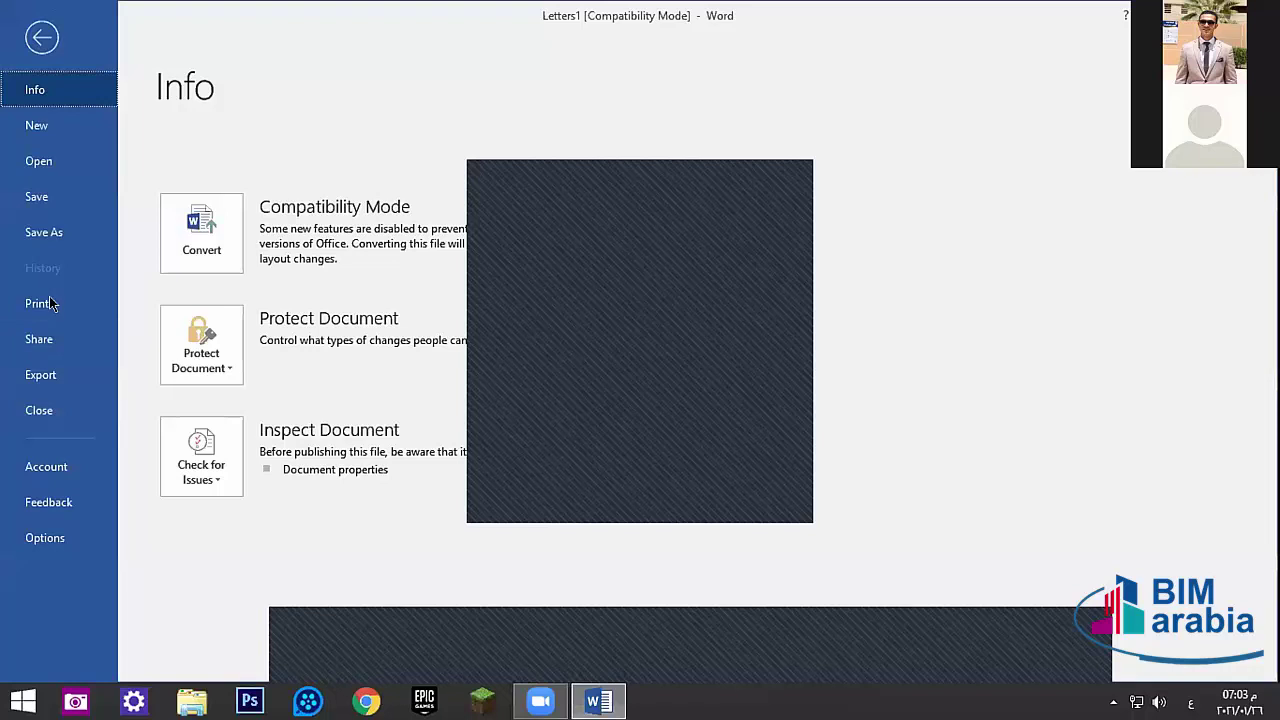
left_click(49, 298)
left_click(274, 550)
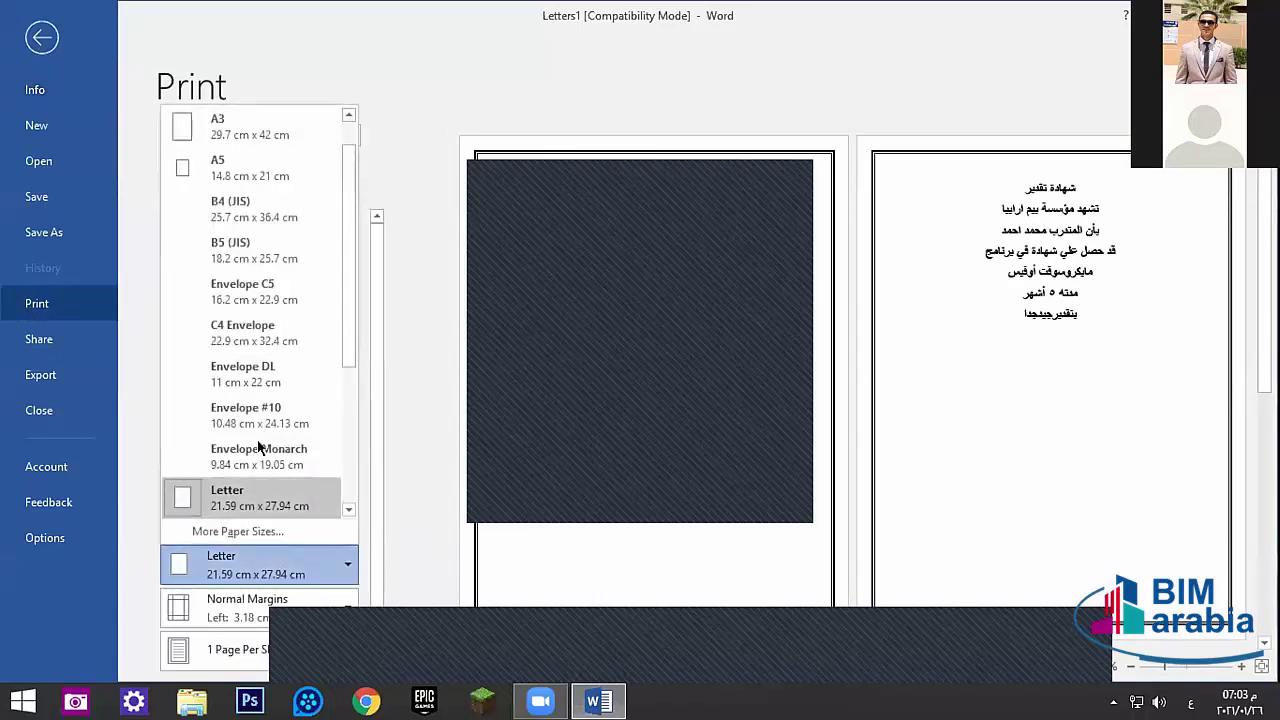
left_click(643, 463)
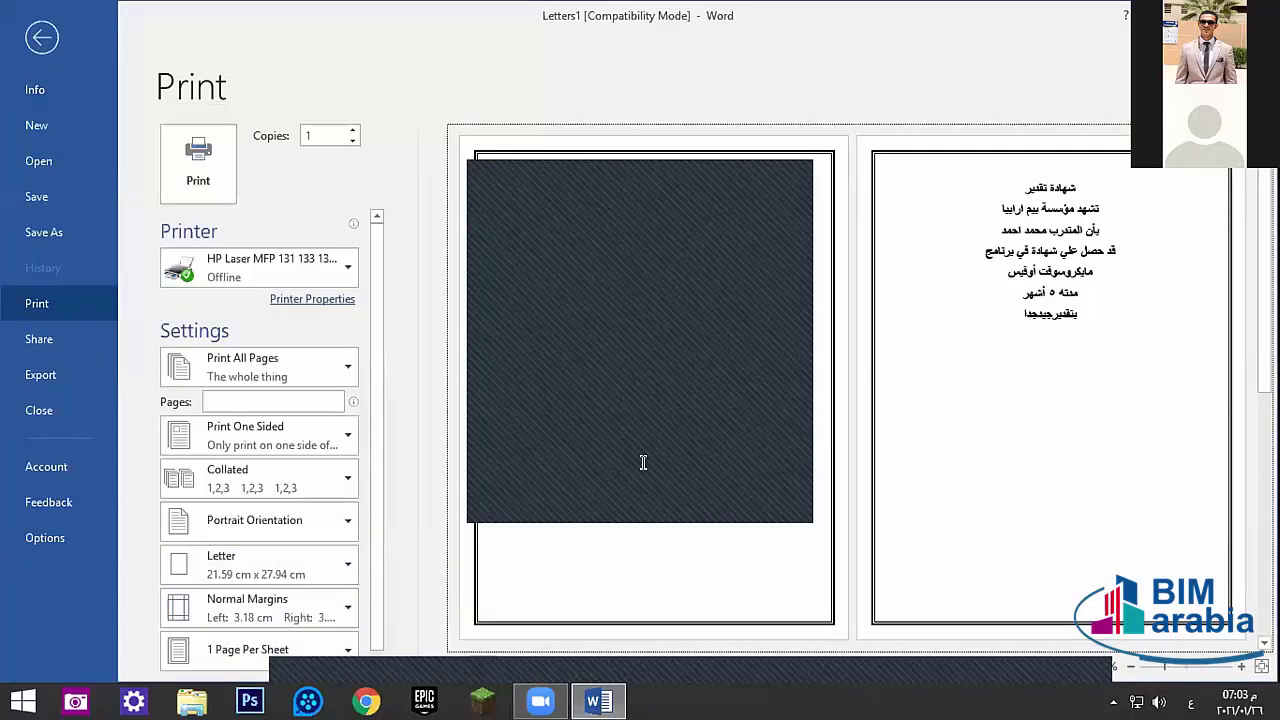
left_click(775, 178)
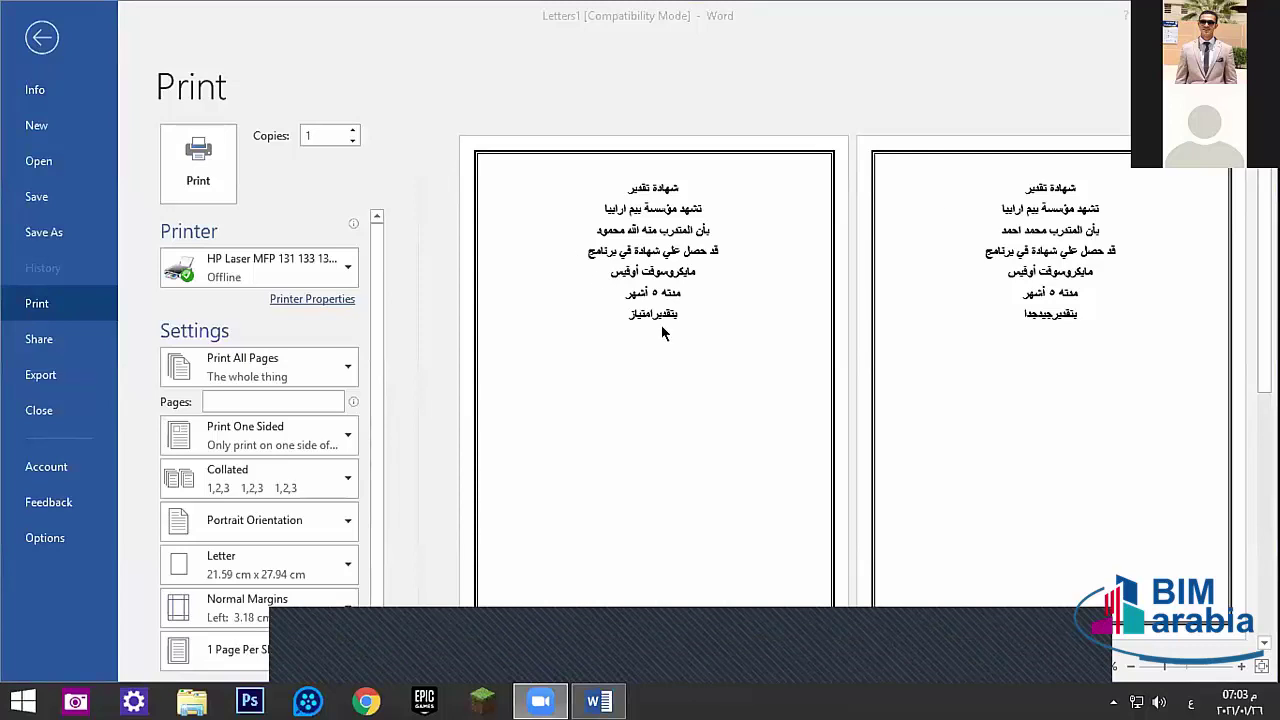
left_click(943, 206)
key("super+d")
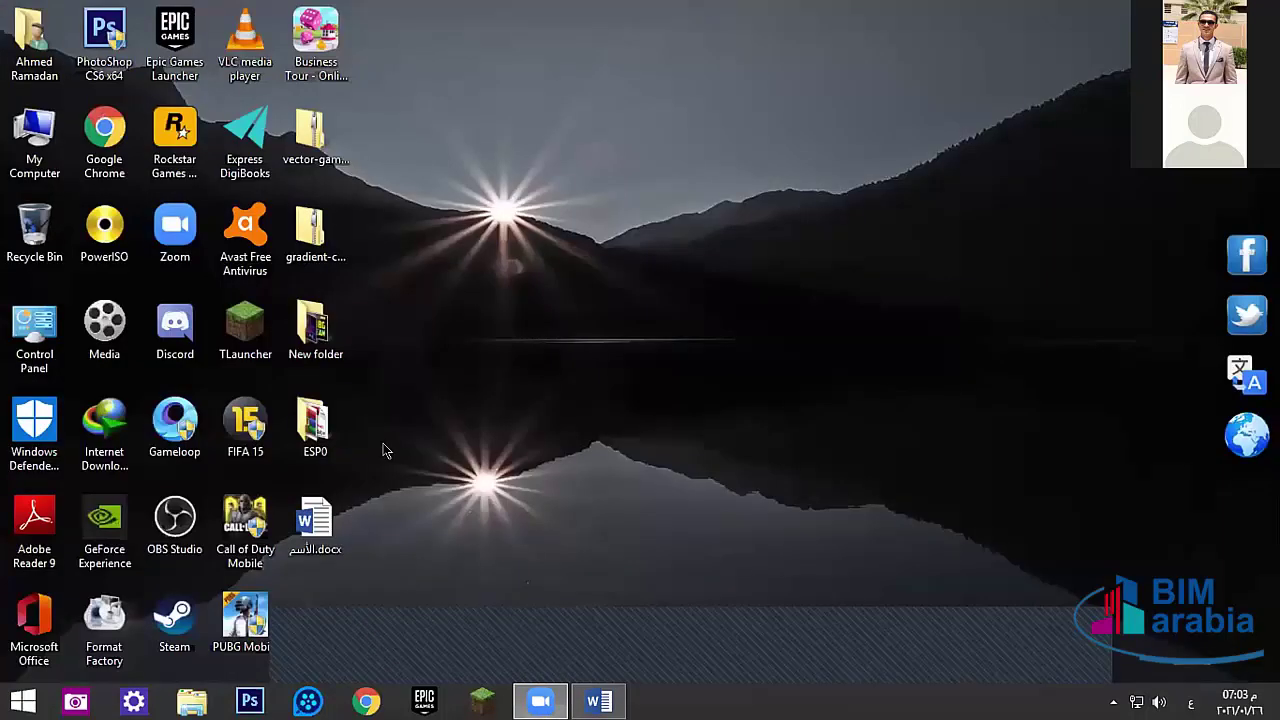
- Return to the certificate document and dismiss the save-changes prompt
right_click(472, 170)
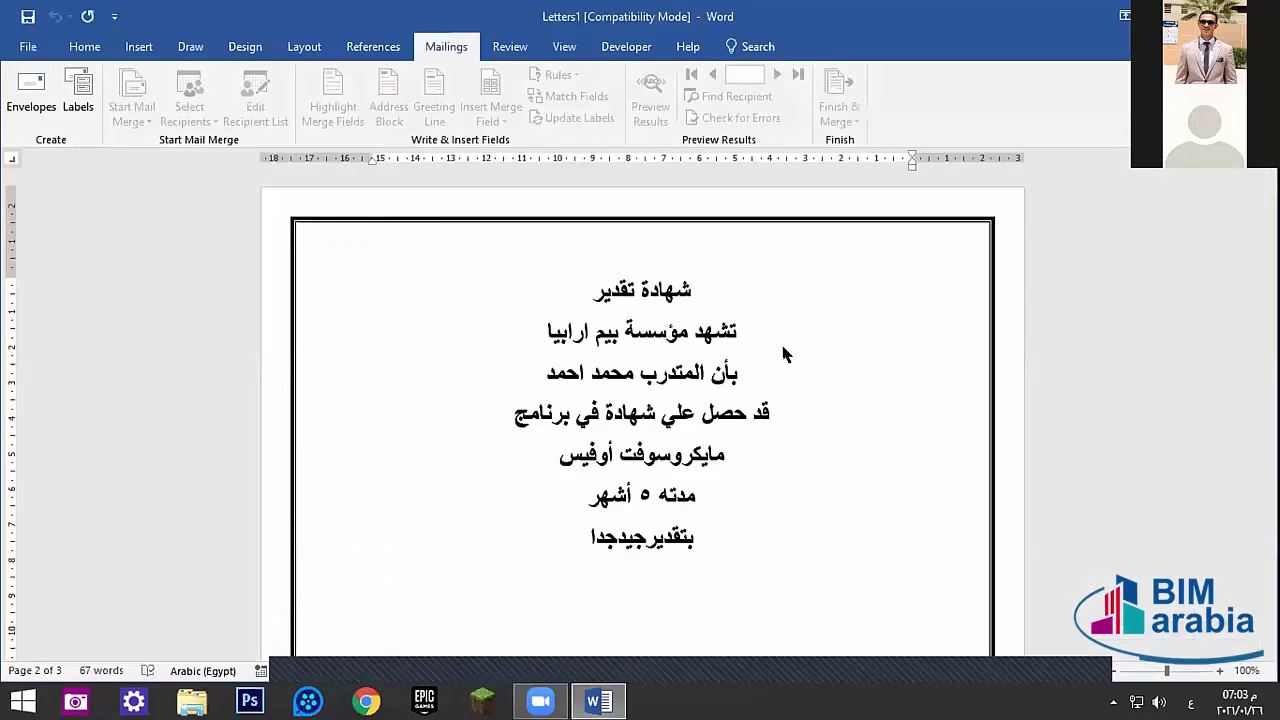
key("alt+F4")
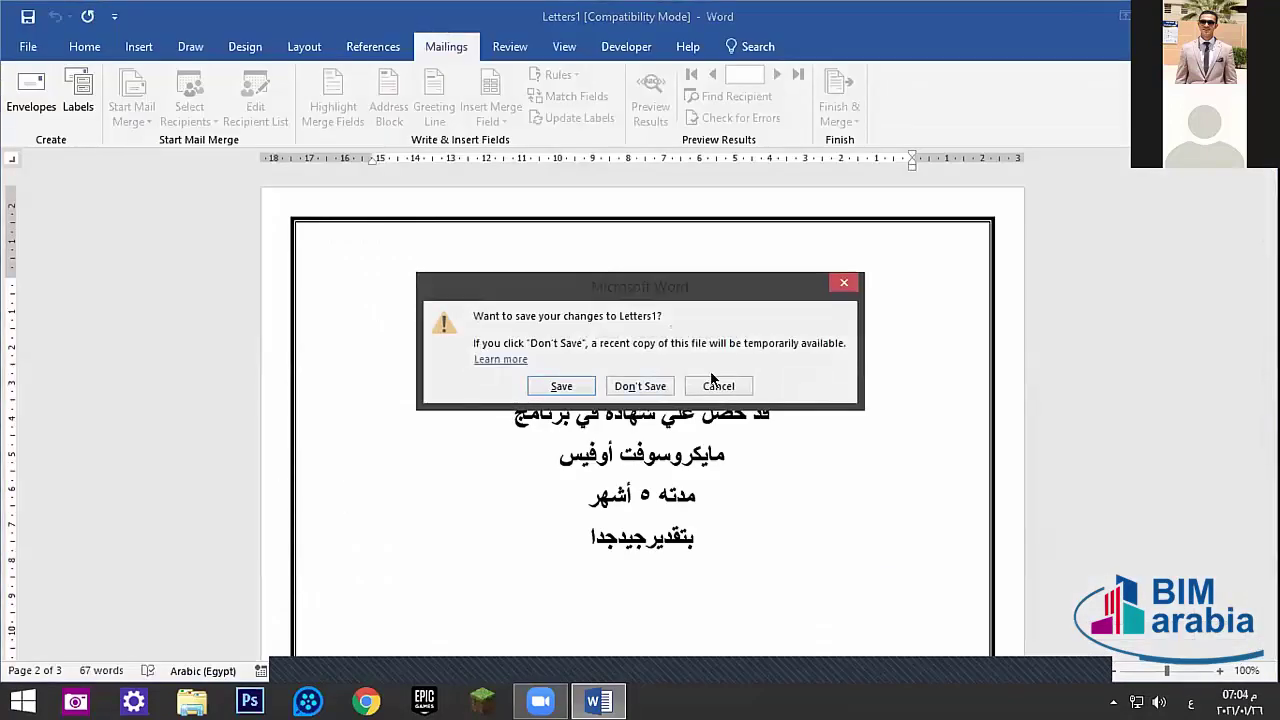
left_click(716, 385)
- Delete the sample name and grade جيدجدا, then open الأسم.docx from the desktop
left_click_drag(538, 376, 636, 384)
key("BackSpace")
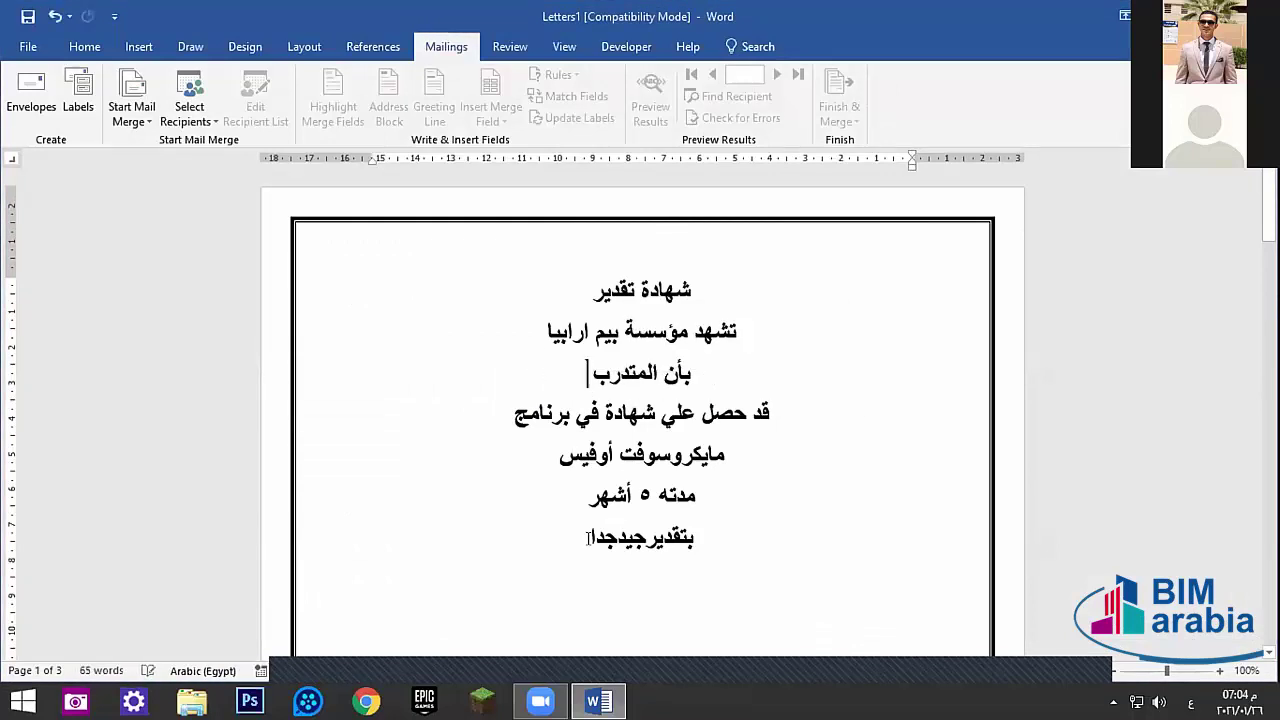
left_click_drag(588, 538, 648, 540)
key("BackSpace")
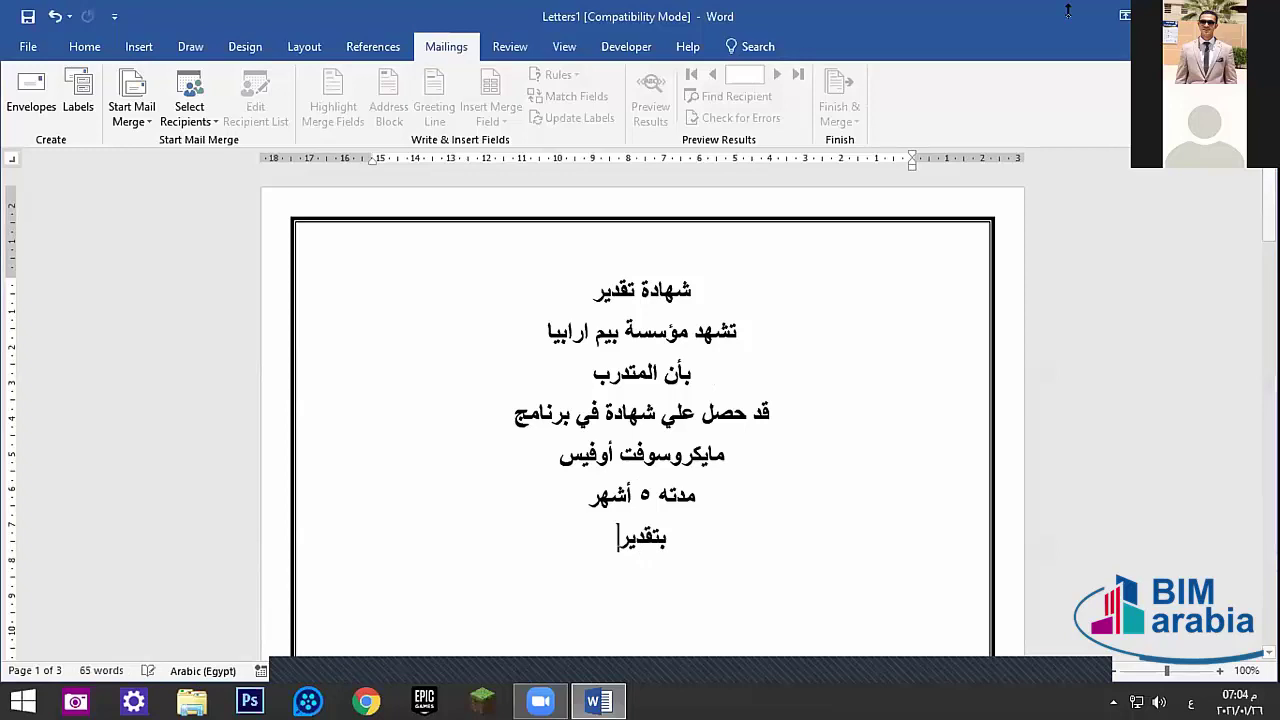
left_click(1162, 16)
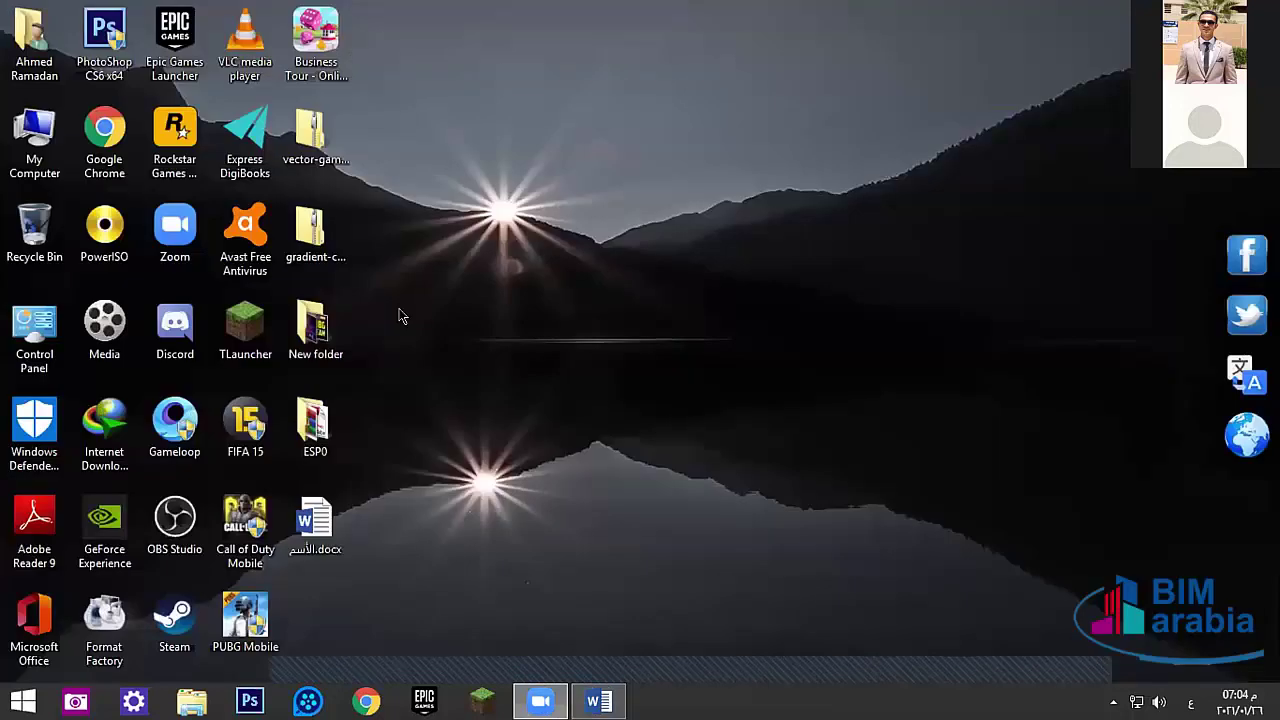
double_click(315, 520)
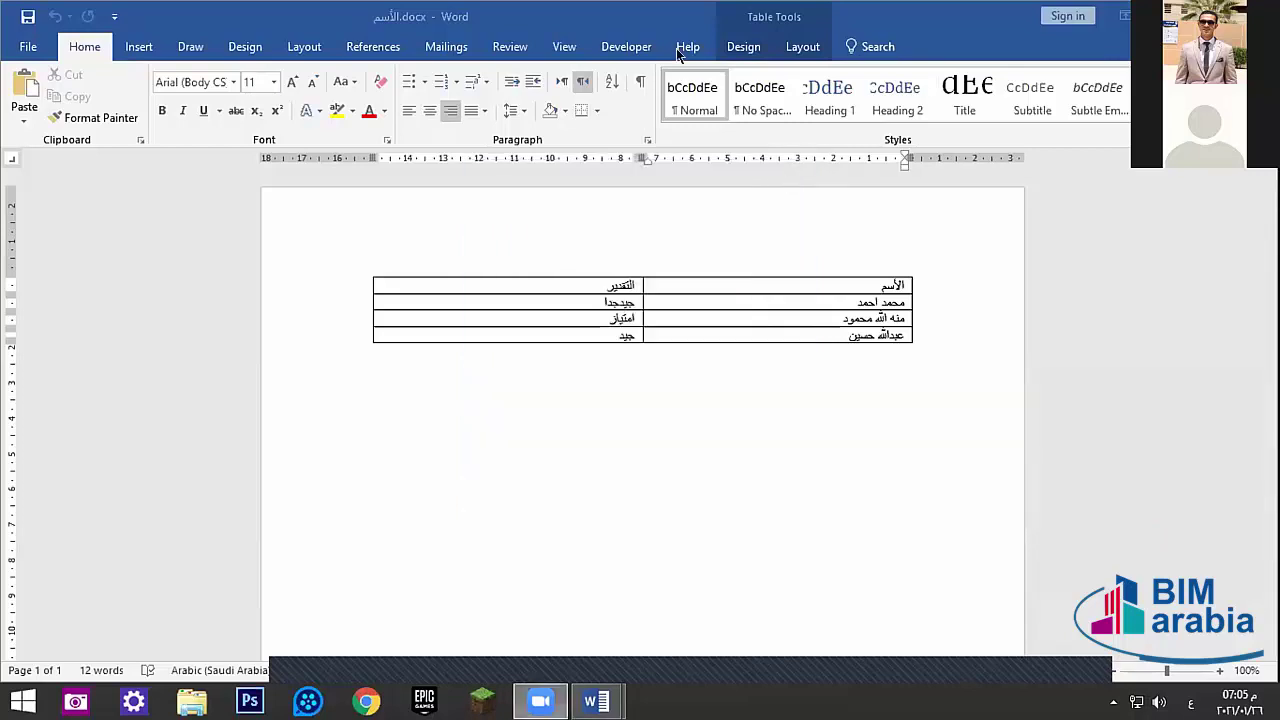
left_click(882, 285)
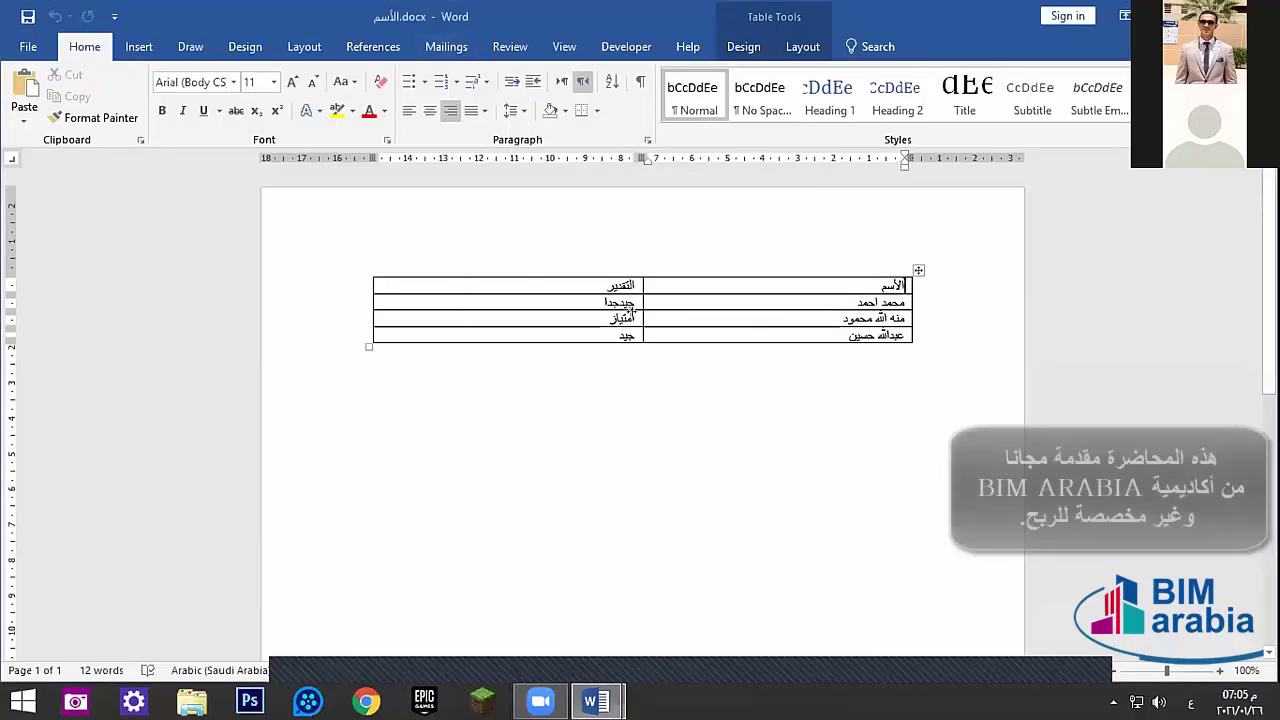
left_click_drag(568, 284, 729, 329)
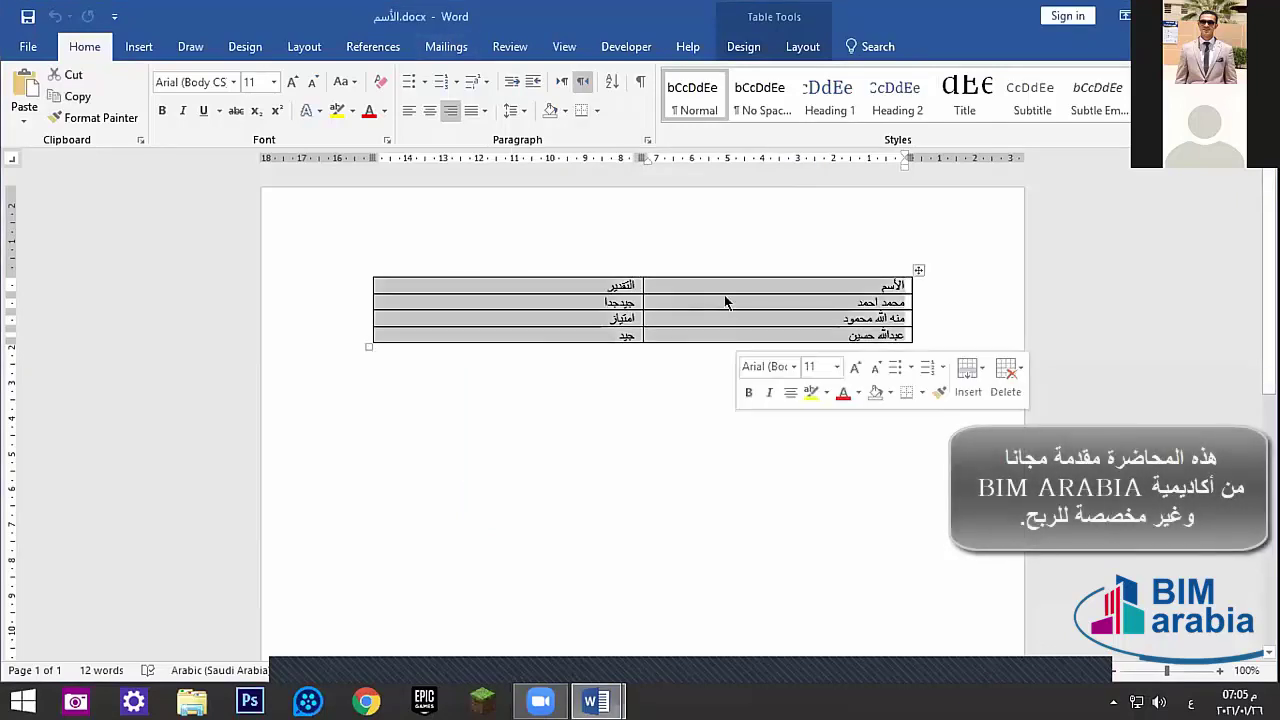
left_click(712, 286)
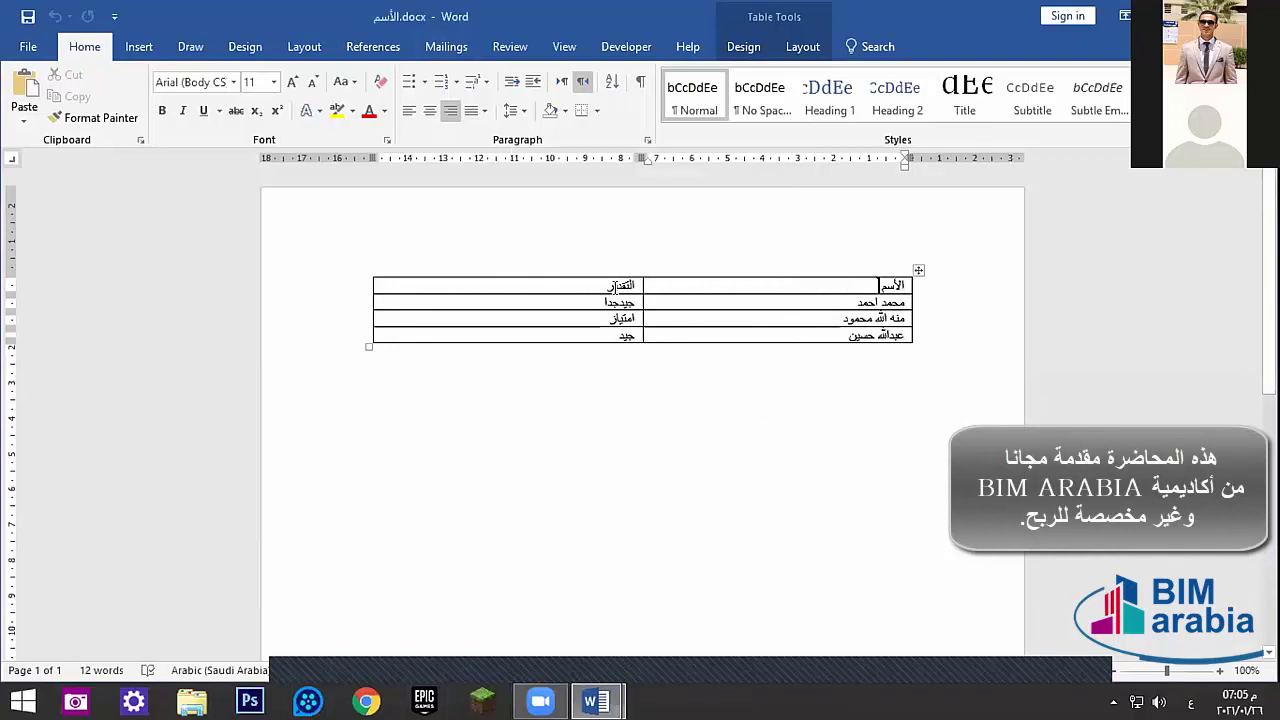
left_click(565, 286)
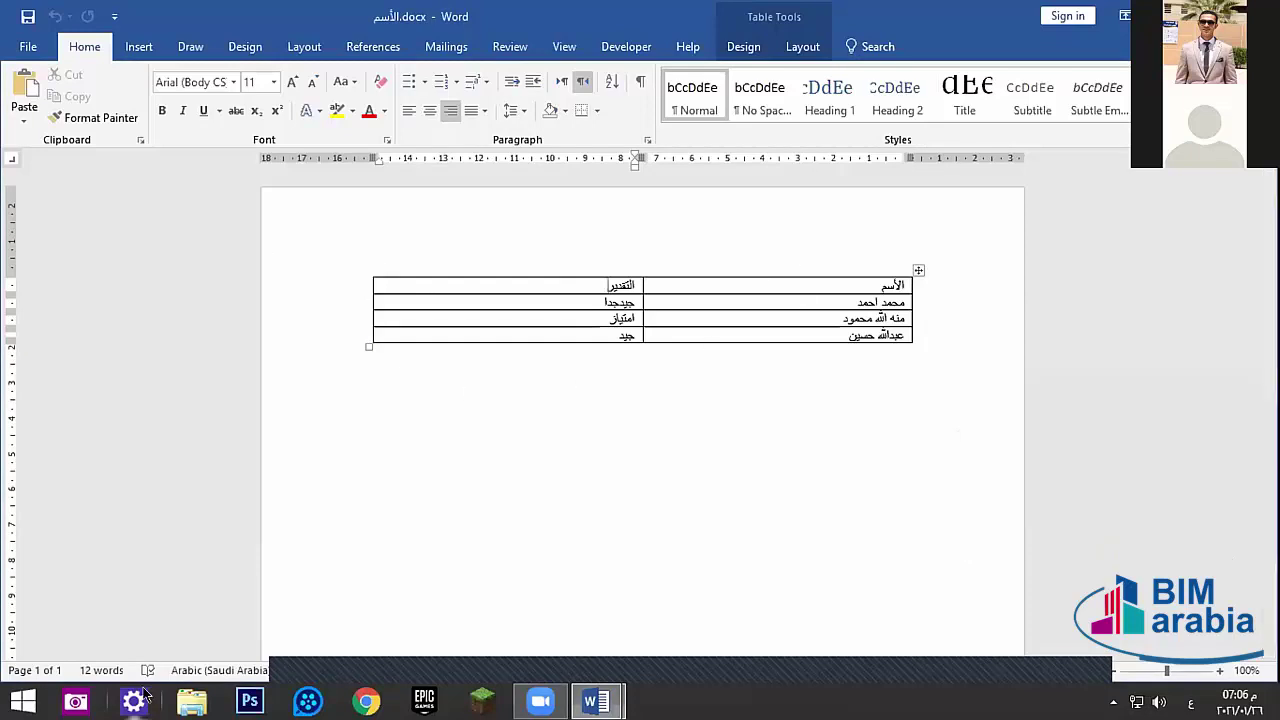
left_click(22, 702)
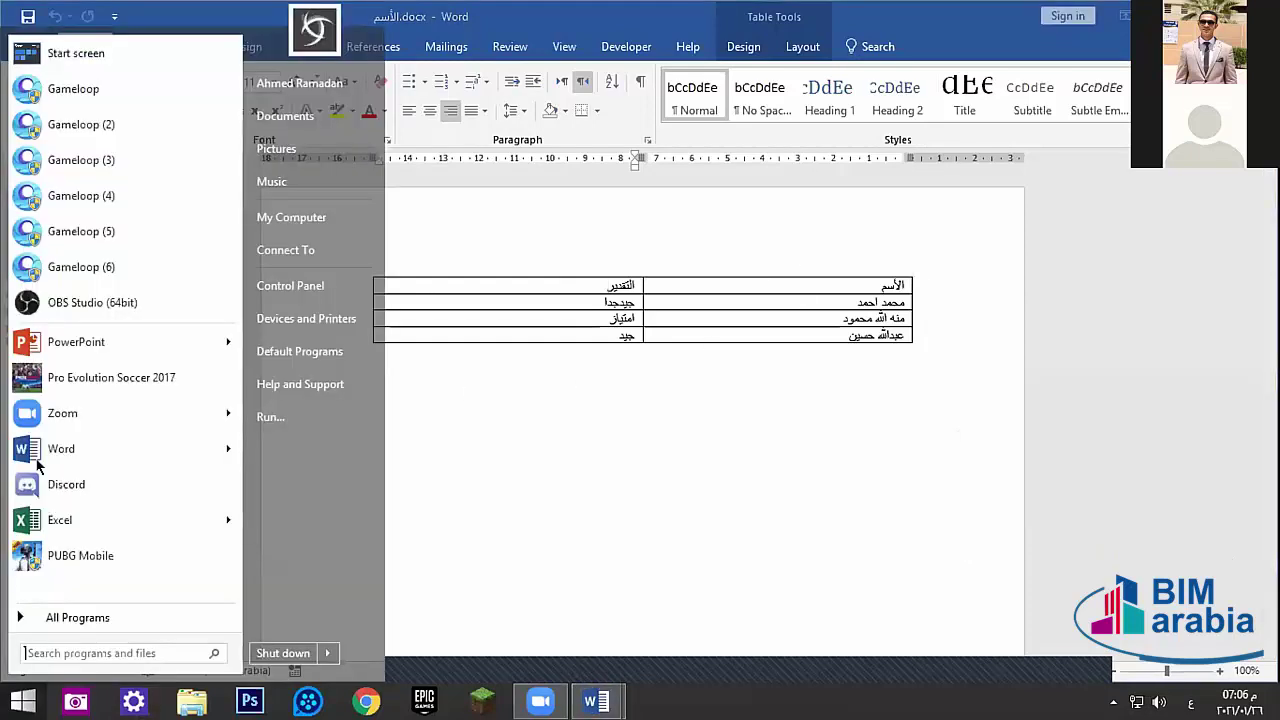
left_click(66, 521)
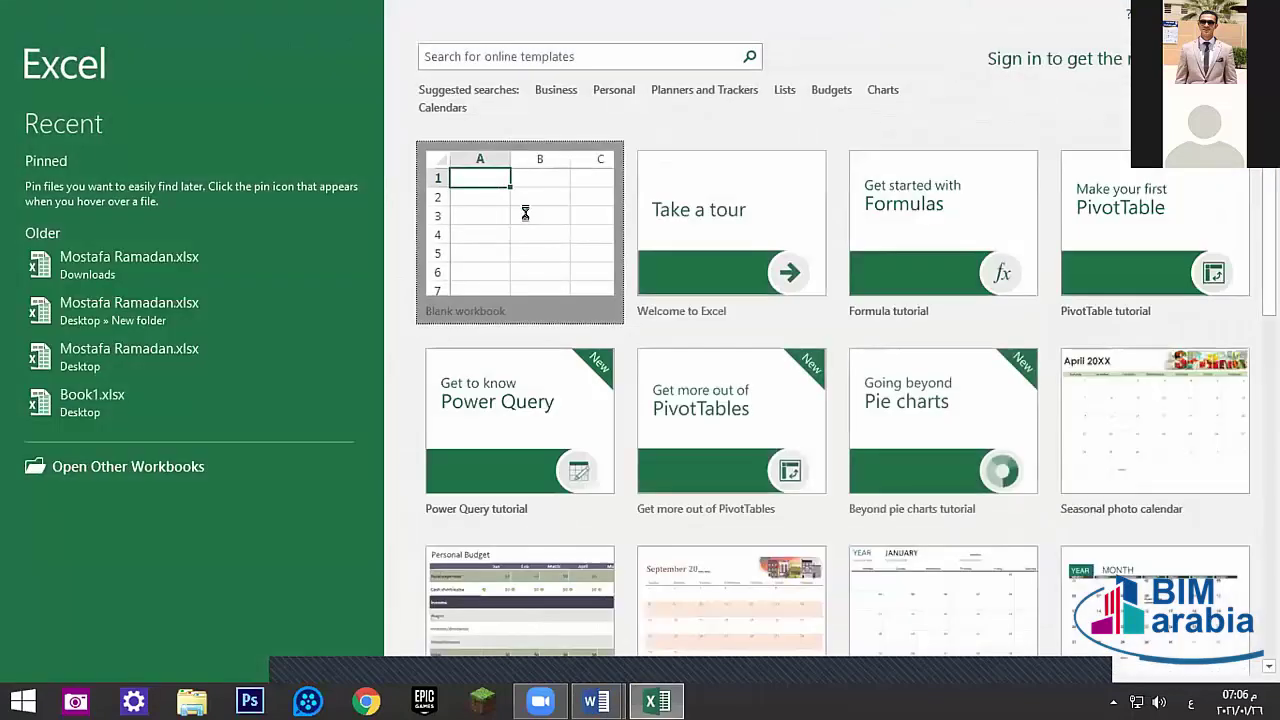
left_click(526, 177)
left_click(724, 252)
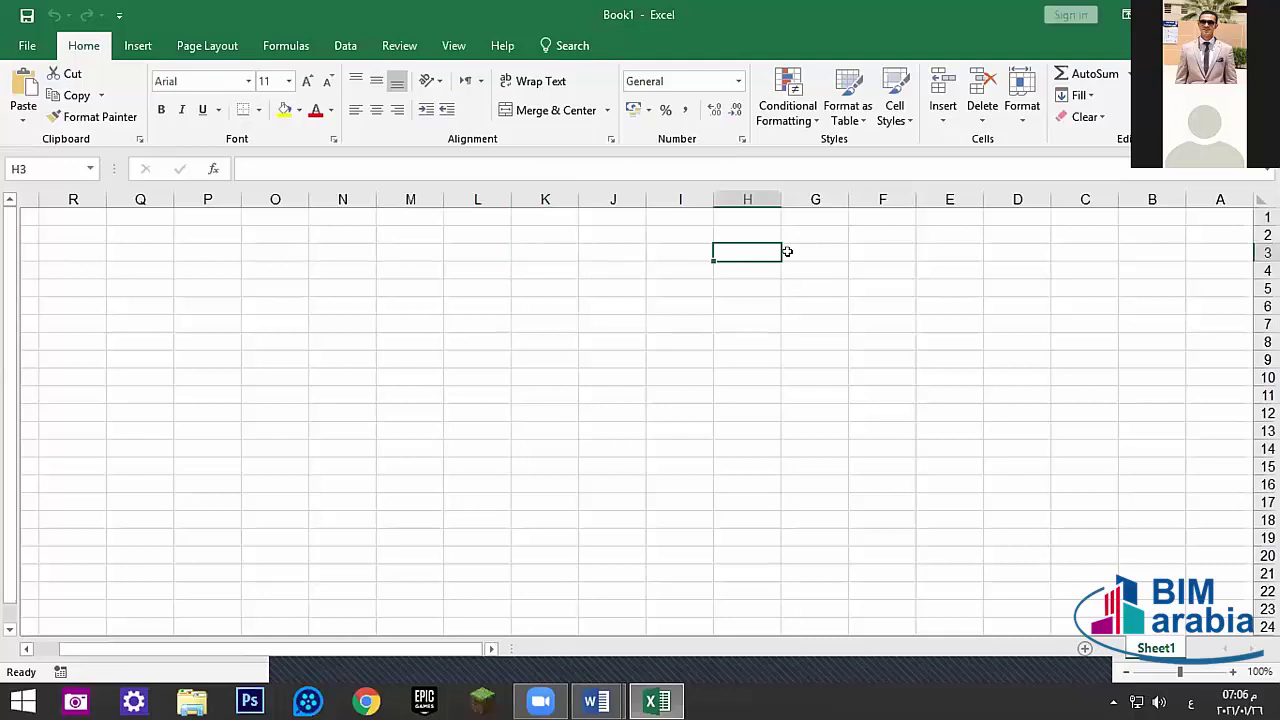
left_click(1017, 234)
left_click(207, 46)
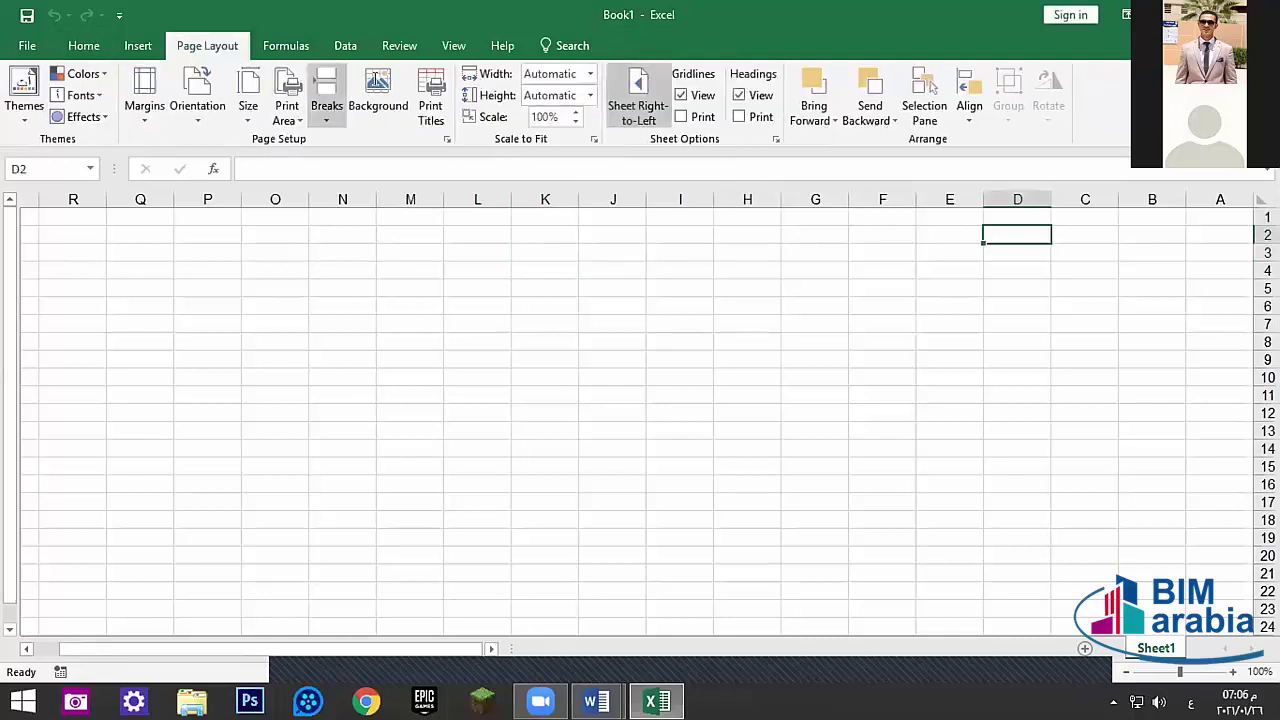
left_click(1205, 232)
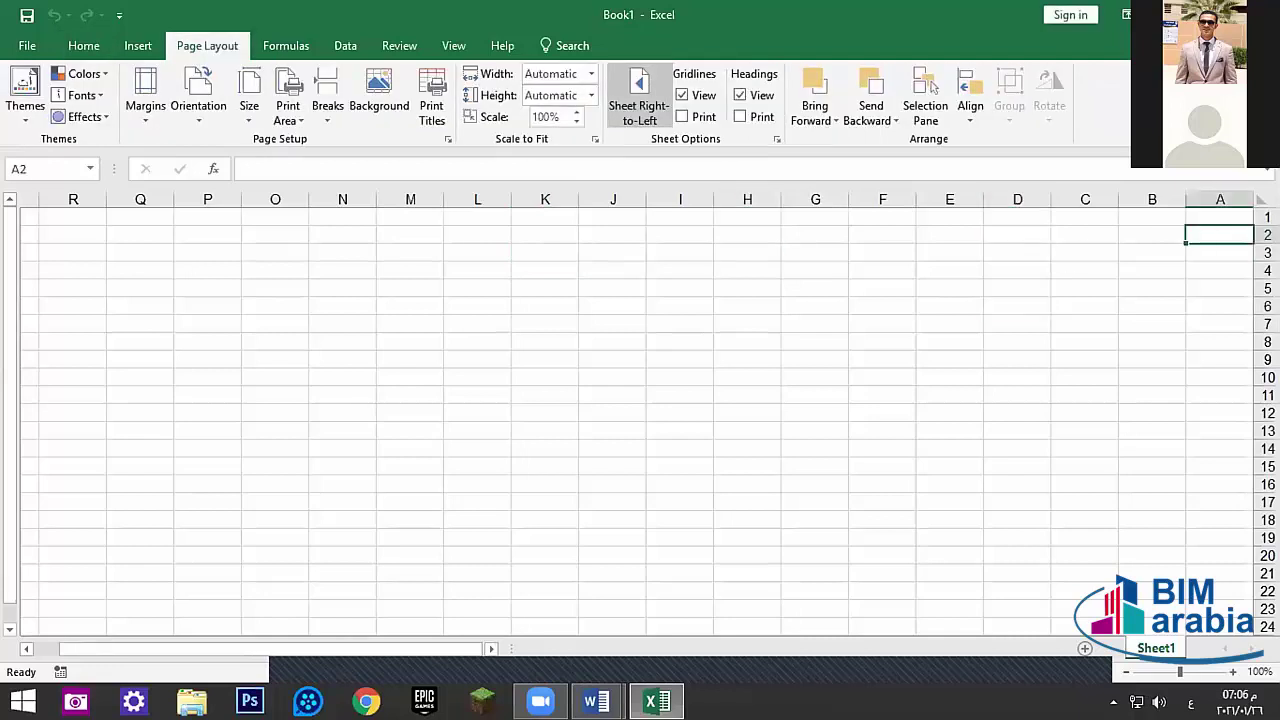
key("alt+F4")
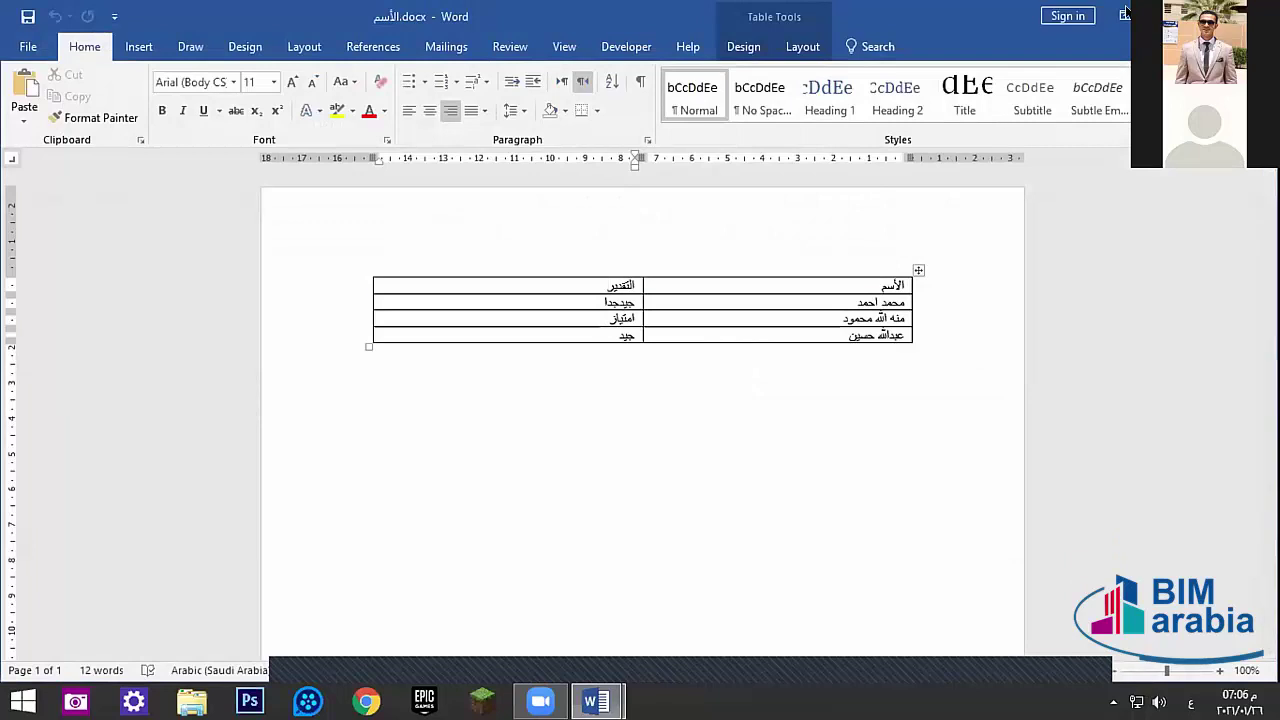
- Close the names table and place the caret after بأن المتدرب
key("alt+F4")
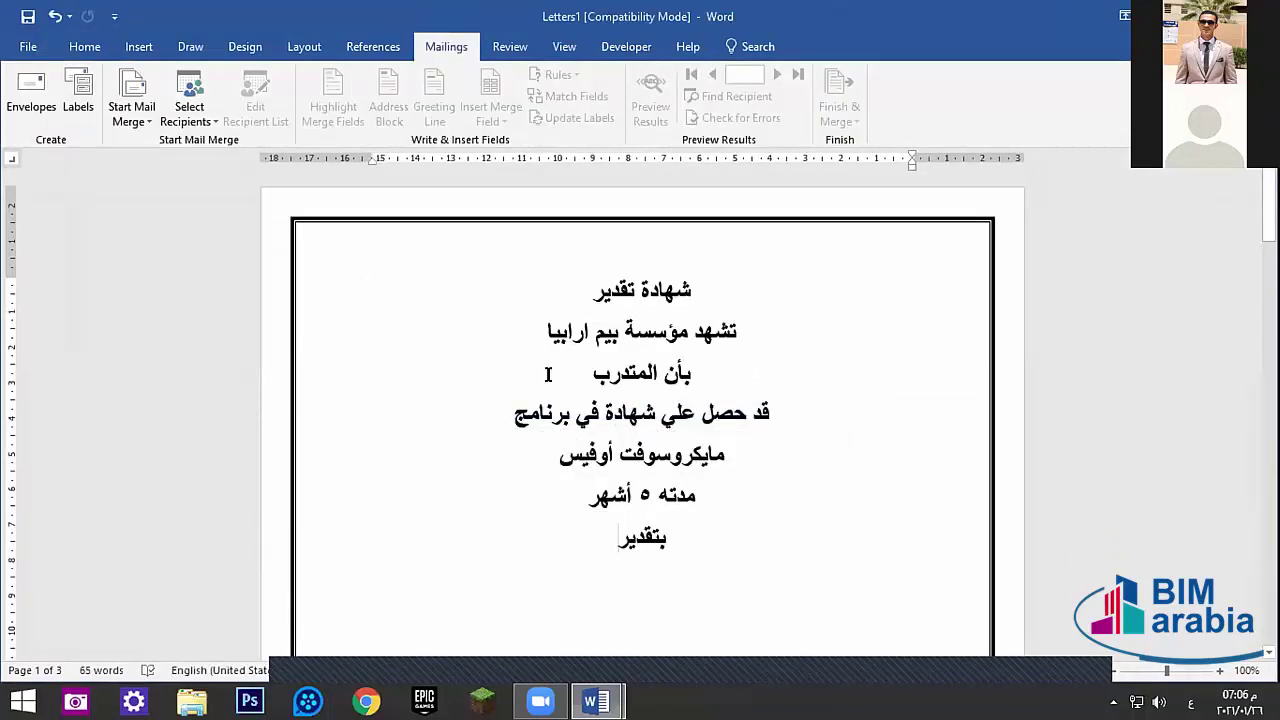
left_click(562, 375)
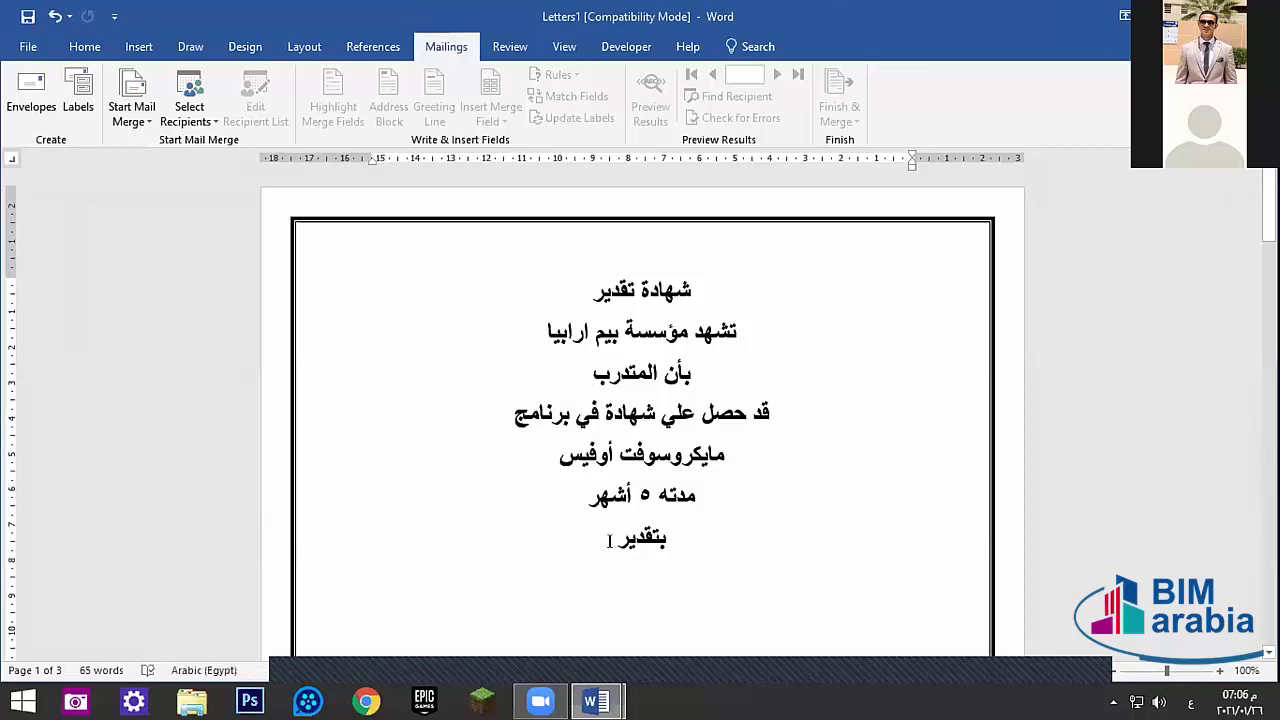
left_click_drag(609, 541, 729, 271)
left_click(528, 412)
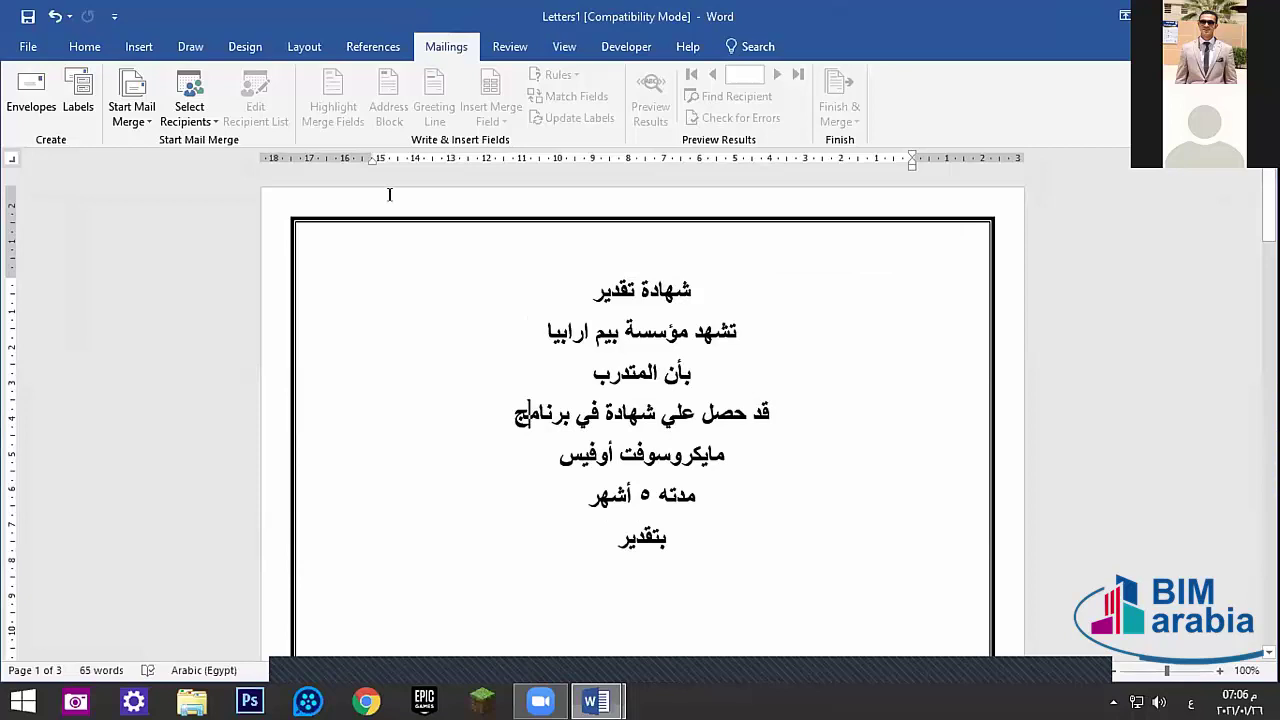
left_click(549, 362)
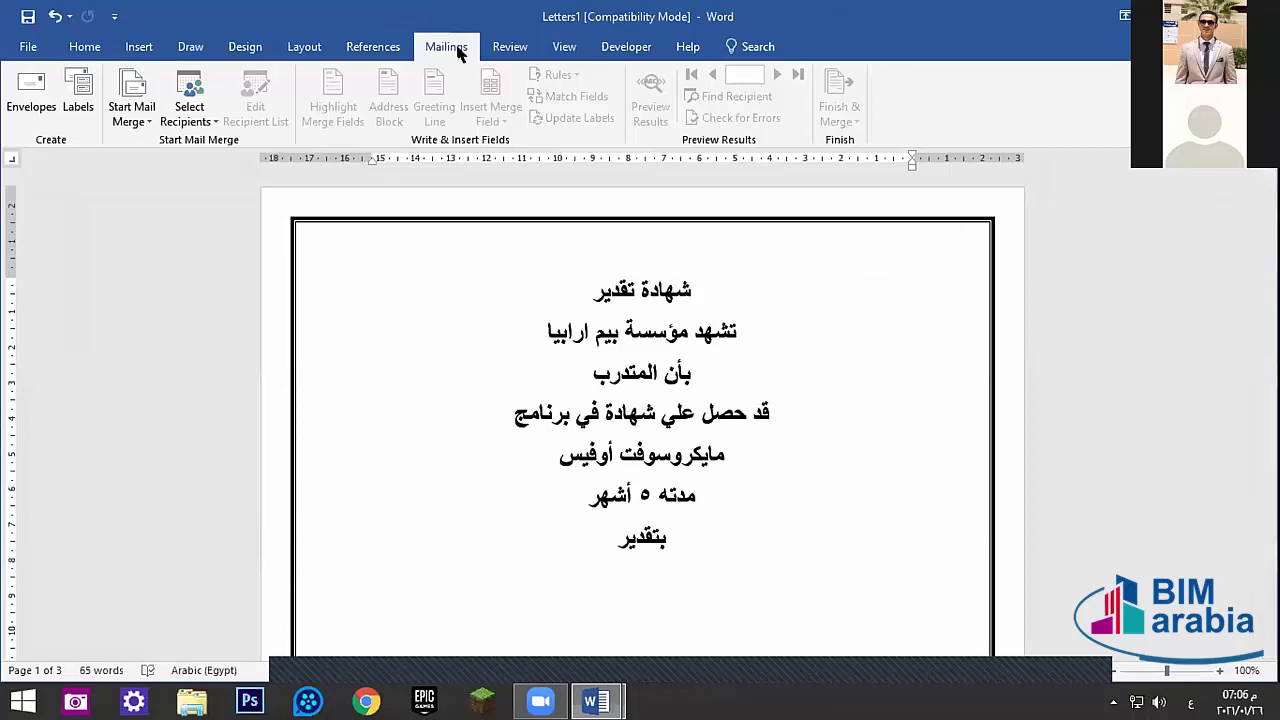
- Choose الأسم.docx on the Desktop as an existing recipient list
left_click(188, 116)
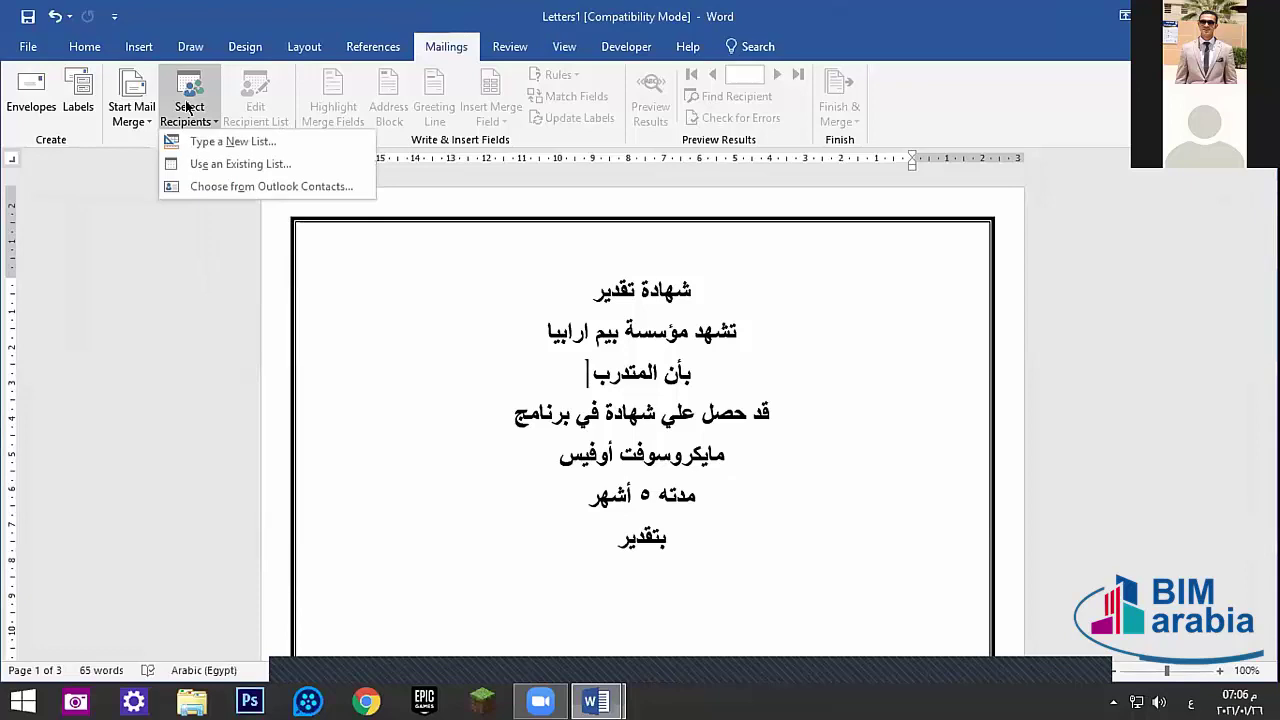
left_click(220, 164)
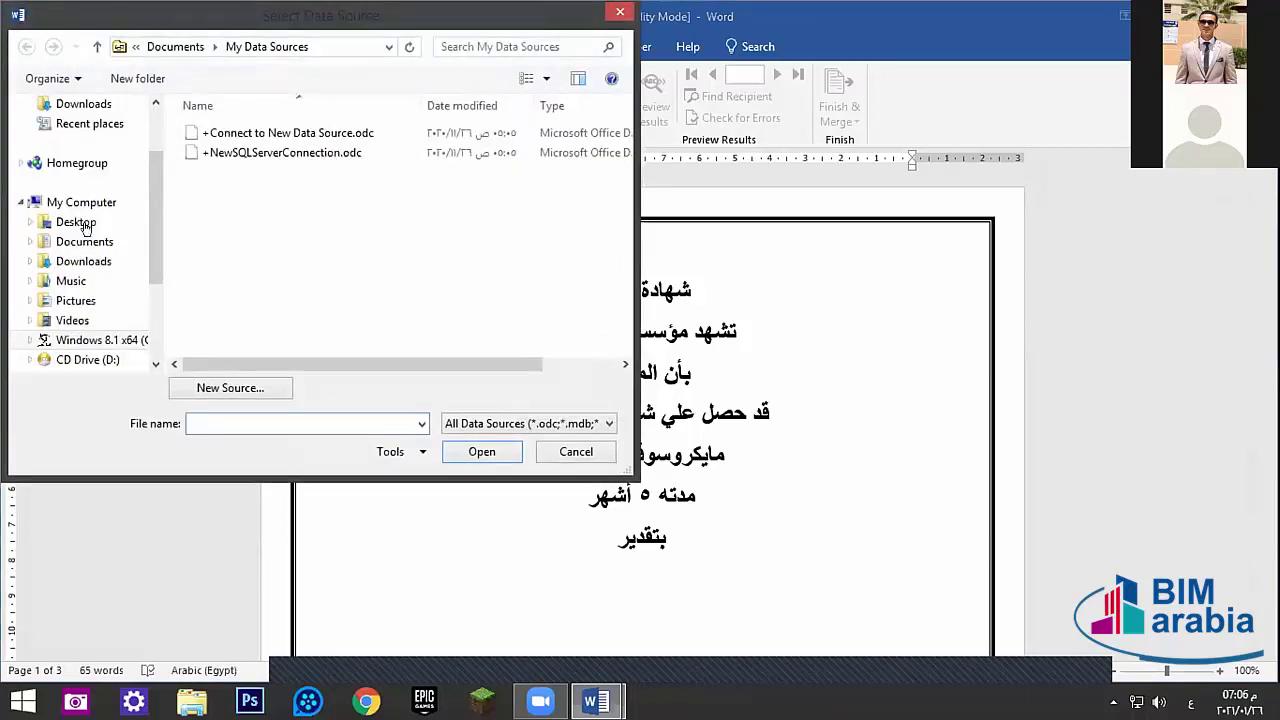
left_click(78, 222)
left_click(350, 257)
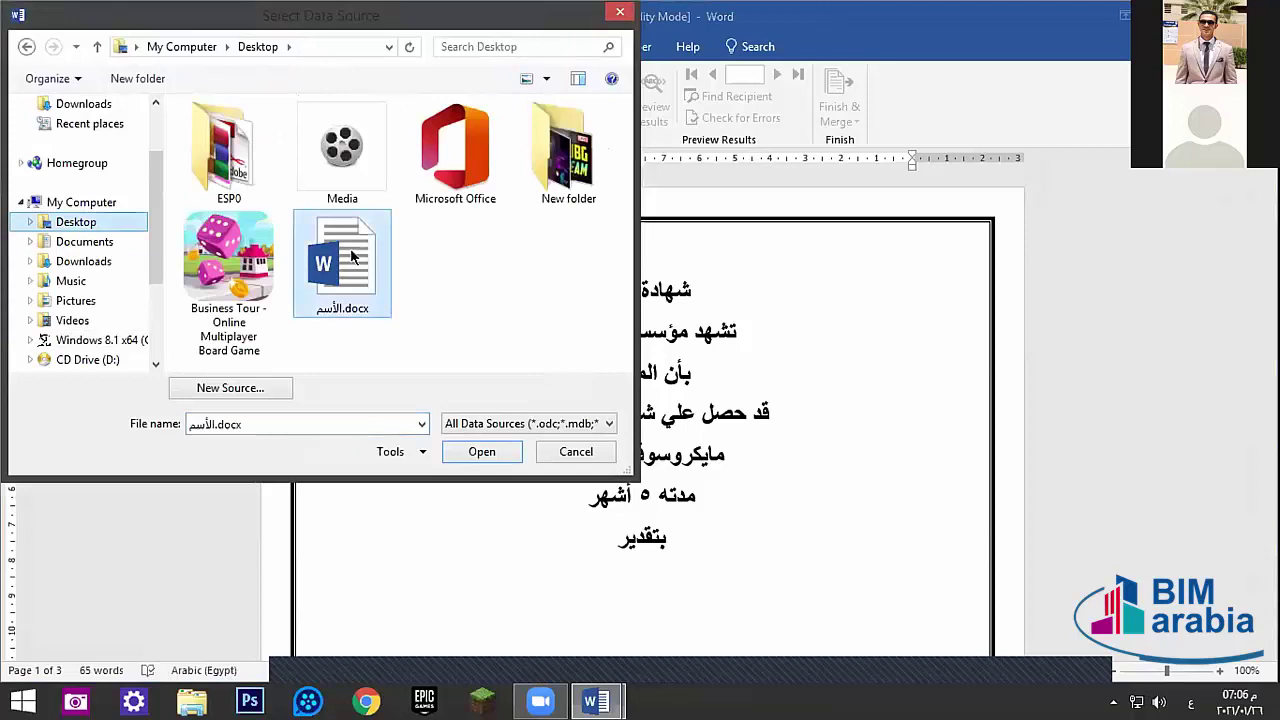
left_click(475, 451)
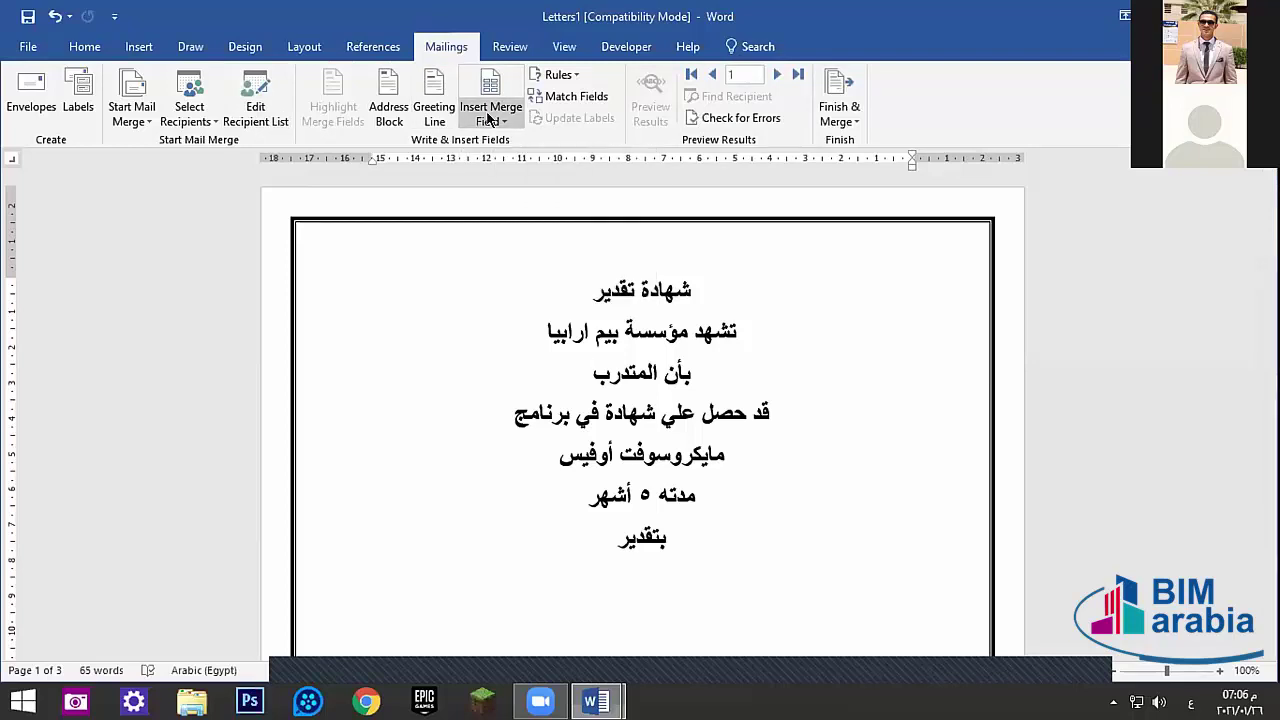
- Insert the الأسم merge field after بأن المتدرب
left_click(489, 118)
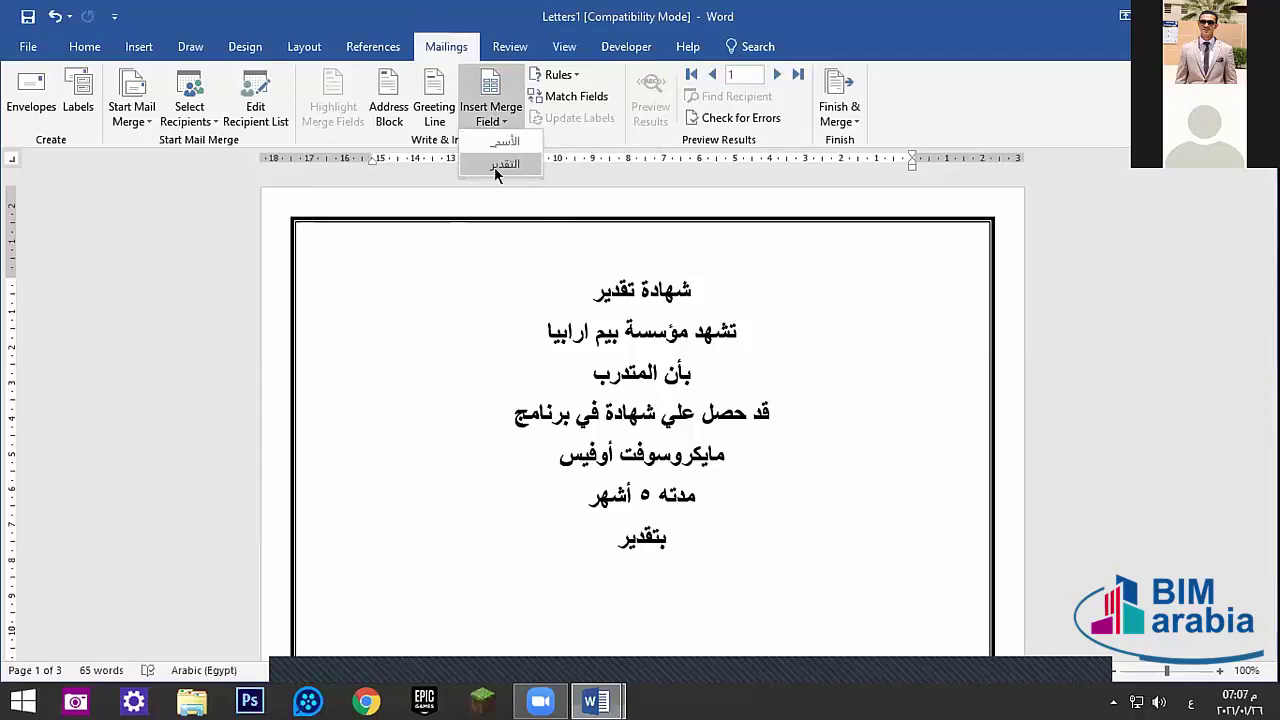
left_click(556, 375)
left_click(572, 375)
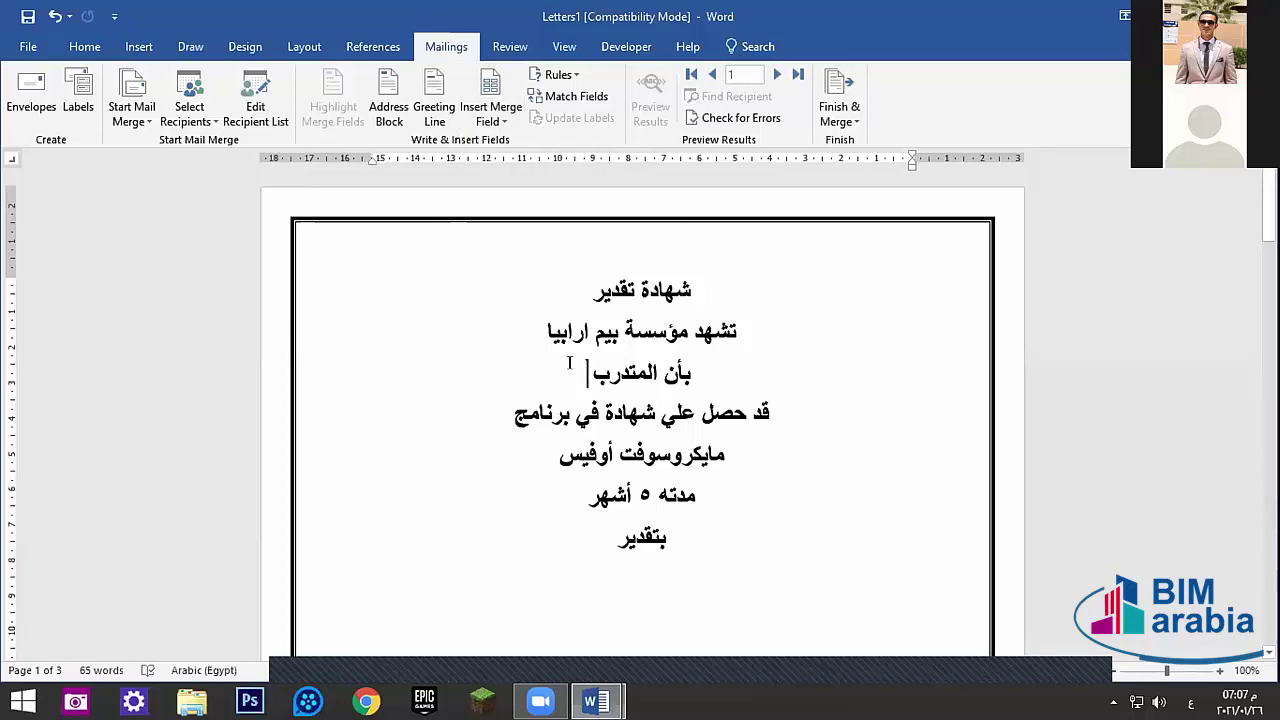
left_click(491, 112)
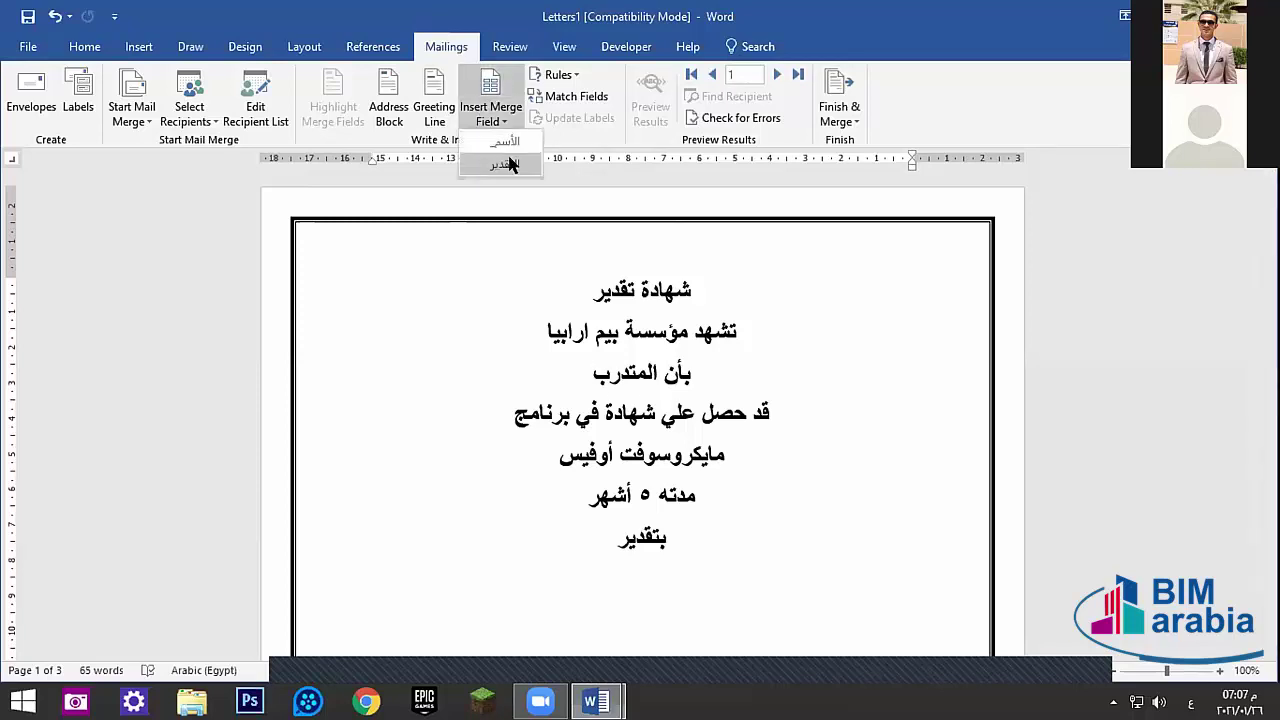
left_click(497, 140)
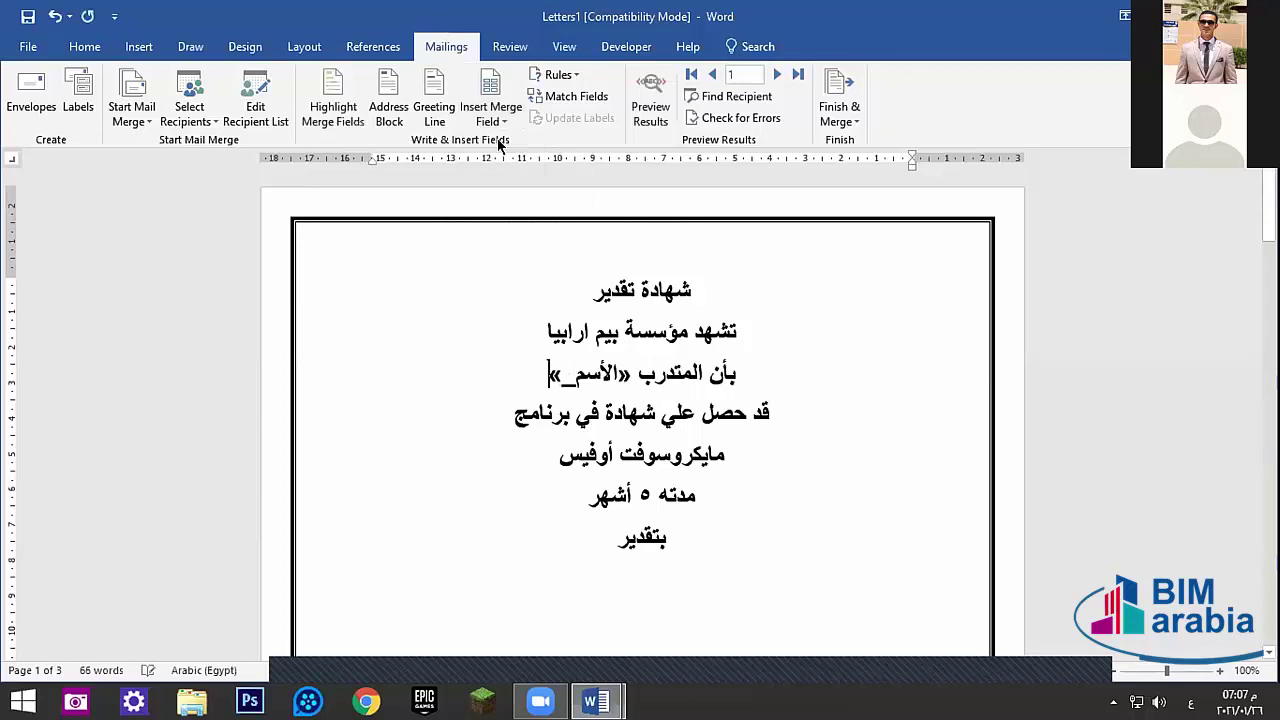
- Insert the التقدير merge field after بتقدير and turn on Preview Results
left_click(598, 528)
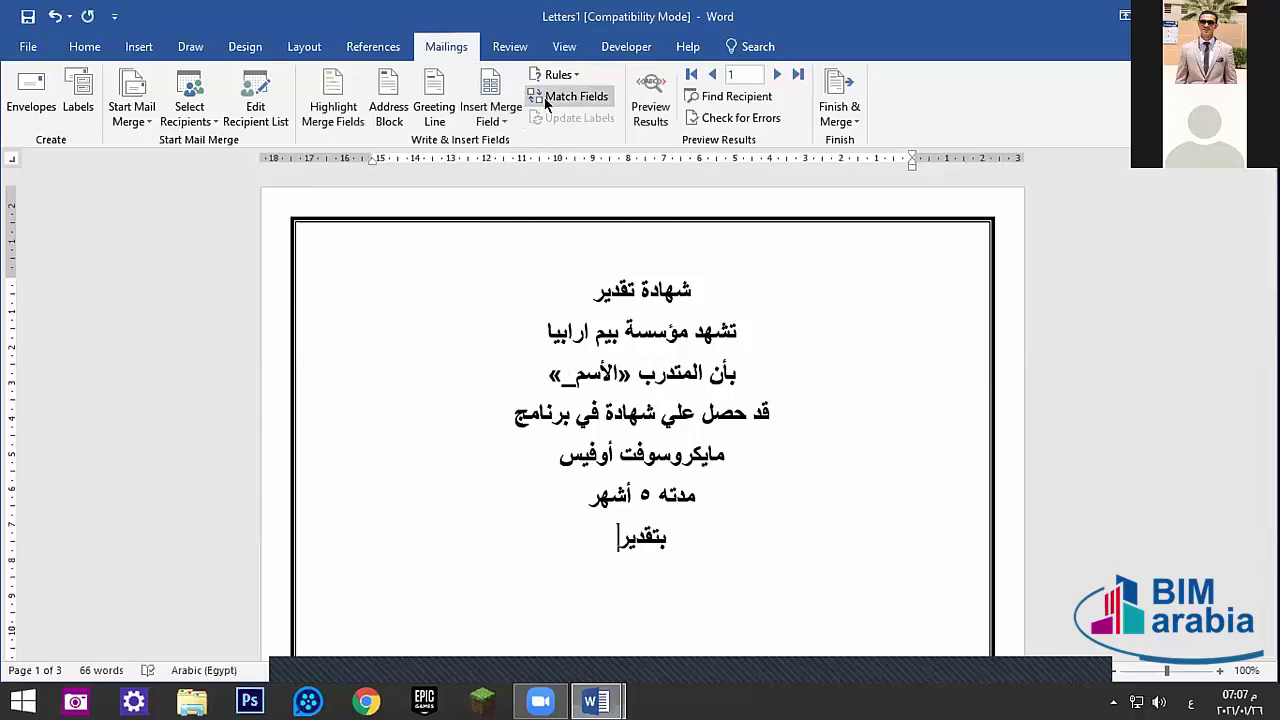
left_click(489, 118)
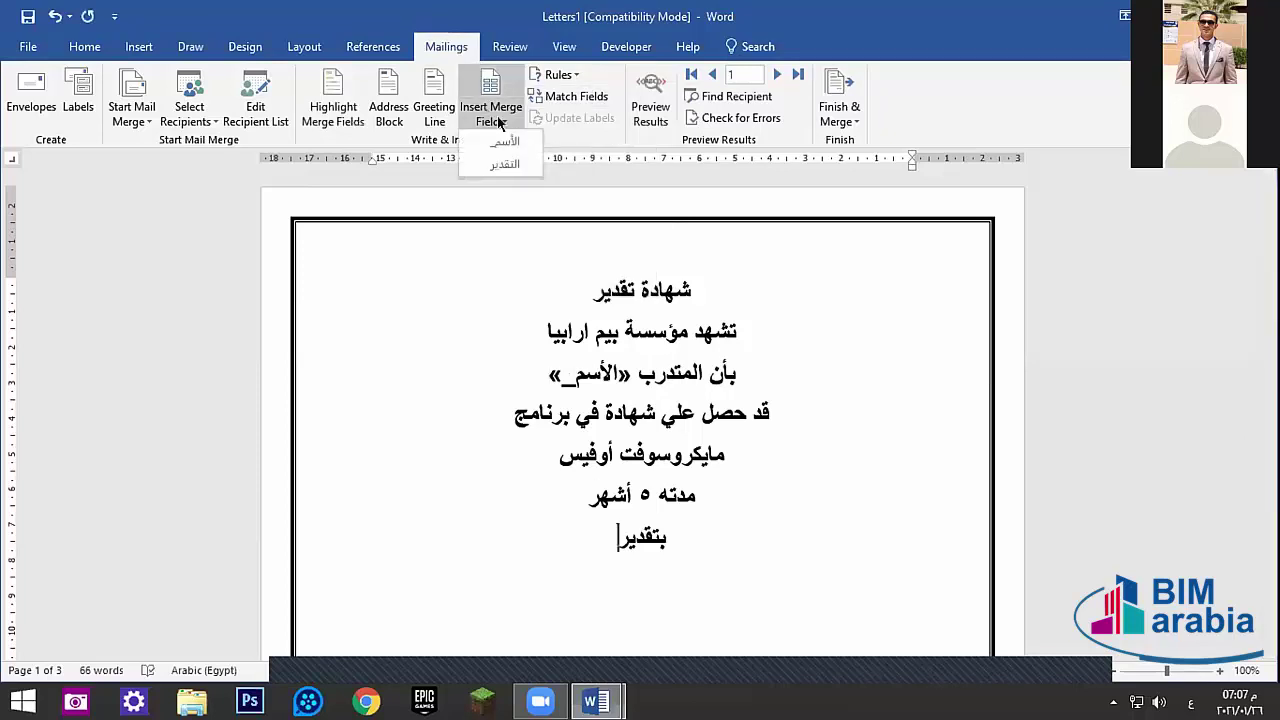
left_click(508, 168)
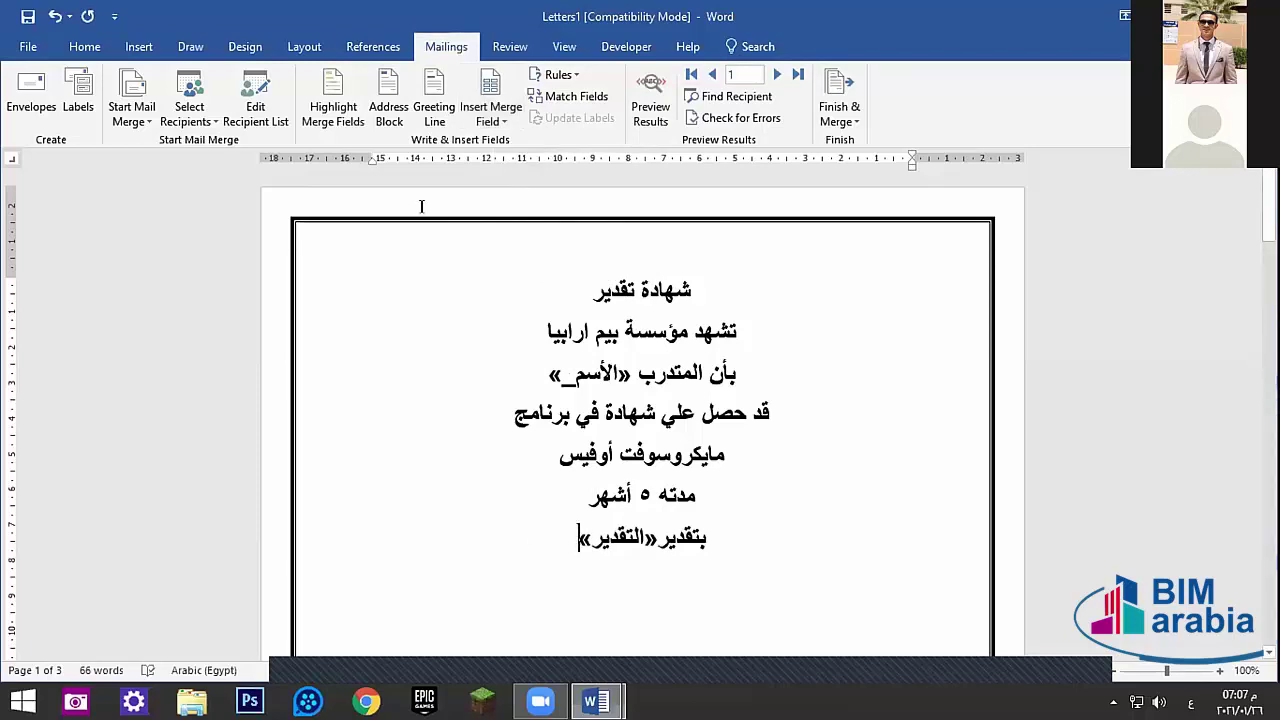
left_click(651, 96)
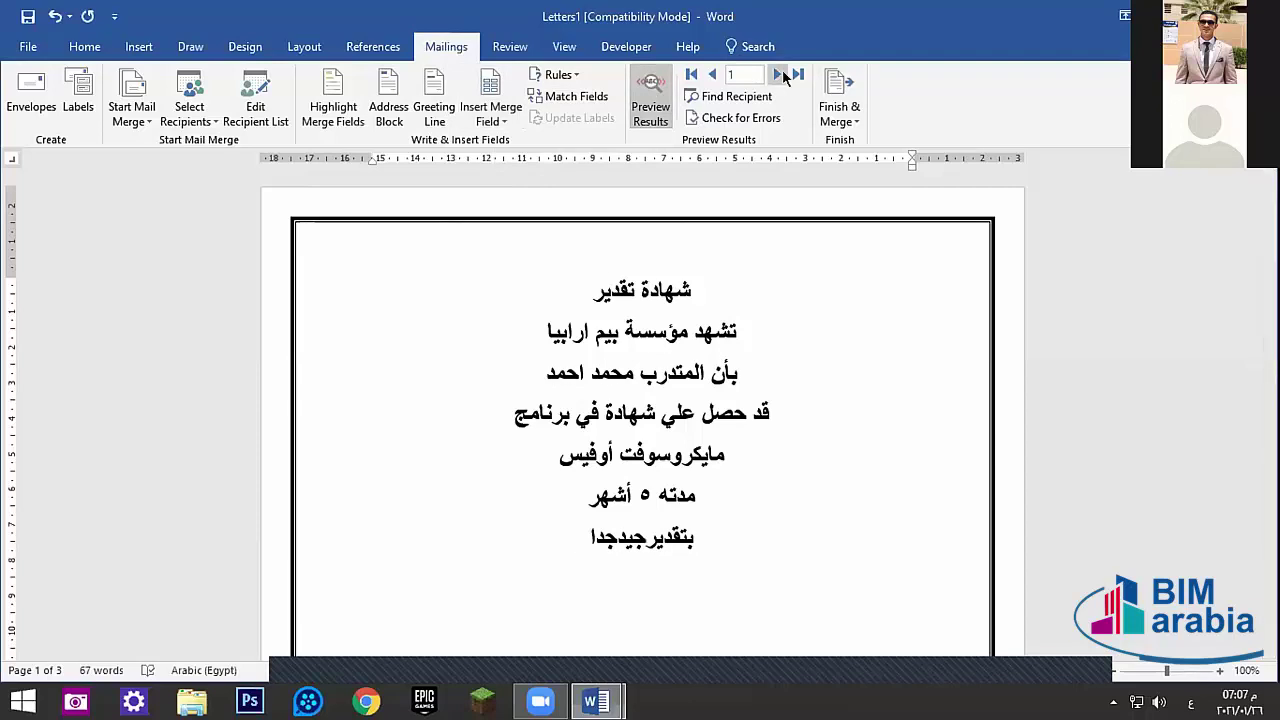
- Advance the preview two records to the third trainee, then open and close Envelopes
left_click(777, 74)
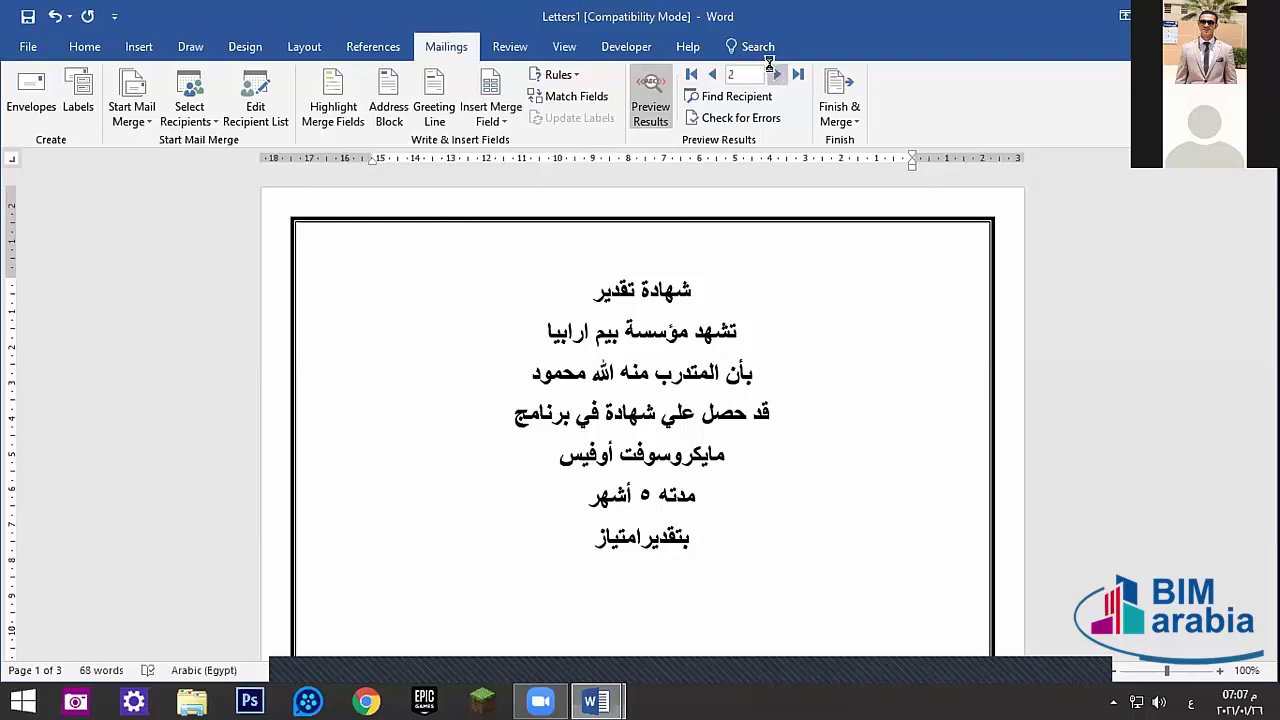
left_click(777, 74)
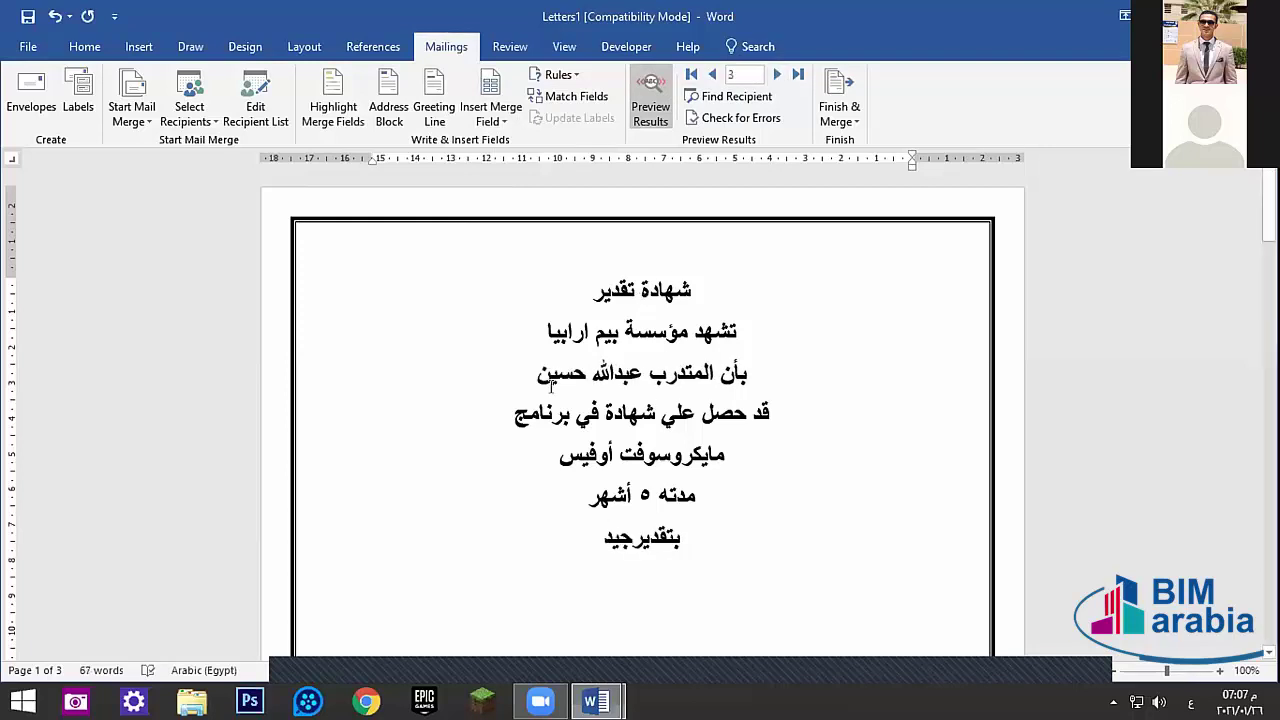
key("Right")
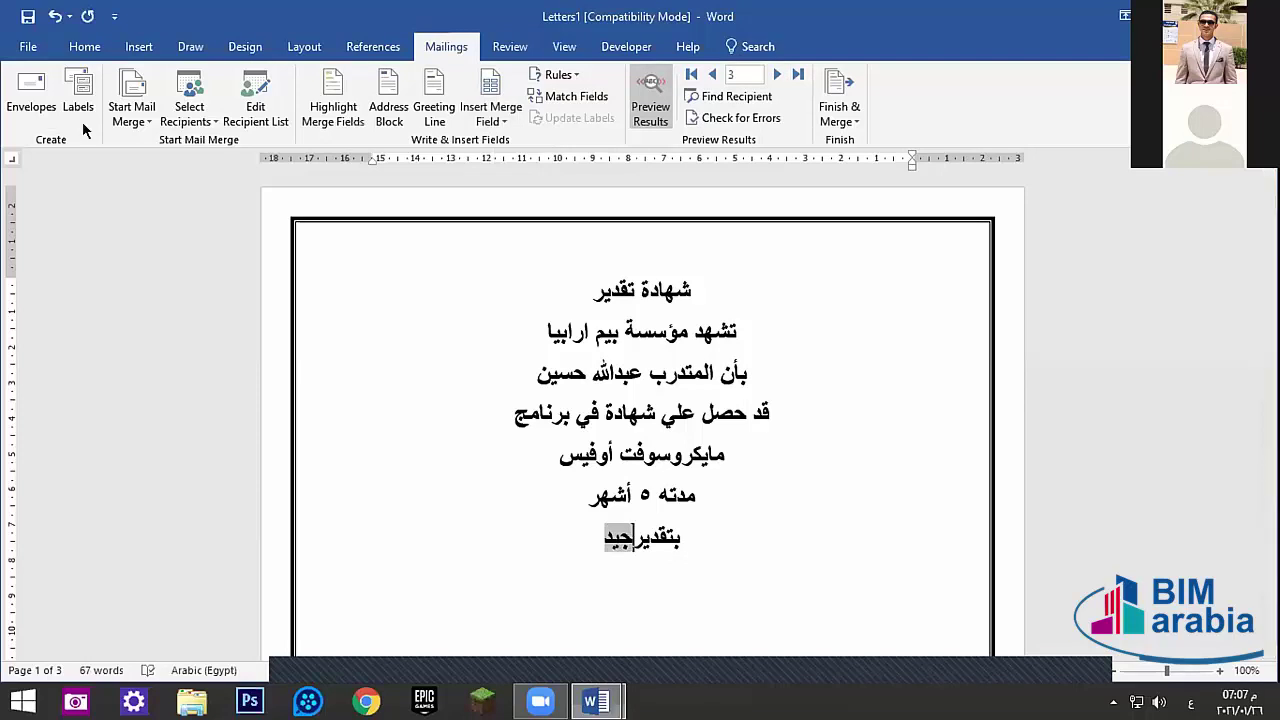
left_click(25, 92)
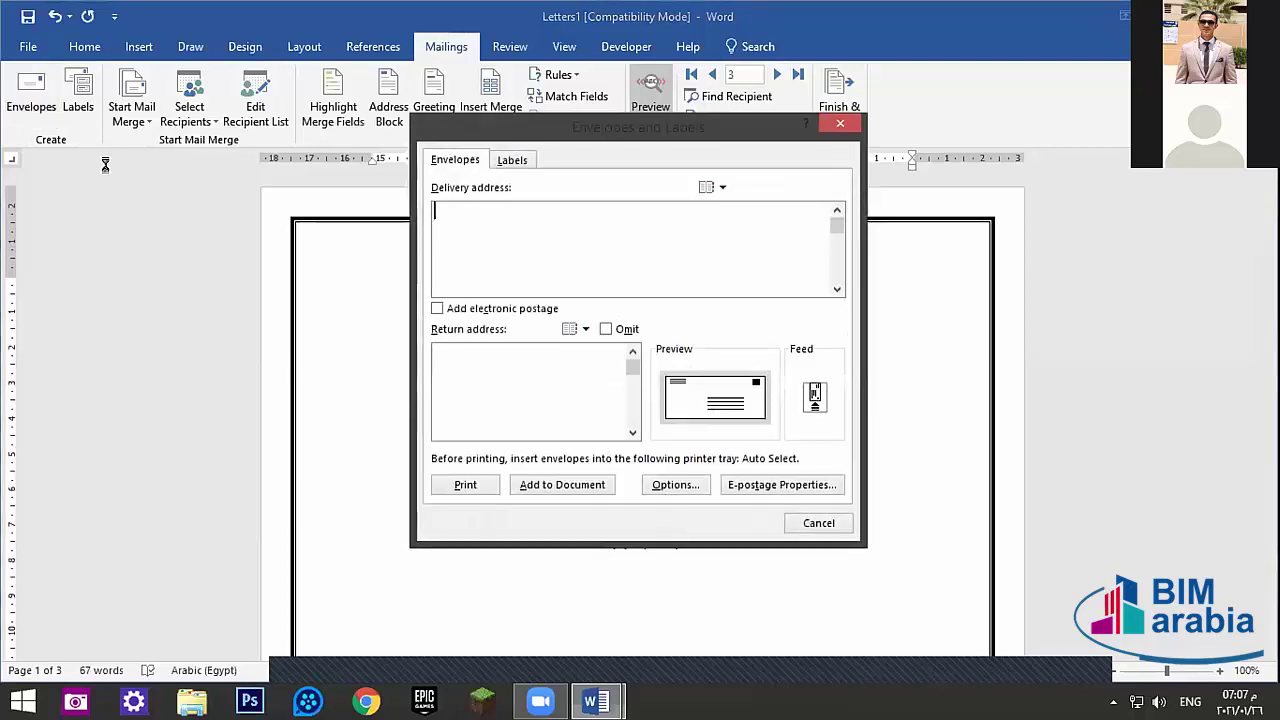
left_click(840, 122)
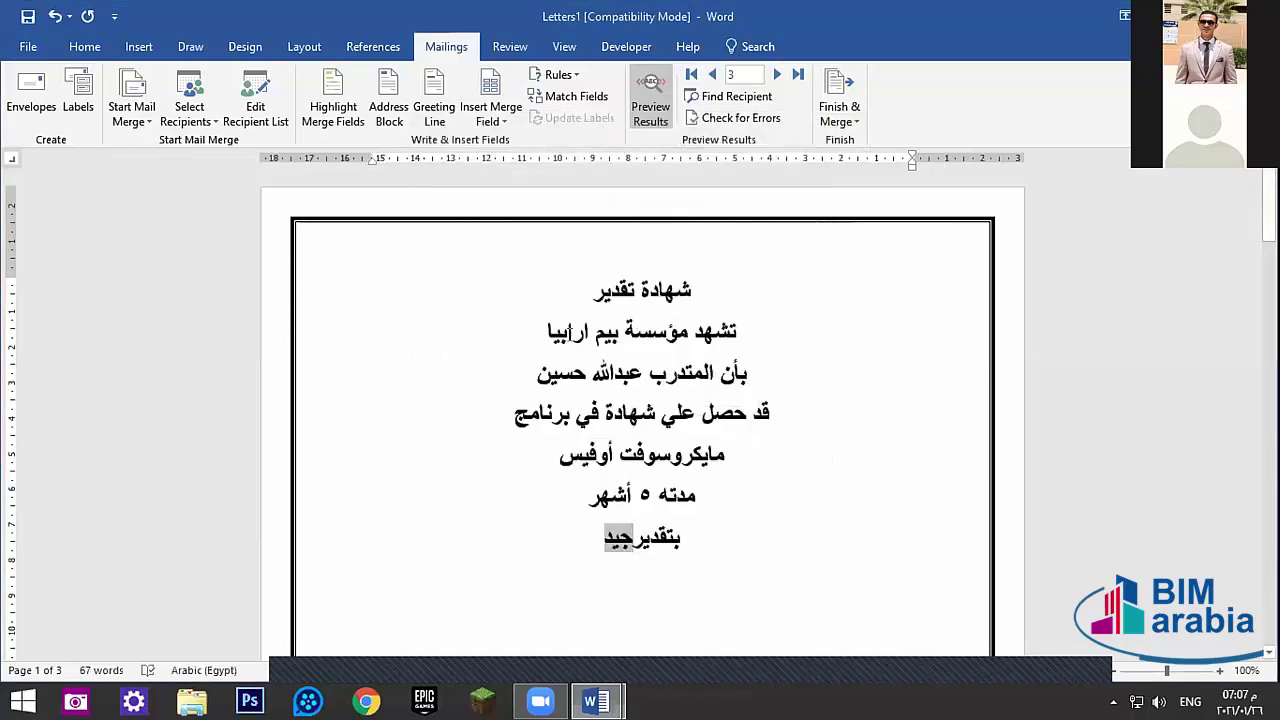
- Try Envelope #10 paper in print settings, then settle on A4 and exit
left_click(24, 46)
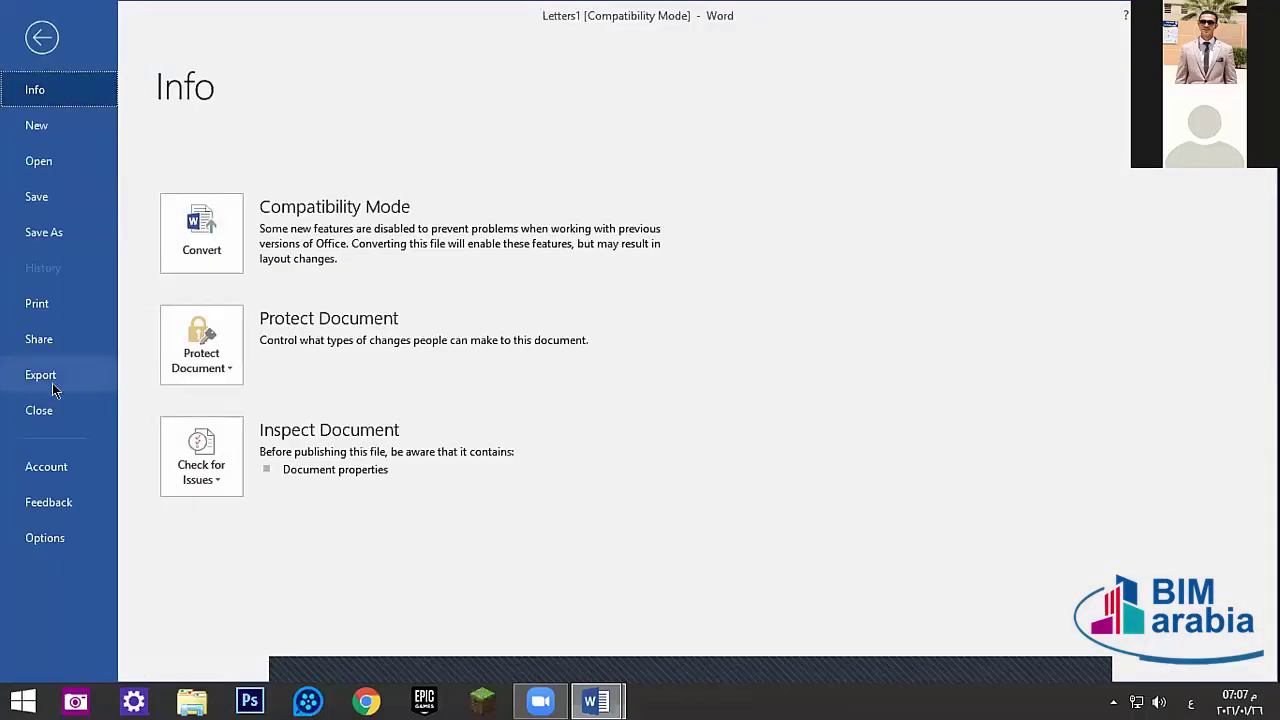
left_click(48, 303)
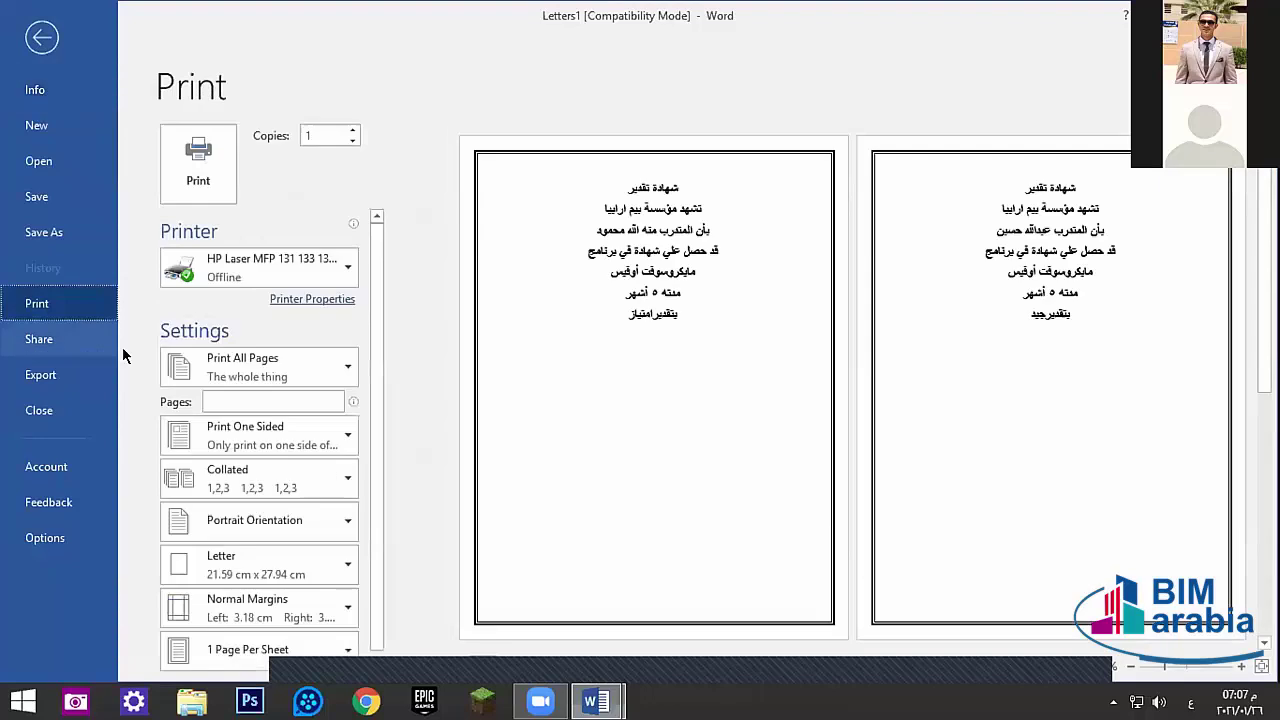
left_click(246, 566)
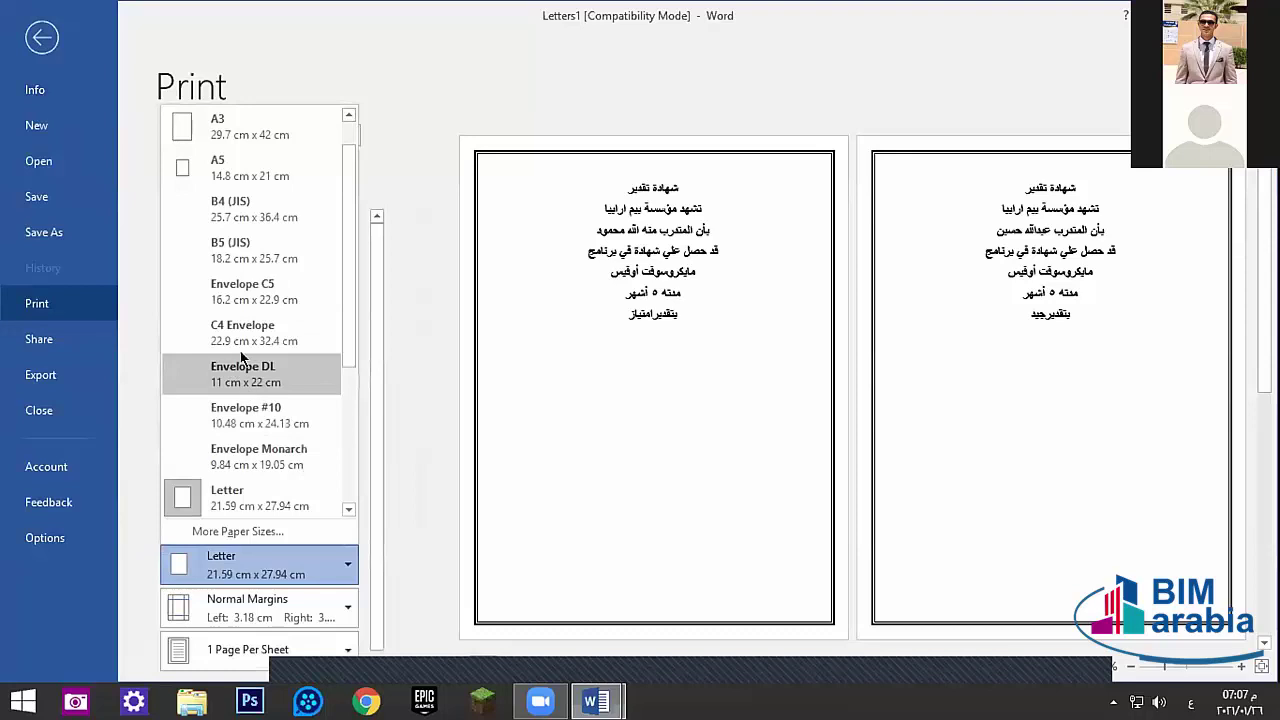
left_click(245, 412)
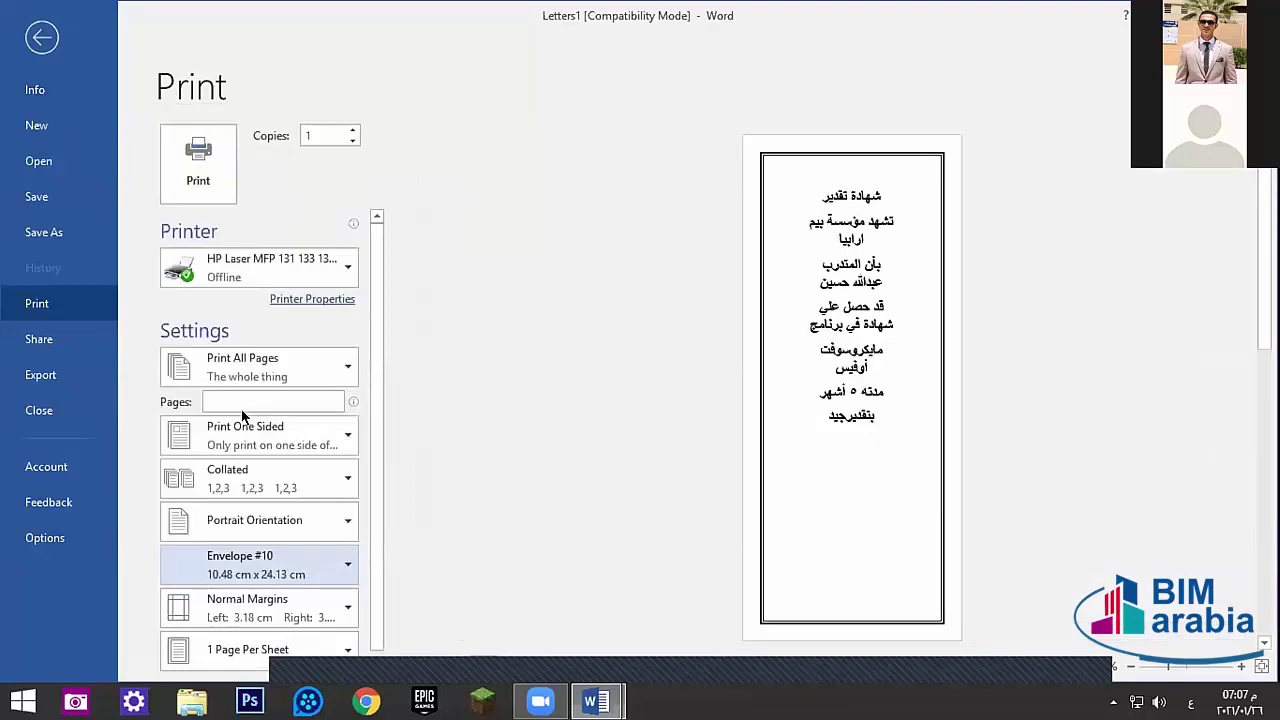
left_click(272, 567)
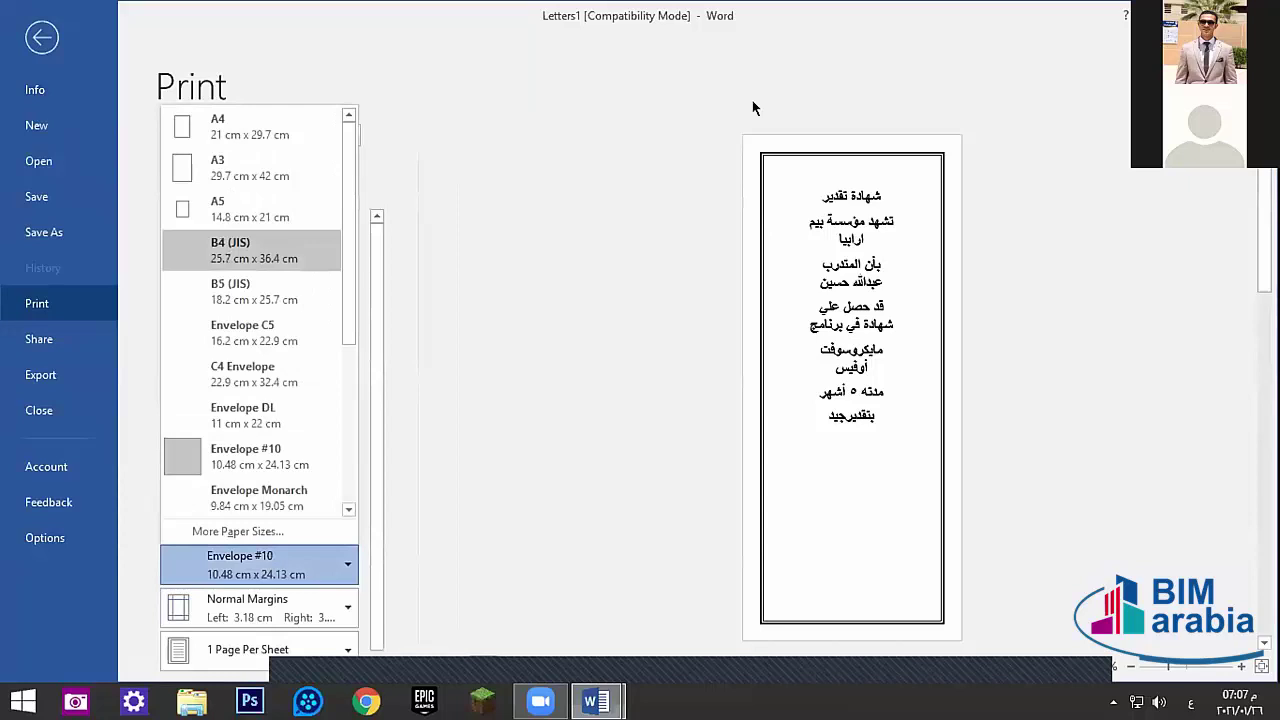
left_click(240, 126)
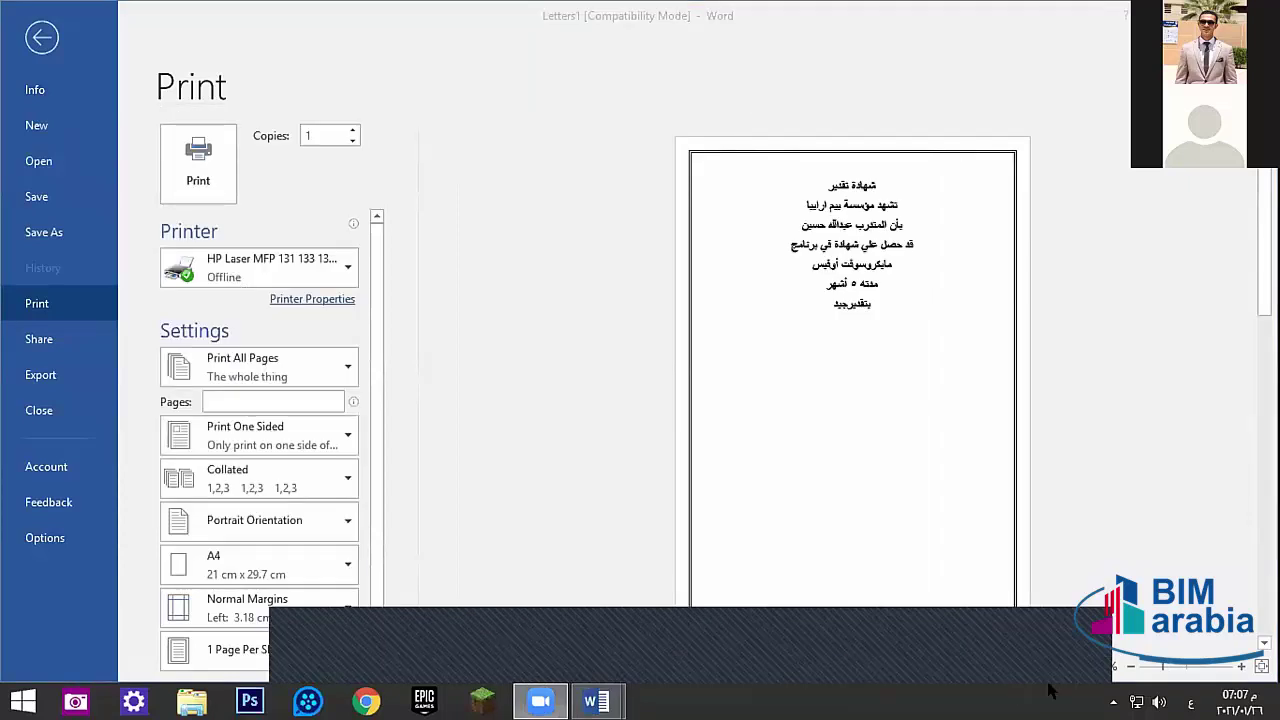
key("Escape")
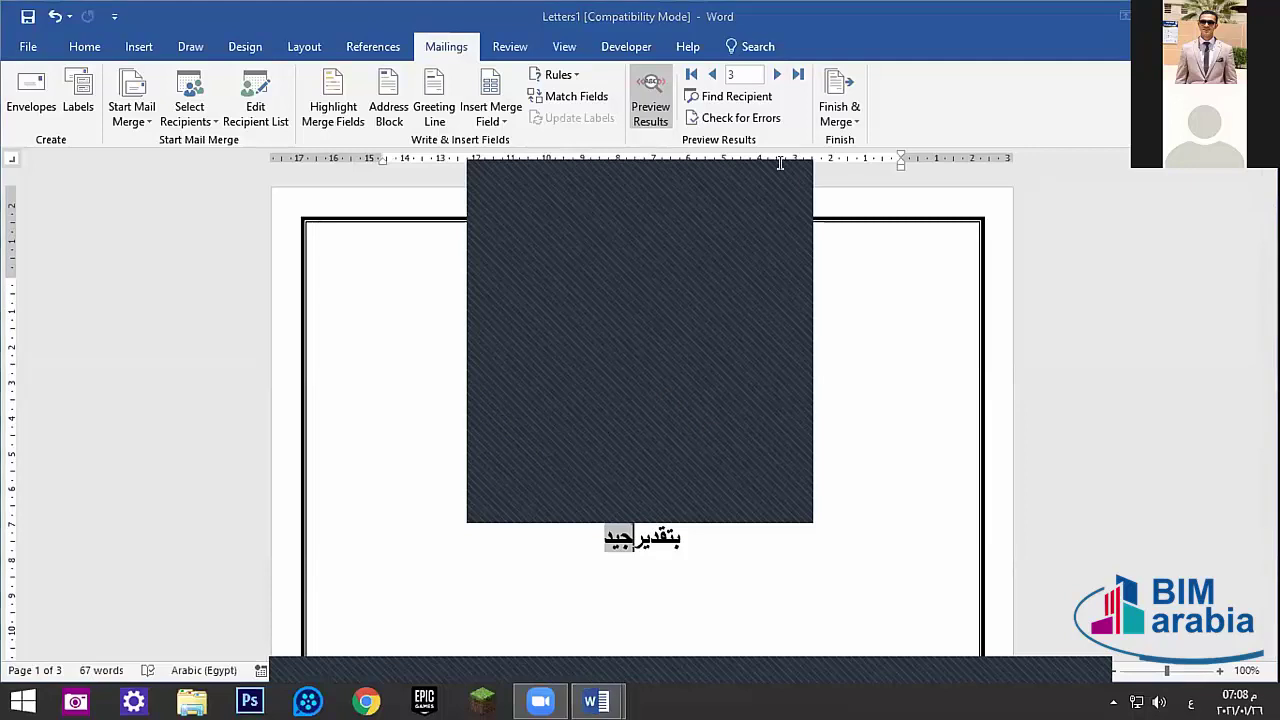
- Open Envelopes and Labels, switch to English input, and clear test delivery address text
left_click(46, 115)
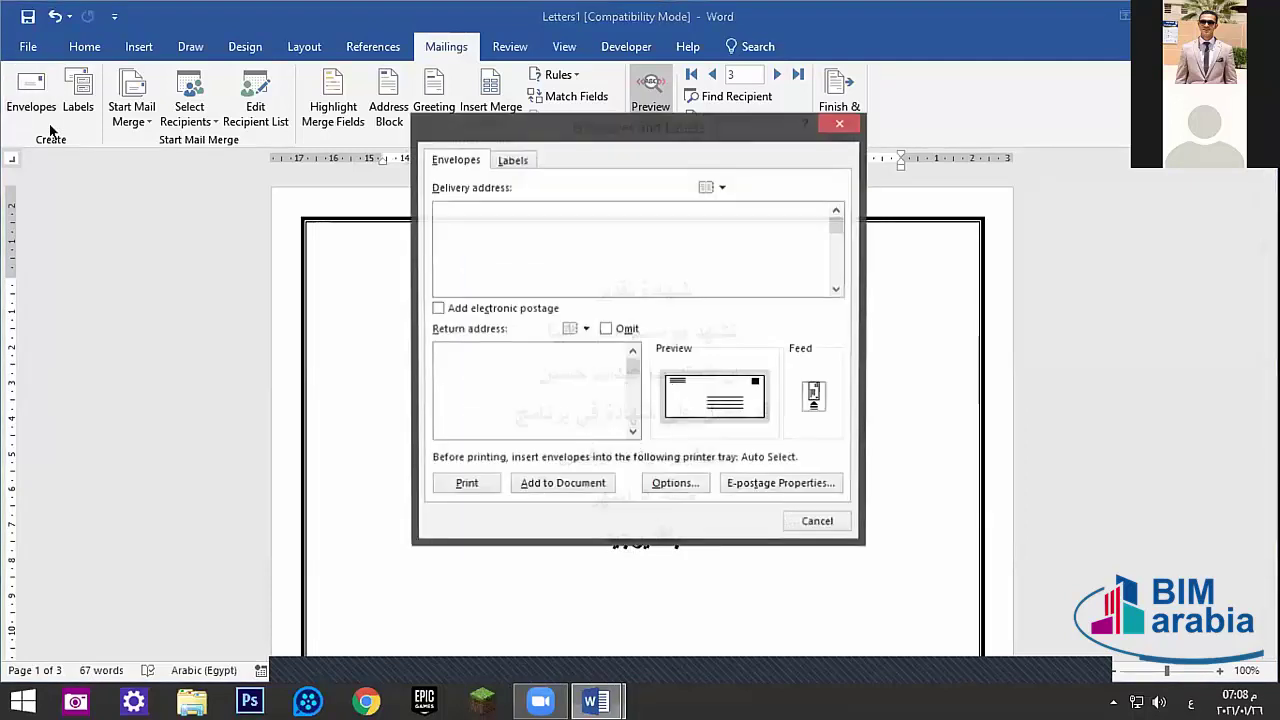
key("alt+shift")
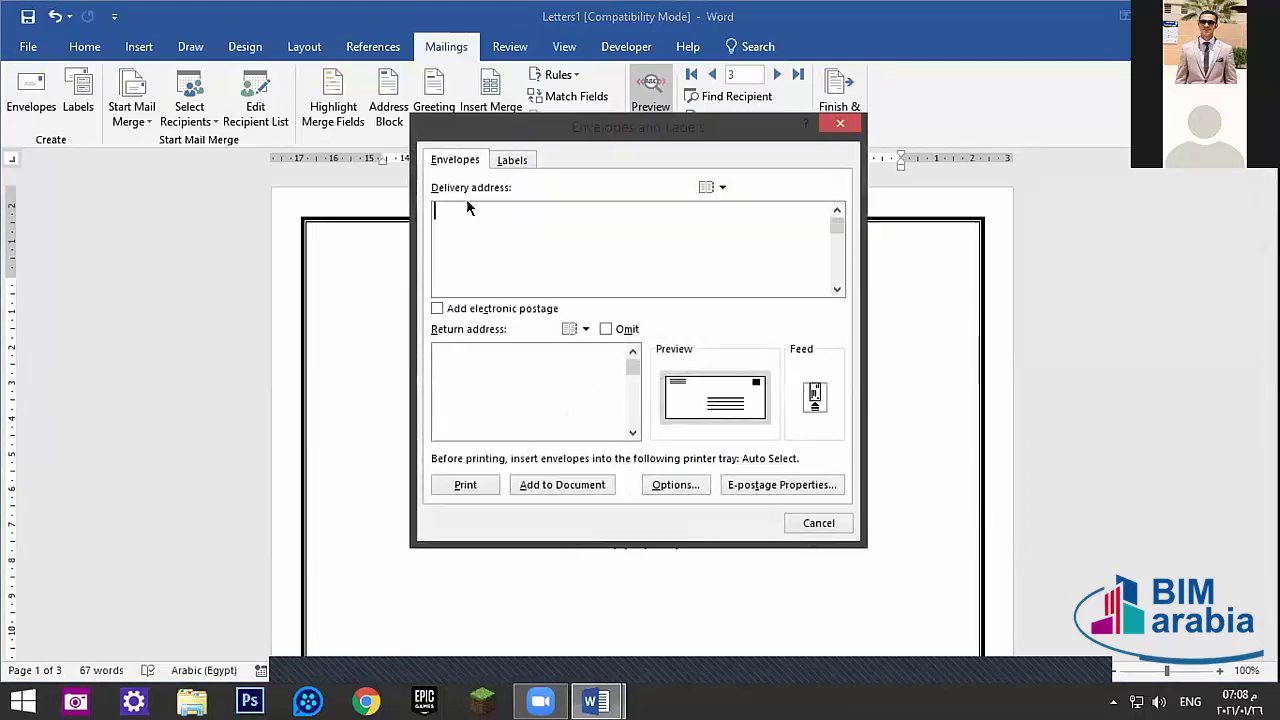
left_click(527, 376)
left_click(490, 256)
type("ewrewrwerewwe")
key("ctrl+a")
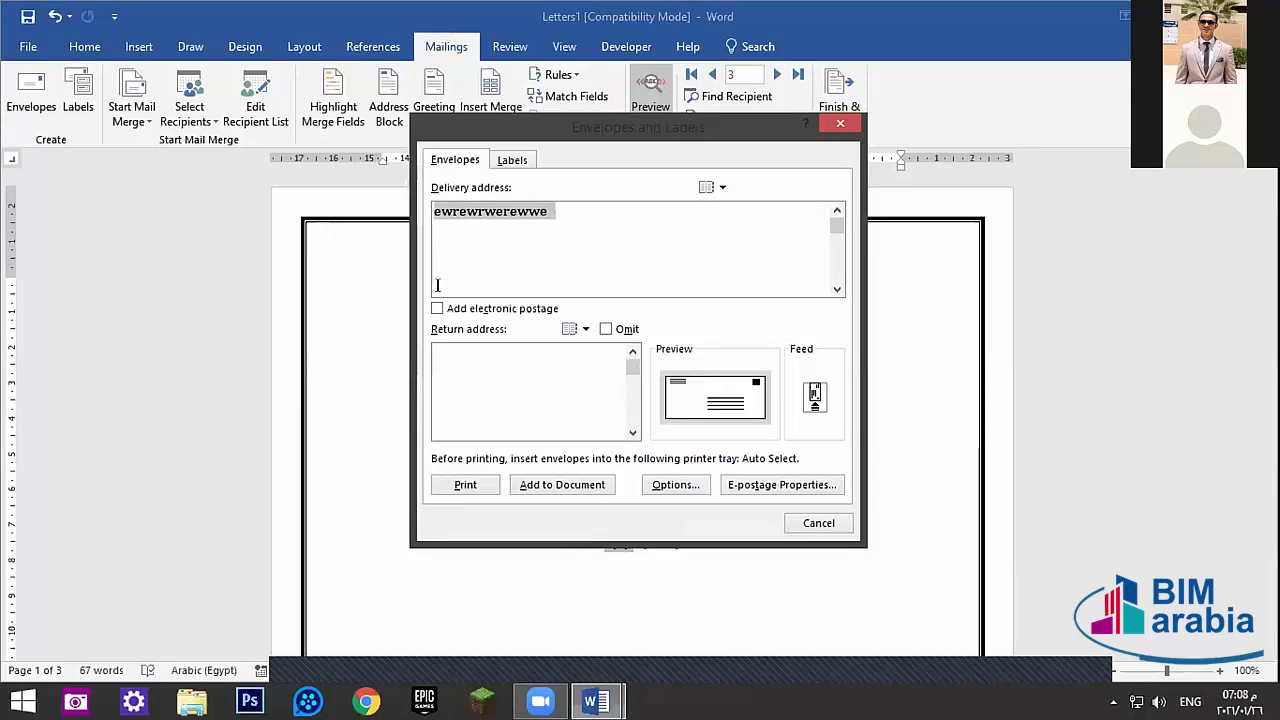
key("BackSpace")
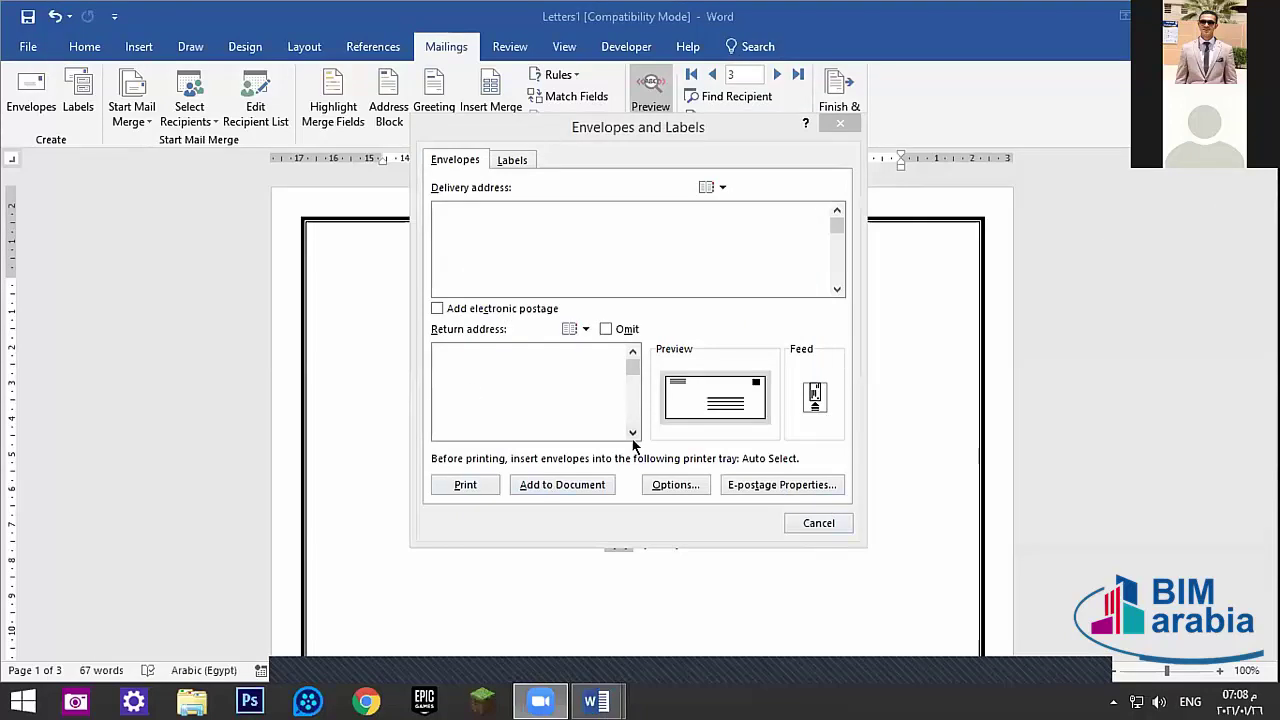
- View the Labels tab, return to Envelopes, and type test text in the return address
left_click(503, 158)
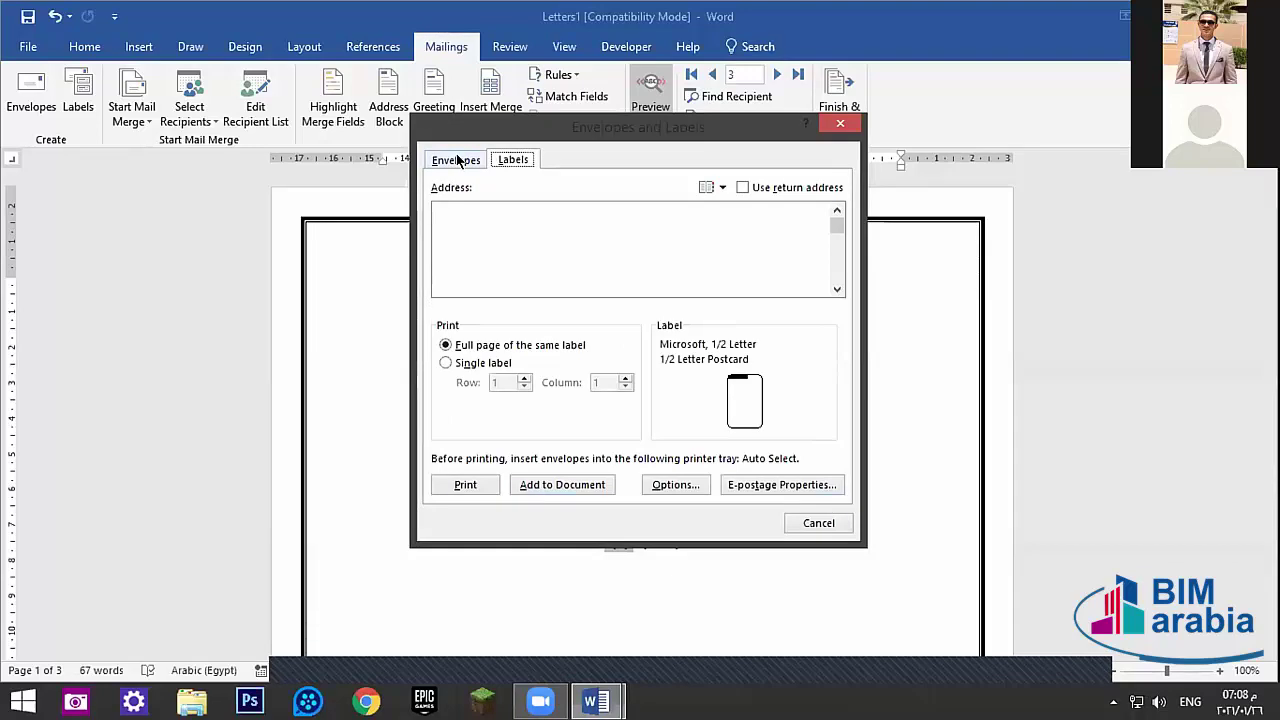
left_click(458, 162)
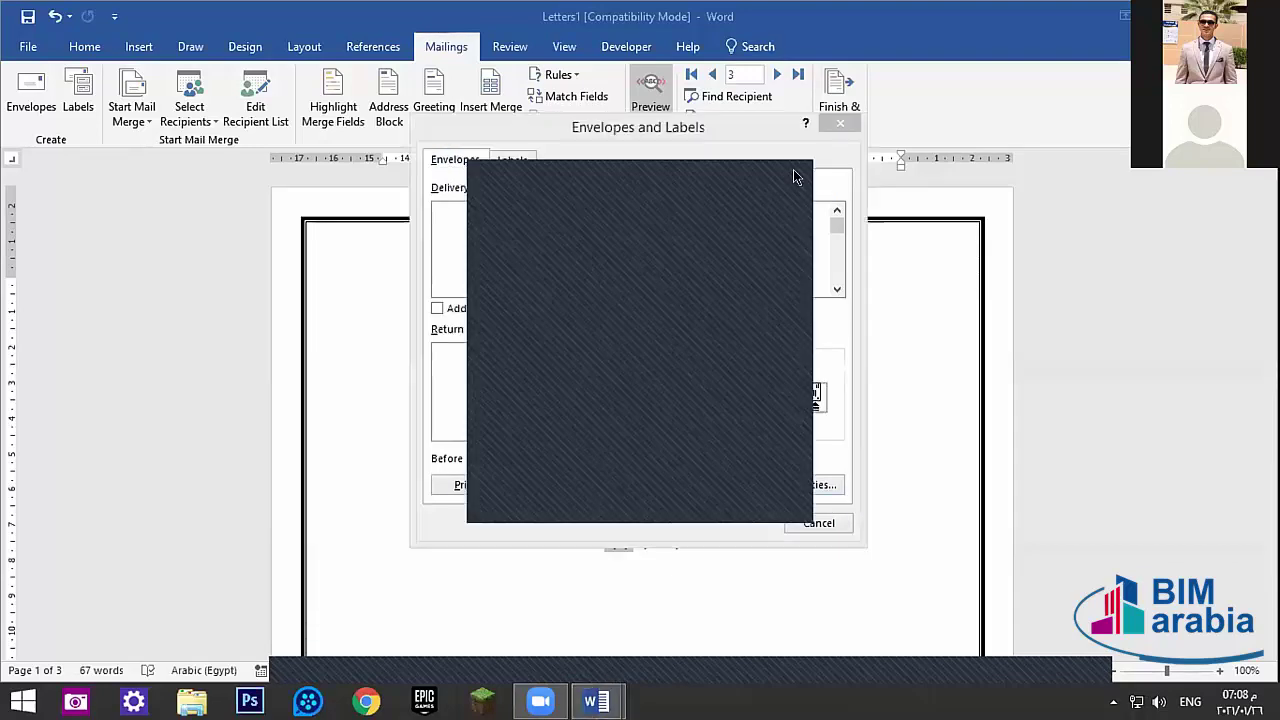
left_click(481, 222)
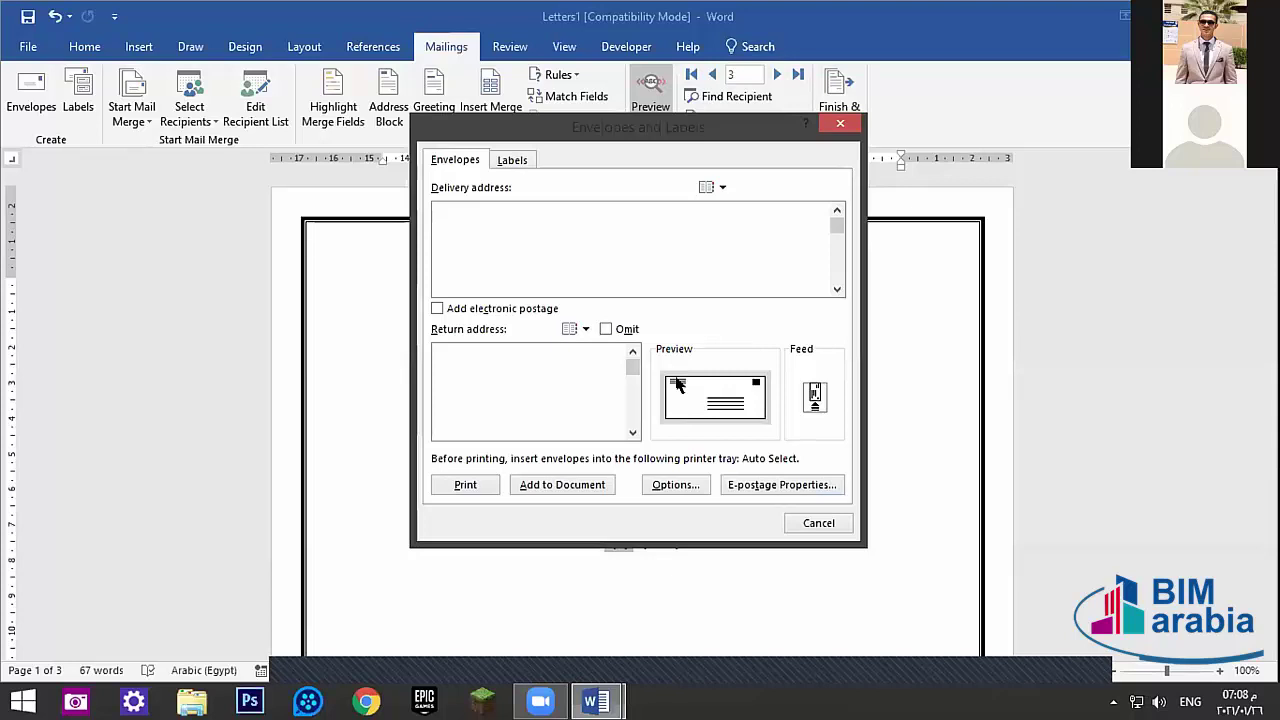
left_click(489, 376)
type("fdddfsdf")
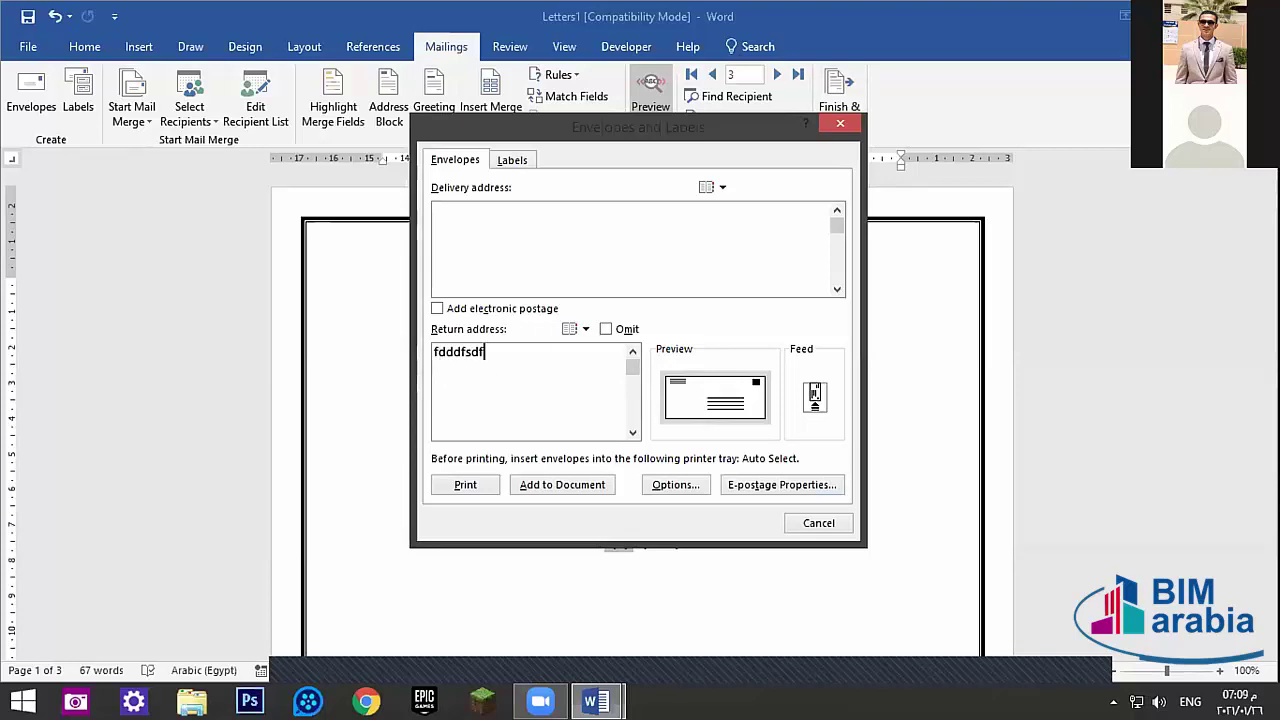
key("BackSpace")
key("BackSpace")
key("BackSpace")
key("BackSpace")
key("BackSpace")
key("BackSpace")
key("BackSpace")
key("BackSpace")
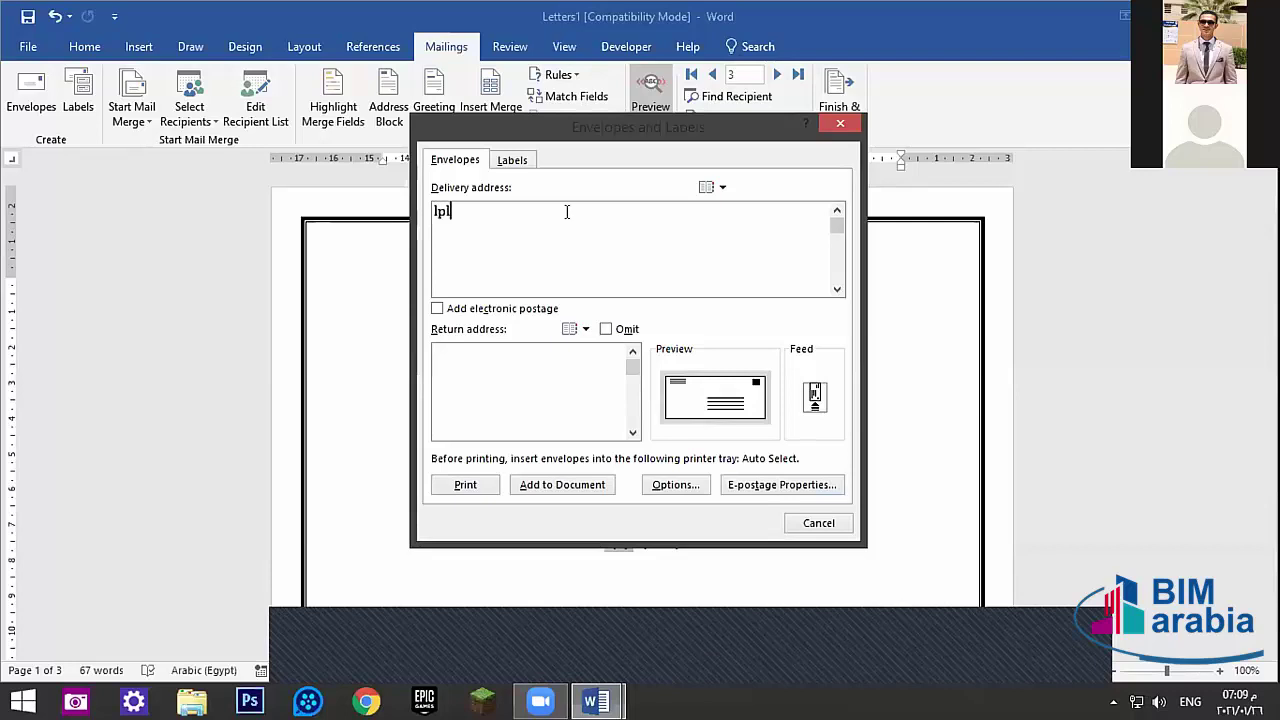
type("gfdgfdgfd")
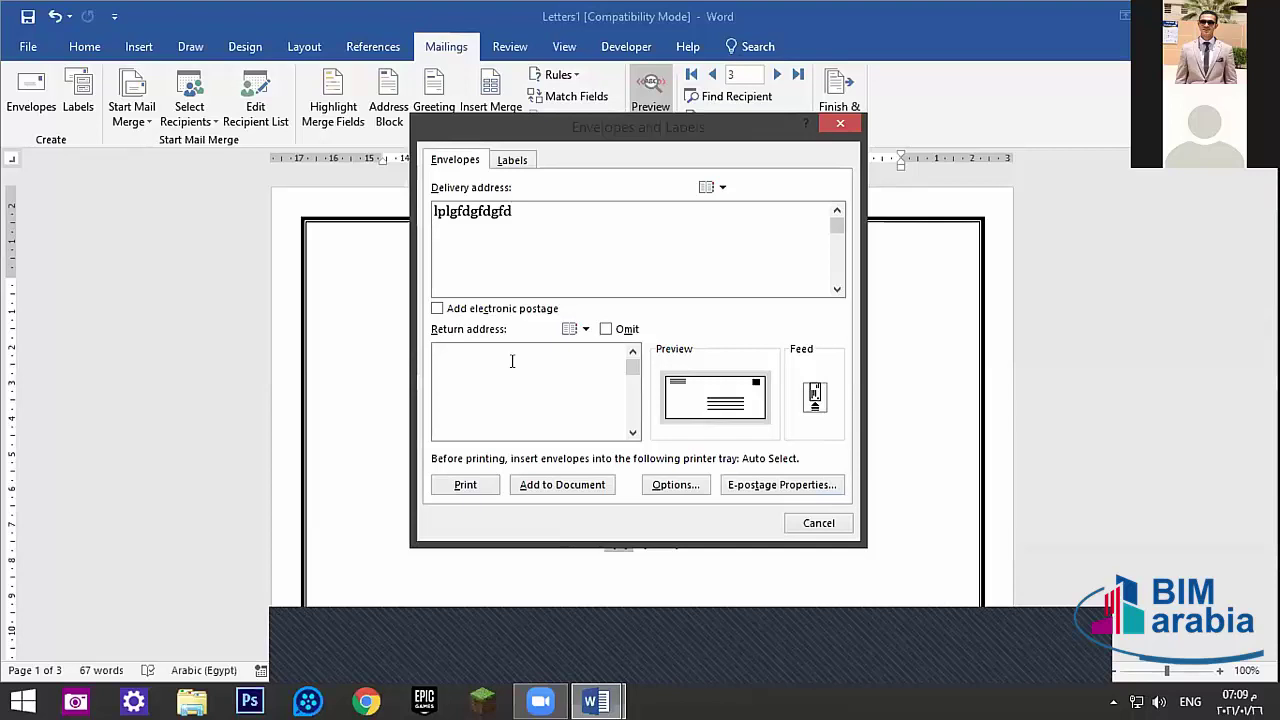
- Print the envelope, decline saving the return address as default, and close Printer Status
left_click(511, 361)
type("fgfdgfdhbvnbvcbbvcbbvb")
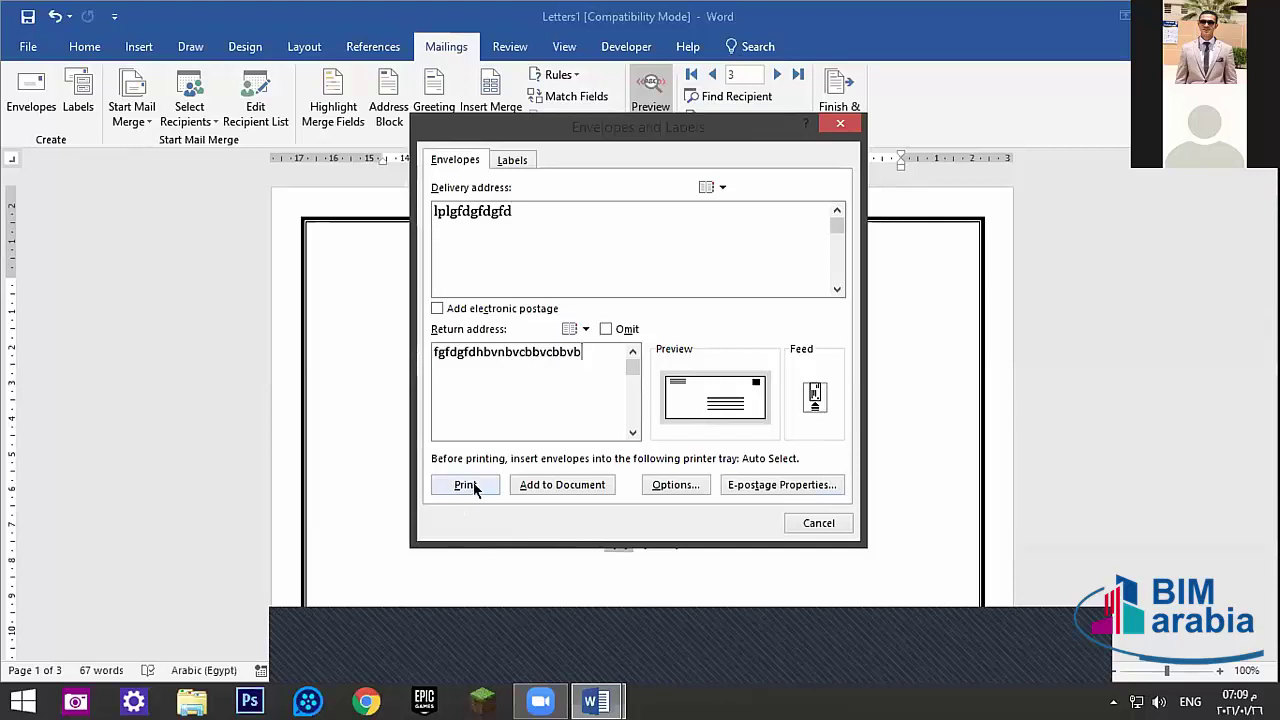
left_click(468, 485)
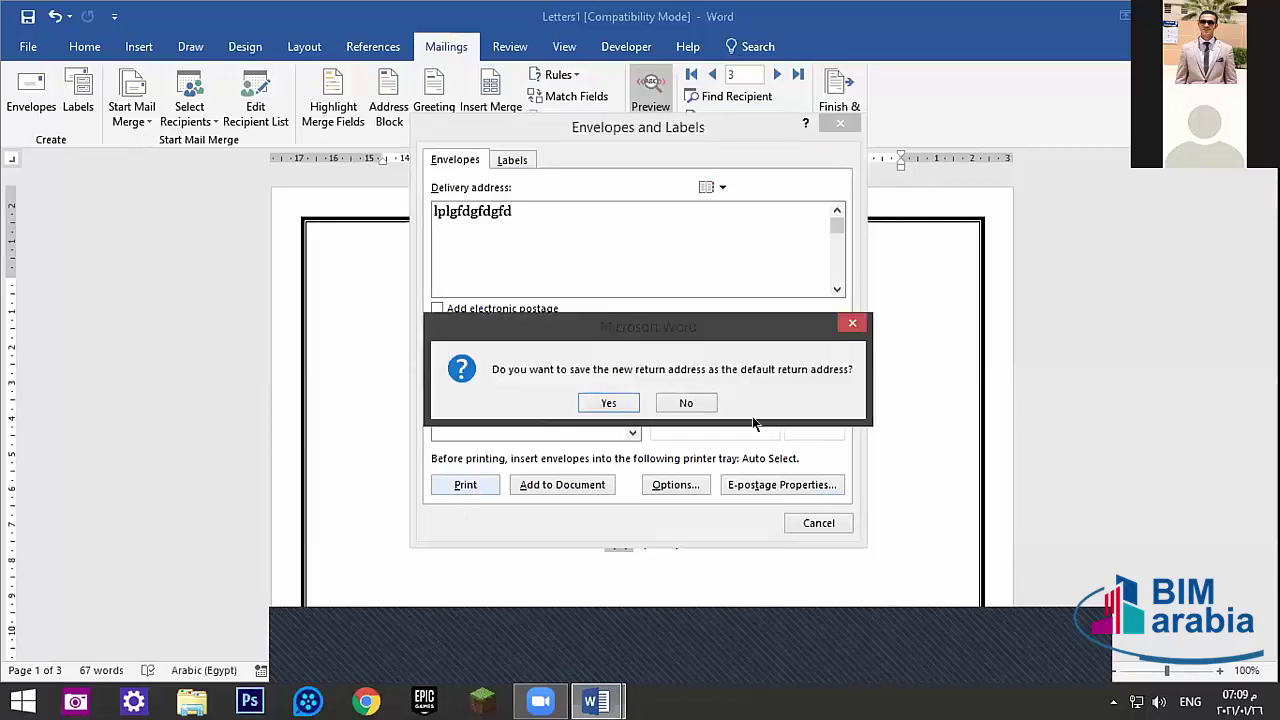
left_click(690, 402)
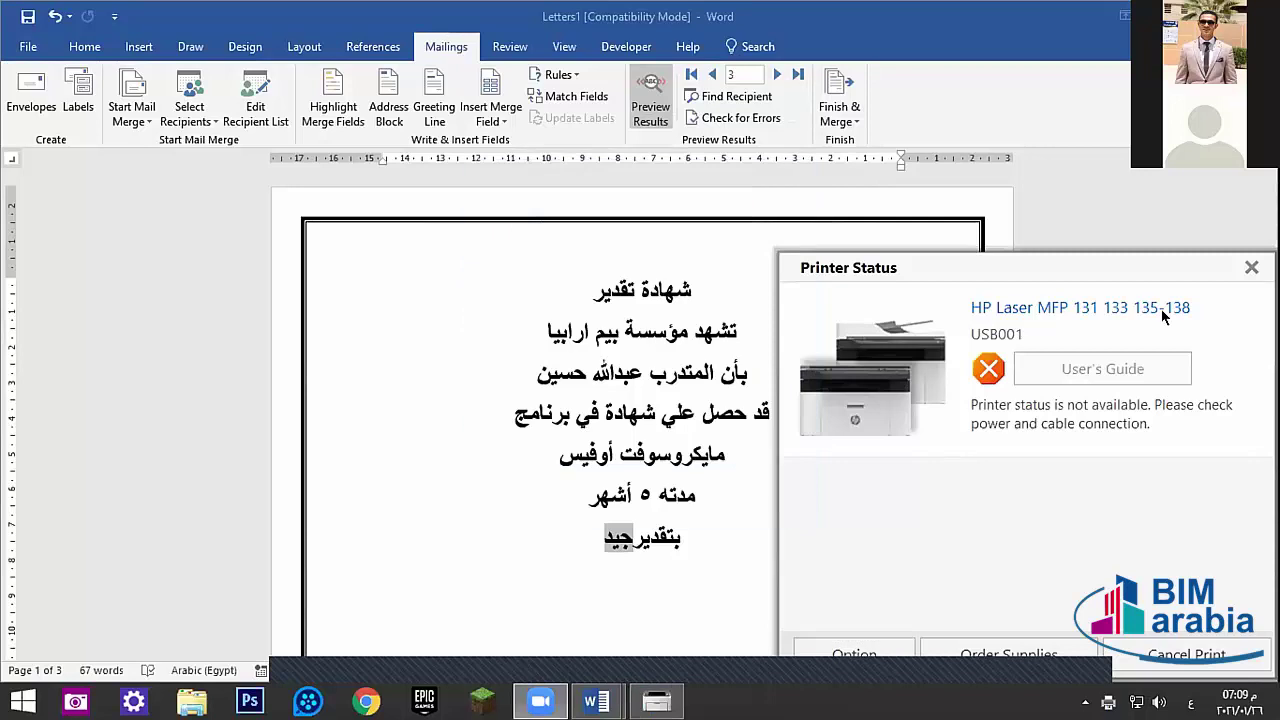
left_click(1251, 268)
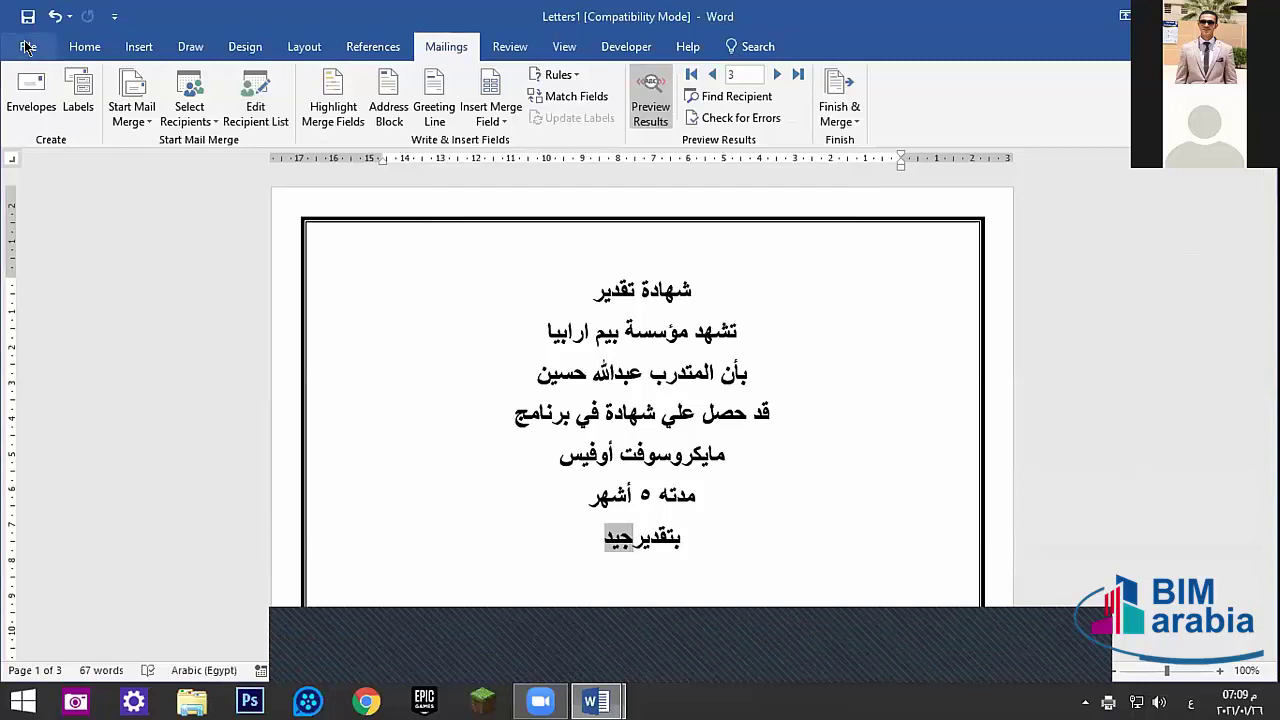
- Add the envelope to the document, fill the return address with placeholder Arabic text, and reopen Envelopes
key("alt+shift")
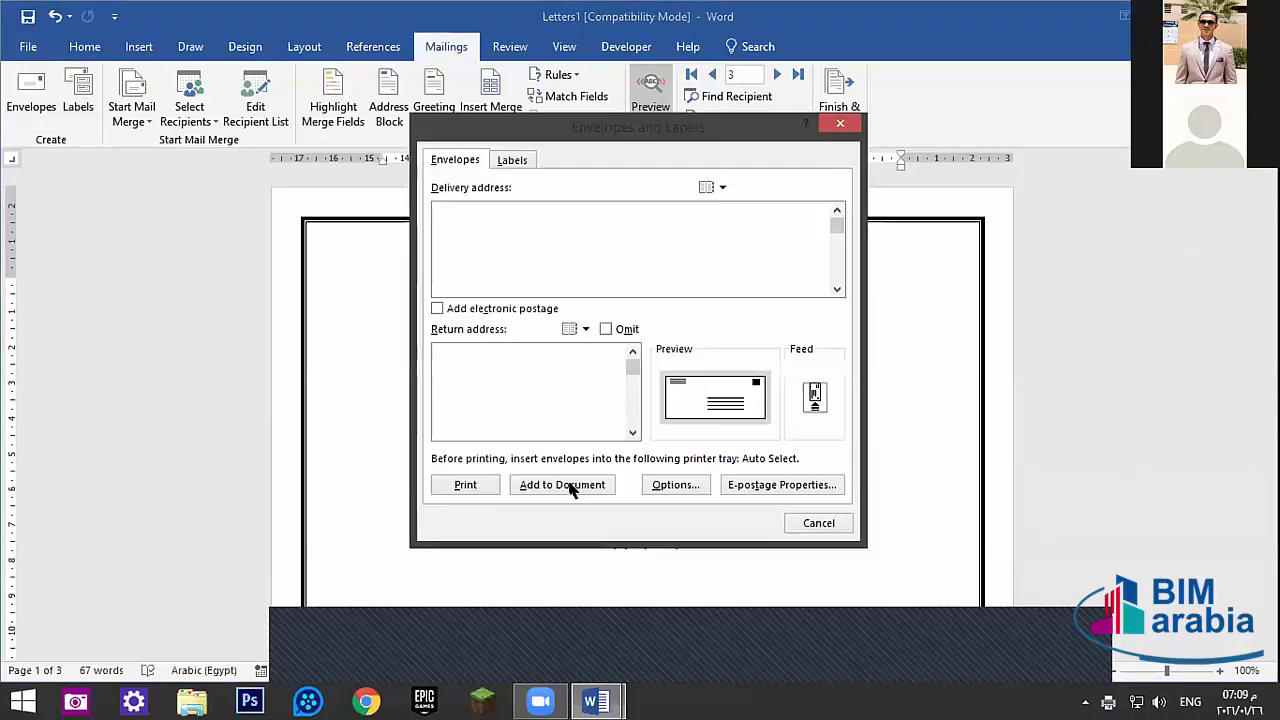
left_click(545, 491)
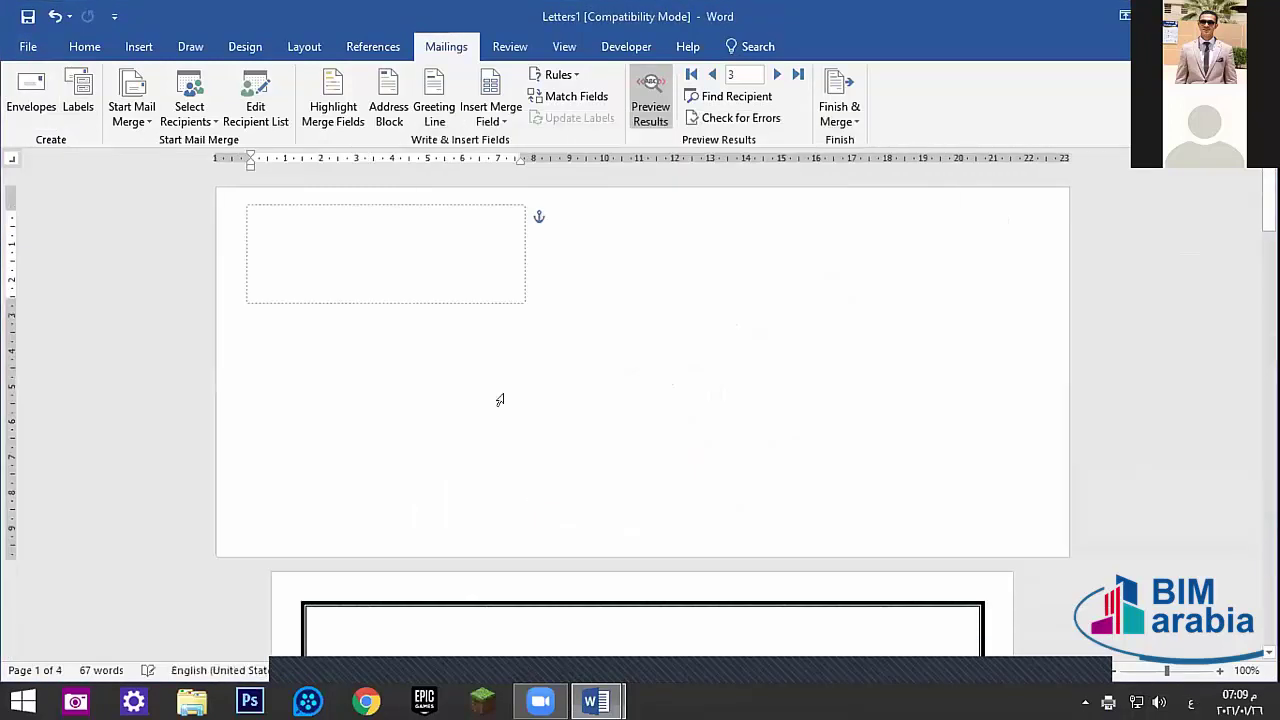
left_click(302, 227)
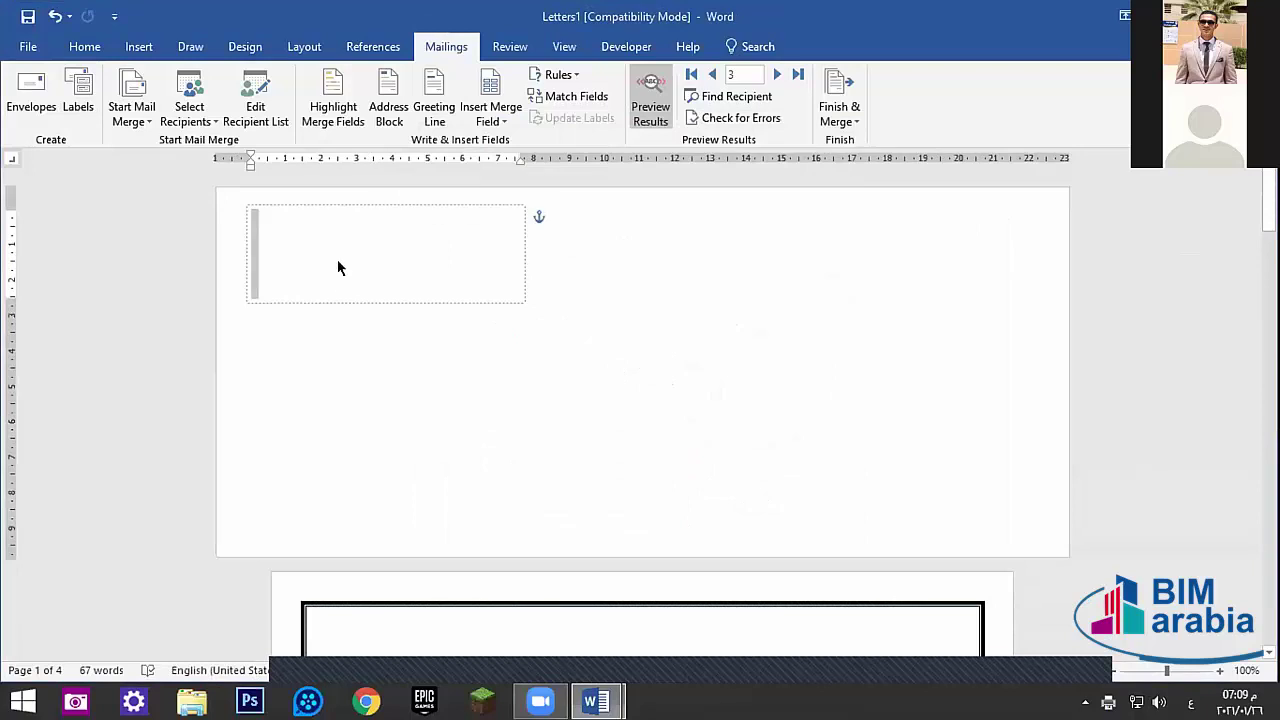
type("سسسسسسسسس")
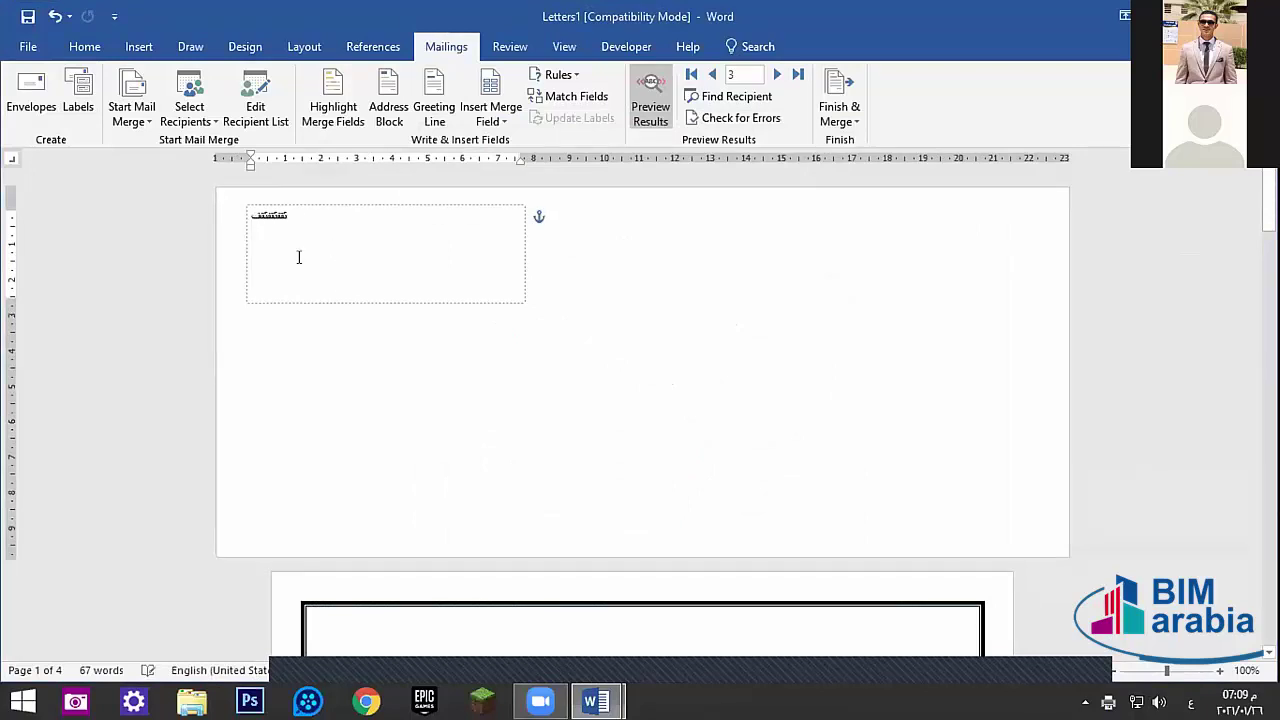
type("سسسسسسسسسسسسسسسسسسسسسسسسسسس")
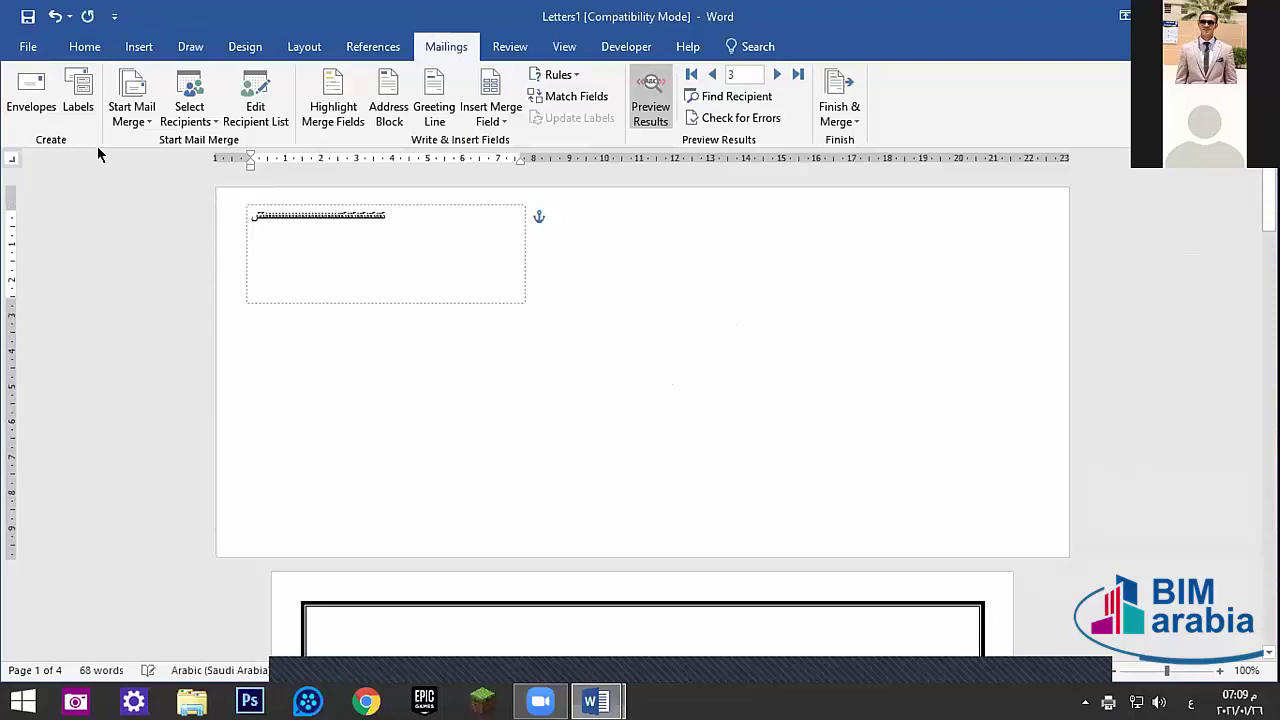
left_click(30, 95)
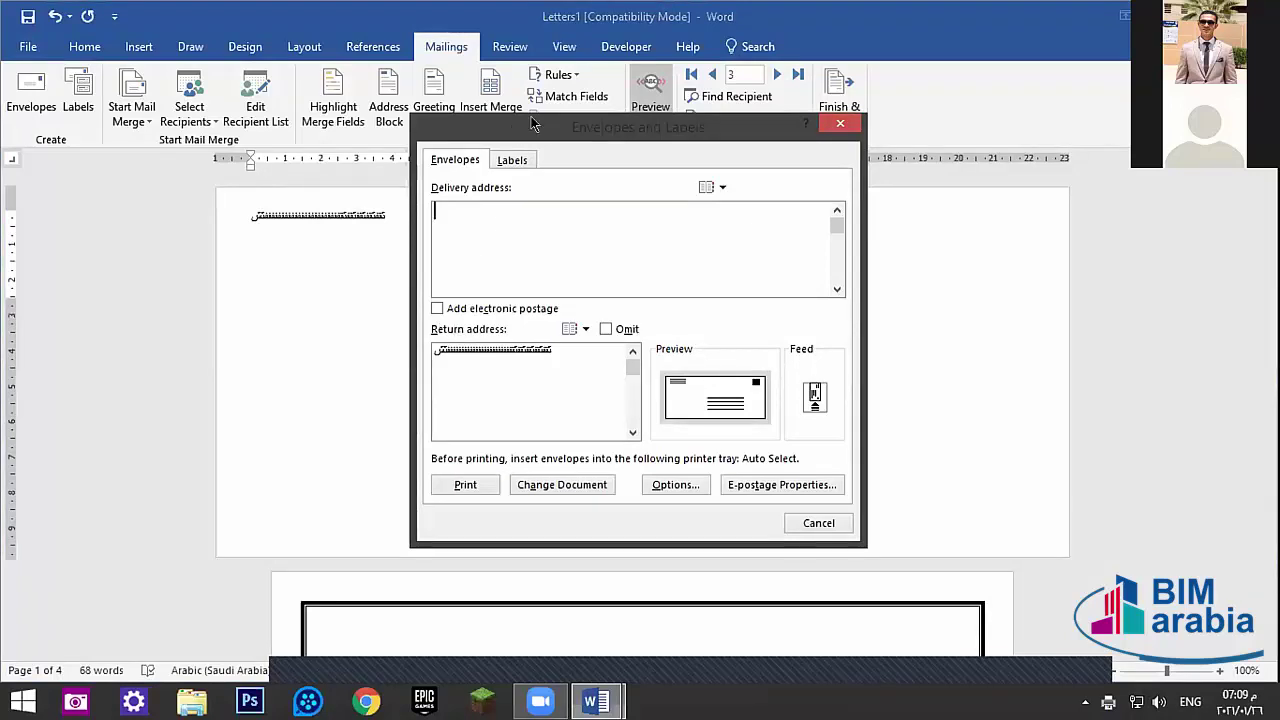
- Cancel the Envelopes dialog and type Latin test text as the return and delivery addresses
left_click_drag(814, 140, 1044, 121)
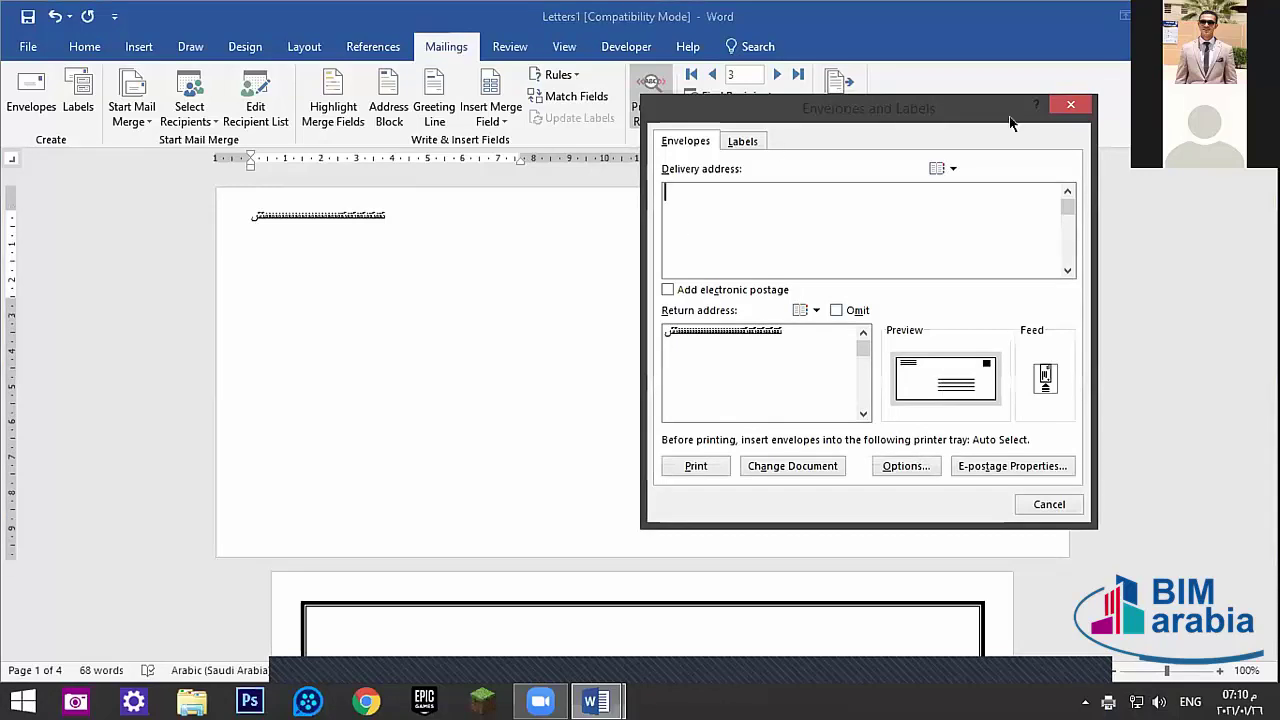
left_click(1058, 106)
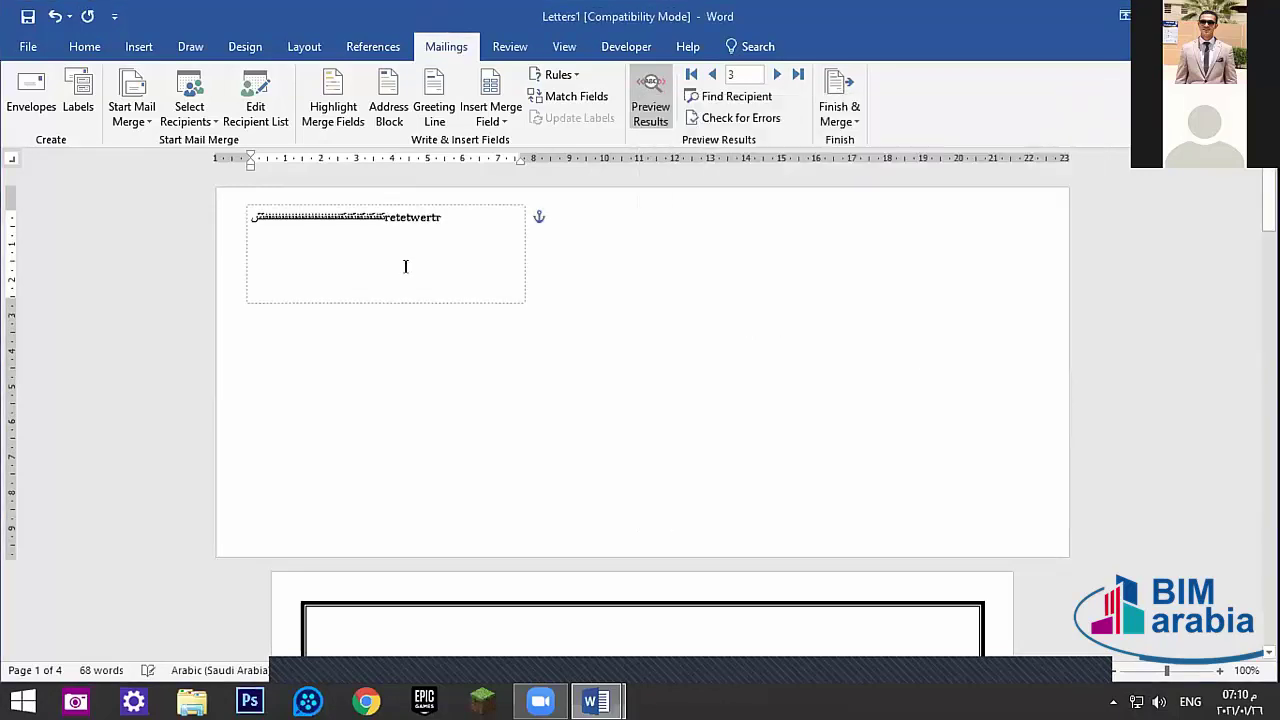
type("ertewertttttttt")
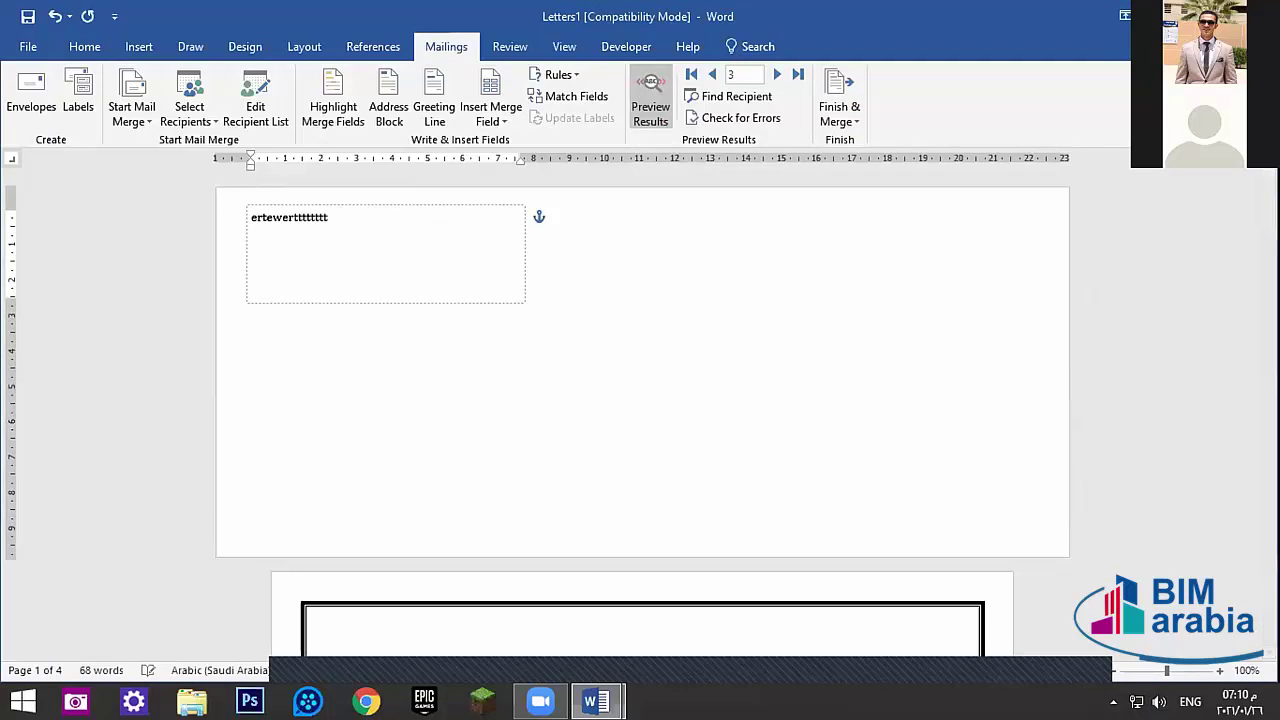
type("tttttttttttttttttttttttttttw")
left_click(527, 351)
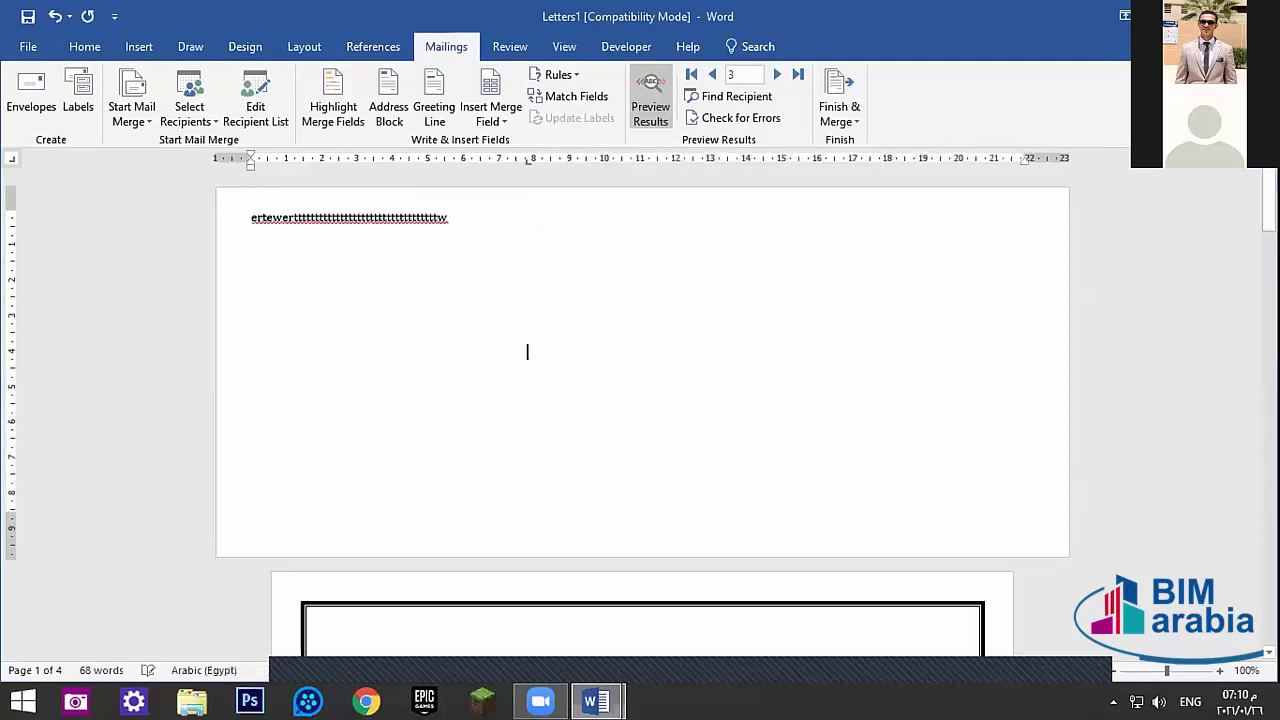
type("ertrewwwwwwwwwwwwwwwwwwwwwwwwwwwwwwwwwwwwwwwww")
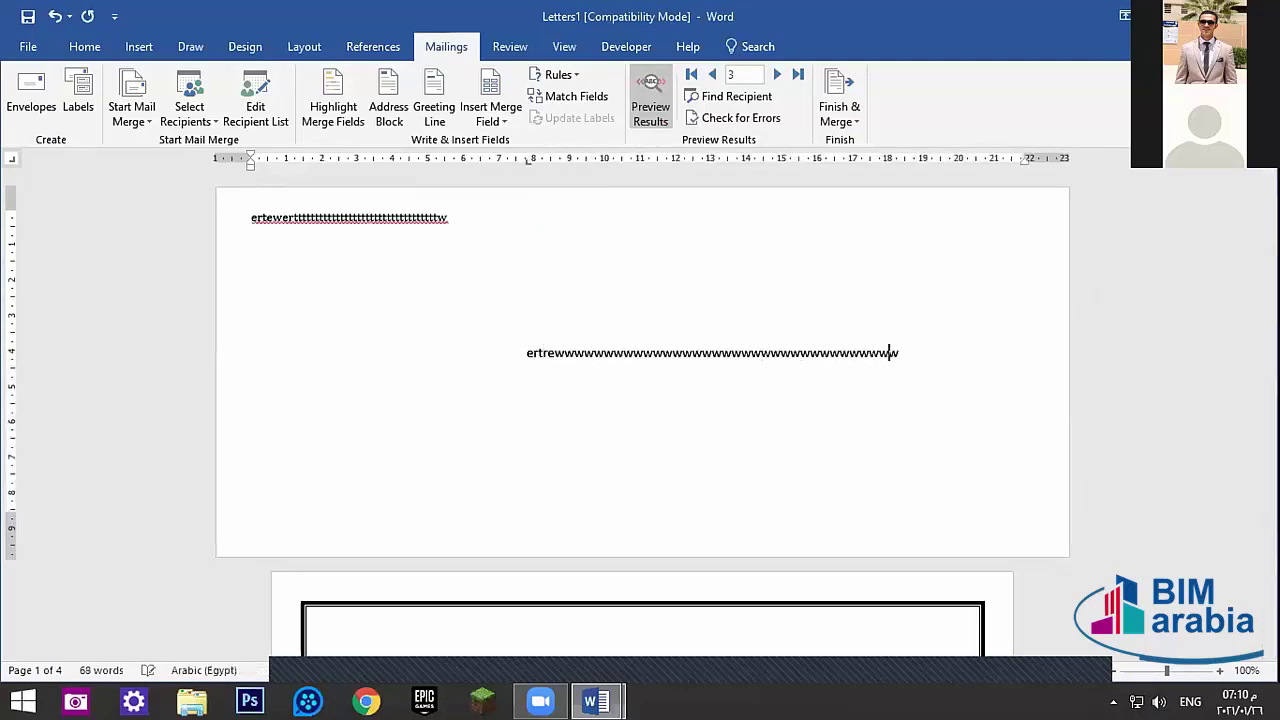
type("wwwwwwwwwwwwwwwwwwwwwwwwwwwwwwwwwwwwwwwwwwwwwwwwwwwwwwwwwwwwwwwwwwwwwwwwwwwwwwwwwwwwwwwwwwwwt")
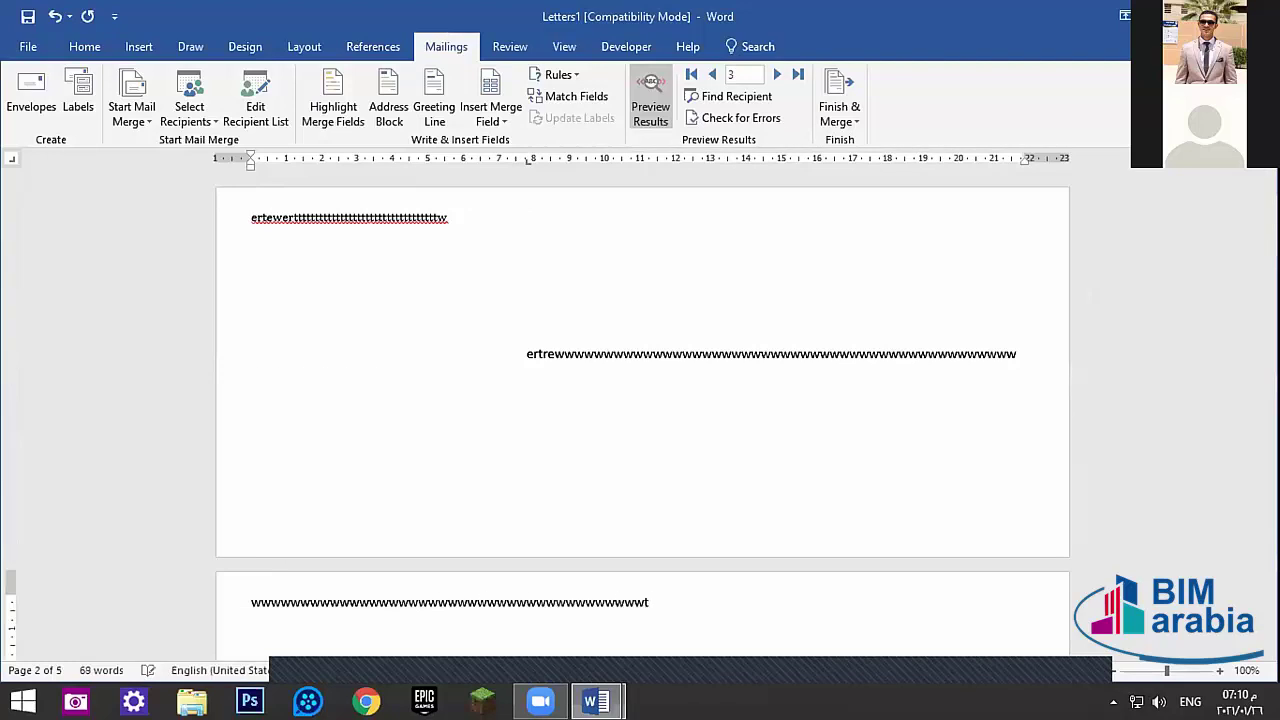
left_click(505, 352)
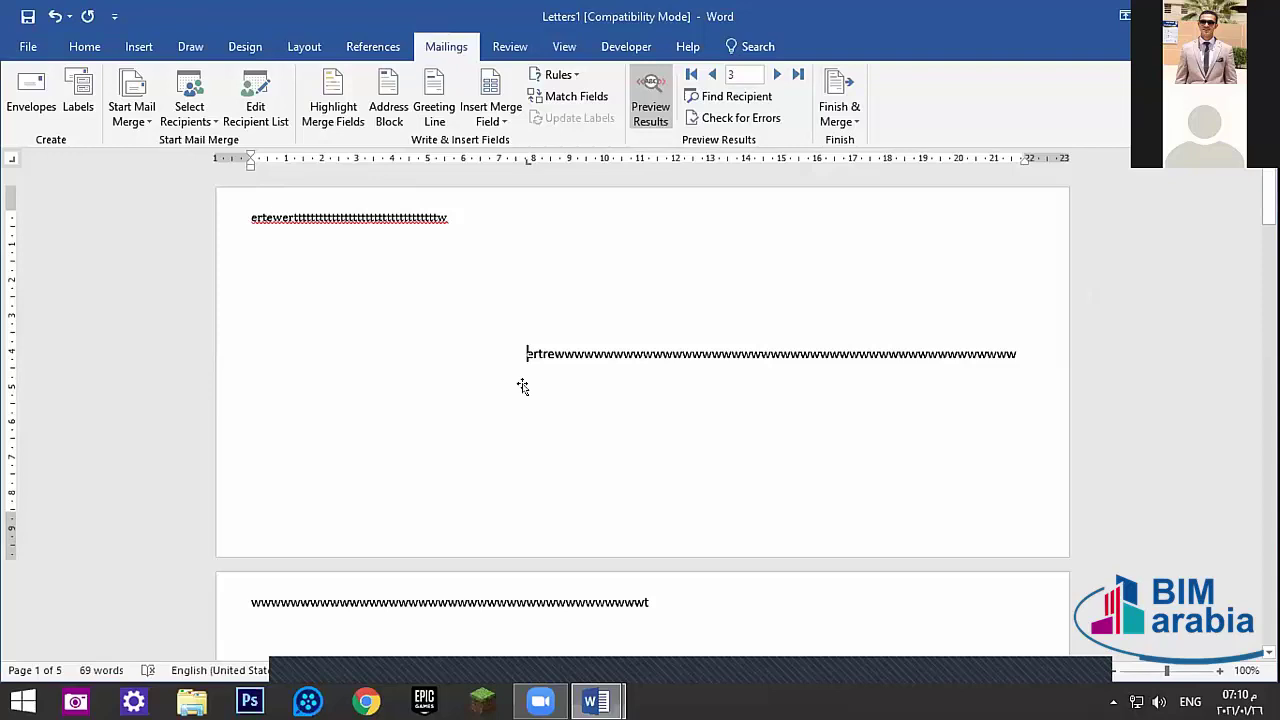
- Remove the indentation and empty line before the envelope's delivery-address text
left_click(300, 355)
left_click(514, 357)
key("BackSpace")
key("Return")
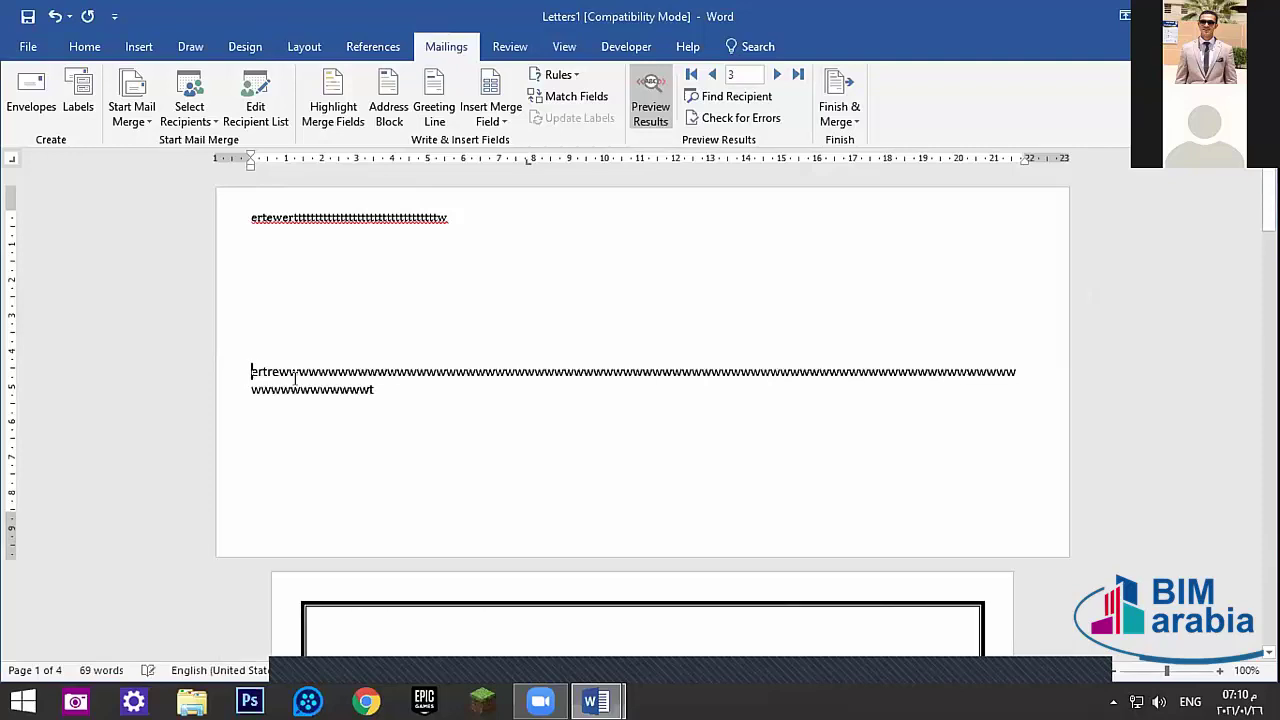
key("BackSpace")
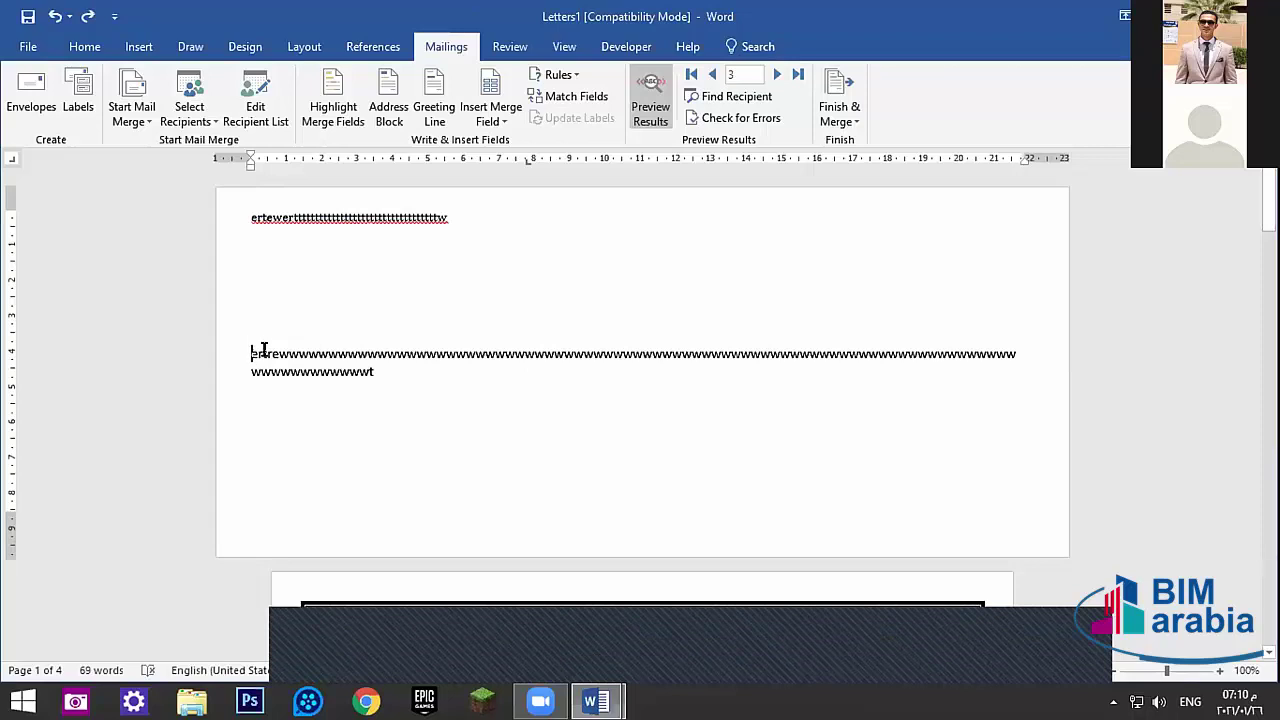
left_click(261, 352)
double_click(266, 352)
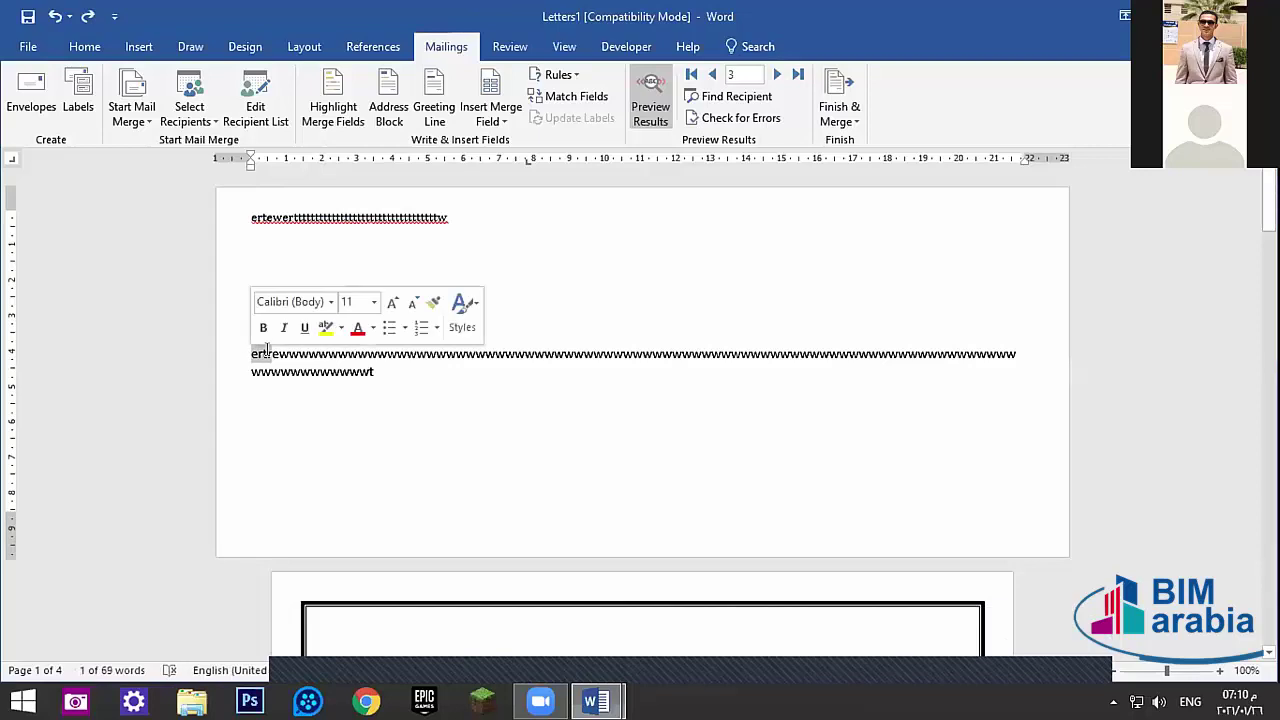
left_click(720, 552)
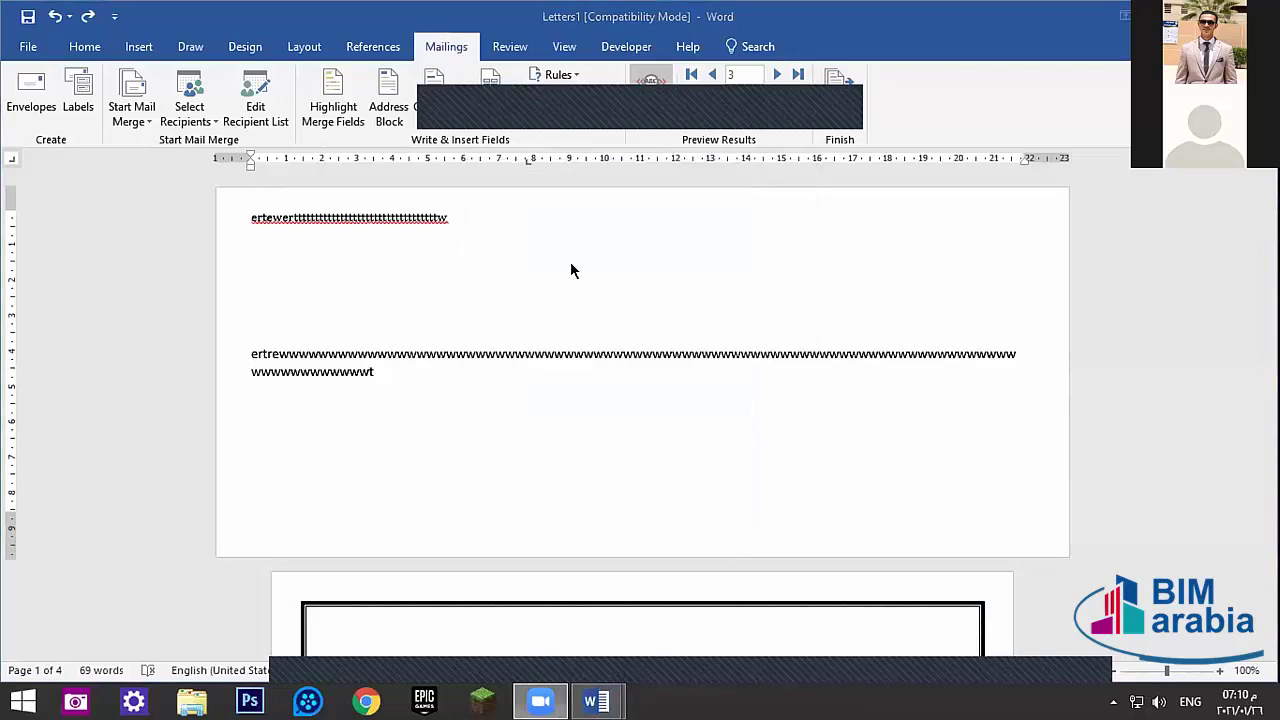
- Apply Change Document from Envelopes, decline the default return address, and undo the envelope edits
left_click(15, 80)
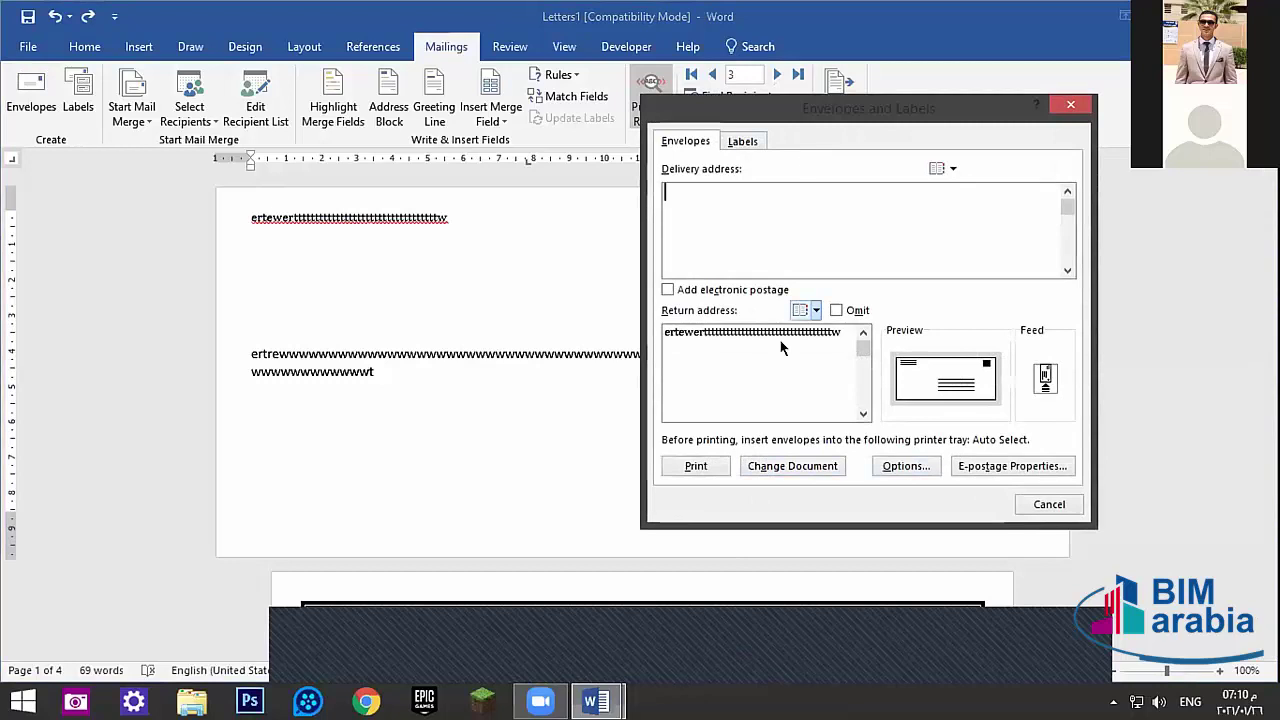
left_click(800, 466)
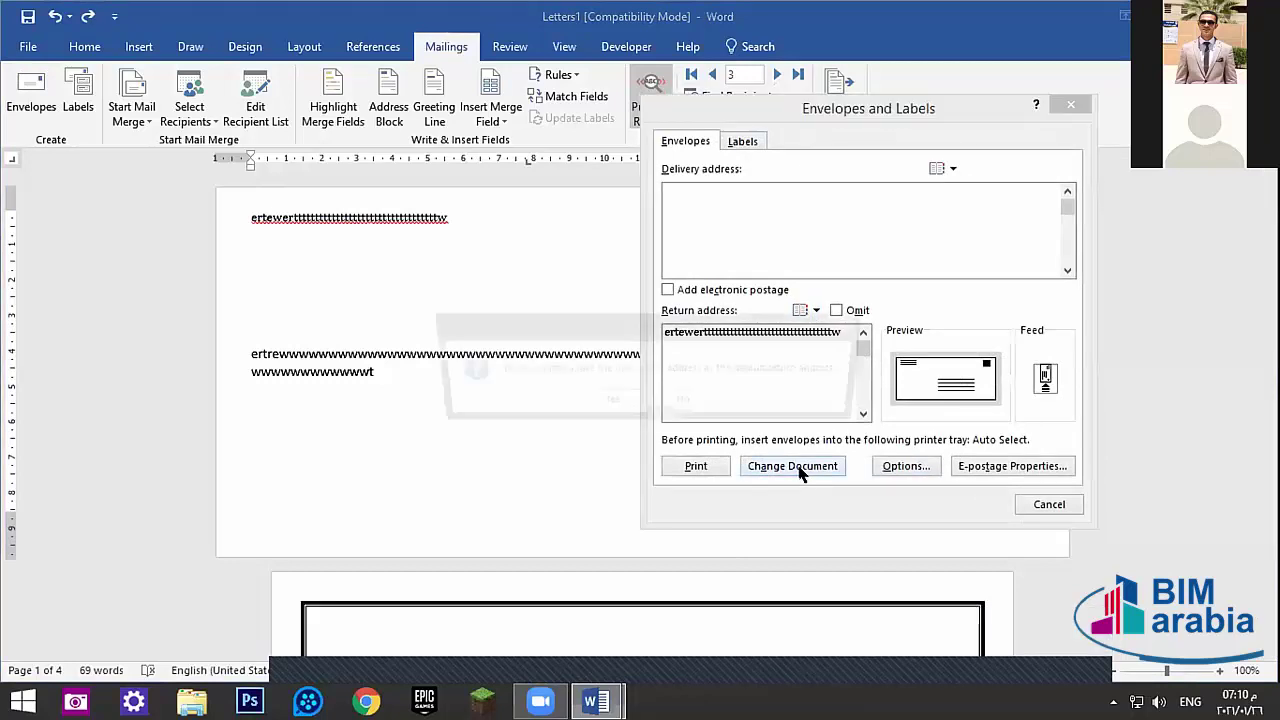
left_click(680, 403)
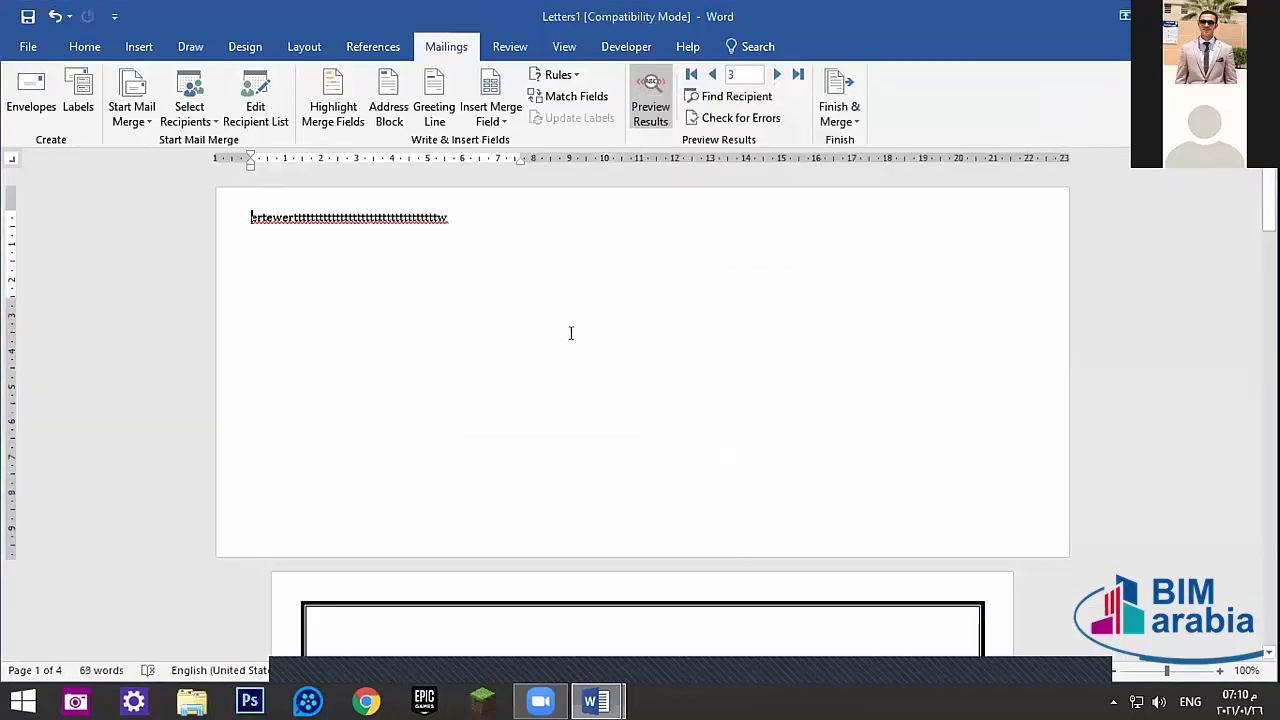
key("ctrl+z")
key("ctrl+z")
key("ctrl+z")
key("ctrl+z")
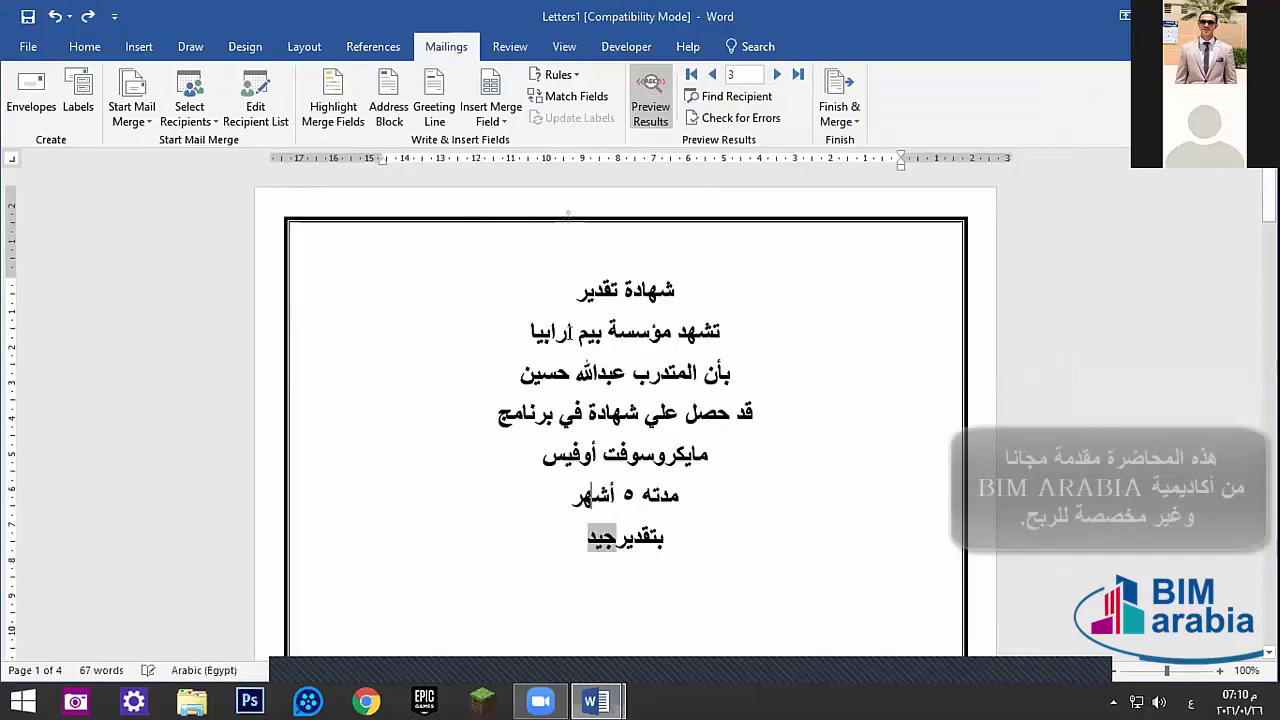
- Undo back to the certificate, then add a new envelope page with Arabic test return text
key("ctrl+z")
key("ctrl+z")
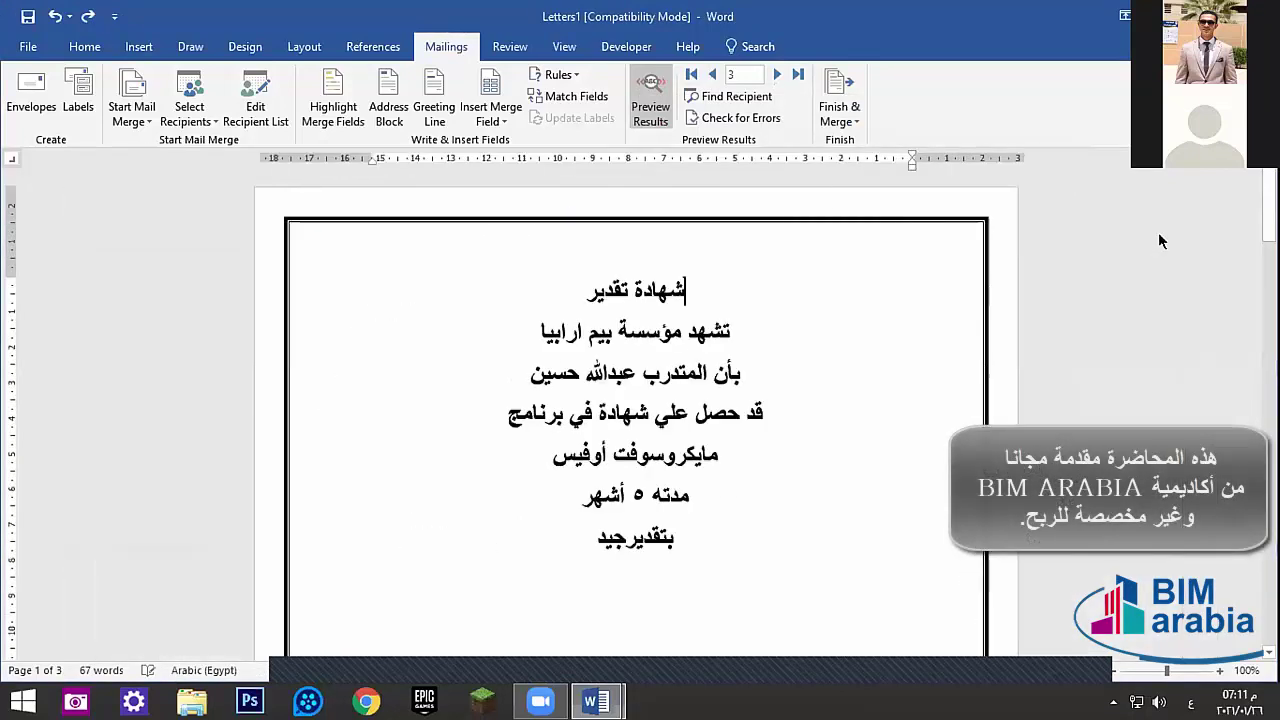
left_click(31, 92)
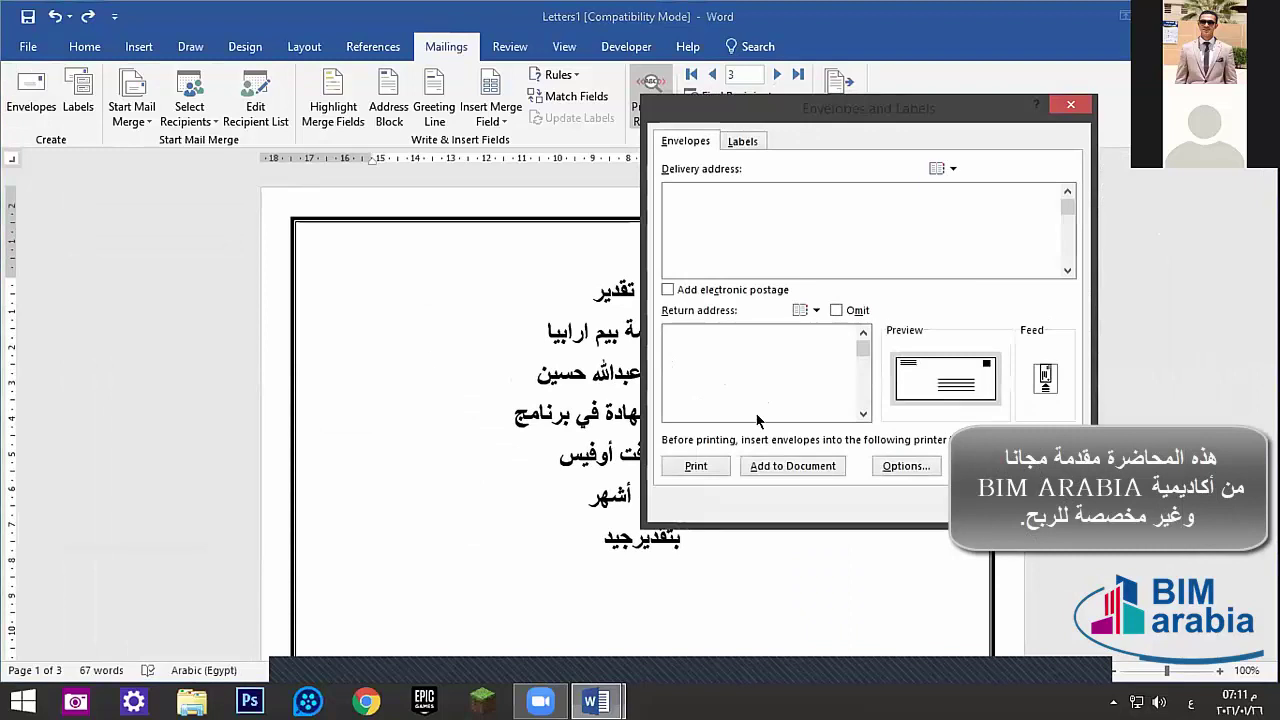
left_click(805, 466)
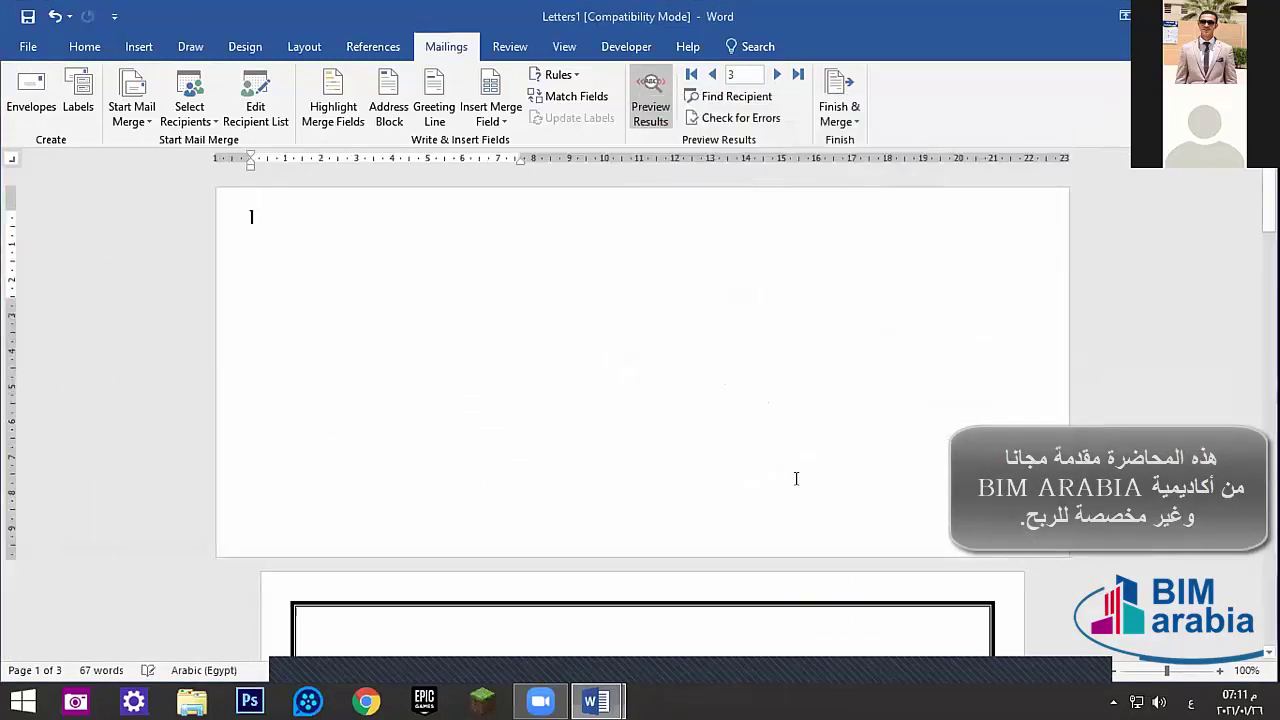
type("يبسى")
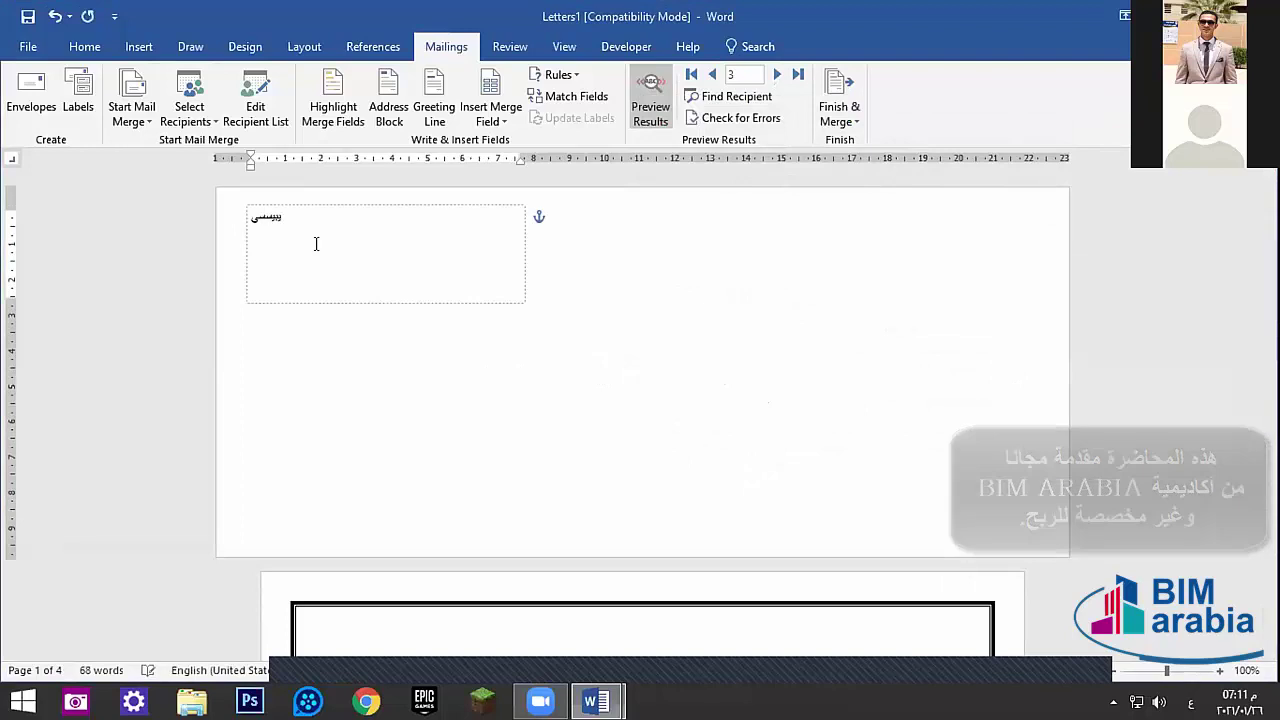
type("يبسيبسيبسيبسيبسيبسيبسيبسيبسيبسيبسيبسيبسيبسيبسيبسيبسيبسيبسيبسي")
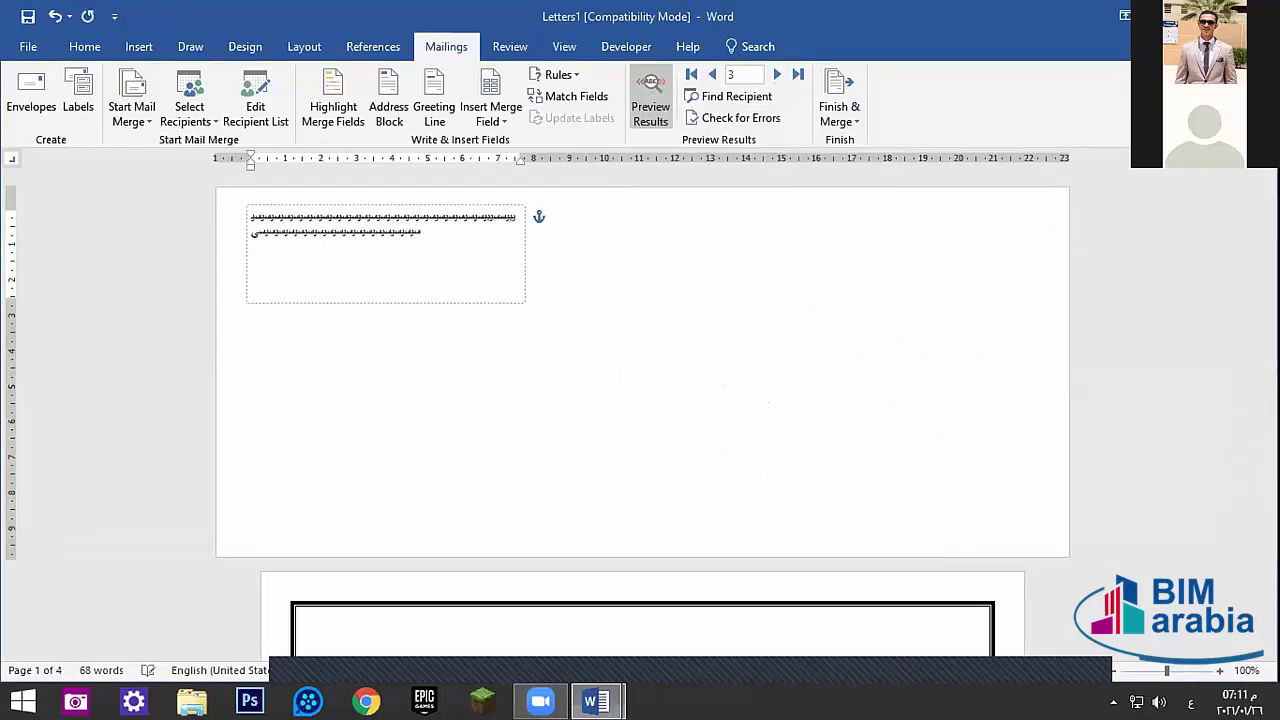
type("بسيبسيبسيبسيبس")
- Type a Latin test delivery address, then undo to remove the envelope page
left_click(518, 390)
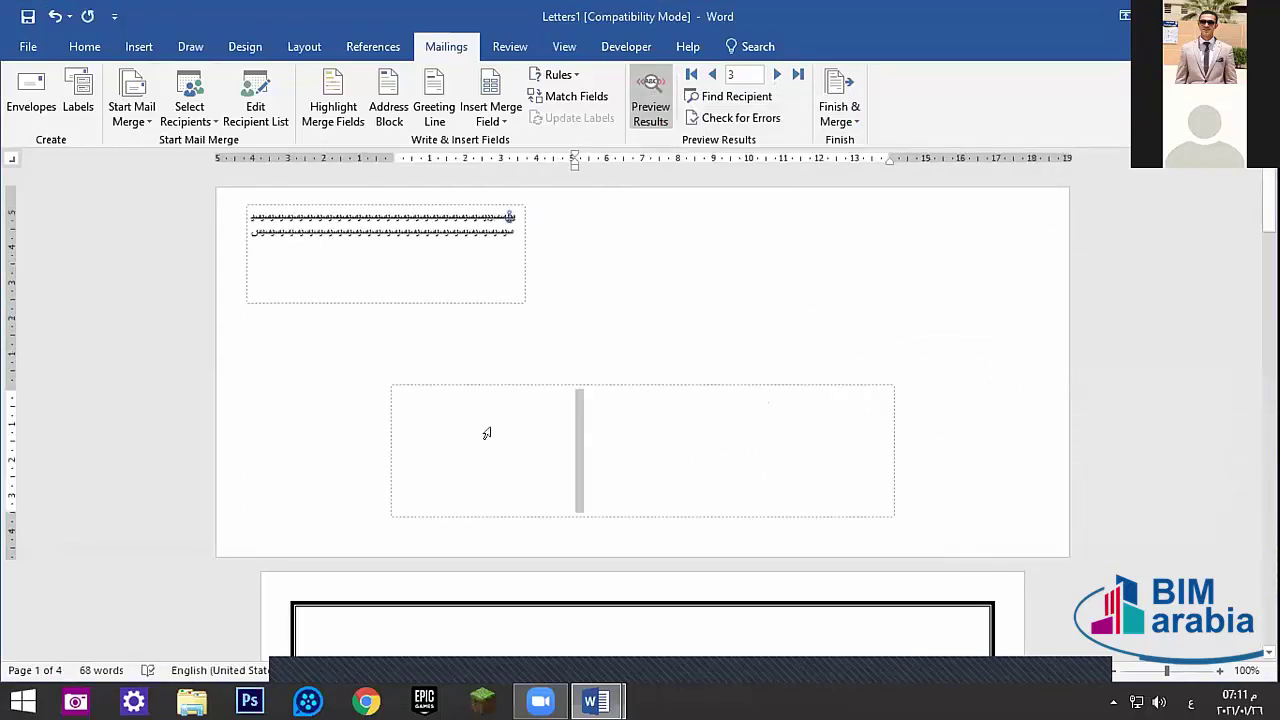
key("alt+shift")
type("sfsdfasdffff")
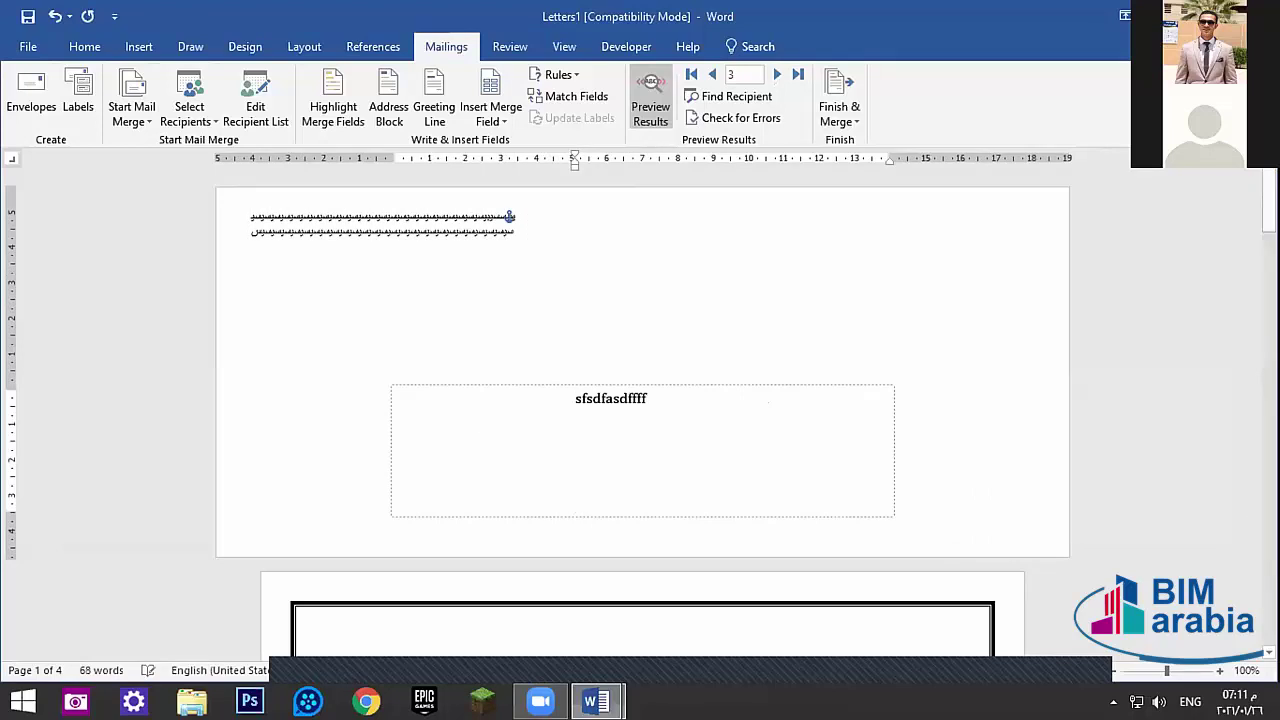
type("fffffffffffffffffffffffffffffffffffffffffffffffffffffffffffffffffffffffffffffffffffffffffff")
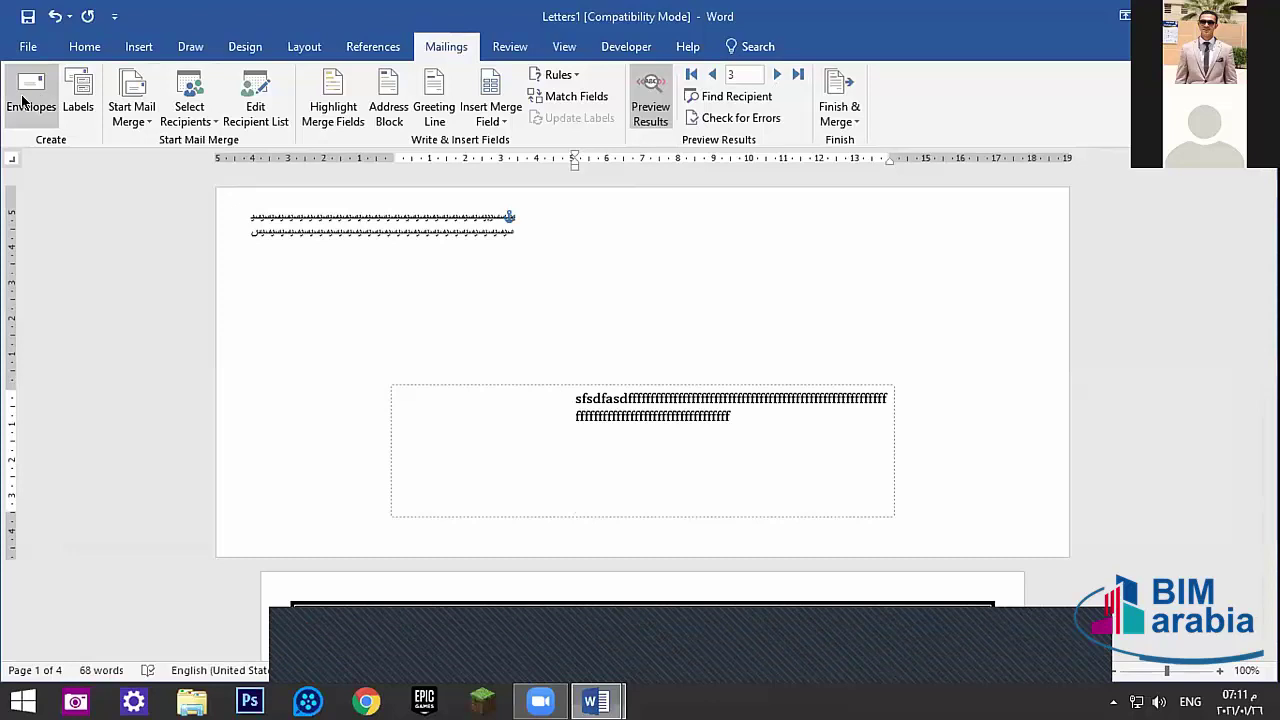
left_click(22, 100)
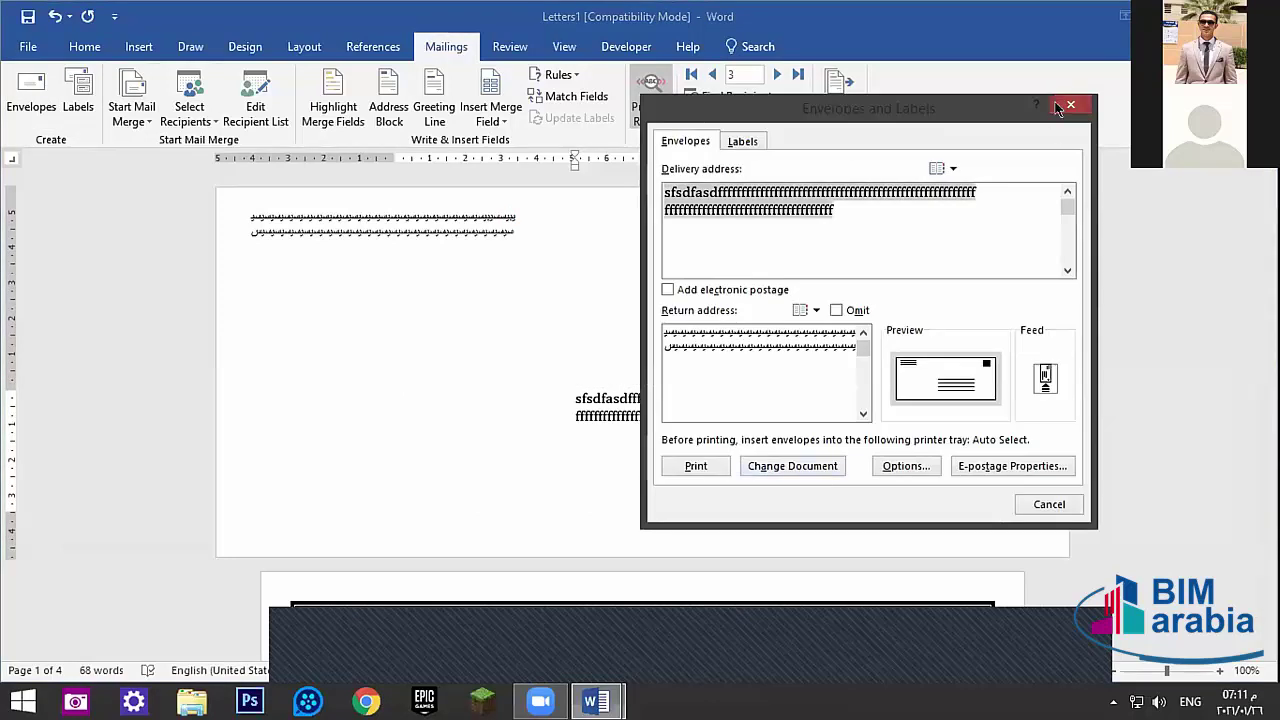
left_click(1069, 105)
key("ctrl+z")
key("ctrl+z")
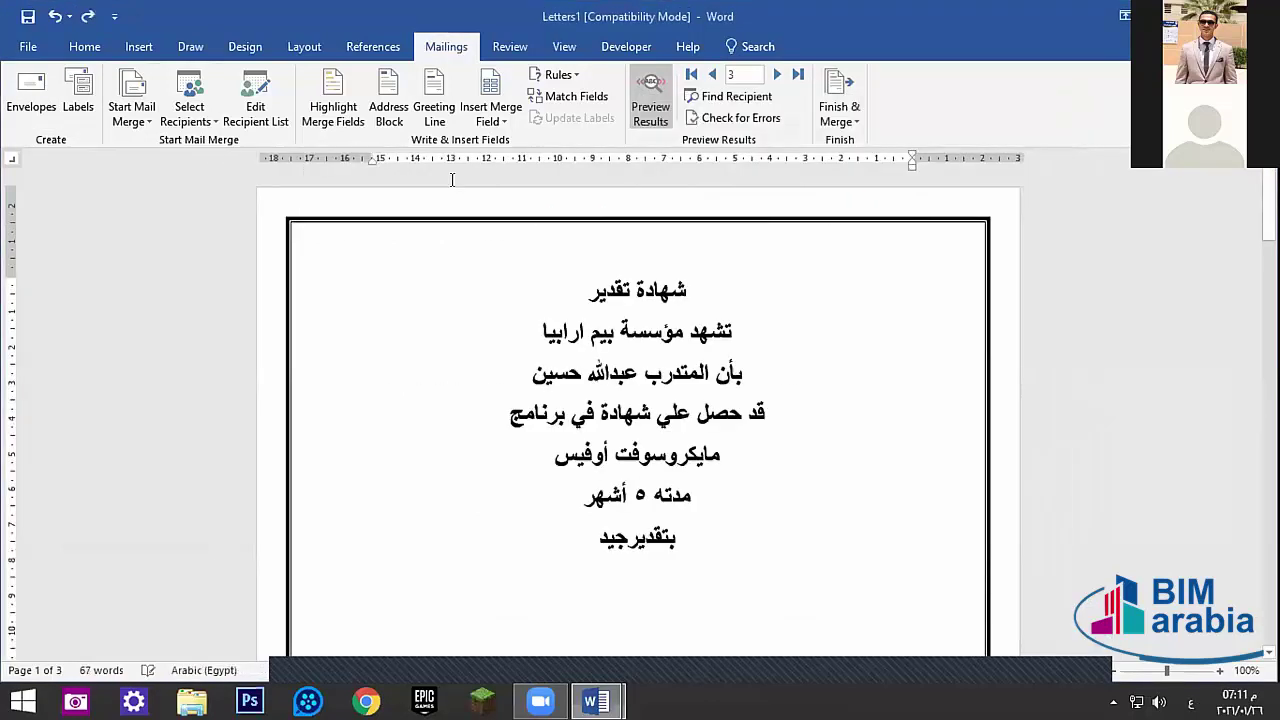
left_click(31, 100)
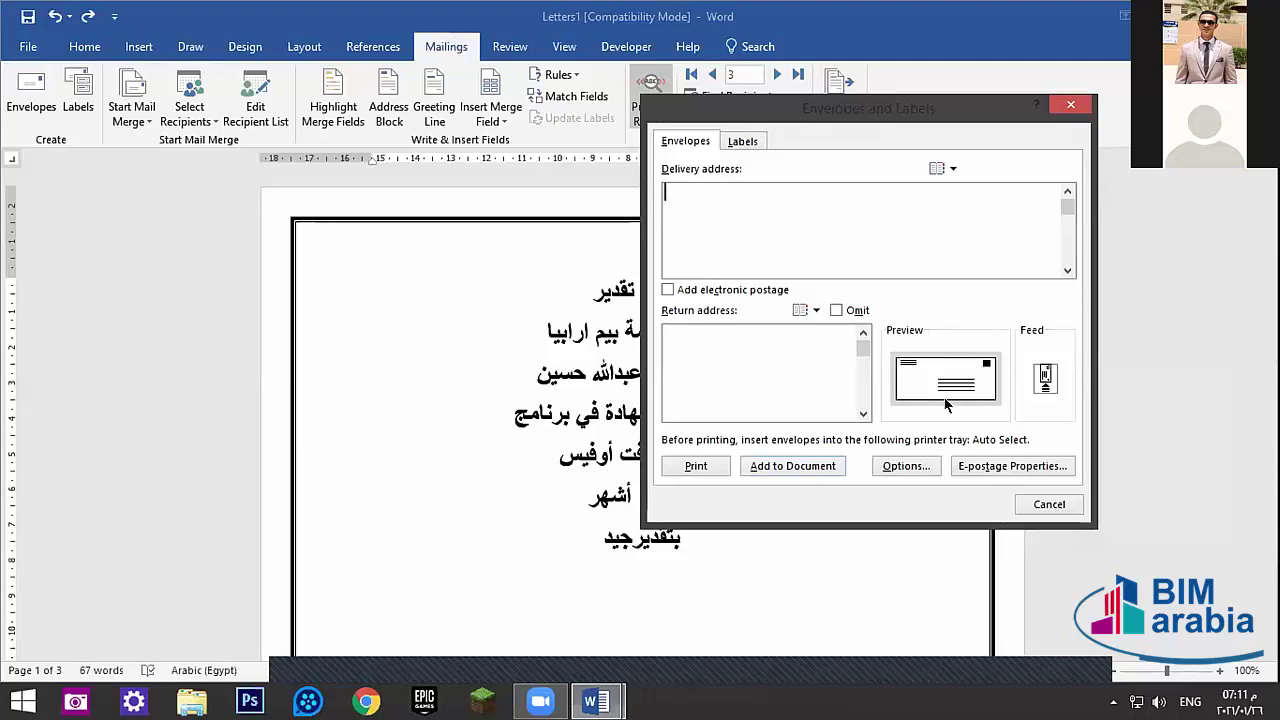
left_click(1052, 504)
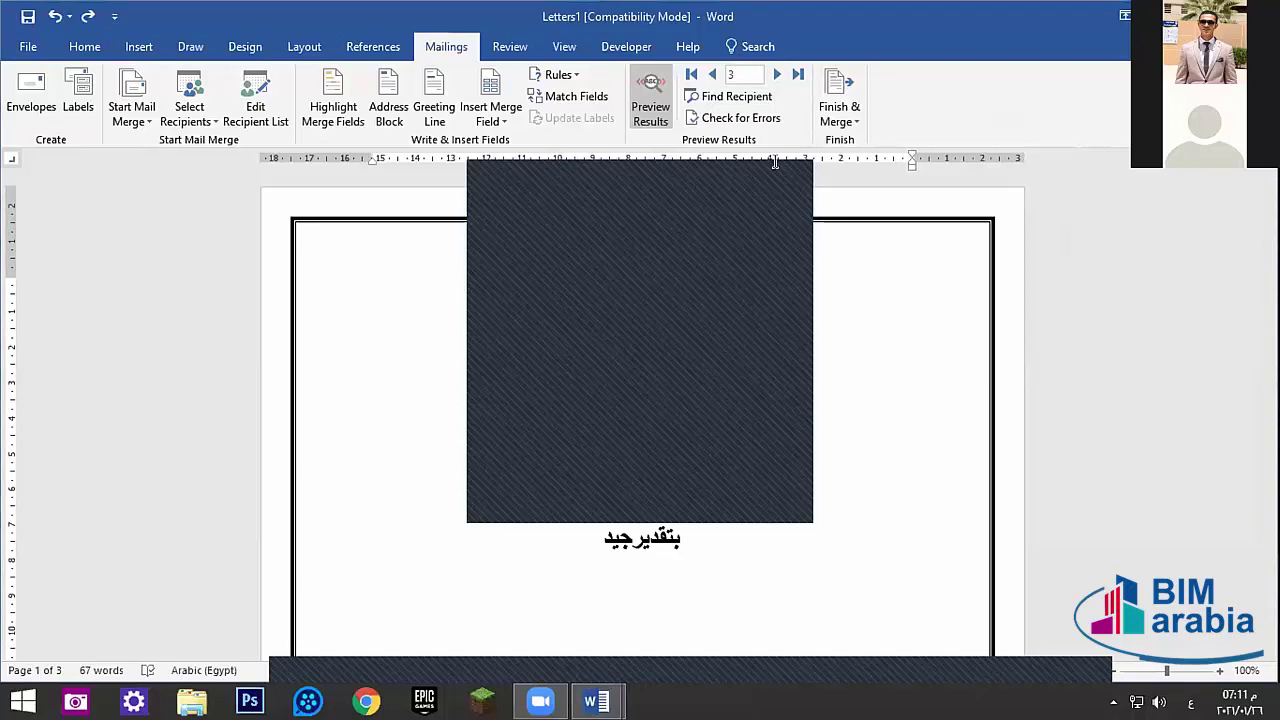
- Delete the merged trainee name and grade جيد, then turn Preview Results off
left_click_drag(536, 372, 644, 372)
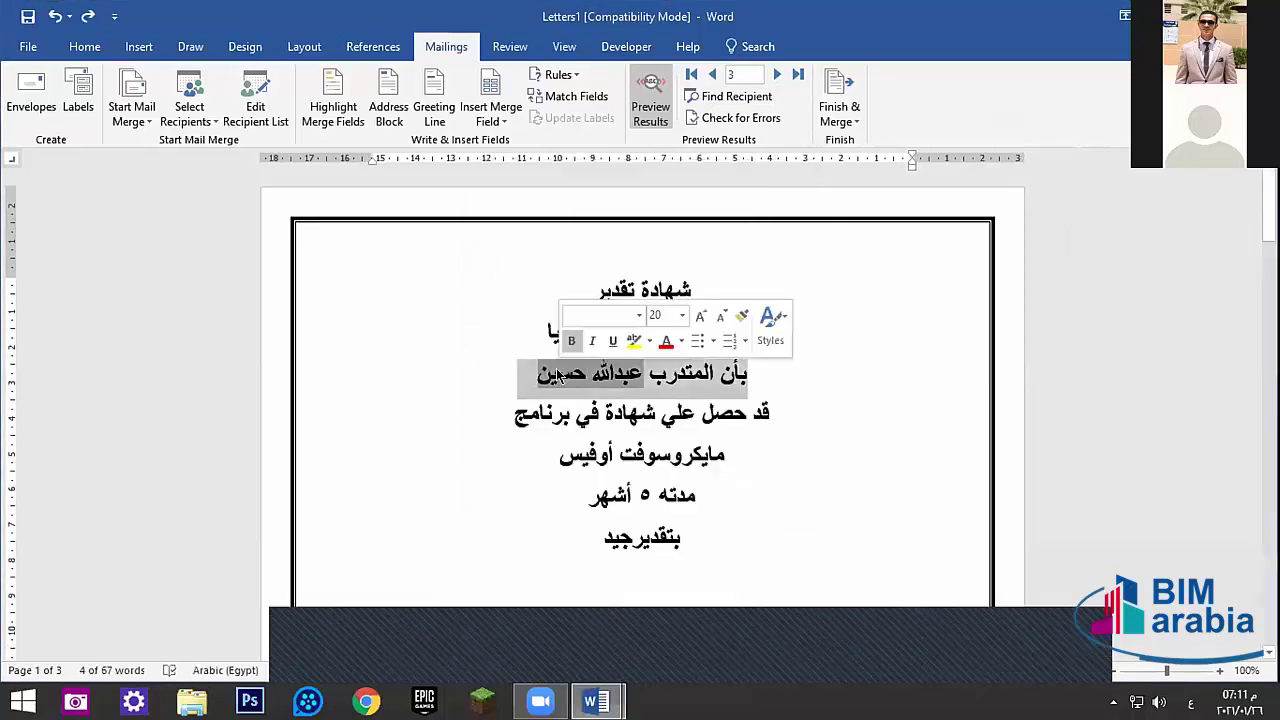
triple_click(578, 372)
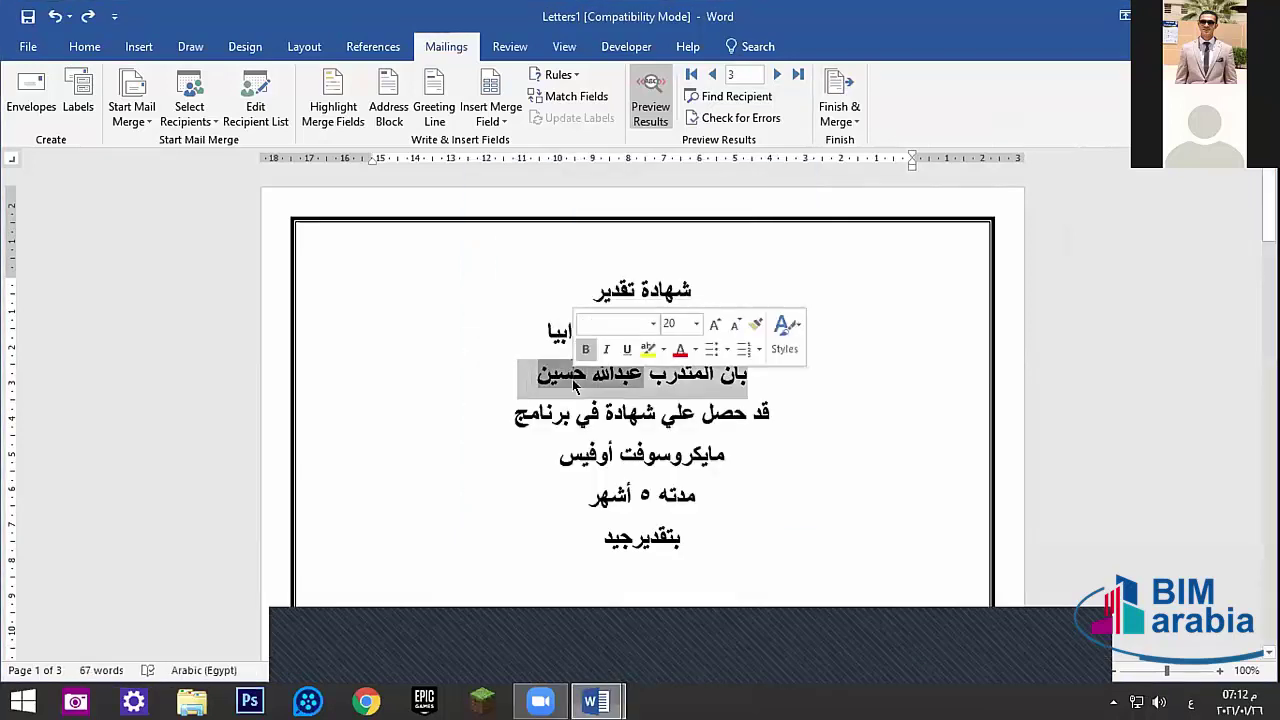
left_click(600, 372)
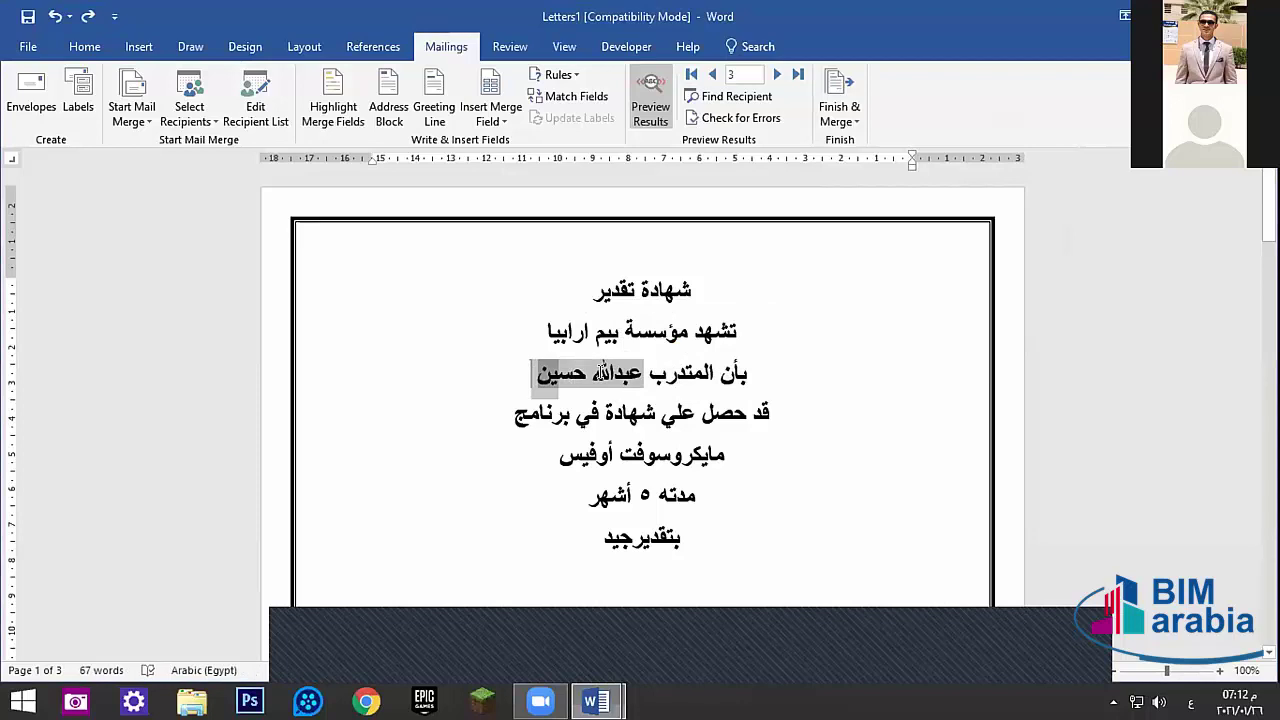
key("BackSpace")
left_click_drag(604, 537, 632, 537)
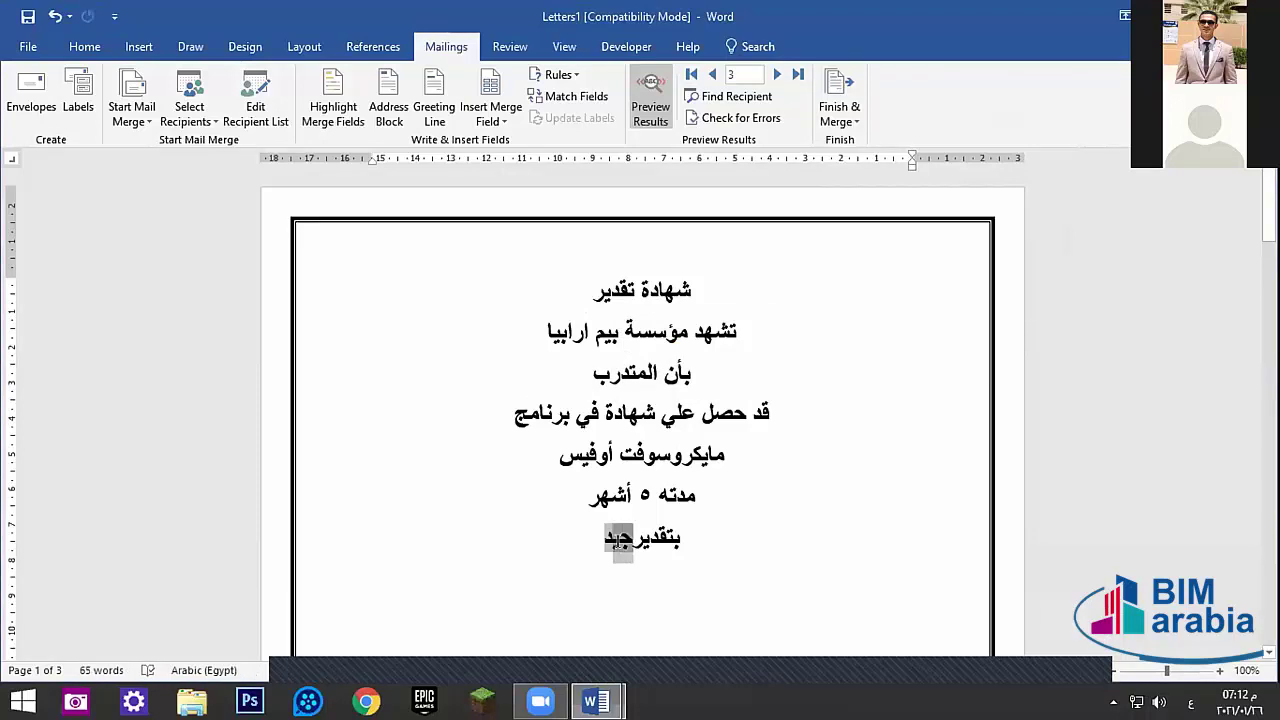
key("BackSpace")
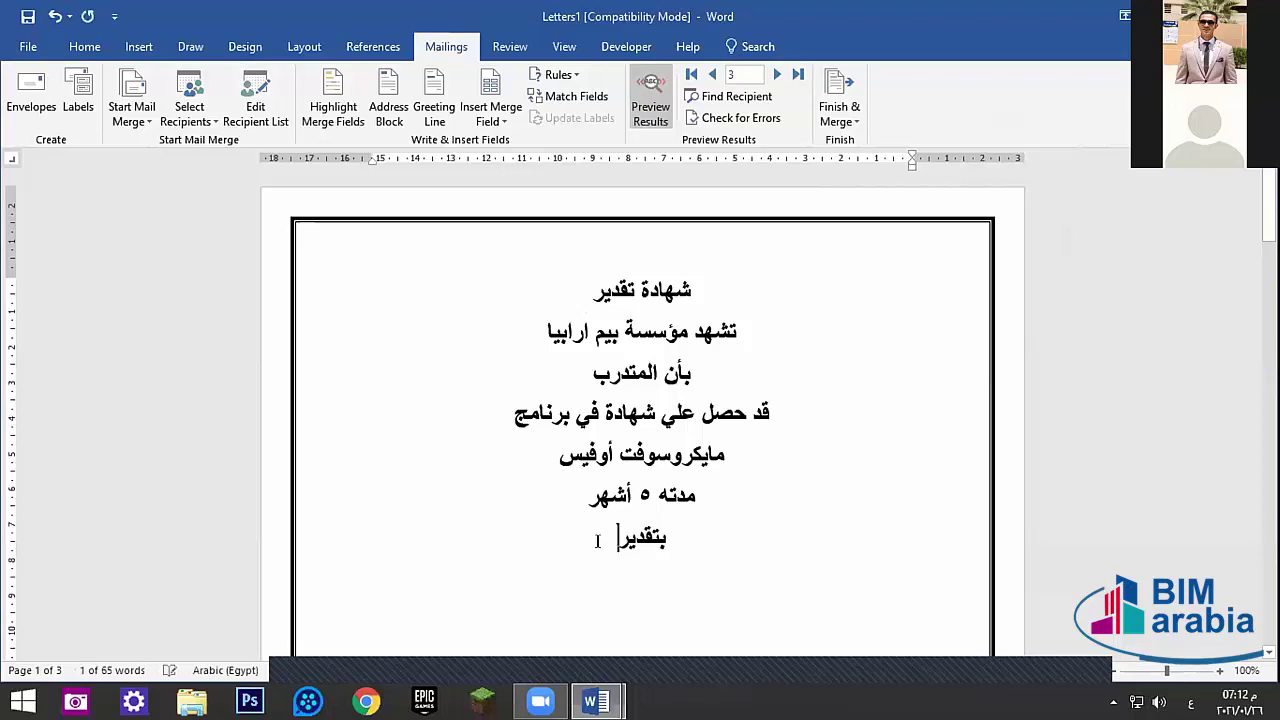
key("alt+shift+k")
- Undo back to the plain text, then delete the trainee name and the grade جيدجدا
left_click(556, 372)
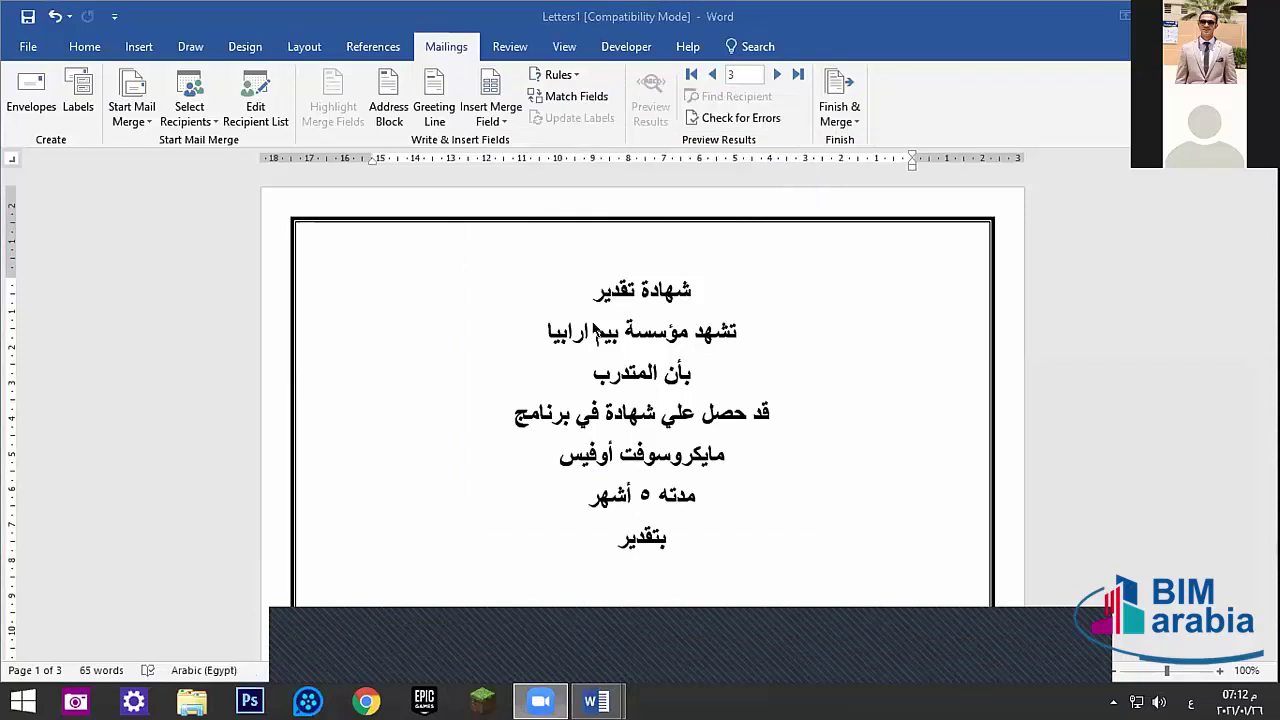
left_click(587, 374)
key("ctrl+z")
key("ctrl+z")
key("ctrl+z")
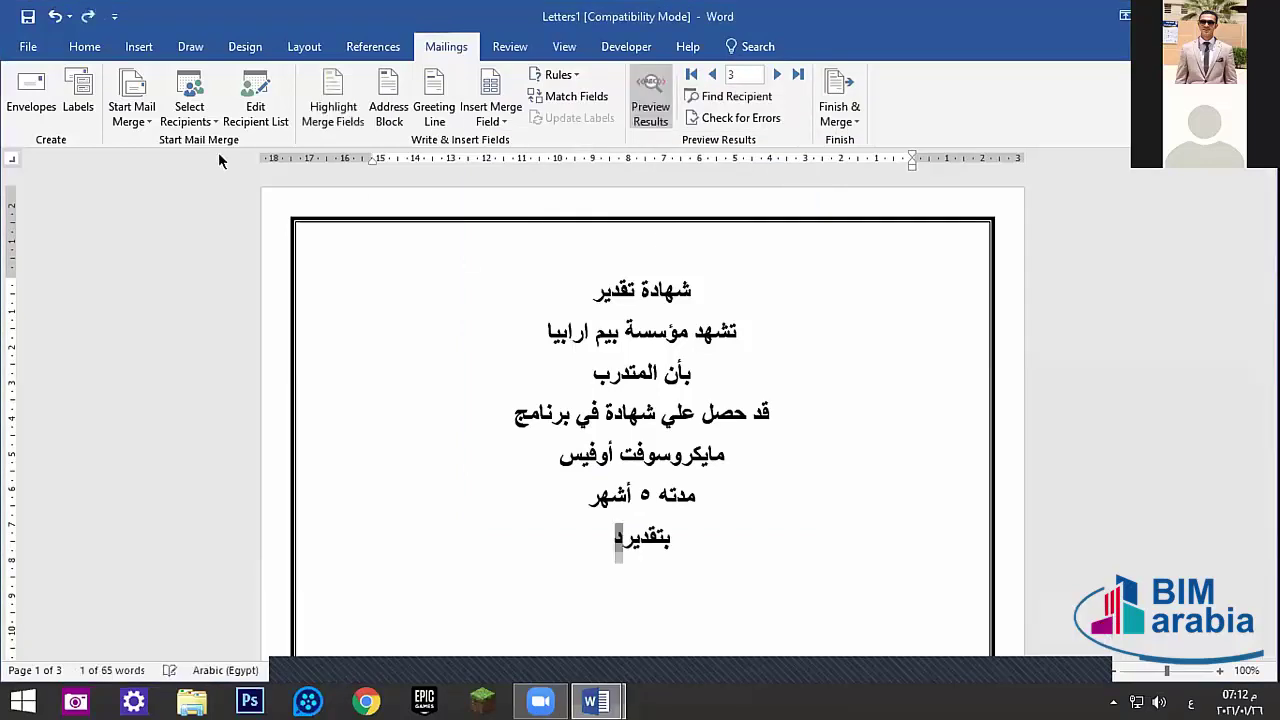
key("ctrl+z")
key("ctrl+z")
key("ctrl+z")
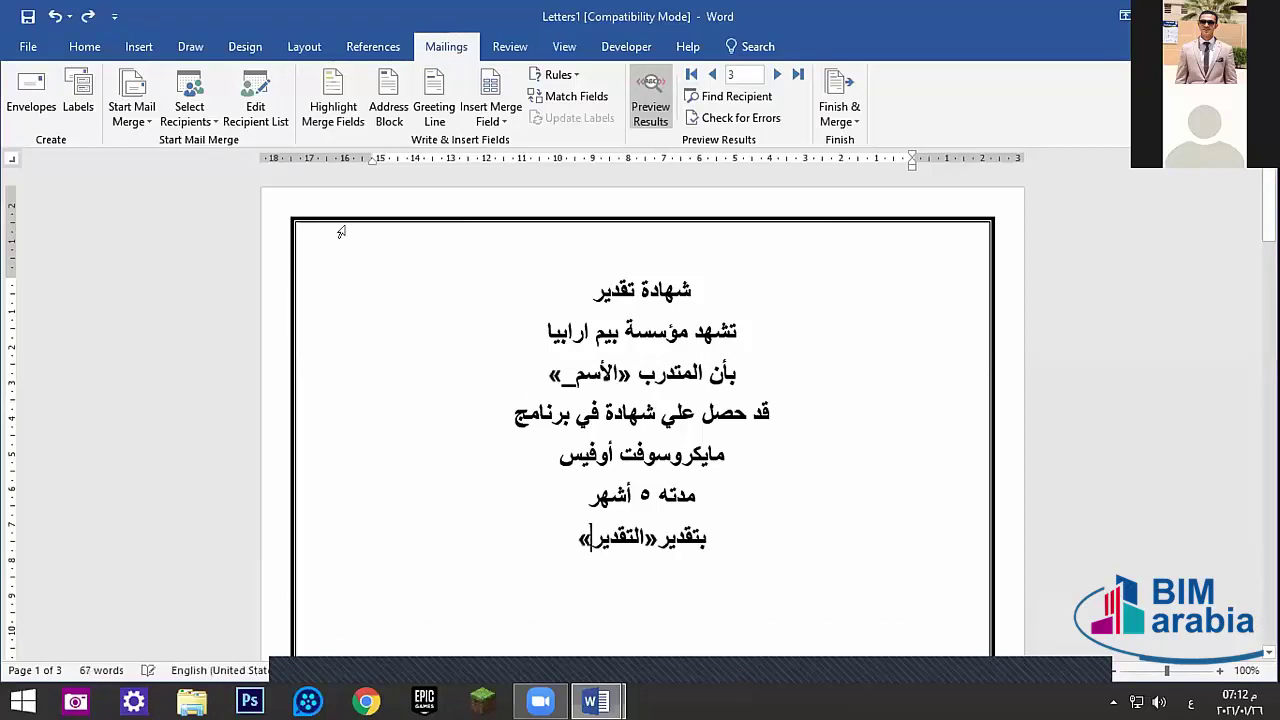
key("ctrl+z")
key("ctrl+z")
key("ctrl+z")
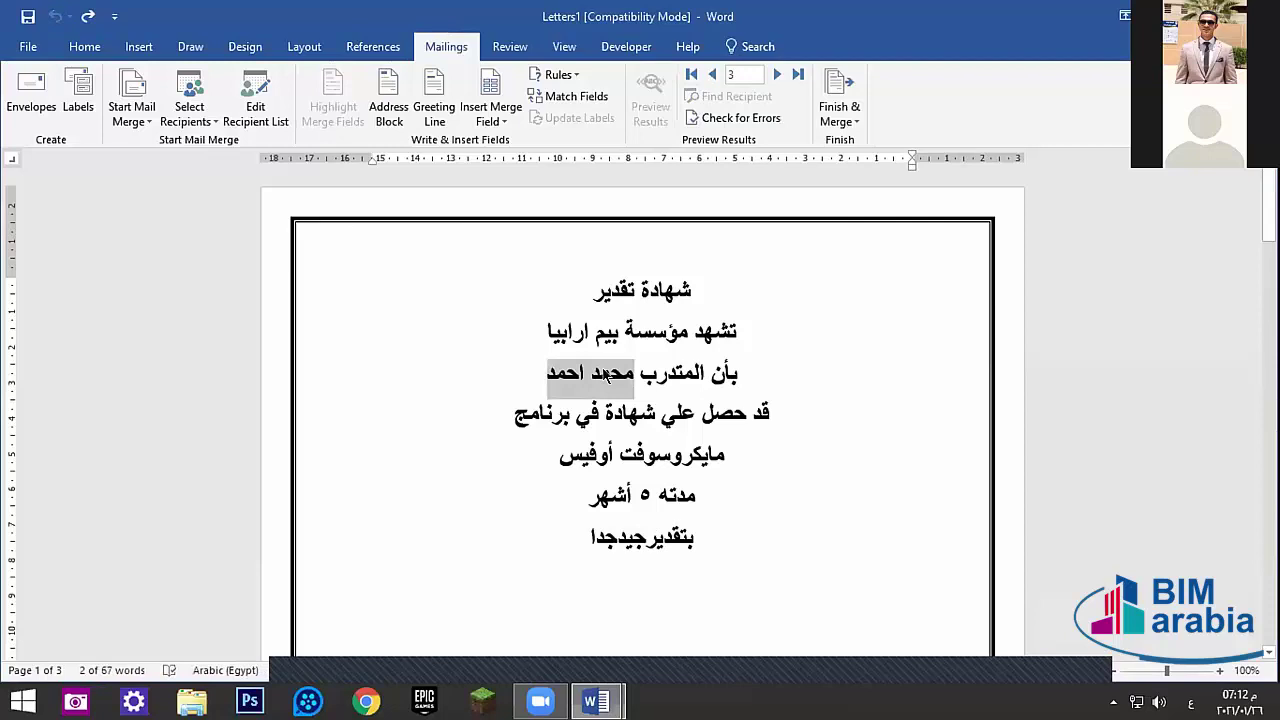
key("Delete")
left_click_drag(560, 542, 640, 552)
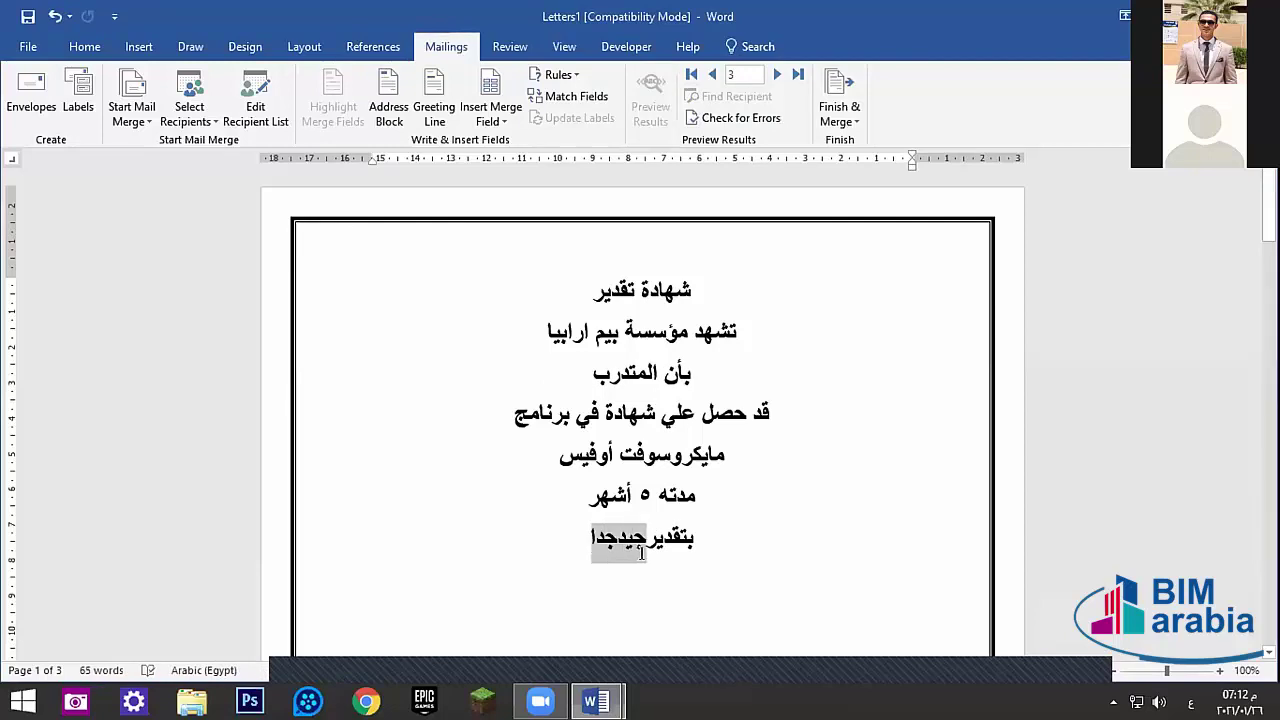
key("Delete")
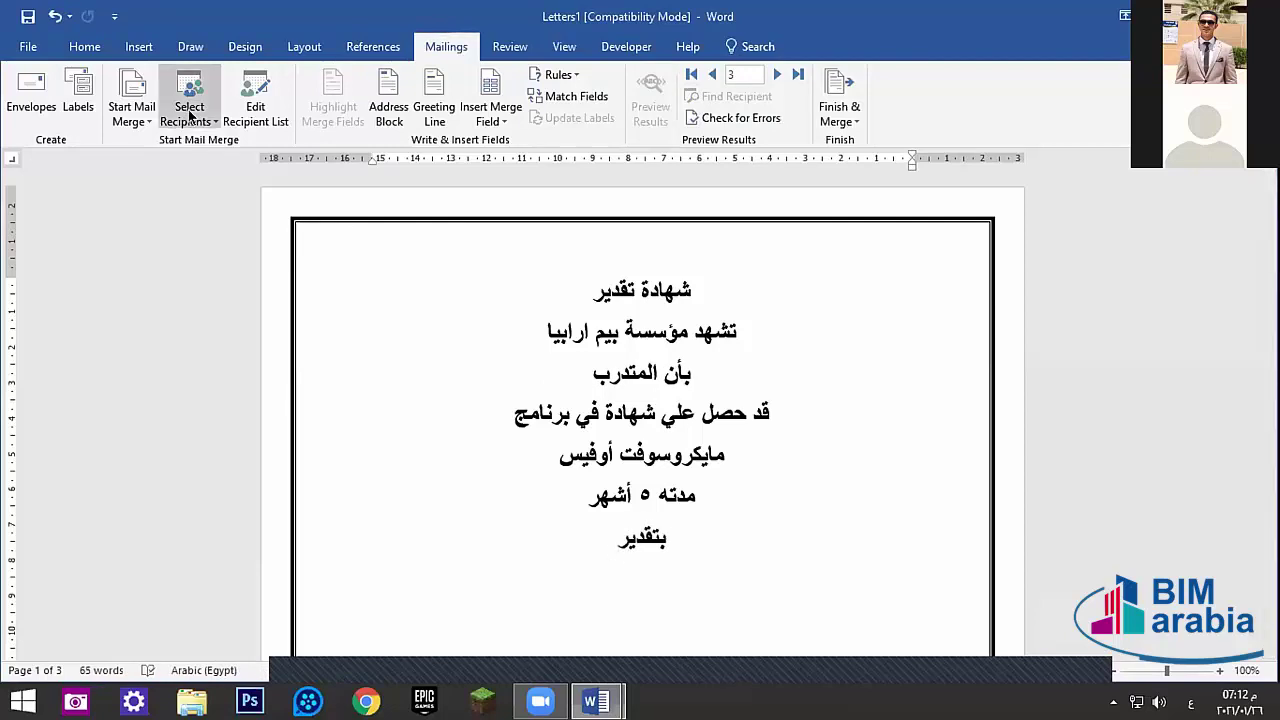
- Choose Use an Existing List and open الأسم.docx from the Desktop as the recipient list
left_click(189, 116)
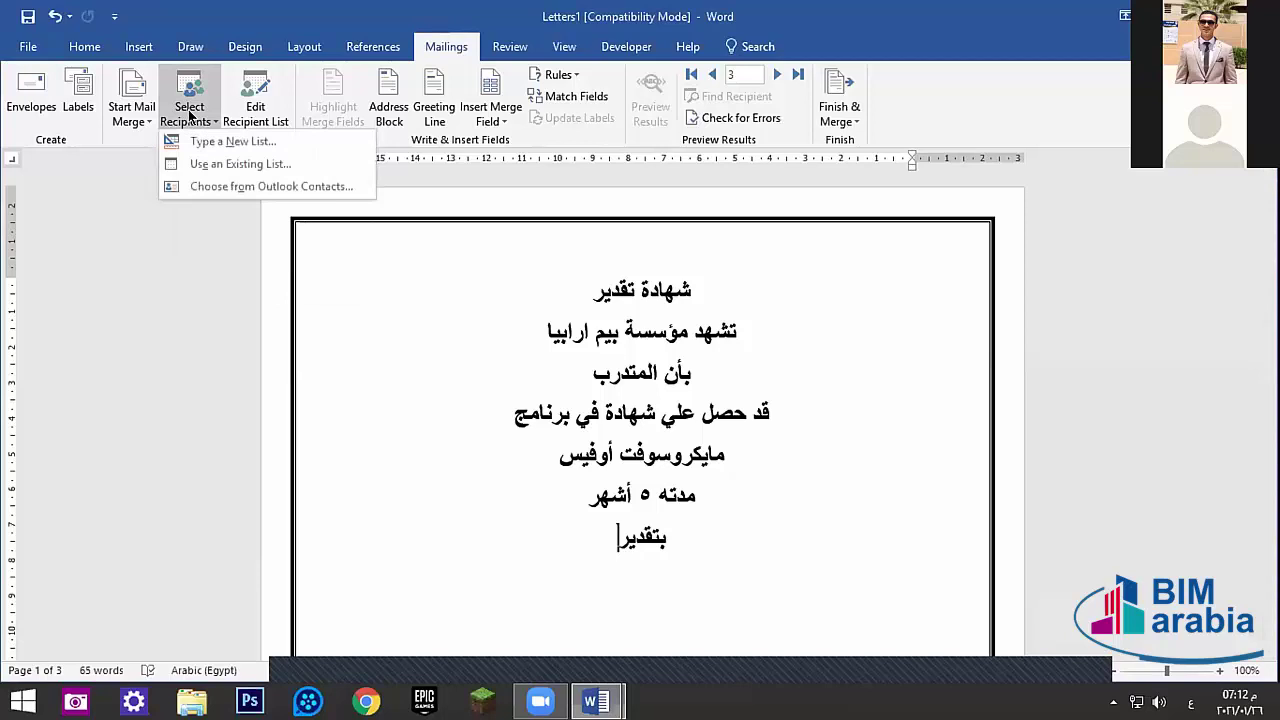
left_click(203, 164)
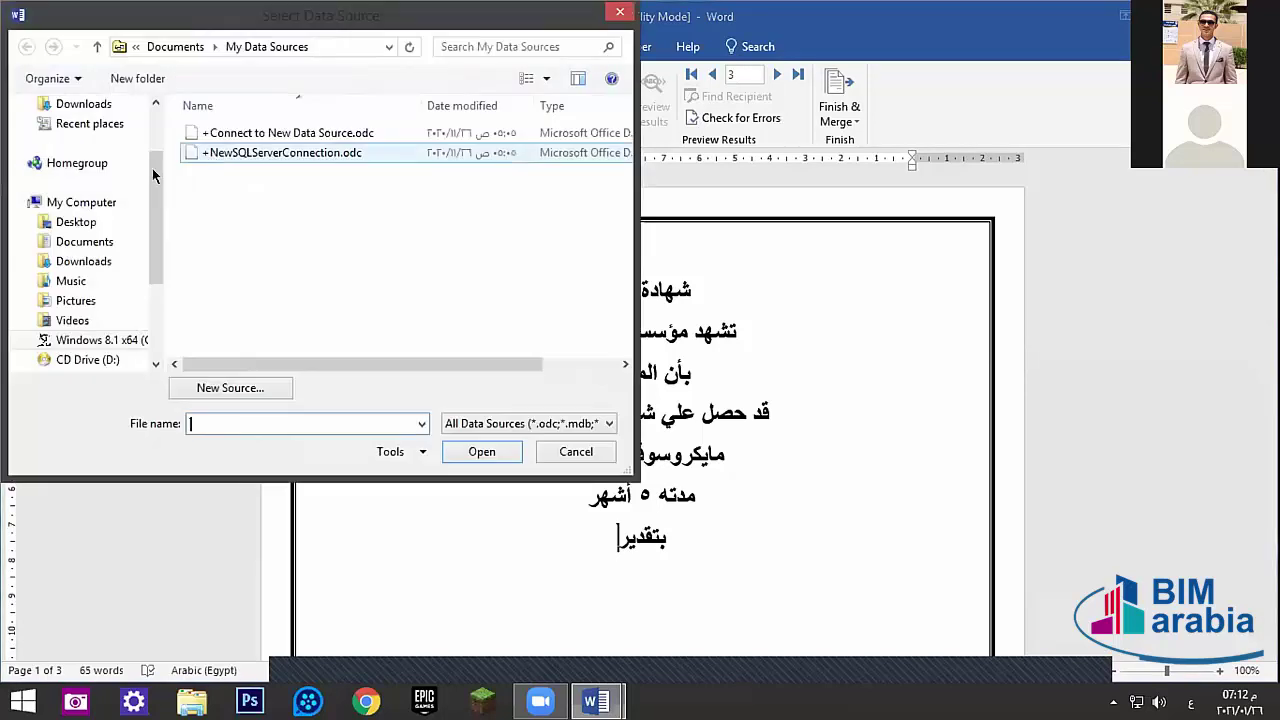
left_click(76, 222)
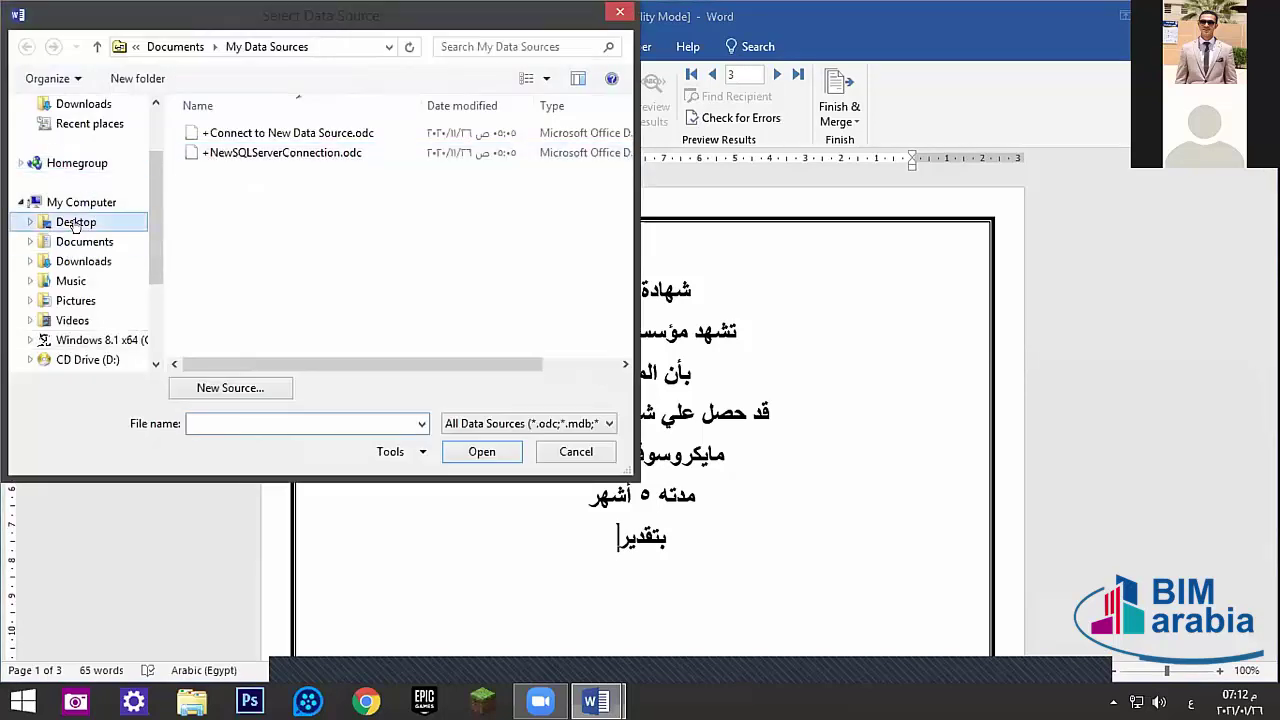
left_click(90, 359)
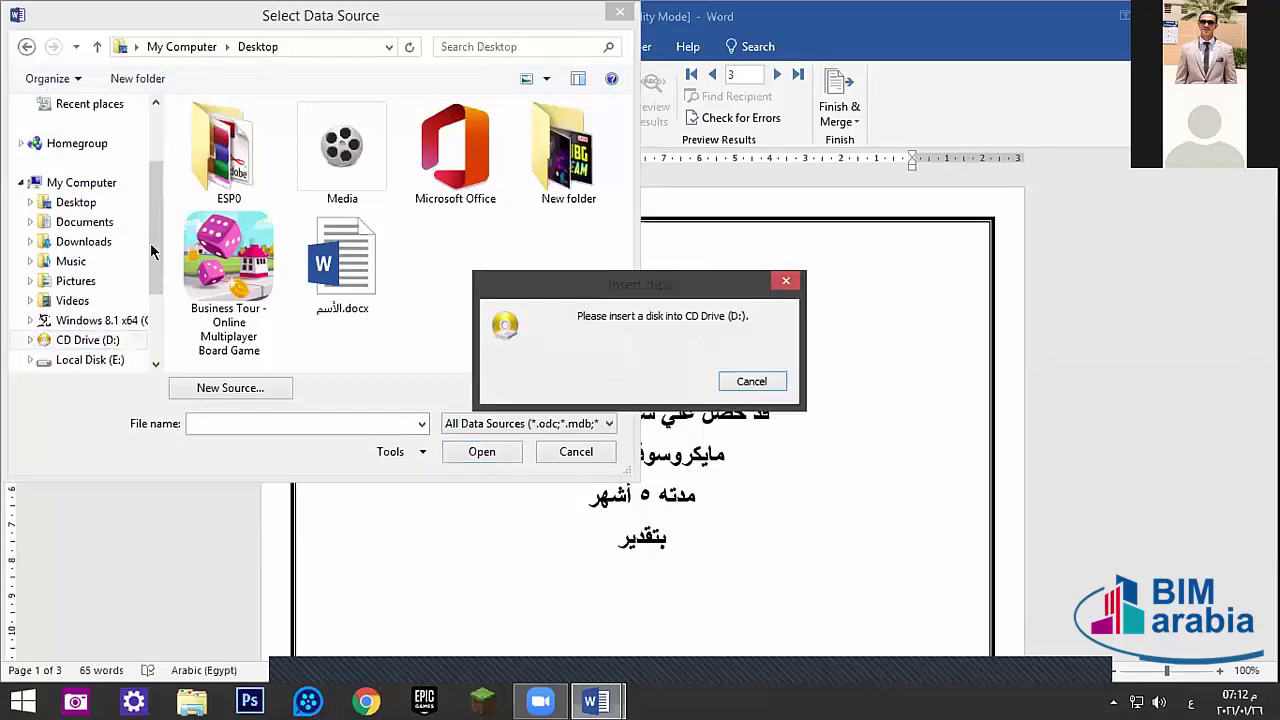
left_click(786, 280)
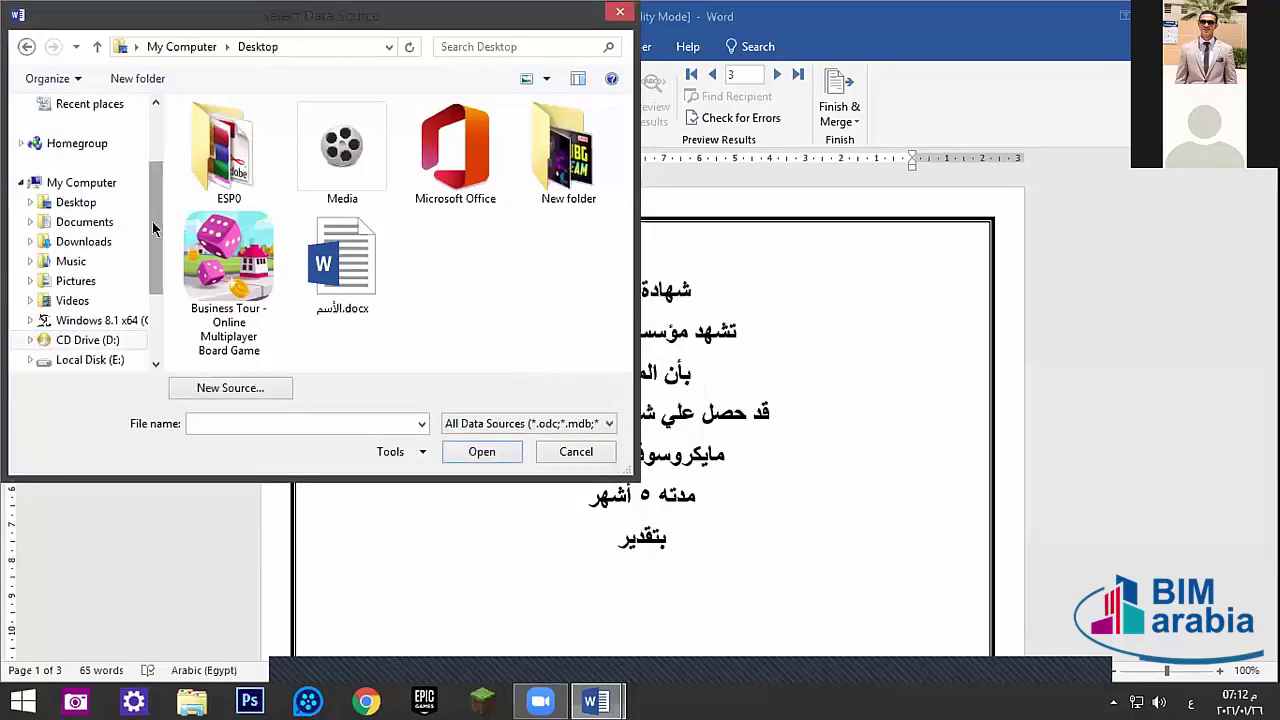
scroll(90, 280, "down", 2)
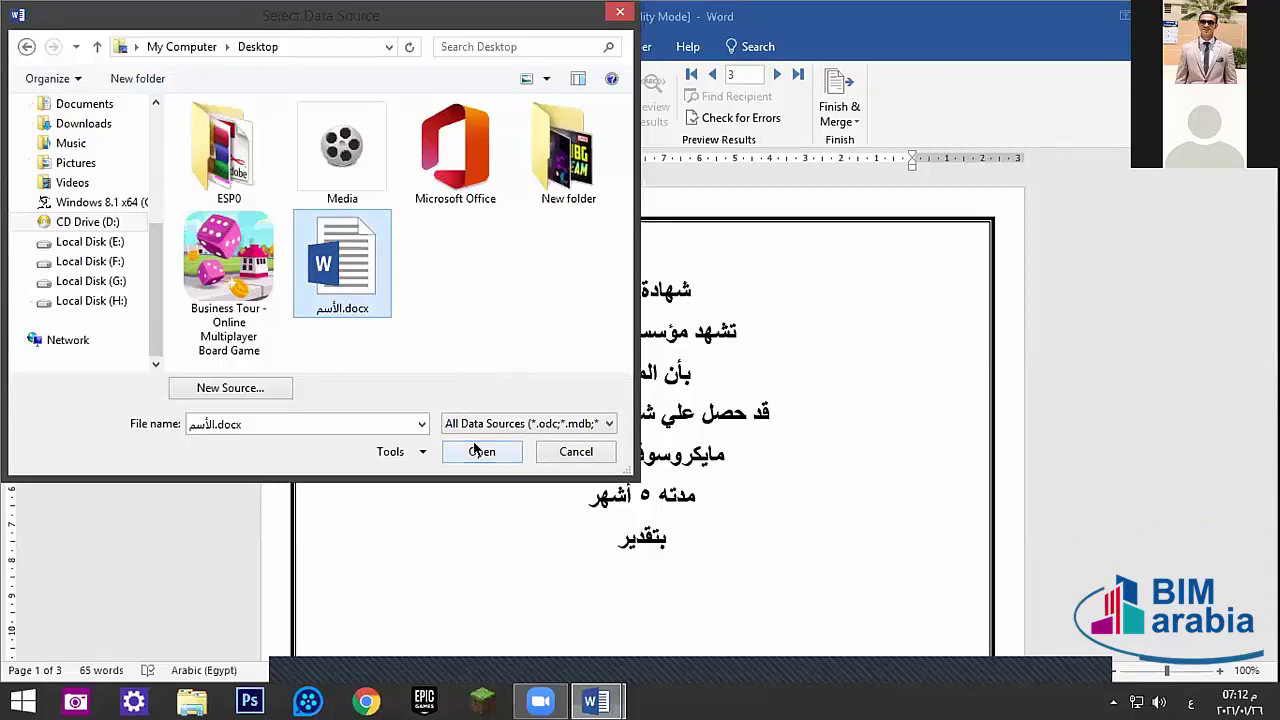
left_click(553, 451)
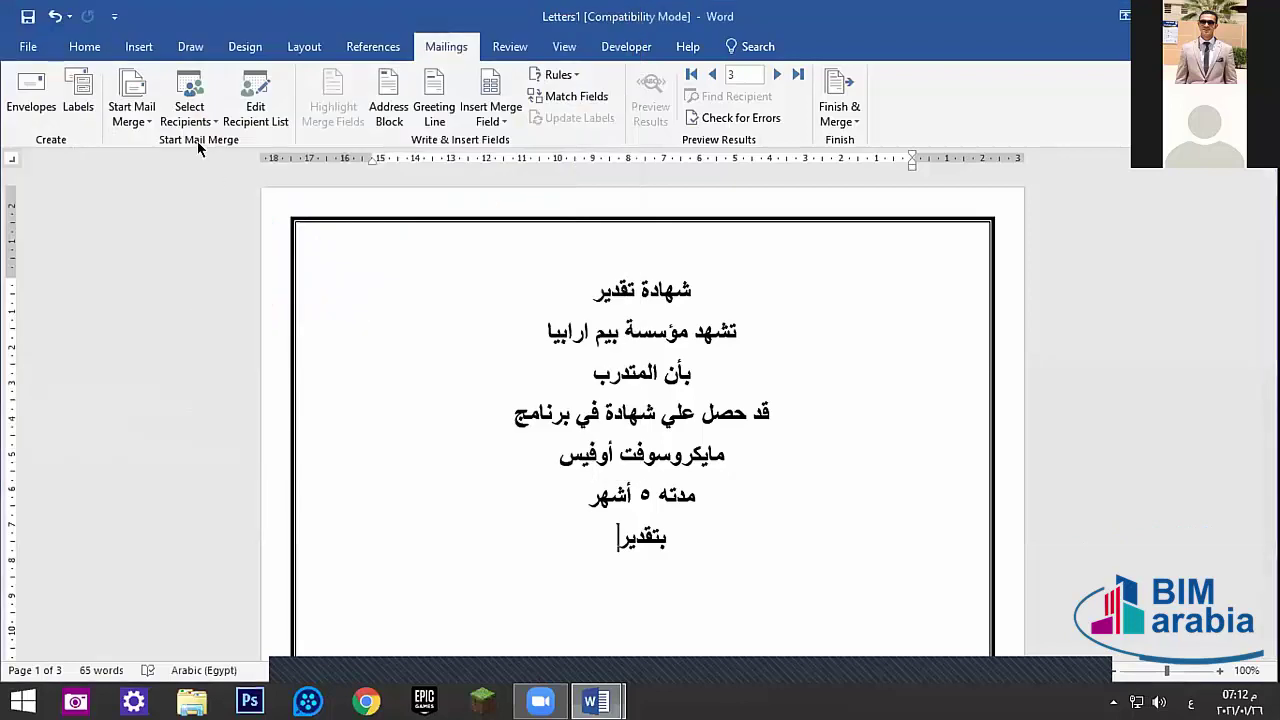
- Undo a wrongly inserted grade field after بأن المتدرب and step the preview back to record 1
left_click(495, 118)
left_click(476, 112)
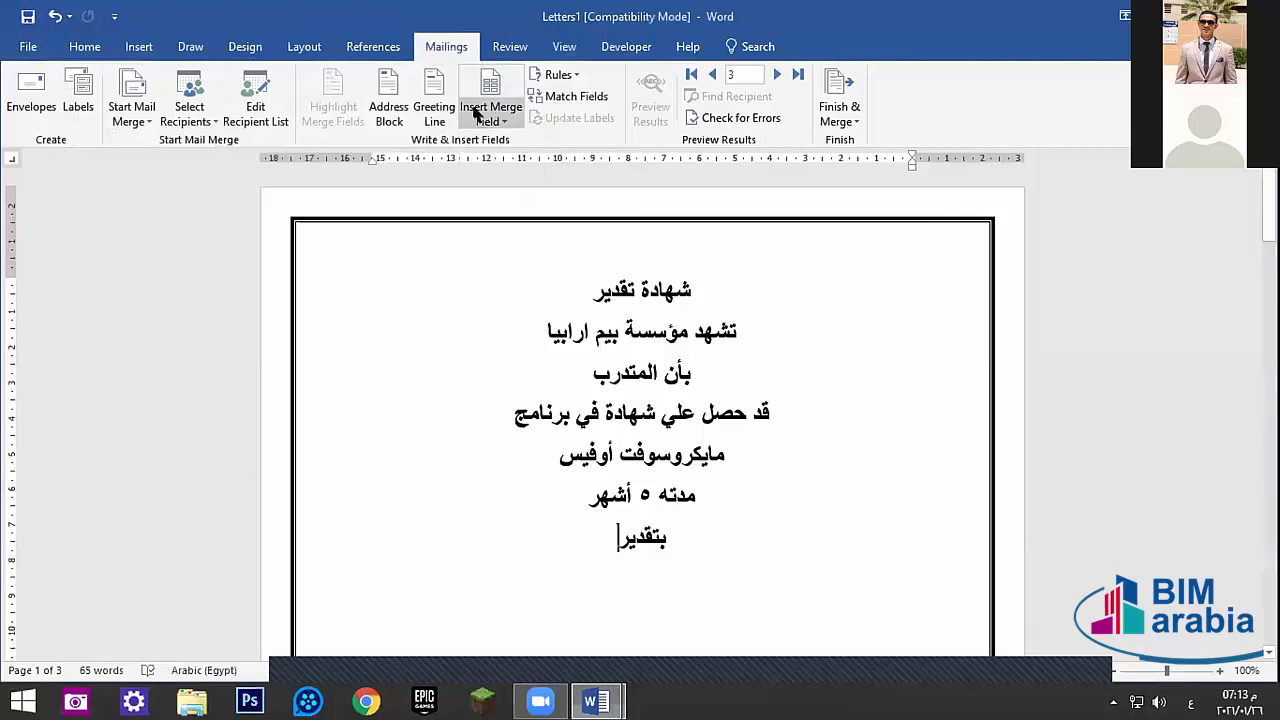
left_click(476, 112)
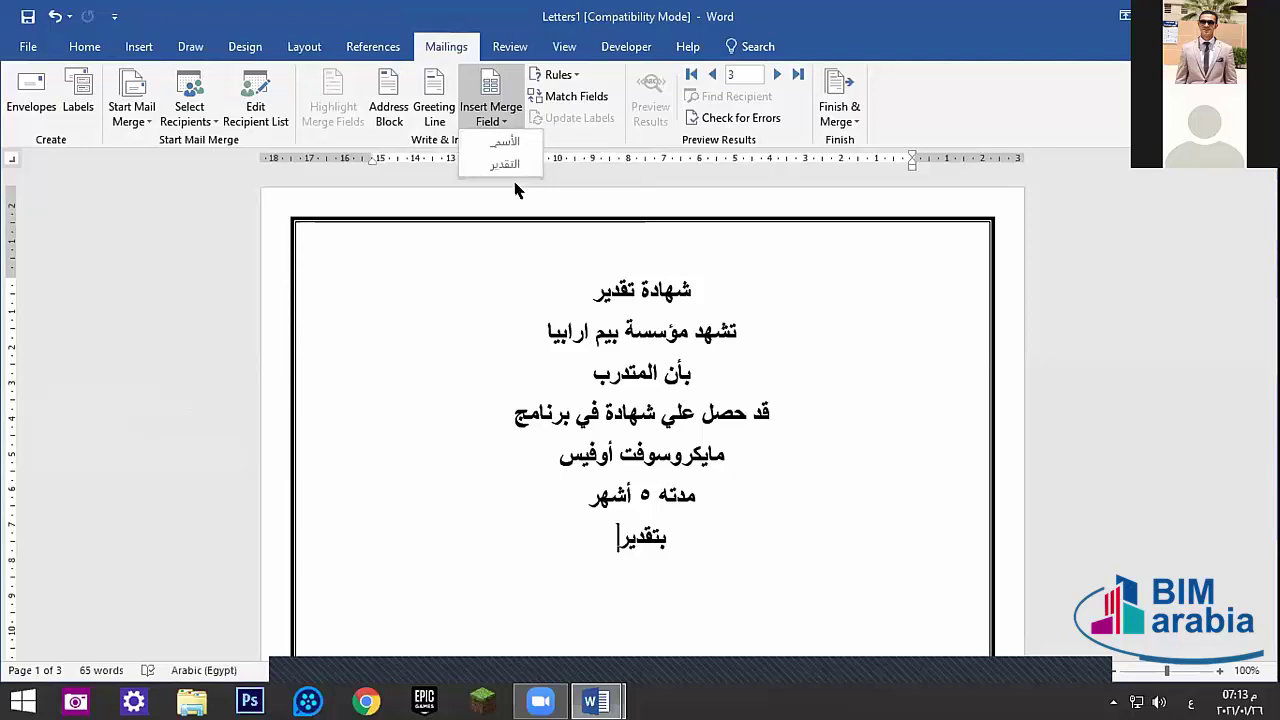
left_click(684, 110)
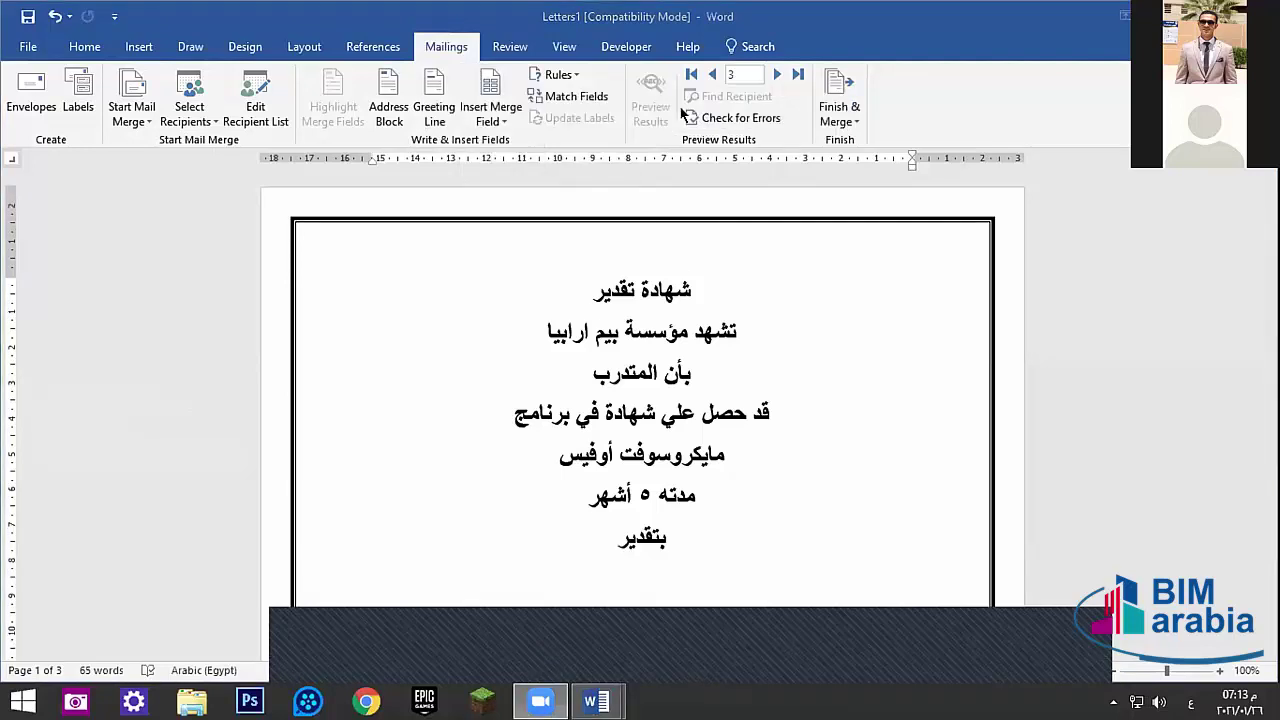
left_click(592, 373)
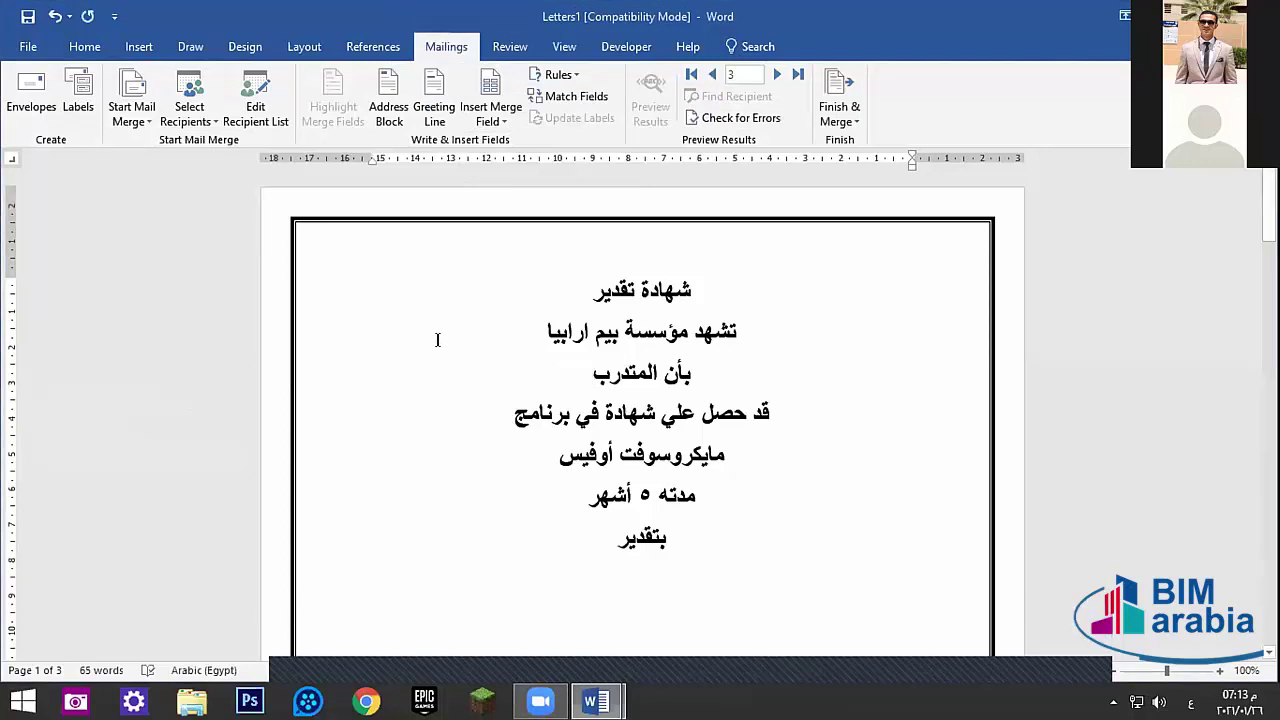
left_click(498, 122)
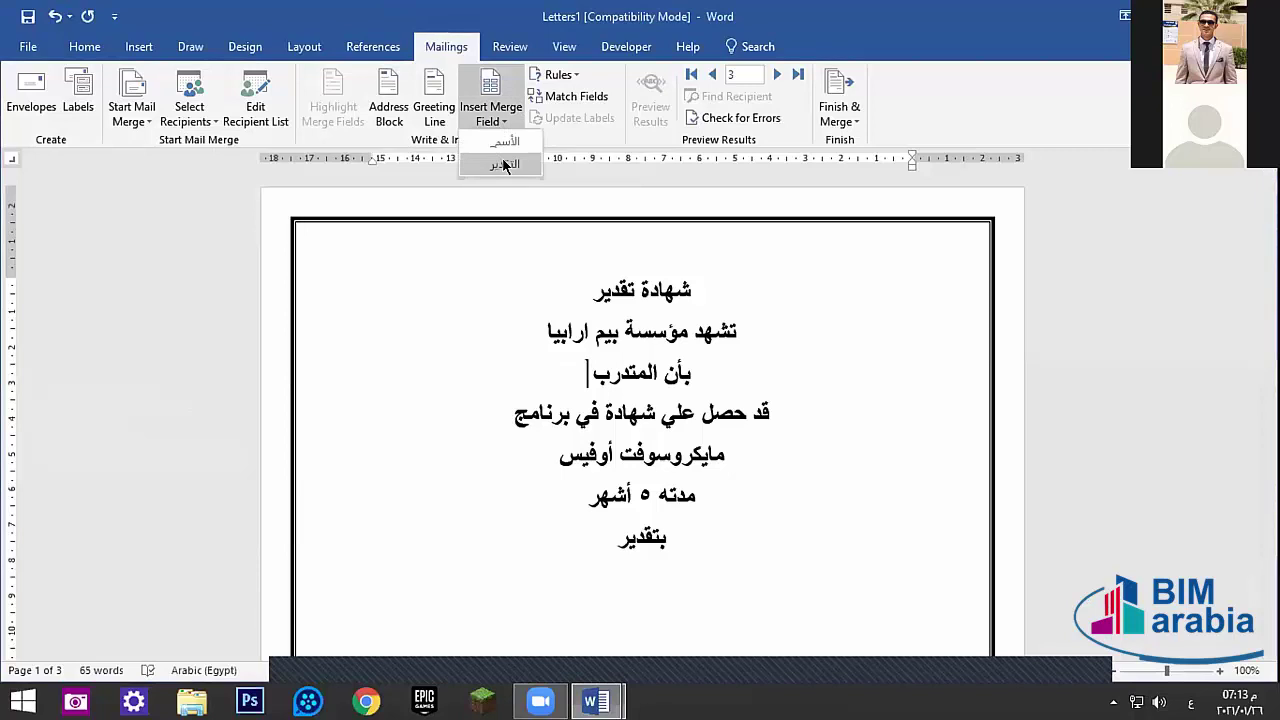
left_click(502, 157)
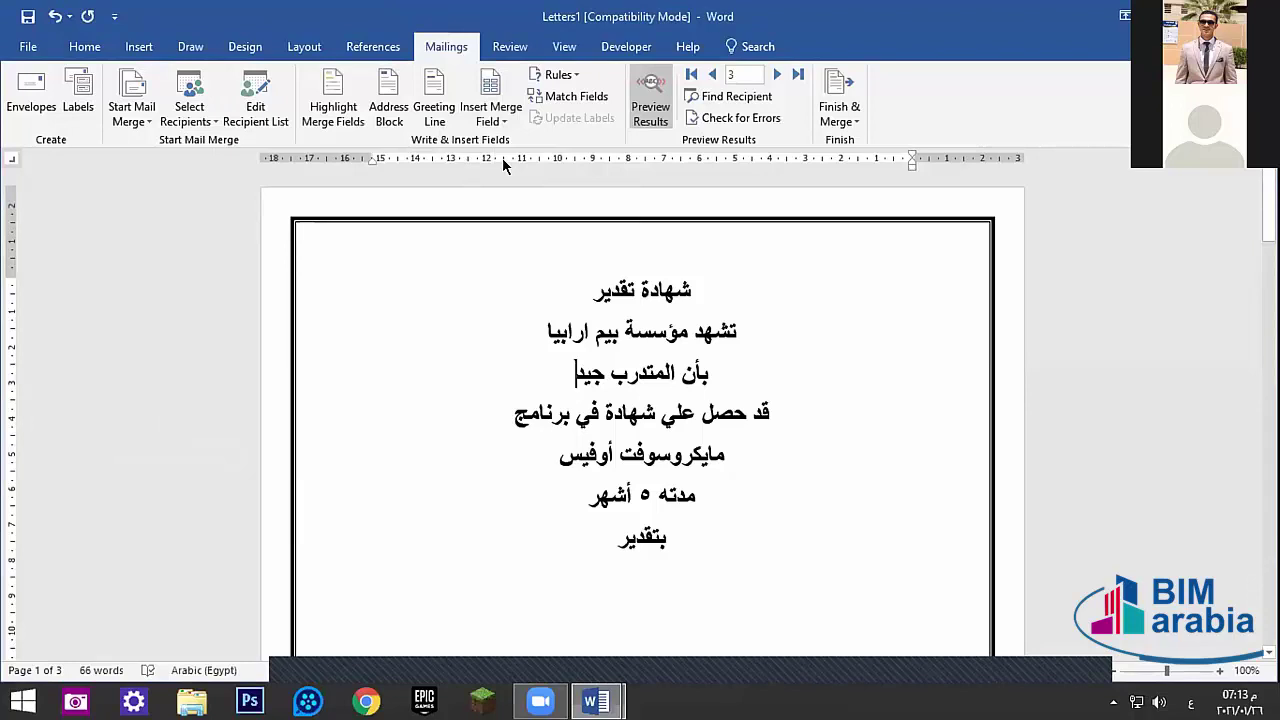
key("ctrl+z")
left_click(713, 78)
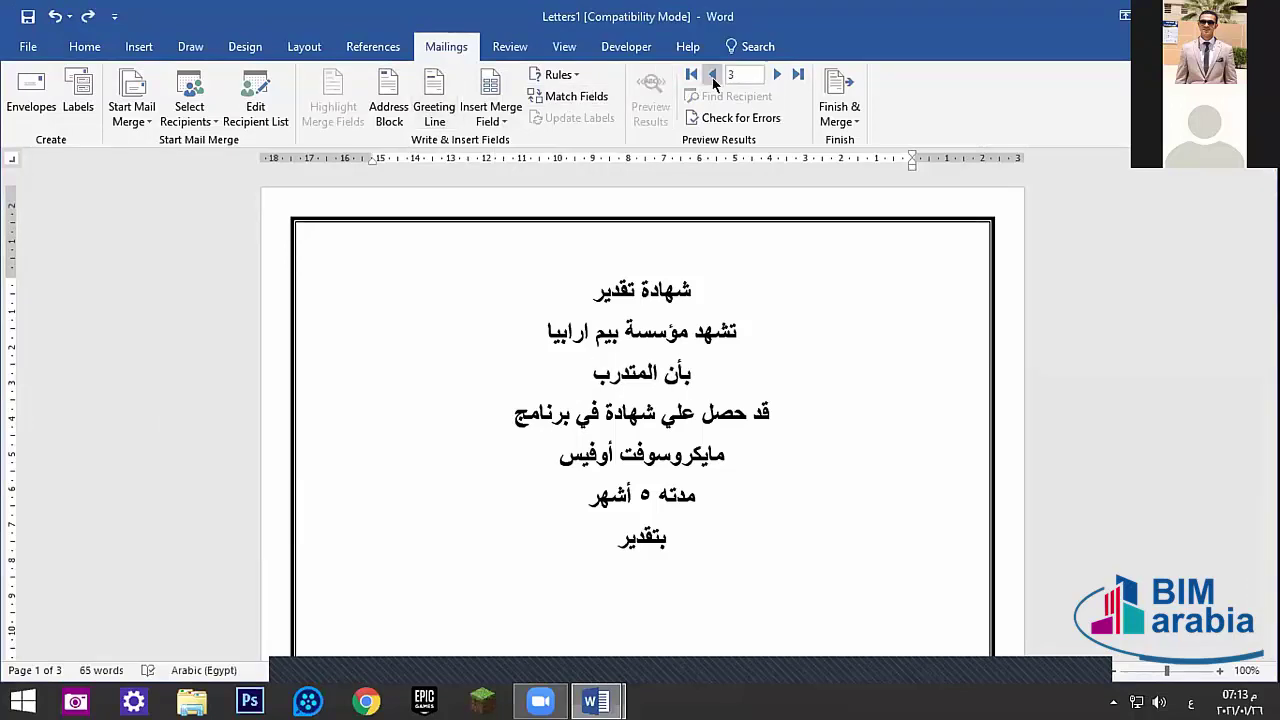
left_click(713, 78)
- Insert the name merge field after بأن المتدرب and the grade field after بتقدير
left_click(491, 118)
left_click(514, 140)
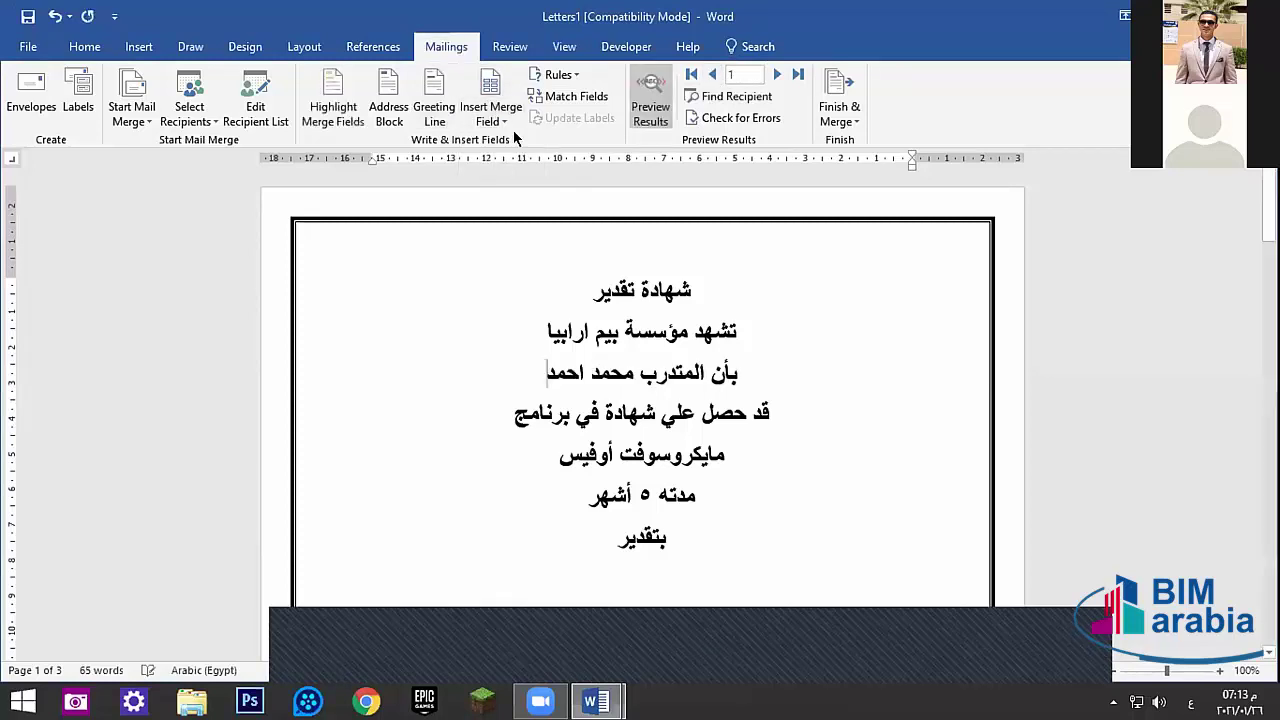
left_click(543, 540)
left_click(494, 118)
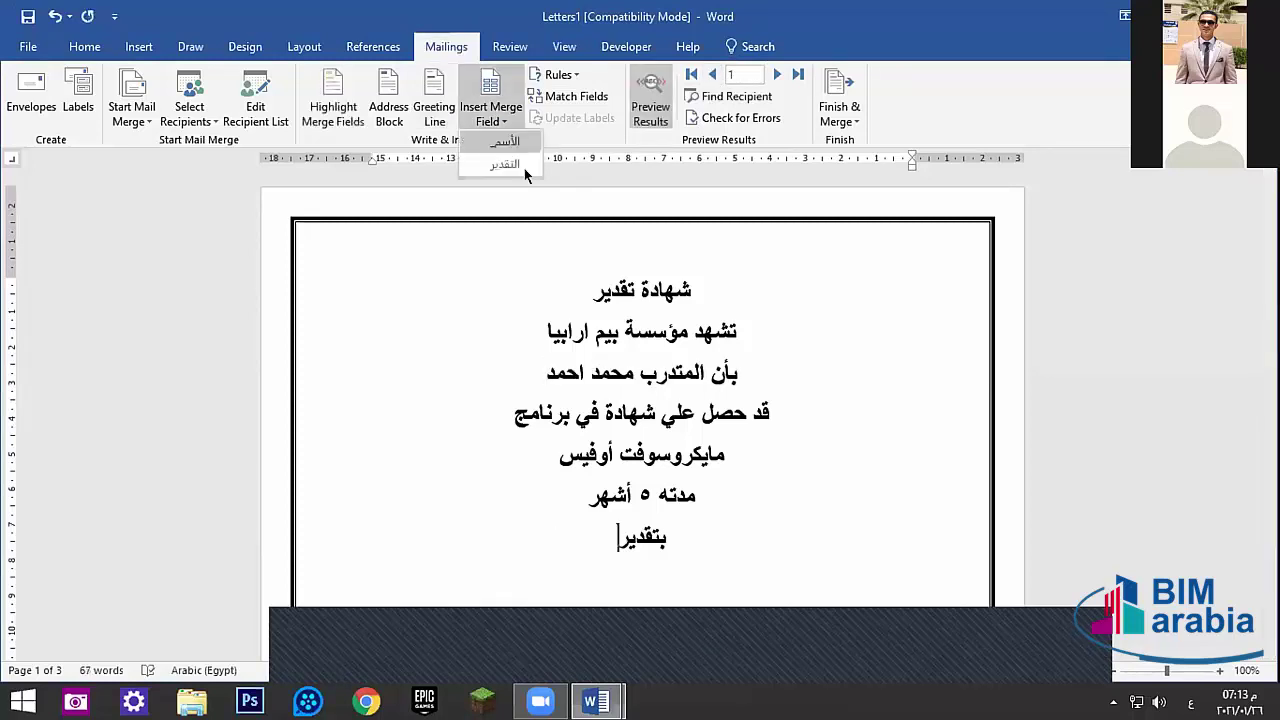
left_click(514, 163)
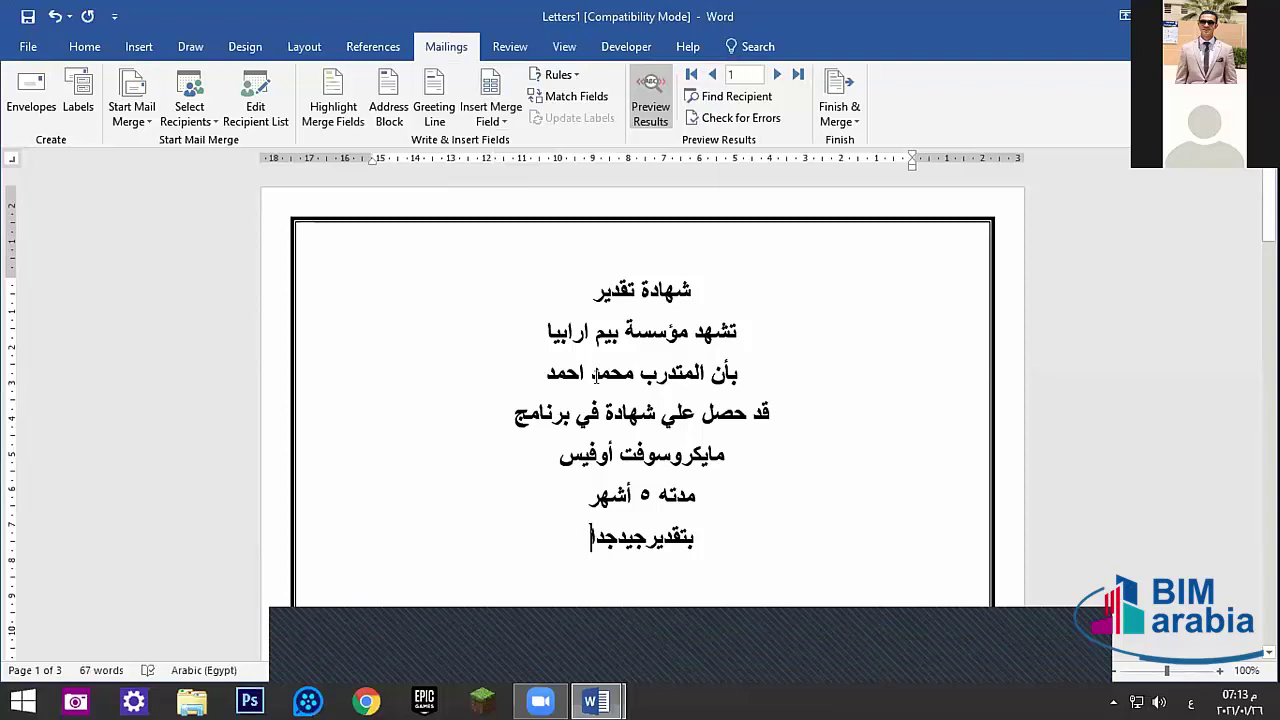
- Toggle Preview Results off to show field placeholders, then back on to show recipient data
left_click(589, 373)
key("ctrl+End")
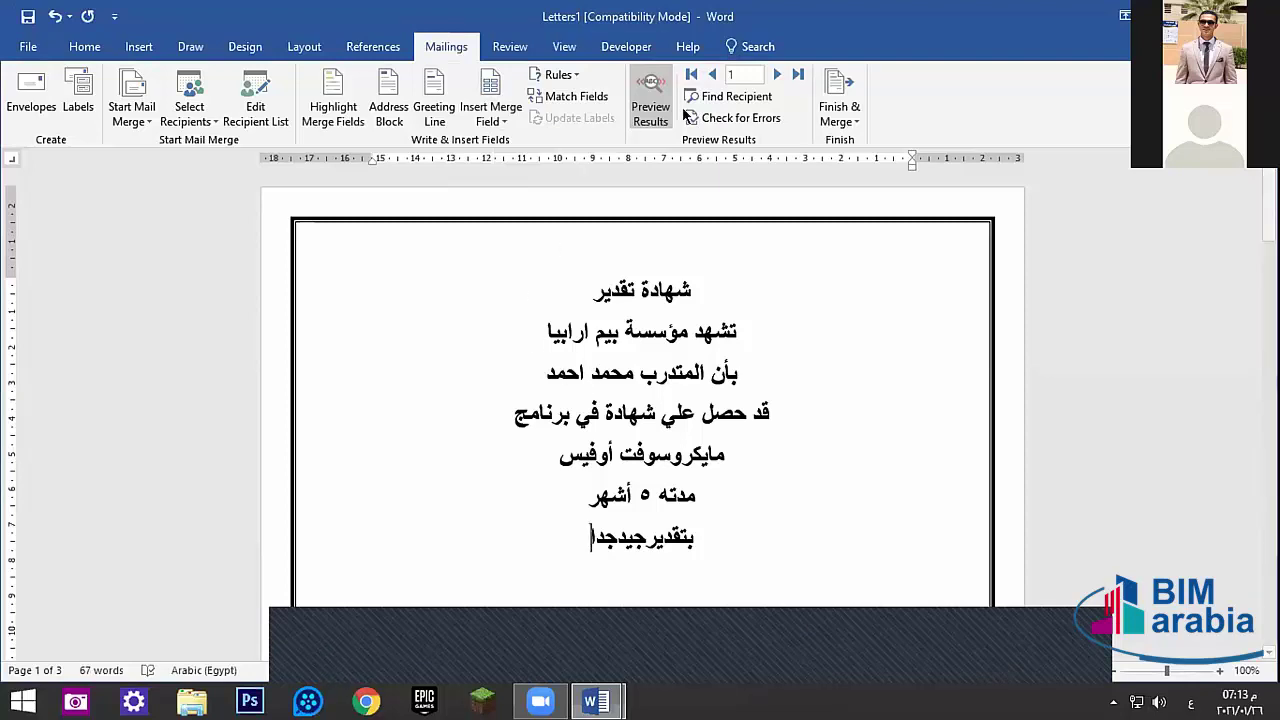
left_click(652, 105)
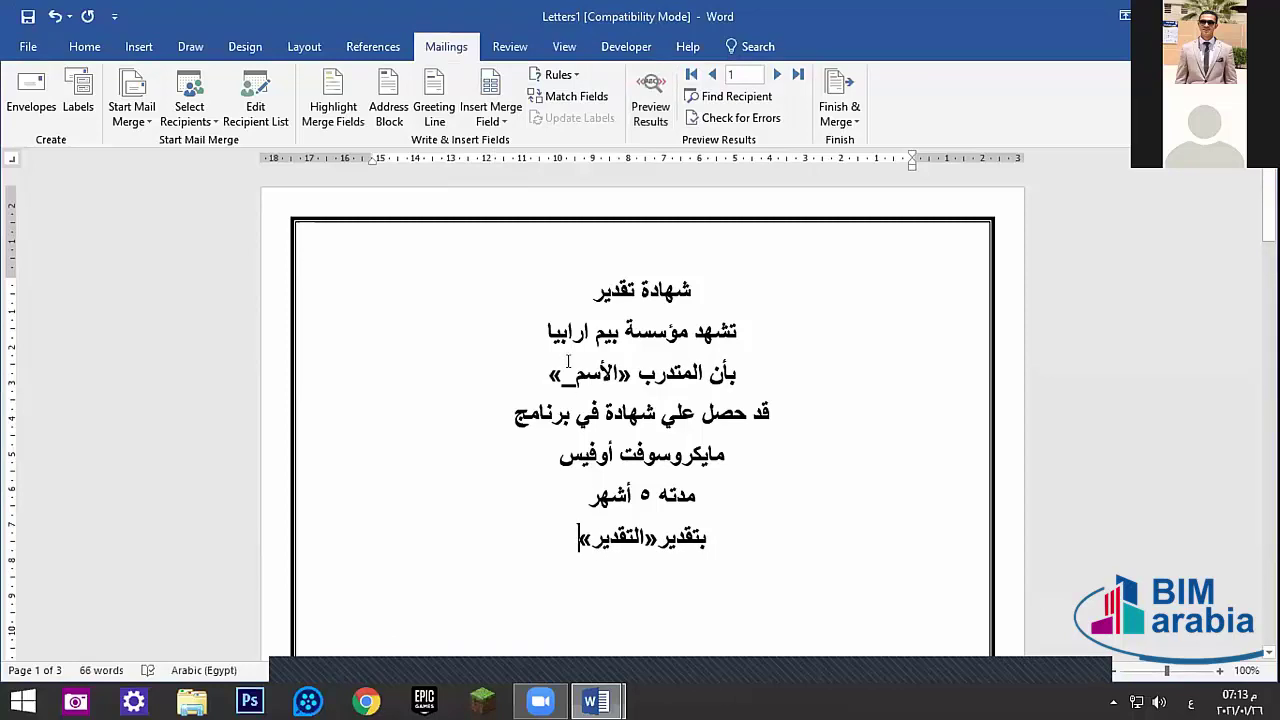
left_click(650, 97)
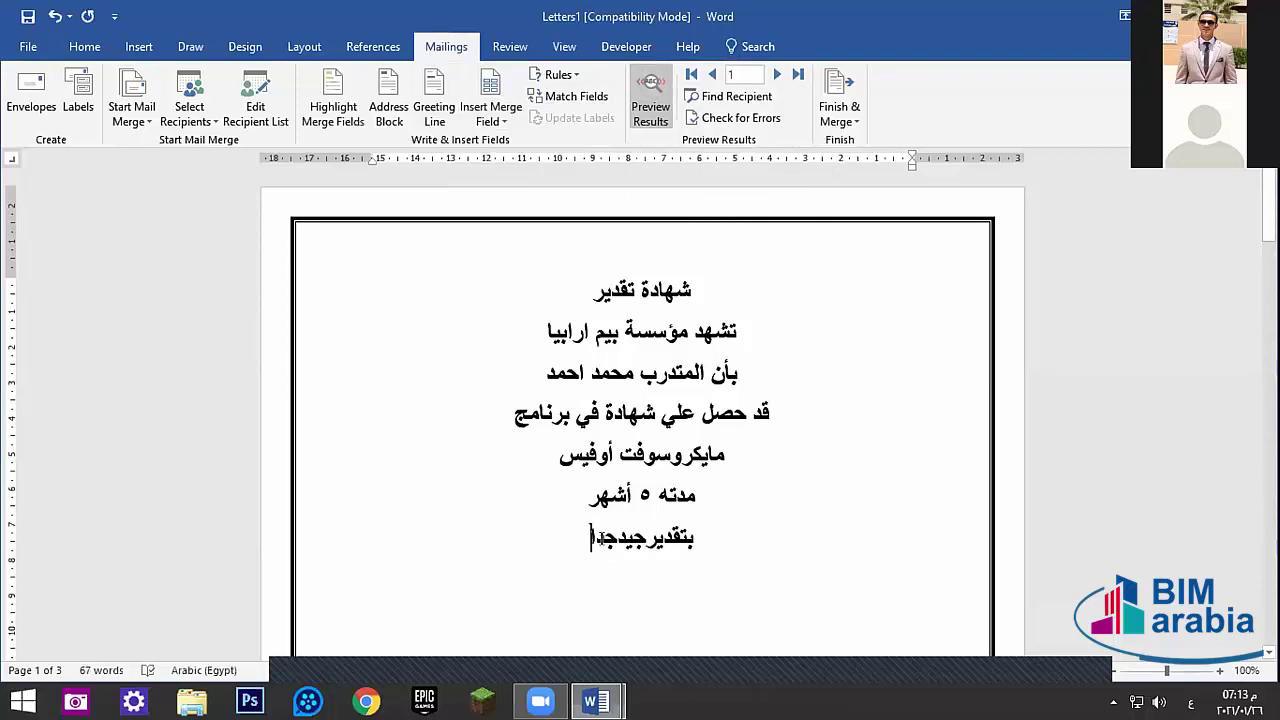
- Step the preview through records 2 and 3, then open the Finish & Merge options
left_click(774, 74)
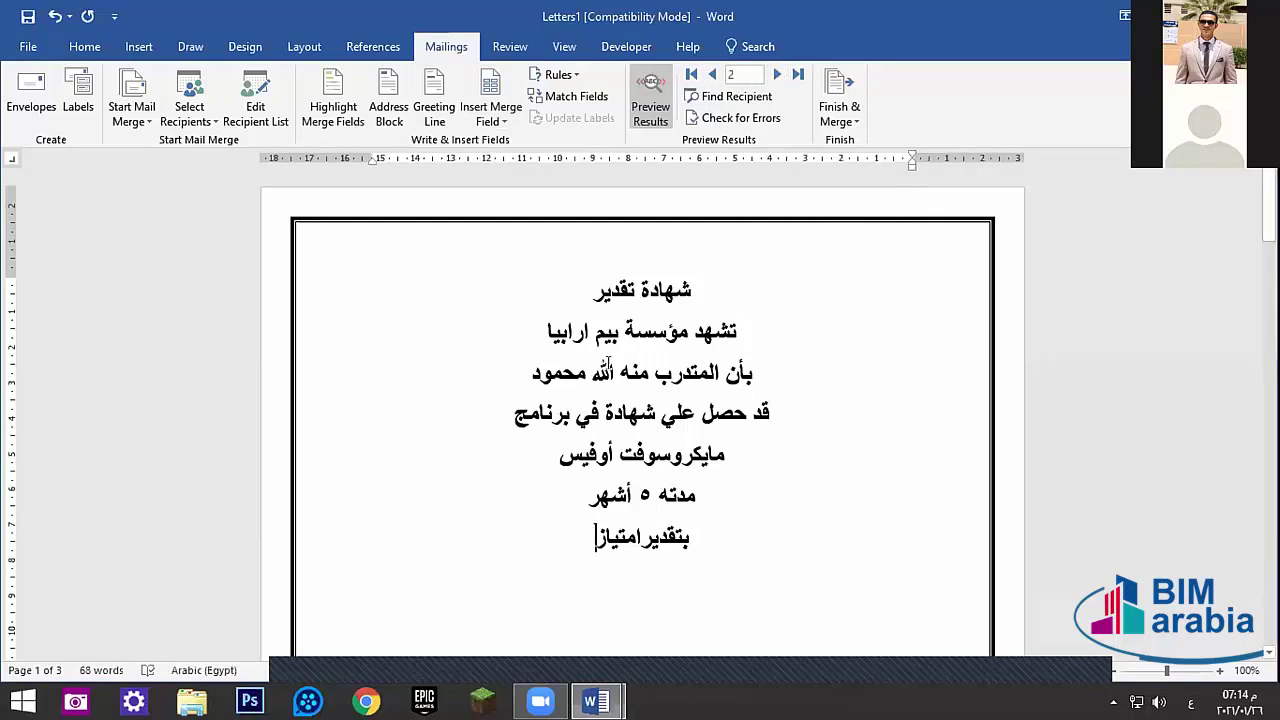
left_click(775, 75)
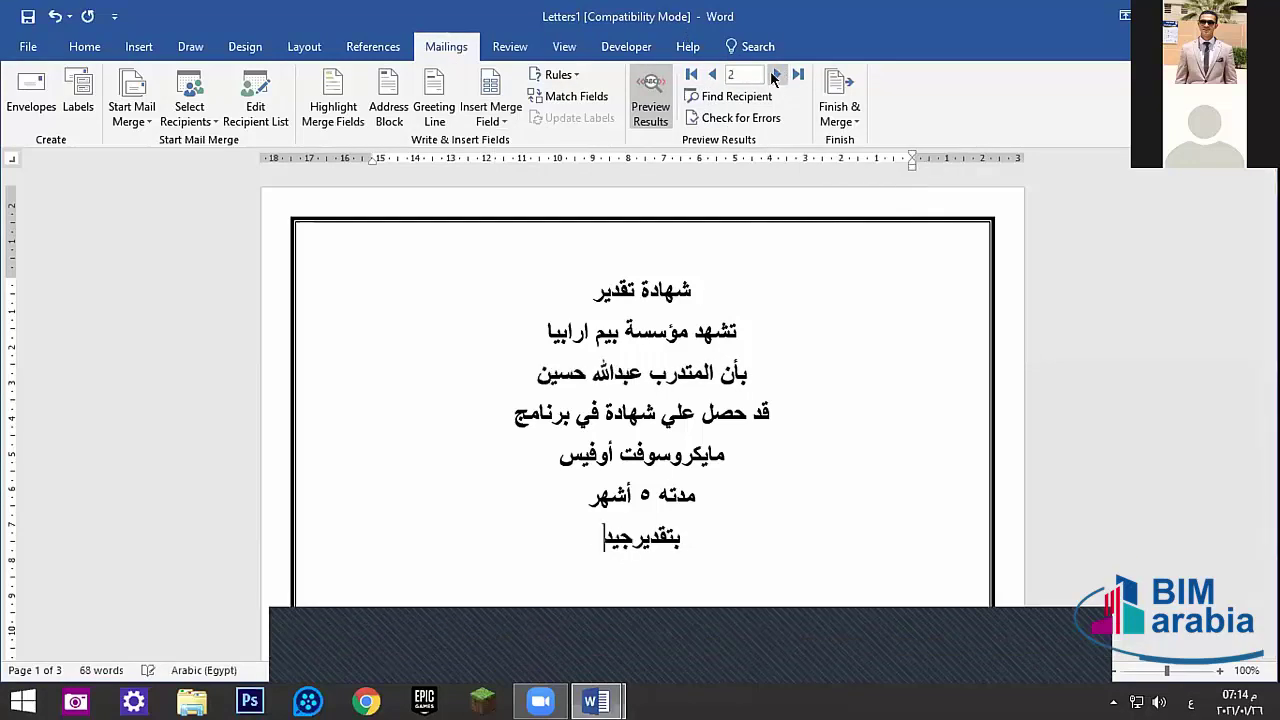
left_click(775, 75)
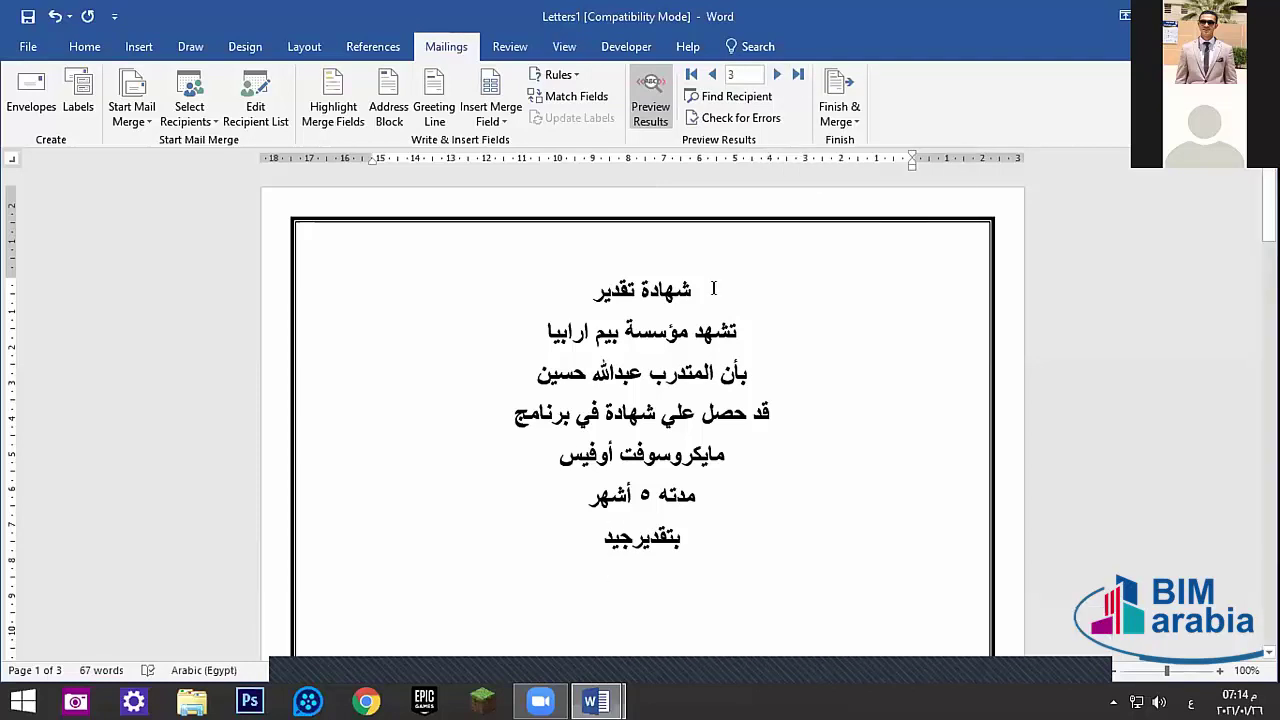
left_click(845, 115)
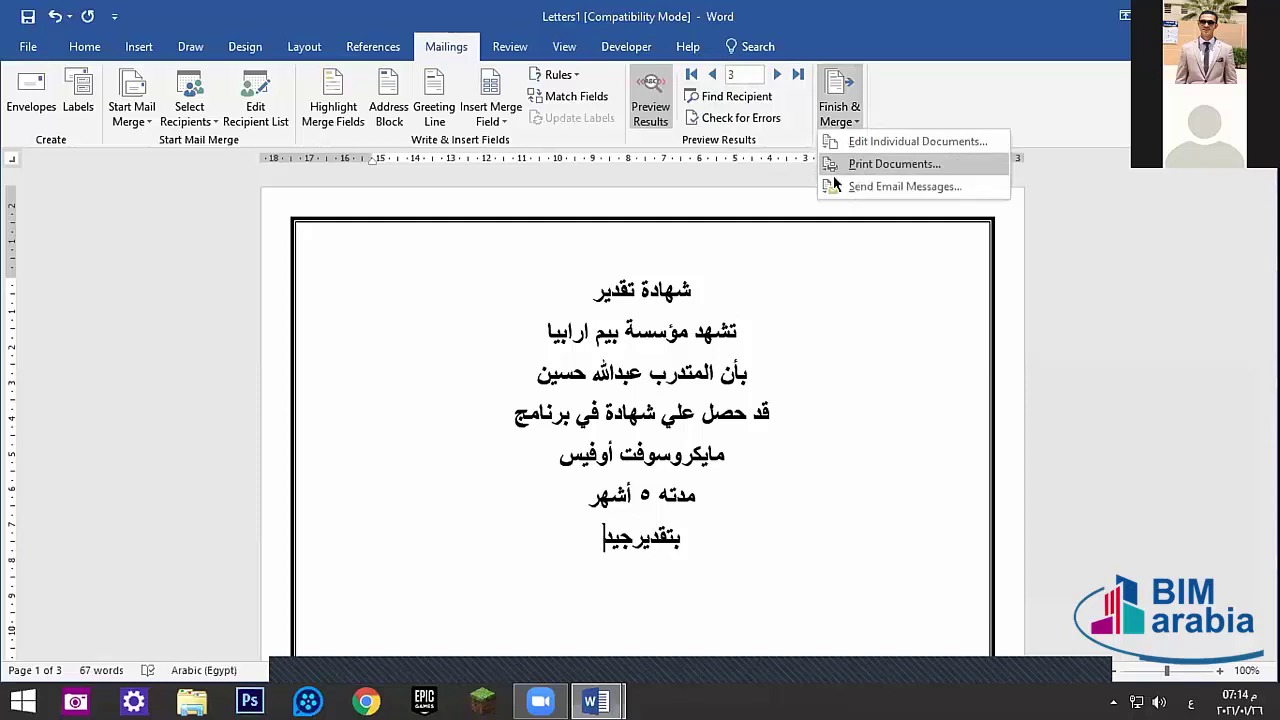
left_click(731, 75)
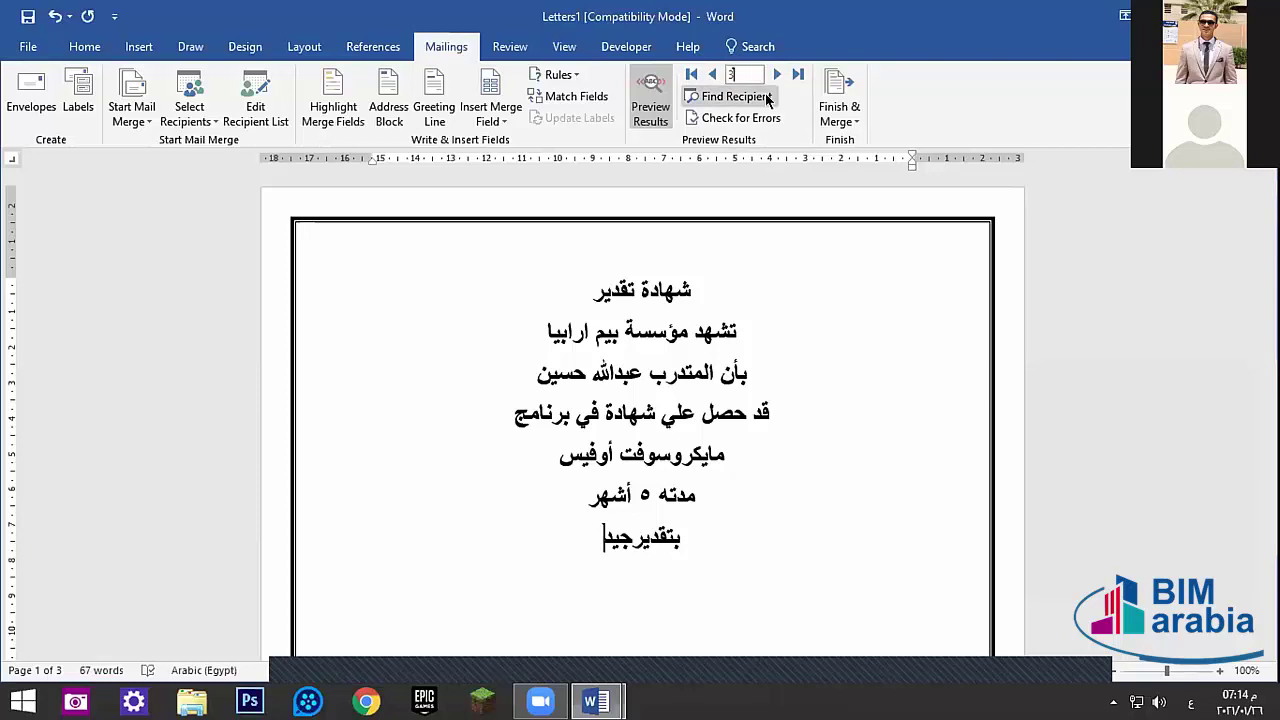
left_click(848, 114)
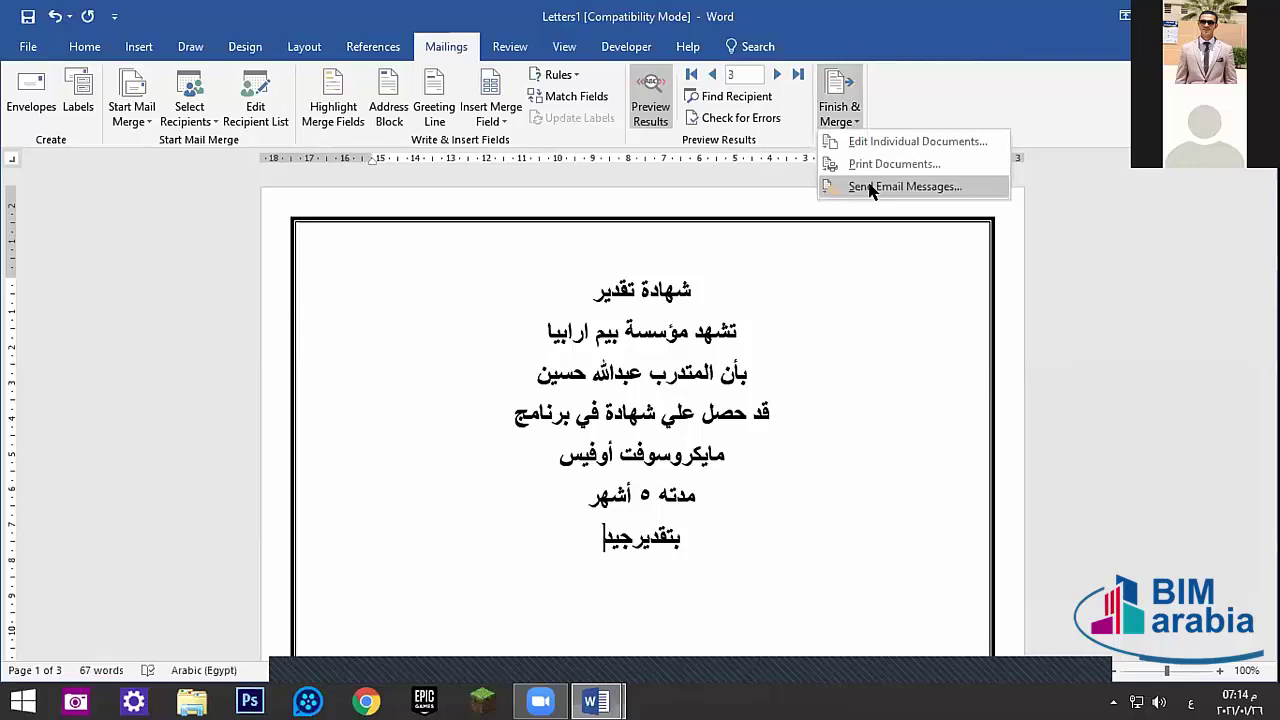
left_click(870, 188)
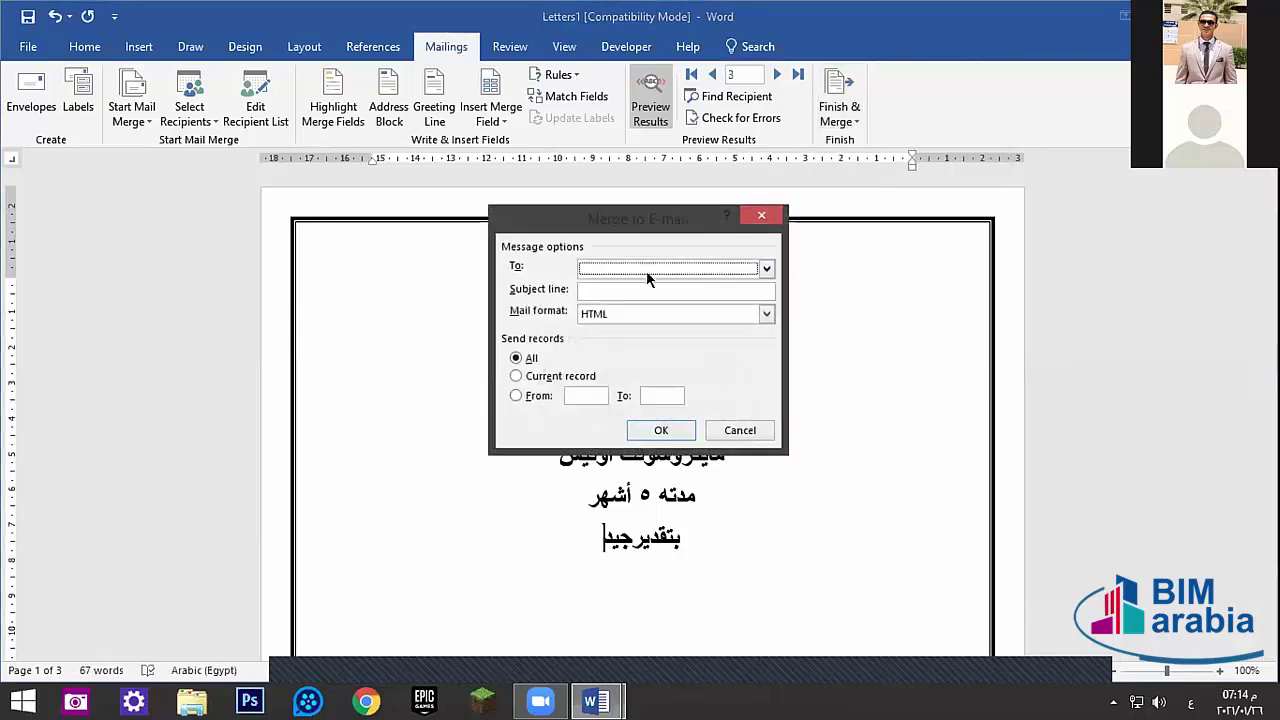
left_click(616, 268)
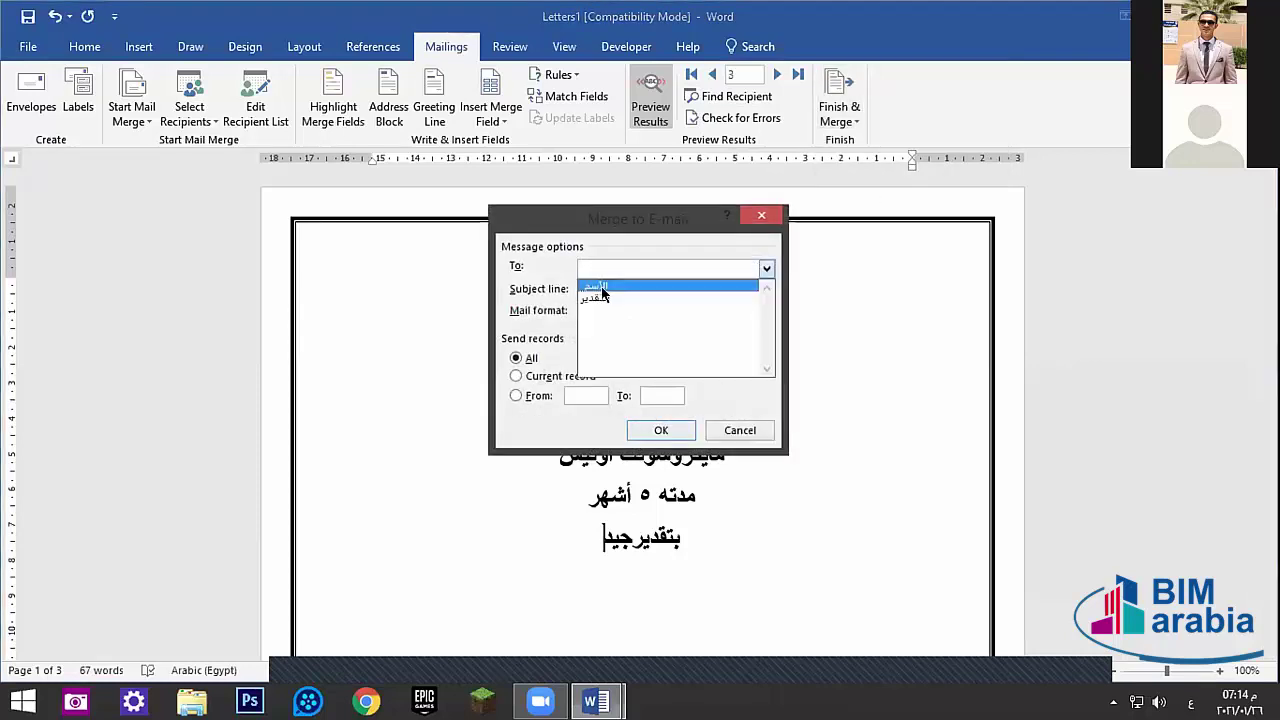
left_click(613, 281)
left_click(766, 268)
left_click(588, 287)
left_click(588, 288)
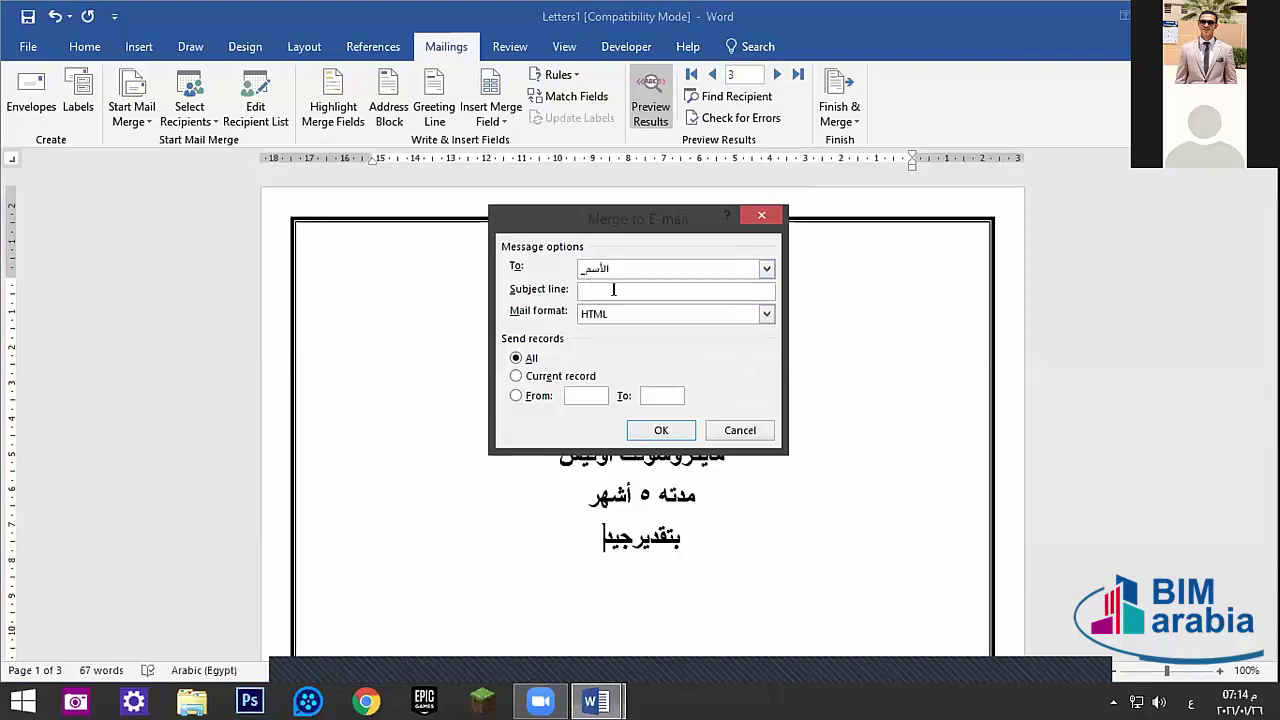
left_click(617, 314)
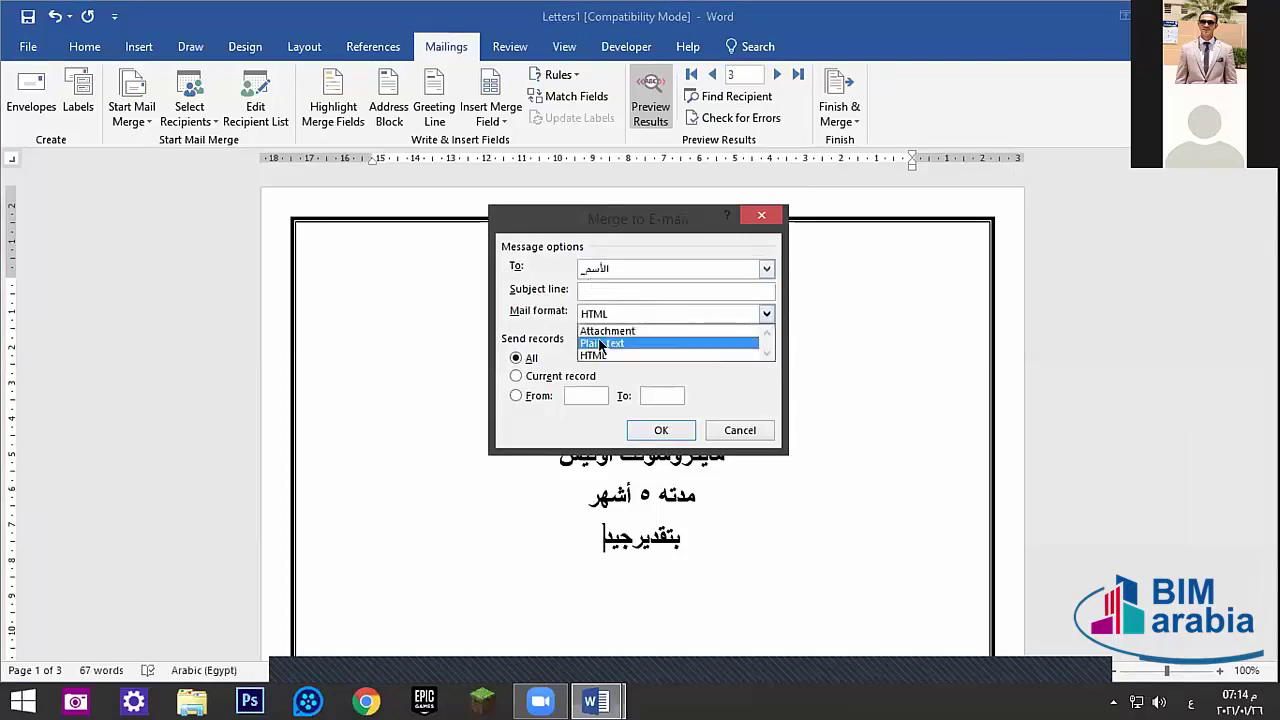
left_click(616, 333)
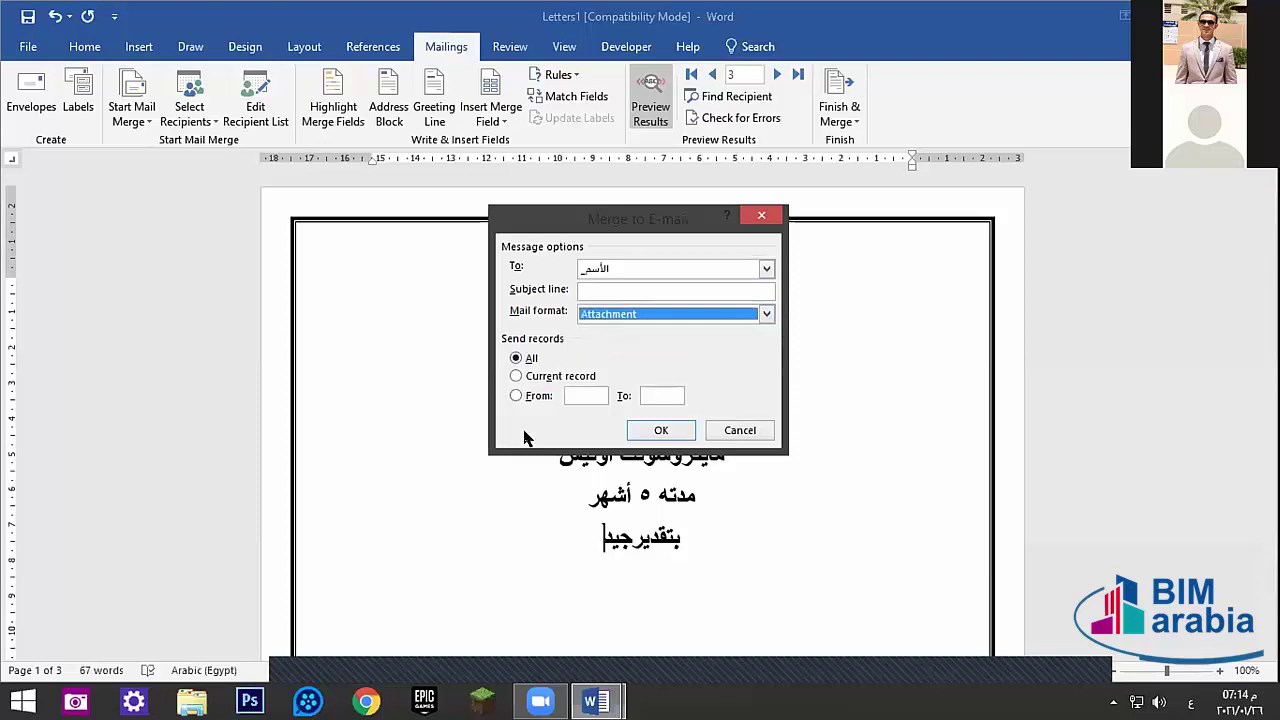
left_click(737, 432)
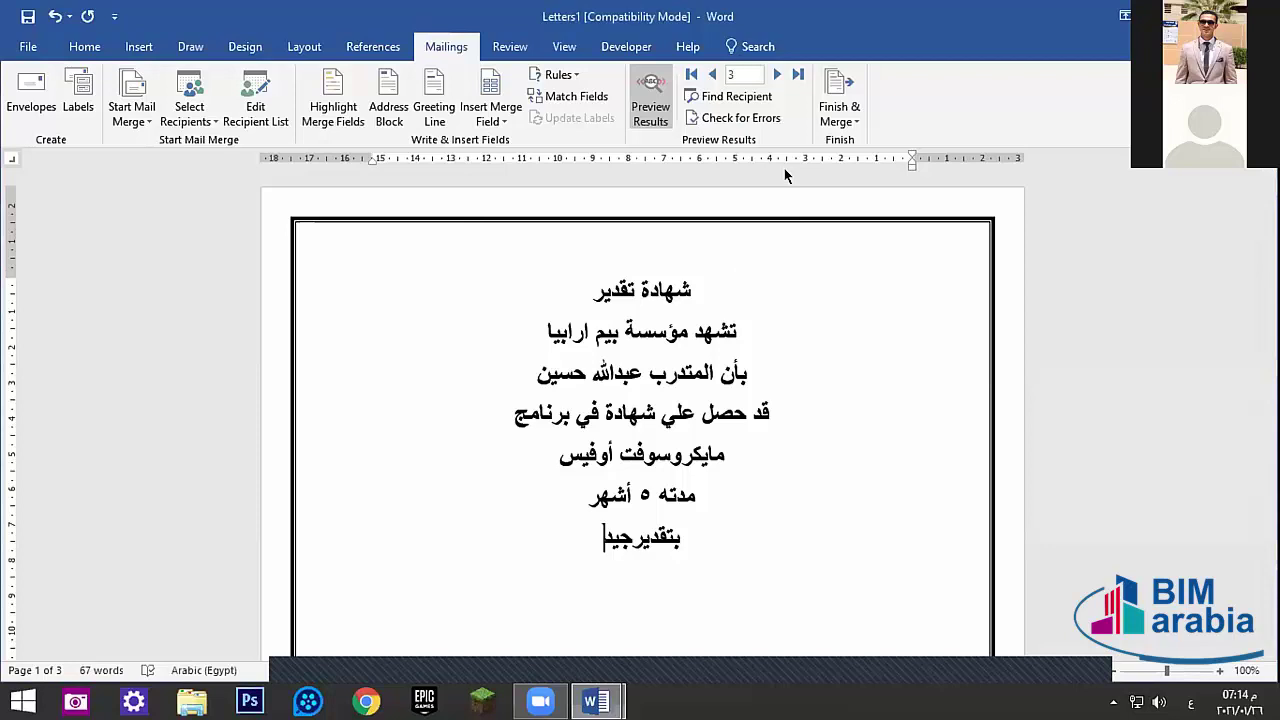
- Open Mail Merge Recipients, then exclude and re-include the third recipient
left_click(256, 117)
left_click(514, 207)
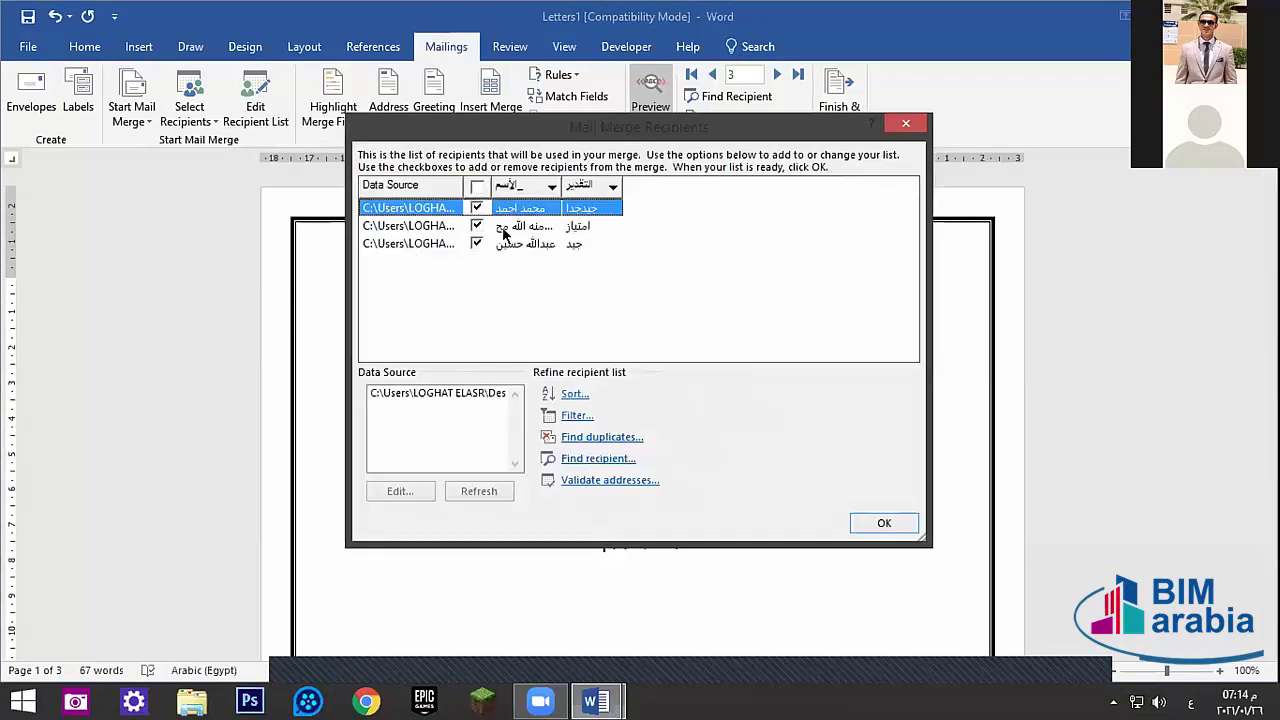
left_click(502, 229)
left_click(514, 240)
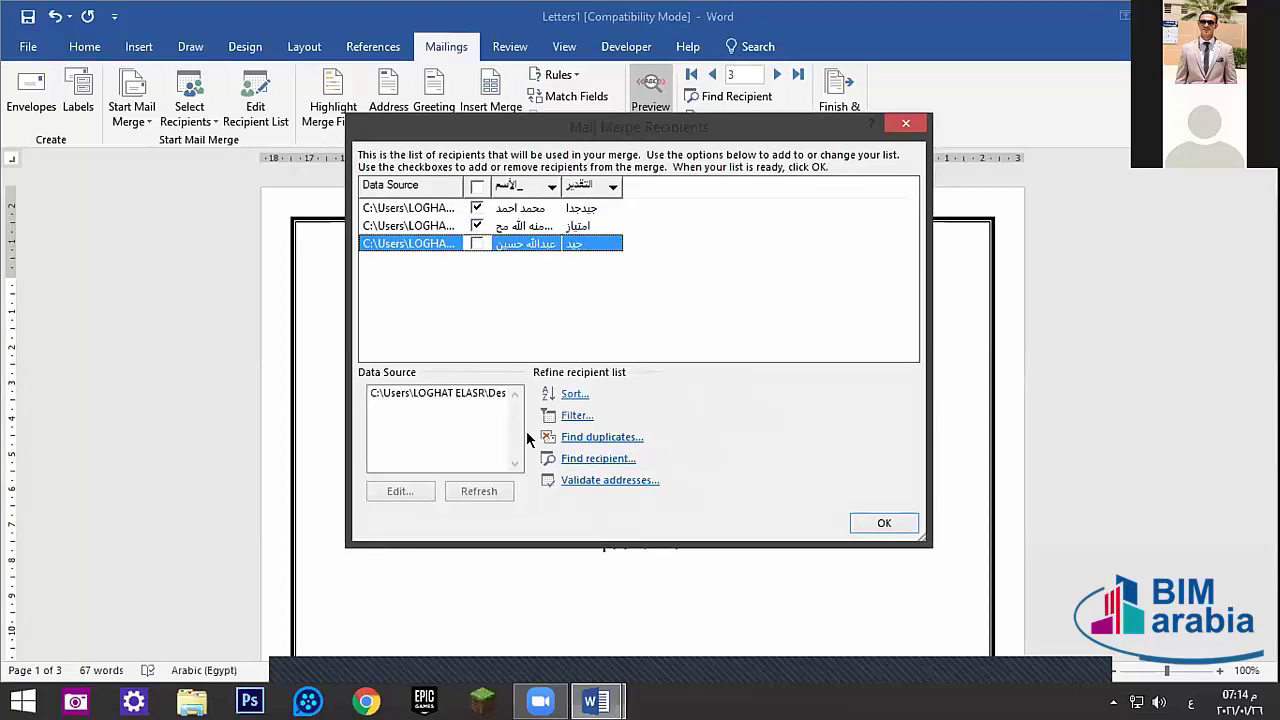
left_click(475, 245)
left_click(475, 245)
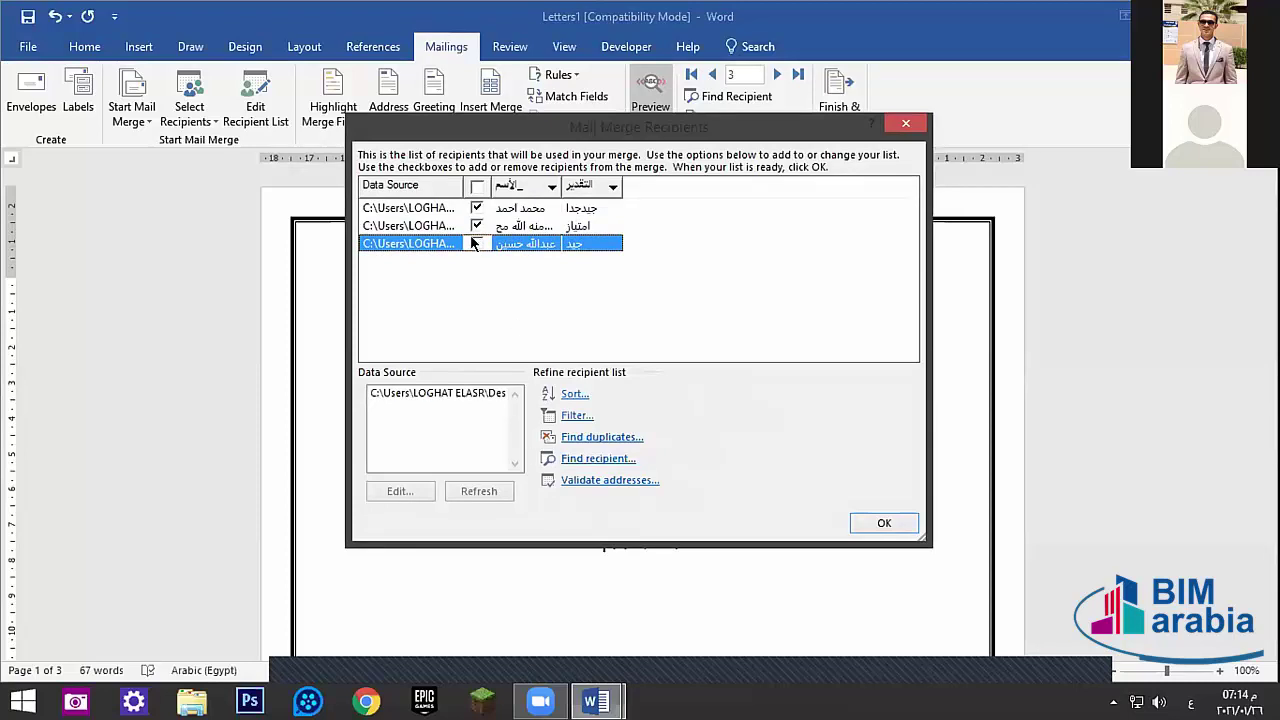
- Sort the recipient list by the name column, toggling ascending and descending order repeatedly
left_click(518, 190)
left_click(517, 185)
left_click(533, 188)
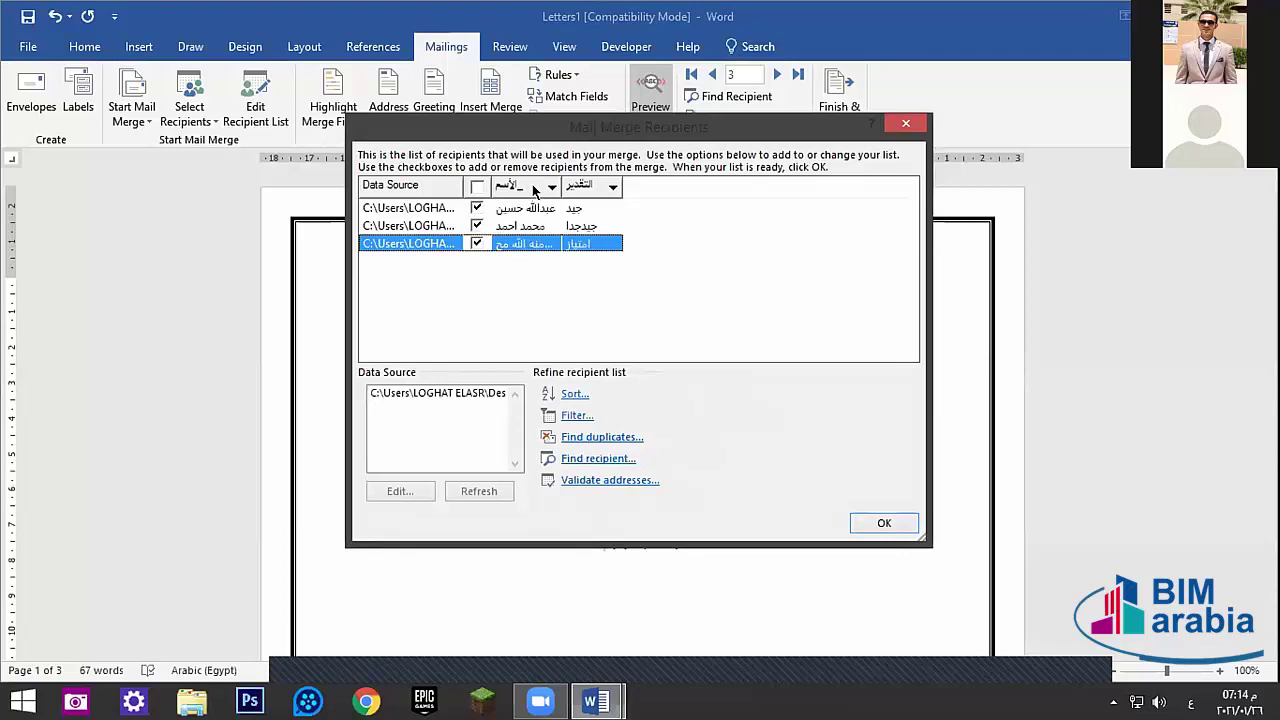
left_click(533, 190)
left_click(533, 190)
left_click(533, 190)
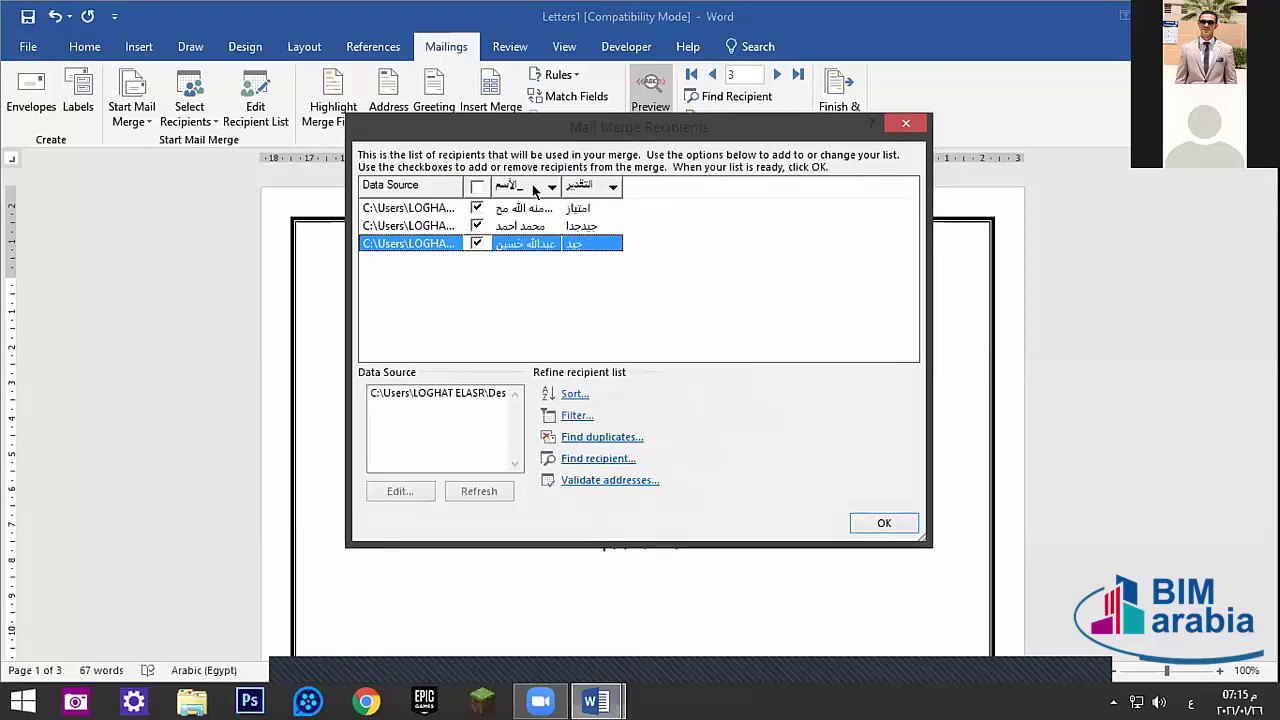
left_click(533, 190)
left_click(533, 190)
left_click(533, 190)
left_click(533, 190)
left_click(533, 190)
left_click(533, 190)
left_click(533, 188)
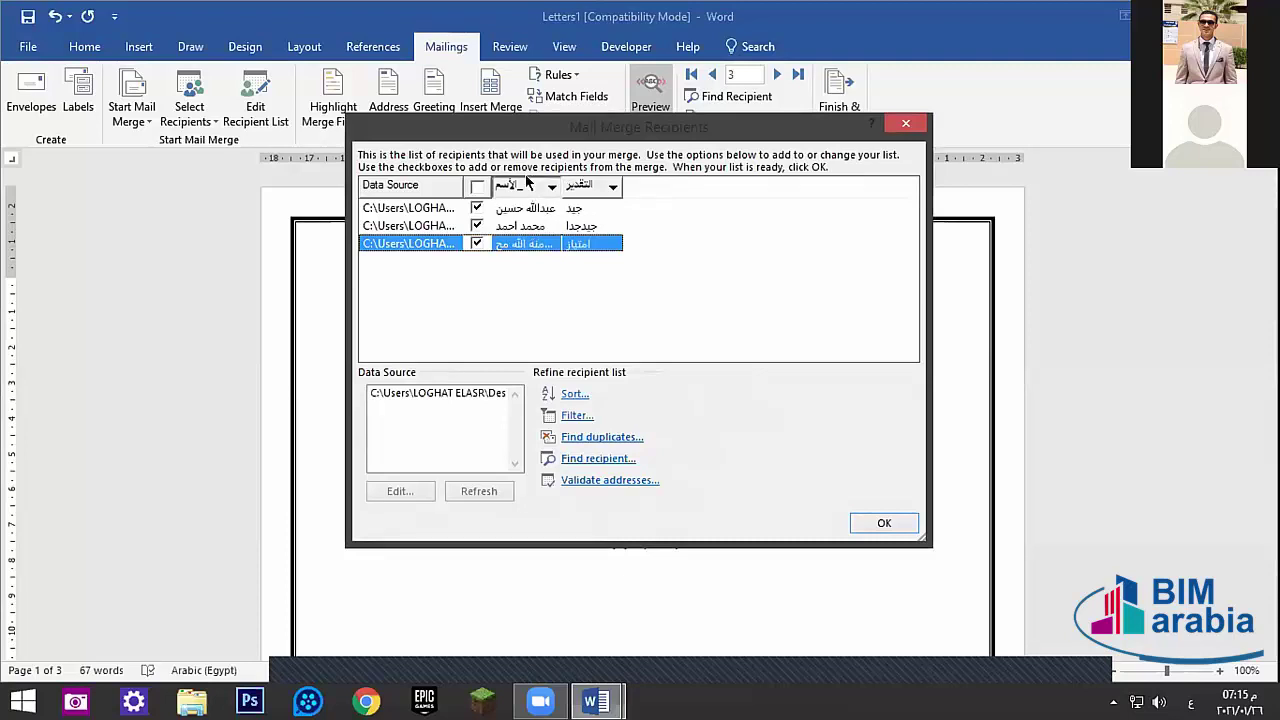
left_click(528, 184)
left_click(528, 184)
left_click(528, 184)
left_click(528, 184)
left_click(528, 184)
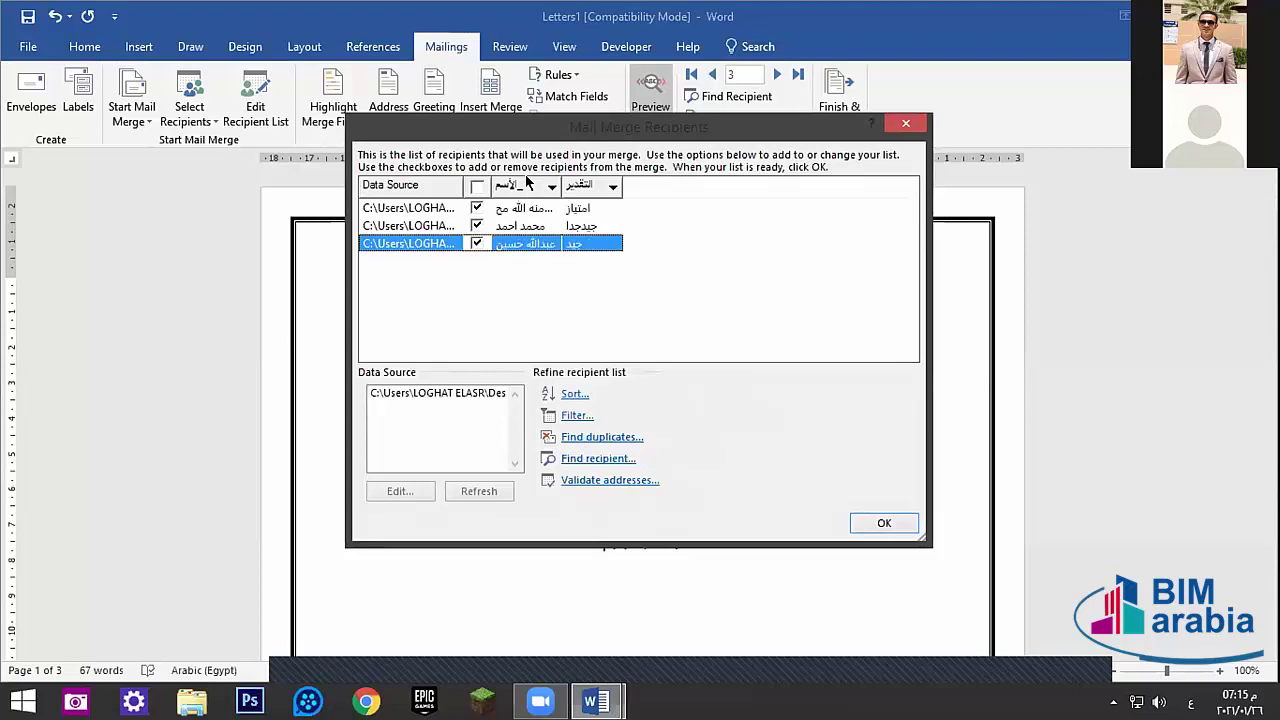
left_click(528, 184)
left_click(522, 225)
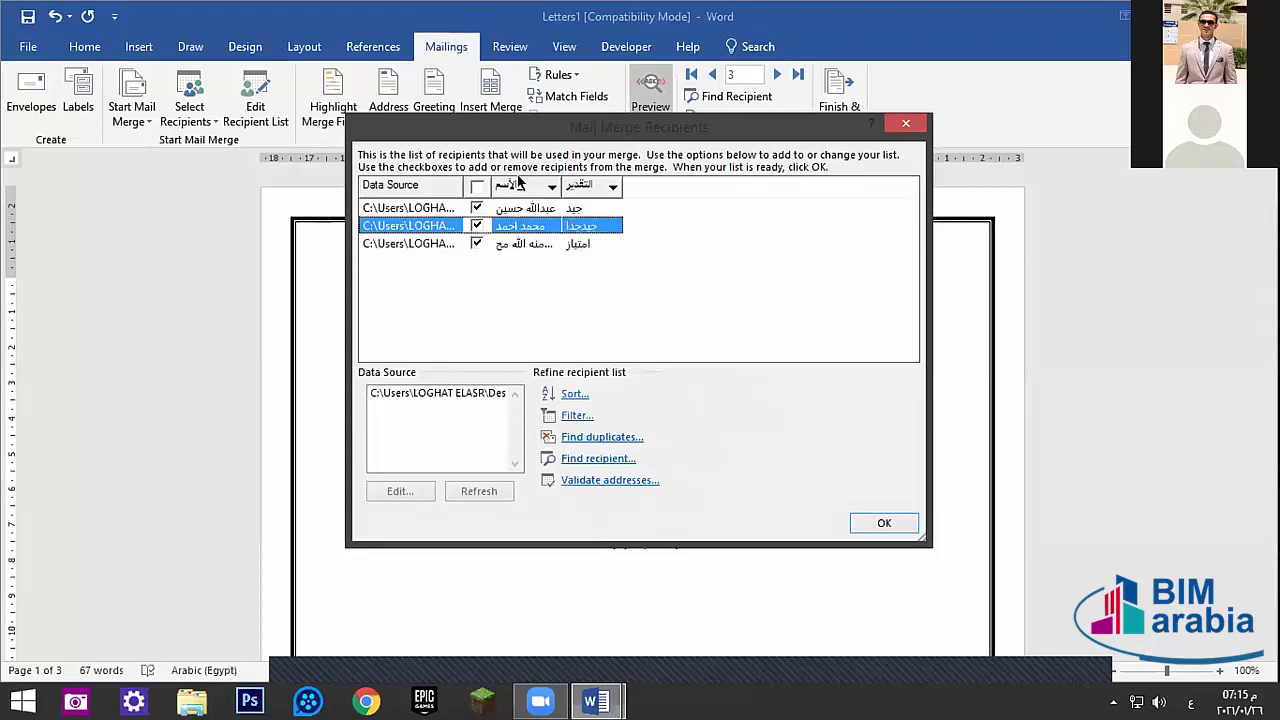
left_click(518, 184)
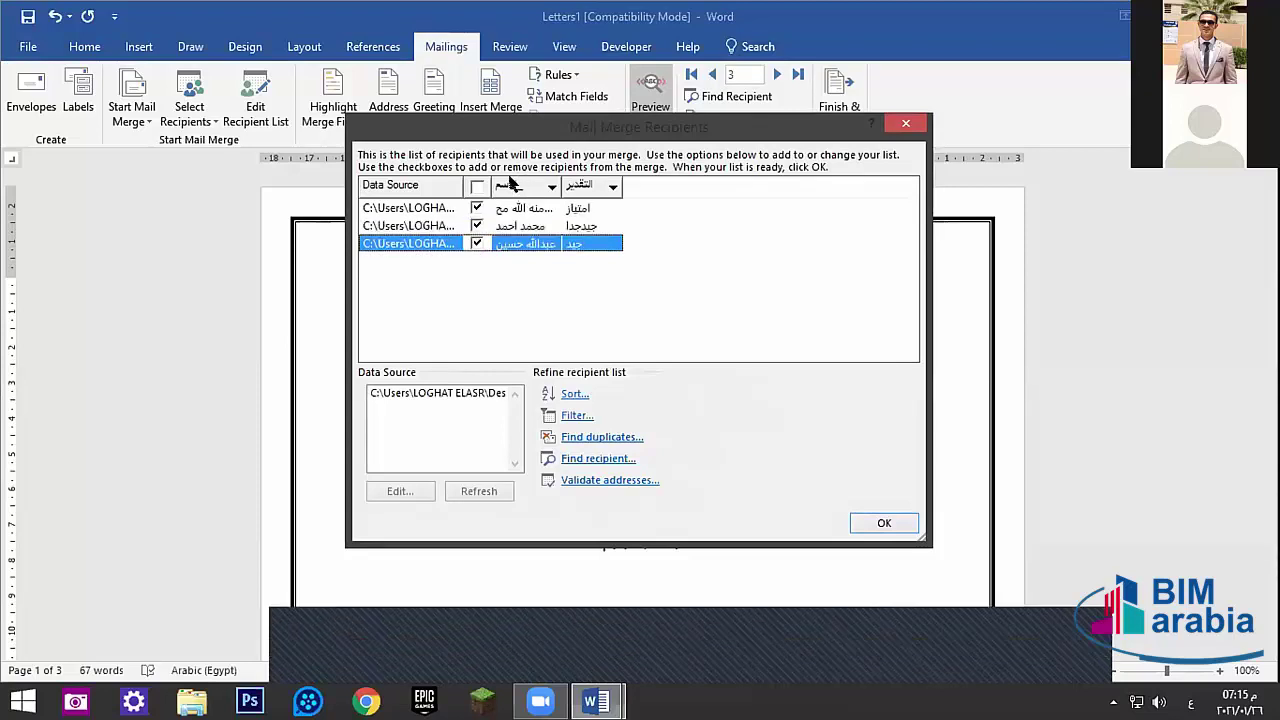
left_click(518, 184)
left_click(518, 184)
- Open and close the grade column's filter choices, then close the recipient list
left_click(614, 185)
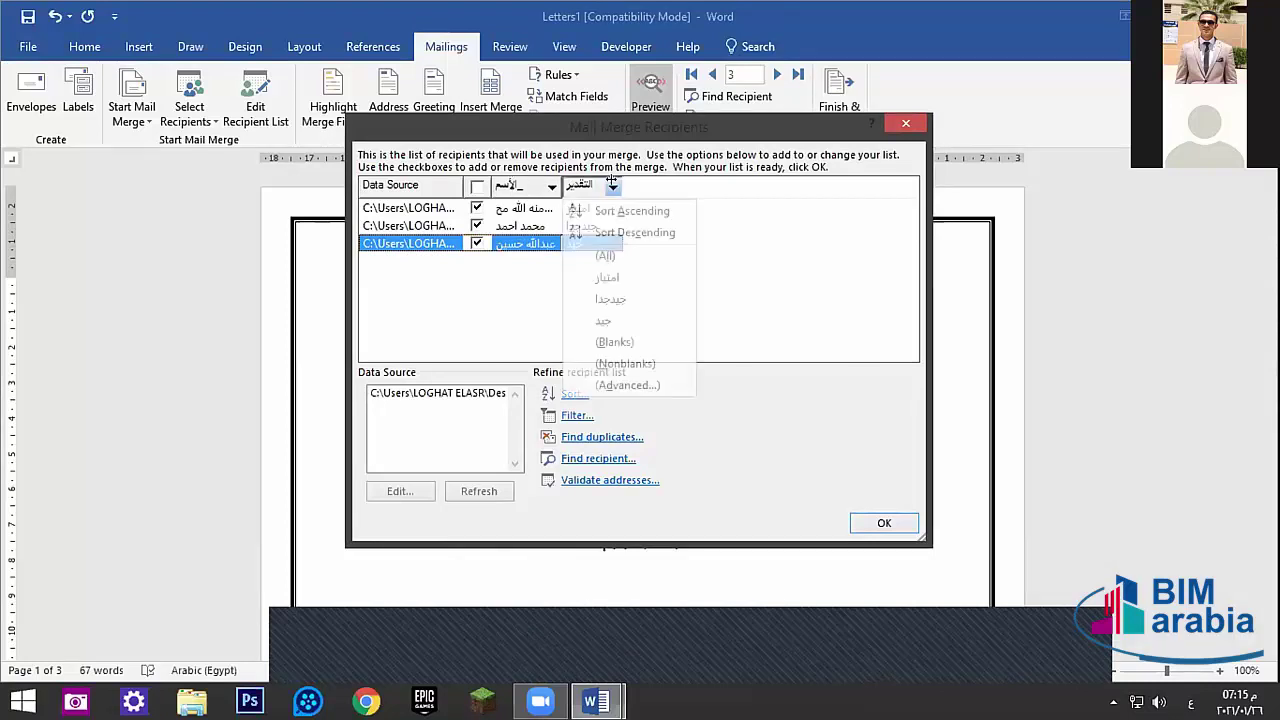
left_click(795, 316)
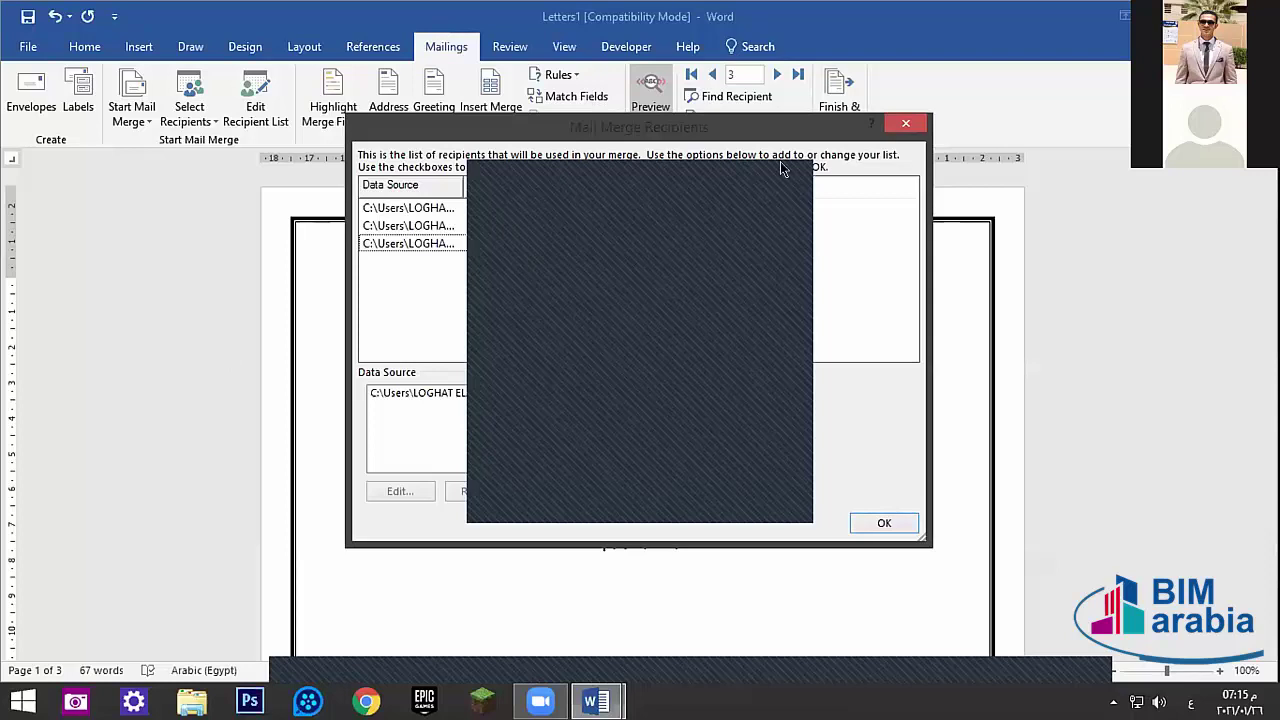
left_click(905, 124)
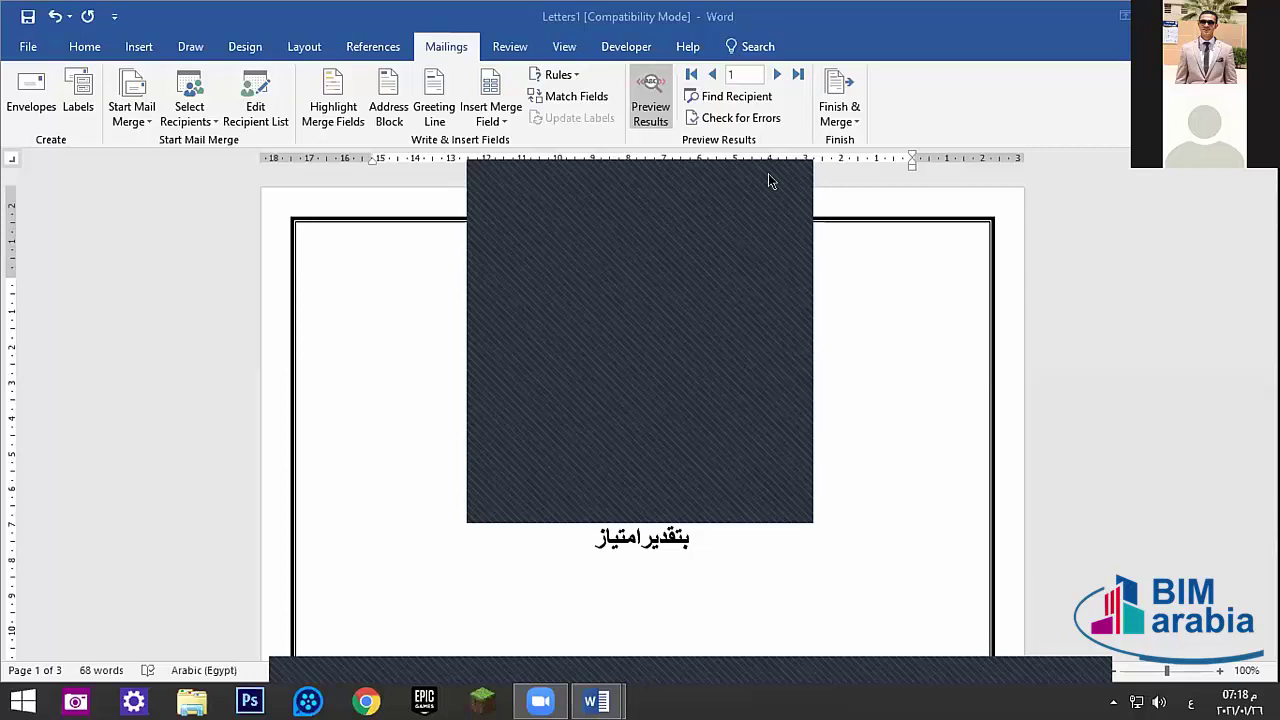
- Add an empty line above the title and insert a 3x3 table there
left_click(702, 288)
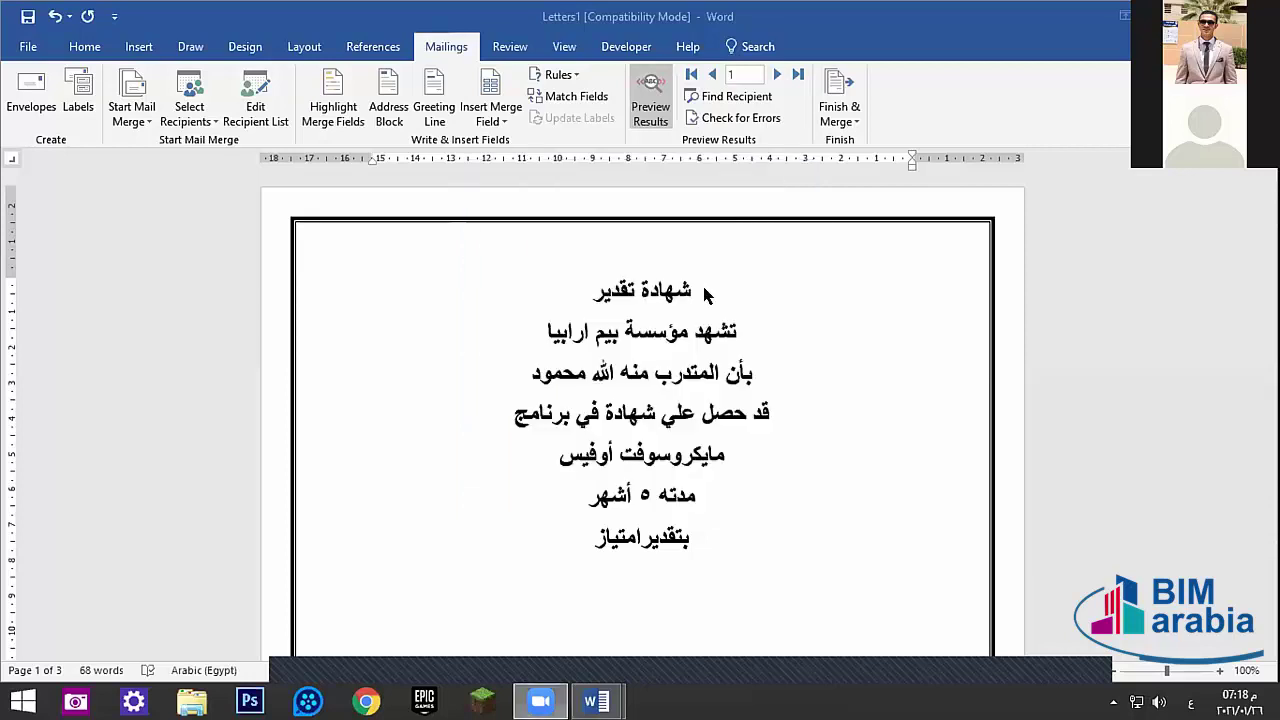
key("Return")
key("Return")
key("Return")
key("Return")
key("Return")
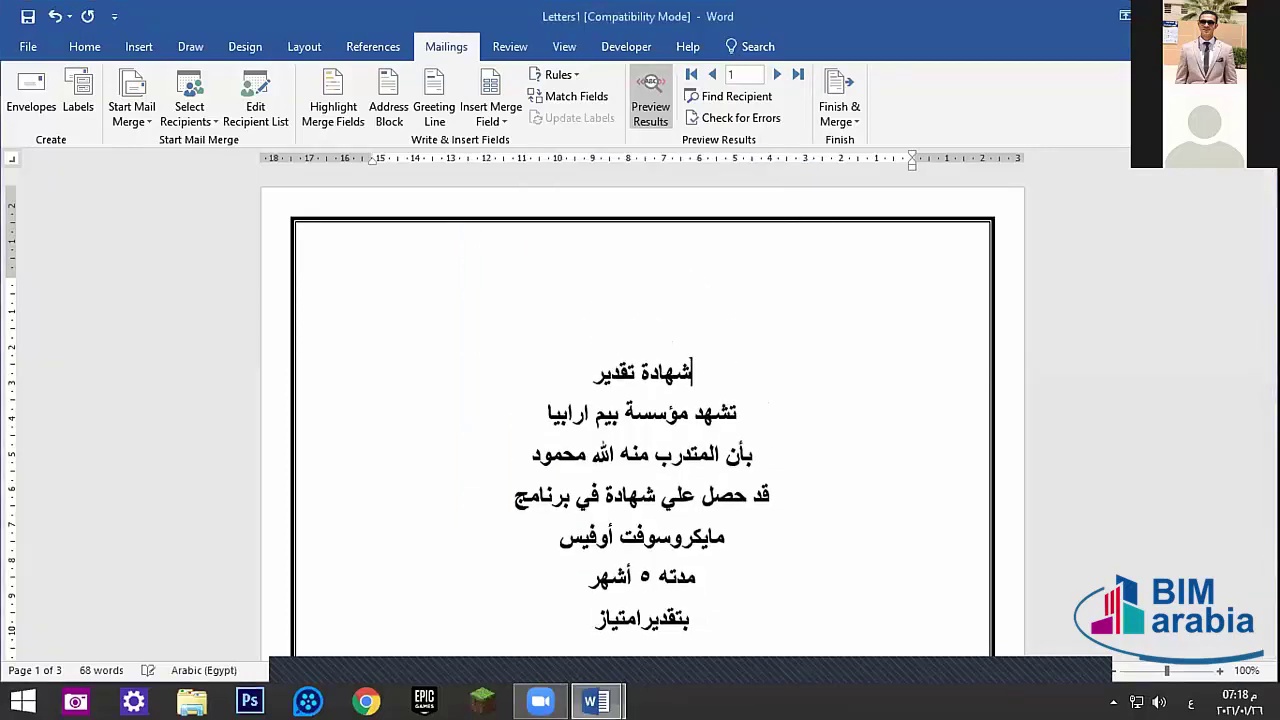
left_click(85, 46)
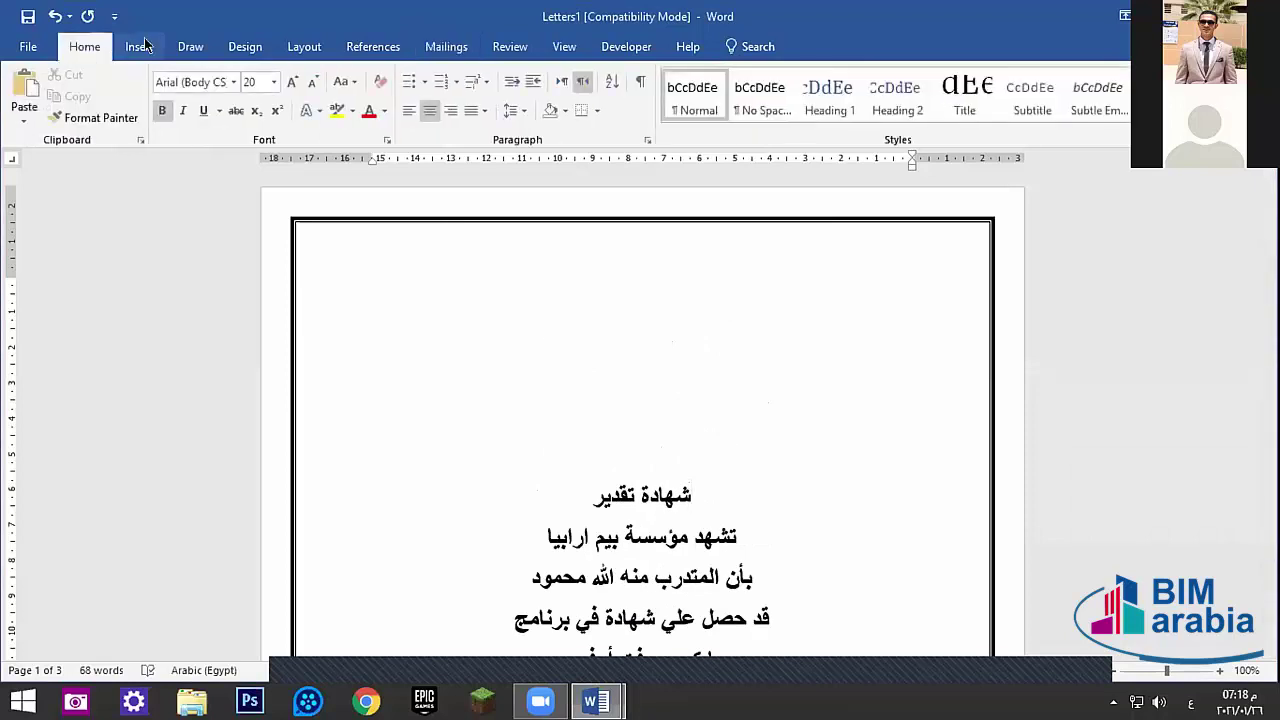
left_click(139, 46)
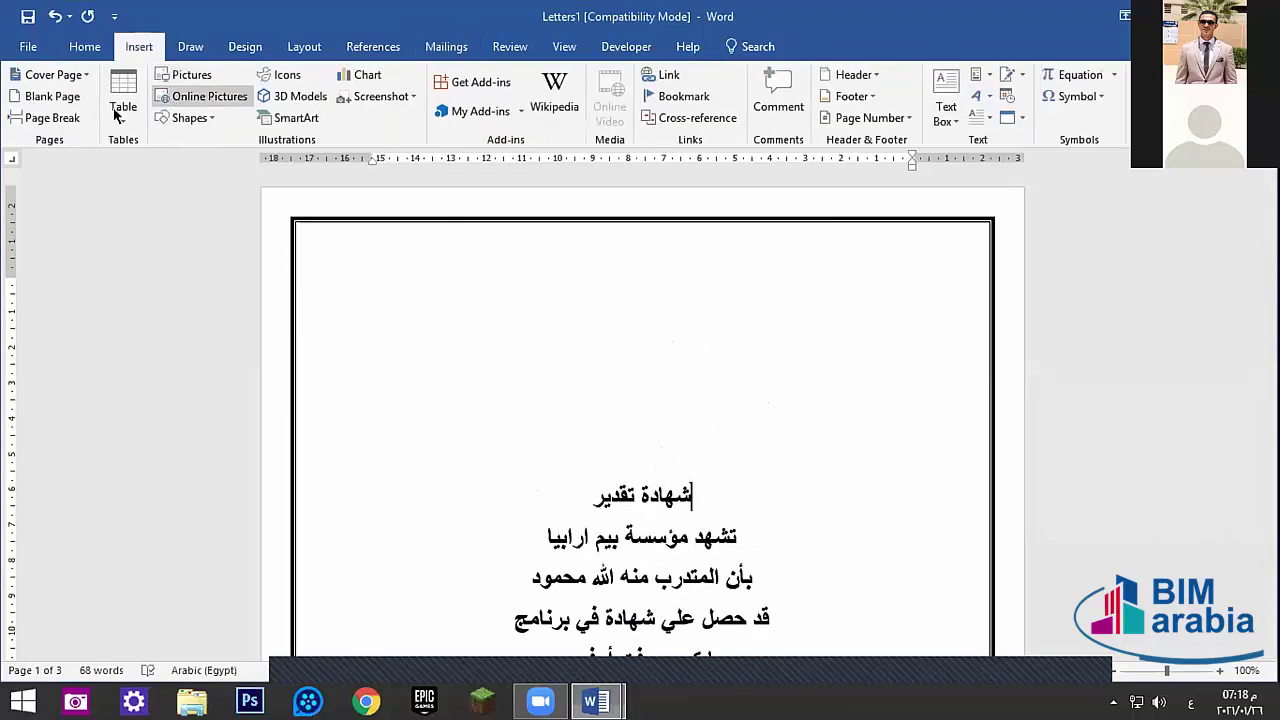
key("ctrl+v")
left_click(662, 401)
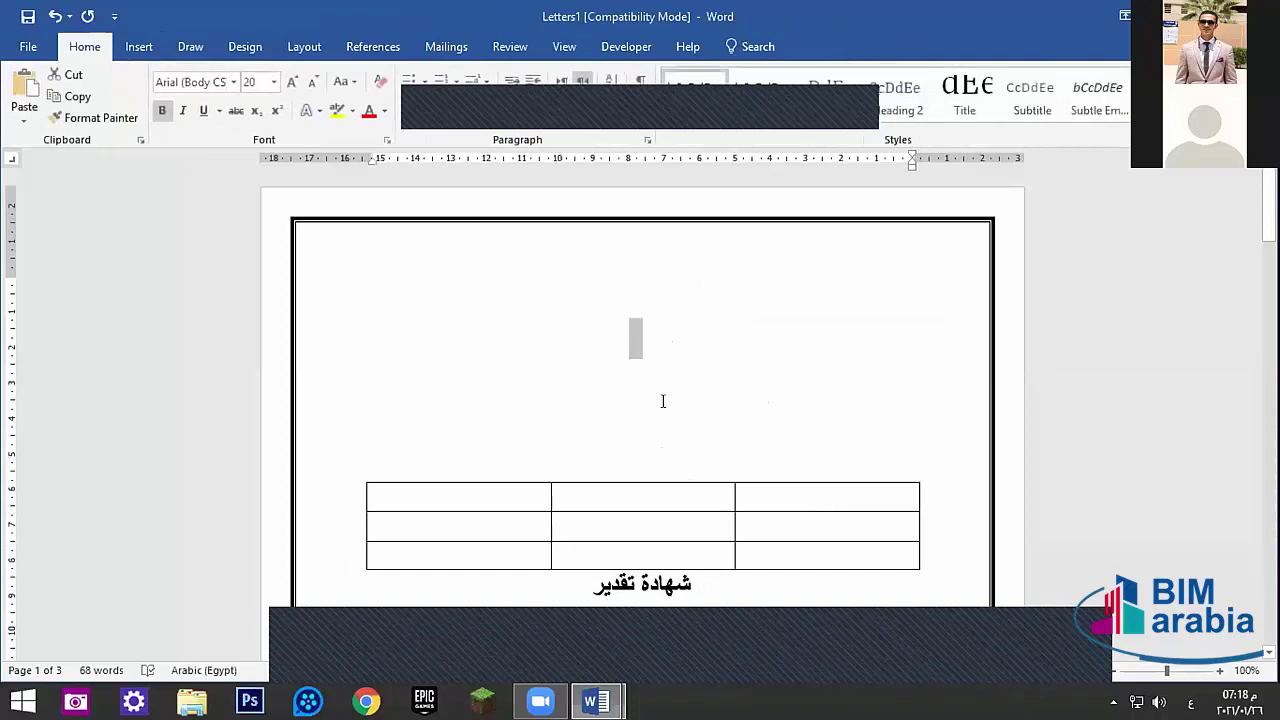
- Clear stray letters and extra lines, and delete the شهادة تقدير title line
left_click(649, 410)
type("نقو")
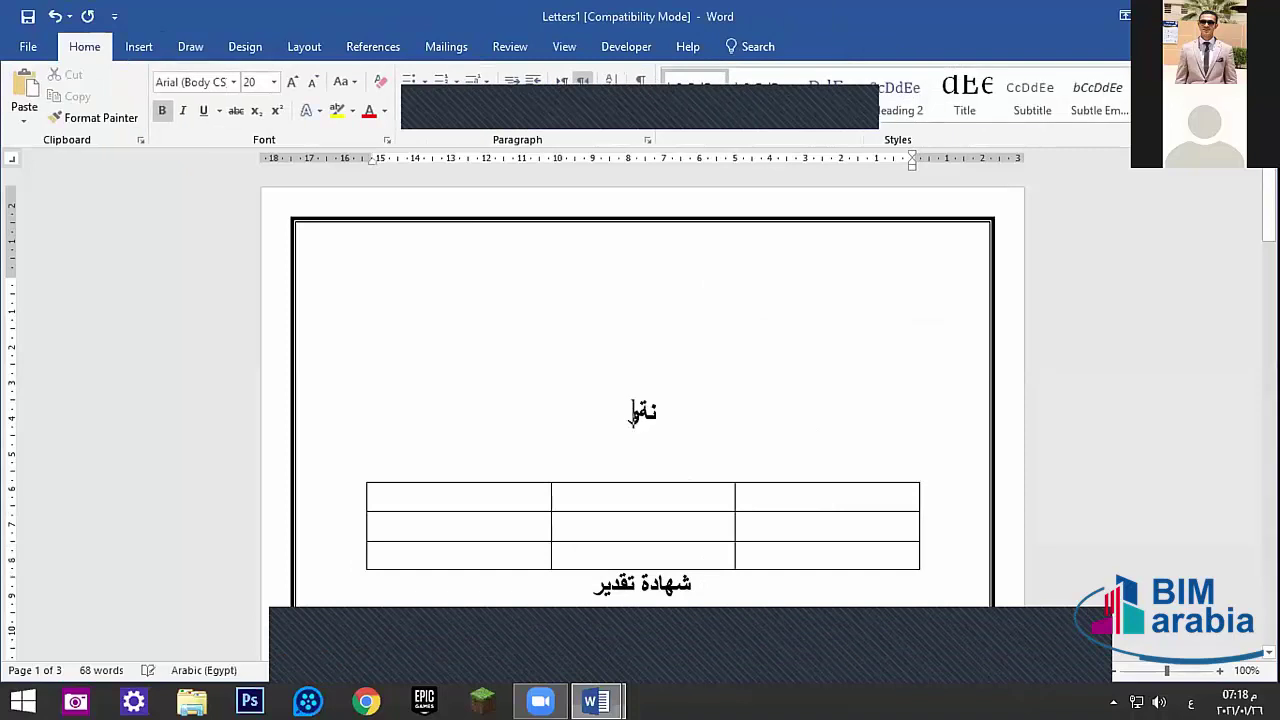
type("ەوی")
key("BackSpace")
key("BackSpace")
key("BackSpace")
key("BackSpace")
key("BackSpace")
key("BackSpace")
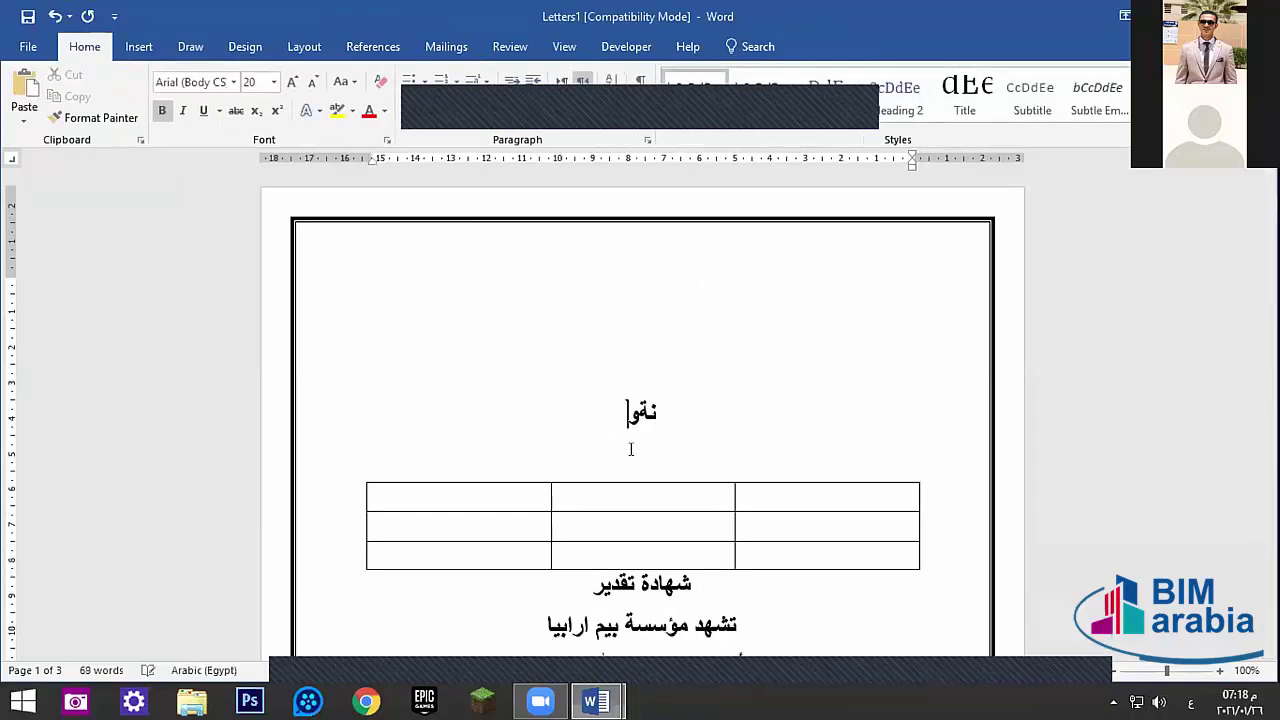
left_click(613, 450)
key("BackSpace")
key("BackSpace")
key("BackSpace")
key("BackSpace")
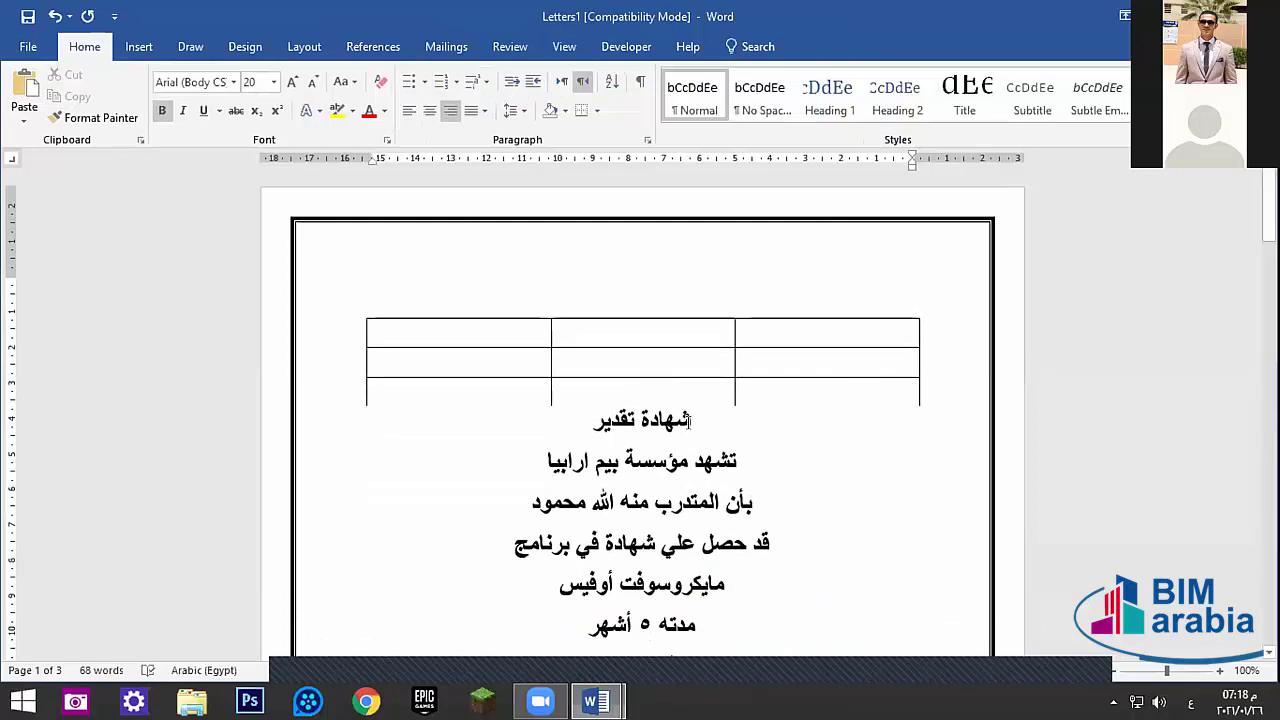
triple_click(690, 420)
key("BackSpace")
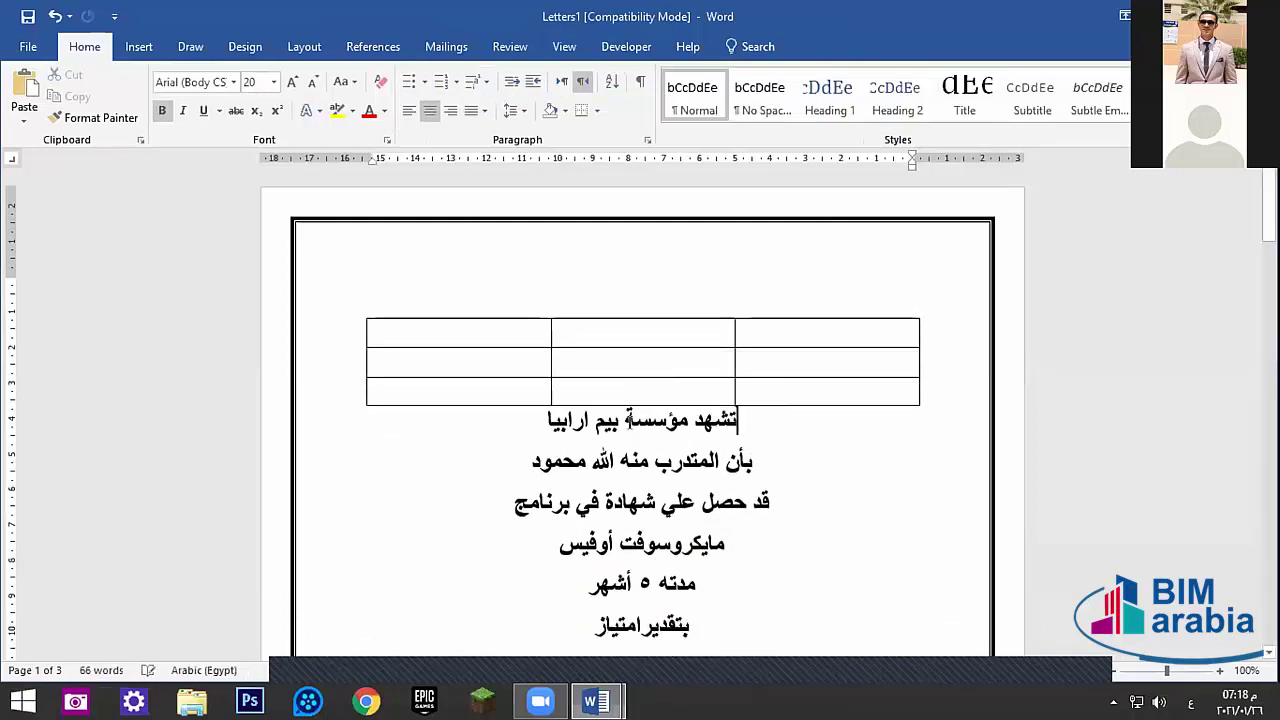
- Erase stray letters above the table and move the table slightly lower on the page
left_click(571, 282)
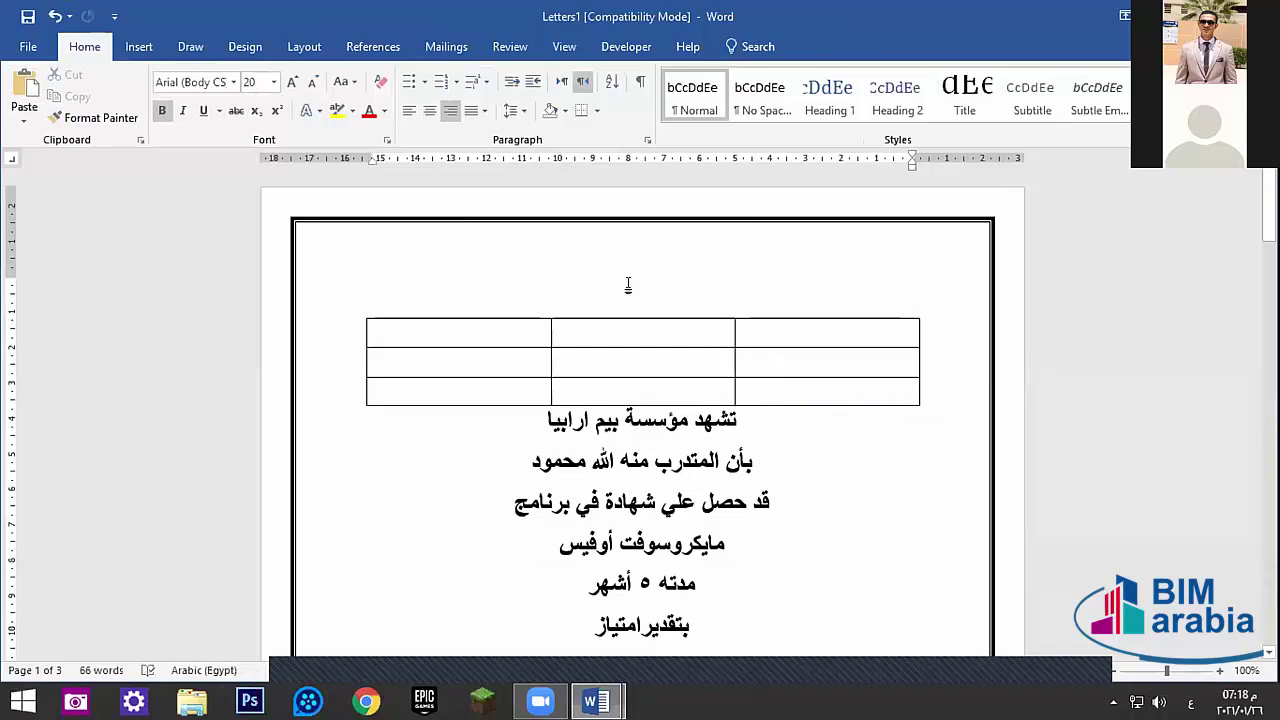
type("اطكحتنمت")
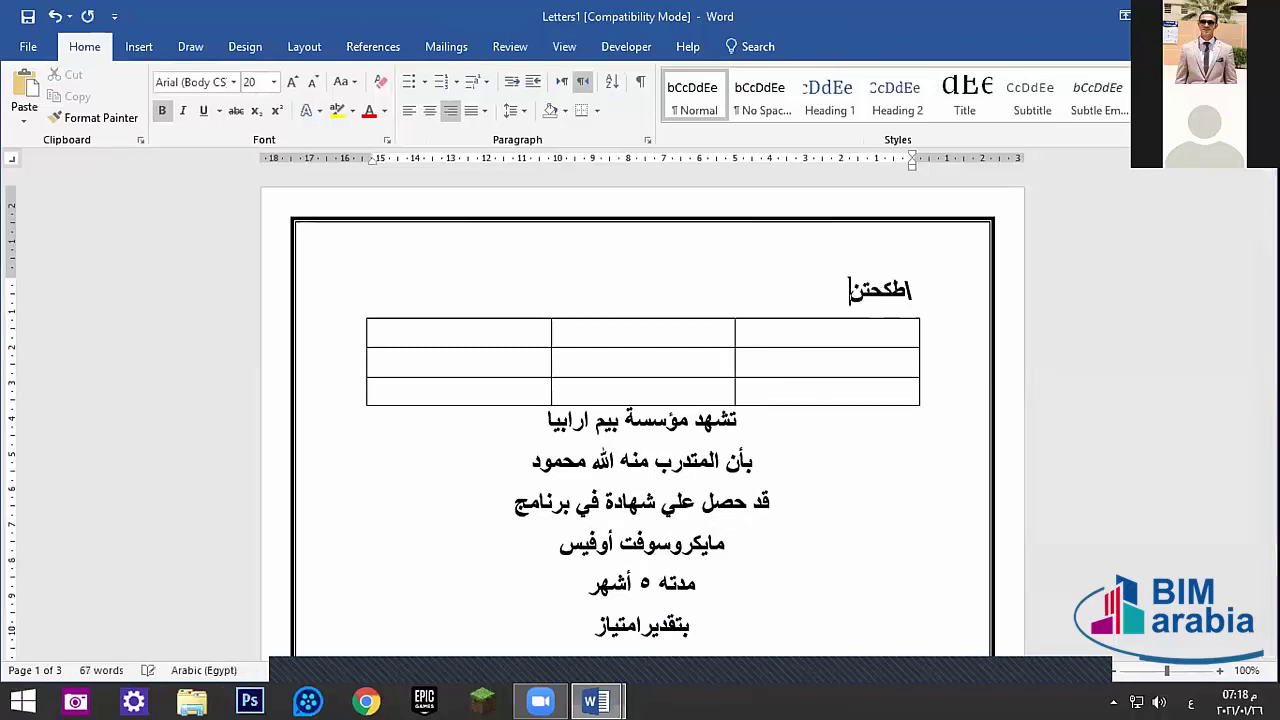
key("BackSpace")
key("BackSpace")
key("BackSpace")
key("BackSpace")
key("BackSpace")
key("BackSpace")
key("BackSpace")
key("BackSpace")
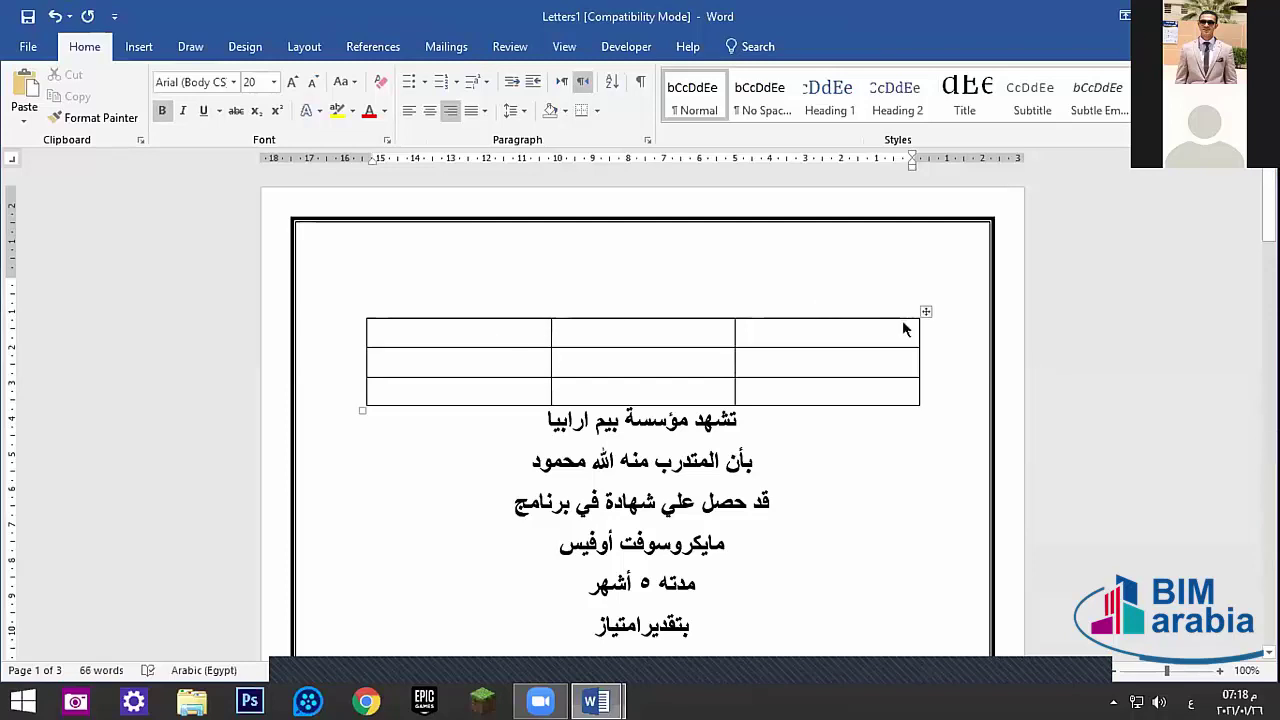
key("Down")
left_click_drag(926, 312, 930, 386)
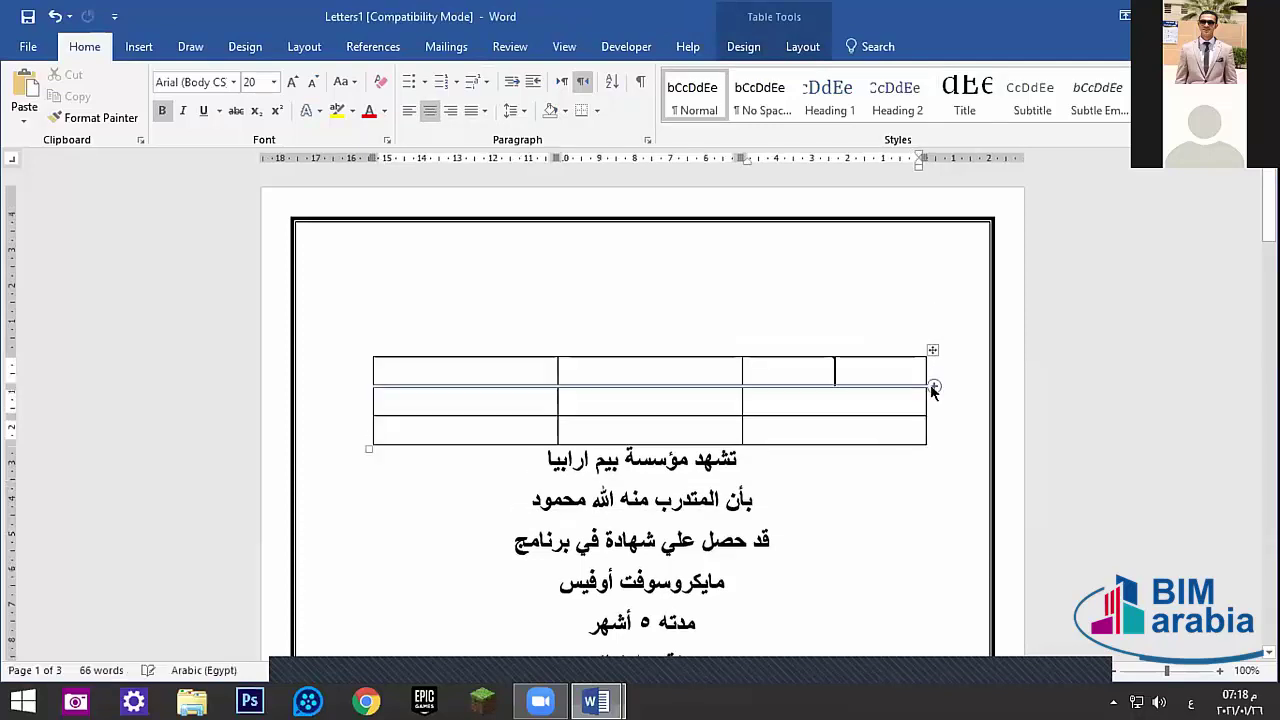
left_click(808, 314)
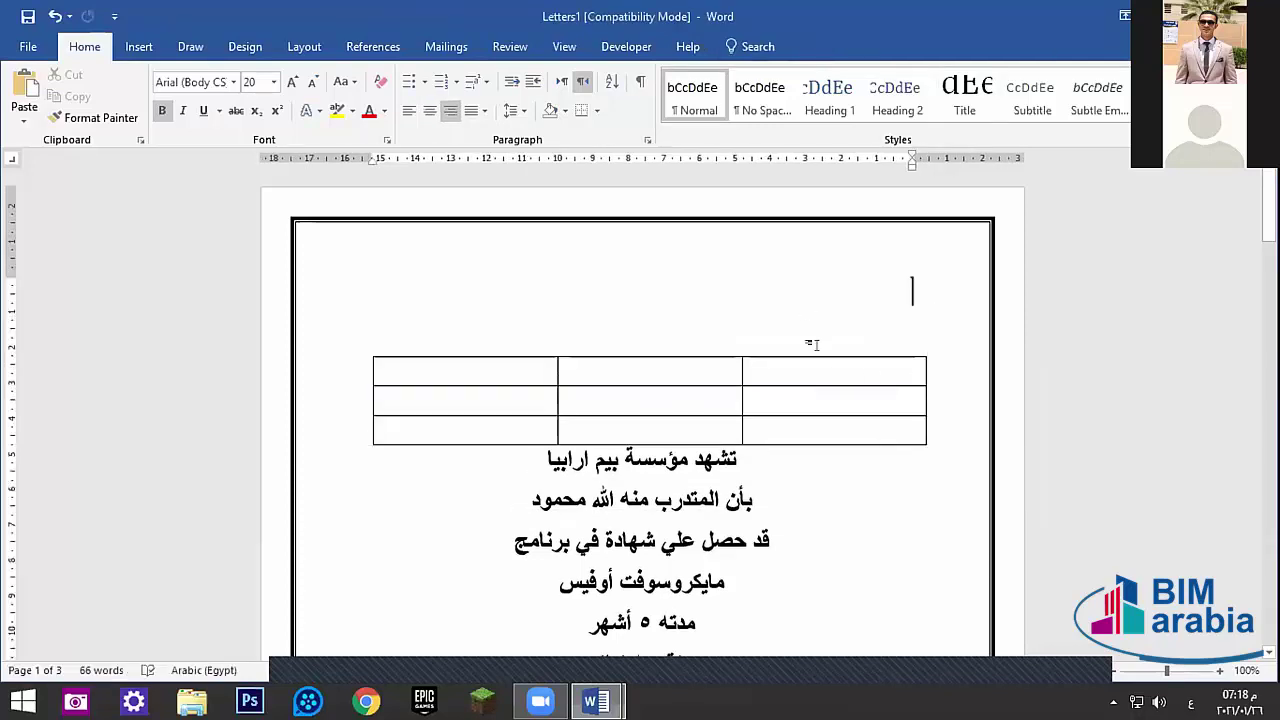
- Try negative Indent Before values on the empty line above the table, then settle on 0 cm
left_click(302, 47)
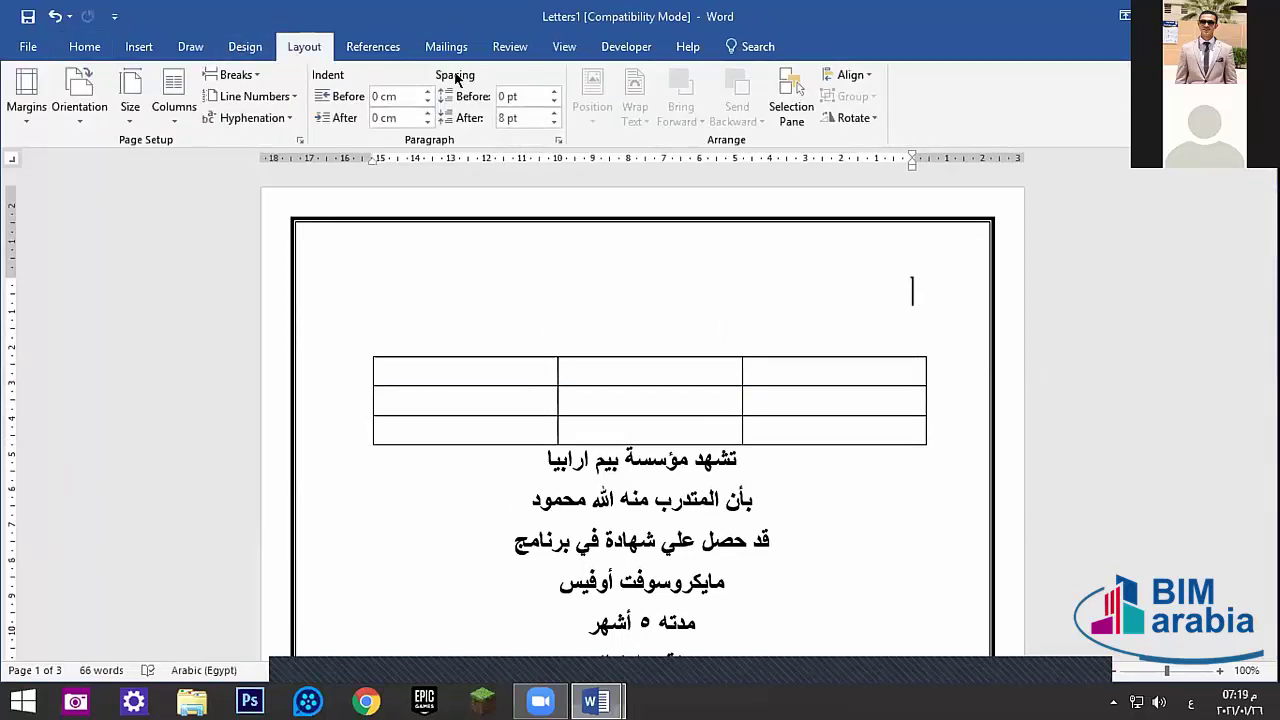
left_click(427, 101)
left_click(427, 101)
left_click(427, 101)
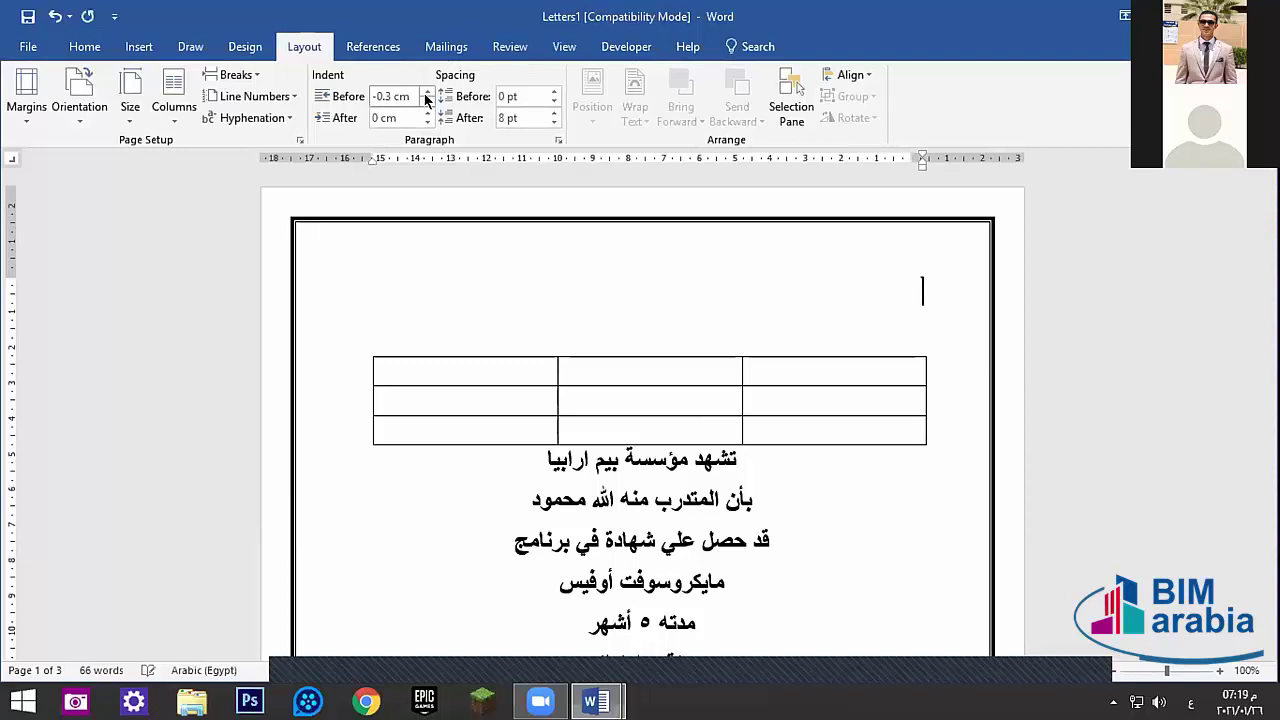
left_click(427, 101)
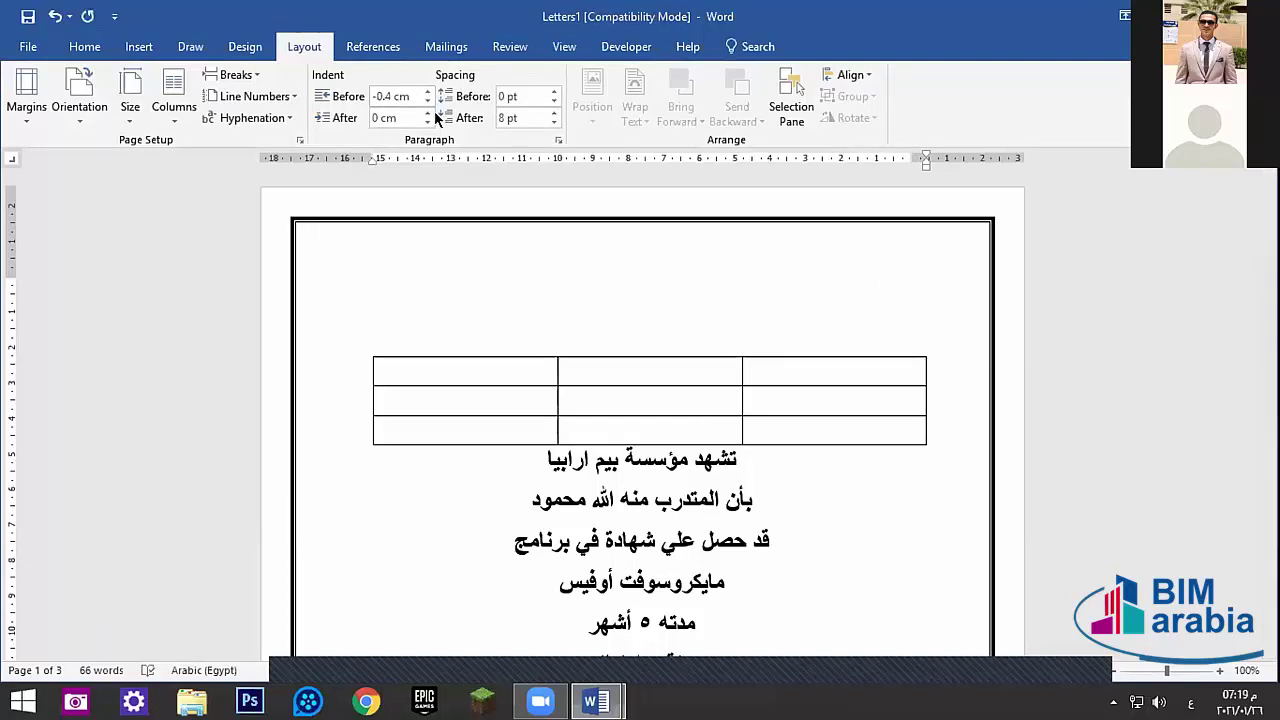
left_click(427, 101)
left_click(427, 101)
left_click(427, 91)
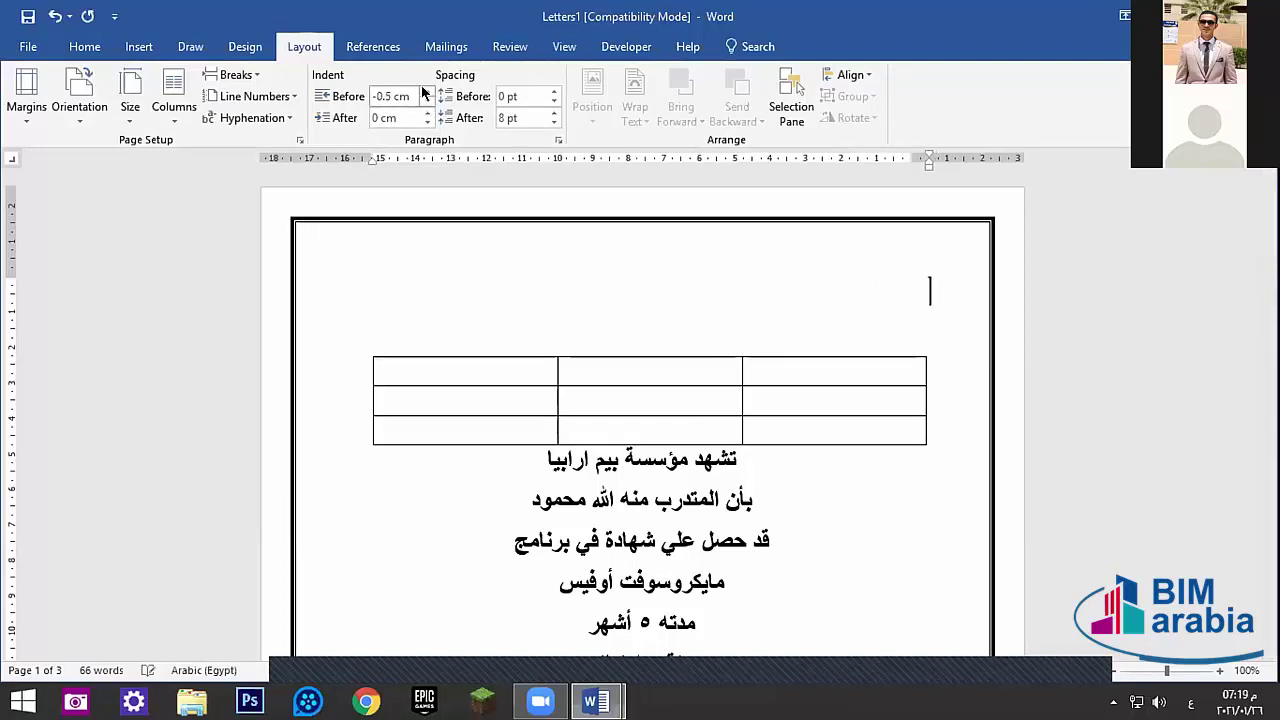
left_click(427, 91)
left_click(427, 91)
left_click(427, 91)
left_click(424, 91)
left_click(552, 91)
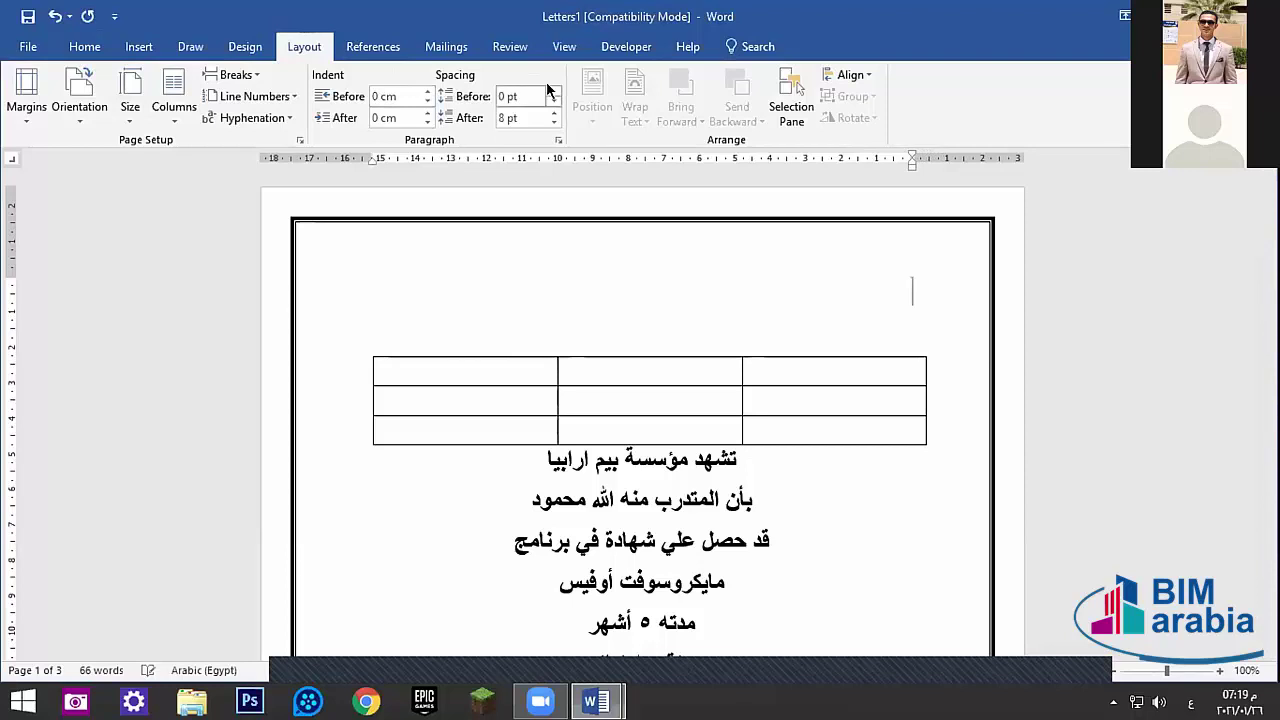
- Set that line's Spacing Before to Auto and bring up its full Paragraph settings
left_click(552, 91)
left_click(552, 91)
left_click(552, 91)
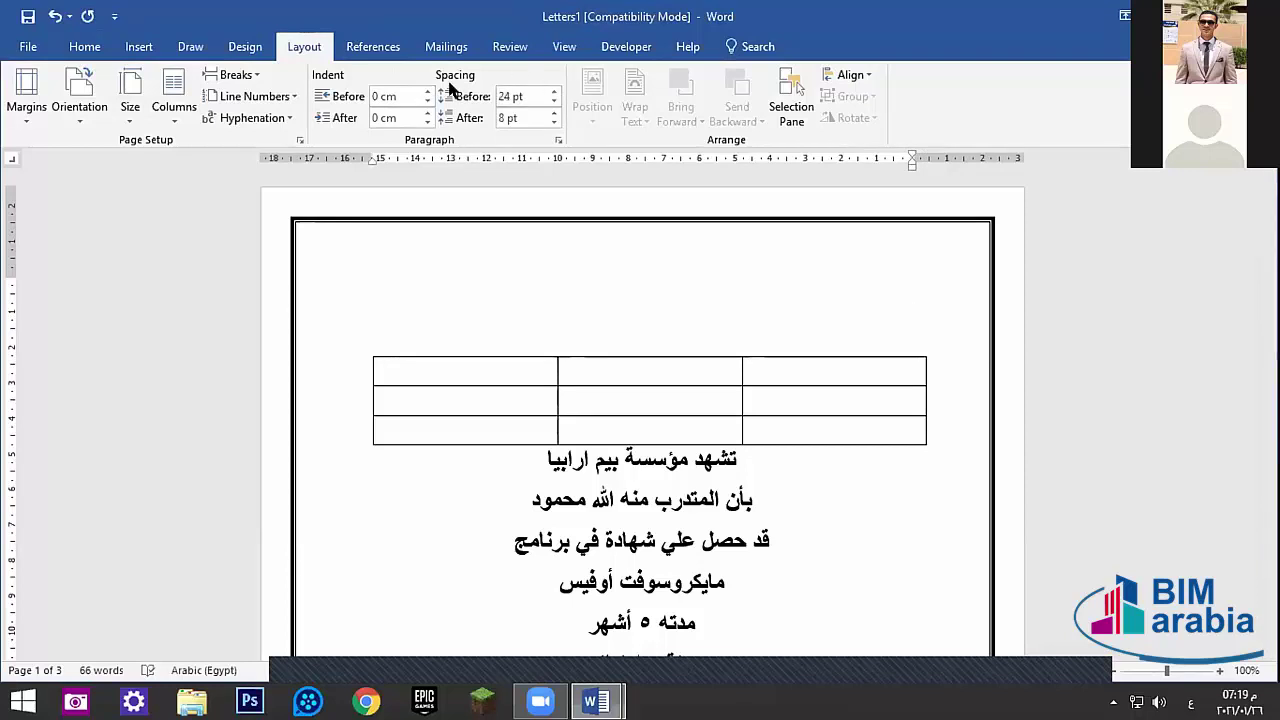
left_click(553, 101)
left_click(553, 101)
left_click(553, 101)
left_click(553, 101)
left_click(553, 101)
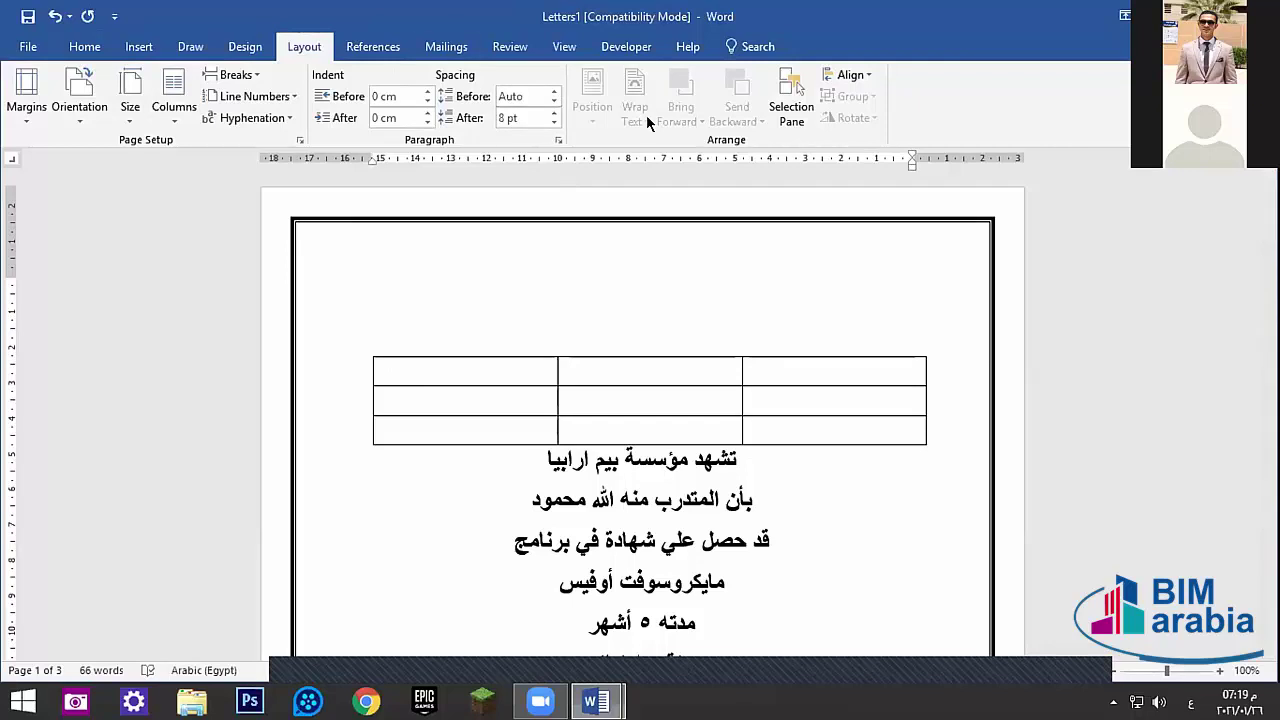
left_click(558, 140)
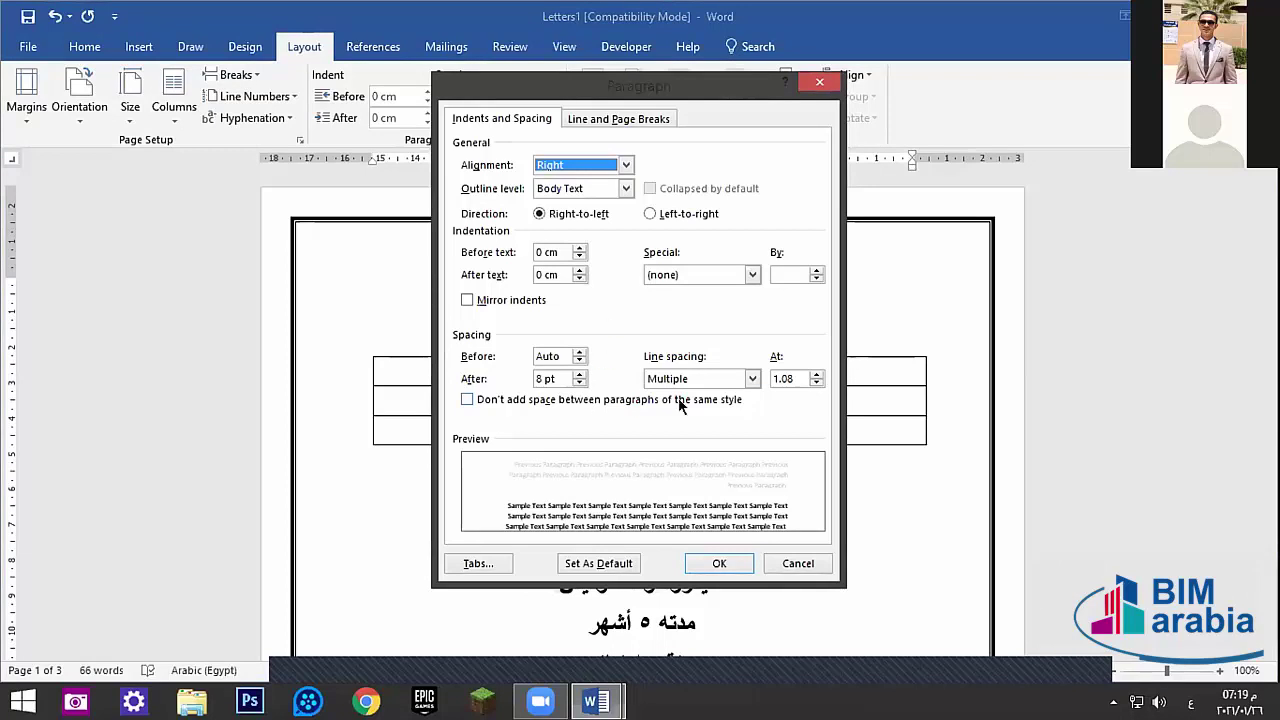
- Try double, single and exactly 12 pt line spacing in the Paragraph dialog, ending on double
left_click(699, 379)
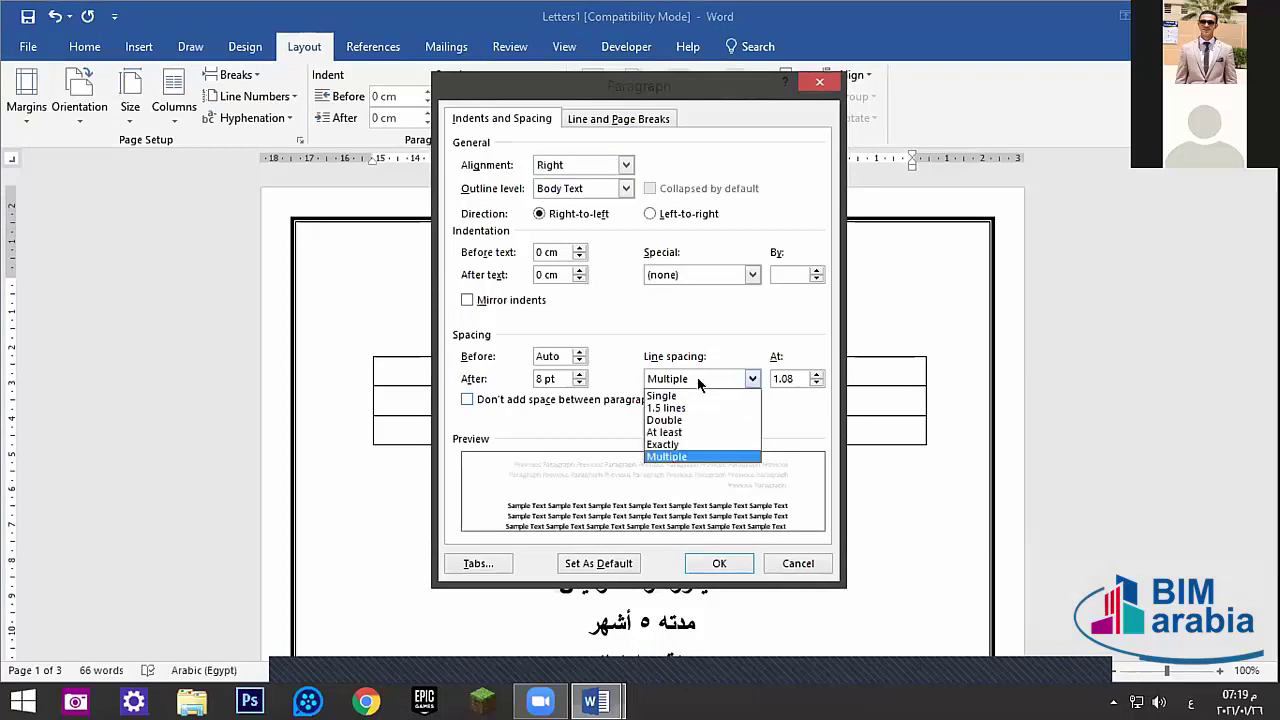
left_click(650, 420)
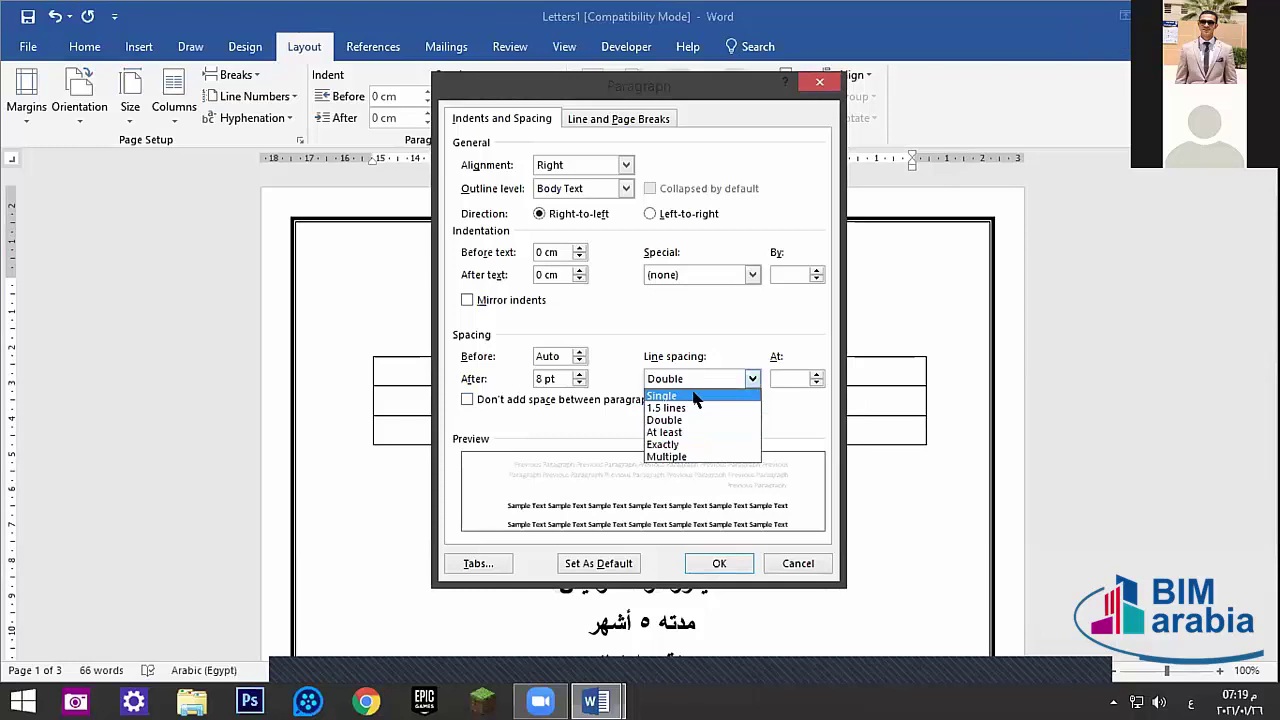
left_click(688, 396)
left_click(692, 378)
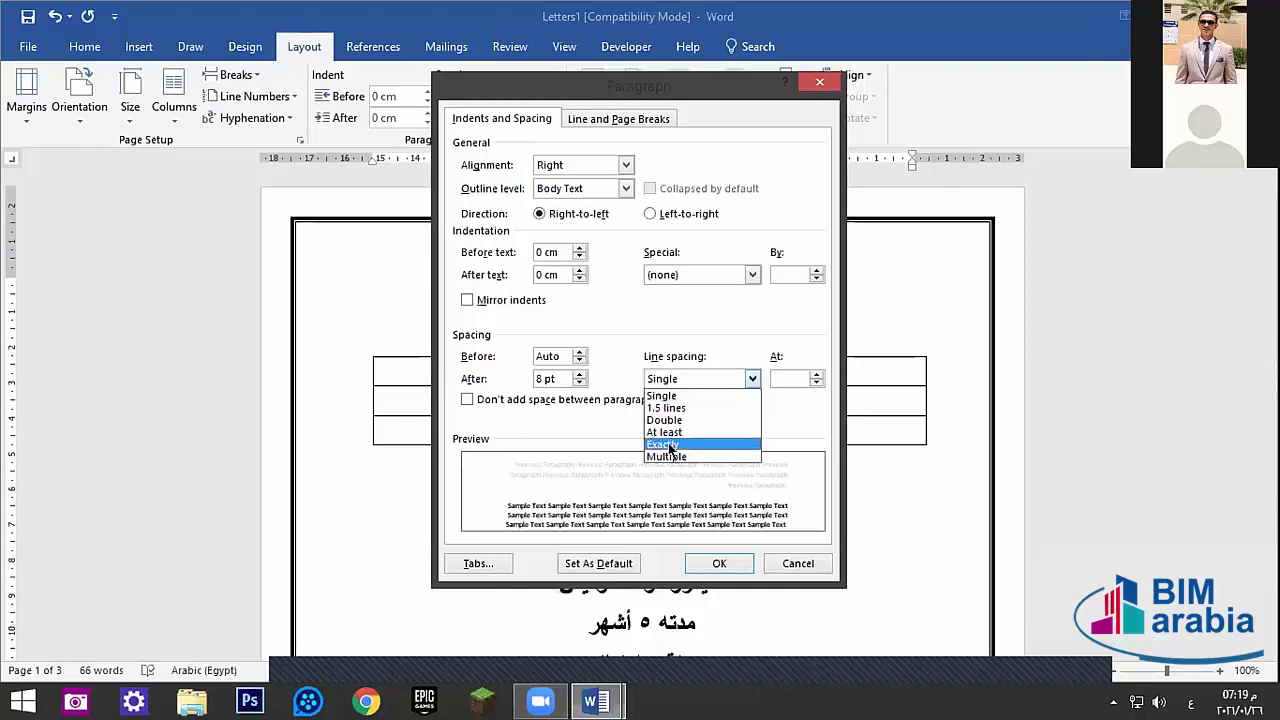
left_click(670, 445)
left_click(683, 385)
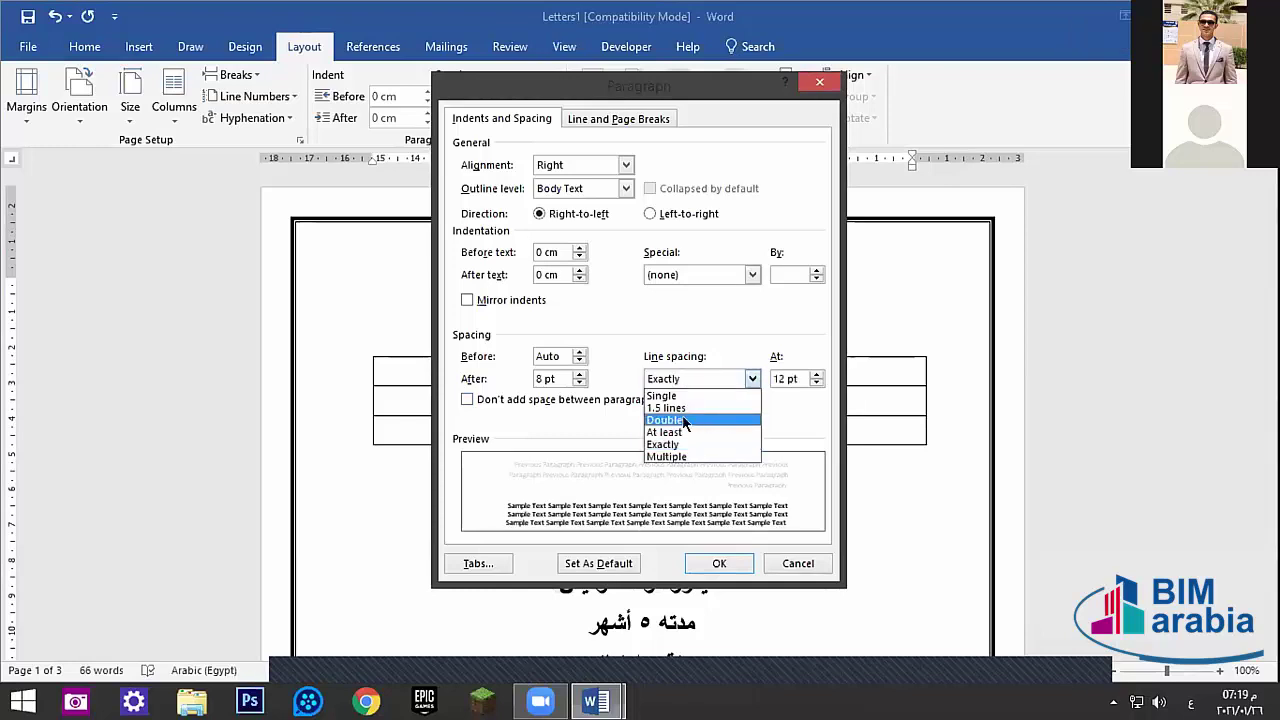
left_click(688, 420)
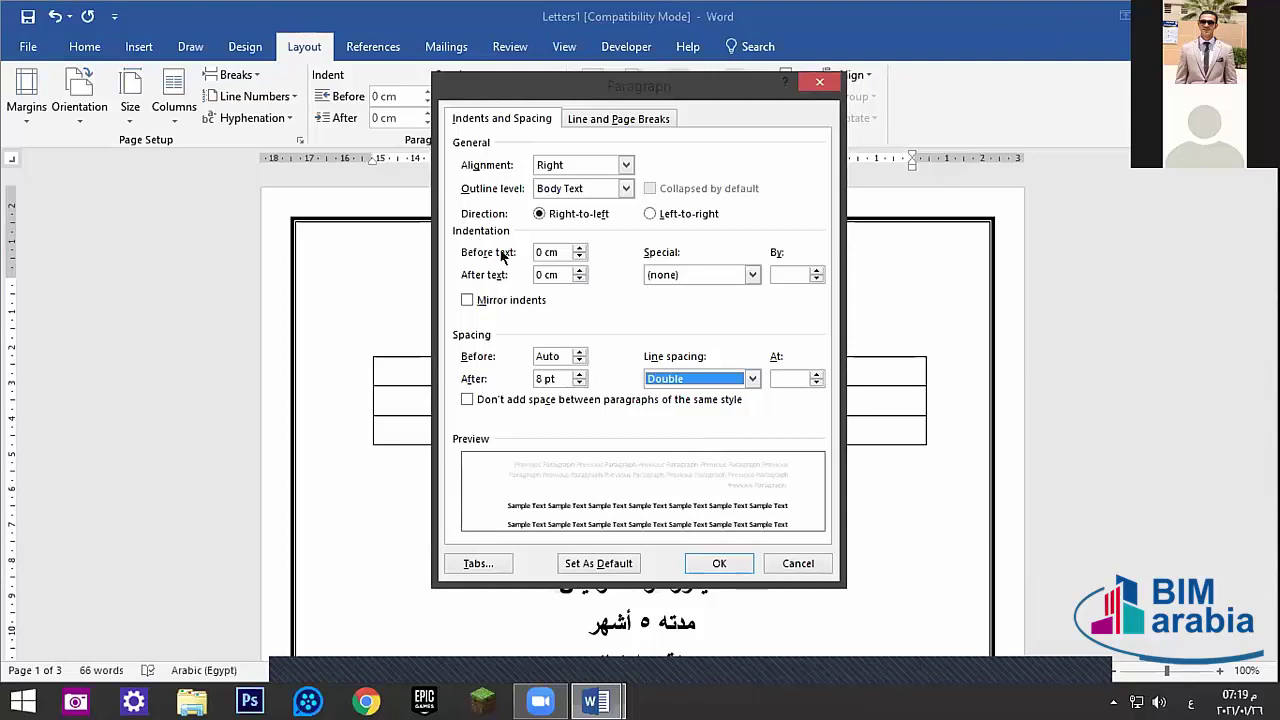
- Try First line 1.27 cm and Hanging special indents, then close the dialog without applying anything
left_click(668, 275)
left_click(672, 299)
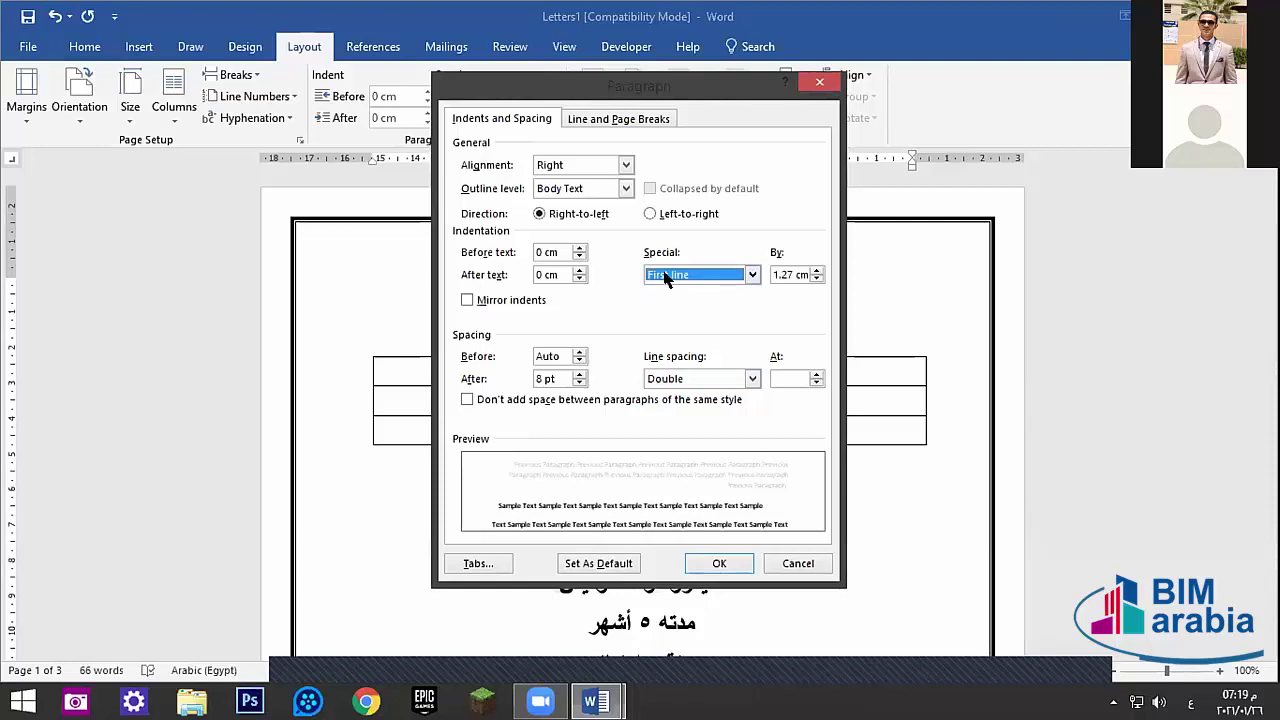
left_click(668, 276)
left_click(684, 314)
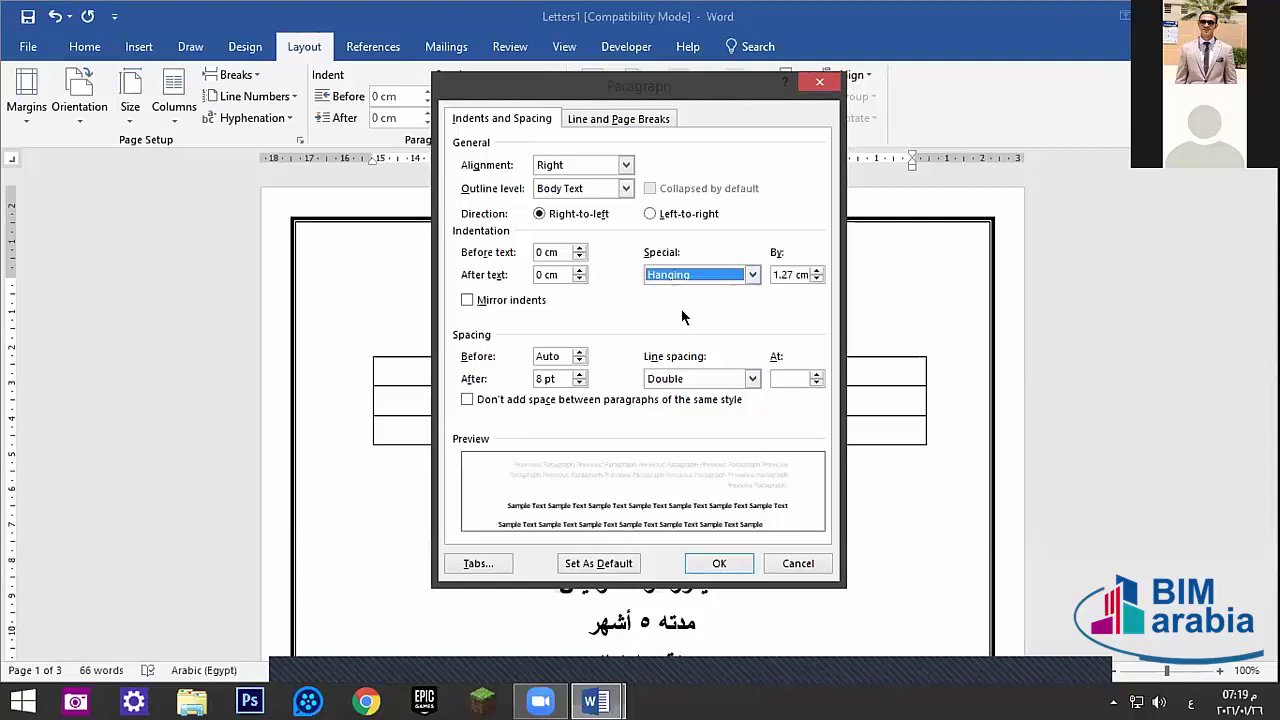
left_click(692, 274)
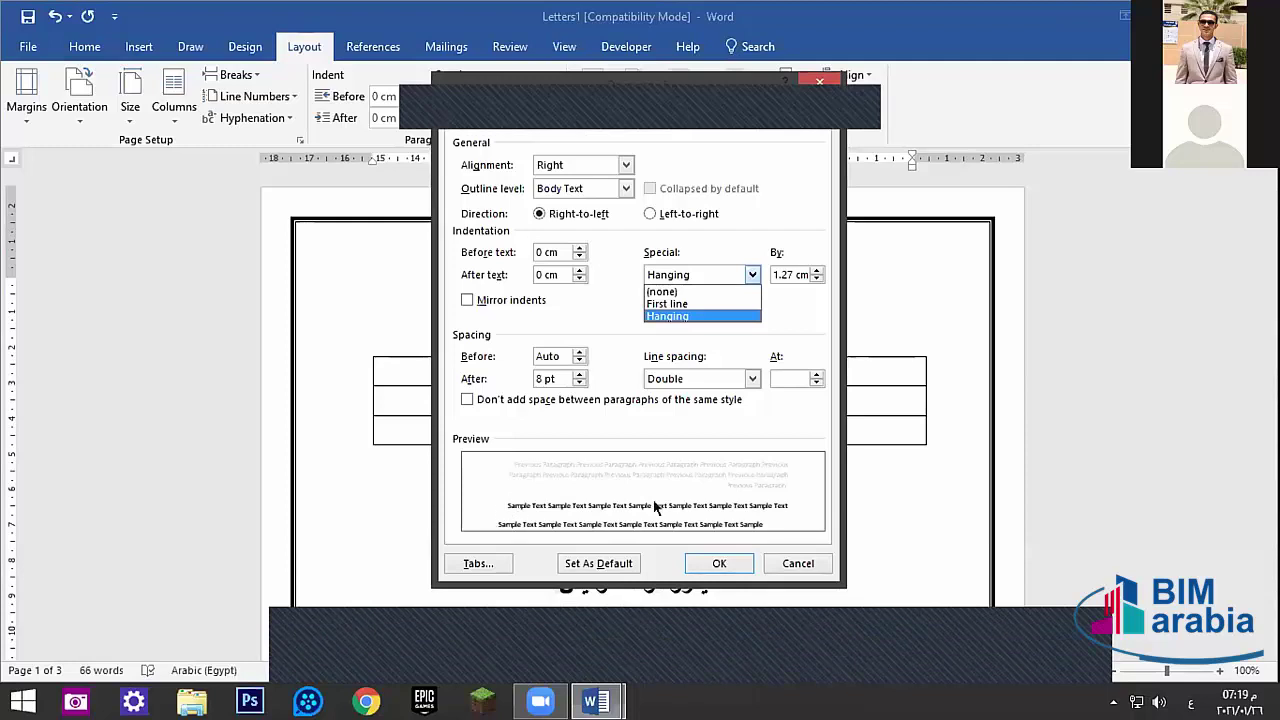
left_click(693, 108)
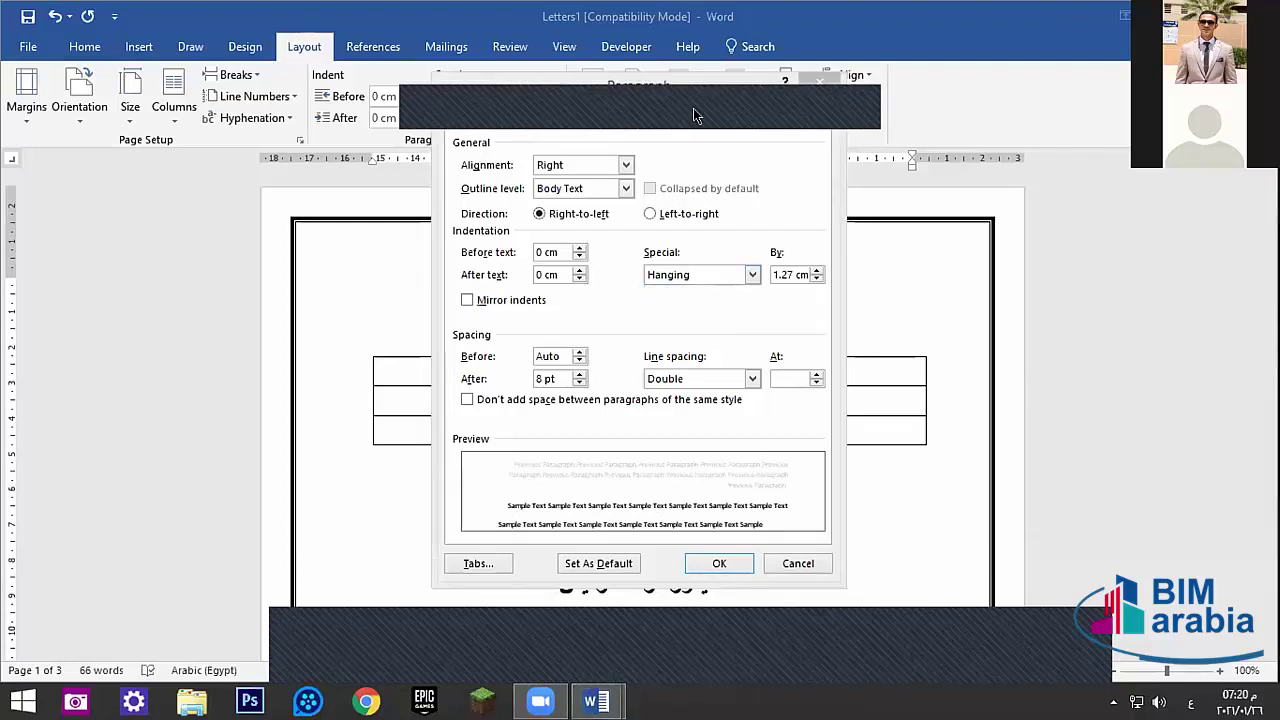
left_click(816, 79)
- Start saving a copy as PDF (*.pdf) through Save As > Browse, then cancel the save window
left_click(28, 46)
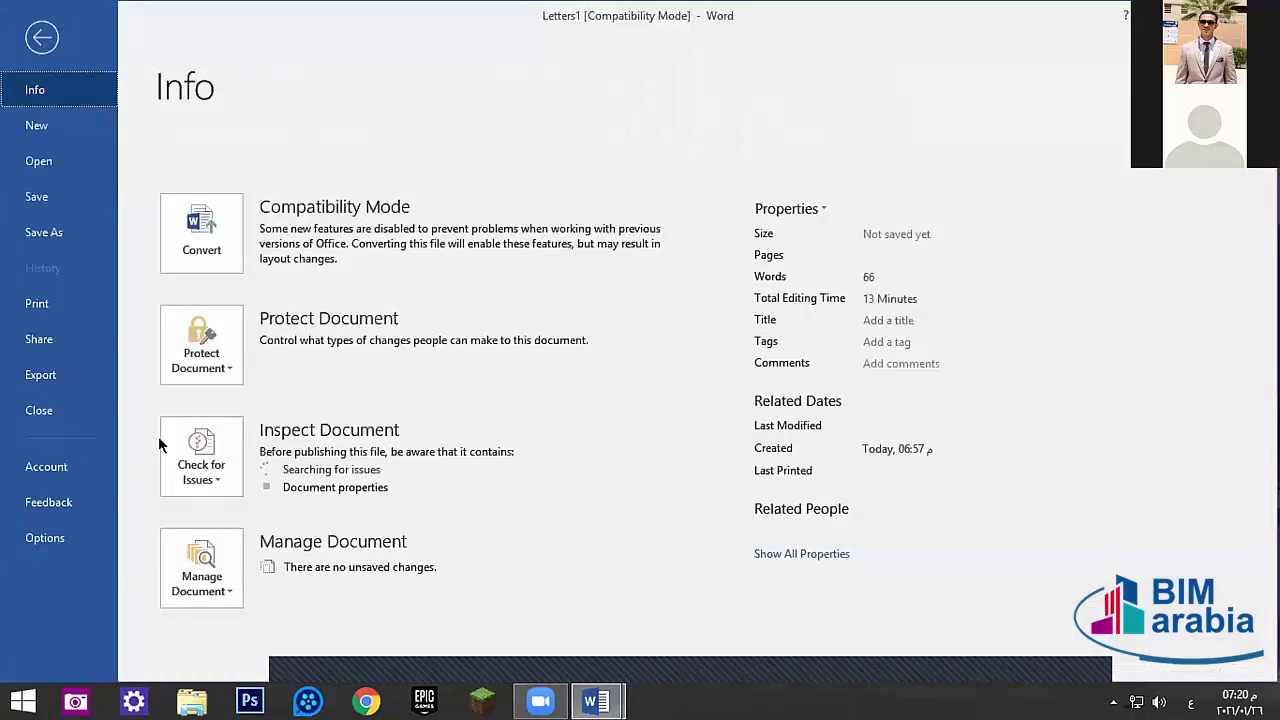
left_click(52, 216)
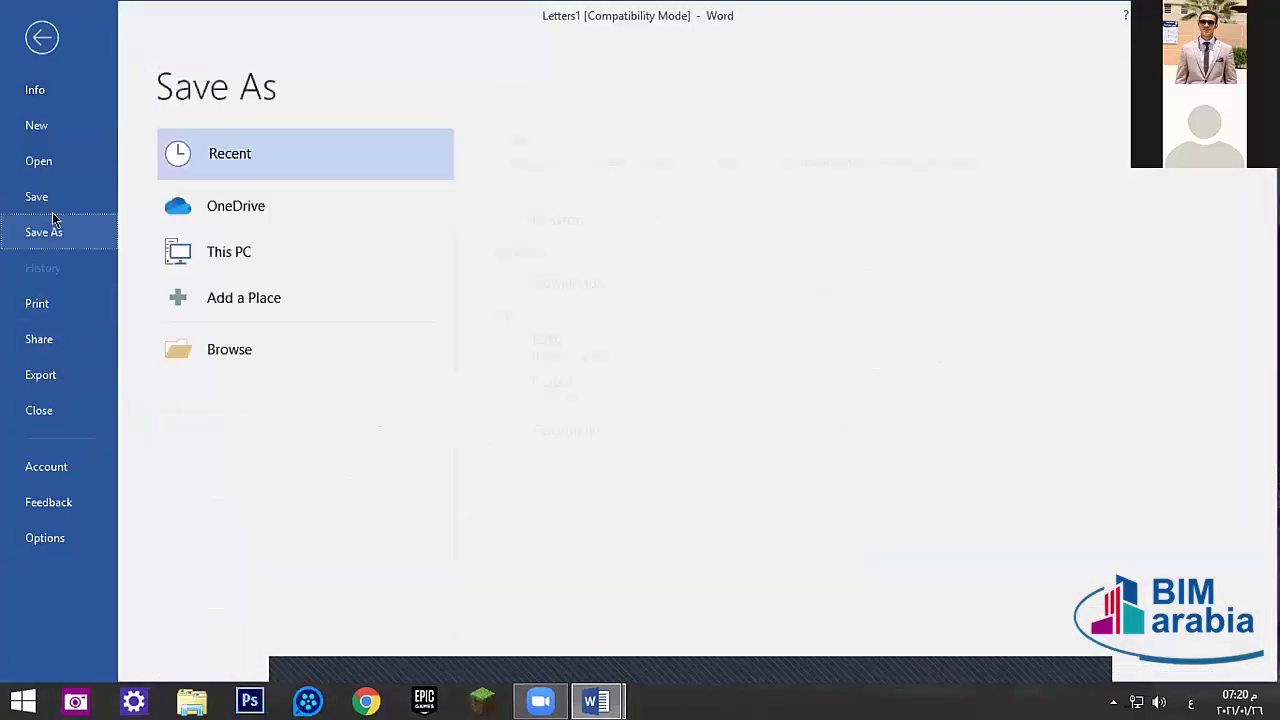
left_click(223, 347)
left_click(200, 345)
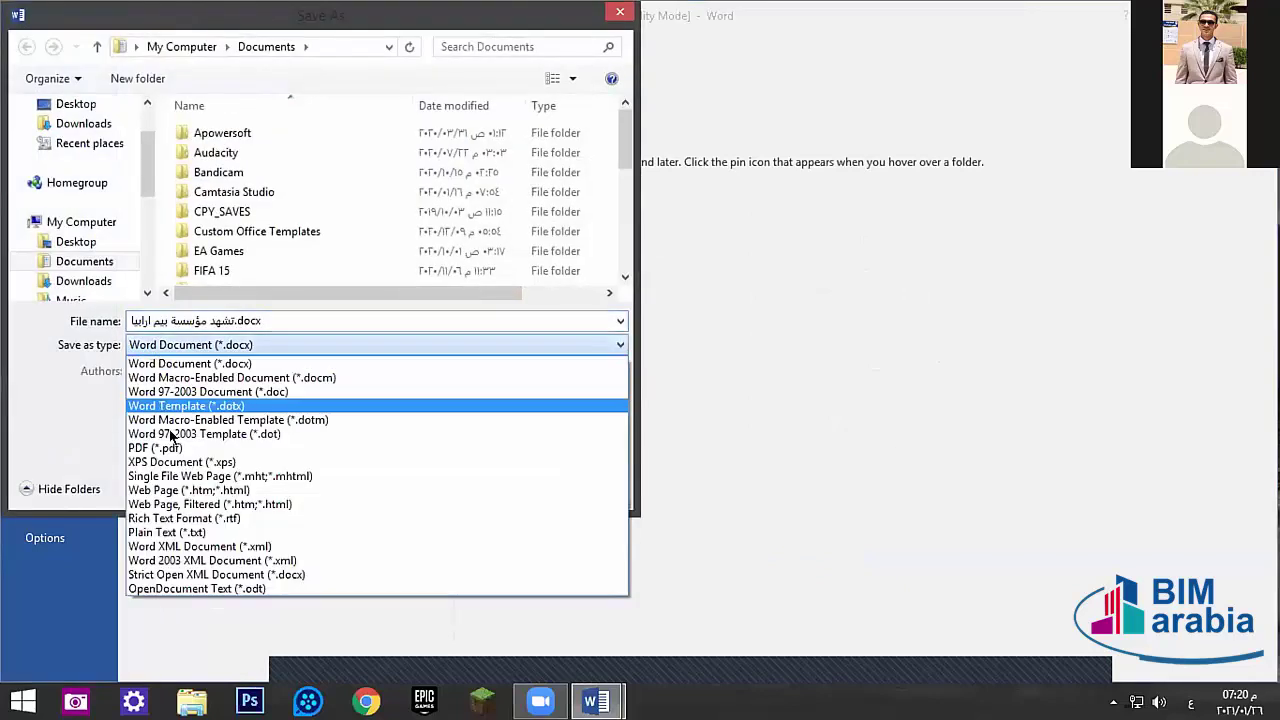
left_click(155, 444)
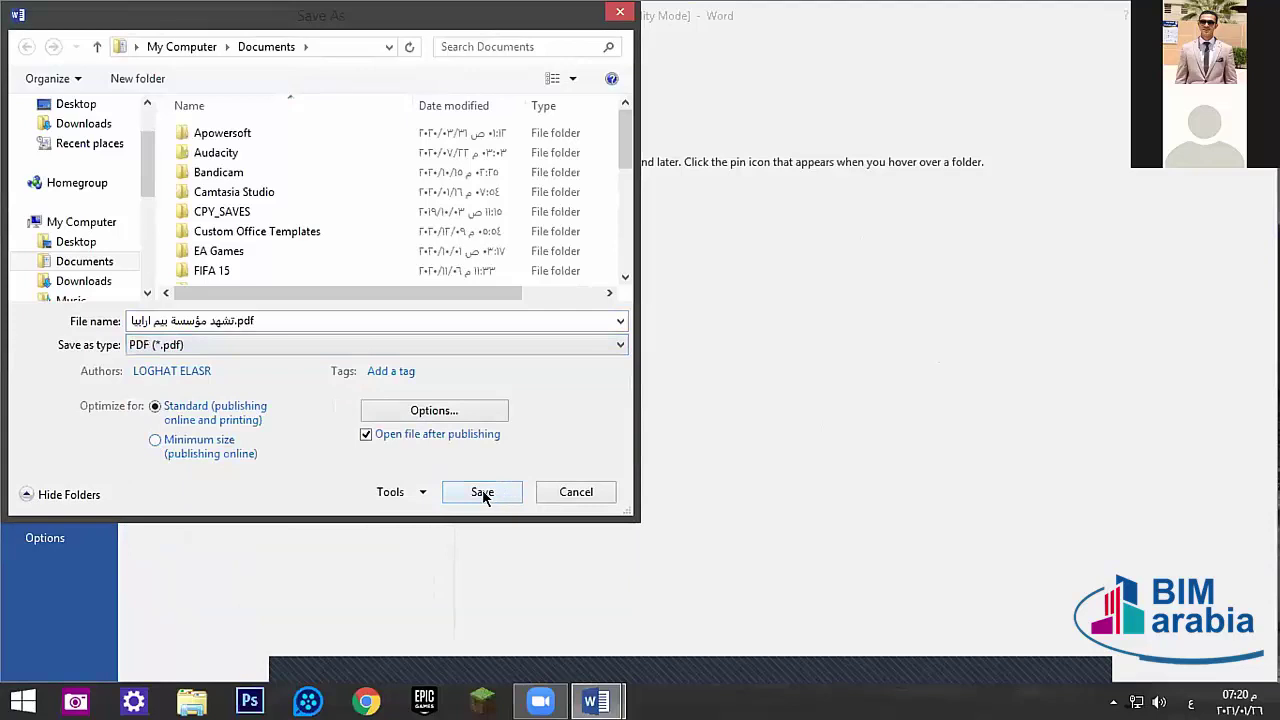
left_click(546, 489)
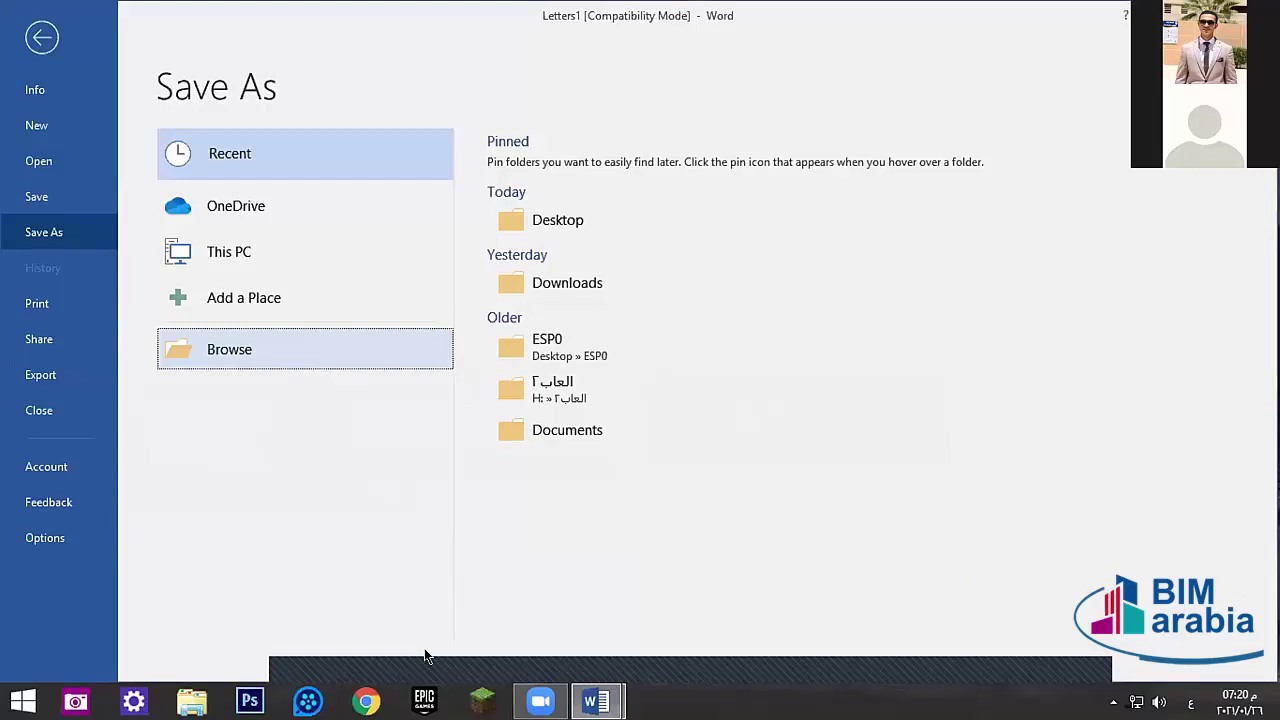
- Save the certificate as PDF file تشهد مؤسسة بيم ارابيا.pdf in Documents
left_click(270, 358)
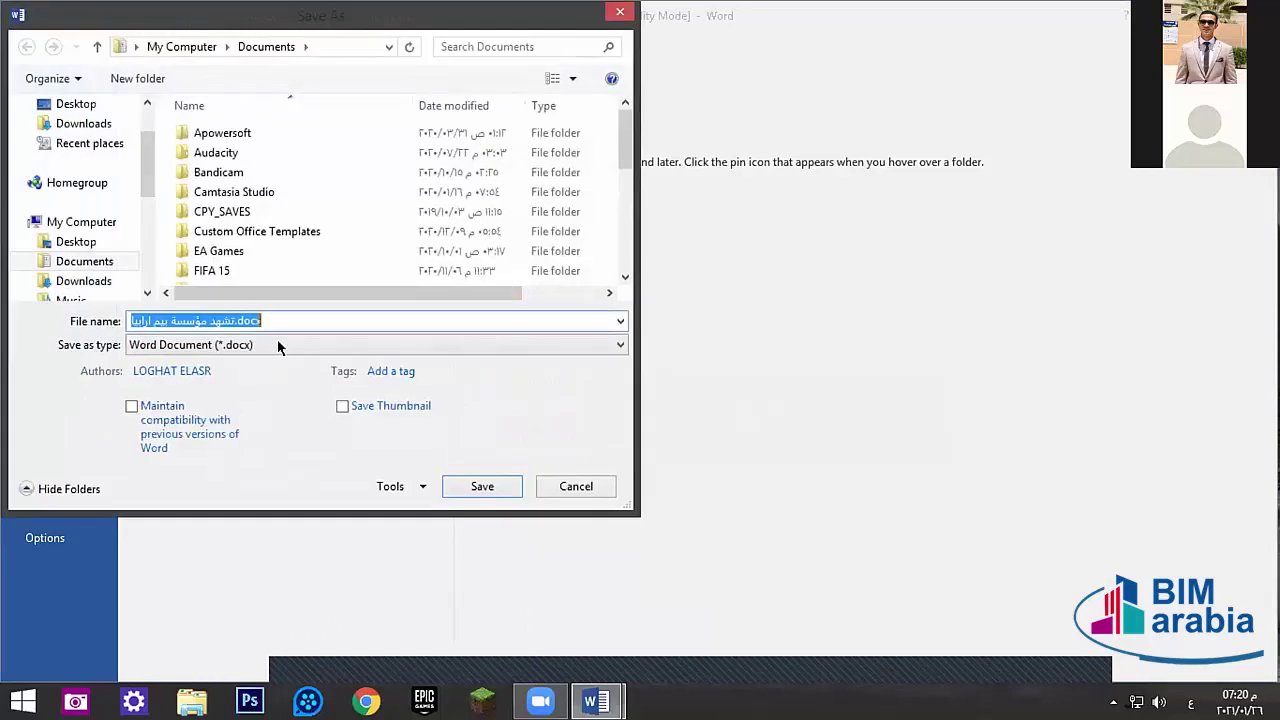
left_click(277, 345)
left_click(175, 448)
left_click(484, 491)
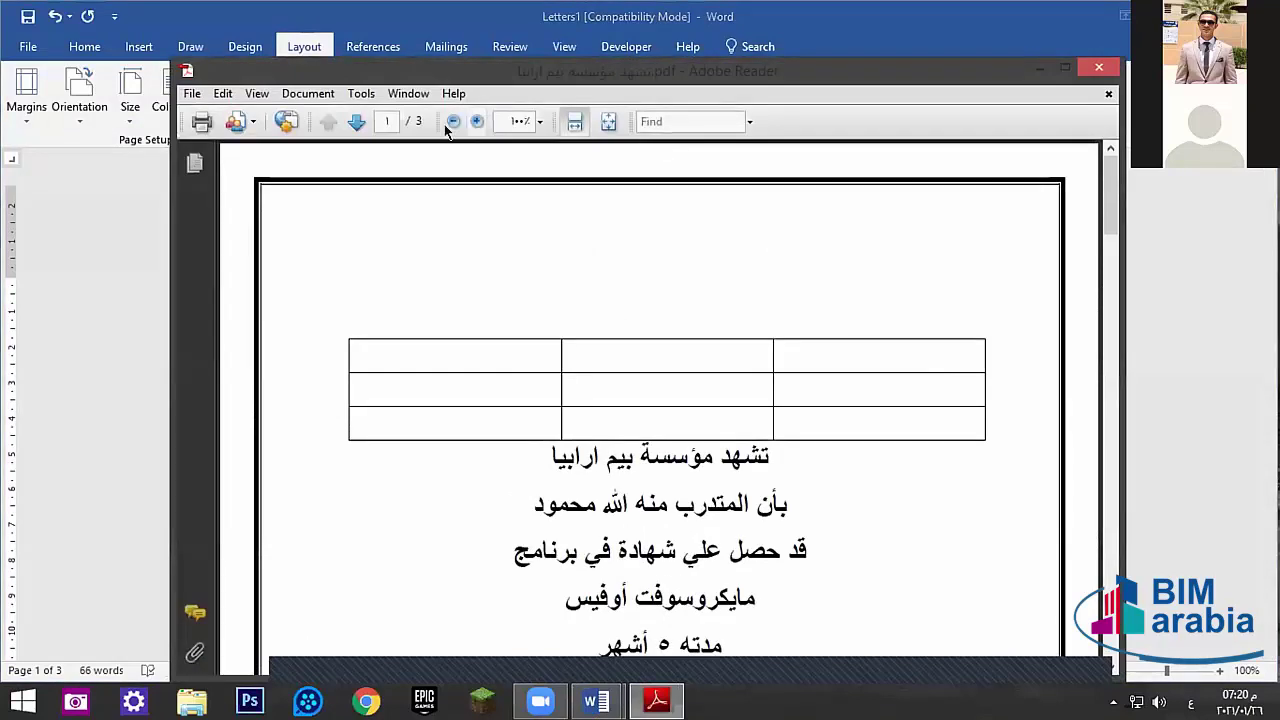
- Close the exported PDF in Adobe Reader, briefly show the desktop, and return to the Word certificate
left_click(1083, 67)
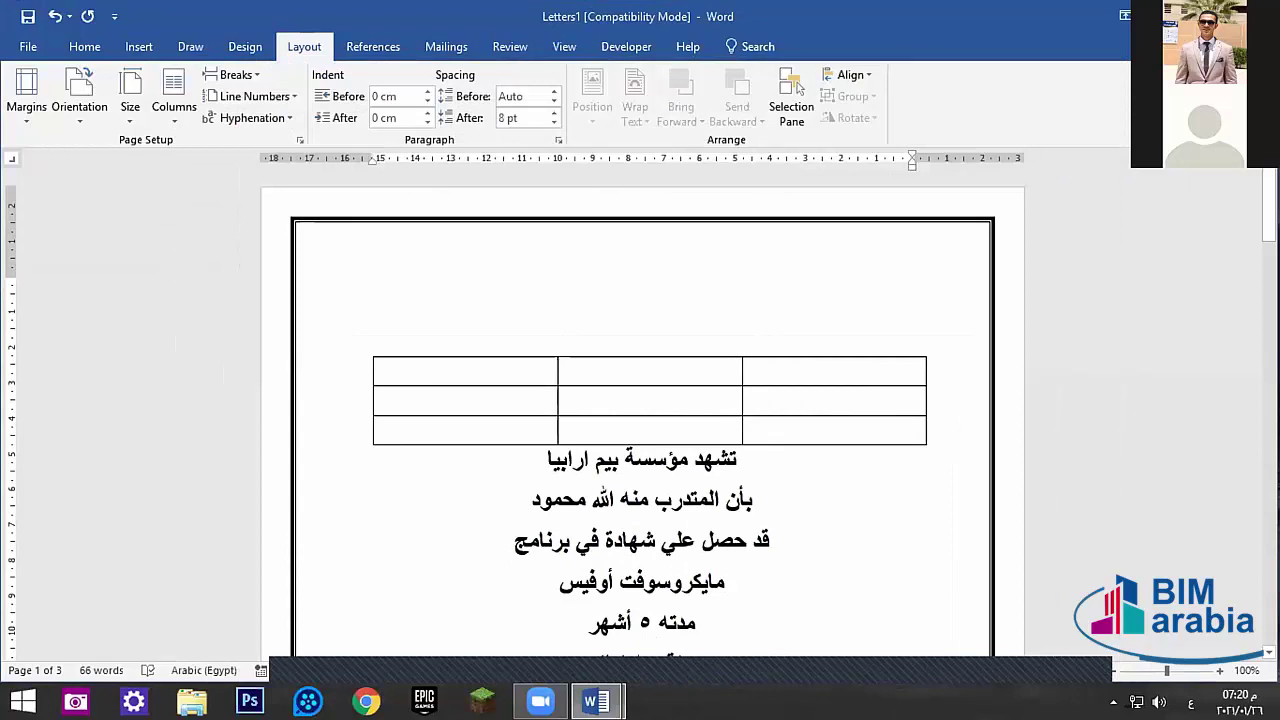
key("super+d")
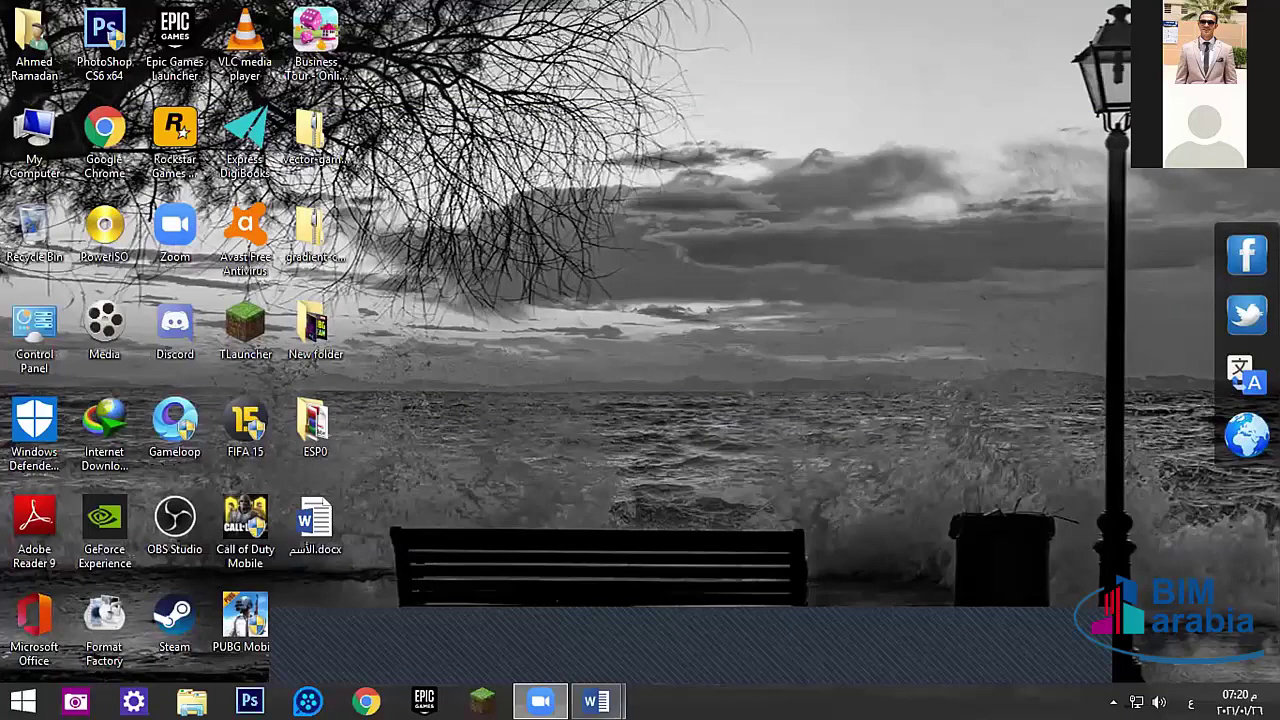
key("super+d")
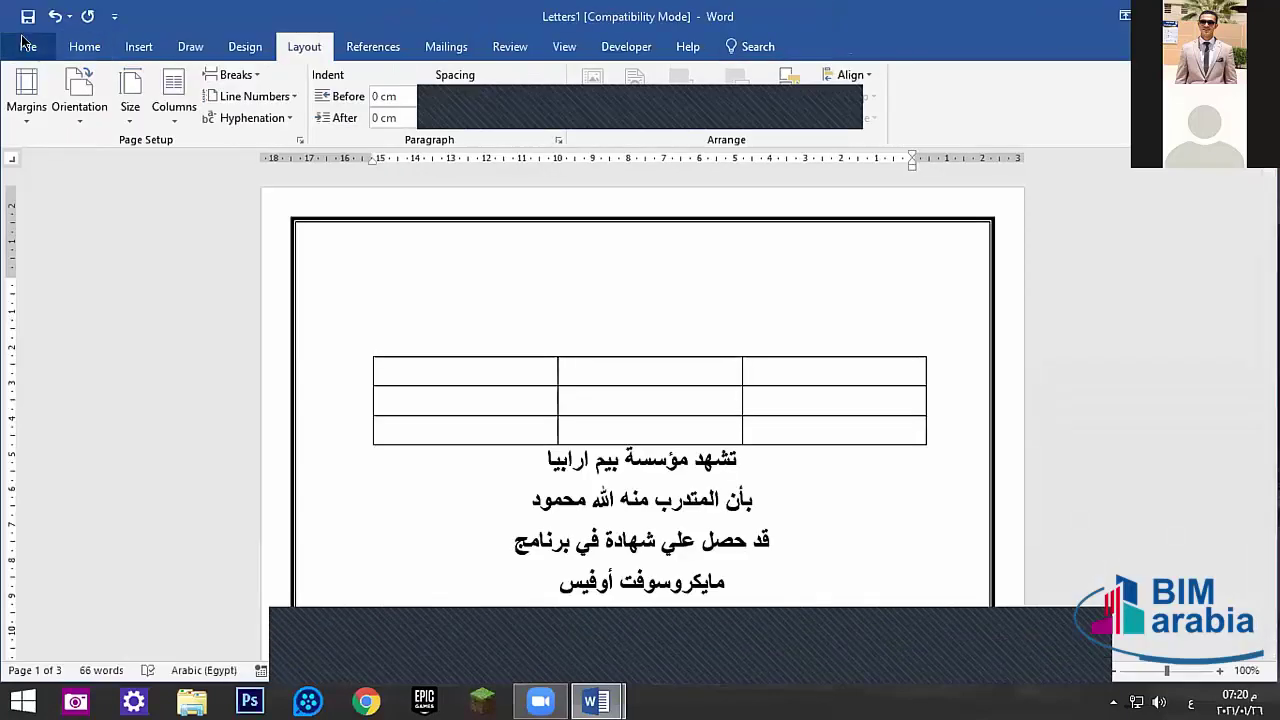
left_click(28, 46)
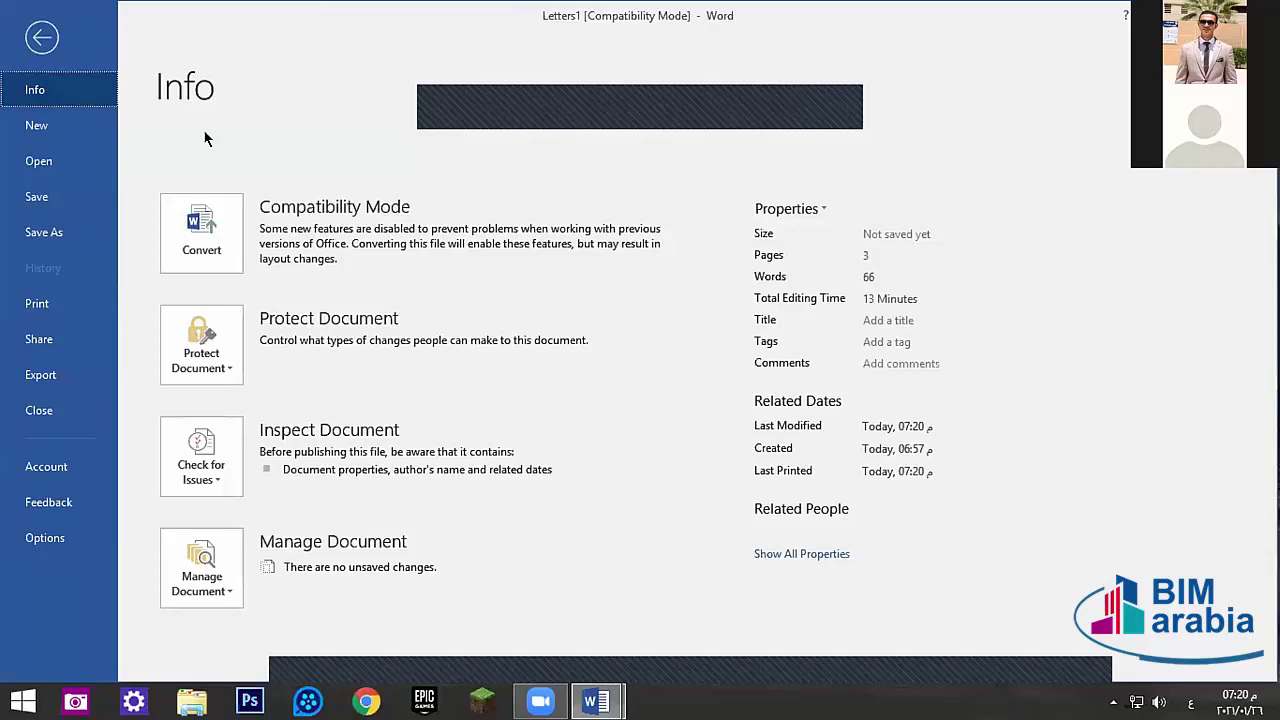
left_click(677, 97)
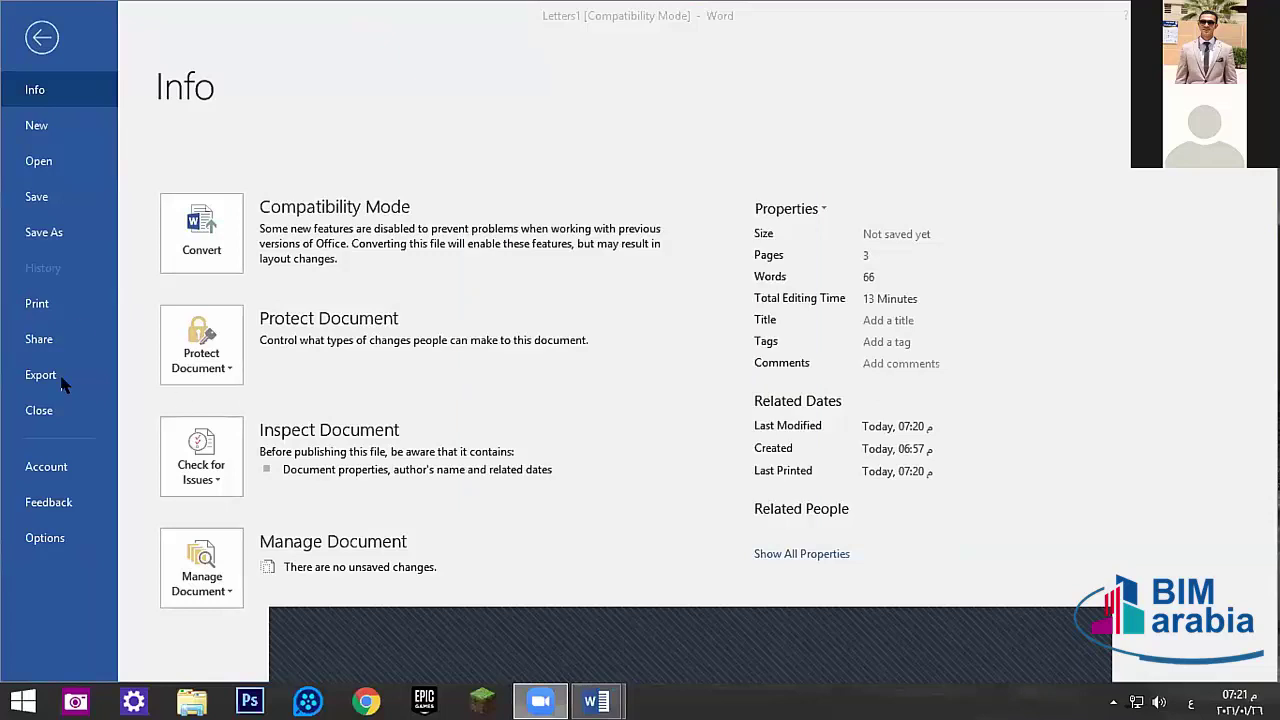
left_click(47, 375)
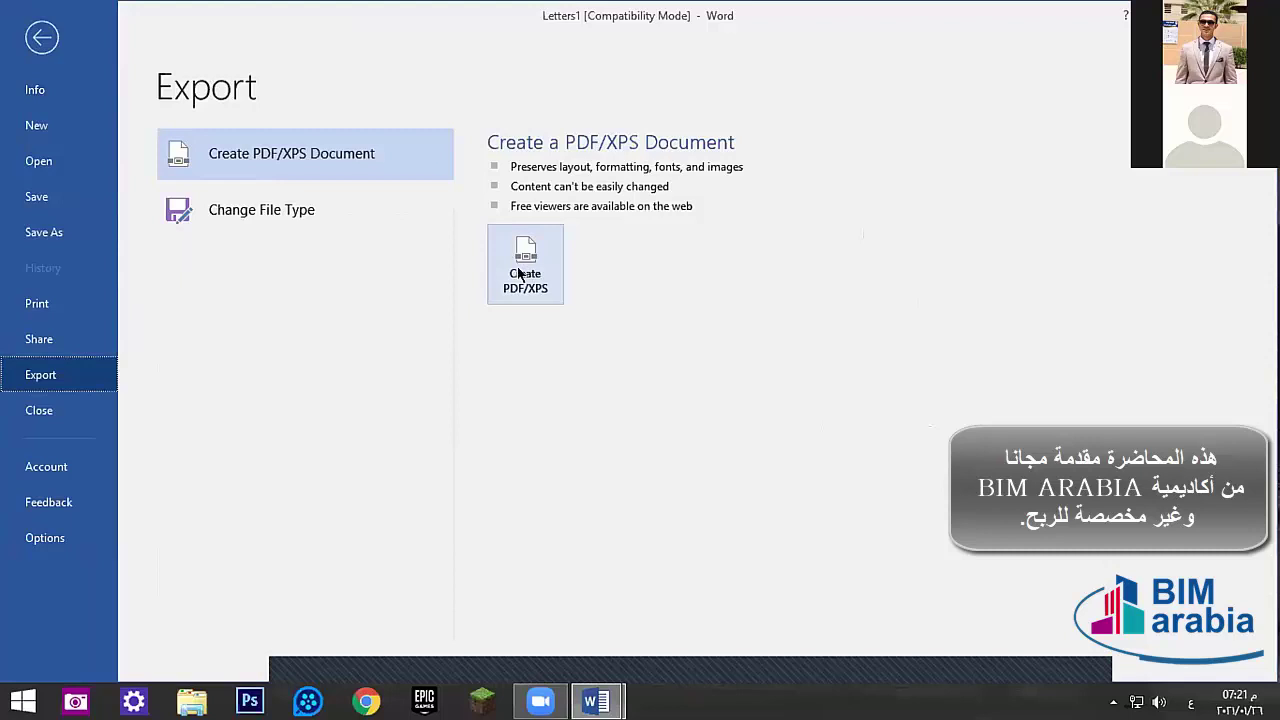
left_click(60, 234)
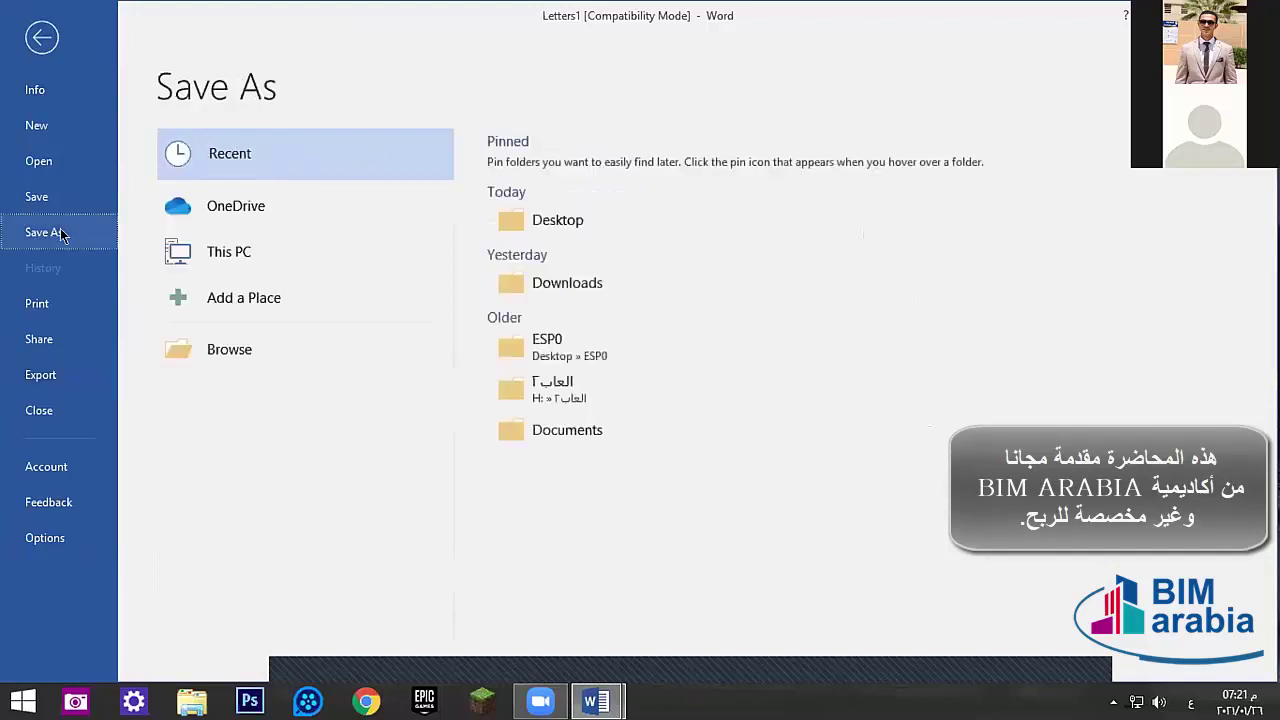
left_click(277, 359)
left_click(190, 344)
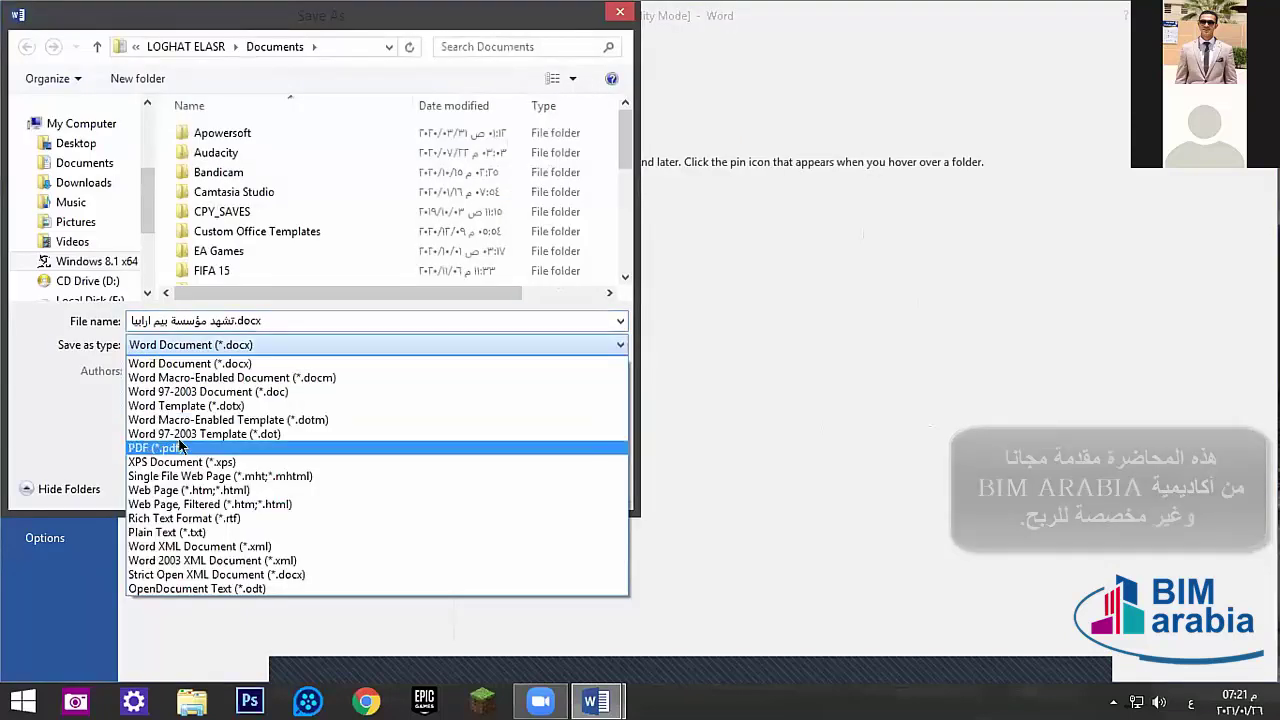
left_click(620, 11)
left_click(620, 11)
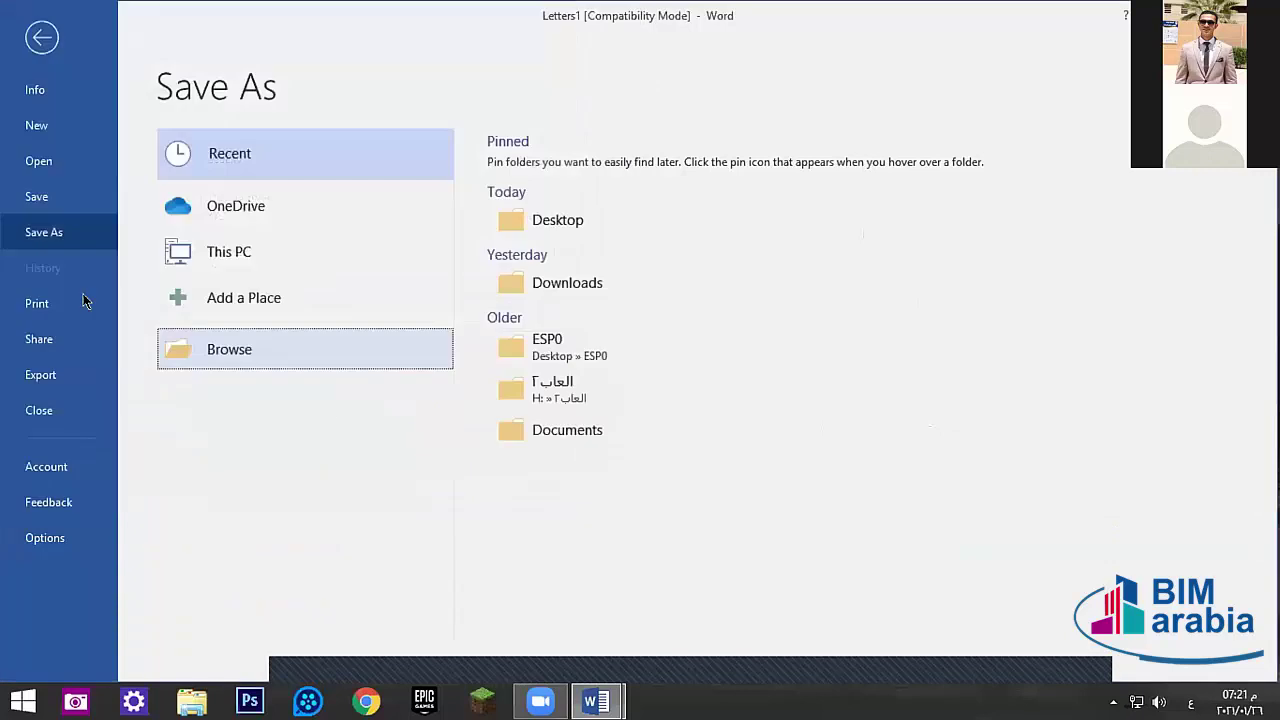
left_click(54, 378)
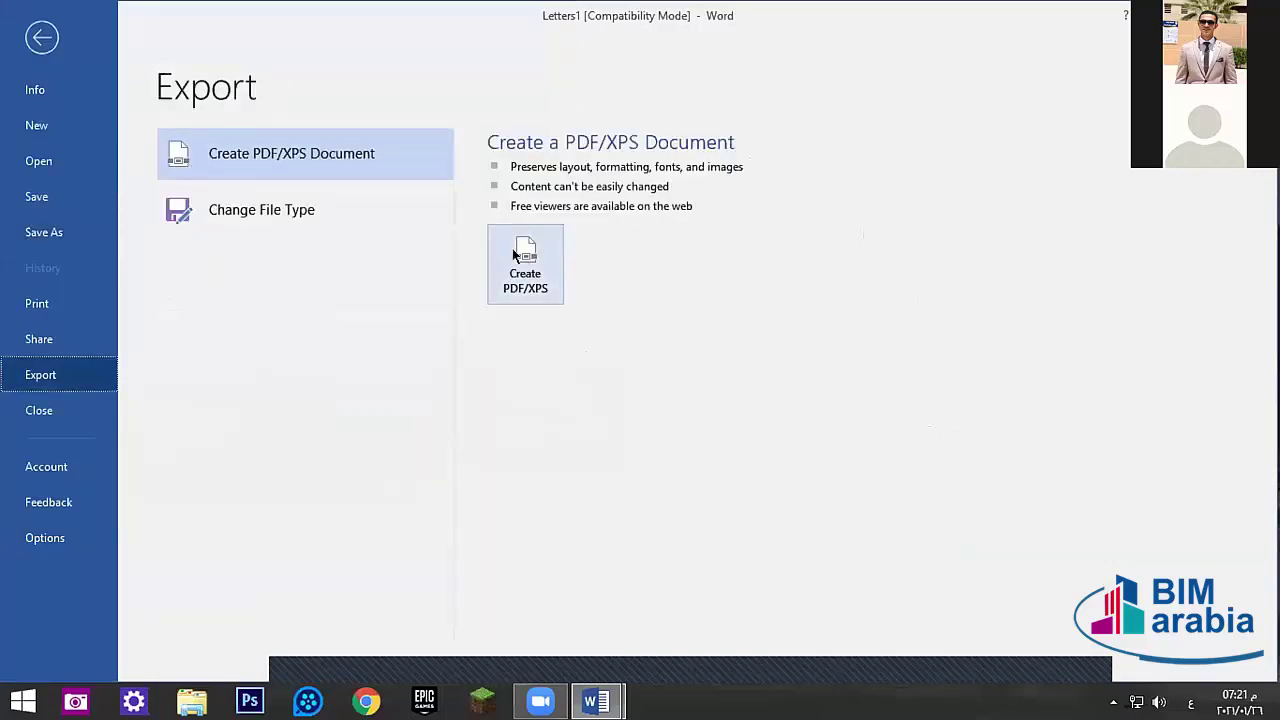
left_click(512, 252)
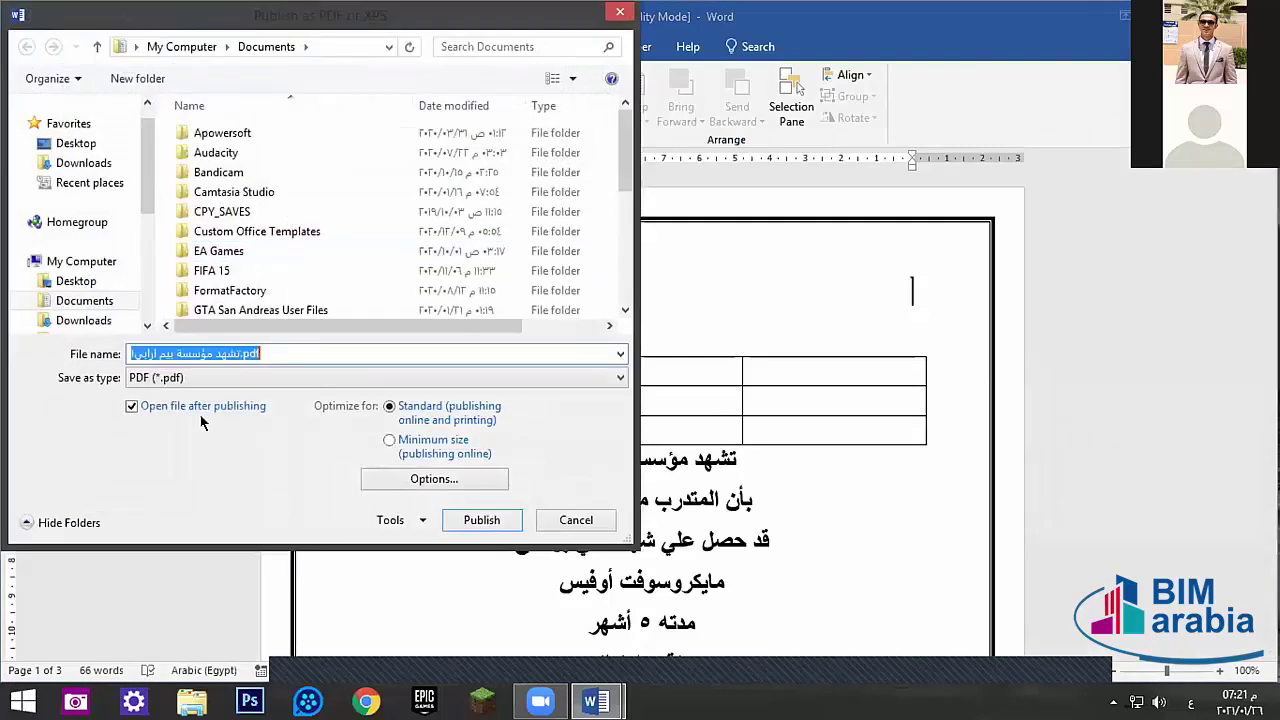
left_click(70, 143)
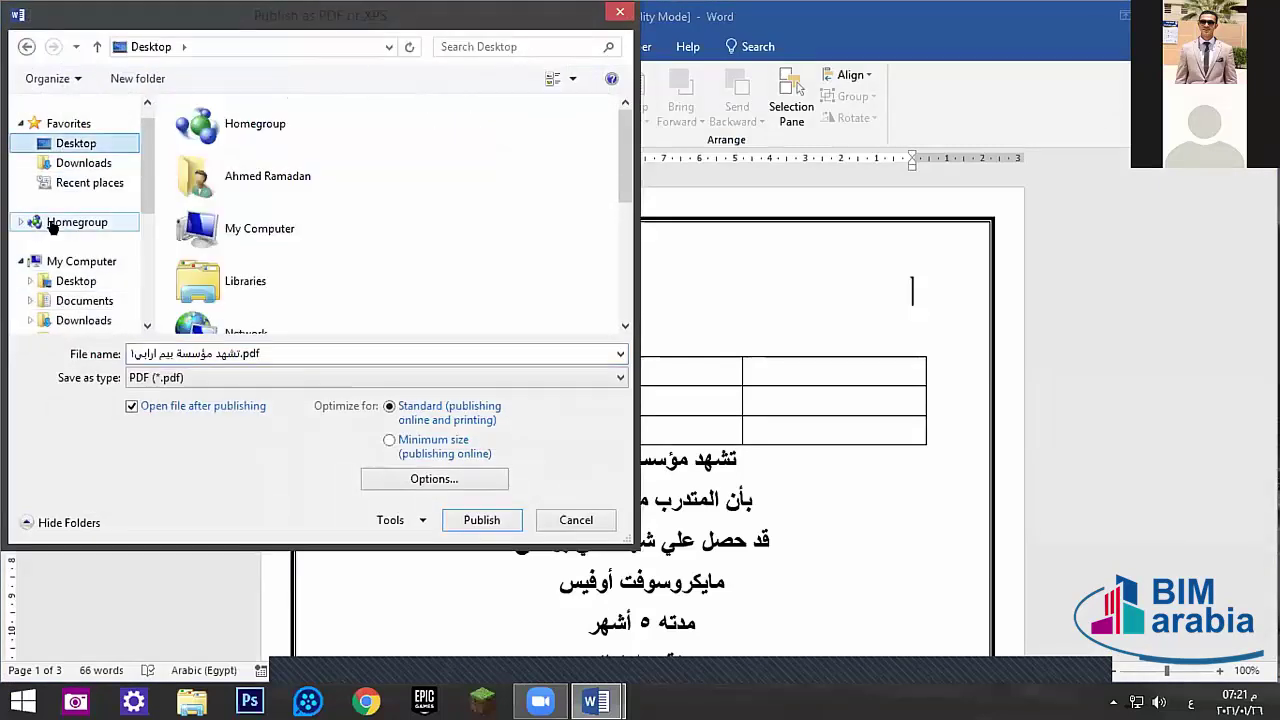
left_click(565, 519)
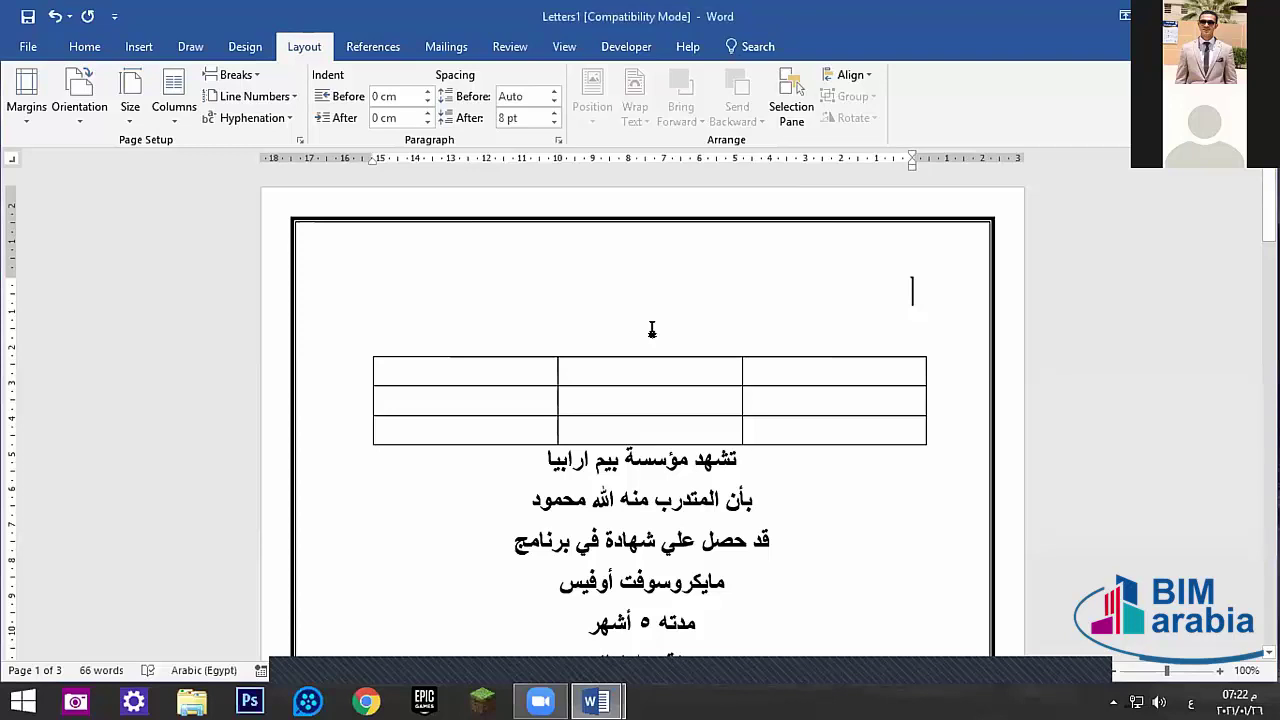
mouse_move(880, 394)
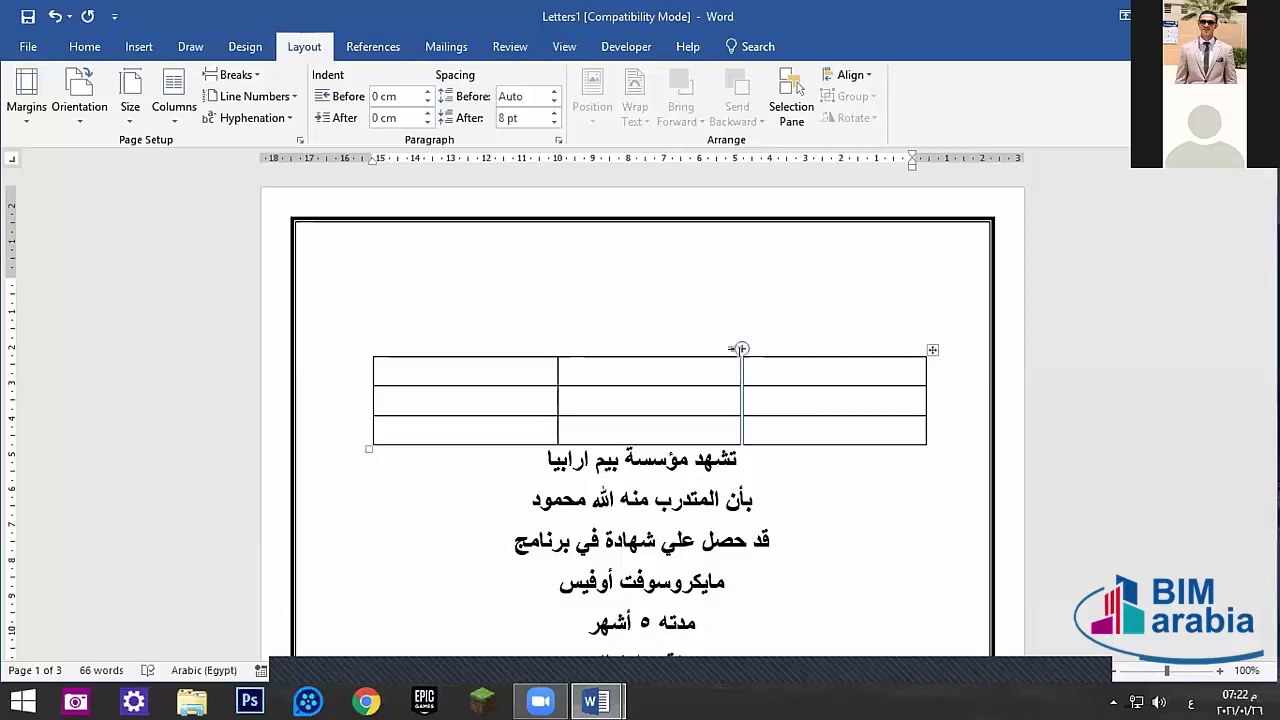
left_click(612, 282)
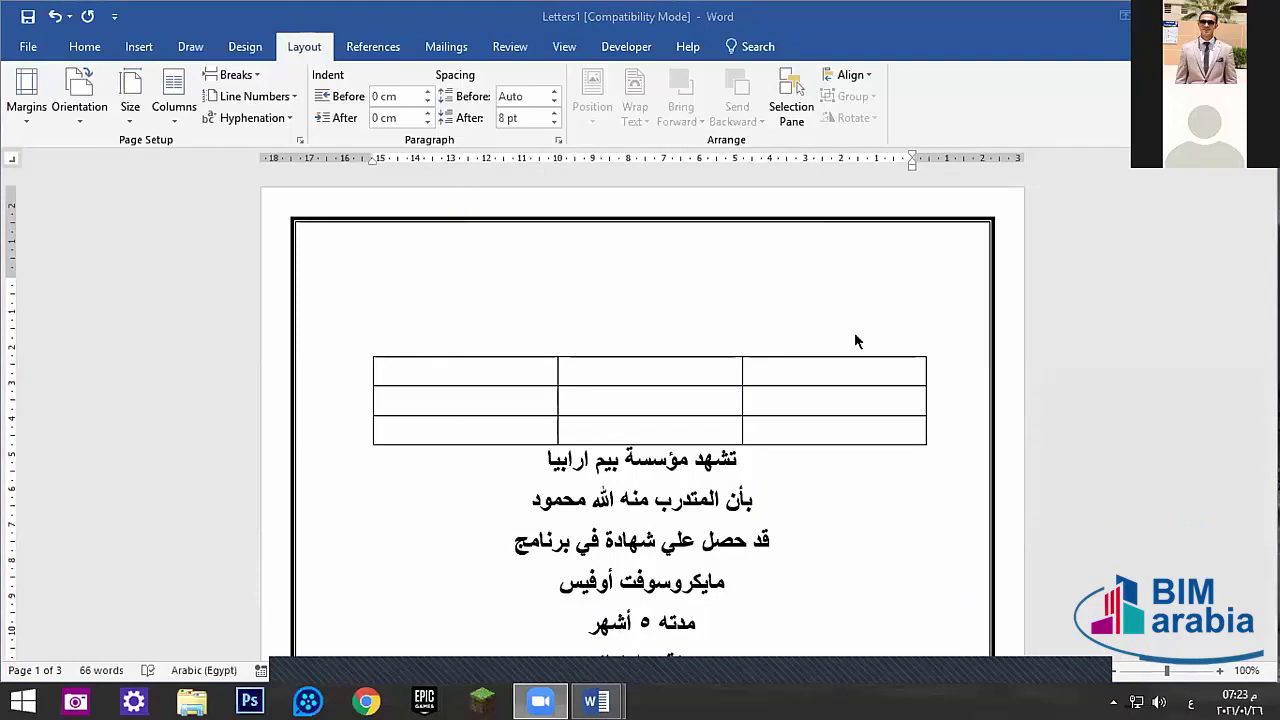
left_click(879, 316)
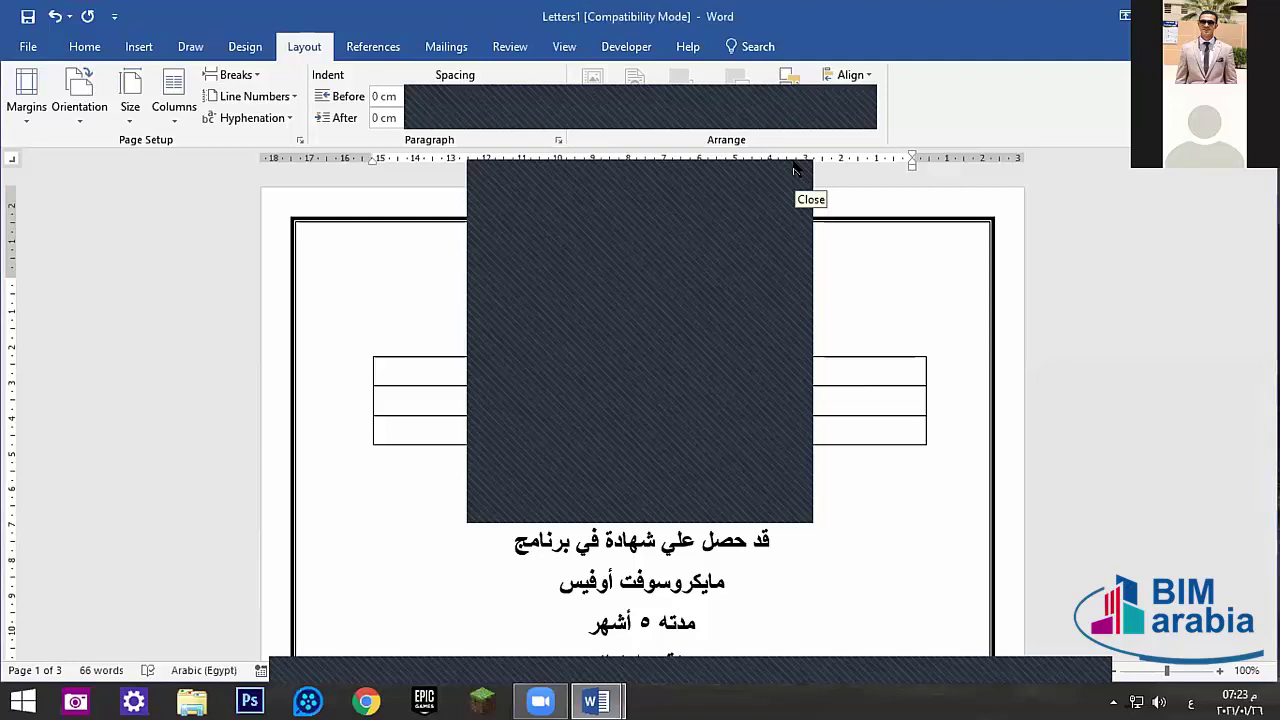
left_click(795, 171)
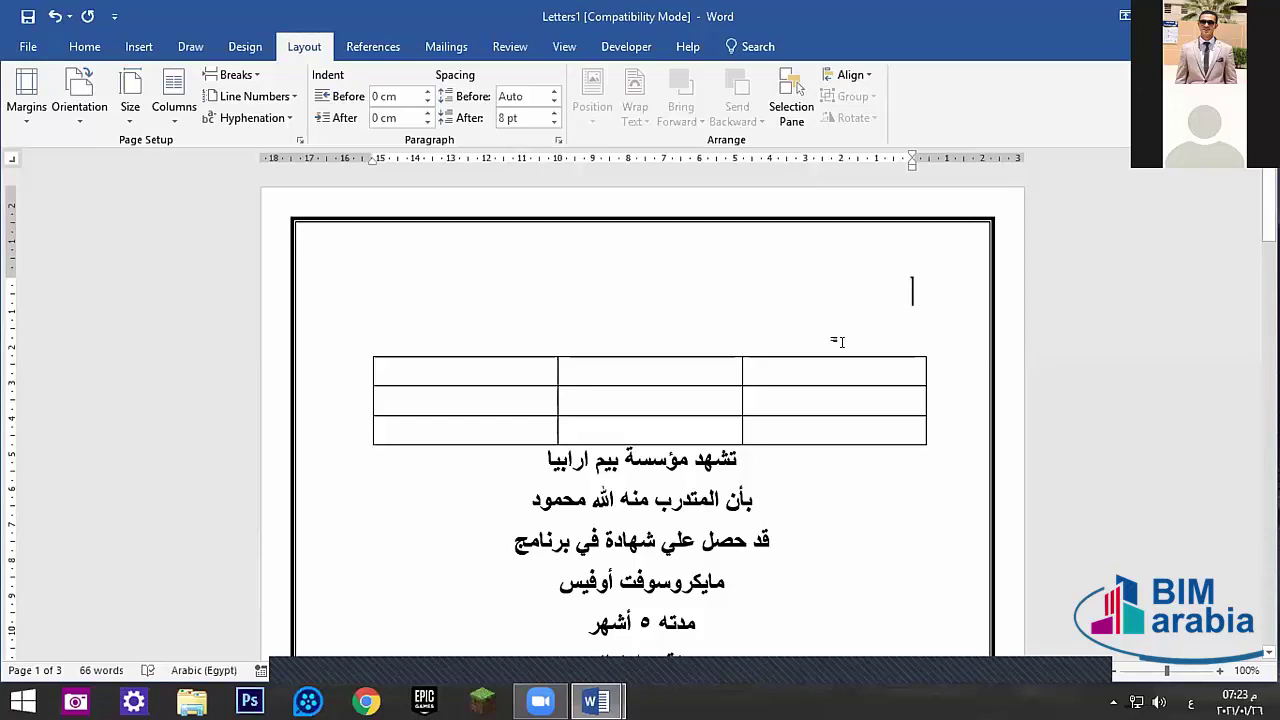
scroll(686, 555, "down", 4)
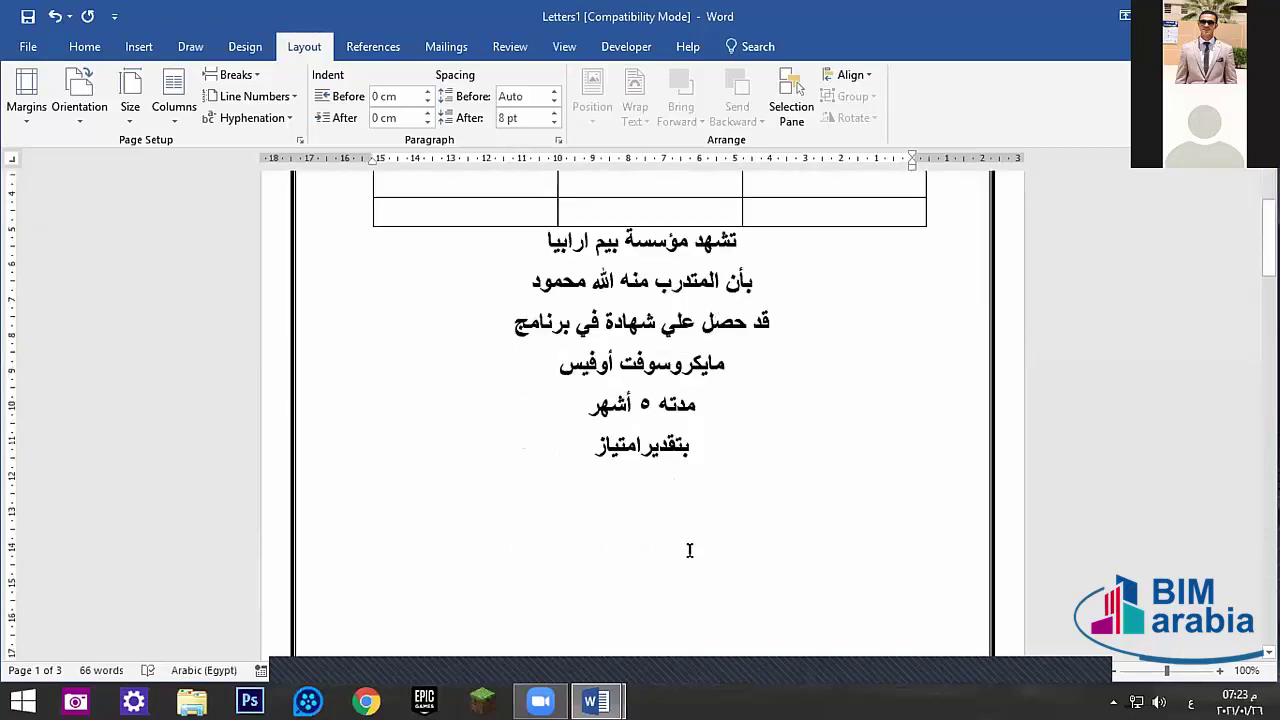
scroll(689, 550, "up", 4)
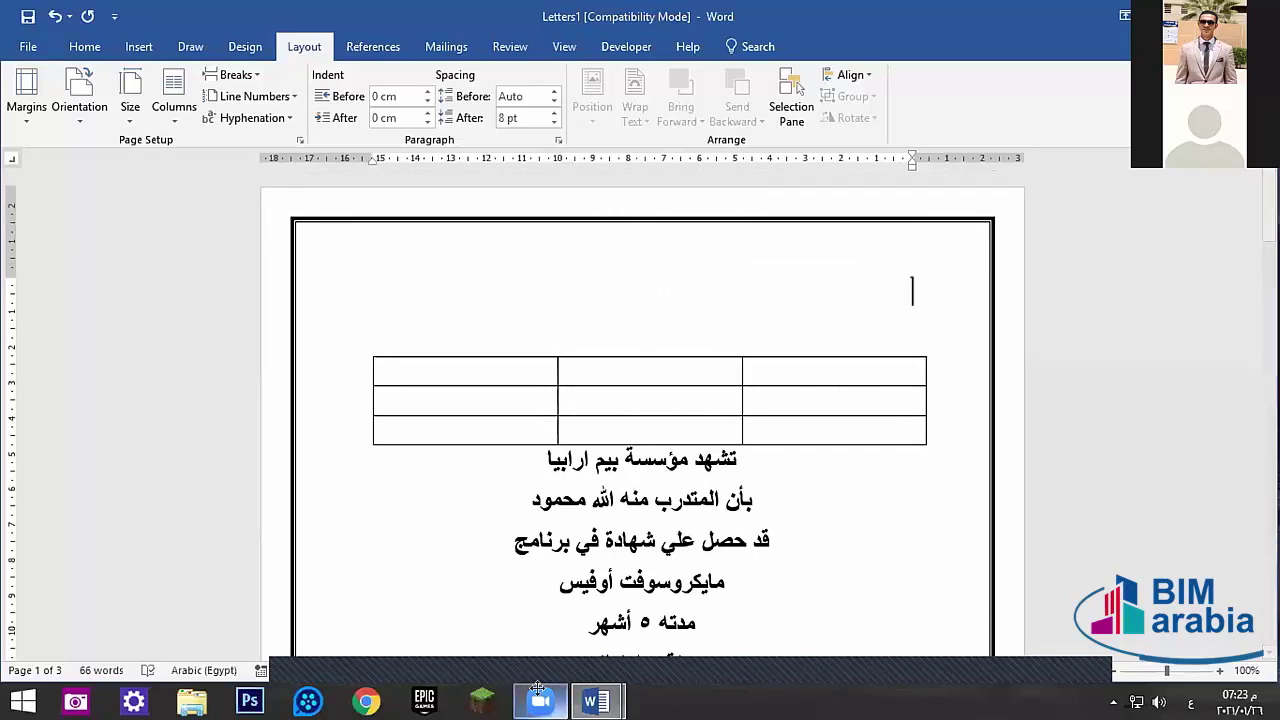
left_click(538, 690)
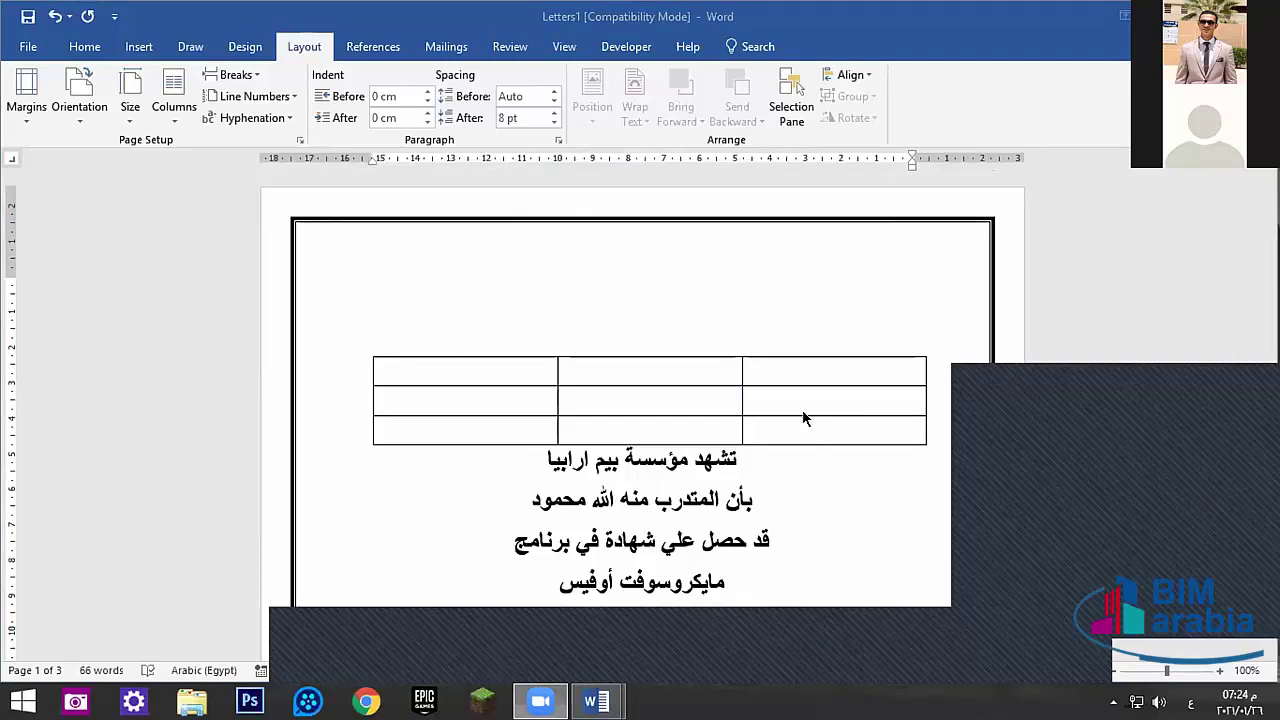
left_click(871, 335)
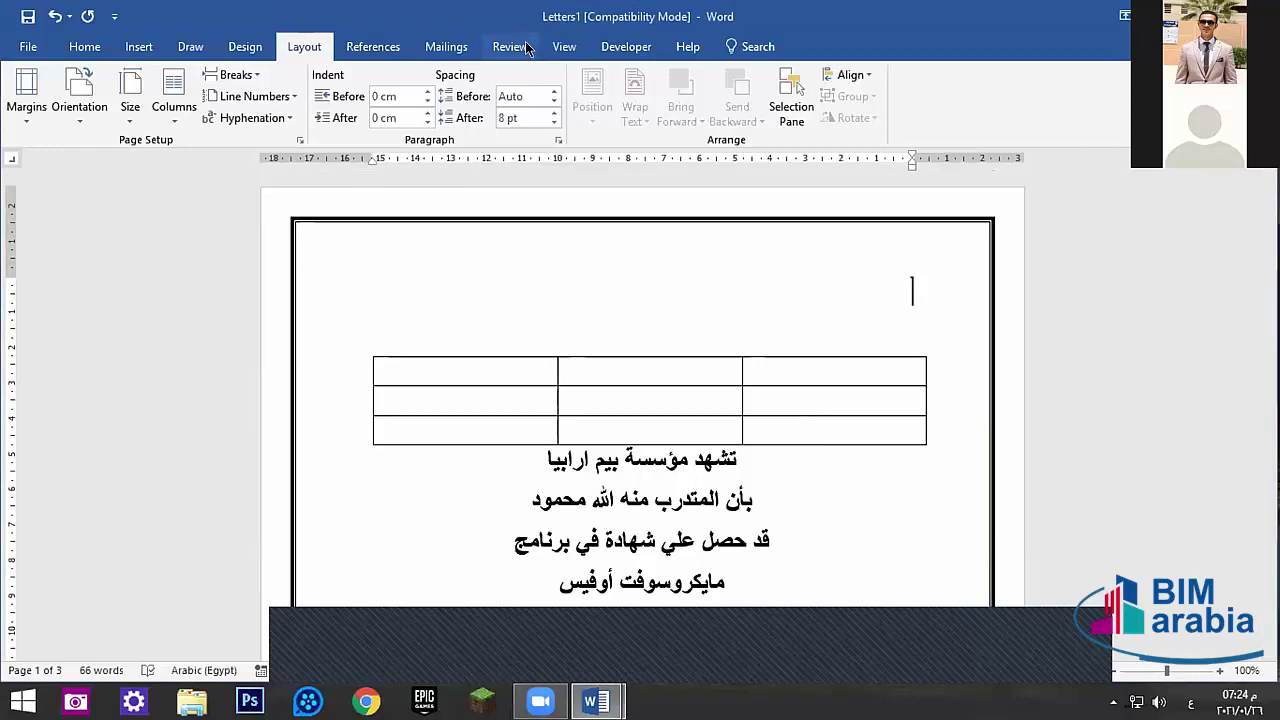
- Browse the Developer, View and Insert ribbon tabs, leaving the certificate unchanged
left_click(626, 46)
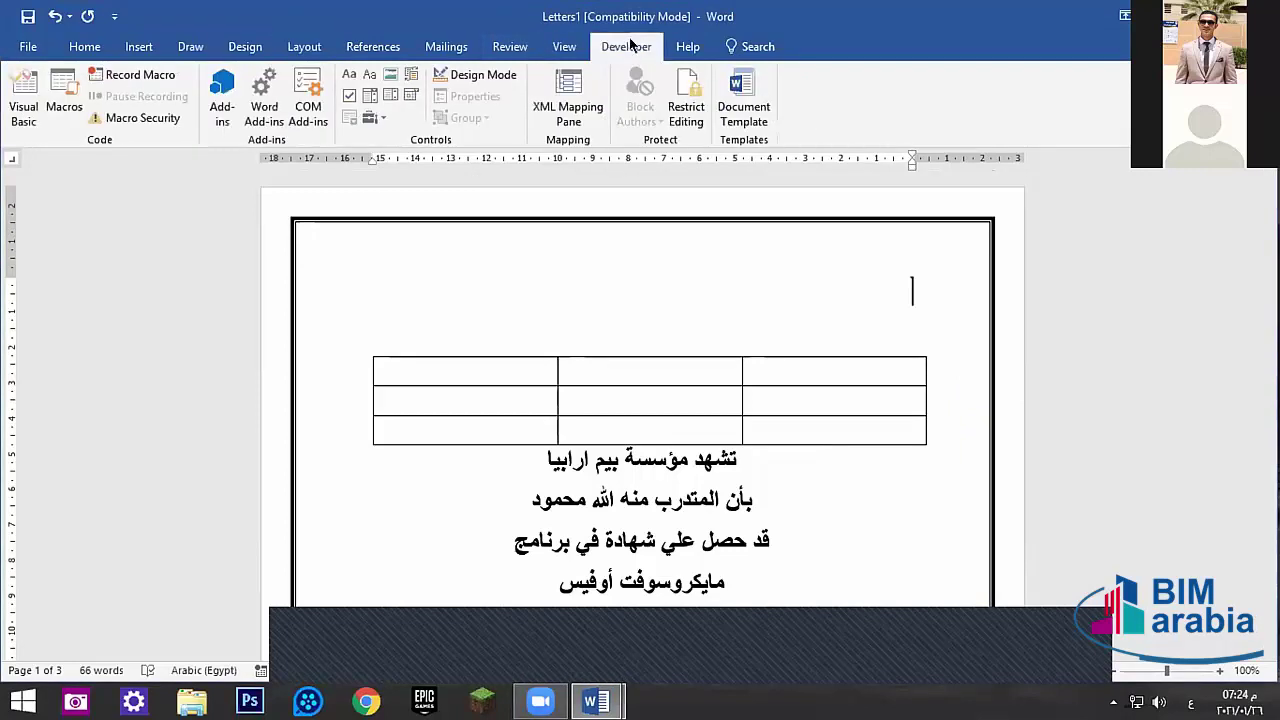
left_click(564, 46)
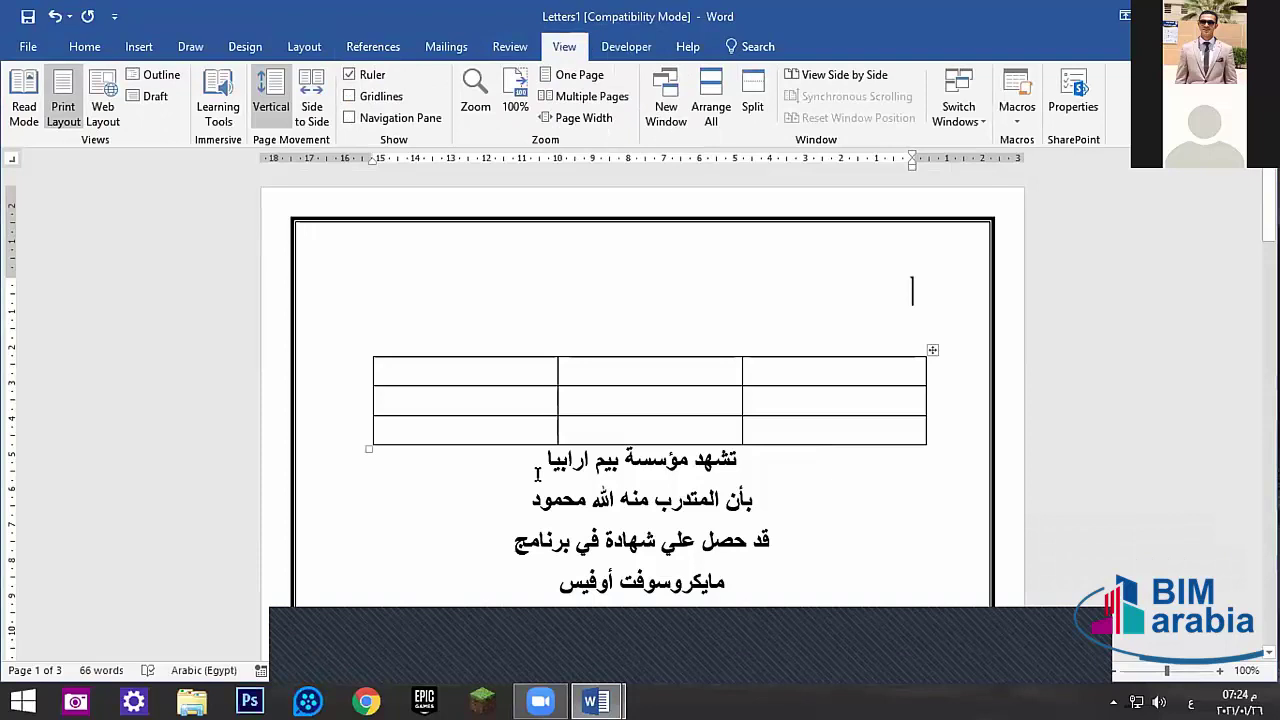
left_click(139, 46)
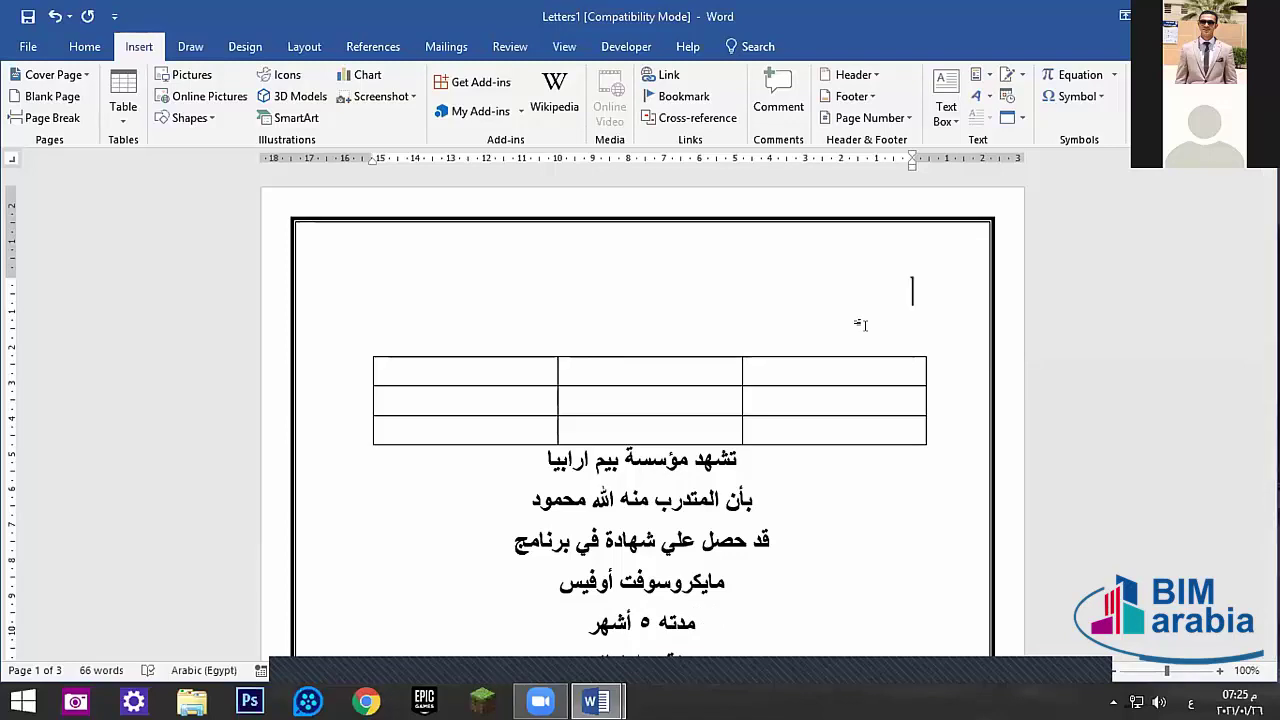
- Go from the Draw tab back to Insert and close the two windows covering the page
left_click(187, 44)
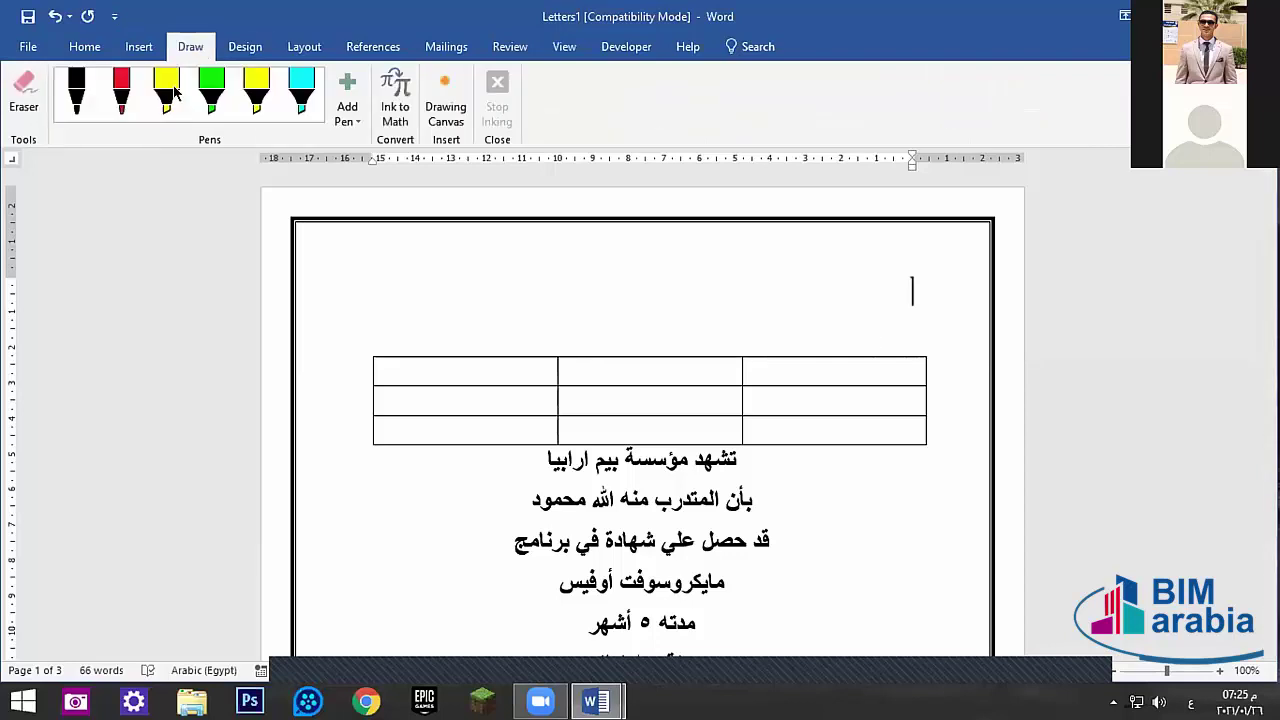
left_click(139, 50)
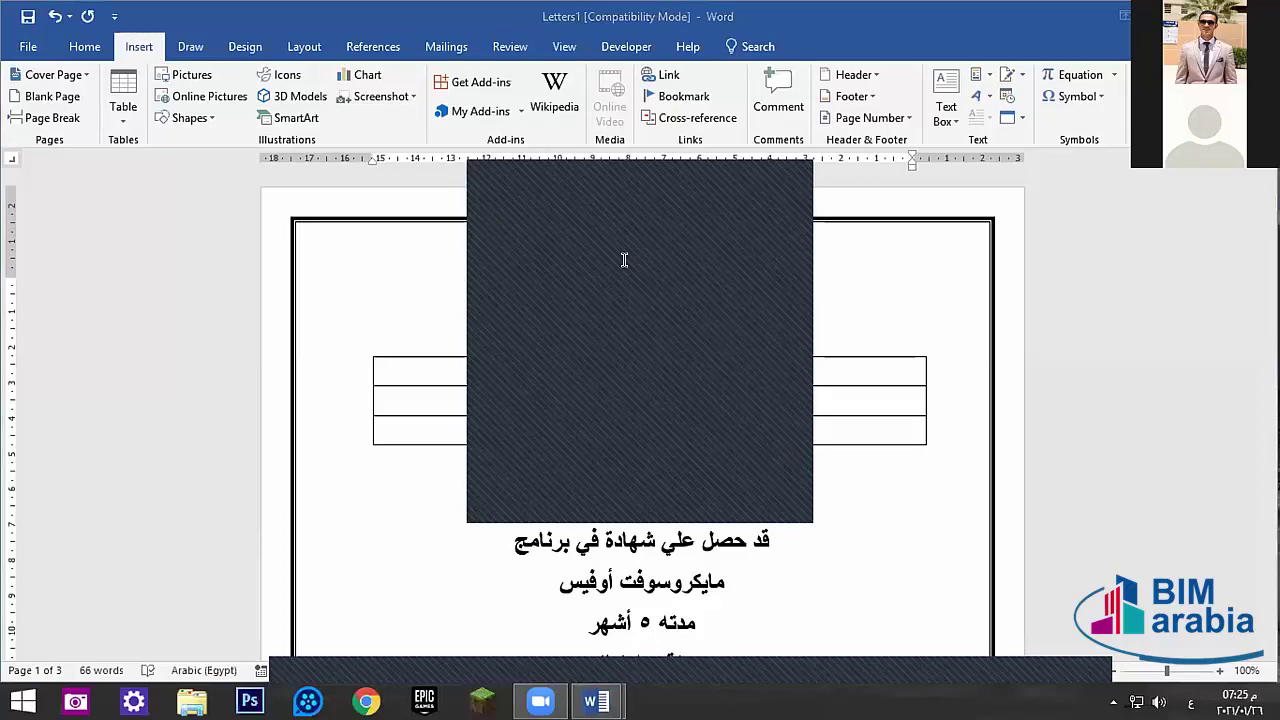
left_click(789, 178)
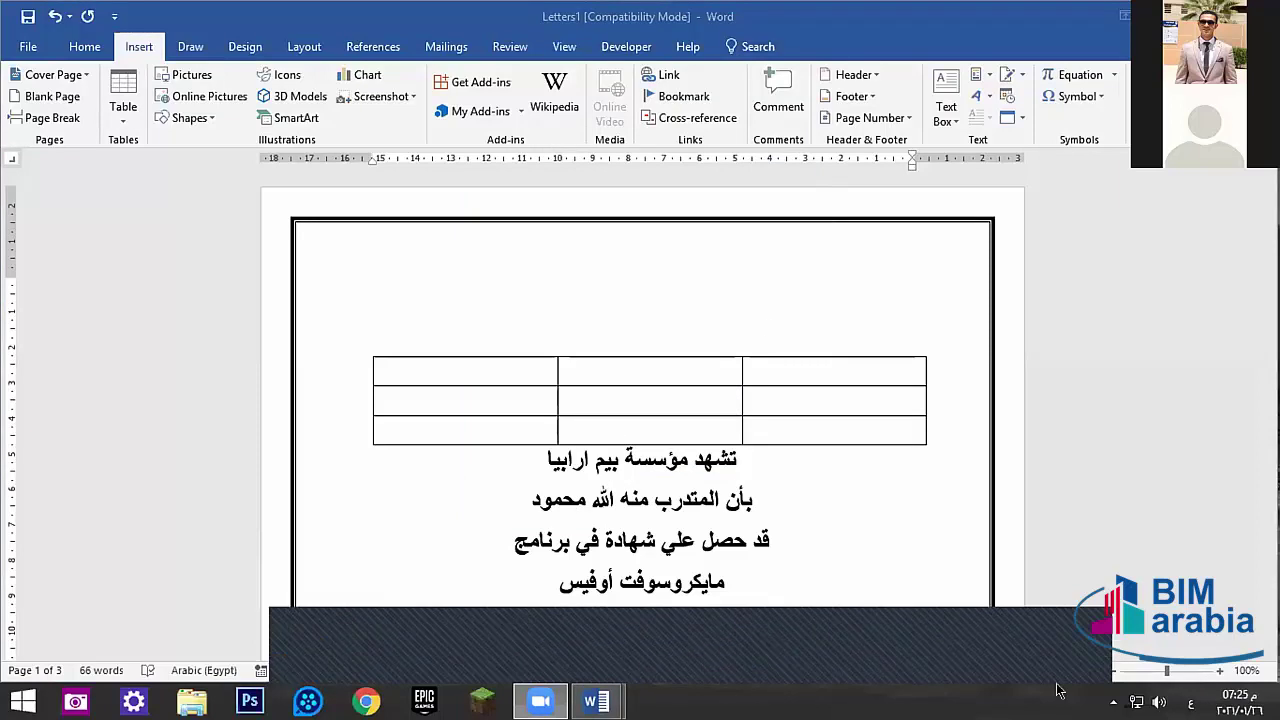
left_click(800, 178)
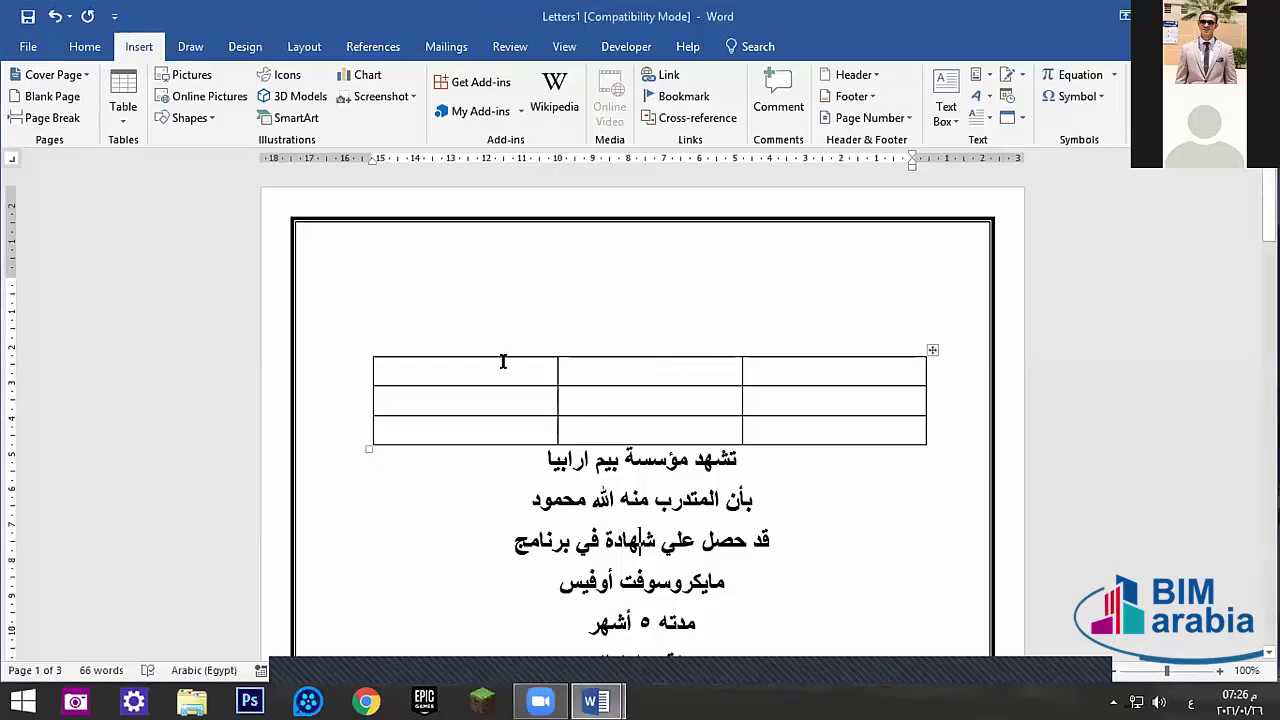
- Move the insertion point through the 3x3 table's cells, undoing the accidental drags
key("Down")
key("Left")
key("Left")
key("Down")
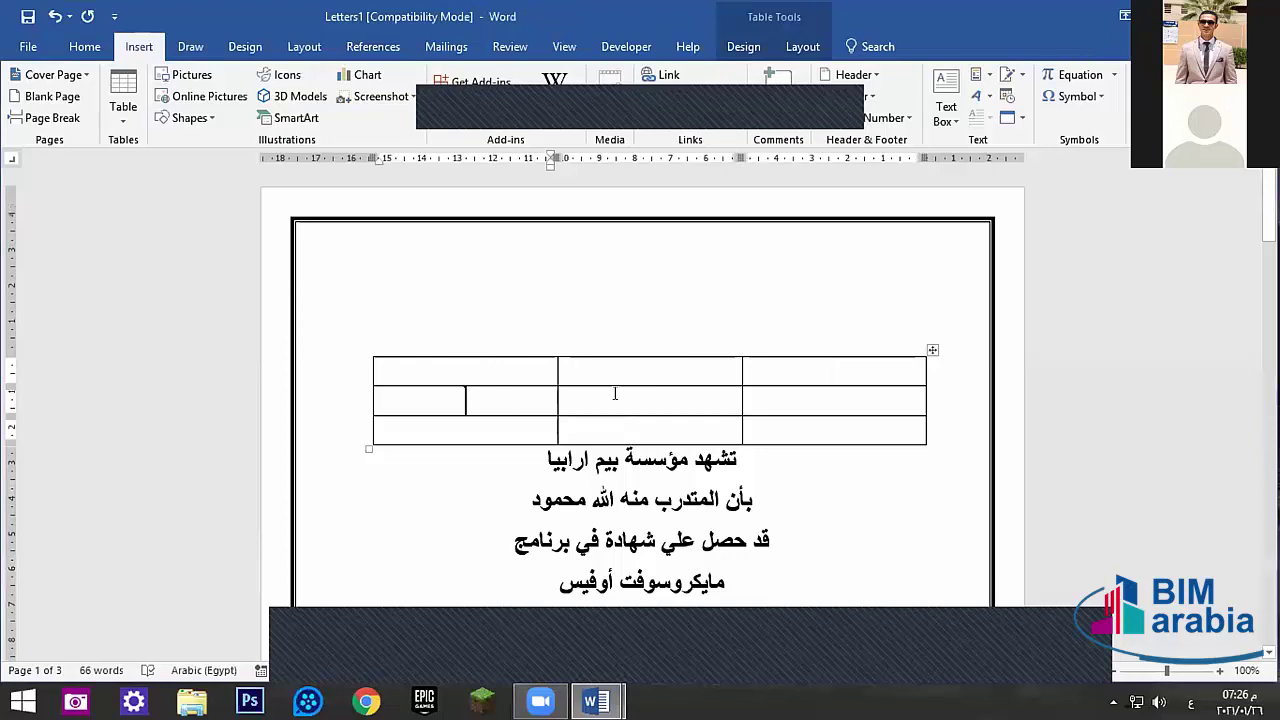
left_click(615, 393)
left_click(807, 392)
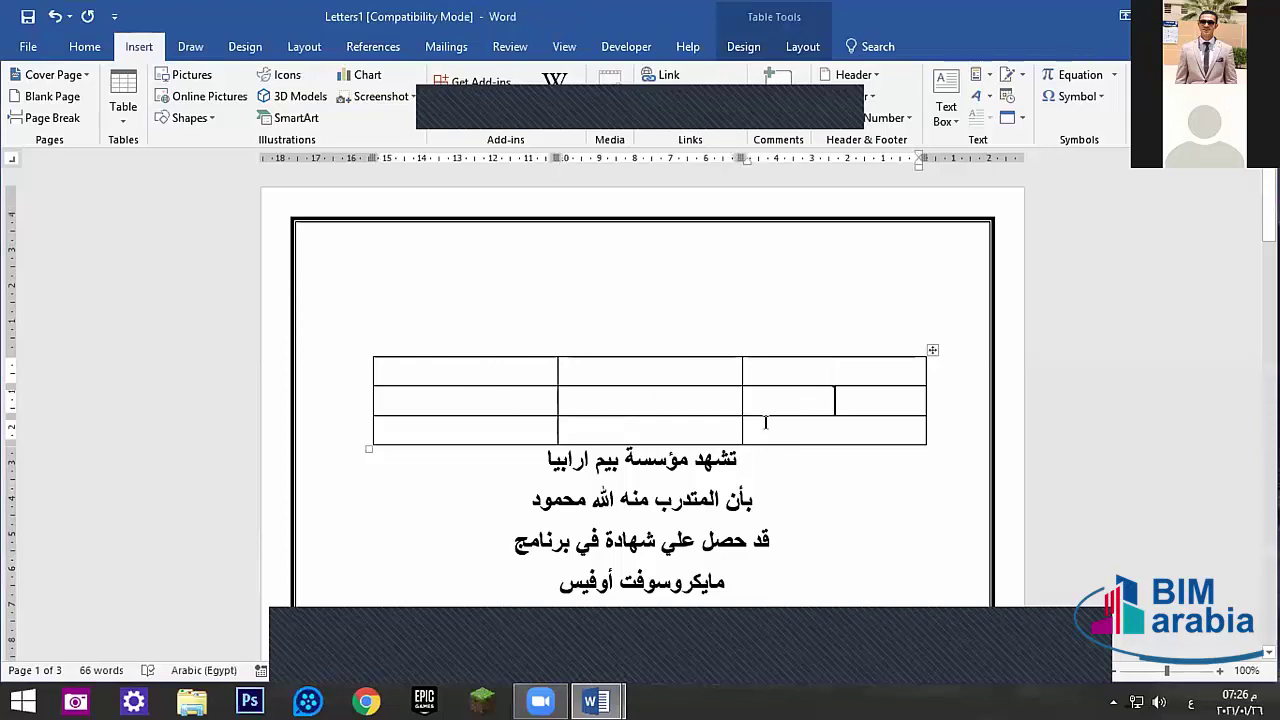
left_click(668, 431)
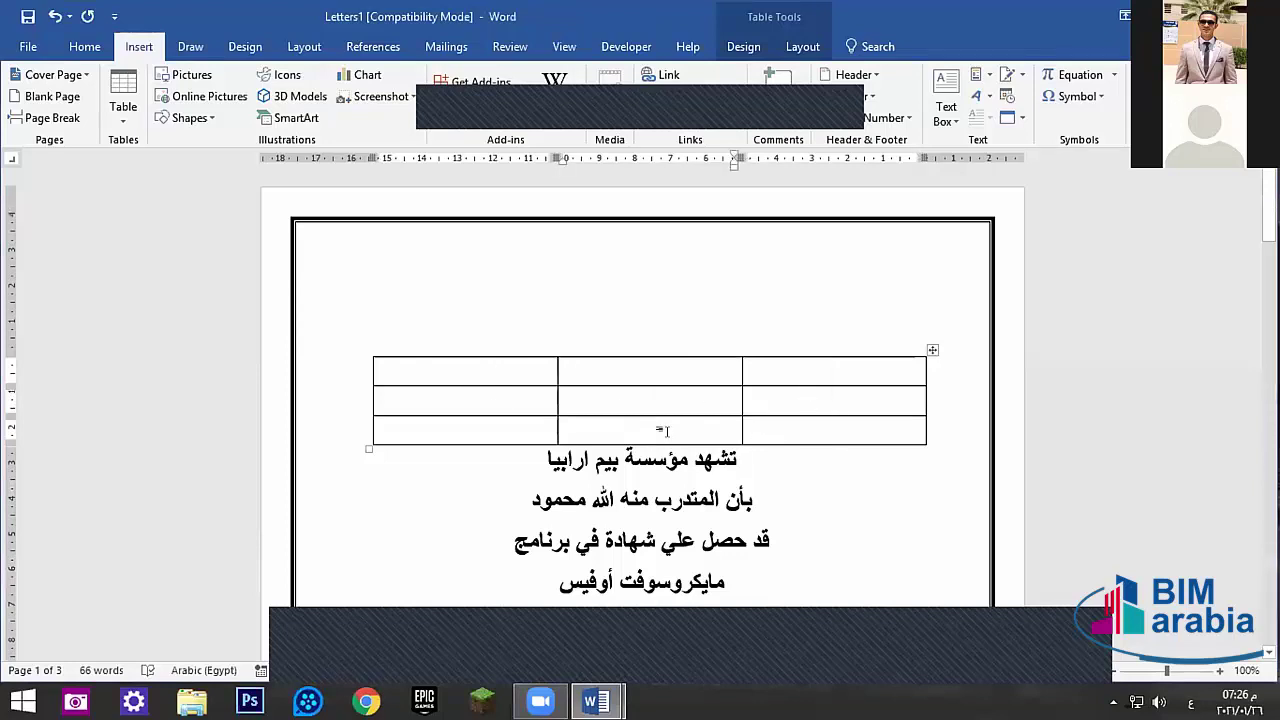
left_click_drag(650, 417, 650, 444)
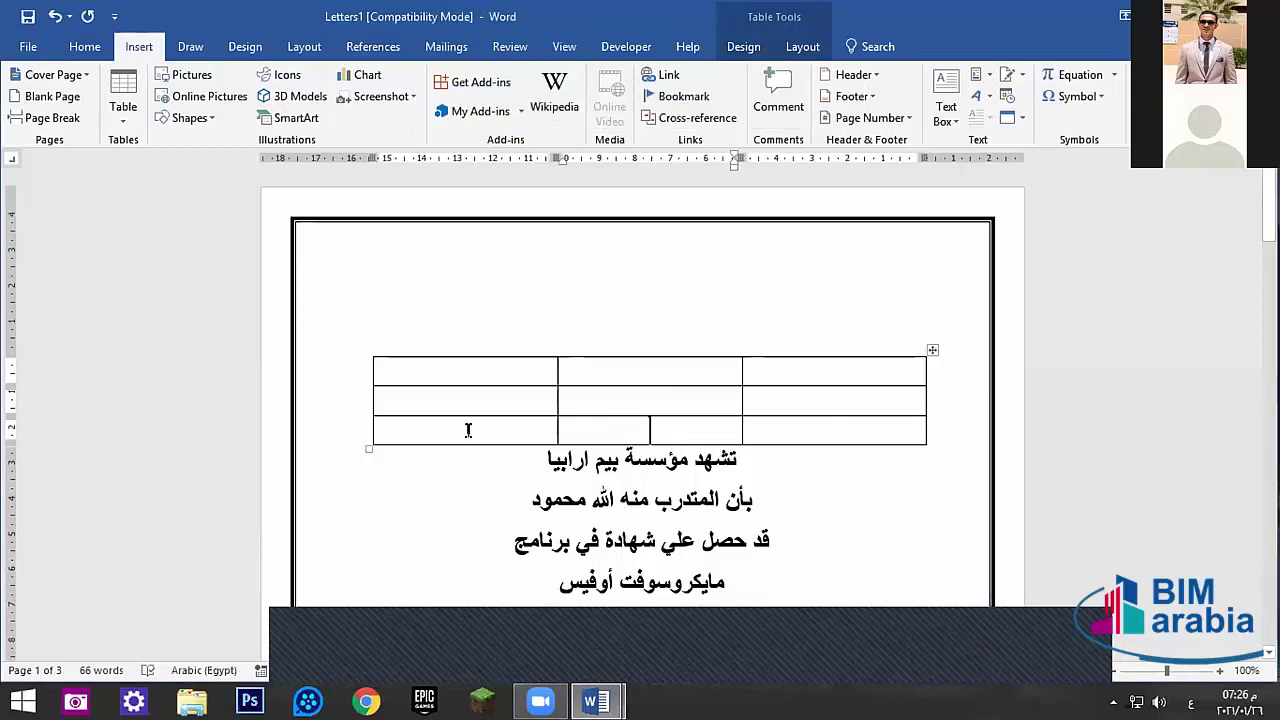
left_click_drag(468, 430, 478, 371)
key("ctrl+z")
left_click_drag(651, 386, 650, 414)
key("ctrl+z")
- Show the Table Tools Design and then Layout options, with undo and redo back and forth
left_click(745, 46)
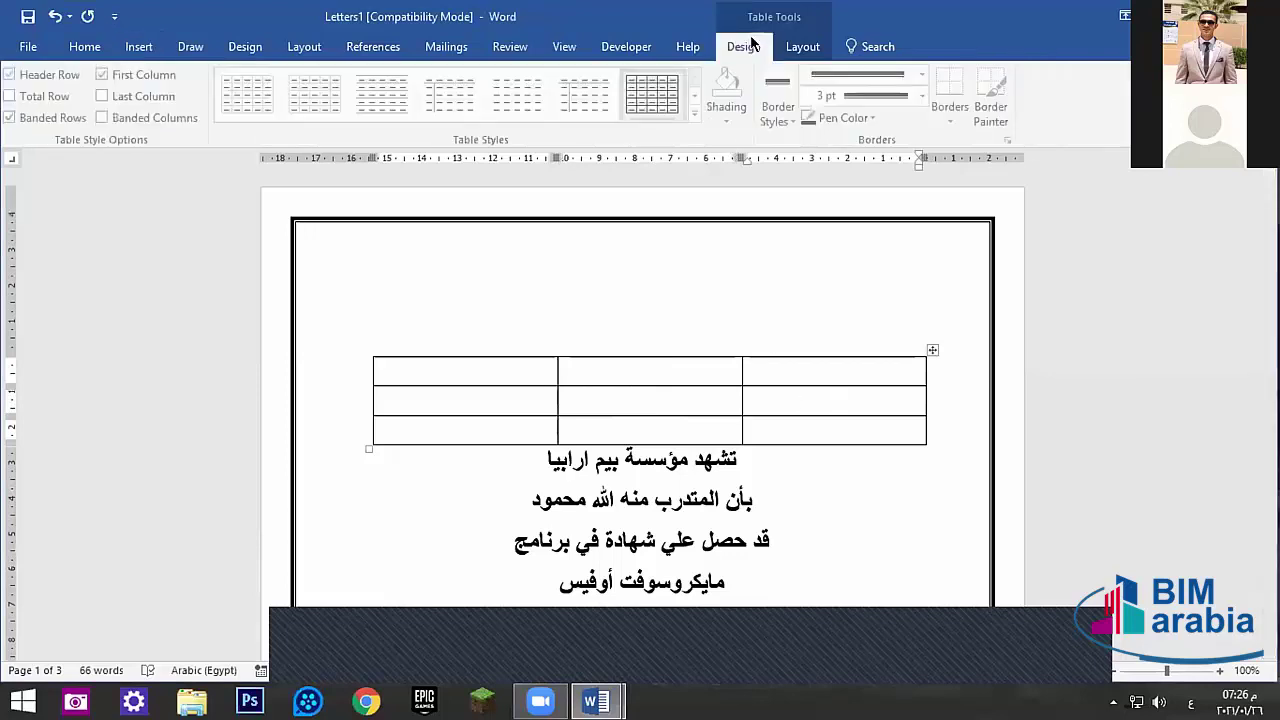
left_click(803, 46)
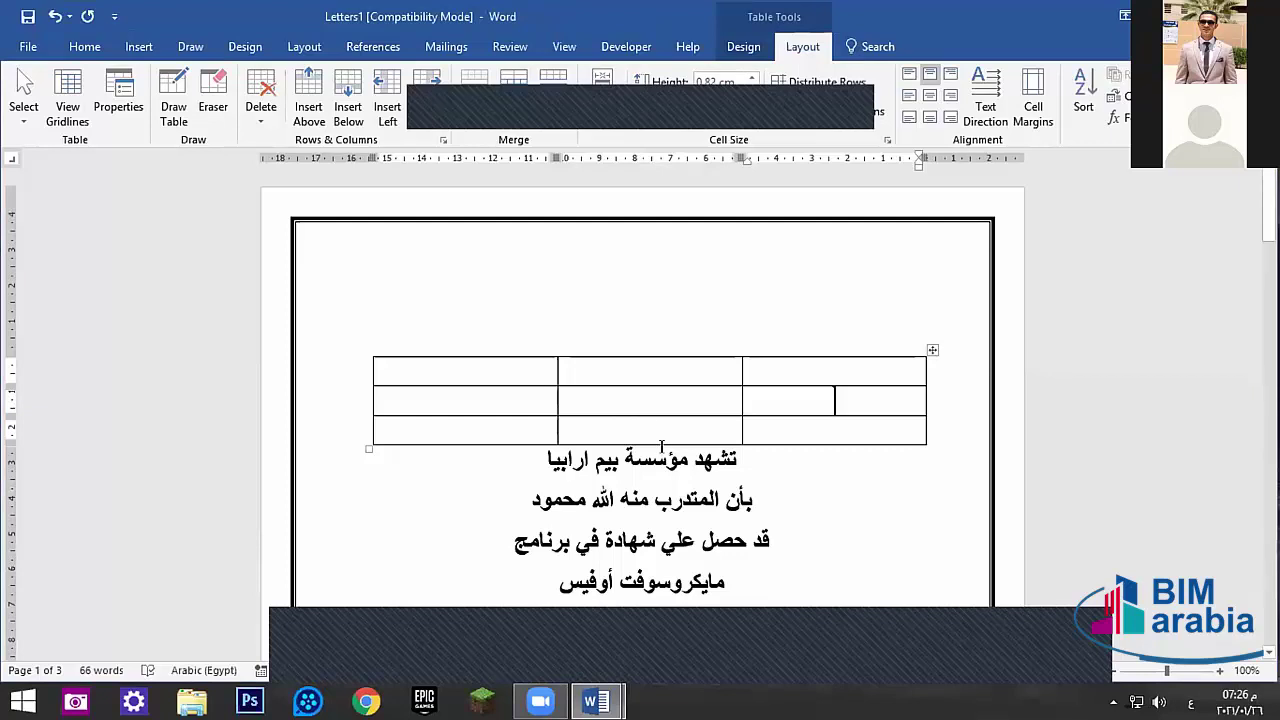
key("ctrl+z")
key("ctrl+y")
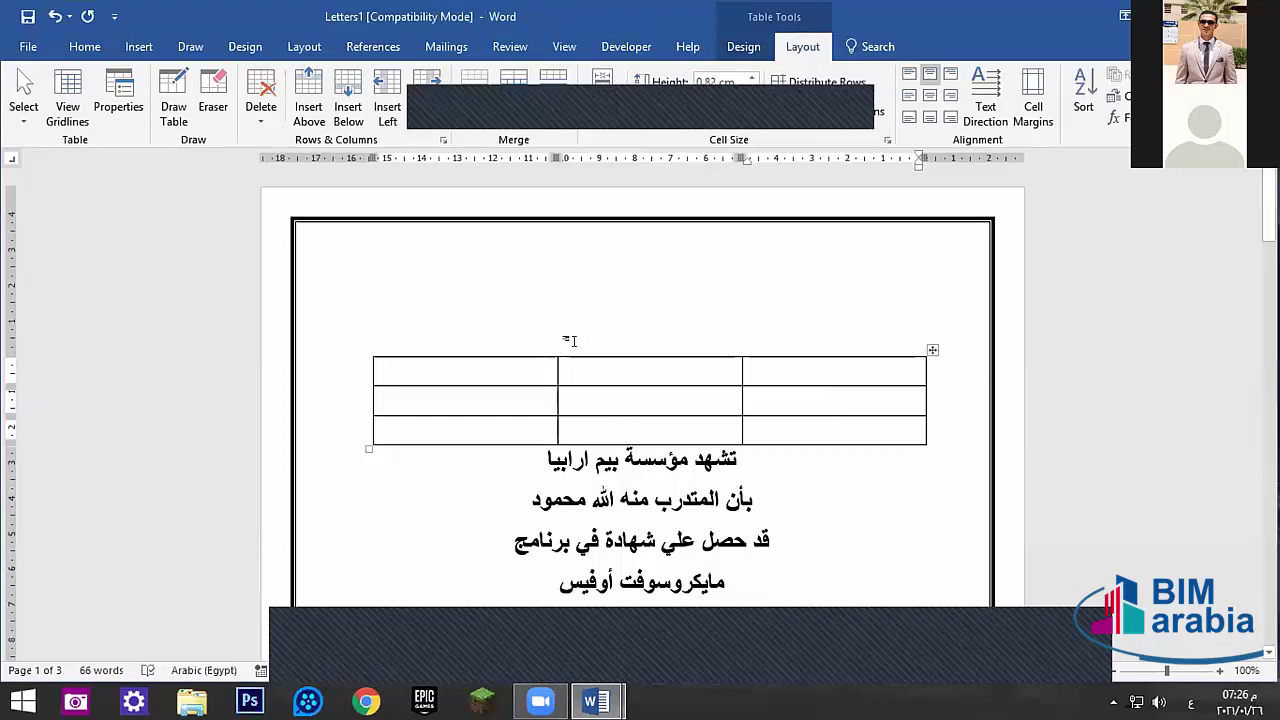
key("ctrl+z")
key("ctrl+y")
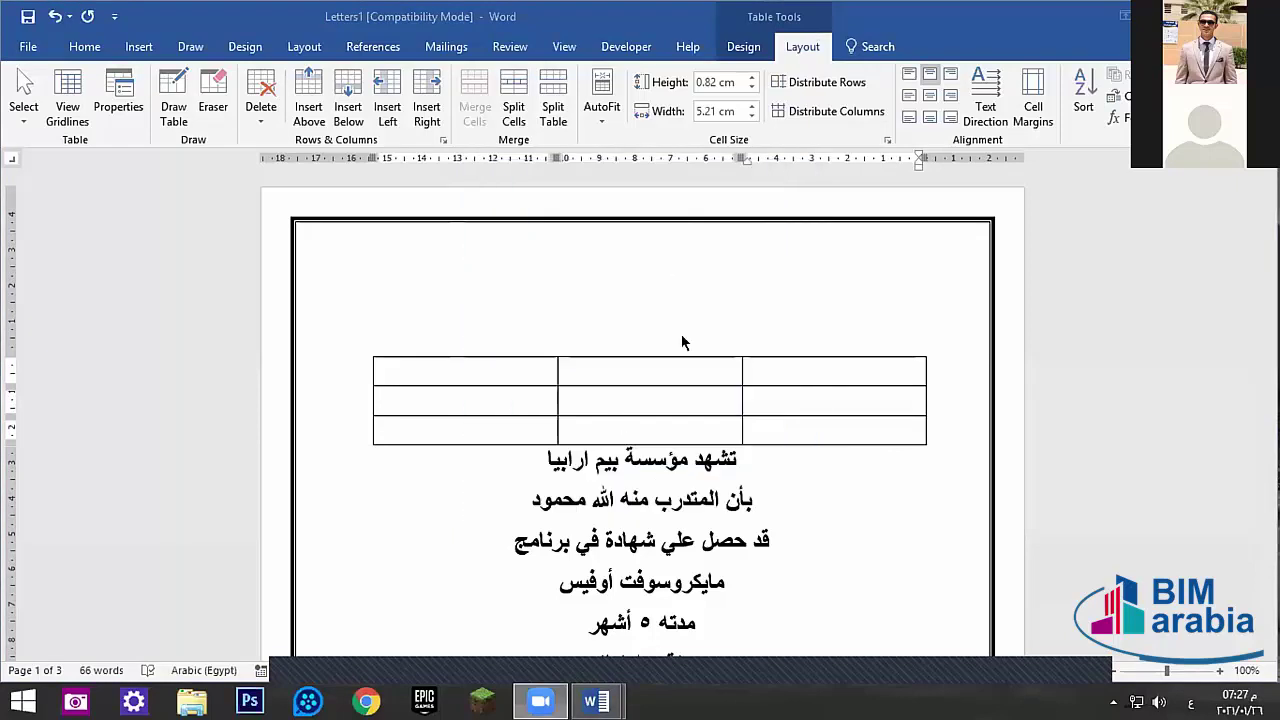
- Put the insertion point on the empty line above the table to bring back the Home formatting tools
left_click(708, 334)
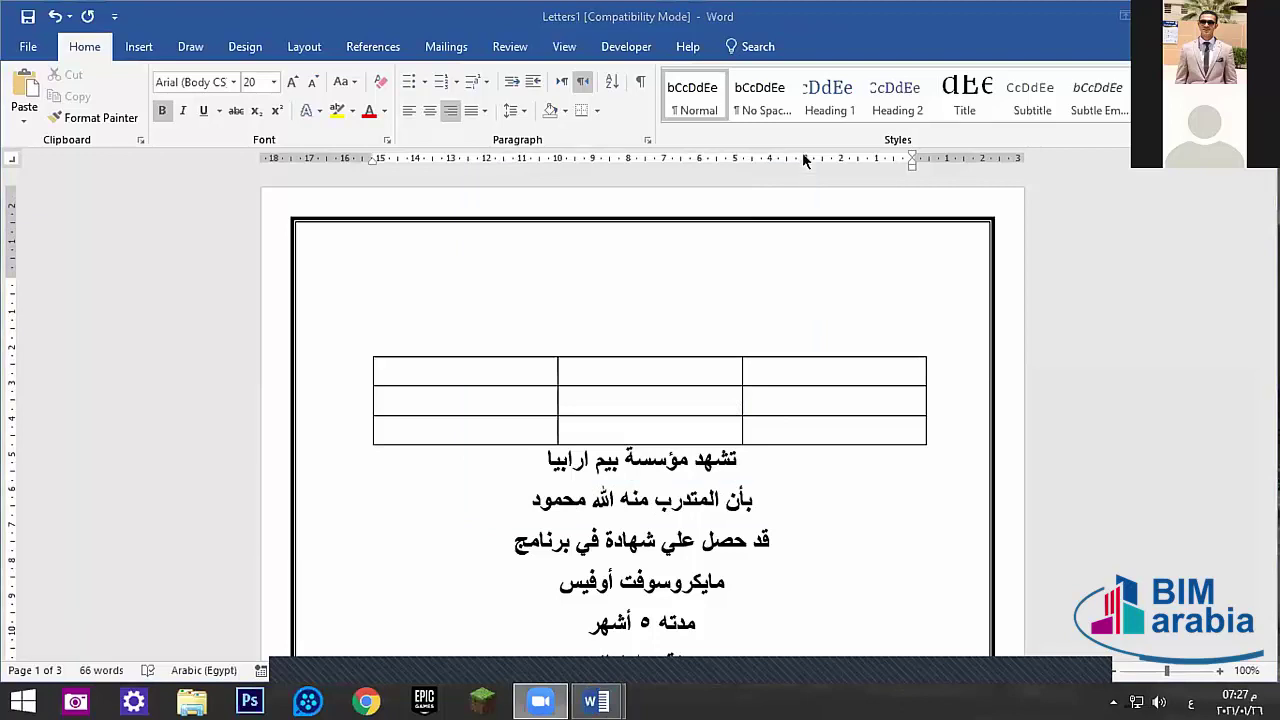
left_click(818, 294)
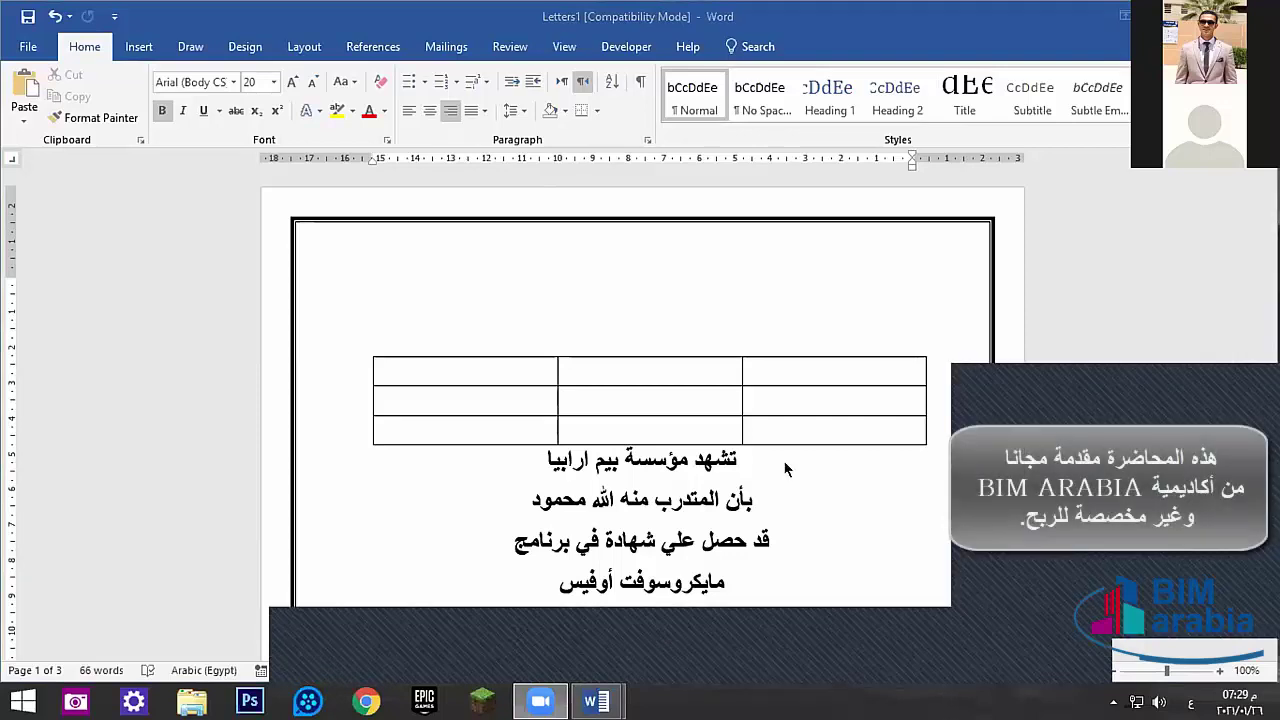
left_click(600, 462)
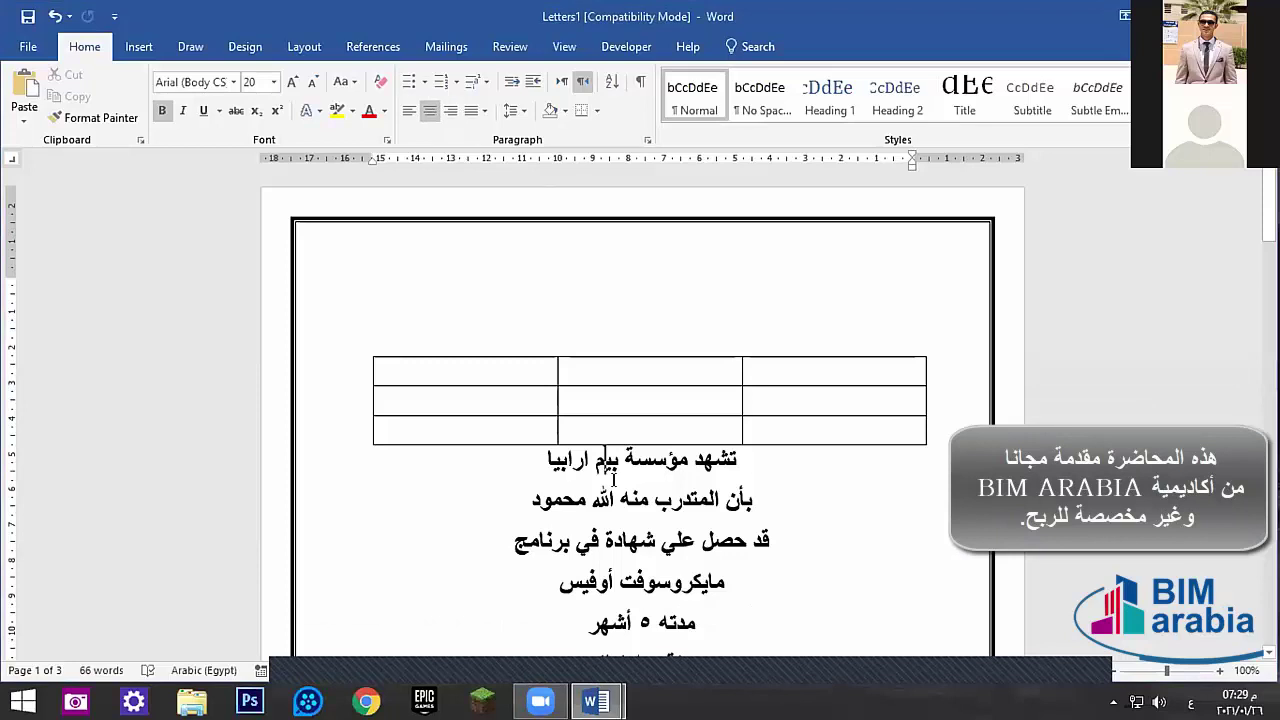
left_click(838, 315)
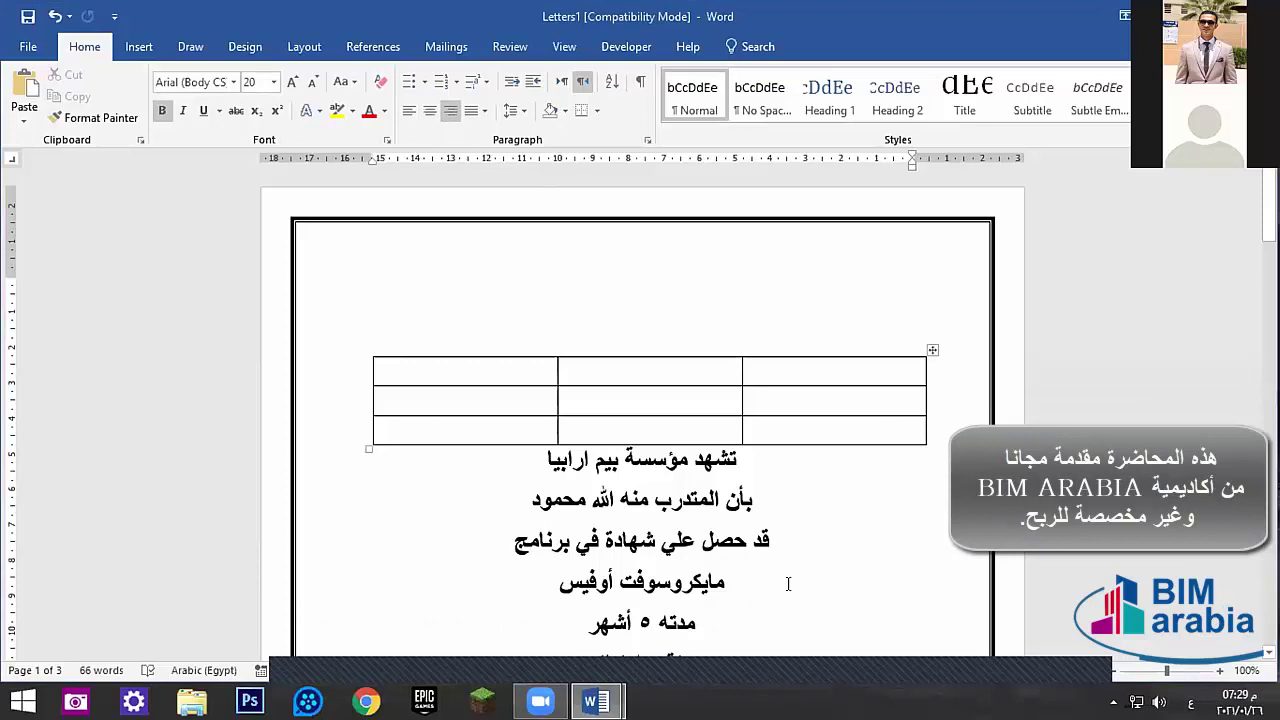